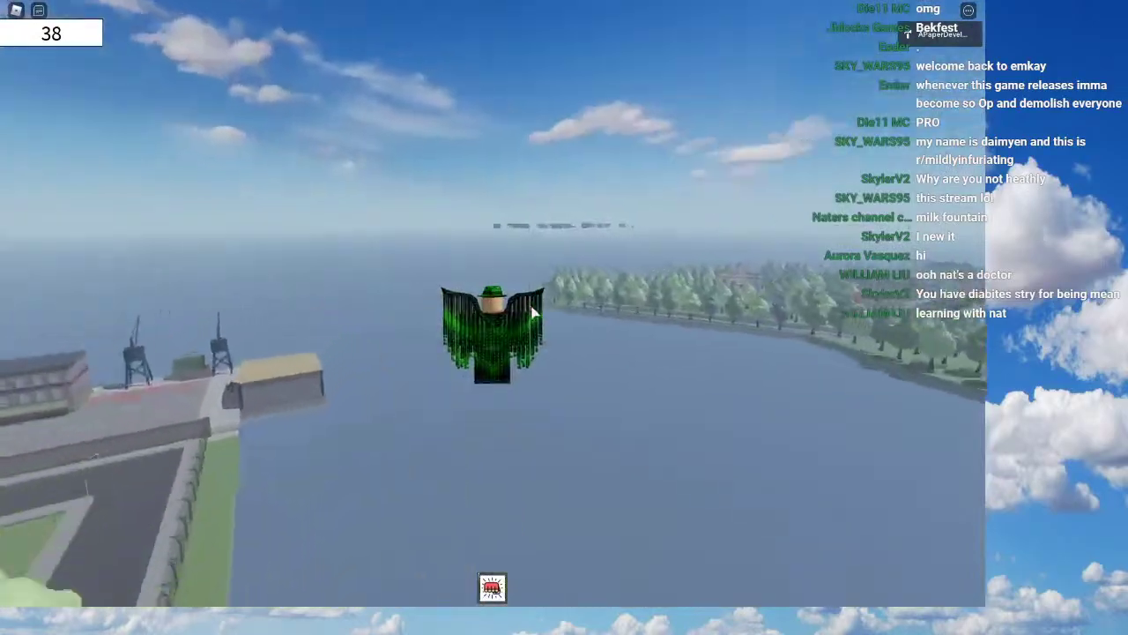
# Step: Fly the character along the suspension bridge and over the town and islands to examine the map
pyautogui.press('w')
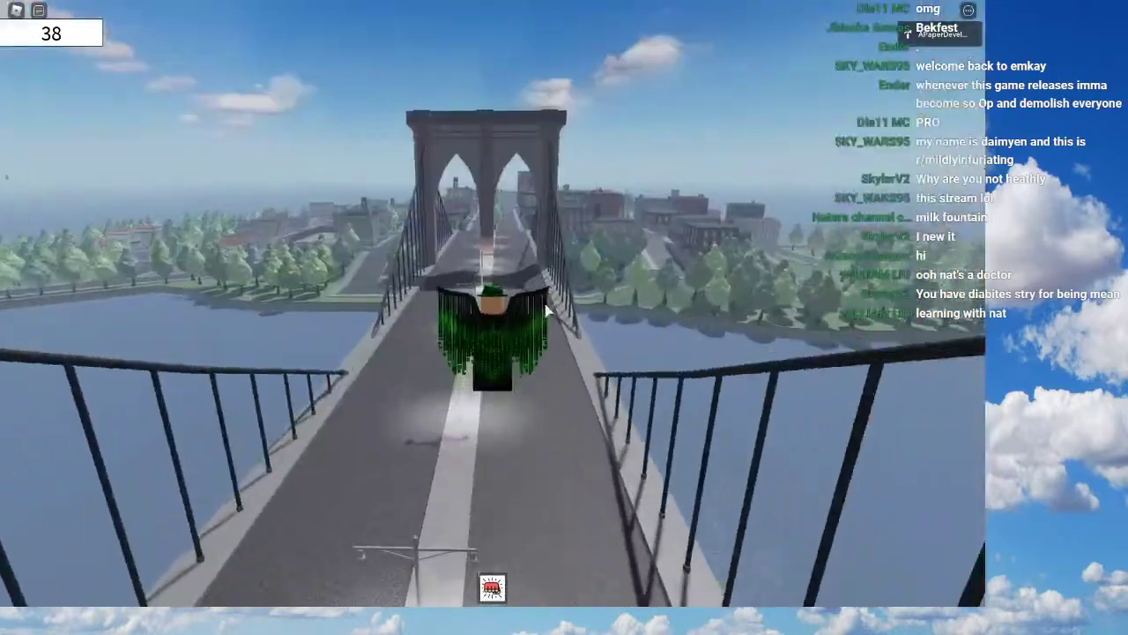
pyautogui.press('w')
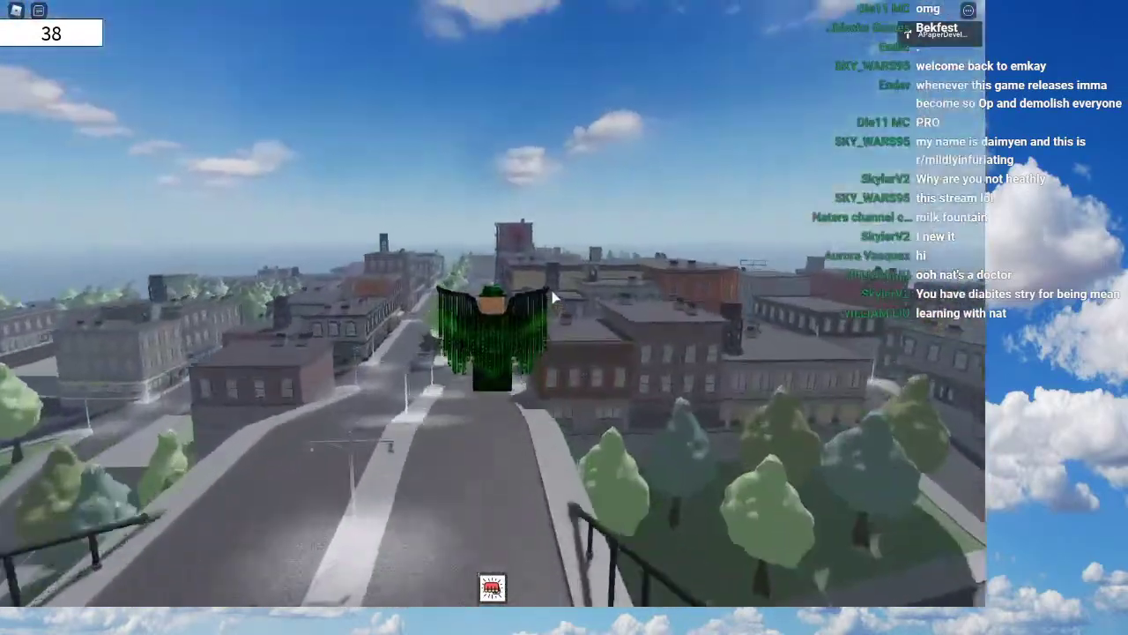
pyautogui.press('w')
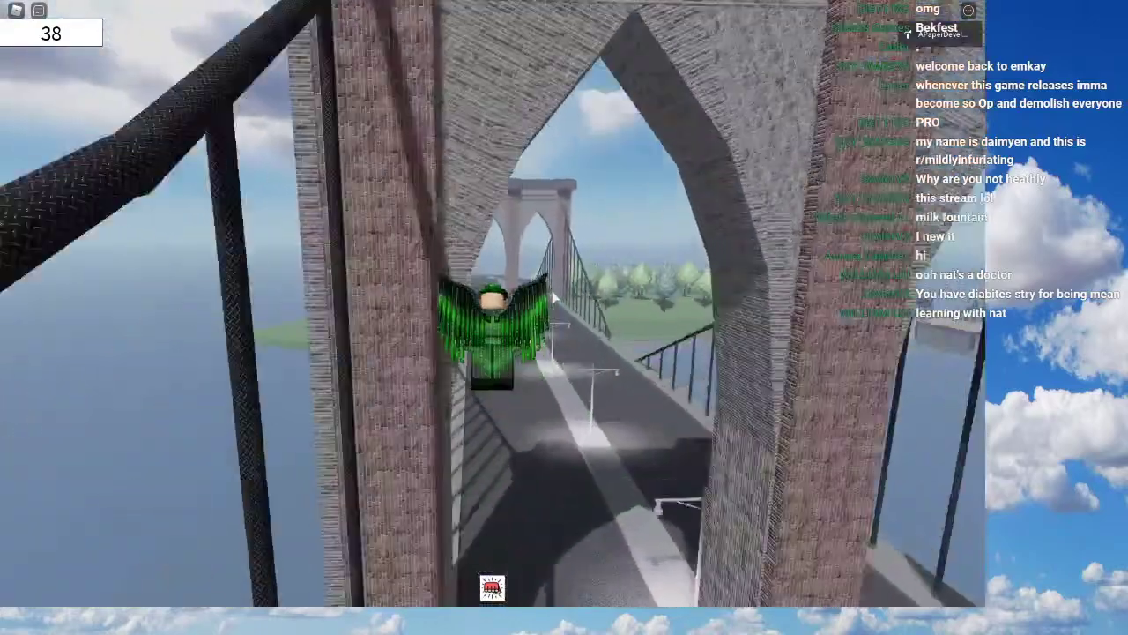
pyautogui.press('w')
pyautogui.press('a')
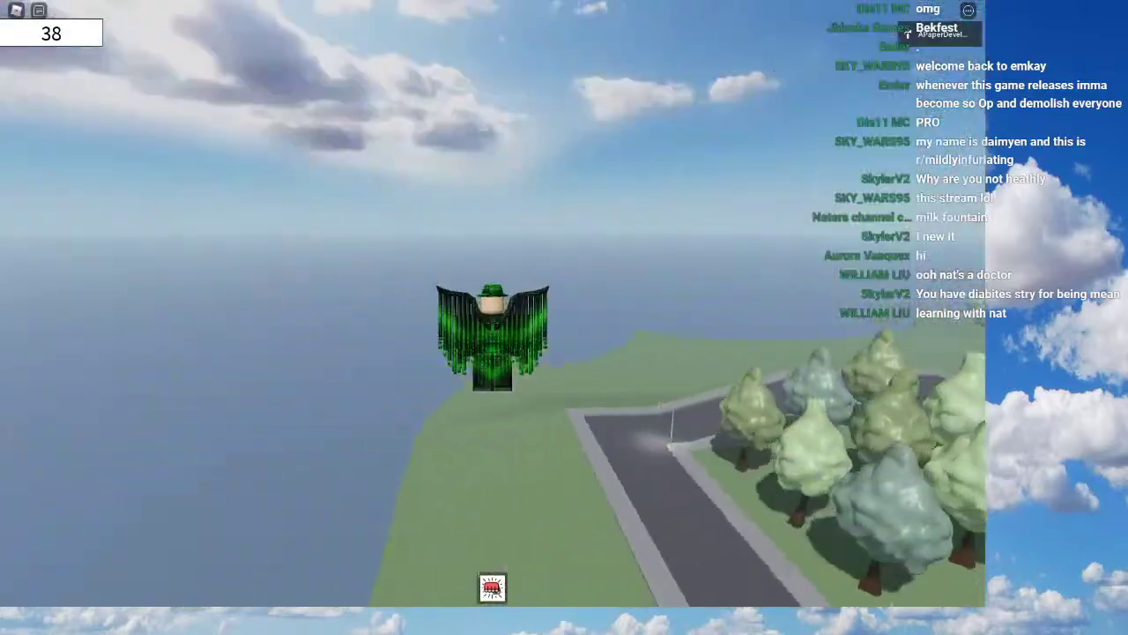
pyautogui.press('w')
pyautogui.moveTo(977, 290); pyautogui.dragTo(977, 290, button='right')
pyautogui.moveTo(883, 287); pyautogui.dragTo(883, 286, button='right')
pyautogui.press('w')
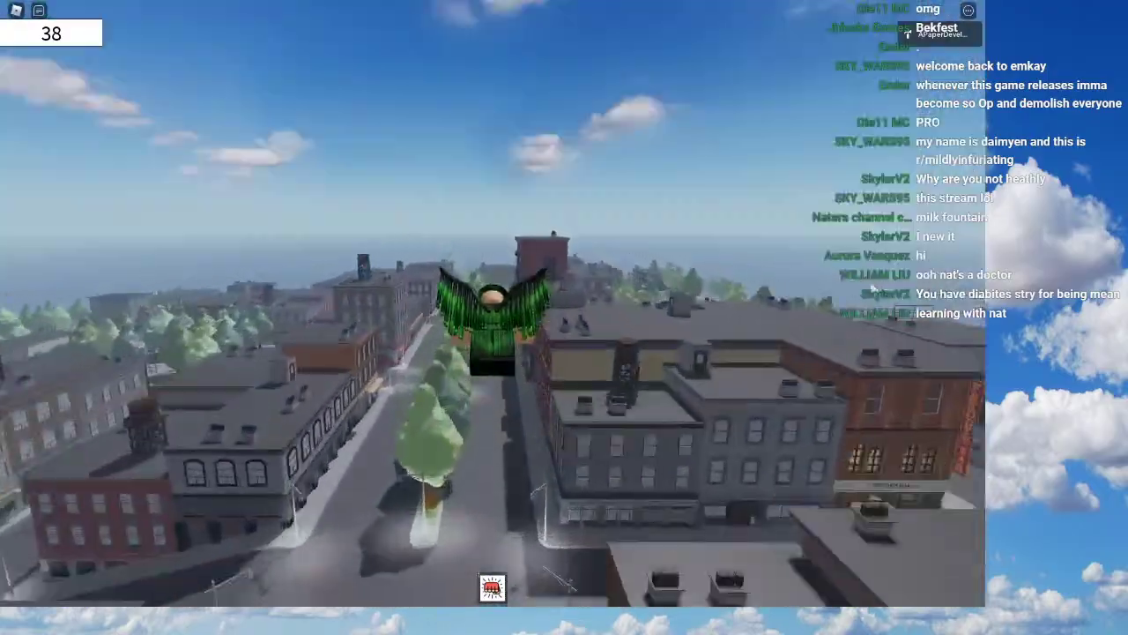
pyautogui.press('w')
pyautogui.moveTo(756, 302); pyautogui.dragTo(756, 301, button='right')
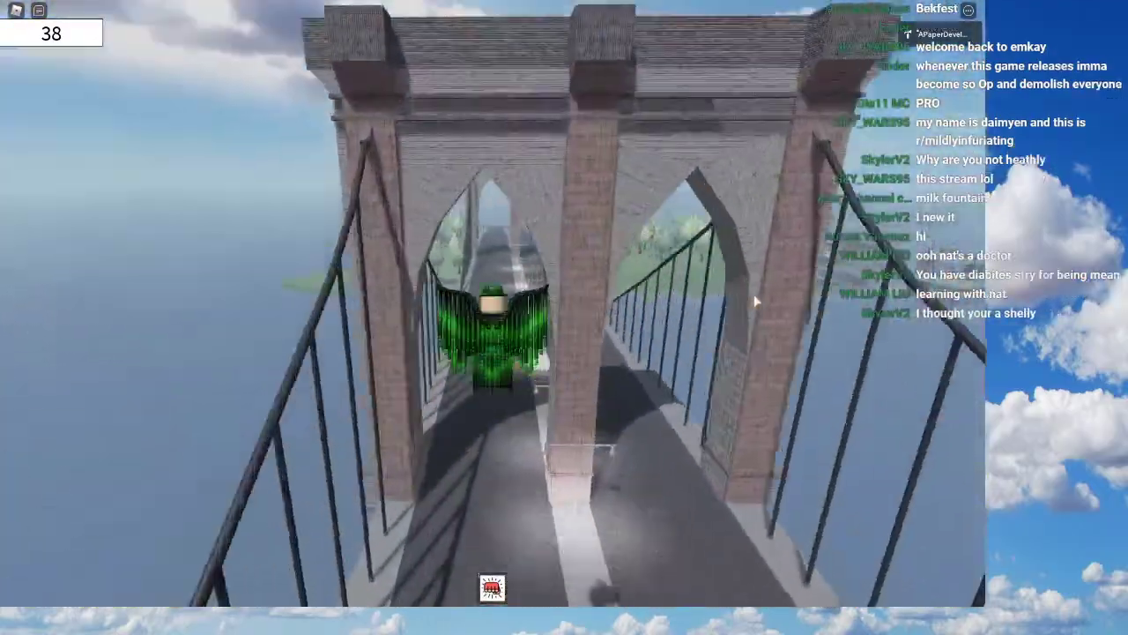
pyautogui.press('w')
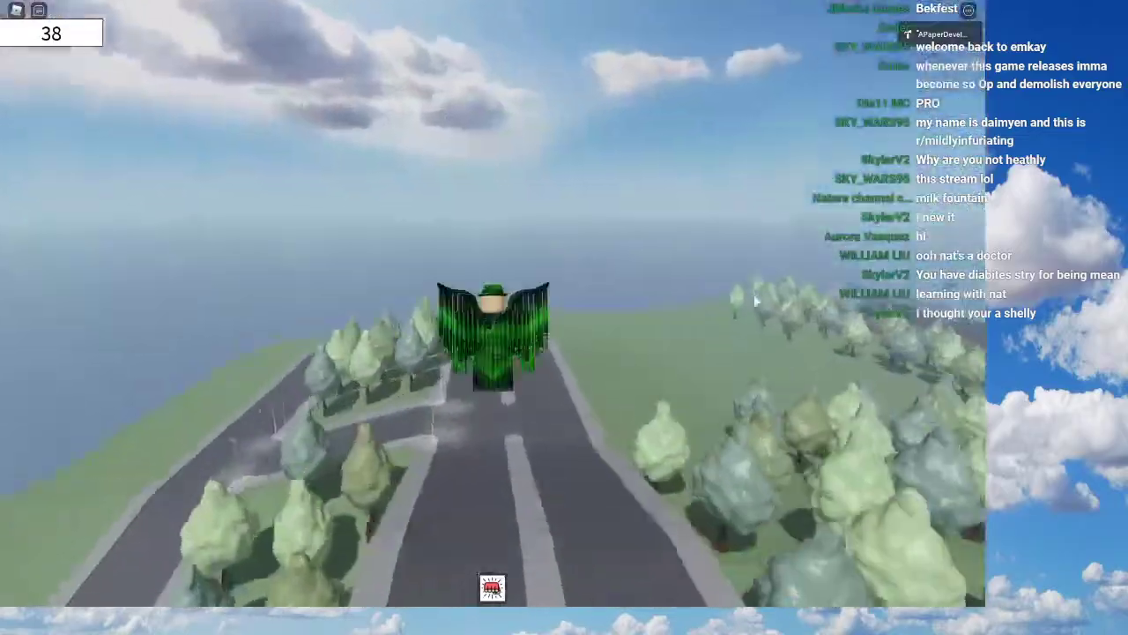
pyautogui.moveTo(756, 301); pyautogui.dragTo(780, 297, button='right')
pyautogui.press('w')
pyautogui.press('w')
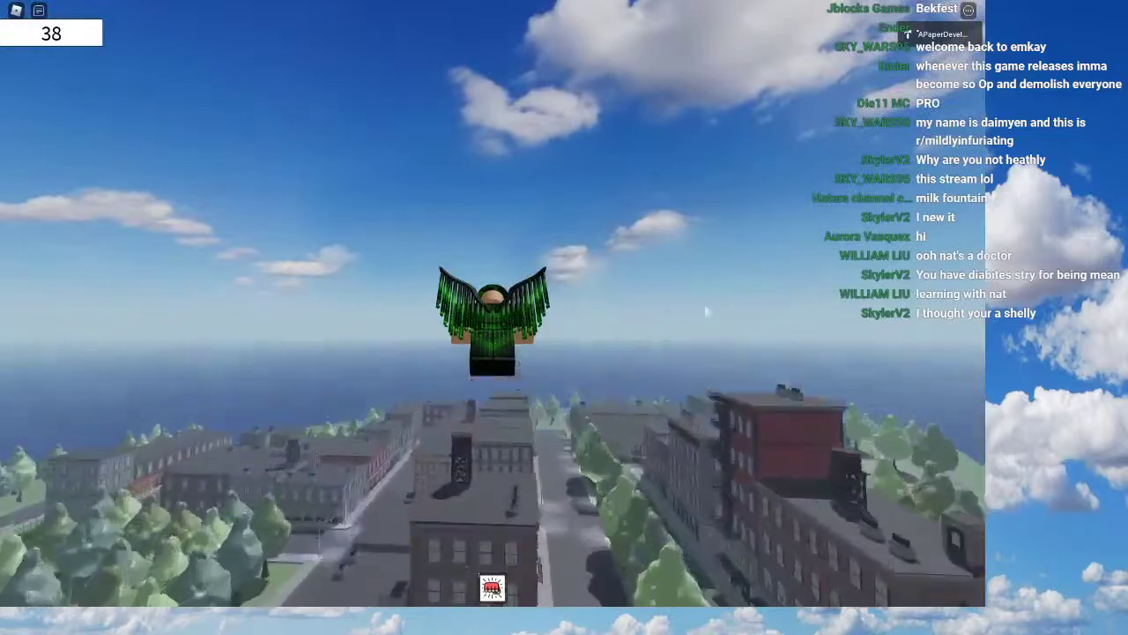
pyautogui.press('w')
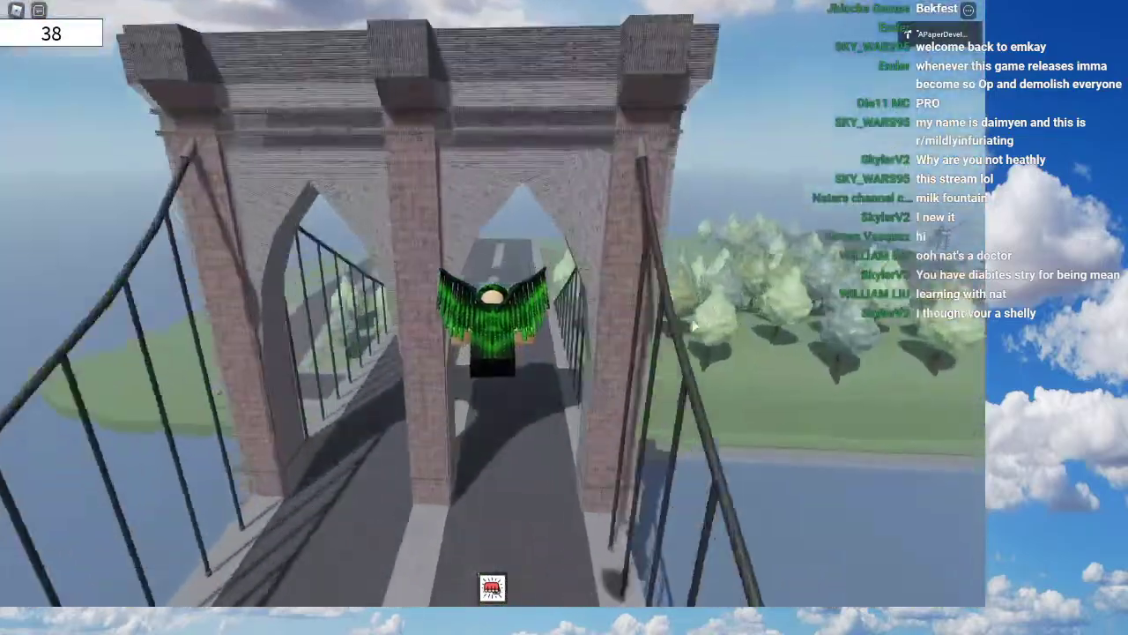
pyautogui.press('w')
pyautogui.moveTo(694, 326); pyautogui.dragTo(818, 336, button='right')
pyautogui.press('w')
pyautogui.press('w')
pyautogui.press('w')
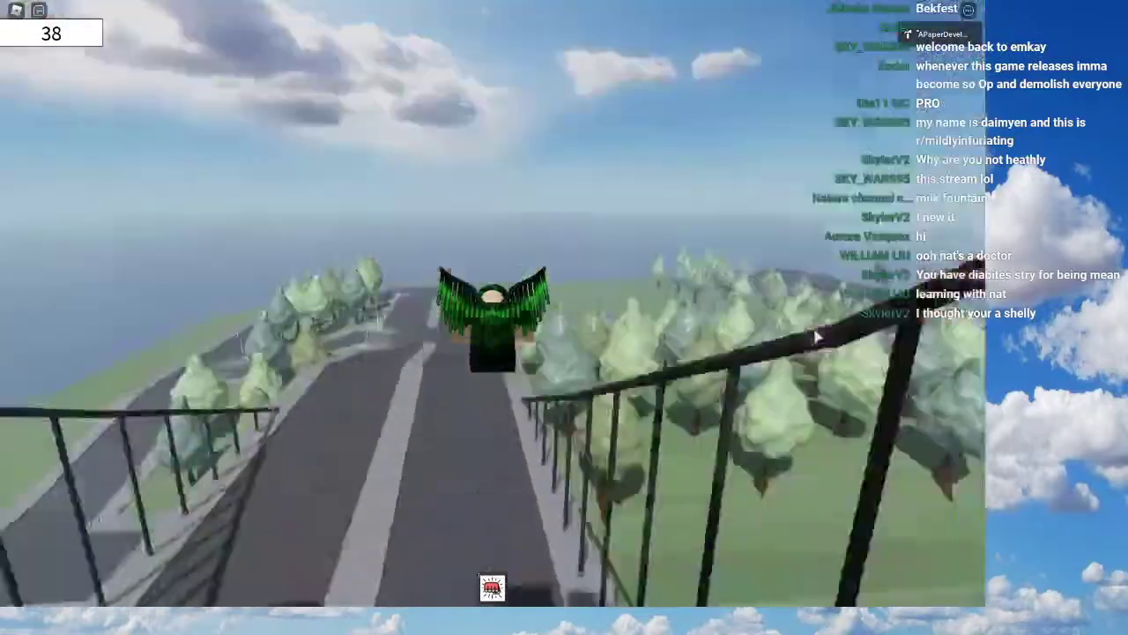
pyautogui.press('w')
pyautogui.moveTo(816, 336); pyautogui.dragTo(925, 266, button='right')
# Step: Land the character on top of the suspension bridge's brick tower
pyautogui.press('w')
pyautogui.press('s')
pyautogui.press('s')
pyautogui.press('w')
pyautogui.press('s')
pyautogui.press('w')
pyautogui.press('w')
pyautogui.press('s')
pyautogui.press('w')
pyautogui.press('w')
# Step: Equip the Punch tool and punch repeatedly on top of the bridge tower to raise the counter
pyautogui.press('1')
pyautogui.click(873, 302)
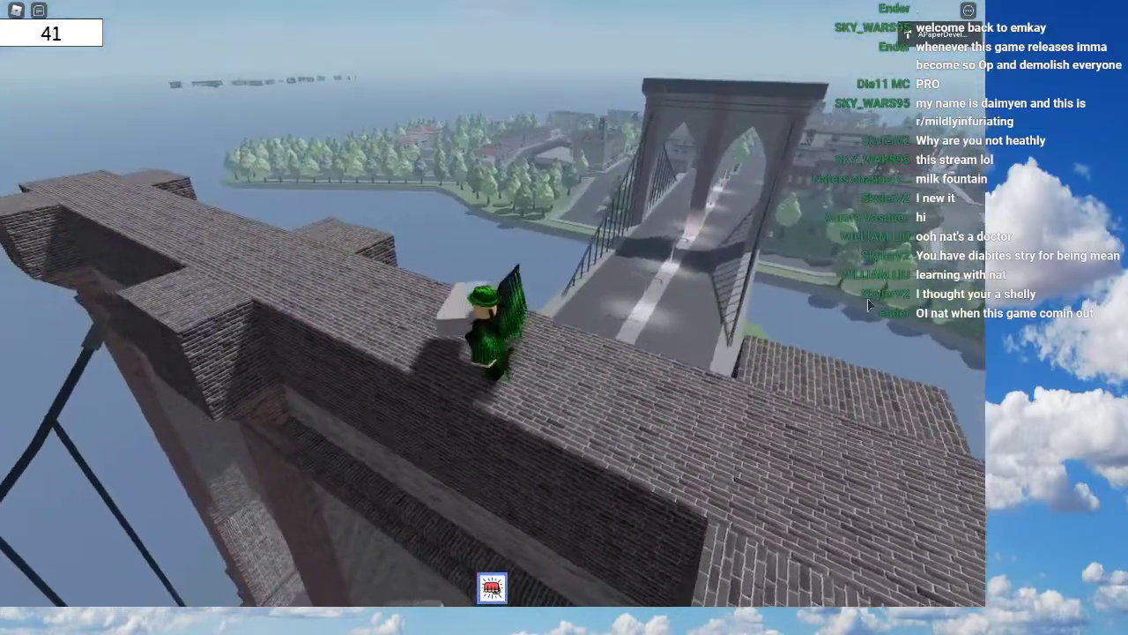
pyautogui.click(556, 390)
pyautogui.press('a')
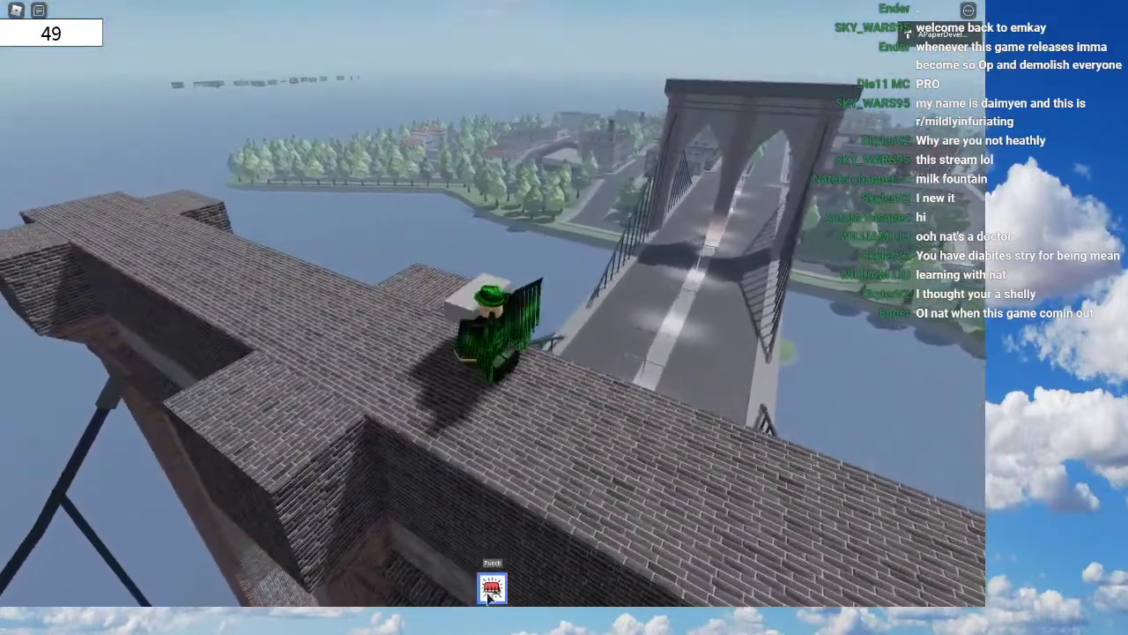
pyautogui.press('space')
pyautogui.press('a')
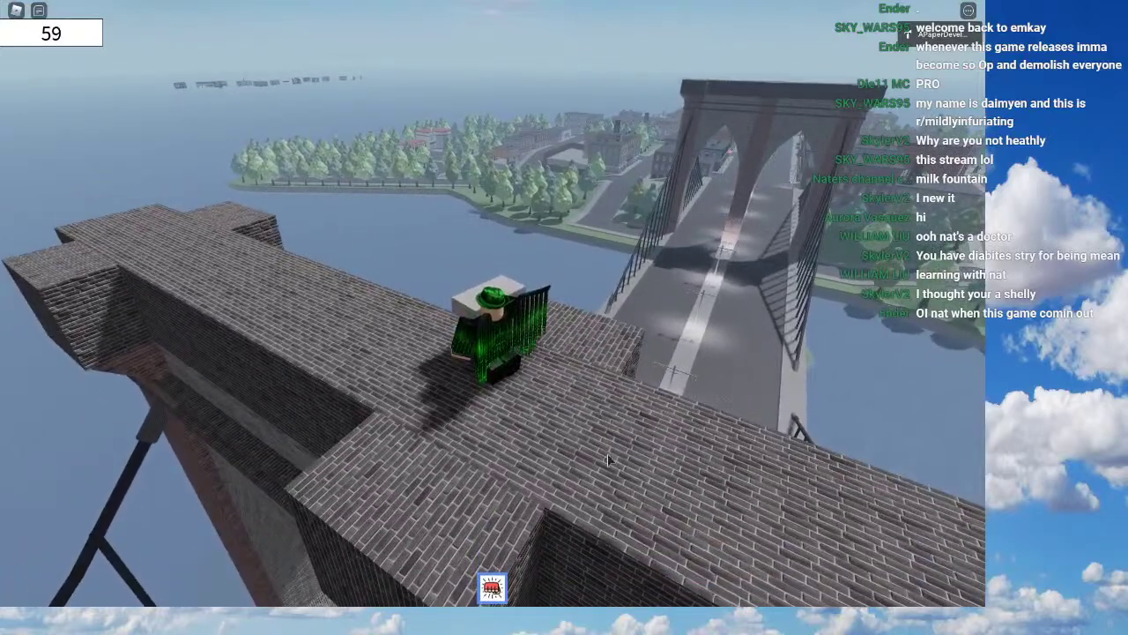
# Step: Put the Punch tool away and fly the character off the tower along the bridge
pyautogui.moveTo(609, 461); pyautogui.dragTo(620, 440, button='right')
pyautogui.press('1')
pyautogui.press('w')
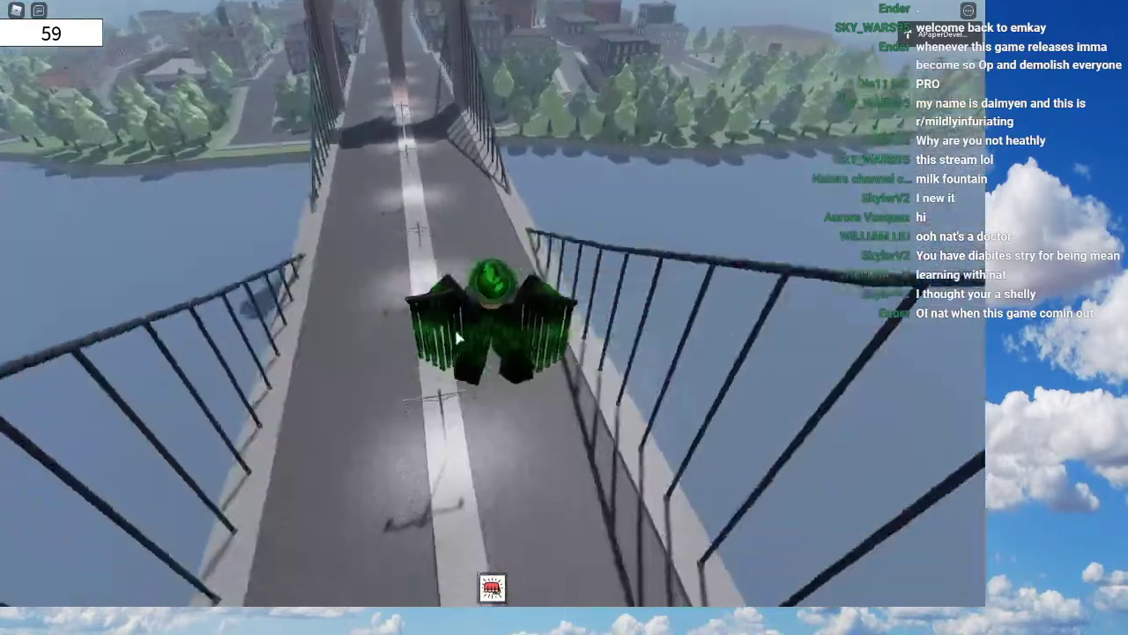
pyautogui.press('w')
pyautogui.moveTo(529, 361); pyautogui.dragTo(522, 254, button='right')
pyautogui.press('w')
pyautogui.press('w')
# Step: Switch to the Super Power Training Simulator place in Roblox Studio and collapse the expanded Workspace hierarchy
pyautogui.hotkey('alt', 'Tab')
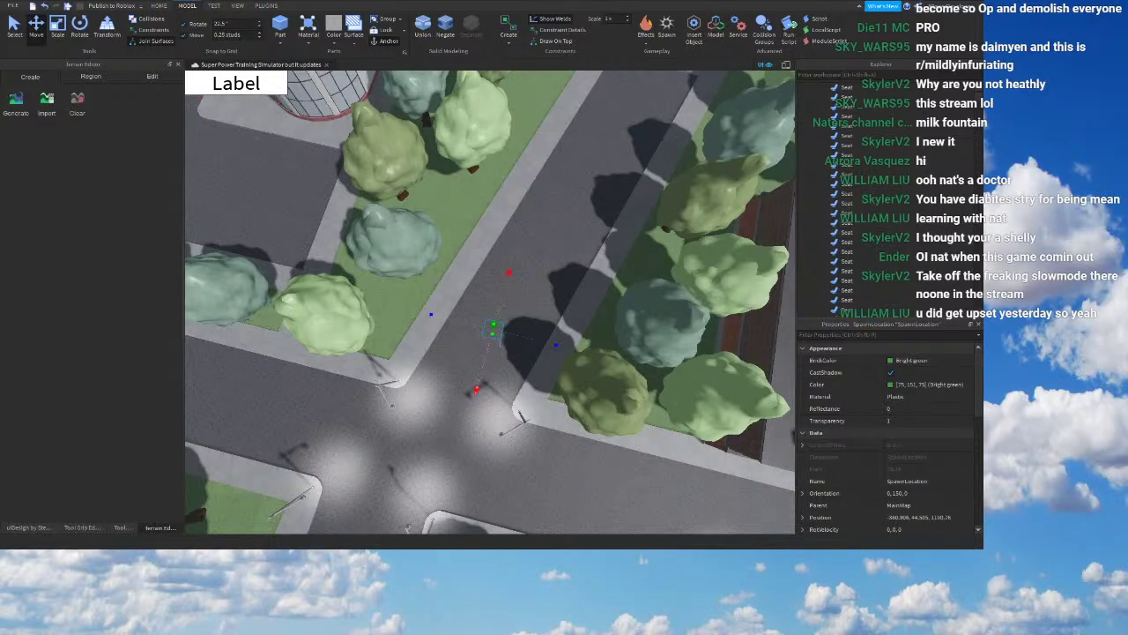
pyautogui.click(815, 115)
pyautogui.click(803, 87)
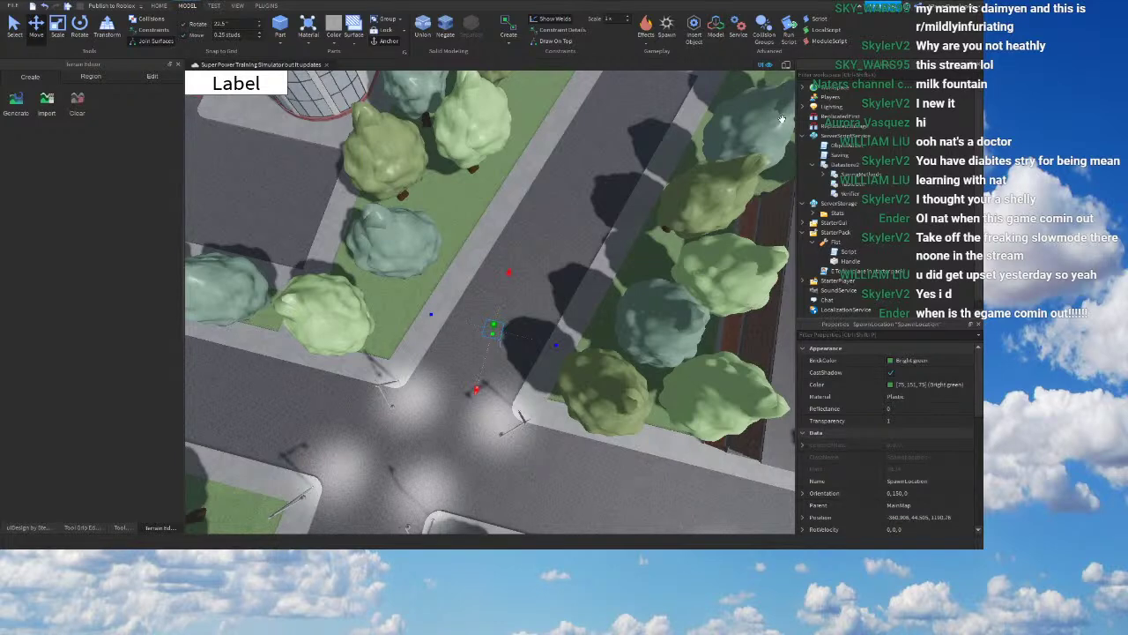
# Step: Examine the town in the editor, from the streets to the basement room with the ladder
pyautogui.scroll(-3, 606, 209)
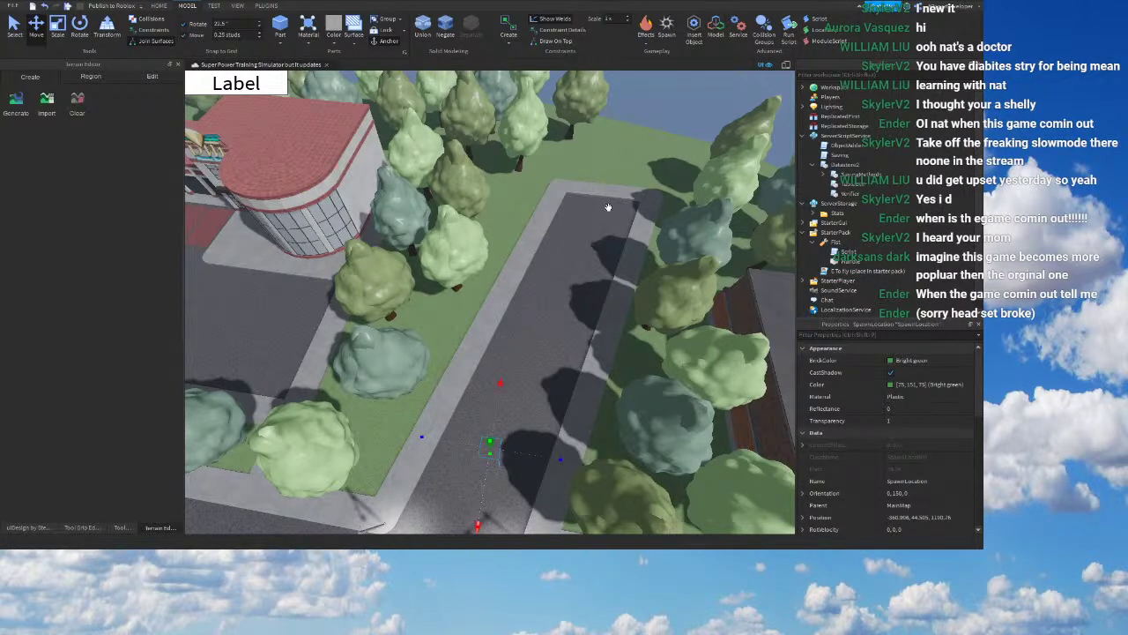
pyautogui.moveTo(608, 207); pyautogui.dragTo(443, 214, button='right')
pyautogui.press('w')
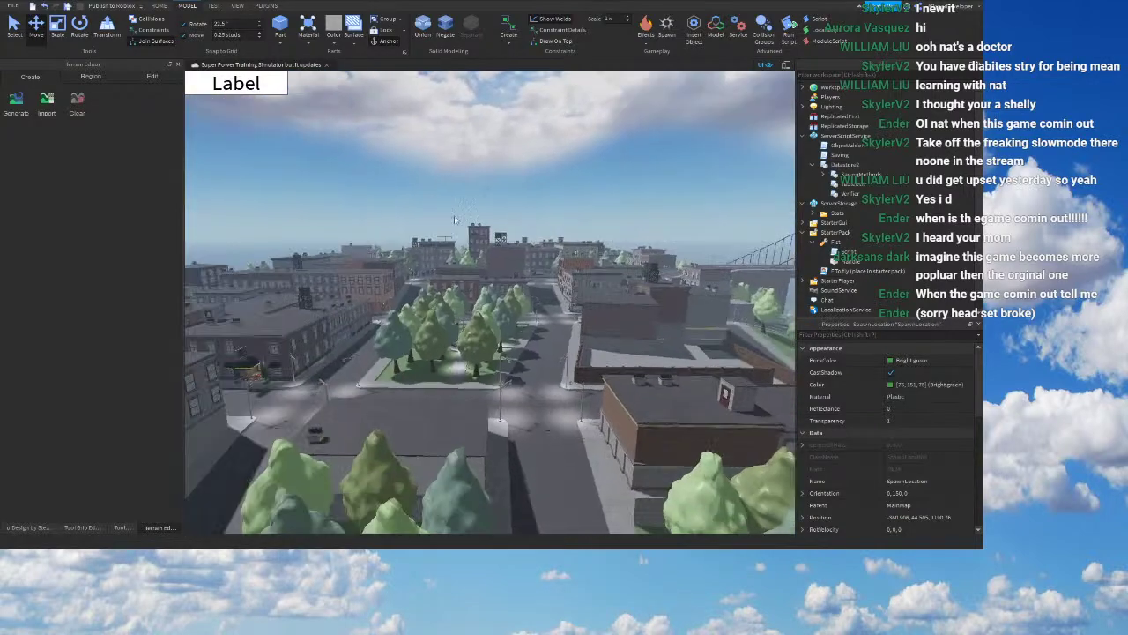
pyautogui.scroll(15, 531, 242)
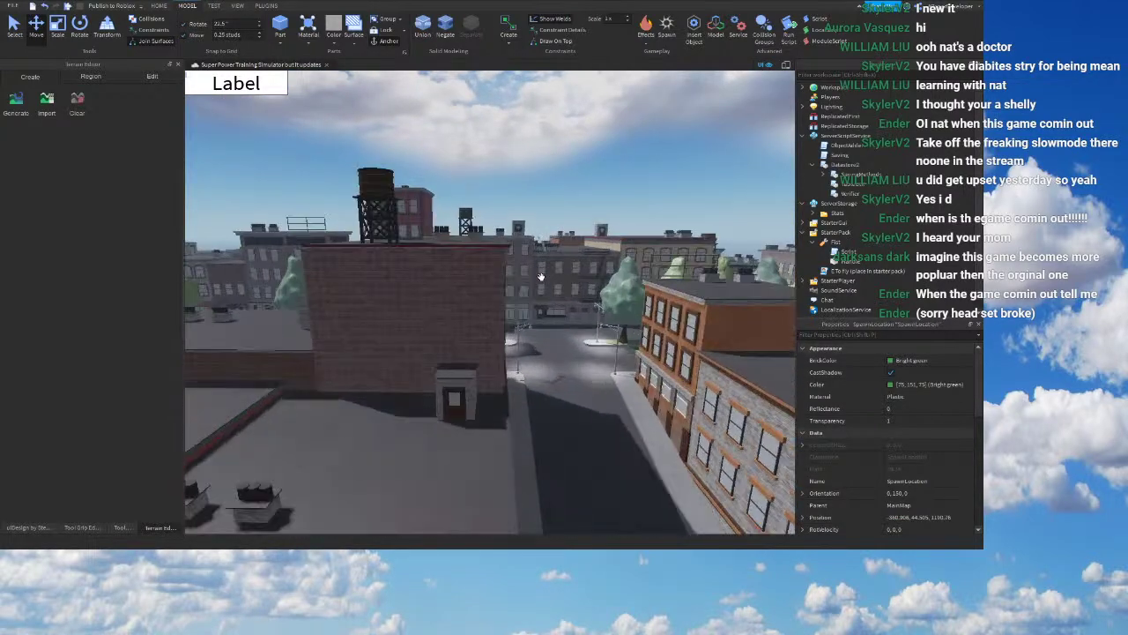
pyautogui.press('w')
pyautogui.moveTo(541, 277); pyautogui.dragTo(541, 277, button='right')
pyautogui.press('w')
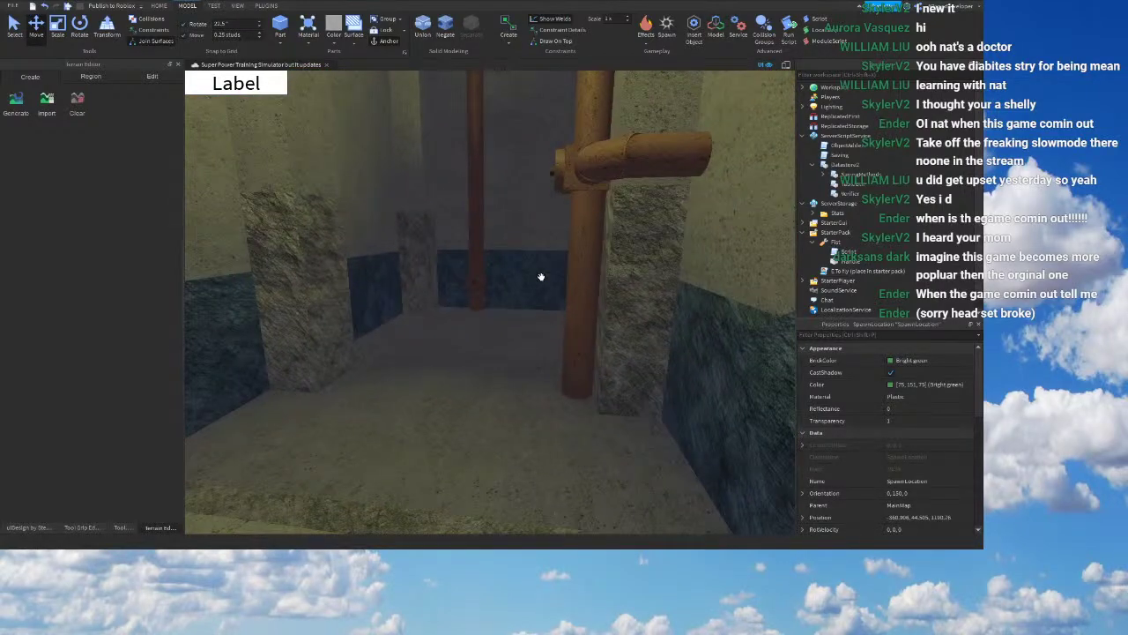
pyautogui.scroll(10, 542, 277)
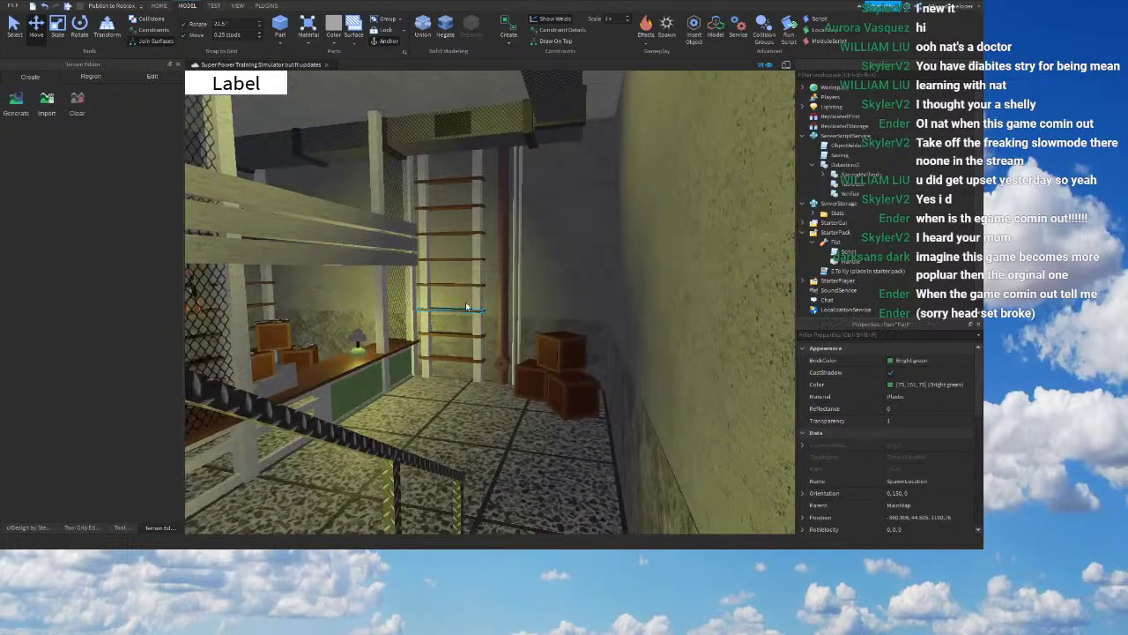
pyautogui.scroll(2, 467, 307)
# Step: Select the ladder's lower wooden rungs one after another to inspect their parts in the hierarchy
pyautogui.click(467, 307)
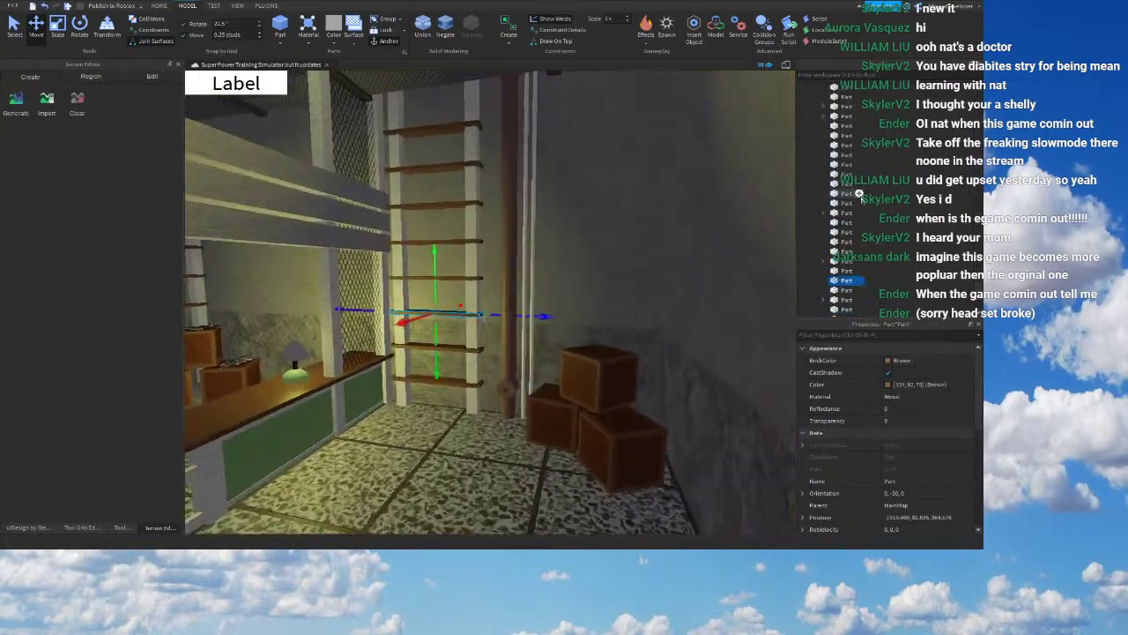
pyautogui.click(459, 346)
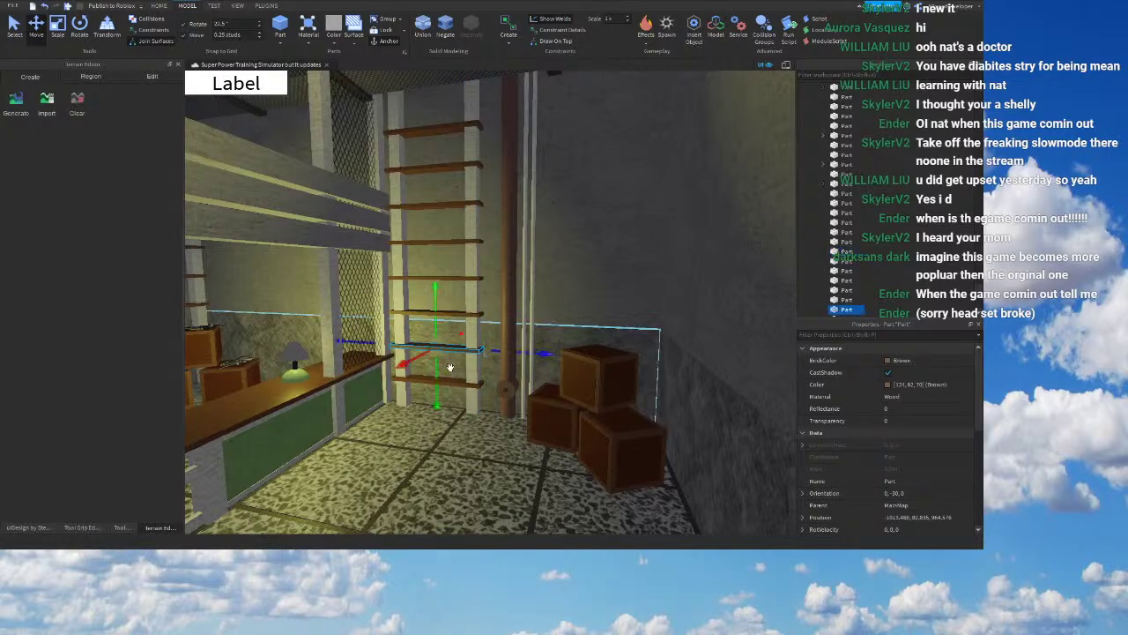
pyautogui.click(449, 380)
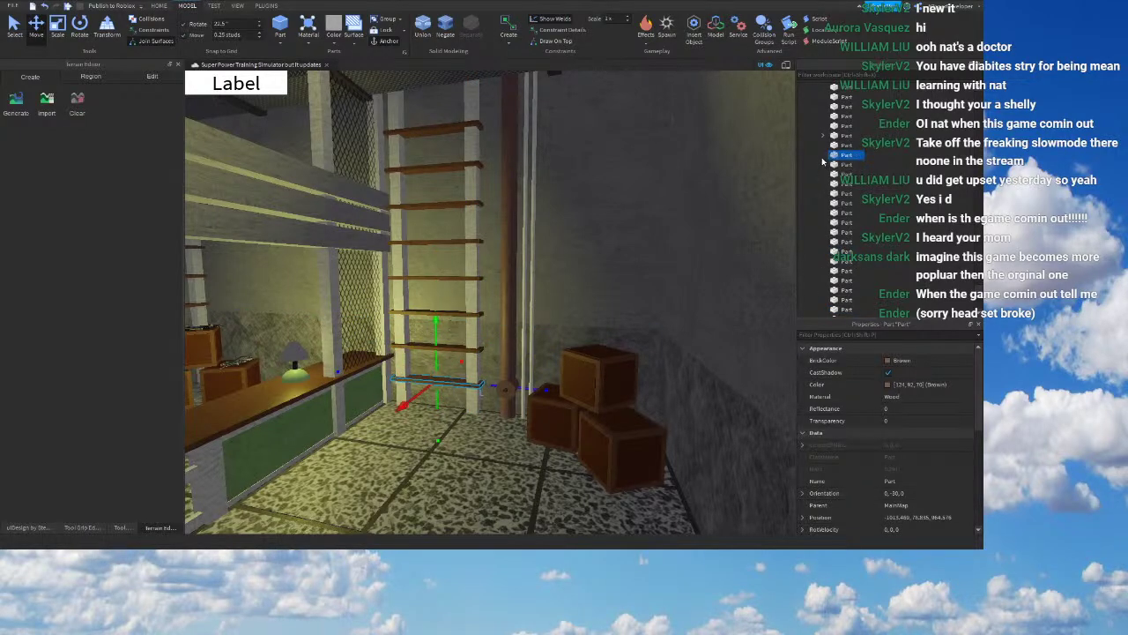
# Step: Filter the object hierarchy by "script" and open the first seat's Script
pyautogui.click(844, 75)
pyautogui.write('script')
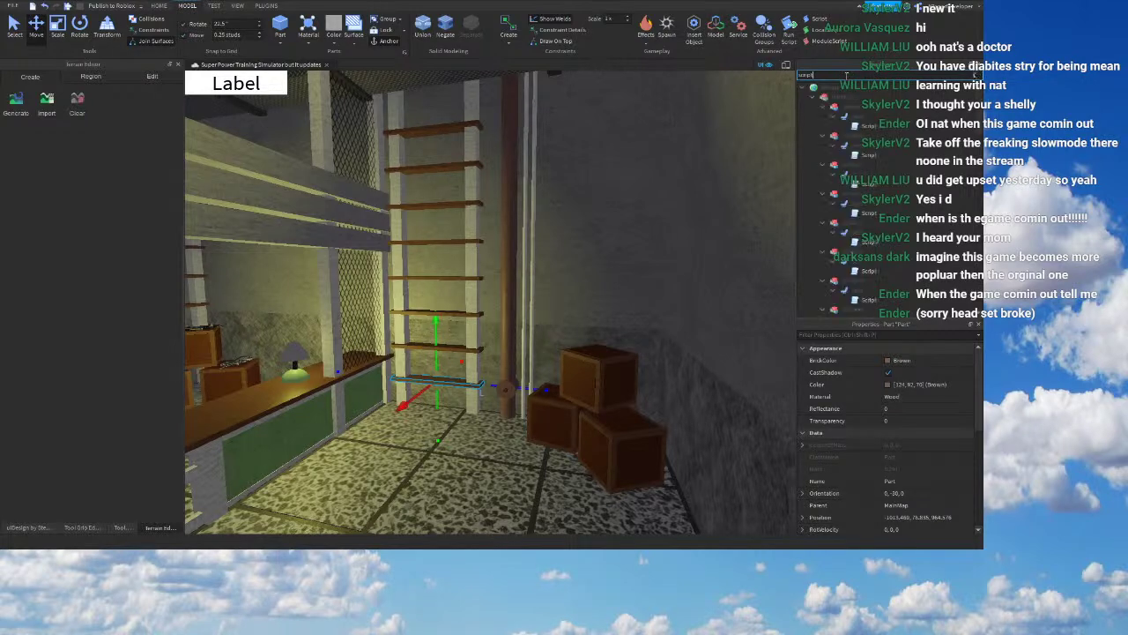
pyautogui.doubleClick(853, 126)
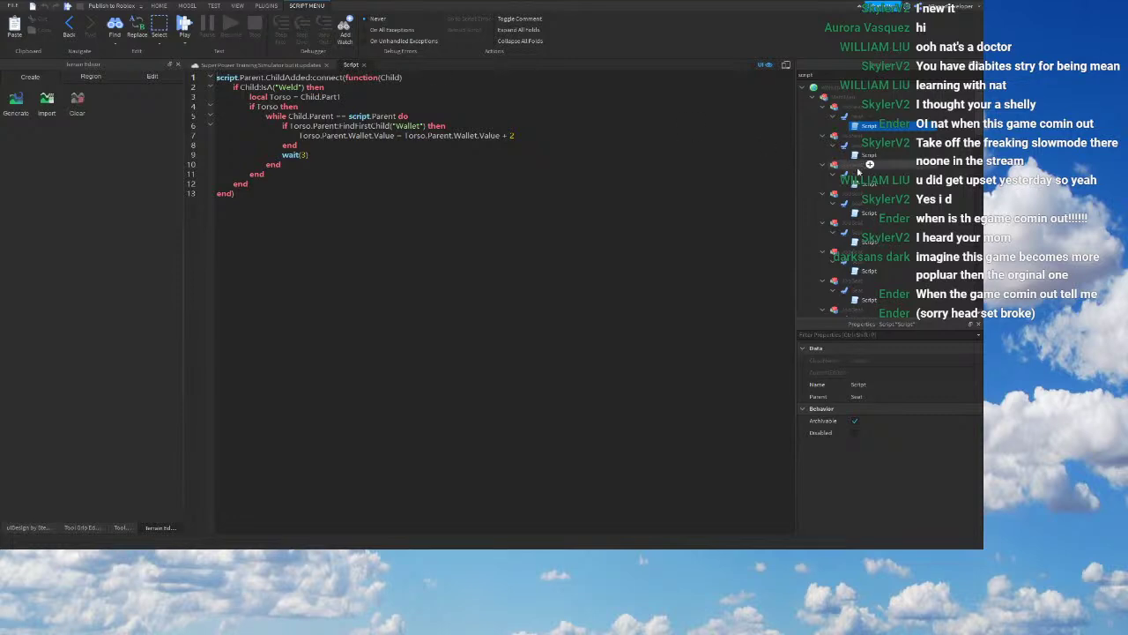
# Step: Add the Scripts of all the remaining seats to the selection in the filtered hierarchy
pyautogui.scroll(1, 878, 194)
pyautogui.keyDown('ctrl'); pyautogui.click(855, 156); pyautogui.keyUp('ctrl')
pyautogui.keyDown('ctrl'); pyautogui.click(861, 212); pyautogui.keyUp('ctrl')
pyautogui.keyDown('ctrl'); pyautogui.click(860, 242); pyautogui.keyUp('ctrl')
pyautogui.scroll(-6, 869, 231)
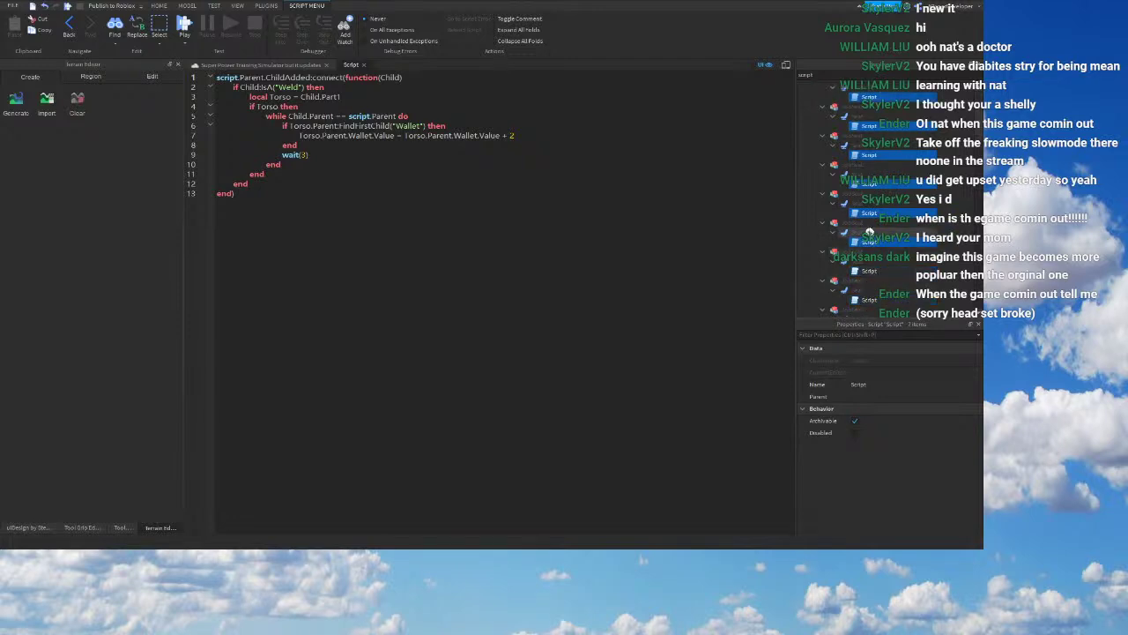
pyautogui.keyDown('ctrl'); pyautogui.click(865, 158); pyautogui.keyUp('ctrl')
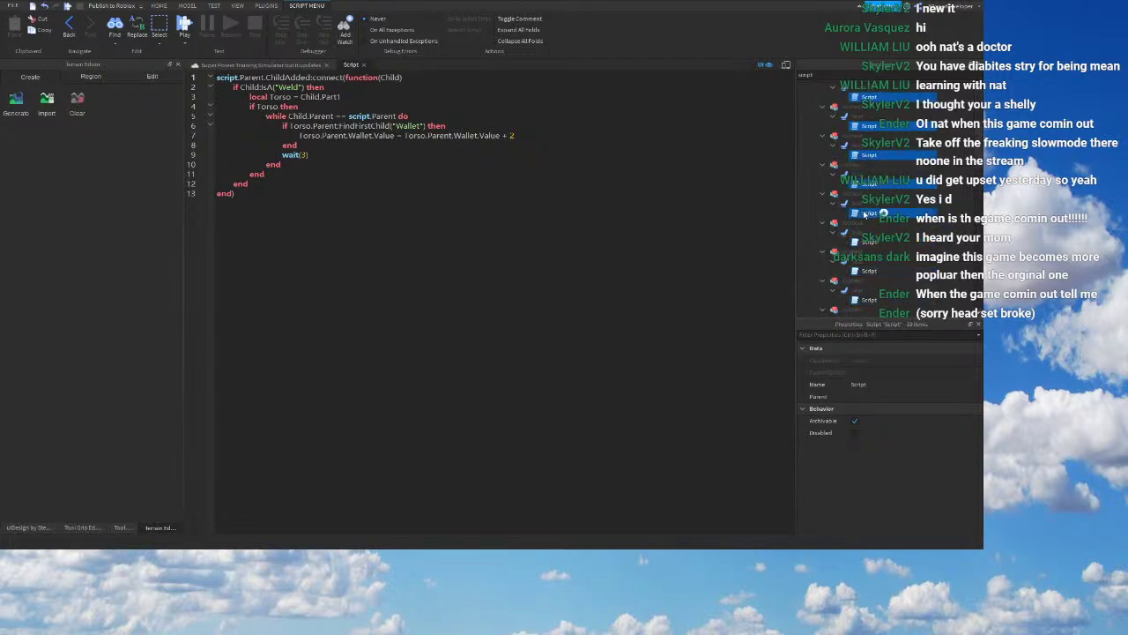
pyautogui.keyDown('ctrl'); pyautogui.click(858, 299); pyautogui.keyUp('ctrl')
pyautogui.scroll(-7, 860, 248)
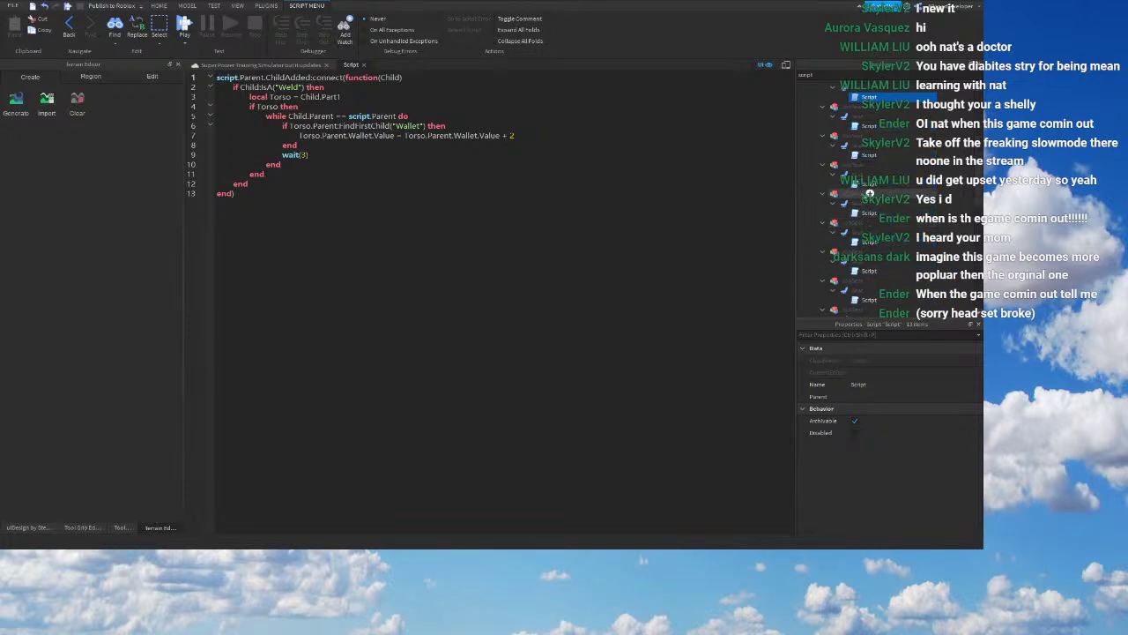
pyautogui.keyDown('ctrl'); pyautogui.click(854, 184); pyautogui.keyUp('ctrl')
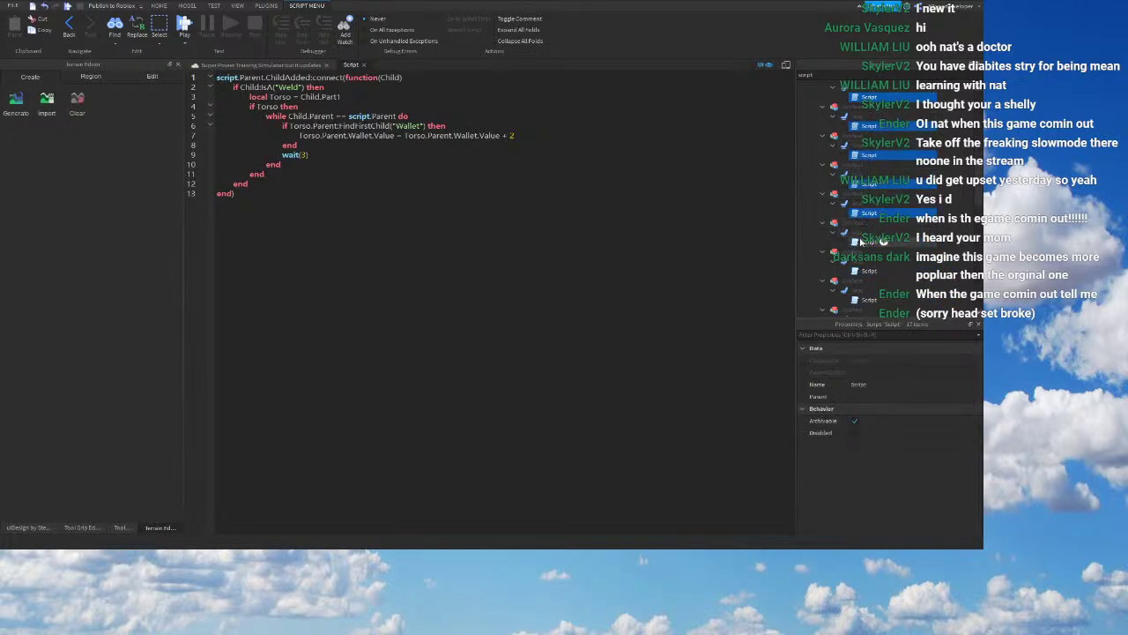
pyautogui.keyDown('ctrl'); pyautogui.click(863, 275); pyautogui.keyUp('ctrl')
pyautogui.scroll(-6, 864, 282)
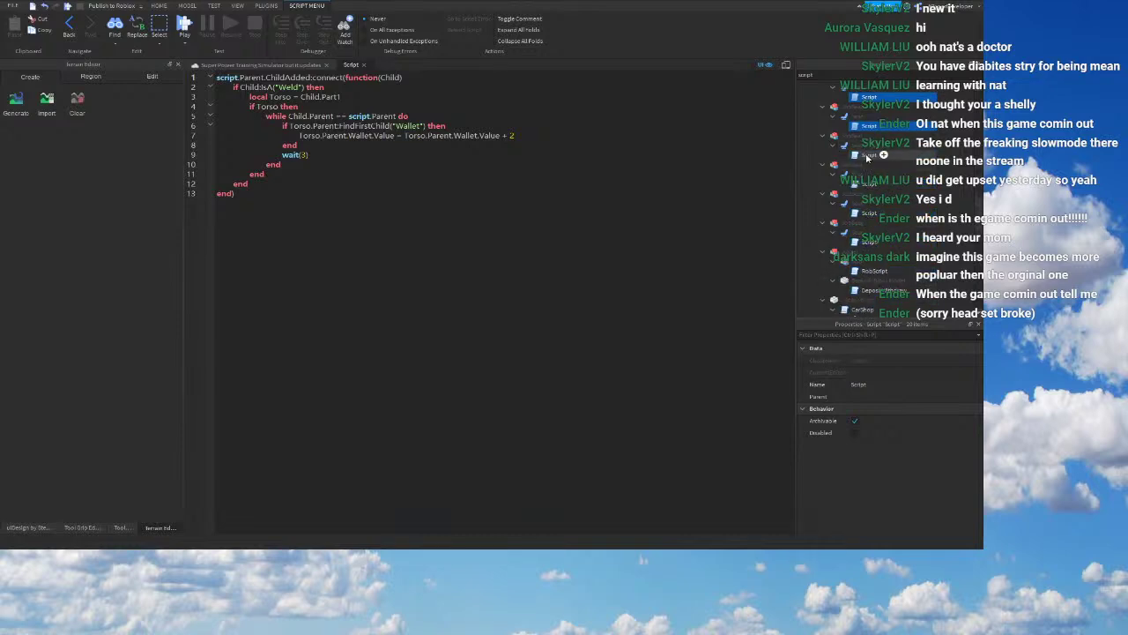
pyautogui.keyDown('ctrl'); pyautogui.click(870, 165); pyautogui.keyUp('ctrl')
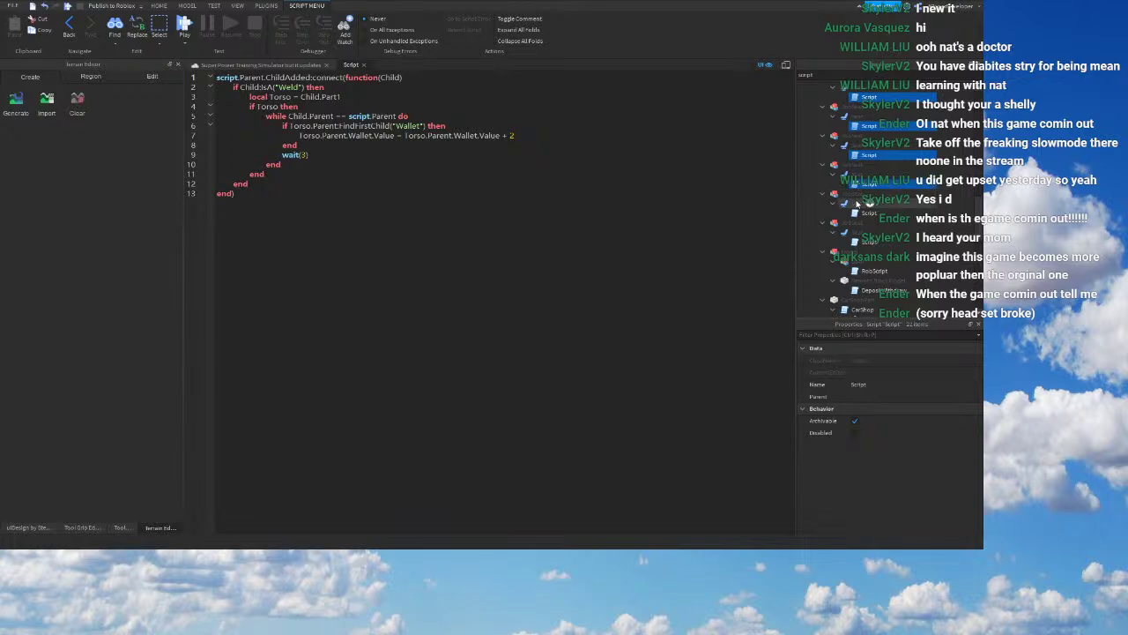
pyautogui.keyDown('ctrl'); pyautogui.click(868, 214); pyautogui.keyUp('ctrl')
pyautogui.keyDown('ctrl'); pyautogui.click(868, 242); pyautogui.keyUp('ctrl')
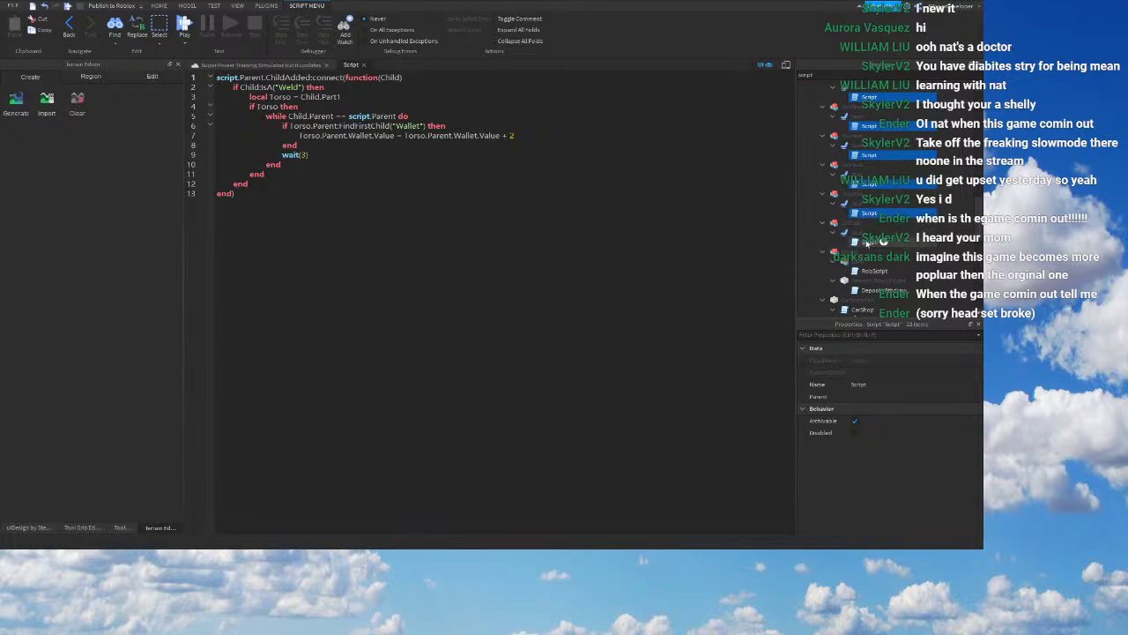
# Step: Add the RobScript, deposit, CarShop, GunShop and PoliceGiver scripts in the Workspace to the selection and delete all the selected scripts
pyautogui.keyDown('ctrl'); pyautogui.click(867, 272); pyautogui.keyUp('ctrl')
pyautogui.keyDown('ctrl'); pyautogui.click(869, 290); pyautogui.keyUp('ctrl')
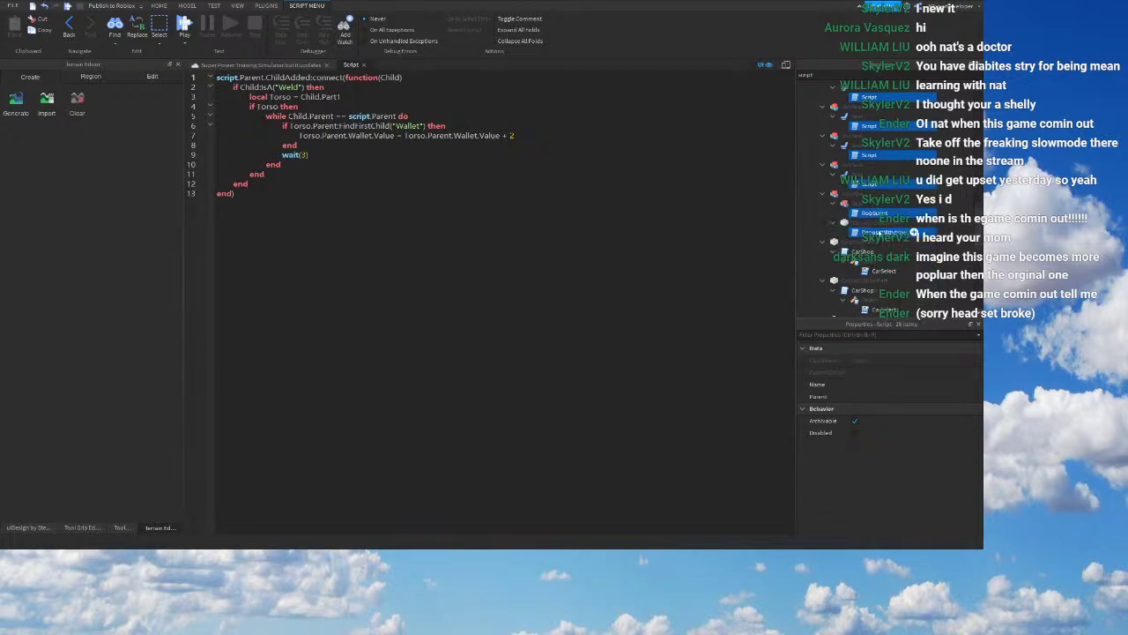
pyautogui.scroll(-3, 871, 246)
pyautogui.scroll(-4, 860, 256)
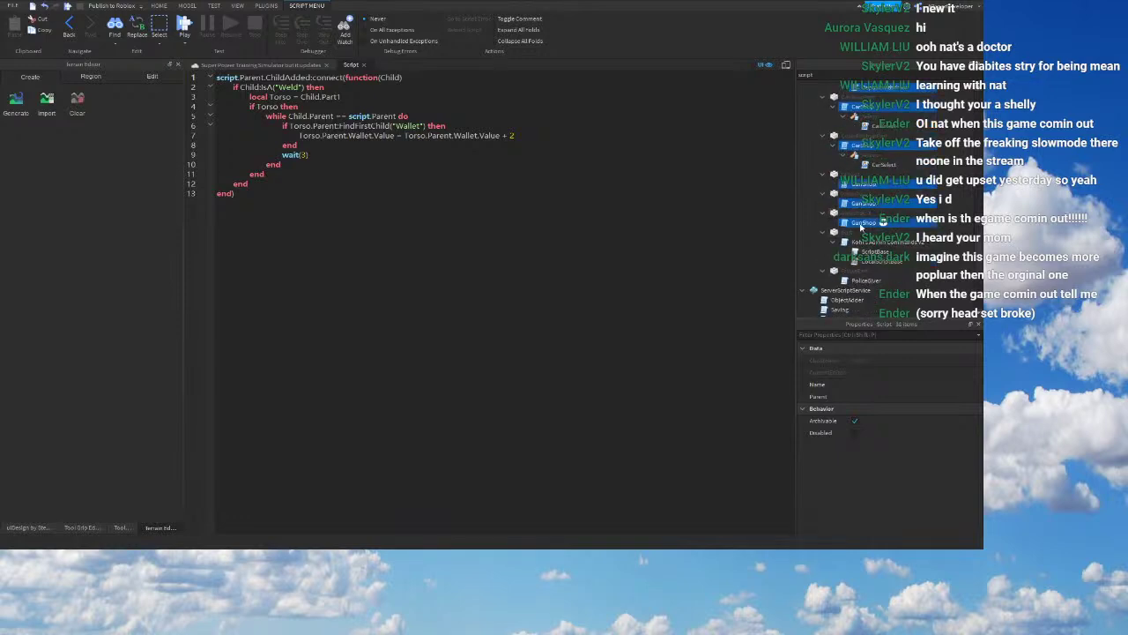
pyautogui.keyDown('ctrl'); pyautogui.click(861, 280); pyautogui.keyUp('ctrl')
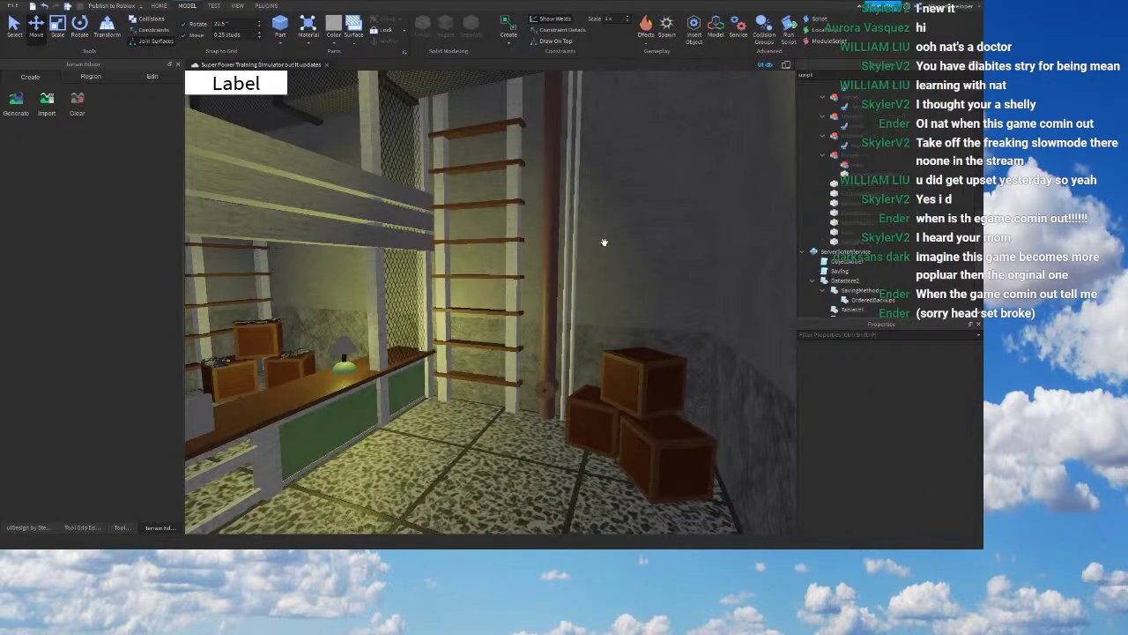
# Step: Examine the basement room with the counter and crates, and view the town's buildings from above
pyautogui.moveTo(605, 241); pyautogui.dragTo(503, 250, button='right')
pyautogui.press('w')
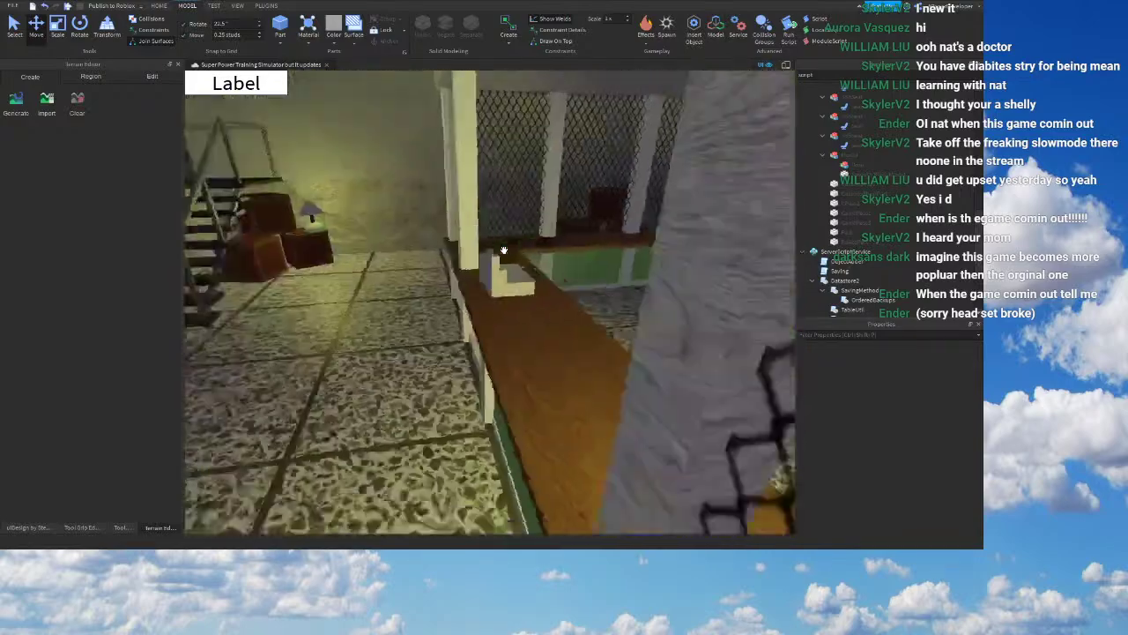
pyautogui.moveTo(503, 250); pyautogui.dragTo(507, 243, button='right')
pyautogui.press('w')
pyautogui.press('w')
pyautogui.press('w')
pyautogui.press('s')
pyautogui.moveTo(455, 198); pyautogui.dragTo(436, 212, button='right')
pyautogui.press('w')
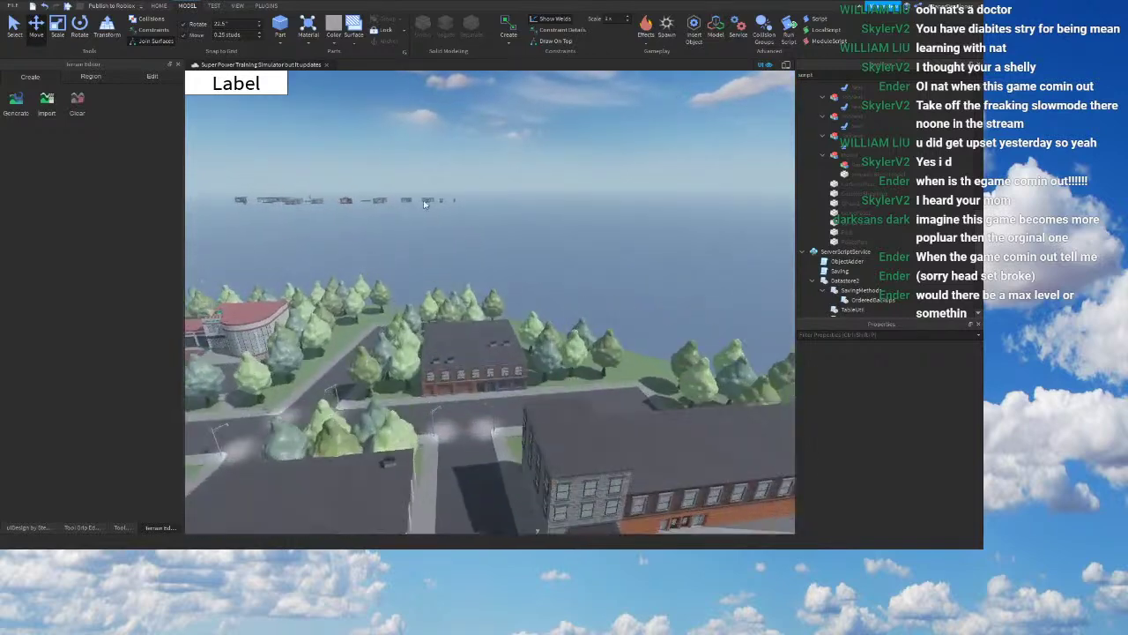
pyautogui.press('w')
# Step: Clear the "script" filter from the object hierarchy
pyautogui.scroll(-4, 949, 165)
pyautogui.moveTo(977, 263); pyautogui.dragTo(632, 68)
pyautogui.press('BackSpace')
pyautogui.moveTo(496, 150); pyautogui.dragTo(496, 152, button='right')
pyautogui.scroll(2, 537, 260)
pyautogui.scroll(4, 411, 365)
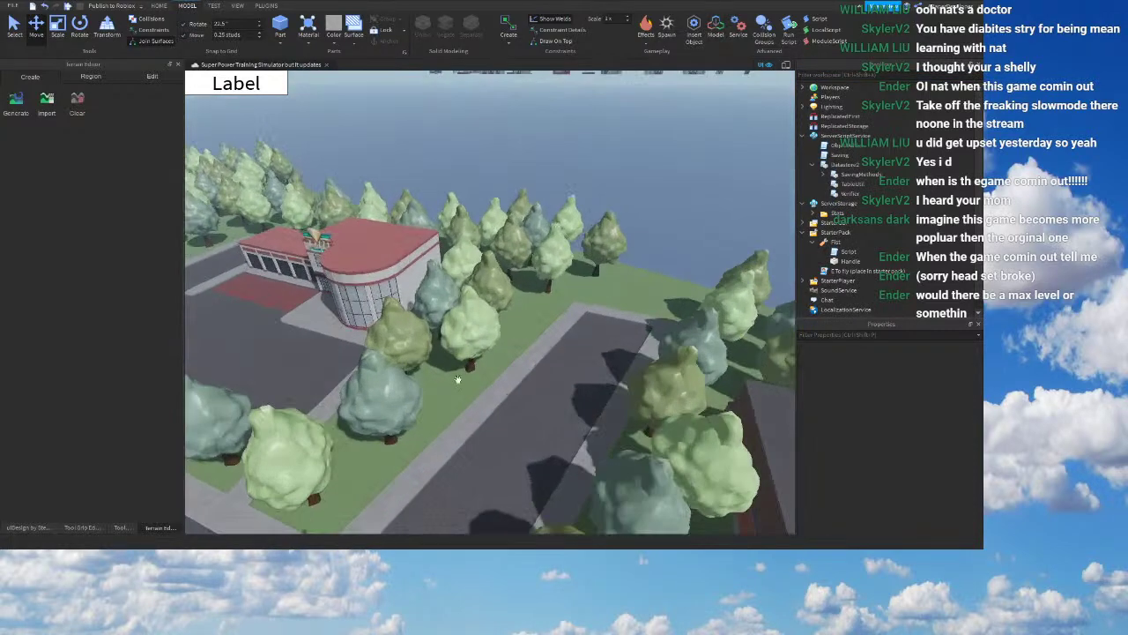
pyautogui.scroll(3, 500, 385)
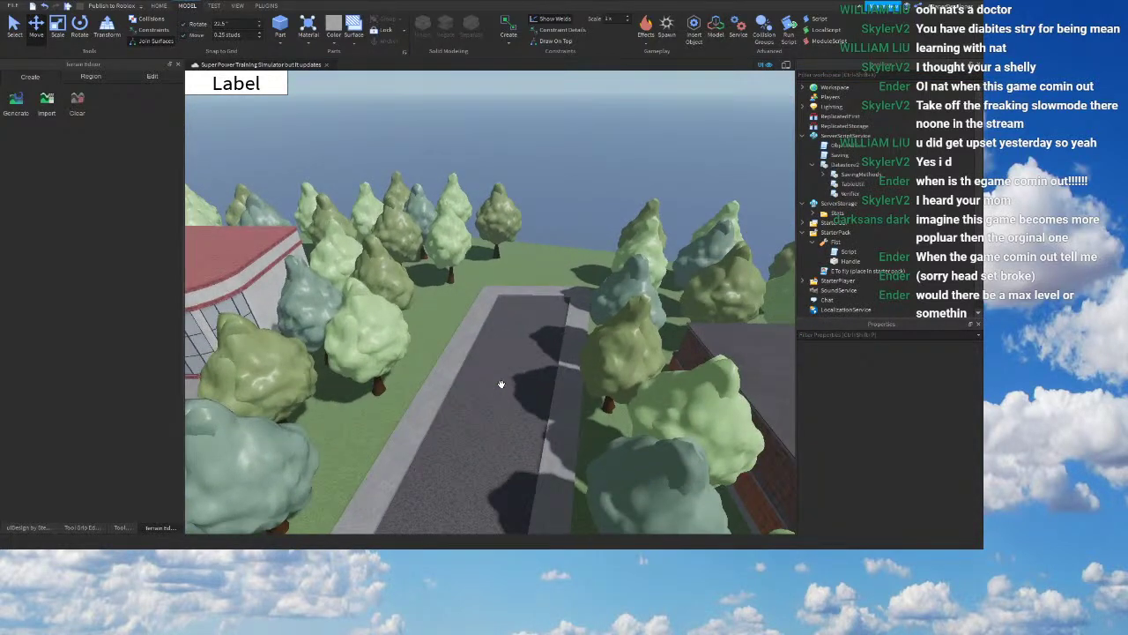
pyautogui.scroll(2, 501, 384)
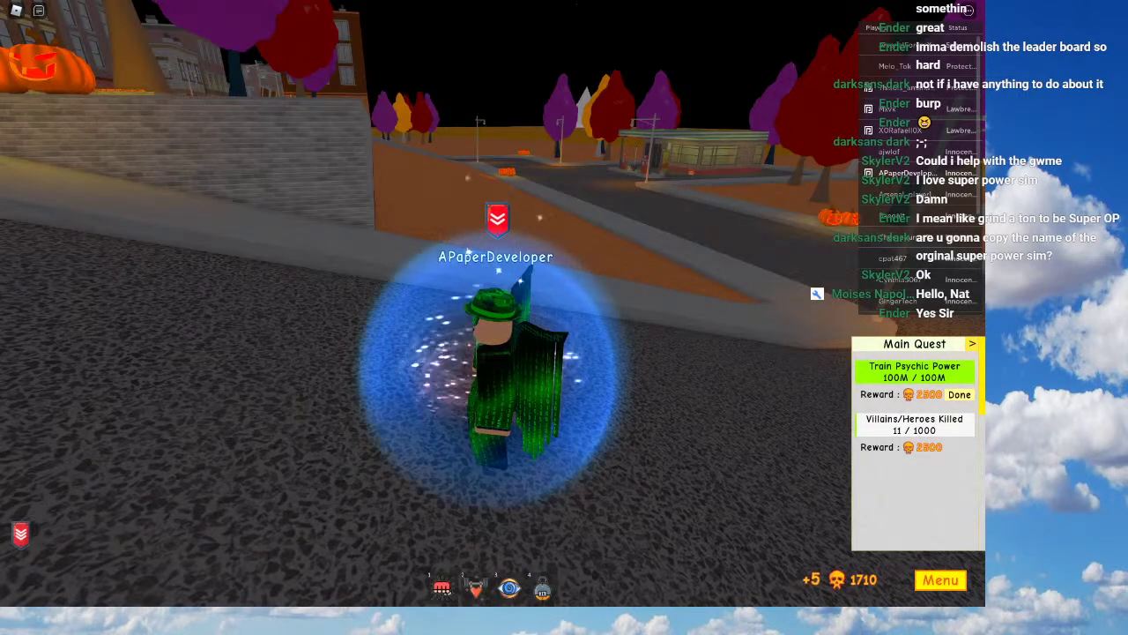
# Step: Switch to the running Super Power Training Simulator game and fly the character out of town to the white mountain
pyautogui.press('w')
pyautogui.press('space')
pyautogui.scroll(-3, 463, 397)
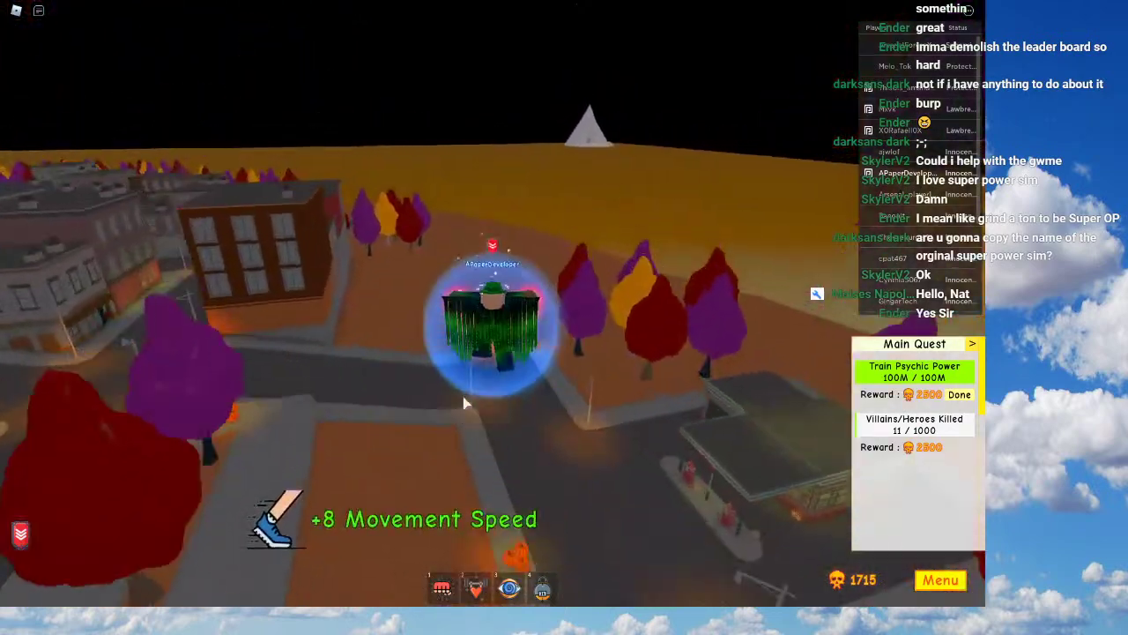
pyautogui.moveTo(462, 396)
pyautogui.mouseDown(button='right')
pyautogui.moveTo(452, 396)
pyautogui.moveTo(455, 384)
pyautogui.mouseUp(button='right')
pyautogui.press('w')
pyautogui.scroll(-2, 457, 384)
pyautogui.press('w')
pyautogui.moveTo(605, 445); pyautogui.dragTo(602, 444, button='right')
pyautogui.press('w')
pyautogui.press('Tab')
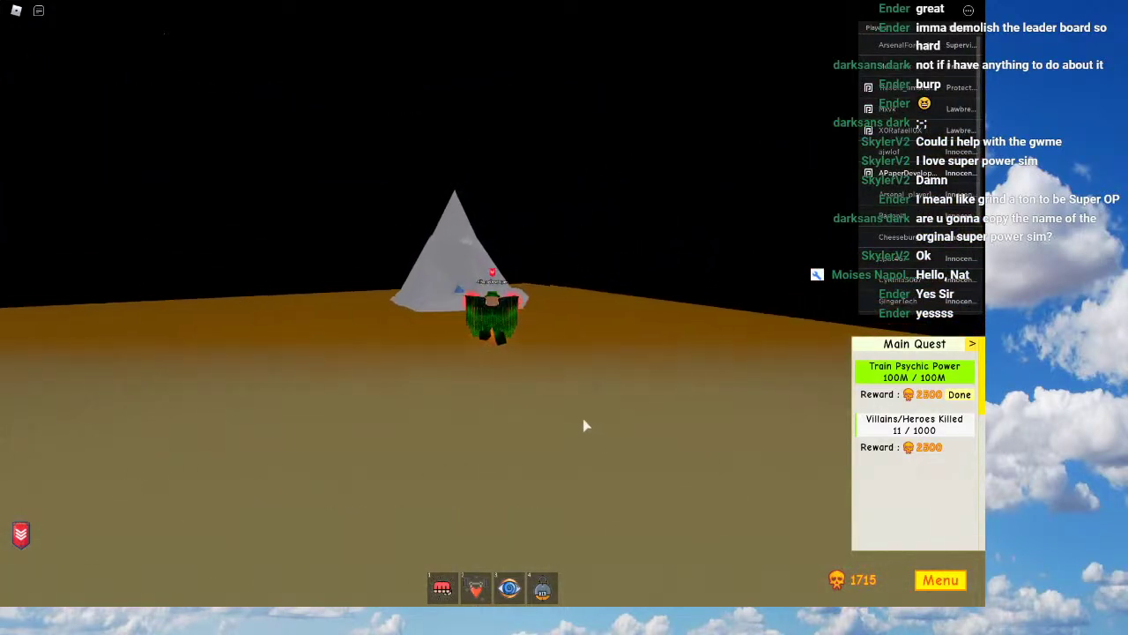
pyautogui.press('w')
pyautogui.scroll(2, 579, 411)
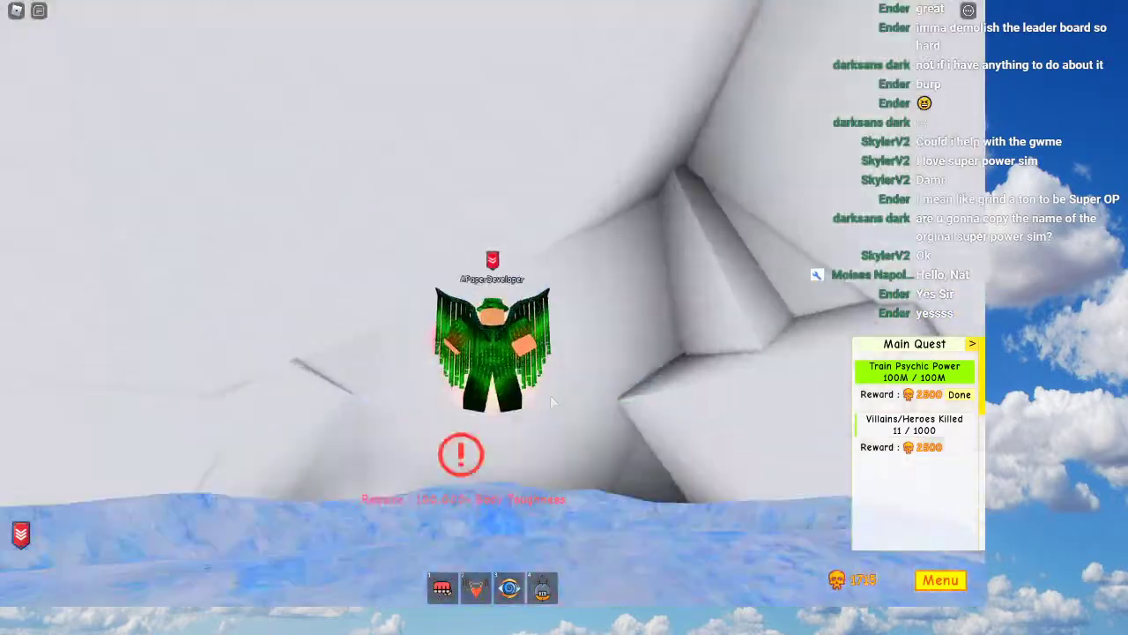
# Step: Look around the icy ground at the foot of the white mountain and leave it across the water
pyautogui.press('w')
pyautogui.moveTo(551, 401); pyautogui.dragTo(551, 401, button='right')
pyautogui.press('w')
pyautogui.press('space')
pyautogui.press('w')
pyautogui.scroll(-3, 551, 401)
pyautogui.press('space')
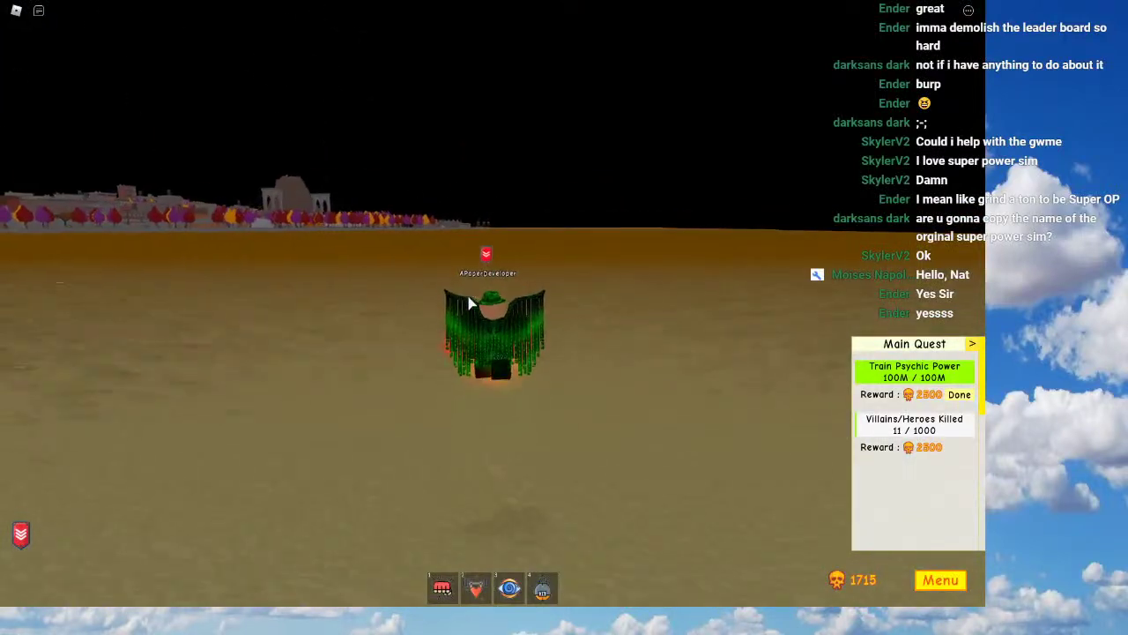
# Step: Fly the character back across the water to the town and land on the large grey rock
pyautogui.press('w')
pyautogui.moveTo(469, 302); pyautogui.dragTo(470, 302, button='right')
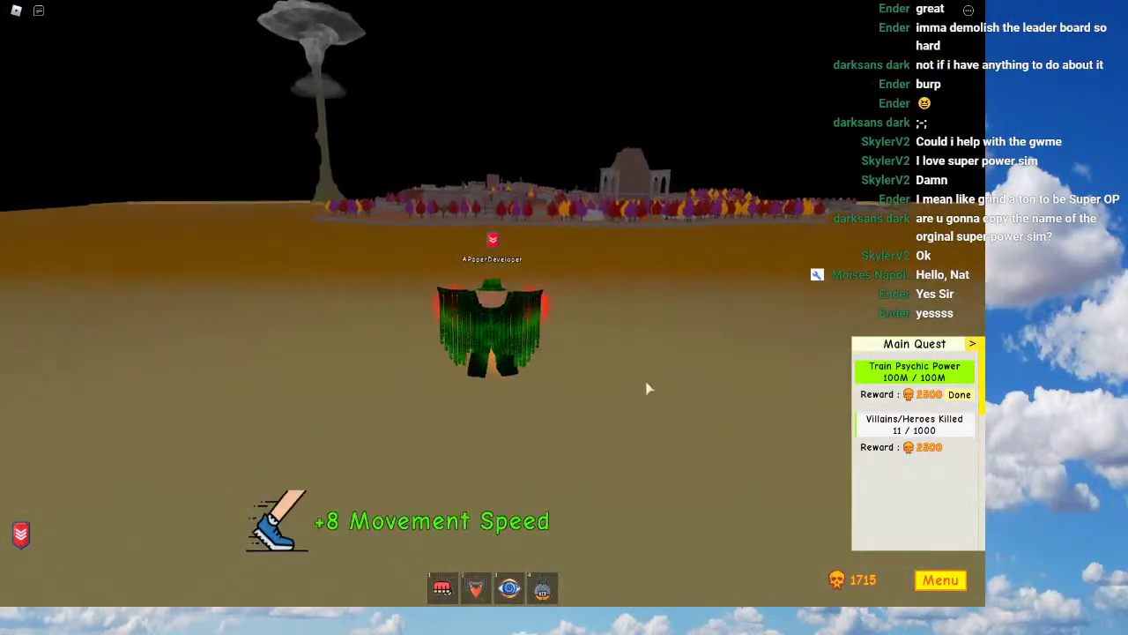
pyautogui.moveTo(665, 399); pyautogui.dragTo(665, 399, button='right')
pyautogui.press('w')
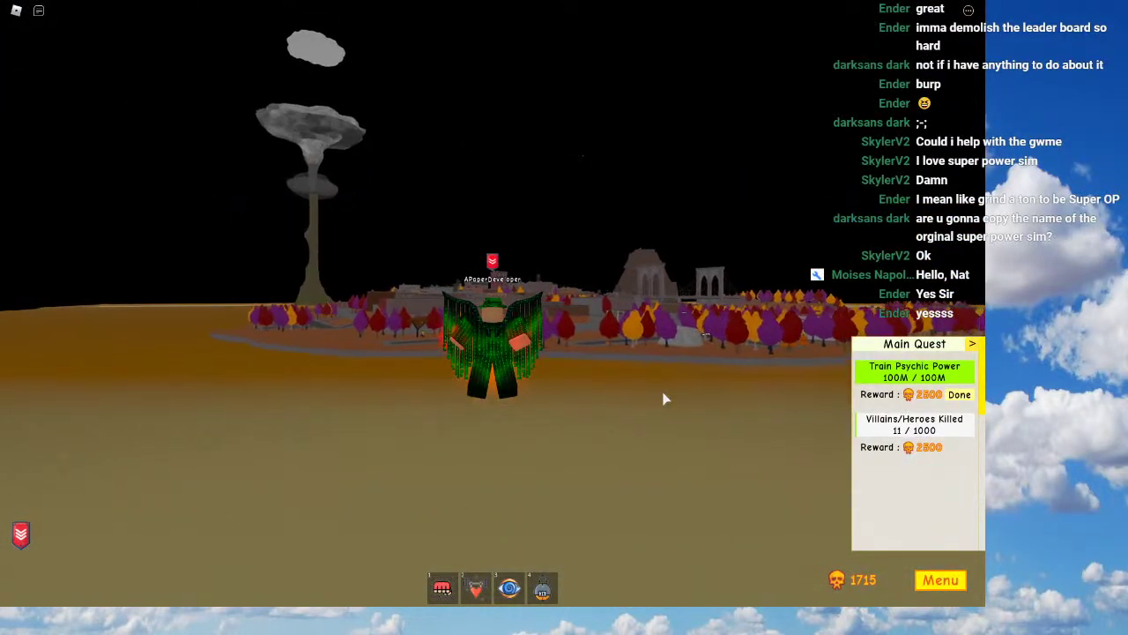
pyautogui.press('w')
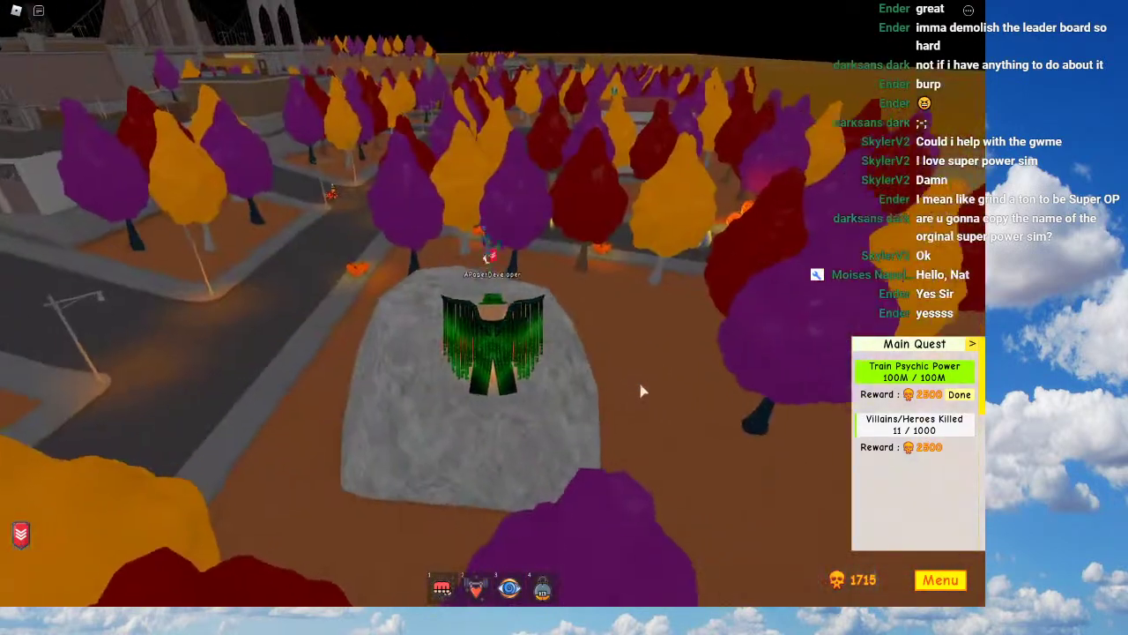
pyautogui.press('w')
pyautogui.moveTo(641, 385); pyautogui.dragTo(641, 385, button='right')
pyautogui.press('d')
pyautogui.press('w')
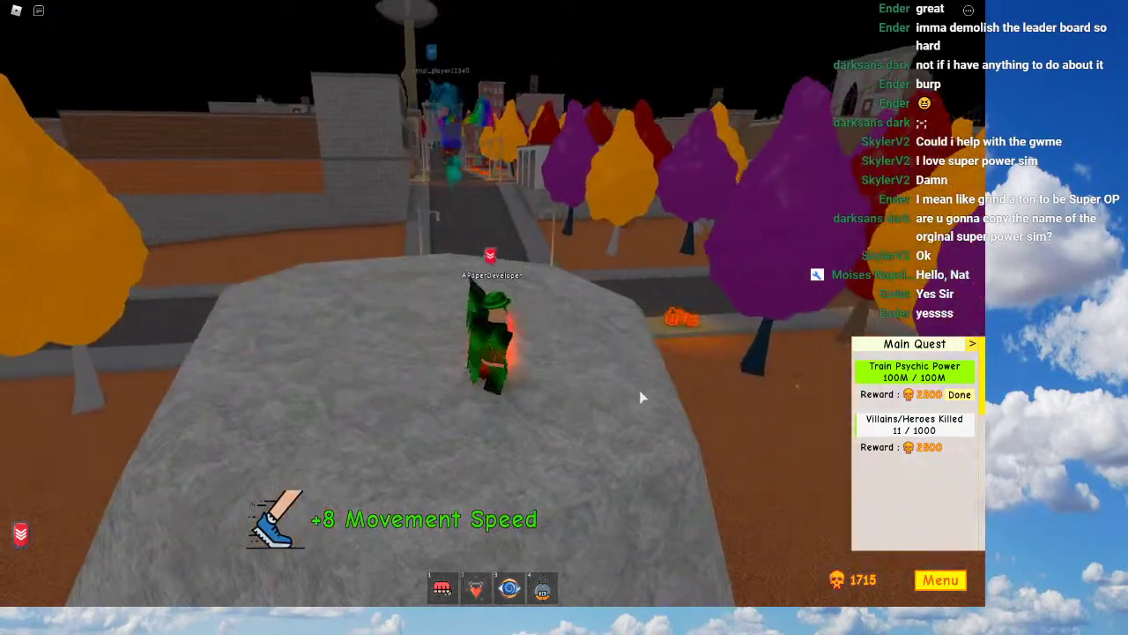
# Step: Fly high above the grey rock and start playing again from the title screen
pyautogui.press('space')
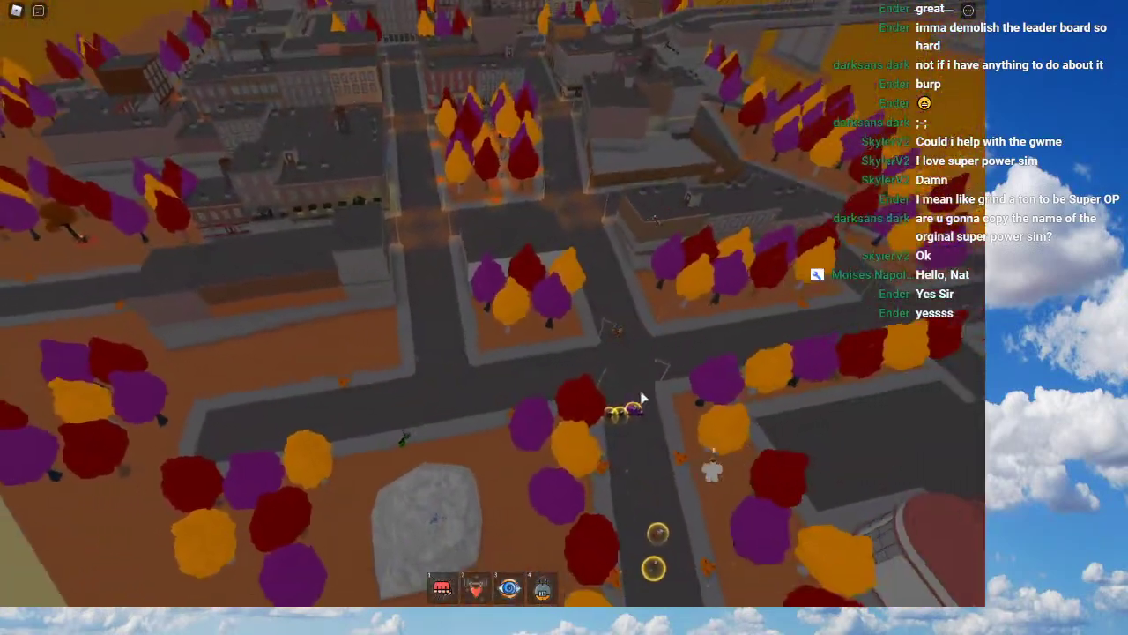
pyautogui.press('space')
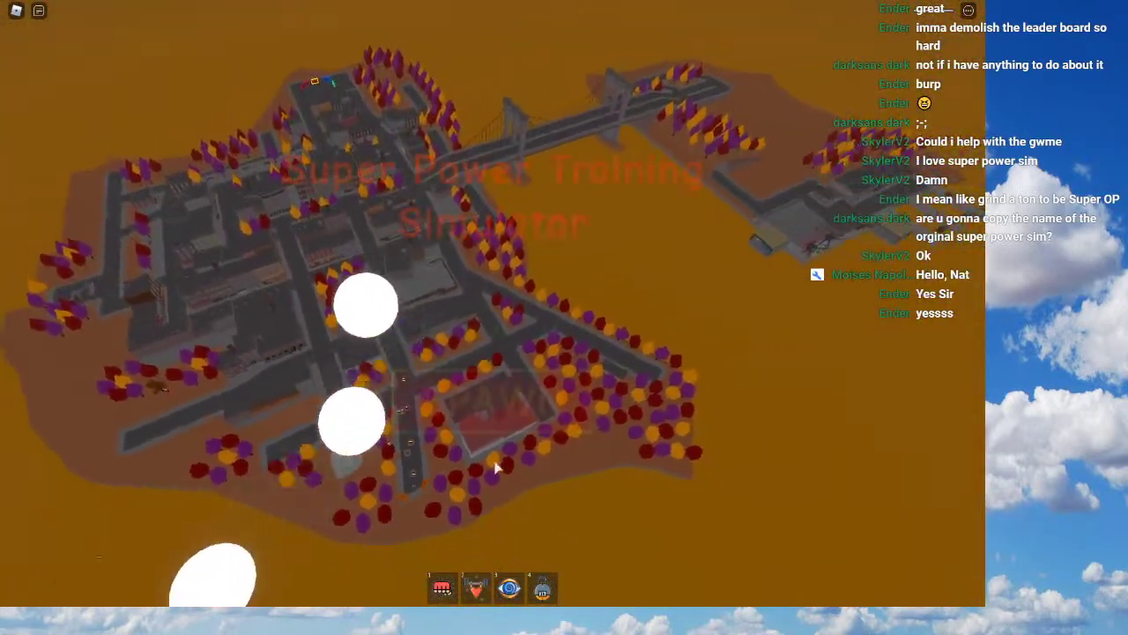
pyautogui.click(501, 414)
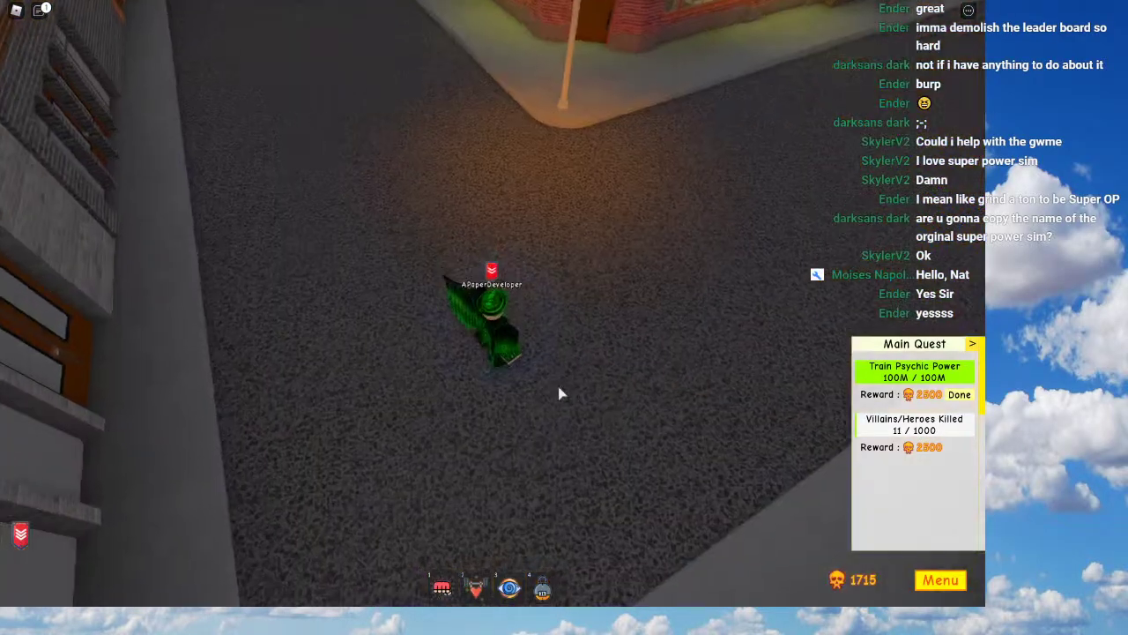
# Step: Fly above the town's rooftops to view the layout of the whole map
pyautogui.press('w')
pyautogui.press('space')
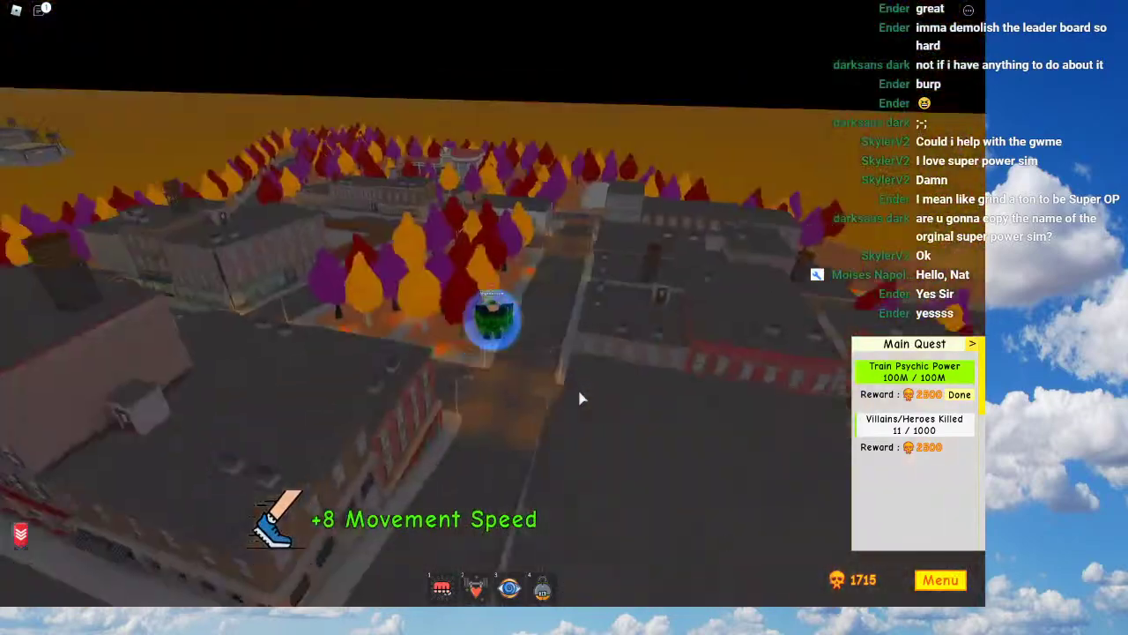
pyautogui.press('s')
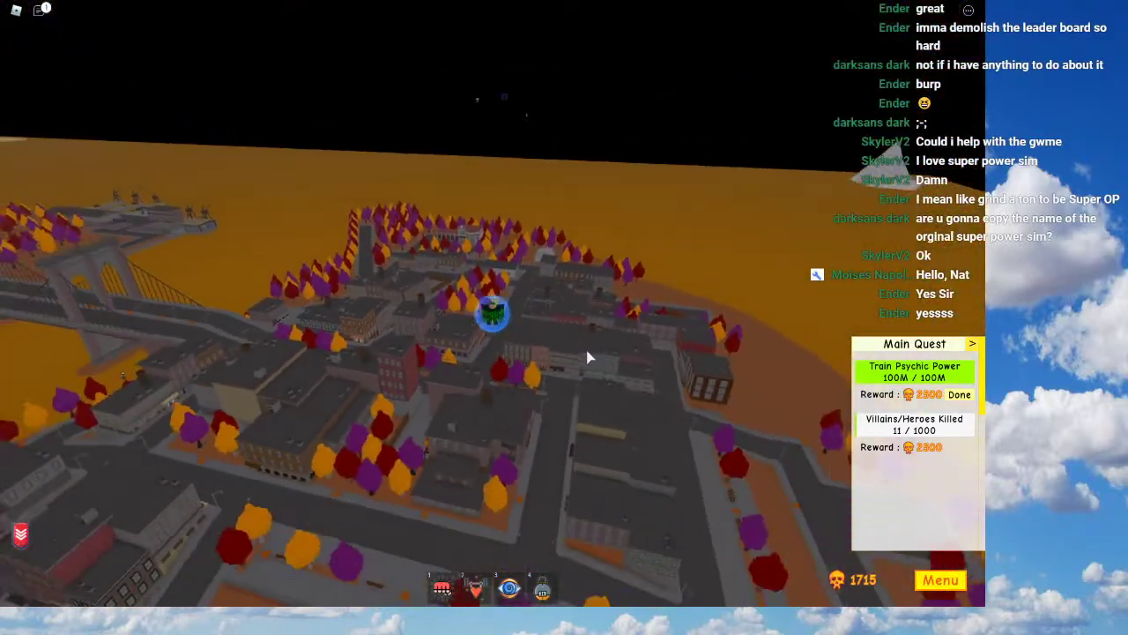
pyautogui.moveTo(609, 326); pyautogui.dragTo(589, 338, button='right')
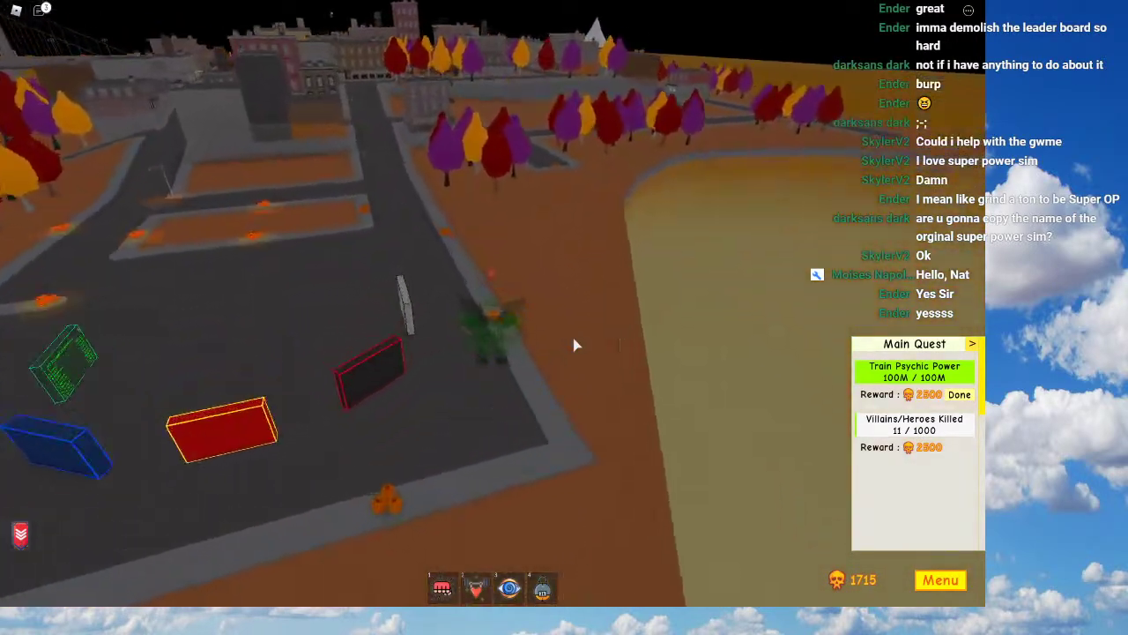
# Step: Move around the paved lot to inspect the coloured leaderboards standing on it
pyautogui.press('w')
pyautogui.moveTo(573, 344); pyautogui.dragTo(578, 341, button='right')
pyautogui.press('a')
pyautogui.press('w')
pyautogui.press('a')
pyautogui.press('a')
pyautogui.moveTo(577, 335); pyautogui.dragTo(574, 332, button='right')
pyautogui.press('d')
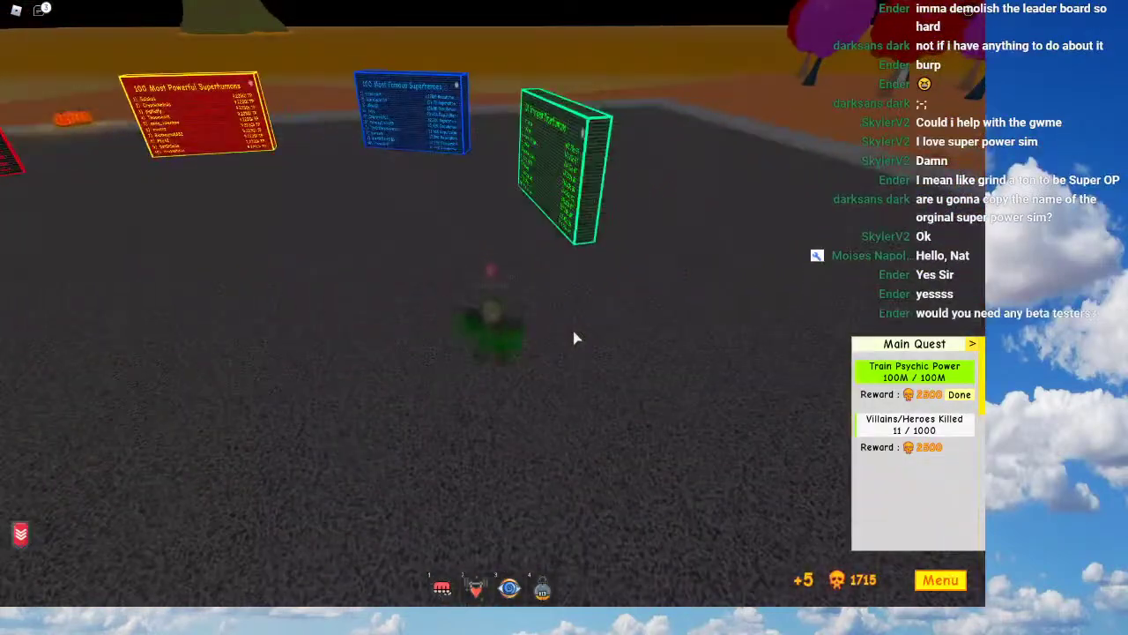
pyautogui.moveTo(603, 290); pyautogui.dragTo(603, 291, button='right')
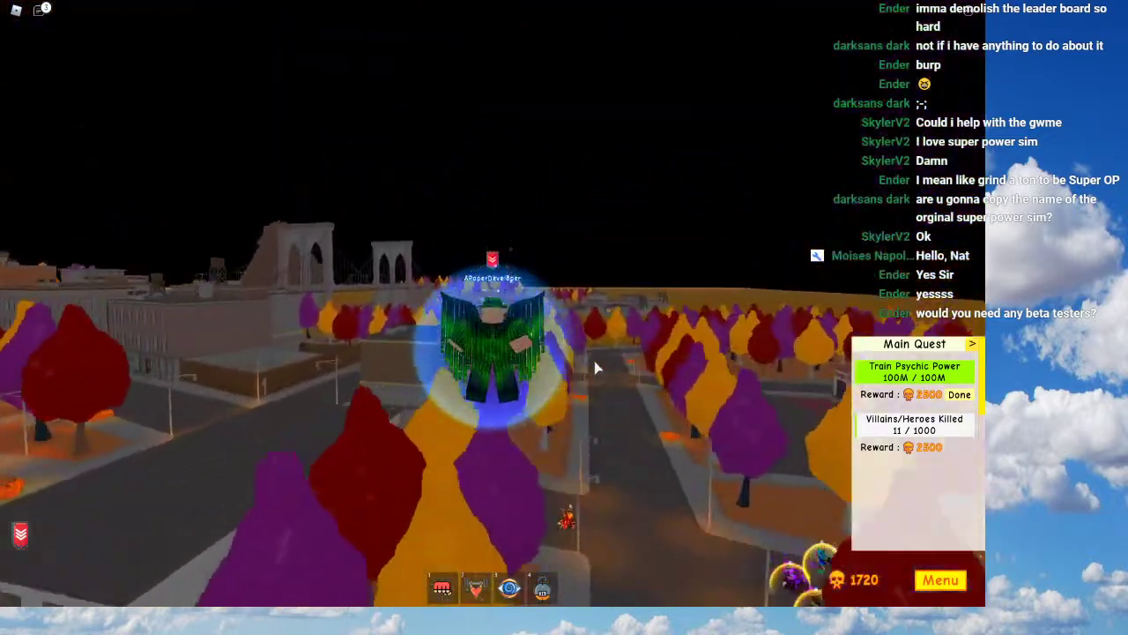
# Step: Fly over the town and past the bridge to the road tunnel entrance
pyautogui.press('w')
pyautogui.moveTo(519, 372); pyautogui.dragTo(486, 375, button='right')
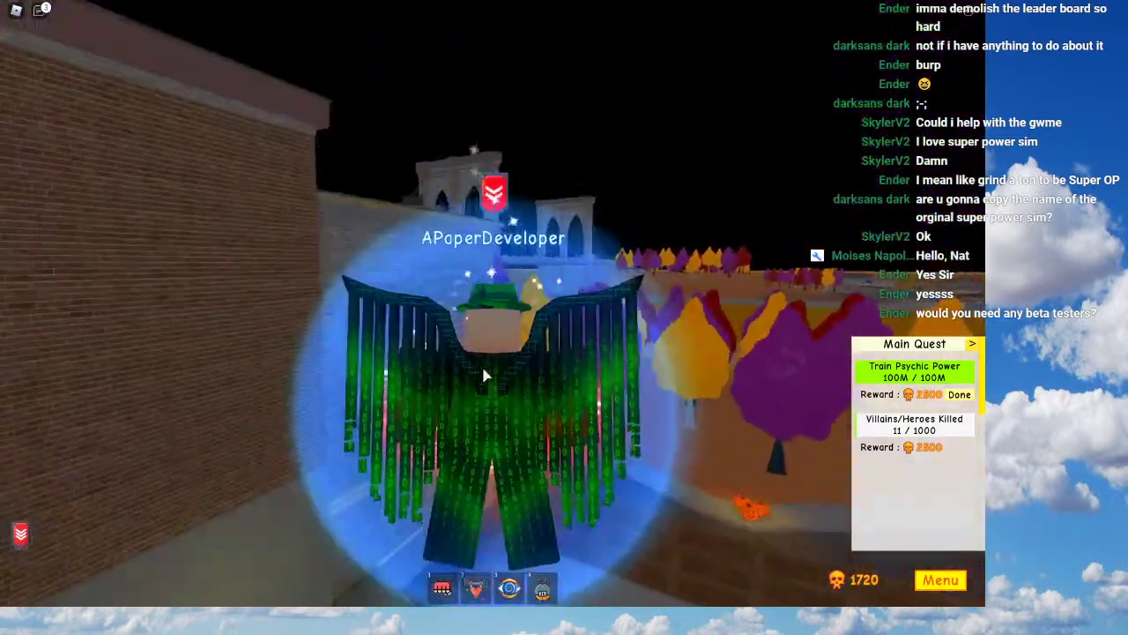
pyautogui.press('w')
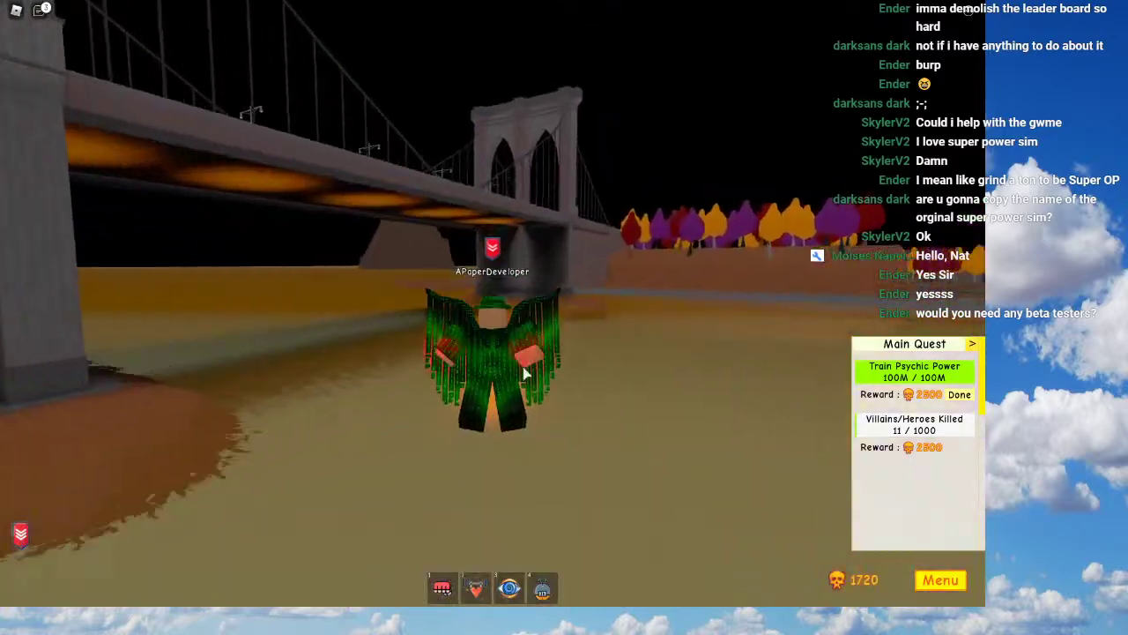
pyautogui.press('w')
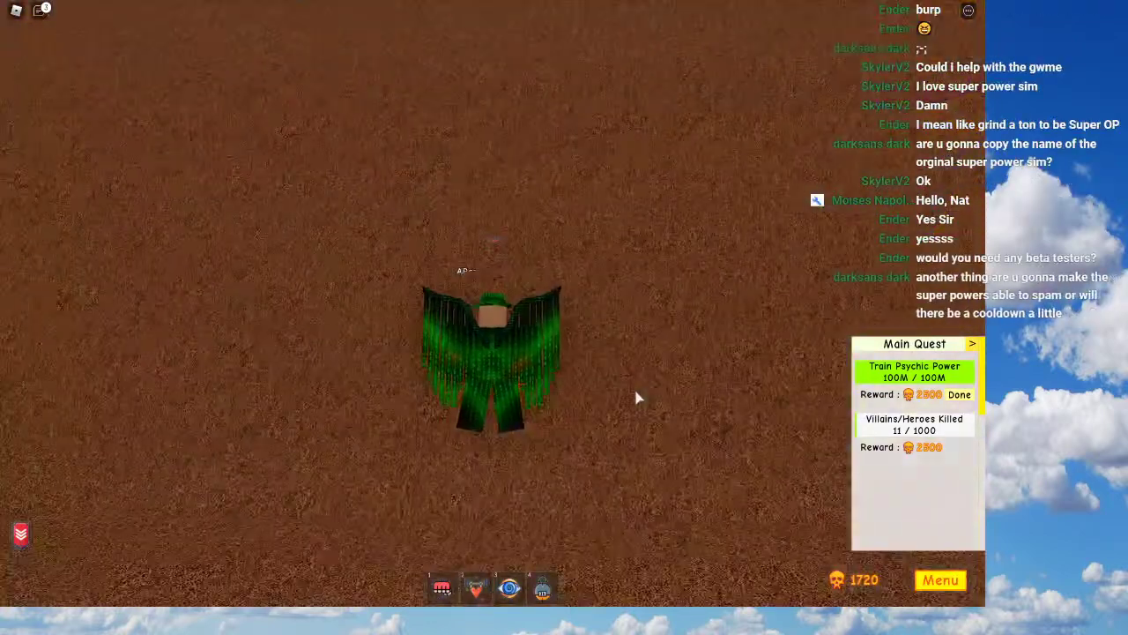
pyautogui.press('w')
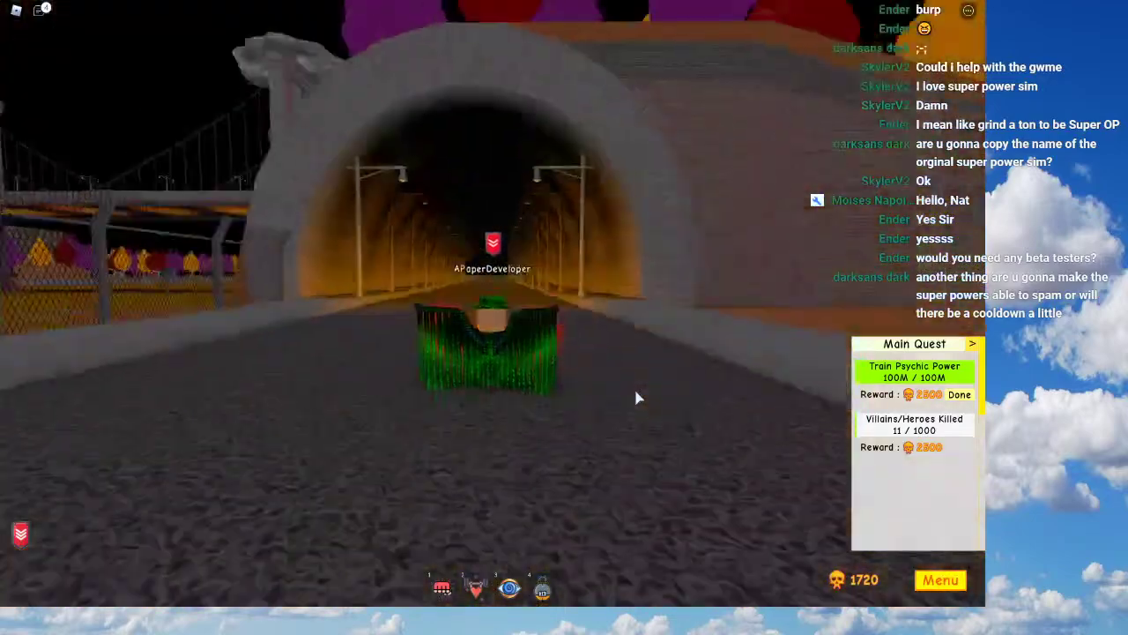
# Step: Inspect the dockyard with its cranes and go inside the brick-walled building
pyautogui.moveTo(635, 398); pyautogui.dragTo(637, 397, button='right')
pyautogui.press('s')
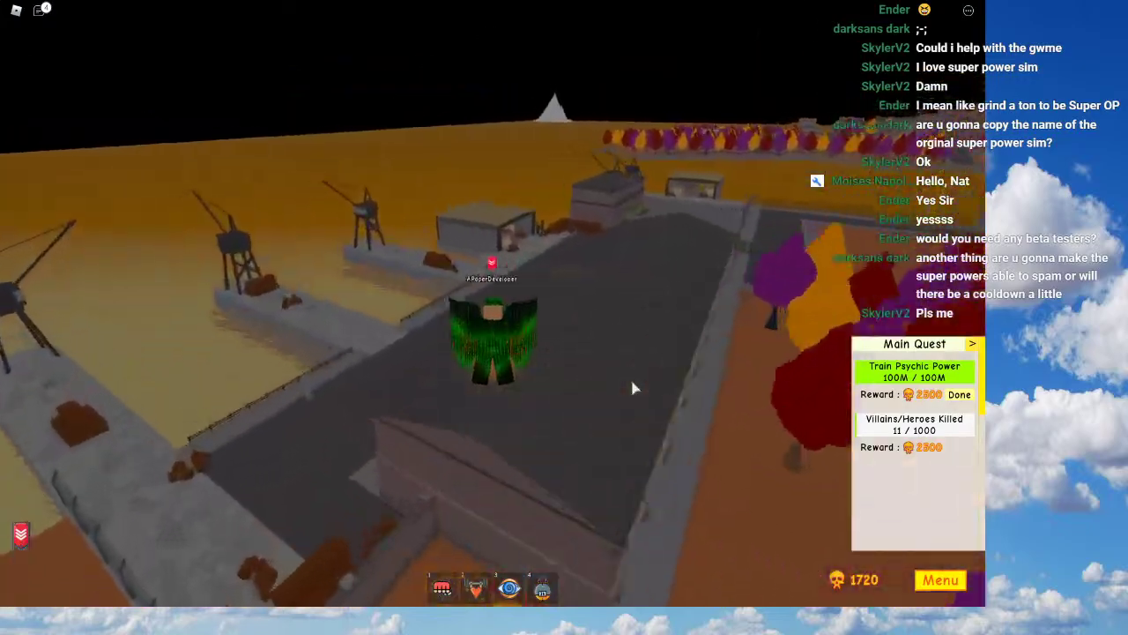
pyautogui.press('w')
pyautogui.moveTo(632, 387); pyautogui.dragTo(632, 387, button='right')
pyautogui.press('w')
pyautogui.press('w')
pyautogui.press('s')
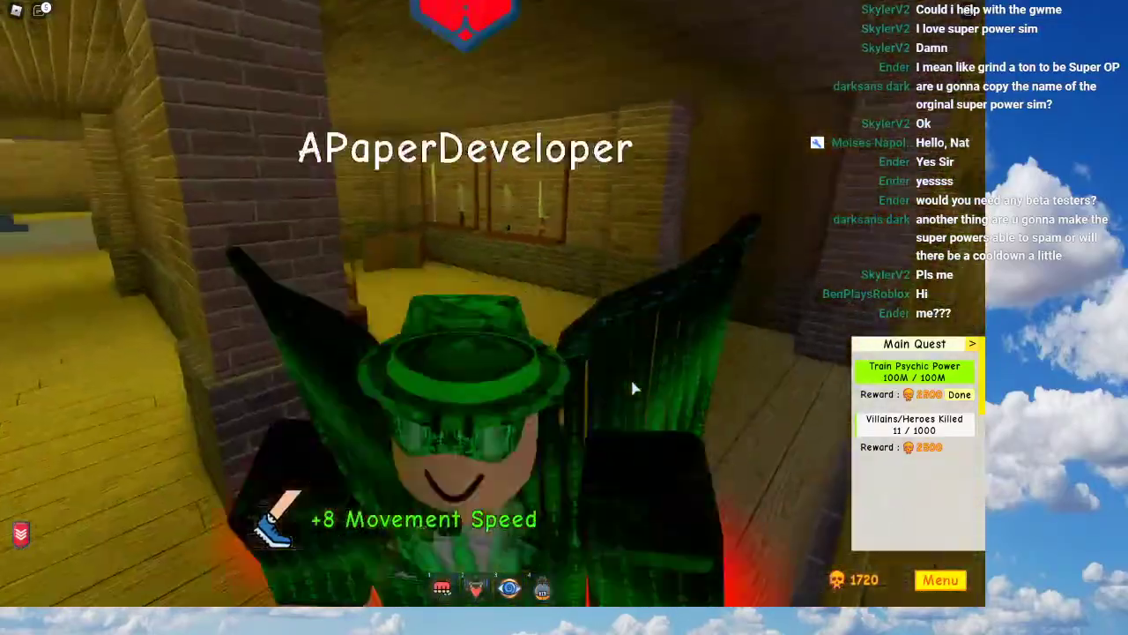
# Step: Step into the ice bath that requires 100+ Body Toughness to inspect it
pyautogui.moveTo(632, 387); pyautogui.dragTo(632, 384, button='right')
pyautogui.press('w')
pyautogui.press('space')
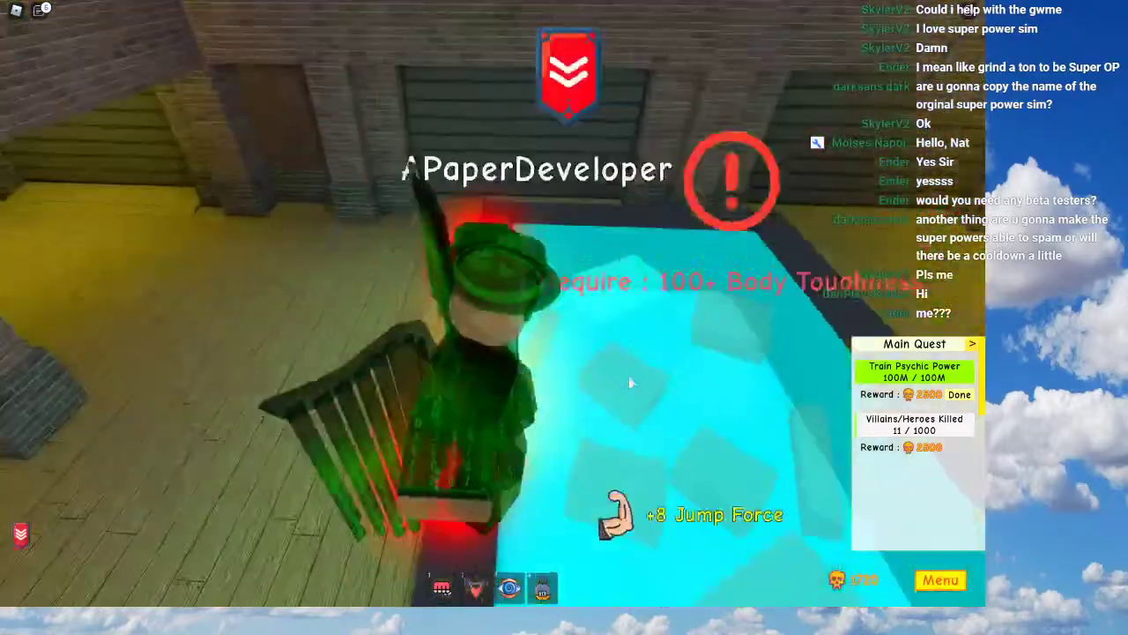
pyautogui.press('s')
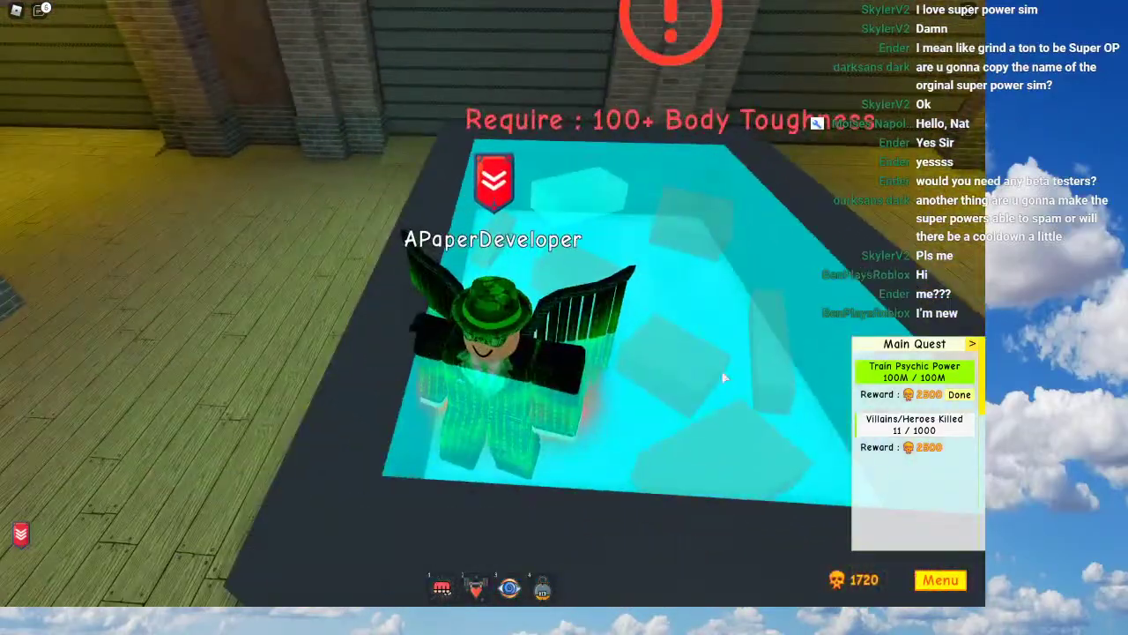
# Step: Inspect the red fire training area and the nearby room with the weapon rack and crates
pyautogui.press('w')
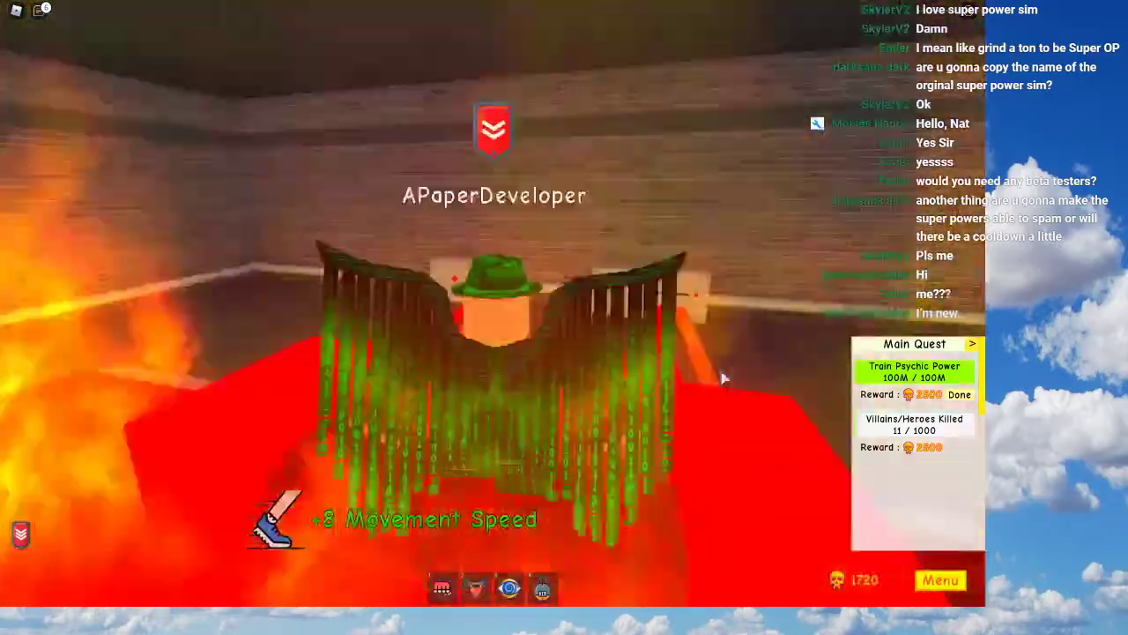
pyautogui.press('w')
pyautogui.moveTo(722, 378); pyautogui.dragTo(722, 378, button='right')
pyautogui.press('w')
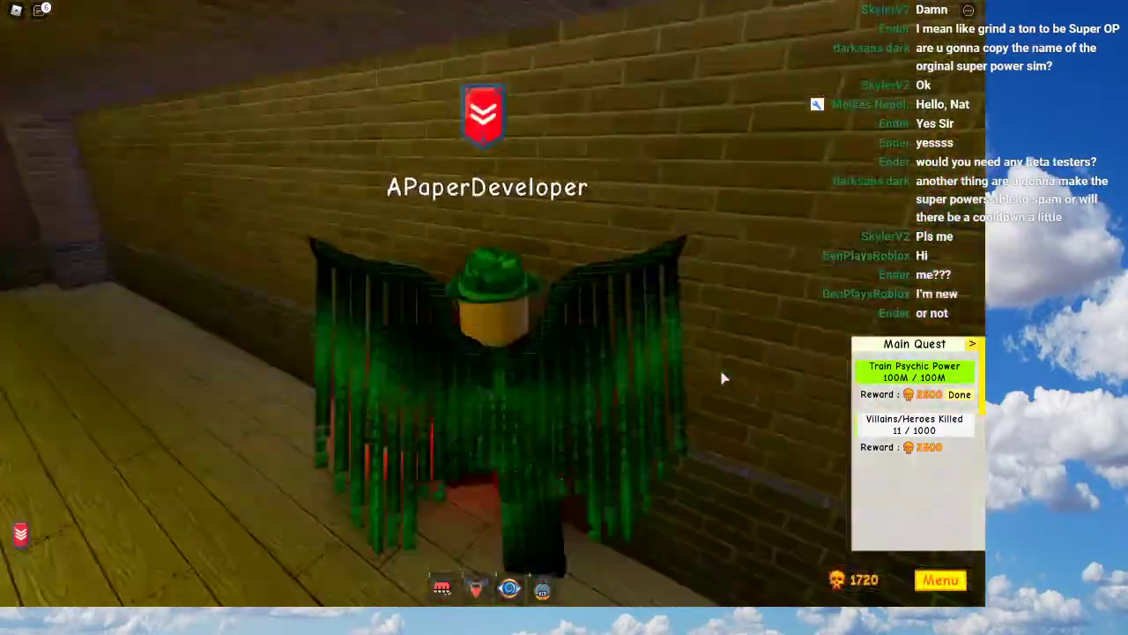
pyautogui.press('w')
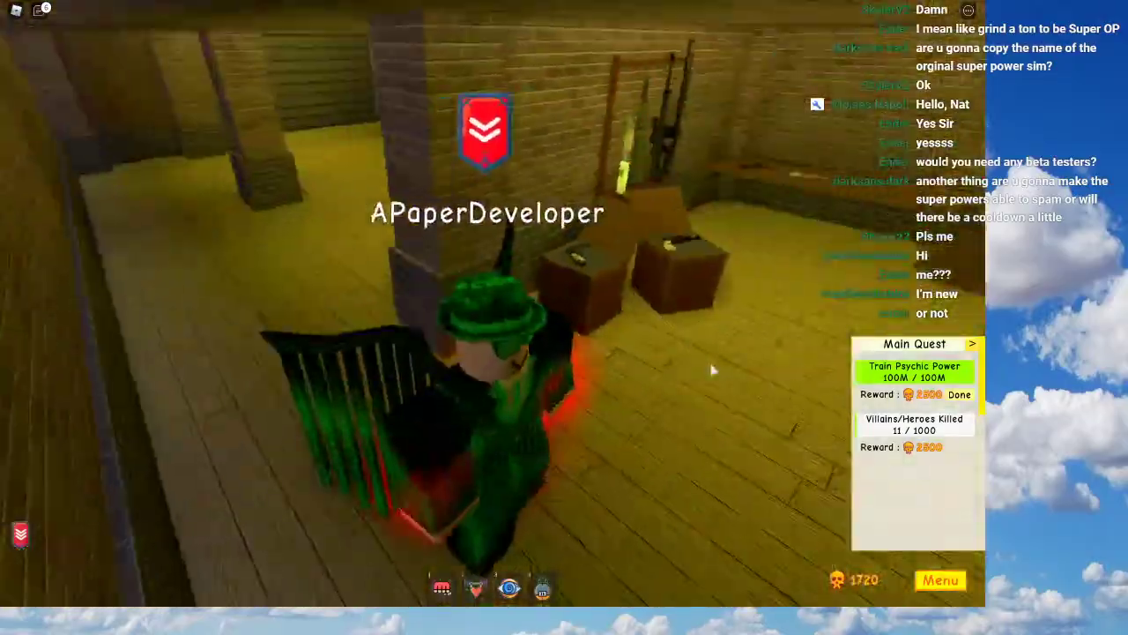
# Step: Go past the ice bath, inspect the upper floor of the brick-walled building and leave it over the water
pyautogui.press('w')
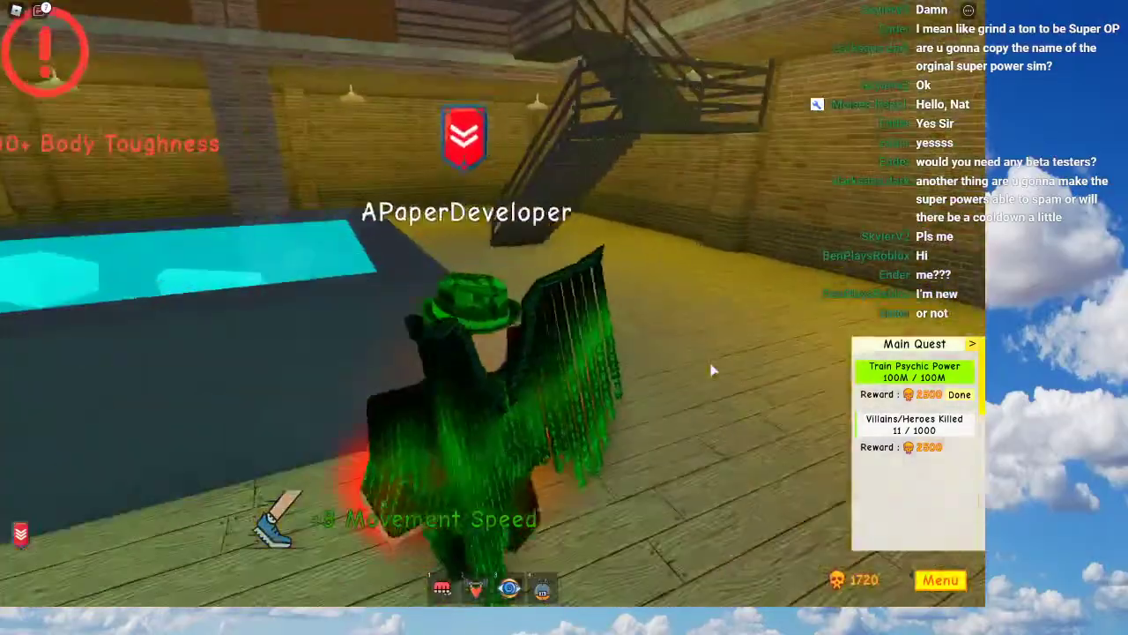
pyautogui.press('w')
pyautogui.press('space')
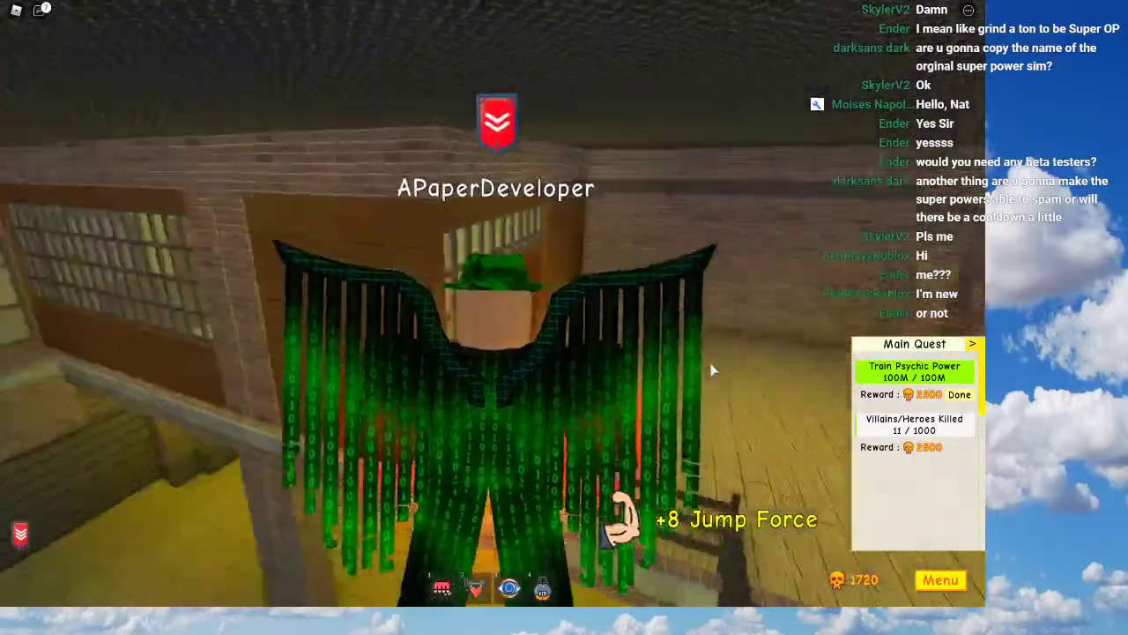
pyautogui.press('w')
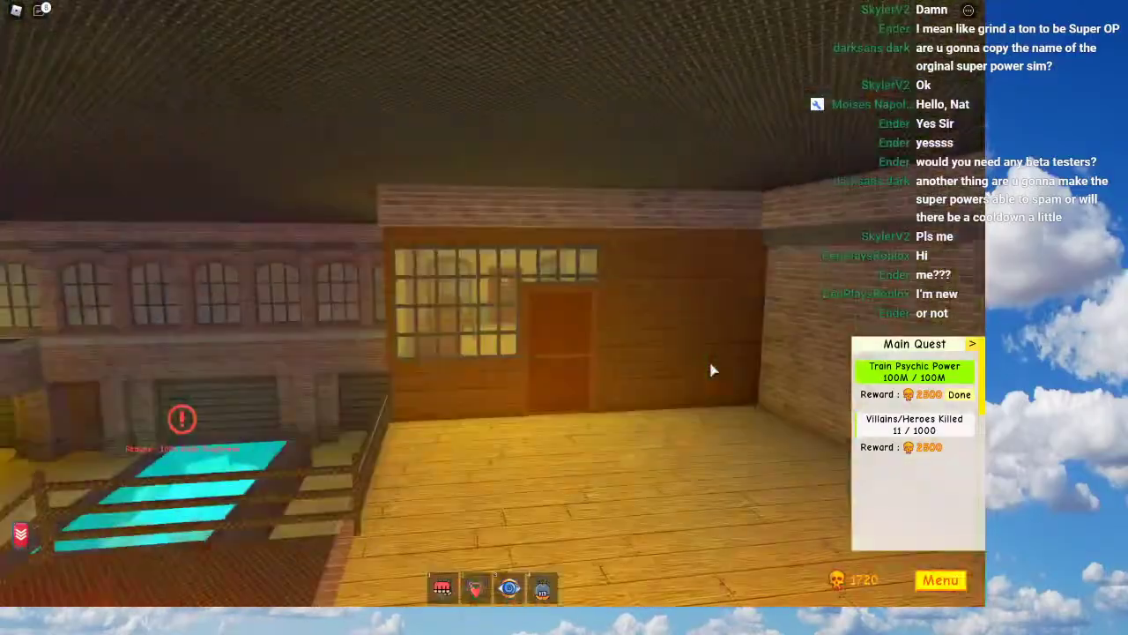
pyautogui.press('w')
pyautogui.press('w')
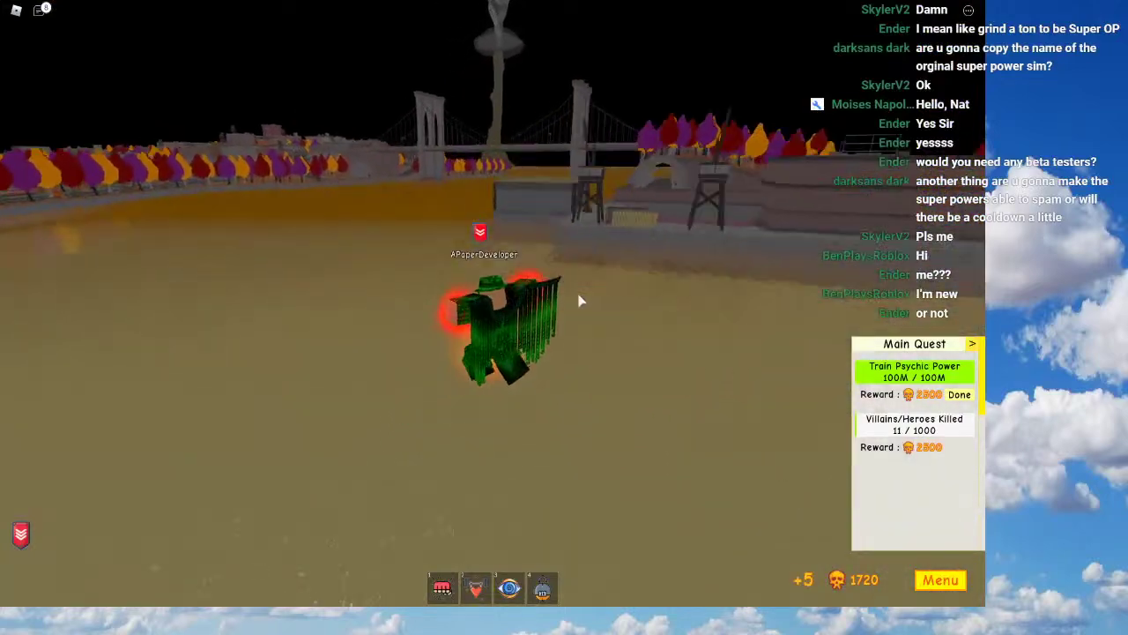
# Step: Dip beneath the water surface, and fly up over the suspension bridge to view the town from above
pyautogui.moveTo(579, 301); pyautogui.dragTo(579, 299, button='right')
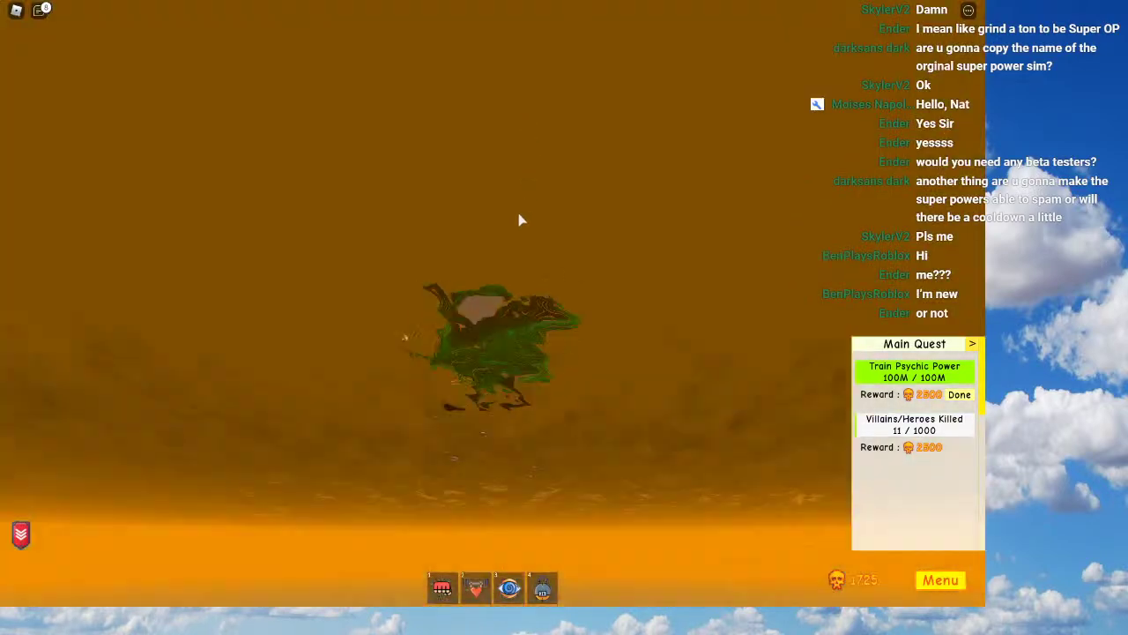
pyautogui.press('w')
pyautogui.moveTo(520, 220); pyautogui.dragTo(520, 219, button='right')
pyautogui.press('s')
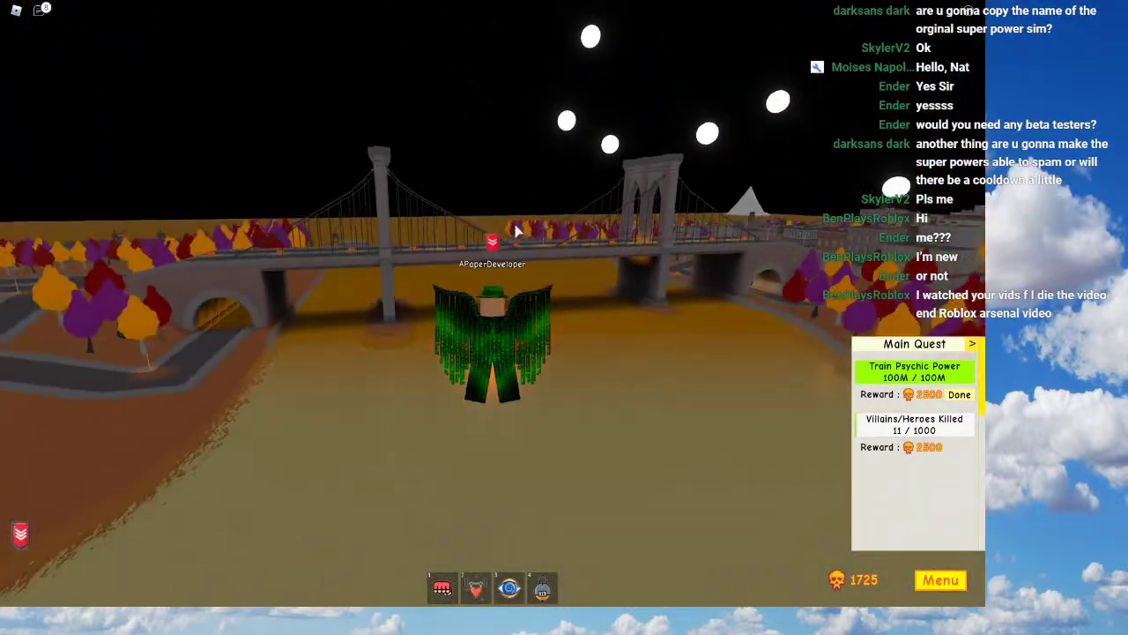
pyautogui.press('s')
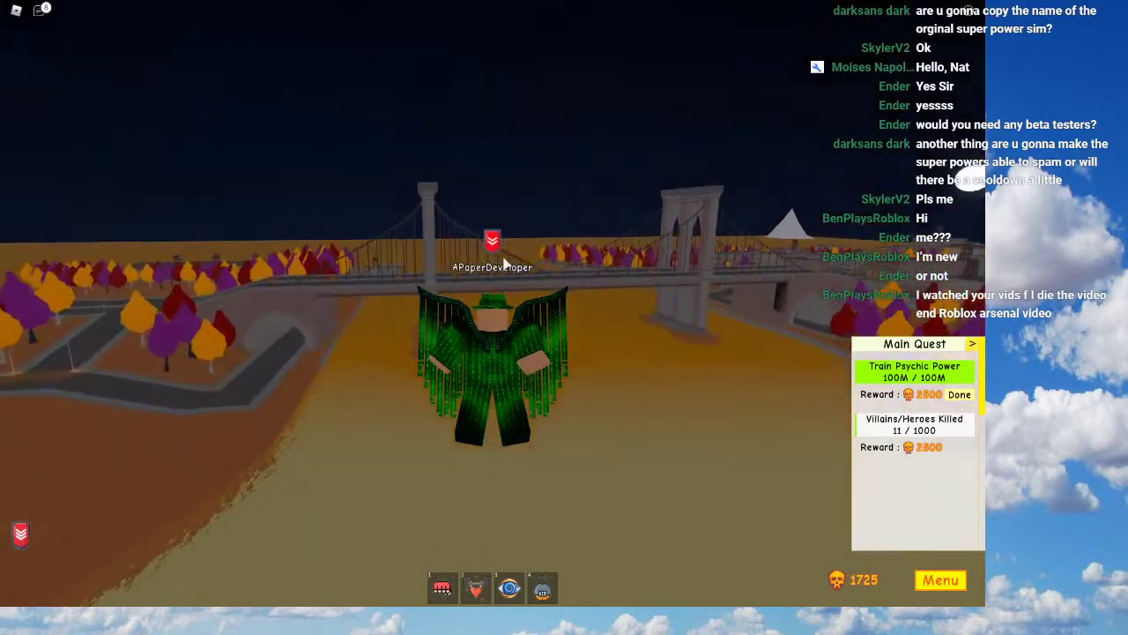
pyautogui.press('w')
pyautogui.moveTo(504, 264); pyautogui.dragTo(504, 263, button='right')
pyautogui.press('s')
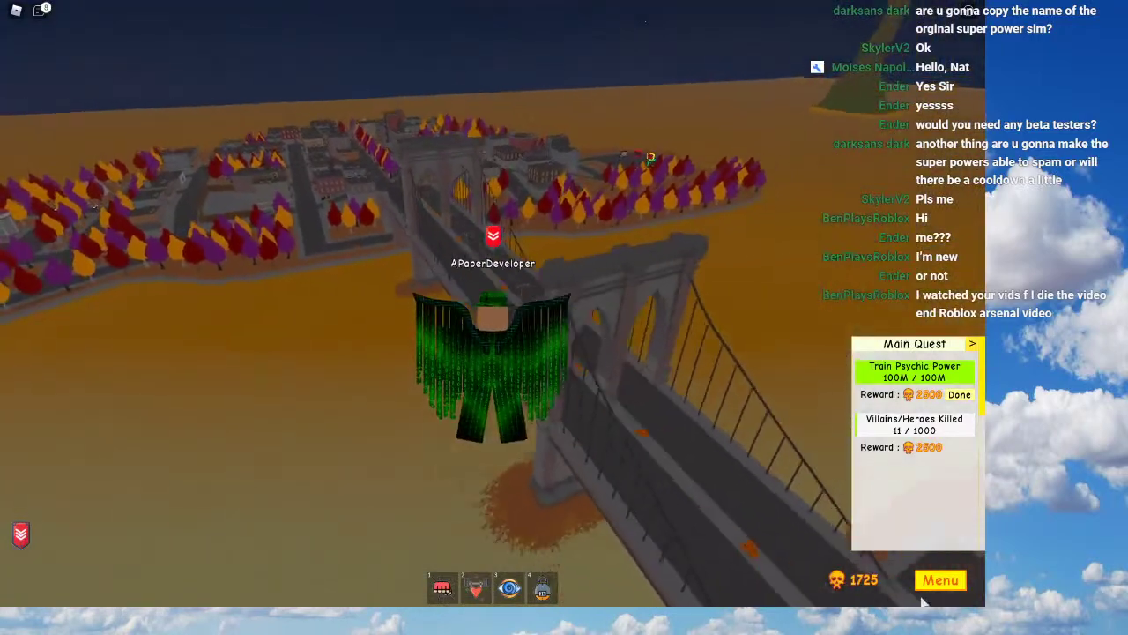
# Step: Check the character's stats and next rank requirements, and close the stats window
pyautogui.click(935, 583)
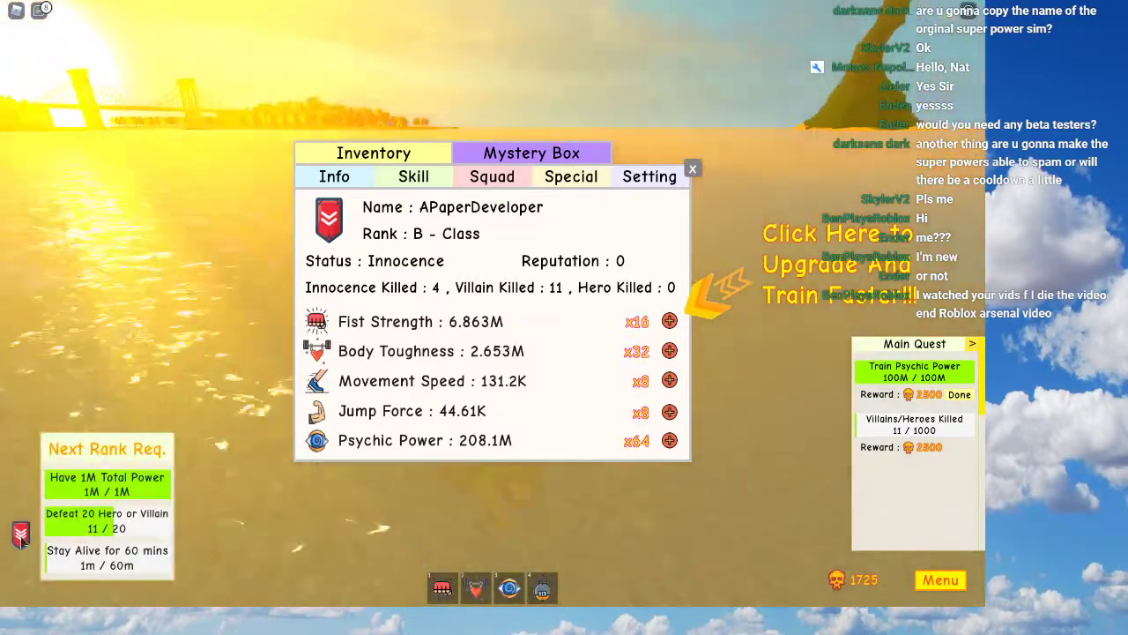
pyautogui.click(21, 534)
pyautogui.click(405, 159)
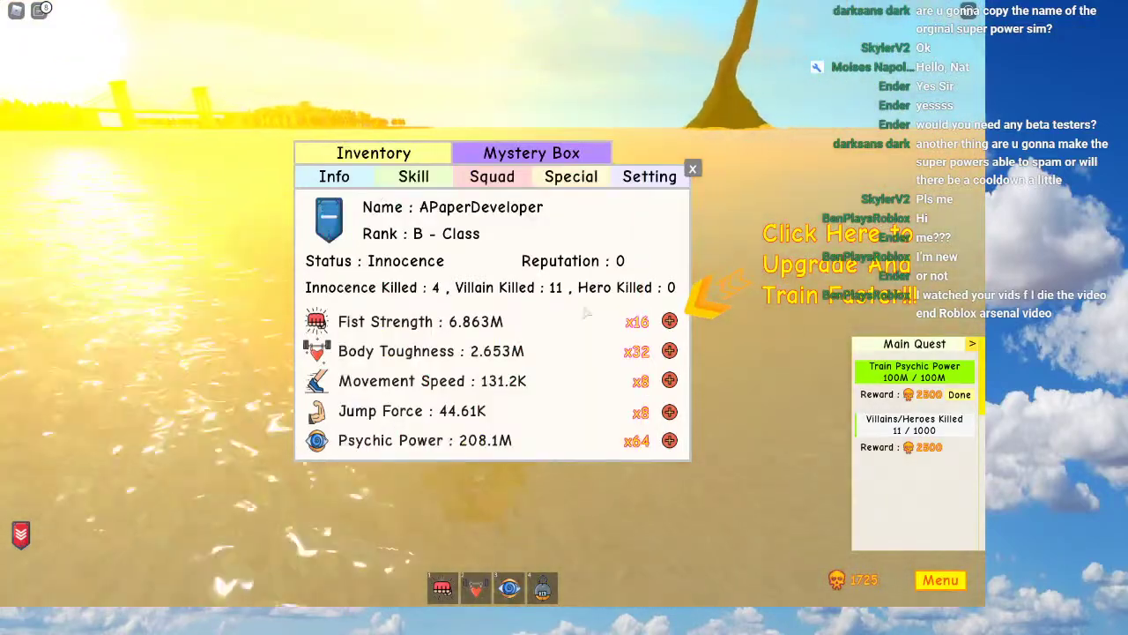
pyautogui.click(694, 168)
# Step: Fly across the water to the tall rock pillar and up to the large cloud in the sky
pyautogui.moveTo(565, 323); pyautogui.dragTo(565, 323, button='right')
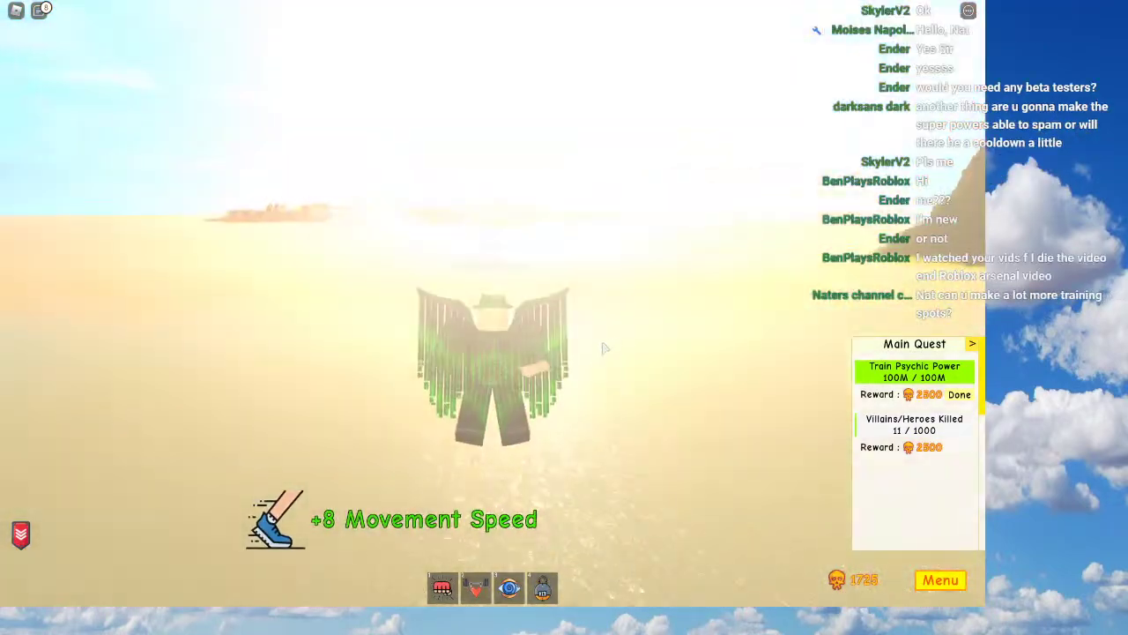
pyautogui.press('w')
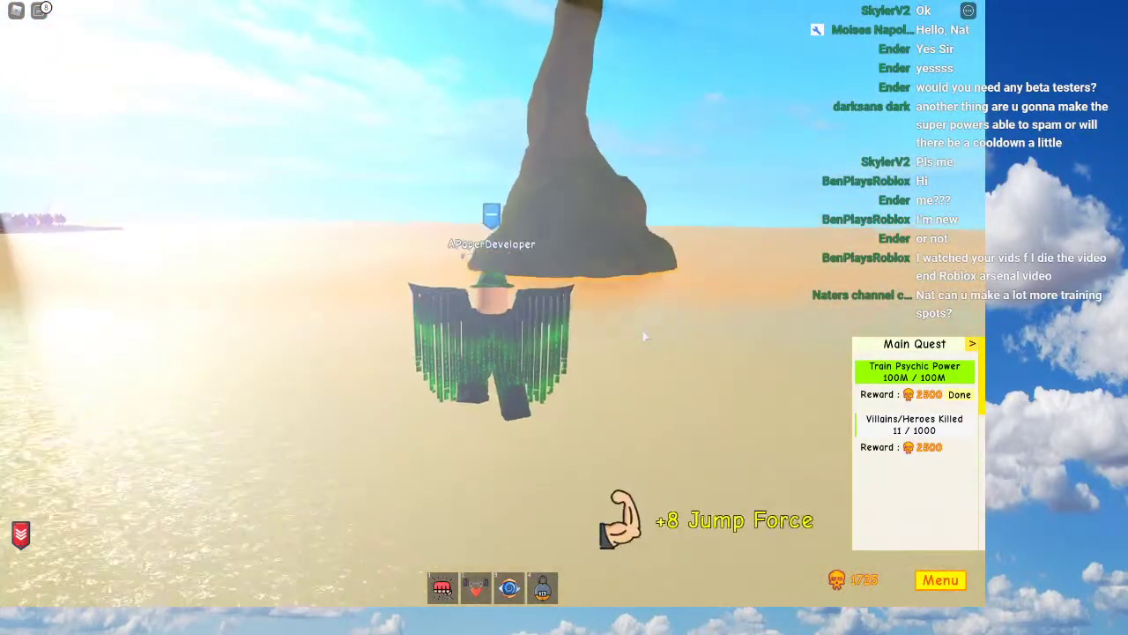
pyautogui.moveTo(677, 241); pyautogui.dragTo(678, 239, button='right')
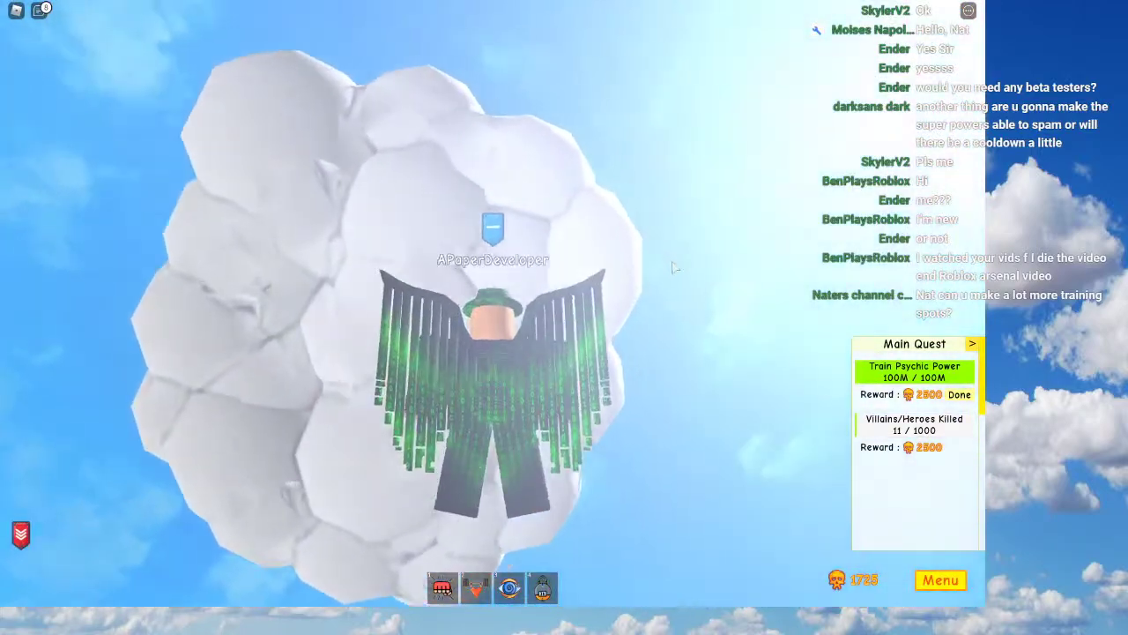
pyautogui.moveTo(579, 331); pyautogui.dragTo(582, 337, button='right')
pyautogui.press('w')
pyautogui.moveTo(511, 342); pyautogui.dragTo(512, 342, button='right')
# Step: Train Fist Strength with punches on the green stone floor beside the cyan crystal, and fly off above the map
pyautogui.press('1')
pyautogui.click(512, 342)
pyautogui.press('space')
pyautogui.click(511, 342)
pyautogui.click(511, 342)
pyautogui.moveTo(501, 287); pyautogui.dragTo(501, 287, button='right')
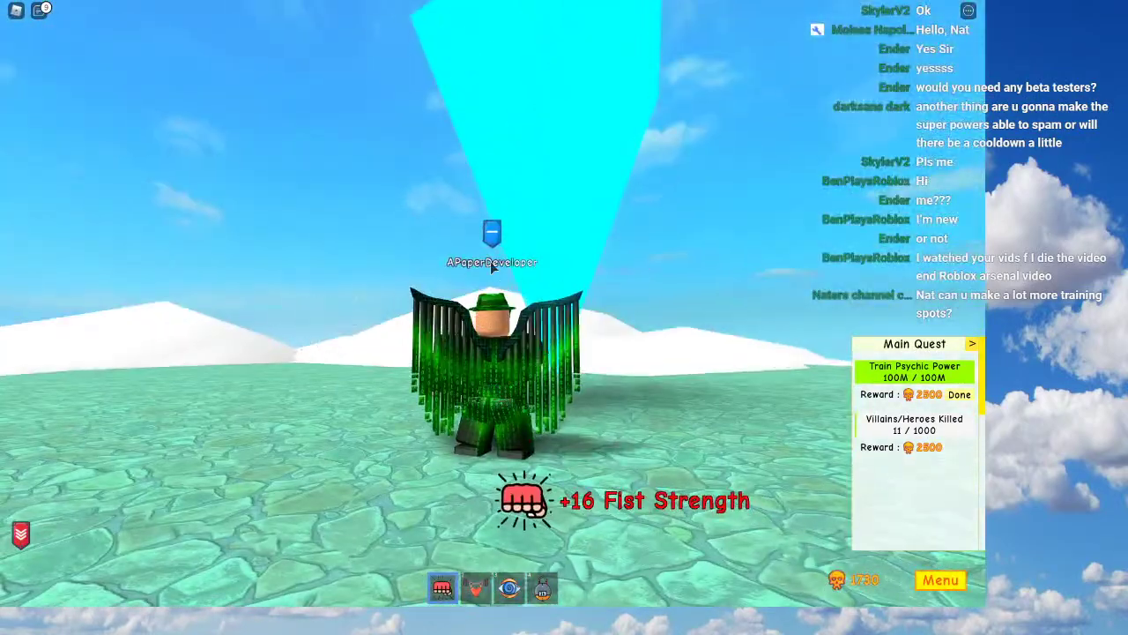
pyautogui.moveTo(592, 268); pyautogui.dragTo(399, 264, button='right')
pyautogui.press('space')
pyautogui.click(496, 270)
pyautogui.moveTo(507, 278); pyautogui.dragTo(508, 278, button='right')
pyautogui.click(508, 279)
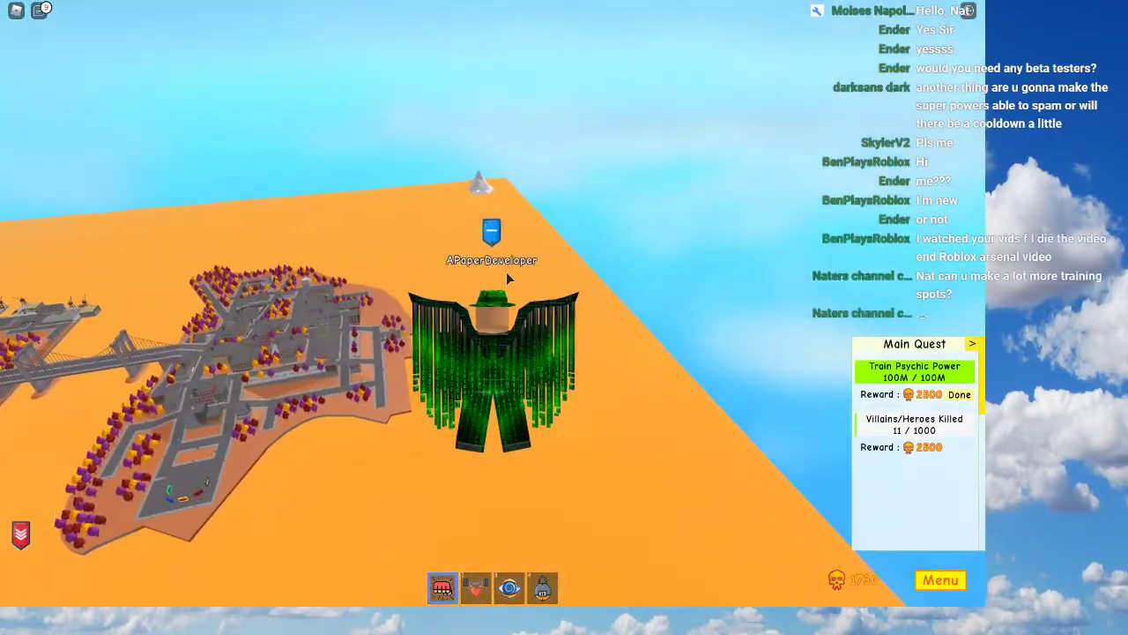
# Step: Descend to the water near the town's shore, train Fist Strength with punches and unequip the fist tool
pyautogui.press('a')
pyautogui.press('w')
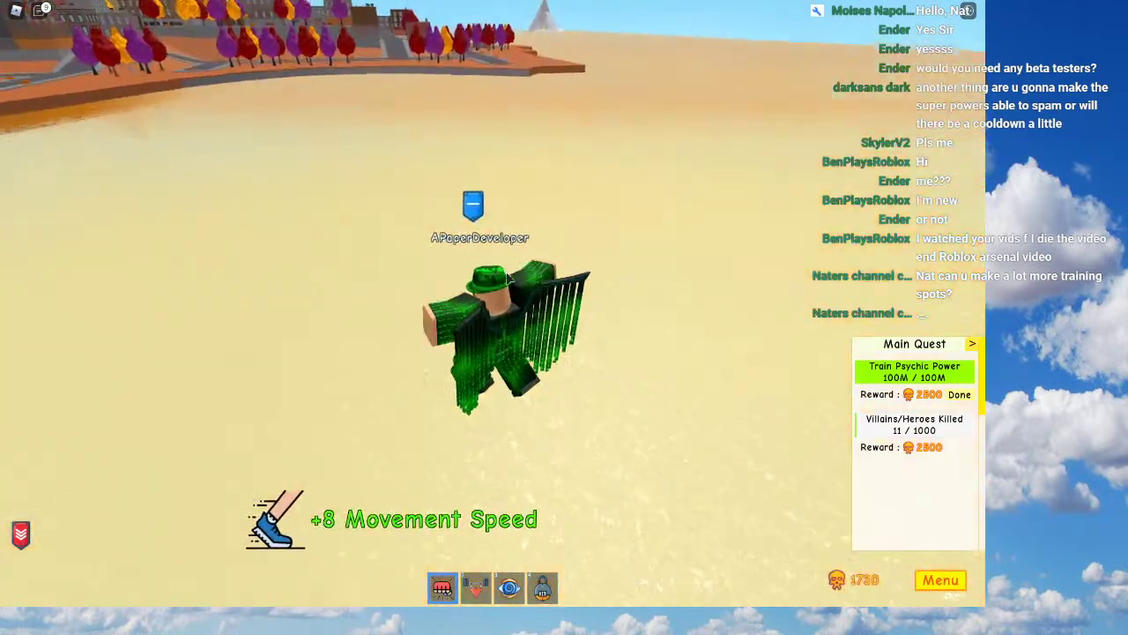
pyautogui.press('w')
pyautogui.moveTo(509, 280); pyautogui.dragTo(552, 287, button='right')
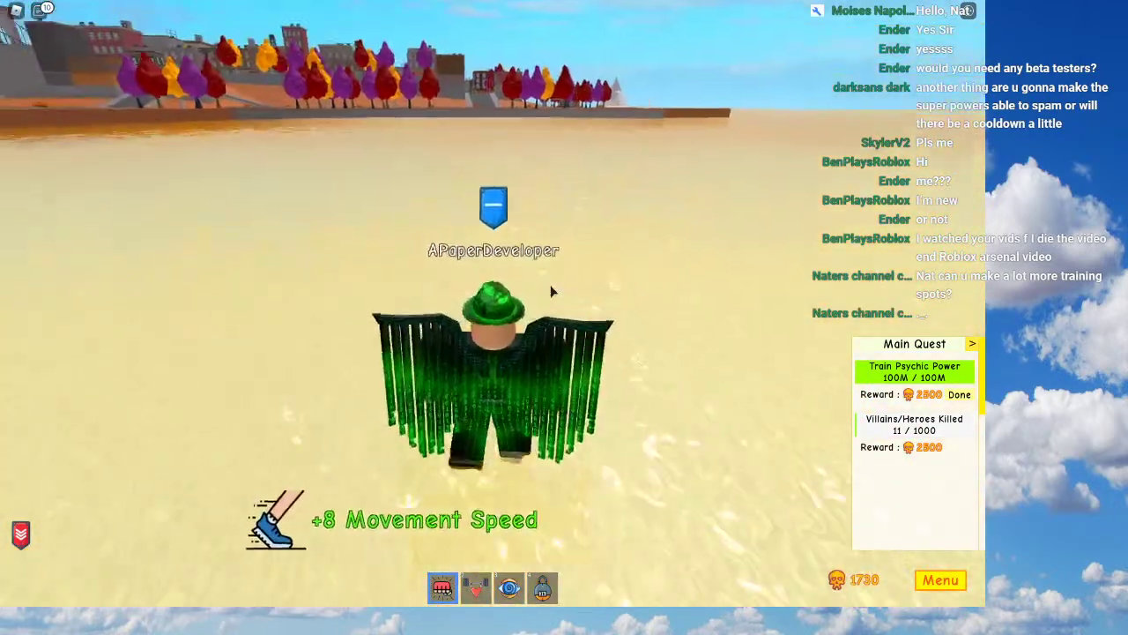
pyautogui.click(579, 274)
pyautogui.click(579, 273)
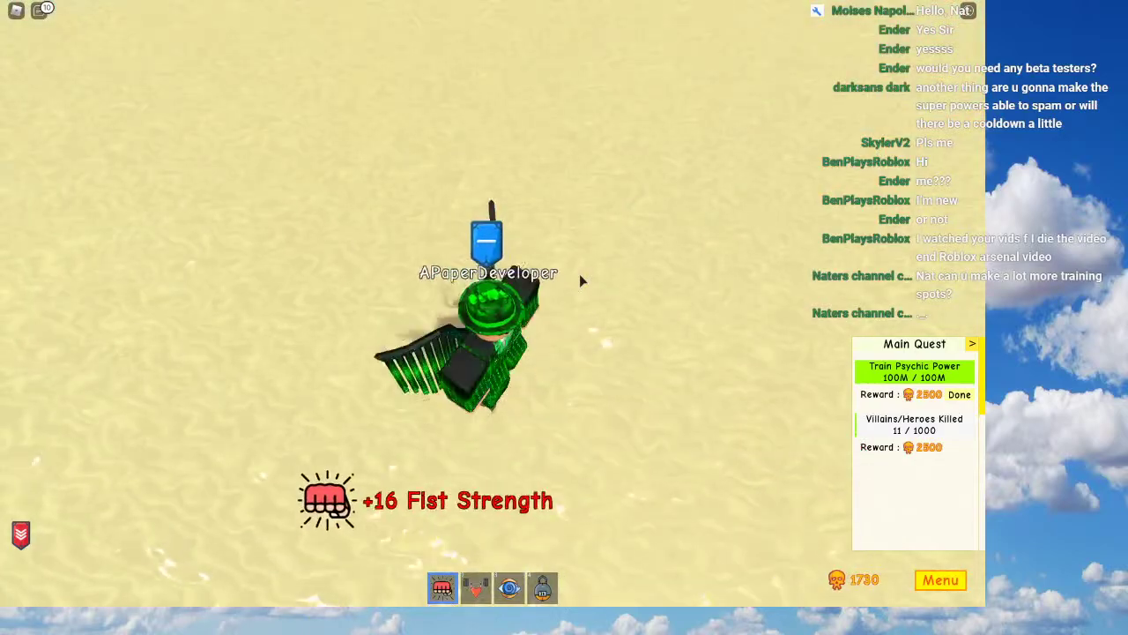
pyautogui.click(581, 281)
pyautogui.click(579, 275)
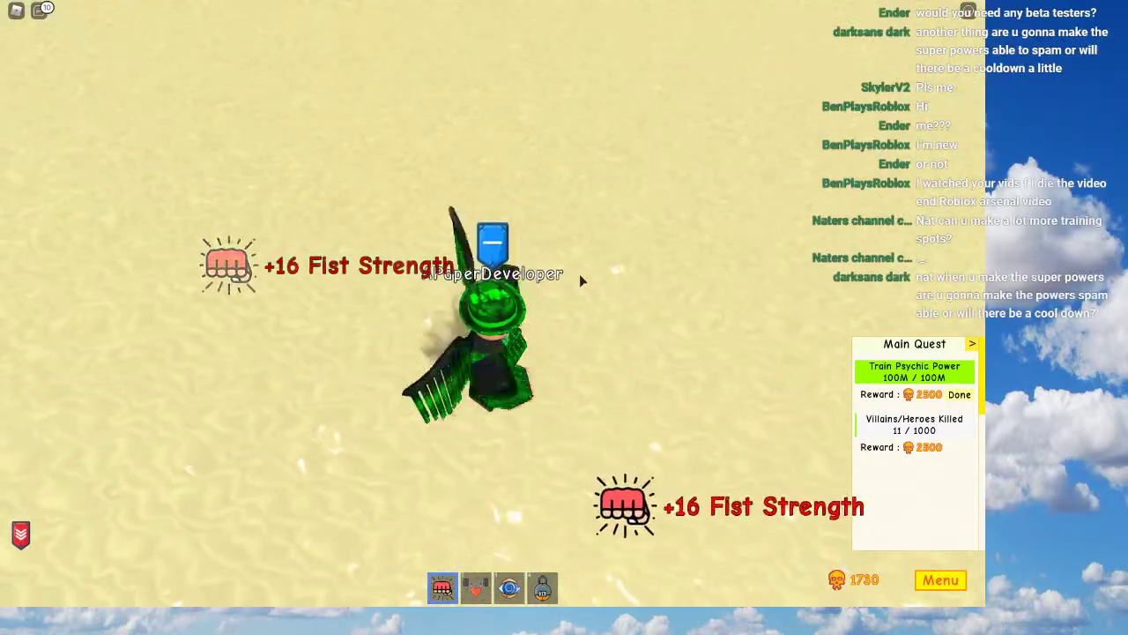
pyautogui.press('1')
# Step: Fly ashore and explore the tree-lined streets at the edge of the town
pyautogui.moveTo(580, 274); pyautogui.dragTo(579, 274, button='right')
pyautogui.press('w')
pyautogui.press('space')
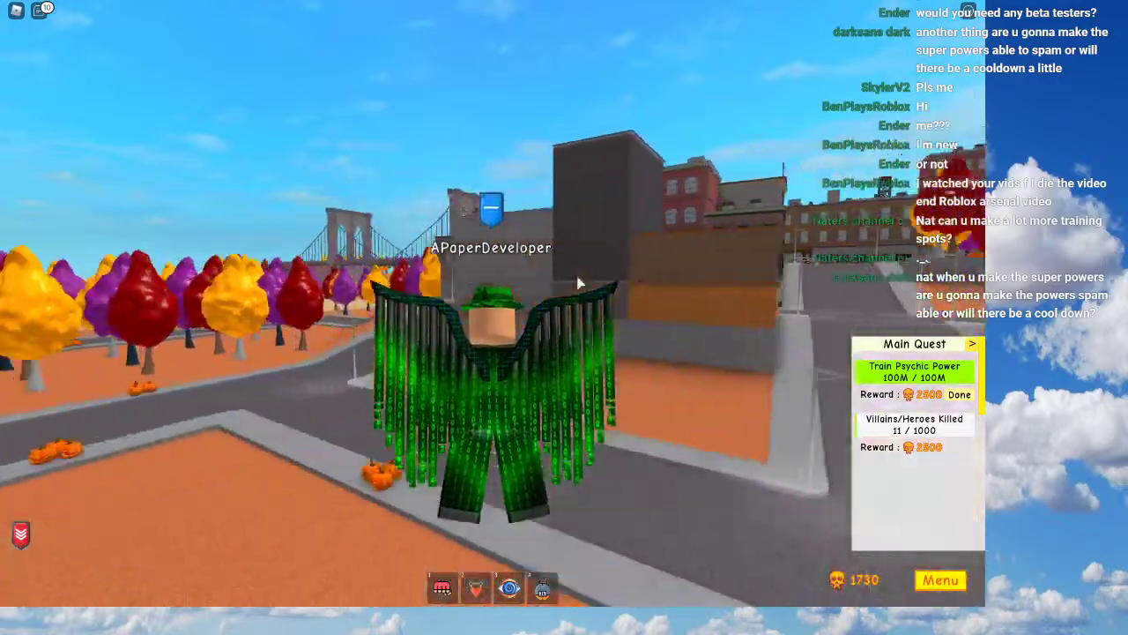
pyautogui.press('w')
pyautogui.moveTo(487, 257); pyautogui.dragTo(574, 288, button='right')
pyautogui.press('d')
pyautogui.scroll(-2, 543, 262)
pyautogui.press('w')
pyautogui.press('w')
pyautogui.press('w')
# Step: Try to teleport to a distant spot, and view the pyramid and bridge from the water while returning to town
pyautogui.press('t')
pyautogui.moveTo(405, 248); pyautogui.dragTo(405, 249, button='right')
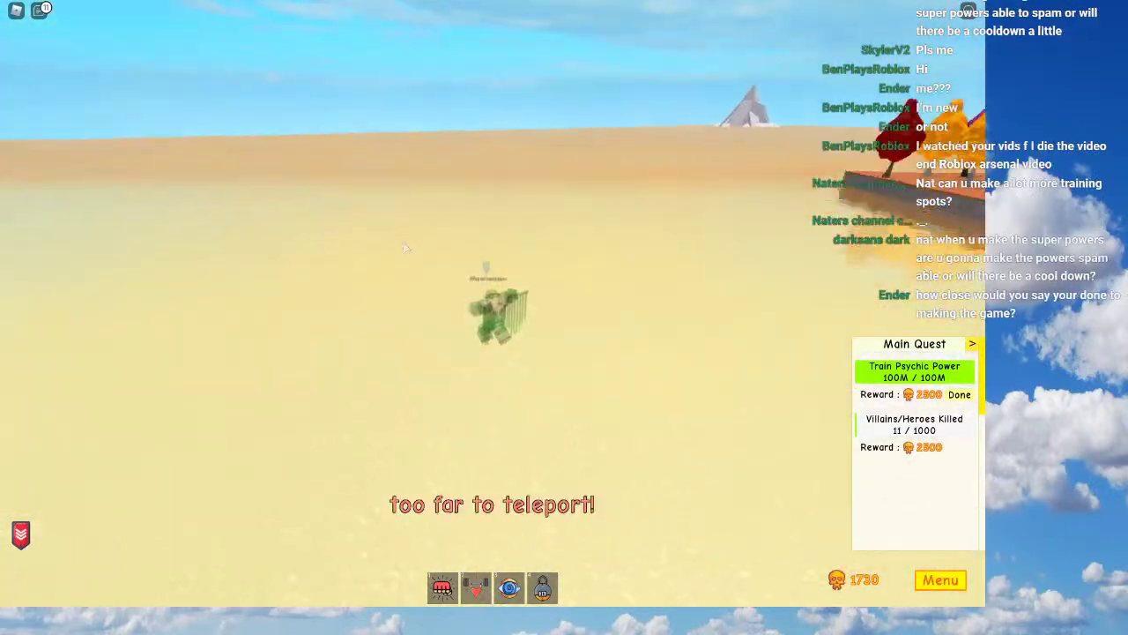
pyautogui.moveTo(463, 122); pyautogui.dragTo(463, 122, button='right')
pyautogui.moveTo(648, 166); pyautogui.dragTo(622, 155, button='right')
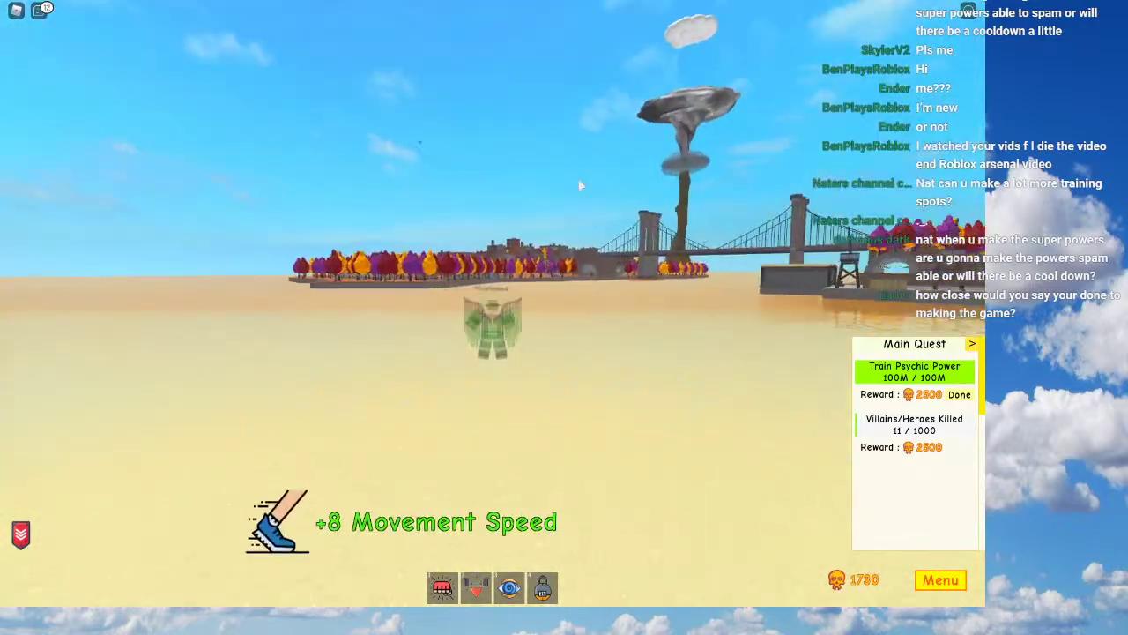
pyautogui.moveTo(449, 303); pyautogui.dragTo(449, 302, button='right')
pyautogui.press('space')
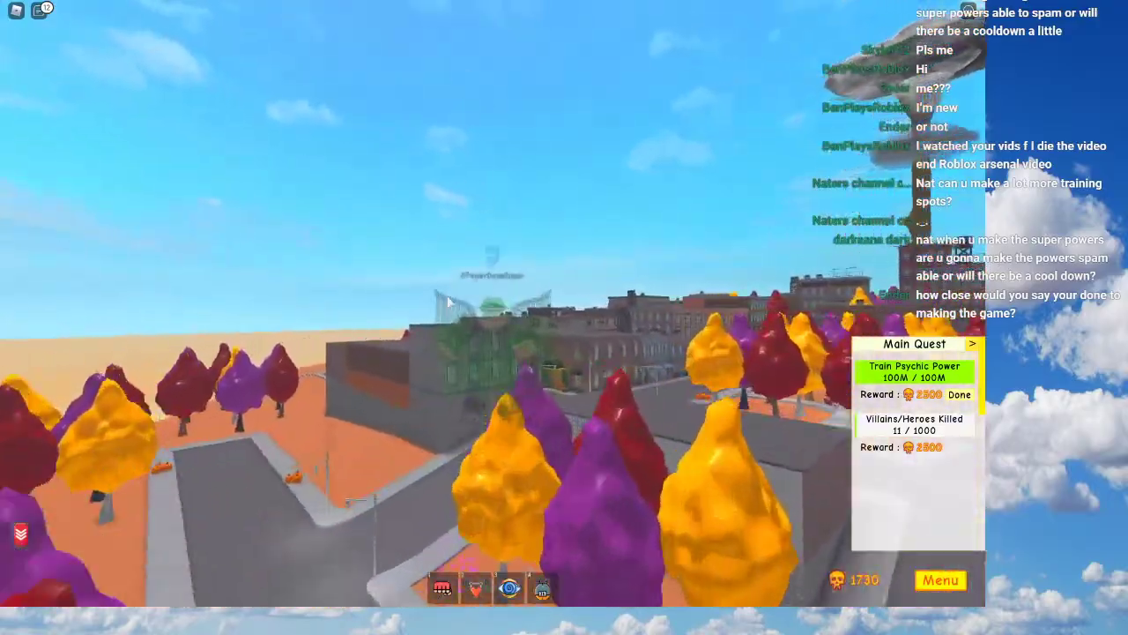
# Step: Explore the town's roads and trees, and turn to view the mushroom cloud pillar beyond them
pyautogui.moveTo(449, 302); pyautogui.dragTo(449, 303, button='right')
pyautogui.press('space')
pyautogui.press('w')
pyautogui.press('w')
pyautogui.moveTo(587, 294); pyautogui.dragTo(585, 296, button='right')
pyautogui.press('d')
pyautogui.press('s')
pyautogui.press('space')
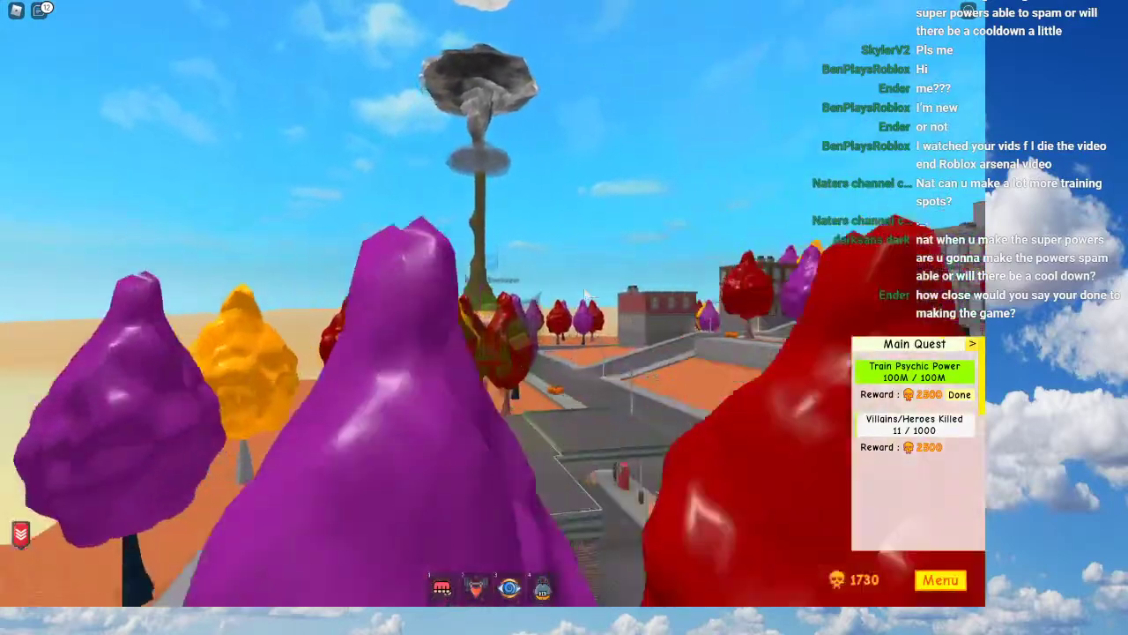
# Step: Move out onto the water toward the mushroom cloud pillar, and back away over the rooftops to view the whole town
pyautogui.press('w')
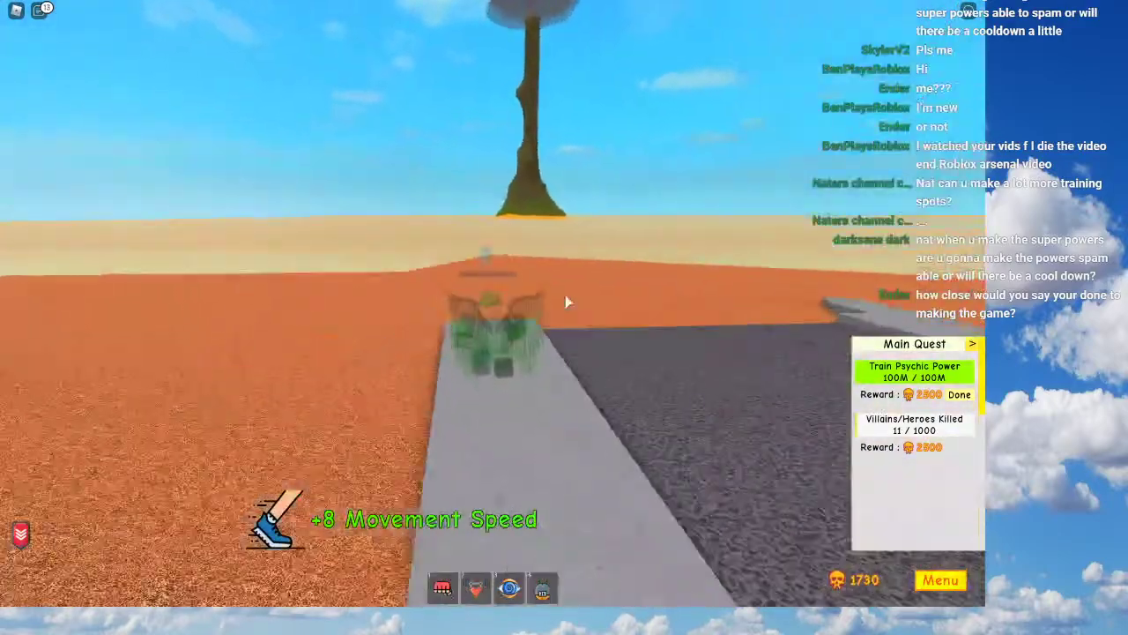
pyautogui.press('s')
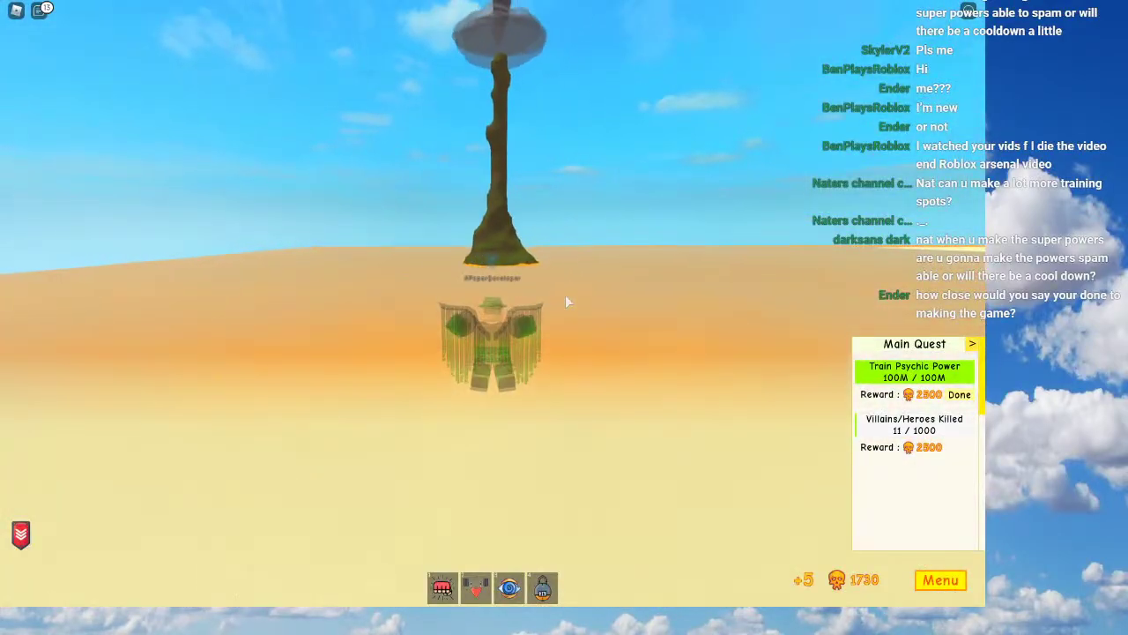
pyautogui.press('s')
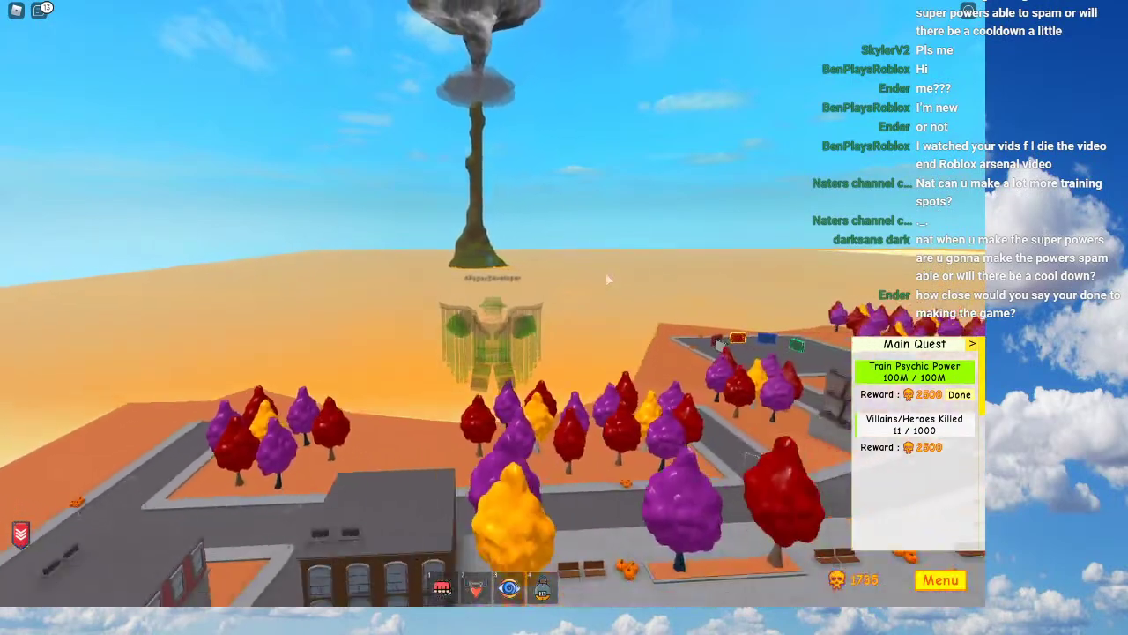
pyautogui.press('s')
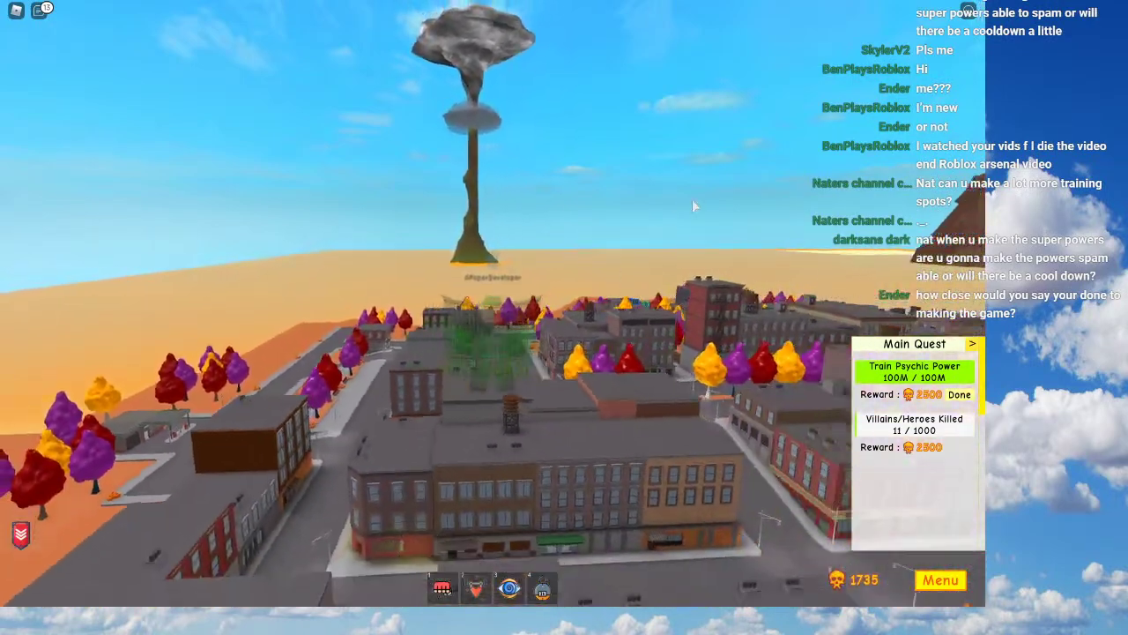
pyautogui.press('s')
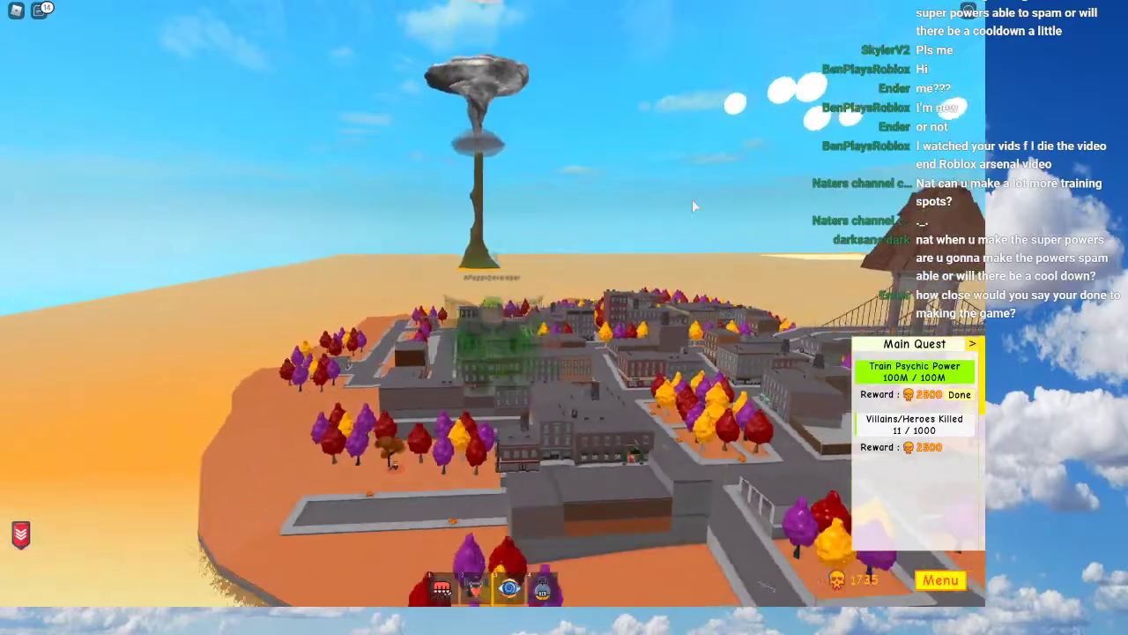
pyautogui.moveTo(691, 199); pyautogui.dragTo(520, 319, button='right')
# Step: Travel to the arched road tunnel beside the bridge and continue to the shore beneath the bridge
pyautogui.press('t')
pyautogui.press('w')
pyautogui.press('w')
pyautogui.press('space')
pyautogui.press('w')
pyautogui.press('w')
pyautogui.press('w')
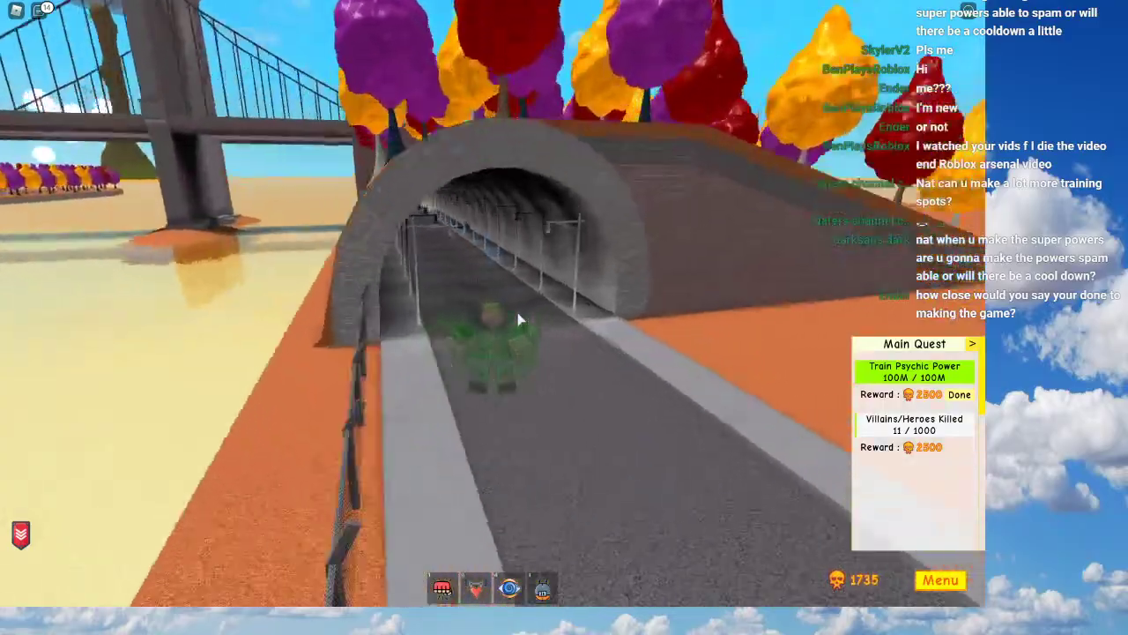
pyautogui.press('w')
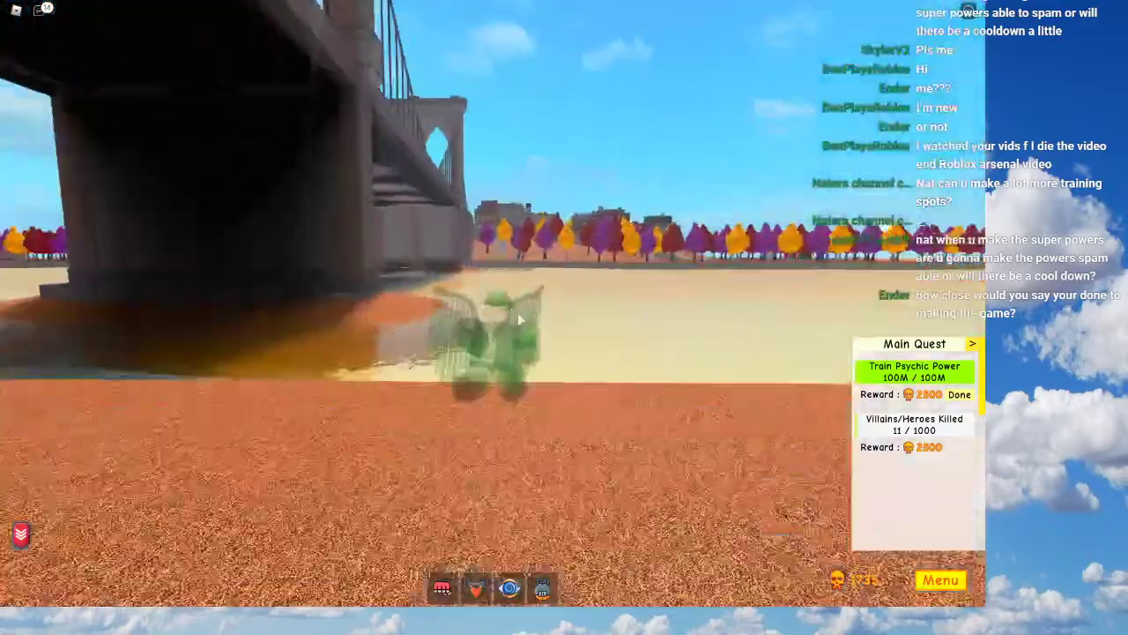
# Step: Cross the water beside the bridge and travel through the town's main street to the pumpkin-lined safe zone
pyautogui.press('w')
pyautogui.press('space')
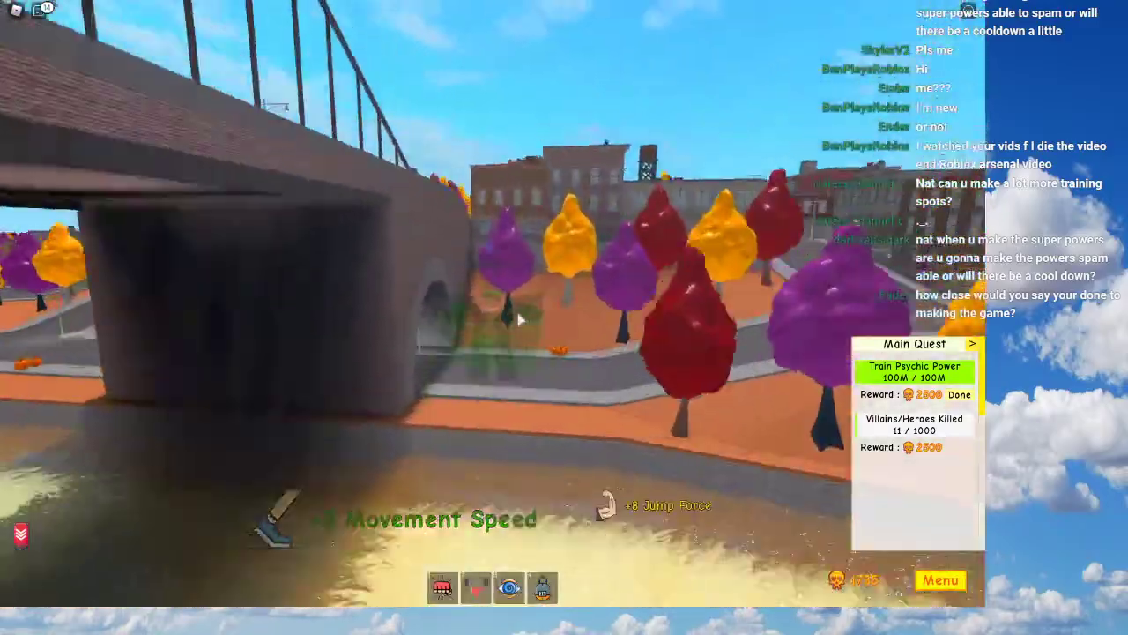
pyautogui.press('w')
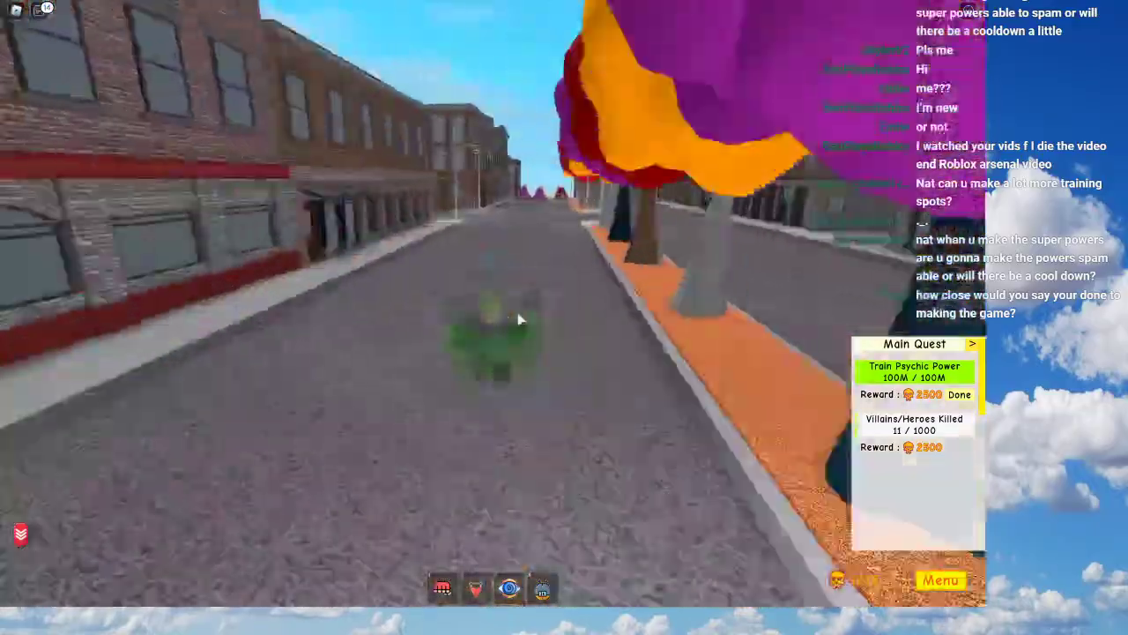
pyautogui.press('w')
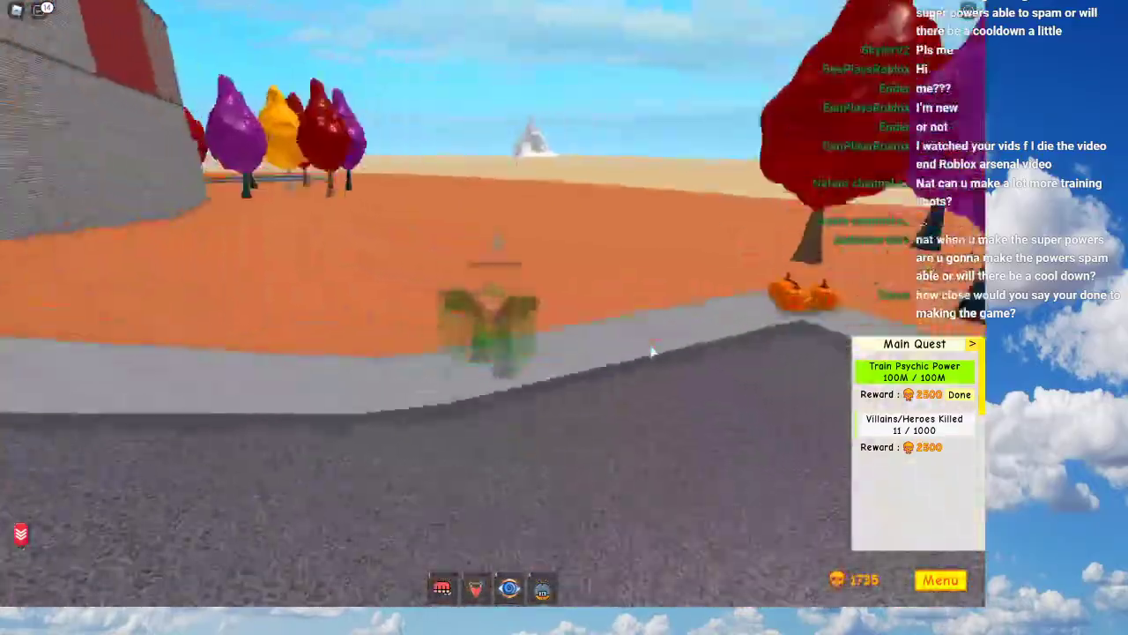
pyautogui.press('w')
pyautogui.press('space')
pyautogui.press('w')
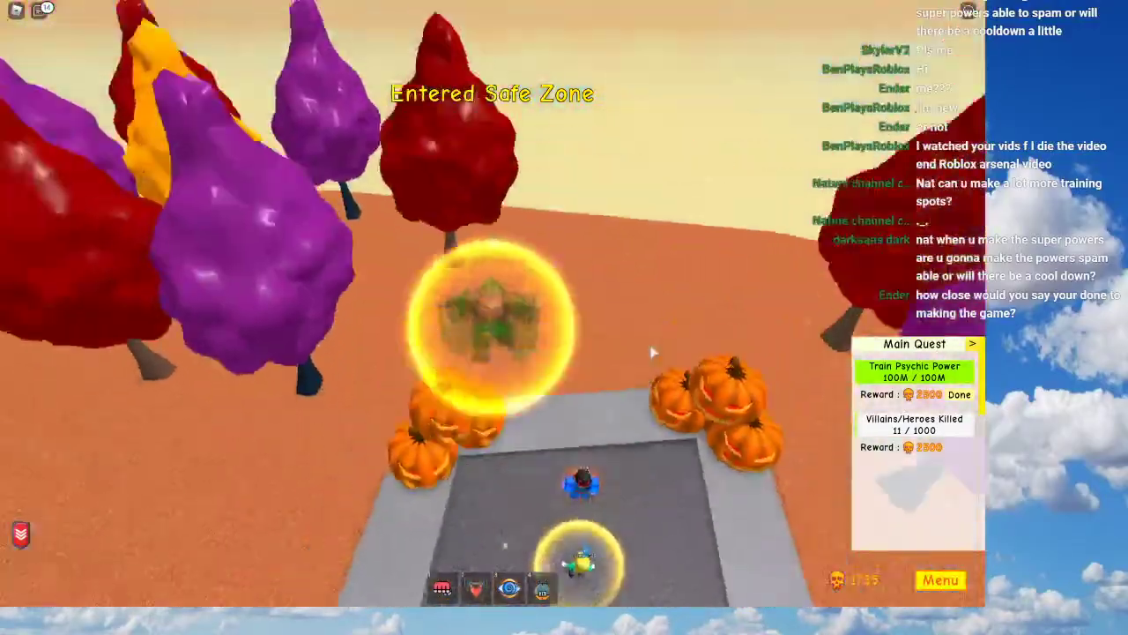
# Step: Leave the safe zone toward the distant pale peak, toggle the character's invisibility and open the game menu
pyautogui.moveTo(652, 352); pyautogui.dragTo(650, 345, button='right')
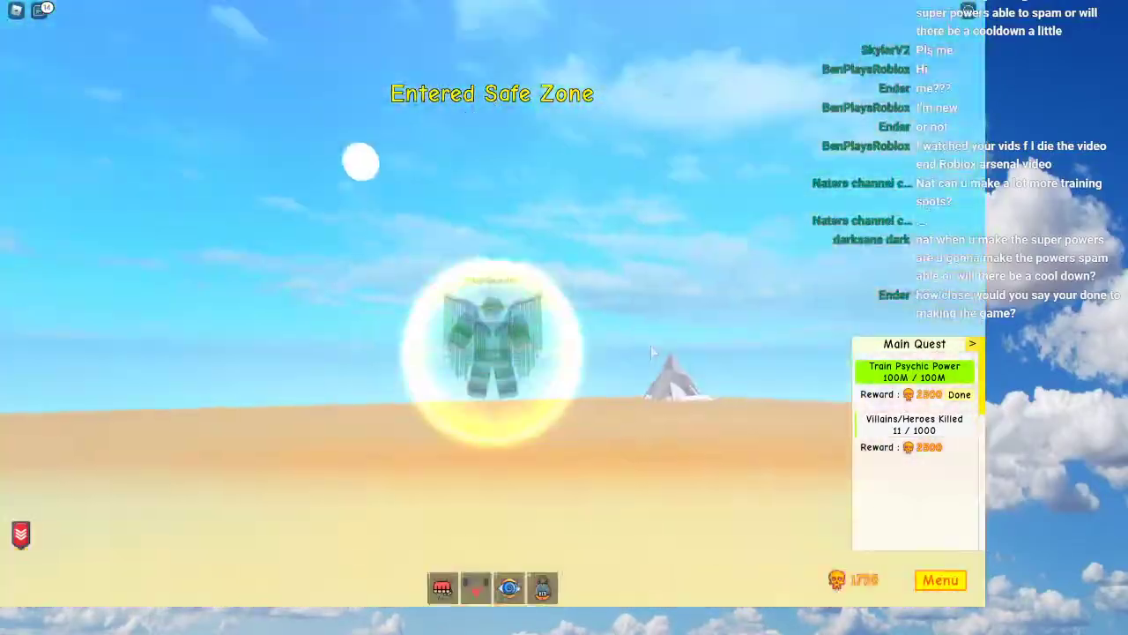
pyautogui.press('t')
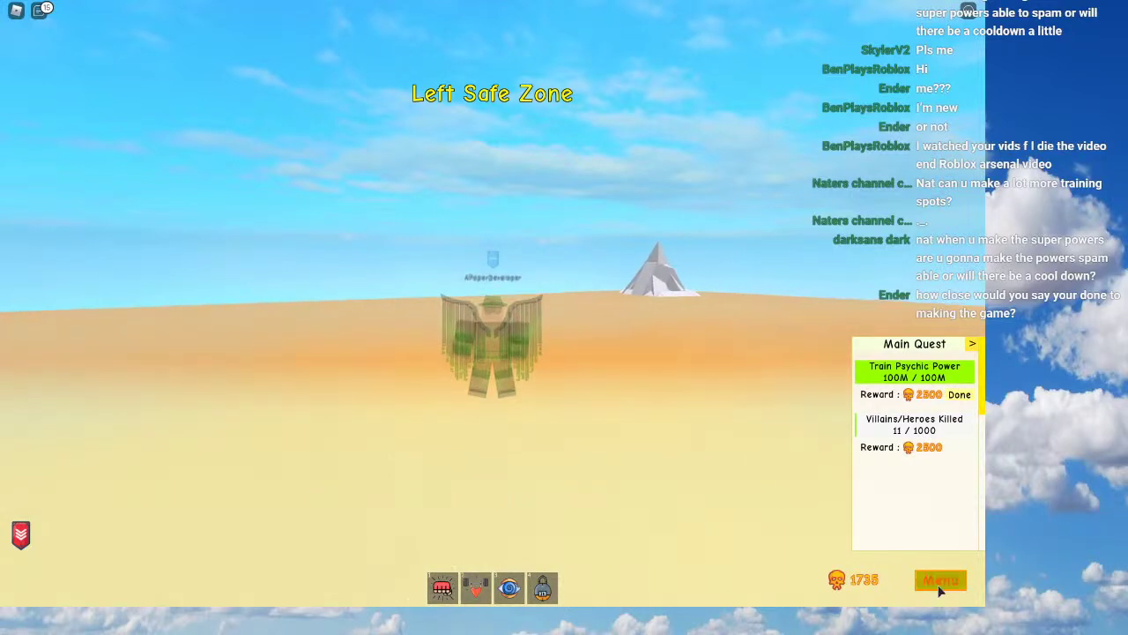
pyautogui.click(936, 579)
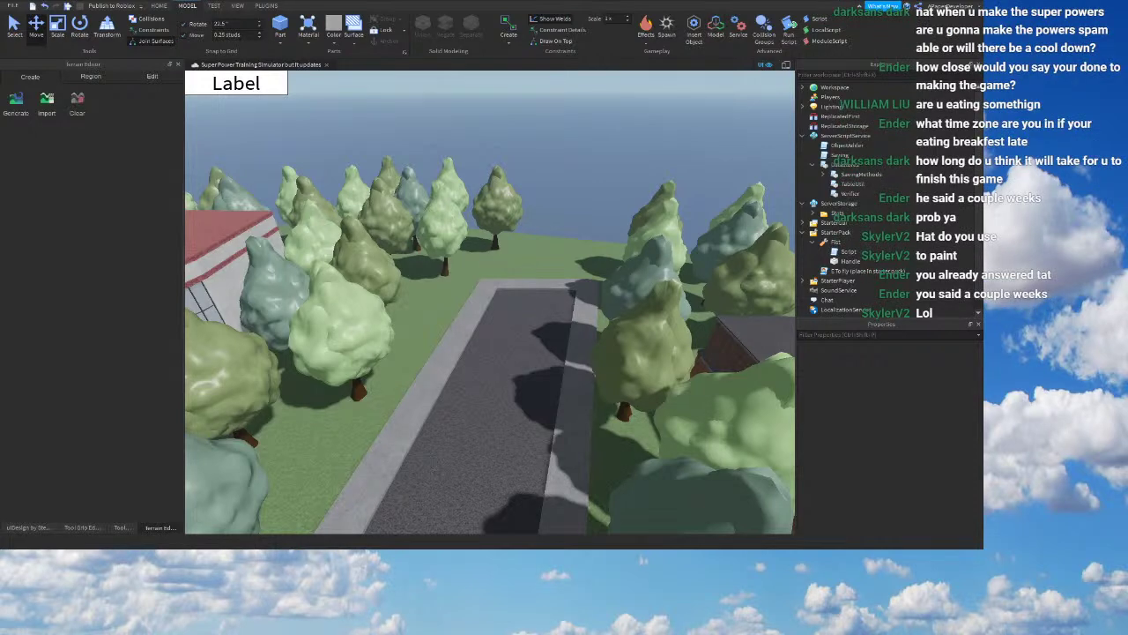
# Step: Switch to the running game and read through its Skill list of powers and their activation controls
pyautogui.hotkey('alt', 'Tab')
pyautogui.click(432, 401)
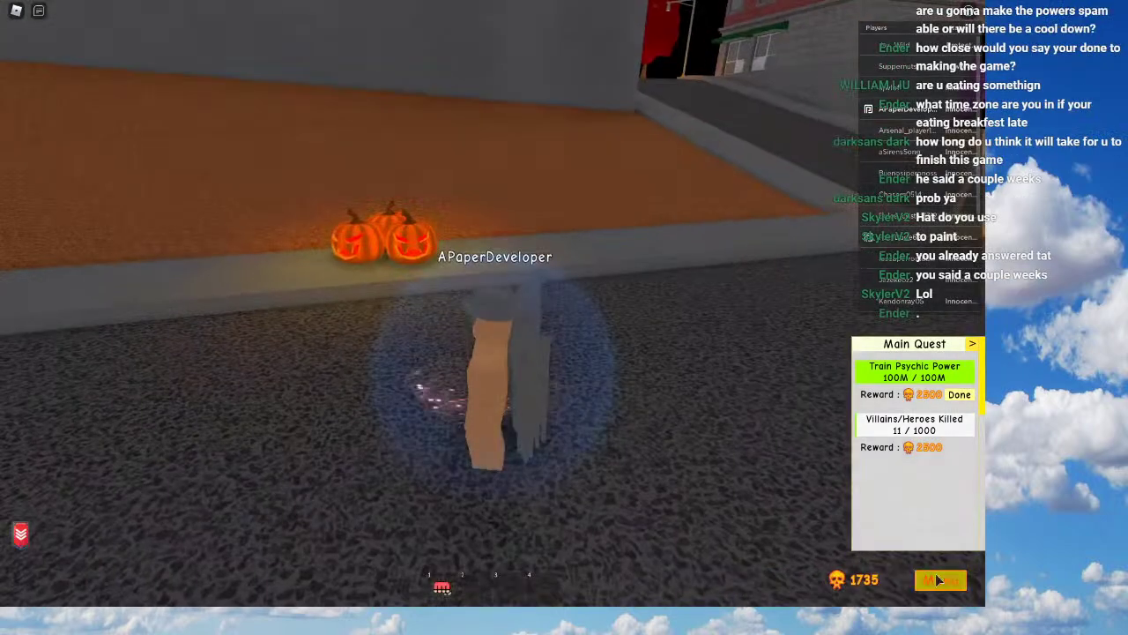
pyautogui.click(939, 579)
pyautogui.click(413, 178)
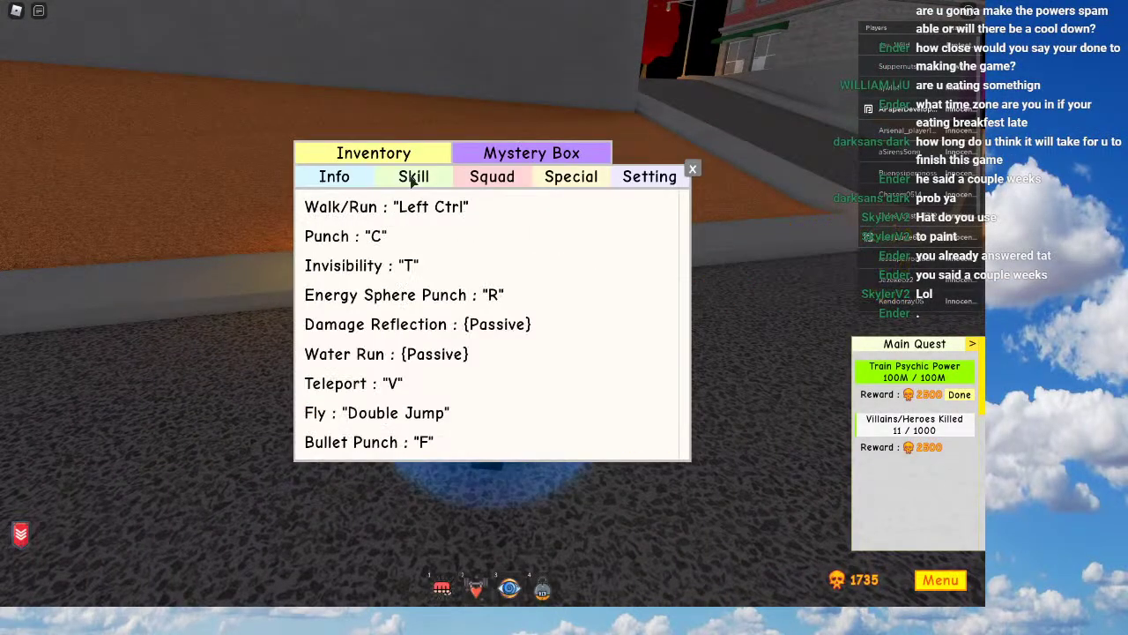
pyautogui.scroll(-3, 404, 300)
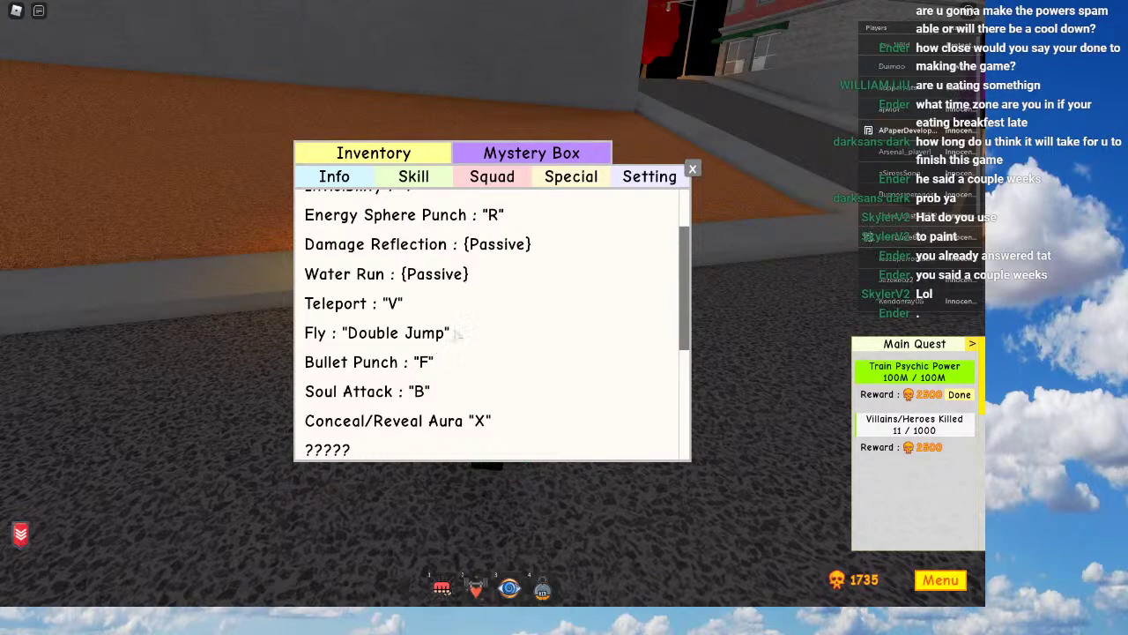
pyautogui.press('space')
pyautogui.scroll(3, 582, 324)
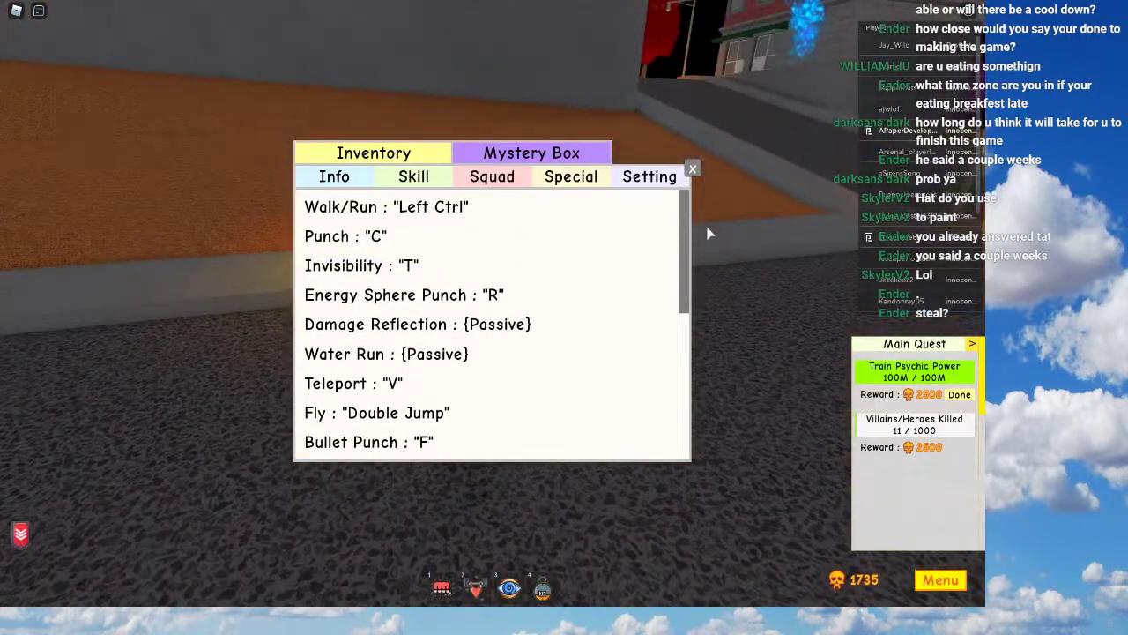
# Step: Fly above the town and water while reviewing the skill list again, and close the list
pyautogui.press('space')
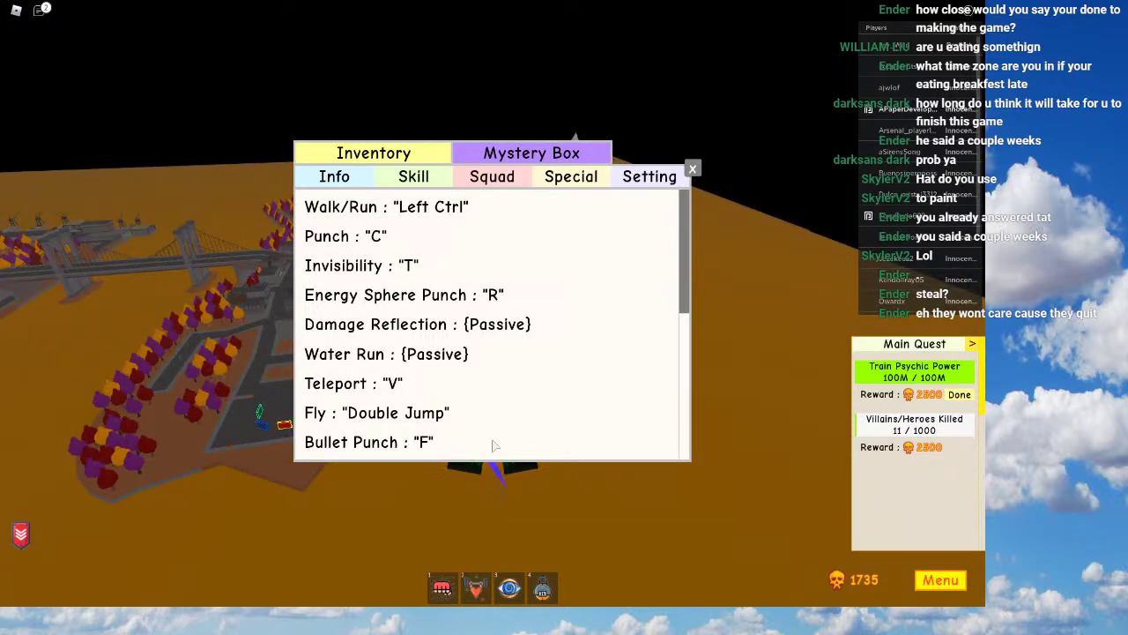
pyautogui.scroll(-2, 486, 382)
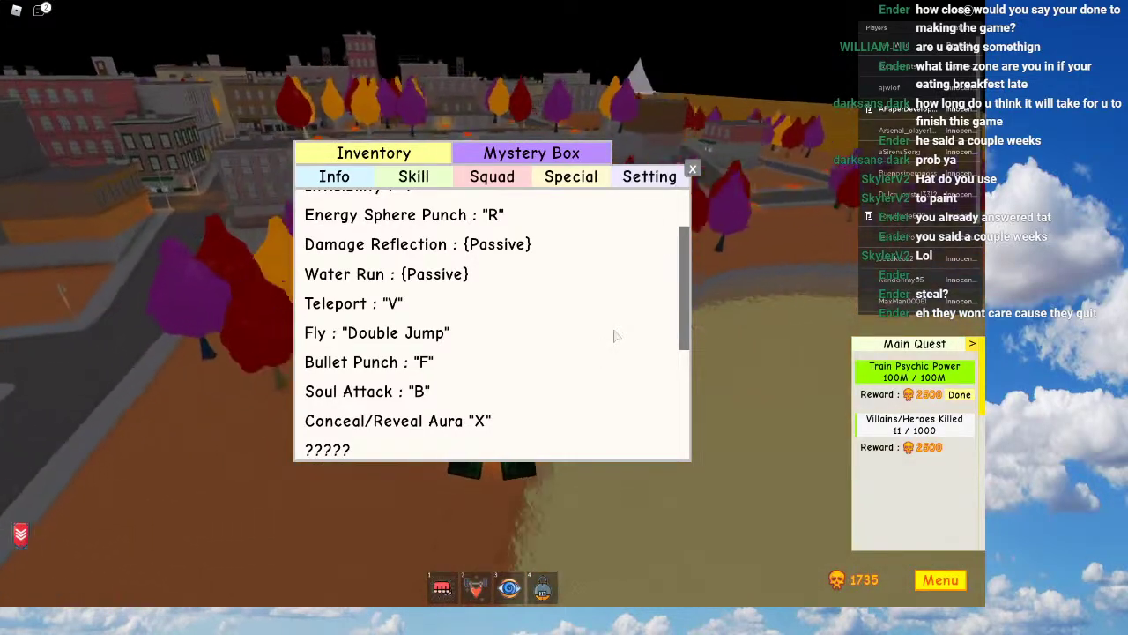
pyautogui.scroll(-2, 613, 335)
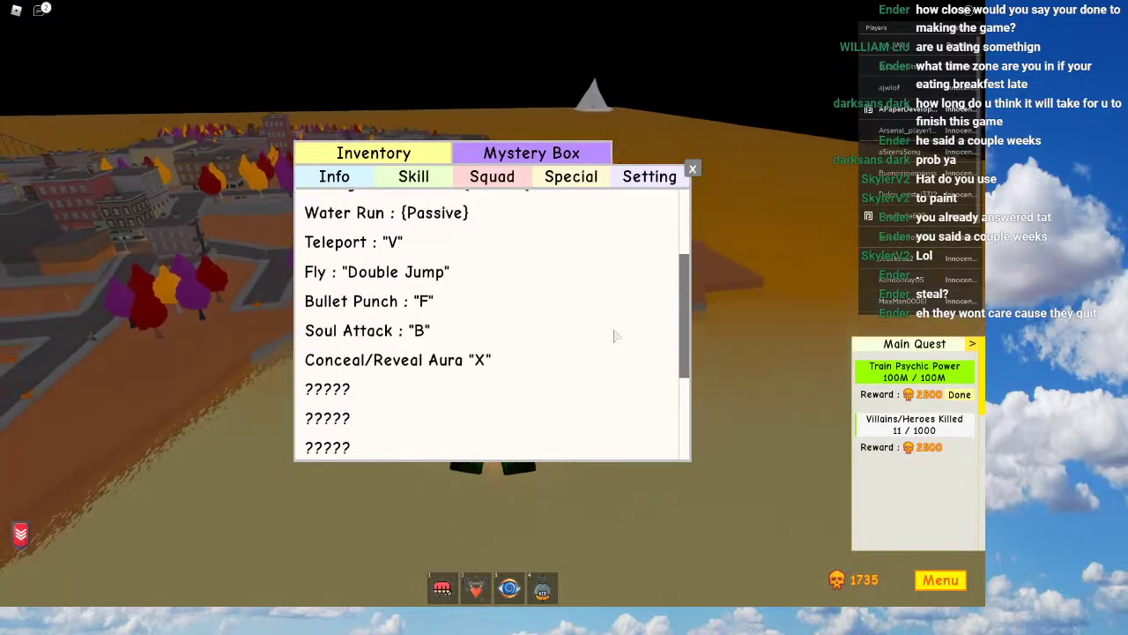
pyautogui.scroll(4, 617, 320)
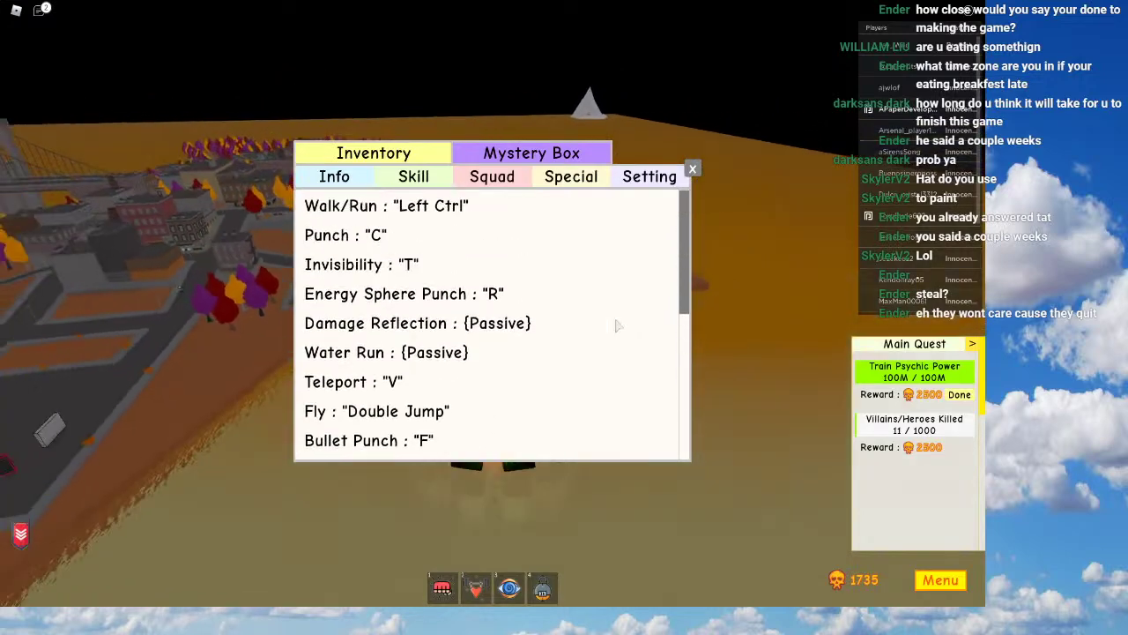
pyautogui.click(692, 168)
# Step: Fly back from the water toward the paved plaza with the red, blue and green signs at the town's edge
pyautogui.moveTo(649, 228); pyautogui.dragTo(644, 227, button='right')
pyautogui.press('w')
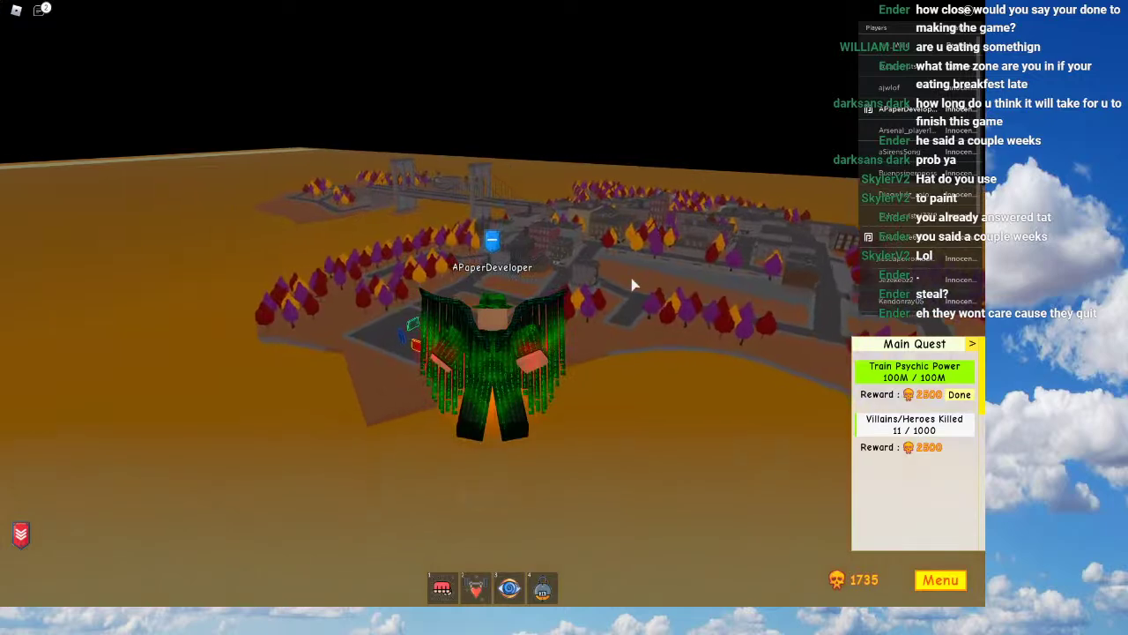
pyautogui.scroll(-3, 632, 285)
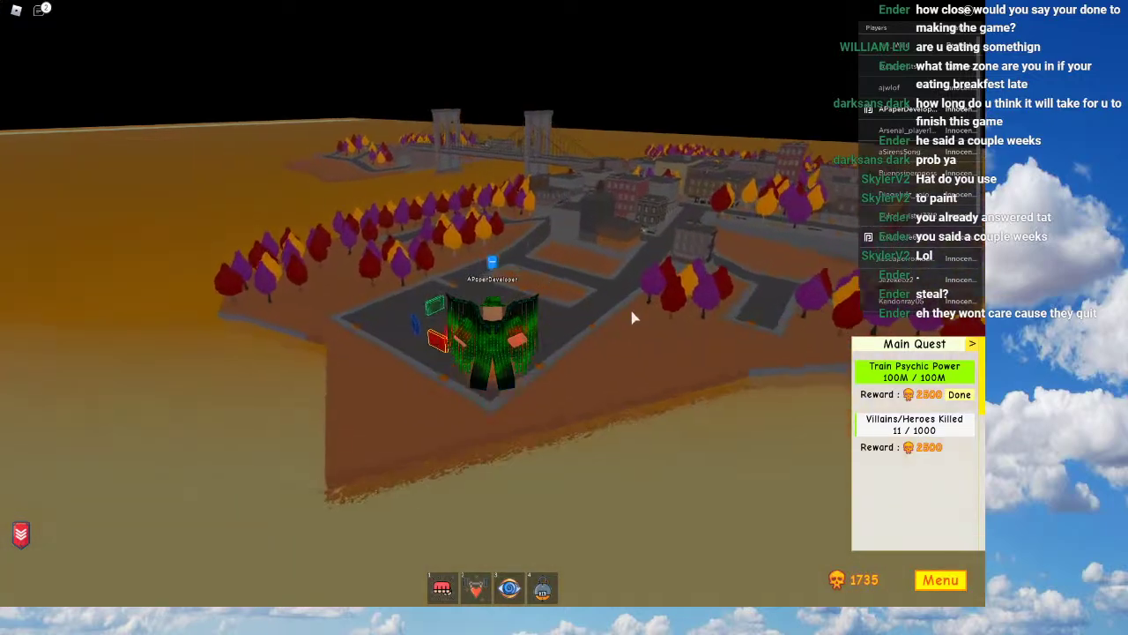
pyautogui.press('w')
# Step: Travel through the town into the red-walled training room with the green 1B+ Body Toughness area
pyautogui.moveTo(631, 318)
pyautogui.mouseDown(button='right')
pyautogui.moveTo(695, 322)
pyautogui.moveTo(622, 318)
pyautogui.mouseUp(button='right')
pyautogui.press('w')
pyautogui.press('d')
pyautogui.press('w')
pyautogui.press('space')
pyautogui.press('space')
pyautogui.press('w')
pyautogui.press('w')
pyautogui.press('s')
pyautogui.press('w')
pyautogui.press('w')
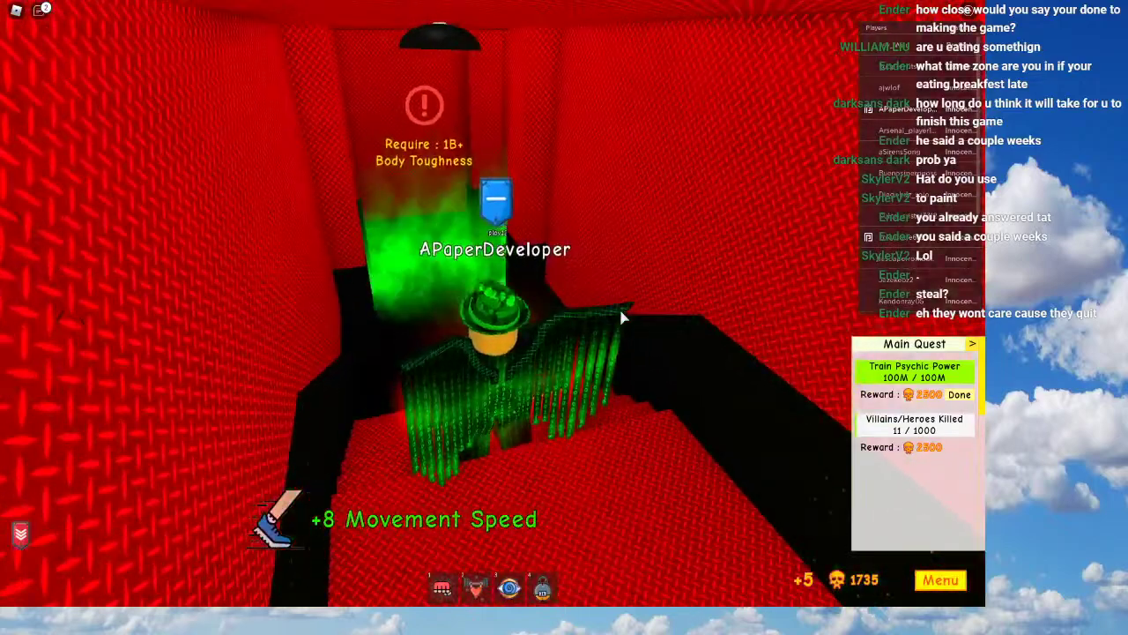
pyautogui.click(929, 589)
pyautogui.click(929, 589)
# Step: Look around the red training room, leave it through the adjoining room and fly up above the trees
pyautogui.moveTo(543, 431); pyautogui.dragTo(544, 432, button='right')
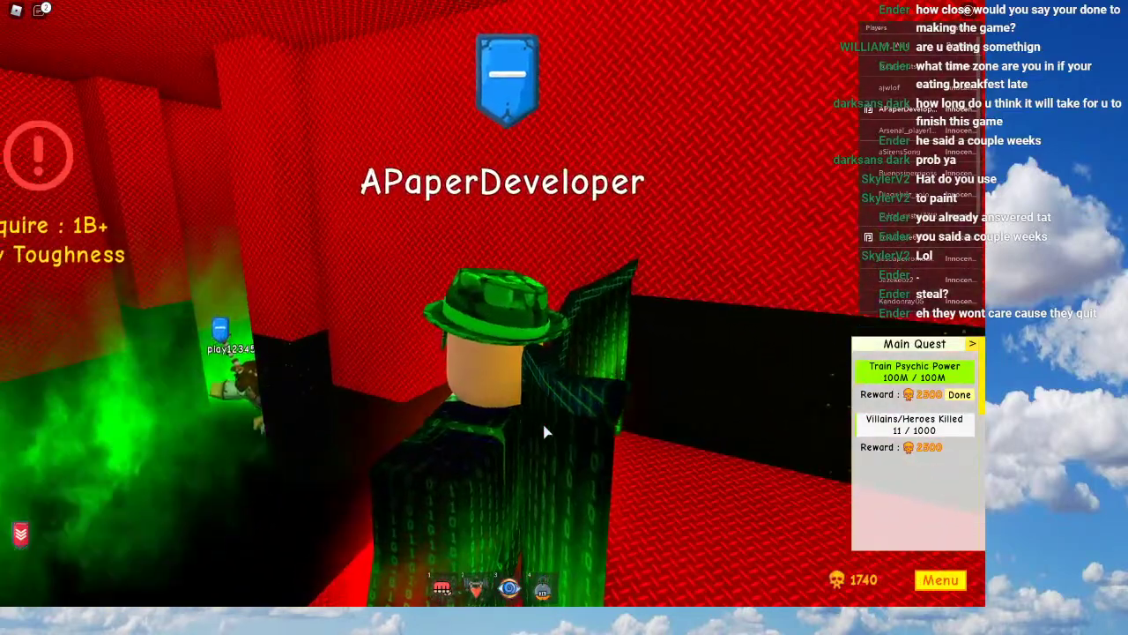
pyautogui.press('space')
pyautogui.press('w')
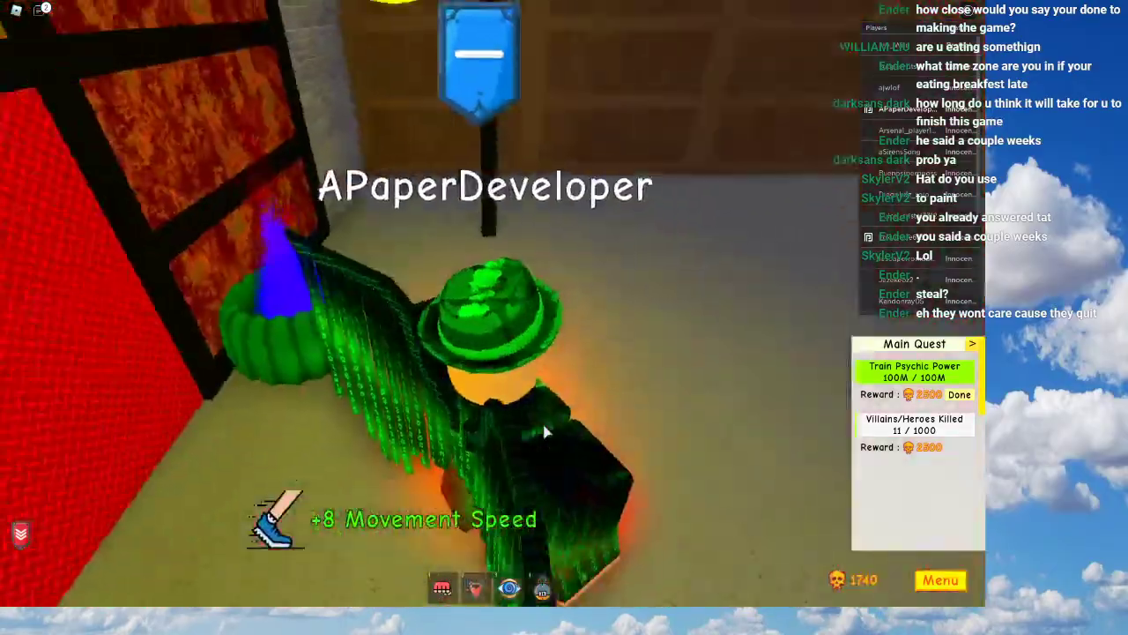
pyautogui.press('w')
pyautogui.press('space')
pyautogui.moveTo(544, 431); pyautogui.dragTo(543, 431, button='right')
pyautogui.press('space')
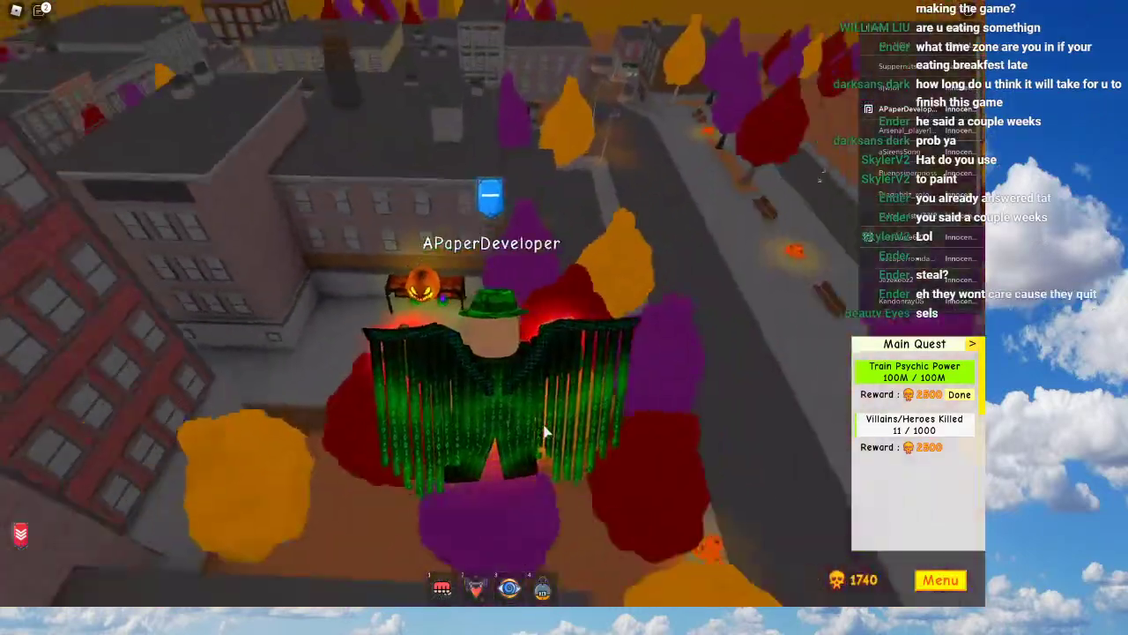
# Step: Fly over the tree-lined streets and descend to the road beside the three pumpkins
pyautogui.press('w')
pyautogui.scroll(-3, 544, 431)
pyautogui.moveTo(544, 431); pyautogui.dragTo(506, 415, button='right')
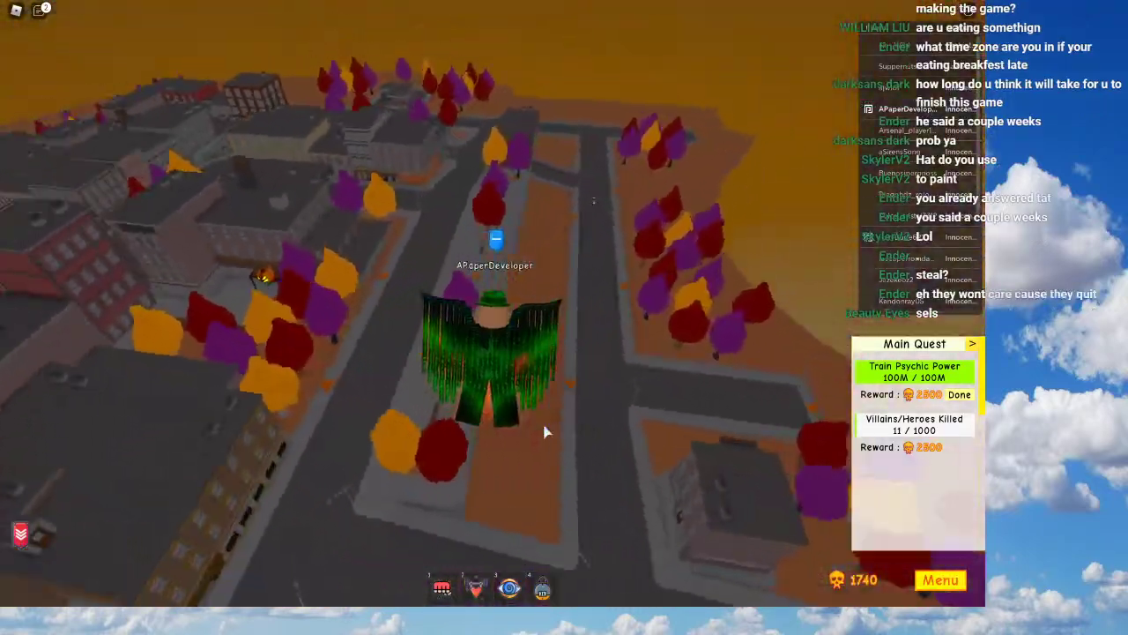
pyautogui.press('w')
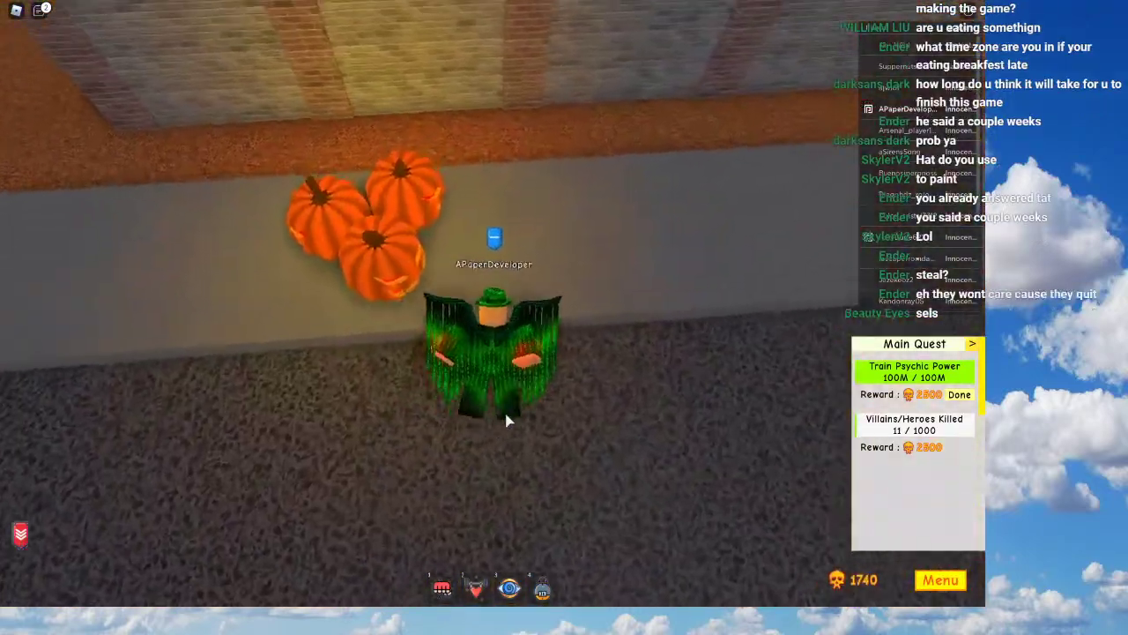
# Step: Rise above the rooftops to view the dark mountain beyond the trees and travel onward from there
pyautogui.press('space')
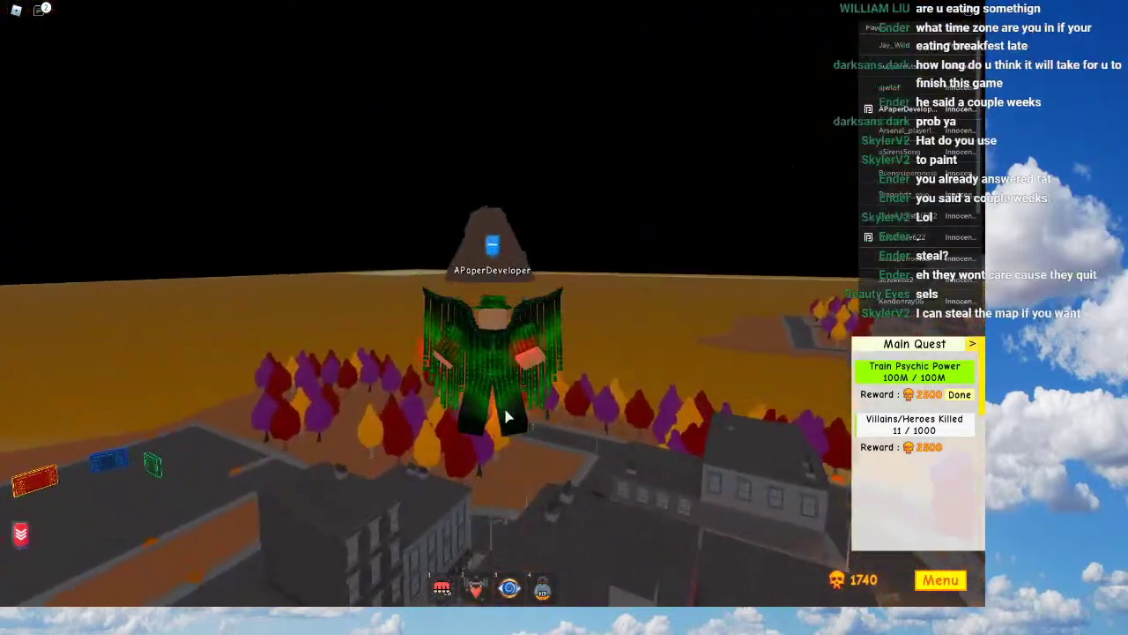
pyautogui.moveTo(577, 411); pyautogui.dragTo(577, 413, button='right')
pyautogui.press('w')
pyautogui.press('w')
pyautogui.press('space')
pyautogui.press('s')
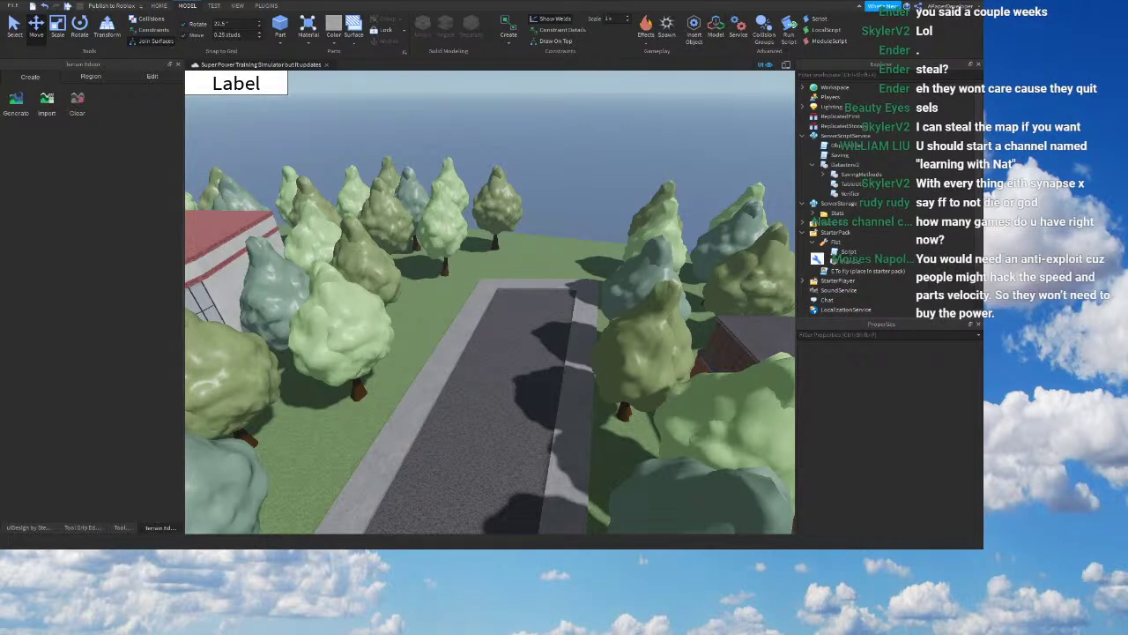
# Step: In Roblox Studio, select the Fist tool in StarterPack and review its properties
pyautogui.click(836, 240)
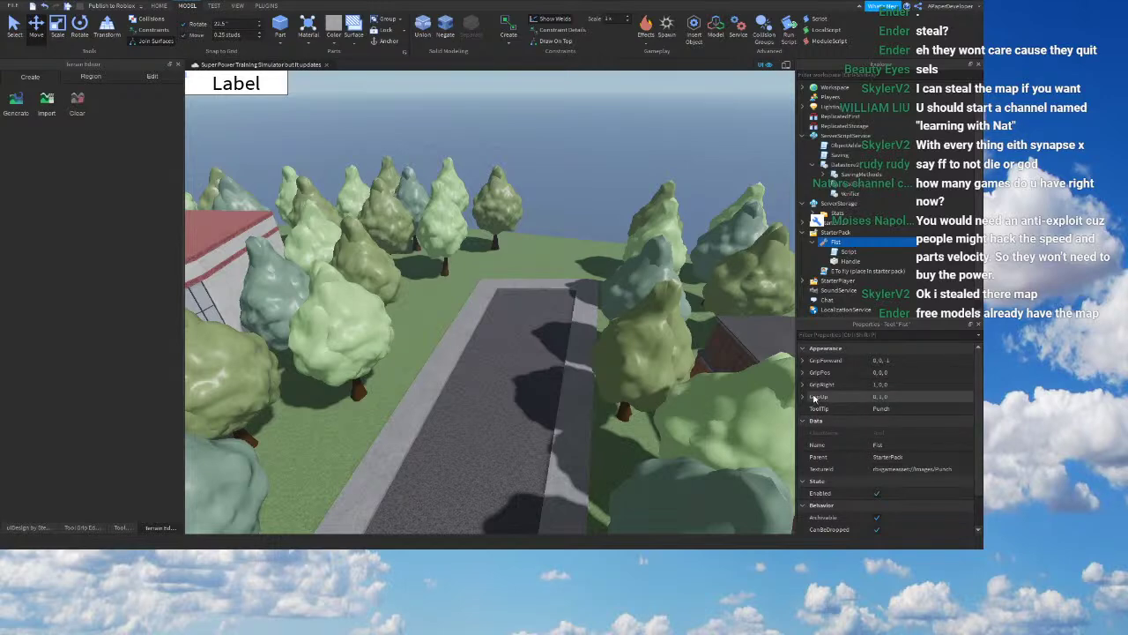
pyautogui.scroll(-1, 820, 401)
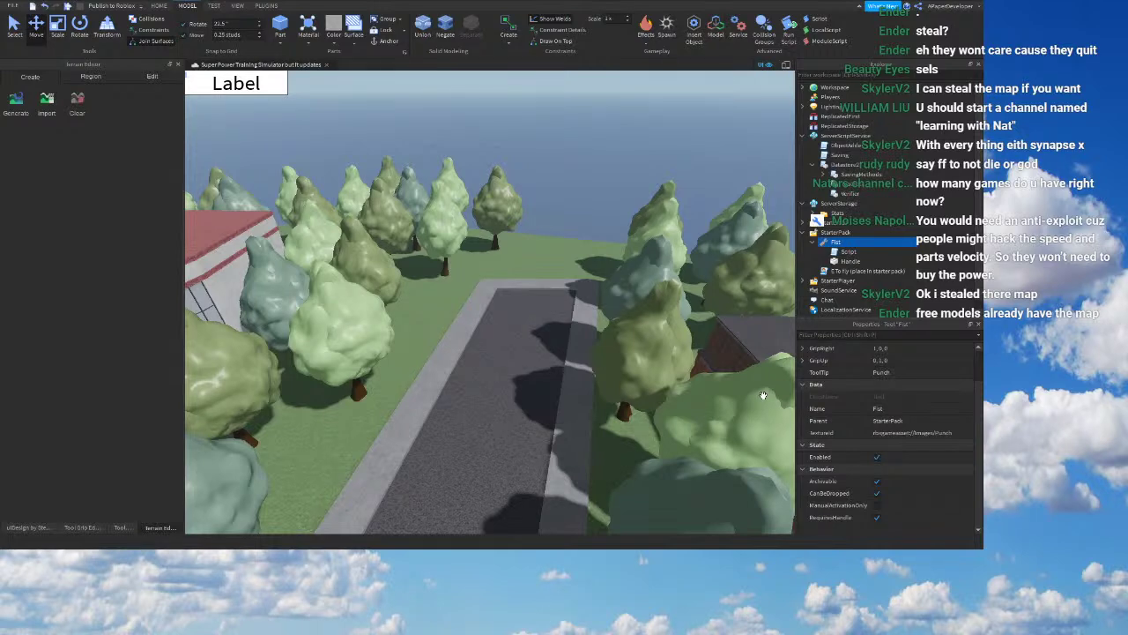
# Step: Examine the whole island map from a distance and from close above the buildings and trees near the shore
pyautogui.scroll(-10, 632, 395)
pyautogui.moveTo(633, 394); pyautogui.dragTo(506, 469, button='right')
pyautogui.scroll(-5, 627, 395)
pyautogui.press('s')
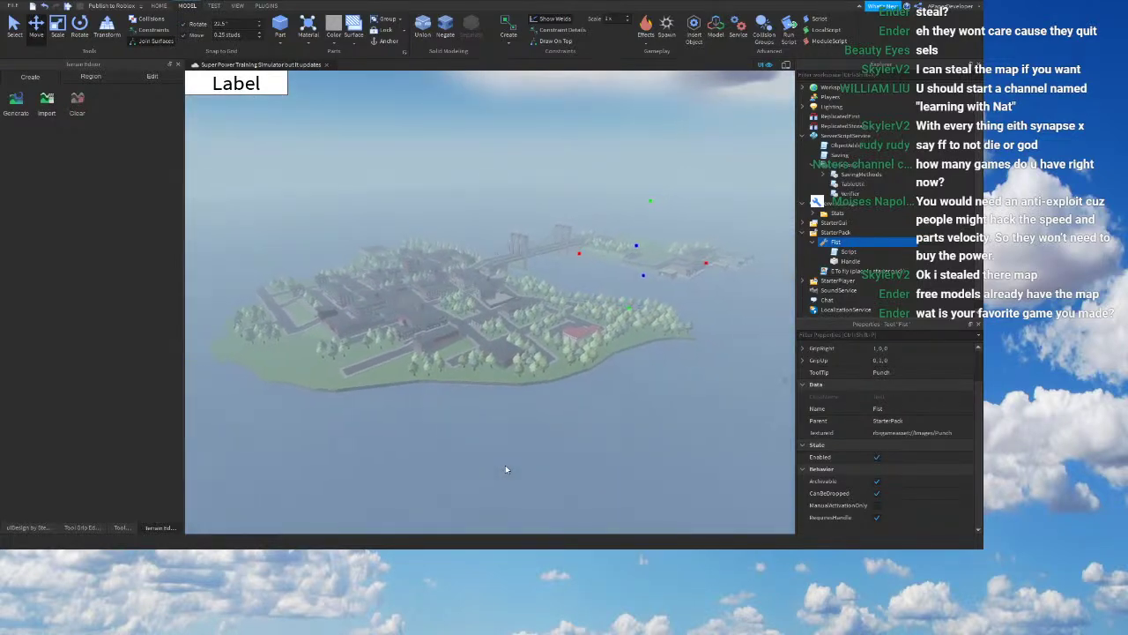
pyautogui.moveTo(568, 350); pyautogui.dragTo(568, 349, button='right')
pyautogui.press('w')
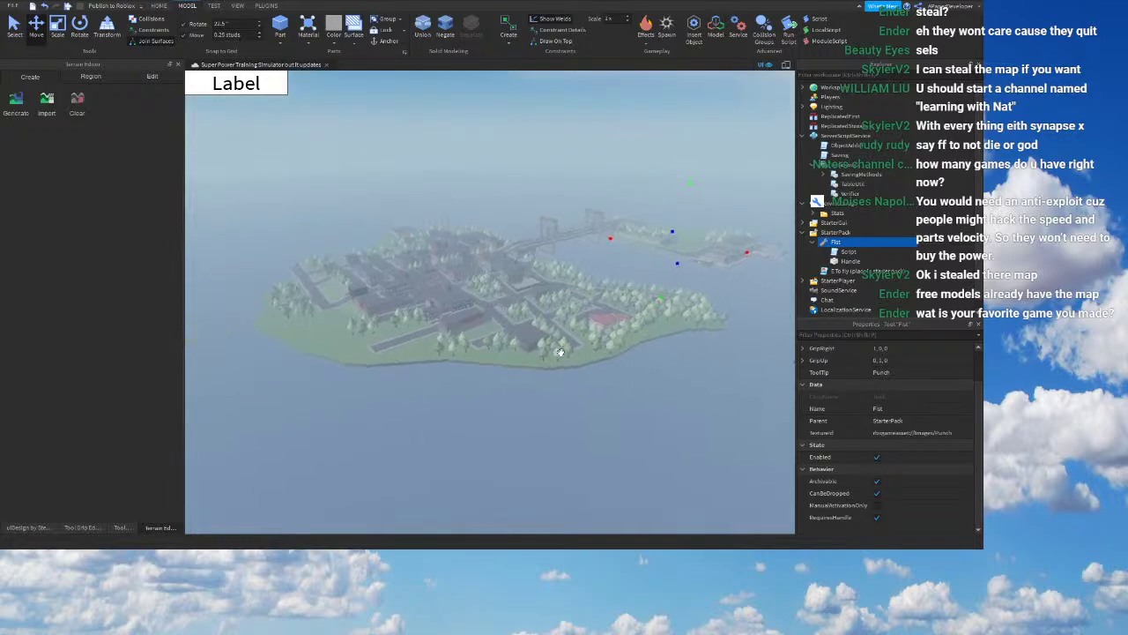
pyautogui.press('w')
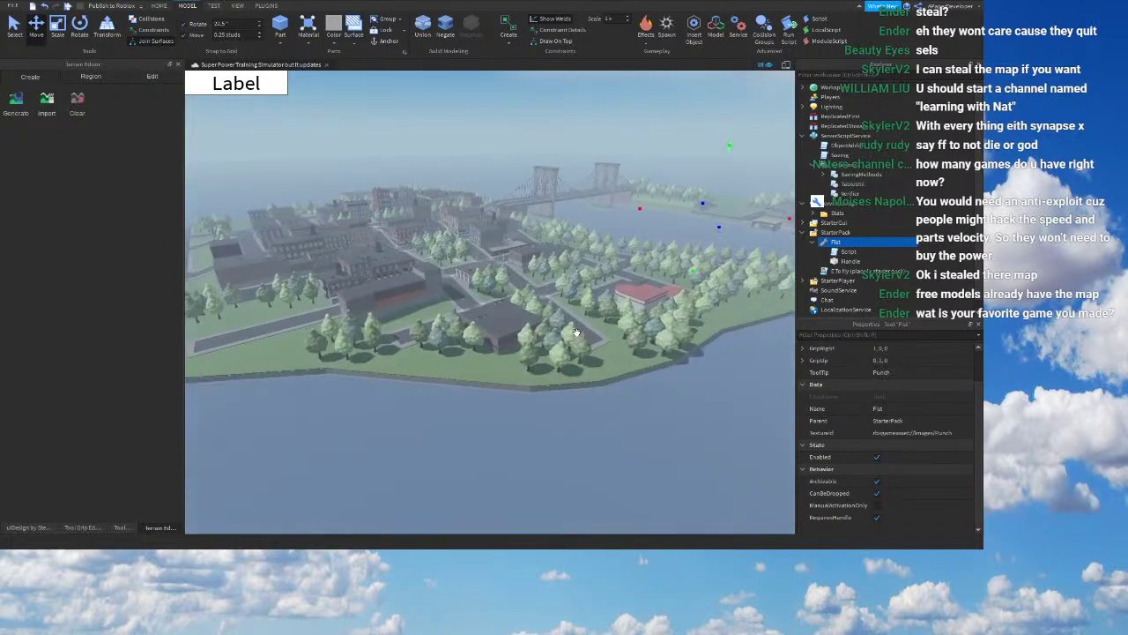
pyautogui.press('w')
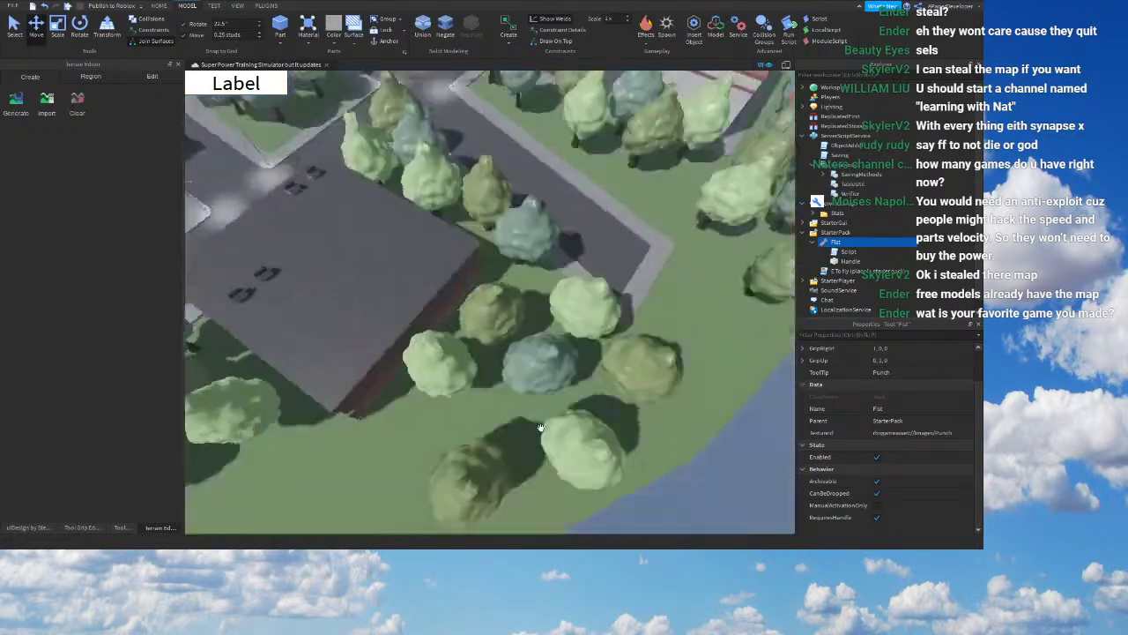
pyautogui.press('w')
# Step: Examine the street-lamp-lit road intersection and the surrounding trees from above
pyautogui.moveTo(481, 305); pyautogui.dragTo(429, 305, button='right')
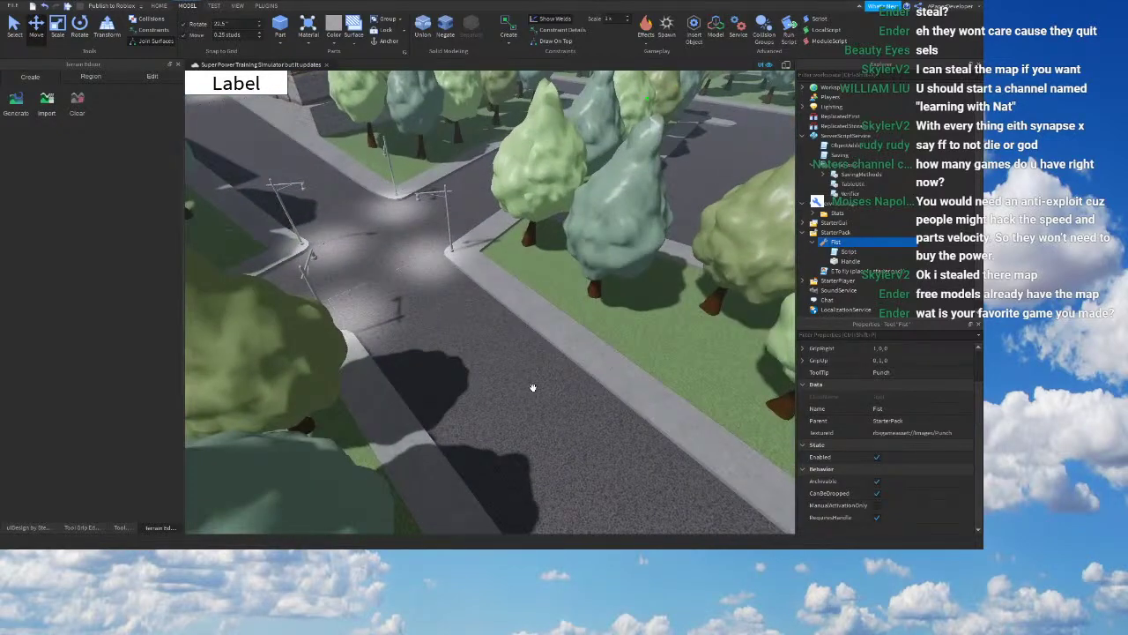
pyautogui.scroll(5, 531, 385)
pyautogui.moveTo(532, 385); pyautogui.dragTo(535, 395, button='right')
pyautogui.scroll(-3, 527, 389)
pyautogui.scroll(2, 526, 393)
pyautogui.scroll(-3, 535, 393)
pyautogui.press('w')
pyautogui.scroll(3, 535, 398)
pyautogui.scroll(-2, 535, 399)
pyautogui.press('s')
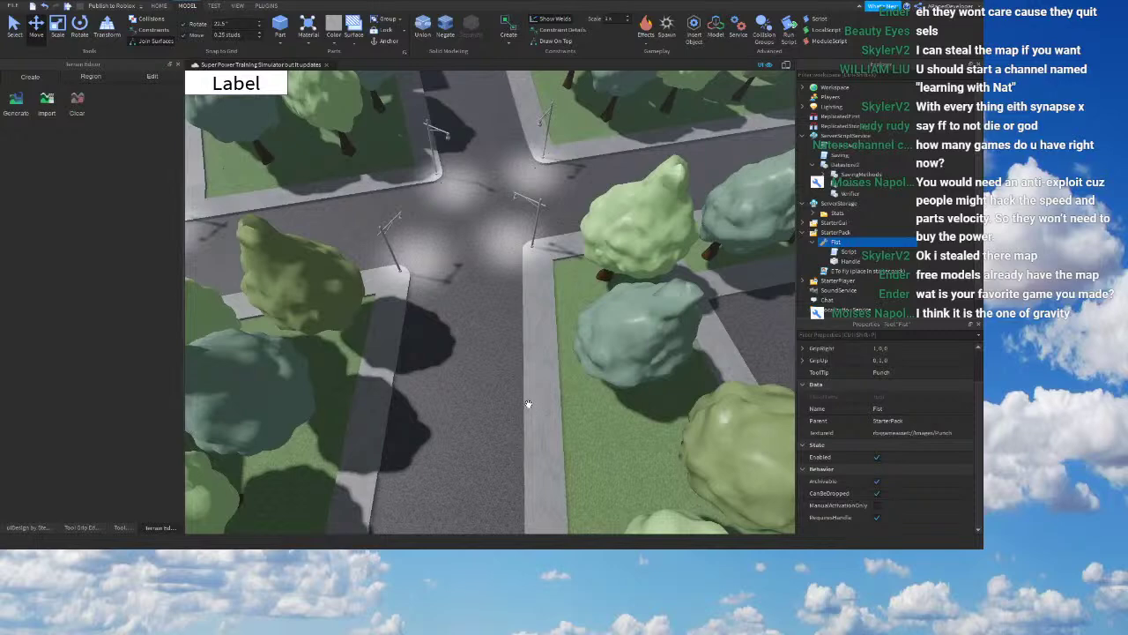
# Step: Set the Fist tool's TextureId to the Punch Icon game image
pyautogui.click(881, 433)
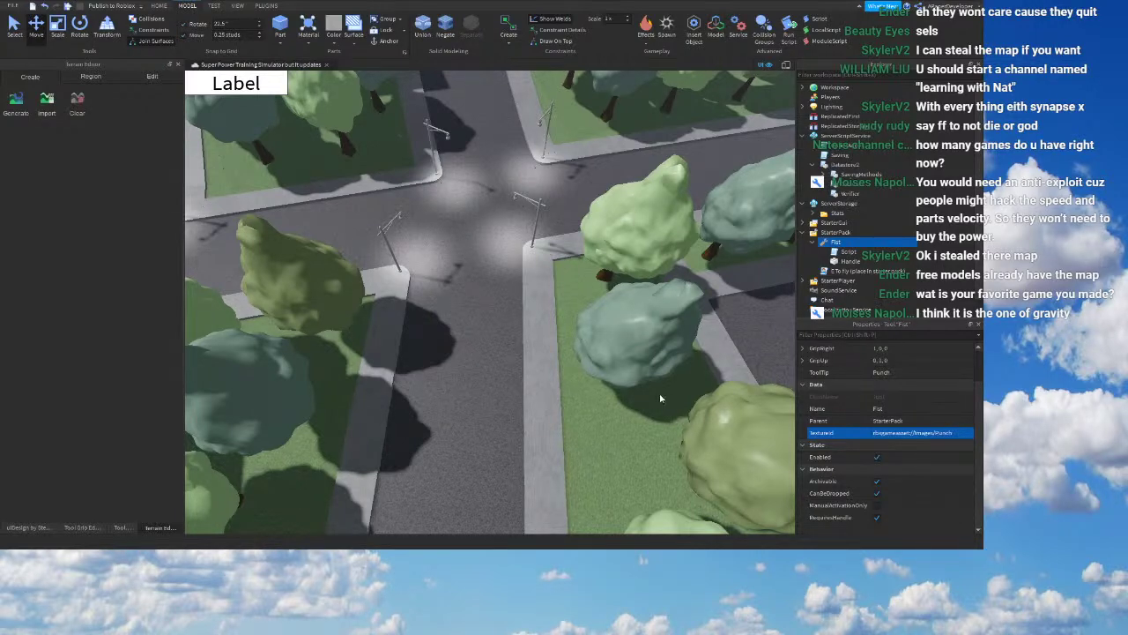
pyautogui.press('F5')
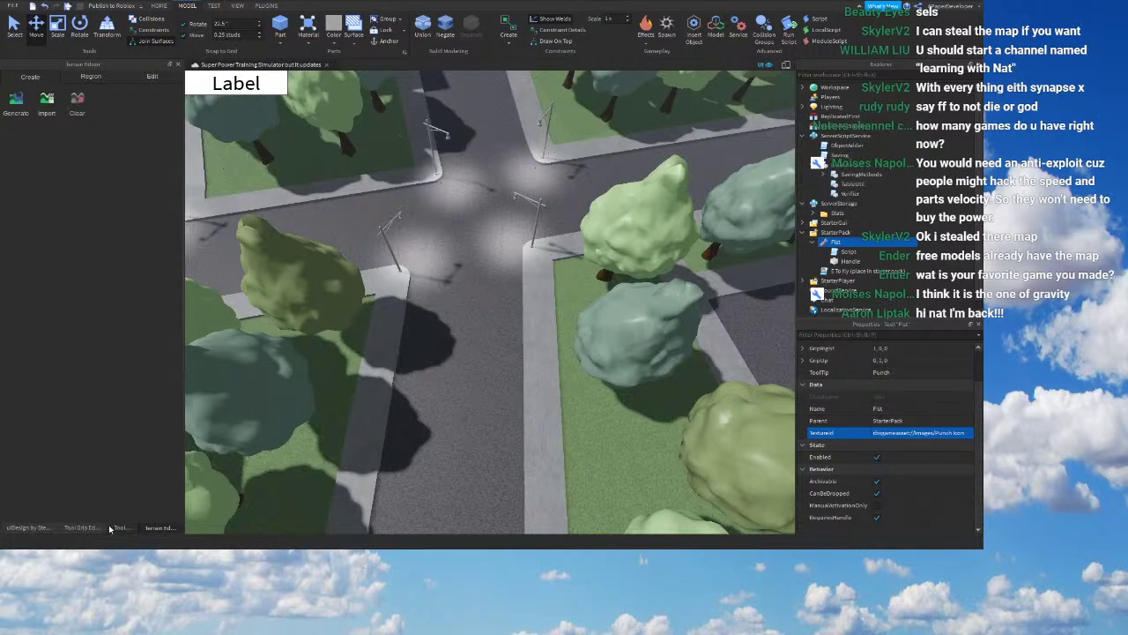
# Step: Show the Game Explorer and delete the Punch image from the game's Images folder
pyautogui.click(264, 7)
pyautogui.click(238, 6)
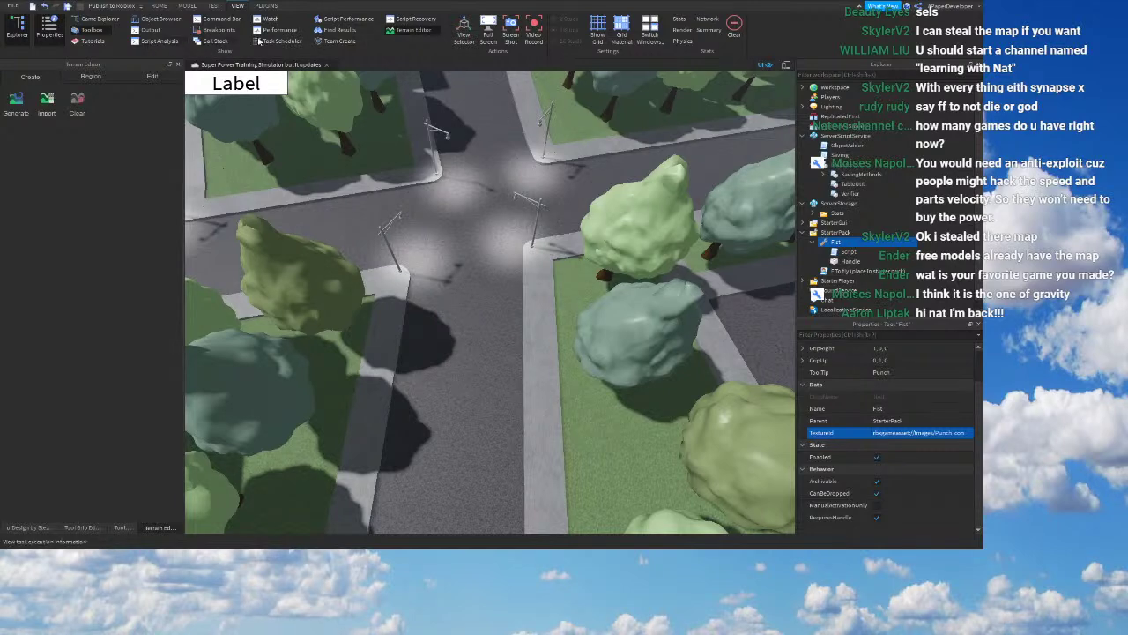
pyautogui.click(97, 19)
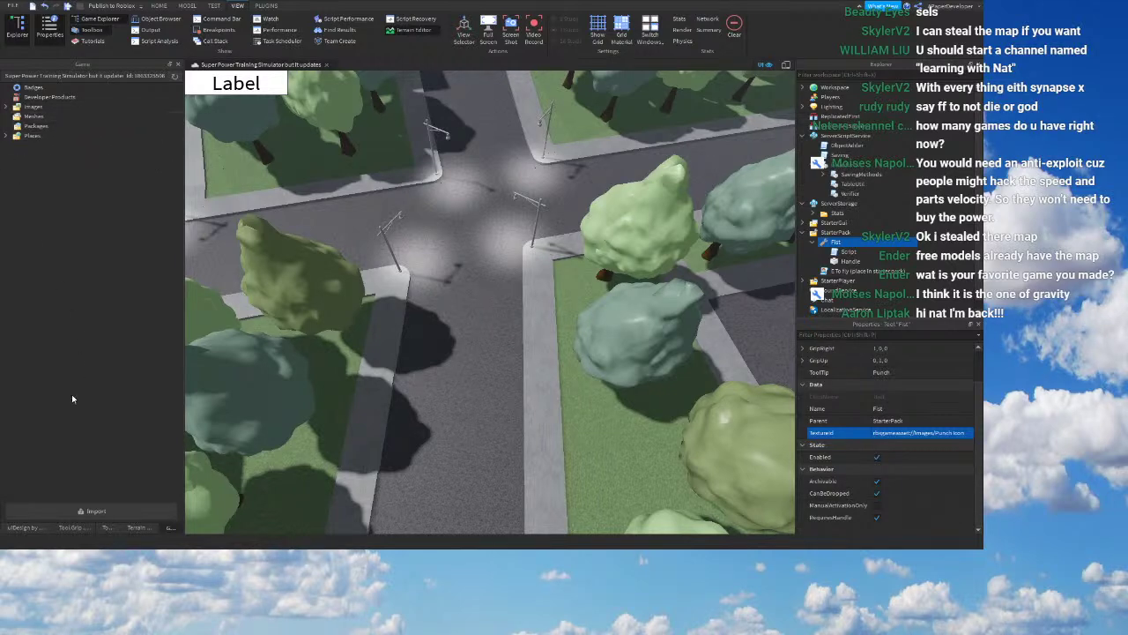
pyautogui.click(6, 107)
pyautogui.click(41, 115)
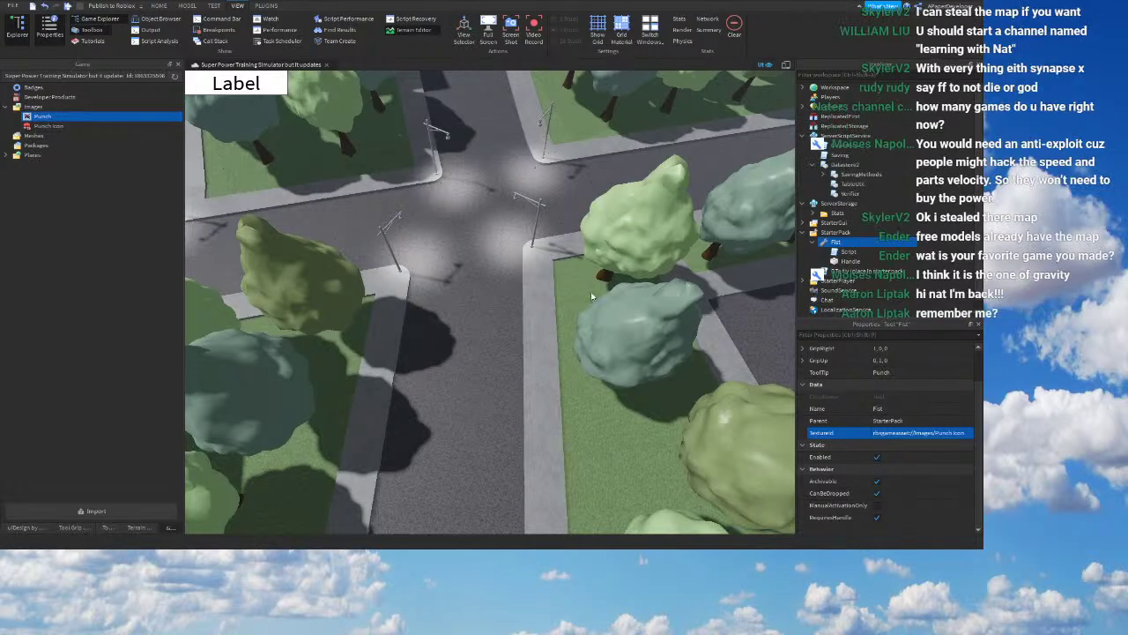
pyautogui.press('Delete')
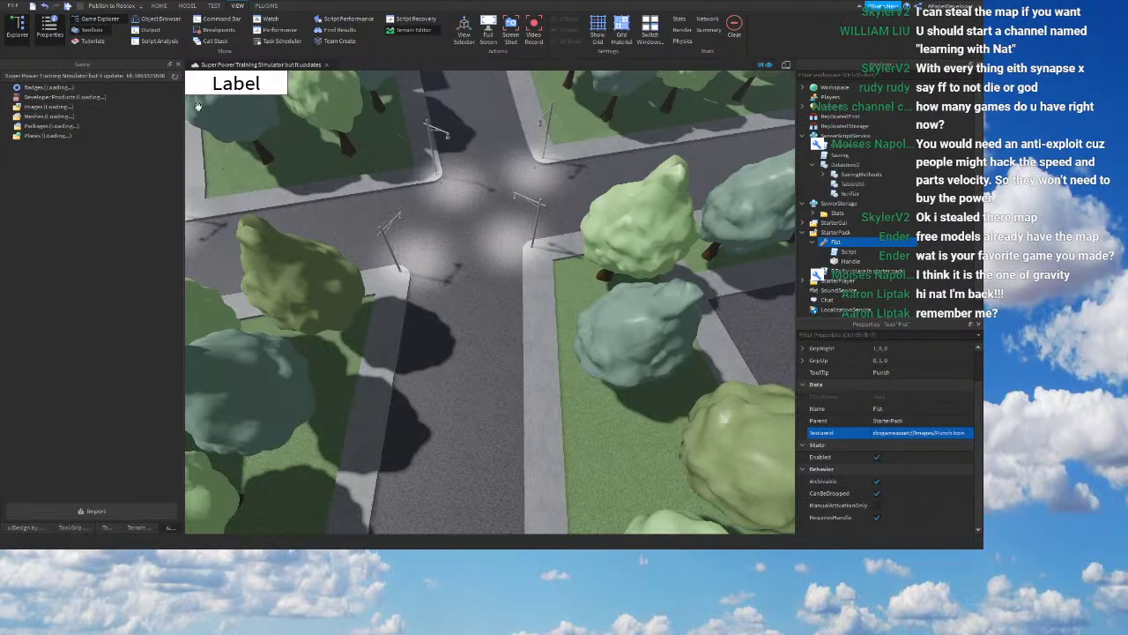
# Step: Playtest the game with the Fist tool equipped to check its hotbar icon, and end the test
pyautogui.click(75, 8)
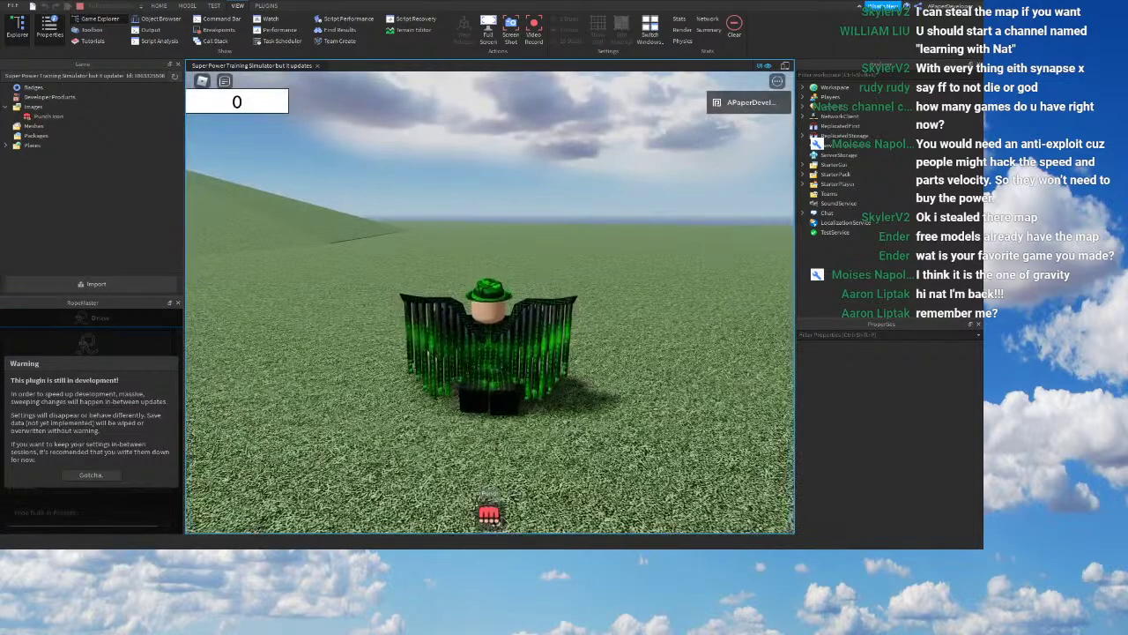
pyautogui.click(499, 520)
pyautogui.moveTo(515, 472); pyautogui.dragTo(517, 472, button='right')
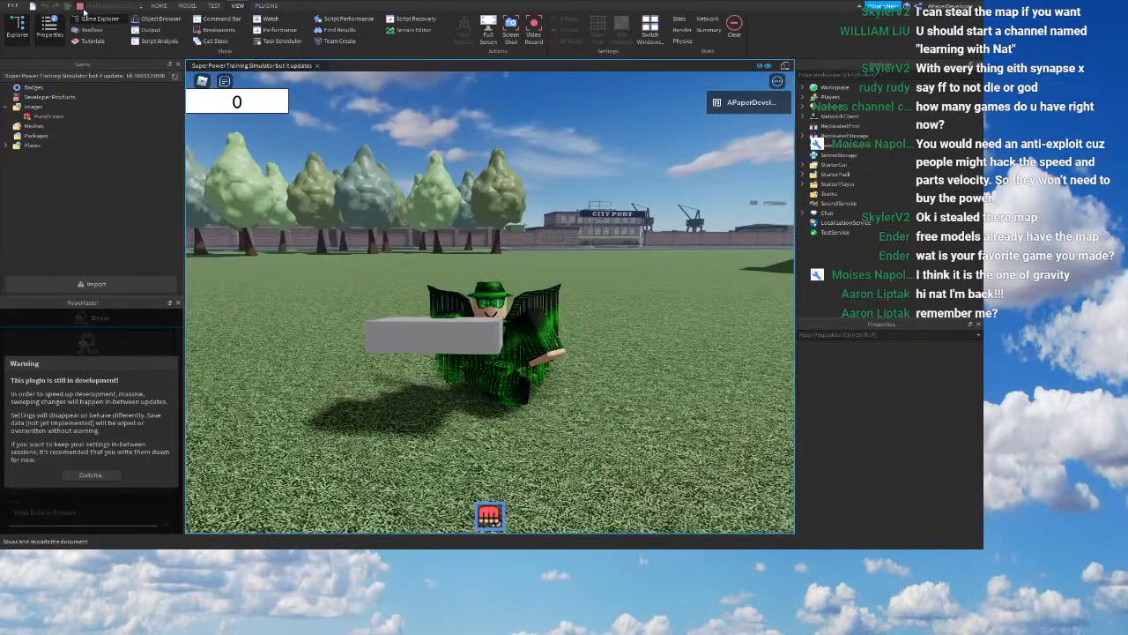
pyautogui.hotkey('shift', 'F5')
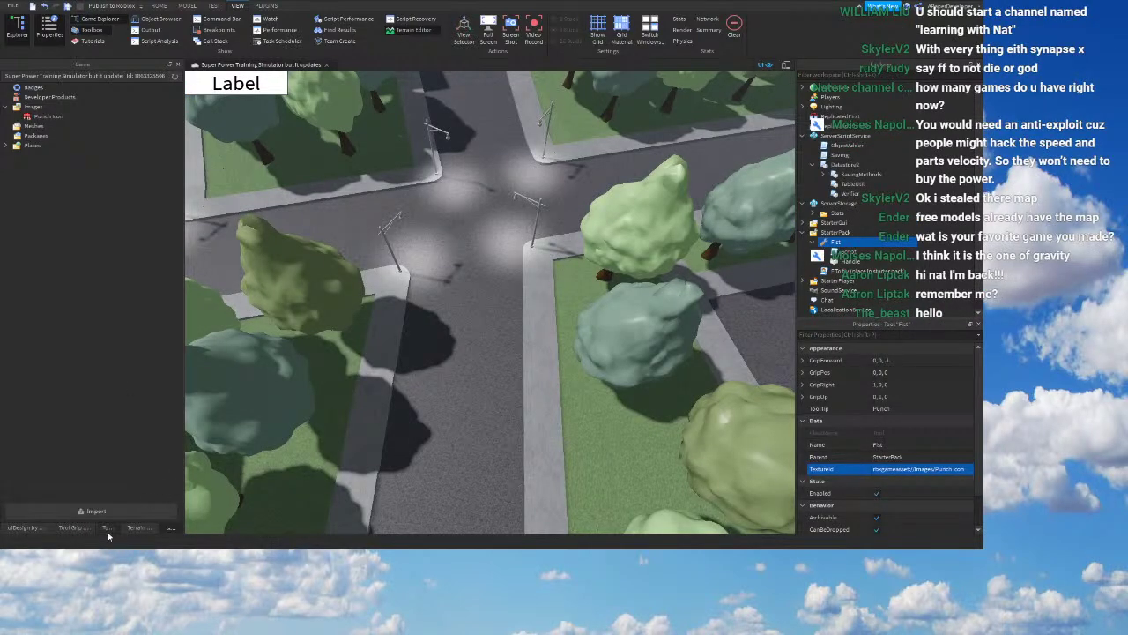
# Step: Delete the Punch Icon image from the game's Images folder
pyautogui.click(49, 115)
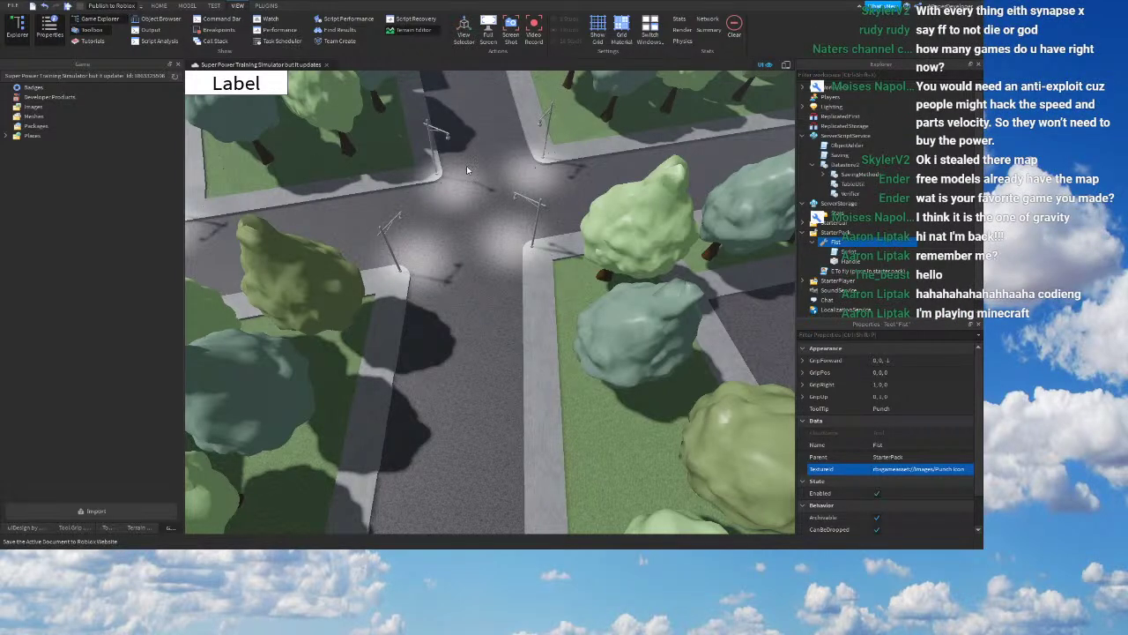
pyautogui.moveTo(334, 86); pyautogui.dragTo(326, 68, button='right')
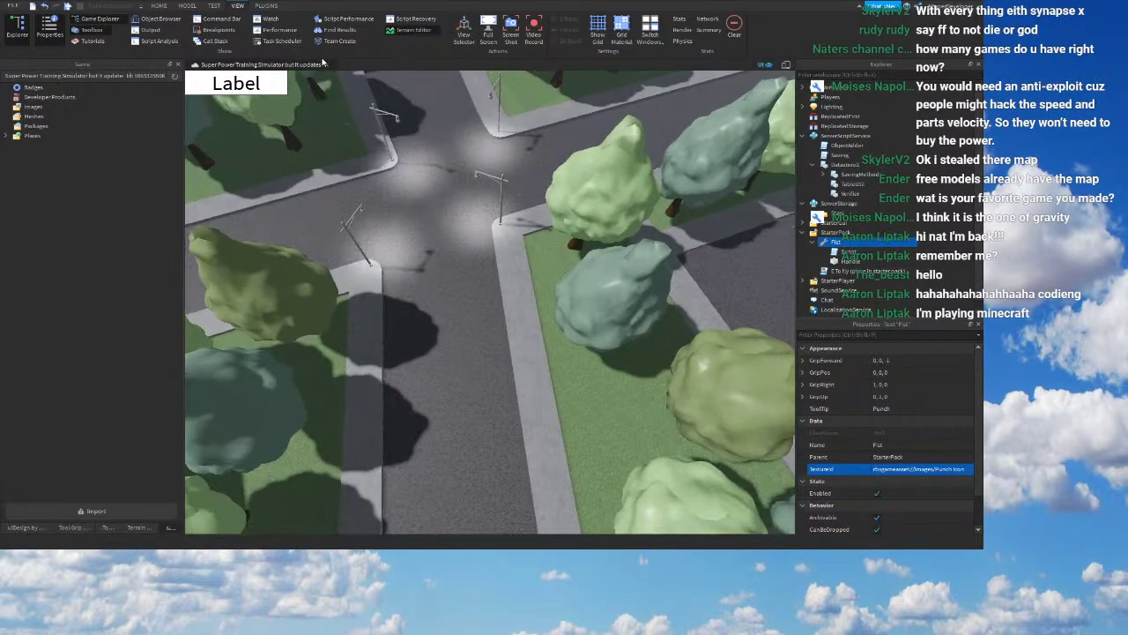
# Step: Close the place and reopen the Super Power Training Simulator game from My Games, collapsing the Workspace in the object tree
pyautogui.click(329, 66)
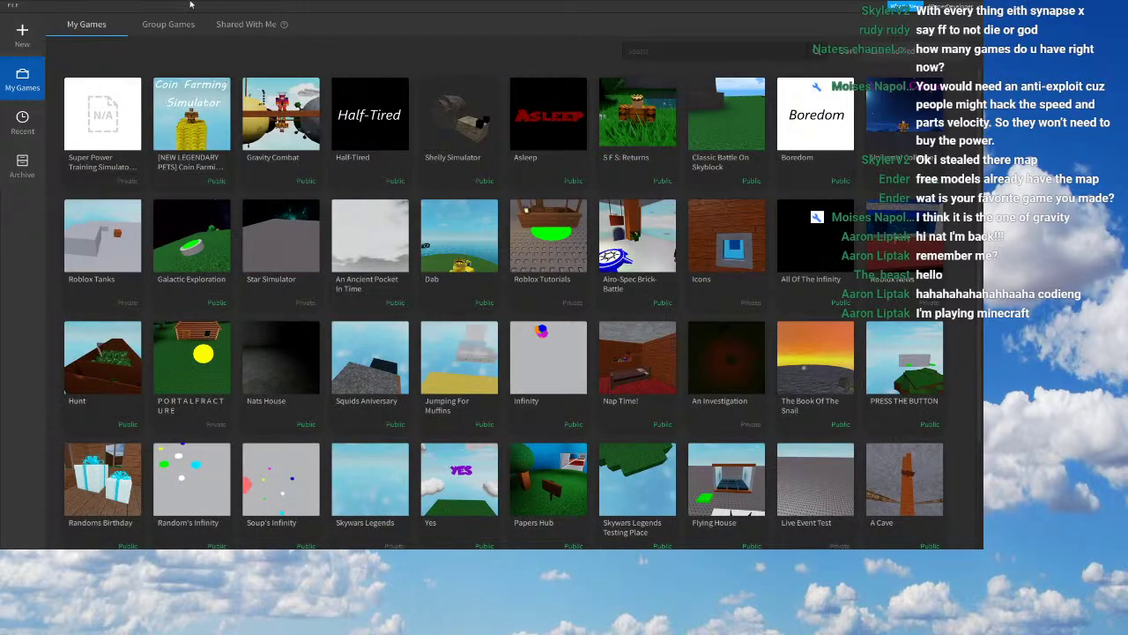
pyautogui.click(169, 25)
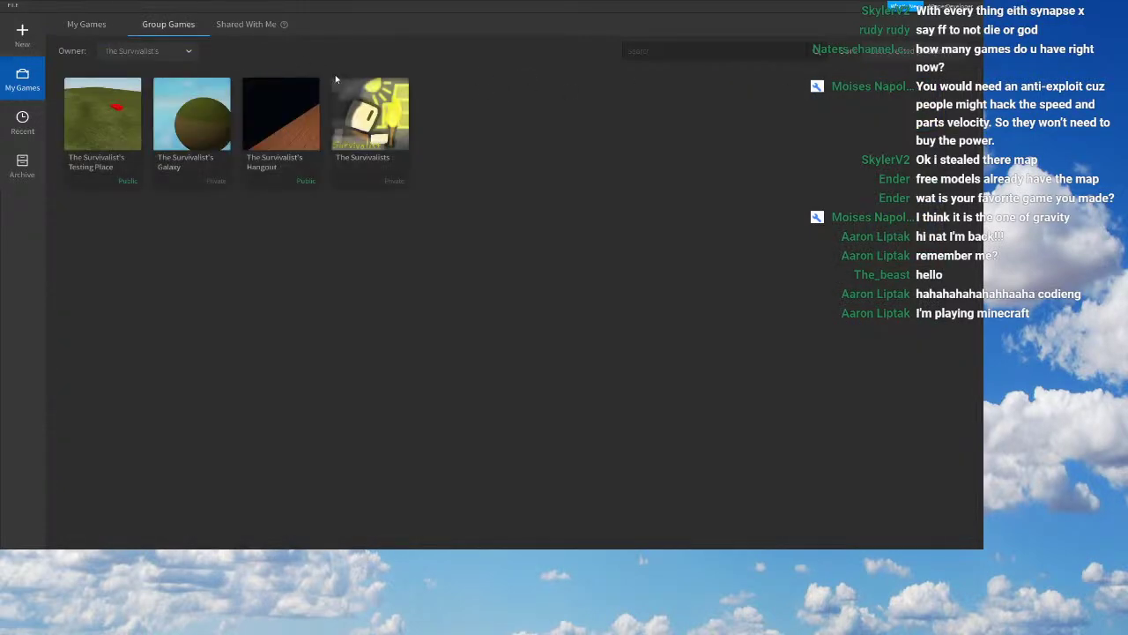
pyautogui.click(86, 24)
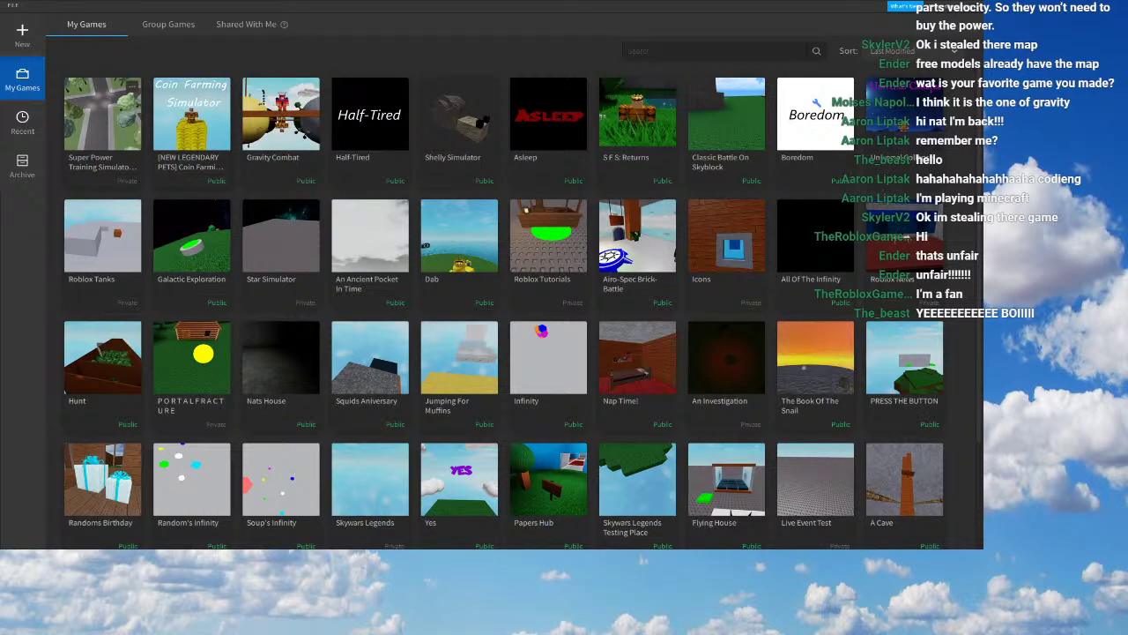
pyautogui.click(109, 124)
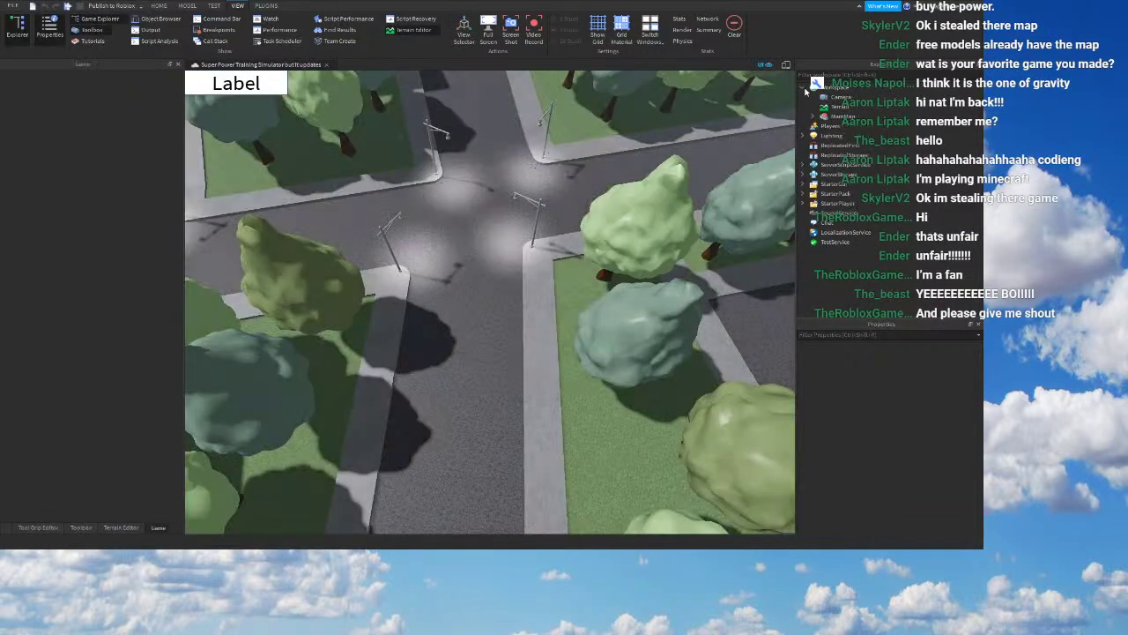
pyautogui.click(804, 89)
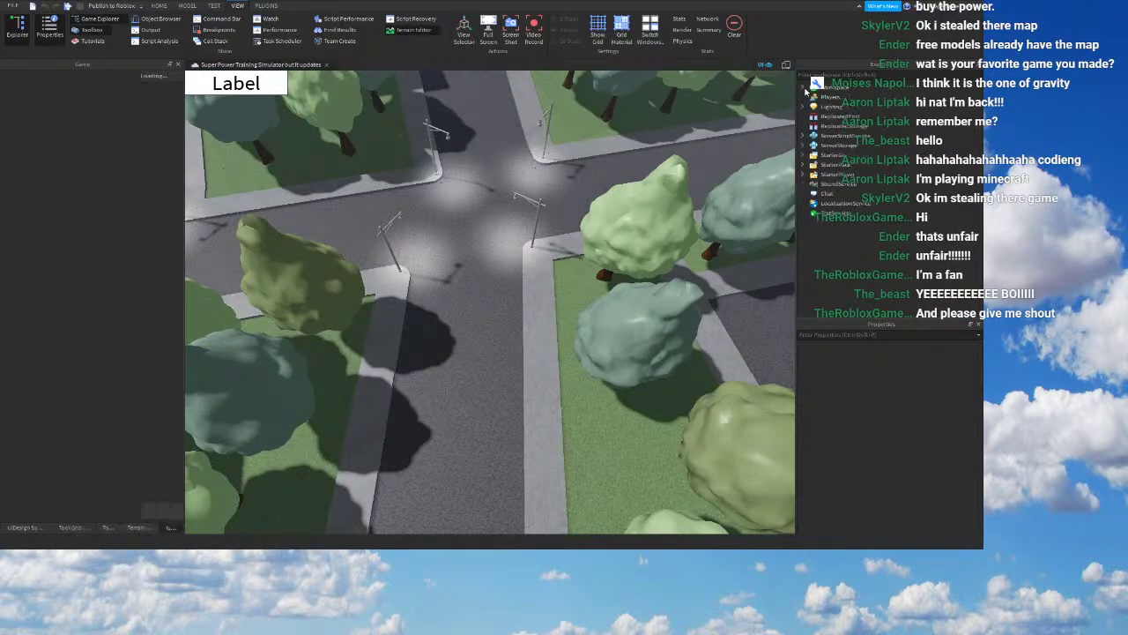
# Step: Show the Toolbox models and examine the city, bridge and tree-lined roads of the map from above
pyautogui.click(106, 527)
pyautogui.scroll(-3, 435, 328)
pyautogui.moveTo(436, 328); pyautogui.dragTo(436, 329, button='right')
pyautogui.scroll(1, 437, 328)
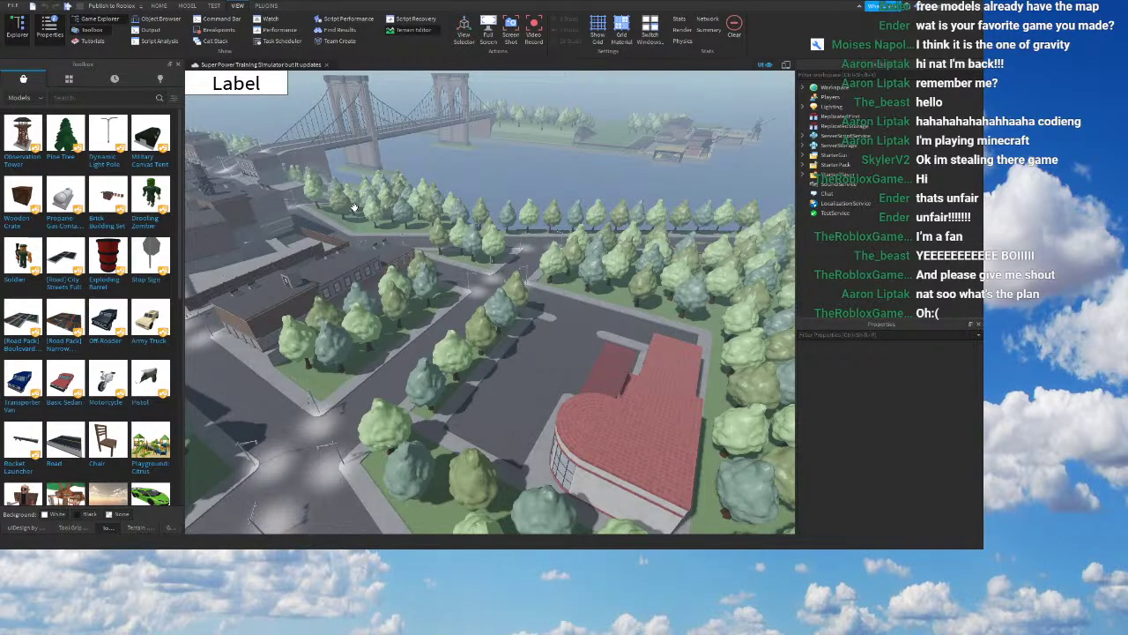
pyautogui.moveTo(435, 322); pyautogui.dragTo(427, 260, button='right')
pyautogui.press('w')
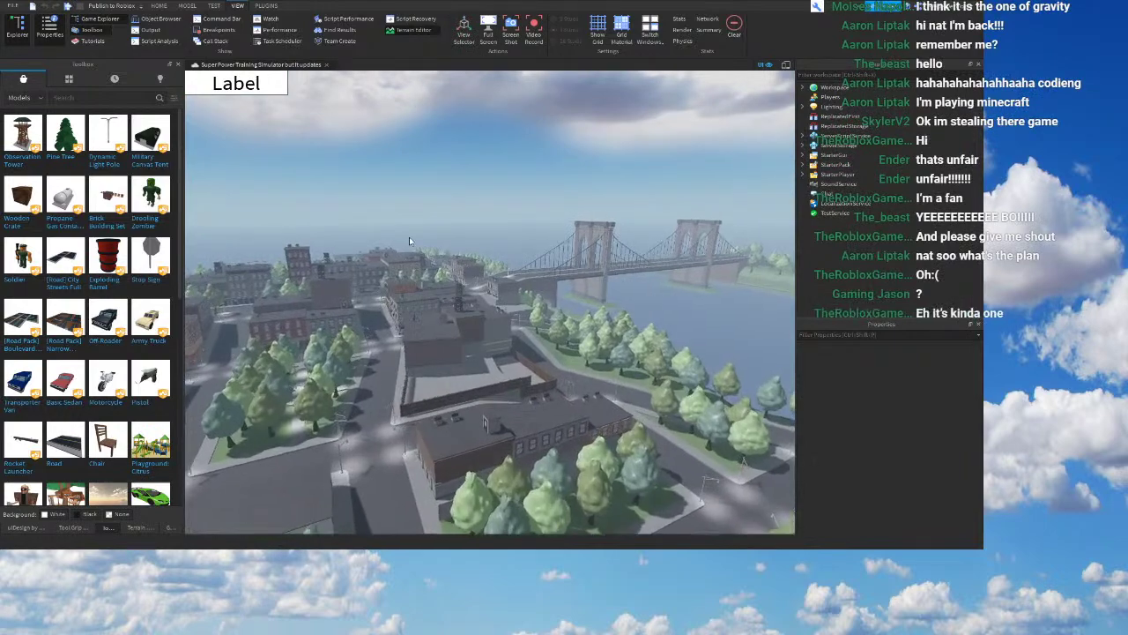
pyautogui.press('w')
pyautogui.moveTo(607, 313); pyautogui.dragTo(791, 222, button='right')
pyautogui.press('w')
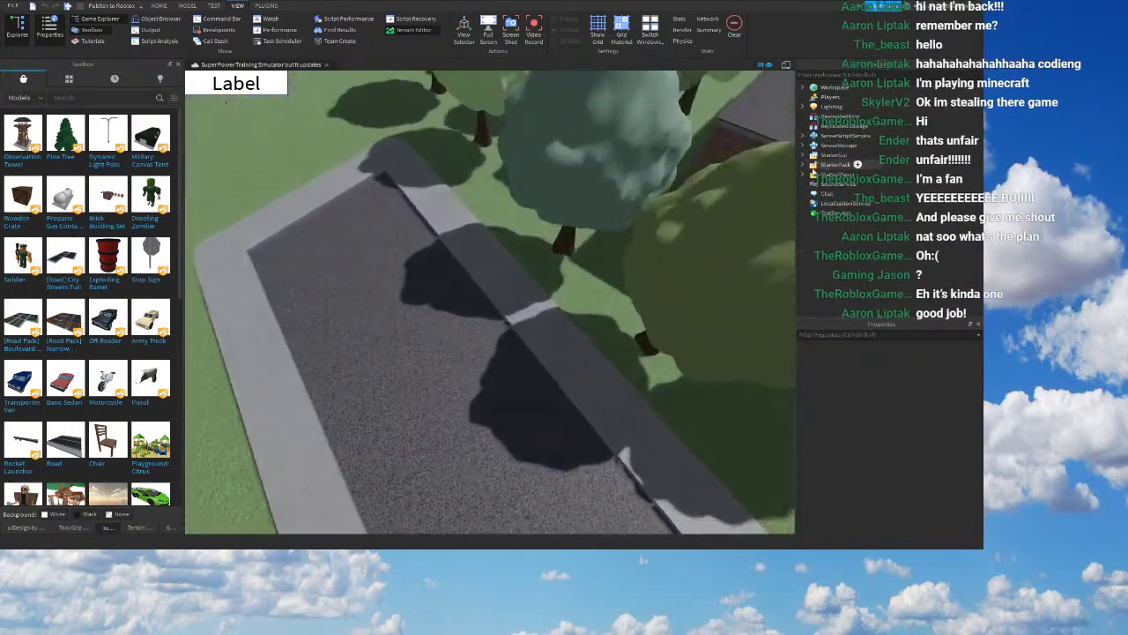
# Step: Set the TextureId of the Fist tool in StarterPack to the Strength game image
pyautogui.click(803, 166)
pyautogui.click(170, 527)
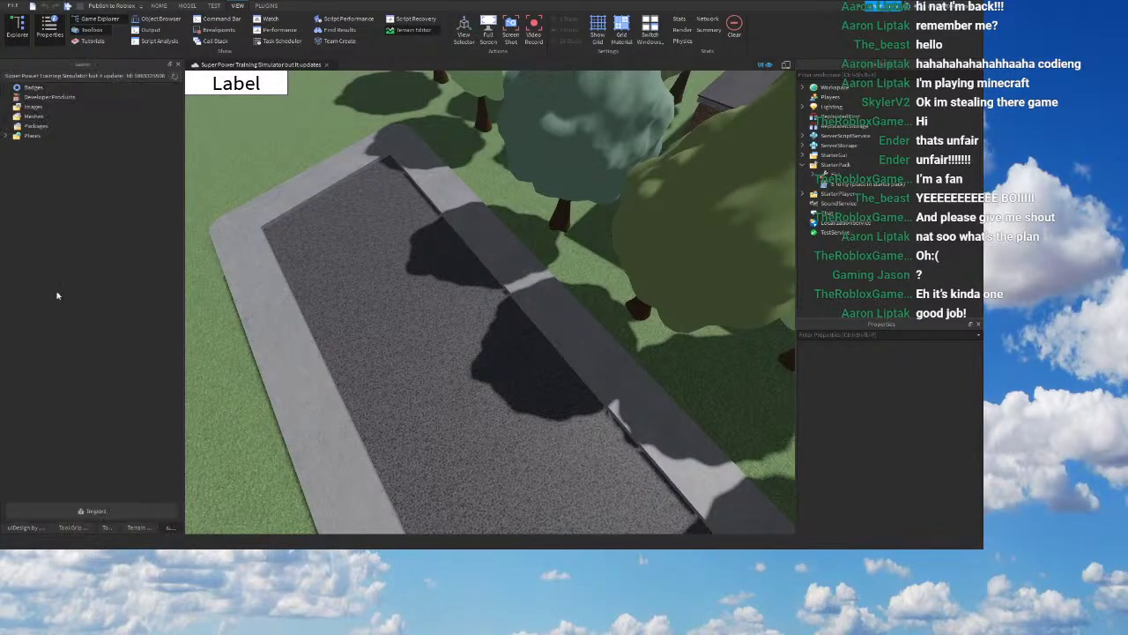
pyautogui.click(908, 174)
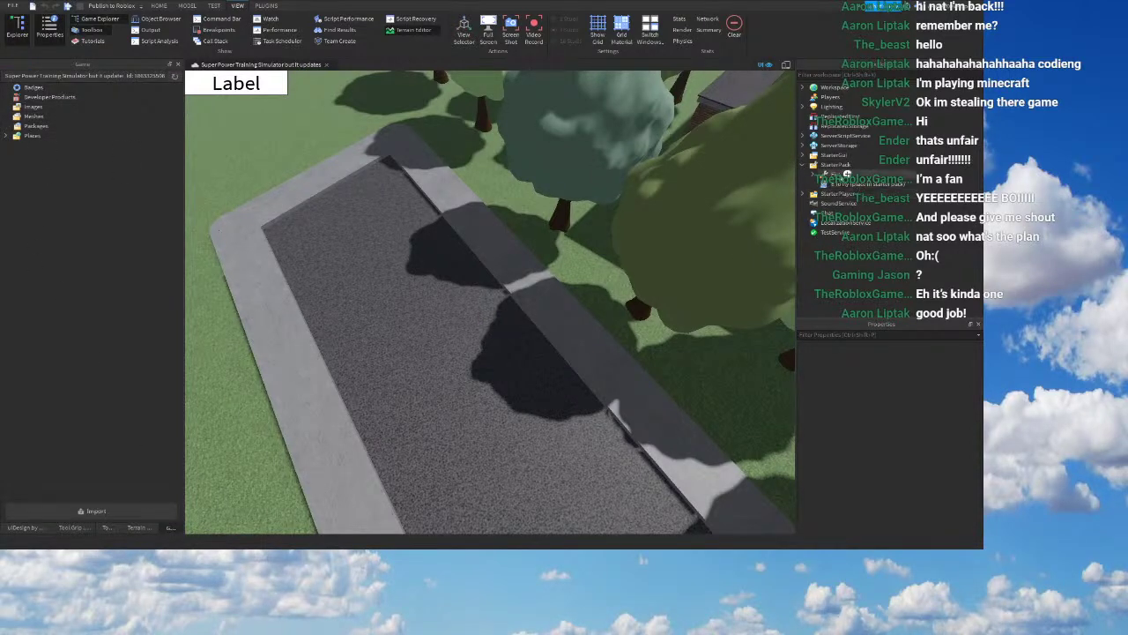
pyautogui.click(926, 468)
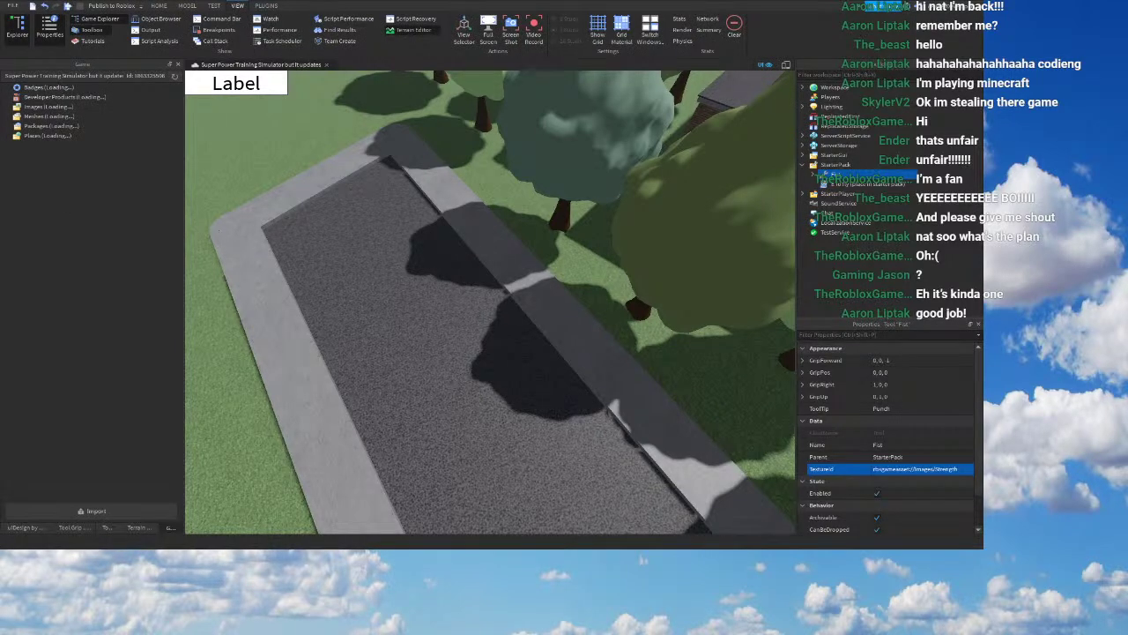
pyautogui.moveTo(324, 377); pyautogui.dragTo(251, 339, button='right')
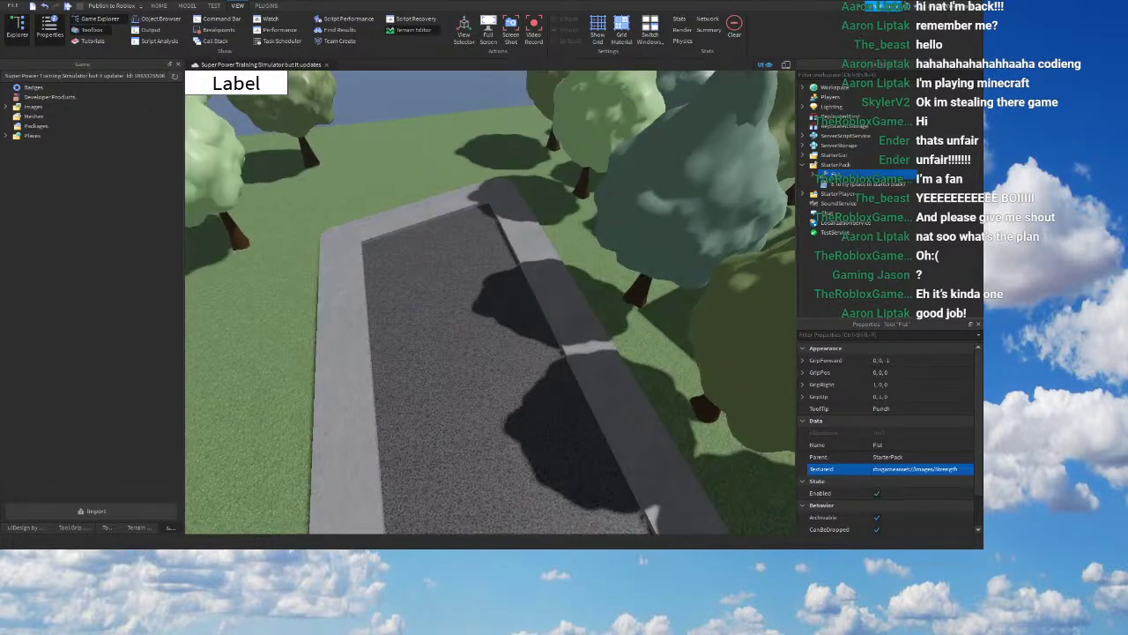
# Step: Playtest the game, walk around while equipping and unequipping the Fist tool to check its icon, and end the test
pyautogui.click(68, 7)
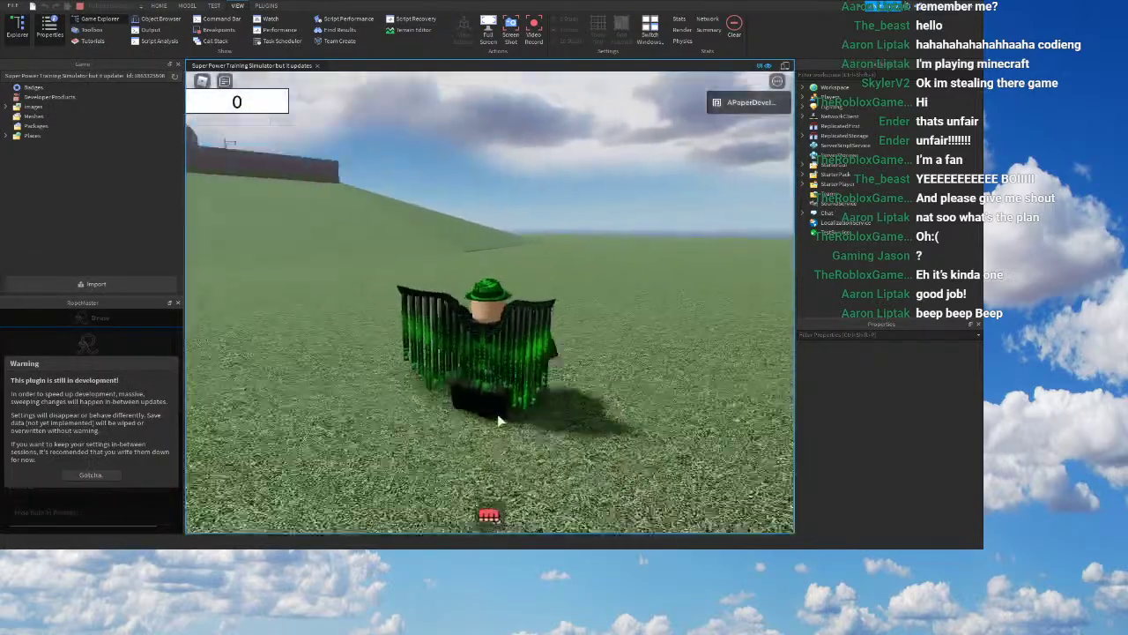
pyautogui.moveTo(499, 421); pyautogui.dragTo(485, 402, button='right')
pyautogui.press('d')
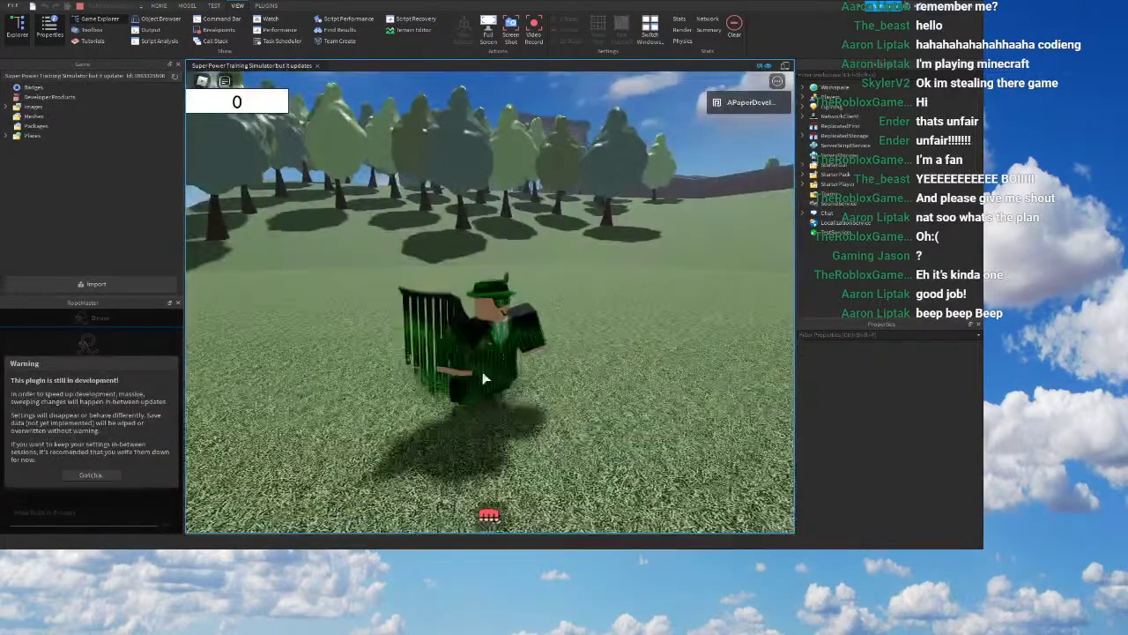
pyautogui.press('1')
pyautogui.press('1')
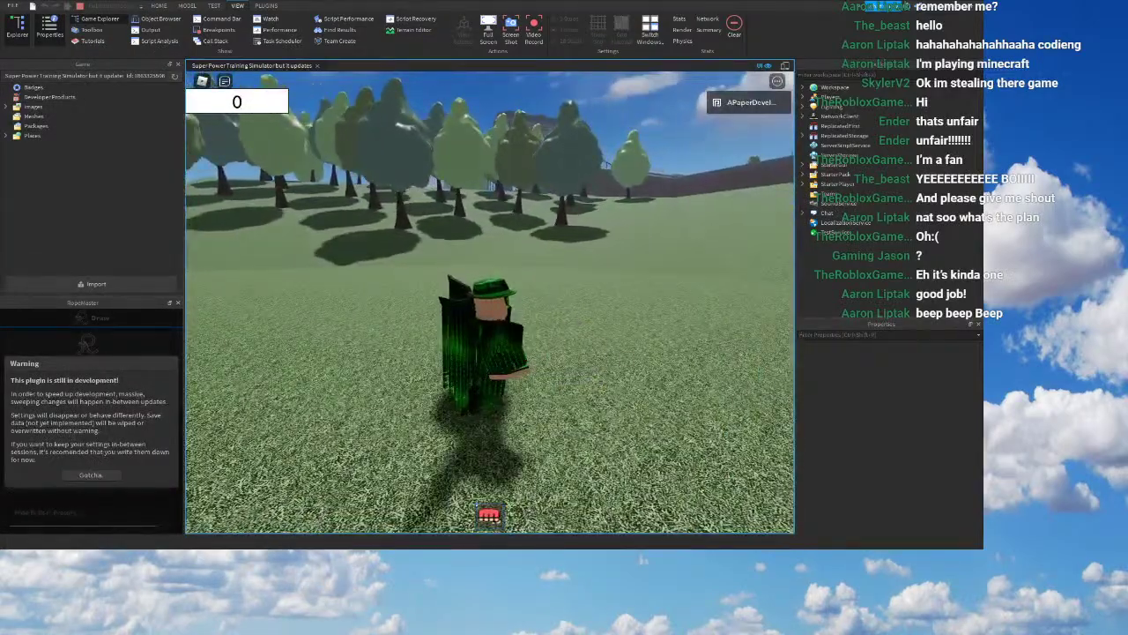
pyautogui.click(81, 6)
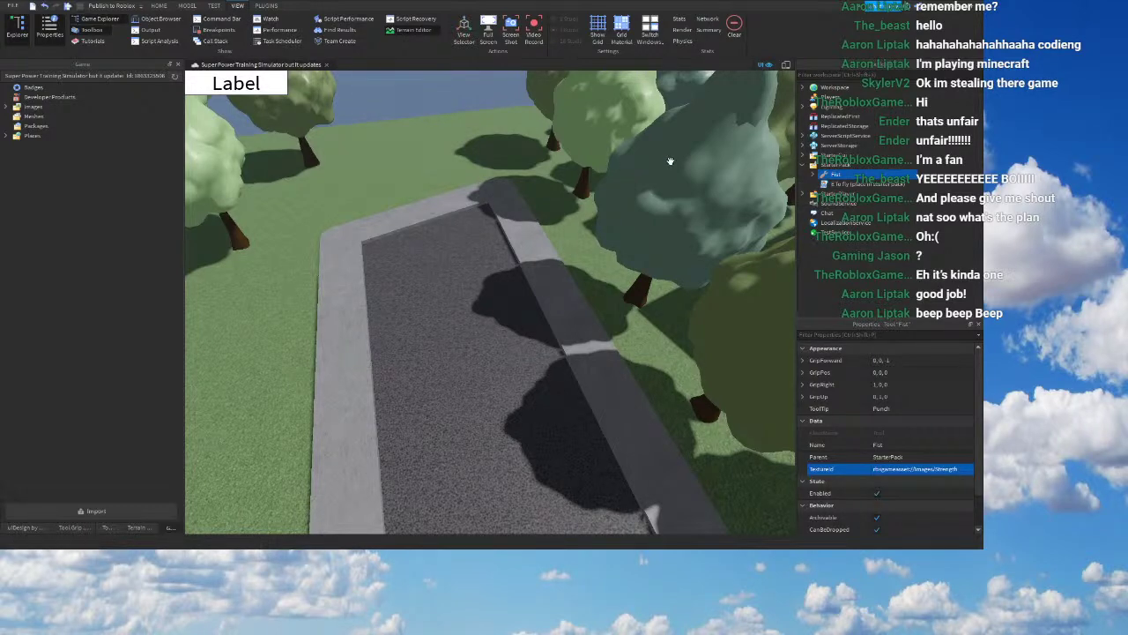
pyautogui.click(803, 164)
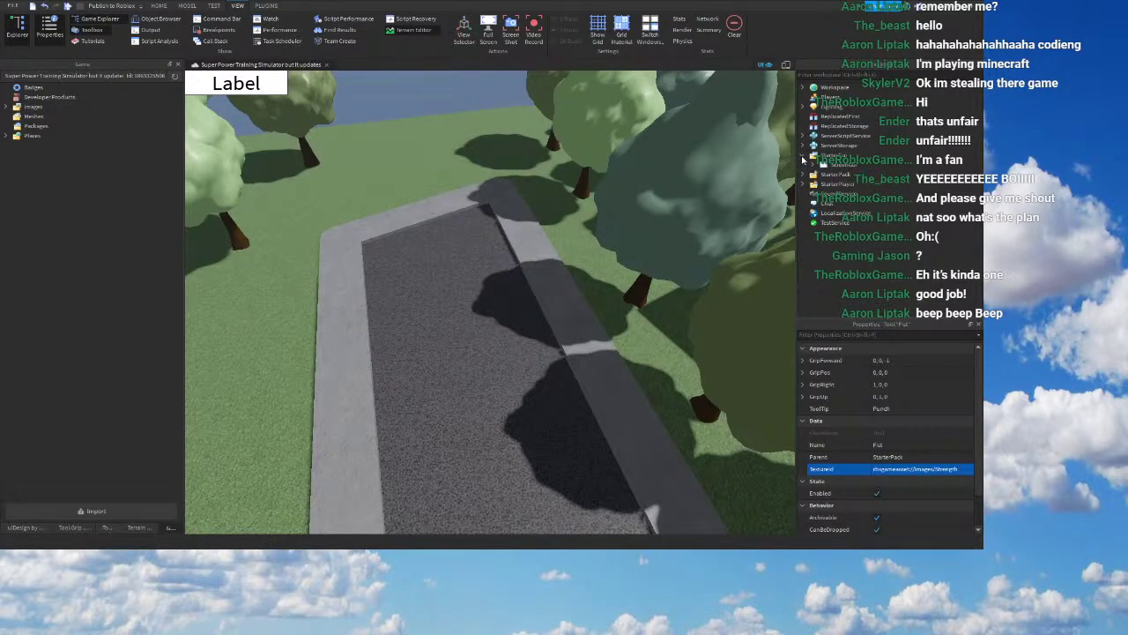
pyautogui.click(803, 157)
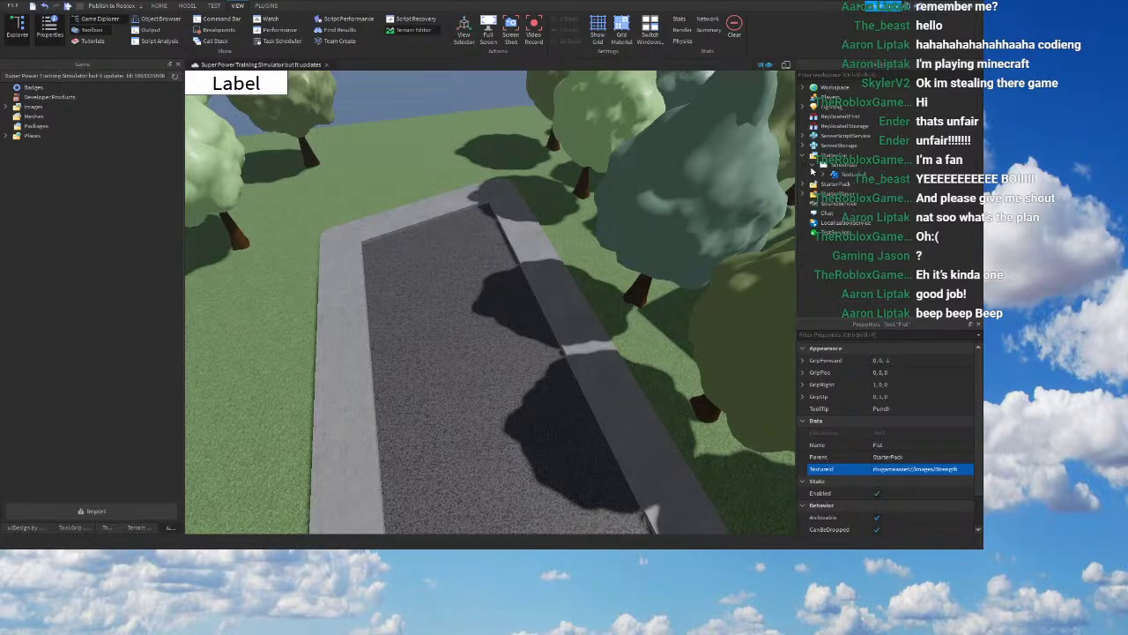
pyautogui.click(267, 5)
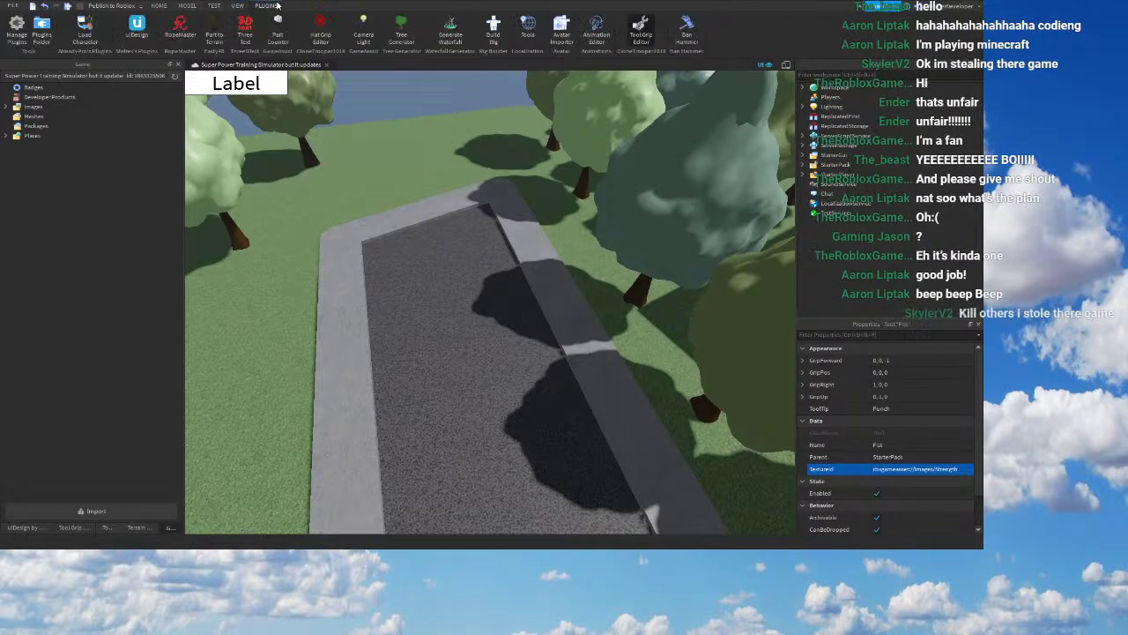
# Step: Add a BoolValue to the Fist tool in StarterPack and rename it Cooldown
pyautogui.click(802, 165)
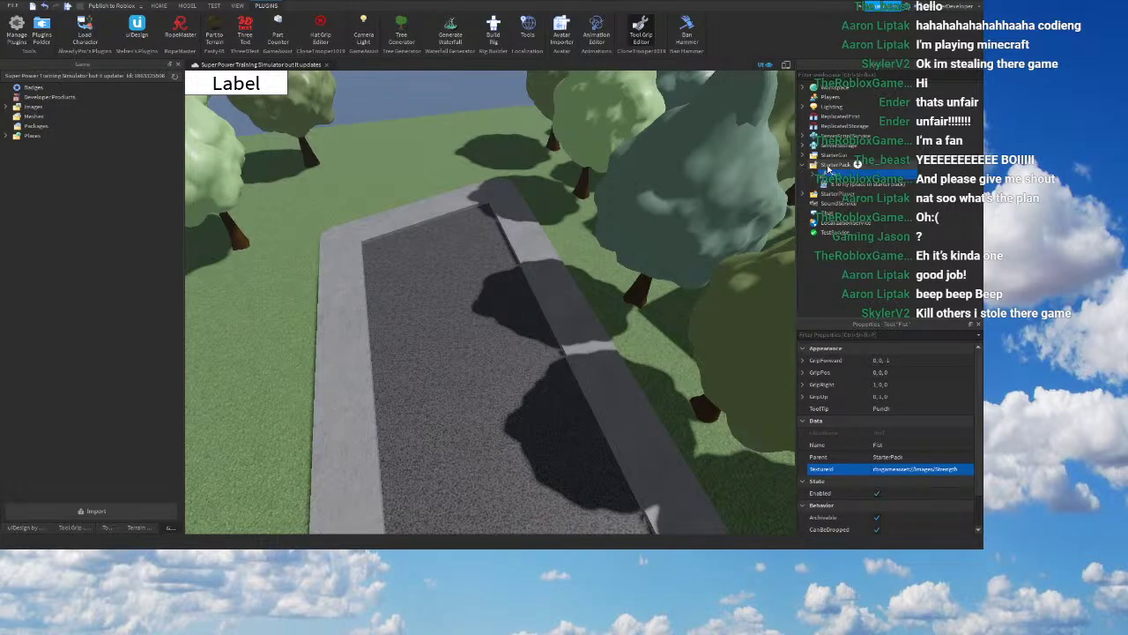
pyautogui.click(833, 165)
pyautogui.click(848, 174)
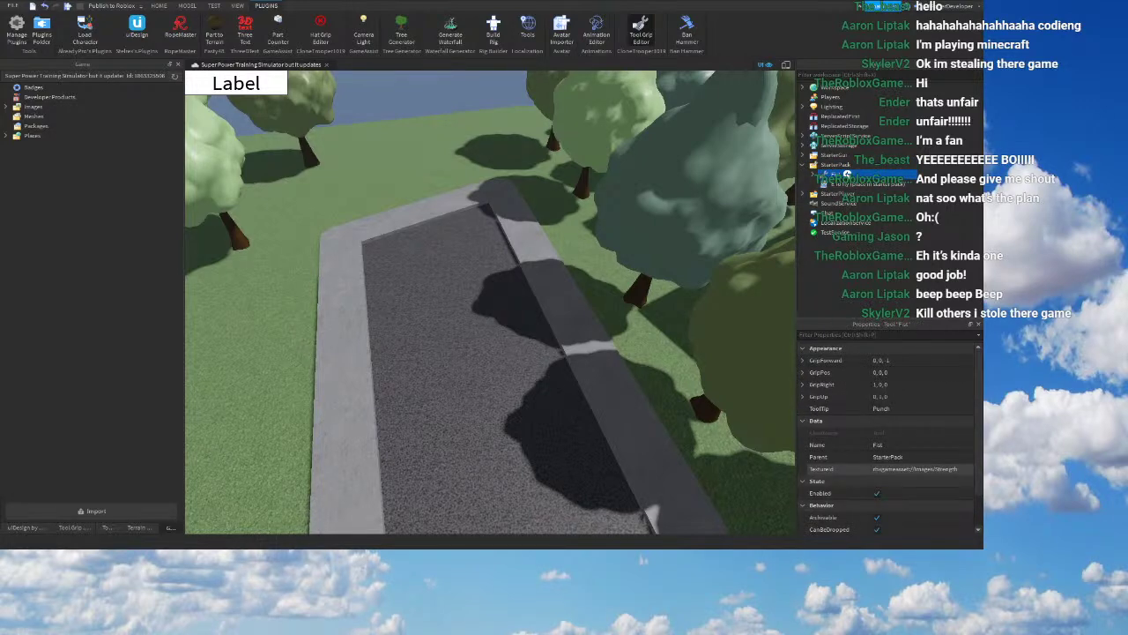
pyautogui.doubleClick(847, 174)
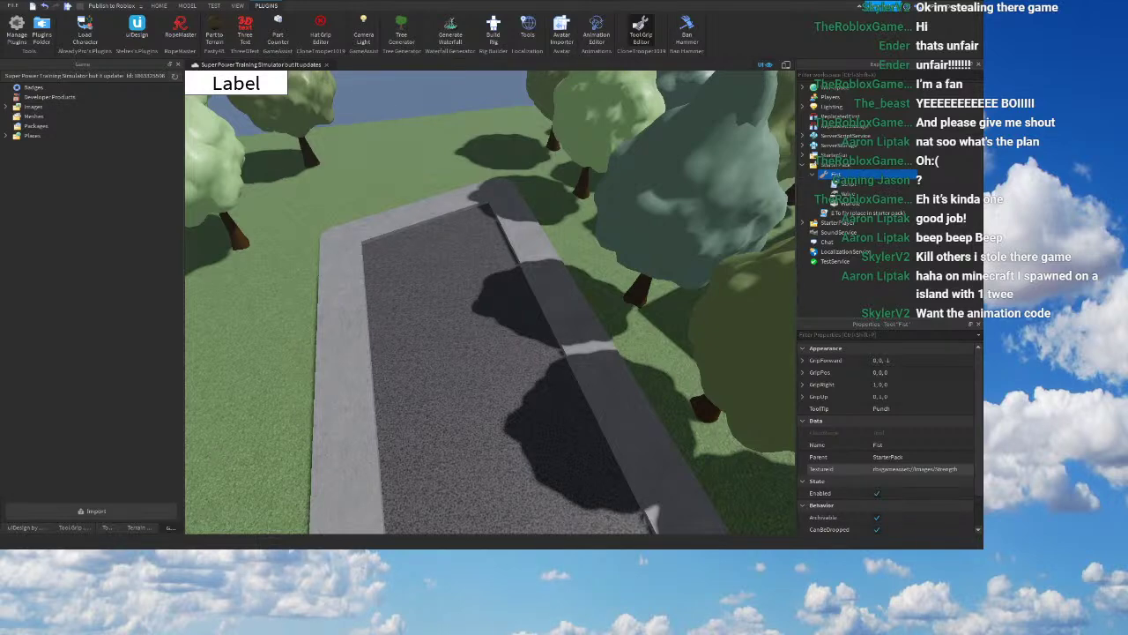
pyautogui.click(846, 193)
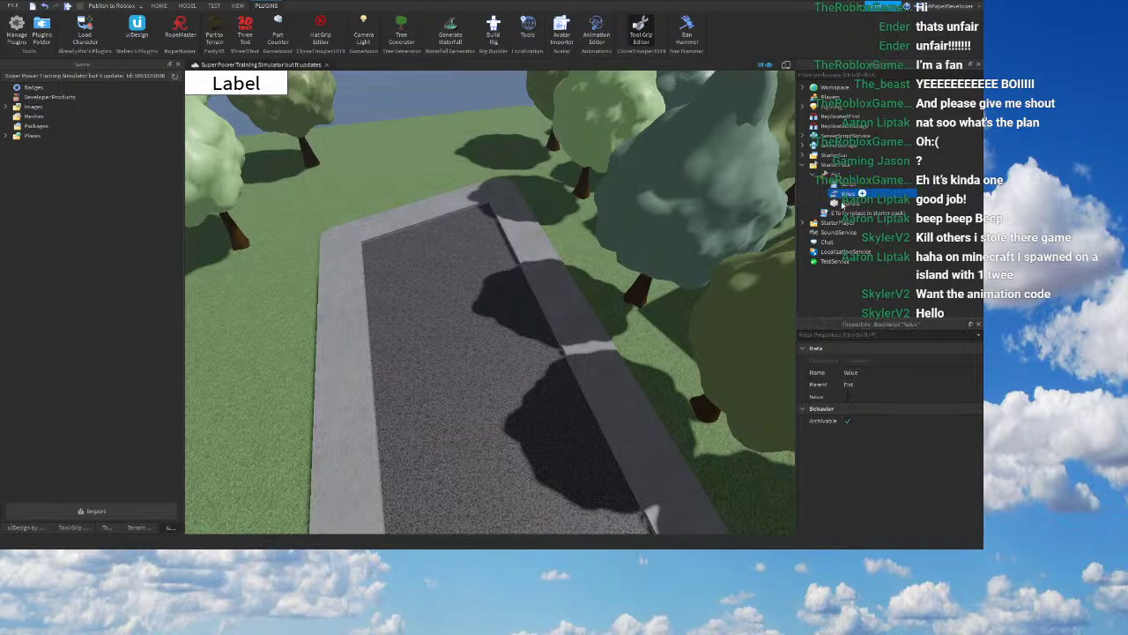
pyautogui.write('Cooldown')
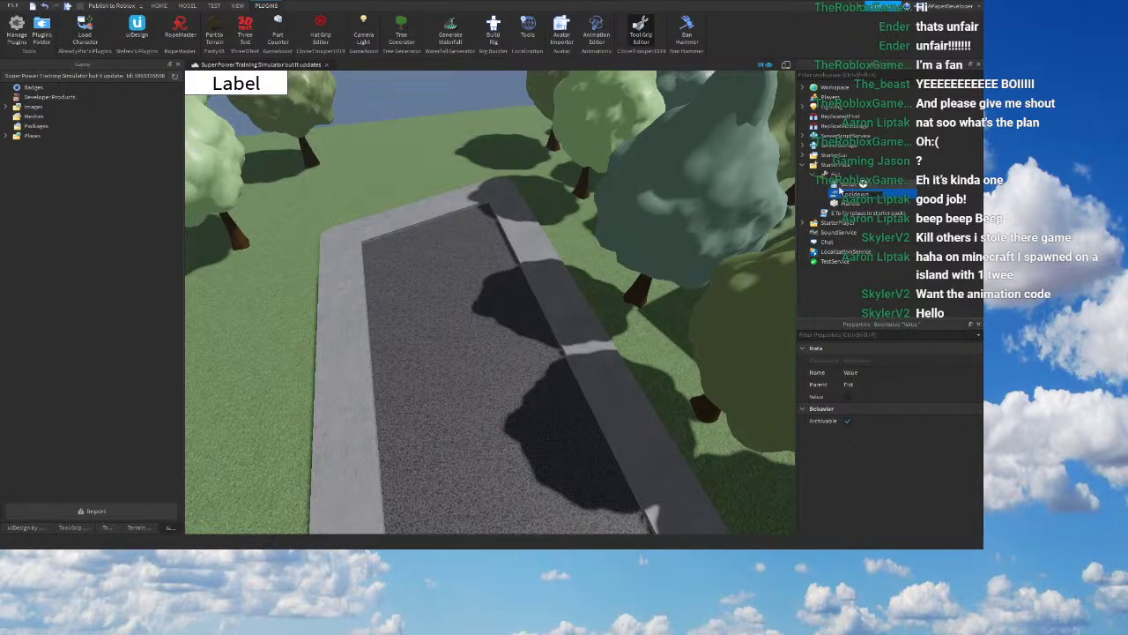
# Step: Open the Fist tool's Script and start its Activated function with "if script.Parent.Cooldown.Value == false then"
pyautogui.doubleClick(842, 185)
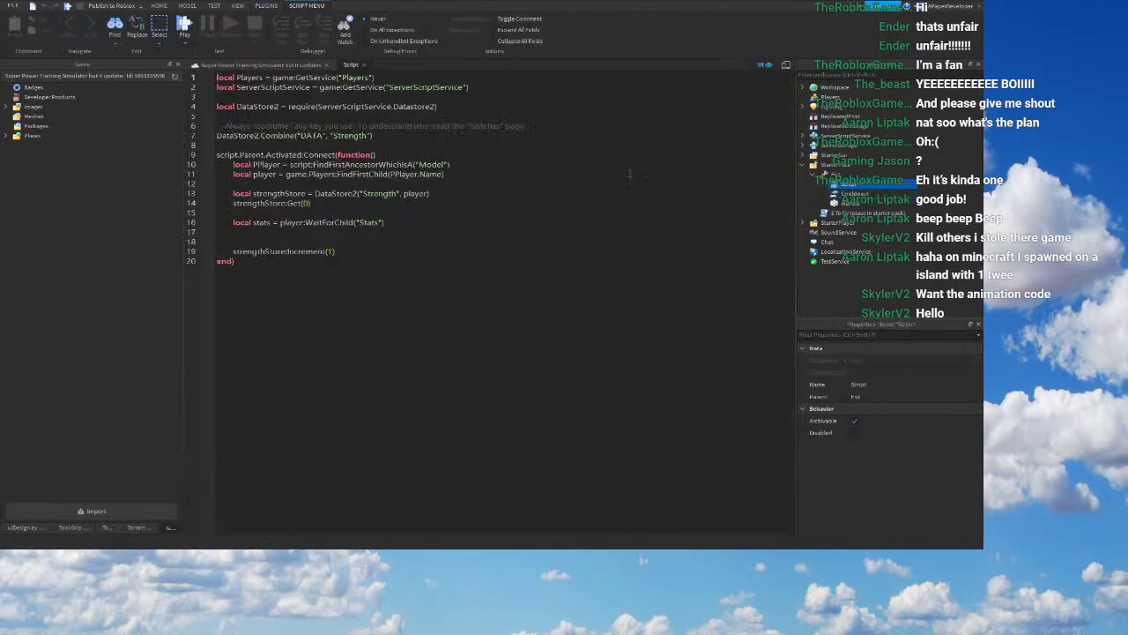
pyautogui.doubleClick(399, 164)
pyautogui.click(508, 183)
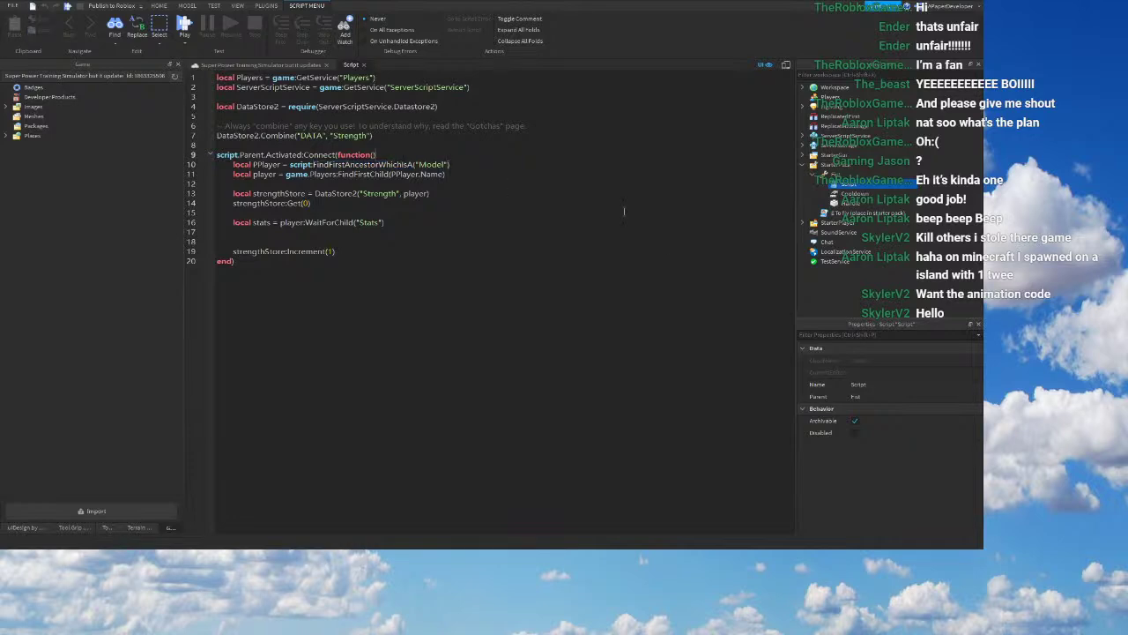
pyautogui.press('Return')
pyautogui.write('if sc')
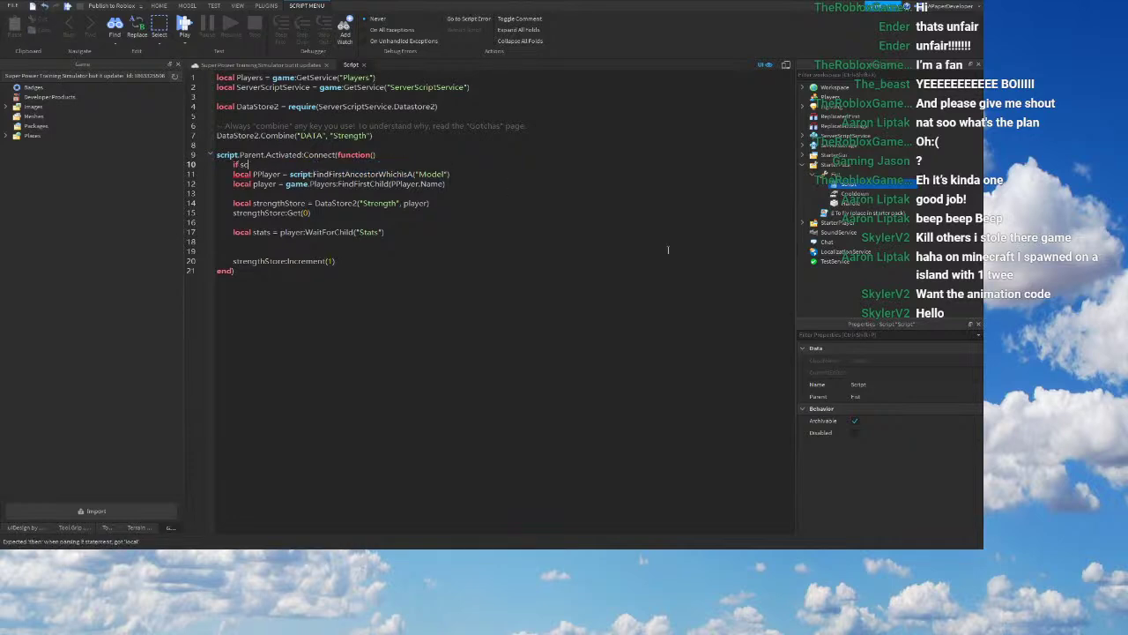
pyautogui.write('ript.parent.cooldown.value == false')
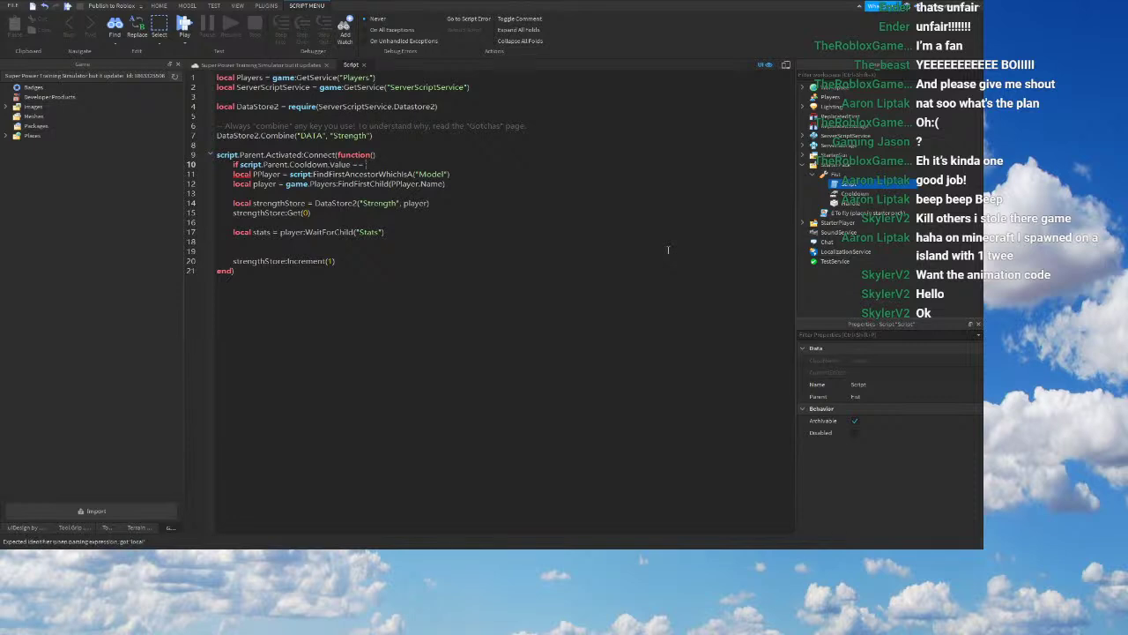
pyautogui.write(' then')
# Step: Close the if block with "end" below strengthStore:Increment(1) and indent the lines inside it
pyautogui.click(348, 261)
pyautogui.press('Return')
pyautogui.write('end')
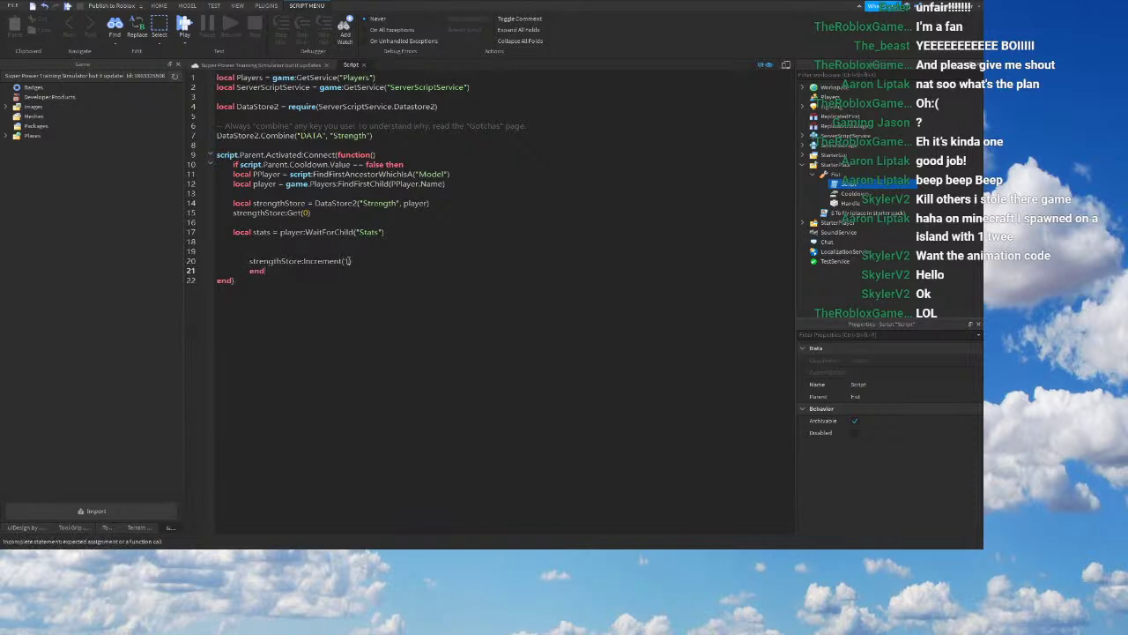
pyautogui.moveTo(233, 175); pyautogui.dragTo(473, 231)
pyautogui.press('Tab')
# Step: Set script.Parent.Cooldown.Value to true on a new first line inside the cooldown if block
pyautogui.click(416, 165)
pyautogui.press('Return')
pyautogui.write('script')
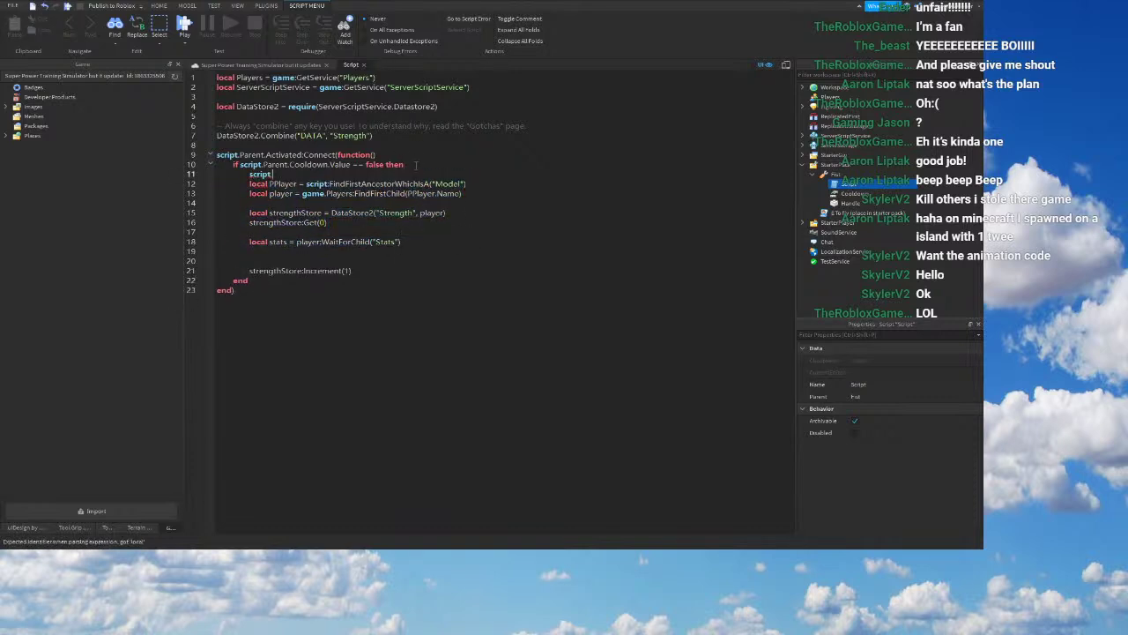
pyautogui.write('.parent.Cooldown')
pyautogui.write('.value = time()')
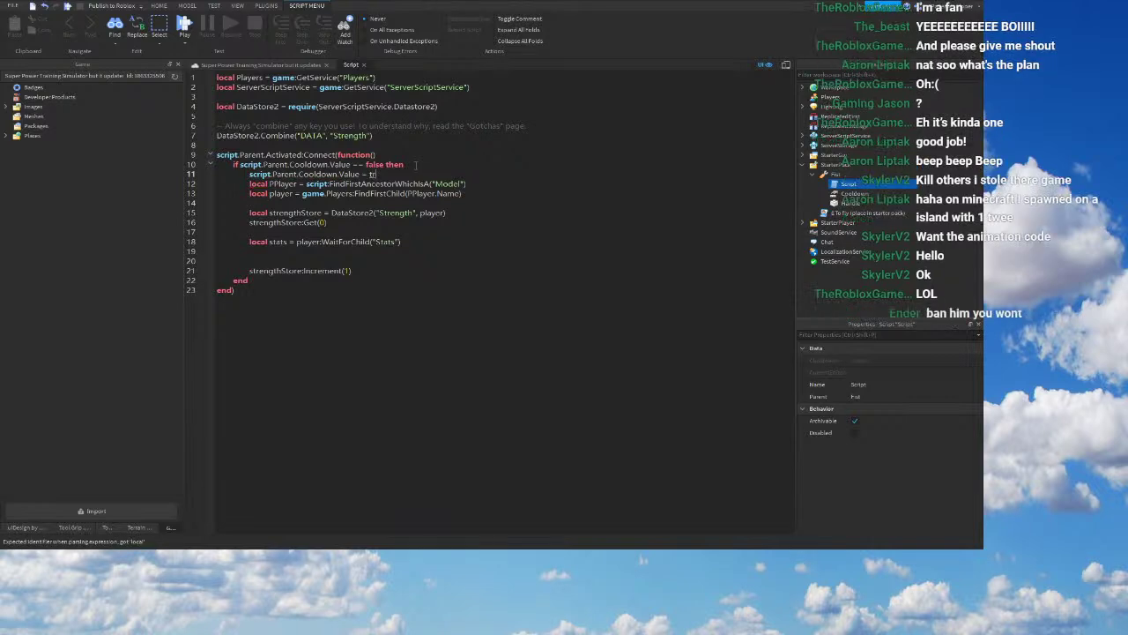
pyautogui.press('BackSpace')
pyautogui.press('BackSpace')
pyautogui.press('BackSpace')
pyautogui.press('BackSpace')
pyautogui.press('BackSpace')
pyautogui.press('BackSpace')
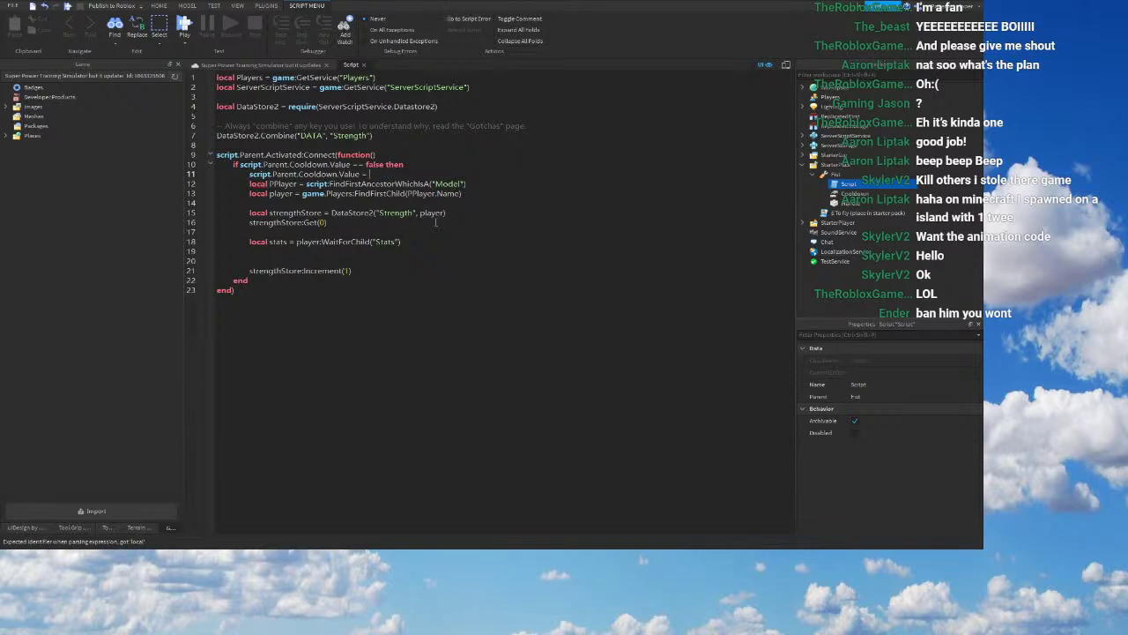
pyautogui.write('true')
# Step: Add "wait(1)" and "script.Parent.Cooldown.Value = false" below strengthStore:Increment(1)
pyautogui.press('Return')
pyautogui.write('script.Parent.co')
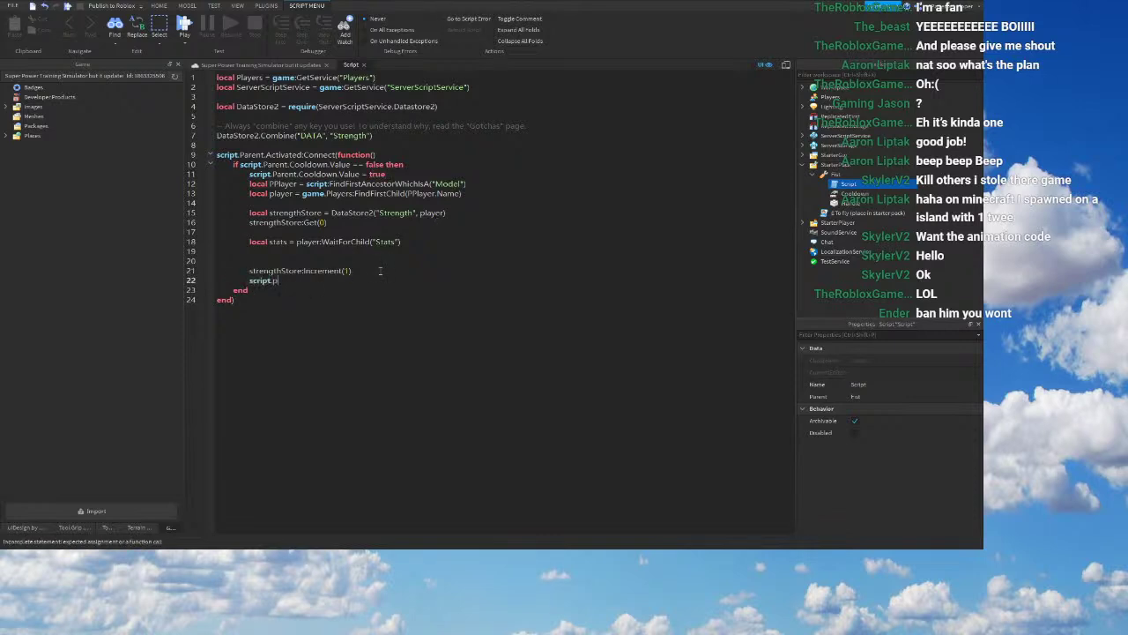
pyautogui.press('Tab')
pyautogui.write('.val')
pyautogui.press('Tab')
pyautogui.write('= false')
pyautogui.press('Up')
pyautogui.press('Return')
pyautogui.write('wait(')
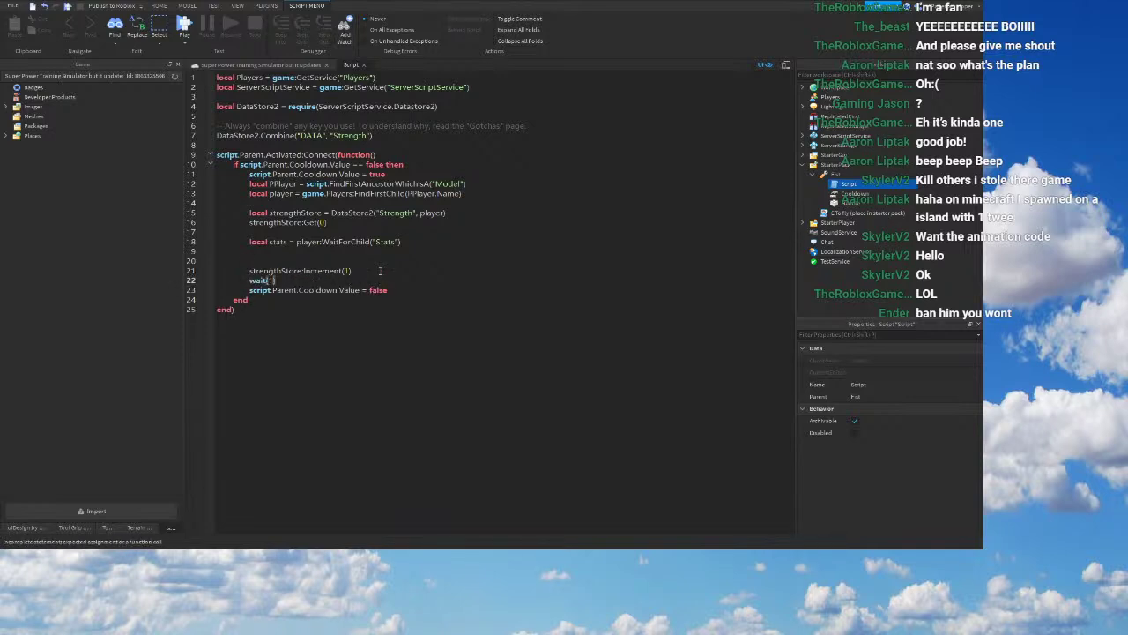
pyautogui.write('1)')
pyautogui.hotkey('shift', 'Down')
pyautogui.hotkey('shift', 'End')
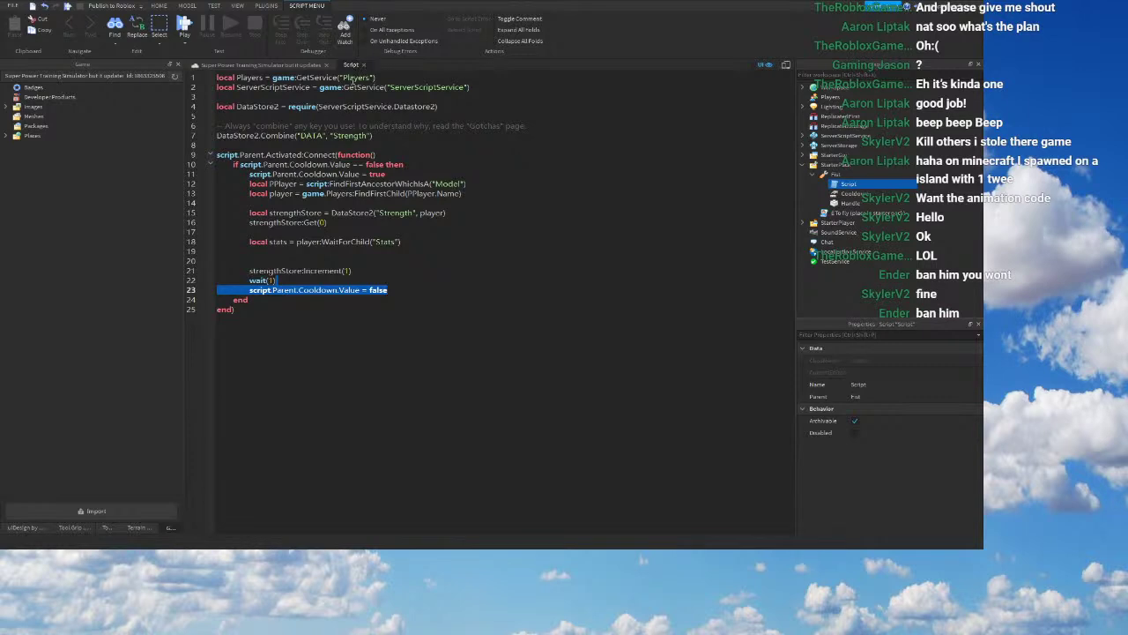
# Step: Close the script, insert an R15 Mesh Rig dummy with Rig Builder and place it on the road
pyautogui.click(362, 65)
pyautogui.click(264, 6)
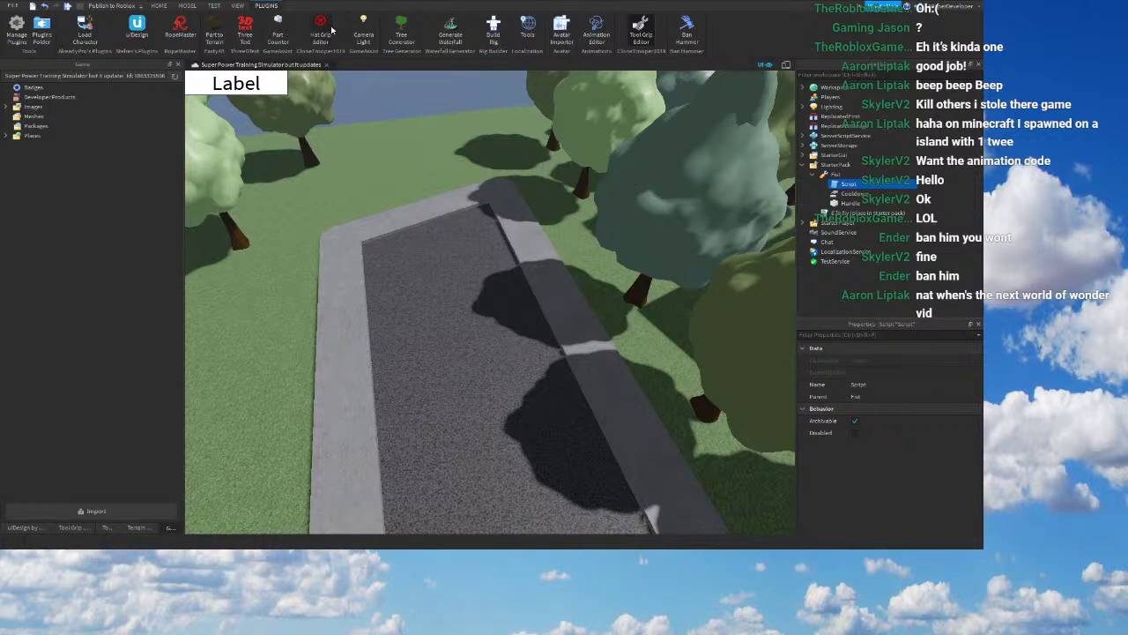
pyautogui.click(493, 37)
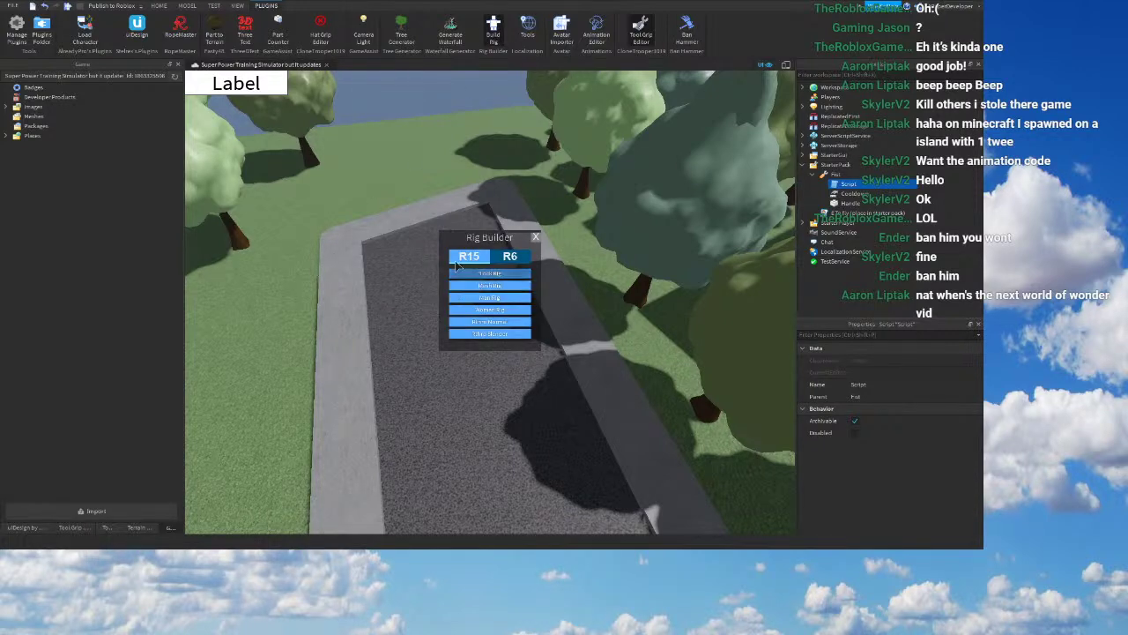
pyautogui.click(492, 287)
pyautogui.moveTo(437, 275); pyautogui.dragTo(432, 280, button='right')
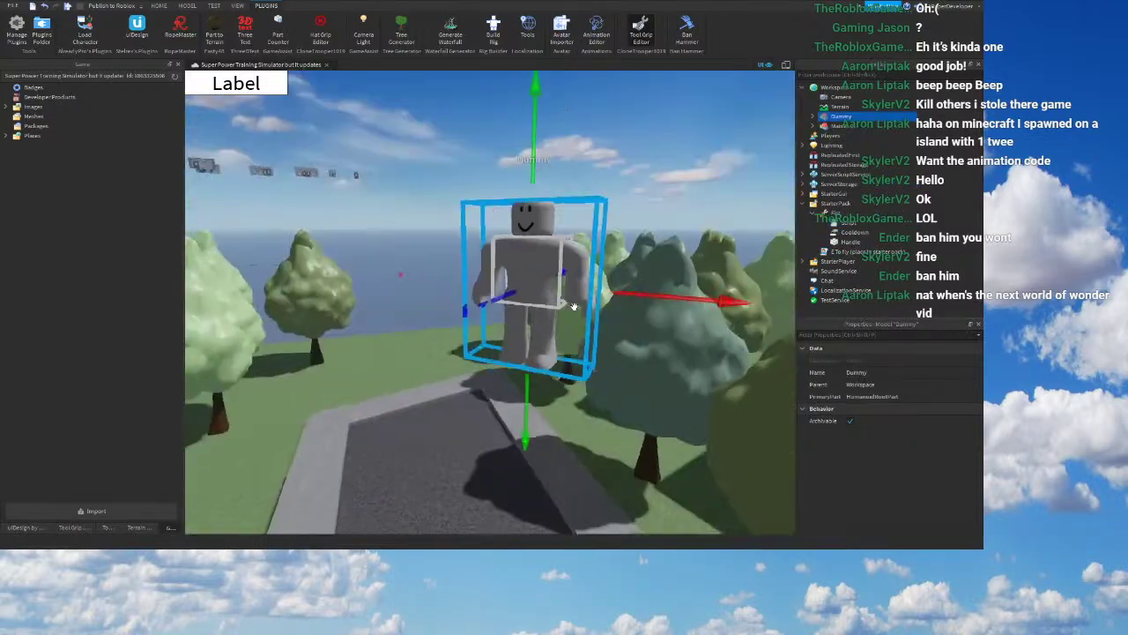
pyautogui.moveTo(574, 306); pyautogui.dragTo(493, 435)
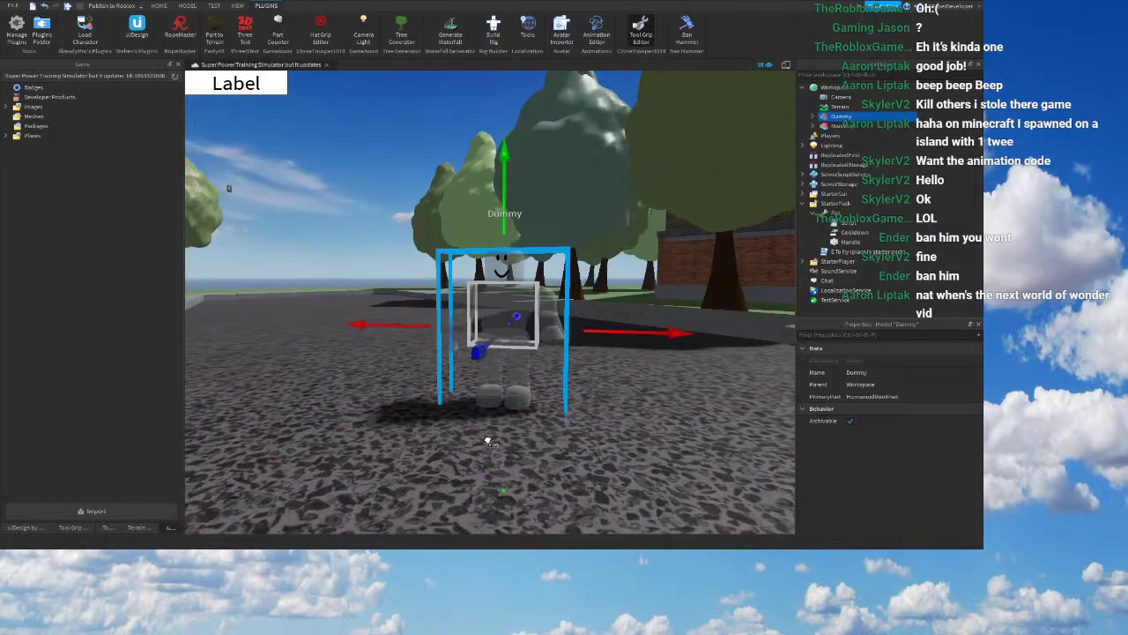
# Step: Examine the dummy's placement on the road from the side, from behind and from the front
pyautogui.moveTo(580, 353); pyautogui.dragTo(586, 337, button='right')
pyautogui.press('w')
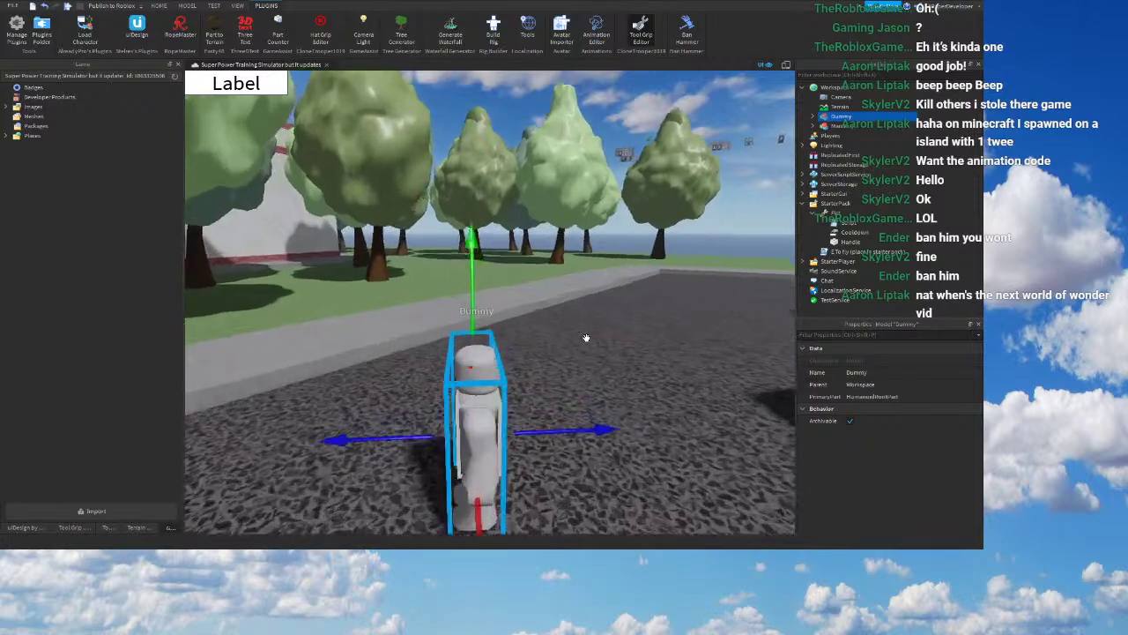
pyautogui.press('s')
pyautogui.press('q')
pyautogui.press('w')
pyautogui.scroll(5, 587, 337)
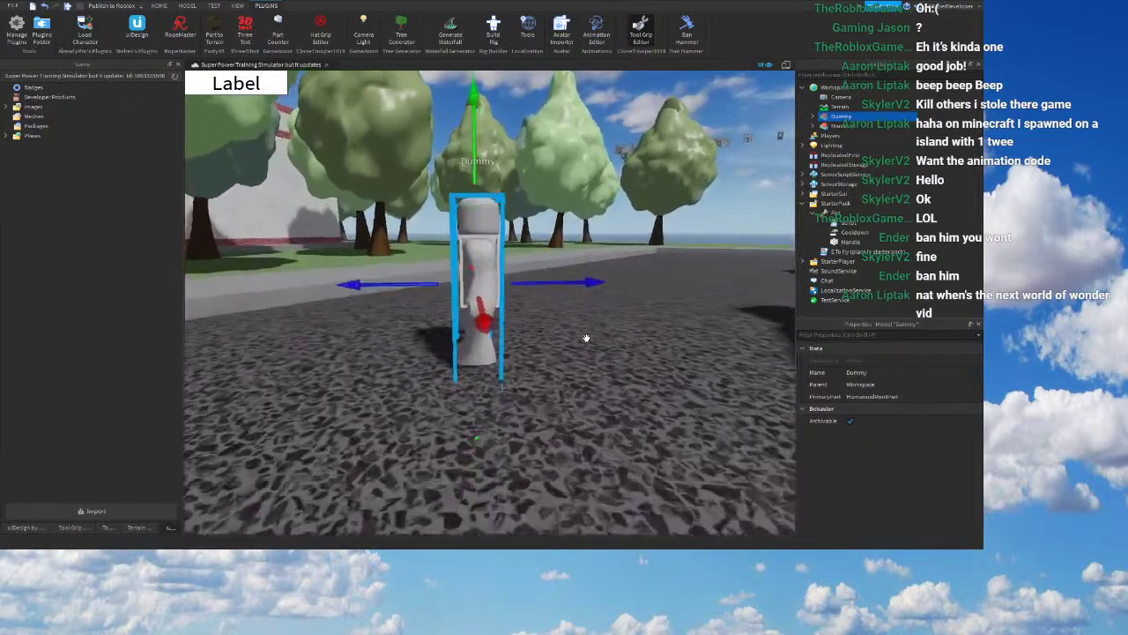
pyautogui.moveTo(586, 338); pyautogui.dragTo(592, 336, button='right')
pyautogui.press('w')
pyautogui.press('a')
pyautogui.press('q')
pyautogui.press('w')
pyautogui.press('s')
pyautogui.press('s')
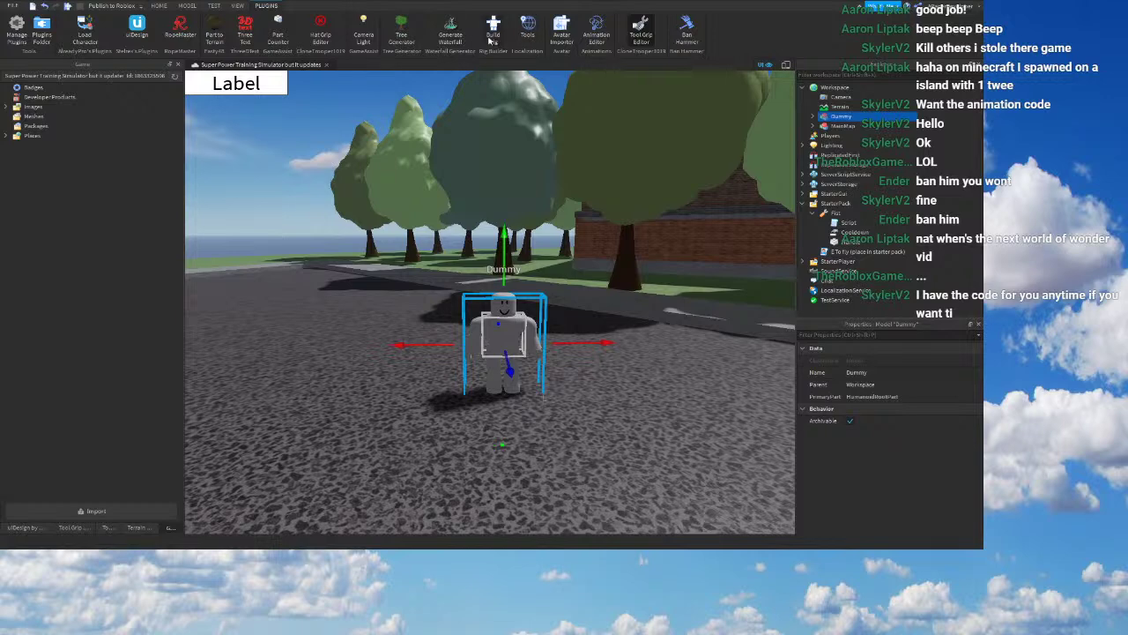
# Step: Open the Animation Editor for the Dummy rig and create an animation named Punch
pyautogui.click(596, 31)
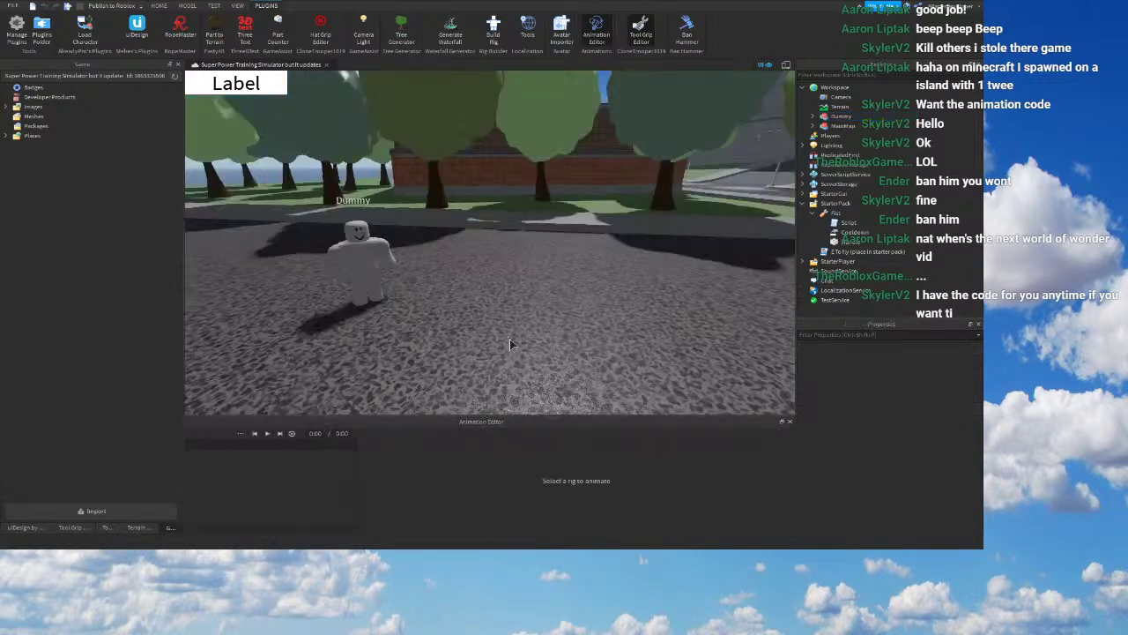
pyautogui.click(564, 317)
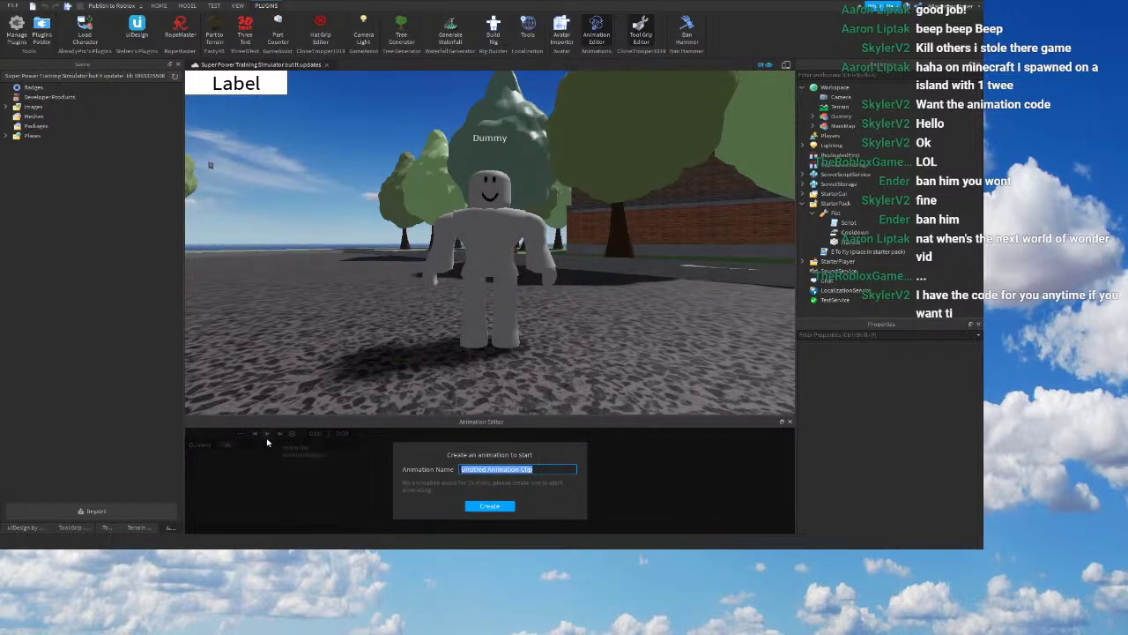
pyautogui.write('Punch')
pyautogui.click(489, 506)
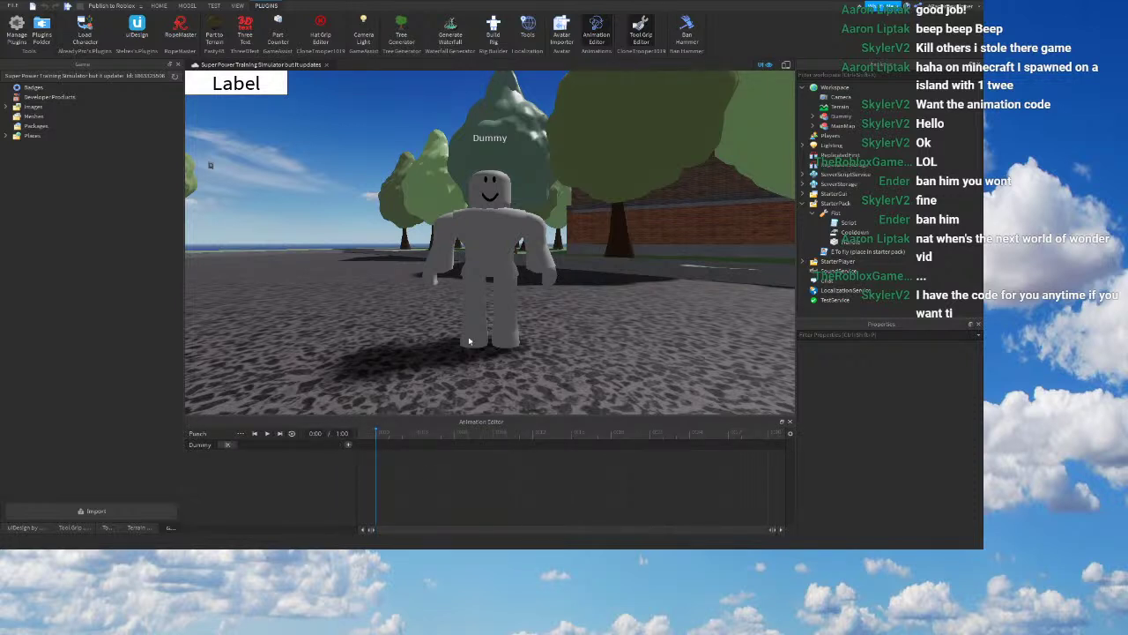
# Step: Add tracks for LeftUpperArm, LeftLowerArm and LeftHand to the Punch animation
pyautogui.click(551, 253)
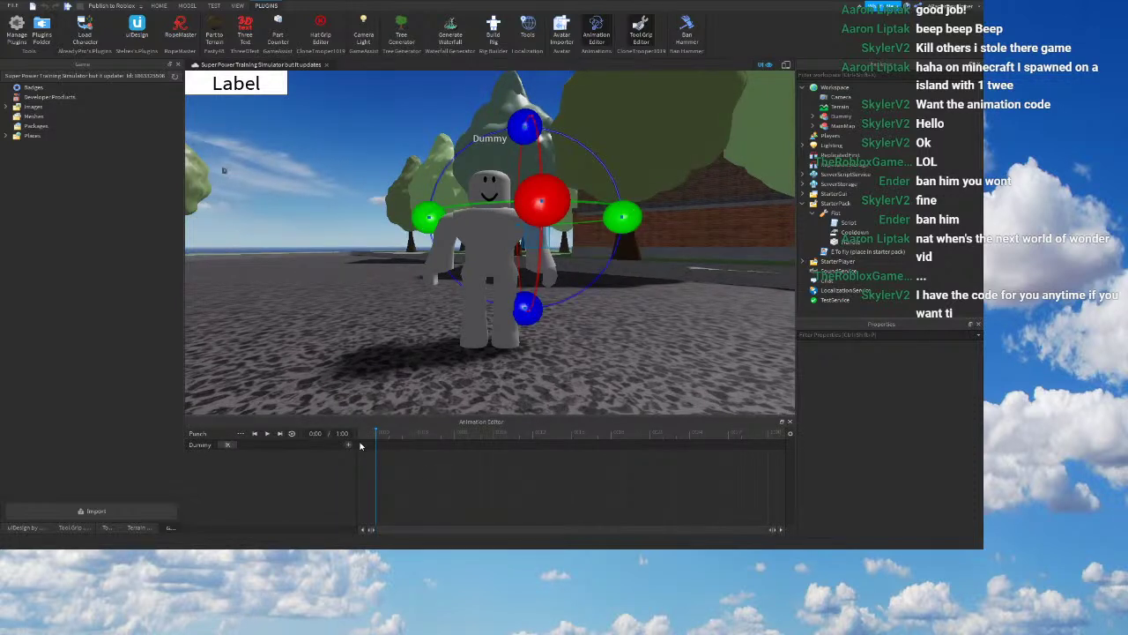
pyautogui.click(387, 340)
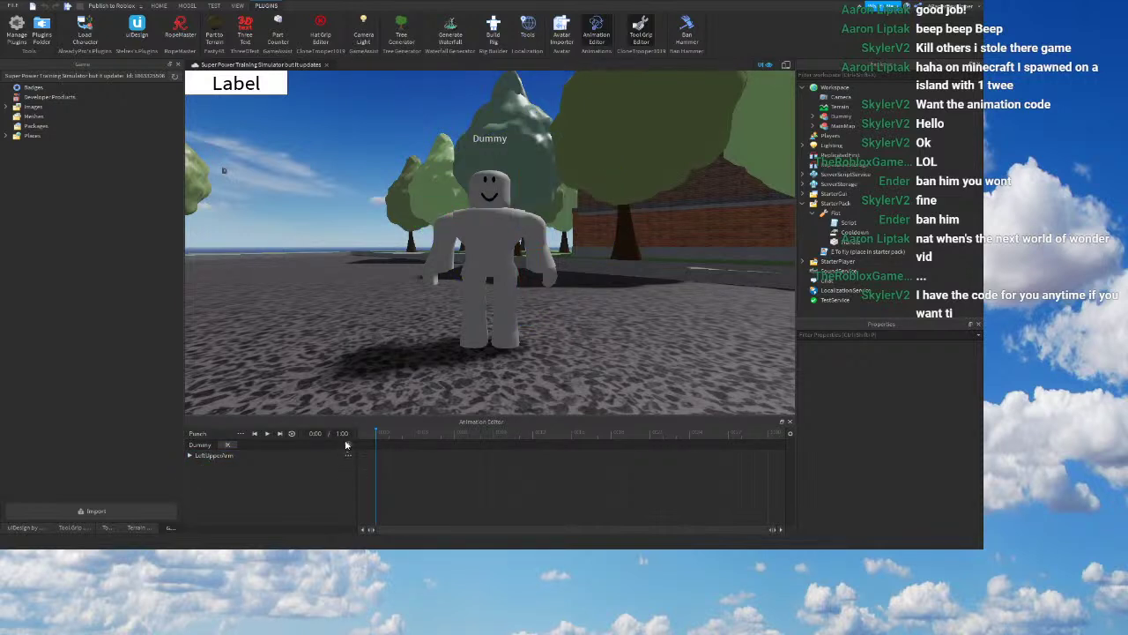
pyautogui.click(383, 316)
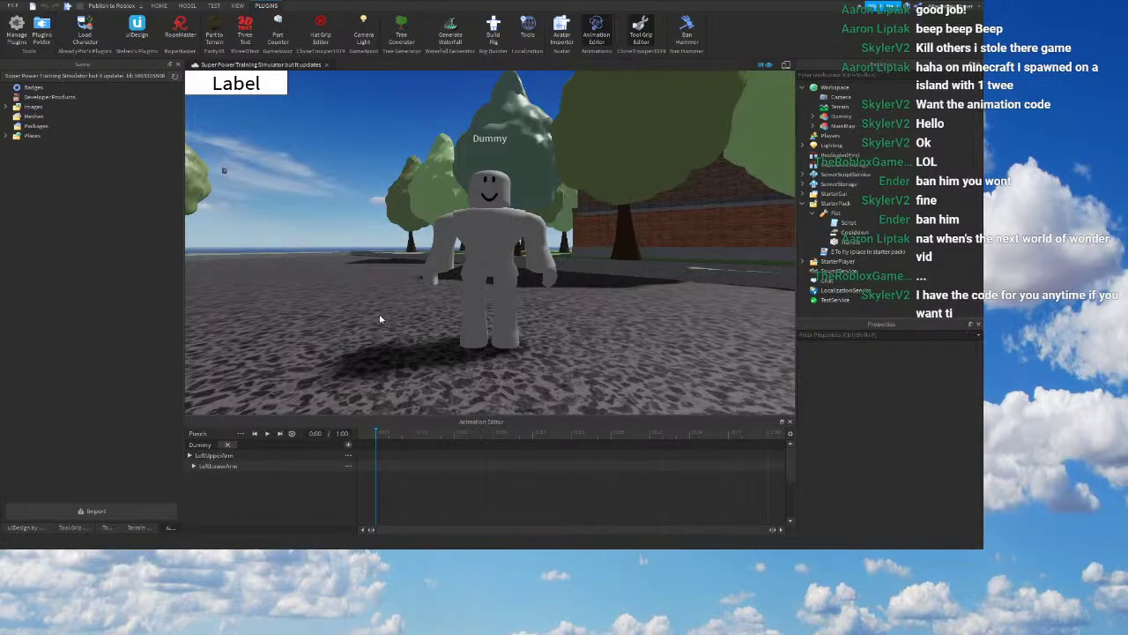
pyautogui.moveTo(397, 331); pyautogui.dragTo(405, 338, button='right')
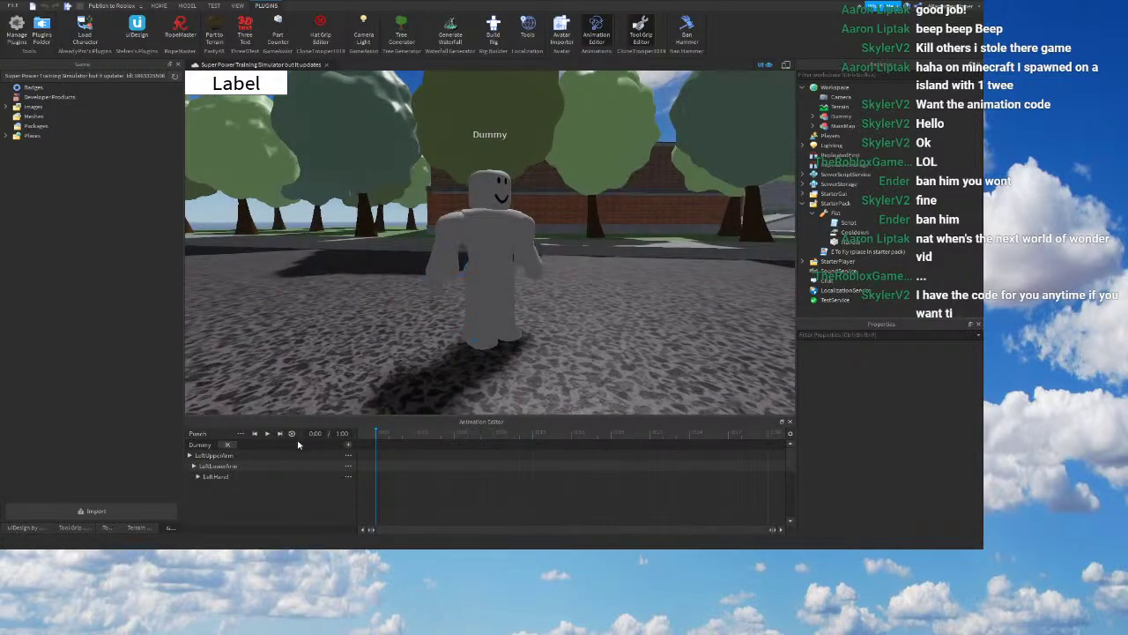
# Step: Select the LeftUpperArm track and set the Punch animation's length to 3:00
pyautogui.click(248, 456)
pyautogui.moveTo(481, 262); pyautogui.dragTo(509, 276, button='right')
pyautogui.scroll(3, 480, 263)
pyautogui.scroll(-5, 481, 264)
pyautogui.scroll(3, 482, 264)
pyautogui.scroll(3, 507, 272)
pyautogui.scroll(-5, 509, 271)
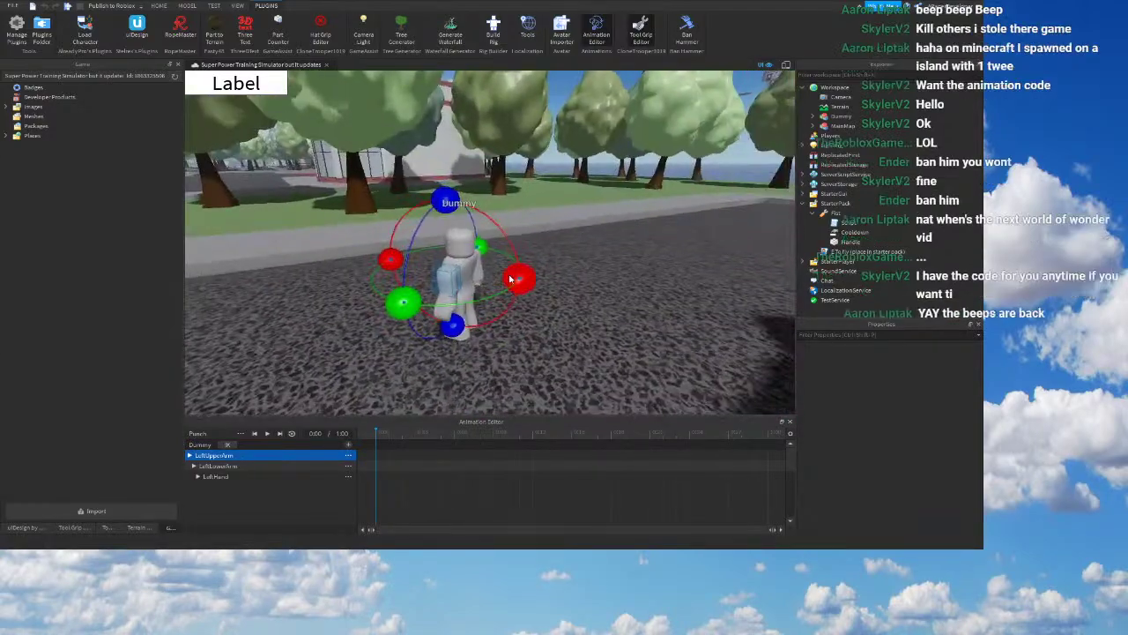
pyautogui.scroll(2, 510, 279)
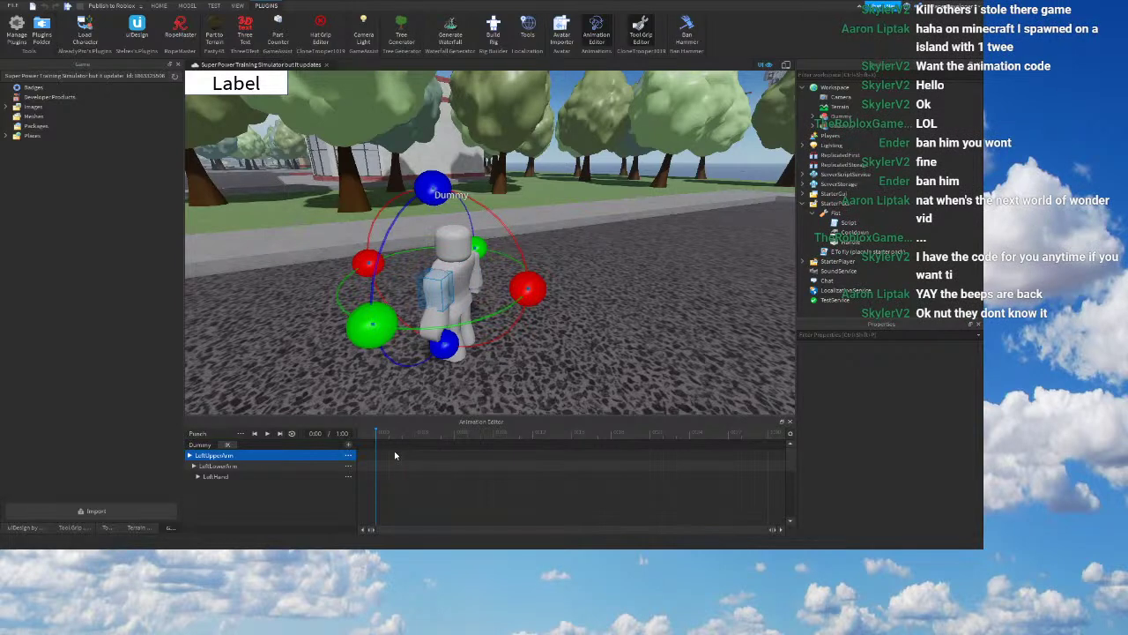
pyautogui.click(495, 437)
pyautogui.press('BackSpace')
pyautogui.write('3')
pyautogui.press('Return')
# Step: Pose the dummy's left upper and lower arm in keyframes at 0:10 and preview the animation
pyautogui.moveTo(385, 447); pyautogui.dragTo(426, 459)
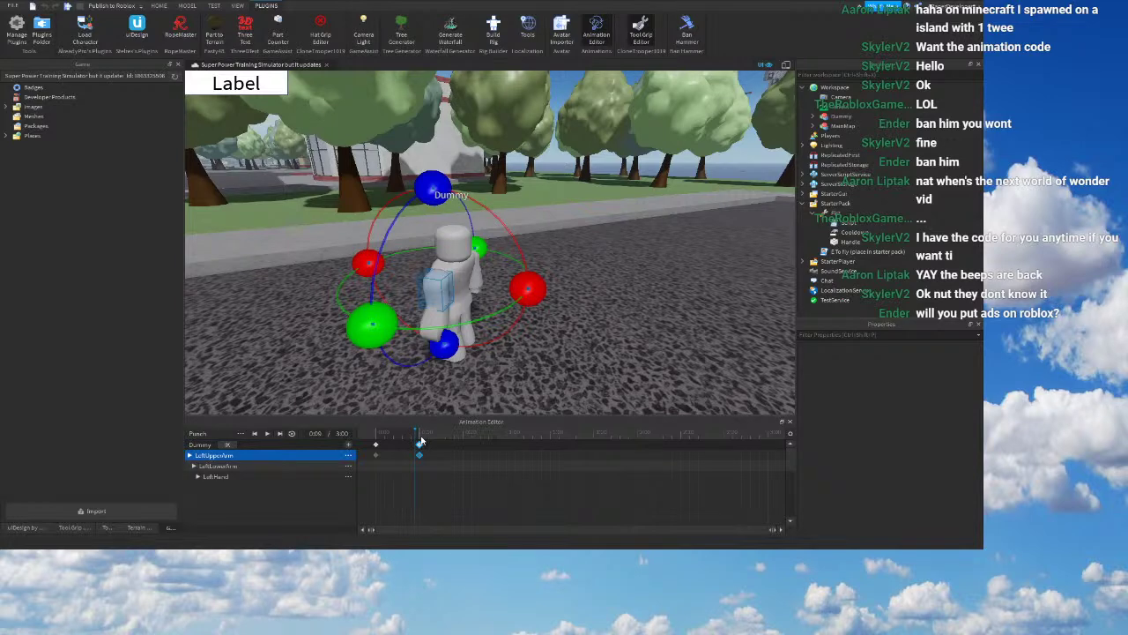
pyautogui.moveTo(419, 448); pyautogui.dragTo(420, 446)
pyautogui.click(421, 435)
pyautogui.moveTo(457, 347); pyautogui.dragTo(596, 274, button='right')
pyautogui.moveTo(595, 273); pyautogui.dragTo(410, 398)
pyautogui.click(498, 330)
pyautogui.click(365, 437)
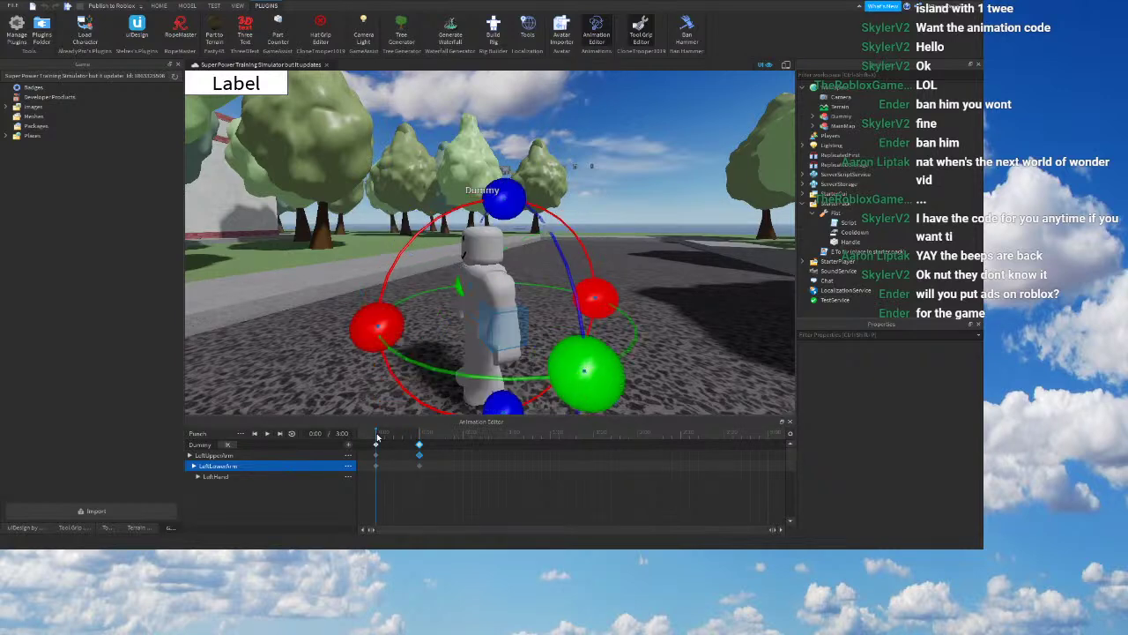
pyautogui.click(268, 433)
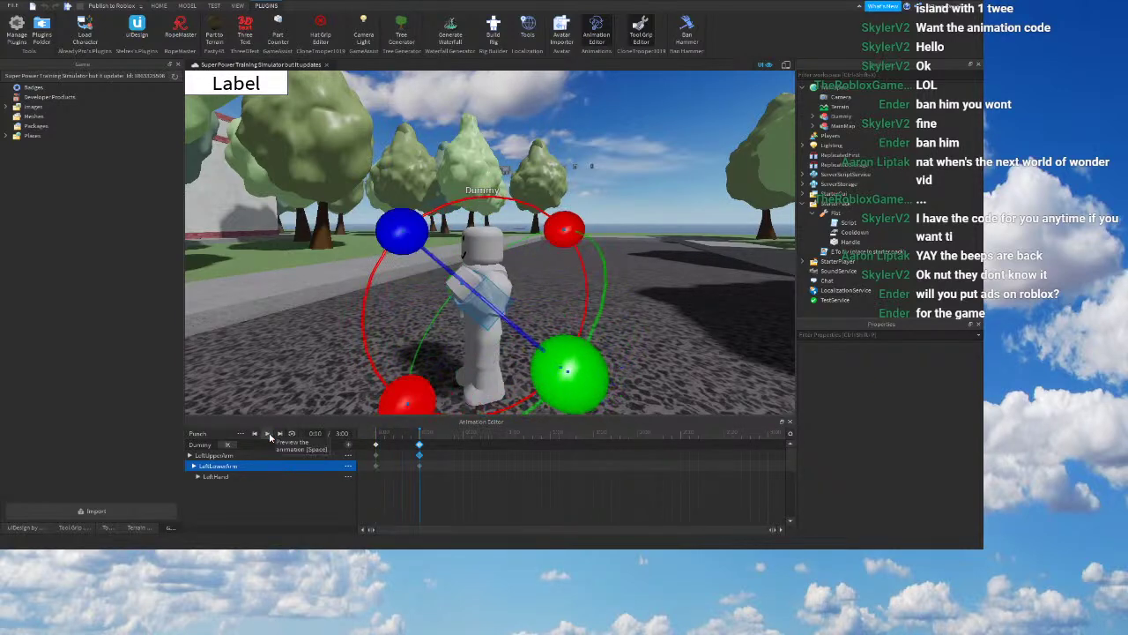
# Step: Add a LeftUpperArm keyframe at 0:22 and rotate the upper arm upward for the punch
pyautogui.click(465, 451)
pyautogui.click(504, 273)
pyautogui.moveTo(506, 275); pyautogui.dragTo(503, 270, button='right')
pyautogui.scroll(-2, 504, 271)
pyautogui.scroll(1, 515, 289)
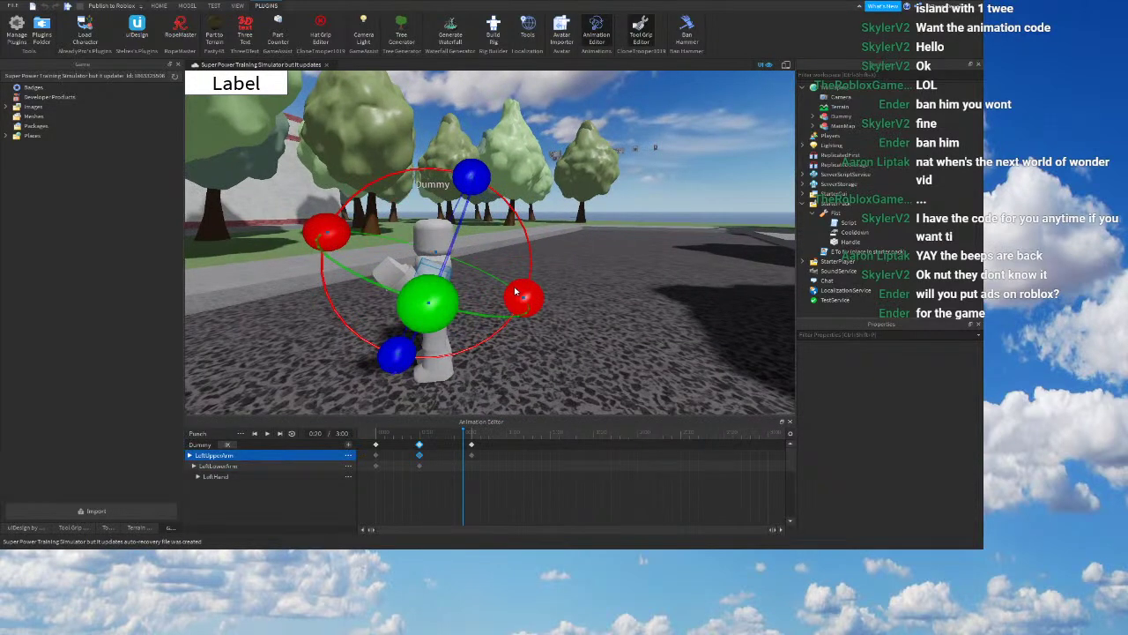
pyautogui.click(473, 436)
pyautogui.moveTo(522, 298); pyautogui.dragTo(429, 358)
# Step: Rotate LeftLowerArm at 0:22 to straighten the forearm and angle it sideways in line with the punch
pyautogui.click(411, 252)
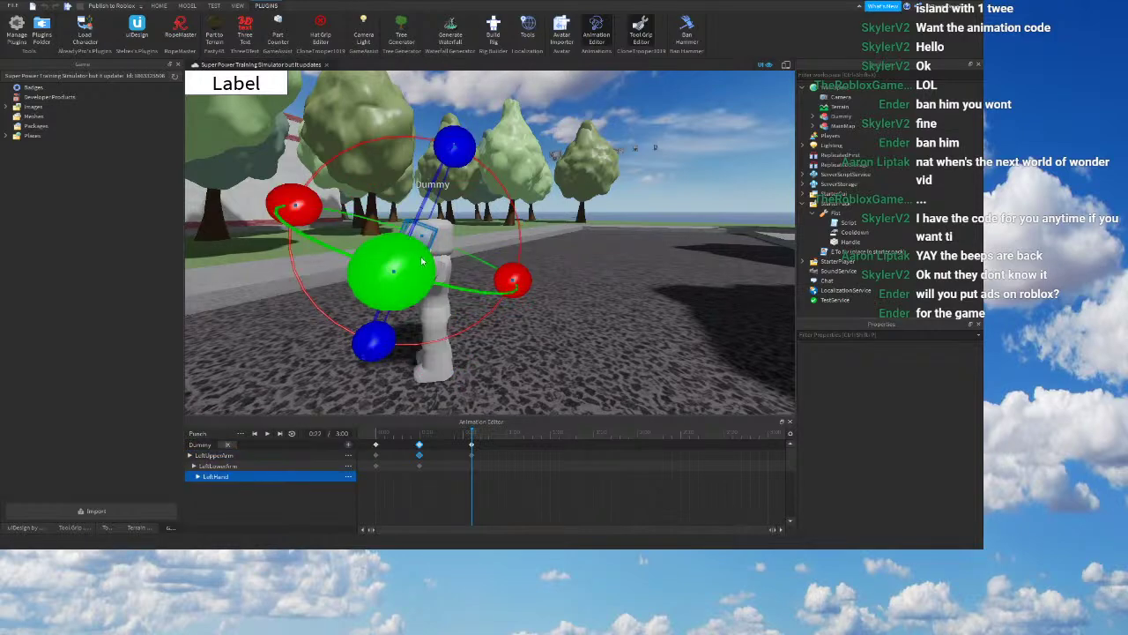
pyautogui.moveTo(419, 261); pyautogui.dragTo(423, 262, button='right')
pyautogui.scroll(2, 423, 262)
pyautogui.scroll(1, 482, 269)
pyautogui.click(458, 324)
pyautogui.scroll(-3, 556, 314)
pyautogui.moveTo(576, 312); pyautogui.dragTo(490, 171)
pyautogui.moveTo(513, 201); pyautogui.dragTo(522, 225, button='right')
pyautogui.scroll(-2, 524, 227)
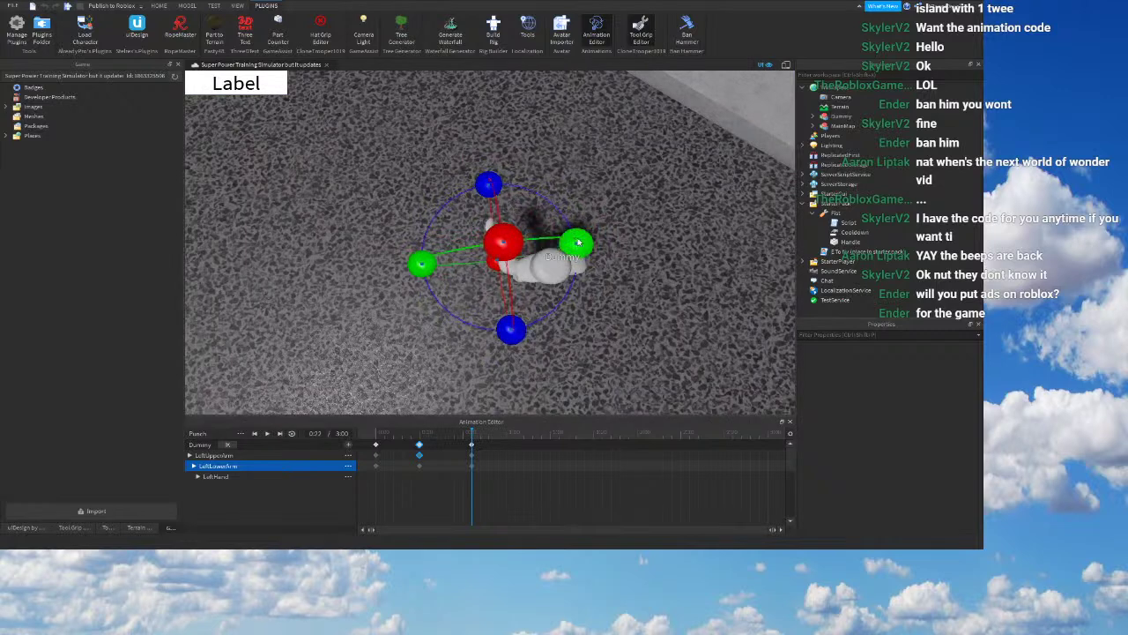
pyautogui.moveTo(578, 242); pyautogui.dragTo(580, 273)
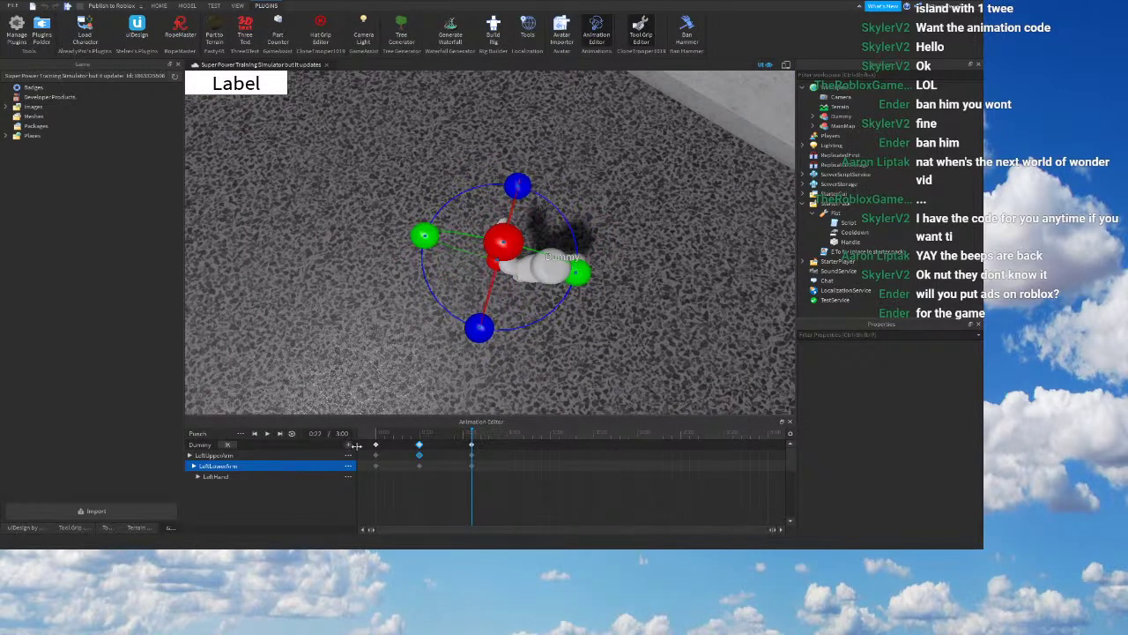
# Step: Preview the Punch animation, move the last arm keyframes to 0:16 and replay it
pyautogui.click(267, 433)
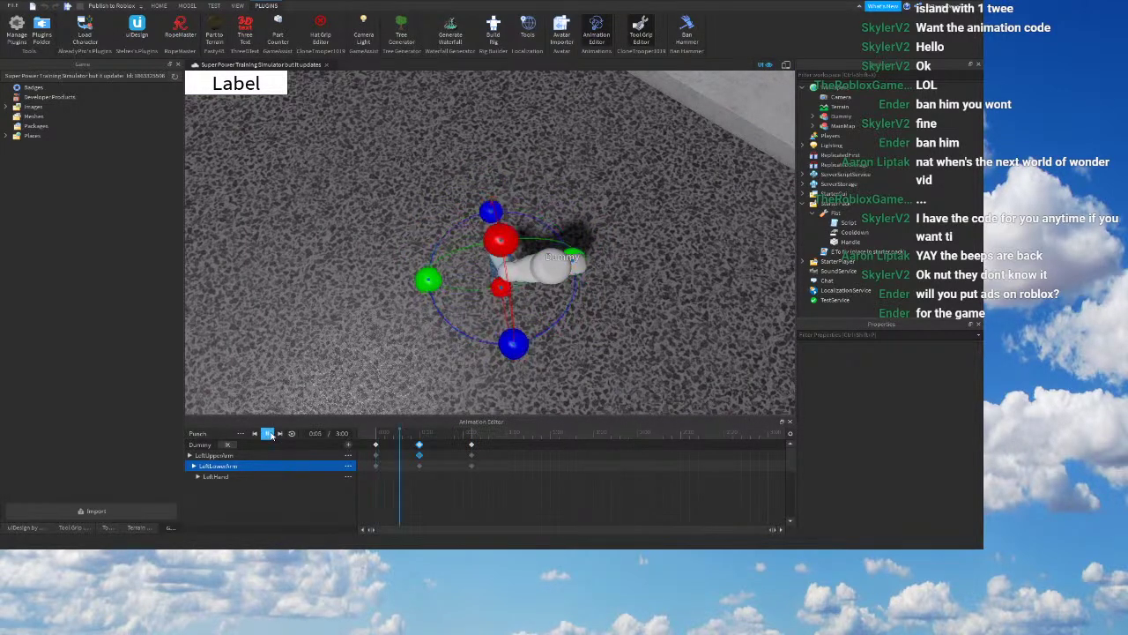
pyautogui.moveTo(547, 312); pyautogui.dragTo(486, 262, button='right')
pyautogui.scroll(3, 486, 262)
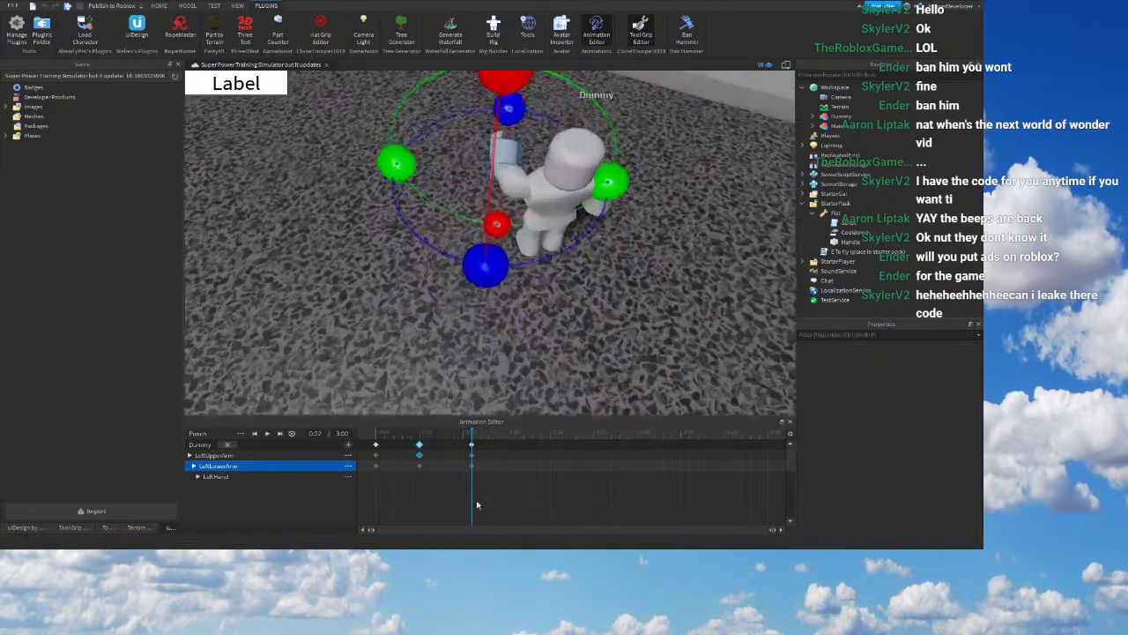
pyautogui.moveTo(471, 455); pyautogui.dragTo(446, 455)
pyautogui.click(372, 454)
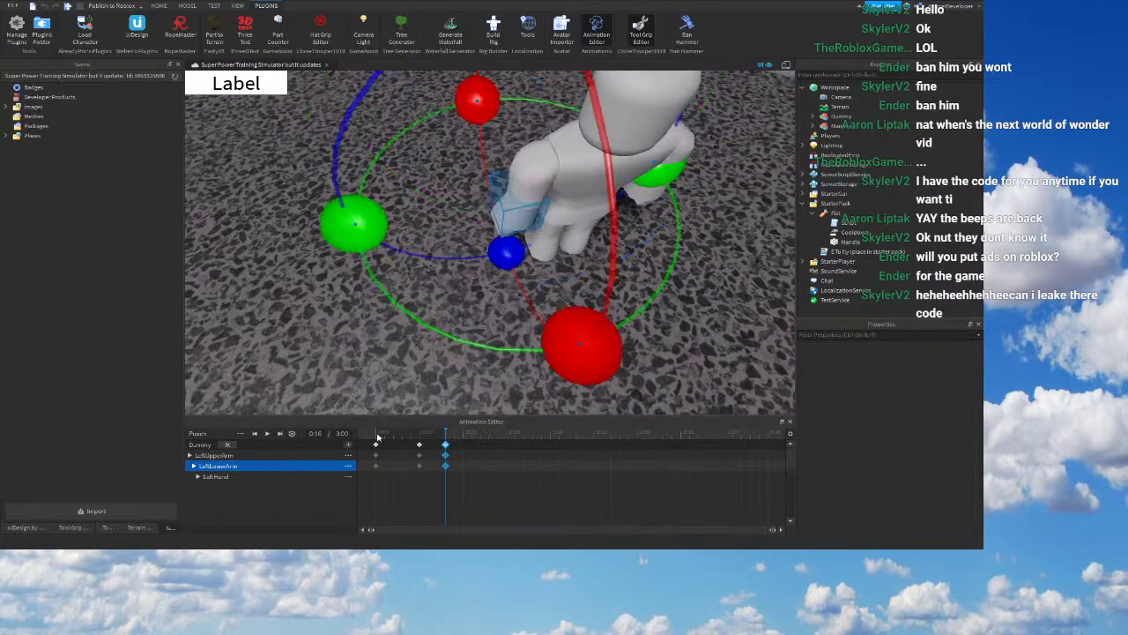
pyautogui.click(266, 437)
# Step: Examine the dummy's punch pose from different angles and distances, and return the playhead to 0:00
pyautogui.scroll(-10, 633, 248)
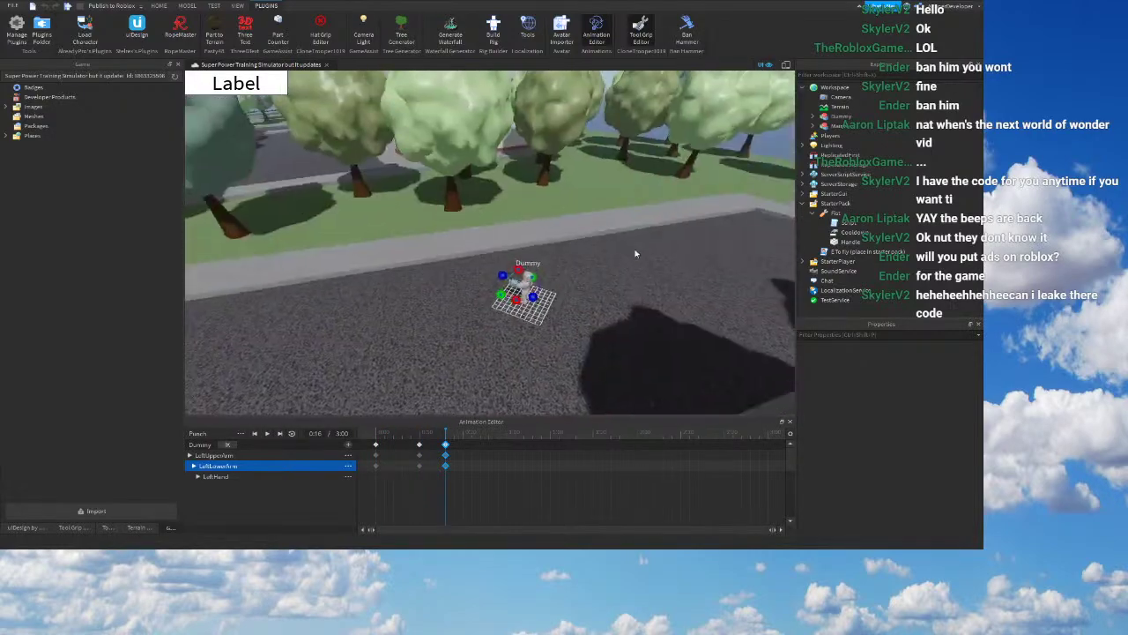
pyautogui.scroll(10, 636, 253)
pyautogui.moveTo(636, 253); pyautogui.dragTo(632, 252, button='right')
pyautogui.scroll(-8, 632, 252)
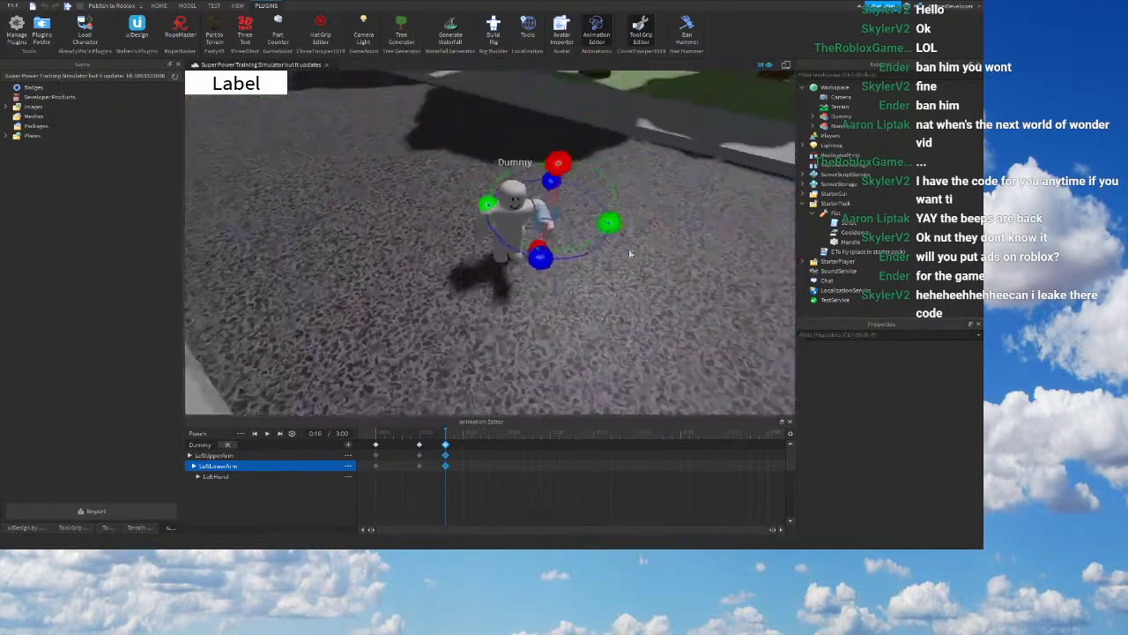
pyautogui.moveTo(551, 253); pyautogui.dragTo(403, 429, button='right')
pyautogui.scroll(6, 425, 360)
pyautogui.moveTo(425, 361); pyautogui.dragTo(460, 331, button='right')
pyautogui.scroll(-8, 460, 331)
pyautogui.click(377, 432)
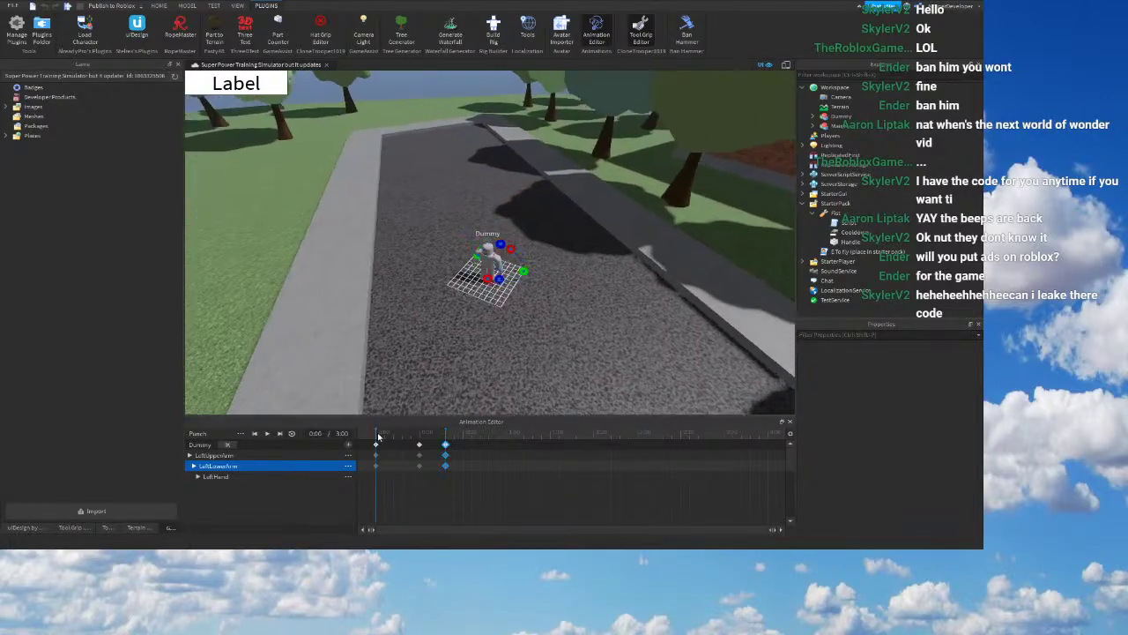
# Step: Preview the Punch animation with the camera focused close on the dummy
pyautogui.click(274, 432)
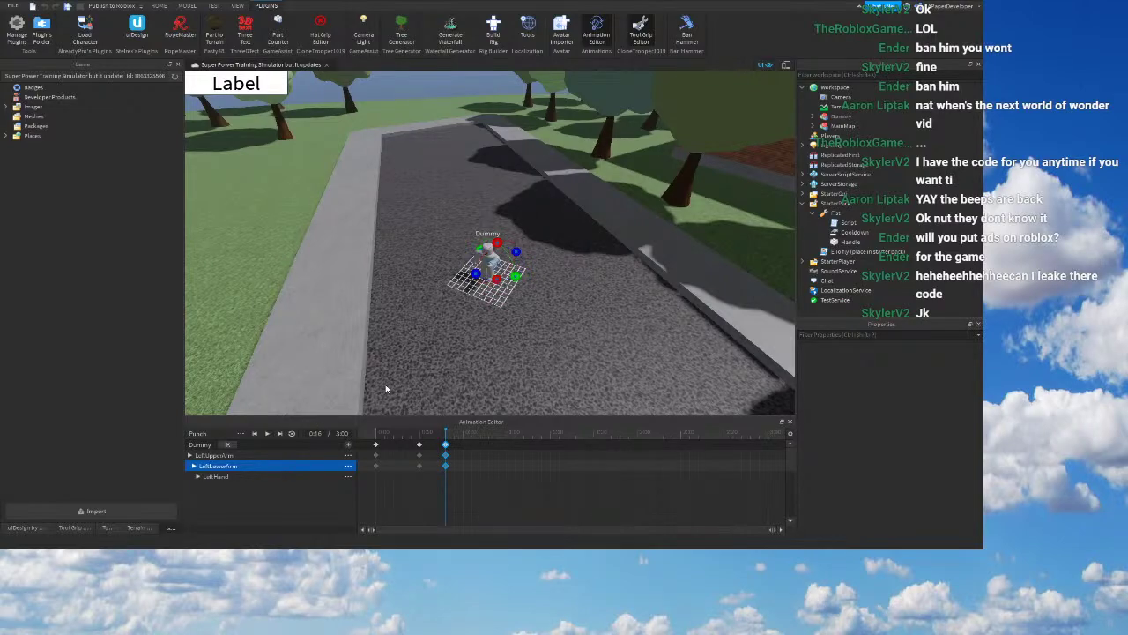
pyautogui.press('f')
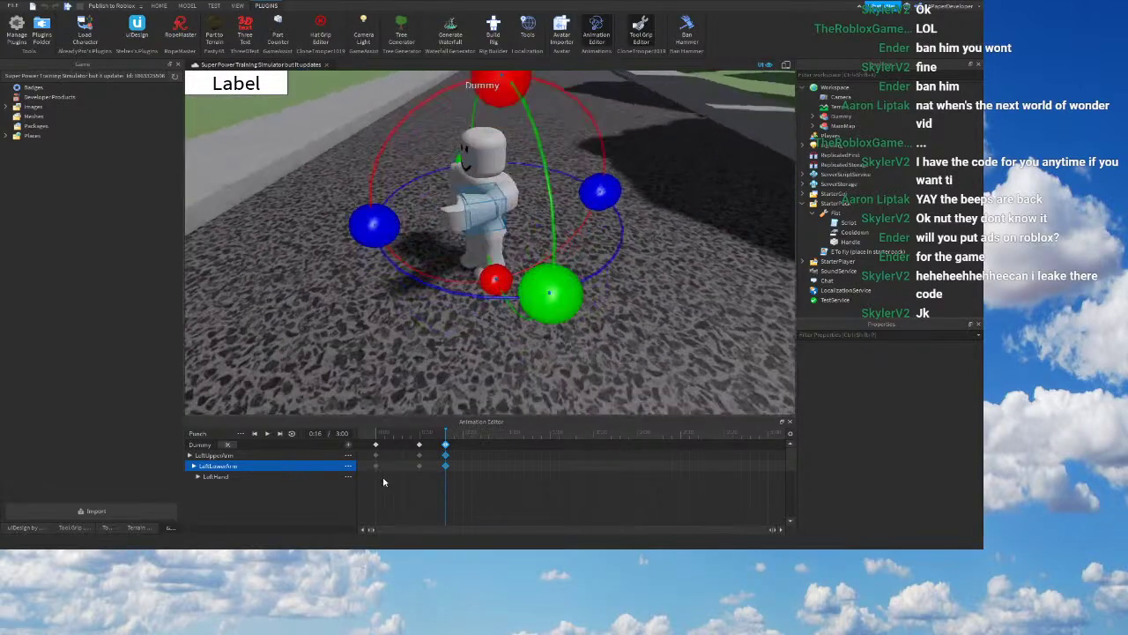
pyautogui.click(269, 432)
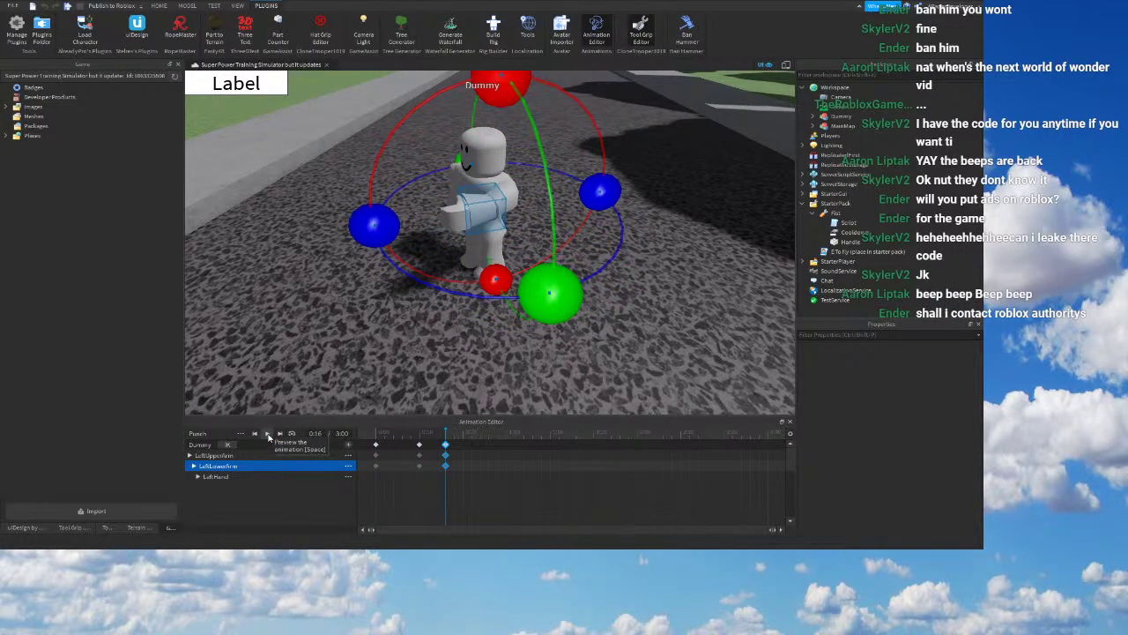
pyautogui.click(268, 433)
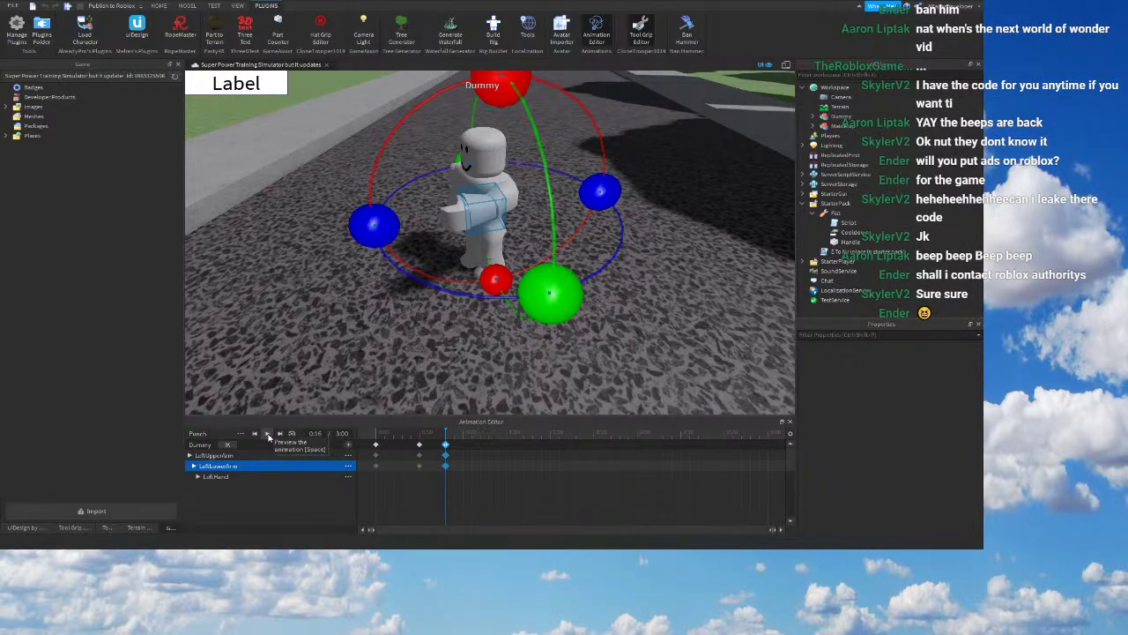
pyautogui.click(268, 435)
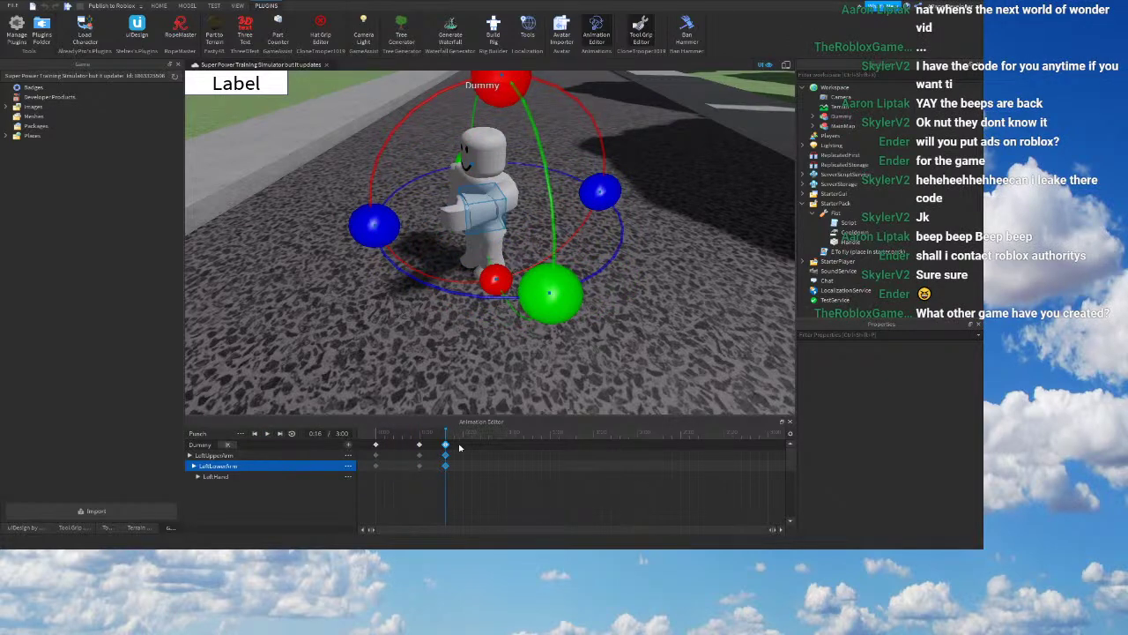
# Step: Move the final punch keyframes to 0:13 and the middle arm keyframes to 0:08, and replay the animation
pyautogui.moveTo(445, 445); pyautogui.dragTo(410, 447)
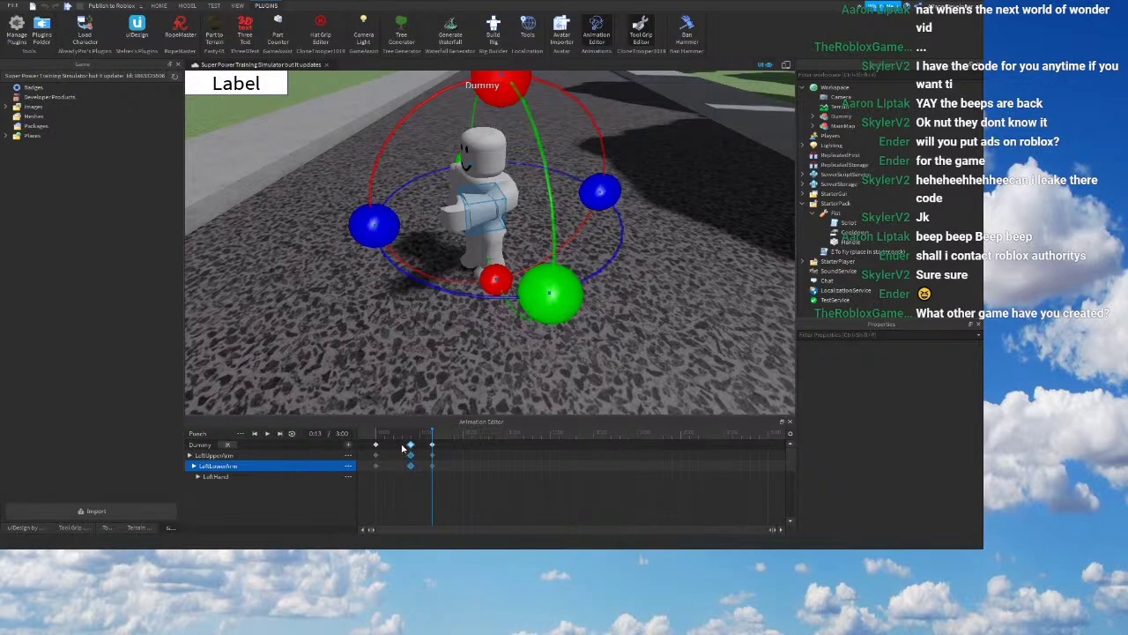
pyautogui.click(380, 437)
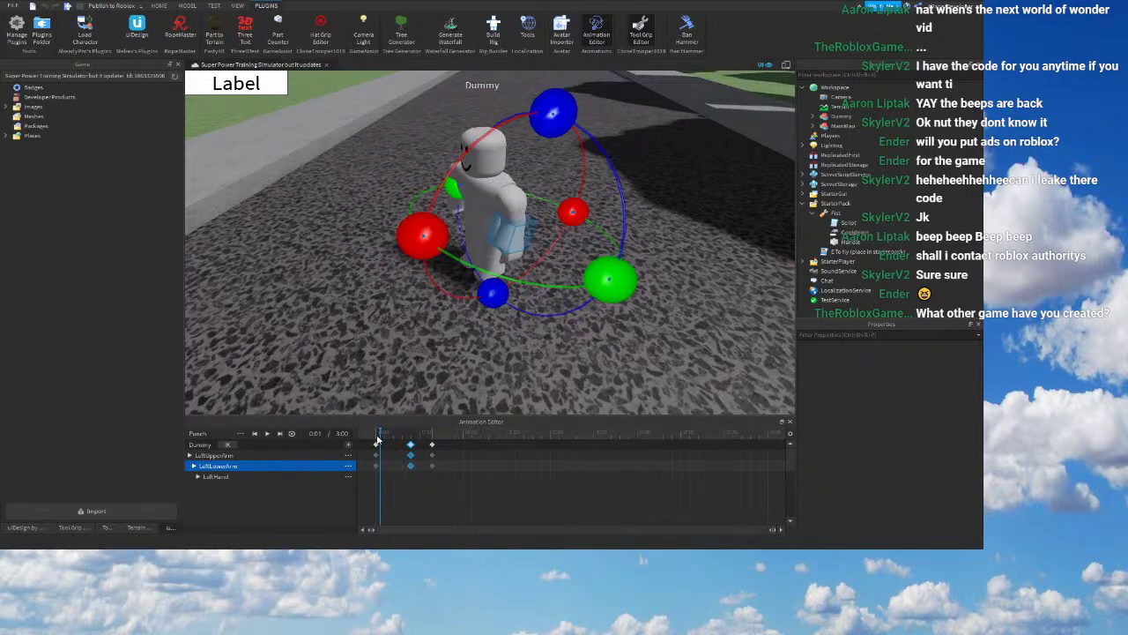
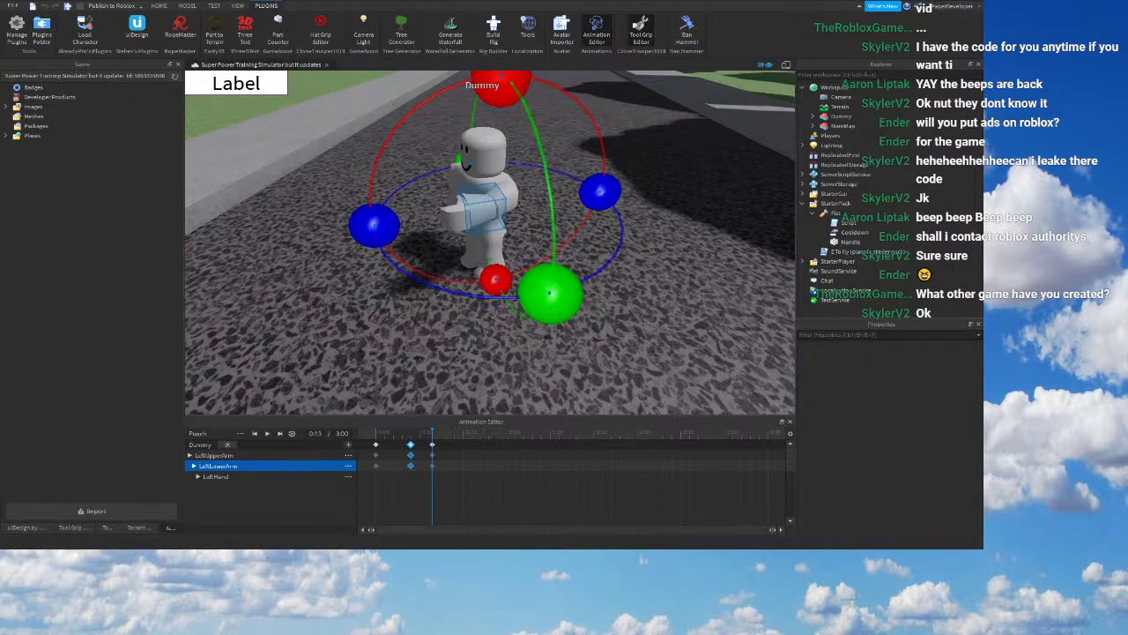
pyautogui.moveTo(466, 377); pyautogui.dragTo(441, 365, button='right')
# Step: Add arm keyframes at 0:18 and rotate LeftLowerArm and LeftUpperArm back down toward the dummy's side
pyautogui.click(446, 438)
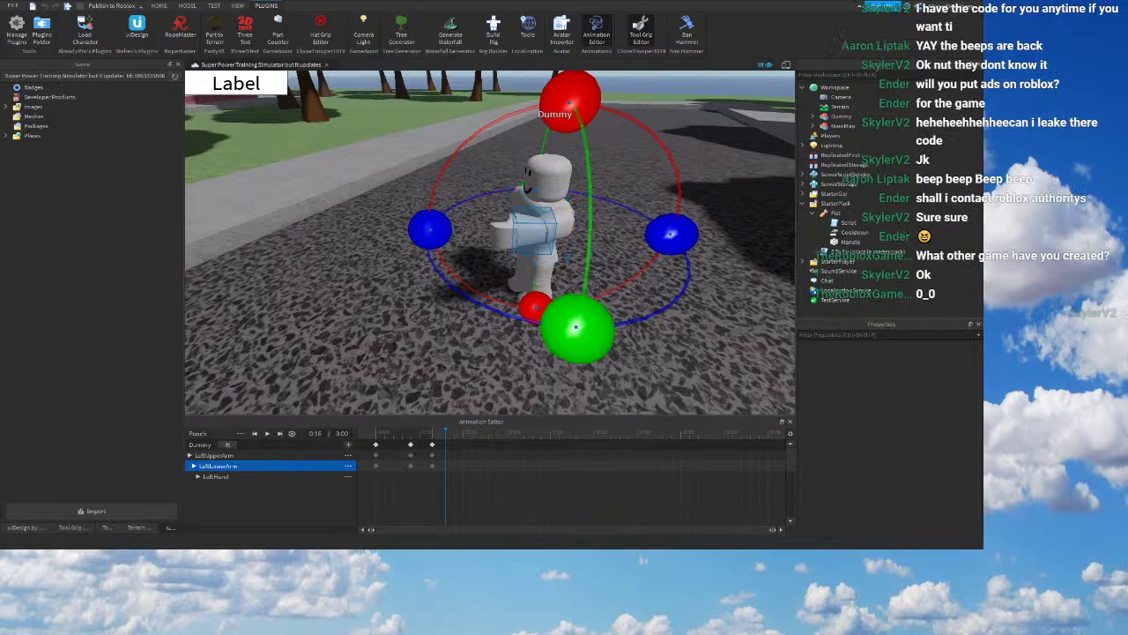
pyautogui.click(454, 438)
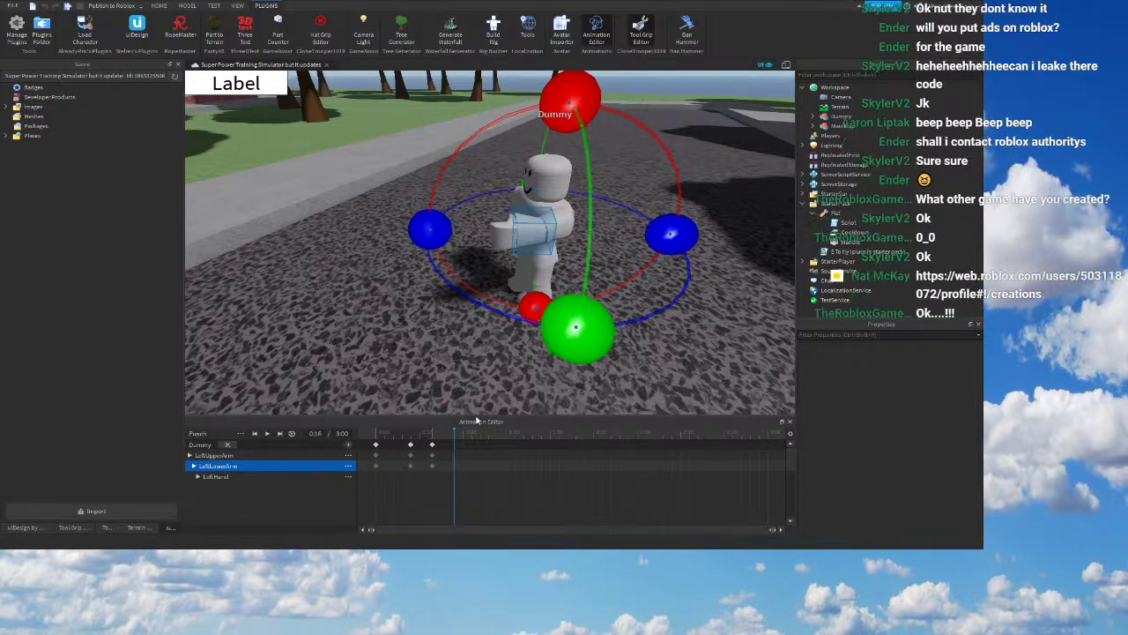
pyautogui.hotkey('ctrl', 'v')
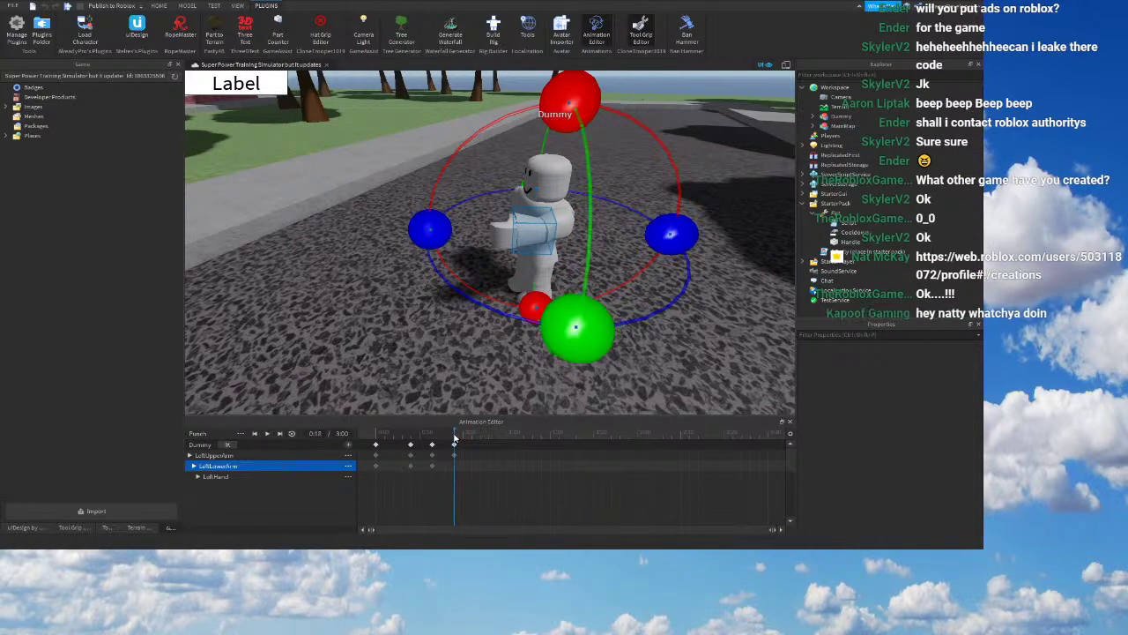
pyautogui.click(567, 225)
pyautogui.moveTo(567, 225); pyautogui.dragTo(569, 232, button='right')
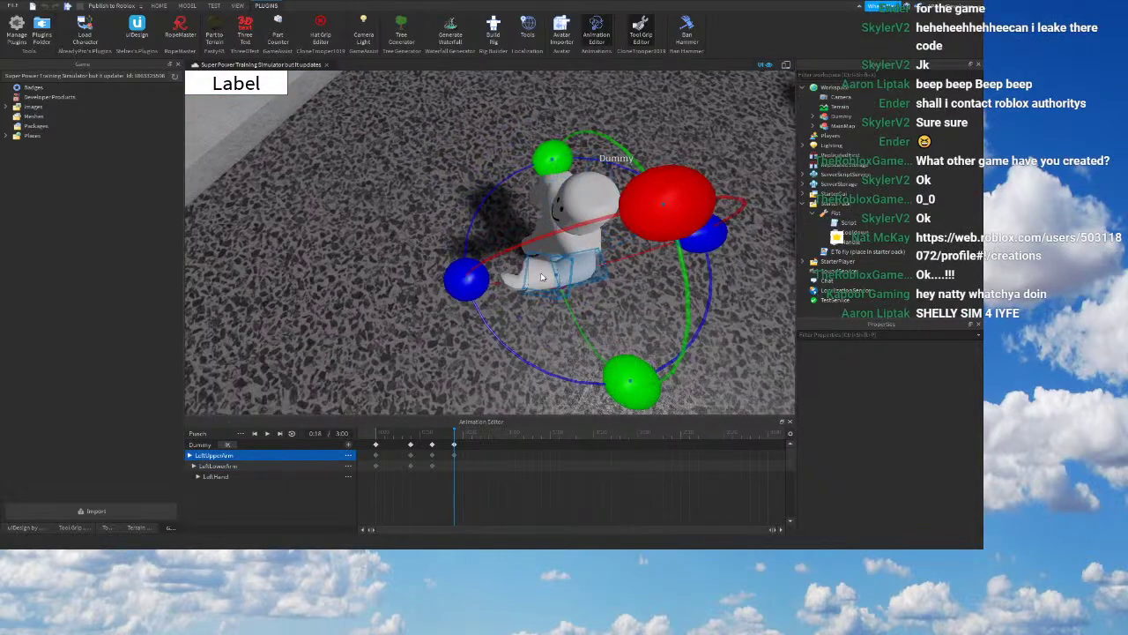
pyautogui.click(535, 273)
pyautogui.moveTo(694, 298); pyautogui.dragTo(688, 252)
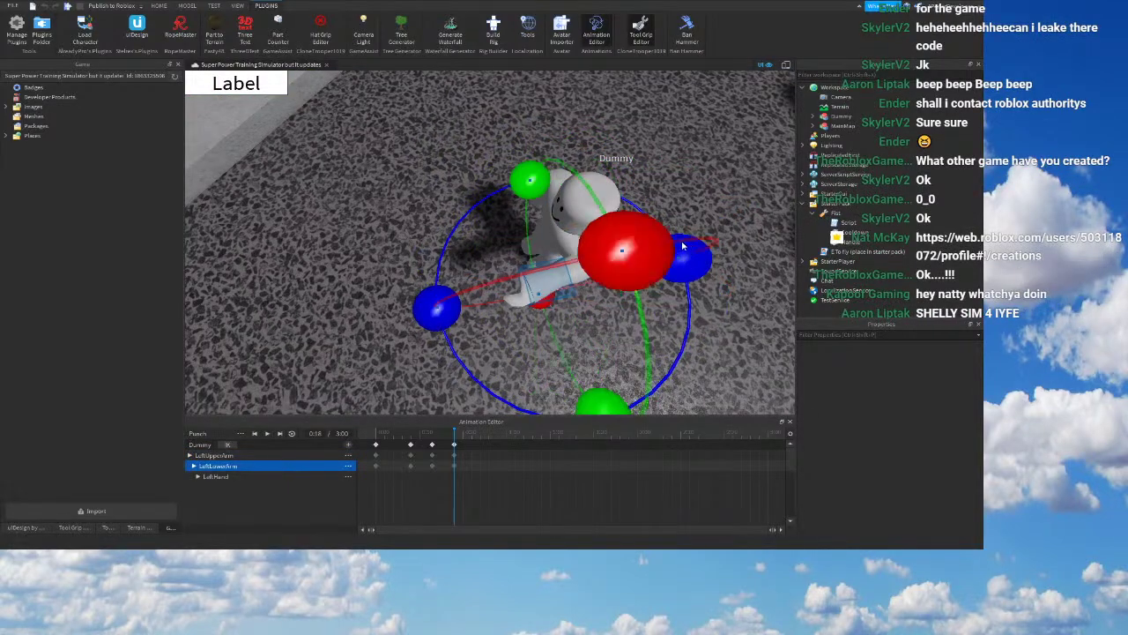
pyautogui.click(571, 274)
pyautogui.moveTo(571, 275); pyautogui.dragTo(573, 279, button='right')
pyautogui.moveTo(432, 112); pyautogui.dragTo(322, 290)
pyautogui.moveTo(444, 365); pyautogui.dragTo(452, 378, button='right')
# Step: Preview the arm's return, move its keyframes to 0:24 and replay the Punch animation
pyautogui.click(376, 438)
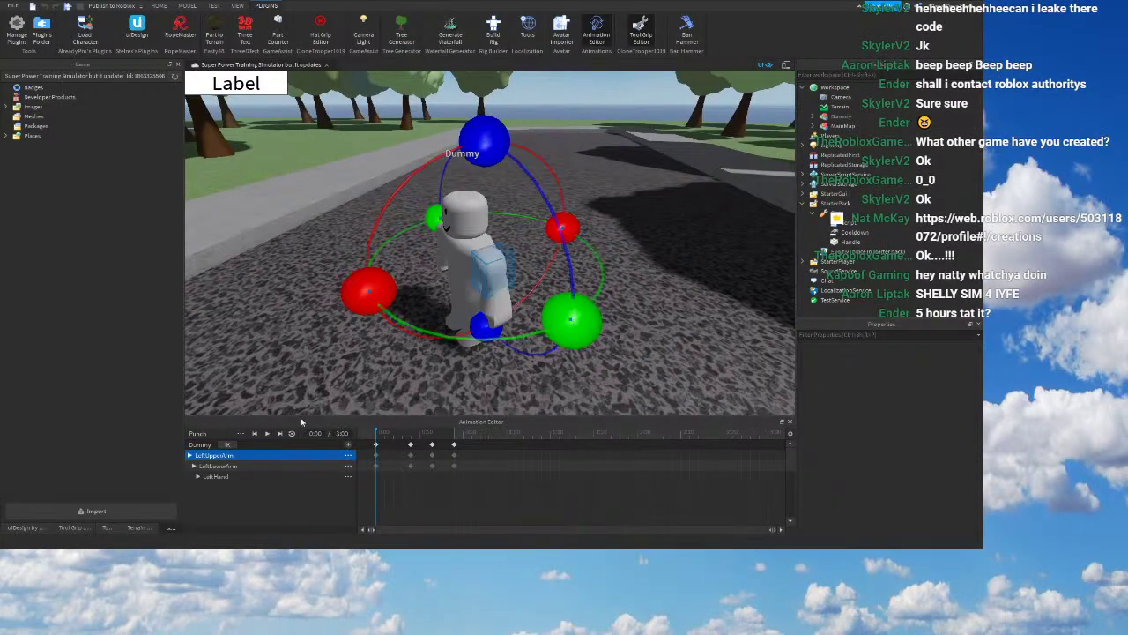
pyautogui.click(265, 435)
pyautogui.moveTo(454, 444); pyautogui.dragTo(480, 447)
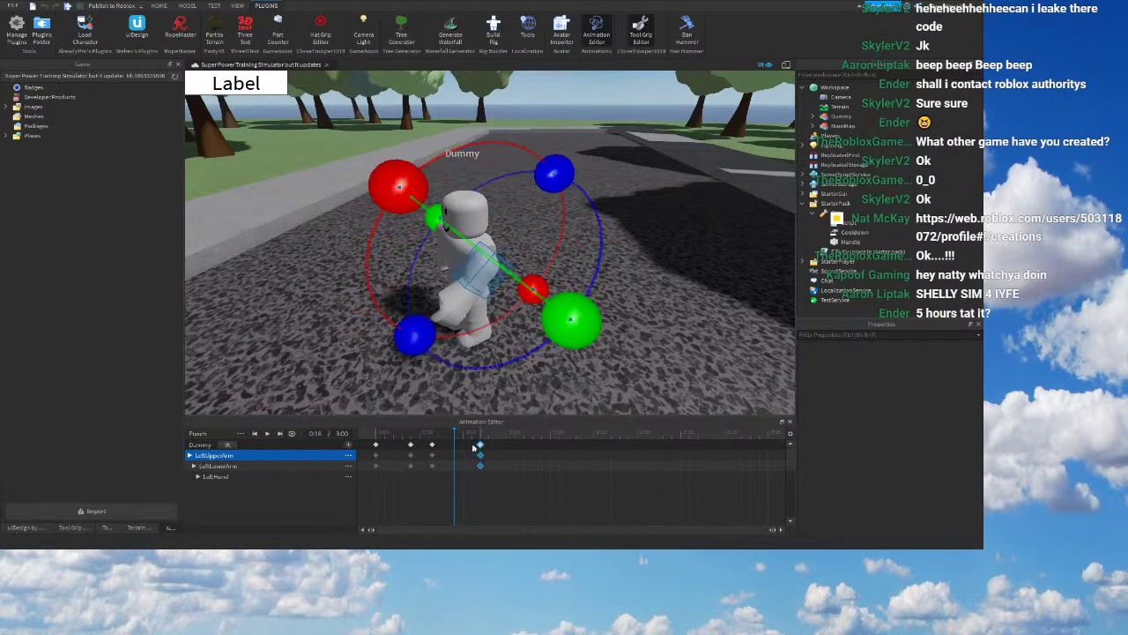
pyautogui.click(264, 434)
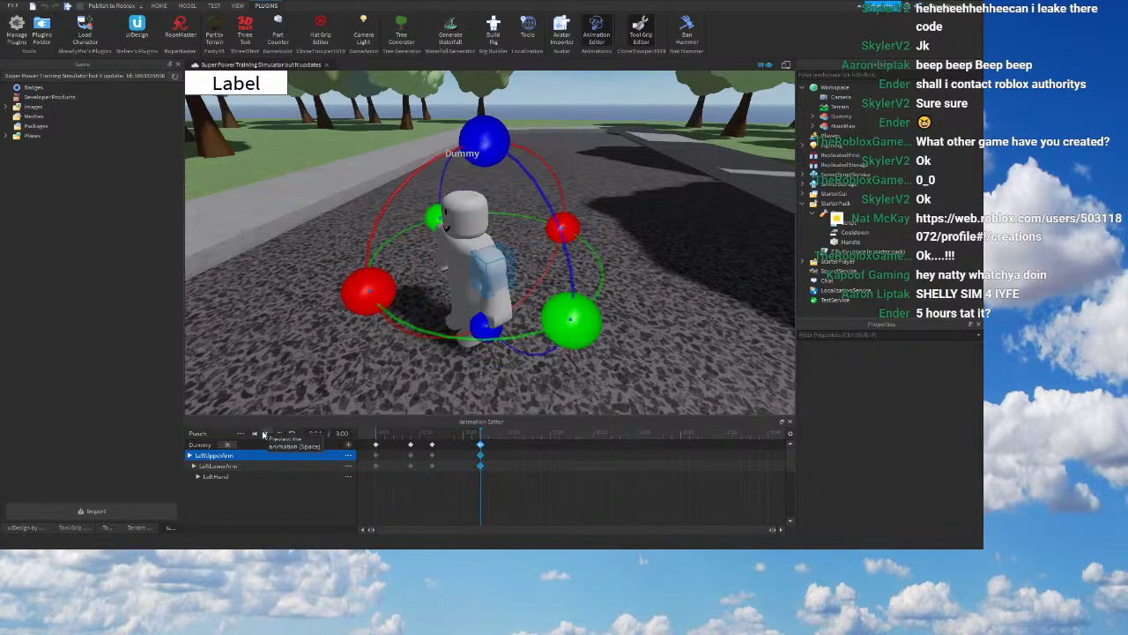
# Step: Examine the dummy from the front at several distances and replay the Punch animation from 0:00
pyautogui.moveTo(432, 363); pyautogui.dragTo(460, 355, button='right')
pyautogui.press('a')
pyautogui.press('w')
pyautogui.scroll(-8, 461, 357)
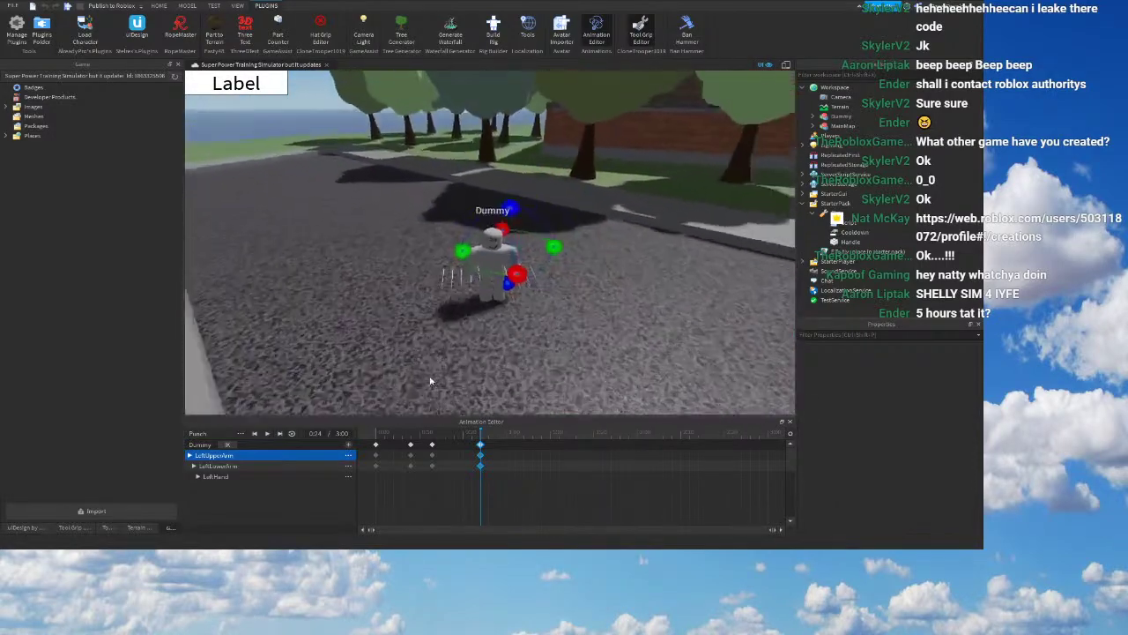
pyautogui.scroll(3, 420, 381)
pyautogui.scroll(-8, 416, 388)
pyautogui.moveTo(527, 321); pyautogui.dragTo(527, 320, button='right')
pyautogui.scroll(6, 527, 321)
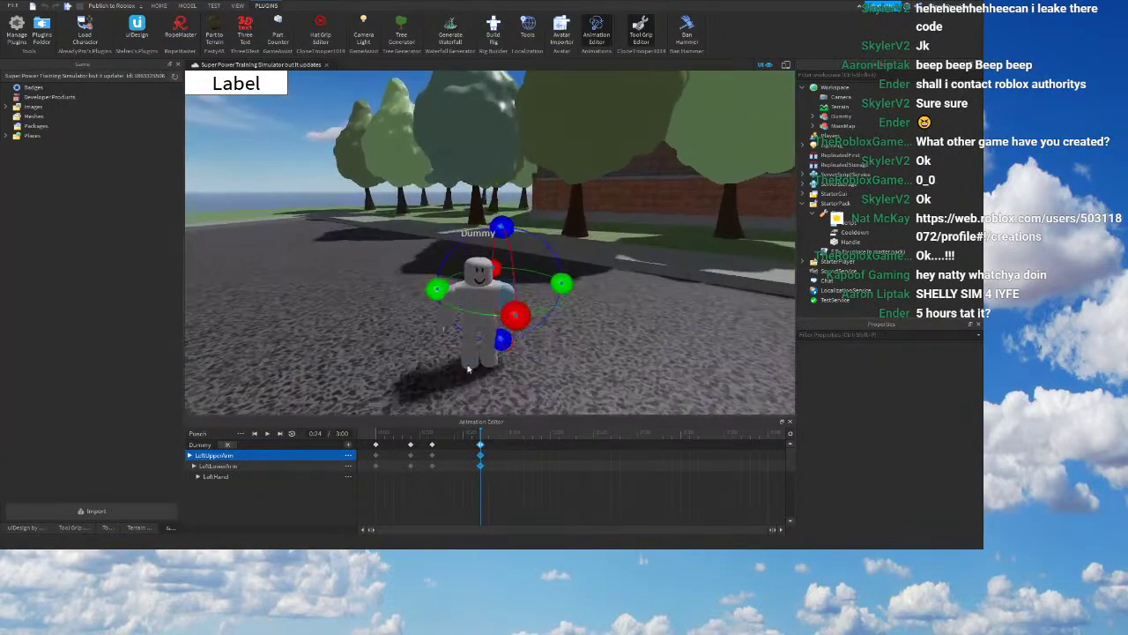
pyautogui.scroll(-3, 469, 370)
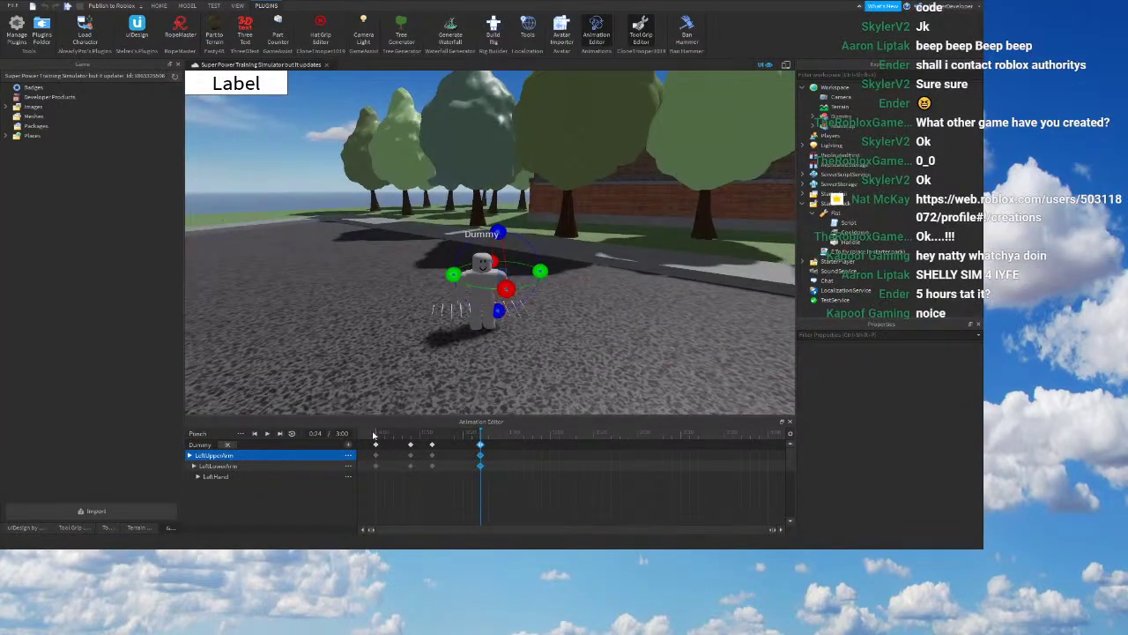
pyautogui.click(376, 433)
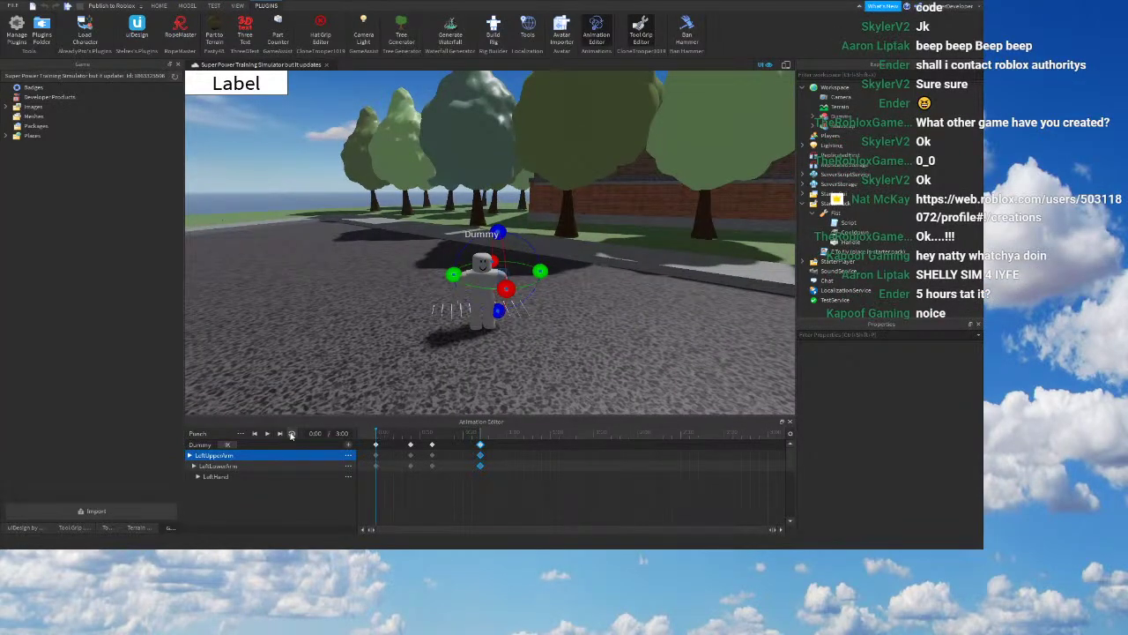
pyautogui.click(267, 433)
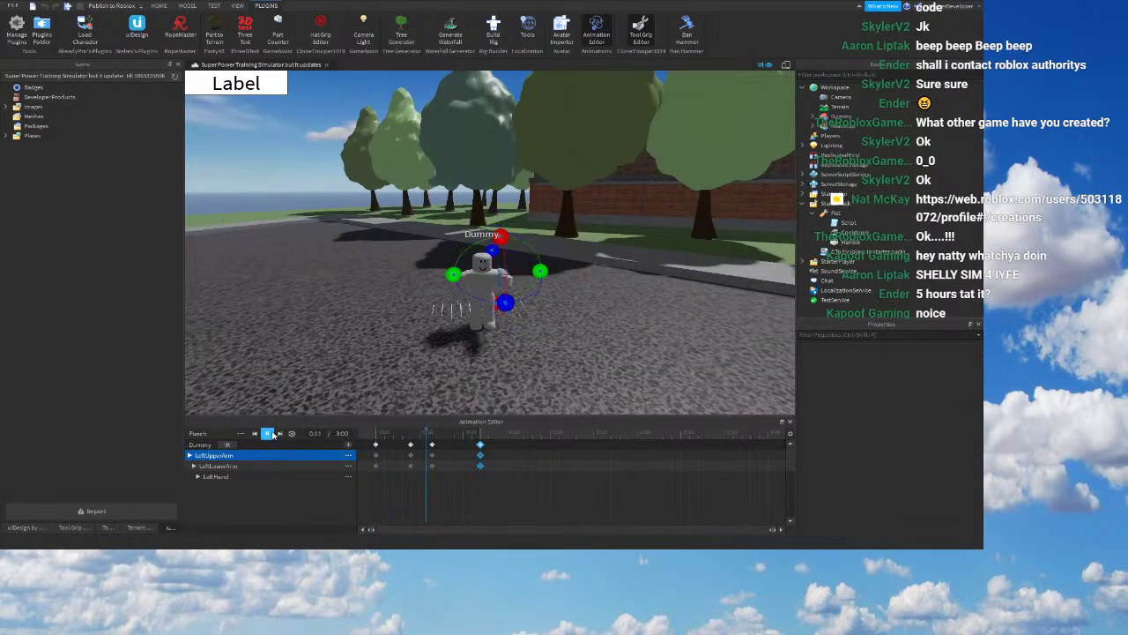
# Step: Replay the punch from the side, pausing and rewinding, and inspect the wind-up pose at 0:08 up close
pyautogui.moveTo(686, 350); pyautogui.dragTo(686, 350, button='right')
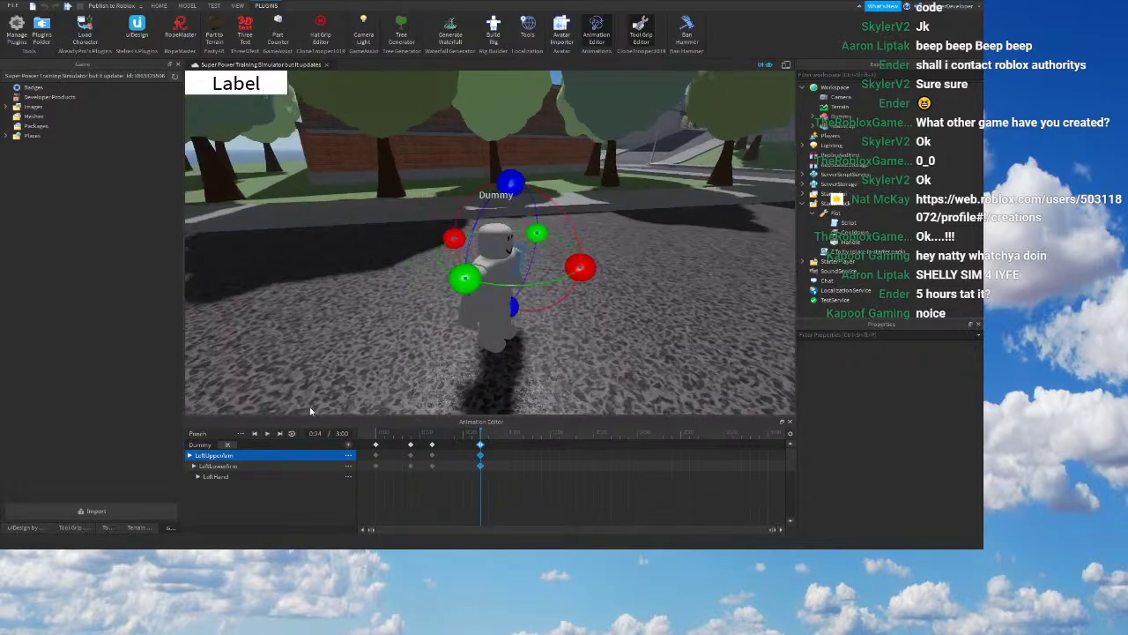
pyautogui.click(266, 434)
pyautogui.click(258, 433)
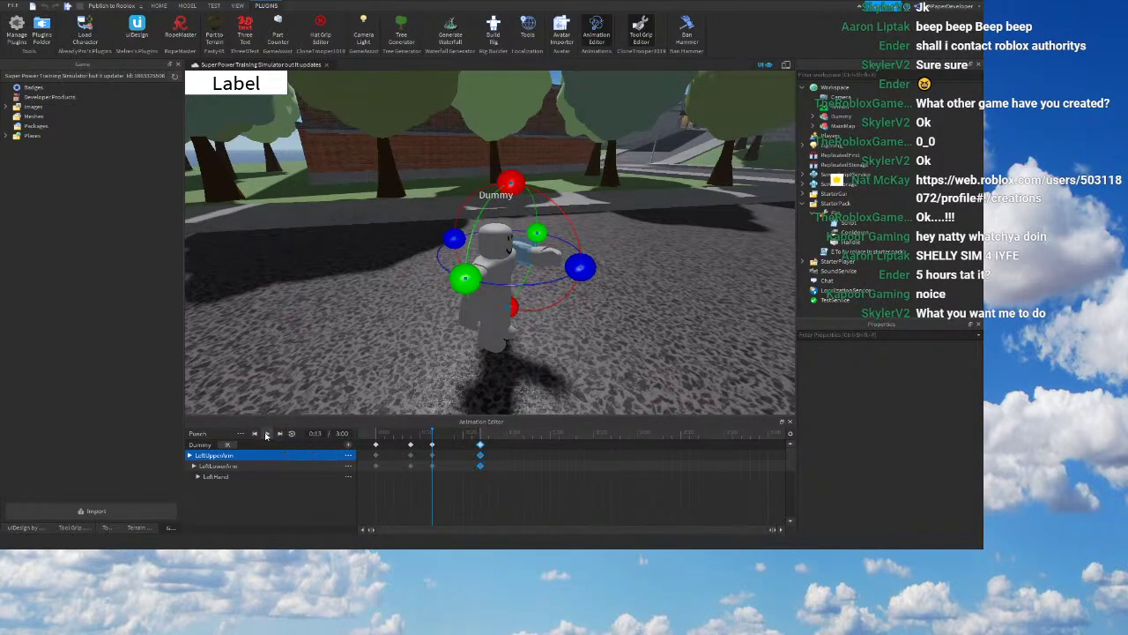
pyautogui.click(266, 434)
pyautogui.click(255, 433)
pyautogui.click(257, 435)
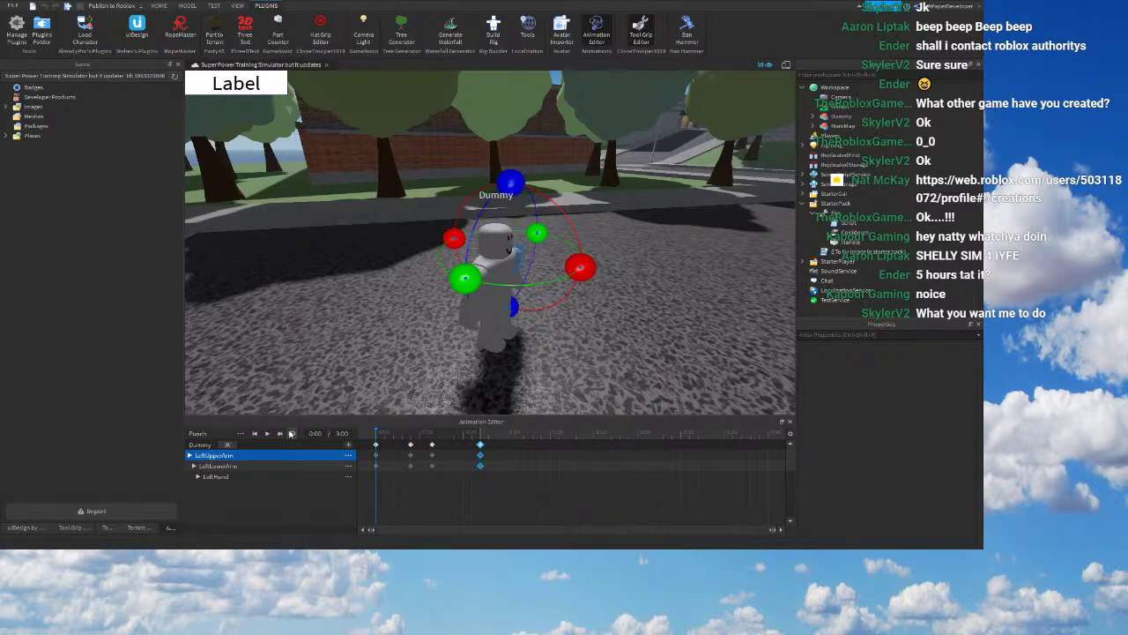
pyautogui.press('d')
pyautogui.moveTo(540, 310); pyautogui.dragTo(517, 304, button='right')
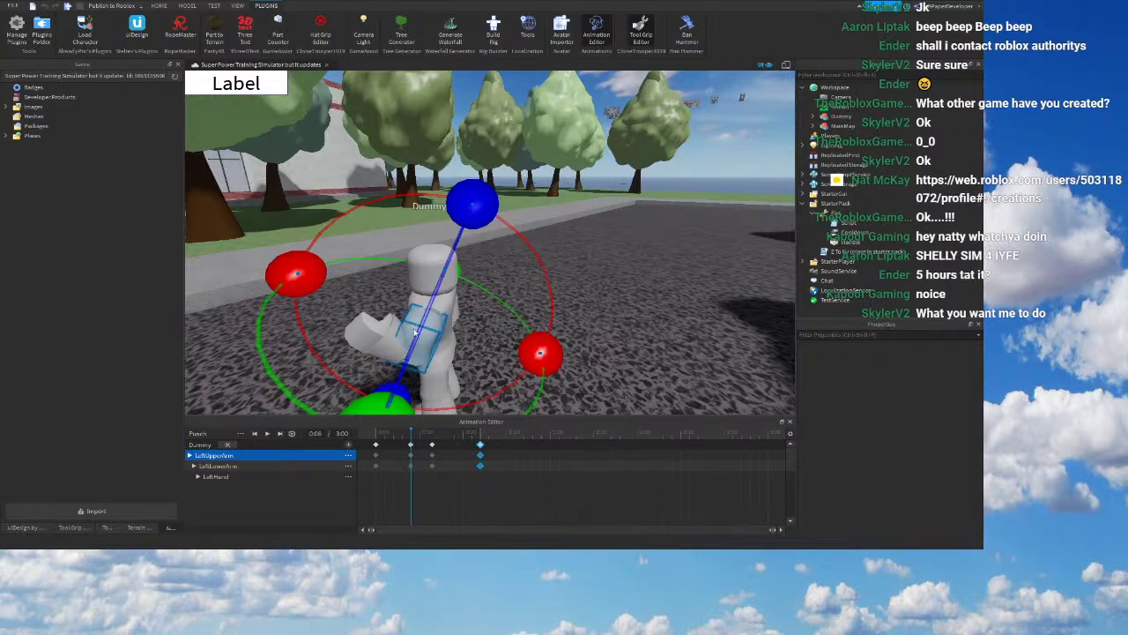
# Step: Delete the arm keyframes at 0:24, 0:13 and 0:08, keeping only the starting pose at 0:00
pyautogui.click(482, 447)
pyautogui.click(480, 444)
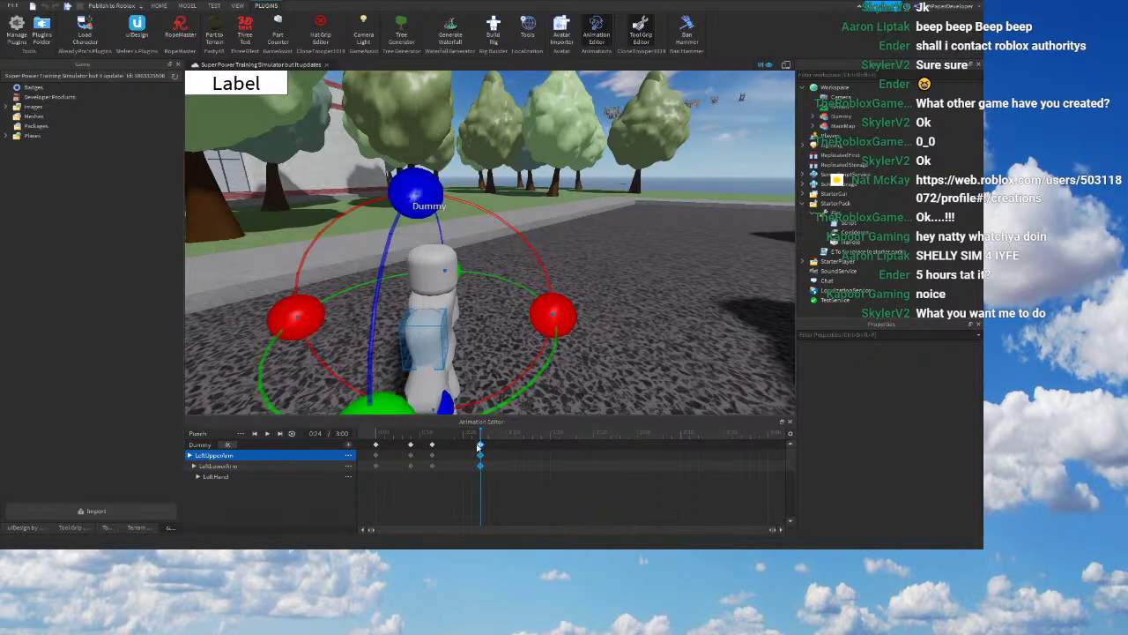
pyautogui.press('Delete')
pyautogui.click(433, 446)
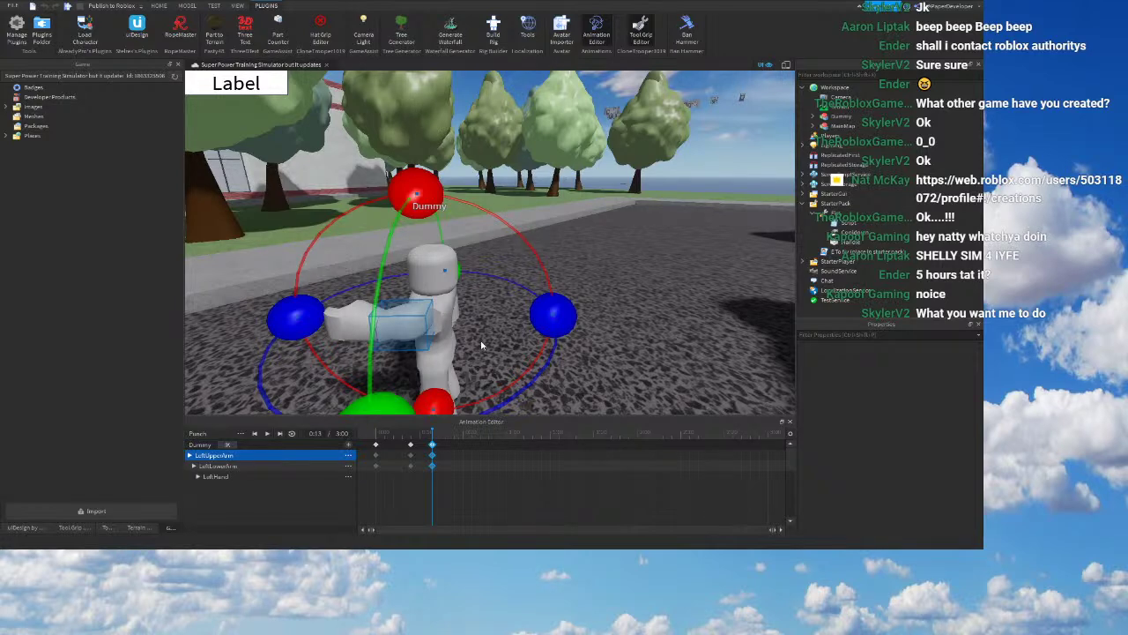
pyautogui.click(410, 446)
pyautogui.click(411, 445)
pyautogui.press('Delete')
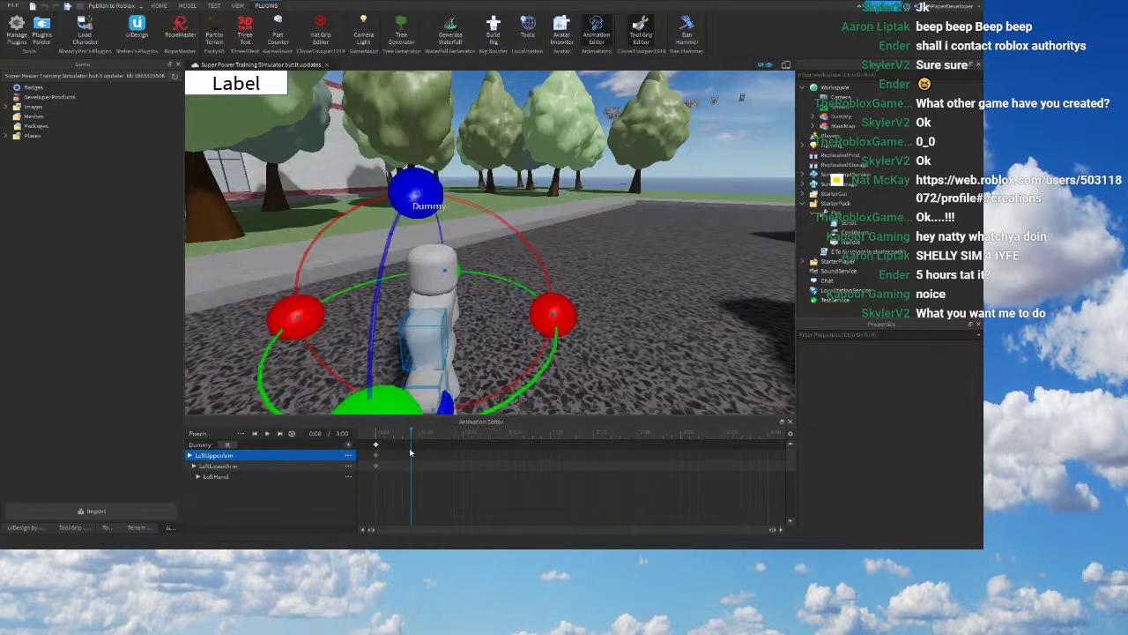
# Step: Add arm keyframes at 0:09, rotating LeftUpperArm backward and bending LeftLowerArm forward for the wind-up
pyautogui.click(420, 453)
pyautogui.rightClick(417, 454)
pyautogui.click(457, 464)
pyautogui.moveTo(505, 329); pyautogui.dragTo(499, 311, button='right')
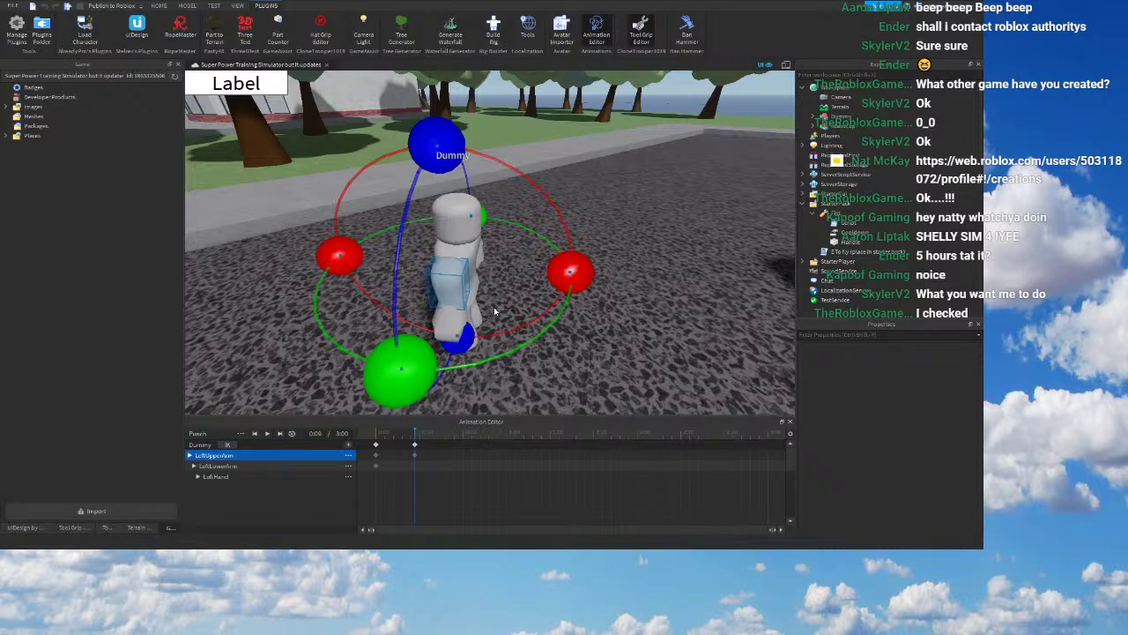
pyautogui.moveTo(508, 259); pyautogui.dragTo(605, 285, button='right')
pyautogui.moveTo(605, 284); pyautogui.dragTo(572, 337)
pyautogui.click(495, 345)
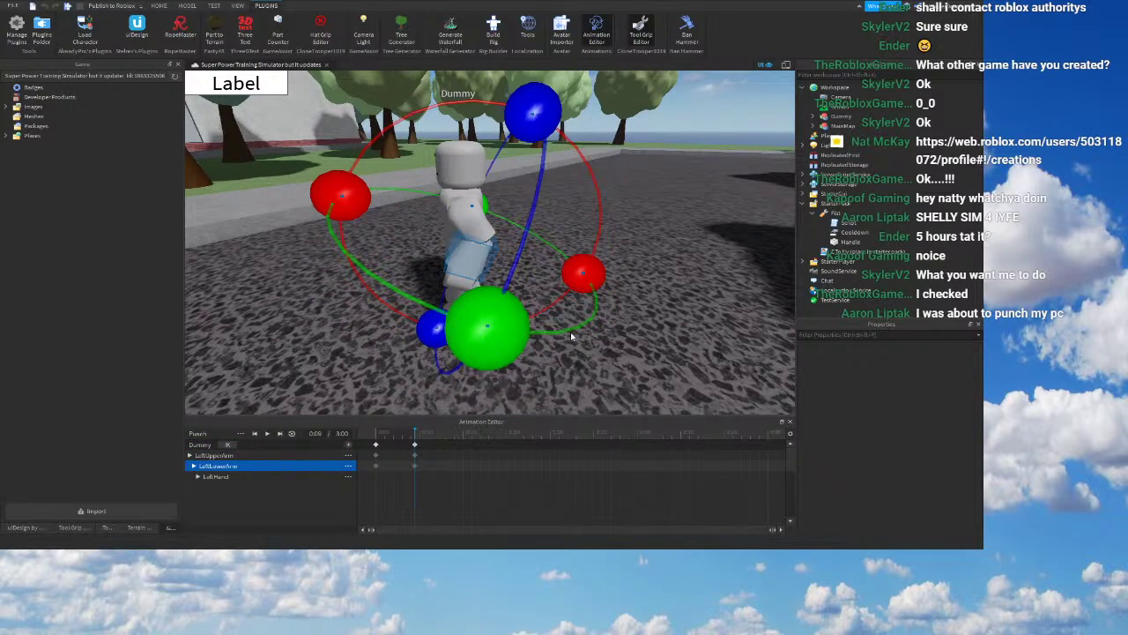
# Step: Pose the punch at 0:17 by swinging LeftUpperArm forward to shoulder height and straightening LeftLowerArm in line with it
pyautogui.click(449, 433)
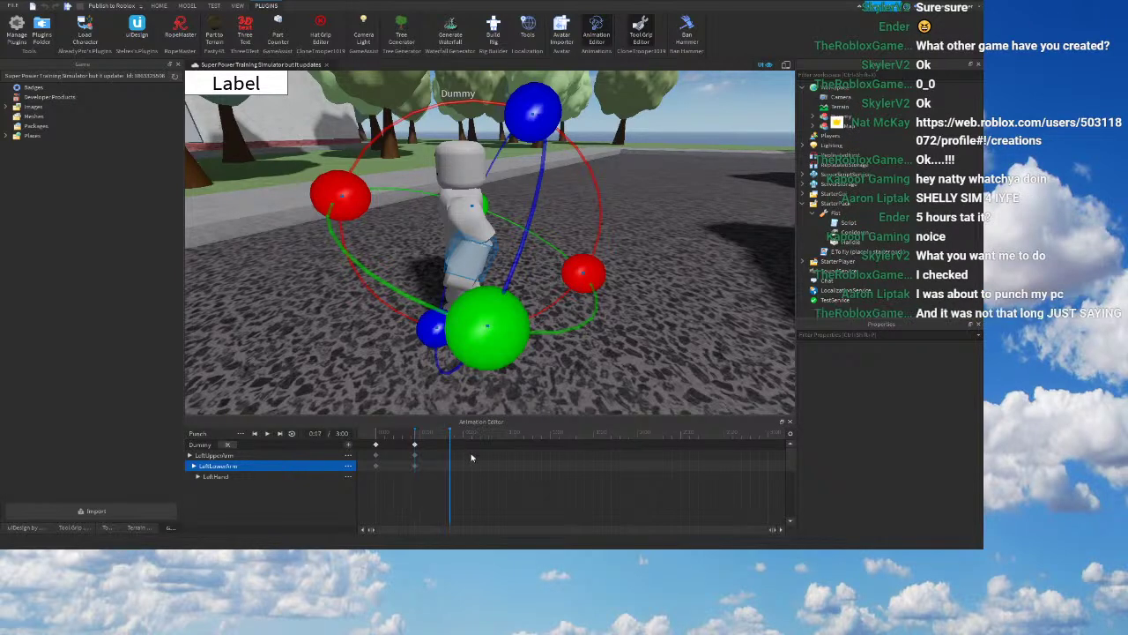
pyautogui.click(469, 204)
pyautogui.moveTo(576, 150); pyautogui.dragTo(463, 334)
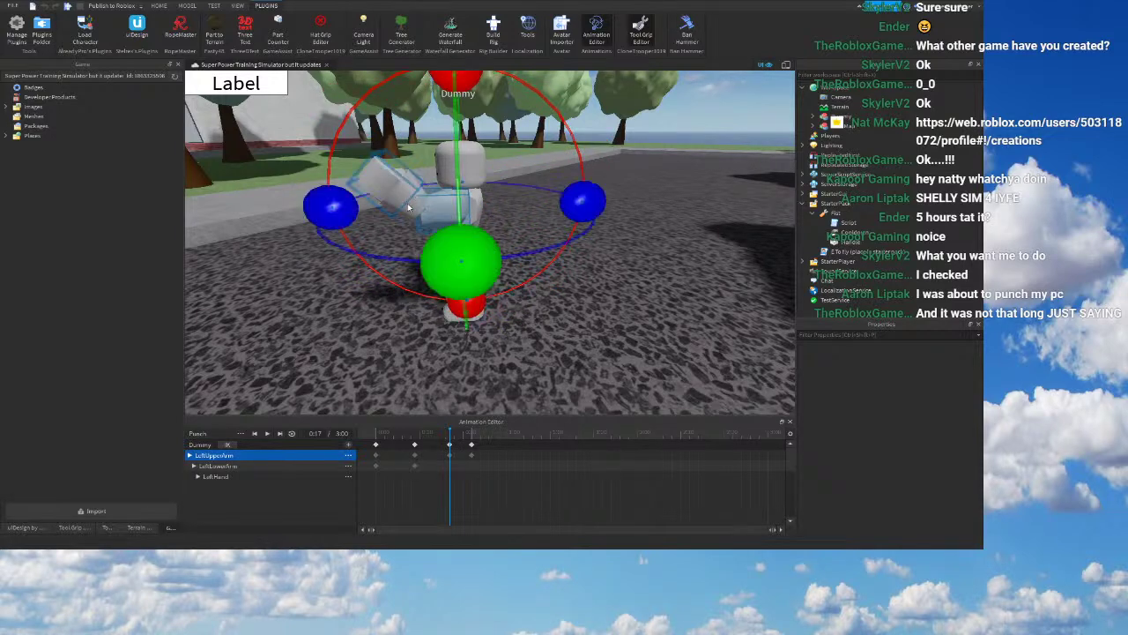
pyautogui.click(397, 192)
pyautogui.moveTo(535, 117); pyautogui.dragTo(453, 94)
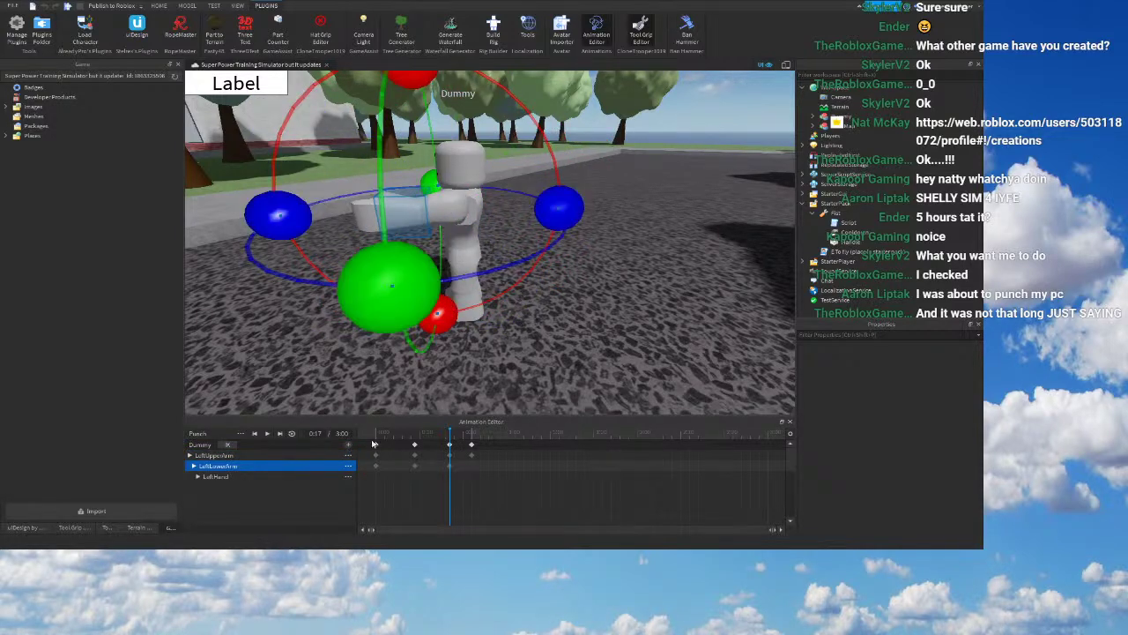
# Step: Preview the reworked punch from the start, select LeftUpperArm and return the playhead to 0:00
pyautogui.click(378, 437)
pyautogui.click(268, 434)
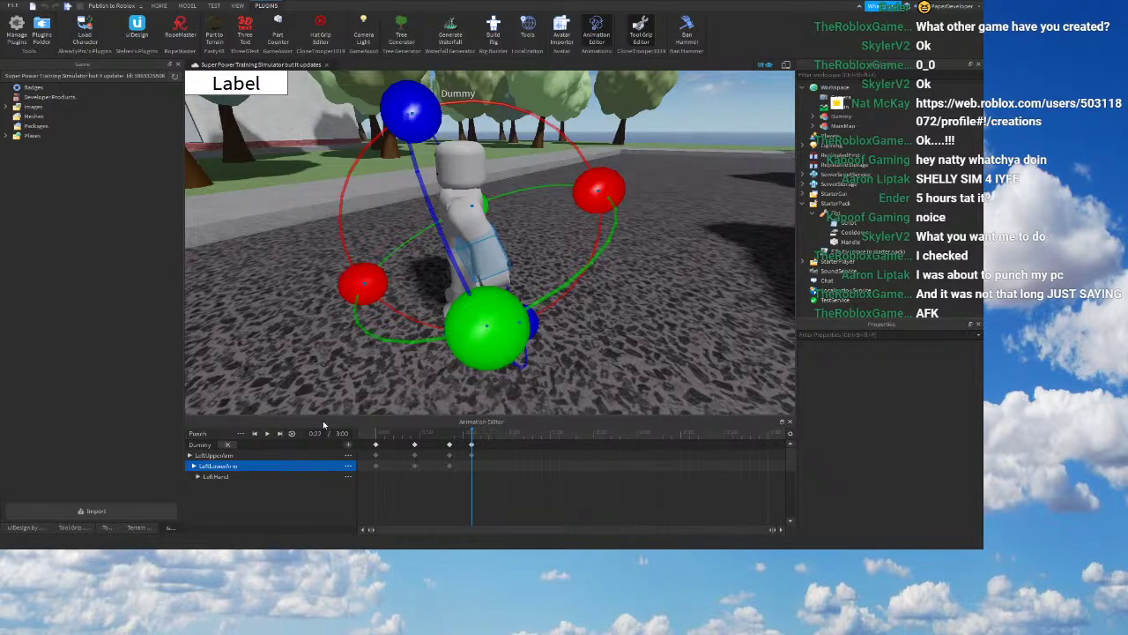
pyautogui.click(474, 235)
pyautogui.click(377, 433)
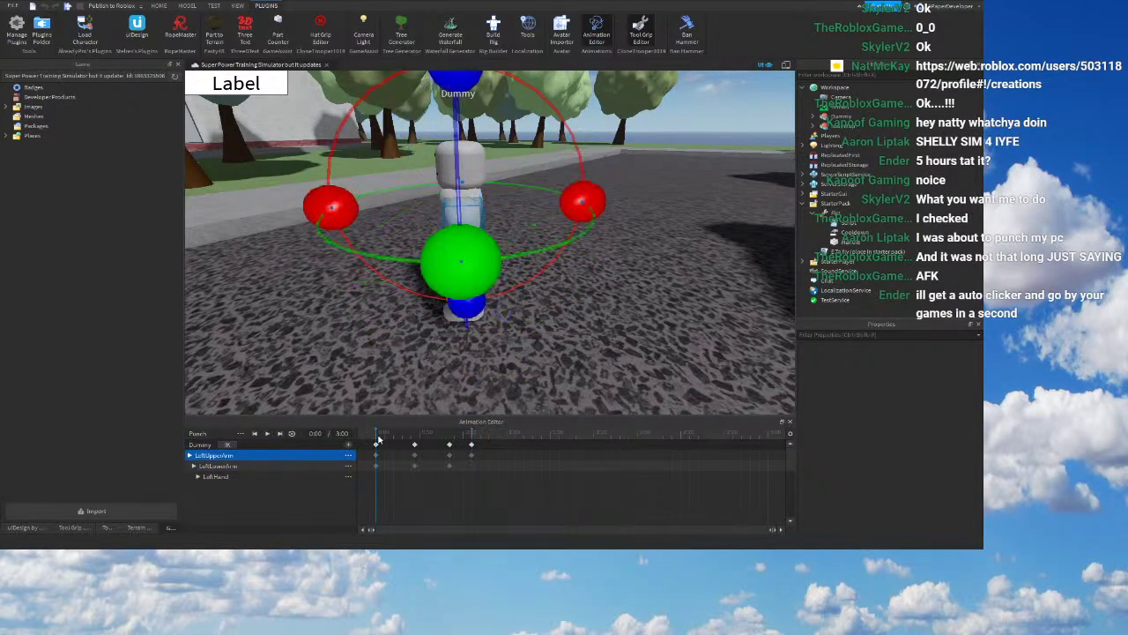
# Step: Scrub through the punch poses and delete the LeftUpperArm keyframe at 0:22
pyautogui.moveTo(493, 268); pyautogui.dragTo(495, 319, button='right')
pyautogui.press('d')
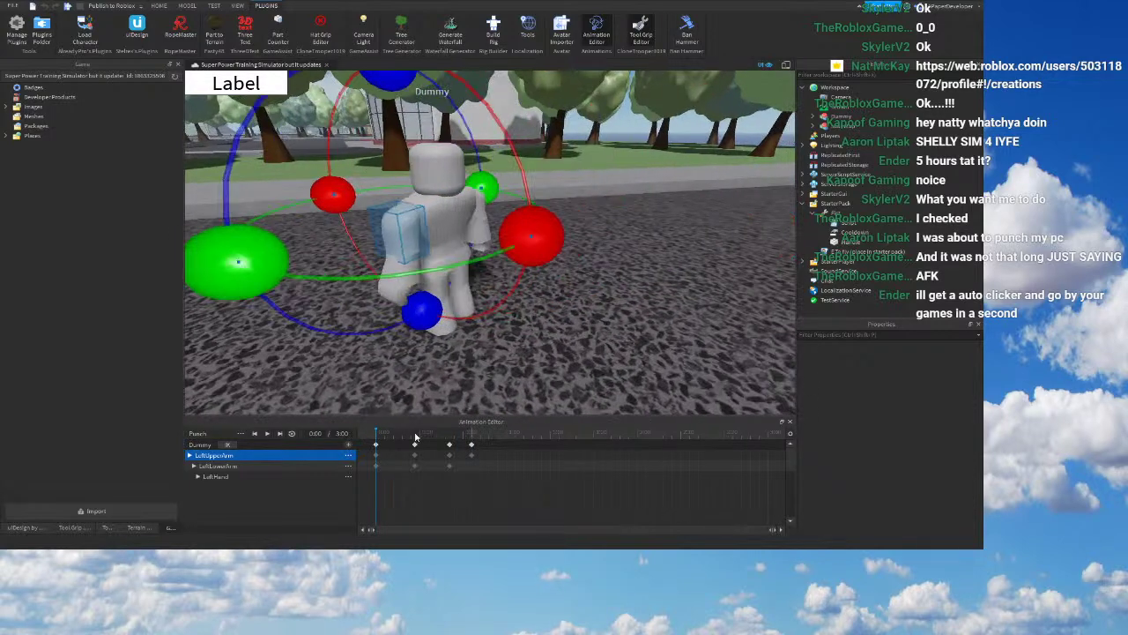
pyautogui.click(417, 433)
pyautogui.click(470, 433)
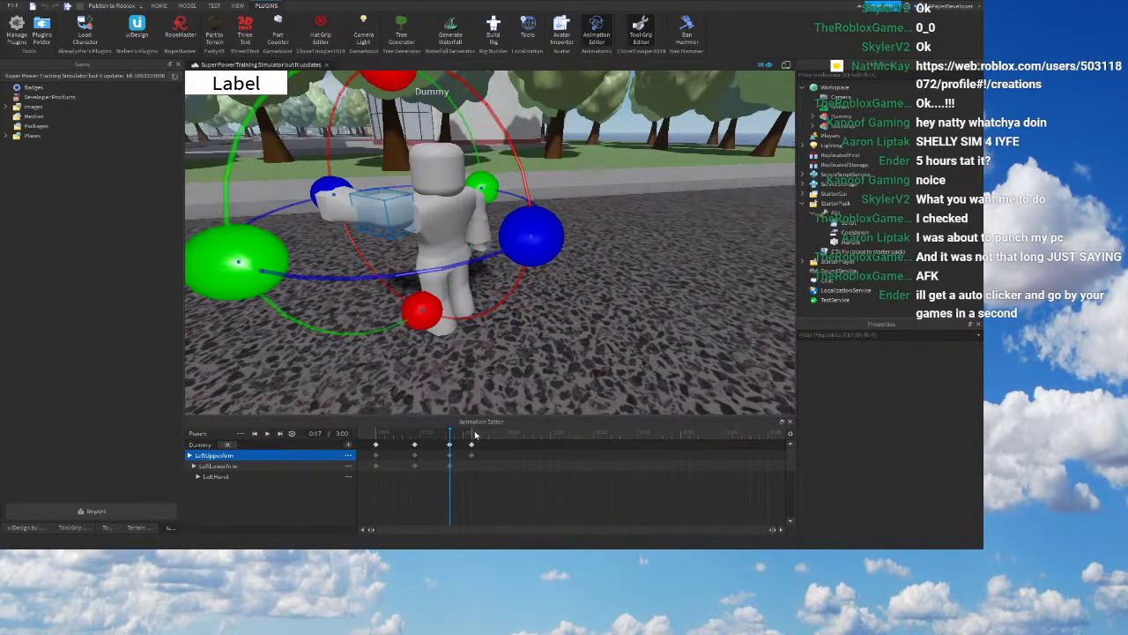
pyautogui.click(471, 444)
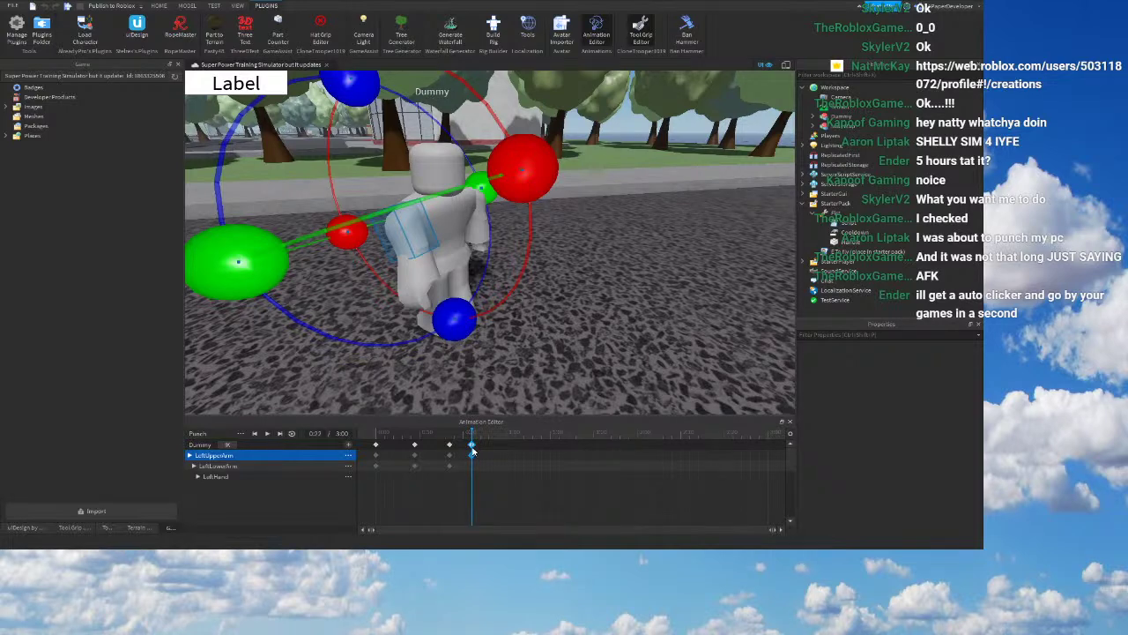
pyautogui.click(453, 433)
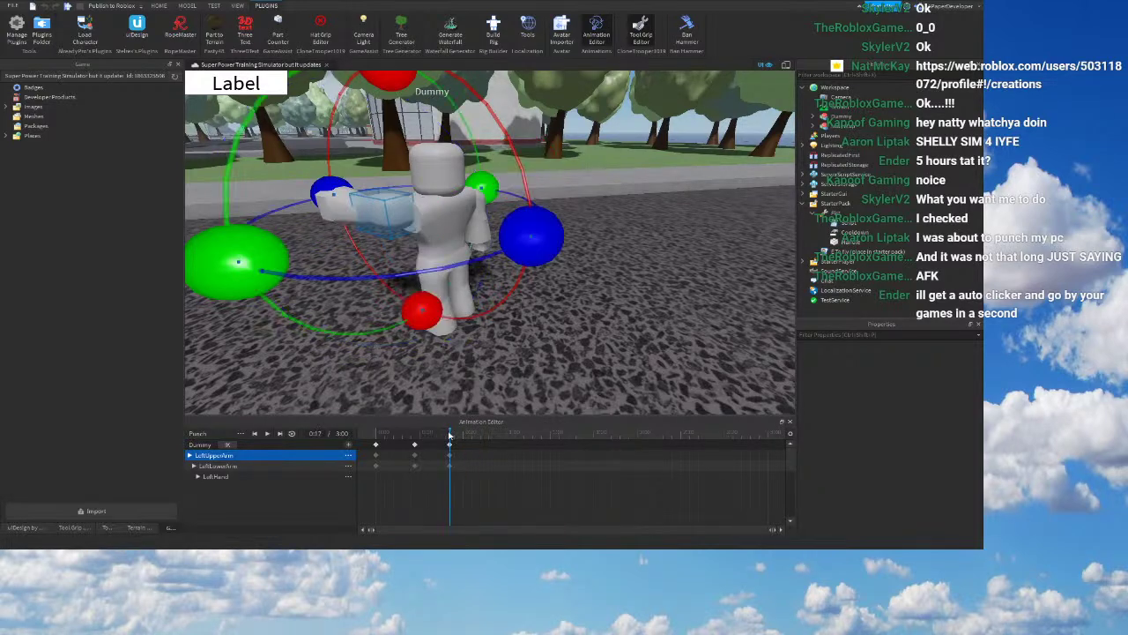
# Step: Swing LeftUpperArm farther backward at 0:09 to deepen the wind-up and select LeftLowerArm
pyautogui.click(416, 434)
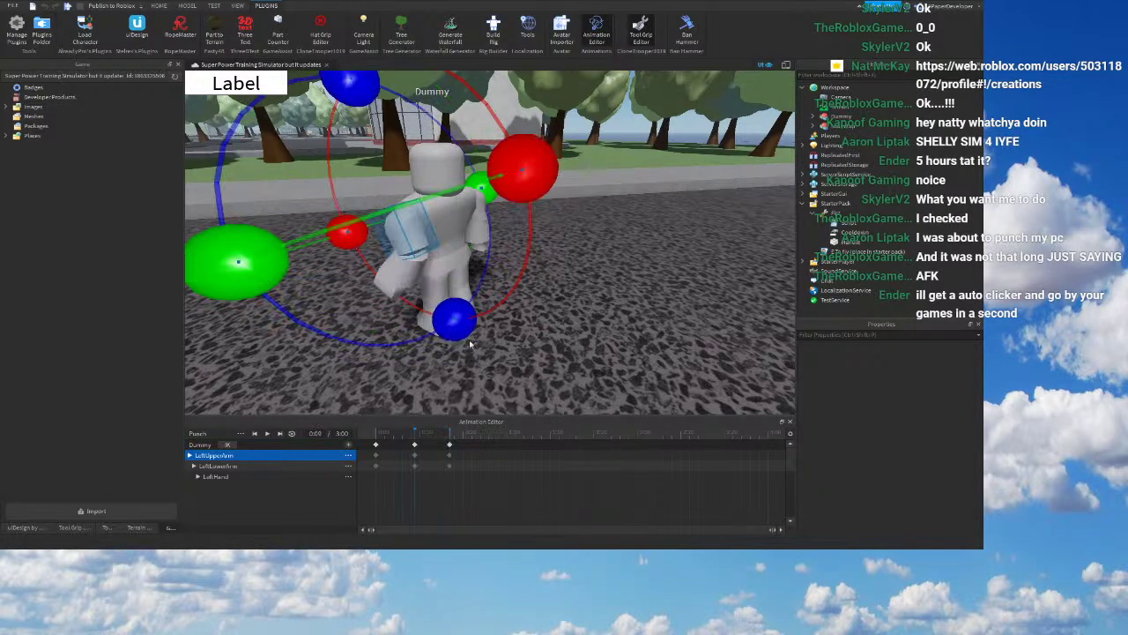
pyautogui.moveTo(468, 350); pyautogui.dragTo(540, 226, button='right')
pyautogui.moveTo(638, 212); pyautogui.dragTo(555, 120)
pyautogui.click(526, 315)
pyautogui.moveTo(710, 212); pyautogui.dragTo(648, 296, button='right')
# Step: Preview the punch from 0:00 to check the adjusted wind-up
pyautogui.click(377, 437)
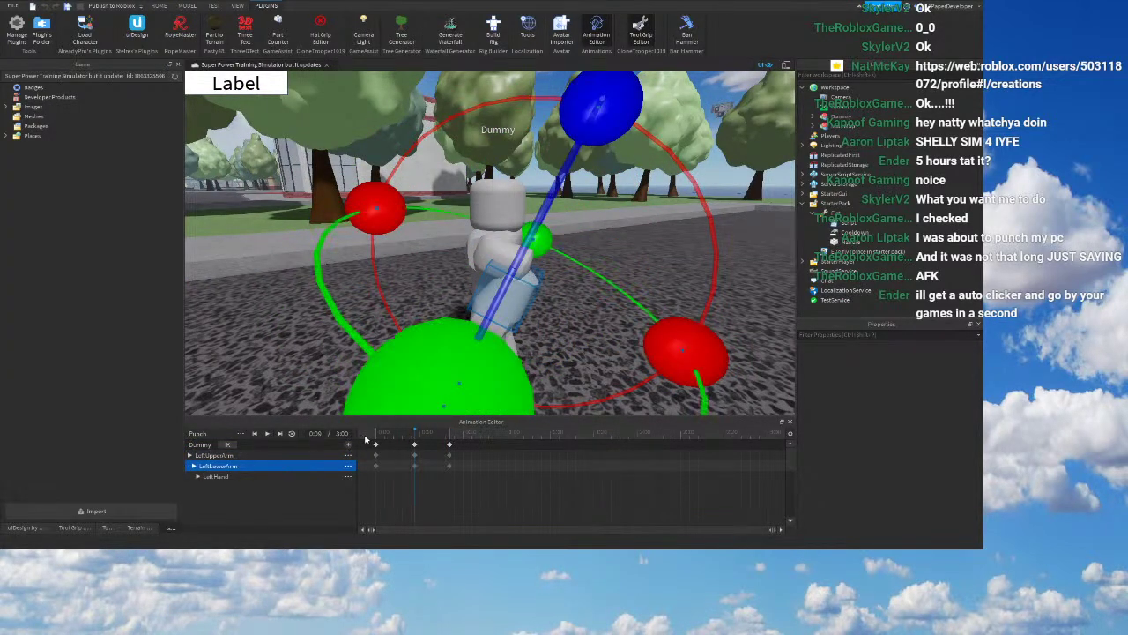
pyautogui.click(267, 432)
pyautogui.moveTo(564, 284); pyautogui.dragTo(566, 279, button='right')
pyautogui.scroll(-4, 566, 279)
pyautogui.scroll(4, 567, 283)
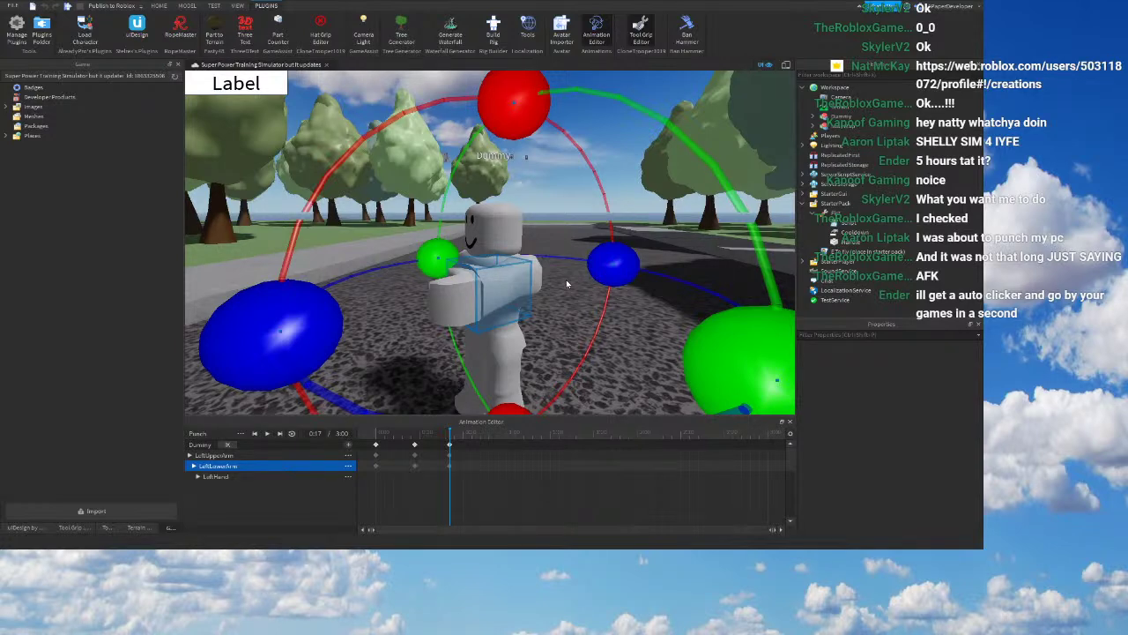
# Step: View the punch pose from above and delete the arm keyframes at 0:17
pyautogui.moveTo(567, 283); pyautogui.dragTo(449, 411, button='right')
pyautogui.scroll(1, 450, 411)
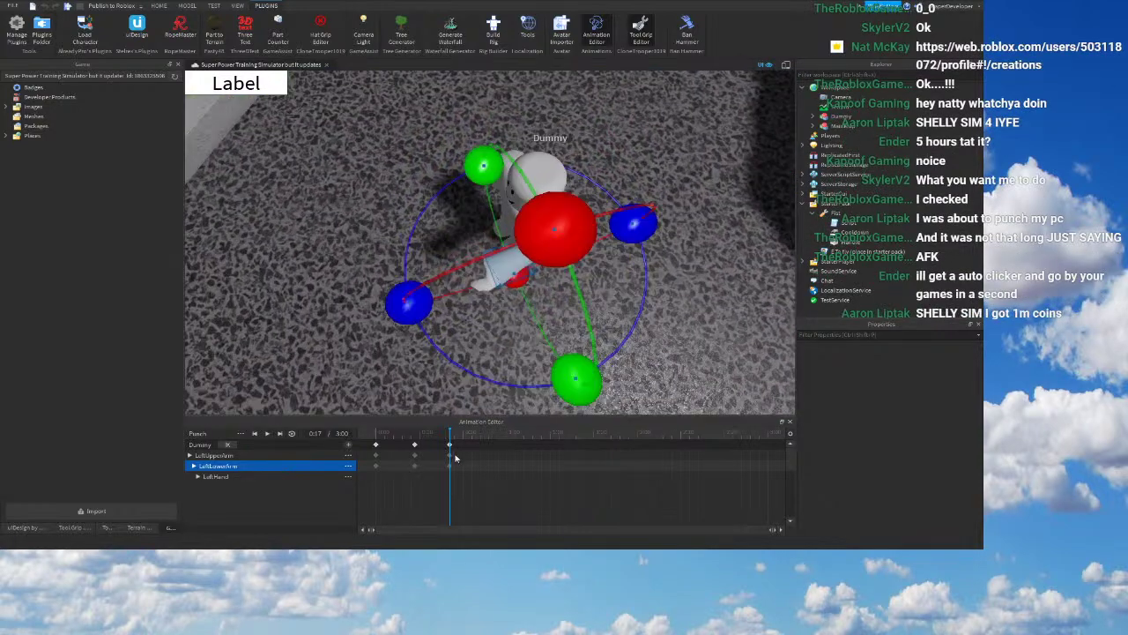
pyautogui.click(450, 446)
pyautogui.press('Delete')
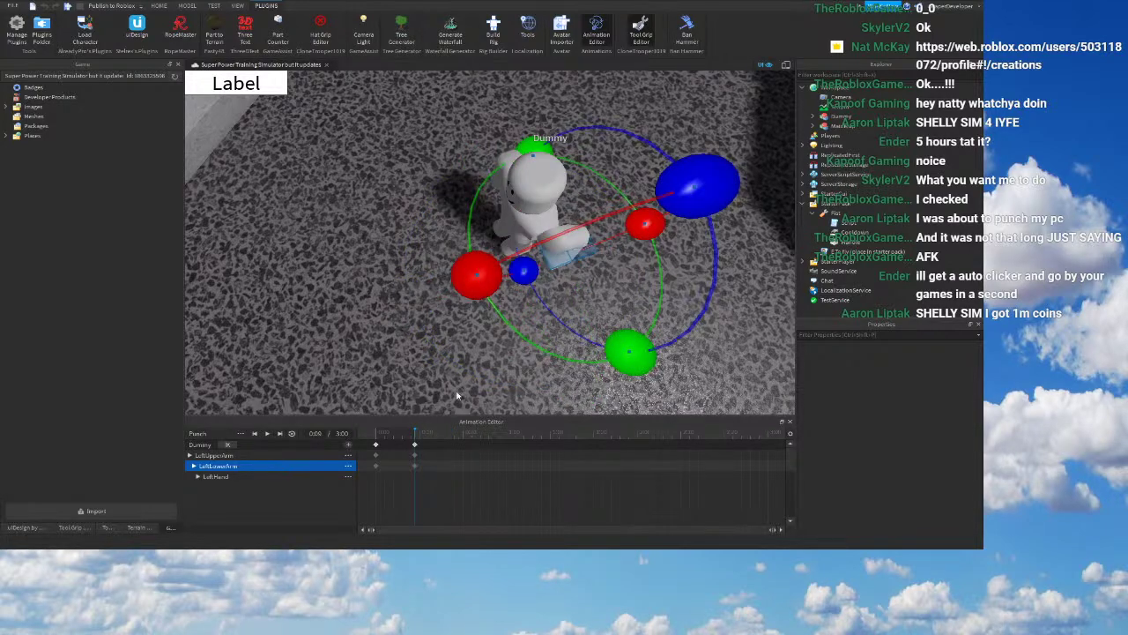
# Step: Rotate LeftUpperArm and LeftLowerArm downward at 0:09 so the arm hangs beside the body
pyautogui.moveTo(458, 393); pyautogui.dragTo(460, 393, button='right')
pyautogui.click(592, 176)
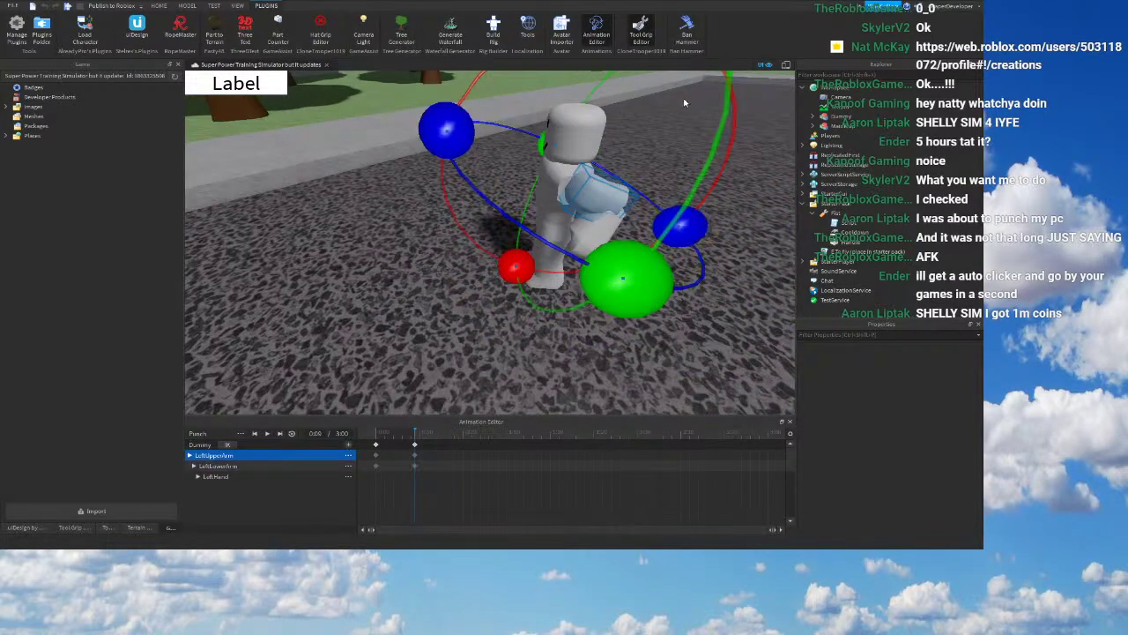
pyautogui.moveTo(685, 101); pyautogui.dragTo(684, 99, button='right')
pyautogui.moveTo(659, 95); pyautogui.dragTo(714, 220)
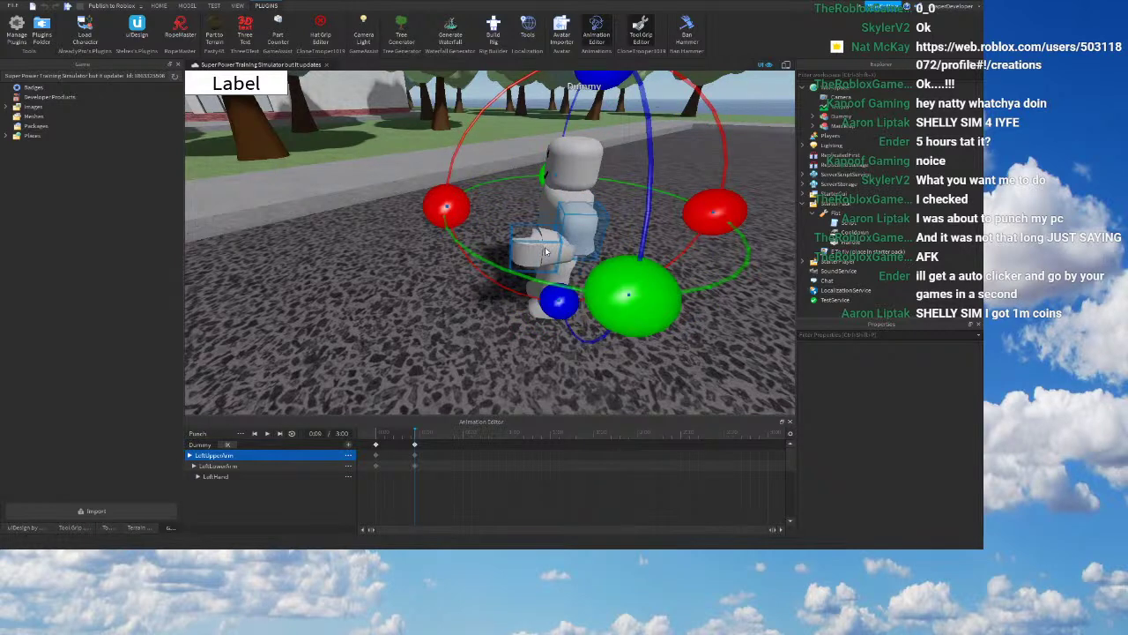
pyautogui.click(564, 257)
pyautogui.click(568, 254)
pyautogui.moveTo(589, 122); pyautogui.dragTo(434, 268)
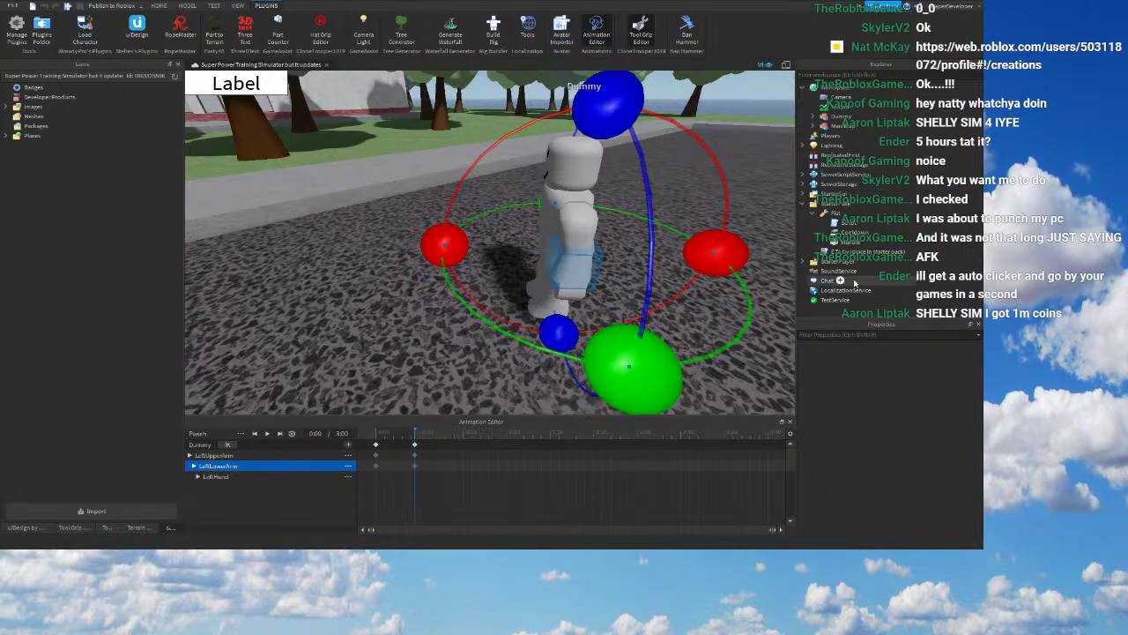
# Step: Swing LeftUpperArm forward at 0:09, leaving it angled slightly below horizontal
pyautogui.click(578, 229)
pyautogui.moveTo(578, 229); pyautogui.dragTo(578, 229, button='right')
pyautogui.scroll(-5, 579, 233)
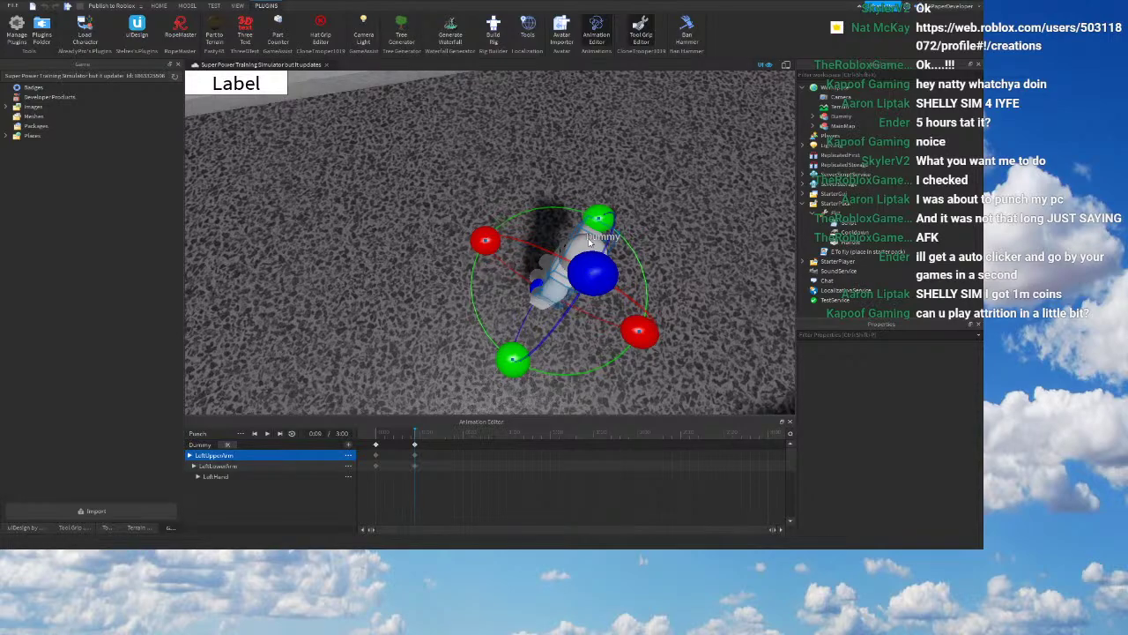
pyautogui.moveTo(593, 241)
pyautogui.mouseDown(button='right')
pyautogui.moveTo(602, 229)
pyautogui.moveTo(597, 248)
pyautogui.mouseUp(button='right')
pyautogui.scroll(-8, 597, 248)
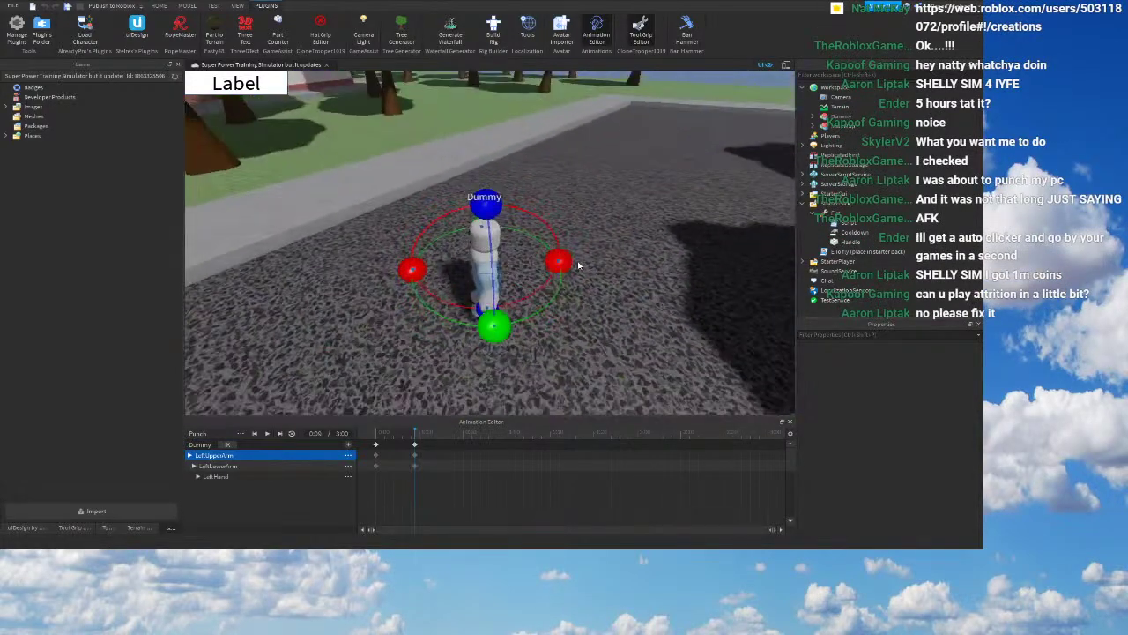
pyautogui.moveTo(562, 264); pyautogui.dragTo(478, 334)
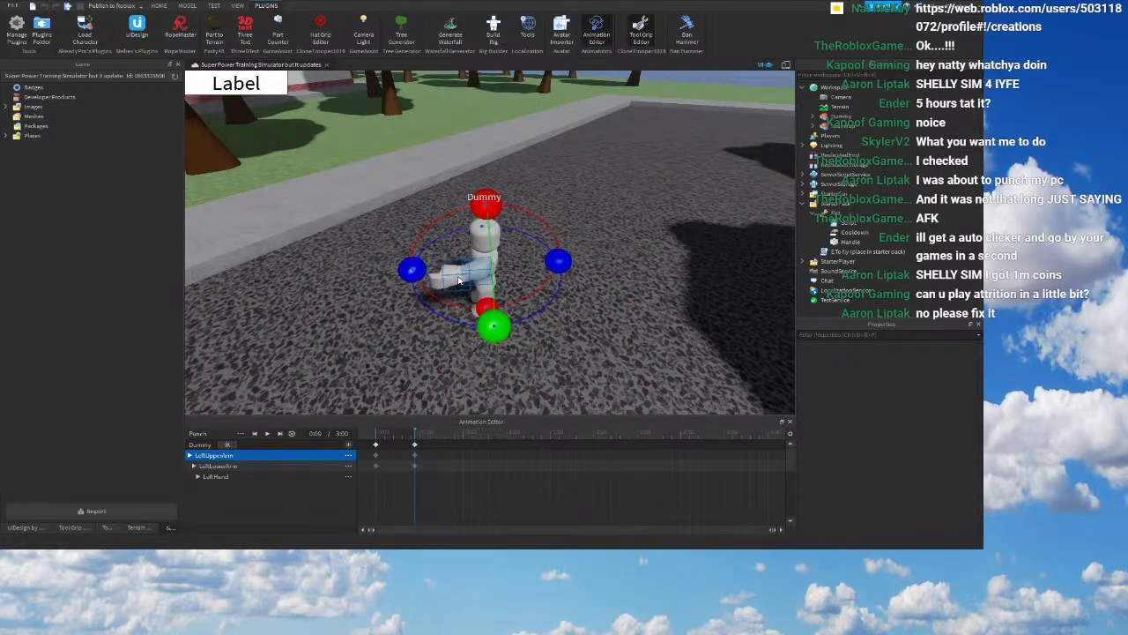
pyautogui.moveTo(559, 261); pyautogui.dragTo(613, 196)
# Step: Rotate LeftLowerArm upward at 0:09 so that the forearm points forward from the elbow
pyautogui.scroll(3, 450, 282)
pyautogui.scroll(1, 450, 282)
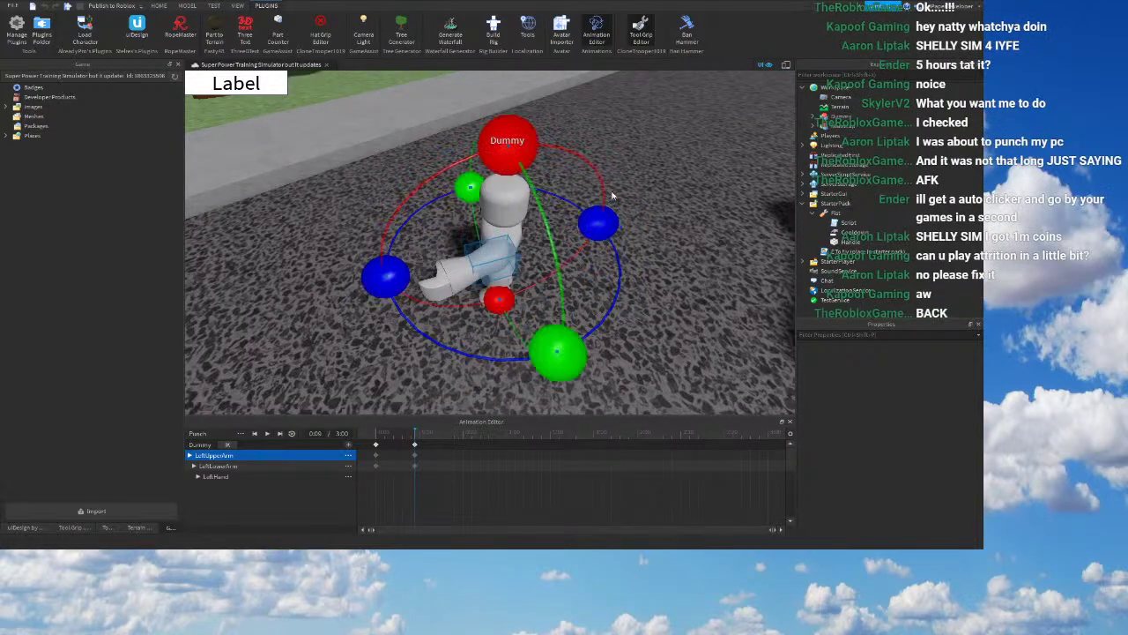
pyautogui.click(455, 274)
pyautogui.moveTo(607, 246); pyautogui.dragTo(625, 293)
pyautogui.moveTo(560, 342); pyautogui.dragTo(549, 371, button='right')
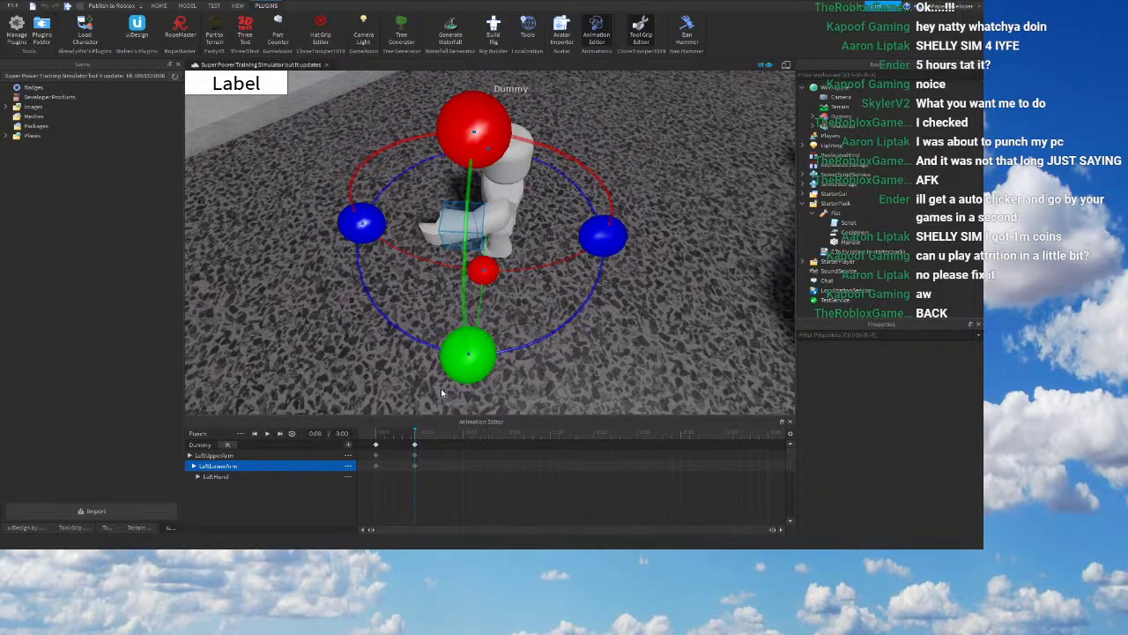
# Step: Add an extended-arm pose at 0:17 by rotating LeftUpperArm and LeftLowerArm, and shift its keyframes to 0:18
pyautogui.click(451, 437)
pyautogui.click(466, 454)
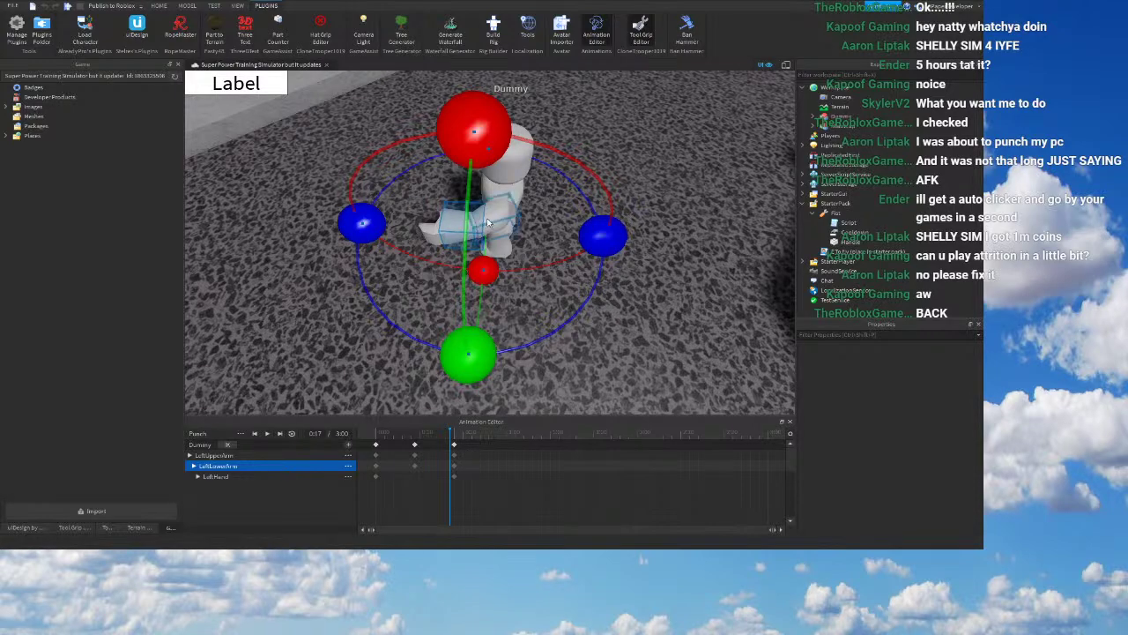
pyautogui.click(497, 224)
pyautogui.moveTo(609, 184); pyautogui.dragTo(616, 250)
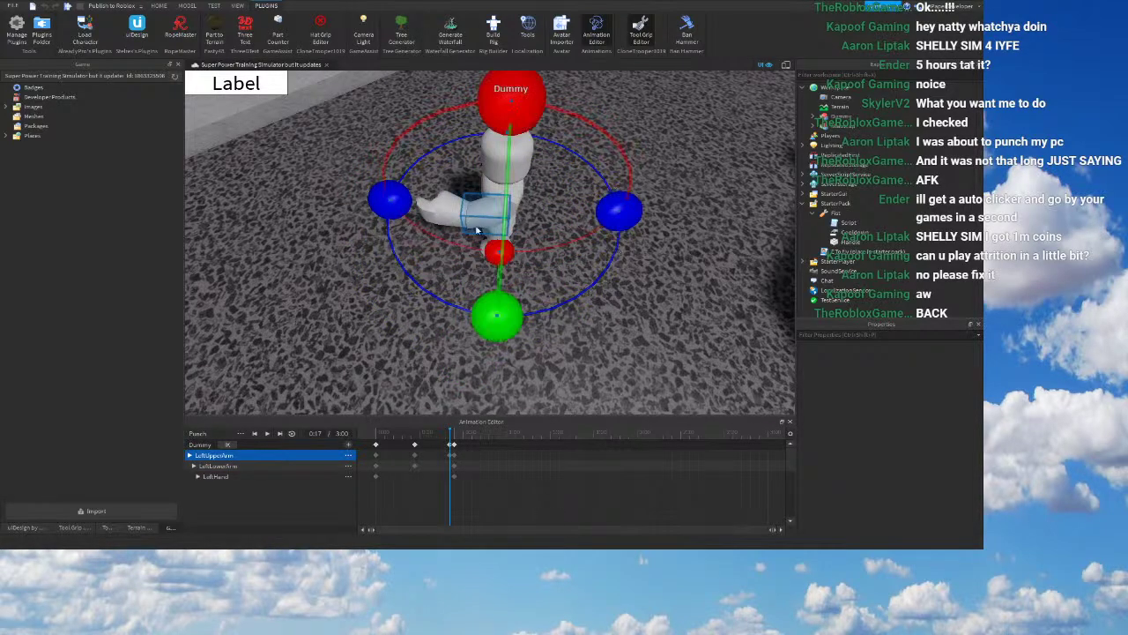
pyautogui.click(460, 211)
pyautogui.moveTo(552, 231); pyautogui.dragTo(618, 360, button='right')
pyautogui.scroll(-3, 618, 359)
pyautogui.moveTo(574, 357); pyautogui.dragTo(591, 325)
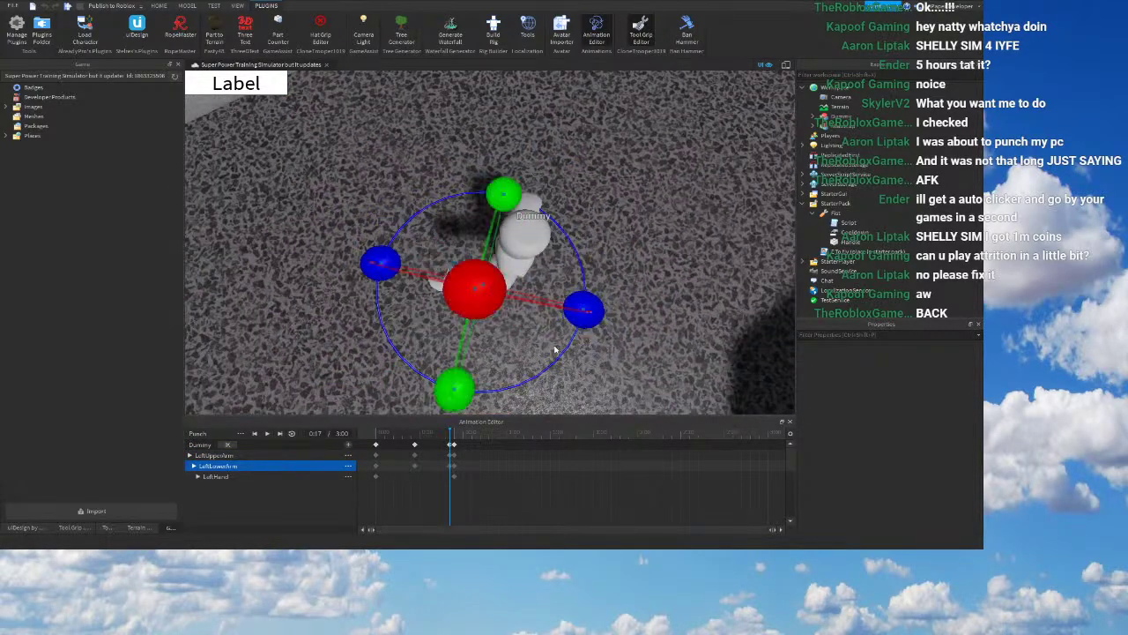
pyautogui.moveTo(450, 446); pyautogui.dragTo(455, 446)
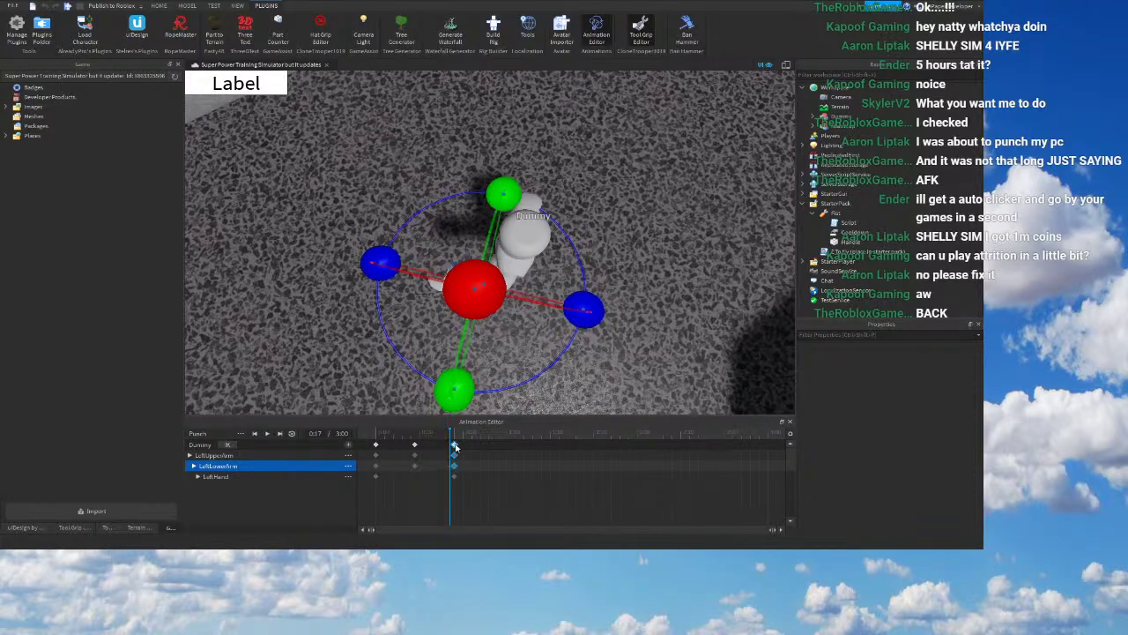
# Step: Preview the punch and delete the arm keyframes at 0:18 and 0:09, keeping only the starting pose
pyautogui.click(376, 434)
pyautogui.click(269, 434)
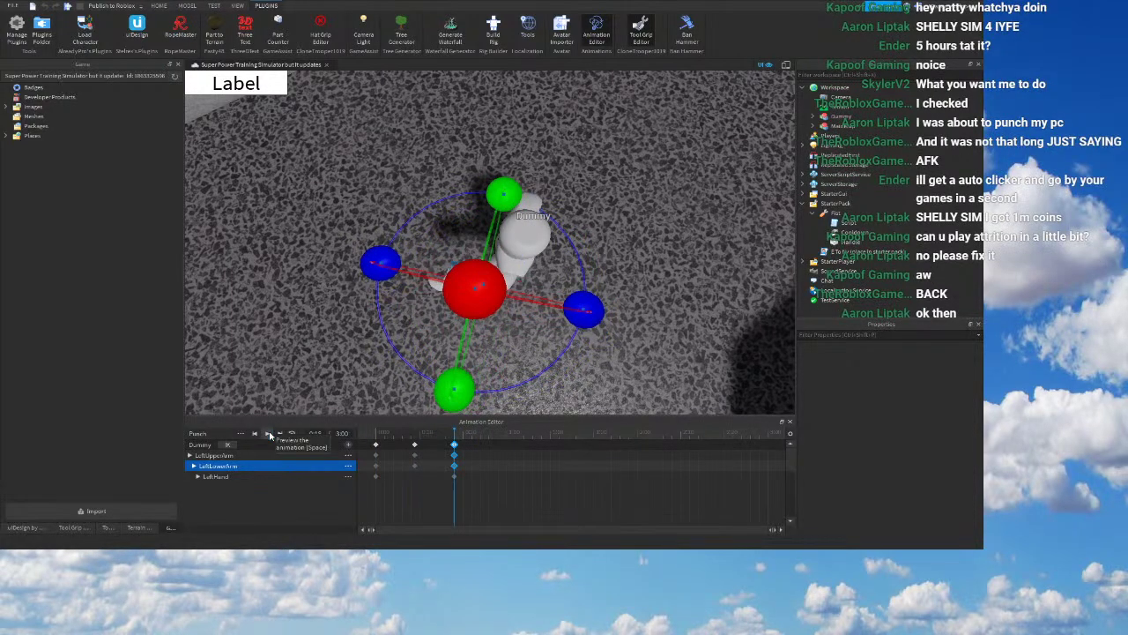
pyautogui.click(415, 445)
pyautogui.click(454, 444)
pyautogui.press('Delete')
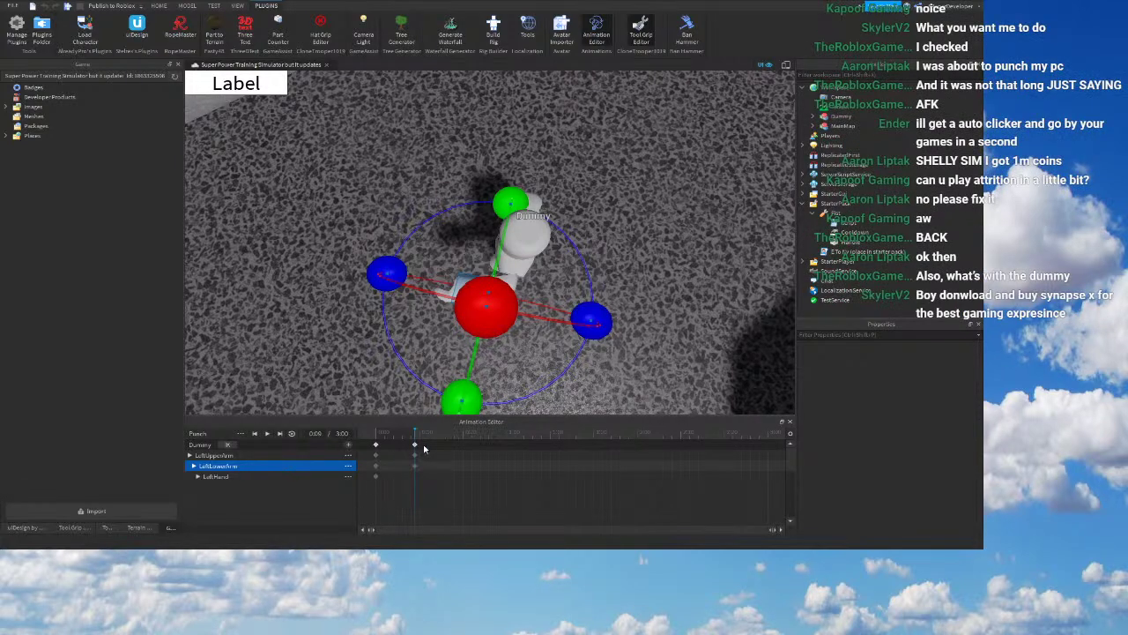
pyautogui.click(414, 445)
pyautogui.press('Delete')
# Step: Swing LeftUpperArm forward to shoulder height at 0:09 and preview the motion from 0:00
pyautogui.moveTo(423, 440); pyautogui.dragTo(421, 444)
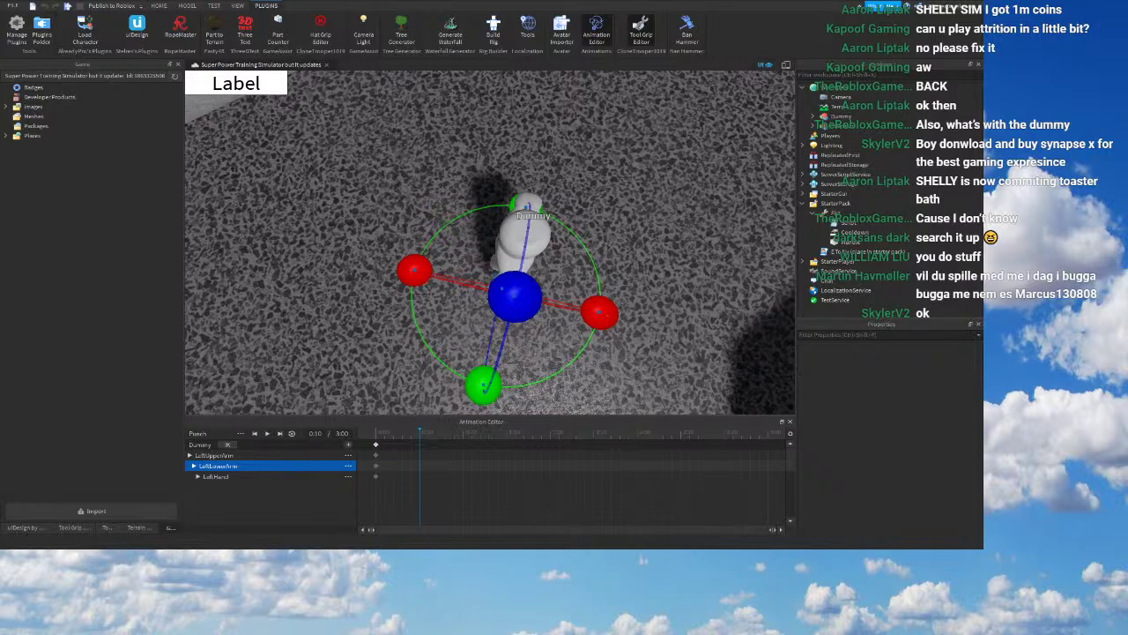
pyautogui.click(415, 434)
pyautogui.moveTo(507, 312); pyautogui.dragTo(524, 202, button='right')
pyautogui.click(524, 202)
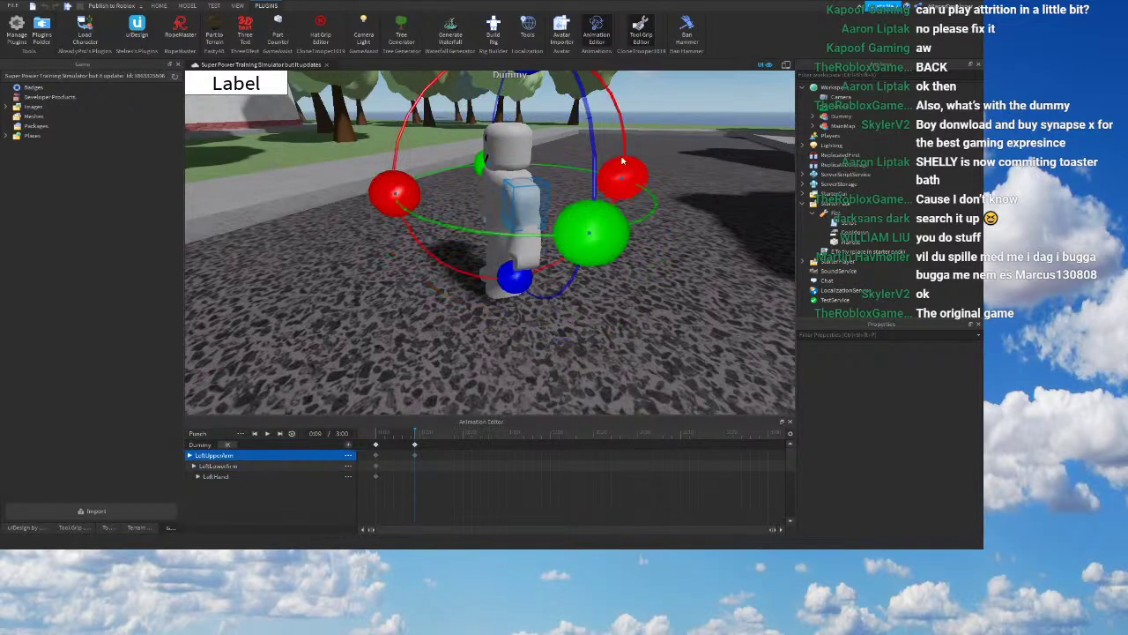
pyautogui.moveTo(622, 172); pyautogui.dragTo(483, 349)
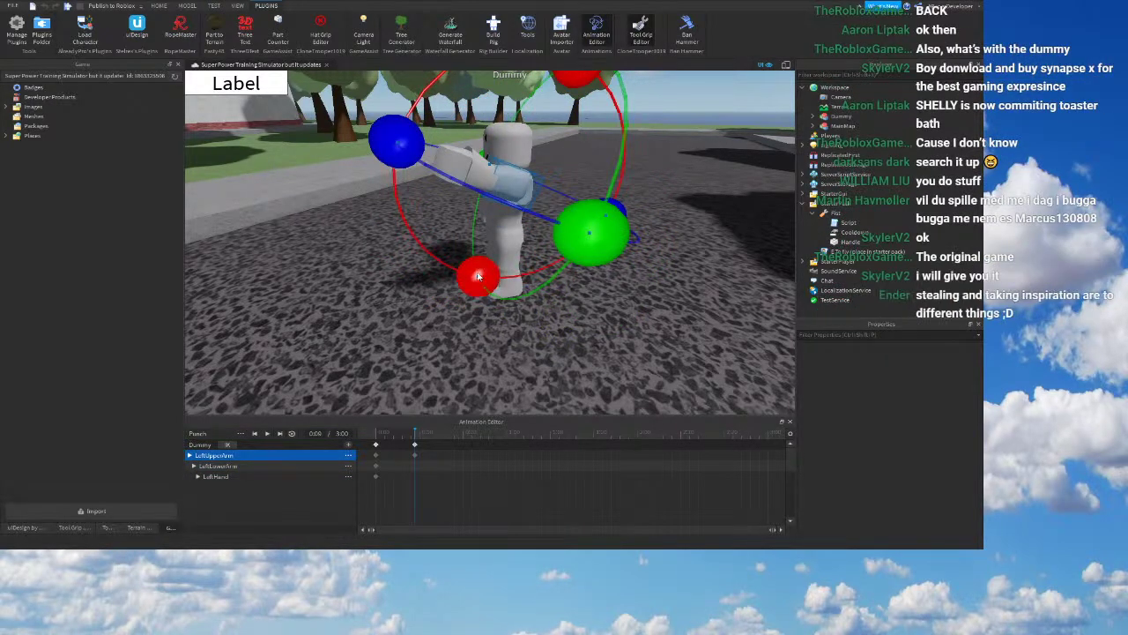
pyautogui.click(381, 438)
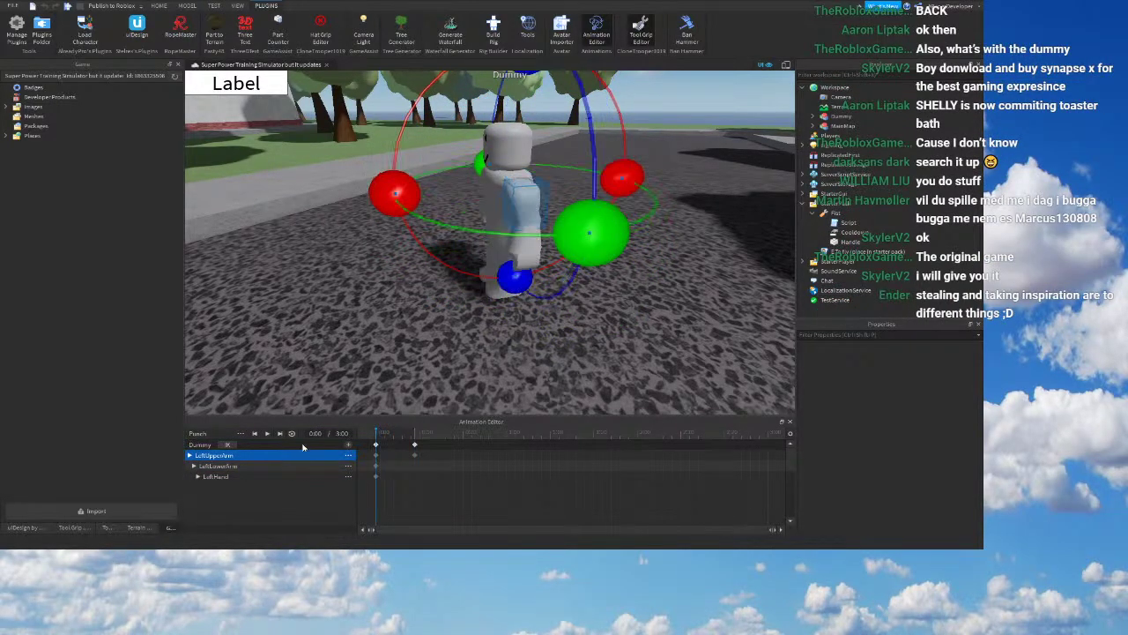
pyautogui.click(267, 433)
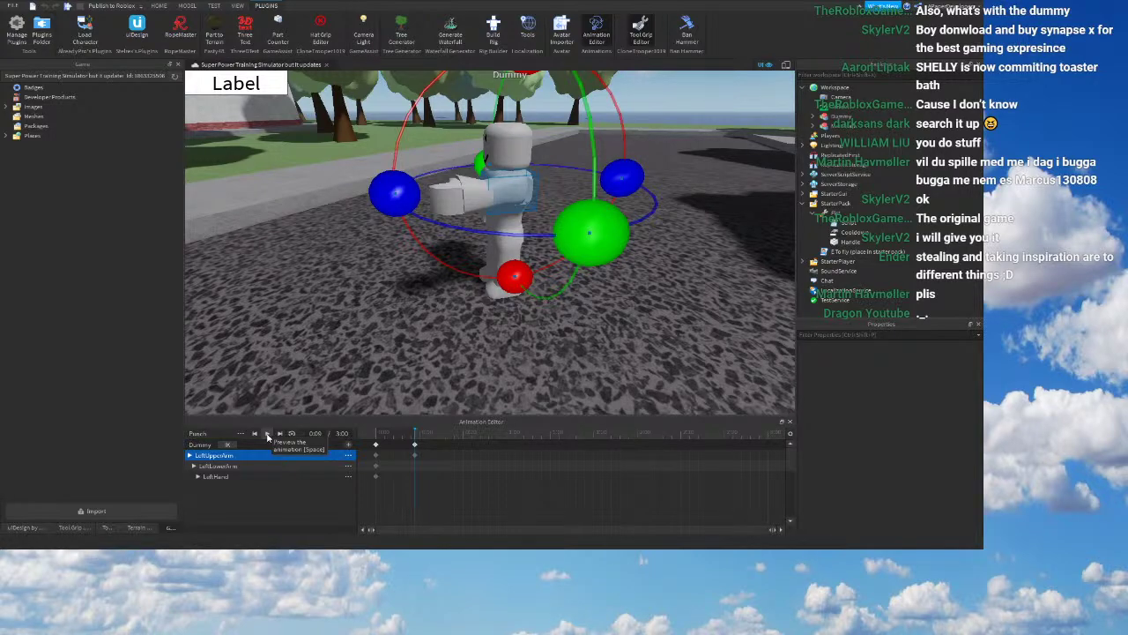
# Step: Lower LeftUpperArm to a forward diagonal at 0:09 and bend LeftLowerArm at the elbow
pyautogui.moveTo(475, 322)
pyautogui.mouseDown(button='right')
pyautogui.moveTo(474, 295)
pyautogui.moveTo(474, 322)
pyautogui.mouseUp(button='right')
pyautogui.press('w')
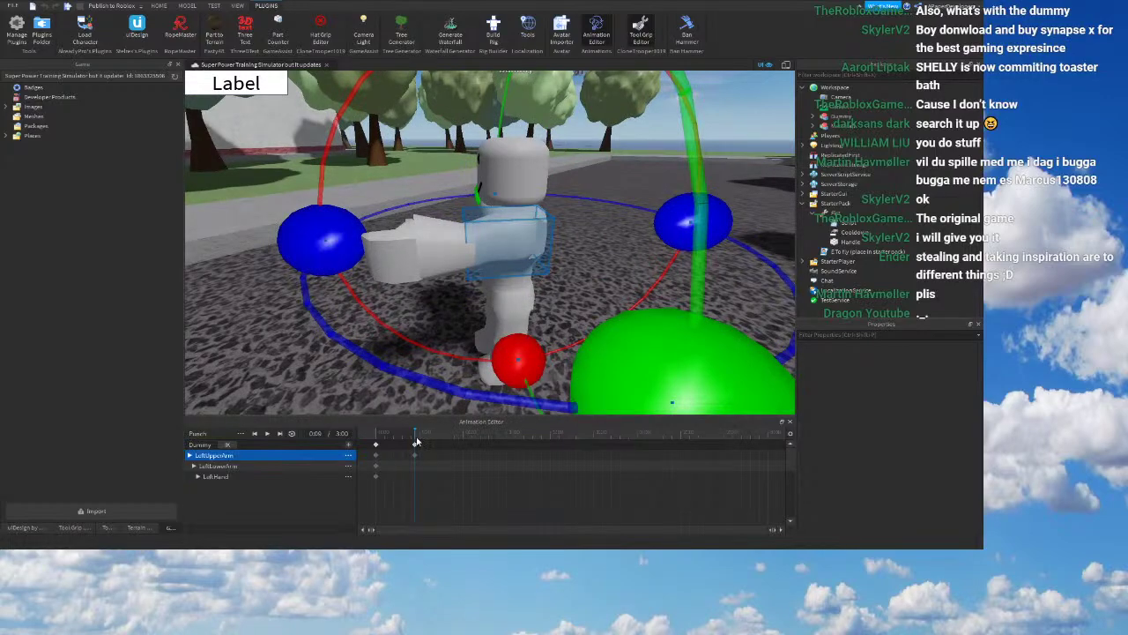
pyautogui.click(412, 433)
pyautogui.click(414, 433)
pyautogui.moveTo(504, 298); pyautogui.dragTo(504, 280, button='right')
pyautogui.scroll(-2, 503, 298)
pyautogui.scroll(1, 571, 225)
pyautogui.moveTo(520, 150); pyautogui.dragTo(467, 164)
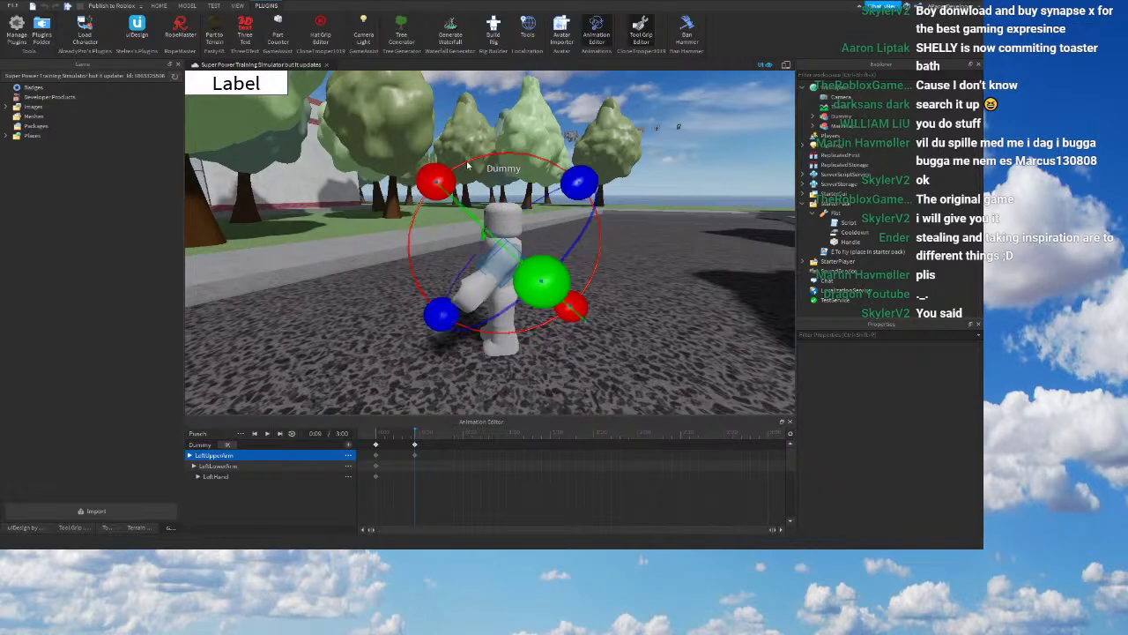
pyautogui.click(473, 285)
pyautogui.moveTo(414, 203); pyautogui.dragTo(571, 203)
# Step: Pose the punch at 0:14 by raising LeftUpperArm forward and straightening LeftLowerArm in line with it
pyautogui.click(446, 435)
pyautogui.click(437, 435)
pyautogui.click(504, 249)
pyautogui.moveTo(577, 306); pyautogui.dragTo(536, 357)
pyautogui.click(482, 241)
pyautogui.moveTo(585, 253); pyautogui.dragTo(519, 177)
# Step: Preview the punch and slow it down by moving the keyframes at 0:09 and 0:14 to 0:18 and 0:28
pyautogui.click(377, 440)
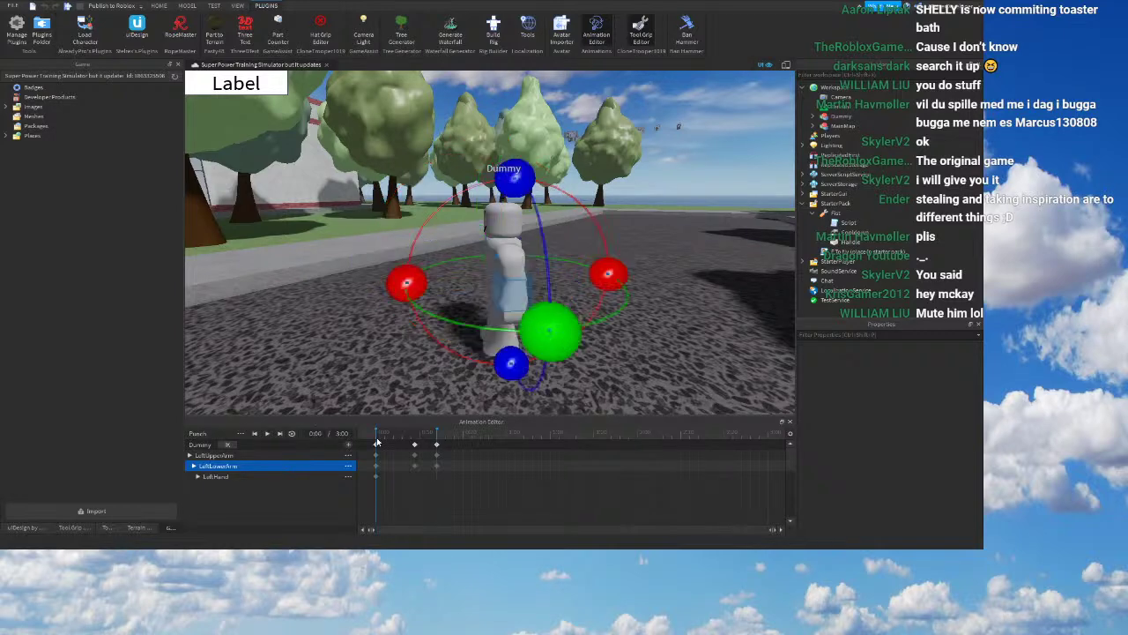
pyautogui.click(268, 434)
pyautogui.click(268, 435)
pyautogui.moveTo(415, 446); pyautogui.dragTo(497, 446)
pyautogui.click(509, 447)
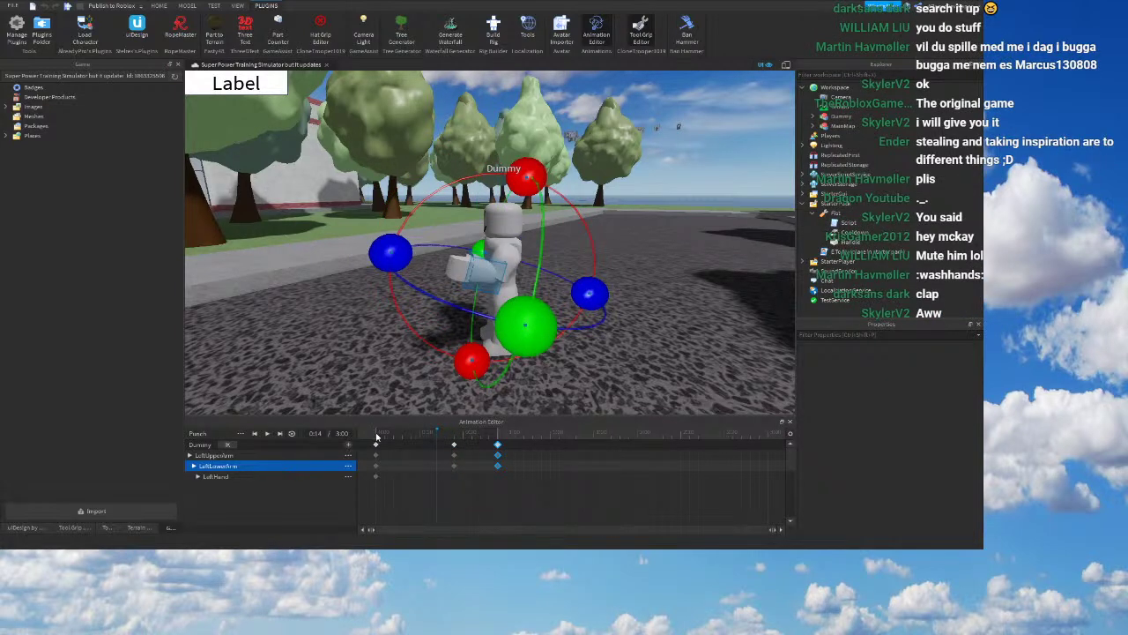
# Step: Preview the retimed punch, move its last keyframes to 0:24 and return the playhead to 0:00
pyautogui.click(376, 437)
pyautogui.click(266, 433)
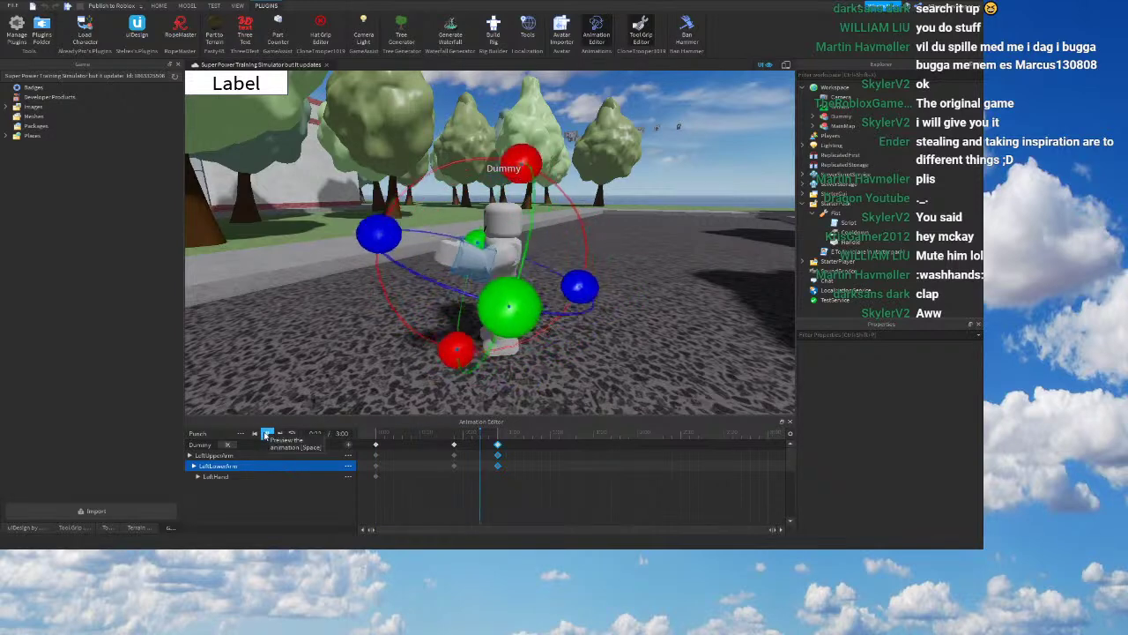
pyautogui.moveTo(496, 446); pyautogui.dragTo(480, 446)
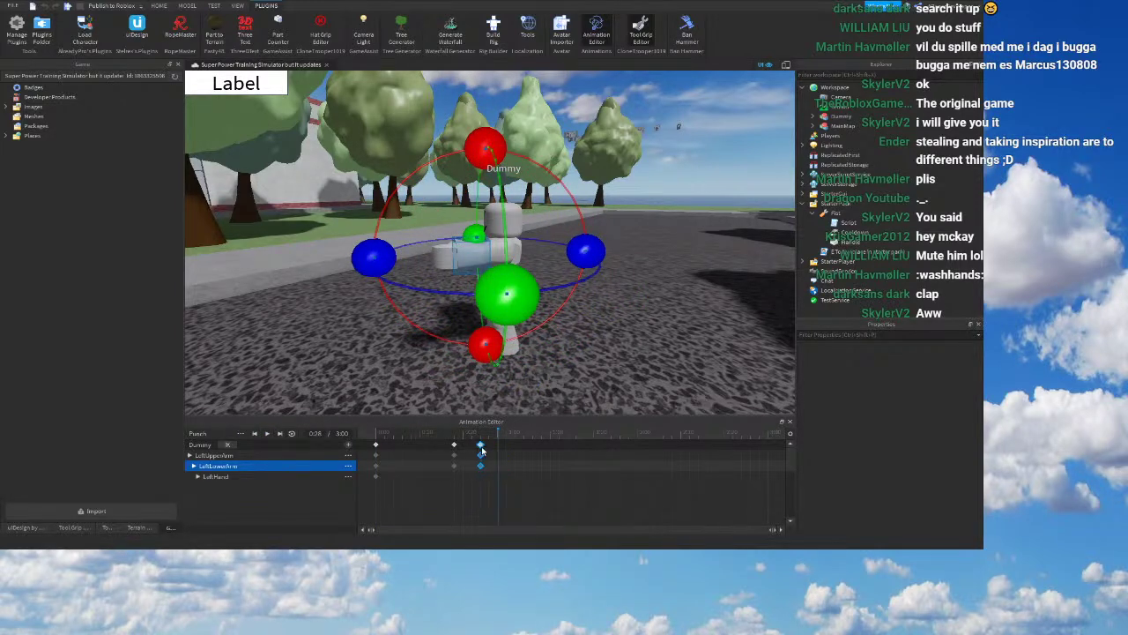
pyautogui.click(376, 436)
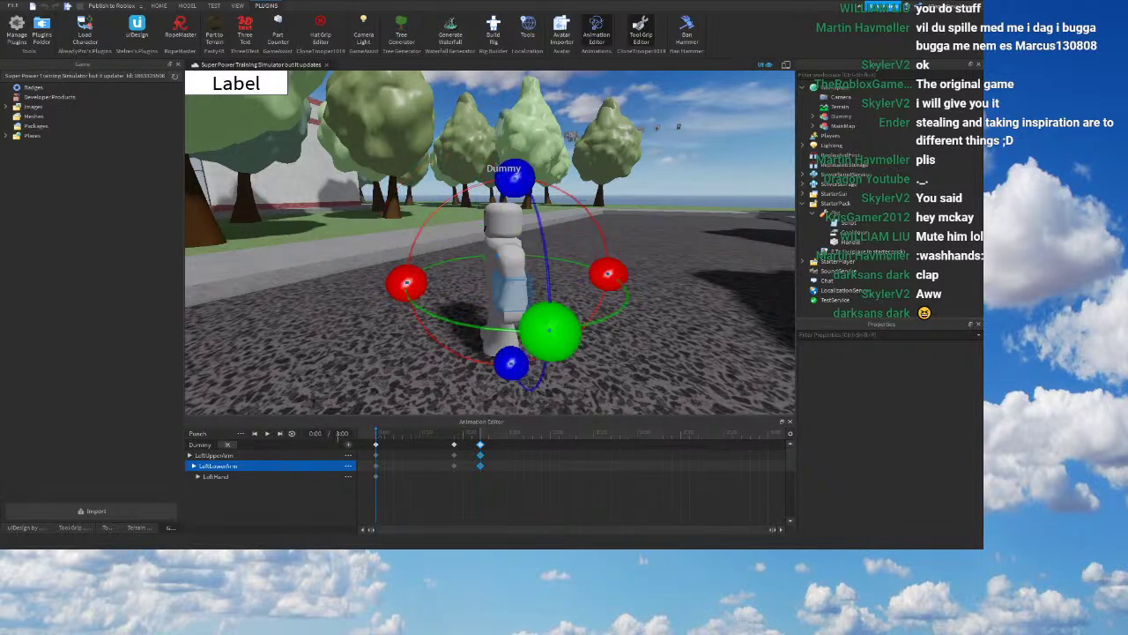
# Step: Preview the punch and speed it up by moving its last two keyframes to 0:11 and 0:18
pyautogui.click(267, 433)
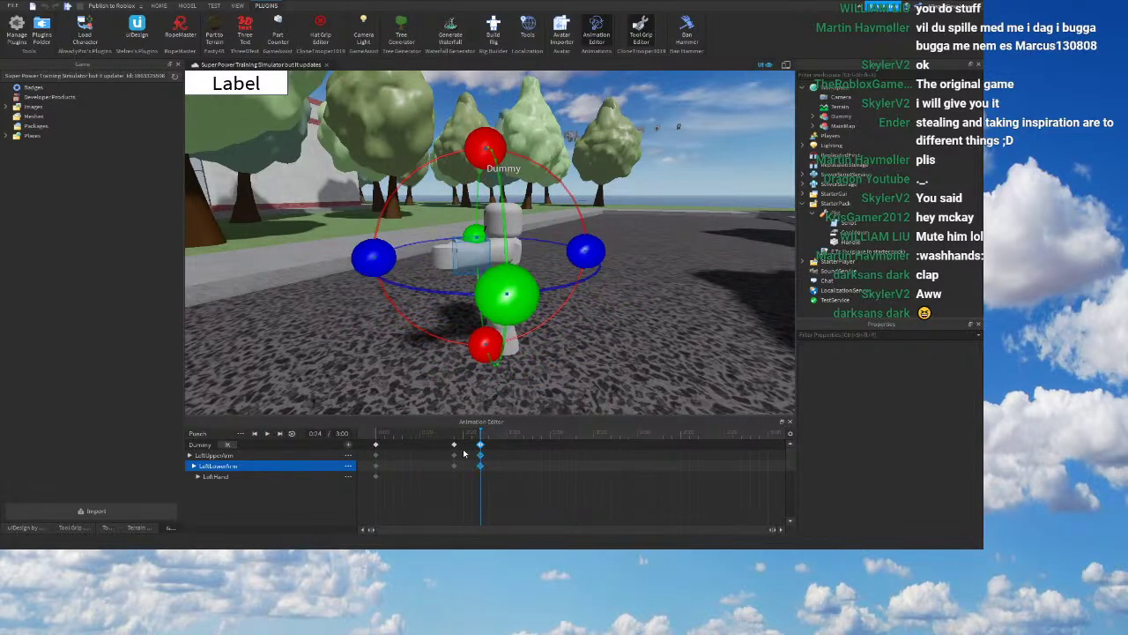
pyautogui.moveTo(454, 446)
pyautogui.mouseDown()
pyautogui.moveTo(428, 450)
pyautogui.moveTo(480, 446)
pyautogui.moveTo(454, 446)
pyautogui.mouseUp()
pyautogui.click(381, 438)
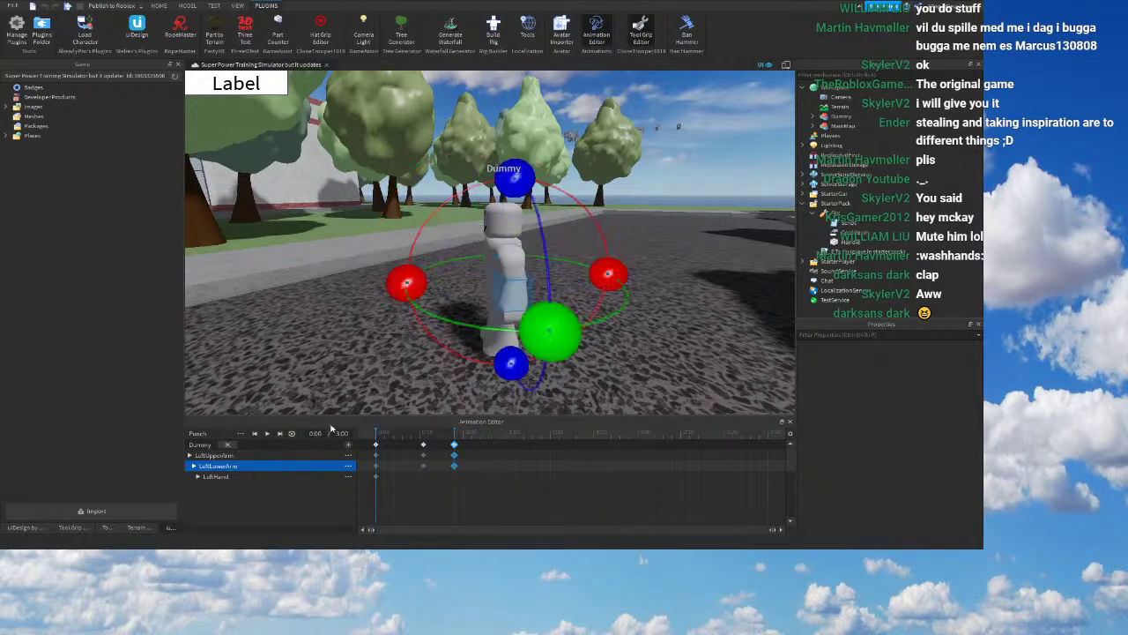
pyautogui.click(267, 433)
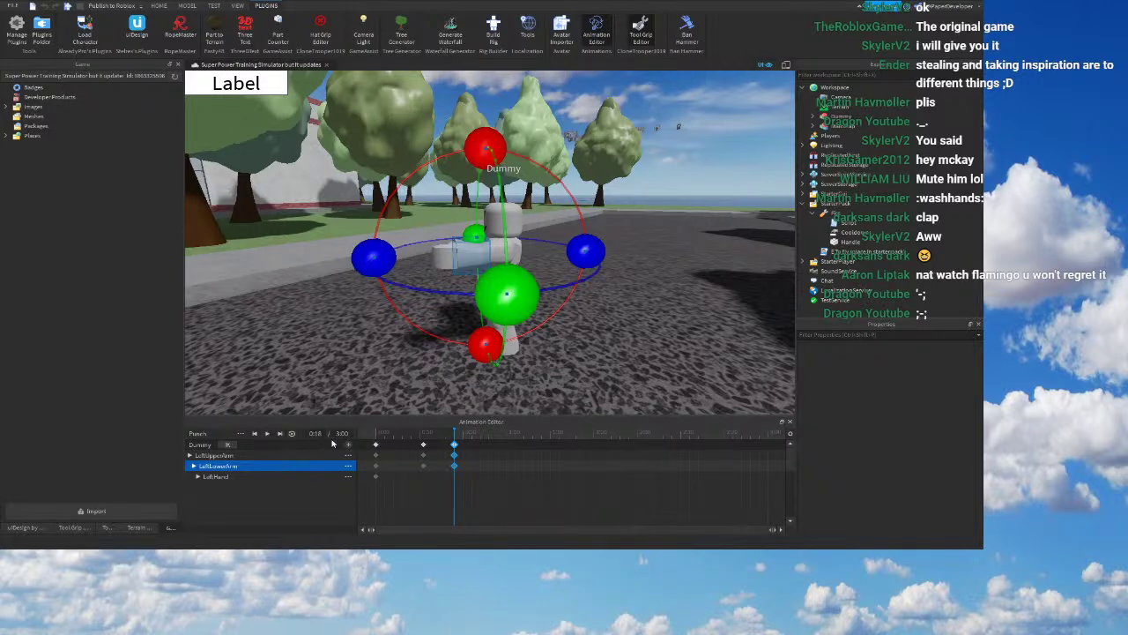
# Step: Replay the punch, move its last keyframe to 0:15 and preview the faster strike from 0:00
pyautogui.click(268, 434)
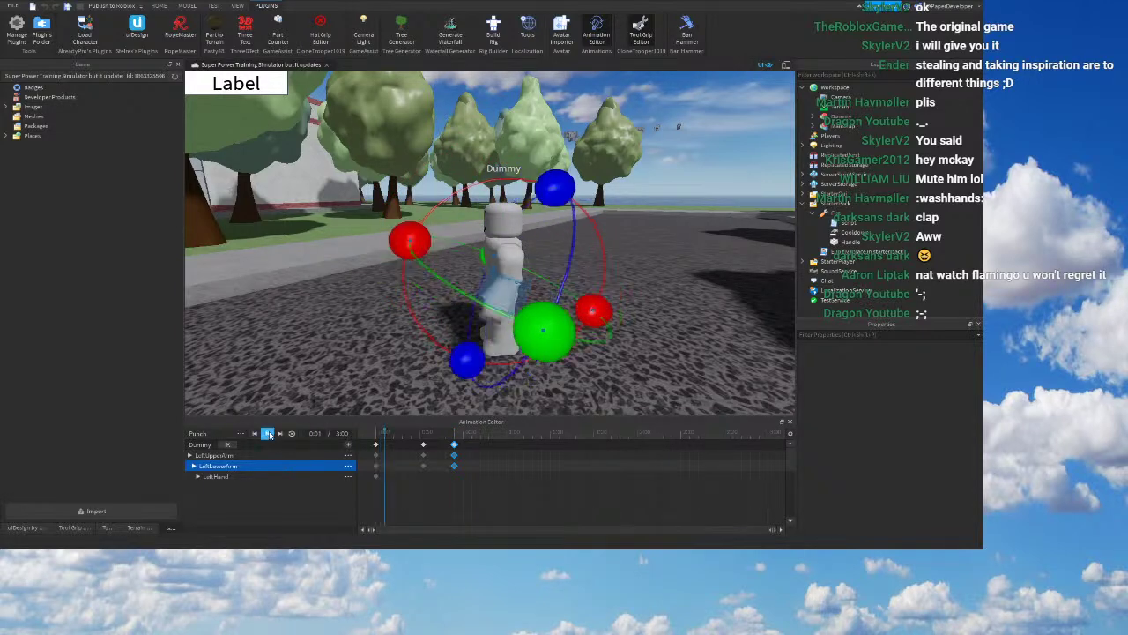
pyautogui.moveTo(457, 450); pyautogui.dragTo(443, 449)
pyautogui.click(377, 434)
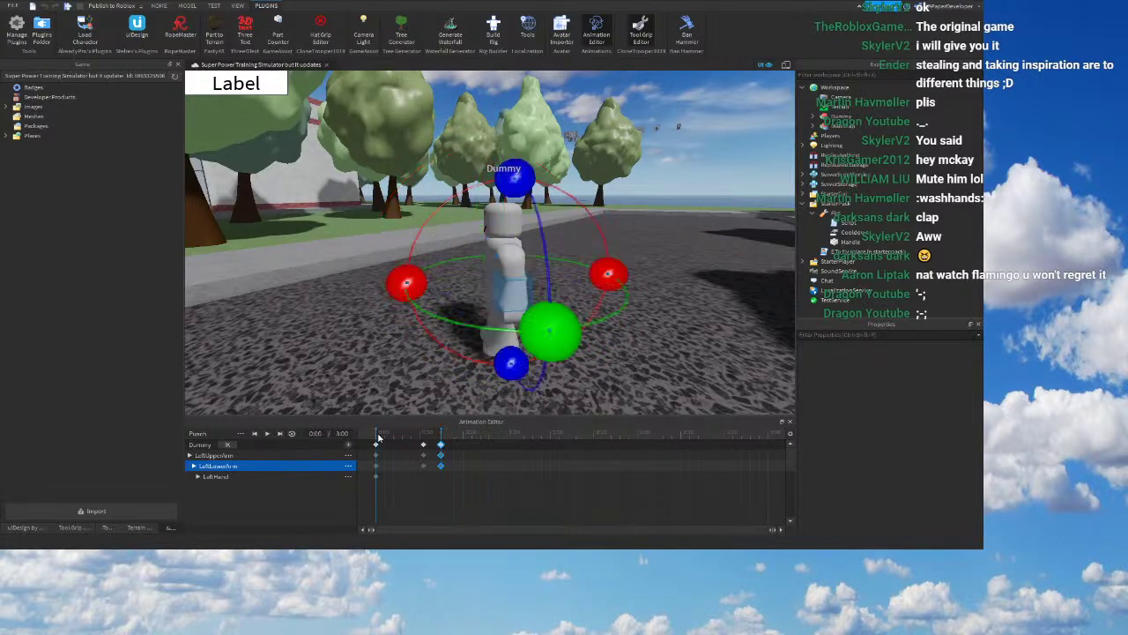
pyautogui.click(268, 435)
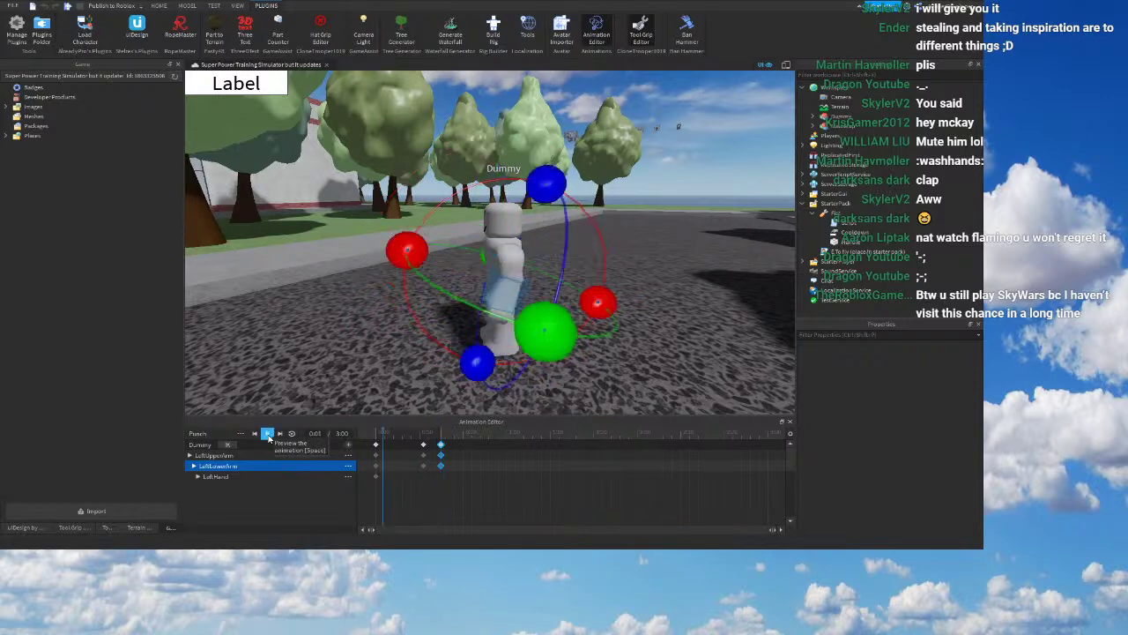
# Step: At 0:20, rotate LeftUpperArm back down to the dummy's side to add a return pose
pyautogui.click(450, 433)
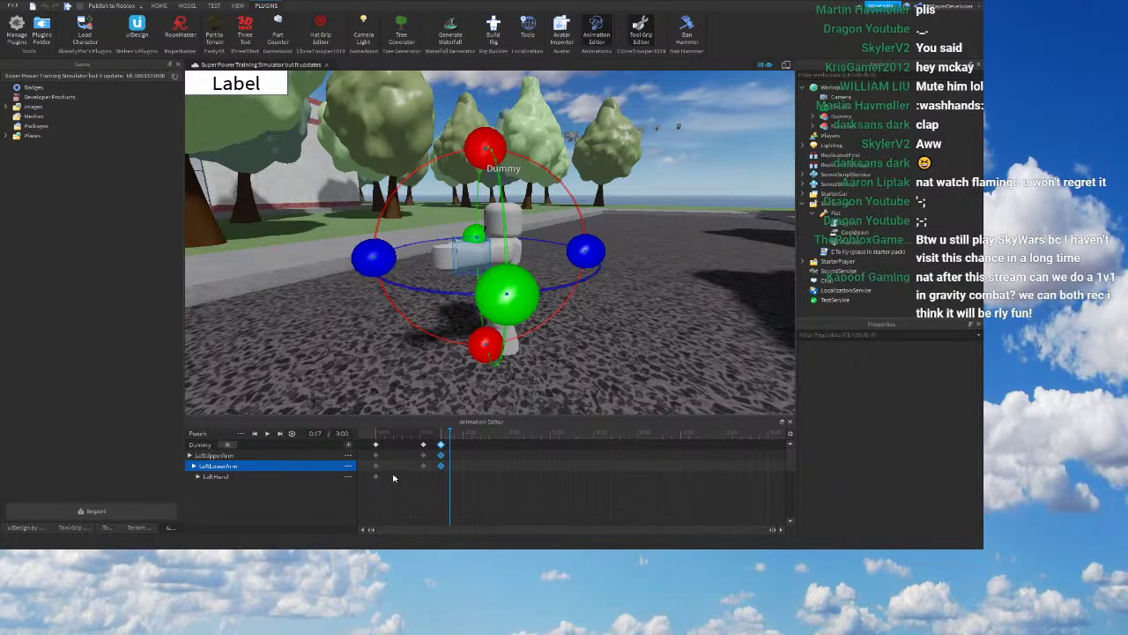
pyautogui.click(464, 440)
pyautogui.click(529, 323)
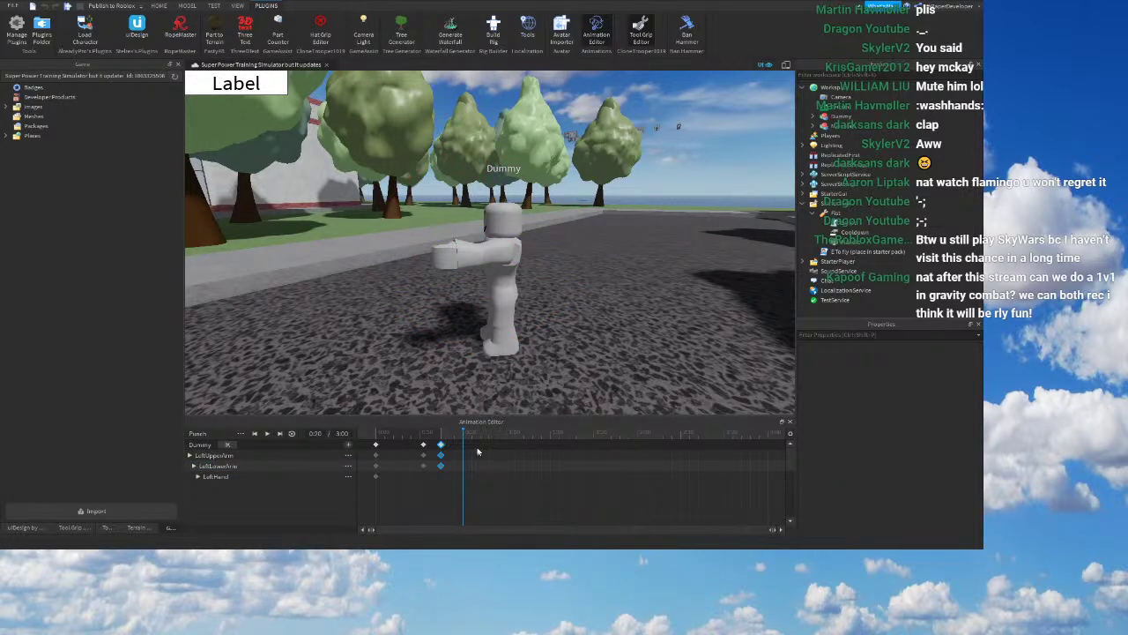
pyautogui.click(504, 248)
pyautogui.moveTo(511, 151); pyautogui.dragTo(466, 239)
pyautogui.moveTo(469, 247); pyautogui.dragTo(449, 264, button='right')
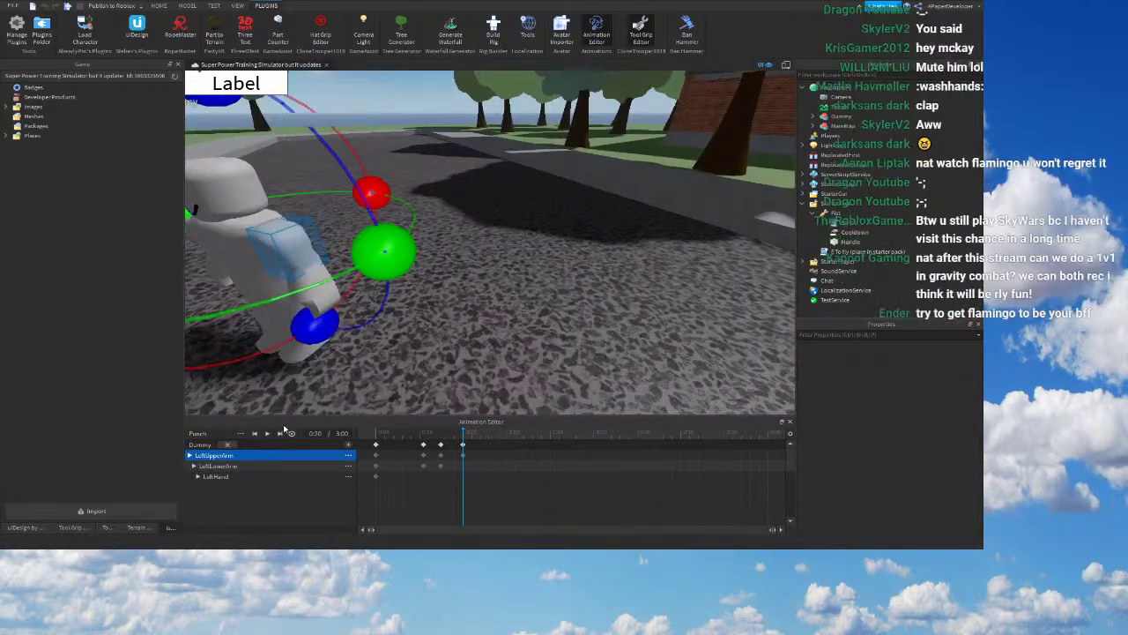
# Step: Preview the punch with its return pose and slow the return by moving the last keyframe to 0:26
pyautogui.click(375, 436)
pyautogui.click(268, 434)
pyautogui.moveTo(542, 349); pyautogui.dragTo(381, 382, button='right')
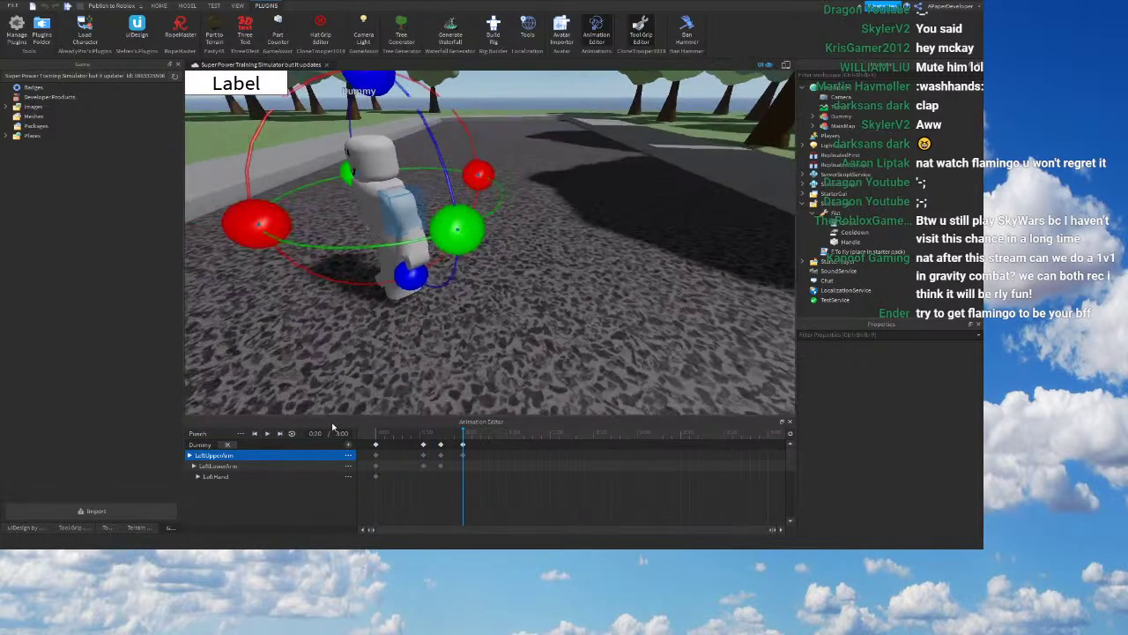
pyautogui.click(268, 432)
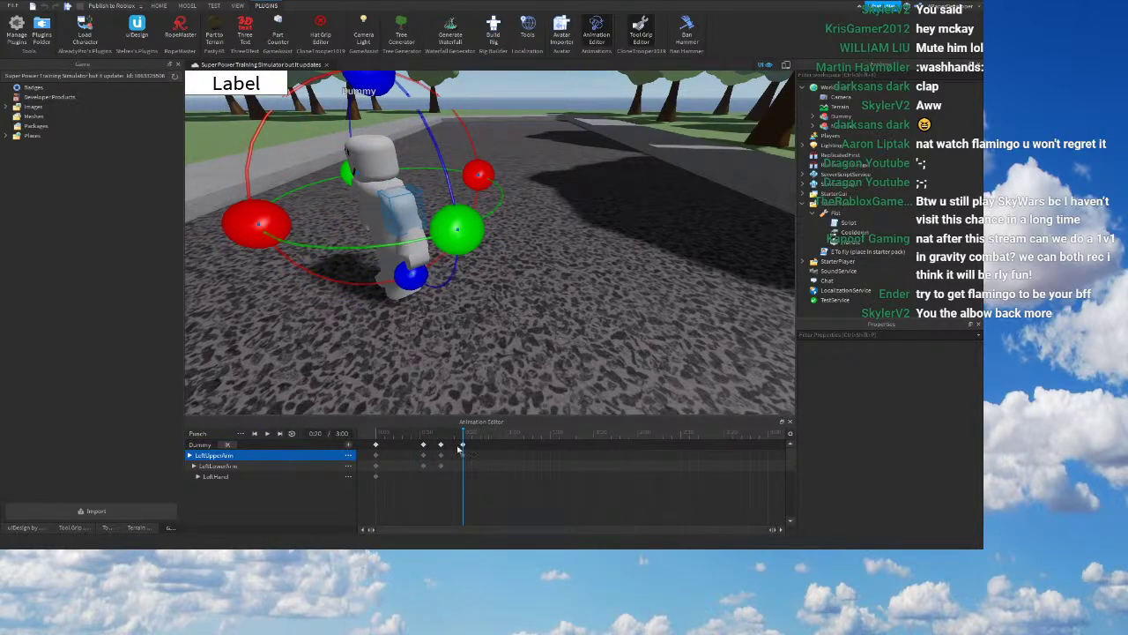
pyautogui.moveTo(463, 447); pyautogui.dragTo(489, 445)
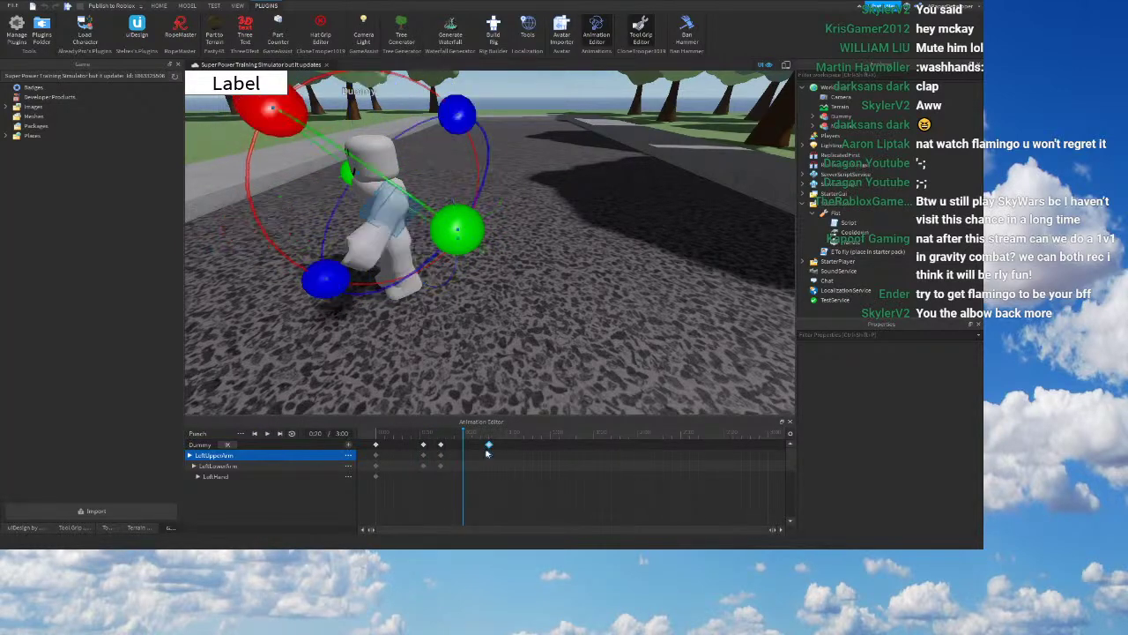
pyautogui.click(379, 436)
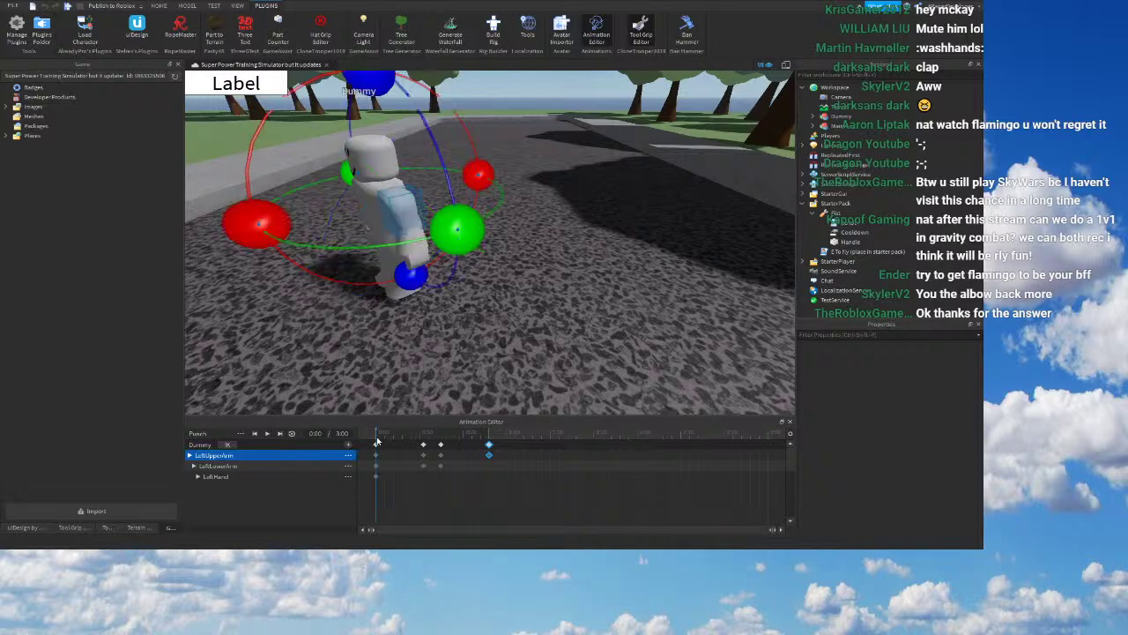
pyautogui.click(268, 434)
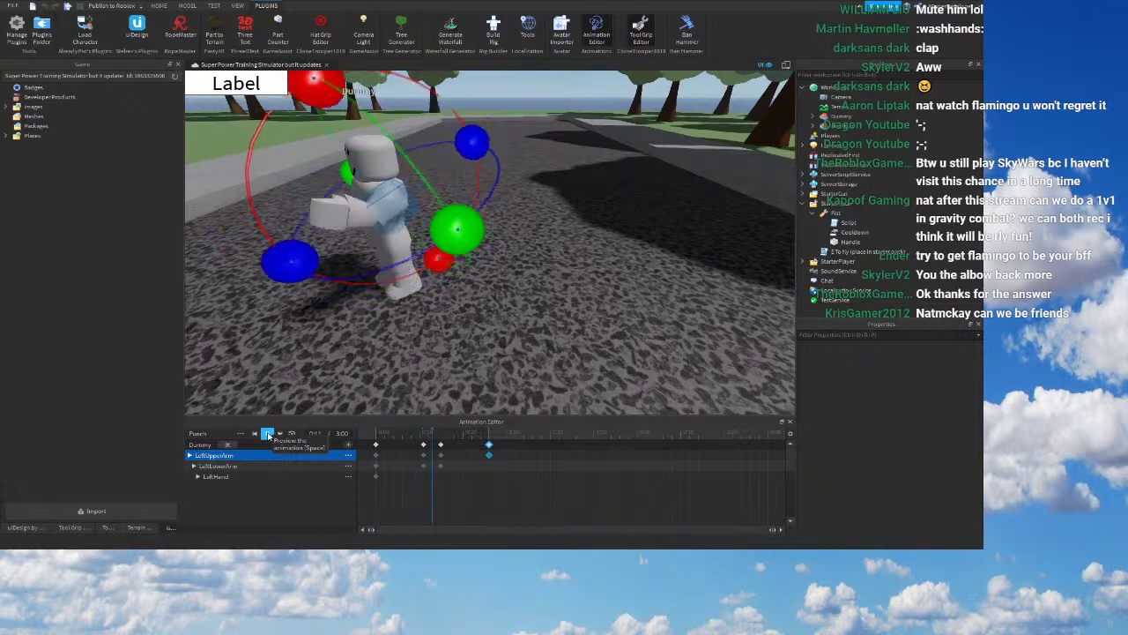
# Step: Replay the animation, move the return keyframe to 1:00 and preview the slower arm return
pyautogui.click(268, 433)
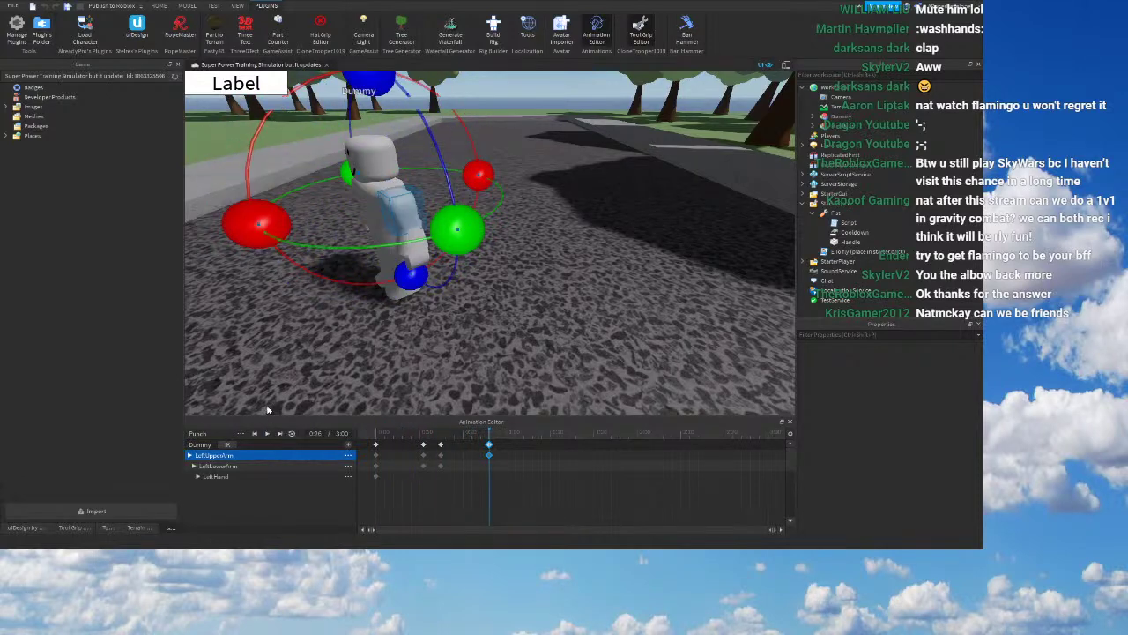
pyautogui.click(269, 434)
pyautogui.click(270, 434)
pyautogui.click(270, 435)
pyautogui.moveTo(489, 445); pyautogui.dragTo(505, 445)
pyautogui.click(377, 437)
pyautogui.click(269, 433)
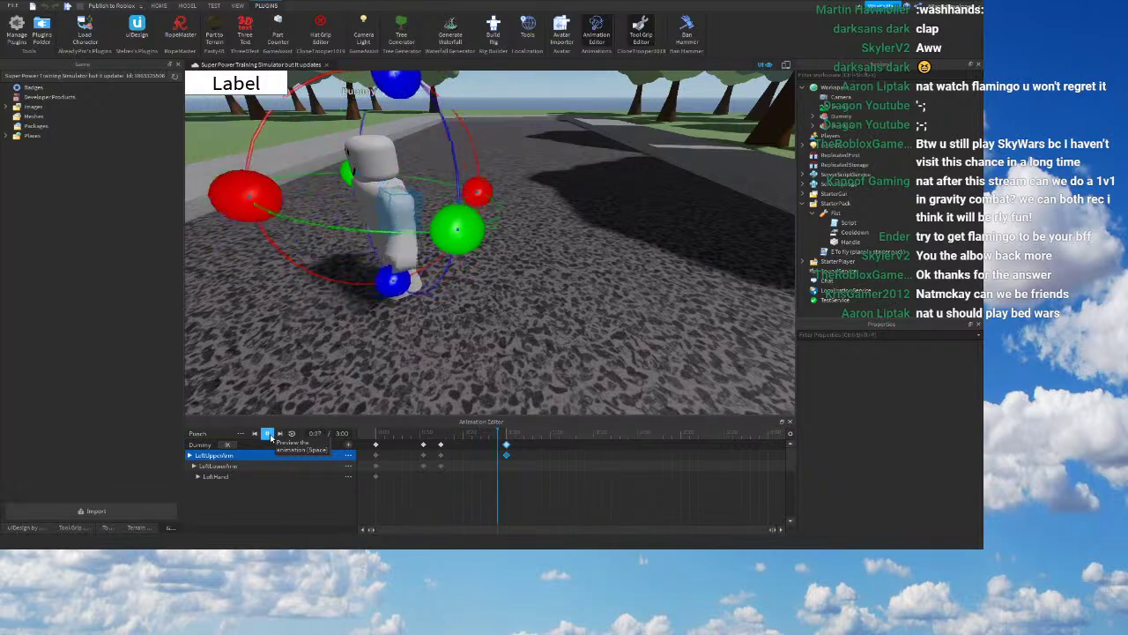
pyautogui.click(270, 436)
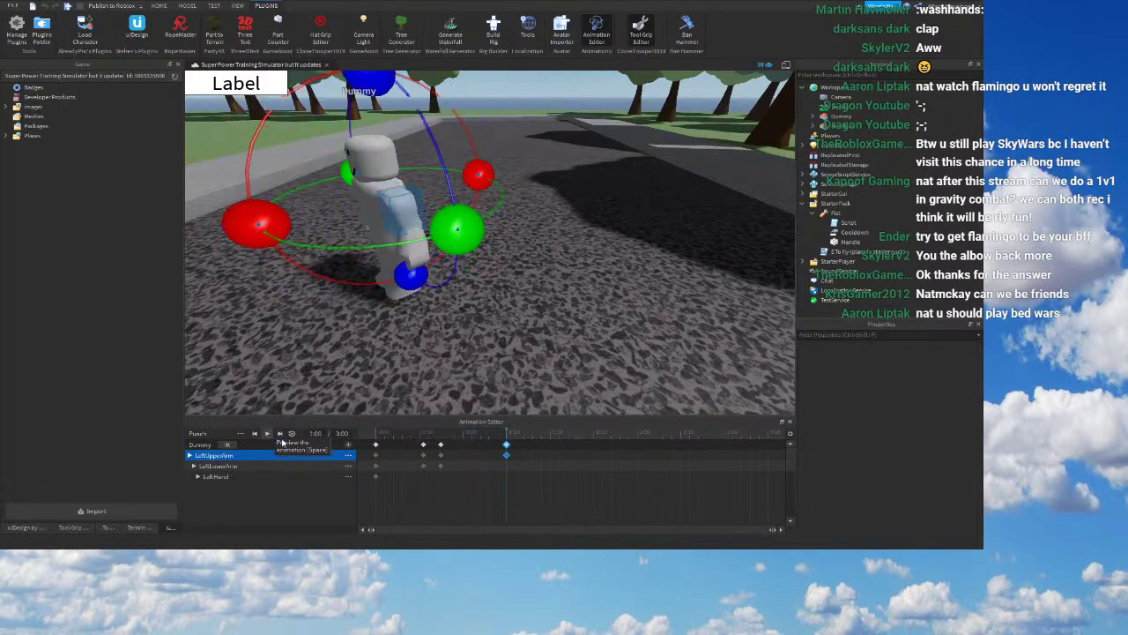
# Step: Check the punch from the dummy's side, move the extended-arm keyframe to 0:17 and preview the result
pyautogui.moveTo(395, 276); pyautogui.dragTo(397, 255, button='right')
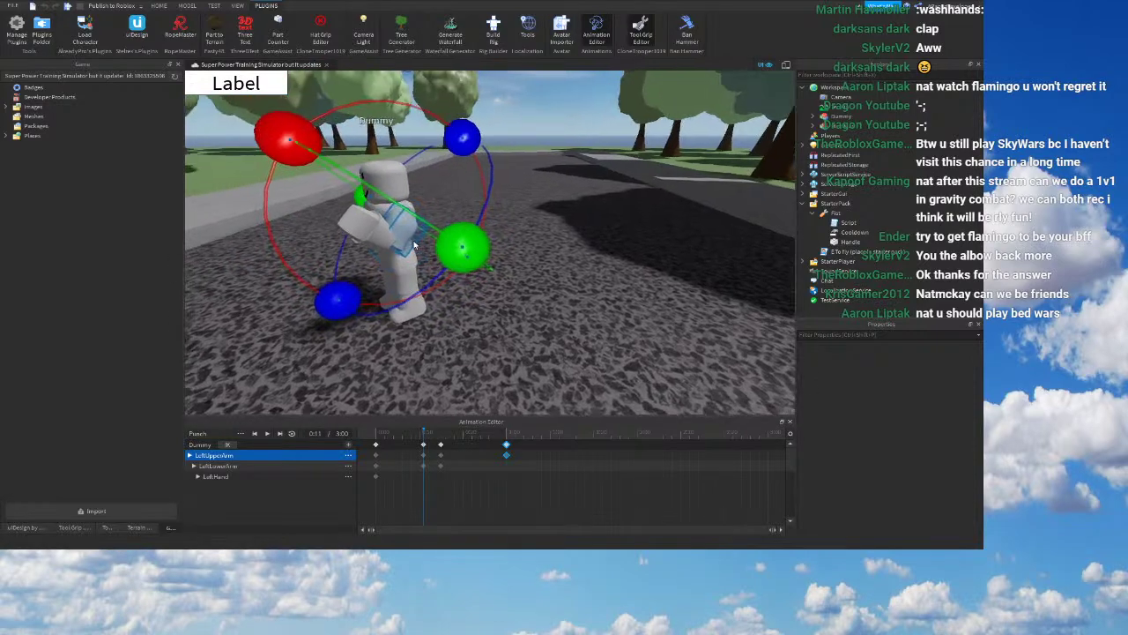
pyautogui.scroll(3, 395, 276)
pyautogui.scroll(-3, 396, 276)
pyautogui.moveTo(493, 270); pyautogui.dragTo(495, 275)
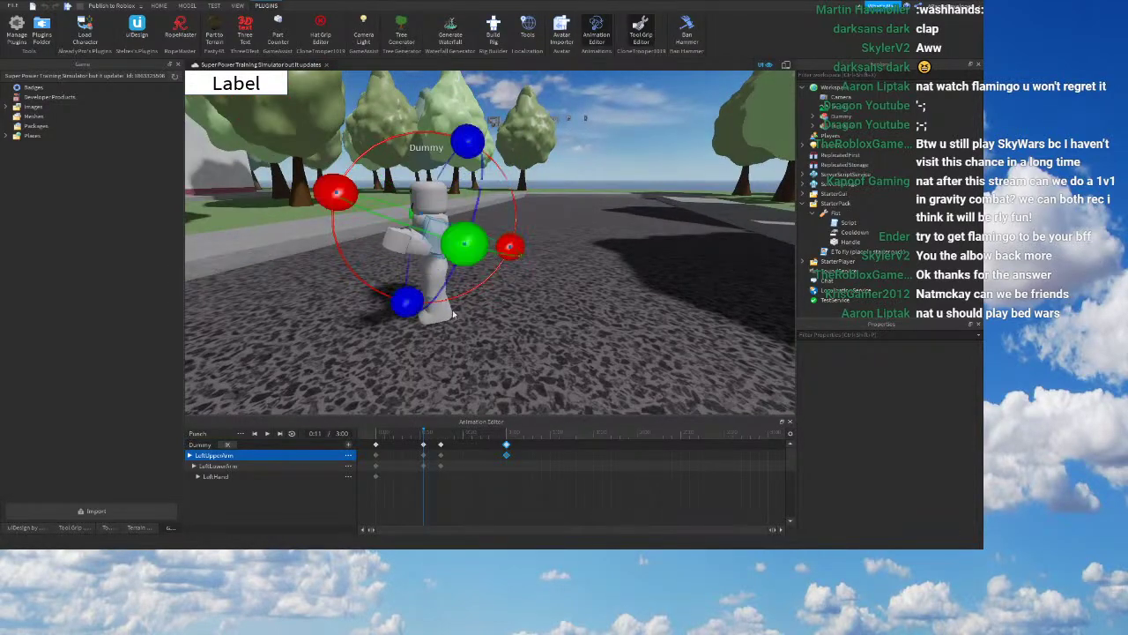
pyautogui.click(267, 433)
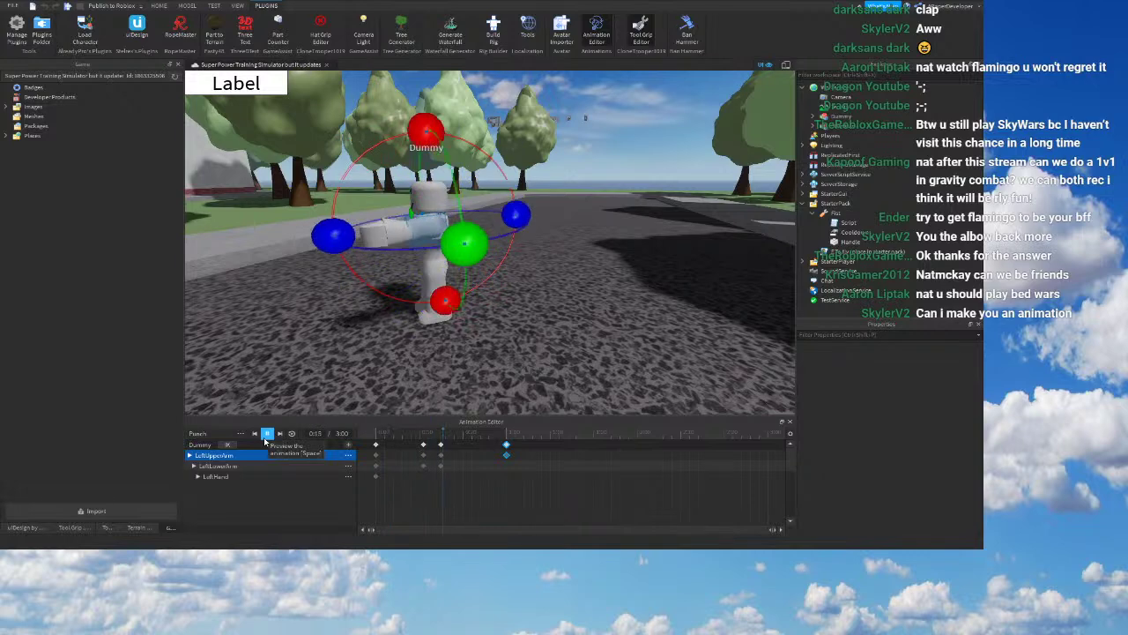
pyautogui.click(508, 445)
pyautogui.moveTo(441, 445); pyautogui.dragTo(450, 446)
pyautogui.click(383, 435)
pyautogui.click(267, 432)
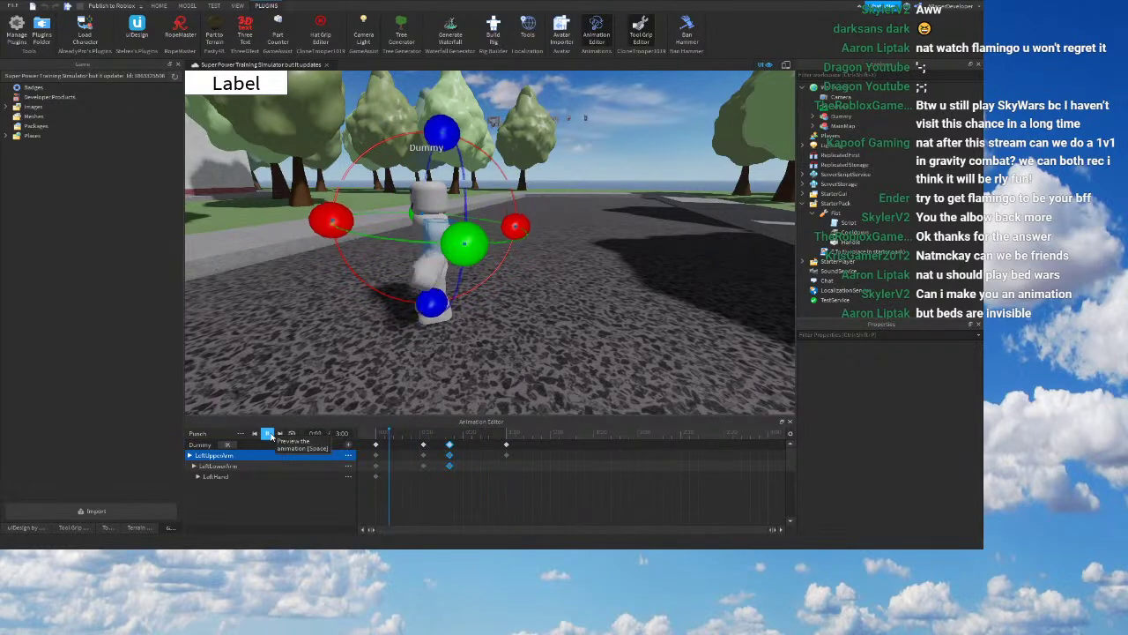
pyautogui.click(270, 436)
# Step: Move the extended-arm keyframe to 0:16 and replay the punch from 0:00
pyautogui.moveTo(451, 445); pyautogui.dragTo(445, 445)
pyautogui.click(377, 433)
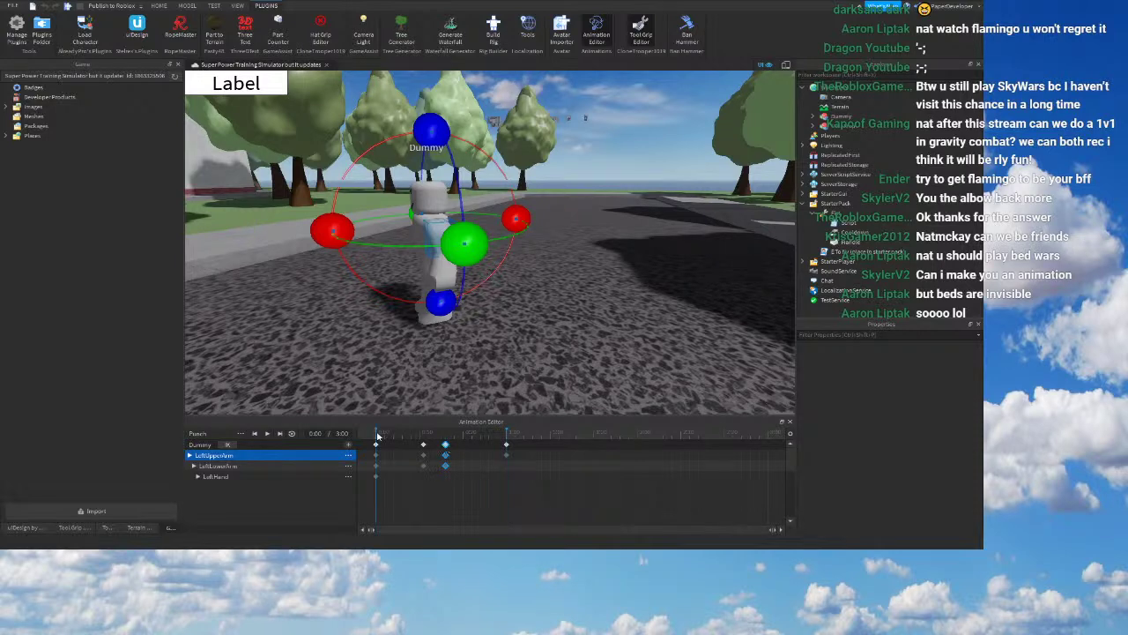
pyautogui.click(272, 433)
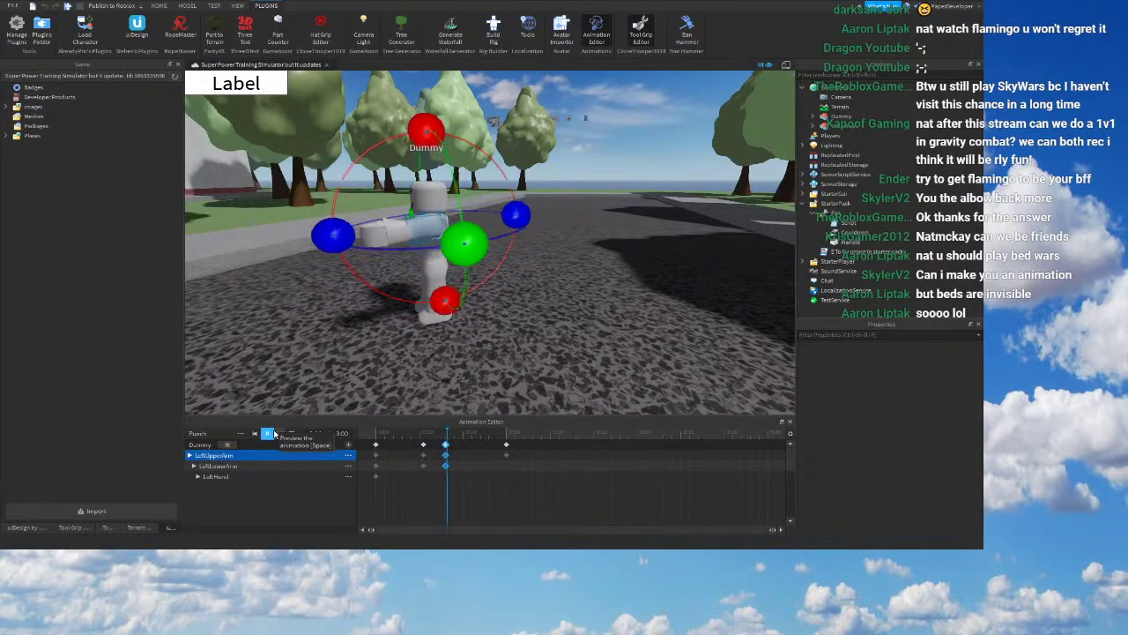
pyautogui.click(273, 432)
# Step: Deselect the arm, preview the full punch and examine the dummy's motion from the front and above
pyautogui.click(648, 174)
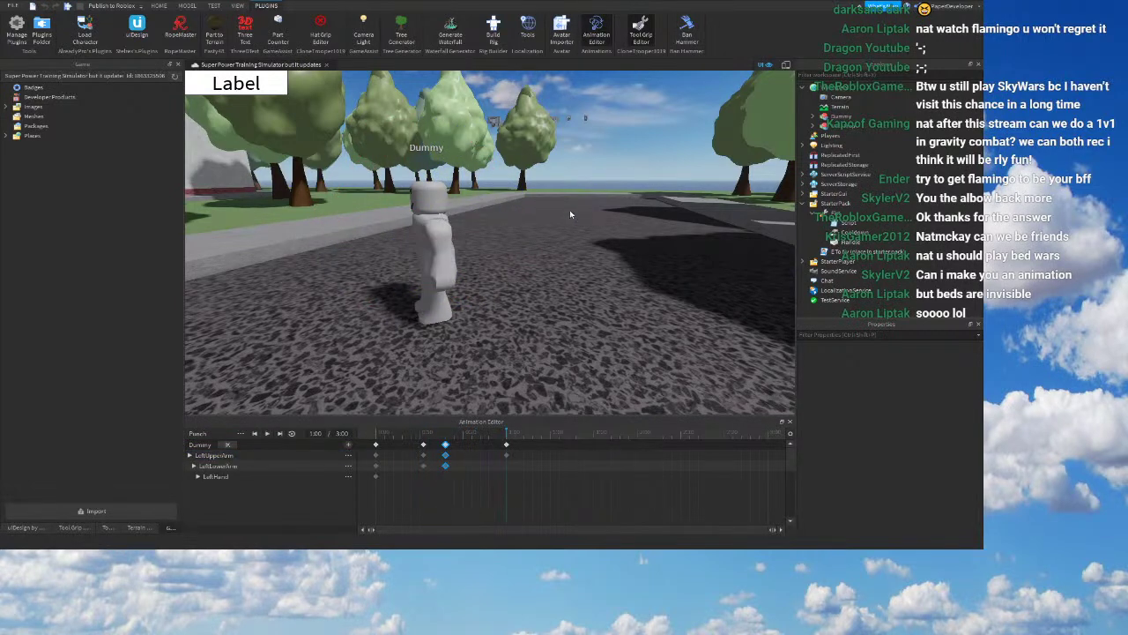
pyautogui.click(267, 433)
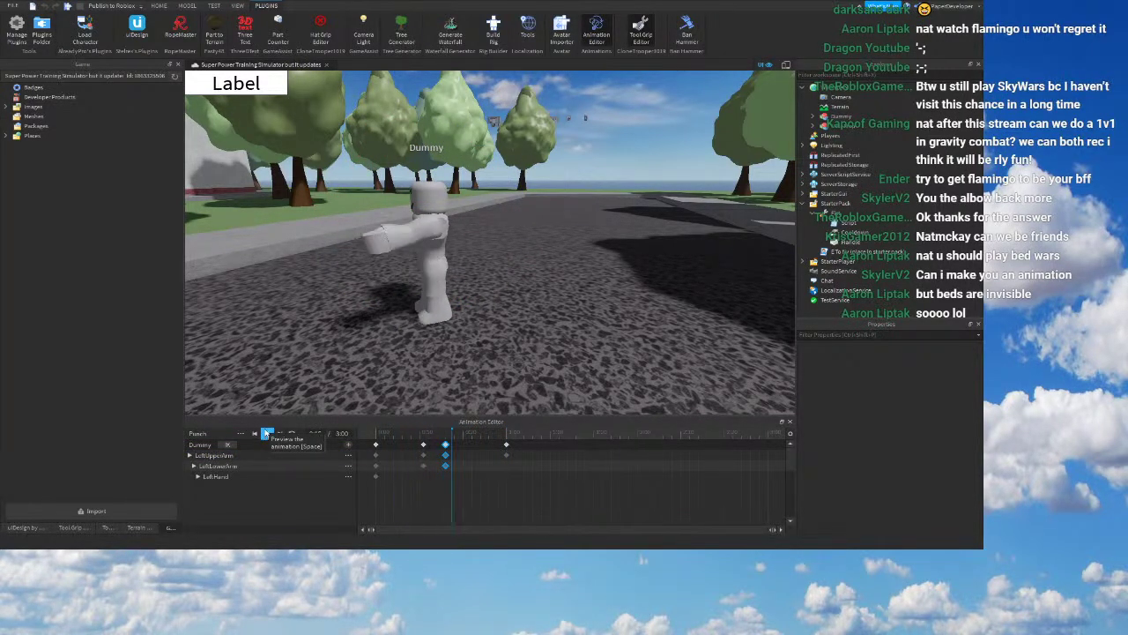
pyautogui.moveTo(556, 358); pyautogui.dragTo(317, 430, button='right')
pyautogui.press('s')
pyautogui.press('w')
pyautogui.press('w')
pyautogui.press('s')
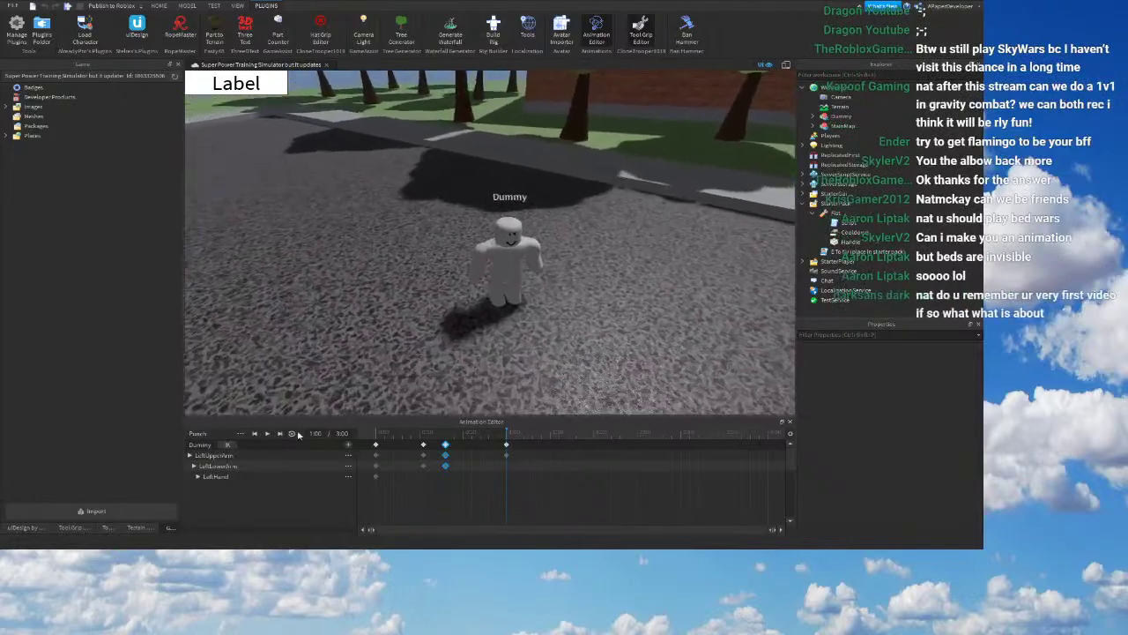
pyautogui.press('e')
pyautogui.press('w')
pyautogui.press('s')
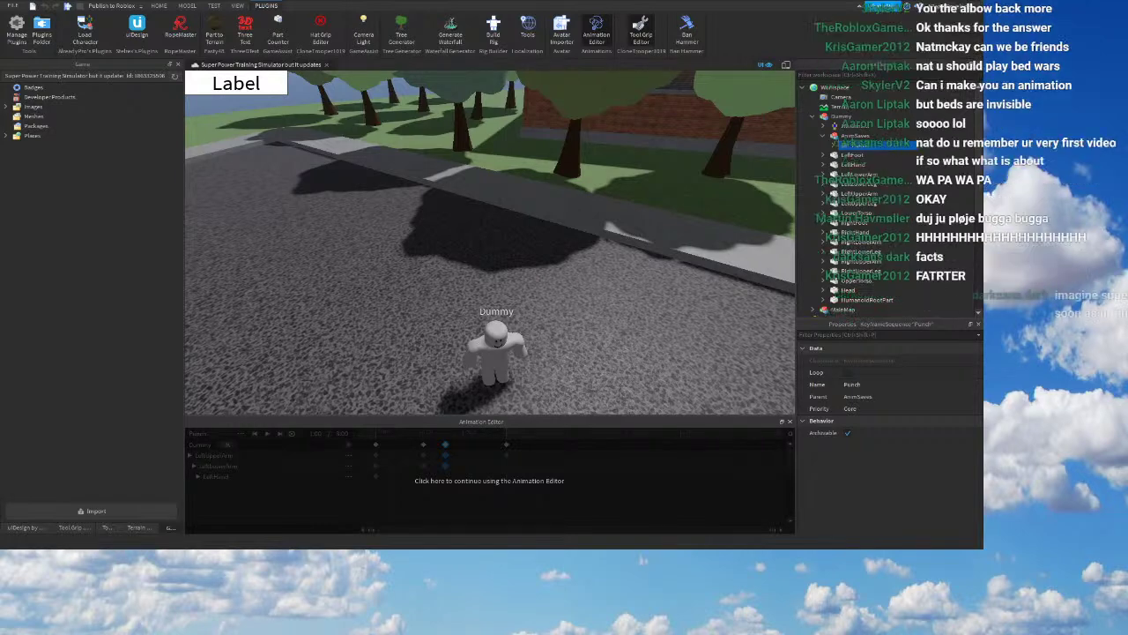
# Step: Resume editing the Punch animation and copy all its keyframes from 0:00 through 1:00
pyautogui.click(265, 443)
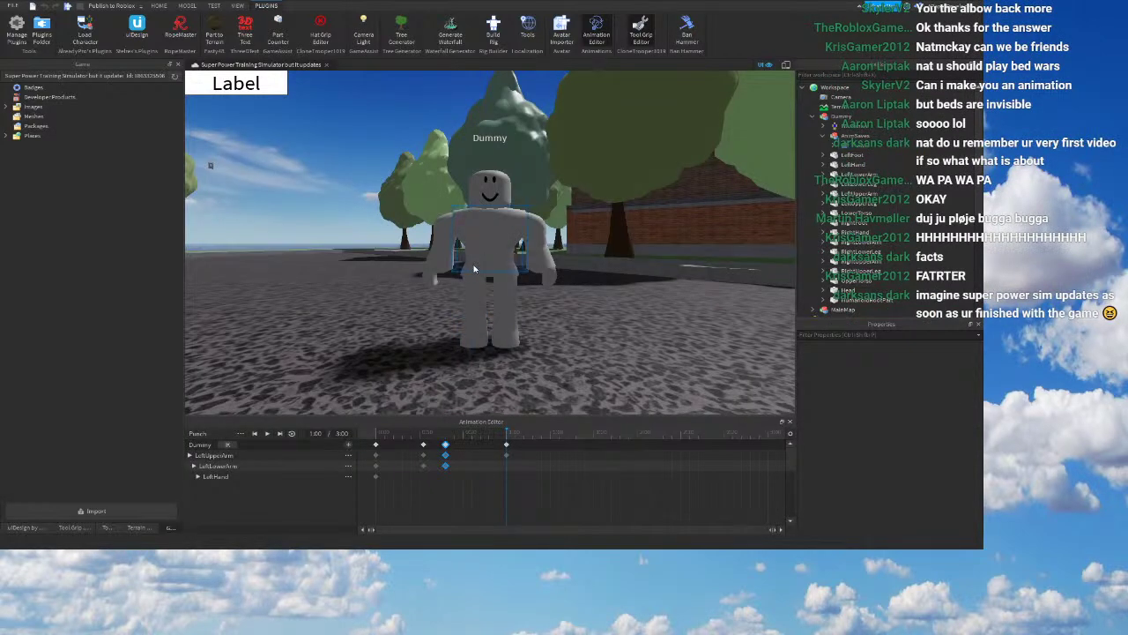
pyautogui.click(376, 444)
pyautogui.keyDown('ctrl'); pyautogui.click(424, 444); pyautogui.keyUp('ctrl')
pyautogui.keyDown('ctrl'); pyautogui.click(445, 444); pyautogui.keyUp('ctrl')
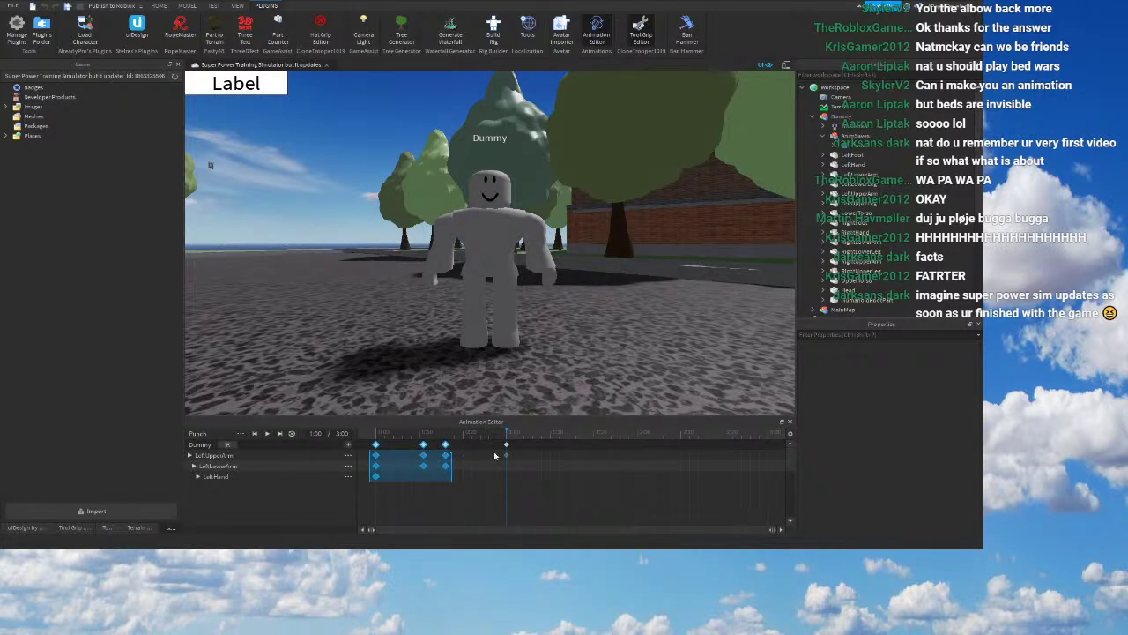
pyautogui.keyDown('ctrl'); pyautogui.click(506, 446); pyautogui.keyUp('ctrl')
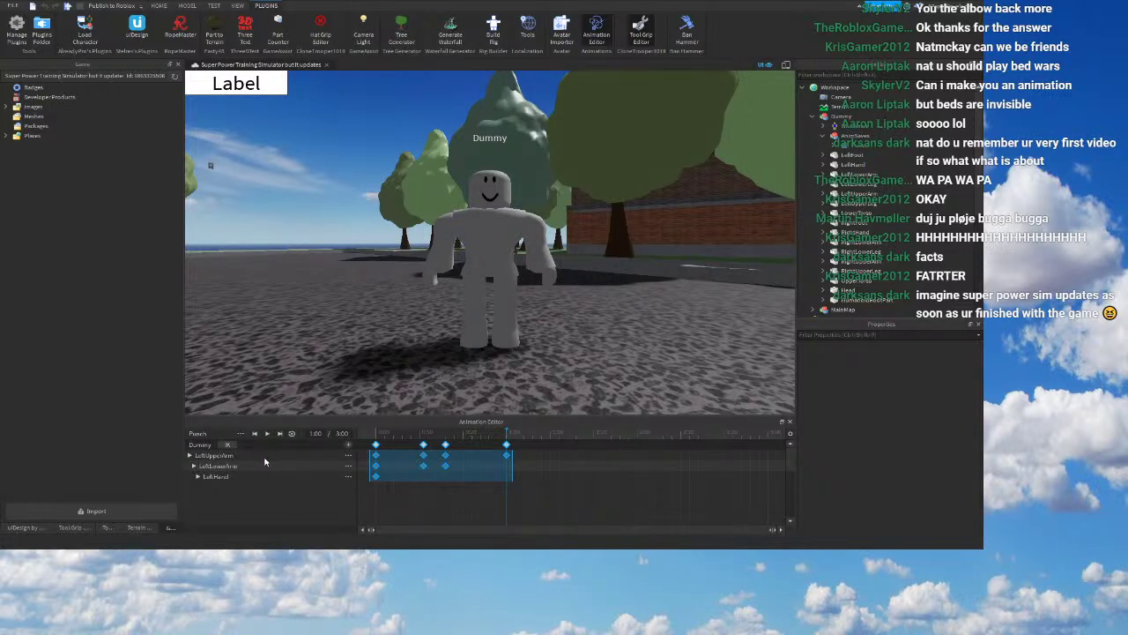
# Step: Create a new animation named Punch Again and set its length to 3:00
pyautogui.click(300, 506)
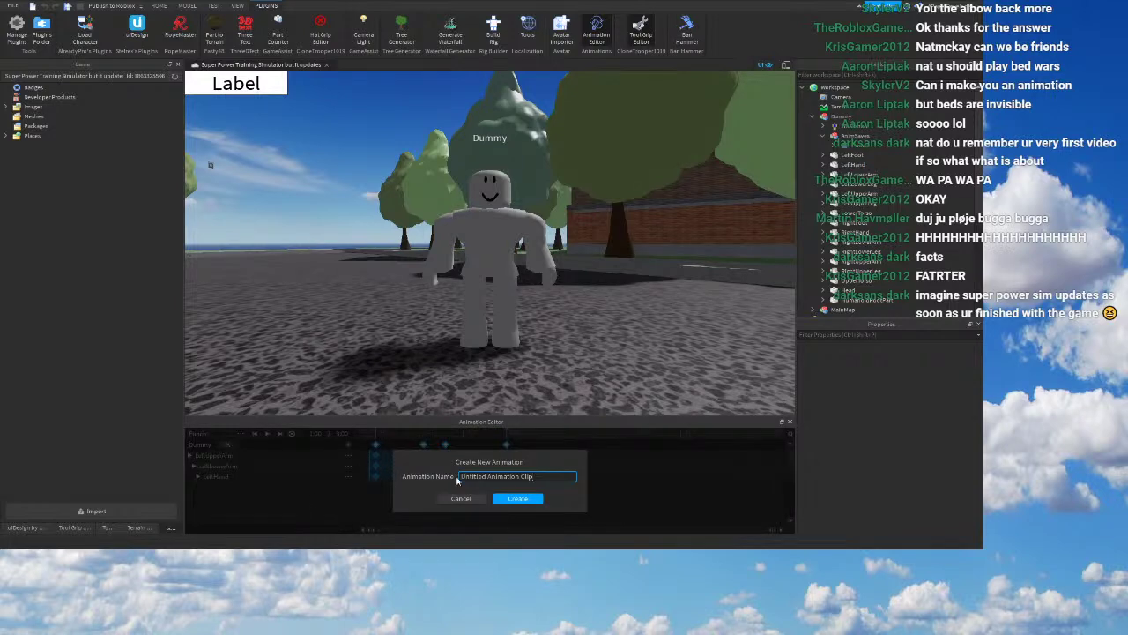
pyautogui.moveTo(535, 478); pyautogui.dragTo(393, 489)
pyautogui.write('Punch Again')
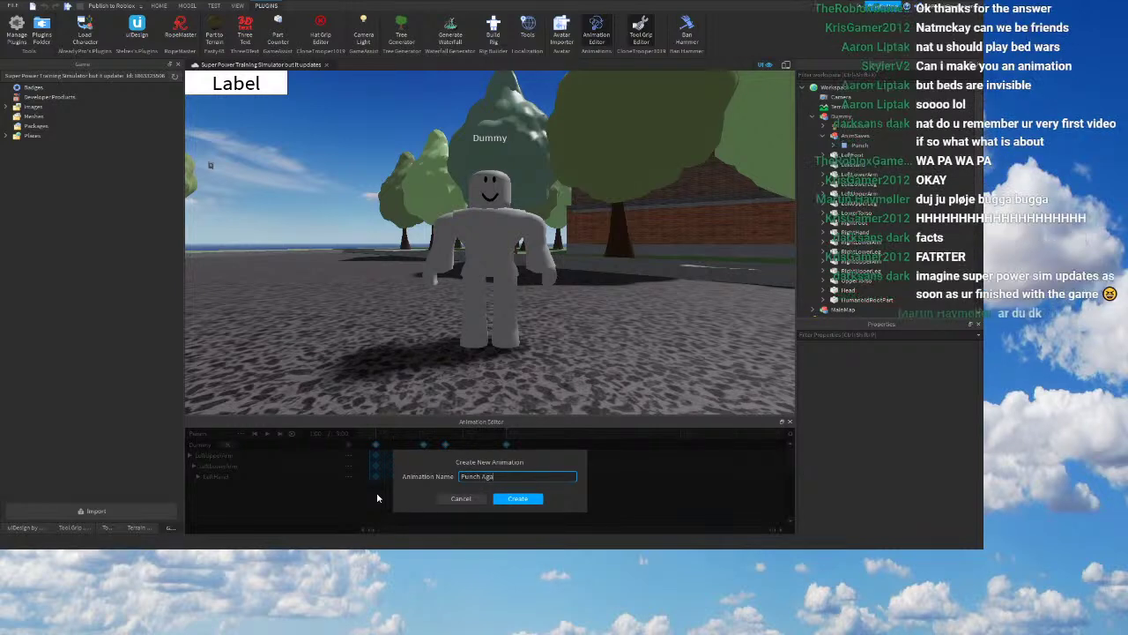
pyautogui.click(525, 502)
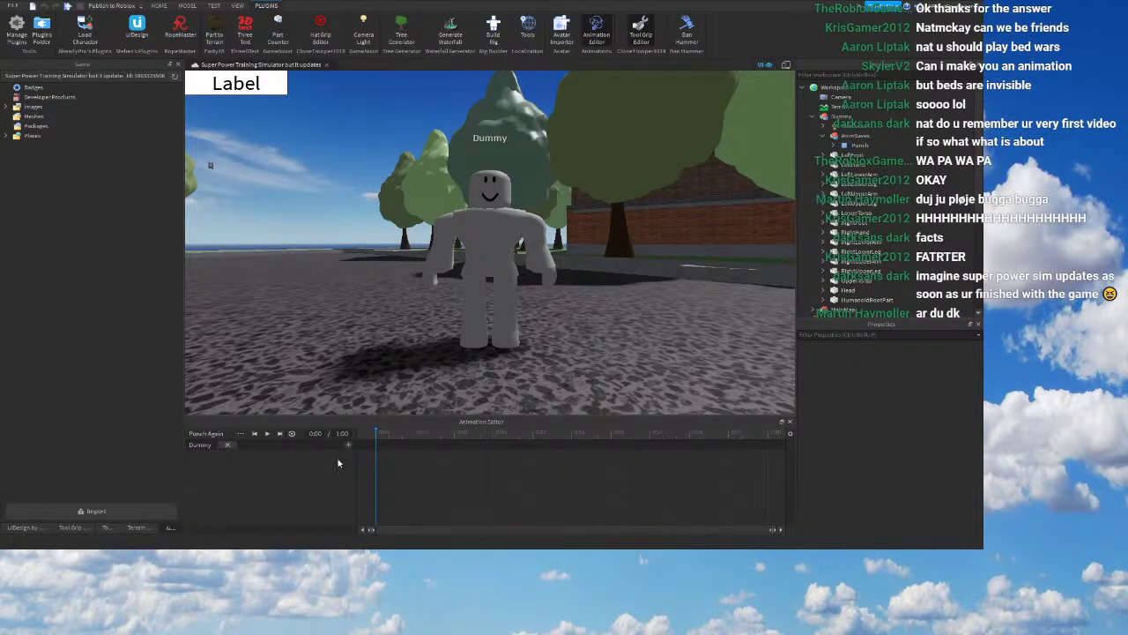
pyautogui.click(340, 434)
pyautogui.press('BackSpace')
pyautogui.write('3')
pyautogui.press('Return')
# Step: Try pasting the copied punch keyframes into the Punch Again timeline, and undo the paste
pyautogui.hotkey('ctrl', 'v')
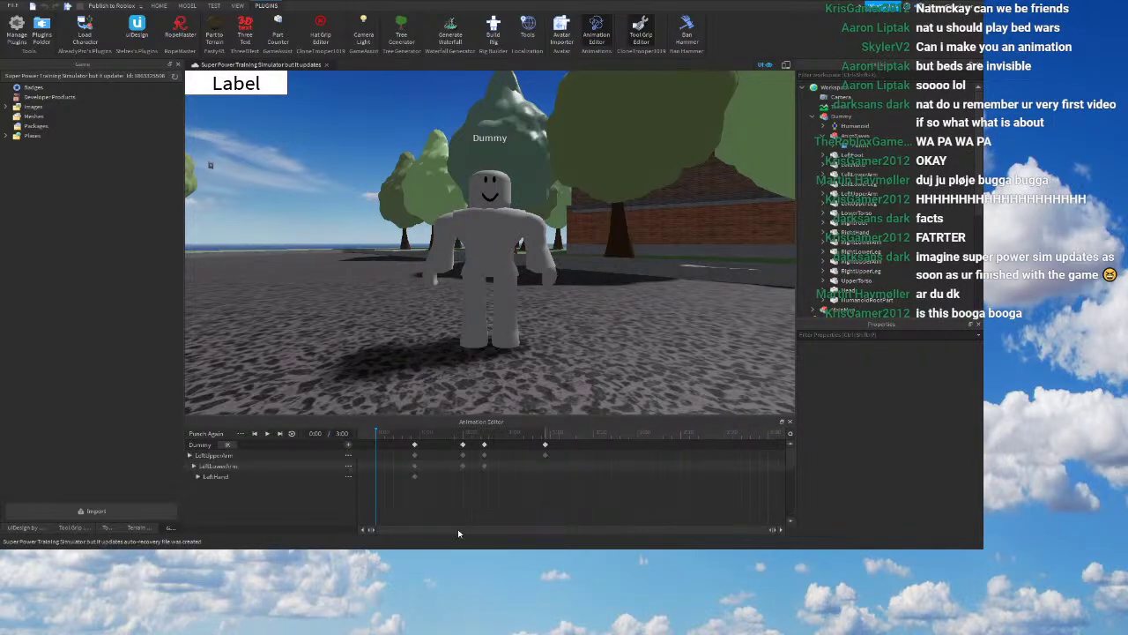
pyautogui.click(363, 473)
pyautogui.click(348, 457)
pyautogui.click(372, 476)
pyautogui.hotkey('ctrl', 'z')
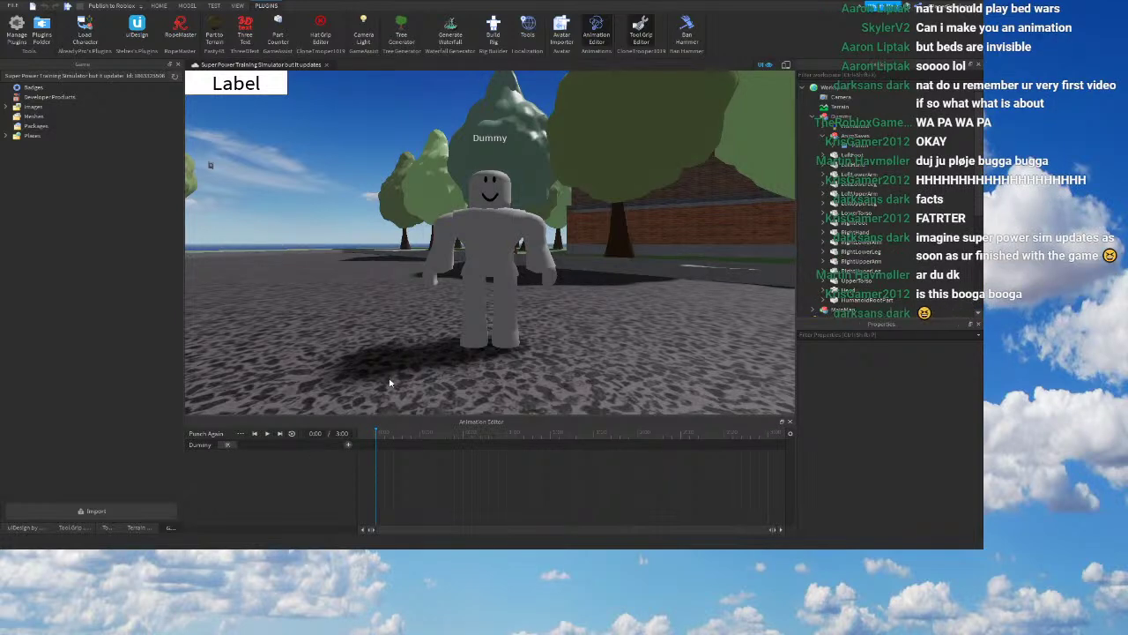
# Step: Get the copied punch keyframes onto the Punch Again timeline and preview the animation
pyautogui.click(388, 382)
pyautogui.click(348, 445)
pyautogui.hotkey('ctrl', 'z')
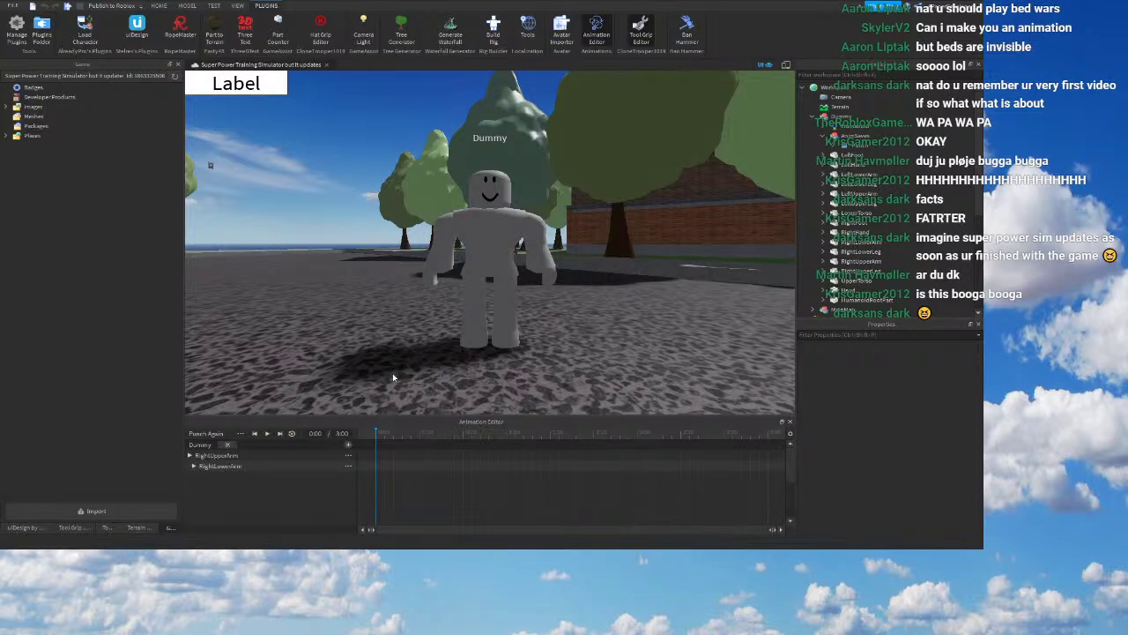
pyautogui.hotkey('ctrl', 'z')
pyautogui.hotkey('ctrl', 'z')
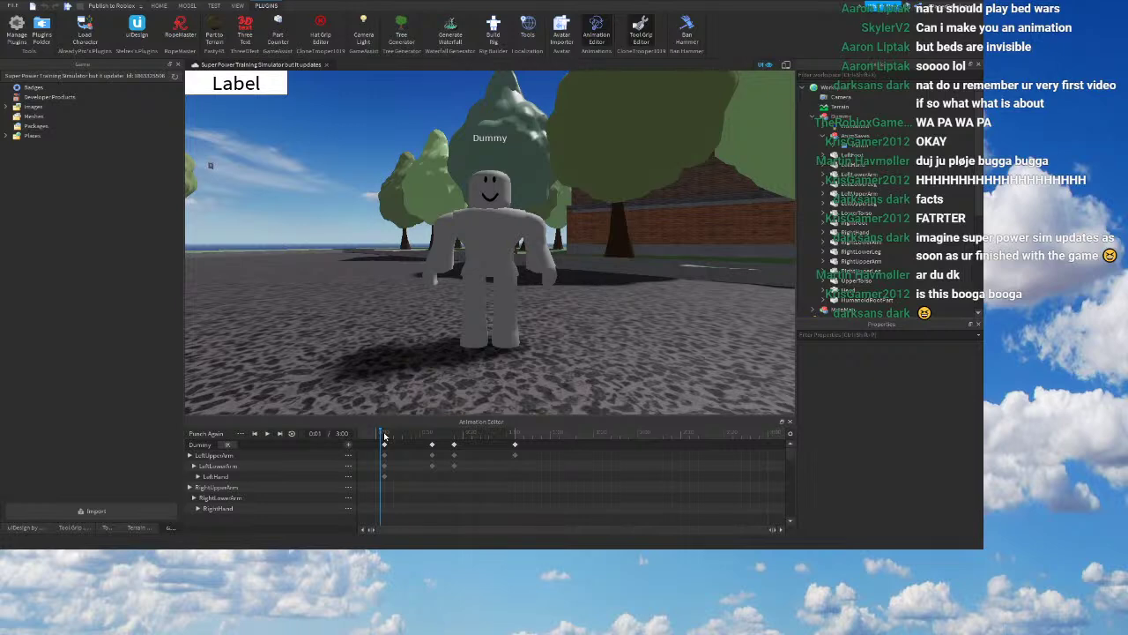
pyautogui.click(267, 432)
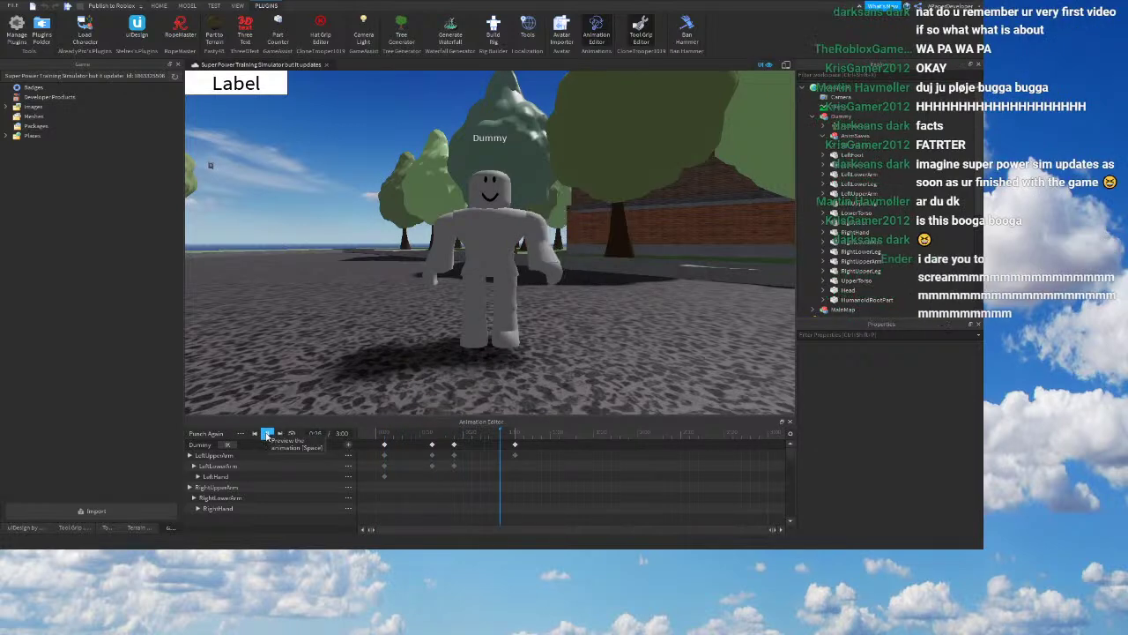
# Step: Shift the first keyframes to 0:00 and the last keyframes to 1:00, and preview Punch Again
pyautogui.moveTo(389, 435); pyautogui.dragTo(373, 445)
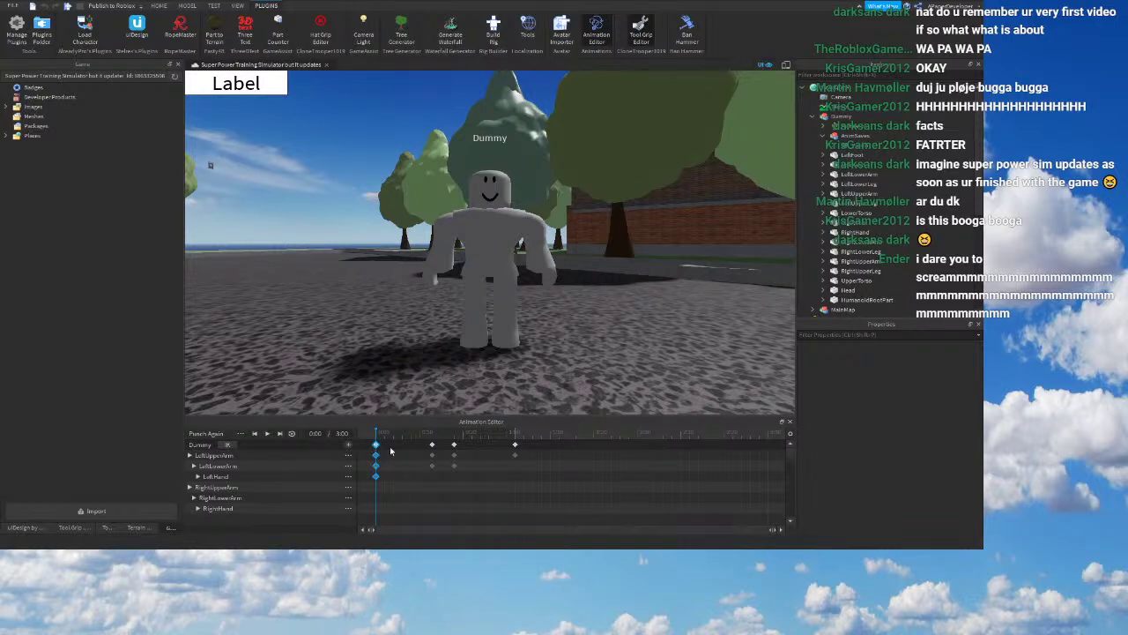
pyautogui.moveTo(514, 444); pyautogui.dragTo(506, 445)
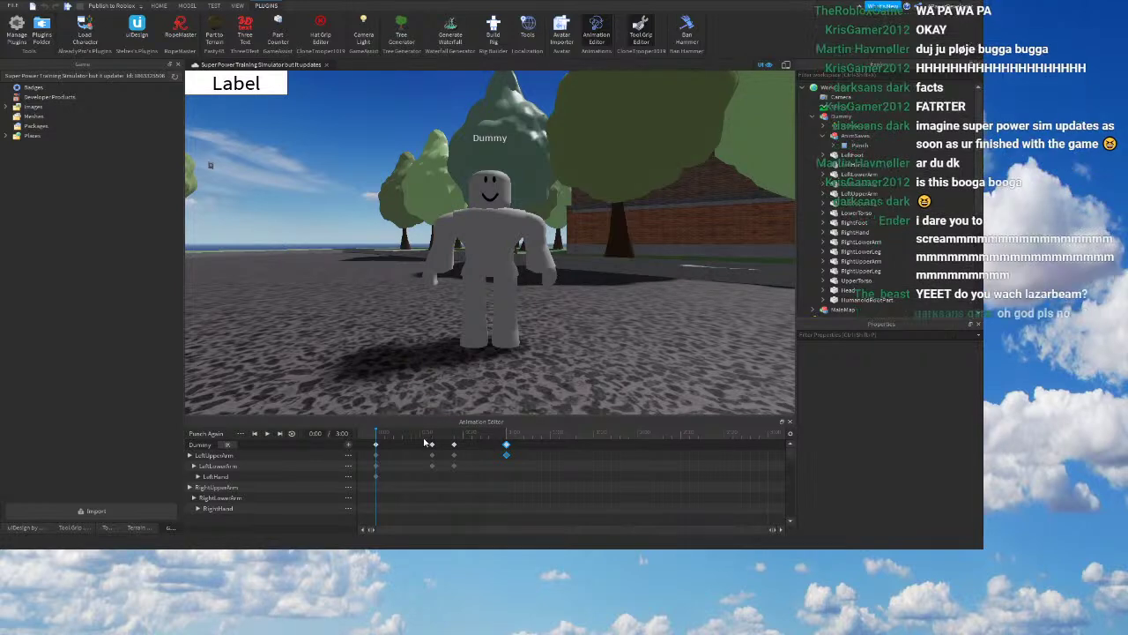
pyautogui.click(268, 434)
# Step: Try deleting the keyframes at 0:13, scrub through the motion, and undo the deletion
pyautogui.click(432, 435)
pyautogui.click(431, 444)
pyautogui.press('Delete')
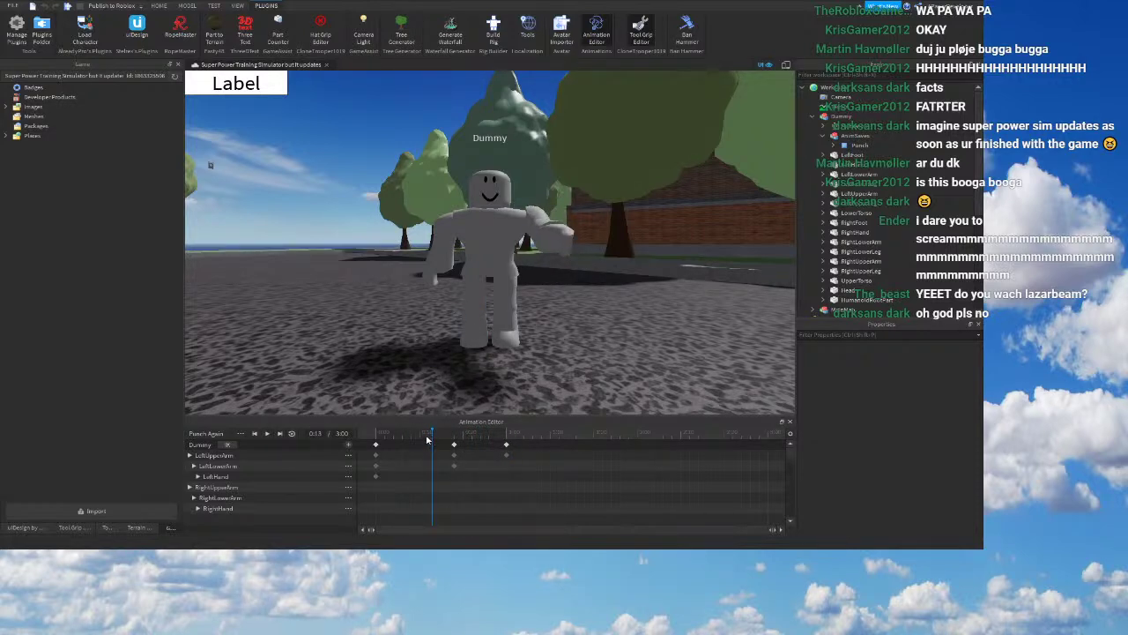
pyautogui.moveTo(429, 437); pyautogui.dragTo(416, 433)
pyautogui.hotkey('ctrl', 'z')
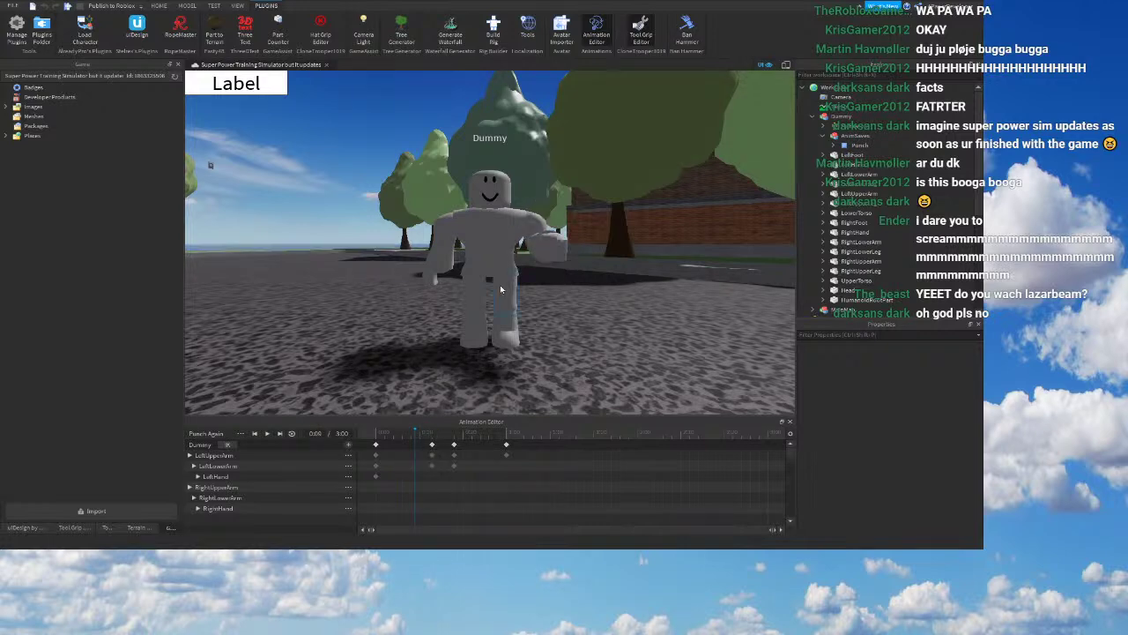
# Step: At 0:13, rotate the dummy's right upper arm, lower arm and hand to pose the arm
pyautogui.moveTo(501, 289); pyautogui.dragTo(466, 371, button='right')
pyautogui.click(432, 434)
pyautogui.moveTo(603, 305); pyautogui.dragTo(603, 305, button='right')
pyautogui.moveTo(470, 349); pyautogui.dragTo(507, 317, button='right')
pyautogui.click(452, 224)
pyautogui.moveTo(600, 235); pyautogui.dragTo(562, 215)
pyautogui.click(491, 290)
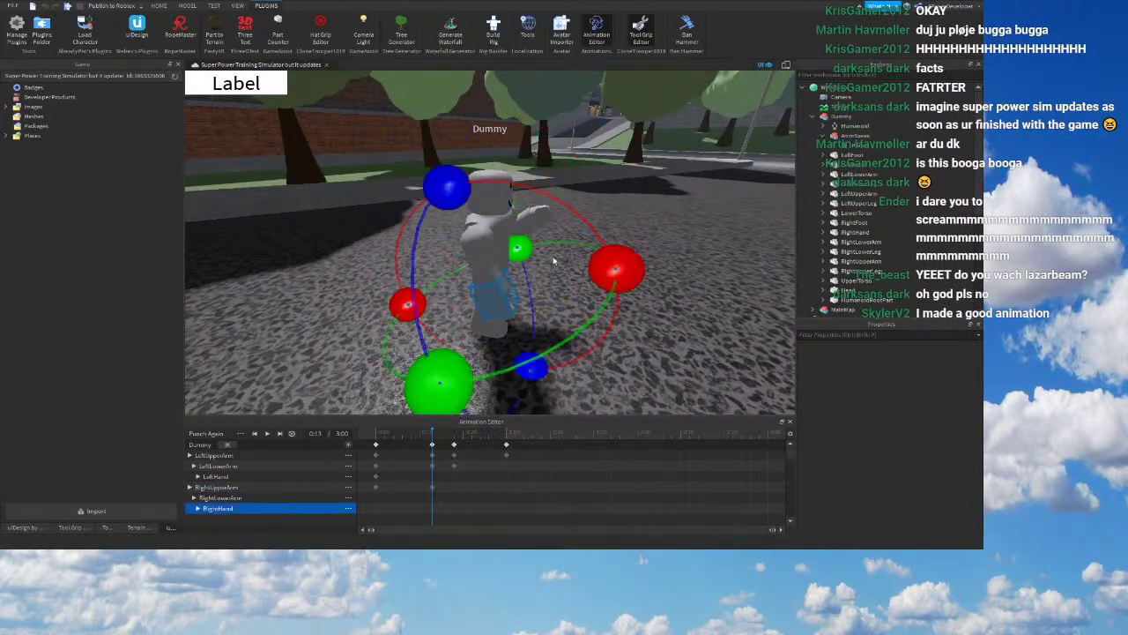
pyautogui.moveTo(606, 269); pyautogui.dragTo(474, 168)
pyautogui.click(489, 270)
pyautogui.moveTo(533, 210); pyautogui.dragTo(524, 221, button='right')
# Step: Check the pose from the side and rotate the dummy's right upper arm at 0:18
pyautogui.click(450, 285)
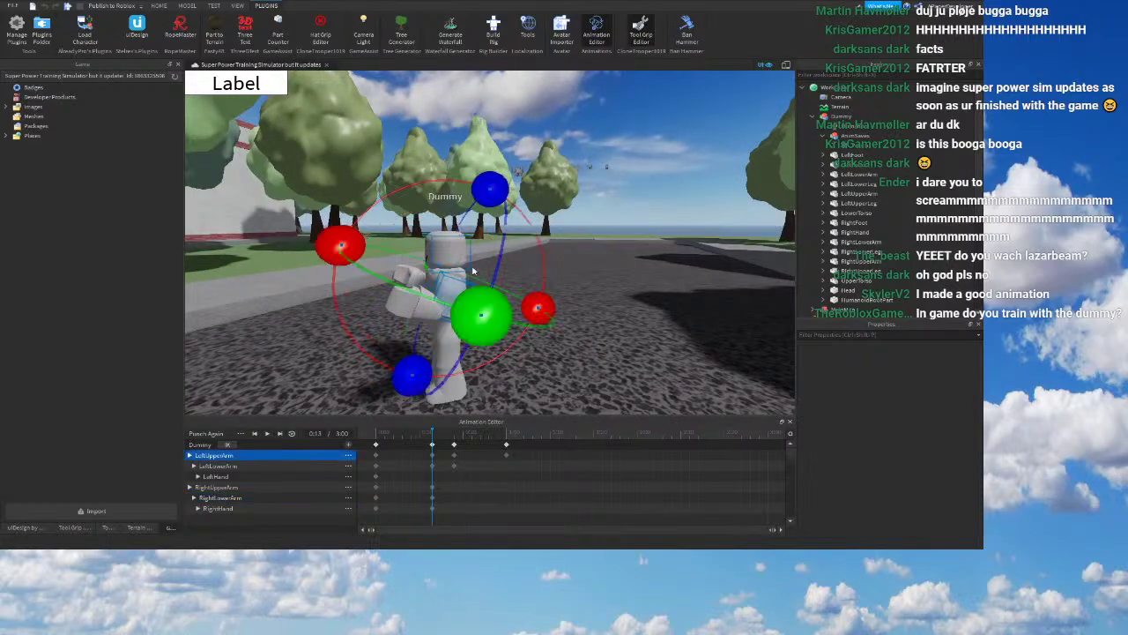
pyautogui.press('w')
pyautogui.moveTo(526, 362); pyautogui.dragTo(527, 364, button='right')
pyautogui.click(455, 440)
pyautogui.moveTo(573, 298); pyautogui.dragTo(471, 255, button='right')
pyautogui.scroll(2, 449, 226)
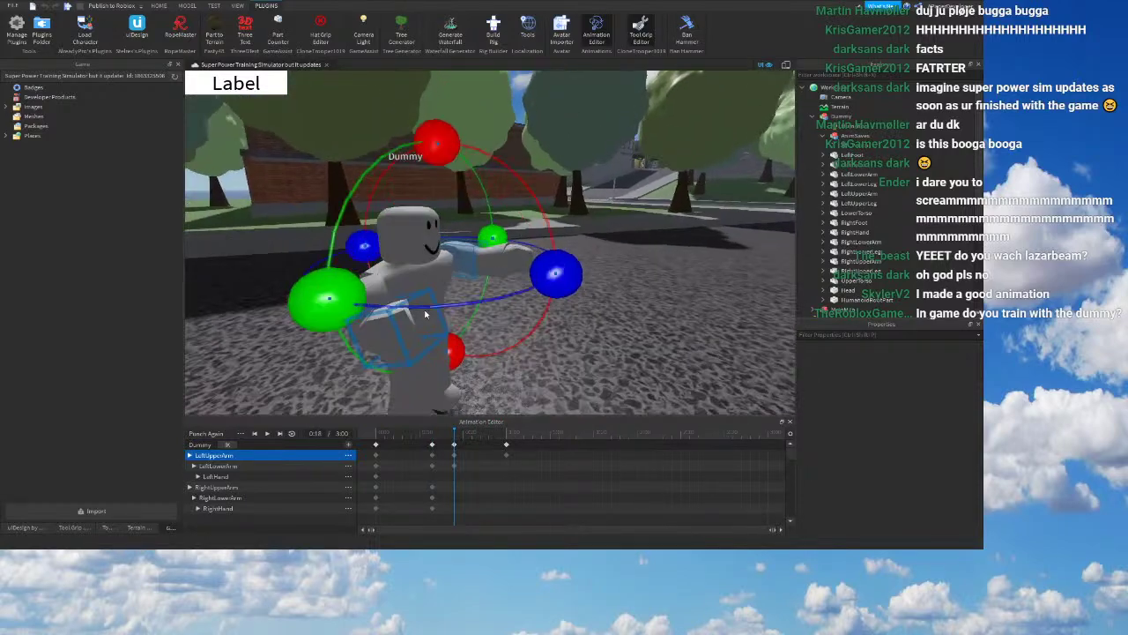
pyautogui.click(381, 287)
pyautogui.moveTo(381, 286); pyautogui.dragTo(458, 293, button='right')
pyautogui.scroll(-2, 457, 293)
pyautogui.moveTo(570, 231); pyautogui.dragTo(453, 182)
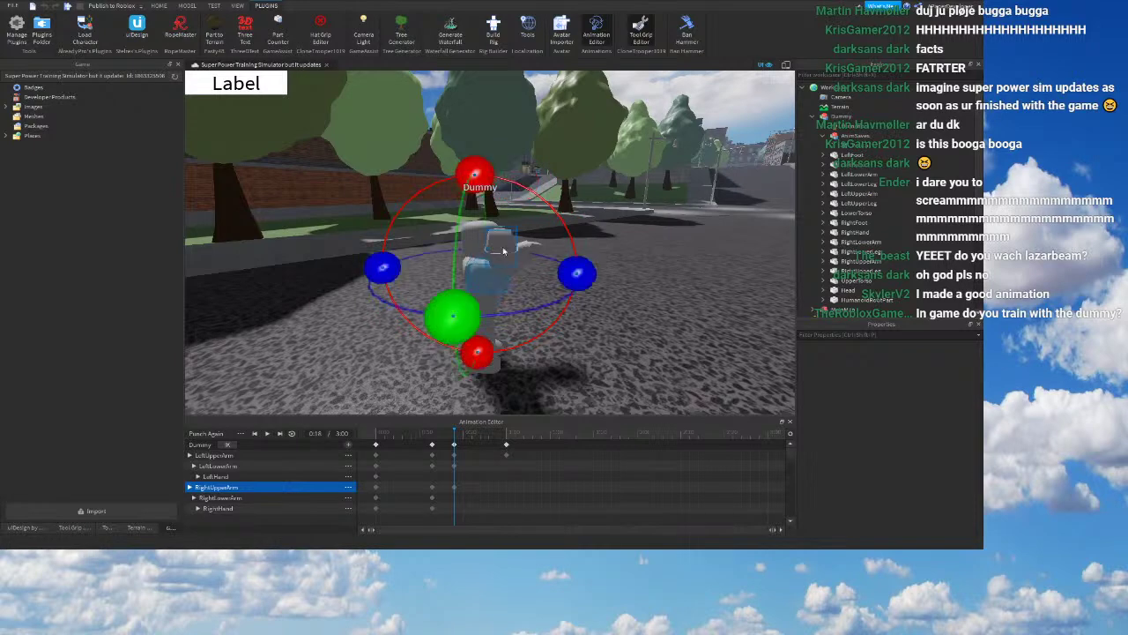
# Step: Rotate the dummy's right lower arm at 0:18 and check the punching pose from the side
pyautogui.click(509, 266)
pyautogui.moveTo(510, 266); pyautogui.dragTo(494, 253, button='right')
pyautogui.press('d')
pyautogui.click(516, 263)
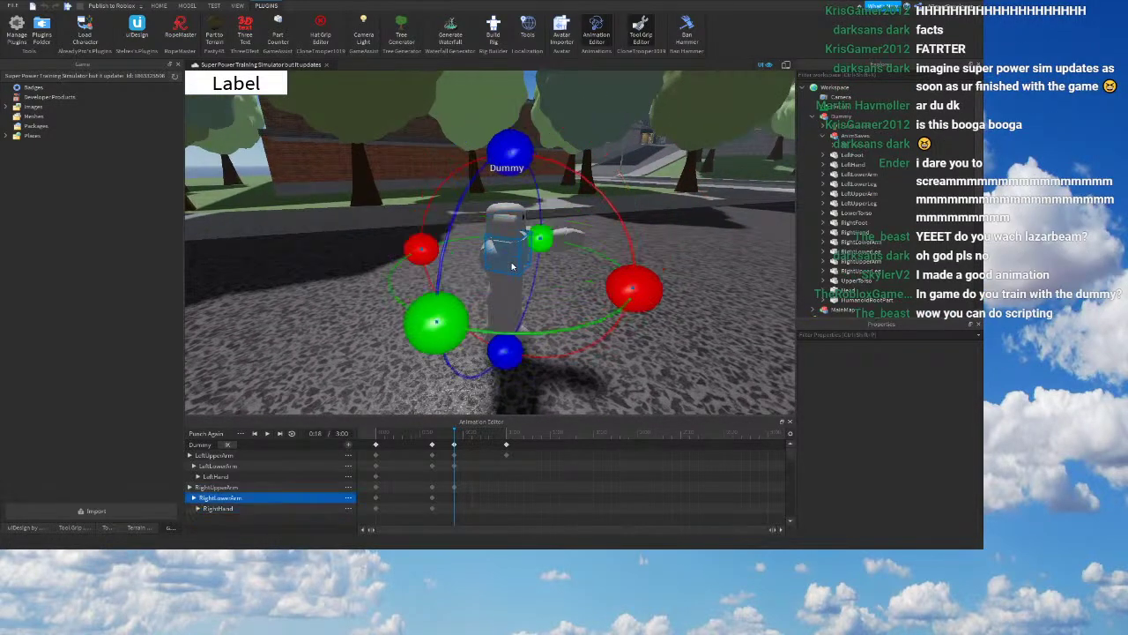
pyautogui.moveTo(632, 288); pyautogui.dragTo(498, 384)
pyautogui.scroll(3, 549, 375)
pyautogui.moveTo(549, 375); pyautogui.dragTo(529, 379, button='right')
pyautogui.scroll(-3, 528, 379)
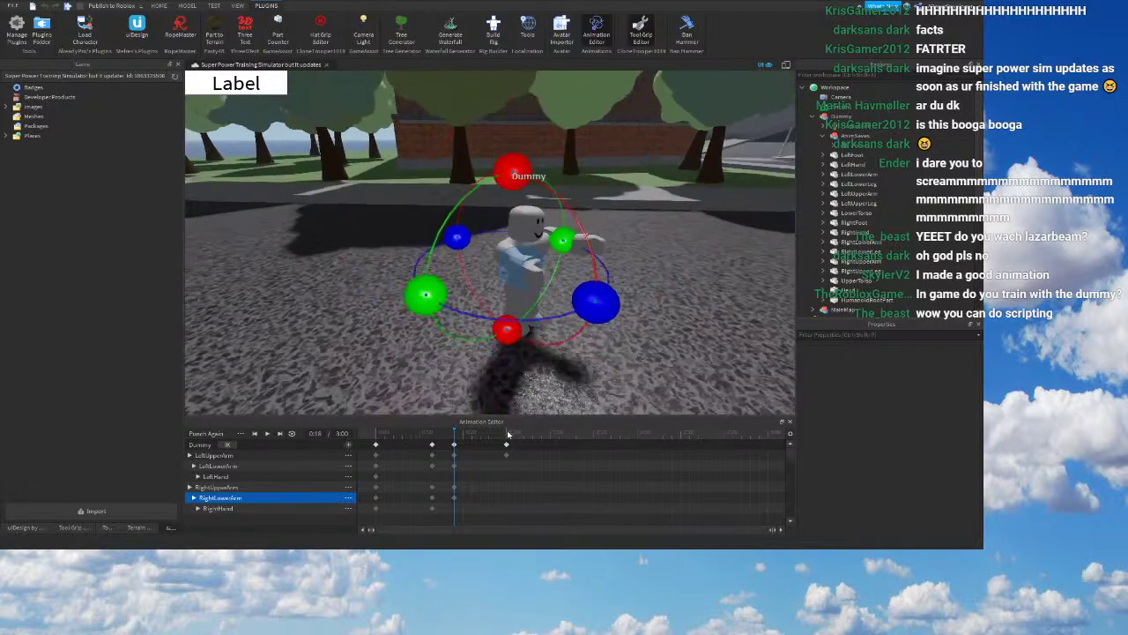
# Step: At 1:00, rotate the dummy's right upper arm to set the punch's end pose
pyautogui.click(507, 434)
pyautogui.press('d')
pyautogui.moveTo(568, 292); pyautogui.dragTo(566, 292, button='right')
pyautogui.moveTo(522, 401); pyautogui.dragTo(517, 342, button='right')
pyautogui.scroll(3, 516, 340)
pyautogui.click(480, 218)
pyautogui.moveTo(513, 100); pyautogui.dragTo(386, 276)
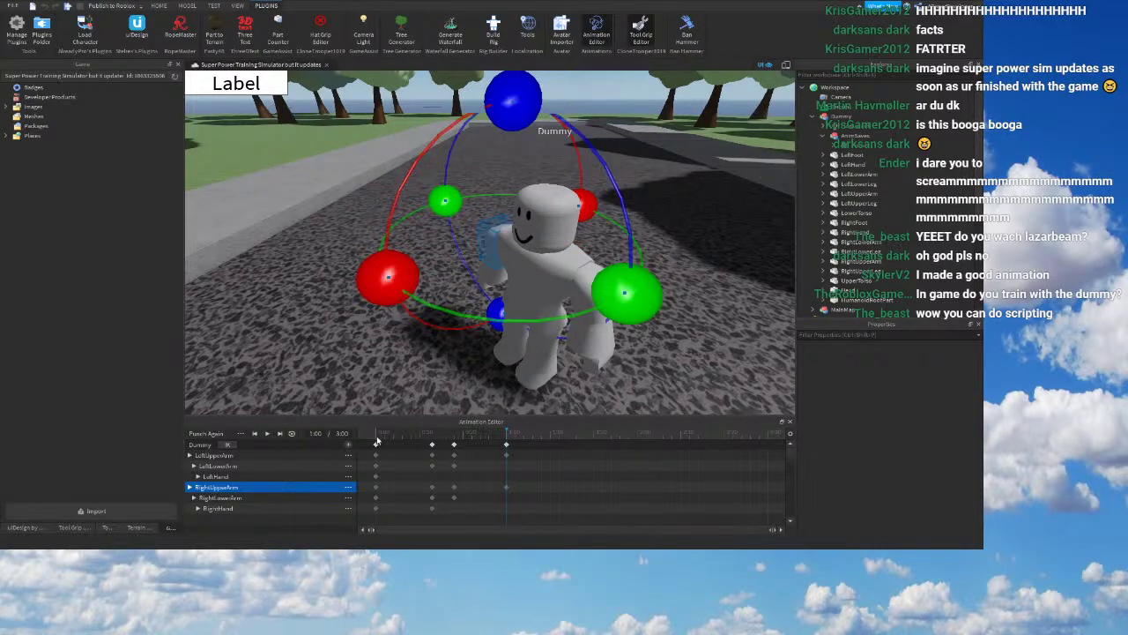
# Step: Preview the Punch Again animation and examine the dummy's motion from the front
pyautogui.click(267, 433)
pyautogui.click(268, 433)
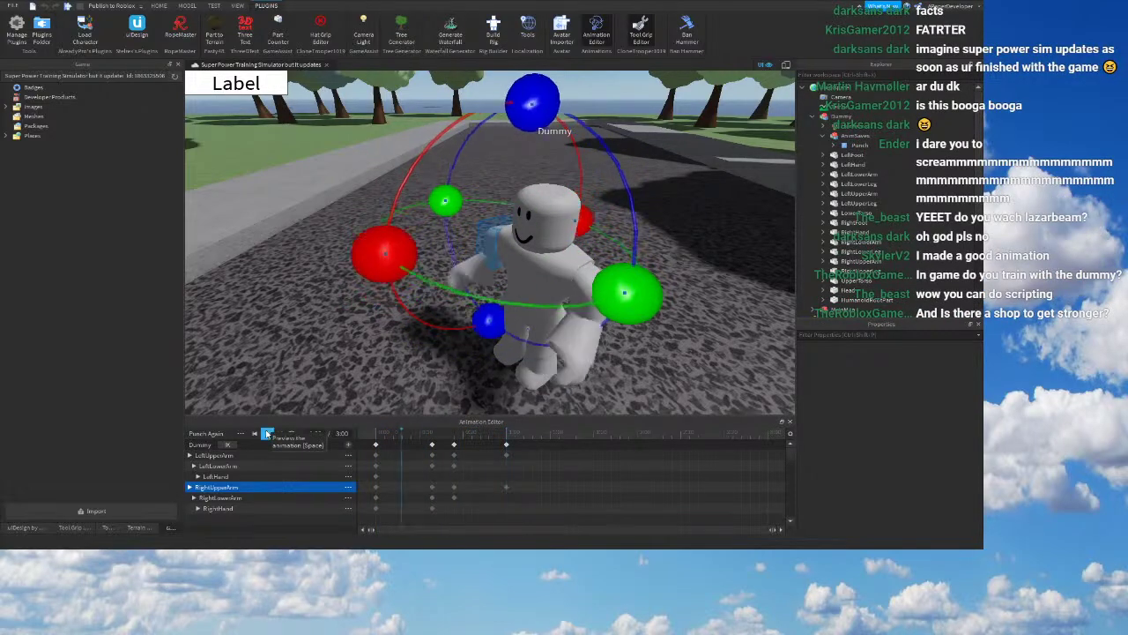
pyautogui.click(267, 434)
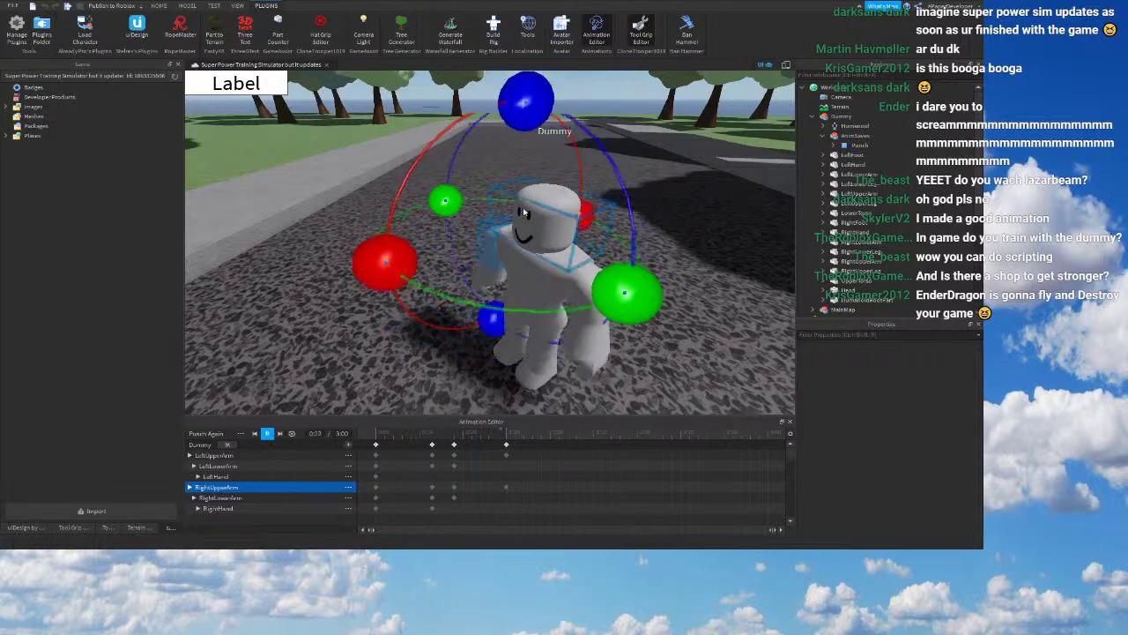
pyautogui.moveTo(388, 361); pyautogui.dragTo(392, 308, button='right')
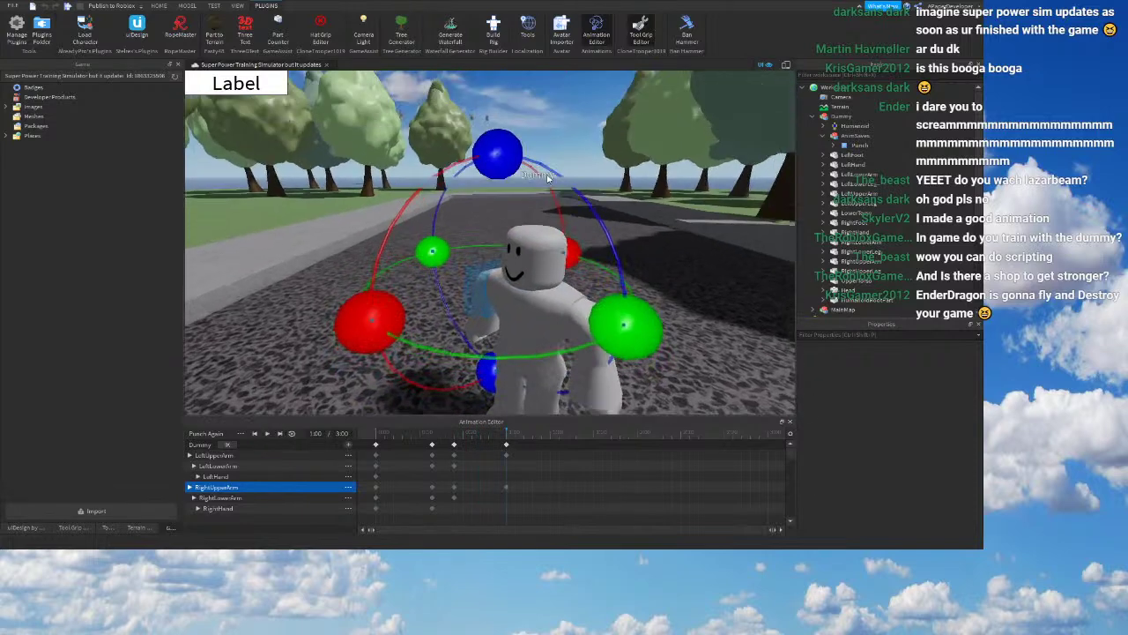
# Step: Delete the LeftHand, LeftLowerArm and LeftUpperArm tracks from the Punch Again animation
pyautogui.click(291, 476)
pyautogui.press('Delete')
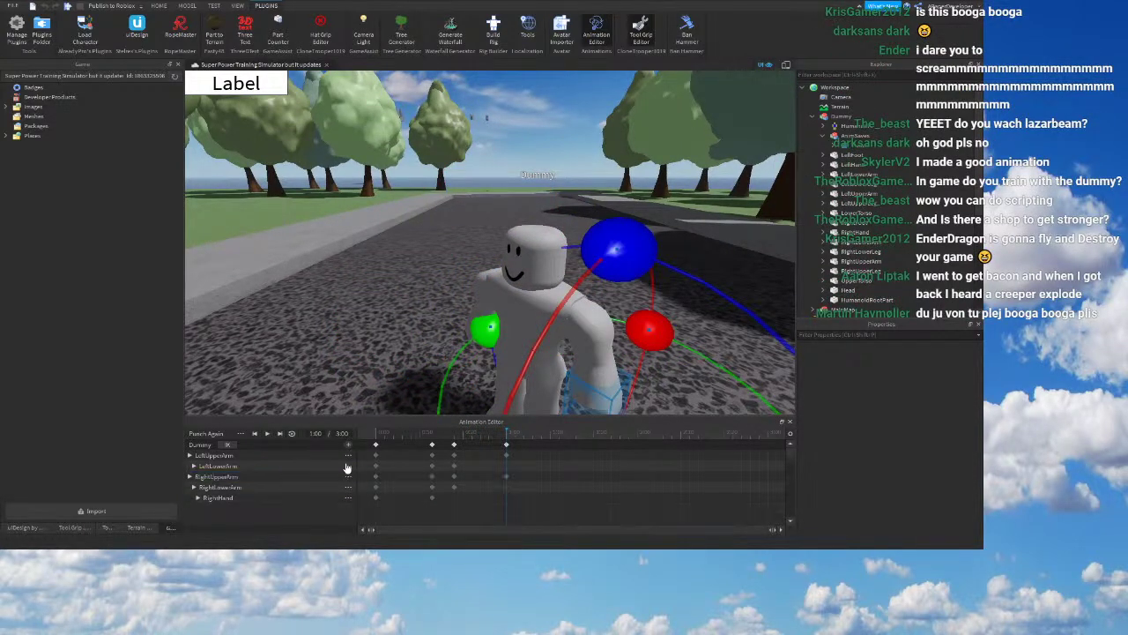
pyautogui.click(374, 488)
pyautogui.click(351, 456)
pyautogui.click(379, 483)
# Step: Preview the right-arm-only Punch Again animation from 0:00 and close the Animation Editor
pyautogui.click(376, 433)
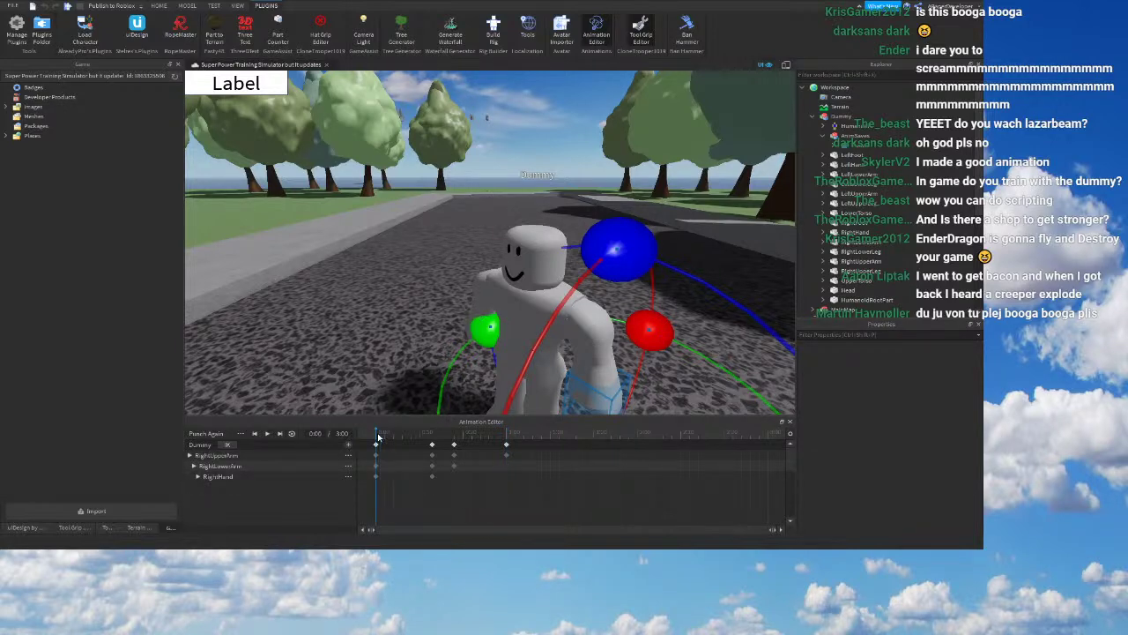
pyautogui.click(268, 433)
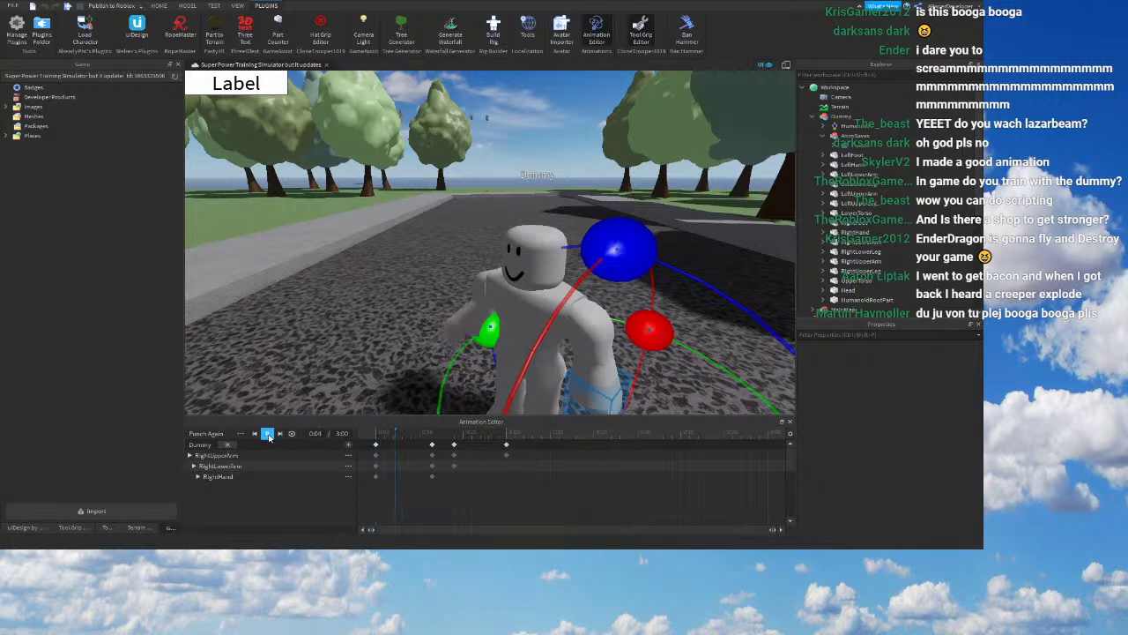
pyautogui.click(269, 437)
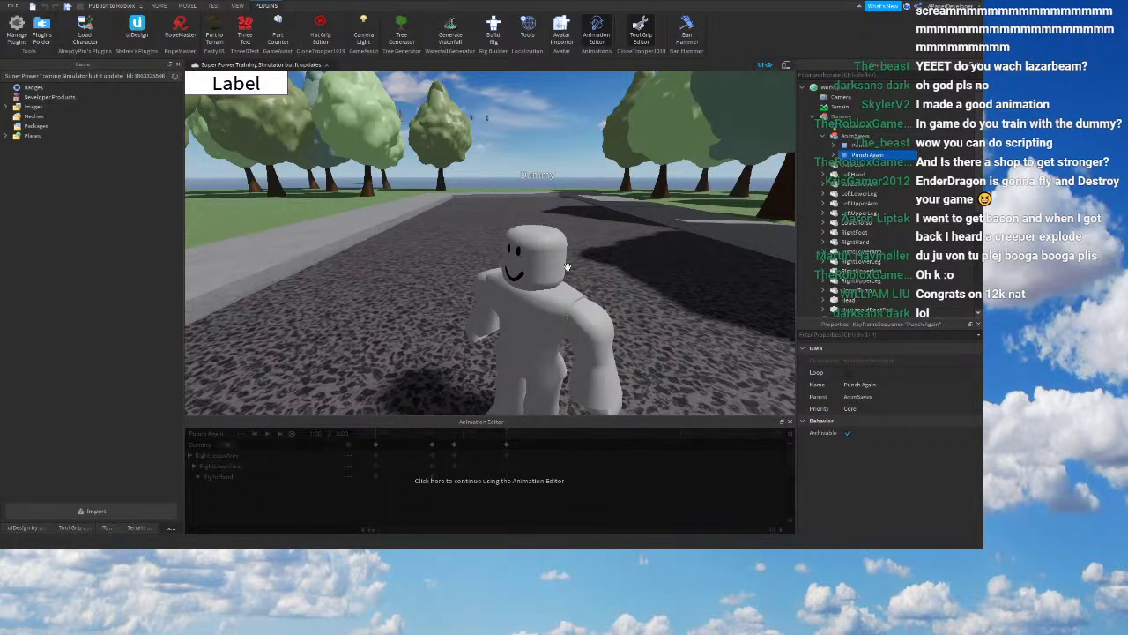
pyautogui.click(596, 31)
pyautogui.click(571, 126)
pyautogui.moveTo(572, 126); pyautogui.dragTo(597, 154, button='right')
pyautogui.press('w')
# Step: Remove the Handle part from the Fist tool in StarterPack
pyautogui.click(802, 88)
pyautogui.click(803, 106)
pyautogui.click(835, 182)
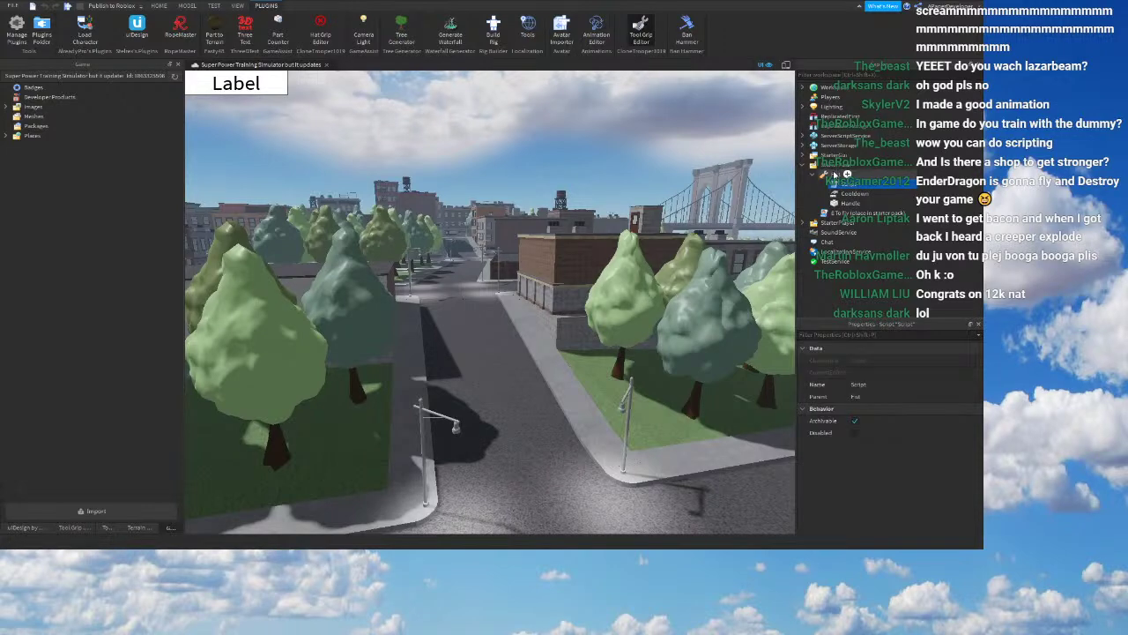
pyautogui.click(849, 203)
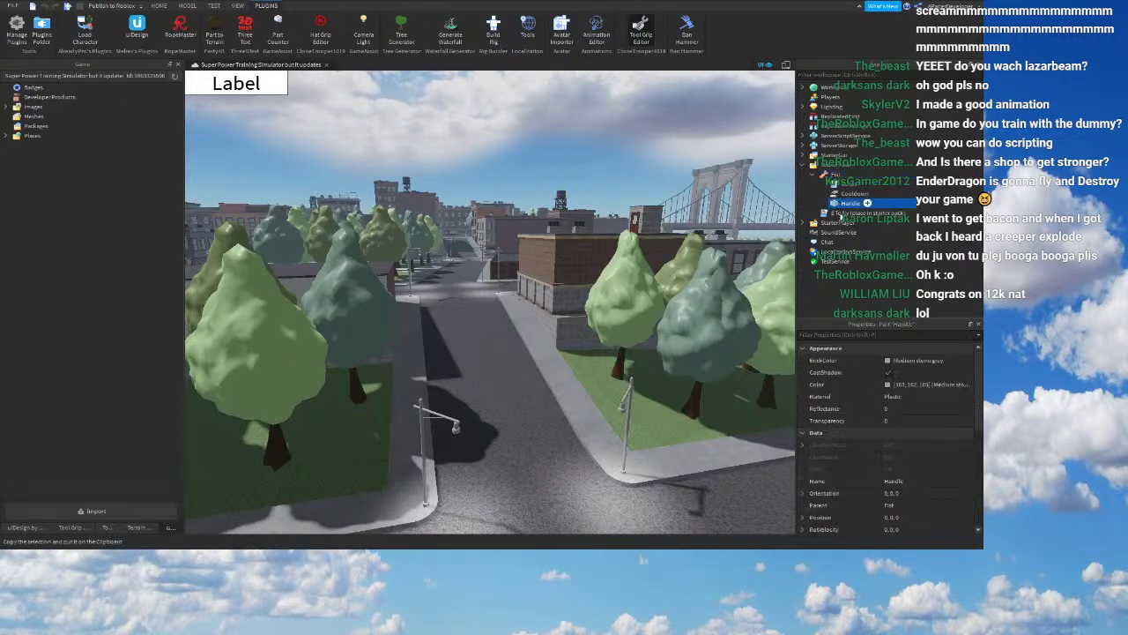
pyautogui.click(858, 253)
pyautogui.moveTo(248, 89); pyautogui.dragTo(268, 102, button='right')
pyautogui.press('w')
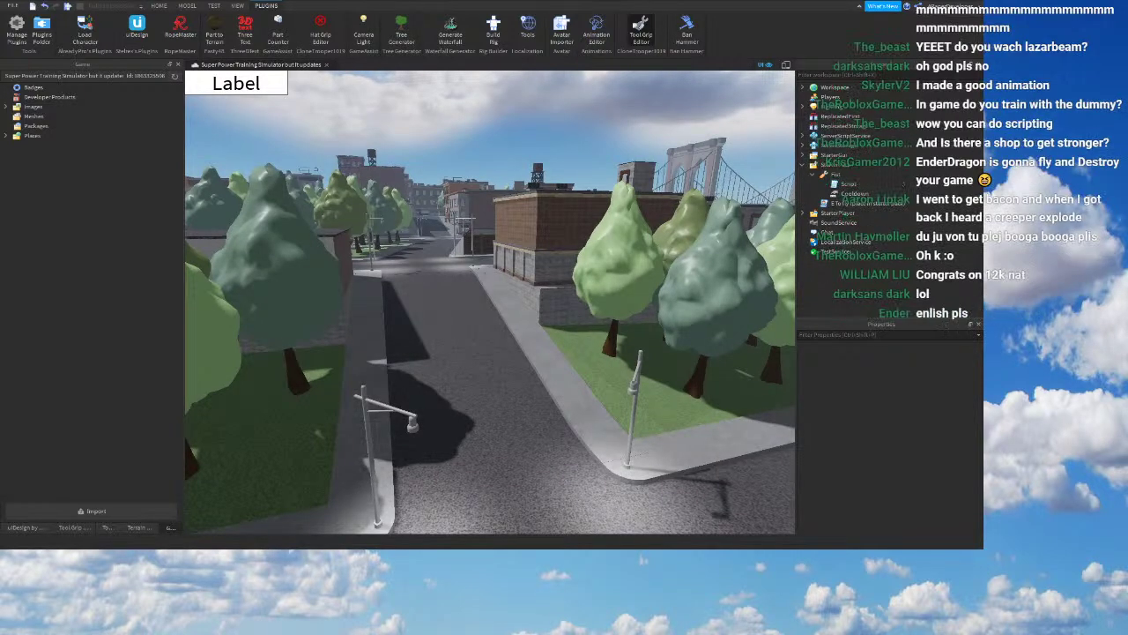
pyautogui.moveTo(353, 247); pyautogui.dragTo(295, 232, button='right')
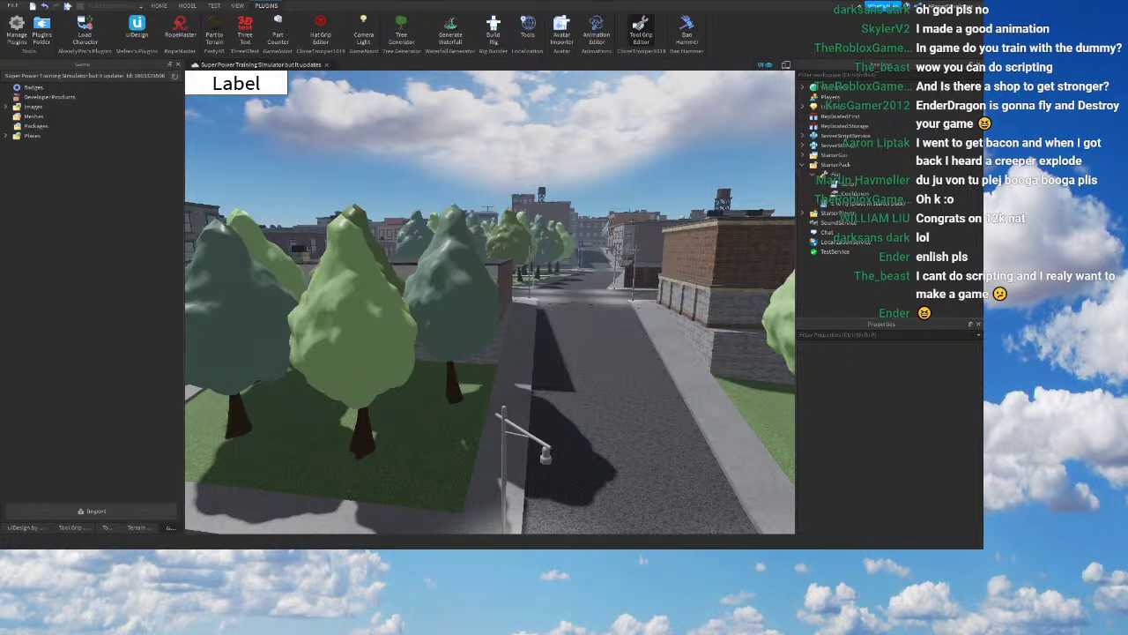
# Step: Switch to the running Roblox game, examine the character with the Fist tool equipped, and return to Roblox Studio
pyautogui.hotkey('alt', 'Tab')
pyautogui.moveTo(528, 491); pyautogui.dragTo(498, 468, button='right')
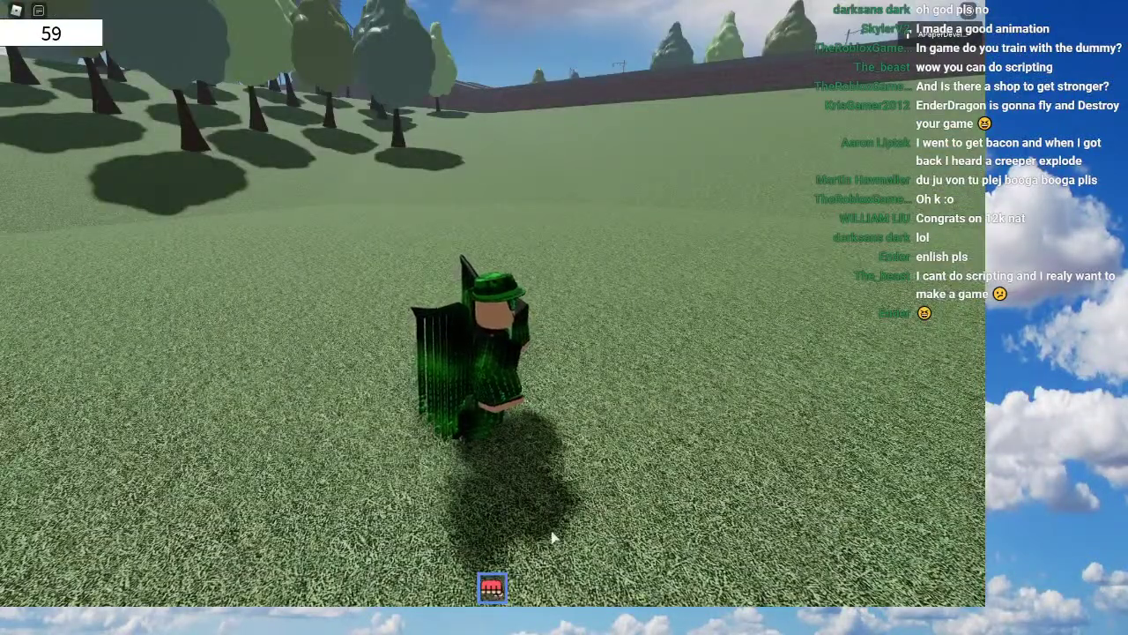
pyautogui.hotkey('alt', 'Tab')
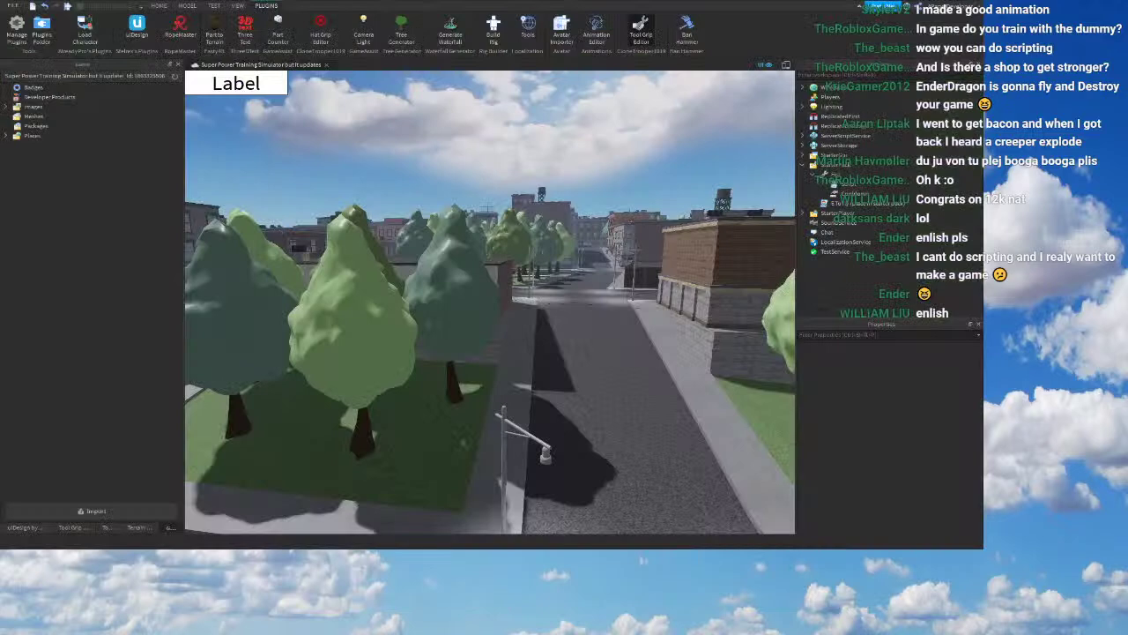
# Step: Select the Fist tool in StarterPack and undo the removal of its Handle
pyautogui.click(845, 173)
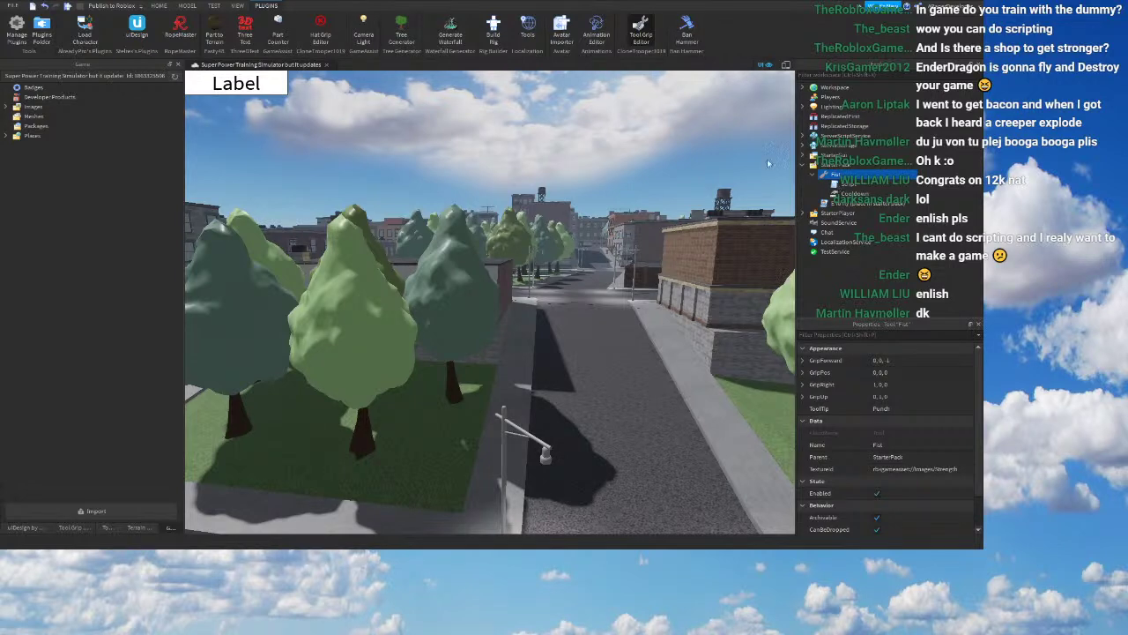
pyautogui.moveTo(737, 153); pyautogui.dragTo(734, 157, button='right')
pyautogui.hotkey('ctrl', 'z')
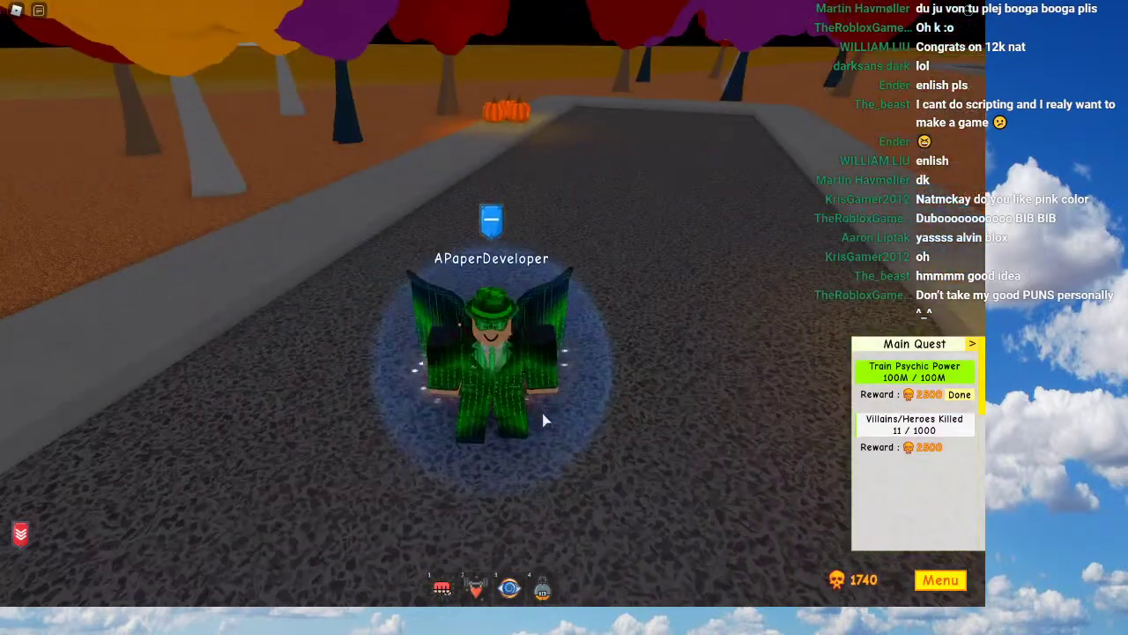
# Step: Fly the character around the city in the original Super Power Training Simulator and examine its map
pyautogui.press('space')
pyautogui.scroll(-4, 576, 394)
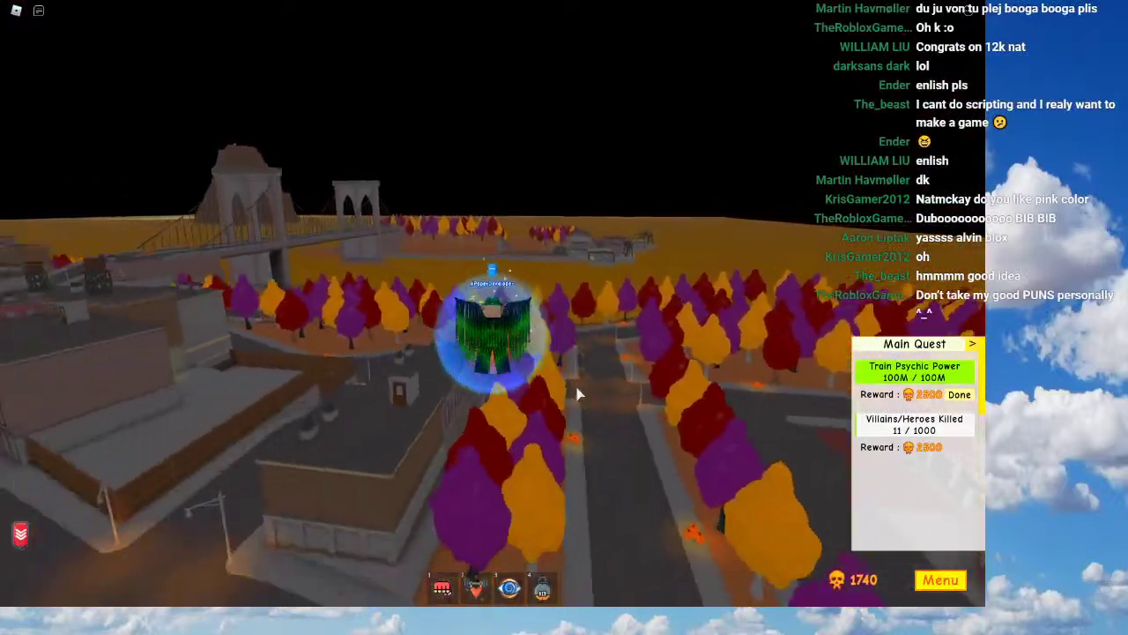
pyautogui.press('w')
pyautogui.moveTo(578, 394); pyautogui.dragTo(577, 394, button='right')
pyautogui.press('space')
pyautogui.scroll(-3, 578, 394)
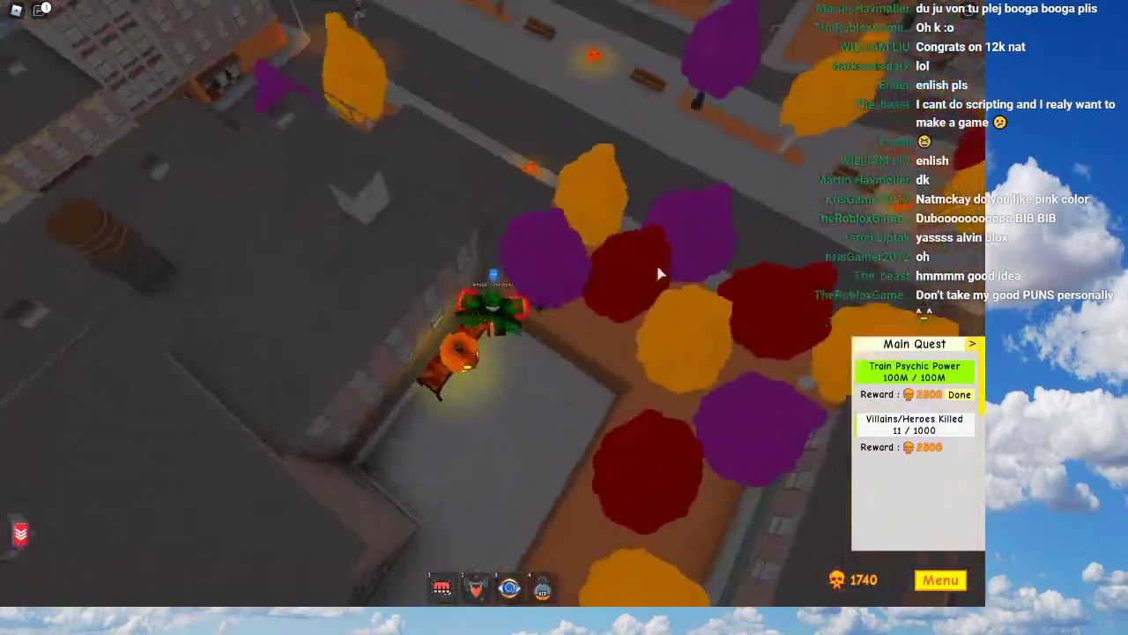
pyautogui.moveTo(659, 273); pyautogui.dragTo(624, 251, button='right')
pyautogui.scroll(3, 659, 274)
pyautogui.press('s')
pyautogui.press('w')
pyautogui.press('w')
pyautogui.press('w')
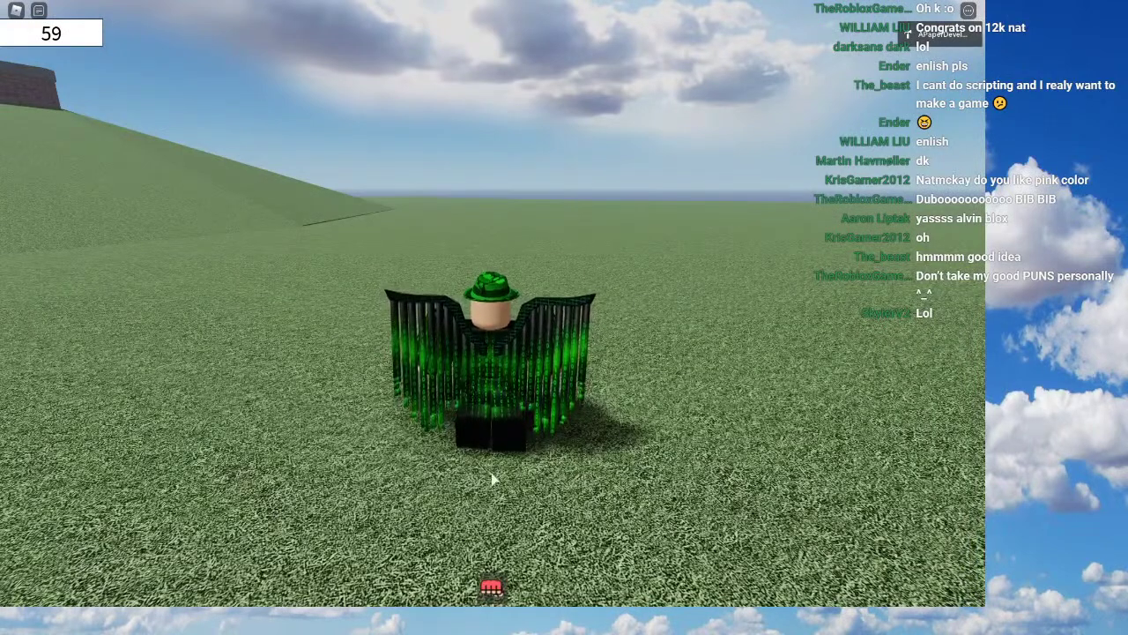
# Step: Test the Fist tool in the rebuilt game, examine how its Handle sits on the character, and switch back to Roblox Studio
pyautogui.click(493, 479)
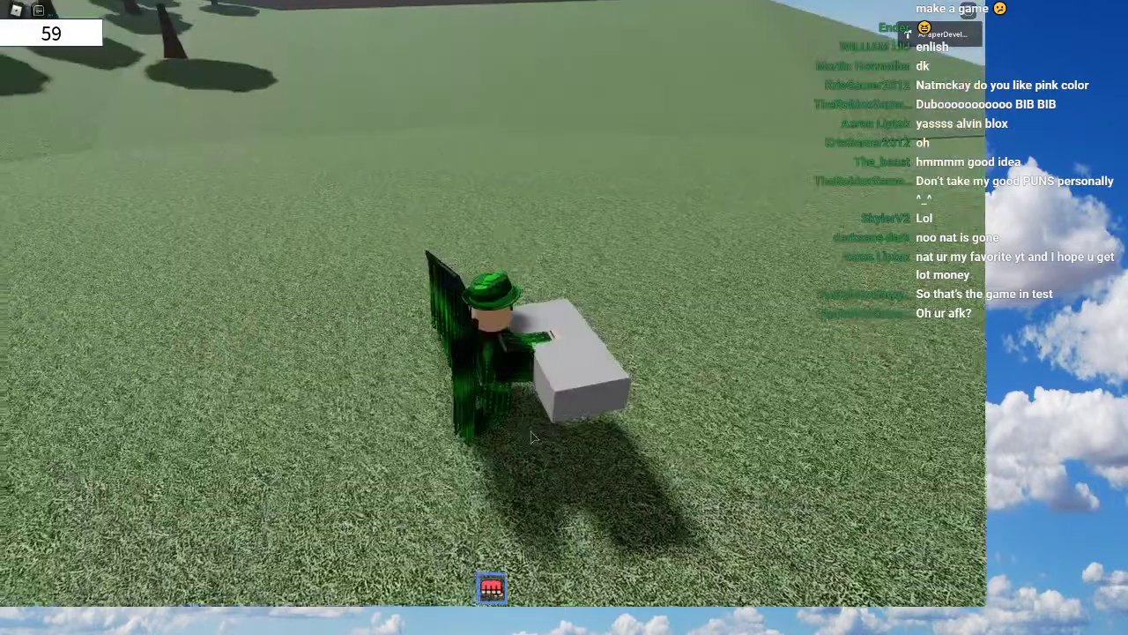
pyautogui.moveTo(531, 431); pyautogui.dragTo(569, 375, button='right')
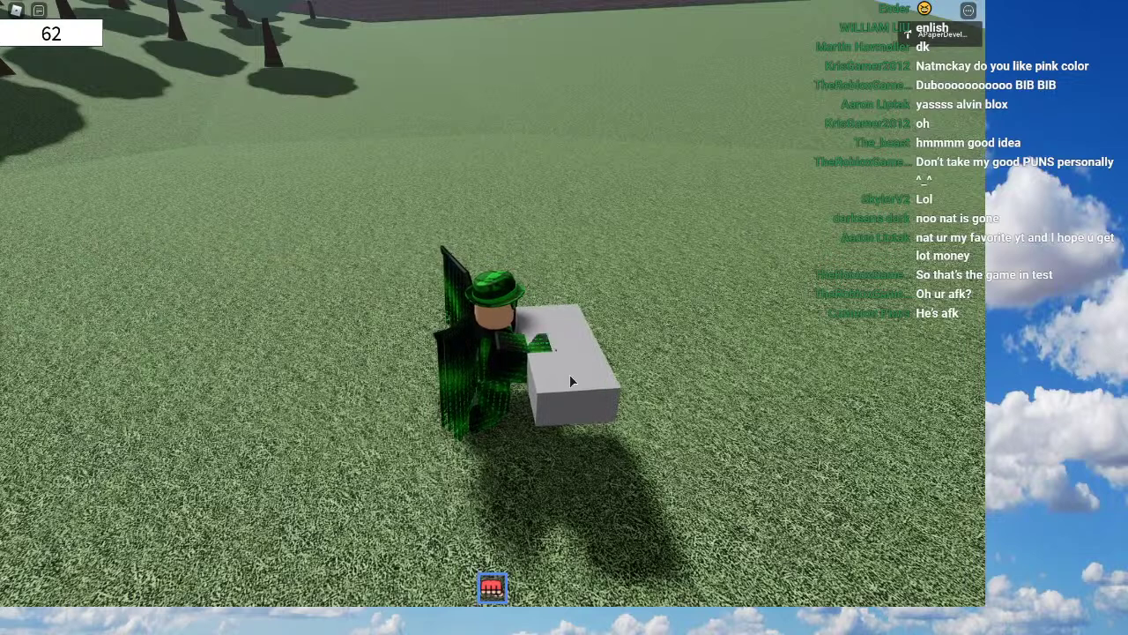
pyautogui.hotkey('alt', 'Tab')
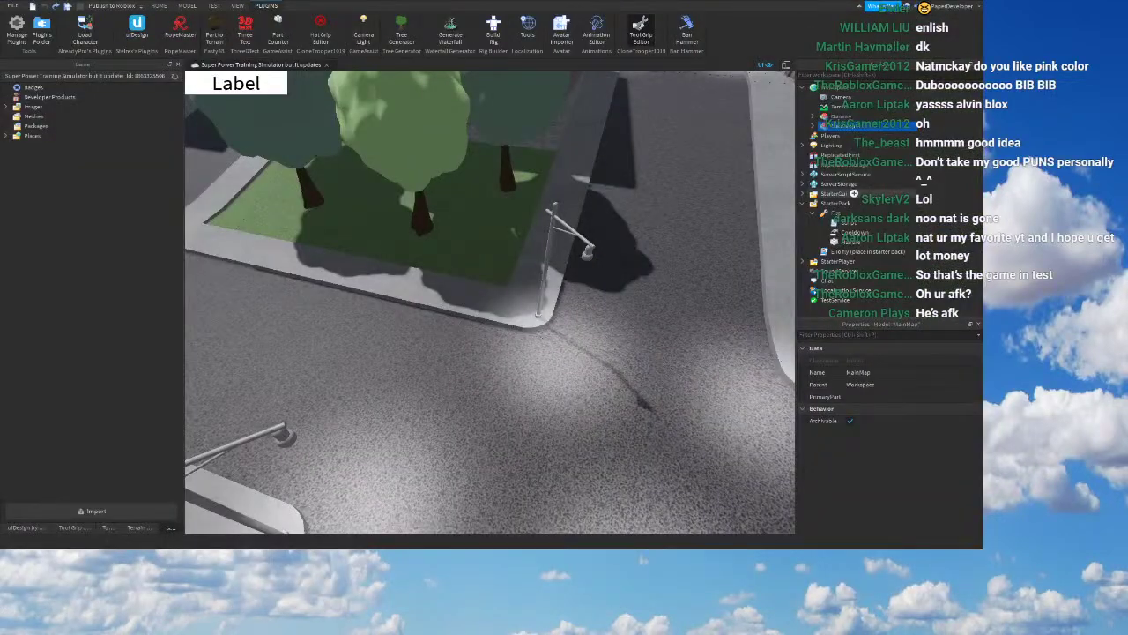
# Step: Open the Fist tool's Script in StarterPack and add a blank line beneath the stats variable
pyautogui.doubleClick(848, 222)
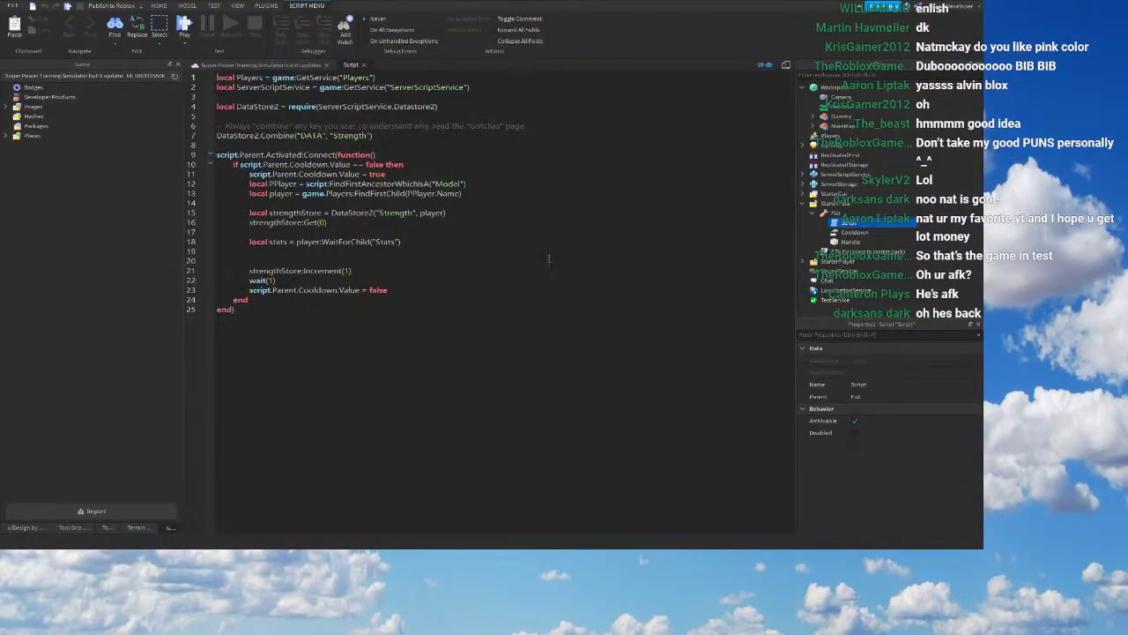
pyautogui.click(377, 258)
pyautogui.press('Return')
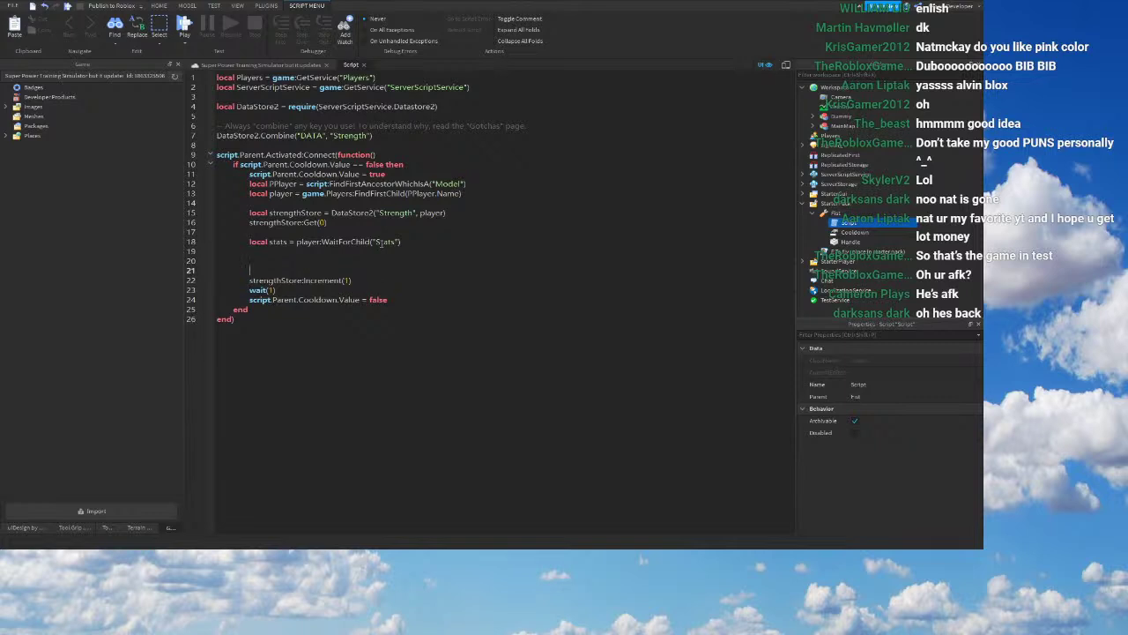
pyautogui.write('local animation =')
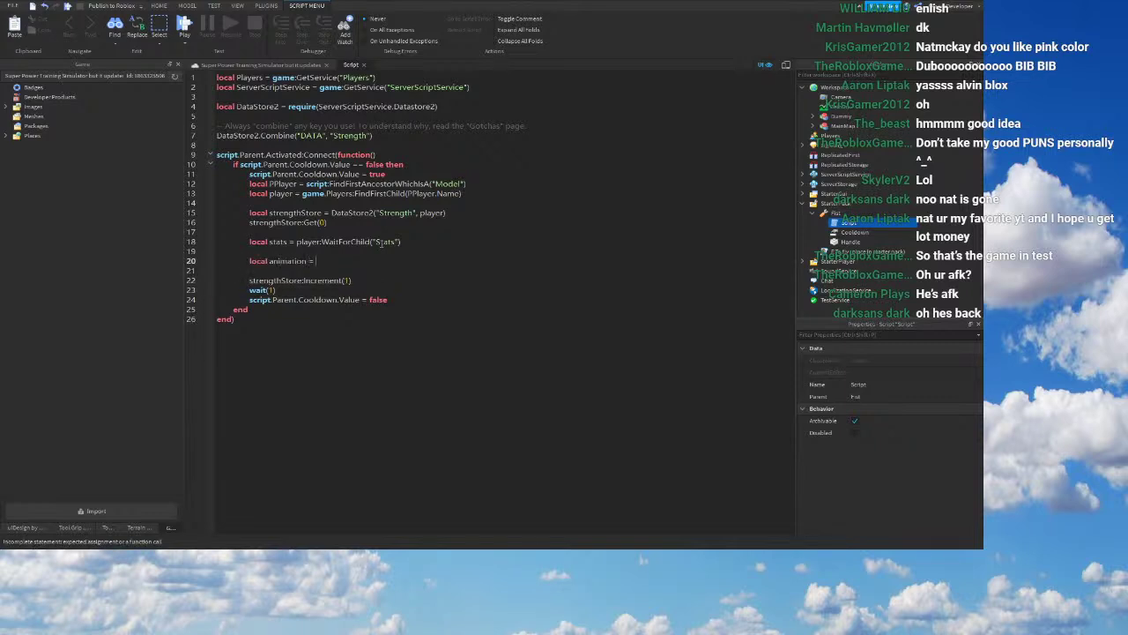
pyautogui.press('BackSpace')
pyautogui.press('BackSpace')
pyautogui.press('BackSpace')
pyautogui.press('BackSpace')
pyautogui.press('BackSpace')
pyautogui.press('BackSpace')
pyautogui.press('BackSpace')
pyautogui.press('BackSpace')
pyautogui.press('BackSpace')
pyautogui.press('BackSpace')
pyautogui.press('BackSpace')
pyautogui.press('BackSpace')
pyautogui.press('BackSpace')
pyautogui.press('BackSpace')
pyautogui.press('BackSpace')
pyautogui.press('BackSpace')
pyautogui.press('BackSpace')
pyautogui.press('BackSpace')
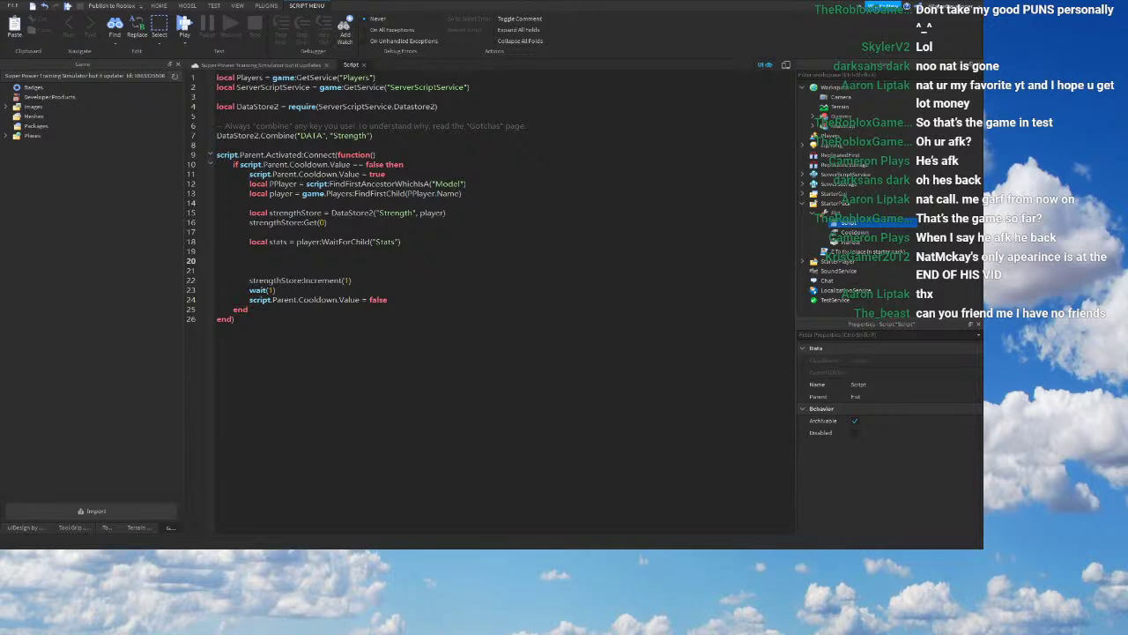
pyautogui.write('local anim')
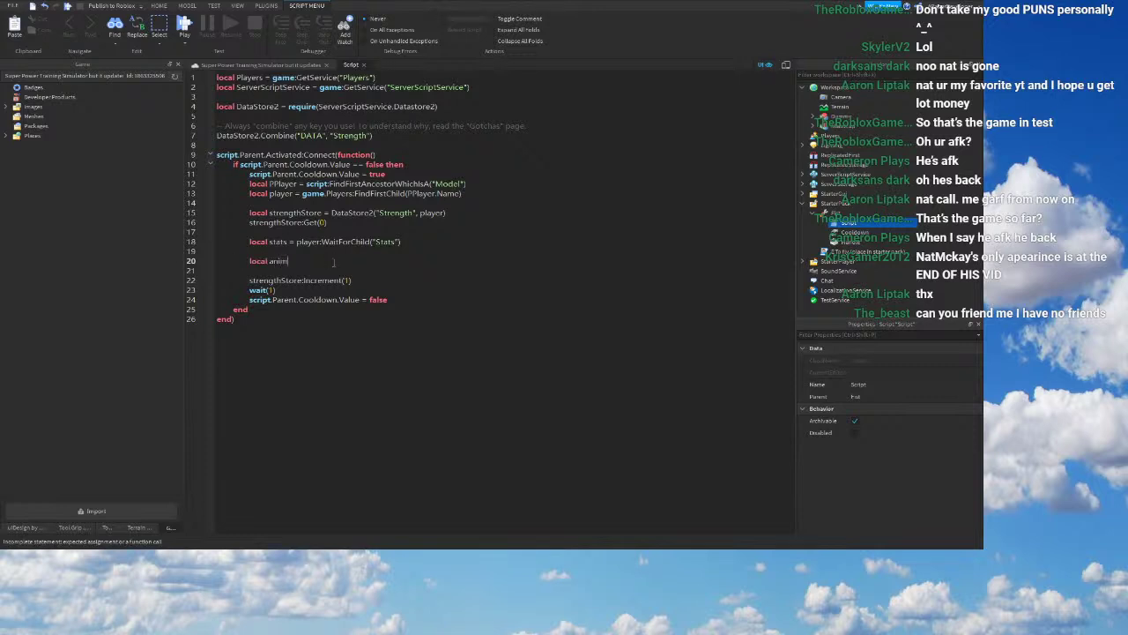
pyautogui.write('ation =')
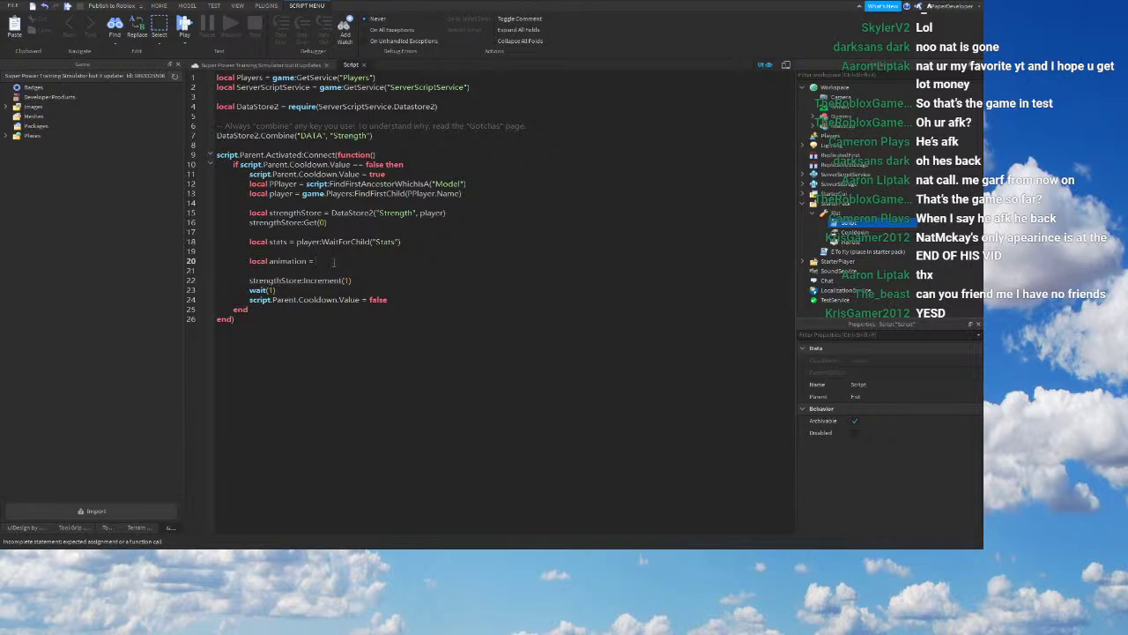
pyautogui.write(' "')
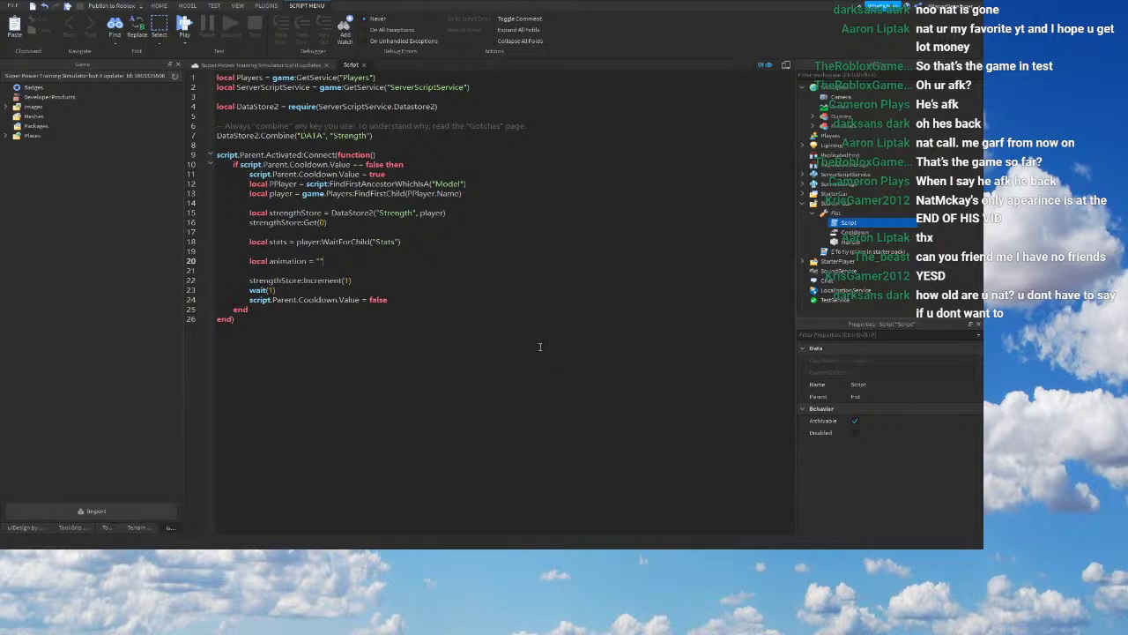
pyautogui.hotkey('ctrl', 'v')
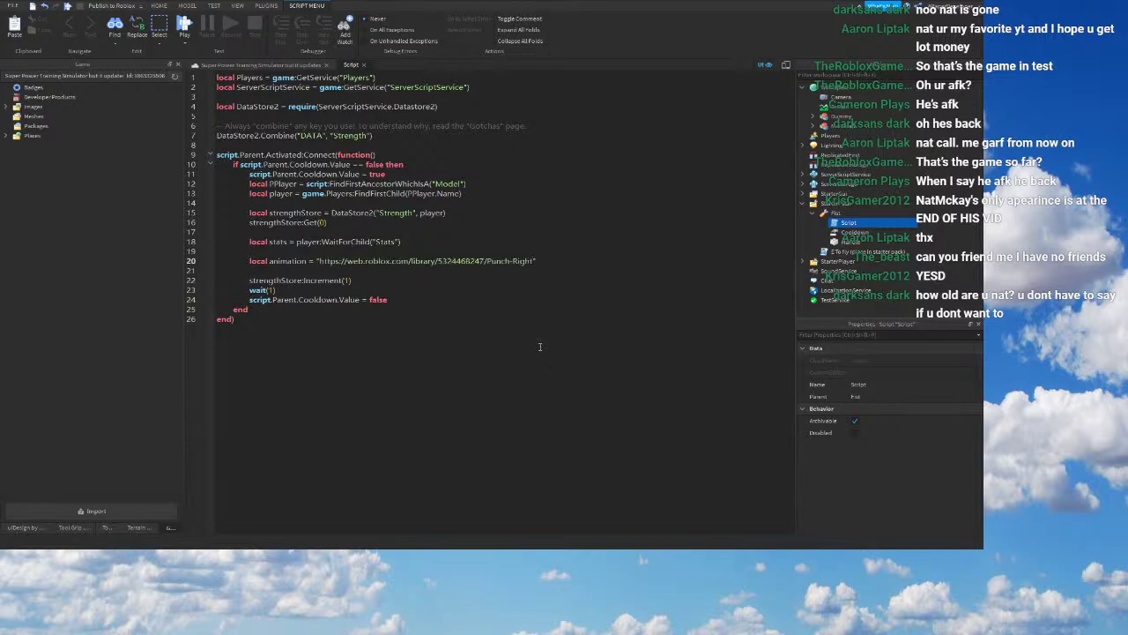
pyautogui.write('the')
pyautogui.press('BackSpace')
pyautogui.press('BackSpace')
pyautogui.press('BackSpace')
pyautogui.press('Return')
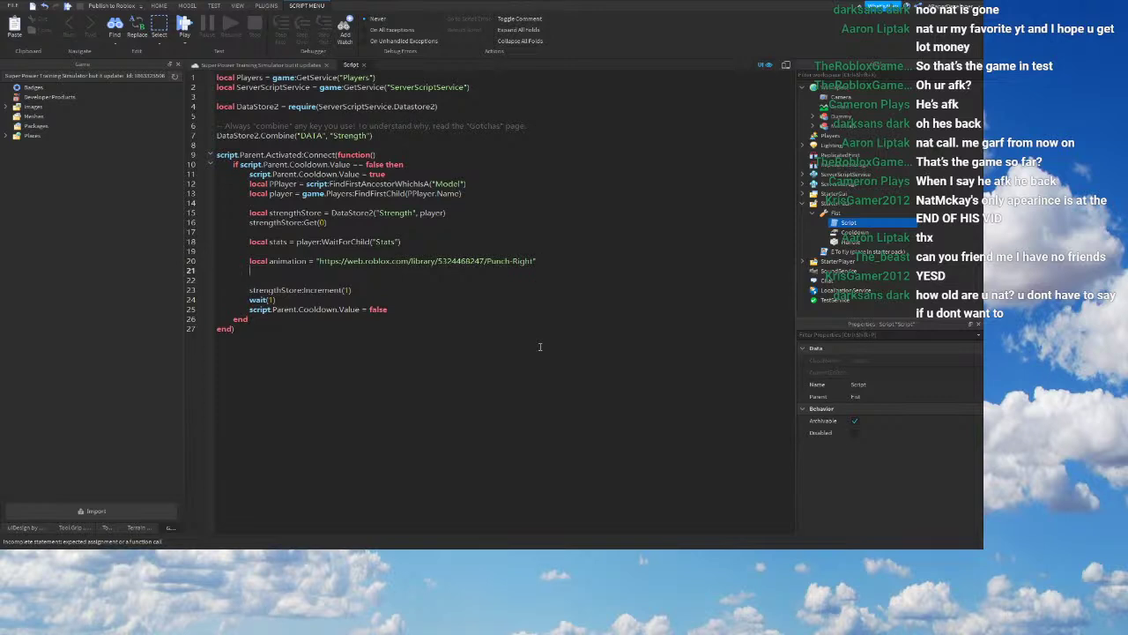
pyautogui.press('Return')
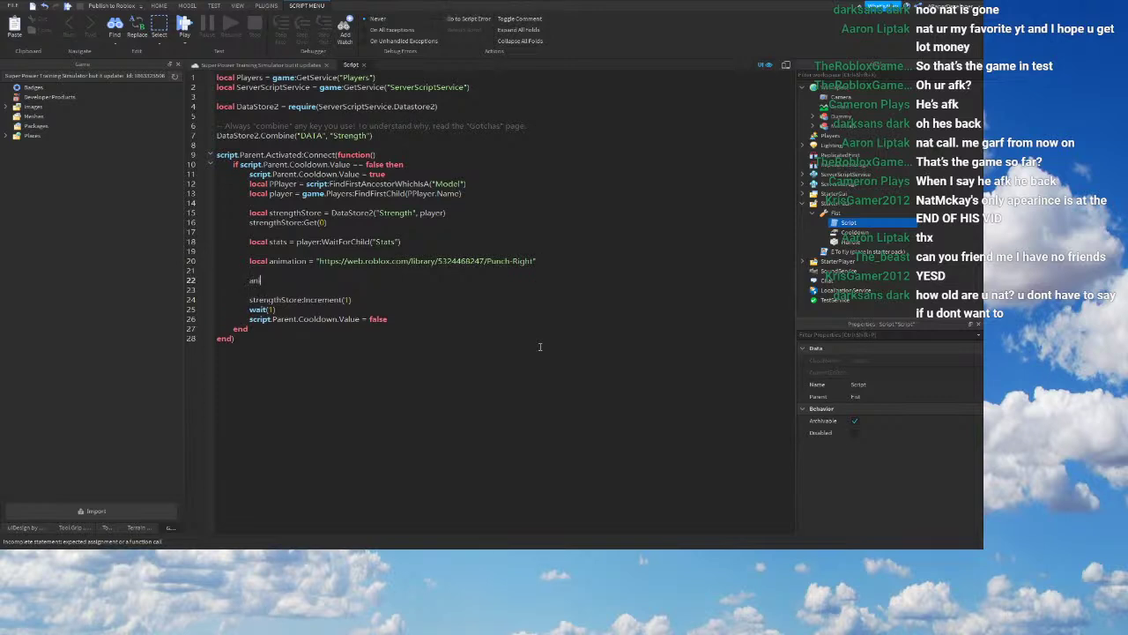
# Step: Add the line "local animationPlayer = PPlayer.Humanoid:LoadAnimation(animation)" beneath the animation variable
pyautogui.write('PPlayer.H')
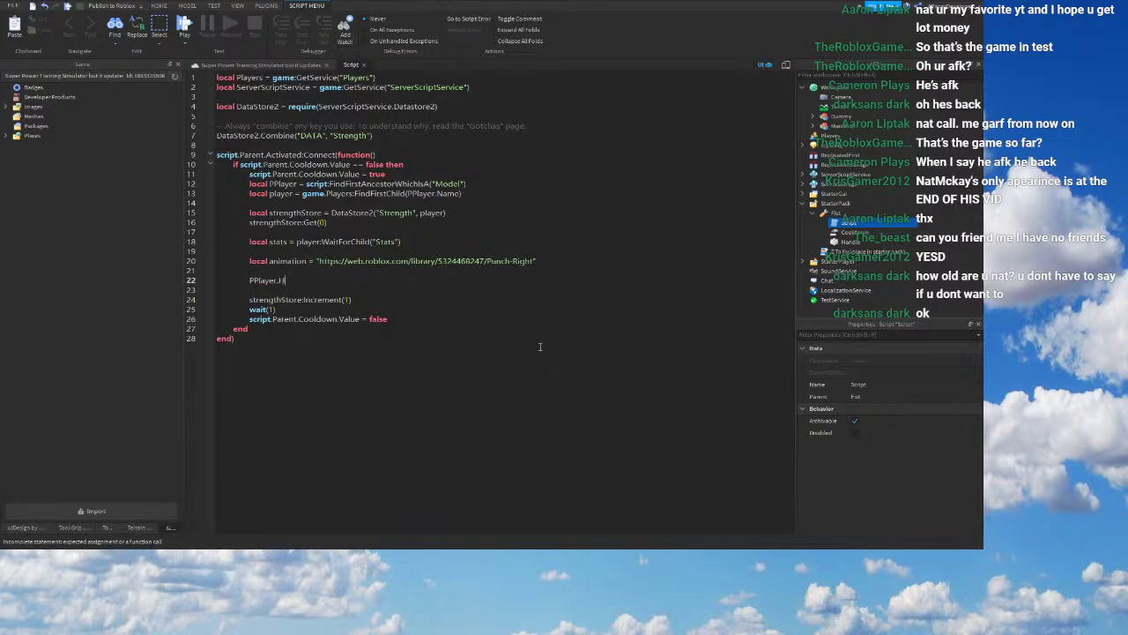
pyautogui.write('umanoid:LoadA')
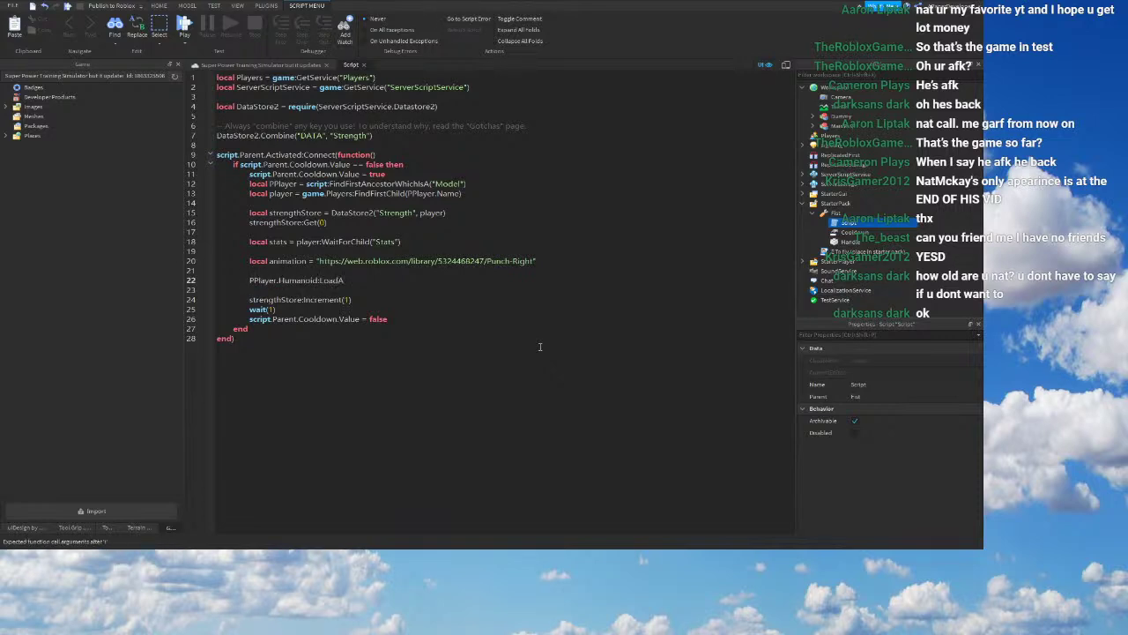
pyautogui.write('nimation(animation')
pyautogui.click(536, 354)
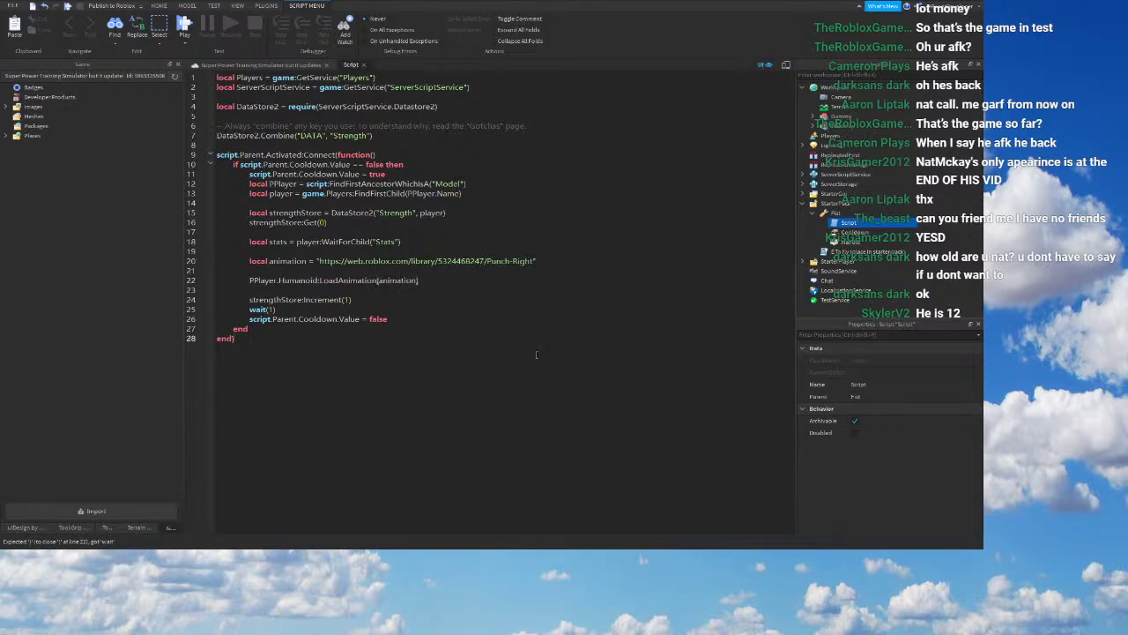
pyautogui.click(250, 280)
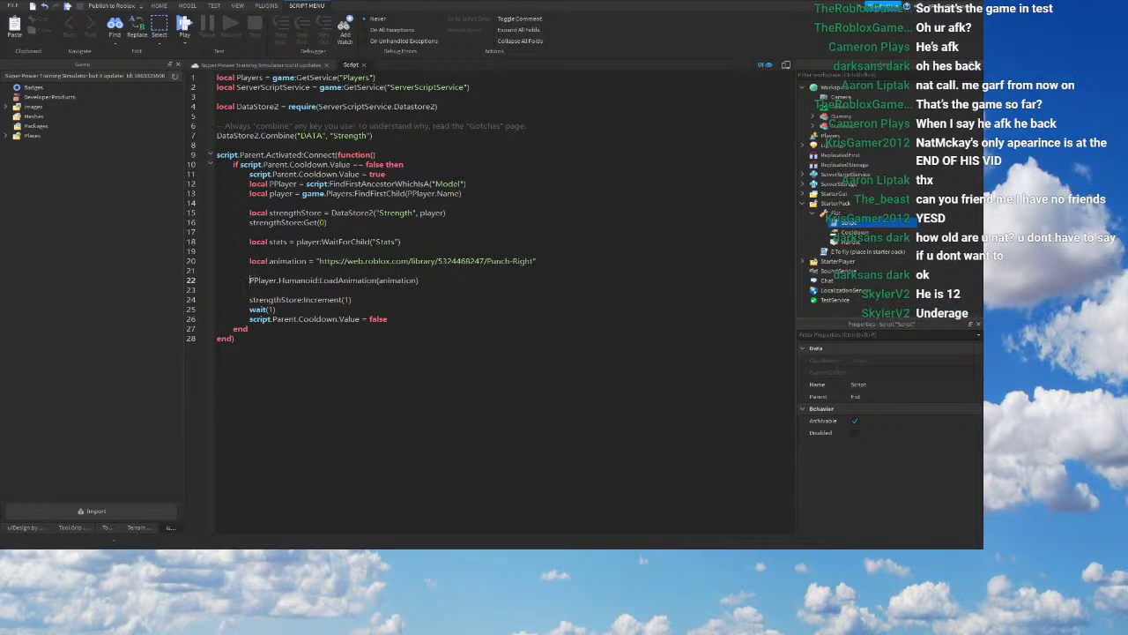
pyautogui.write('local a')
pyautogui.write('nimati')
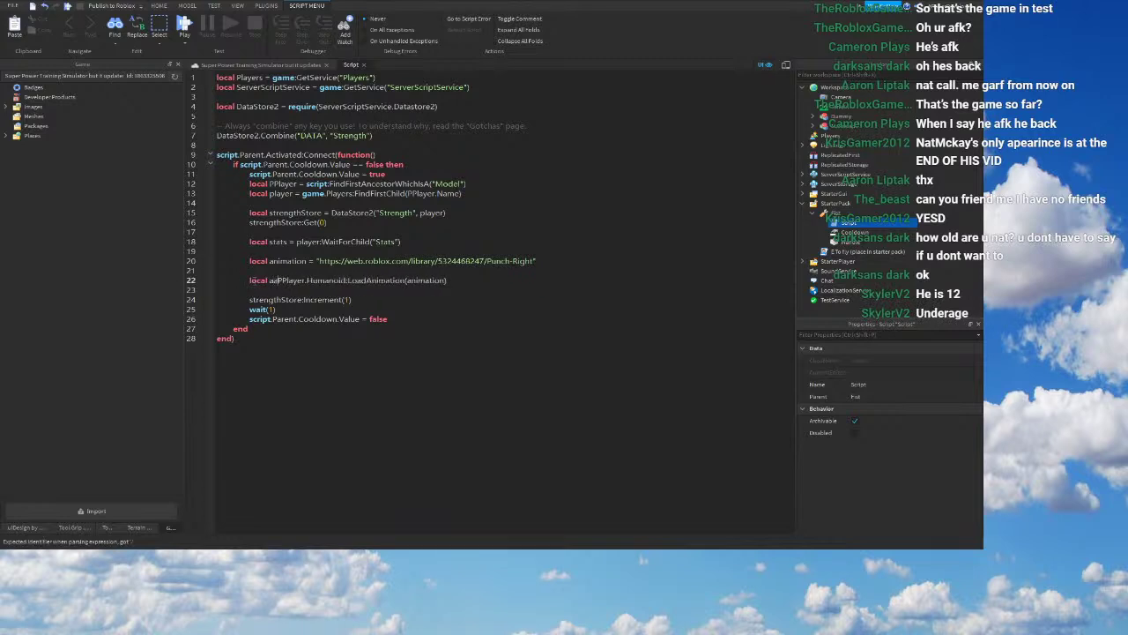
pyautogui.write('onPlayer ')
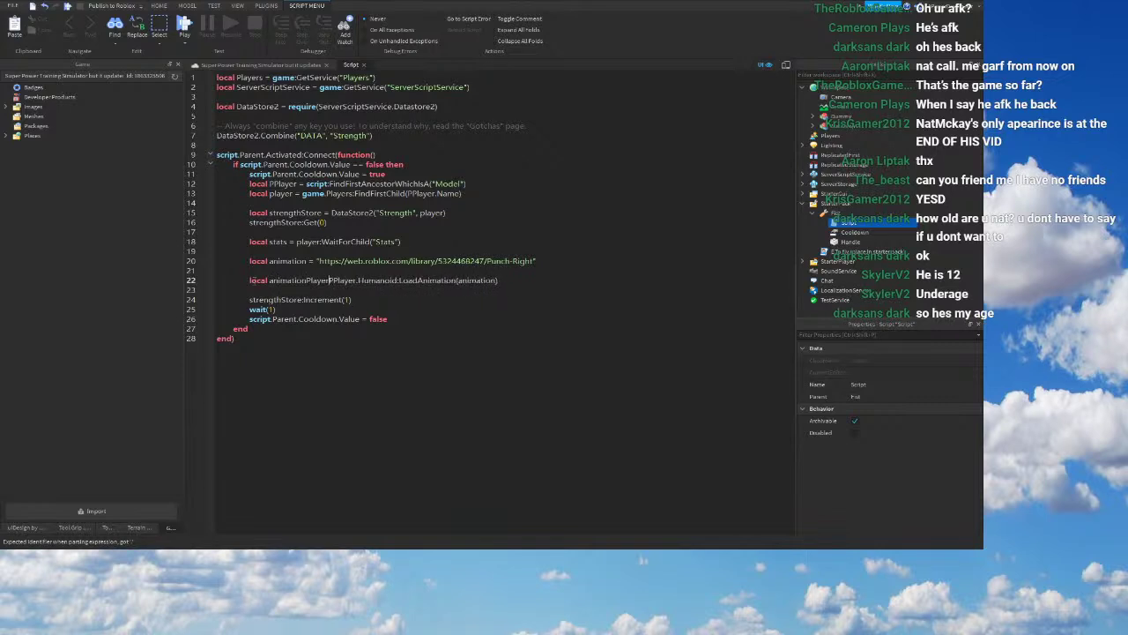
pyautogui.write('=')
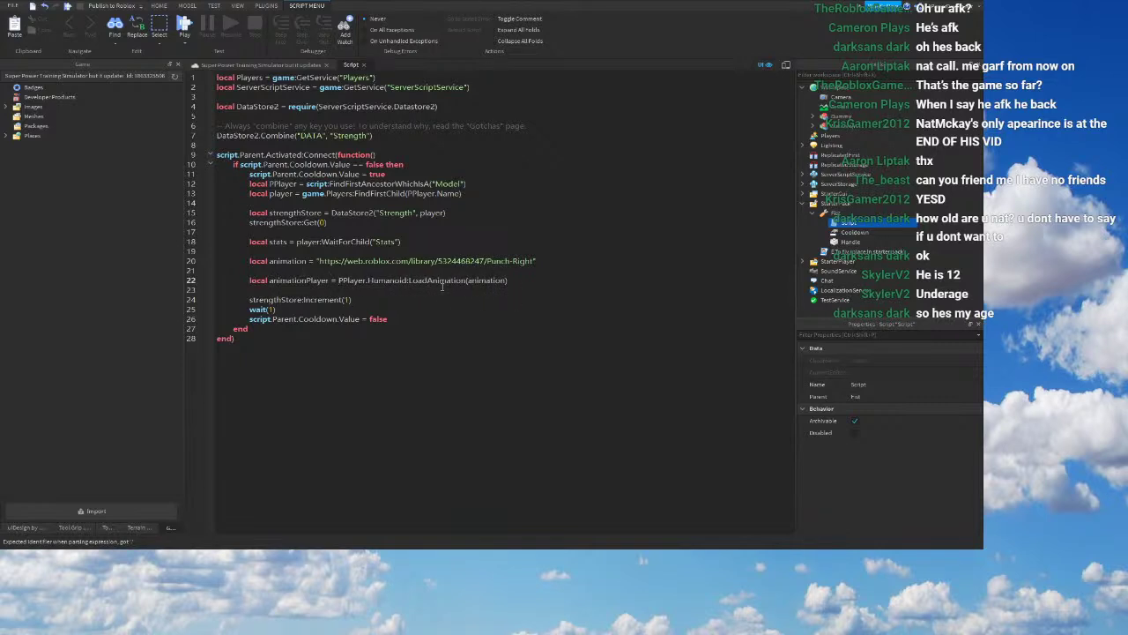
pyautogui.press('Return')
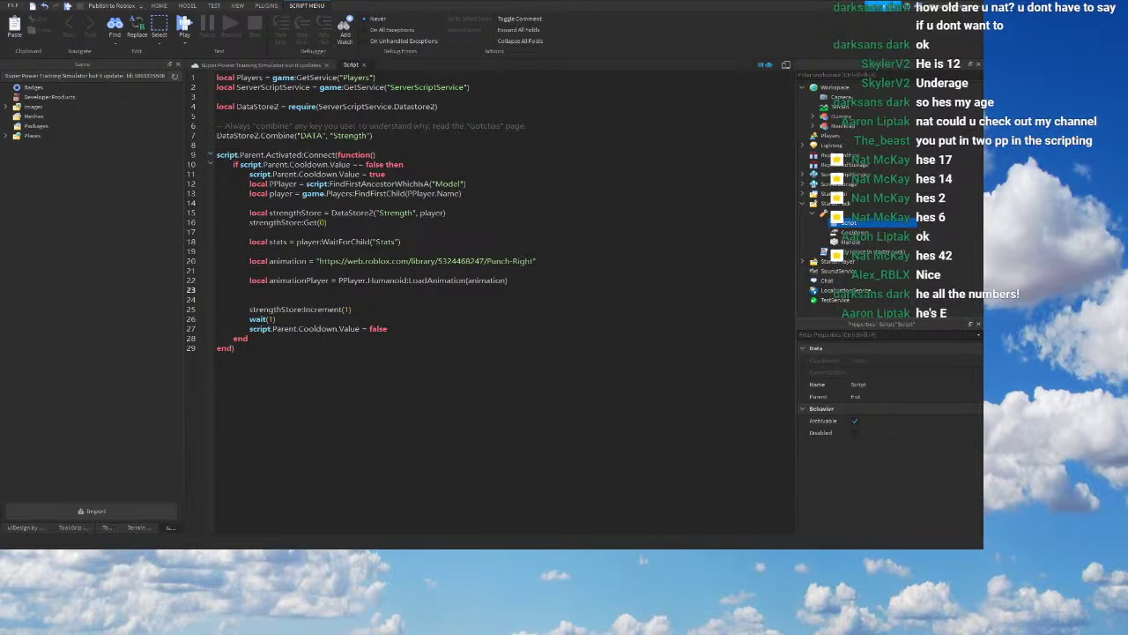
# Step: Delete the animation and animationPlayer lines from the Fist script
pyautogui.moveTo(233, 261); pyautogui.dragTo(526, 284)
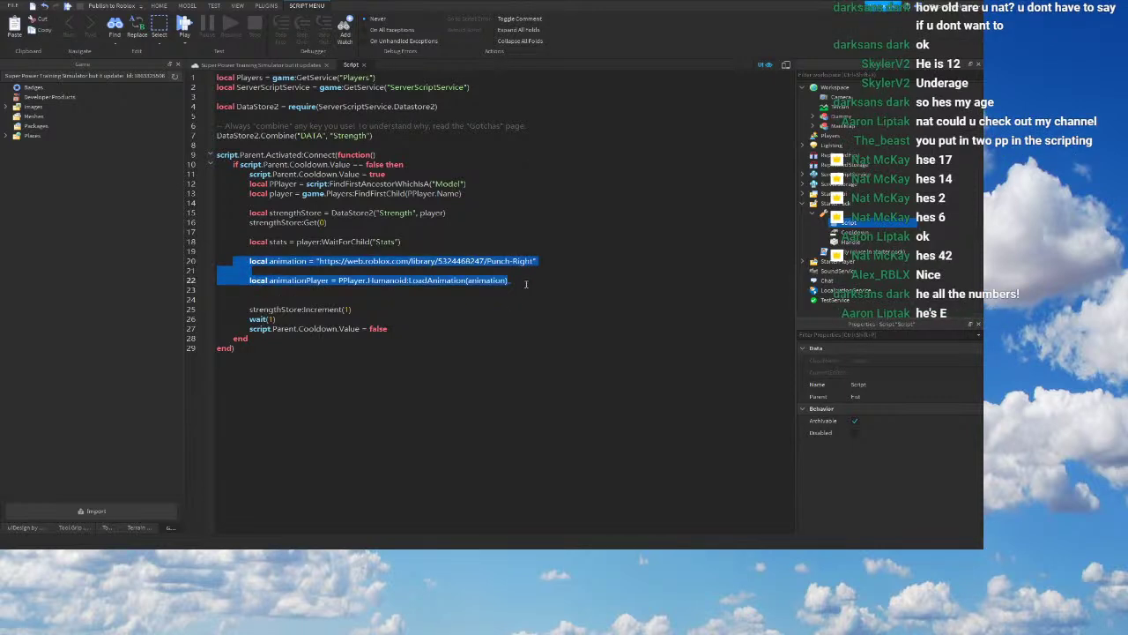
pyautogui.press('BackSpace')
pyautogui.press('BackSpace')
pyautogui.press('BackSpace')
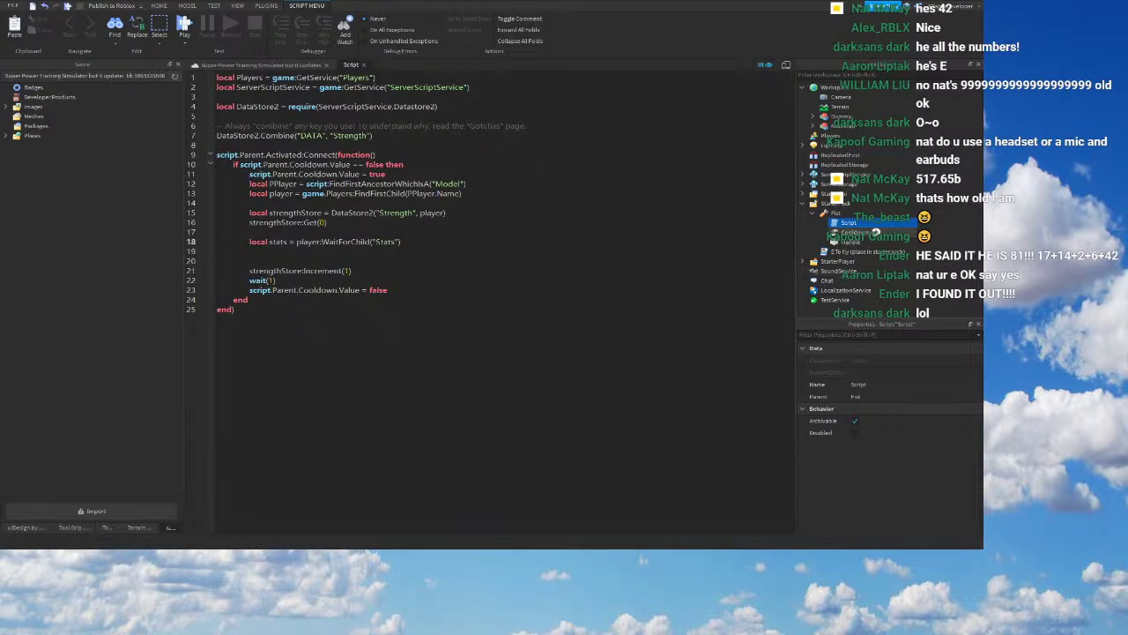
# Step: Set the Transparency of the Fist tool's Handle to 1
pyautogui.click(850, 241)
pyautogui.click(893, 421)
pyautogui.write('1')
# Step: Paste the copied punch animation code with the AnimationDirection toggle beneath the stats variable and fix its first line's indentation
pyautogui.click(350, 260)
pyautogui.press('Return')
pyautogui.click(350, 260)
pyautogui.hotkey('ctrl', 'v')
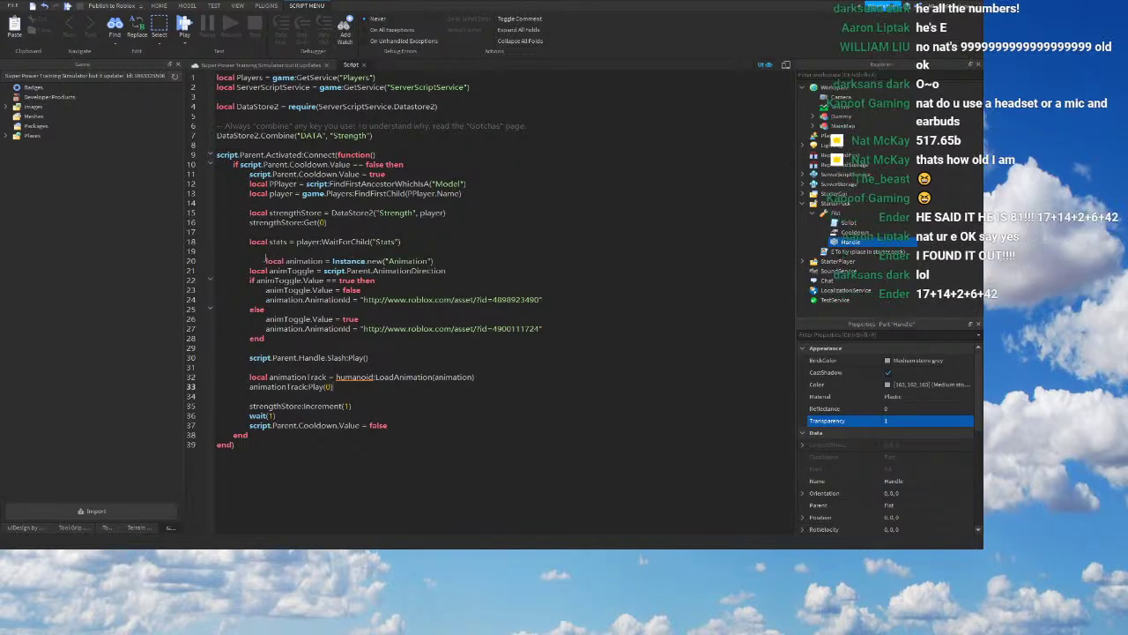
pyautogui.press('BackSpace')
# Step: Replace humanoid with PPlayer.Humanoid in the animationTrack line that loads the animation
pyautogui.click(348, 384)
pyautogui.doubleClick(353, 377)
pyautogui.press('BackSpace')
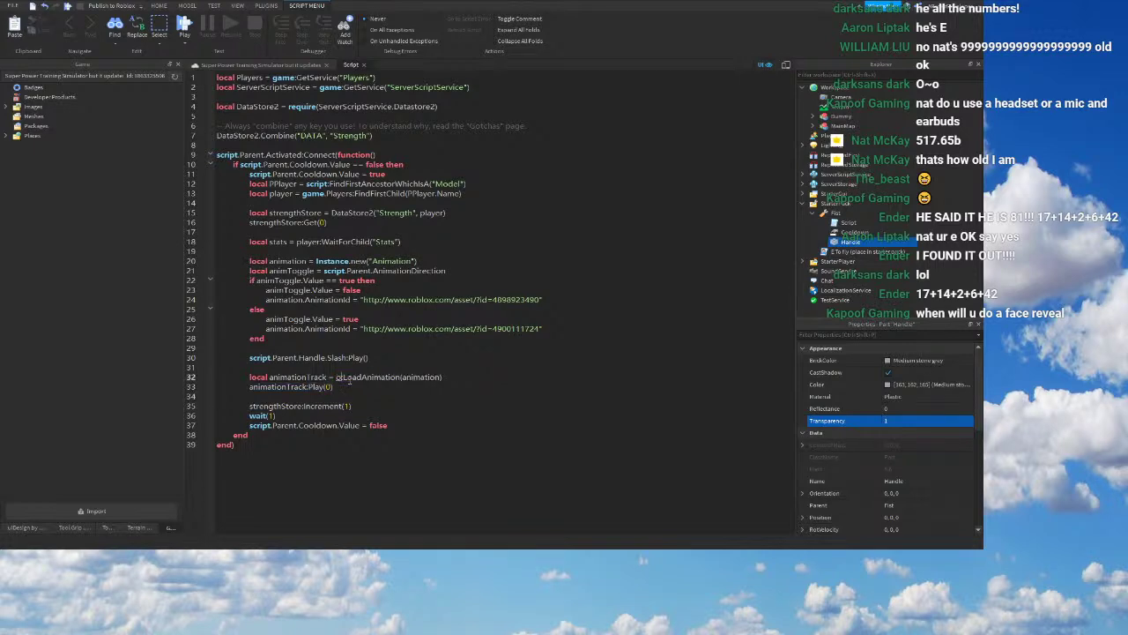
pyautogui.write('pp')
pyautogui.press('Tab')
pyautogui.hotkey('ctrl', 'z')
pyautogui.write('PPlayer')
pyautogui.press('Tab')
pyautogui.write('.Humanoid')
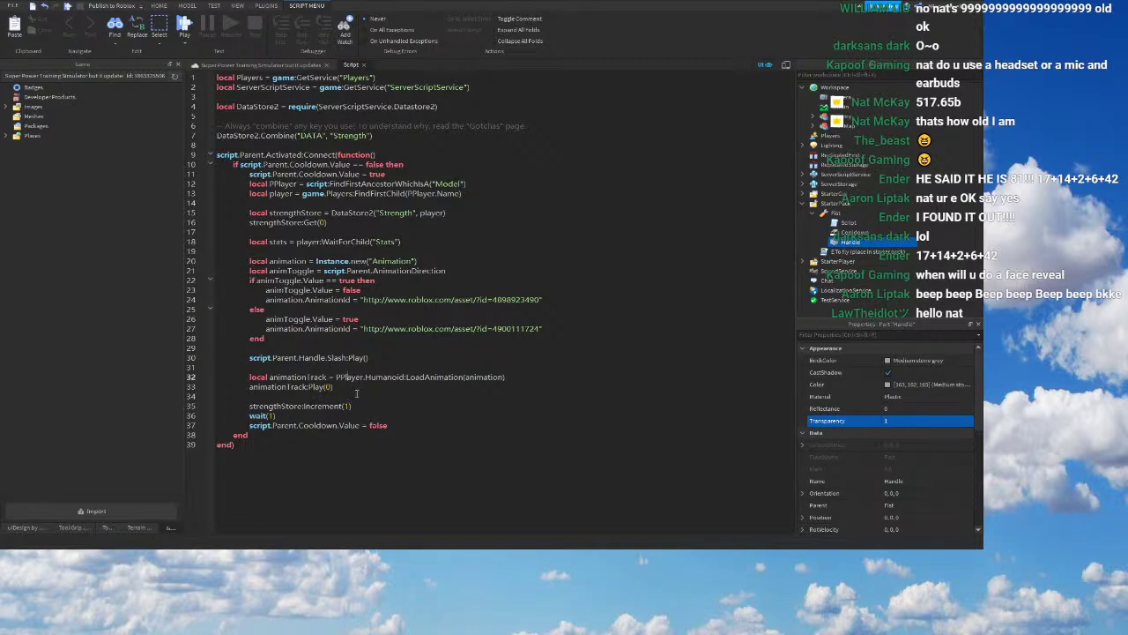
# Step: Add a BoolValue to the Fist tool and name it AnimationDirection
pyautogui.click(373, 298)
pyautogui.doubleClick(351, 318)
pyautogui.click(838, 212)
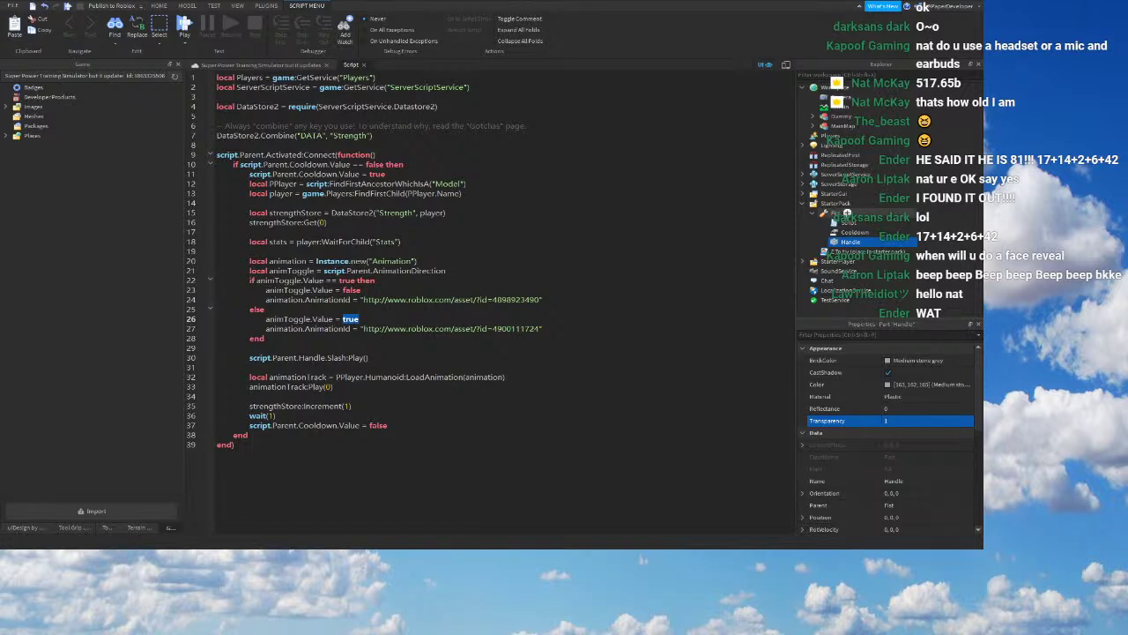
pyautogui.click(833, 263)
pyautogui.rightClick(833, 242)
pyautogui.press('F2')
pyautogui.write('AnimationDi')
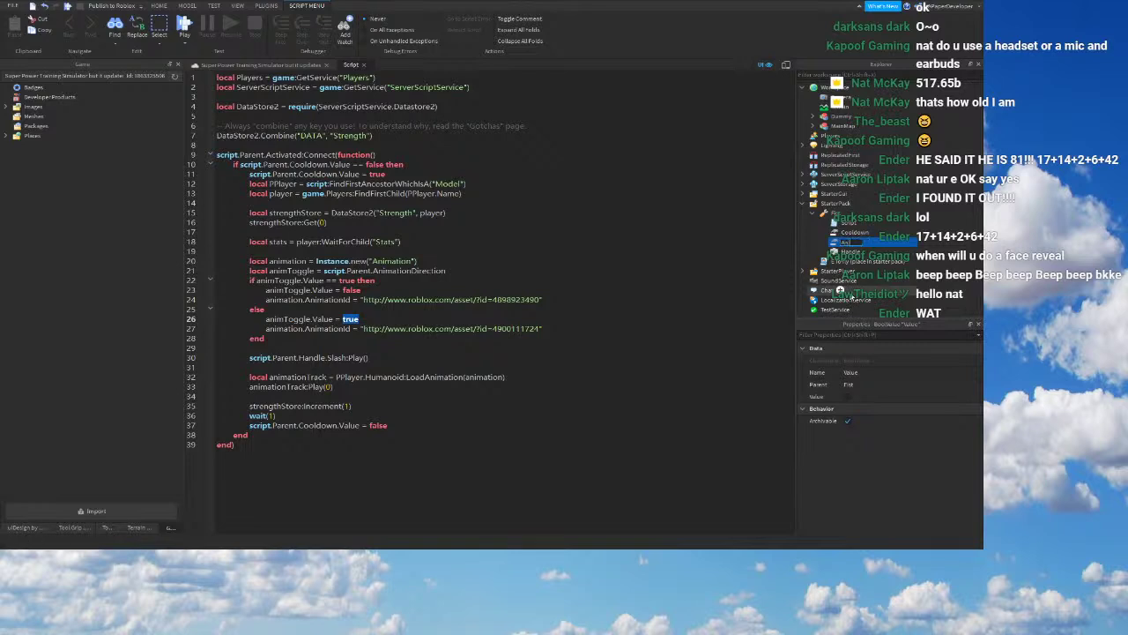
pyautogui.write('rection')
pyautogui.press('Return')
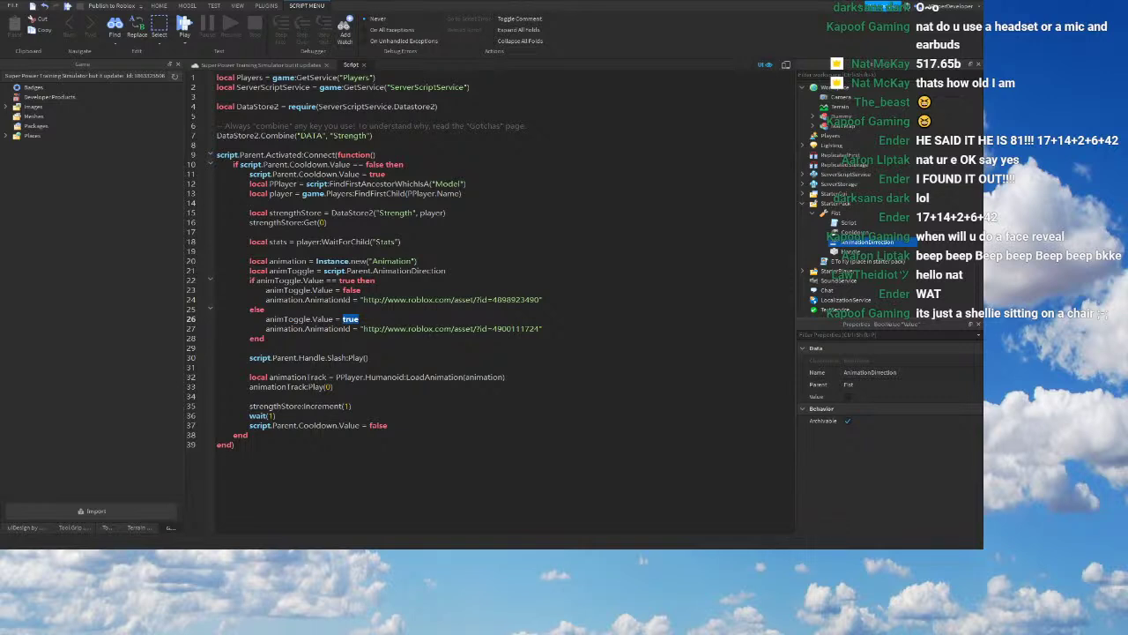
pyautogui.click(364, 318)
pyautogui.moveTo(362, 299); pyautogui.dragTo(541, 300)
pyautogui.hotkey('ctrl', 'v')
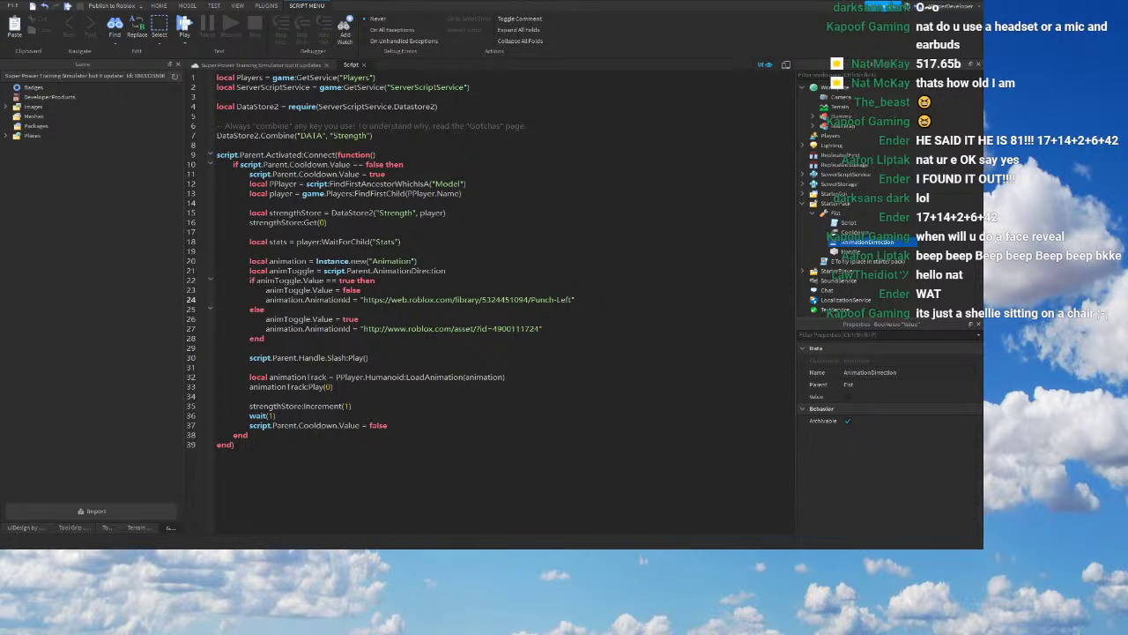
pyautogui.moveTo(364, 328); pyautogui.dragTo(541, 328)
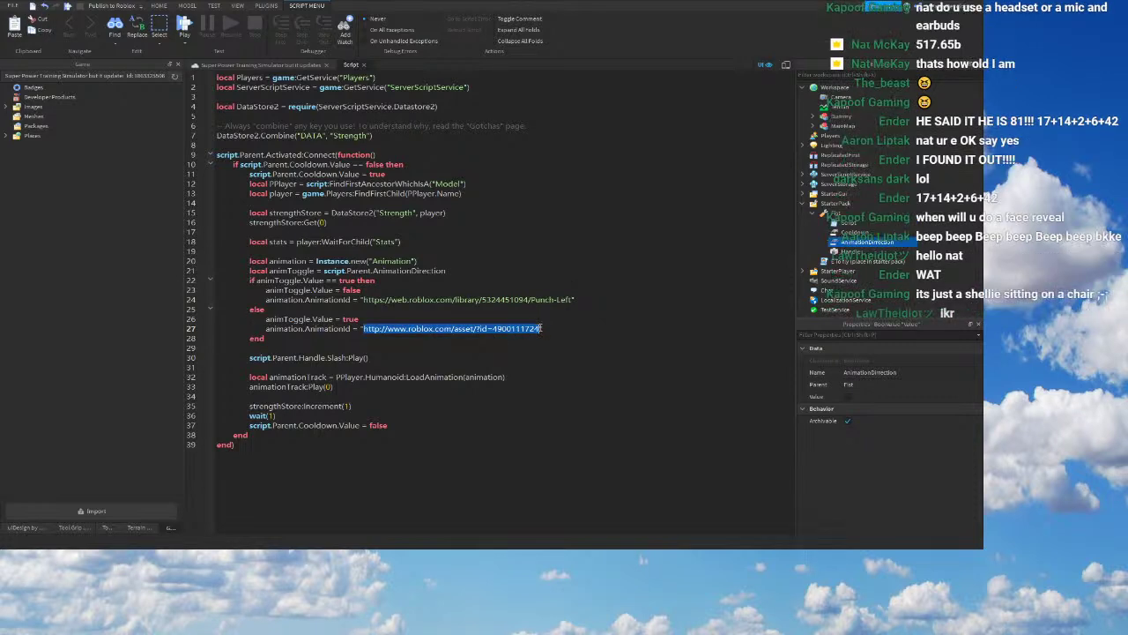
pyautogui.hotkey('ctrl', 'v')
pyautogui.click(677, 447)
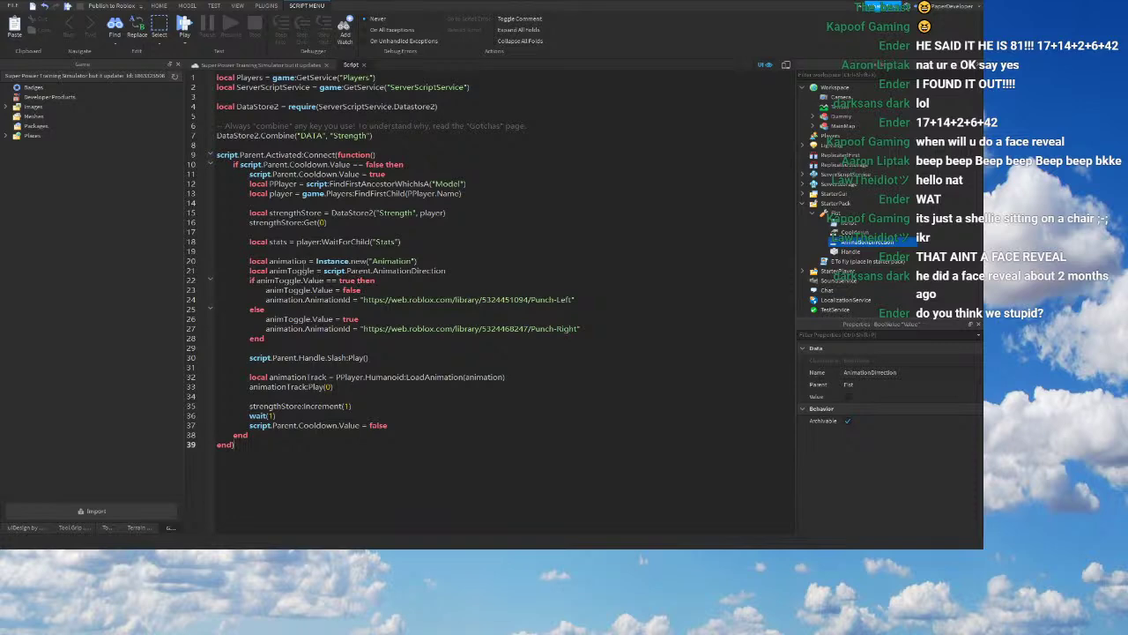
pyautogui.click(362, 65)
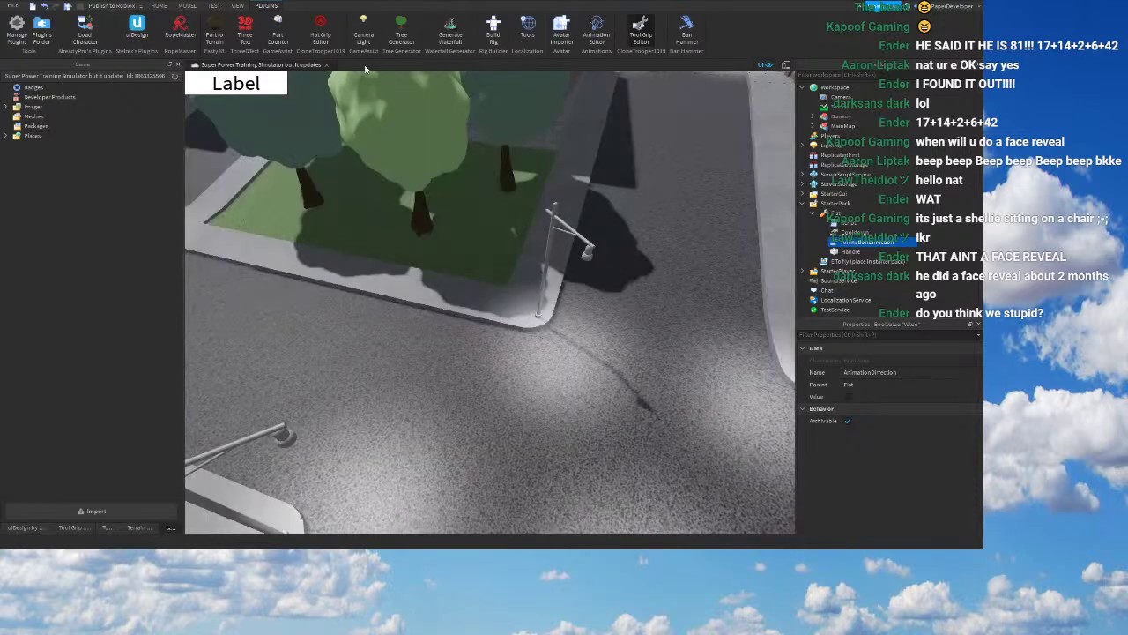
# Step: Playtest the game, equip the Fist tool and try a punch, and stop the test
pyautogui.click(70, 6)
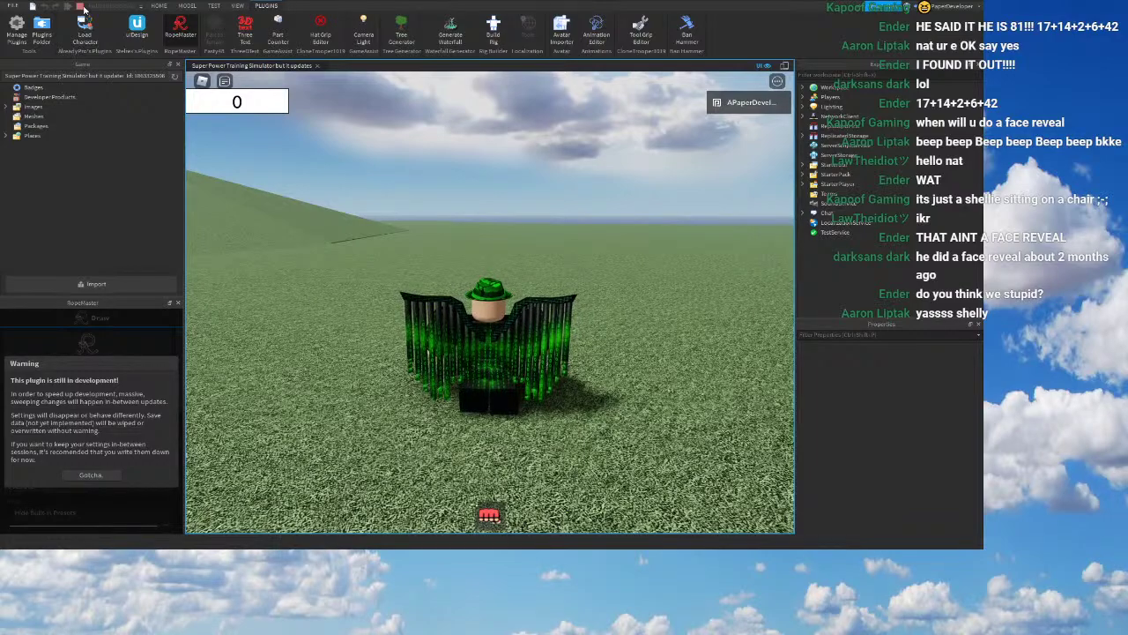
pyautogui.press('1')
pyautogui.moveTo(672, 274); pyautogui.dragTo(672, 274, button='right')
pyautogui.click(630, 274)
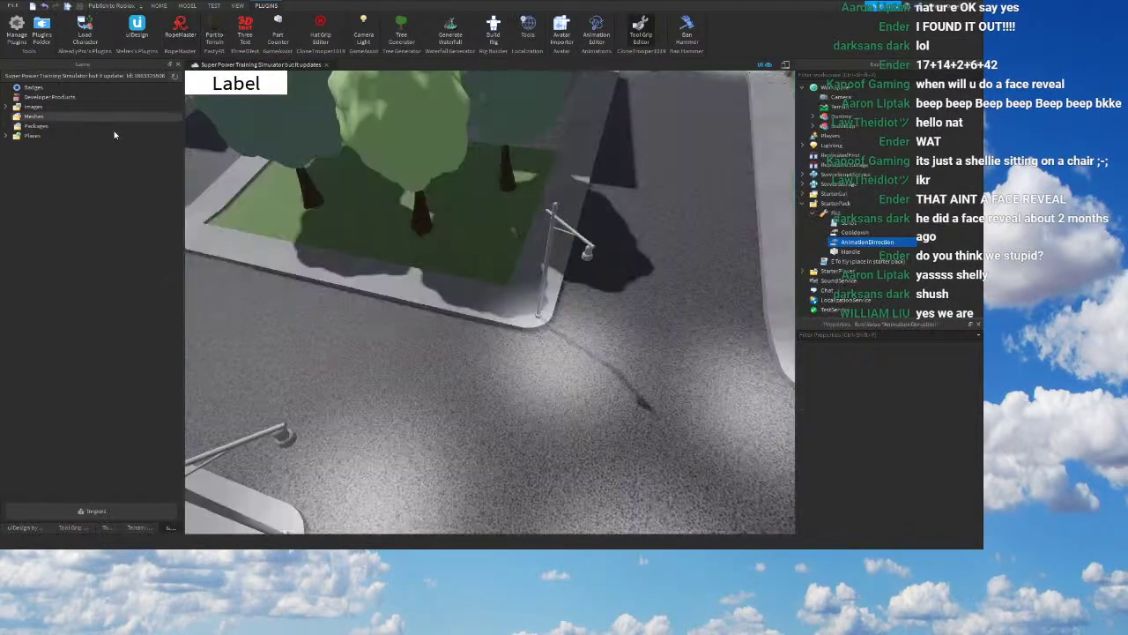
# Step: Select the Dummy rig on the road and open its punch animation in the Animation Editor
pyautogui.moveTo(484, 157); pyautogui.dragTo(484, 161, button='right')
pyautogui.press('s')
pyautogui.click(483, 159)
pyautogui.press('w')
pyautogui.scroll(5, 476, 279)
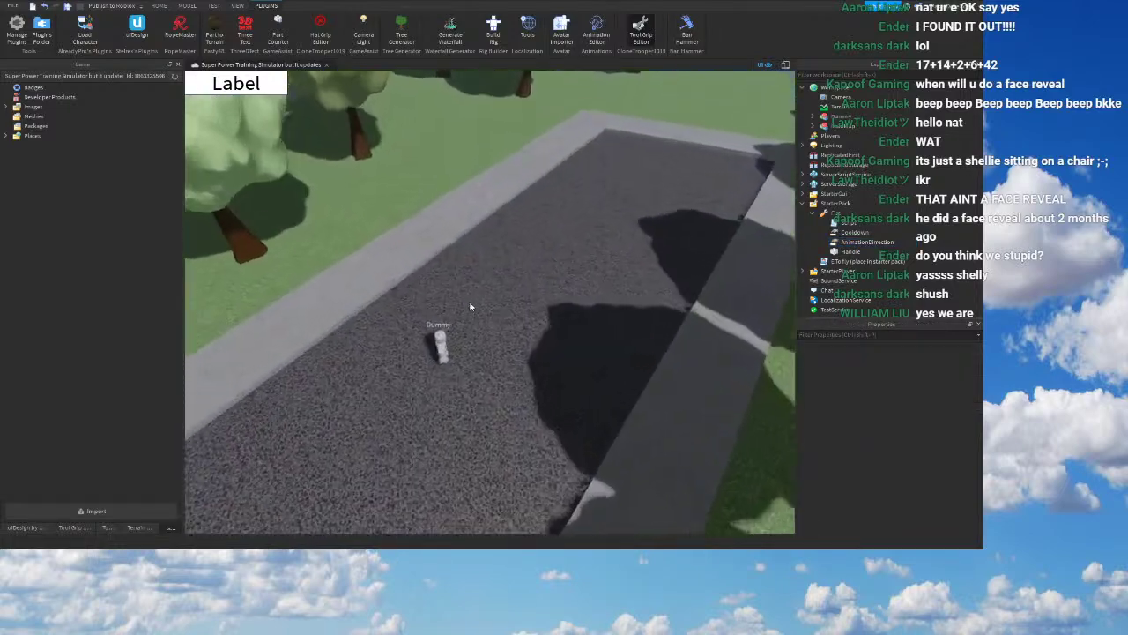
pyautogui.click(432, 328)
pyautogui.scroll(3, 332, 159)
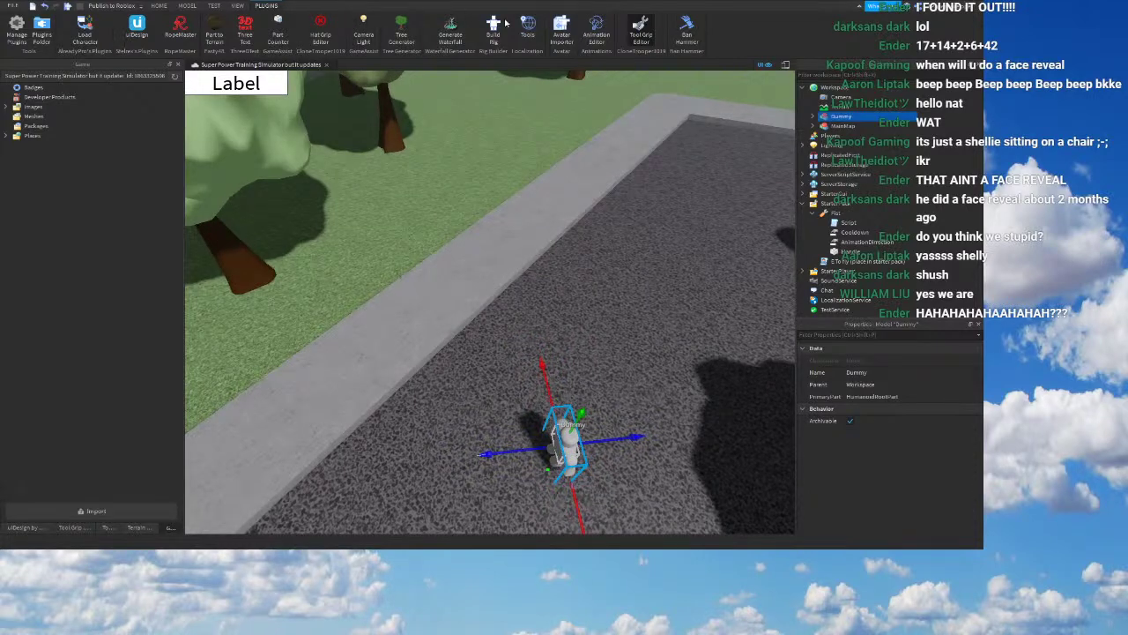
pyautogui.click(596, 33)
pyautogui.moveTo(494, 329); pyautogui.dragTo(476, 384, button='right')
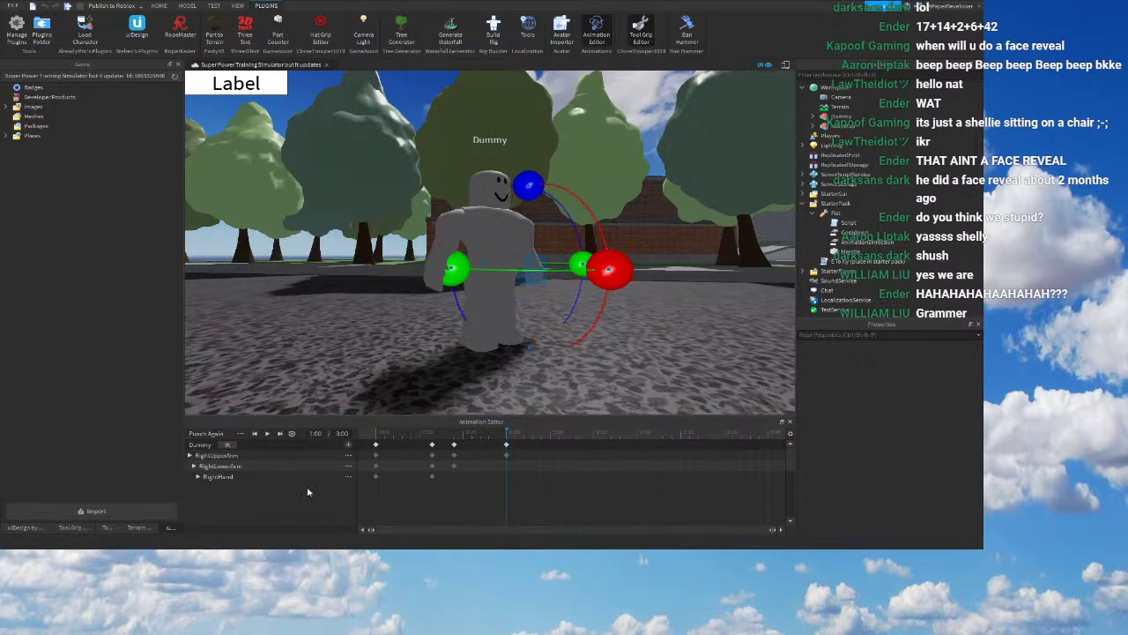
# Step: Resume animating the Dummy rig and switch the Animation Editor from the Punch Again animation to the Punch animation
pyautogui.moveTo(348, 358); pyautogui.dragTo(350, 359, button='right')
pyautogui.scroll(-5, 386, 331)
pyautogui.scroll(3, 386, 331)
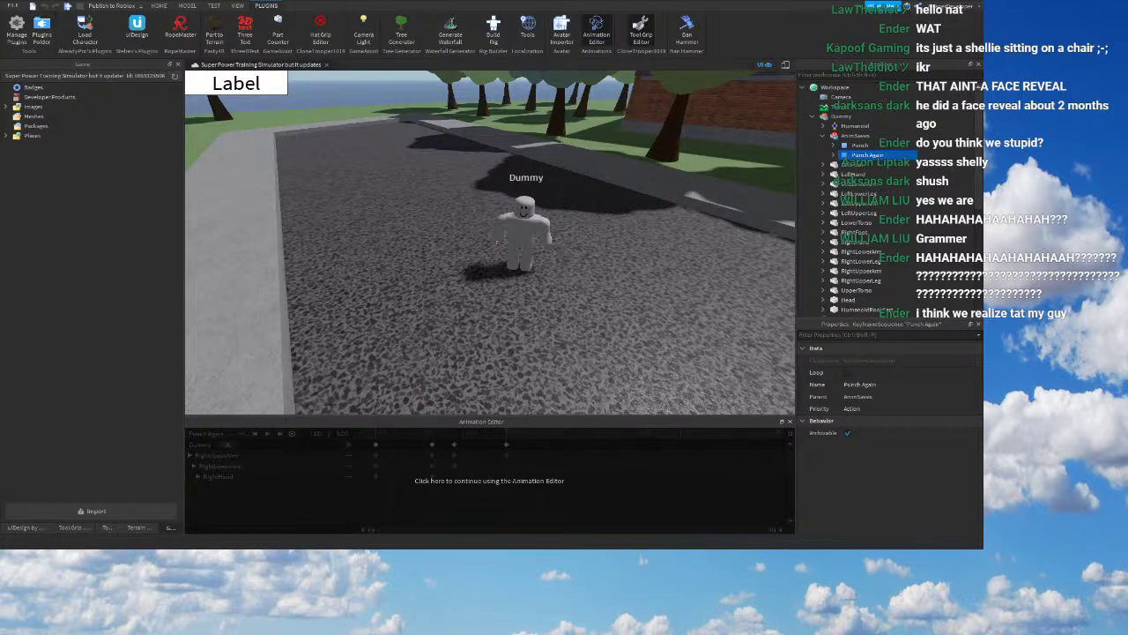
pyautogui.moveTo(483, 205); pyautogui.dragTo(478, 222, button='right')
pyautogui.click(522, 206)
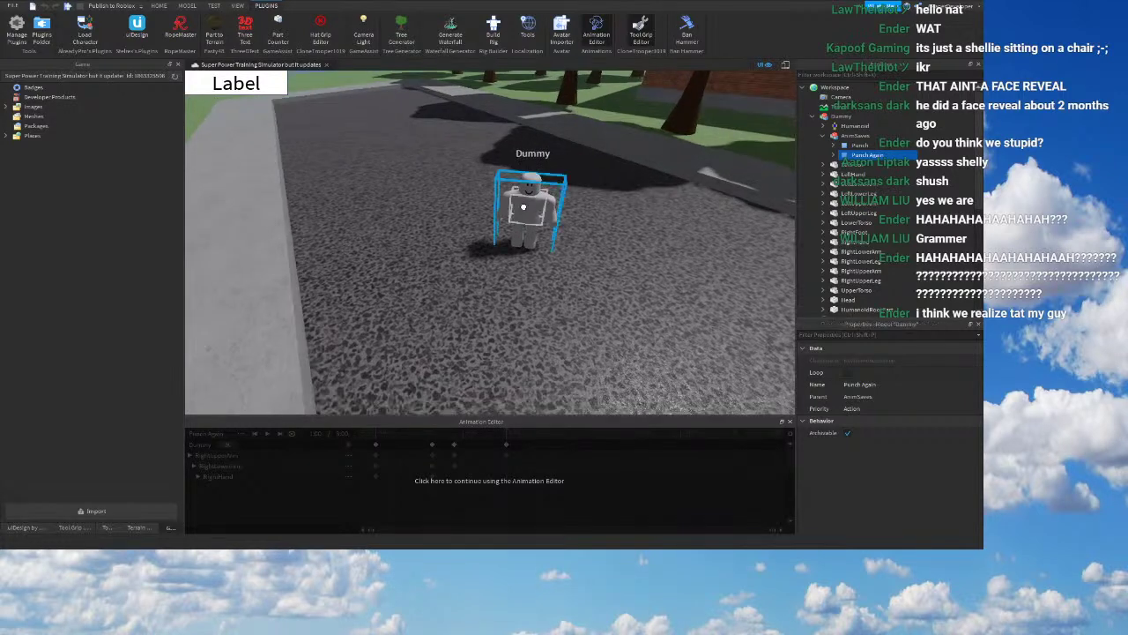
pyautogui.click(332, 476)
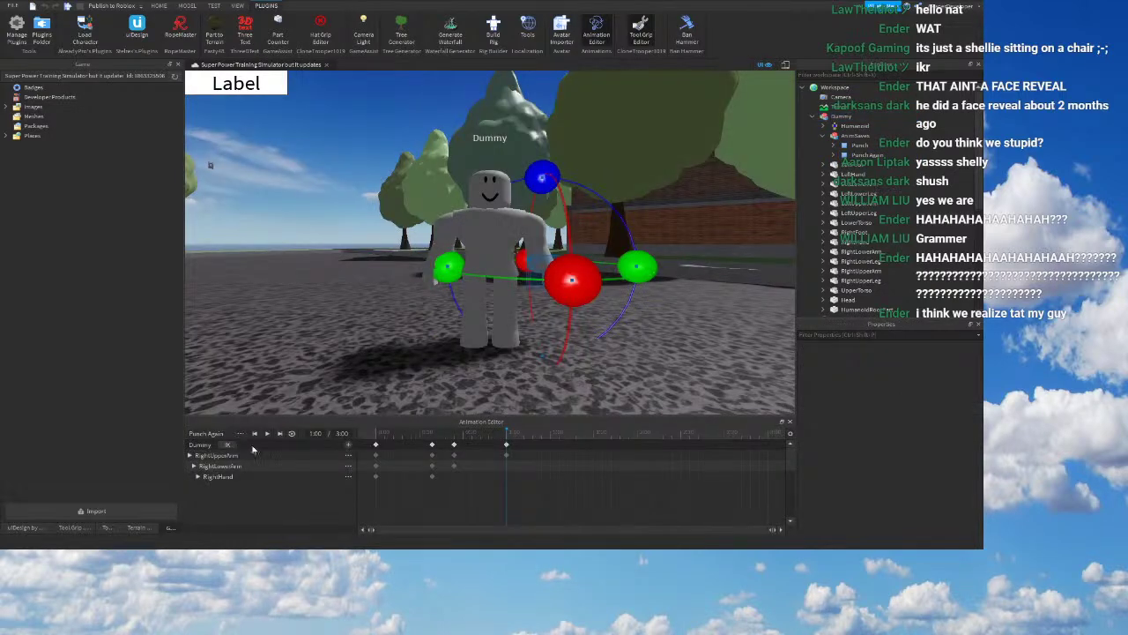
pyautogui.click(351, 444)
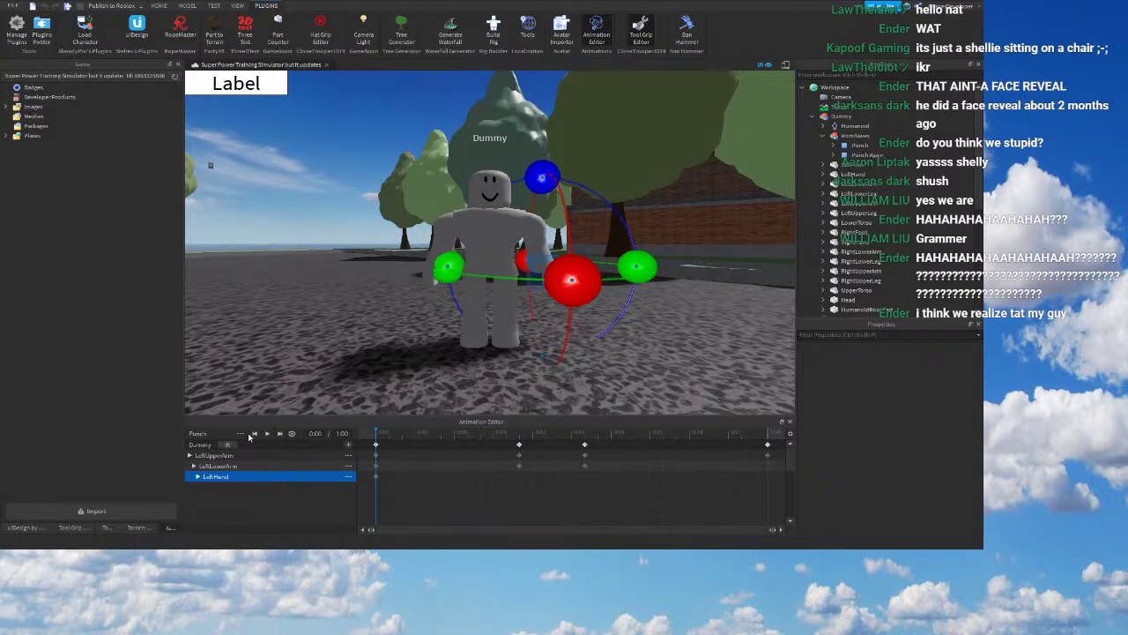
pyautogui.click(287, 485)
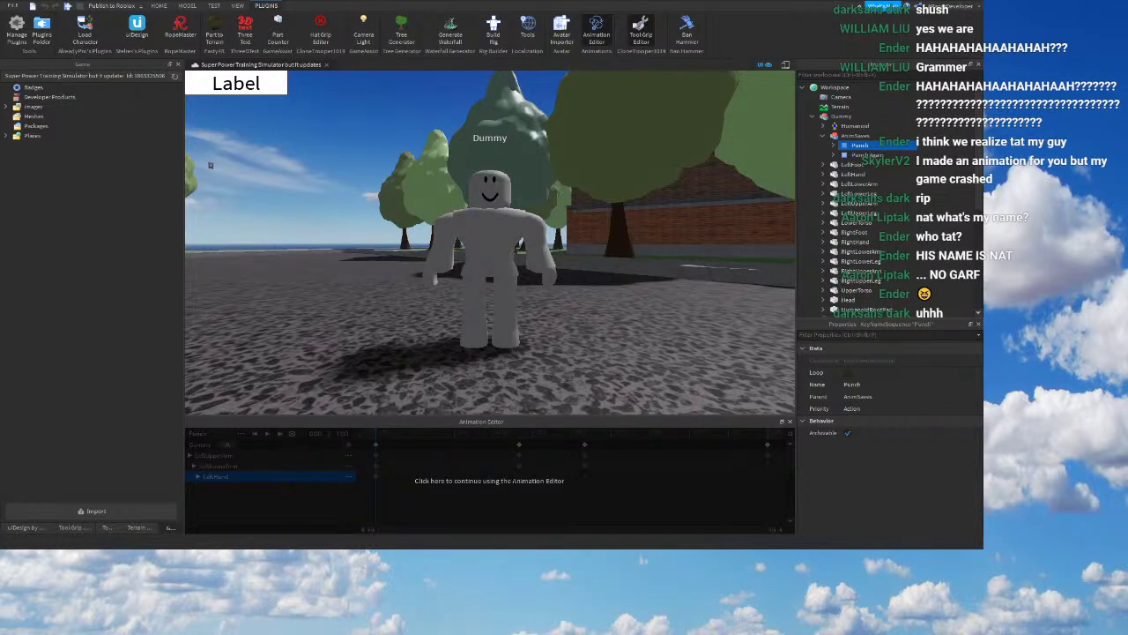
# Step: Close the Animation Editor, and check the punch animation IDs in the Fist tool's script before returning to the 3D scene
pyautogui.click(490, 245)
pyautogui.click(728, 394)
pyautogui.click(789, 423)
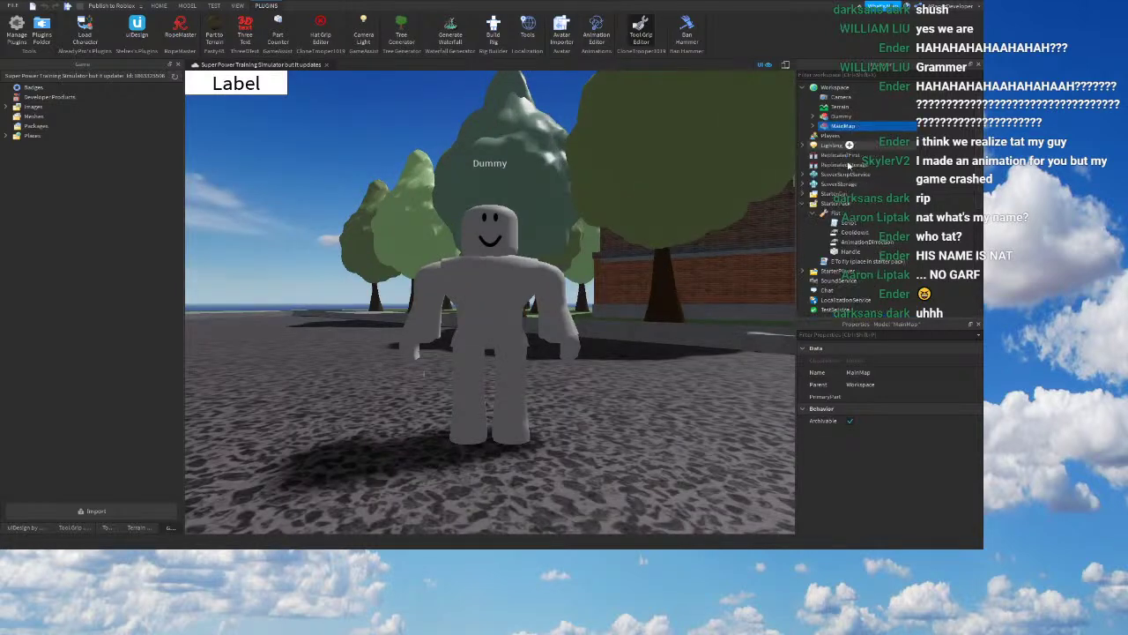
pyautogui.doubleClick(846, 222)
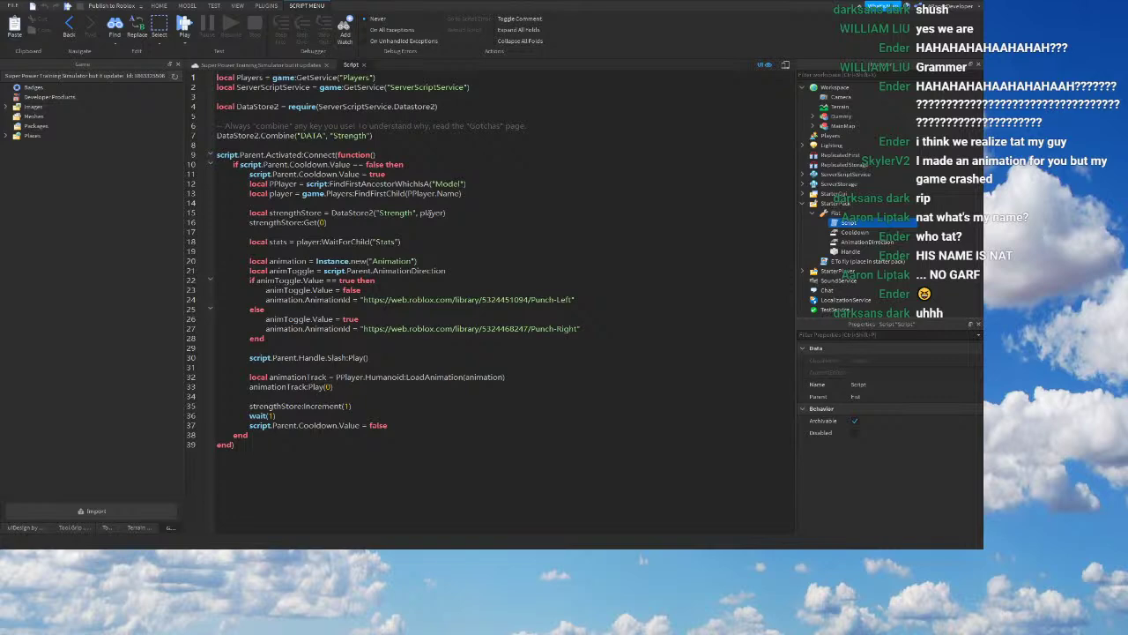
pyautogui.click(226, 65)
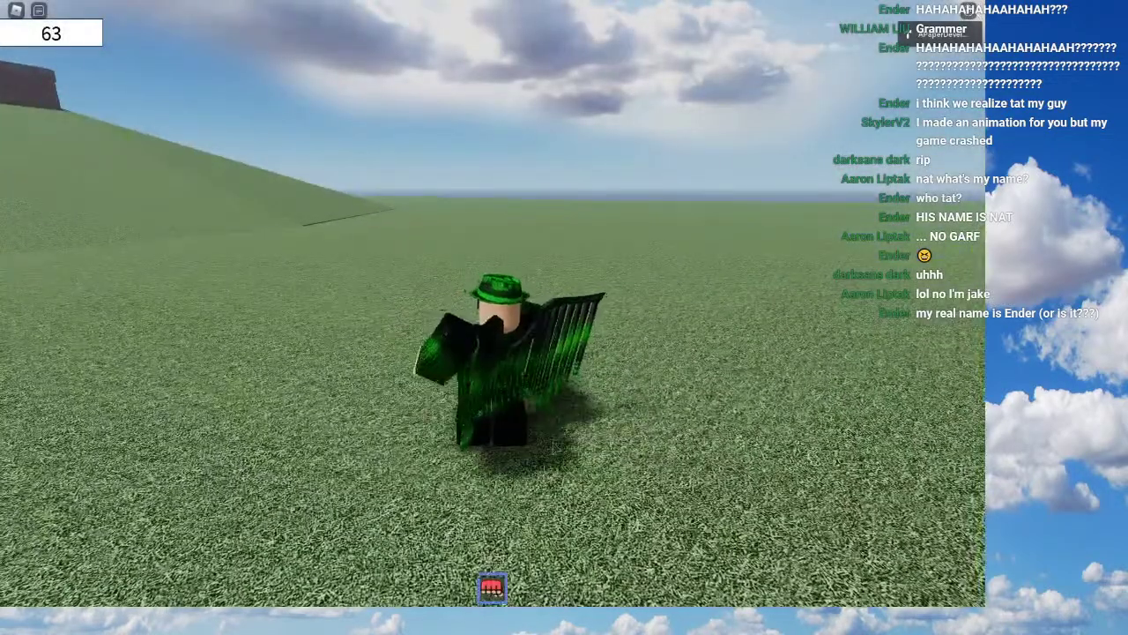
# Step: Examine the server log in the game's developer console for errors from the Fist tool's script
pyautogui.moveTo(554, 444); pyautogui.dragTo(513, 439, button='right')
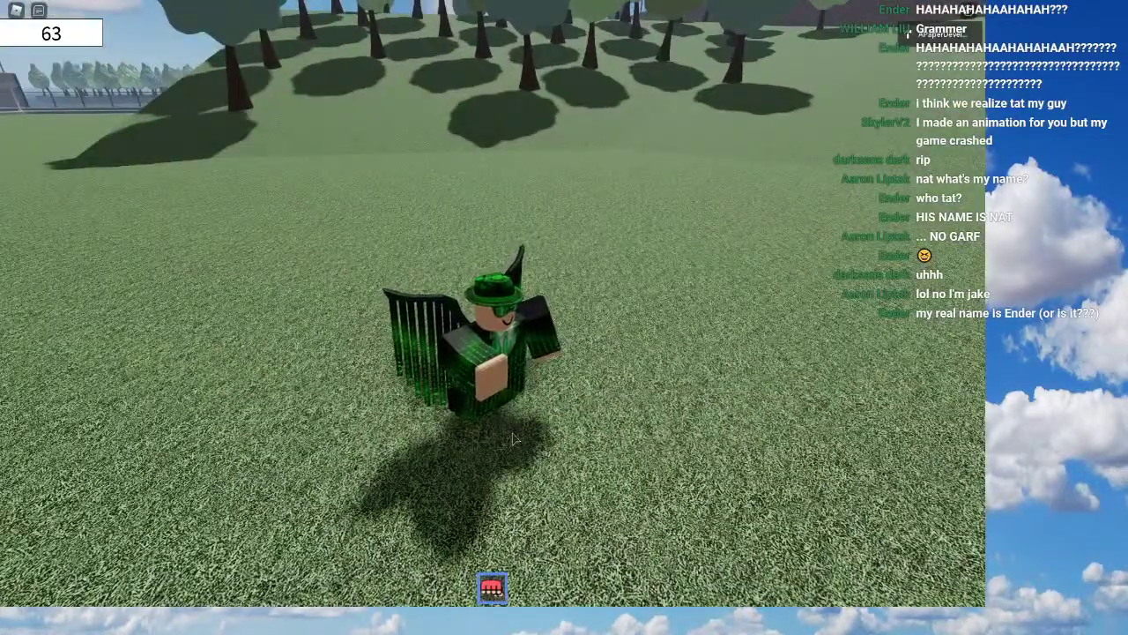
pyautogui.press('F9')
pyautogui.click(618, 94)
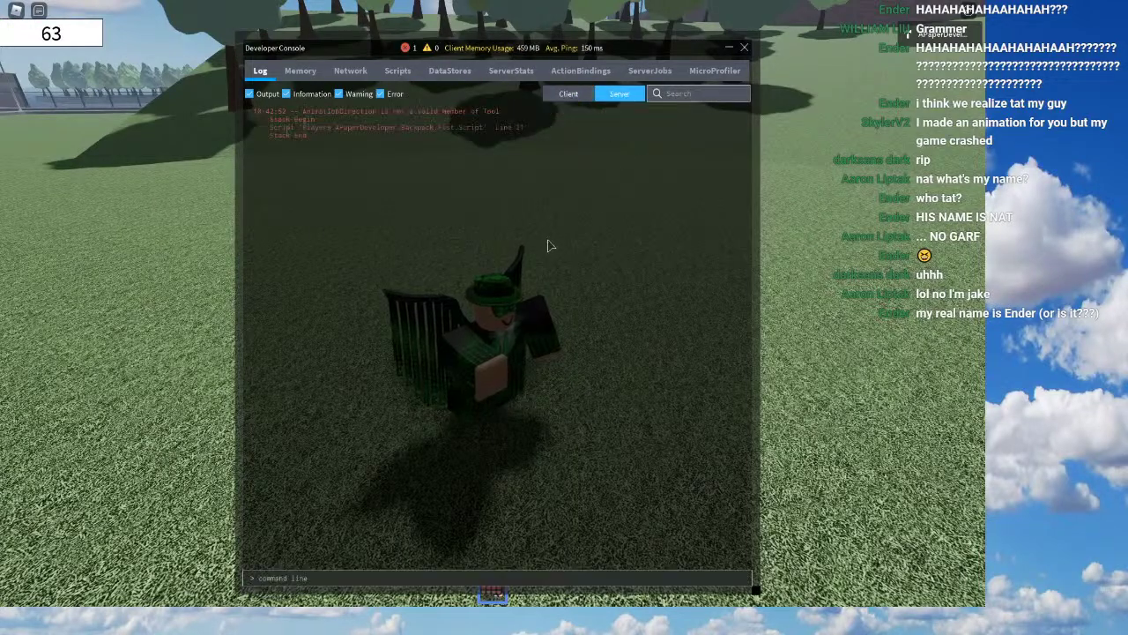
# Step: Switch to Roblox Studio and correct the name of the Fist tool's bool value to AnimationDirection
pyautogui.hotkey('alt', 'Tab')
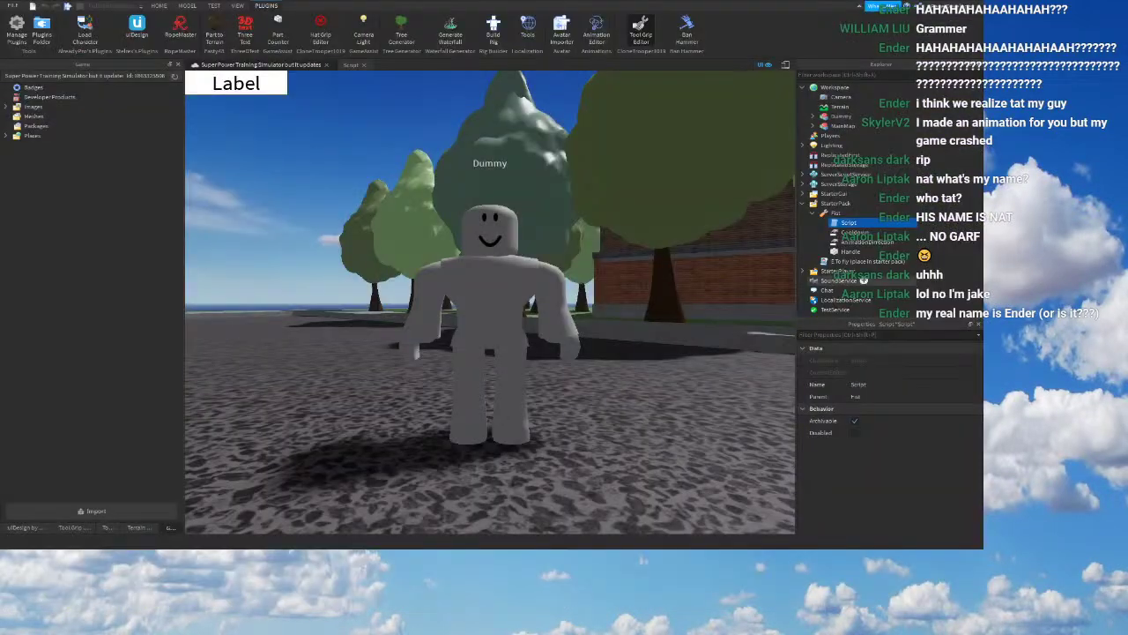
pyautogui.click(867, 242)
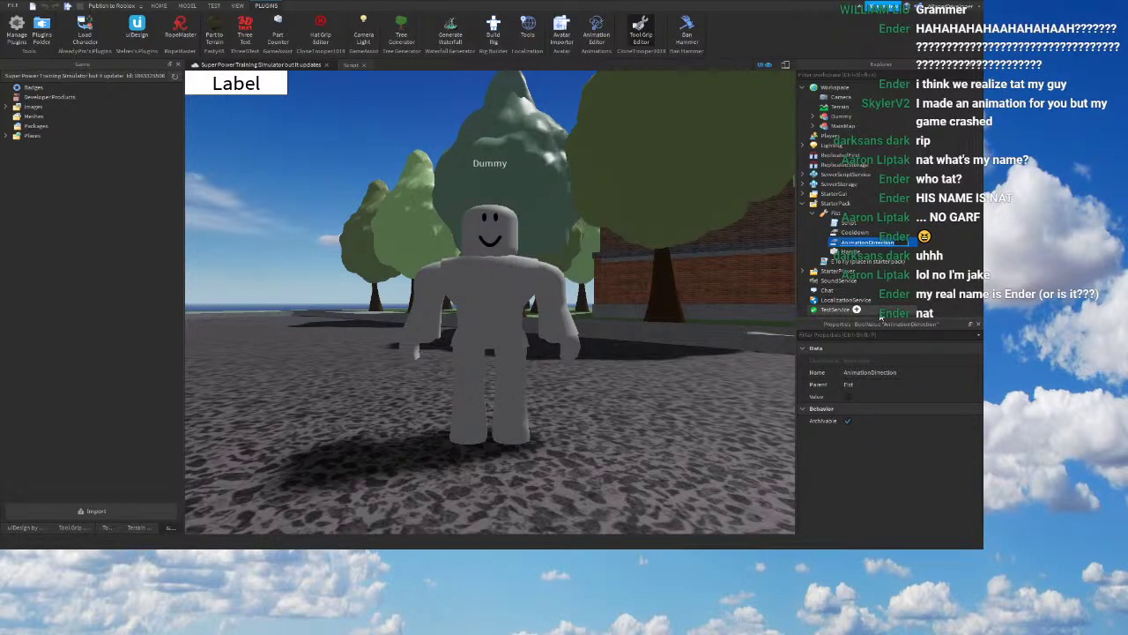
pyautogui.press('BackSpace')
pyautogui.moveTo(511, 262); pyautogui.dragTo(503, 298, button='right')
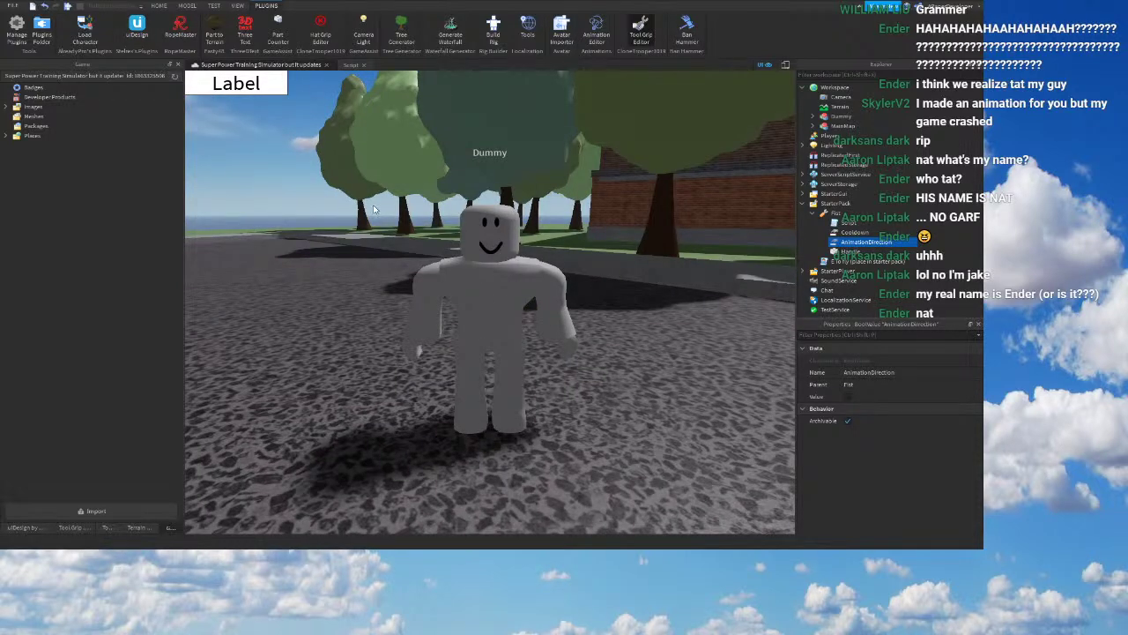
pyautogui.moveTo(373, 211); pyautogui.dragTo(373, 216, button='right')
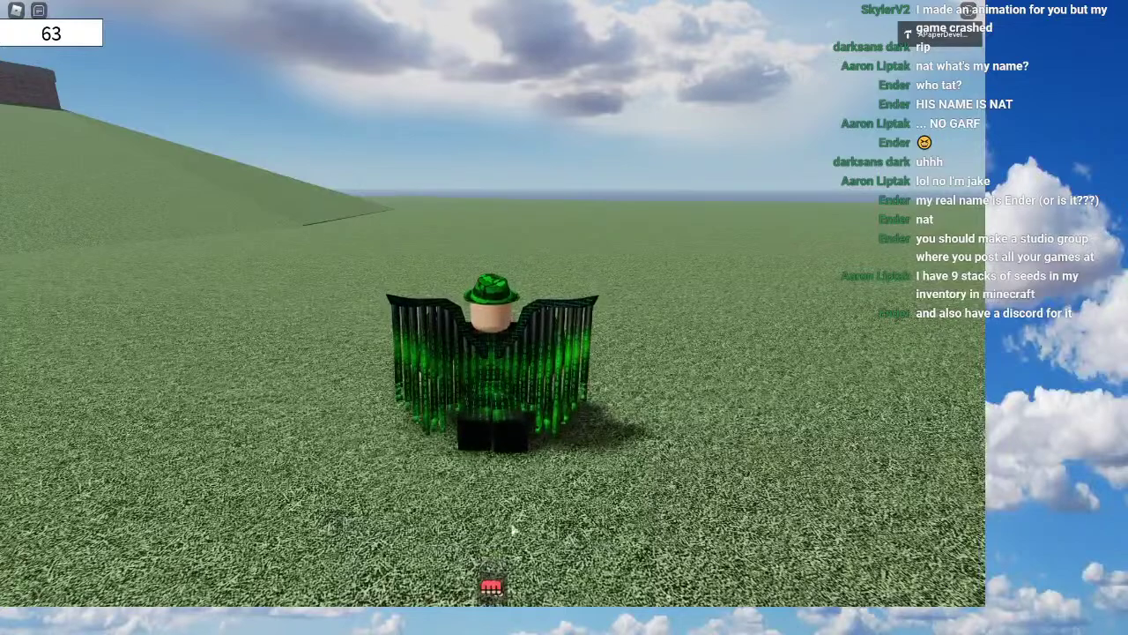
# Step: Equip the Fist tool in the running game and check the developer console's server log for script errors
pyautogui.moveTo(524, 499); pyautogui.dragTo(524, 499, button='right')
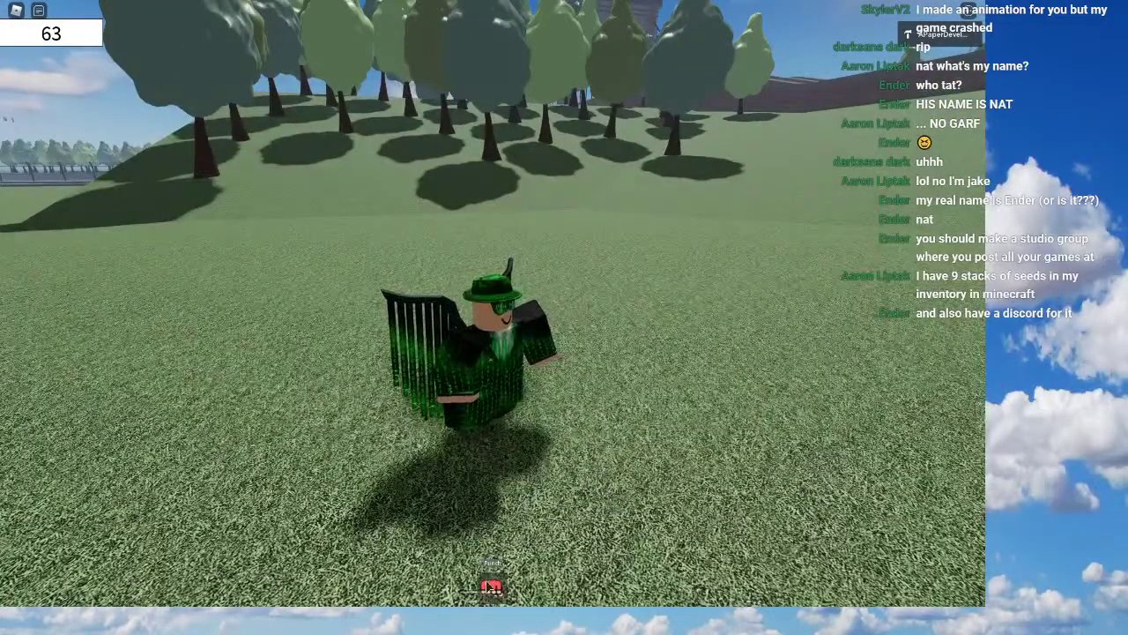
pyautogui.press('1')
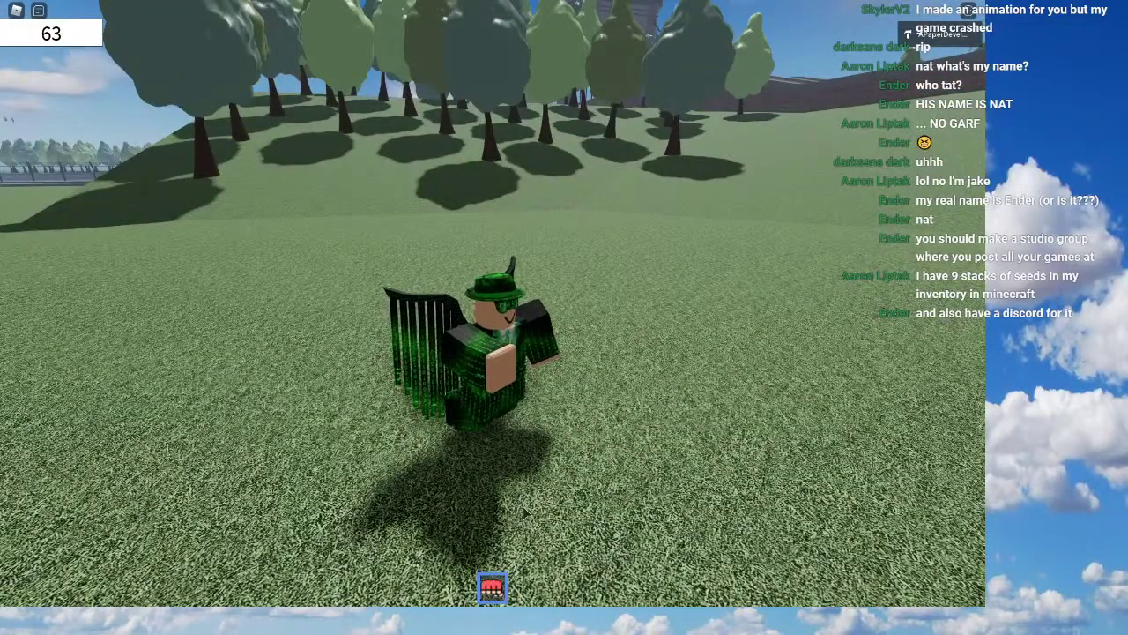
pyautogui.press('F9')
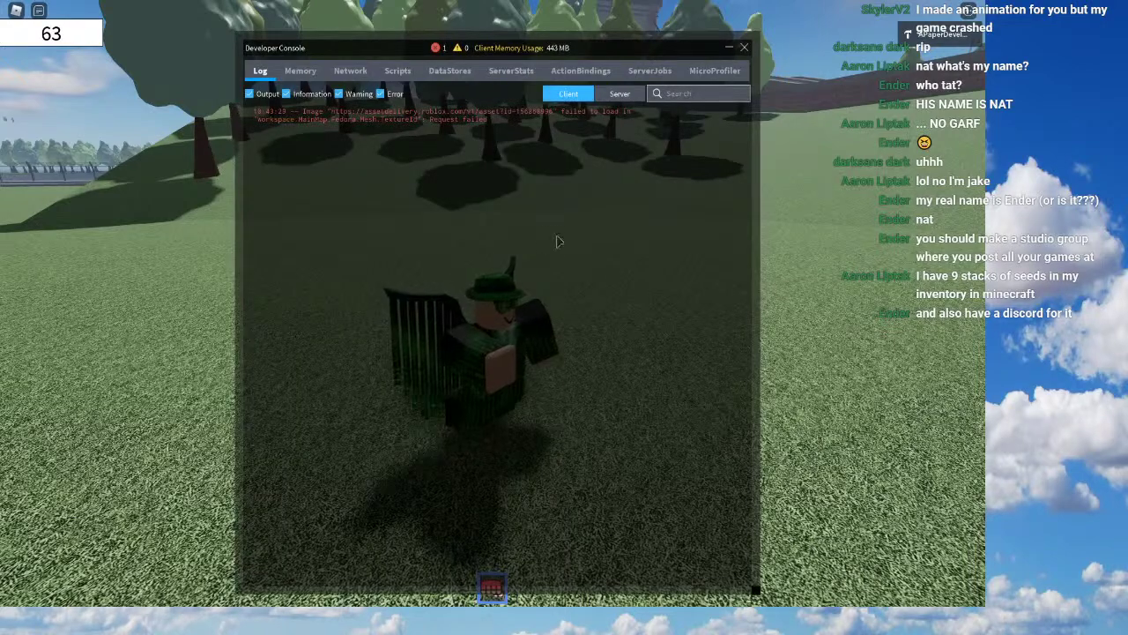
pyautogui.click(620, 93)
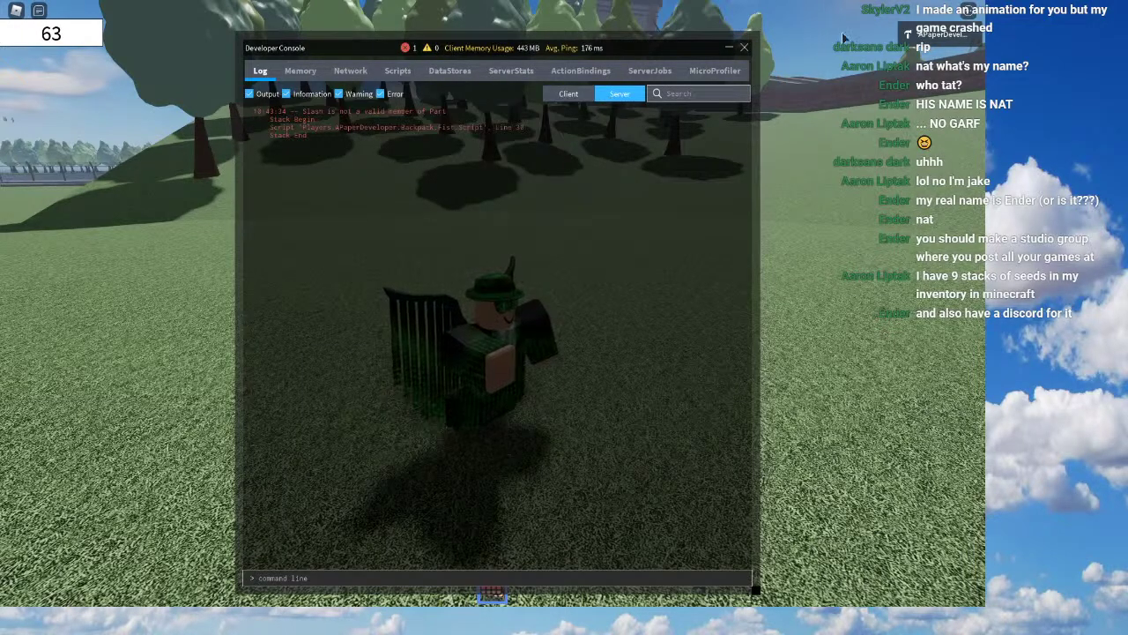
# Step: Switch to Roblox Studio, delete the script.Parent.Handle.Slash:Play() line from the Fist script, and publish the place
pyautogui.hotkey('alt', 'Tab')
pyautogui.click(351, 65)
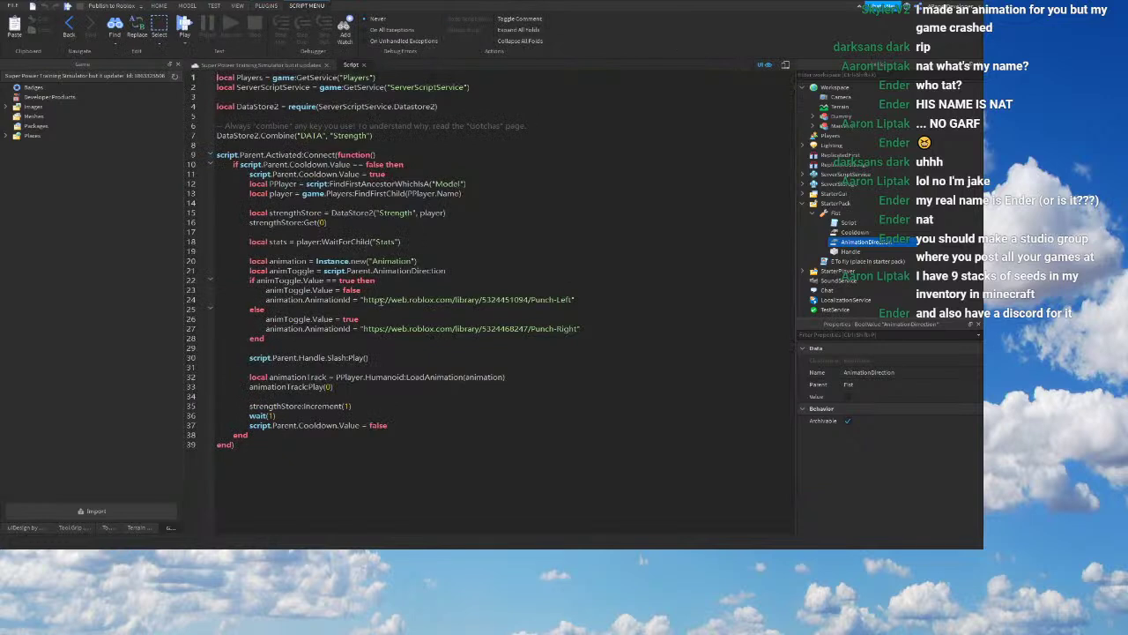
pyautogui.tripleClick(373, 358)
pyautogui.press('BackSpace')
pyautogui.press('BackSpace')
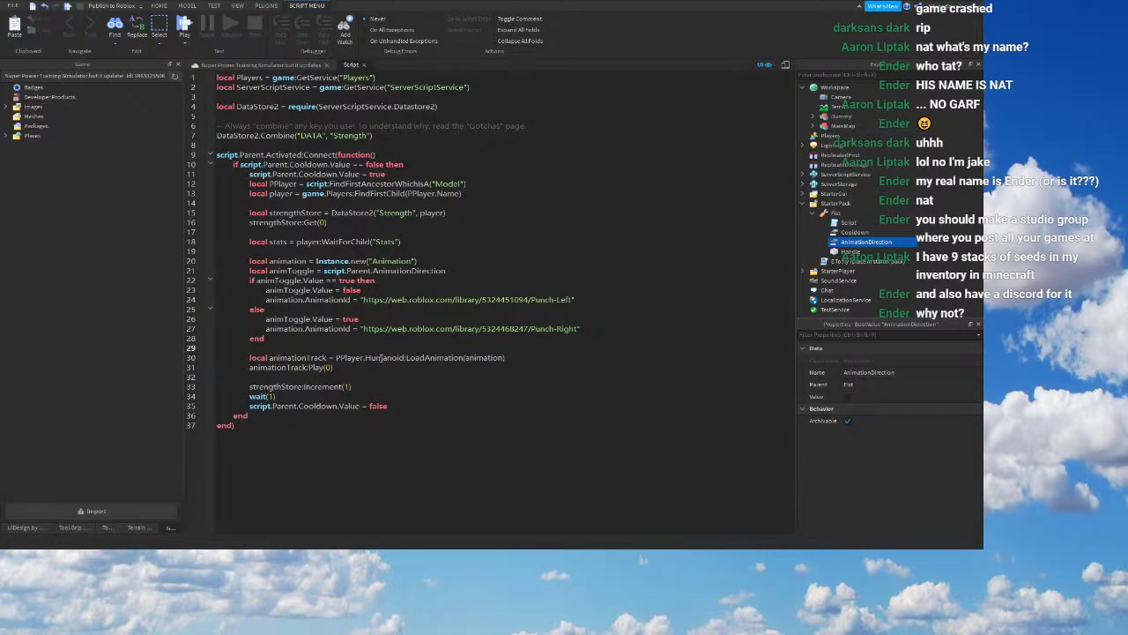
pyautogui.click(113, 7)
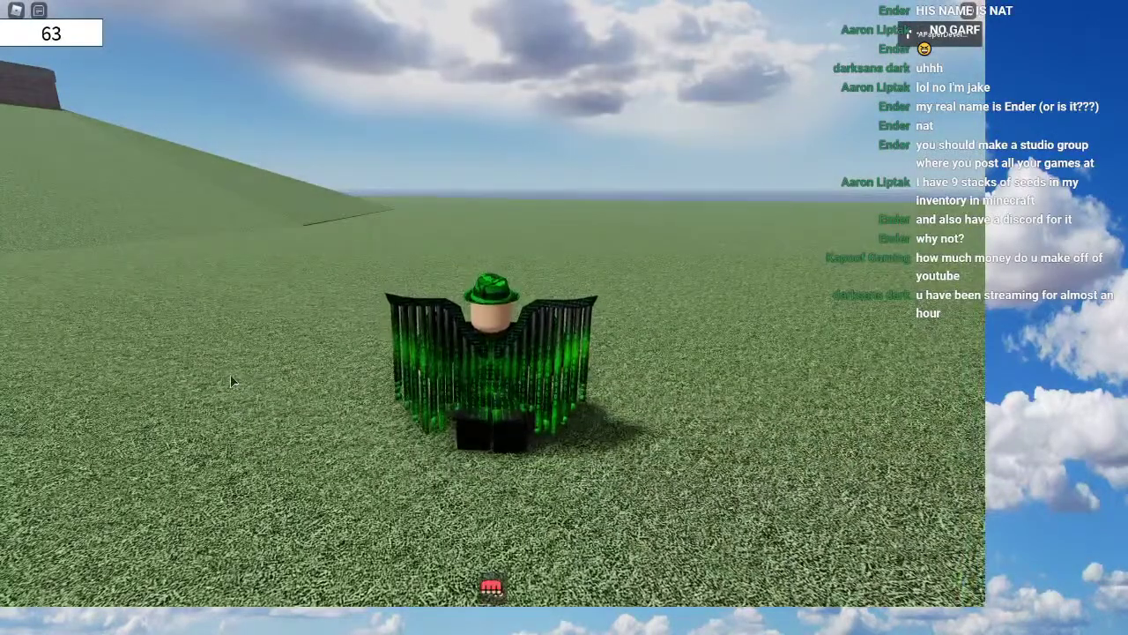
# Step: Equip the Fist again in the updated game and read the server-side errors in the developer console
pyautogui.moveTo(453, 391); pyautogui.dragTo(451, 392, button='right')
pyautogui.press('1')
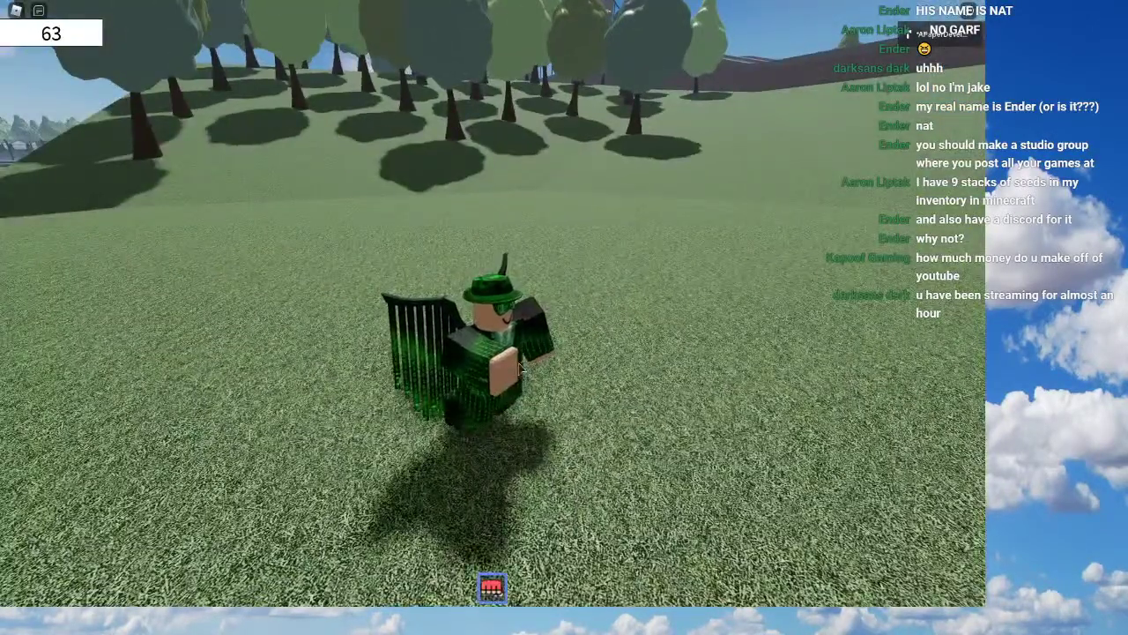
pyautogui.press('F9')
pyautogui.click(624, 96)
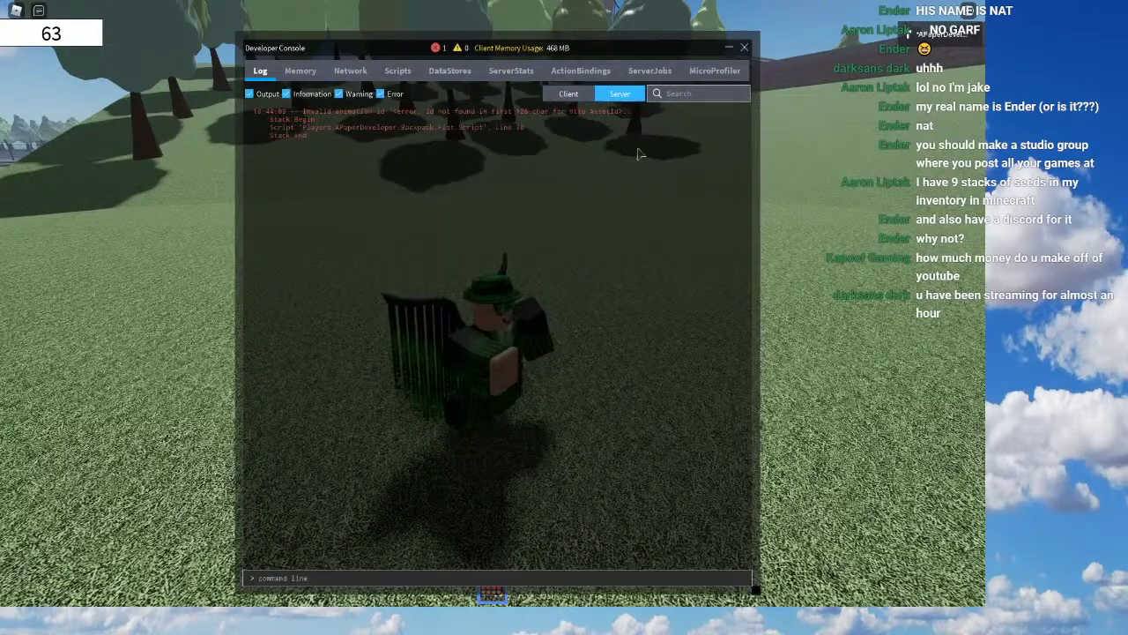
pyautogui.moveTo(864, 234); pyautogui.dragTo(863, 231, button='right')
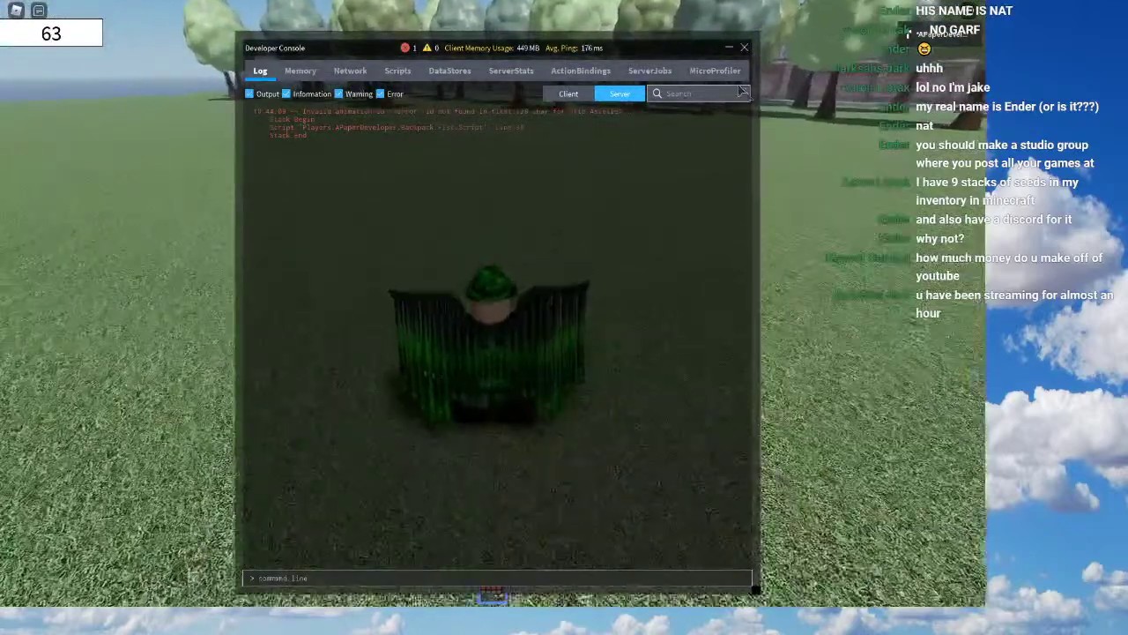
pyautogui.hotkey('alt', 'Tab')
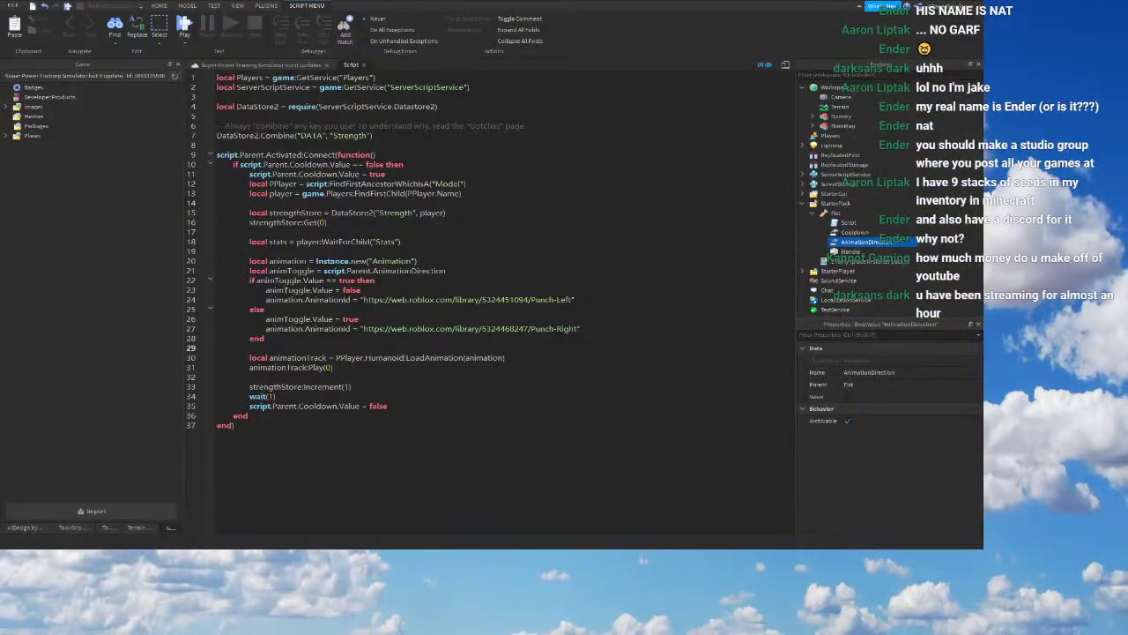
pyautogui.doubleClick(491, 300)
pyautogui.hotkey('ctrl', 'c')
pyautogui.moveTo(362, 299); pyautogui.dragTo(361, 327)
pyautogui.hotkey('ctrl', 'v')
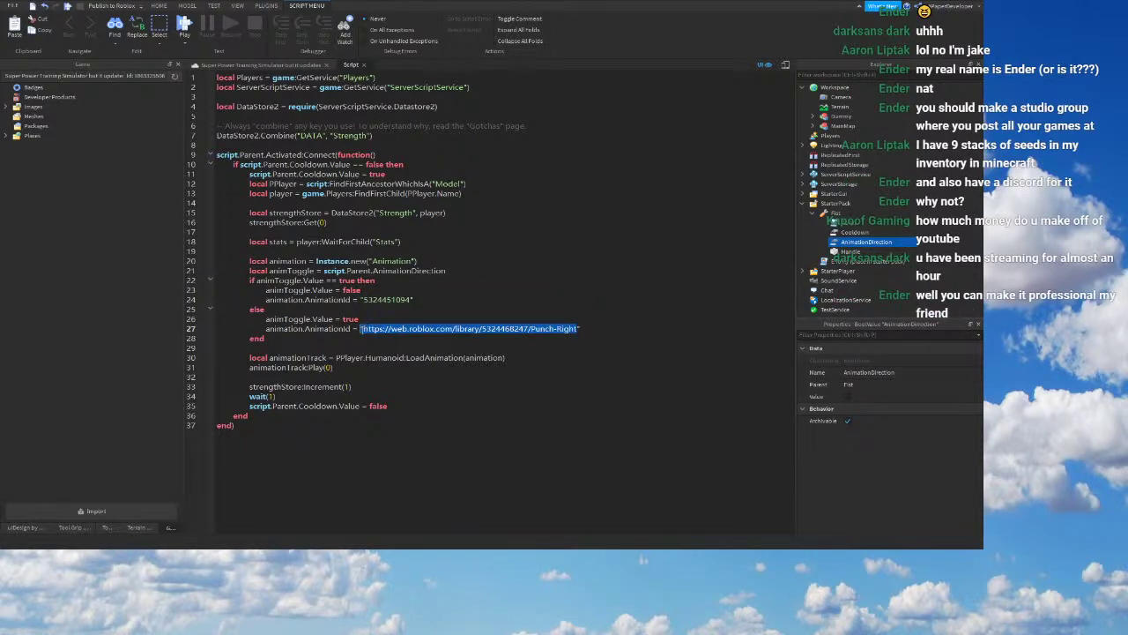
pyautogui.press('BackSpace')
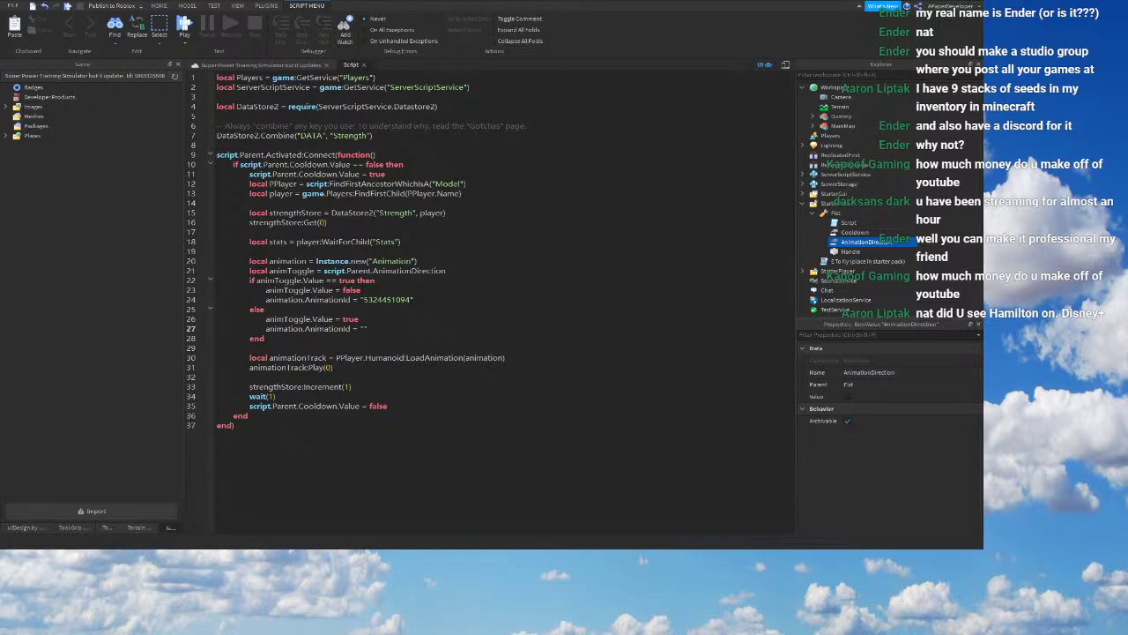
pyautogui.hotkey('ctrl', 'v')
pyautogui.click(373, 337)
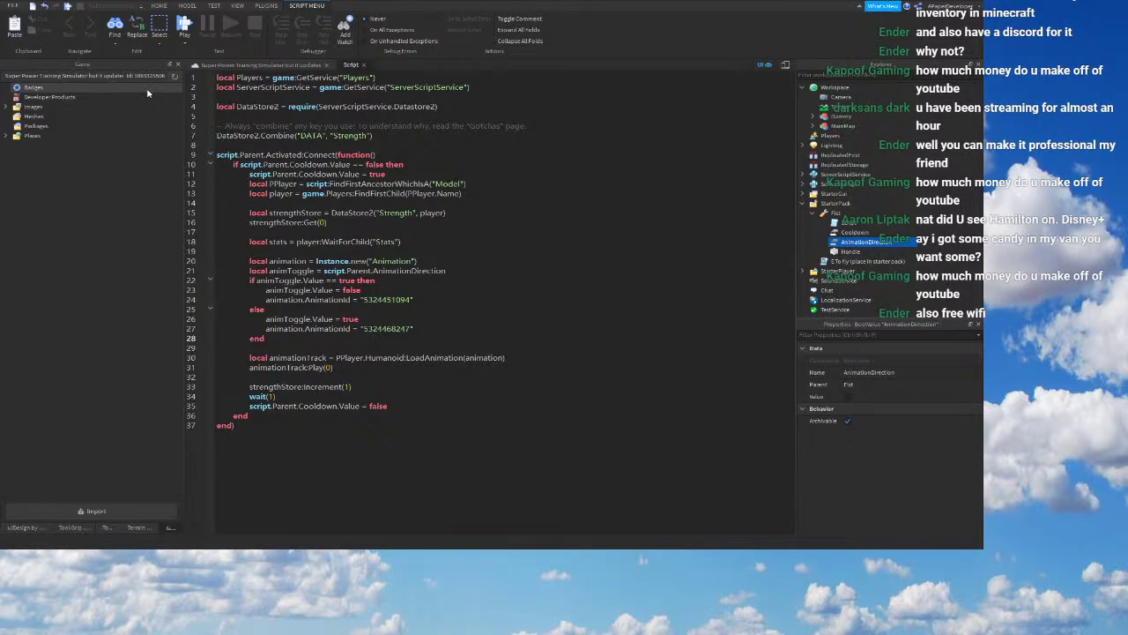
pyautogui.click(220, 65)
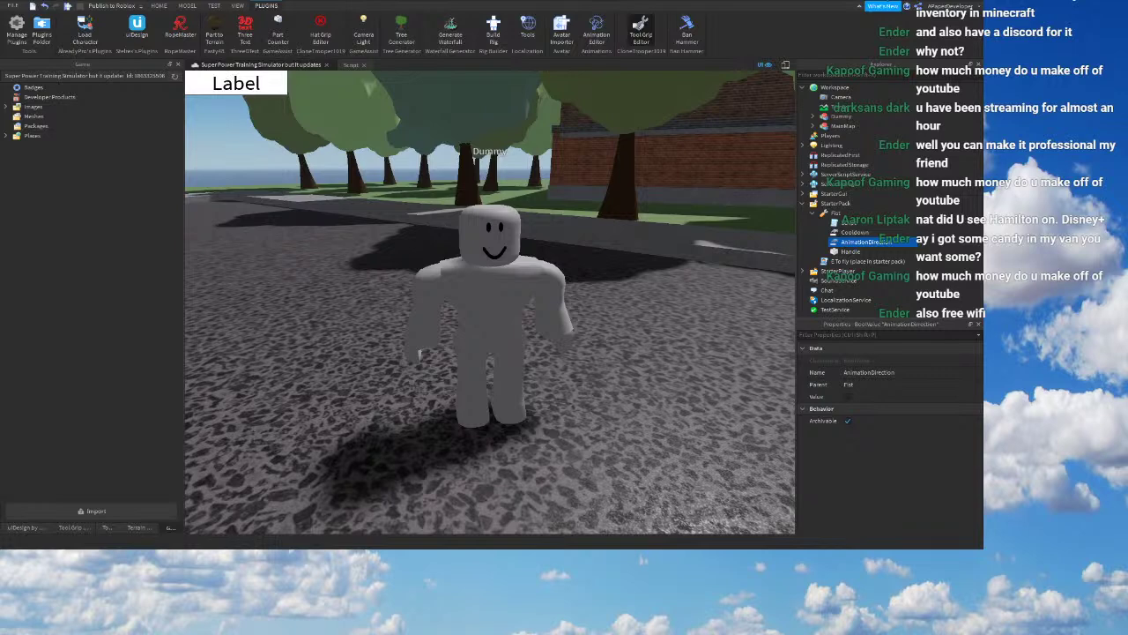
pyautogui.click(132, 10)
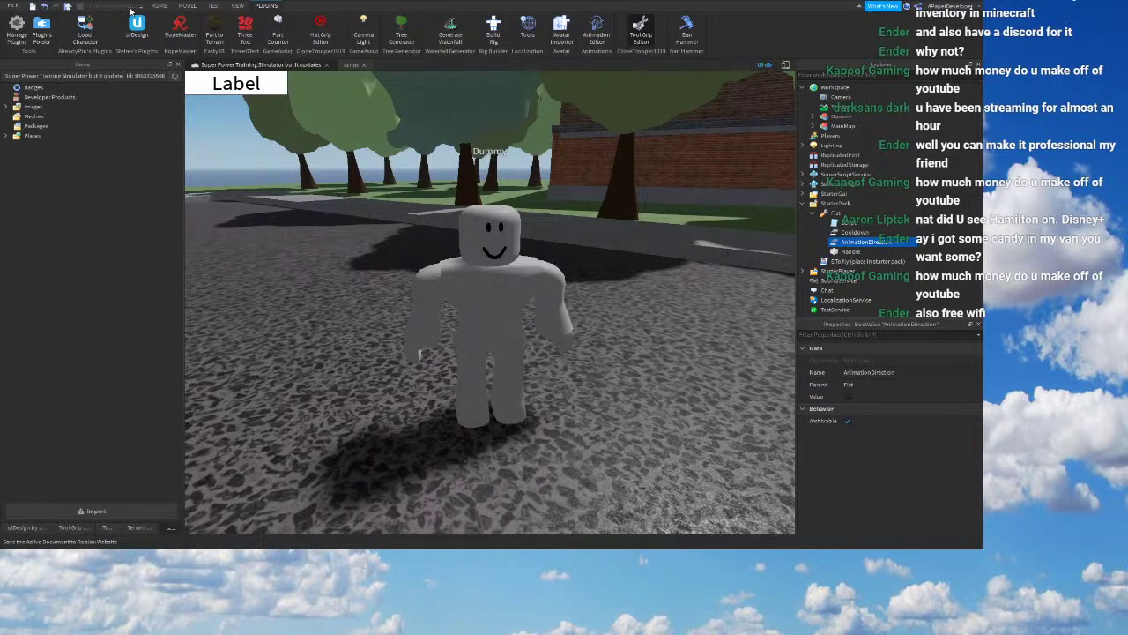
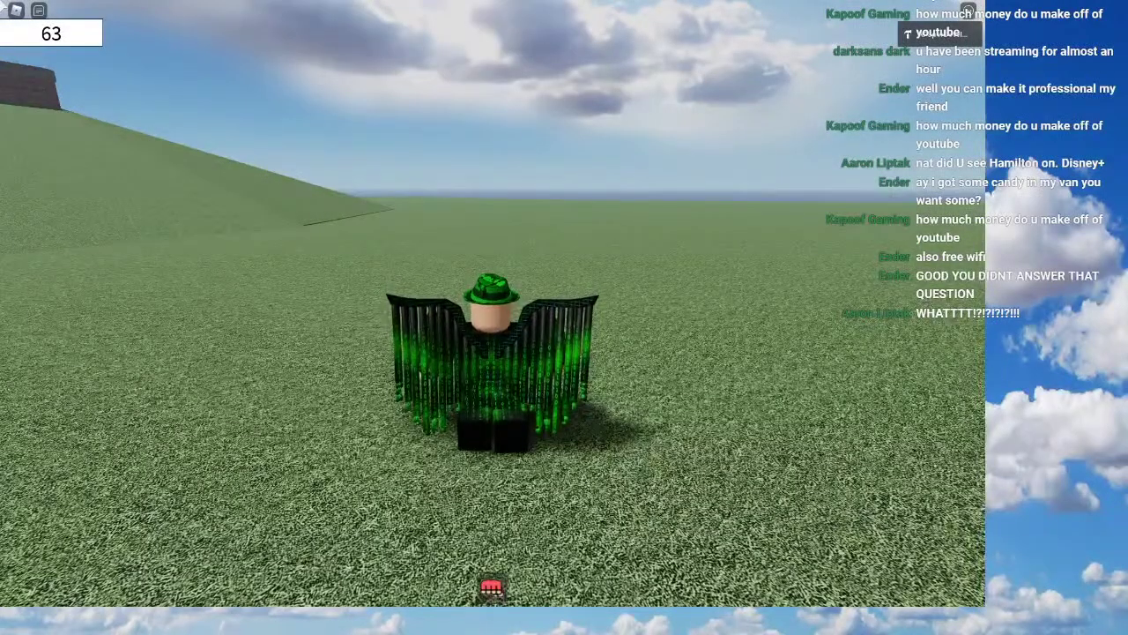
# Step: Test the Fist in the republished game and inspect the server log for animation errors
pyautogui.moveTo(522, 405); pyautogui.dragTo(523, 409, button='right')
pyautogui.press('1')
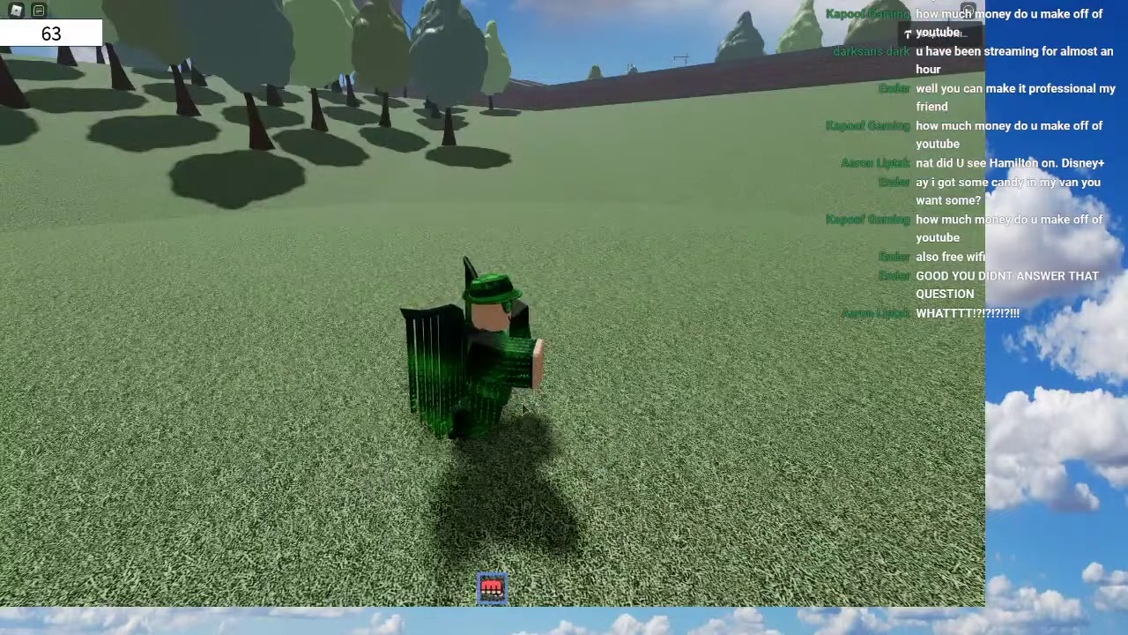
pyautogui.press('F9')
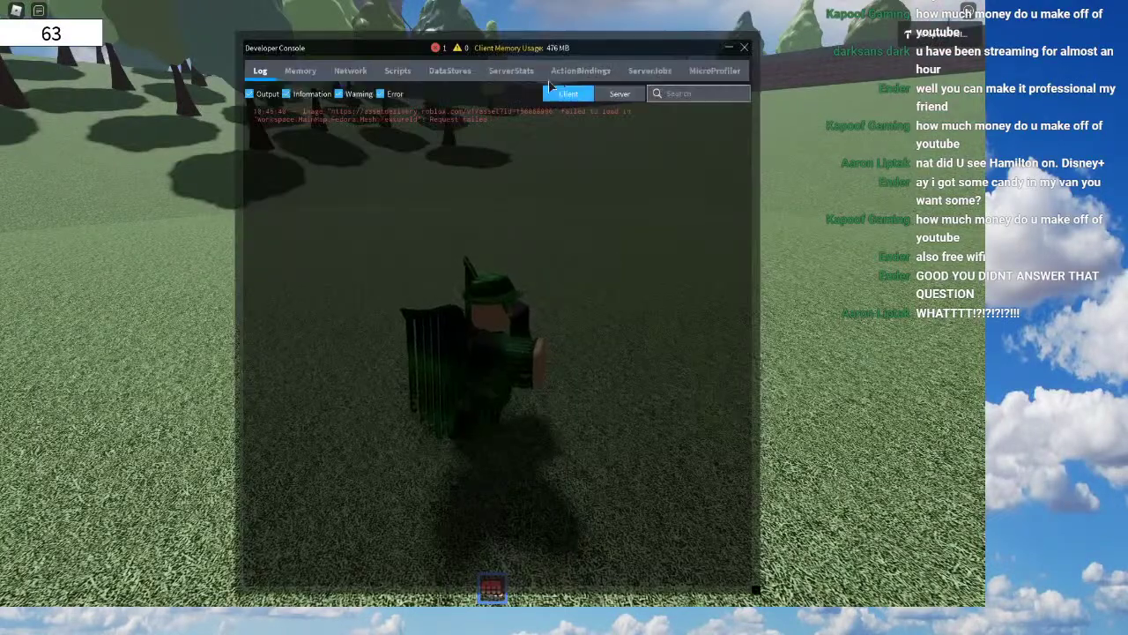
pyautogui.click(620, 94)
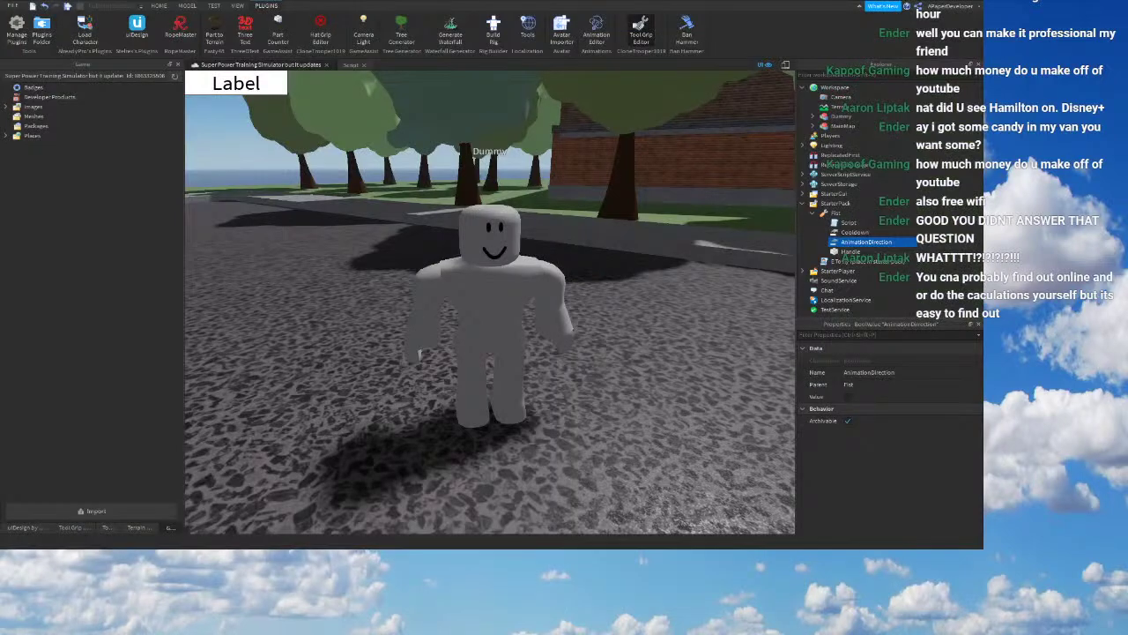
pyautogui.click(350, 64)
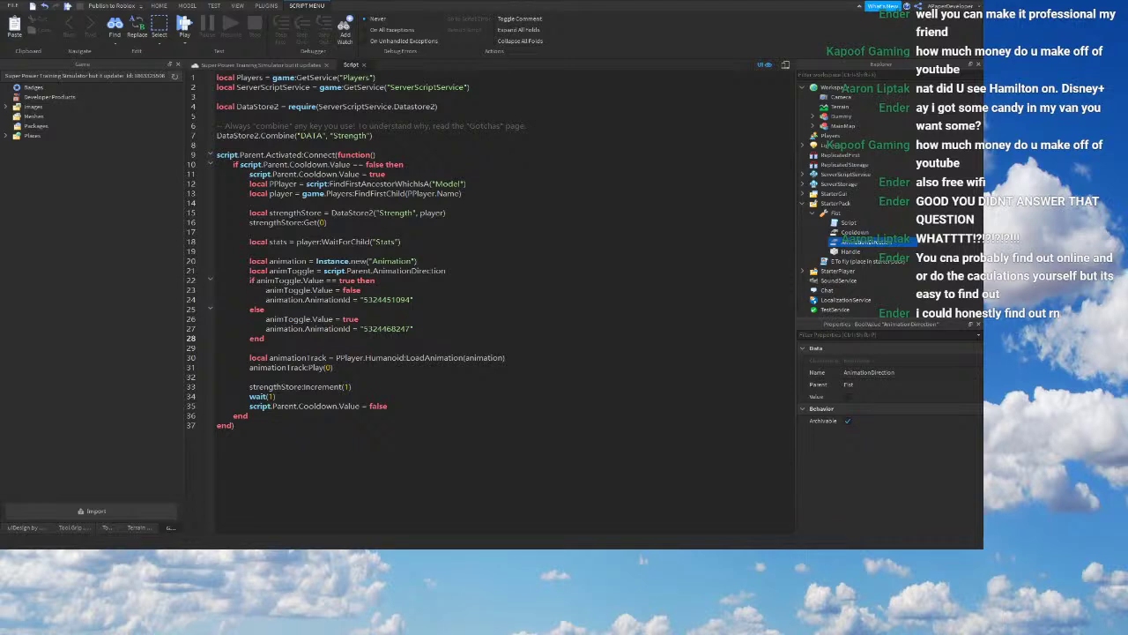
pyautogui.click(383, 299)
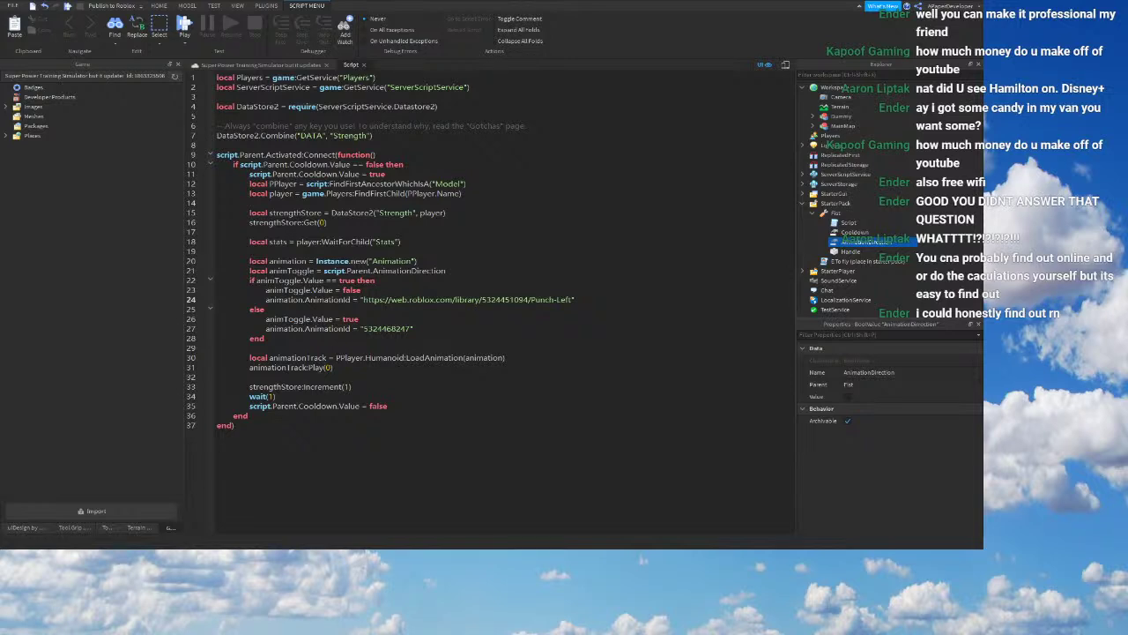
pyautogui.moveTo(362, 300); pyautogui.dragTo(577, 299)
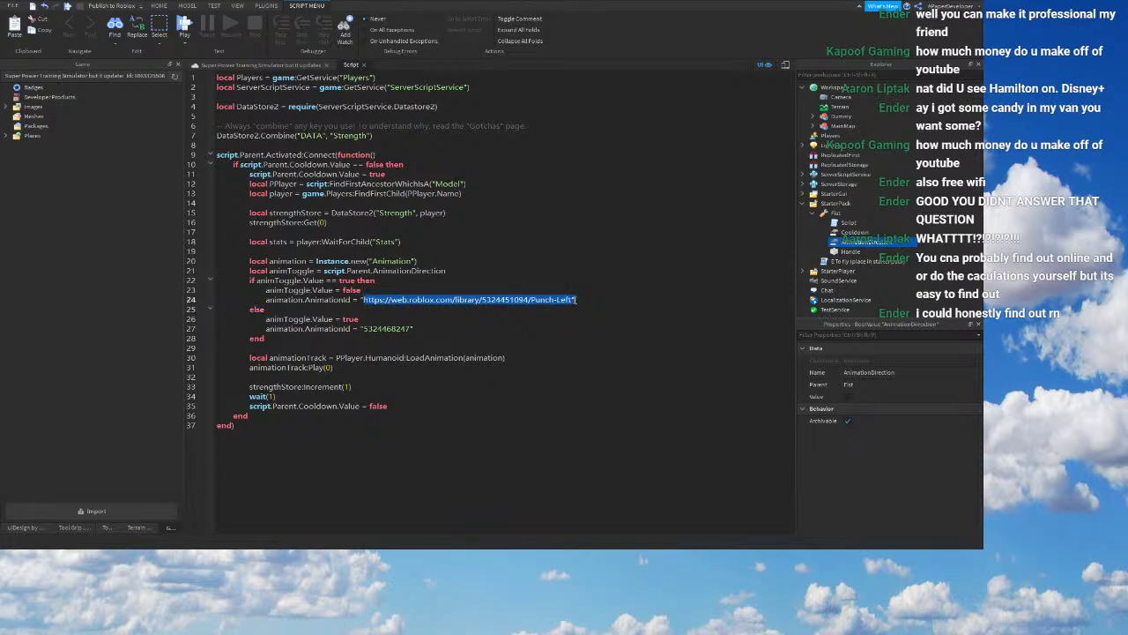
pyautogui.hotkey('ctrl', 'v')
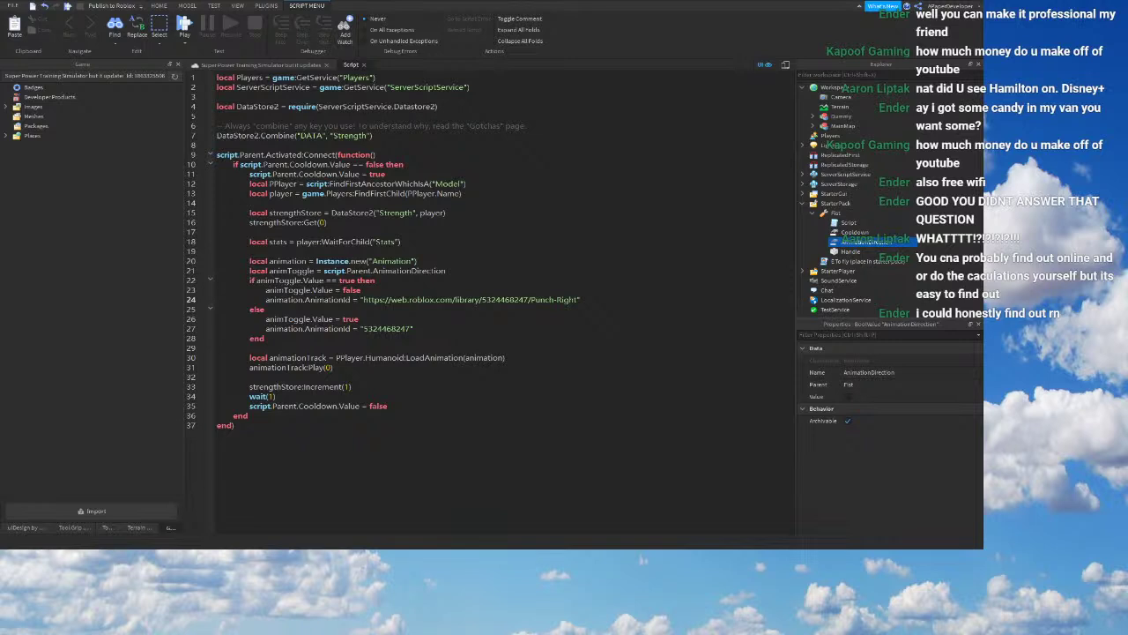
pyautogui.moveTo(363, 328); pyautogui.dragTo(414, 328)
pyautogui.hotkey('ctrl', 'v')
pyautogui.click(634, 375)
pyautogui.click(478, 273)
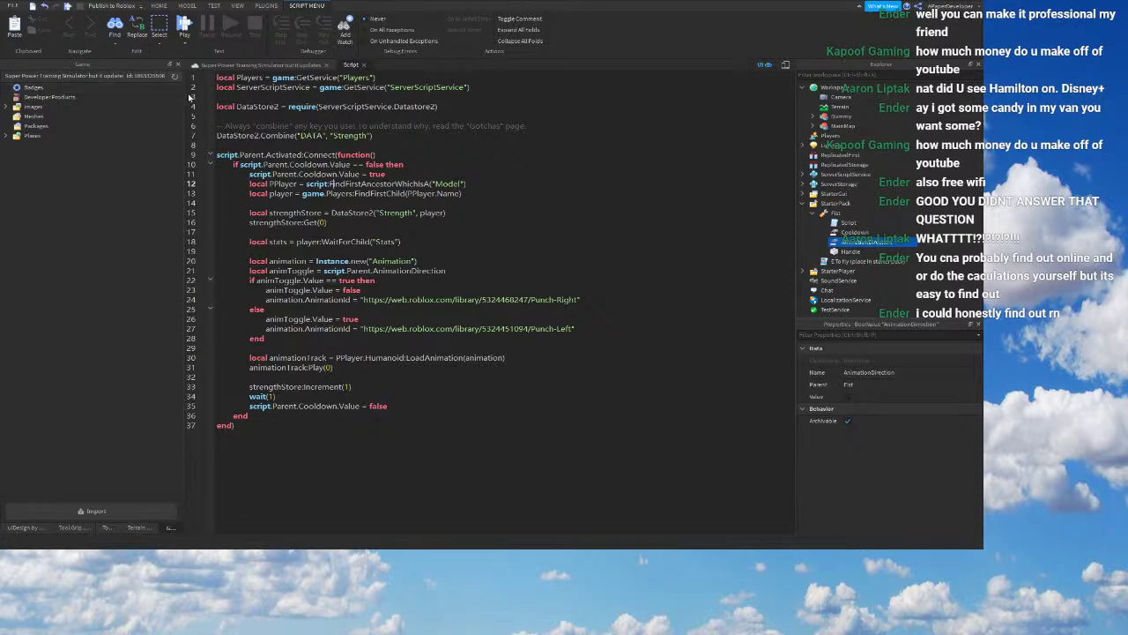
pyautogui.click(255, 64)
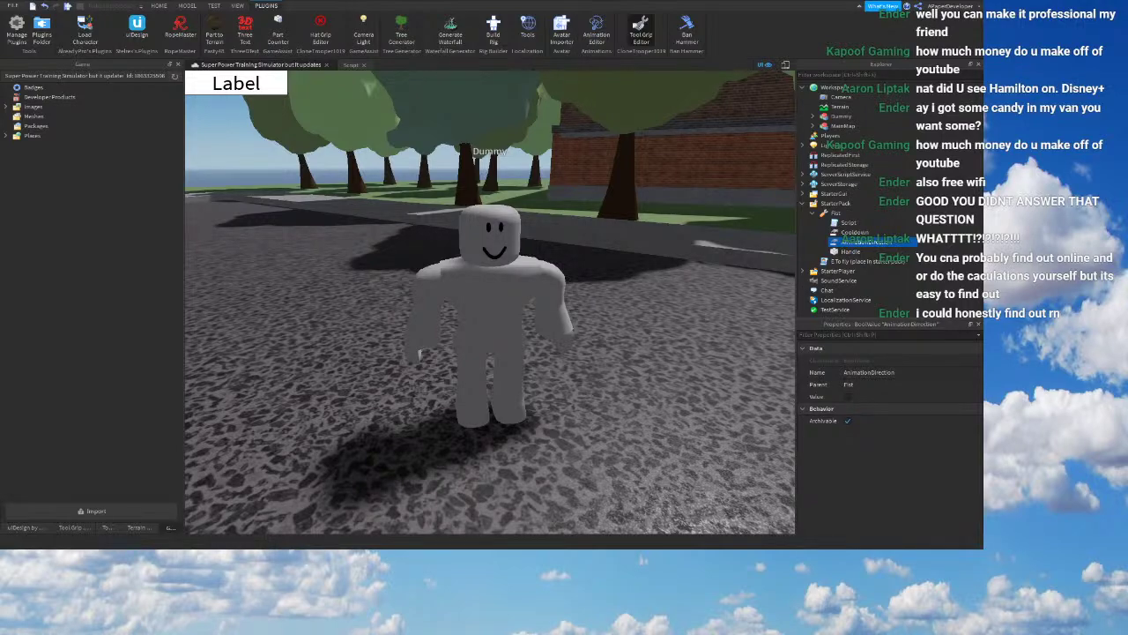
pyautogui.moveTo(315, 176); pyautogui.dragTo(312, 179, button='right')
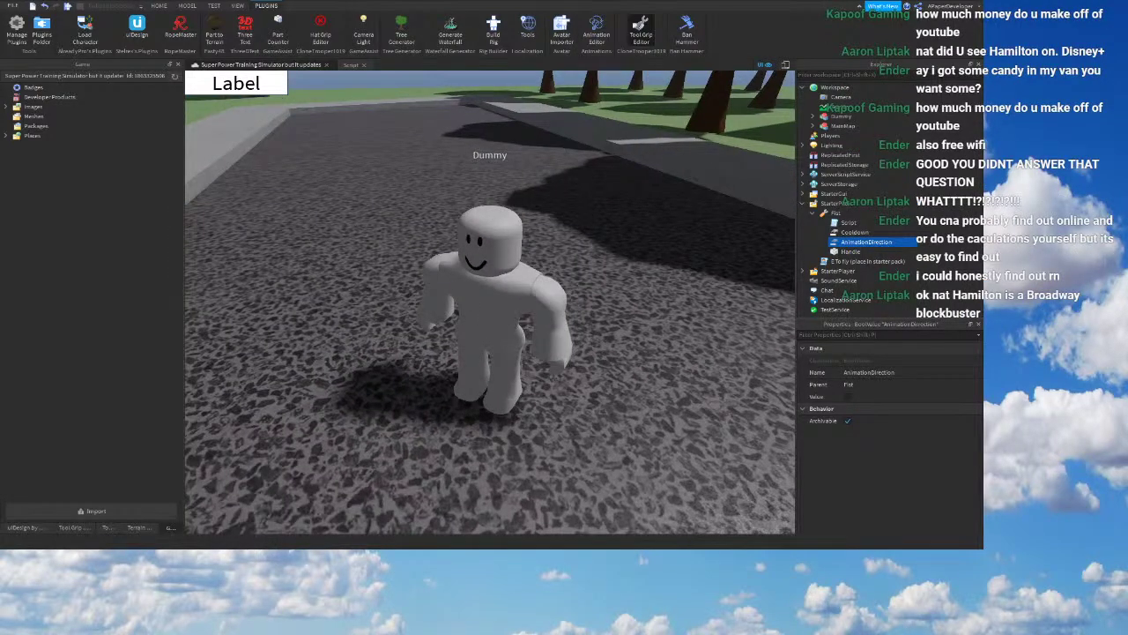
pyautogui.moveTo(422, 260); pyautogui.dragTo(423, 264, button='right')
pyautogui.scroll(-3, 371, 220)
pyautogui.moveTo(371, 220); pyautogui.dragTo(394, 231, button='right')
pyautogui.click(395, 232)
pyautogui.scroll(-15, 395, 231)
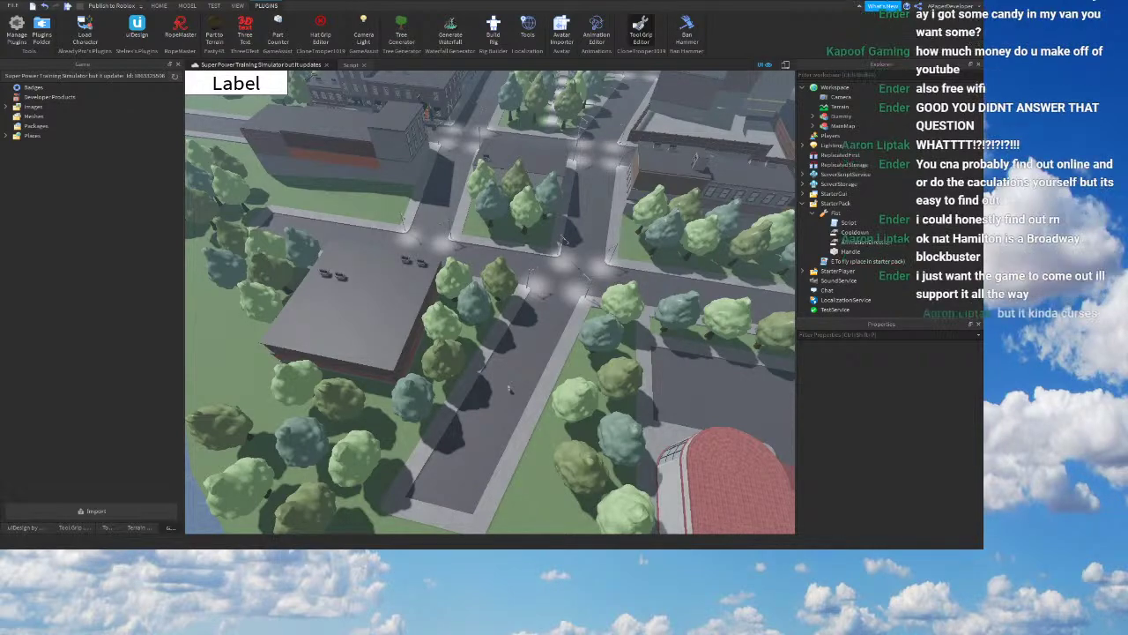
# Step: Switch to the running game and inspect the developer console's server log for animation errors, then return to Studio
pyautogui.hotkey('alt', 'Tab')
pyautogui.press('F9')
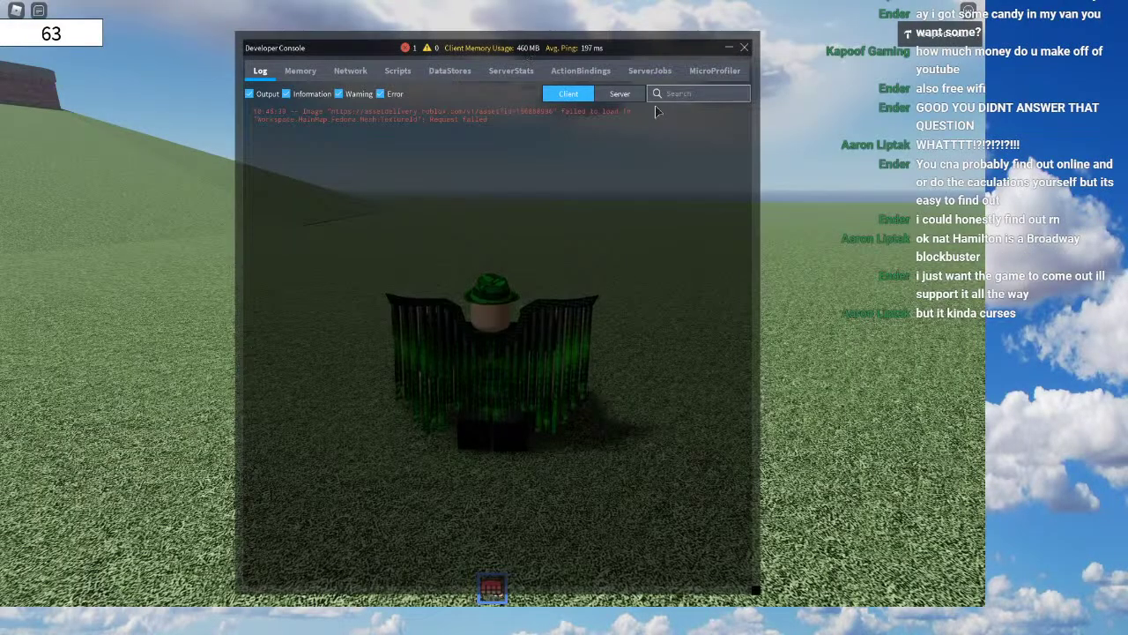
pyautogui.click(620, 94)
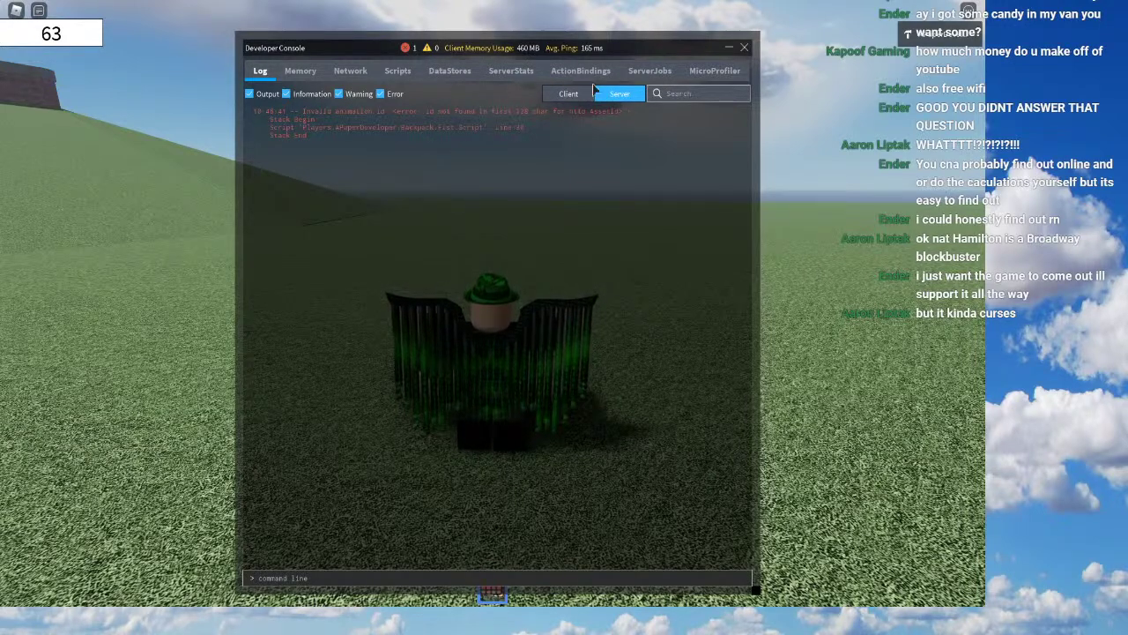
pyautogui.hotkey('alt', 'Tab')
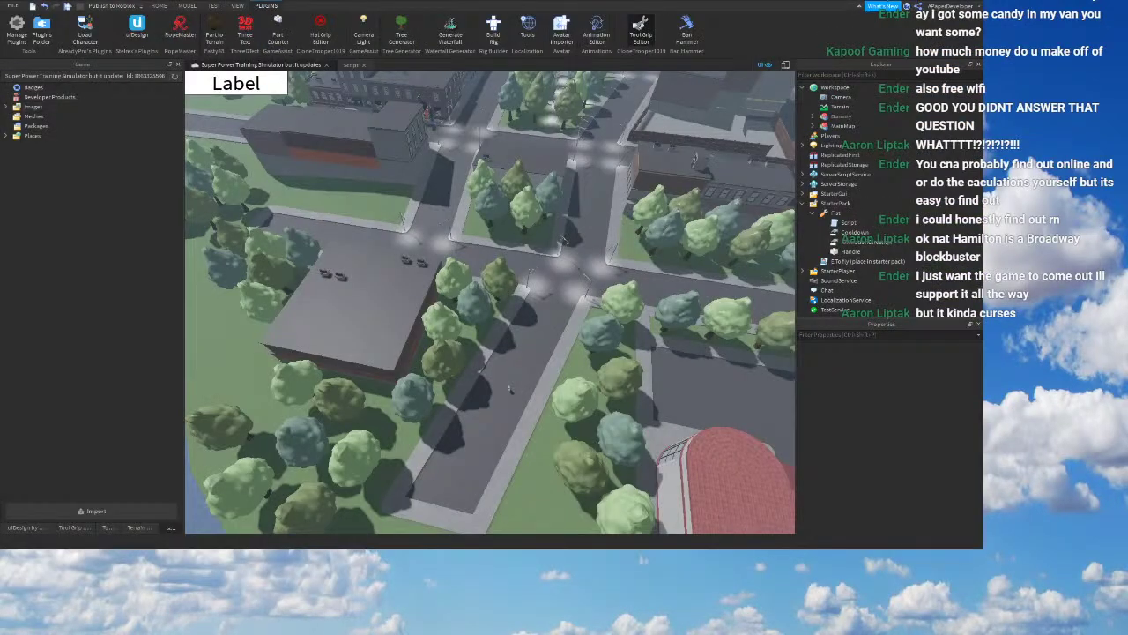
# Step: Reopen the Fist's script, search the model library for "sword" and add the AzureSword tool to StarterPack
pyautogui.doubleClick(848, 222)
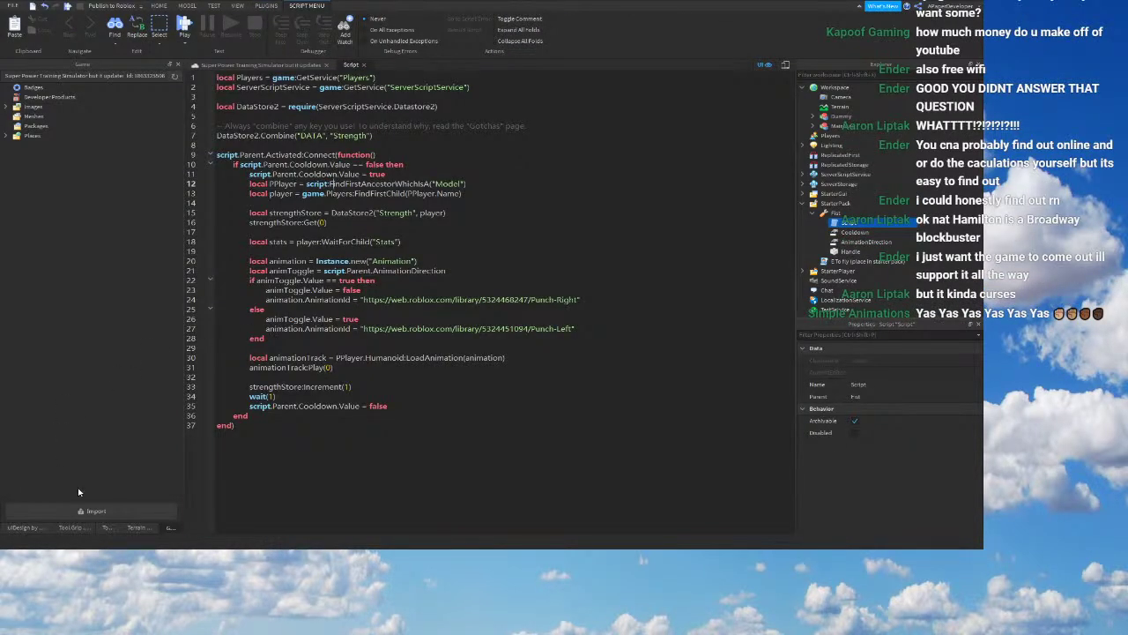
pyautogui.click(106, 527)
pyautogui.write('s')
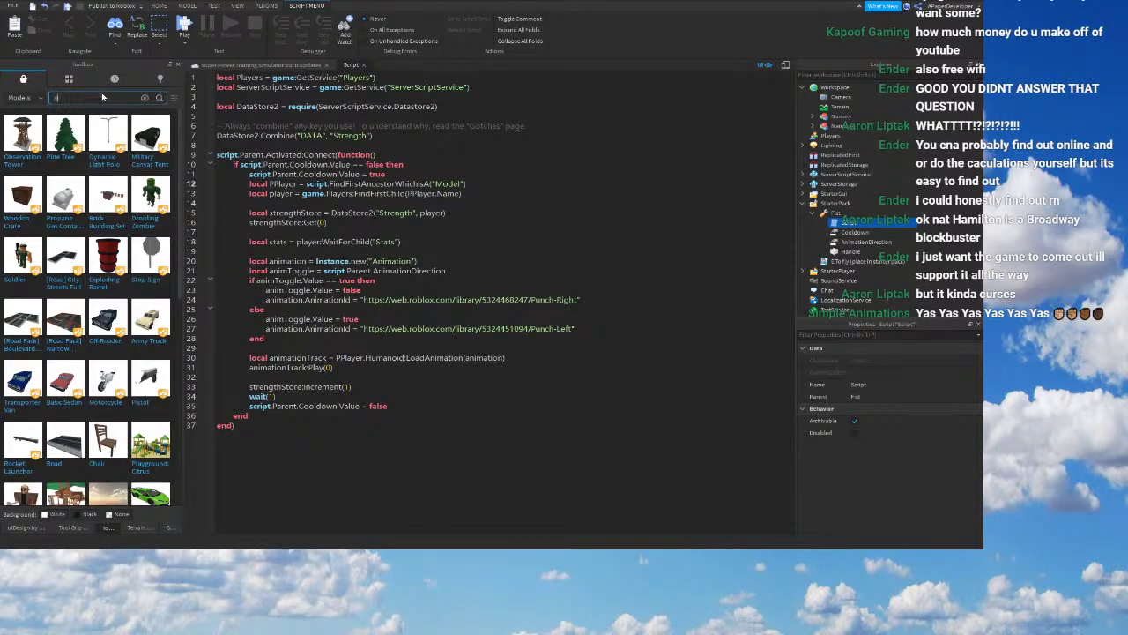
pyautogui.write('word')
pyautogui.press('Return')
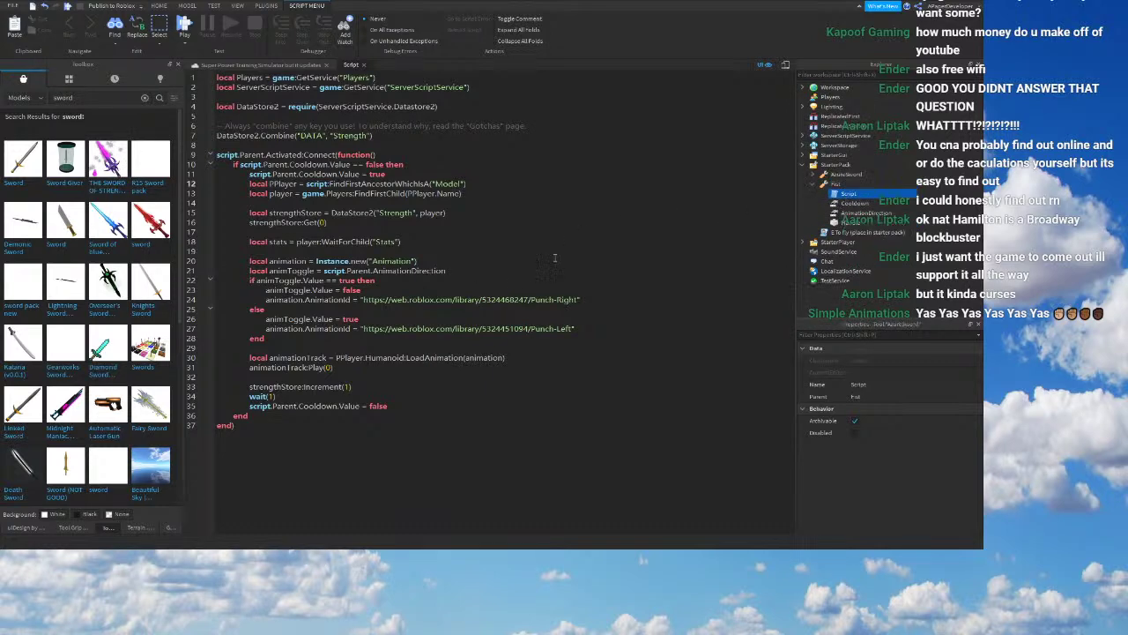
# Step: Copy the AnimationId link from the AzureSword's IdleAnim3, and delete the sword from StarterPack
pyautogui.click(814, 174)
pyautogui.scroll(-1, 824, 255)
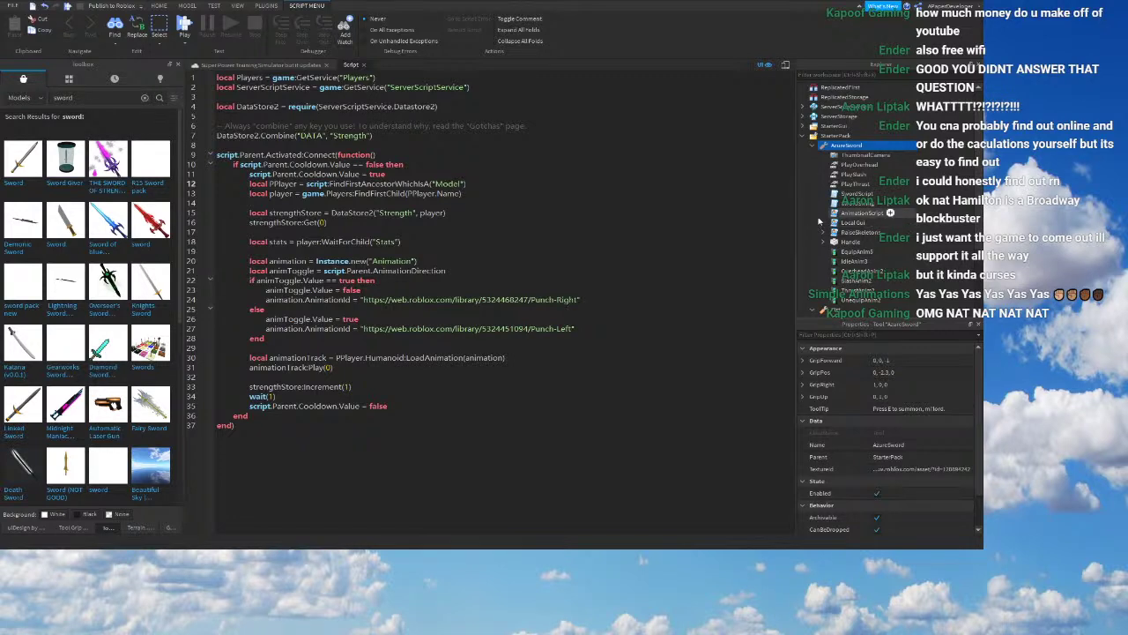
pyautogui.click(853, 261)
pyautogui.click(903, 360)
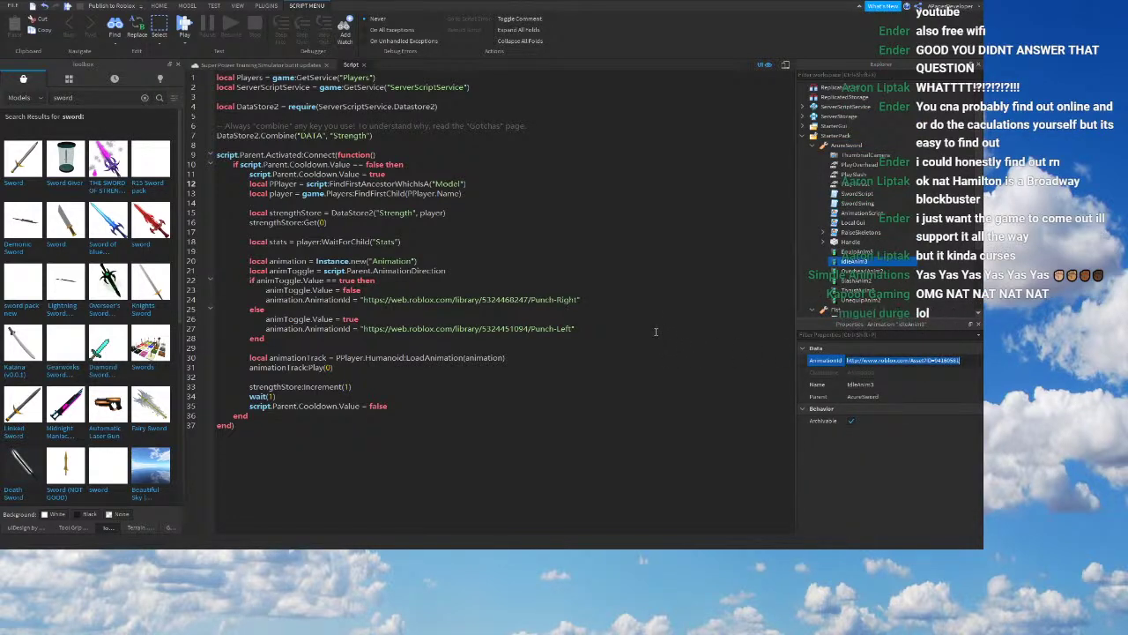
pyautogui.click(844, 144)
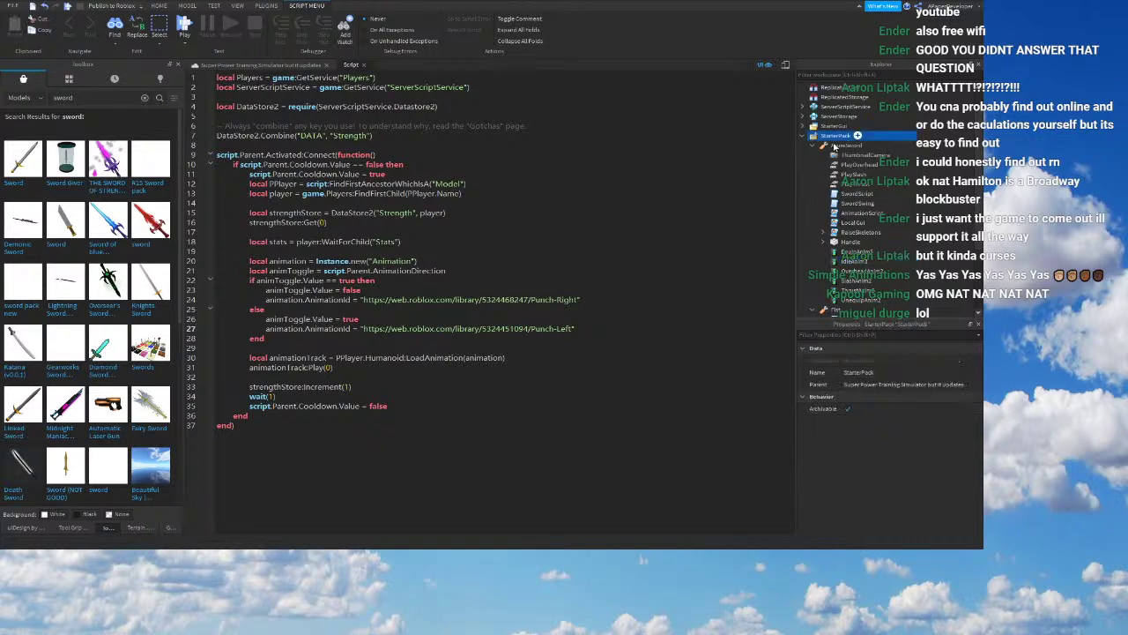
pyautogui.click(882, 207)
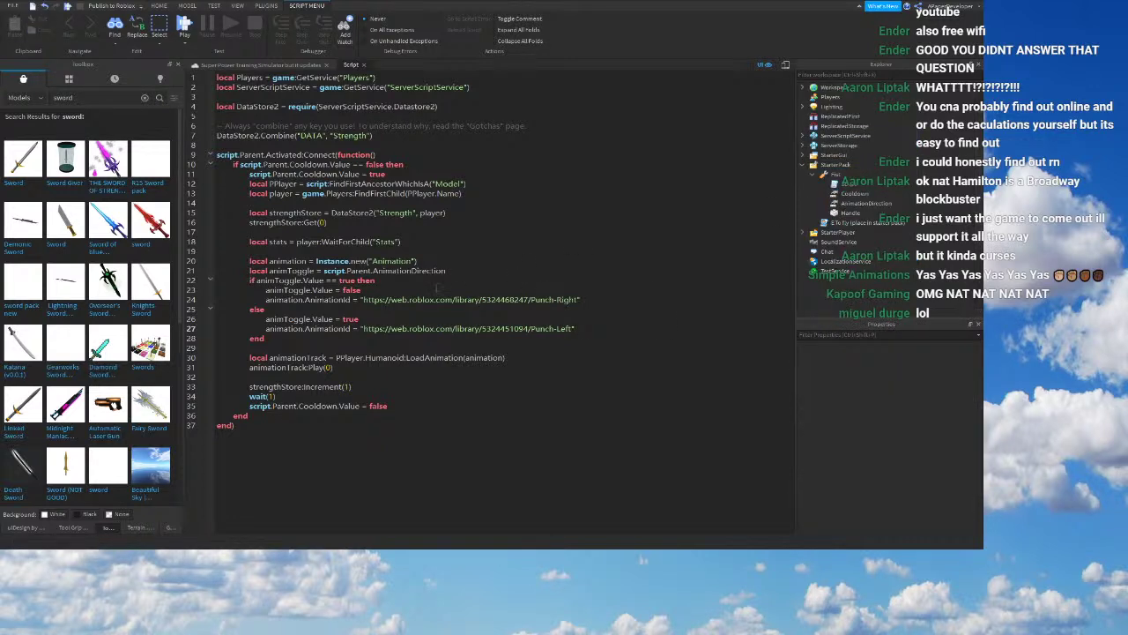
pyautogui.moveTo(362, 301); pyautogui.dragTo(362, 328)
pyautogui.write('http://www.roblox.com/Asset?ID=94160581')
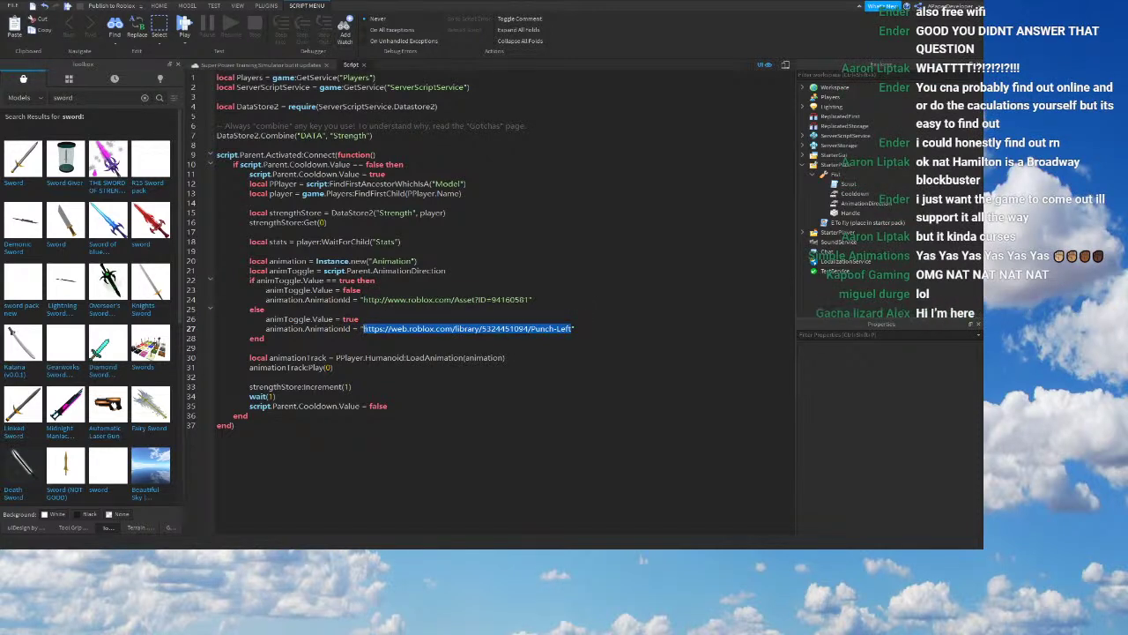
pyautogui.write('http://www.roblox.com/Asset?ID=94160581')
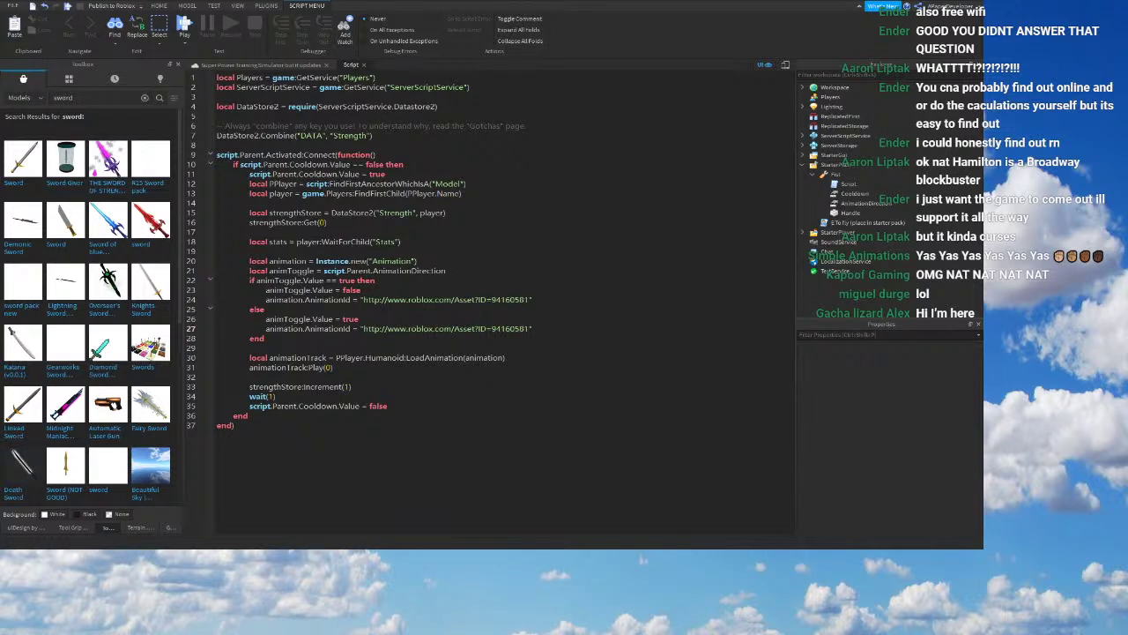
pyautogui.doubleClick(518, 300)
pyautogui.hotkey('ctrl', 'v')
pyautogui.doubleClick(511, 328)
pyautogui.hotkey('ctrl', 'v')
pyautogui.click(688, 357)
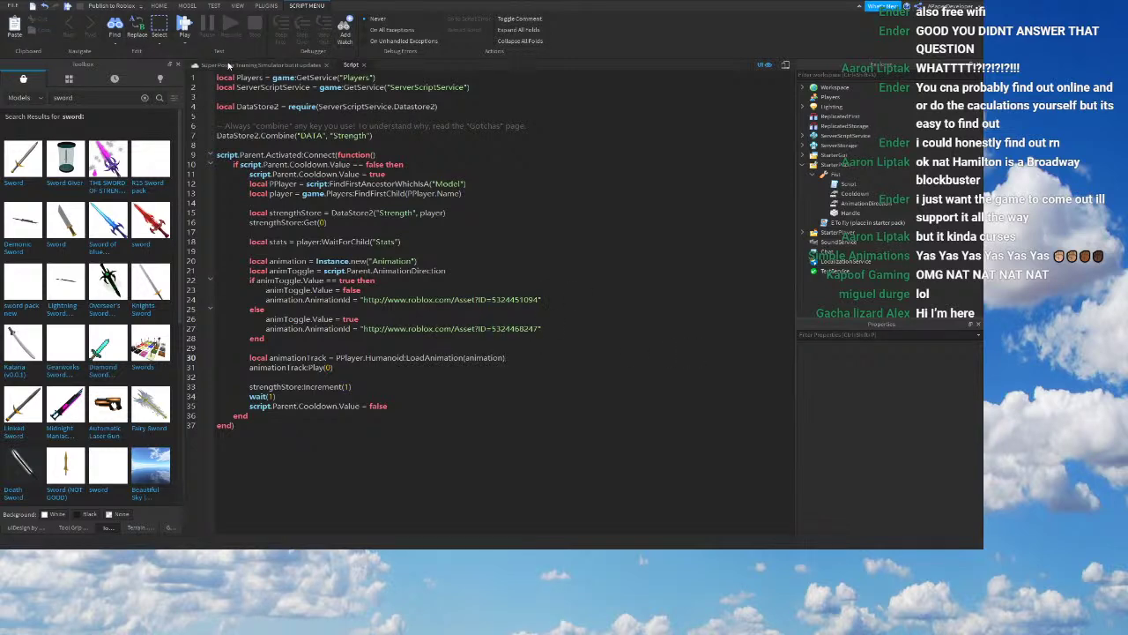
pyautogui.click(227, 64)
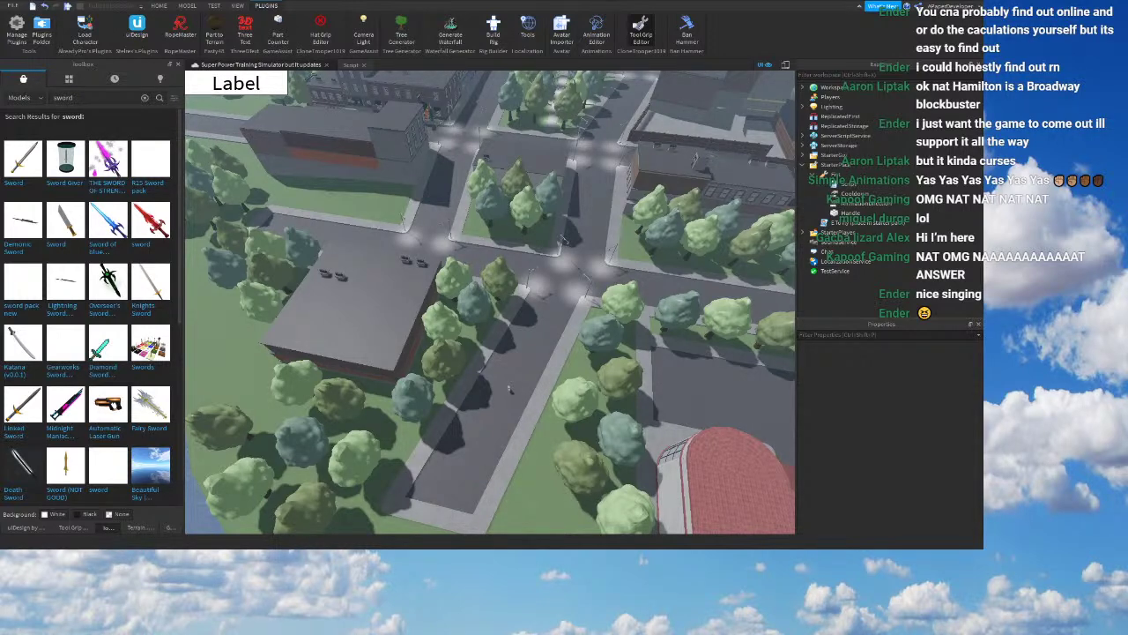
# Step: Equip the Fist in the running game and watch its punch animations from several camera angles
pyautogui.hotkey('alt', 'Tab')
pyautogui.click(488, 583)
pyautogui.moveTo(476, 430); pyautogui.dragTo(428, 430, button='right')
pyautogui.click(428, 429)
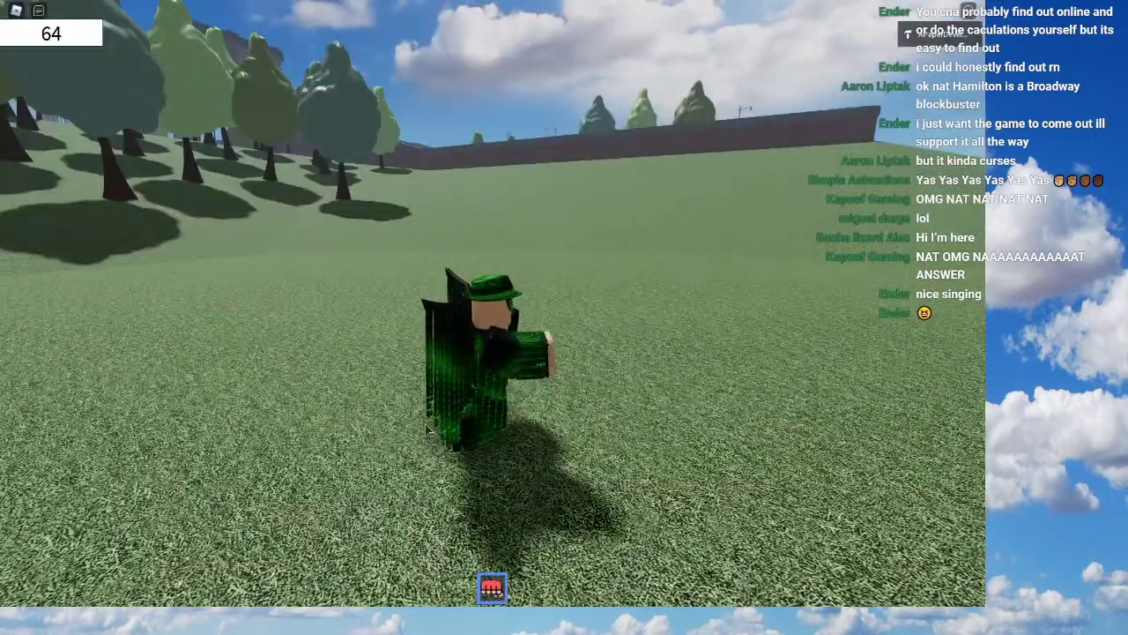
pyautogui.moveTo(426, 429); pyautogui.dragTo(554, 353, button='right')
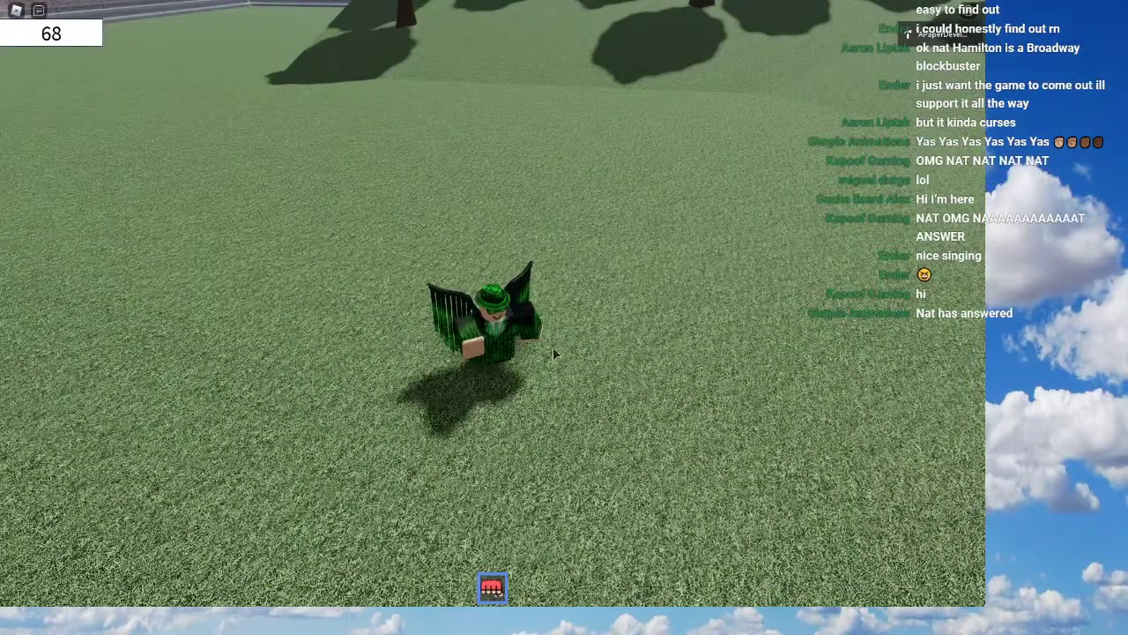
pyautogui.moveTo(534, 352); pyautogui.dragTo(533, 362, button='right')
pyautogui.scroll(1, 533, 361)
pyautogui.press('w')
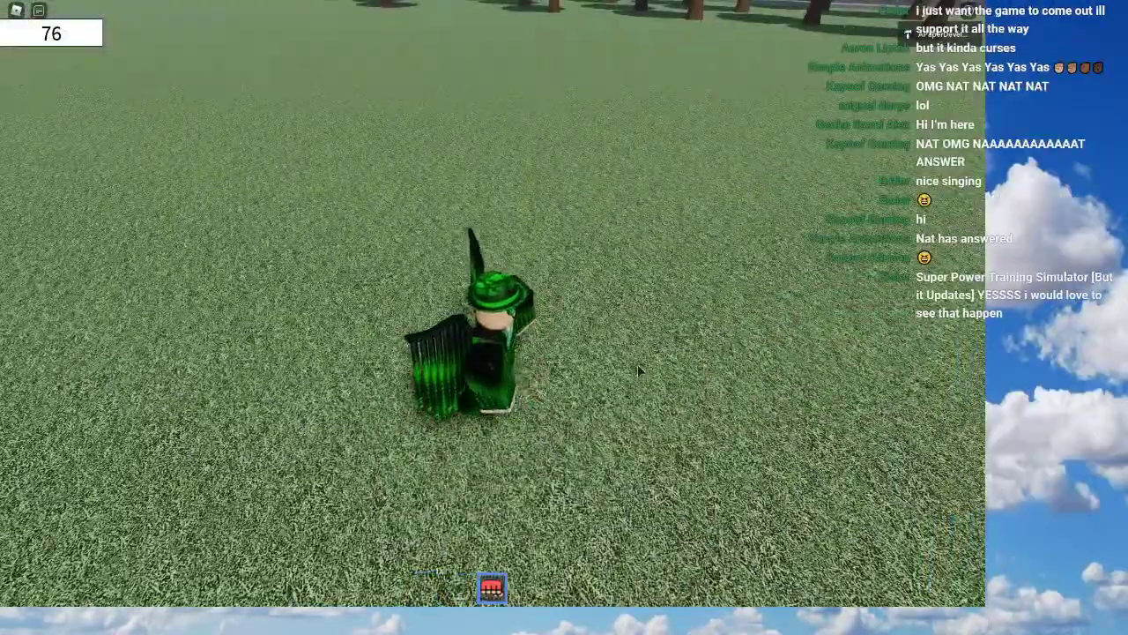
# Step: Test unequipping and re-equipping the Fist while walking and jumping, and return to Studio
pyautogui.moveTo(637, 367); pyautogui.dragTo(608, 379, button='right')
pyautogui.press('1')
pyautogui.scroll(-3, 626, 366)
pyautogui.press('w')
pyautogui.press('space')
pyautogui.press('w')
pyautogui.press('1')
pyautogui.press('s')
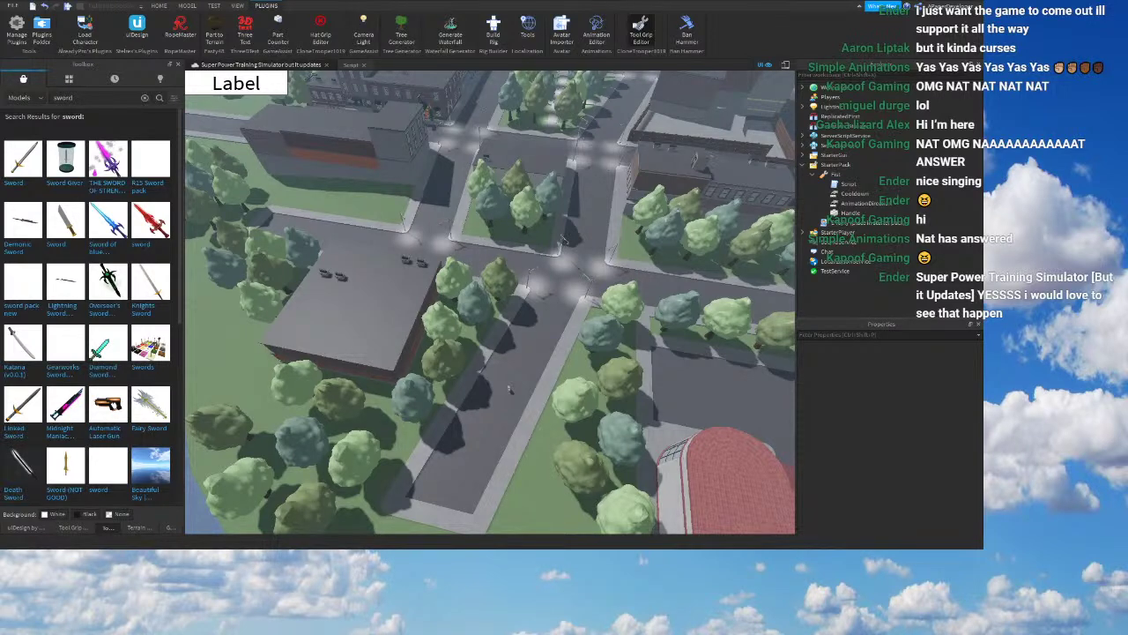
# Step: Add a script.Parent.Equipped:Connect(function() handler below the Activated handler in the Fist's script
pyautogui.doubleClick(848, 184)
pyautogui.click(488, 490)
pyautogui.press('Return')
pyautogui.press('Return')
pyautogui.write('script.')
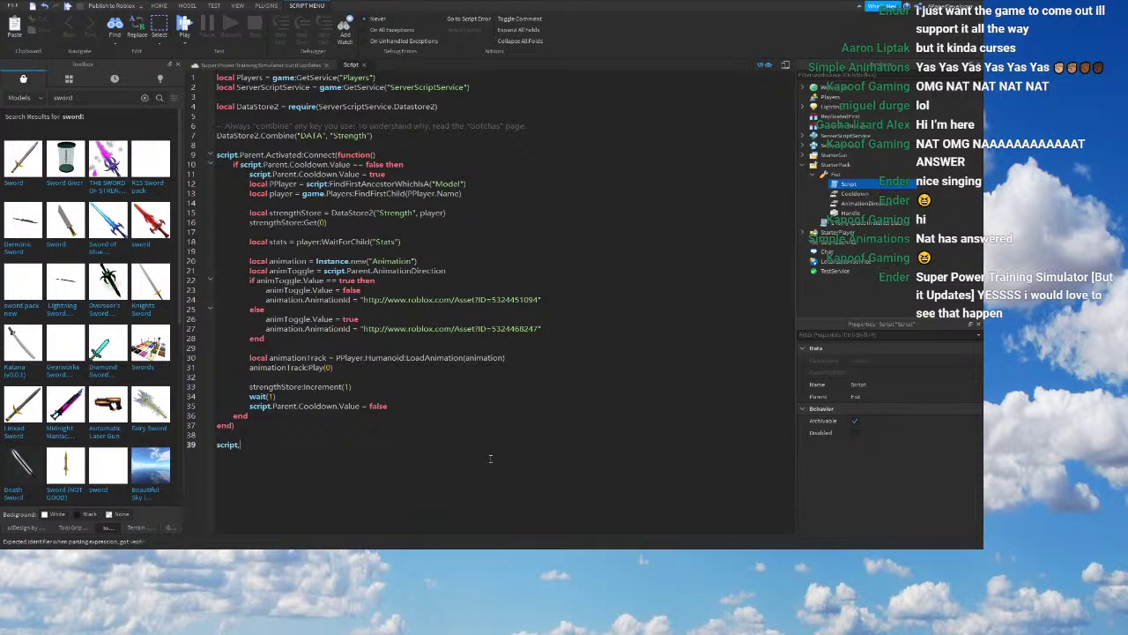
pyautogui.write('Parent.Equipped:connect(function()')
pyautogui.press('Return')
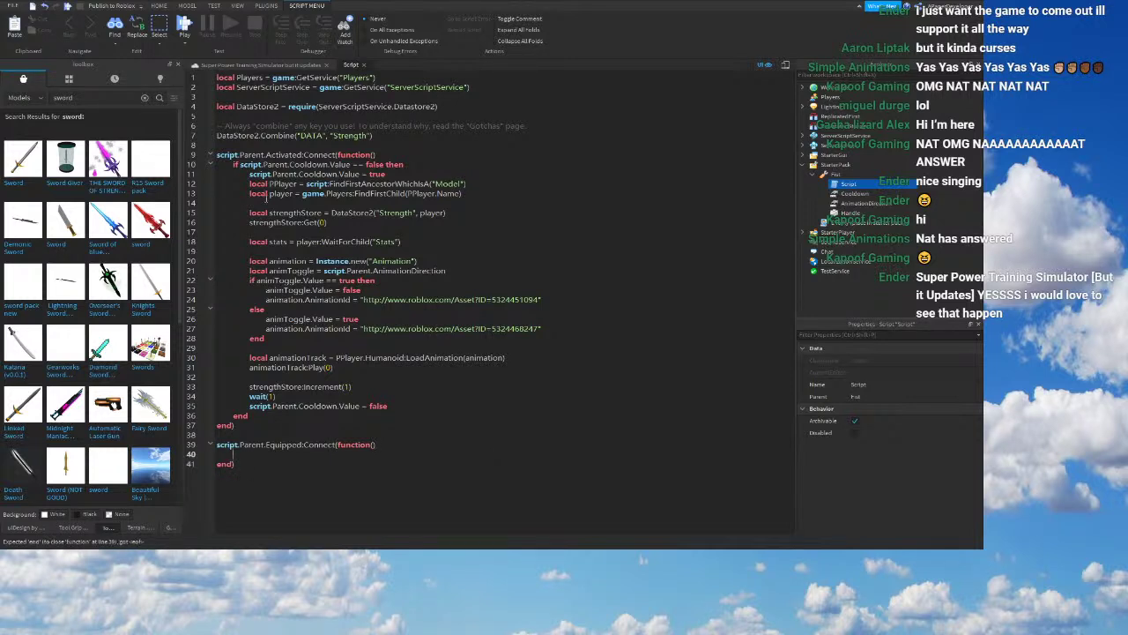
# Step: Copy the player, strength and animation code on lines 12 to 31 into the Equipped handler
pyautogui.moveTo(248, 184); pyautogui.dragTo(455, 367)
pyautogui.hotkey('ctrl', 'c')
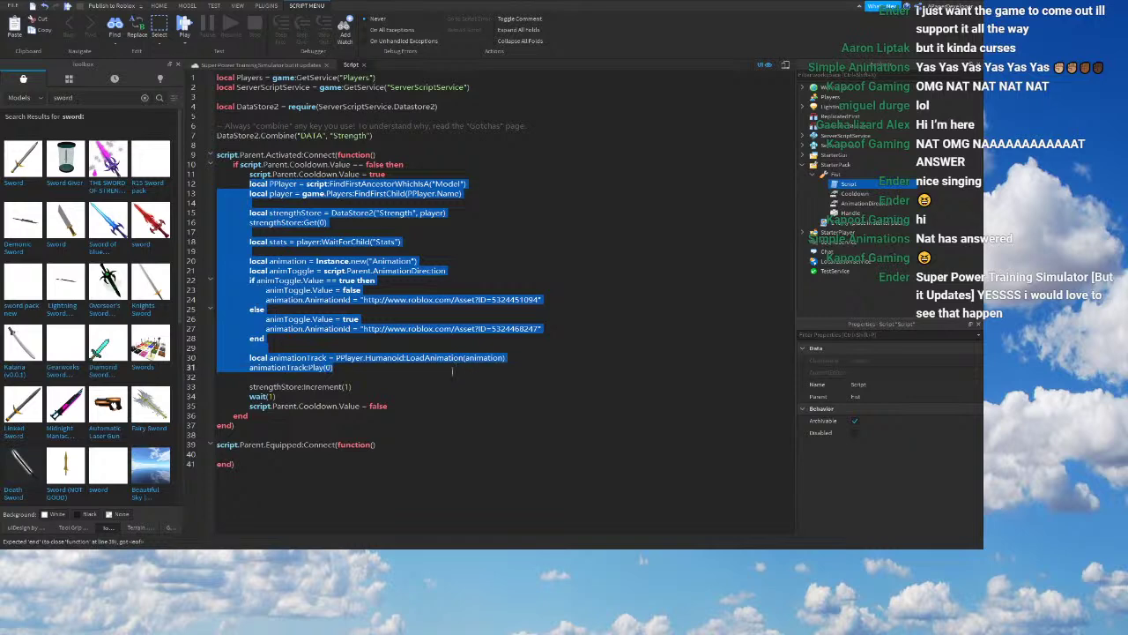
pyautogui.click(271, 454)
pyautogui.hotkey('ctrl', 'v')
pyautogui.scroll(-1, 323, 367)
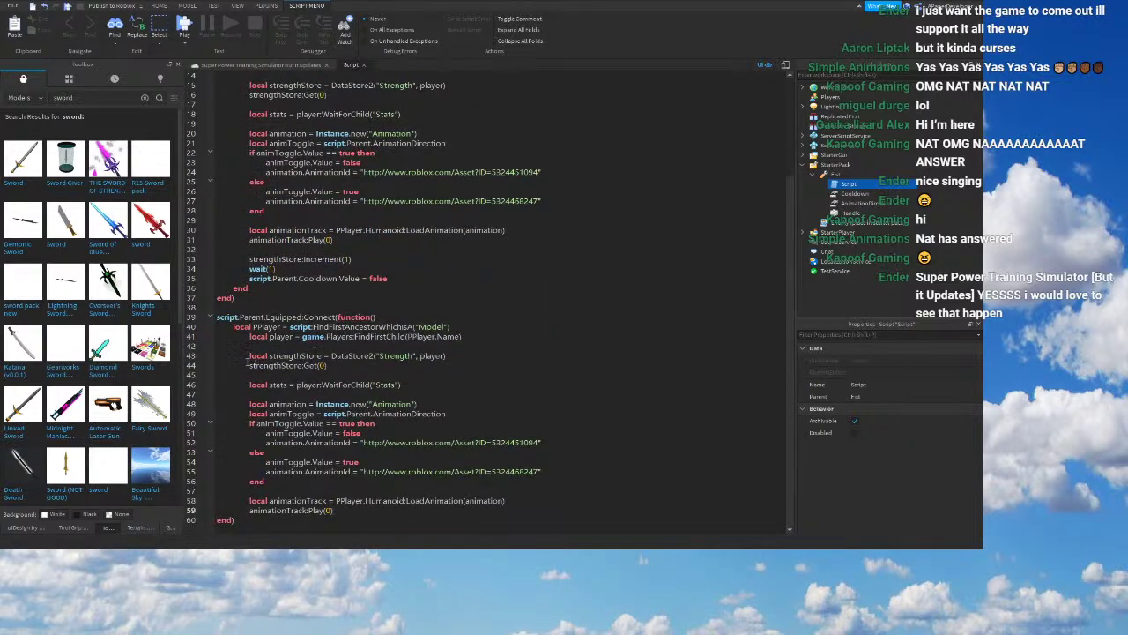
# Step: Remove the strengthStore and stats lines from the Equipped handler's copied code, outdent the rest and add a line above it
pyautogui.moveTo(246, 358); pyautogui.dragTo(448, 385)
pyautogui.press('BackSpace')
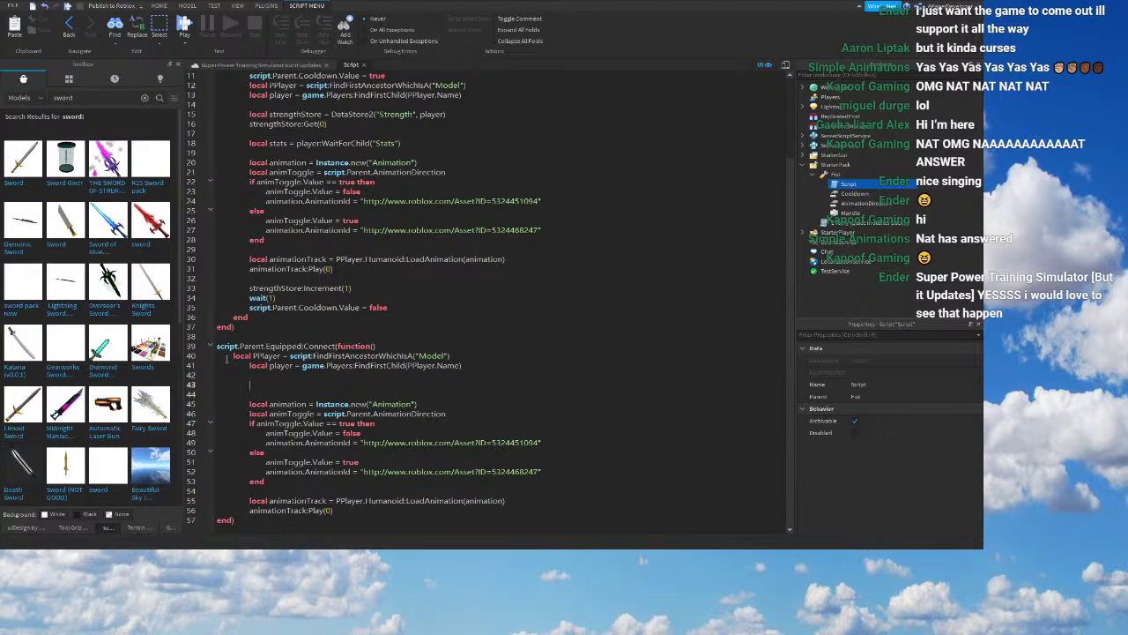
pyautogui.moveTo(238, 367); pyautogui.dragTo(500, 506)
pyautogui.hotkey('shift', 'Tab')
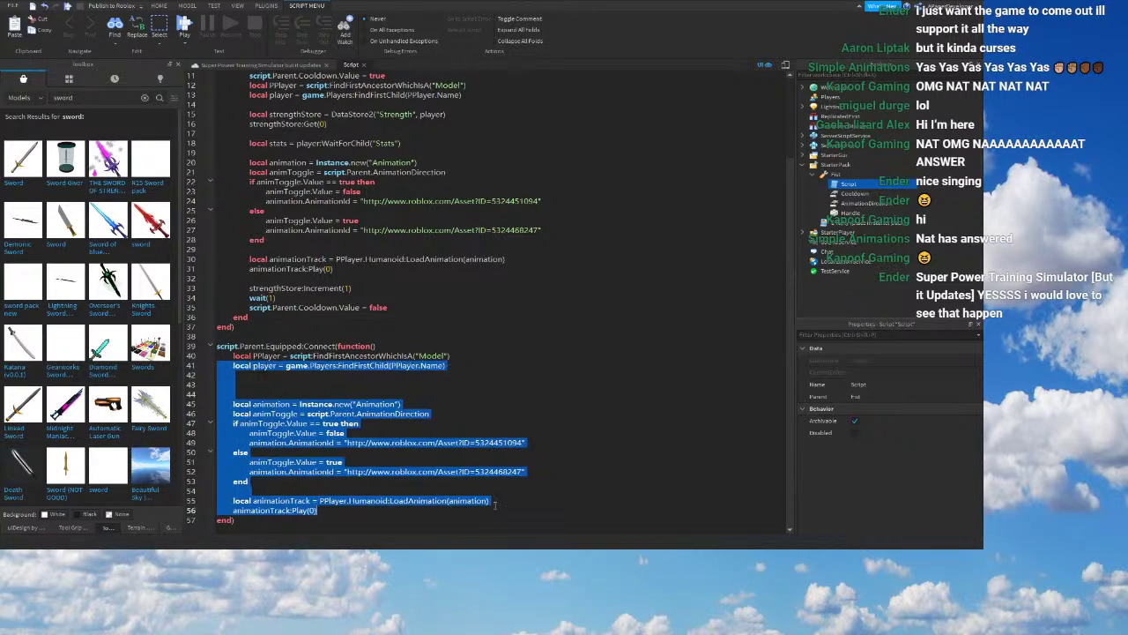
pyautogui.click(394, 346)
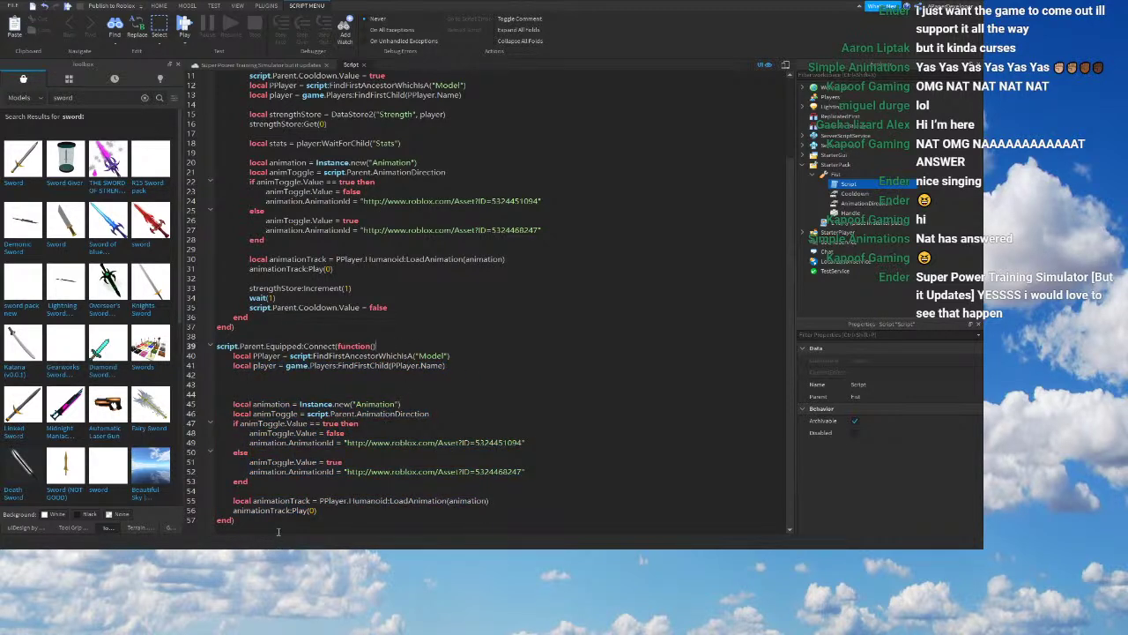
pyautogui.press('Return')
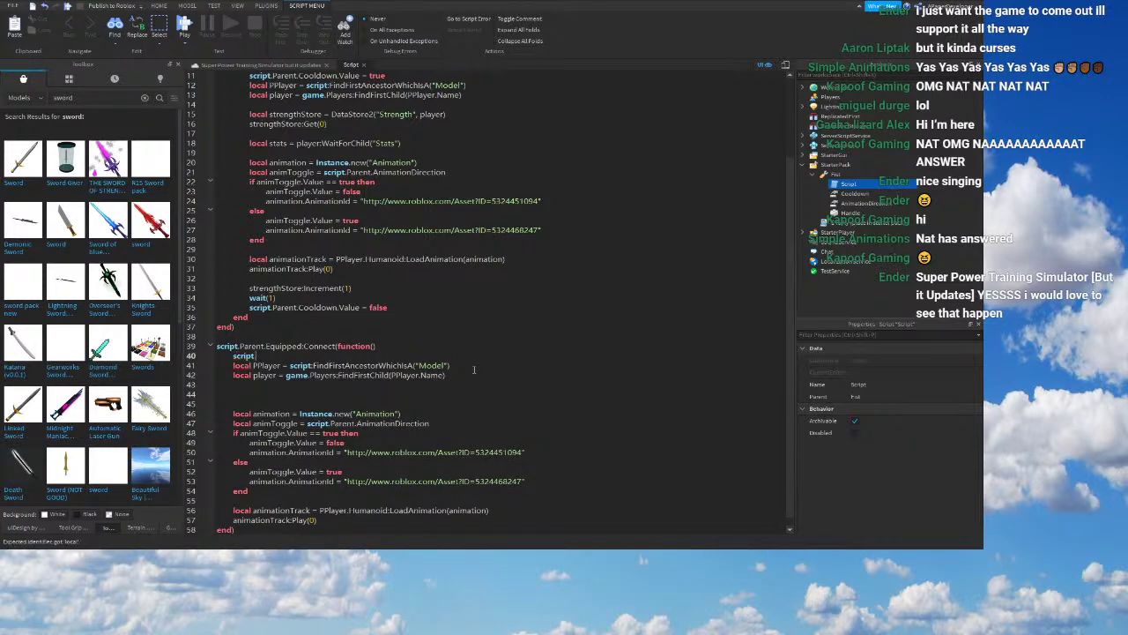
# Step: Declare "local Equipped = false" below the DataStore2 require line near the top of the script
pyautogui.scroll(3, 474, 369)
pyautogui.click(235, 116)
pyautogui.press('Return')
pyautogui.press('BackSpace')
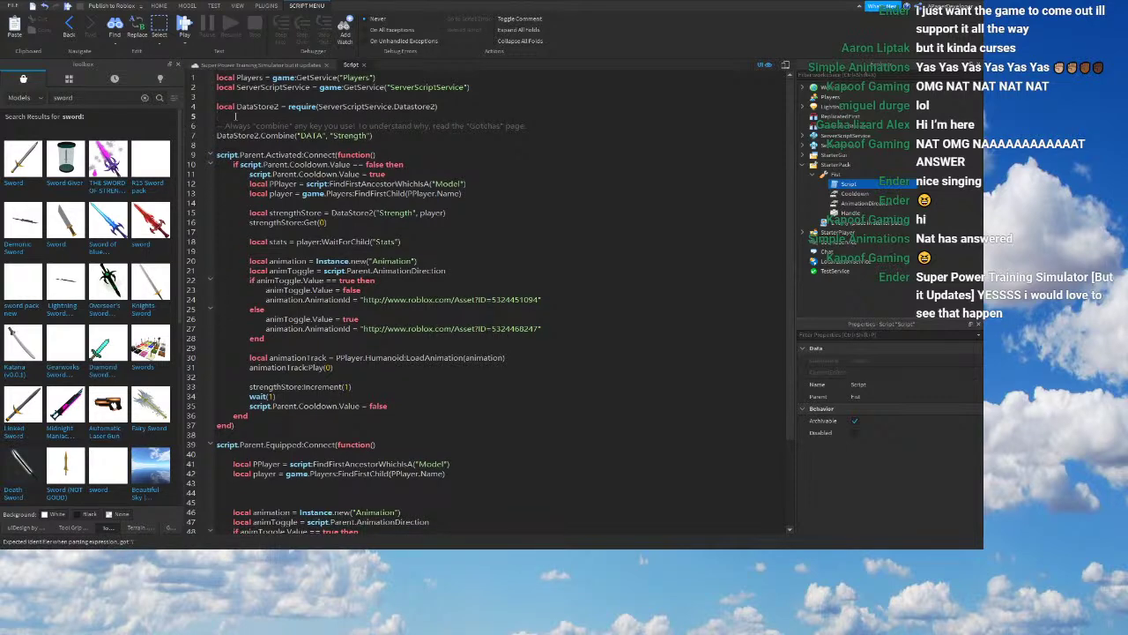
pyautogui.press('Return')
pyautogui.press('Return')
pyautogui.write('local Equiped =')
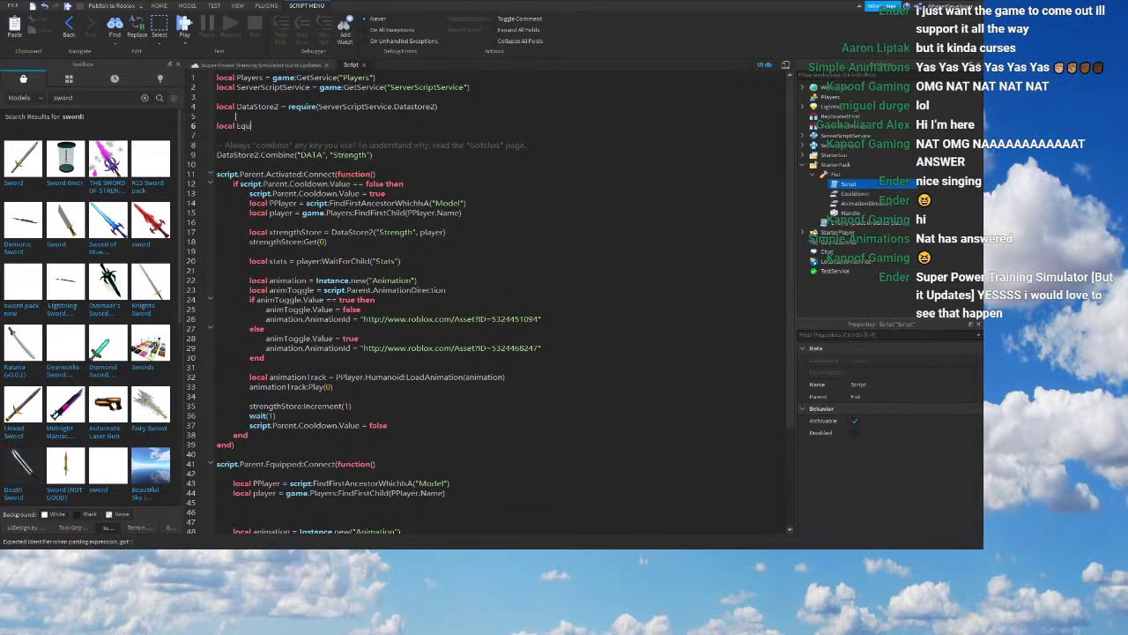
pyautogui.press('BackSpace')
pyautogui.press('BackSpace')
pyautogui.press('BackSpace')
pyautogui.press('BackSpace')
pyautogui.press('BackSpace')
pyautogui.press('BackSpace')
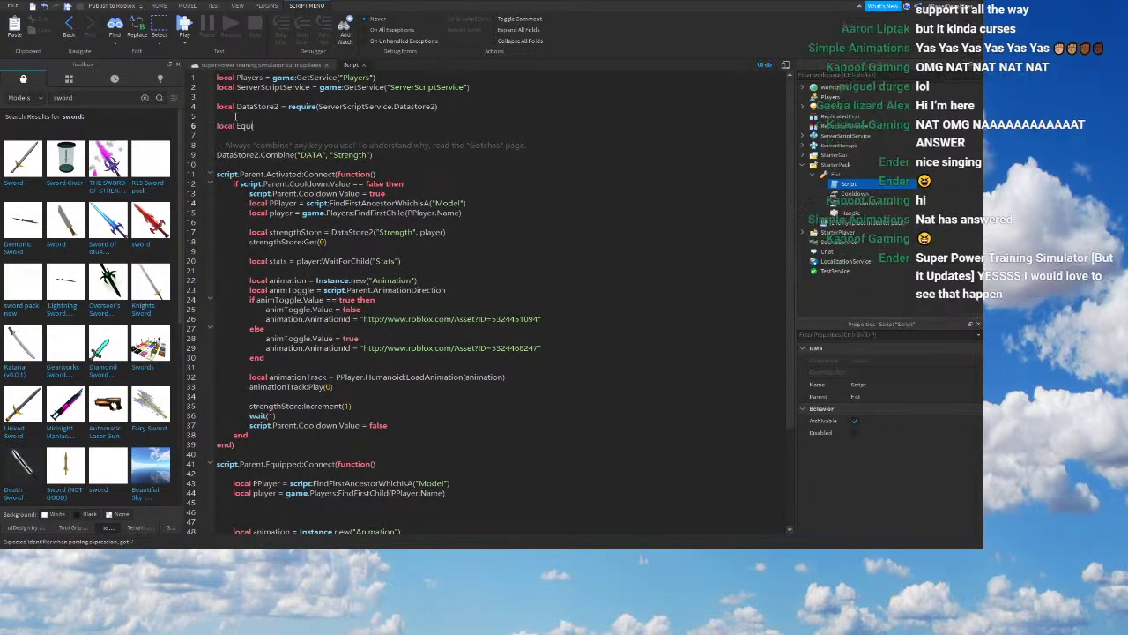
pyautogui.write('pped = false')
# Step: Replace the copied code inside the Equipped handler with "Equipped = true"
pyautogui.scroll(-5, 335, 189)
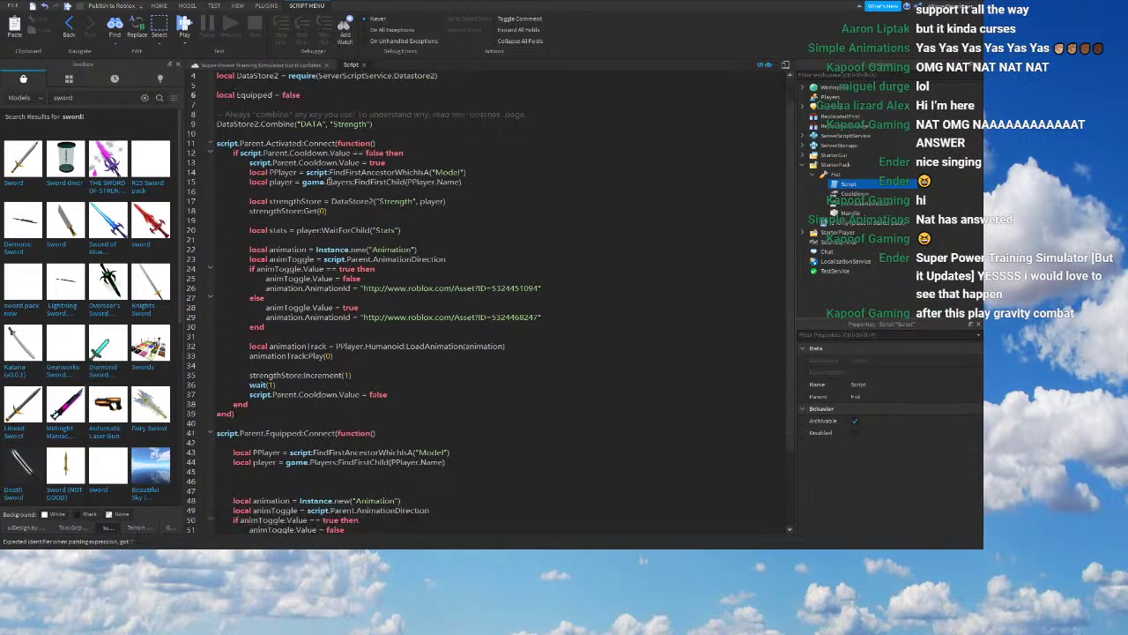
pyautogui.moveTo(217, 345); pyautogui.dragTo(454, 516)
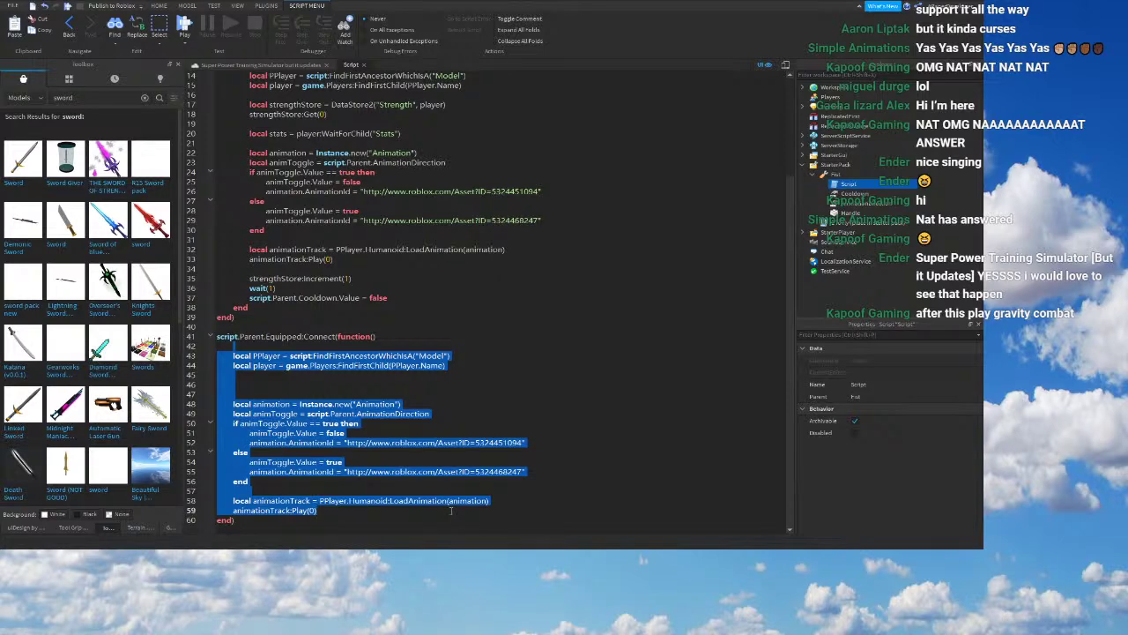
pyautogui.press('BackSpace')
pyautogui.write('eq')
pyautogui.press('Tab')
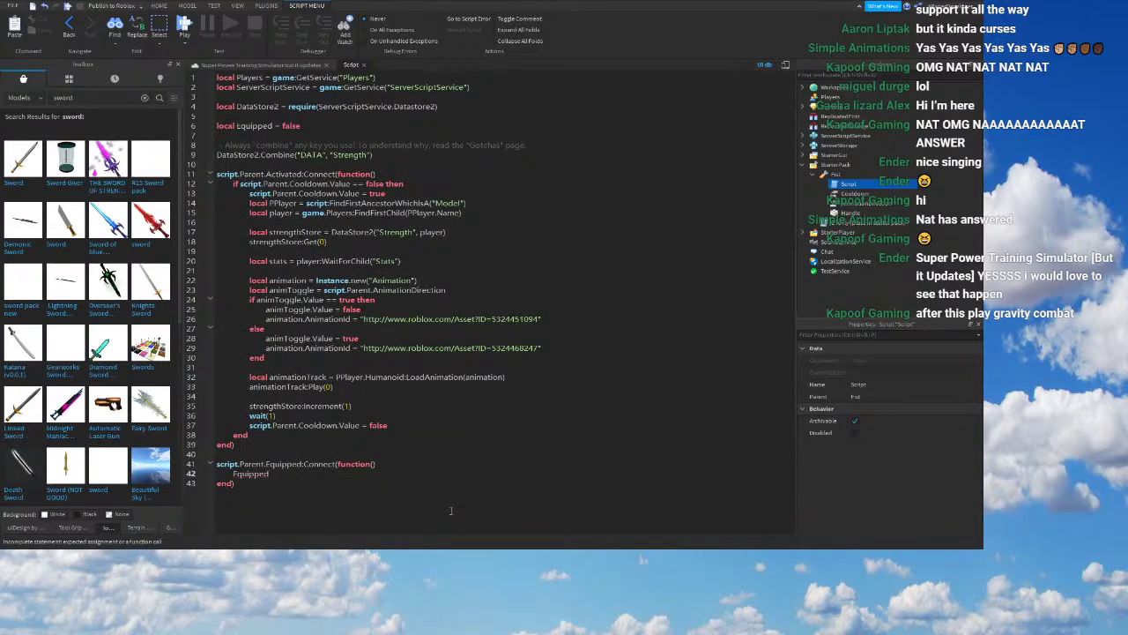
pyautogui.write('= fal')
pyautogui.press('BackSpace')
pyautogui.press('BackSpace')
pyautogui.press('BackSpace')
pyautogui.write('true')
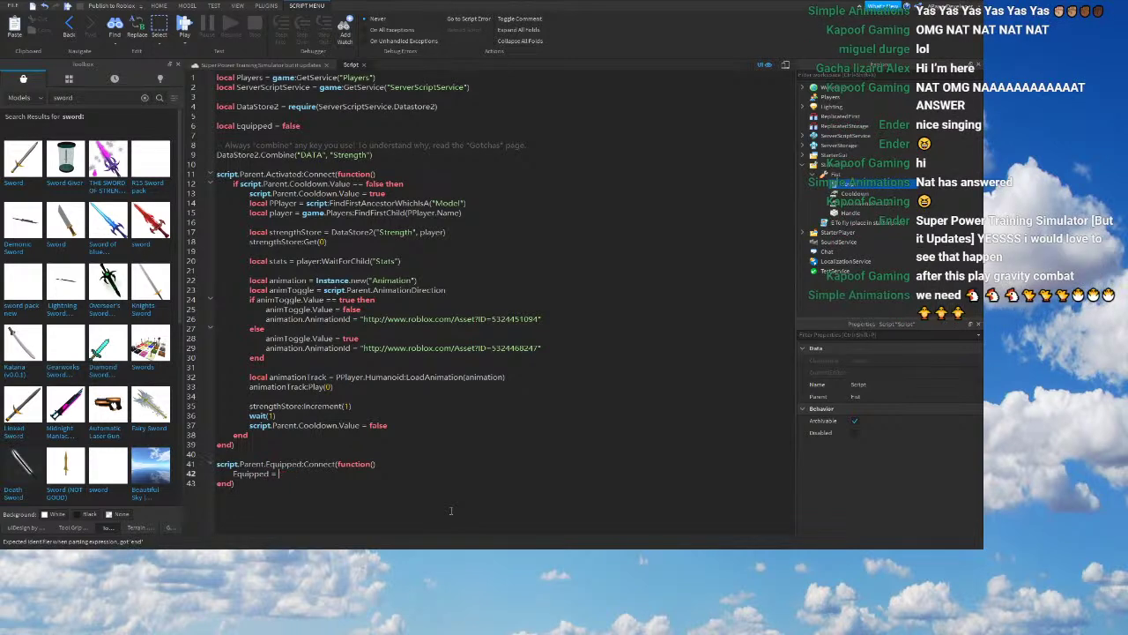
# Step: Add a "while true do" loop below the Equipped handler at the end of the script
pyautogui.press('Down')
pyautogui.press('Return')
pyautogui.press('Return')
pyautogui.write('while true do')
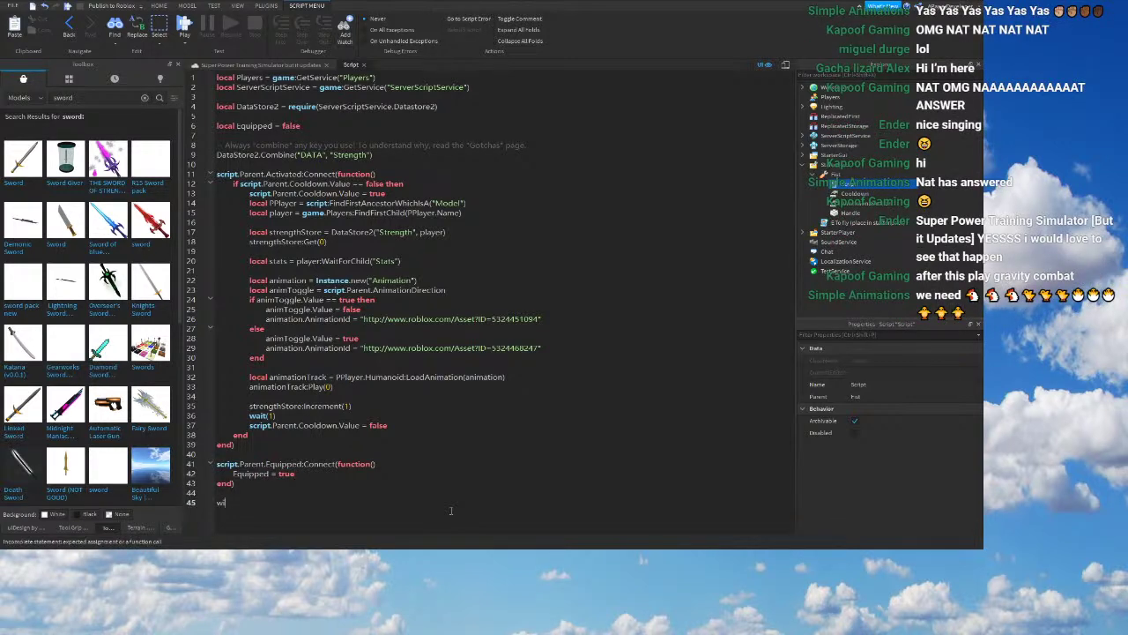
pyautogui.press('Return')
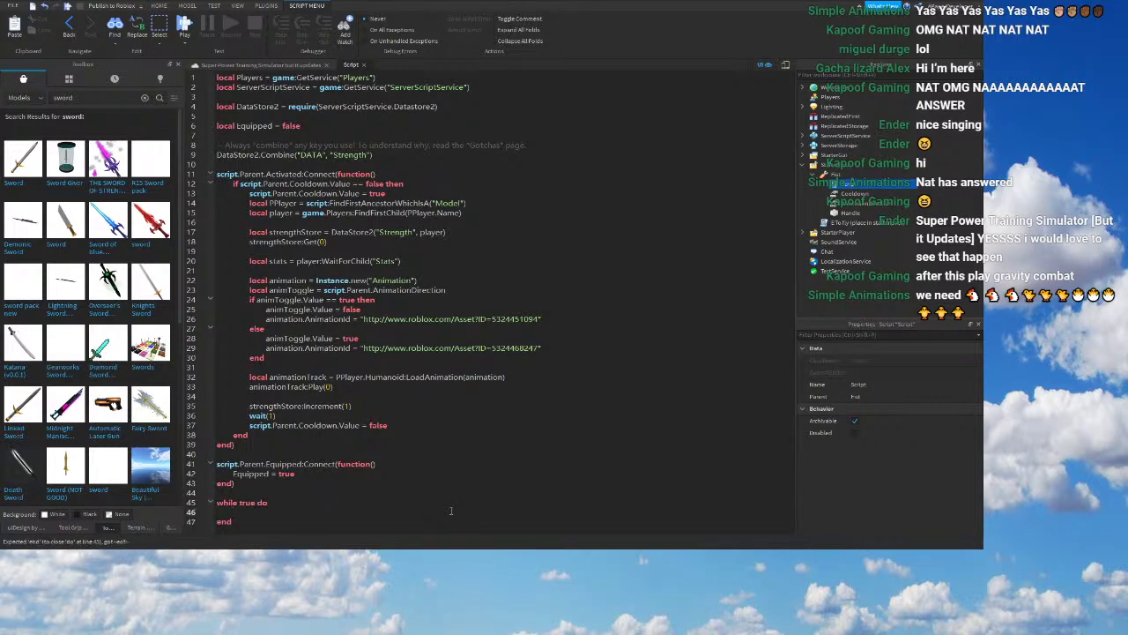
# Step: Add an "if Equipped == true then" block inside the while loop
pyautogui.write('if Equipped')
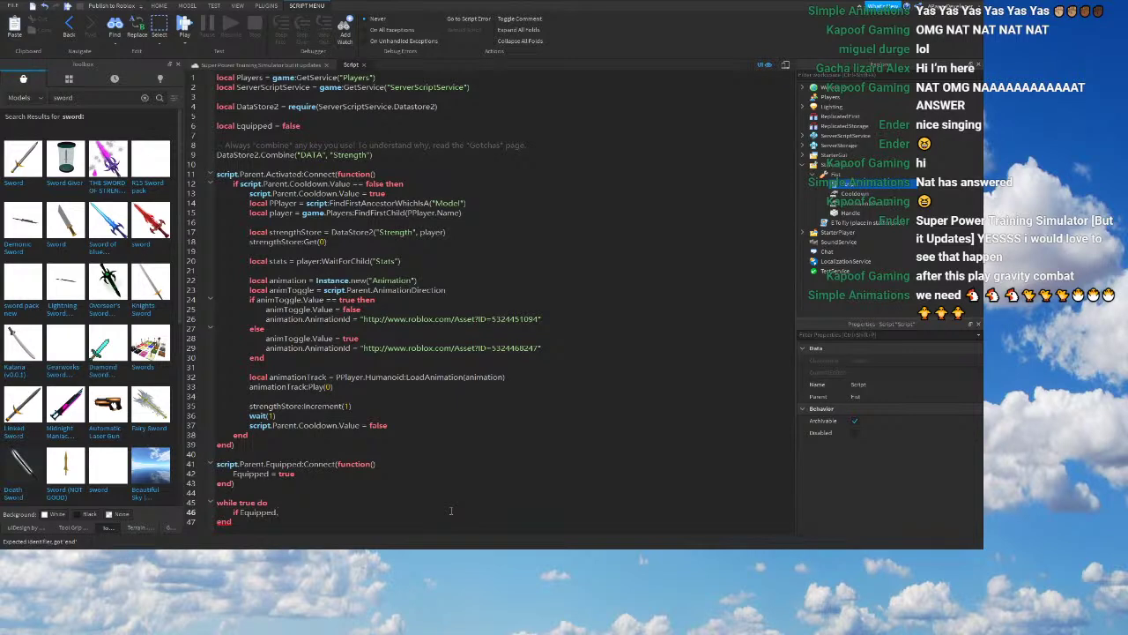
pyautogui.write(' == true')
pyautogui.press('Return')
pyautogui.scroll(-1, 457, 506)
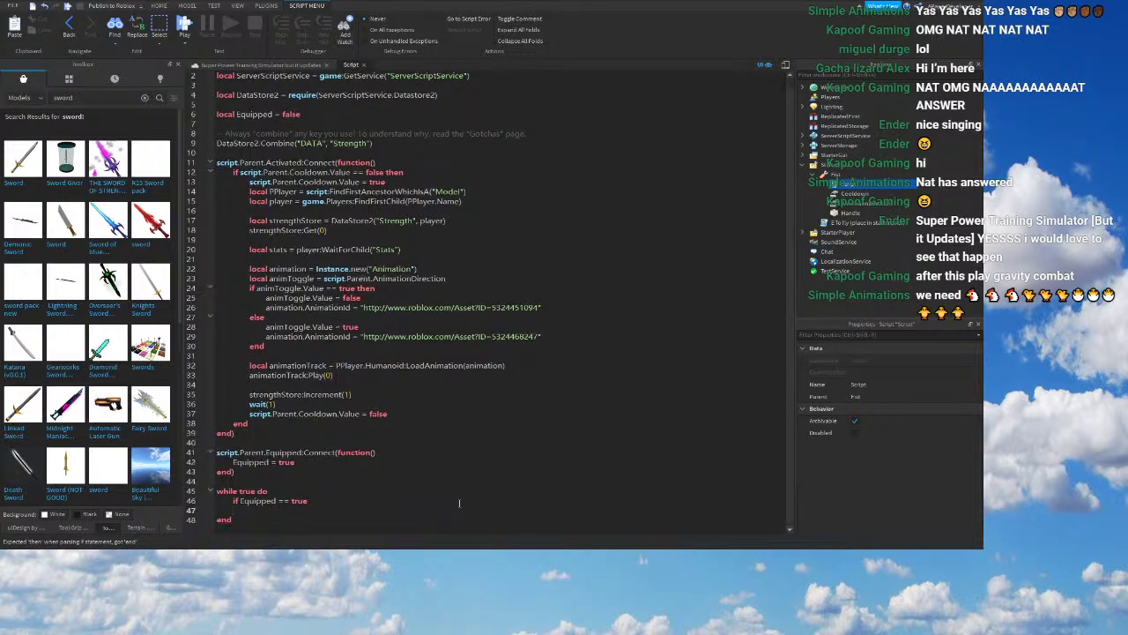
pyautogui.click(345, 499)
pyautogui.write('then')
pyautogui.press('Return')
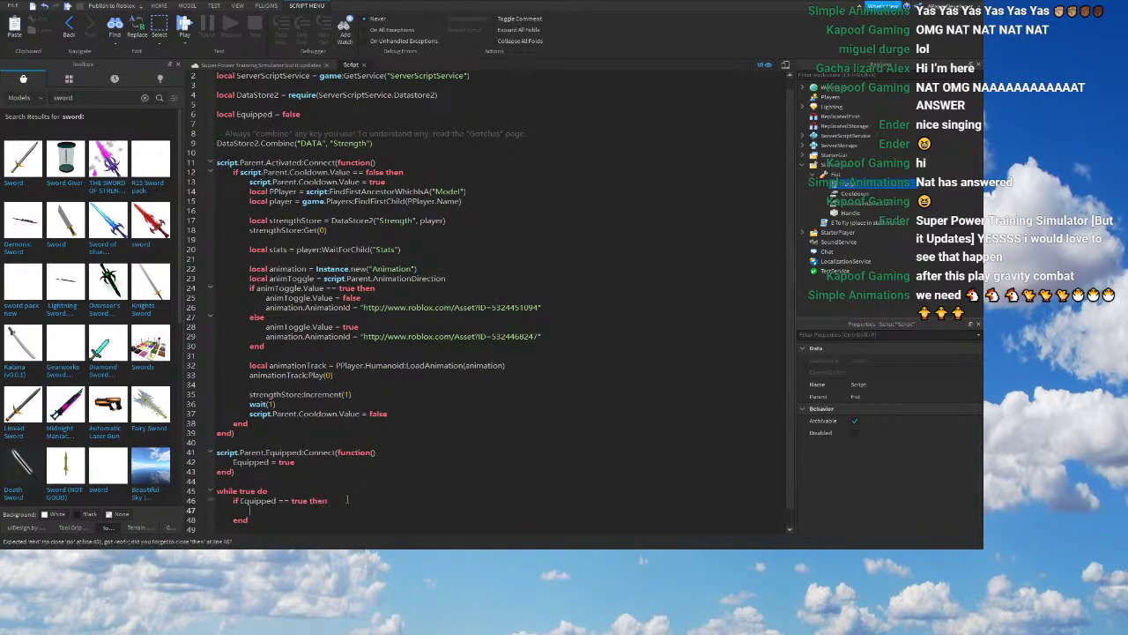
# Step: Add "wait(1)" after the if block inside the while loop
pyautogui.scroll(-2, 347, 500)
pyautogui.press('Down')
pyautogui.press('Return')
pyautogui.write('wait(1)')
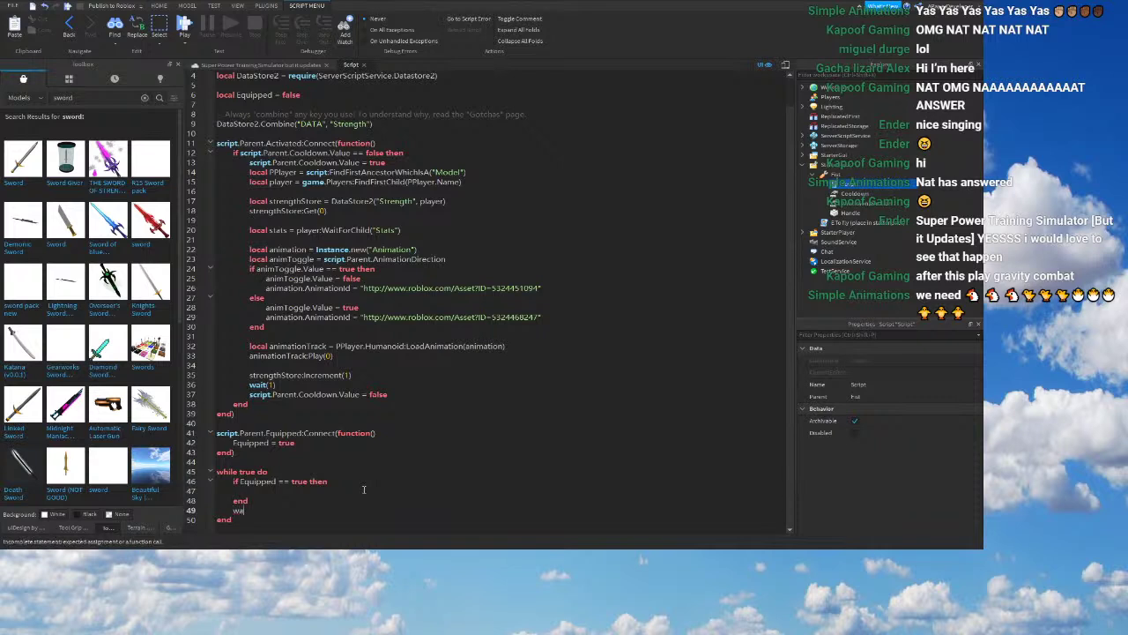
pyautogui.press('Up')
pyautogui.press('Up')
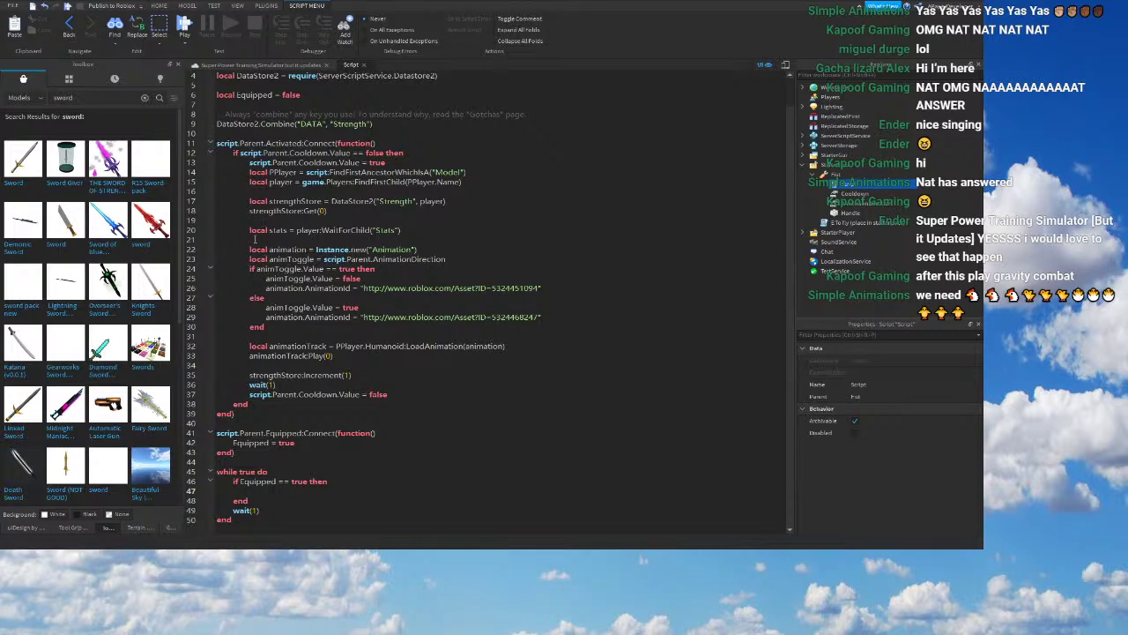
# Step: Copy the animation code on lines 22 to 33 of the Activated handler into the loop's "if Equipped == true" block
pyautogui.moveTo(250, 249); pyautogui.dragTo(415, 353)
pyautogui.hotkey('ctrl', 'c')
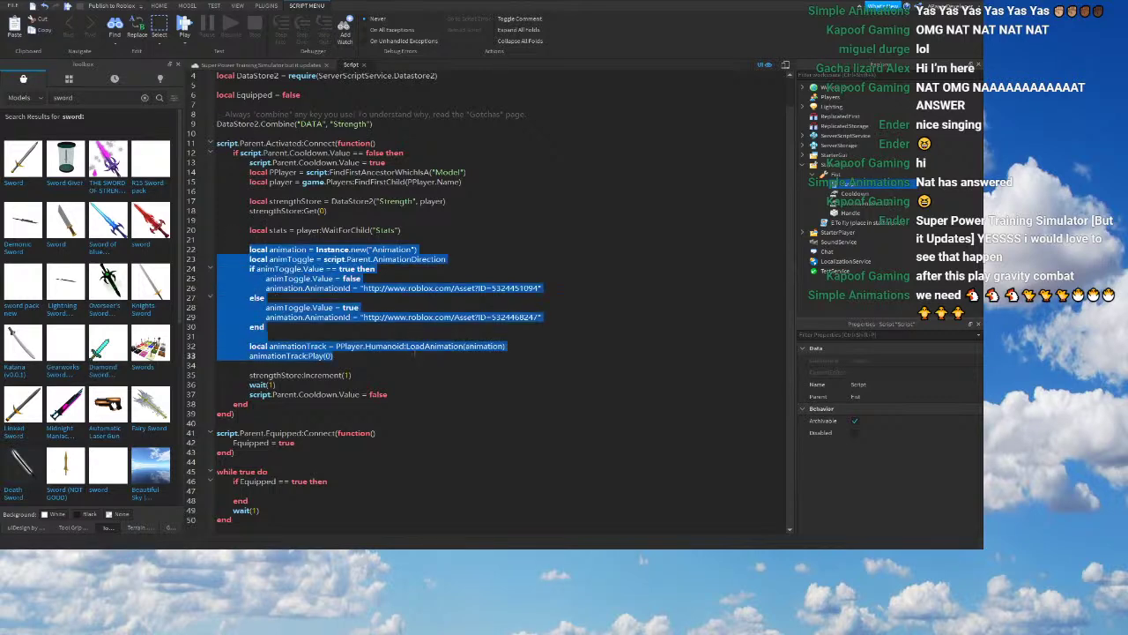
pyautogui.click(265, 490)
pyautogui.hotkey('ctrl', 'v')
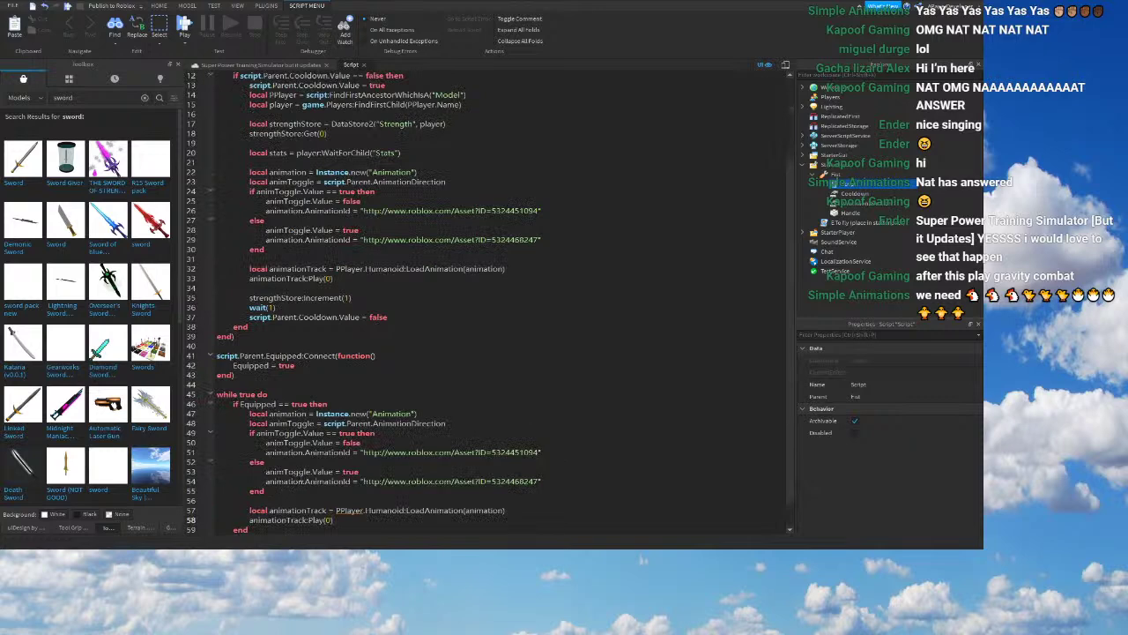
pyautogui.scroll(-1, 245, 404)
pyautogui.click(239, 404)
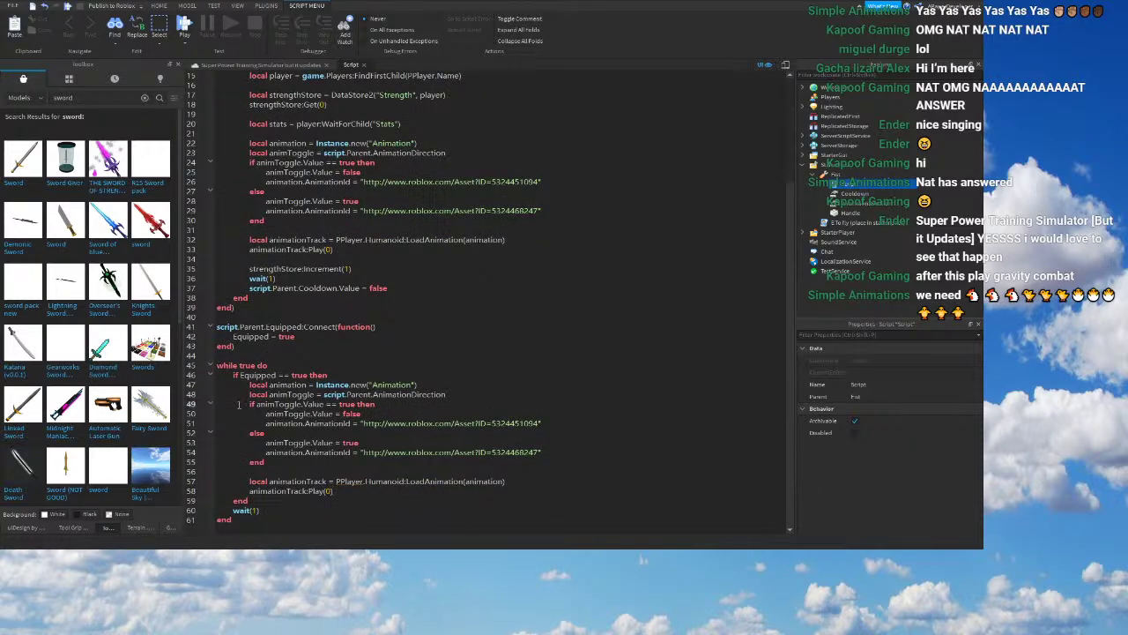
pyautogui.moveTo(239, 404); pyautogui.dragTo(378, 414)
pyautogui.press('BackSpace')
pyautogui.moveTo(217, 432); pyautogui.dragTo(384, 464)
pyautogui.press('BackSpace')
pyautogui.click(265, 451)
pyautogui.press('BackSpace')
pyautogui.press('BackSpace')
pyautogui.press('BackSpace')
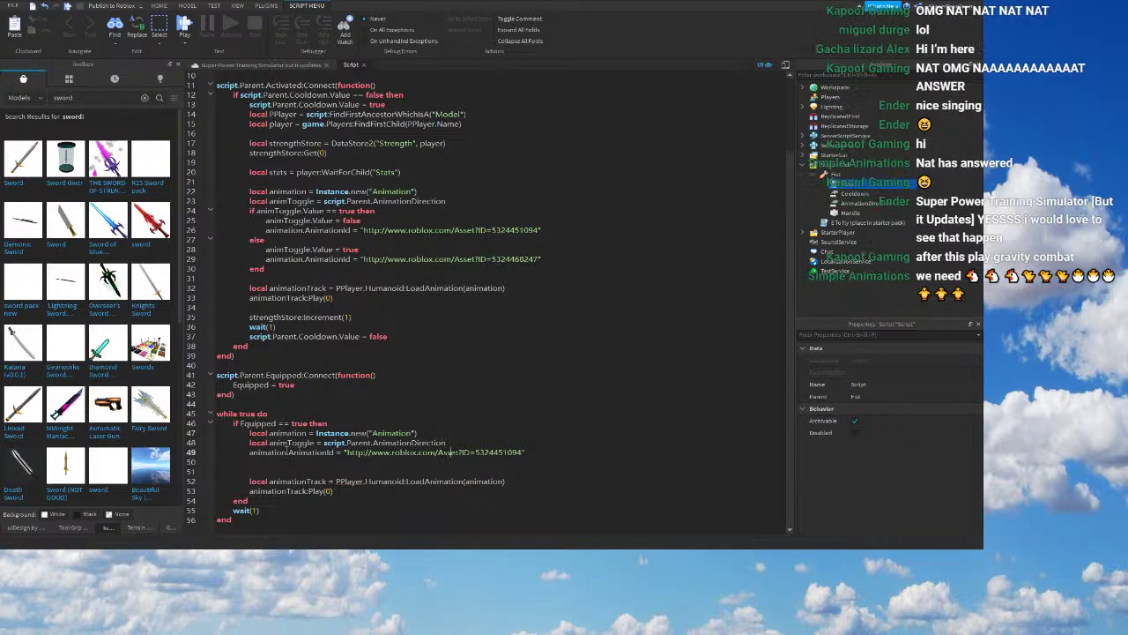
# Step: Copy the PPlayer and player declarations to the start of the loop's if block, followed by a blank line
pyautogui.moveTo(250, 114); pyautogui.dragTo(516, 126)
pyautogui.hotkey('ctrl', 'c')
pyautogui.click(327, 423)
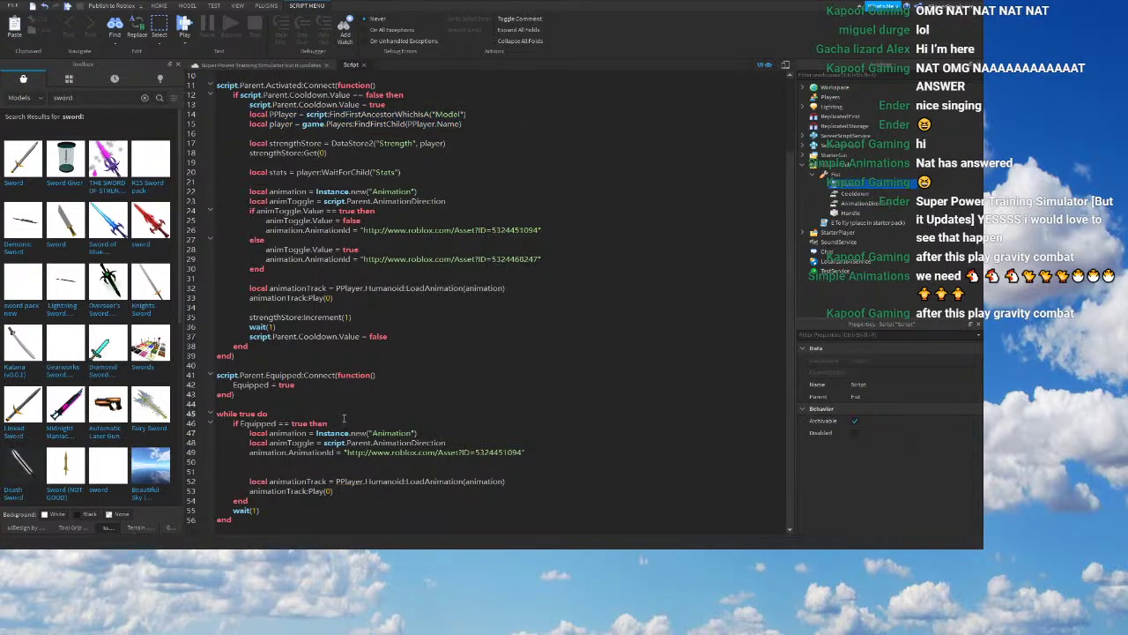
pyautogui.doubleClick(341, 424)
pyautogui.click(340, 424)
pyautogui.press('Return')
pyautogui.hotkey('ctrl', 'v')
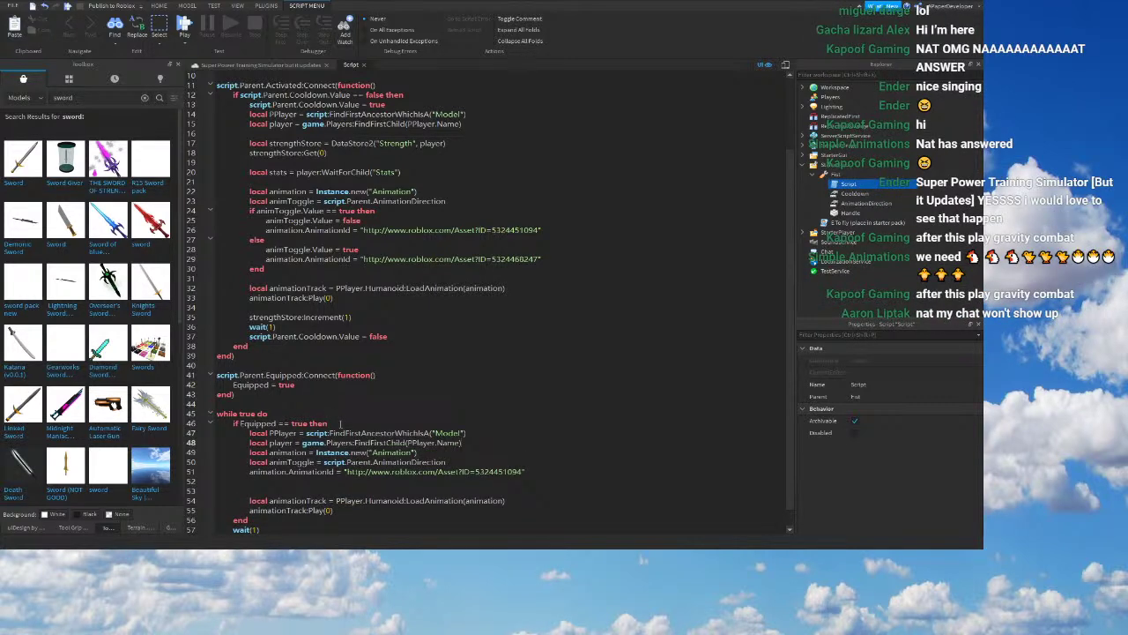
pyautogui.press('Return')
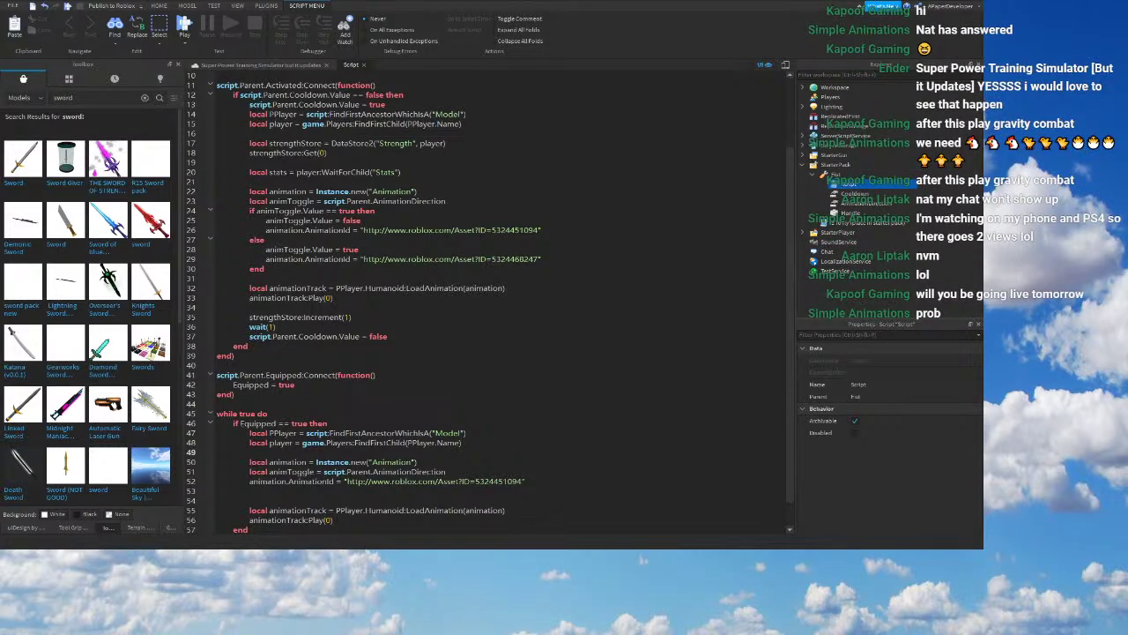
pyautogui.moveTo(108, 282)
pyautogui.scroll(-1, 485, 300)
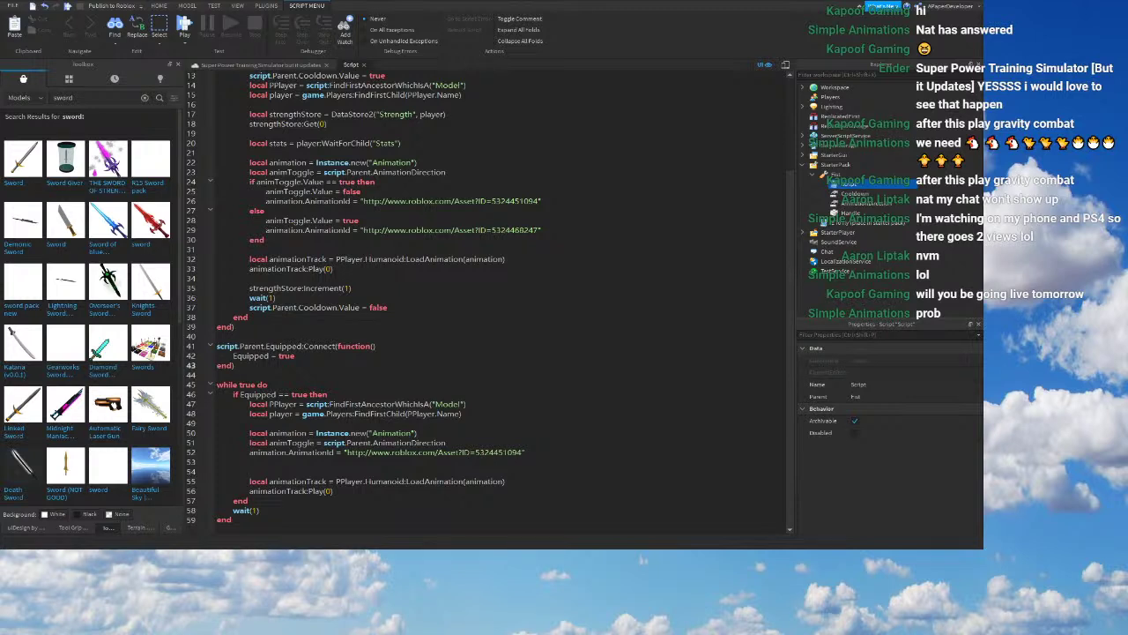
pyautogui.hotkey('ctrl', 'v')
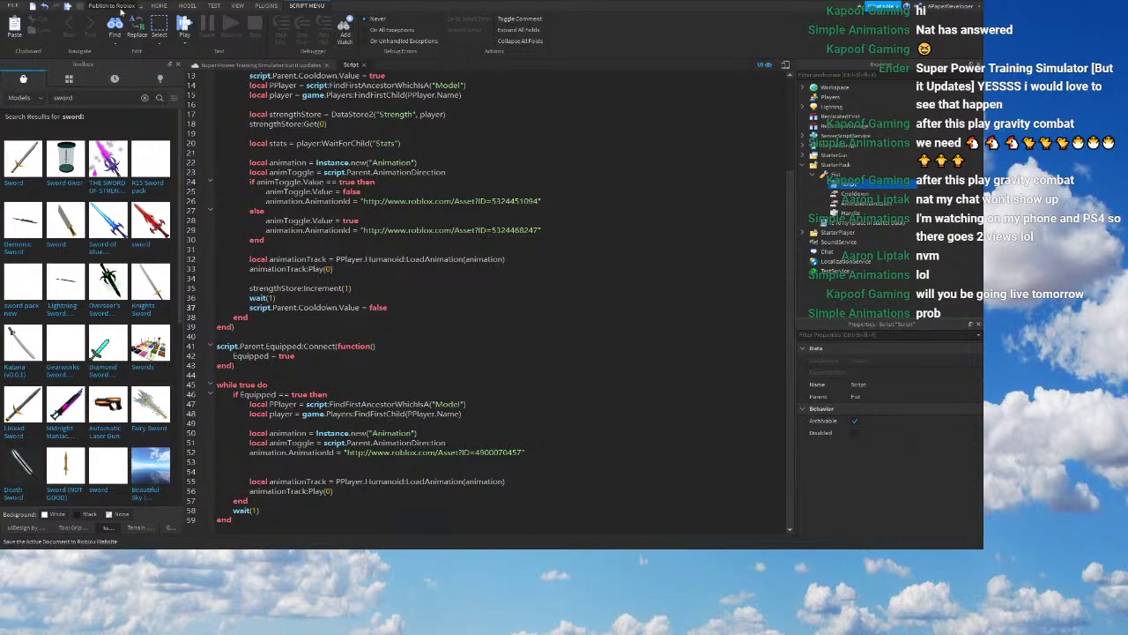
# Step: Launch the game, equip the Fist and punch while viewing the character from the front to check the animations
pyautogui.click(392, 297)
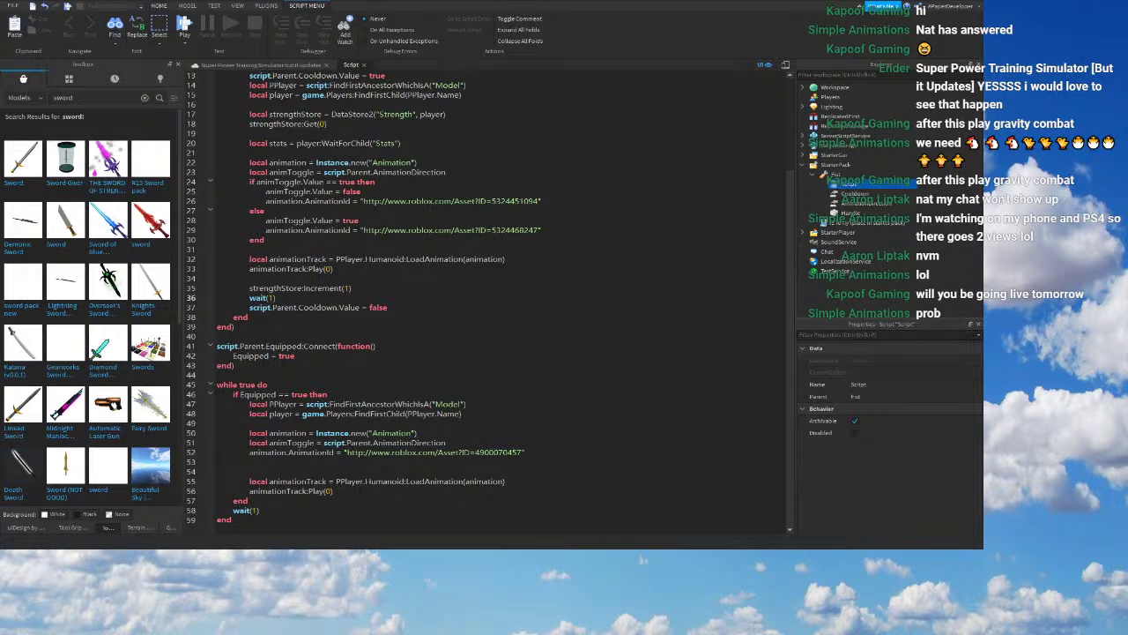
pyautogui.click(159, 5)
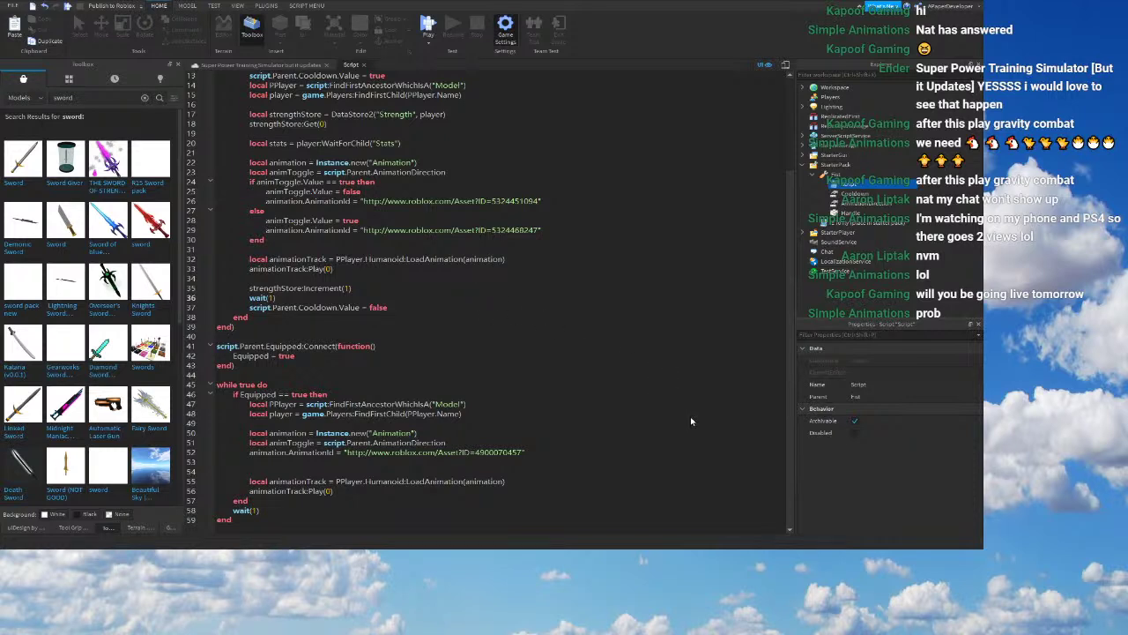
pyautogui.click(582, 462)
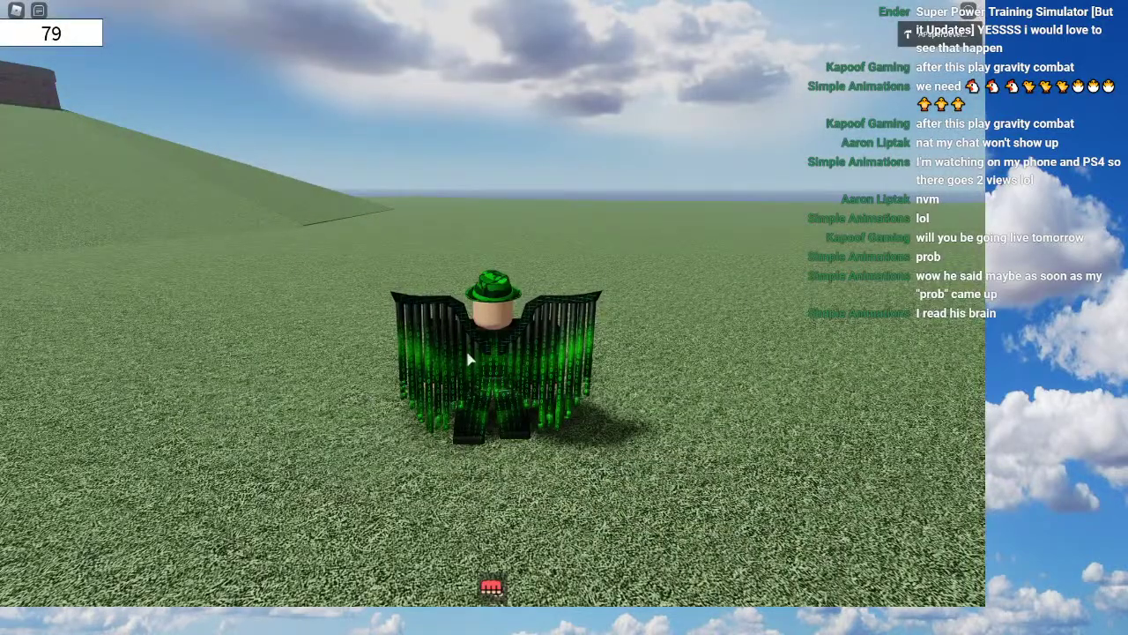
pyautogui.press('1')
pyautogui.moveTo(495, 349); pyautogui.dragTo(614, 333, button='right')
pyautogui.press('s')
pyautogui.press('w')
pyautogui.press('w')
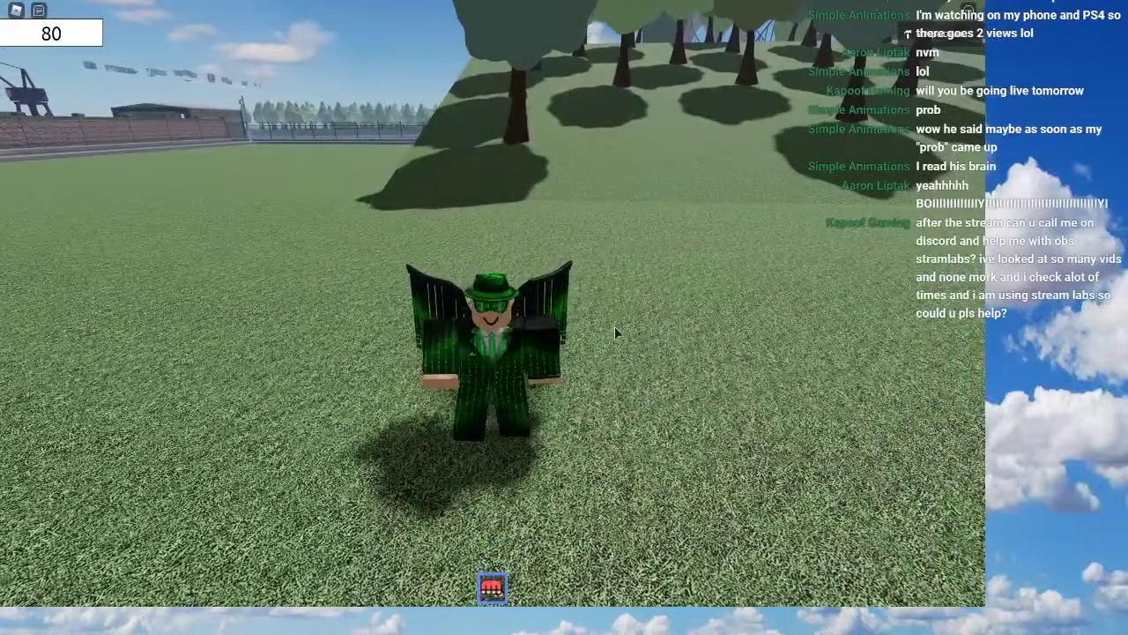
pyautogui.moveTo(614, 326); pyautogui.dragTo(622, 323, button='right')
pyautogui.click(617, 323)
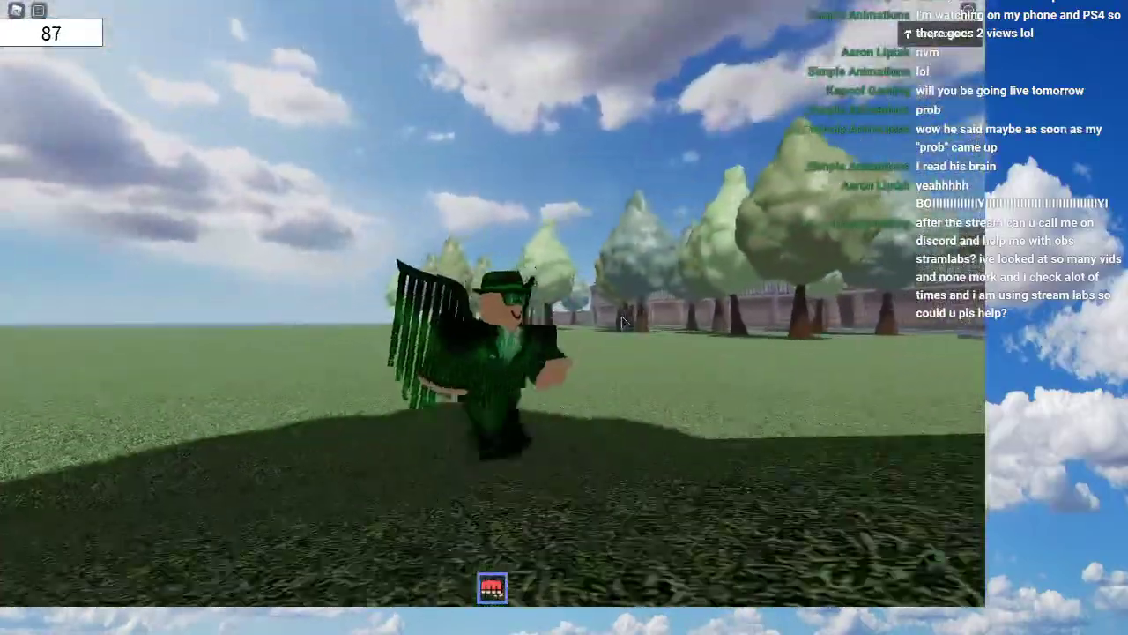
# Step: Run the character across the grass with the Fist equipped to check its animations in motion, and unequip it
pyautogui.press('d')
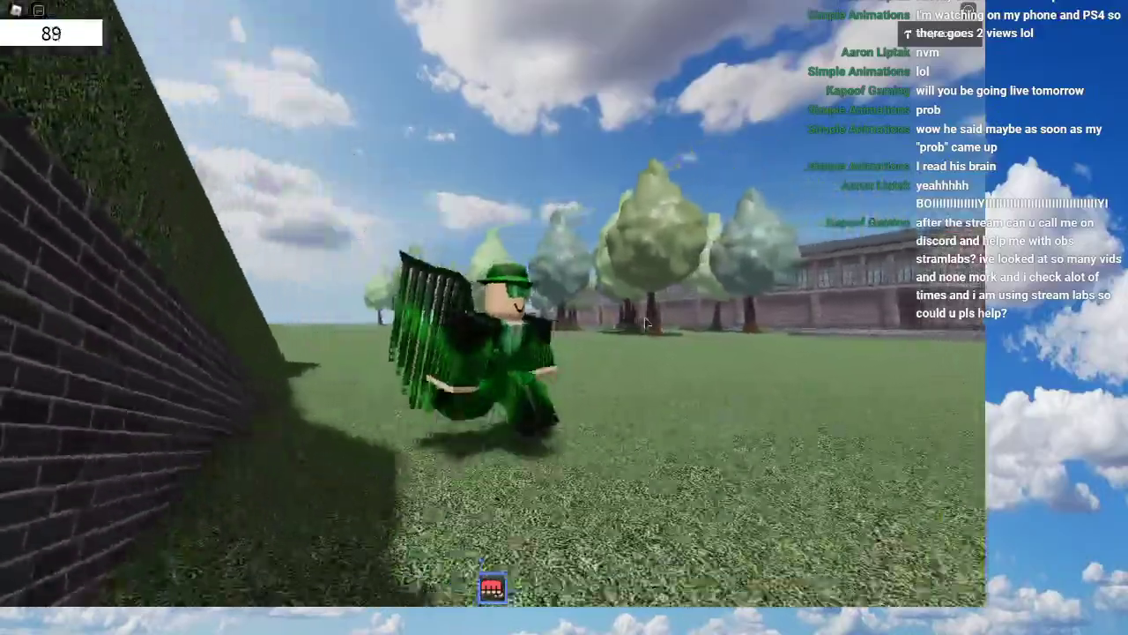
pyautogui.press('s')
pyautogui.press('d')
pyautogui.moveTo(661, 320); pyautogui.dragTo(635, 343, button='right')
pyautogui.press('w')
pyautogui.press('a')
pyautogui.press('s')
pyautogui.scroll(-4, 635, 343)
pyautogui.press('1')
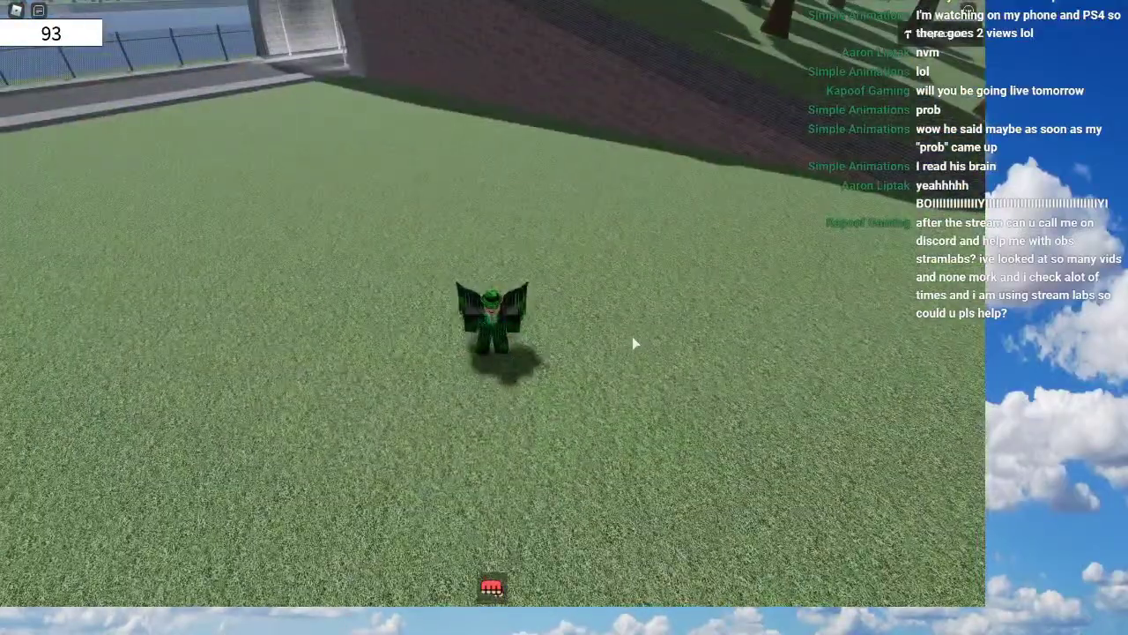
# Step: Fly the character around the map over the river and bridge with the Fist unequipped
pyautogui.press('w')
pyautogui.moveTo(633, 348); pyautogui.dragTo(602, 327, button='right')
pyautogui.scroll(3, 611, 335)
pyautogui.press('space')
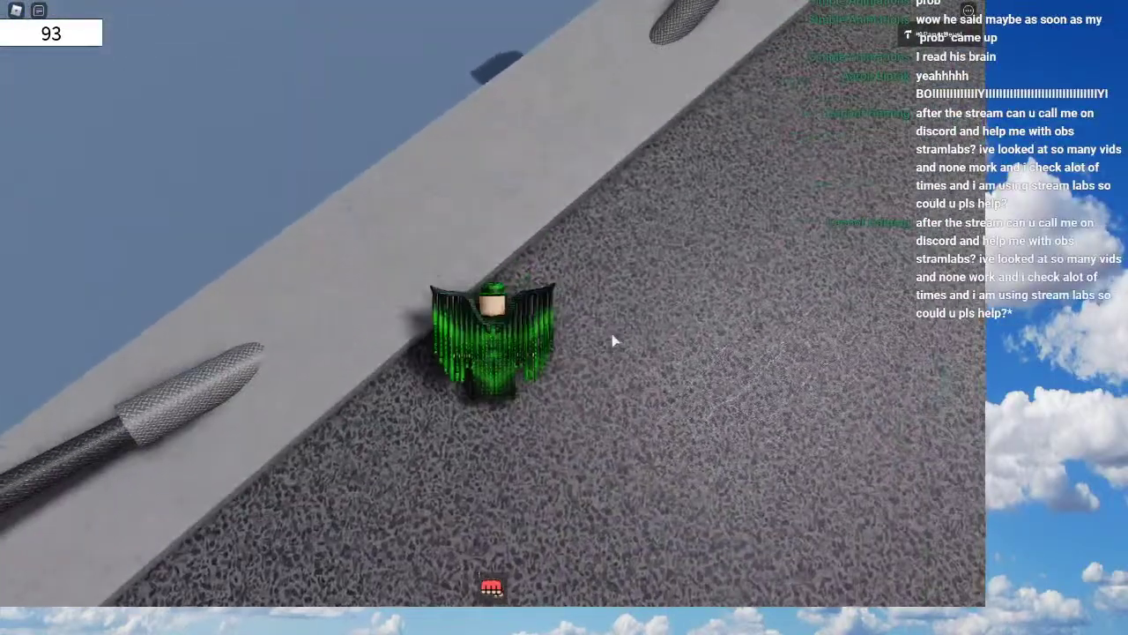
pyautogui.press('w')
pyautogui.press('w')
pyautogui.press('w')
pyautogui.moveTo(601, 326); pyautogui.dragTo(600, 320, button='right')
pyautogui.press('w')
pyautogui.press('w')
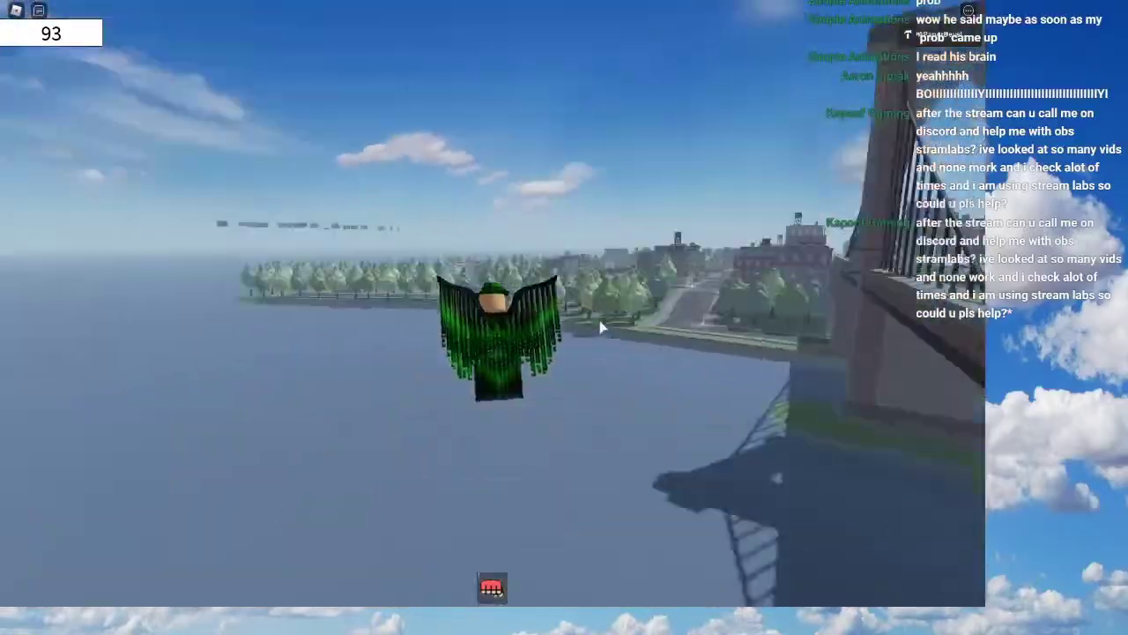
pyautogui.press('s')
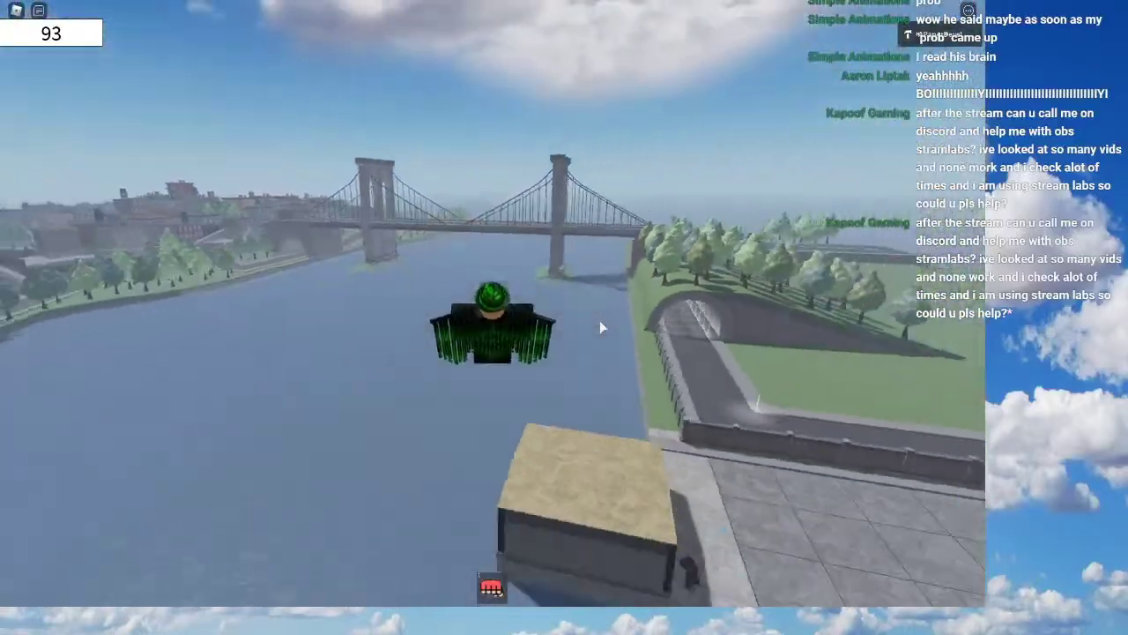
pyautogui.press('w')
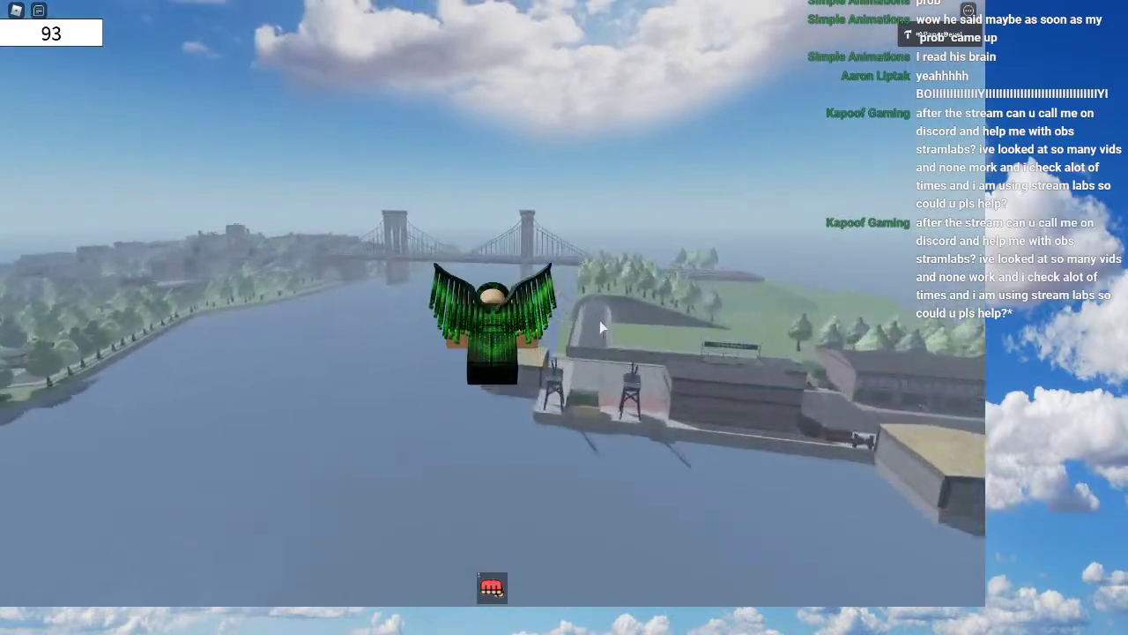
pyautogui.press('w')
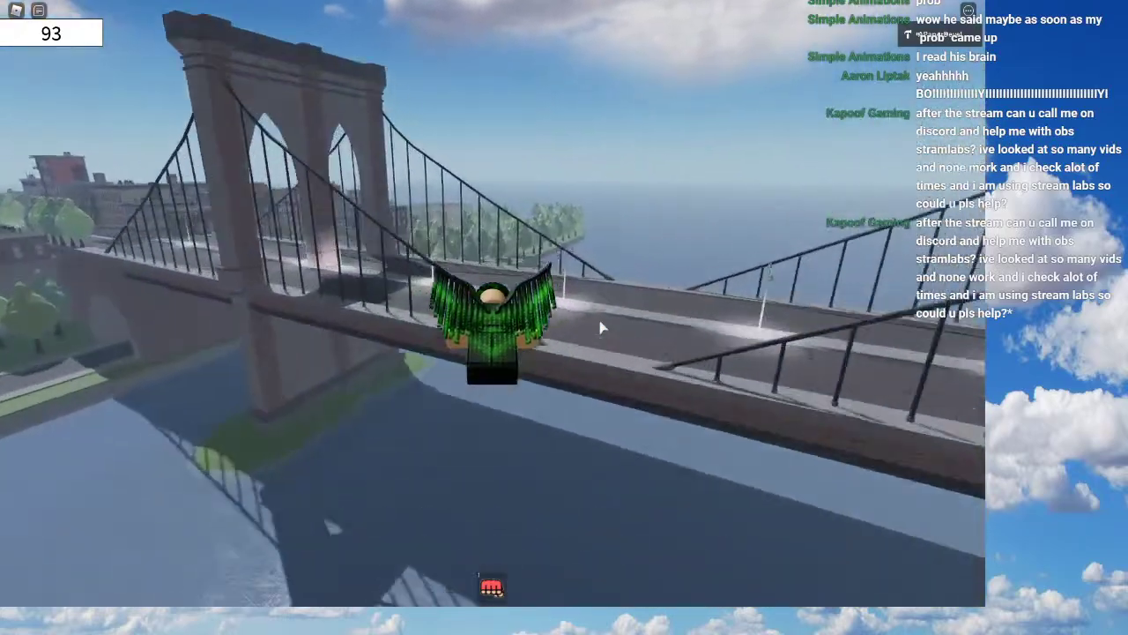
pyautogui.press('s')
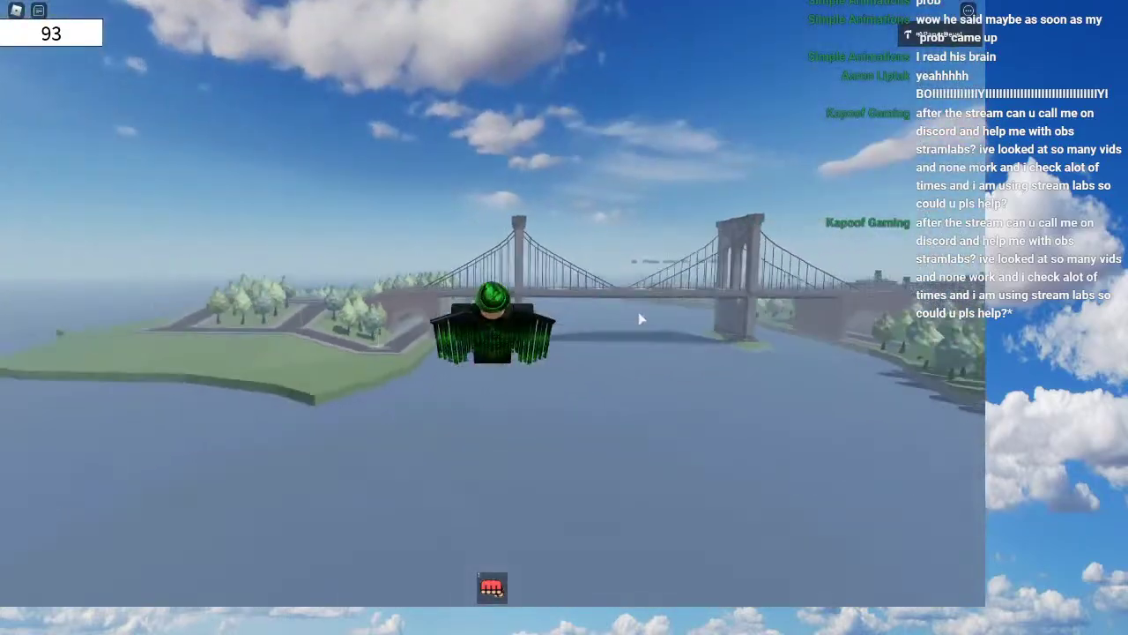
pyautogui.press('w')
pyautogui.press('w')
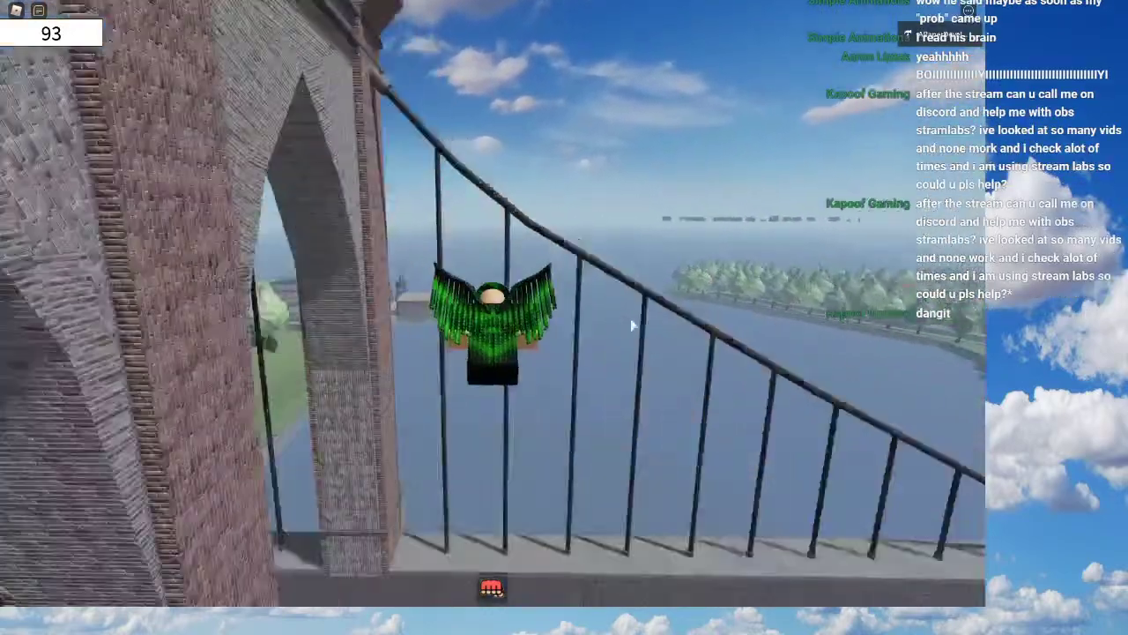
pyautogui.press('s')
pyautogui.press('w')
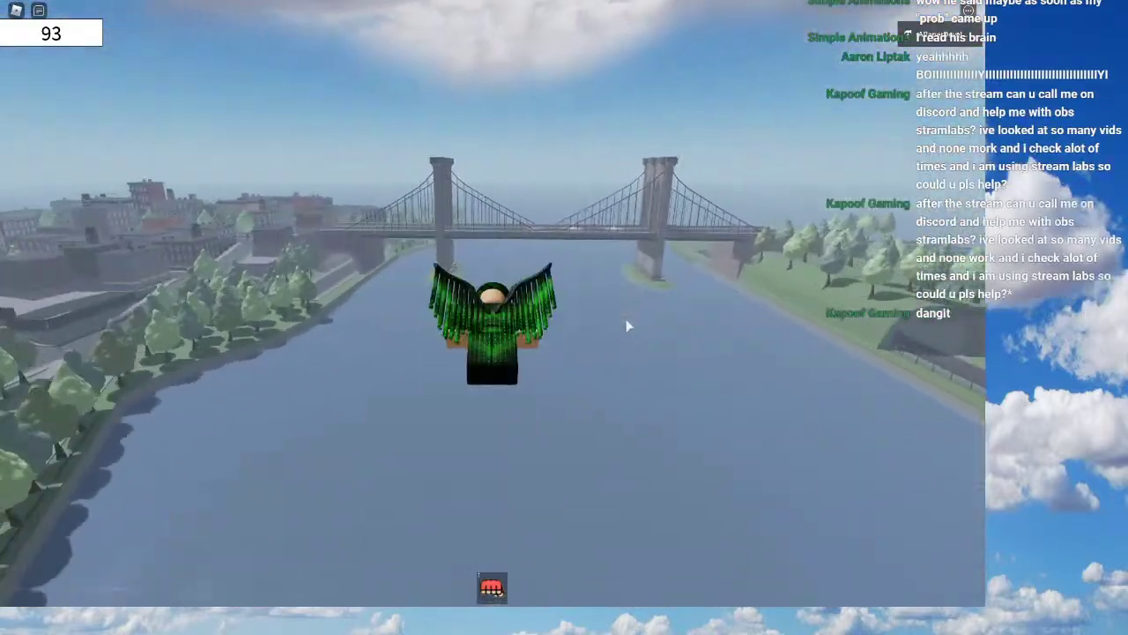
pyautogui.press('w')
pyautogui.press('s')
pyautogui.press('w')
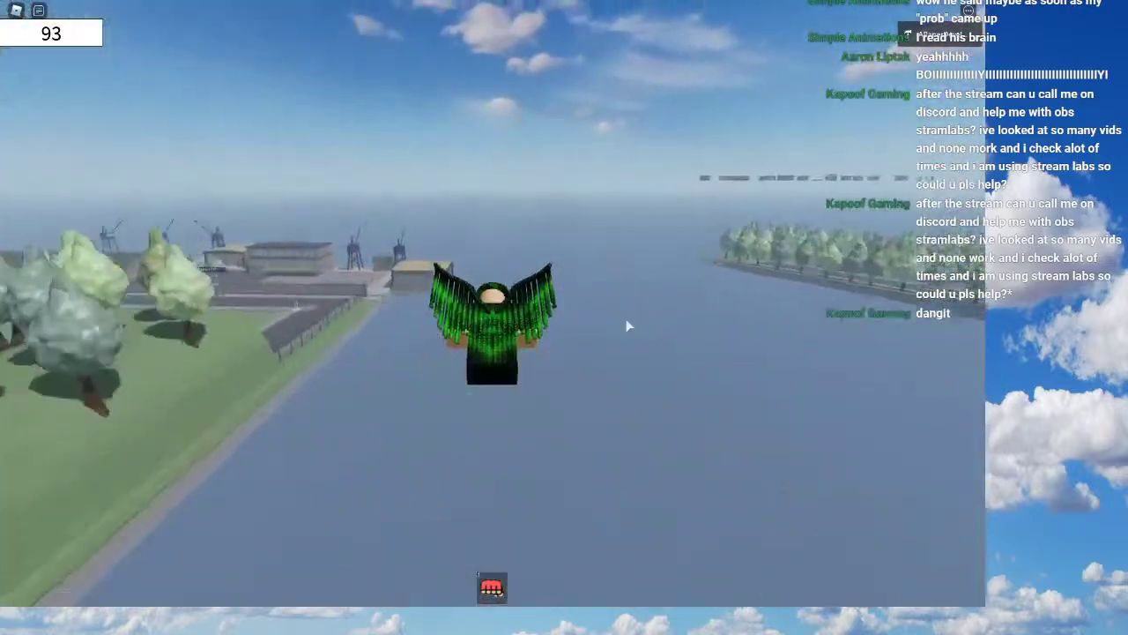
pyautogui.press('w')
pyautogui.moveTo(628, 326); pyautogui.dragTo(628, 326, button='right')
pyautogui.press('w')
pyautogui.press('w')
pyautogui.press('s')
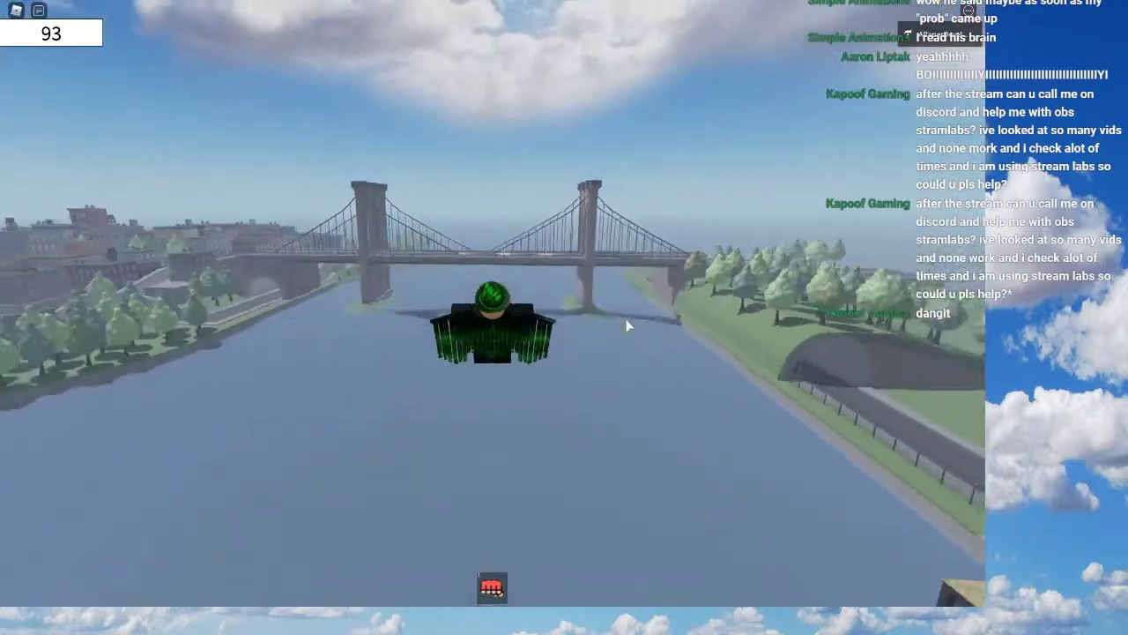
pyautogui.press('s')
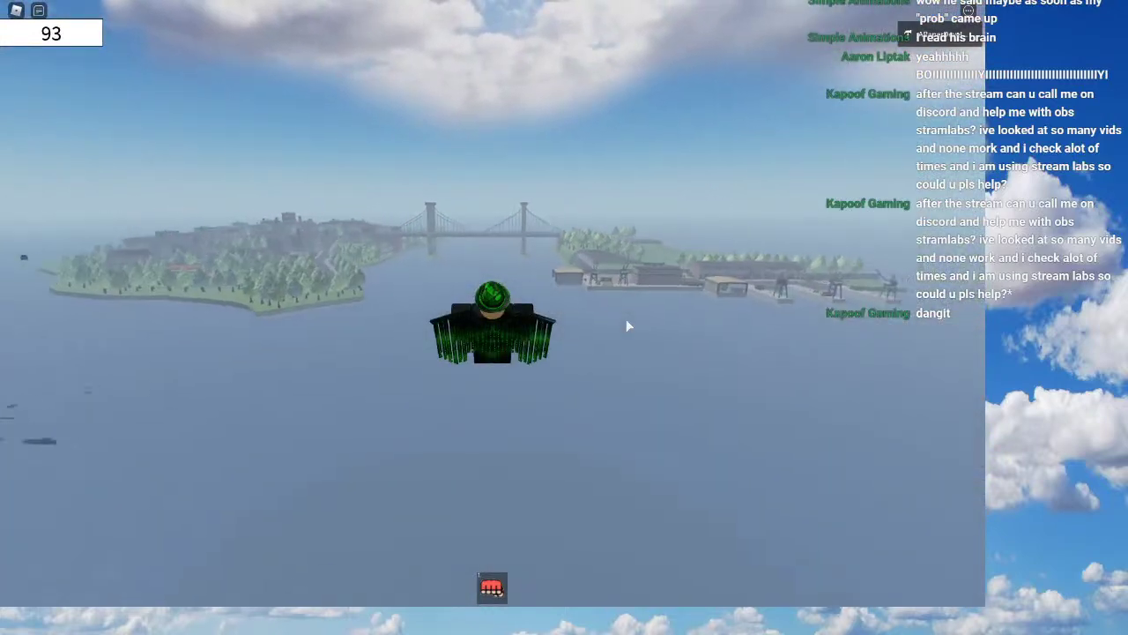
pyautogui.press('s')
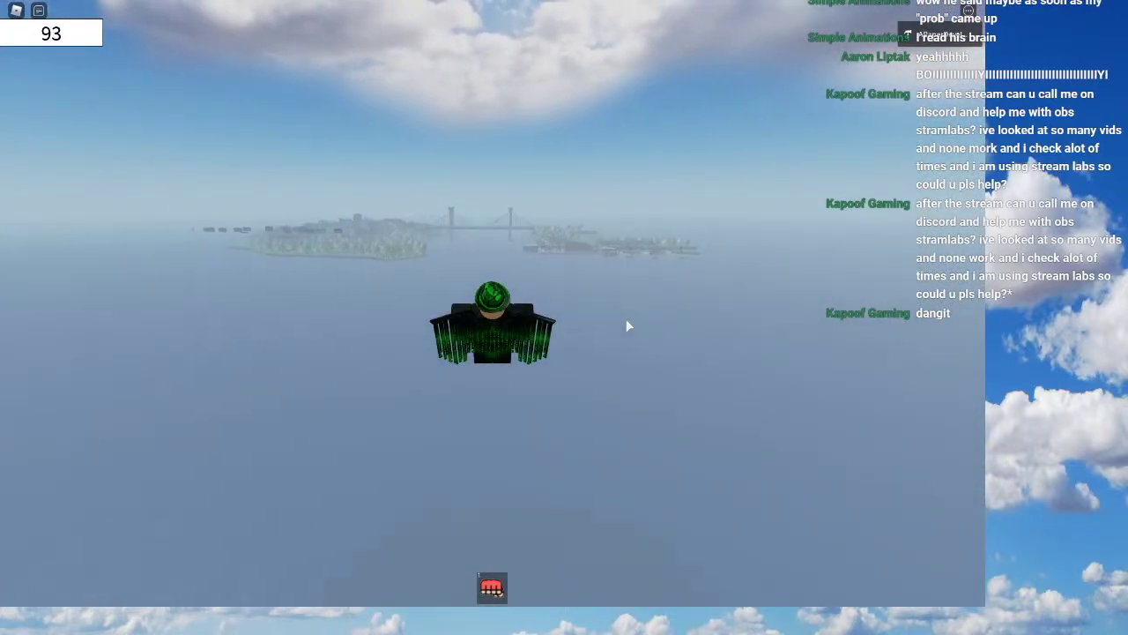
# Step: Fly the character back to the island, equip the Fist and walk among the trees to check the looping animation
pyautogui.moveTo(626, 318); pyautogui.dragTo(696, 304, button='right')
pyautogui.press('w')
pyautogui.press('w')
pyautogui.press('w')
pyautogui.press('w')
pyautogui.press('1')
pyautogui.press('w')
pyautogui.press('s')
pyautogui.press('s')
pyautogui.press('w')
pyautogui.press('w')
pyautogui.press('s')
pyautogui.press('w')
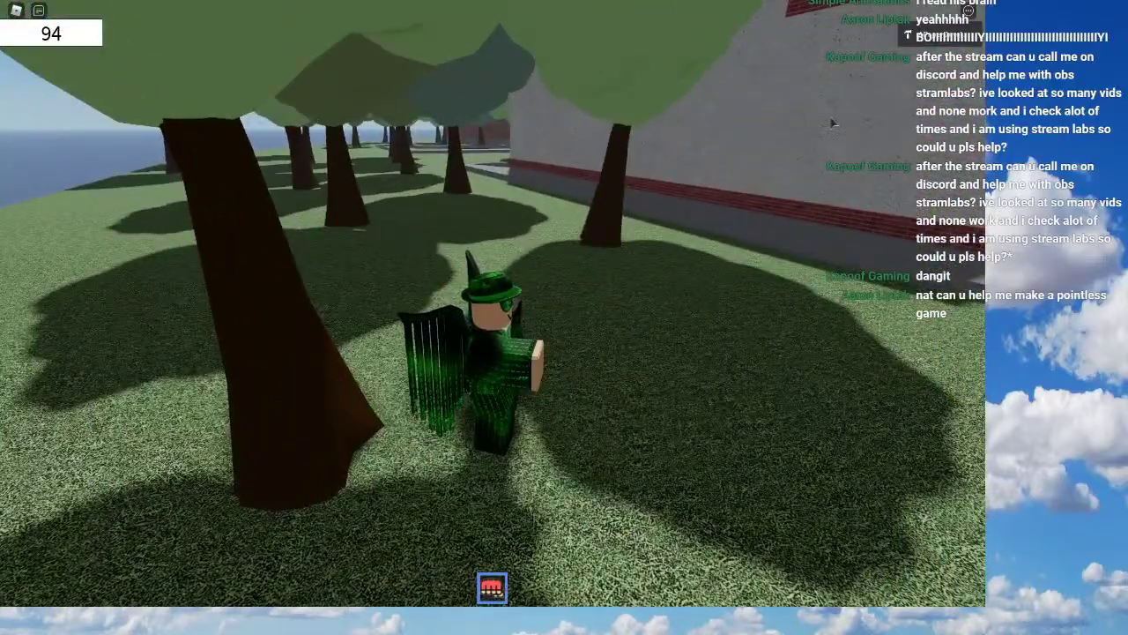
# Step: Toggle the Fist and move the character to check whether the looping animation stops, and return to the Fist script
pyautogui.press('1')
pyautogui.moveTo(846, 93); pyautogui.dragTo(847, 94, button='right')
pyautogui.press('s')
pyautogui.click(846, 94)
pyautogui.press('d')
pyautogui.hotkey('alt', 'Tab')
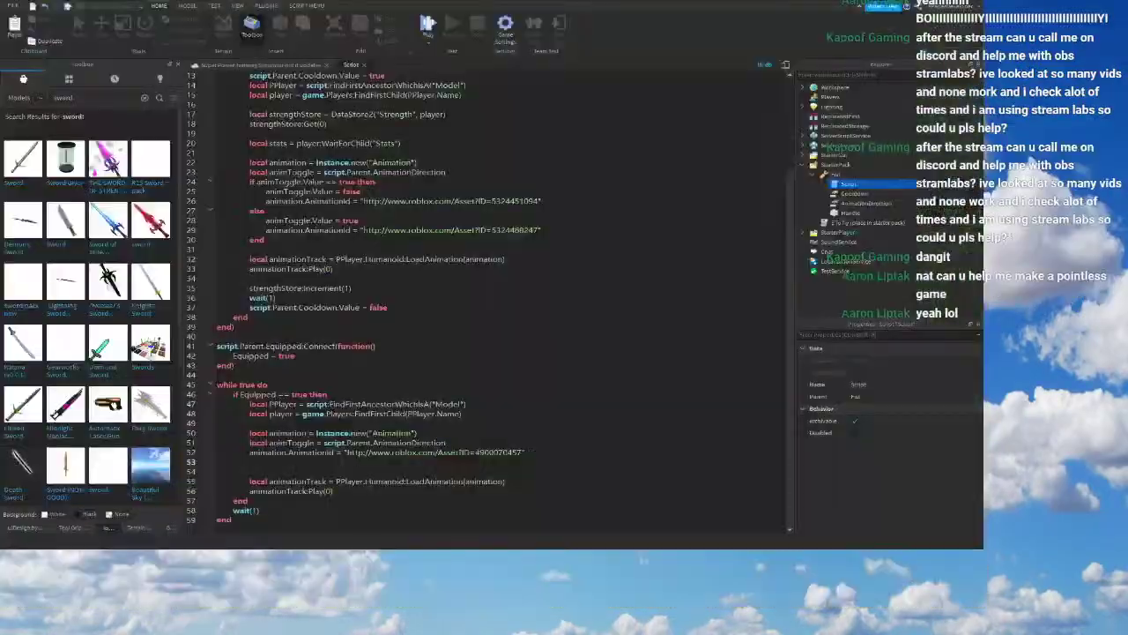
# Step: Add a script.Parent.Unequipped:Connect(function() handler after the loop in the Fist script that sets Equipped = false
pyautogui.click(273, 519)
pyautogui.press('Return')
pyautogui.press('Return')
pyautogui.write('script')
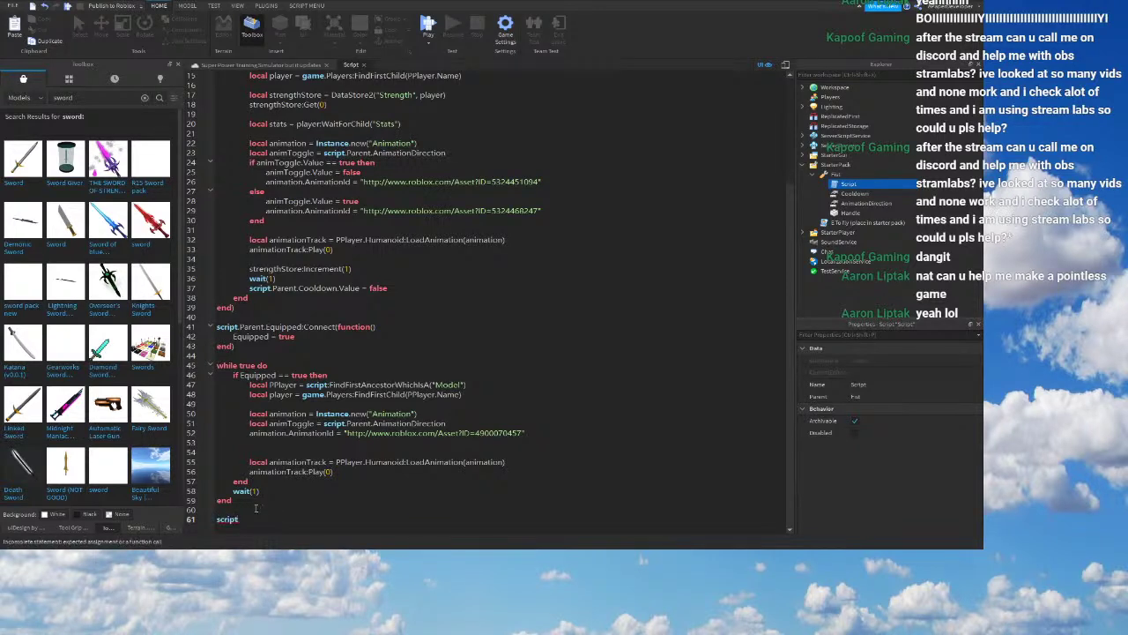
pyautogui.write('.parent.unequipped:Connect(function(')
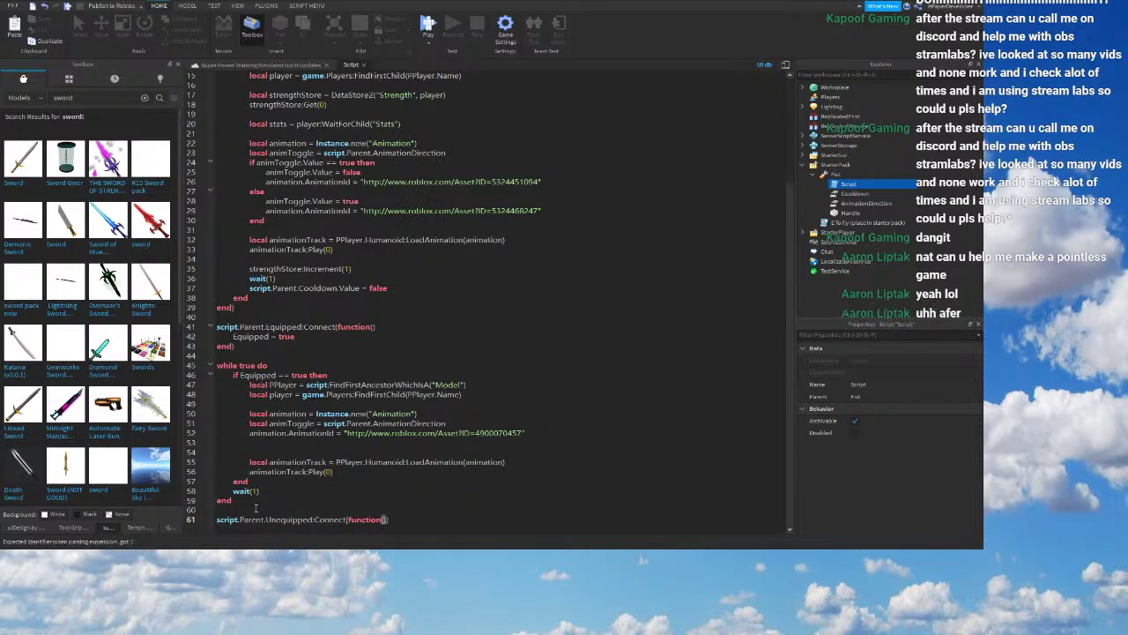
pyautogui.press('Return')
pyautogui.write('eq')
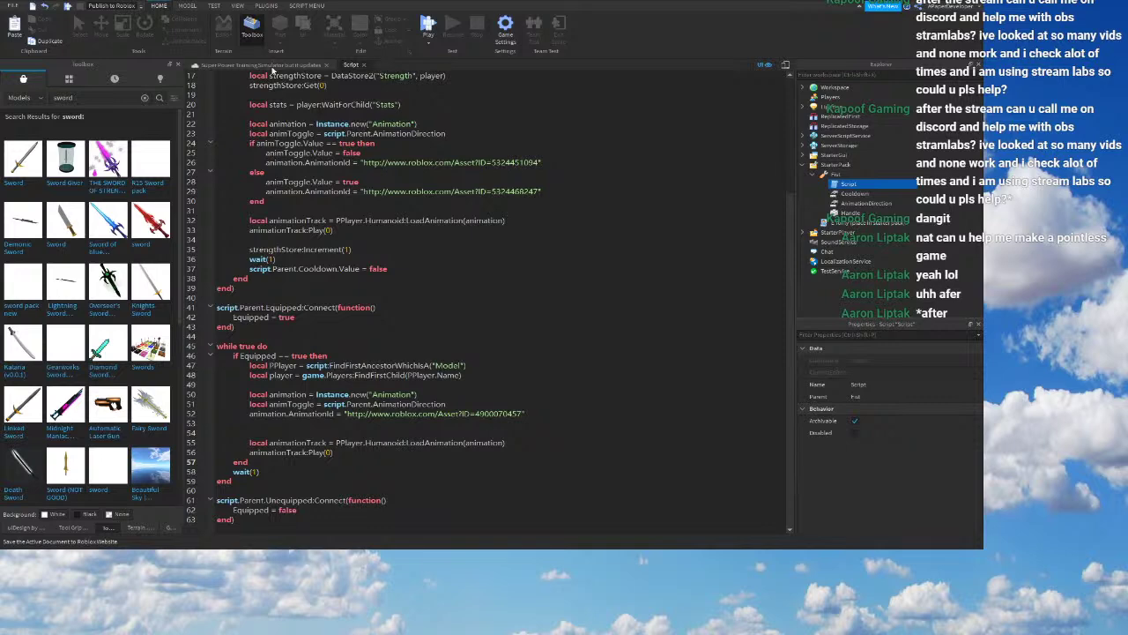
# Step: Launch the updated game, equip the Fist and move the character while facing the camera to check its animations
pyautogui.click(260, 65)
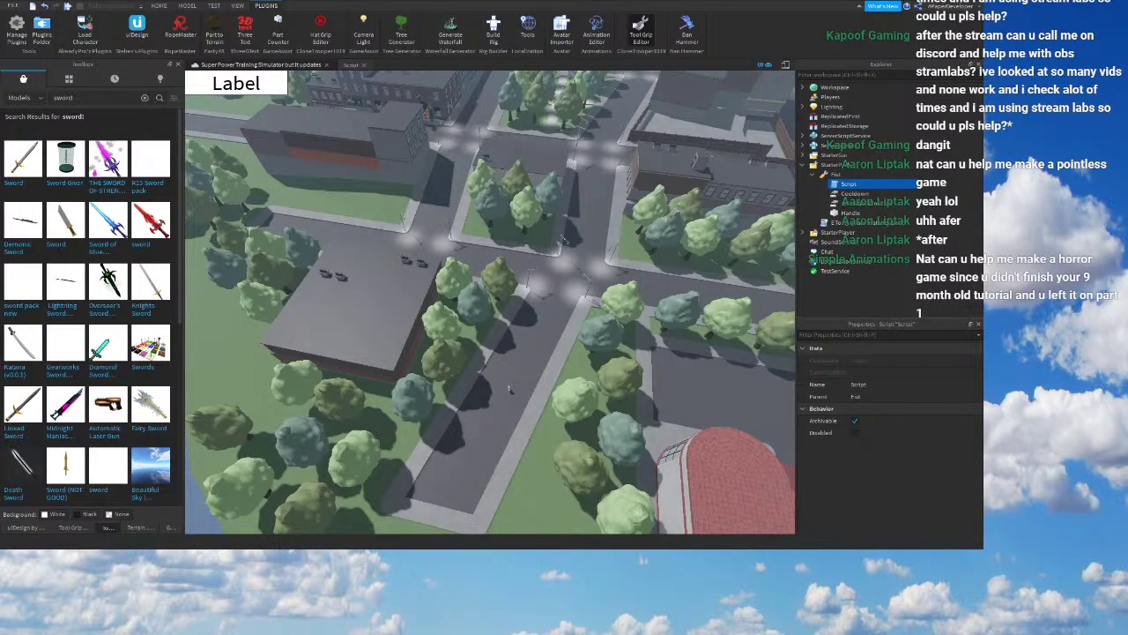
pyautogui.moveTo(508, 389); pyautogui.dragTo(414, 339, button='right')
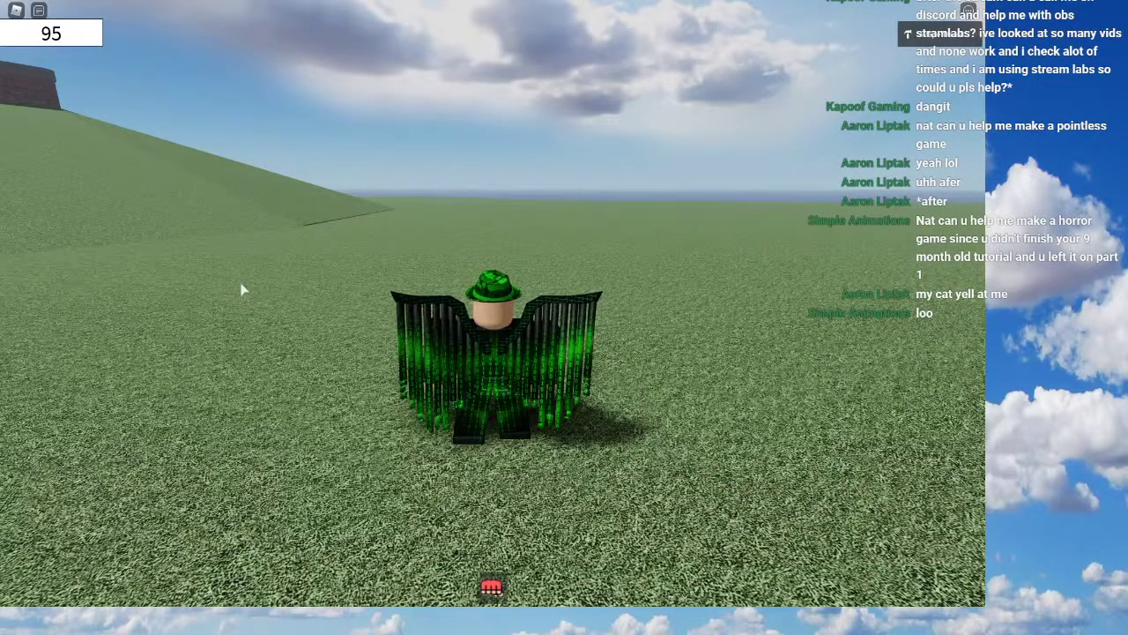
pyautogui.moveTo(310, 321); pyautogui.dragTo(311, 322, button='right')
pyautogui.press('1')
pyautogui.press('s')
pyautogui.moveTo(529, 312); pyautogui.dragTo(539, 312, button='right')
pyautogui.press('d')
pyautogui.press('w')
pyautogui.press('s')
pyautogui.press('s')
pyautogui.press('s')
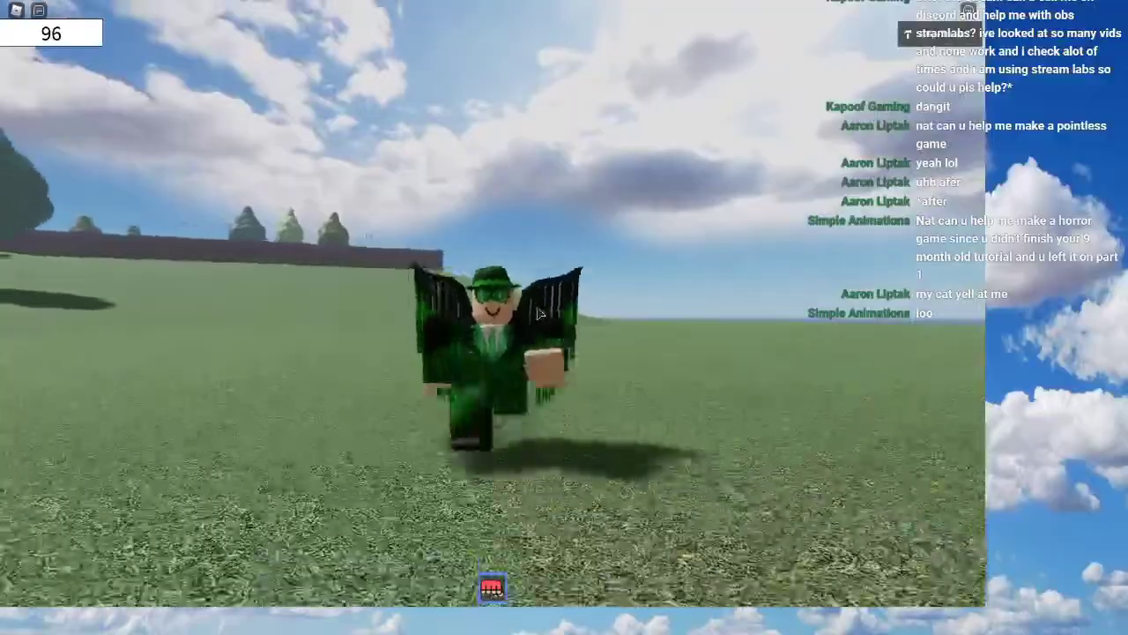
pyautogui.press('s')
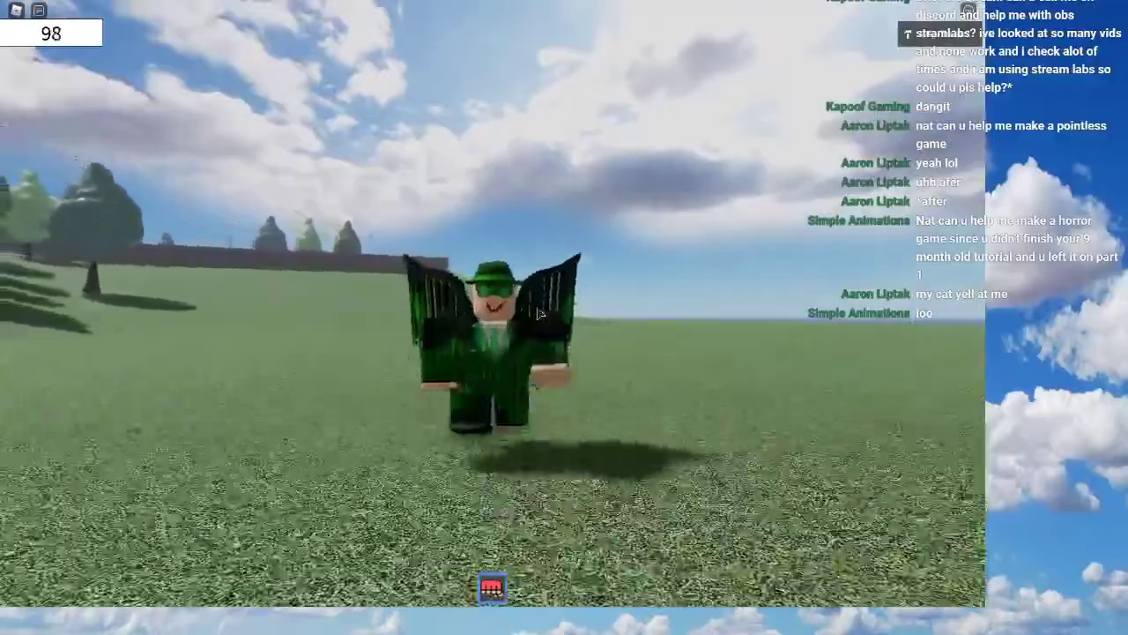
# Step: Unequip the Fist, move the character to the City Port to check its unequipped animation, and close the game
pyautogui.press('d')
pyautogui.moveTo(778, 265); pyautogui.dragTo(782, 268, button='right')
pyautogui.press('1')
pyautogui.press('w')
pyautogui.press('s')
pyautogui.press('w')
pyautogui.press('w')
pyautogui.scroll(-5, 778, 266)
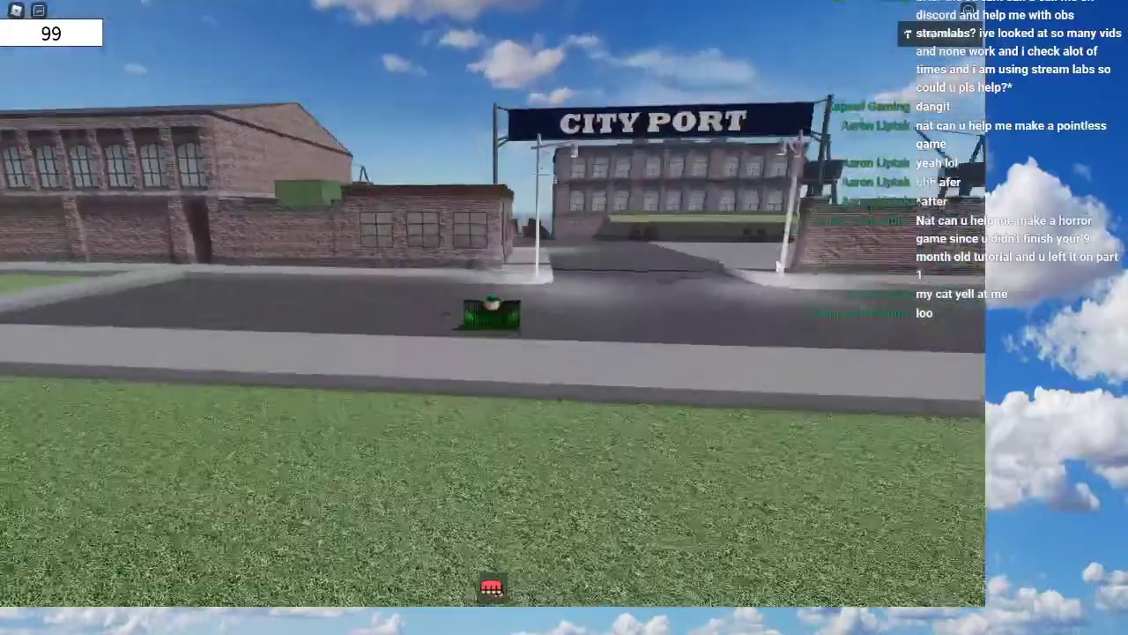
pyautogui.press('space')
pyautogui.press('w')
pyautogui.moveTo(632, 301); pyautogui.dragTo(612, 324, button='right')
pyautogui.press('s')
pyautogui.click(974, 2)
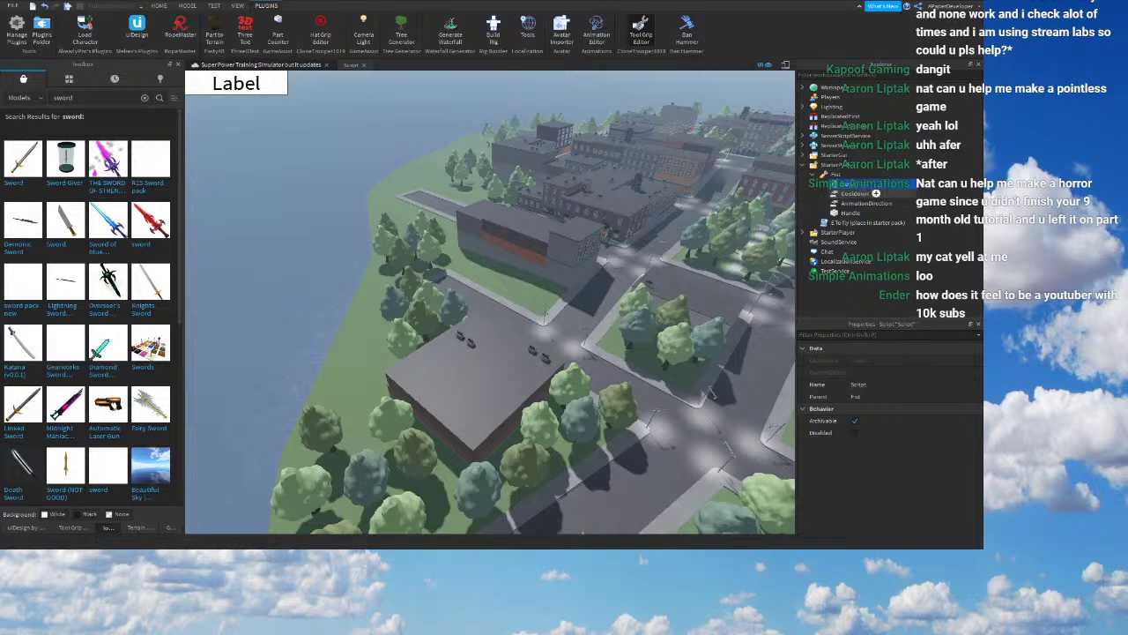
# Step: Delete the existing ScreenGui from StarterGui
pyautogui.click(803, 155)
pyautogui.click(846, 164)
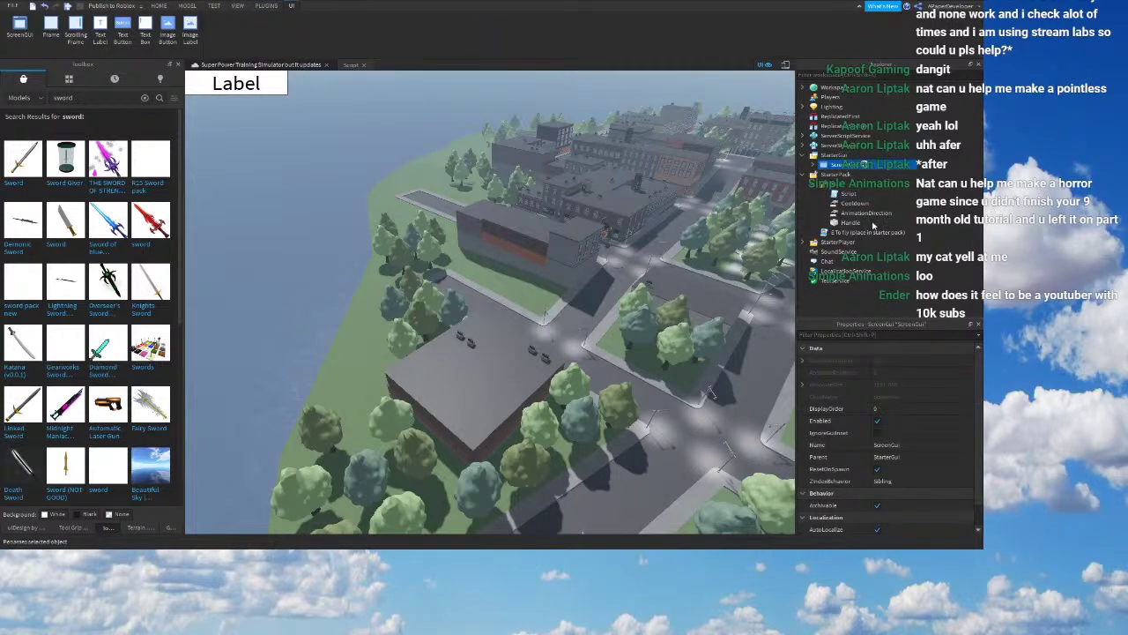
pyautogui.press('Delete')
pyautogui.press('Delete')
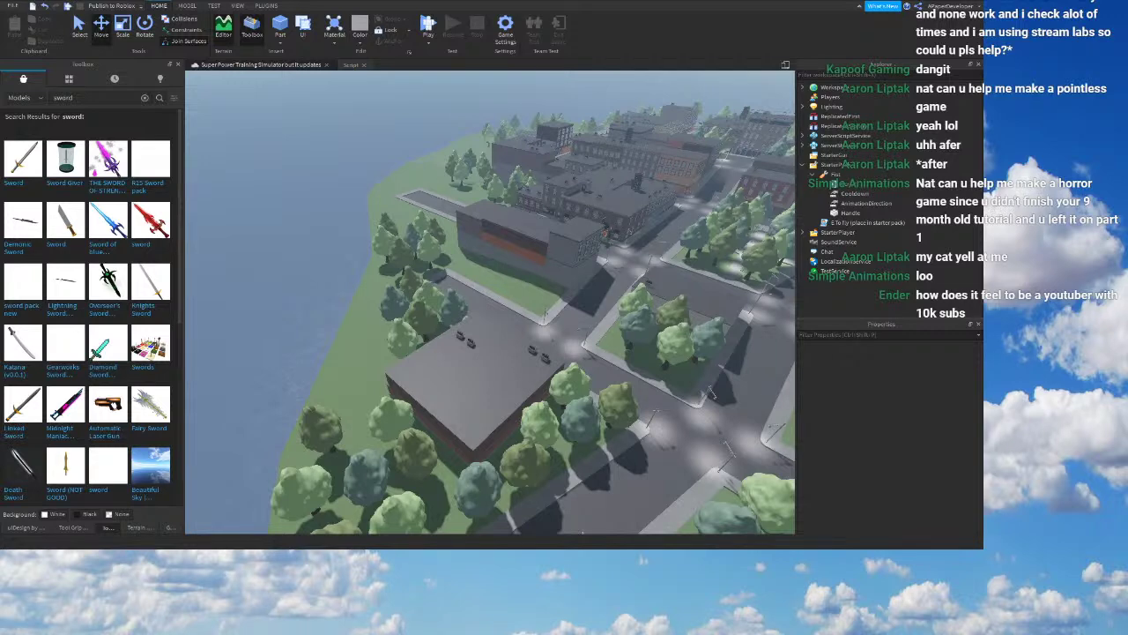
# Step: Insert a new ScreenGui in StarterGui and rename it Menu
pyautogui.moveTo(617, 296); pyautogui.dragTo(492, 316, button='right')
pyautogui.click(805, 166)
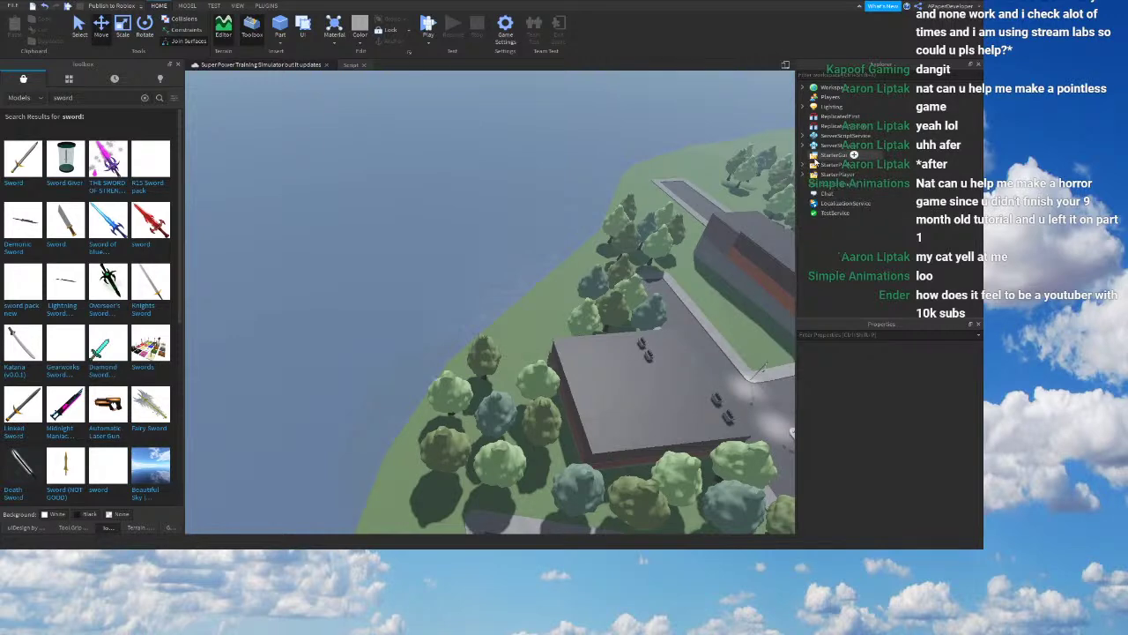
pyautogui.click(853, 155)
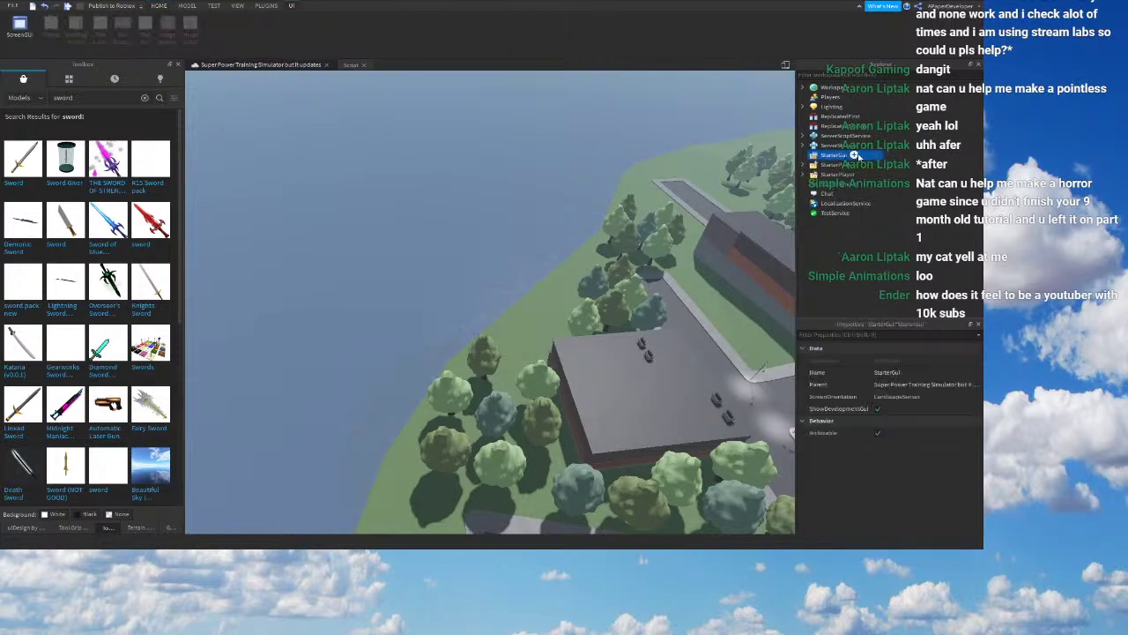
pyautogui.click(835, 203)
pyautogui.click(831, 167)
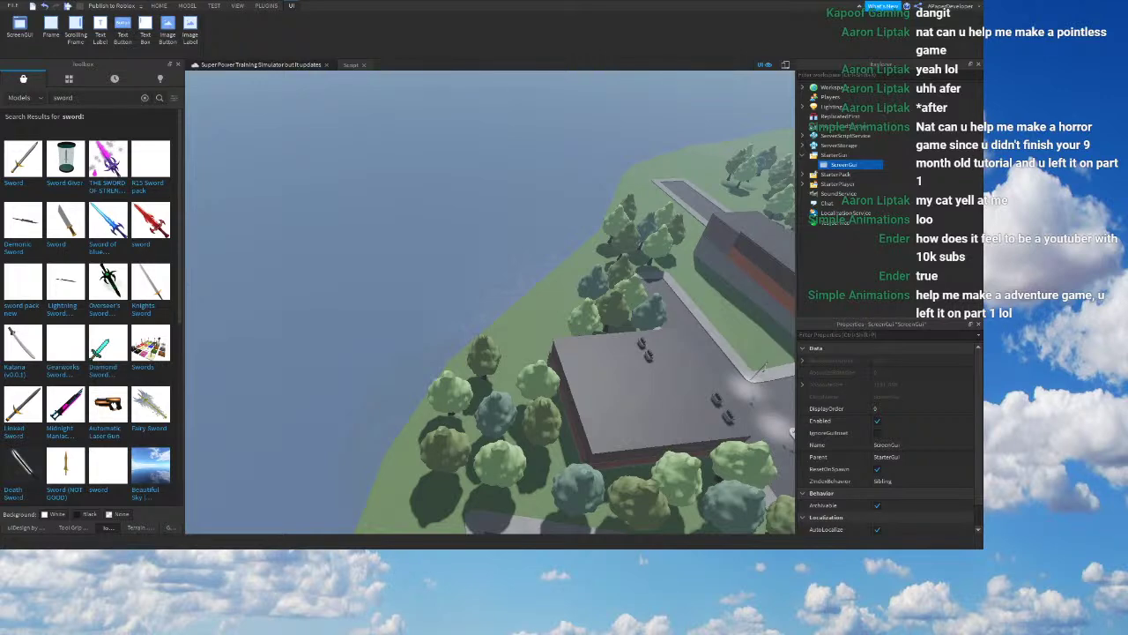
pyautogui.moveTo(863, 165)
pyautogui.press('F2')
pyautogui.write('Menu')
pyautogui.press('Return')
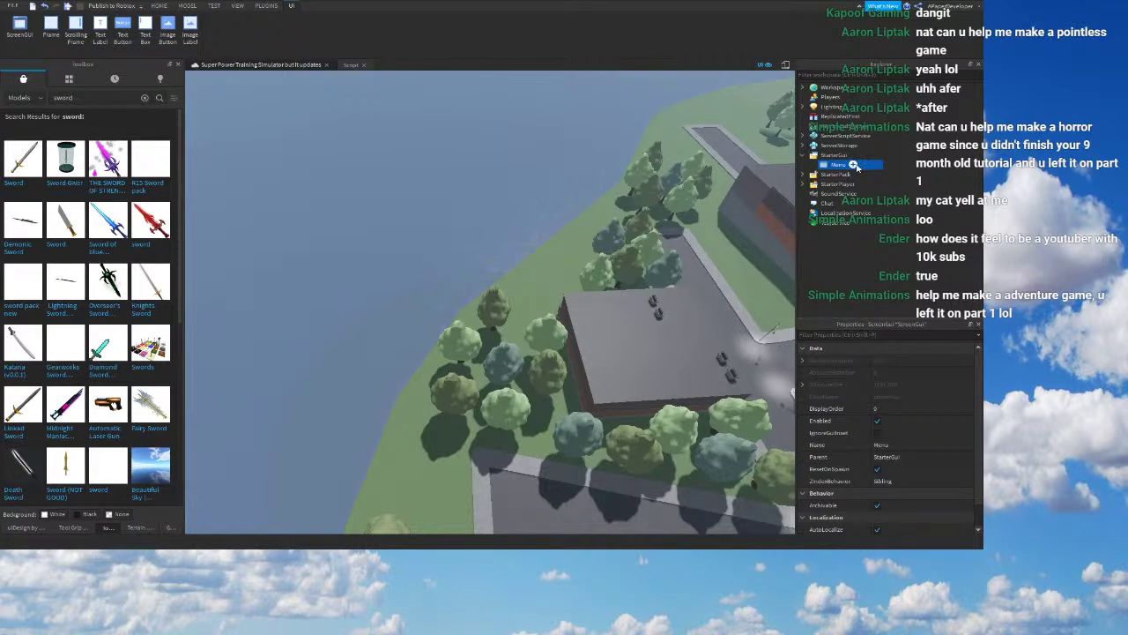
# Step: View the Fist tool's properties and remove the Strength image from the game's image assets
pyautogui.moveTo(389, 217); pyautogui.dragTo(395, 225, button='right')
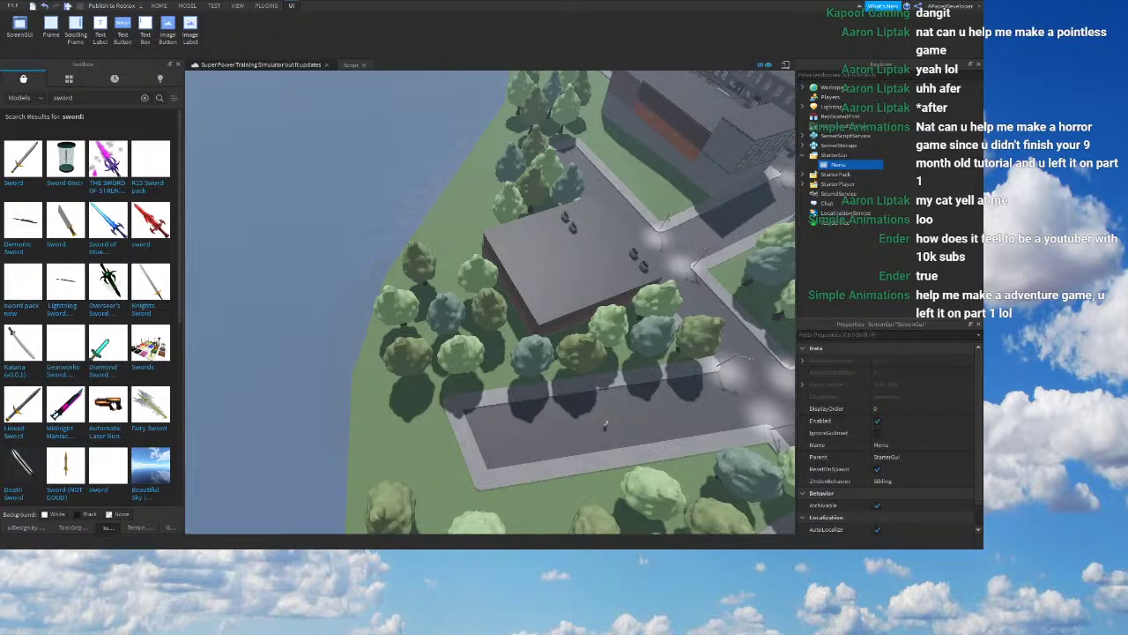
pyautogui.click(803, 174)
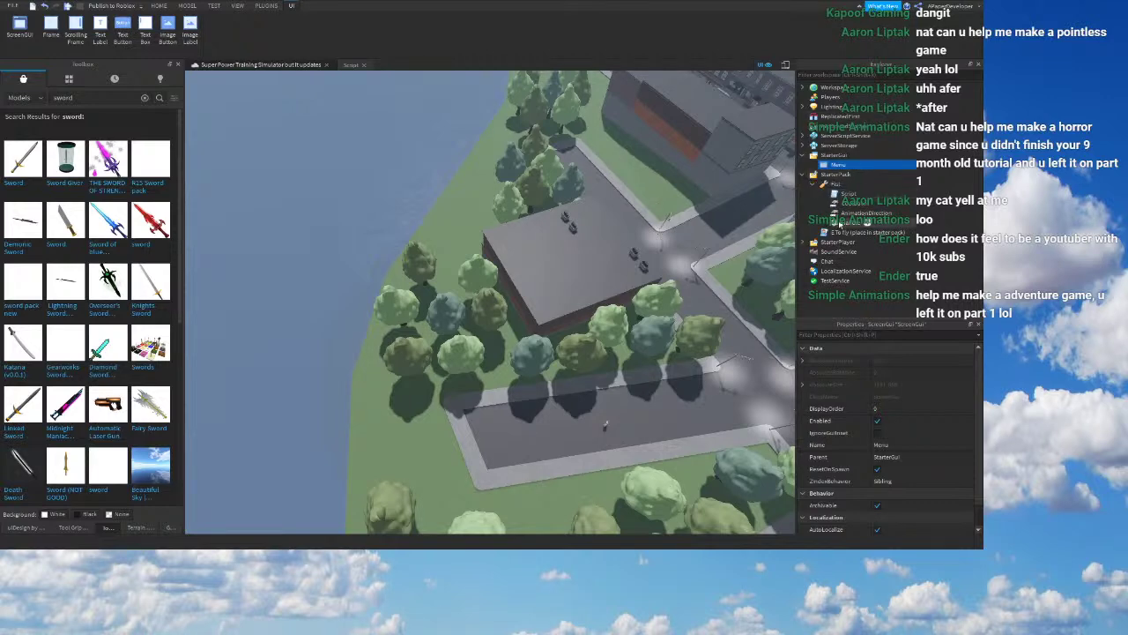
pyautogui.click(837, 184)
pyautogui.scroll(-1, 881, 457)
pyautogui.click(150, 528)
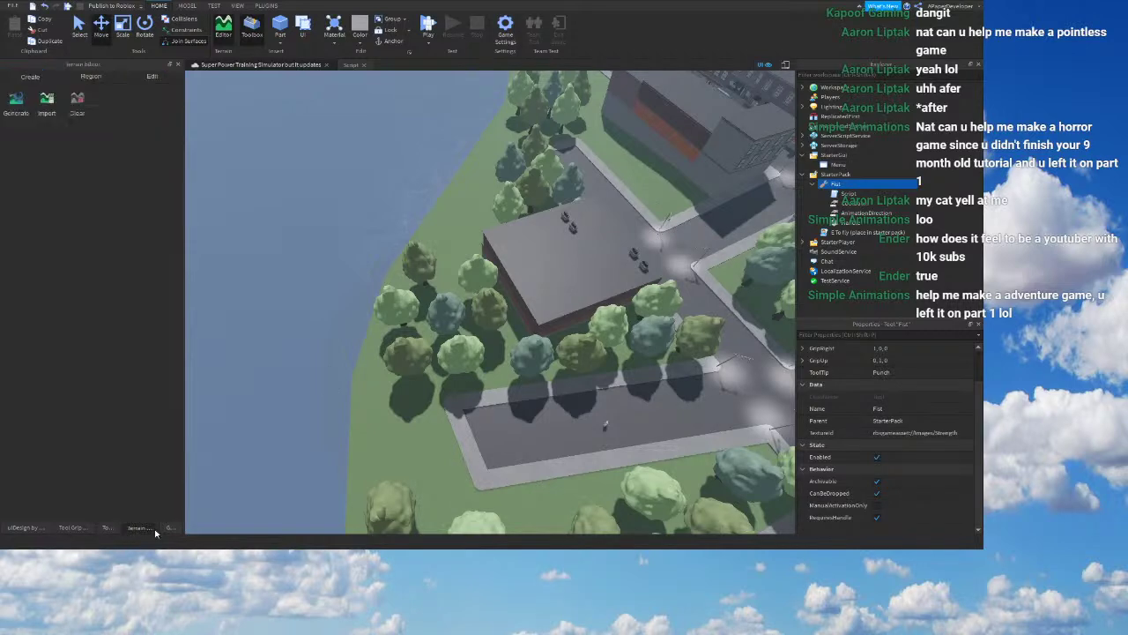
pyautogui.click(170, 528)
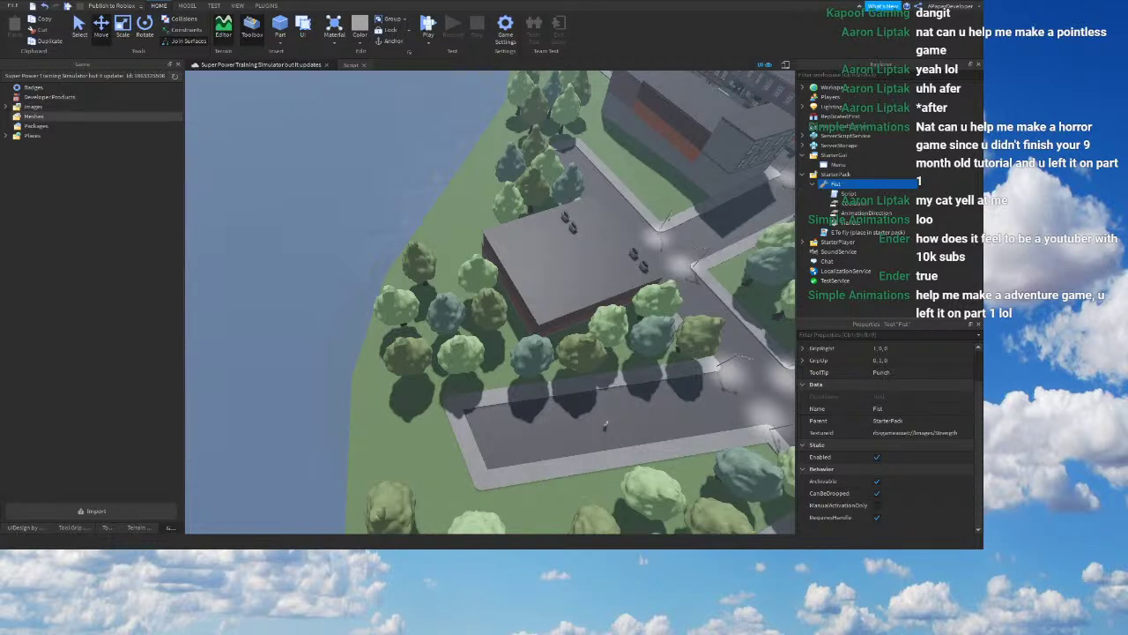
pyautogui.click(8, 108)
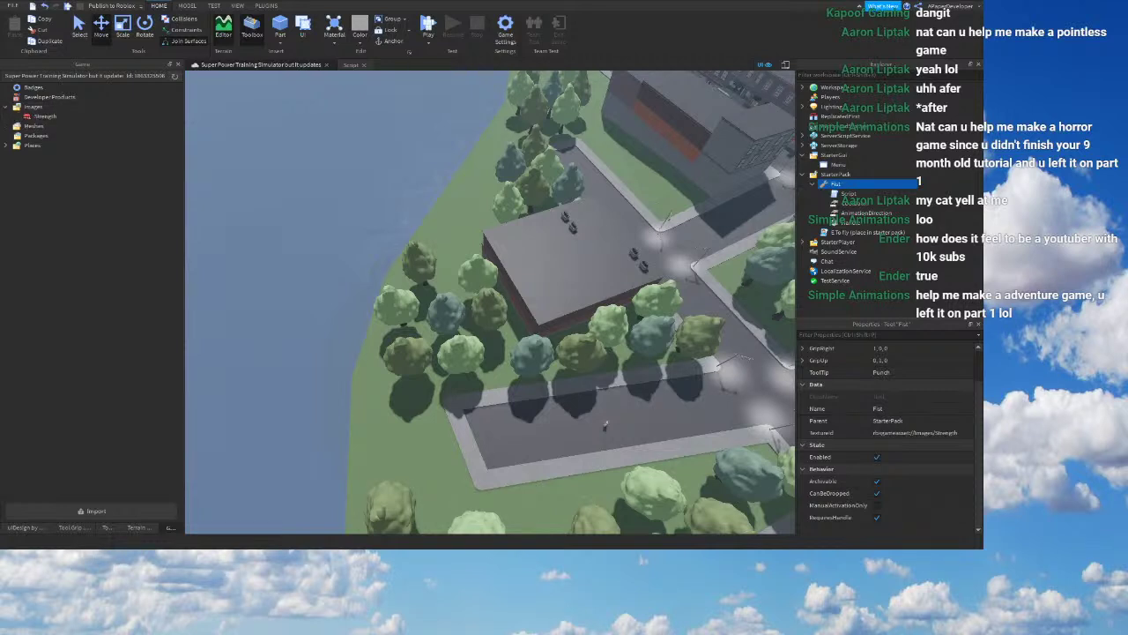
pyautogui.click(40, 116)
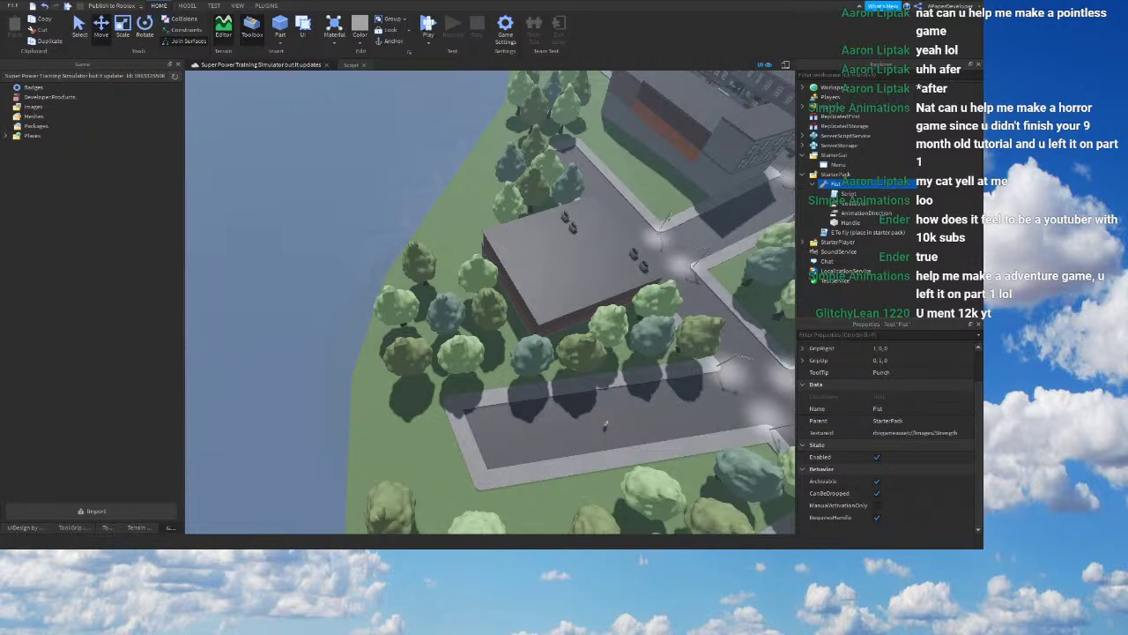
# Step: Open the Super Power Training Simulator place and insert a TextButton into the Menu ScreenGui
pyautogui.press('F5')
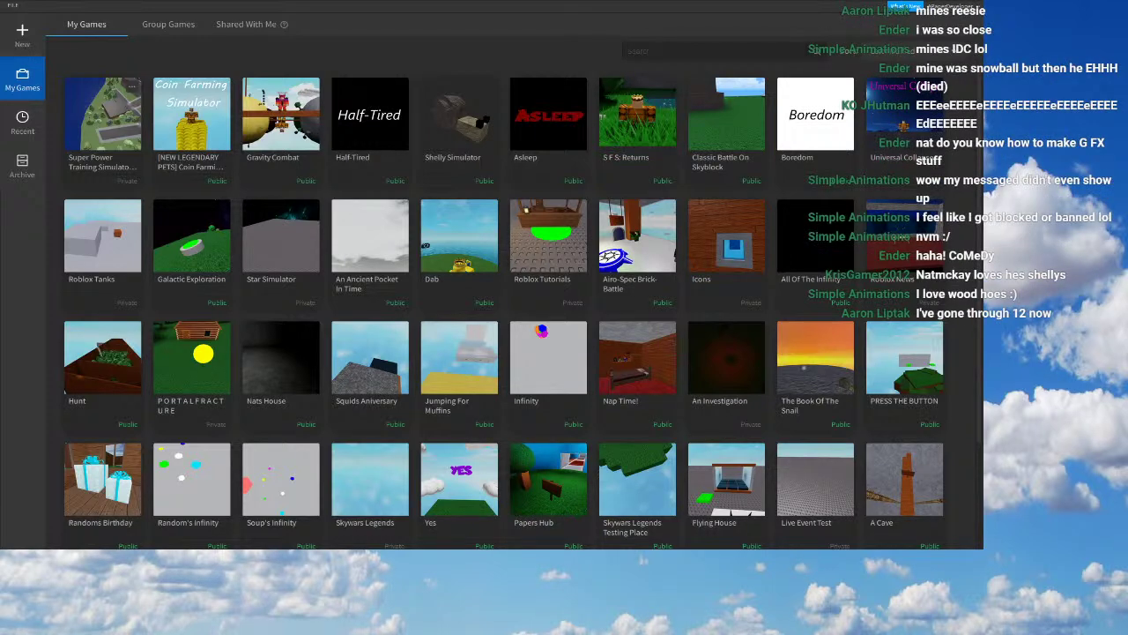
pyautogui.click(102, 110)
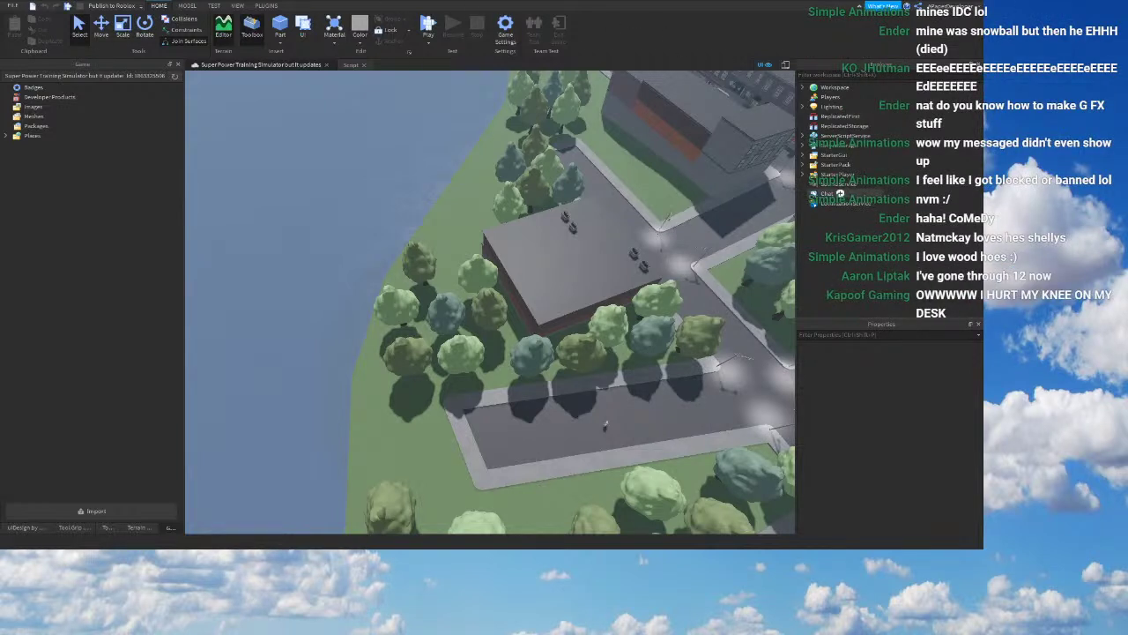
pyautogui.click(853, 156)
pyautogui.click(836, 164)
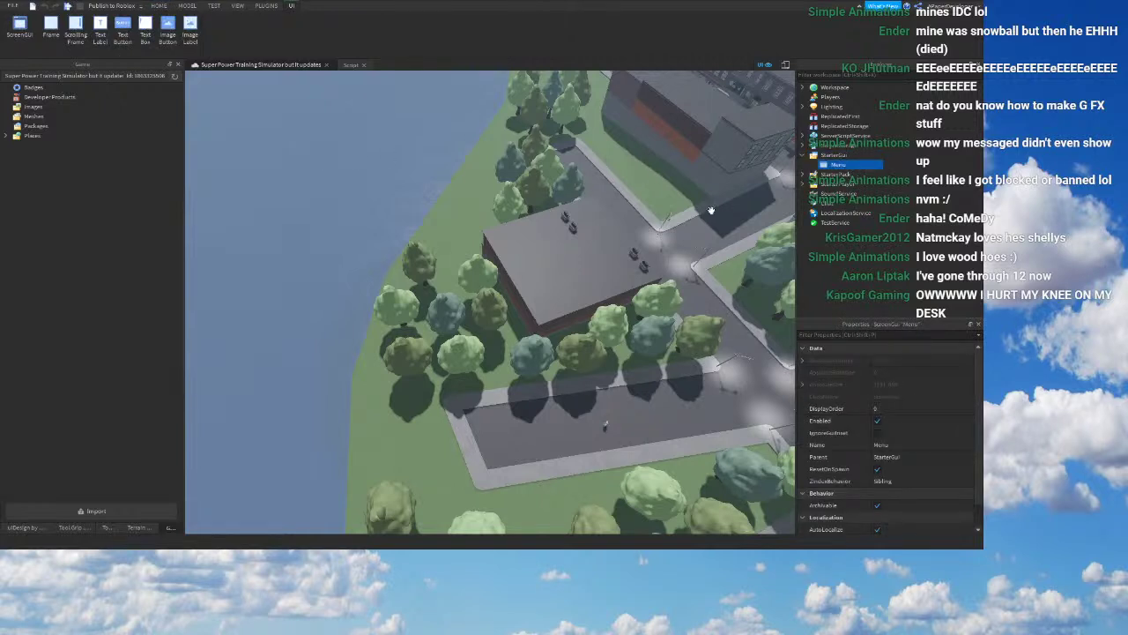
pyautogui.click(877, 165)
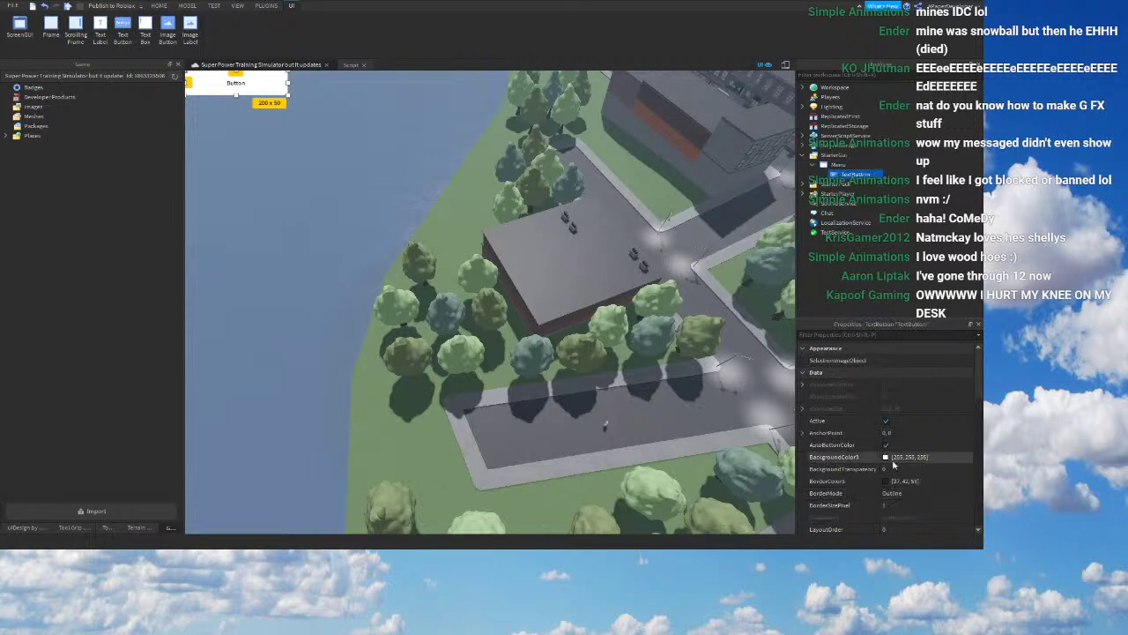
# Step: Set the TextButton's background color to yellow, 243, 255, 0
pyautogui.scroll(-3, 905, 475)
pyautogui.scroll(2, 905, 475)
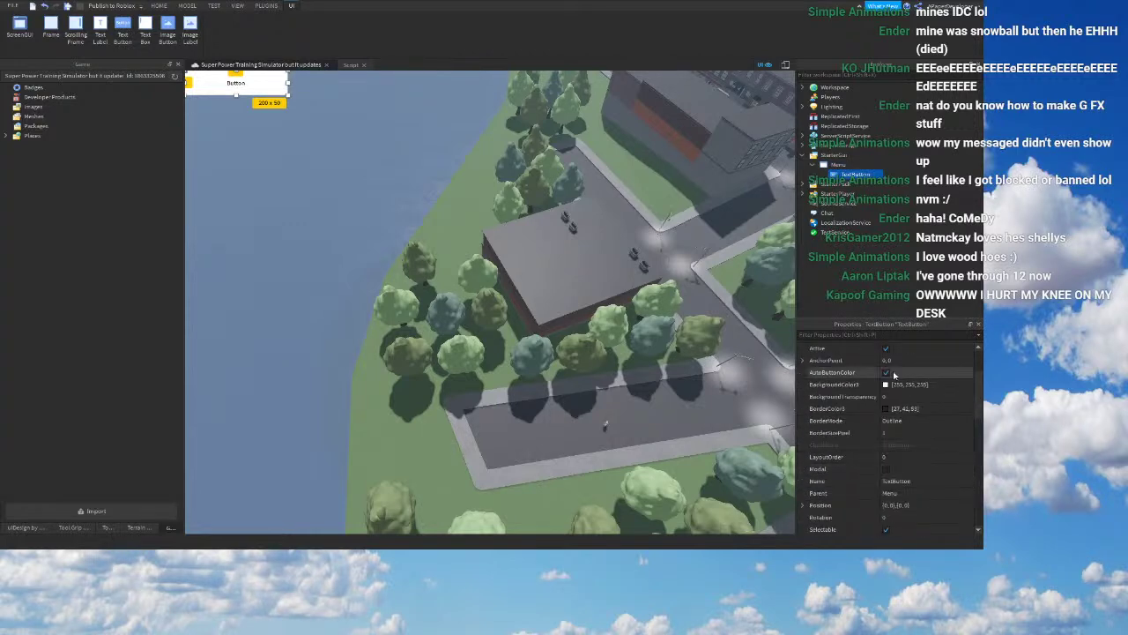
pyautogui.click(884, 385)
pyautogui.click(580, 185)
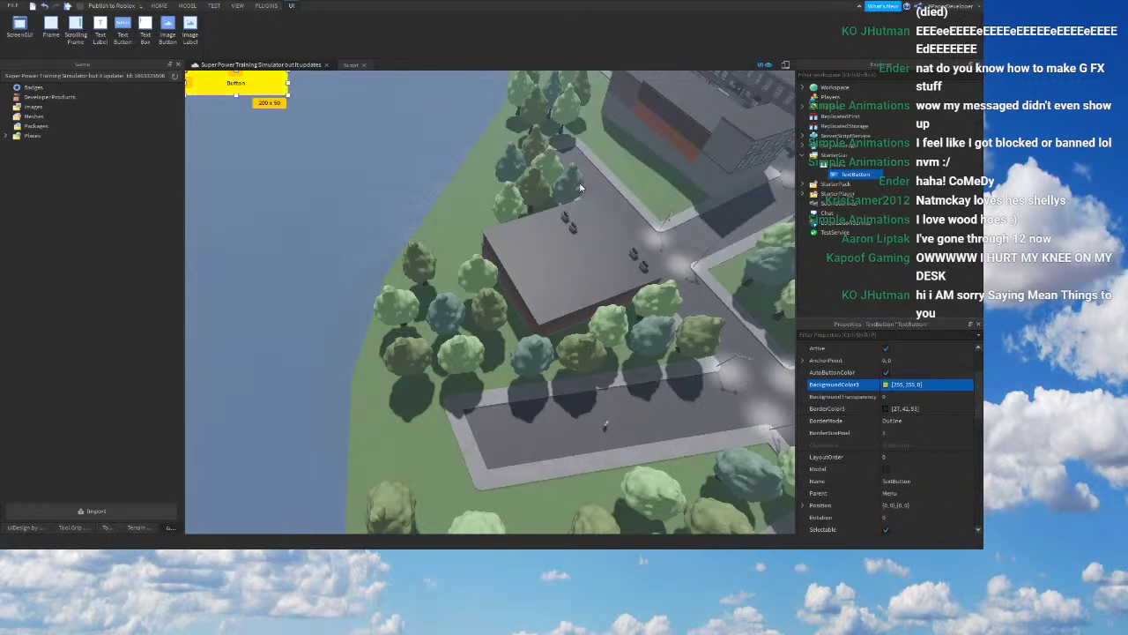
pyautogui.moveTo(592, 206); pyautogui.dragTo(575, 184)
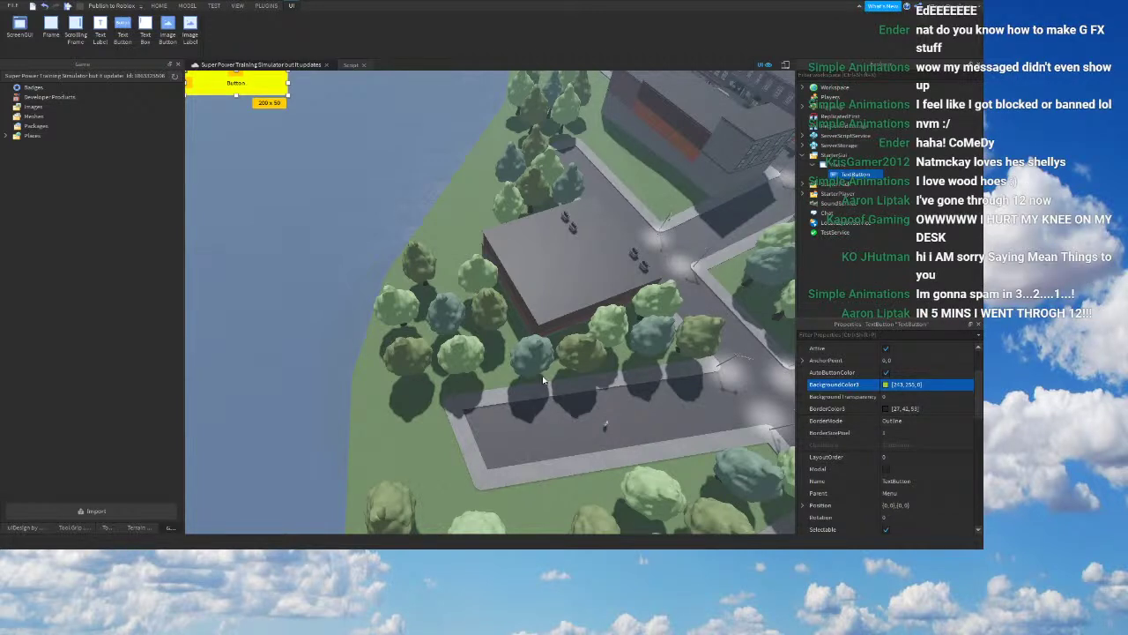
# Step: Give the TextButton a border size of 5 pixels and a dark yellow border color
pyautogui.click(904, 432)
pyautogui.write('5')
pyautogui.moveTo(573, 351); pyautogui.dragTo(528, 342, button='right')
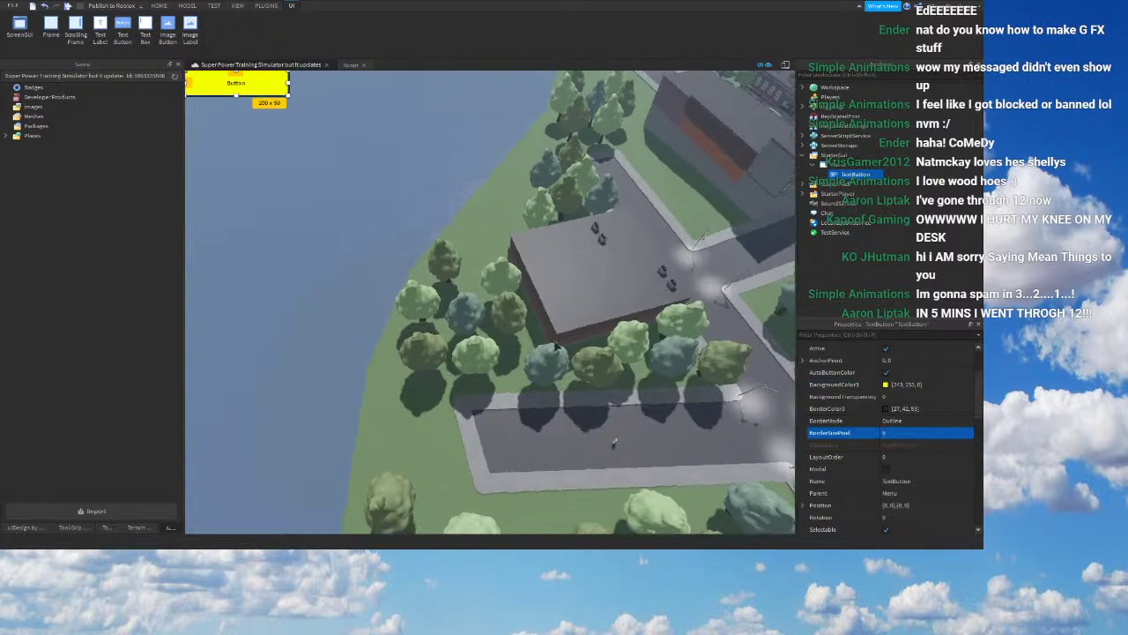
pyautogui.click(885, 410)
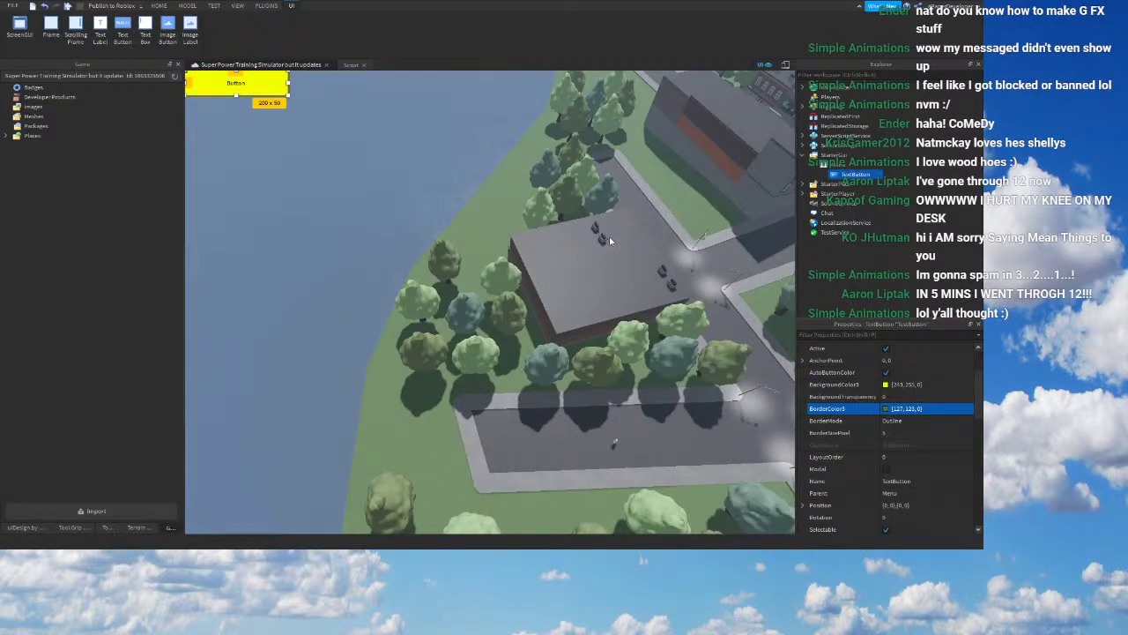
# Step: Set the TextButton's text color to orange
pyautogui.scroll(-8, 880, 448)
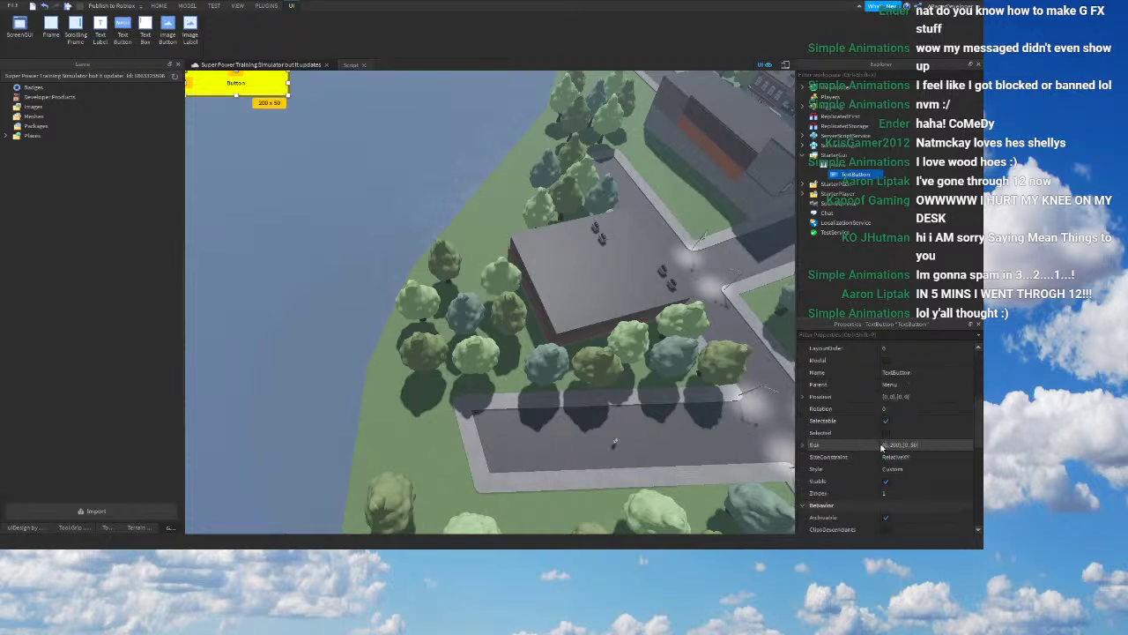
pyautogui.click(887, 434)
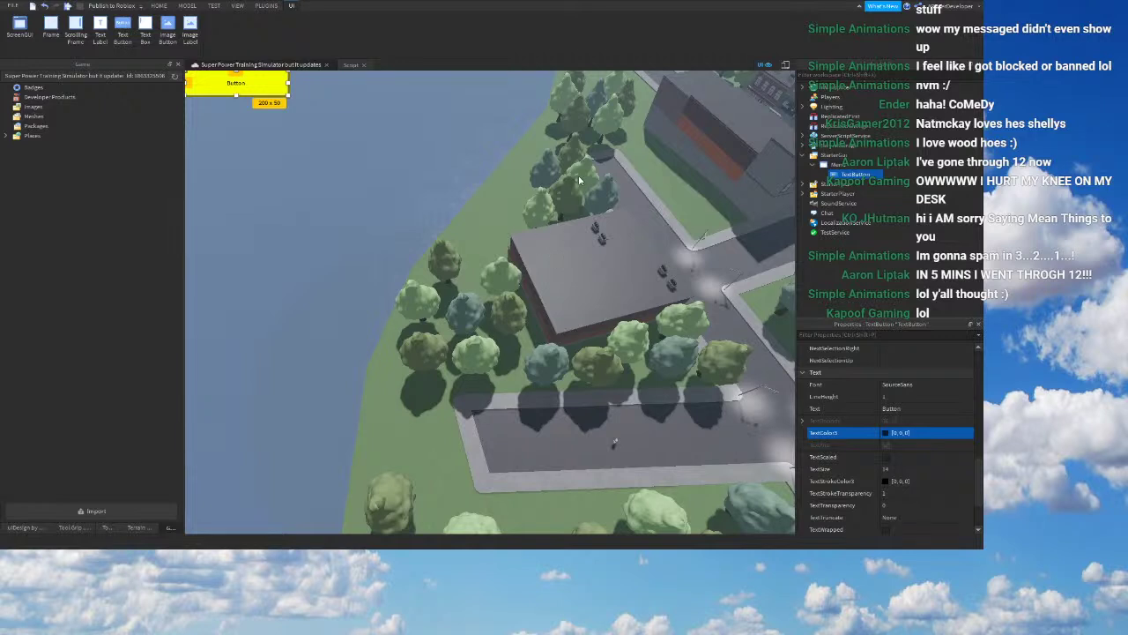
pyautogui.moveTo(611, 219); pyautogui.dragTo(615, 165)
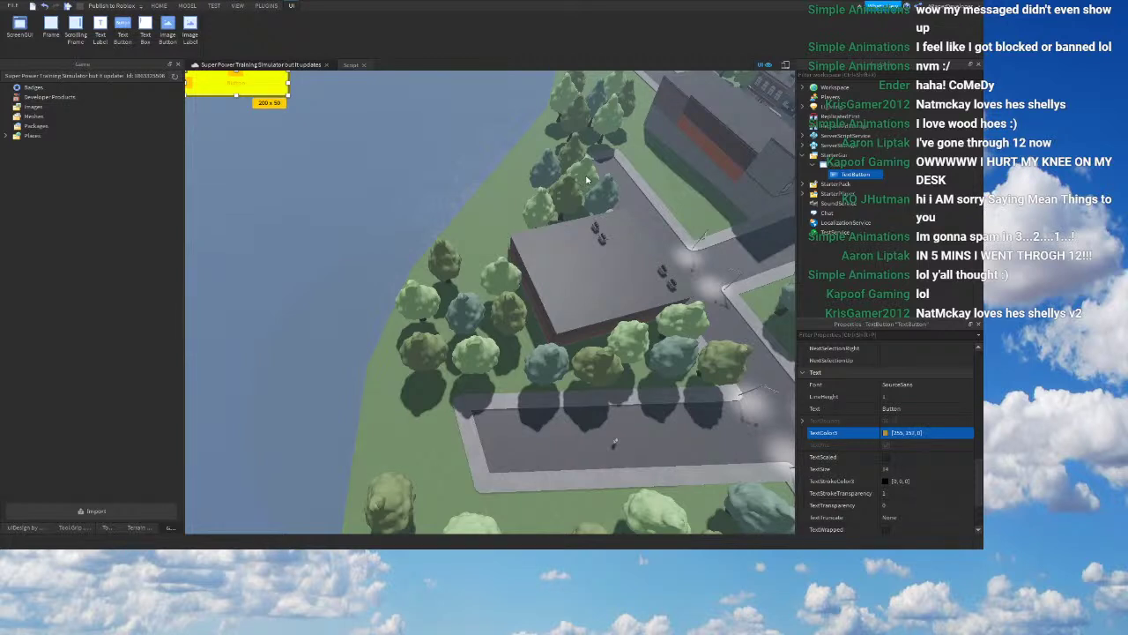
# Step: Turn on TextScaled for the button and set its text to Menu
pyautogui.click(567, 355)
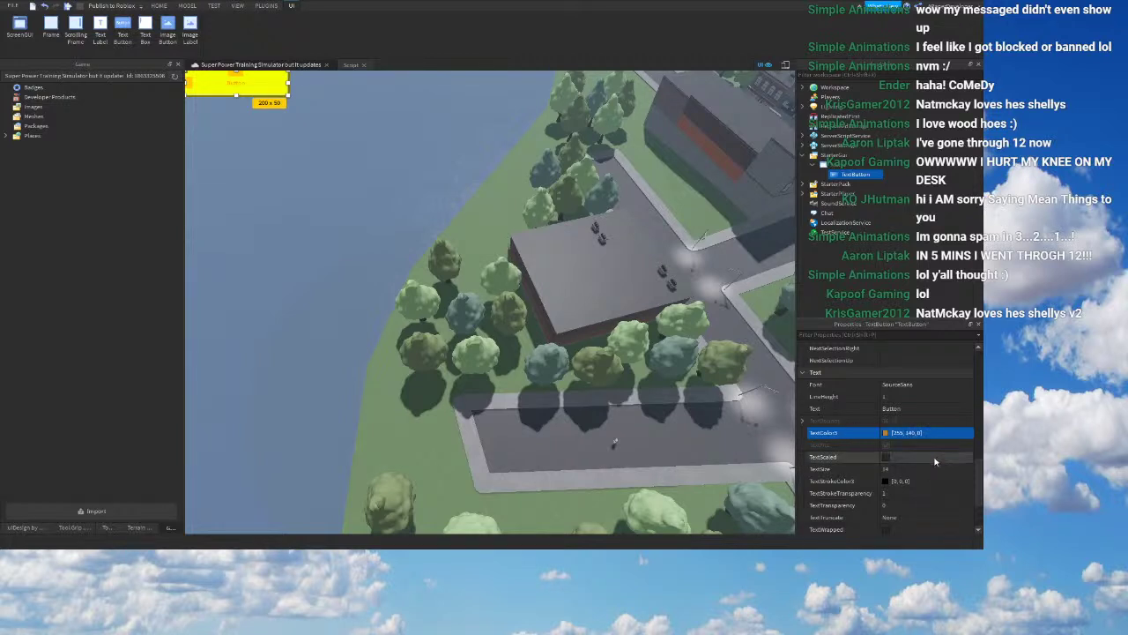
pyautogui.click(887, 458)
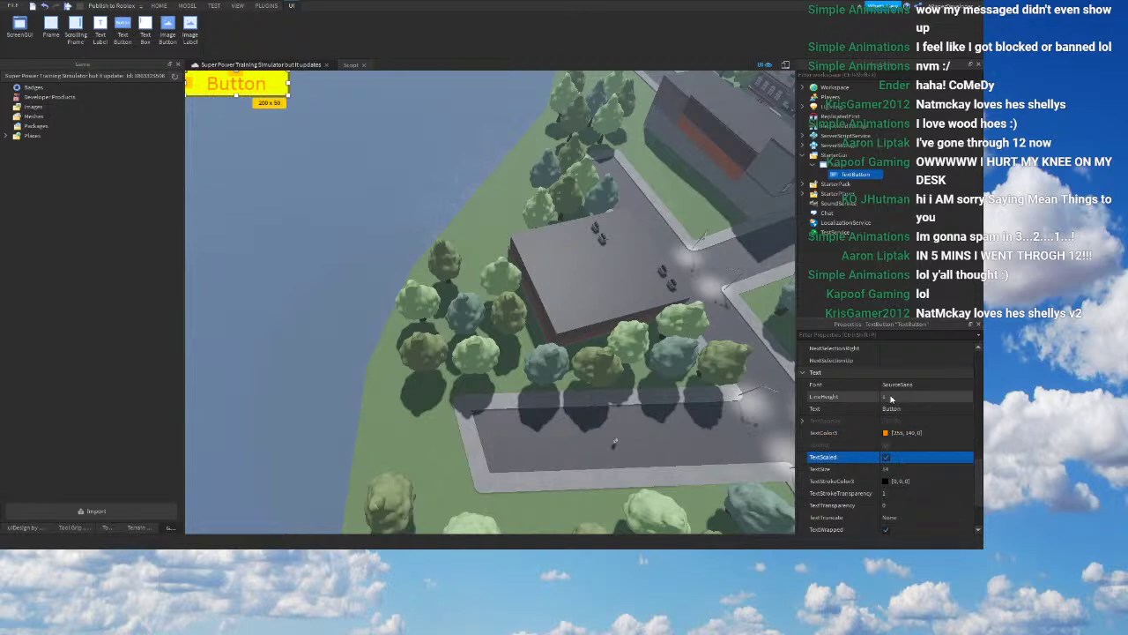
pyautogui.click(891, 408)
pyautogui.write('Menu')
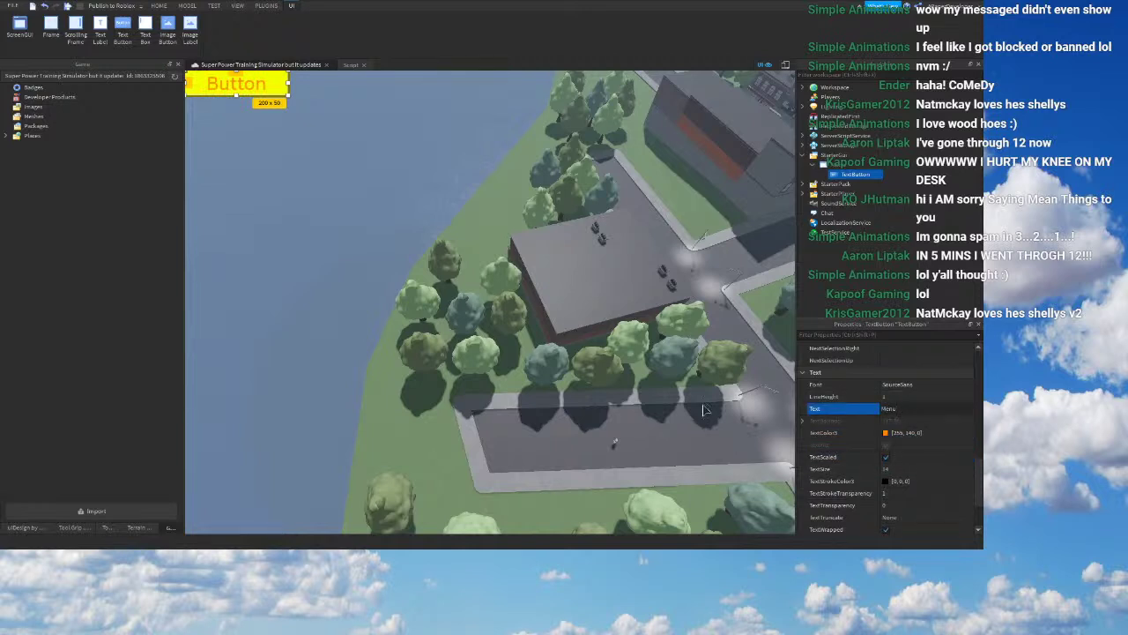
pyautogui.moveTo(775, 416); pyautogui.dragTo(775, 431, button='right')
# Step: Try the GothamSemibold, SourceSansSemibold, Legacy and SciFi fonts on the Menu button and settle on Cartoon
pyautogui.click(937, 386)
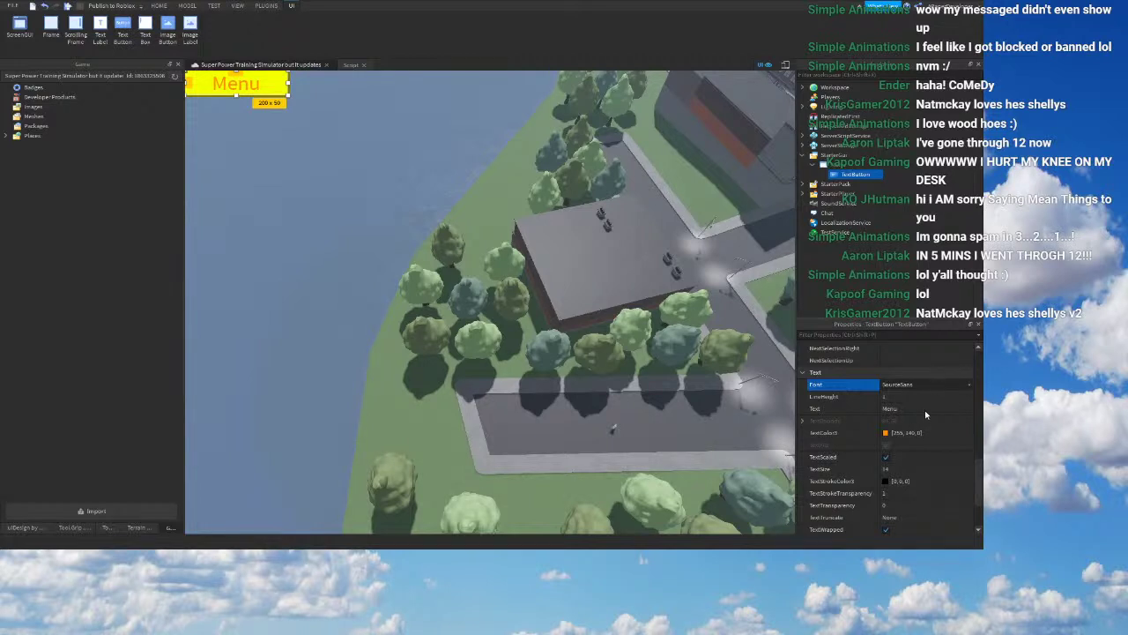
pyautogui.click(929, 429)
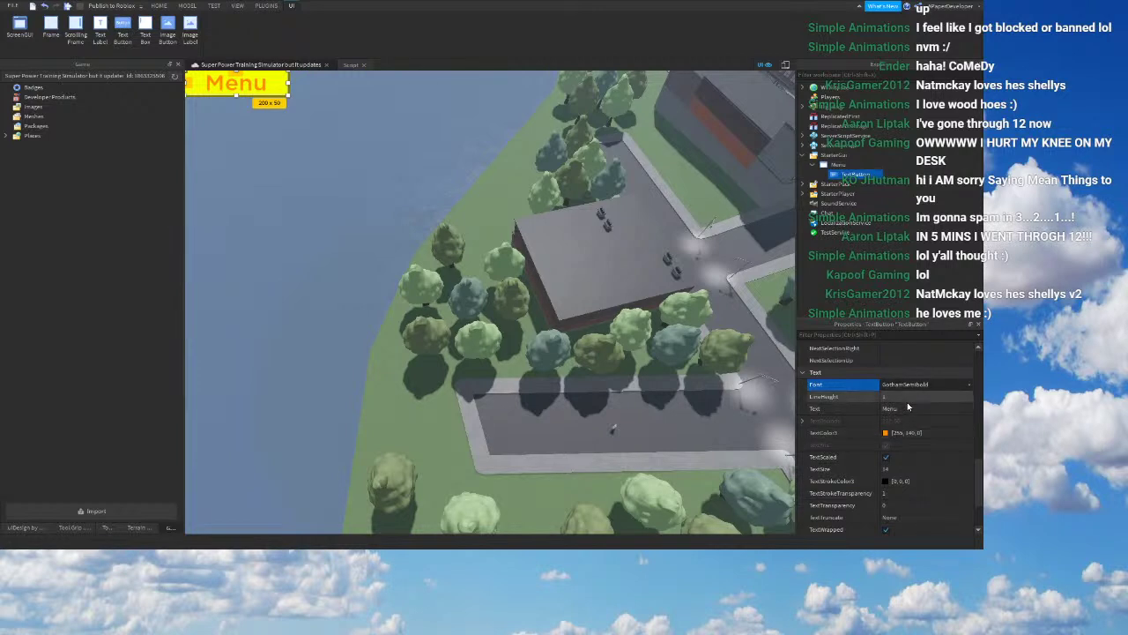
pyautogui.click(923, 457)
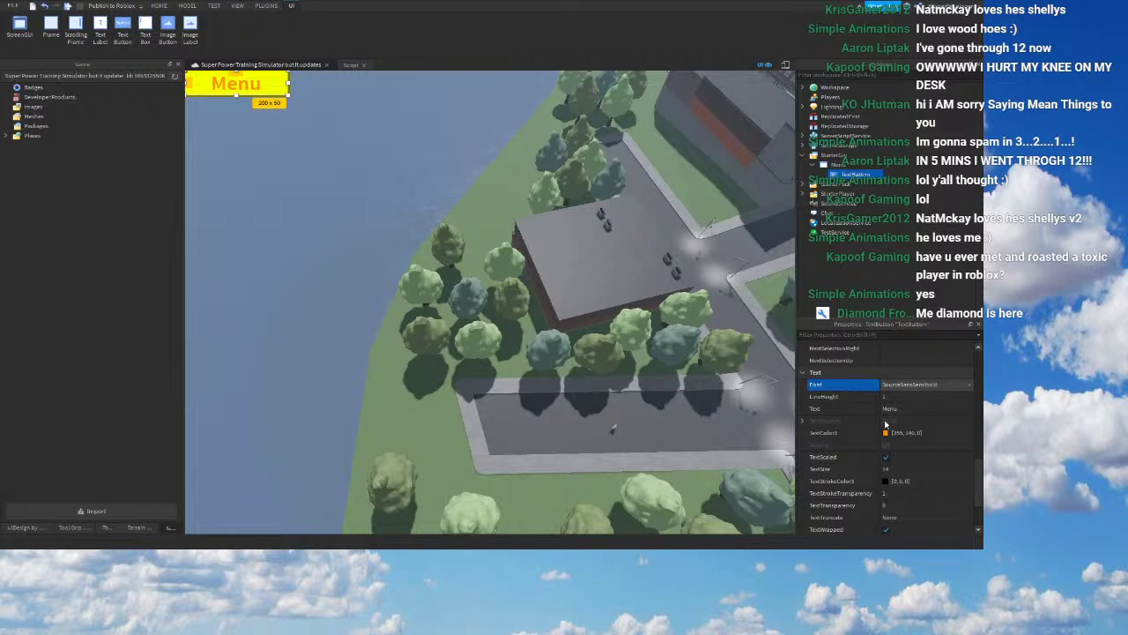
pyautogui.click(899, 384)
pyautogui.click(904, 398)
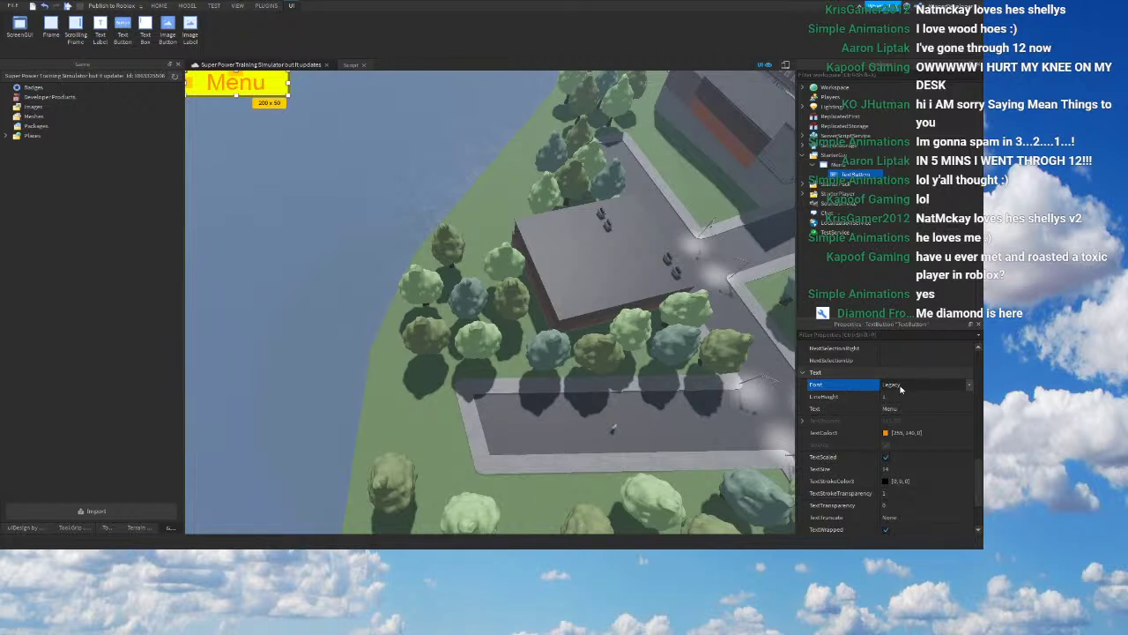
pyautogui.click(901, 388)
pyautogui.click(912, 429)
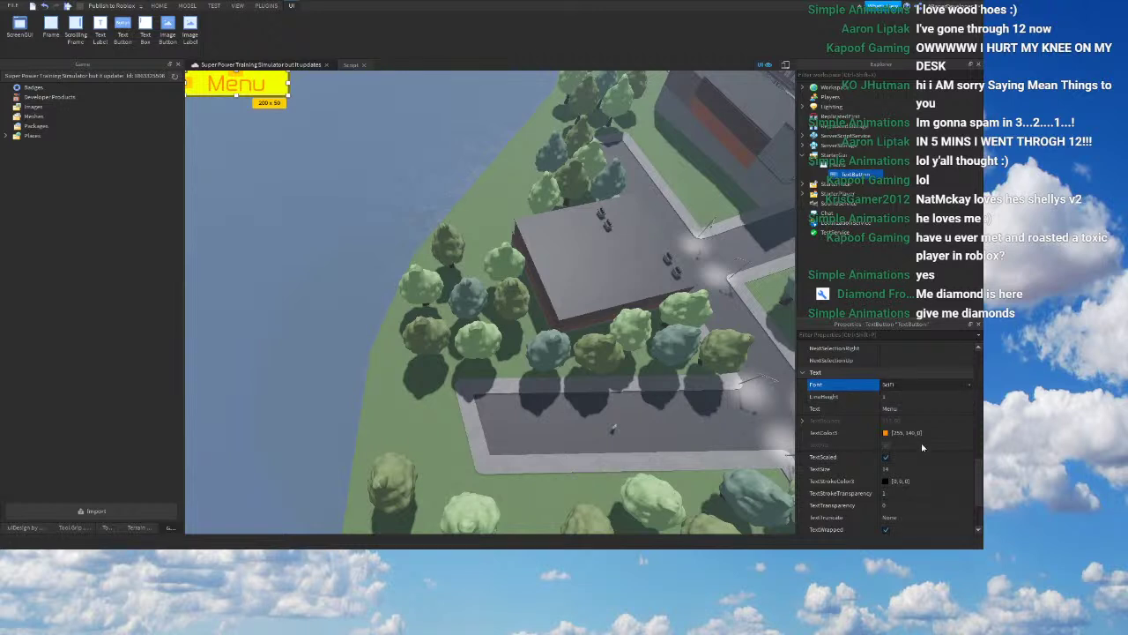
pyautogui.click(901, 388)
pyautogui.click(899, 379)
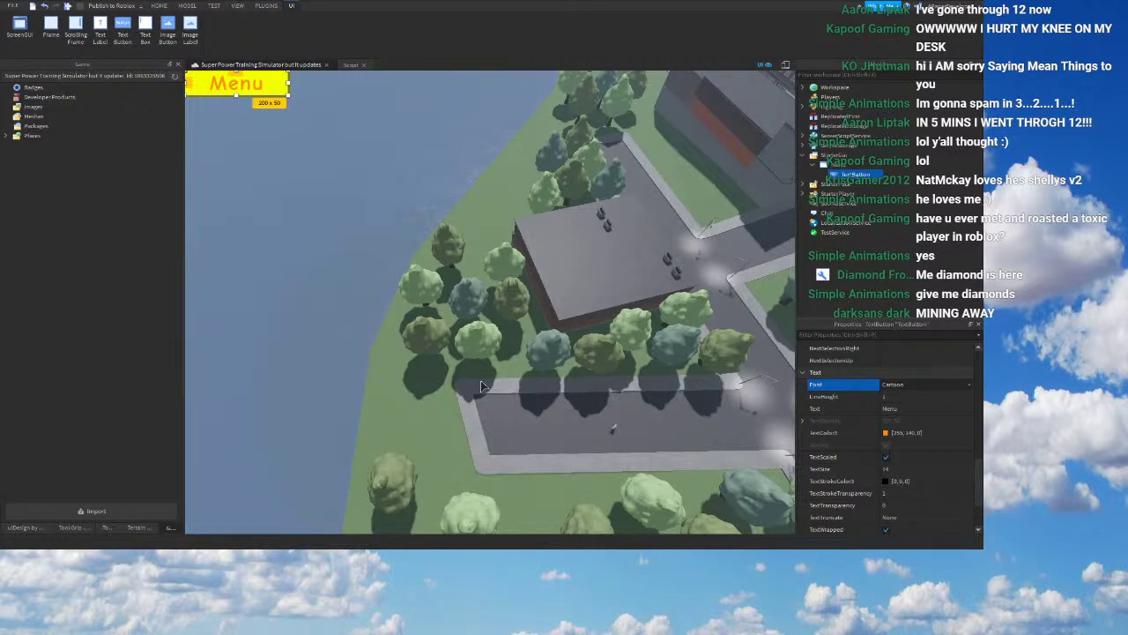
# Step: Try F as the button's text and restore it to Menu
pyautogui.click(910, 409)
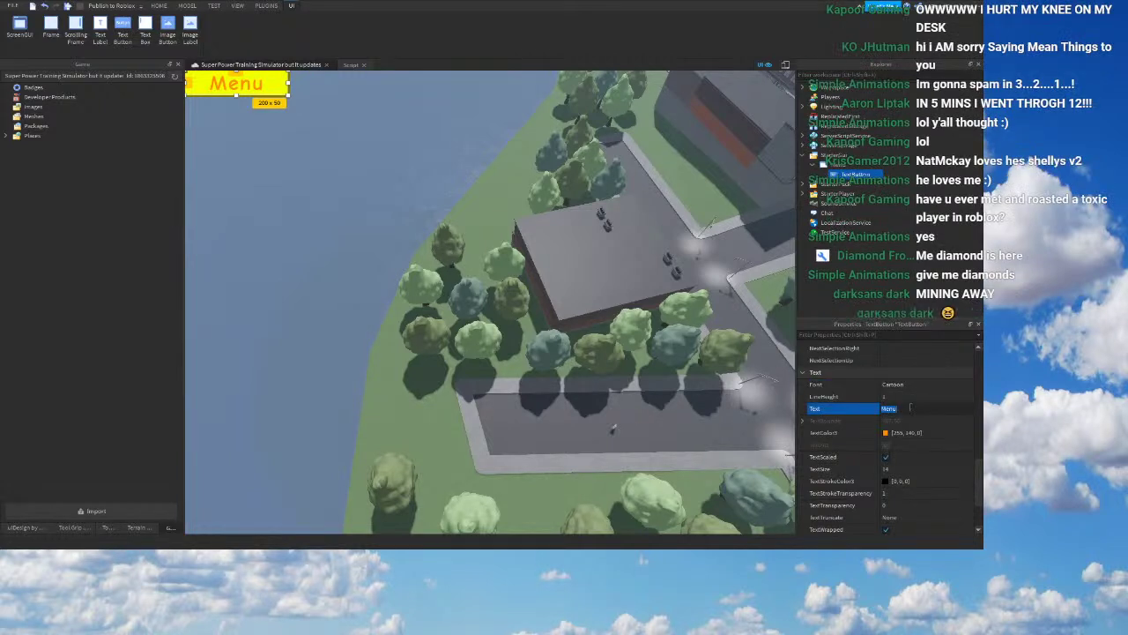
pyautogui.write('F')
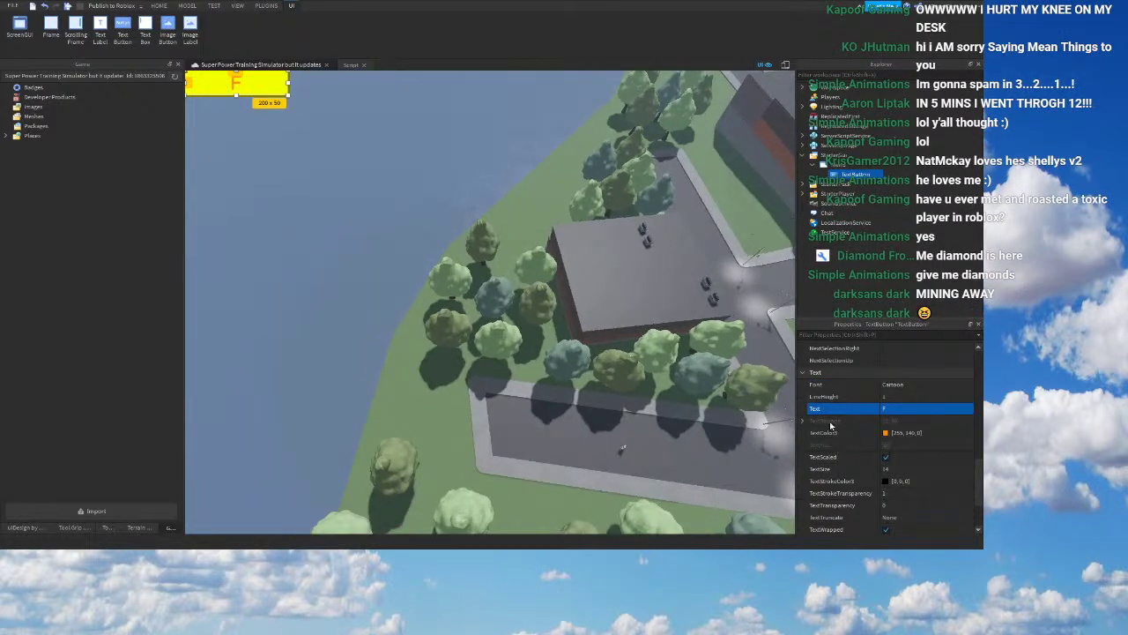
pyautogui.click(891, 409)
pyautogui.write('Menu')
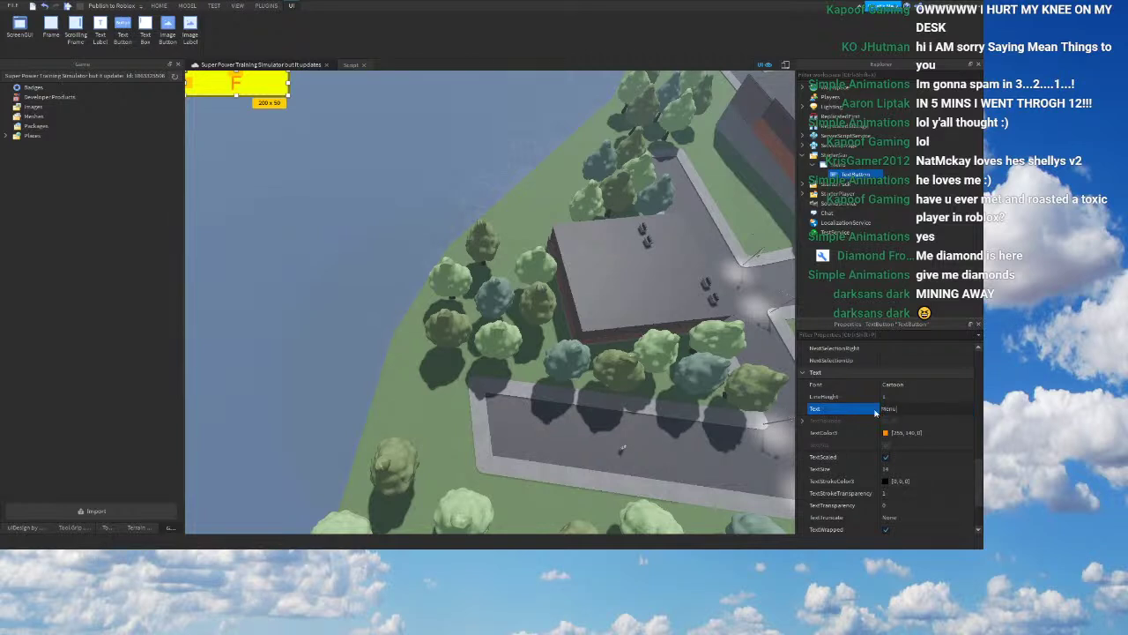
pyautogui.press('Return')
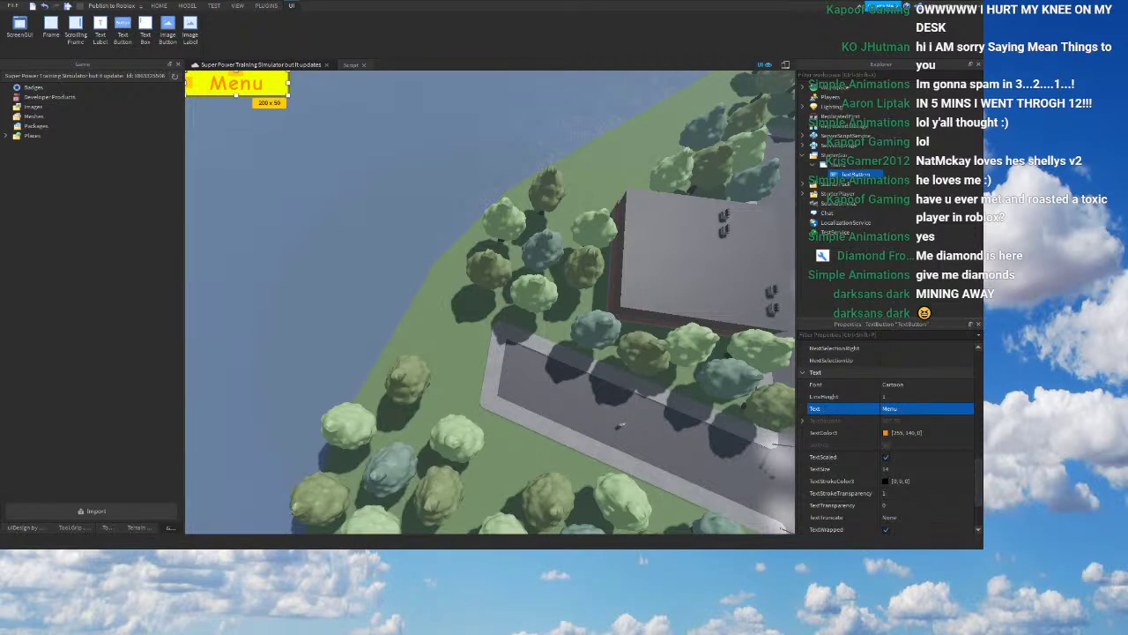
pyautogui.moveTo(528, 309); pyautogui.dragTo(512, 316, button='right')
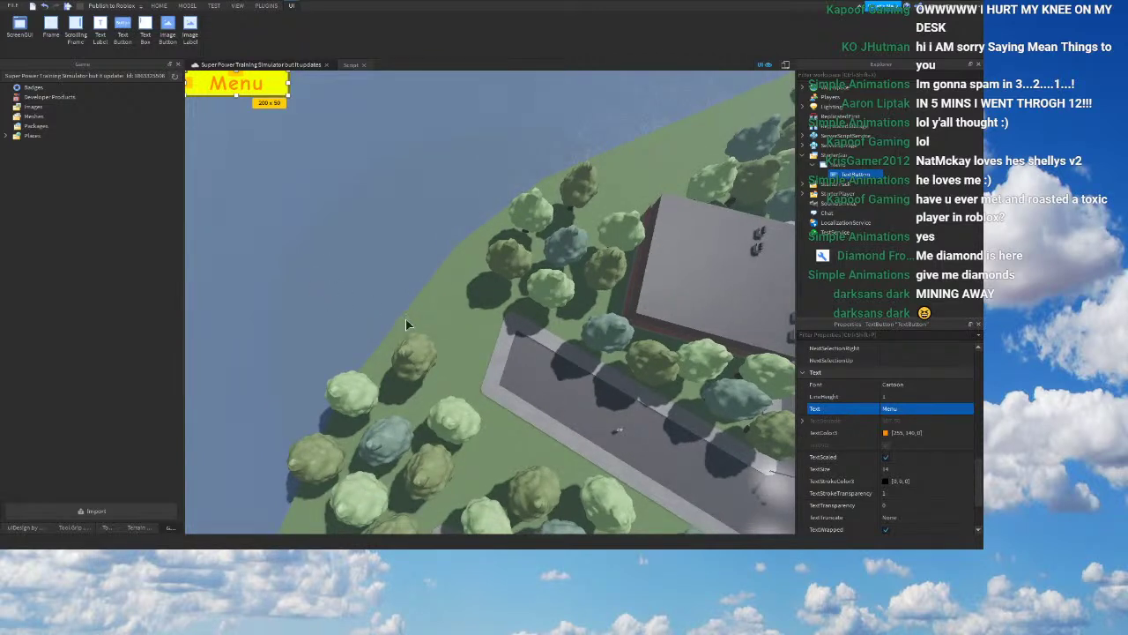
# Step: Set the Menu button's size to {0.05, 0},{0.025, 0}
pyautogui.scroll(3, 900, 418)
pyautogui.scroll(3, 900, 418)
pyautogui.click(908, 481)
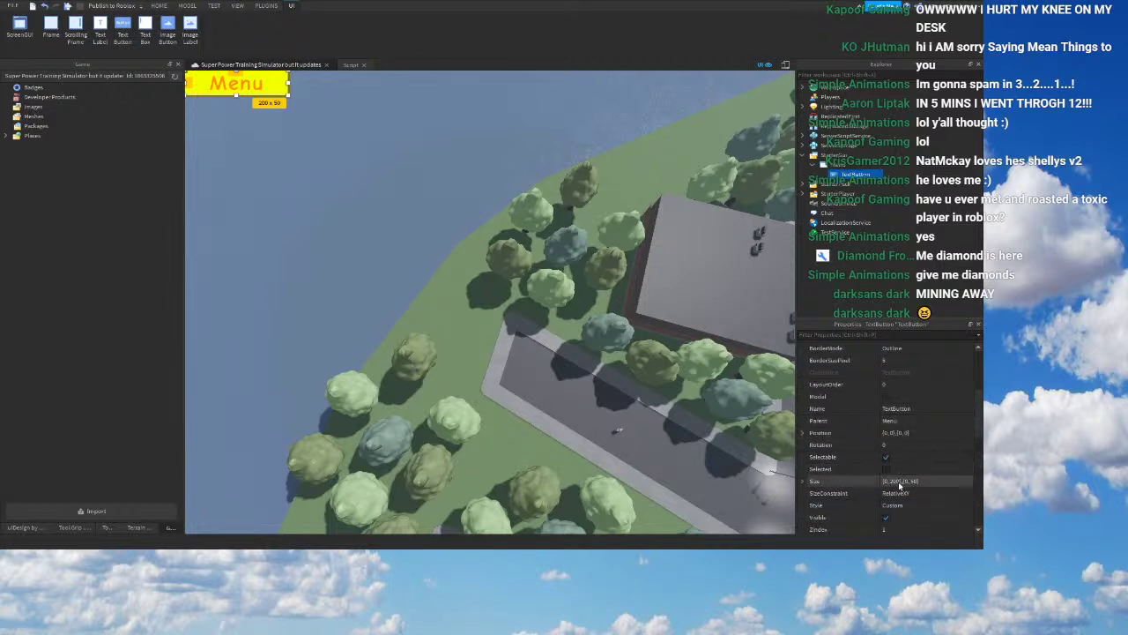
pyautogui.write('0.05, 0},{0.025, 0}')
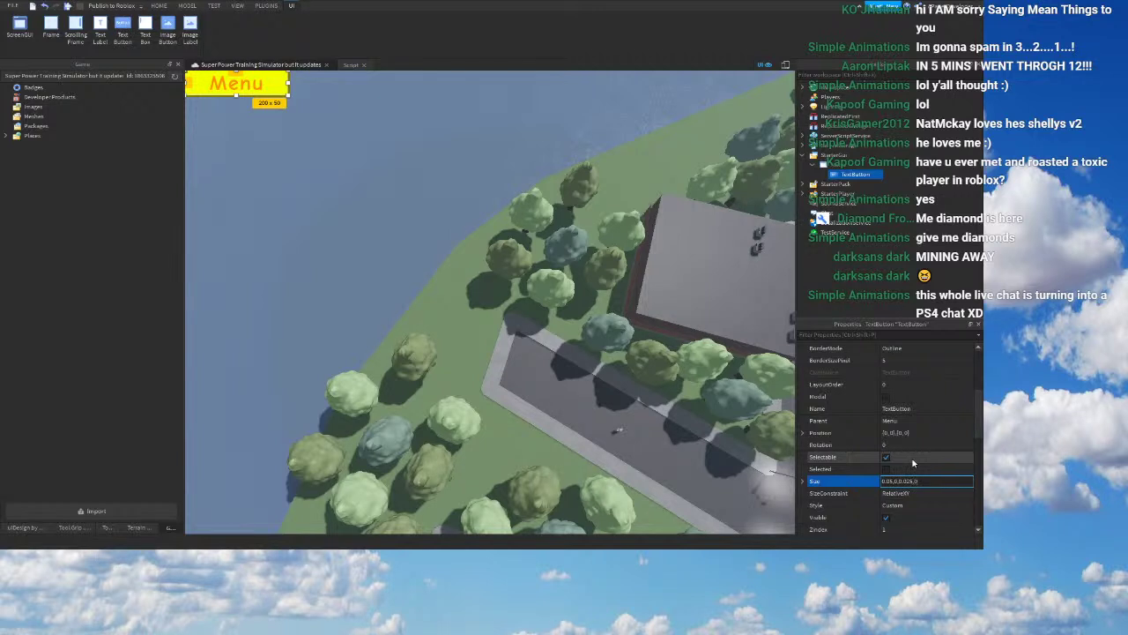
pyautogui.press('Return')
pyautogui.moveTo(433, 339); pyautogui.dragTo(427, 339, button='right')
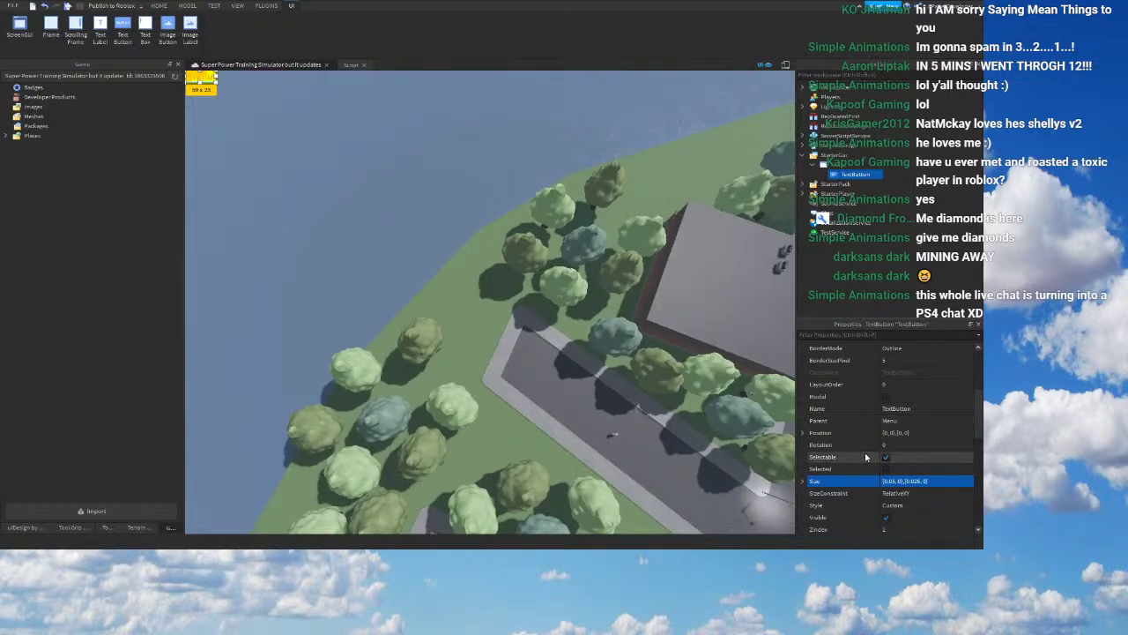
# Step: Increase the height scale in the Menu button's size to 0.035
pyautogui.doubleClick(914, 484)
pyautogui.write('0')
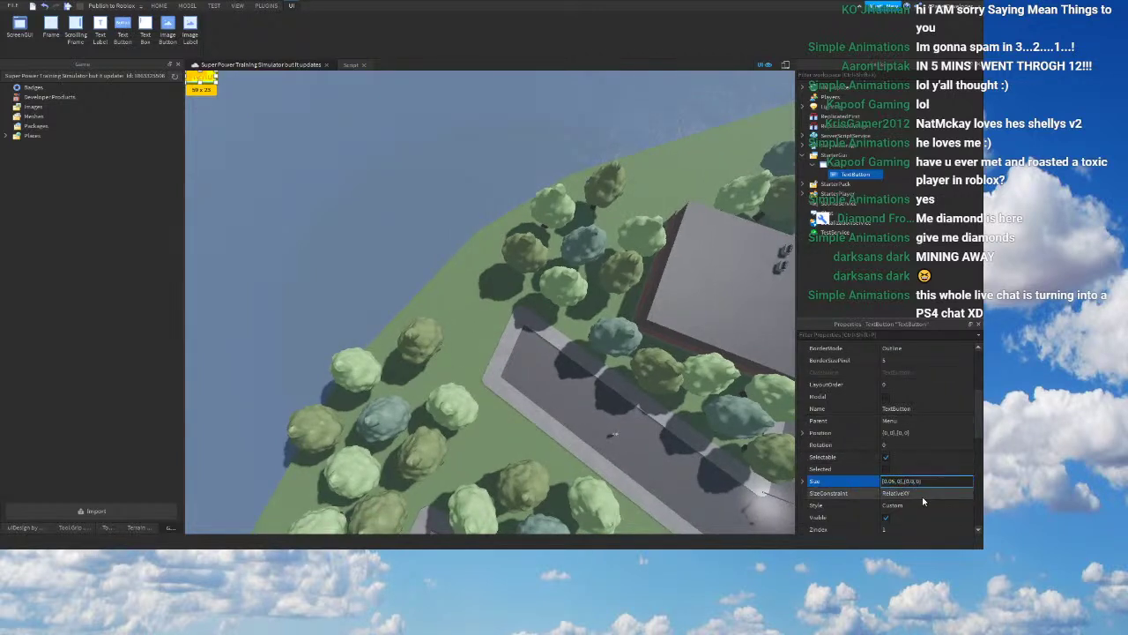
pyautogui.write('35')
pyautogui.moveTo(654, 389); pyautogui.dragTo(645, 398, button='right')
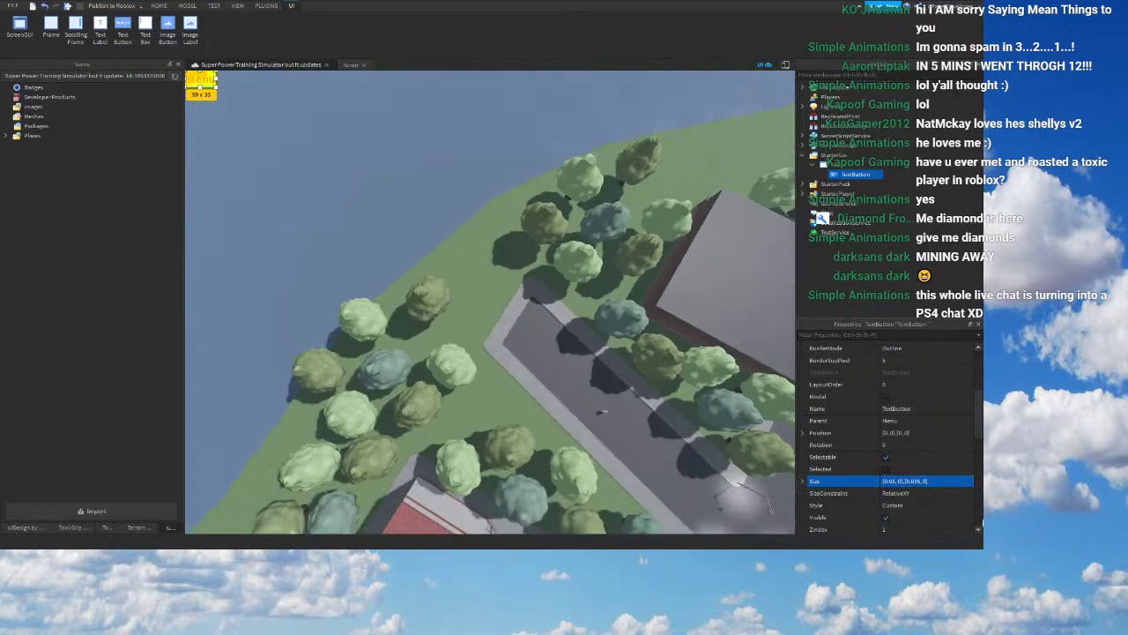
# Step: Widen the Menu button by setting the width scale in its size to 0.1
pyautogui.doubleClick(895, 484)
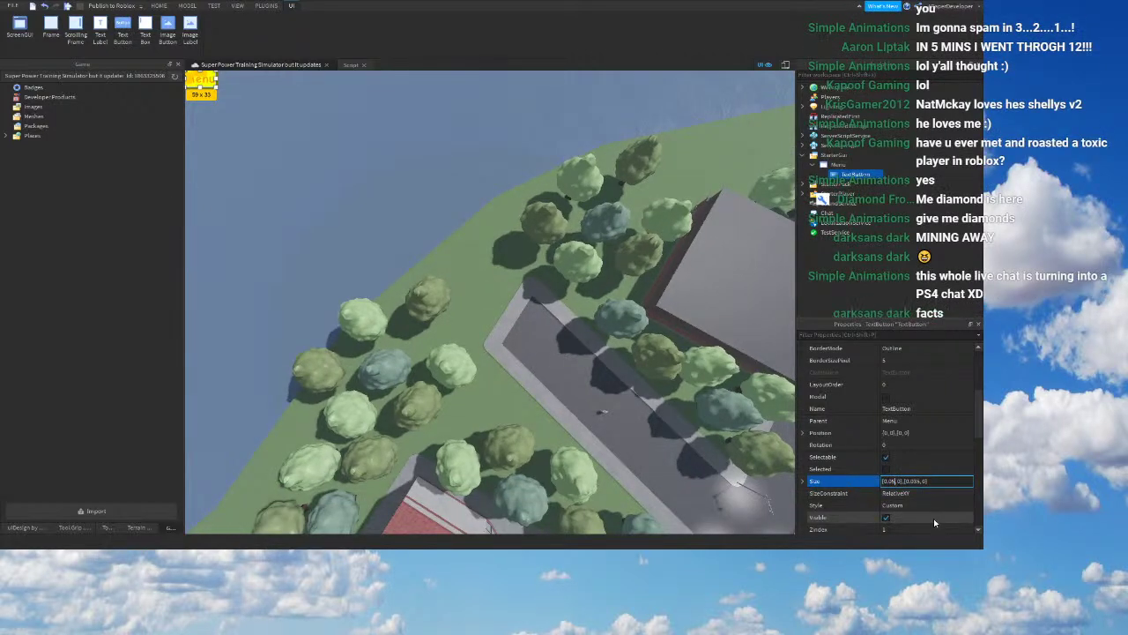
pyautogui.write('075')
pyautogui.moveTo(501, 350); pyautogui.dragTo(486, 349, button='right')
pyautogui.doubleClick(891, 481)
pyautogui.write('0.1')
pyautogui.press('Return')
pyautogui.moveTo(581, 416); pyautogui.dragTo(575, 415, button='right')
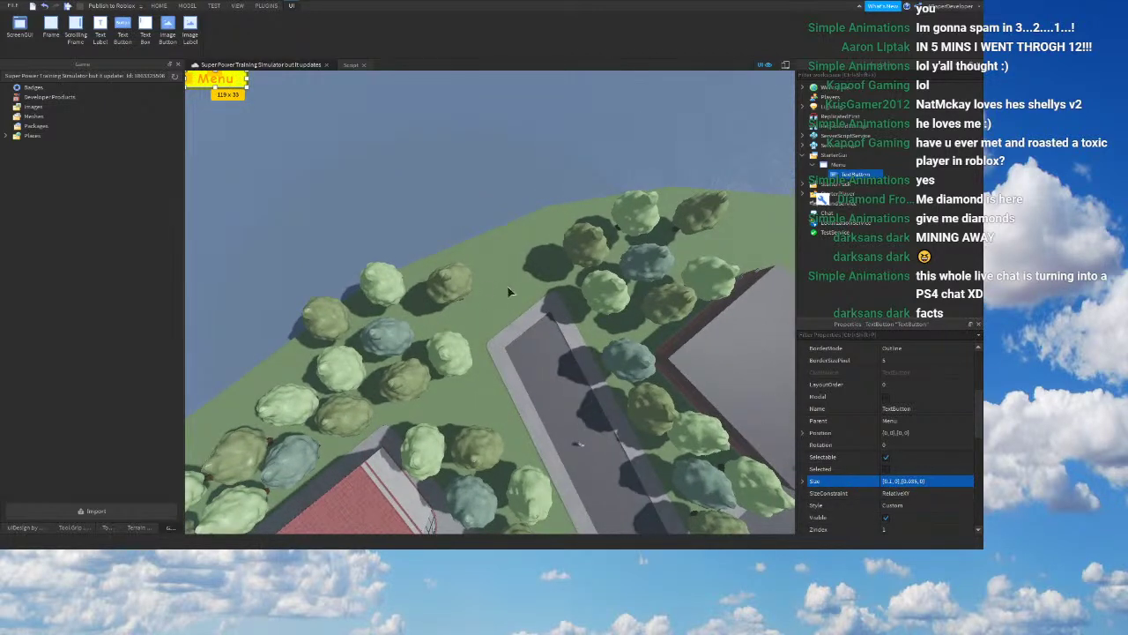
# Step: Set the Menu button's position to {0.9, 0},{0.965, 0} and deselect it
pyautogui.doubleClick(895, 433)
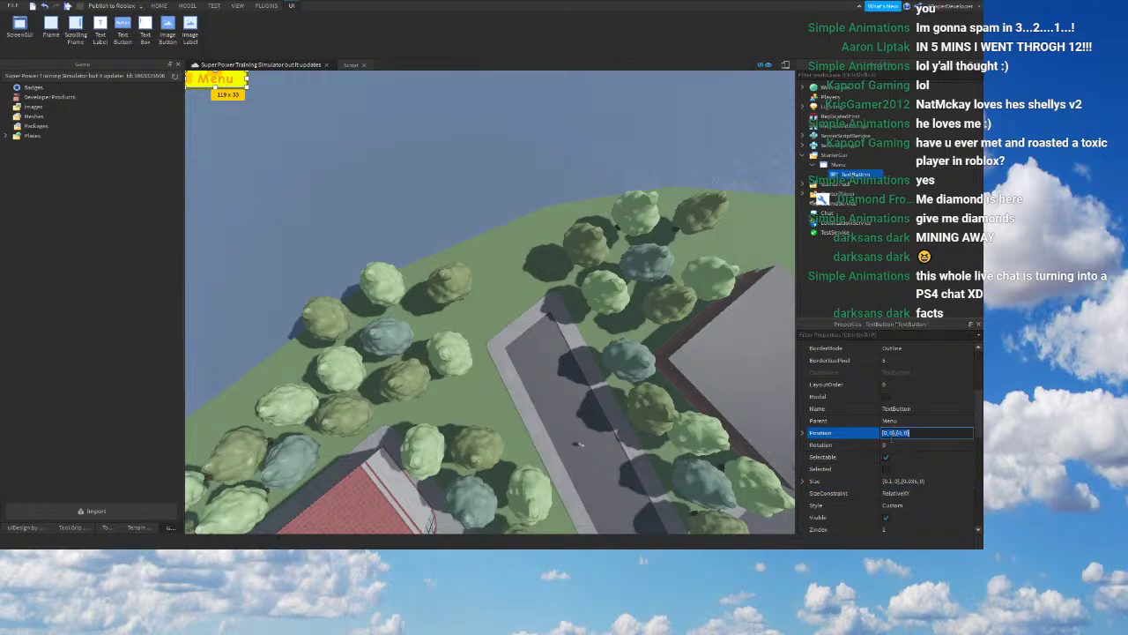
pyautogui.write('0.9,0')
pyautogui.write(',0.055')
pyautogui.press('Return')
pyautogui.doubleClick(911, 434)
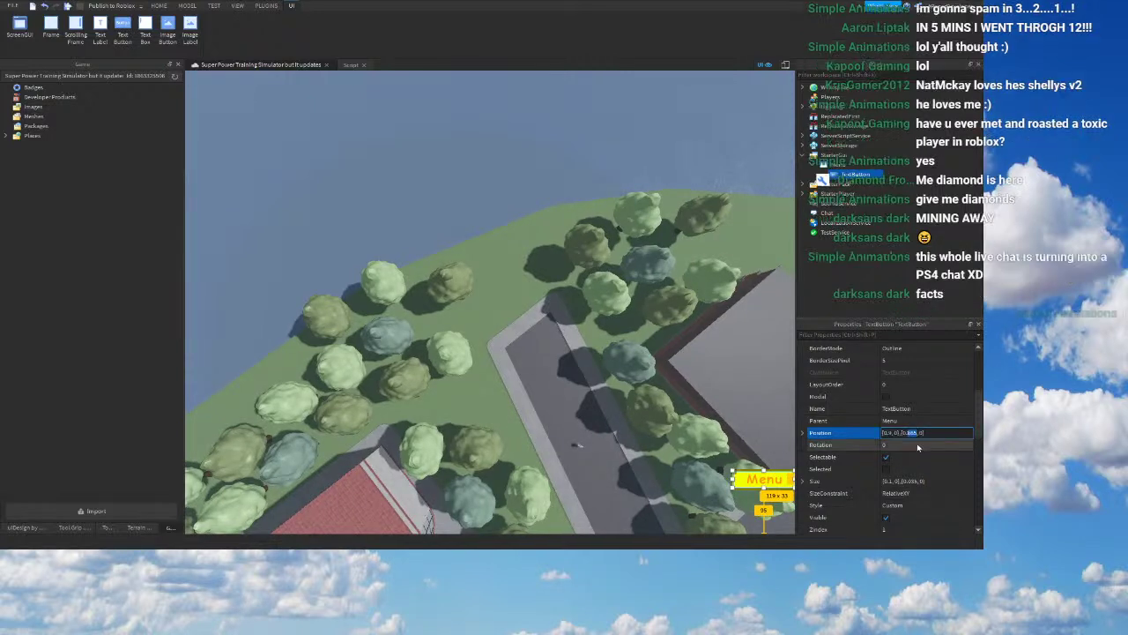
pyautogui.write('965')
pyautogui.press('Return')
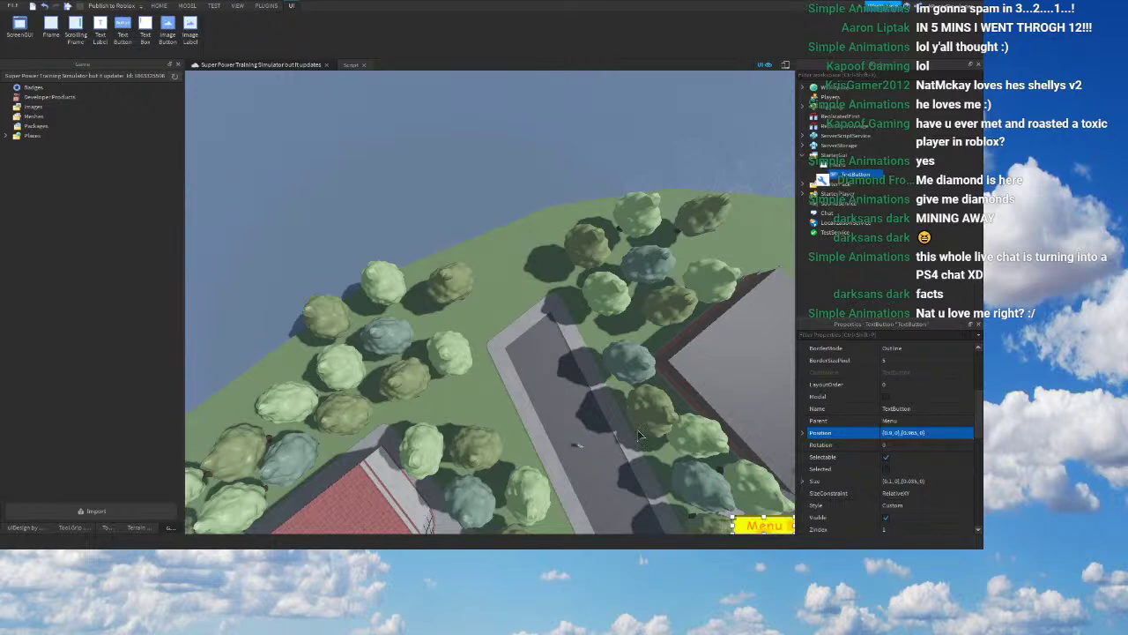
pyautogui.scroll(-1, 639, 435)
pyautogui.click(538, 186)
# Step: Rename the TextButton inside the Menu ScreenGui to OpenClose
pyautogui.moveTo(528, 190); pyautogui.dragTo(632, 317, button='right')
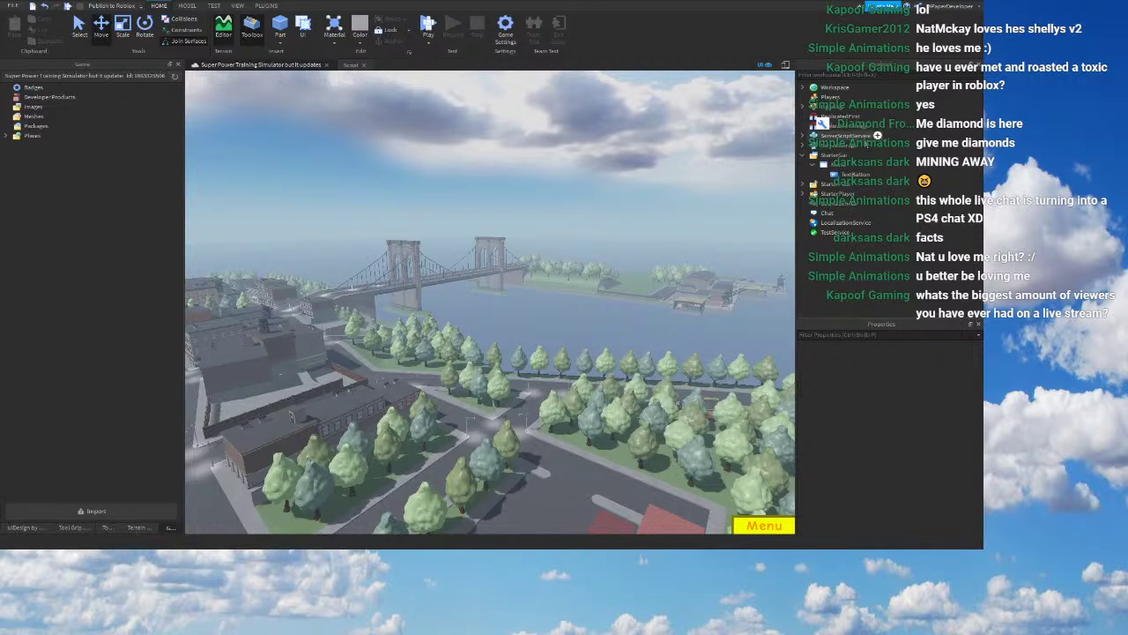
pyautogui.moveTo(769, 178); pyautogui.dragTo(803, 189, button='right')
pyautogui.click(853, 173)
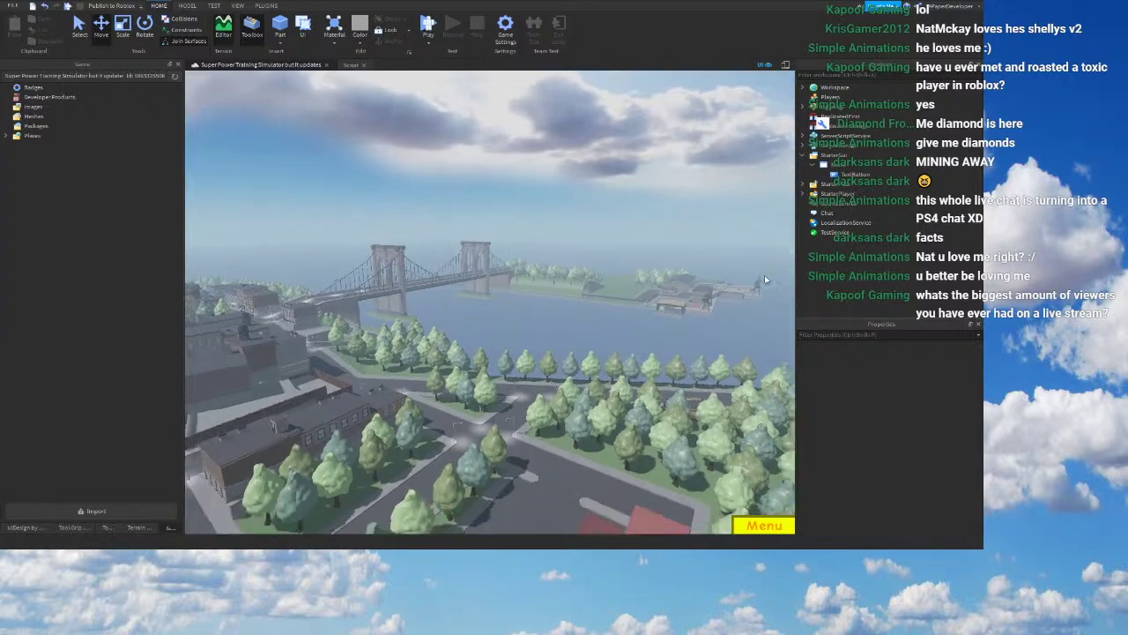
pyautogui.press('F2')
pyautogui.write('OpenClose')
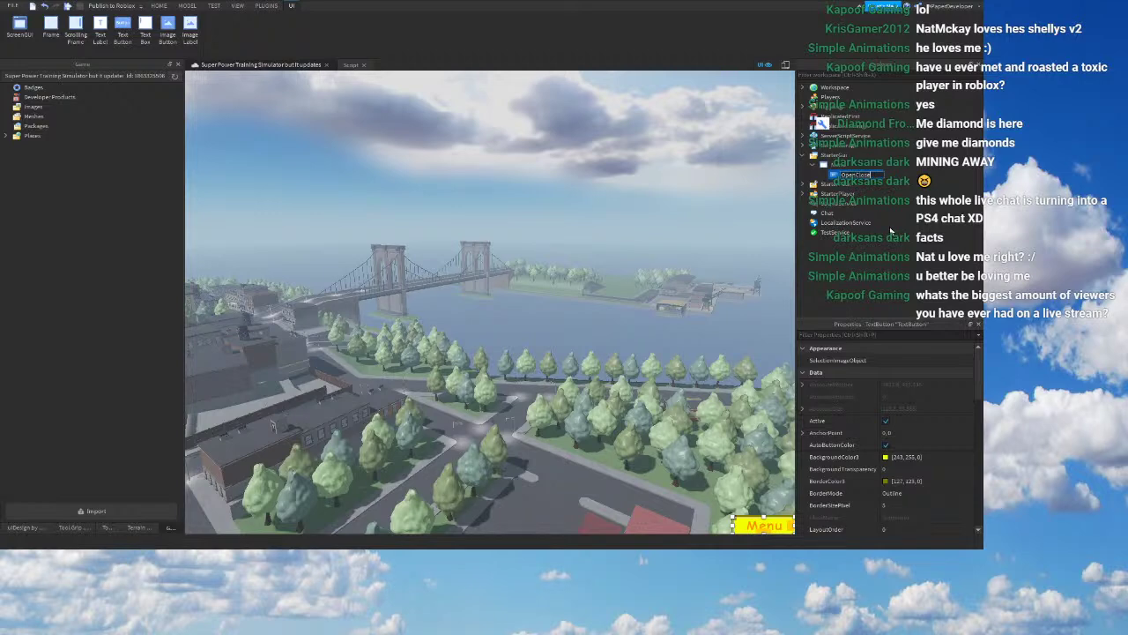
pyautogui.moveTo(599, 179); pyautogui.dragTo(712, 214, button='right')
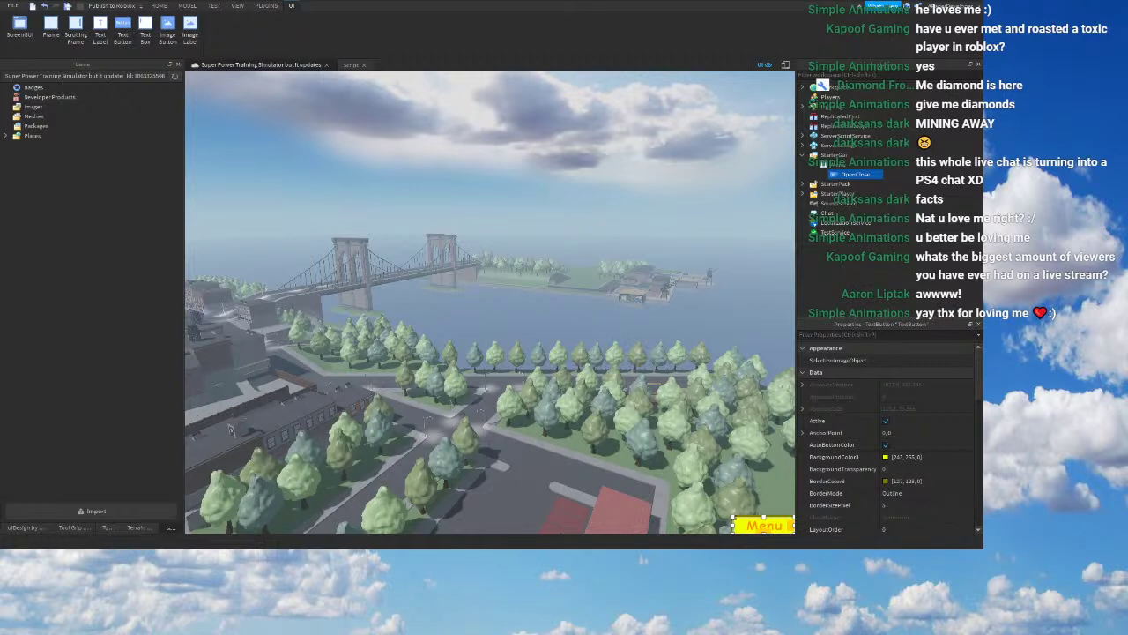
# Step: Insert a Frame into the Menu ScreenGui and set its background color to light grey, 241, 241, 241
pyautogui.click(846, 165)
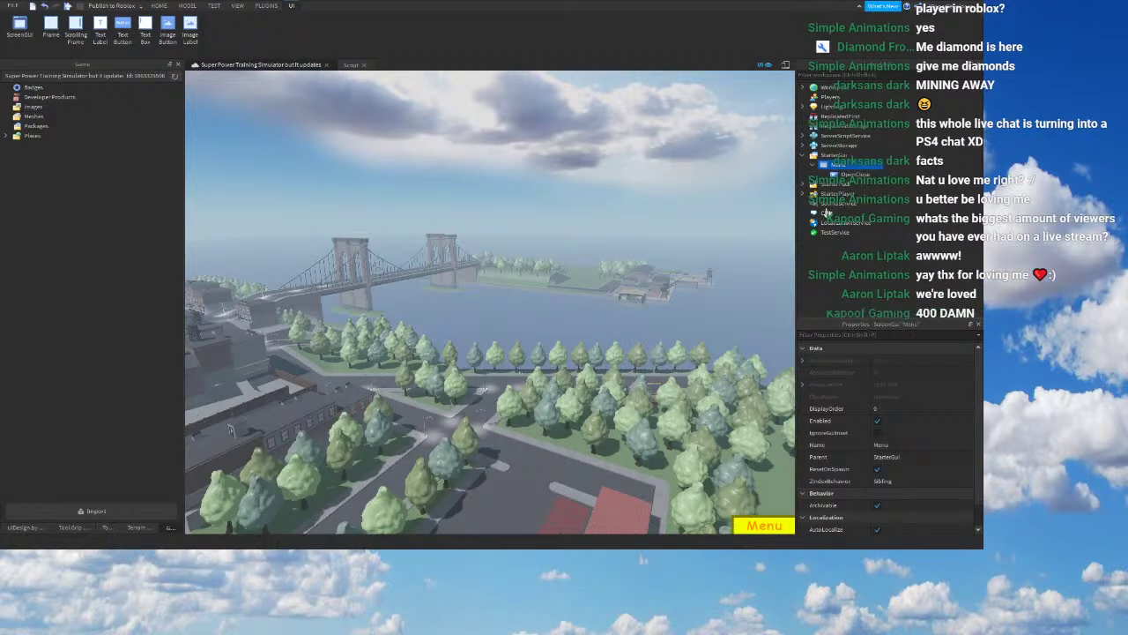
pyautogui.click(826, 215)
pyautogui.click(863, 175)
pyautogui.scroll(-4, 890, 441)
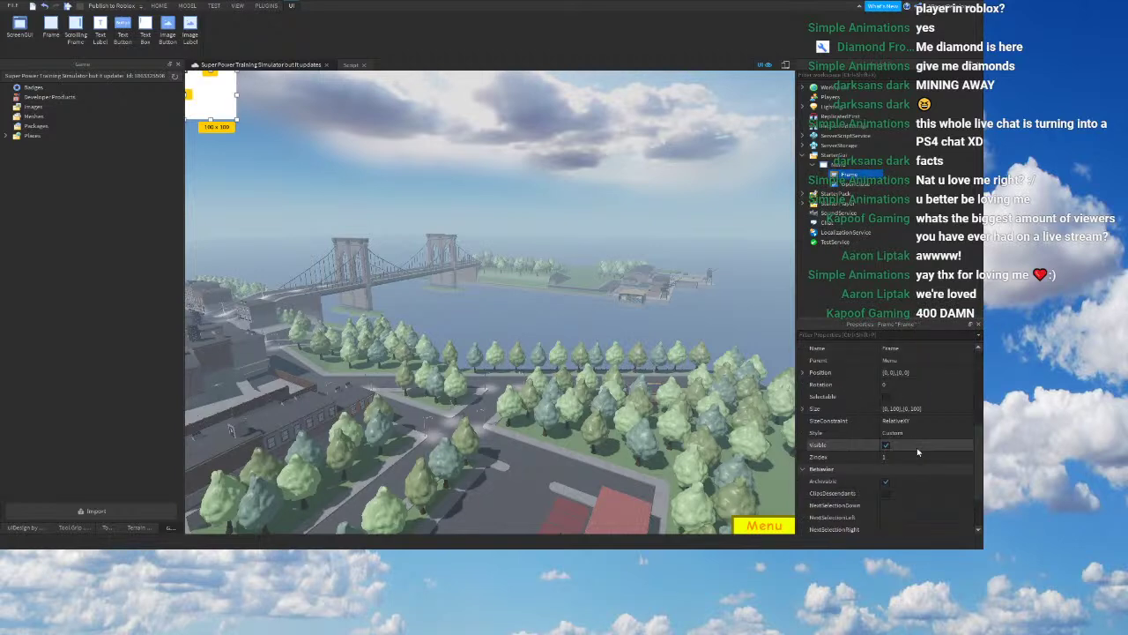
pyautogui.scroll(4, 887, 408)
pyautogui.click(887, 373)
pyautogui.click(612, 196)
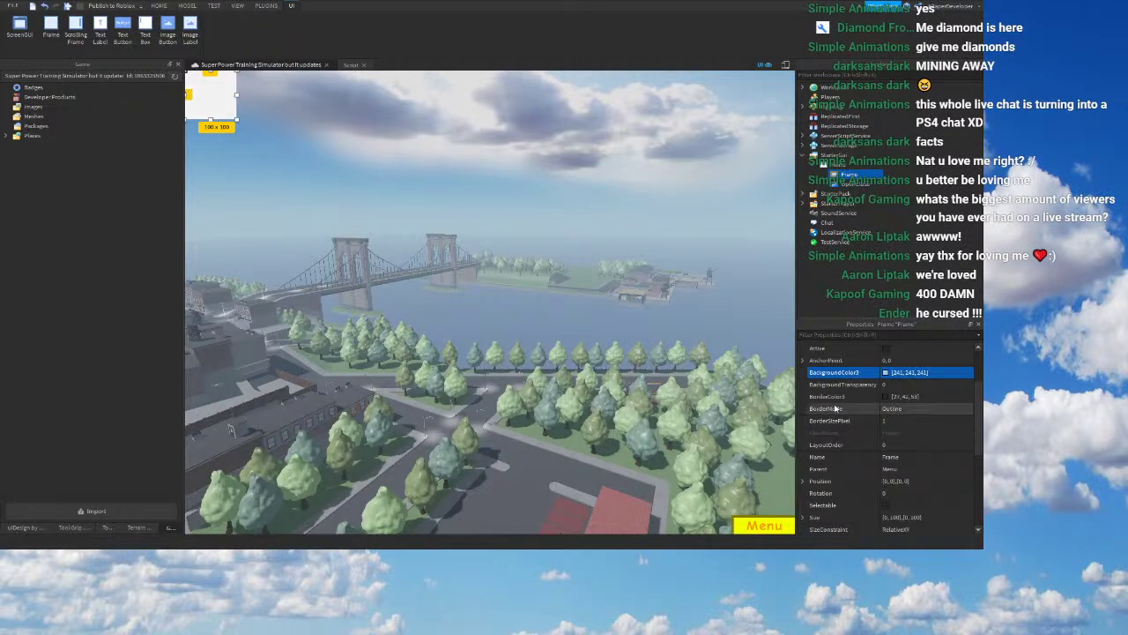
# Step: Give the Frame a grey border color of 172, 172, 172 and a border size of 5 pixels
pyautogui.click(894, 396)
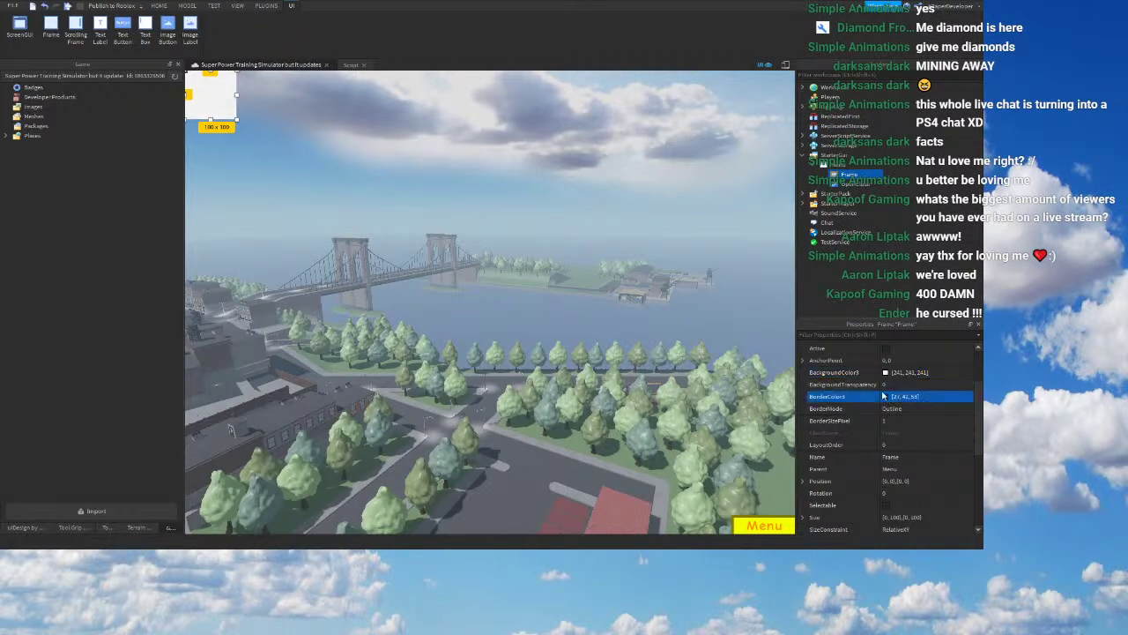
pyautogui.click(610, 238)
pyautogui.moveTo(604, 226); pyautogui.dragTo(601, 222)
pyautogui.click(568, 361)
pyautogui.click(929, 420)
pyautogui.write('5')
pyautogui.moveTo(555, 306); pyautogui.dragTo(555, 306, button='right')
# Step: Set the Frame's size to {0.5, 0},{0.5, 0}
pyautogui.scroll(2, 888, 420)
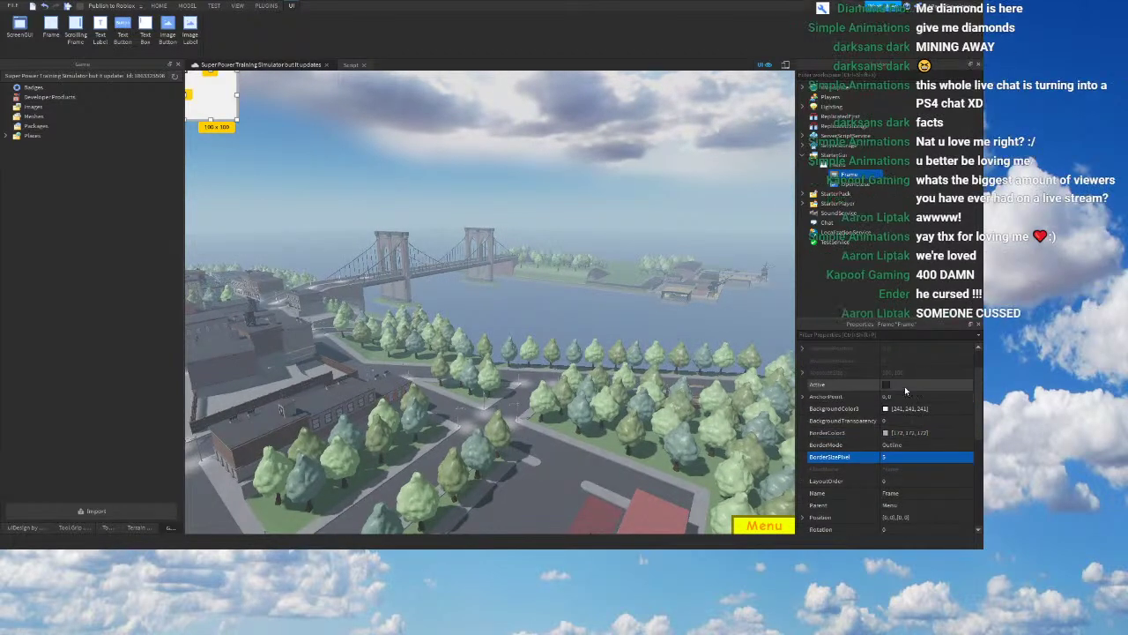
pyautogui.scroll(-4, 888, 421)
pyautogui.click(913, 409)
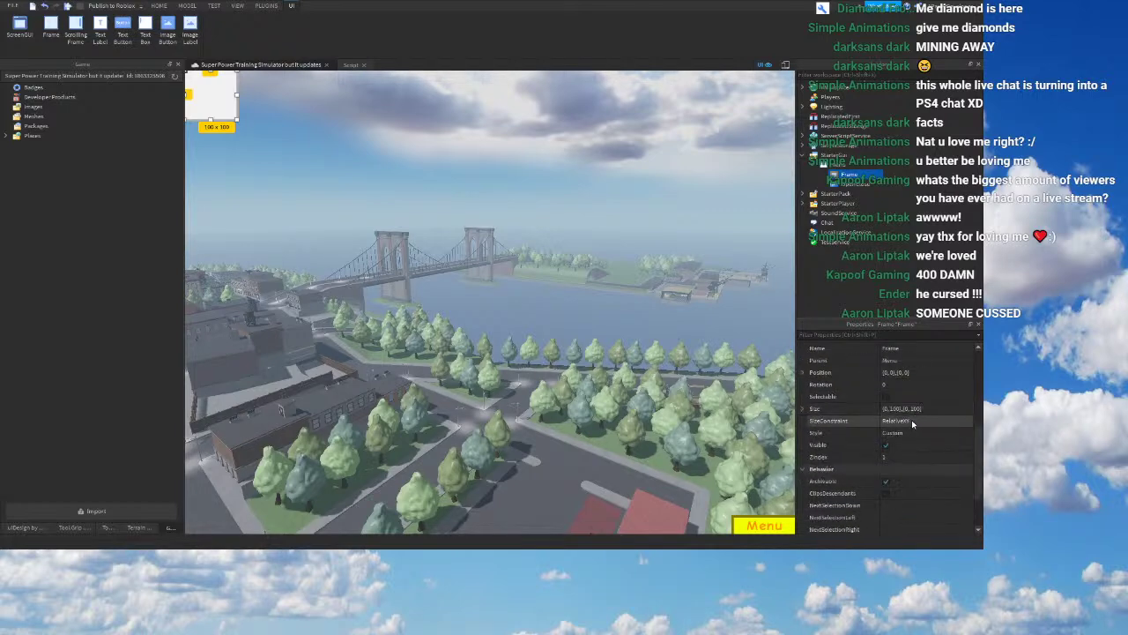
pyautogui.write('0.5, 0},{0.5, 0')
pyautogui.press('Return')
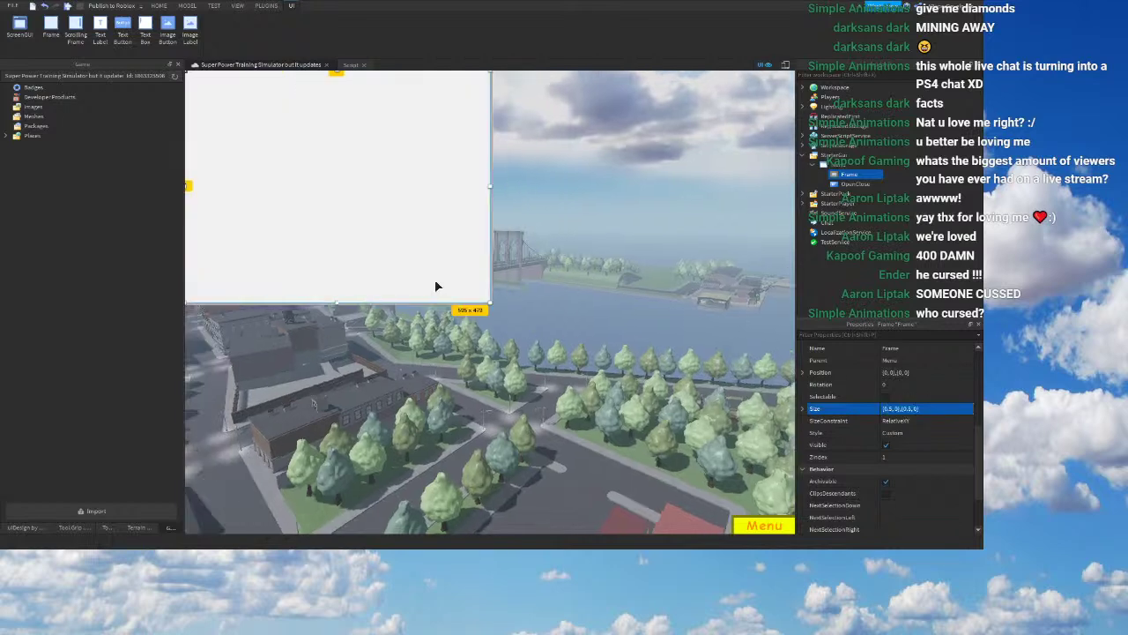
# Step: Set the Frame's position to {0.25, 0},{0.25, 0} so it sits in the middle of the screen
pyautogui.scroll(1, 879, 432)
pyautogui.doubleClick(888, 409)
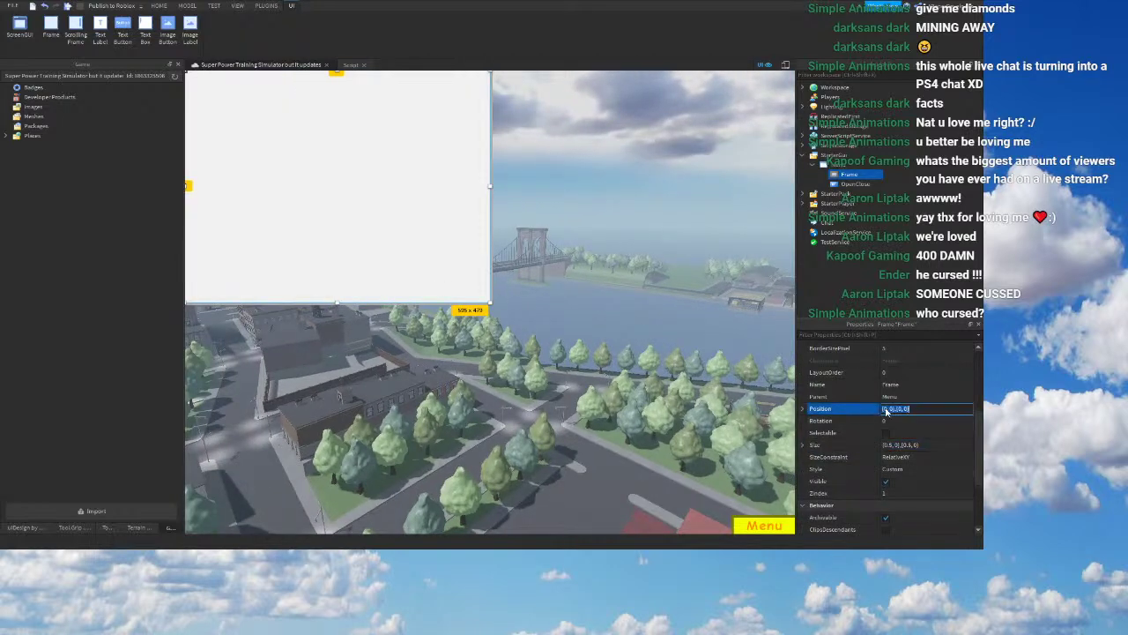
pyautogui.write('.25')
pyautogui.write('.25')
pyautogui.press('Return')
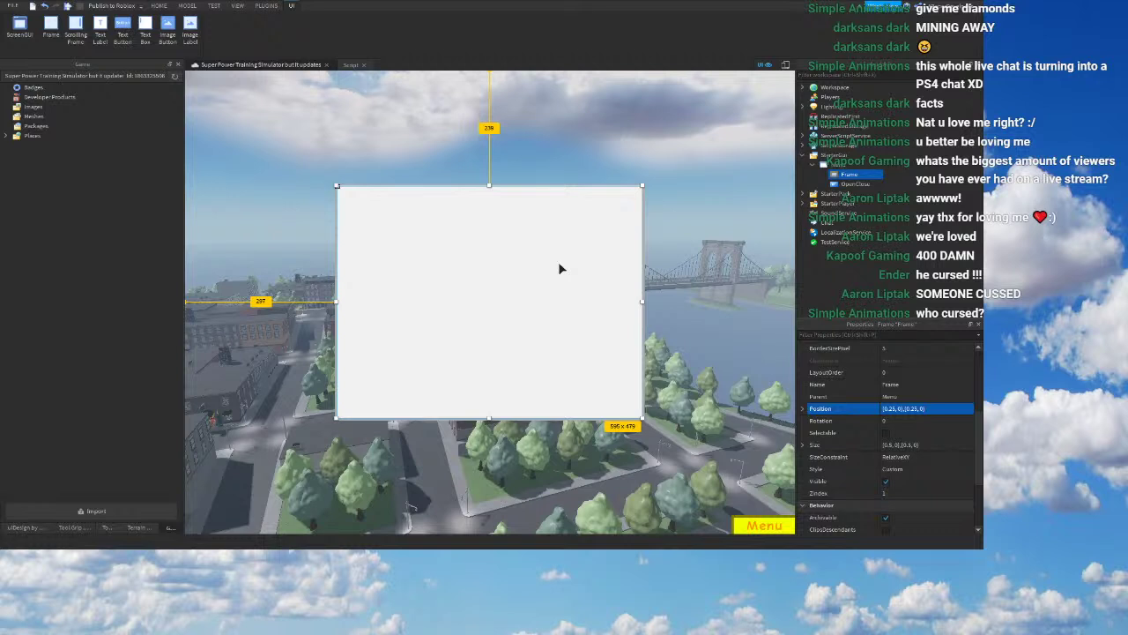
pyautogui.scroll(-1, 852, 410)
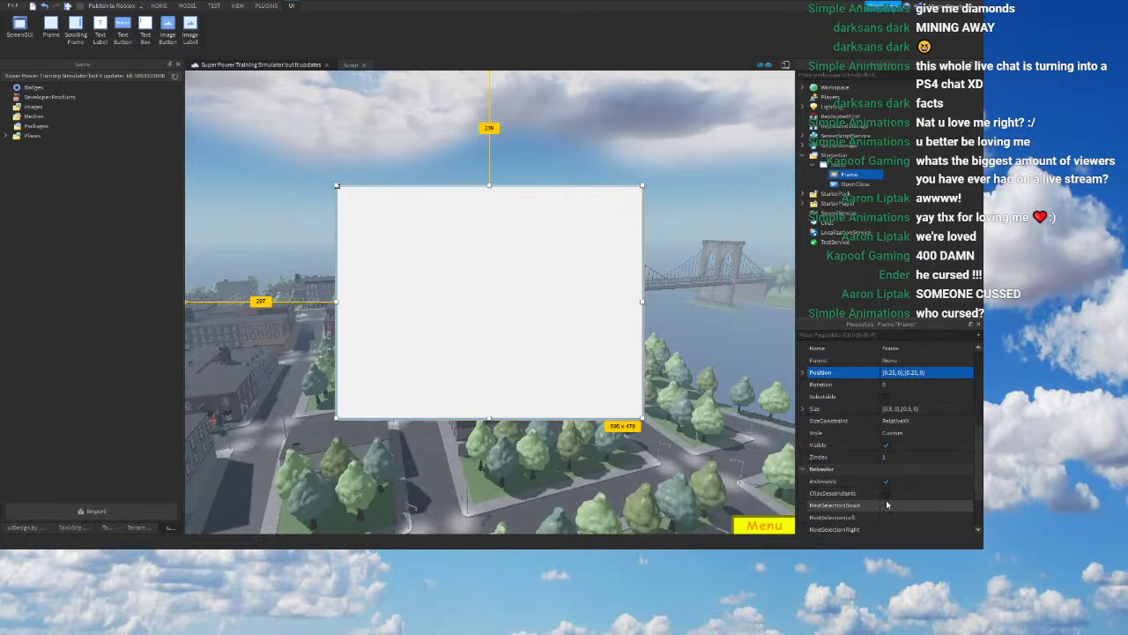
pyautogui.scroll(2, 852, 410)
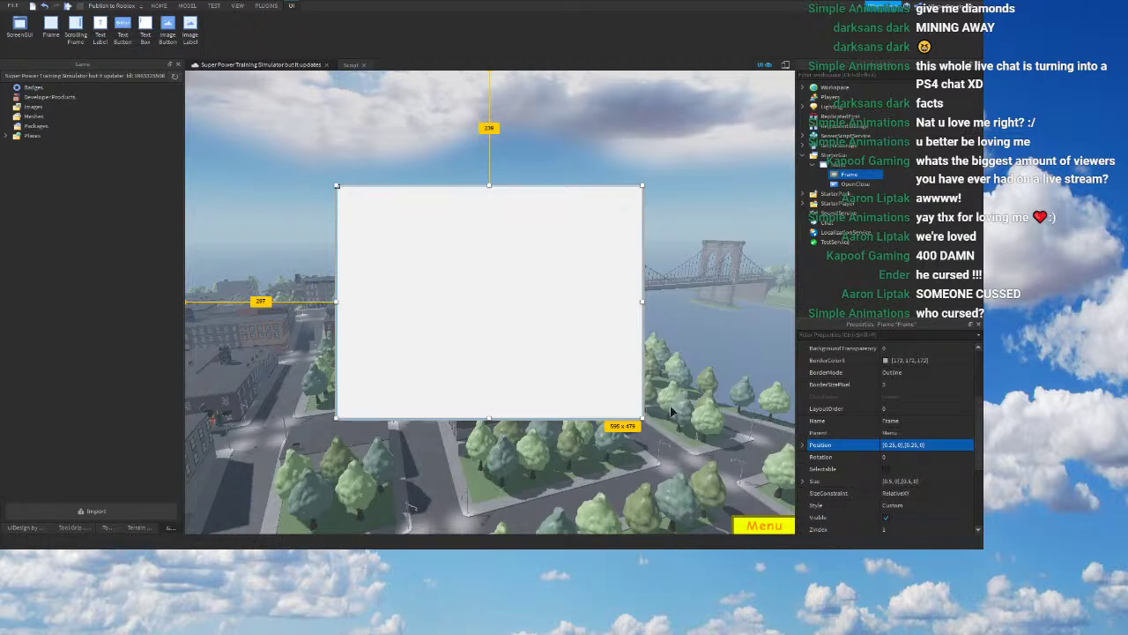
# Step: Rename the Frame inside the Menu ScreenGui to MainFrame
pyautogui.rightClick(854, 175)
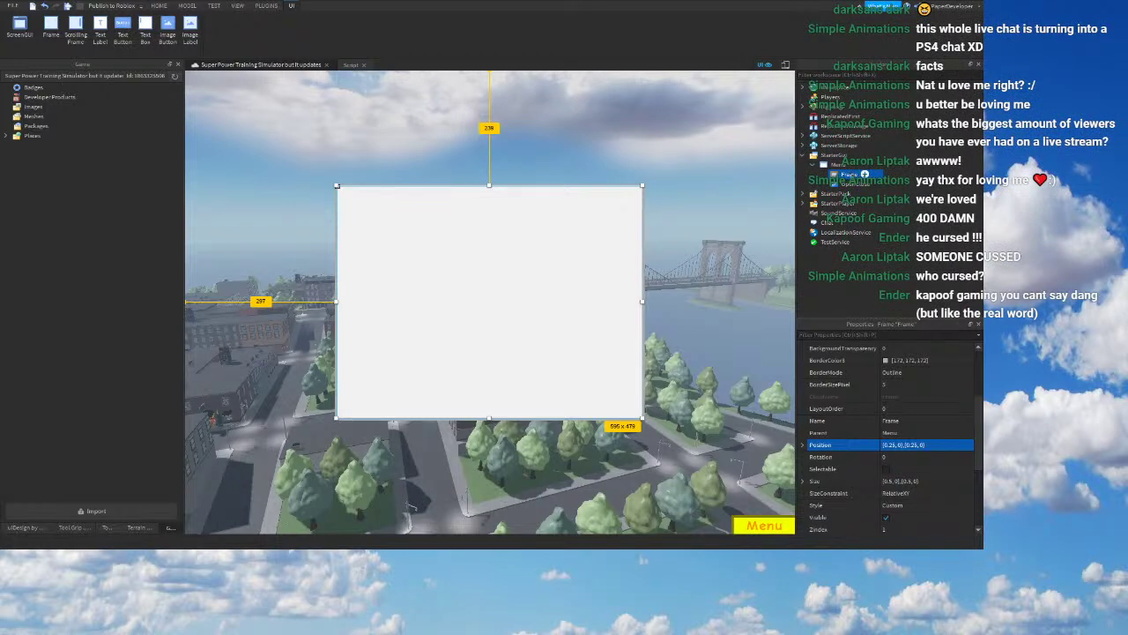
pyautogui.moveTo(865, 173); pyautogui.dragTo(879, 232)
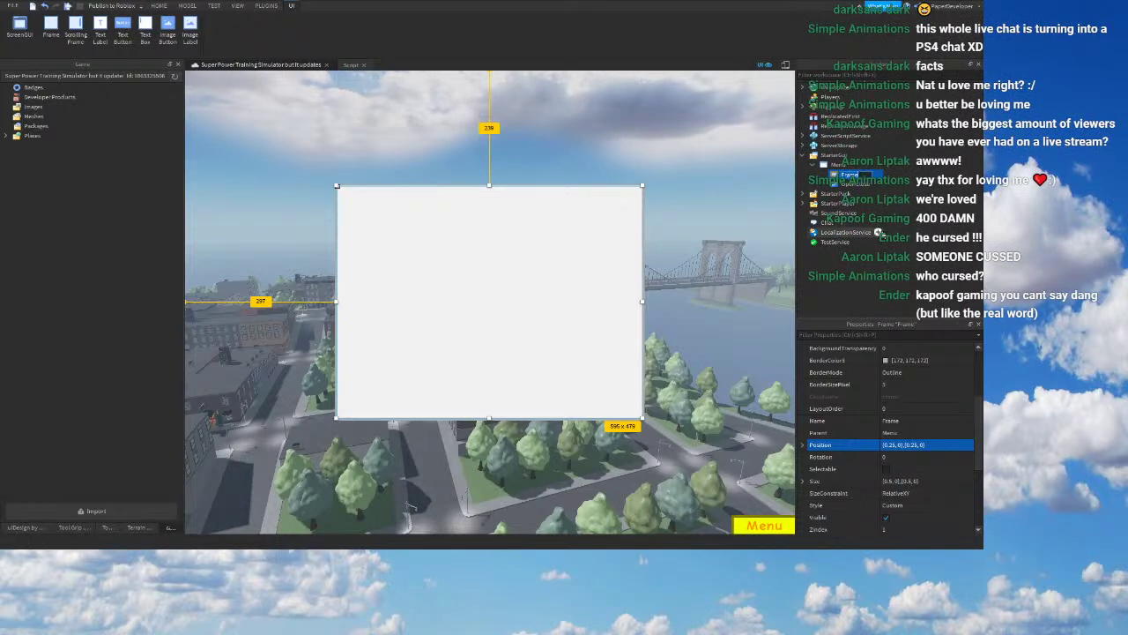
pyautogui.write('inFrame')
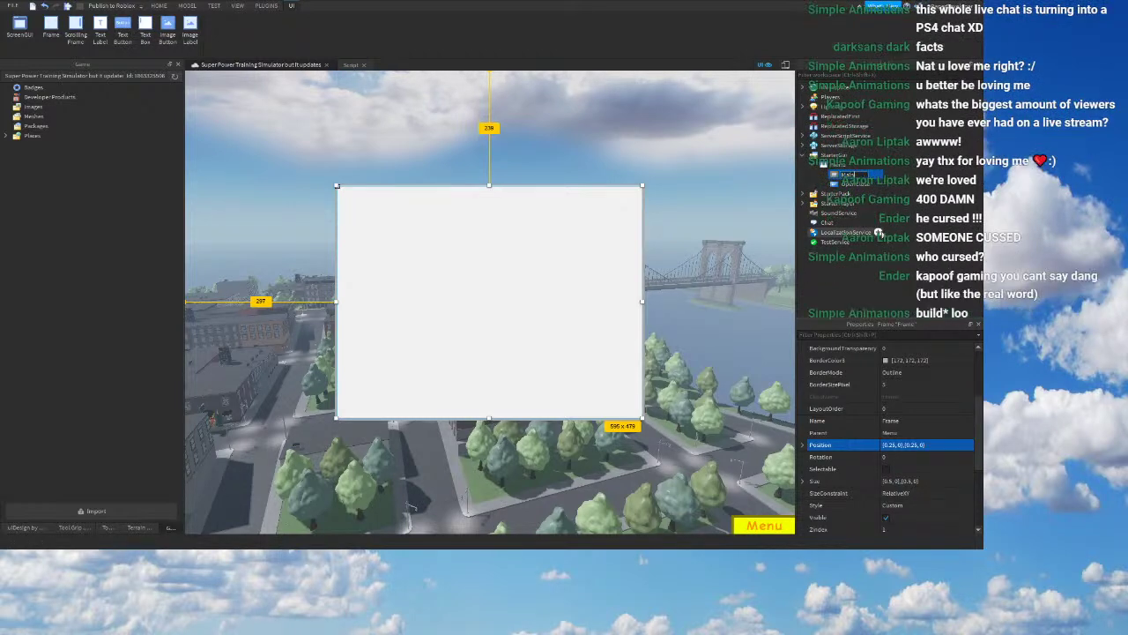
pyautogui.press('Return')
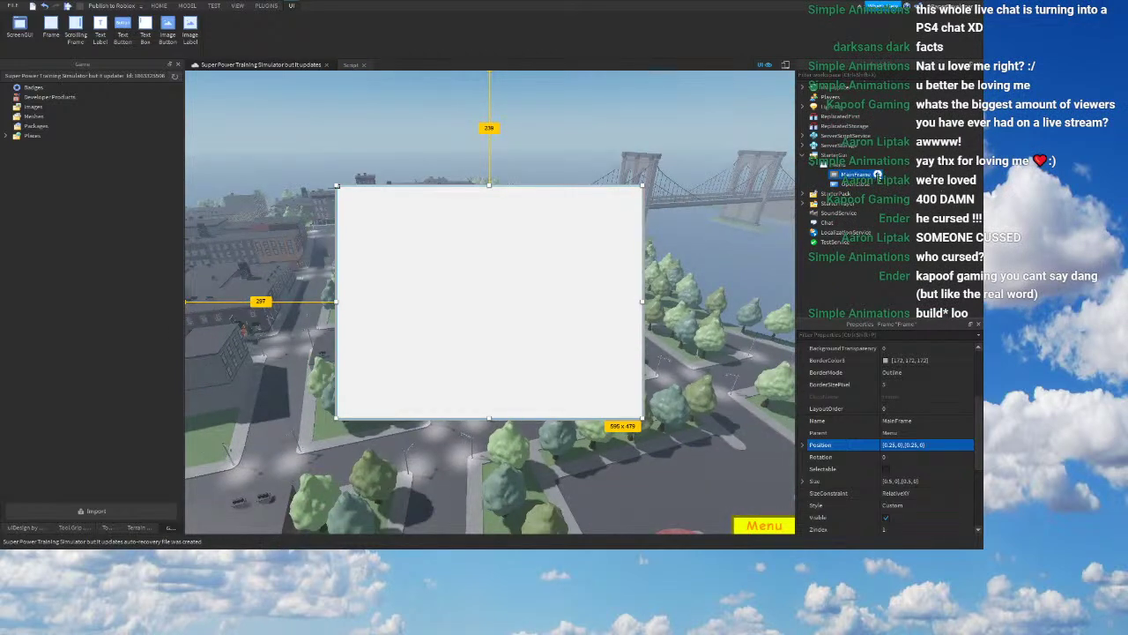
# Step: Insert a Frame into MainFrame and set its background transparency to 1
pyautogui.click(845, 209)
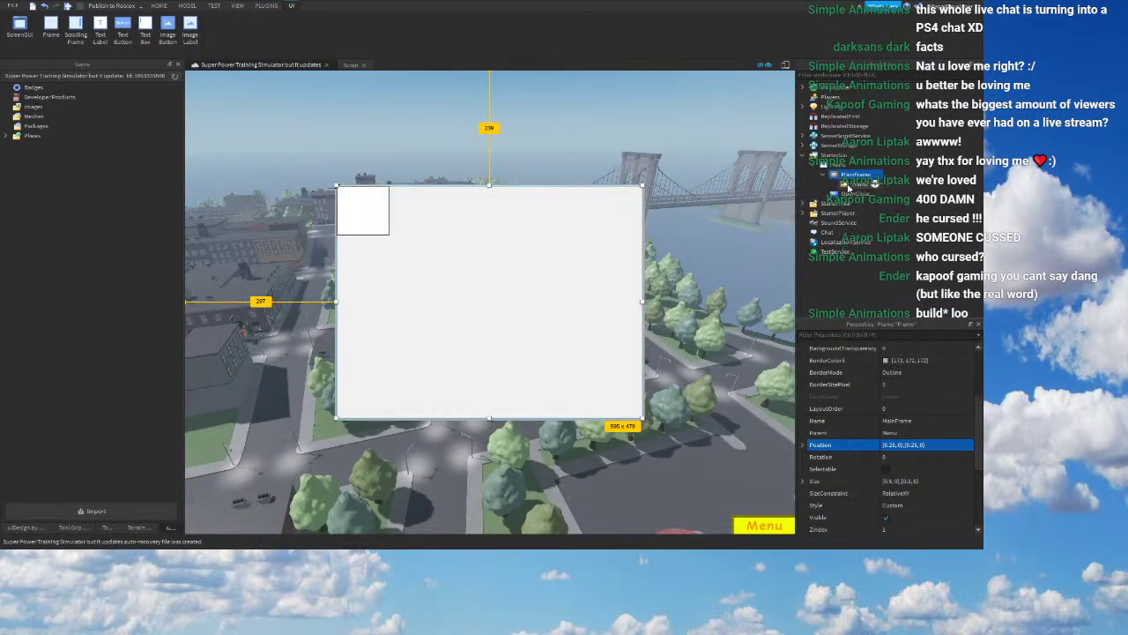
pyautogui.click(869, 184)
pyautogui.scroll(2, 905, 406)
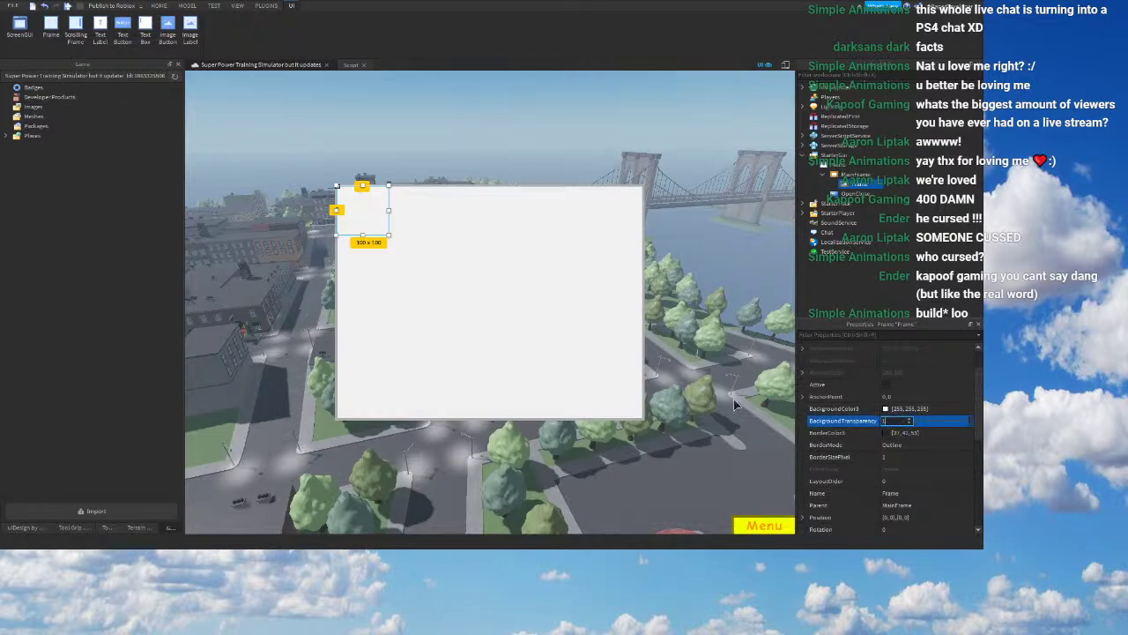
# Step: Set the inner Frame's size to {1, 0},{1, 0} so it fills MainFrame
pyautogui.scroll(-4, 899, 467)
pyautogui.click(916, 409)
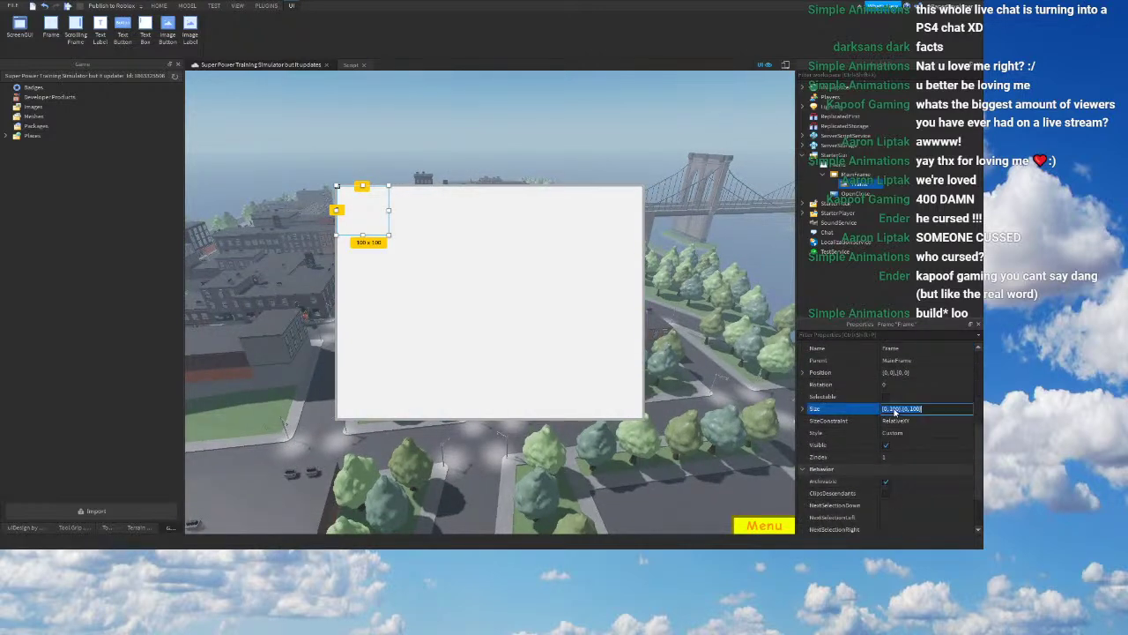
pyautogui.write('1,0,1,0')
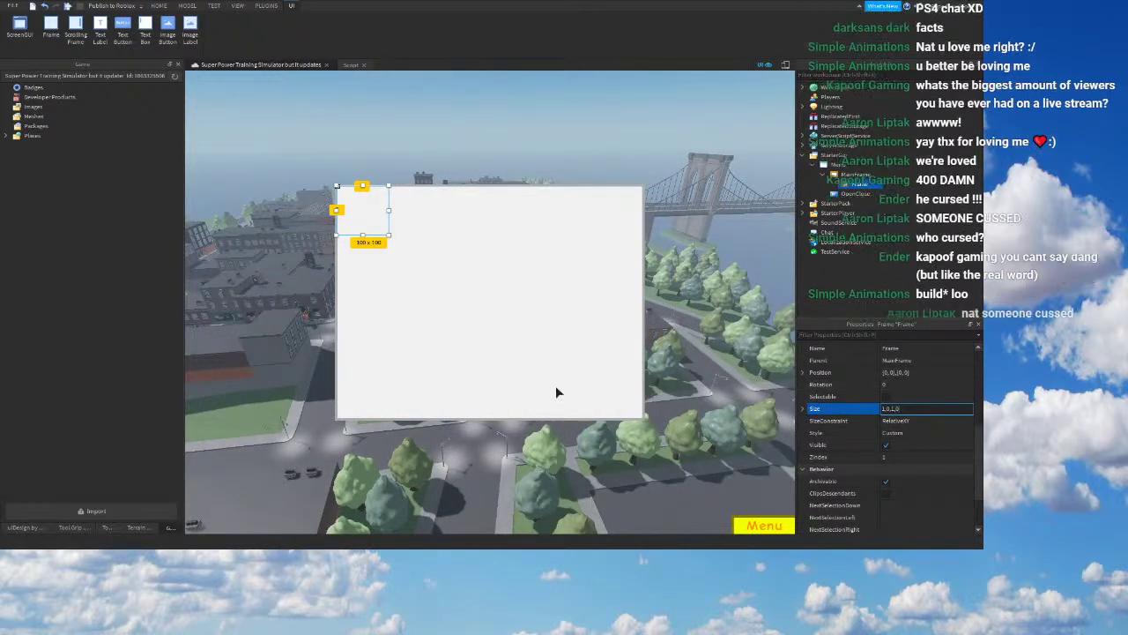
pyautogui.press('Return')
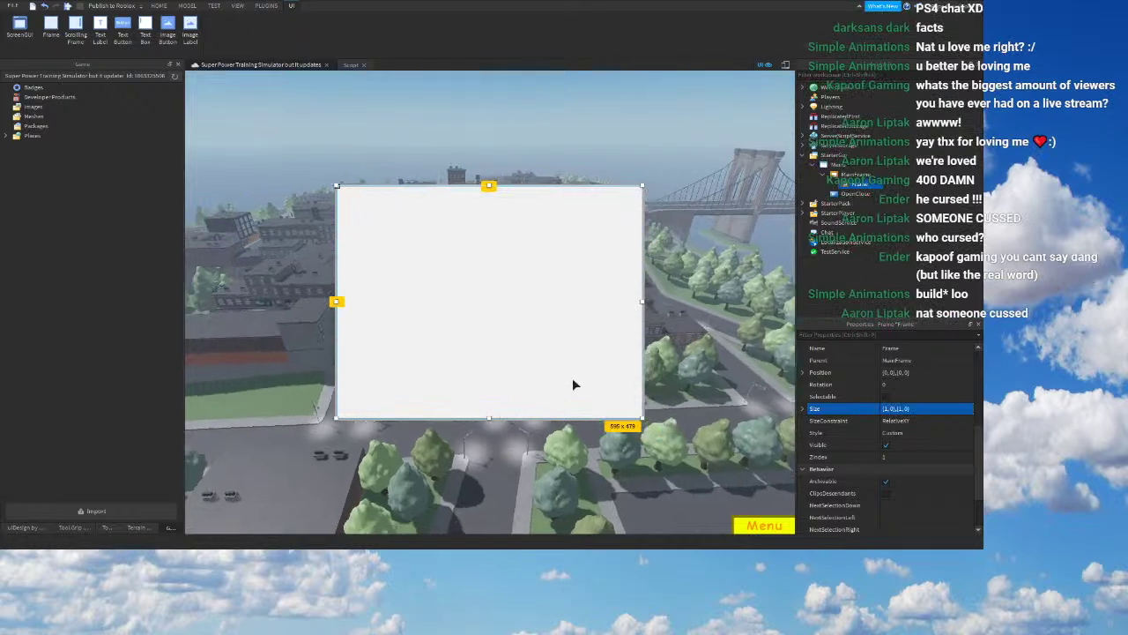
# Step: Rename the inner Frame inside MainFrame to Info
pyautogui.click(885, 251)
pyautogui.click(869, 184)
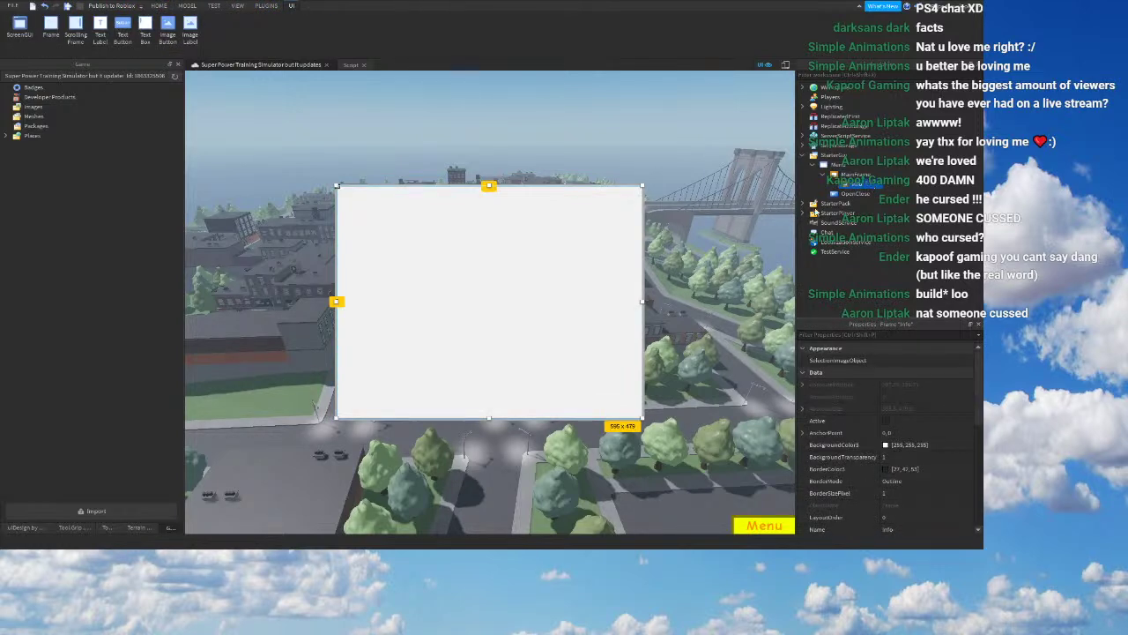
pyautogui.moveTo(616, 233); pyautogui.dragTo(620, 252, button='right')
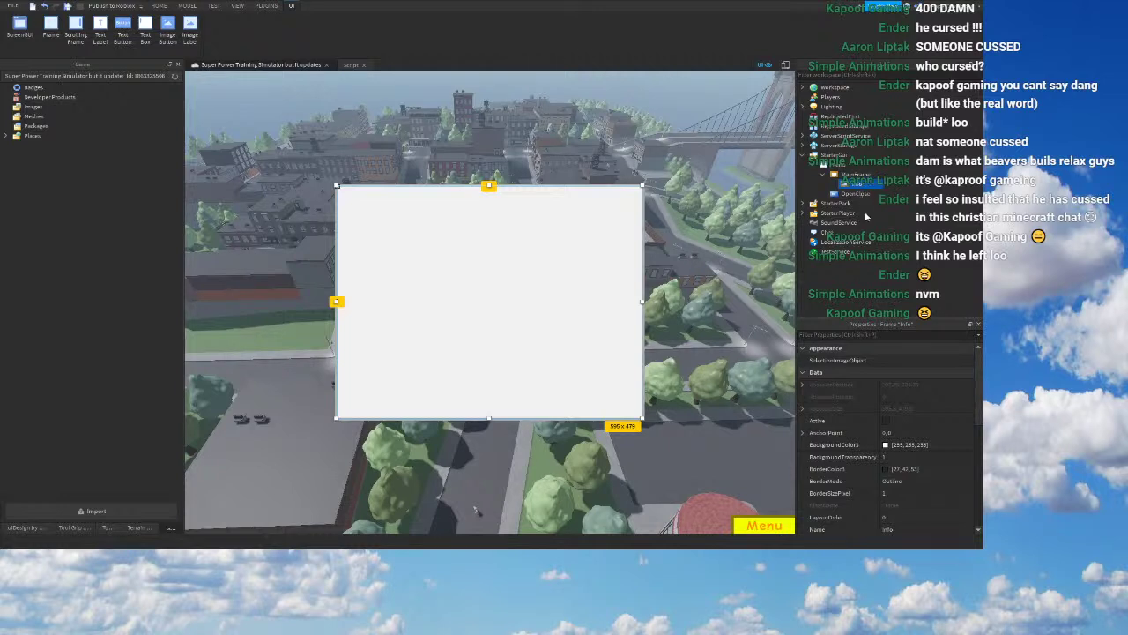
# Step: Insert an ImageLabel into the Info frame and assign the F-Class game image to it
pyautogui.click(835, 283)
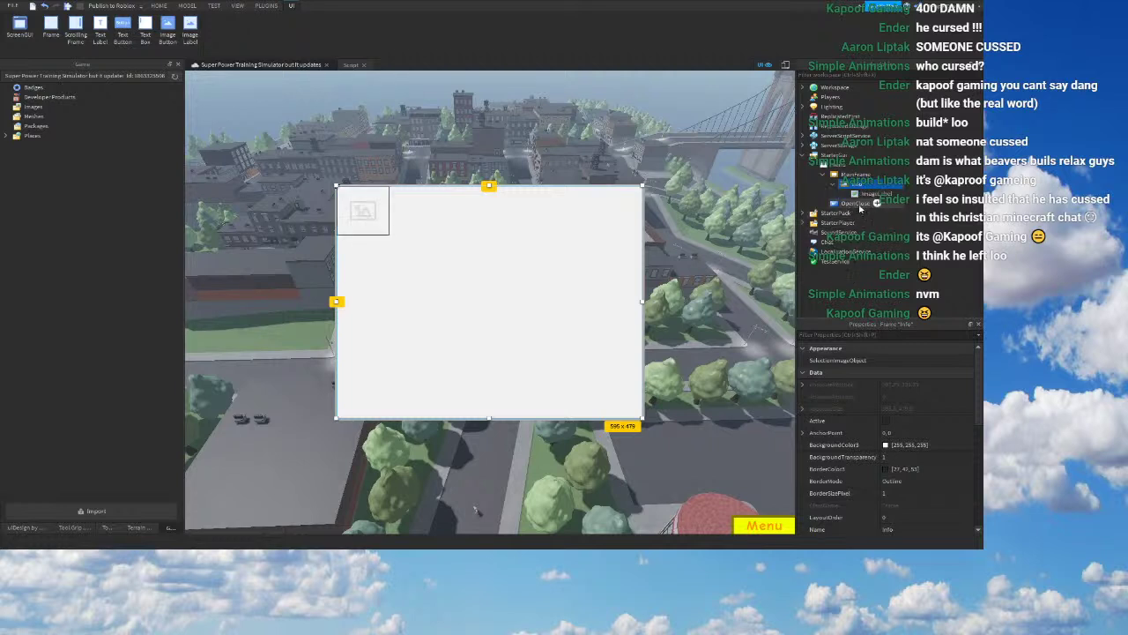
pyautogui.click(876, 194)
pyautogui.scroll(-5, 873, 450)
pyautogui.scroll(-5, 878, 448)
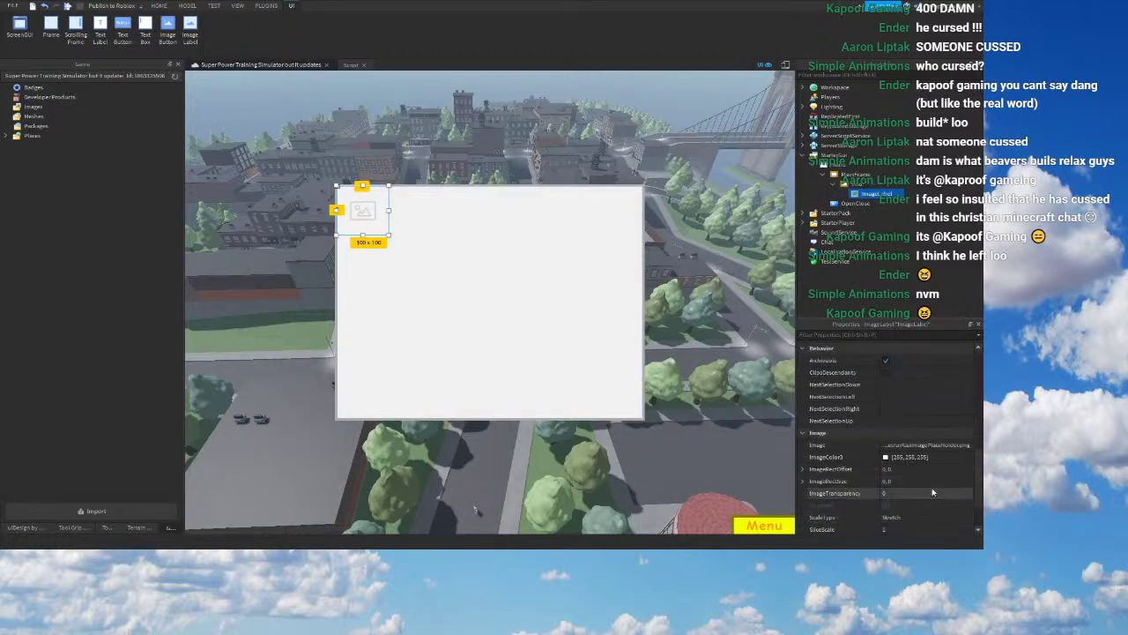
pyautogui.click(911, 445)
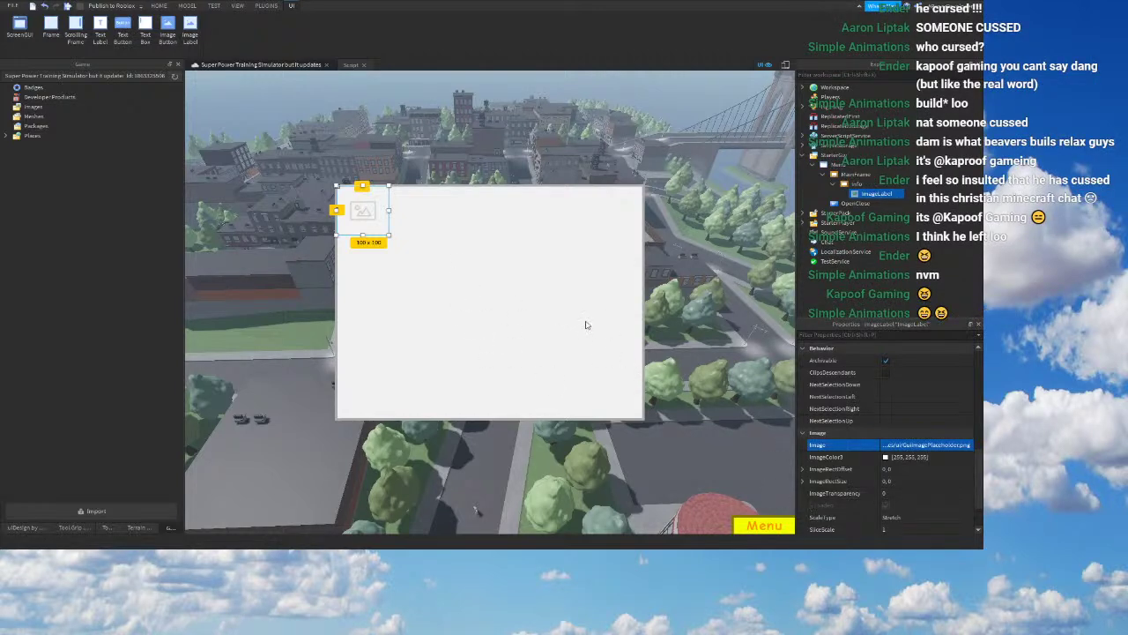
pyautogui.click(460, 313)
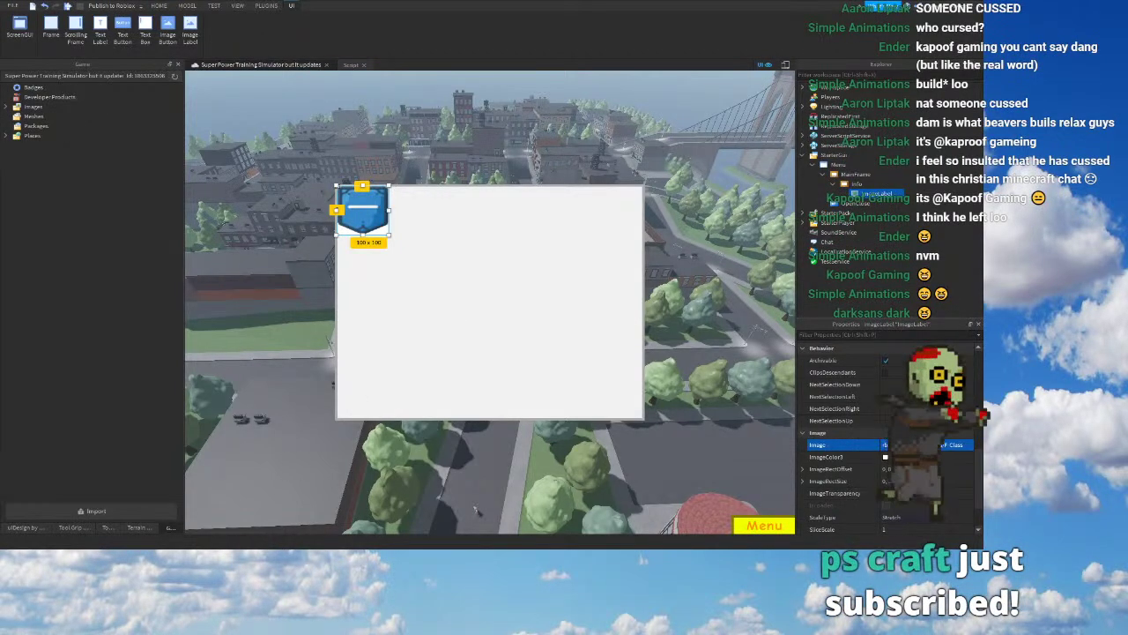
# Step: Set the ImageLabel's ScaleType to Fit
pyautogui.scroll(-2, 921, 458)
pyautogui.click(921, 468)
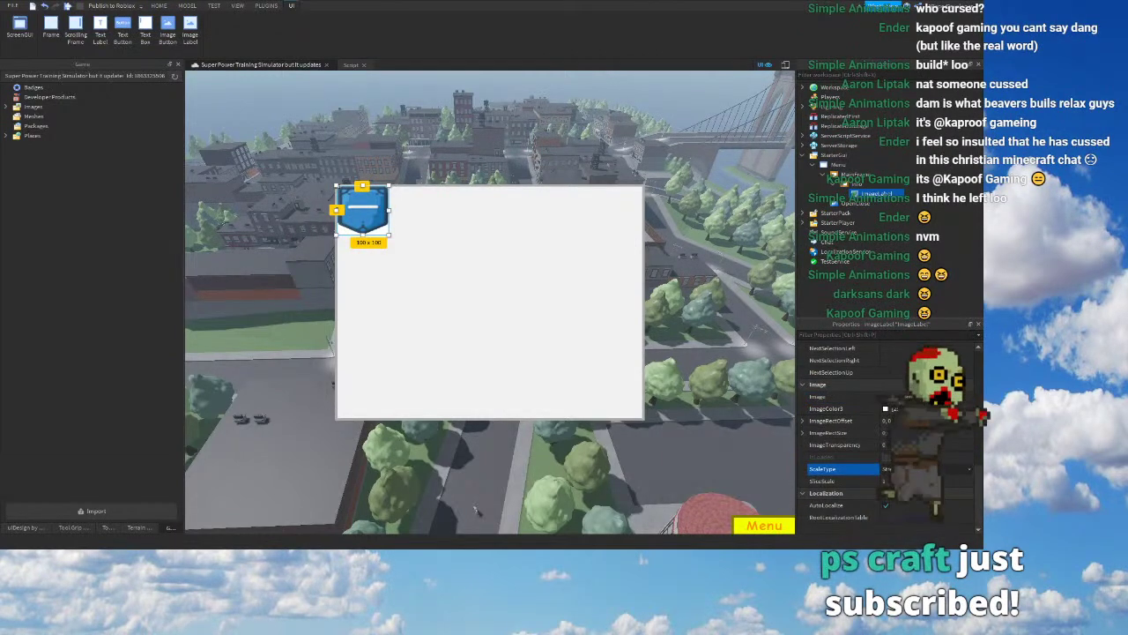
pyautogui.click(917, 516)
pyautogui.moveTo(315, 254); pyautogui.dragTo(316, 267, button='right')
pyautogui.scroll(2, 882, 423)
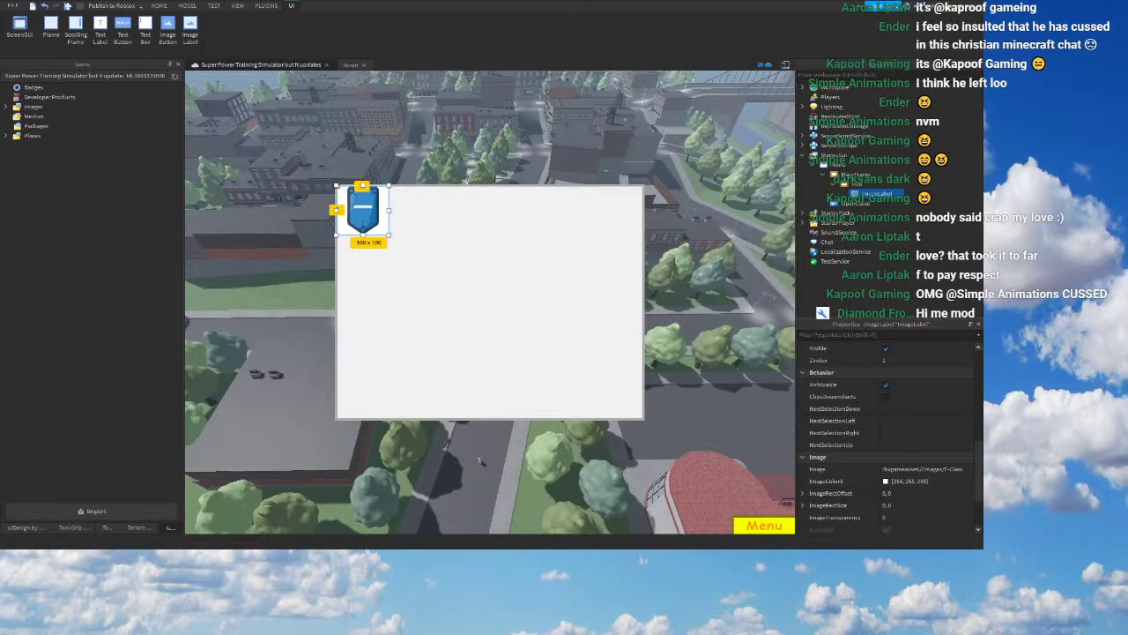
pyautogui.scroll(-2, 885, 433)
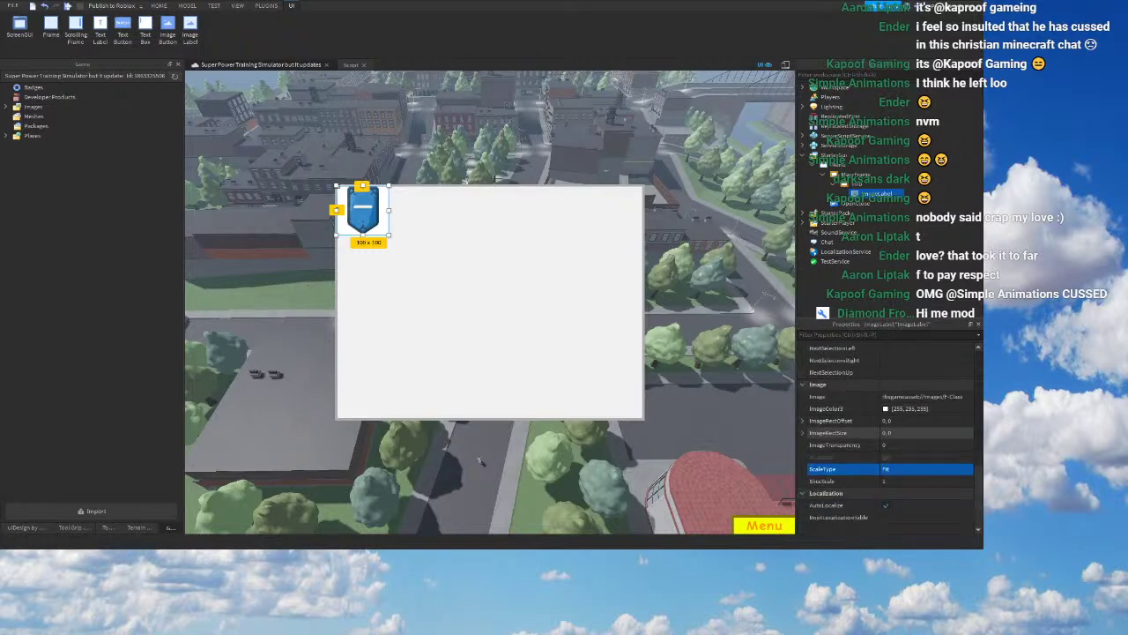
# Step: Set the ImageLabel's size to {0.05, 0},{0.05, 0}
pyautogui.scroll(6, 886, 423)
pyautogui.click(912, 469)
pyautogui.write('0.05, 0}')
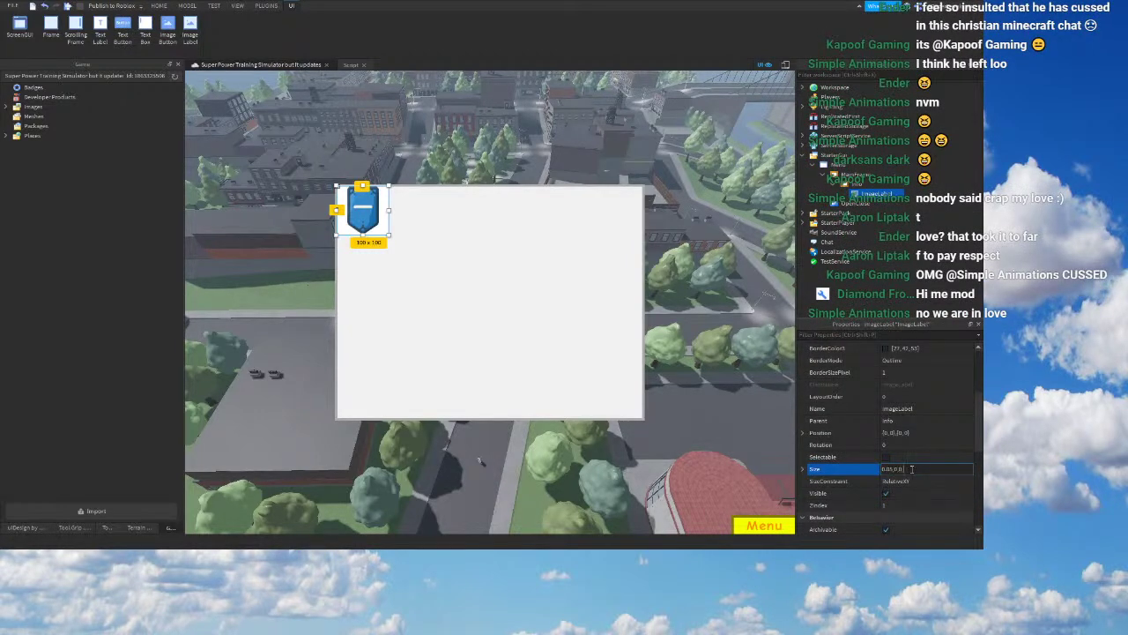
pyautogui.write(',{0.05, 0')
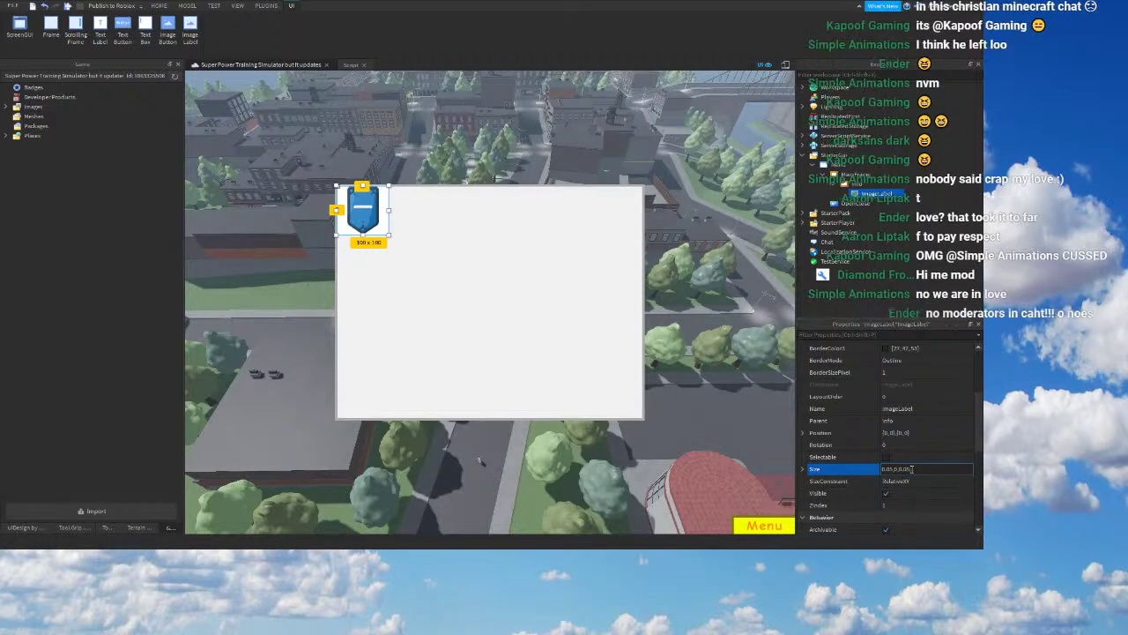
pyautogui.press('Return')
pyautogui.moveTo(608, 369); pyautogui.dragTo(608, 370, button='right')
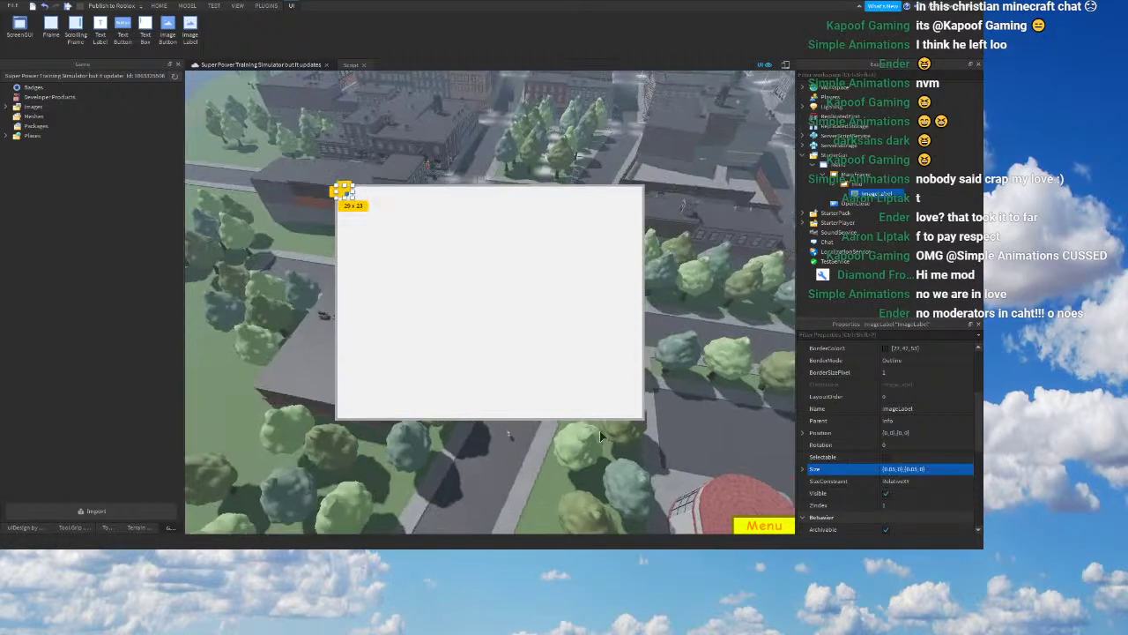
# Step: Enlarge the ImageLabel to a size of {0.1, 0},{0.1, 0}
pyautogui.doubleClick(915, 469)
pyautogui.write('1')
pyautogui.doubleClick(892, 469)
pyautogui.write('1')
pyautogui.moveTo(670, 439); pyautogui.dragTo(667, 438, button='right')
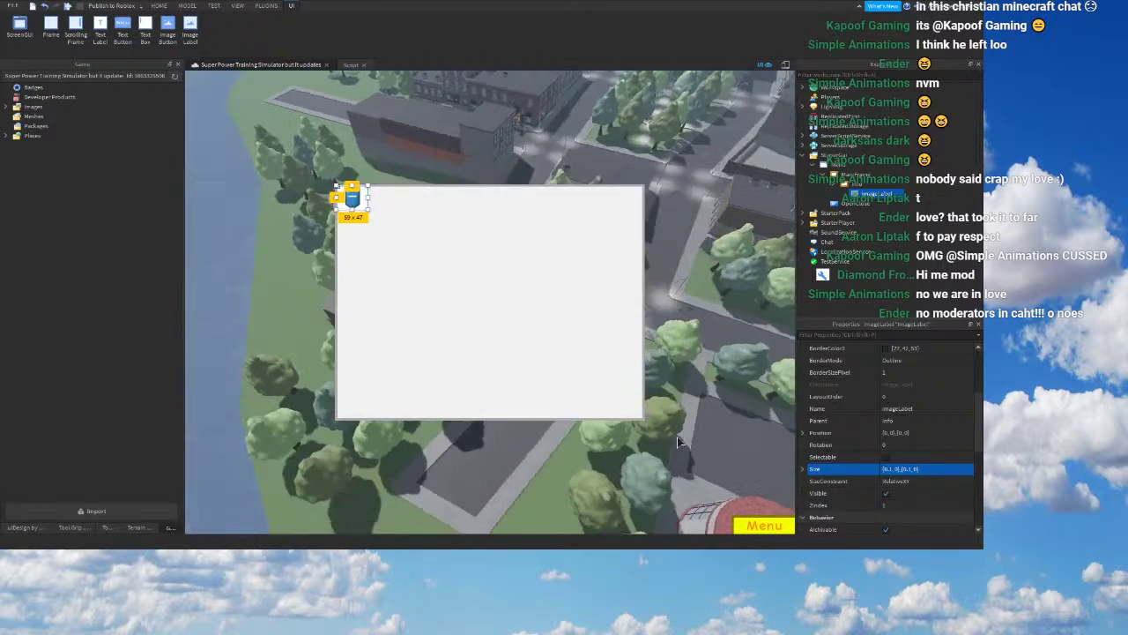
# Step: Set the ImageLabel's size to {0.15, 0},{0.15, 0}
pyautogui.click(890, 469)
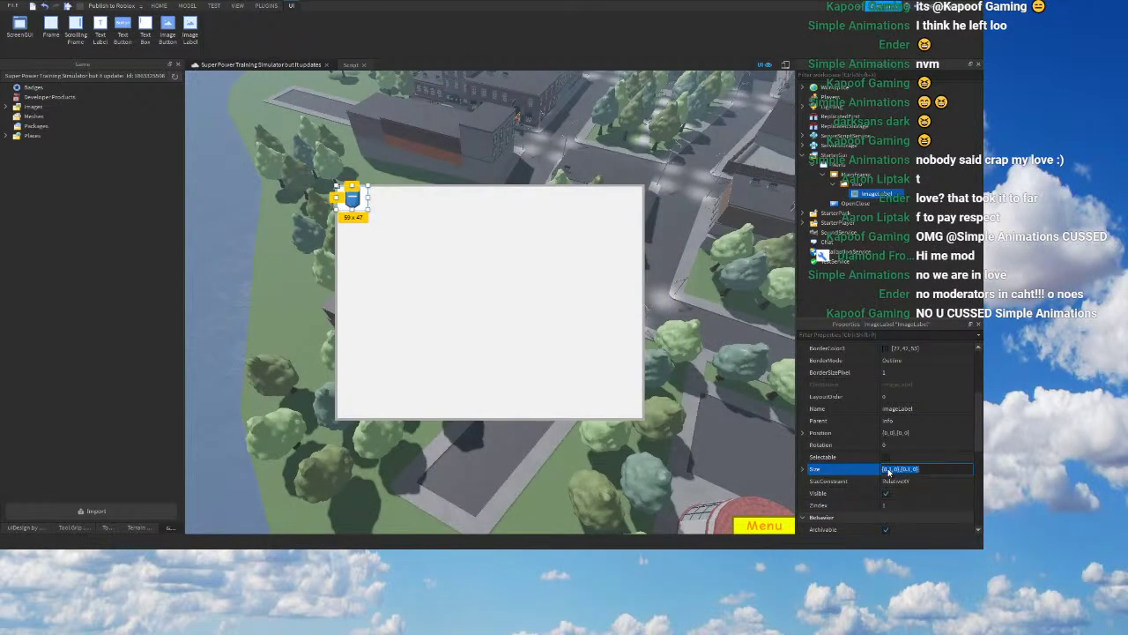
pyautogui.write('2')
pyautogui.press('BackSpace')
pyautogui.write('5')
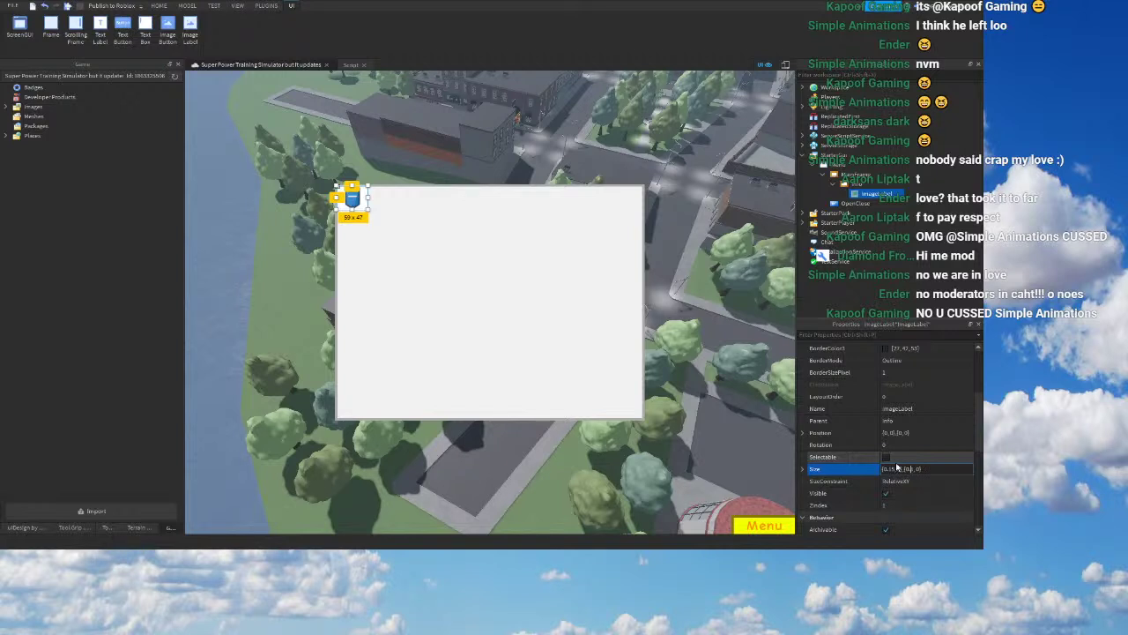
pyautogui.write('5')
pyautogui.press('Return')
pyautogui.moveTo(589, 324); pyautogui.dragTo(588, 321, button='right')
# Step: Set the ImageLabel's position to {0.05, 0},{0.025, 0} within the Info frame
pyautogui.click(892, 431)
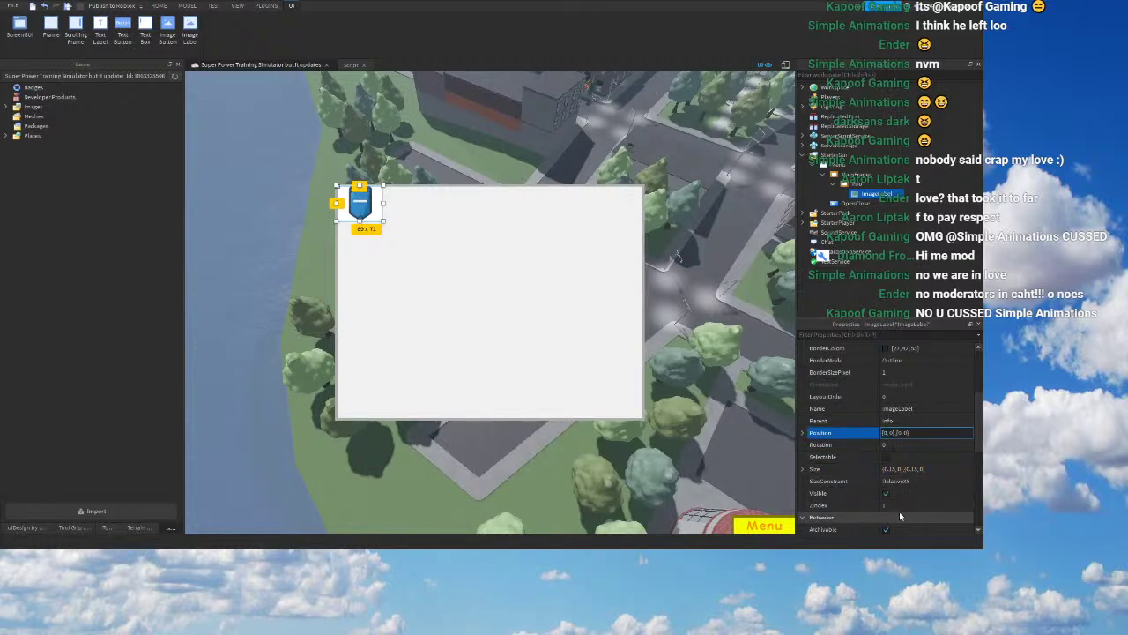
pyautogui.write('.05')
pyautogui.press('Return')
pyautogui.moveTo(535, 423); pyautogui.dragTo(535, 423, button='right')
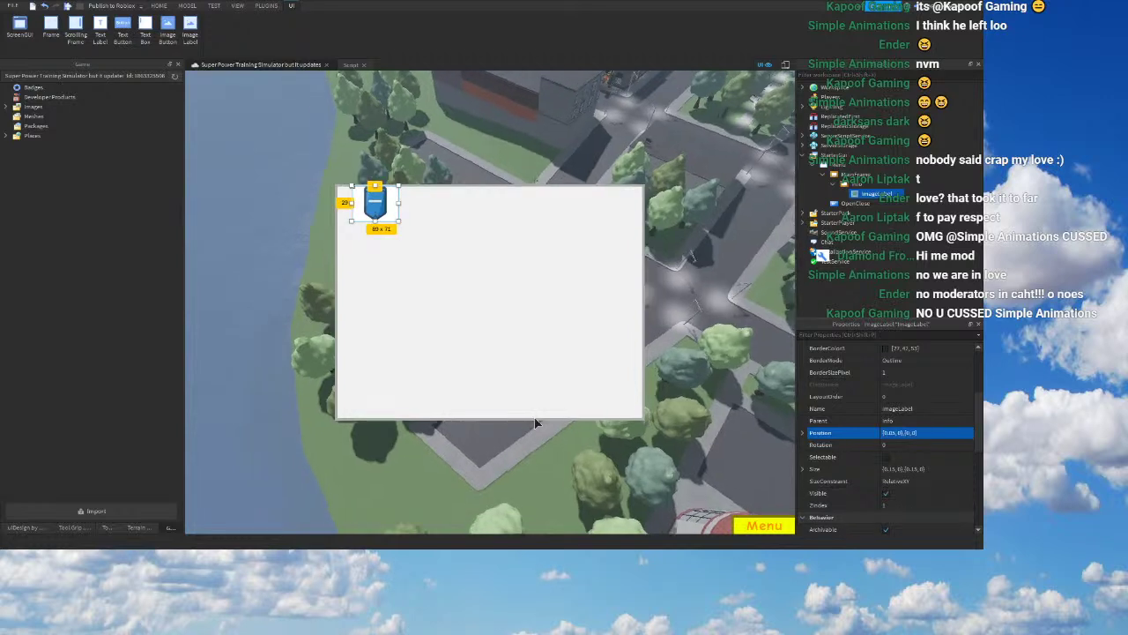
pyautogui.click(911, 434)
pyautogui.write('.025')
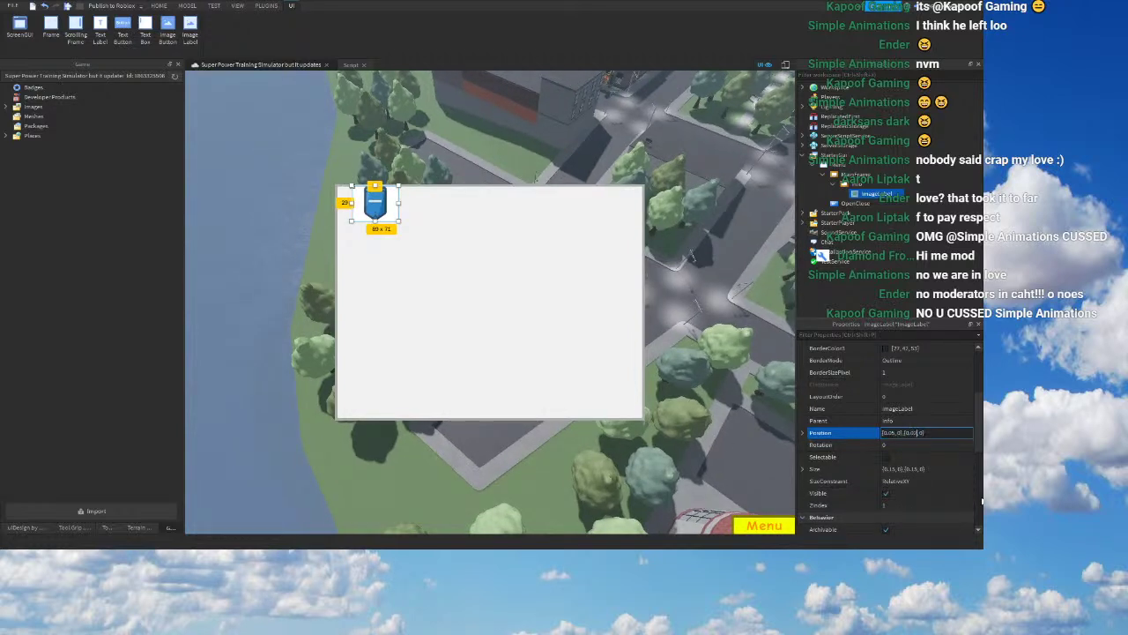
pyautogui.press('Return')
pyautogui.moveTo(665, 367); pyautogui.dragTo(665, 368, button='right')
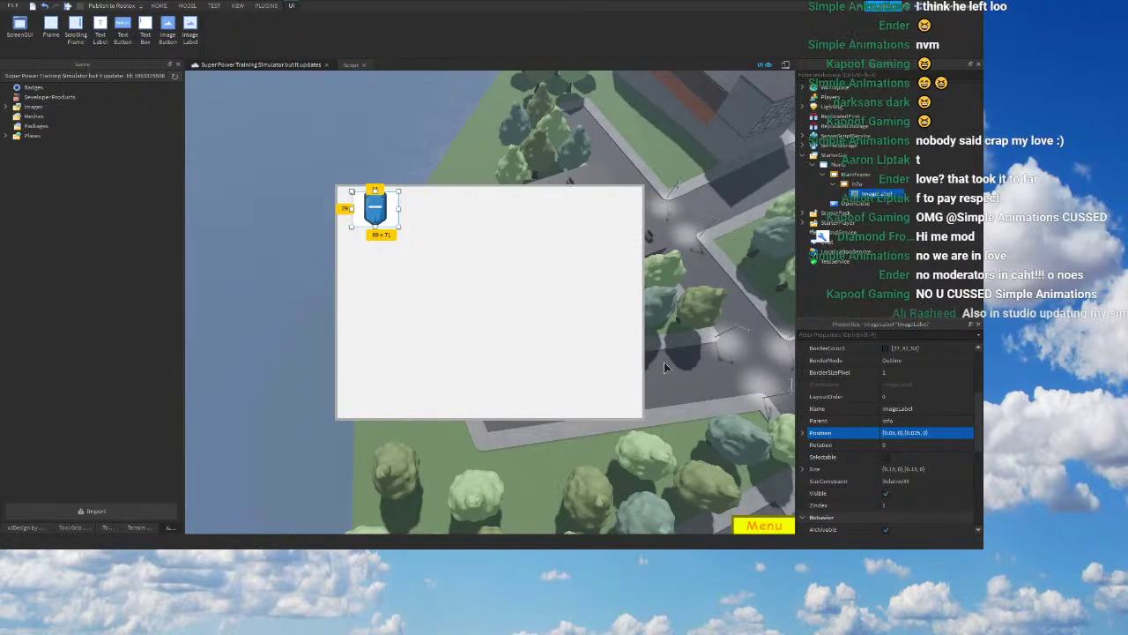
# Step: Set the badge ImageLabel's background transparency to 1
pyautogui.click(670, 253)
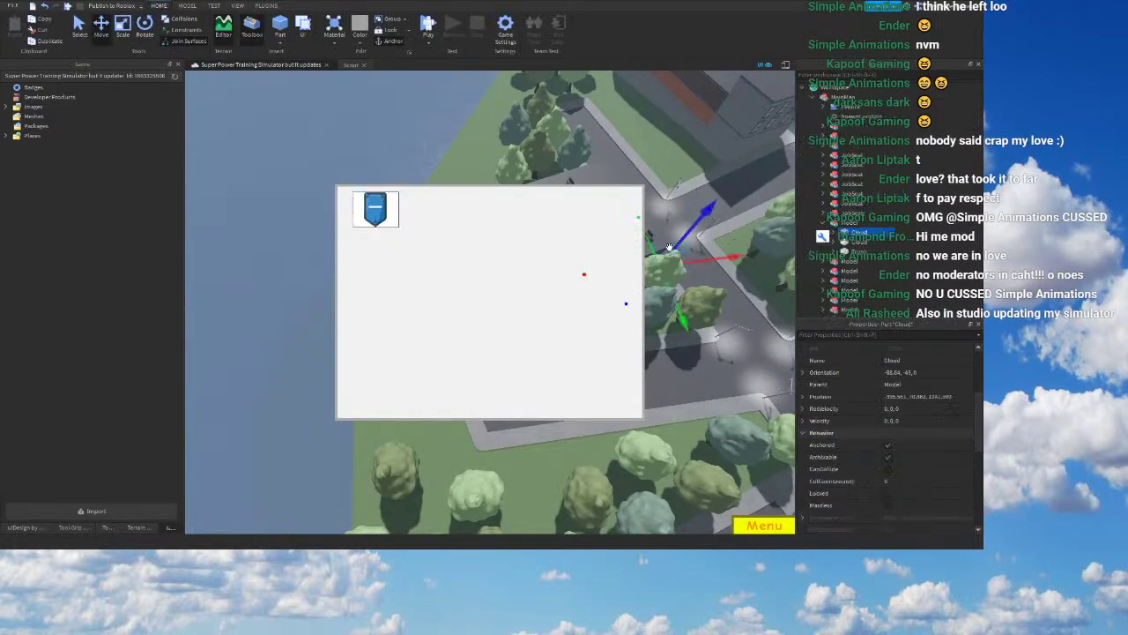
pyautogui.click(967, 112)
pyautogui.moveTo(977, 100); pyautogui.dragTo(977, 86)
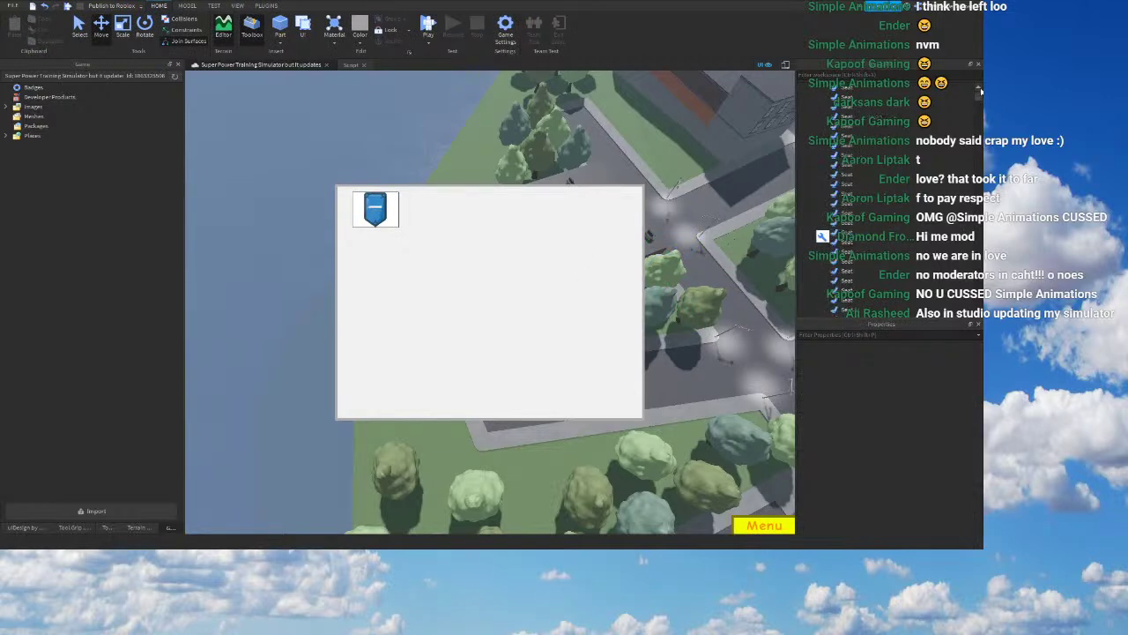
pyautogui.click(803, 88)
pyautogui.click(857, 193)
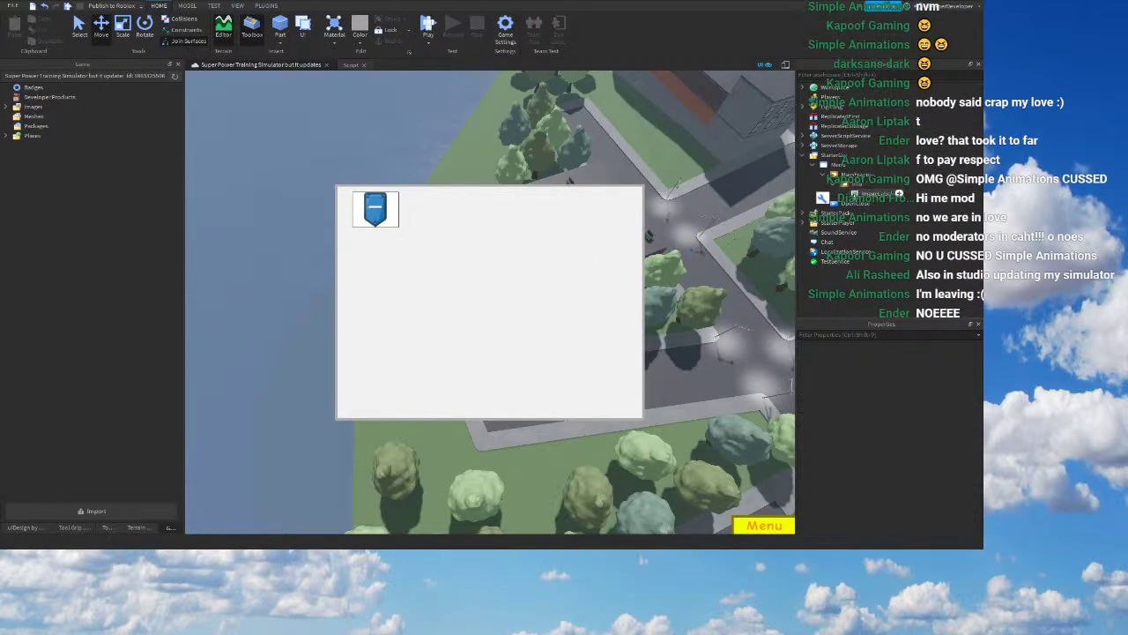
pyautogui.click(895, 458)
pyautogui.write('1')
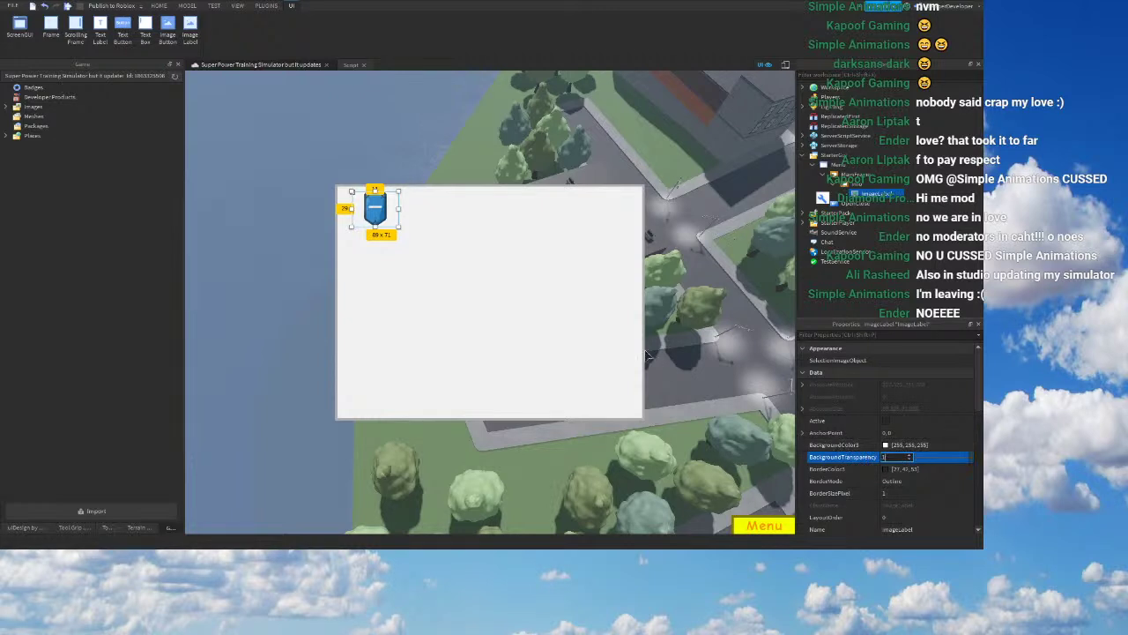
pyautogui.moveTo(774, 253); pyautogui.dragTo(751, 251, button='right')
# Step: Rename the ImageLabel inside the Info frame as Rank
pyautogui.click(848, 175)
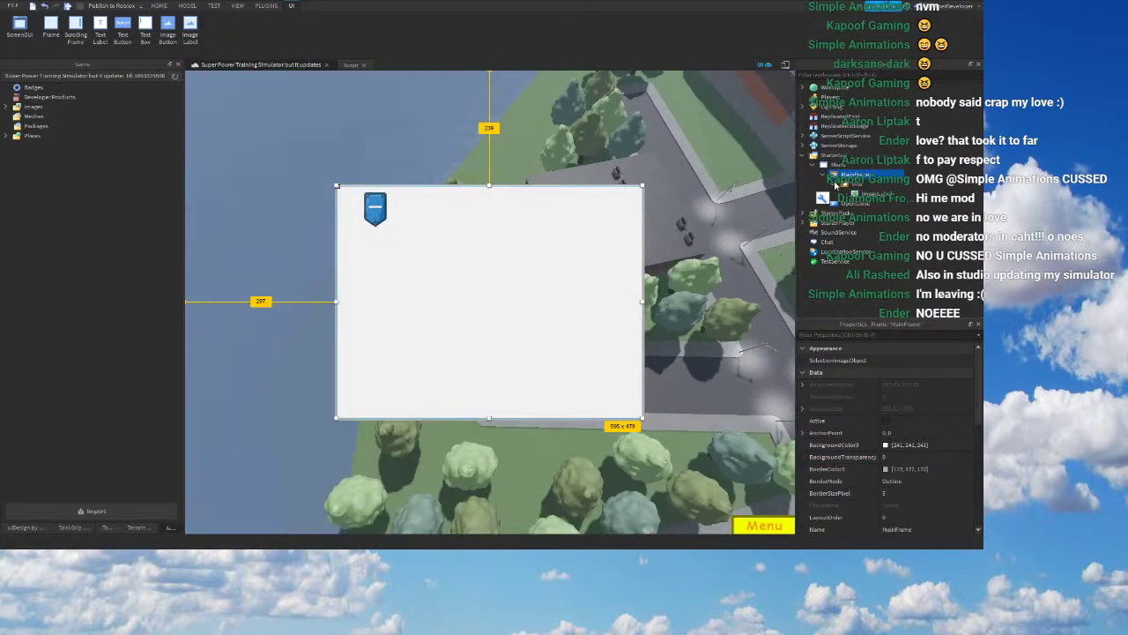
pyautogui.click(871, 193)
pyautogui.click(869, 184)
pyautogui.click(890, 193)
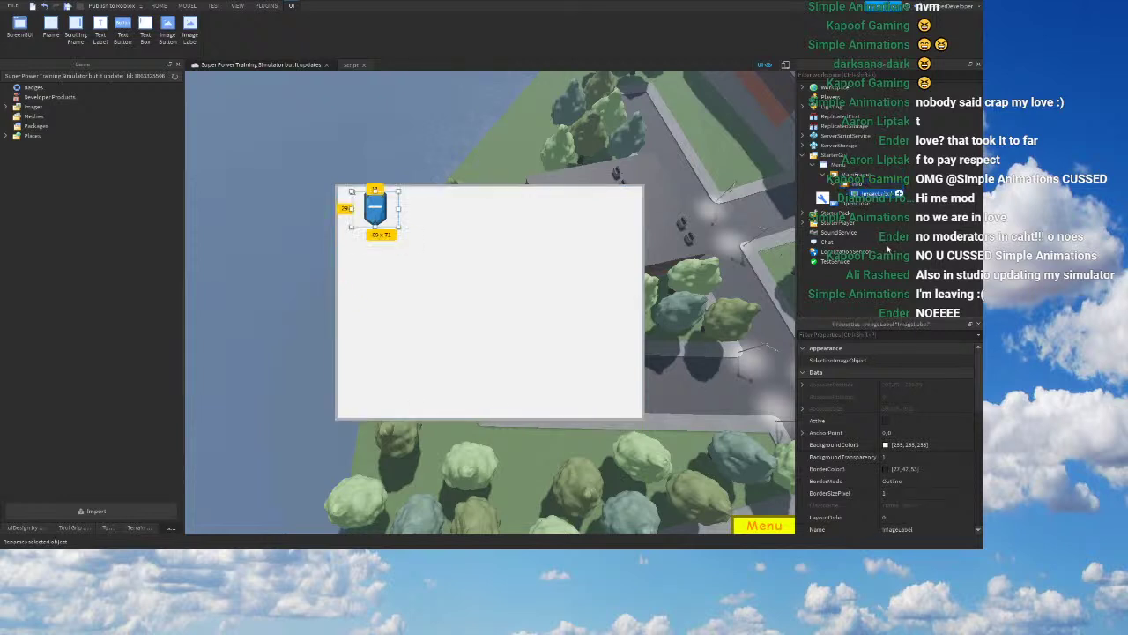
pyautogui.write('Ram')
pyautogui.press('BackSpace')
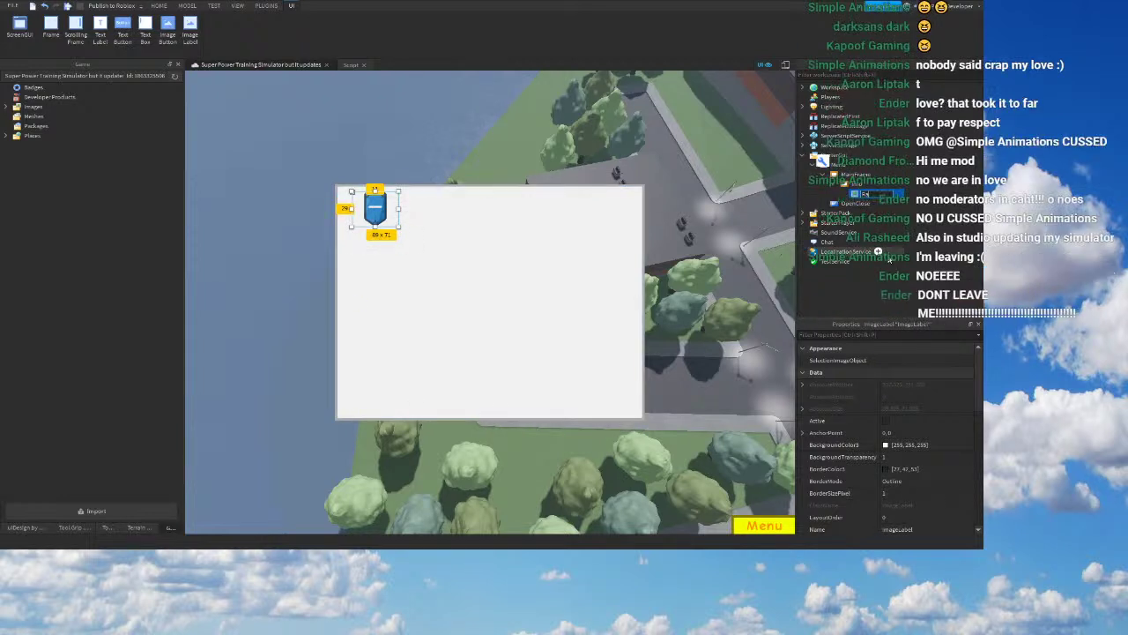
# Step: Insert a TextLabel into the Info frame and rename it as Name
pyautogui.click(868, 183)
pyautogui.click(870, 184)
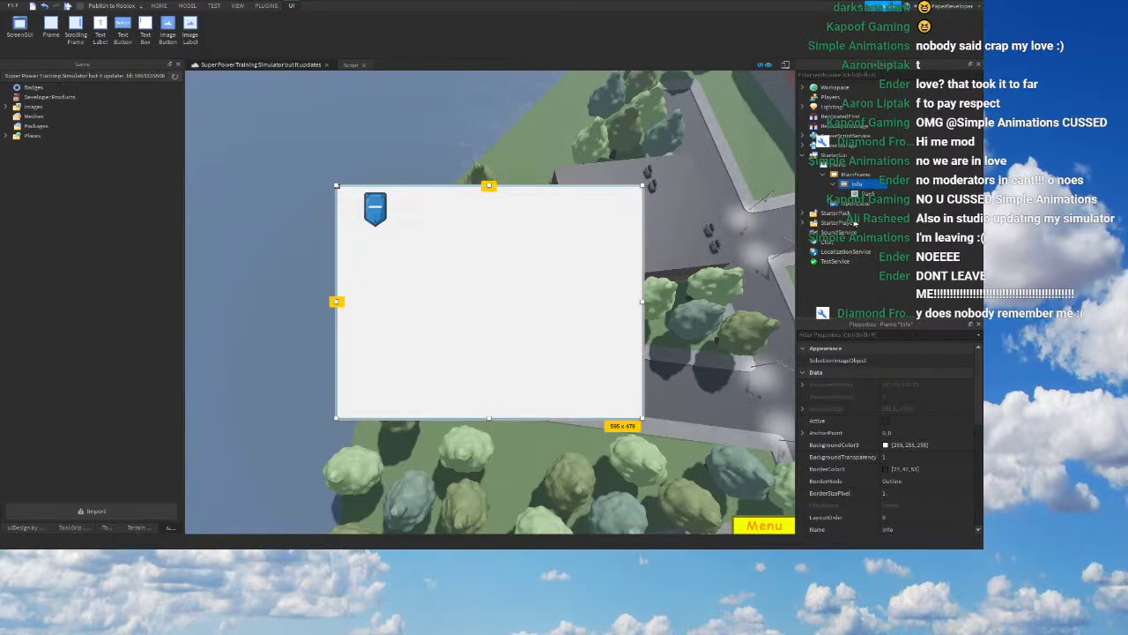
pyautogui.click(848, 227)
pyautogui.click(858, 204)
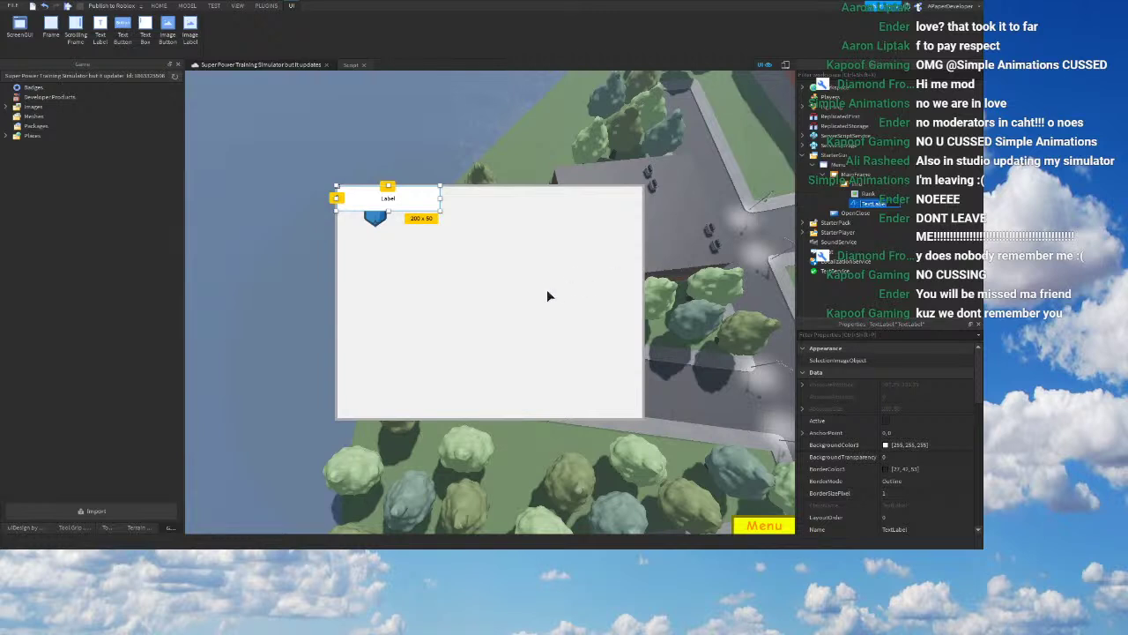
pyautogui.write('Name')
pyautogui.moveTo(546, 289); pyautogui.dragTo(522, 306, button='right')
# Step: Set the Name label's background transparency to 1
pyautogui.scroll(-2, 891, 447)
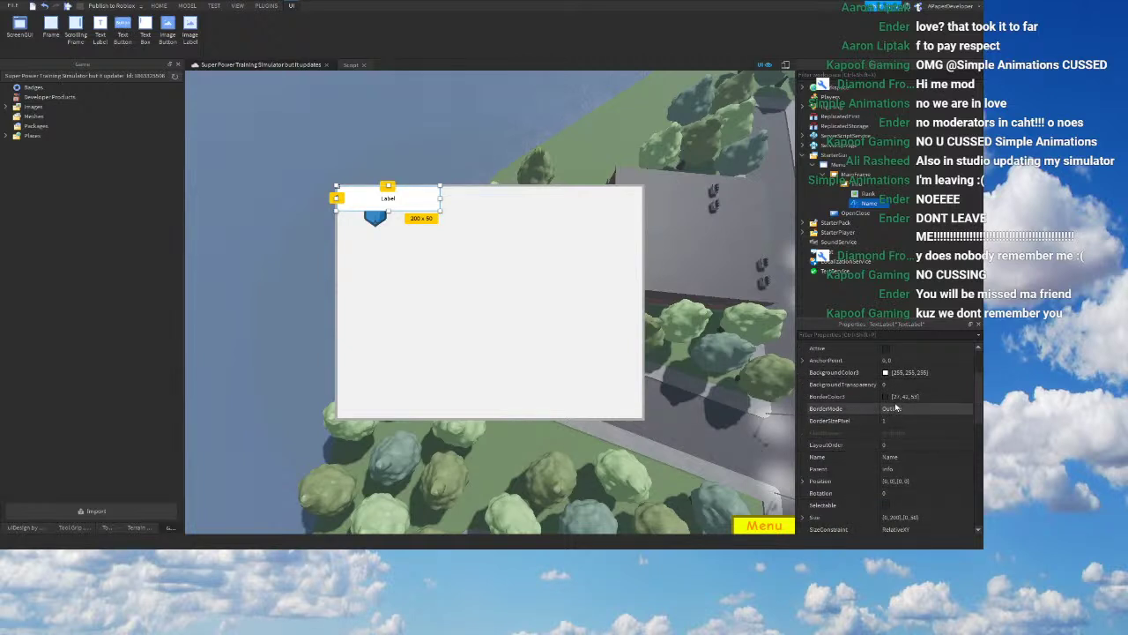
pyautogui.click(892, 384)
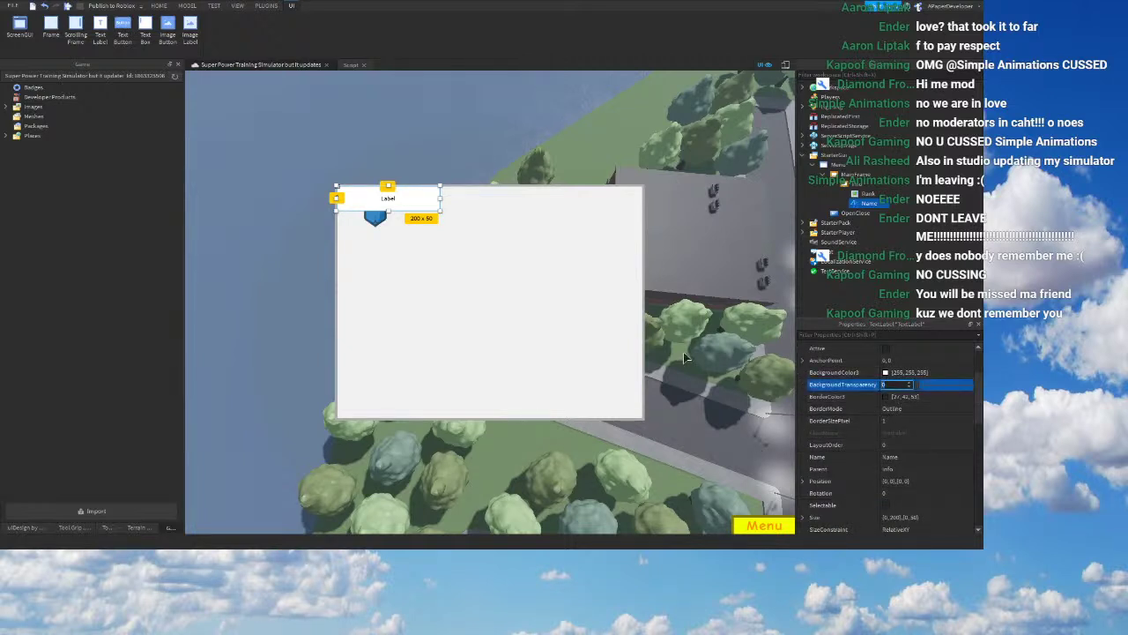
pyautogui.write('1')
pyautogui.moveTo(685, 355); pyautogui.dragTo(678, 355, button='right')
# Step: Enable scaled text on the Name label and set its font to Cartoon
pyautogui.scroll(-10, 890, 458)
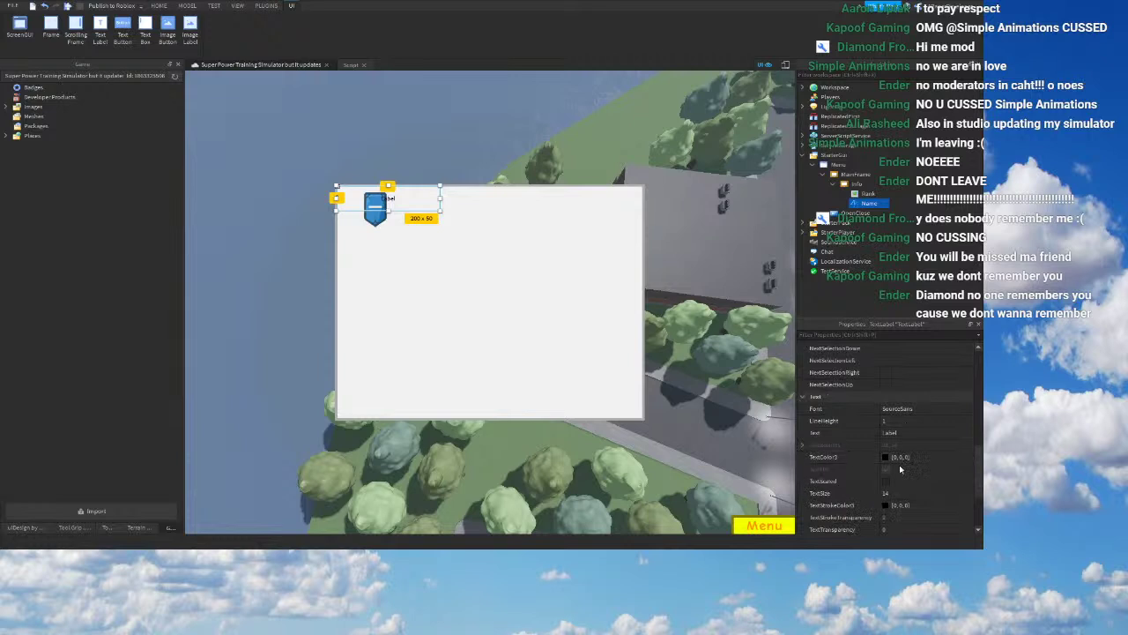
pyautogui.click(886, 481)
pyautogui.click(906, 411)
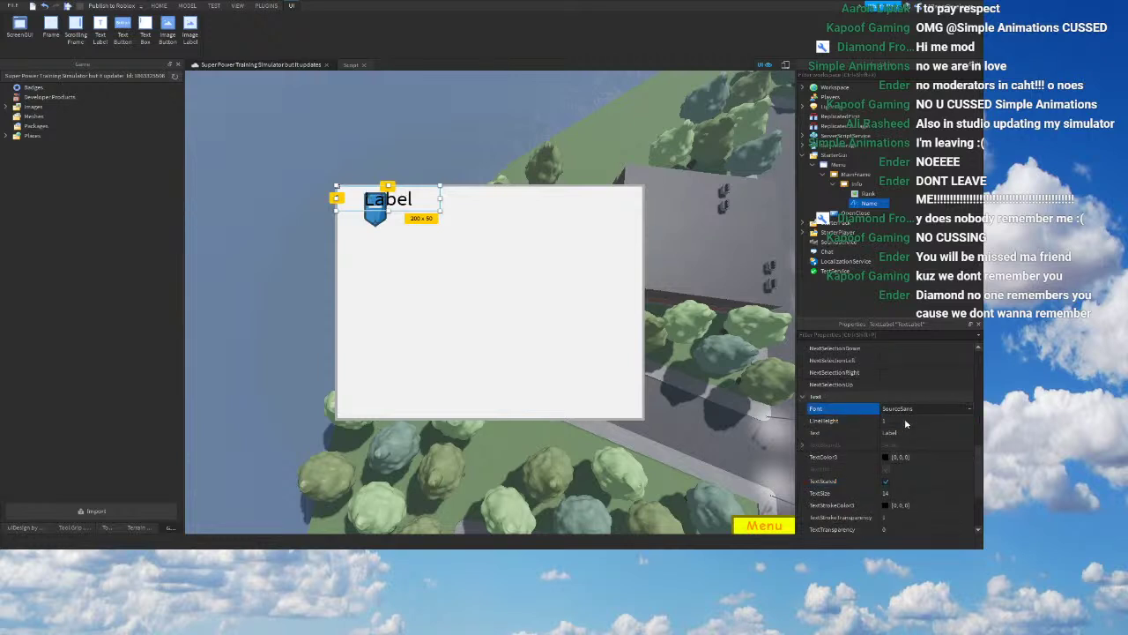
pyautogui.click(903, 425)
pyautogui.moveTo(732, 342); pyautogui.dragTo(701, 342, button='right')
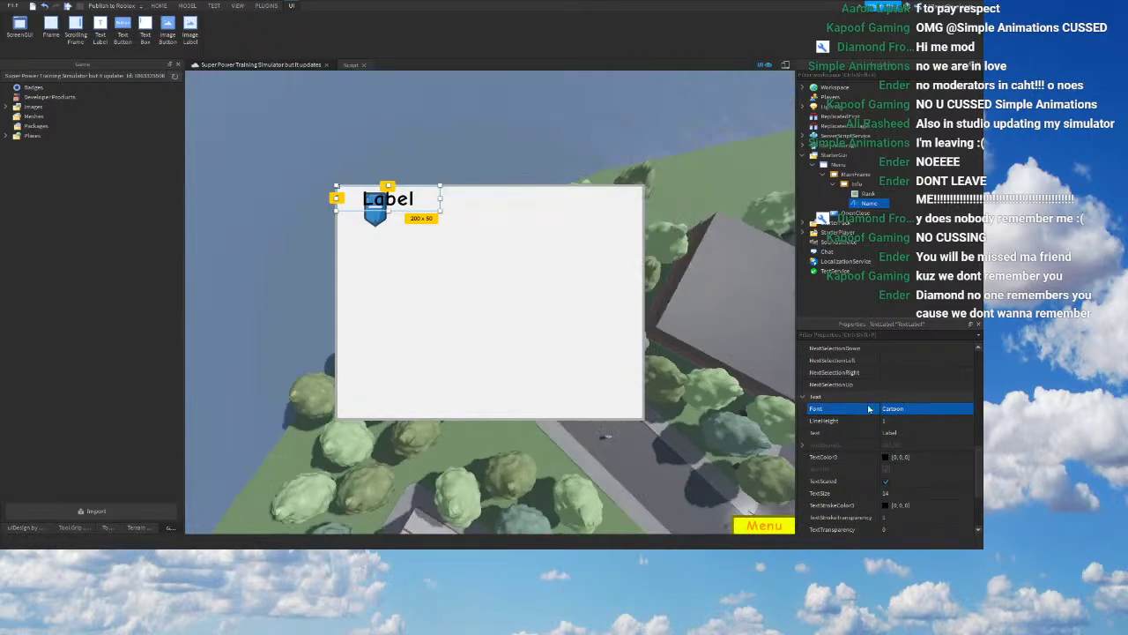
# Step: Set the Name label's text to "Name : Insert Here"
pyautogui.click(922, 432)
pyautogui.write('Name: Twe')
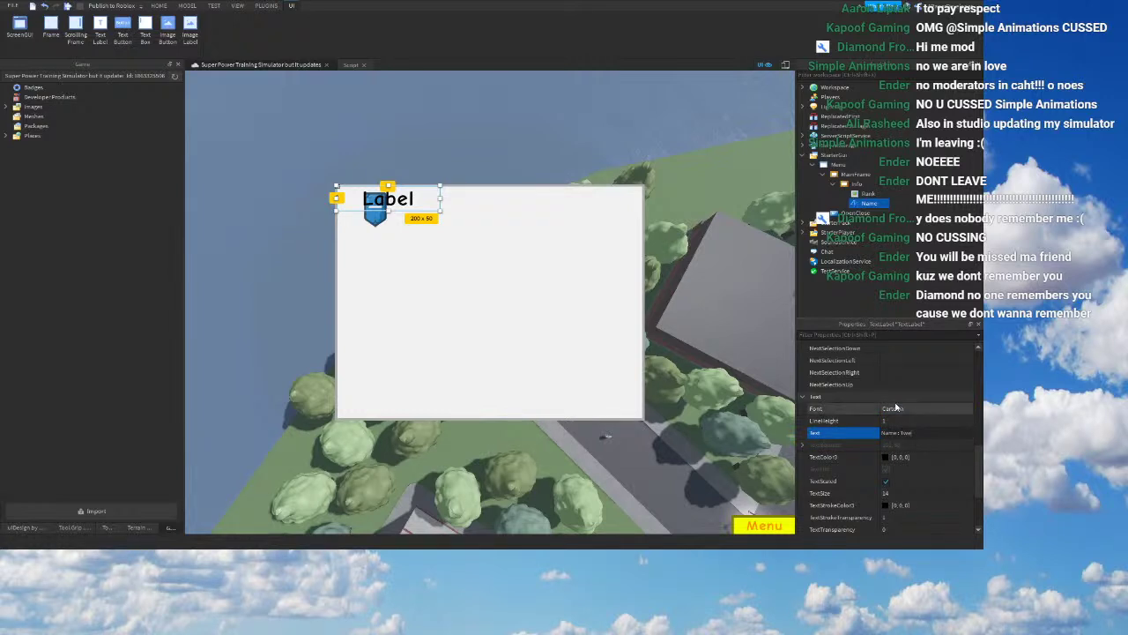
pyautogui.press('BackSpace')
pyautogui.press('BackSpace')
pyautogui.press('BackSpace')
pyautogui.press('BackSpace')
pyautogui.press('BackSpace')
pyautogui.write('brown')
pyautogui.write(' Here')
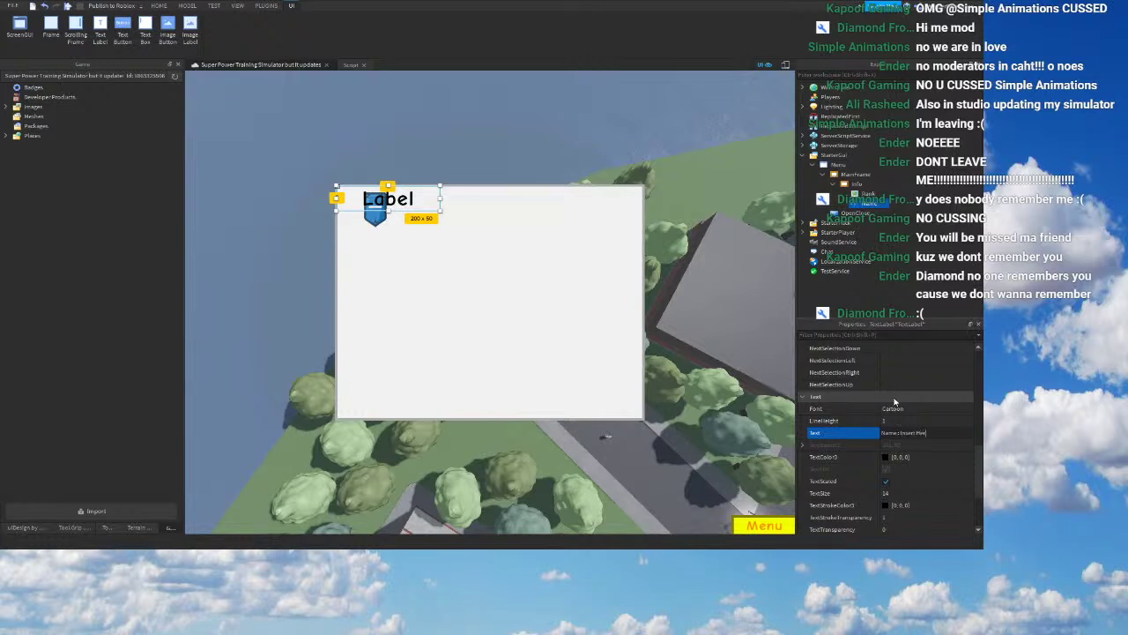
pyautogui.press('Return')
# Step: Set the Name label's size to {0.8, 0},{0.1, 0}
pyautogui.scroll(3, 875, 445)
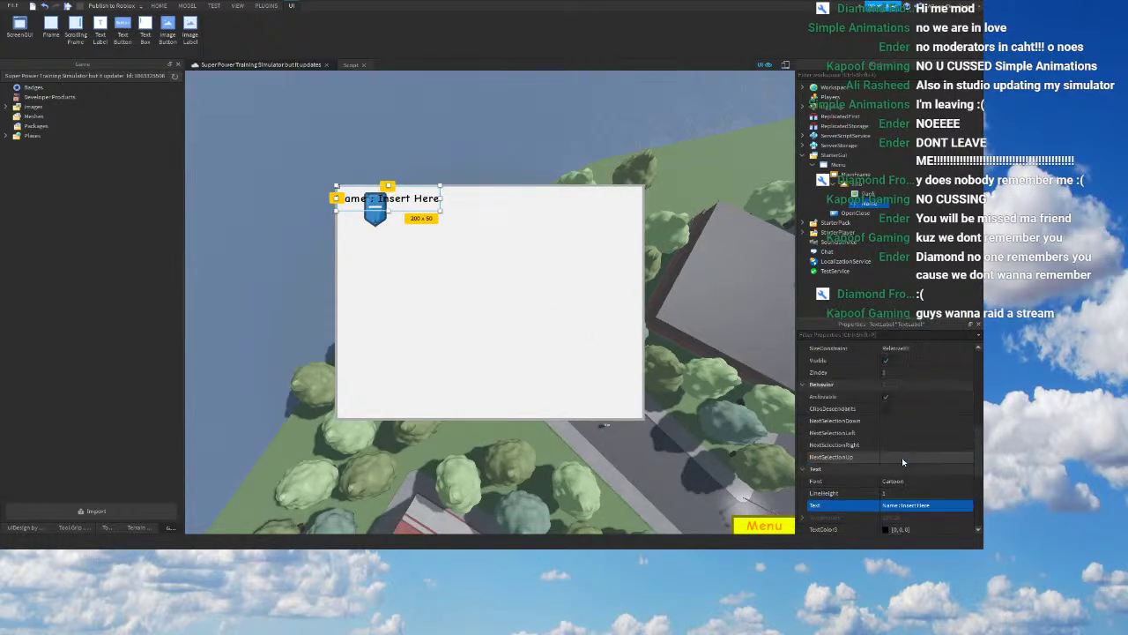
pyautogui.scroll(1, 903, 455)
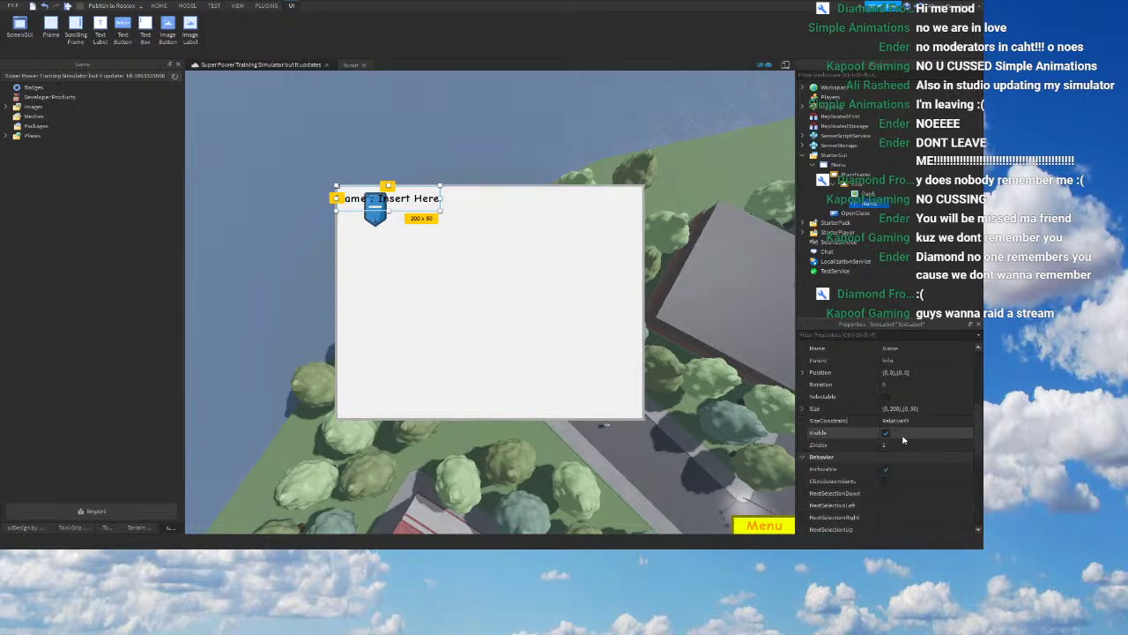
pyautogui.doubleClick(893, 408)
pyautogui.moveTo(929, 408); pyautogui.dragTo(695, 369)
pyautogui.write('0..8,0,')
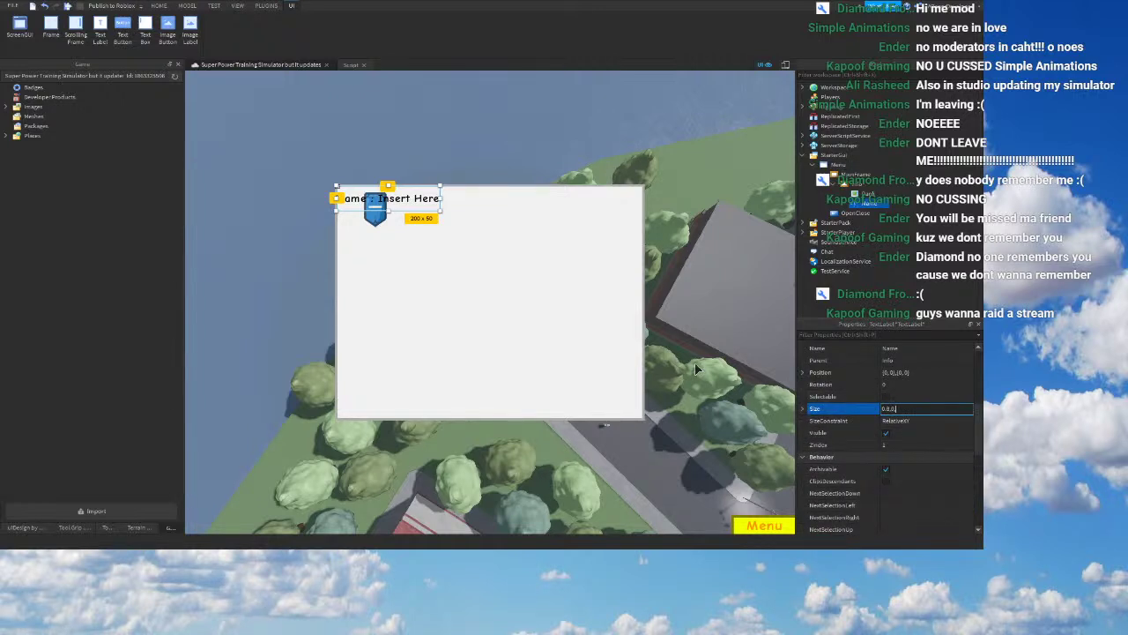
pyautogui.write('0.1,0')
pyautogui.moveTo(695, 363); pyautogui.dragTo(692, 363, button='right')
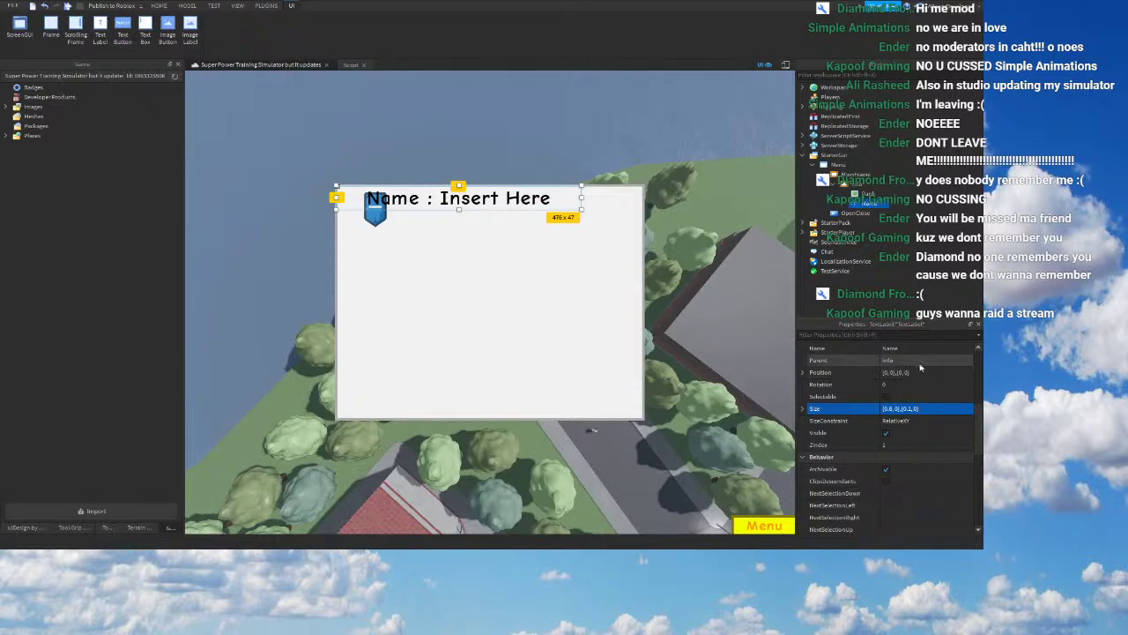
# Step: Set the Name label's position to {0.2, 0},{0, 0} so it sits beside the badge
pyautogui.click(886, 373)
pyautogui.click(886, 373)
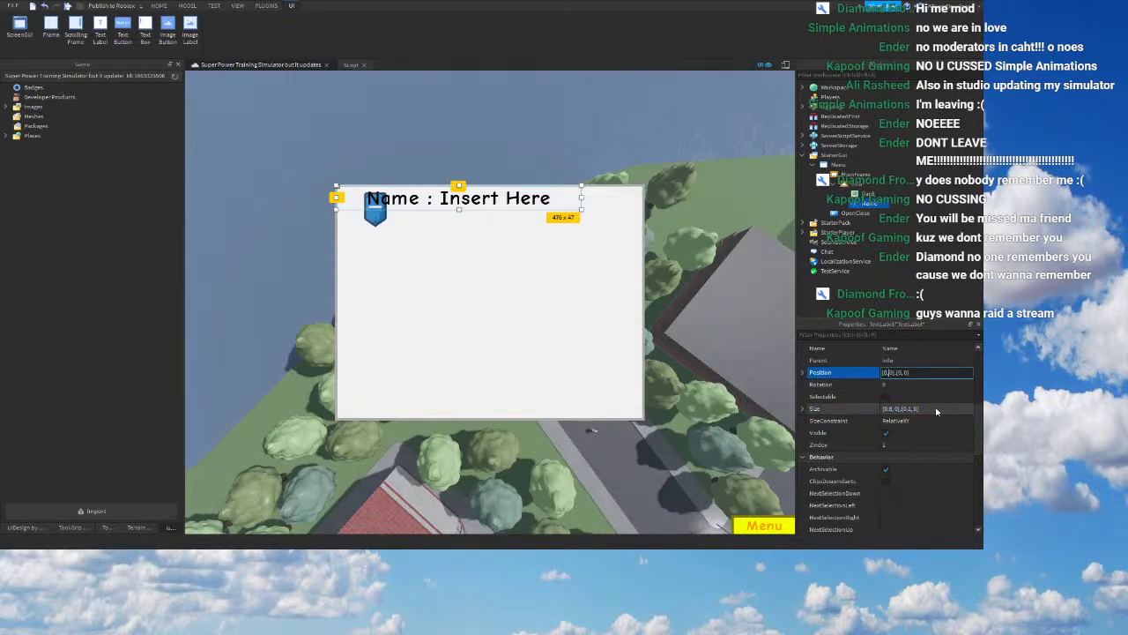
pyautogui.write('.2')
pyautogui.press('Return')
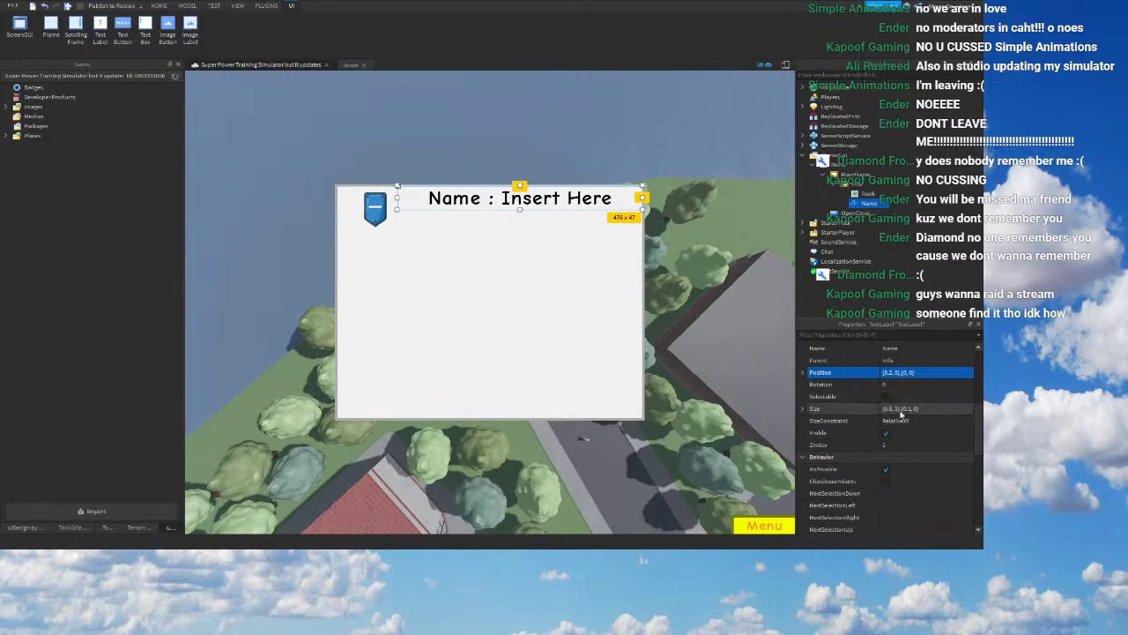
# Step: Try a reduced size of {0.8, 0},{0.05, 0} on the Name label
pyautogui.click(908, 409)
pyautogui.press('BackSpace')
pyautogui.write('05')
pyautogui.press('Return')
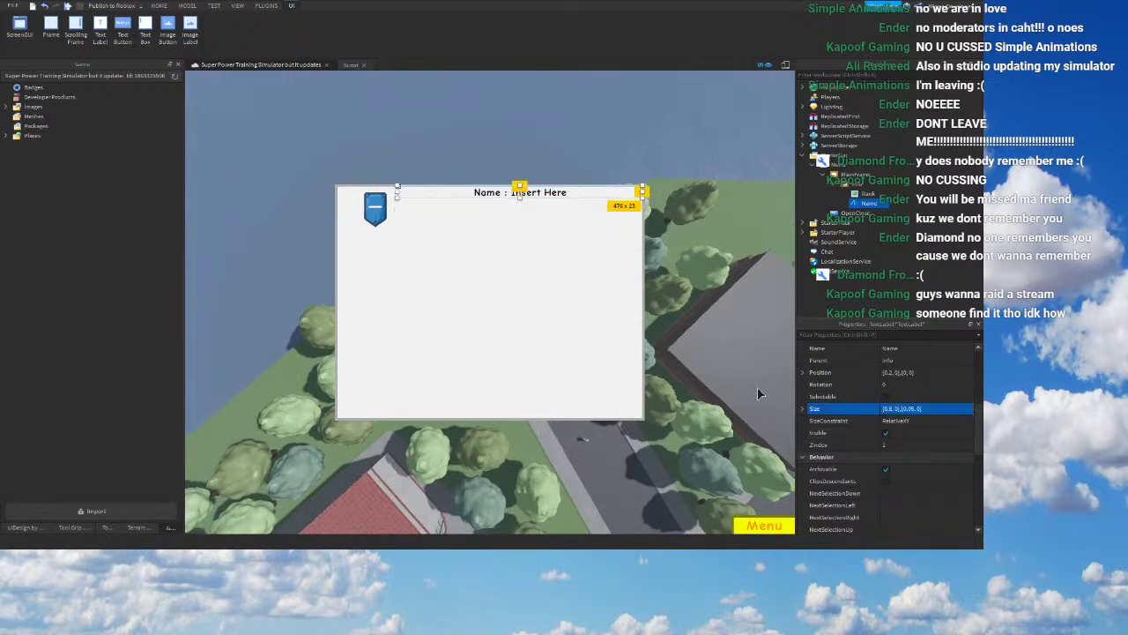
# Step: Set the Name label's size to {0.8, 0},{0.075, 0}
pyautogui.click(908, 409)
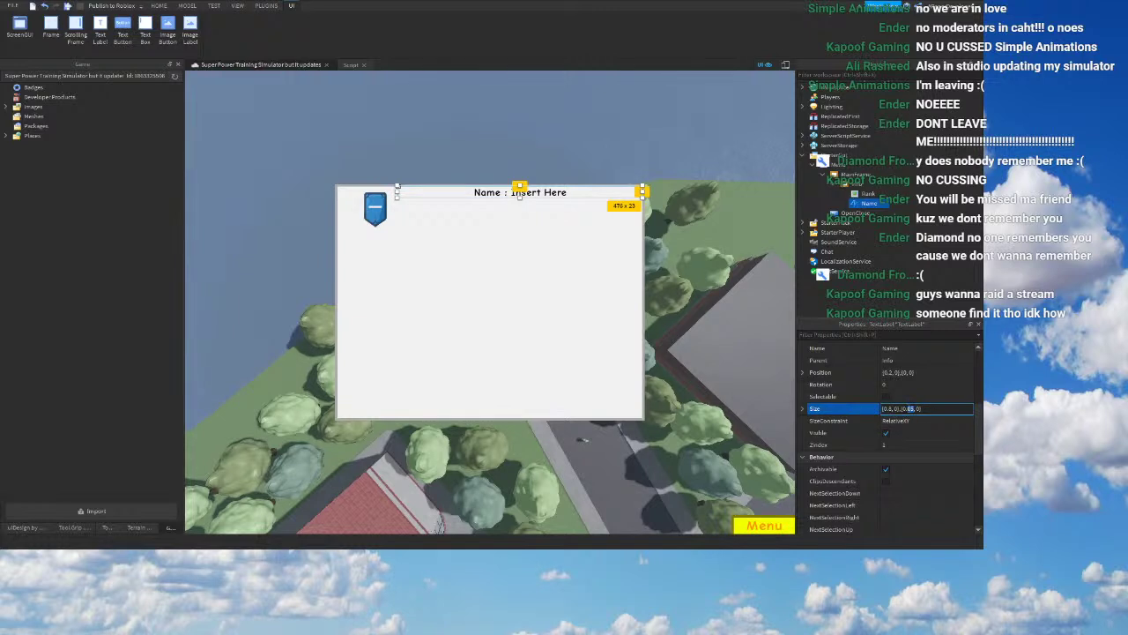
pyautogui.write('7')
pyautogui.press('Return')
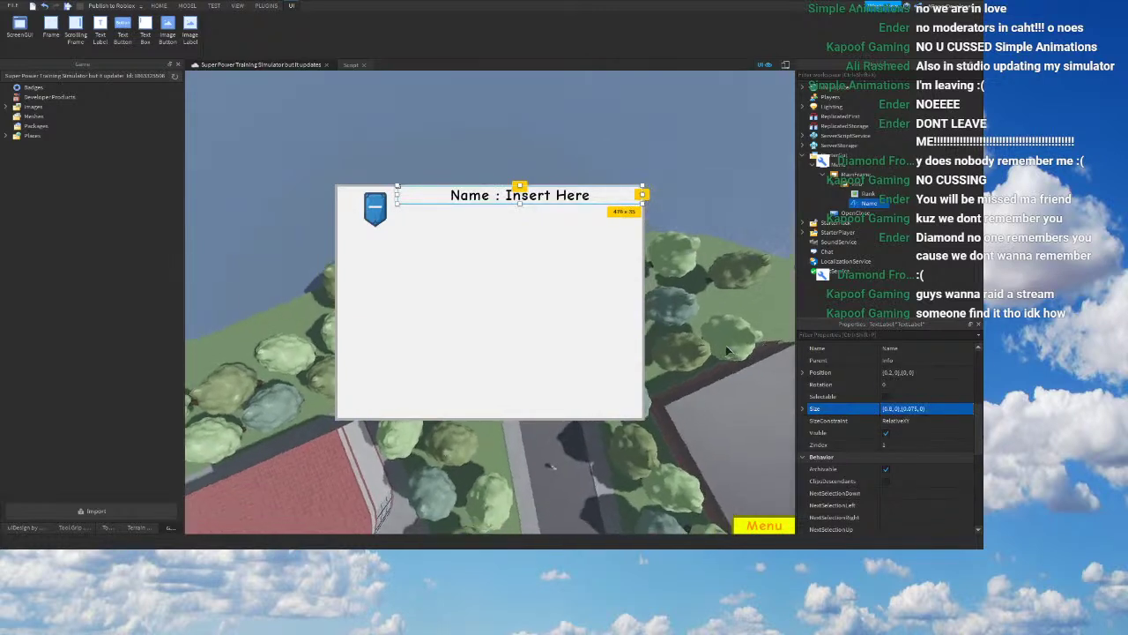
# Step: Move the Name label down to position {0.2, 0},{0.025, 0}
pyautogui.click(906, 374)
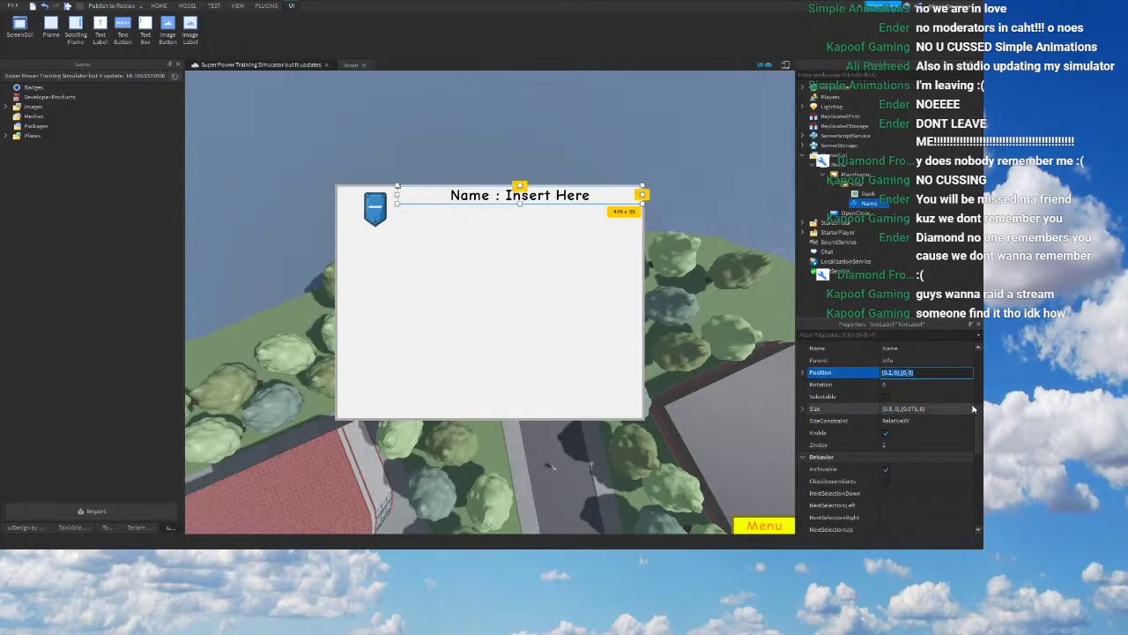
pyautogui.press('Left')
pyautogui.press('Left')
pyautogui.press('Left')
pyautogui.press('Left')
pyautogui.write('.025')
pyautogui.press('Return')
pyautogui.moveTo(611, 324); pyautogui.dragTo(611, 325, button='right')
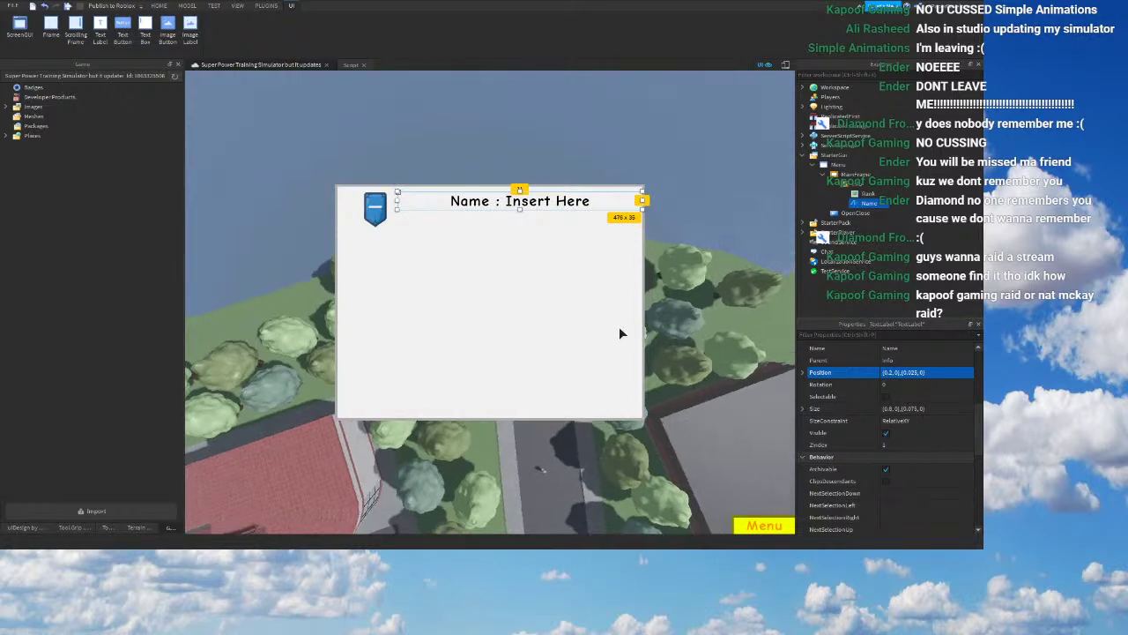
pyautogui.moveTo(786, 204); pyautogui.dragTo(786, 203, button='right')
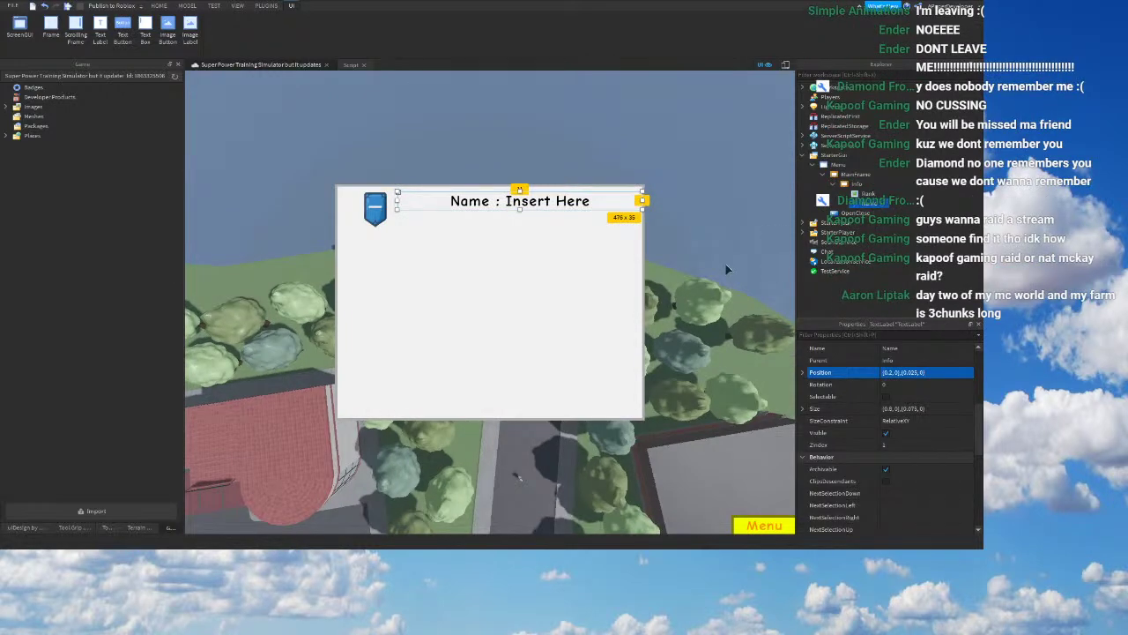
# Step: Set the Name label's horizontal text alignment to Left
pyautogui.scroll(-3, 957, 466)
pyautogui.scroll(2, 957, 466)
pyautogui.click(909, 388)
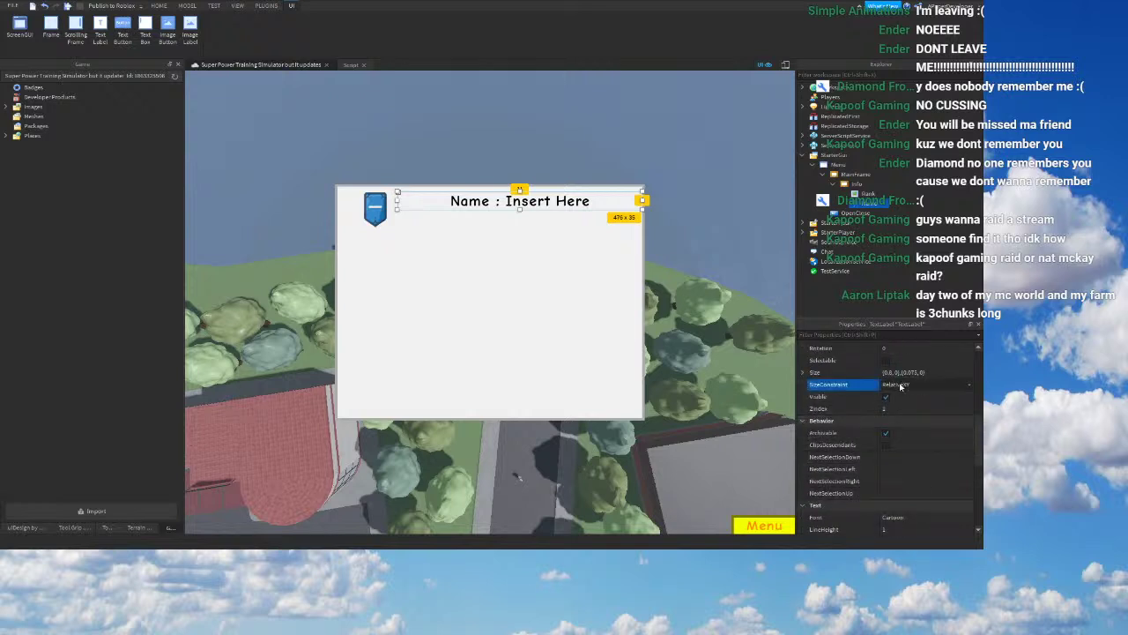
pyautogui.moveTo(770, 368); pyautogui.dragTo(771, 369, button='right')
pyautogui.scroll(-2, 944, 443)
pyautogui.scroll(-2, 944, 443)
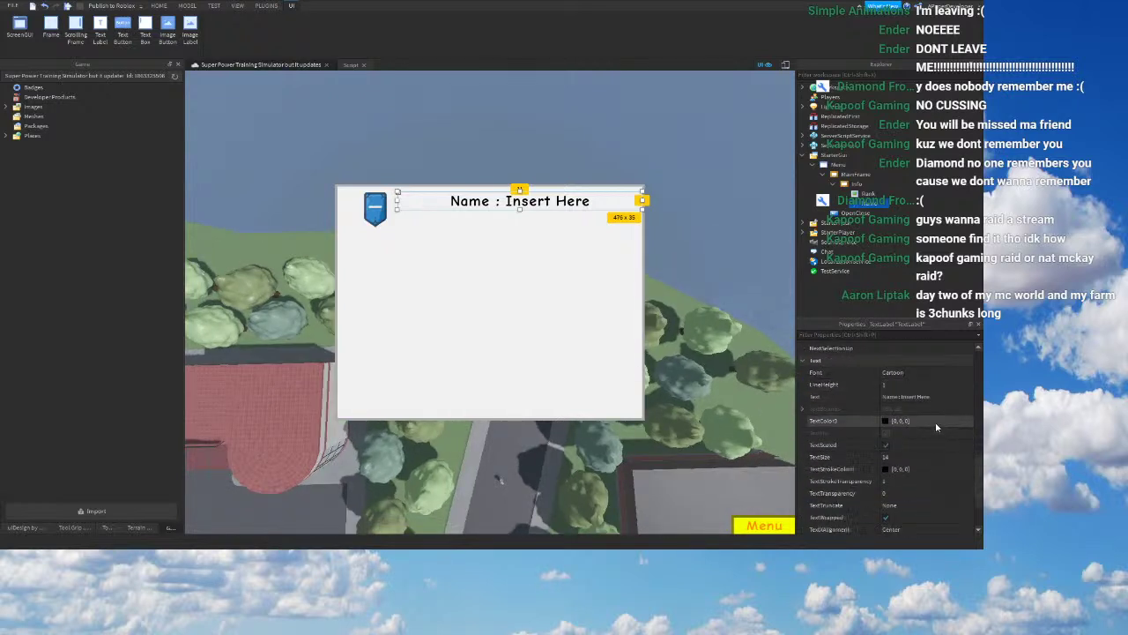
pyautogui.click(897, 530)
pyautogui.click(897, 532)
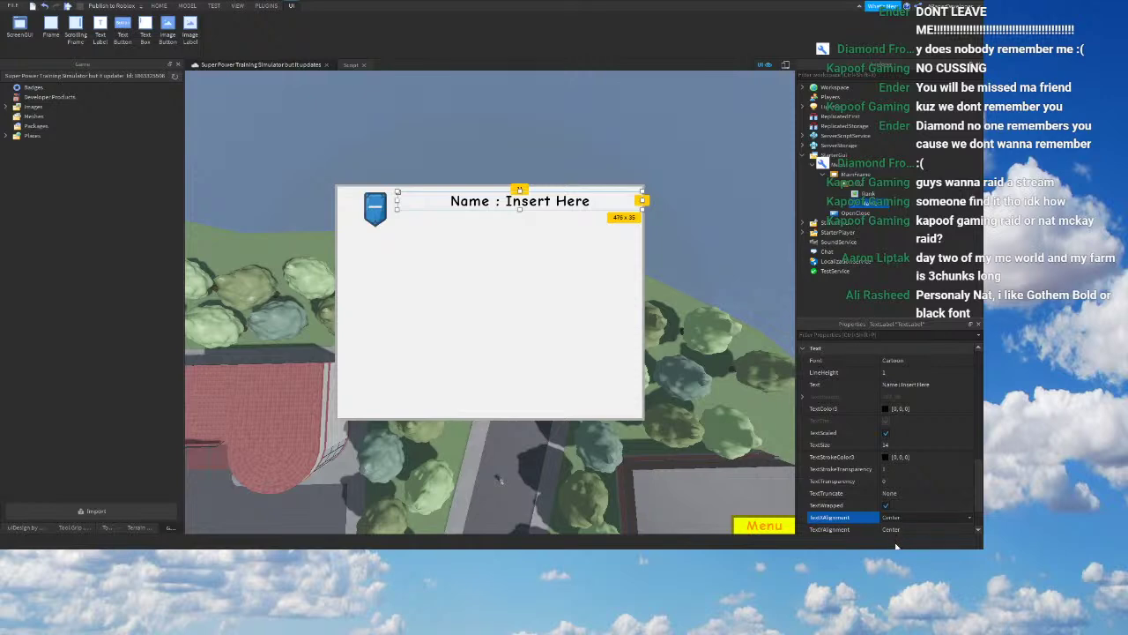
pyautogui.click(897, 543)
pyautogui.moveTo(685, 379); pyautogui.dragTo(686, 379, button='right')
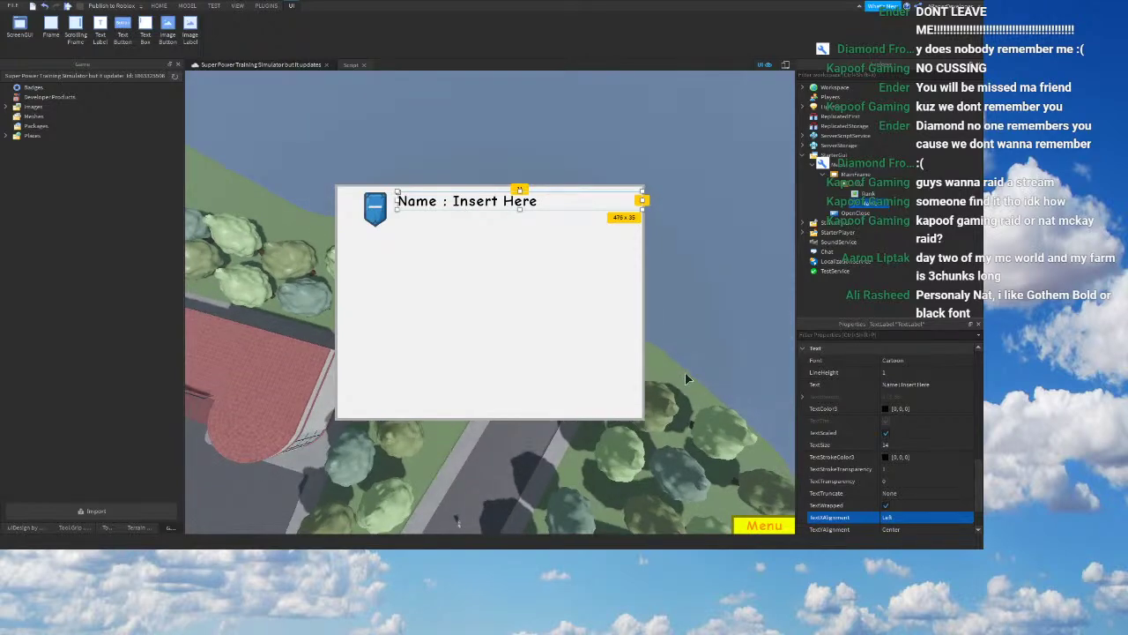
pyautogui.moveTo(677, 374); pyautogui.dragTo(677, 374, button='right')
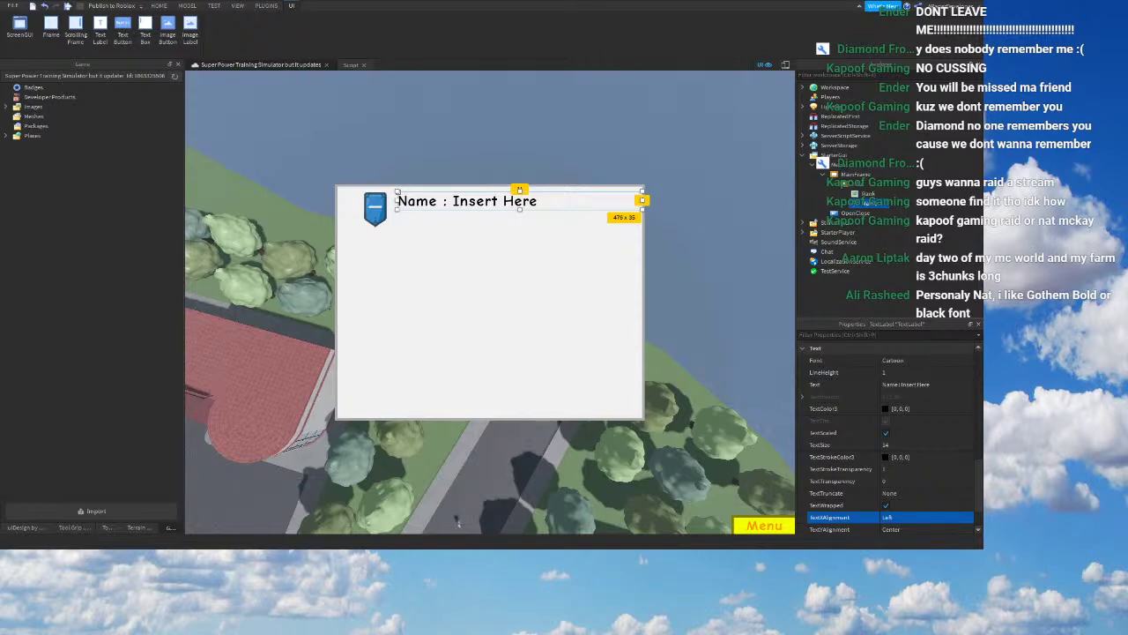
pyautogui.moveTo(459, 449); pyautogui.dragTo(455, 461, button='right')
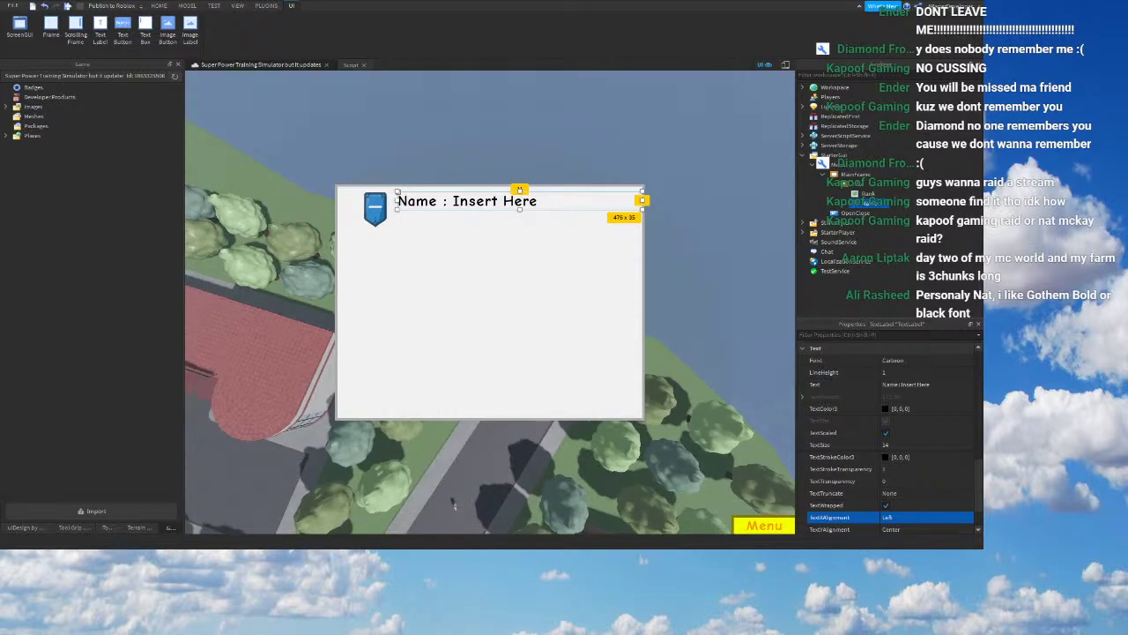
pyautogui.moveTo(456, 461); pyautogui.dragTo(455, 461, button='right')
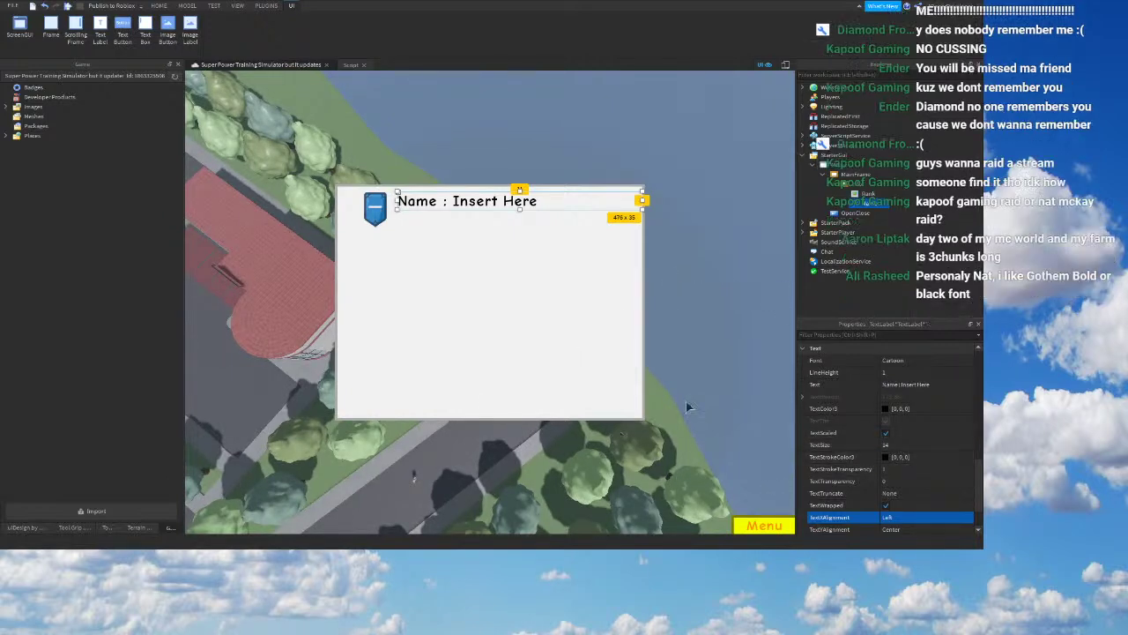
# Step: Move the Rank badge image down to position {0.05, 0},{0.03, 0}
pyautogui.click(867, 185)
pyautogui.click(870, 193)
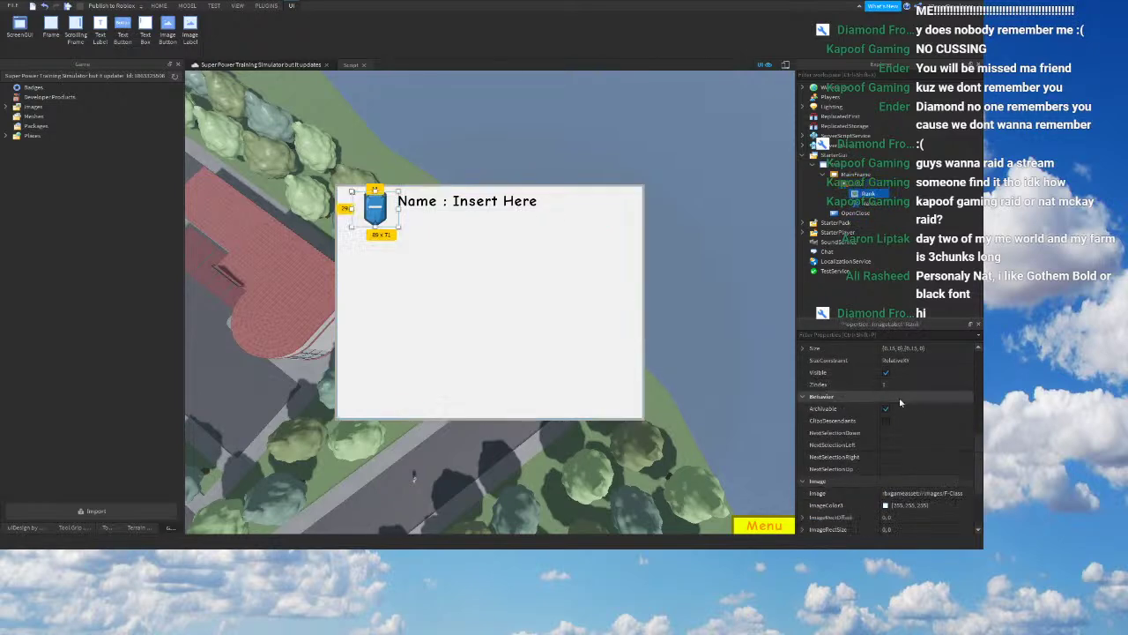
pyautogui.scroll(-1, 925, 490)
pyautogui.scroll(3, 908, 462)
pyautogui.doubleClick(917, 386)
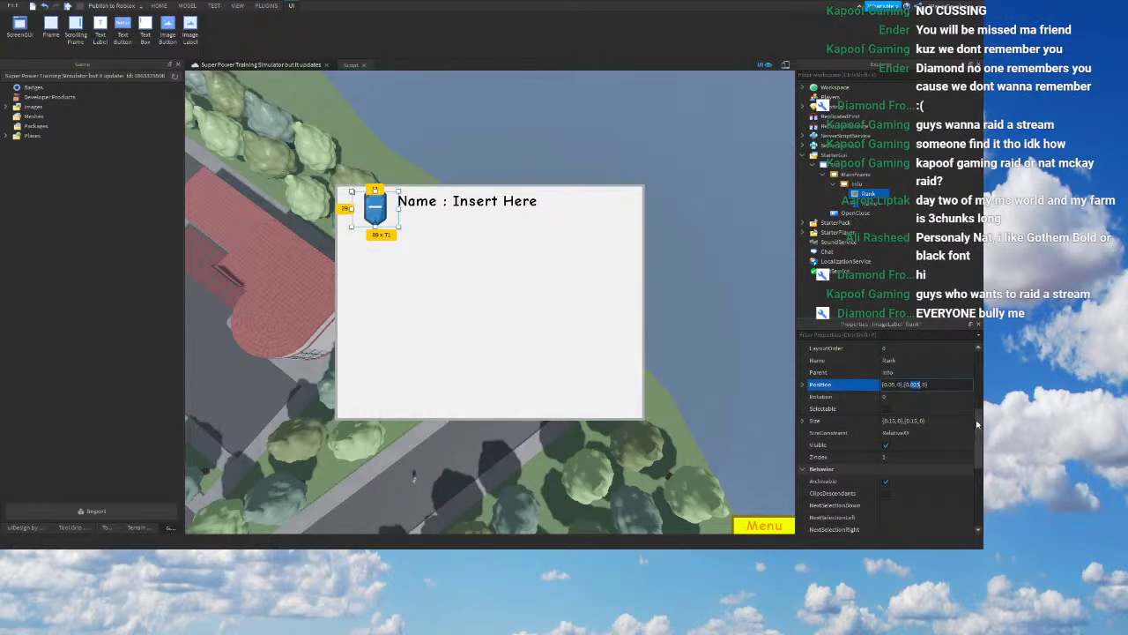
pyautogui.press('Right')
pyautogui.press('BackSpace')
pyautogui.press('BackSpace')
pyautogui.write('3')
pyautogui.press('Return')
pyautogui.moveTo(587, 322); pyautogui.dragTo(587, 321, button='right')
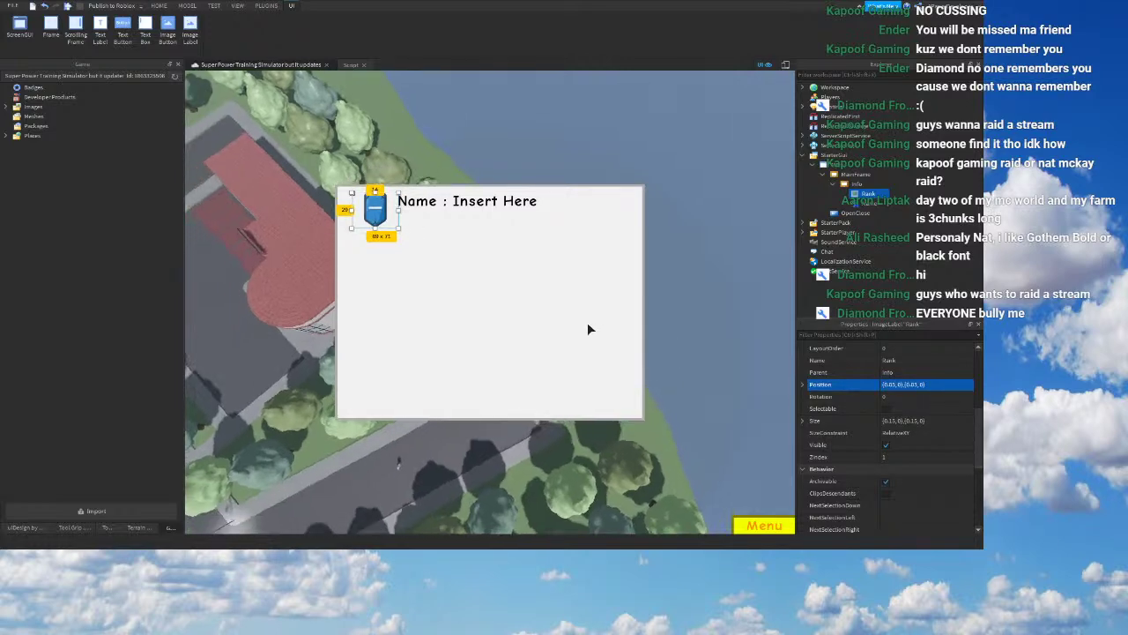
# Step: Set the Rank badge image's horizontal position scale to 0.04
pyautogui.doubleClick(890, 386)
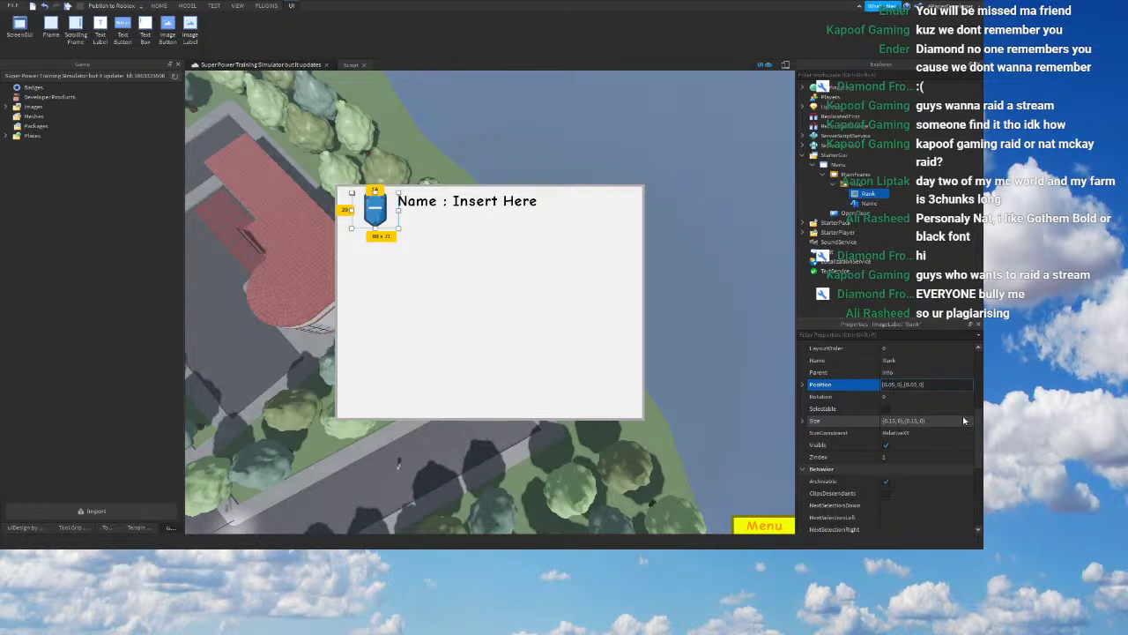
pyautogui.press('BackSpace')
pyautogui.write('4')
pyautogui.moveTo(715, 407); pyautogui.dragTo(713, 407, button='right')
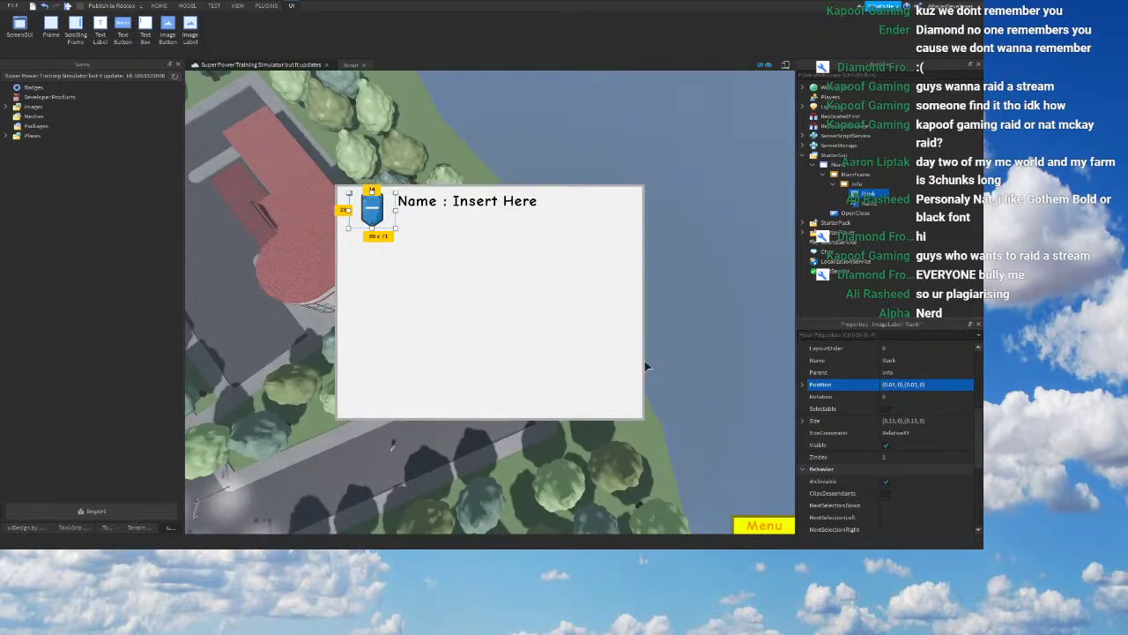
pyautogui.click(678, 362)
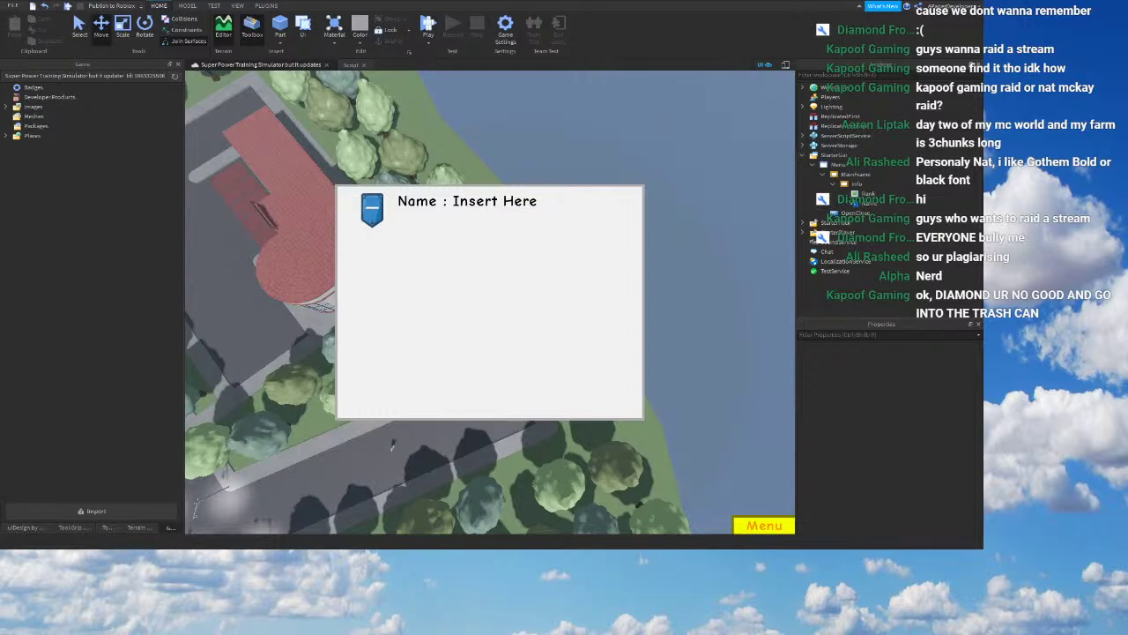
# Step: Add a LocalScript to the Name label and clear its default code
pyautogui.click(859, 203)
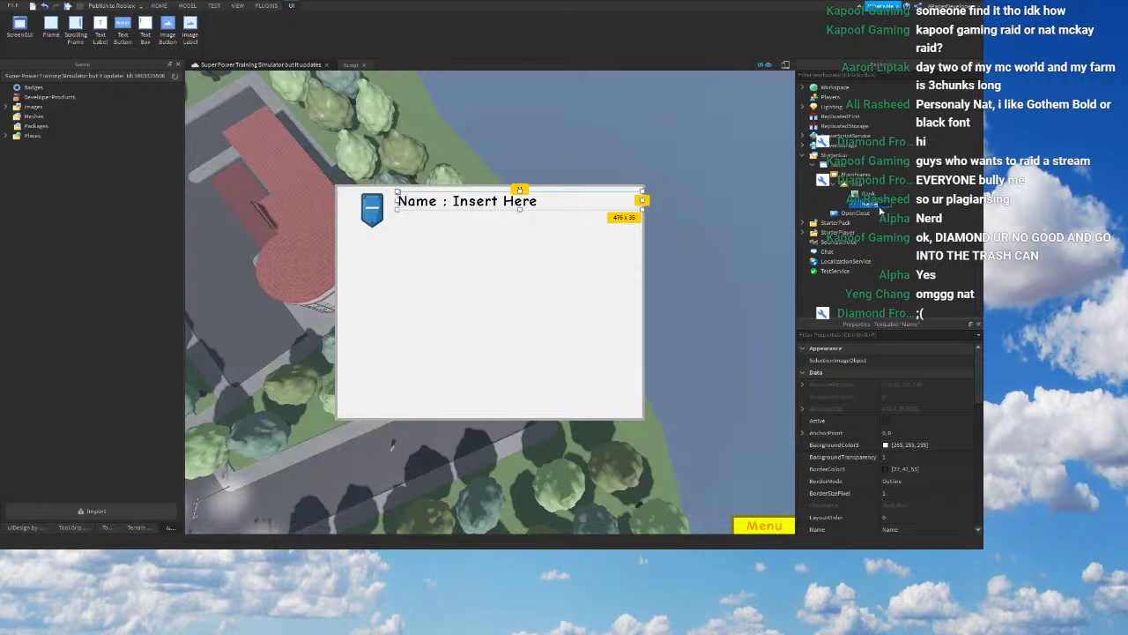
pyautogui.moveTo(763, 189); pyautogui.dragTo(746, 191, button='right')
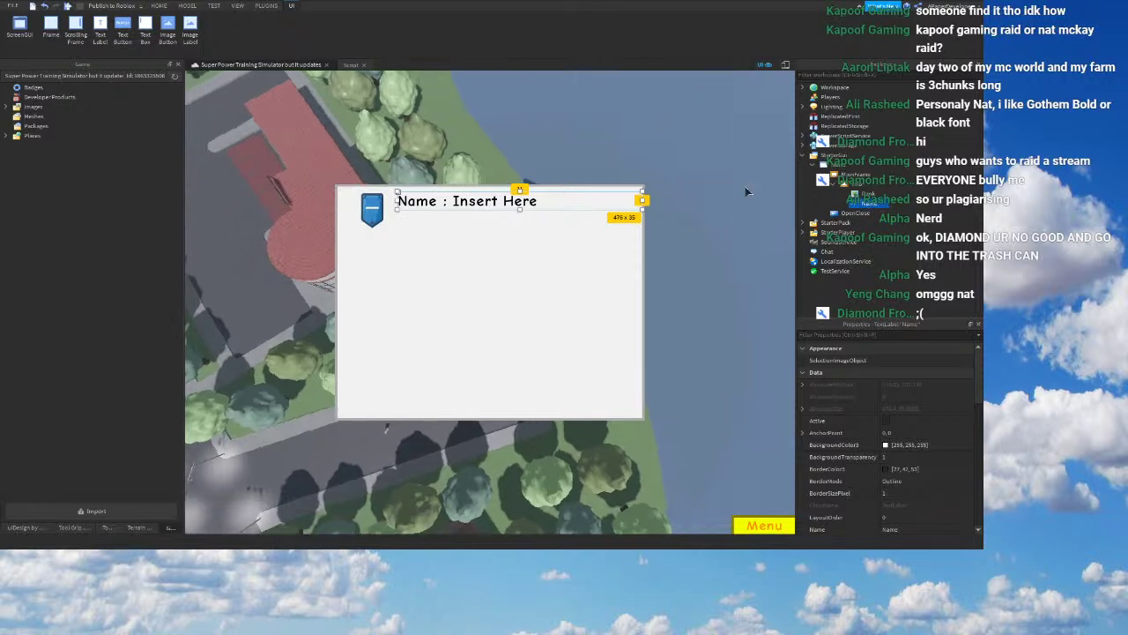
pyautogui.click(884, 205)
pyautogui.hotkey('ctrl', 'a')
pyautogui.write('wa')
pyautogui.press('BackSpace')
pyautogui.press('BackSpace')
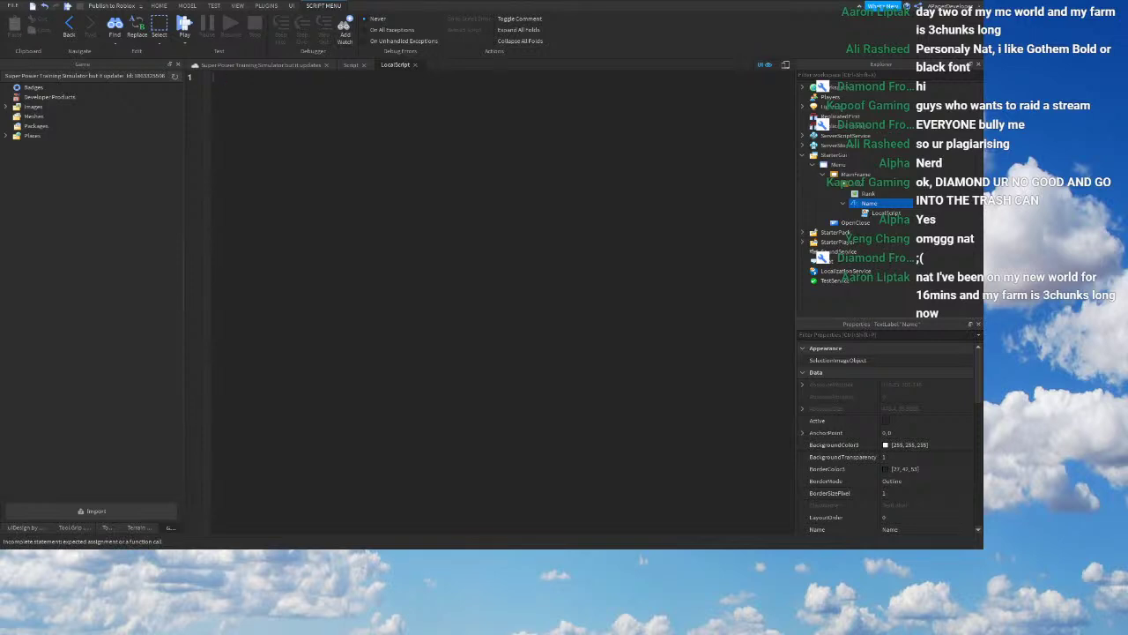
pyautogui.write('script:')
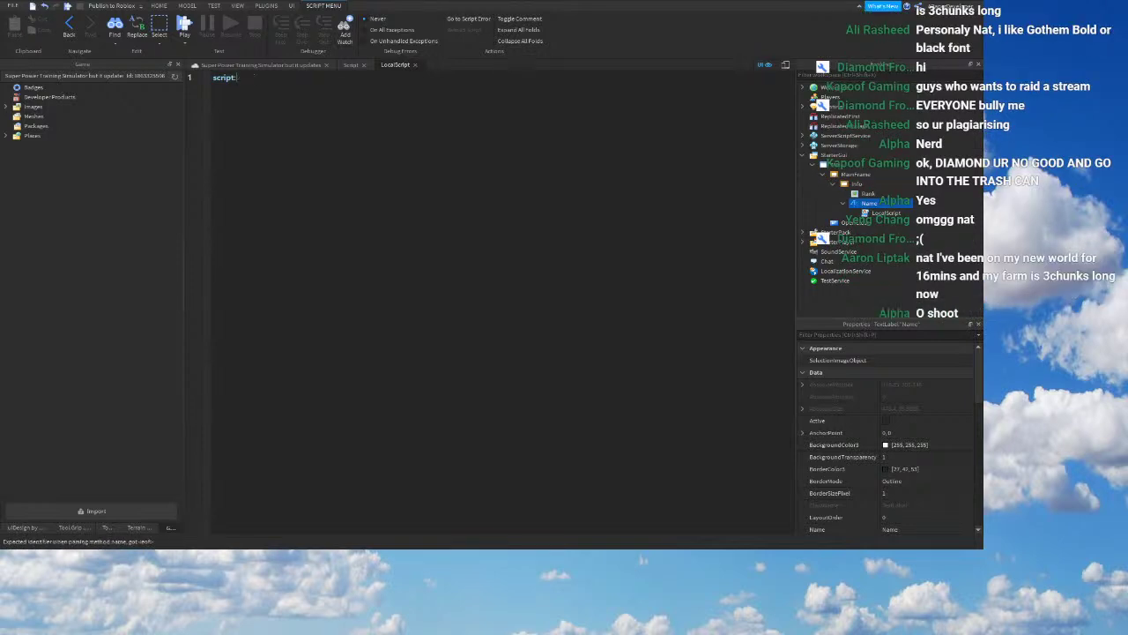
pyautogui.press('BackSpace')
pyautogui.press('BackSpace')
pyautogui.press('BackSpace')
pyautogui.press('BackSpace')
pyautogui.press('BackSpace')
pyautogui.press('BackSpace')
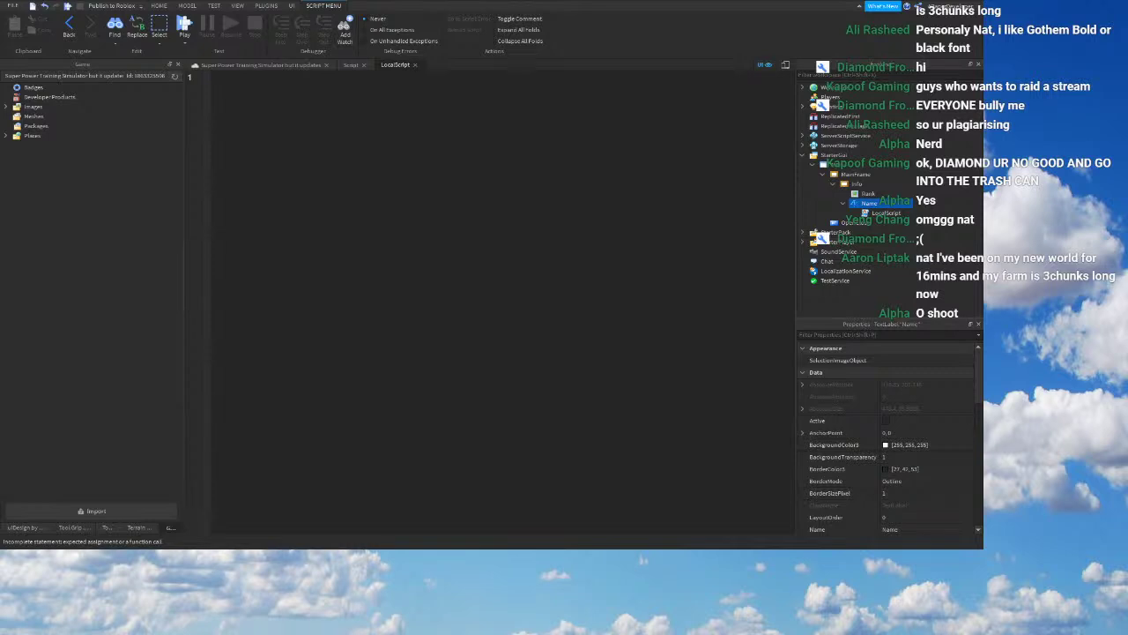
# Step: Write a script line assigning script:FindFirstAncestorWhichIsA("Player").Name to script.Parent.Text
pyautogui.write('script.Parent.Text = script:find')
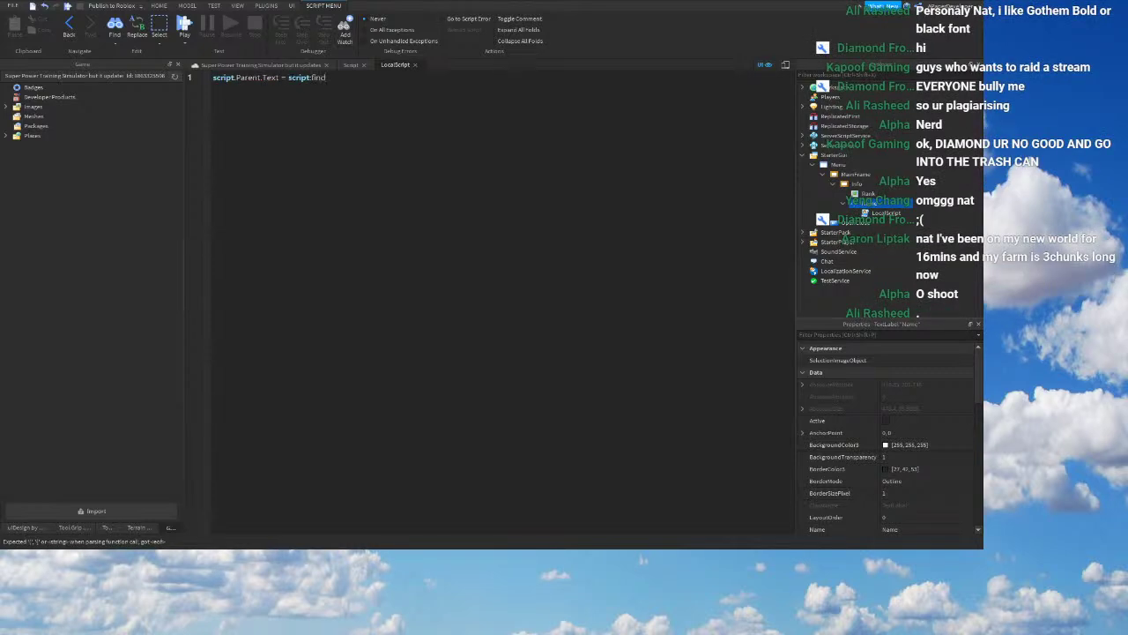
pyautogui.write('firstAncestorWhichIsA("PlayerScripts')
pyautogui.hotkey('ctrl', 'BackSpace')
pyautogui.hotkey('ctrl', 'BackSpace')
pyautogui.write('pla')
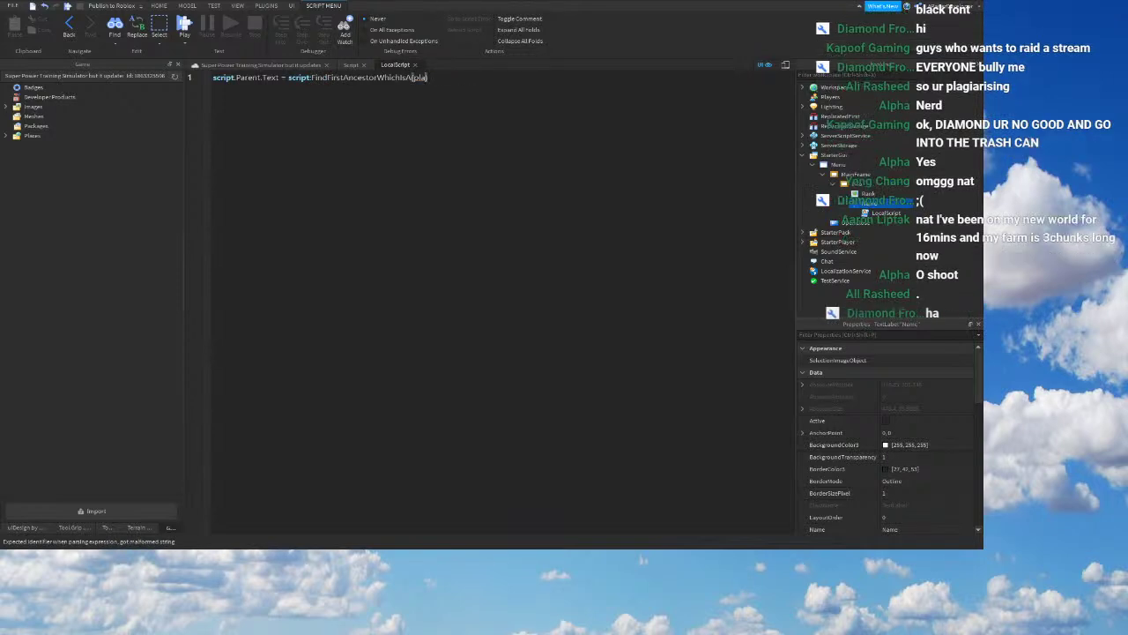
pyautogui.press('Tab')
pyautogui.write('.Name')
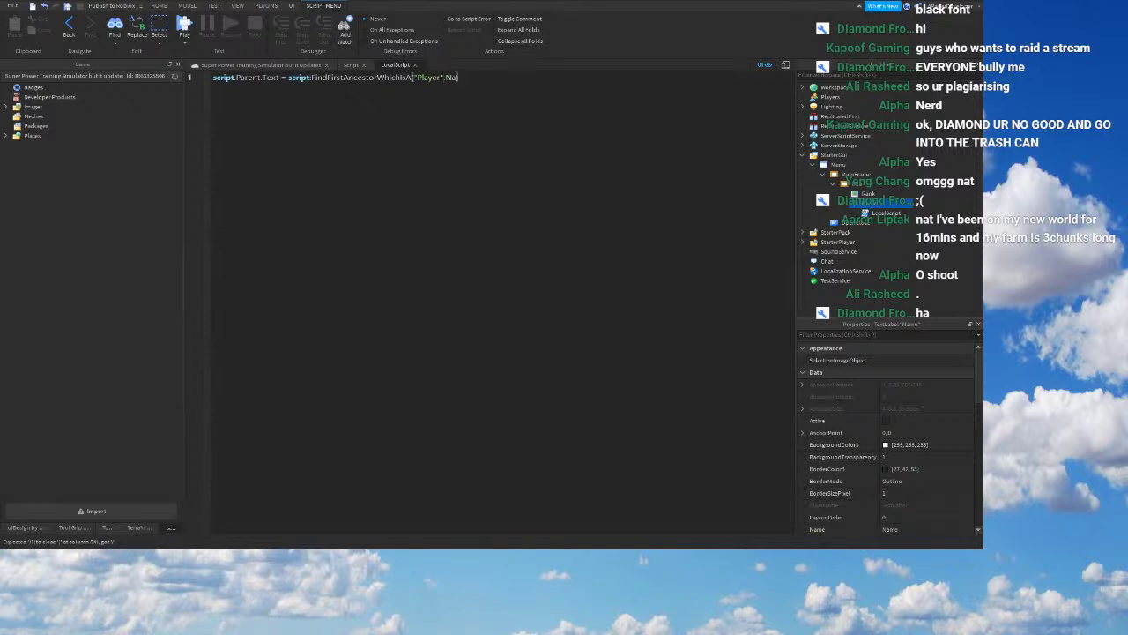
pyautogui.press('BackSpace')
pyautogui.press('BackSpace')
pyautogui.press('BackSpace')
pyautogui.press('BackSpace')
pyautogui.press('BackSpace')
pyautogui.write(').Name)')
# Step: Prefix the assigned value with ("Name : " .. and close the LocalScript
pyautogui.click(311, 77)
pyautogui.write('("')
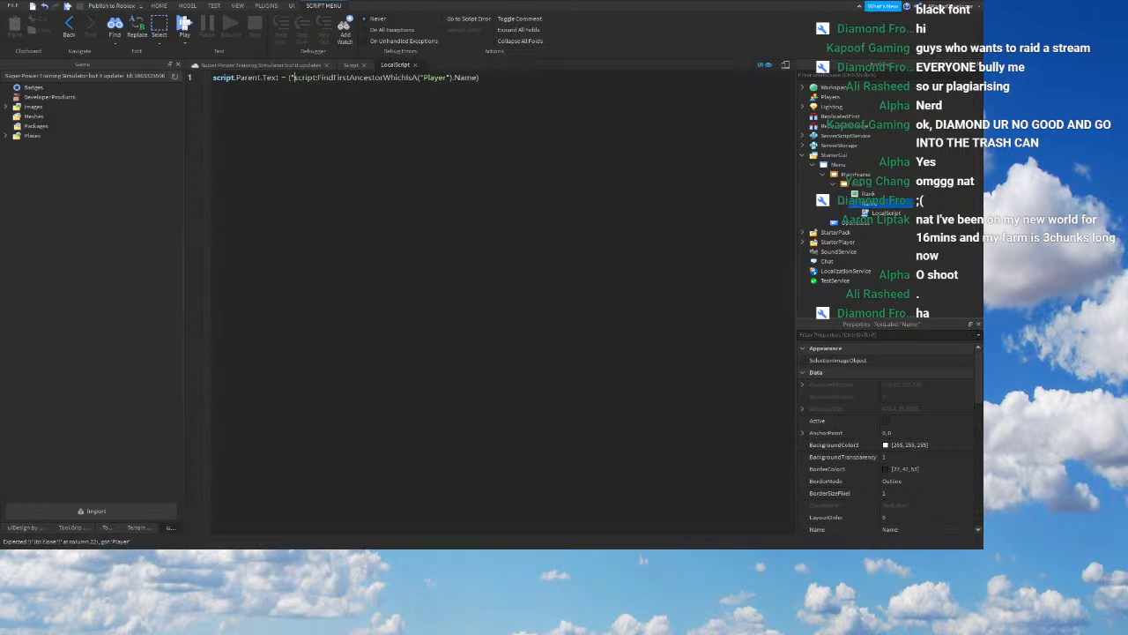
pyautogui.write('Name : "')
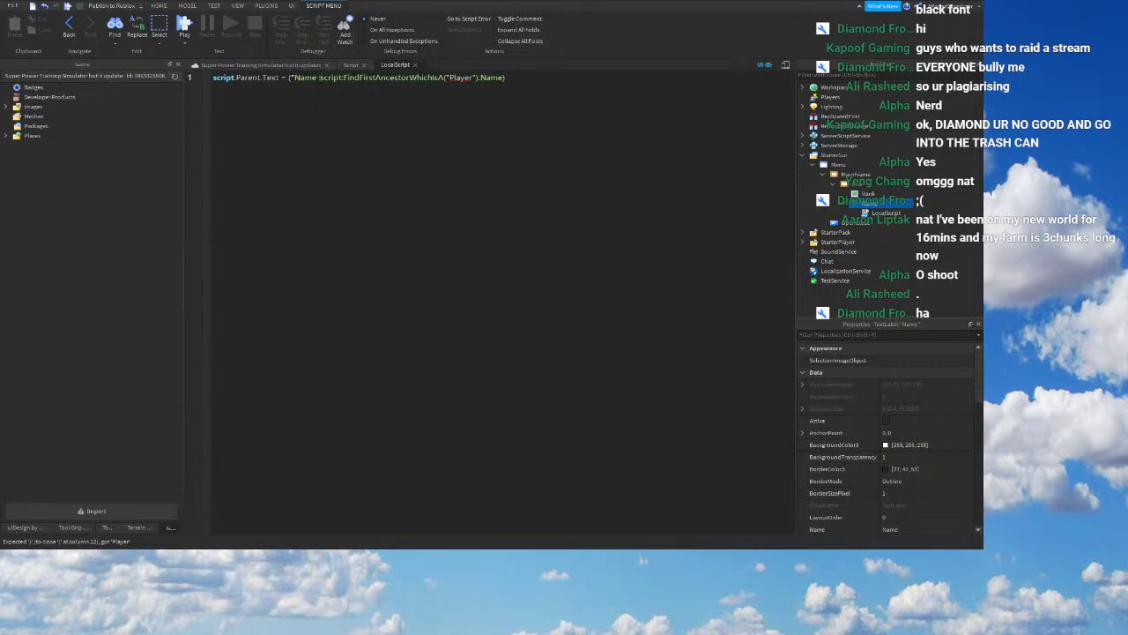
pyautogui.write(' ..')
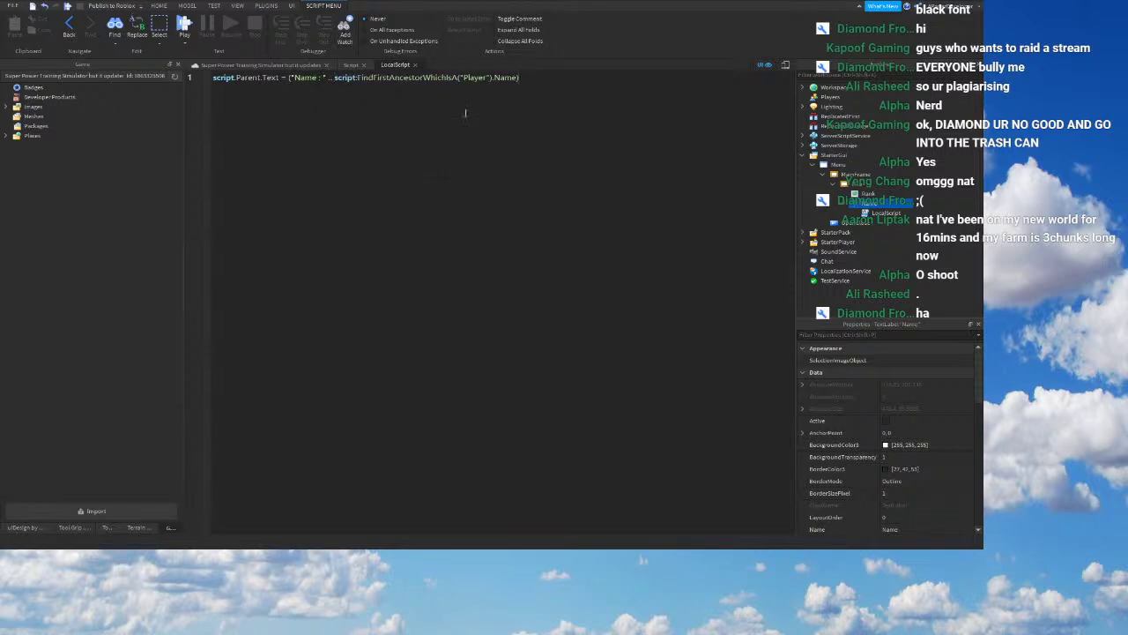
pyautogui.click(415, 65)
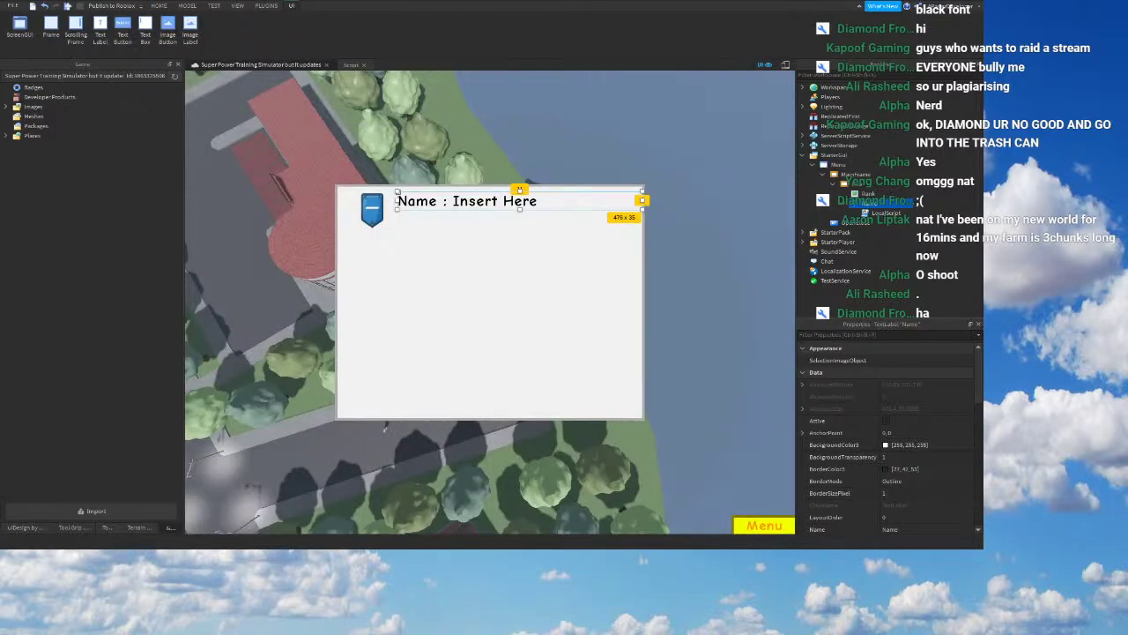
# Step: Duplicate the Name label inside the Info frame and rename the copy Rank
pyautogui.moveTo(296, 452); pyautogui.dragTo(284, 461, button='right')
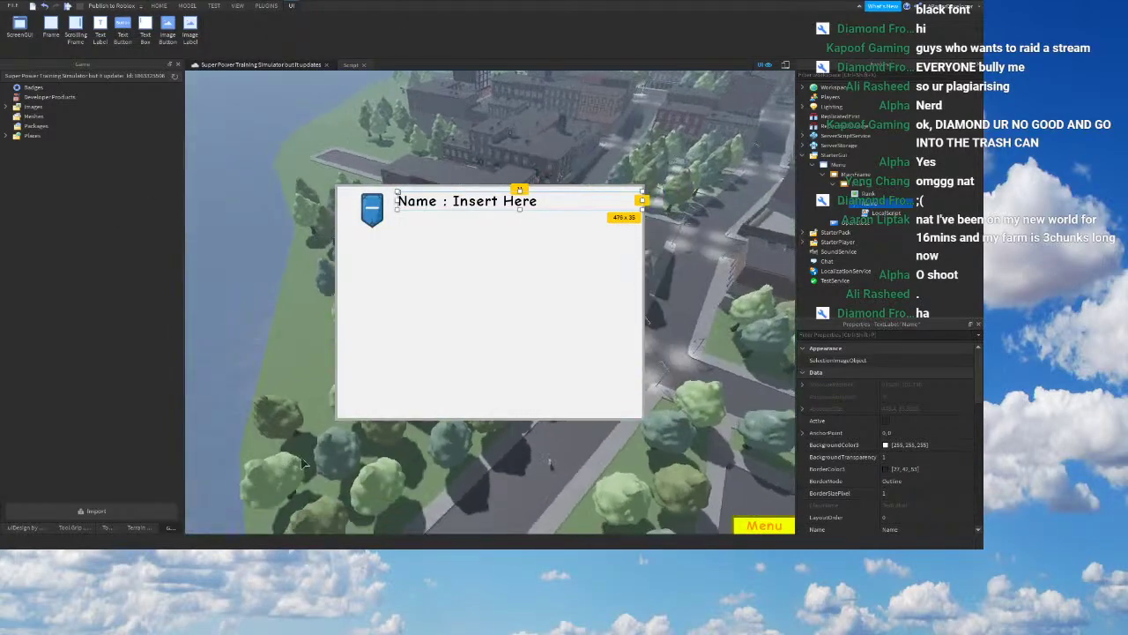
pyautogui.moveTo(420, 242); pyautogui.dragTo(306, 533, button='right')
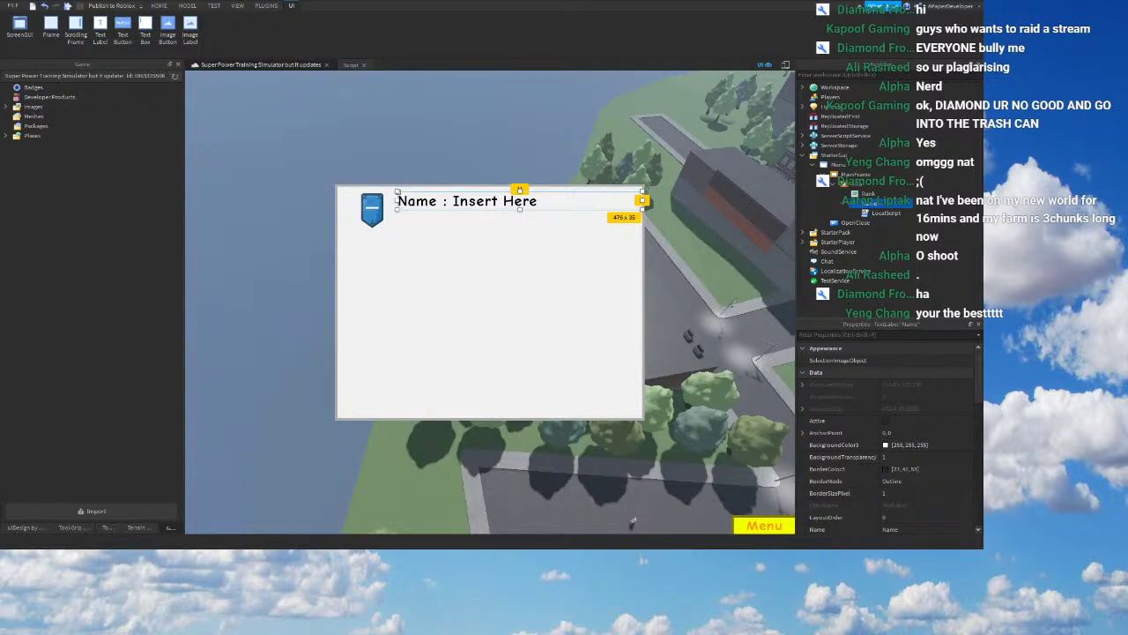
pyautogui.moveTo(421, 242); pyautogui.dragTo(441, 291, button='right')
pyautogui.click(844, 203)
pyautogui.hotkey('ctrl', 'd')
pyautogui.press('F2')
pyautogui.write('Rank')
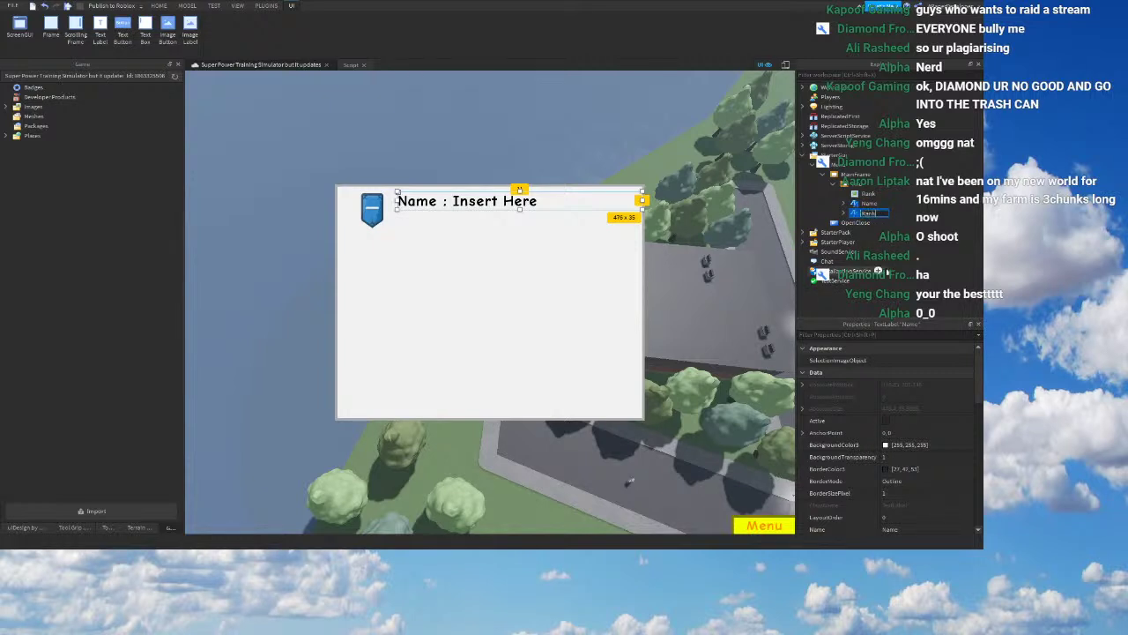
# Step: Try a size of {0.8, 0},{0.05, 0} on the Name label
pyautogui.moveTo(659, 249); pyautogui.dragTo(649, 263, button='right')
pyautogui.click(870, 204)
pyautogui.scroll(-3, 926, 506)
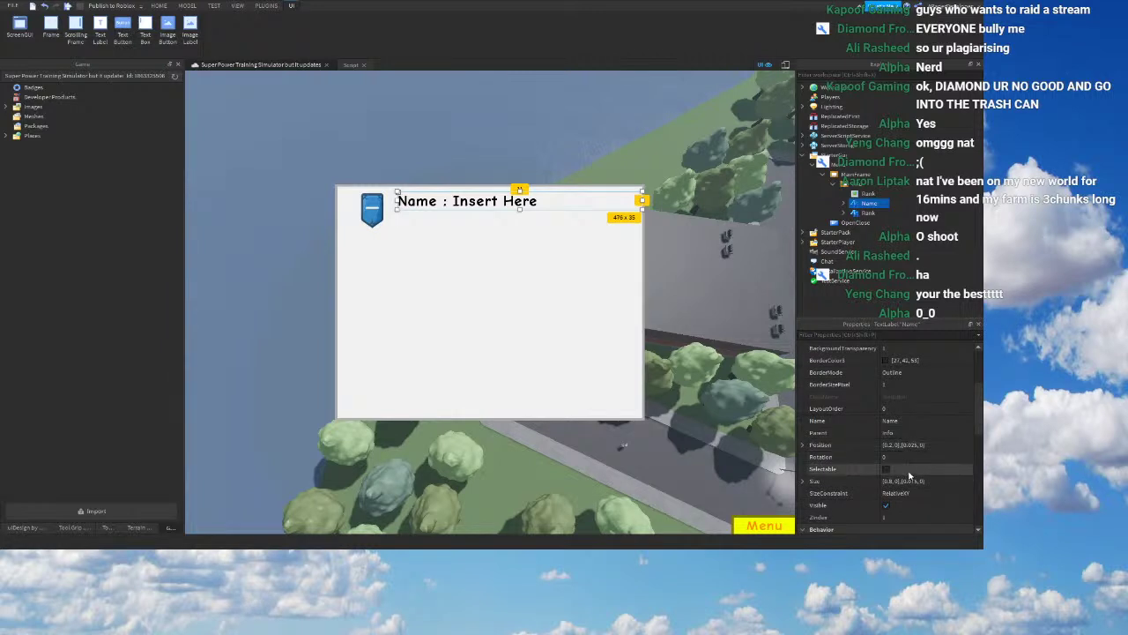
pyautogui.doubleClick(915, 481)
pyautogui.write('0.05')
pyautogui.press('Return')
pyautogui.moveTo(529, 353); pyautogui.dragTo(564, 357, button='right')
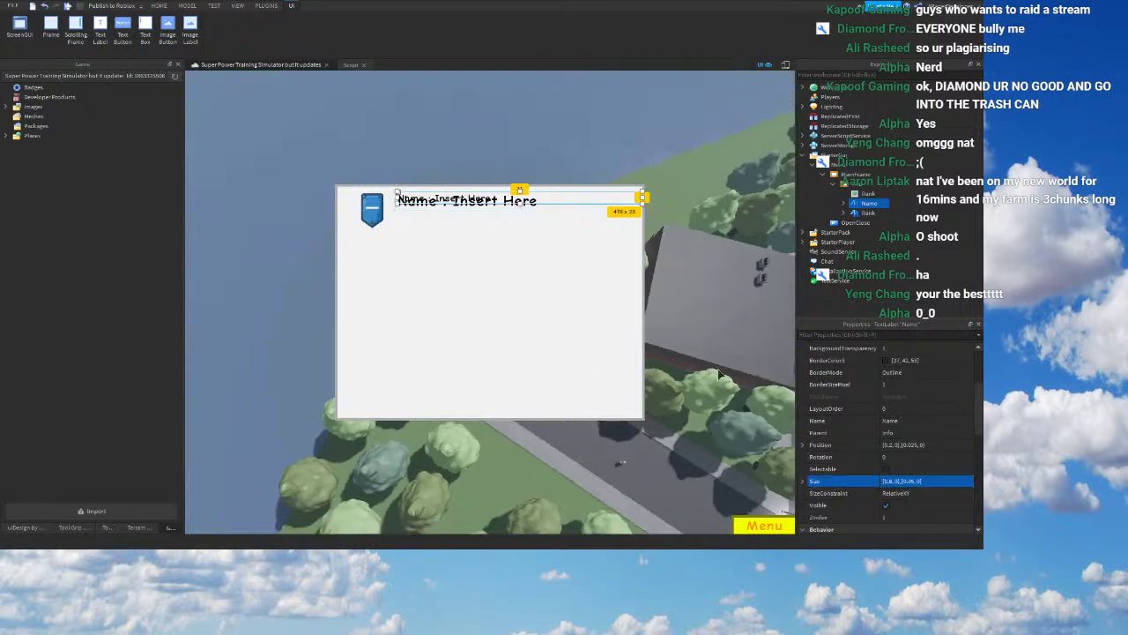
# Step: Try the same {0.8, 0},{0.05, 0} size on the Rank text label
pyautogui.click(869, 213)
pyautogui.doubleClick(914, 480)
pyautogui.write('05')
pyautogui.press('Return')
pyautogui.moveTo(494, 344); pyautogui.dragTo(498, 341, button='right')
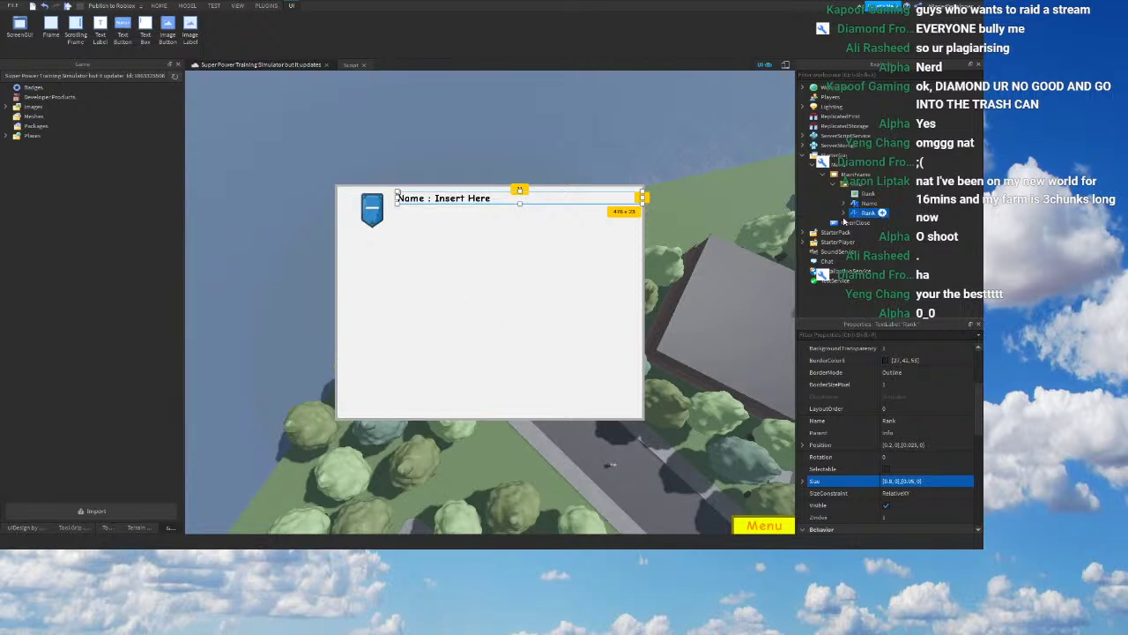
# Step: Set the Name label's size to {0.8, 0},{0.06, 0}
pyautogui.click(868, 202)
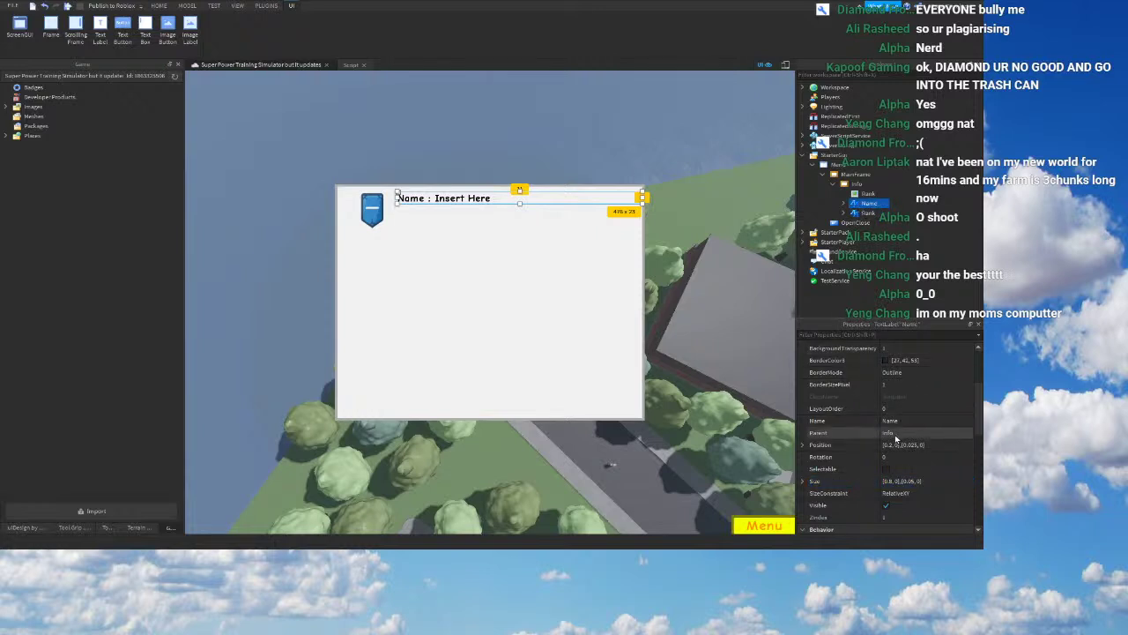
pyautogui.click(908, 481)
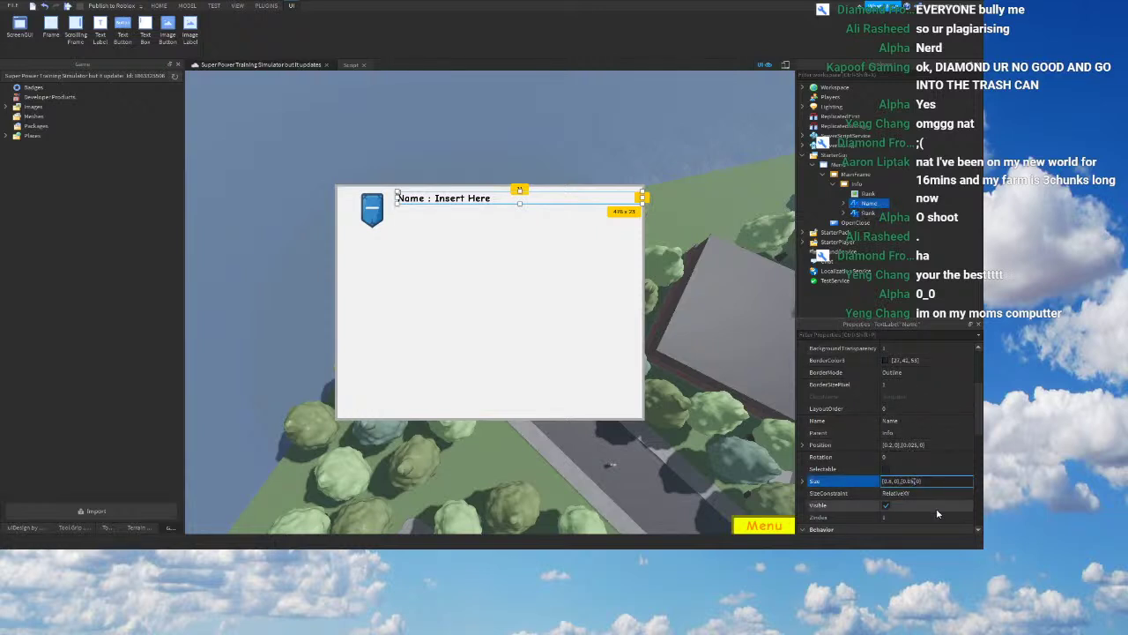
pyautogui.press('BackSpace')
pyautogui.write('6')
pyautogui.moveTo(470, 379); pyautogui.dragTo(472, 377, button='right')
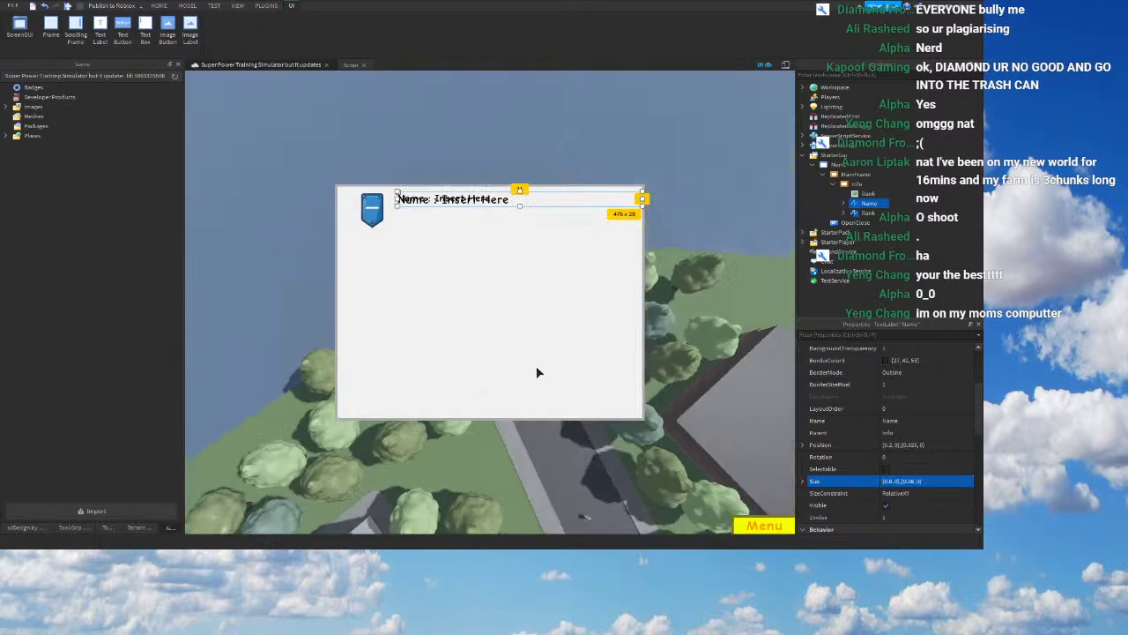
# Step: Set the Rank text label's size to {0.8, 0},{0.06, 0} to match the Name label
pyautogui.click(869, 213)
pyautogui.click(908, 480)
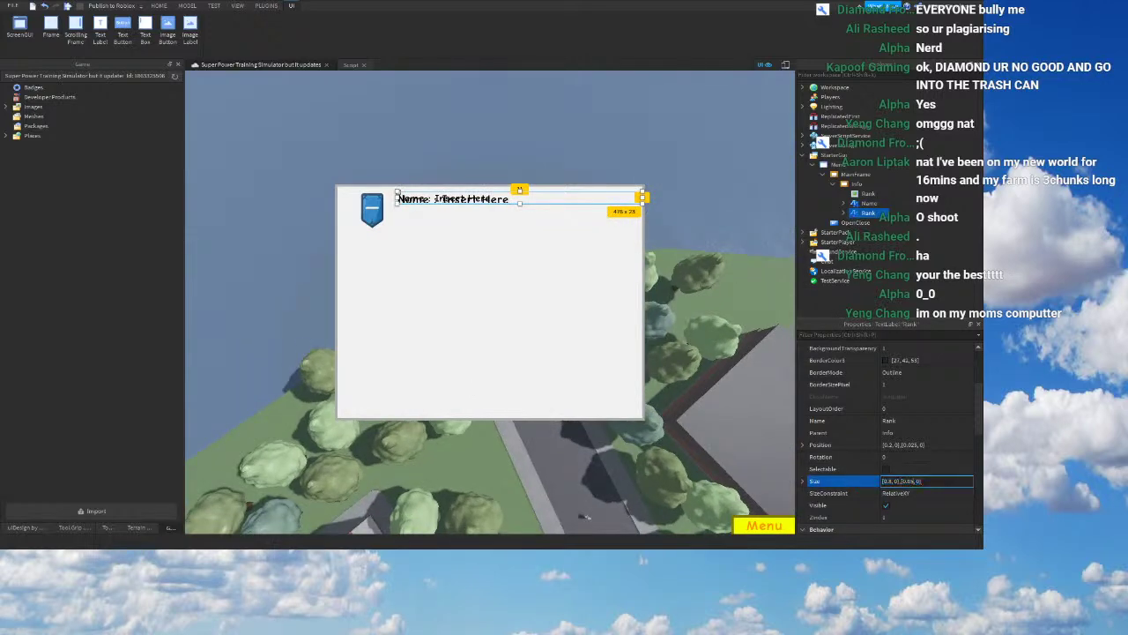
pyautogui.write('6')
pyautogui.press('Return')
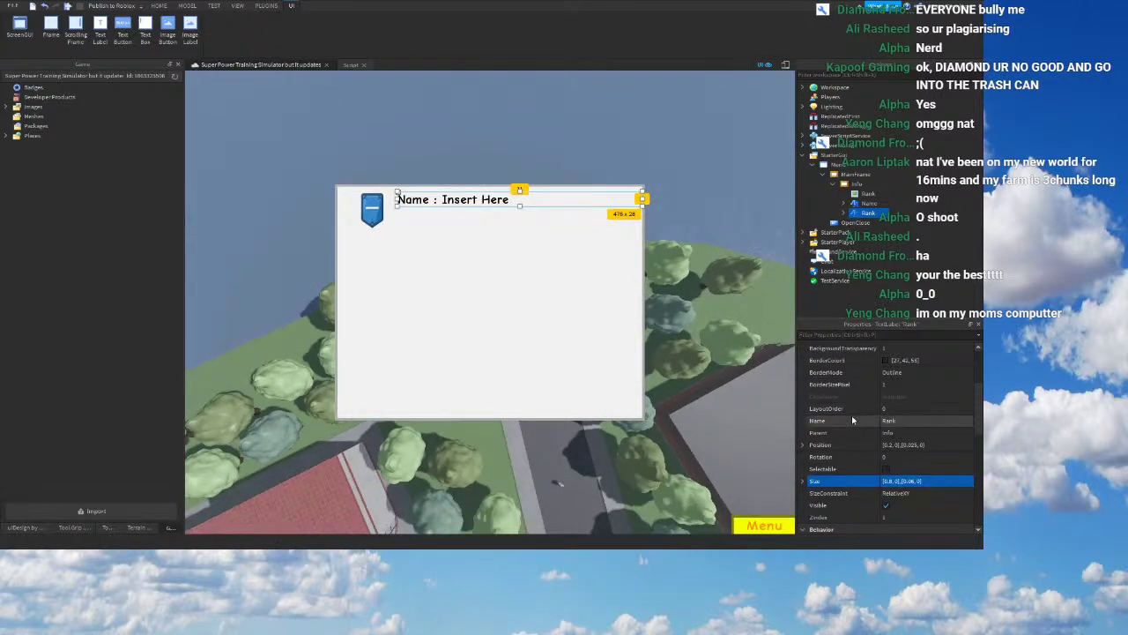
# Step: Try a horizontal position scale of 0.25 on the Rank text label, then restore it to 0.2
pyautogui.click(892, 445)
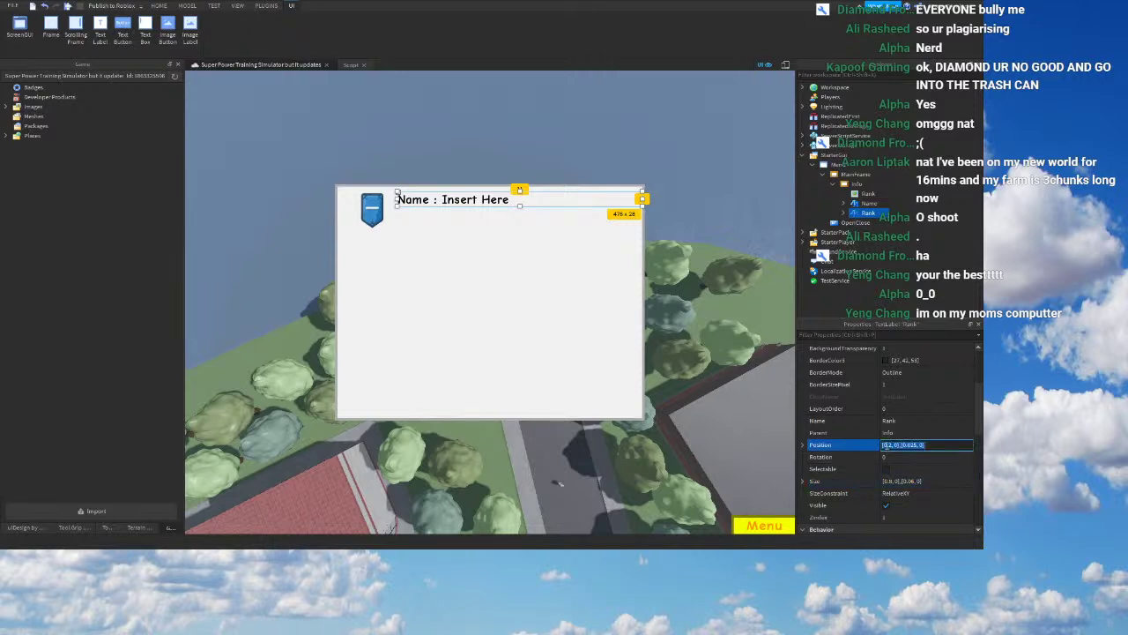
pyautogui.tripleClick(888, 445)
pyautogui.click(922, 445)
pyautogui.write('5')
pyautogui.press('Return')
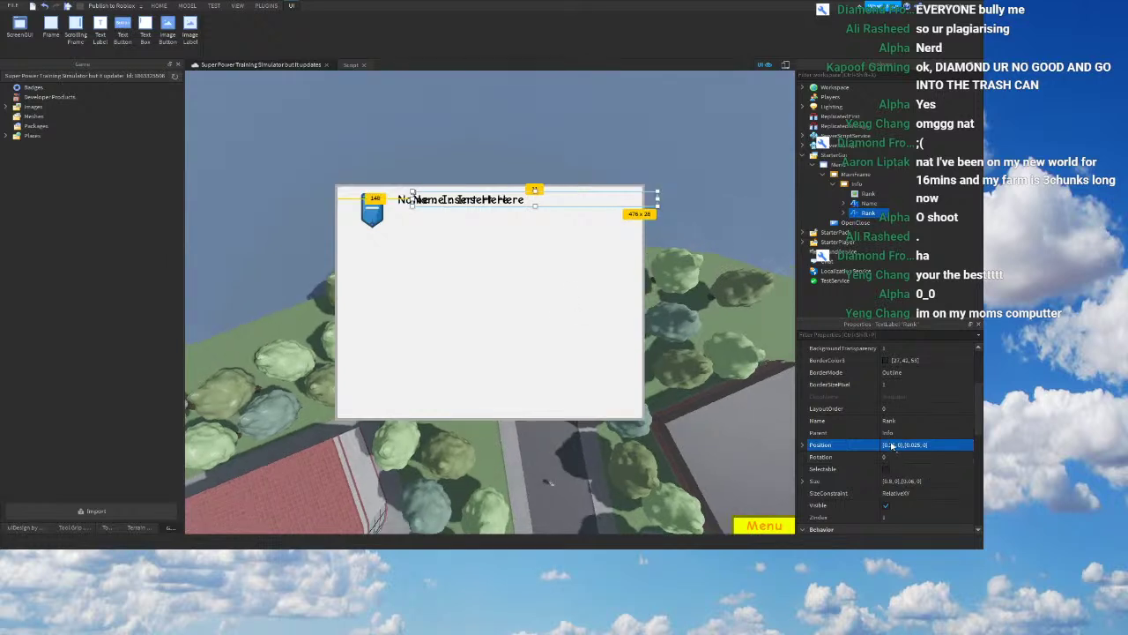
pyautogui.press('Return')
# Step: Try vertical position scales of 0.065 and 0.9 on the Rank text label
pyautogui.doubleClick(914, 445)
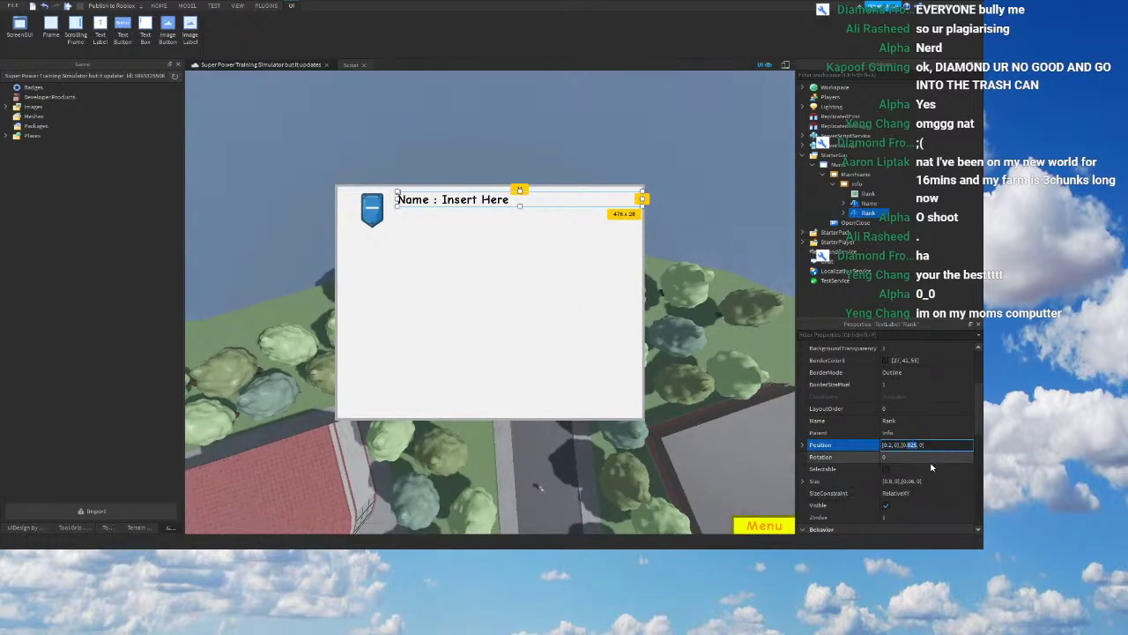
pyautogui.write('0.065')
pyautogui.press('Return')
pyautogui.doubleClick(914, 446)
pyautogui.write('9')
pyautogui.press('Return')
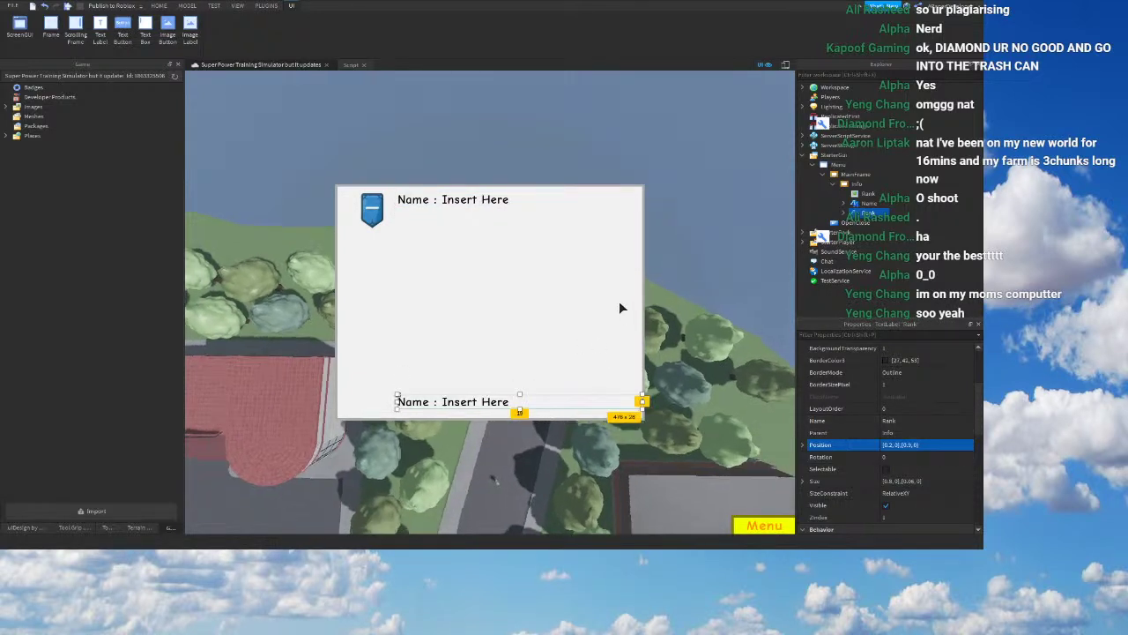
# Step: Place the Rank text label directly below the Name label at position {0.2, 0},{0.09, 0} and deselect it
pyautogui.click(911, 446)
pyautogui.click(912, 445)
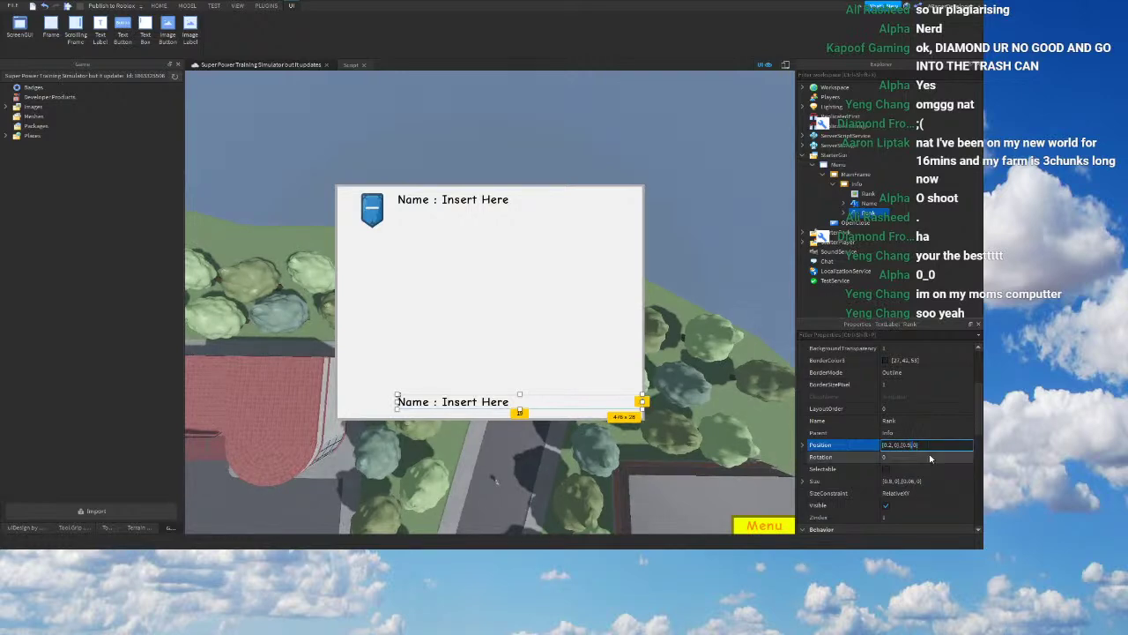
pyautogui.write('09')
pyautogui.moveTo(605, 392); pyautogui.dragTo(604, 392, button='right')
pyautogui.click(707, 166)
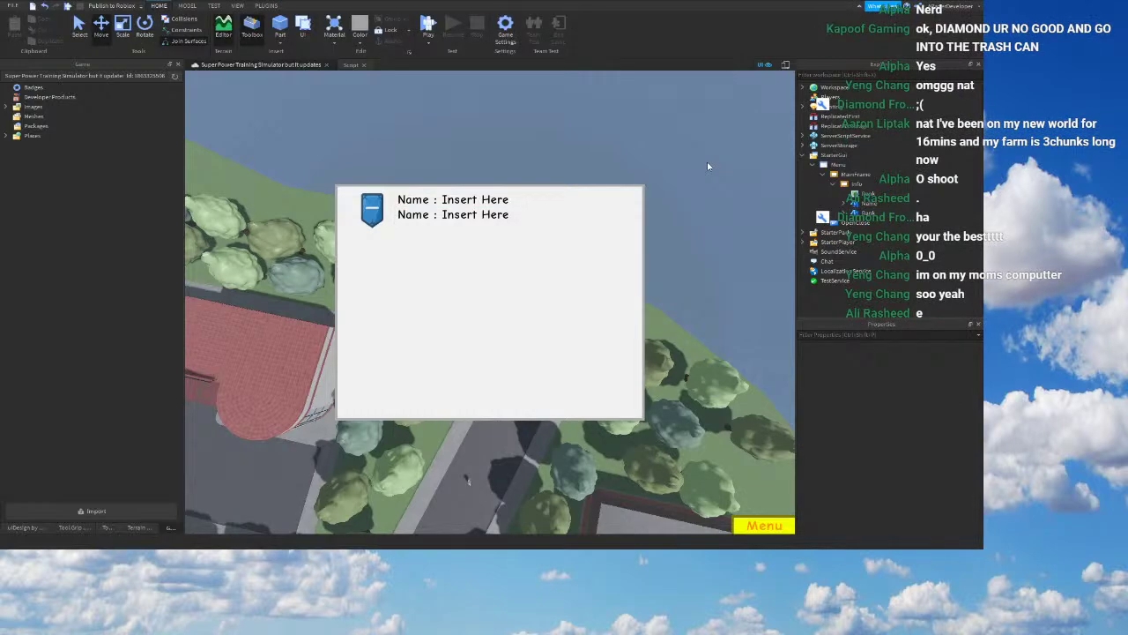
# Step: Set the Rank text label's position to {0.2, 0},{0.1, 0}
pyautogui.click(869, 213)
pyautogui.scroll(-1, 890, 440)
pyautogui.scroll(-2, 892, 448)
pyautogui.doubleClick(909, 373)
pyautogui.write('1')
pyautogui.press('Return')
pyautogui.moveTo(610, 329); pyautogui.dragTo(595, 330, button='right')
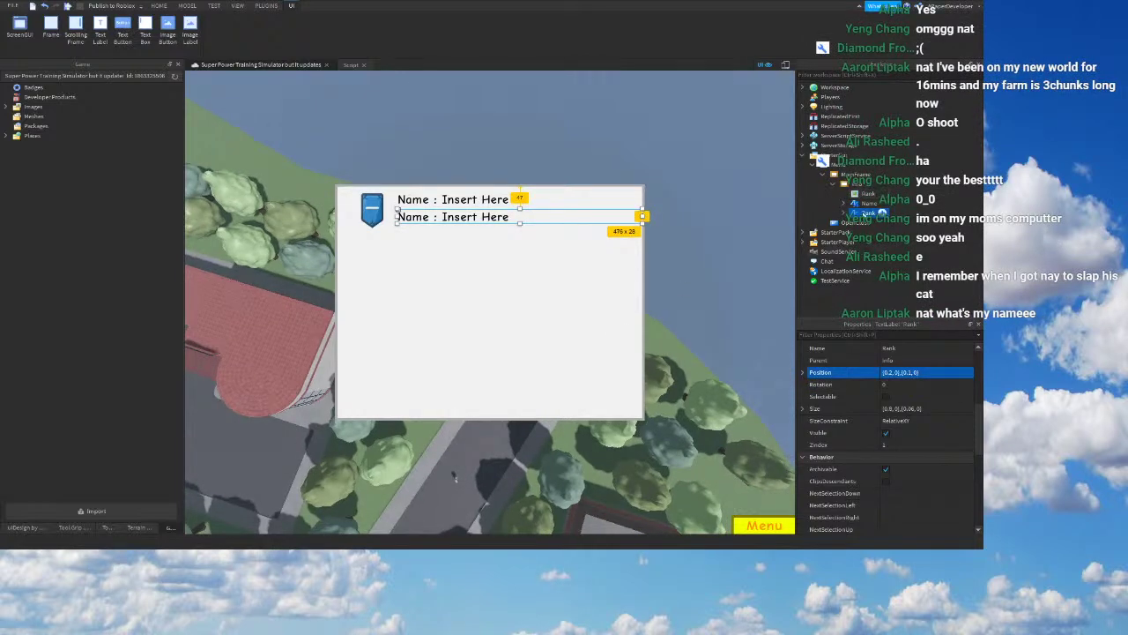
# Step: Set the Rank text label's text to "Rank : F - Class"
pyautogui.scroll(-10, 915, 372)
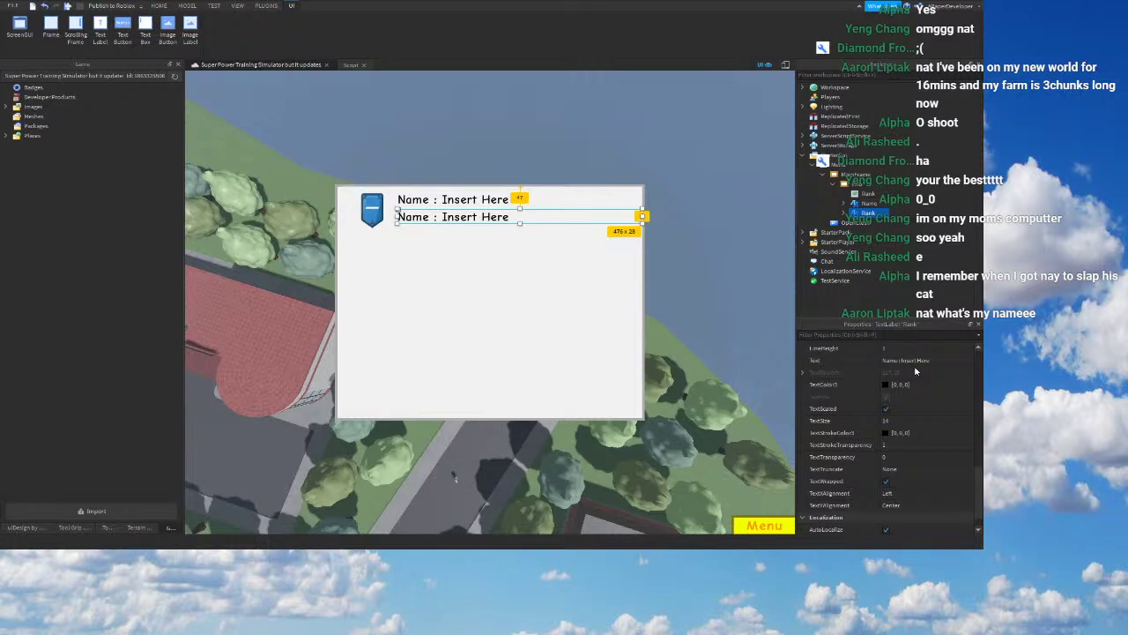
pyautogui.click(912, 364)
pyautogui.write('Rank : F - Class')
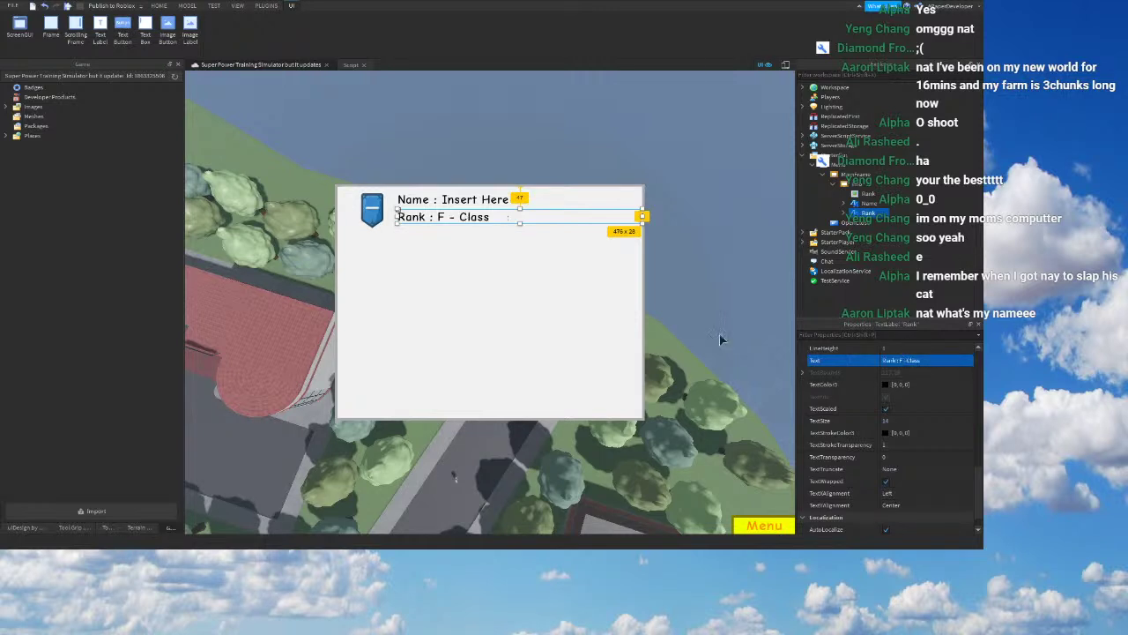
pyautogui.write('Rank : F - Class')
pyautogui.press('Return')
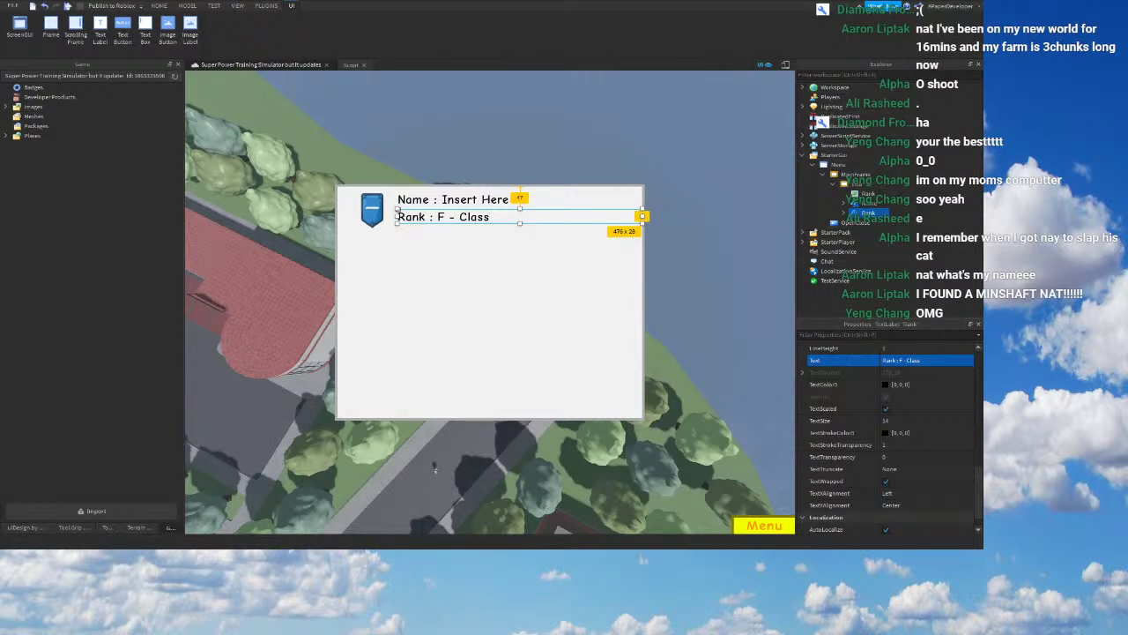
# Step: Rename the rank badge image label to RankIcon and the rank text label to RankText
pyautogui.click(875, 192)
pyautogui.click(874, 185)
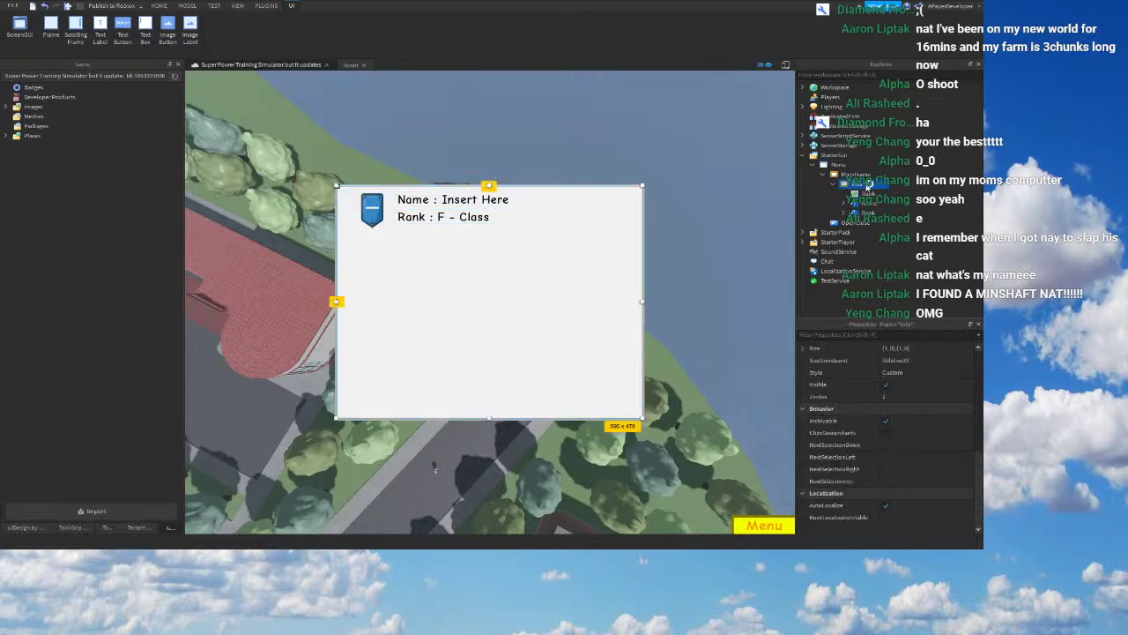
pyautogui.click(865, 193)
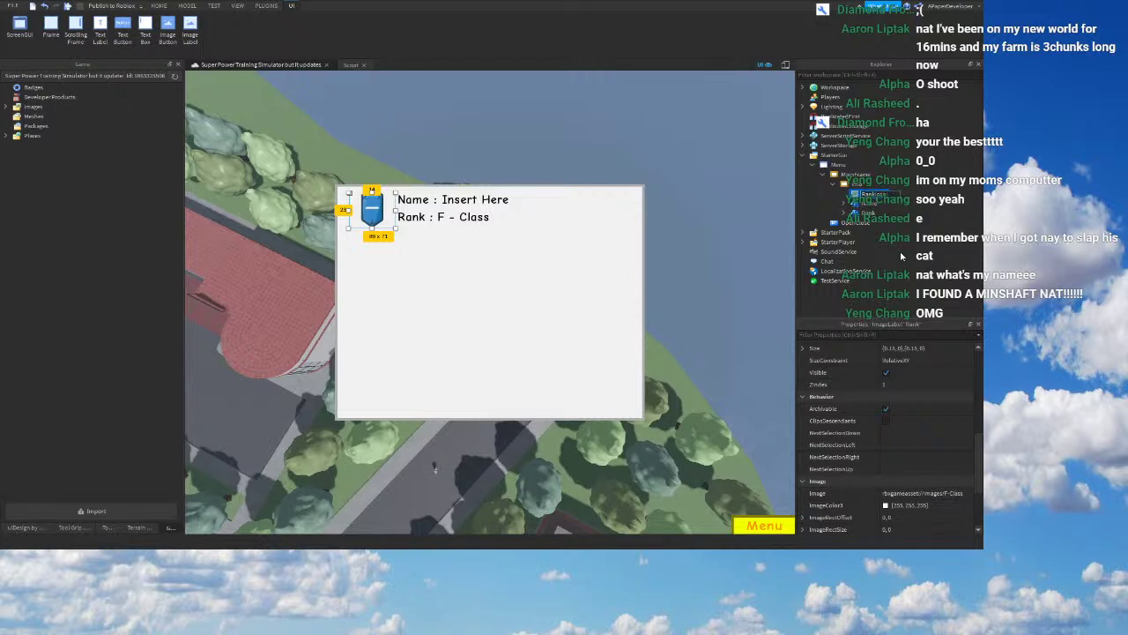
pyautogui.click(871, 213)
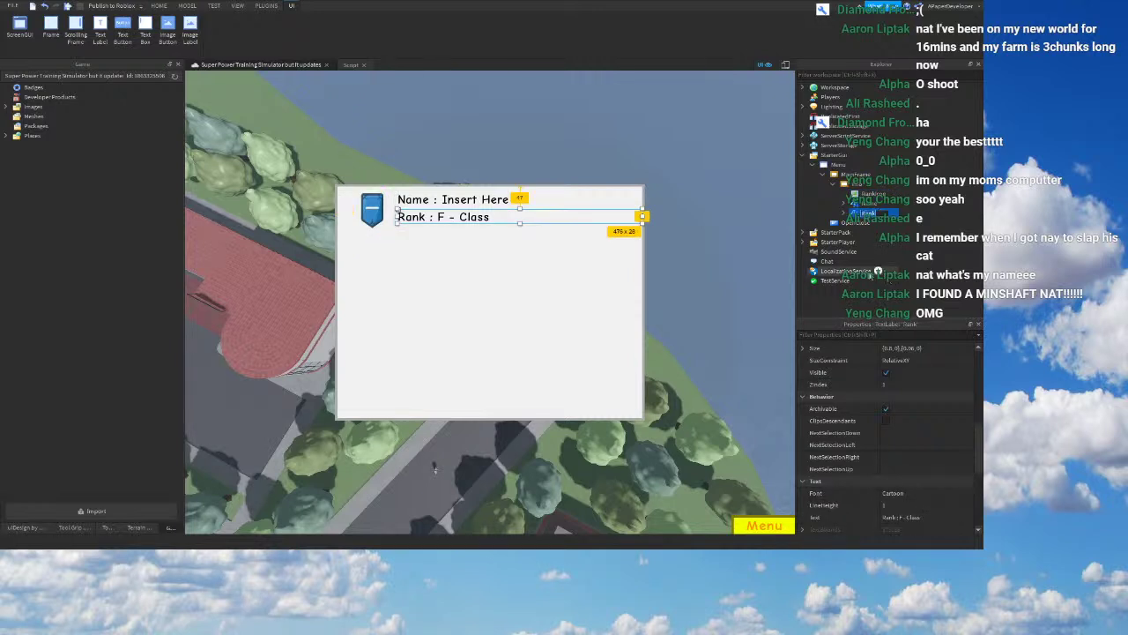
pyautogui.write('Text')
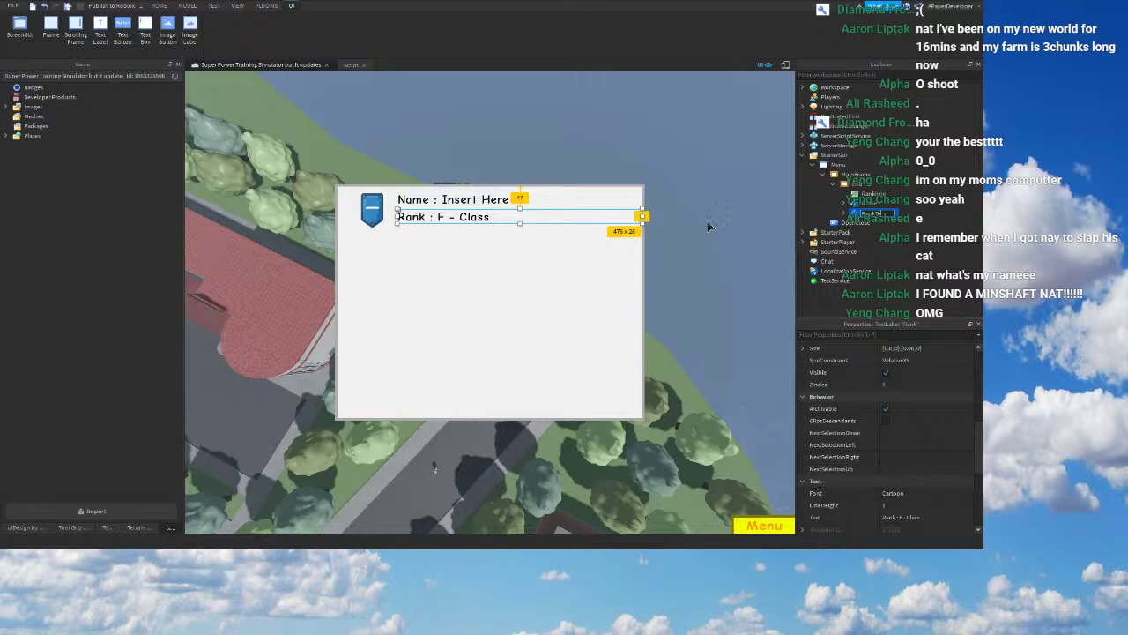
pyautogui.press('Return')
pyautogui.moveTo(631, 226); pyautogui.dragTo(623, 226, button='right')
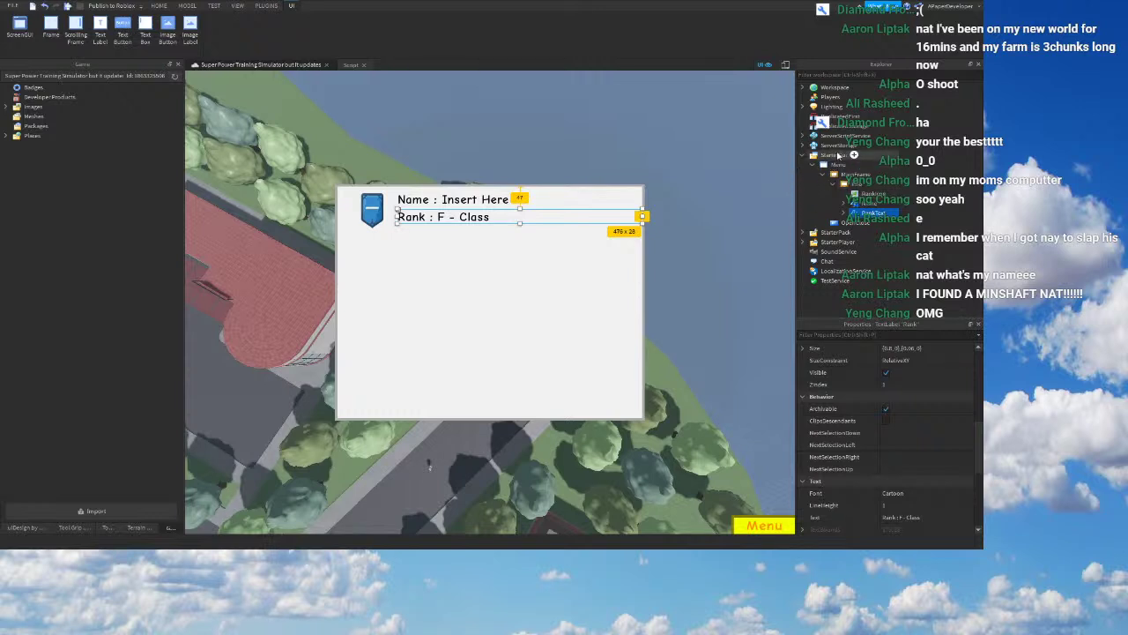
# Step: Duplicate the Name label inside the Info frame
pyautogui.click(873, 203)
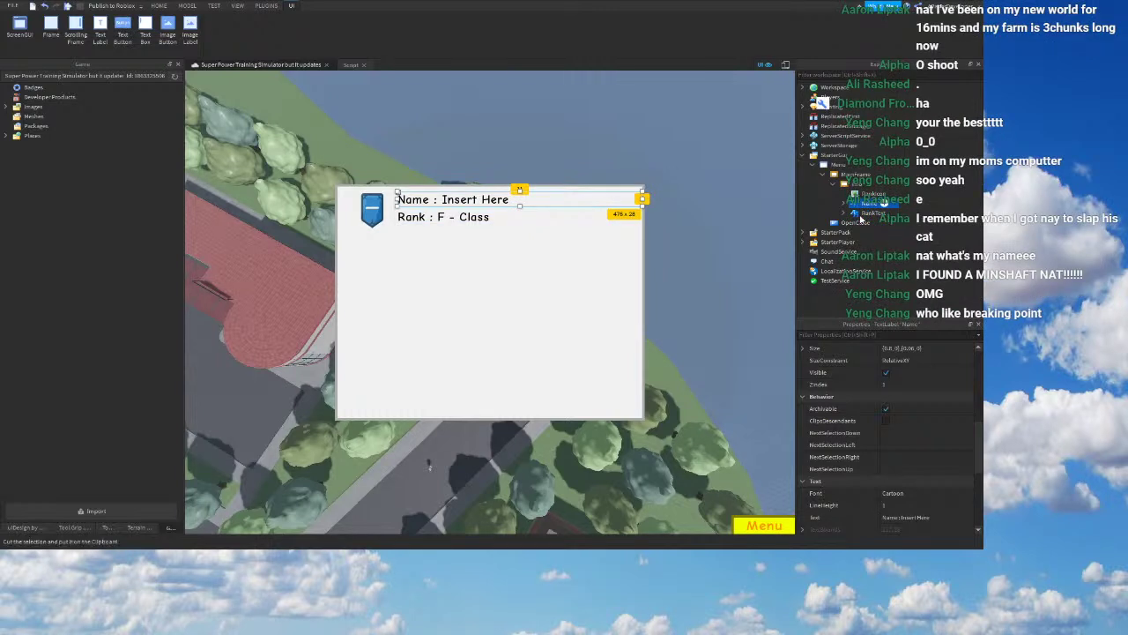
pyautogui.hotkey('ctrl', 'd')
pyautogui.click(877, 248)
# Step: Try a vertical size scale of 0.4 on the duplicated Name label, then restore it to 0.06
pyautogui.scroll(-2, 922, 396)
pyautogui.scroll(4, 903, 415)
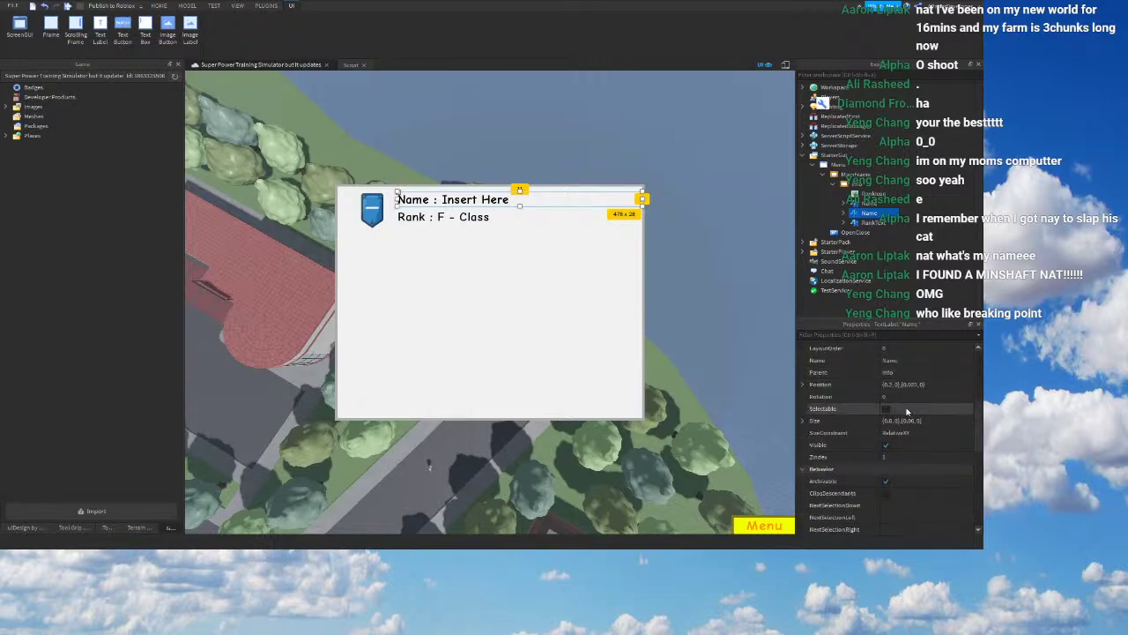
pyautogui.click(913, 422)
pyautogui.press('BackSpace')
pyautogui.press('BackSpace')
pyautogui.write('4')
pyautogui.moveTo(613, 353); pyautogui.dragTo(602, 355, button='right')
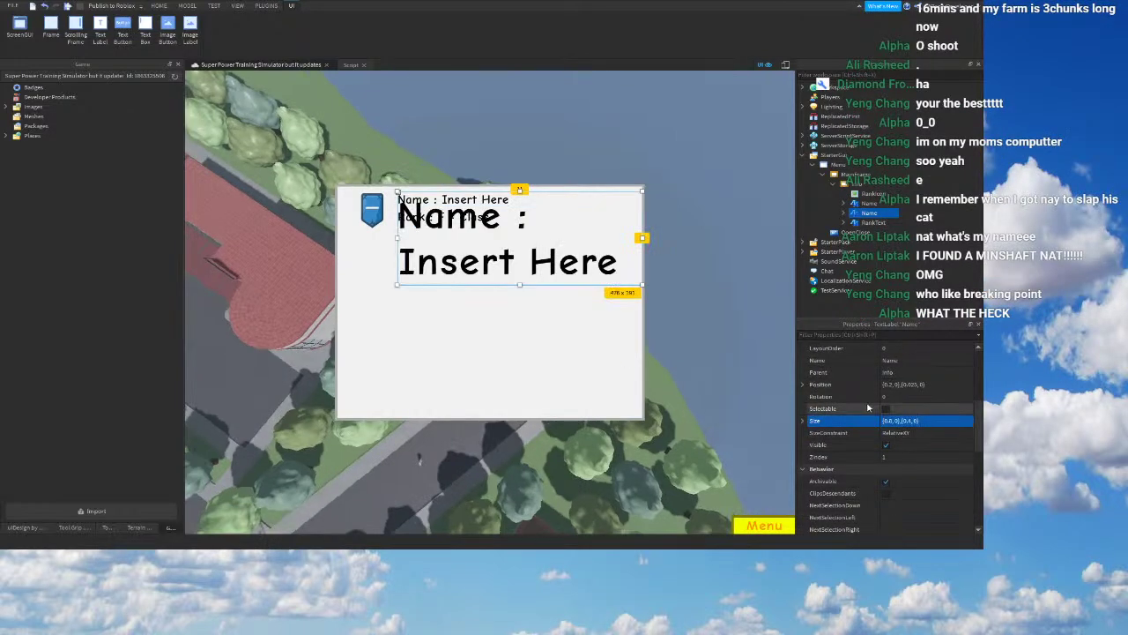
pyautogui.click(909, 421)
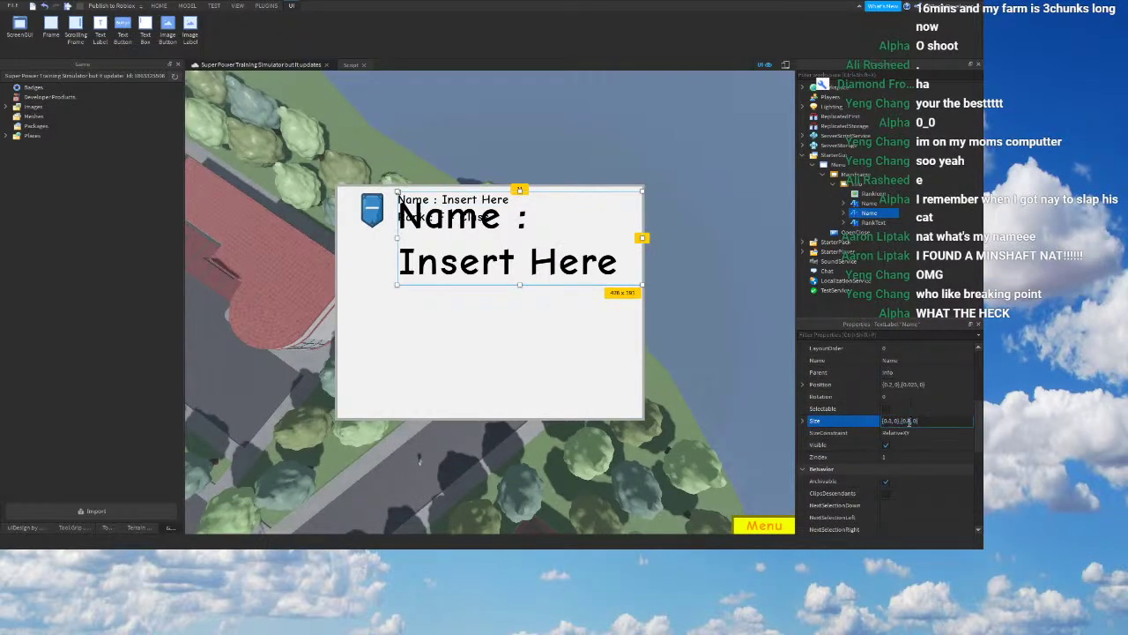
pyautogui.write('06')
pyautogui.moveTo(669, 334); pyautogui.dragTo(697, 325, button='right')
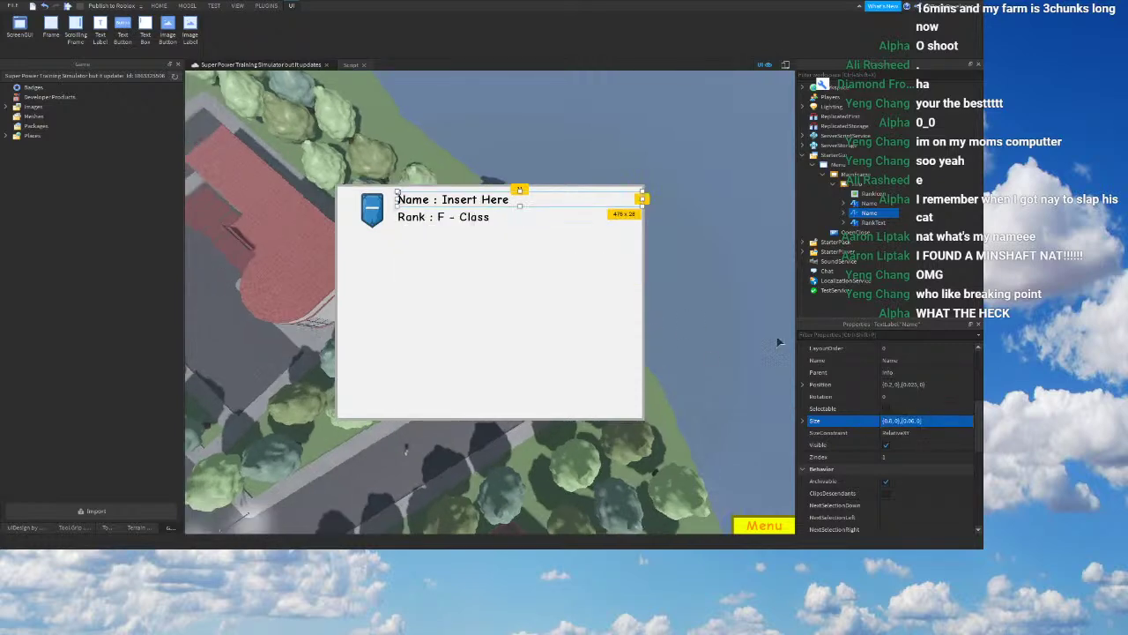
# Step: Reduce the duplicated Name label's width so that its size is {0.4, 0},{0.06, 0}
pyautogui.doubleClick(889, 420)
pyautogui.press('BackSpace')
pyautogui.write('4')
pyautogui.press('Return')
pyautogui.moveTo(591, 340); pyautogui.dragTo(591, 335, button='right')
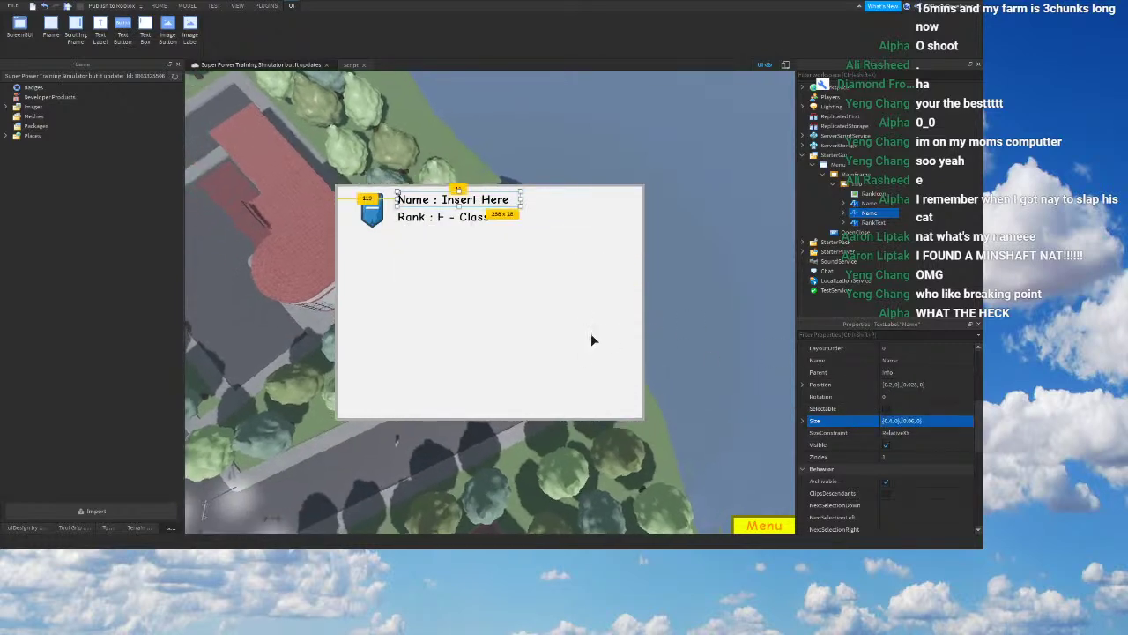
# Step: Try horizontal position scales of 0.1 and 0.05 on the duplicated Name label
pyautogui.click(888, 385)
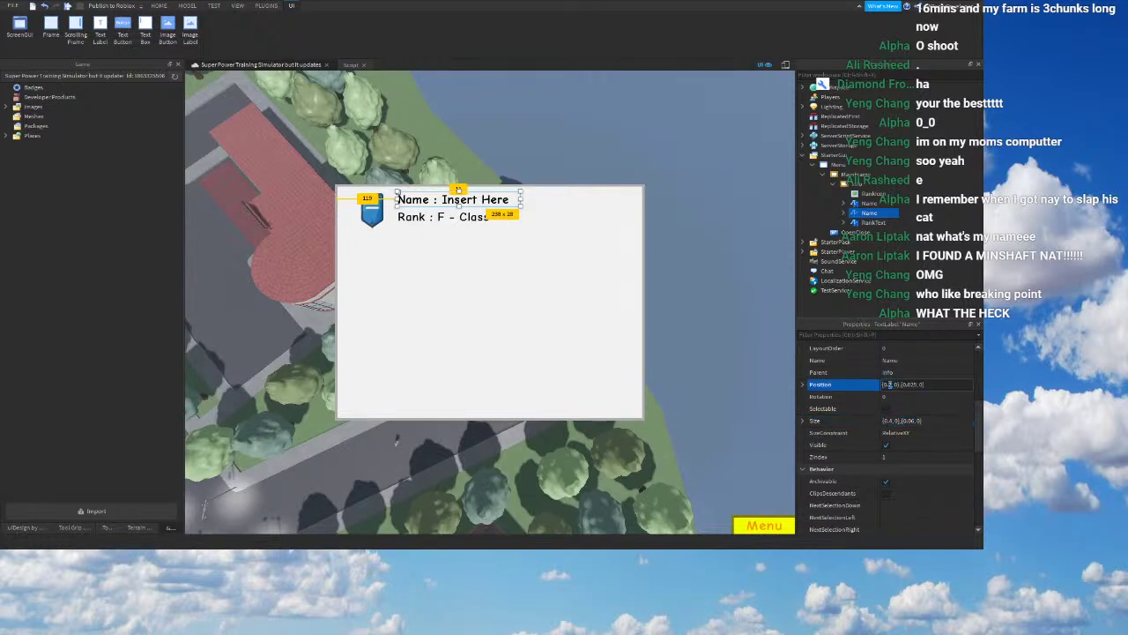
pyautogui.press('BackSpace')
pyautogui.write('1')
pyautogui.press('Return')
pyautogui.moveTo(564, 340); pyautogui.dragTo(549, 338, button='right')
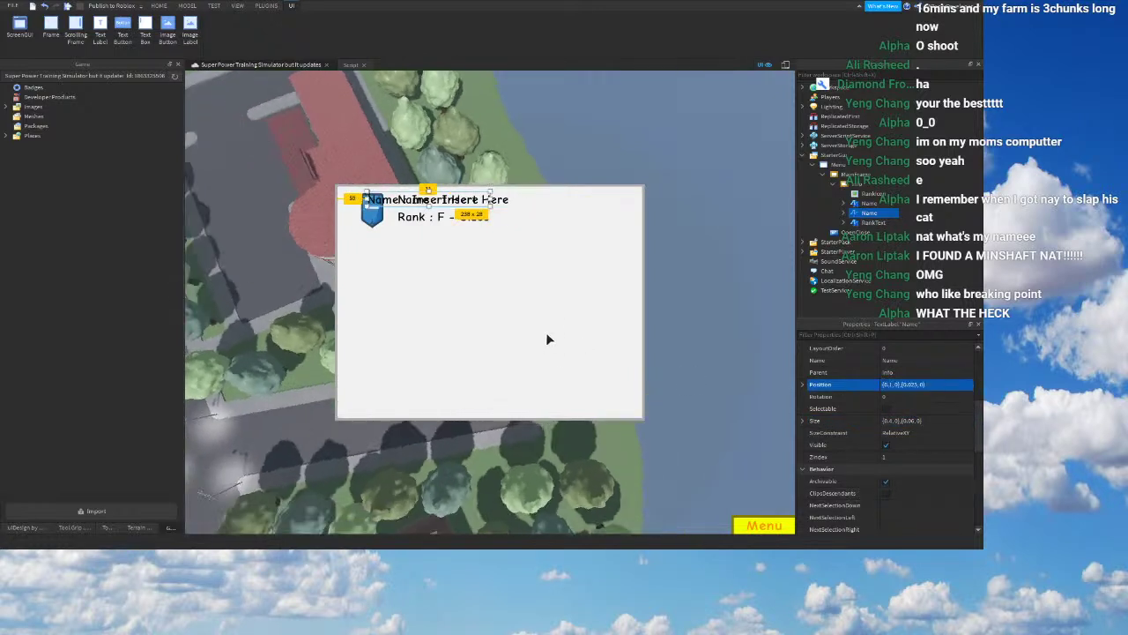
pyautogui.doubleClick(911, 385)
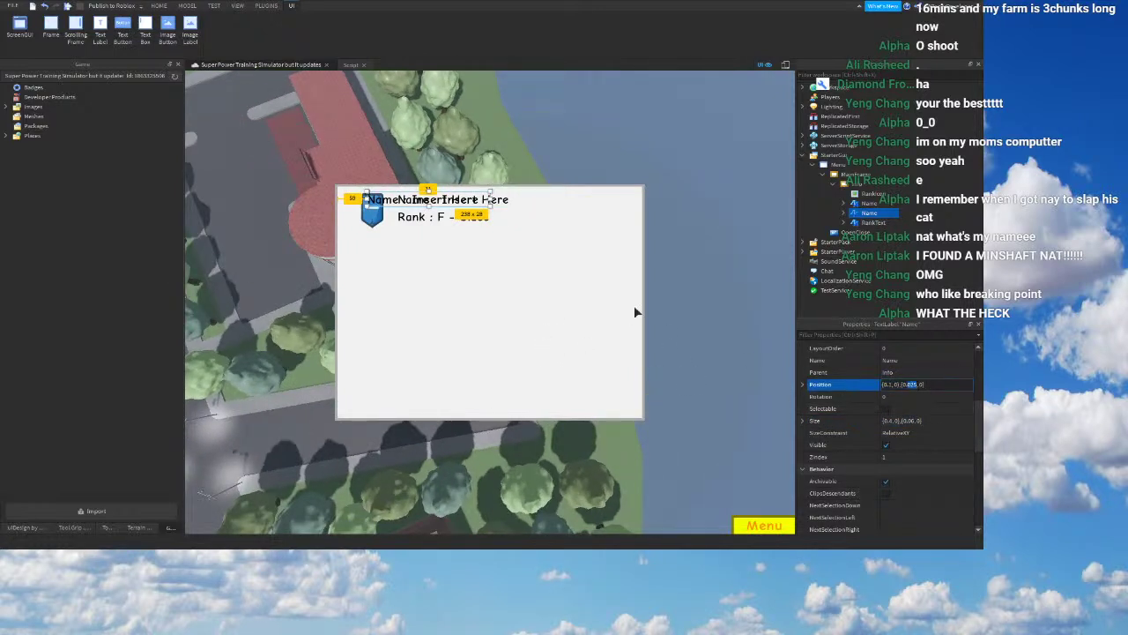
pyautogui.click(893, 385)
pyautogui.press('BackSpace')
pyautogui.write('05')
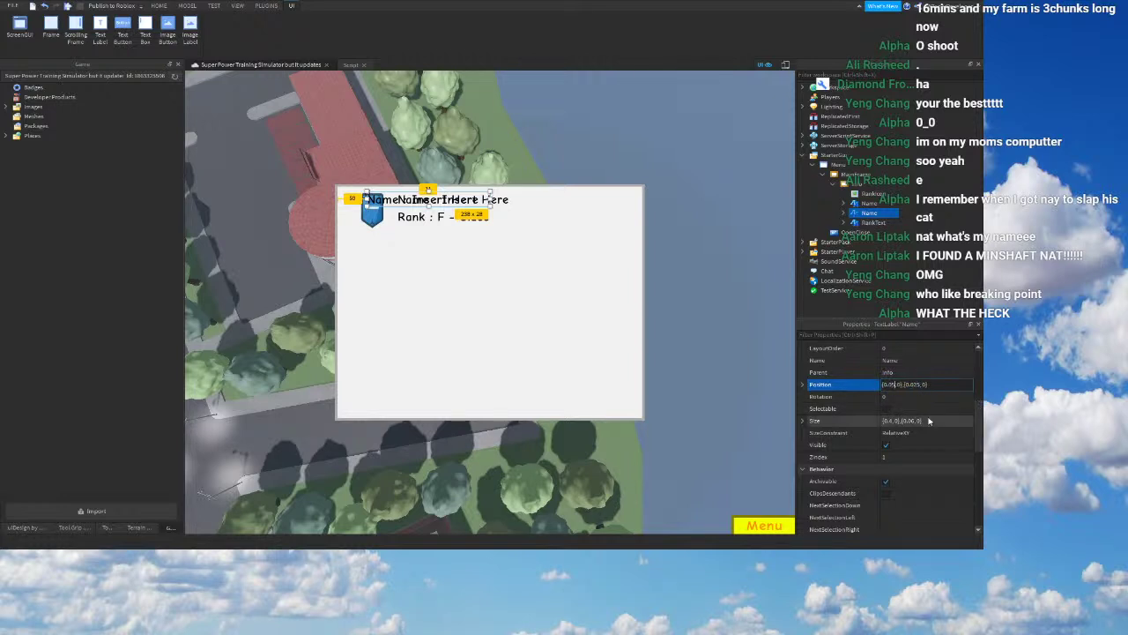
pyautogui.press('Return')
pyautogui.moveTo(564, 325); pyautogui.dragTo(530, 322, button='right')
# Step: Place the duplicated Name label below the rank badge, trying a vertical position scale of 0.1 before setting it to 0.2
pyautogui.doubleClick(917, 385)
pyautogui.write('0.1')
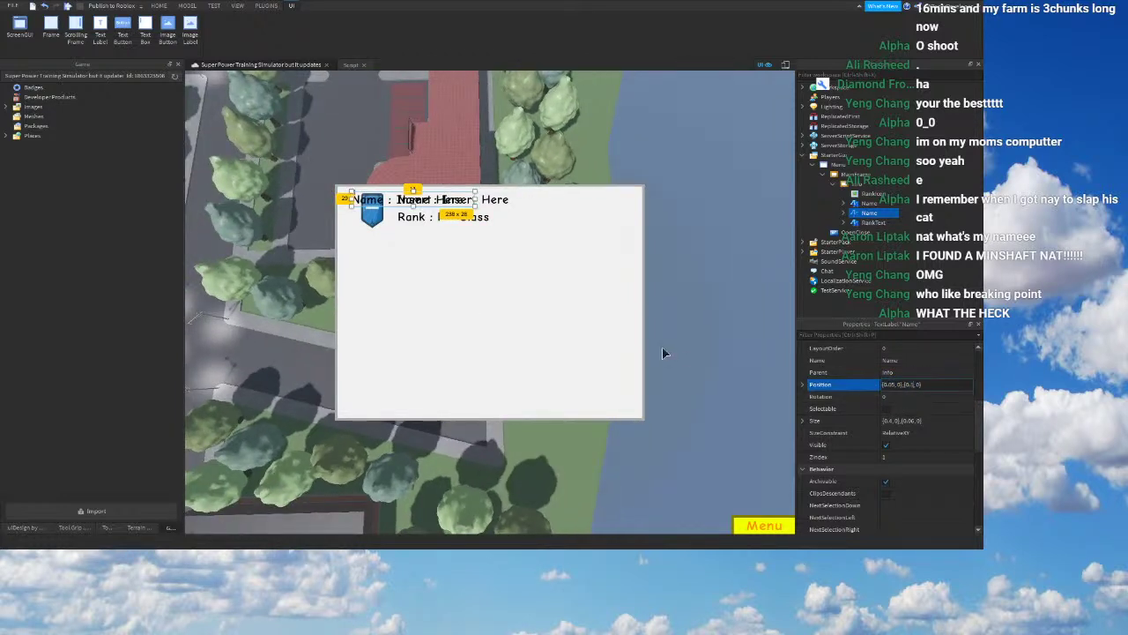
pyautogui.moveTo(662, 348); pyautogui.dragTo(631, 345, button='right')
pyautogui.click(911, 385)
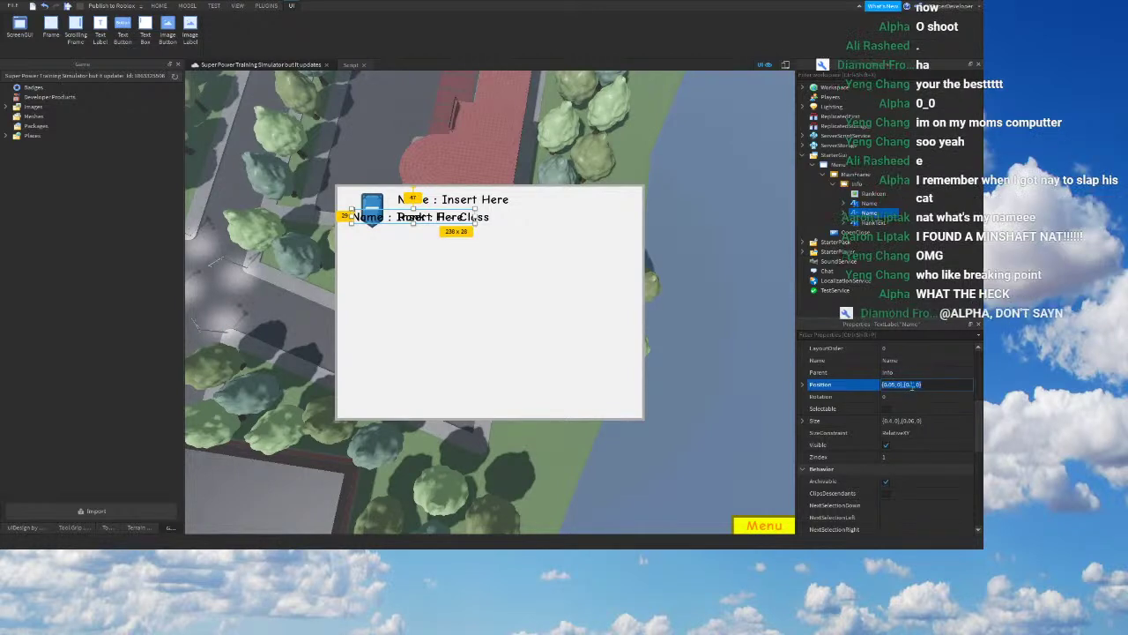
pyautogui.write('5')
pyautogui.moveTo(723, 357); pyautogui.dragTo(660, 338, button='right')
pyautogui.click(916, 385)
pyautogui.press('BackSpace')
pyautogui.press('BackSpace')
pyautogui.write('2')
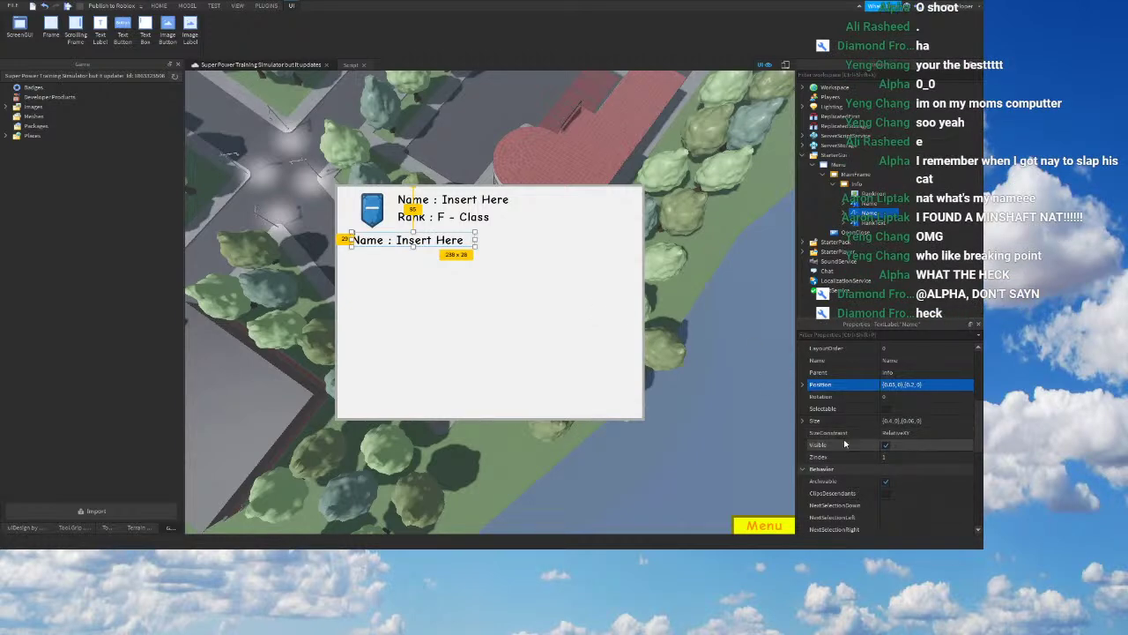
# Step: Set the duplicated label's text to "Status : Innocence"
pyautogui.scroll(-3, 891, 469)
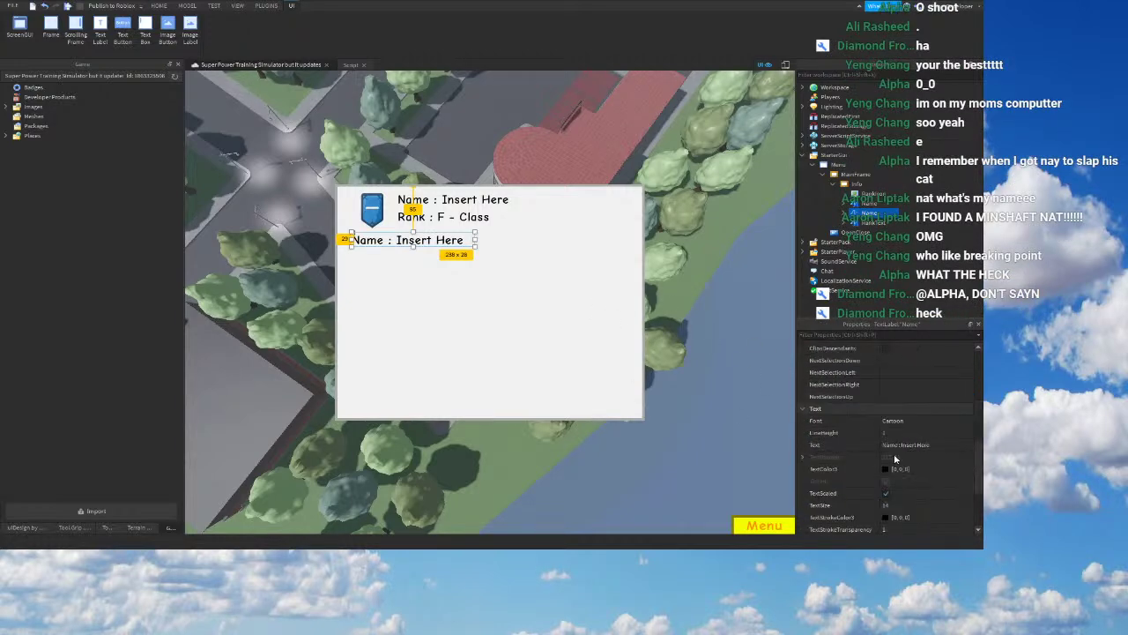
pyautogui.click(894, 444)
pyautogui.write('Status')
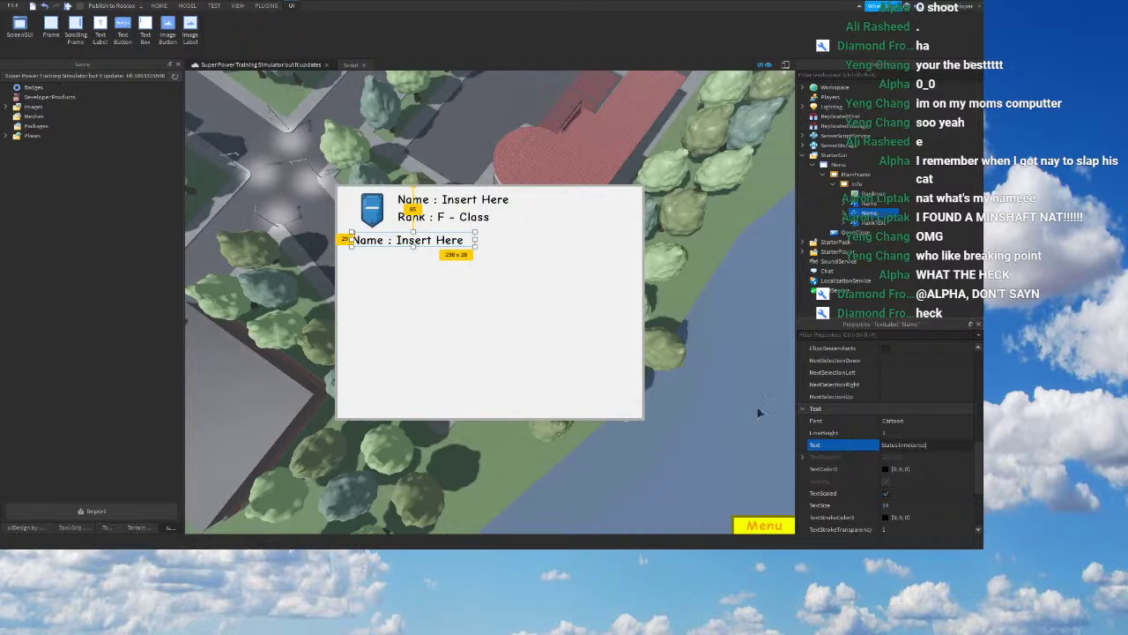
pyautogui.write(' Innocence')
pyautogui.press('Return')
pyautogui.moveTo(748, 412); pyautogui.dragTo(748, 411, button='right')
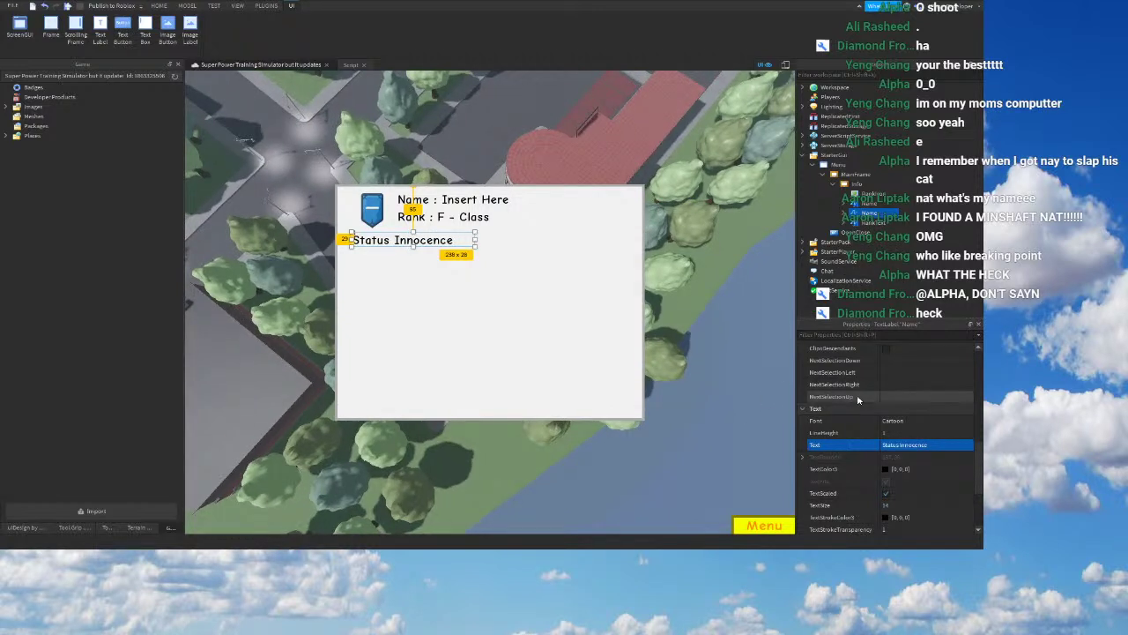
pyautogui.click(899, 445)
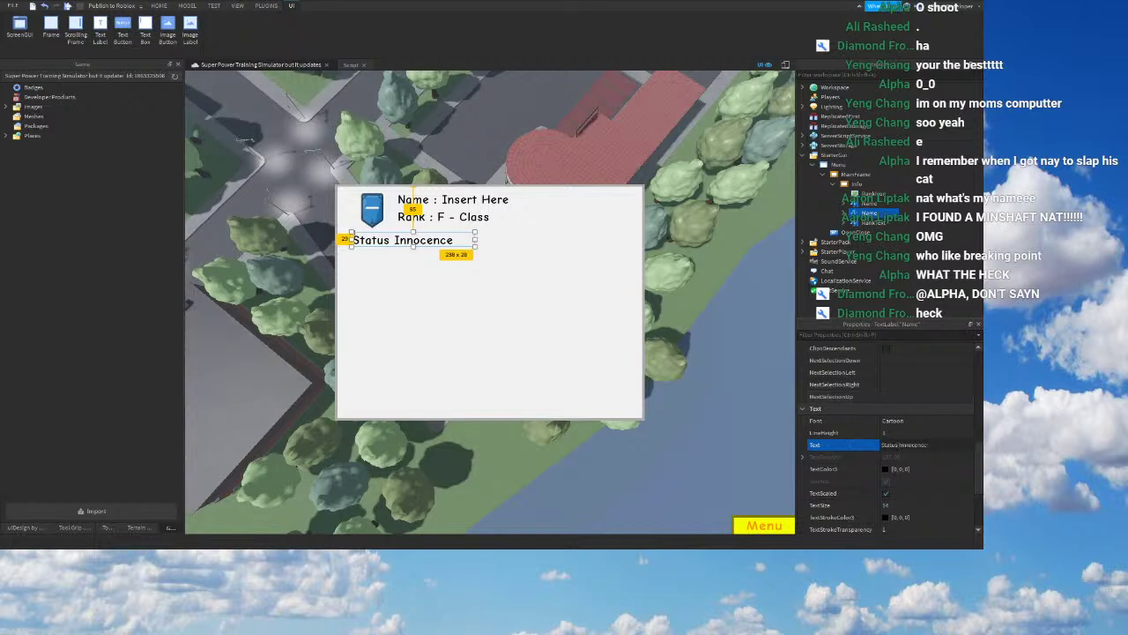
pyautogui.write(':')
pyautogui.press('Return')
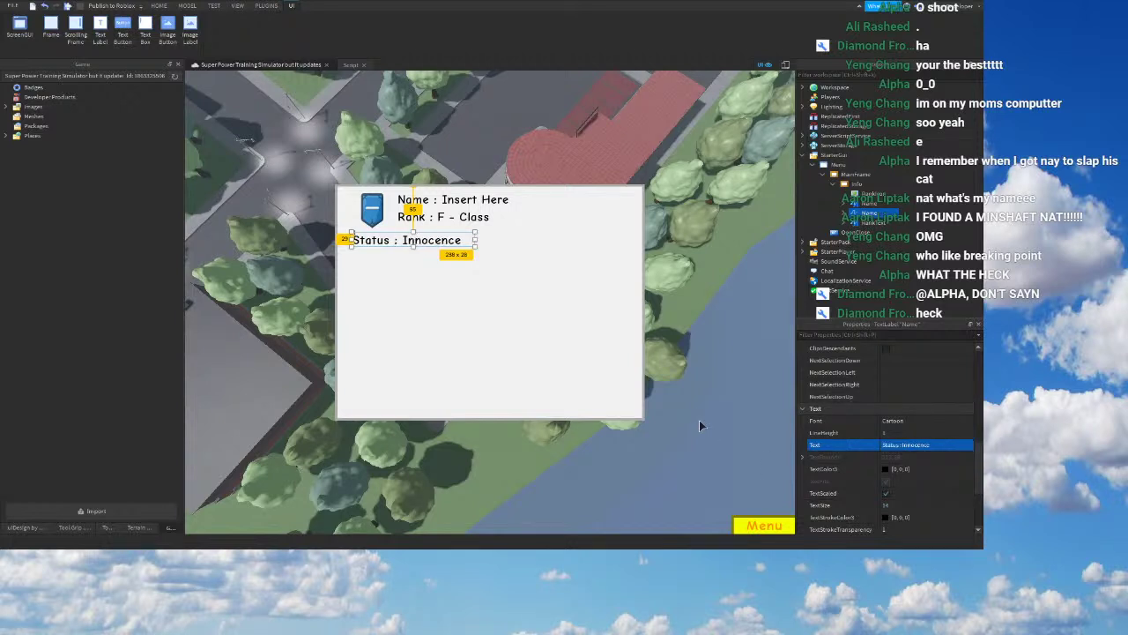
pyautogui.moveTo(699, 421); pyautogui.dragTo(699, 420, button='right')
# Step: Move the status label closer to the frame's left edge with position {0.025, 0},{0.2, 0}
pyautogui.click(855, 175)
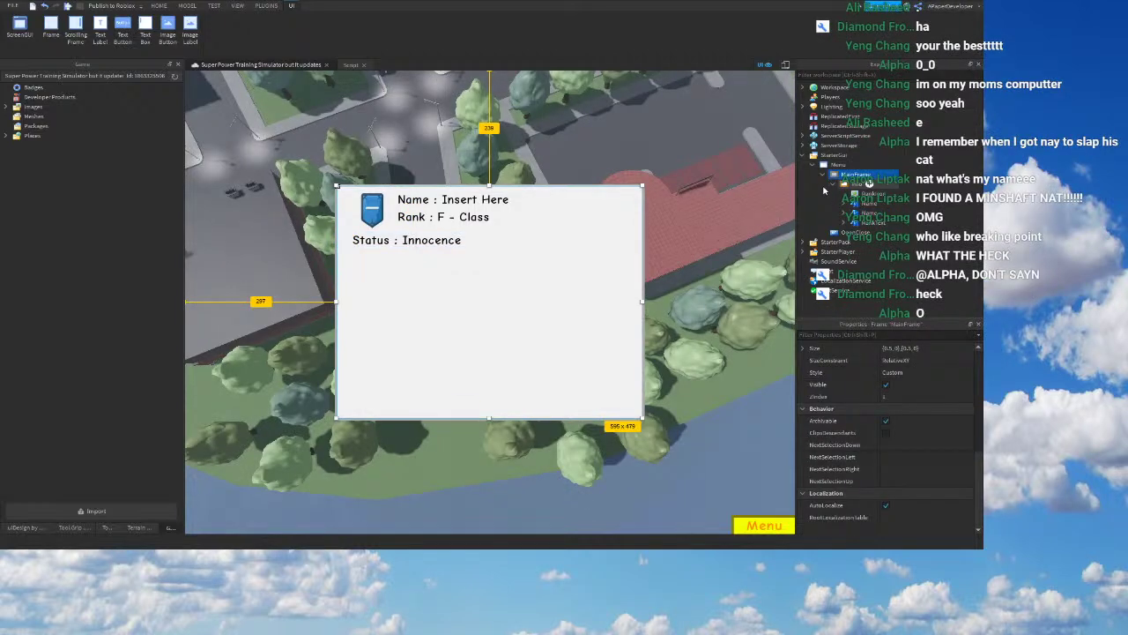
pyautogui.click(431, 241)
pyautogui.scroll(2, 890, 387)
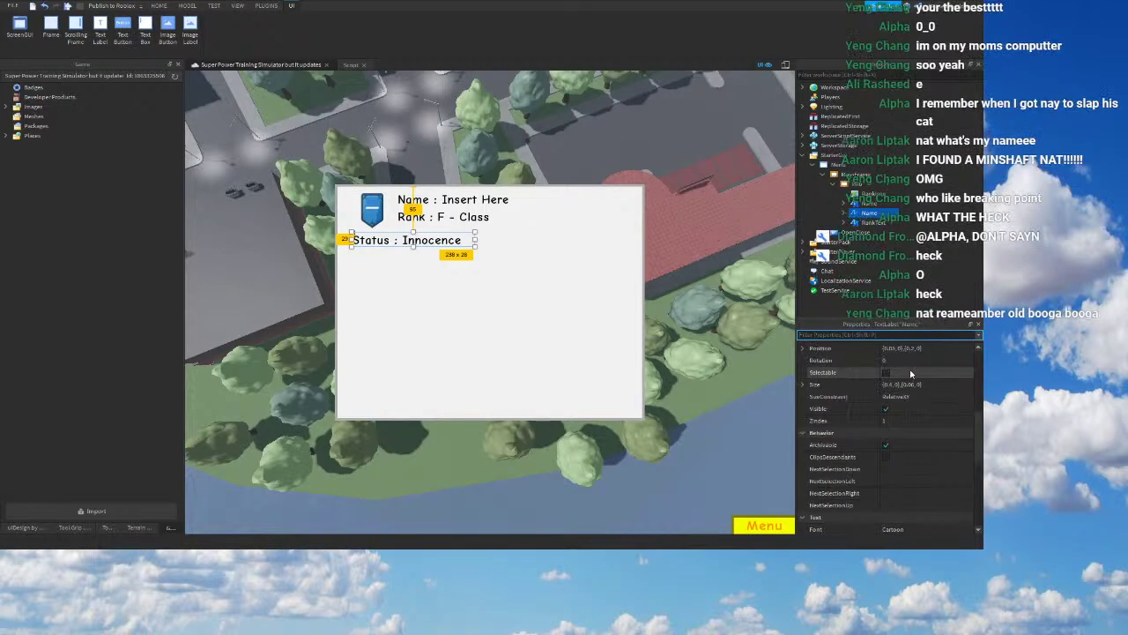
pyautogui.click(892, 348)
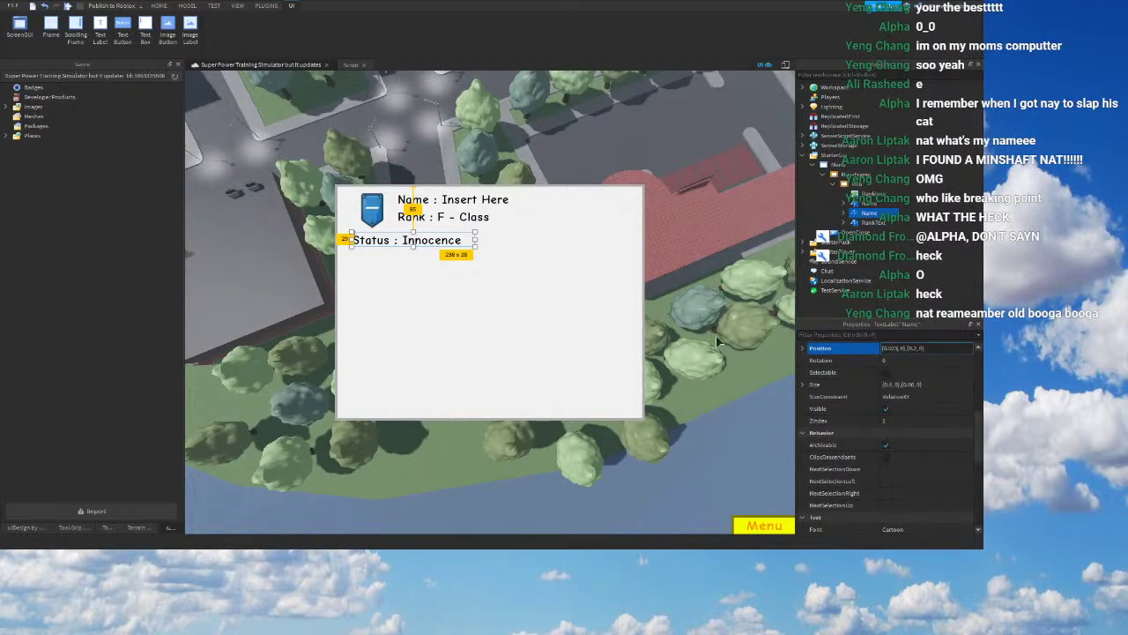
pyautogui.click(853, 185)
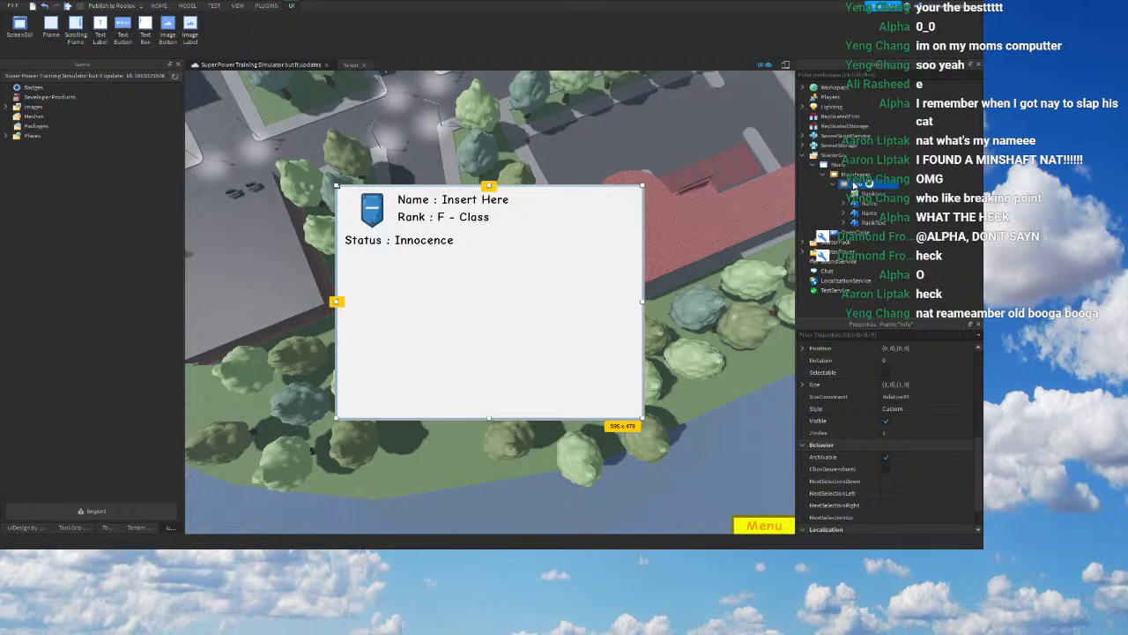
# Step: Duplicate the status label and place the copy beside it at position {0.5, 0},{0.2, 0}
pyautogui.click(869, 213)
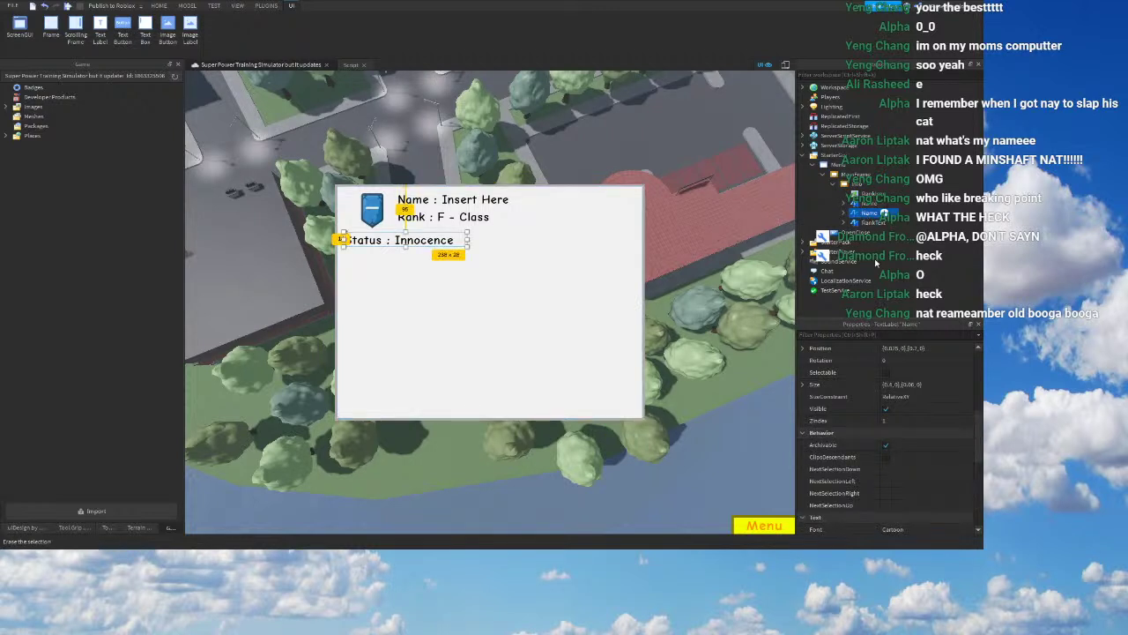
pyautogui.hotkey('ctrl', 'd')
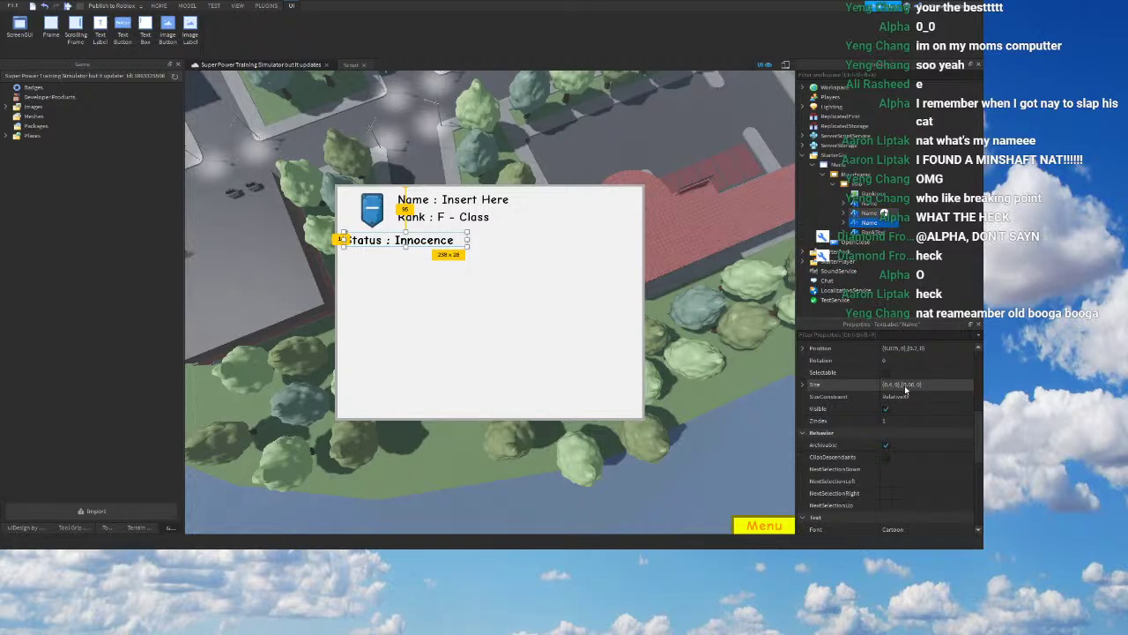
pyautogui.doubleClick(892, 348)
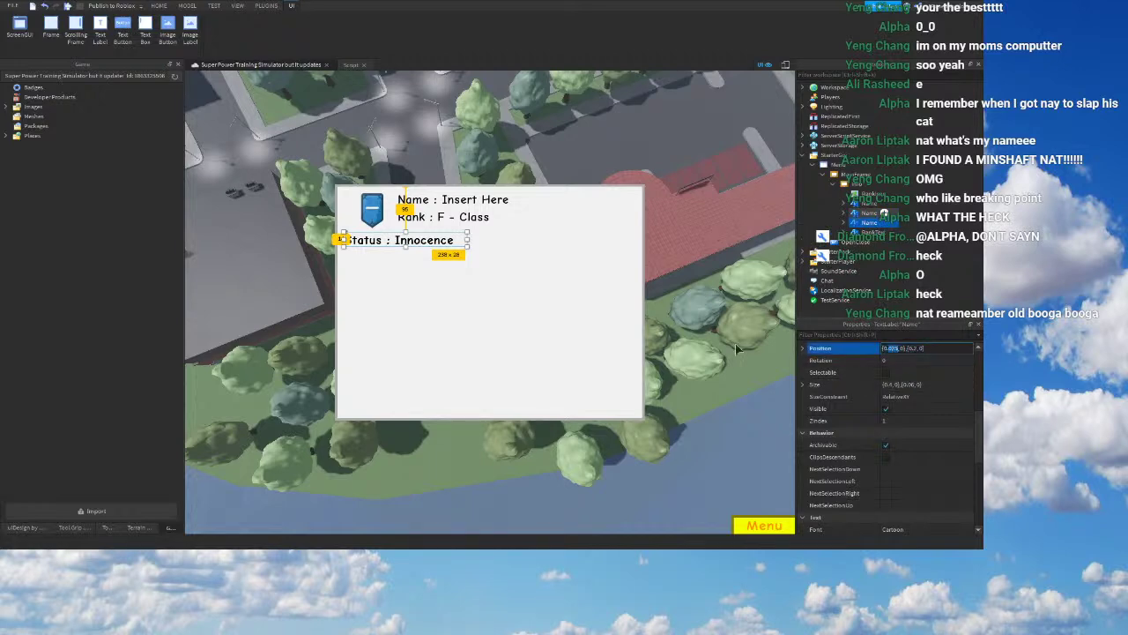
pyautogui.write('0.5')
pyautogui.press('Return')
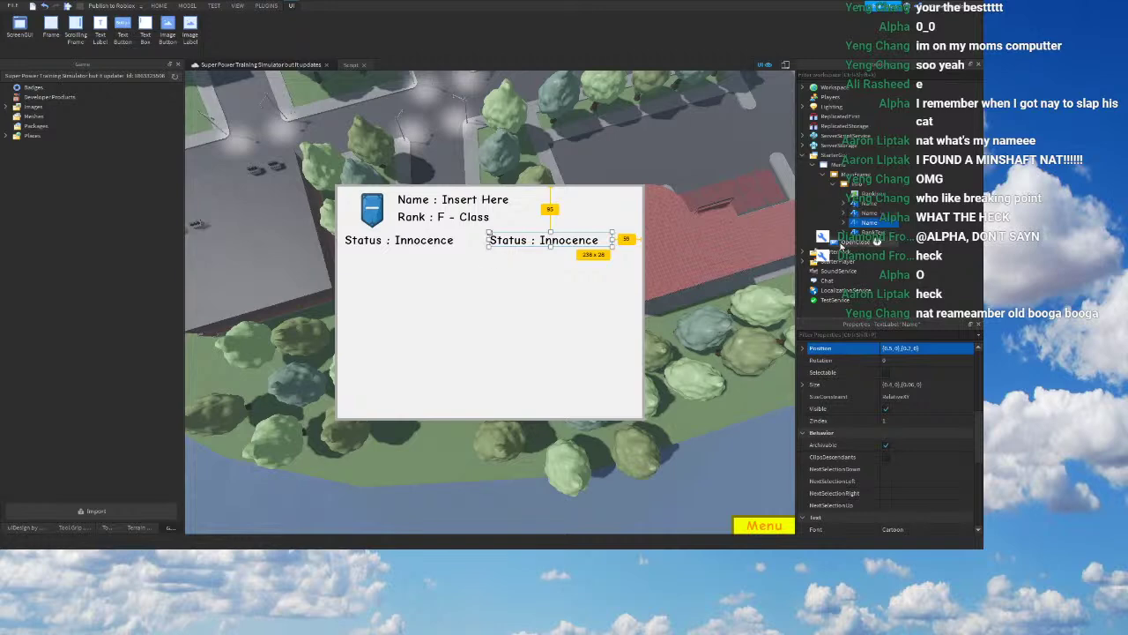
# Step: Rename the first status label as Status and the copy beside it as Reputation
pyautogui.click(866, 214)
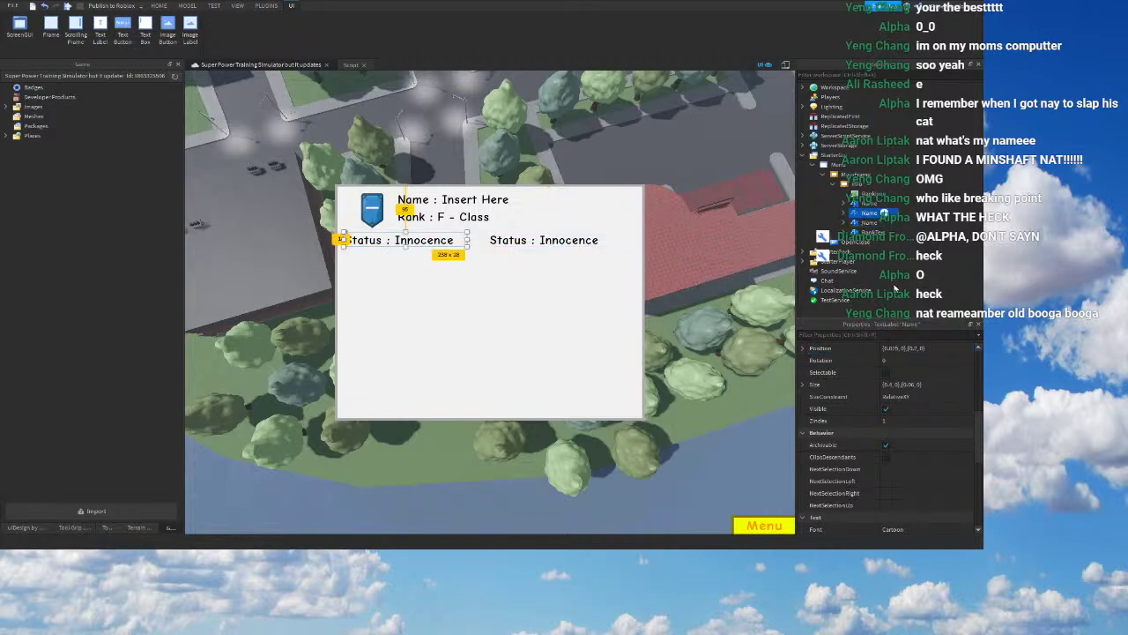
pyautogui.press('F2')
pyautogui.write('Status')
pyautogui.rightClick(867, 223)
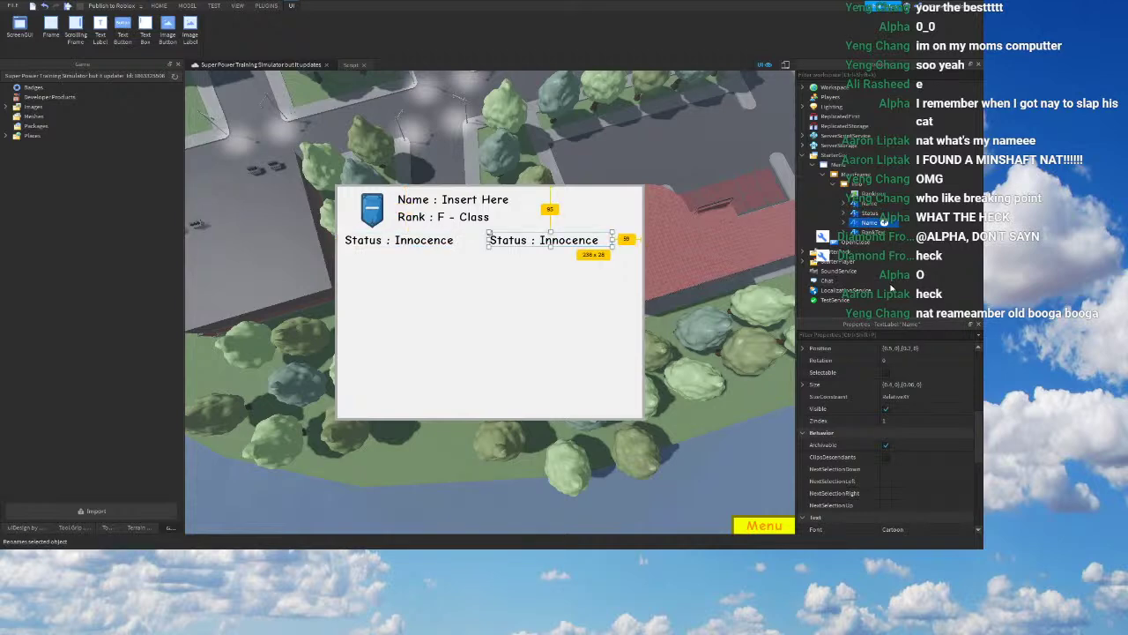
pyautogui.press('F2')
pyautogui.write('Stputatio')
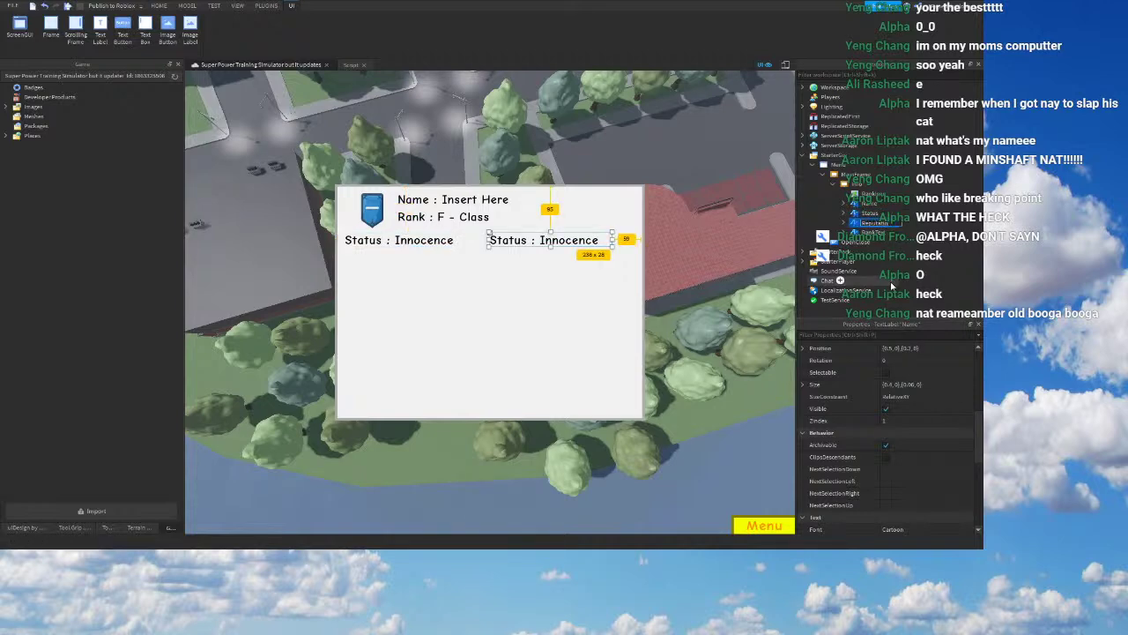
pyautogui.press('Return')
pyautogui.moveTo(617, 266); pyautogui.dragTo(605, 266, button='right')
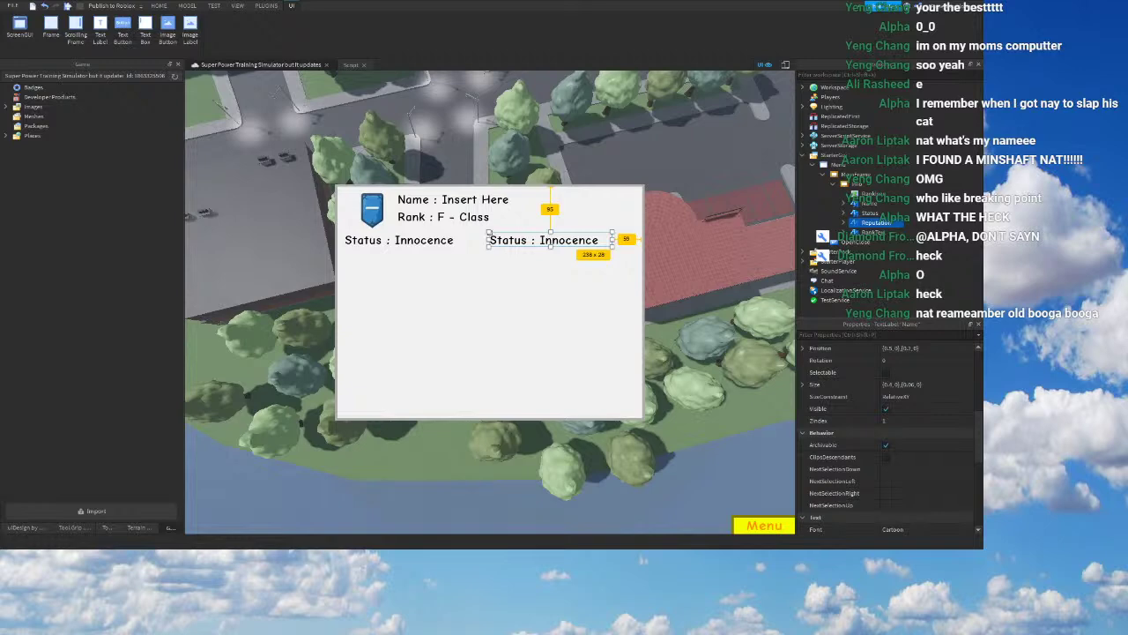
pyautogui.moveTo(529, 485); pyautogui.dragTo(499, 484, button='right')
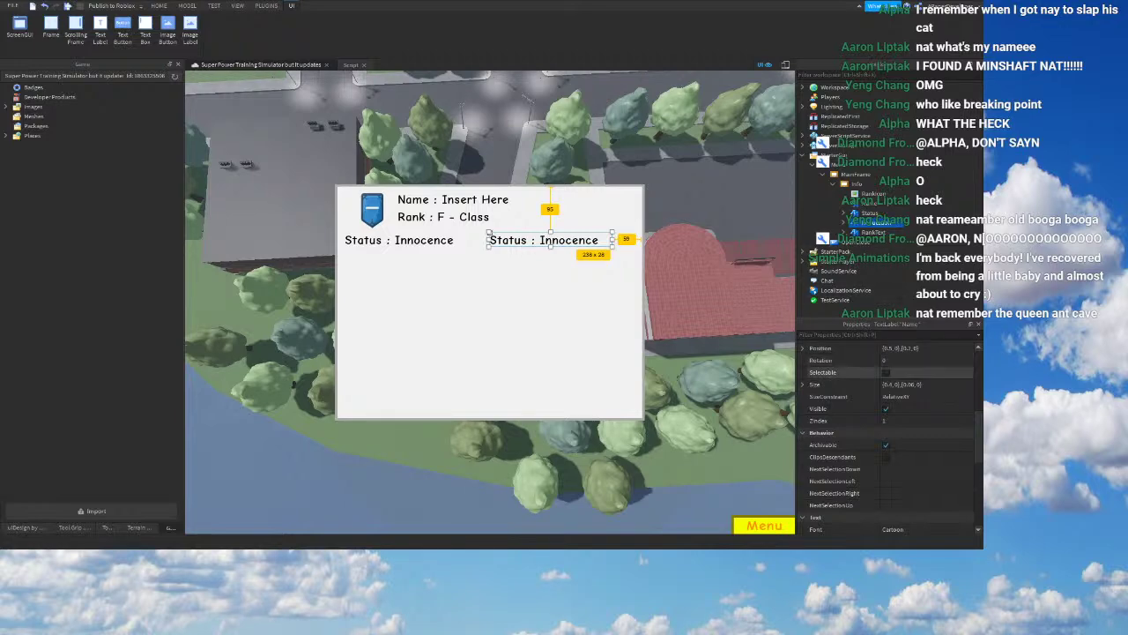
# Step: Set the Reputation label's text to "Reputation : 0"
pyautogui.scroll(-3, 890, 441)
pyautogui.click(904, 444)
pyautogui.write('Reputation :')
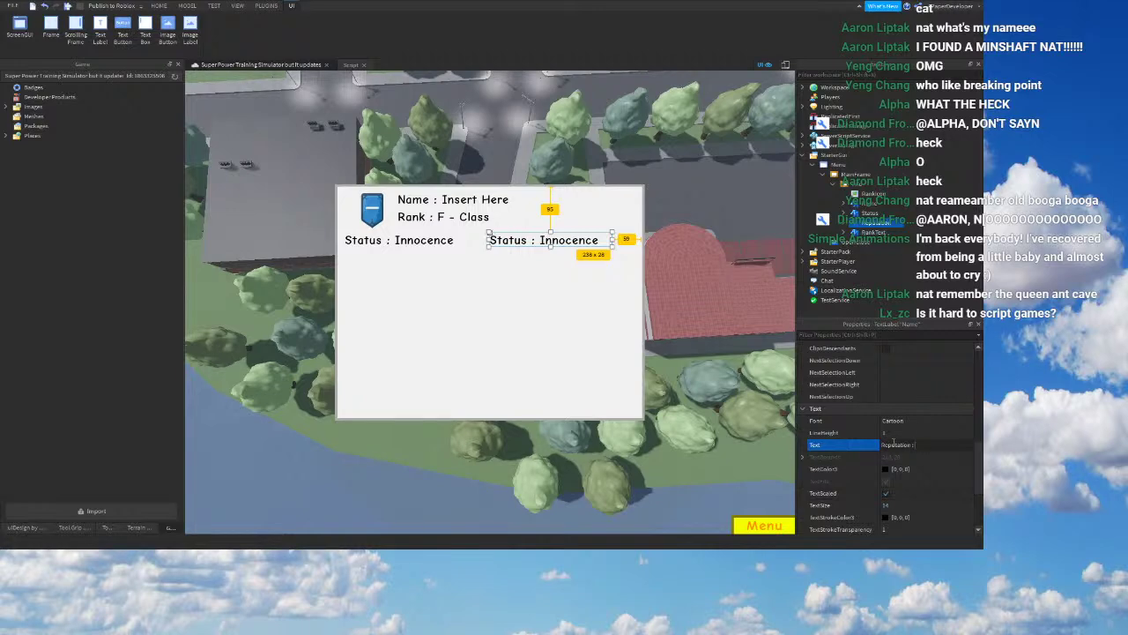
pyautogui.press('Return')
pyautogui.moveTo(579, 374); pyautogui.dragTo(574, 379, button='right')
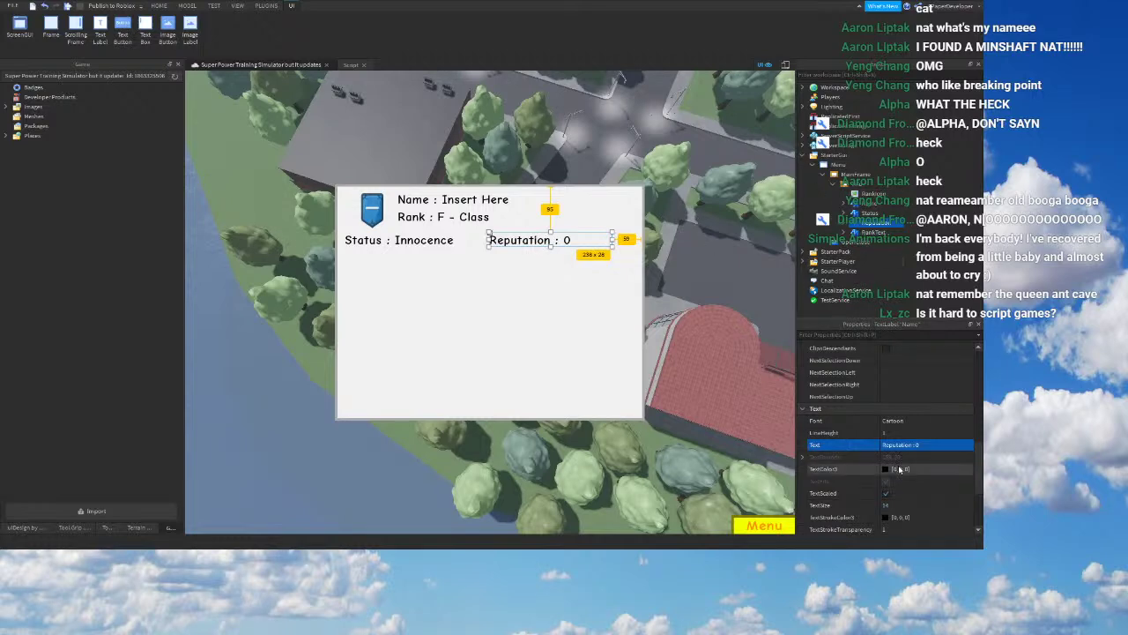
# Step: Widen the Status label, trying a width scale of 0.5 before setting it to 0.45
pyautogui.click(883, 212)
pyautogui.scroll(2, 905, 415)
pyautogui.click(890, 385)
pyautogui.click(890, 385)
pyautogui.press('BackSpace')
pyautogui.write('5')
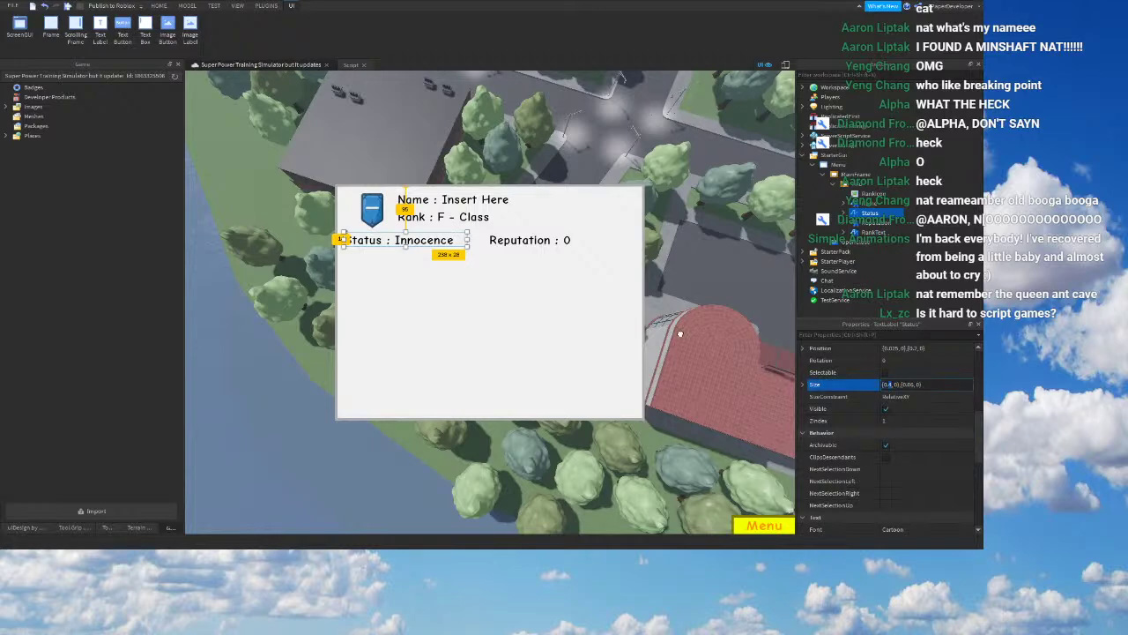
pyautogui.moveTo(577, 319); pyautogui.dragTo(569, 319, button='right')
pyautogui.click(890, 387)
pyautogui.write('4')
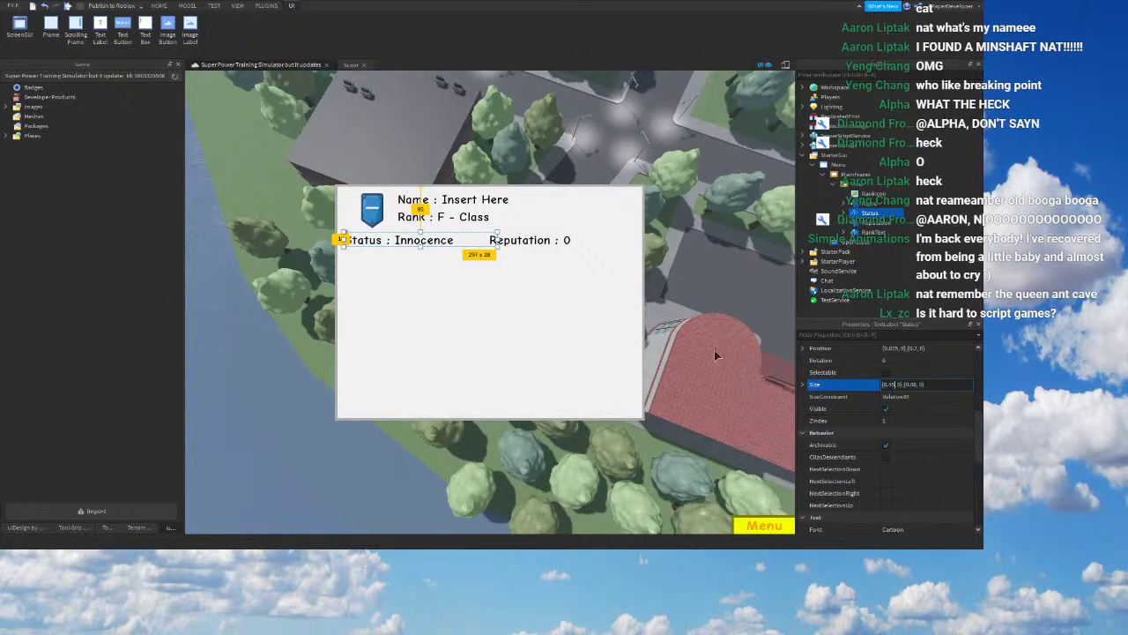
pyautogui.moveTo(715, 351); pyautogui.dragTo(715, 351, button='right')
# Step: Set the Reputation label's width scale to 0.45 to match the Status label
pyautogui.click(876, 222)
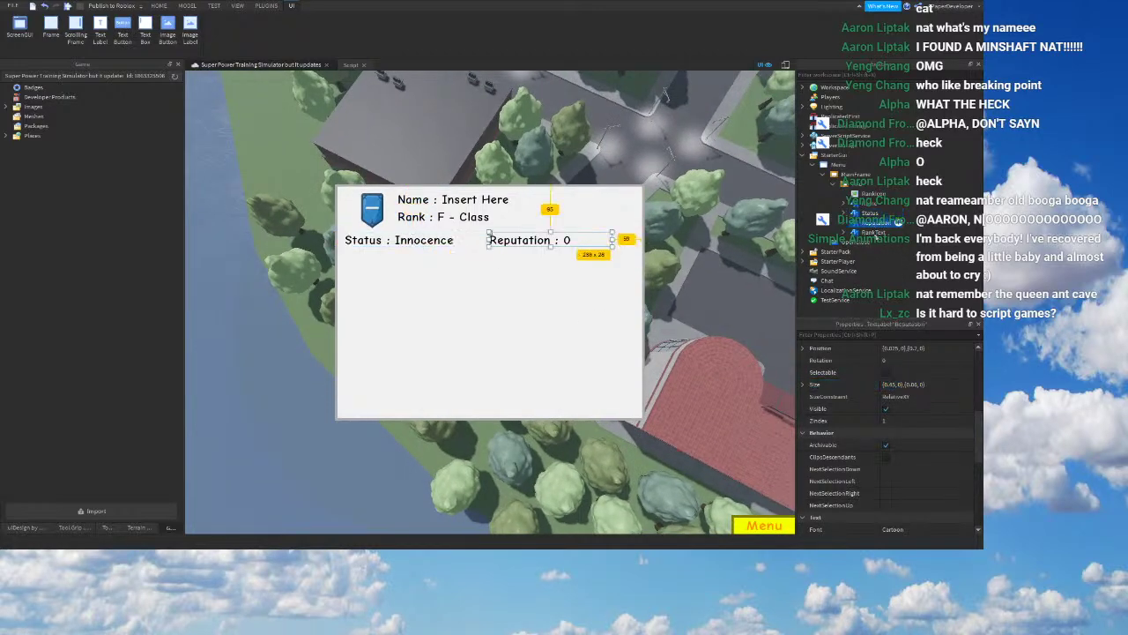
pyautogui.click(891, 385)
pyautogui.write('0.45')
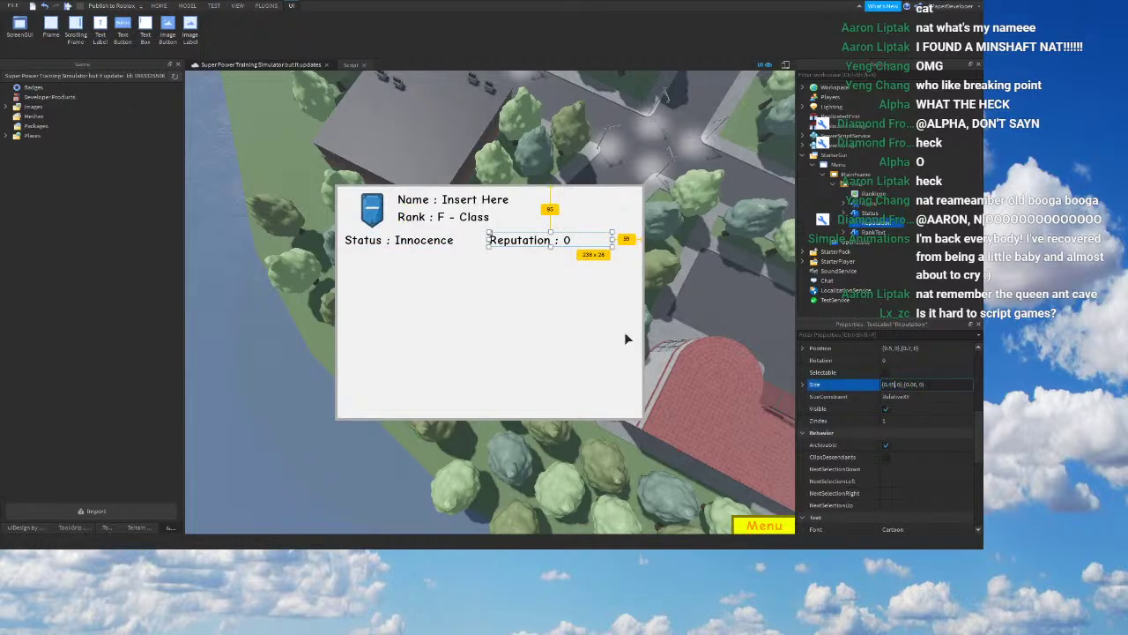
pyautogui.press('Return')
pyautogui.click(873, 232)
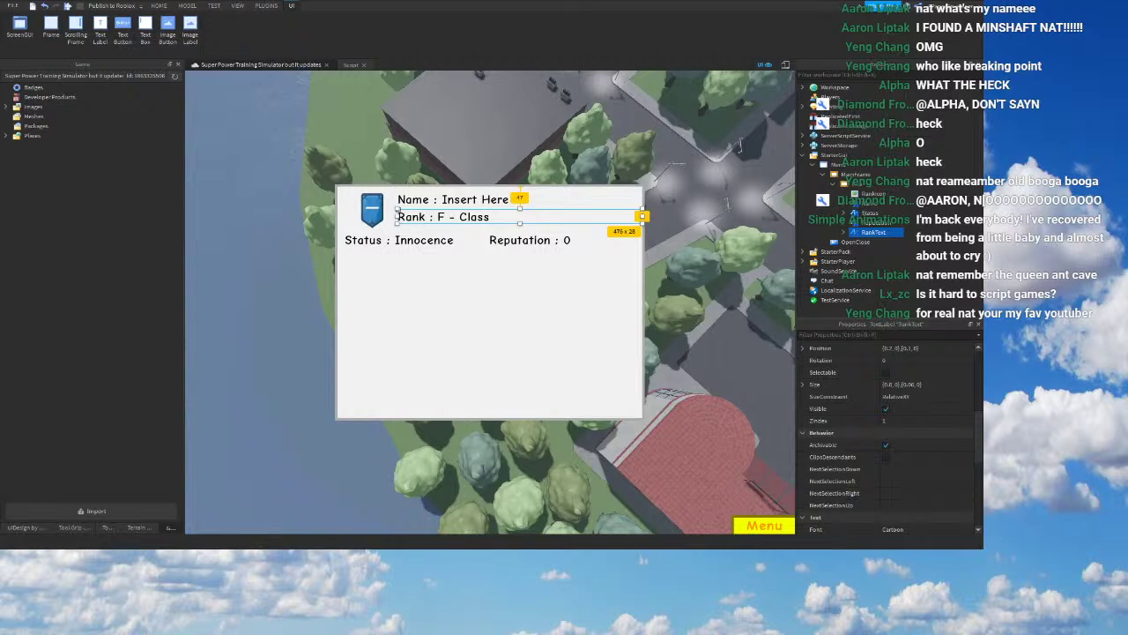
pyautogui.moveTo(334, 465); pyautogui.dragTo(334, 465, button='right')
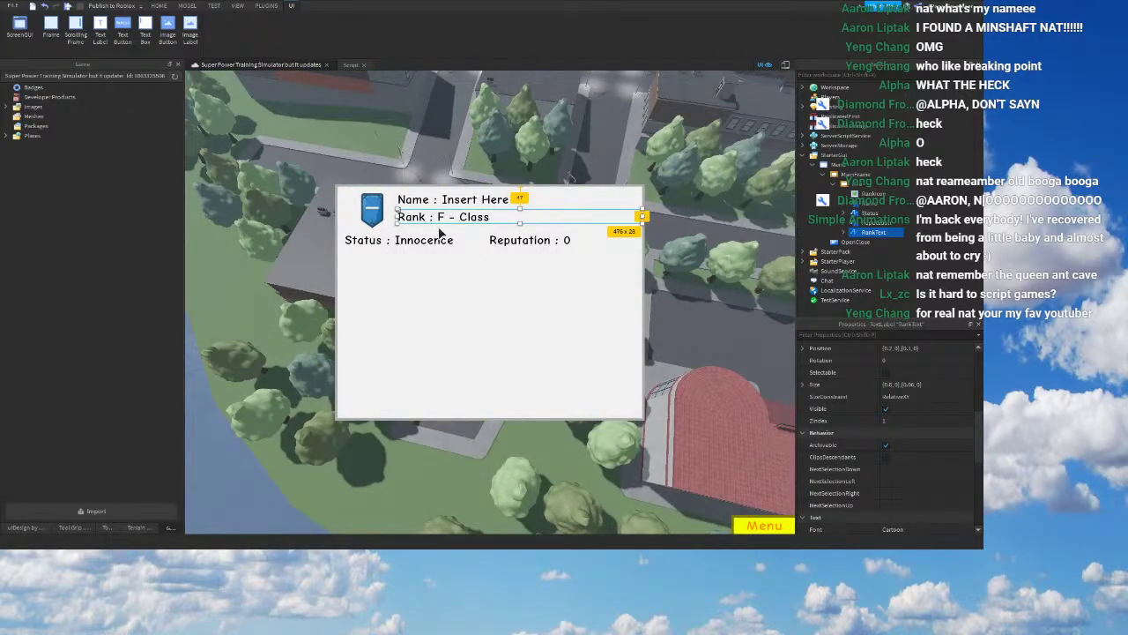
# Step: Duplicate the Status label and set the copy's horizontal text alignment to Center
pyautogui.click(379, 243)
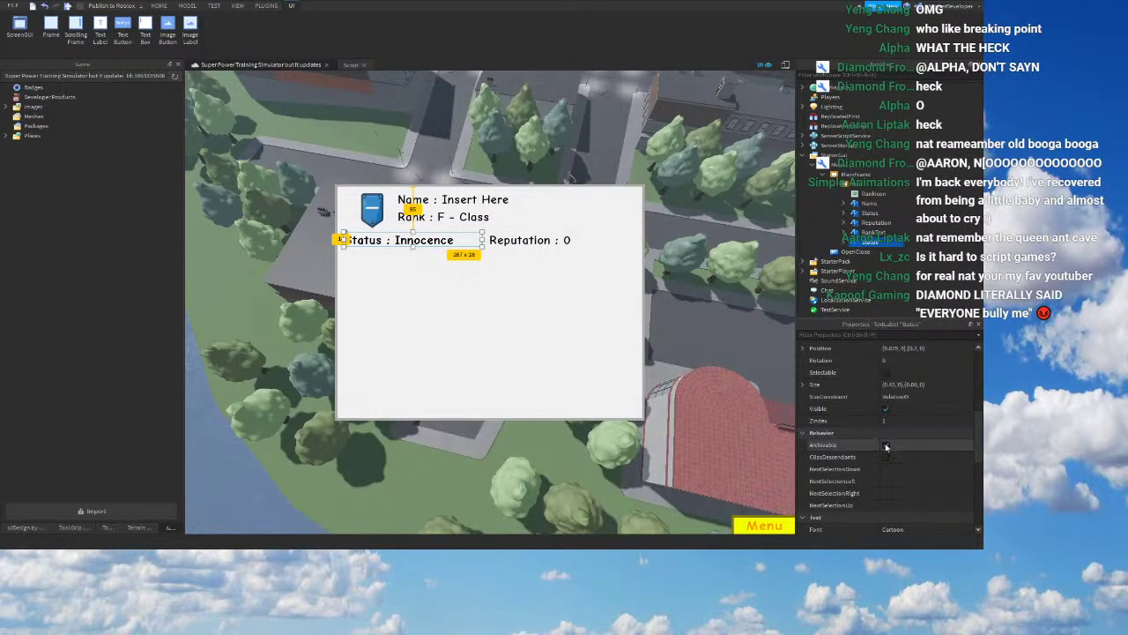
pyautogui.scroll(-5, 886, 447)
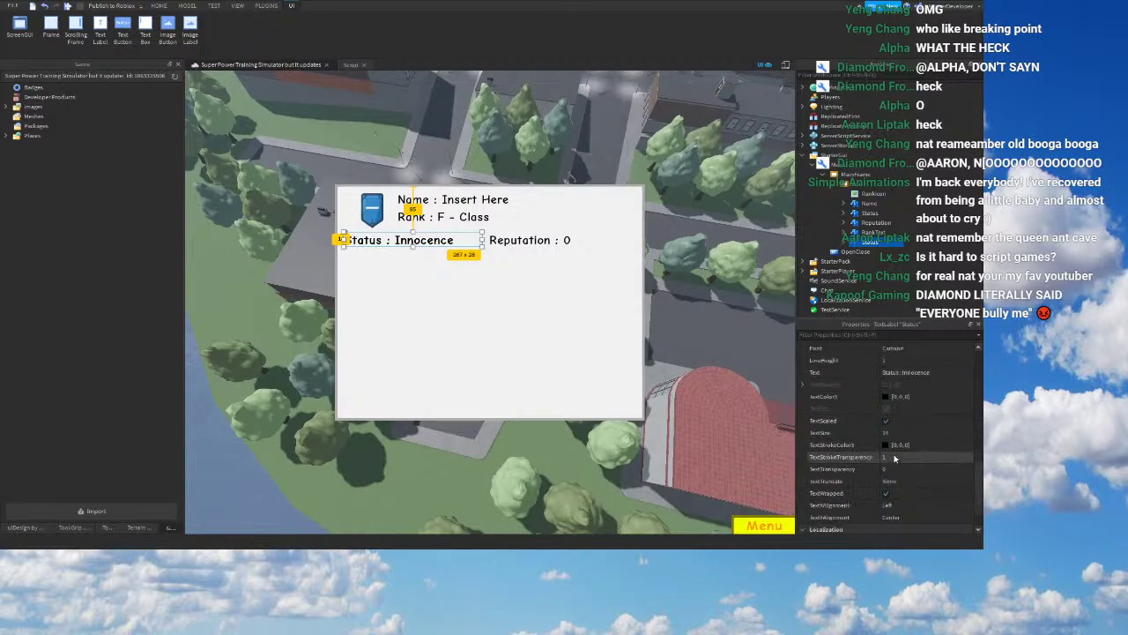
pyautogui.click(898, 519)
pyautogui.click(897, 509)
pyautogui.click(898, 517)
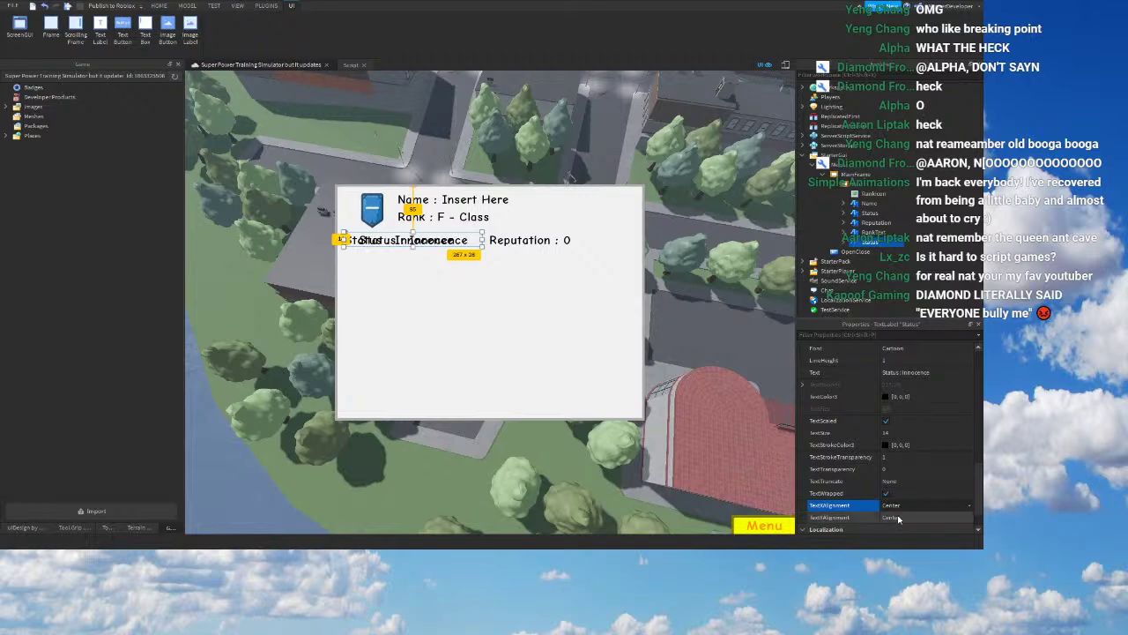
# Step: Set the duplicated Status label's width scale to 0.33
pyautogui.scroll(5, 841, 419)
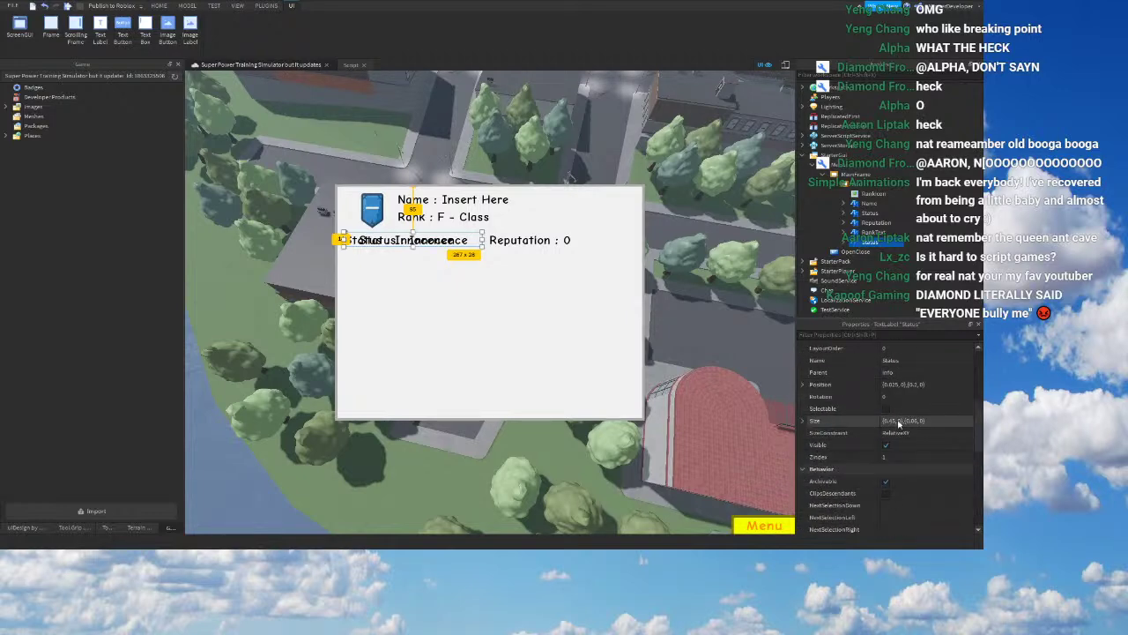
pyautogui.click(892, 422)
pyautogui.doubleClick(892, 422)
pyautogui.write('33')
pyautogui.moveTo(637, 319); pyautogui.dragTo(609, 319, button='right')
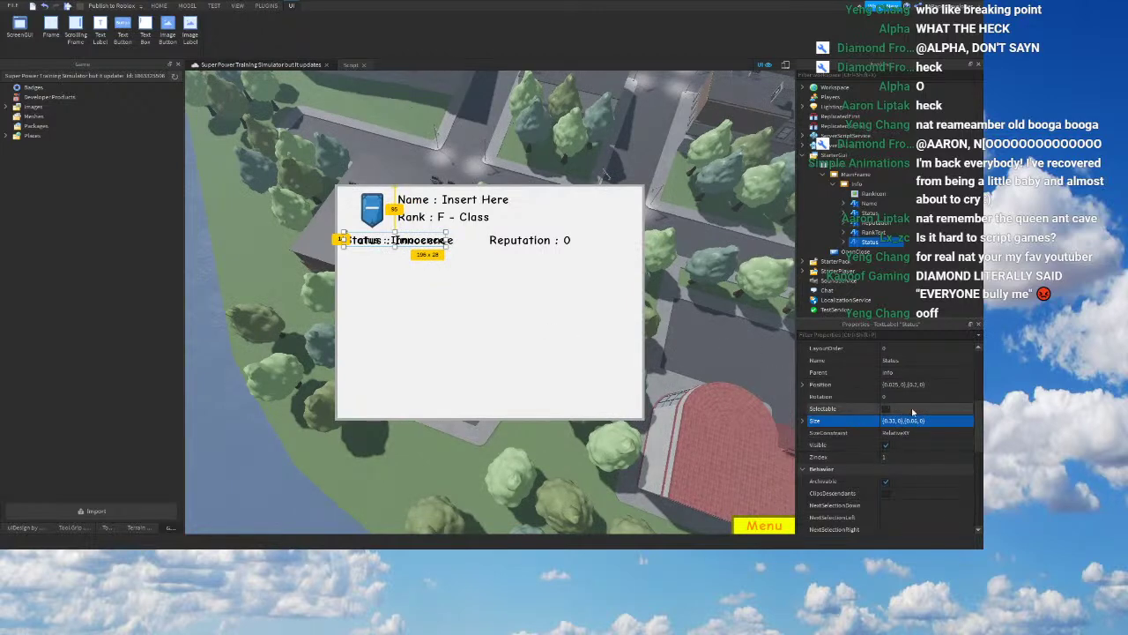
# Step: Move the duplicated label below the status row to position {0, 0},{0.3, 0}, trying a vertical scale of 0.25 first
pyautogui.click(893, 385)
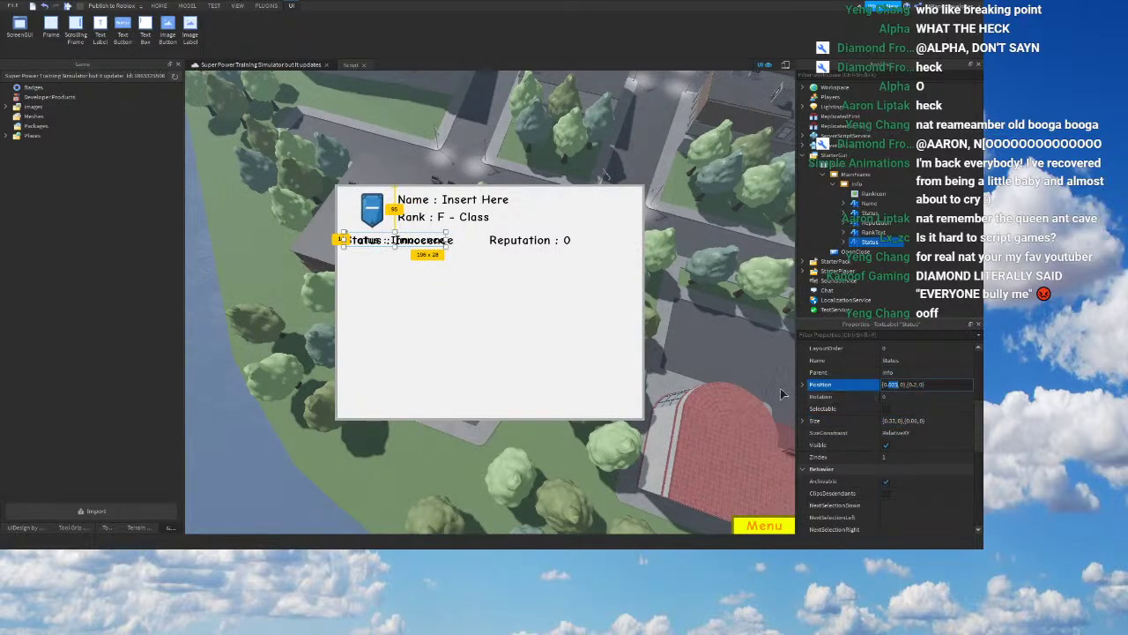
pyautogui.press('BackSpace')
pyautogui.moveTo(729, 384); pyautogui.dragTo(702, 384, button='right')
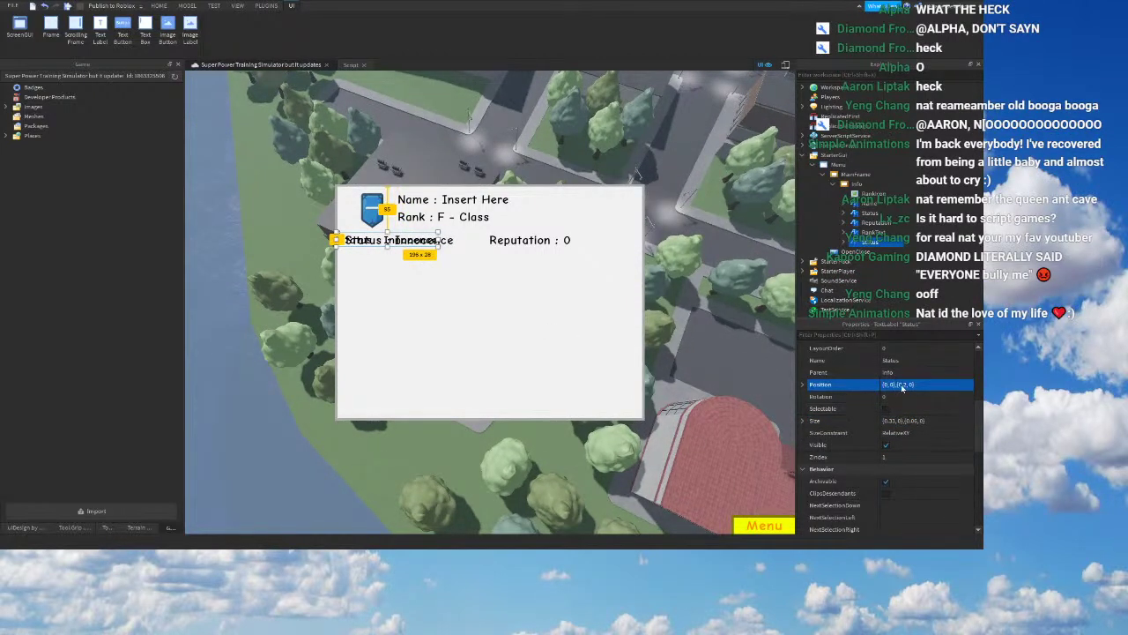
pyautogui.doubleClick(903, 385)
pyautogui.write('25')
pyautogui.moveTo(652, 342); pyautogui.dragTo(684, 357, button='right')
pyautogui.doubleClick(908, 385)
pyautogui.write('3')
pyautogui.press('Return')
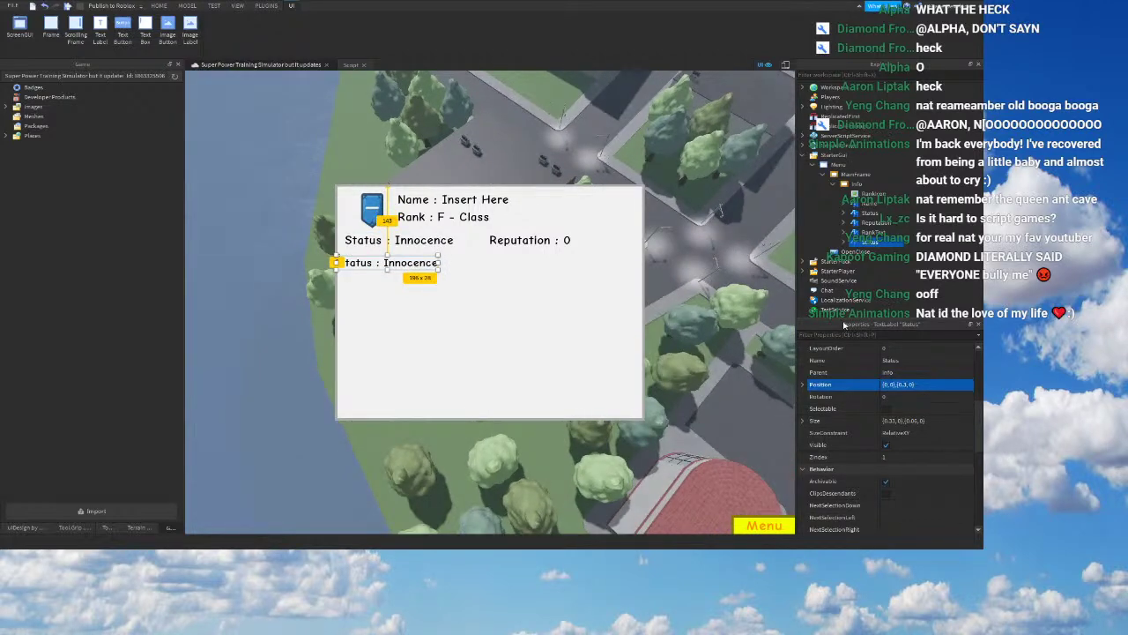
# Step: Narrow the duplicated label to a width scale of 0.3 and set its horizontal position scale to 0.025
pyautogui.click(873, 234)
pyautogui.click(871, 242)
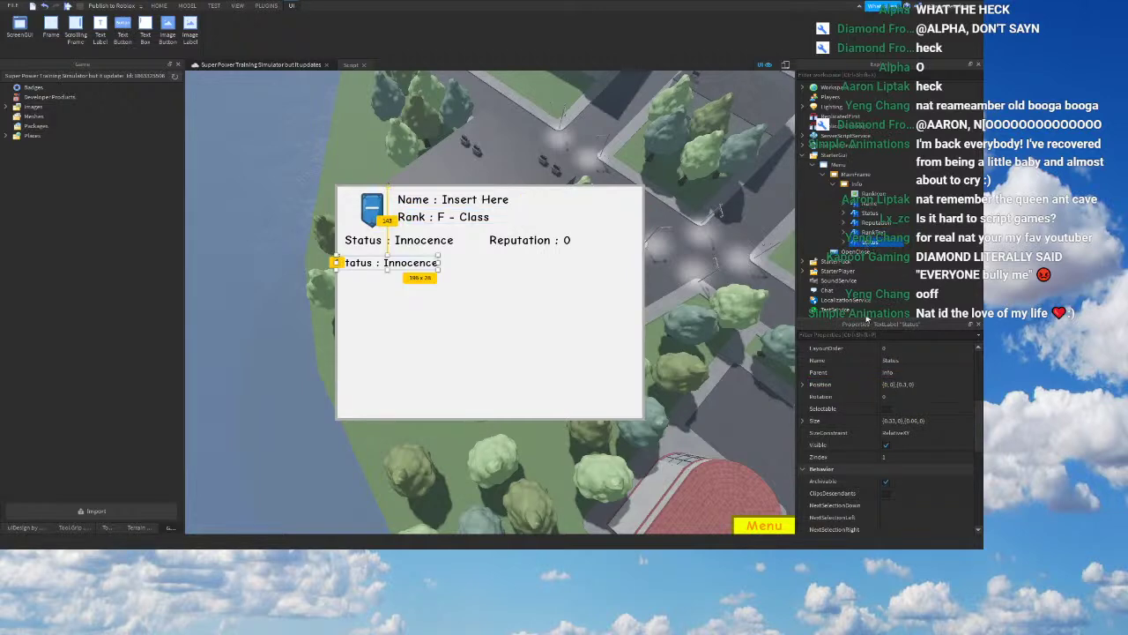
pyautogui.scroll(-3, 860, 431)
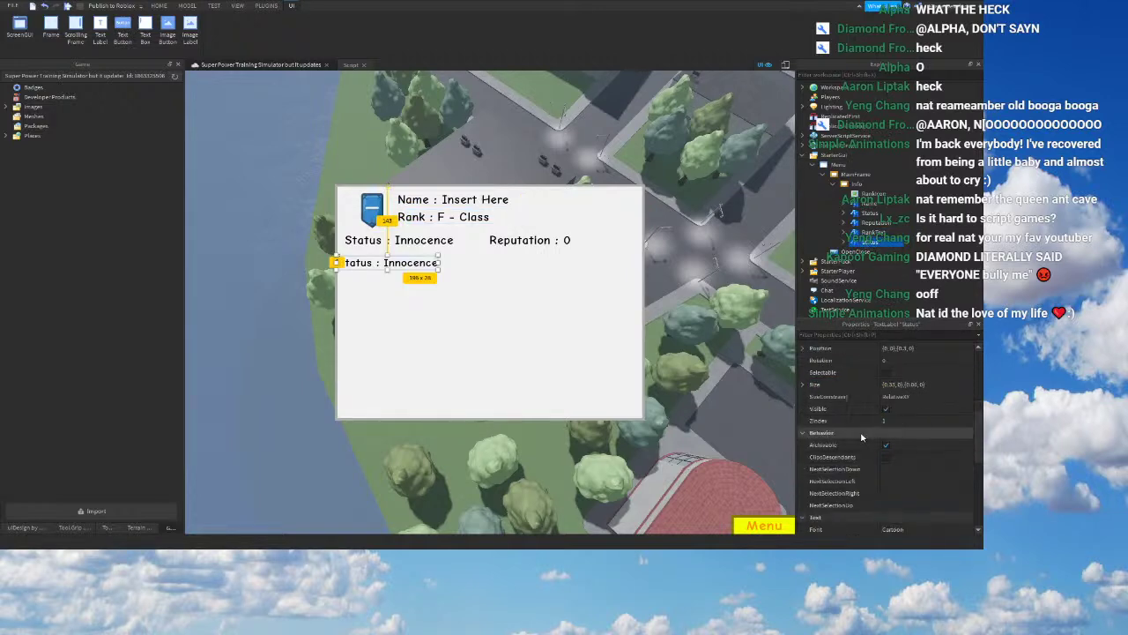
pyautogui.moveTo(730, 362); pyautogui.dragTo(718, 362, button='right')
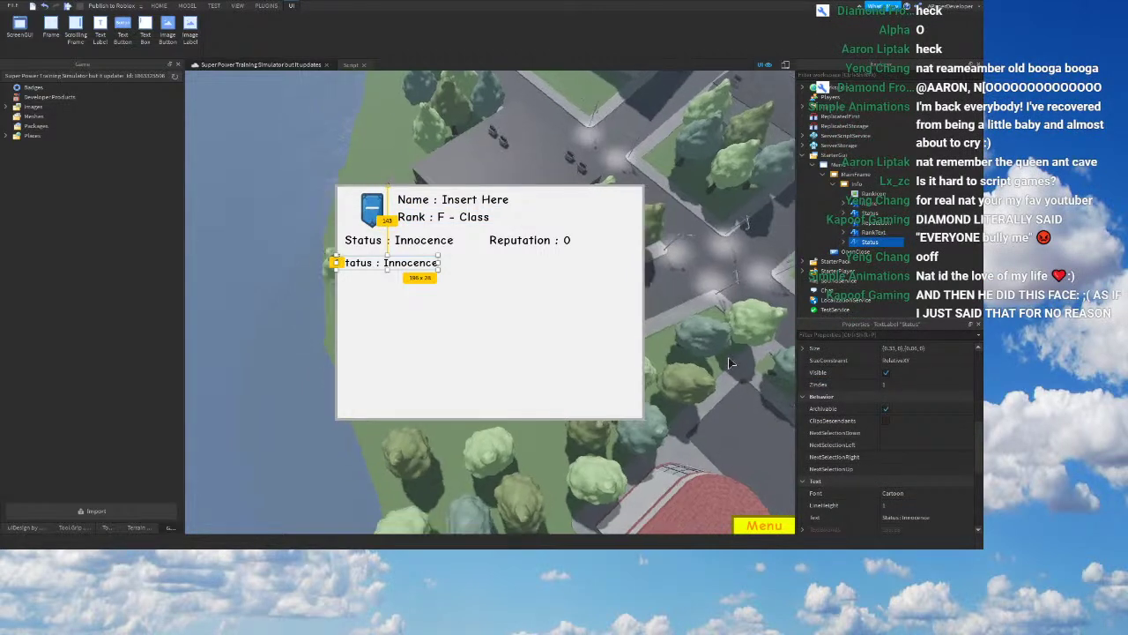
pyautogui.doubleClick(892, 349)
pyautogui.write('3')
pyautogui.moveTo(654, 308); pyautogui.dragTo(651, 309, button='right')
pyautogui.scroll(1, 887, 406)
pyautogui.click(889, 350)
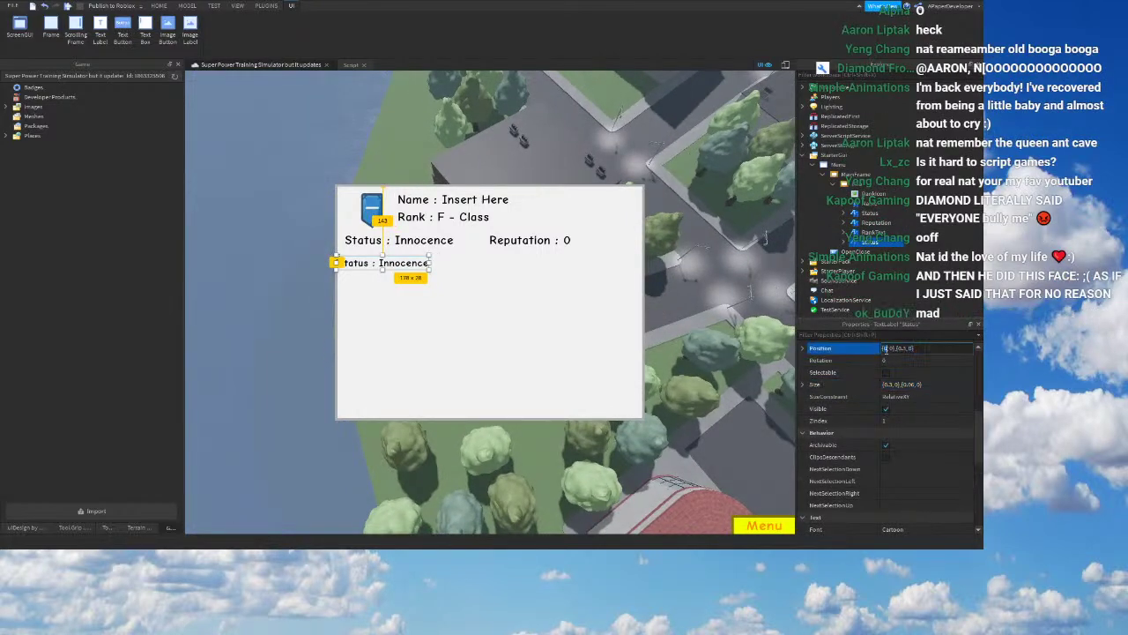
pyautogui.write('.025')
pyautogui.moveTo(757, 477); pyautogui.dragTo(751, 477, button='right')
# Step: Rename the duplicated Status label as InnocenceKilled
pyautogui.click(876, 224)
pyautogui.click(870, 242)
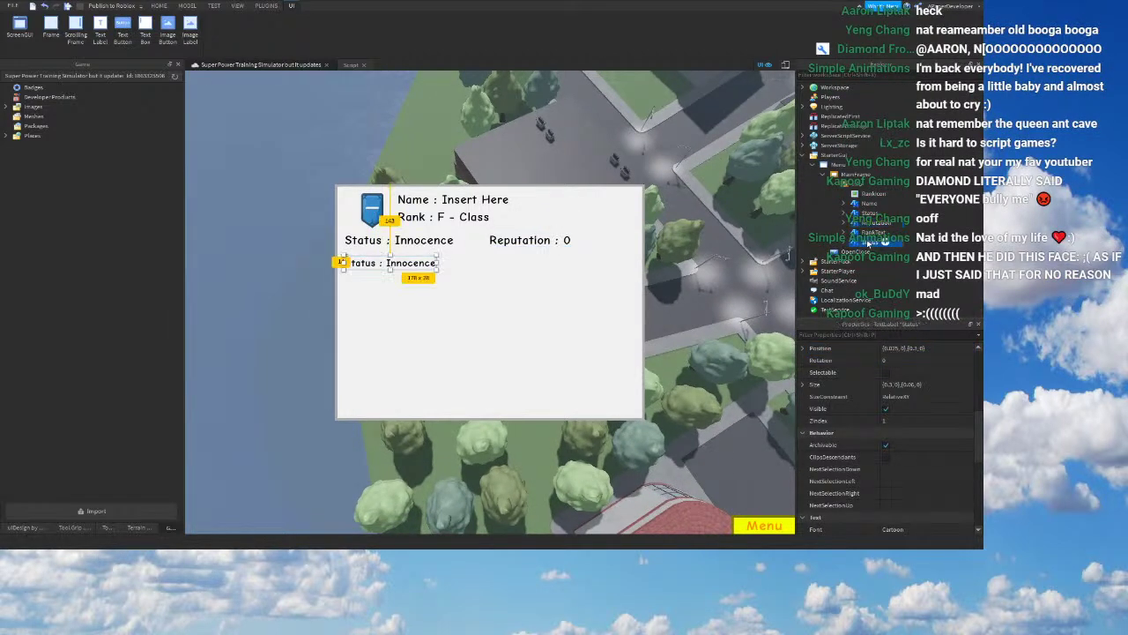
pyautogui.rightClick(873, 243)
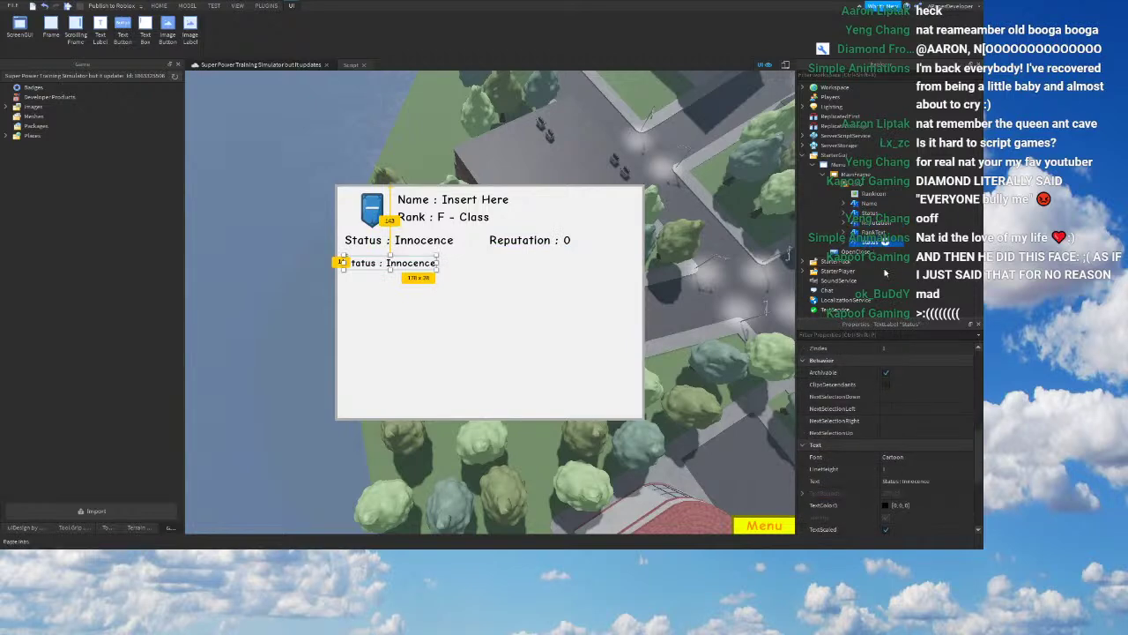
pyautogui.click(881, 307)
pyautogui.press('BackSpace')
pyautogui.write('Innocence')
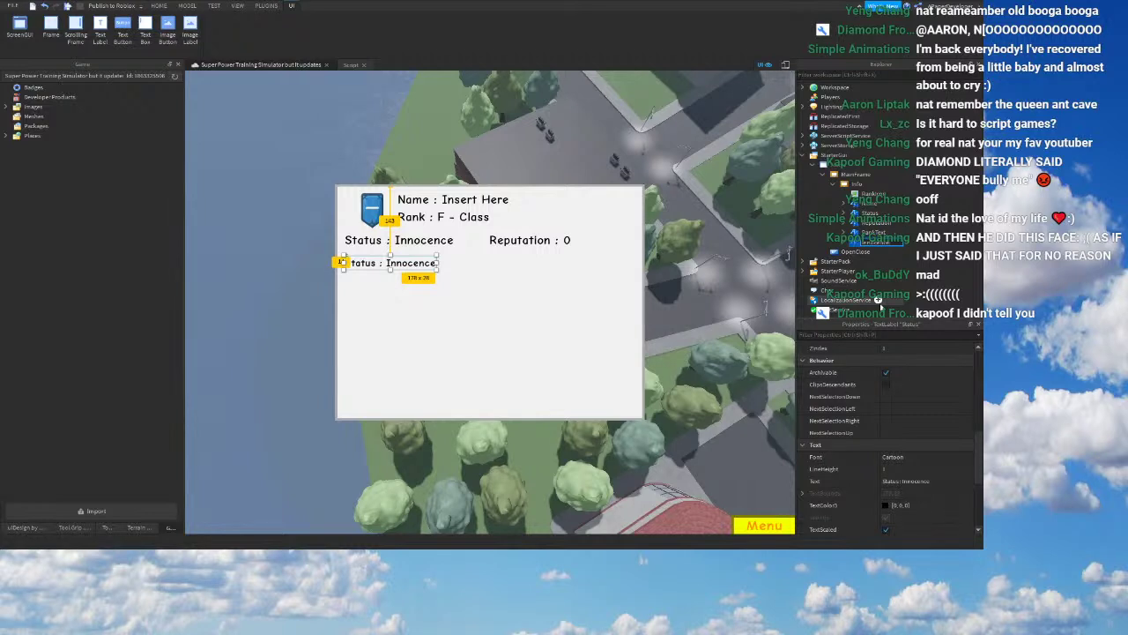
pyautogui.write('Rules')
pyautogui.moveTo(693, 210); pyautogui.dragTo(700, 214, button='right')
# Step: Set the InnocenceKilled label's text to "Innocence Killed : 0"
pyautogui.scroll(-2, 923, 411)
pyautogui.click(920, 410)
pyautogui.press('BackSpace')
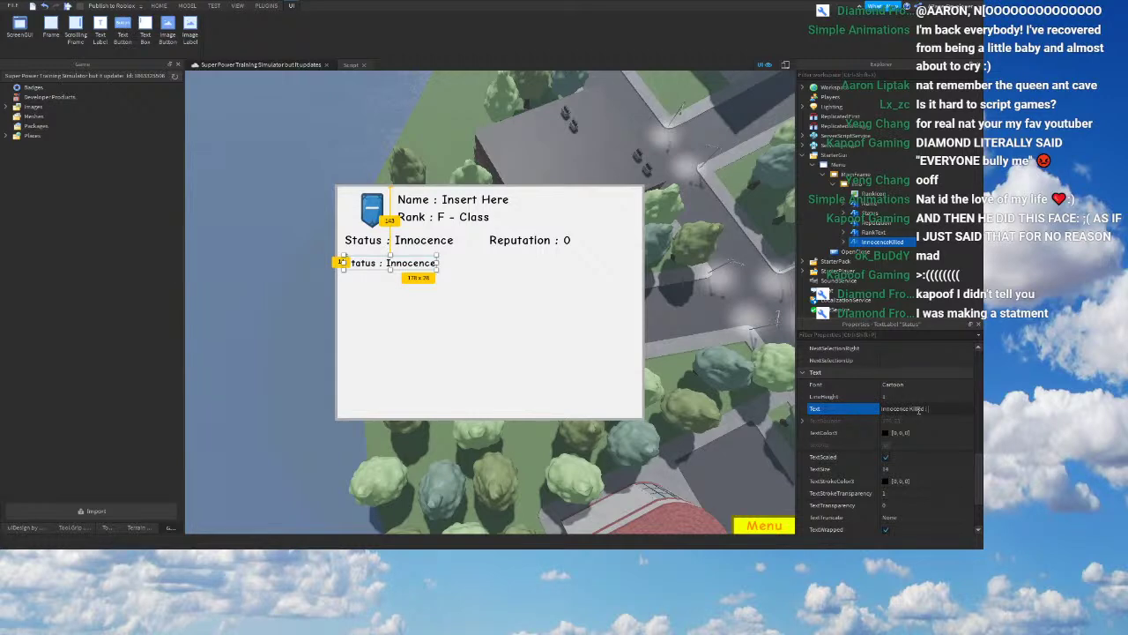
pyautogui.press('Return')
pyautogui.scroll(3, 720, 388)
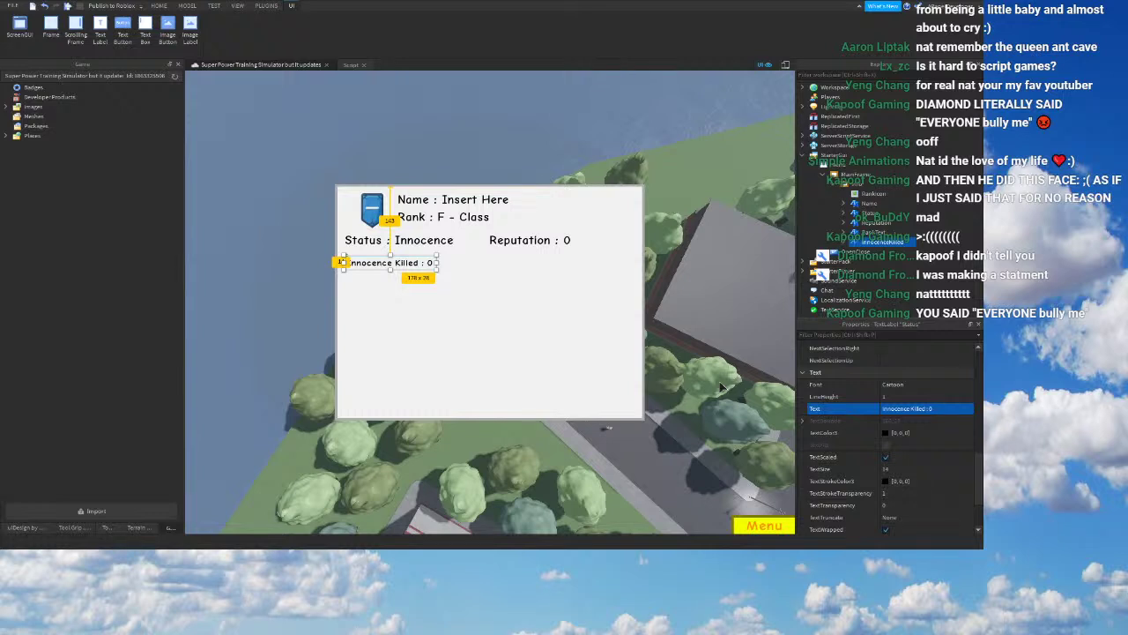
# Step: Duplicate the InnocenceKilled label and rename the copy as VillansKilled
pyautogui.click(896, 245)
pyautogui.hotkey('ctrl', 'd')
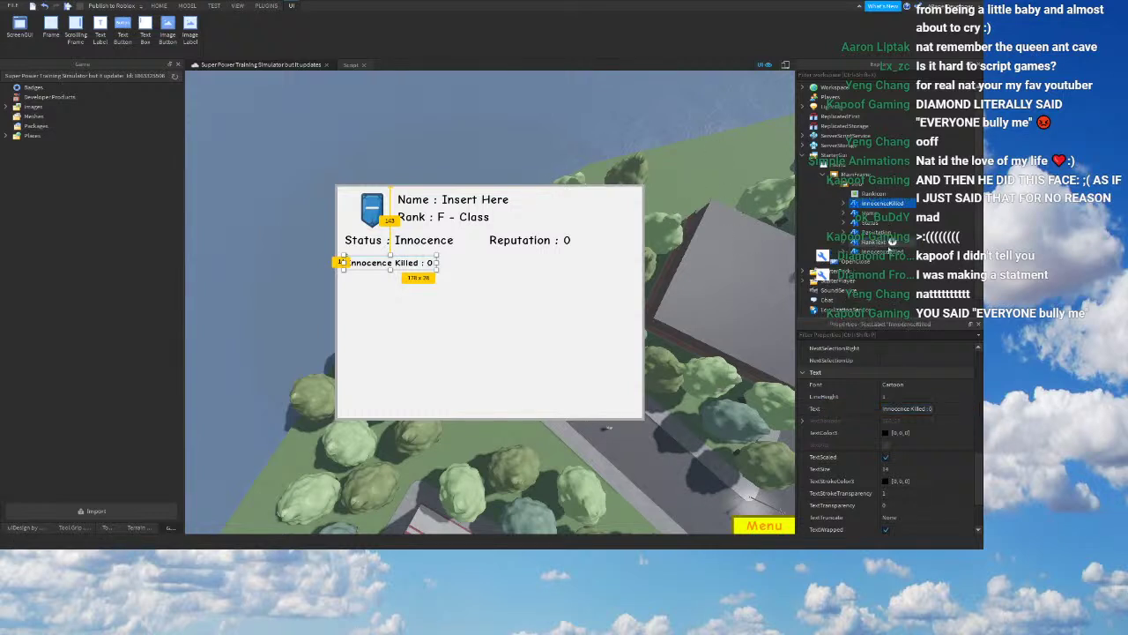
pyautogui.click(862, 204)
pyautogui.write('V')
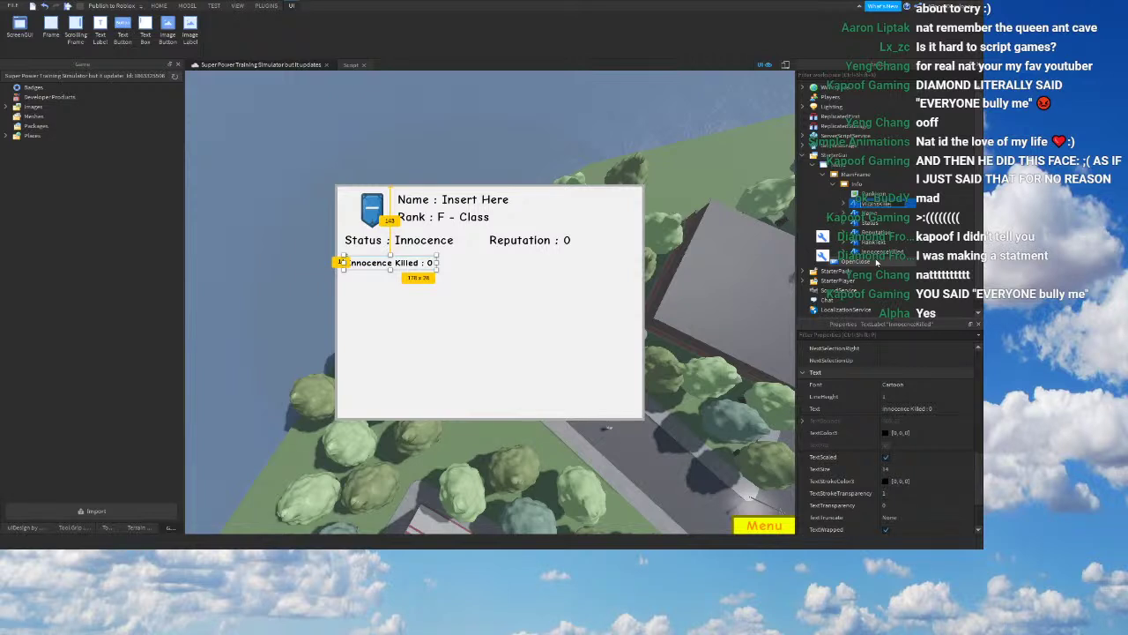
# Step: Set the VillansKilled label's text to "Villans Killed : 0"
pyautogui.scroll(-1, 900, 411)
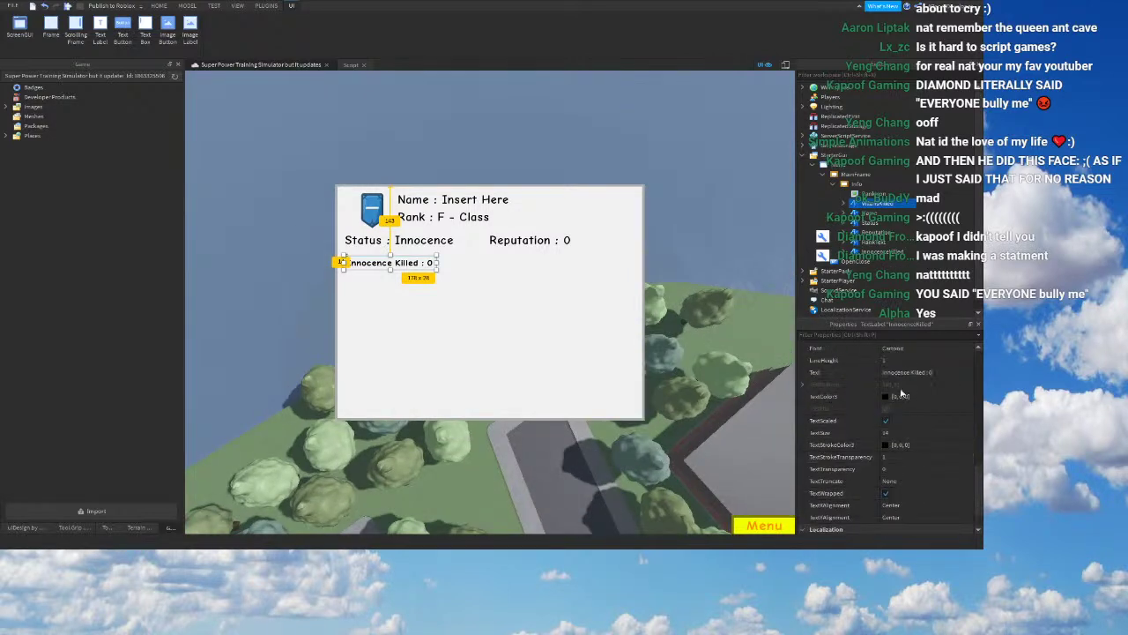
pyautogui.click(896, 372)
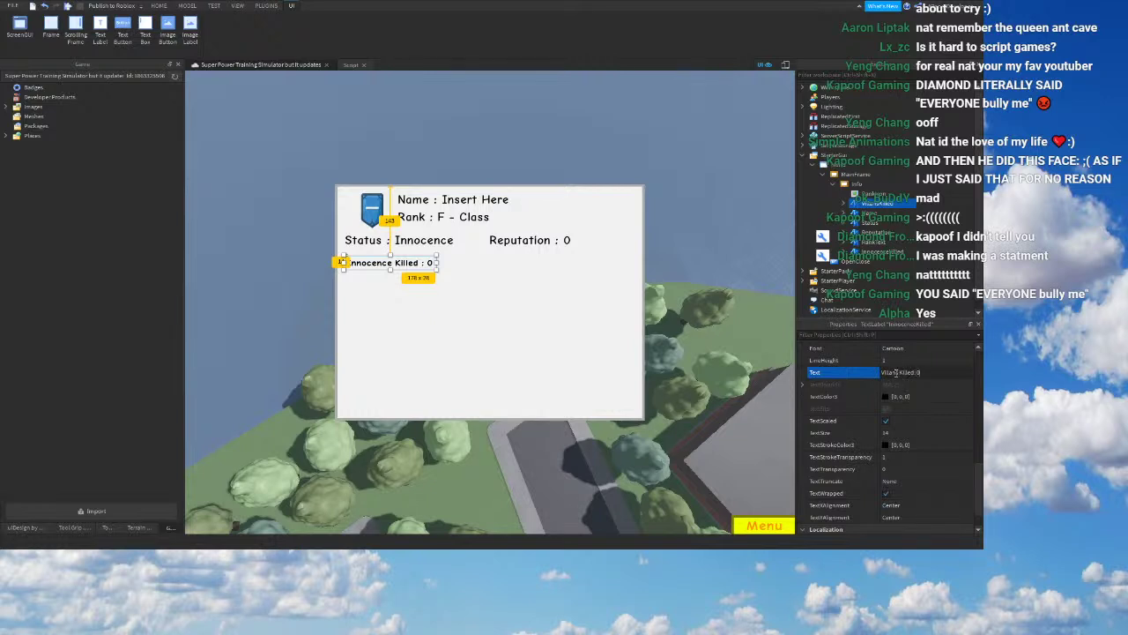
pyautogui.press('Return')
pyautogui.scroll(5, 889, 421)
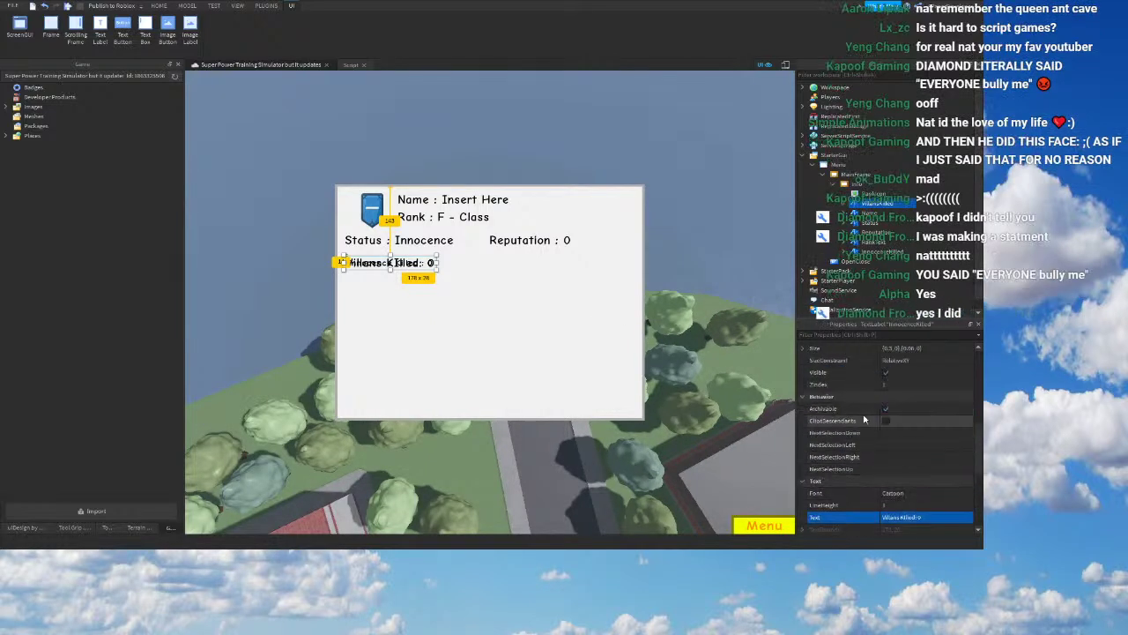
# Step: Set the X scale of the VillansKilled label's position to 0.325
pyautogui.doubleClick(897, 386)
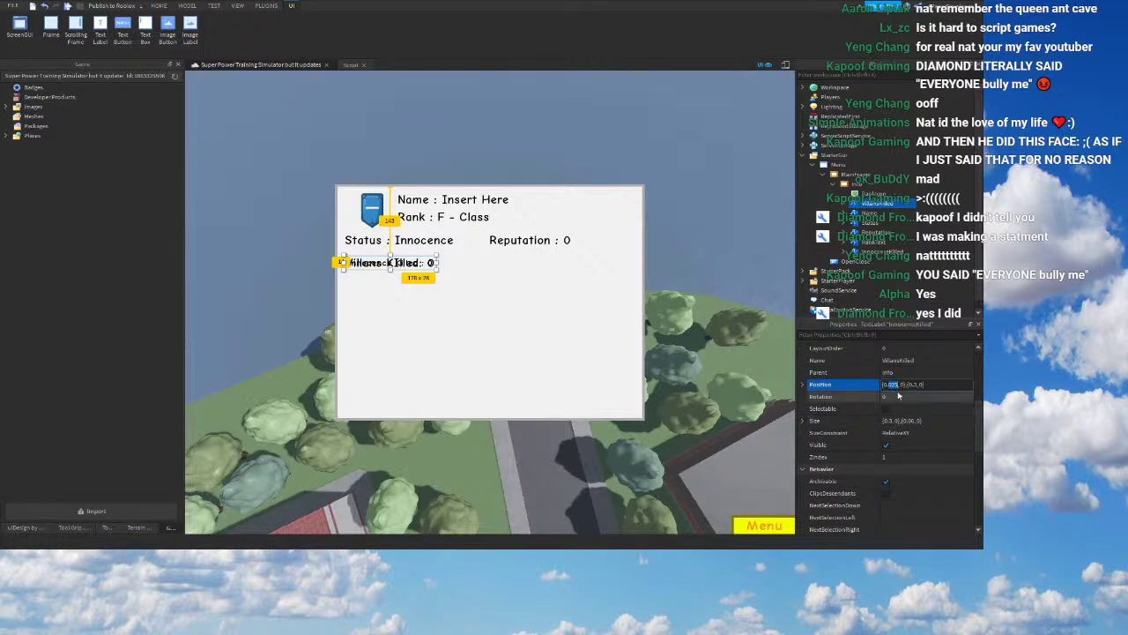
pyautogui.write('0.325')
pyautogui.press('Return')
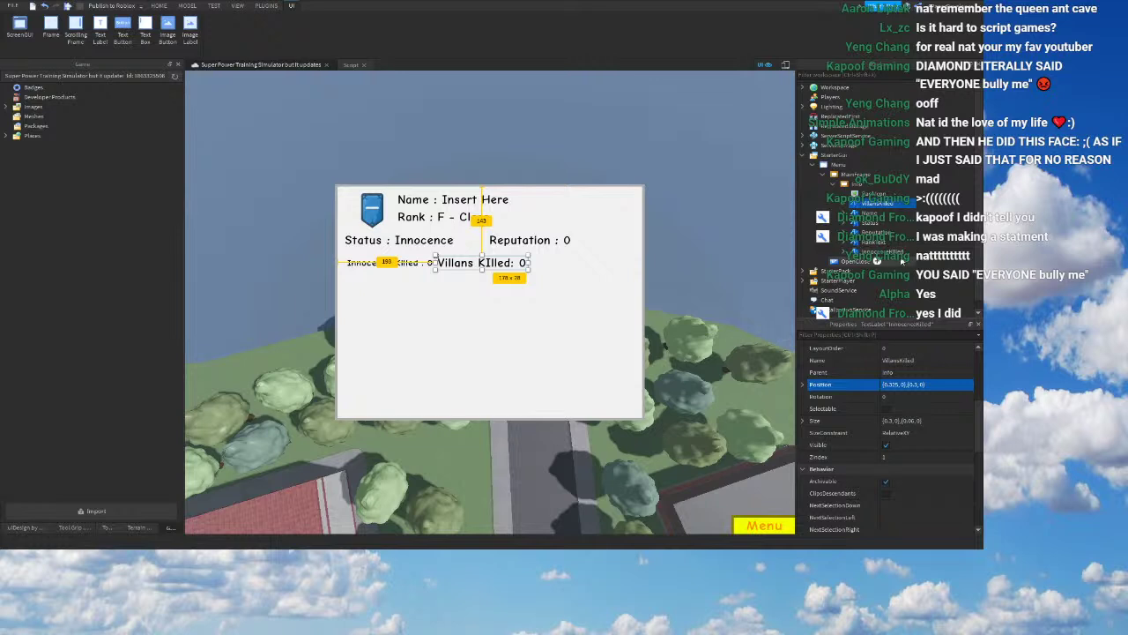
# Step: Correct the capital I in the VillansKilled label's text so it reads "Villans Killed: 0"
pyautogui.scroll(-5, 939, 453)
pyautogui.click(907, 410)
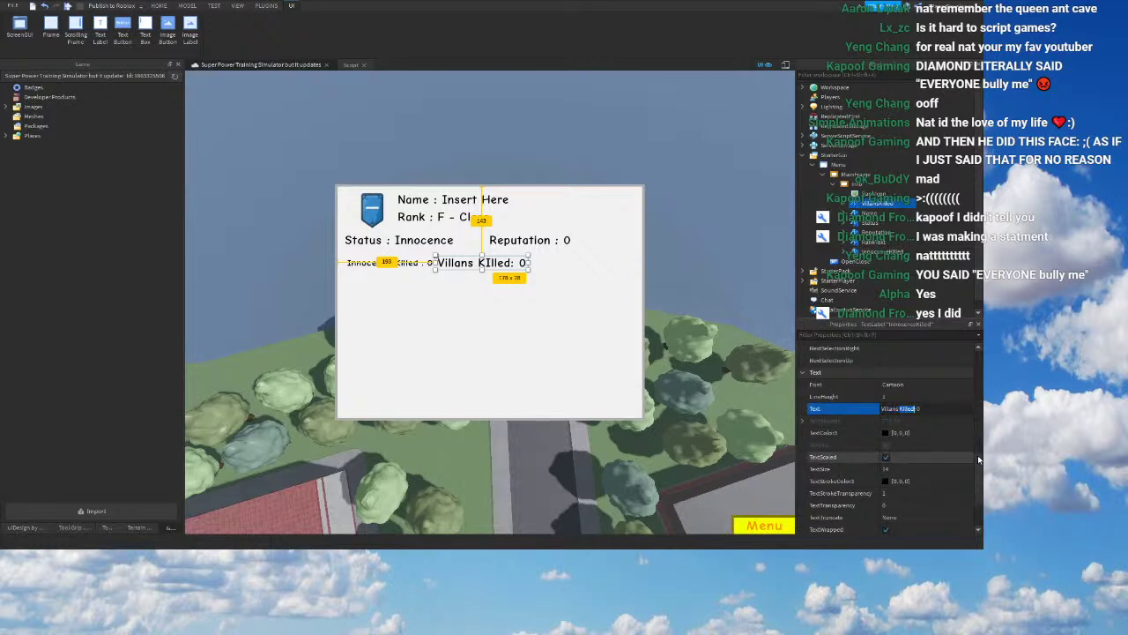
pyautogui.press('BackSpace')
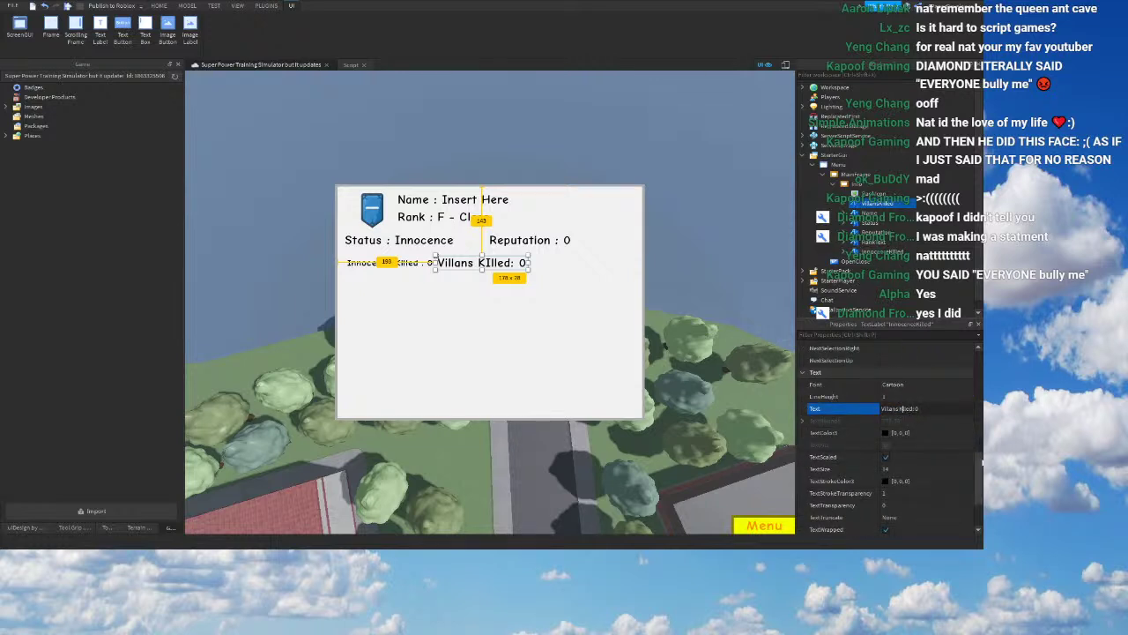
pyautogui.write('i')
pyautogui.moveTo(556, 327); pyautogui.dragTo(556, 327, button='right')
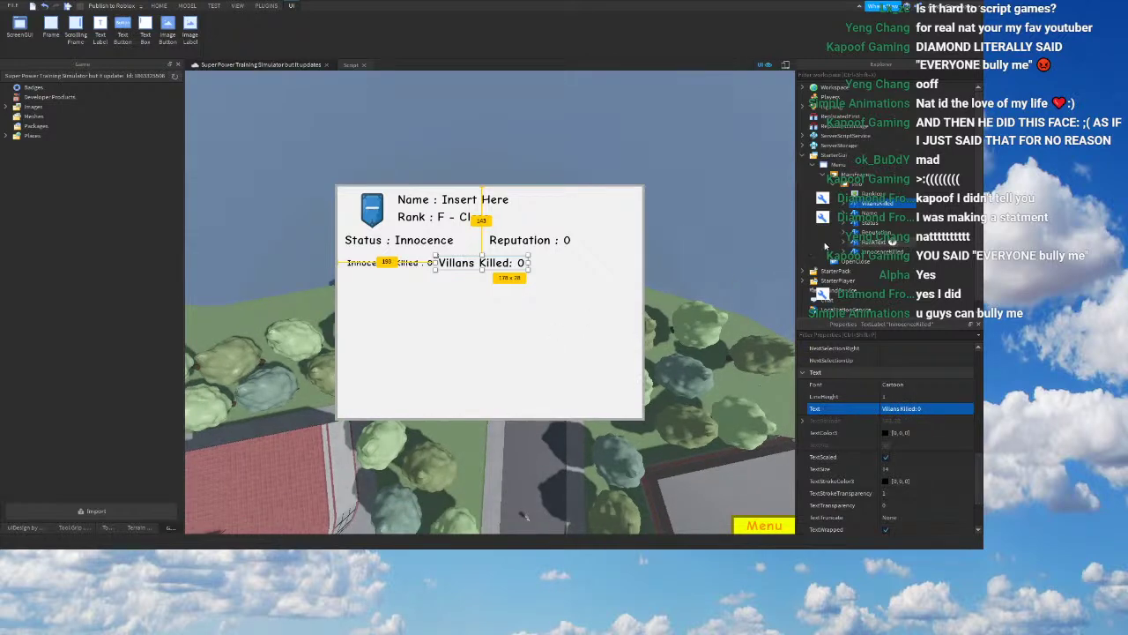
# Step: Delete the LocalScripts inside the Status, Reputation, RankText and InnocenceKilled labels, keeping the one in Name
pyautogui.click(870, 214)
pyautogui.click(882, 222)
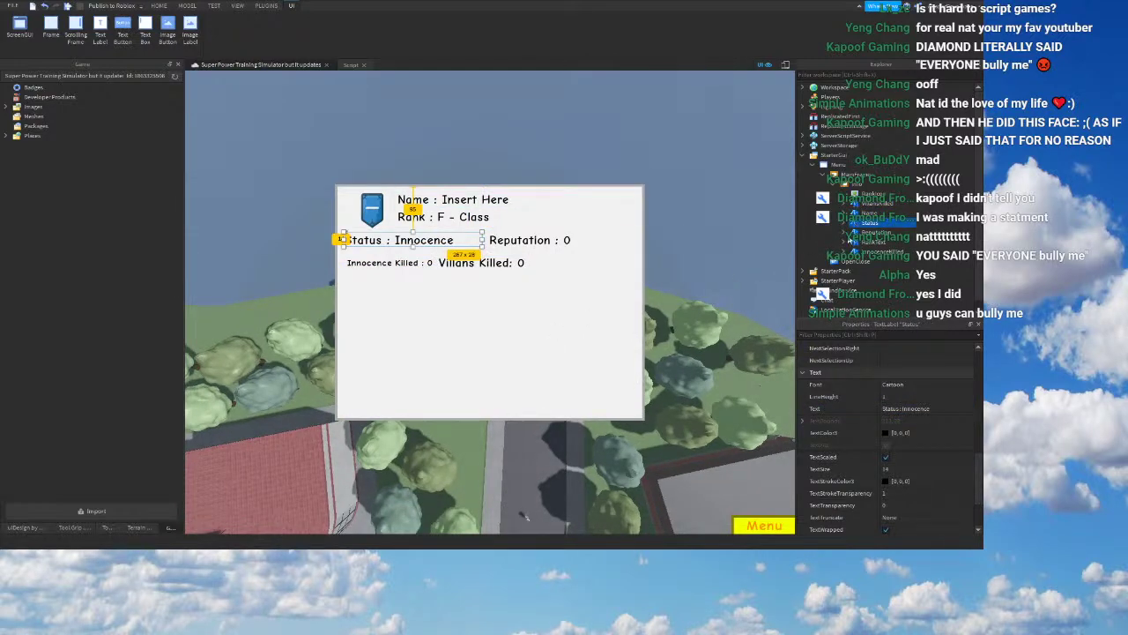
pyautogui.click(877, 232)
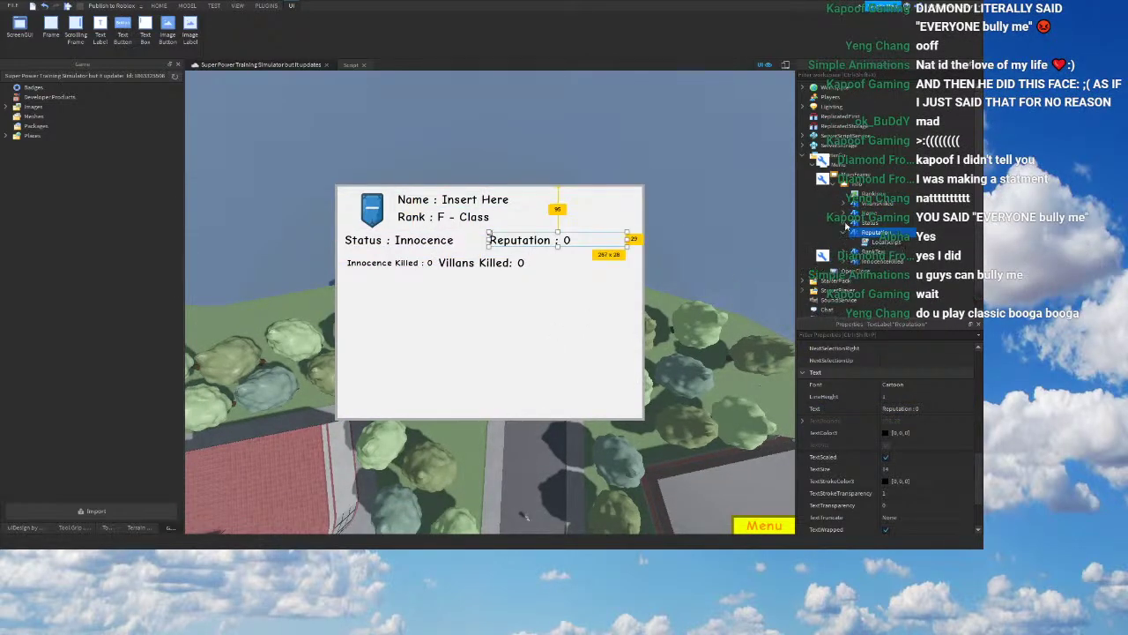
pyautogui.click(886, 232)
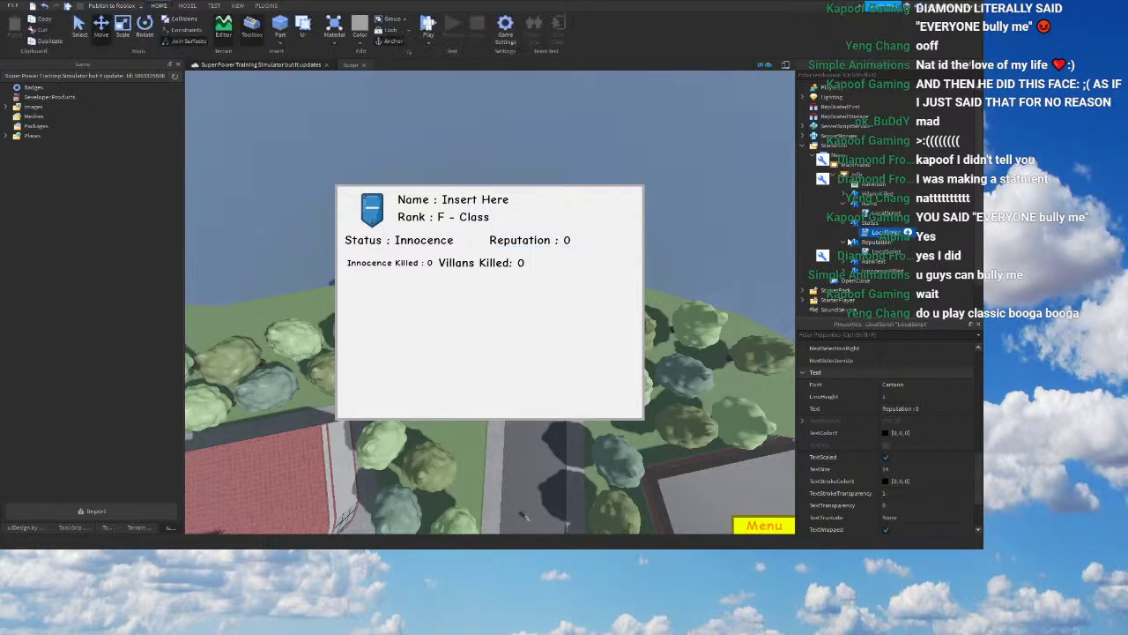
pyautogui.keyDown('ctrl'); pyautogui.click(871, 293); pyautogui.keyUp('ctrl')
pyautogui.keyDown('ctrl'); pyautogui.click(874, 272); pyautogui.keyUp('ctrl')
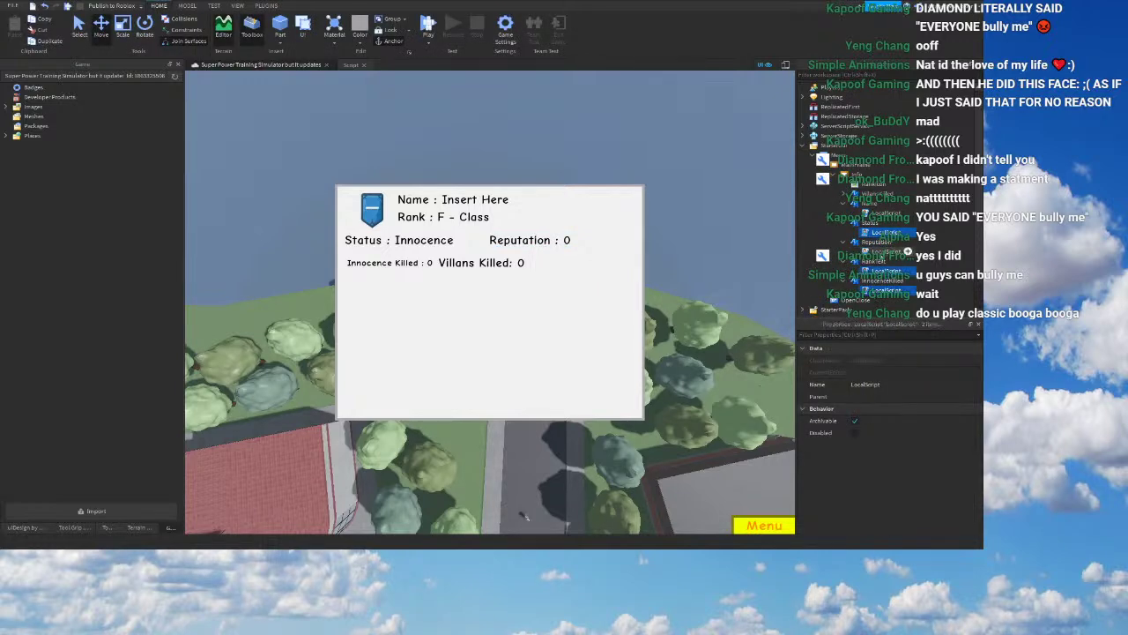
pyautogui.keyDown('ctrl'); pyautogui.click(876, 253); pyautogui.keyUp('ctrl')
pyautogui.rightClick(879, 252)
pyautogui.click(887, 314)
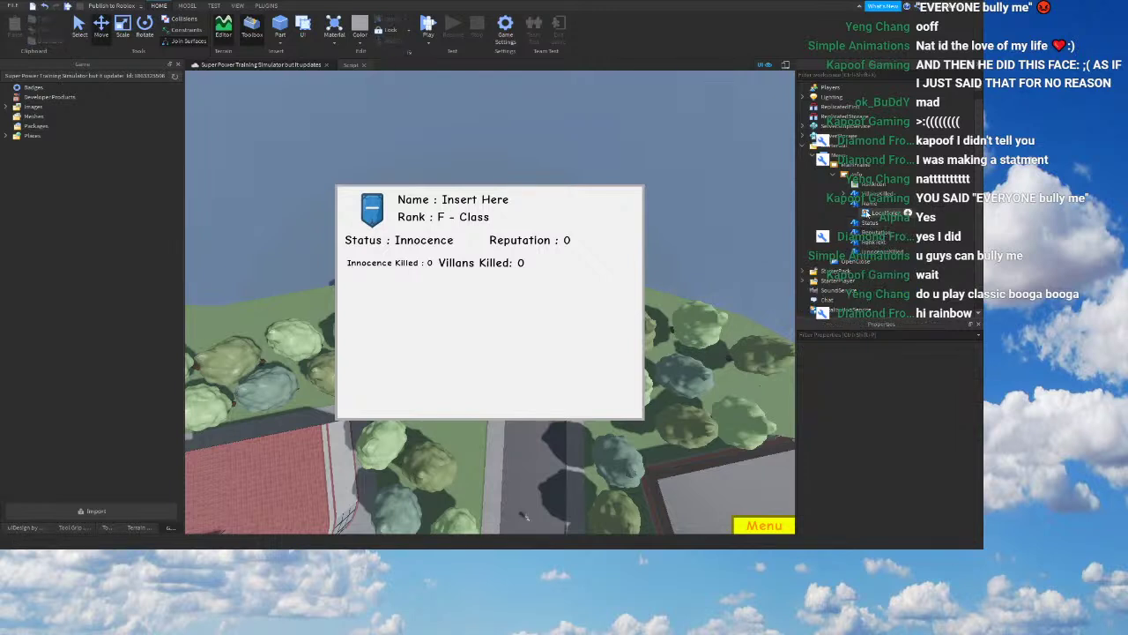
# Step: Delete the LocalScript inside the VillansKilled label
pyautogui.click(844, 194)
pyautogui.click(864, 196)
pyautogui.click(864, 205)
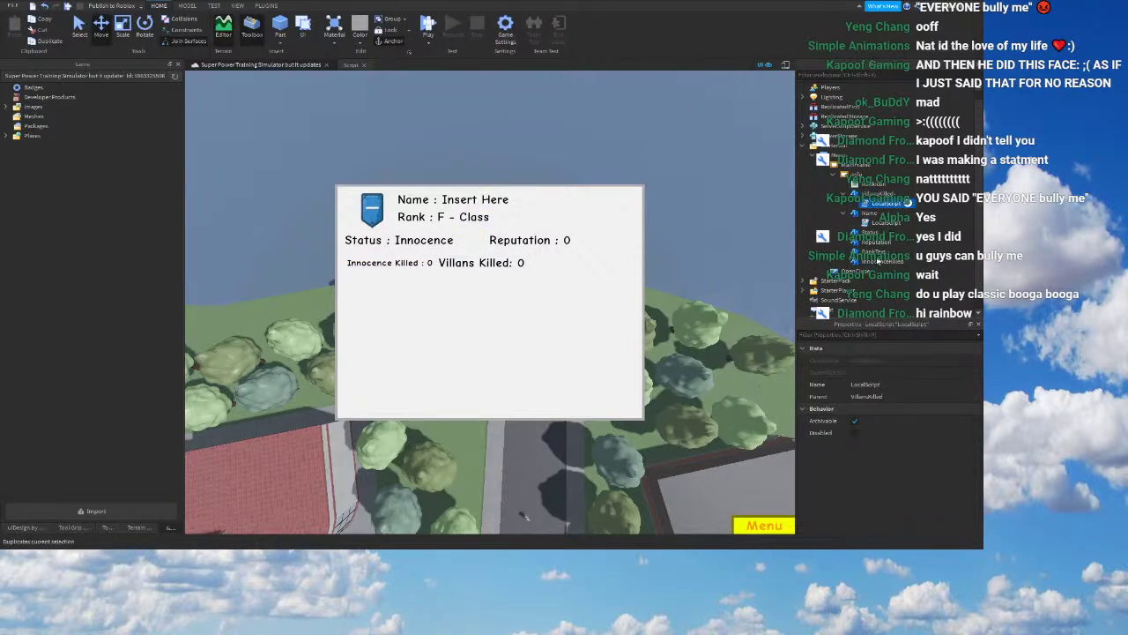
pyautogui.press('Delete')
pyautogui.click(845, 204)
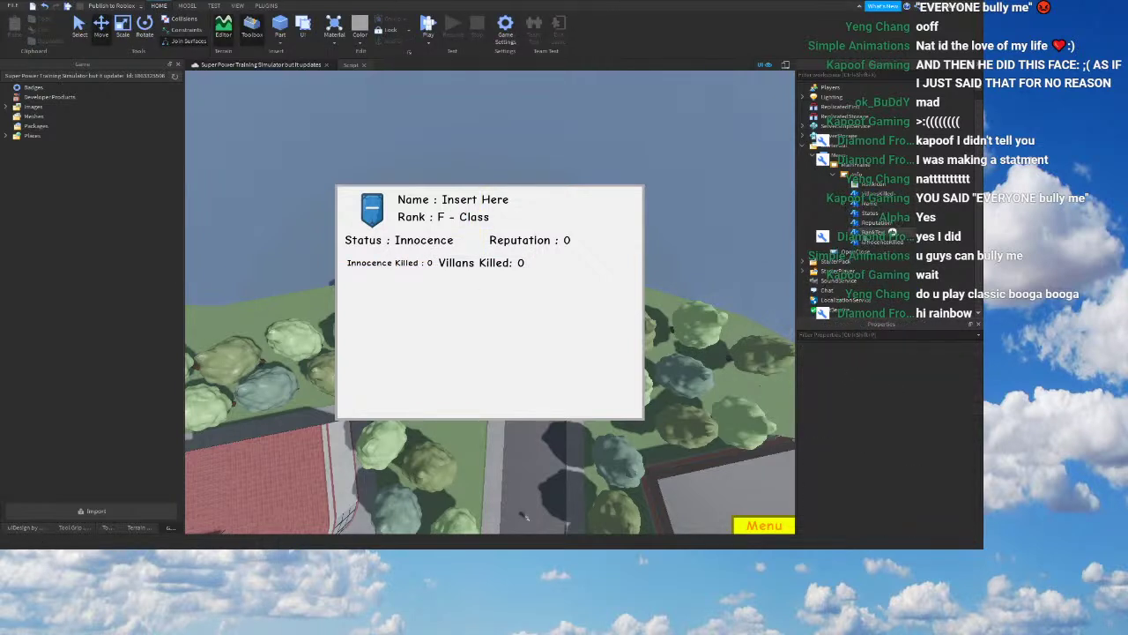
# Step: Duplicate the VillansKilled label within the Info frame
pyautogui.click(867, 233)
pyautogui.click(868, 243)
pyautogui.click(863, 232)
pyautogui.click(863, 216)
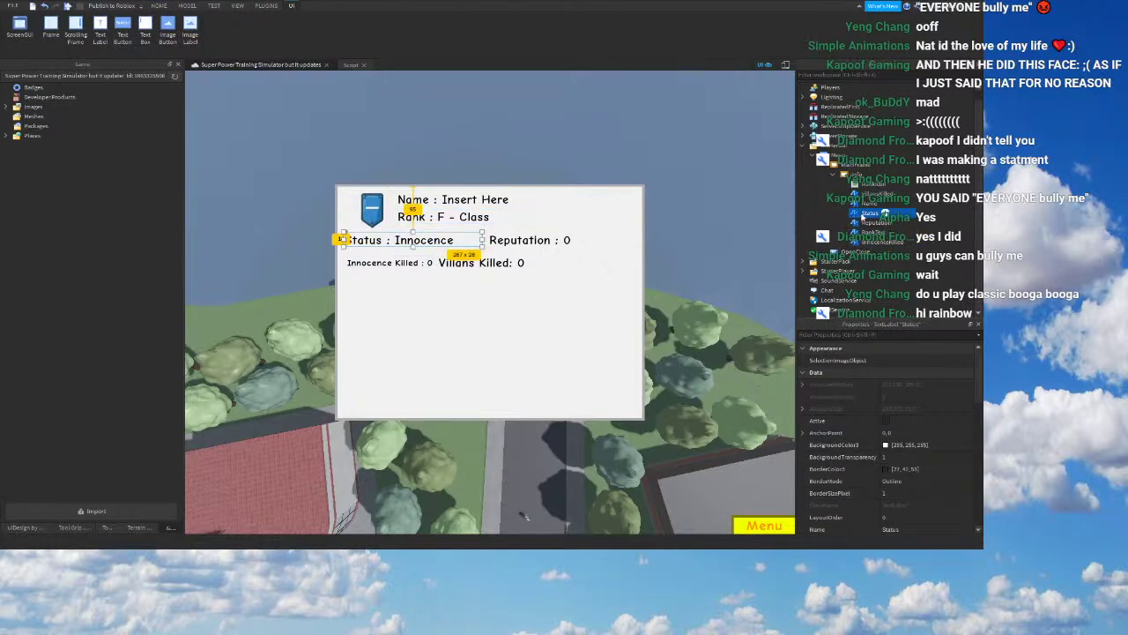
pyautogui.click(881, 203)
pyautogui.click(897, 193)
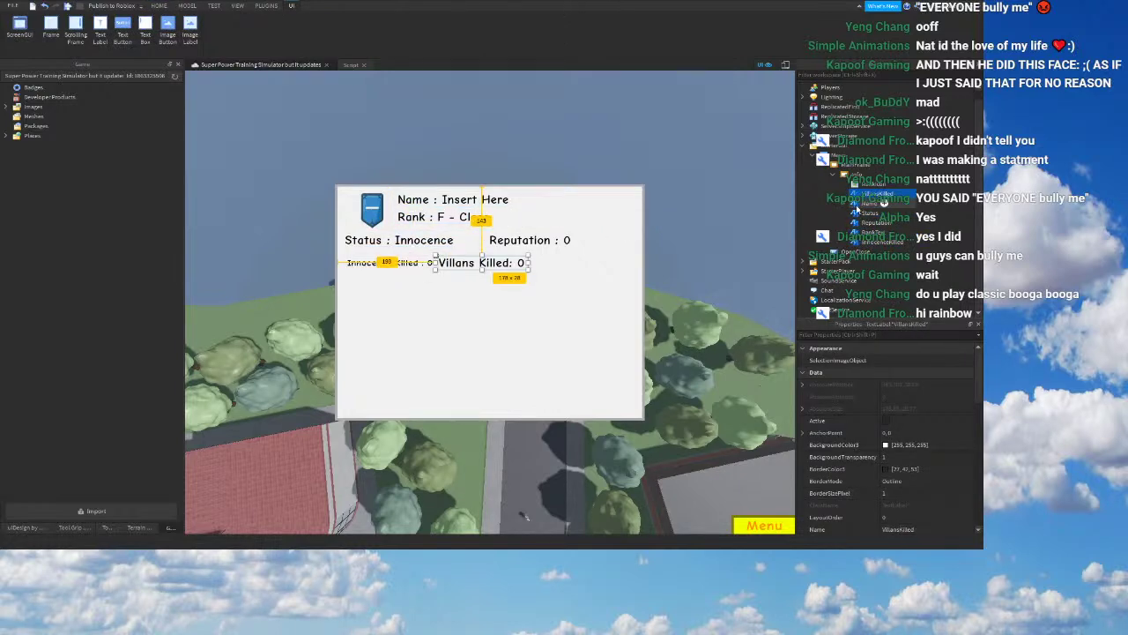
pyautogui.hotkey('ctrl', 'd')
pyautogui.scroll(-1, 906, 424)
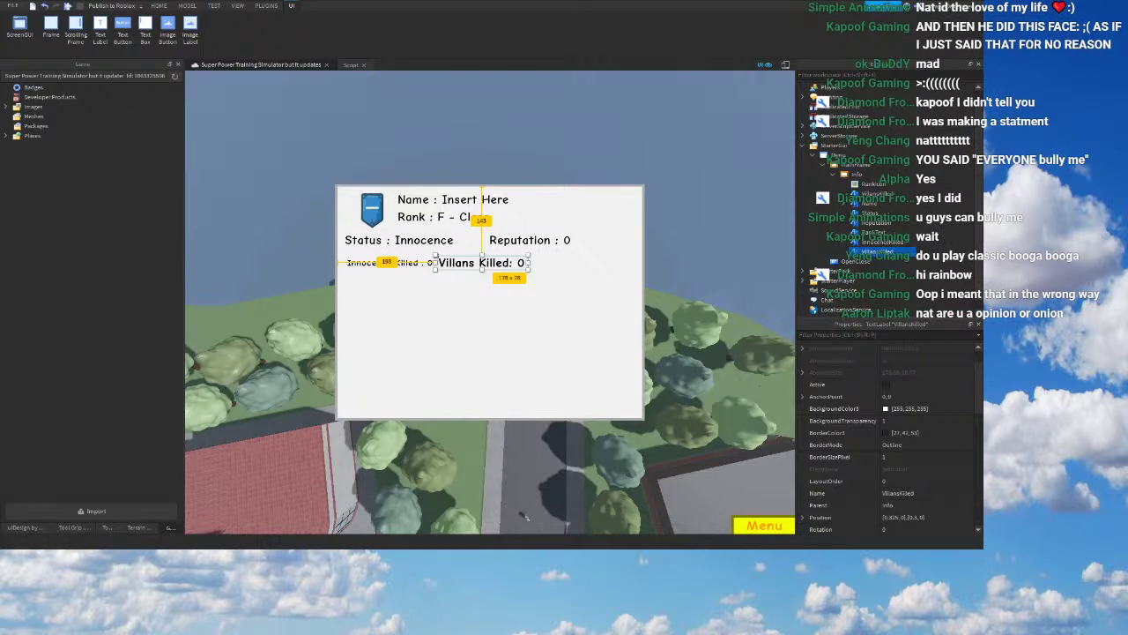
# Step: Try X scale positions of 0.625 and 0.65 for the duplicated VillansKilled label
pyautogui.scroll(-3, 890, 423)
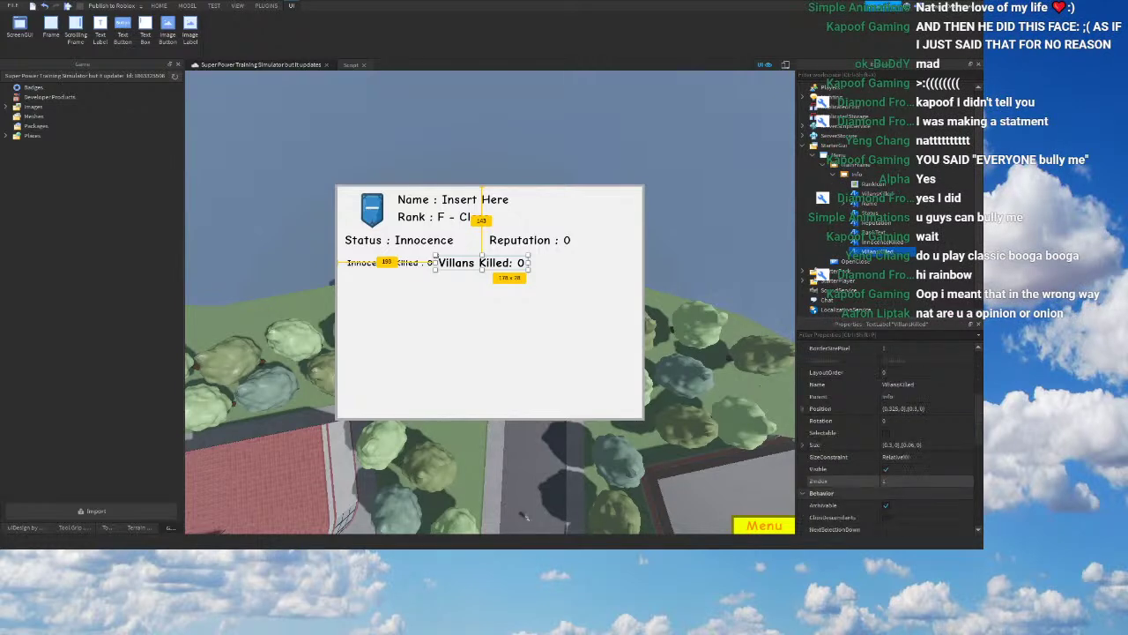
pyautogui.moveTo(897, 408); pyautogui.dragTo(889, 409)
pyautogui.write('63')
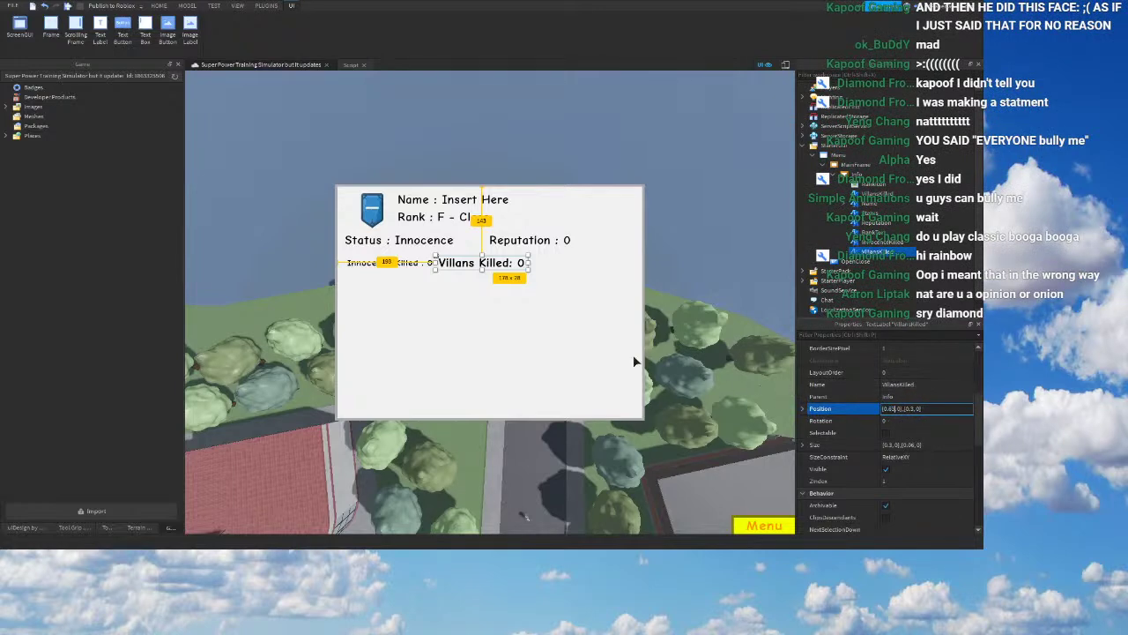
pyautogui.write('5')
pyautogui.press('Return')
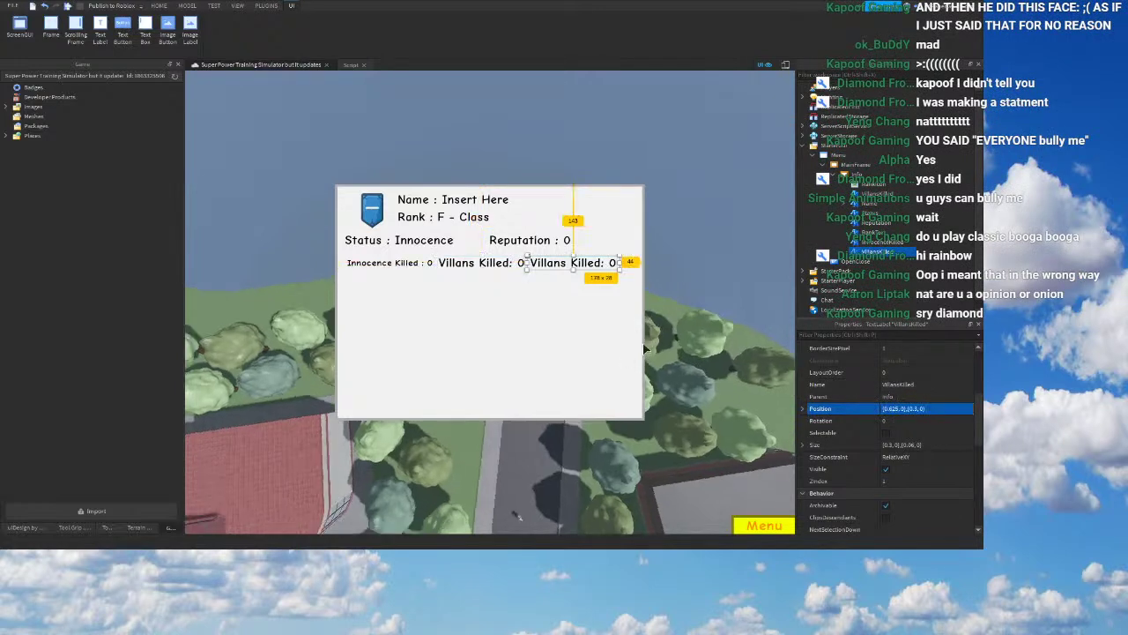
pyautogui.click(900, 412)
pyautogui.moveTo(900, 410); pyautogui.dragTo(893, 410)
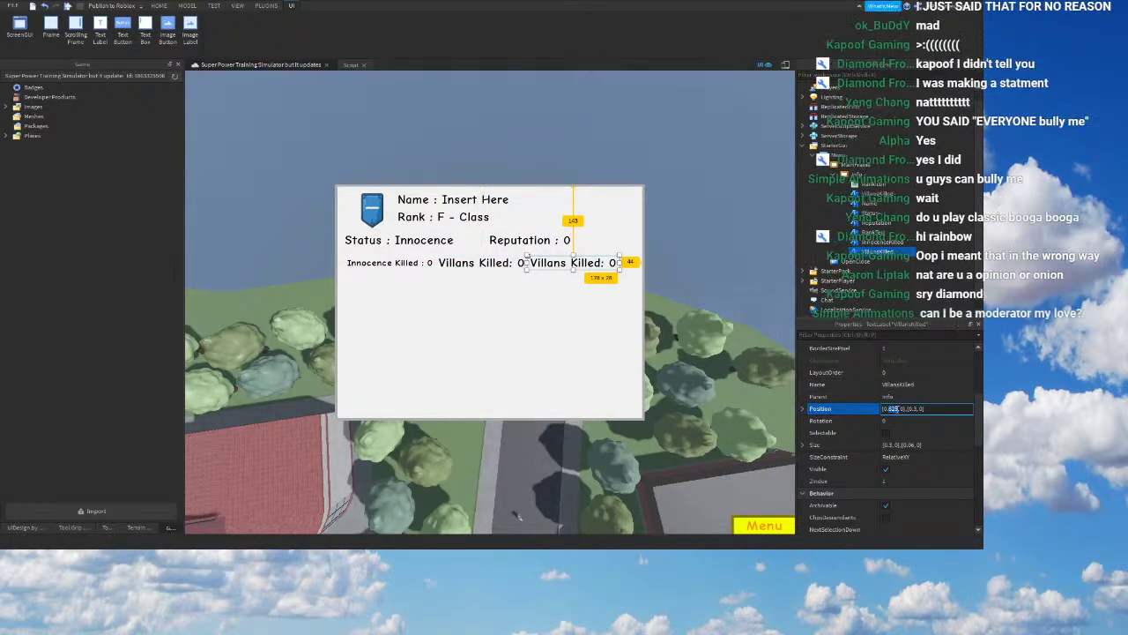
pyautogui.write('5')
pyautogui.press('Return')
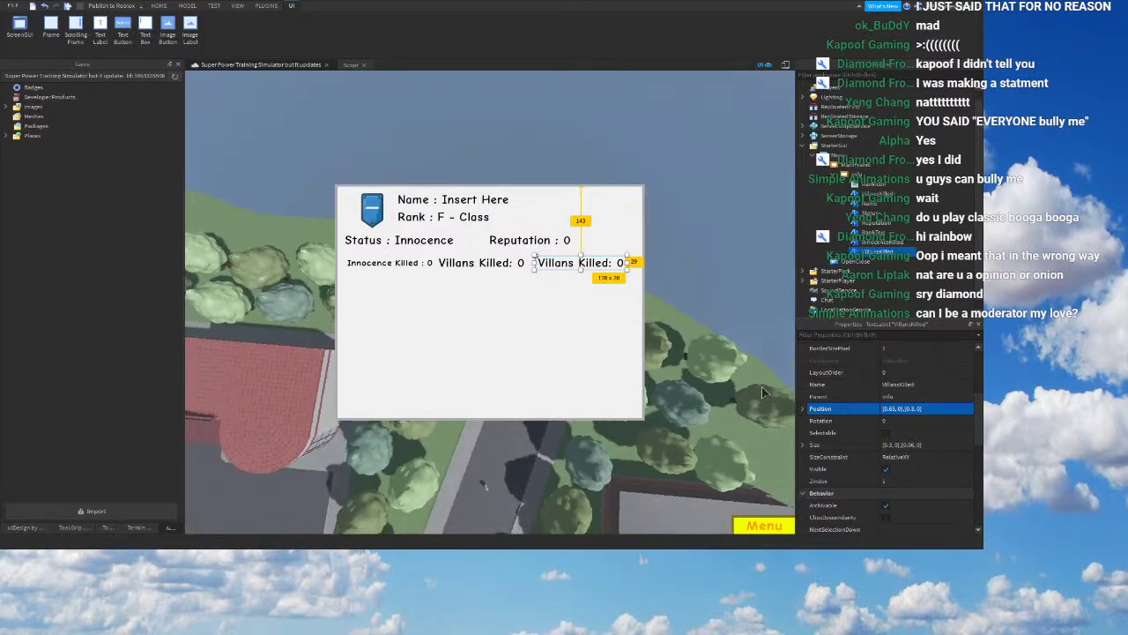
# Step: Set the X scale of the original VillansKilled label's position to 0.35
pyautogui.click(446, 267)
pyautogui.doubleClick(891, 410)
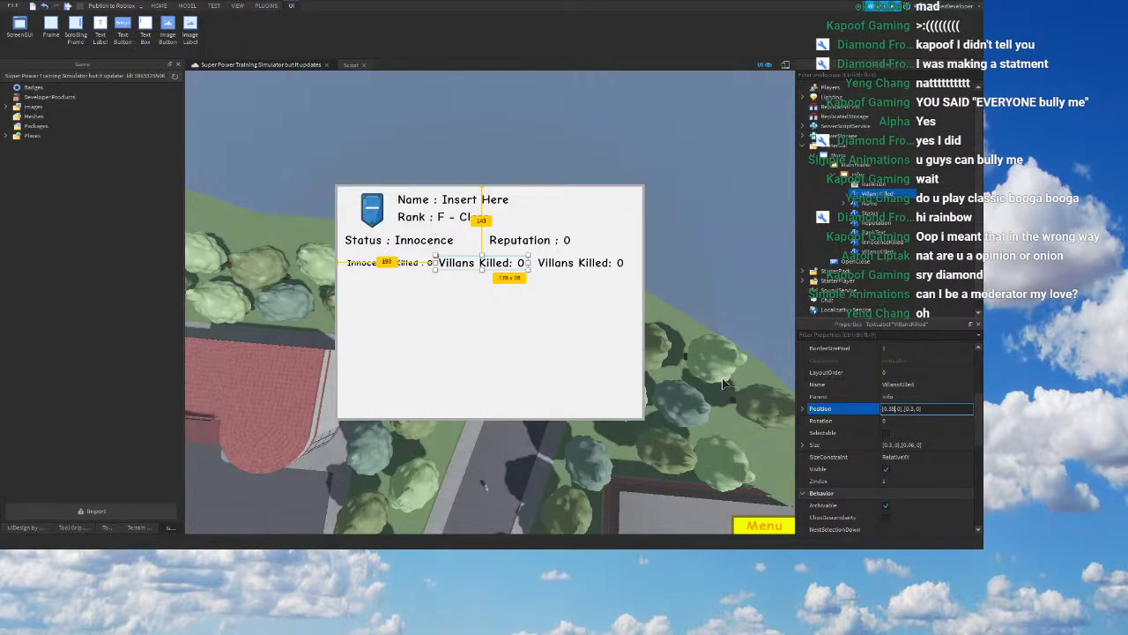
pyautogui.press('Return')
# Step: Set the X scale of the duplicated label's position to 0.675
pyautogui.click(574, 263)
pyautogui.doubleClick(889, 409)
pyautogui.press('Left')
pyautogui.press('Left')
pyautogui.press('Left')
pyautogui.press('Left')
pyautogui.press('Left')
pyautogui.press('Left')
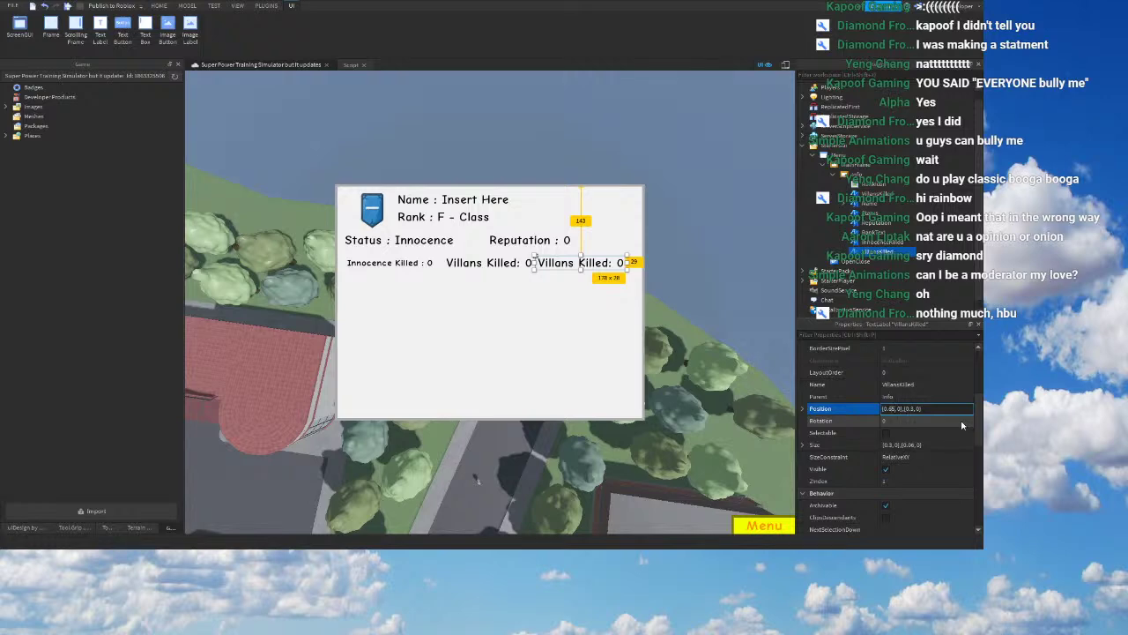
pyautogui.write('7')
pyautogui.press('Return')
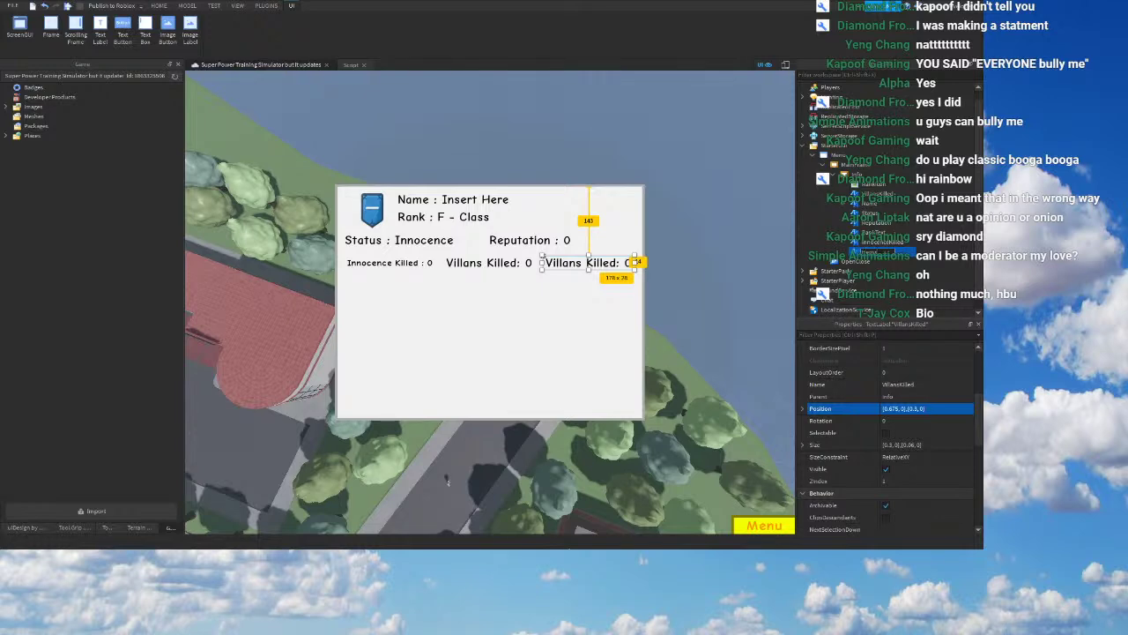
# Step: Rename the duplicated VillansKilled label as HerosKilled
pyautogui.press('Return')
pyautogui.moveTo(554, 425); pyautogui.dragTo(541, 424, button='right')
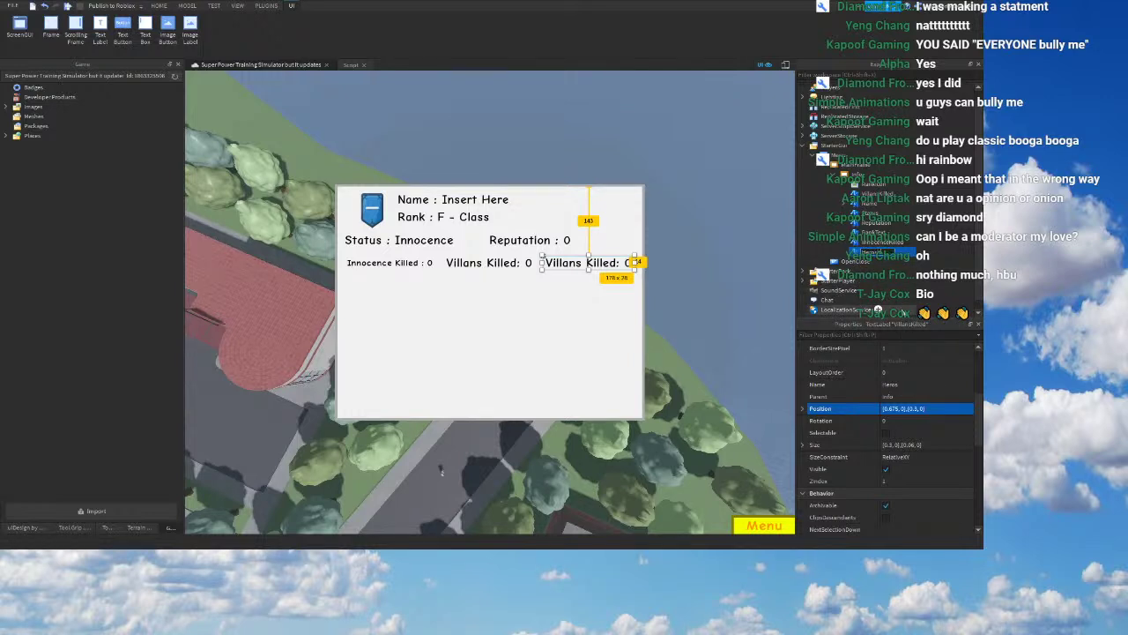
pyautogui.press('Return')
pyautogui.moveTo(680, 247); pyautogui.dragTo(702, 247, button='right')
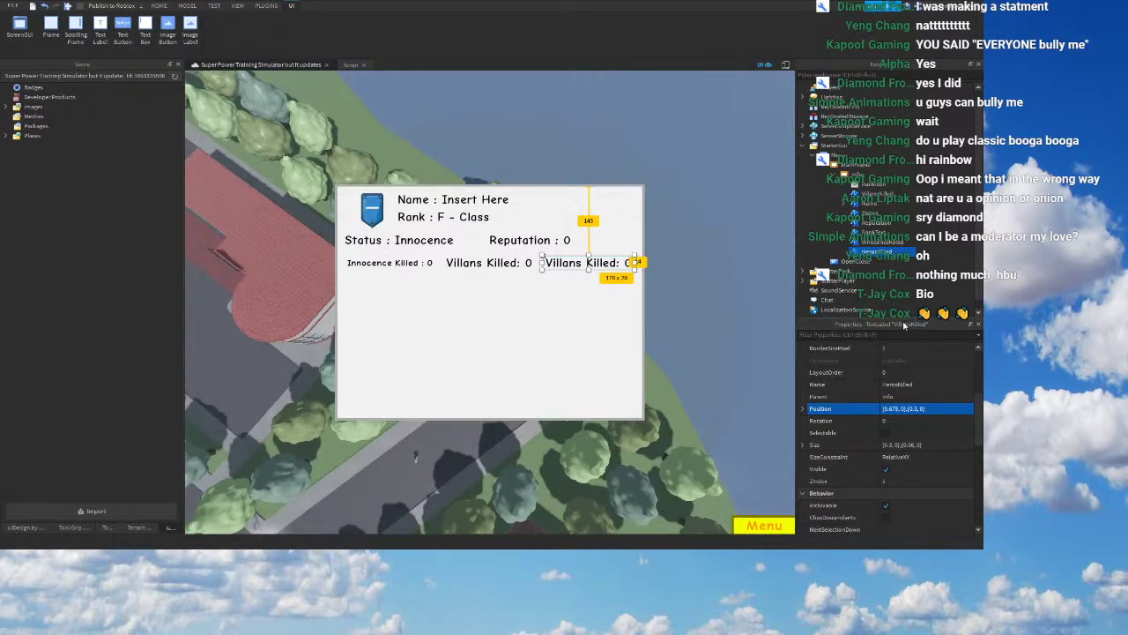
# Step: Set the text of both the HerosKilled and VillansKilled labels to "Villans Killed : 0", with a space before the colon
pyautogui.scroll(-5, 899, 423)
pyautogui.click(899, 433)
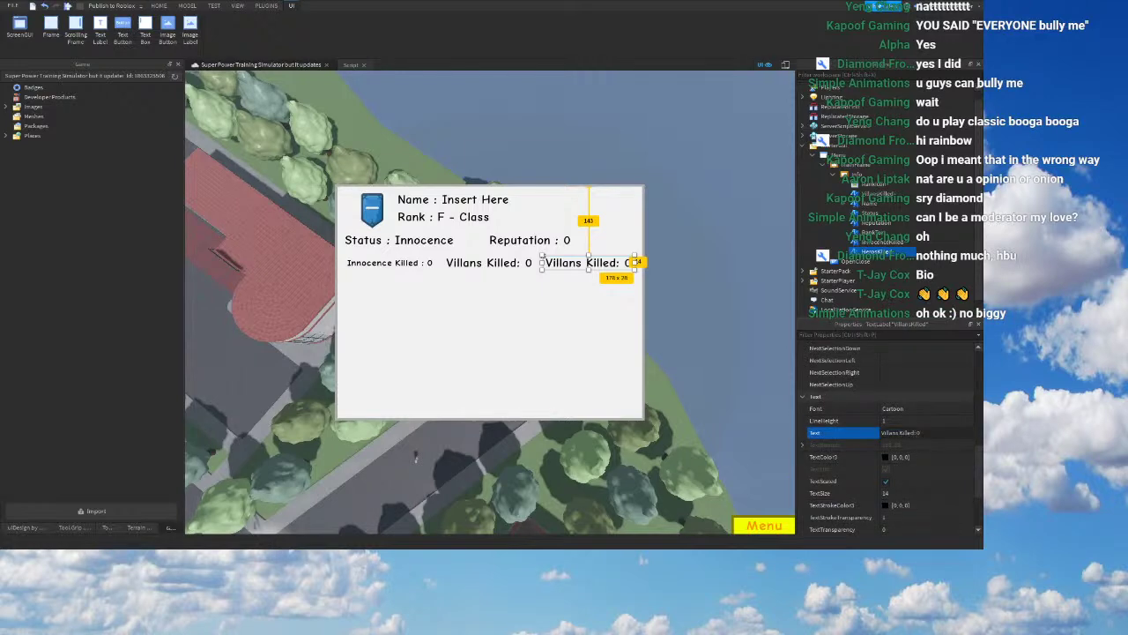
pyautogui.moveTo(761, 344); pyautogui.dragTo(756, 343, button='right')
pyautogui.click(883, 241)
pyautogui.click(877, 192)
pyautogui.click(899, 433)
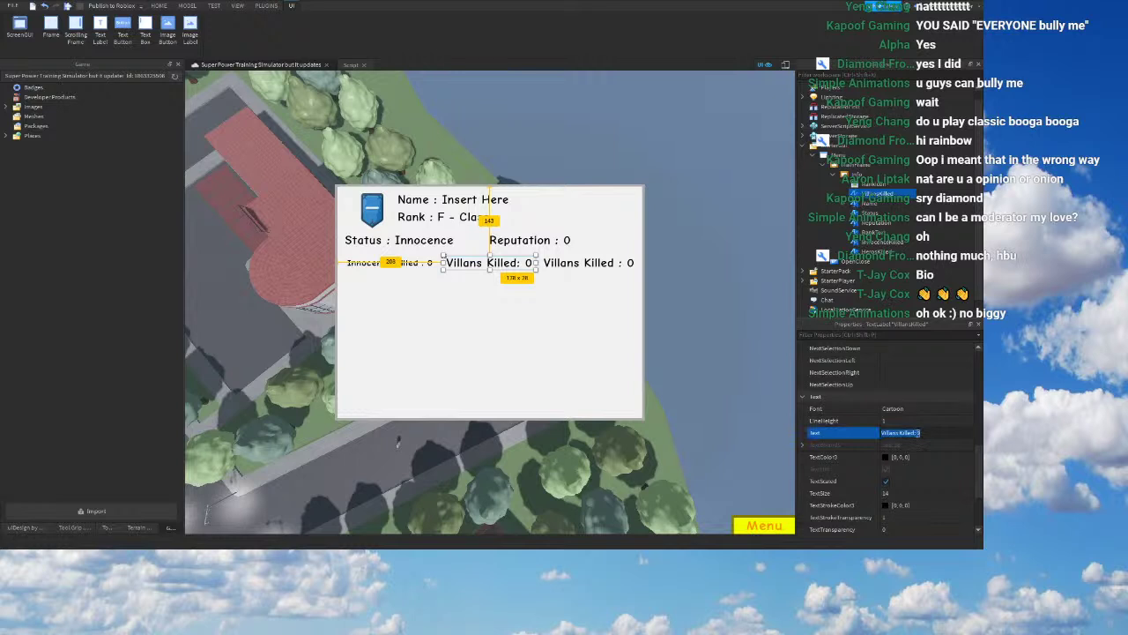
pyautogui.moveTo(687, 443); pyautogui.dragTo(688, 443, button='right')
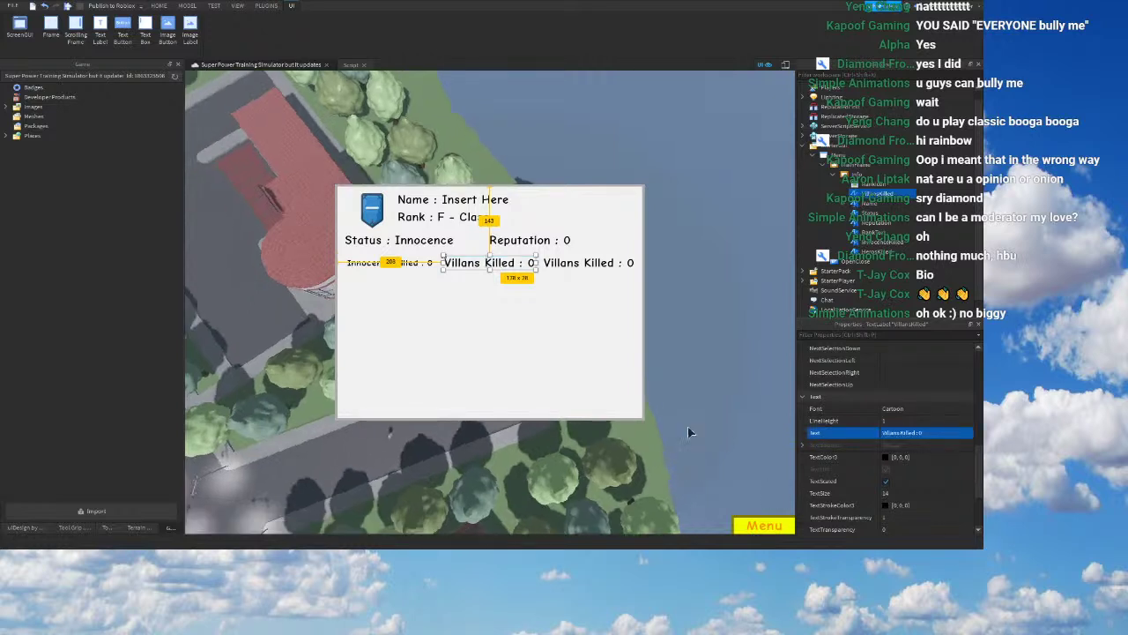
pyautogui.click(859, 232)
pyautogui.click(859, 251)
pyautogui.click(860, 241)
pyautogui.click(859, 223)
pyautogui.click(861, 203)
pyautogui.click(861, 193)
pyautogui.click(859, 203)
pyautogui.click(859, 231)
# Step: Set the HerosKilled label's text to "Heroes Killed : 0"
pyautogui.click(859, 251)
pyautogui.scroll(-3, 900, 390)
pyautogui.scroll(1, 900, 390)
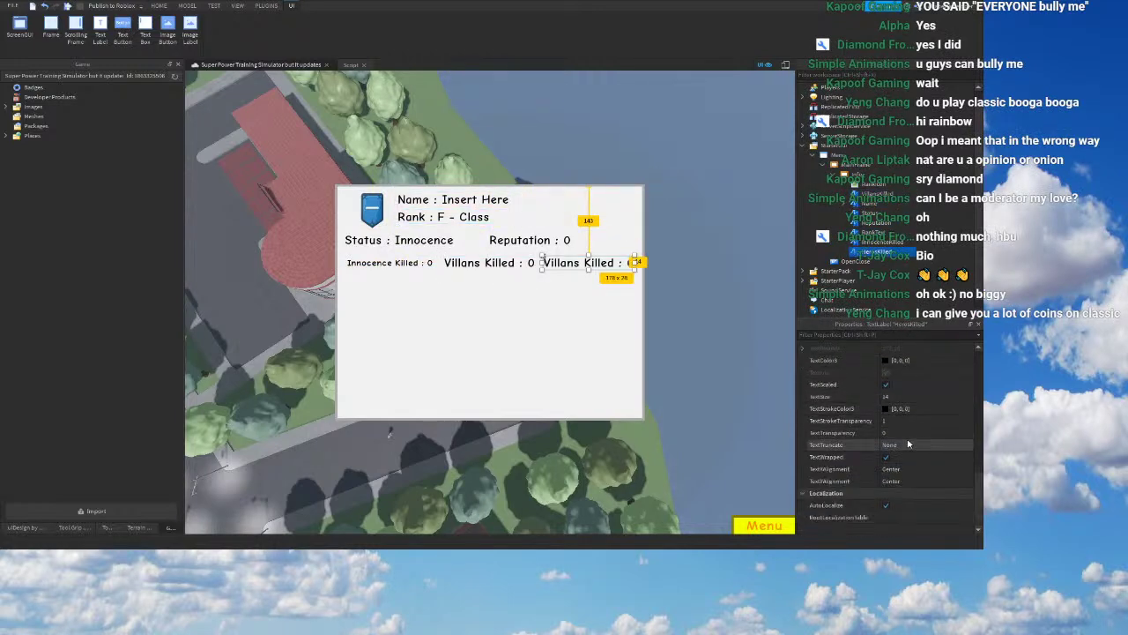
pyautogui.click(890, 408)
pyautogui.write('Heroes Killed : 0')
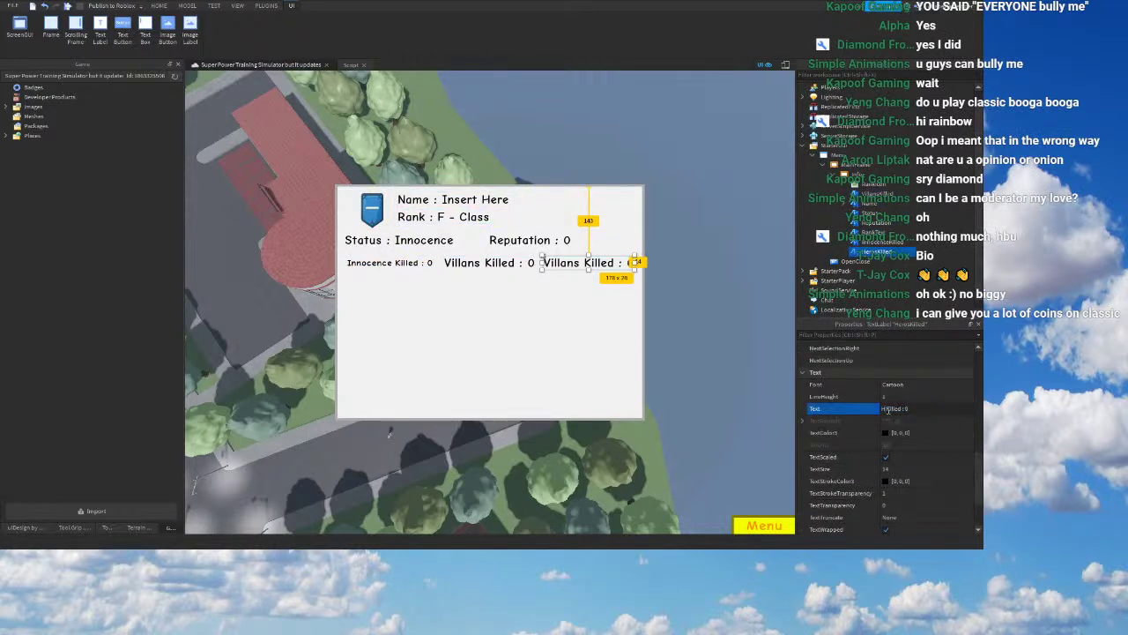
pyautogui.press('Return')
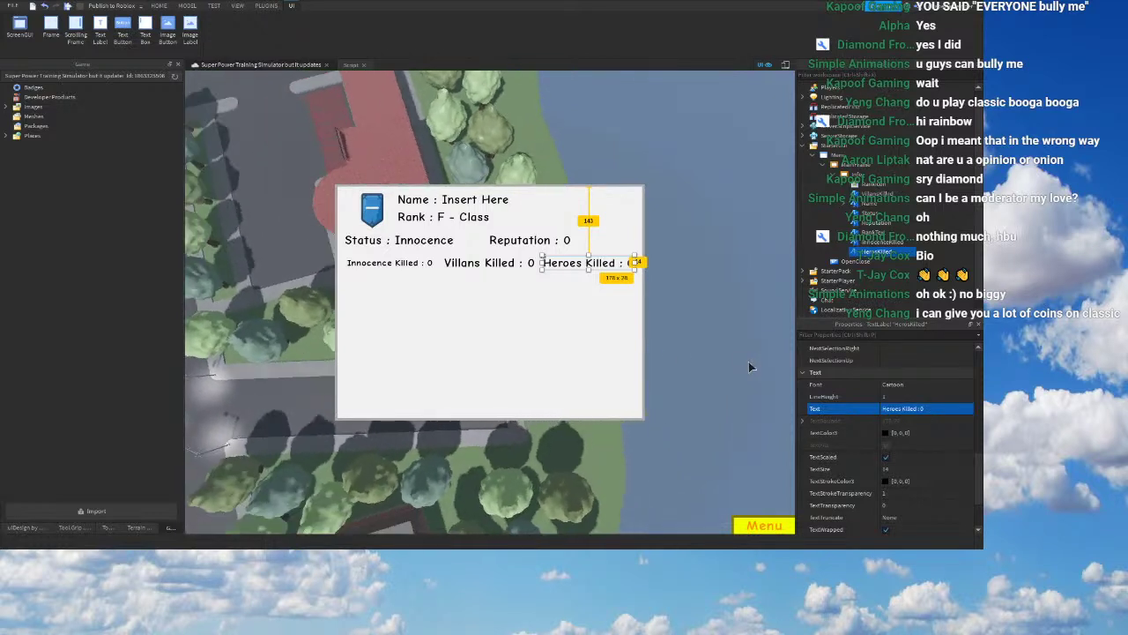
# Step: Set the MainFrame's background colour to the darker grey 211, 211, 211
pyautogui.click(860, 261)
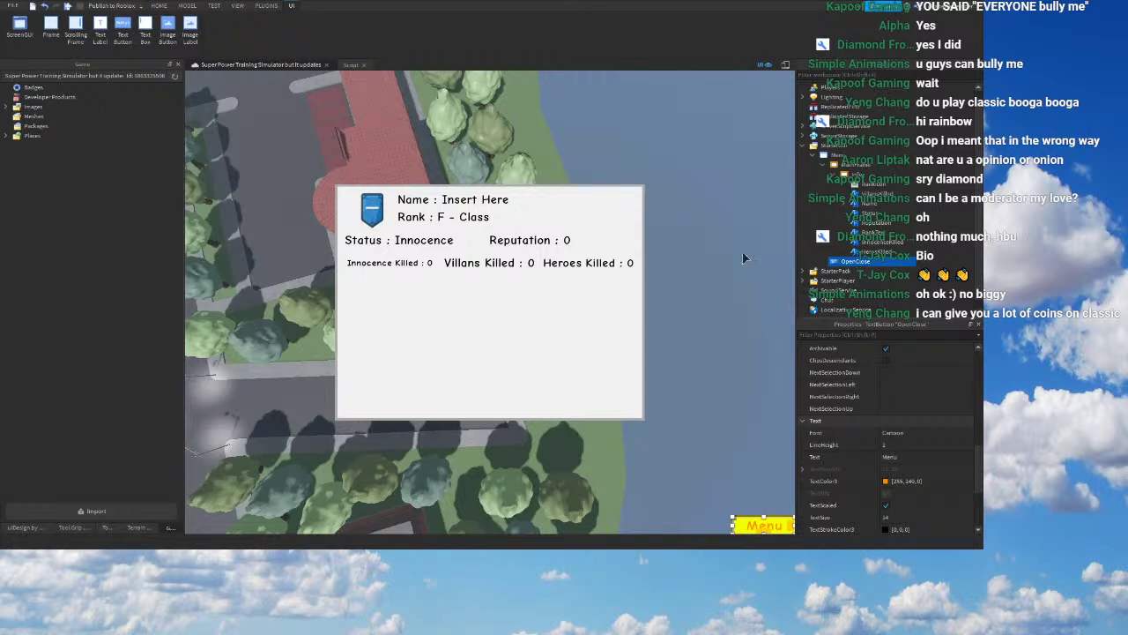
pyautogui.click(855, 174)
pyautogui.scroll(3, 886, 365)
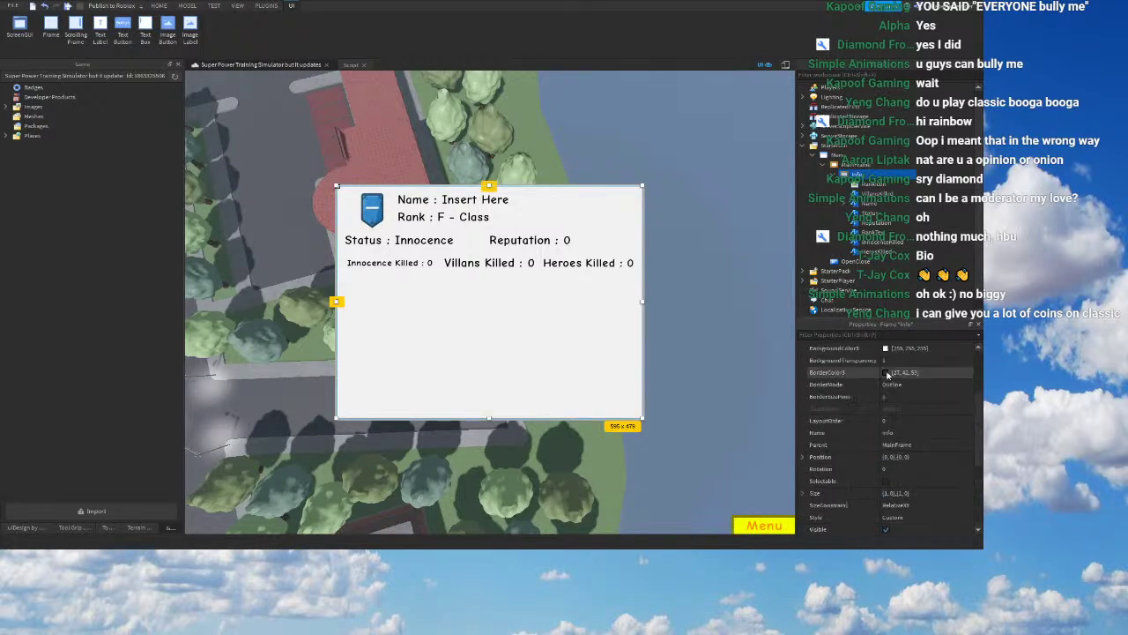
pyautogui.click(869, 444)
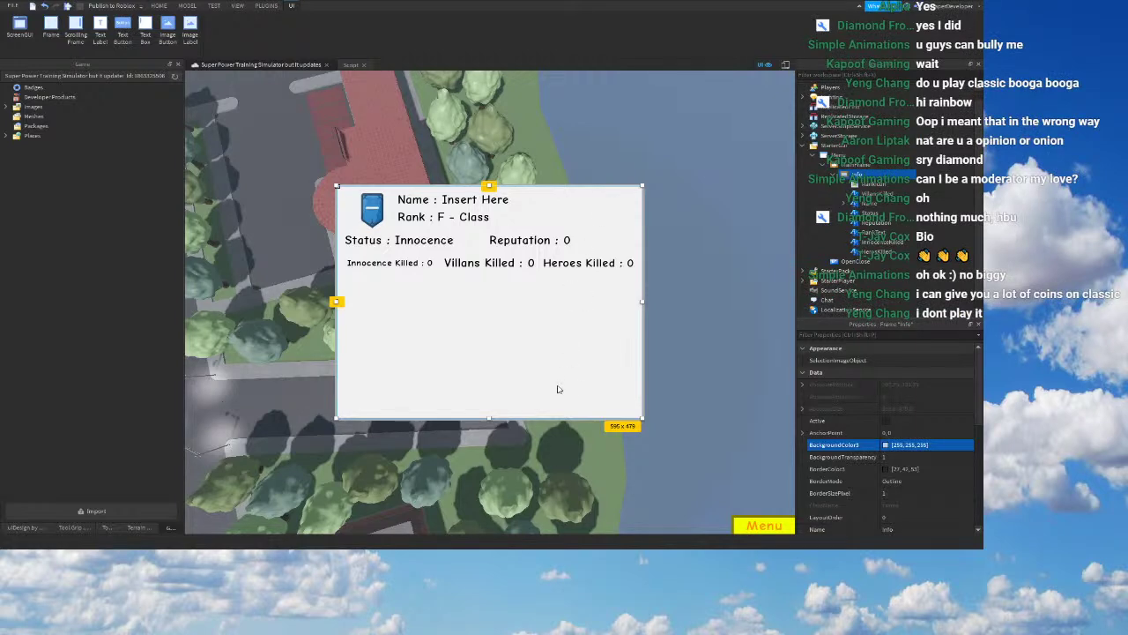
pyautogui.click(856, 164)
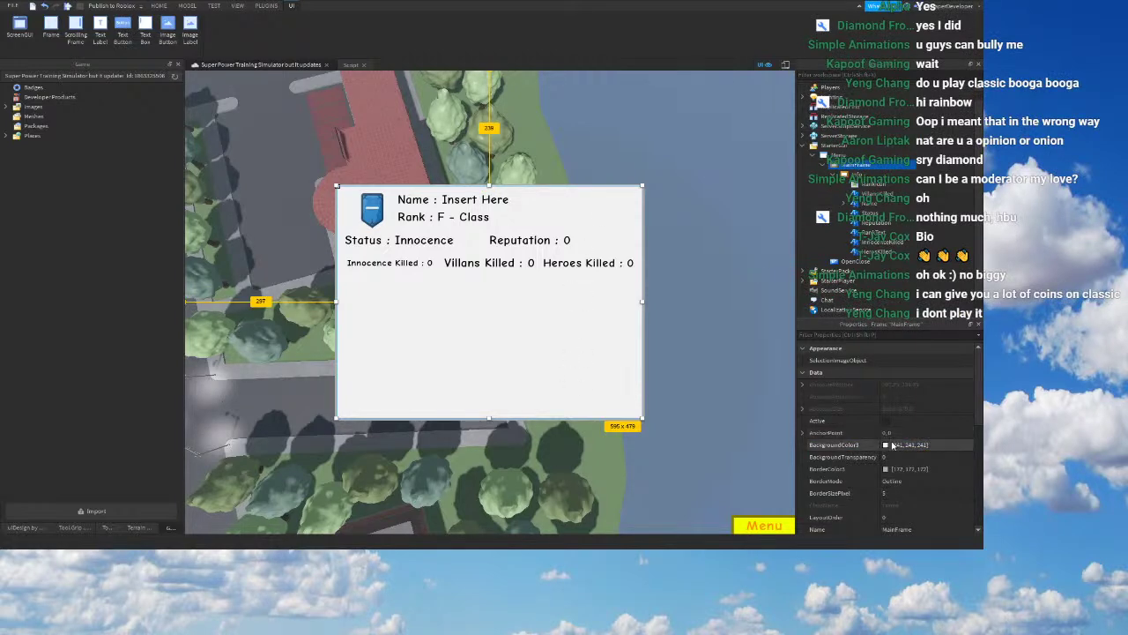
pyautogui.hotkey('ctrl', 'z')
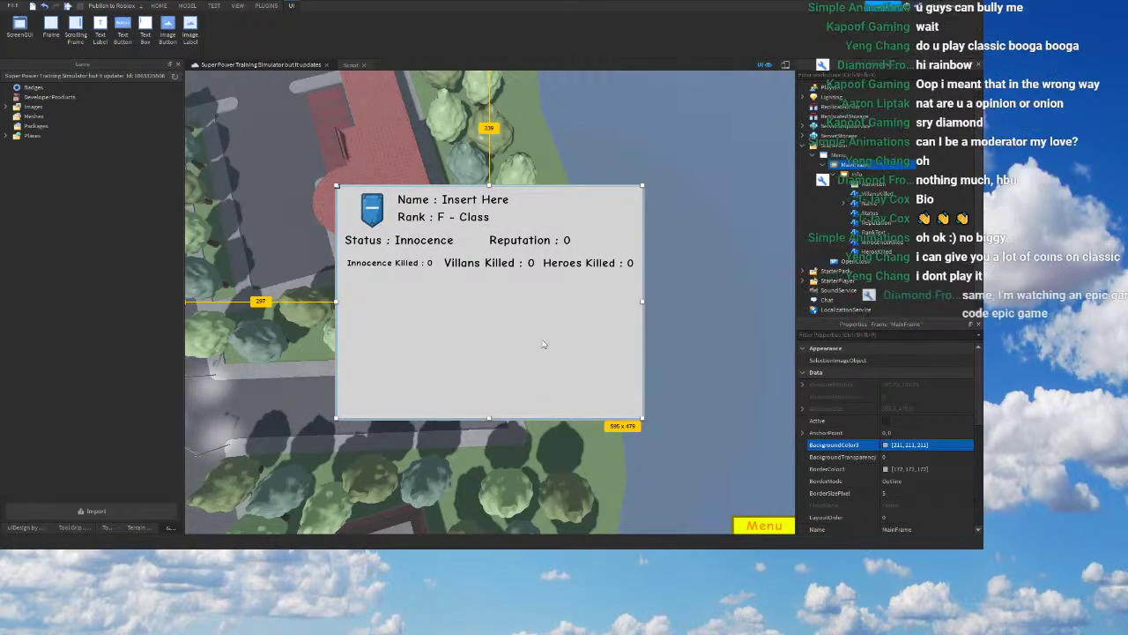
# Step: Set the Info frame's background transparency to 0 and its background colour to 227, 227, 227
pyautogui.click(853, 173)
pyautogui.scroll(-4, 886, 469)
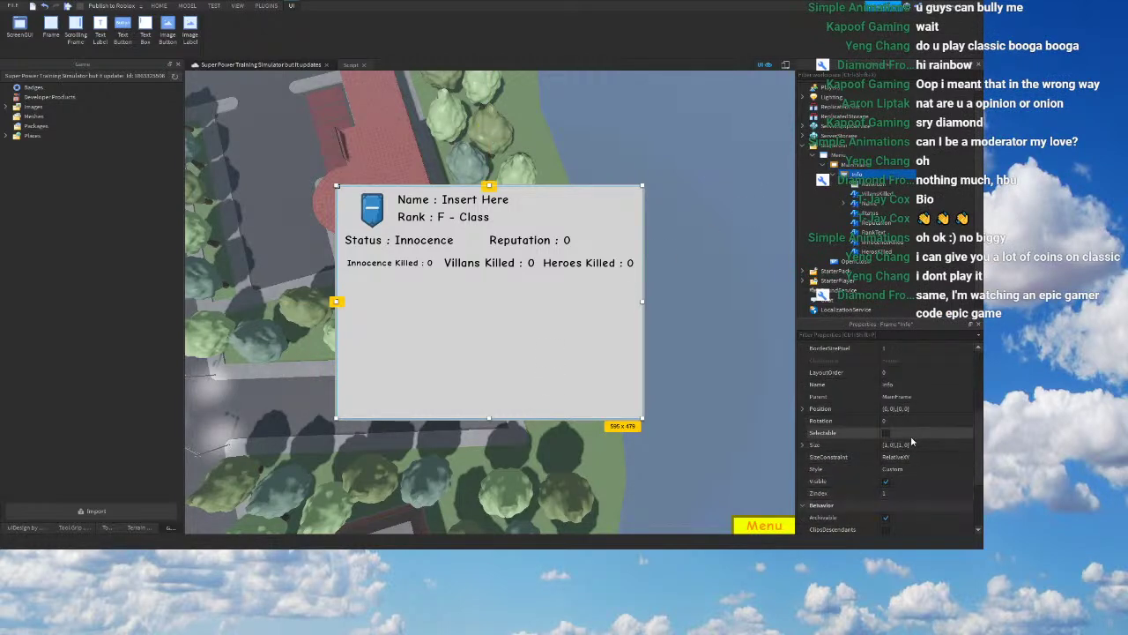
pyautogui.scroll(4, 888, 477)
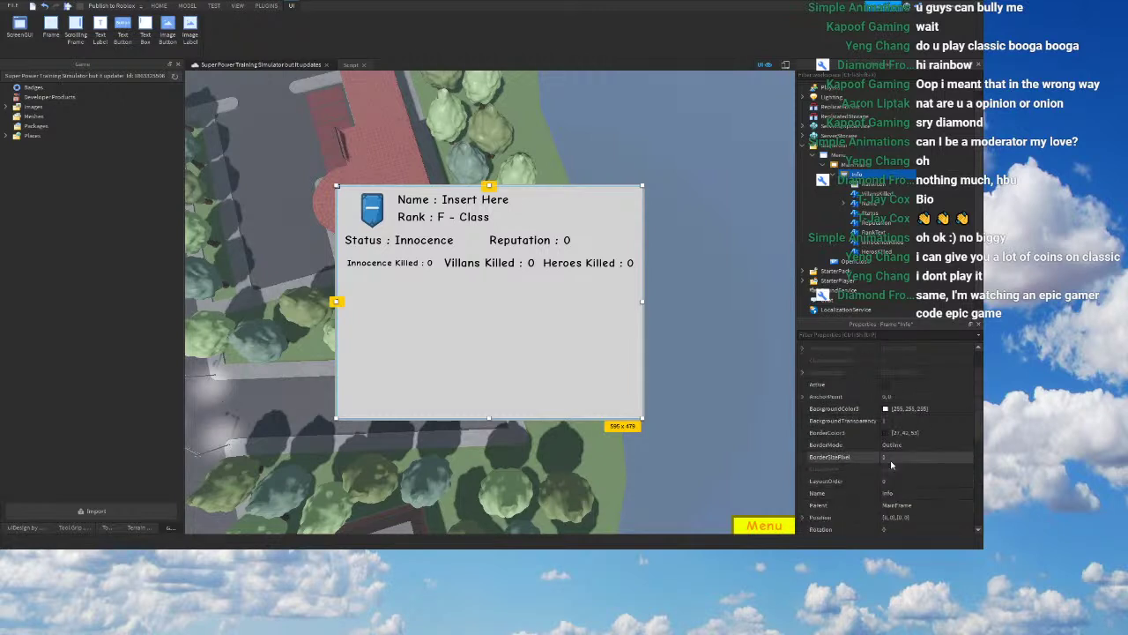
pyautogui.click(886, 446)
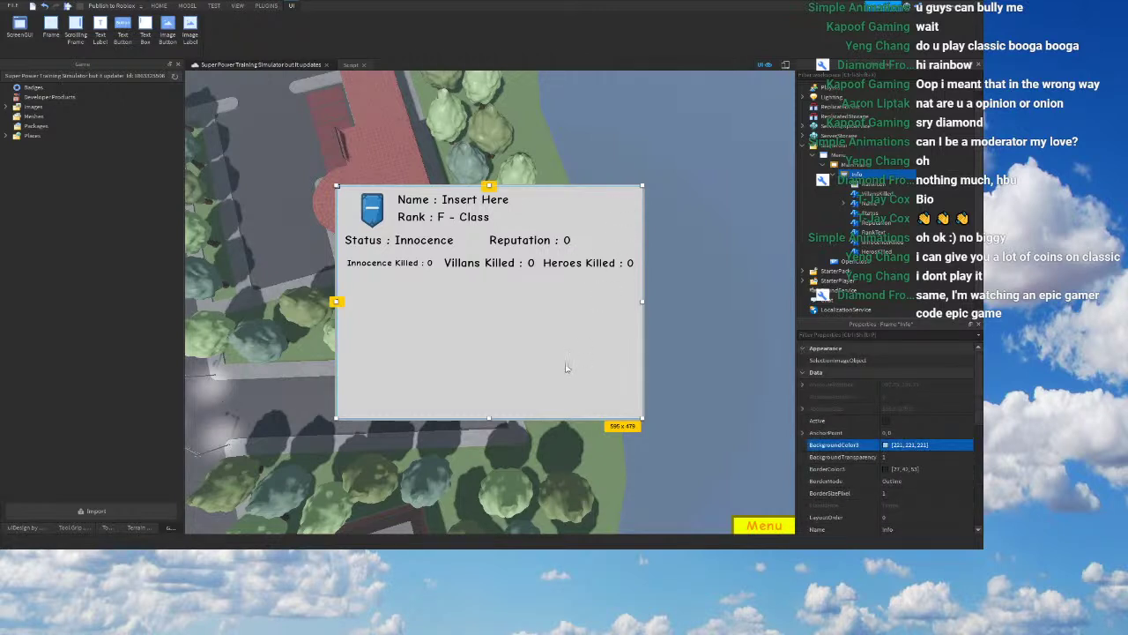
pyautogui.click(893, 457)
pyautogui.write('0')
pyautogui.moveTo(606, 310); pyautogui.dragTo(597, 310, button='right')
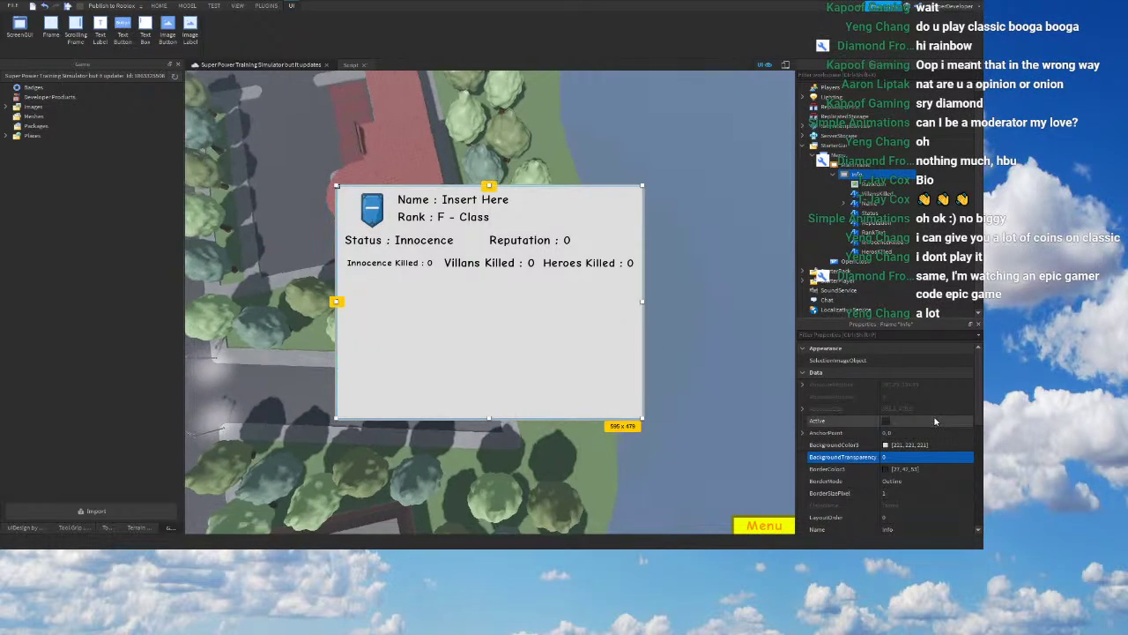
pyautogui.click(886, 447)
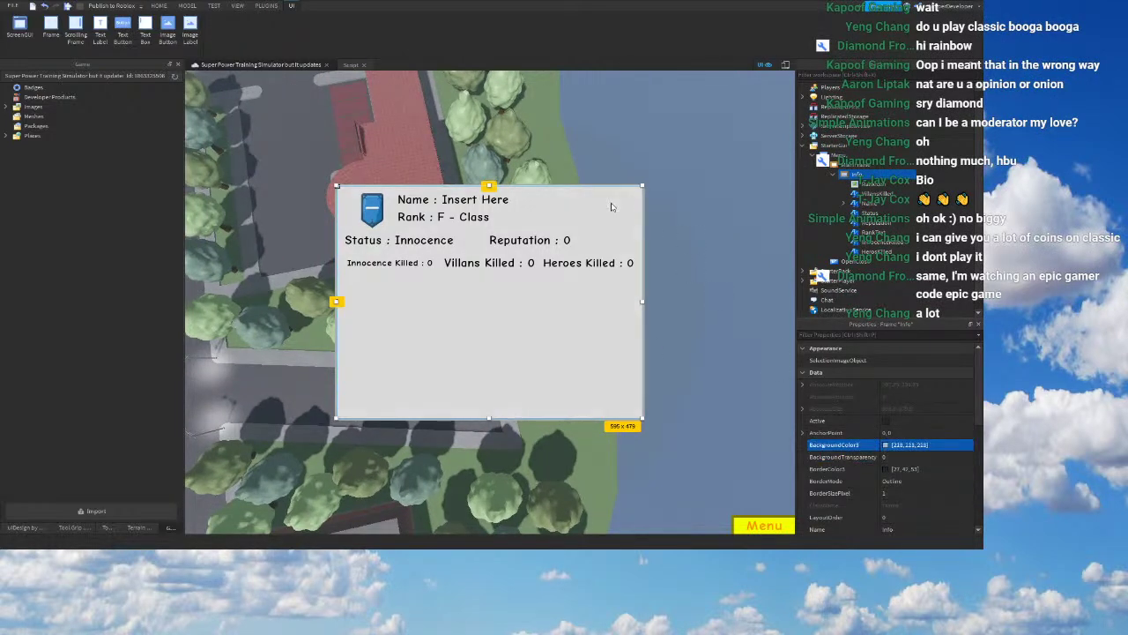
pyautogui.moveTo(612, 204); pyautogui.dragTo(614, 200)
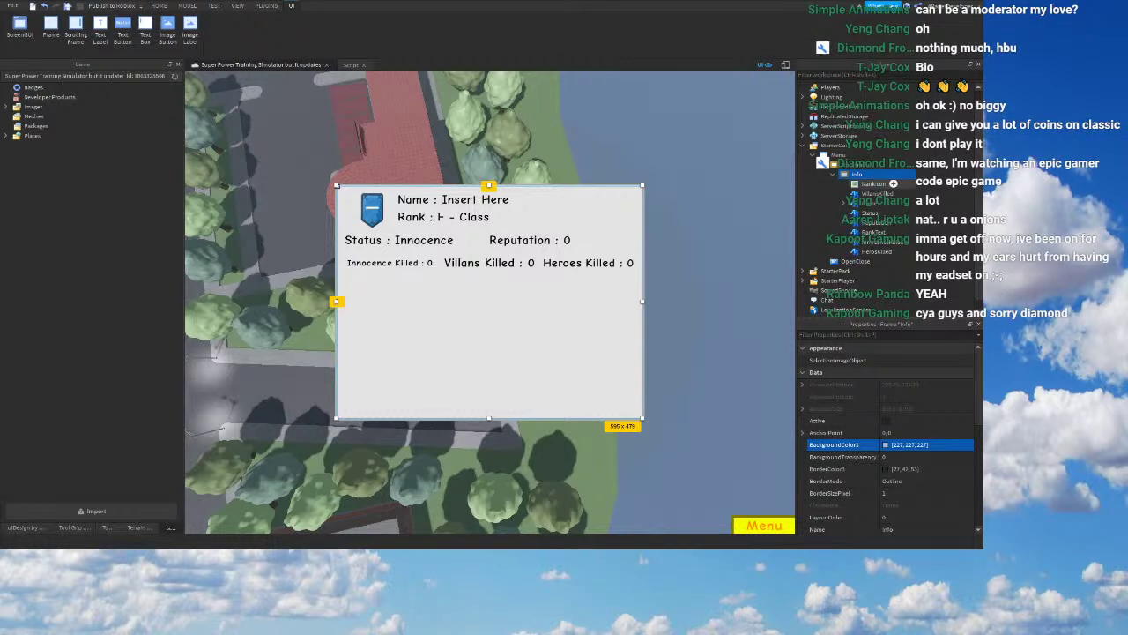
# Step: Insert a new ImageLabel into the Info frame
pyautogui.click(874, 184)
pyautogui.click(871, 176)
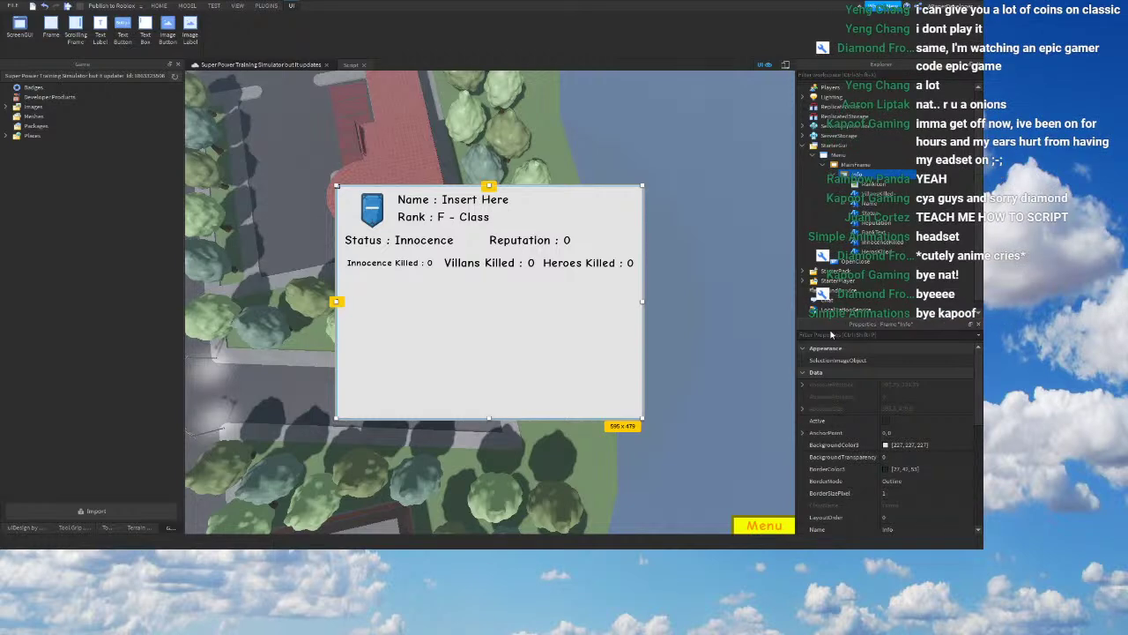
pyautogui.hotkey('ctrl', 'z')
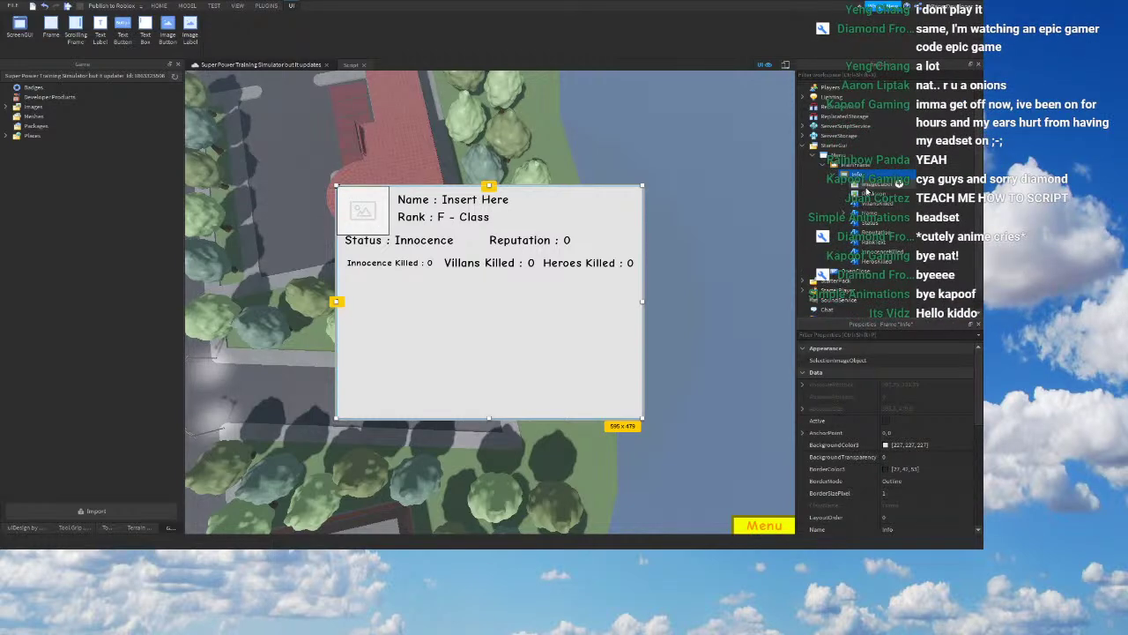
# Step: Open the new ImageLabel's Size value for editing
pyautogui.click(869, 185)
pyautogui.scroll(-5, 914, 352)
pyautogui.click(906, 408)
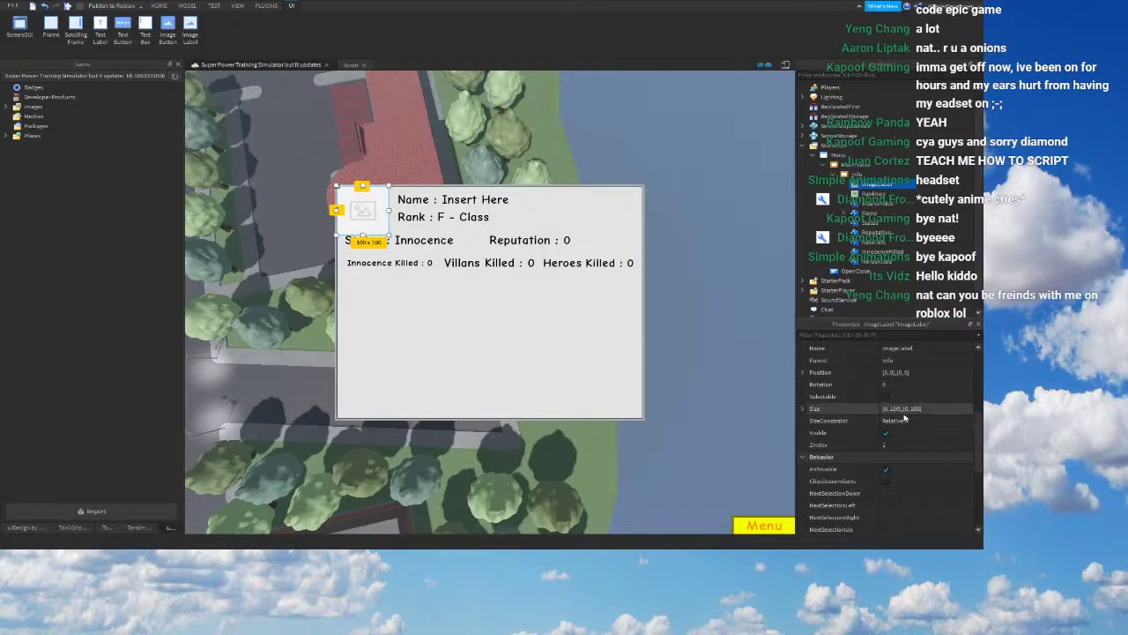
pyautogui.write('0,1')
pyautogui.moveTo(608, 286); pyautogui.dragTo(421, 545, button='right')
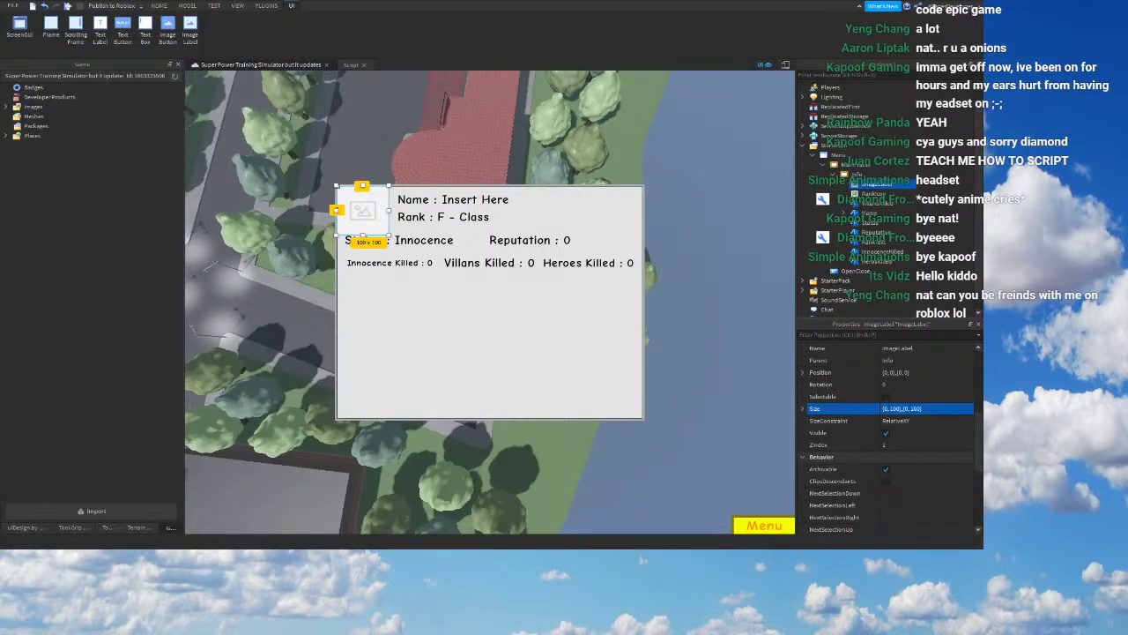
# Step: Set the selected image label's size to {0.1, 0}, {0.1, 0}
pyautogui.moveTo(262, 524); pyautogui.dragTo(221, 522, button='right')
pyautogui.click(903, 408)
pyautogui.write('0.1,0,0.1,0')
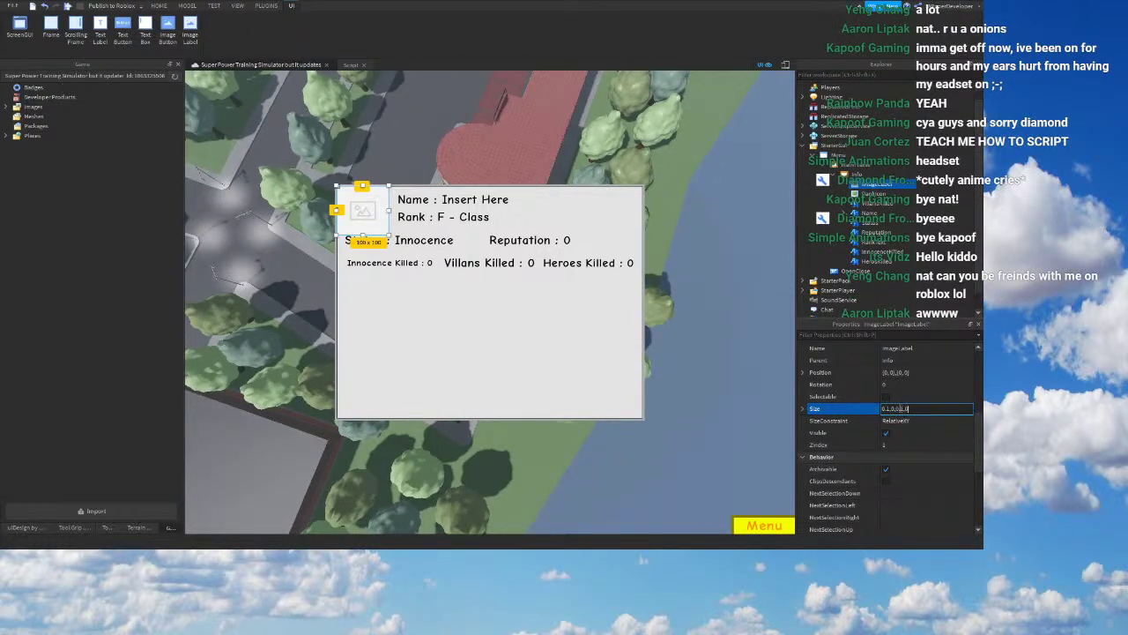
pyautogui.press('Return')
# Step: Set the image label's image to the Images/Punch game asset
pyautogui.scroll(-3, 920, 454)
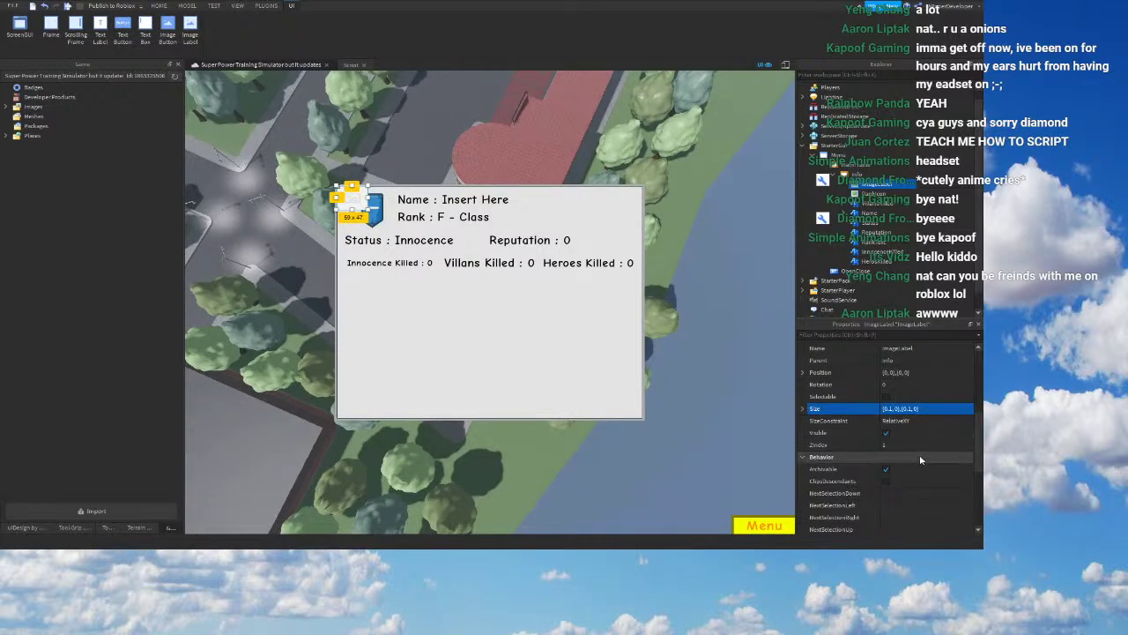
pyautogui.scroll(-1, 908, 461)
pyautogui.click(922, 412)
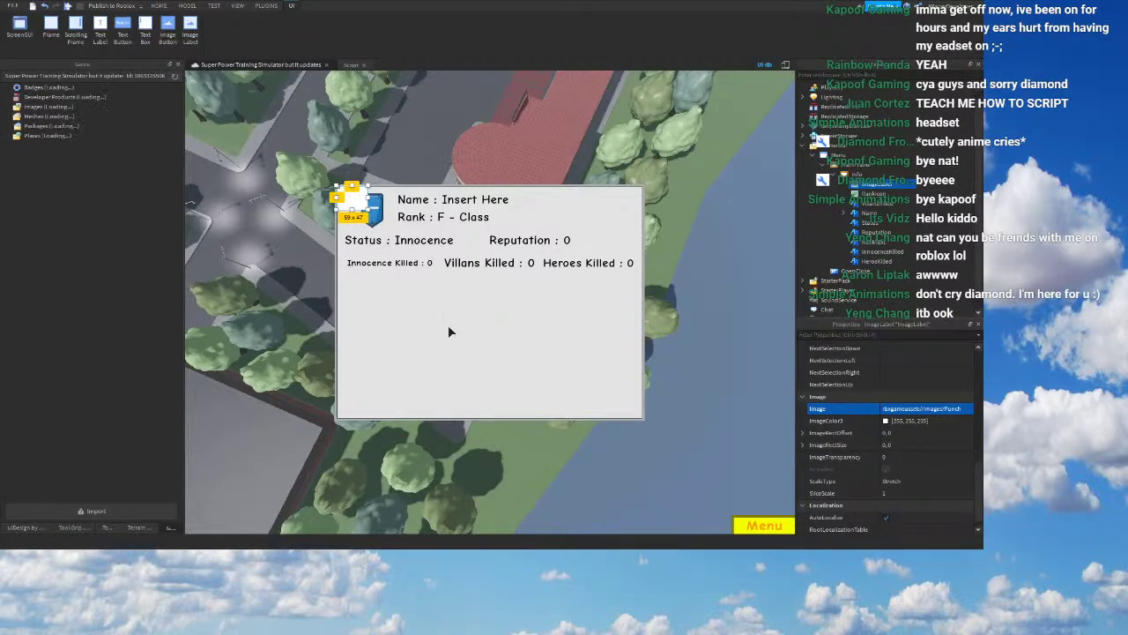
# Step: Set the punch image's background transparency to 1 and its scale type to Fit
pyautogui.scroll(8, 898, 438)
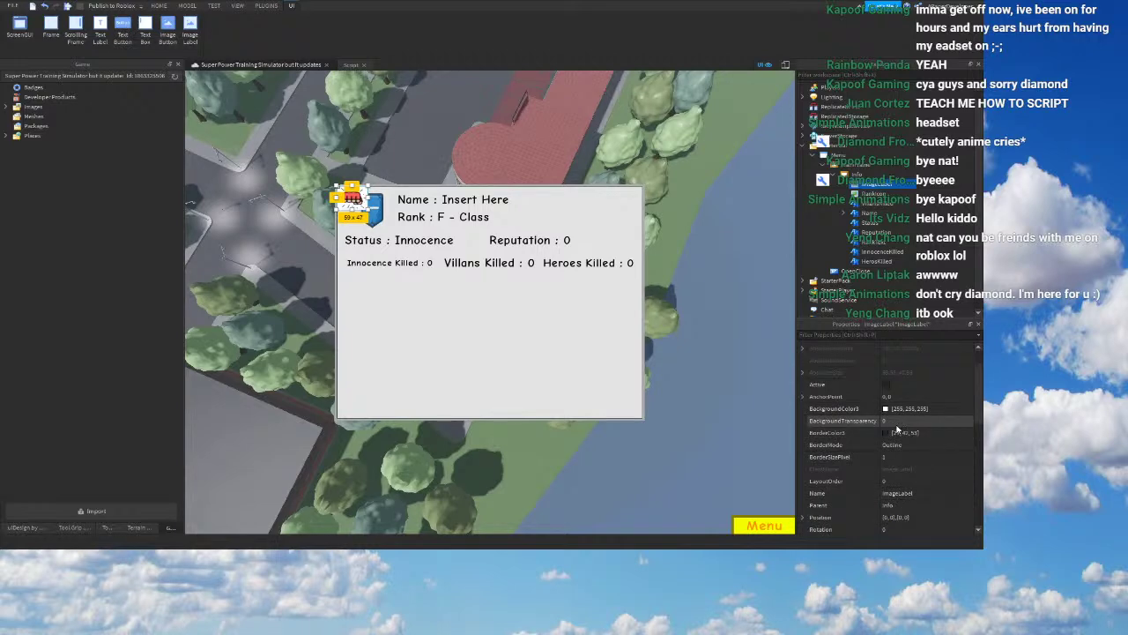
pyautogui.scroll(-1, 743, 403)
pyautogui.scroll(-5, 930, 463)
pyautogui.scroll(-5, 930, 462)
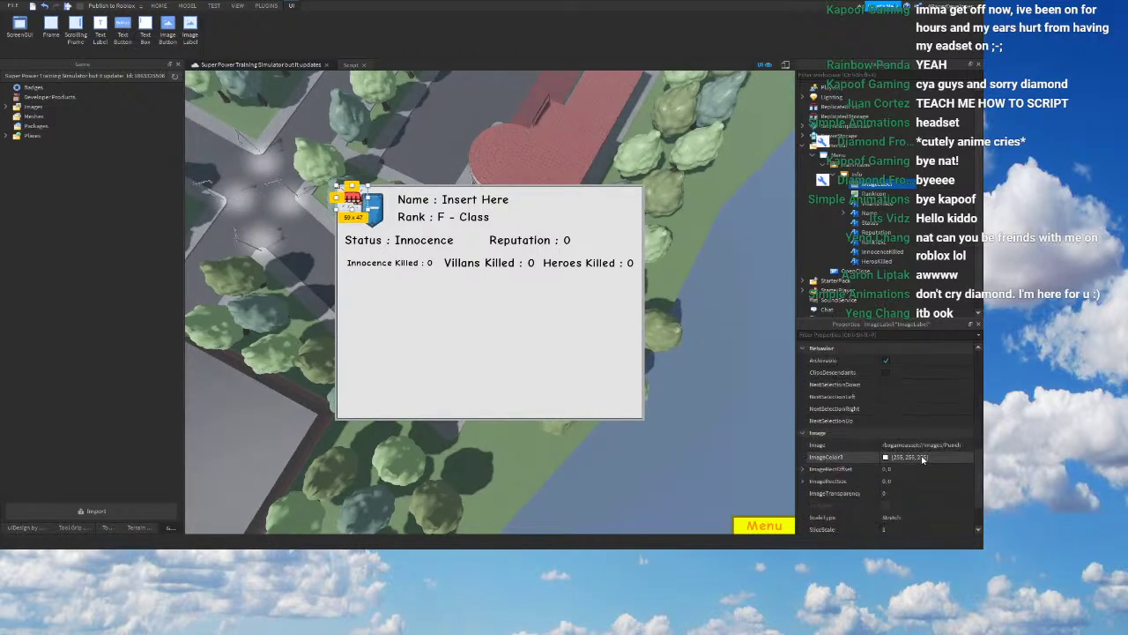
pyautogui.click(912, 482)
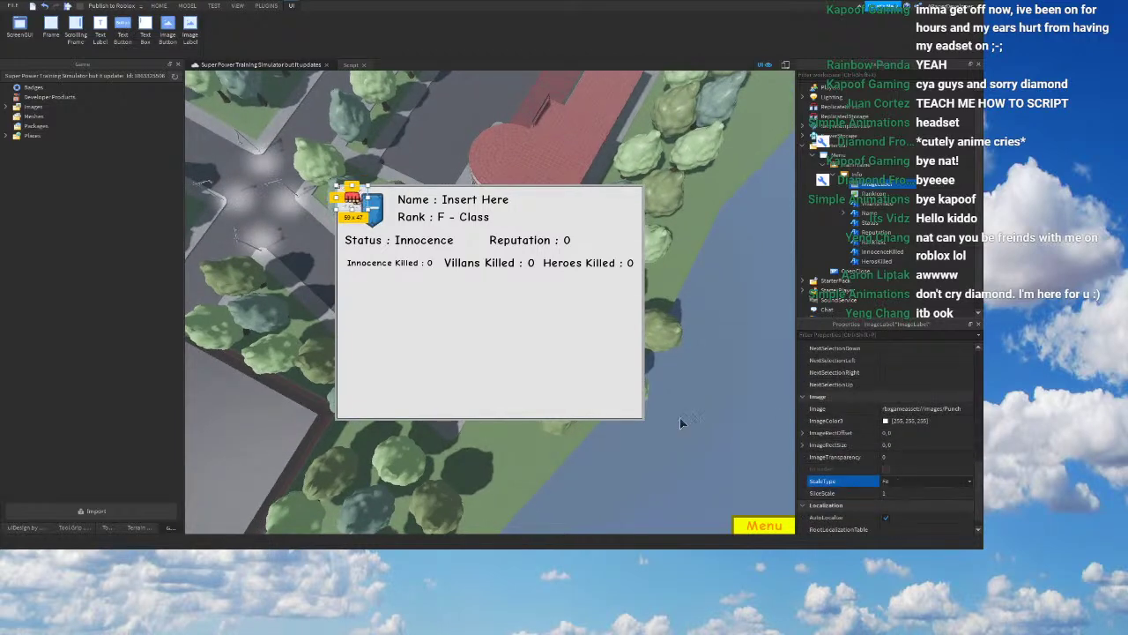
# Step: Enlarge the punch image by setting its size to {0.2, 0}, {0.2, 0}
pyautogui.scroll(2, 751, 448)
pyautogui.scroll(5, 869, 468)
pyautogui.scroll(-2, 884, 464)
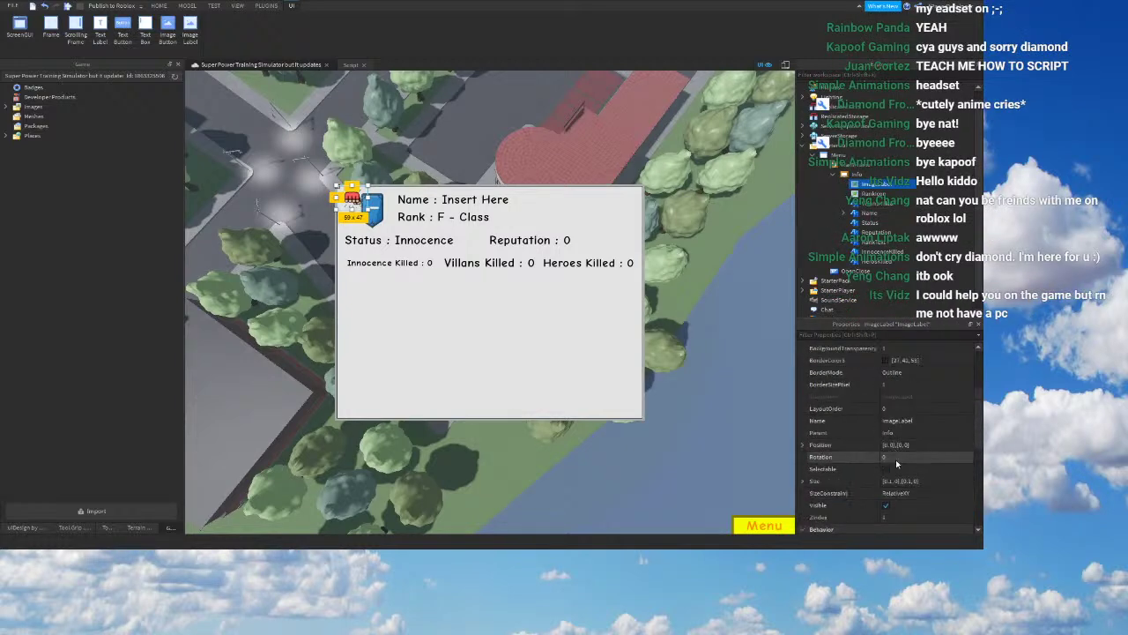
pyautogui.click(909, 408)
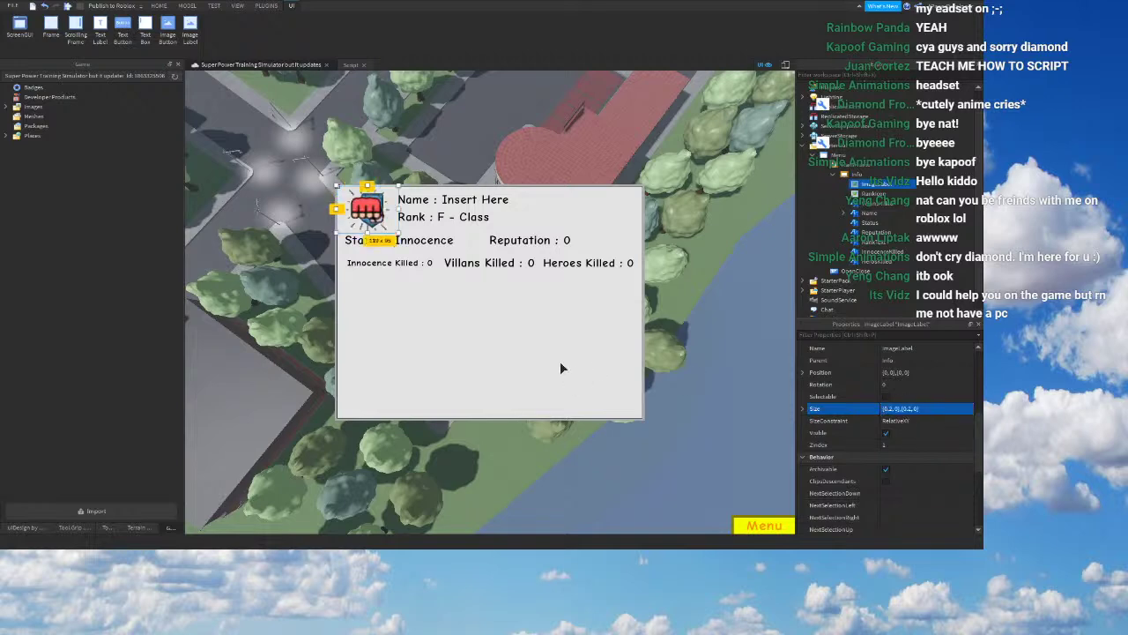
pyautogui.moveTo(560, 361); pyautogui.dragTo(529, 361, button='right')
# Step: Reduce the punch image's size to {0.15, 0}, {0.15, 0}
pyautogui.click(891, 409)
pyautogui.write('5')
pyautogui.write('5')
pyautogui.press('Return')
pyautogui.moveTo(623, 345); pyautogui.dragTo(621, 349, button='right')
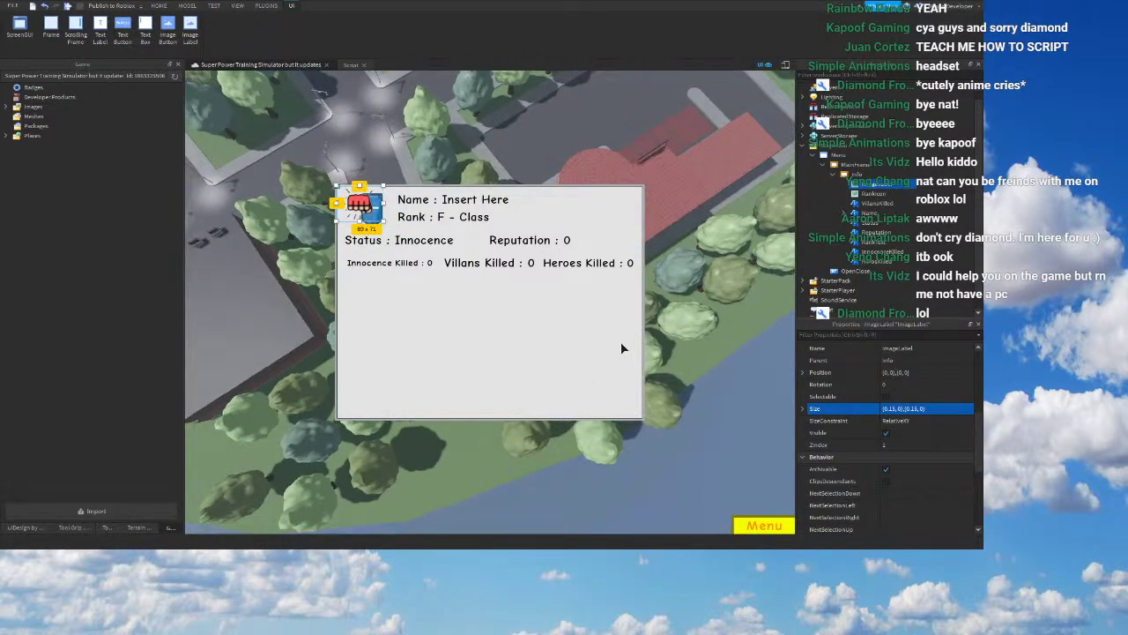
# Step: Set the punch image's size to {0.125, 0}, {0.125, 0}
pyautogui.click(913, 408)
pyautogui.write('2')
pyautogui.write('2')
pyautogui.press('Return')
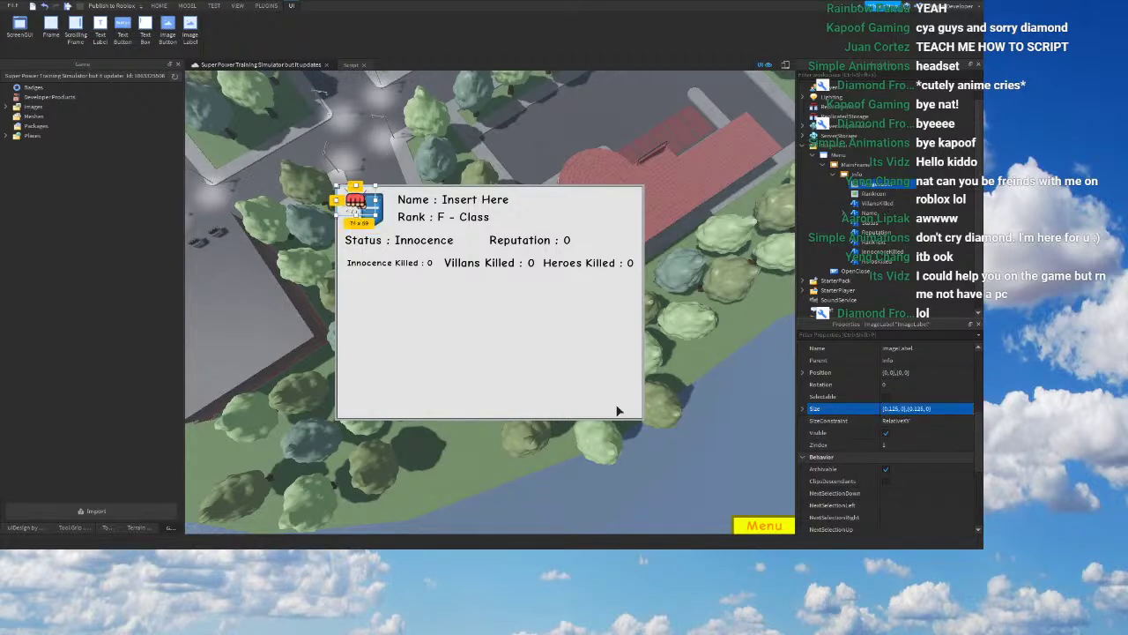
pyautogui.moveTo(617, 408); pyautogui.dragTo(620, 411, button='right')
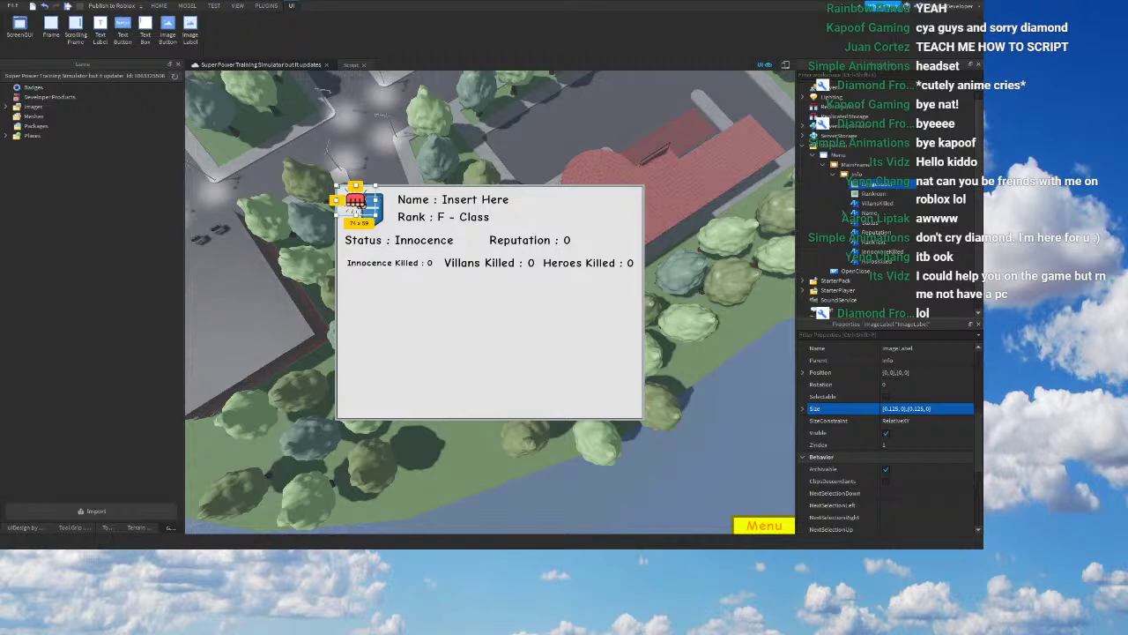
pyautogui.moveTo(428, 470); pyautogui.dragTo(427, 469, button='right')
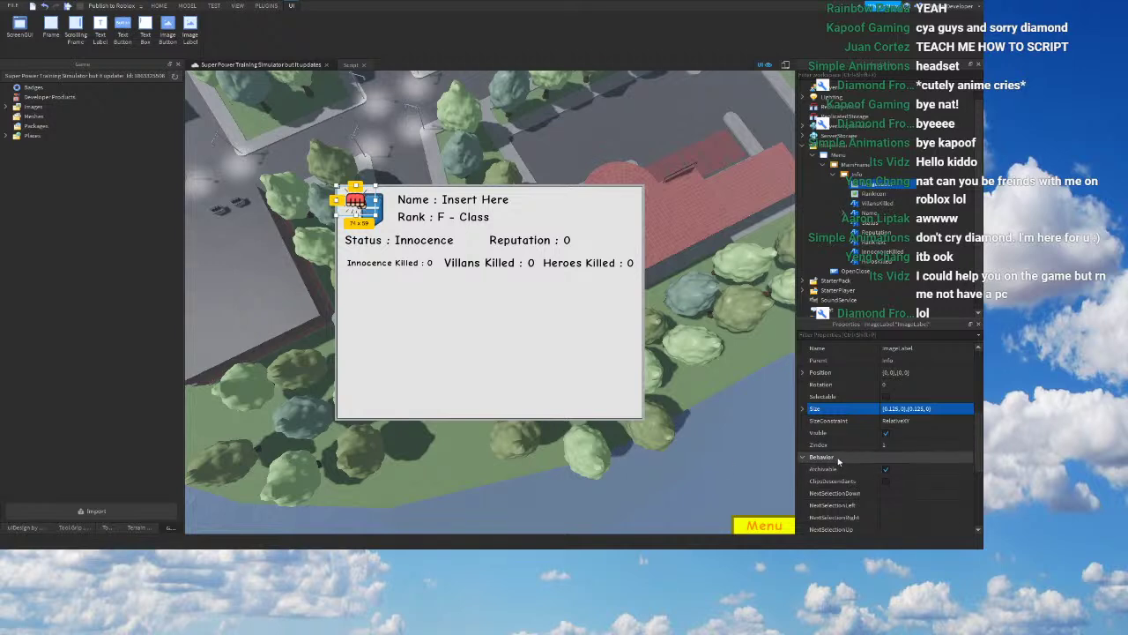
# Step: Place the punch image below the kill counters by trying a vertical position of 0.4 and settling on {0, 0}, {0.375, 0}
pyautogui.click(890, 372)
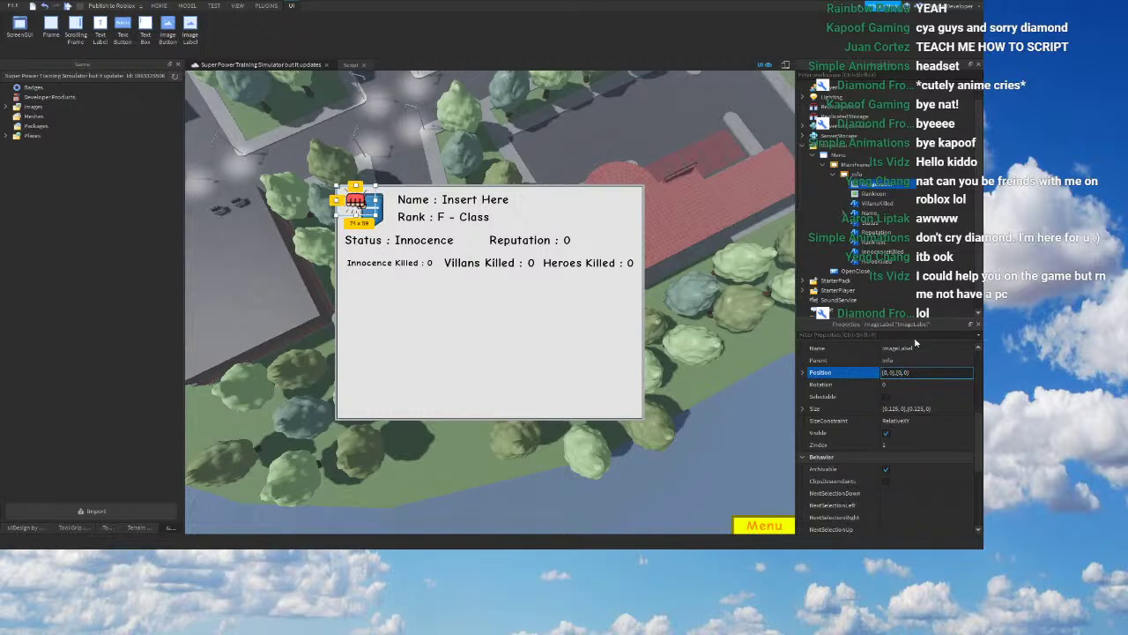
pyautogui.write('.')
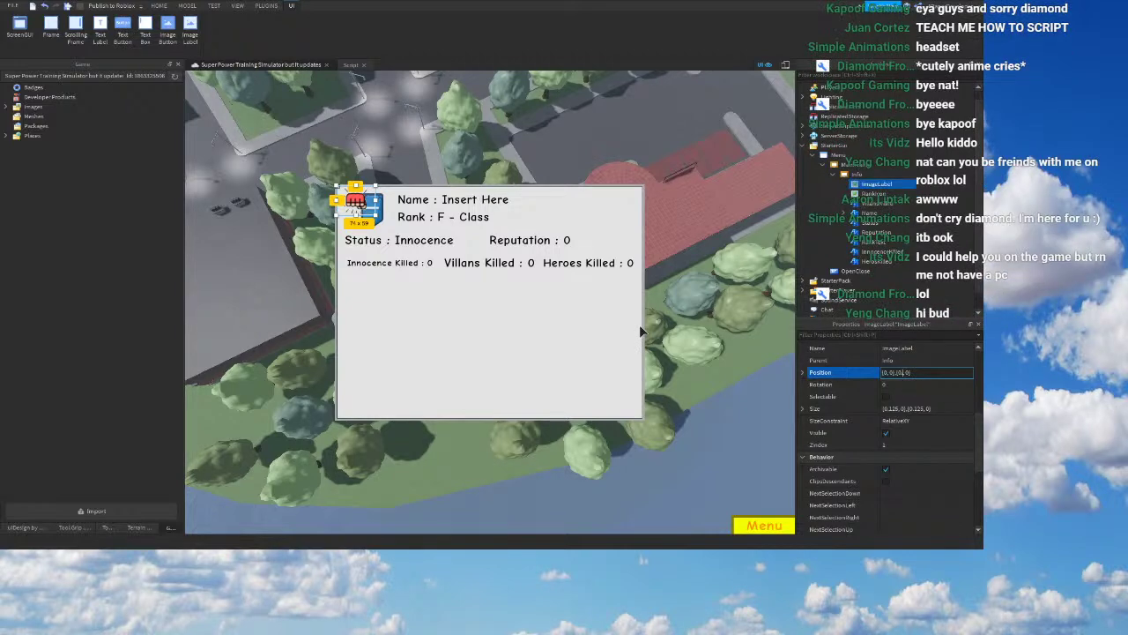
pyautogui.write('4')
pyautogui.moveTo(639, 324); pyautogui.dragTo(617, 325, button='right')
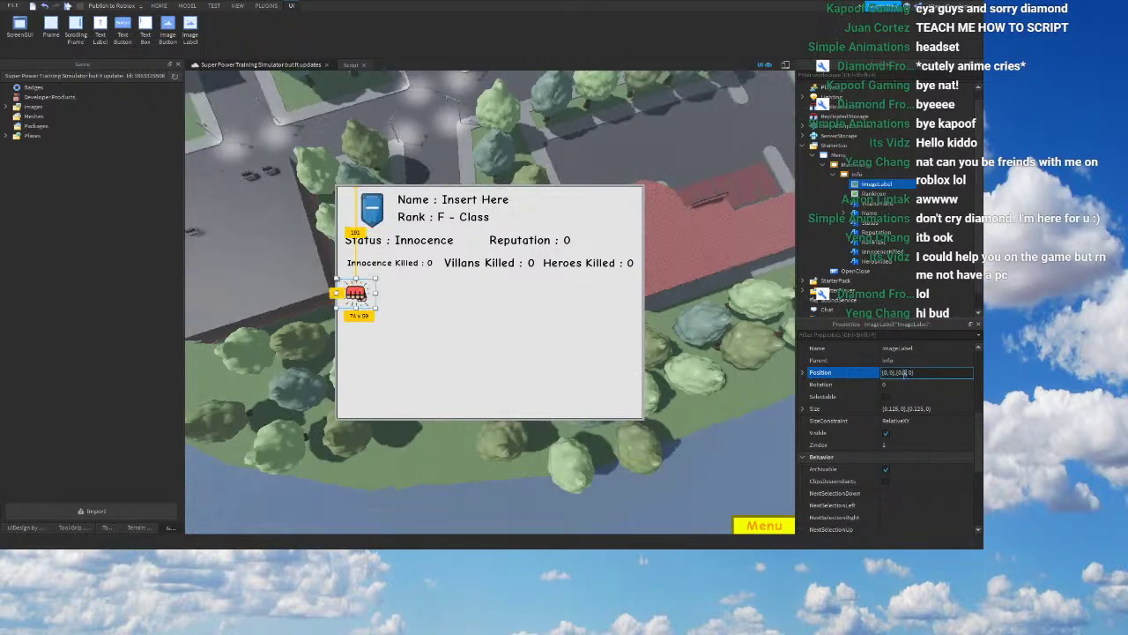
pyautogui.write('375')
pyautogui.moveTo(742, 338); pyautogui.dragTo(723, 338, button='right')
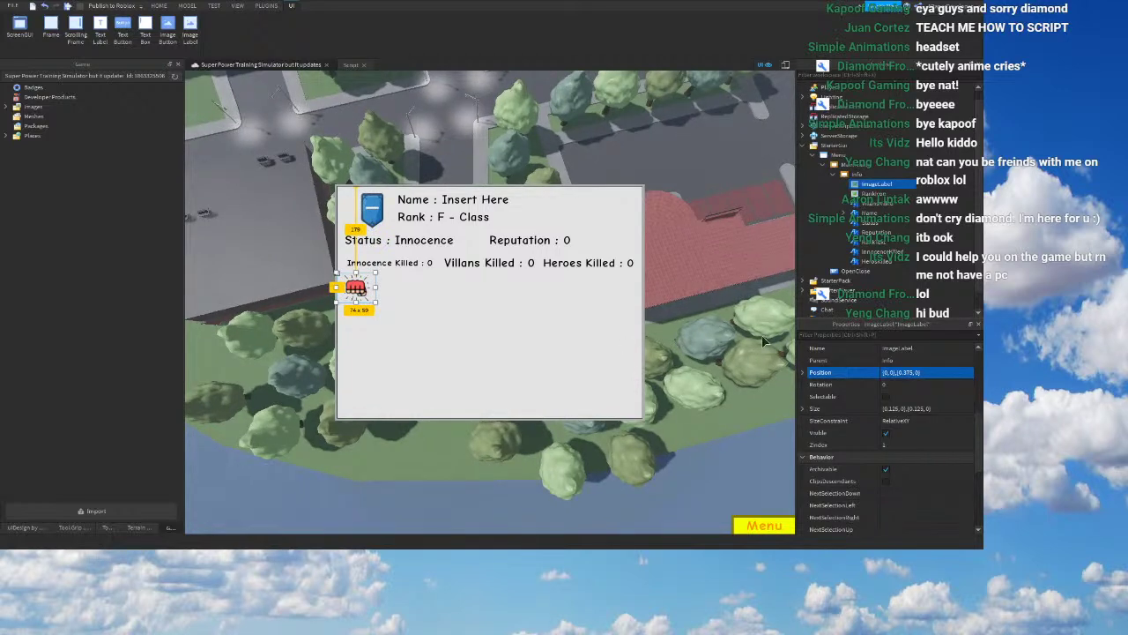
# Step: Rename the punch image label in the Info frame to FistIcon
pyautogui.moveTo(687, 264); pyautogui.dragTo(657, 265, button='right')
pyautogui.moveTo(863, 192); pyautogui.dragTo(879, 253)
pyautogui.write('Frame')
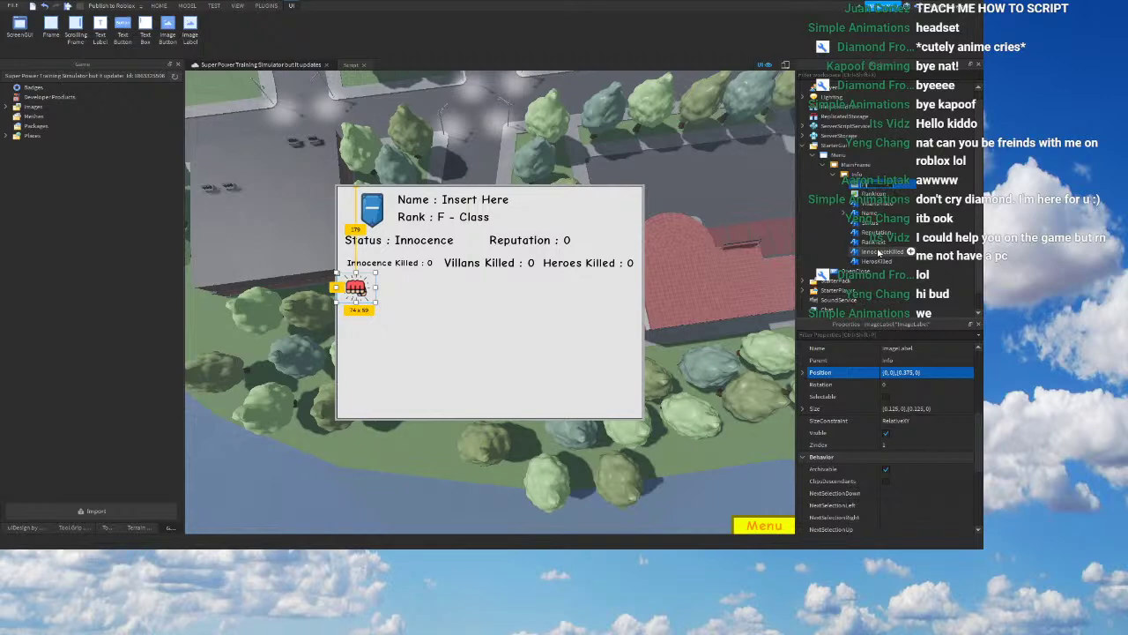
pyautogui.write('istIcon')
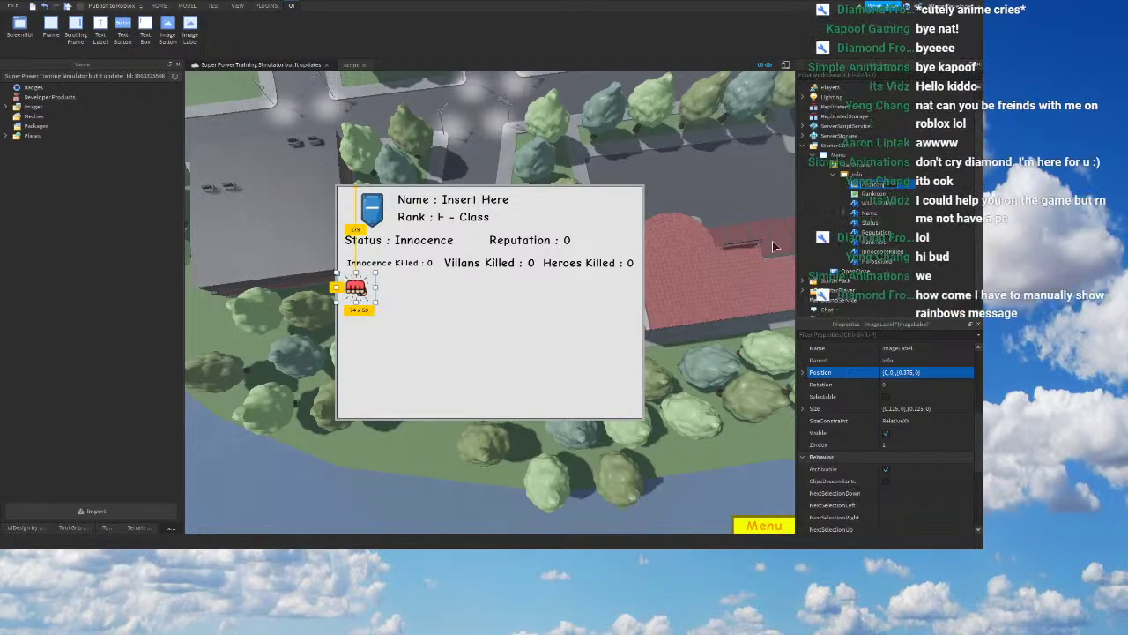
pyautogui.moveTo(773, 240); pyautogui.dragTo(756, 240, button='right')
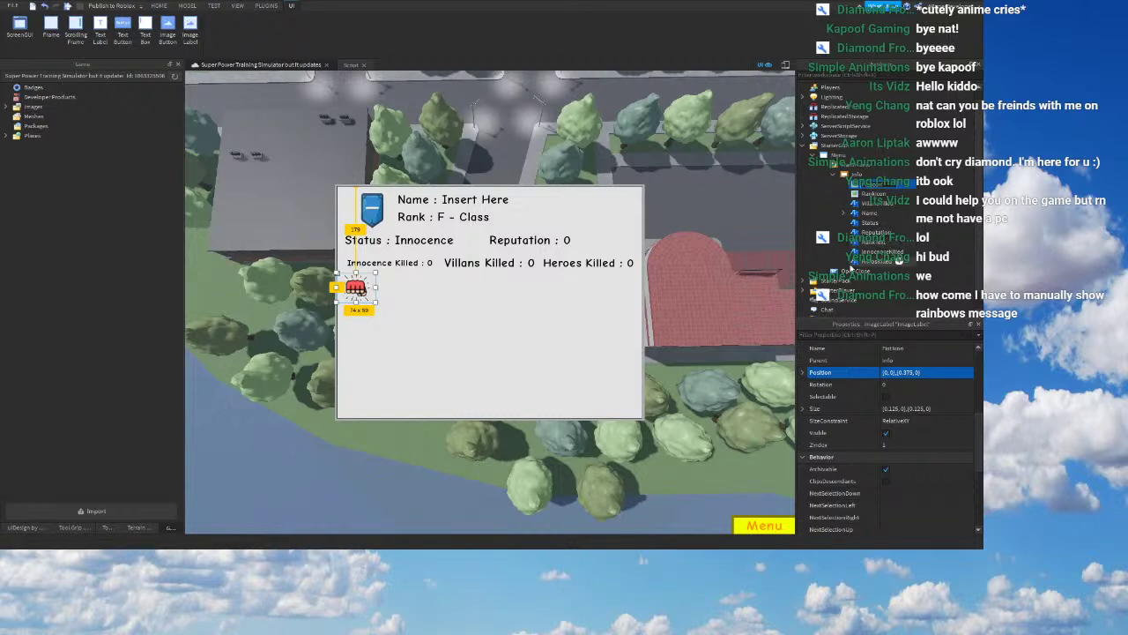
# Step: Duplicate FistIcon and set the copy's position to {0, 0}, {0.45, 0}
pyautogui.rightClick(686, 290)
pyautogui.click(710, 361)
pyautogui.click(901, 373)
pyautogui.moveTo(904, 373); pyautogui.dragTo(912, 373)
pyautogui.write('45')
pyautogui.moveTo(618, 325); pyautogui.dragTo(622, 323, button='right')
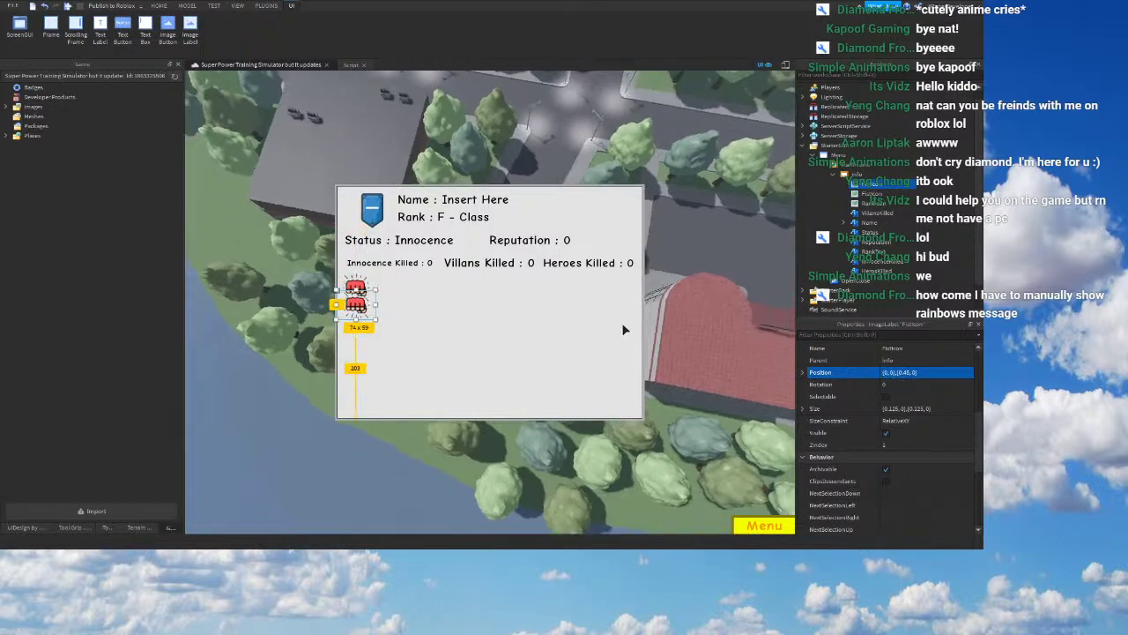
# Step: Lower the duplicated fist icon by setting its position to {0, 0}, {0.55, 0}
pyautogui.click(909, 374)
pyautogui.moveTo(909, 373); pyautogui.dragTo(902, 372)
pyautogui.write('55')
pyautogui.moveTo(559, 324); pyautogui.dragTo(563, 326, button='right')
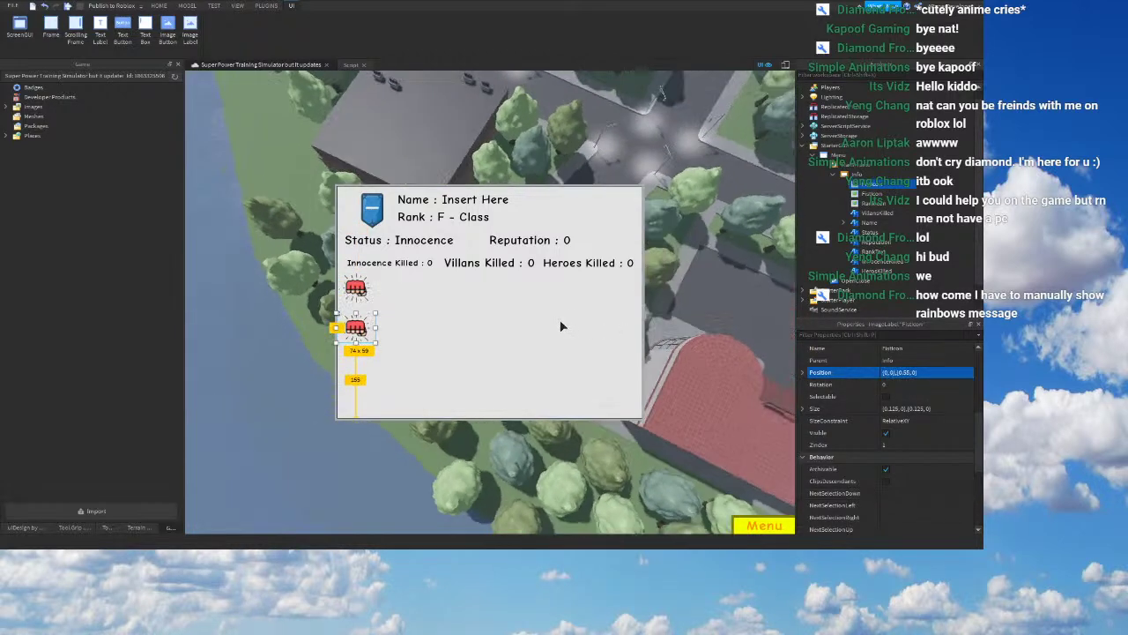
# Step: Adjust the duplicated fist icon's position to {0, 0}, {0.525, 0}
pyautogui.click(902, 373)
pyautogui.click(904, 372)
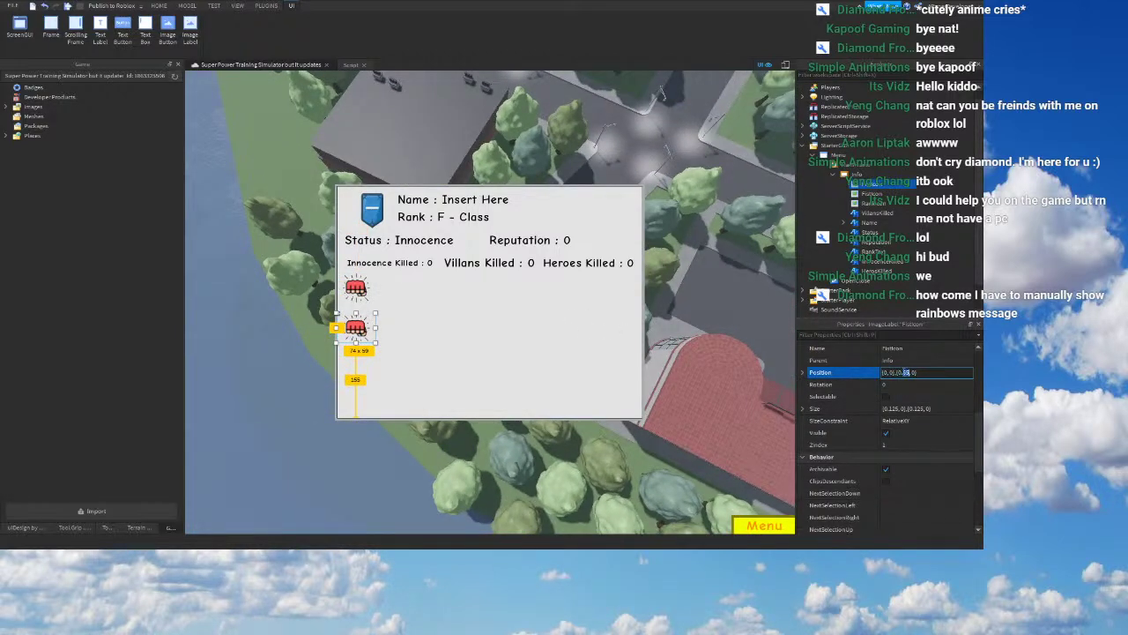
pyautogui.write('2')
pyautogui.press('Return')
# Step: Set the duplicated icon's image to the Images/EnduranceIcon asset and rename the object EnduranceIcon
pyautogui.scroll(-3, 858, 445)
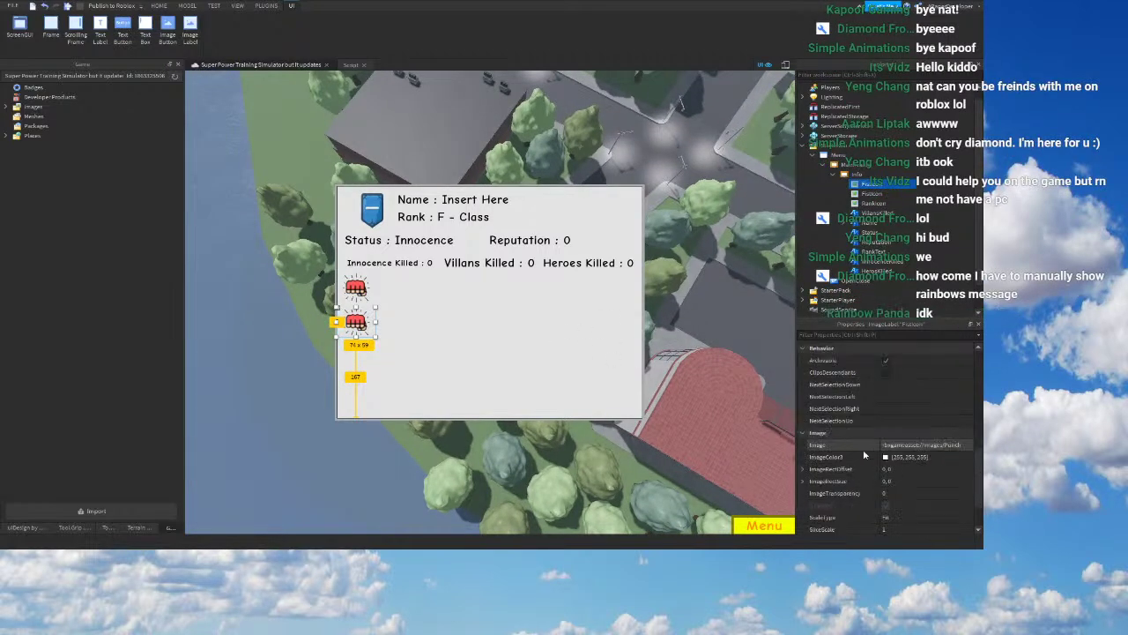
pyautogui.click(890, 446)
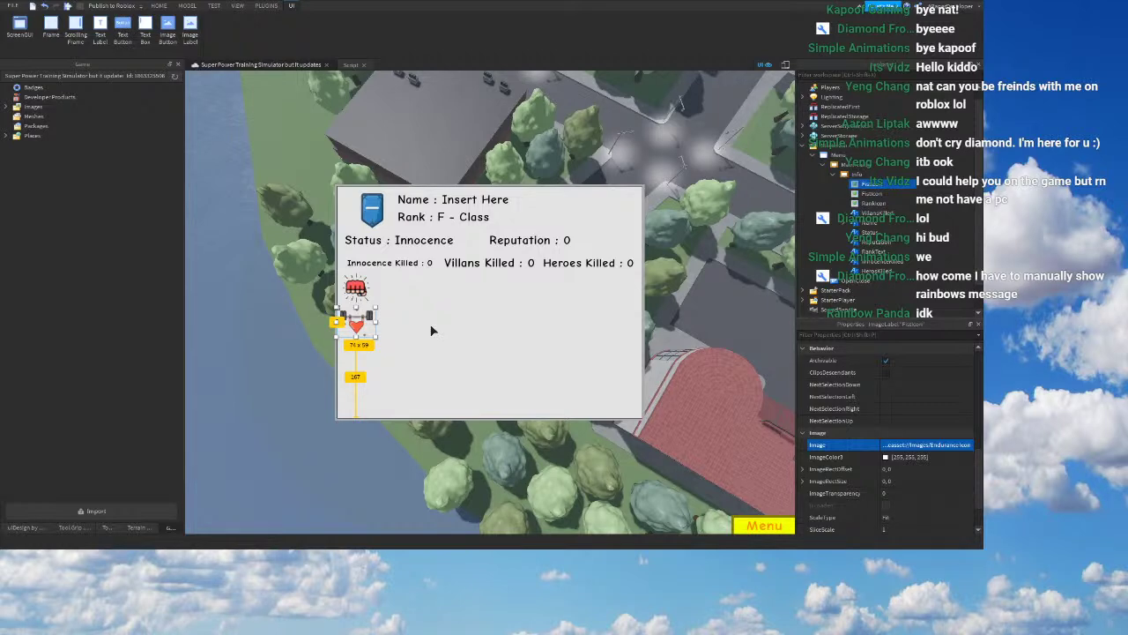
pyautogui.click(870, 193)
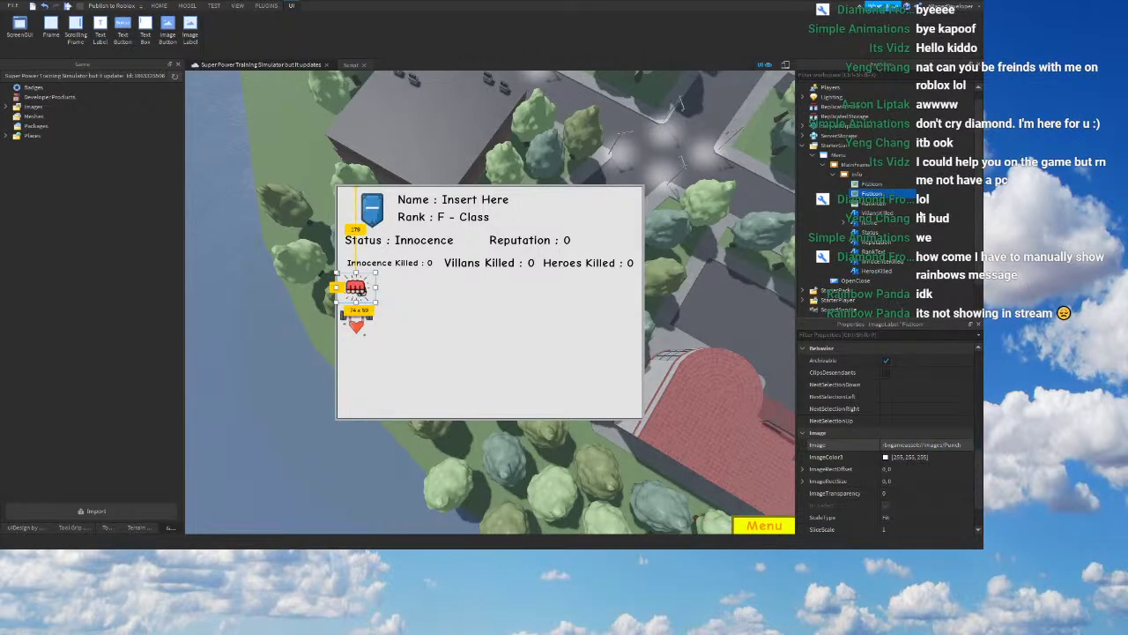
pyautogui.click(867, 183)
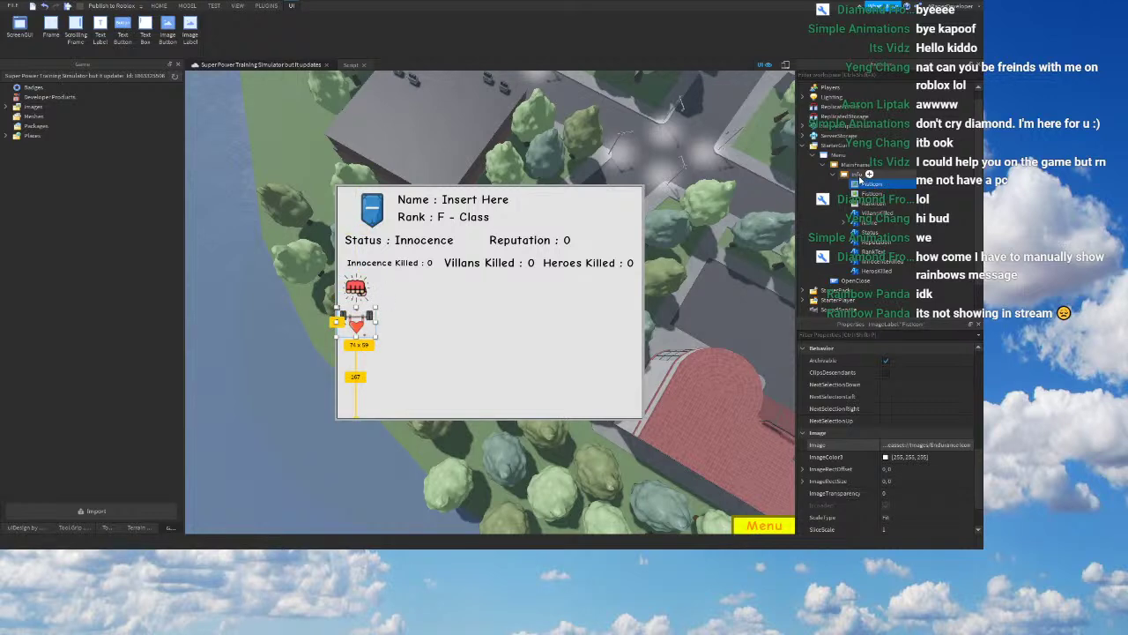
pyautogui.click(895, 212)
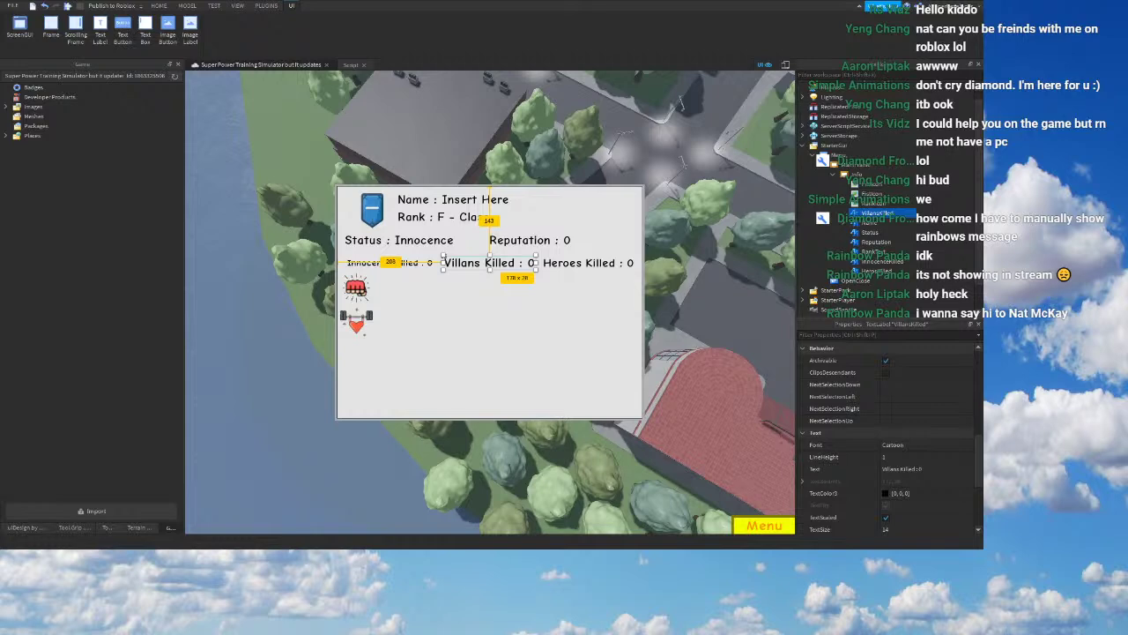
pyautogui.click(873, 203)
pyautogui.click(867, 186)
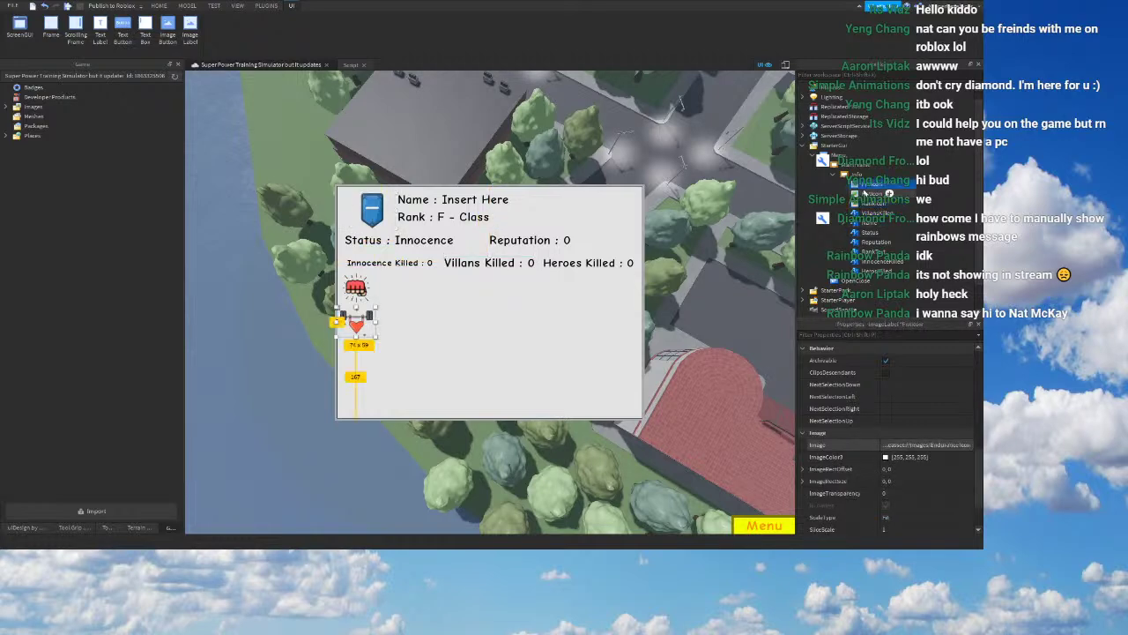
pyautogui.click(863, 193)
pyautogui.doubleClick(865, 186)
pyautogui.write('E')
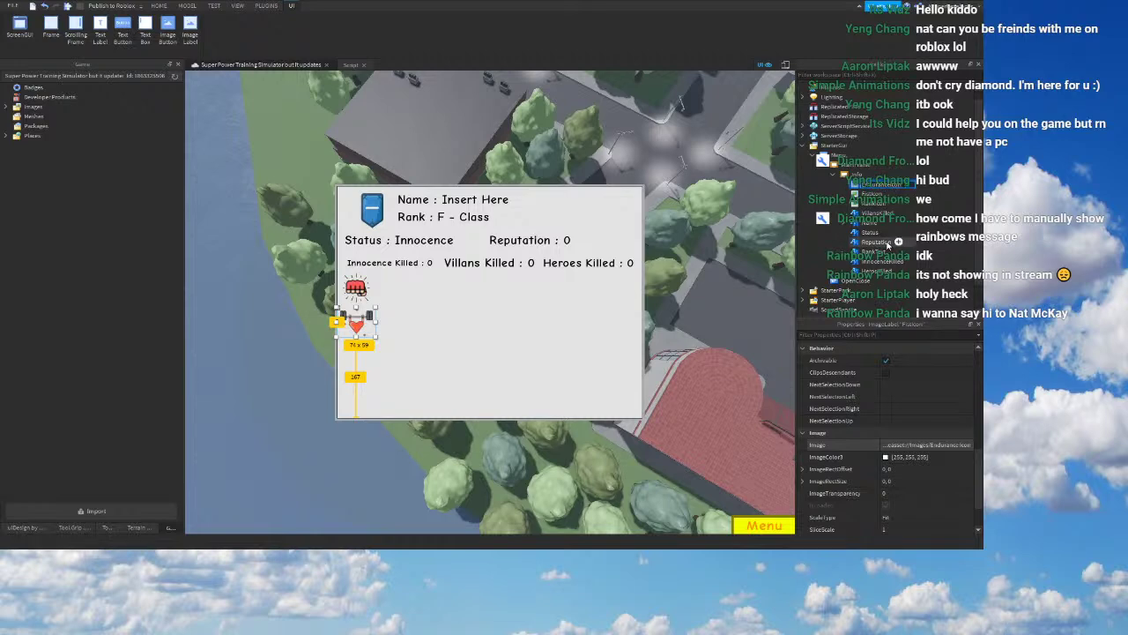
# Step: Duplicate EnduranceIcon and set the copy's position to {0, 0}, {0.65, 0}
pyautogui.moveTo(688, 288); pyautogui.dragTo(693, 287, button='right')
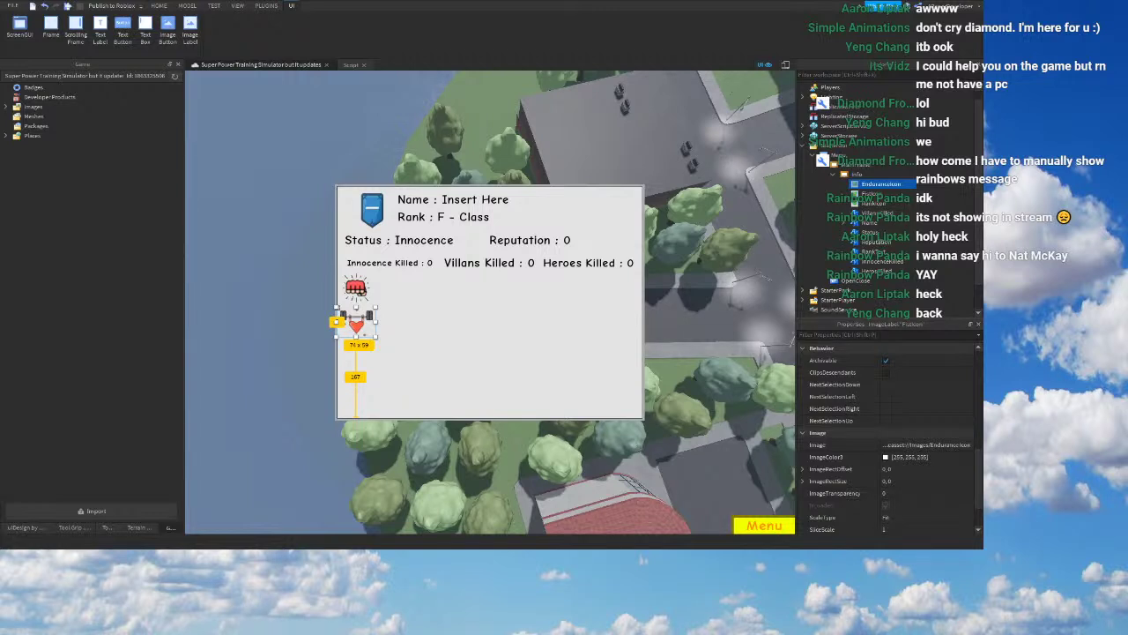
pyautogui.rightClick(864, 185)
pyautogui.click(877, 226)
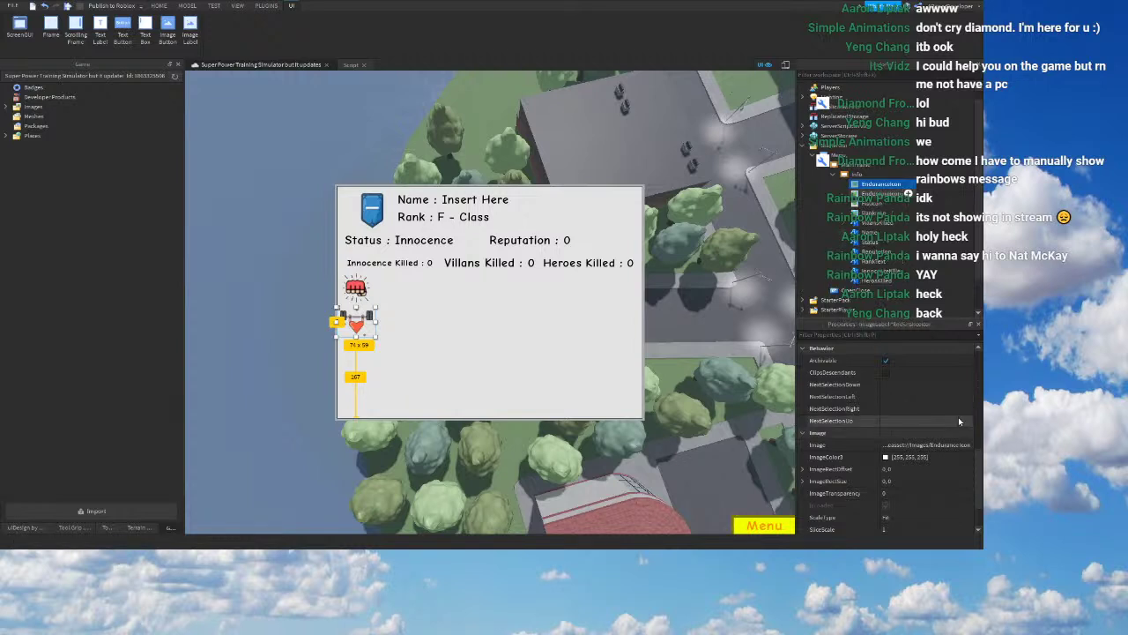
pyautogui.scroll(3, 900, 439)
pyautogui.click(901, 374)
pyautogui.doubleClick(906, 374)
pyautogui.write('65')
pyautogui.moveTo(695, 333); pyautogui.dragTo(634, 387, button='right')
# Step: Rename the lowest endurance icon copy to SpeedIcon
pyautogui.click(357, 326)
pyautogui.click(359, 354)
pyautogui.click(357, 289)
pyautogui.click(360, 325)
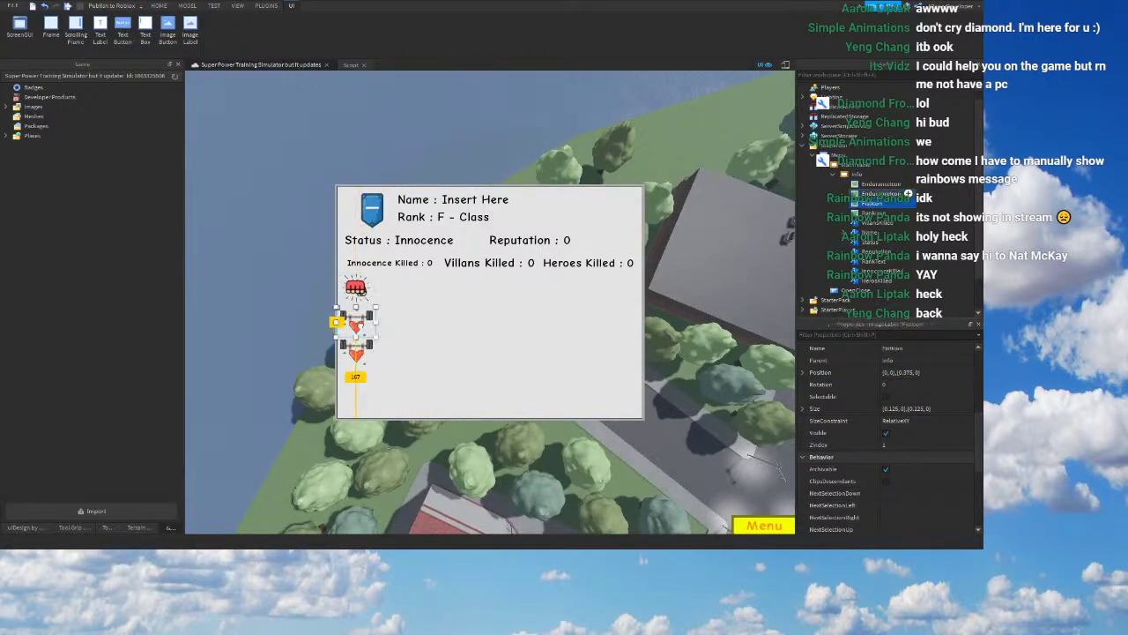
pyautogui.click(356, 353)
pyautogui.scroll(-3, 833, 424)
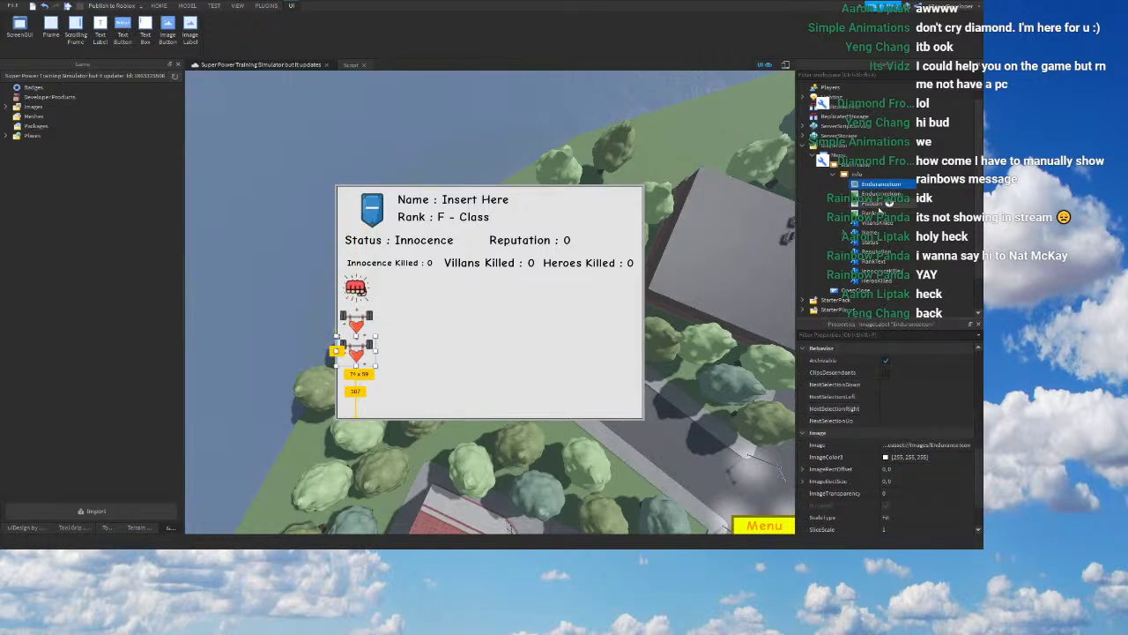
pyautogui.press('F2')
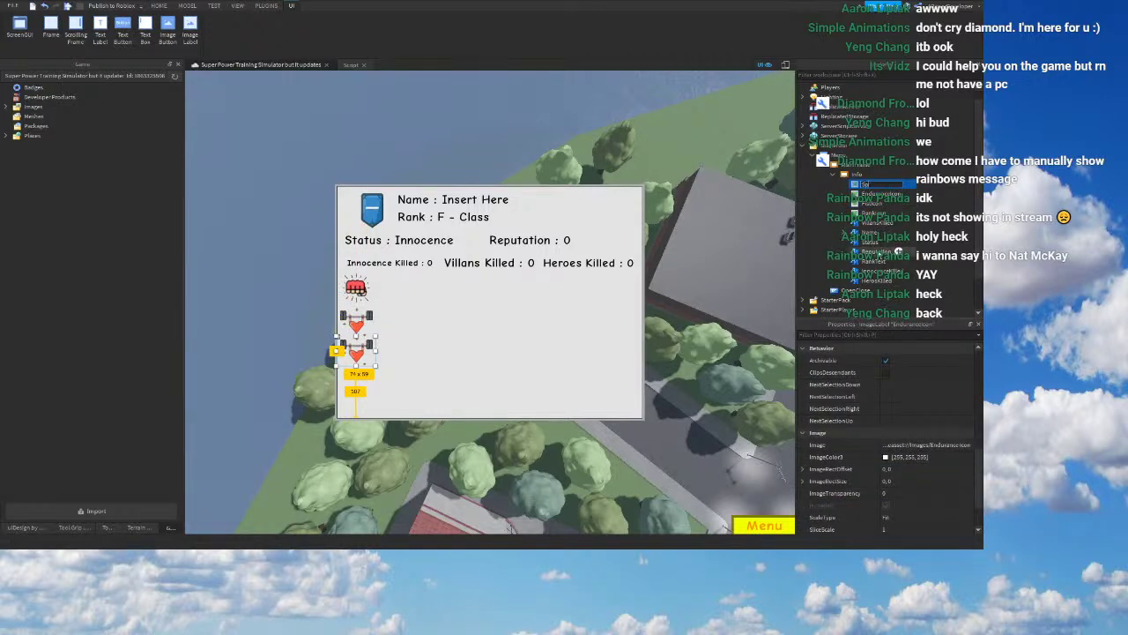
# Step: Set the SpeedIcon's image to the Images/Speed Icon asset and save the place
pyautogui.click(896, 445)
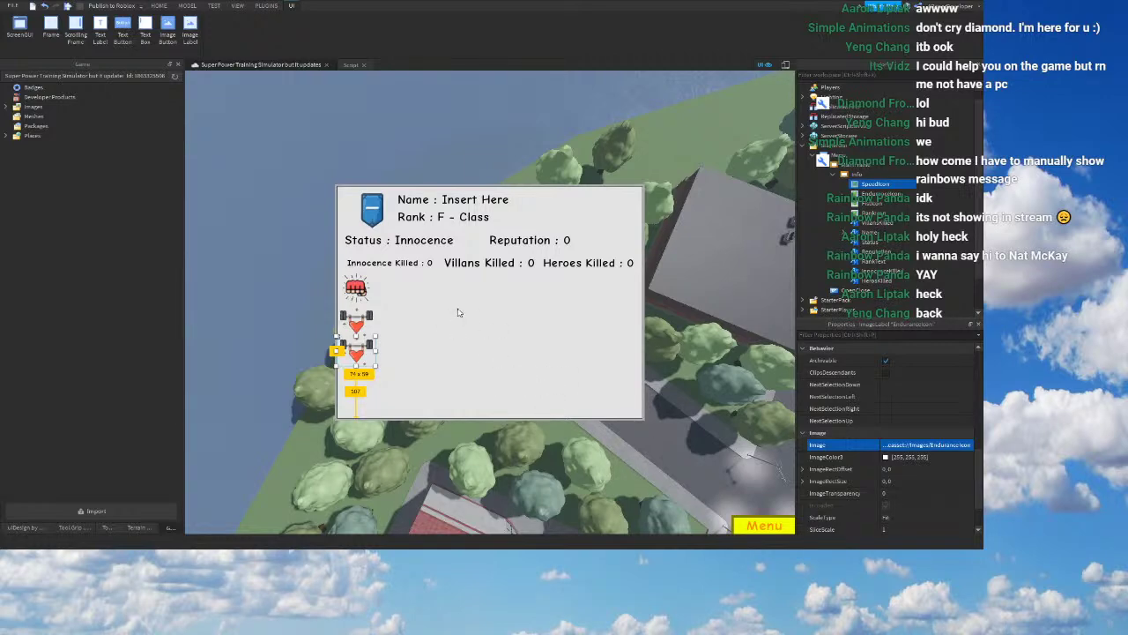
pyautogui.hotkey('ctrl', 's')
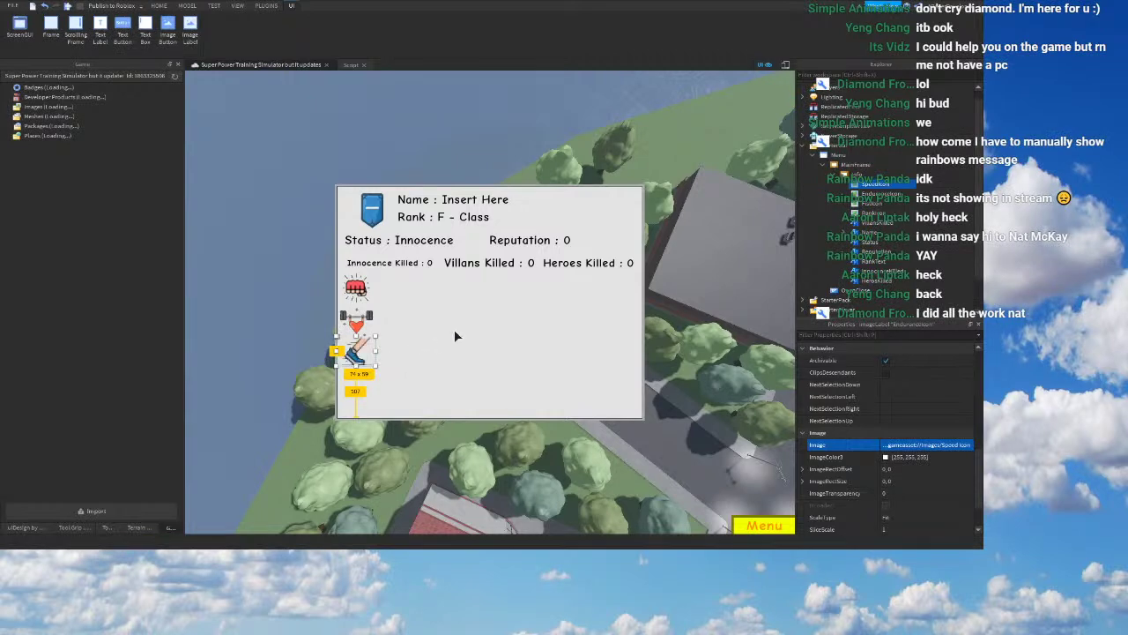
# Step: Rename the Punch image asset in the game's Images folder to Punch Icon
pyautogui.click(6, 107)
pyautogui.click(40, 126)
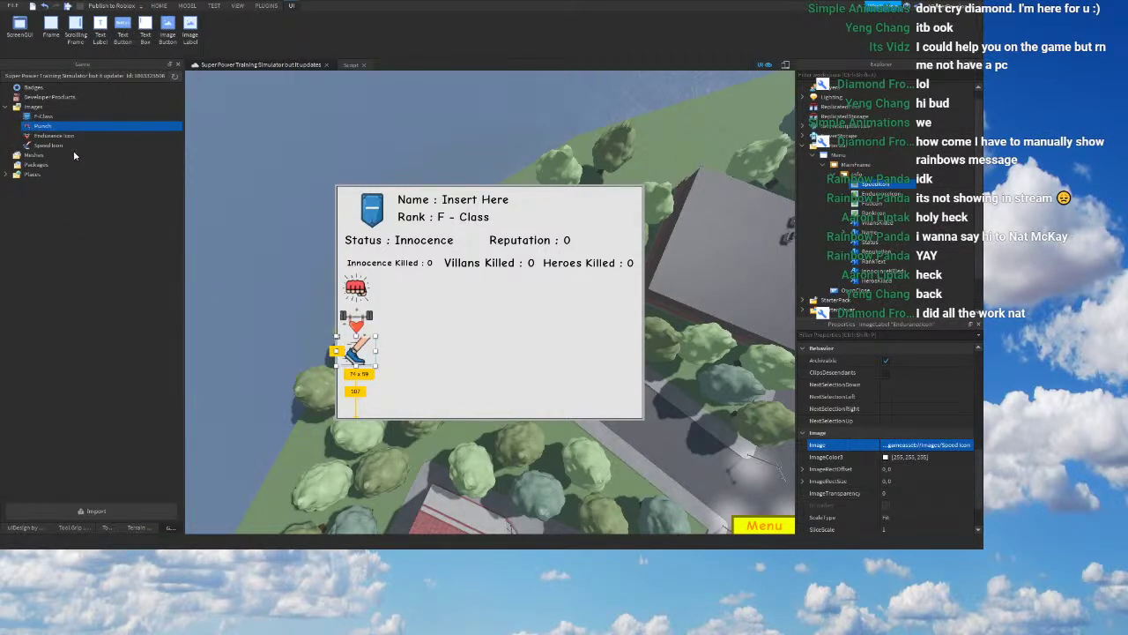
pyautogui.press('F2')
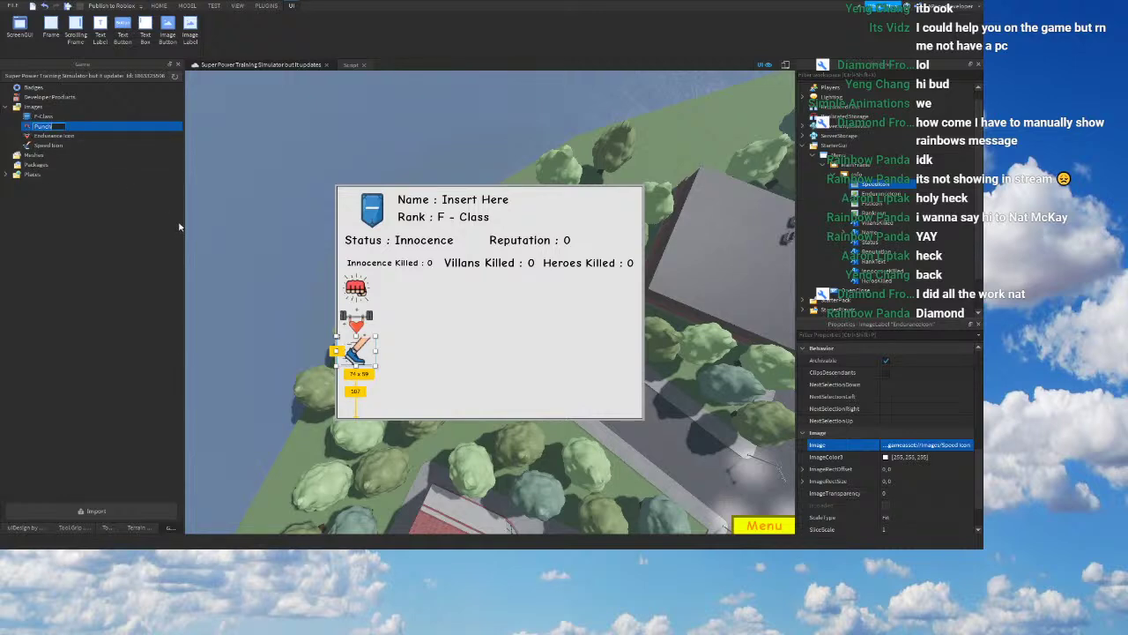
pyautogui.write('Icon')
pyautogui.moveTo(354, 226); pyautogui.dragTo(308, 232, button='right')
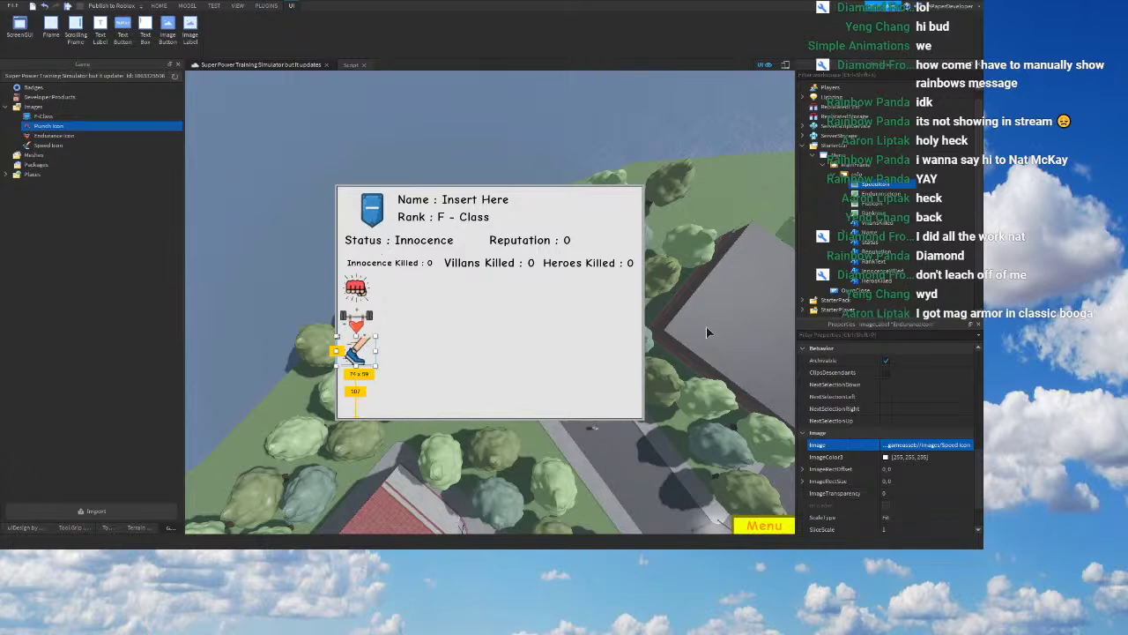
pyautogui.moveTo(752, 417); pyautogui.dragTo(754, 418, button='right')
pyautogui.scroll(-2, 897, 470)
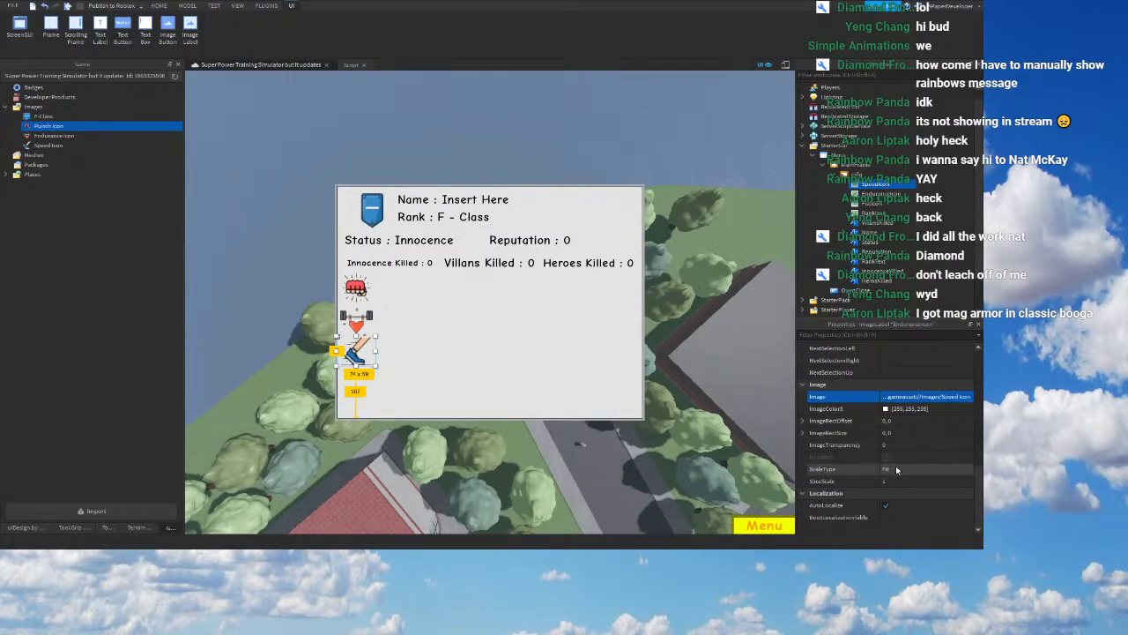
pyautogui.click(499, 107)
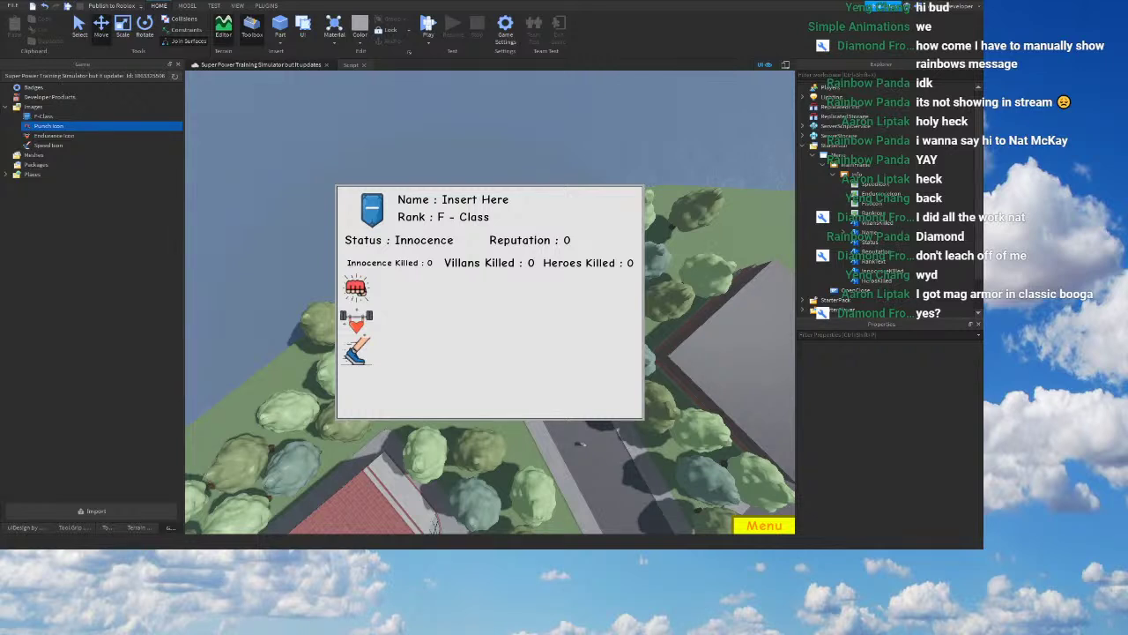
pyautogui.click(357, 352)
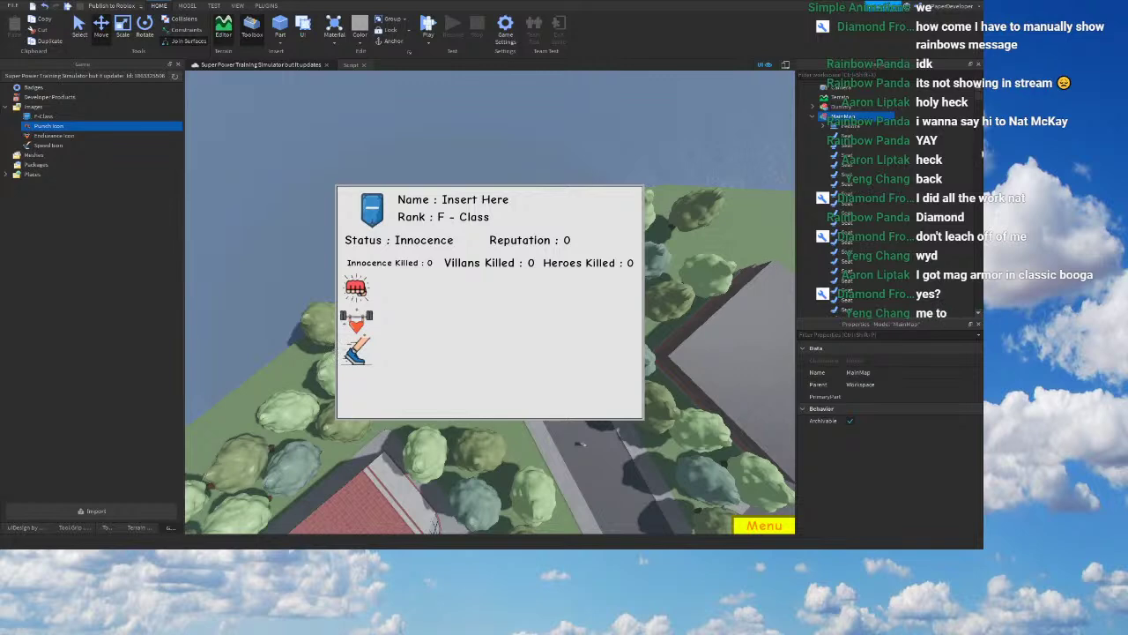
pyautogui.click(811, 118)
pyautogui.moveTo(667, 126); pyautogui.dragTo(654, 170, button='right')
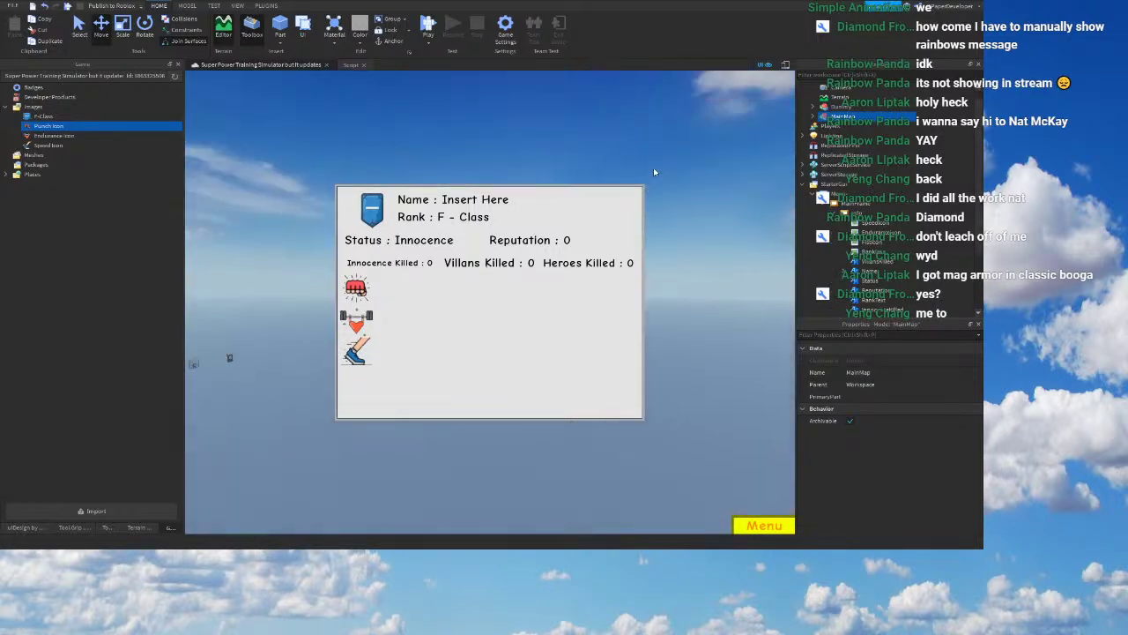
pyautogui.click(654, 184)
# Step: Duplicate SpeedIcon and set the copy's position to {0, 0}, {0.775, 0}
pyautogui.scroll(-2, 879, 168)
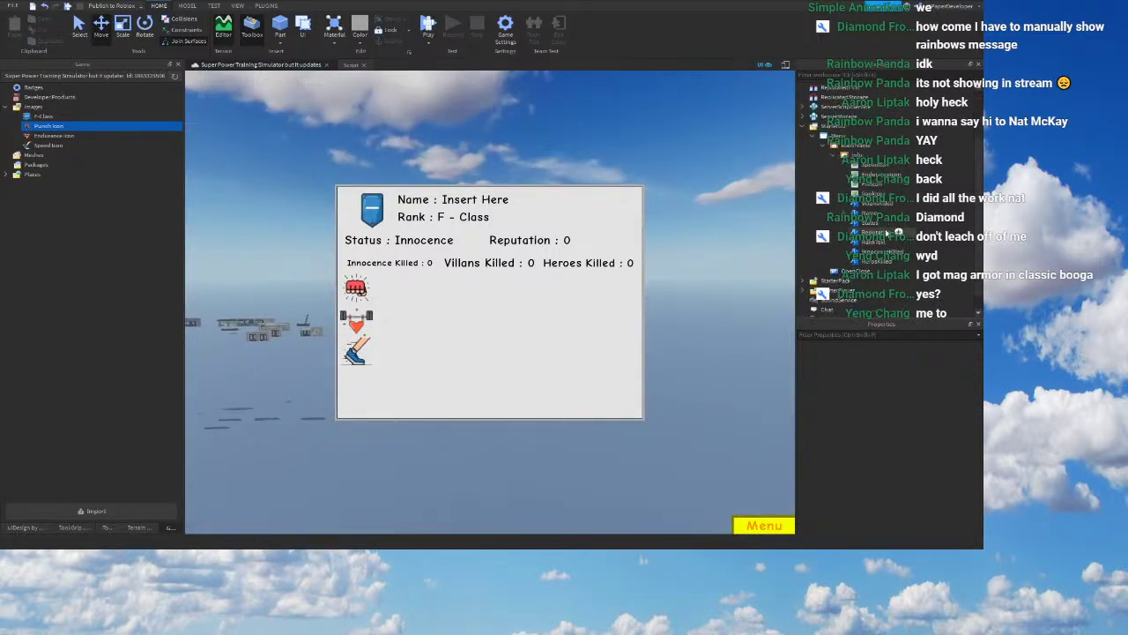
pyautogui.click(908, 252)
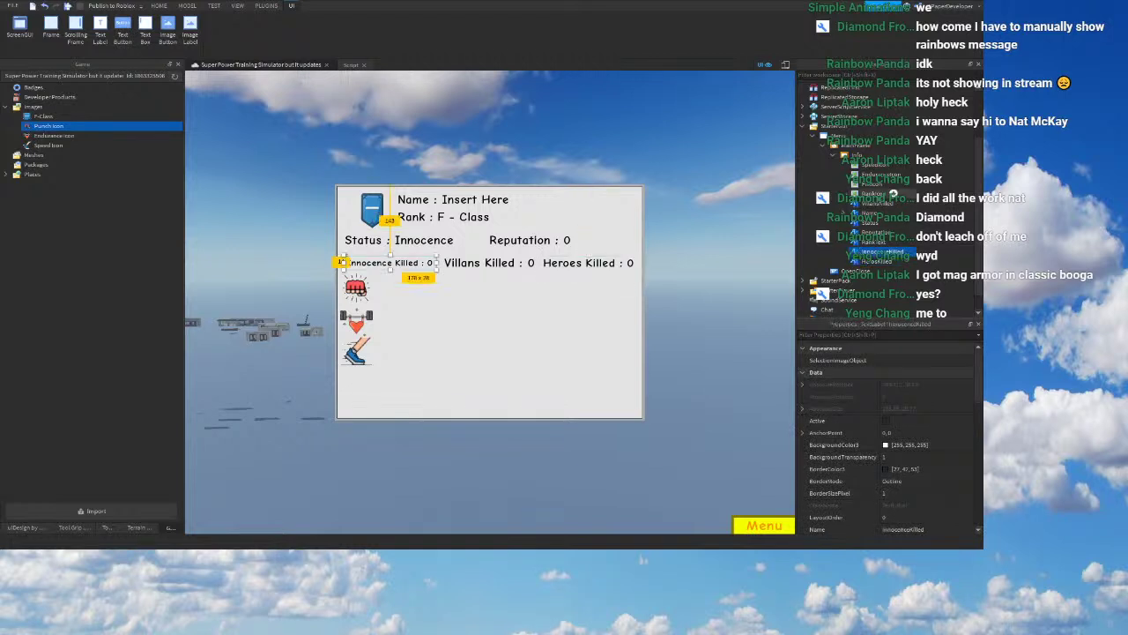
pyautogui.click(872, 165)
pyautogui.scroll(-2, 910, 408)
pyautogui.scroll(-1, 912, 409)
pyautogui.click(910, 446)
pyautogui.doubleClick(907, 446)
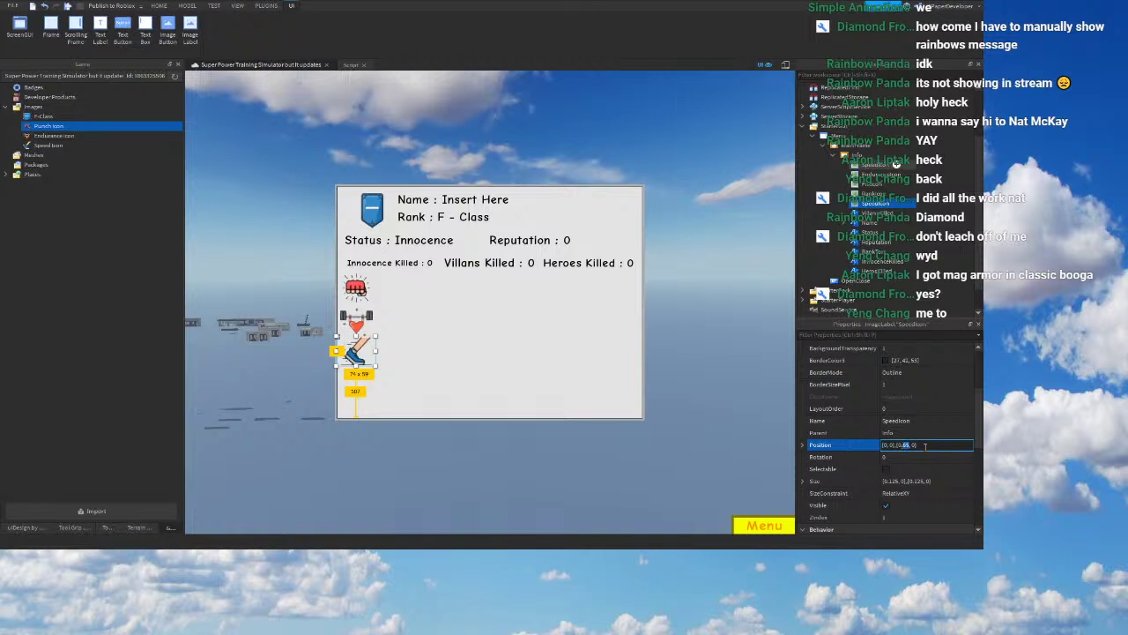
pyautogui.write('775')
pyautogui.press('Return')
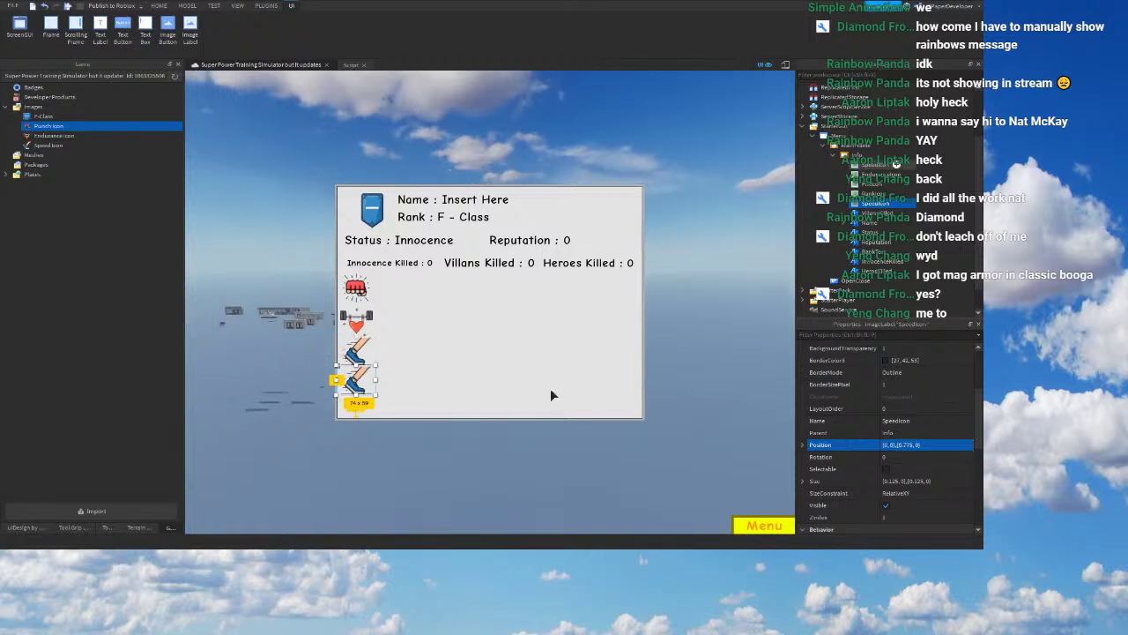
# Step: Set the fist icon's size to {0.1, 0}, {0.1, 0}
pyautogui.click(355, 355)
pyautogui.click(355, 380)
pyautogui.click(357, 293)
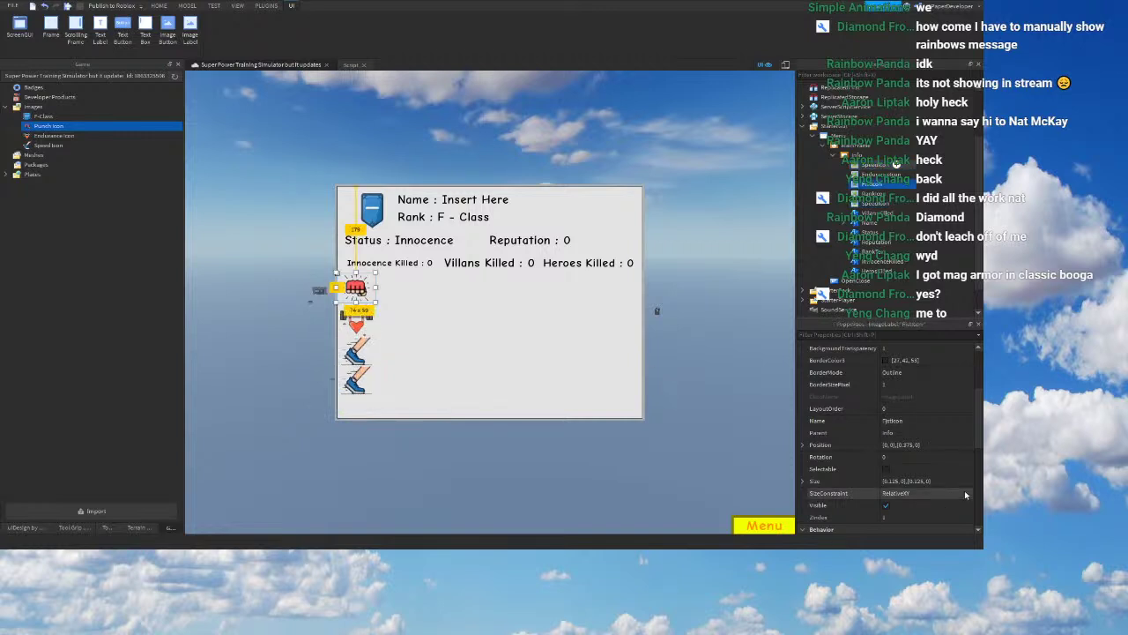
pyautogui.click(892, 481)
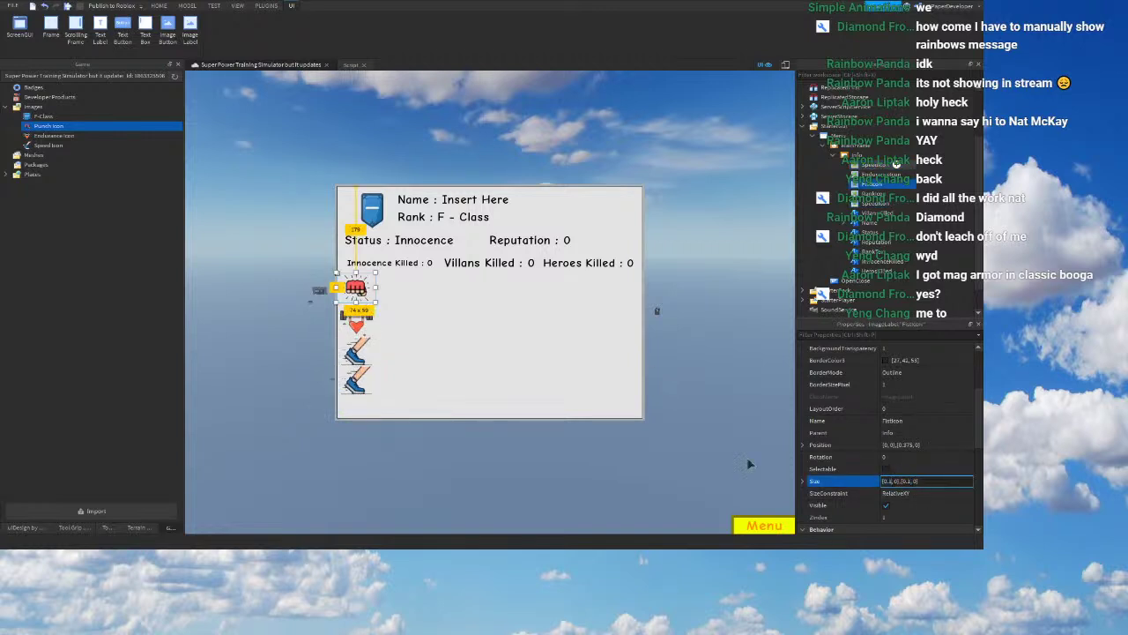
pyautogui.write('1')
pyautogui.press('Return')
# Step: Set the EnduranceIcon's size to {0.1, 0}, {0.1, 0}
pyautogui.click(363, 322)
pyautogui.click(916, 483)
pyautogui.doubleClick(917, 483)
pyautogui.write('1')
pyautogui.press('Delete')
pyautogui.press('Delete')
pyautogui.press('Return')
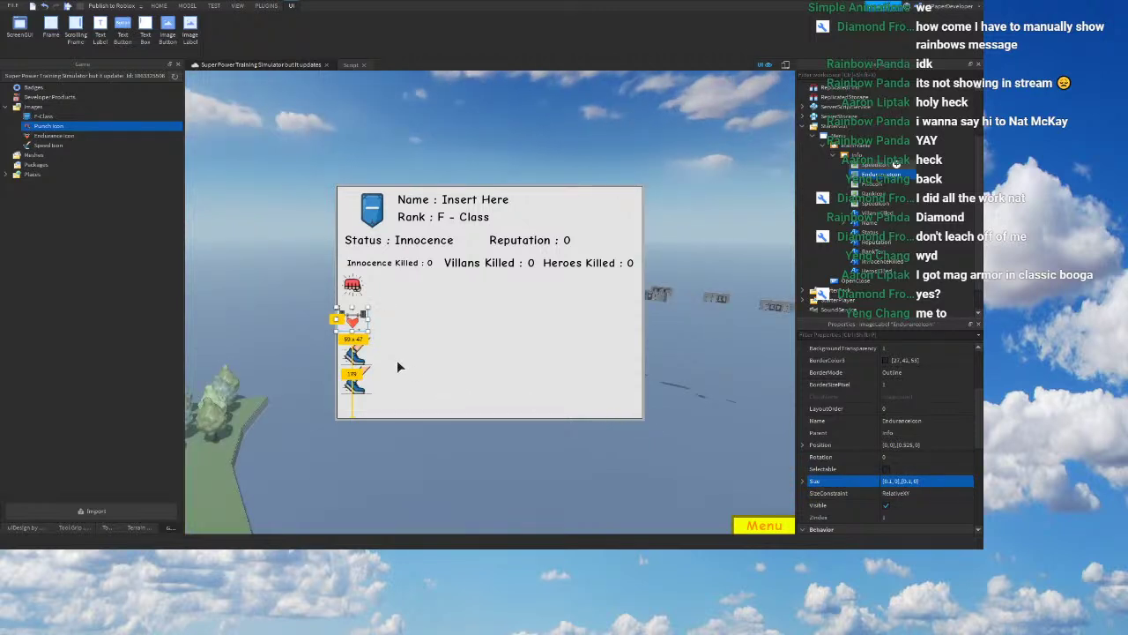
# Step: Set the upper SpeedIcon's size to {0.1, 0}, {0.1, 0}
pyautogui.click(361, 356)
pyautogui.doubleClick(920, 481)
pyautogui.write('1')
pyautogui.doubleClick(892, 481)
pyautogui.write('1')
pyautogui.press('Return')
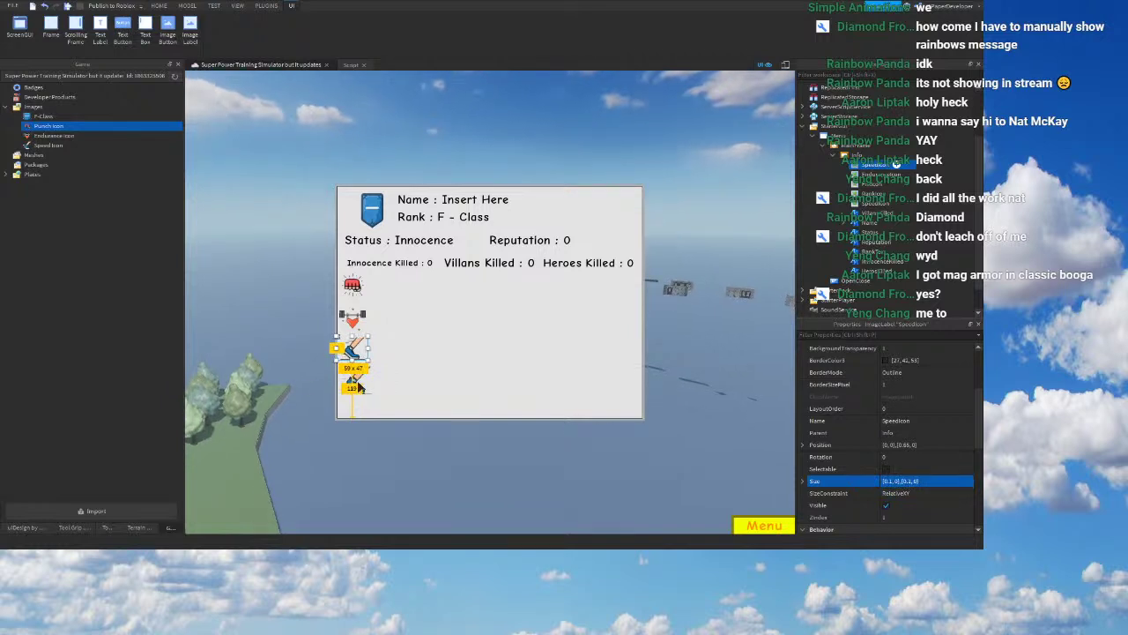
# Step: Set the lower SpeedIcon copy's size to {0.1, 0}, {0.1, 0}
pyautogui.click(357, 386)
pyautogui.doubleClick(895, 481)
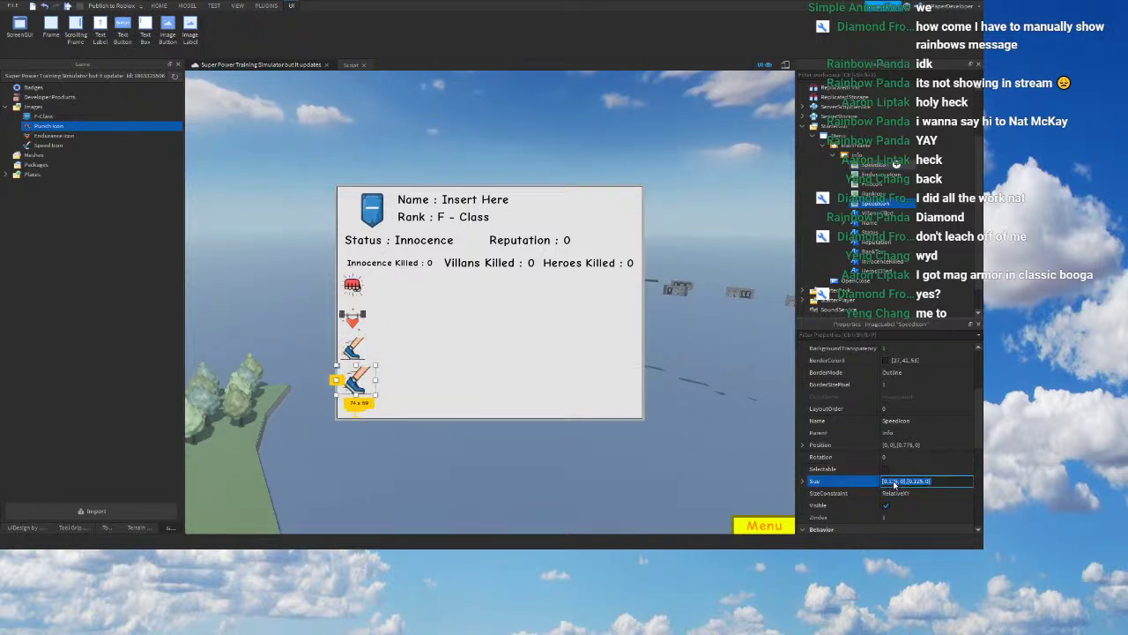
pyautogui.write('{0.1, 0},{0.1, 0}')
pyautogui.press('Return')
pyautogui.moveTo(441, 317); pyautogui.dragTo(361, 302, button='right')
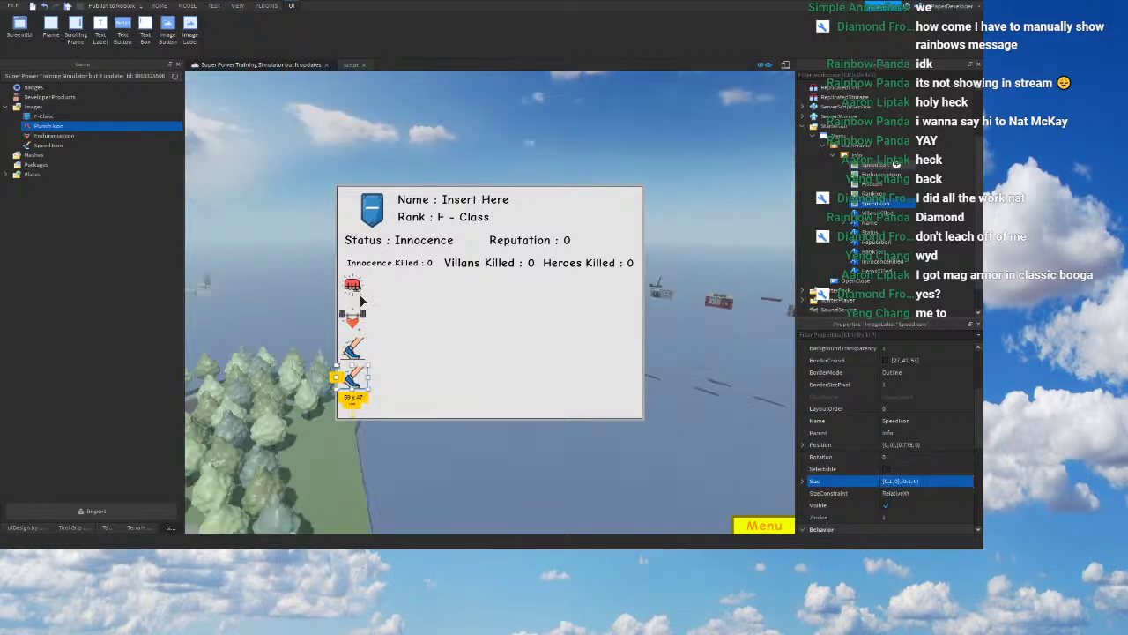
# Step: Set the EnduranceIcon's position to {0, 0}, {0.5, 0} and compare its bounds with those of the fist icon
pyautogui.click(353, 302)
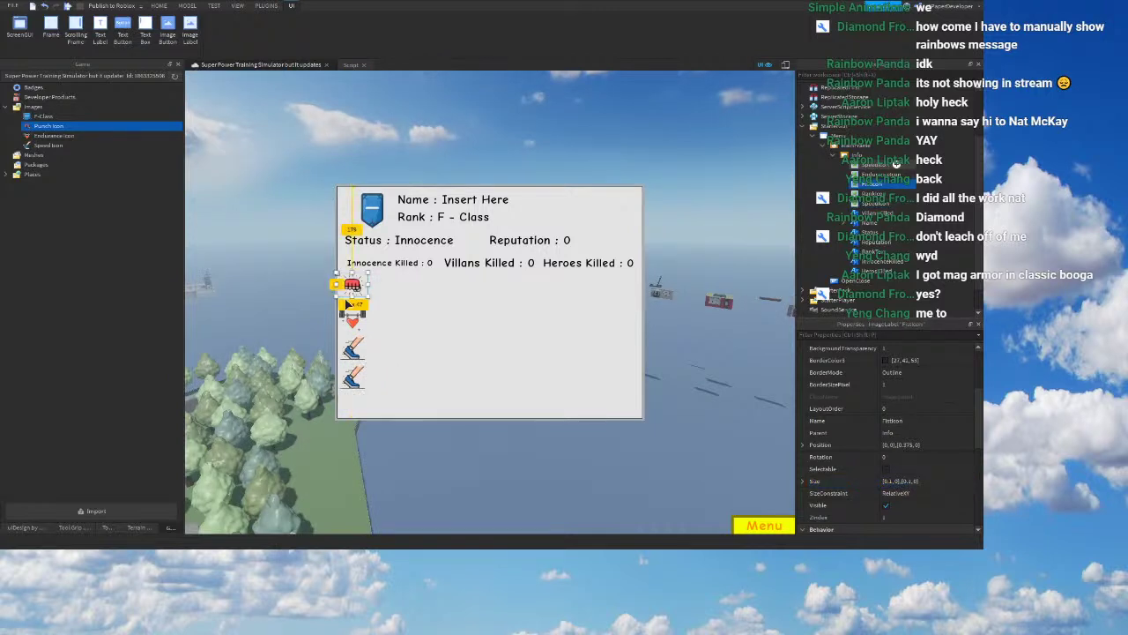
pyautogui.click(350, 314)
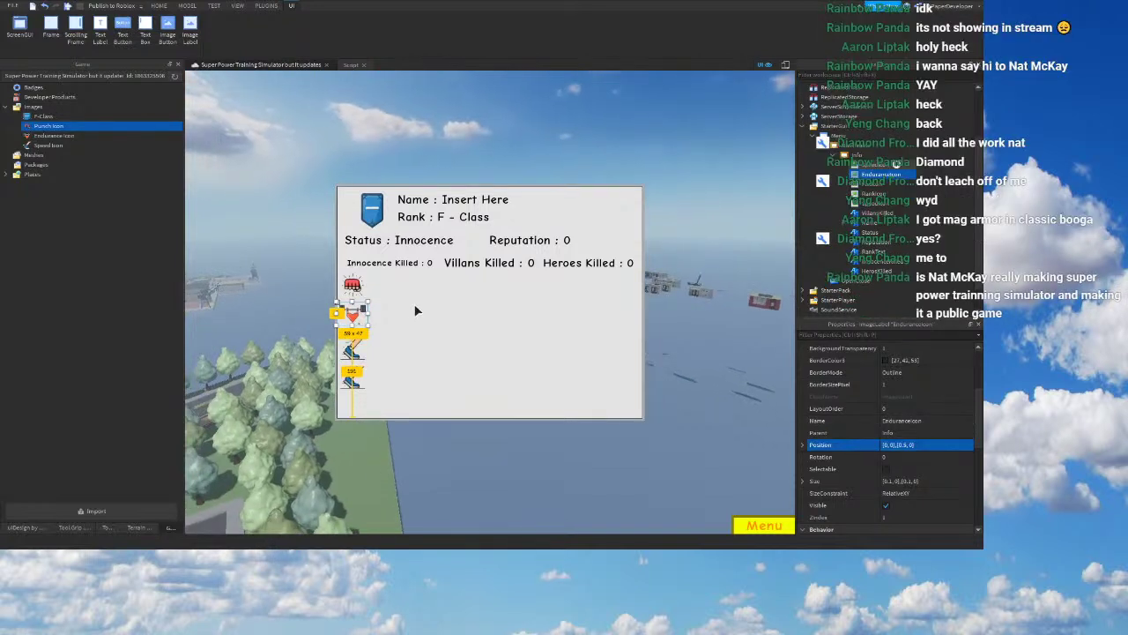
pyautogui.click(362, 286)
pyautogui.click(357, 307)
pyautogui.click(354, 289)
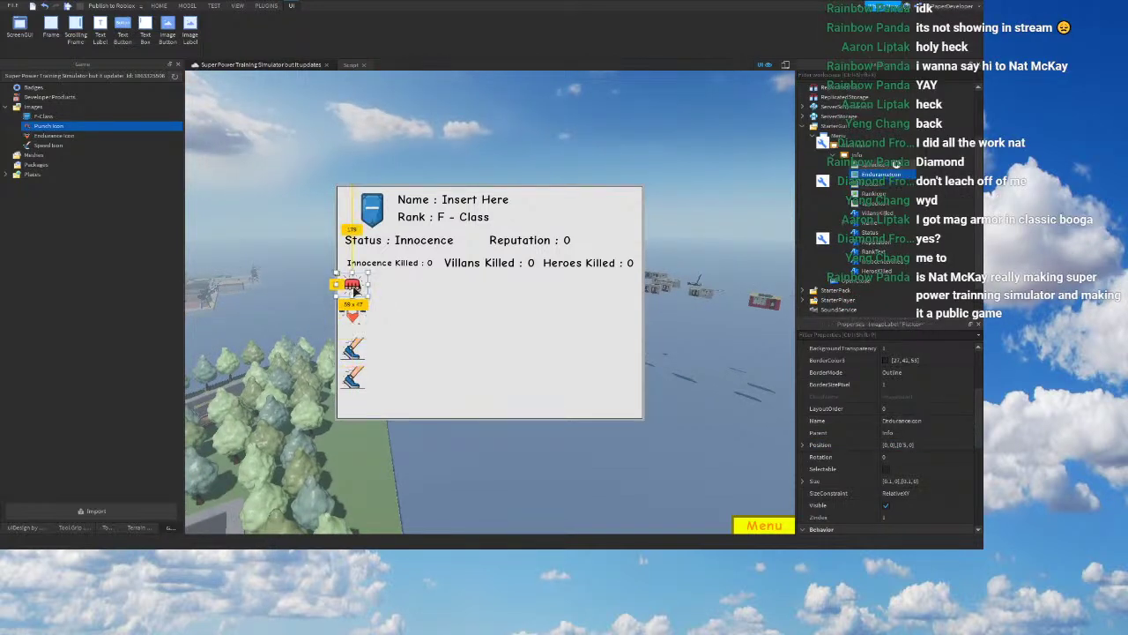
pyautogui.click(357, 307)
pyautogui.click(357, 292)
pyautogui.click(358, 309)
pyautogui.click(358, 291)
pyautogui.click(359, 310)
# Step: Set the EnduranceIcon's position to {0, 0}, {0.475, 0} and check its spacing below the fist icon
pyautogui.click(921, 445)
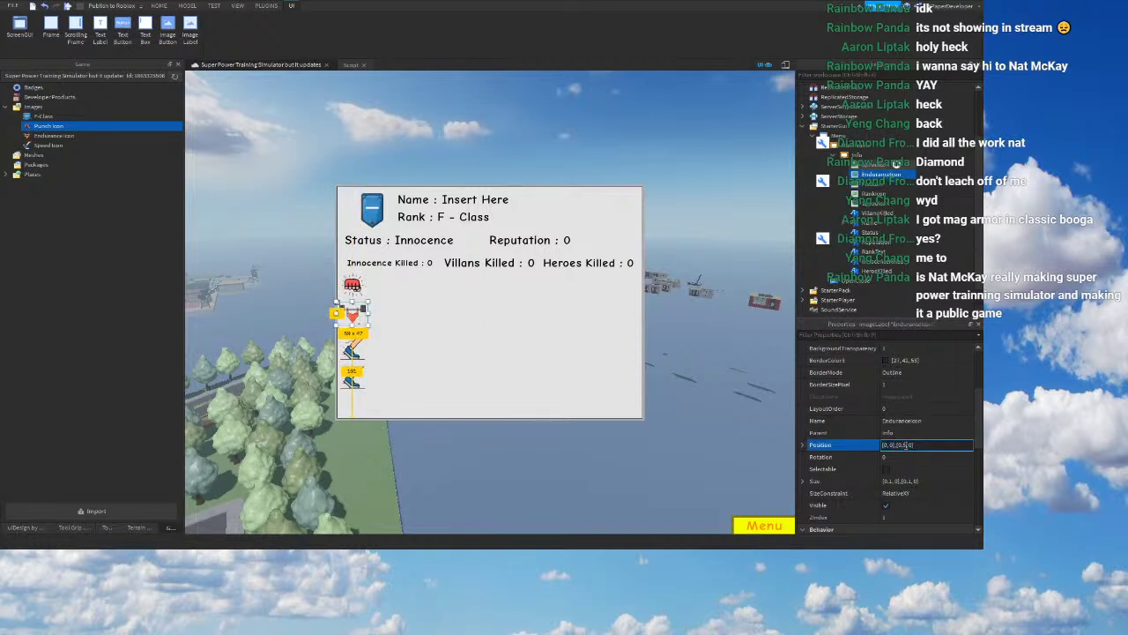
pyautogui.write('47')
pyautogui.moveTo(561, 341); pyautogui.dragTo(538, 341, button='right')
pyautogui.click(355, 290)
pyautogui.click(357, 307)
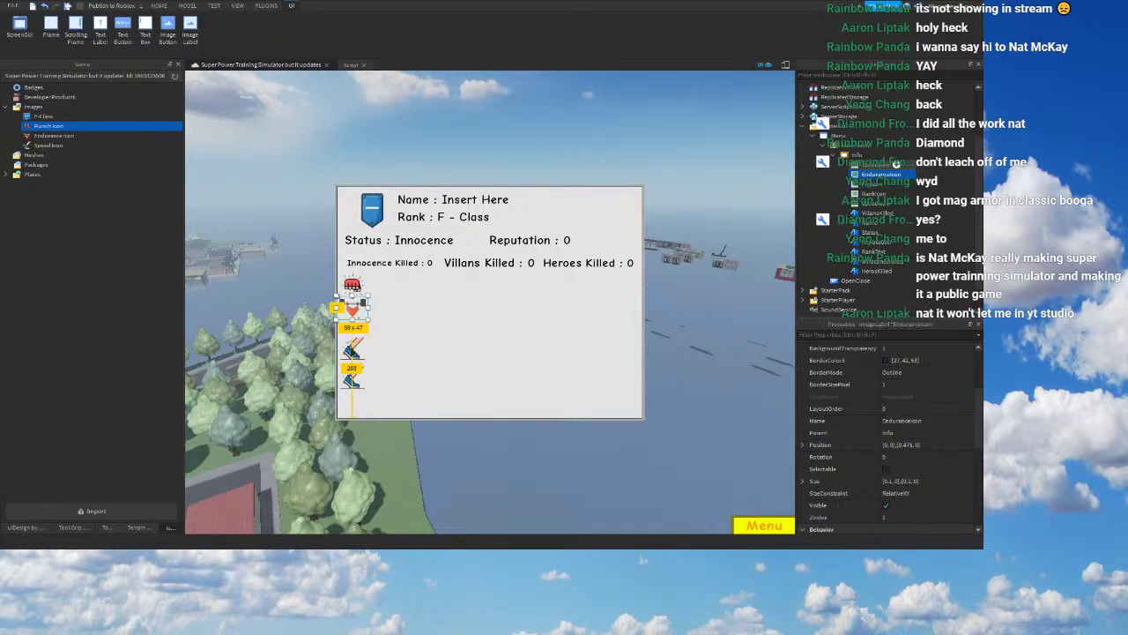
# Step: Move the upper SpeedIcon closer below the EnduranceIcon, at position {0, 0}, {0.575, 0}
pyautogui.click(355, 350)
pyautogui.doubleClick(905, 445)
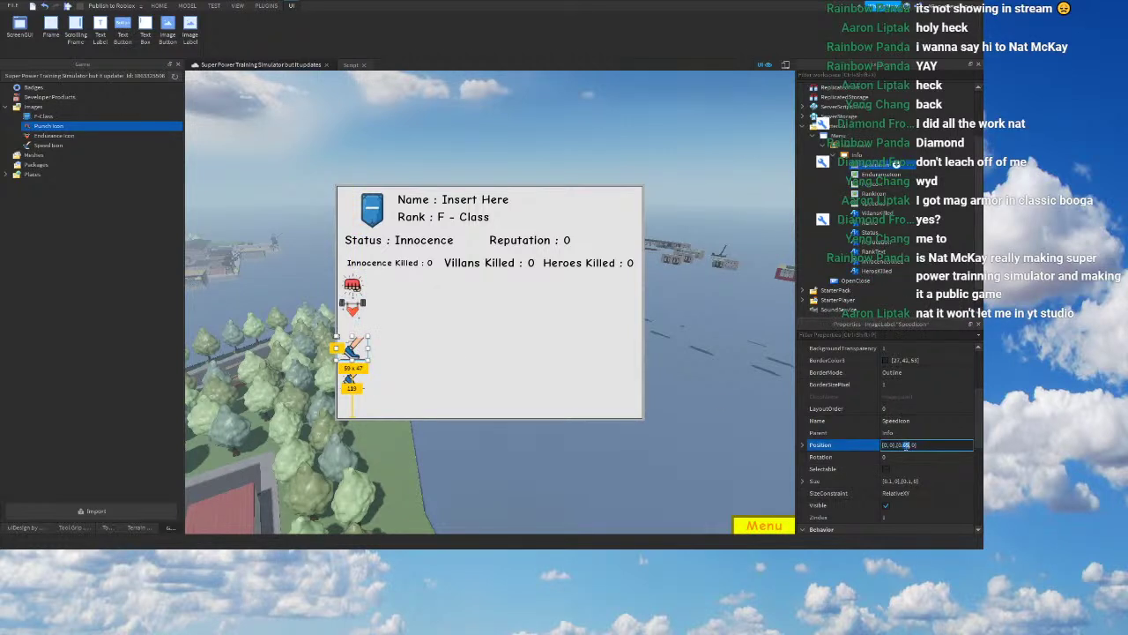
pyautogui.write('5')
pyautogui.press('Return')
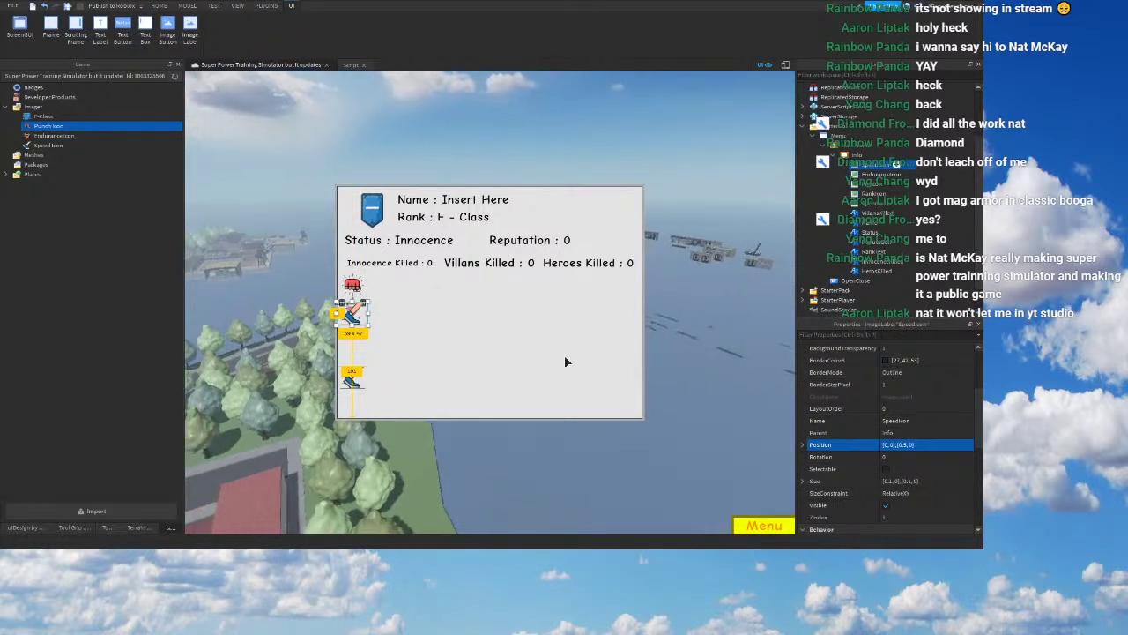
pyautogui.doubleClick(905, 445)
pyautogui.write('575')
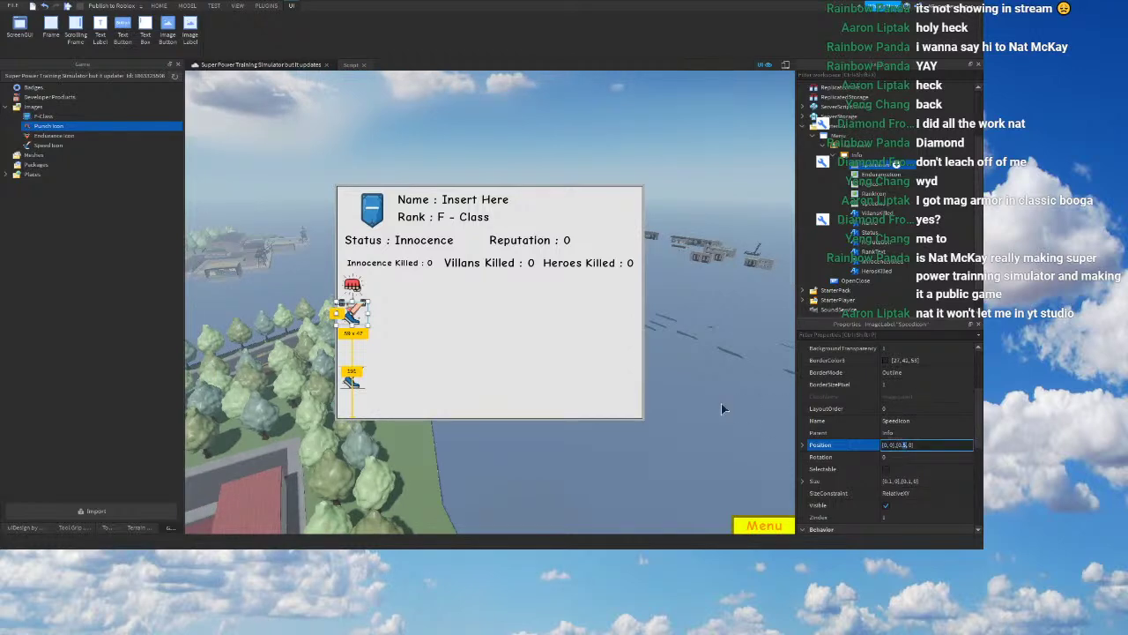
pyautogui.press('Return')
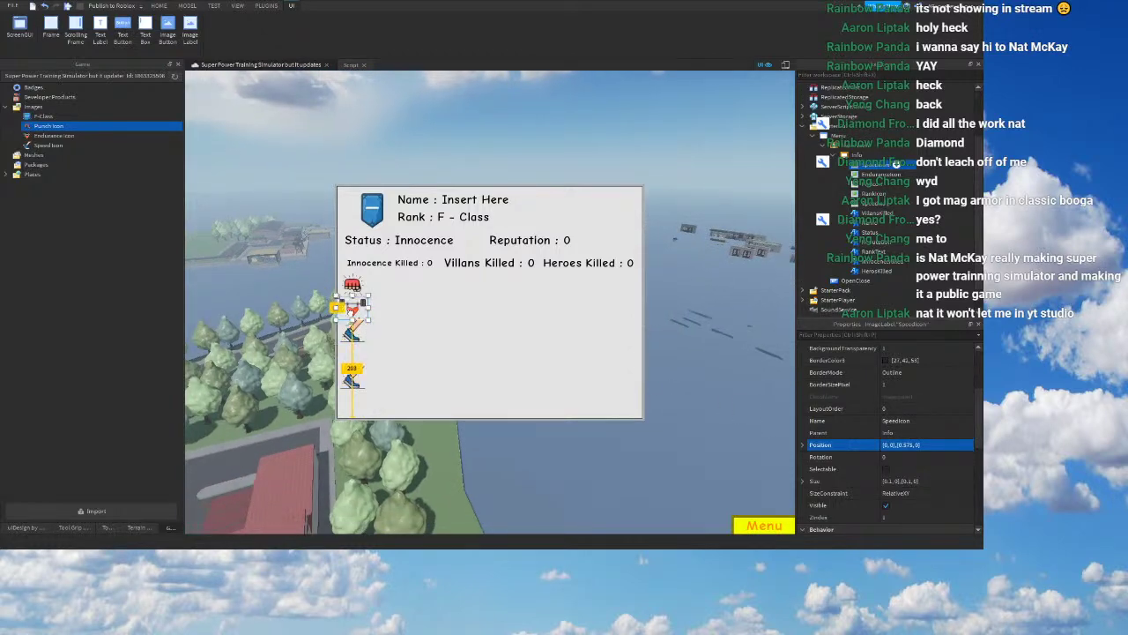
pyautogui.click(352, 313)
pyautogui.click(355, 333)
# Step: Try the upper SpeedIcon at position {0, 0}, {0.6, 0}, and return it to {0, 0}, {0.575, 0}
pyautogui.doubleClick(909, 446)
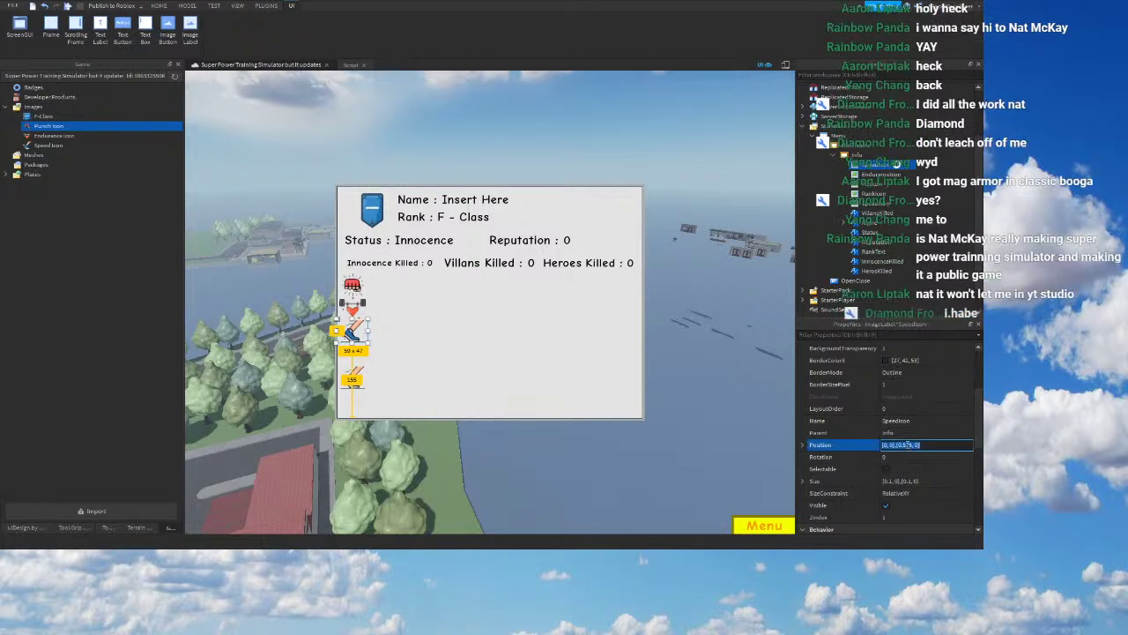
pyautogui.write('6')
pyautogui.press('Return')
pyautogui.click(359, 312)
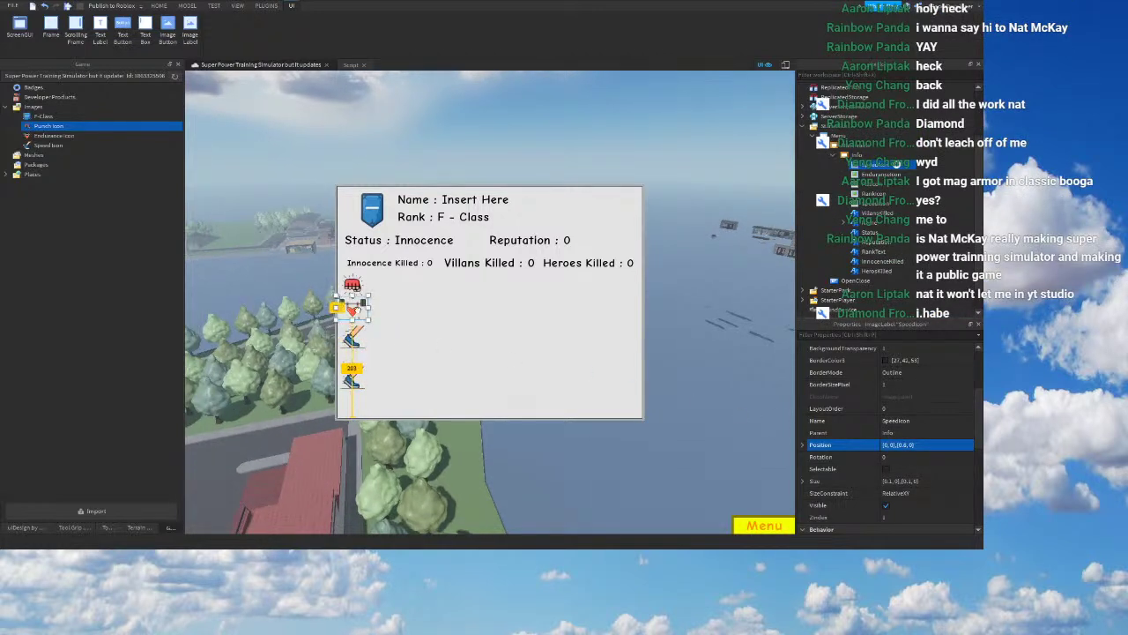
pyautogui.click(357, 334)
pyautogui.doubleClick(900, 446)
pyautogui.write('575')
pyautogui.press('Return')
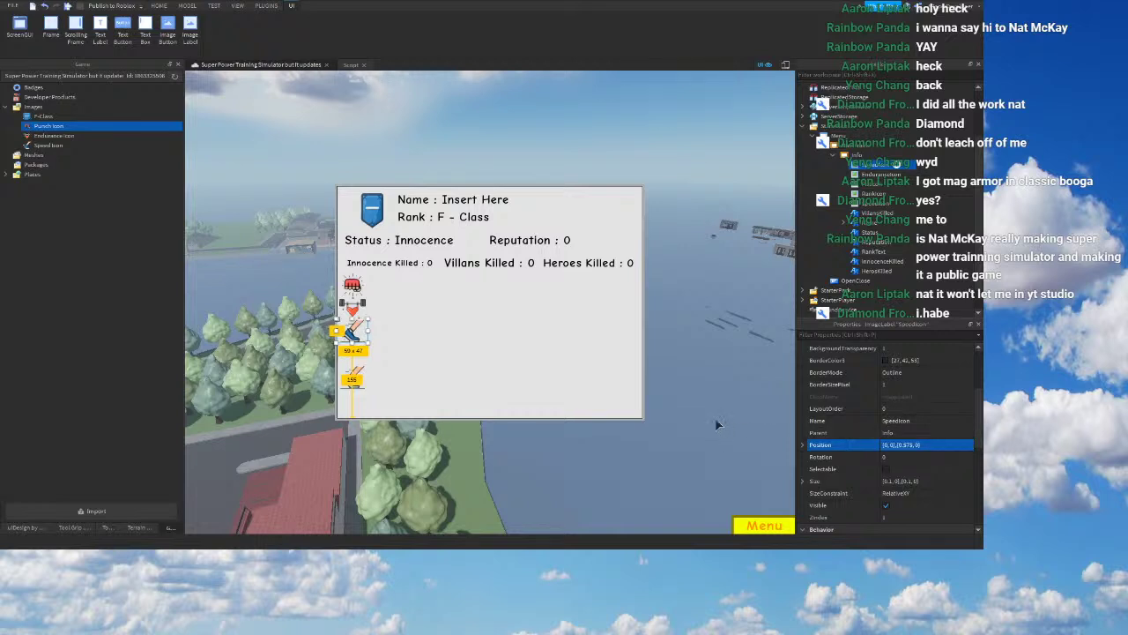
# Step: Rename the lowest SpeedIcon copy to JumpIcon
pyautogui.click(357, 337)
pyautogui.moveTo(361, 339); pyautogui.dragTo(361, 383)
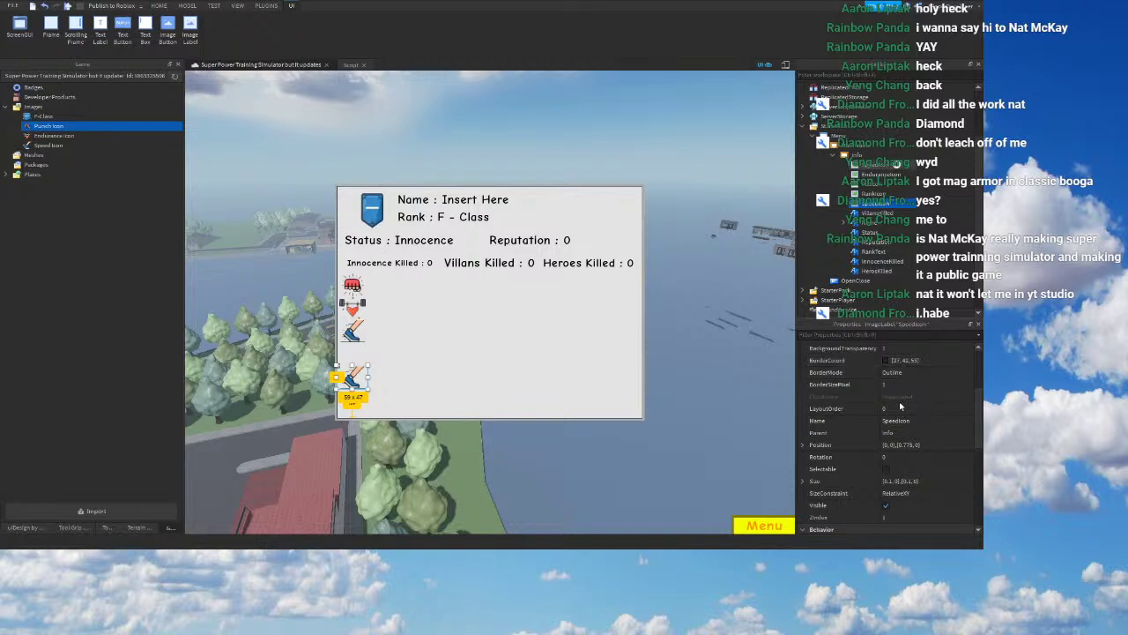
pyautogui.hotkey('ctrl', 'z')
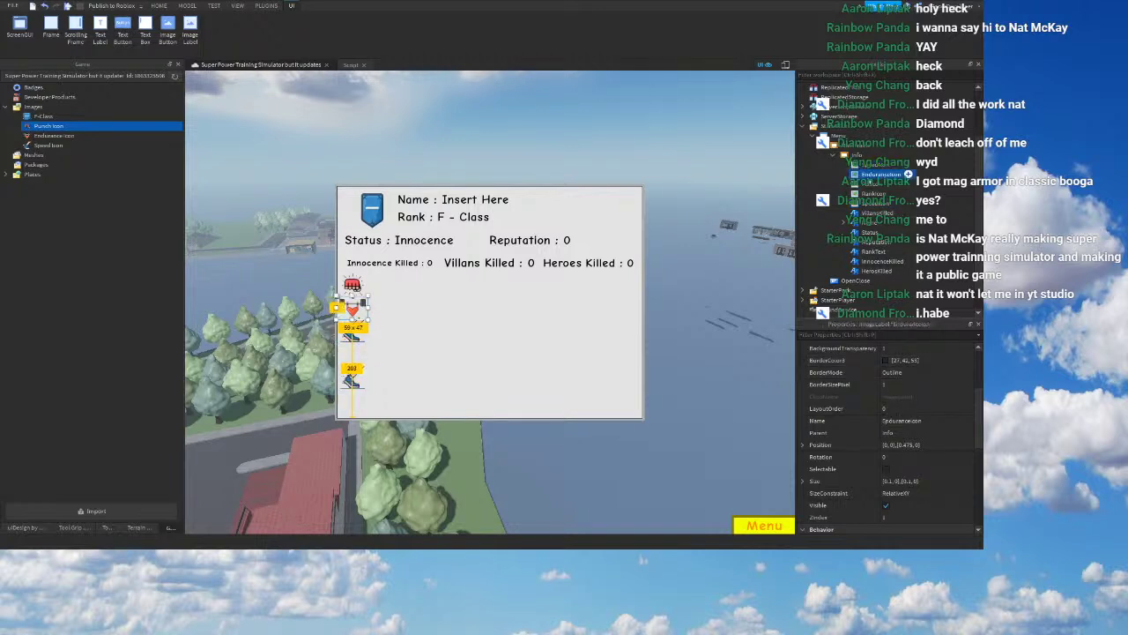
pyautogui.click(874, 193)
pyautogui.click(894, 203)
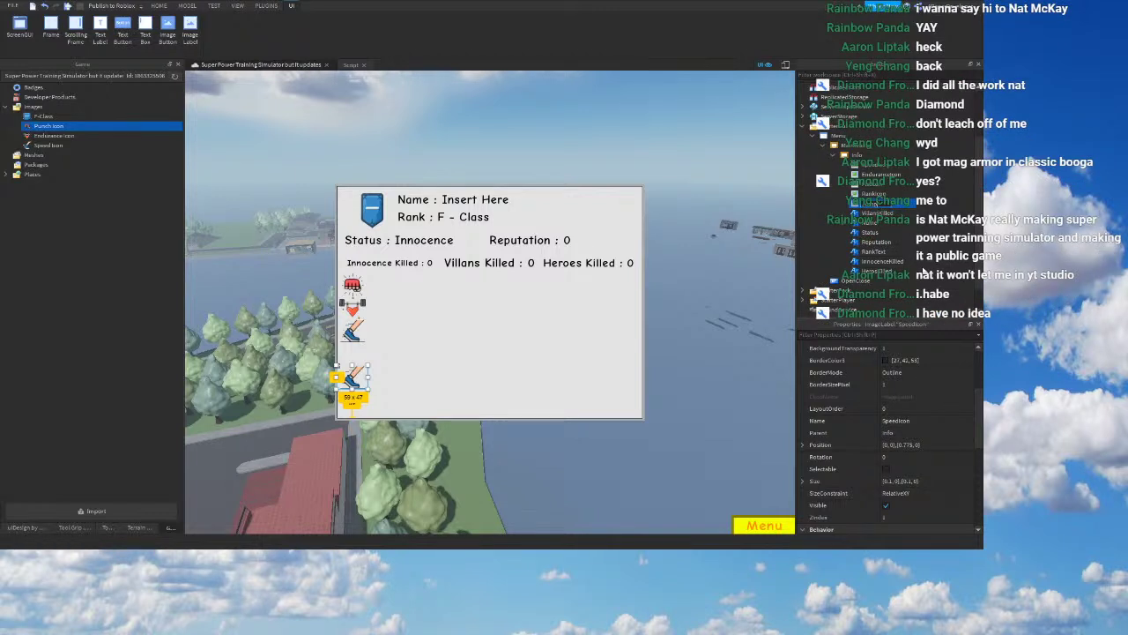
pyautogui.moveTo(519, 242); pyautogui.dragTo(507, 262, button='right')
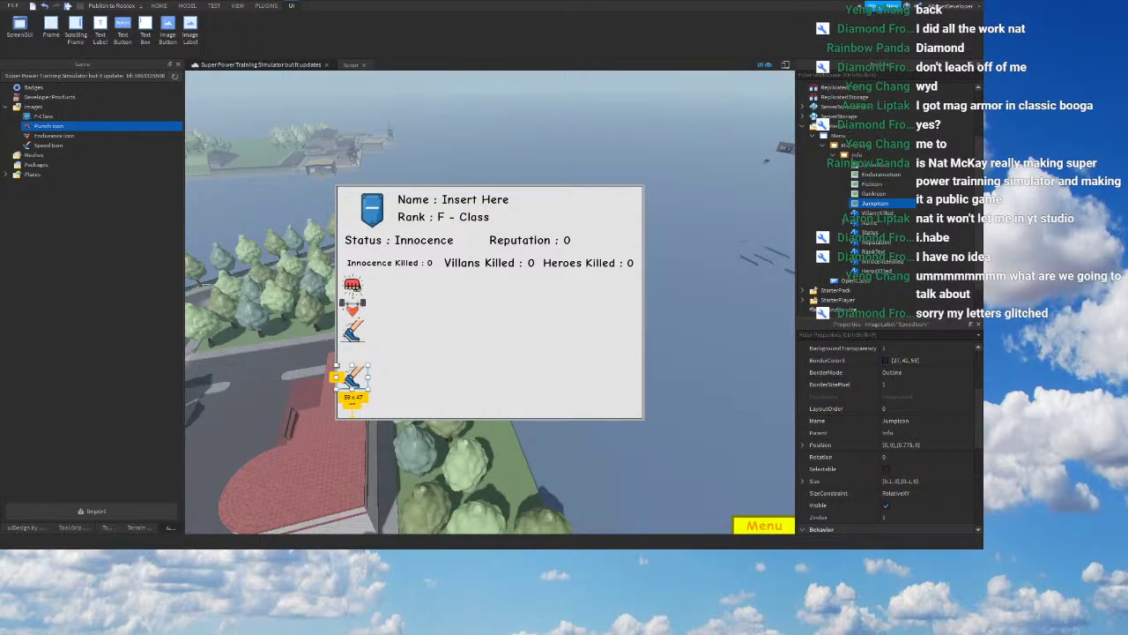
# Step: Move the JumpIcon up below the SpeedIcon, trying position {0, 0}, {0.65, 0} and settling on {0, 0}, {0.675, 0}
pyautogui.scroll(-3, 890, 439)
pyautogui.scroll(2, 890, 439)
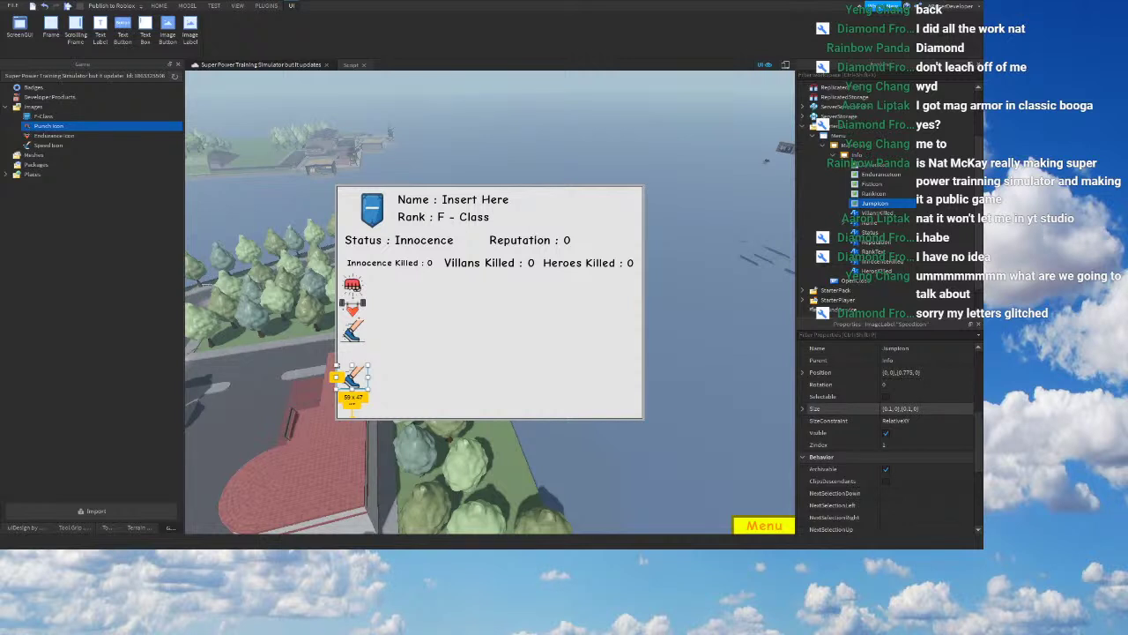
pyautogui.doubleClick(905, 372)
pyautogui.write('65')
pyautogui.press('Return')
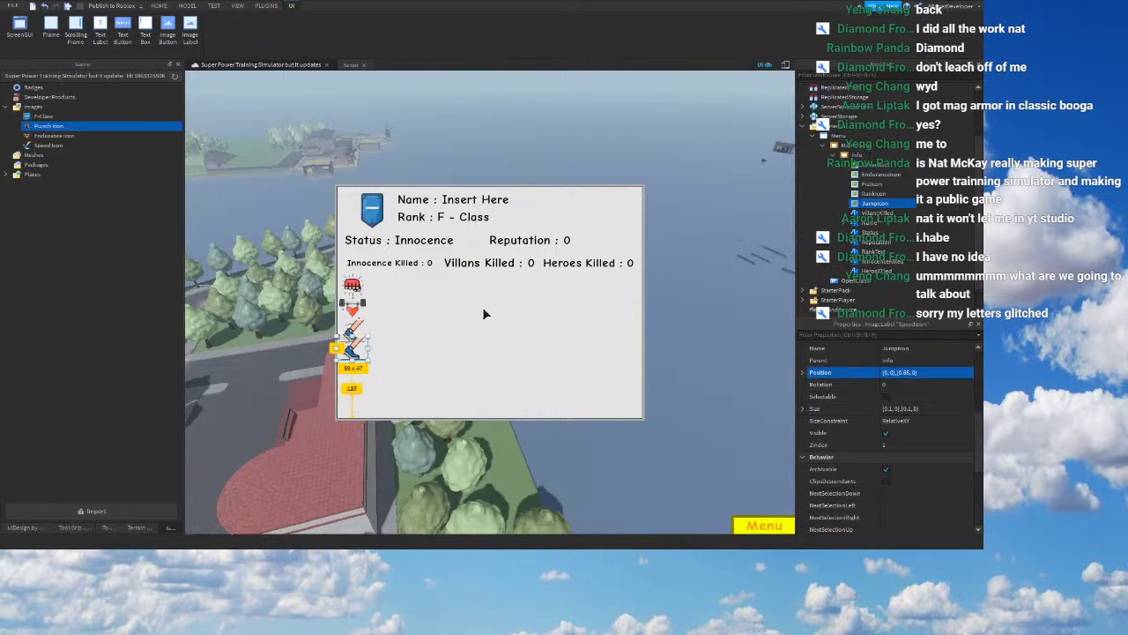
pyautogui.doubleClick(907, 375)
pyautogui.write('675')
pyautogui.press('Return')
pyautogui.moveTo(788, 396); pyautogui.dragTo(783, 397, button='right')
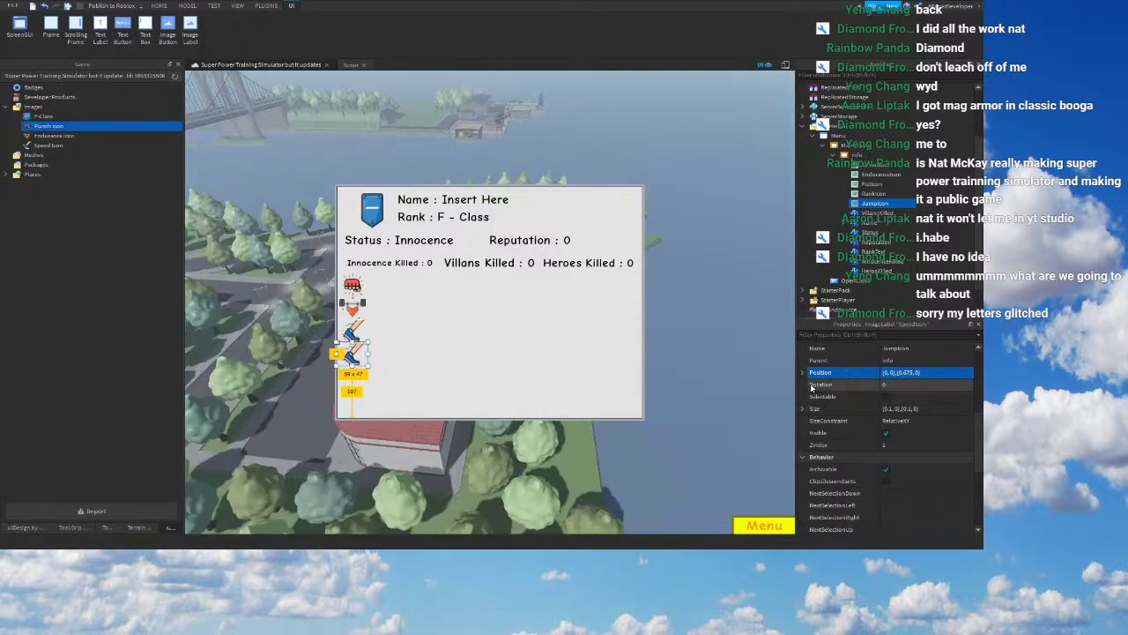
# Step: Change the JumpIcon's image to the Jump Force Icon asset
pyautogui.click(344, 327)
pyautogui.click(351, 352)
pyautogui.scroll(-3, 894, 420)
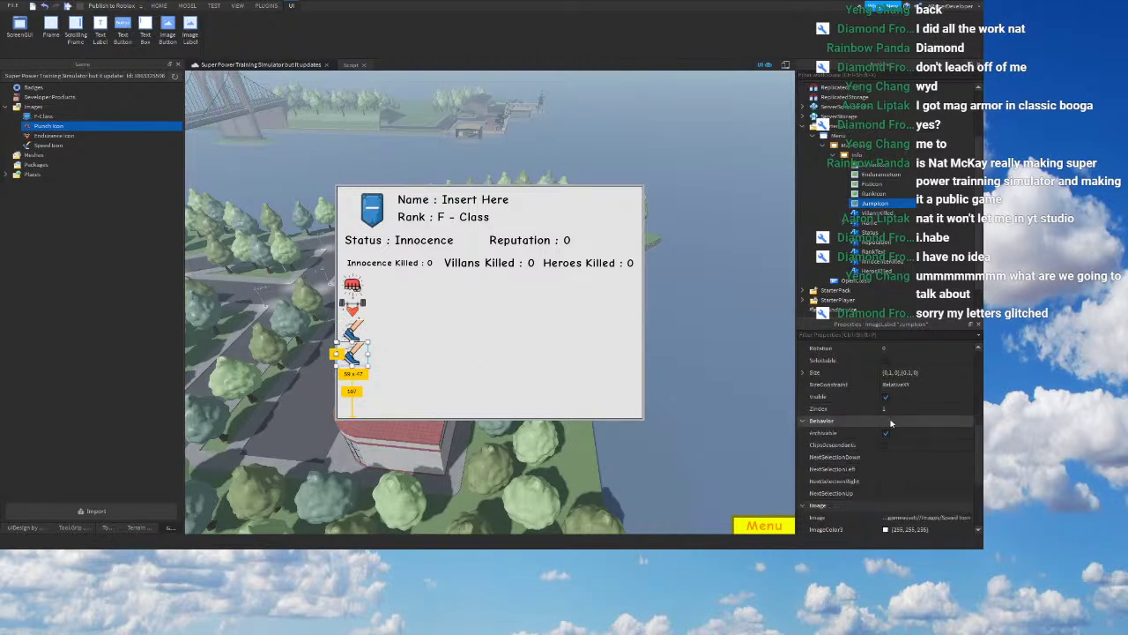
pyautogui.click(898, 480)
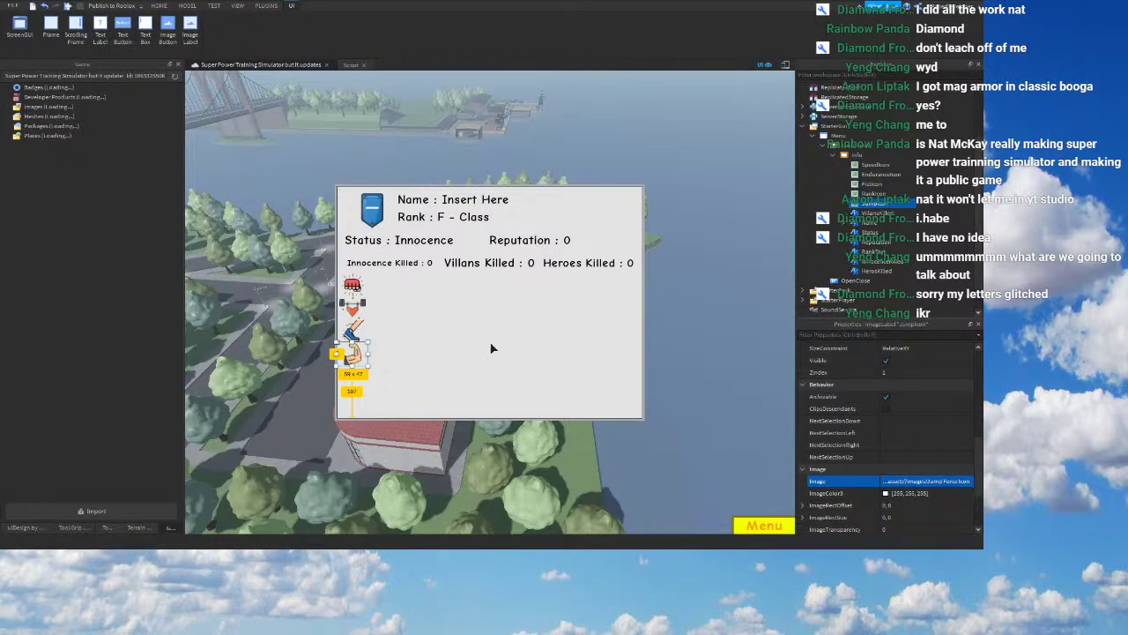
# Step: Move the EnduranceIcon down, trying position {0, 0}, {0.485, 0} and {0, 0}, {0.5, 0}
pyautogui.click(354, 324)
pyautogui.click(355, 308)
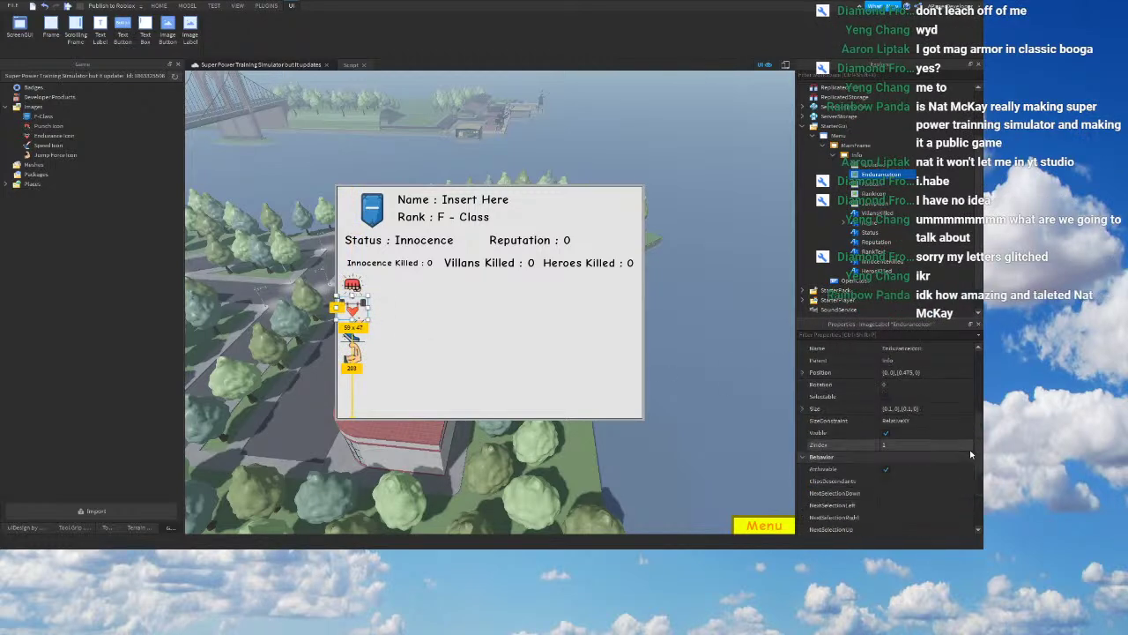
pyautogui.click(907, 372)
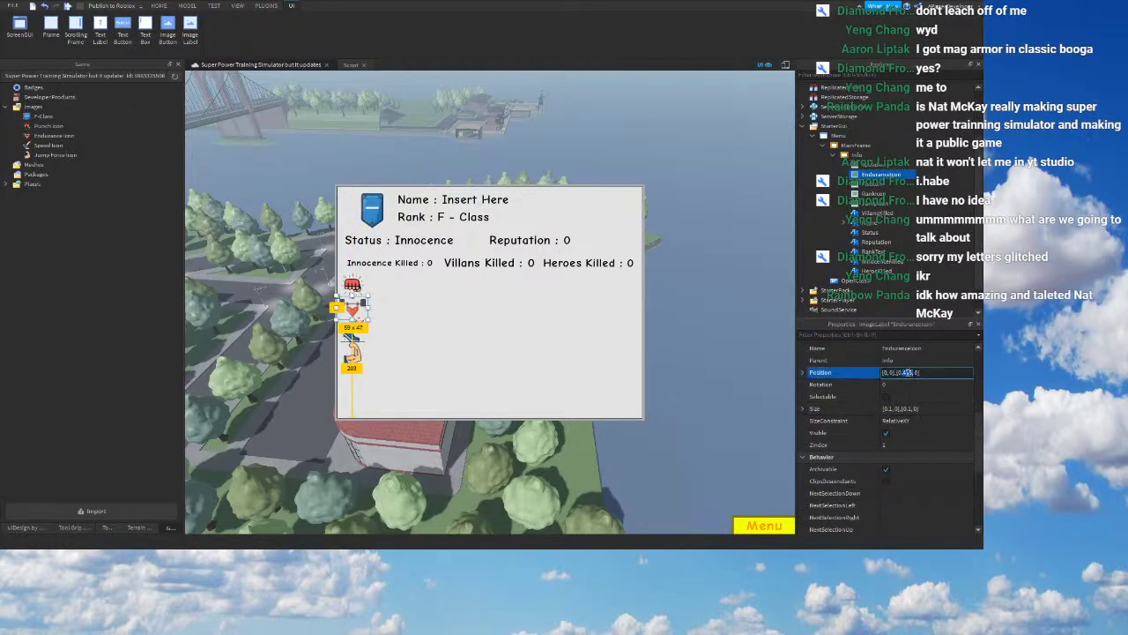
pyautogui.doubleClick(908, 372)
pyautogui.write('465')
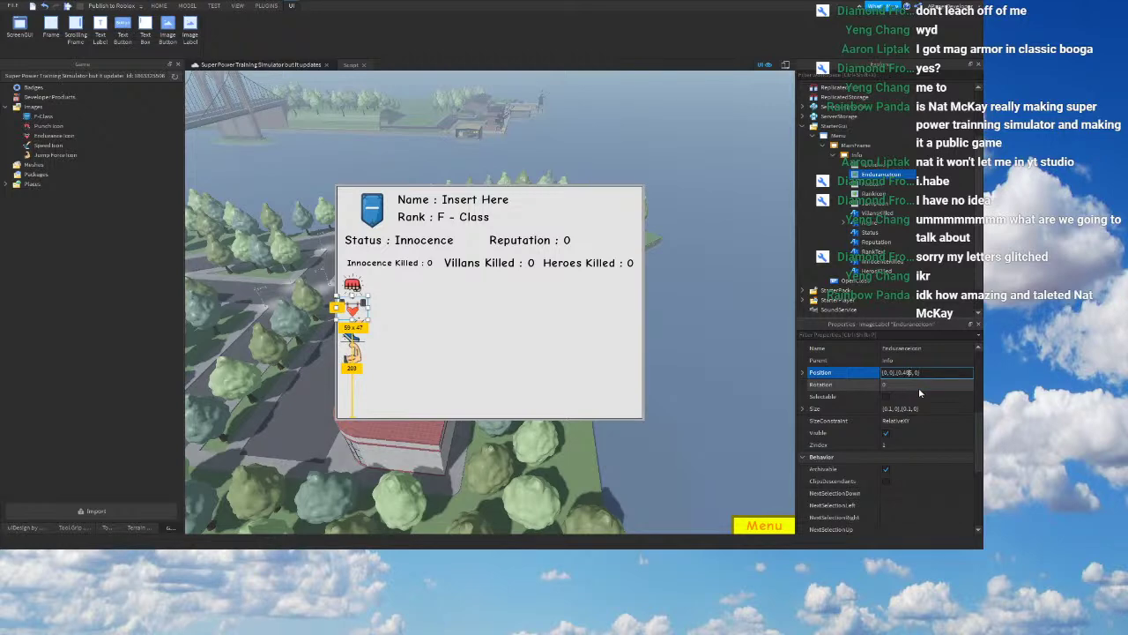
pyautogui.press('Return')
pyautogui.doubleClick(908, 372)
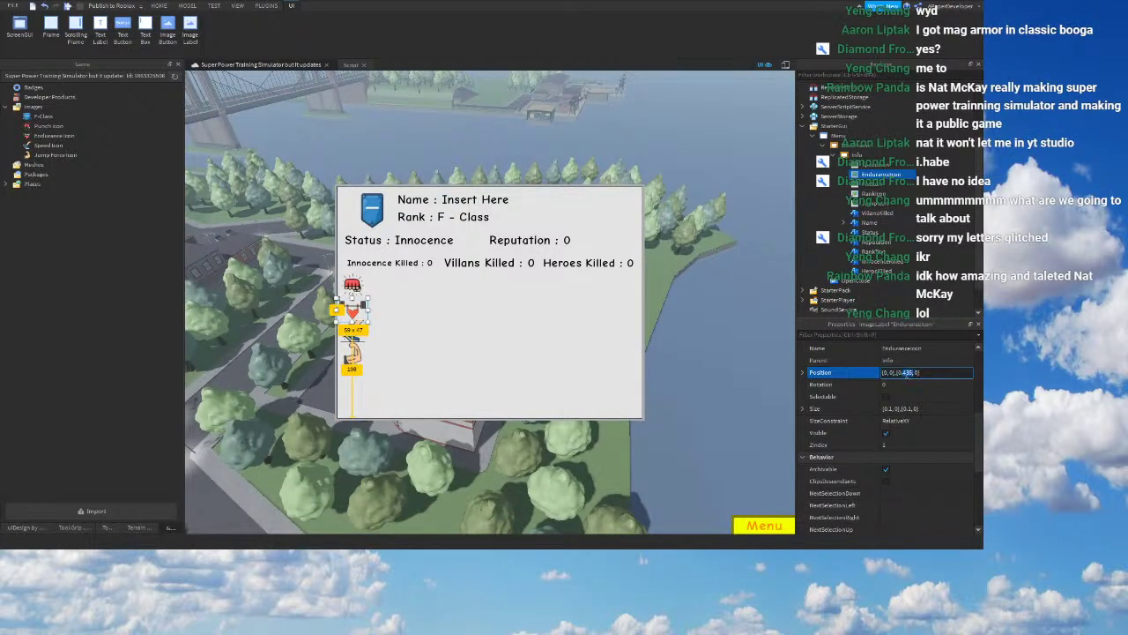
pyautogui.moveTo(651, 381); pyautogui.dragTo(640, 381, button='right')
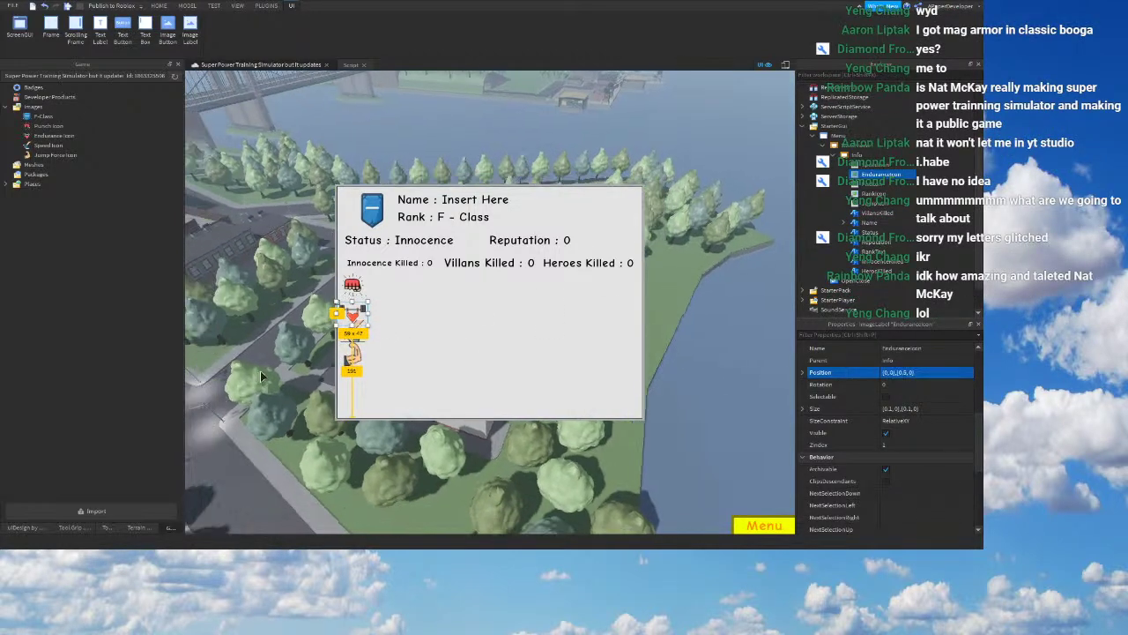
# Step: Set the SpeedIcon's position to {0, 0}, {0.625, 0} and compare its spacing with the JumpIcon
pyautogui.click(358, 337)
pyautogui.doubleClick(908, 372)
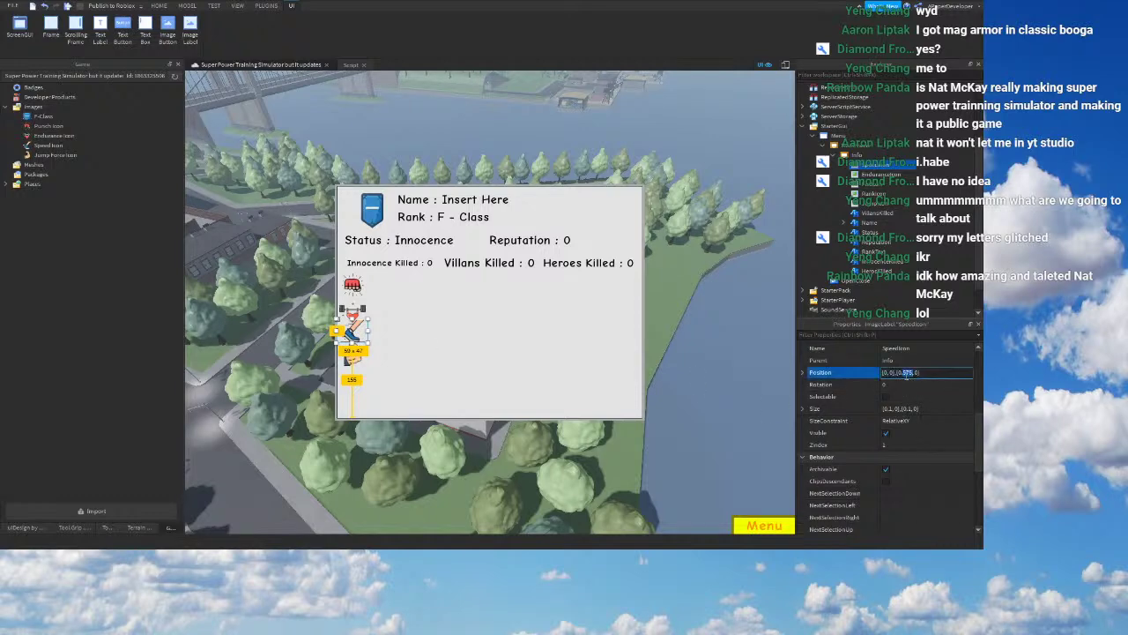
pyautogui.write('625')
pyautogui.press('Return')
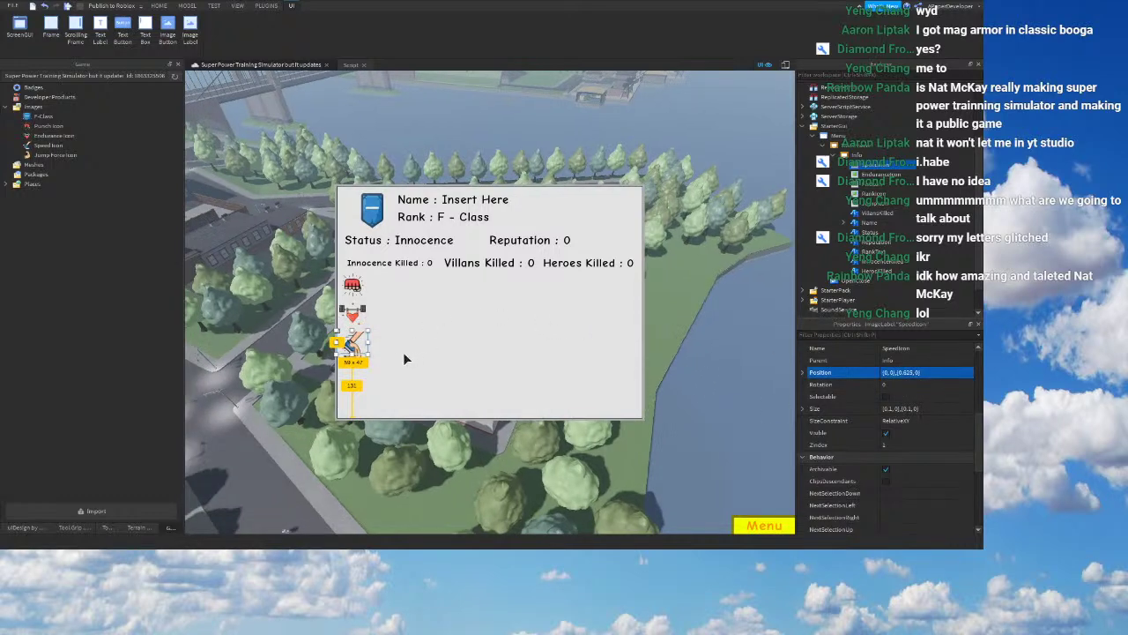
pyautogui.click(354, 363)
pyautogui.click(356, 335)
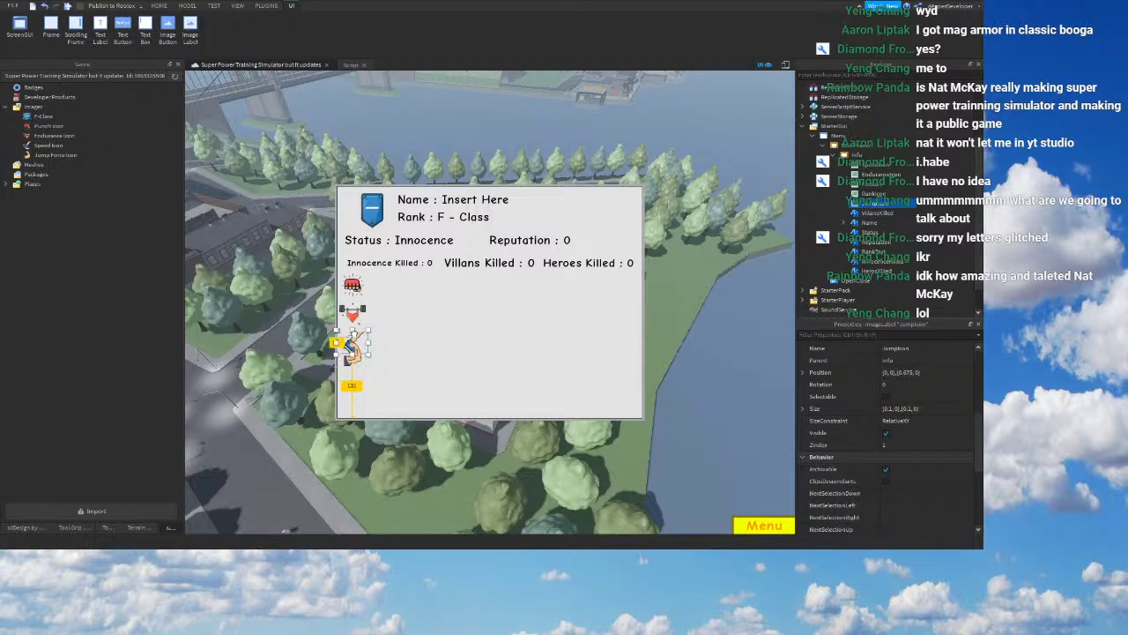
# Step: Check the fist icon's position value and set the EnduranceIcon's position to {0, 0}, {0.48, 0}
pyautogui.click(354, 285)
pyautogui.scroll(2, 944, 450)
pyautogui.doubleClick(906, 444)
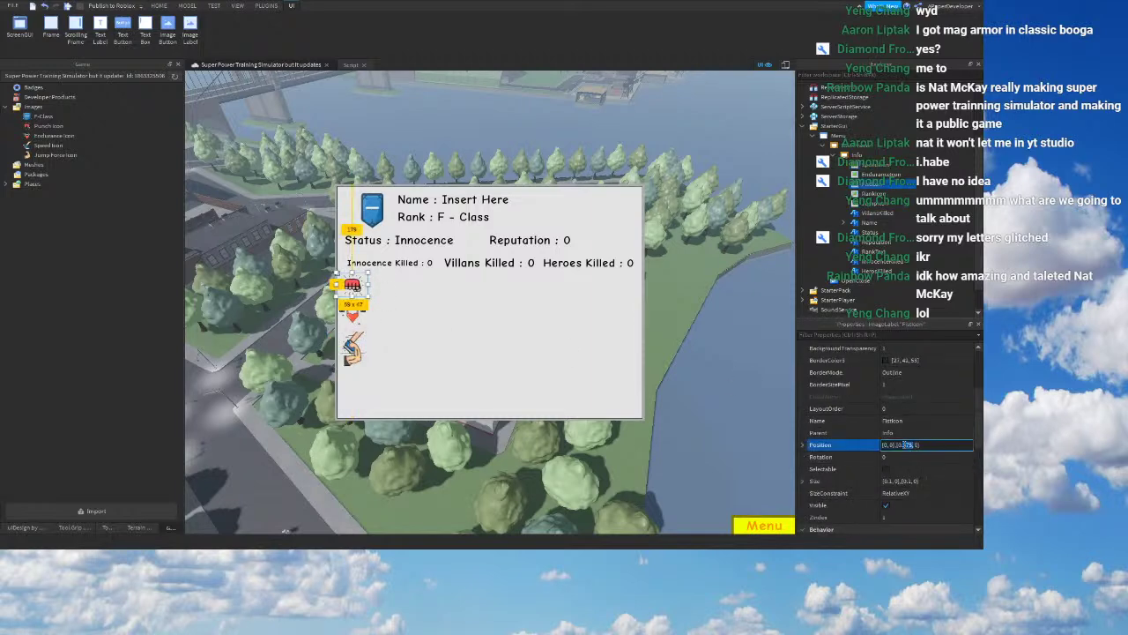
pyautogui.click(349, 317)
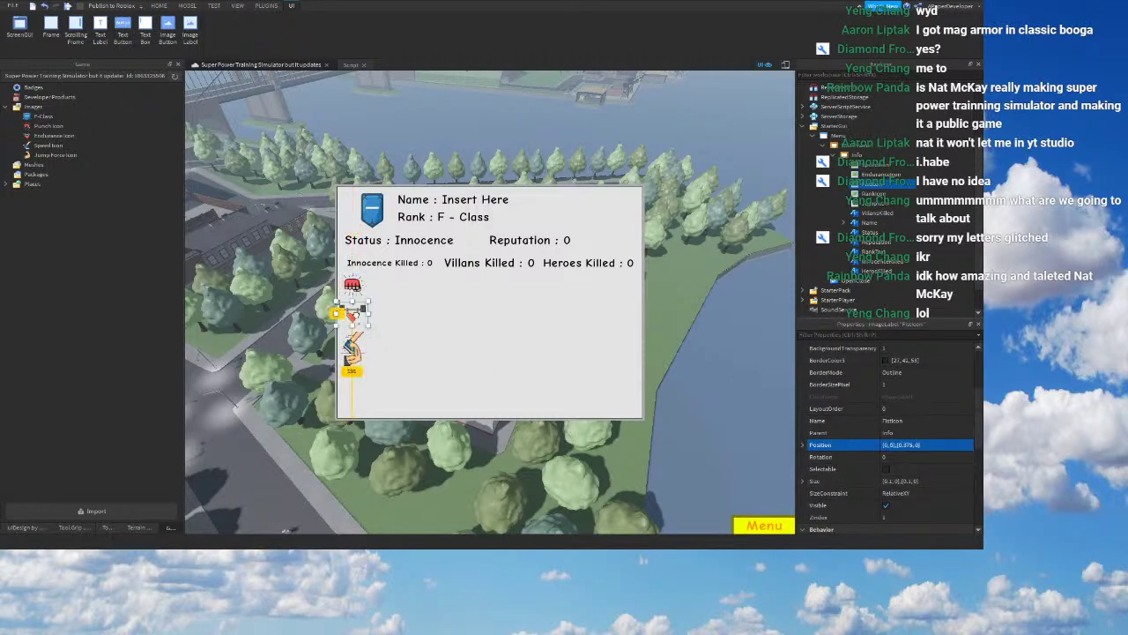
pyautogui.doubleClick(906, 446)
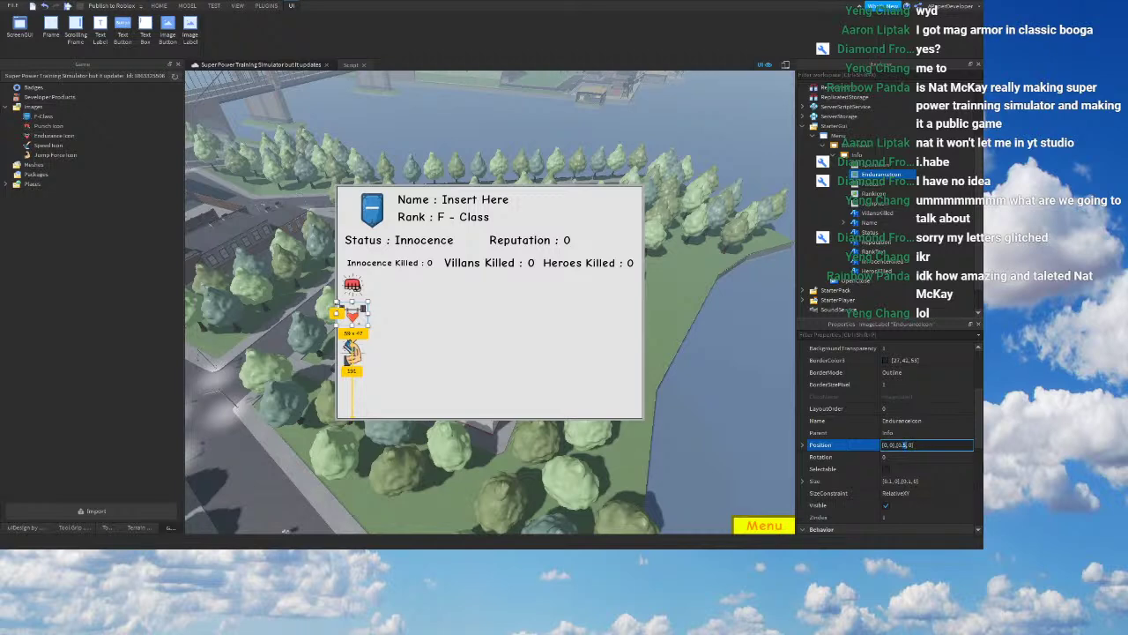
pyautogui.write('48')
pyautogui.press('Return')
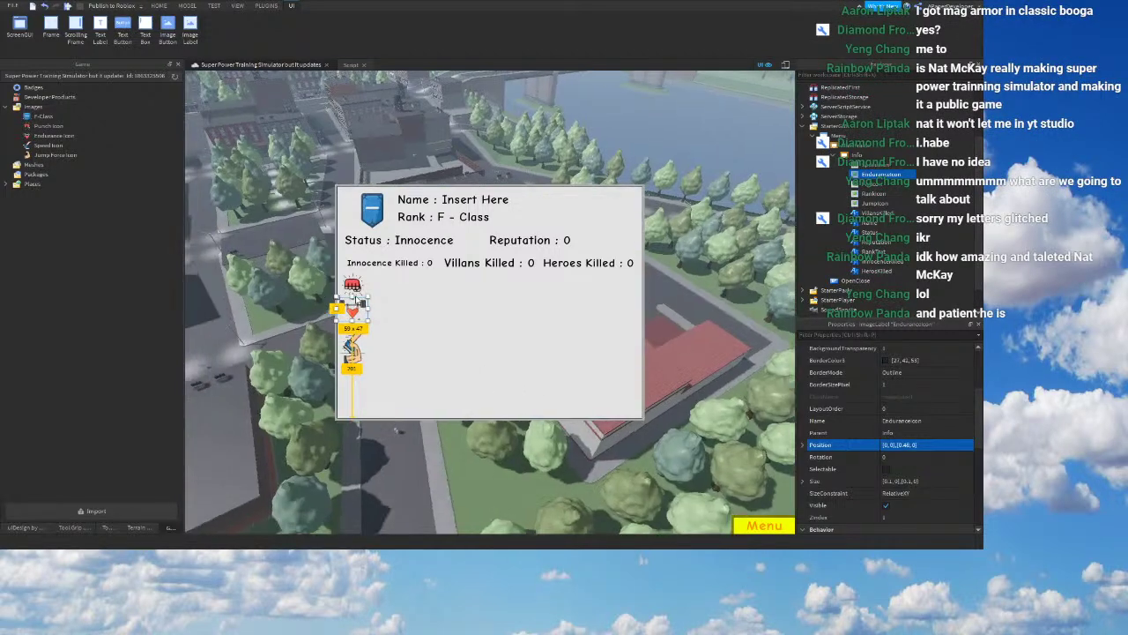
# Step: Compare the outlines of the fist and endurance icons, and set the EnduranceIcon's position to {0, 0}, {0.49, 0}
pyautogui.click(352, 288)
pyautogui.click(355, 308)
pyautogui.click(352, 288)
pyautogui.click(353, 306)
pyautogui.moveTo(351, 309); pyautogui.dragTo(356, 281)
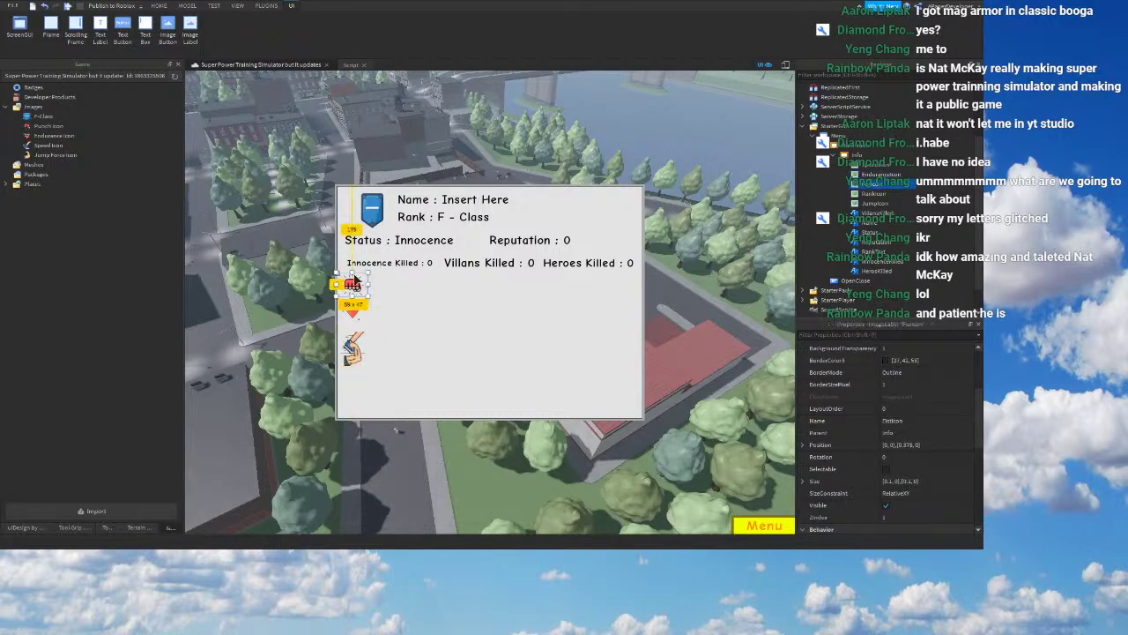
pyautogui.click(352, 310)
pyautogui.doubleClick(906, 445)
pyautogui.moveTo(701, 386); pyautogui.dragTo(670, 381, button='right')
pyautogui.click(354, 292)
pyautogui.click(358, 317)
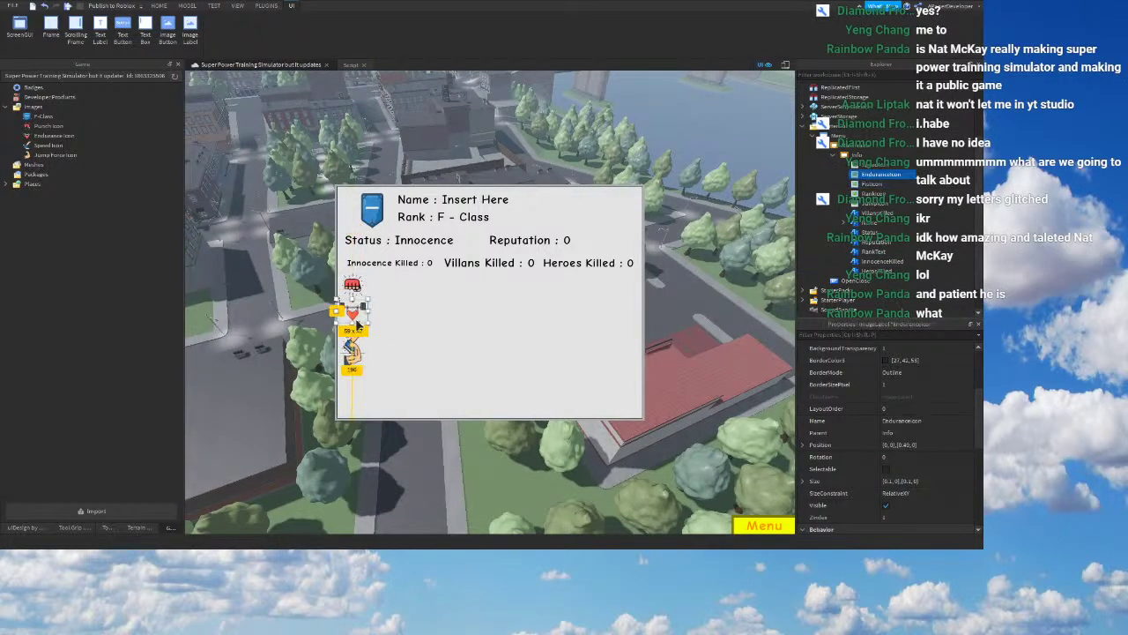
# Step: Reposition the SpeedIcon below the EnduranceIcon, trying {0, 0}, {0.6, 0} and settling on {0, 0}, {0.615, 0}
pyautogui.click(353, 349)
pyautogui.doubleClick(907, 445)
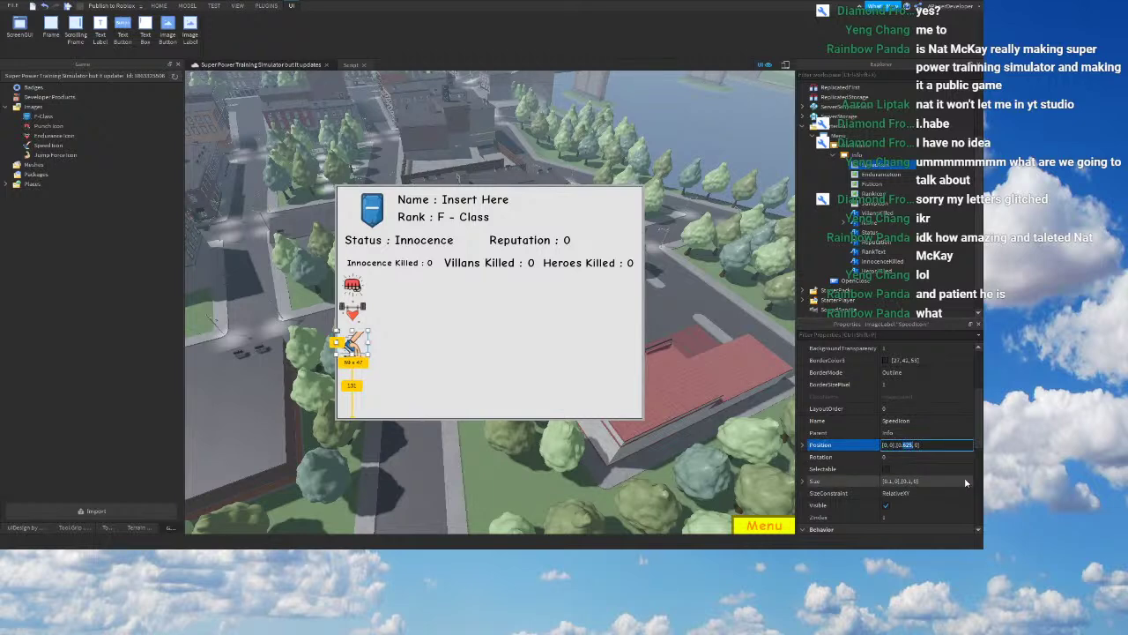
pyautogui.write('6')
pyautogui.moveTo(646, 397); pyautogui.dragTo(597, 395, button='right')
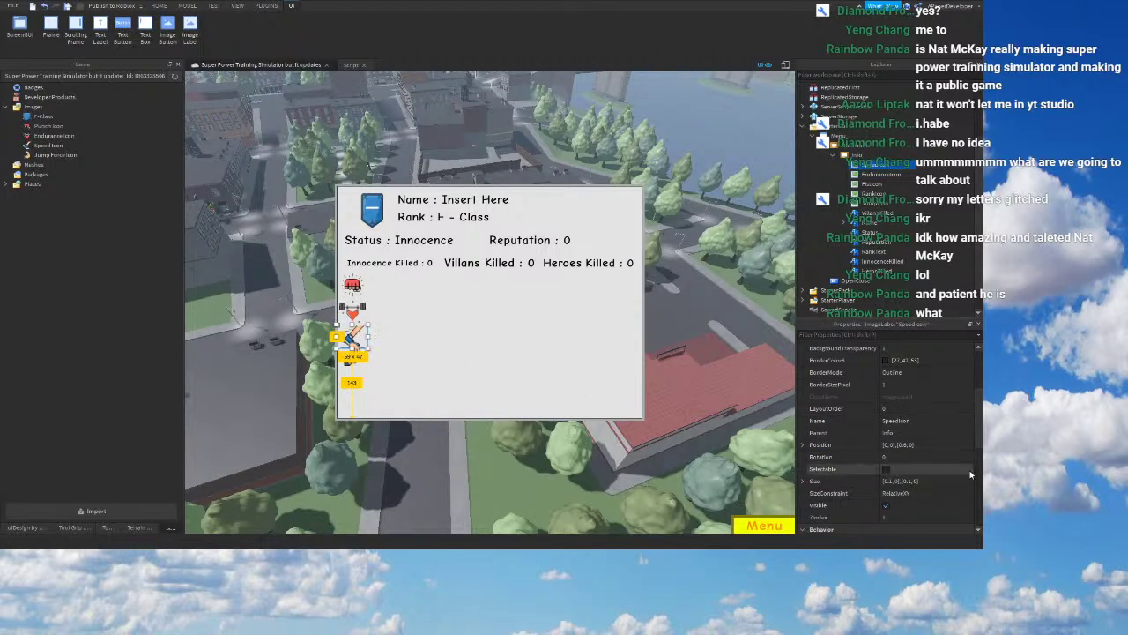
pyautogui.click(905, 445)
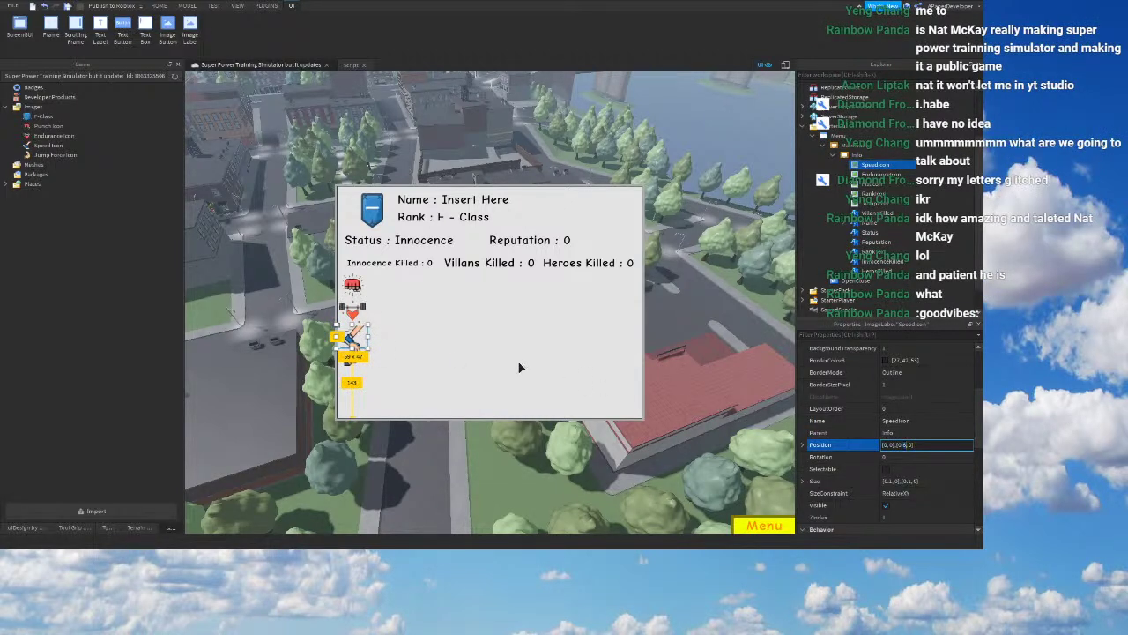
pyautogui.moveTo(329, 353); pyautogui.dragTo(366, 361, button='right')
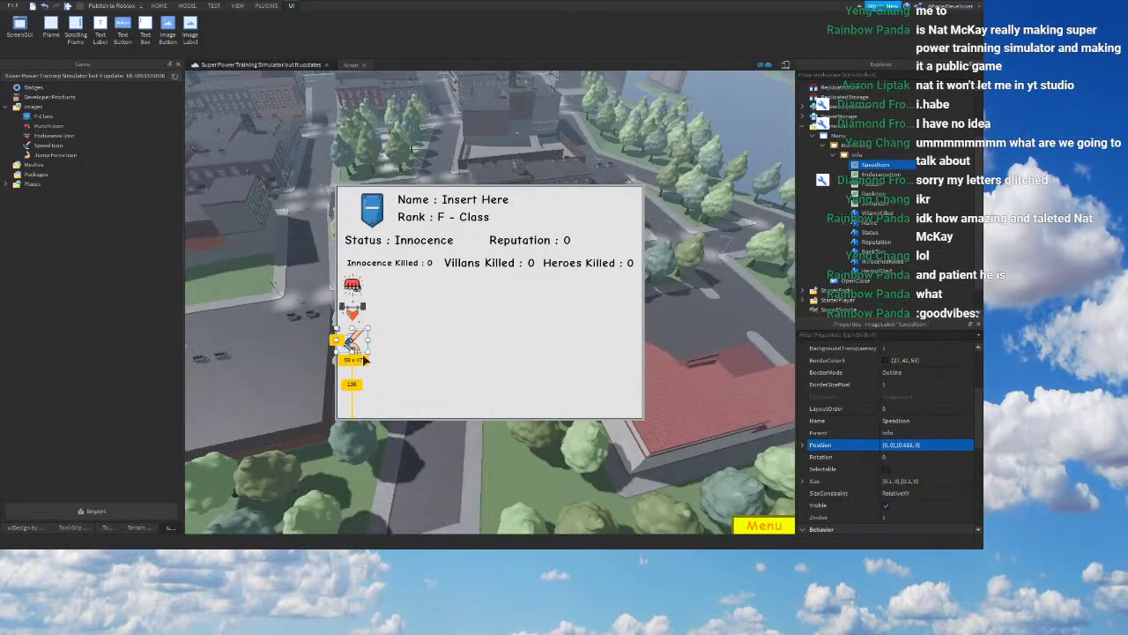
# Step: Move the JumpIcon down to {0, 0}, {0.7, 0}, adjust it to {0, 0}, {0.715, 0}, and compare its spacing with the SpeedIcon
pyautogui.click(363, 357)
pyautogui.doubleClick(906, 445)
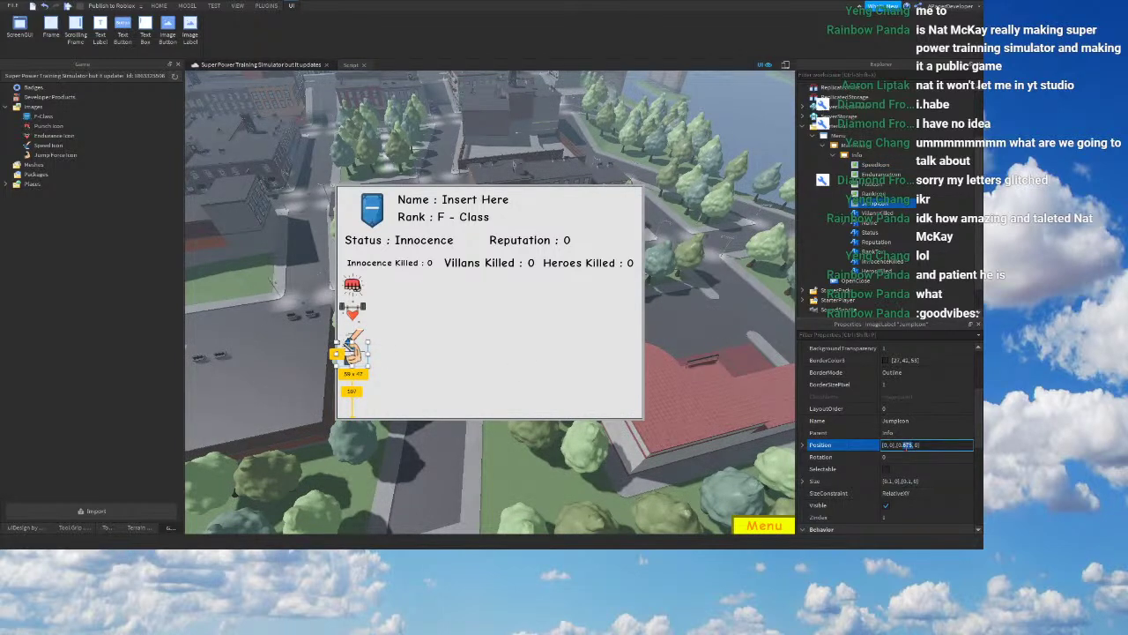
pyautogui.write('7')
pyautogui.moveTo(676, 395); pyautogui.dragTo(674, 393, button='right')
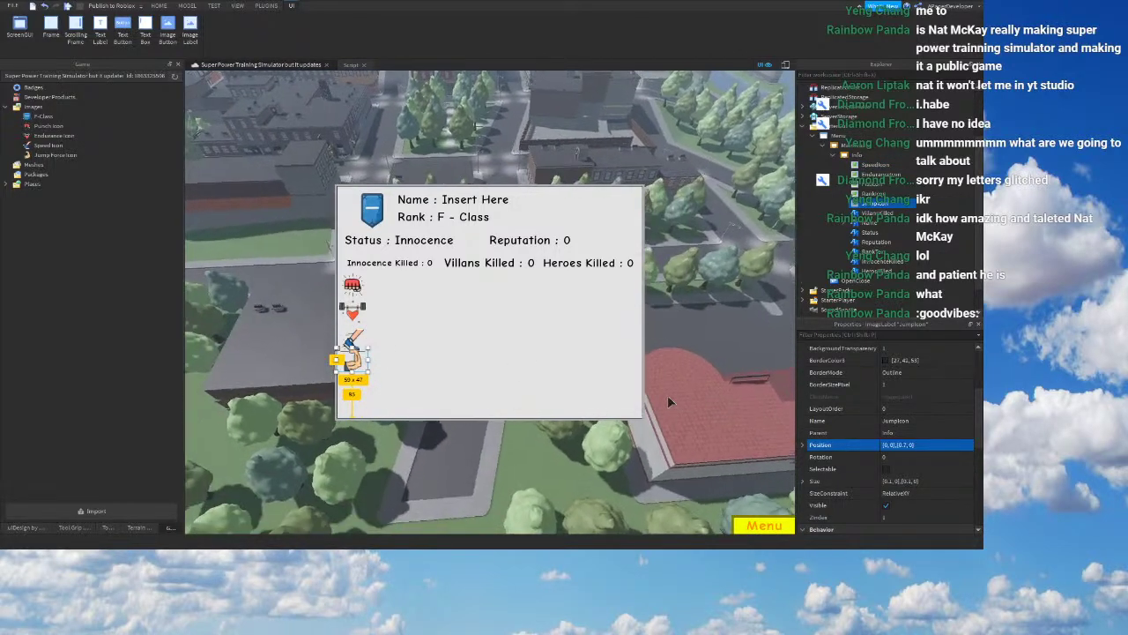
pyautogui.click(904, 445)
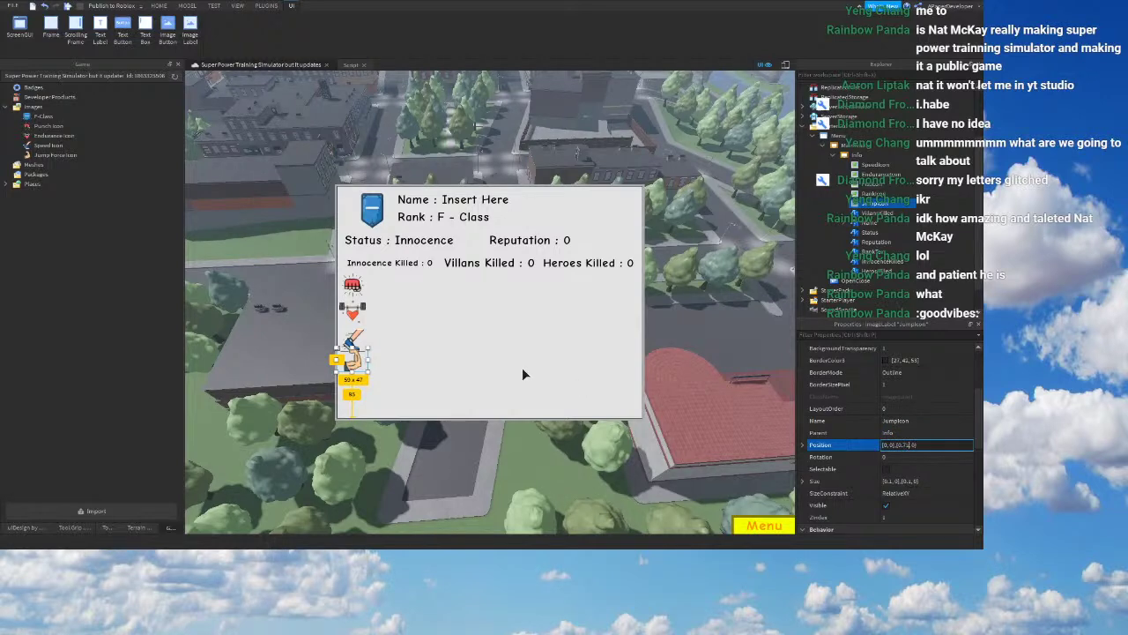
pyautogui.moveTo(522, 375); pyautogui.dragTo(522, 375, button='right')
pyautogui.click(357, 343)
pyautogui.click(352, 363)
# Step: Set the JumpIcon's position to {0, 0}, {0.73, 0} and check its outline against the SpeedIcon's
pyautogui.doubleClick(908, 445)
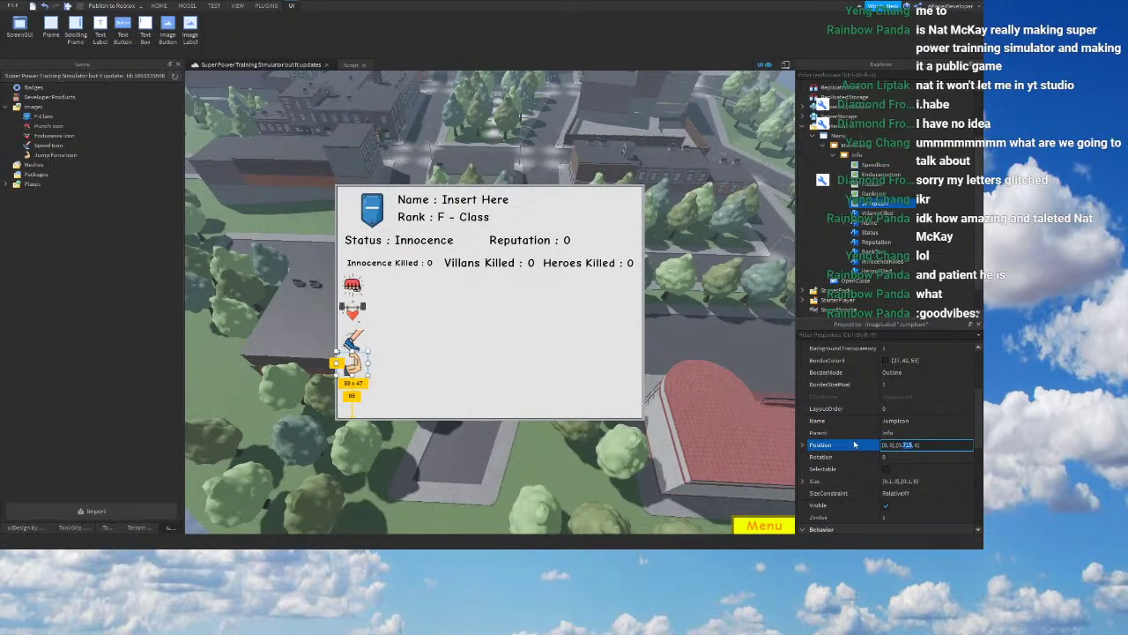
pyautogui.write('73')
pyautogui.press('Return')
pyautogui.moveTo(480, 374); pyautogui.dragTo(480, 374, button='right')
pyautogui.click(352, 341)
pyautogui.click(353, 366)
# Step: View the icon column with nothing in it selected, reselect the JumpIcon and set its position to {0, 0}, {0.75, 0}
pyautogui.click(739, 389)
pyautogui.moveTo(713, 353); pyautogui.dragTo(725, 351, button='right')
pyautogui.click(724, 356)
pyautogui.click(354, 370)
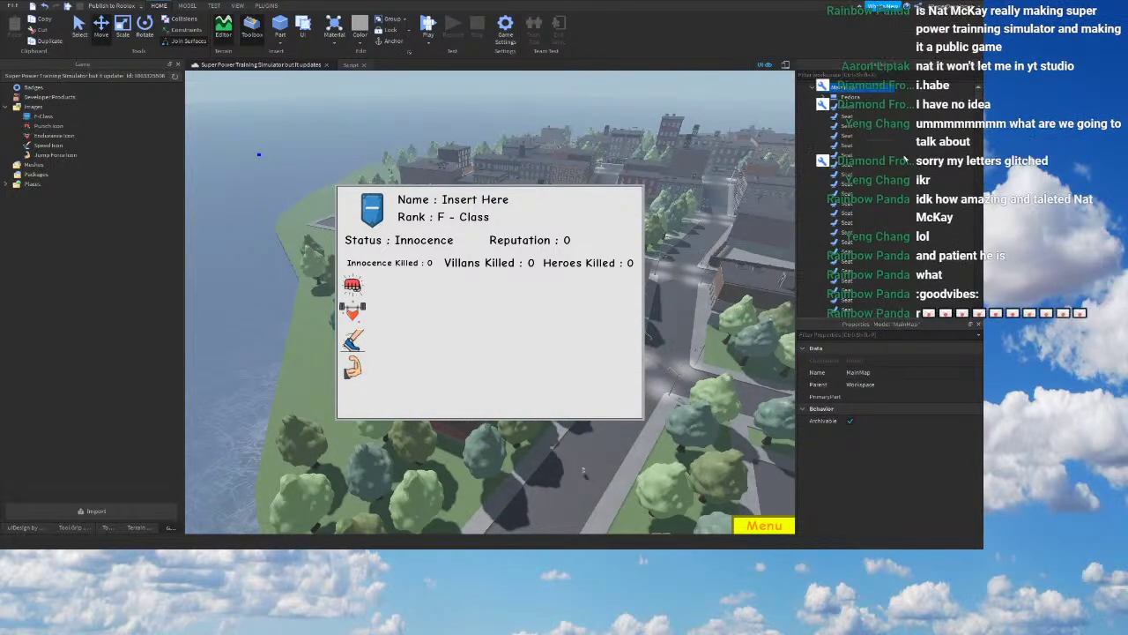
pyautogui.moveTo(979, 141); pyautogui.dragTo(969, 327)
pyautogui.moveTo(626, 205); pyautogui.dragTo(615, 201, button='right')
pyautogui.click(355, 365)
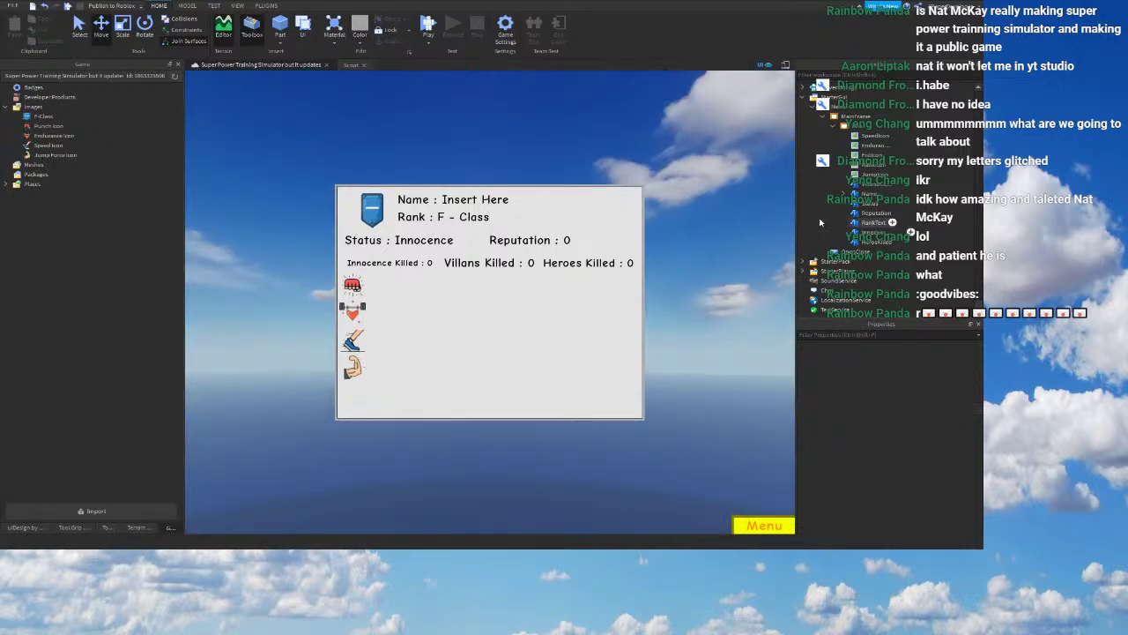
pyautogui.click(896, 174)
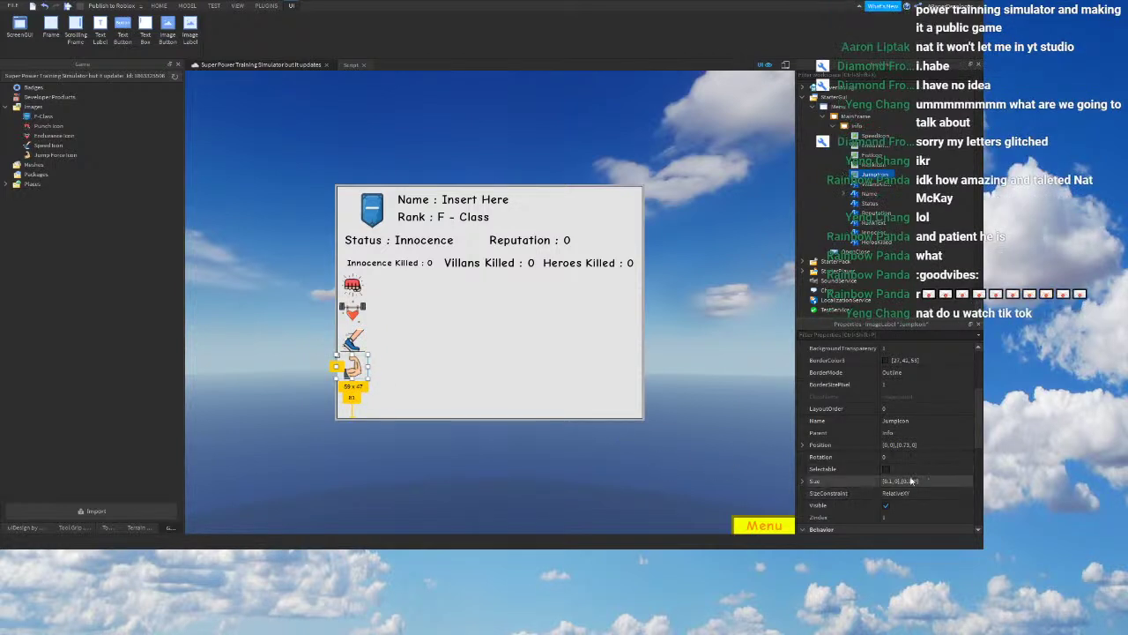
pyautogui.doubleClick(905, 445)
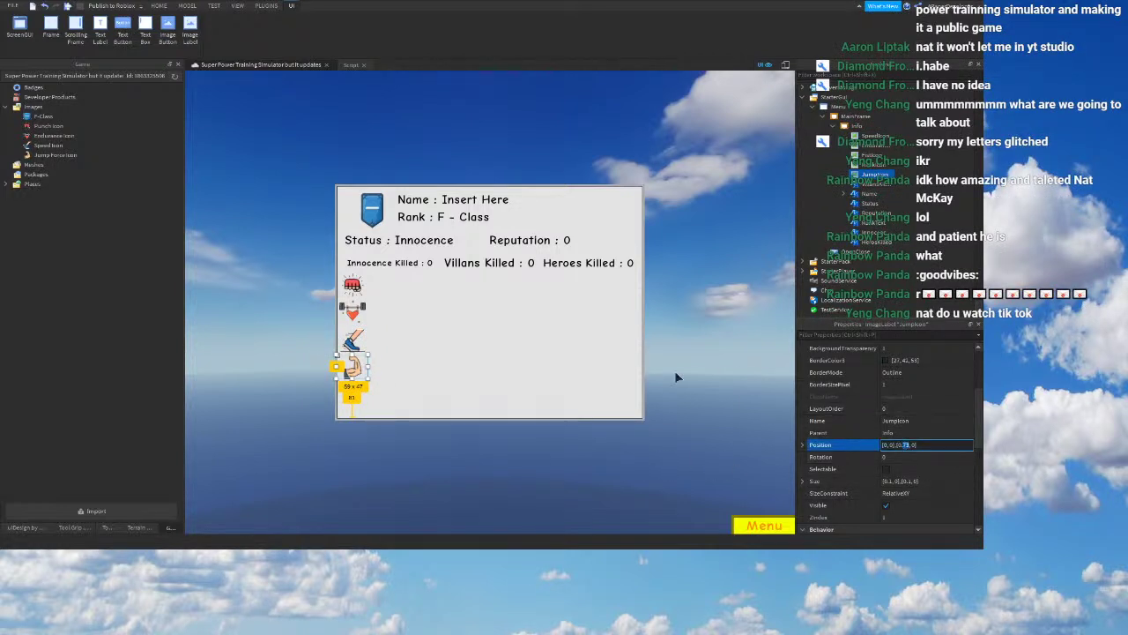
pyautogui.write('75')
pyautogui.press('Return')
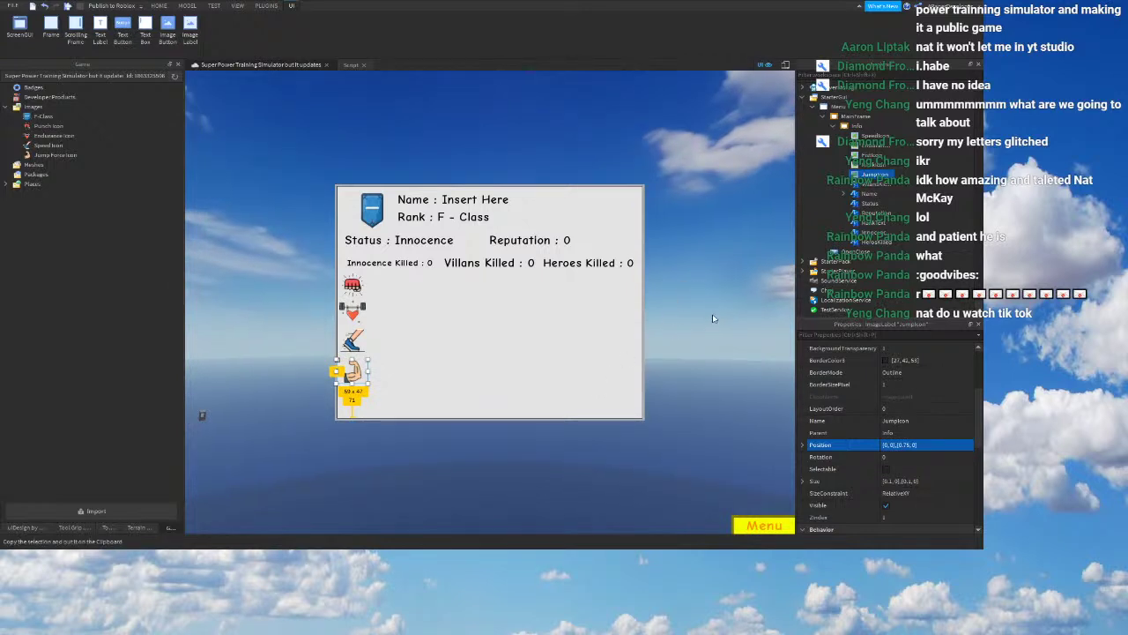
# Step: Duplicate the JumpIcon and place the copy below it, trying {0, 0}, {0.9, 0} and settling on {0, 0}, {0.875, 0}
pyautogui.hotkey('ctrl', 'd')
pyautogui.click(908, 446)
pyautogui.write('0,0,0.9,0')
pyautogui.press('Return')
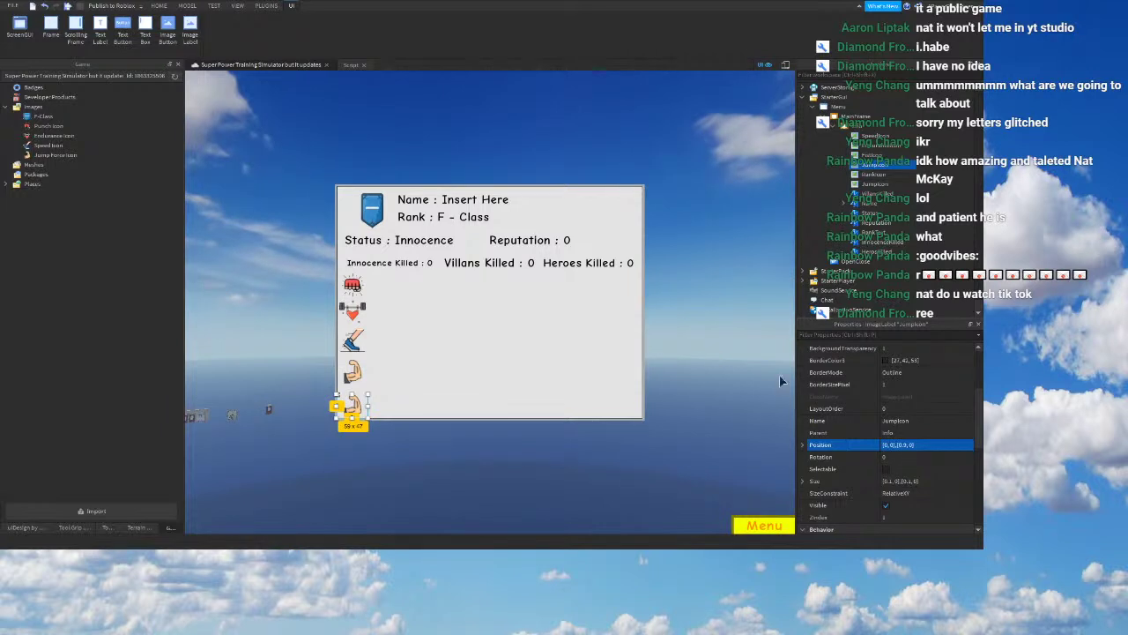
pyautogui.click(904, 446)
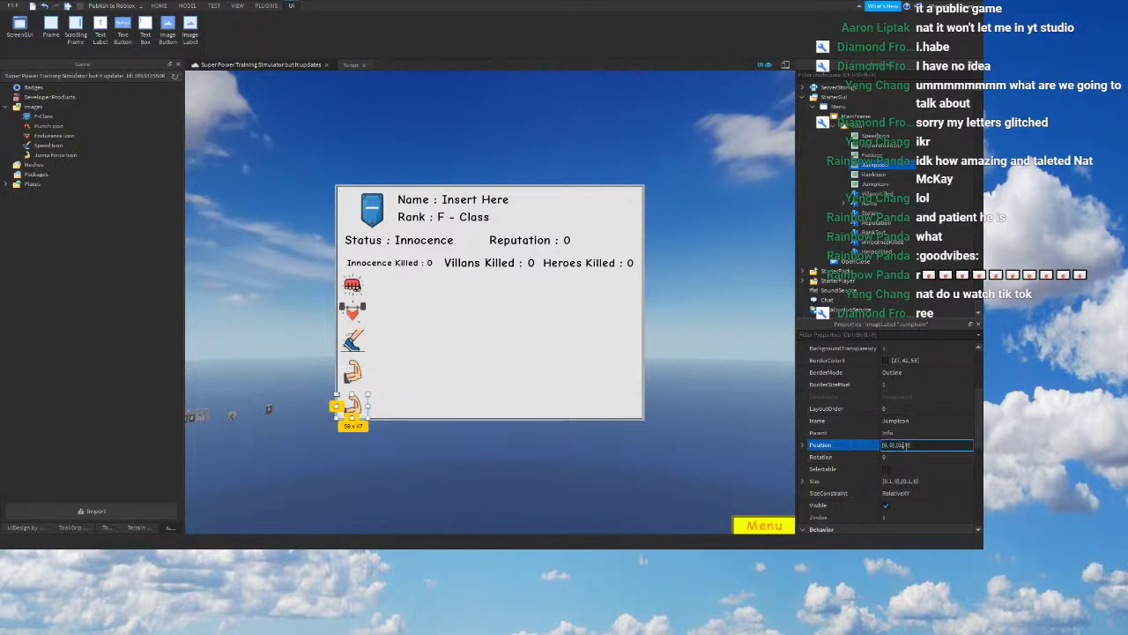
pyautogui.write('875')
pyautogui.moveTo(594, 428); pyautogui.dragTo(587, 431, button='right')
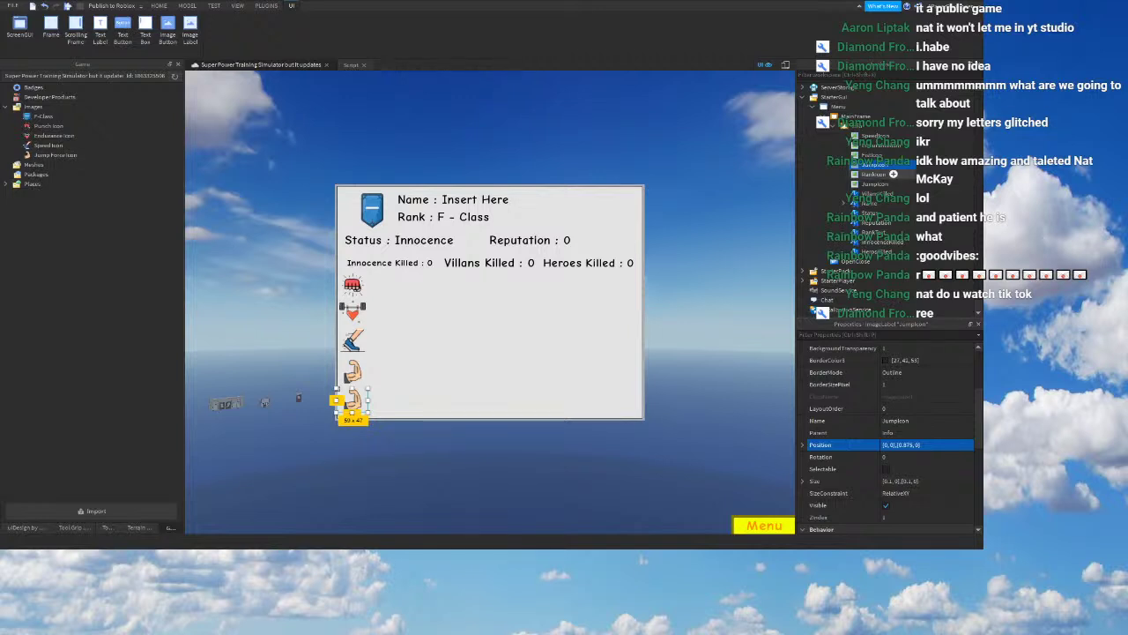
# Step: Rename the duplicated jump icon at the end of the icon column to PsychicIcon
pyautogui.click(852, 174)
pyautogui.click(854, 167)
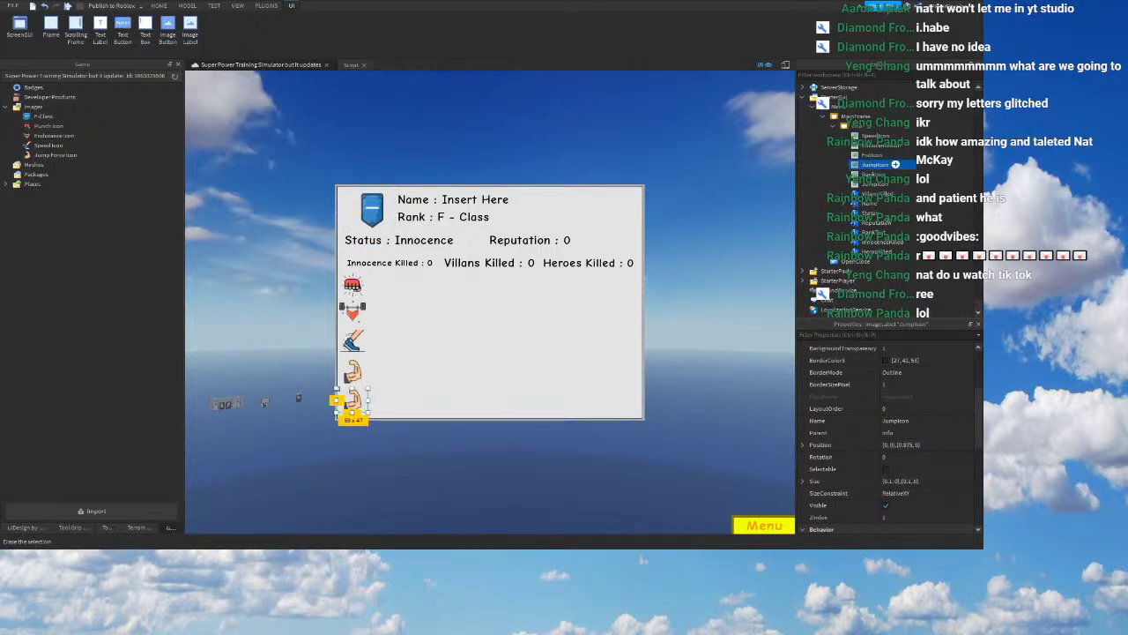
pyautogui.press('F2')
pyautogui.write('PsychicIc')
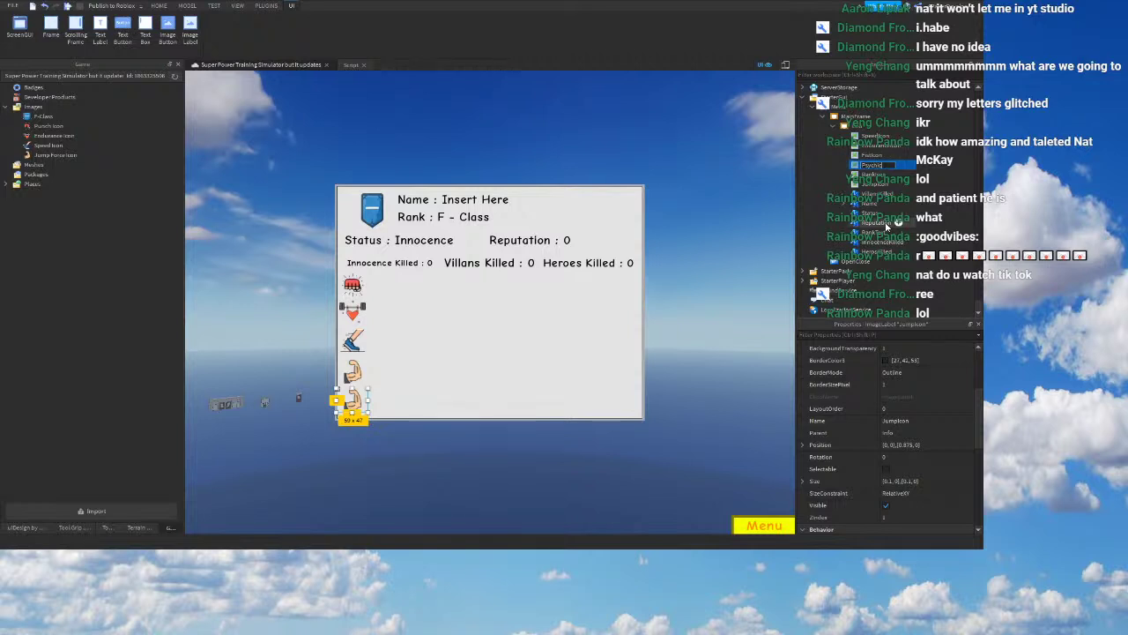
pyautogui.write('on')
pyautogui.press('Return')
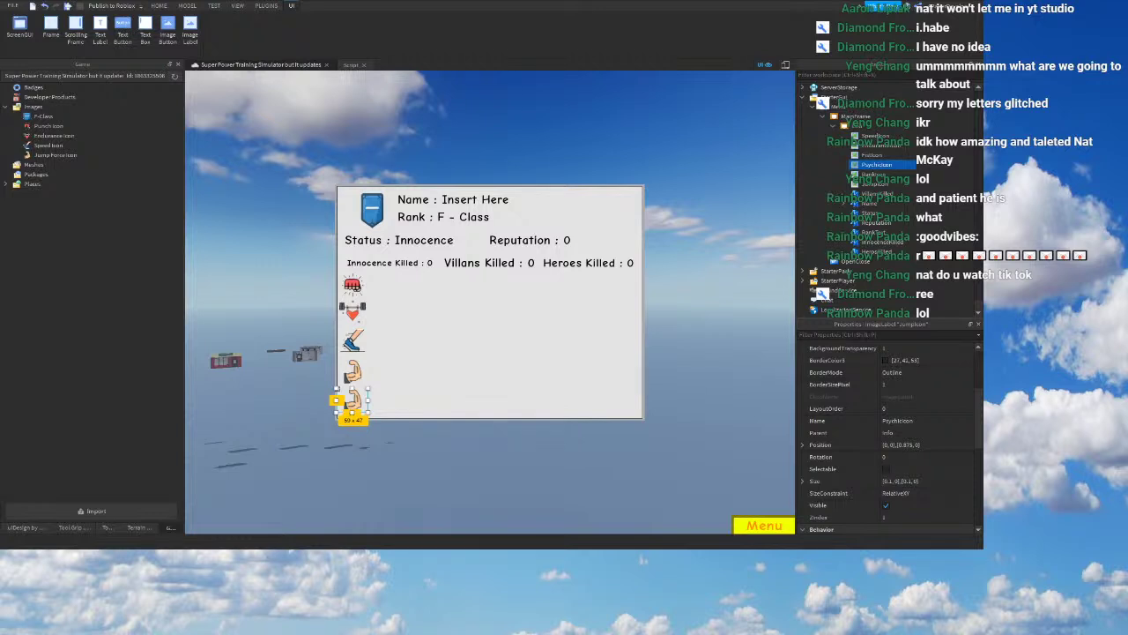
# Step: Set the PsychicIcon's image to the Psychic Icon asset from the game's images
pyautogui.scroll(-3, 882, 467)
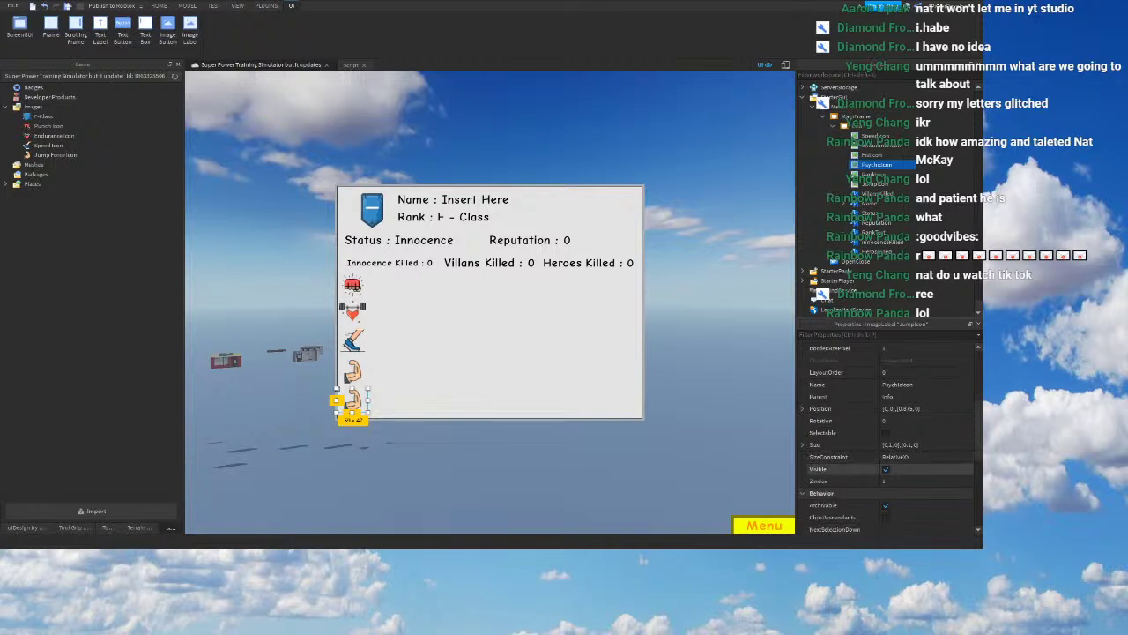
pyautogui.scroll(-1, 882, 469)
pyautogui.click(881, 480)
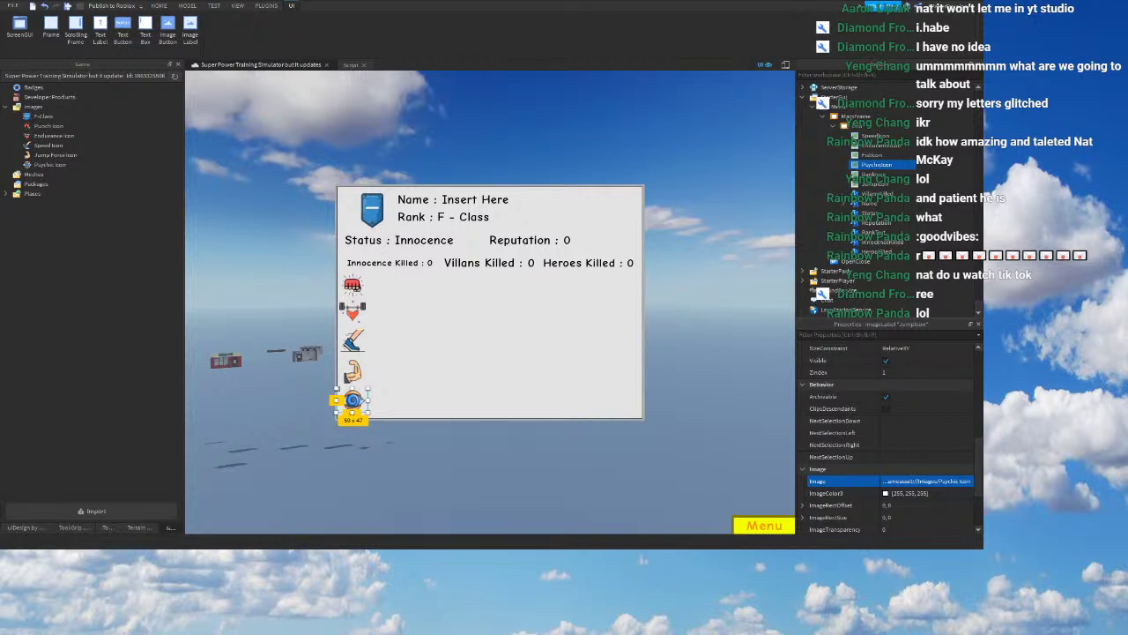
# Step: Duplicate the VillansKilled label and set the copy's size to {0.5, 0}, {0.06, 0}
pyautogui.click(877, 193)
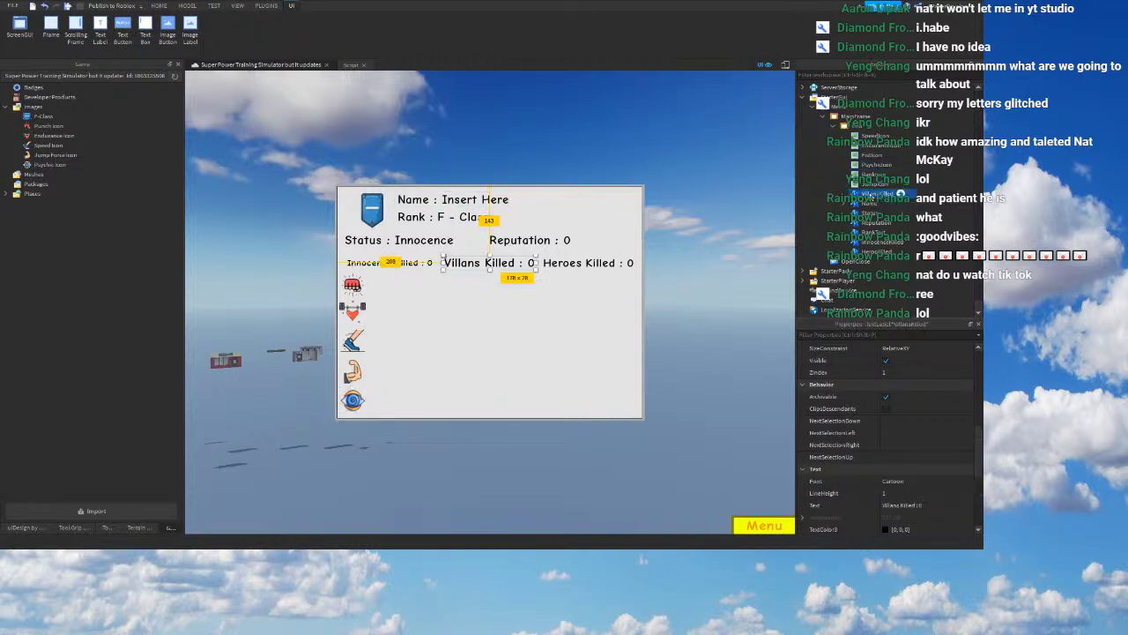
pyautogui.scroll(3, 908, 374)
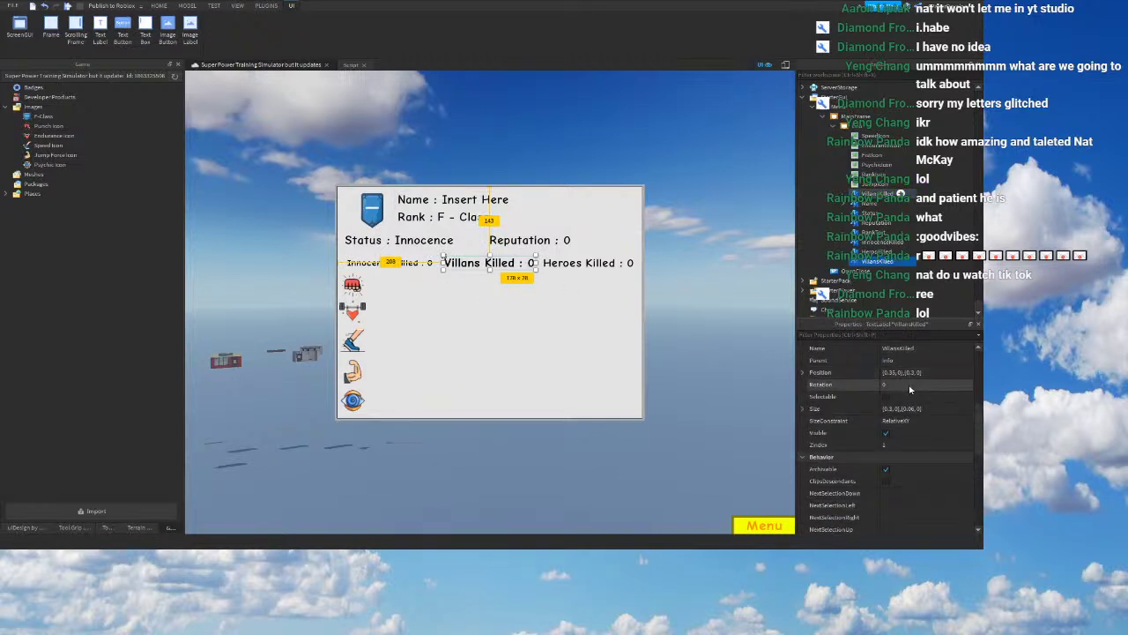
pyautogui.click(891, 408)
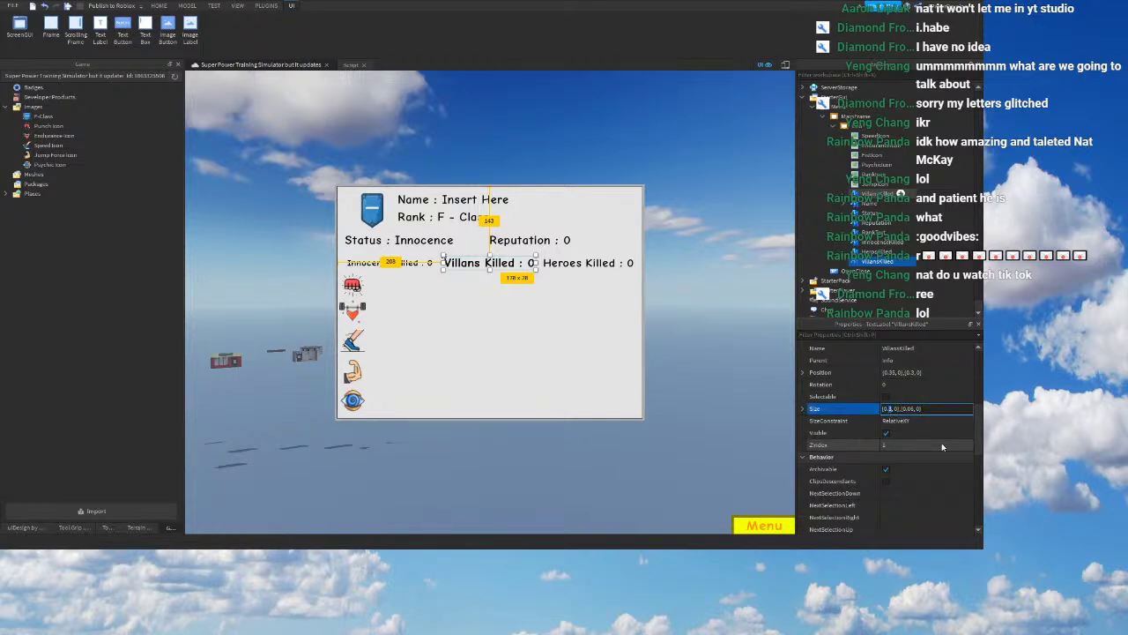
pyautogui.write('5')
pyautogui.moveTo(710, 357); pyautogui.dragTo(698, 354, button='right')
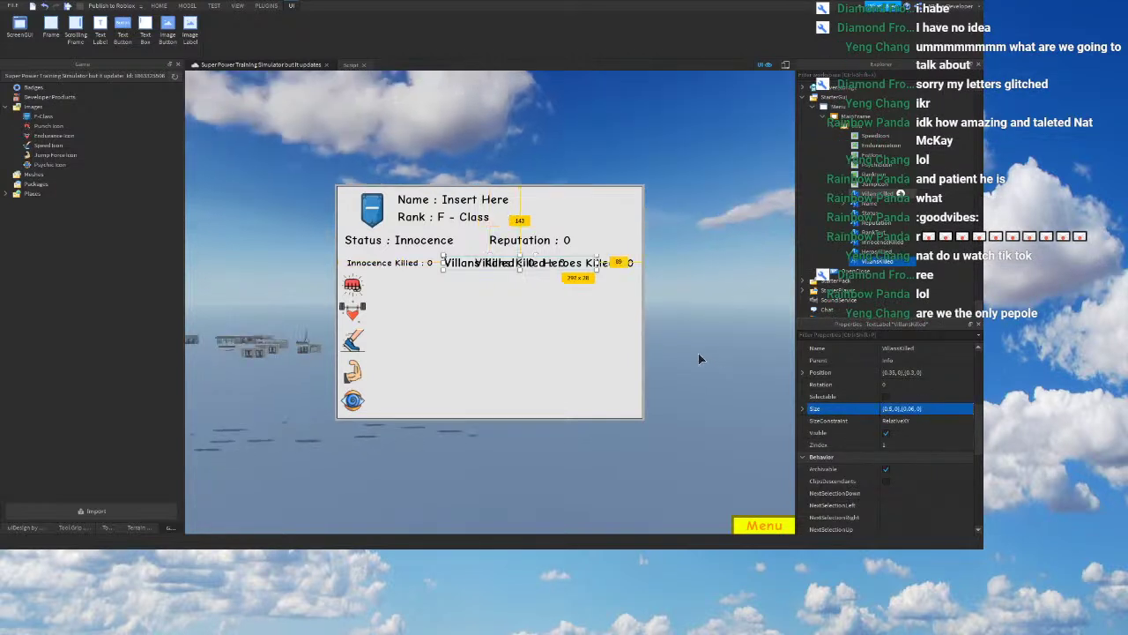
# Step: Shift the duplicated label horizontally, trying X scales of 0.2 and 0.1 and settling on 0.125
pyautogui.scroll(1, 940, 400)
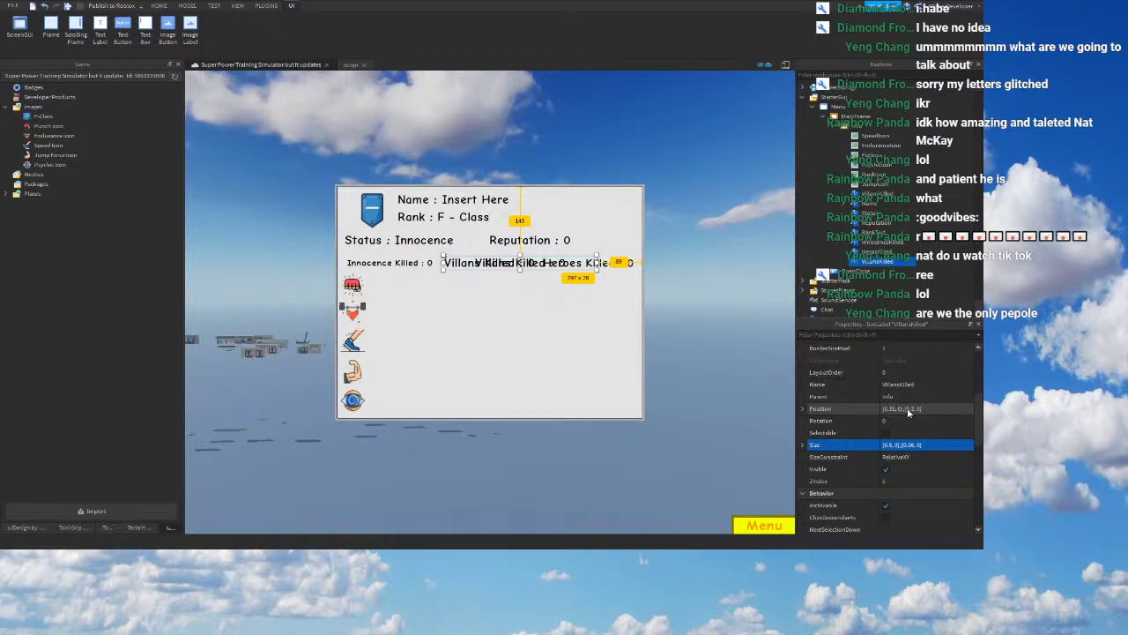
pyautogui.click(909, 412)
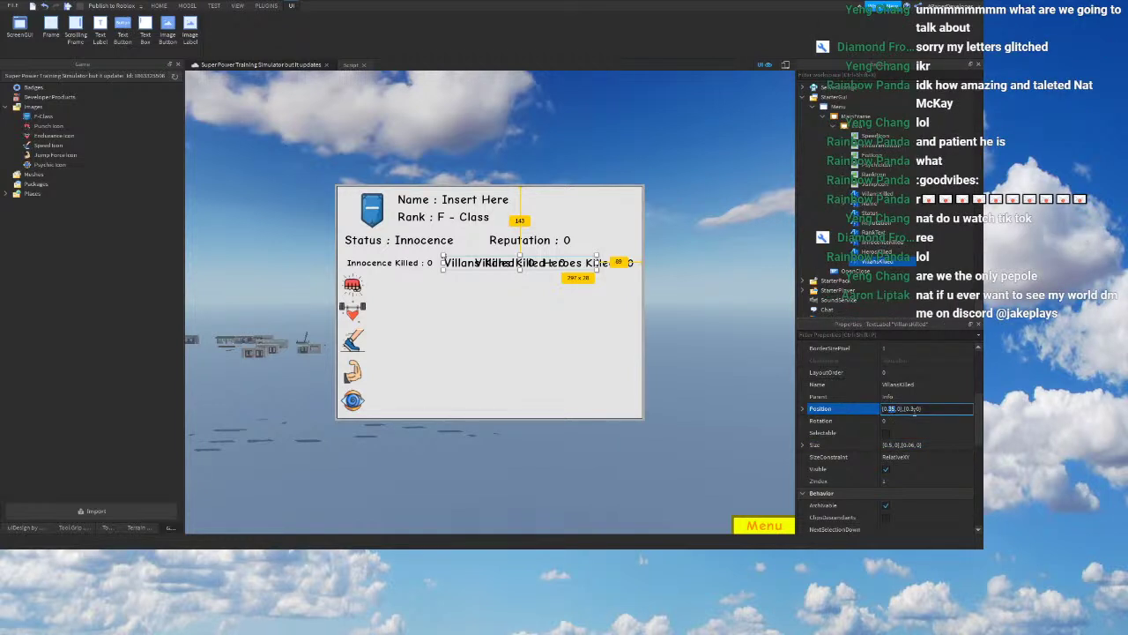
pyautogui.write('0.2')
pyautogui.press('Return')
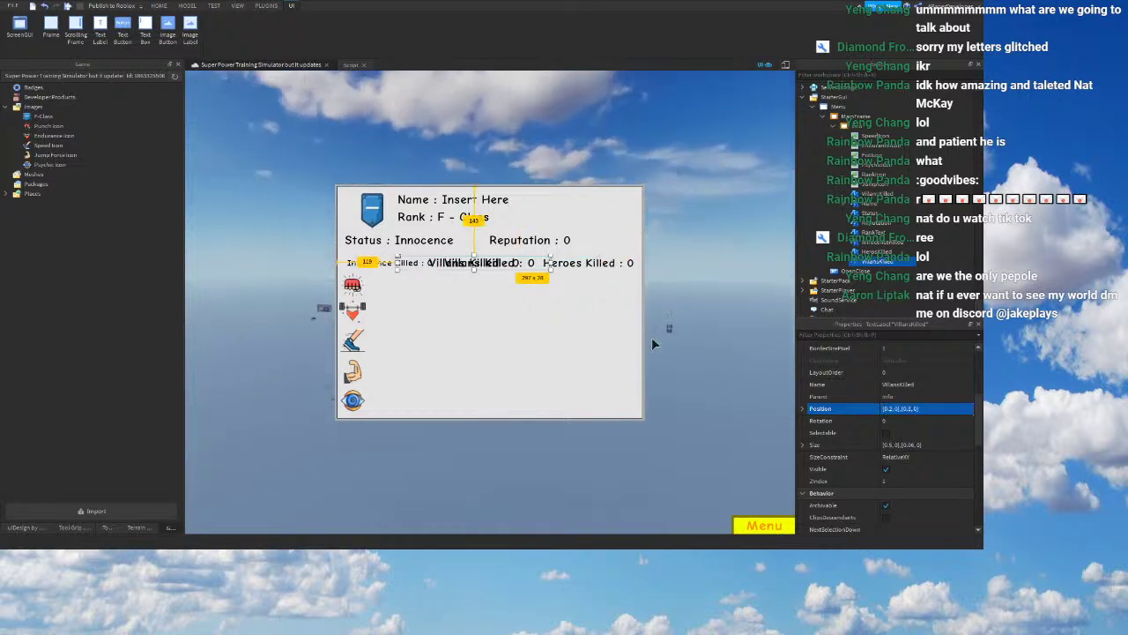
pyautogui.click(890, 410)
pyautogui.press('BackSpace')
pyautogui.write('1')
pyautogui.press('Return')
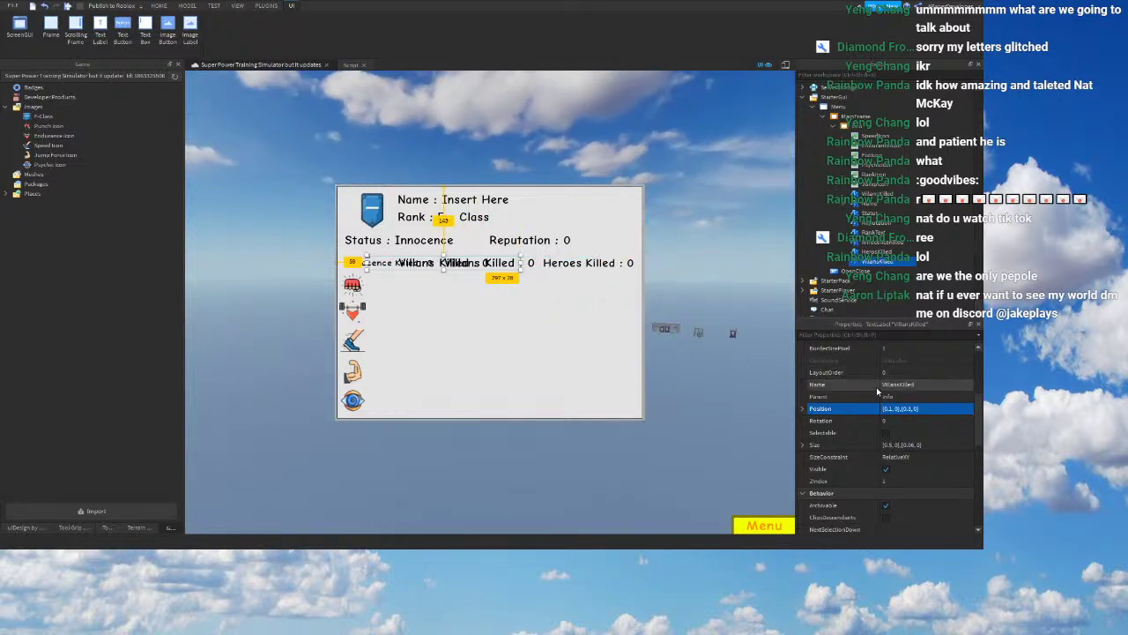
pyautogui.click(894, 413)
pyautogui.write('0.125')
pyautogui.press('Return')
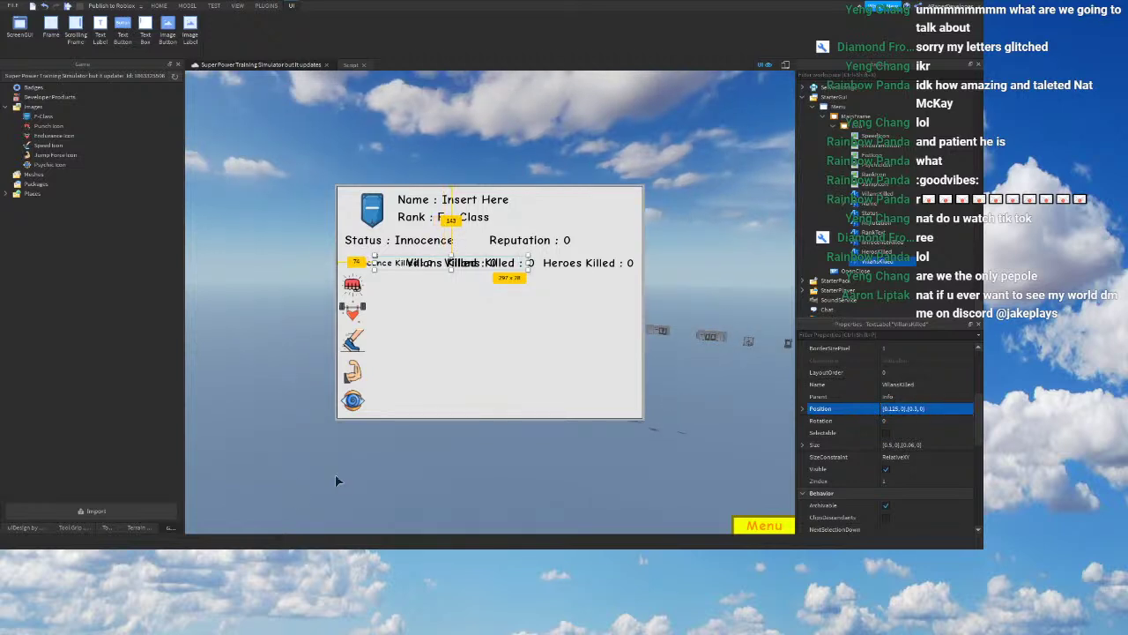
# Step: Move the duplicated label down beside the fist icon at {0.125, 0}, {0.4, 0} and view it with nothing selected
pyautogui.click(912, 410)
pyautogui.press('BackSpace')
pyautogui.write('4')
pyautogui.press('Return')
pyautogui.moveTo(574, 368); pyautogui.dragTo(574, 369, button='right')
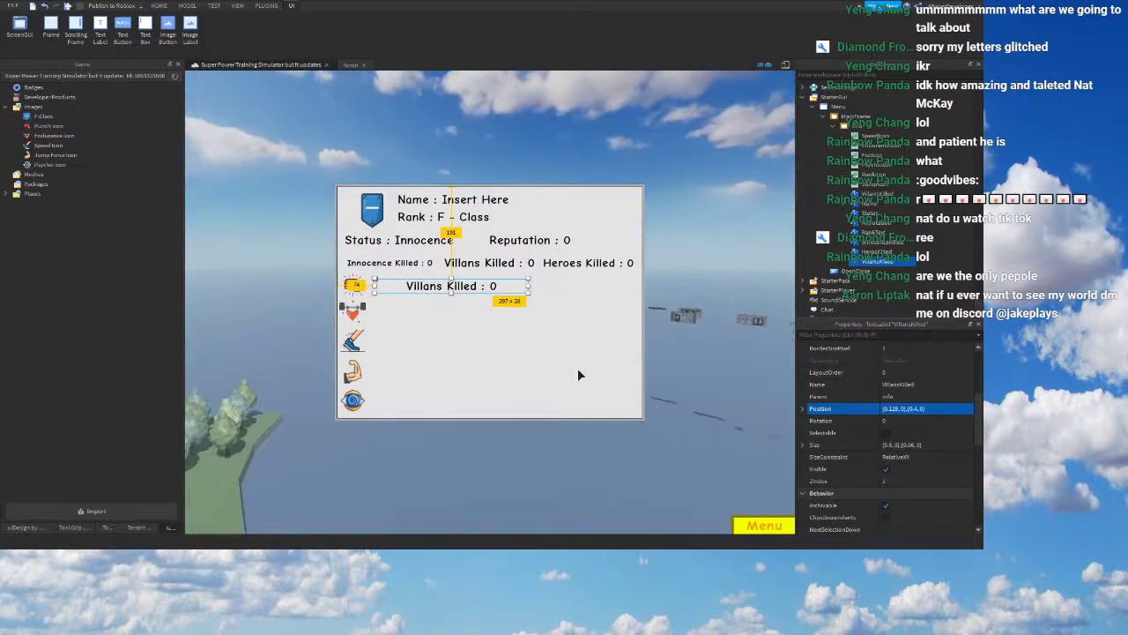
pyautogui.moveTo(727, 331); pyautogui.dragTo(726, 331, button='right')
pyautogui.moveTo(709, 252); pyautogui.dragTo(709, 252, button='right')
pyautogui.click(708, 252)
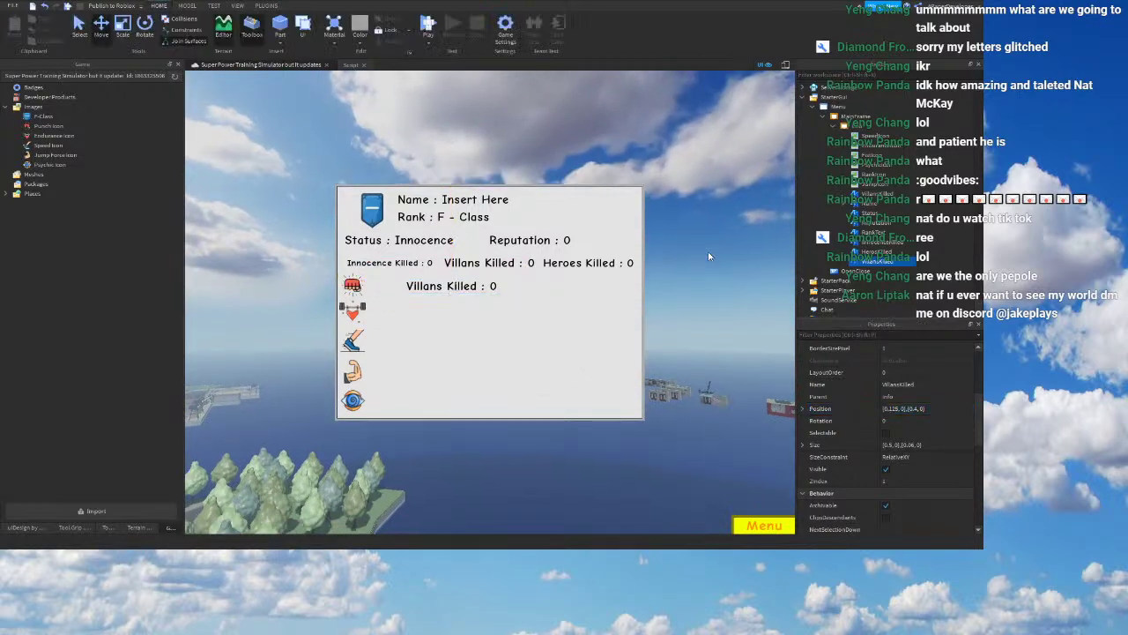
# Step: Rename the label beside the fist icon to Strength and set its text to "Fist Strength : 0"
pyautogui.click(877, 262)
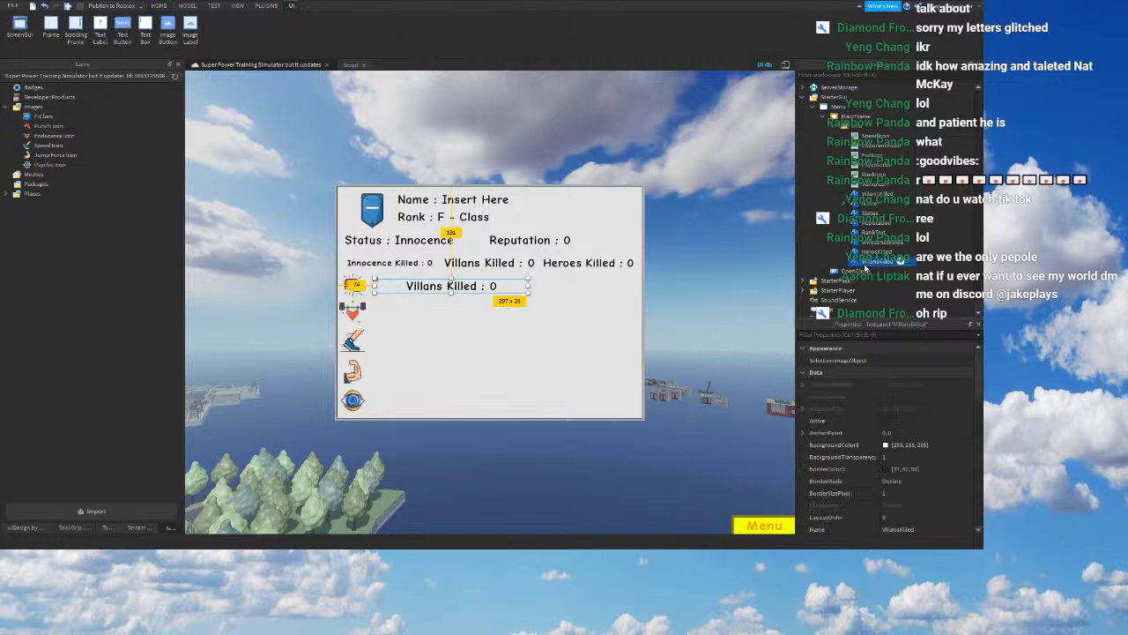
pyautogui.write('Strength')
pyautogui.moveTo(669, 325); pyautogui.dragTo(669, 325, button='right')
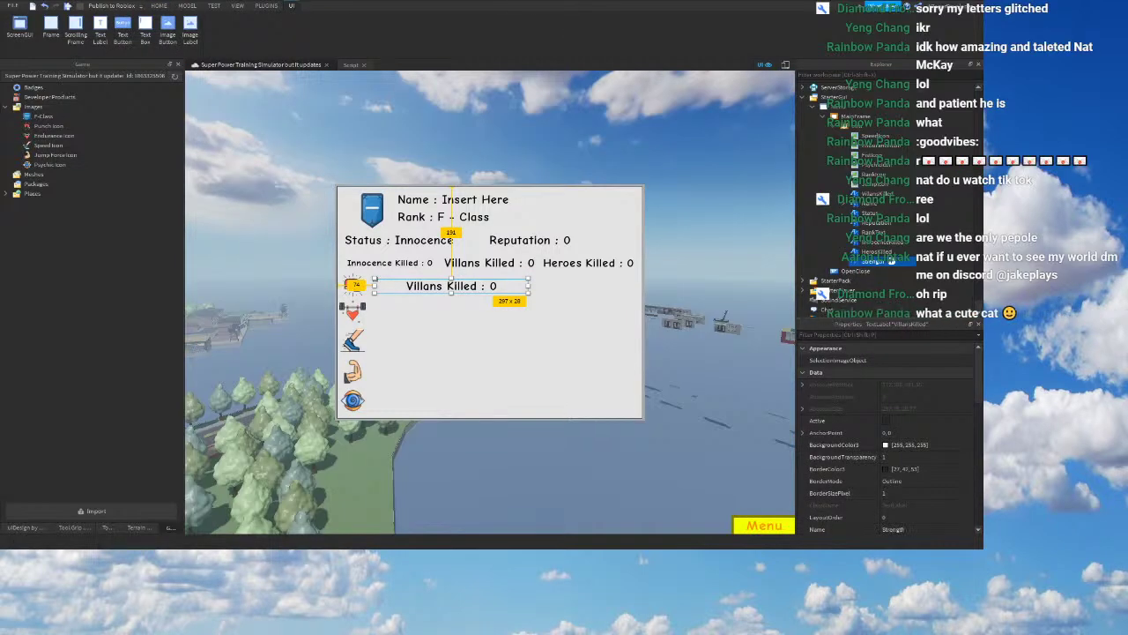
pyautogui.scroll(-3, 895, 470)
pyautogui.scroll(-2, 895, 470)
pyautogui.click(897, 506)
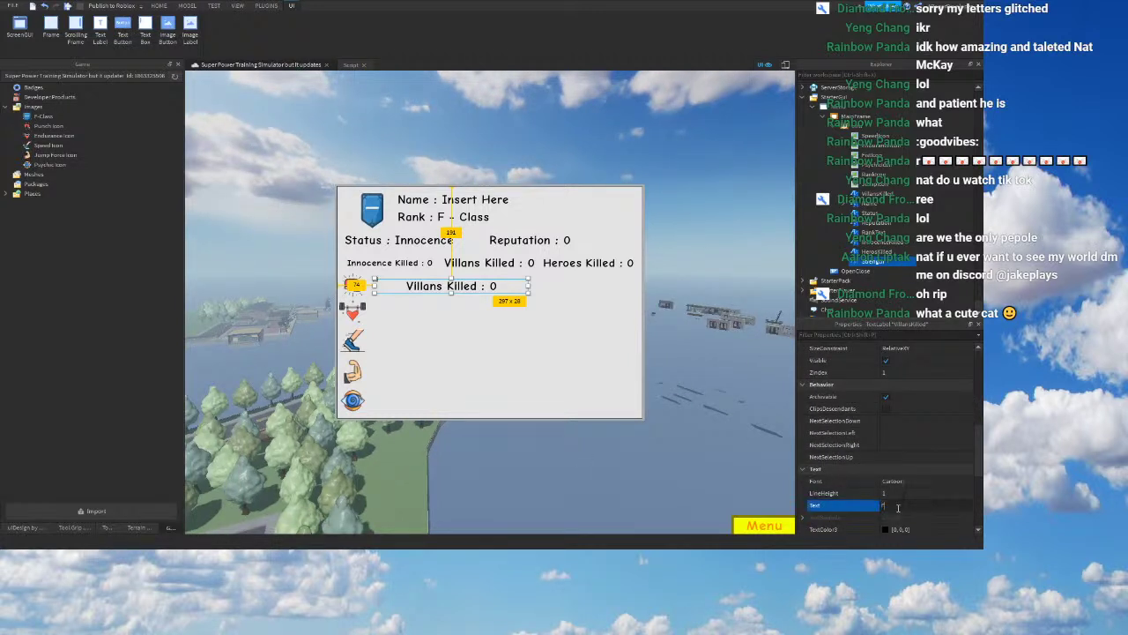
pyautogui.write('Fist Strength : 0')
pyautogui.press('Return')
# Step: Set the Strength label's horizontal text alignment to Left and view the panel with nothing selected
pyautogui.scroll(-4, 916, 468)
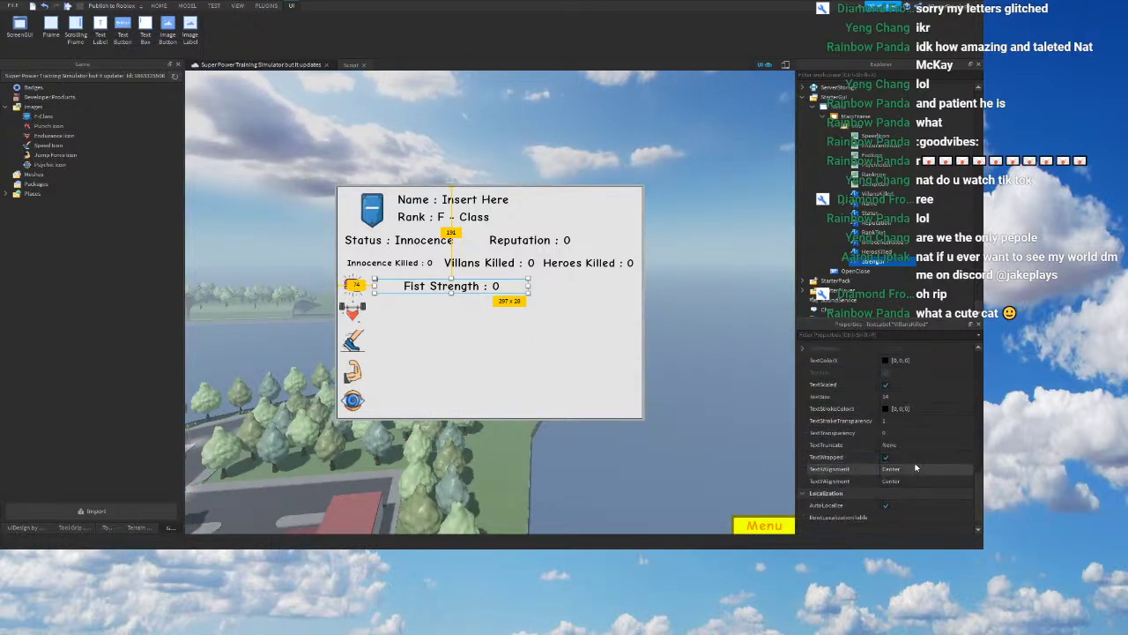
pyautogui.click(916, 468)
pyautogui.click(897, 482)
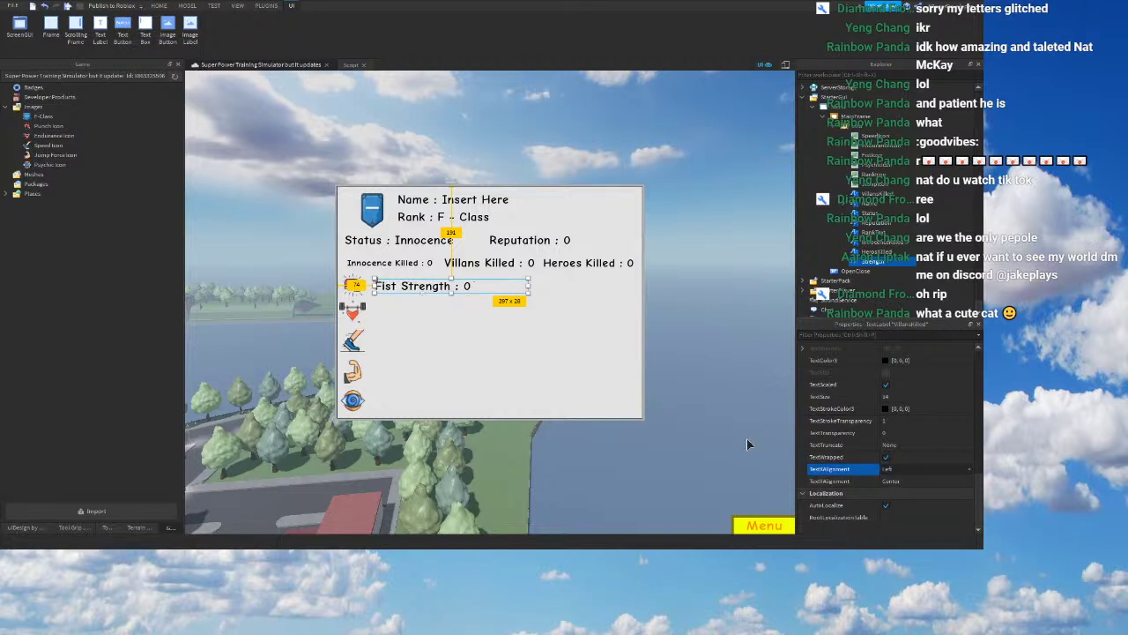
pyautogui.click(678, 340)
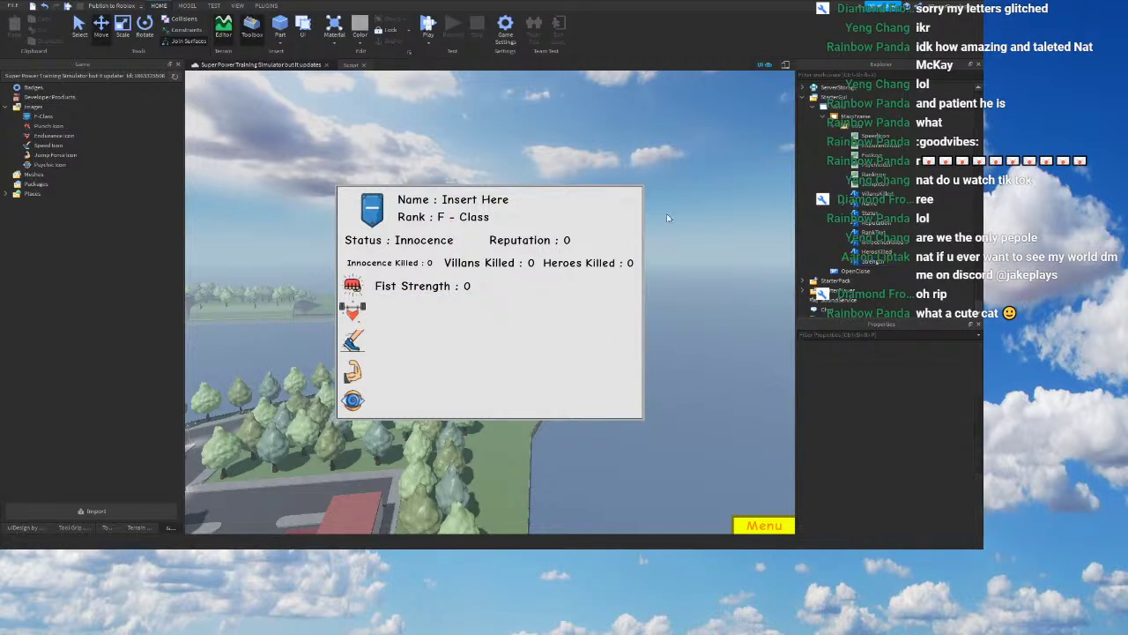
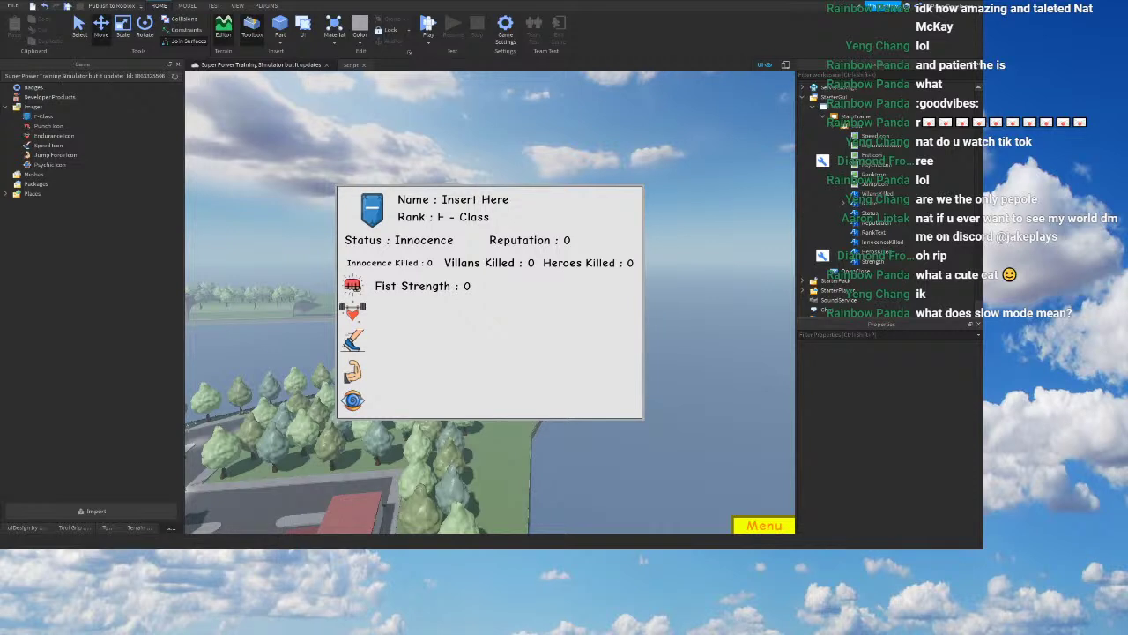
# Step: Duplicate the Strength label and rename the copy to Endurance
pyautogui.click(875, 252)
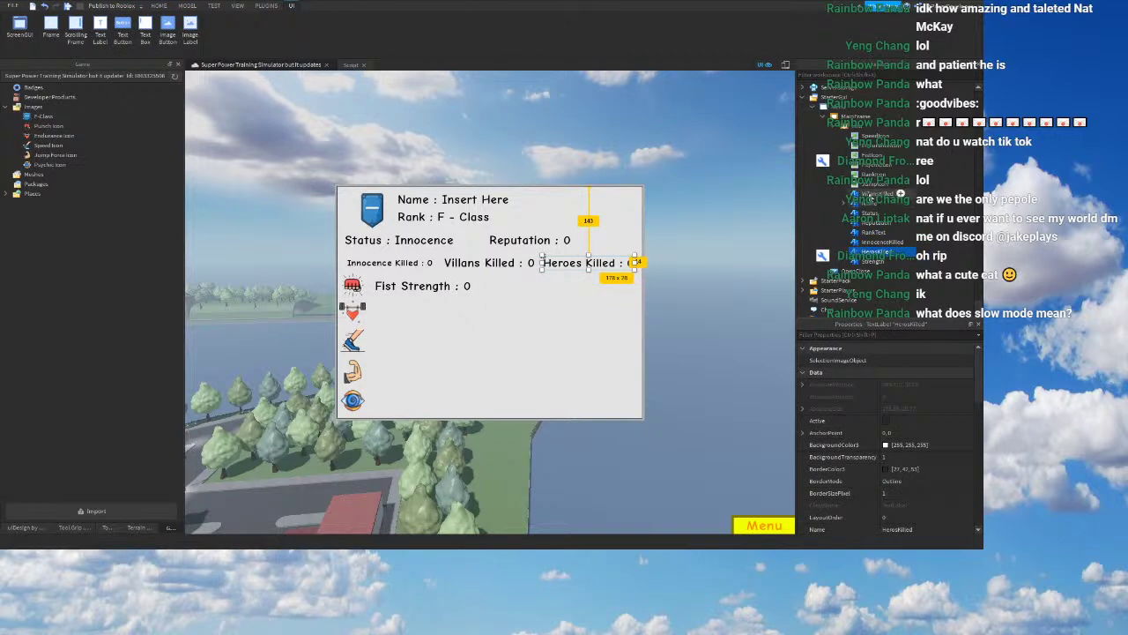
pyautogui.click(870, 262)
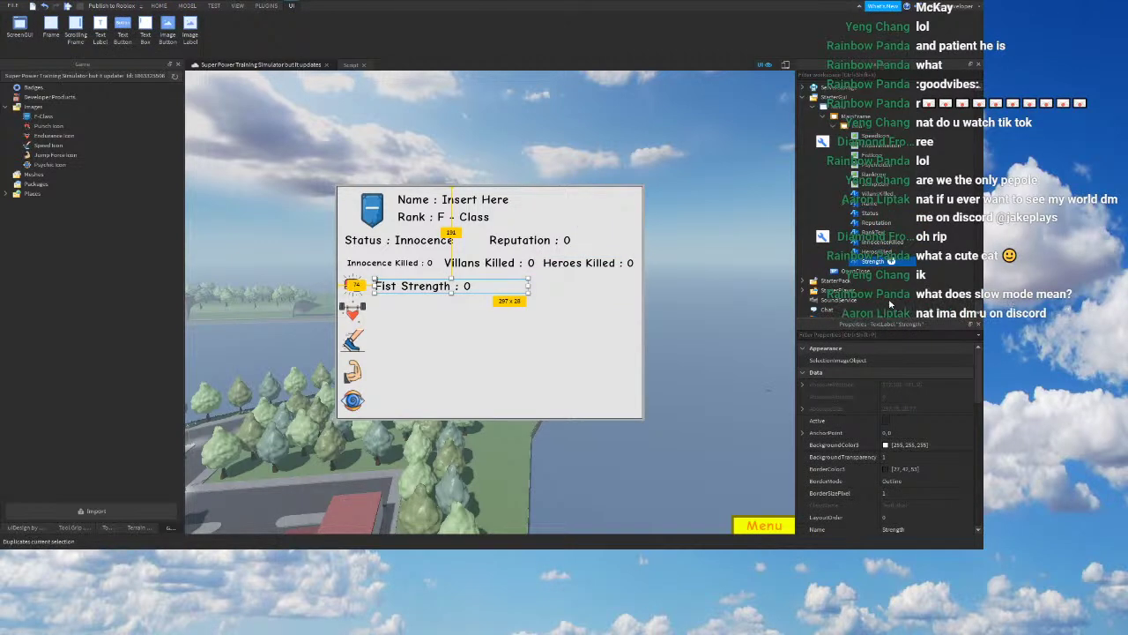
pyautogui.hotkey('ctrl', 'd')
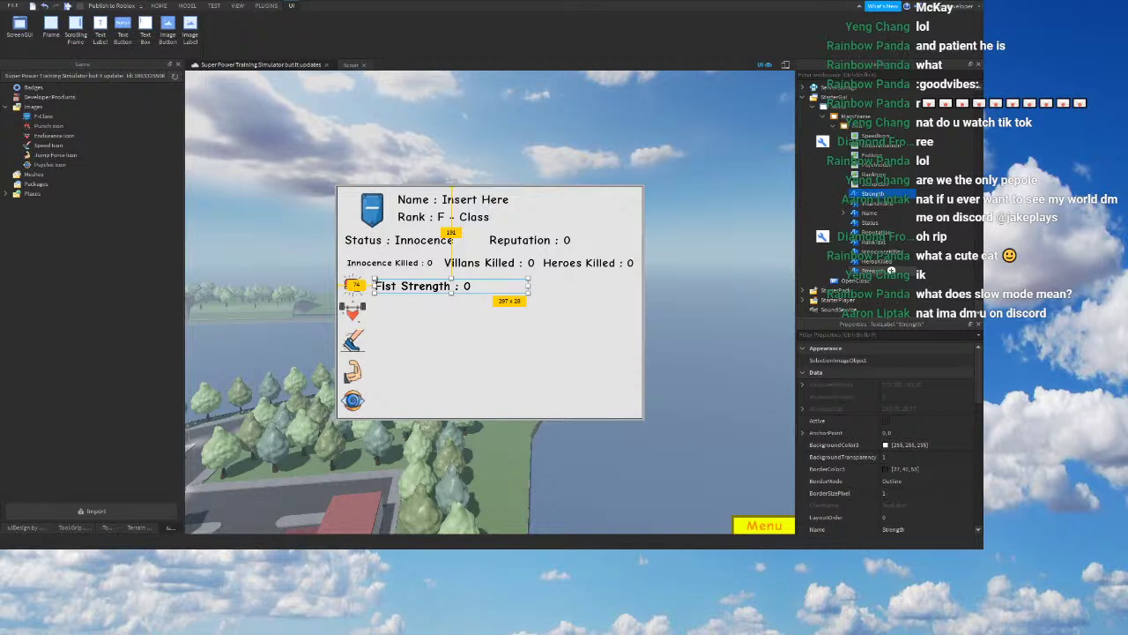
pyautogui.moveTo(614, 438); pyautogui.dragTo(573, 438, button='right')
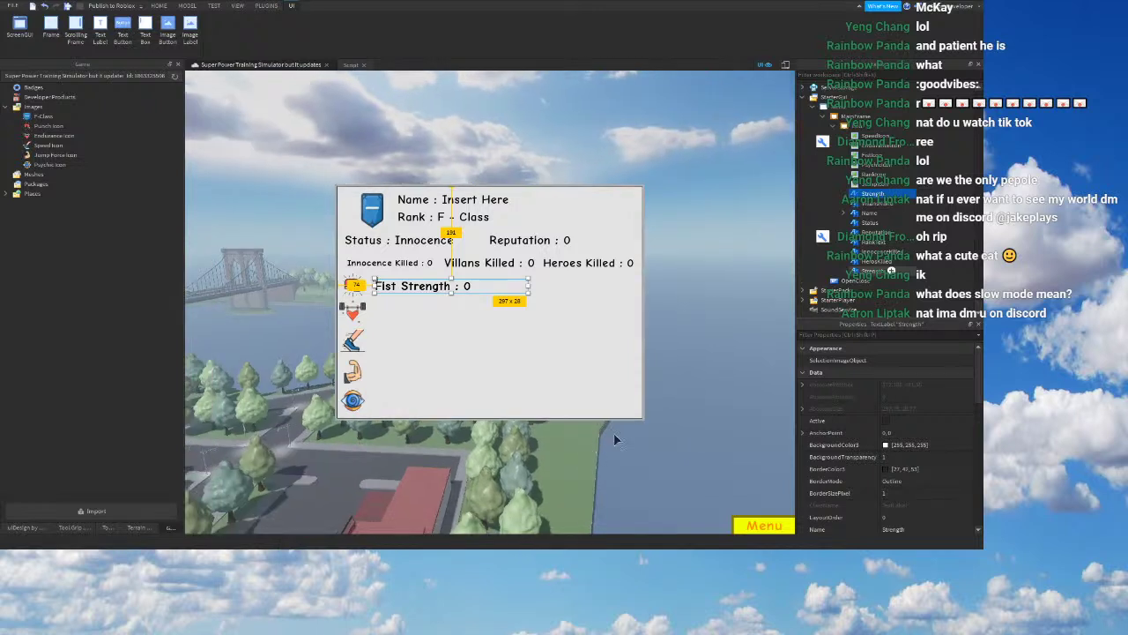
pyautogui.rightClick(857, 198)
pyautogui.click(886, 261)
pyautogui.write('Endura')
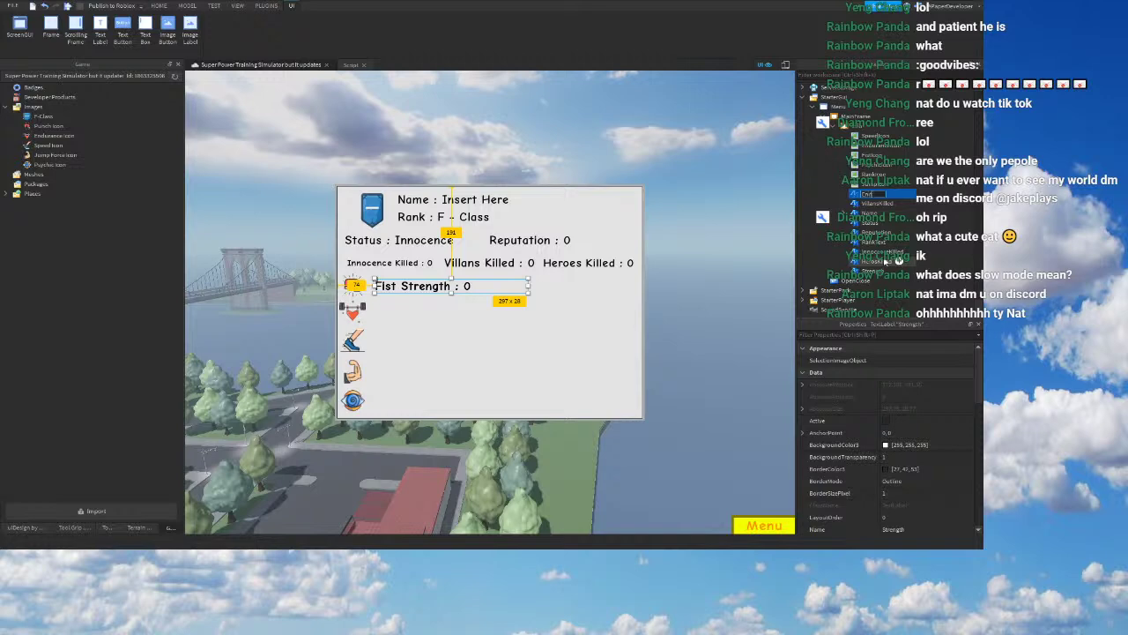
pyautogui.write('nce')
pyautogui.press('Return')
# Step: Set the Endurance label's position to {0.125, 0}, {0.5, 0}, beside the endurance icon
pyautogui.scroll(-3, 904, 430)
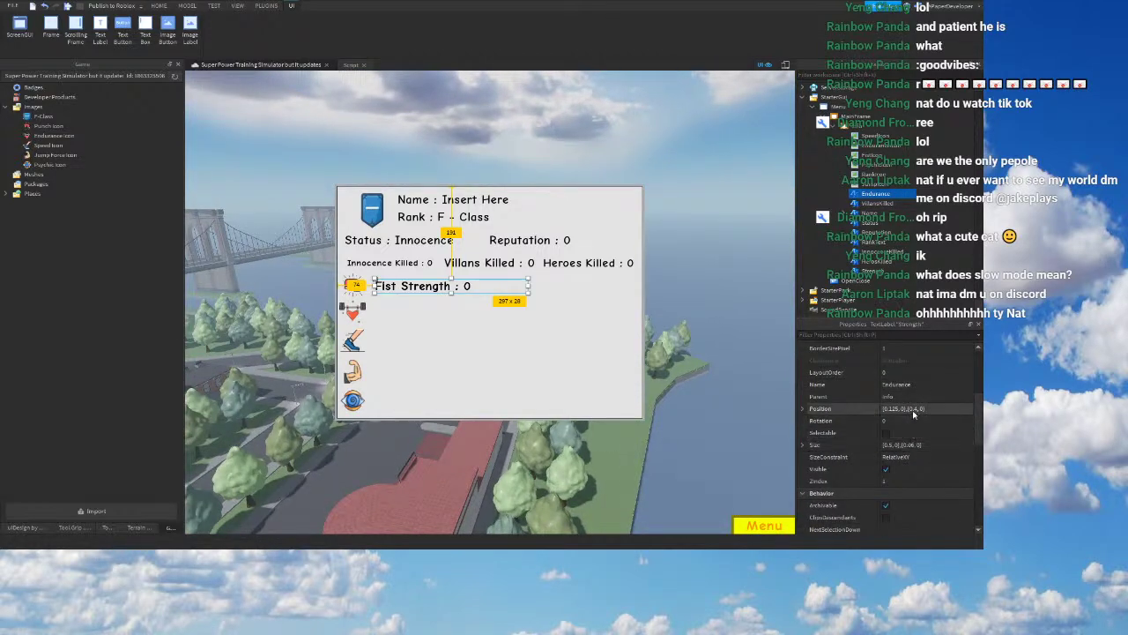
pyautogui.click(914, 412)
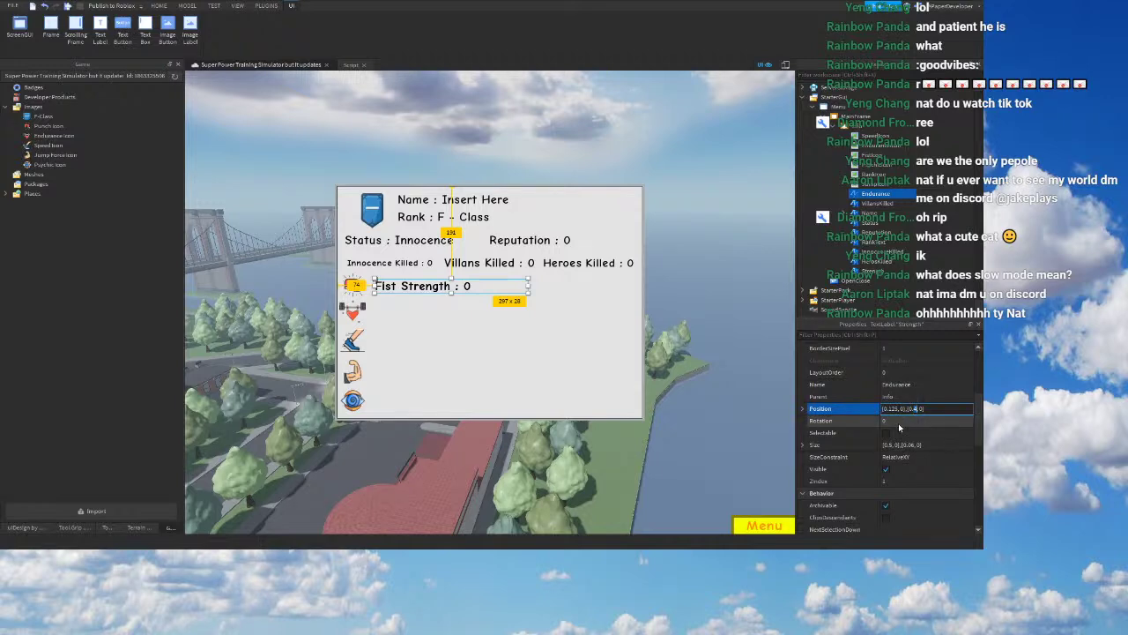
pyautogui.write('5')
pyautogui.press('Return')
pyautogui.moveTo(695, 347)
pyautogui.mouseDown(button='right')
pyautogui.moveTo(719, 348)
pyautogui.moveTo(705, 347)
pyautogui.mouseUp(button='right')
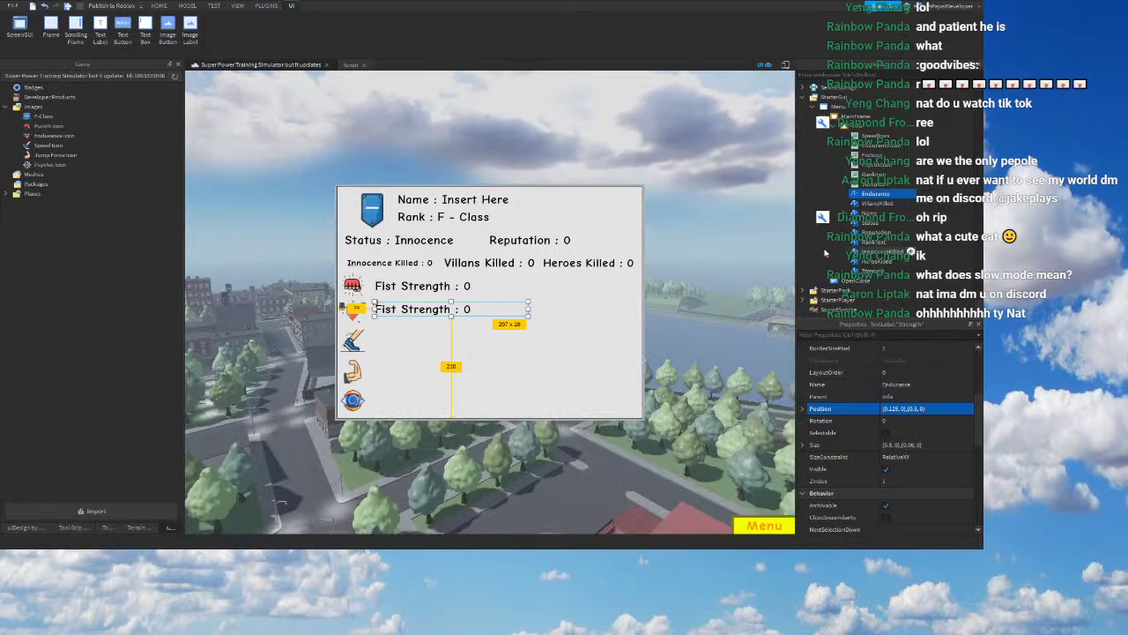
# Step: Change the Endurance label's text to "Body Toughness : 0"
pyautogui.click(874, 185)
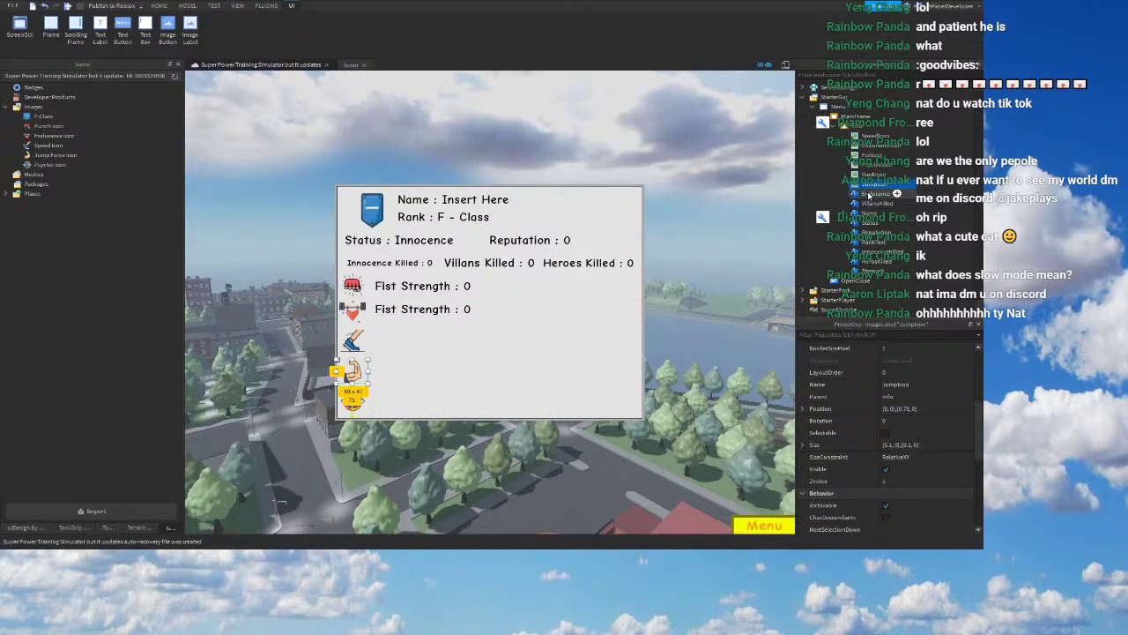
pyautogui.click(869, 194)
pyautogui.scroll(-3, 855, 437)
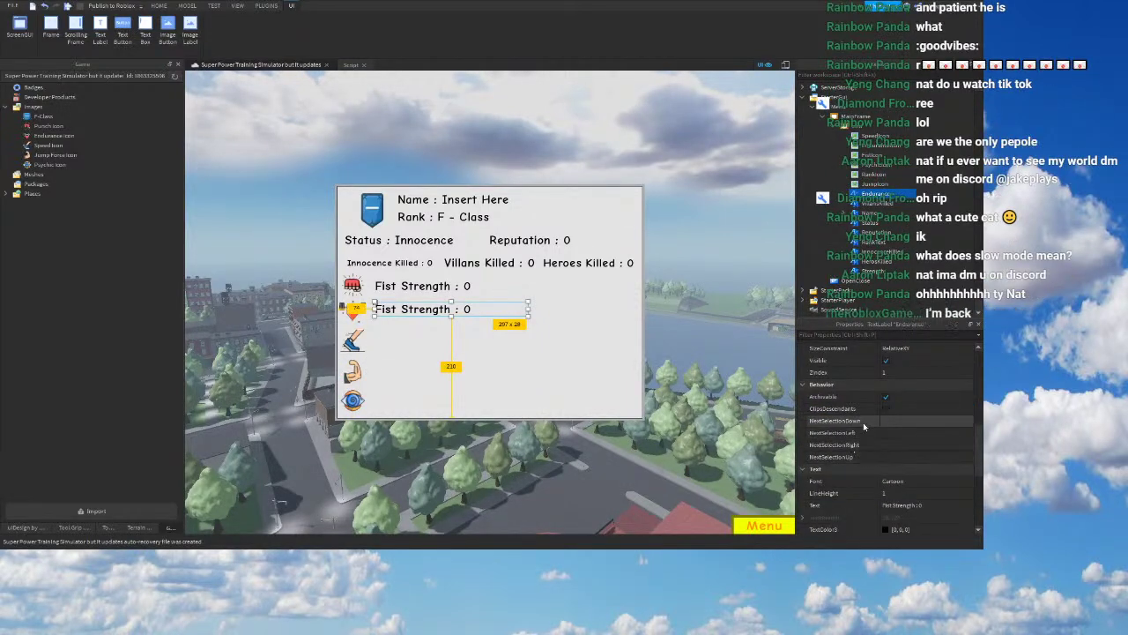
pyautogui.scroll(-3, 881, 432)
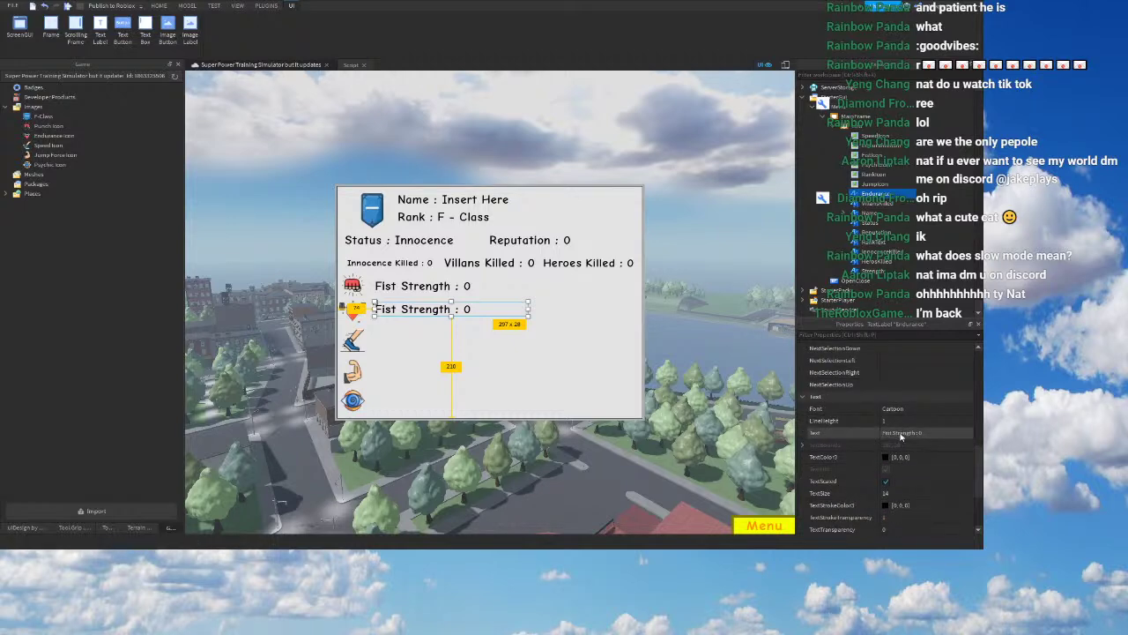
pyautogui.doubleClick(901, 433)
pyautogui.click(901, 432)
pyautogui.press('BackSpace')
pyautogui.press('BackSpace')
pyautogui.press('BackSpace')
pyautogui.press('BackSpace')
pyautogui.press('BackSpace')
pyautogui.press('BackSpace')
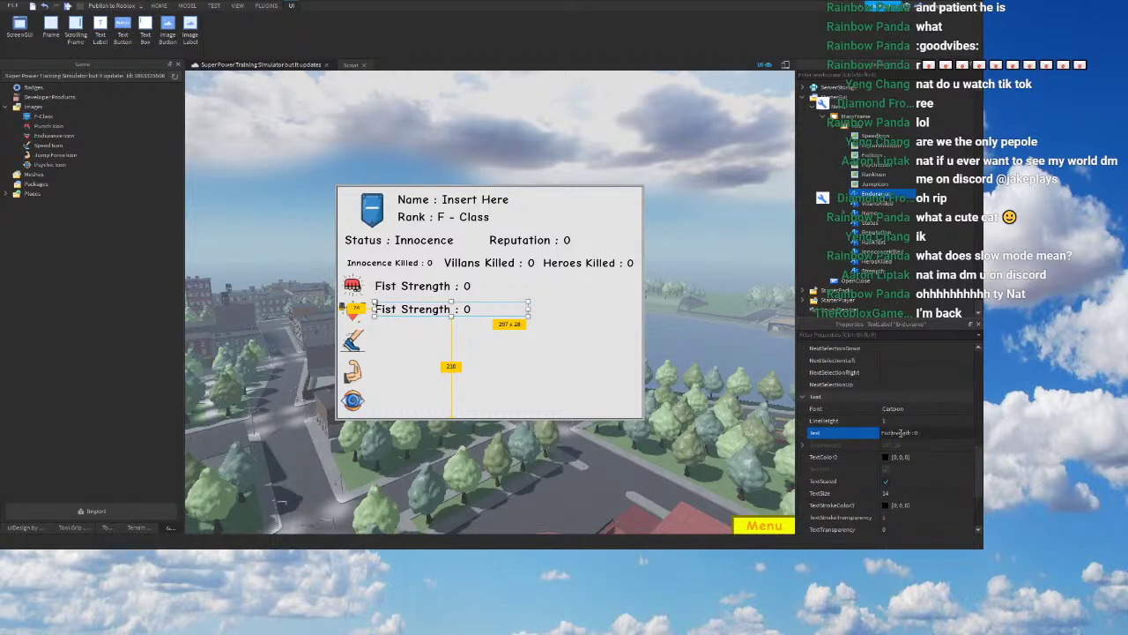
pyautogui.write('Body ')
pyautogui.write('Toughness')
pyautogui.write('ess')
pyautogui.press('Delete')
pyautogui.press('Delete')
pyautogui.press('Delete')
pyautogui.press('Delete')
pyautogui.press('Delete')
pyautogui.press('Delete')
pyautogui.press('Delete')
pyautogui.press('Delete')
pyautogui.press('Return')
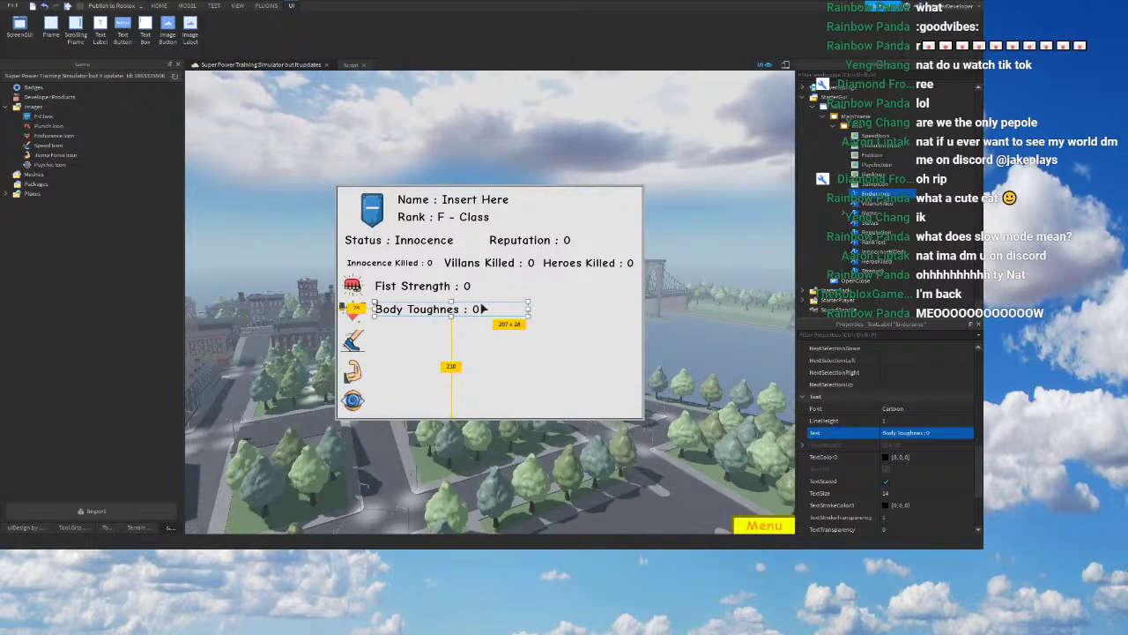
pyautogui.click(921, 433)
pyautogui.write('s')
pyautogui.press('Return')
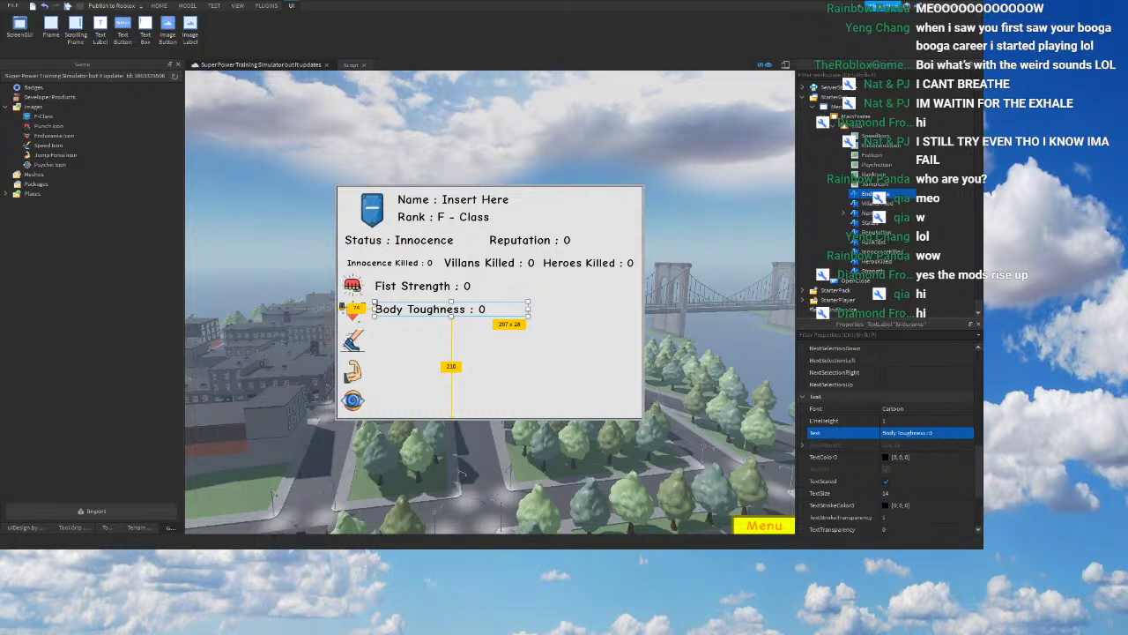
# Step: Duplicate the Endurance label within the Info frame
pyautogui.moveTo(379, 429); pyautogui.dragTo(360, 429, button='right')
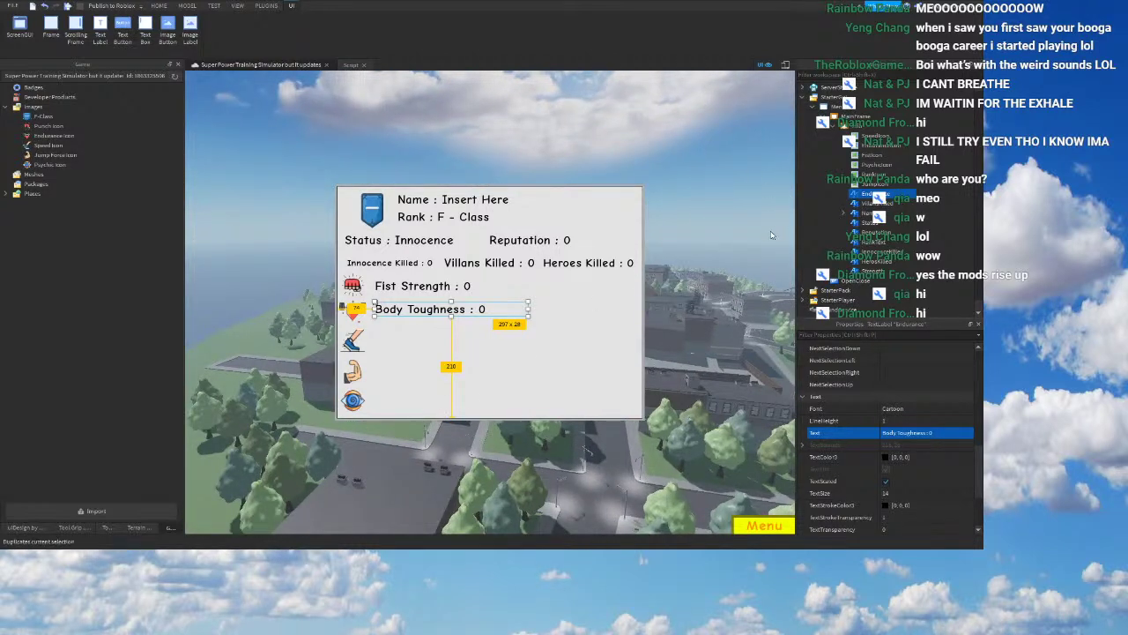
pyautogui.hotkey('ctrl', 'd')
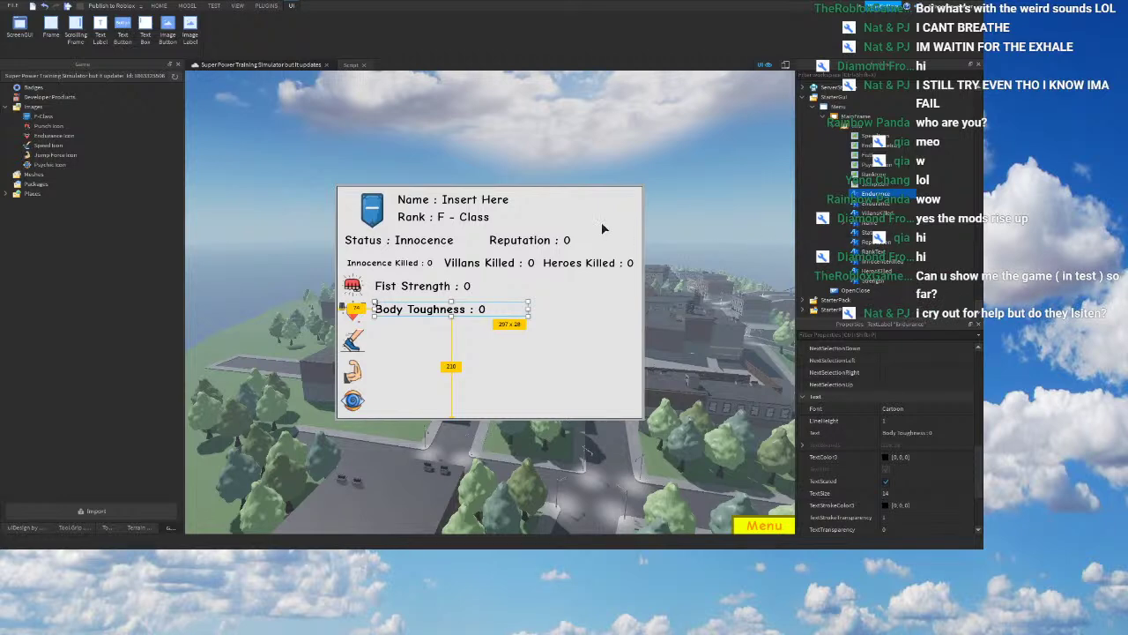
# Step: Set the Info frame's BorderSizePixel to 0
pyautogui.click(848, 126)
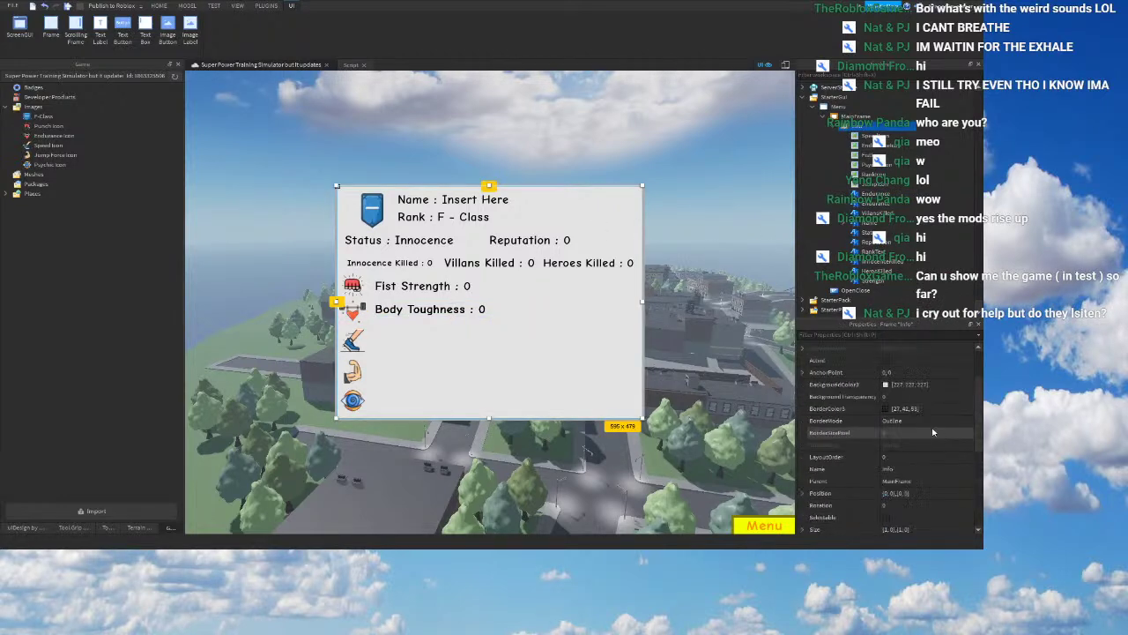
pyautogui.click(913, 493)
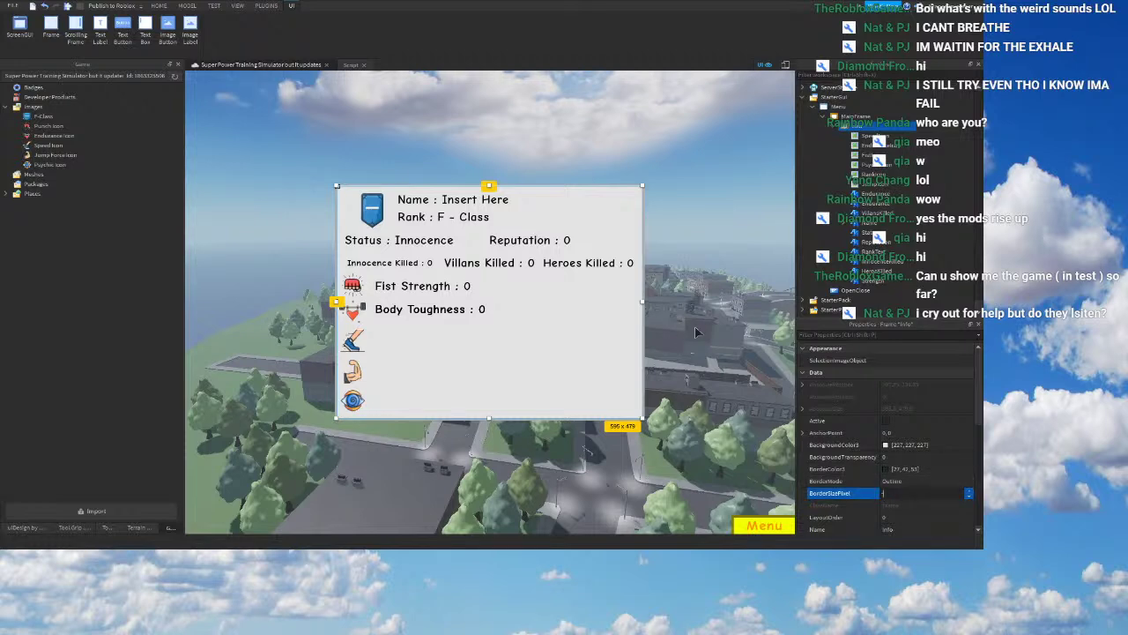
pyautogui.write('0')
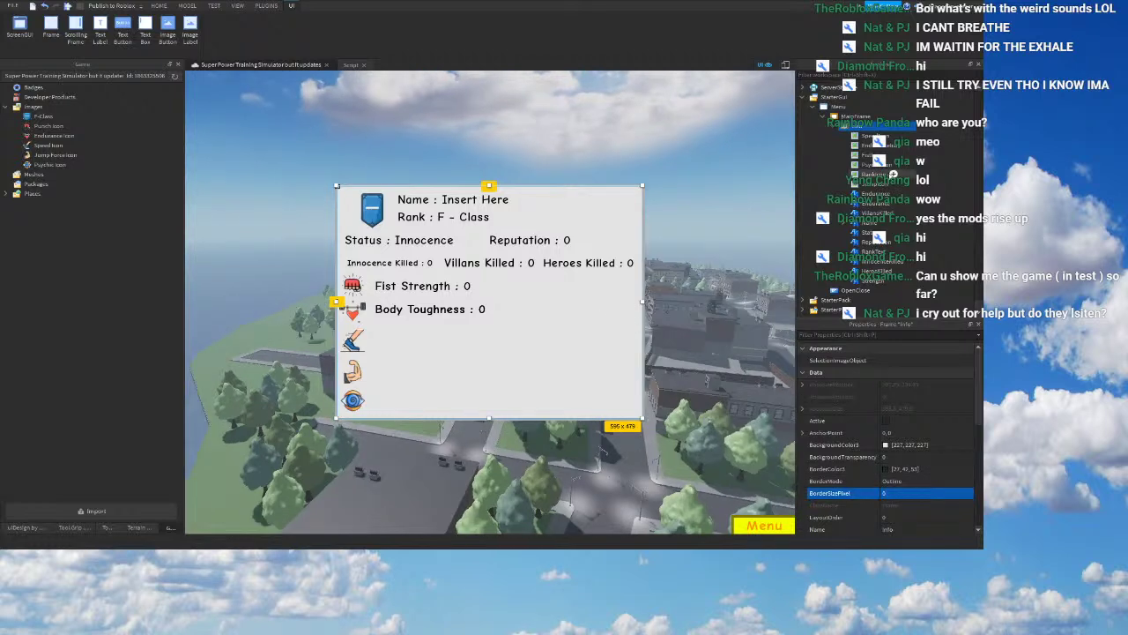
# Step: Rename the duplicated Endurance label to Speed and set its position to {0.125, 0}, {0.625, 0}, beside the speed icon
pyautogui.click(874, 214)
pyautogui.click(872, 202)
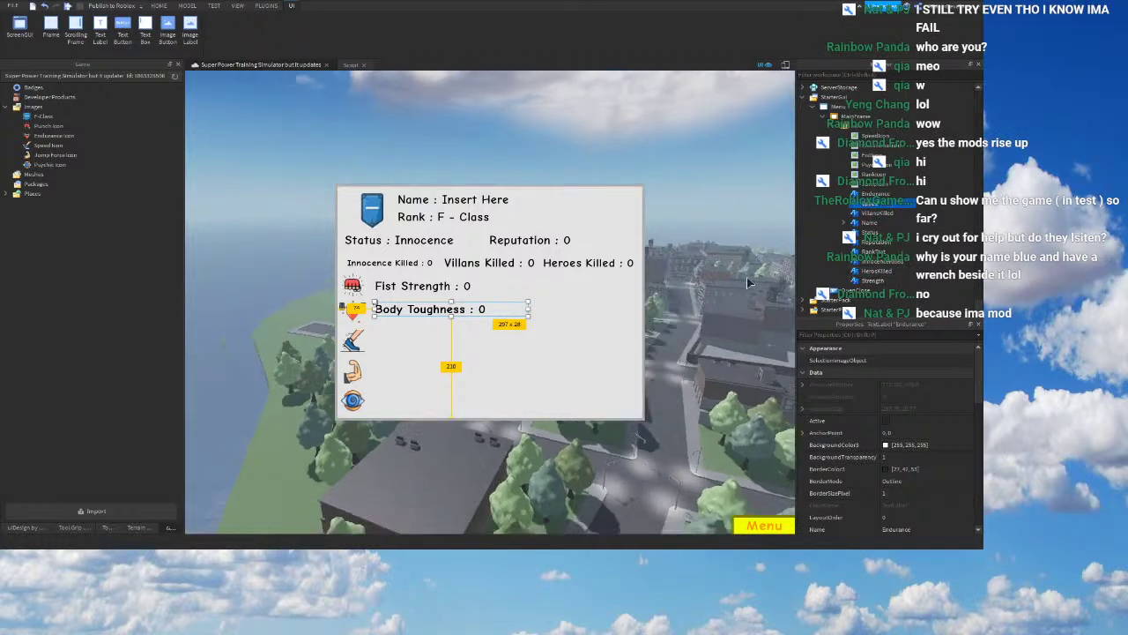
pyautogui.scroll(-3, 908, 459)
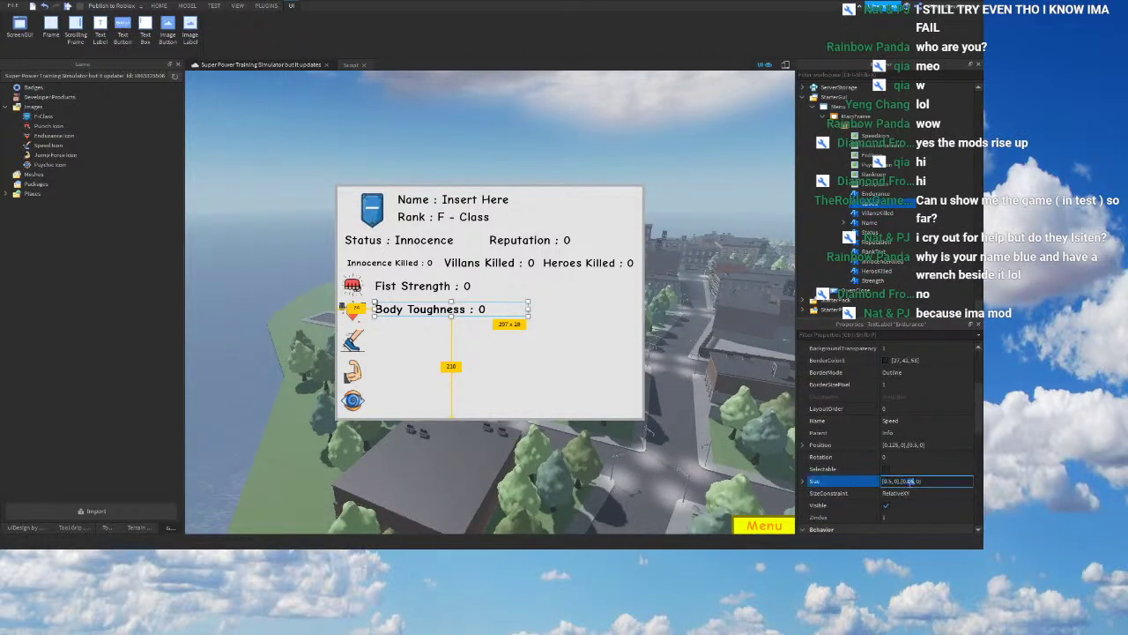
pyautogui.click(809, 446)
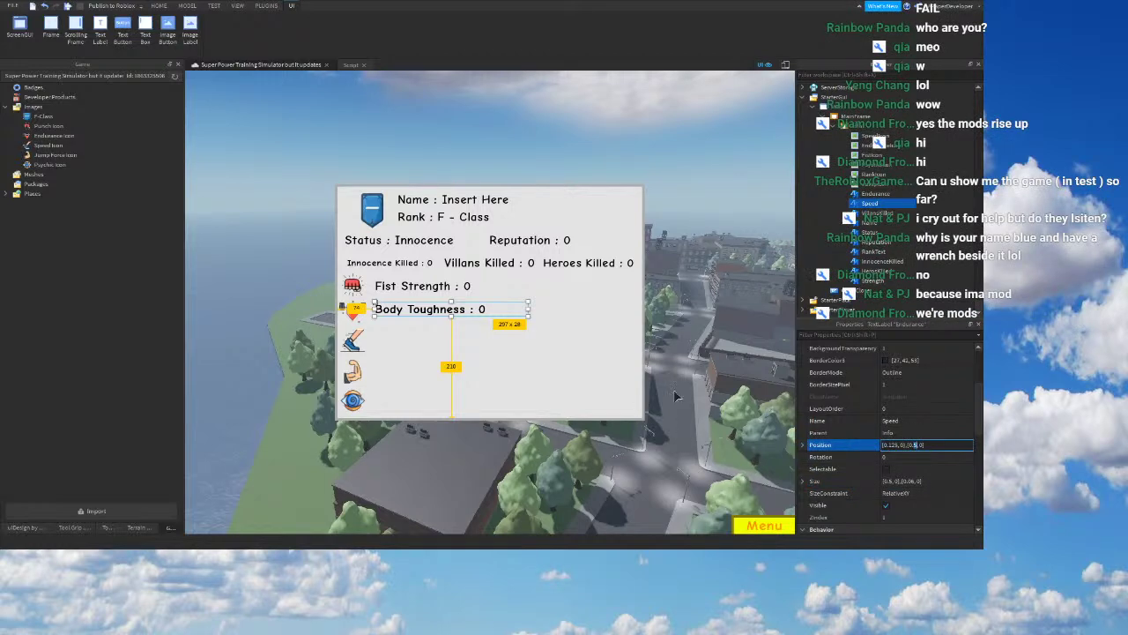
pyautogui.write('6')
pyautogui.press('Return')
pyautogui.click(912, 443)
pyautogui.write('5')
pyautogui.press('Return')
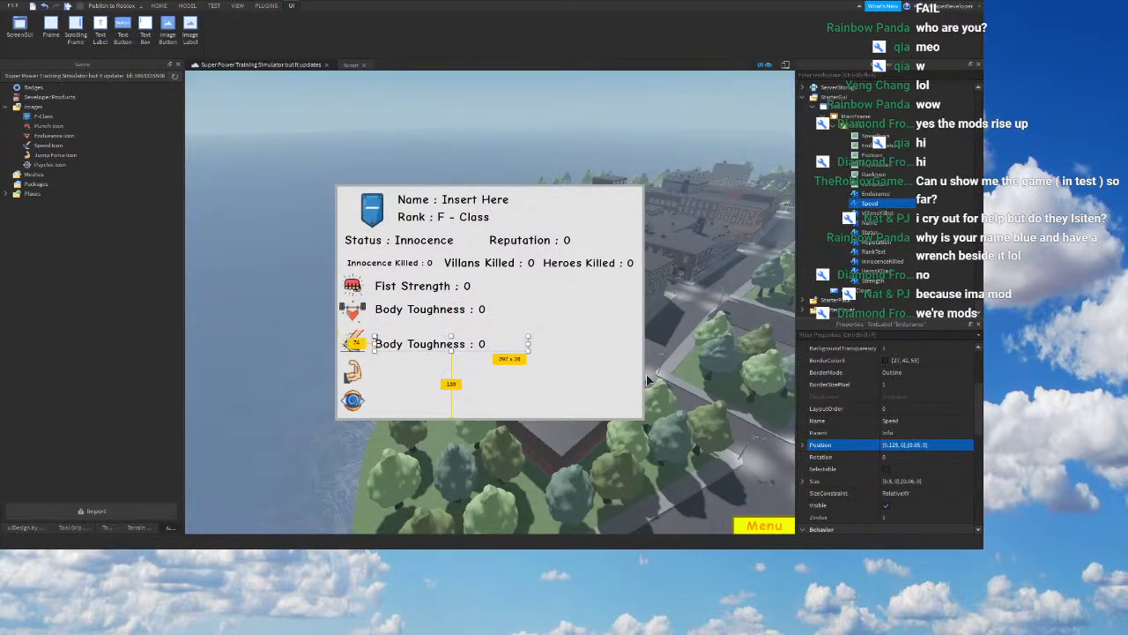
pyautogui.click(918, 446)
pyautogui.press('BackSpace')
pyautogui.write('2')
pyautogui.press('Return')
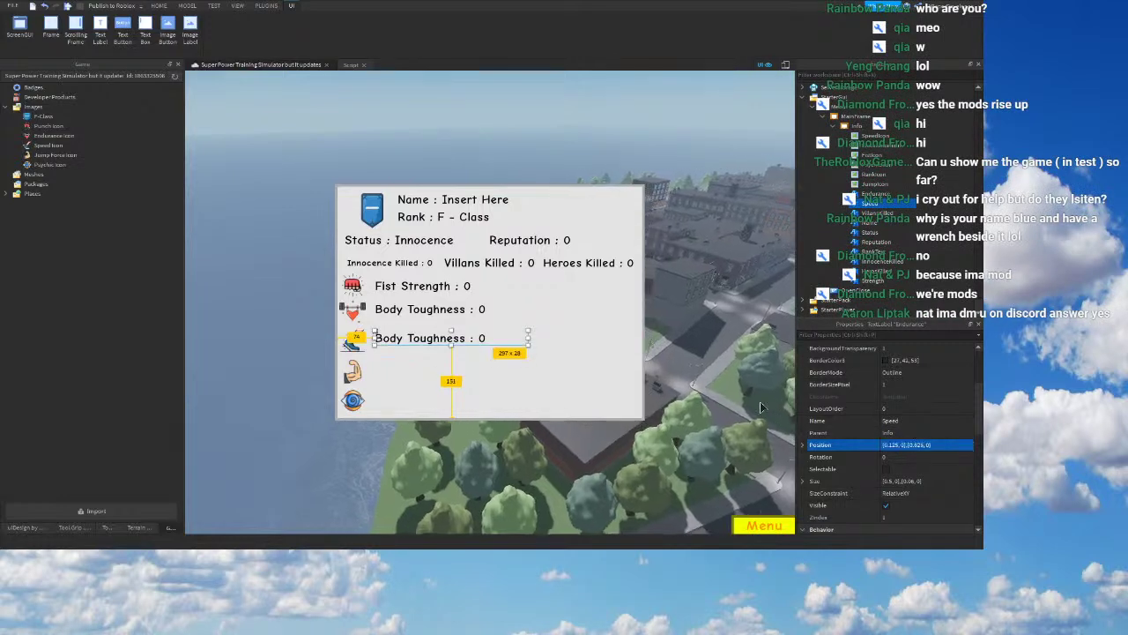
# Step: Move the Endurance label slightly down by setting its position to {0.125, 0}, {0.512, 0}
pyautogui.click(413, 300)
pyautogui.click(414, 305)
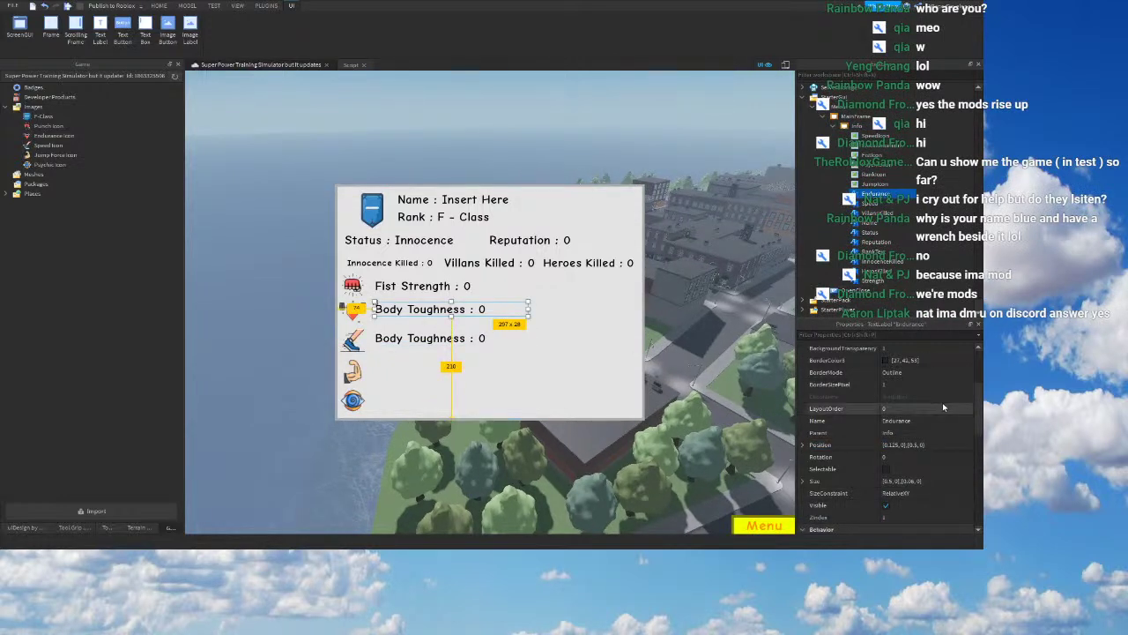
pyautogui.click(934, 443)
pyautogui.write('125')
pyautogui.press('Return')
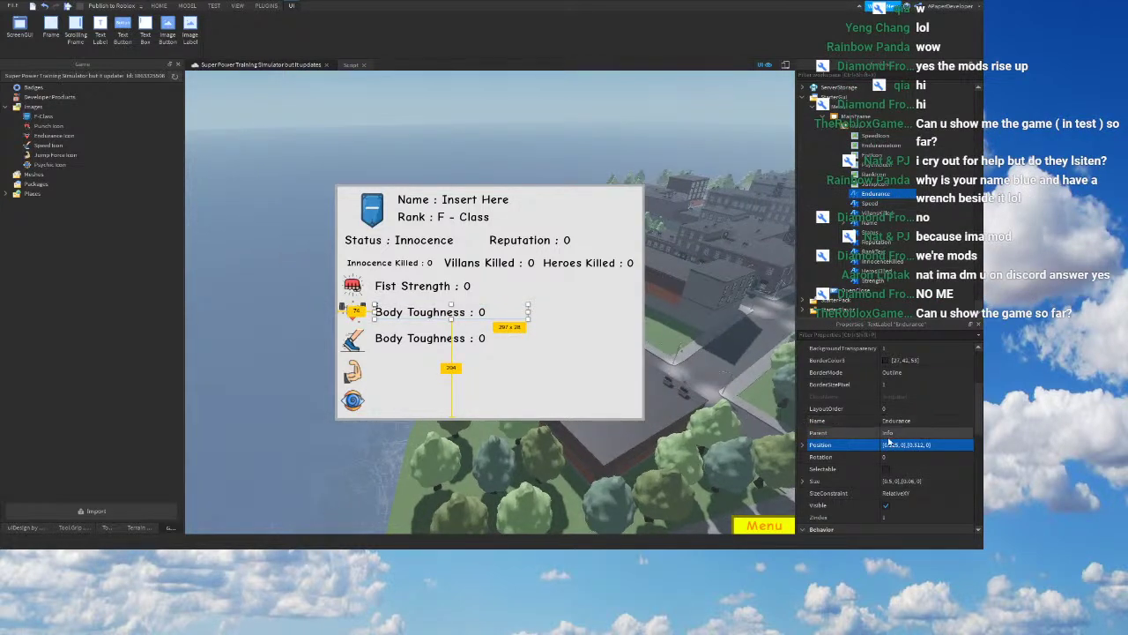
# Step: Change the Speed label's text to "Movement Speed : 0"
pyautogui.click(467, 344)
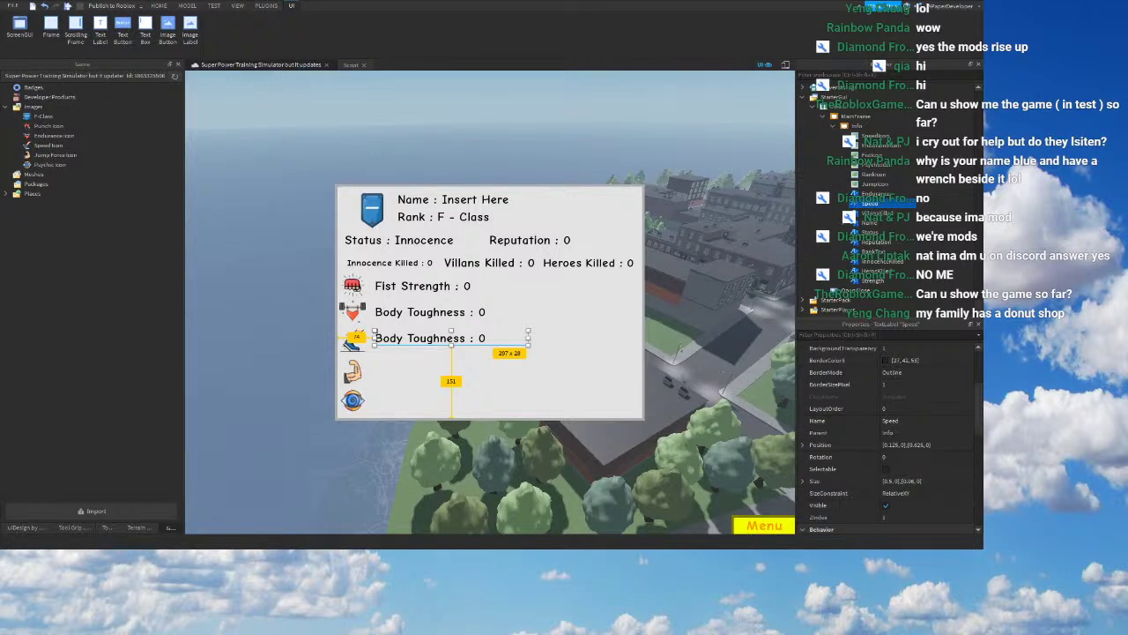
pyautogui.scroll(-4, 903, 524)
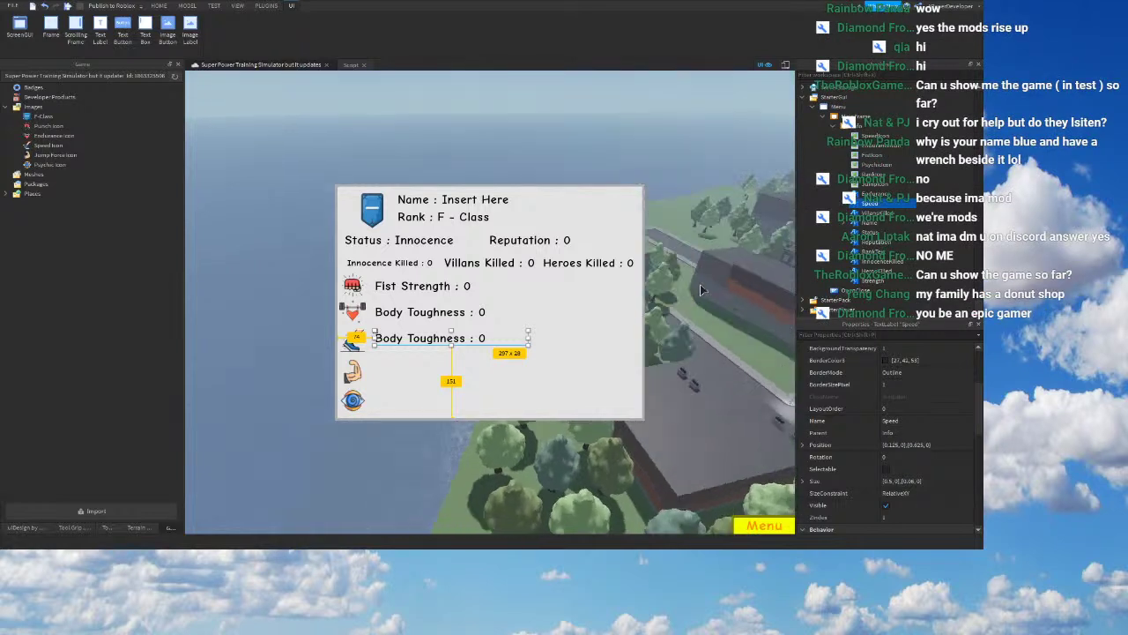
pyautogui.click(886, 505)
pyautogui.doubleClick(886, 505)
pyautogui.write('Movement')
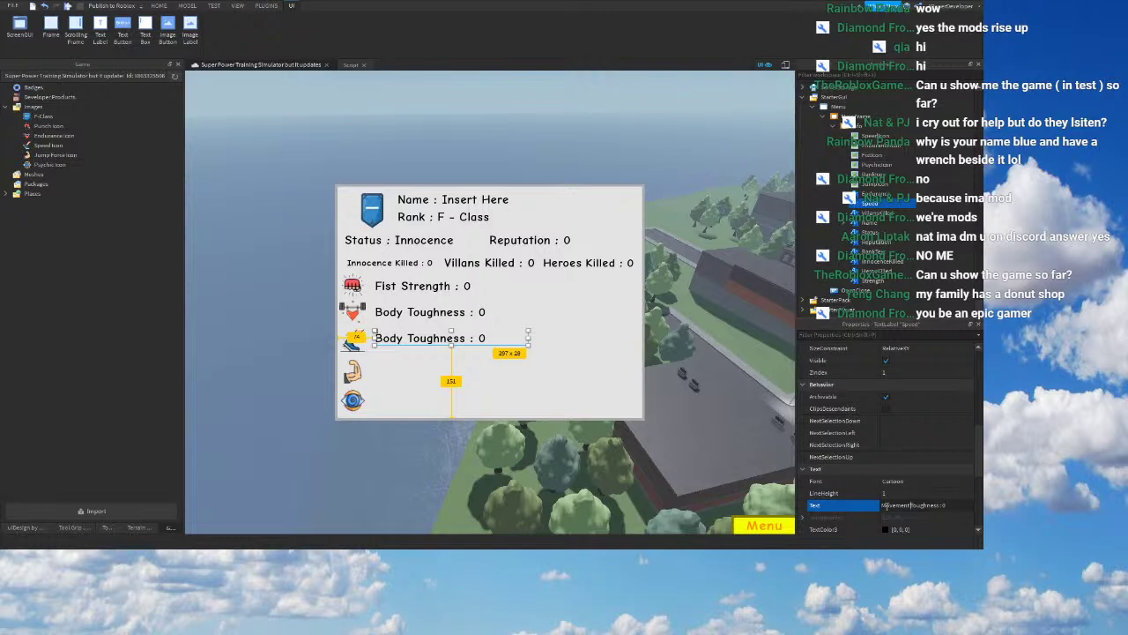
pyautogui.press('Delete')
pyautogui.press('Delete')
pyautogui.press('Delete')
pyautogui.press('Delete')
pyautogui.press('Delete')
pyautogui.press('Delete')
pyautogui.press('Delete')
pyautogui.press('Delete')
pyautogui.press('Delete')
pyautogui.write('Speed')
pyautogui.press('Return')
pyautogui.moveTo(713, 456); pyautogui.dragTo(713, 456, button='right')
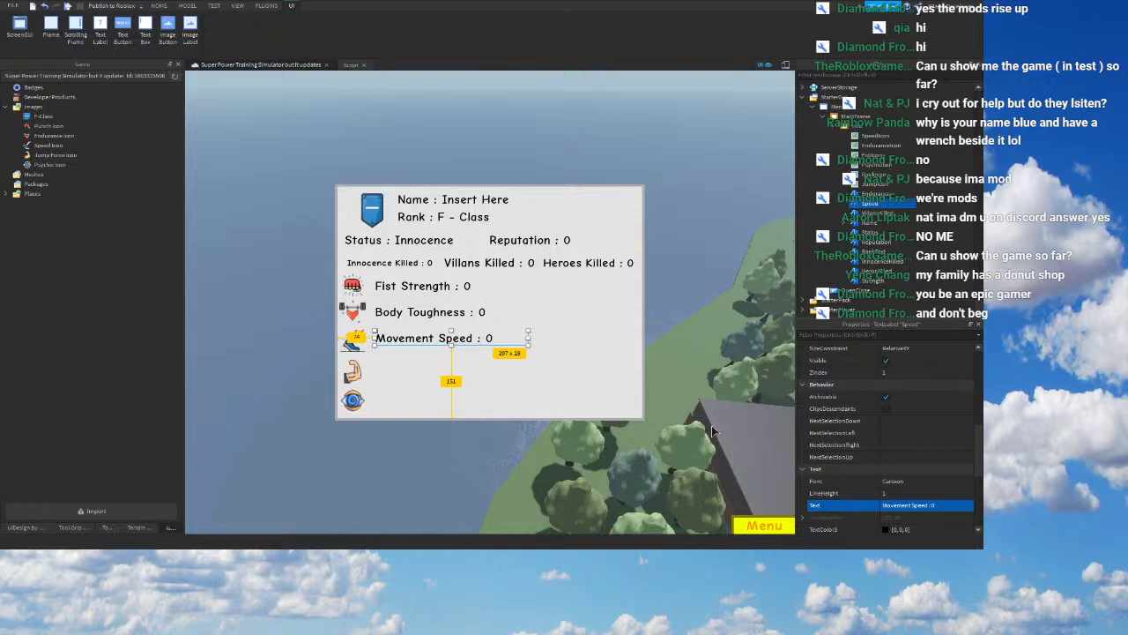
pyautogui.moveTo(712, 430); pyautogui.dragTo(712, 430, button='right')
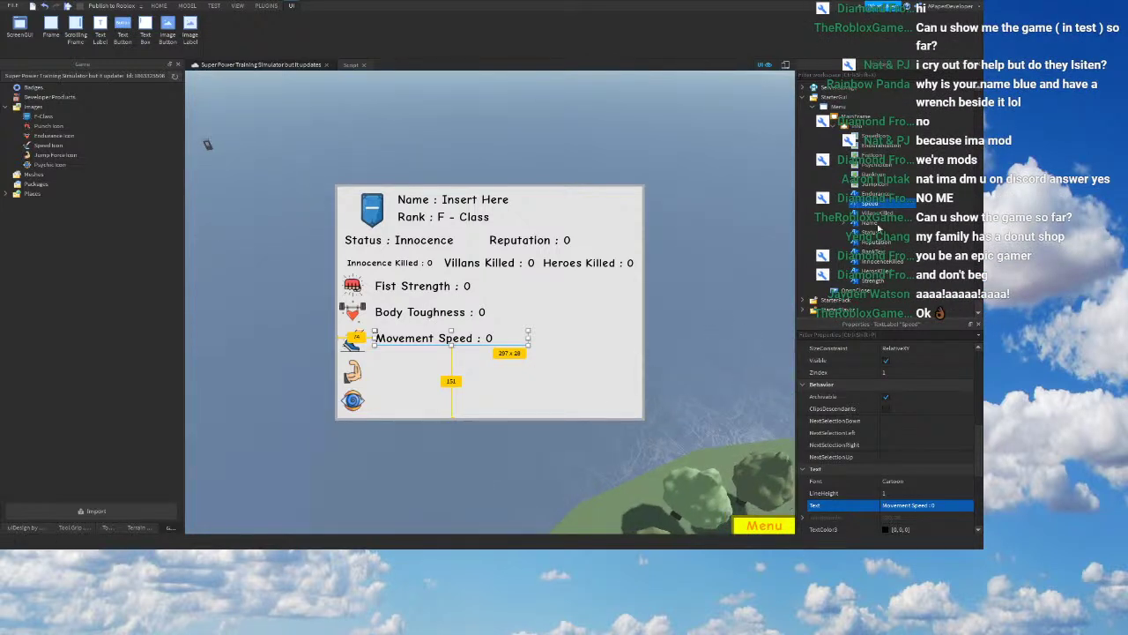
# Step: Duplicate the Speed label and rename the copy to Jump
pyautogui.hotkey('ctrl', 'd')
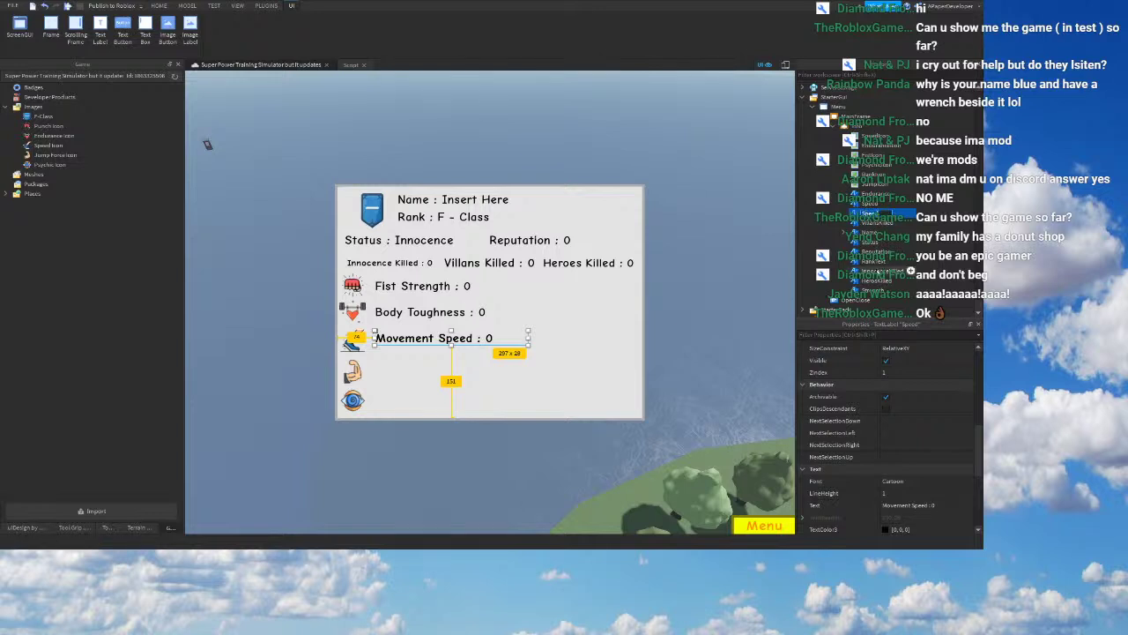
pyautogui.write('Jump')
# Step: Change the Jump label's text to "Jump Force : 0"
pyautogui.click(897, 508)
pyautogui.doubleClick(898, 508)
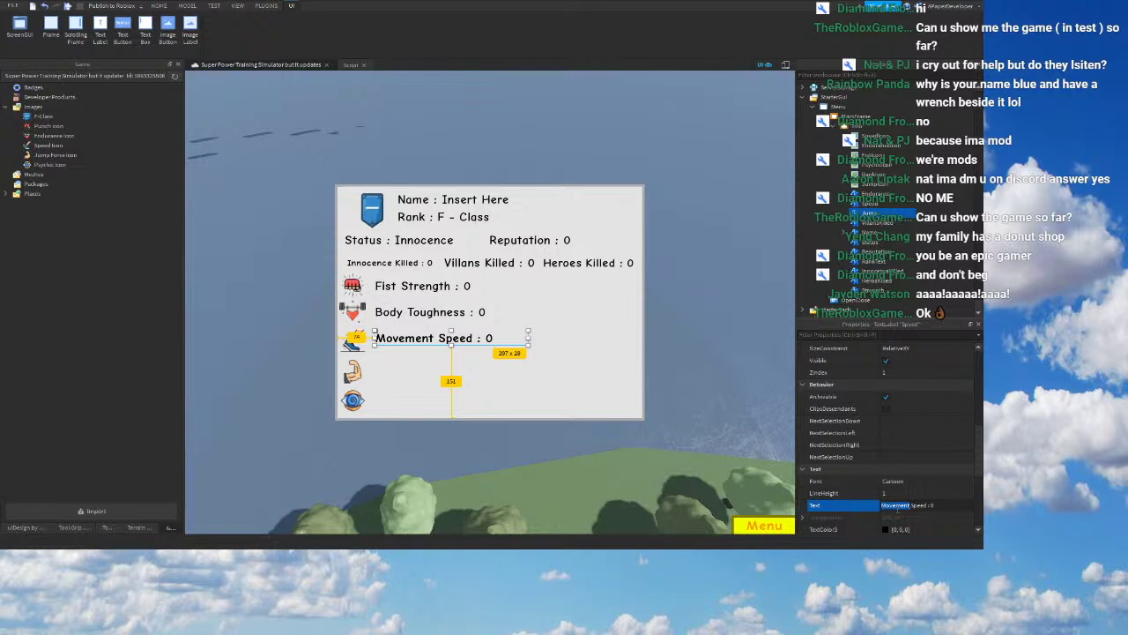
pyautogui.write('Jump')
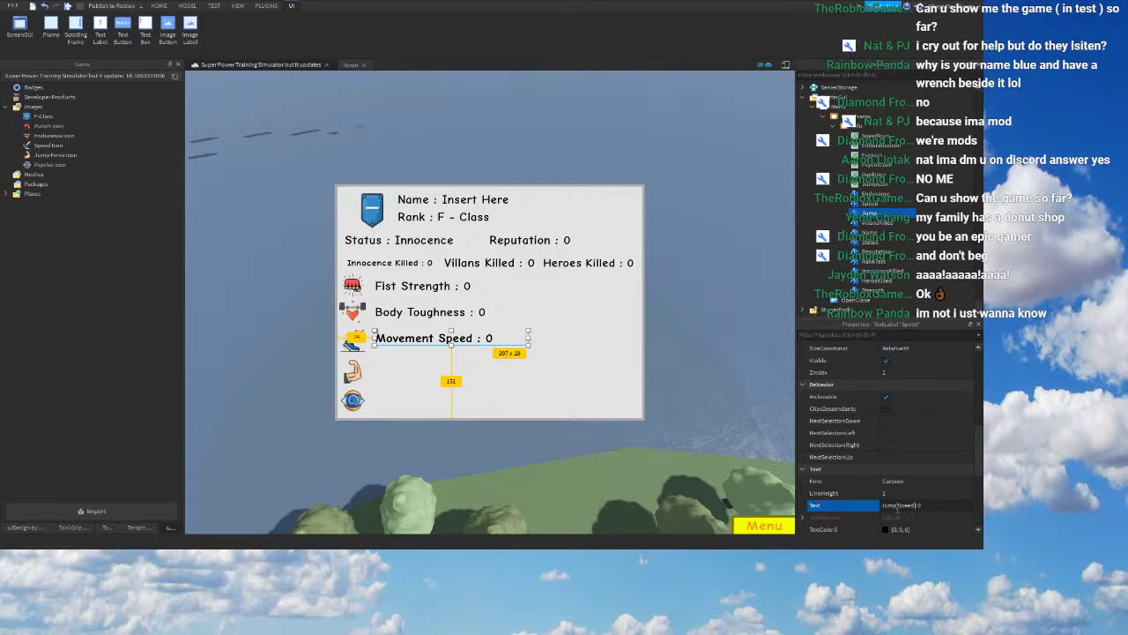
pyautogui.doubleClick(899, 506)
pyautogui.press('BackSpace')
pyautogui.write('Force')
pyautogui.press('Return')
# Step: Set the Jump label's position to {0.125, 0}, {0.76, 0}, beside the flexed-arm icon
pyautogui.moveTo(586, 366); pyautogui.dragTo(587, 387, button='right')
pyautogui.scroll(2, 890, 441)
pyautogui.doubleClick(917, 444)
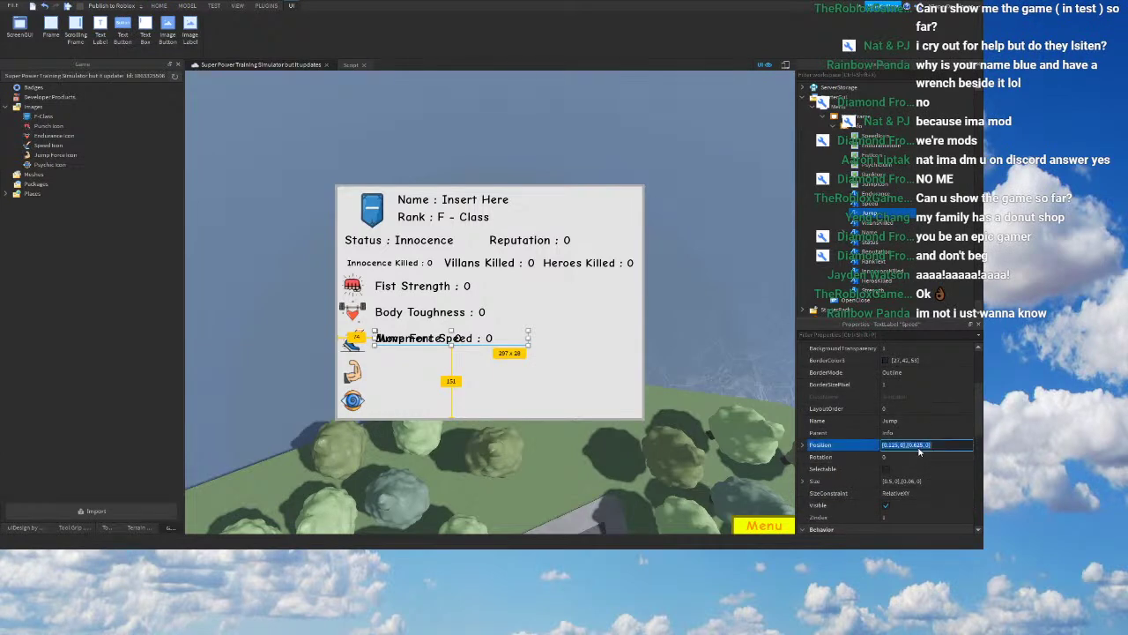
pyautogui.write('0.712')
pyautogui.press('Return')
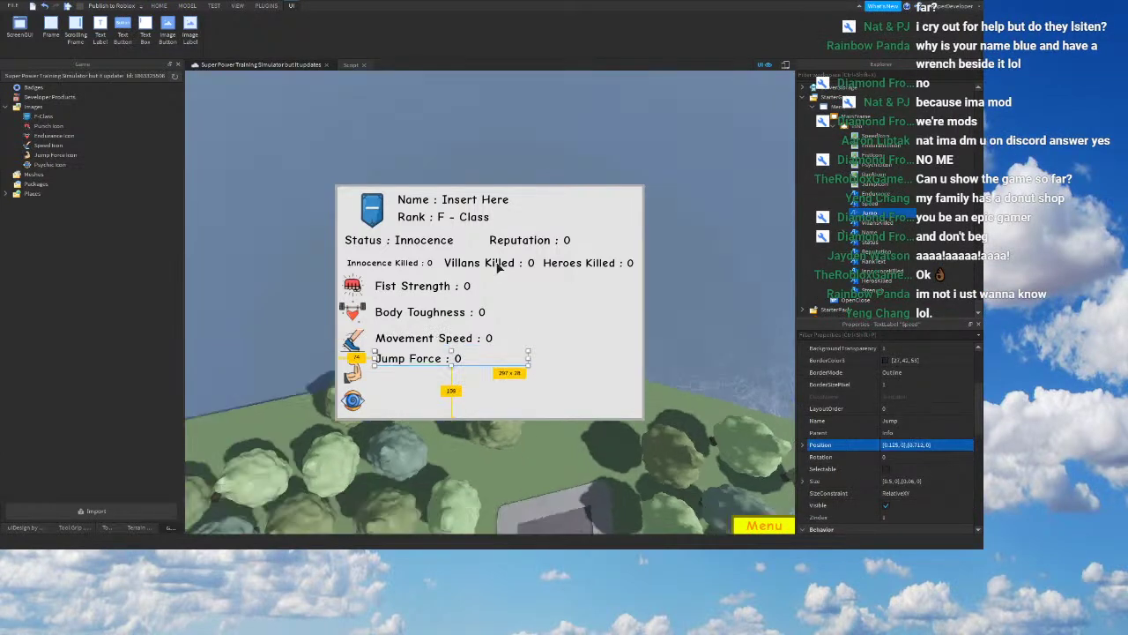
pyautogui.doubleClick(917, 446)
pyautogui.write('0.75')
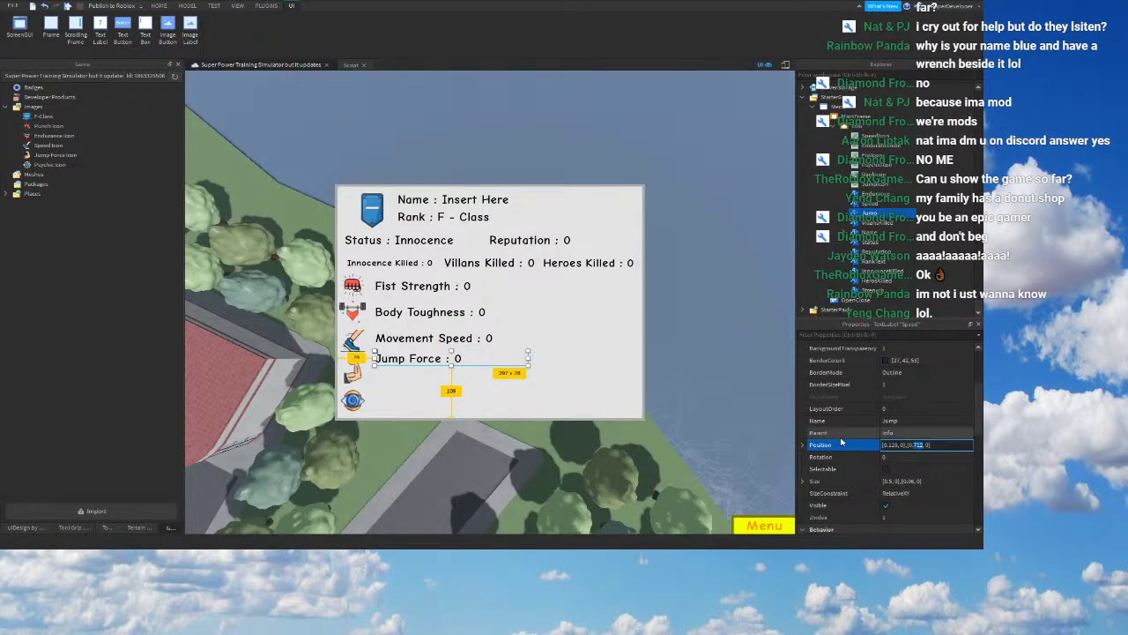
pyautogui.press('Return')
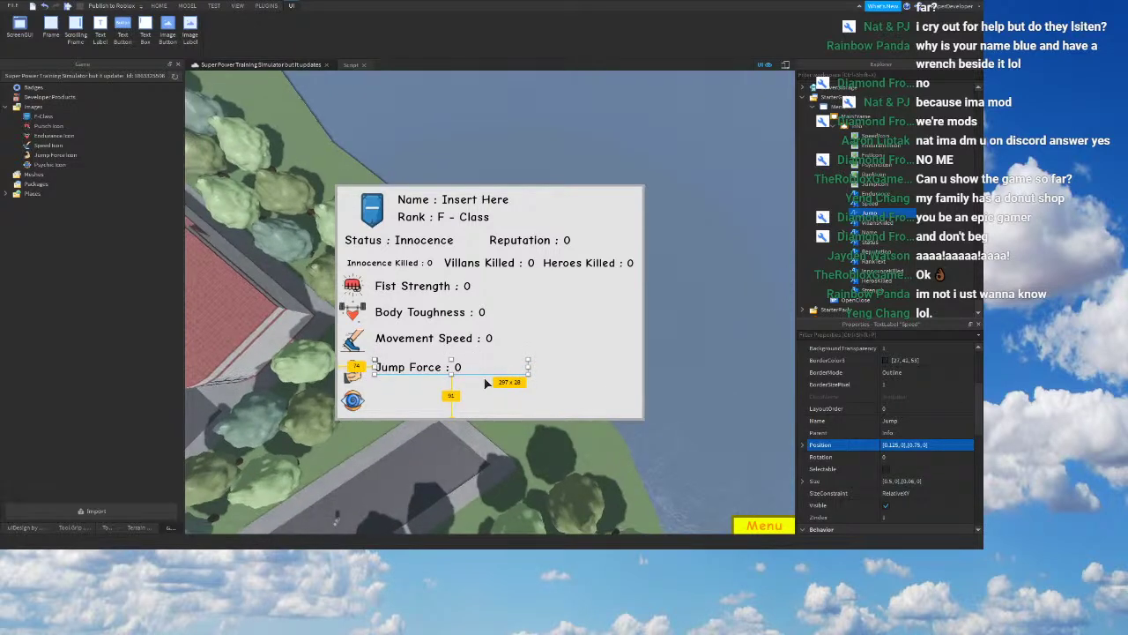
pyautogui.click(917, 446)
pyautogui.write('6')
pyautogui.press('Return')
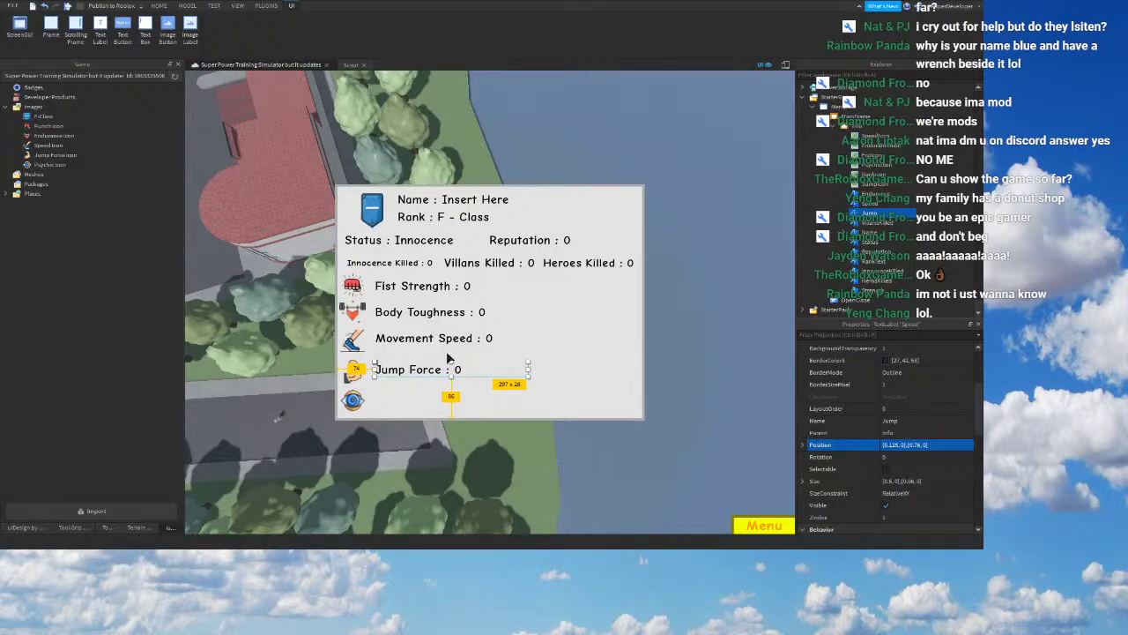
# Step: Even out the label spacing by setting the Speed label's position to {0.125, 0}, {0.635, 0}
pyautogui.click(493, 316)
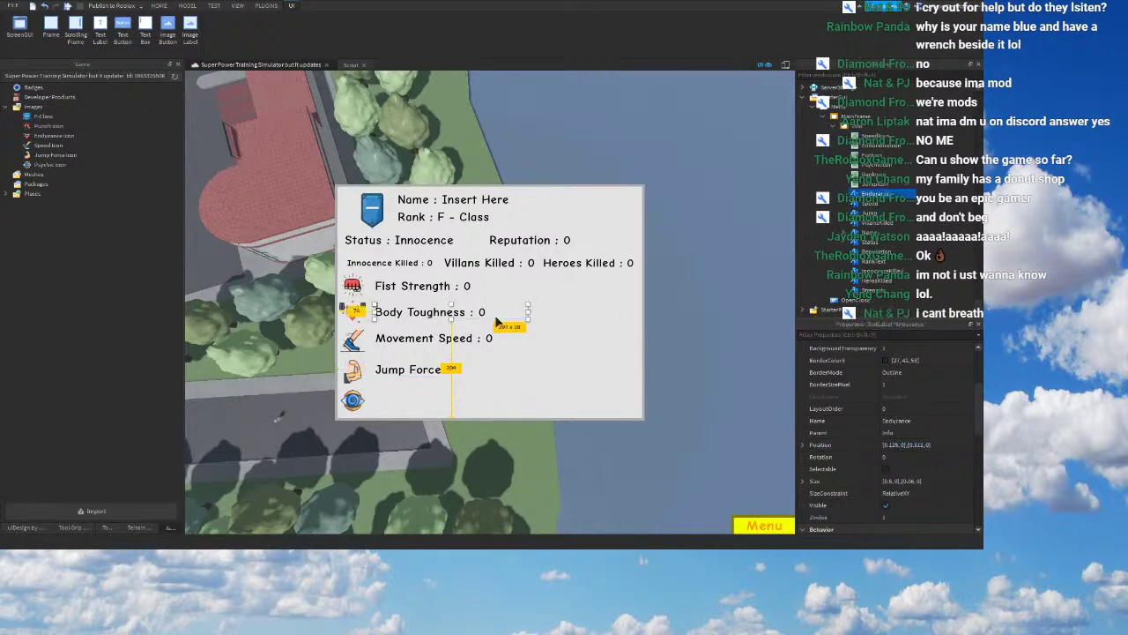
pyautogui.click(448, 369)
pyautogui.click(442, 339)
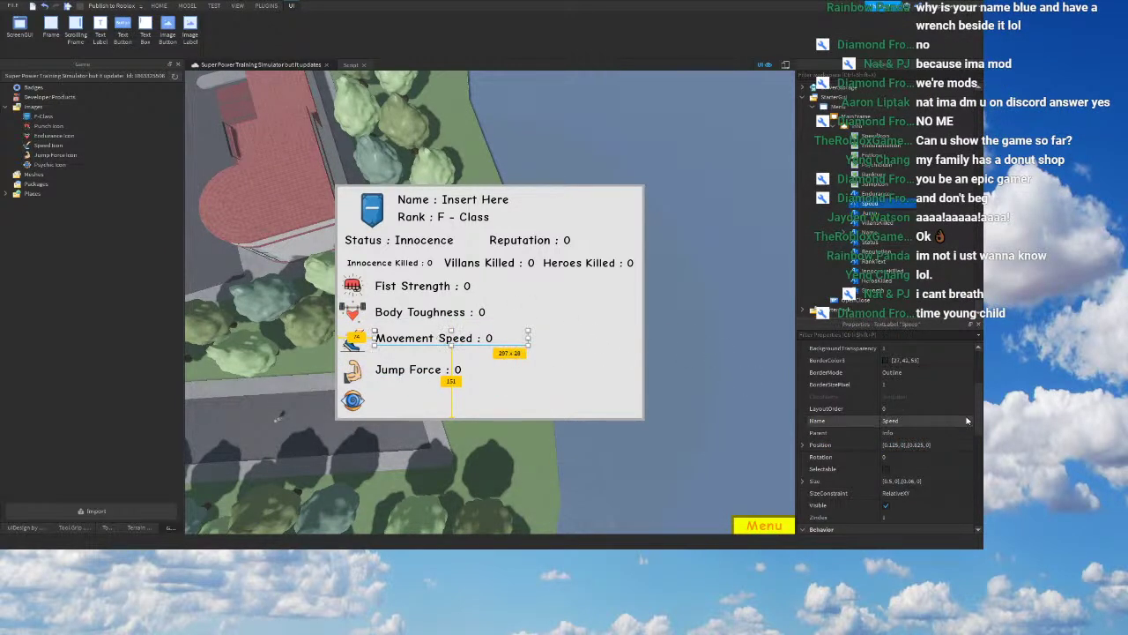
pyautogui.doubleClick(918, 444)
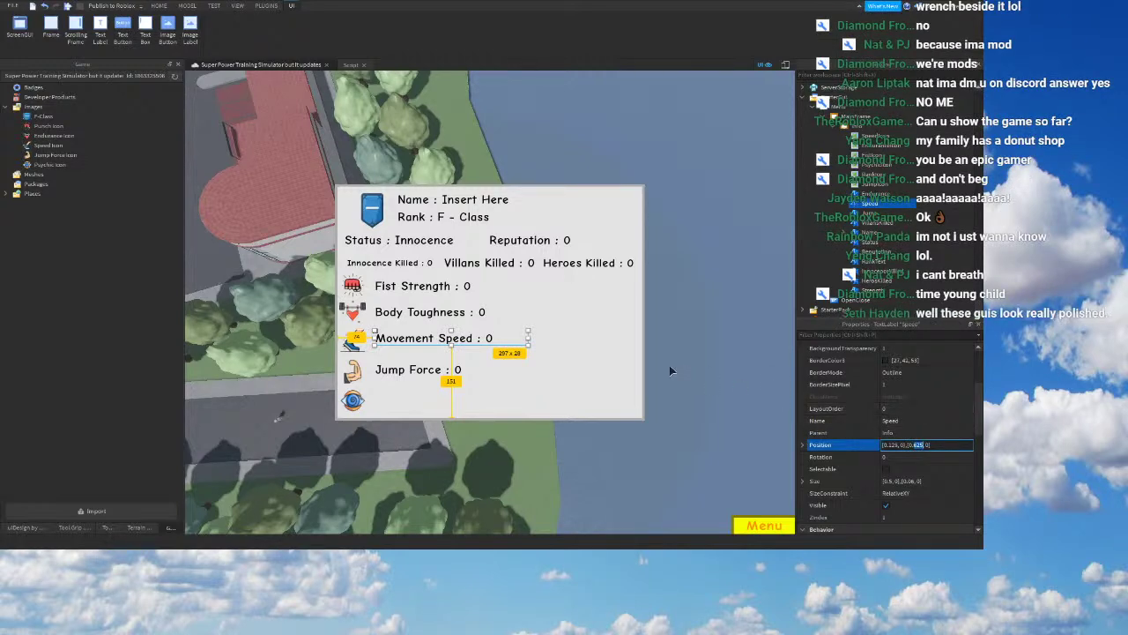
pyautogui.write('635')
pyautogui.press('Return')
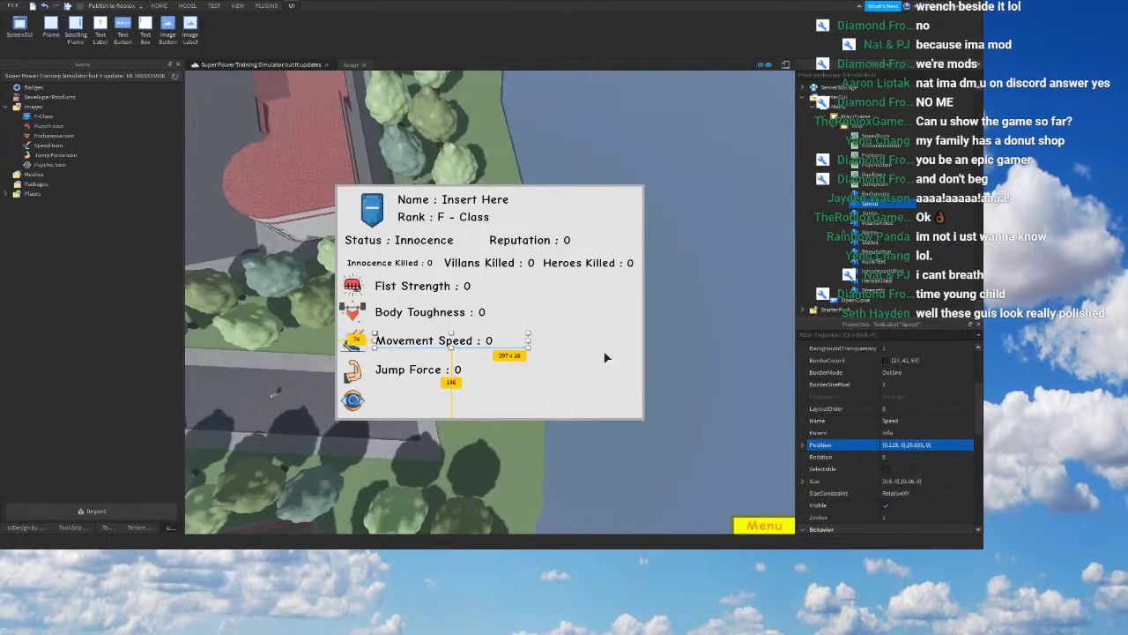
# Step: Set the Body Toughness label's position to {0.125, 0}, {0.515, 0} to even out the spacing between labels
pyautogui.click(458, 313)
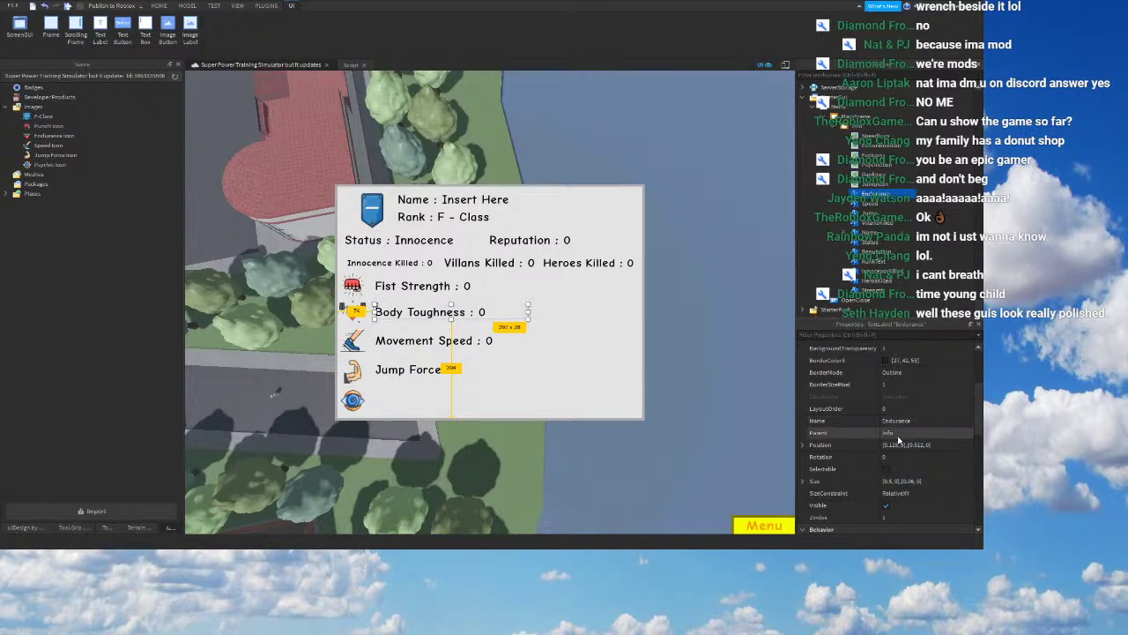
pyautogui.doubleClick(913, 444)
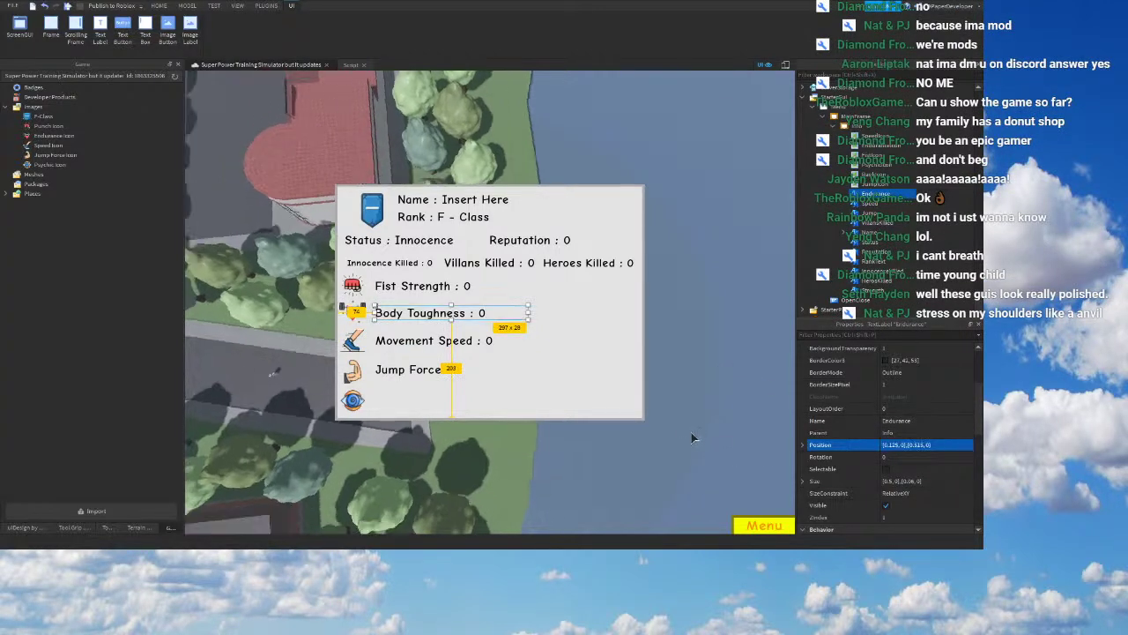
pyautogui.click(418, 289)
pyautogui.click(754, 396)
pyautogui.click(690, 321)
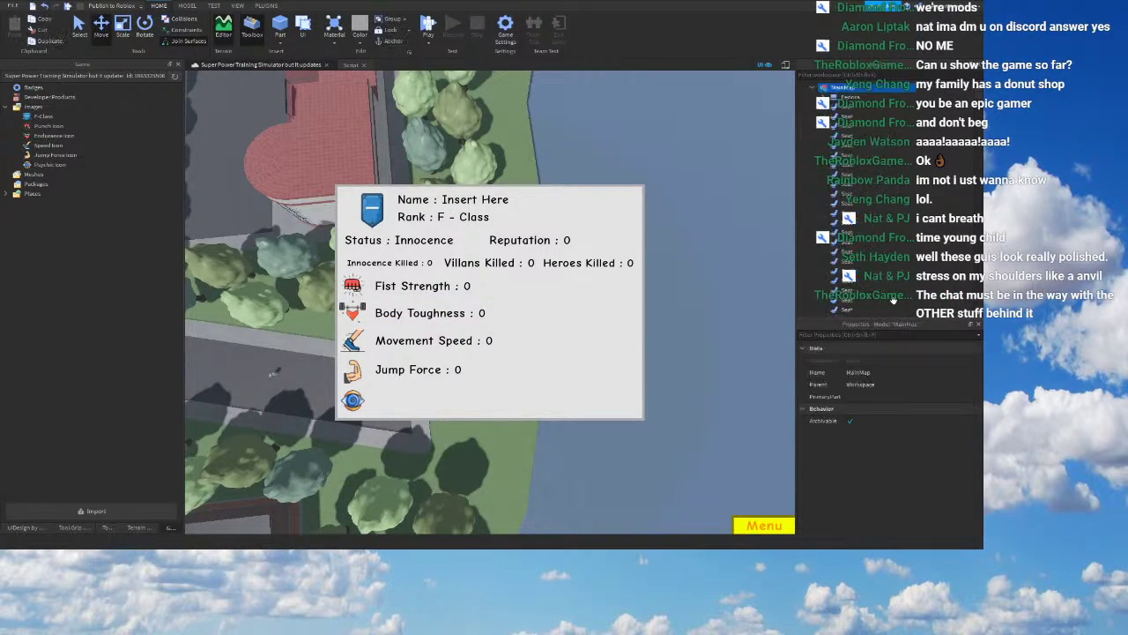
# Step: Duplicate the Jump label and rename the copy to Psychic
pyautogui.click(812, 88)
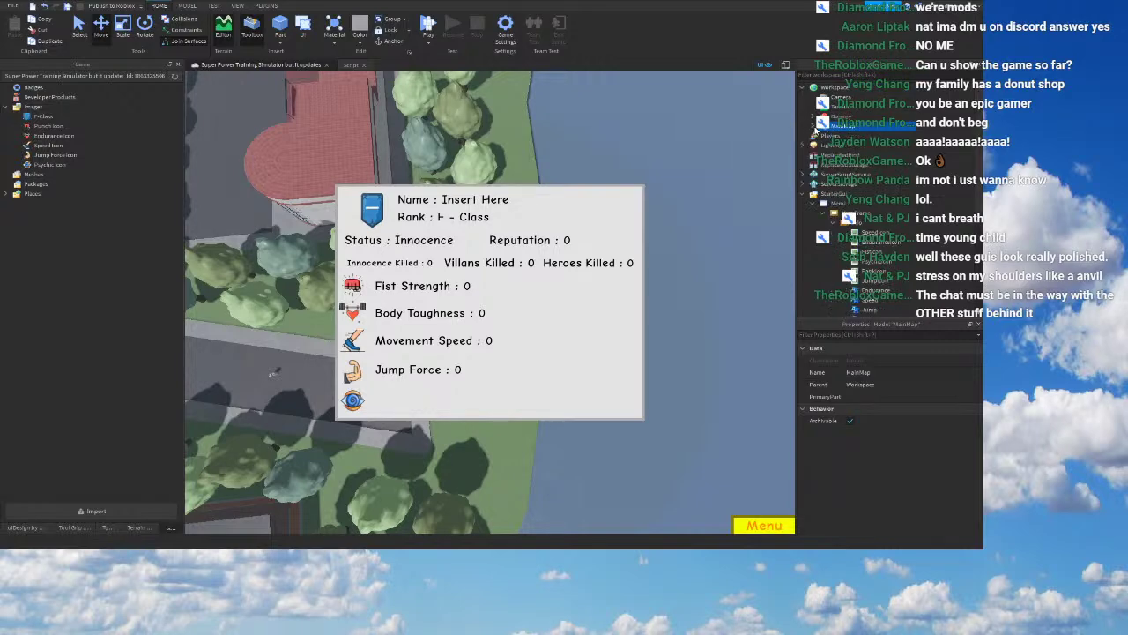
pyautogui.scroll(-3, 846, 176)
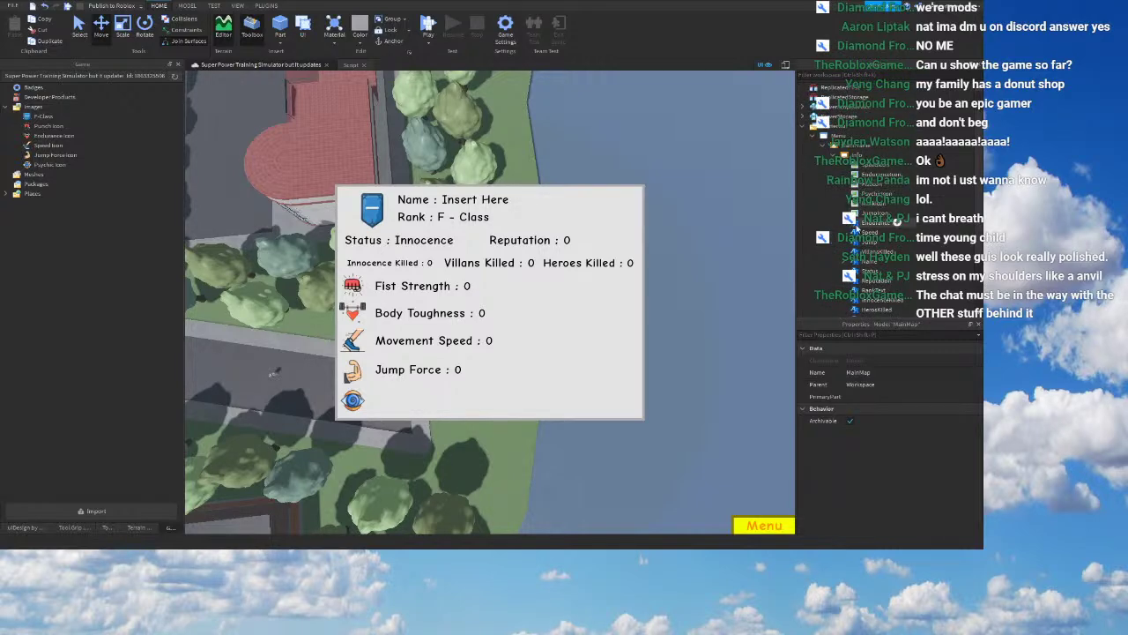
pyautogui.click(868, 240)
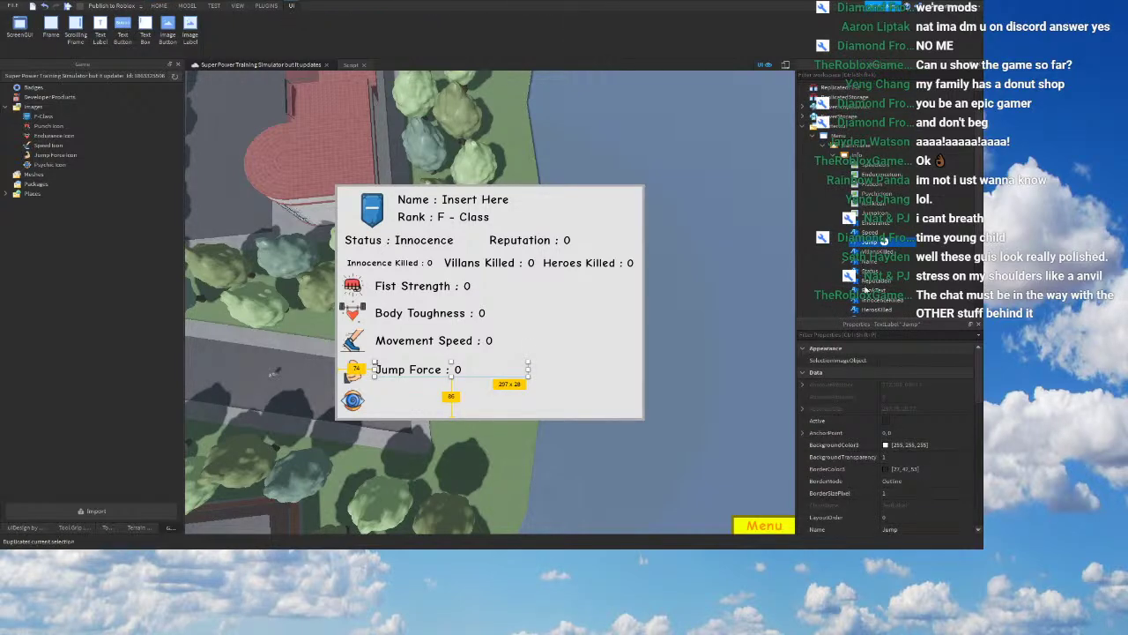
pyautogui.hotkey('ctrl', 'd')
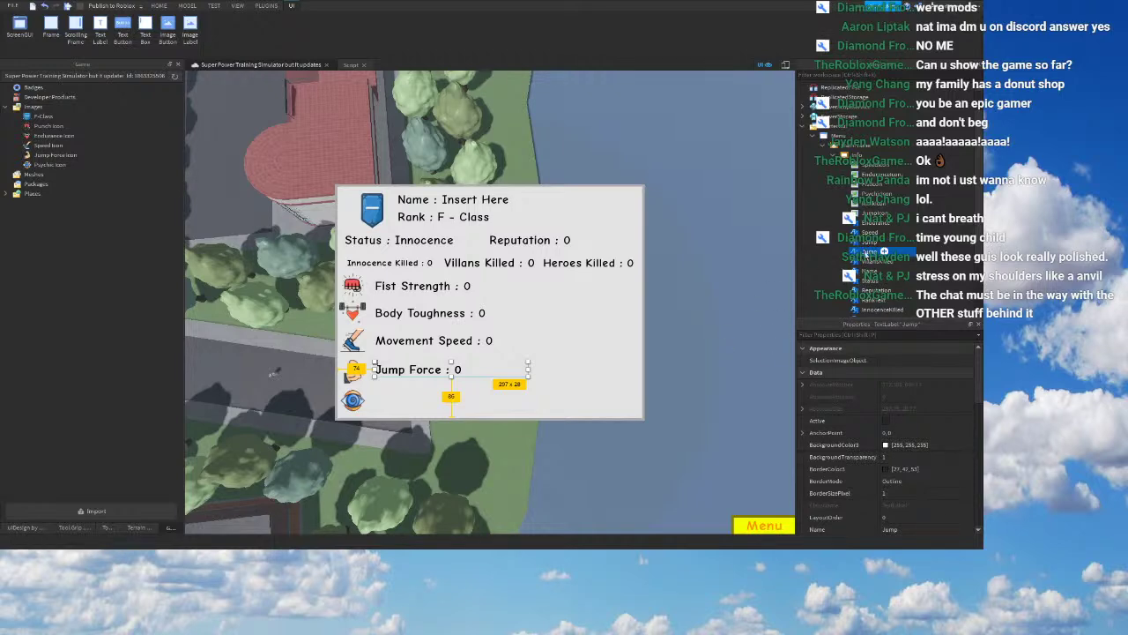
pyautogui.press('F2')
pyautogui.write('Psychic')
pyautogui.moveTo(893, 310); pyautogui.dragTo(893, 310)
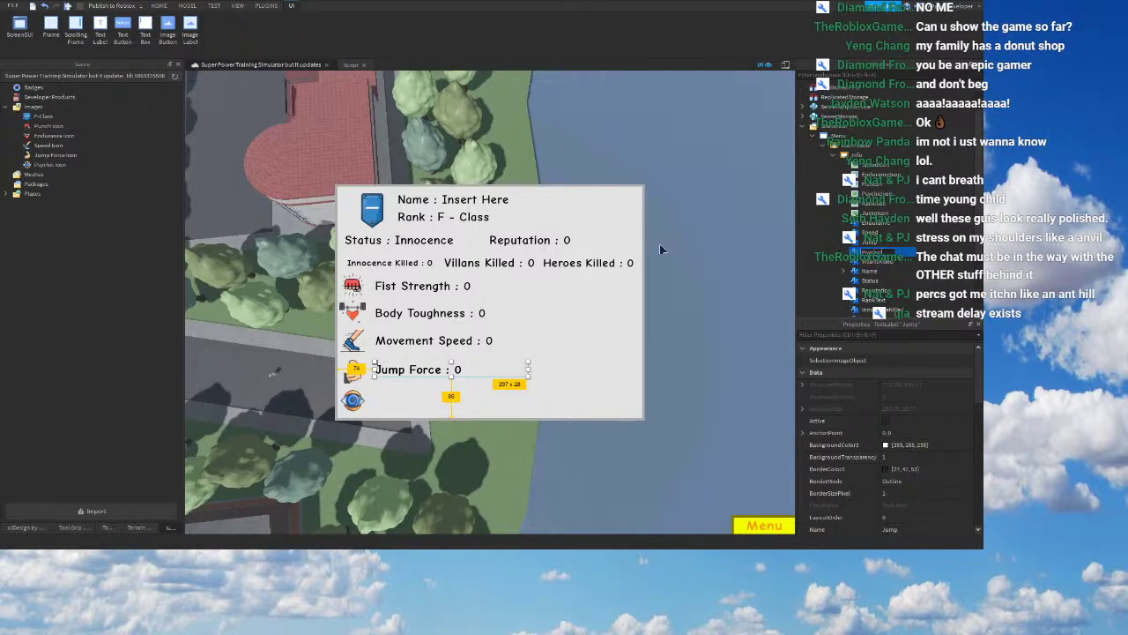
pyautogui.press('Return')
# Step: Set the Psychic label's position to {0.125, 0}, {0.9, 0}, beside the eye icon
pyautogui.scroll(-4, 913, 404)
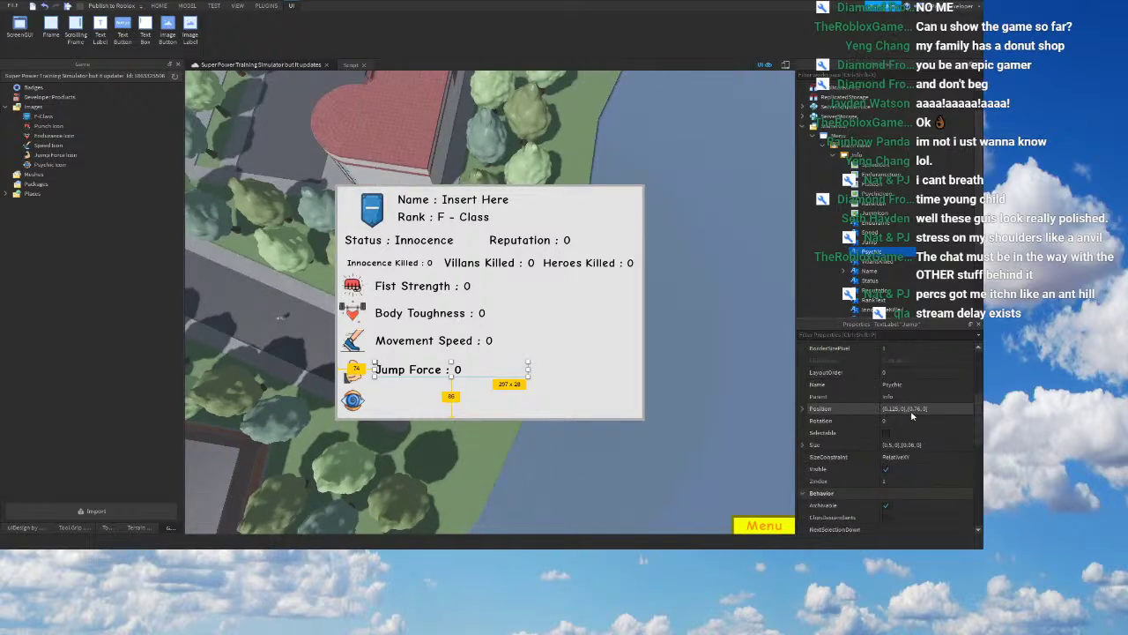
pyautogui.scroll(-1, 888, 349)
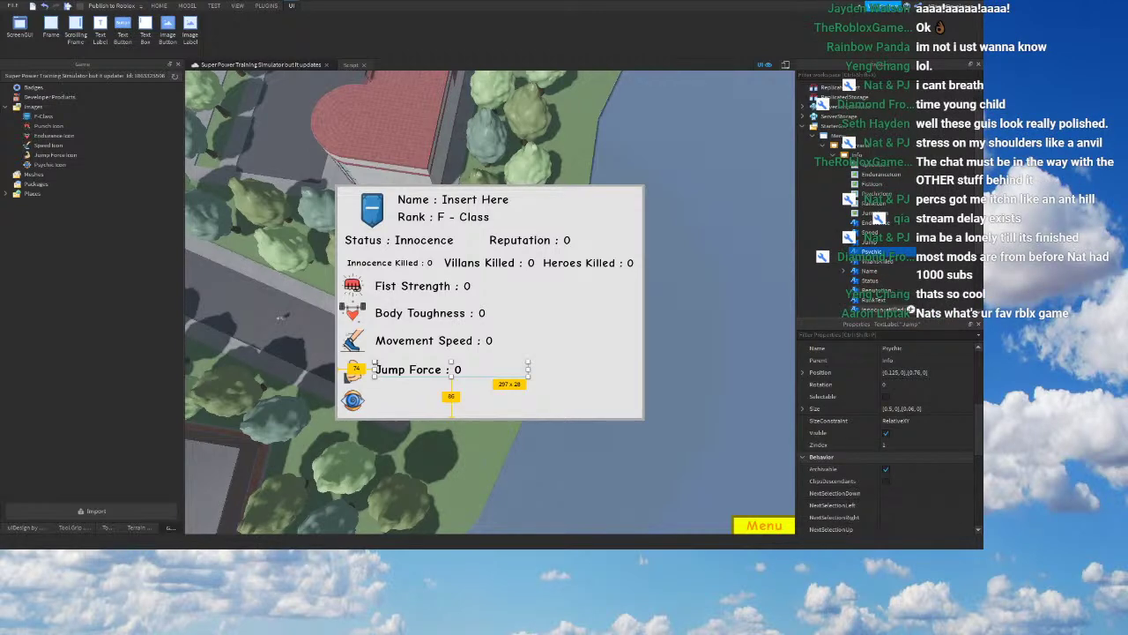
pyautogui.click(916, 372)
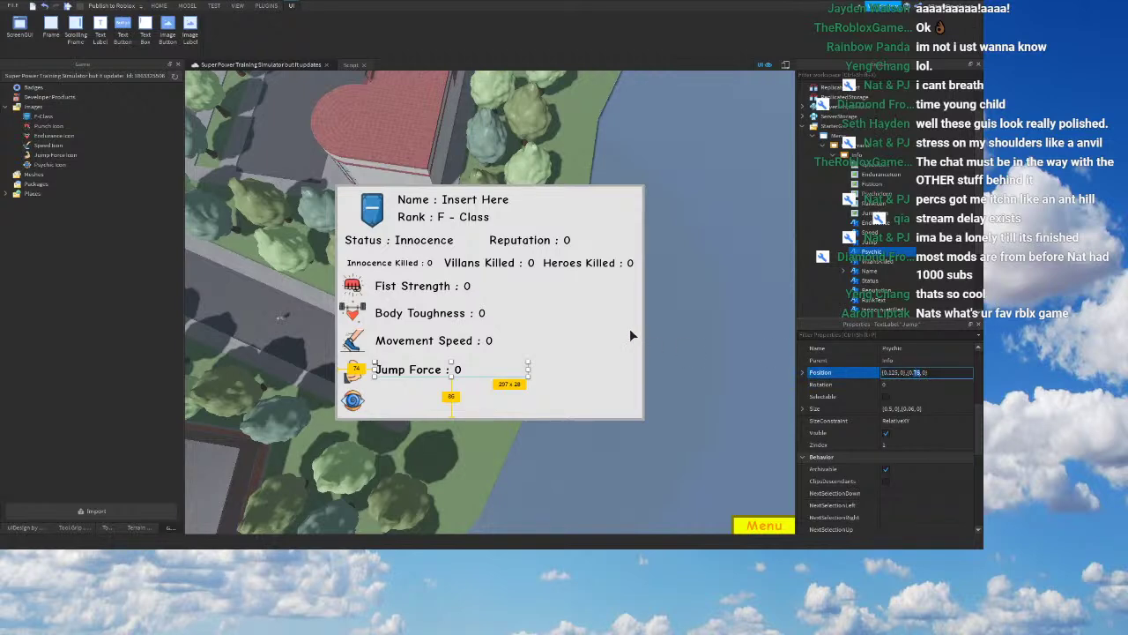
pyautogui.write('9')
pyautogui.press('Return')
pyautogui.click(724, 367)
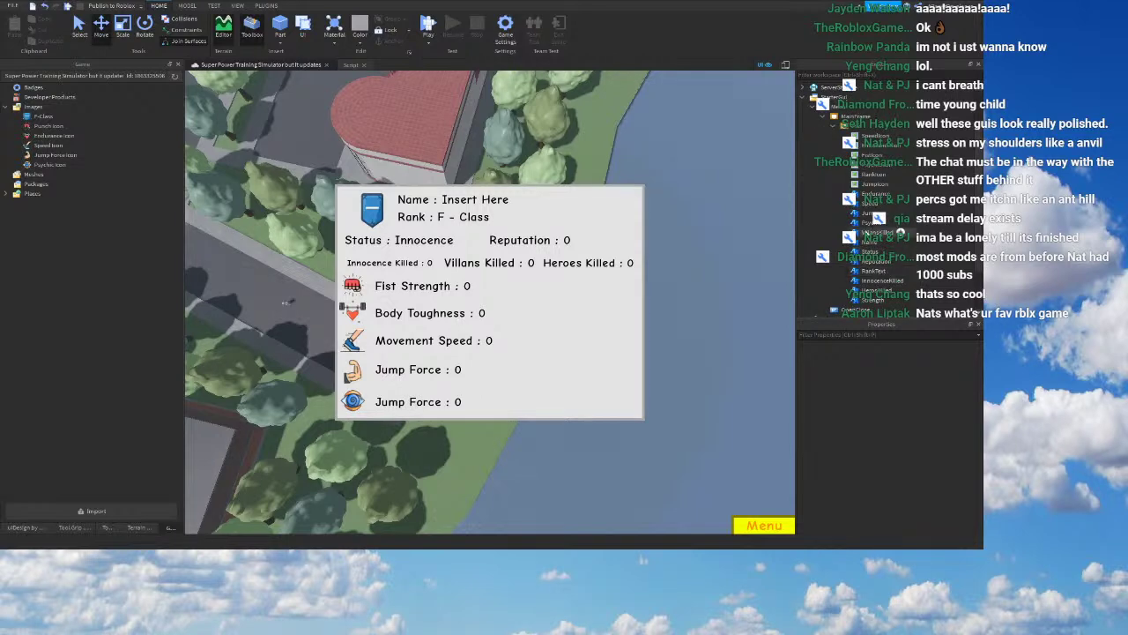
# Step: Fine-tune the Psychic label's position to {0.125, 0}, {0.89, 0} to line it up with the eye icon
pyautogui.click(881, 221)
pyautogui.scroll(-2, 880, 423)
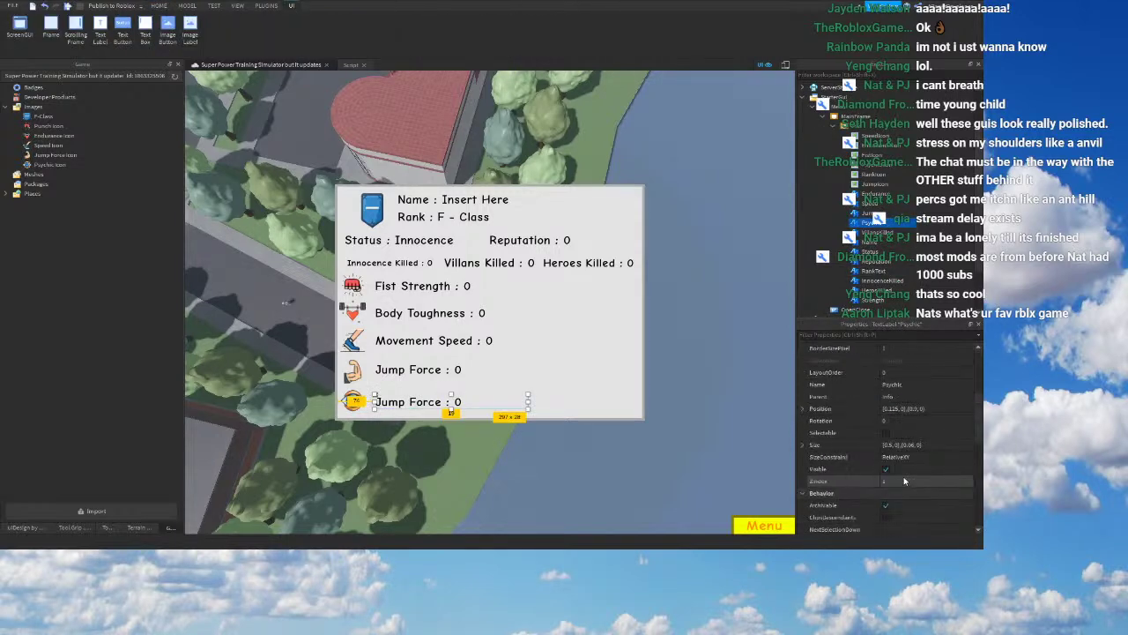
pyautogui.click(913, 411)
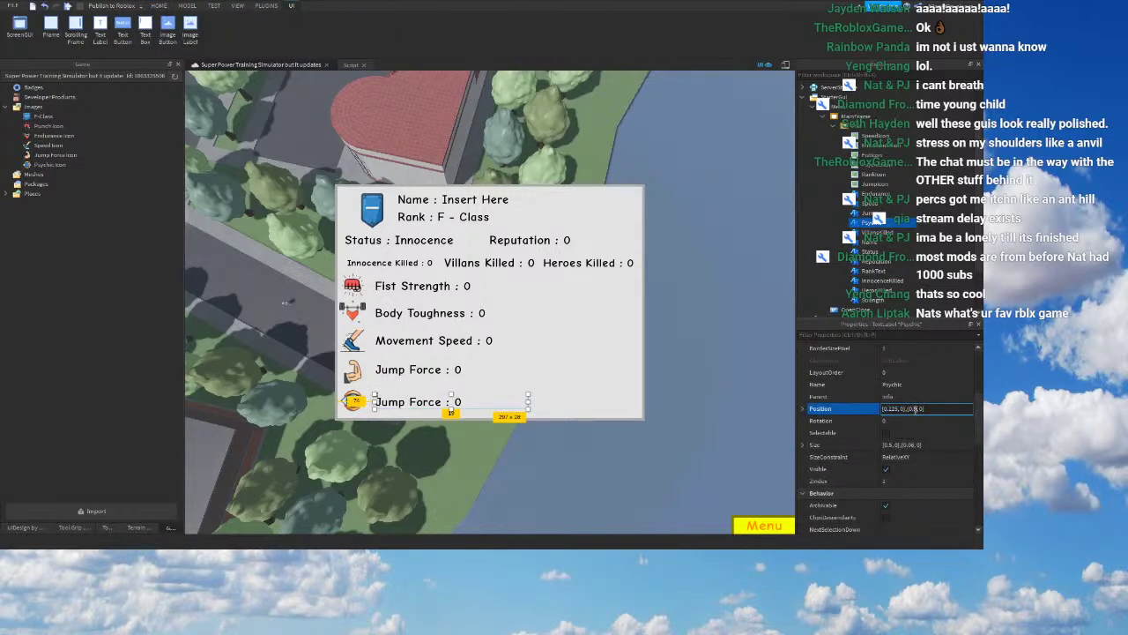
pyautogui.press('Return')
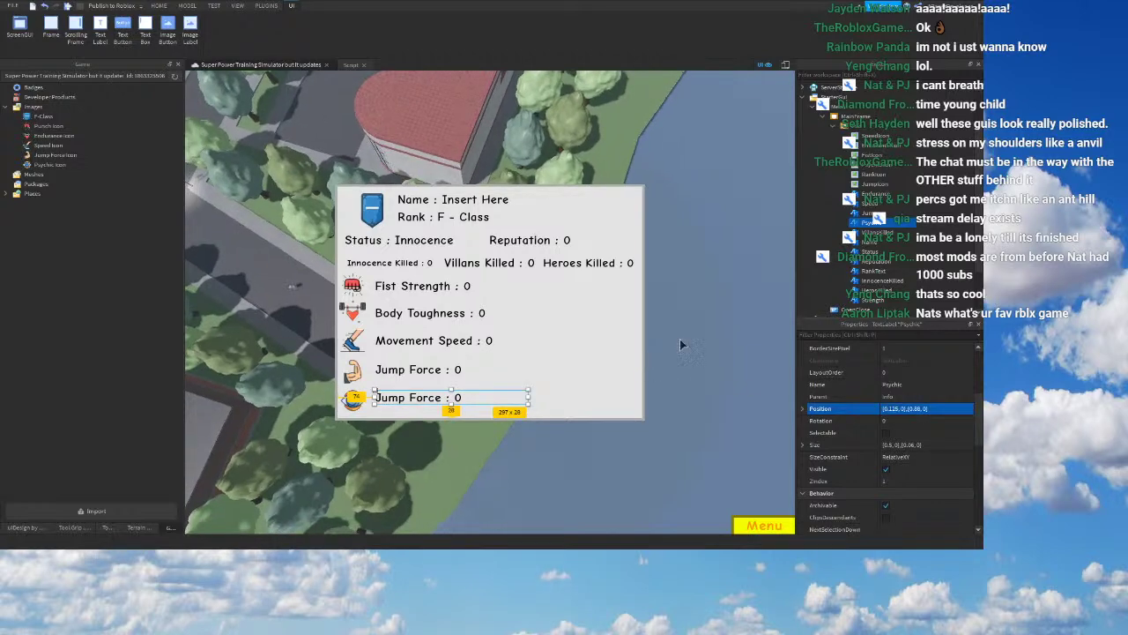
pyautogui.click(917, 410)
pyautogui.press('BackSpace')
pyautogui.write('9')
pyautogui.moveTo(717, 365); pyautogui.dragTo(715, 365, button='right')
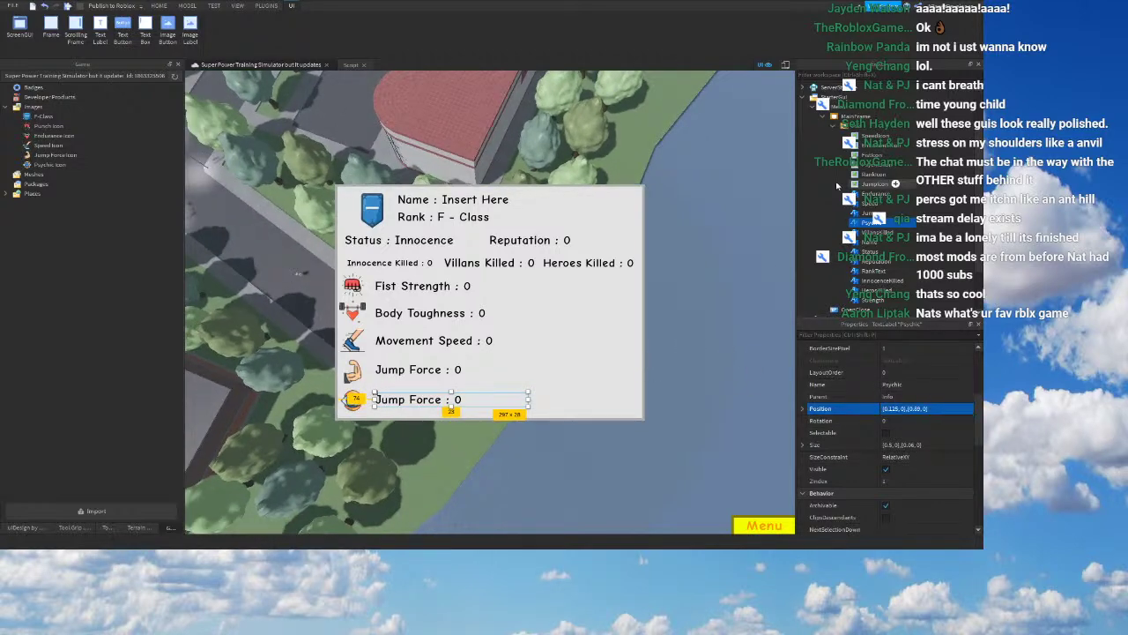
# Step: Change the Psychic label's text to "Psychich Power : 0"
pyautogui.click(870, 212)
pyautogui.moveTo(668, 238); pyautogui.dragTo(668, 240, button='right')
pyautogui.click(856, 224)
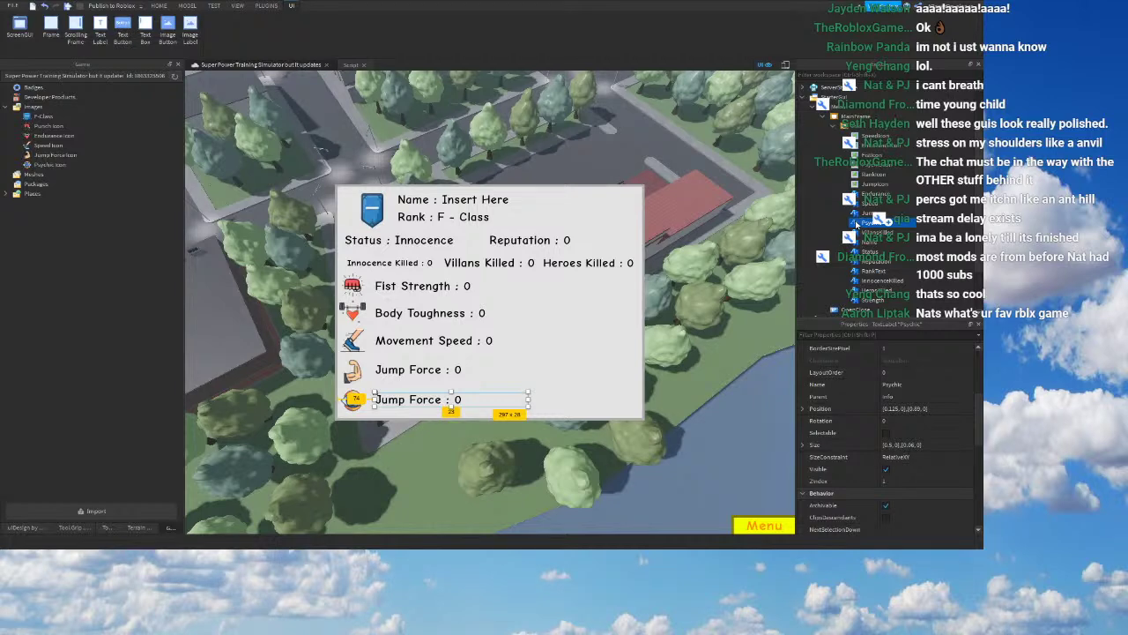
pyautogui.scroll(-3, 930, 419)
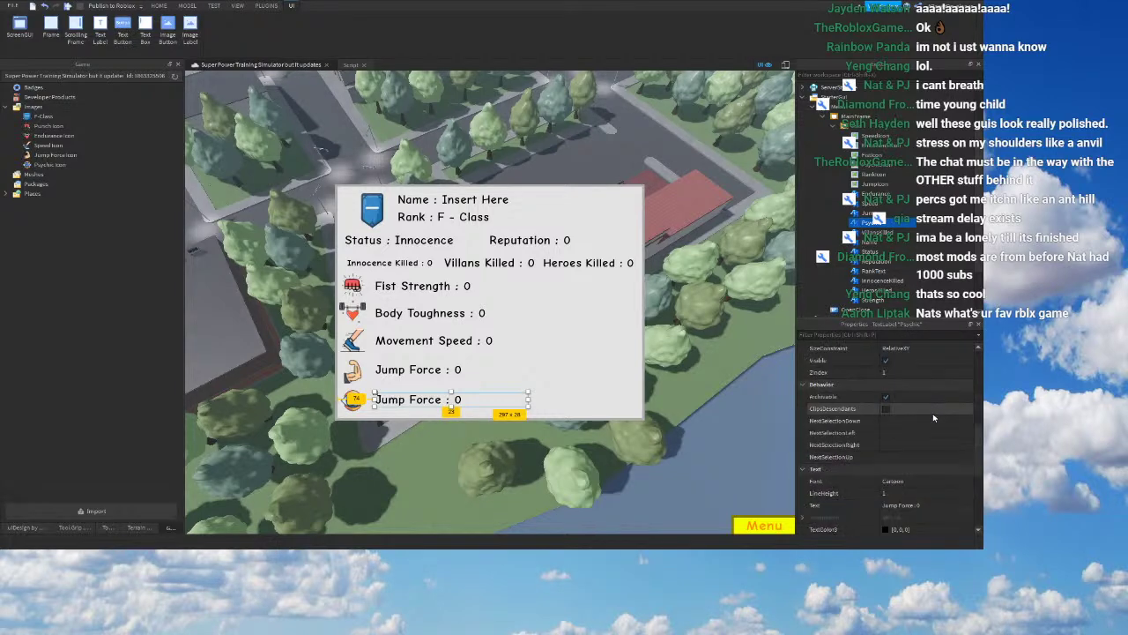
pyautogui.scroll(-1, 927, 422)
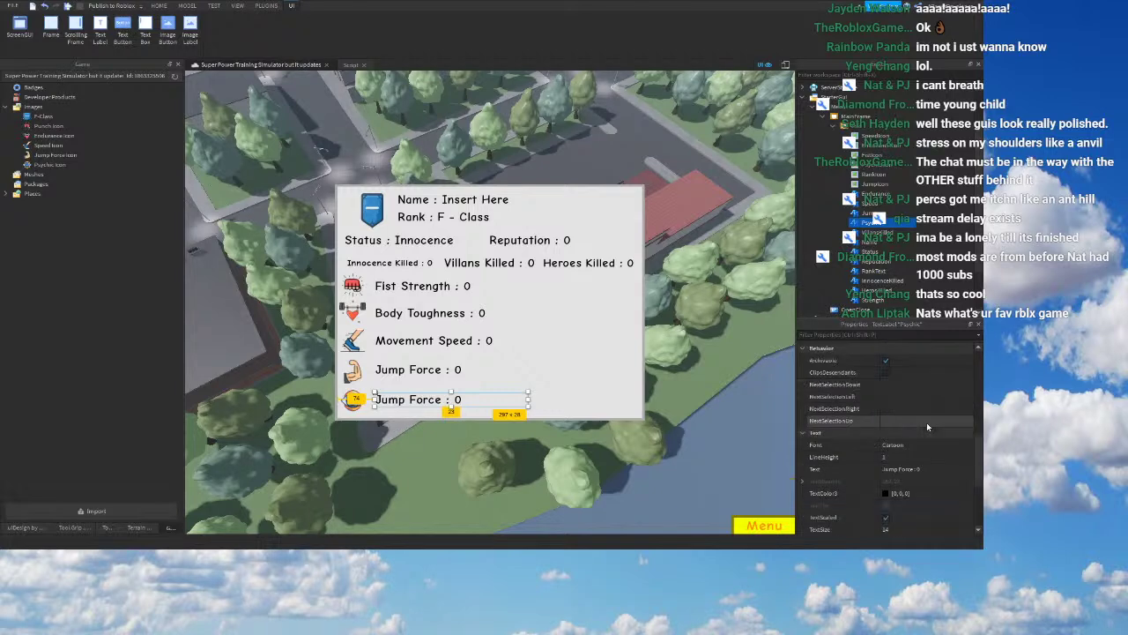
pyautogui.click(897, 471)
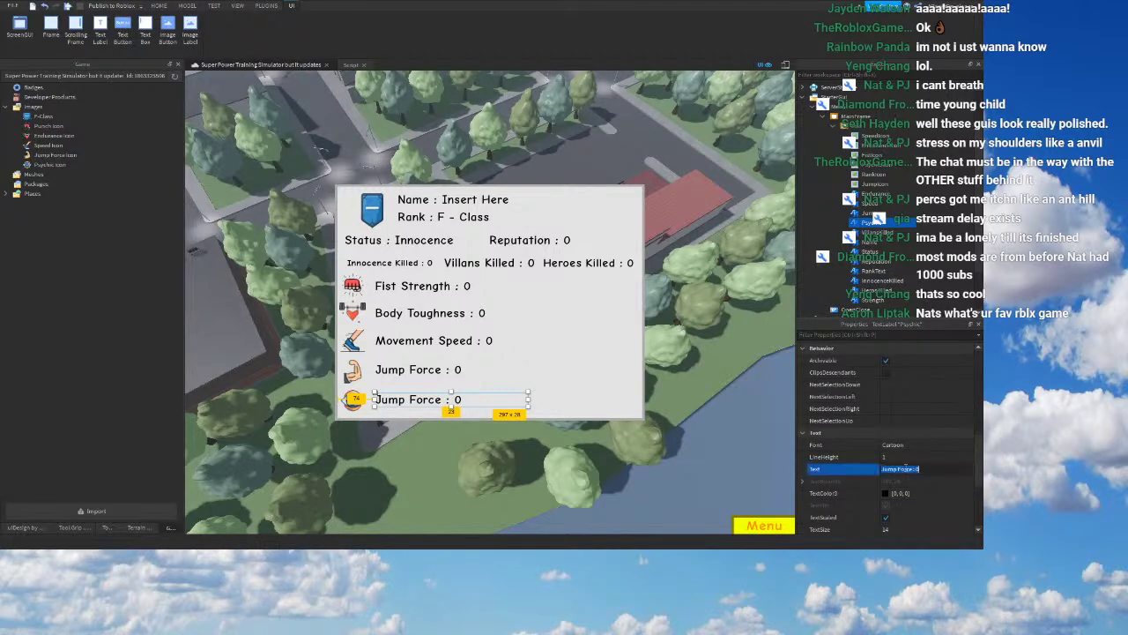
pyautogui.press('Return')
pyautogui.moveTo(462, 485); pyautogui.dragTo(427, 487, button='right')
pyautogui.click(888, 470)
pyautogui.write('Psychich Powe')
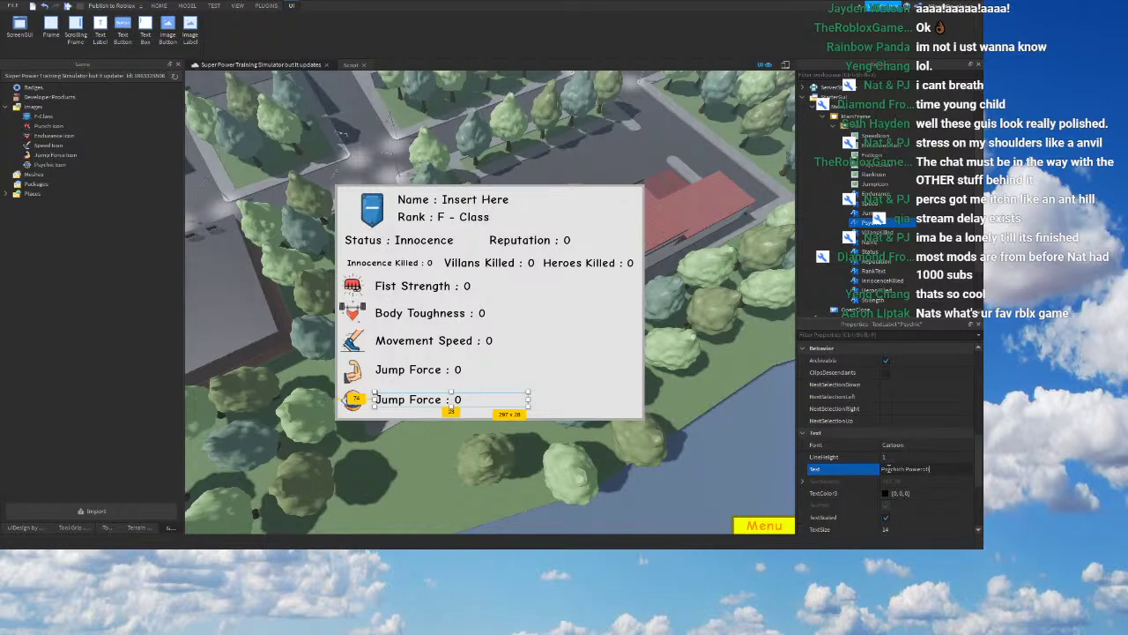
pyautogui.write('r : 0')
pyautogui.press('Return')
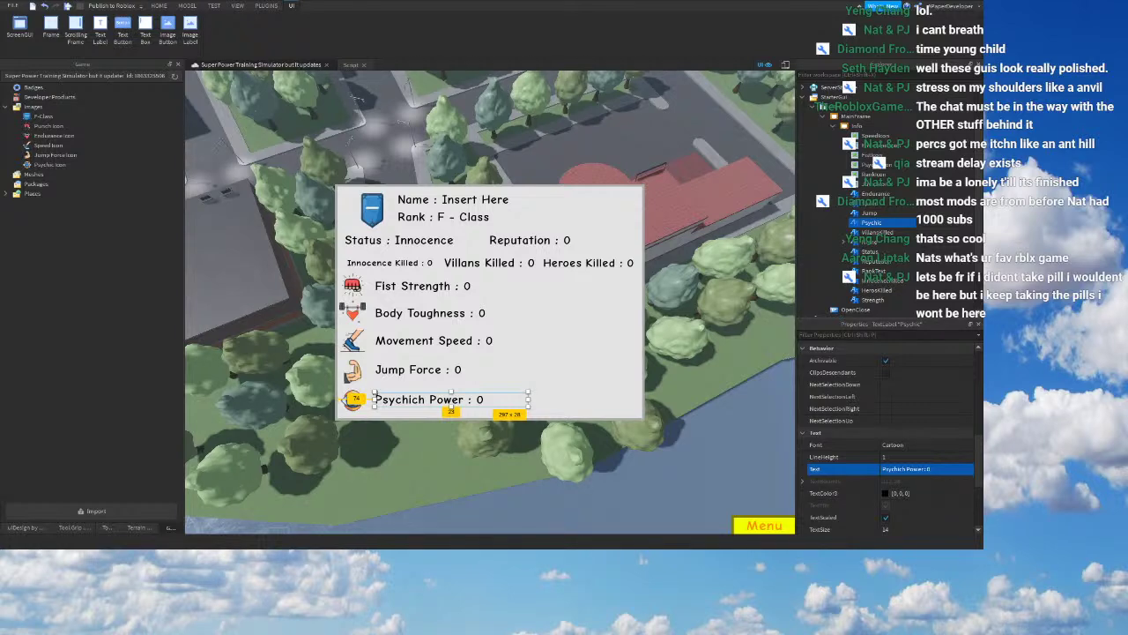
# Step: Insert an ImageButton into the Info frame
pyautogui.moveTo(462, 513); pyautogui.dragTo(442, 516, button='right')
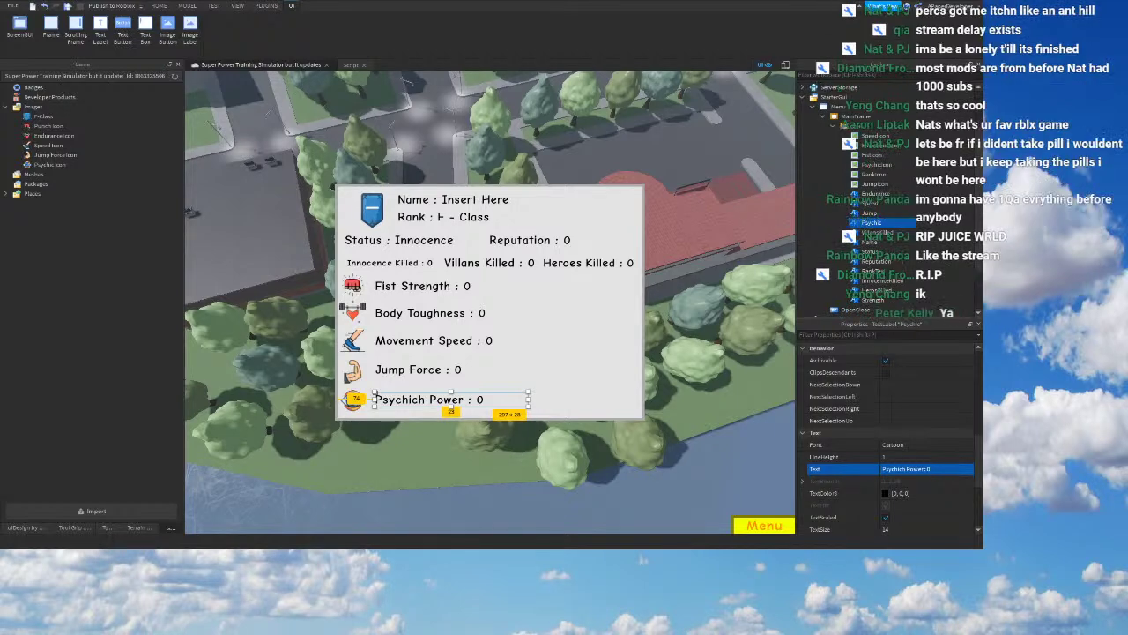
pyautogui.moveTo(363, 456); pyautogui.dragTo(332, 457, button='right')
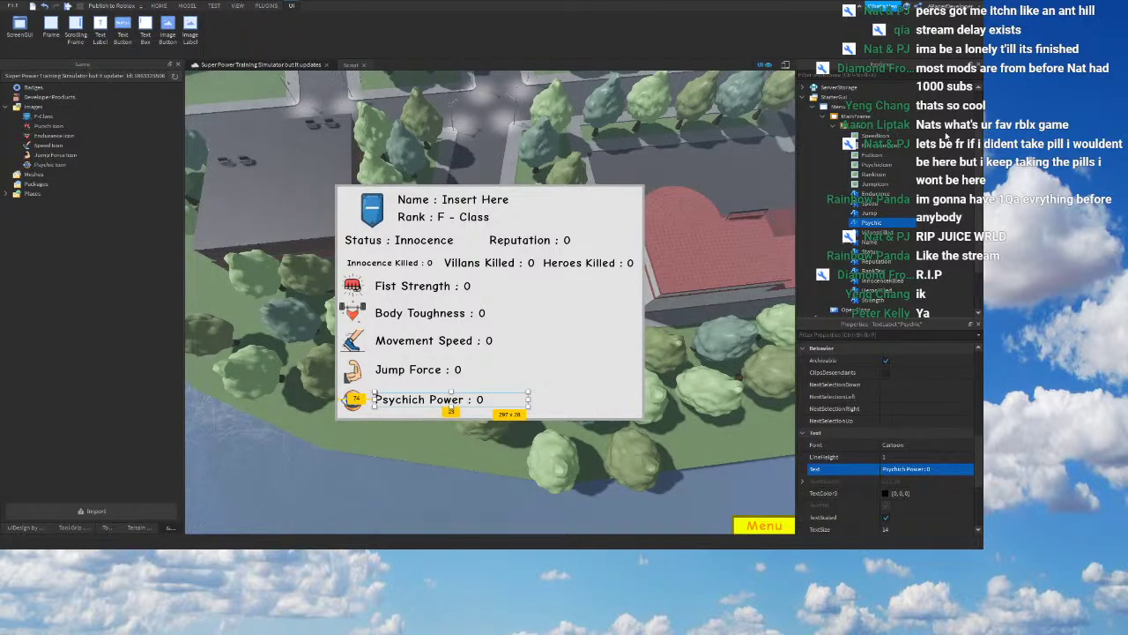
pyautogui.click(869, 125)
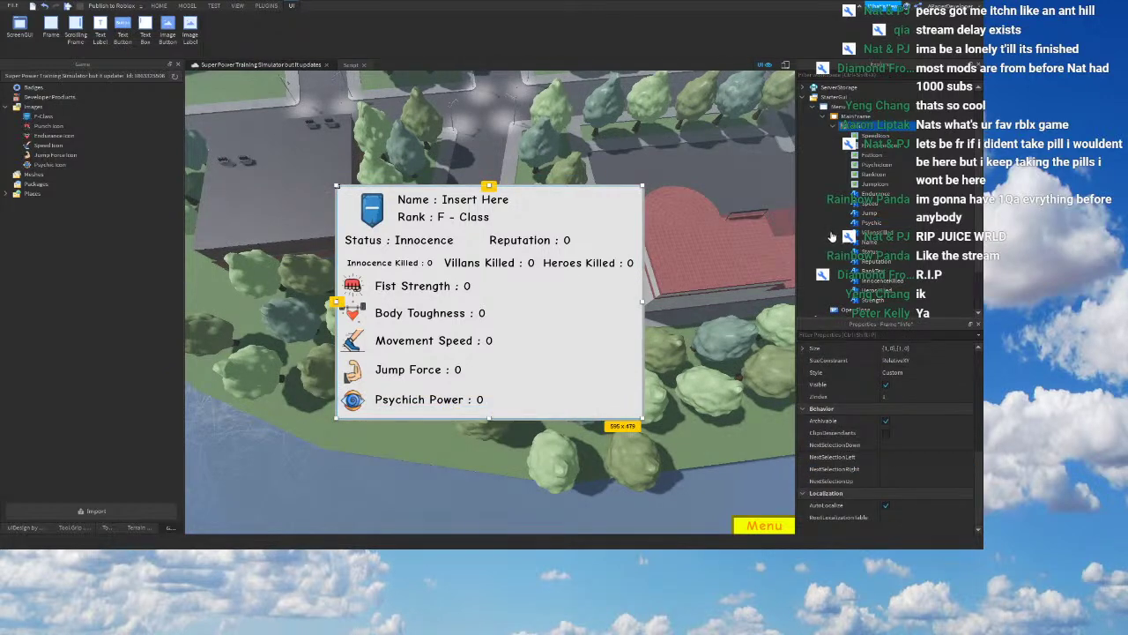
pyautogui.click(827, 261)
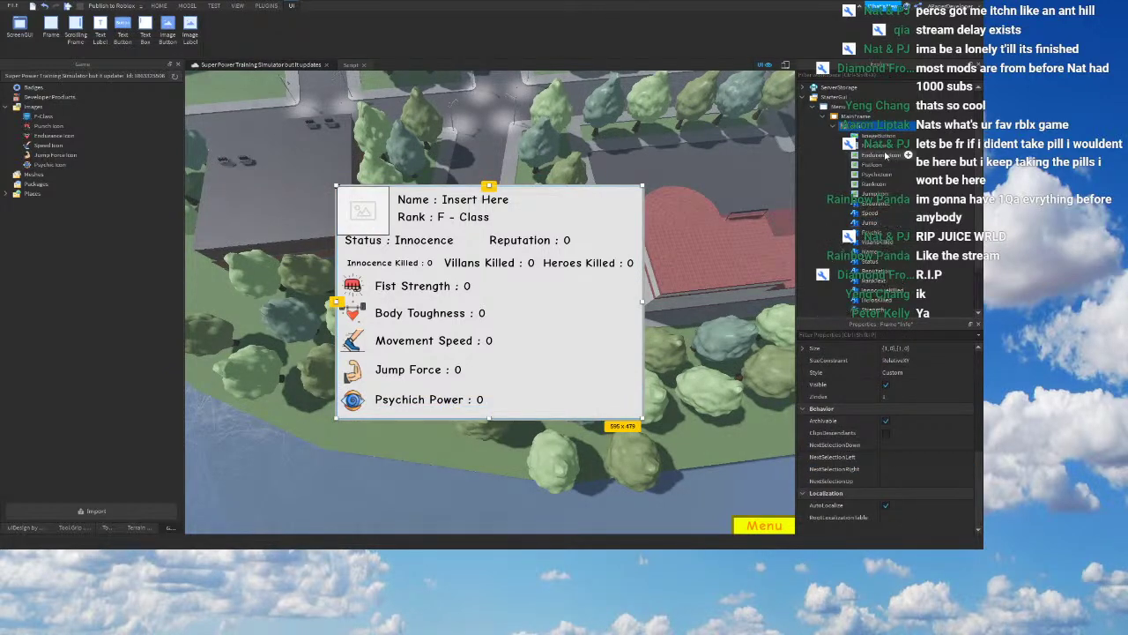
# Step: Set the new image button's size to {0.1, 0}, {0.1, 0}
pyautogui.click(879, 137)
pyautogui.scroll(5, 906, 396)
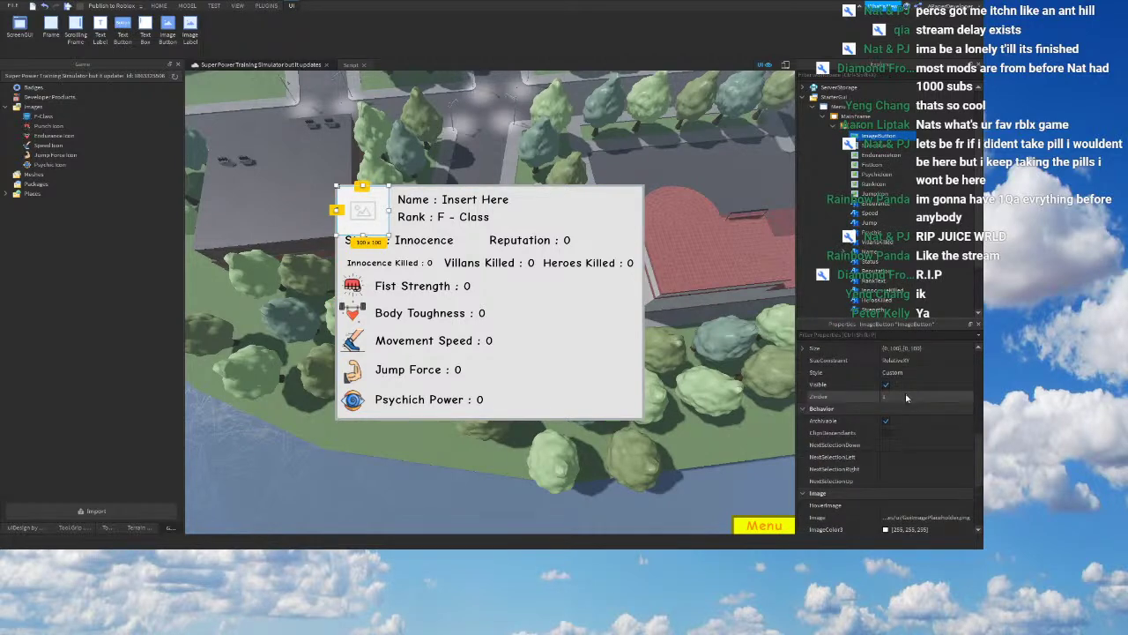
pyautogui.click(903, 421)
pyautogui.write('0.1,0,0,')
pyautogui.press('Return')
pyautogui.moveTo(609, 321); pyautogui.dragTo(582, 327, button='right')
# Step: Set the image button's ScaleType to Fit and upload a new image asset named Upgrade Button for it
pyautogui.scroll(-4, 866, 445)
pyautogui.scroll(-3, 923, 481)
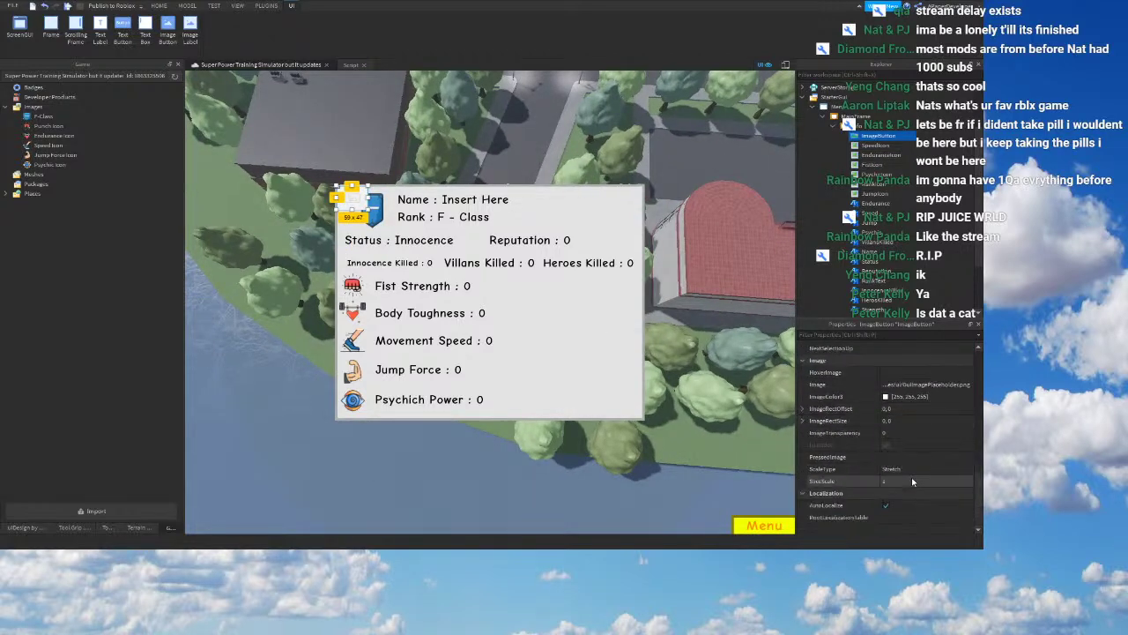
pyautogui.click(908, 469)
pyautogui.click(918, 384)
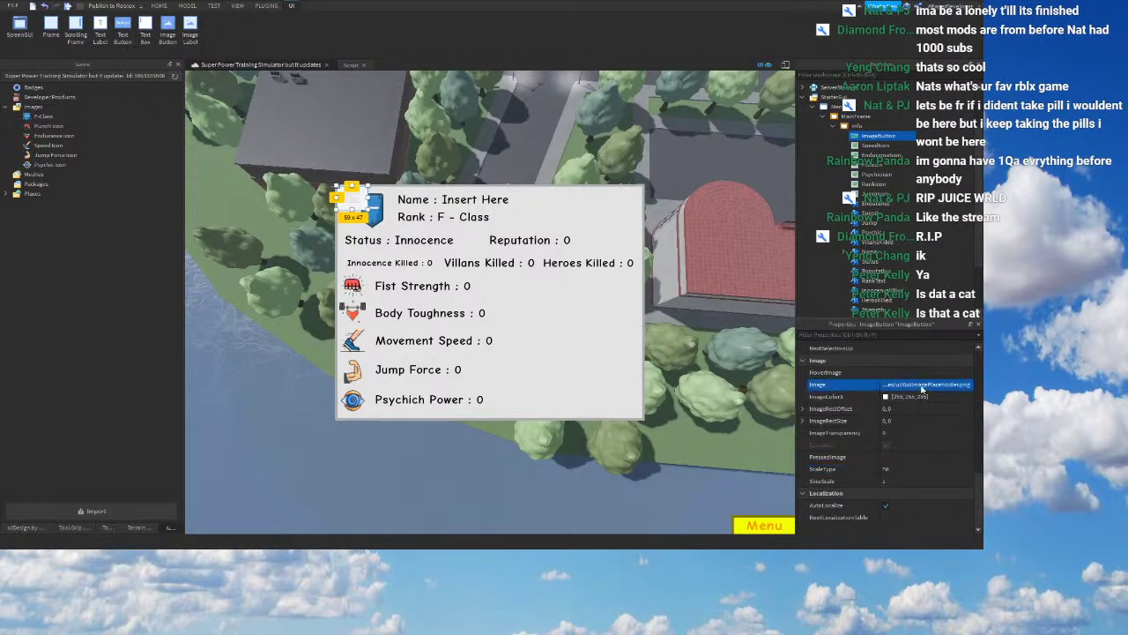
pyautogui.click(917, 374)
pyautogui.moveTo(760, 397); pyautogui.dragTo(743, 397, button='right')
pyautogui.click(913, 386)
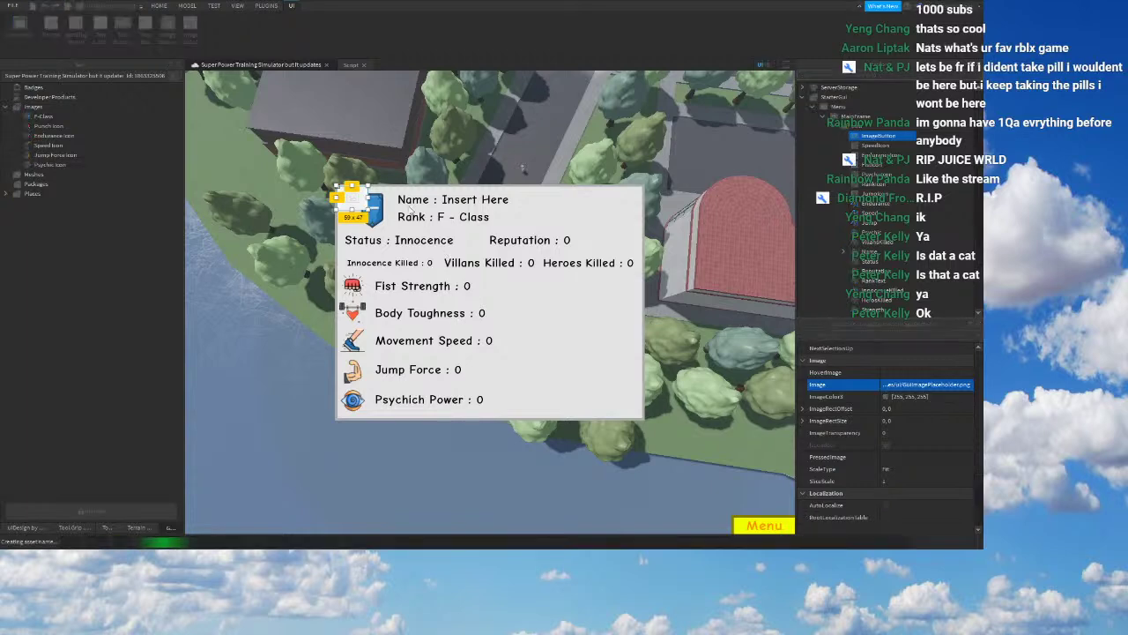
# Step: Make the image button's background fully transparent by setting BackgroundTransparency to 1
pyautogui.scroll(5, 905, 420)
pyautogui.scroll(3, 893, 433)
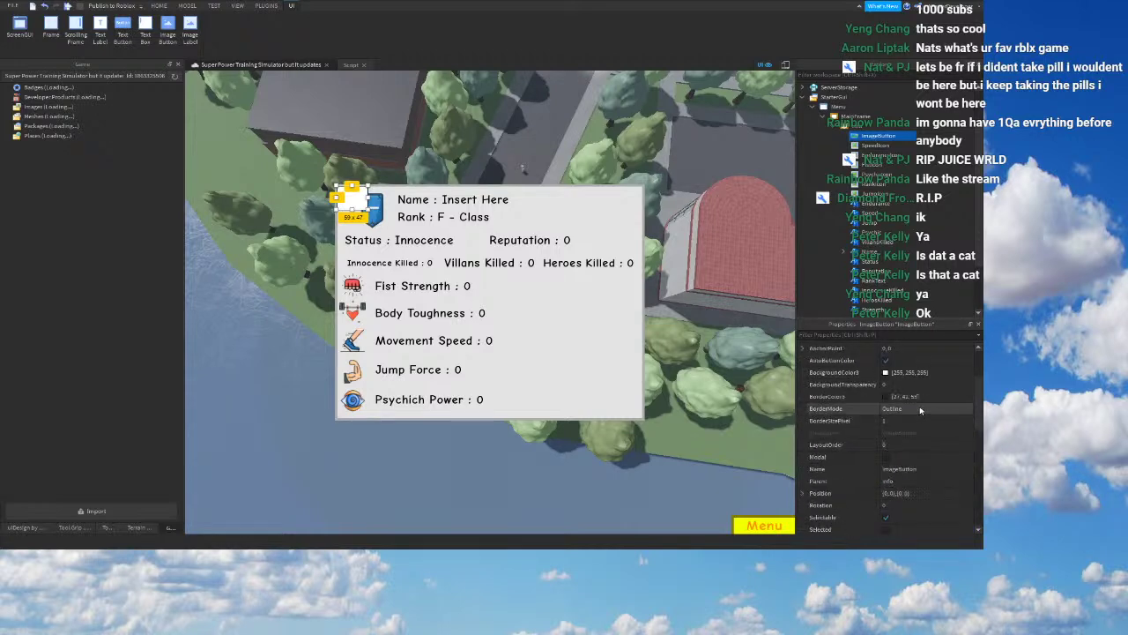
pyautogui.click(842, 384)
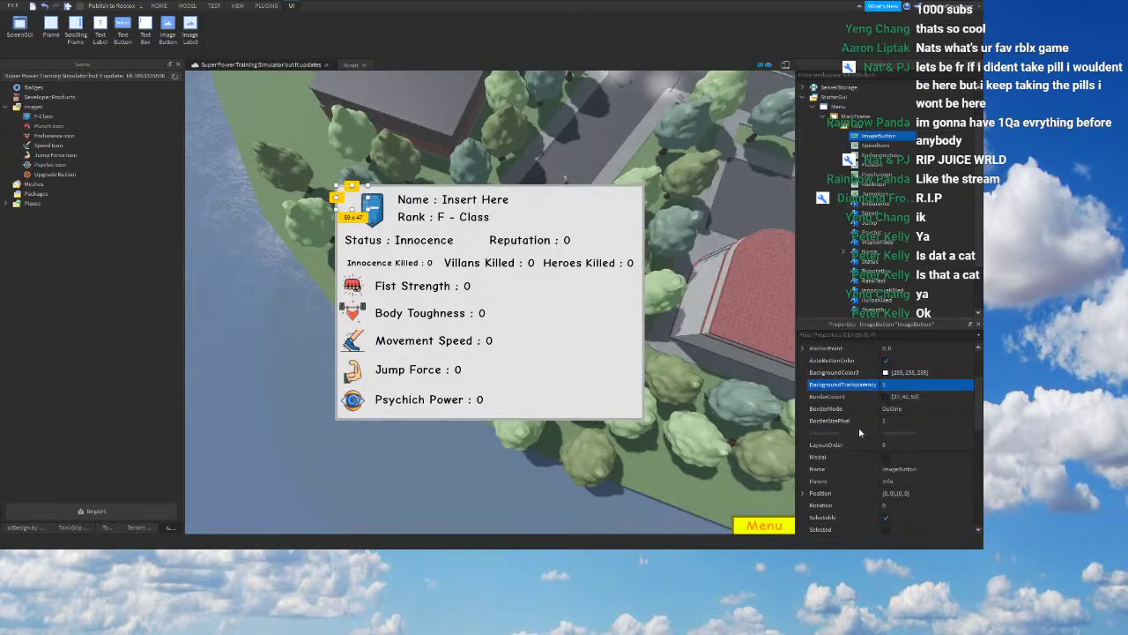
# Step: Assign the Upgrade Button image to the image button and change its ScaleType to Crop
pyautogui.scroll(-5, 859, 430)
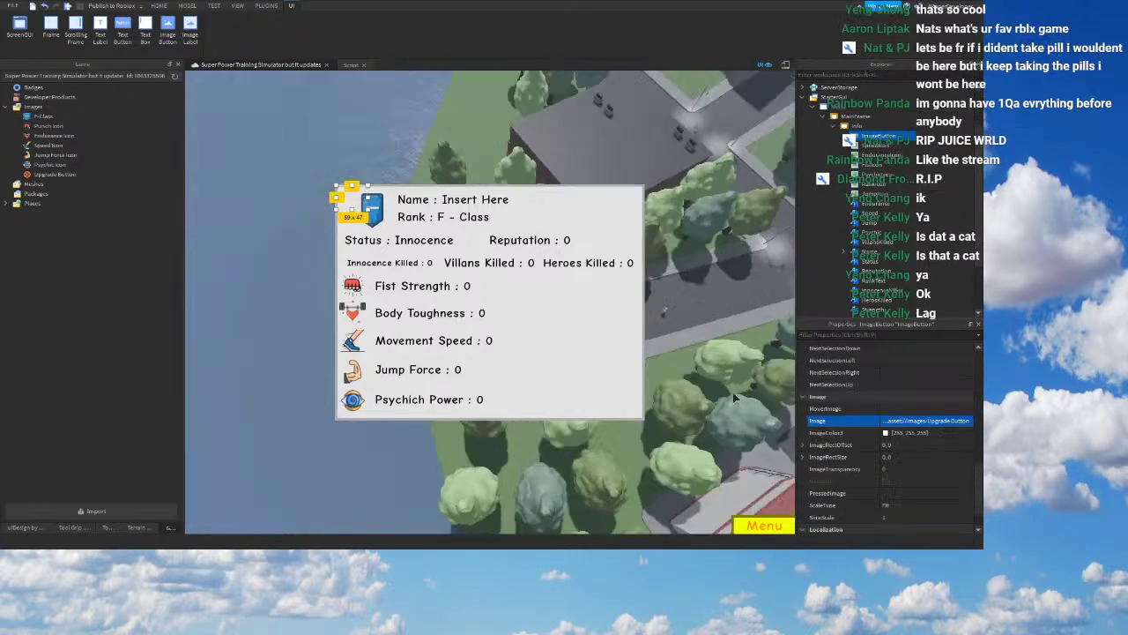
pyautogui.click(854, 421)
pyautogui.scroll(3, 891, 403)
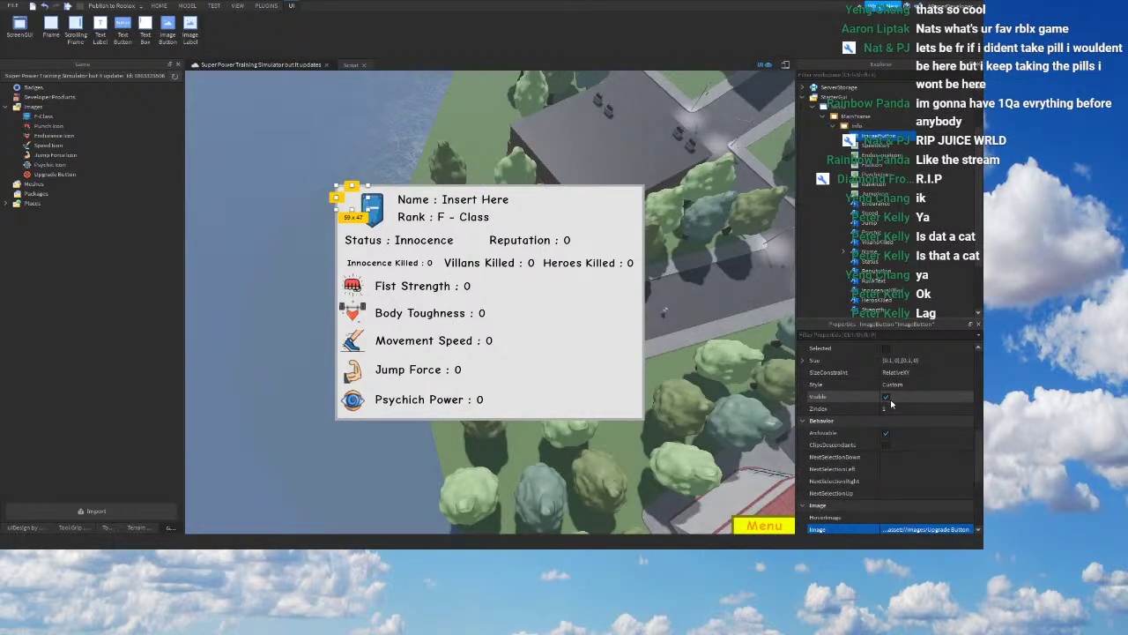
pyautogui.scroll(-3, 891, 403)
pyautogui.click(895, 505)
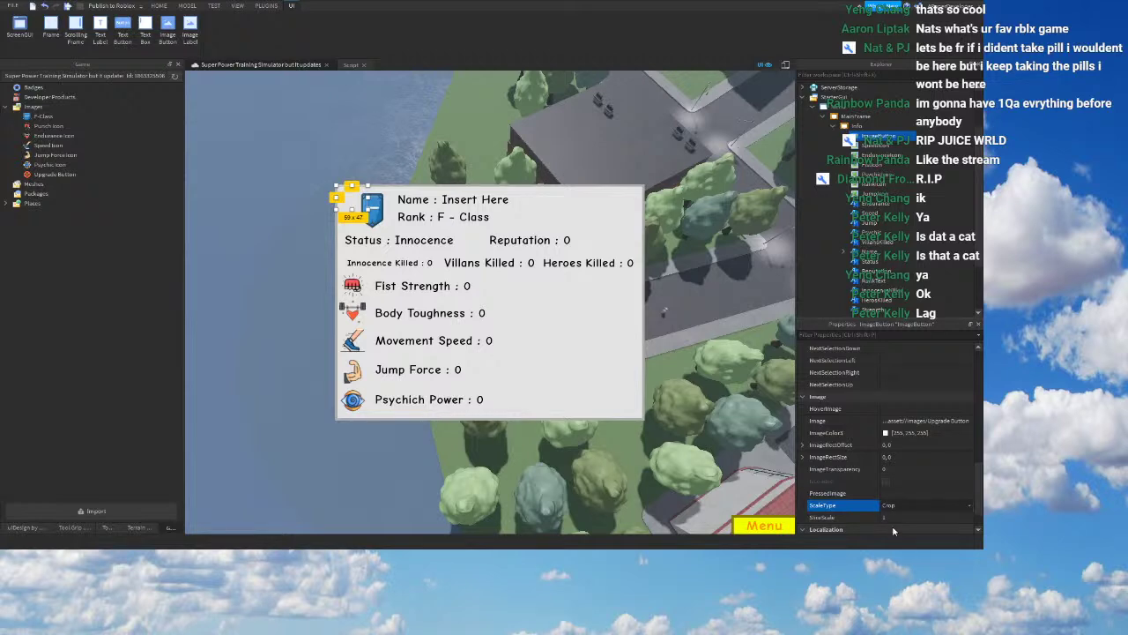
# Step: Change the image button's ScaleType to Slice and open its Image property while checking the Upgrade Button asset
pyautogui.click(894, 530)
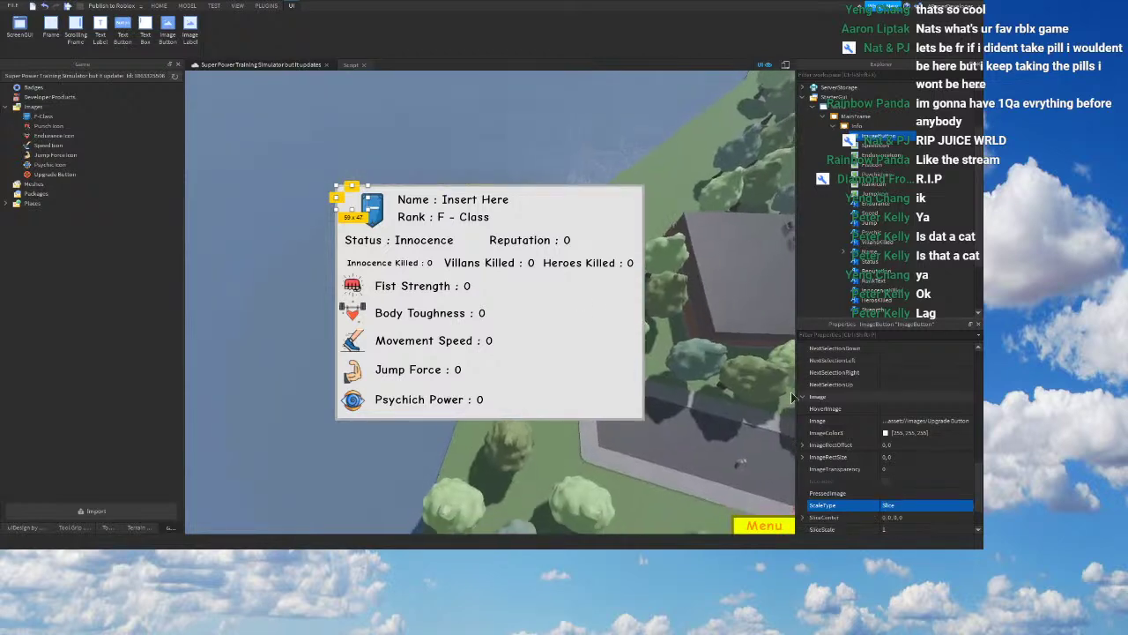
pyautogui.click(929, 423)
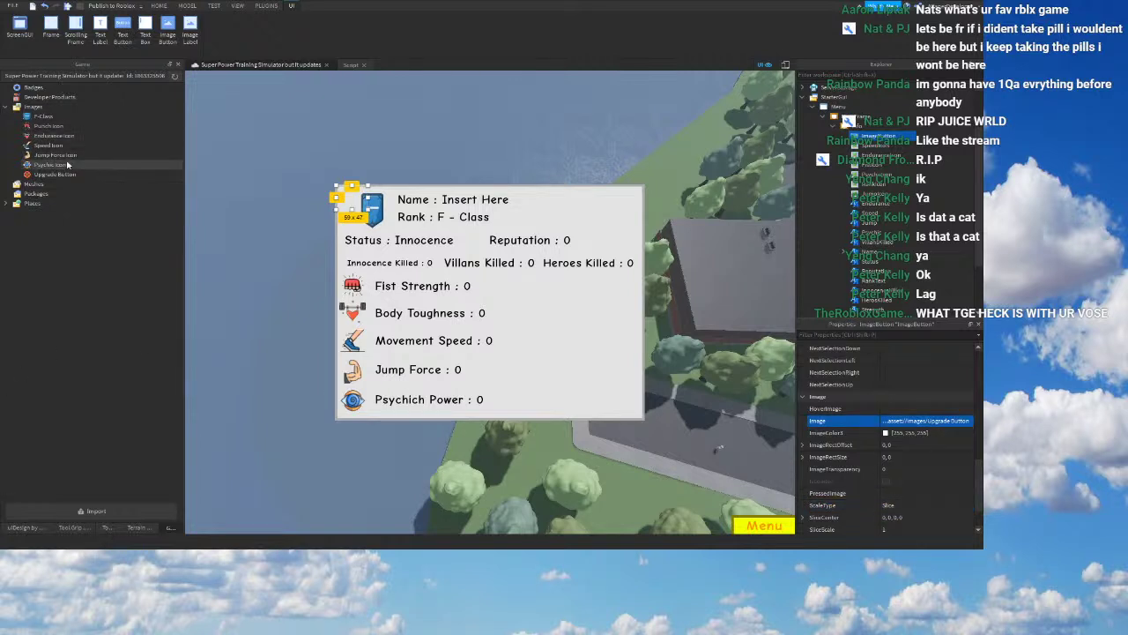
pyautogui.moveTo(70, 175); pyautogui.dragTo(123, 193)
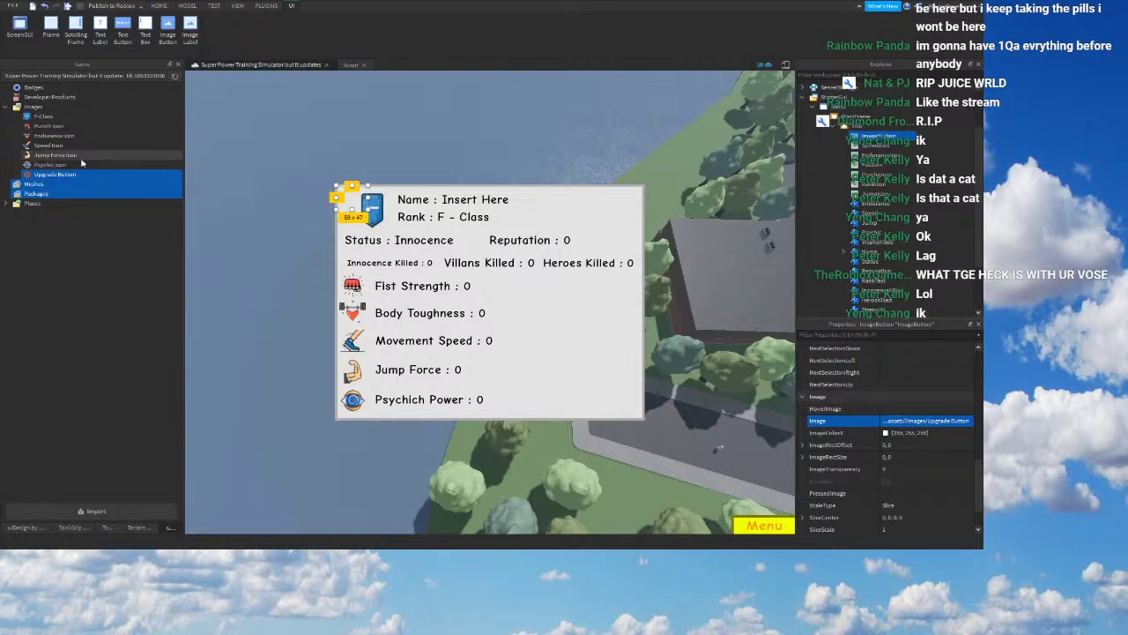
pyautogui.click(122, 176)
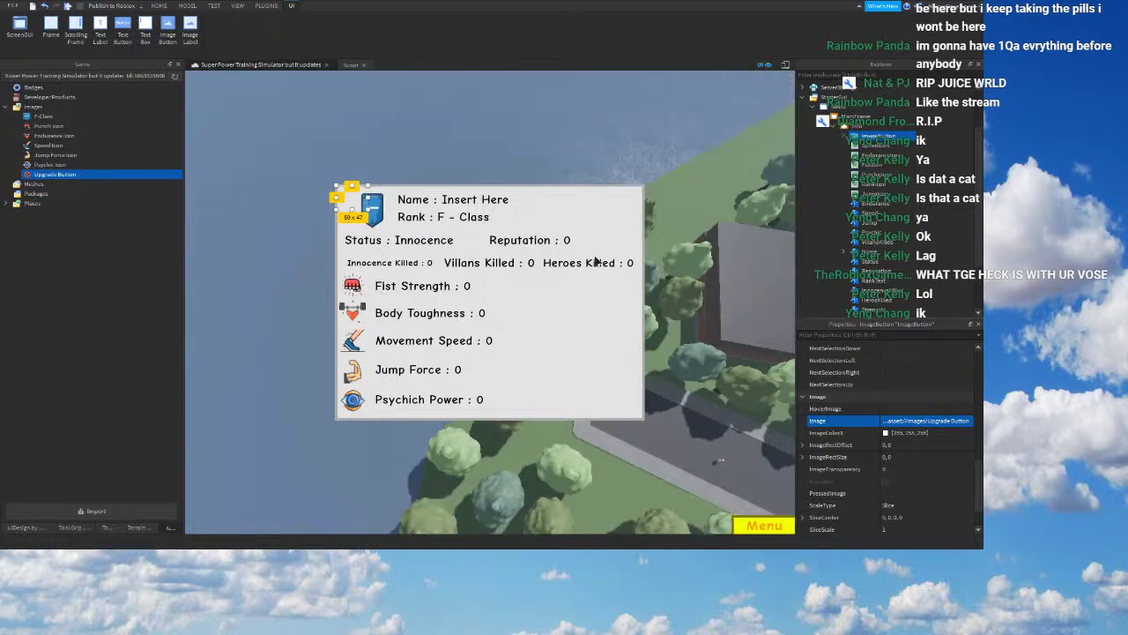
pyautogui.moveTo(571, 165); pyautogui.dragTo(533, 169, button='right')
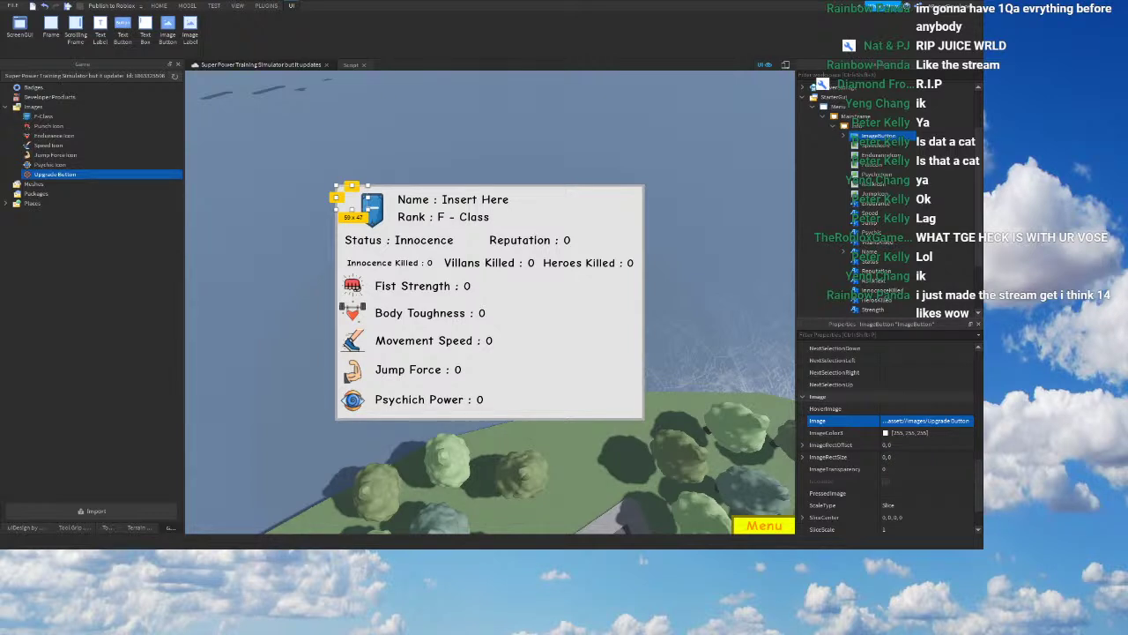
pyautogui.moveTo(653, 300); pyautogui.dragTo(758, 304, button='right')
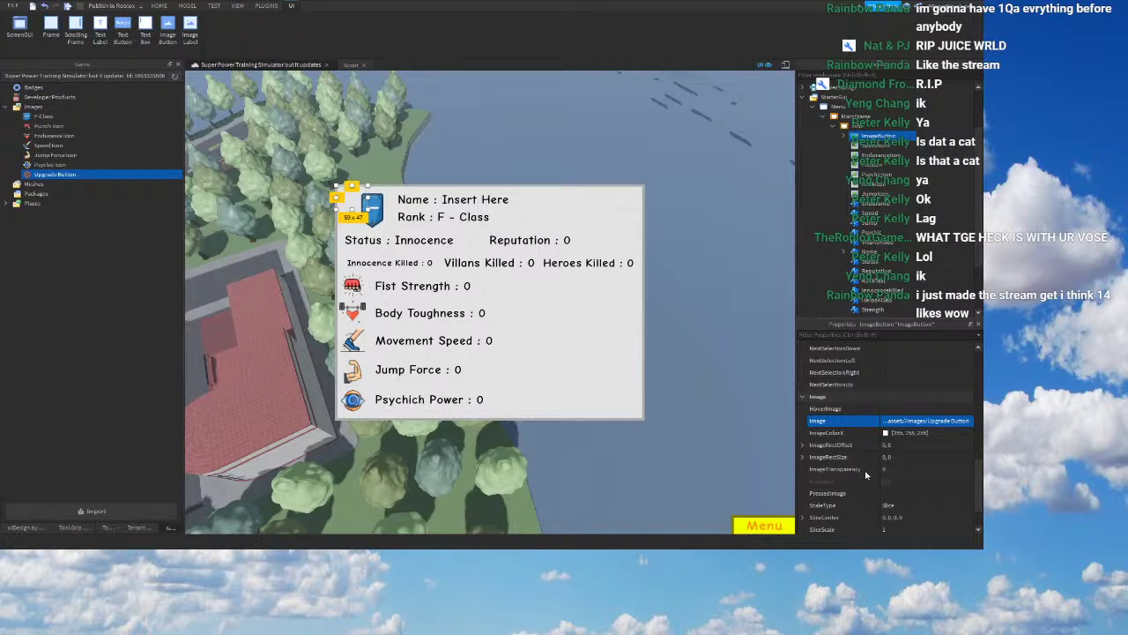
# Step: Try the F-Class image on the image button, set its ScaleType to Fit and reassign the Upgrade Button image
pyautogui.hotkey('ctrl', 'z')
pyautogui.scroll(-1, 931, 524)
pyautogui.click(908, 470)
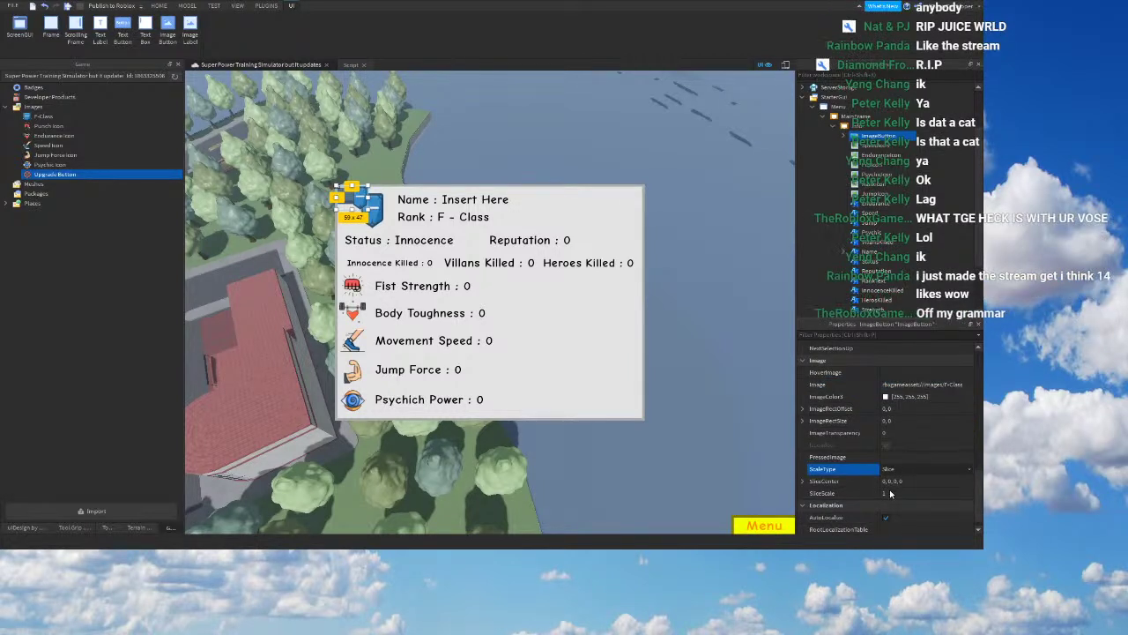
pyautogui.click(894, 490)
pyautogui.click(910, 386)
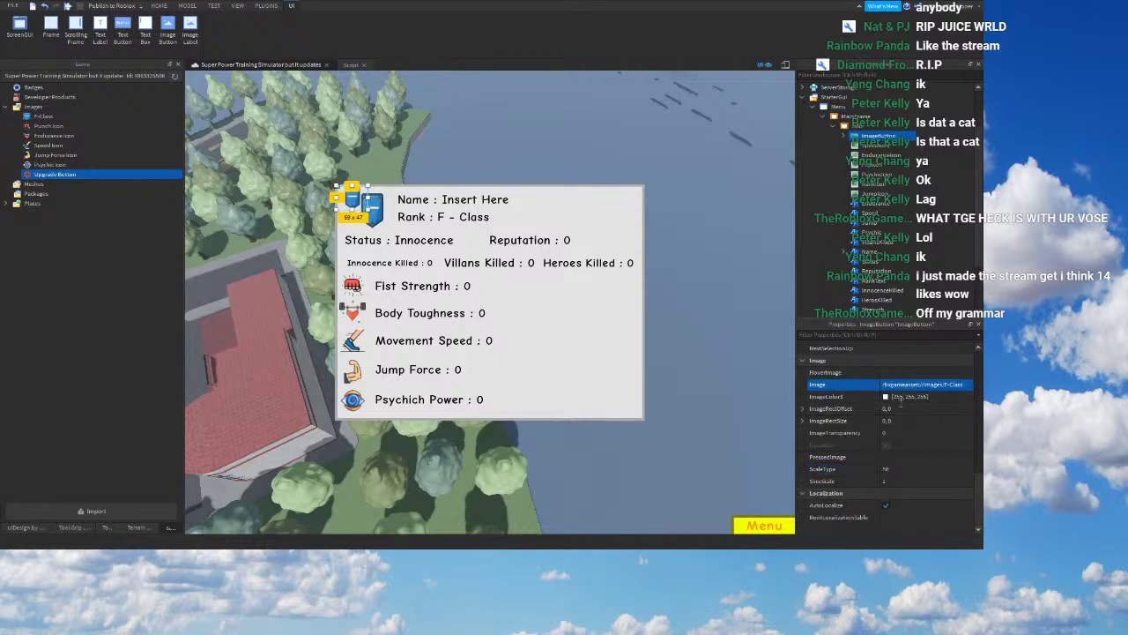
pyautogui.click(874, 456)
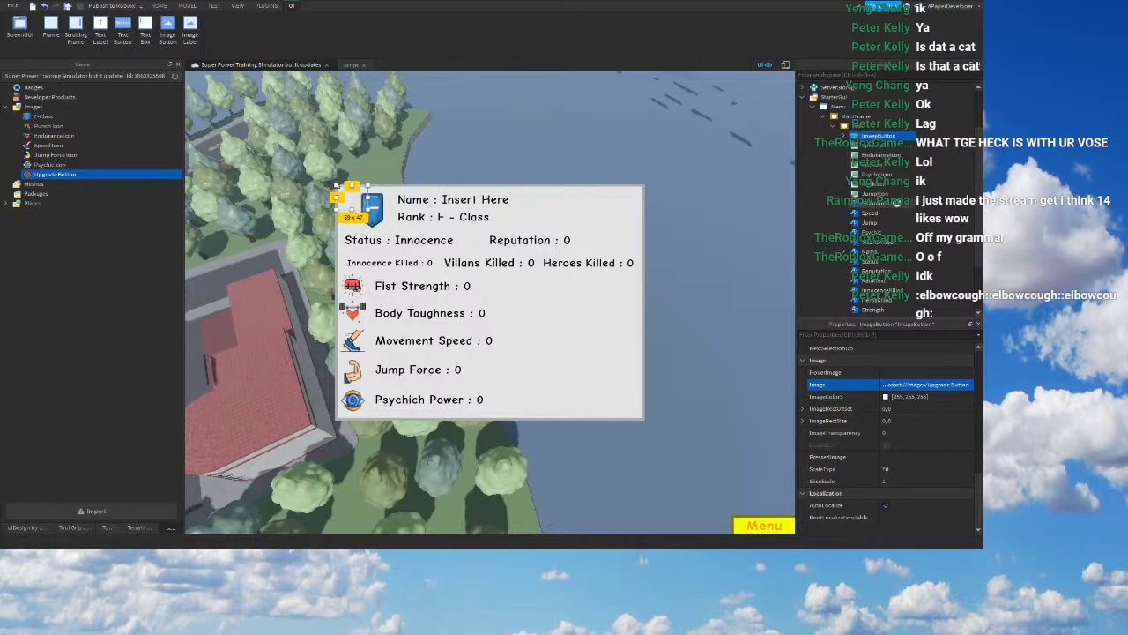
# Step: Delete the image button and its child object, undoing the accidental deletion of the movement speed icon
pyautogui.click(843, 138)
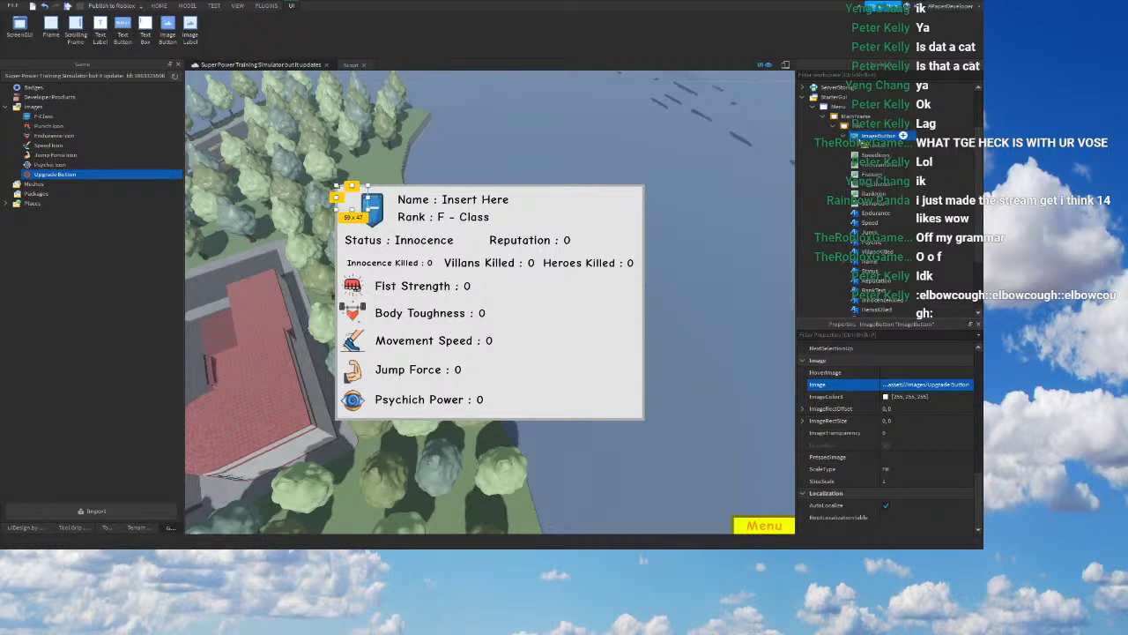
pyautogui.click(873, 144)
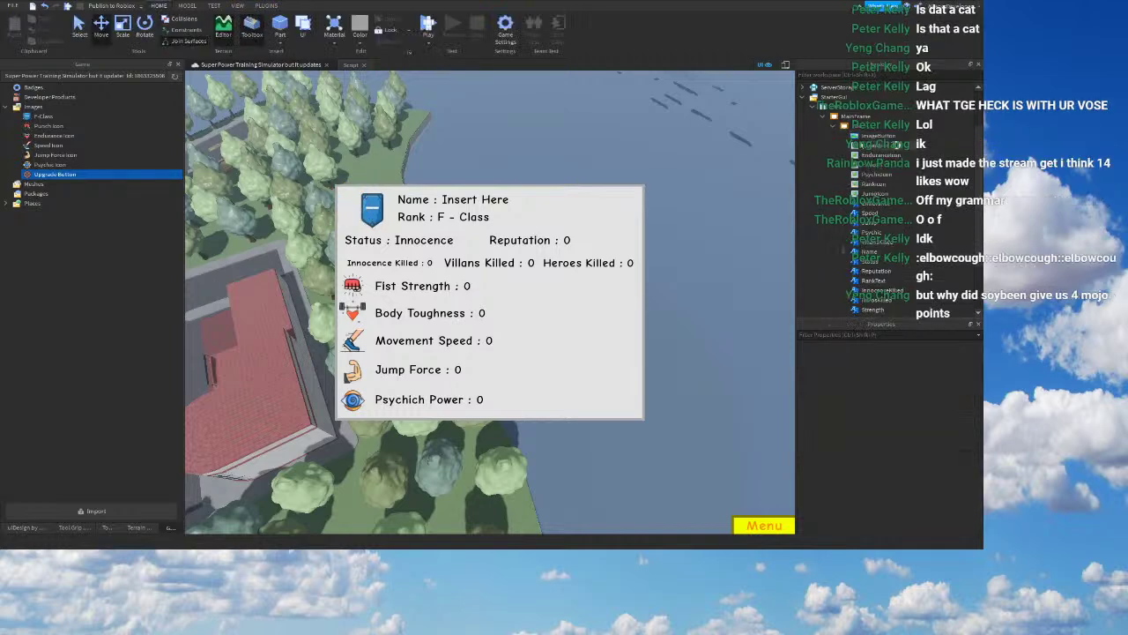
pyautogui.press('Delete')
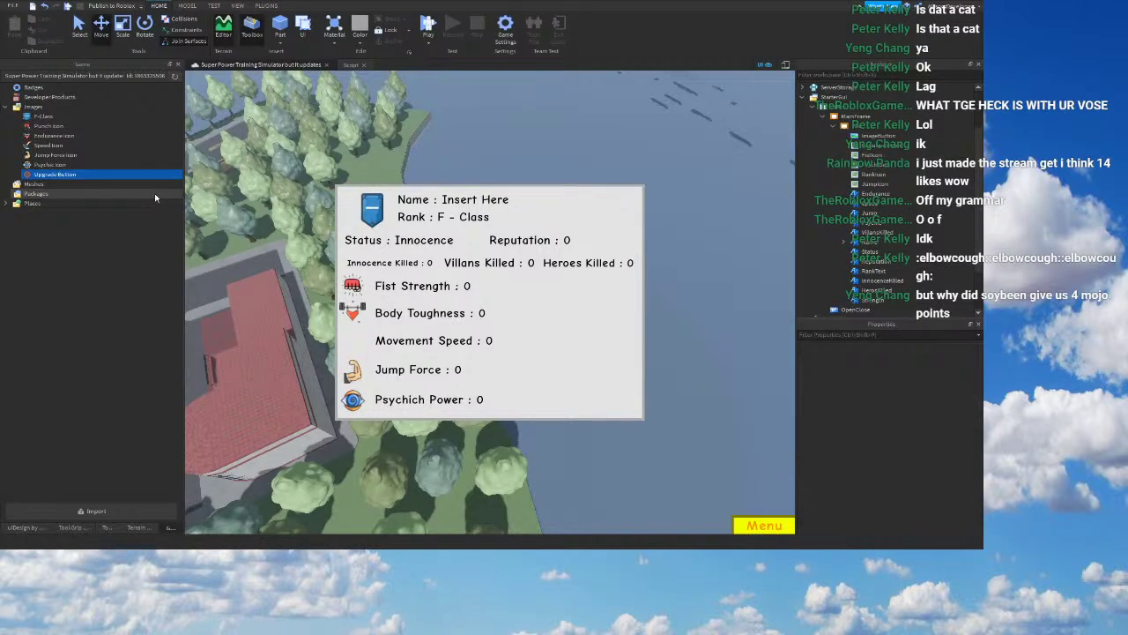
pyautogui.click(872, 135)
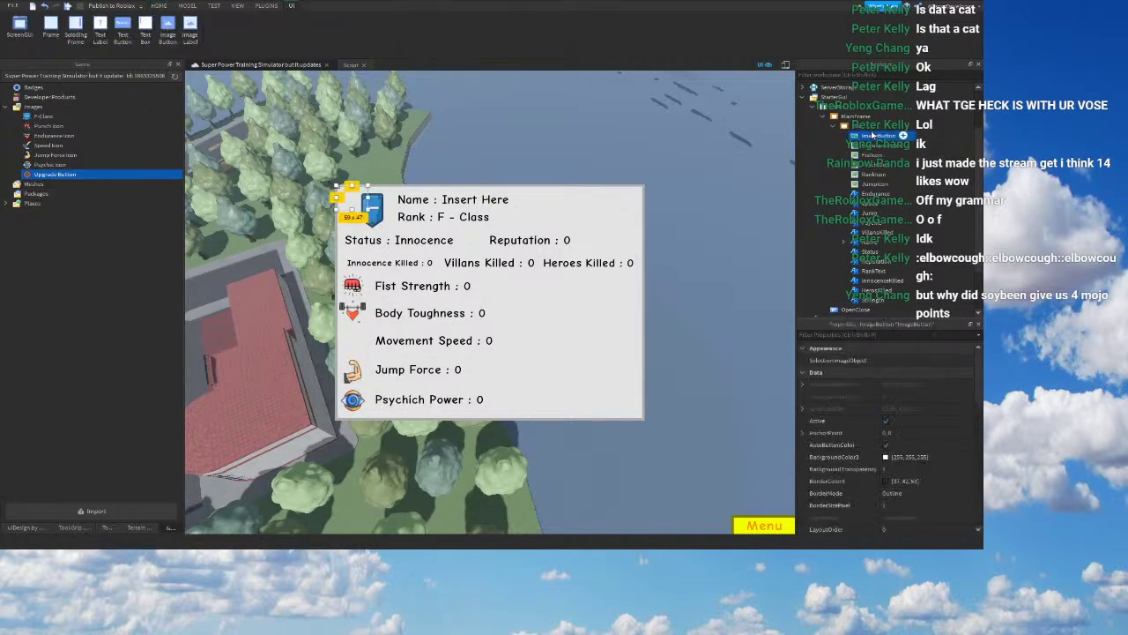
pyautogui.hotkey('ctrl', 'z')
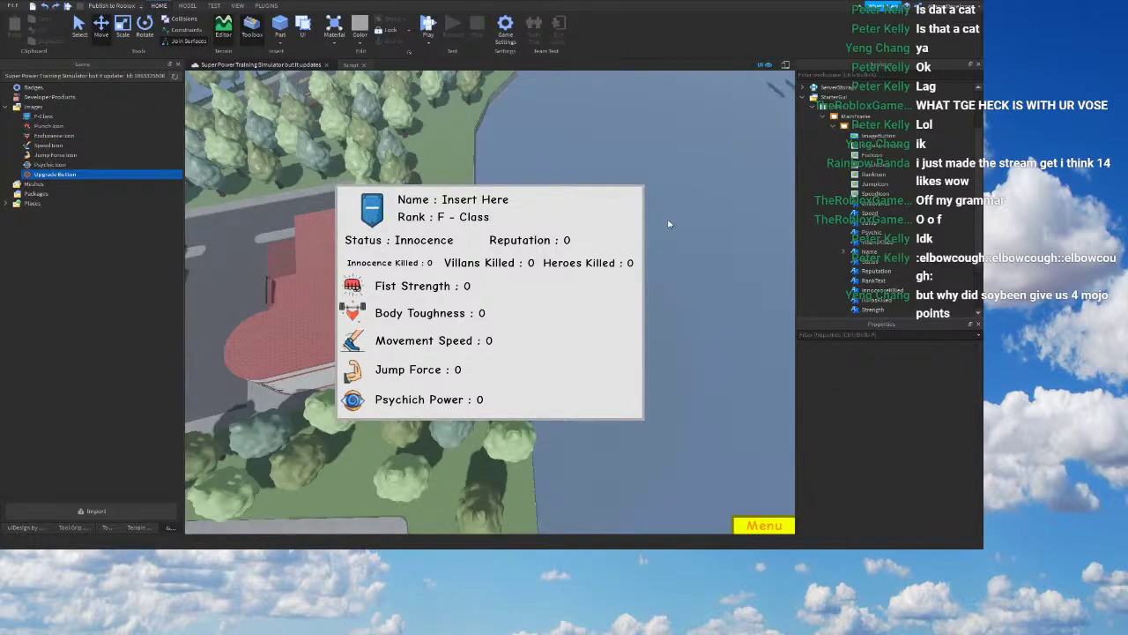
pyautogui.rightClick(868, 136)
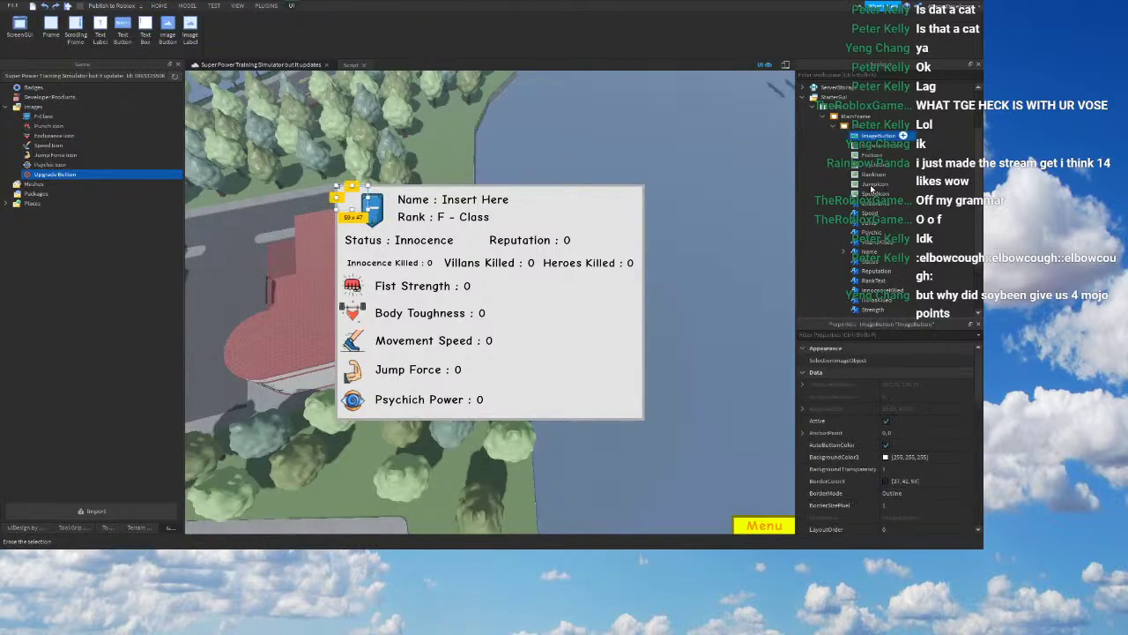
pyautogui.click(871, 189)
# Step: Insert a new image button into the Info frame and assign the Upgrade Button asset as its image
pyautogui.click(874, 126)
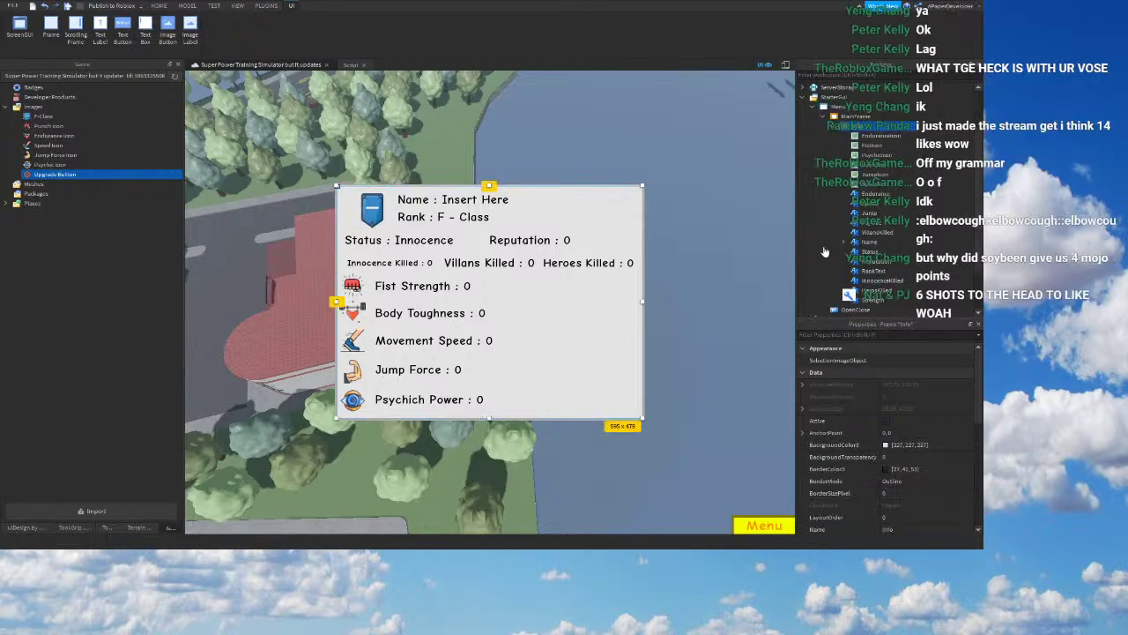
pyautogui.click(826, 249)
pyautogui.click(867, 134)
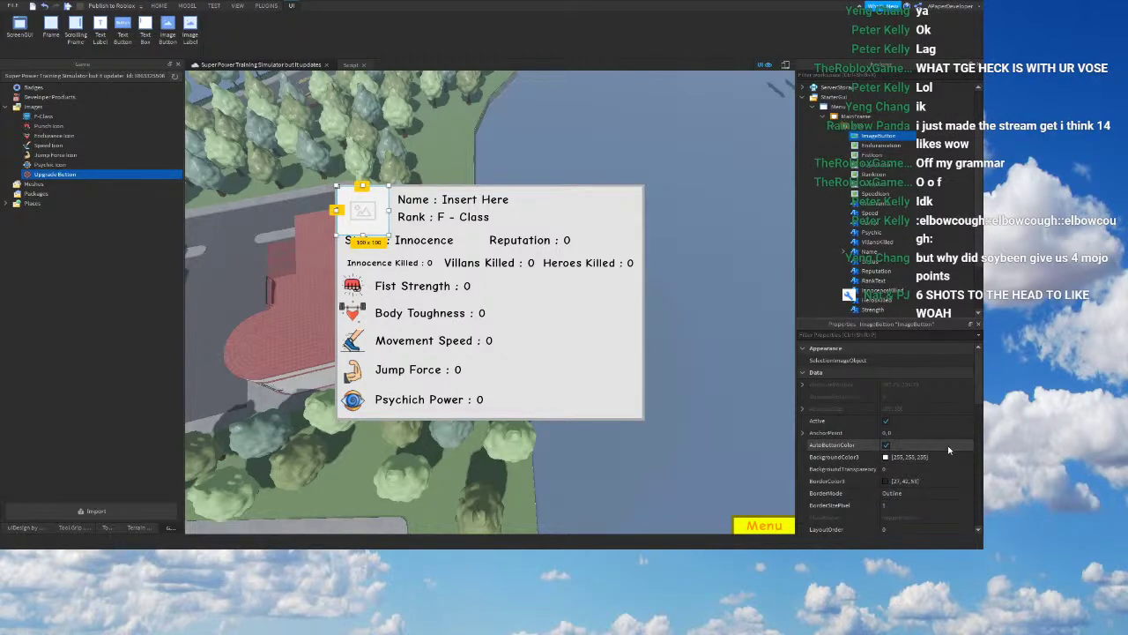
pyautogui.scroll(-9, 946, 450)
pyautogui.click(907, 461)
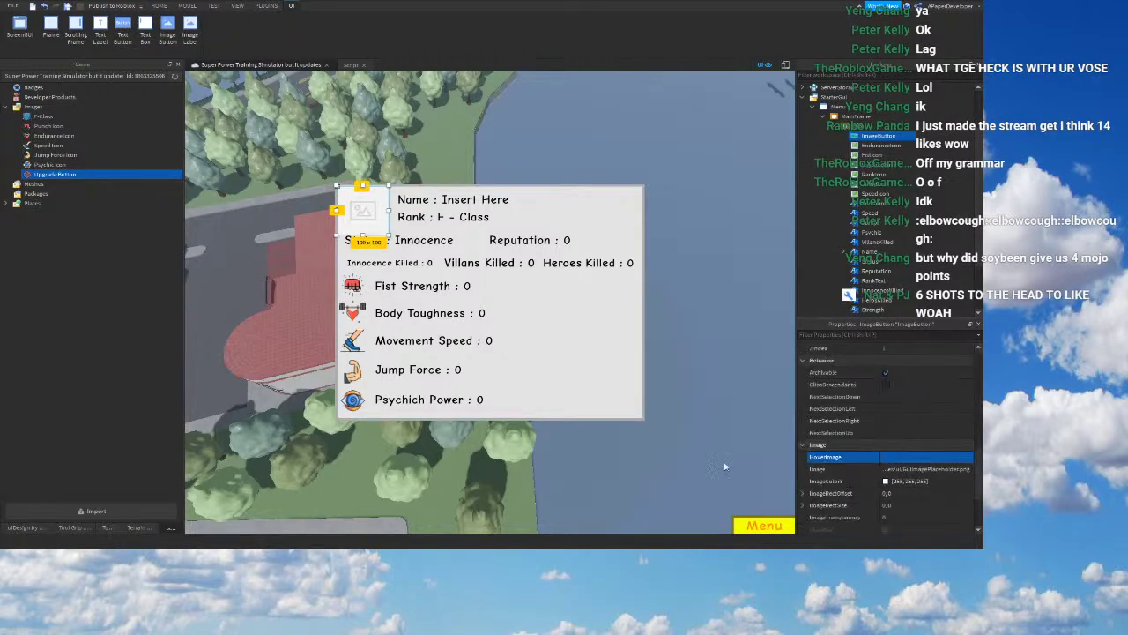
pyautogui.scroll(-1, 770, 466)
pyautogui.click(906, 470)
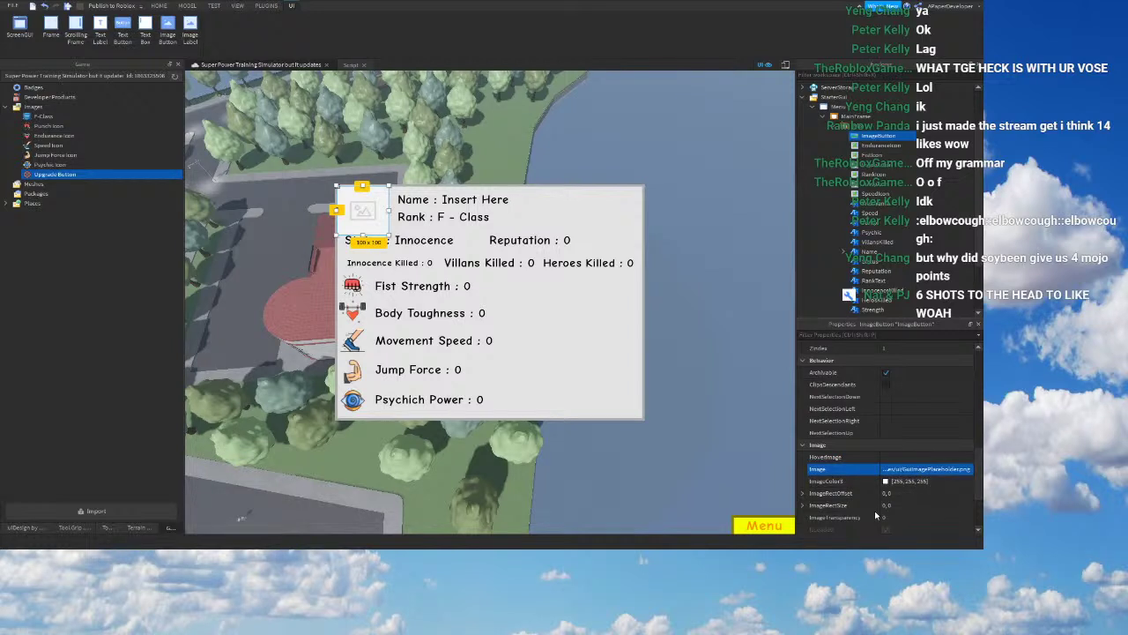
pyautogui.click(875, 516)
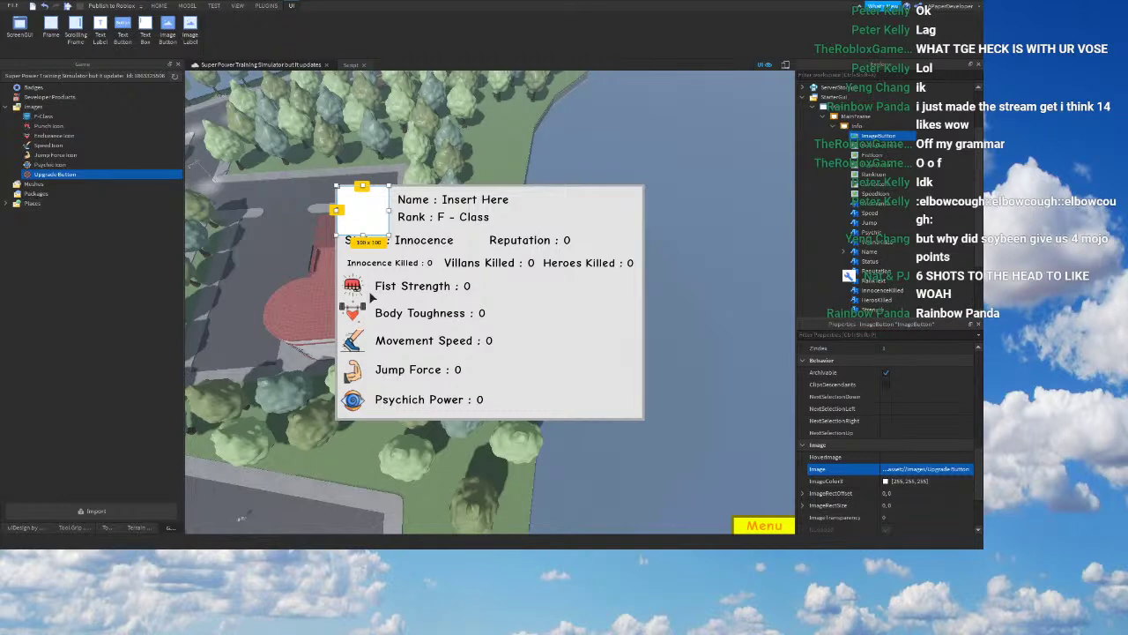
# Step: Delete the blank image button from the Info frame and remove the Upgrade Button image asset from the game
pyautogui.moveTo(660, 401); pyautogui.dragTo(657, 400, button='right')
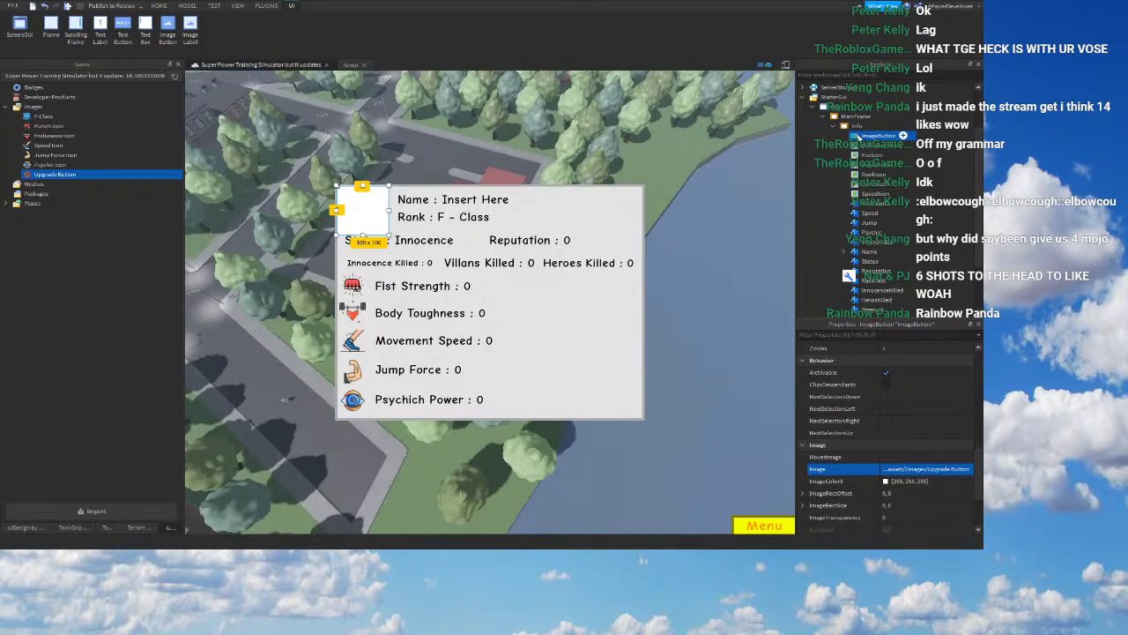
pyautogui.press('Delete')
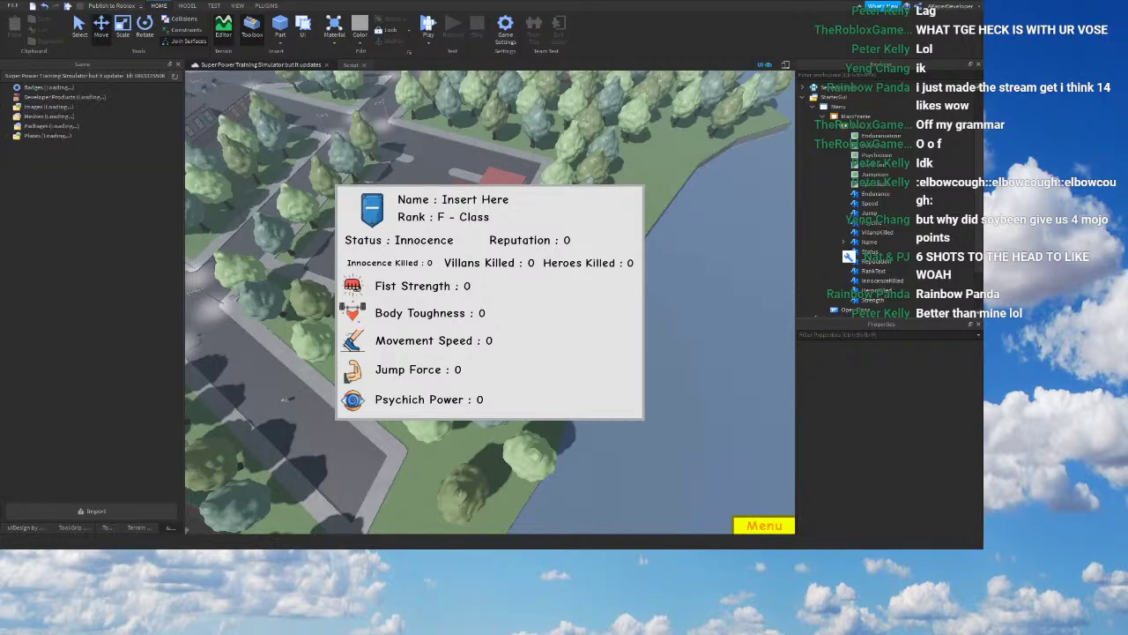
# Step: Insert another image button into the Info frame and upload a new image asset named Upgrade for it
pyautogui.click(872, 127)
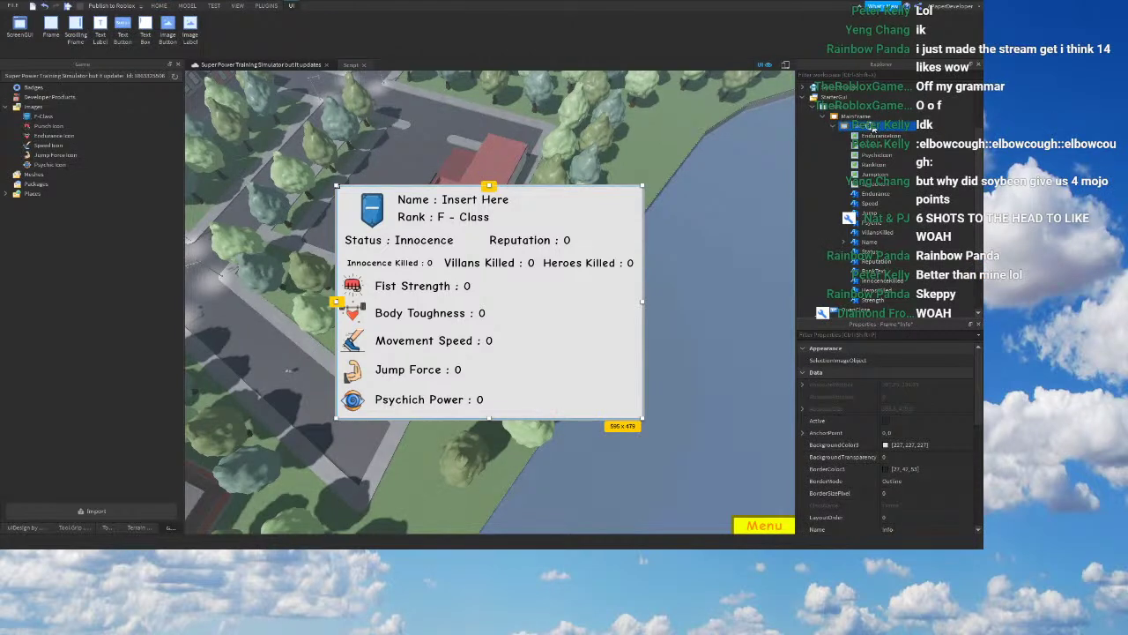
pyautogui.click(847, 228)
pyautogui.scroll(-8, 887, 456)
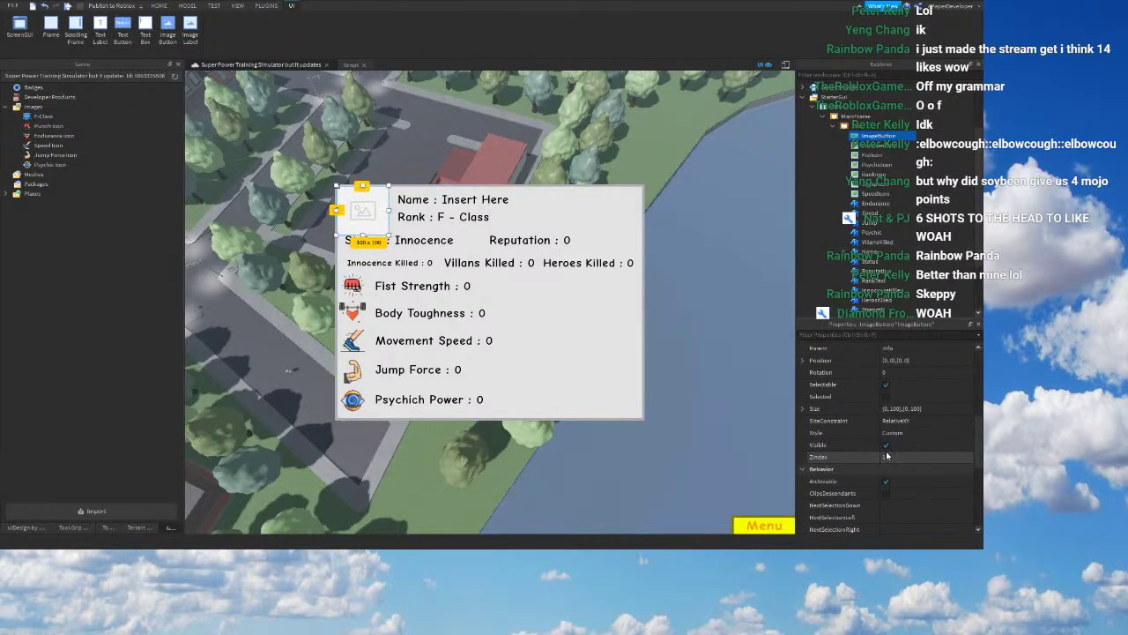
pyautogui.click(891, 506)
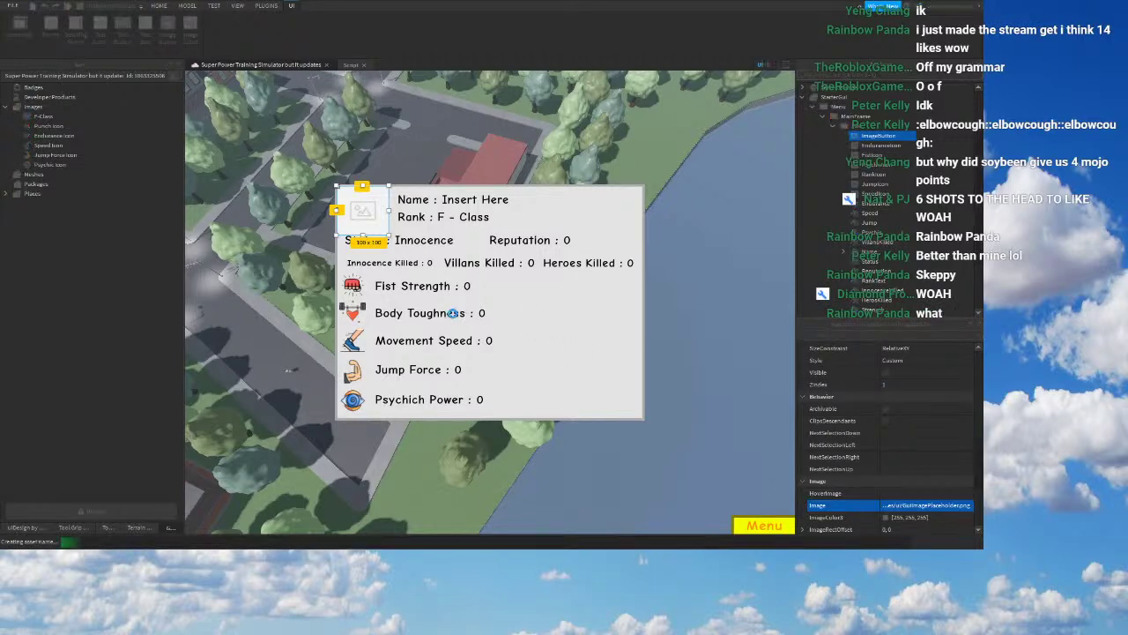
# Step: Set the upgrade image button's size to {0.1, 0}, {0.1, 0}
pyautogui.scroll(4, 957, 463)
pyautogui.click(914, 482)
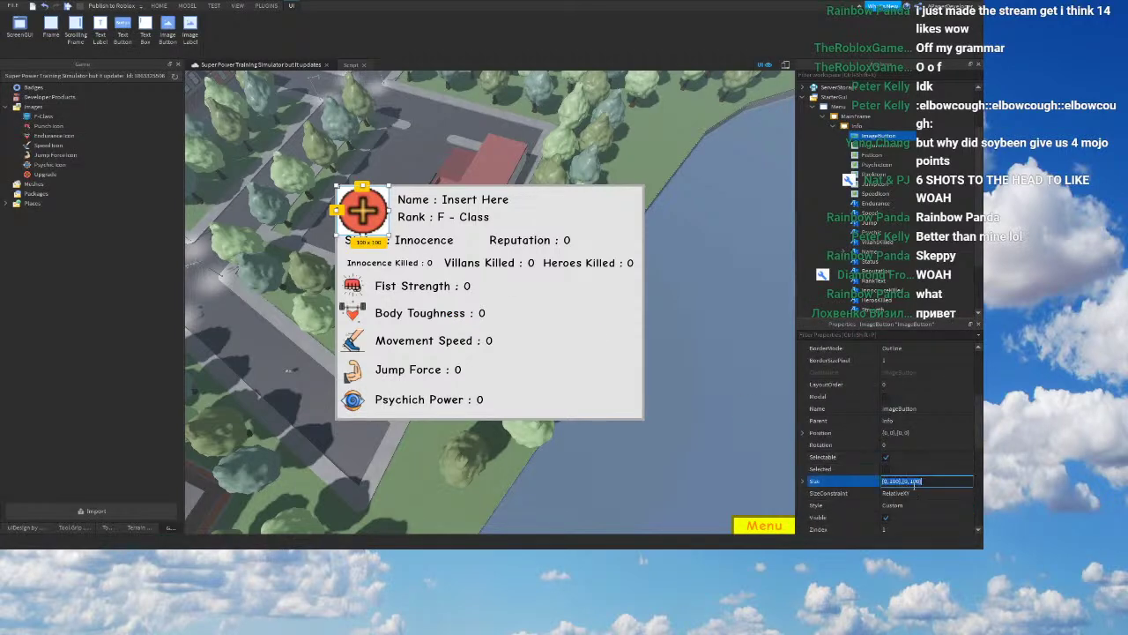
pyautogui.write('0,10')
pyautogui.press('BackSpace')
pyautogui.press('BackSpace')
pyautogui.write(',0')
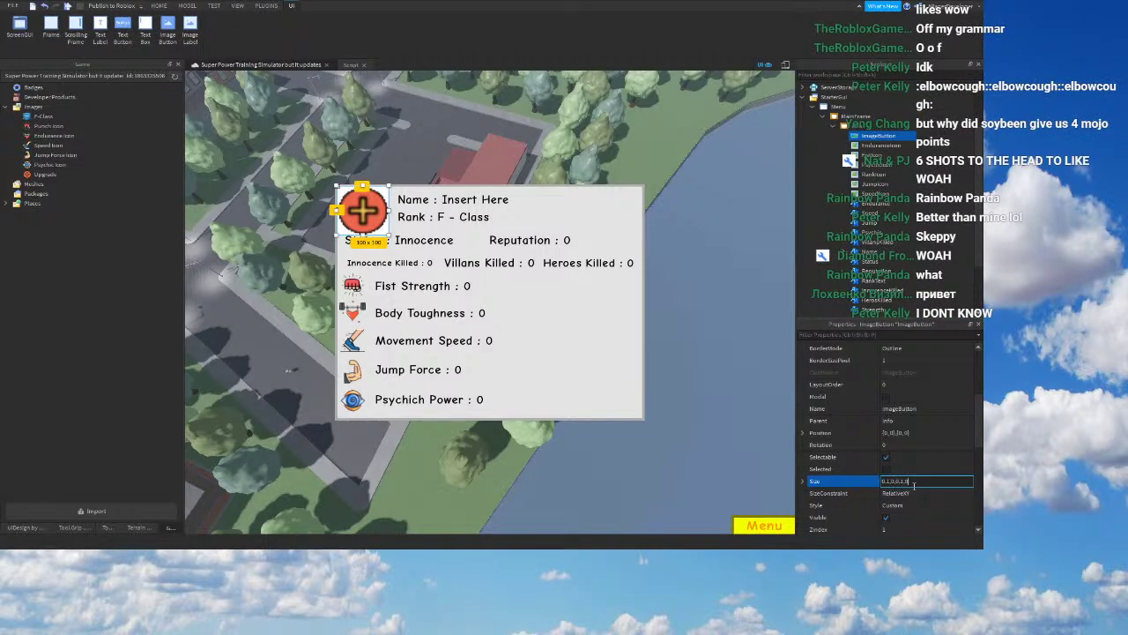
pyautogui.press('Return')
# Step: Open the uiDesign plugin and bring up its Class Converter
pyautogui.moveTo(608, 392); pyautogui.dragTo(551, 380, button='right')
pyautogui.click(266, 6)
pyautogui.click(148, 37)
pyautogui.click(108, 527)
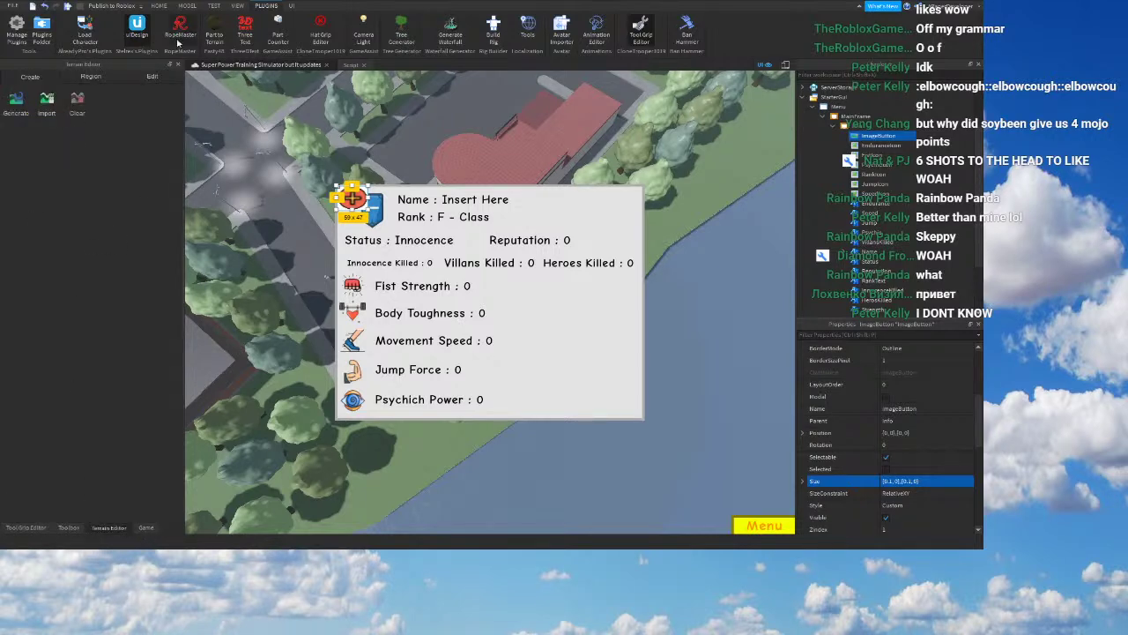
pyautogui.click(148, 21)
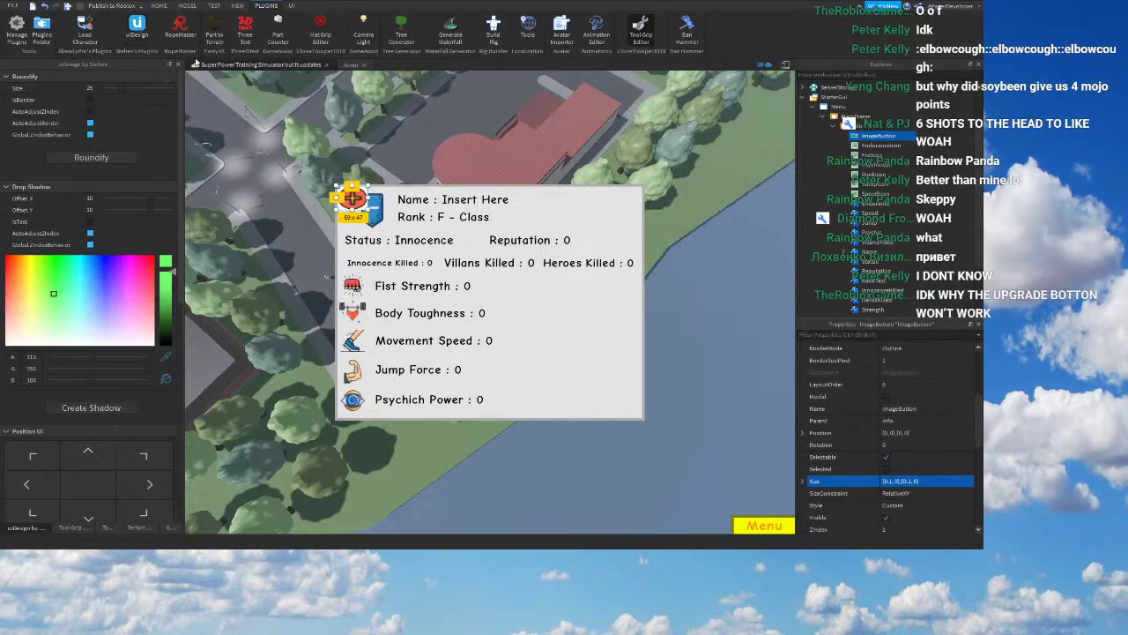
pyautogui.click(129, 38)
pyautogui.click(147, 28)
pyautogui.moveTo(393, 196); pyautogui.dragTo(339, 195, button='right')
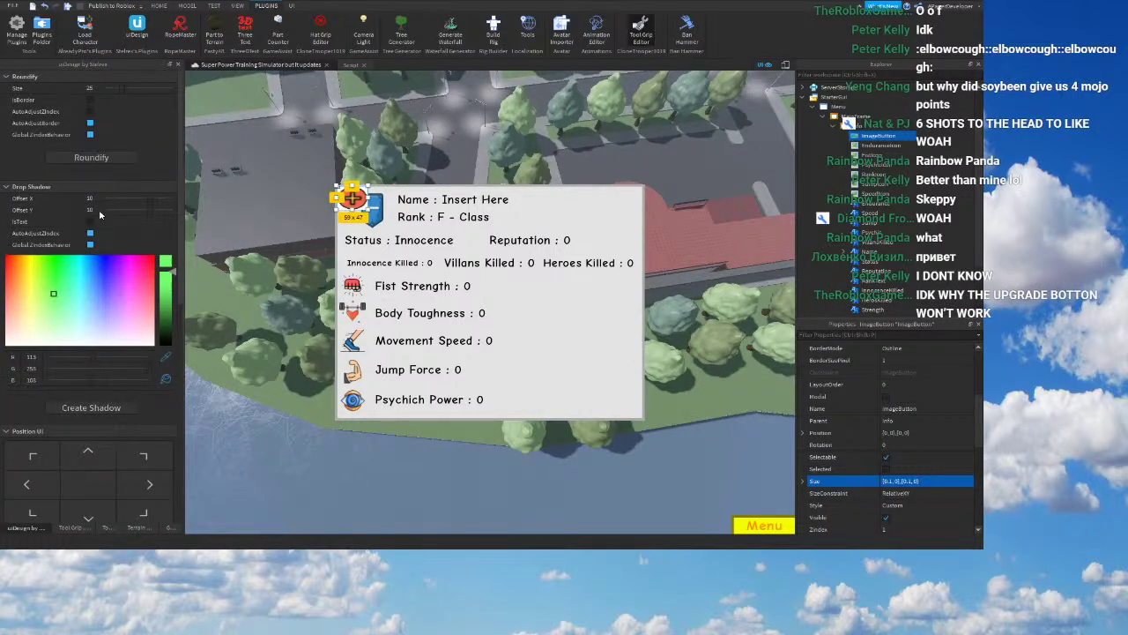
pyautogui.scroll(-10, 121, 233)
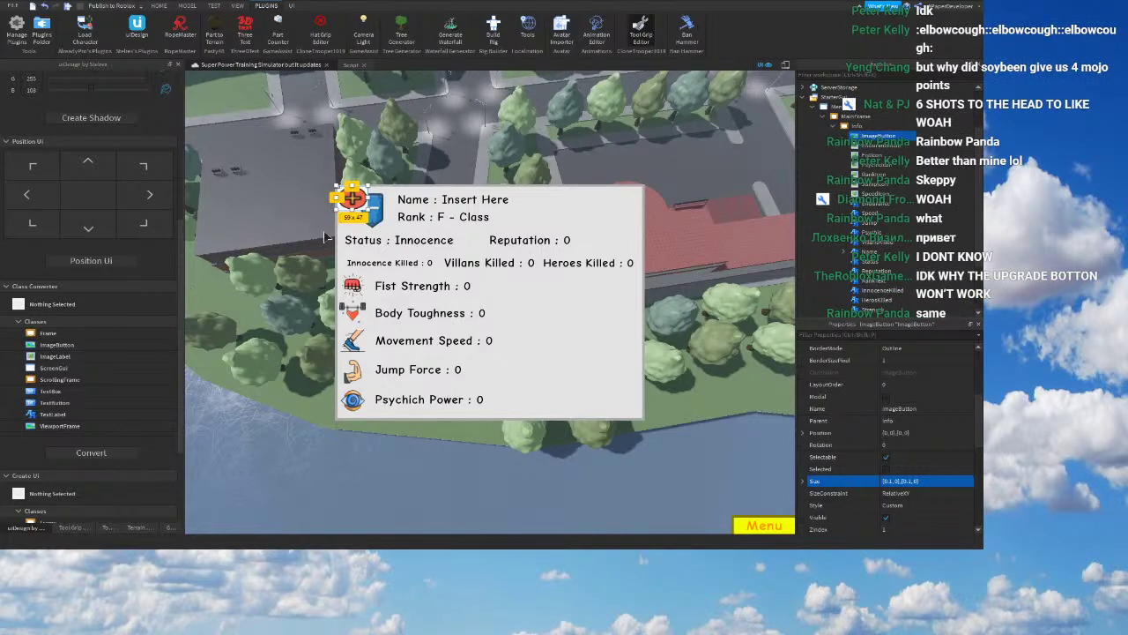
# Step: Convert the upgrade image button in the Info frame to an ImageLabel and delete it
pyautogui.click(853, 126)
pyautogui.click(855, 118)
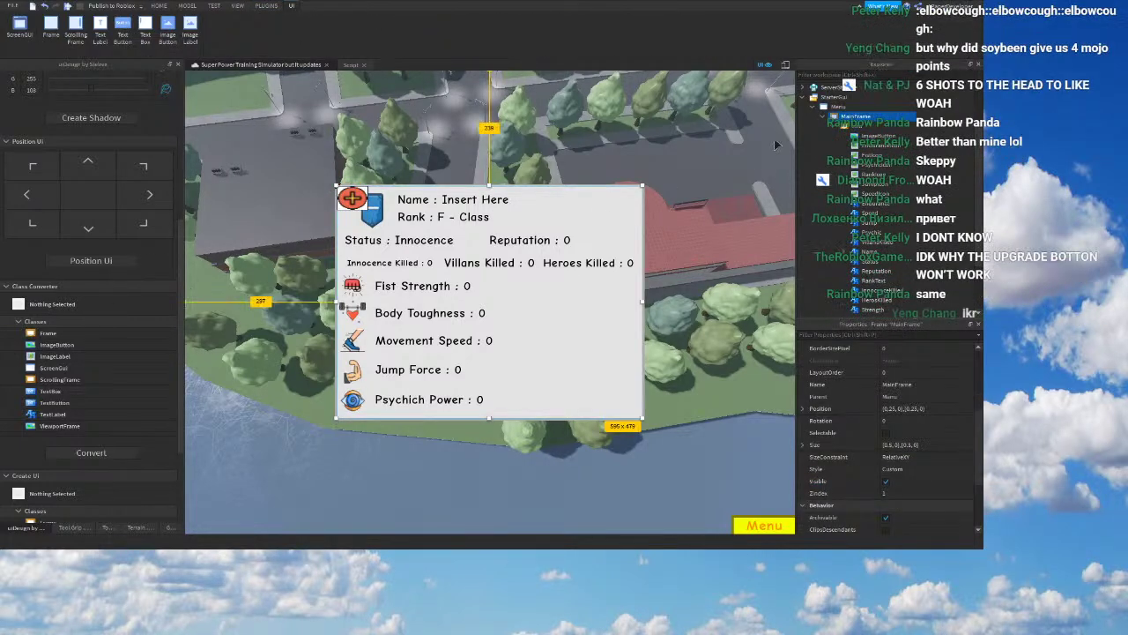
pyautogui.click(873, 136)
pyautogui.click(74, 356)
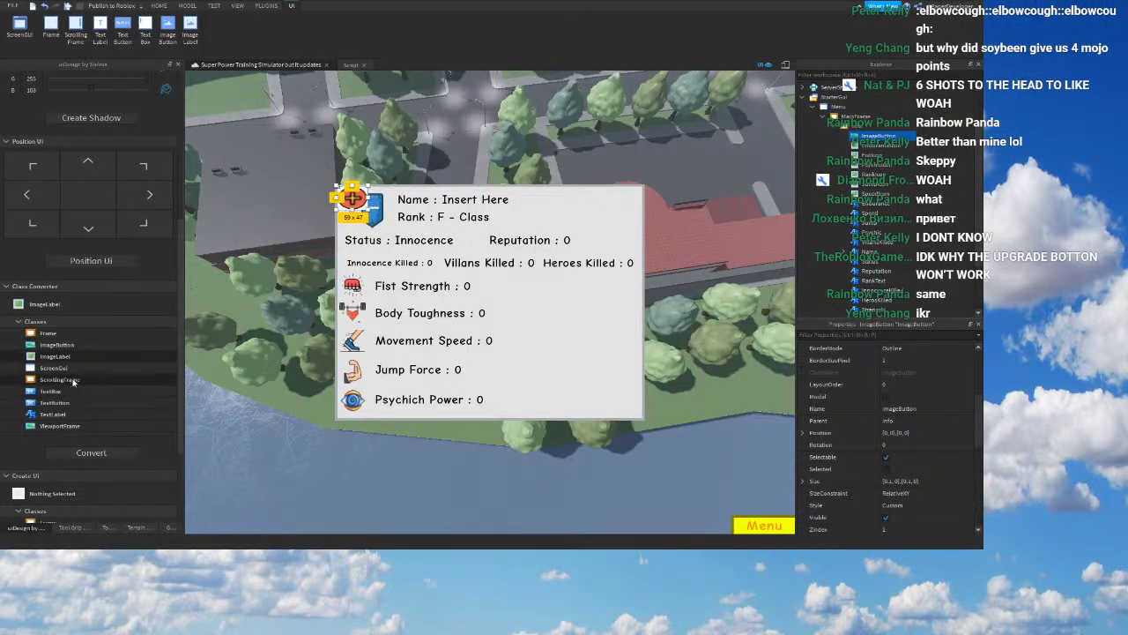
pyautogui.click(22, 324)
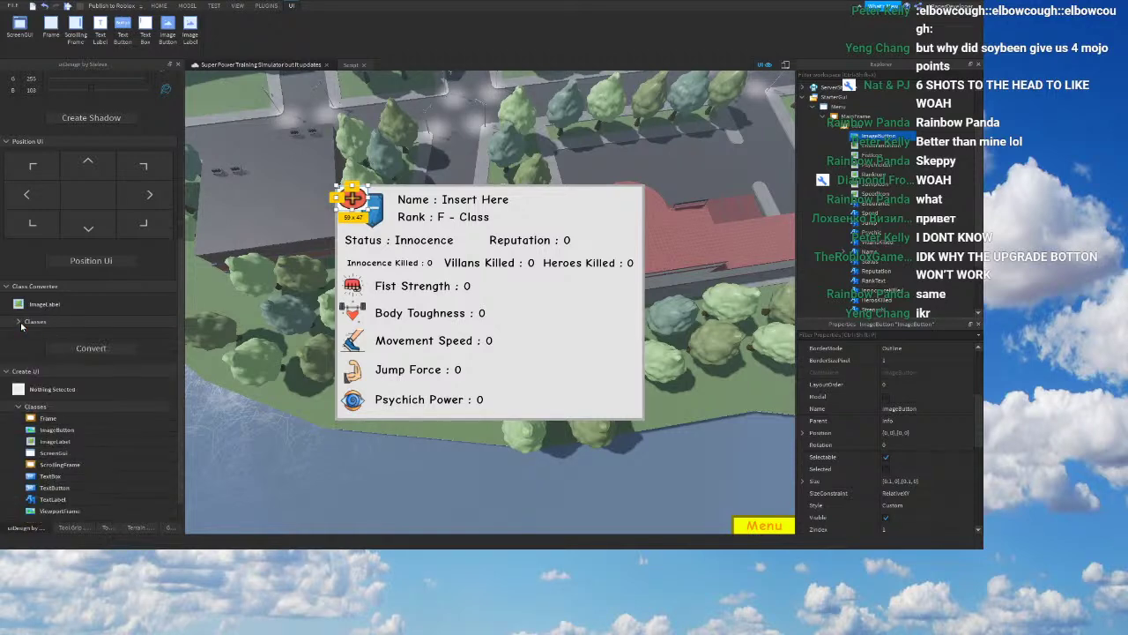
pyautogui.click(21, 324)
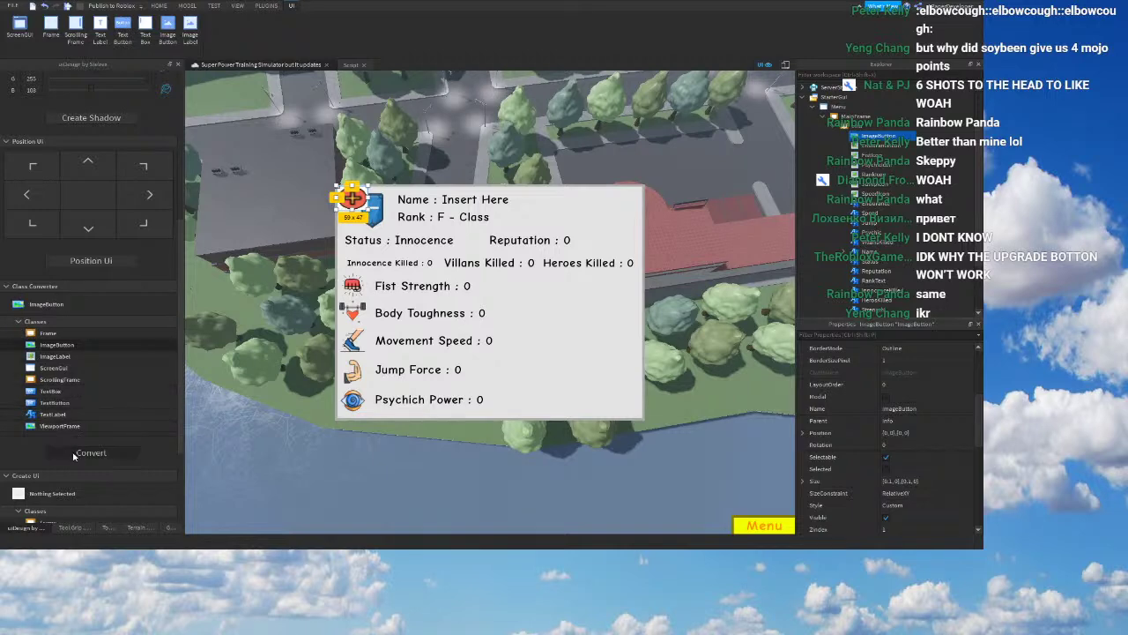
pyautogui.click(70, 345)
pyautogui.click(54, 356)
pyautogui.click(91, 452)
pyautogui.moveTo(703, 293); pyautogui.dragTo(732, 263, button='right')
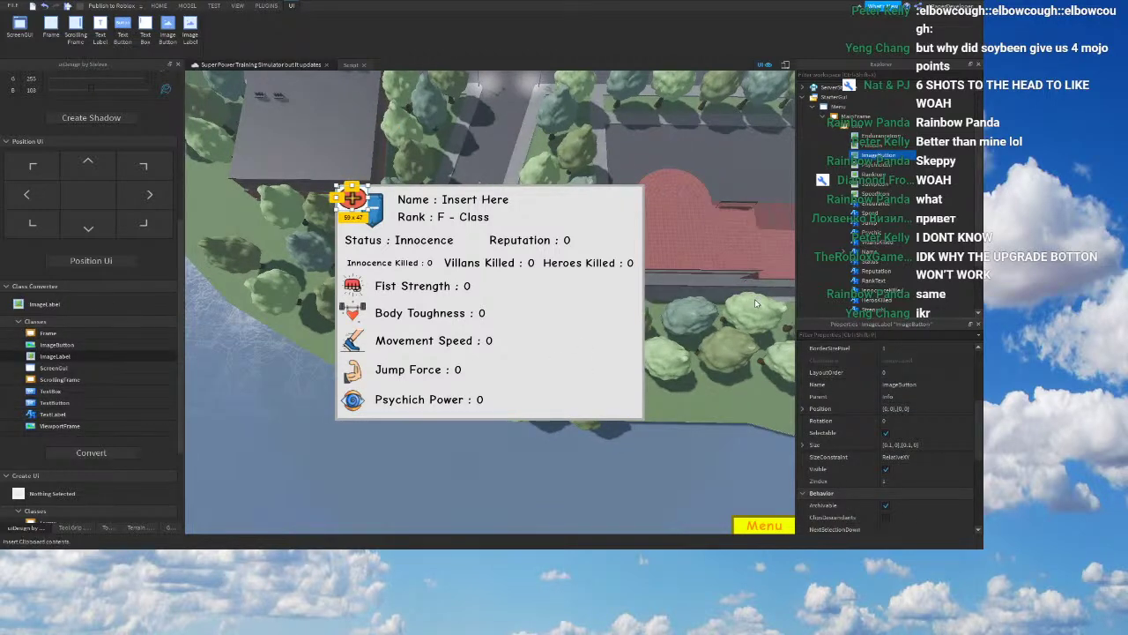
pyautogui.press('Delete')
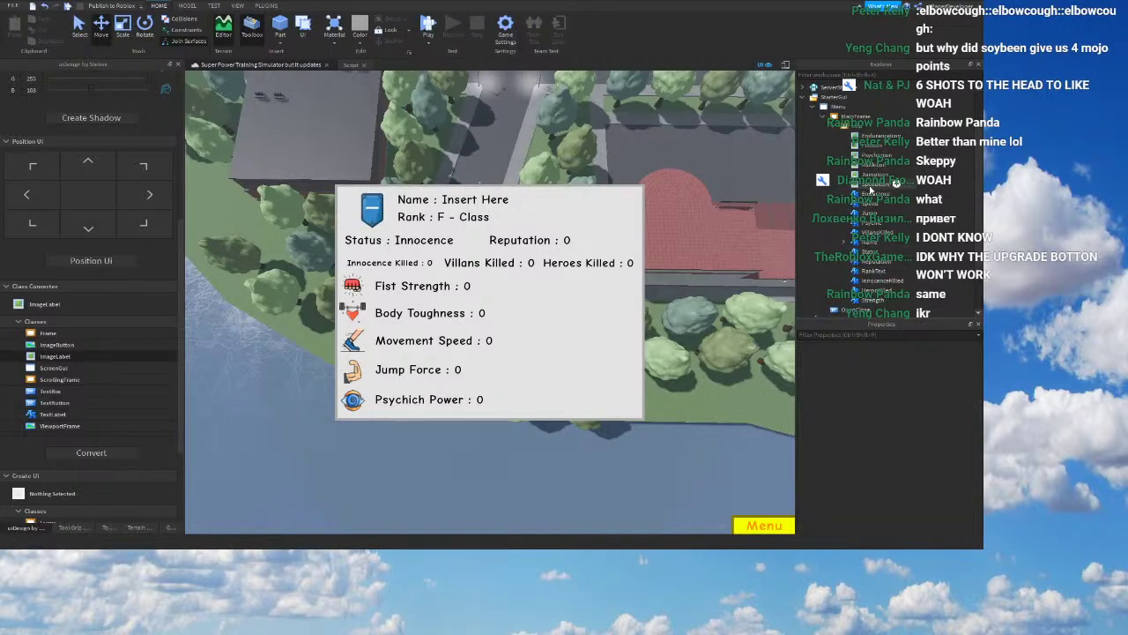
# Step: Duplicate the five stat icons in the Info frame and set the copies' X position scale to 0.9
pyautogui.click(875, 184)
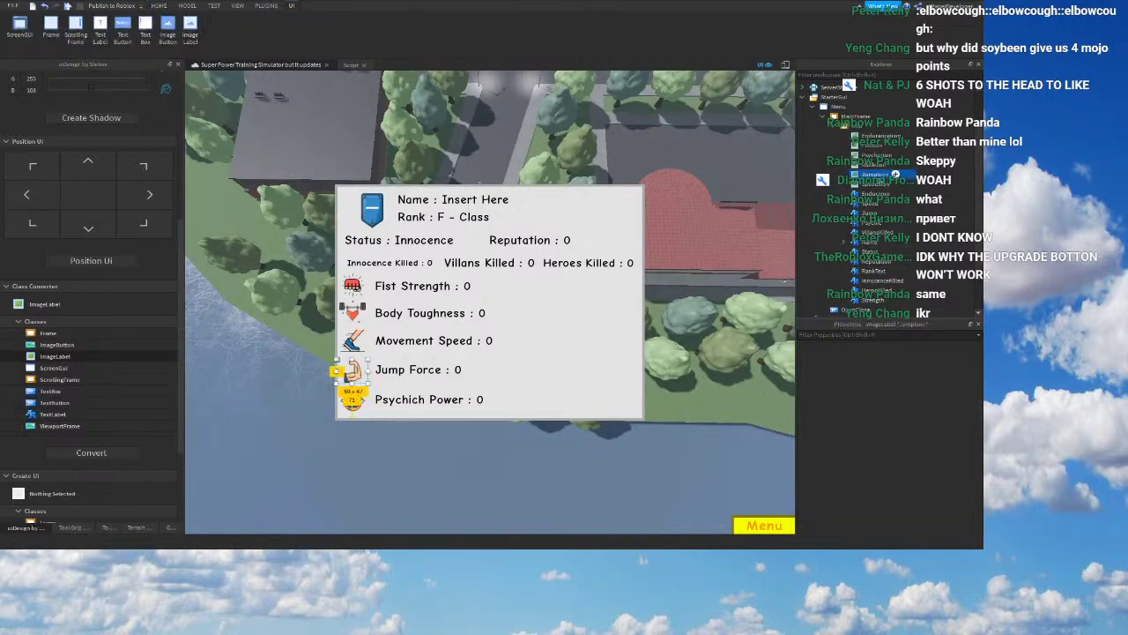
pyautogui.keyDown('shift'); pyautogui.click(868, 147); pyautogui.keyUp('shift')
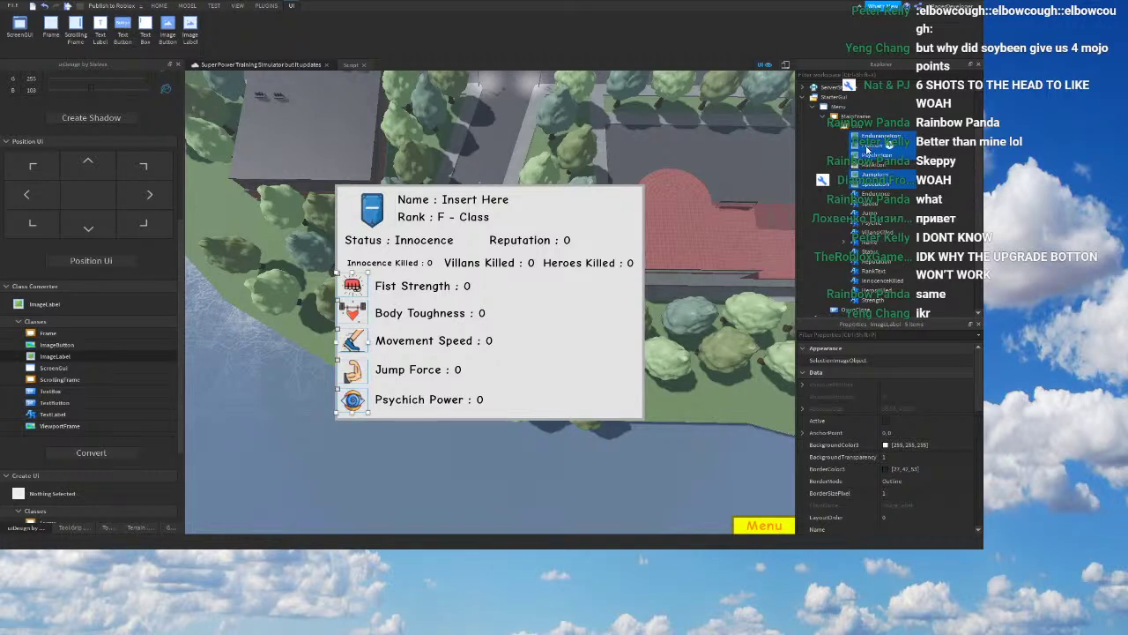
pyautogui.scroll(2, 714, 406)
pyautogui.scroll(-3, 854, 472)
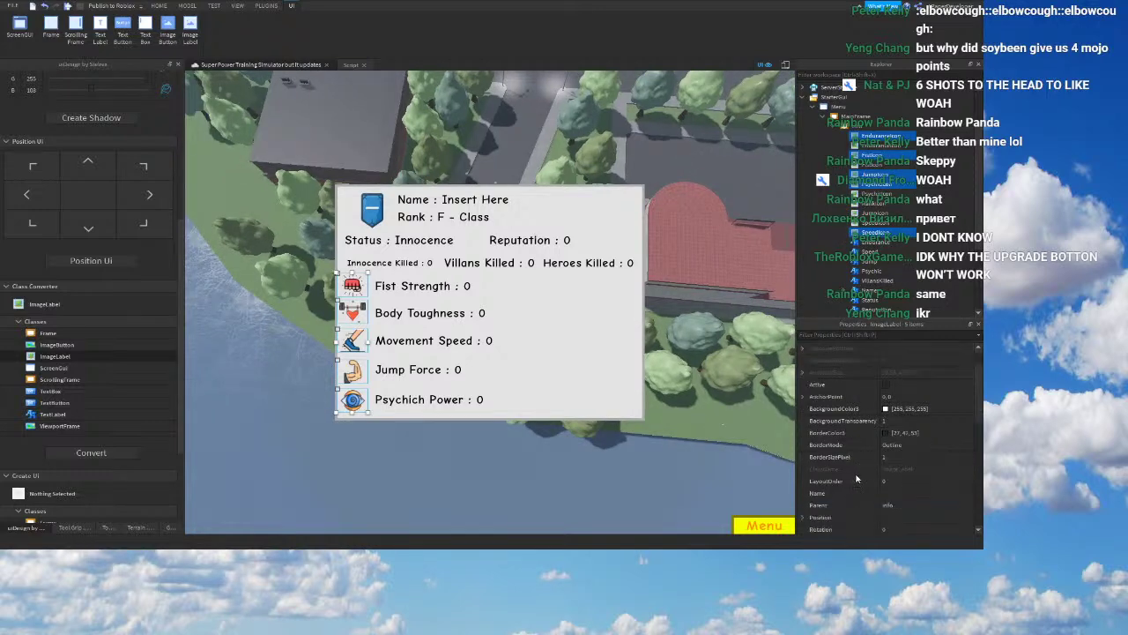
pyautogui.click(802, 444)
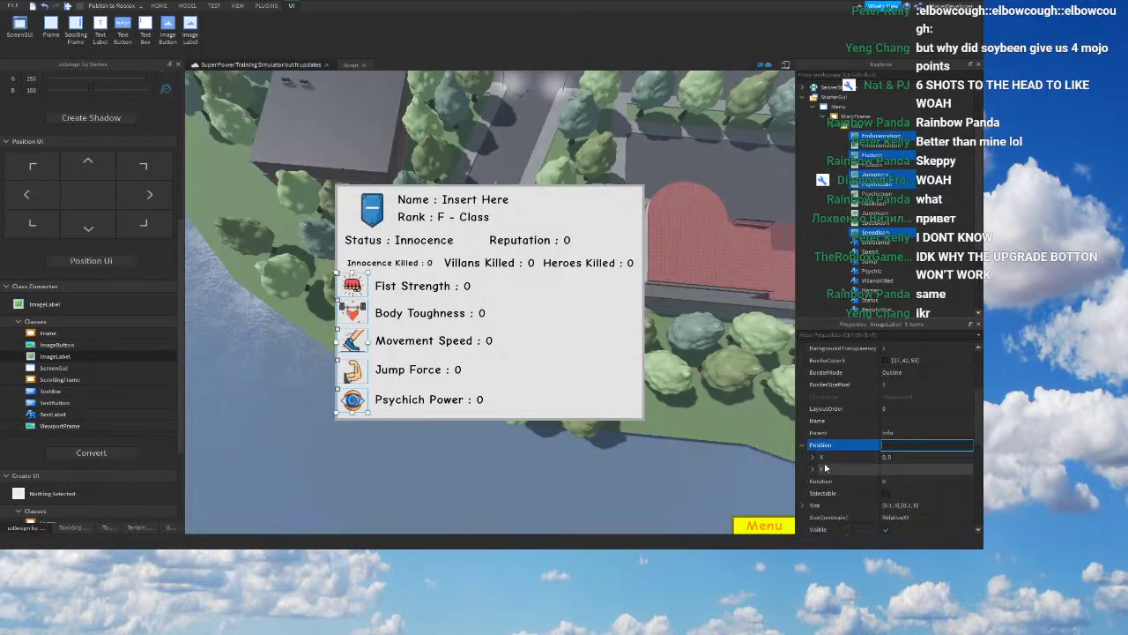
pyautogui.click(811, 456)
pyautogui.click(904, 469)
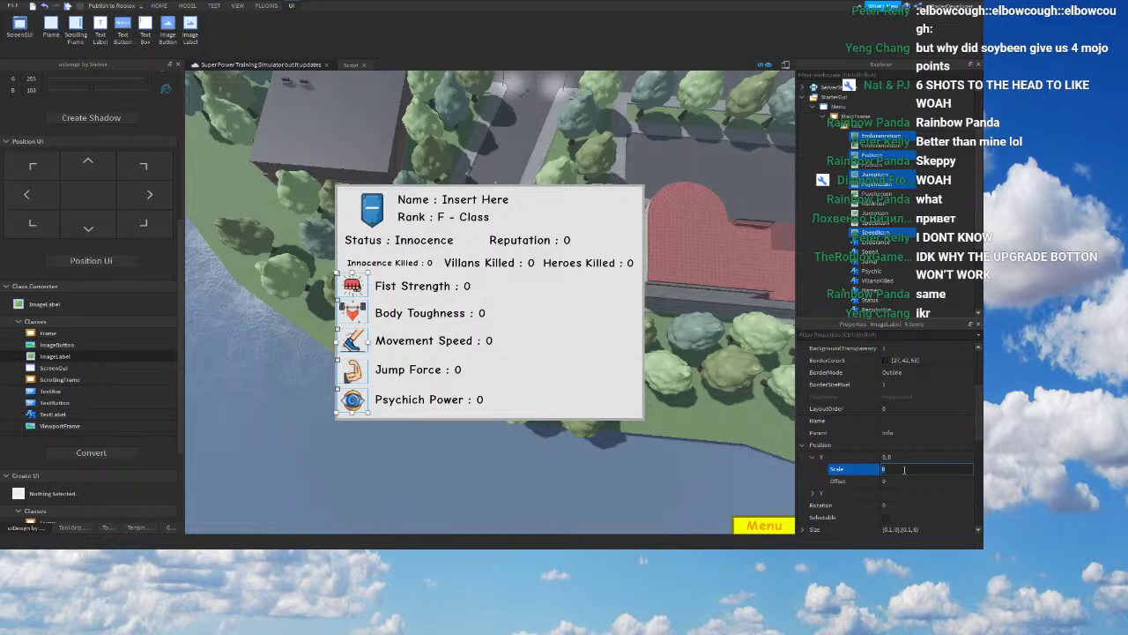
pyautogui.moveTo(706, 392); pyautogui.dragTo(650, 380, button='right')
pyautogui.scroll(-2, 845, 451)
pyautogui.scroll(-2, 844, 449)
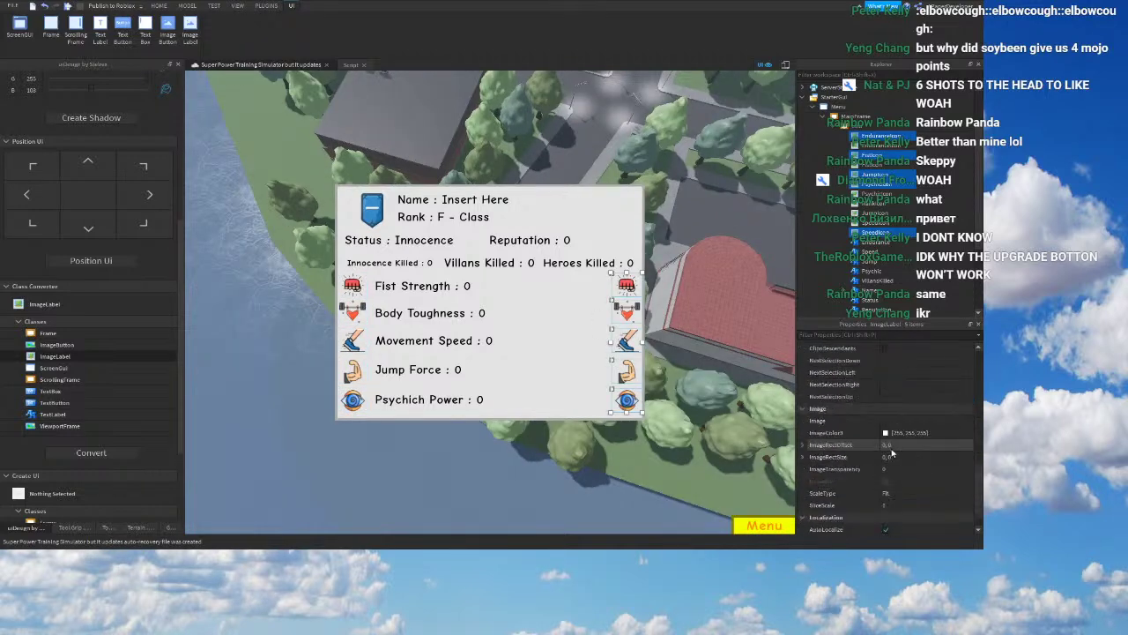
# Step: Rename the five duplicated icons as Upgrade
pyautogui.scroll(5, 900, 445)
pyautogui.scroll(-4, 899, 438)
pyautogui.scroll(5, 903, 442)
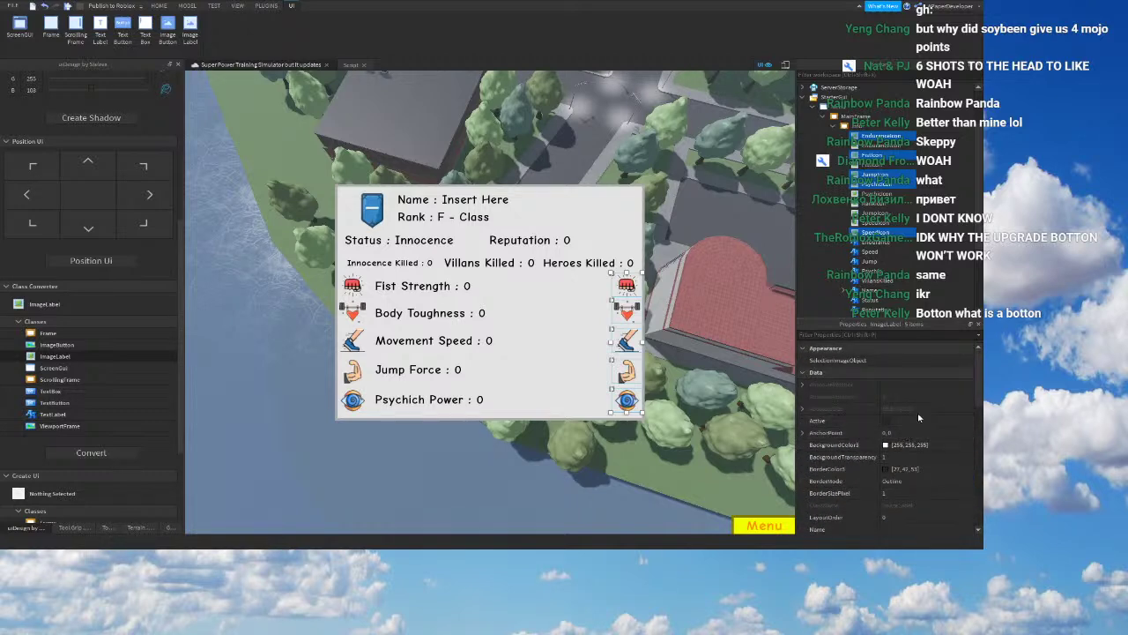
pyautogui.scroll(-1, 890, 467)
pyautogui.click(887, 491)
pyautogui.write('Upgrade')
pyautogui.moveTo(302, 234); pyautogui.dragTo(242, 244, button='right')
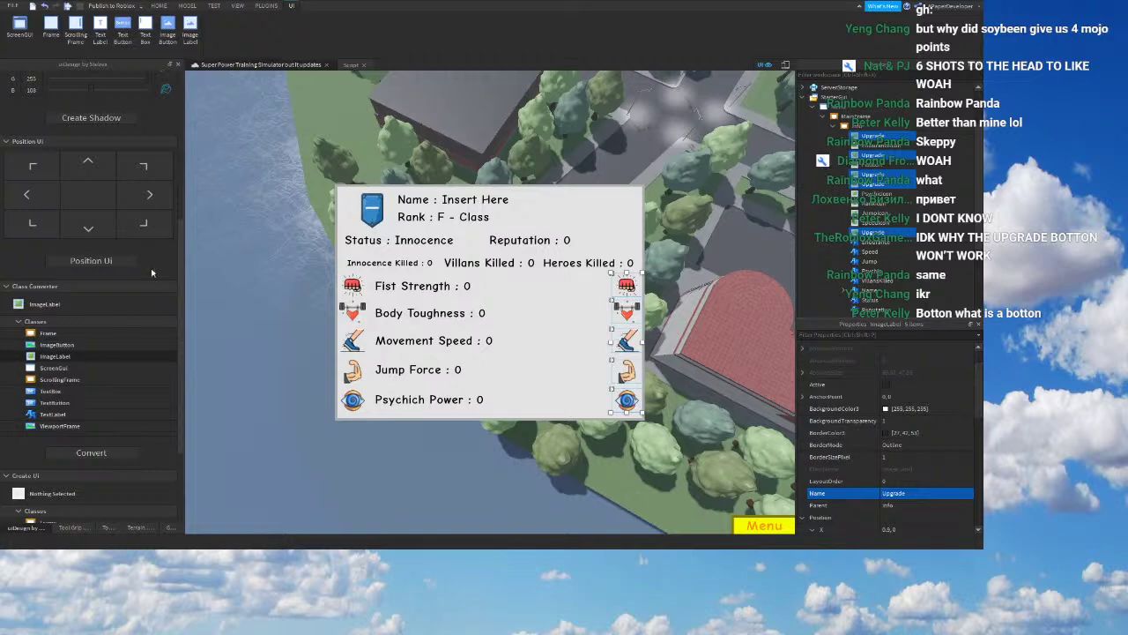
# Step: Assign the Upgrade image asset to all five duplicated icons
pyautogui.scroll(-7, 935, 468)
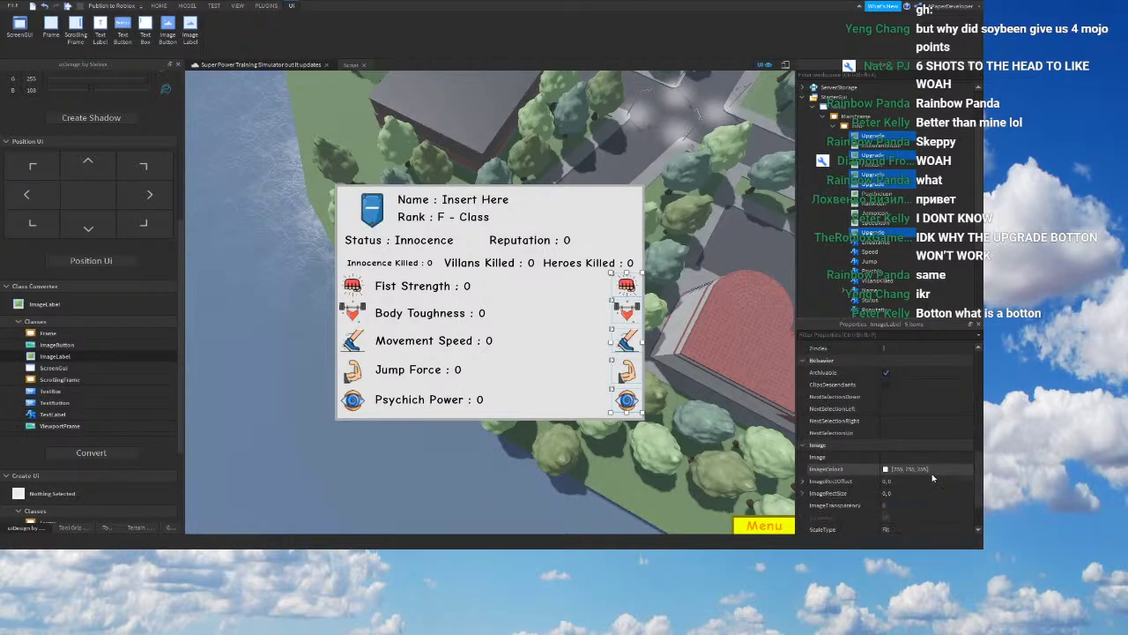
pyautogui.click(890, 396)
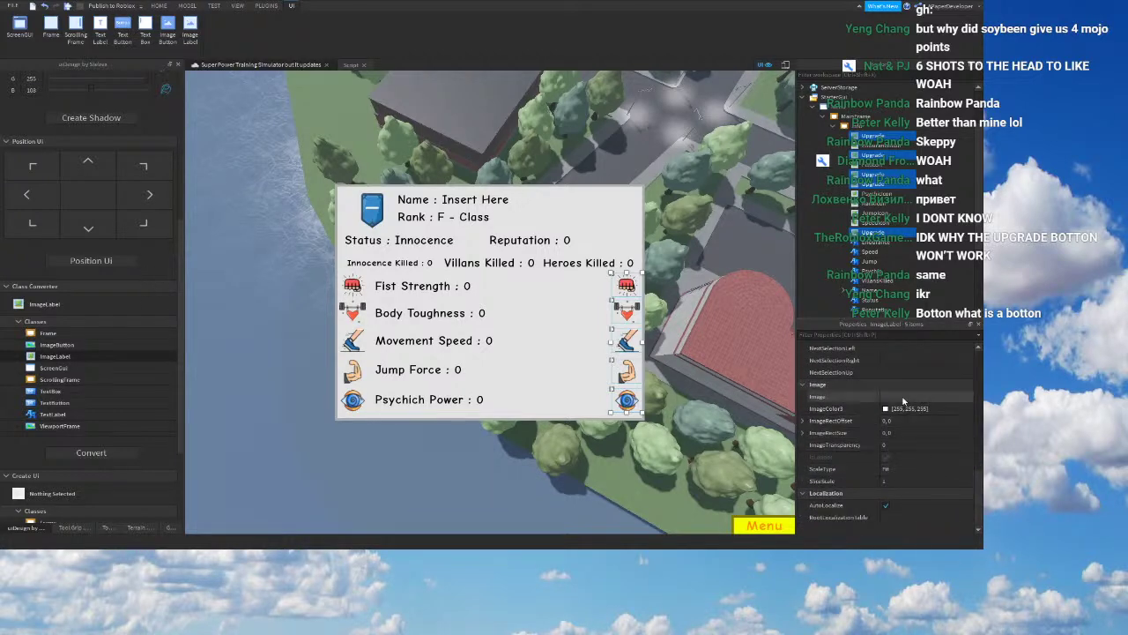
pyautogui.click(870, 481)
pyautogui.moveTo(702, 403); pyautogui.dragTo(644, 403, button='right')
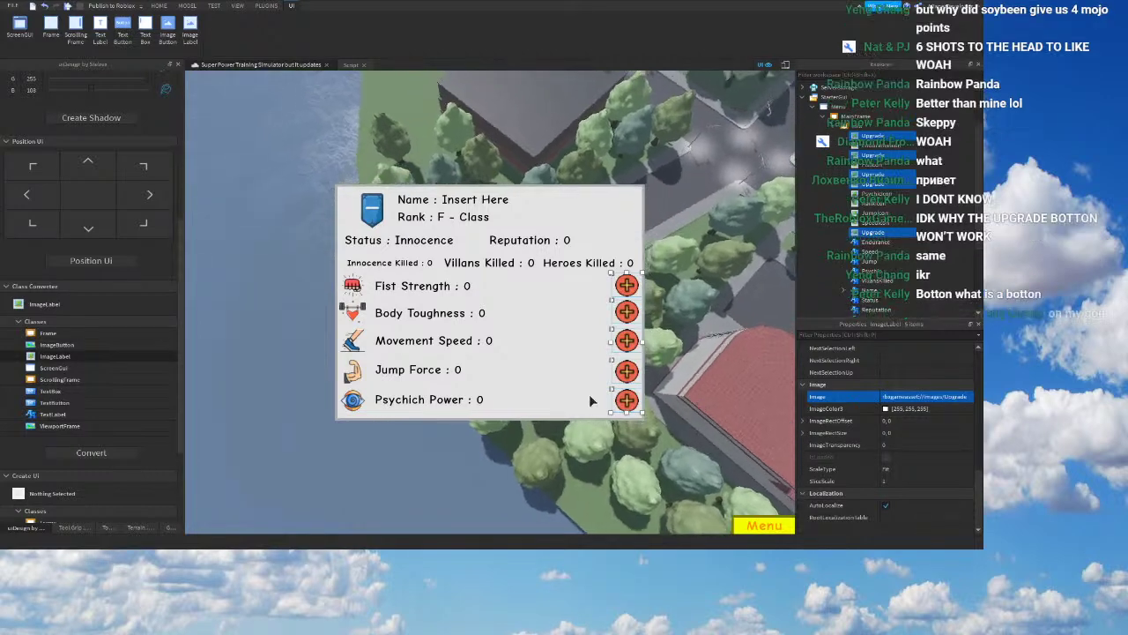
# Step: Set the slice scale of the five Upgrade icons to 0.5 and open their ImageRectSize value
pyautogui.click(912, 478)
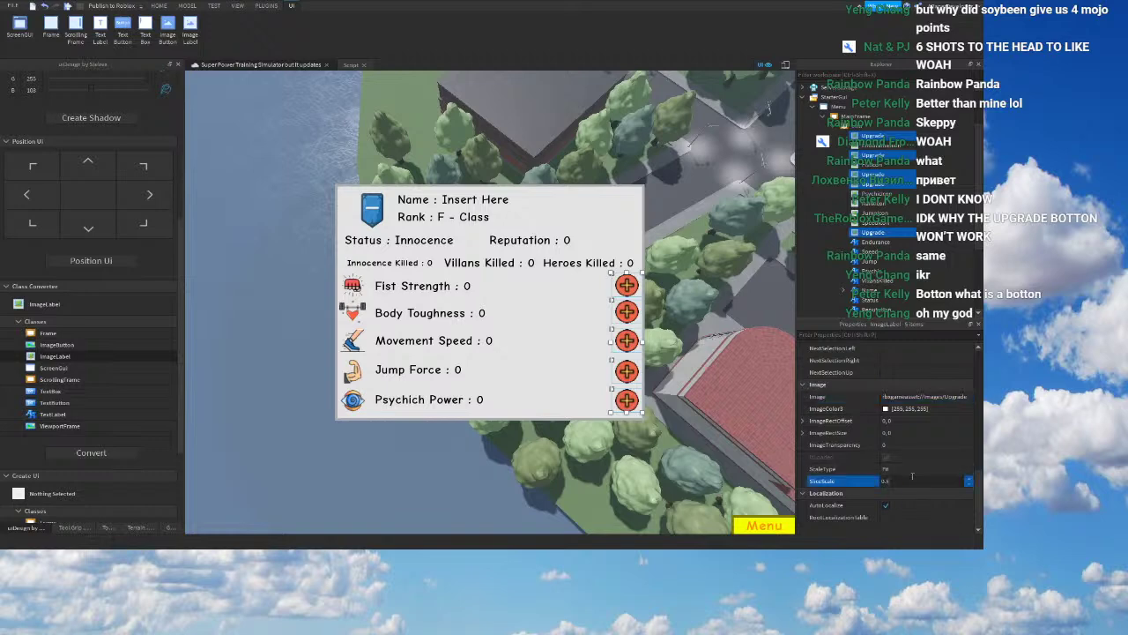
pyautogui.press('Return')
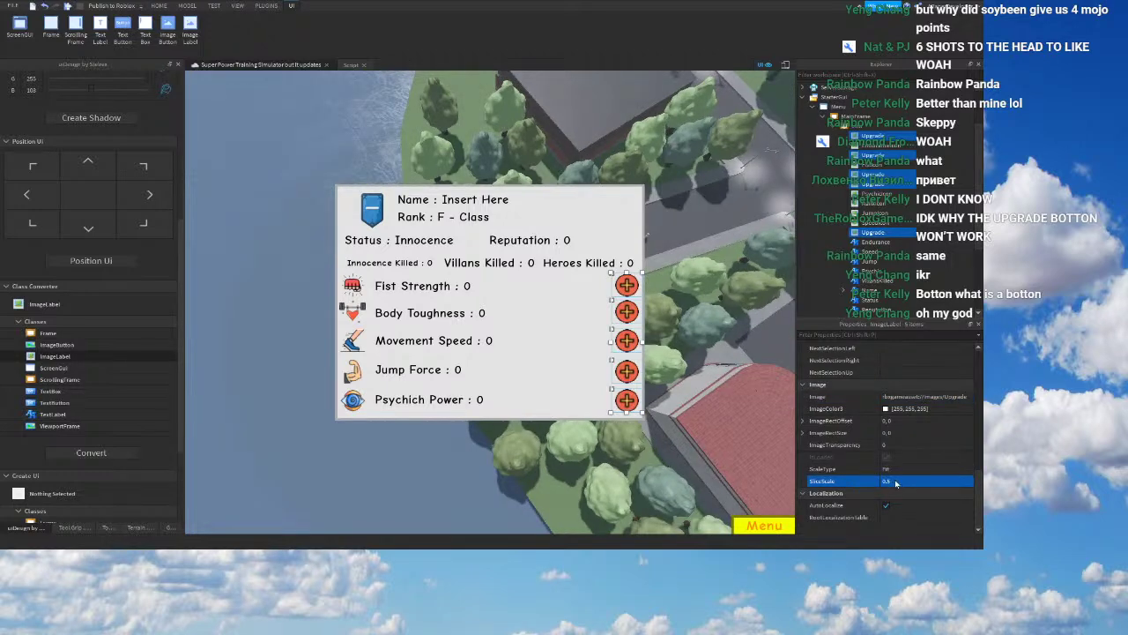
pyautogui.click(824, 432)
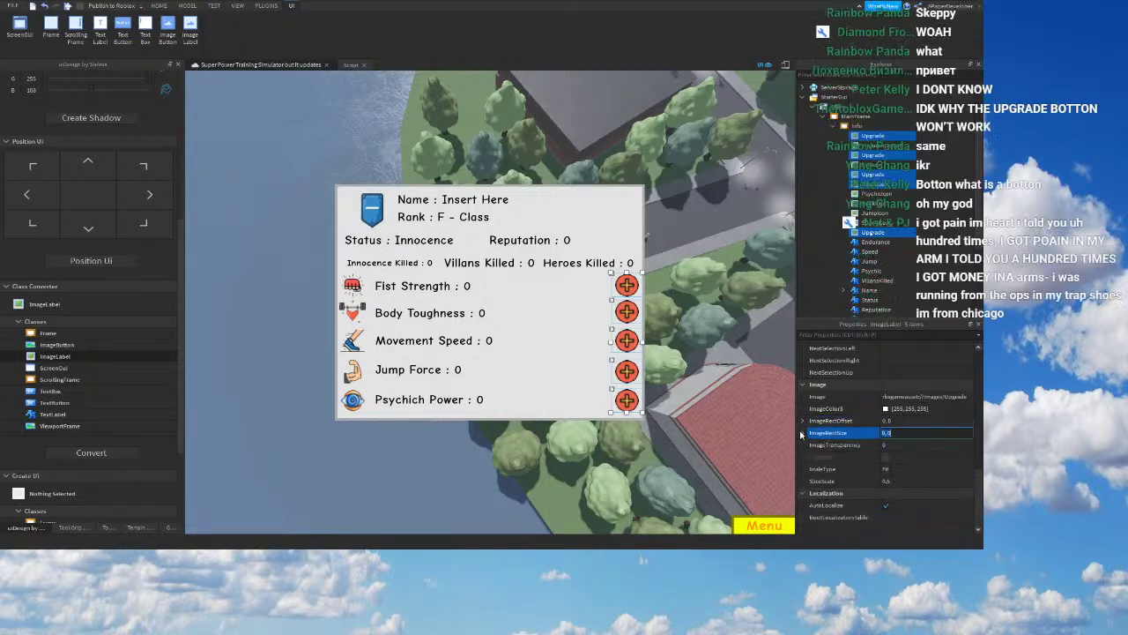
pyautogui.moveTo(659, 417); pyautogui.dragTo(656, 422, button='right')
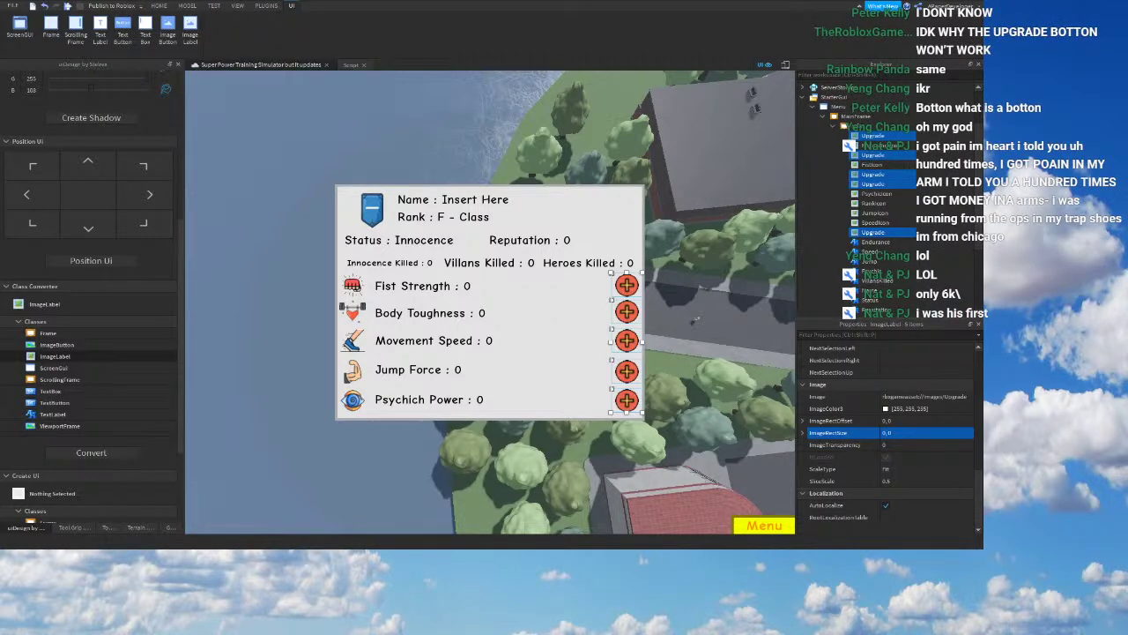
# Step: Convert the Upgrade icon in the Fist Strength row from an ImageLabel to an ImageButton
pyautogui.click(55, 344)
pyautogui.click(76, 447)
pyautogui.moveTo(768, 338); pyautogui.dragTo(768, 339, button='right')
# Step: Set the Fist Strength upgrade button's size to {0.05, 0}, {0.05, 0}
pyautogui.scroll(5, 891, 406)
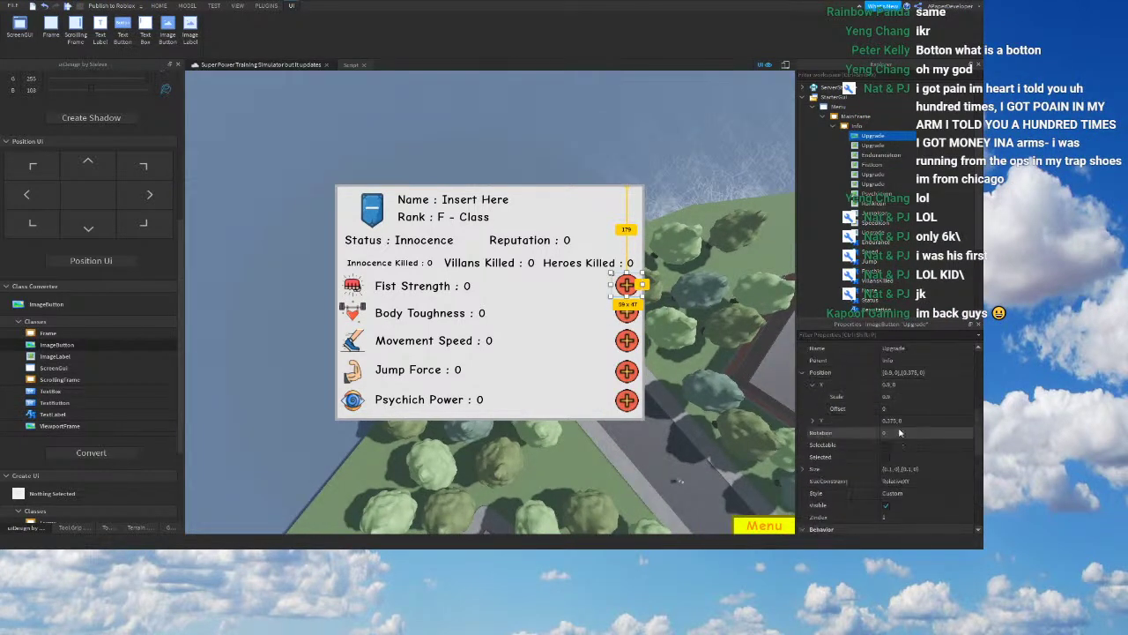
pyautogui.click(907, 470)
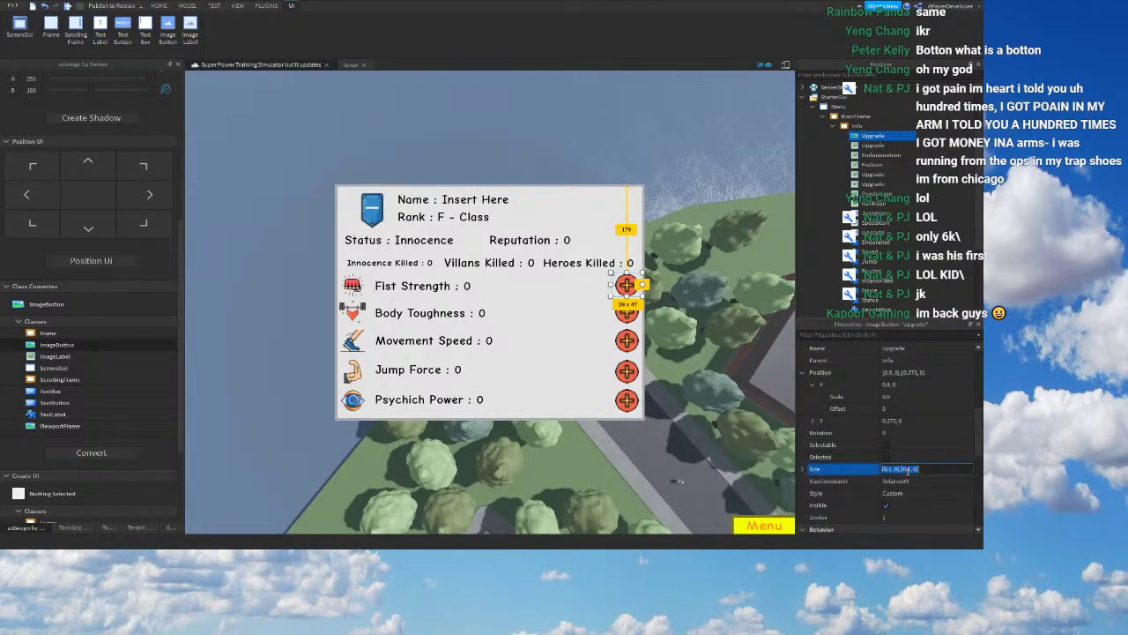
pyautogui.write('05')
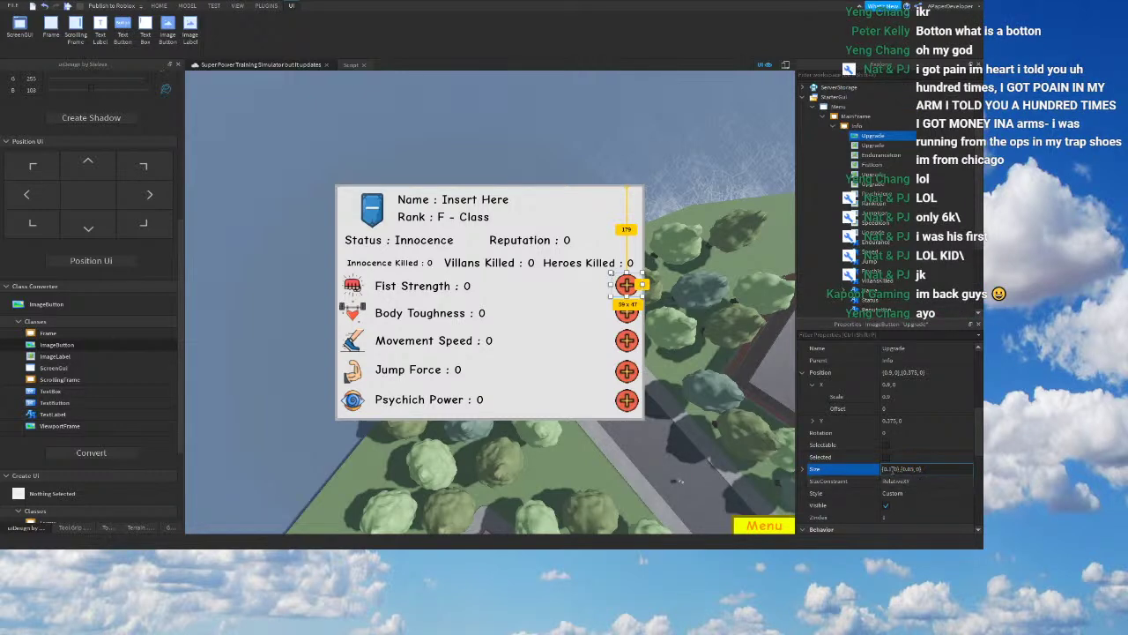
pyautogui.press('BackSpace')
pyautogui.write('05')
pyautogui.moveTo(712, 421); pyautogui.dragTo(731, 401, button='right')
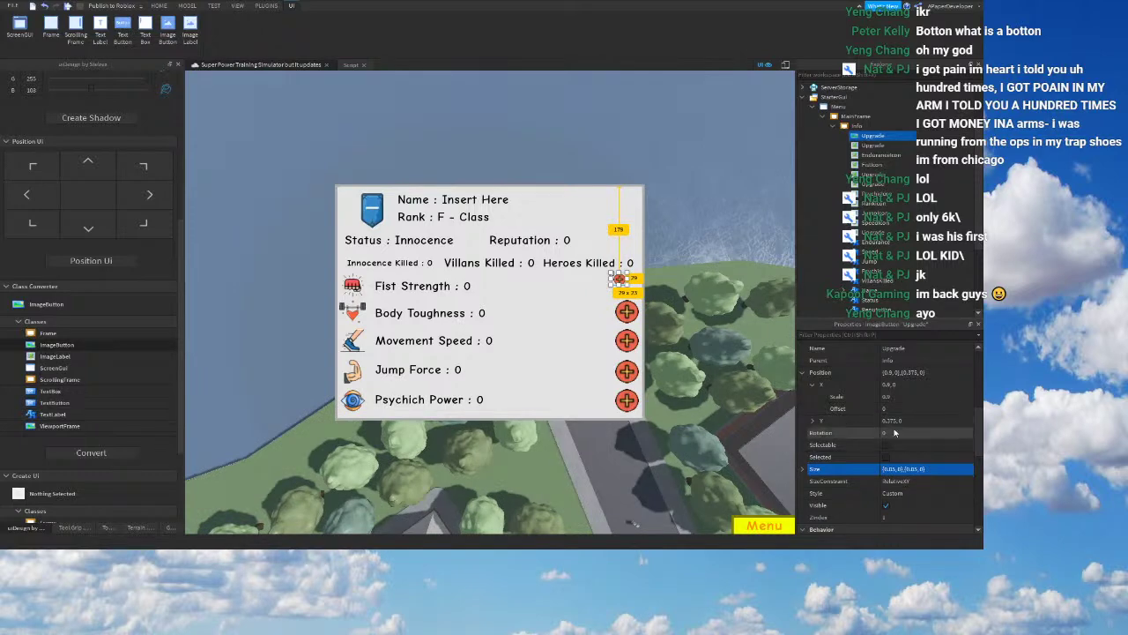
# Step: Try 0.95 as the Fist Strength upgrade button's X position scale, and settle on 0.925
pyautogui.click(899, 396)
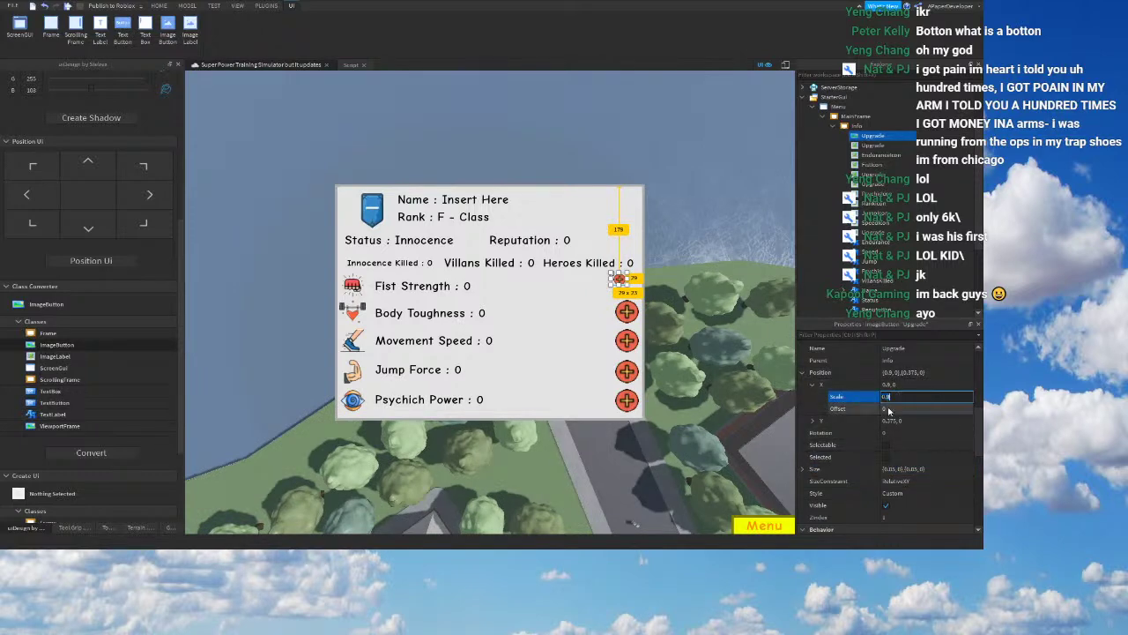
pyautogui.write('0.95')
pyautogui.press('Return')
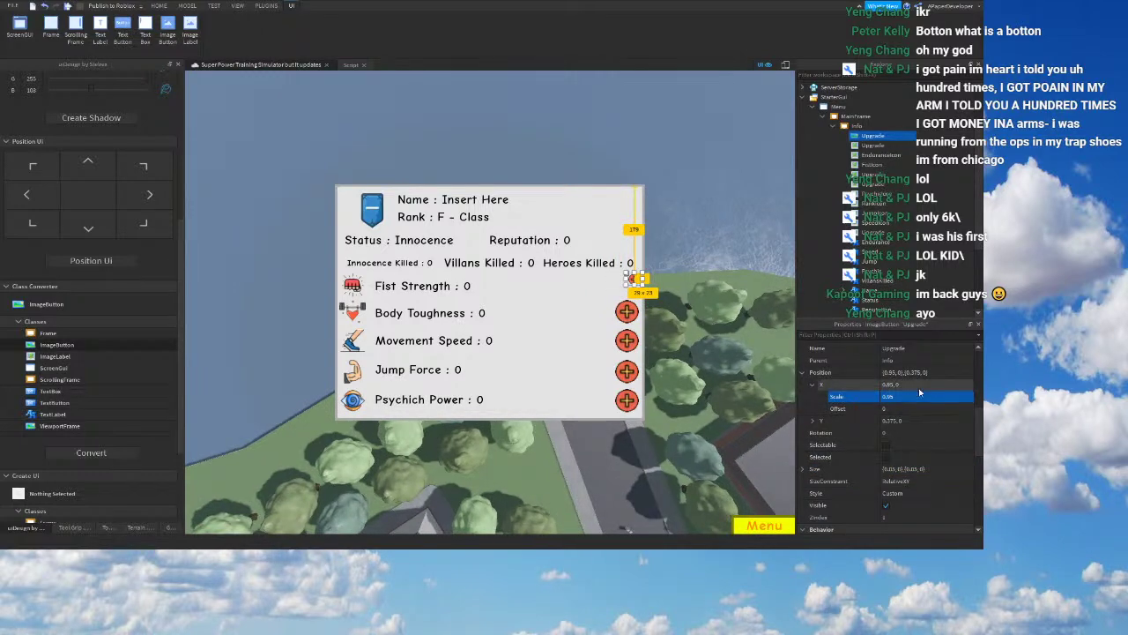
pyautogui.click(910, 396)
pyautogui.write('0.925')
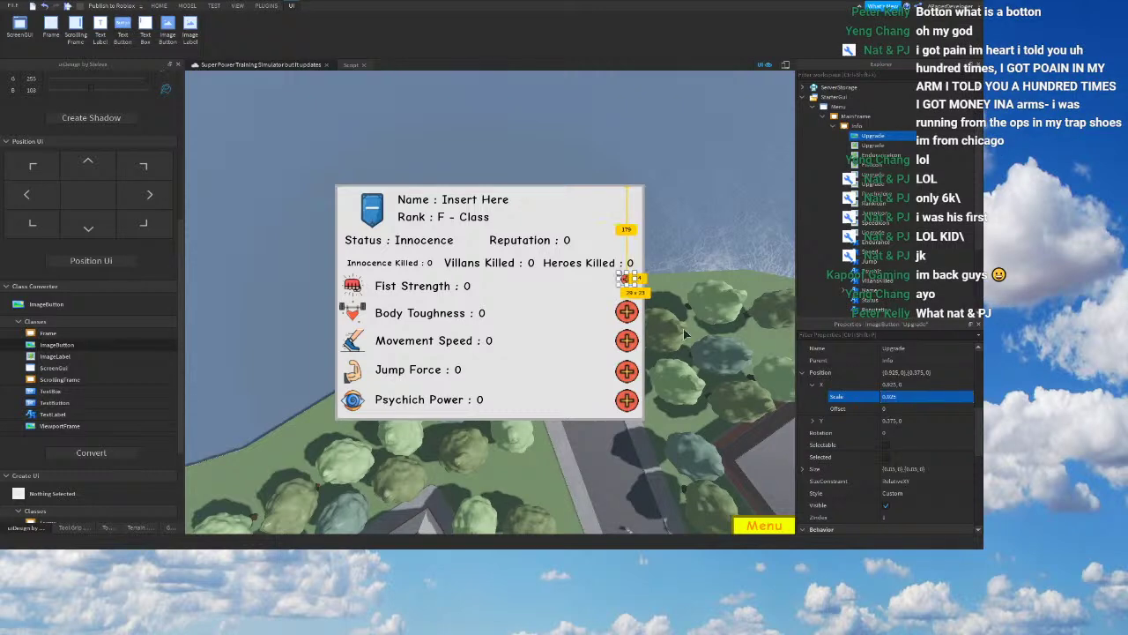
pyautogui.press('Return')
# Step: Set the Fist Strength upgrade button's Y position scale to 0.4
pyautogui.scroll(1, 893, 409)
pyautogui.click(890, 456)
pyautogui.write('0.4')
pyautogui.press('Return')
pyautogui.scroll(3, 736, 426)
# Step: Collapse the expanded map and Workspace branches in the Explorer and return to the Info frame's contents
pyautogui.click(710, 326)
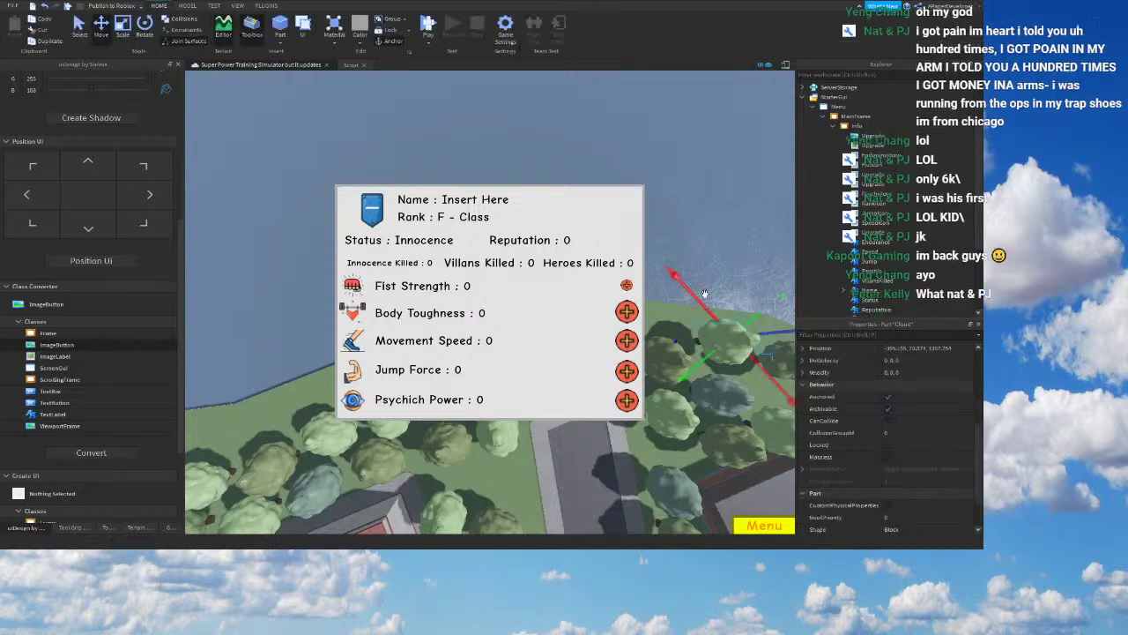
pyautogui.moveTo(772, 256); pyautogui.dragTo(772, 255, button='right')
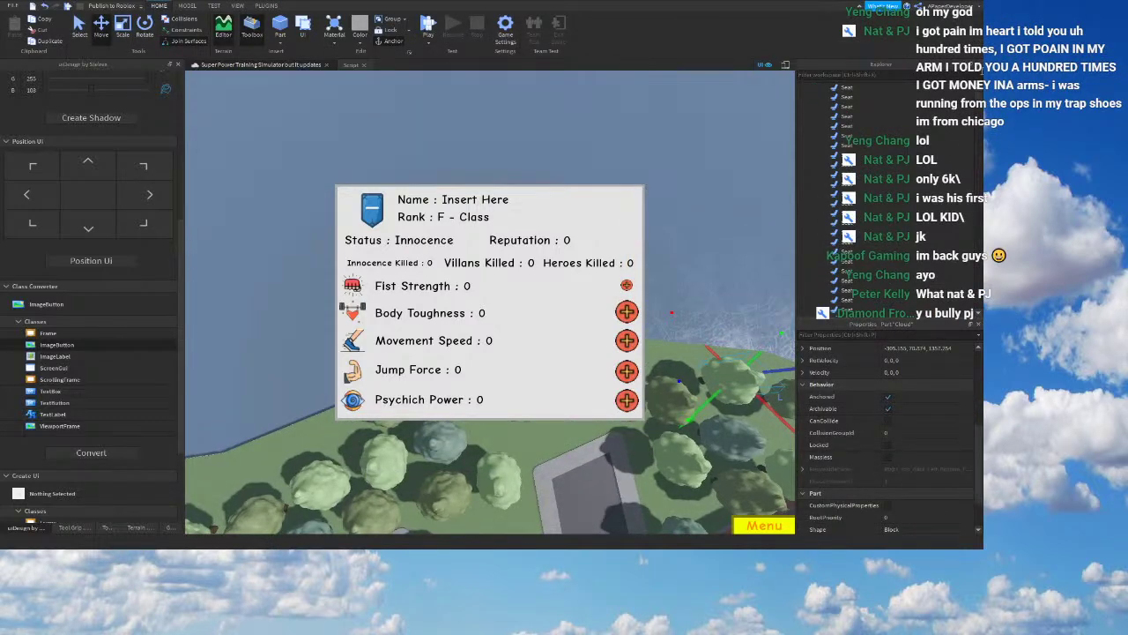
pyautogui.click(813, 127)
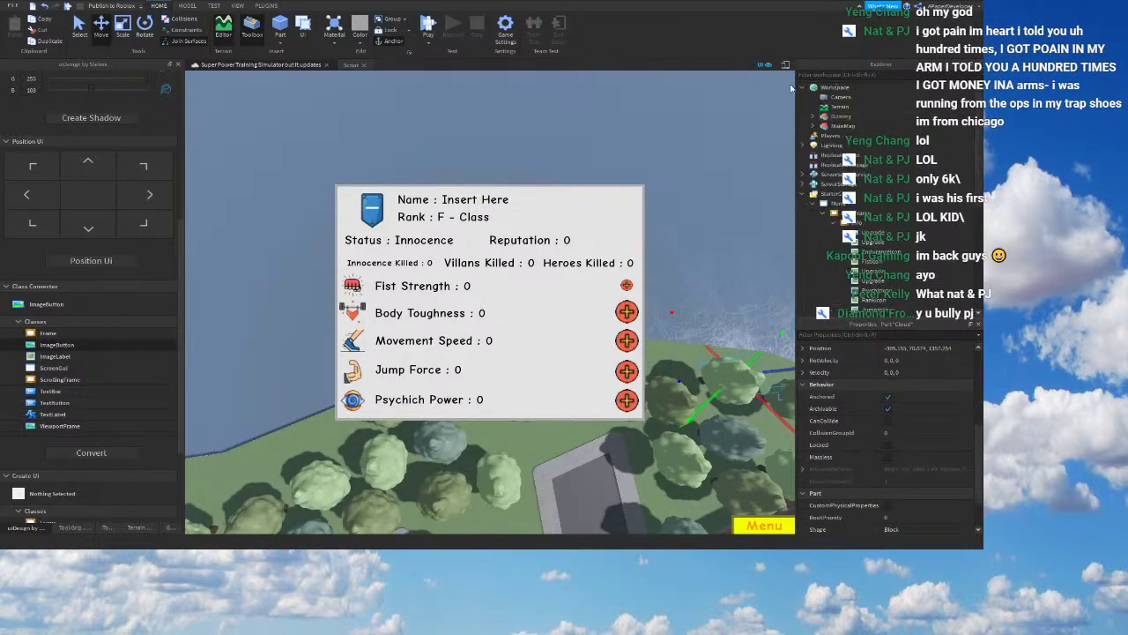
pyautogui.moveTo(750, 135); pyautogui.dragTo(759, 90, button='right')
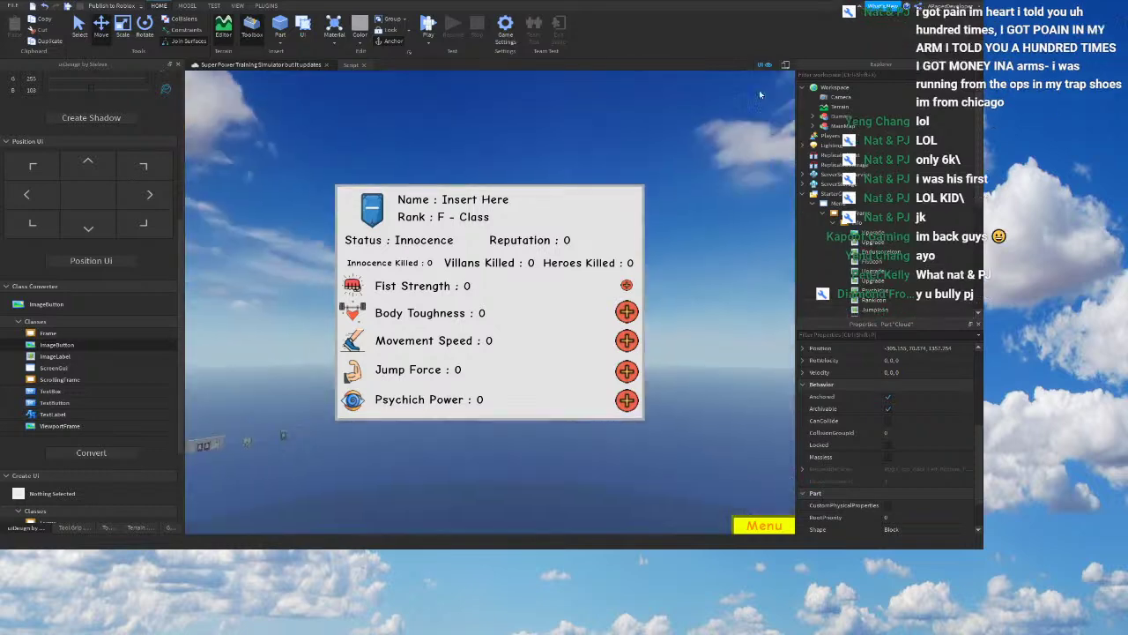
pyautogui.click(803, 88)
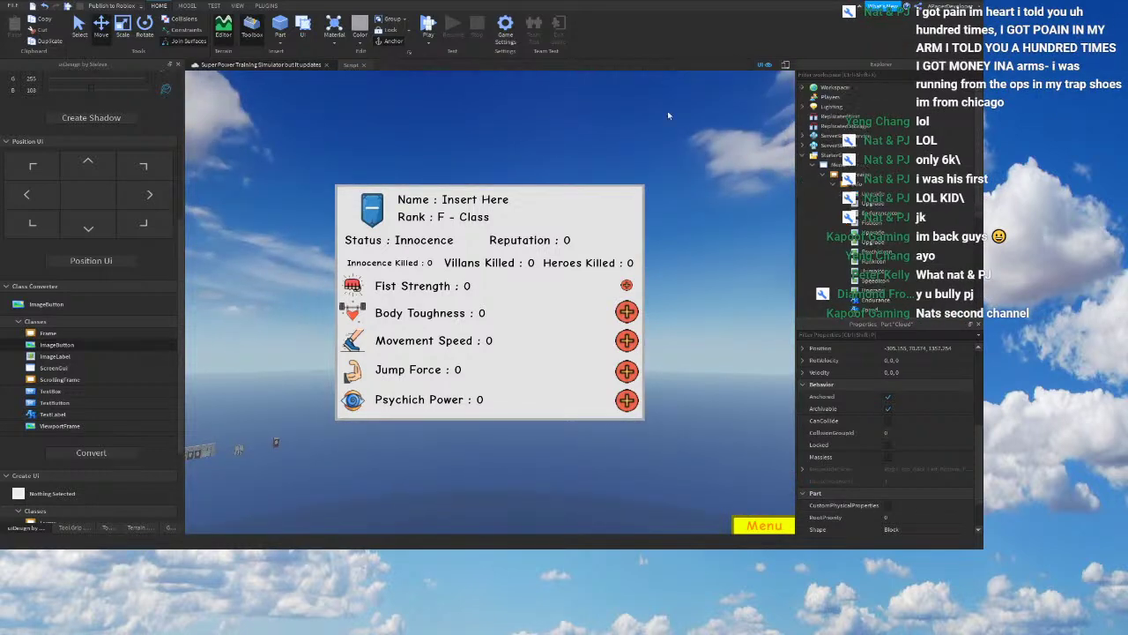
pyautogui.scroll(-2, 976, 165)
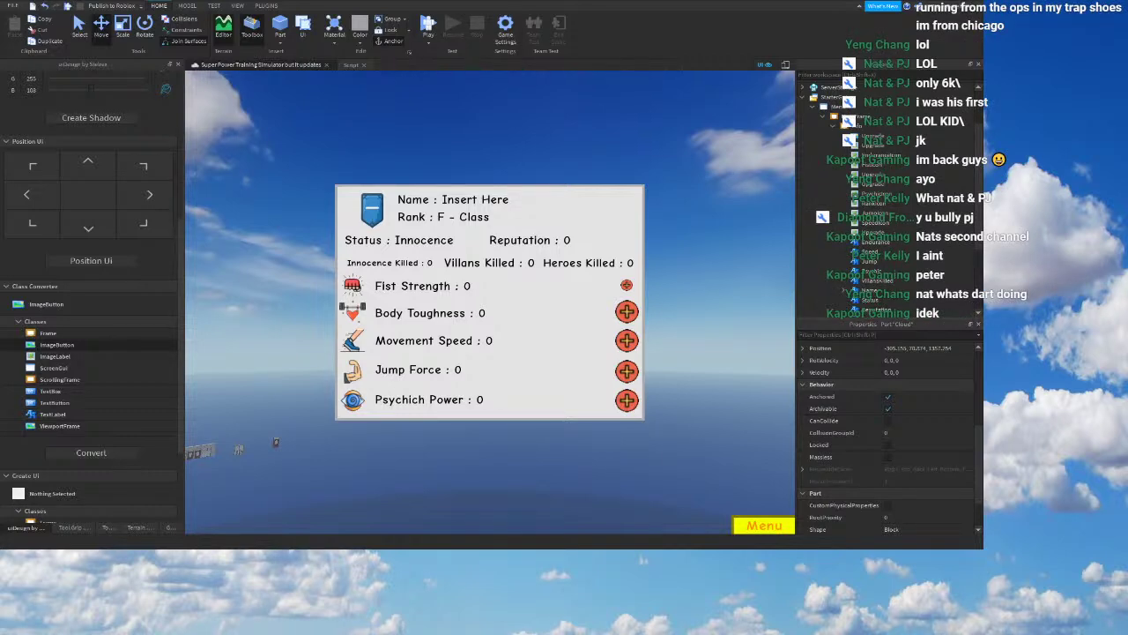
pyautogui.scroll(-2, 887, 220)
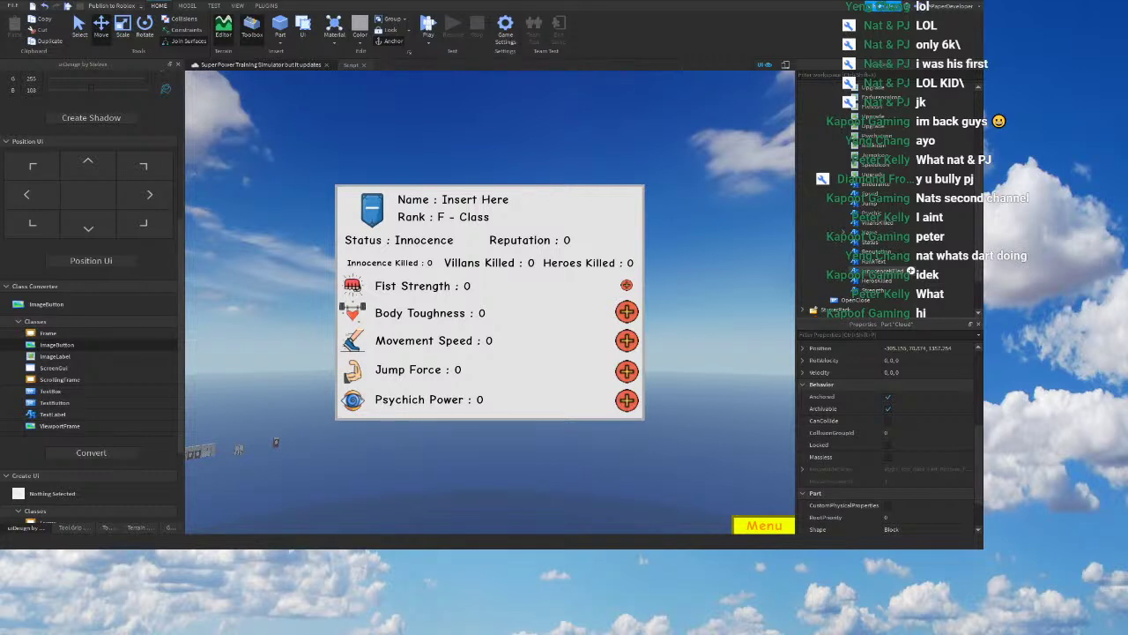
# Step: Convert the Body Toughness upgrade image label into an ImageButton
pyautogui.scroll(3, 889, 270)
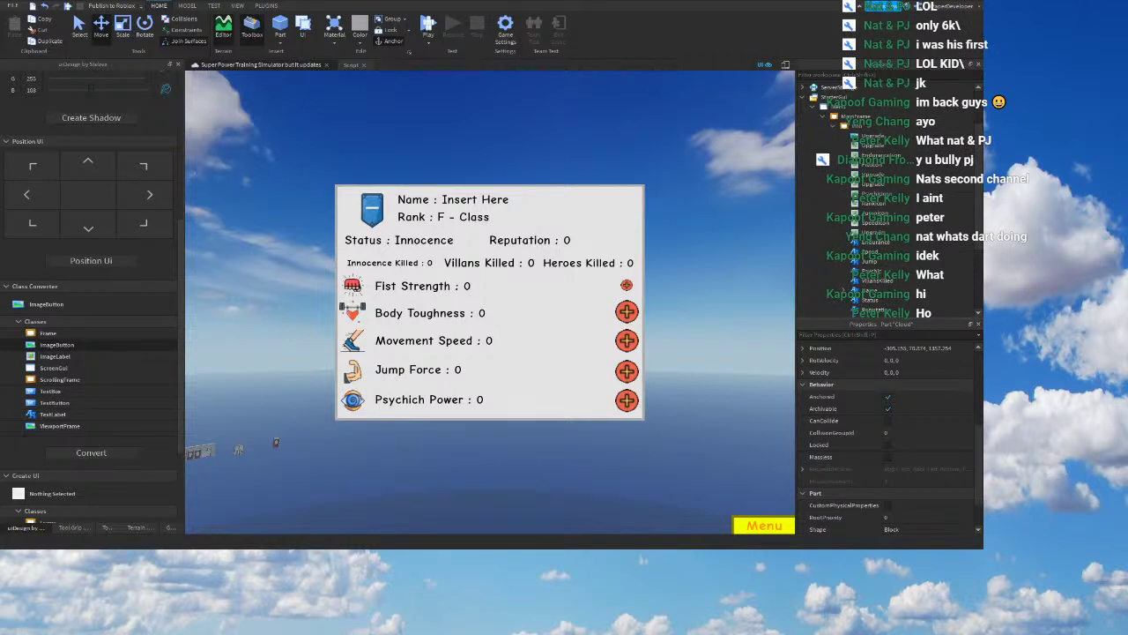
pyautogui.click(626, 340)
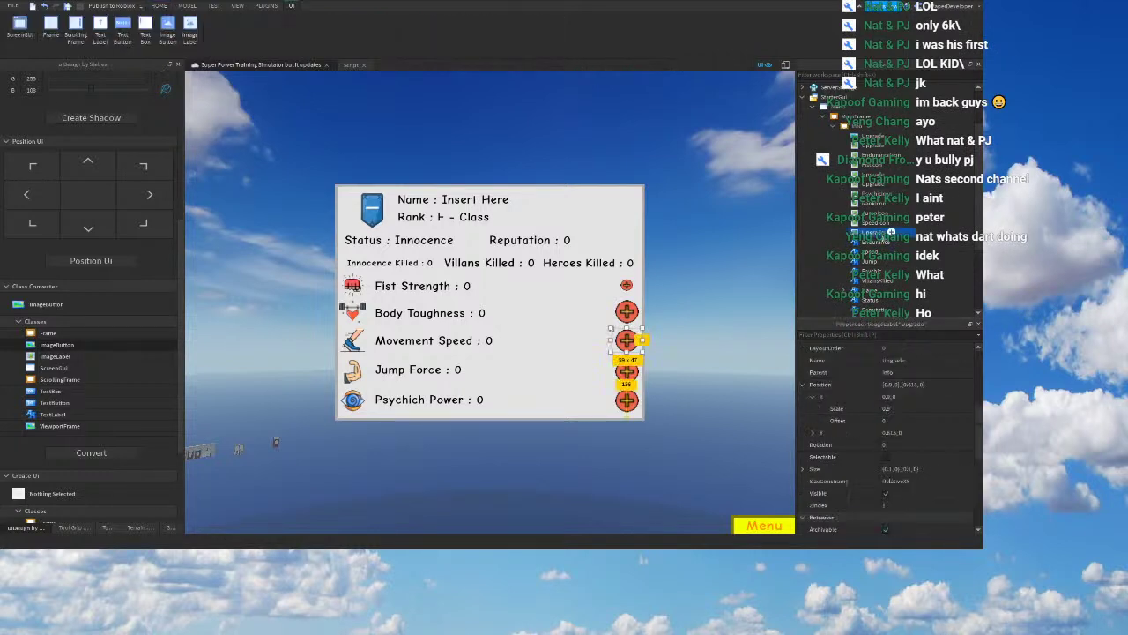
pyautogui.click(873, 145)
pyautogui.click(871, 137)
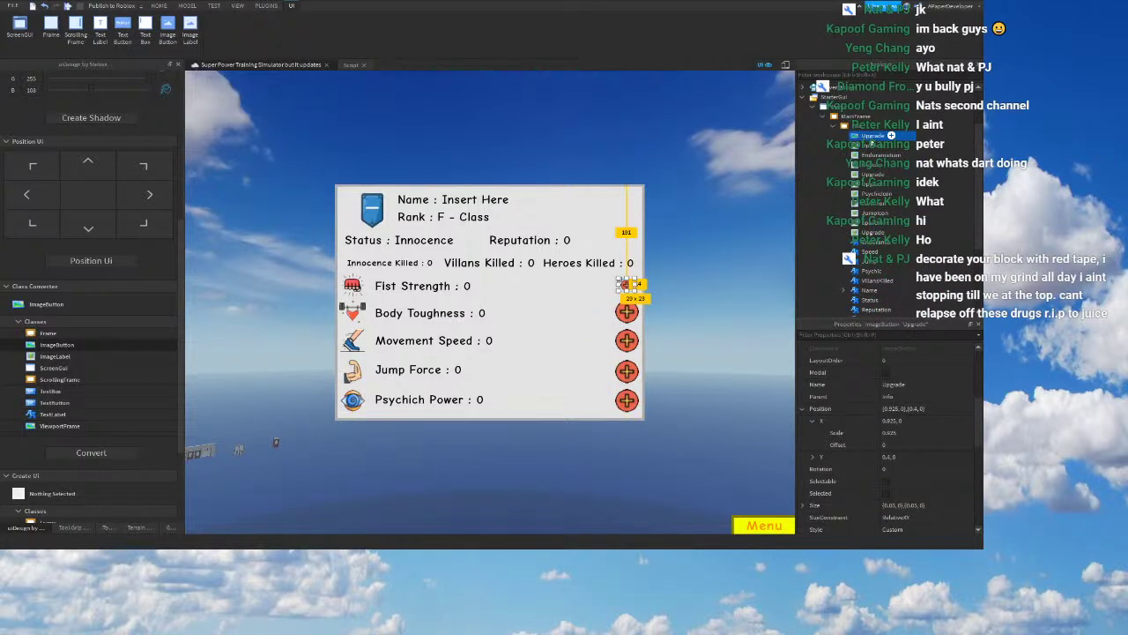
pyautogui.click(869, 145)
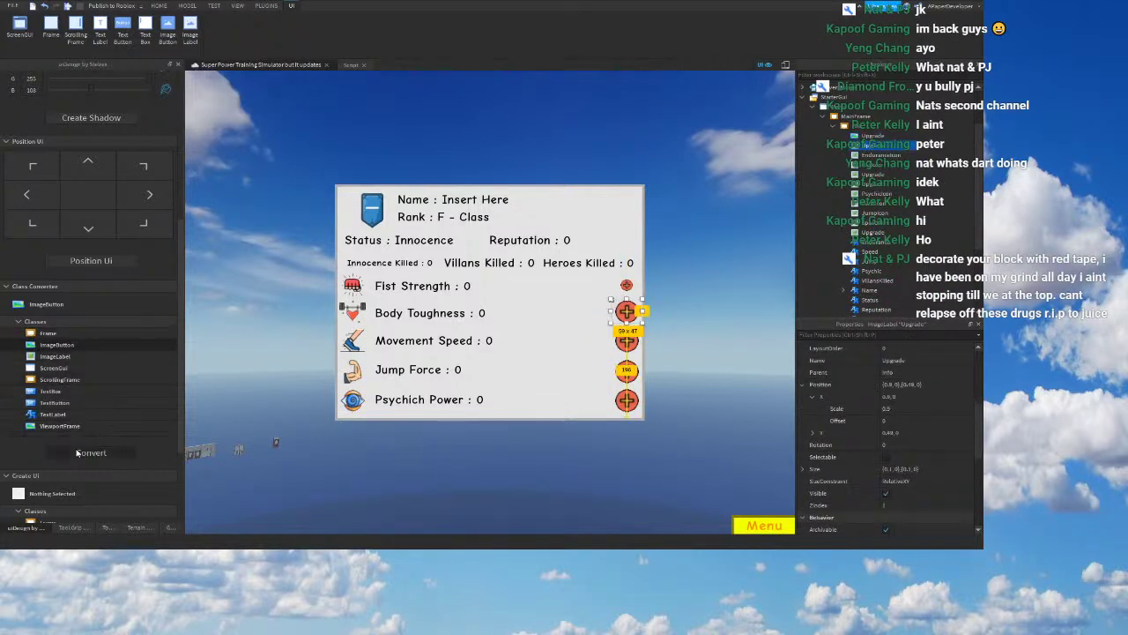
# Step: Convert the Jump Force, Psychich Power and Movement Speed upgrade image labels into ImageButtons
pyautogui.click(872, 173)
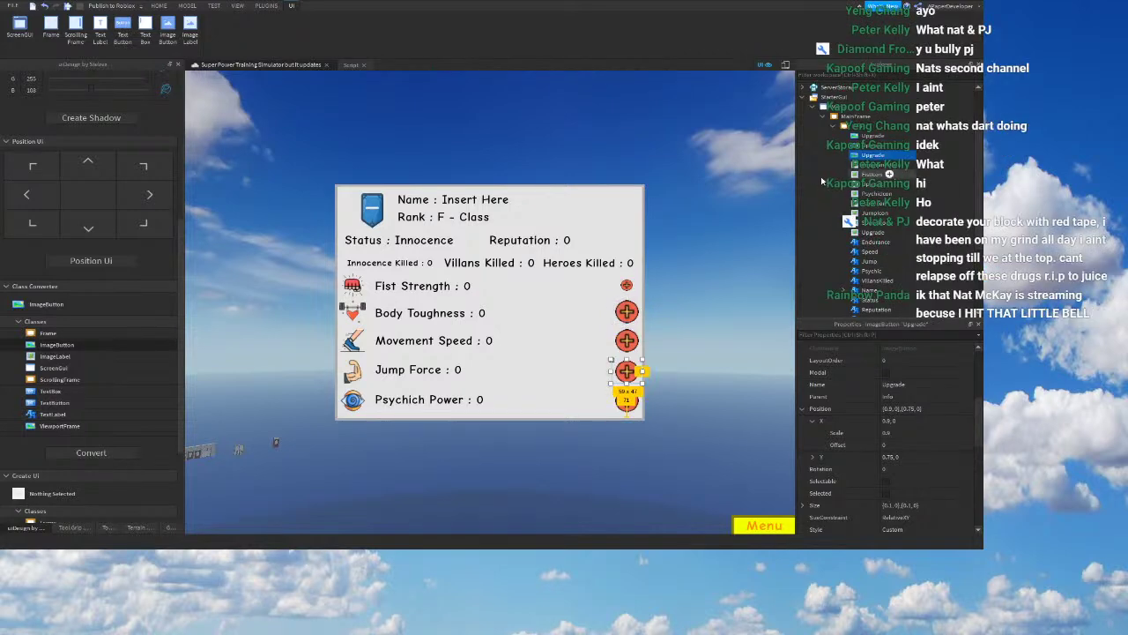
pyautogui.click(873, 183)
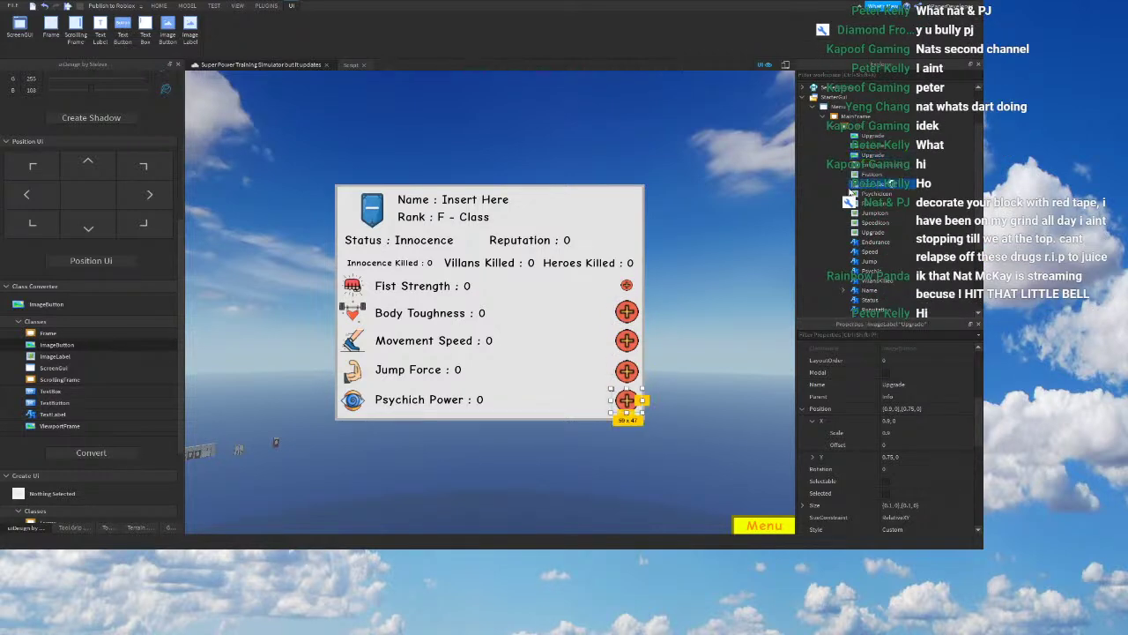
pyautogui.click(96, 452)
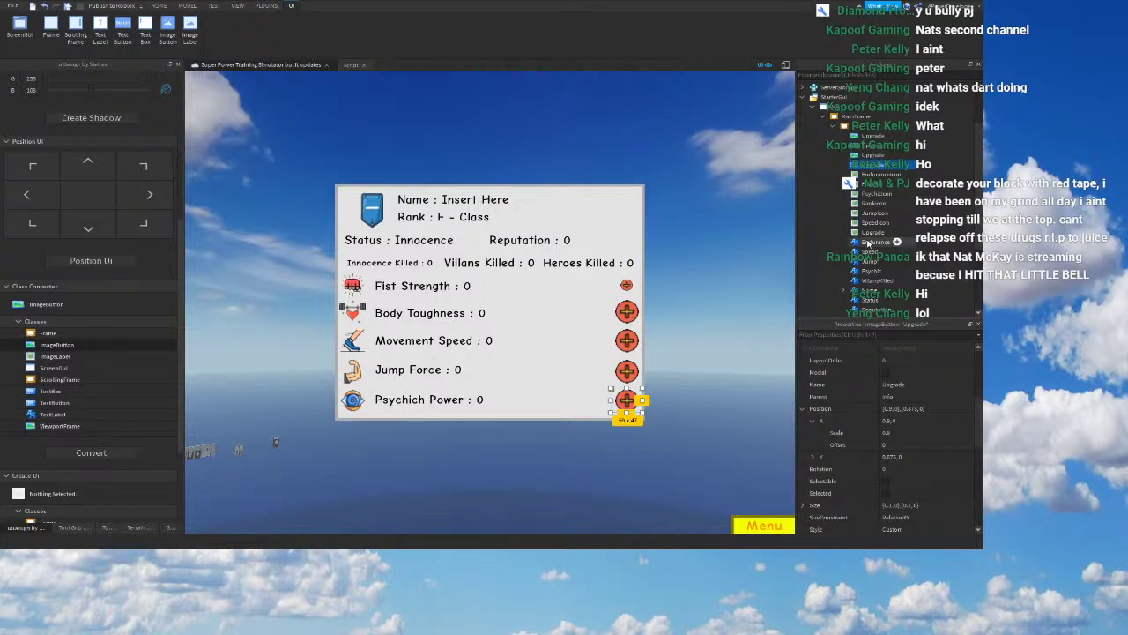
pyautogui.click(890, 232)
pyautogui.click(88, 453)
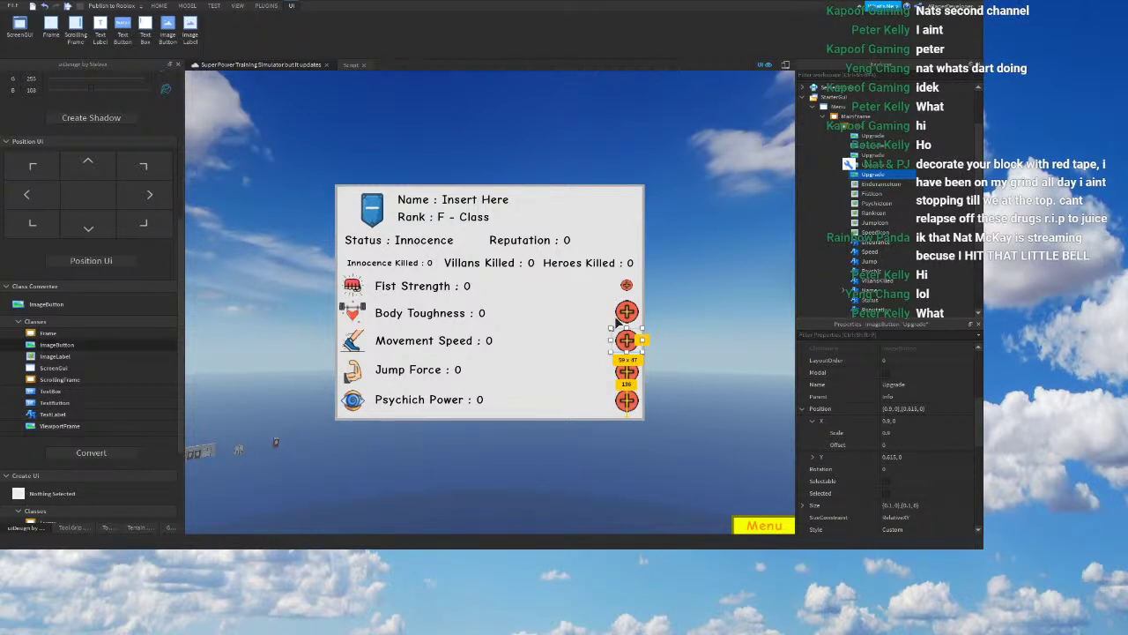
# Step: Set the Body Toughness upgrade button's size to {0.05, 0}, {0.05, 0}
pyautogui.click(891, 135)
pyautogui.scroll(-2, 923, 444)
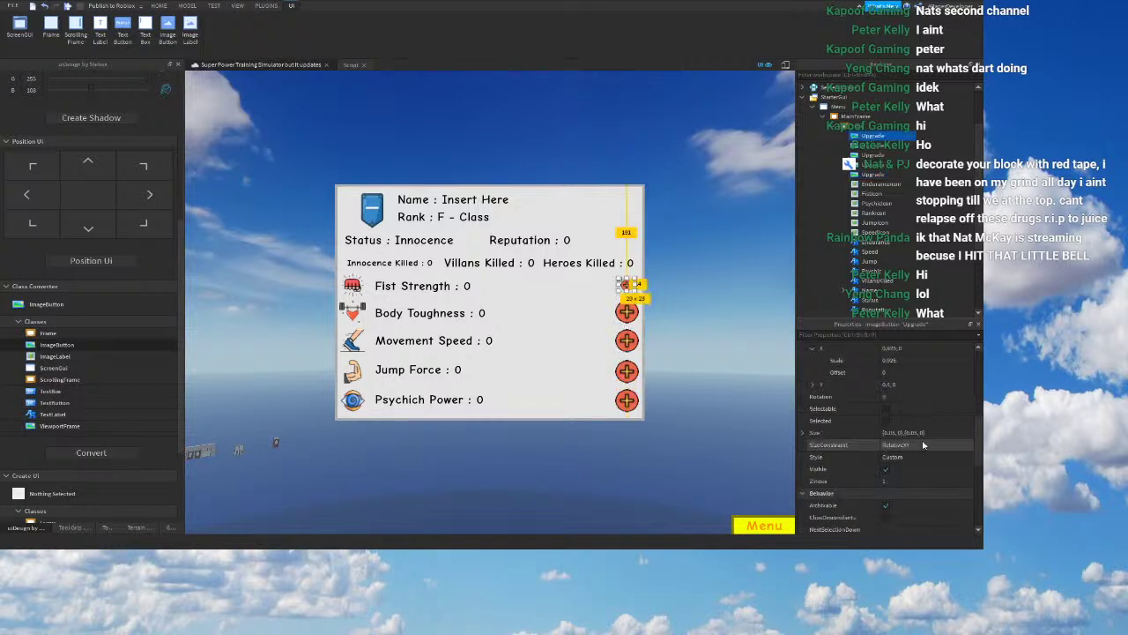
pyautogui.scroll(-4, 923, 444)
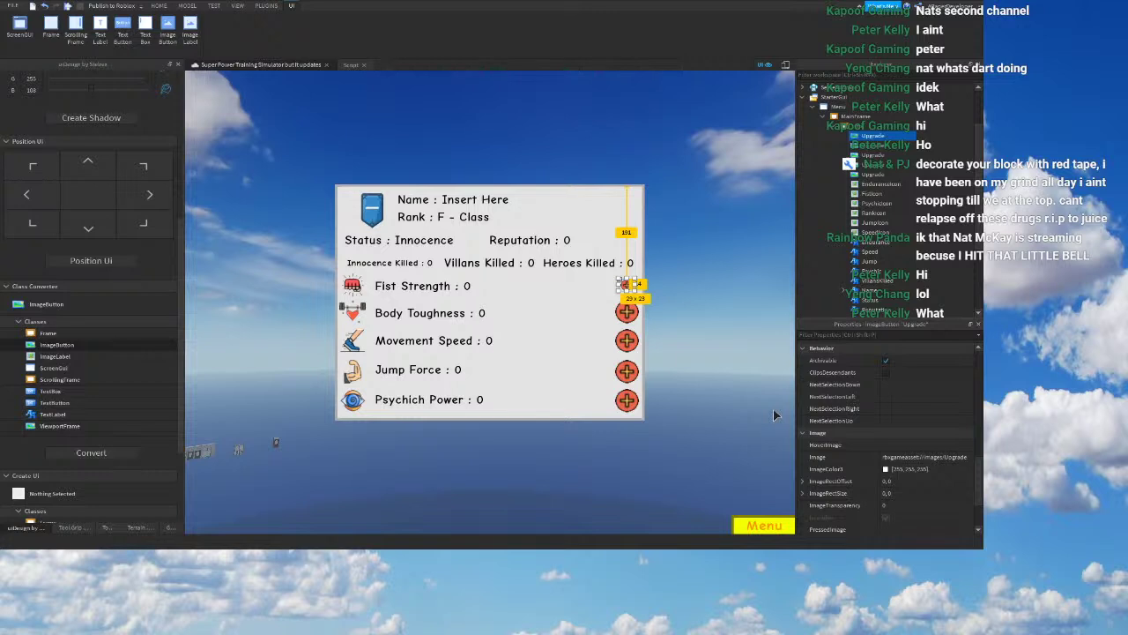
pyautogui.moveTo(776, 414); pyautogui.dragTo(760, 437, button='right')
pyautogui.click(627, 312)
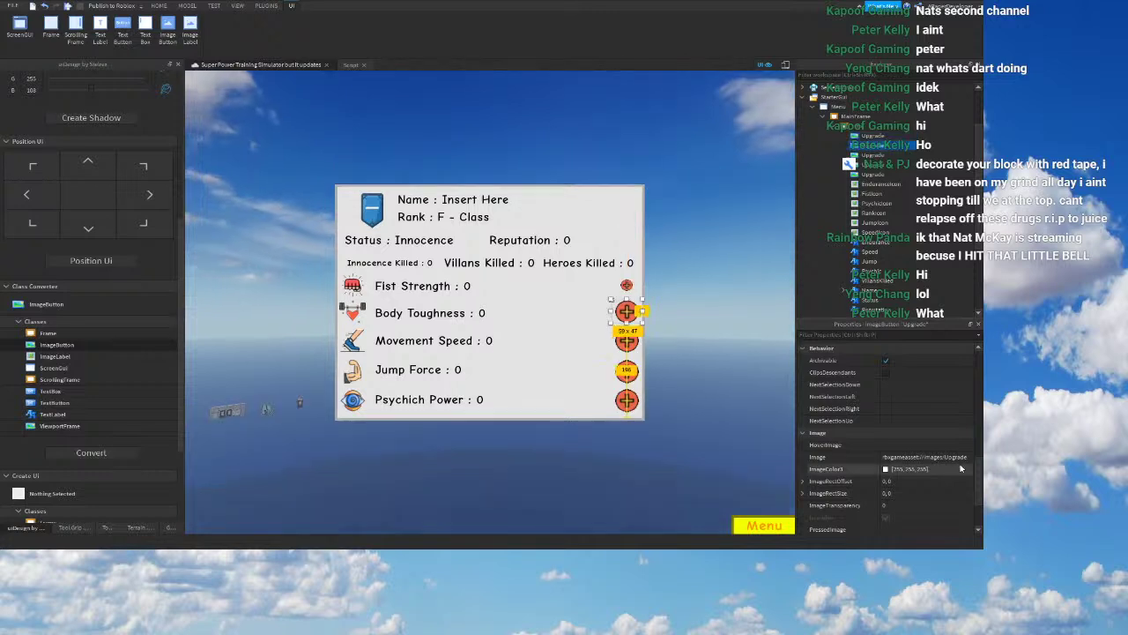
pyautogui.scroll(5, 934, 471)
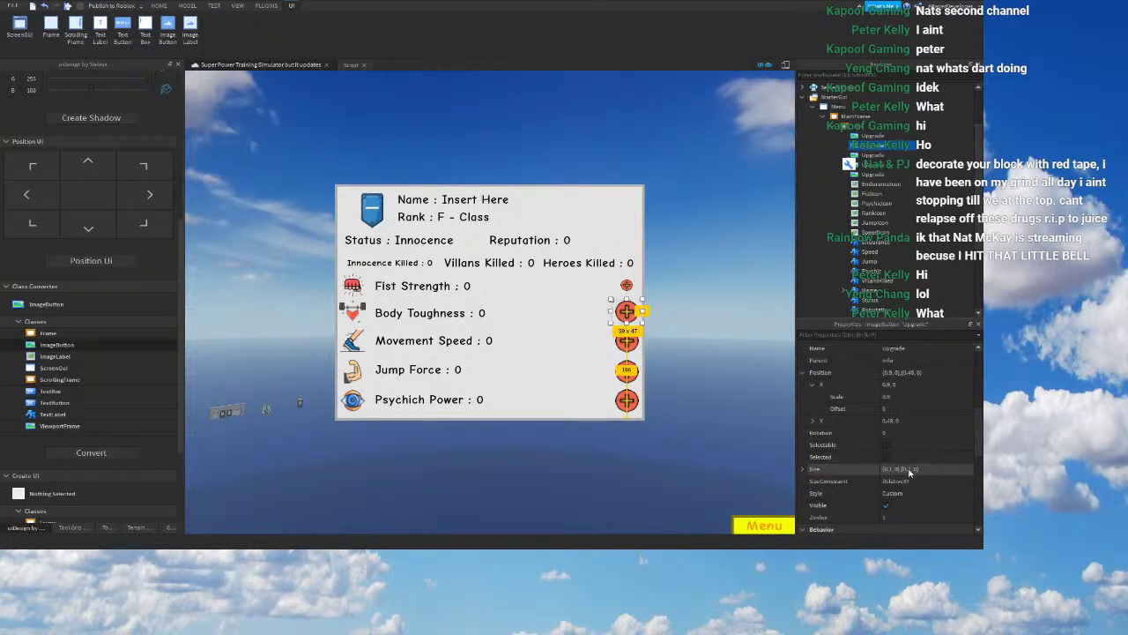
pyautogui.click(909, 470)
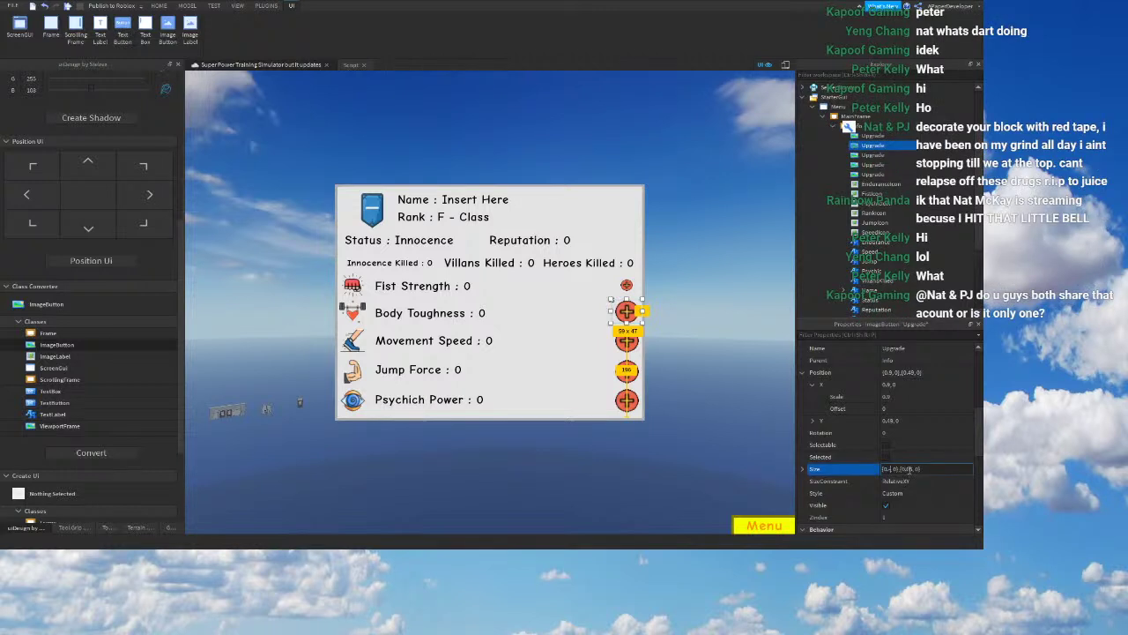
pyautogui.press('Return')
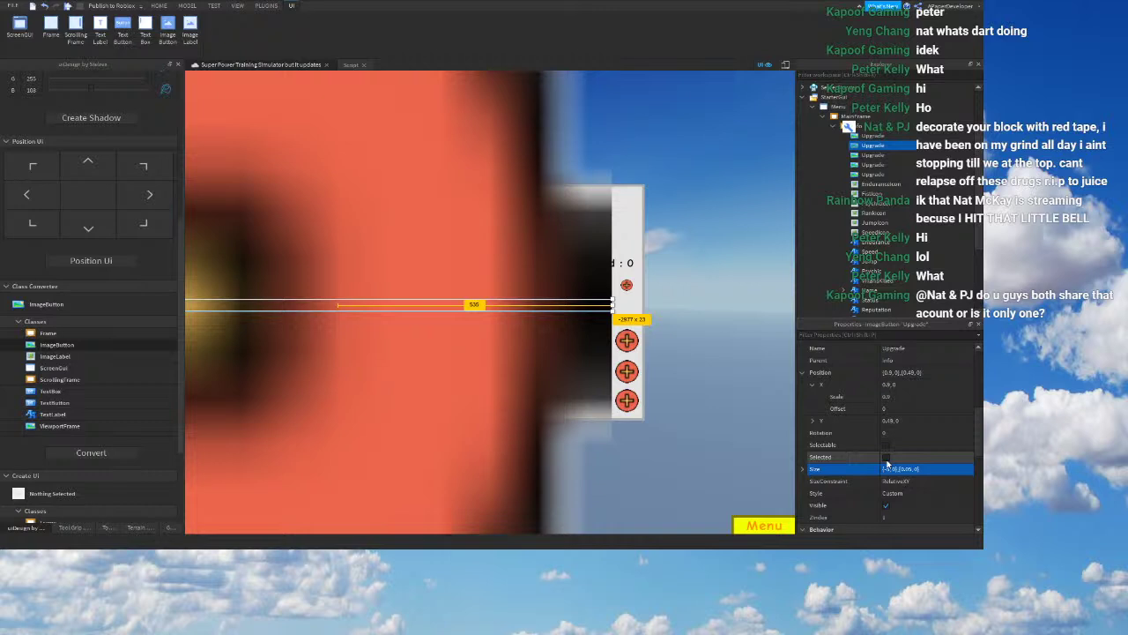
pyautogui.click(887, 467)
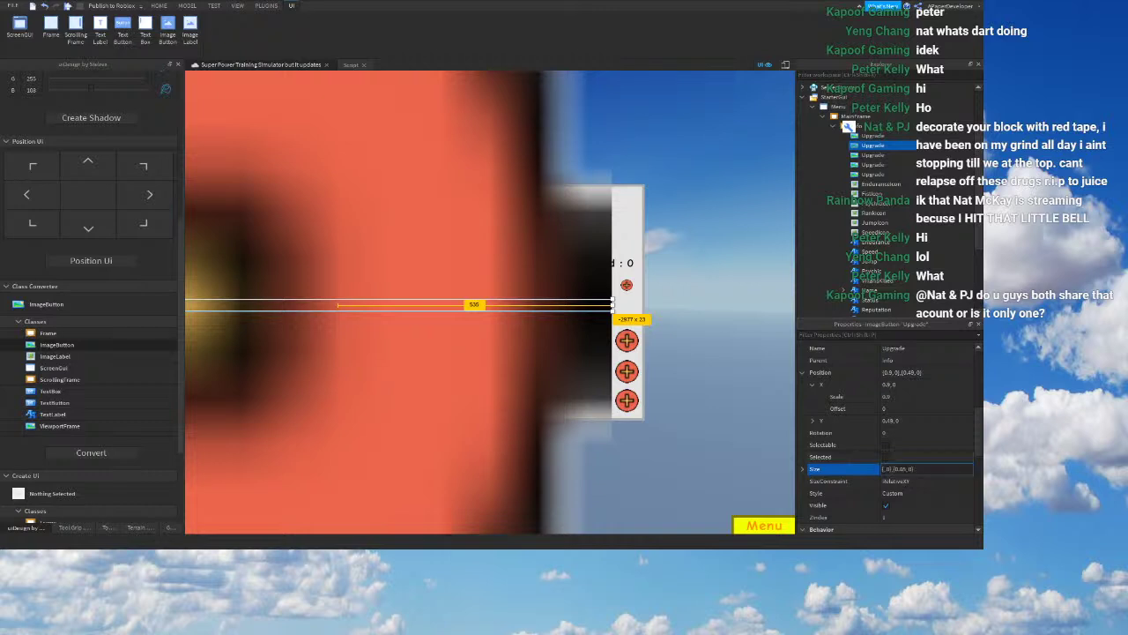
pyautogui.press('Return')
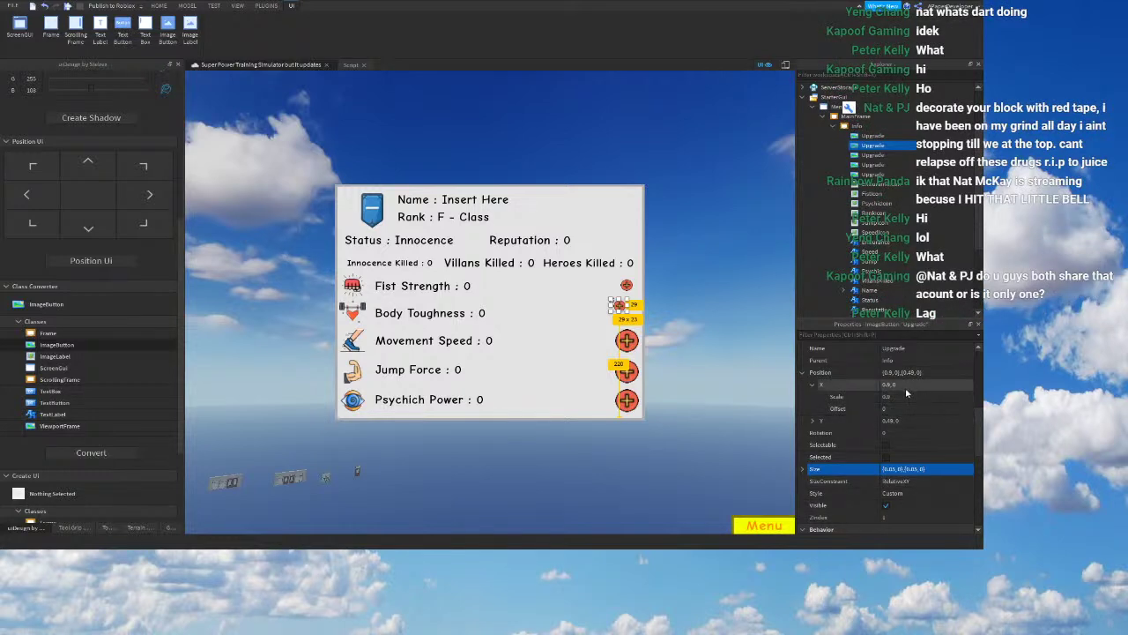
# Step: Try 0.54 as the Body Toughness upgrade button's Y position scale and undo the change
pyautogui.click(890, 422)
pyautogui.click(892, 422)
pyautogui.press('BackSpace')
pyautogui.press('BackSpace')
pyautogui.write('54')
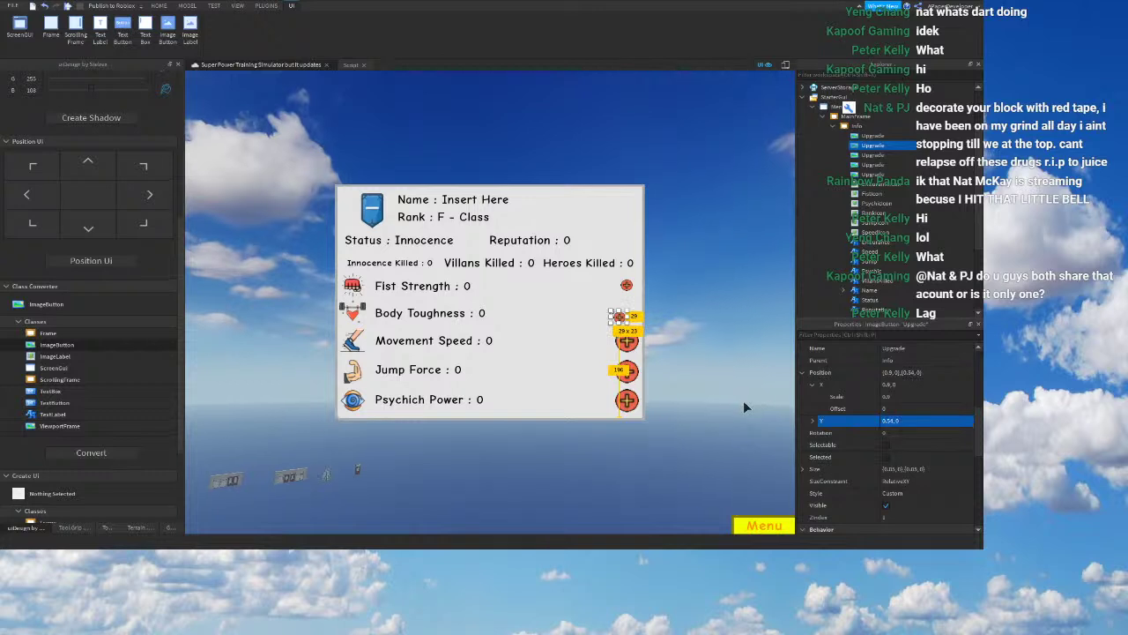
pyautogui.click(890, 422)
pyautogui.moveTo(781, 409); pyautogui.dragTo(770, 411, button='right')
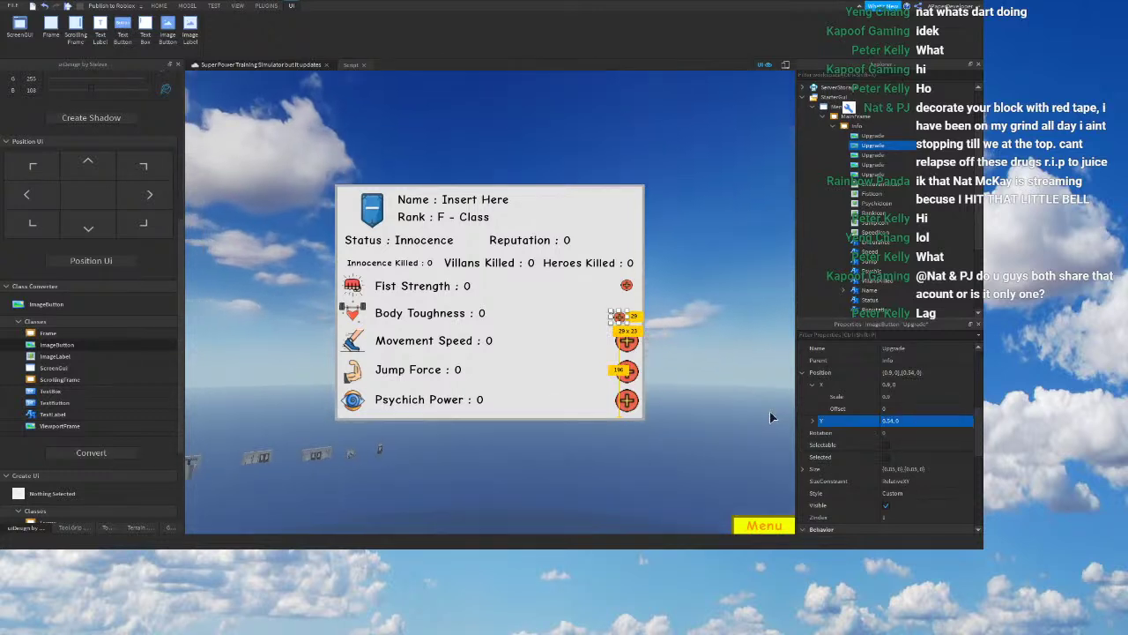
pyautogui.hotkey('ctrl', 'z')
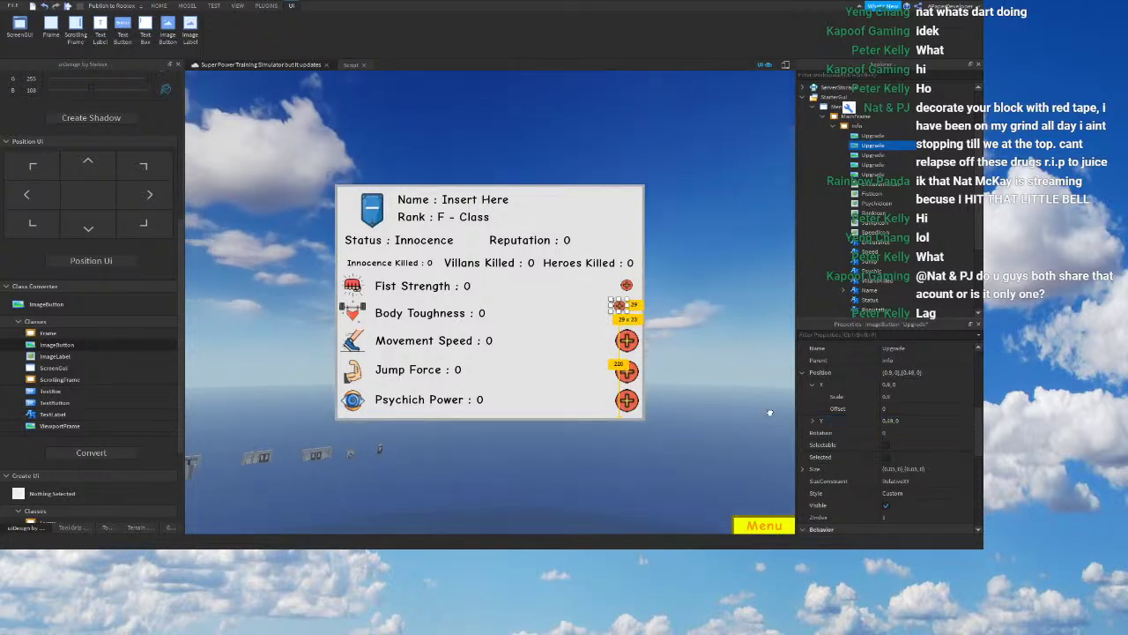
# Step: Set the Body Toughness upgrade button's X position scale to 0.925
pyautogui.click(891, 398)
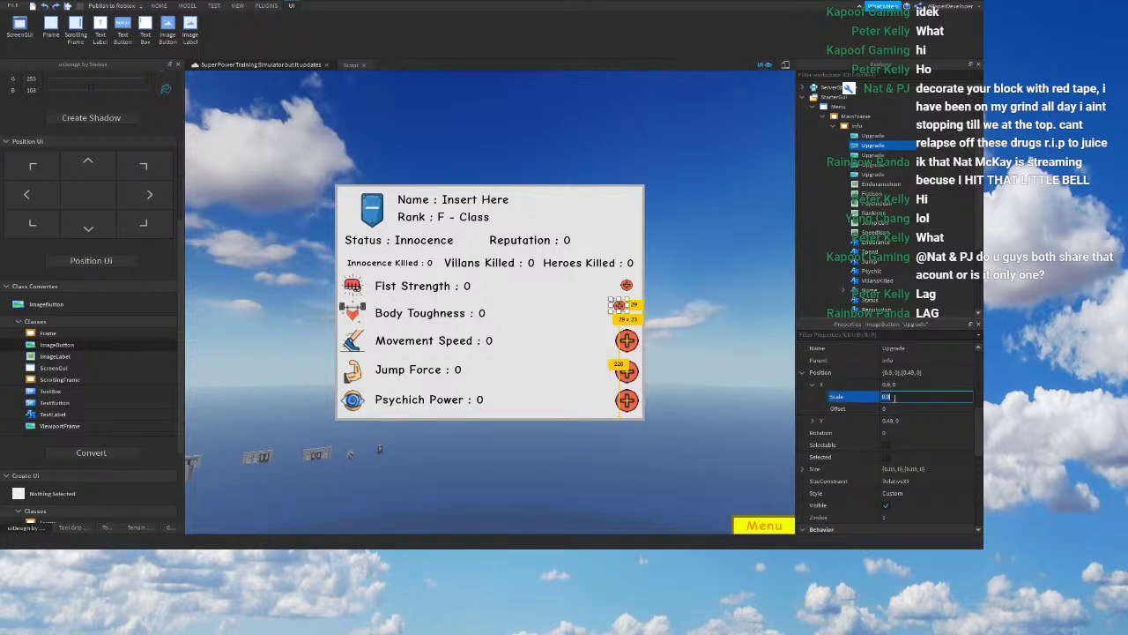
pyautogui.doubleClick(893, 396)
pyautogui.write('25')
pyautogui.press('Return')
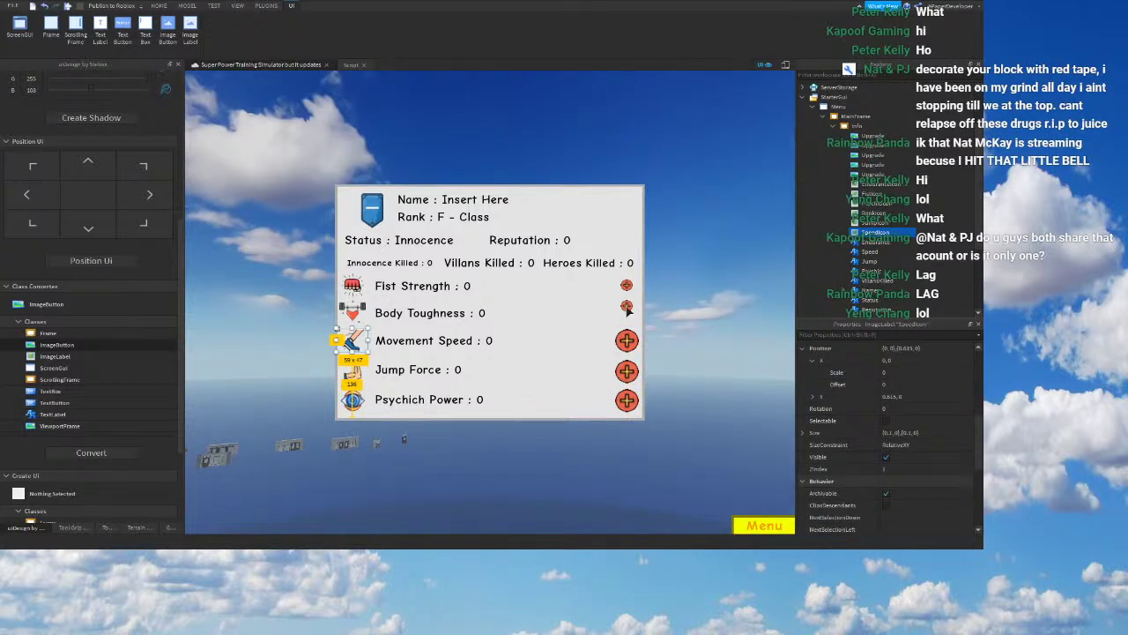
# Step: Try 0.54, 0.52 and 0.51 as the Body Toughness upgrade button's Y position scale, and settle on 0.5
pyautogui.doubleClick(890, 422)
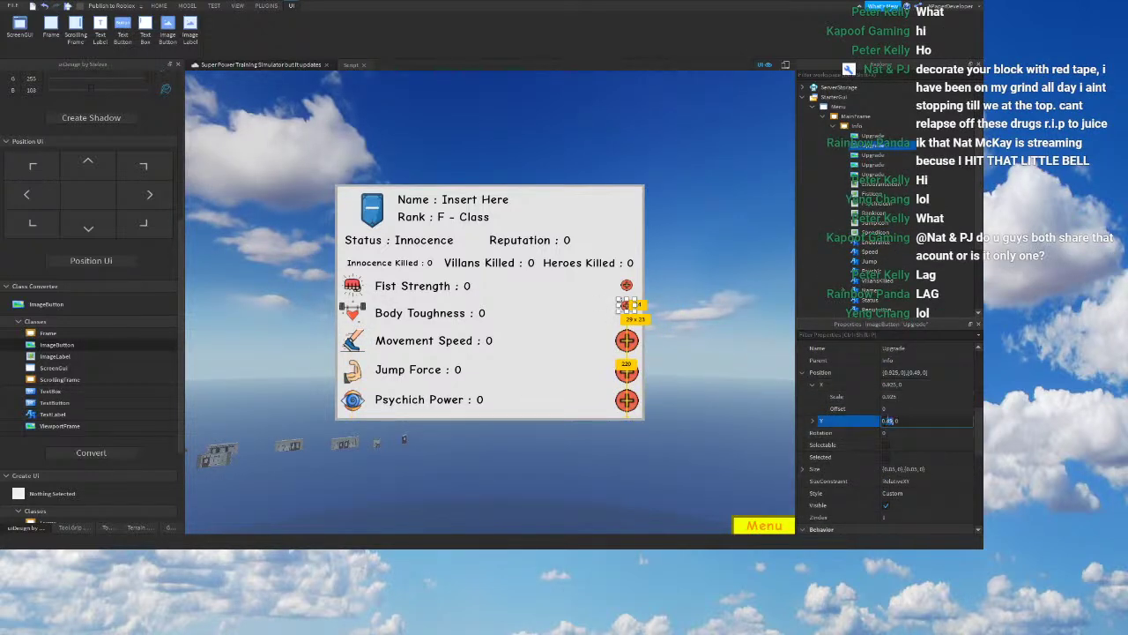
pyautogui.write('0.54')
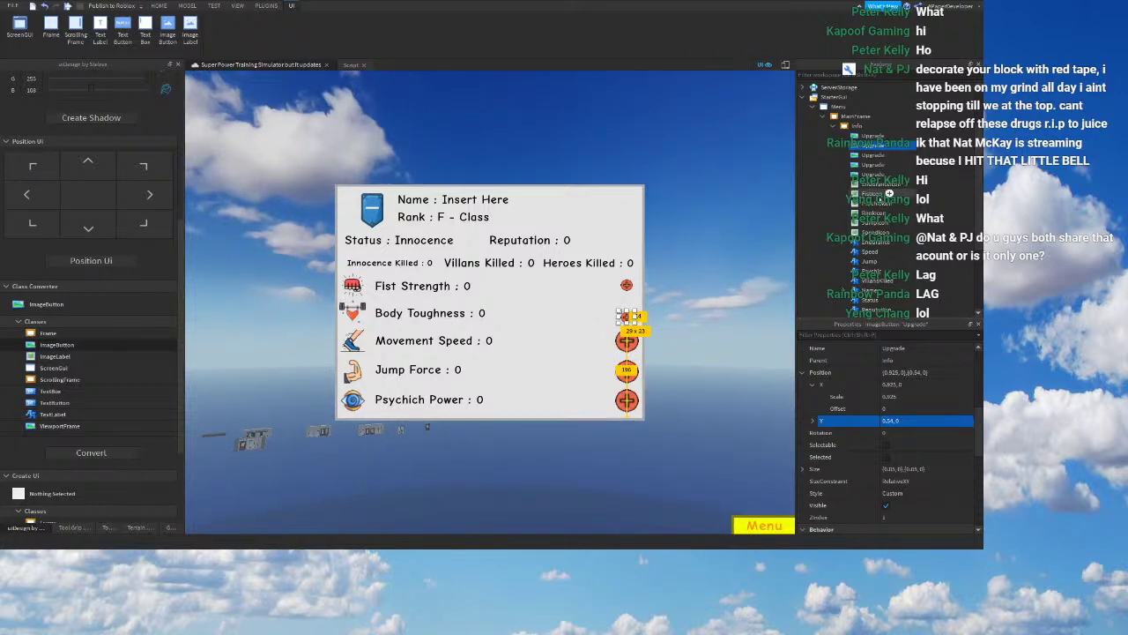
pyautogui.press('Return')
pyautogui.doubleClick(890, 421)
pyautogui.write('0.52')
pyautogui.press('Return')
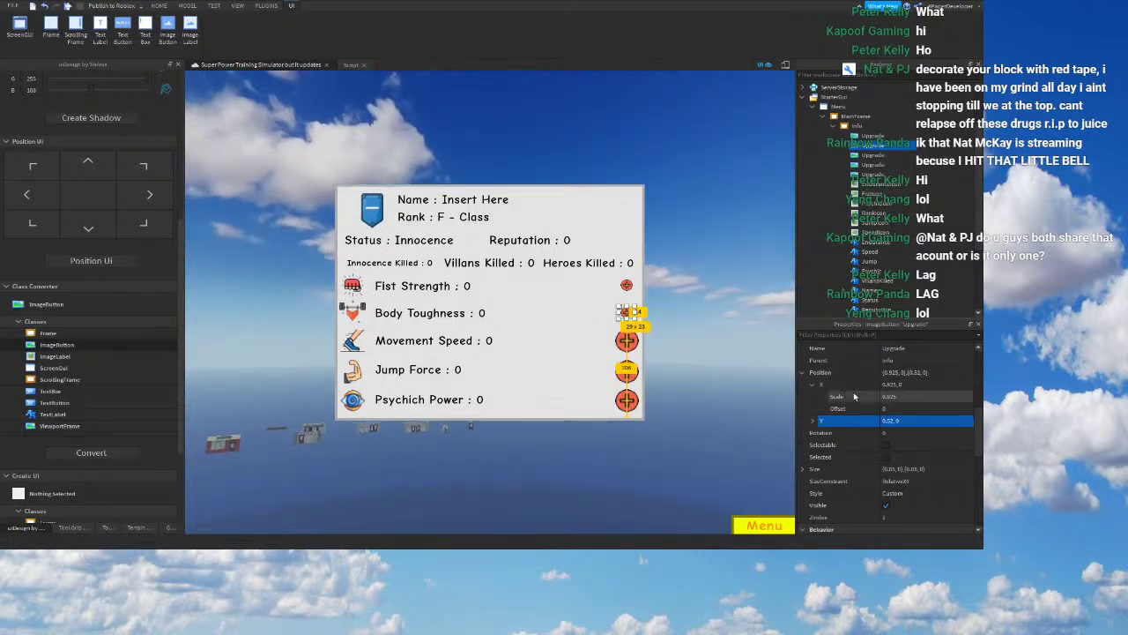
pyautogui.doubleClick(890, 421)
pyautogui.write('0.51')
pyautogui.press('Return')
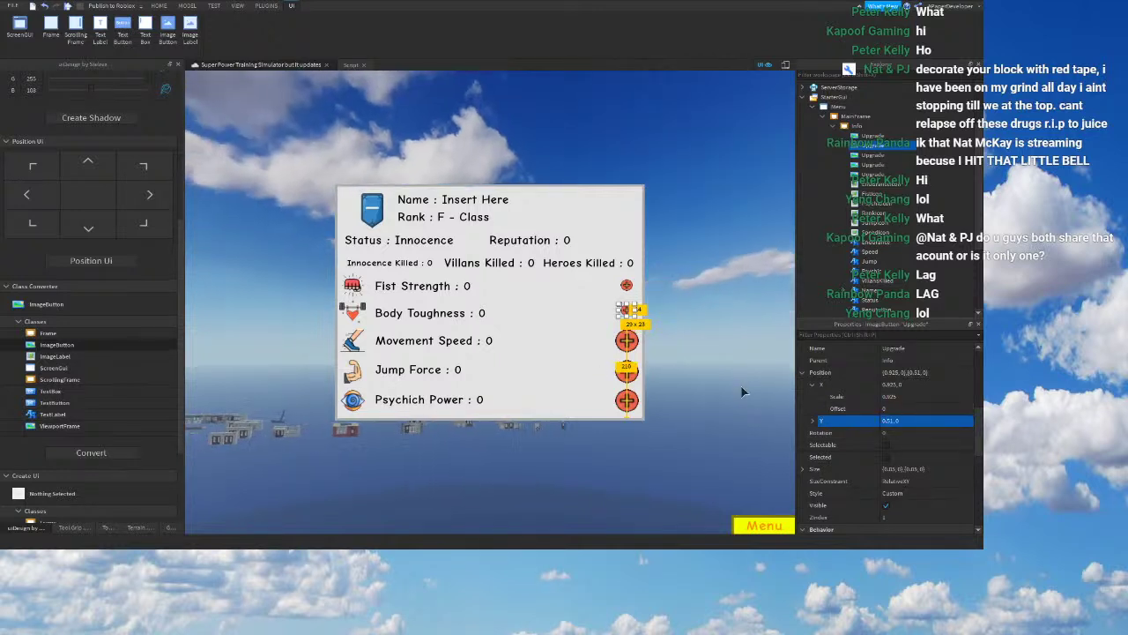
pyautogui.doubleClick(890, 422)
pyautogui.click(873, 174)
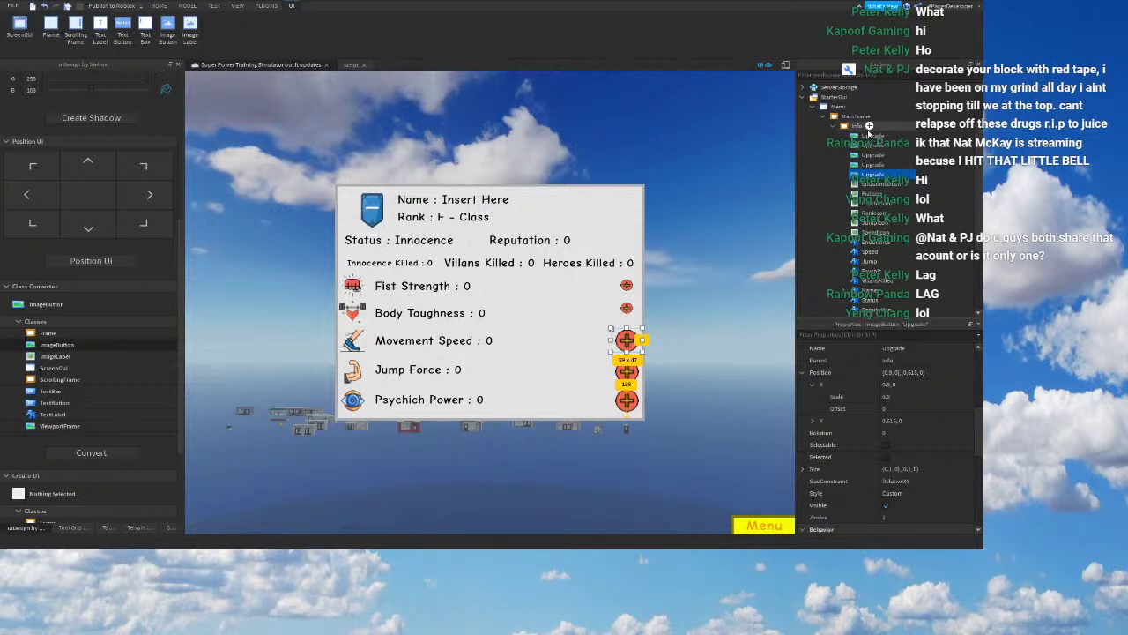
pyautogui.moveTo(888, 172); pyautogui.dragTo(868, 135)
pyautogui.hotkey('ctrl', 'z')
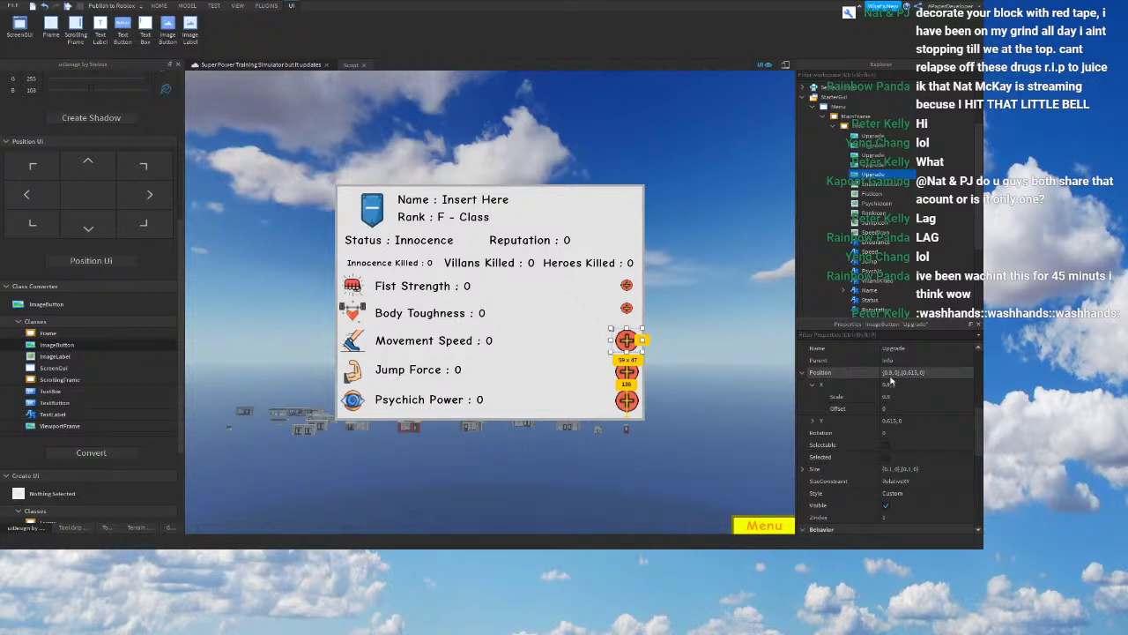
# Step: Rename the Fist Strength upgrade button as StrengthUpgrade and the Body Toughness one as EnduranceUpgrade
pyautogui.click(881, 136)
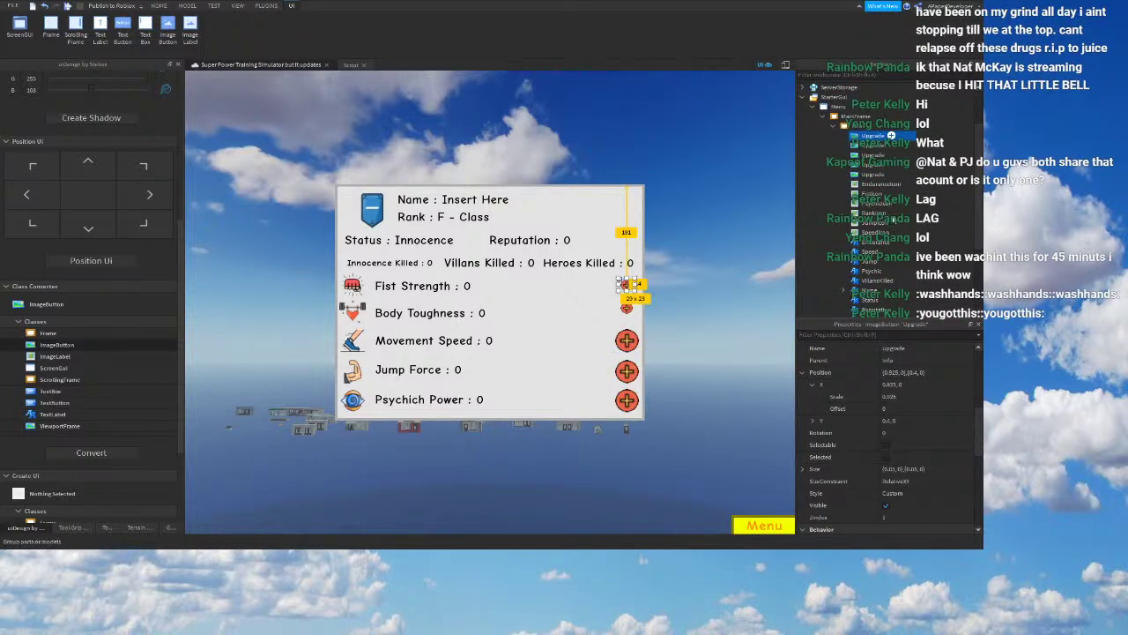
pyautogui.press('F2')
pyautogui.write('SStrengthUpgrade')
pyautogui.rightClick(873, 148)
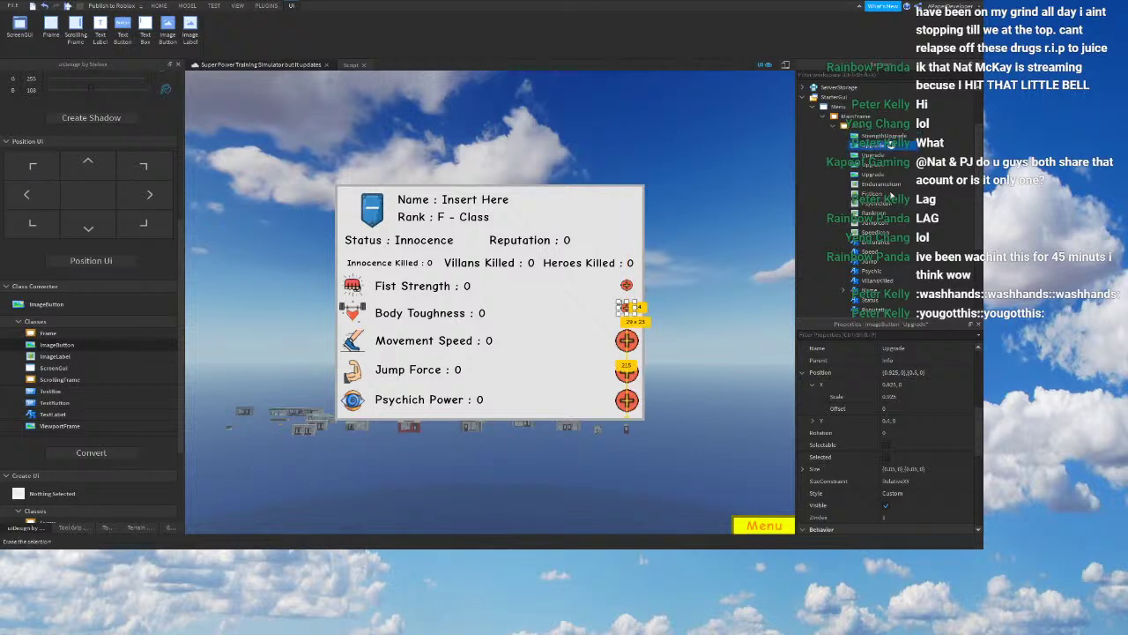
pyautogui.press('F2')
pyautogui.write('EnduranceUpgrade')
# Step: Find the Movement Speed upgrade button among the remaining Upgrade objects and rename it as SpeedUpgrade
pyautogui.click(875, 156)
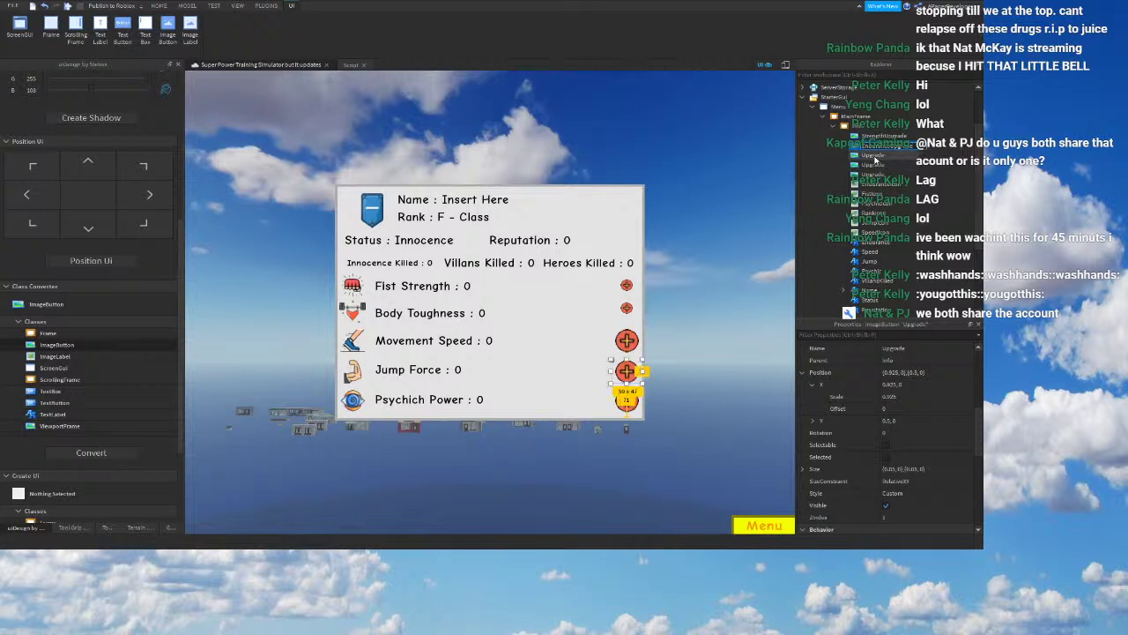
pyautogui.click(873, 165)
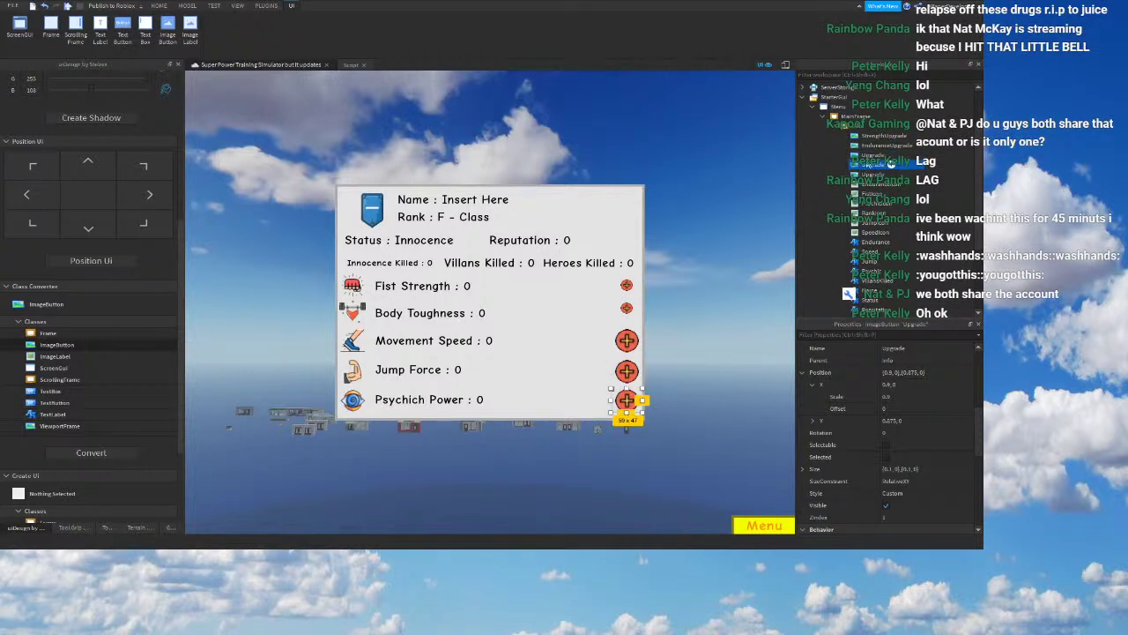
pyautogui.click(871, 173)
pyautogui.click(903, 243)
pyautogui.write('SpeedUpgrade')
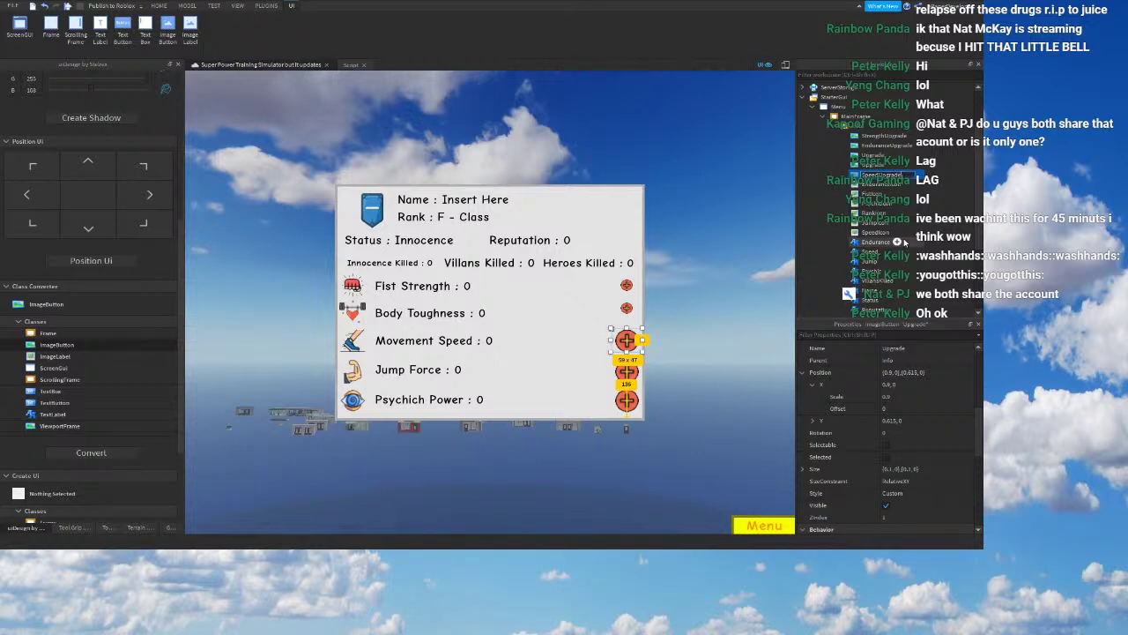
pyautogui.press('Return')
# Step: Set the SpeedUpgrade button's size to {0.05, 0}, {0.05, 0}
pyautogui.scroll(-3, 953, 433)
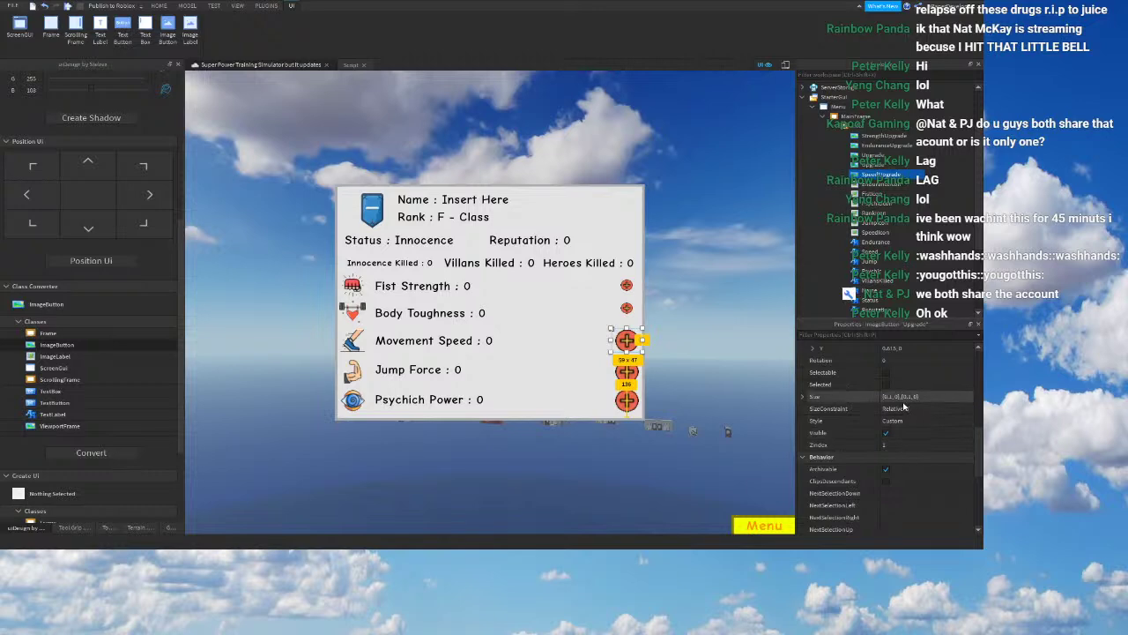
pyautogui.click(892, 431)
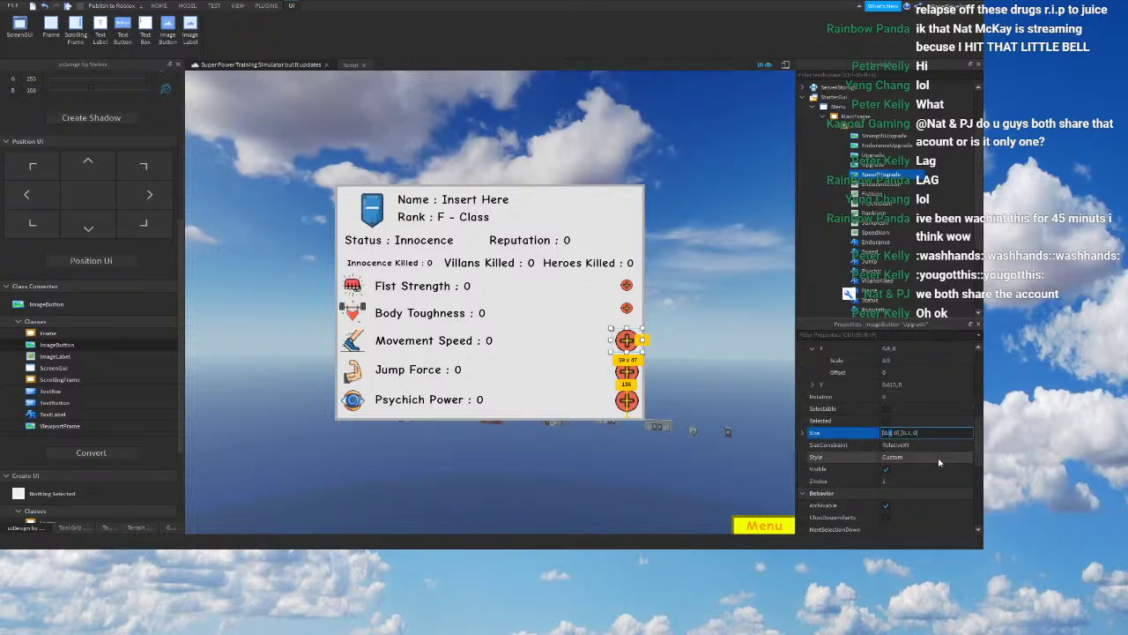
pyautogui.write('5')
pyautogui.press('Return')
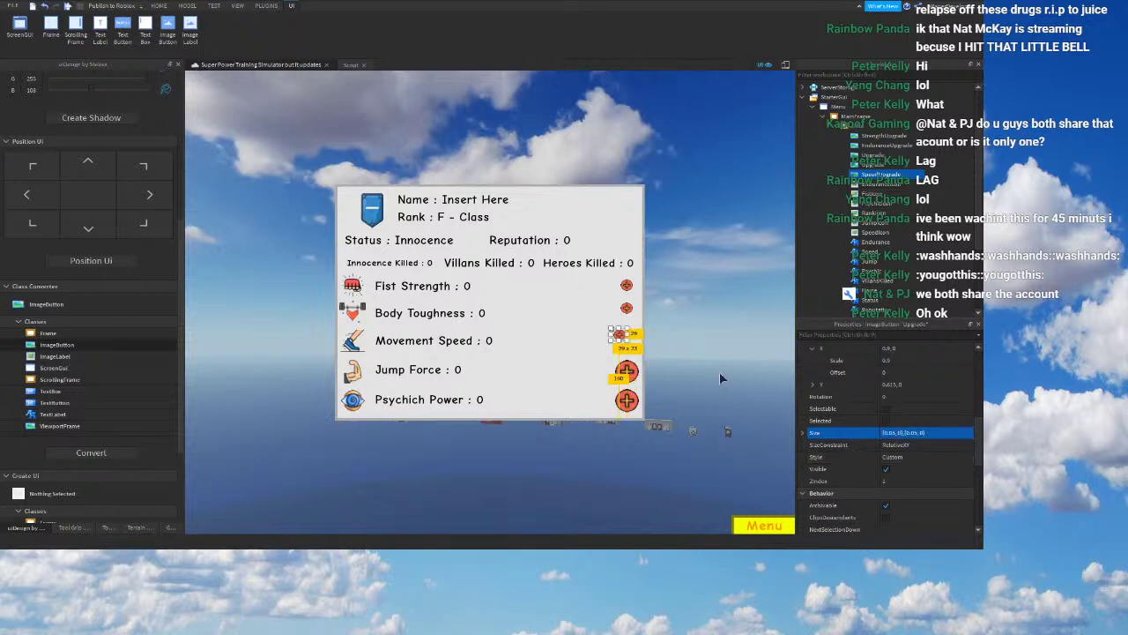
# Step: Set the SpeedUpgrade button's X position scale to 0.925, try 0.52 for its Y scale and settle on 0.62
pyautogui.scroll(3, 897, 424)
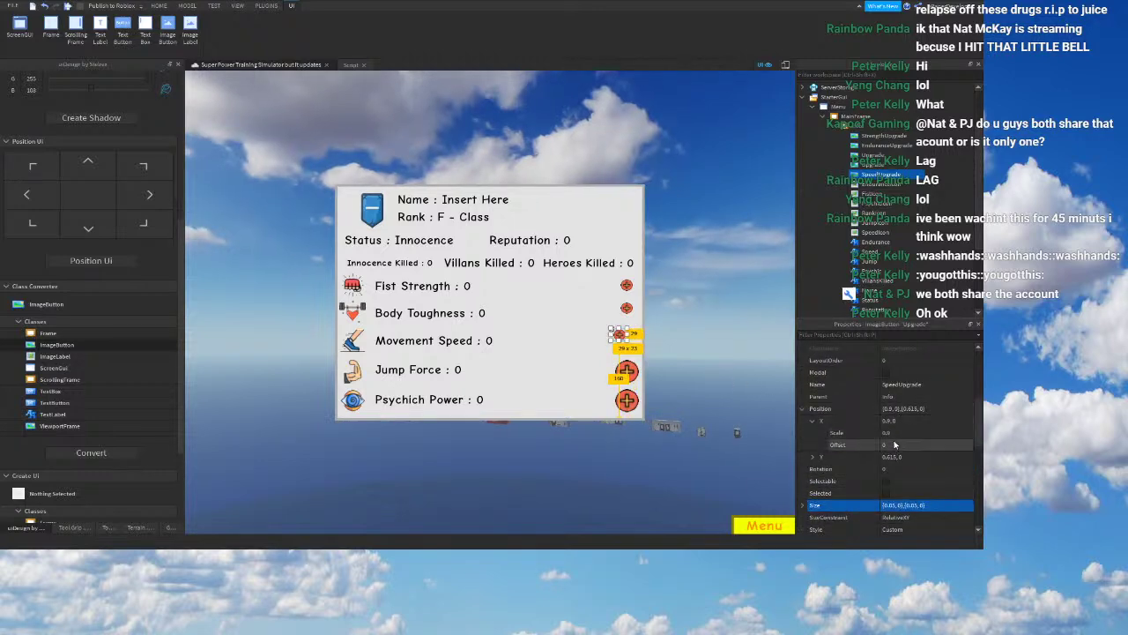
pyautogui.click(895, 433)
pyautogui.write('0.925')
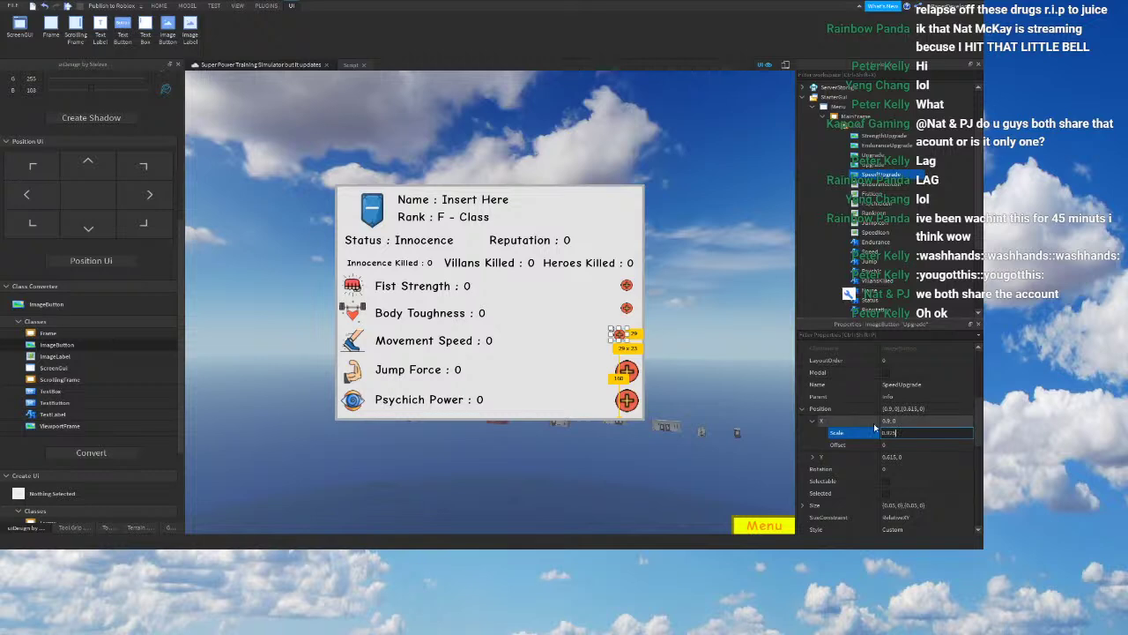
pyautogui.press('Return')
pyautogui.click(904, 454)
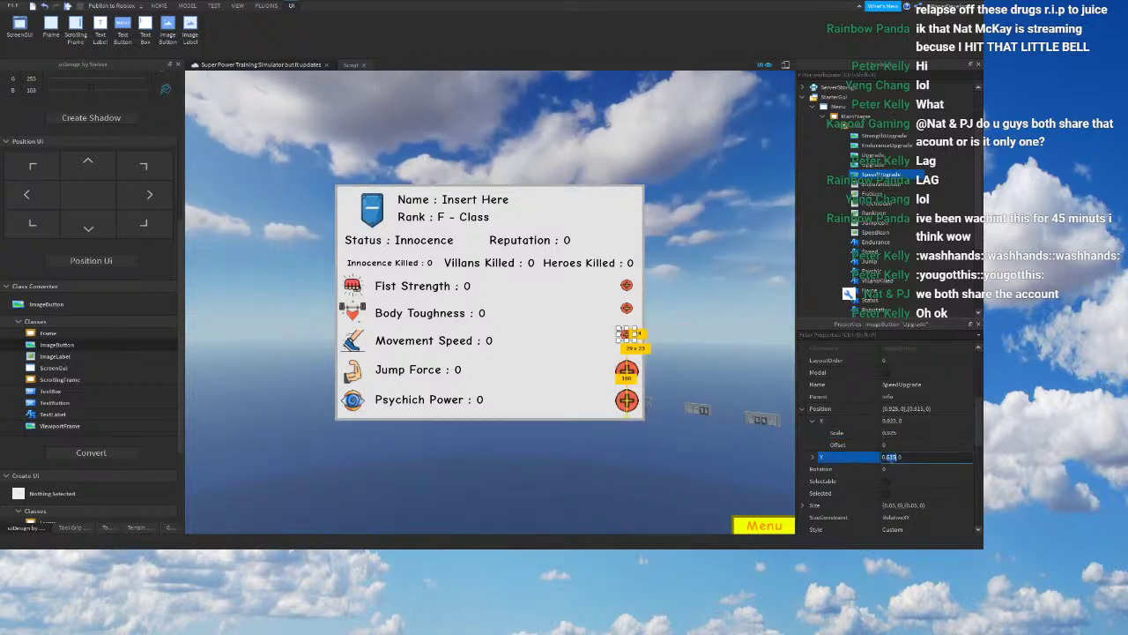
pyautogui.write('0.52')
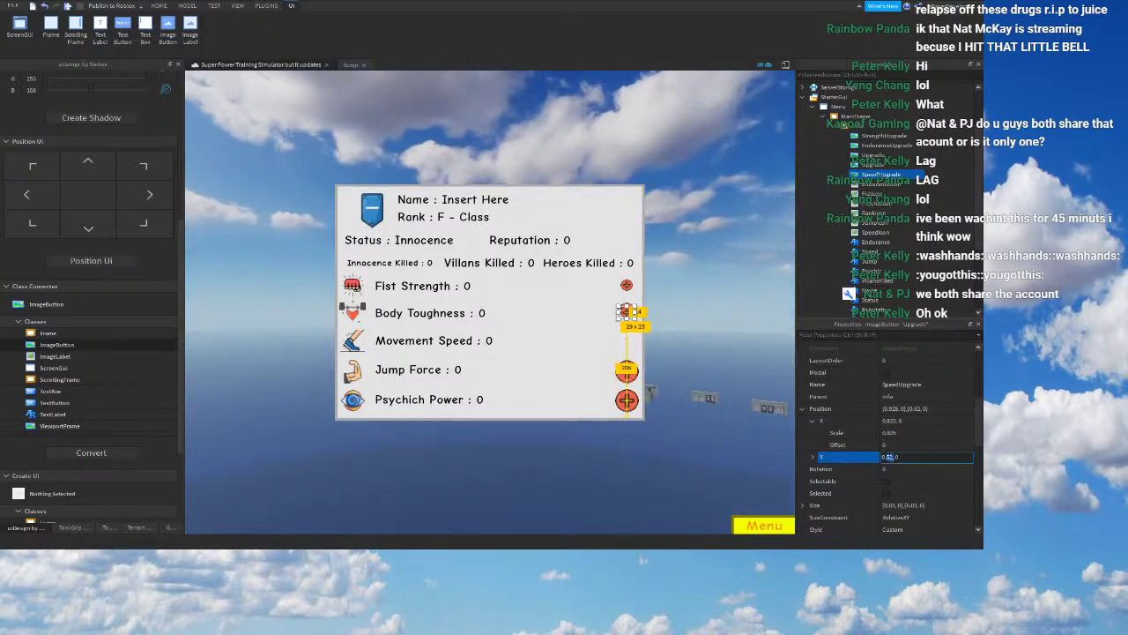
pyautogui.press('Return')
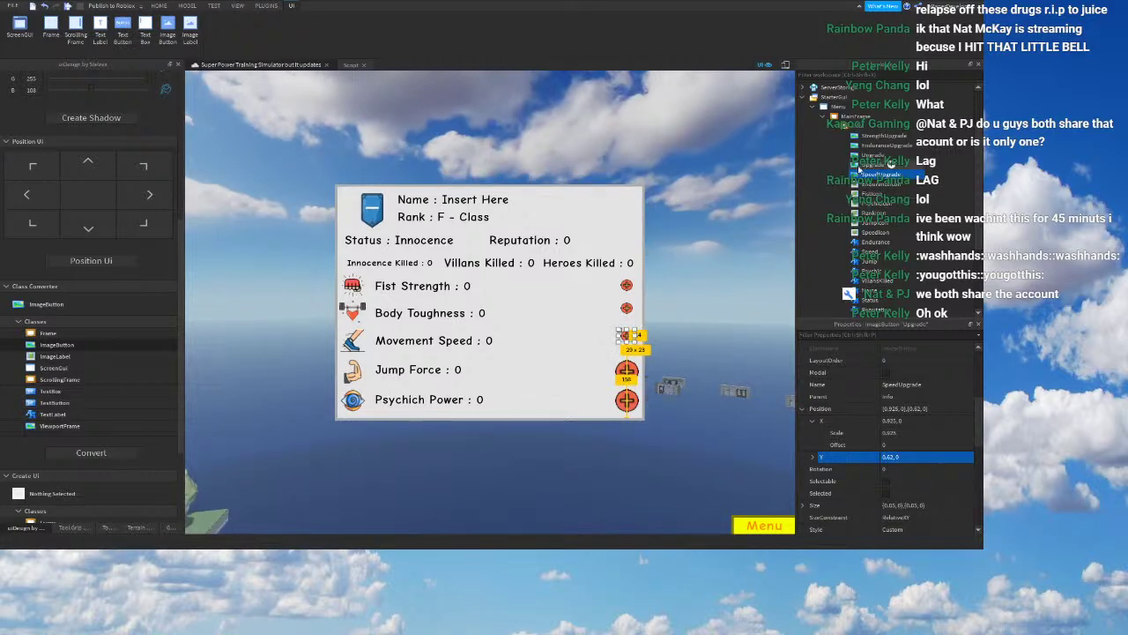
# Step: Find the Jump Force upgrade button among the remaining Upgrade objects and rename it as UpgradeJump
pyautogui.click(890, 165)
pyautogui.click(881, 203)
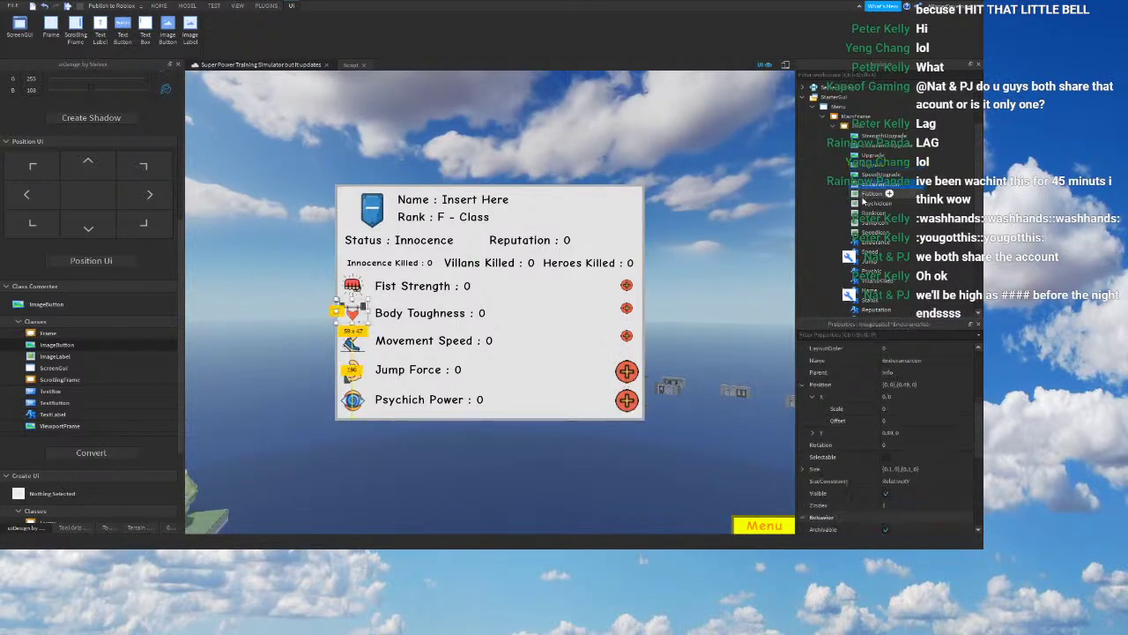
pyautogui.click(886, 212)
pyautogui.click(626, 399)
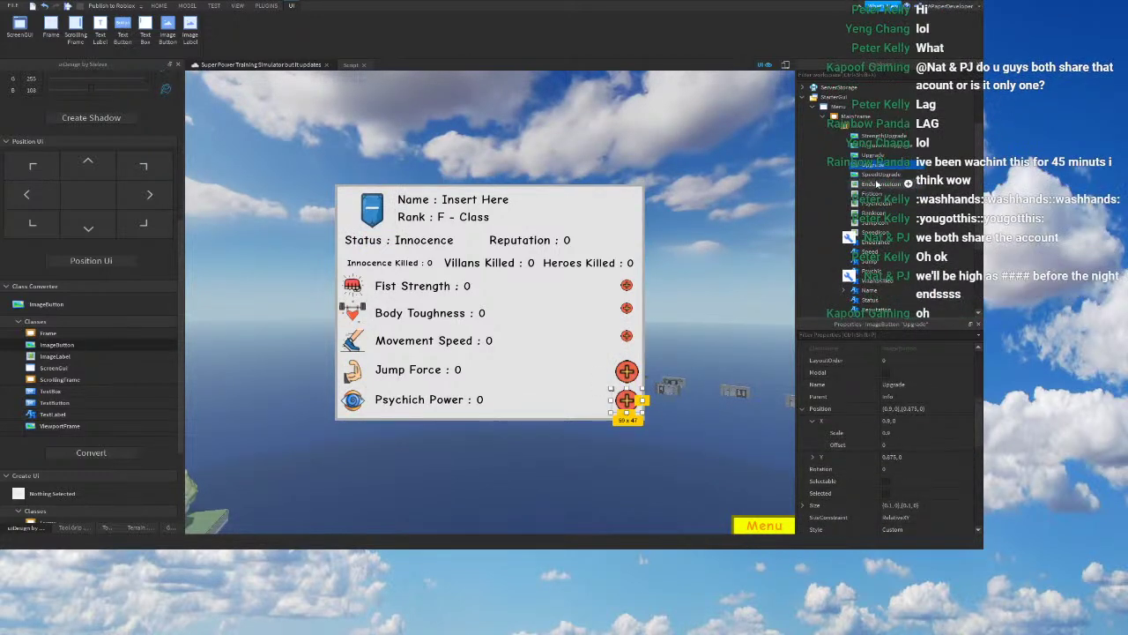
pyautogui.click(627, 354)
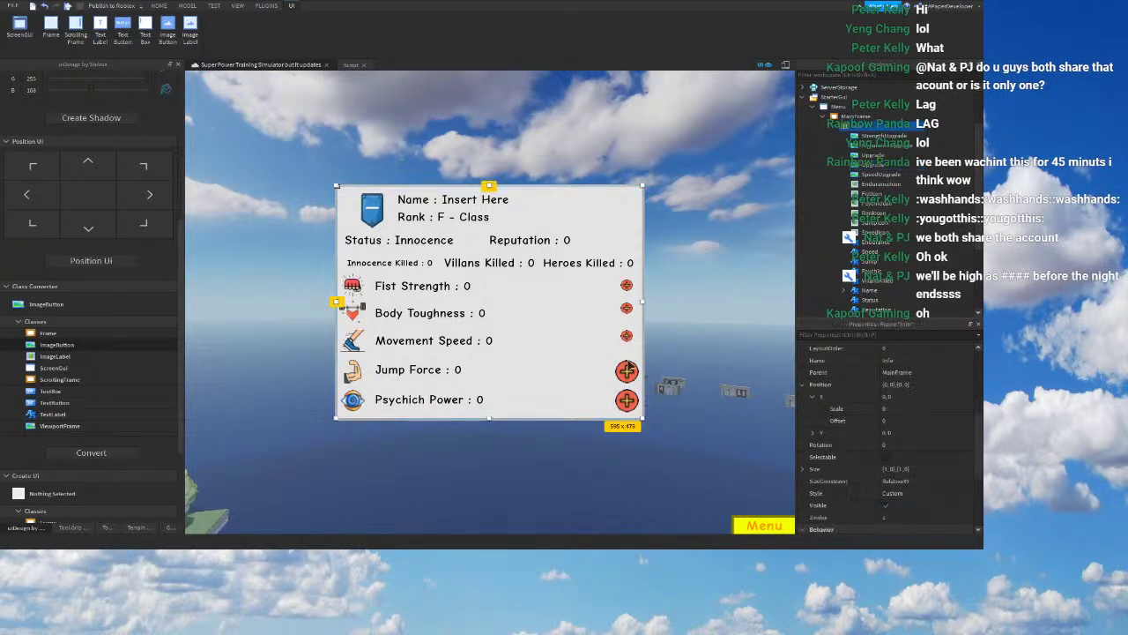
pyautogui.click(628, 370)
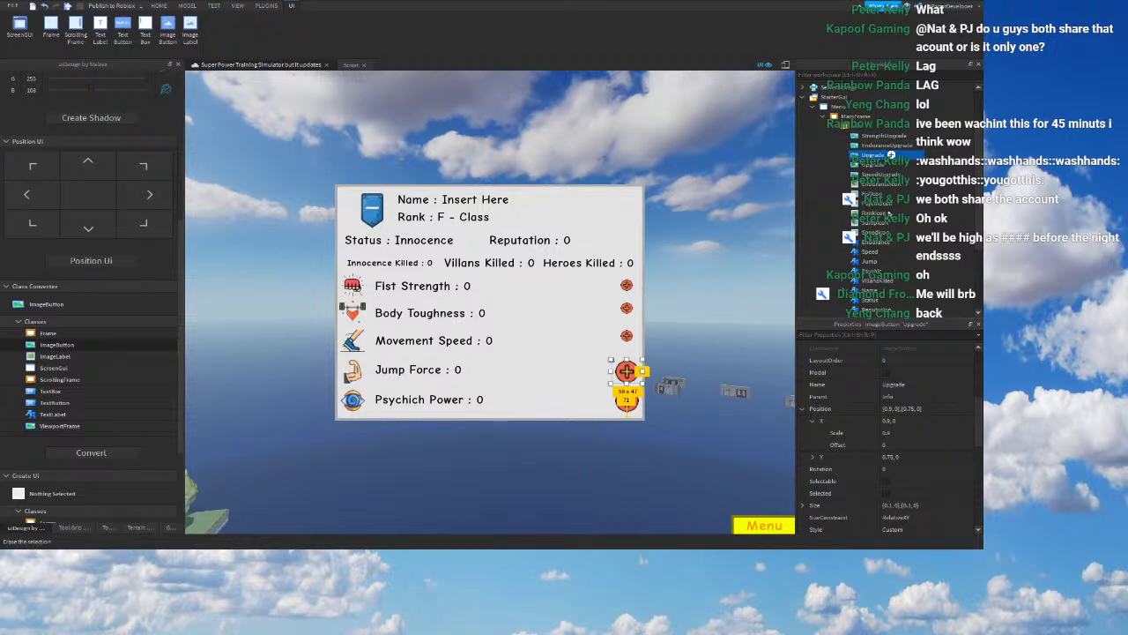
pyautogui.press('Right')
pyautogui.write('Jump')
pyautogui.press('Return')
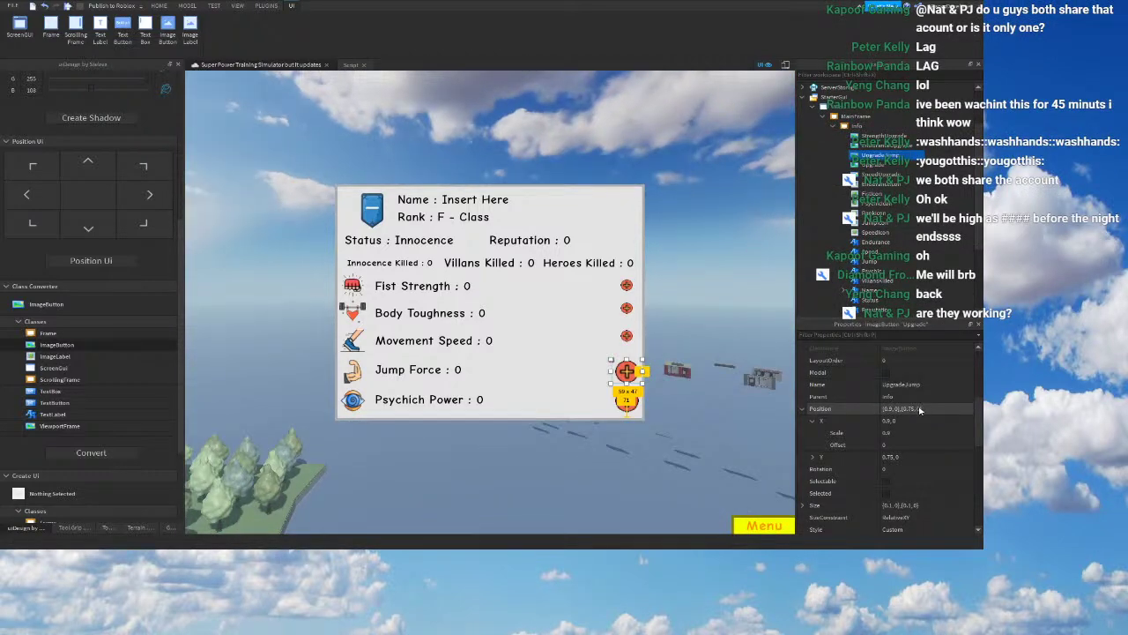
# Step: Set the UpgradeJump button's size to {0.05, 0}, {0.05, 0}
pyautogui.scroll(-2, 907, 411)
pyautogui.click(890, 433)
pyautogui.click(891, 446)
pyautogui.doubleClick(891, 434)
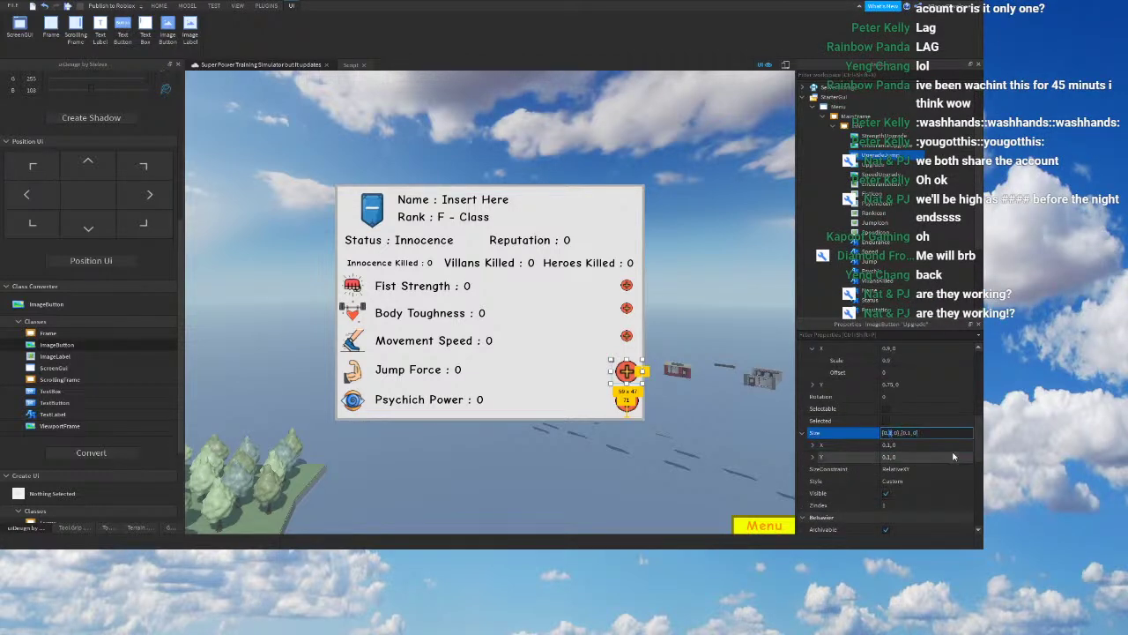
pyautogui.press('BackSpace')
pyautogui.write('05')
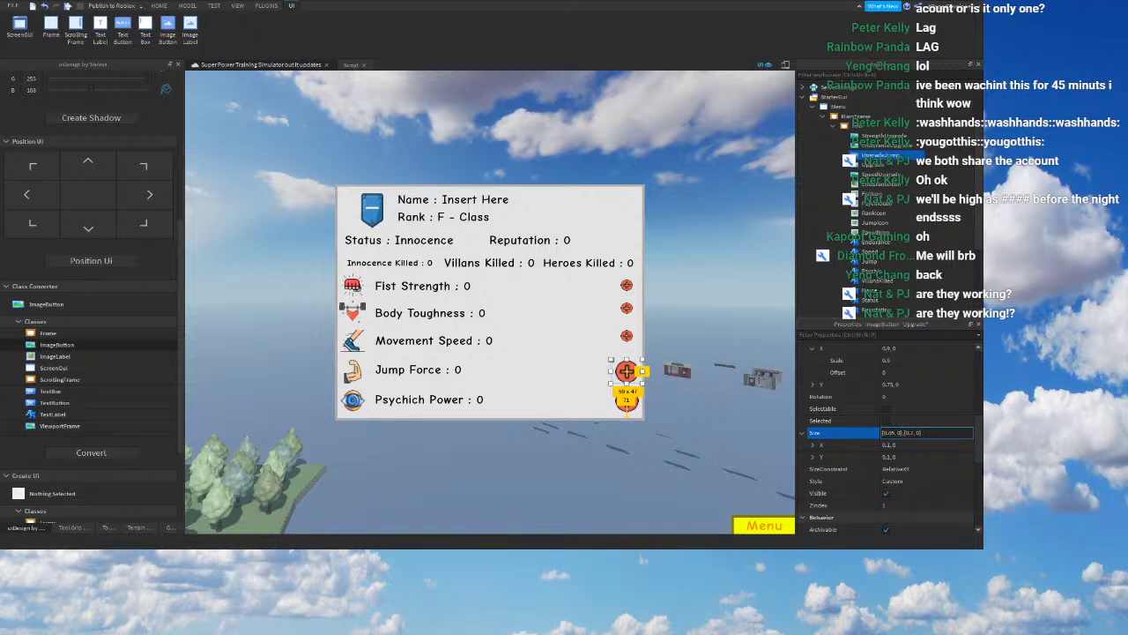
pyautogui.press('BackSpace')
pyautogui.write('05')
pyautogui.press('Return')
pyautogui.moveTo(731, 314); pyautogui.dragTo(732, 314, button='right')
# Step: Set the UpgradeJump button's Y position scale to 0.78 and its X position scale to 0.925
pyautogui.scroll(2, 940, 430)
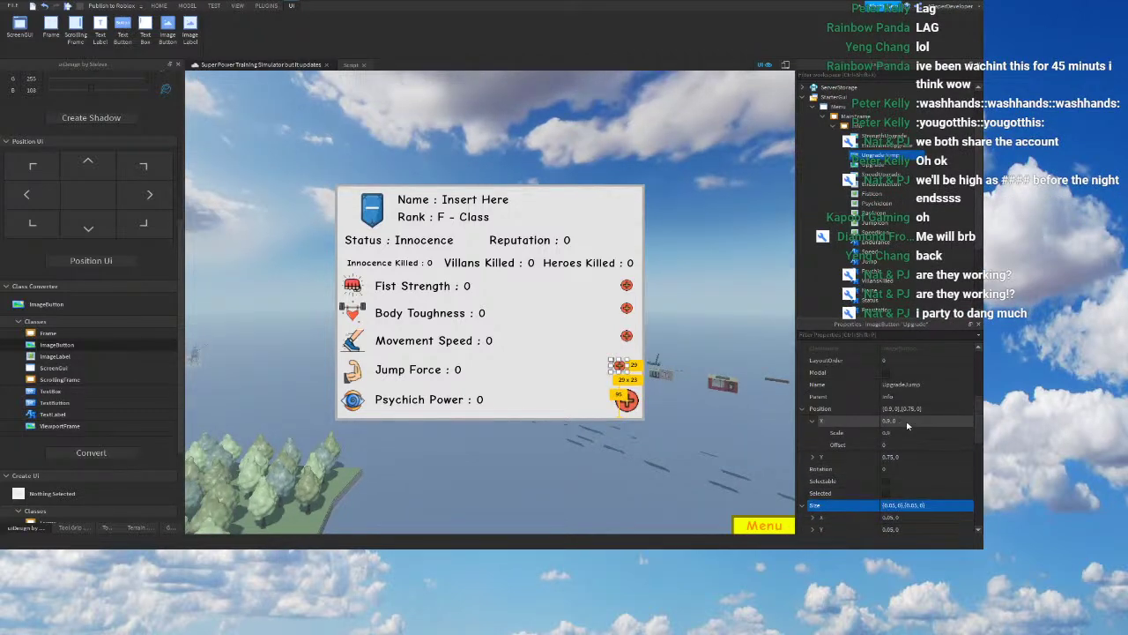
pyautogui.click(886, 445)
pyautogui.click(888, 457)
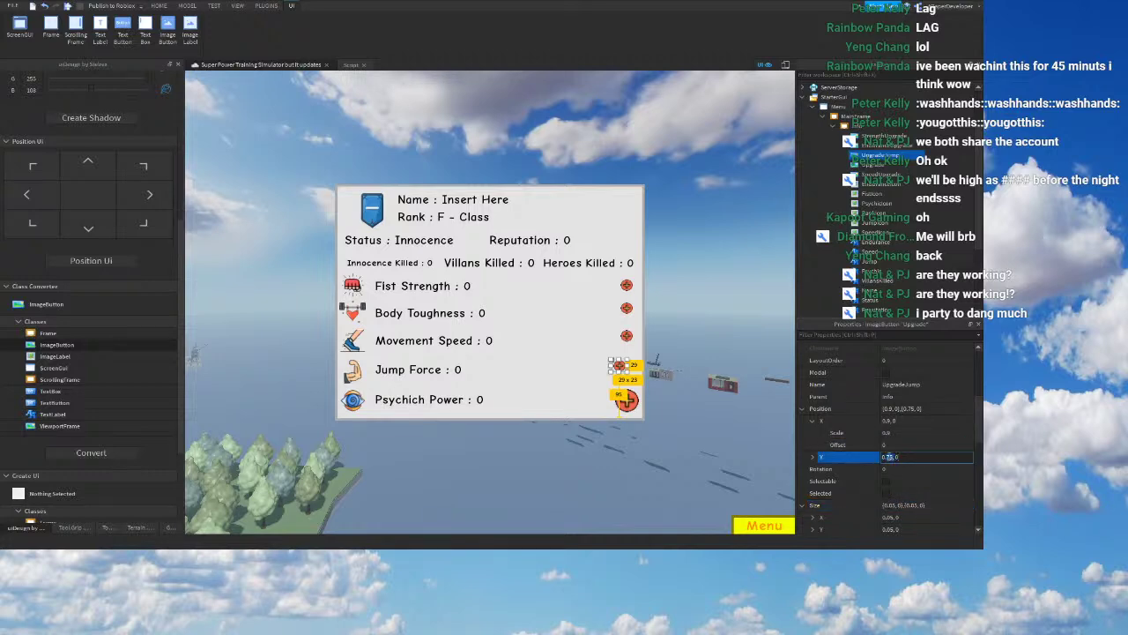
pyautogui.write('0.78')
pyautogui.press('Return')
pyautogui.moveTo(570, 367); pyautogui.dragTo(569, 367, button='right')
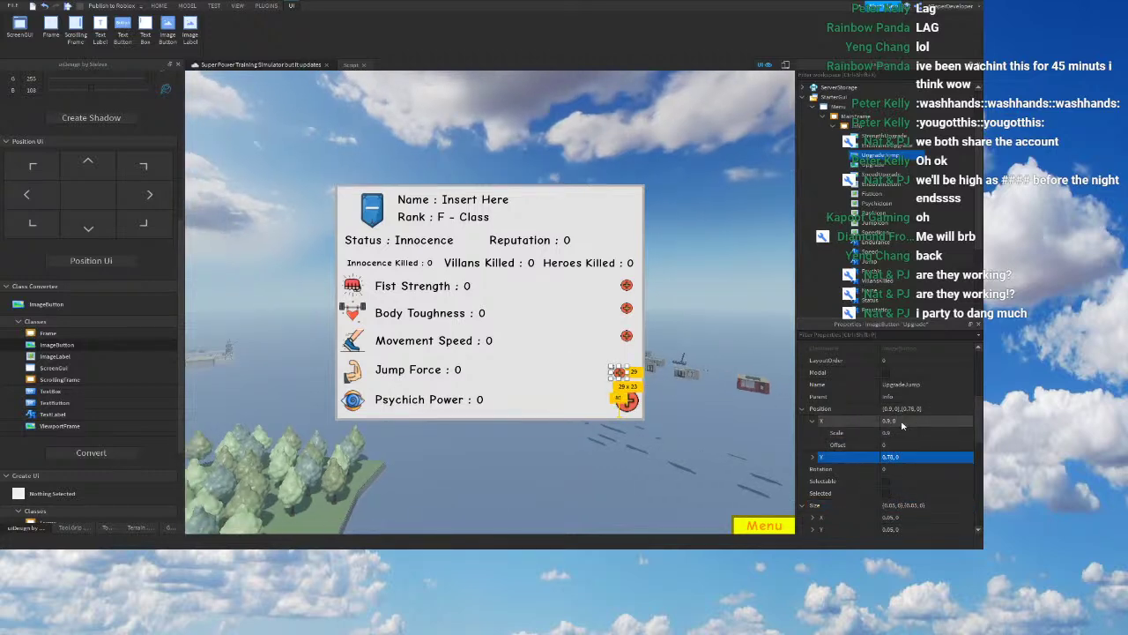
pyautogui.click(888, 433)
pyautogui.write('25')
pyautogui.moveTo(435, 340); pyautogui.dragTo(435, 340, button='right')
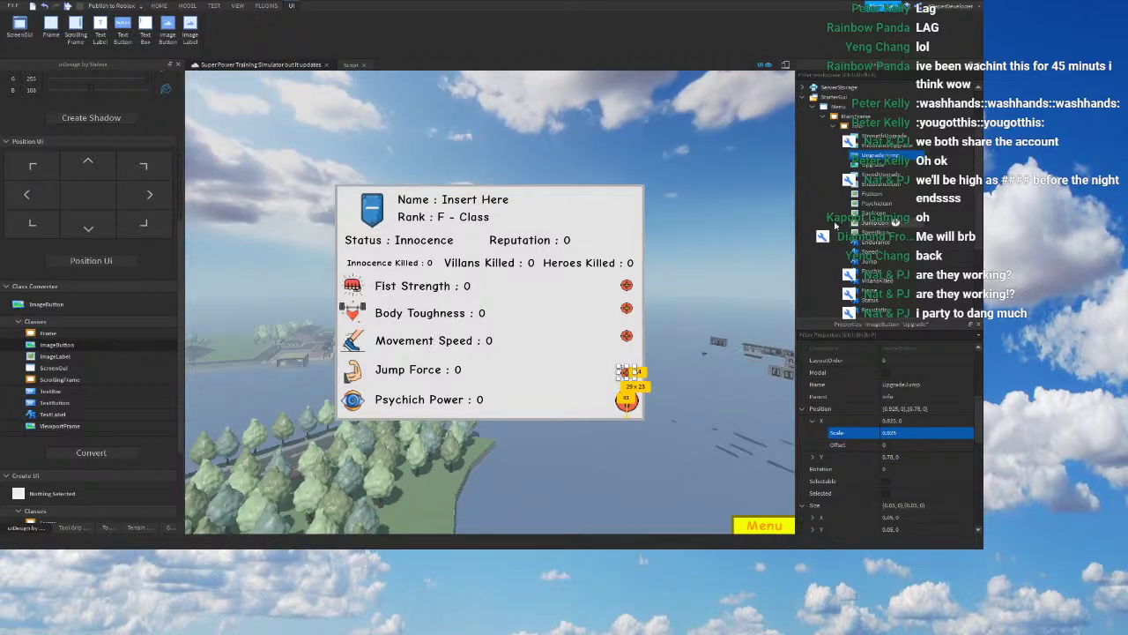
# Step: Raise the UpgradeJump button by setting its Y position scale to 0.75
pyautogui.doubleClick(889, 457)
pyautogui.write('75')
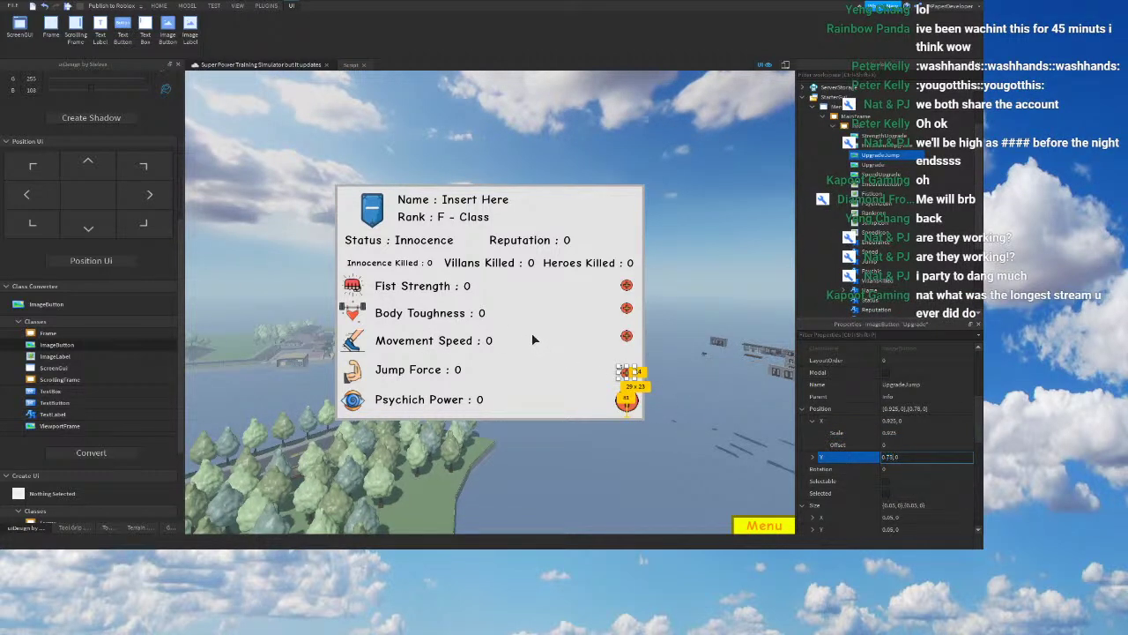
pyautogui.moveTo(531, 332); pyautogui.dragTo(532, 332, button='right')
# Step: Rename the Psychich Power row's upgrade button as UpgradePsychic
pyautogui.click(890, 193)
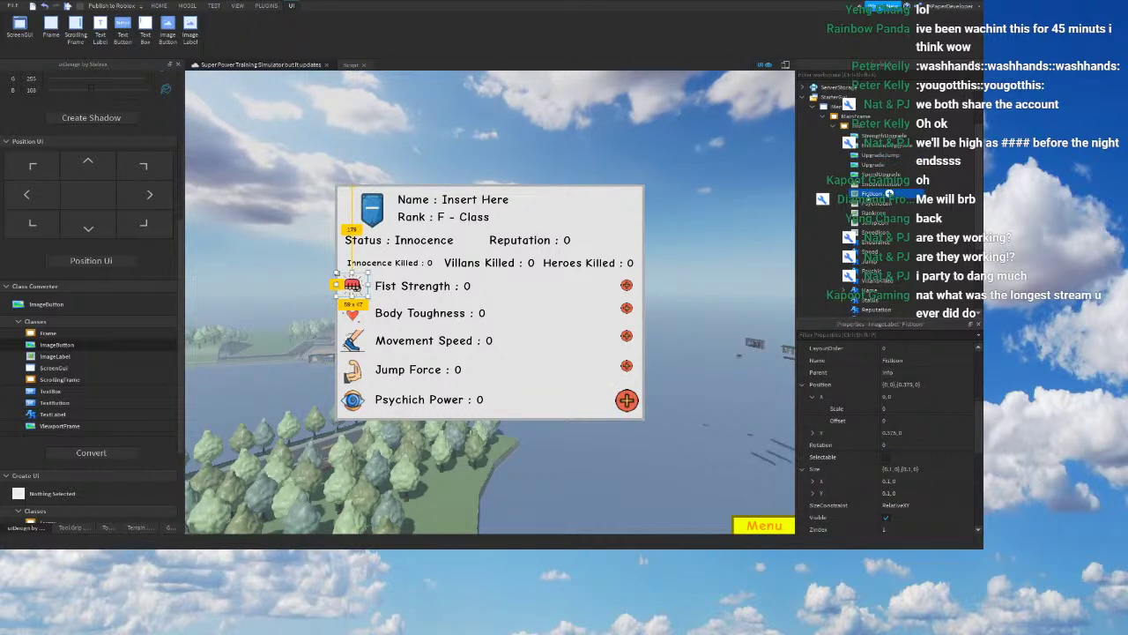
pyautogui.click(626, 399)
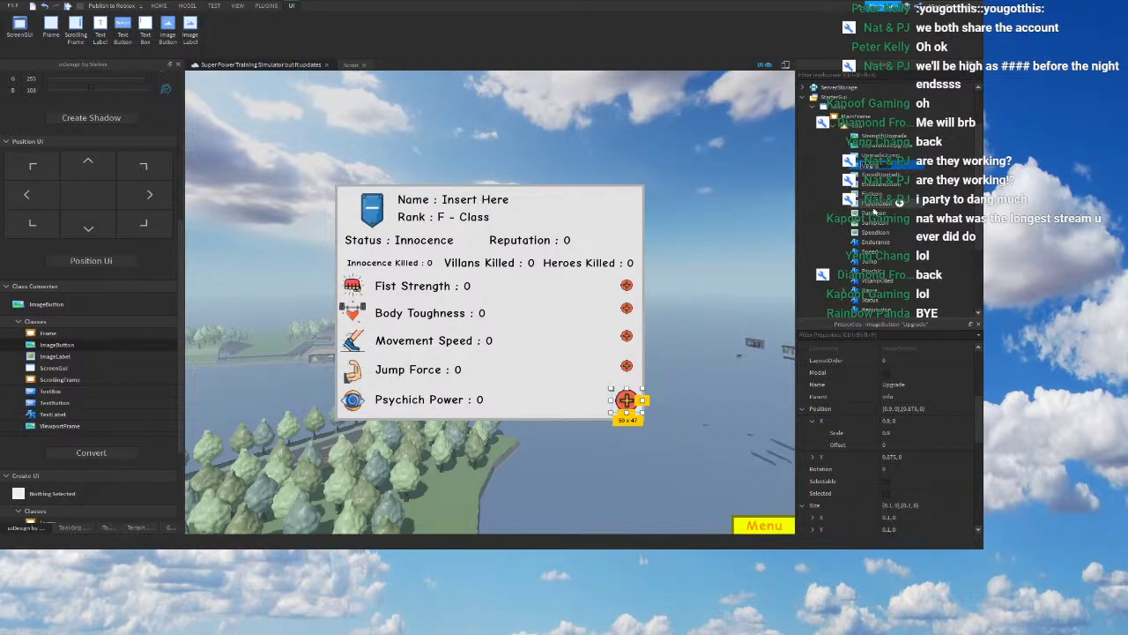
pyautogui.write('hic')
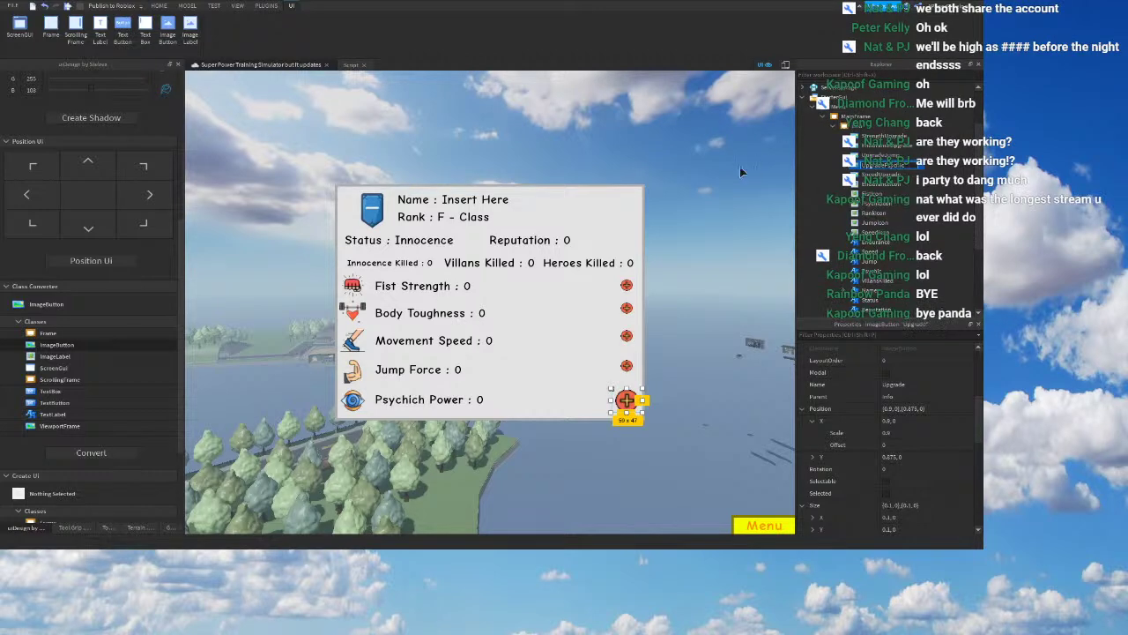
pyautogui.moveTo(754, 167); pyautogui.dragTo(705, 168, button='right')
# Step: Set the UpgradePsychic button's size to {0.05, 0}, {0.05, 0}
pyautogui.scroll(-2, 890, 483)
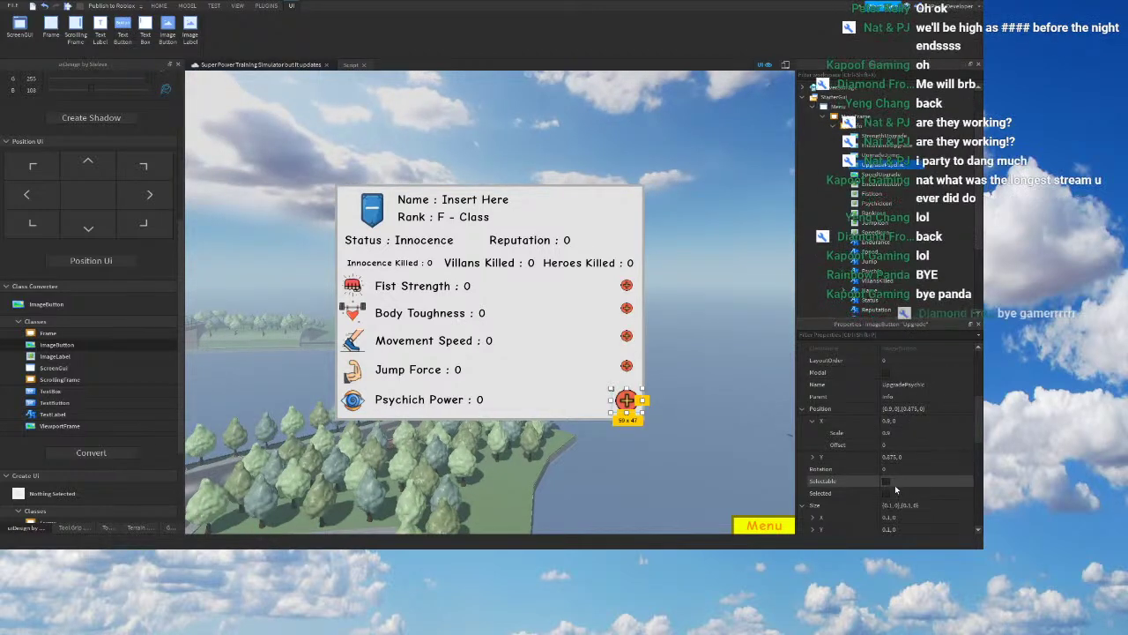
pyautogui.click(888, 483)
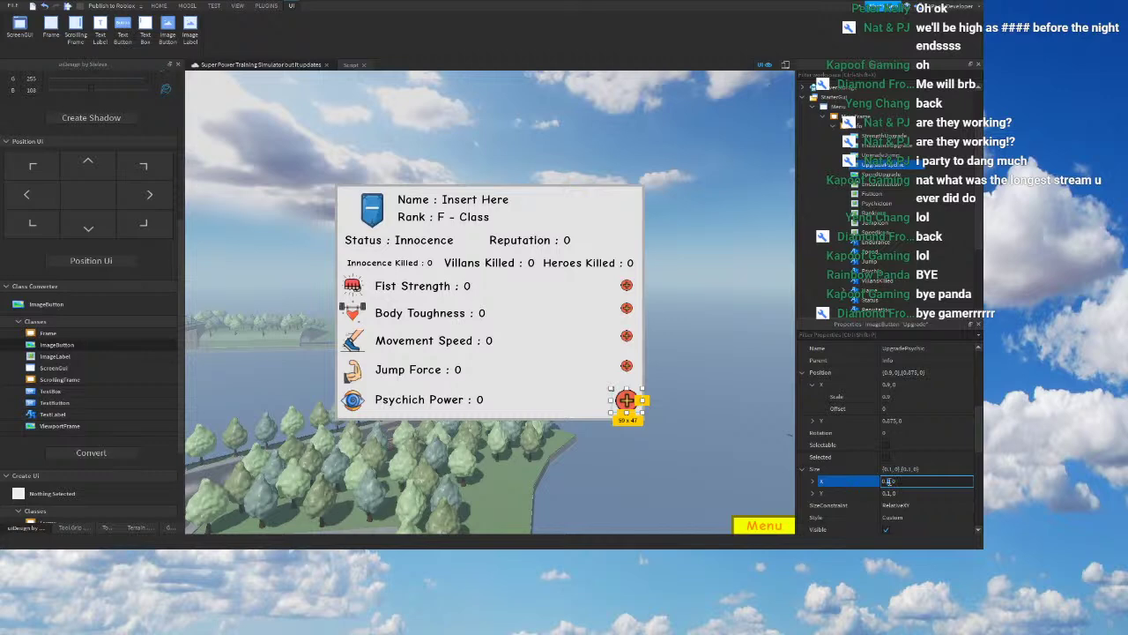
pyautogui.click(910, 468)
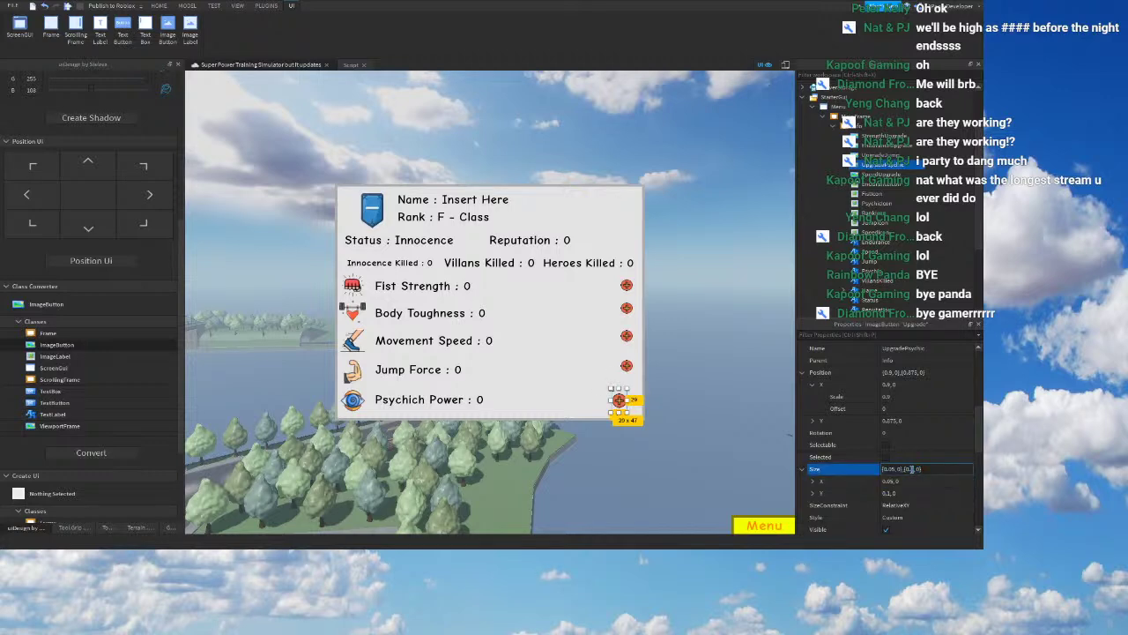
pyautogui.press('Return')
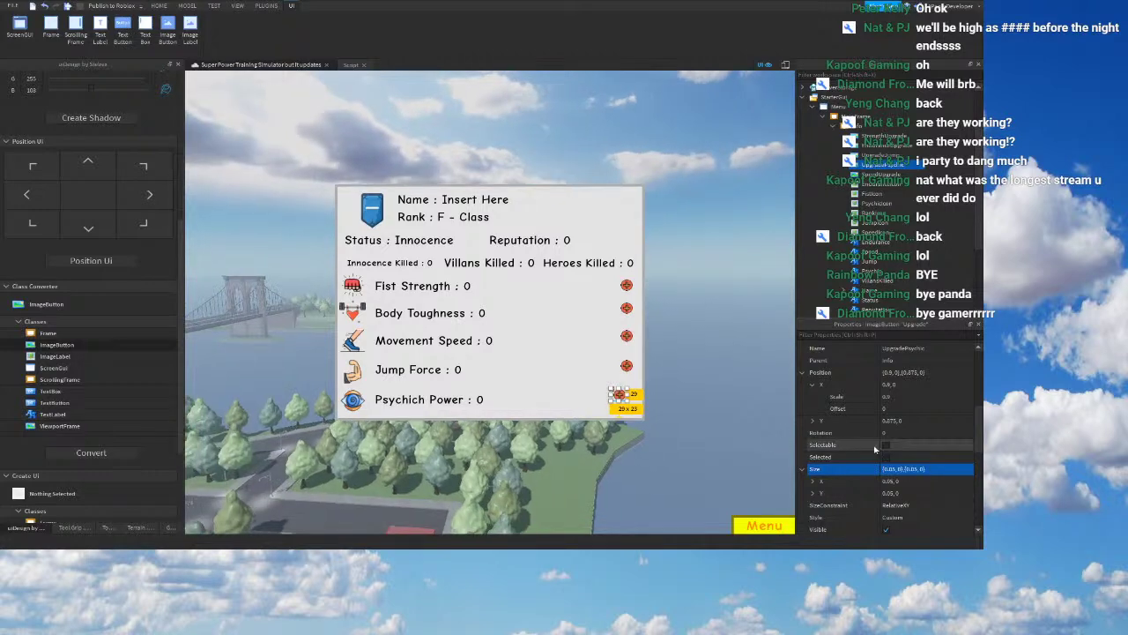
# Step: Set the UpgradePsychic button's X position scale to 0.925, try 0.9 for its Y scale and settle on 0.88
pyautogui.click(891, 399)
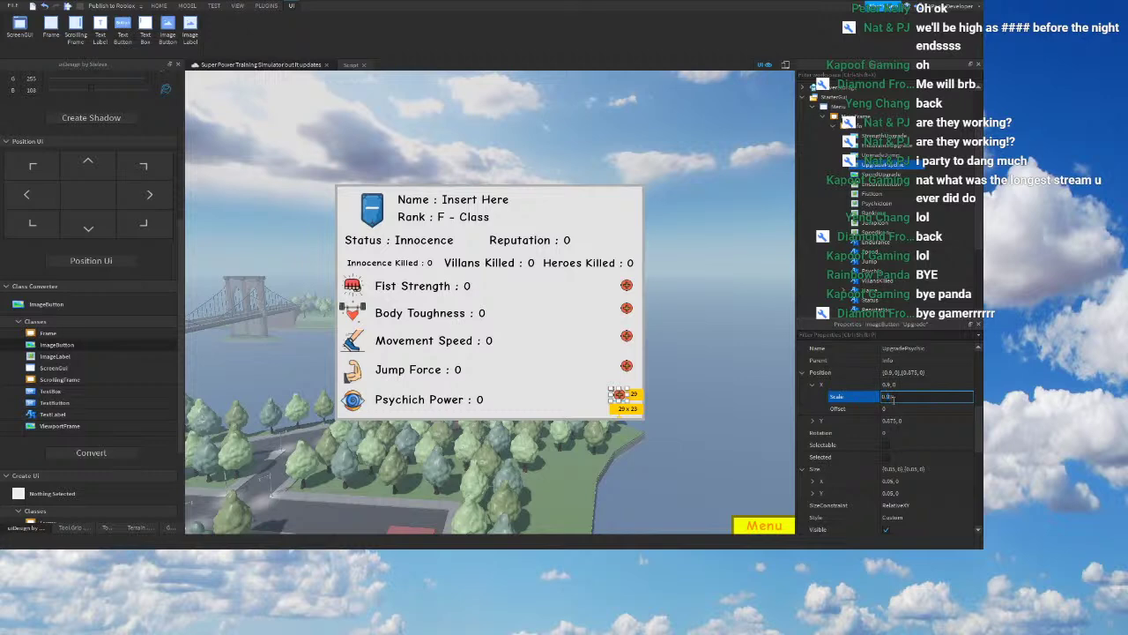
pyautogui.write('0.925')
pyautogui.press('Return')
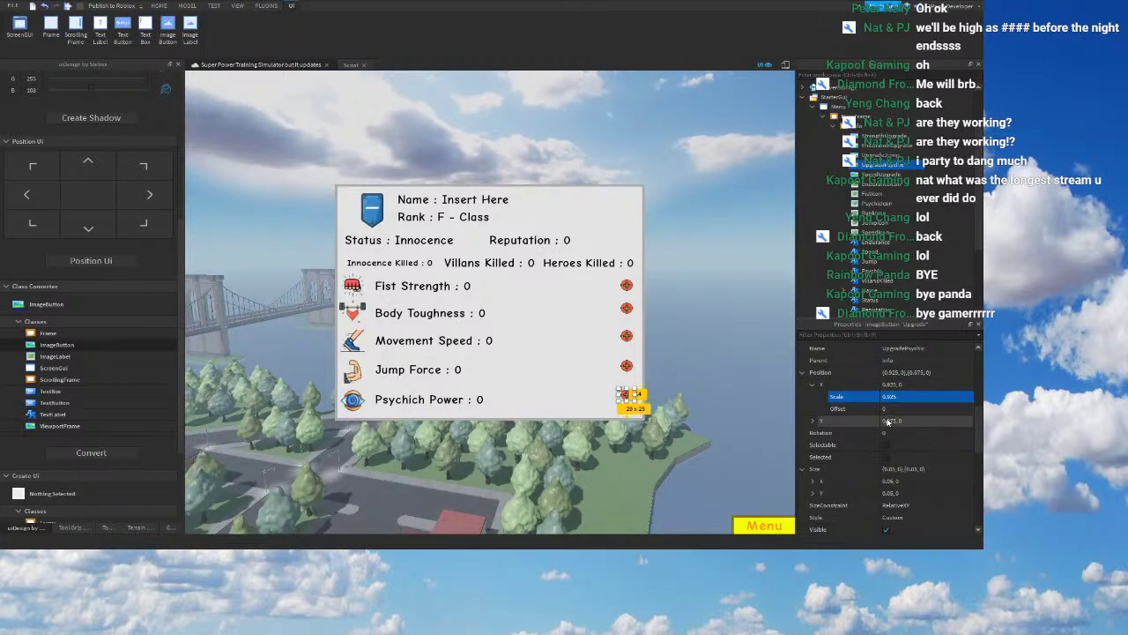
pyautogui.click(890, 420)
pyautogui.write('0.9')
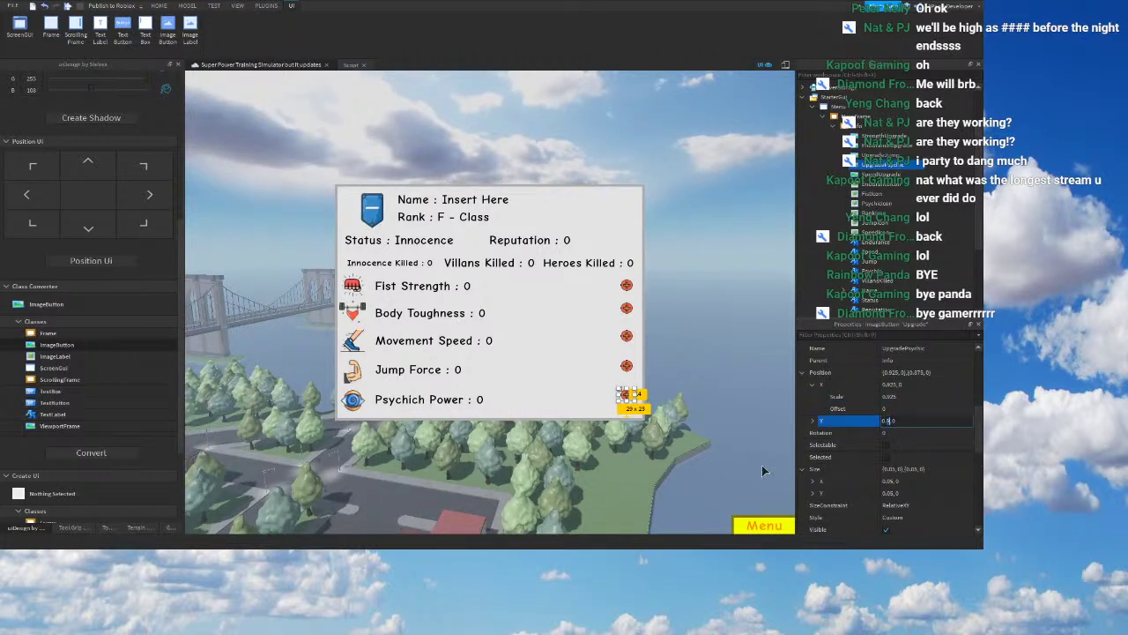
pyautogui.press('Return')
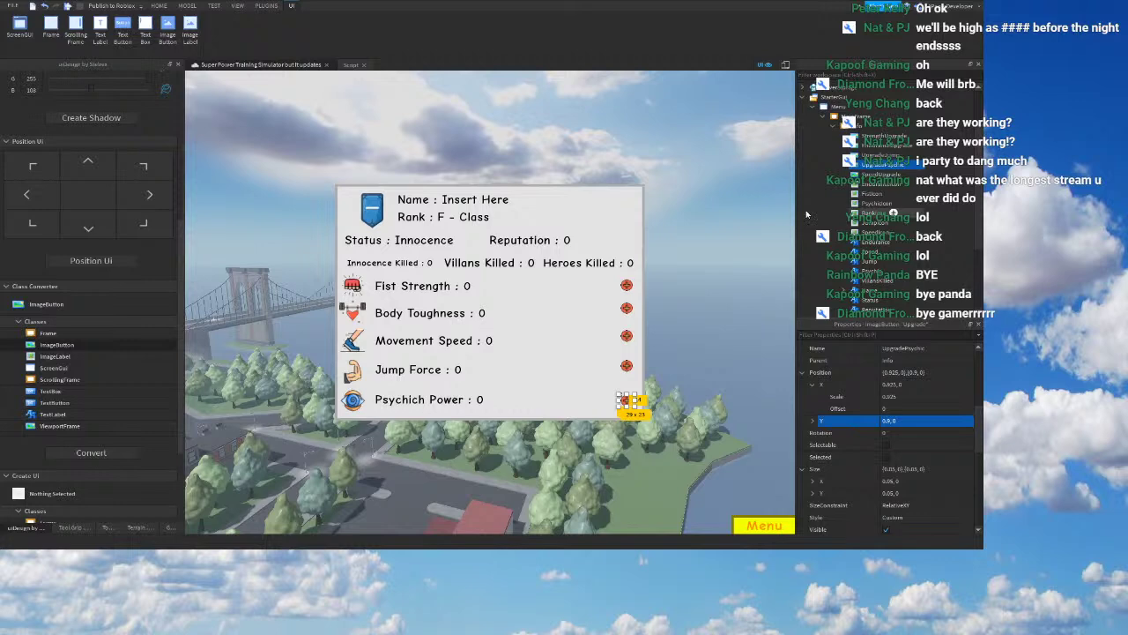
pyautogui.click(888, 420)
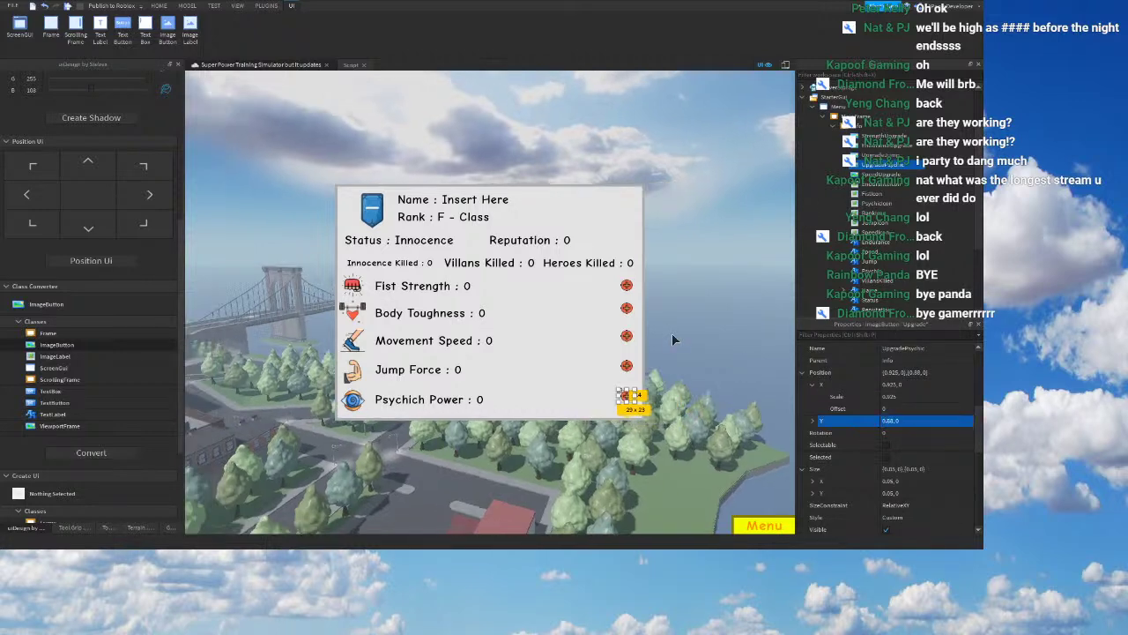
# Step: Go through the Movement Speed, Jump Force, Psychich Power and Body Toughness upgrade buttons to compare their vertical alignment
pyautogui.click(868, 261)
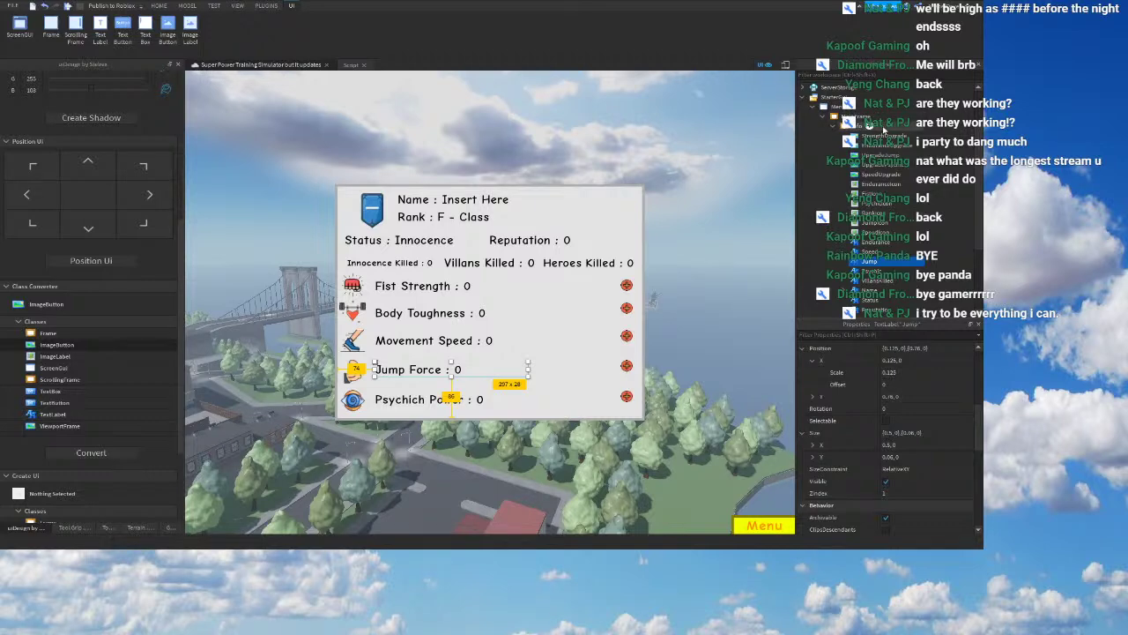
pyautogui.click(626, 336)
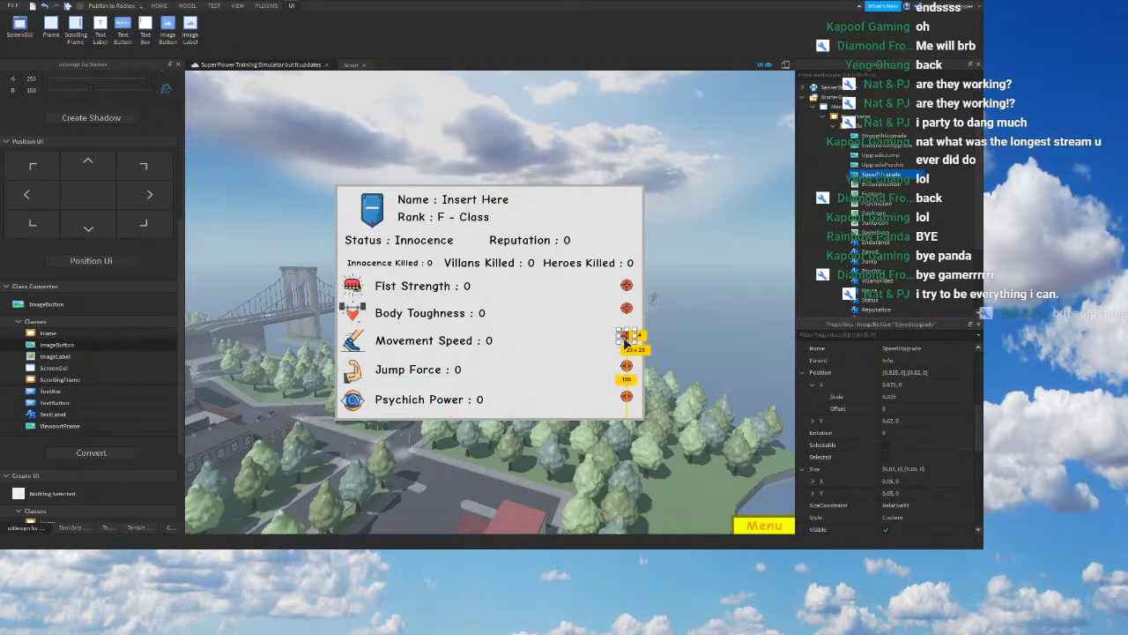
pyautogui.click(626, 365)
pyautogui.click(626, 396)
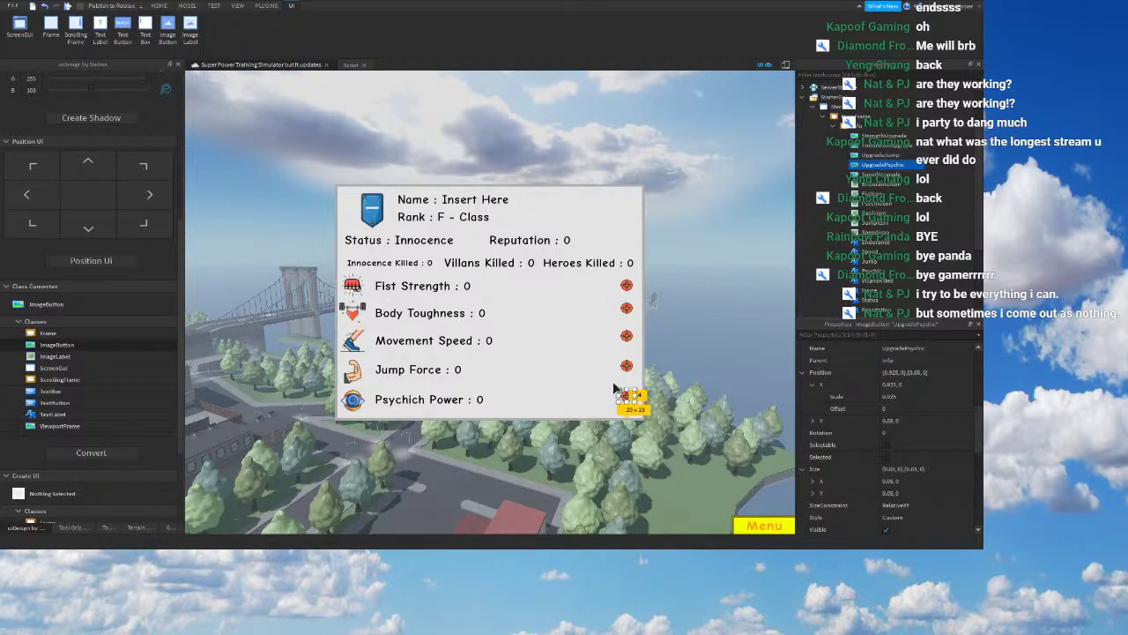
pyautogui.click(626, 310)
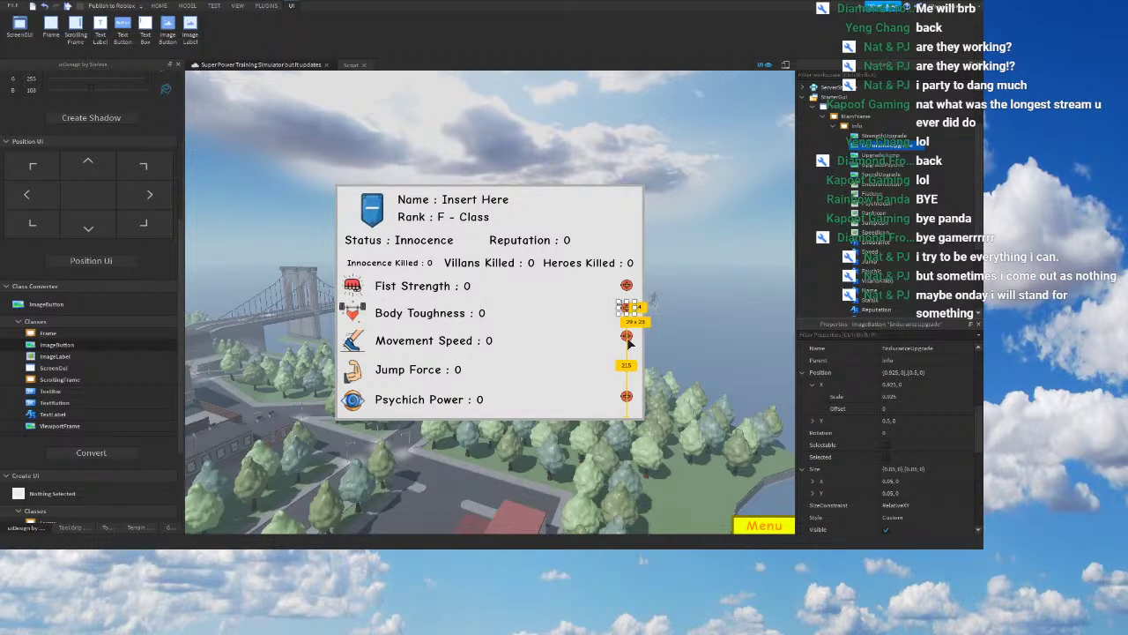
pyautogui.click(673, 299)
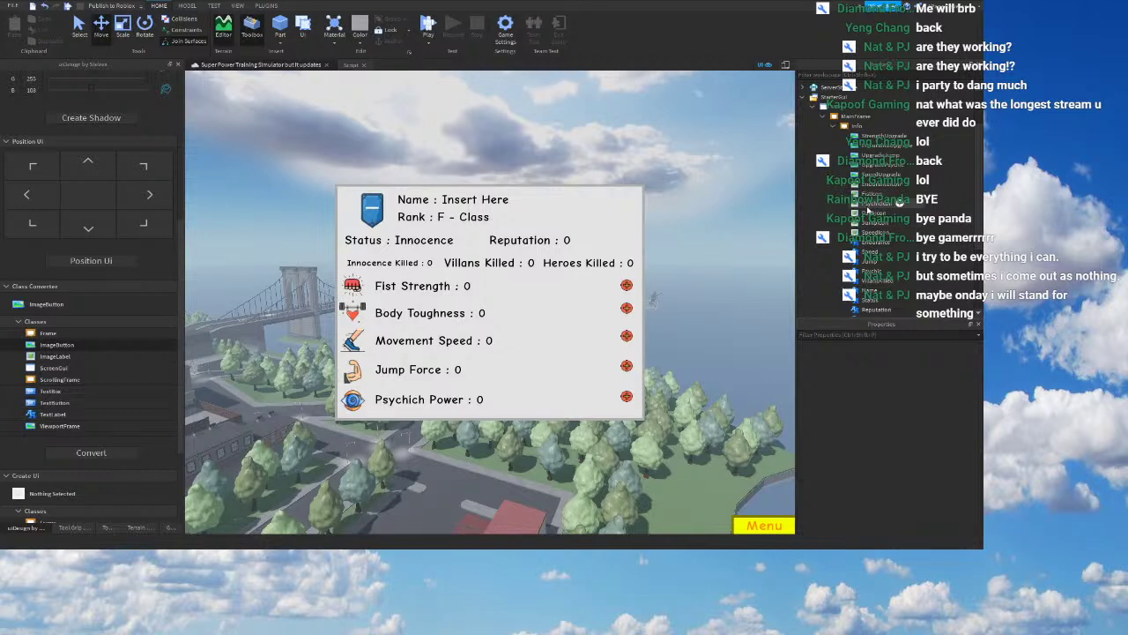
# Step: Set the Y position scale of the Body Toughness row's EnduranceUpgrade button to 0.51
pyautogui.click(869, 209)
pyautogui.click(865, 192)
pyautogui.click(868, 161)
pyautogui.click(867, 154)
pyautogui.click(868, 144)
pyautogui.scroll(-5, 943, 374)
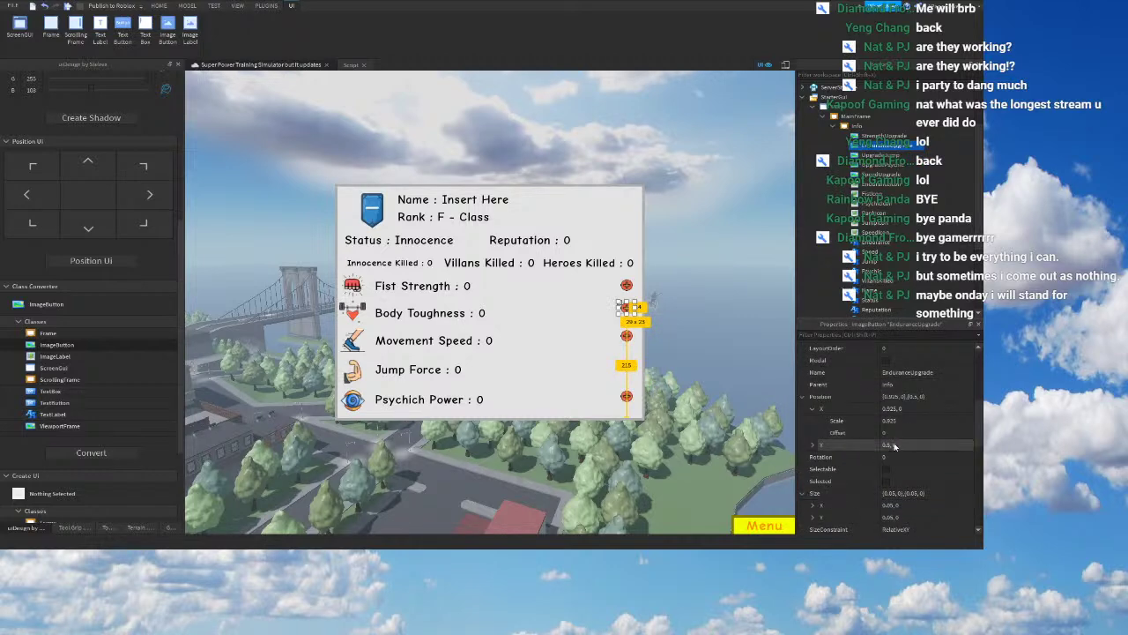
pyautogui.click(889, 446)
pyautogui.write('51')
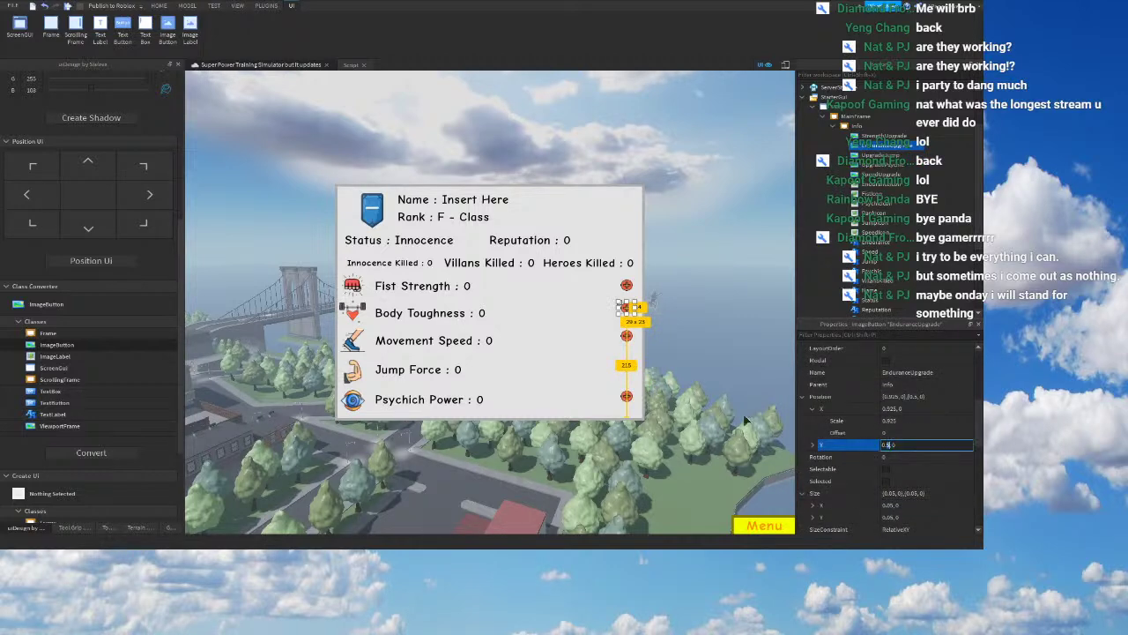
pyautogui.press('Return')
# Step: Try 0.77 for the UpgradeJump button's Y position scale, and settle on 0.76
pyautogui.click(864, 185)
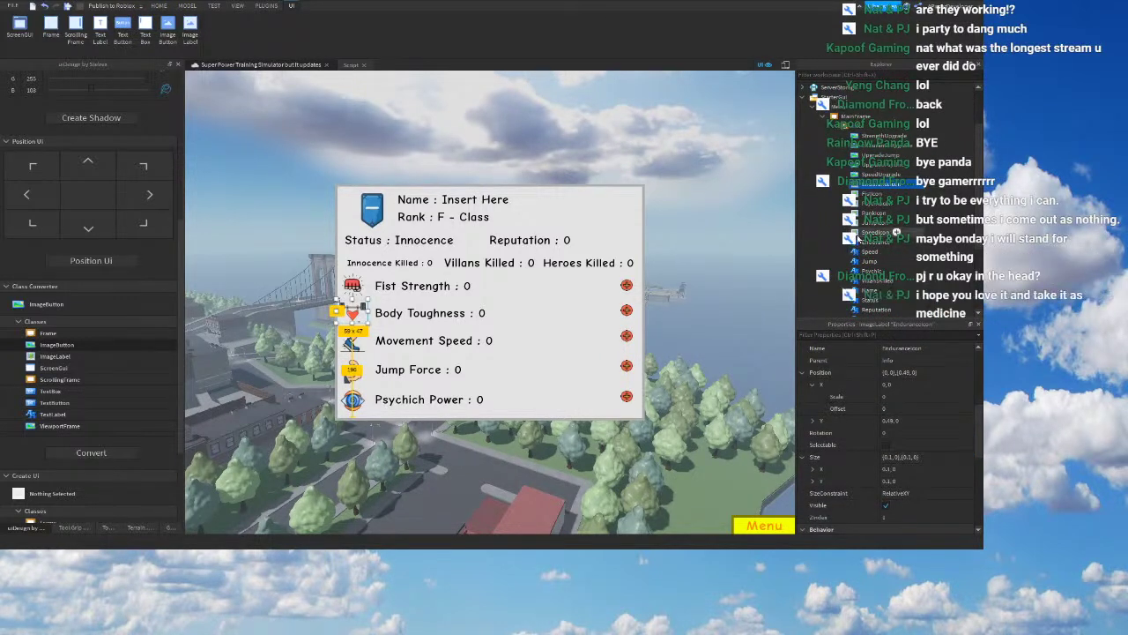
pyautogui.click(869, 205)
pyautogui.click(870, 213)
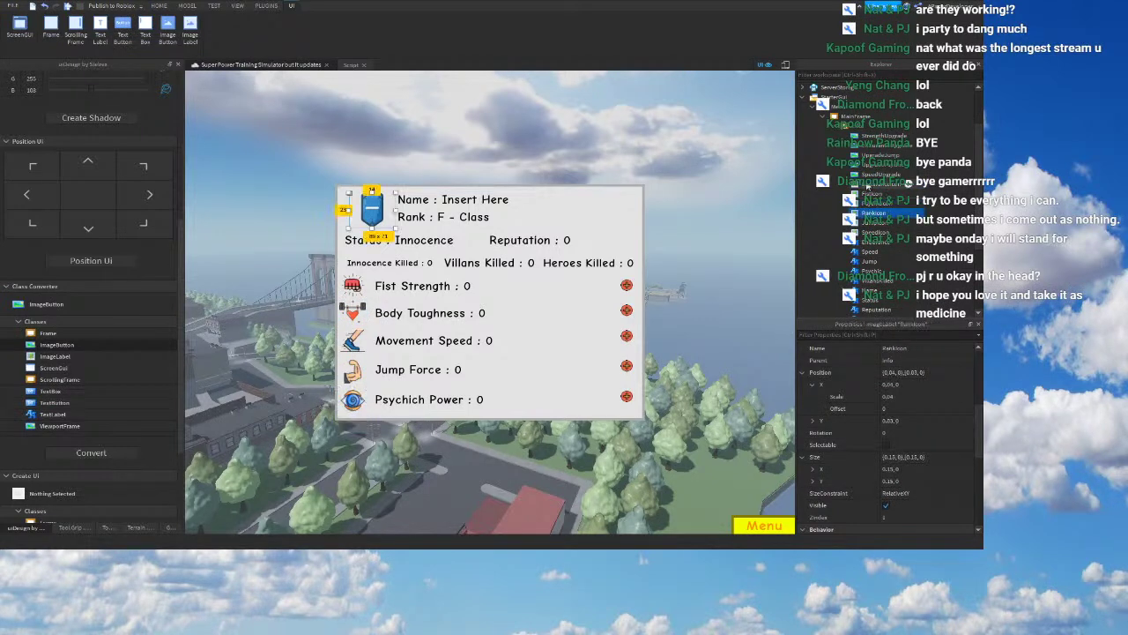
pyautogui.click(870, 165)
pyautogui.click(882, 156)
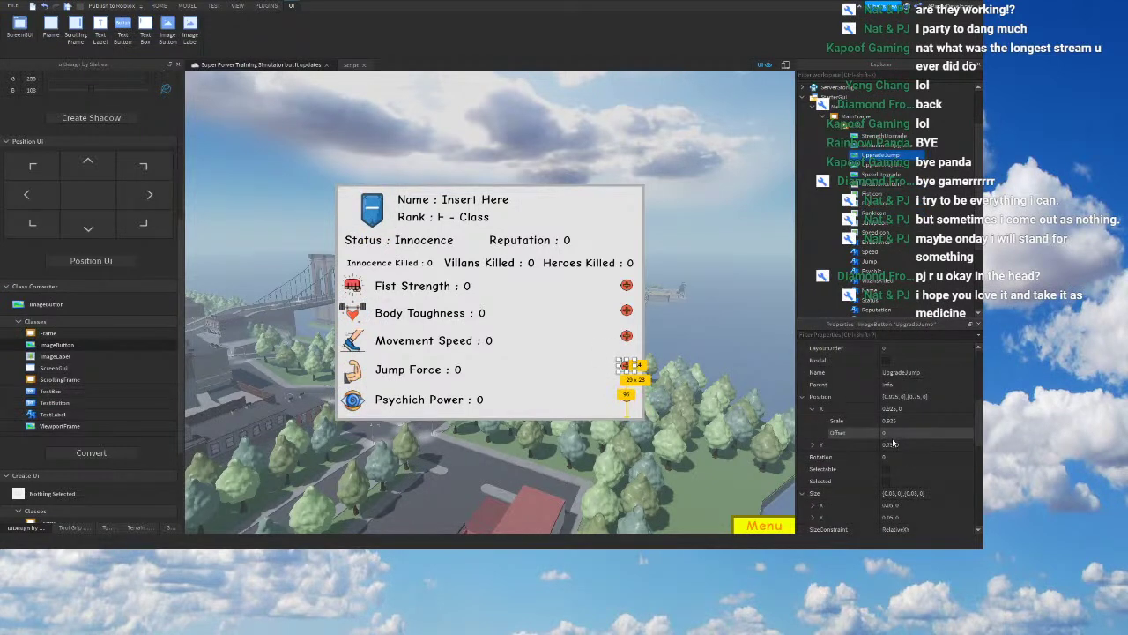
pyautogui.click(890, 444)
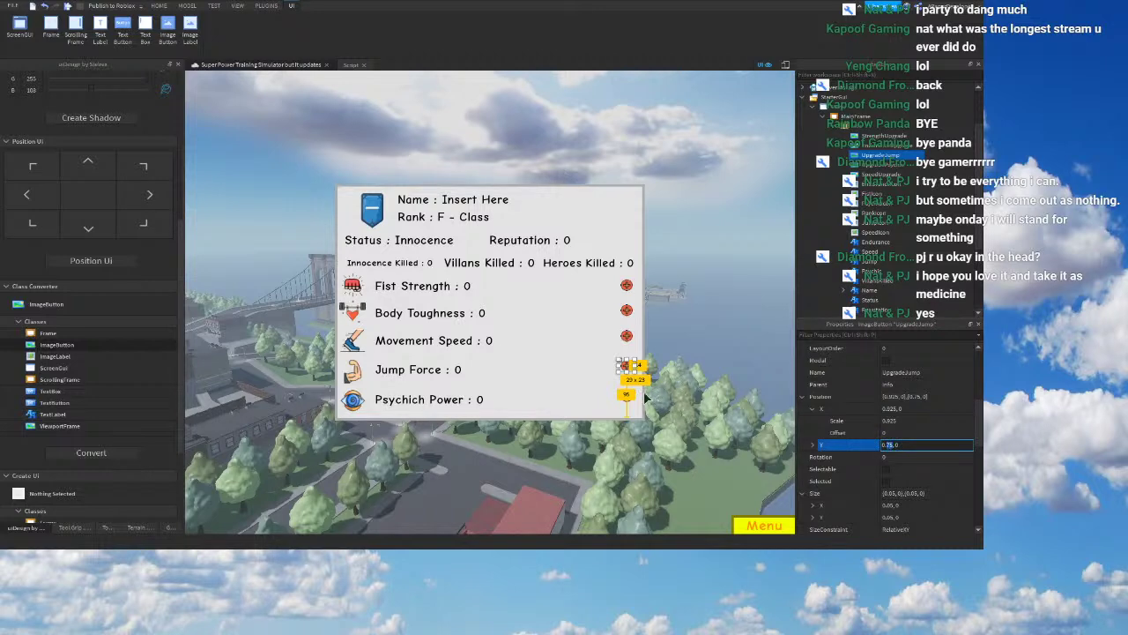
pyautogui.write('77')
pyautogui.press('Return')
pyautogui.doubleClick(890, 446)
pyautogui.write('76')
pyautogui.moveTo(640, 374); pyautogui.dragTo(636, 374, button='right')
# Step: Set the UpgradePsychic button's Y position scale to 0.89
pyautogui.click(628, 396)
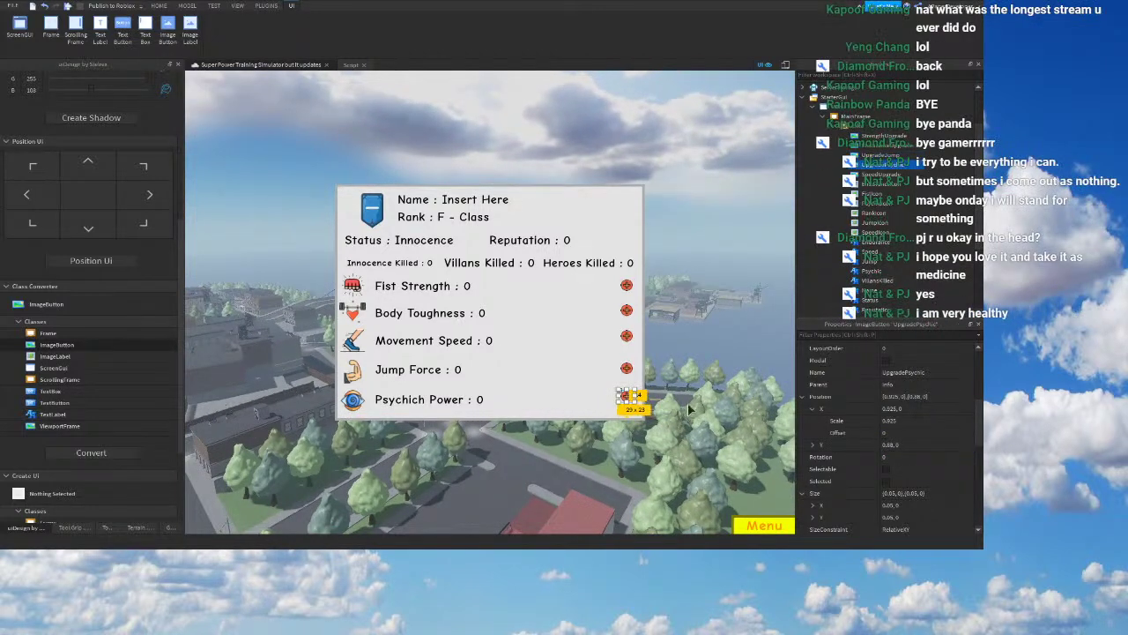
pyautogui.click(891, 444)
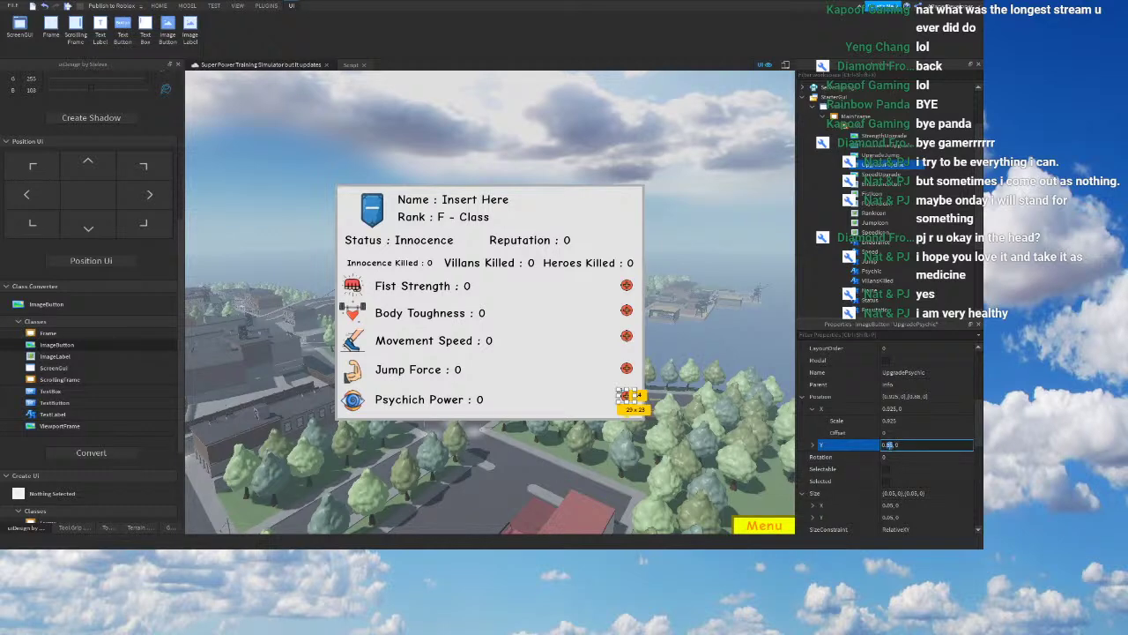
pyautogui.write('89')
pyautogui.press('Return')
pyautogui.moveTo(786, 427); pyautogui.dragTo(782, 427, button='right')
# Step: Go through the jump, psychic, speed and endurance upgrade buttons to check their alignment with the stat rows
pyautogui.click(871, 157)
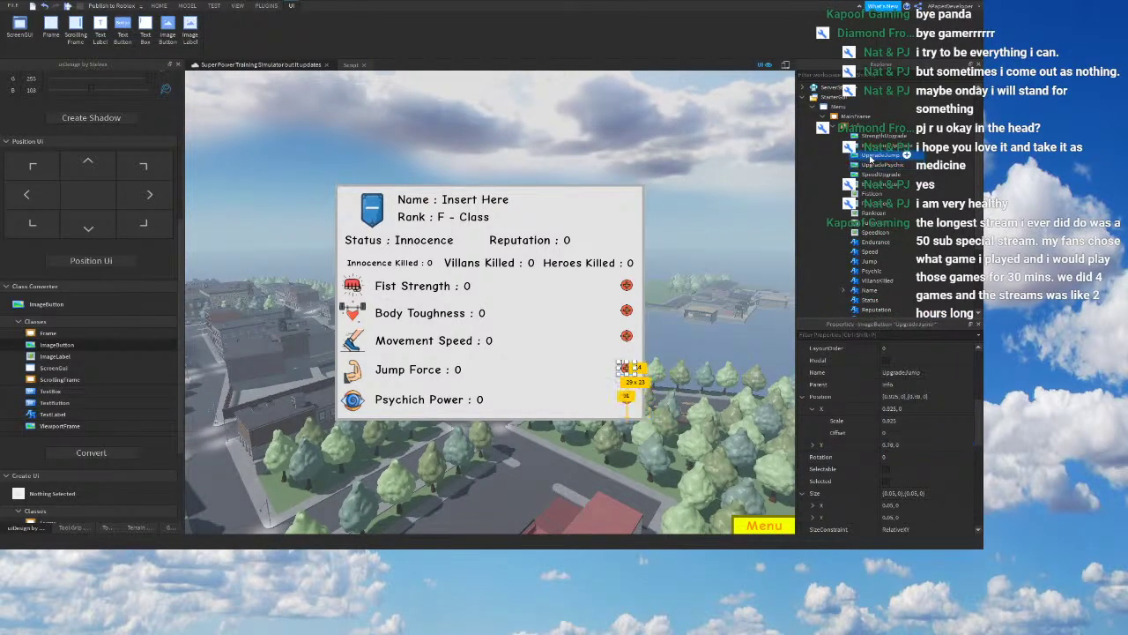
pyautogui.click(871, 167)
pyautogui.click(870, 176)
pyautogui.click(766, 244)
pyautogui.moveTo(765, 245); pyautogui.dragTo(765, 246, button='right')
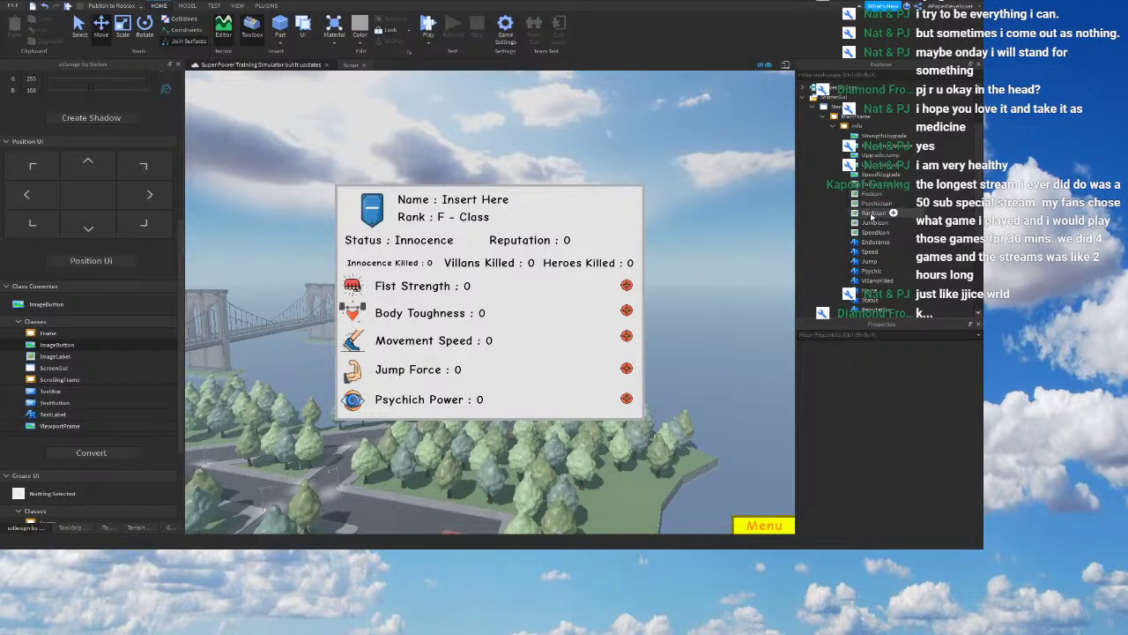
pyautogui.click(877, 174)
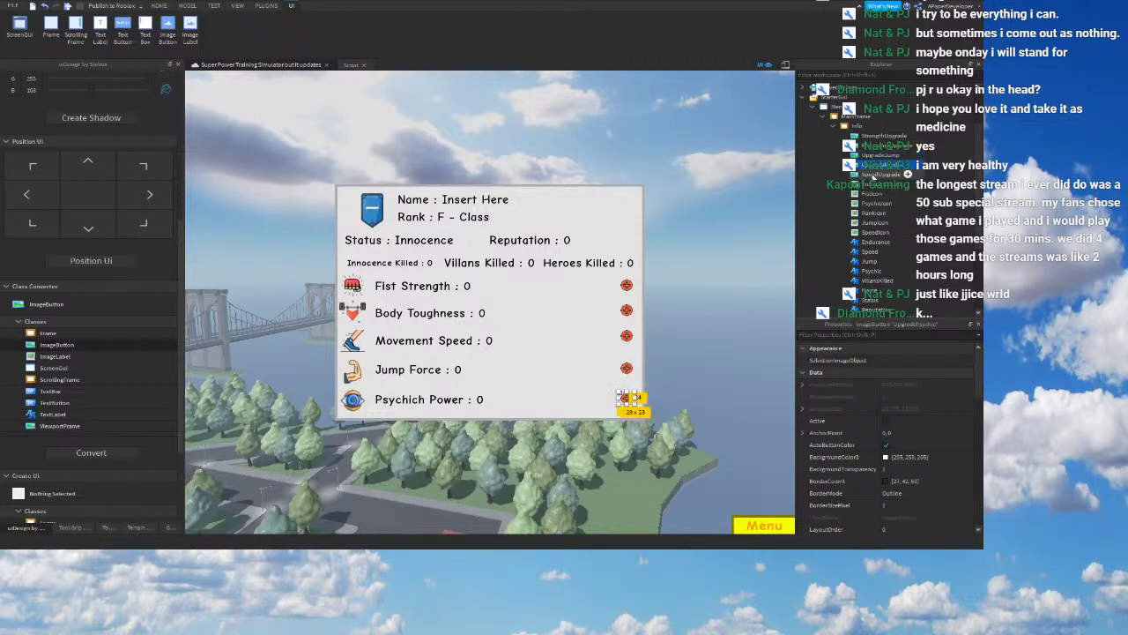
pyautogui.click(872, 164)
pyautogui.click(872, 155)
pyautogui.click(877, 145)
# Step: Set the SpeedUpgrade button's Y position scale to 0.63
pyautogui.click(877, 175)
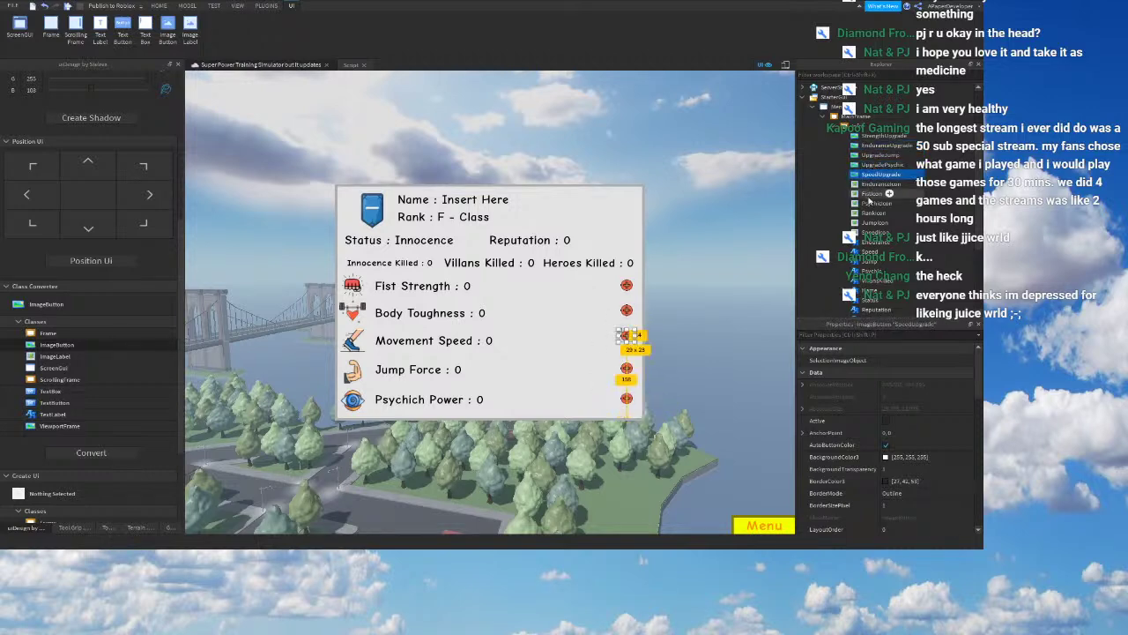
pyautogui.scroll(-4, 895, 437)
pyautogui.click(887, 482)
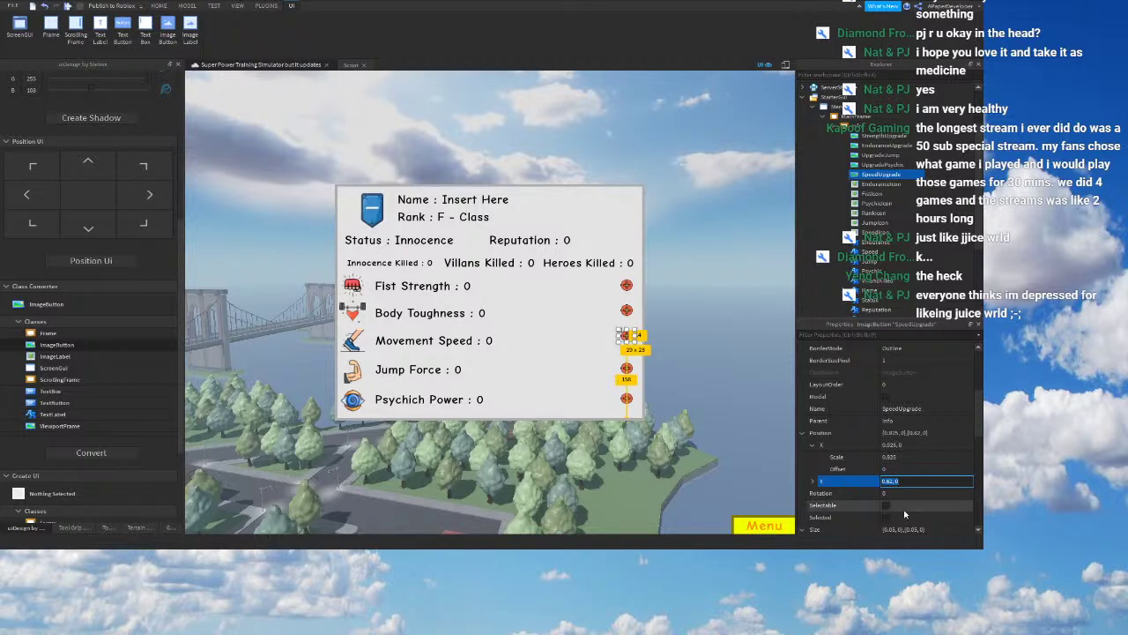
pyautogui.moveTo(894, 481); pyautogui.dragTo(886, 482)
pyautogui.write('5')
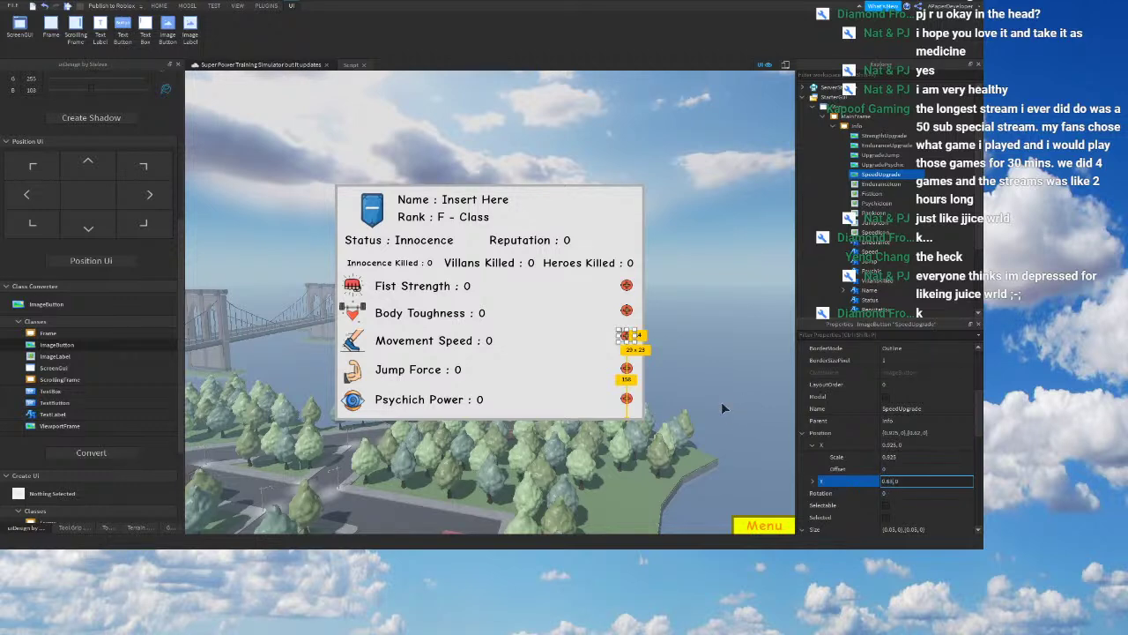
pyautogui.click(877, 203)
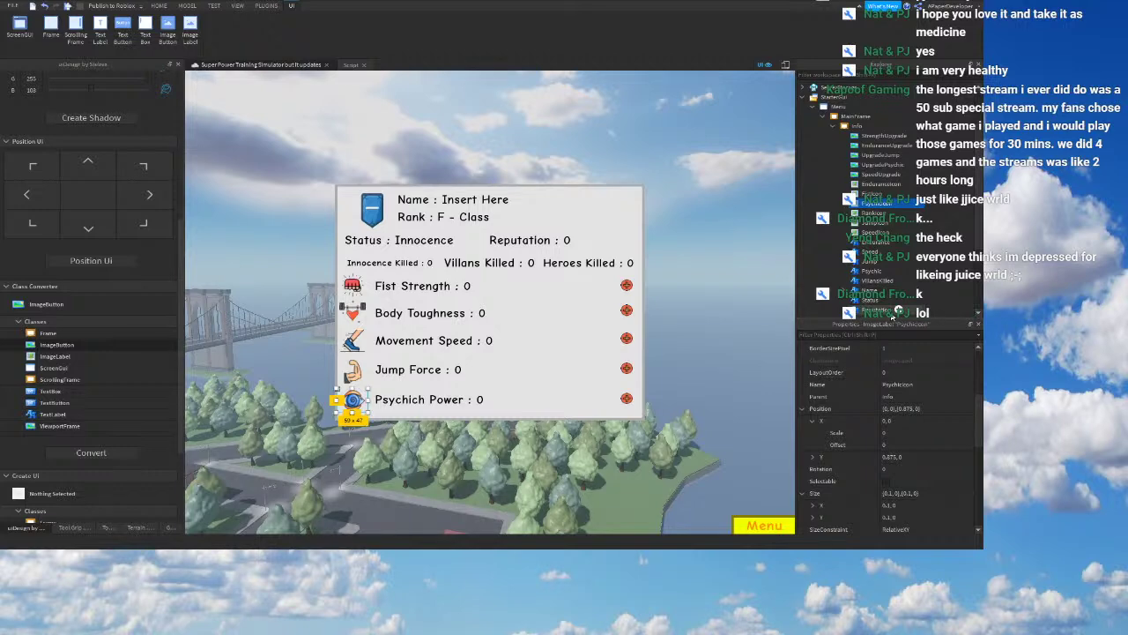
# Step: Move the Jump Force row's upgrade button slightly down by setting its Y position scale to 0.77
pyautogui.click(627, 368)
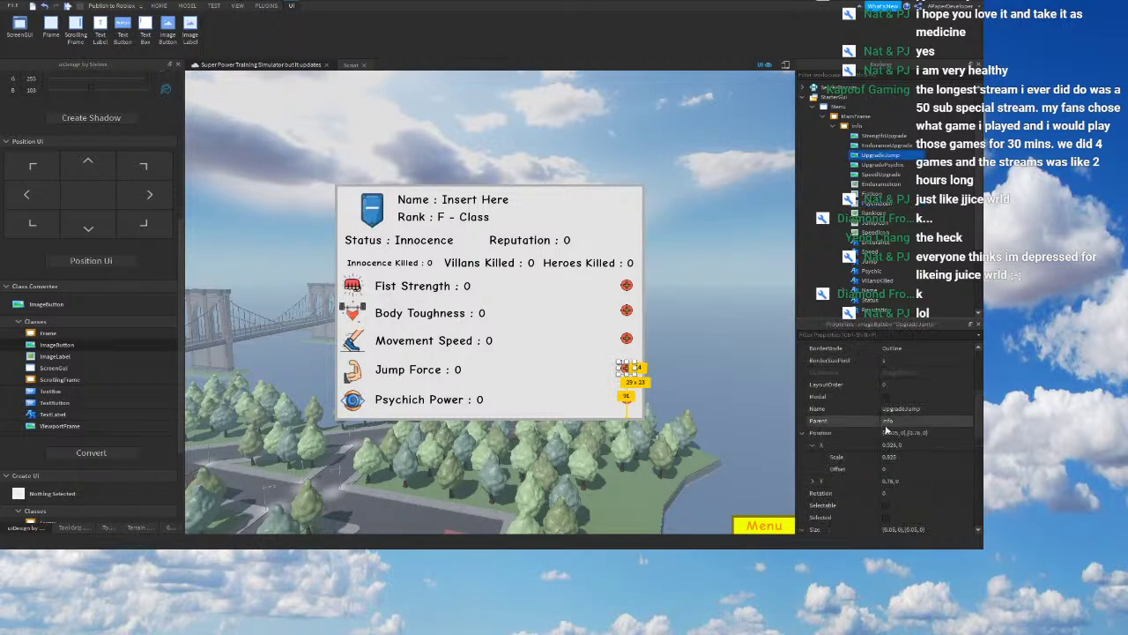
pyautogui.click(892, 409)
pyautogui.write('0.77')
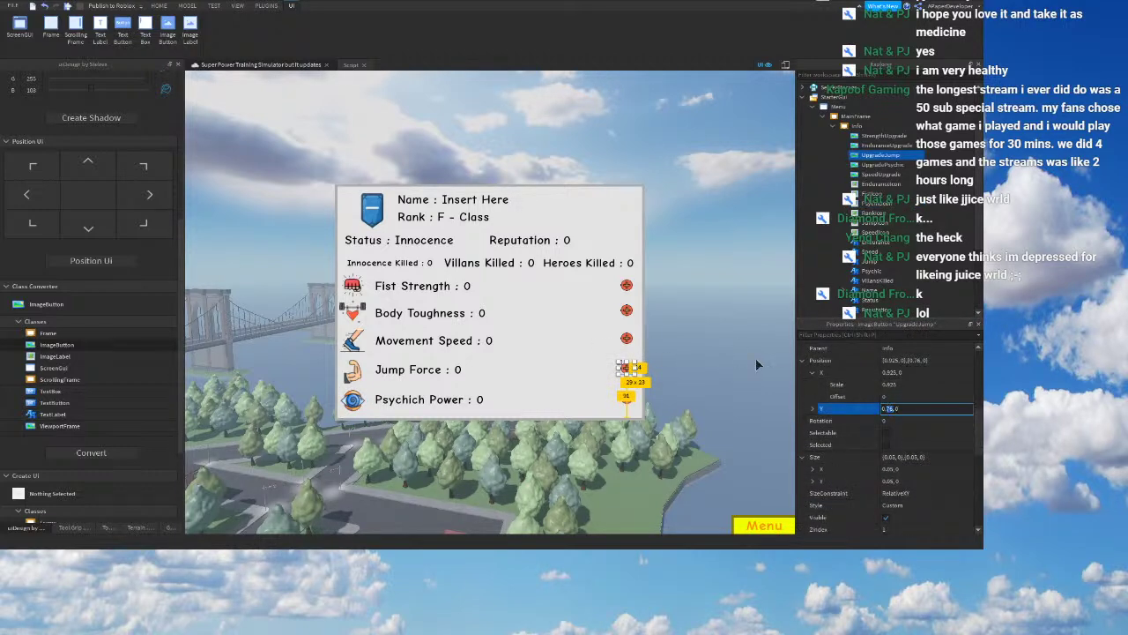
pyautogui.press('Return')
pyautogui.click(739, 299)
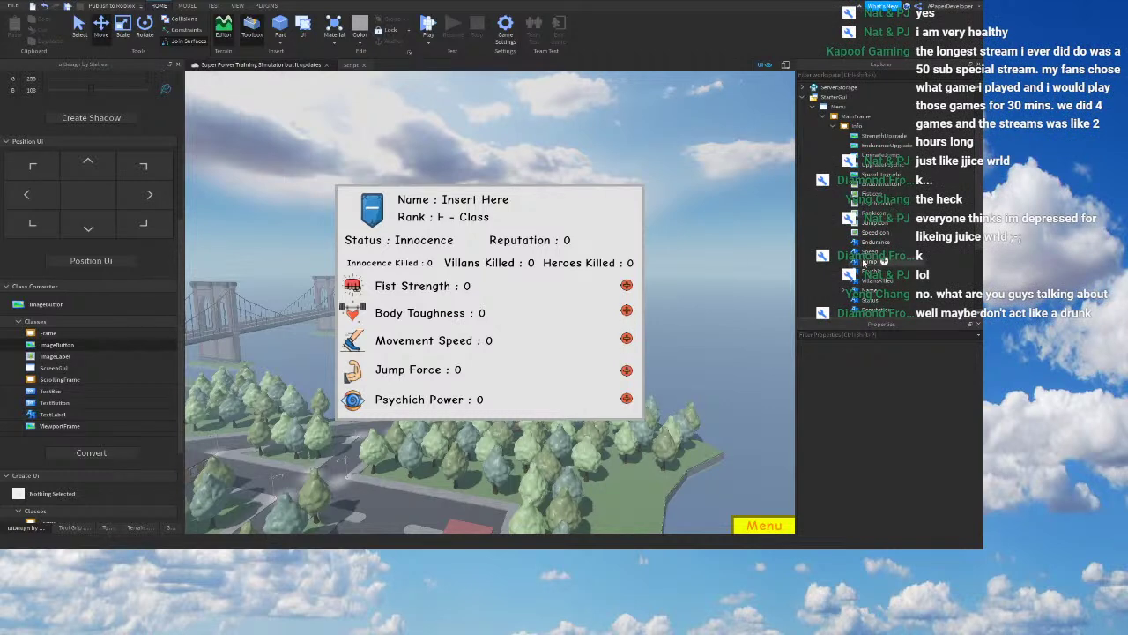
# Step: Set the EnduranceUpgrade button's Y position scale to 0.52 to line it up with the Body Toughness row
pyautogui.click(886, 202)
pyautogui.click(882, 156)
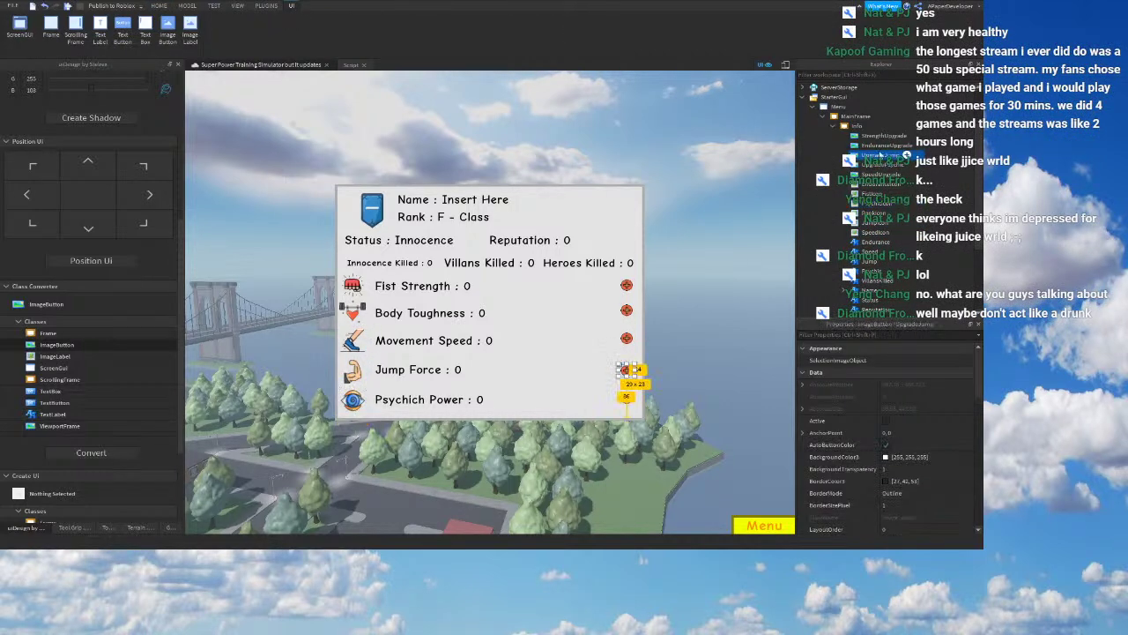
pyautogui.click(884, 147)
pyautogui.scroll(-3, 905, 432)
pyautogui.scroll(-1, 898, 493)
pyautogui.click(892, 481)
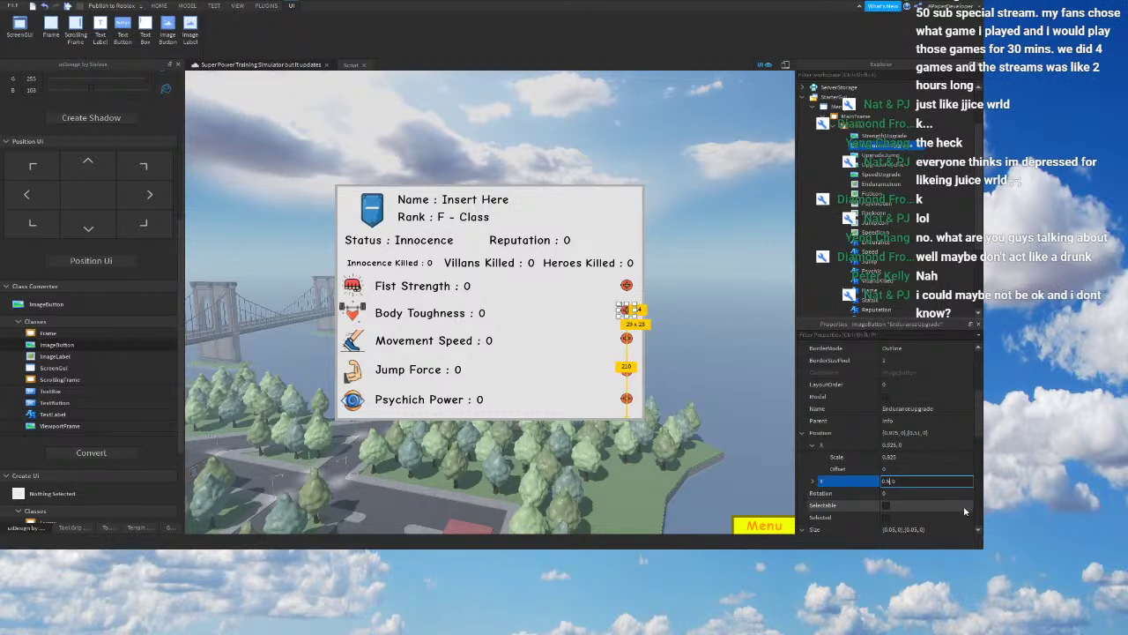
pyautogui.press('BackSpace')
pyautogui.write('2')
pyautogui.press('Return')
pyautogui.moveTo(680, 388); pyautogui.dragTo(669, 394, button='right')
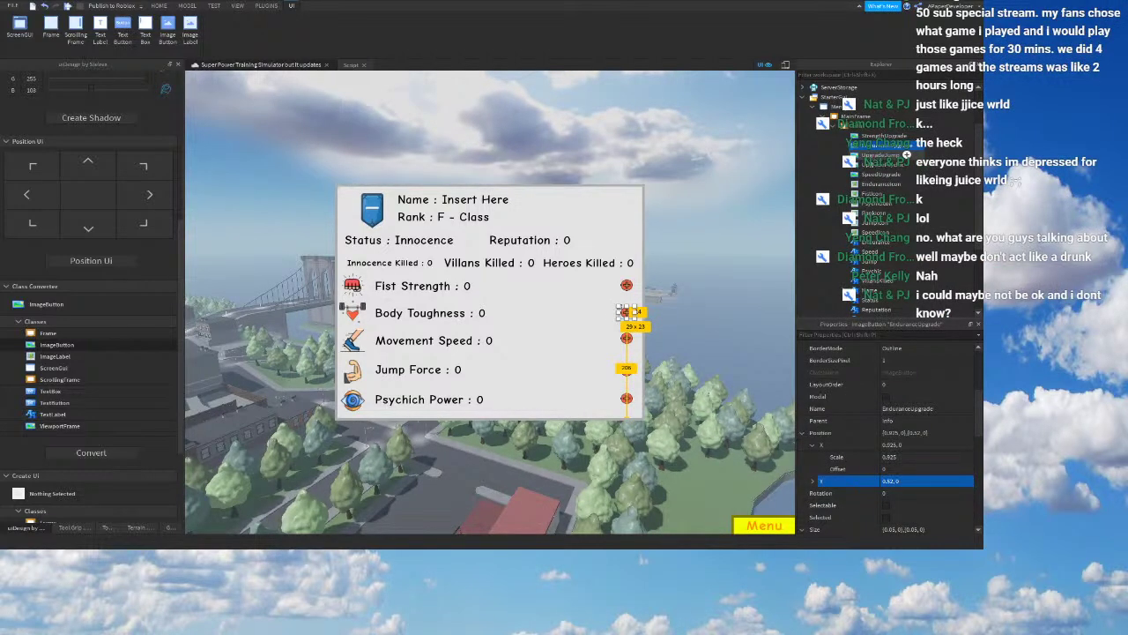
# Step: Set the SpeedUpgrade button's Y position scale to 0.64 to line it up with the Movement Speed row
pyautogui.click(881, 174)
pyautogui.click(892, 480)
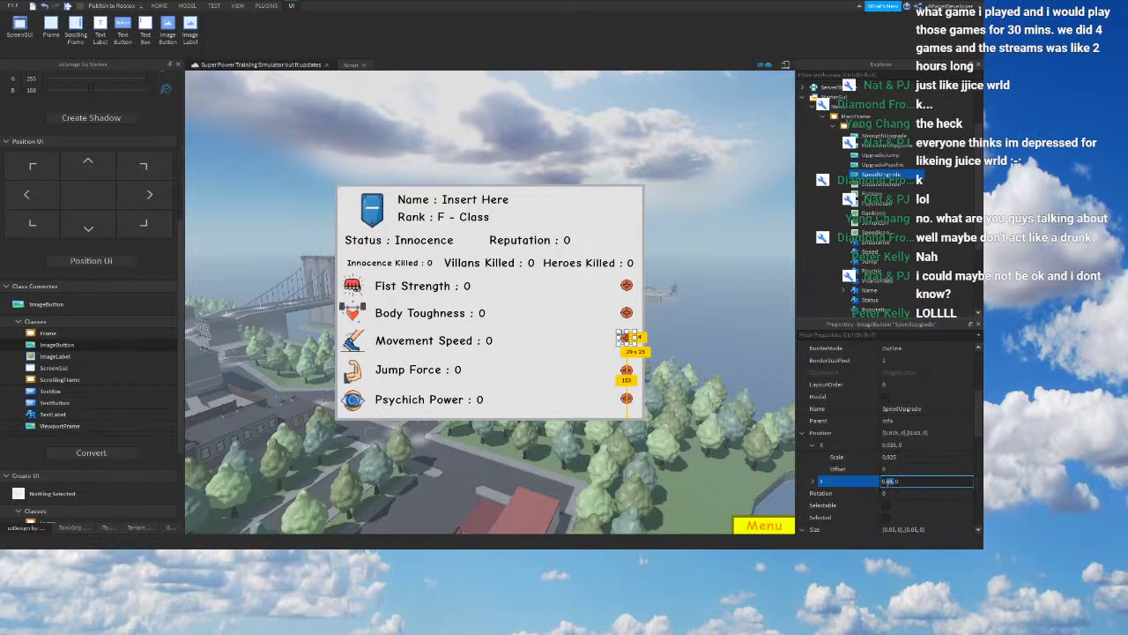
pyautogui.write('0.64')
pyautogui.press('Return')
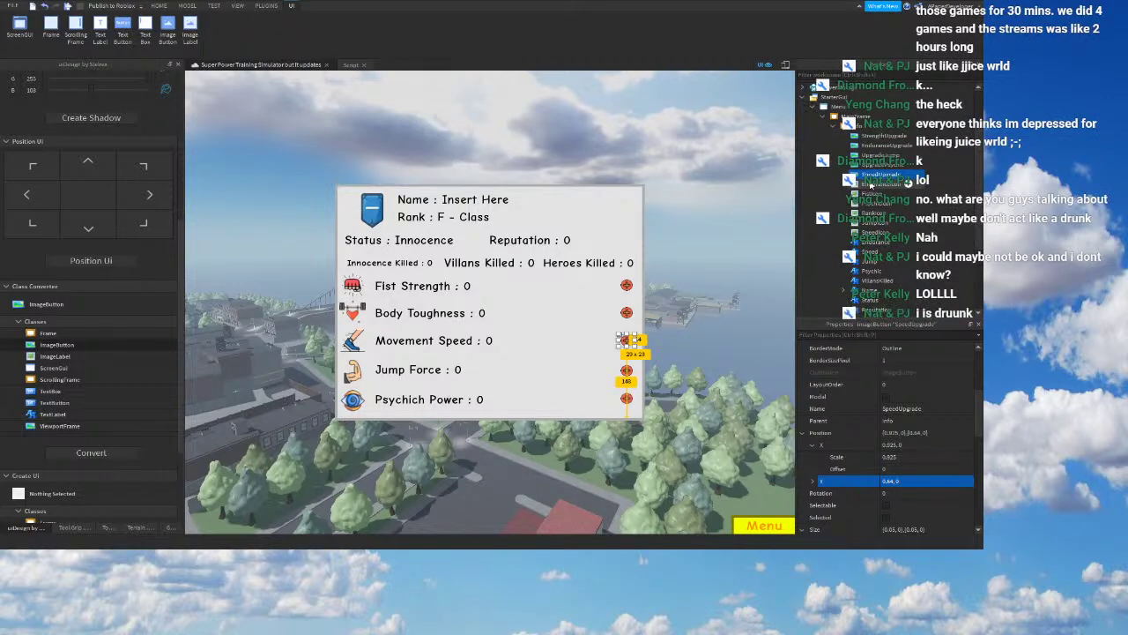
# Step: Try 0.79 for the UpgradeJump button's Y position scale, and change it to 0.78
pyautogui.click(881, 155)
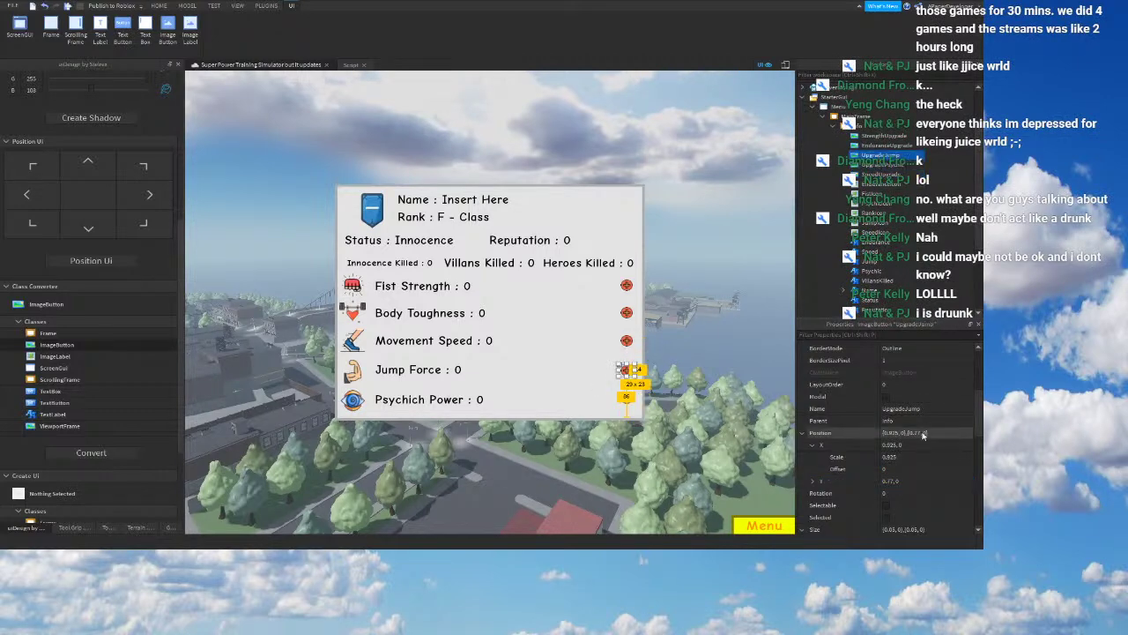
pyautogui.click(890, 480)
pyautogui.write('0.79')
pyautogui.press('Return')
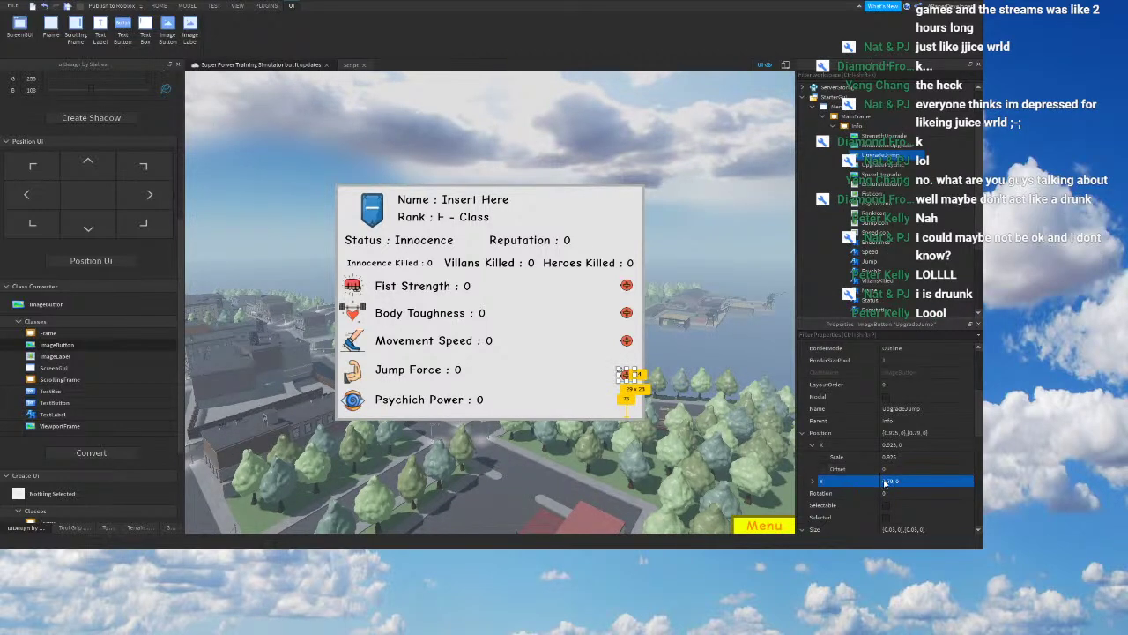
pyautogui.click(885, 481)
pyautogui.moveTo(776, 458); pyautogui.dragTo(708, 388, button='right')
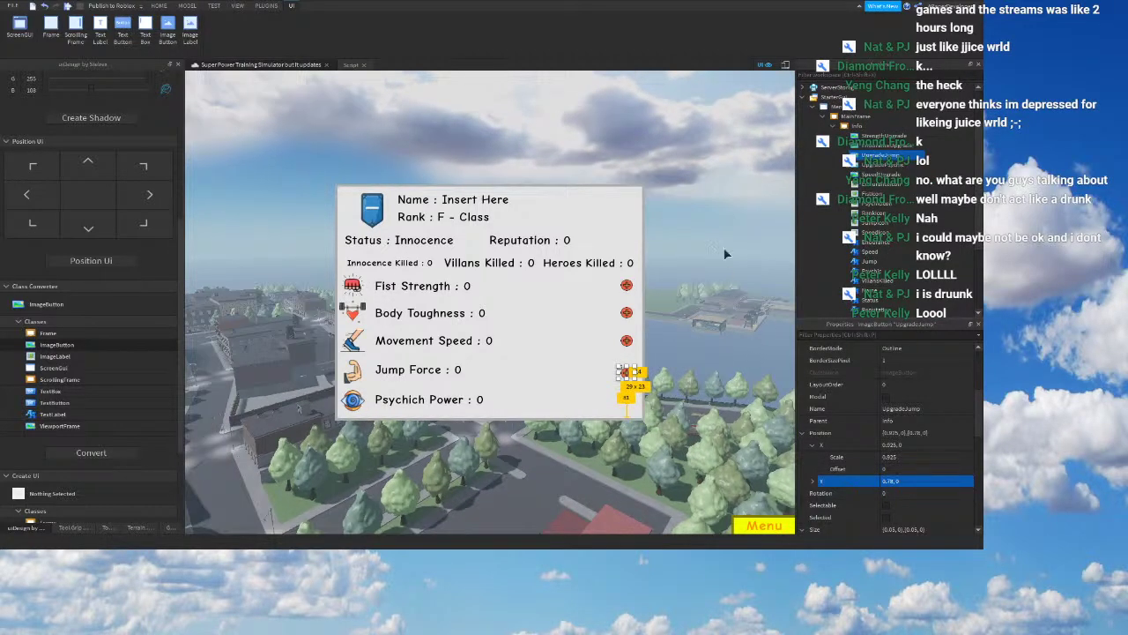
pyautogui.click(722, 243)
pyautogui.moveTo(722, 243); pyautogui.dragTo(697, 309, button='right')
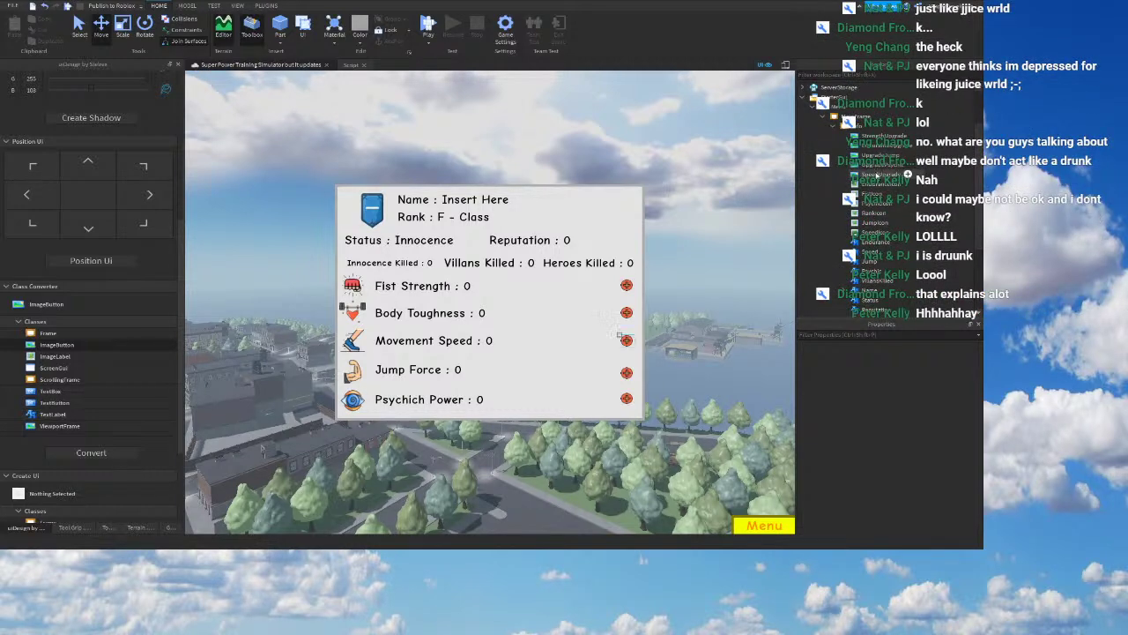
# Step: Set the UpgradePsychic button's Y position scale to 0.9 to line it up with the Psychich Power row
pyautogui.click(882, 164)
pyautogui.scroll(-3, 943, 499)
pyautogui.click(926, 481)
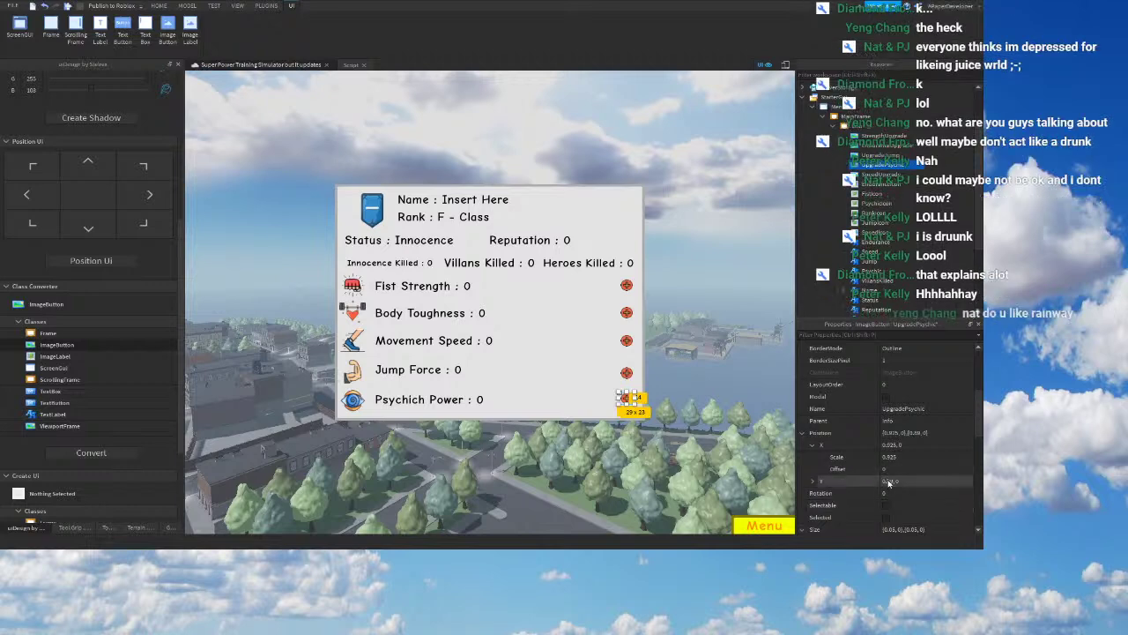
pyautogui.write('9')
pyautogui.press('Return')
pyautogui.moveTo(572, 397); pyautogui.dragTo(538, 397, button='right')
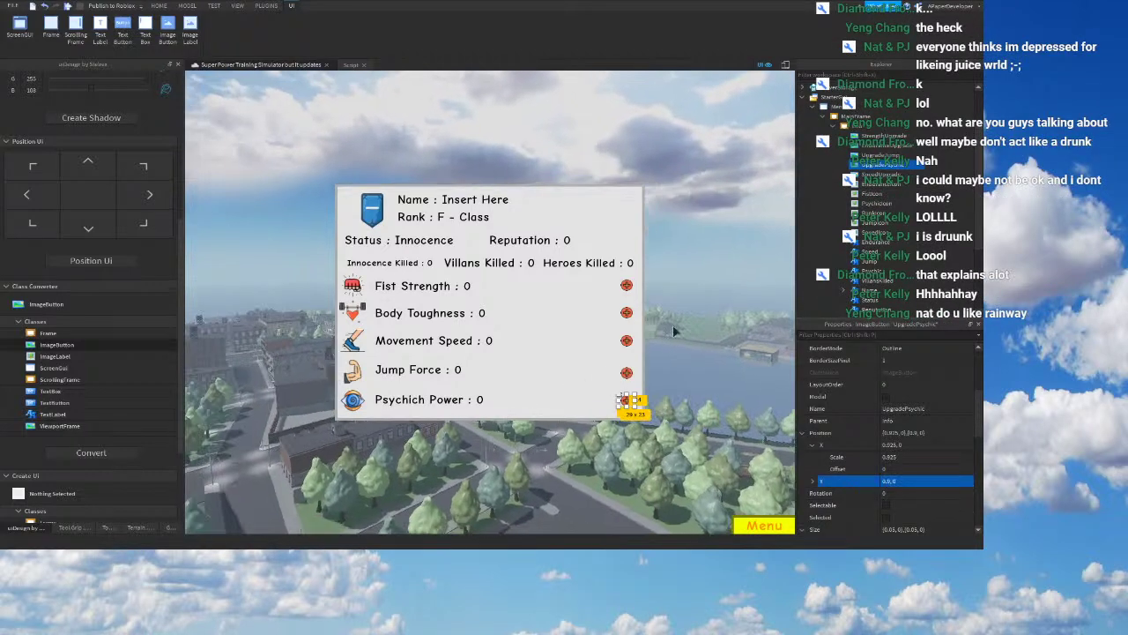
pyautogui.click(704, 309)
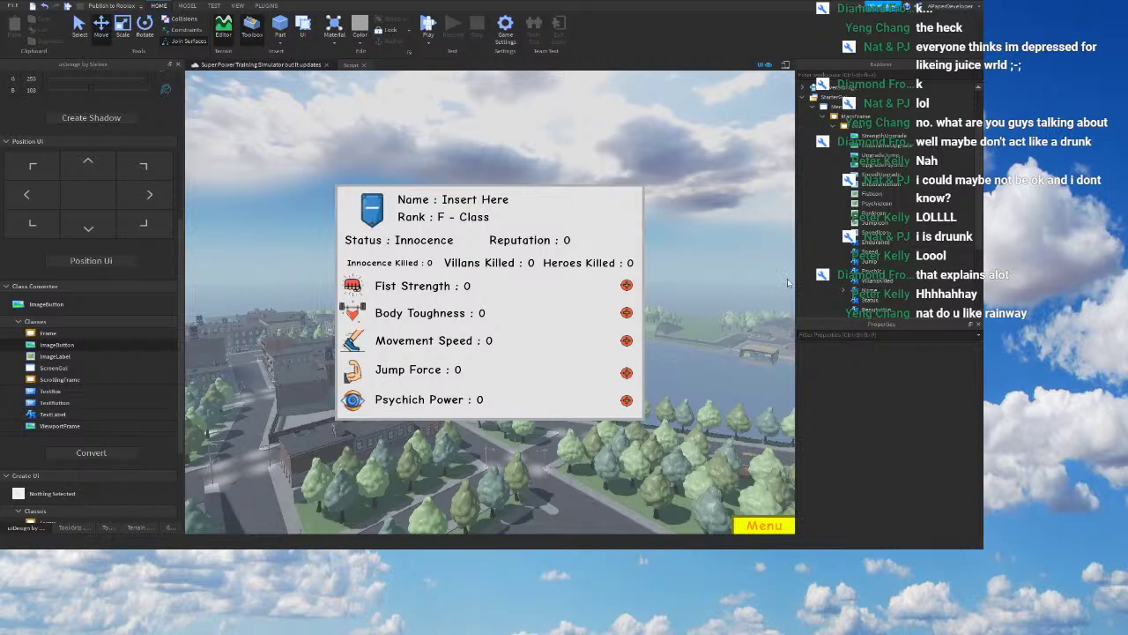
# Step: Set the UpgradeJump button's Y position scale back to 0.77
pyautogui.click(909, 159)
pyautogui.scroll(-2, 909, 442)
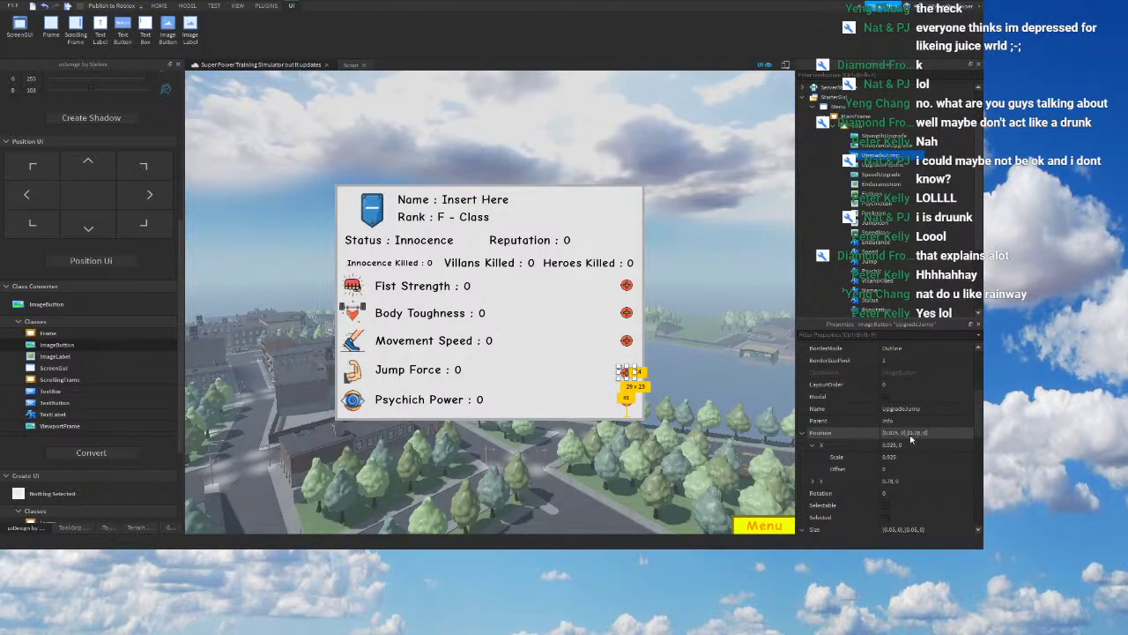
pyautogui.click(893, 483)
pyautogui.press('BackSpace')
pyautogui.write('7')
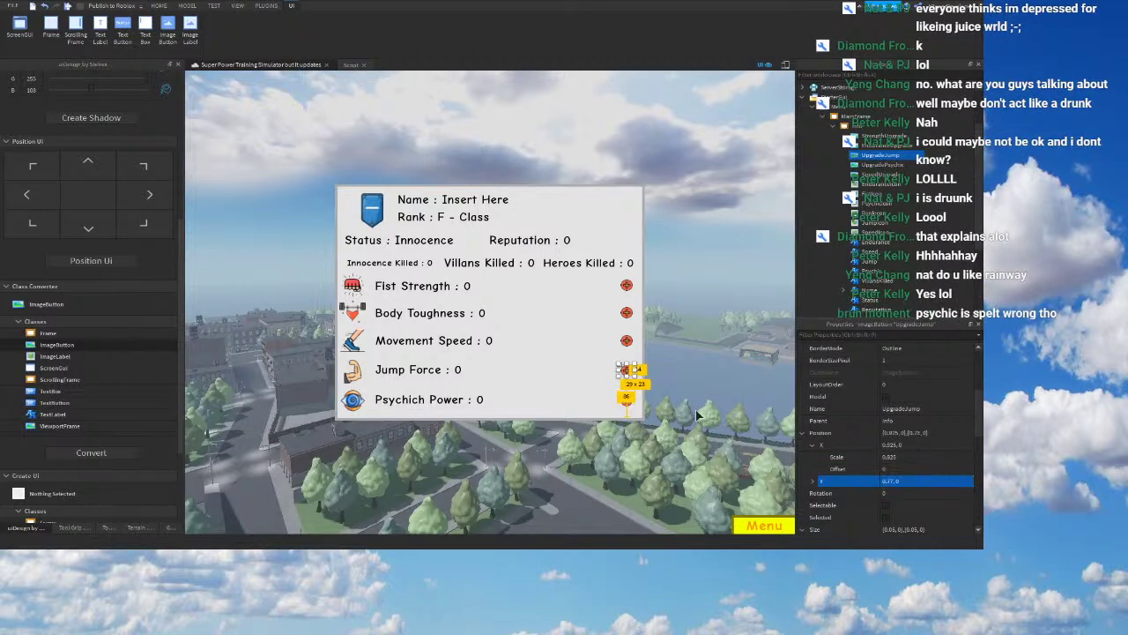
pyautogui.press('Return')
pyautogui.click(702, 353)
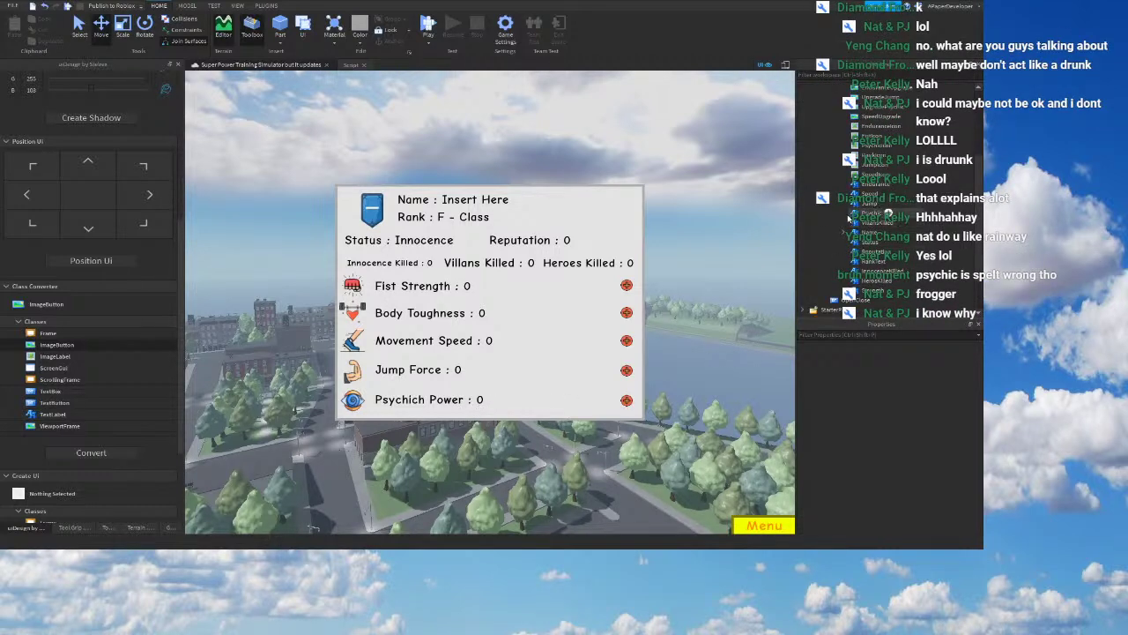
# Step: Correct the spelling in the Psychic stat label so its text reads "Psychic Power : 0"
pyautogui.click(432, 401)
pyautogui.scroll(-5, 911, 478)
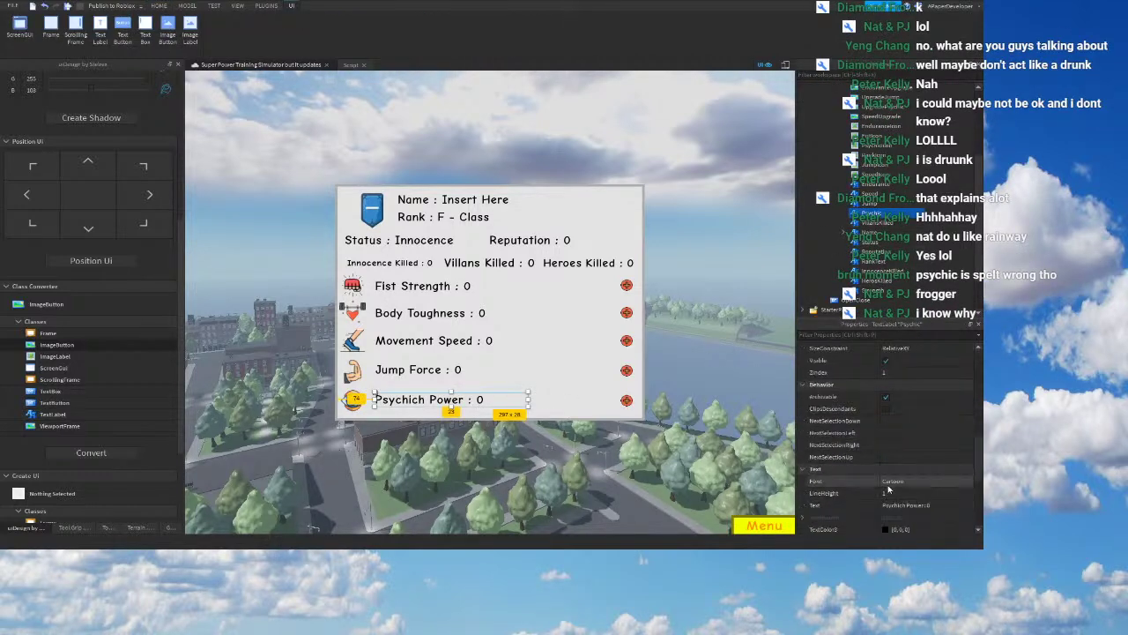
pyautogui.click(905, 505)
pyautogui.doubleClick(892, 505)
pyautogui.press('Right')
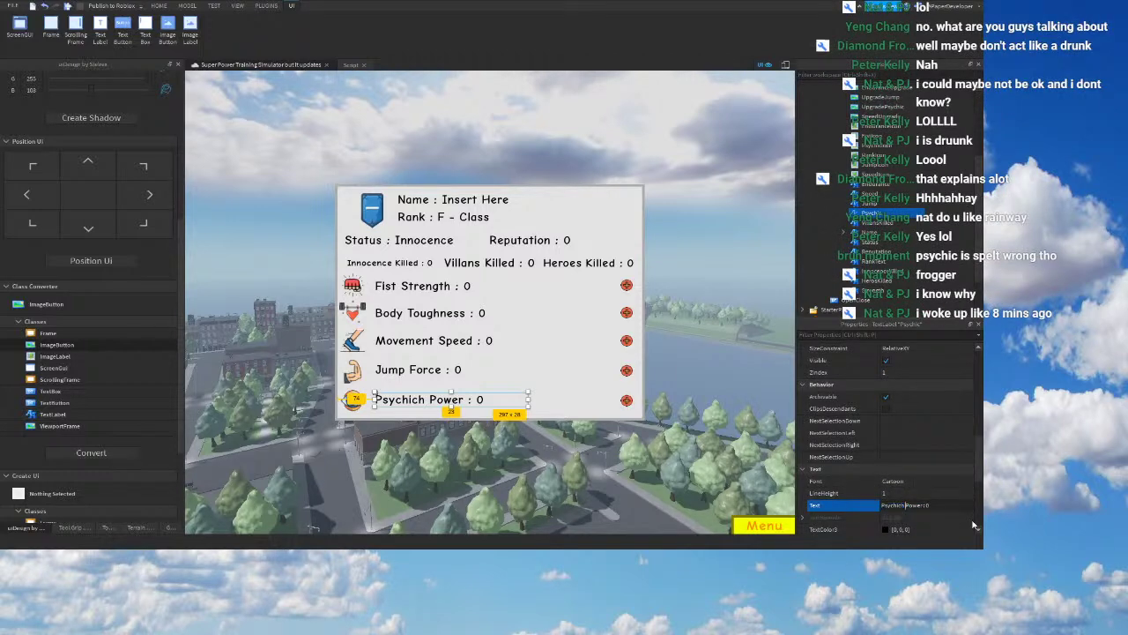
pyautogui.press('BackSpace')
pyautogui.press('Return')
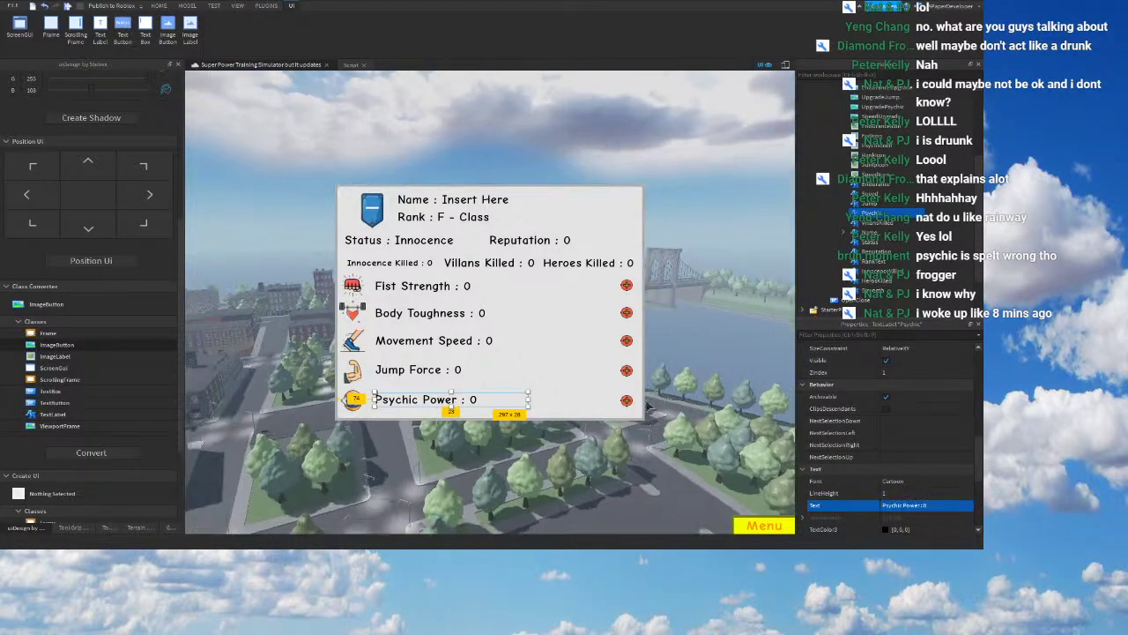
pyautogui.click(691, 208)
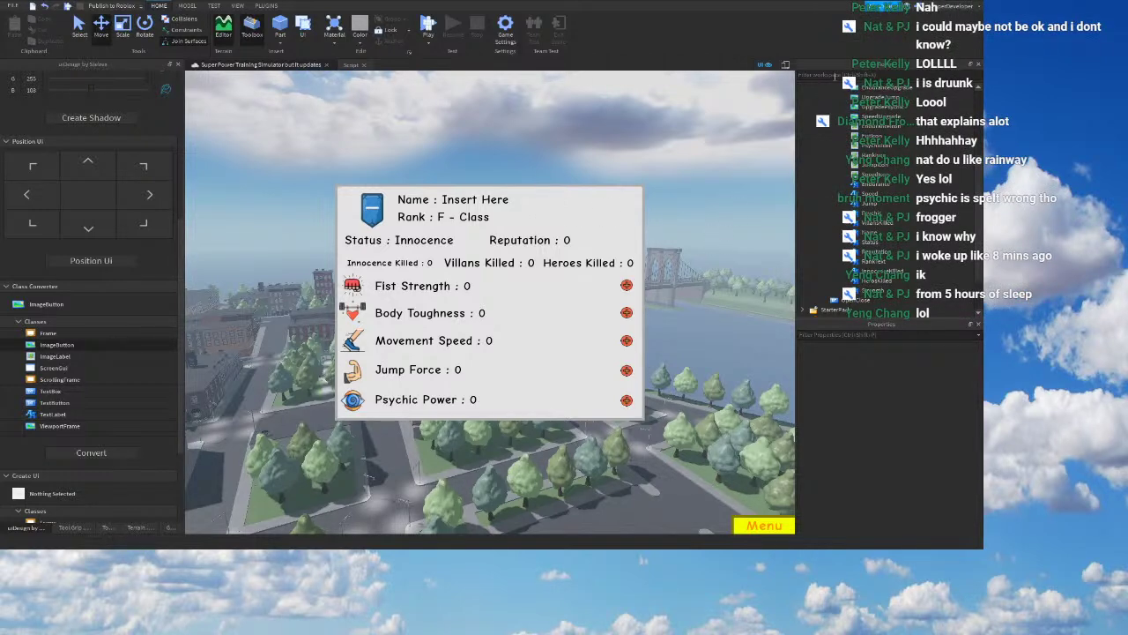
# Step: Add a new TextLabel inside the Info frame of the menu
pyautogui.scroll(3, 914, 137)
pyautogui.click(871, 128)
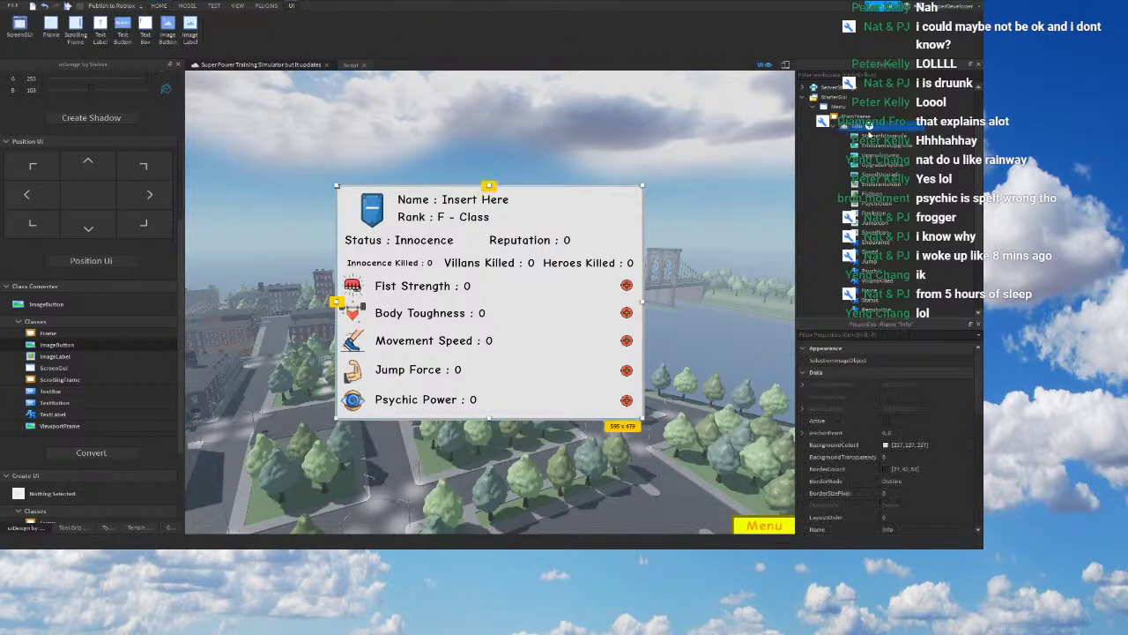
pyautogui.scroll(-2, 861, 275)
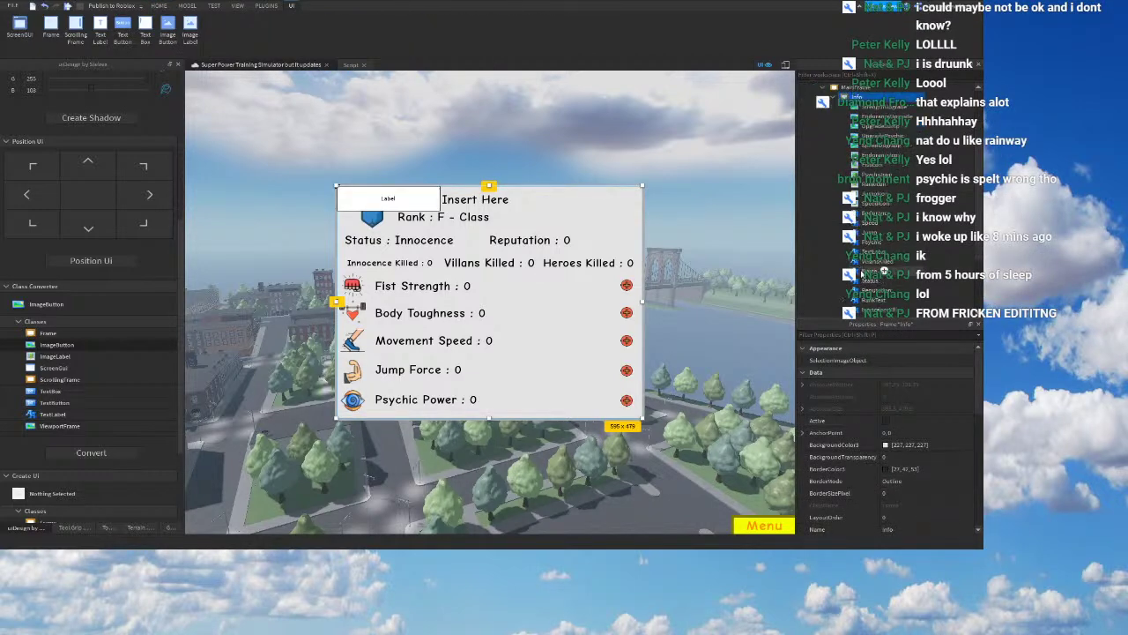
# Step: Find the new TextLabel among the Info frame's children and rename it StrengthMultiplier
pyautogui.scroll(-3, 861, 275)
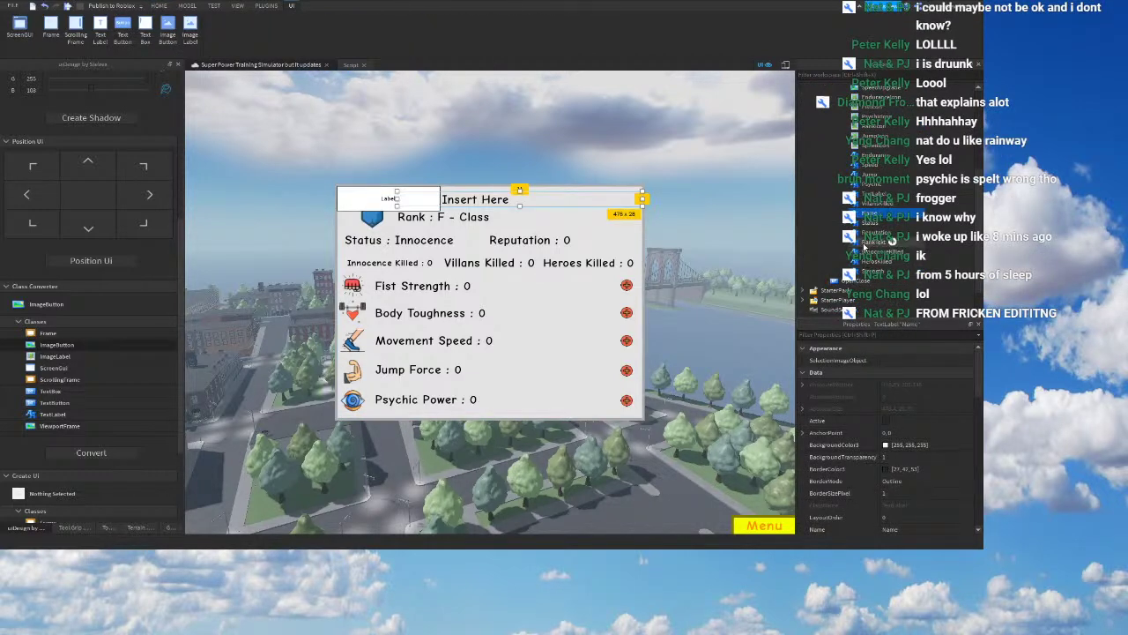
pyautogui.click(868, 241)
pyautogui.click(865, 263)
pyautogui.click(865, 271)
pyautogui.click(867, 262)
pyautogui.click(868, 252)
pyautogui.click(869, 243)
pyautogui.click(870, 233)
pyautogui.click(870, 214)
pyautogui.click(870, 204)
pyautogui.click(869, 195)
pyautogui.click(869, 174)
pyautogui.click(875, 194)
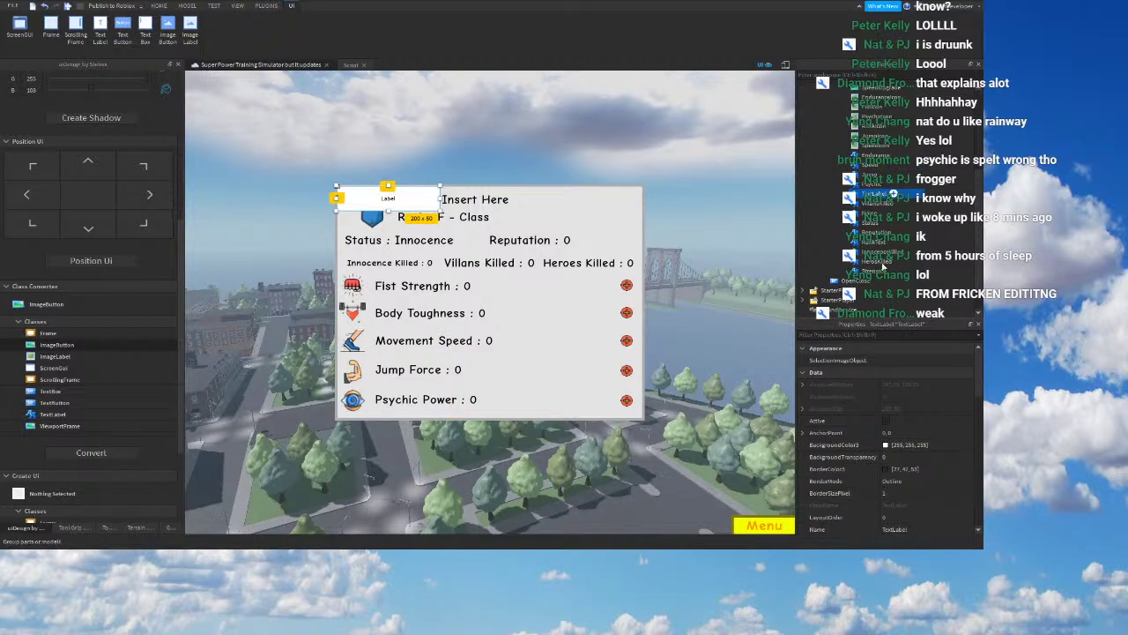
pyautogui.click(882, 261)
pyautogui.click(876, 196)
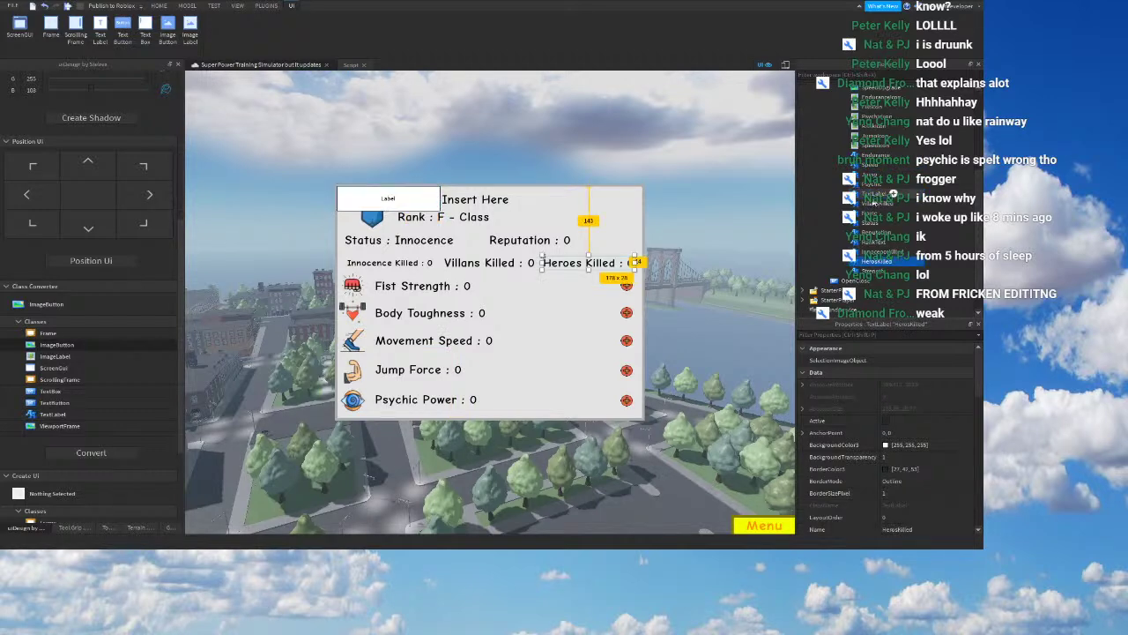
pyautogui.write('StrengthNultiplier')
pyautogui.press('Return')
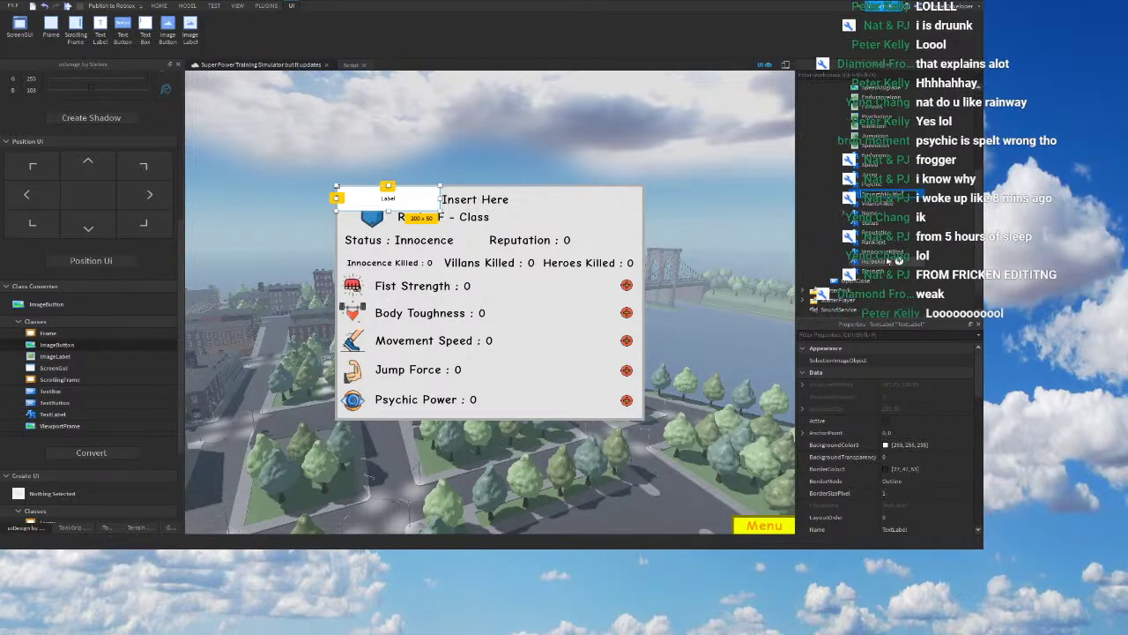
# Step: Set the StrengthMultiplier label's background transparency to 1
pyautogui.moveTo(681, 285); pyautogui.dragTo(682, 285, button='right')
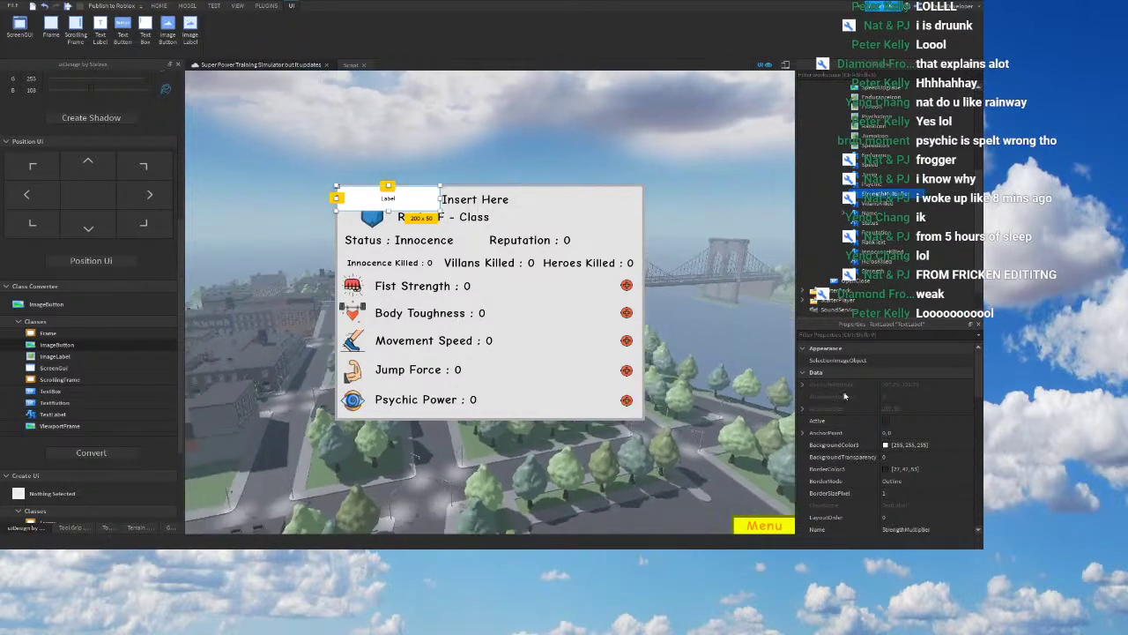
pyautogui.click(912, 458)
pyautogui.write('1')
pyautogui.press('Return')
# Step: Turn on scaled text for the StrengthMultiplier label and set its font to Cartoon
pyautogui.scroll(-4, 924, 459)
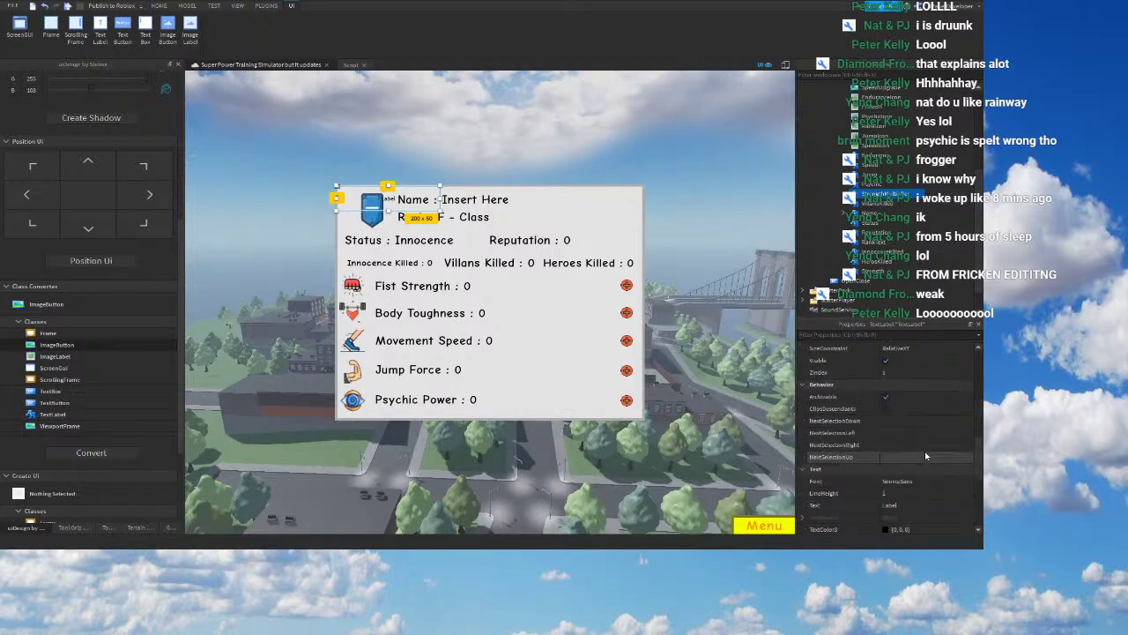
pyautogui.scroll(-5, 924, 458)
pyautogui.click(887, 481)
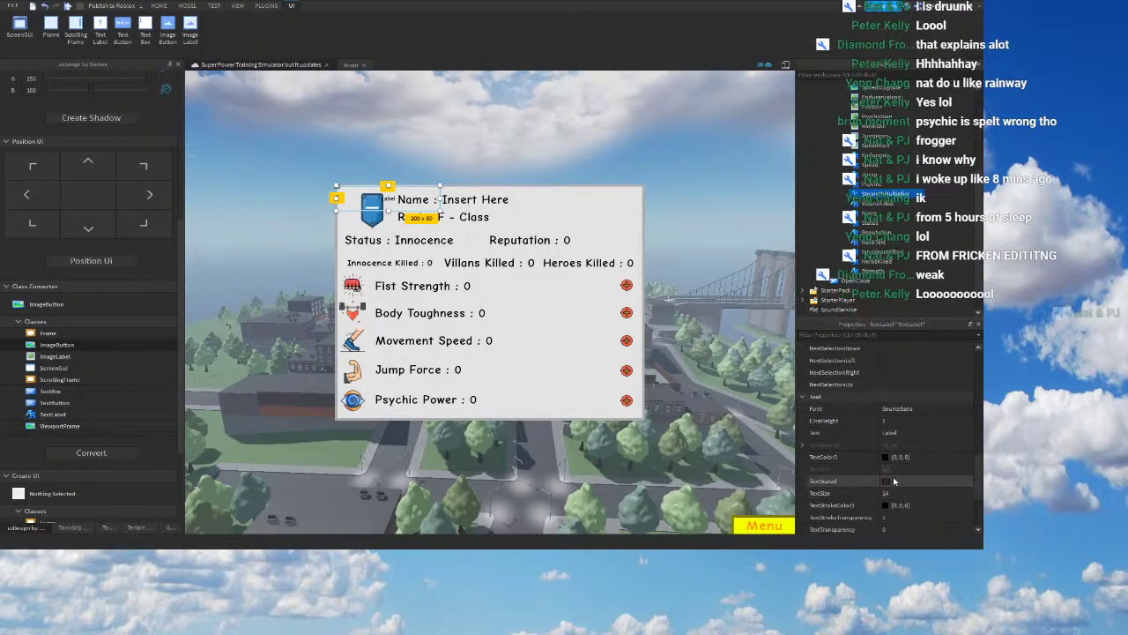
pyautogui.click(904, 409)
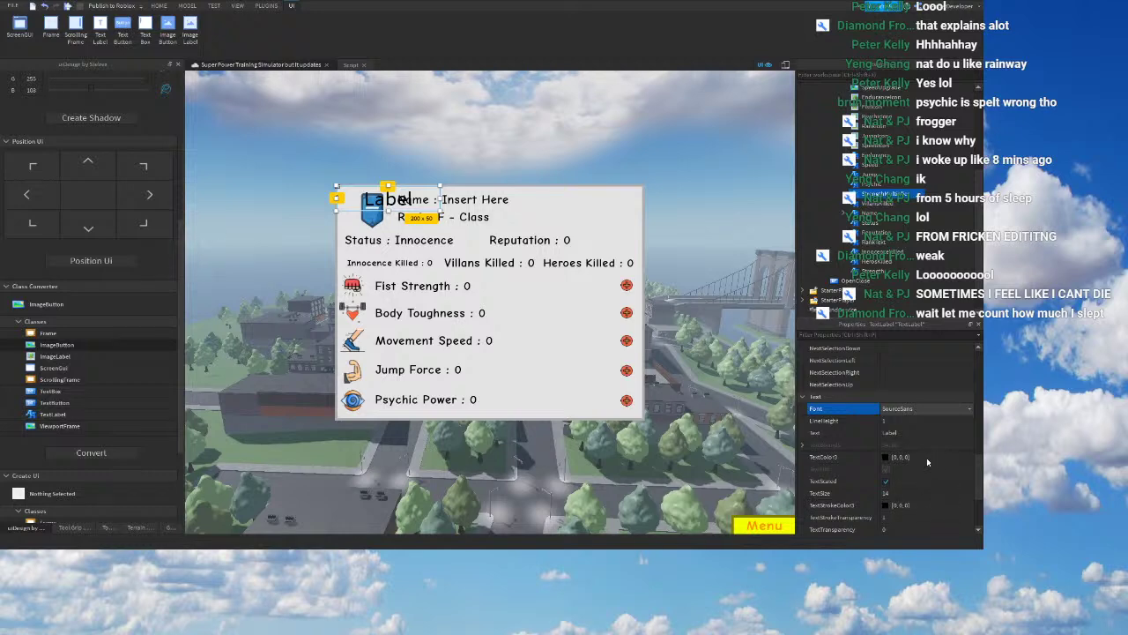
pyautogui.click(901, 422)
pyautogui.moveTo(755, 426); pyautogui.dragTo(709, 427, button='right')
# Step: Set the StrengthMultiplier label's text to "x1"
pyautogui.click(899, 433)
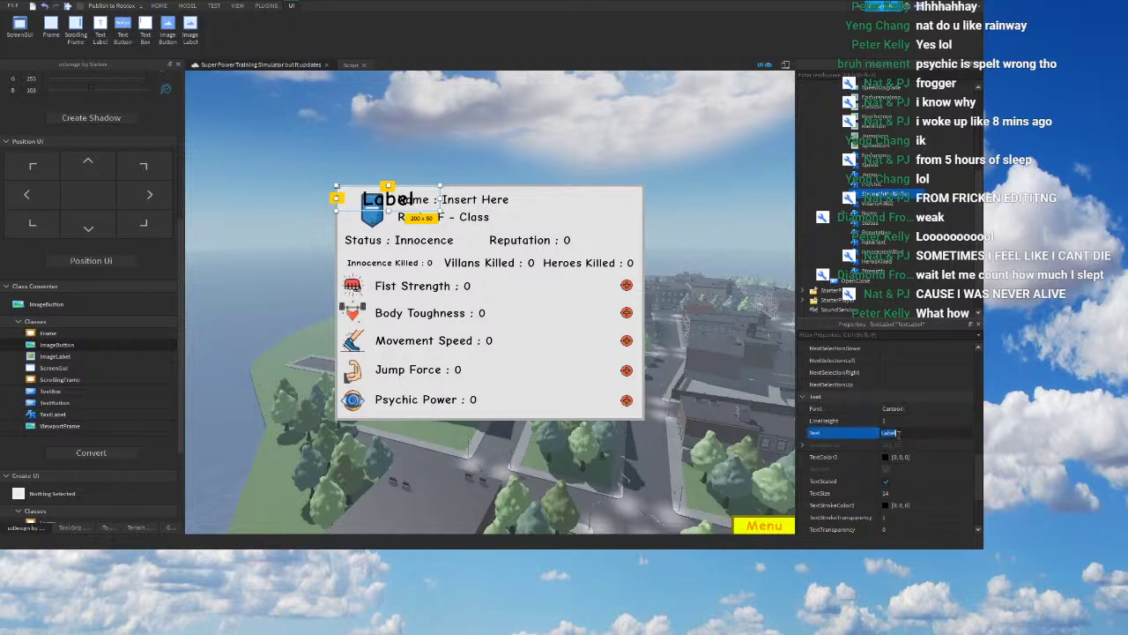
pyautogui.write('x1')
pyautogui.press('Return')
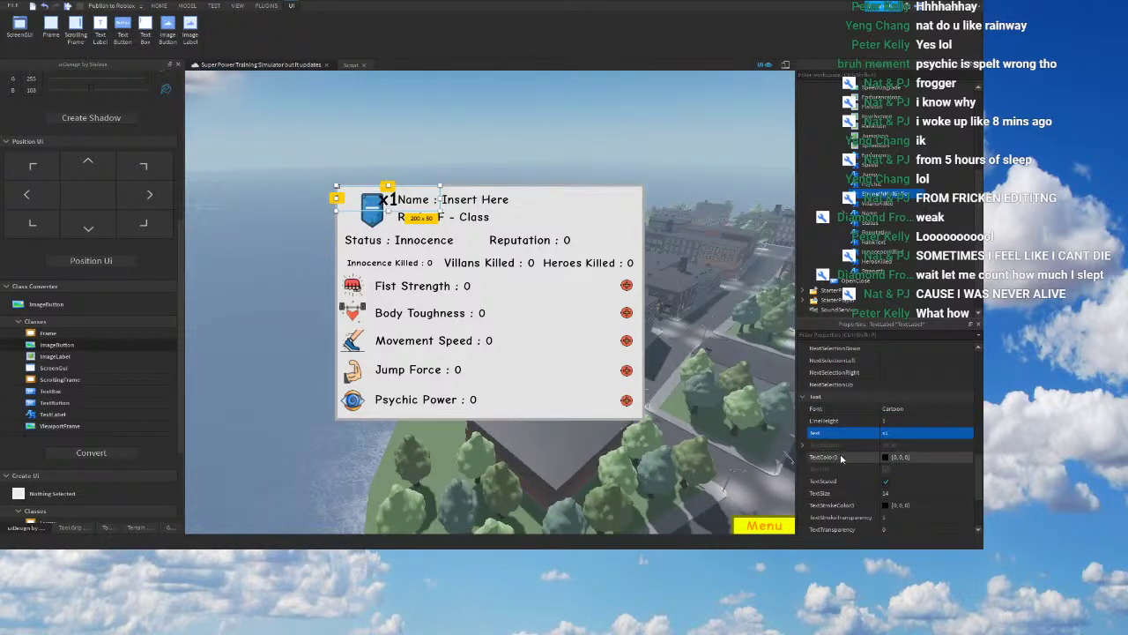
# Step: Open the StrengthMultiplier label's text color for editing
pyautogui.click(890, 459)
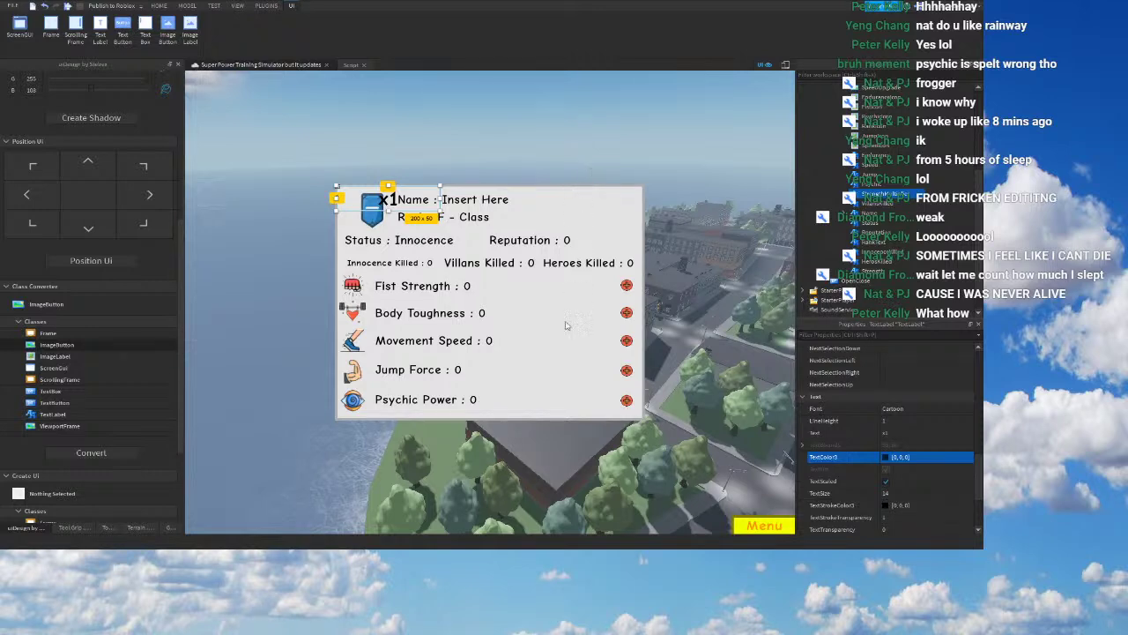
# Step: Set the x1 label's text color to yellow (255, 247, 0) and its text stroke transparency to 0
pyautogui.click(570, 357)
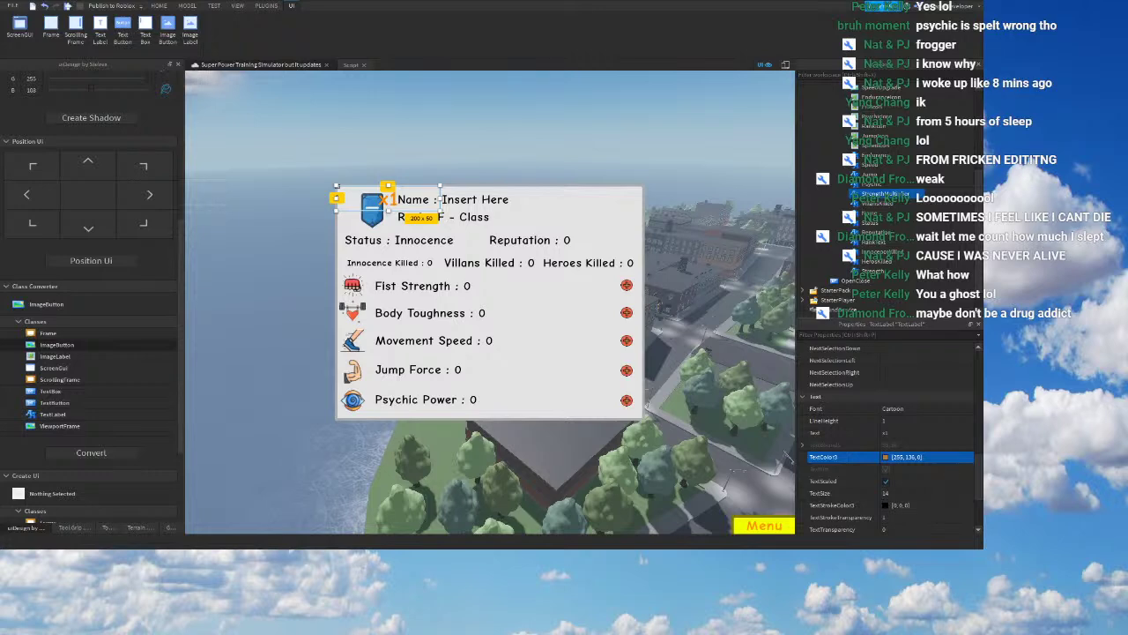
pyautogui.moveTo(590, 166); pyautogui.dragTo(582, 163)
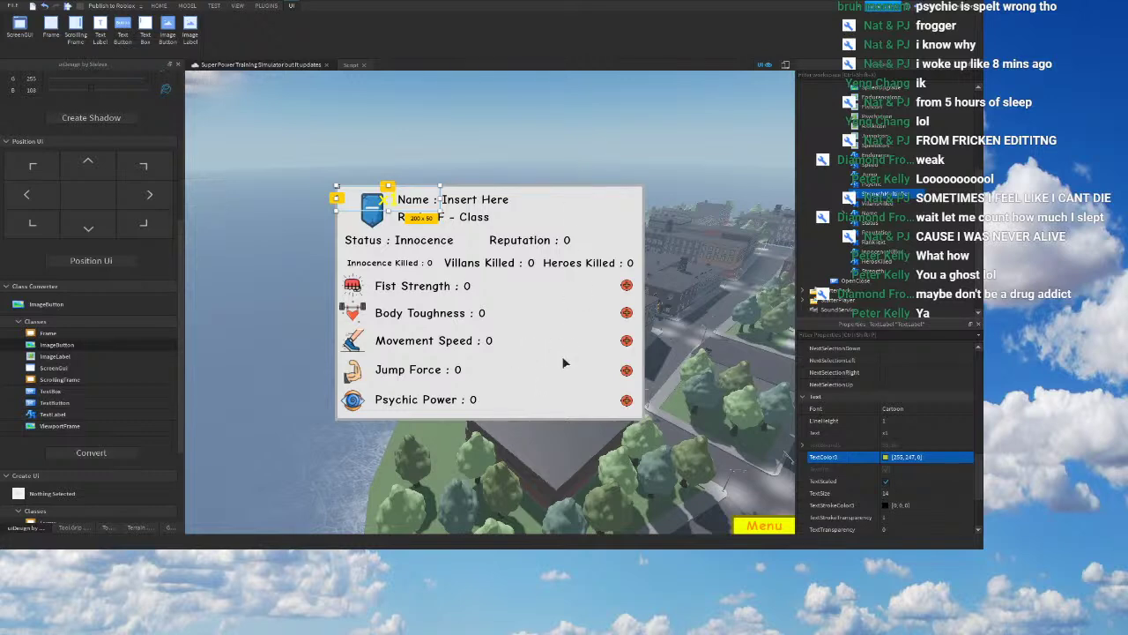
pyautogui.click(886, 517)
pyautogui.write('0')
pyautogui.press('Return')
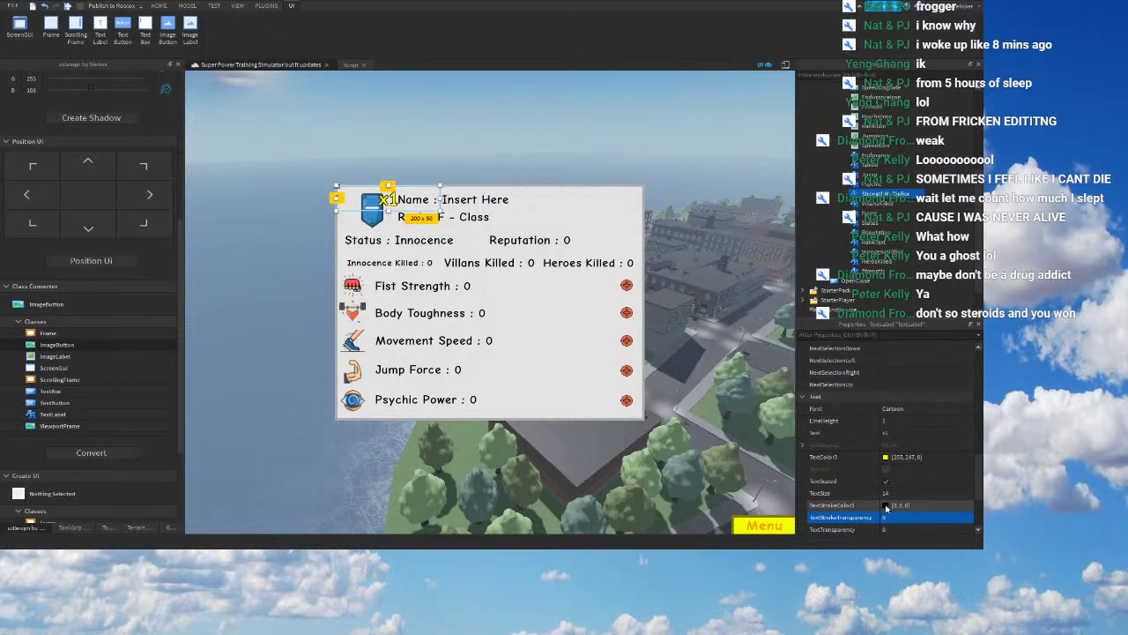
# Step: Change the x1 label's text stroke color to magenta
pyautogui.click(839, 503)
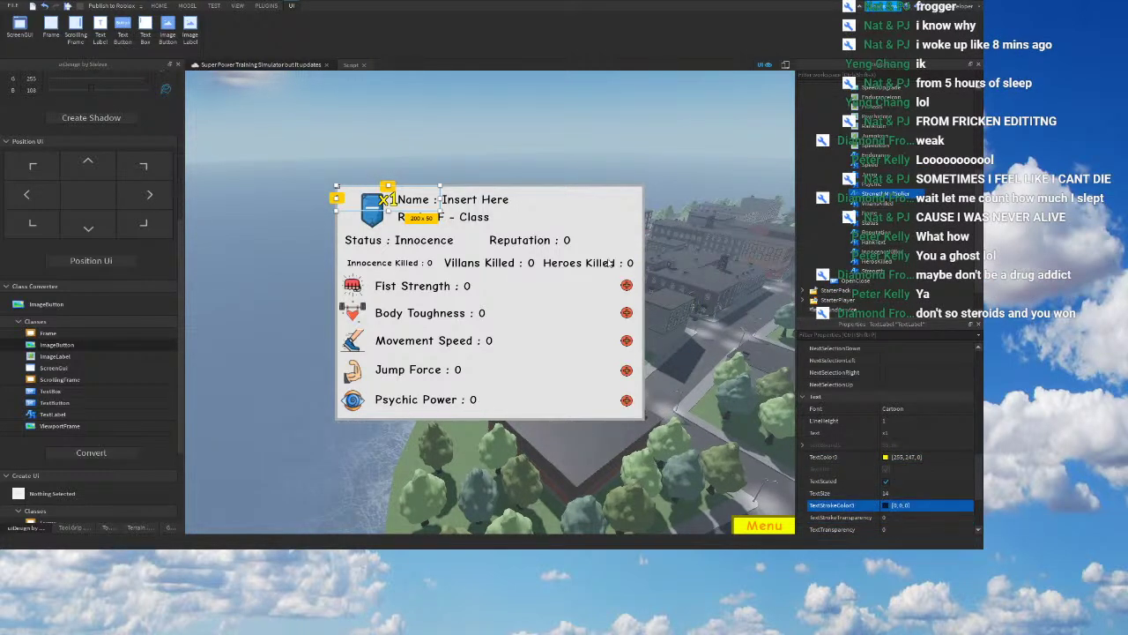
pyautogui.click(506, 168)
pyautogui.moveTo(643, 275); pyautogui.dragTo(620, 180)
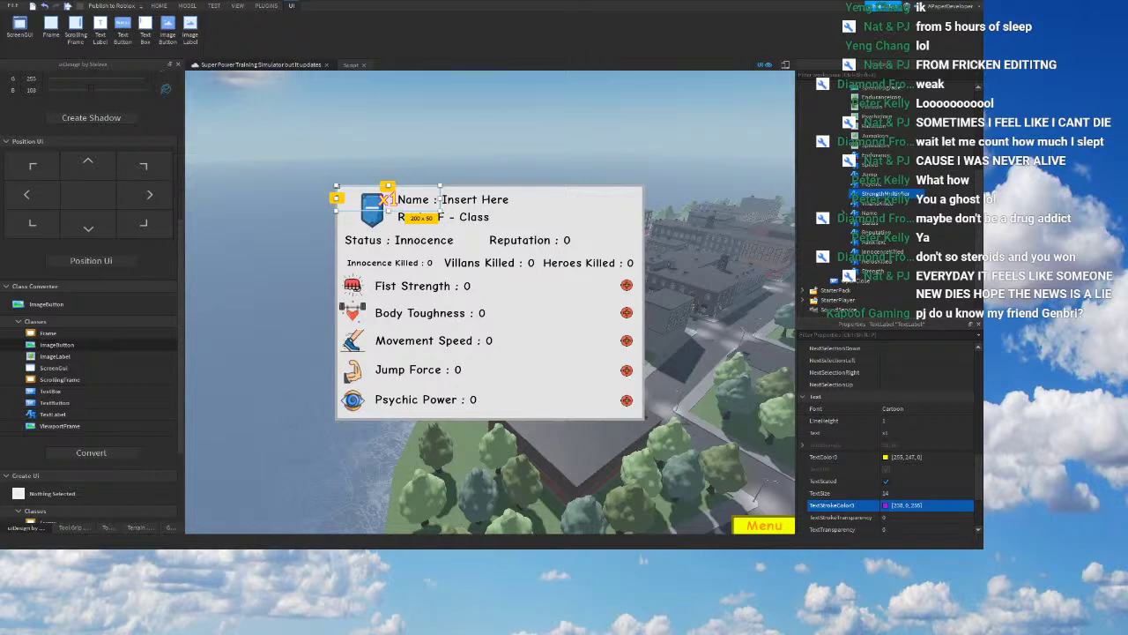
pyautogui.scroll(-1, 321, 502)
pyautogui.scroll(1, 803, 491)
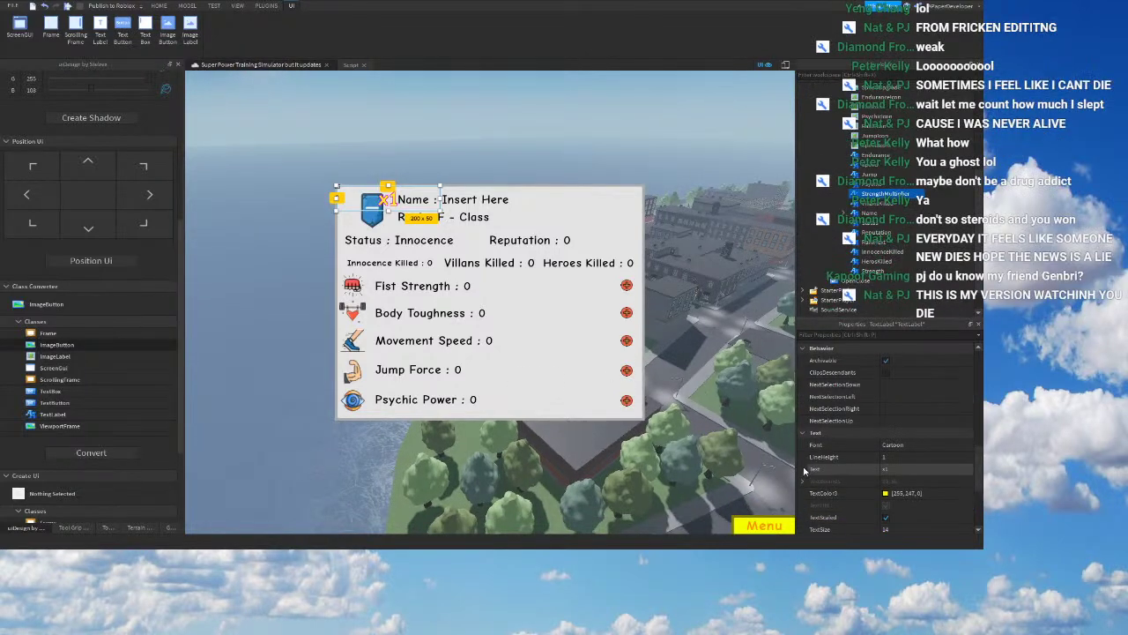
# Step: Set the x1 label's size to {0.1, 0},{0.1, 0}
pyautogui.scroll(4, 821, 448)
pyautogui.click(899, 384)
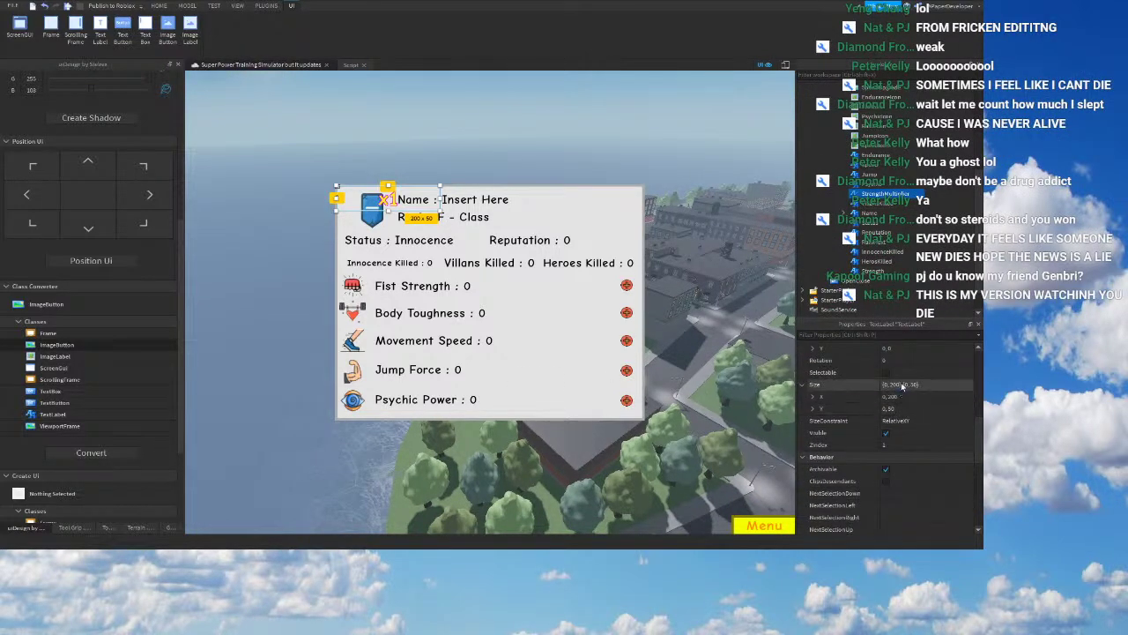
pyautogui.write('0.1, 0}')
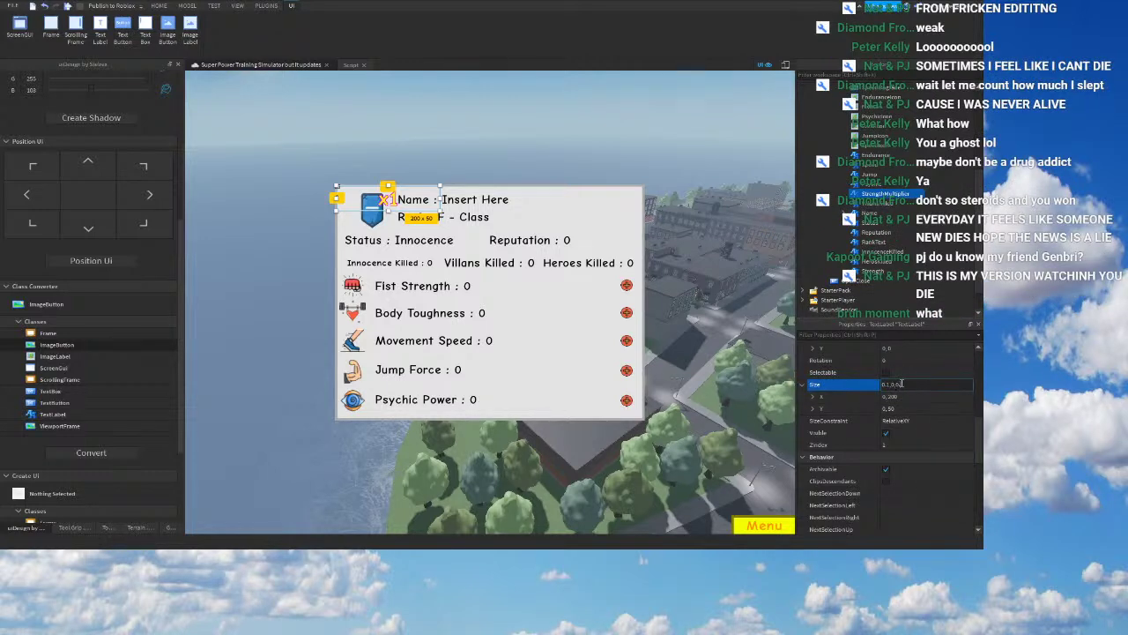
pyautogui.write(',{0.1, 0')
pyautogui.press('Return')
# Step: Move the x1 label onto the Fist Strength row, just before its upgrade icon
pyautogui.moveTo(479, 285); pyautogui.dragTo(476, 305, button='right')
pyautogui.moveTo(355, 199); pyautogui.dragTo(607, 284)
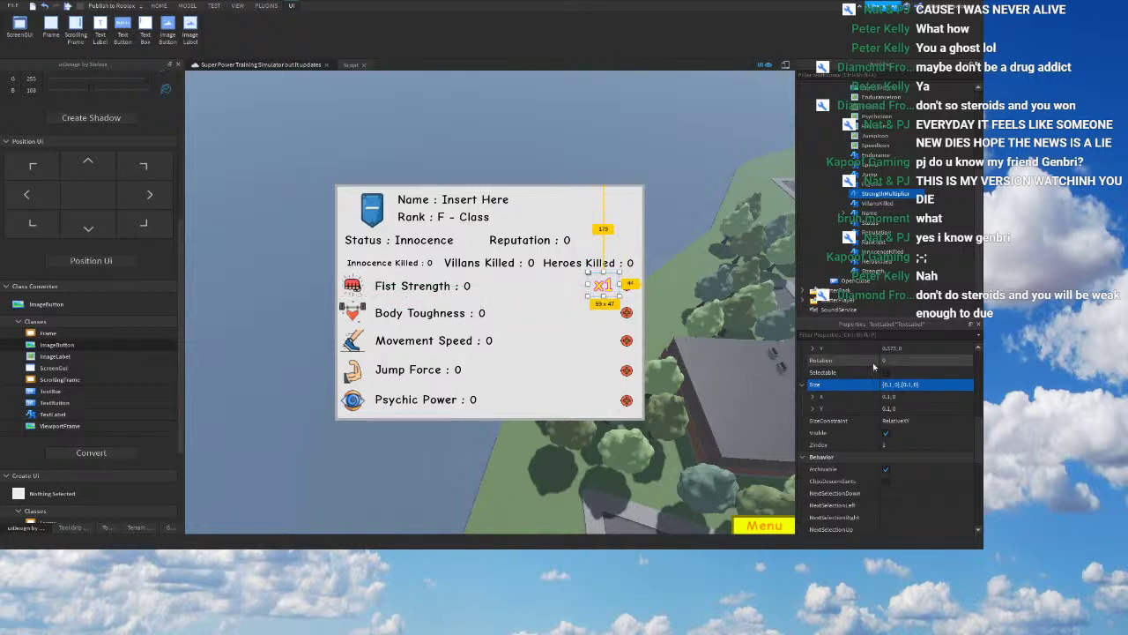
pyautogui.scroll(1, 915, 480)
pyautogui.scroll(1, 923, 459)
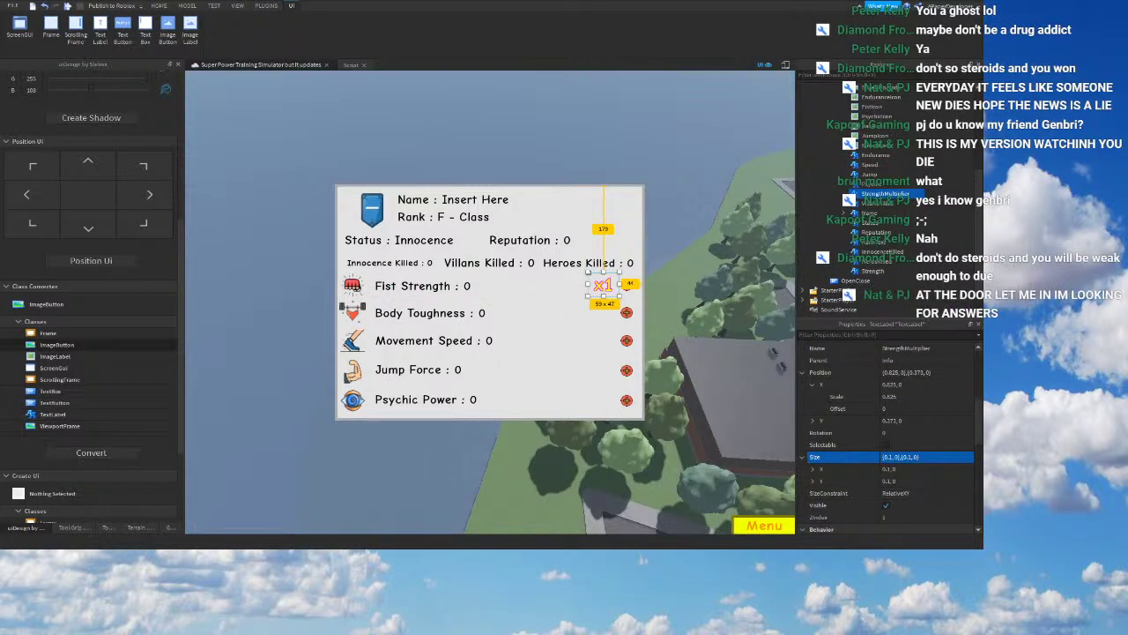
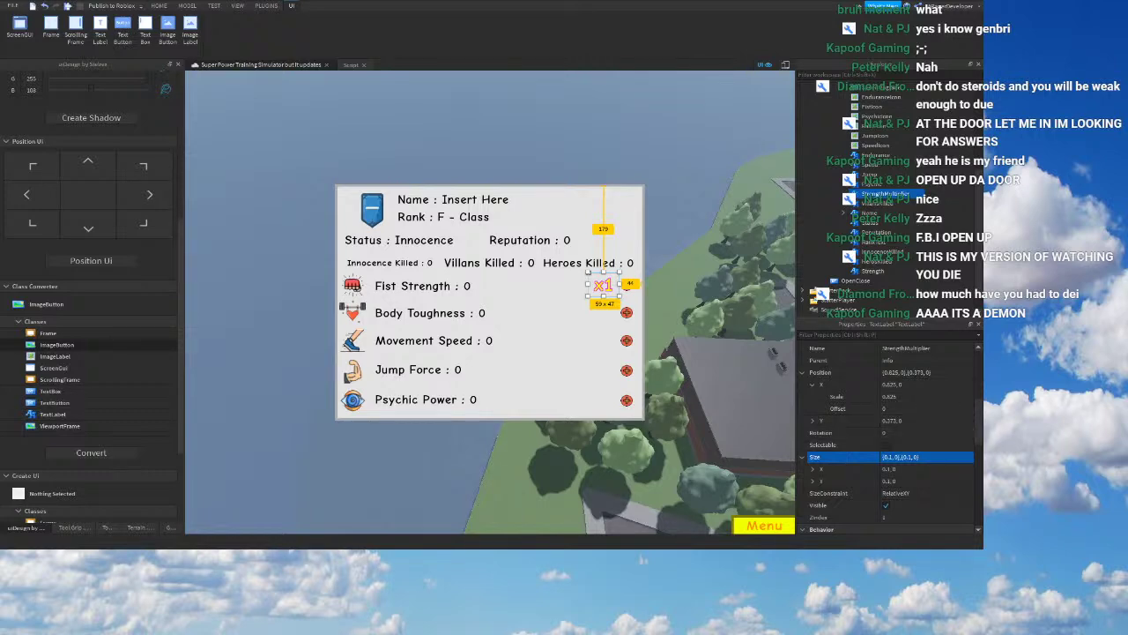
# Step: Duplicate the StrengthMultiplier label and rename the copy EnduranceMultiplier
pyautogui.moveTo(668, 358); pyautogui.dragTo(670, 322, button='right')
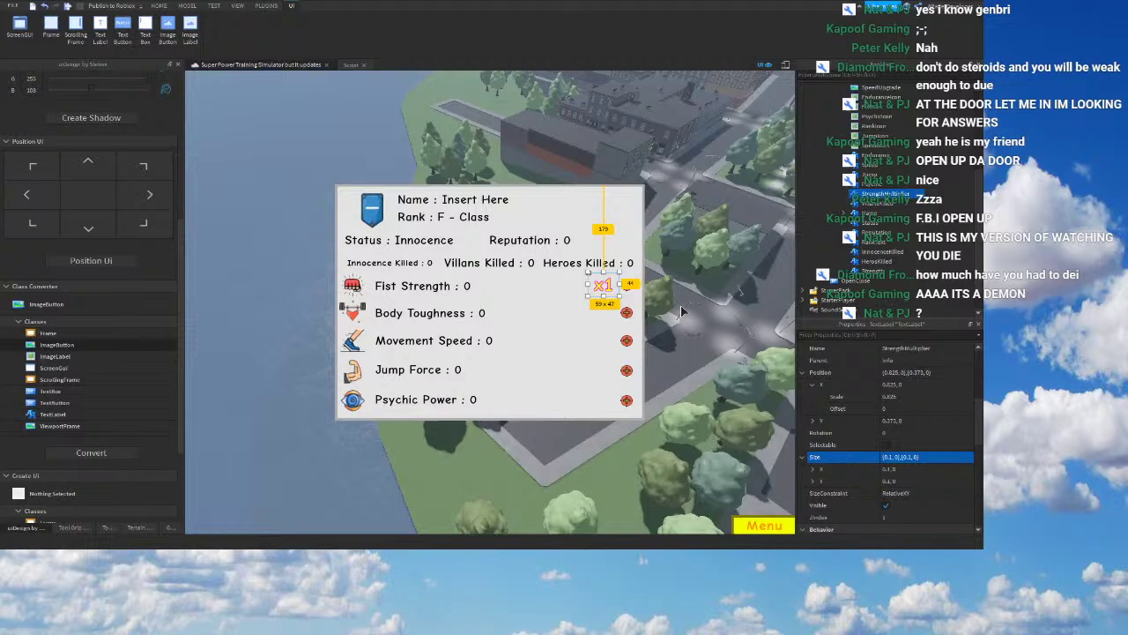
pyautogui.click(628, 294)
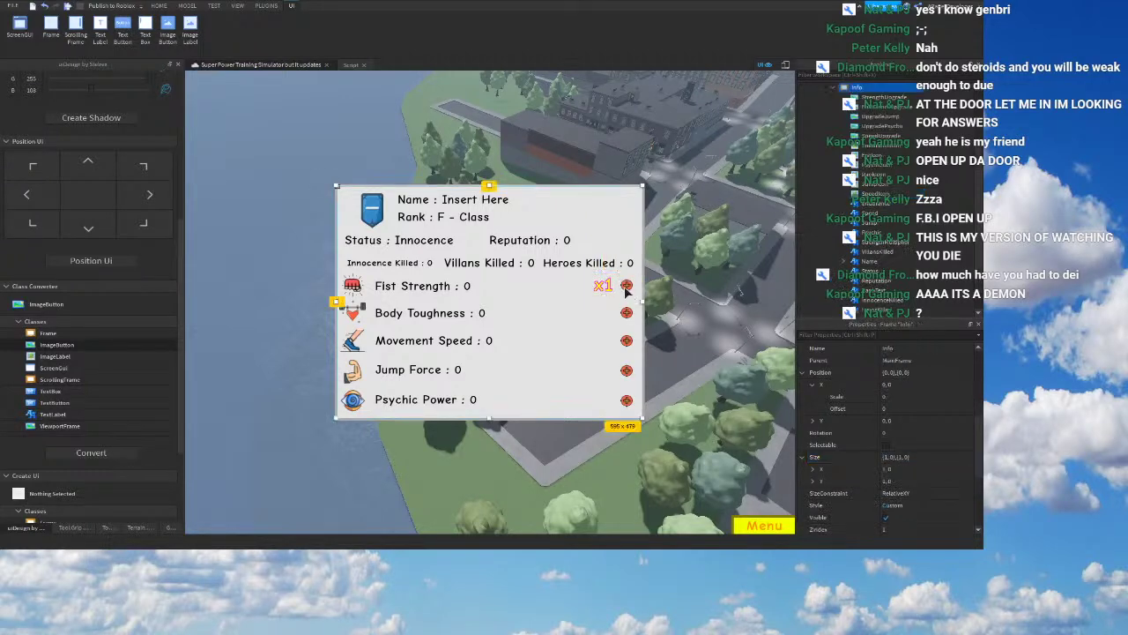
pyautogui.click(626, 288)
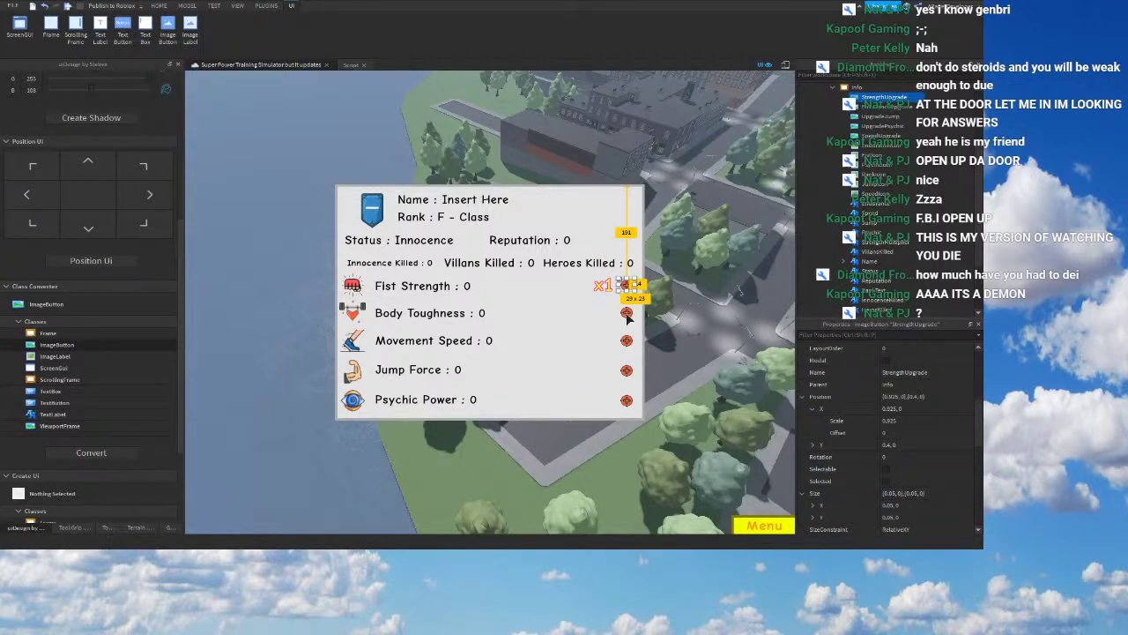
pyautogui.click(607, 286)
pyautogui.scroll(-2, 917, 414)
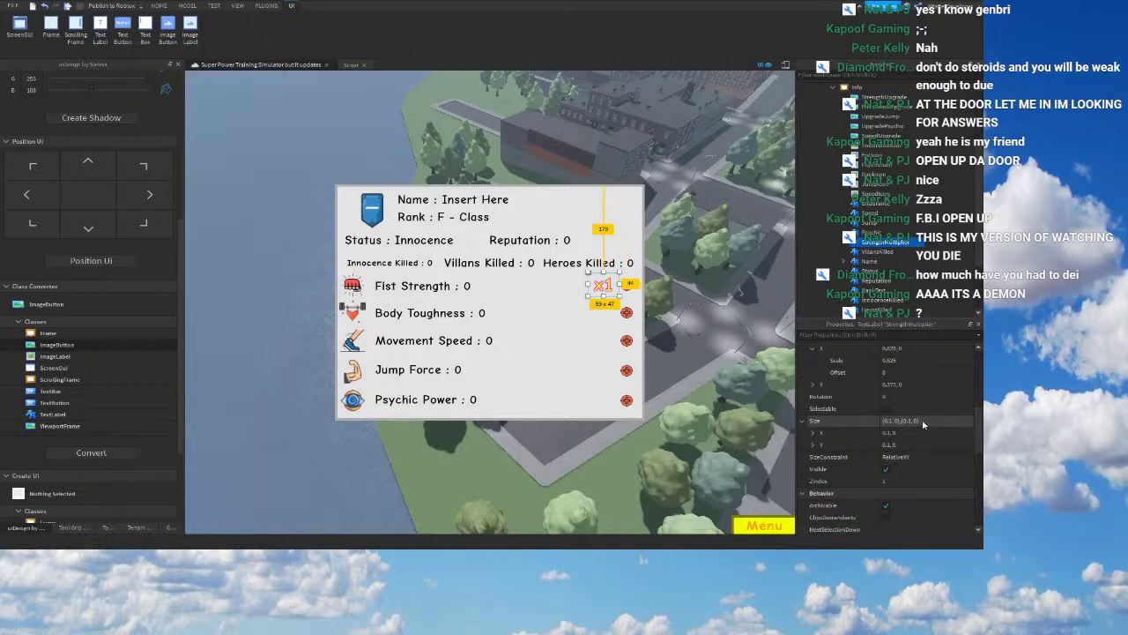
pyautogui.moveTo(708, 318); pyautogui.dragTo(707, 318, button='right')
pyautogui.hotkey('ctrl', 'd')
pyautogui.doubleClick(883, 251)
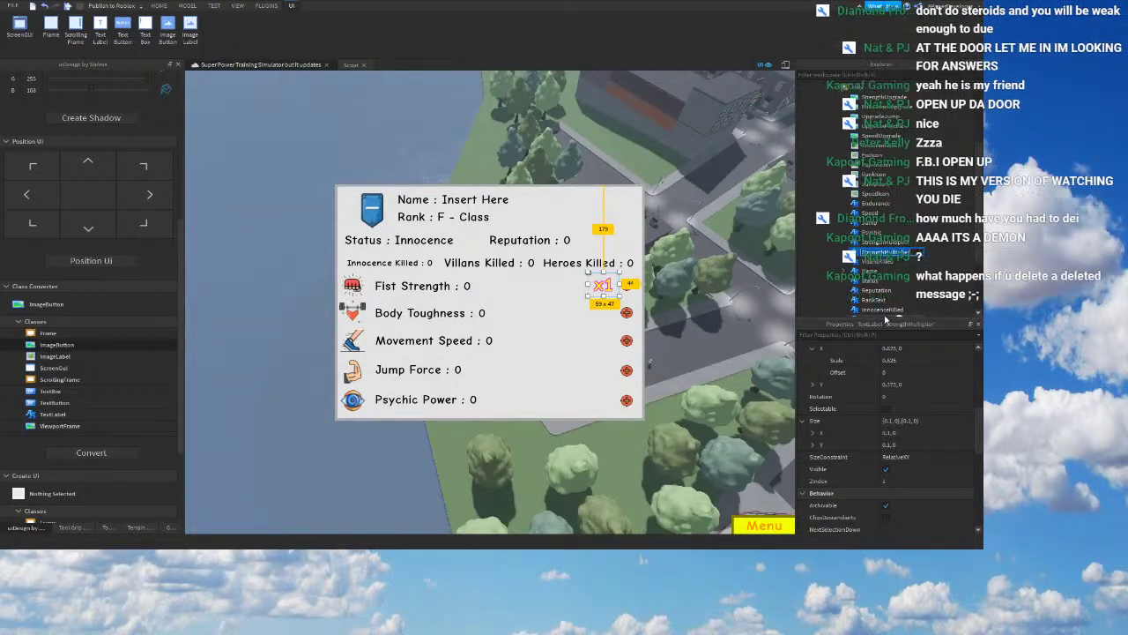
pyautogui.press('BackSpace')
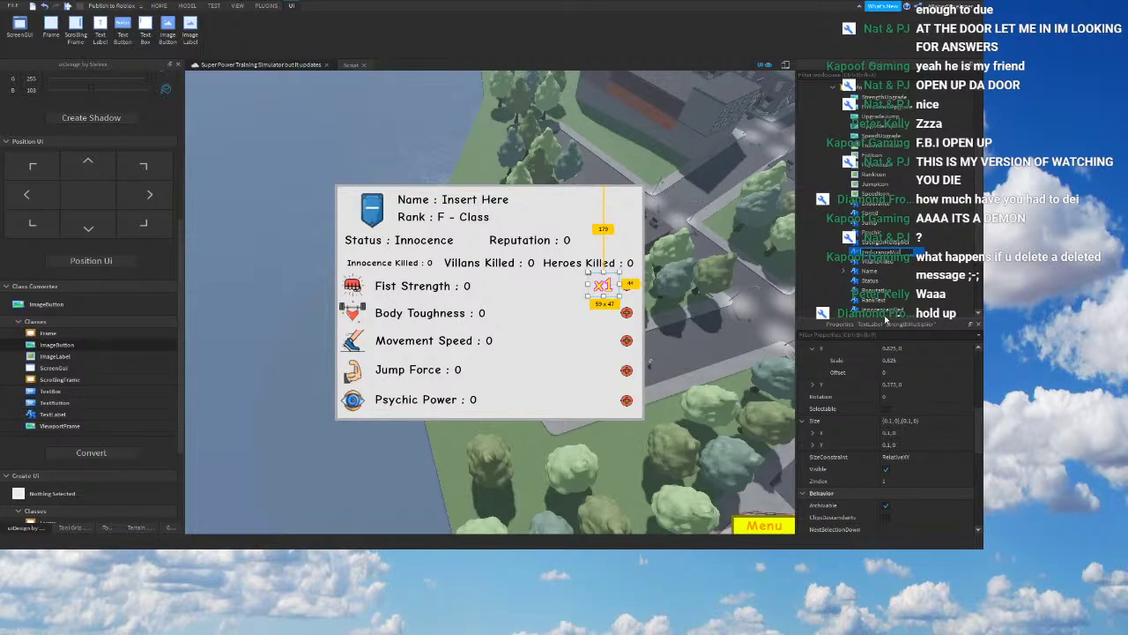
pyautogui.press('Return')
# Step: Move the EnduranceMultiplier label down to the Body Toughness row, in line with the label above
pyautogui.moveTo(620, 289); pyautogui.dragTo(619, 290, button='right')
pyautogui.scroll(1, 894, 432)
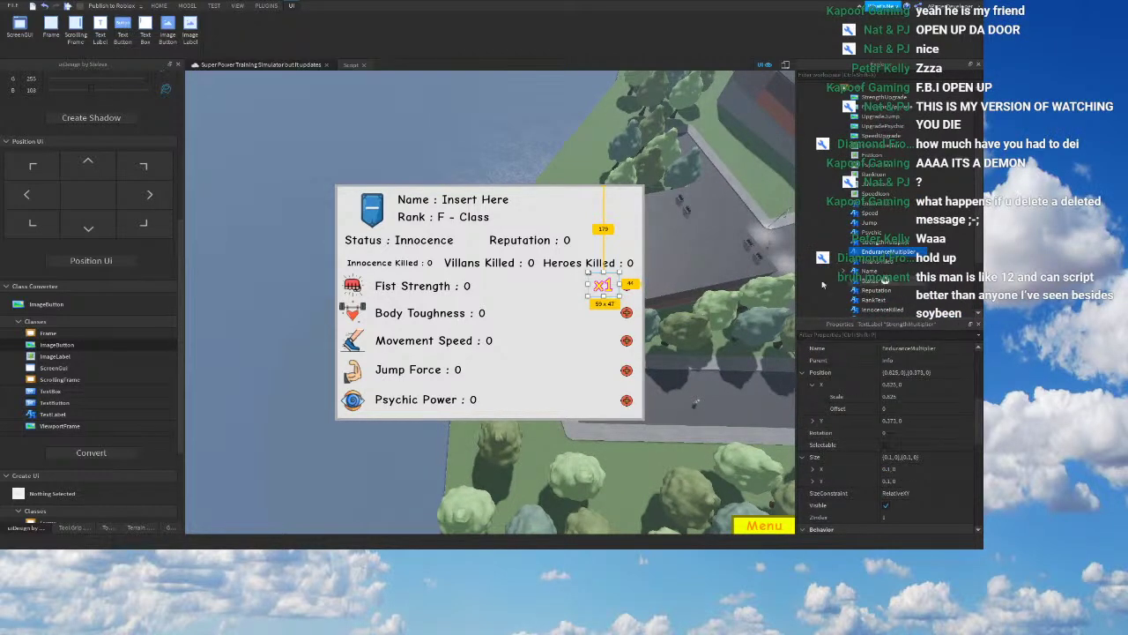
pyautogui.moveTo(608, 290); pyautogui.dragTo(606, 312)
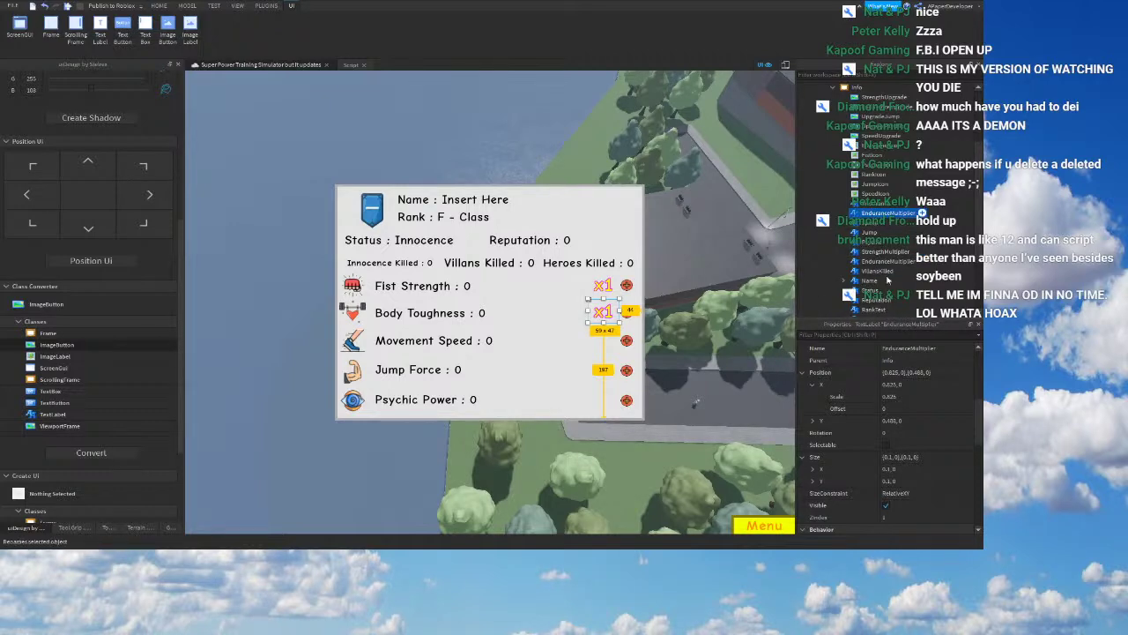
# Step: Duplicate EnduranceMultiplier, rename the copy SpeedMultiplier and place it on the Movement Speed row
pyautogui.click(892, 282)
pyautogui.write('Spee')
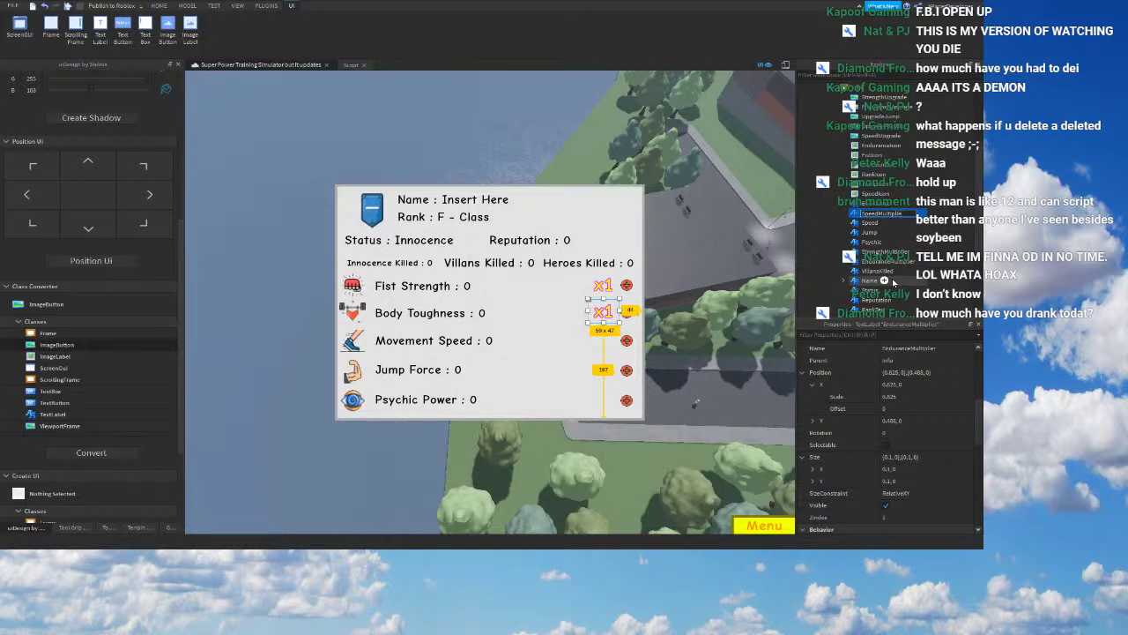
pyautogui.moveTo(603, 312); pyautogui.dragTo(606, 343)
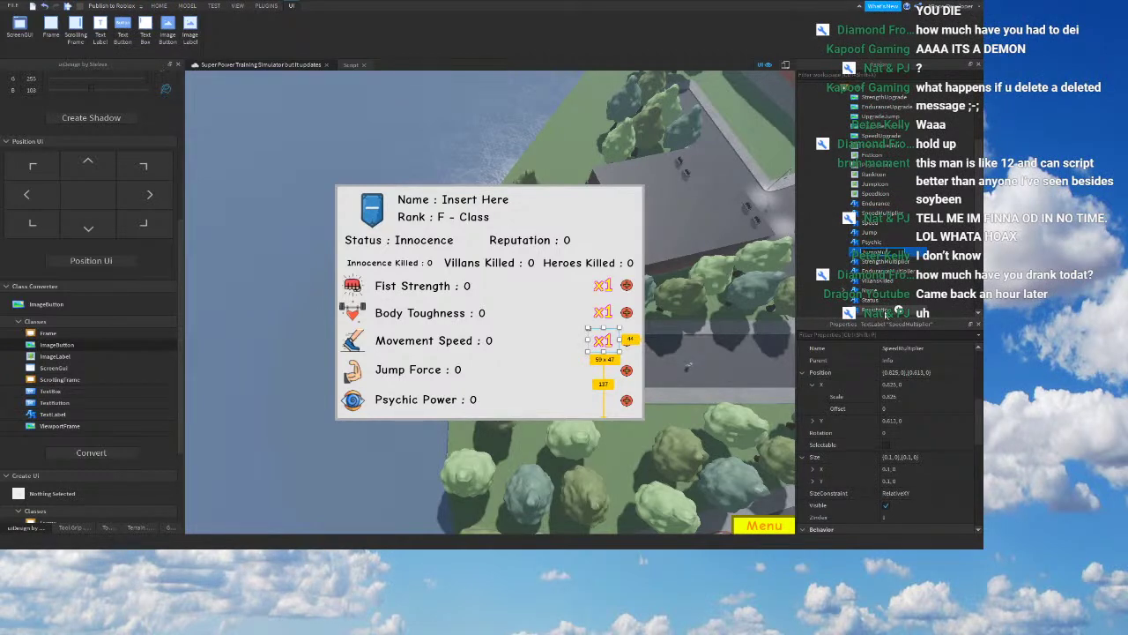
# Step: Duplicate SpeedMultiplier, rename the copy JumpMultiplier and place it on the Jump Force row
pyautogui.write('plier')
pyautogui.press('Return')
pyautogui.moveTo(604, 319); pyautogui.dragTo(608, 330, button='right')
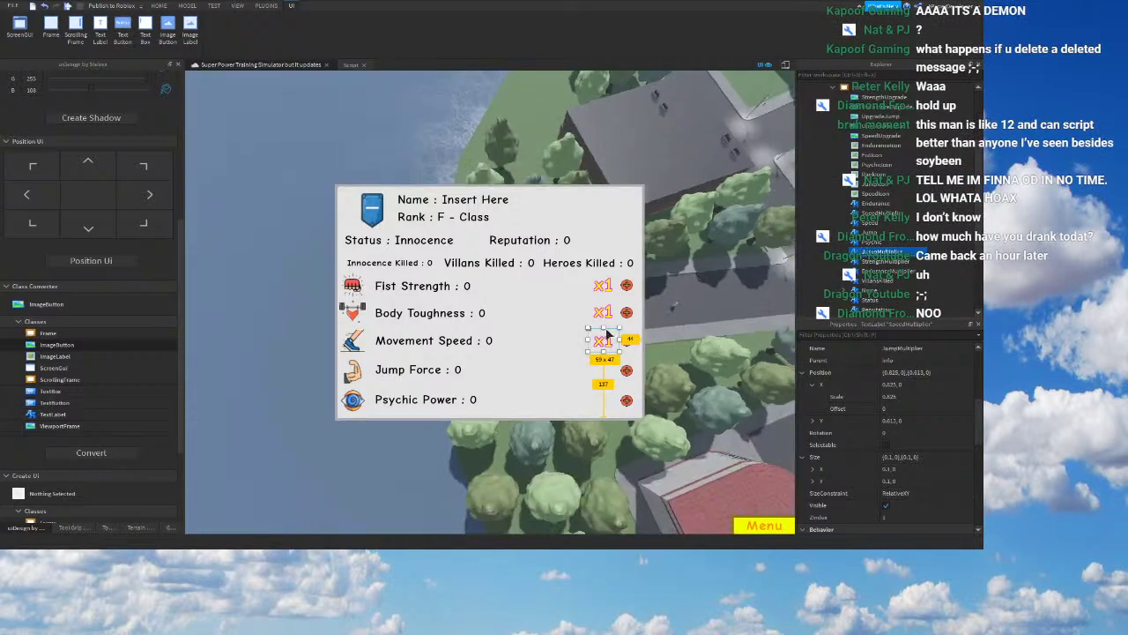
pyautogui.moveTo(603, 343); pyautogui.dragTo(605, 371)
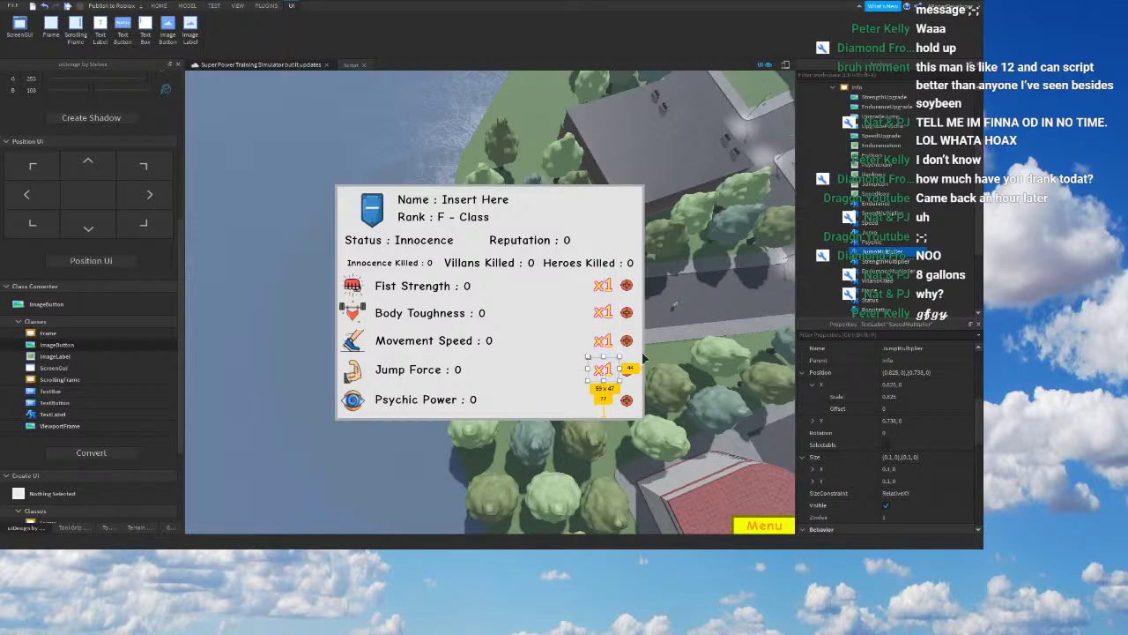
# Step: Duplicate the JumpMultiplier label and rename the copy PsychicMultiplier
pyautogui.hotkey('ctrl', 'd')
pyautogui.press('F2')
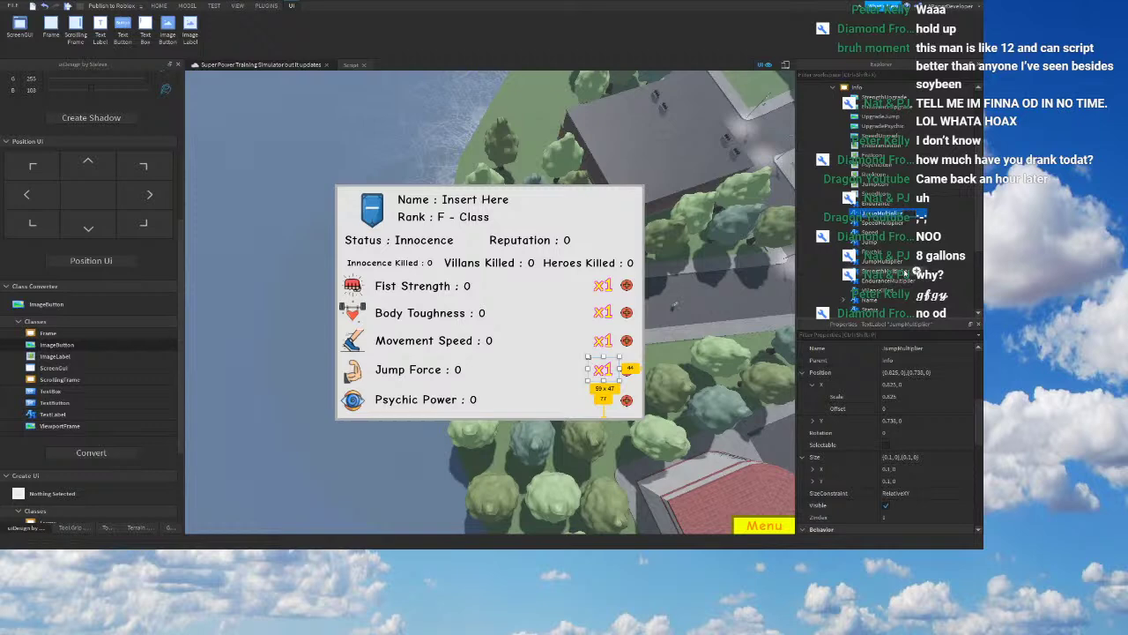
pyautogui.write('Psychi')
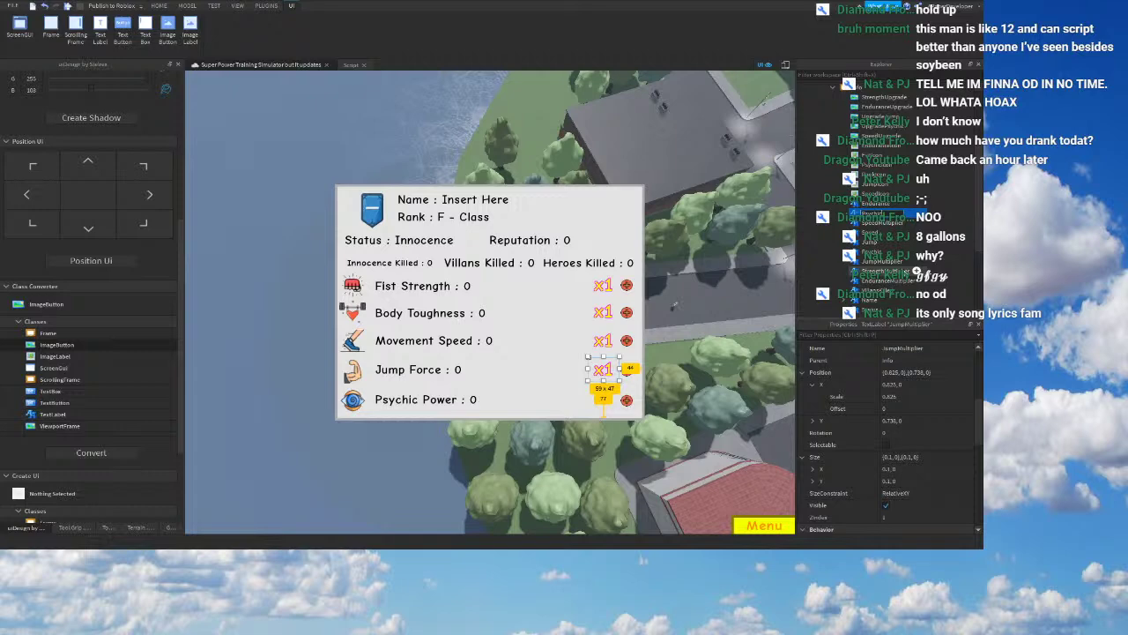
pyautogui.moveTo(665, 208); pyautogui.dragTo(648, 221, button='right')
pyautogui.rightClick(886, 214)
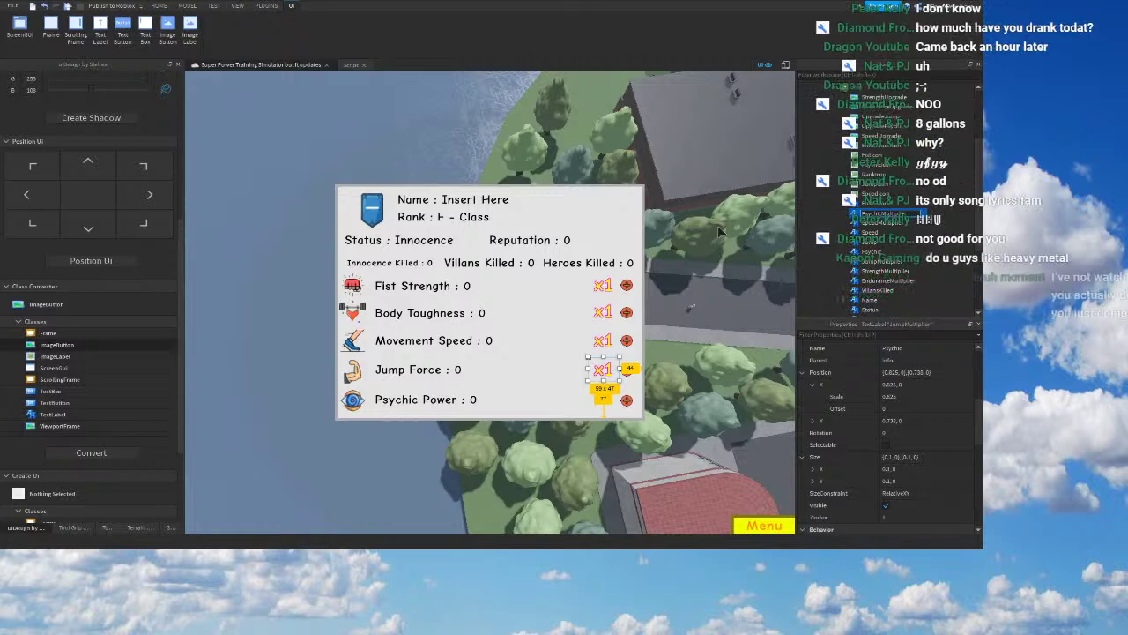
# Step: Move the PsychicMultiplier label onto the Psychic Power row, aligned with the other multipliers, and deselect it
pyautogui.moveTo(718, 231); pyautogui.dragTo(724, 233, button='right')
pyautogui.moveTo(604, 366); pyautogui.dragTo(605, 399)
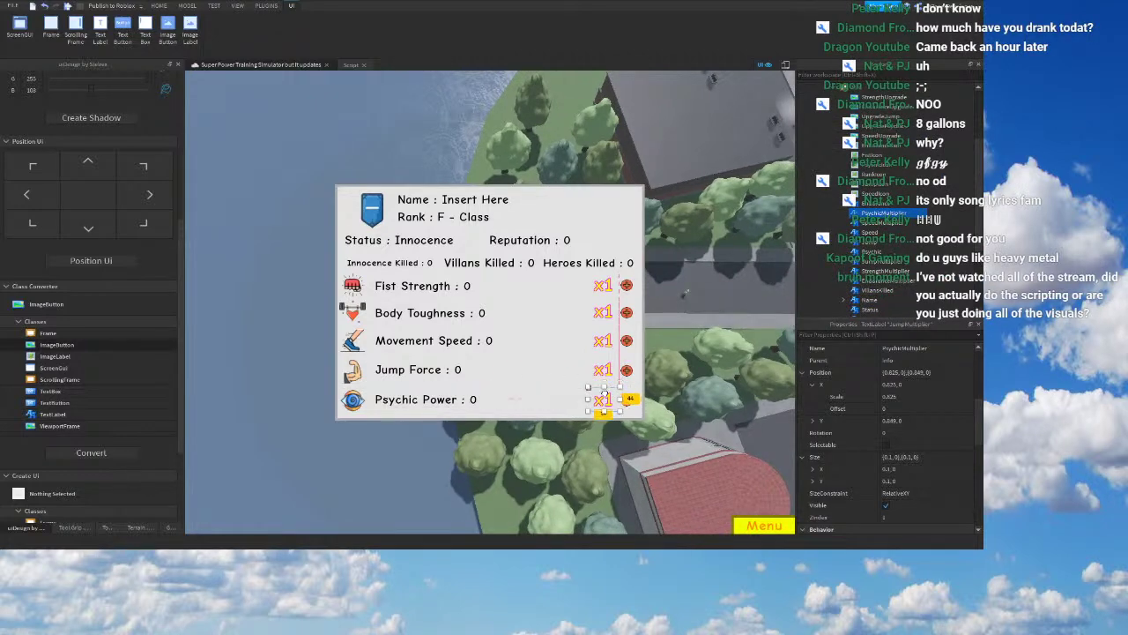
pyautogui.moveTo(605, 398)
pyautogui.mouseDown(button='right')
pyautogui.moveTo(564, 396)
pyautogui.moveTo(604, 398)
pyautogui.mouseUp(button='right')
pyautogui.click(639, 391)
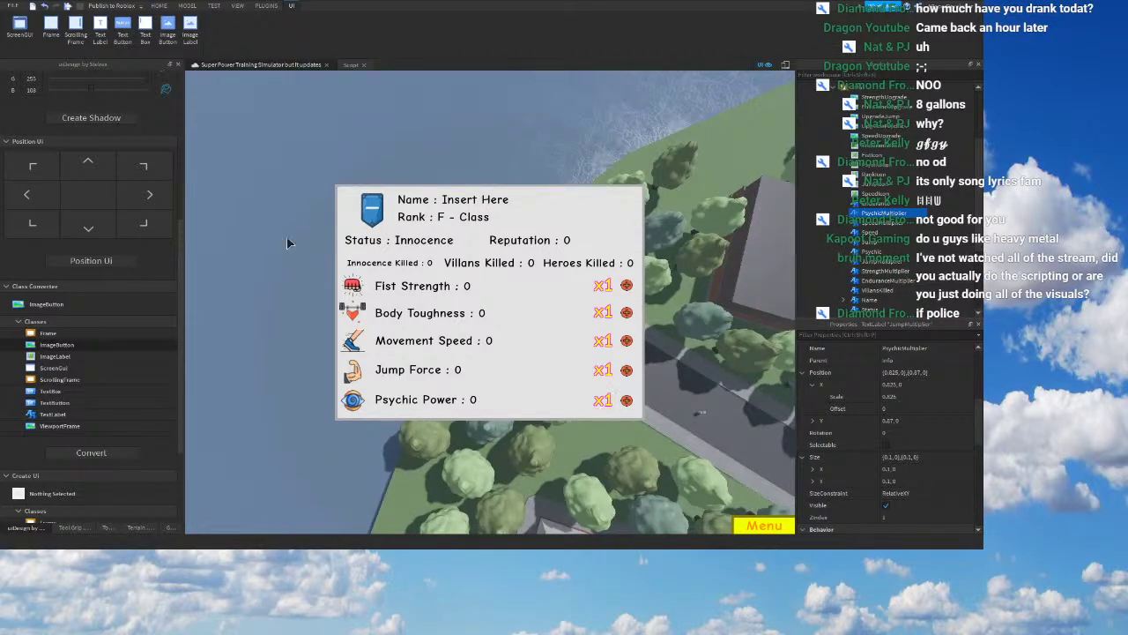
pyautogui.click(613, 386)
pyautogui.click(554, 129)
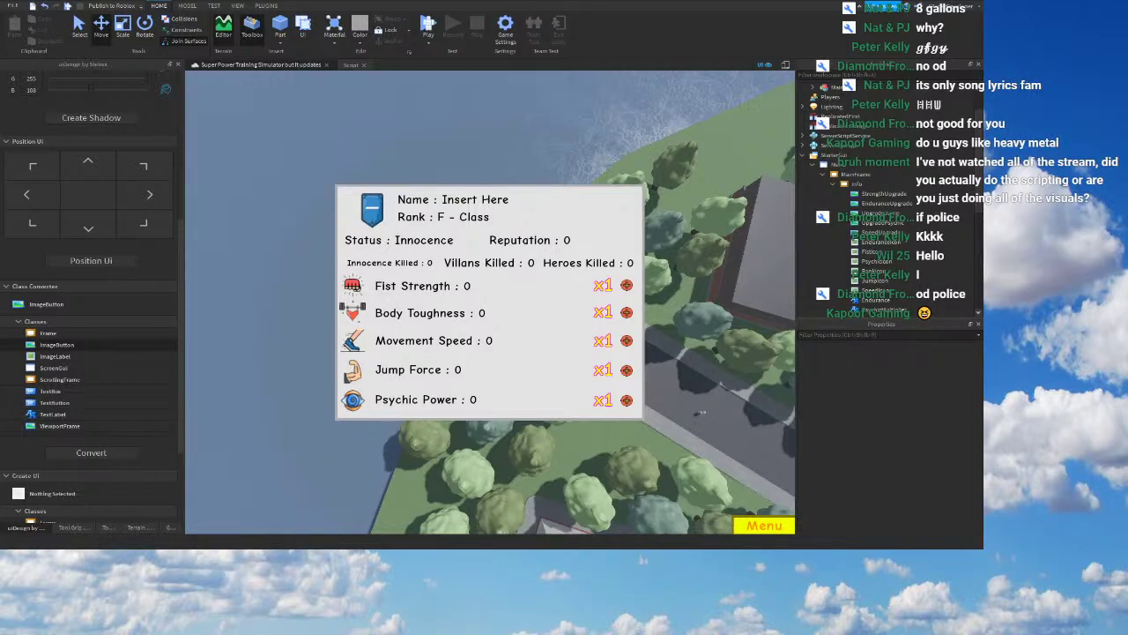
# Step: Insert a text button inside the Menu's MainFrame
pyautogui.moveTo(499, 402); pyautogui.dragTo(499, 398, button='right')
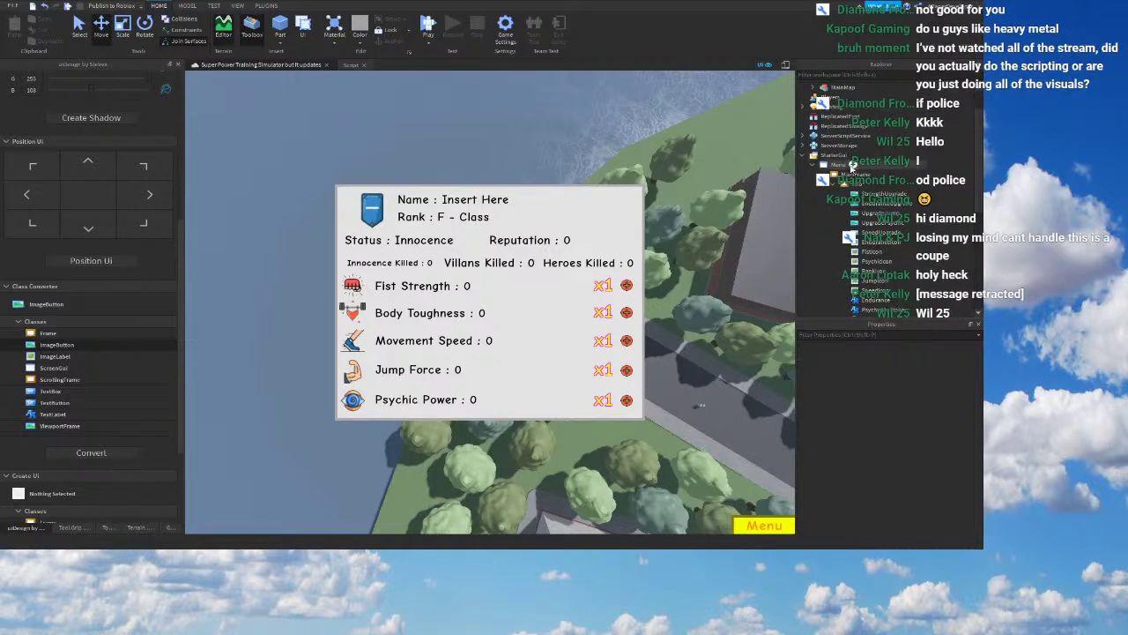
pyautogui.click(833, 185)
pyautogui.click(850, 212)
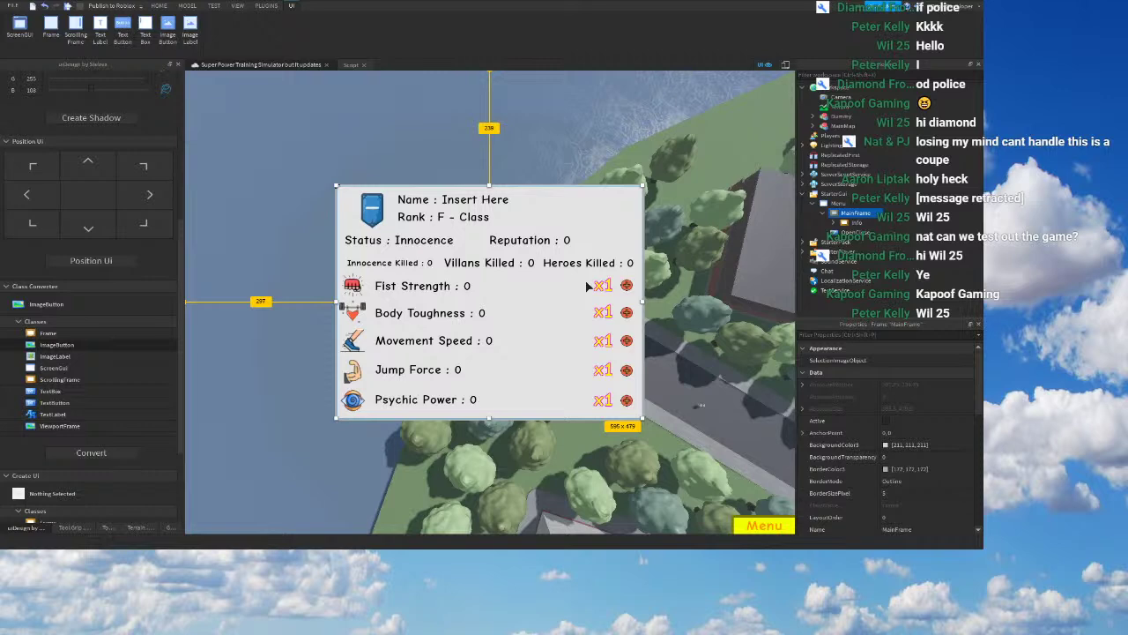
pyautogui.hotkey('ctrl', 'shift', 'v')
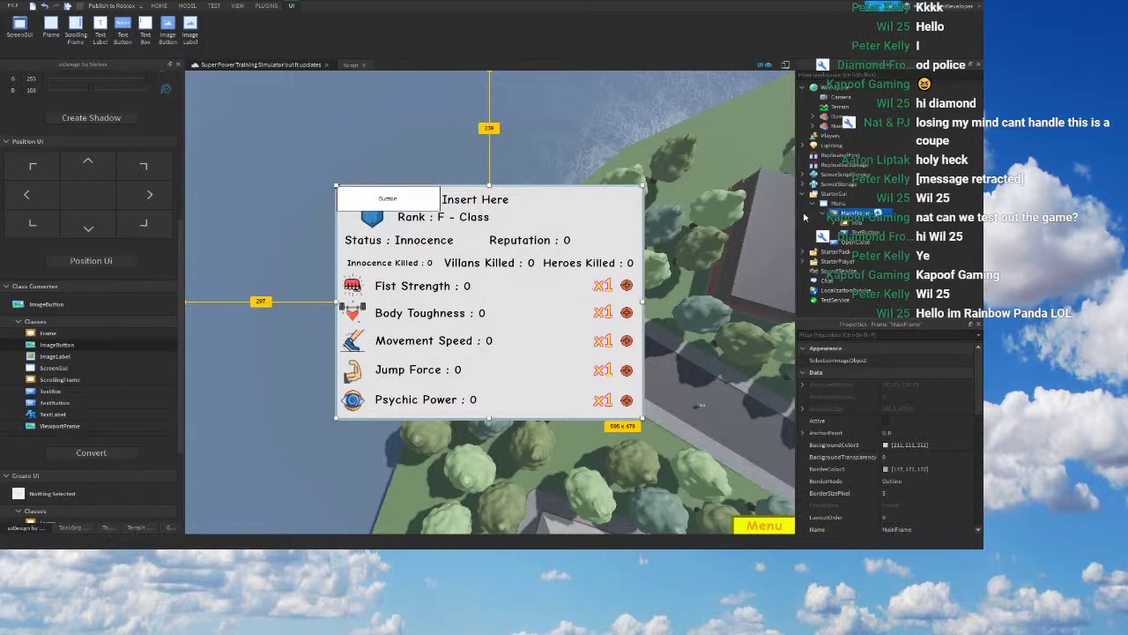
# Step: Set the new text button's size to {0.2, 0},{0.1, 0}
pyautogui.scroll(-2, 915, 493)
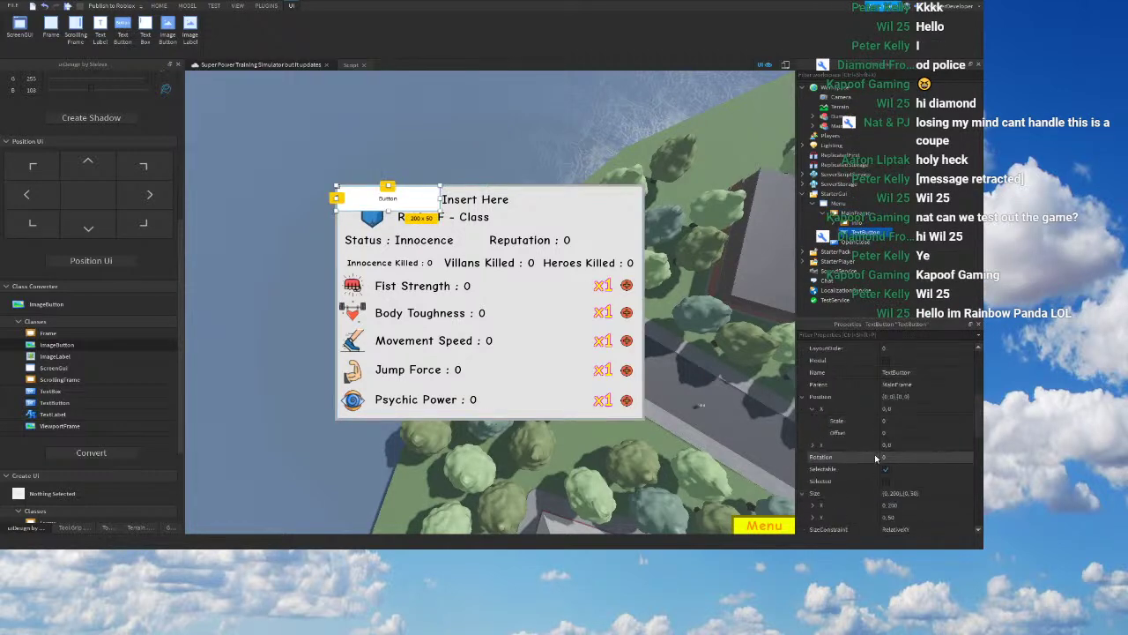
pyautogui.click(894, 456)
pyautogui.write('0.2,0,0.1,0')
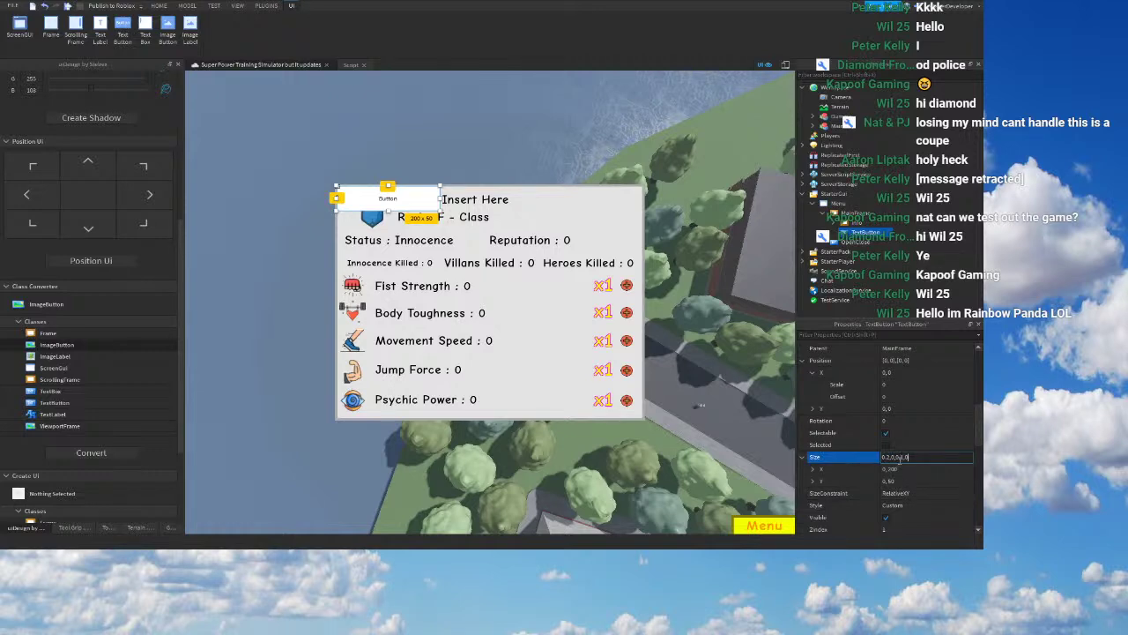
pyautogui.press('Return')
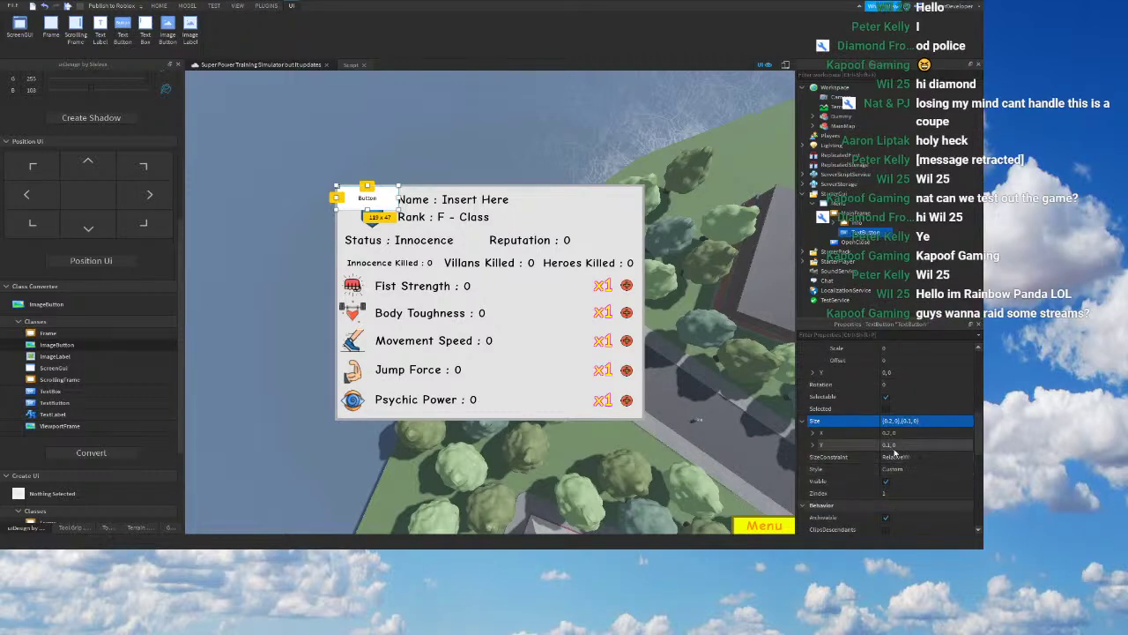
# Step: Set the text button's position to {0, 0},{-0.1, 0} so it sits above the main frame
pyautogui.scroll(2, 895, 457)
pyautogui.click(897, 432)
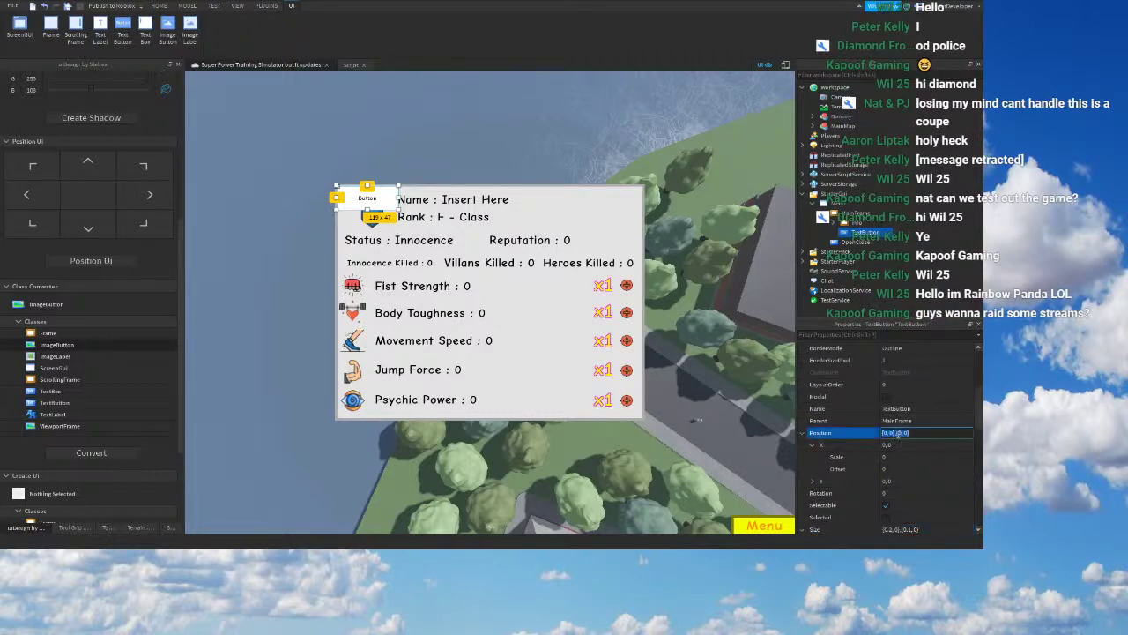
pyautogui.write('0,0,0')
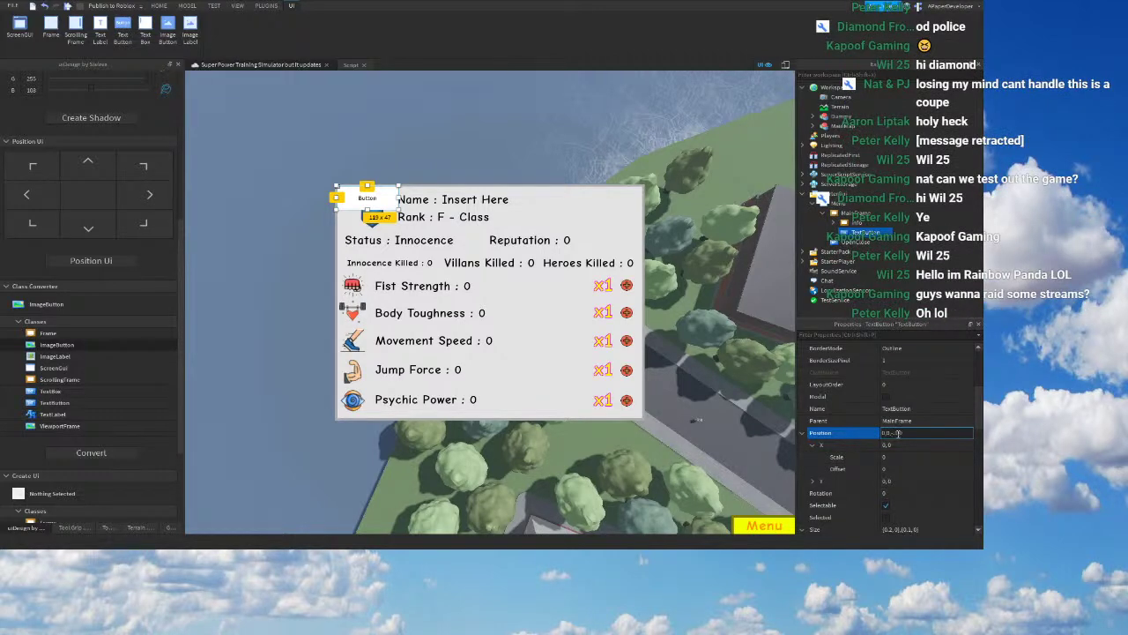
pyautogui.press('Return')
# Step: Set the text button's border size to 5 pixels and try to match its border colour to the MainFrame's
pyautogui.scroll(5, 882, 421)
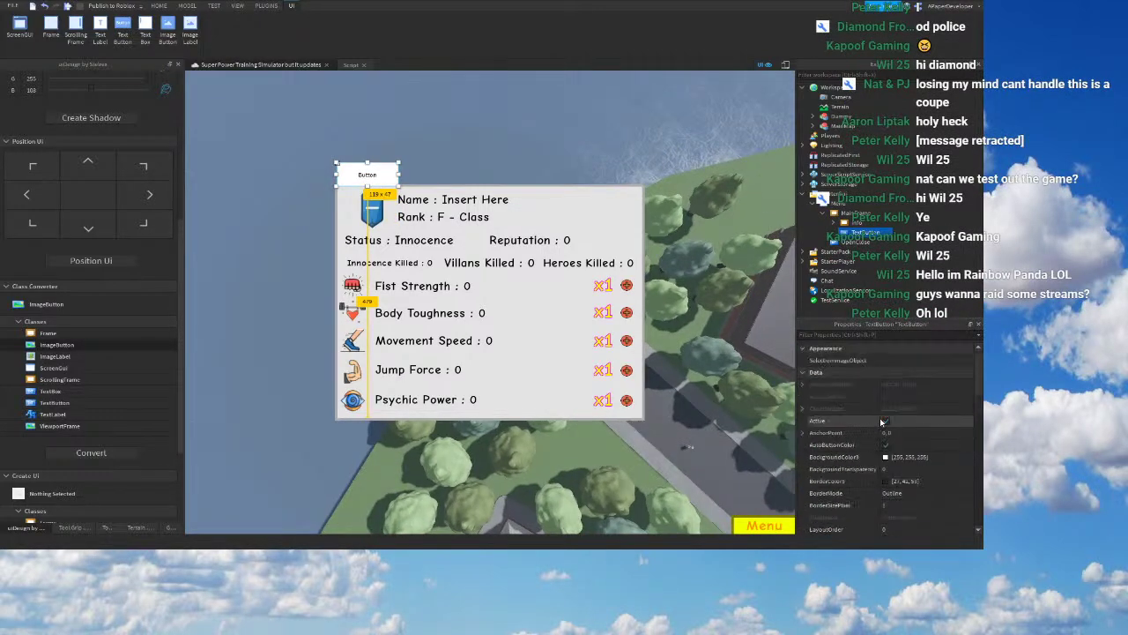
pyautogui.click(892, 505)
pyautogui.write('5')
pyautogui.press('Return')
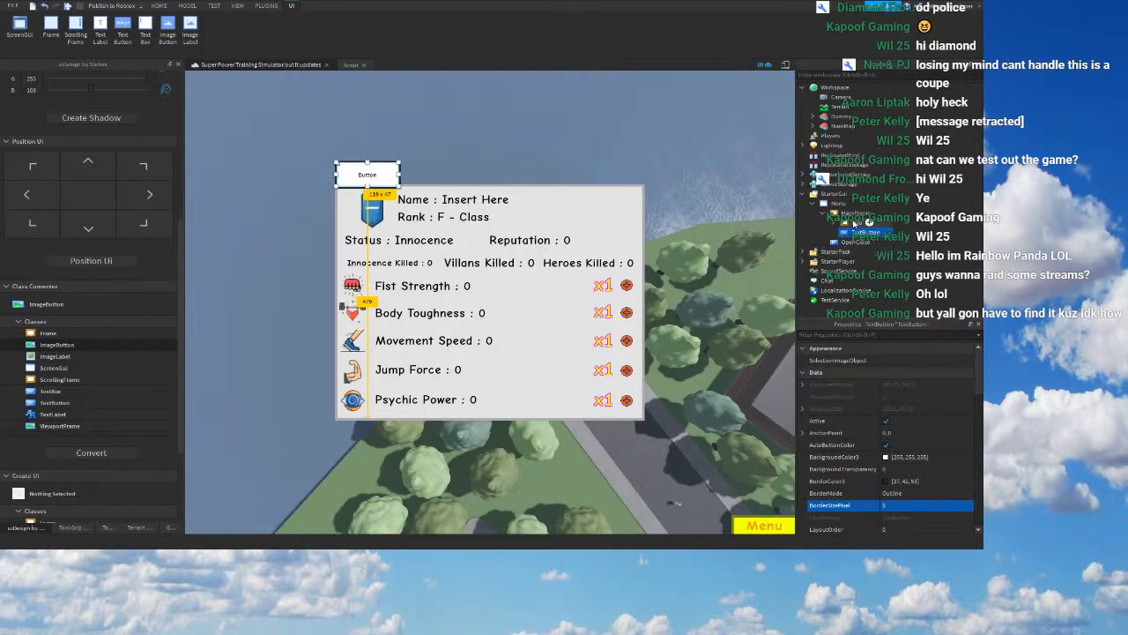
pyautogui.click(853, 214)
pyautogui.click(916, 469)
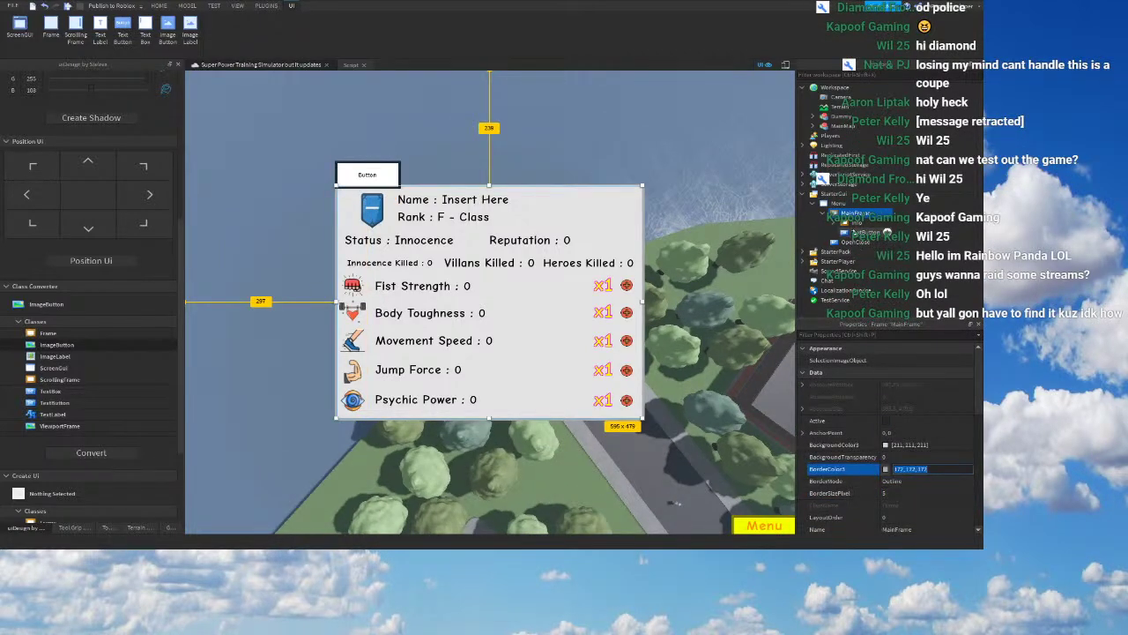
pyautogui.click(847, 233)
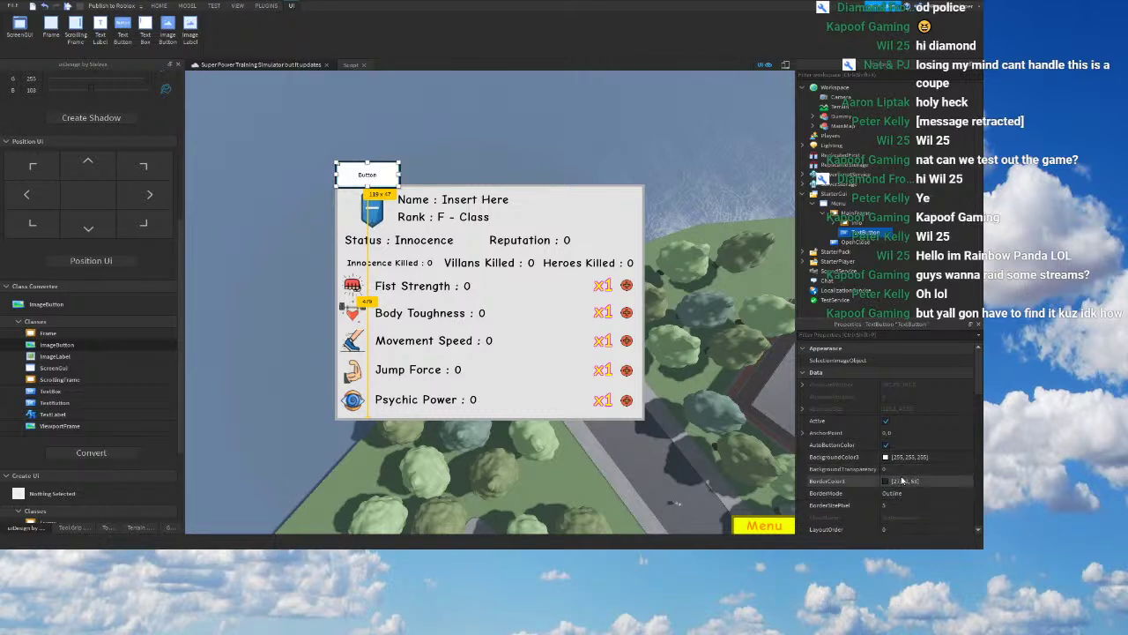
# Step: Insert a new frame inside the MainFrame
pyautogui.scroll(-5, 899, 475)
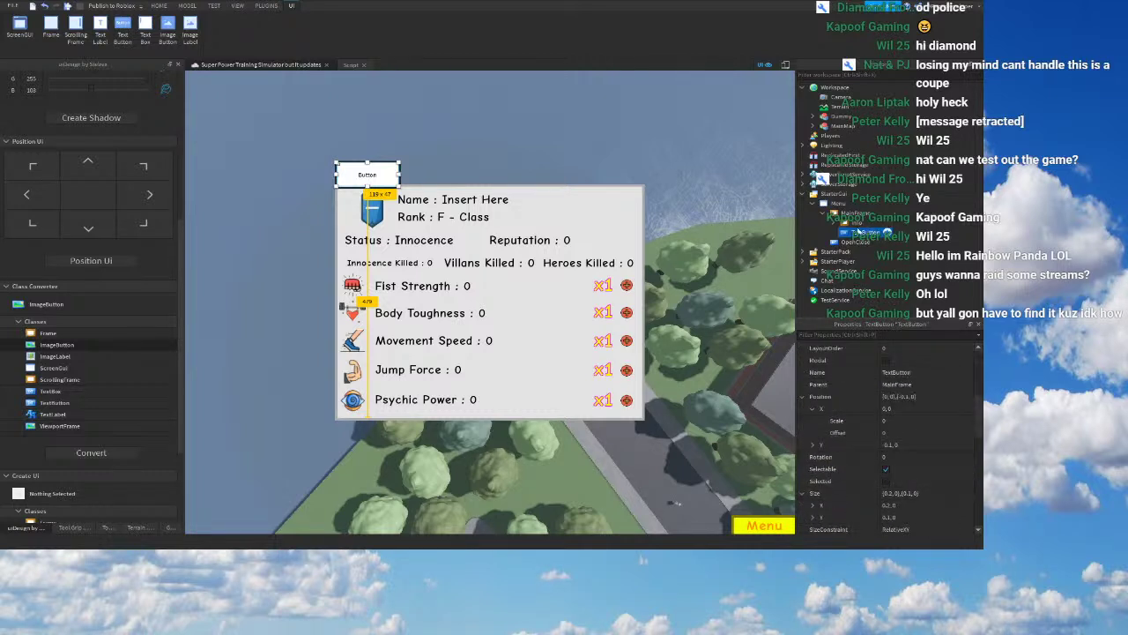
pyautogui.click(853, 213)
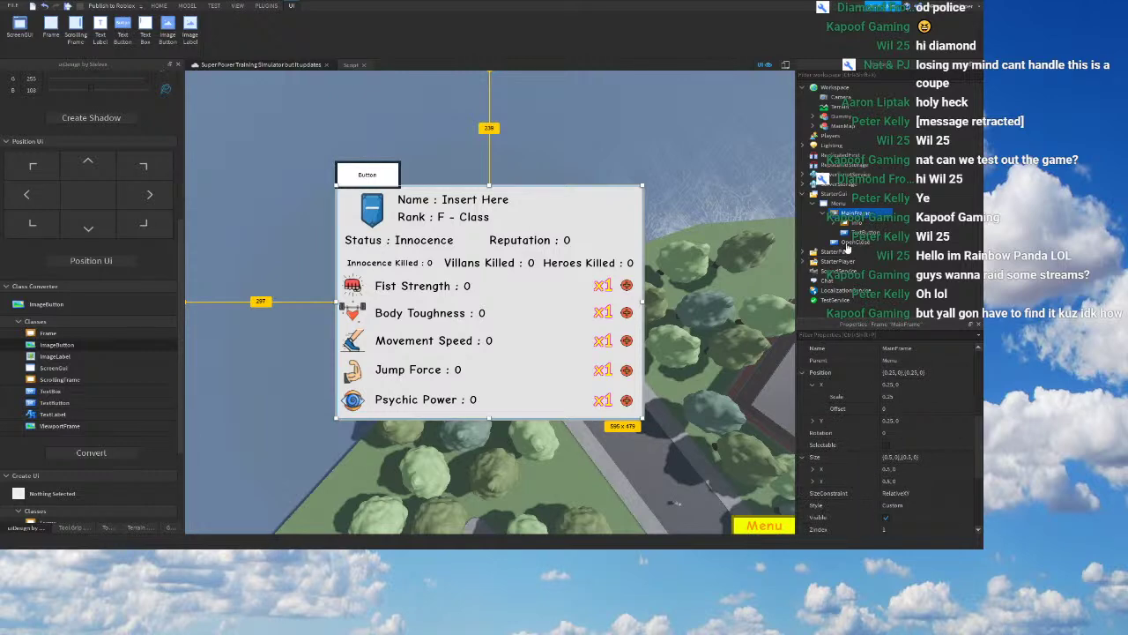
pyautogui.click(851, 232)
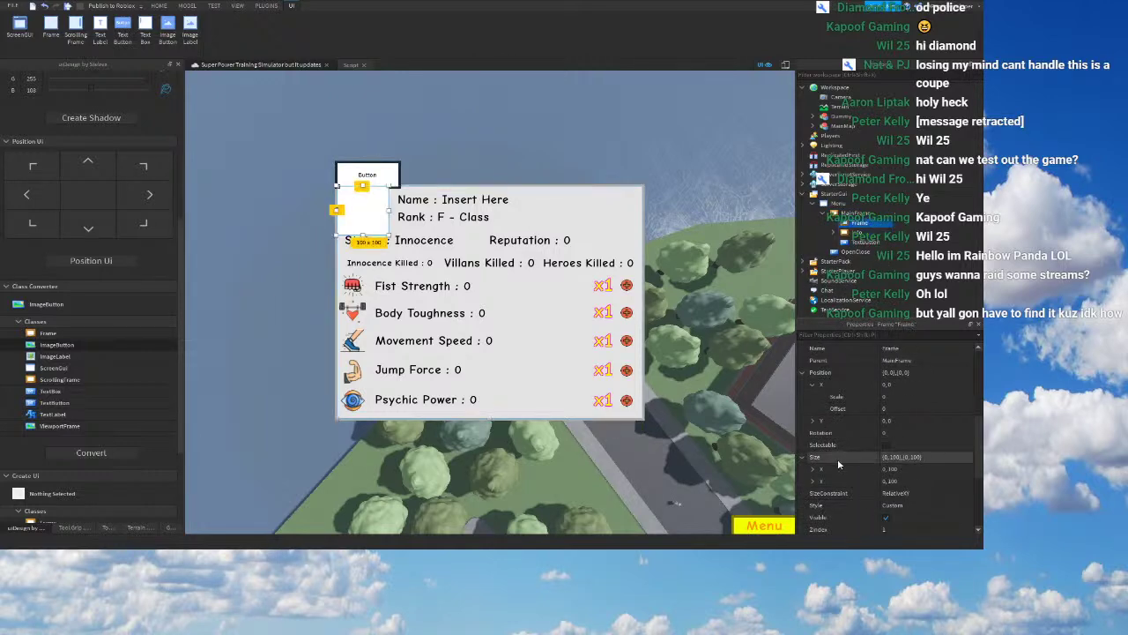
# Step: Set the text button's border size to 0 pixels
pyautogui.click(863, 242)
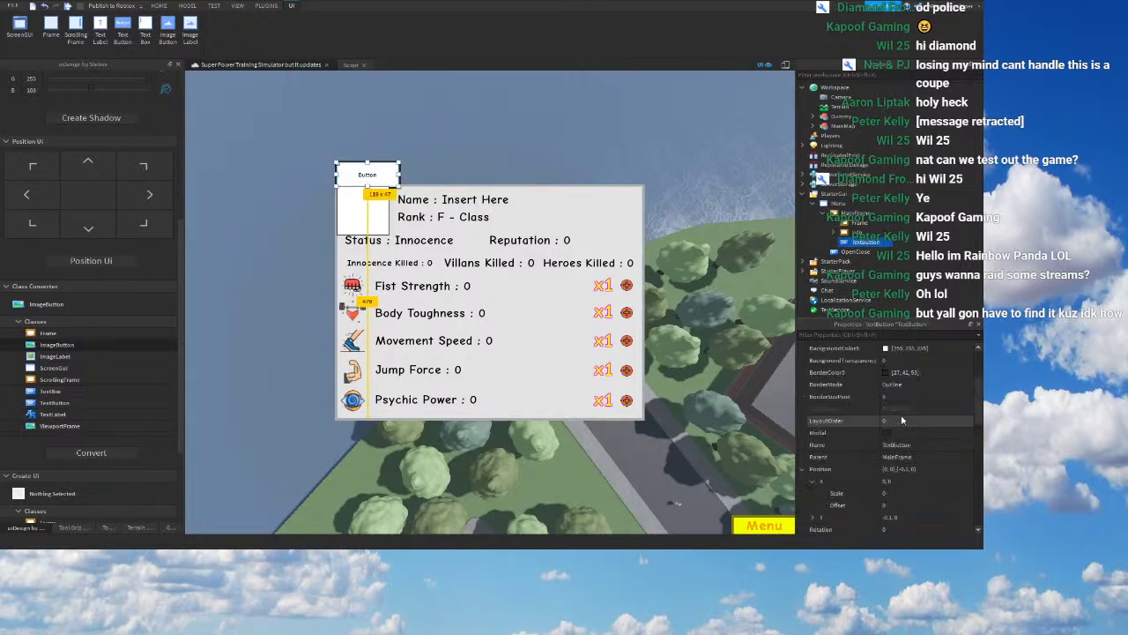
pyautogui.scroll(4, 903, 423)
pyautogui.click(899, 470)
pyautogui.write('0')
pyautogui.press('Return')
pyautogui.moveTo(627, 318); pyautogui.dragTo(688, 322, button='right')
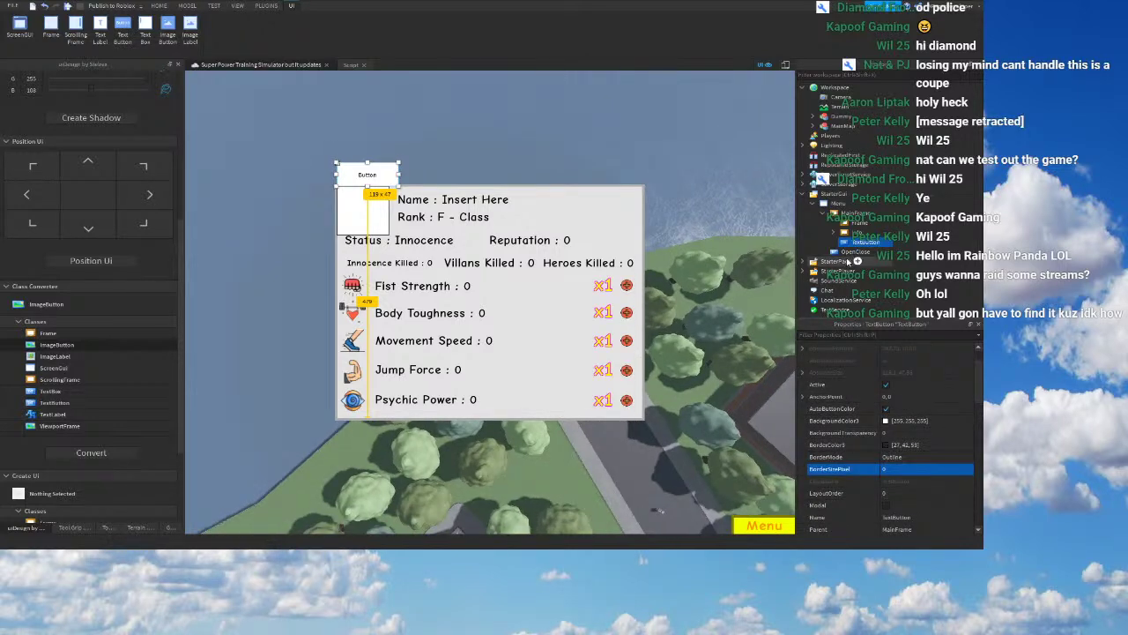
# Step: Raise the text button by setting its position to {0, 0},{-0.1, -5}
pyautogui.scroll(-4, 901, 377)
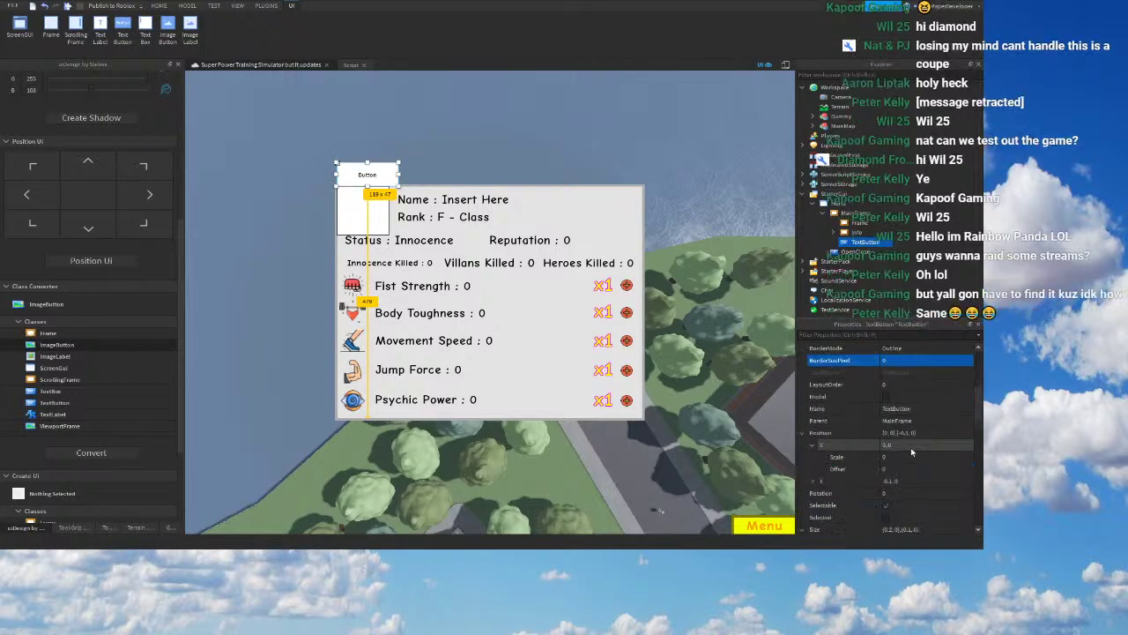
pyautogui.click(913, 397)
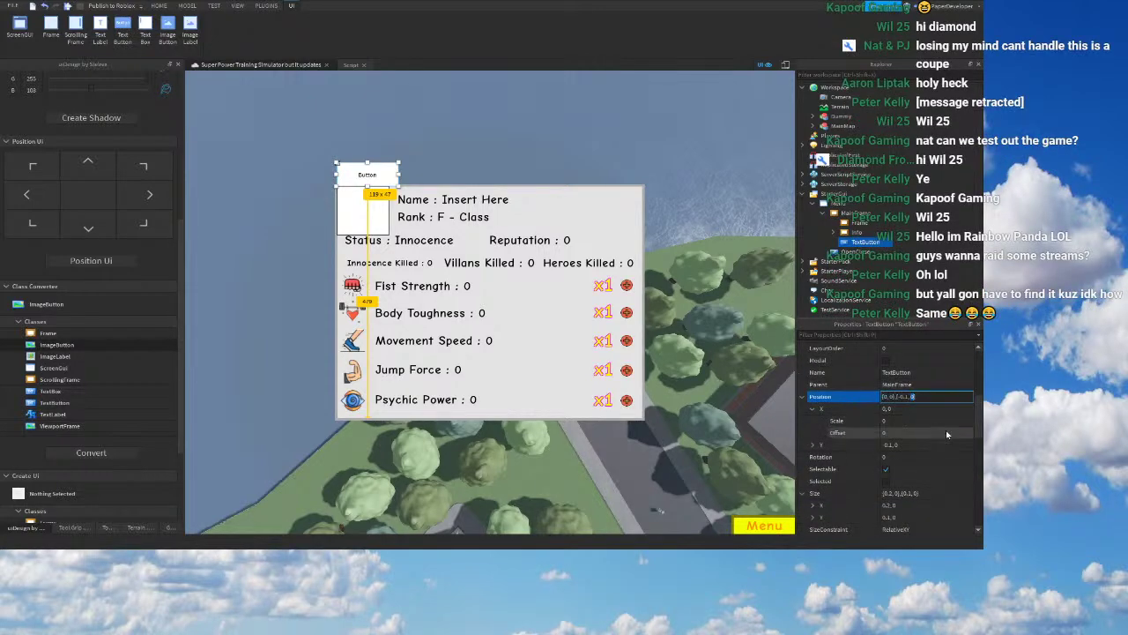
pyautogui.write('-5')
pyautogui.press('Return')
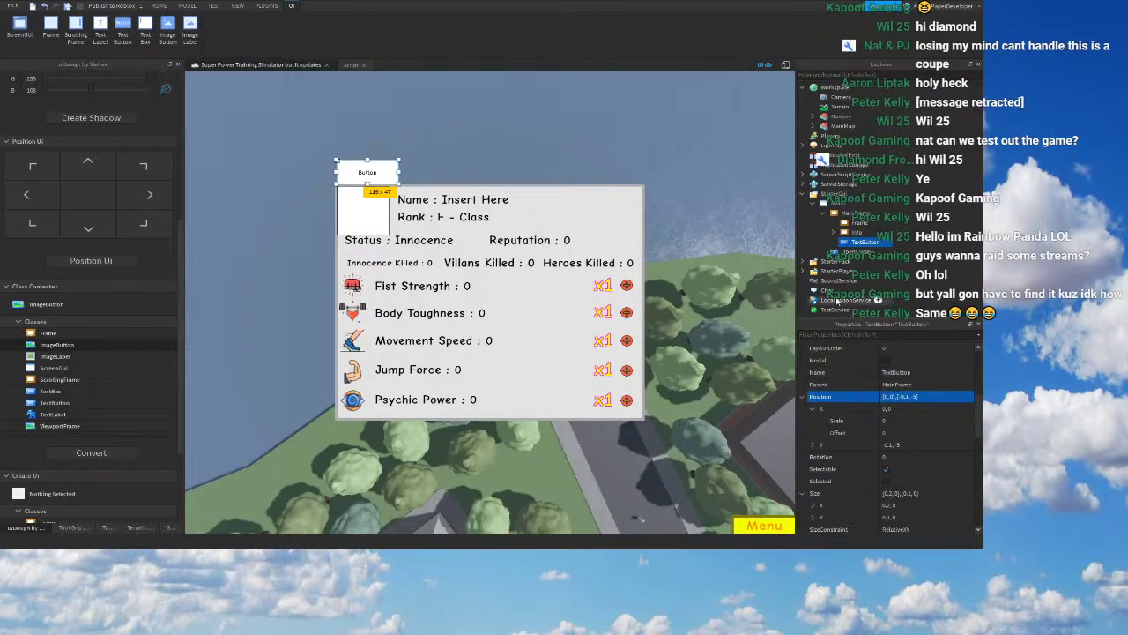
# Step: Rename the new frame ButtonsFrame and set its size to {1, 0},{0.1, 0}
pyautogui.click(862, 222)
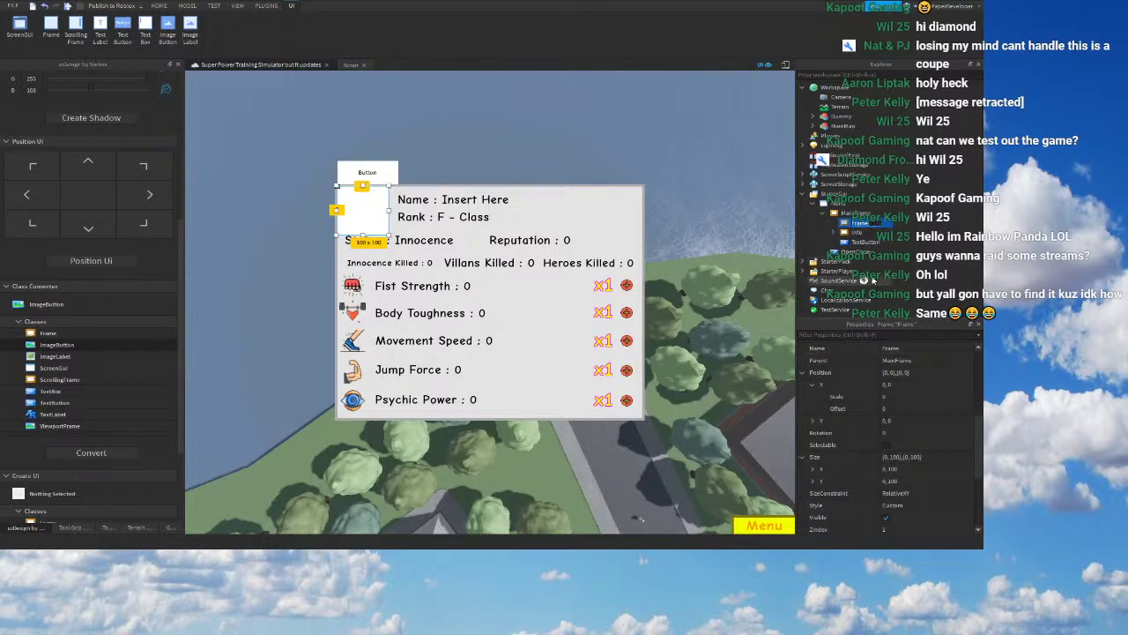
pyautogui.write('ButtonFram')
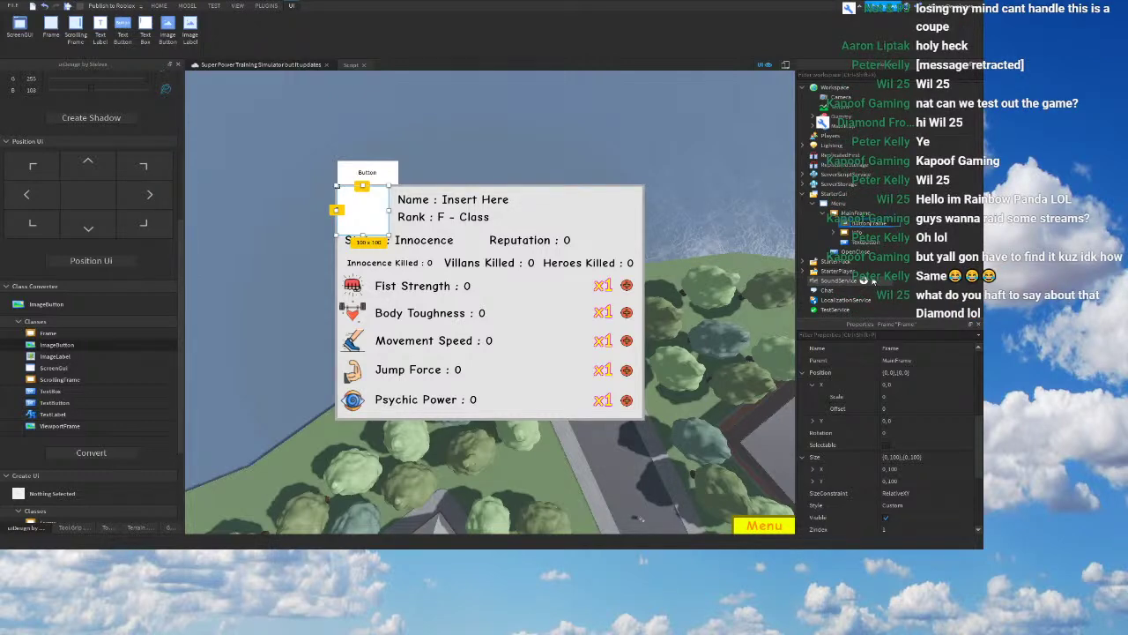
pyautogui.scroll(-2, 901, 397)
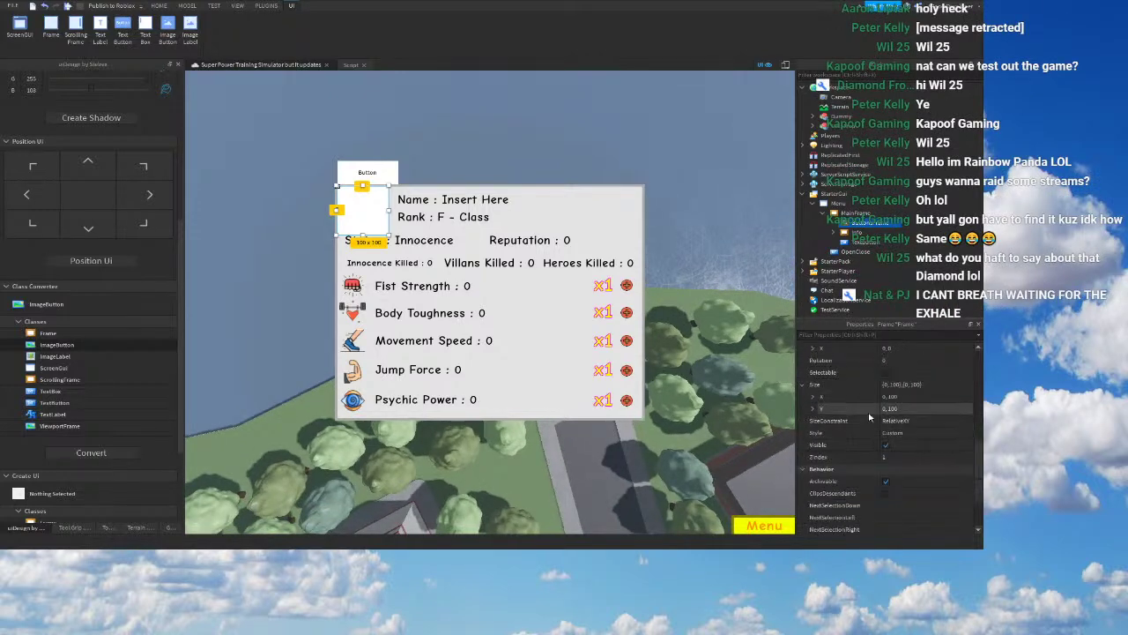
pyautogui.click(906, 385)
pyautogui.write('0,0,1')
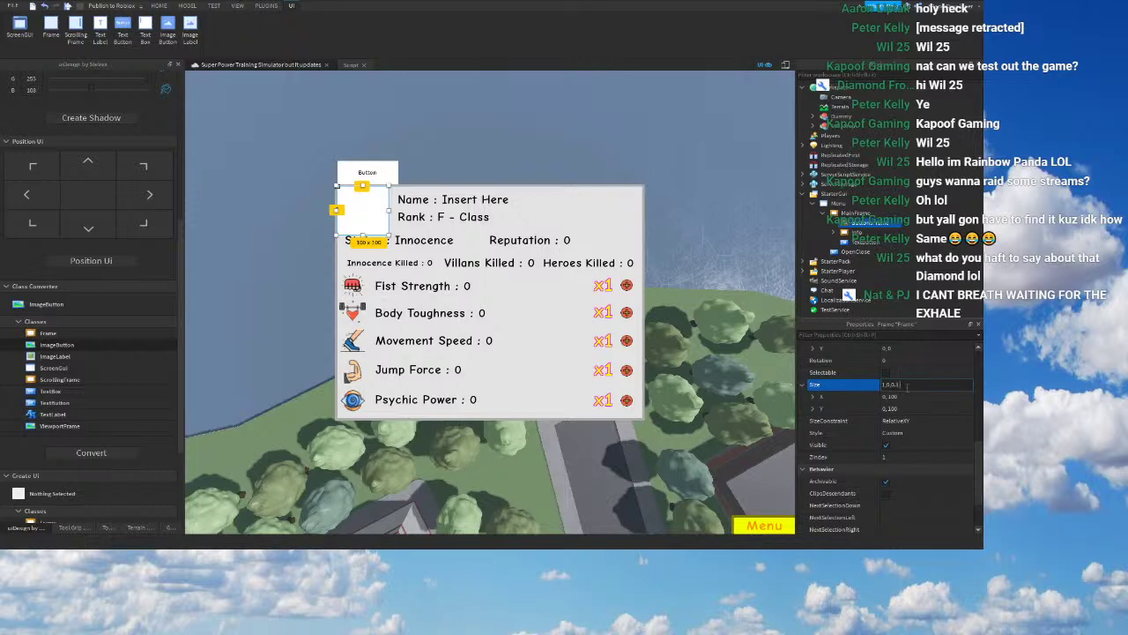
pyautogui.press('Return')
# Step: Give the ButtonsFrame a 5-pixel border in the MainFrame's border colour (172, 172, 172)
pyautogui.scroll(5, 908, 423)
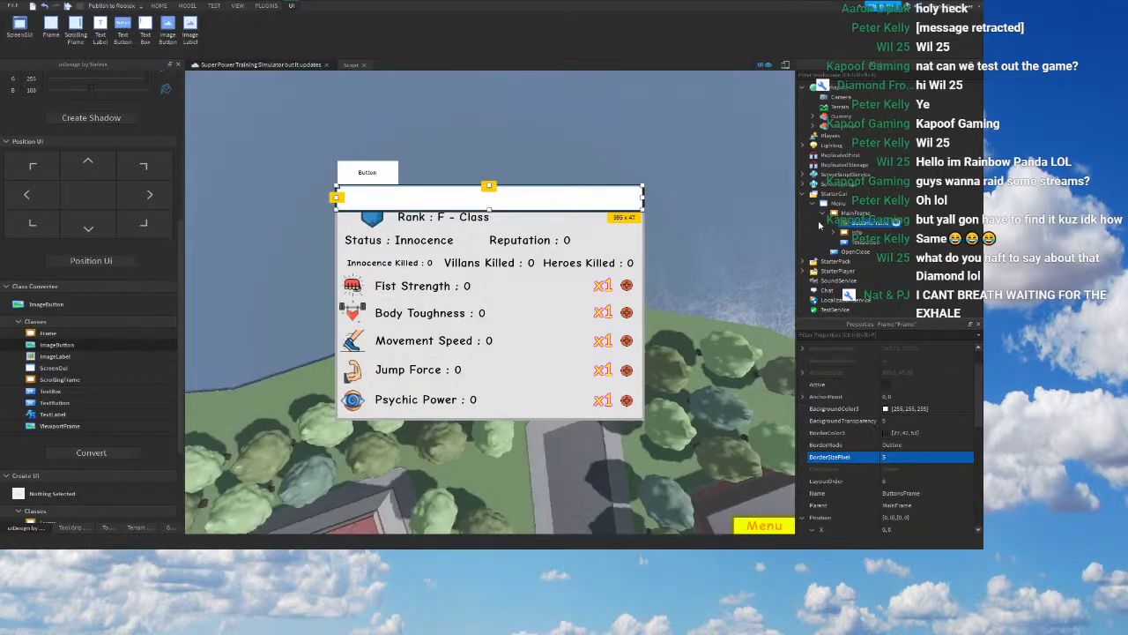
pyautogui.click(857, 213)
pyautogui.click(908, 433)
pyautogui.click(865, 231)
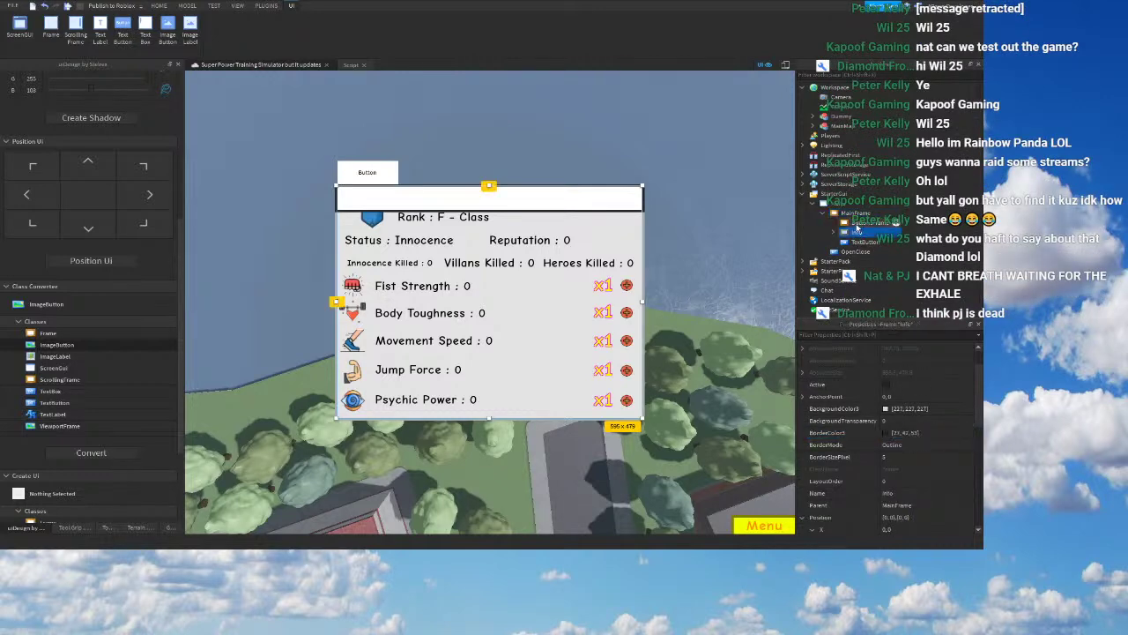
pyautogui.click(863, 224)
pyautogui.click(921, 432)
# Step: Place the ButtonsFrame directly above the main frame by setting its position to {0, 0},{-0.1, -5}
pyautogui.scroll(-2, 908, 441)
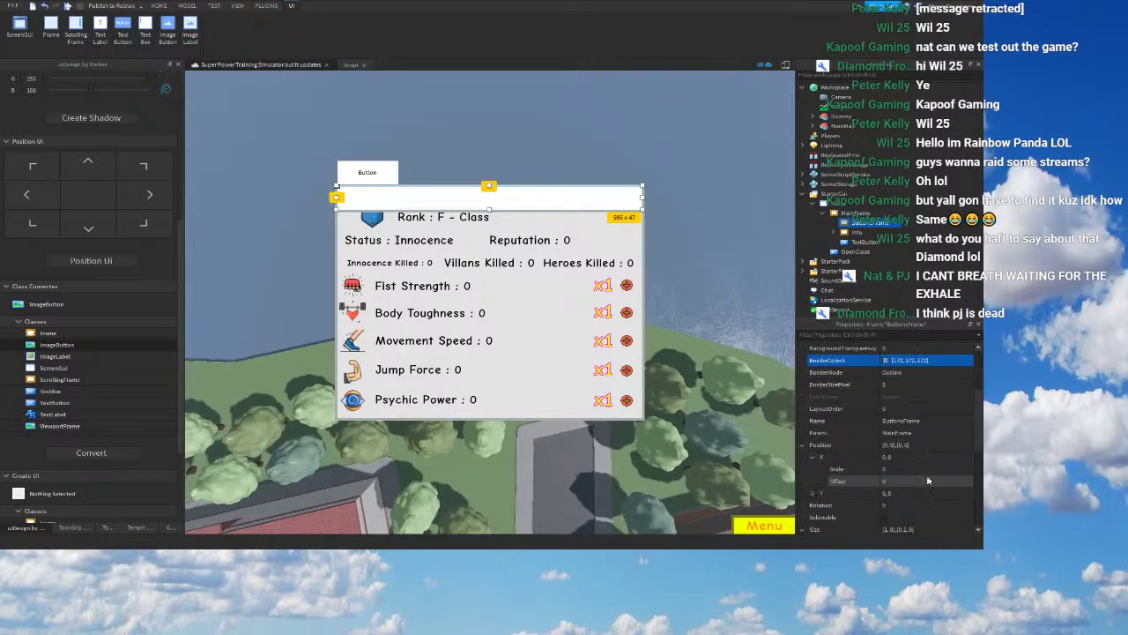
pyautogui.click(904, 444)
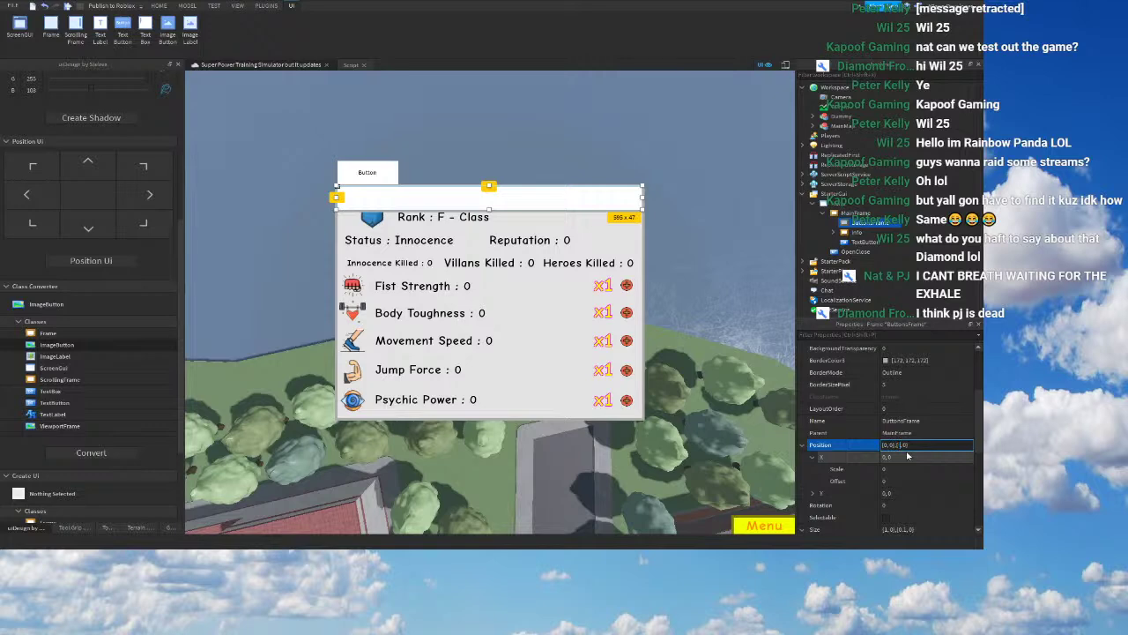
pyautogui.write('-')
pyautogui.press('Return')
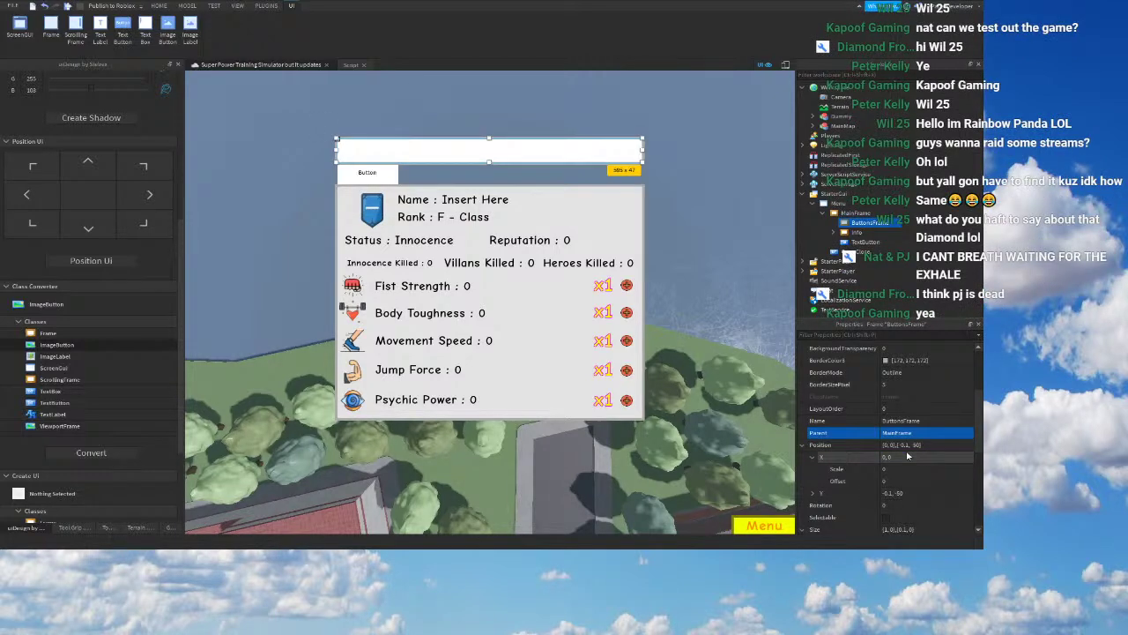
pyautogui.click(918, 448)
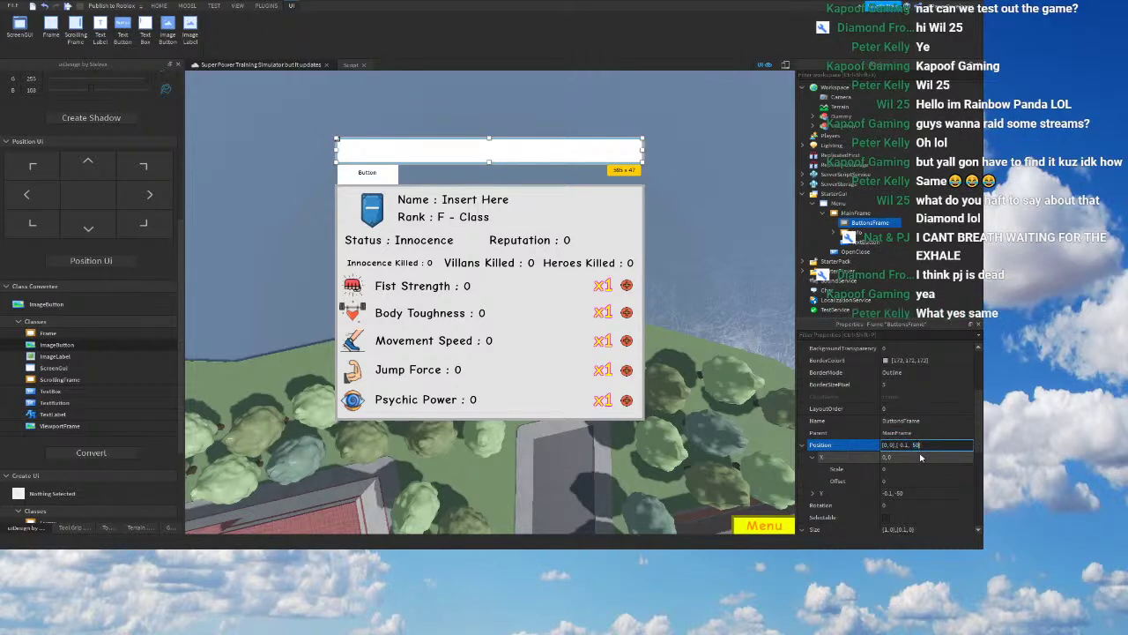
pyautogui.press('BackSpace')
pyautogui.moveTo(687, 372); pyautogui.dragTo(615, 380, button='right')
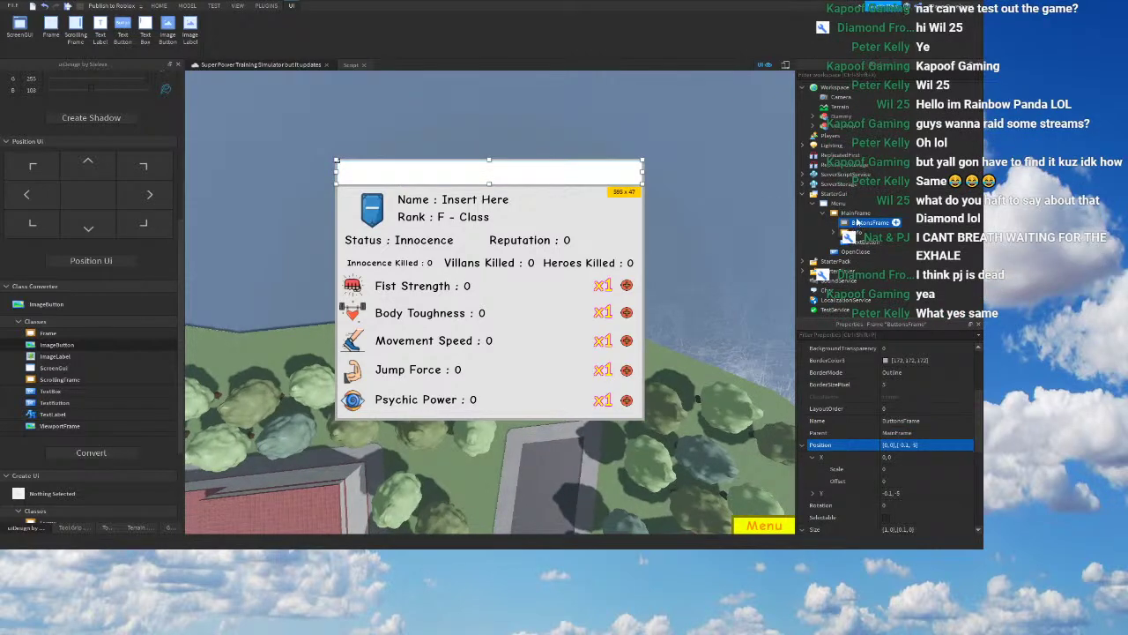
pyautogui.click(839, 203)
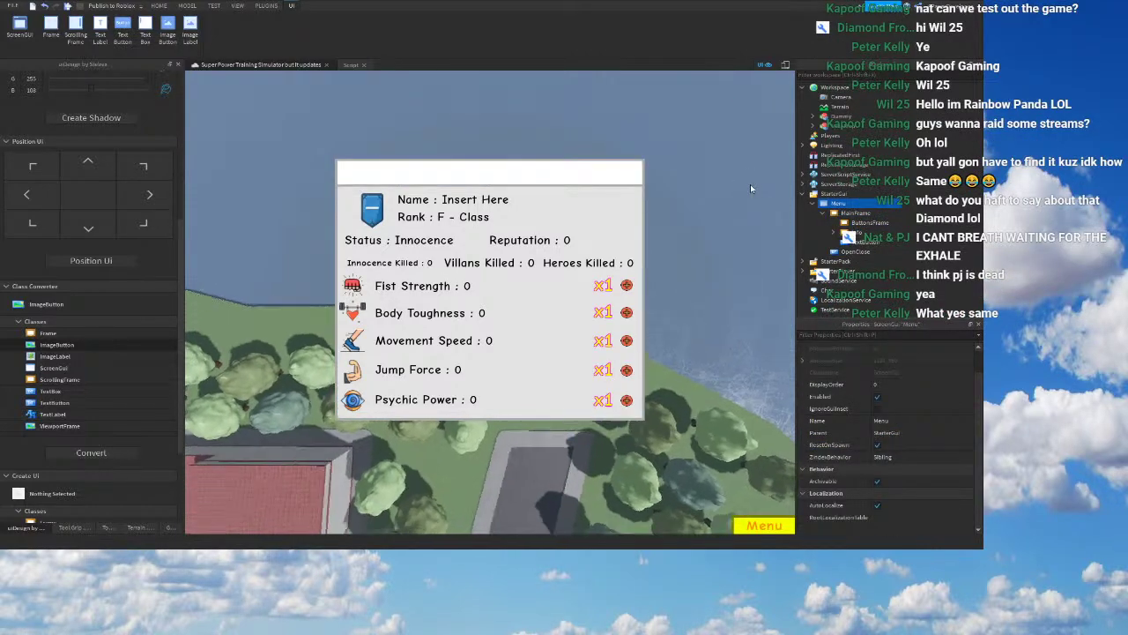
# Step: Move the text button into the ButtonsFrame and set its position to {0, 0},{0, 0}
pyautogui.click(855, 214)
pyautogui.click(860, 223)
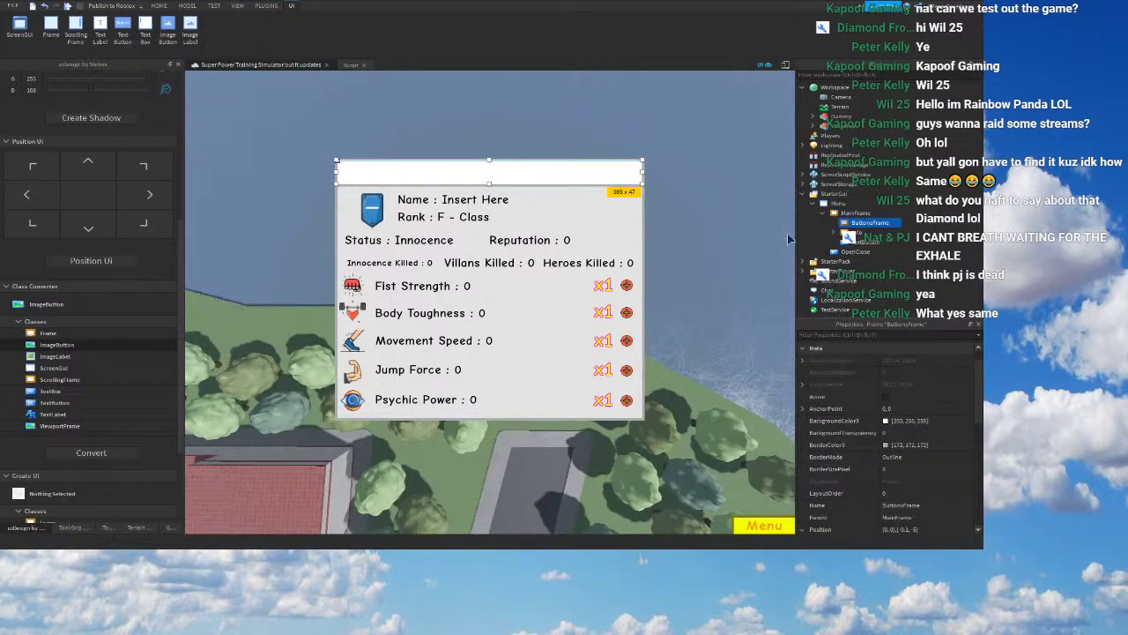
pyautogui.click(842, 240)
pyautogui.moveTo(854, 242); pyautogui.dragTo(856, 224)
pyautogui.scroll(-3, 890, 423)
pyautogui.click(899, 412)
pyautogui.write('0,0},{0,0')
pyautogui.moveTo(758, 357); pyautogui.dragTo(772, 371, button='right')
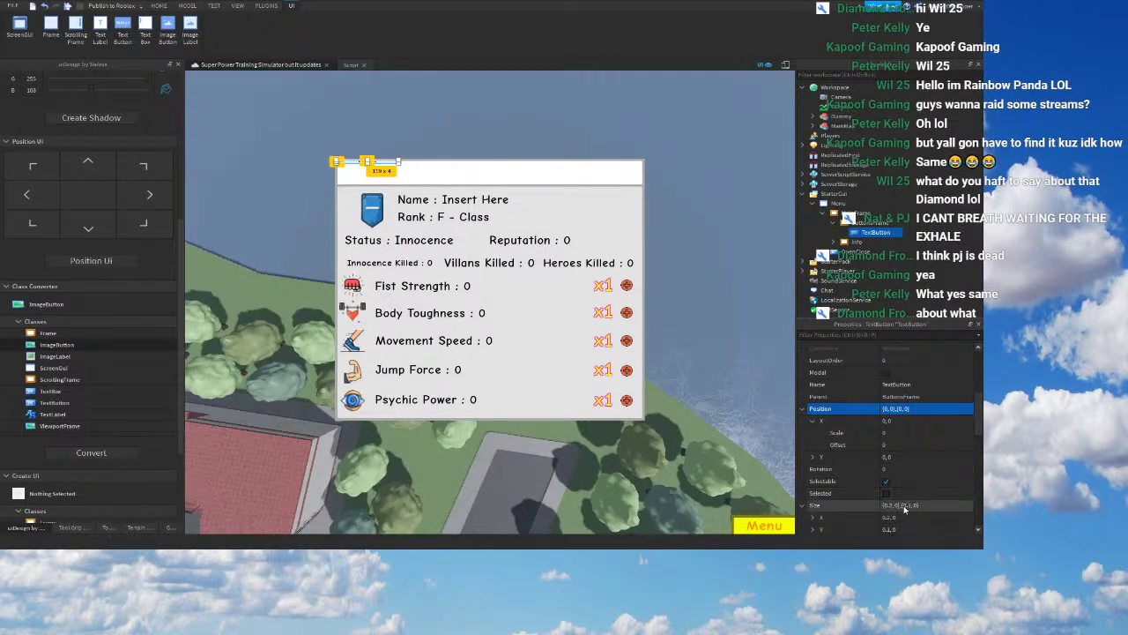
# Step: Set the text button's size to {0.2, 0},{1, 0} so it fills the ButtonsFrame's height
pyautogui.click(902, 505)
pyautogui.write('0.2,0,1,0')
pyautogui.press('Return')
pyautogui.moveTo(732, 414); pyautogui.dragTo(706, 390, button='right')
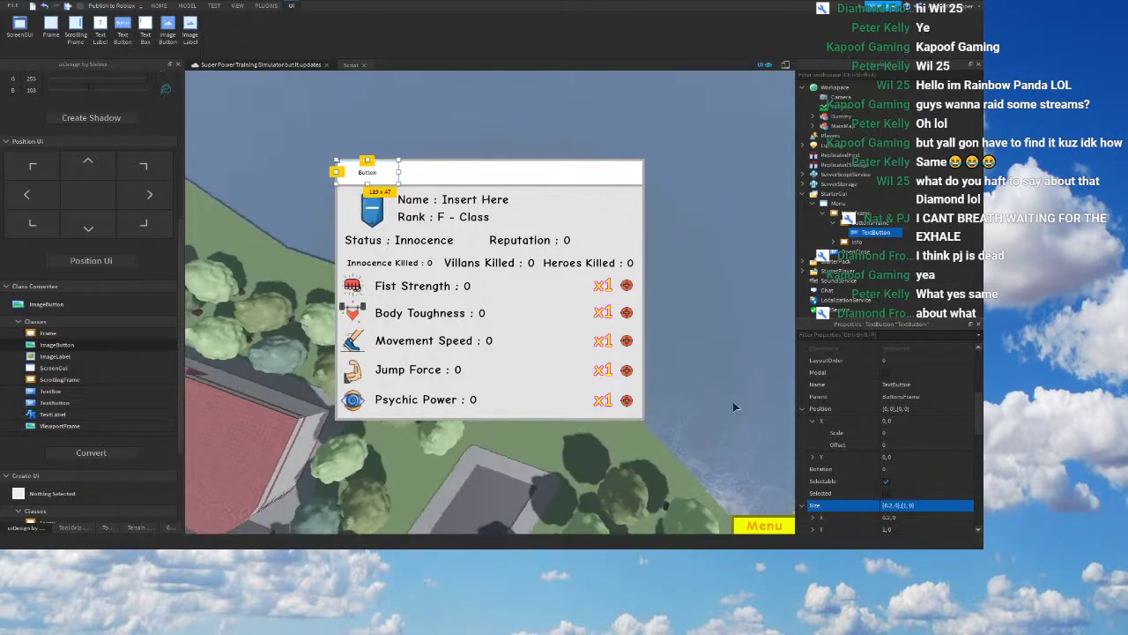
# Step: Set the text button's font to Code and turn on text scaling
pyautogui.scroll(1, 927, 496)
pyautogui.scroll(-5, 925, 496)
pyautogui.click(933, 505)
pyautogui.click(892, 427)
pyautogui.scroll(-2, 903, 510)
pyautogui.click(886, 505)
# Step: Change the text button's font to Cartoon and its text to Info
pyautogui.click(912, 457)
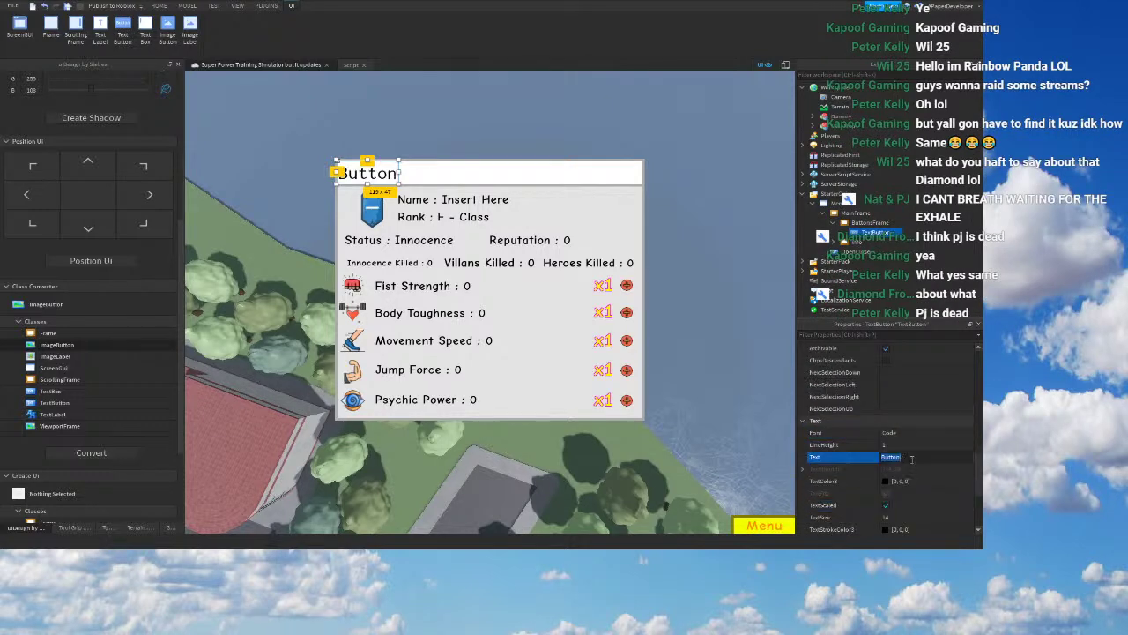
pyautogui.click(918, 432)
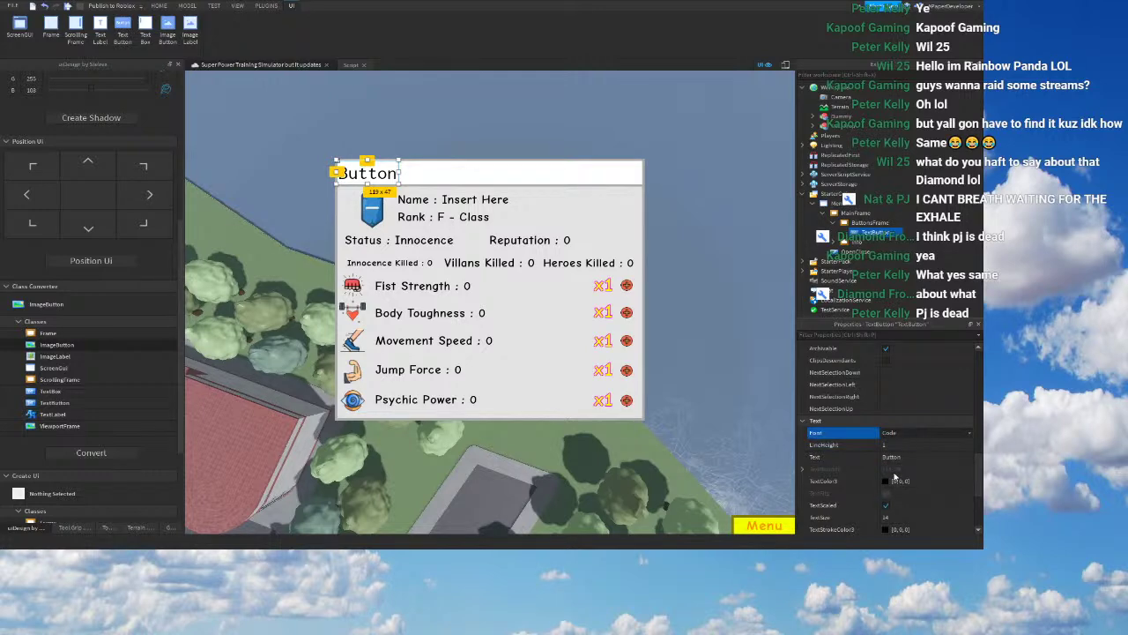
pyautogui.click(895, 482)
pyautogui.click(902, 460)
pyautogui.write('Inffo')
pyautogui.press('Return')
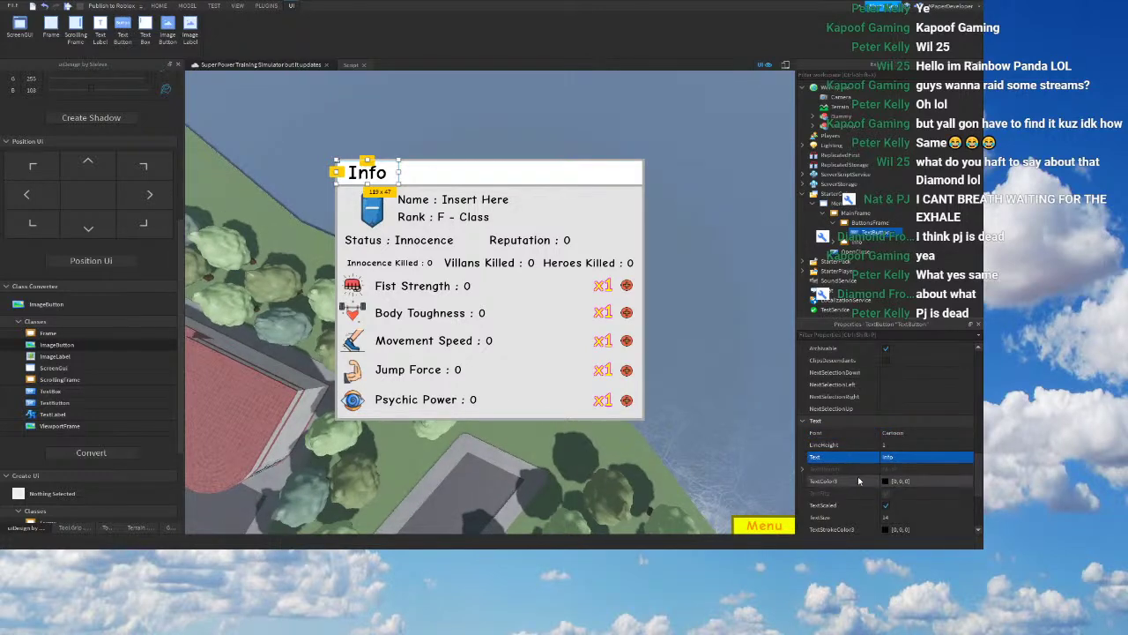
# Step: Change the Info button's background colour to light blue (171, 226, 255)
pyautogui.scroll(3, 895, 451)
pyautogui.scroll(5, 895, 440)
pyautogui.click(846, 360)
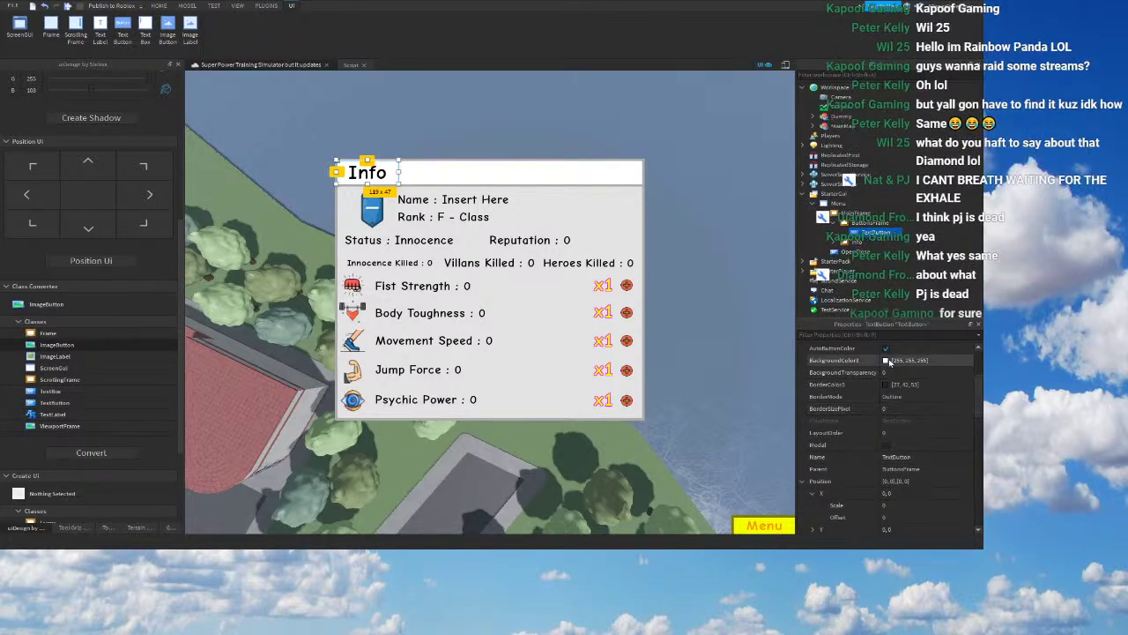
pyautogui.click(539, 188)
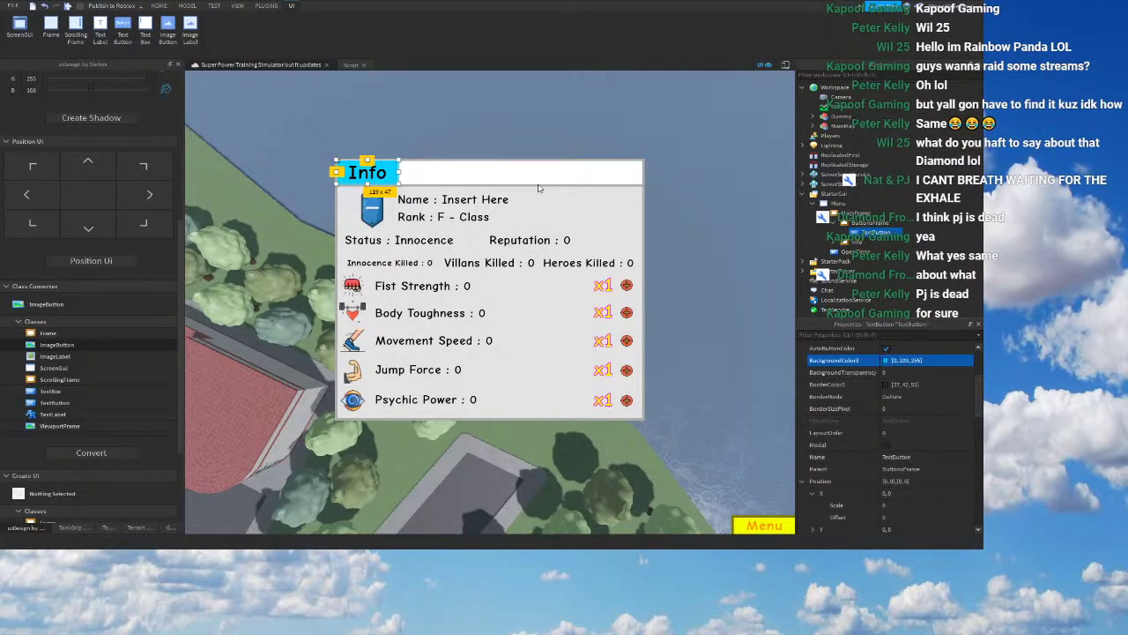
pyautogui.click(542, 180)
pyautogui.moveTo(537, 193); pyautogui.dragTo(535, 213)
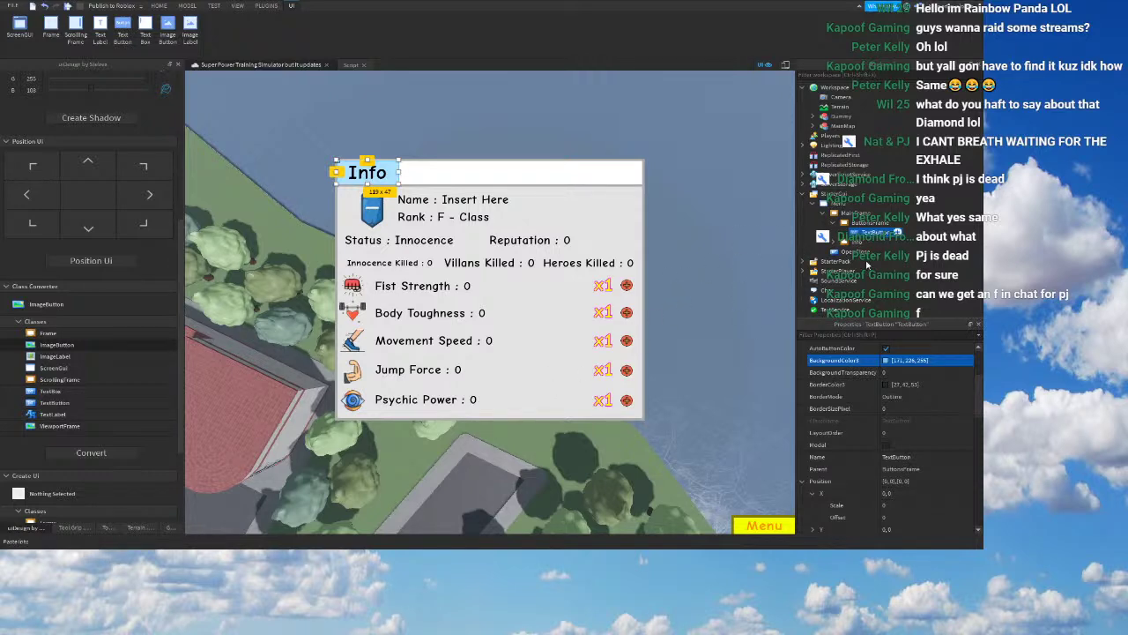
# Step: Rename the text button inside the ButtonsFrame as Info
pyautogui.write('Info')
pyautogui.press('Return')
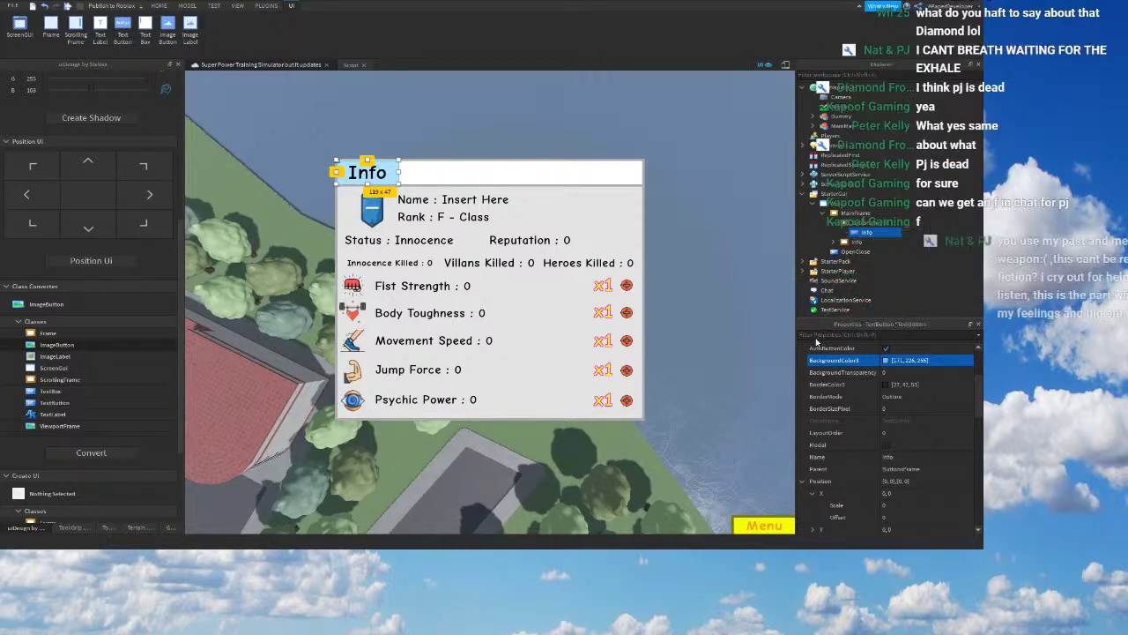
pyautogui.scroll(3, 932, 468)
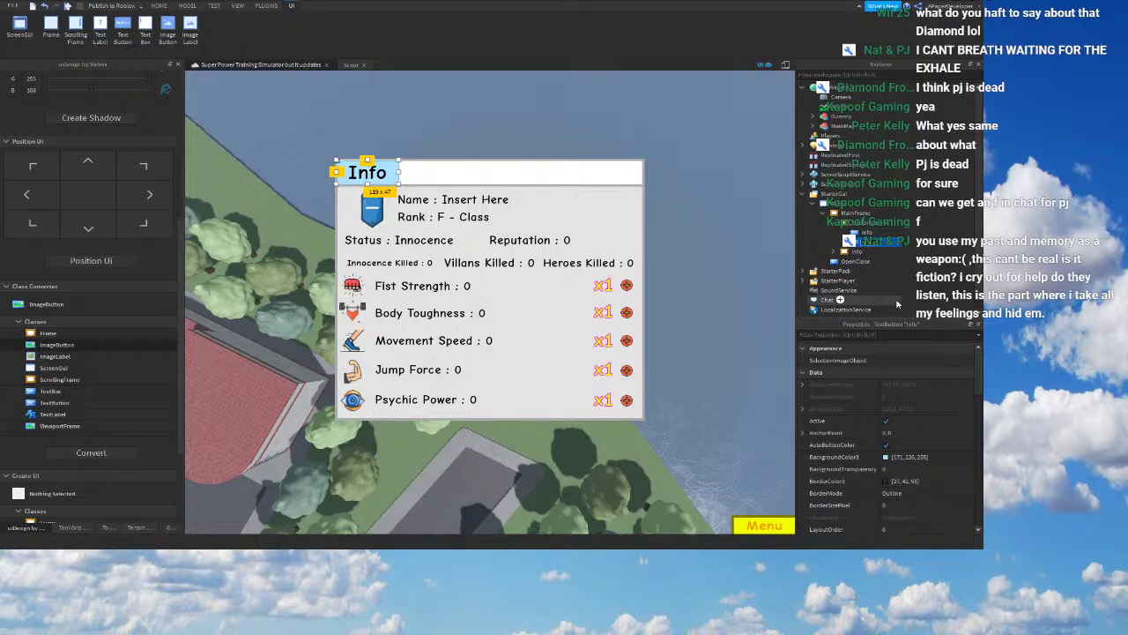
# Step: Duplicate the Info button as Skills and set the copy's X position scale to 0.2
pyautogui.scroll(-3, 906, 441)
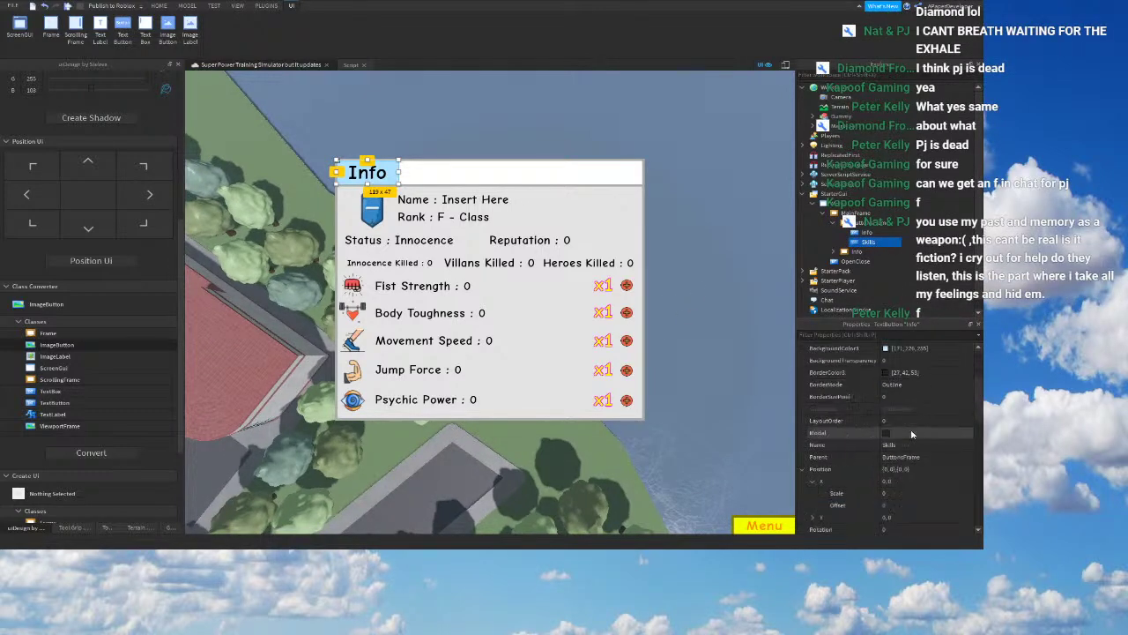
pyautogui.scroll(-2, 903, 453)
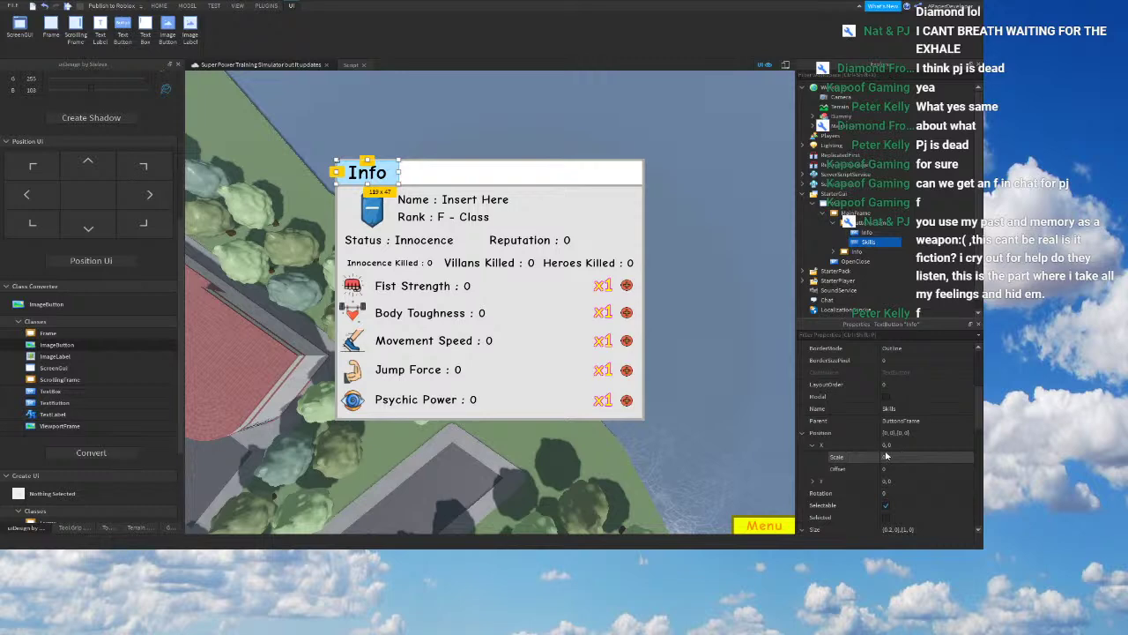
pyautogui.click(892, 456)
pyautogui.write('0.2')
pyautogui.press('Return')
# Step: Change the Skills button's text to Skill
pyautogui.scroll(-4, 897, 476)
pyautogui.click(889, 519)
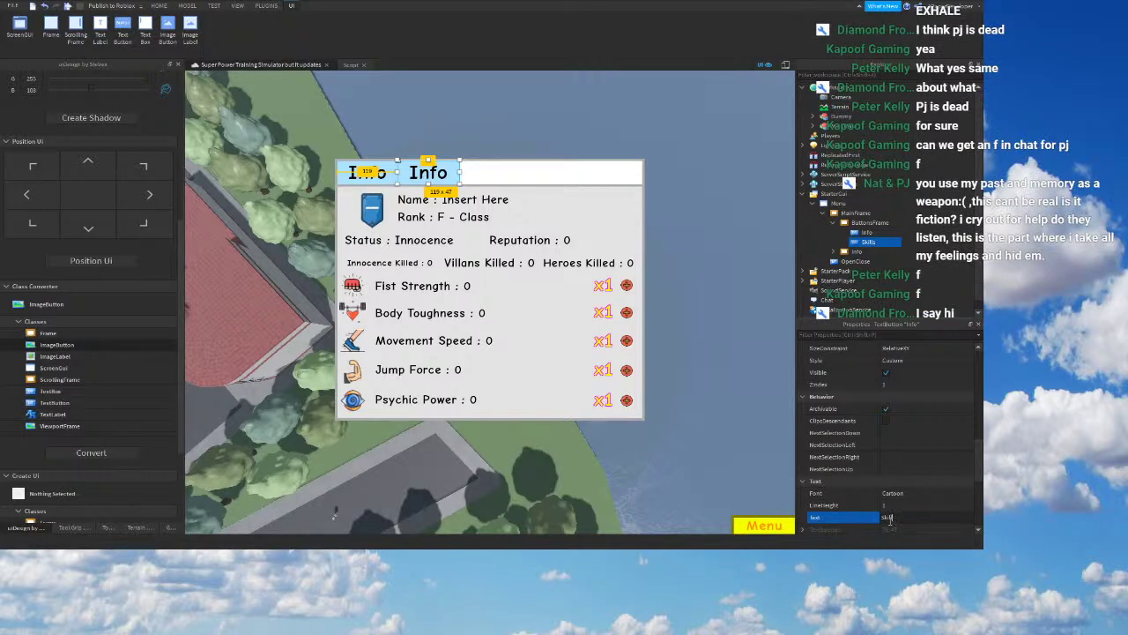
pyautogui.moveTo(679, 472); pyautogui.dragTo(675, 471, button='right')
# Step: Change the Skills button's background colour to a pale yellow-green
pyautogui.scroll(8, 865, 472)
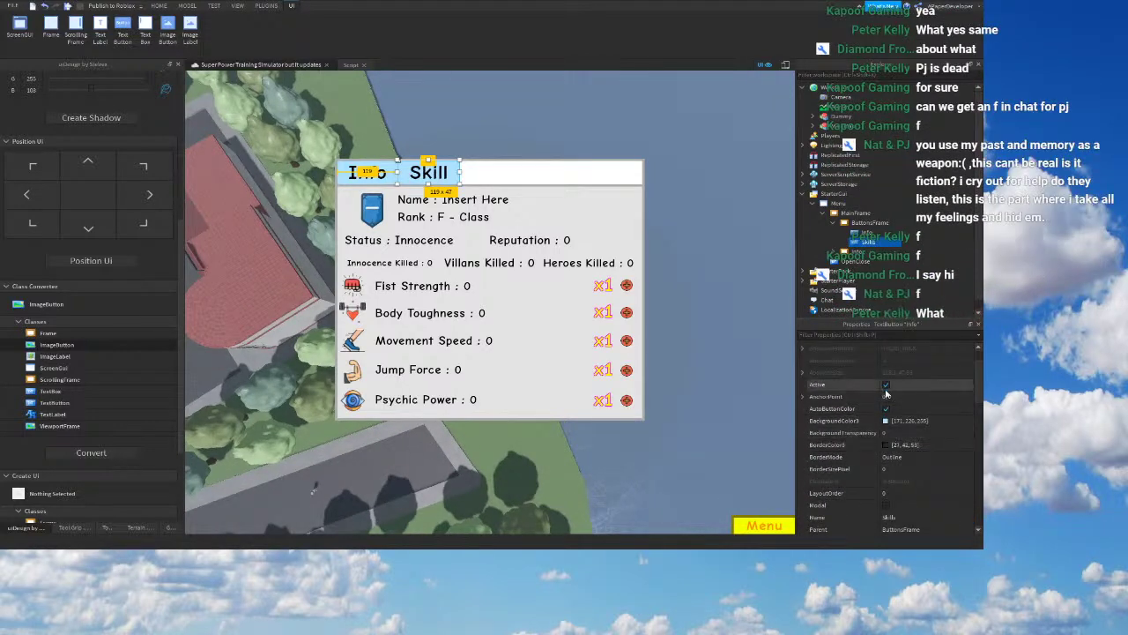
pyautogui.click(886, 421)
pyautogui.click(566, 217)
pyautogui.click(575, 179)
pyautogui.moveTo(581, 178); pyautogui.dragTo(579, 232)
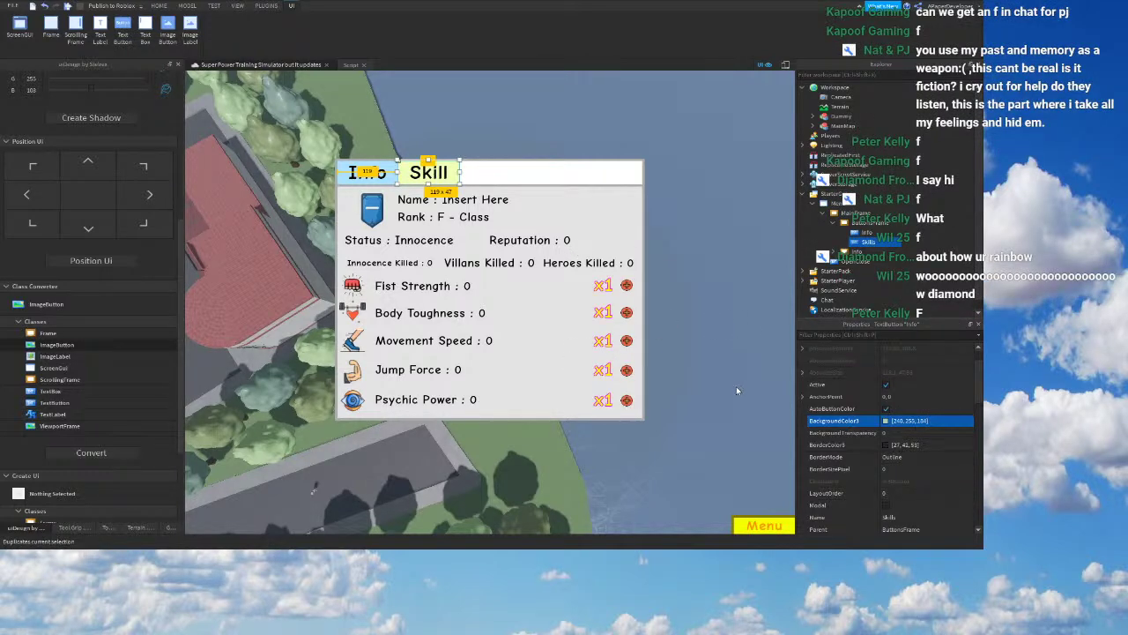
# Step: Duplicate the Skills button and set the copy's X position scale to 0.4
pyautogui.scroll(-3, 921, 452)
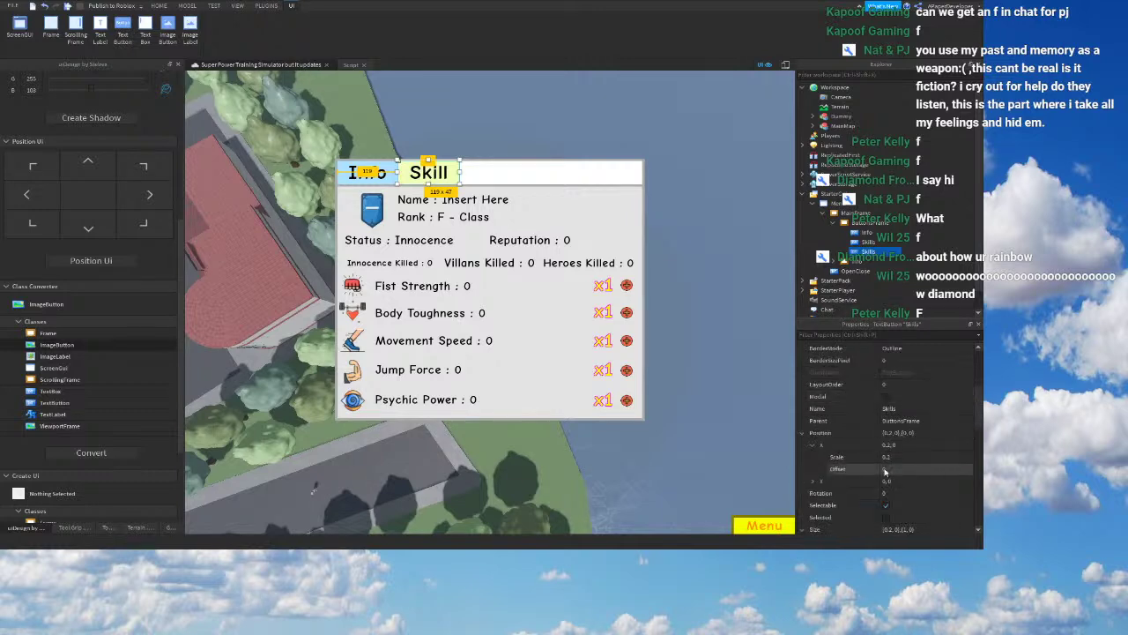
pyautogui.click(903, 452)
pyautogui.write('0.4')
pyautogui.press('Return')
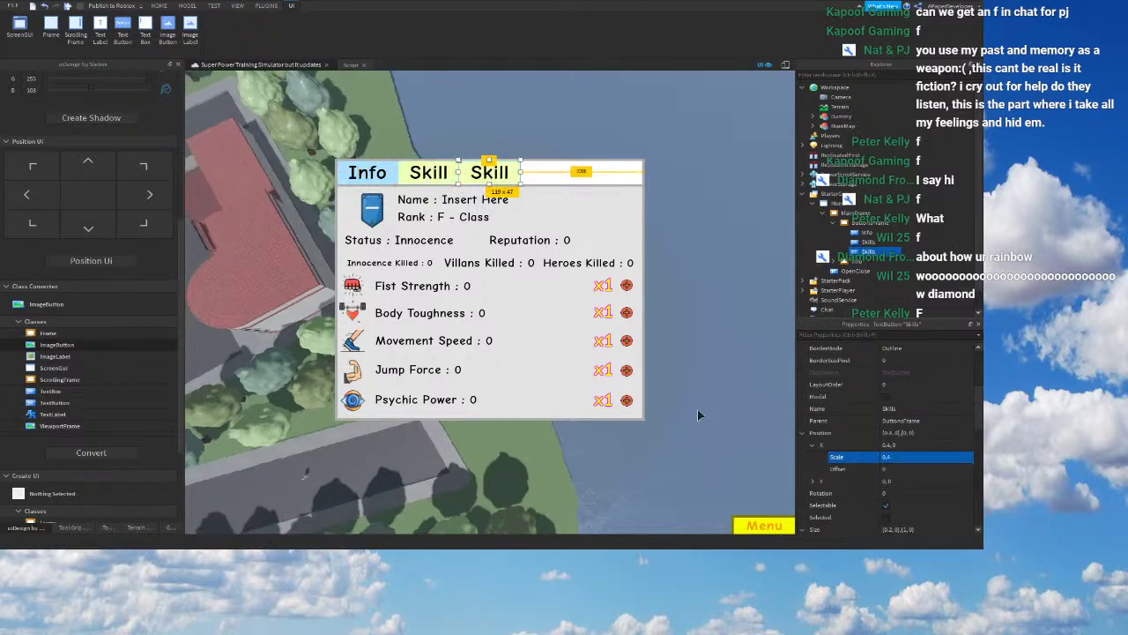
# Step: Rename the duplicated third button as Squad and change its text to Squad
pyautogui.rightClick(854, 254)
pyautogui.click(892, 316)
pyautogui.write('Squad')
pyautogui.press('Return')
pyautogui.moveTo(670, 255); pyautogui.dragTo(634, 264, button='right')
pyautogui.scroll(-5, 891, 441)
pyautogui.scroll(-2, 908, 467)
pyautogui.click(898, 406)
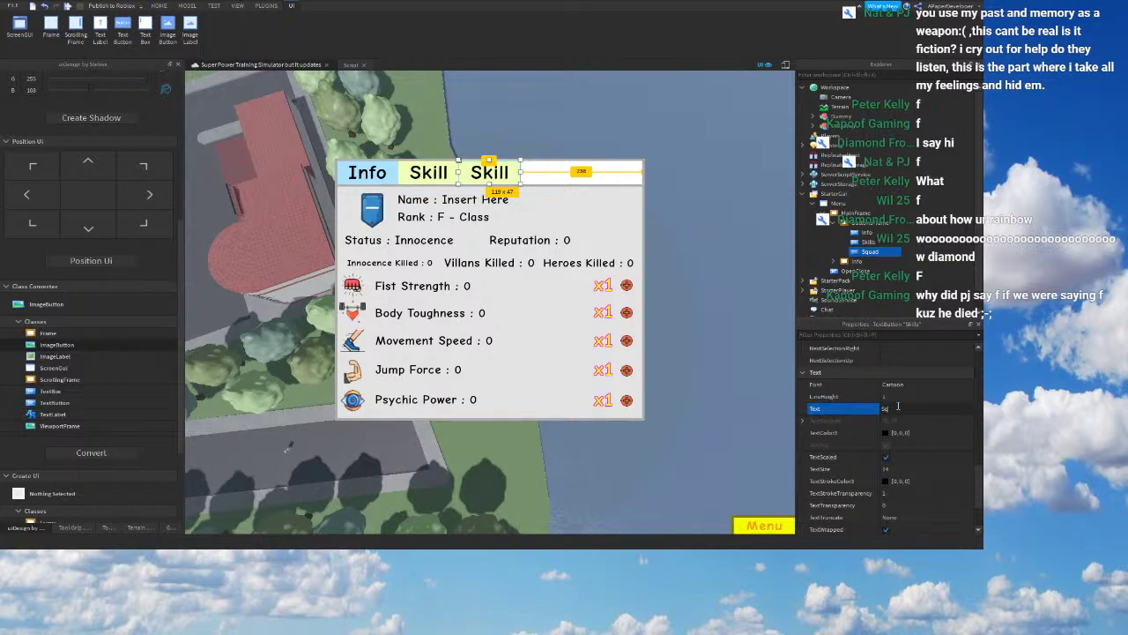
pyautogui.write('Squad')
pyautogui.press('Return')
# Step: Change the Squad button's background colour to pink (255, 164, 181)
pyautogui.scroll(5, 917, 429)
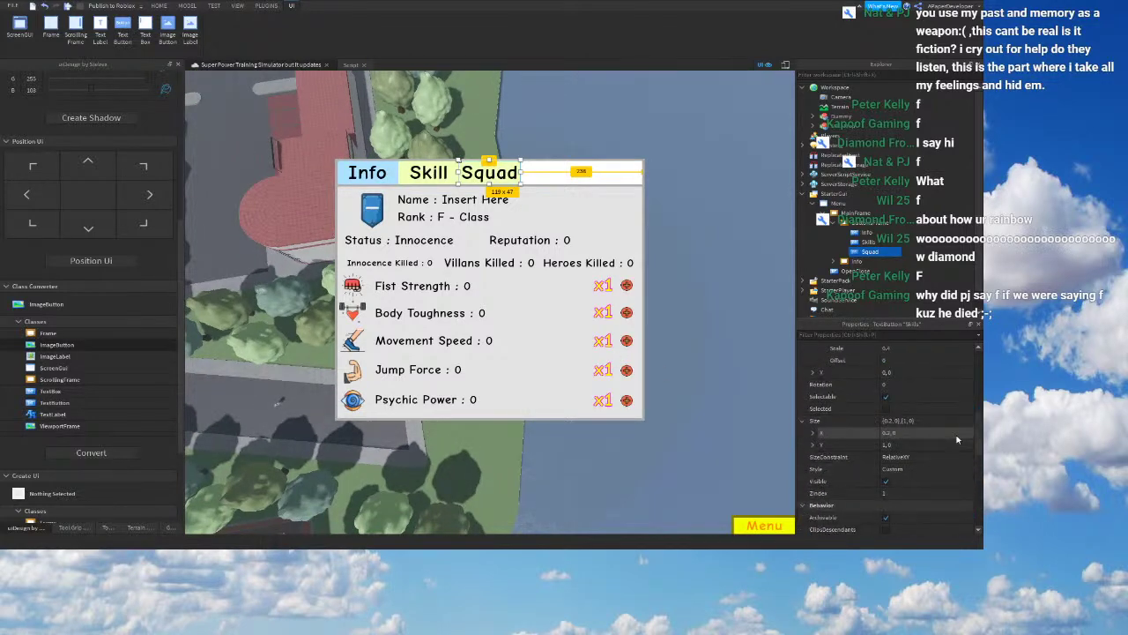
pyautogui.scroll(3, 917, 430)
pyautogui.click(886, 420)
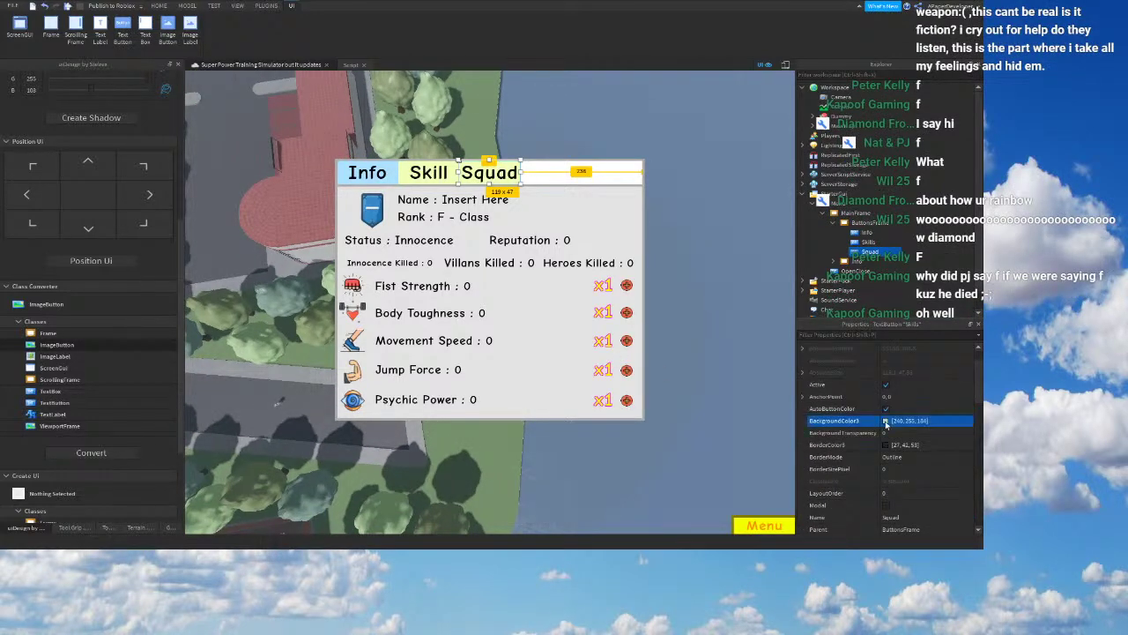
pyautogui.moveTo(556, 231); pyautogui.dragTo(493, 248)
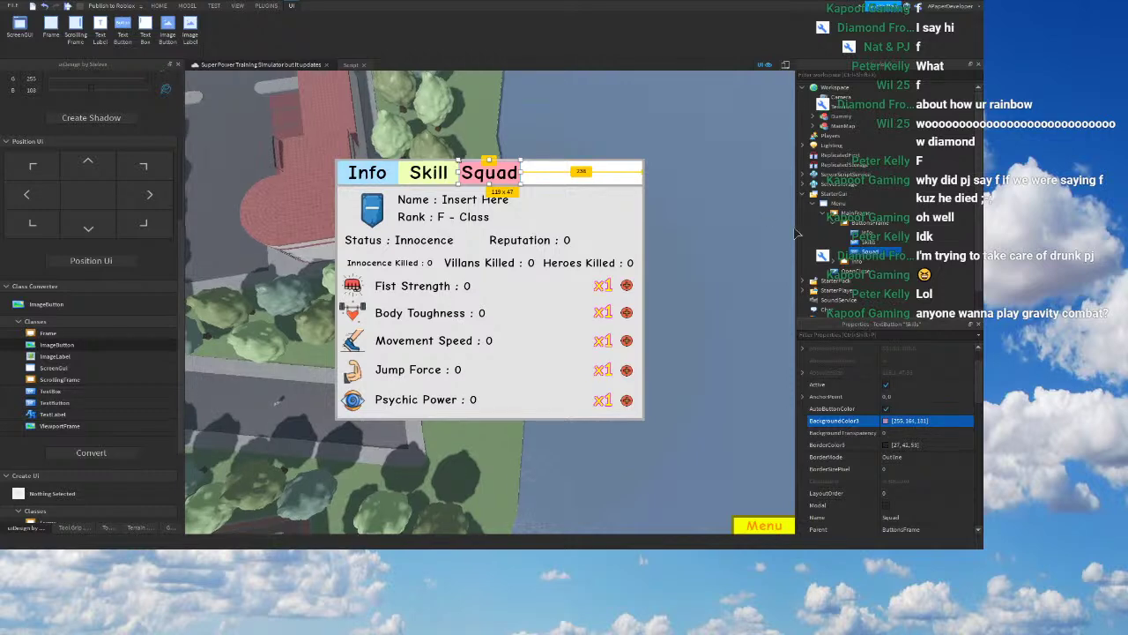
# Step: Duplicate the Squad button and rename the copy as Special
pyautogui.rightClick(684, 248)
pyautogui.click(751, 315)
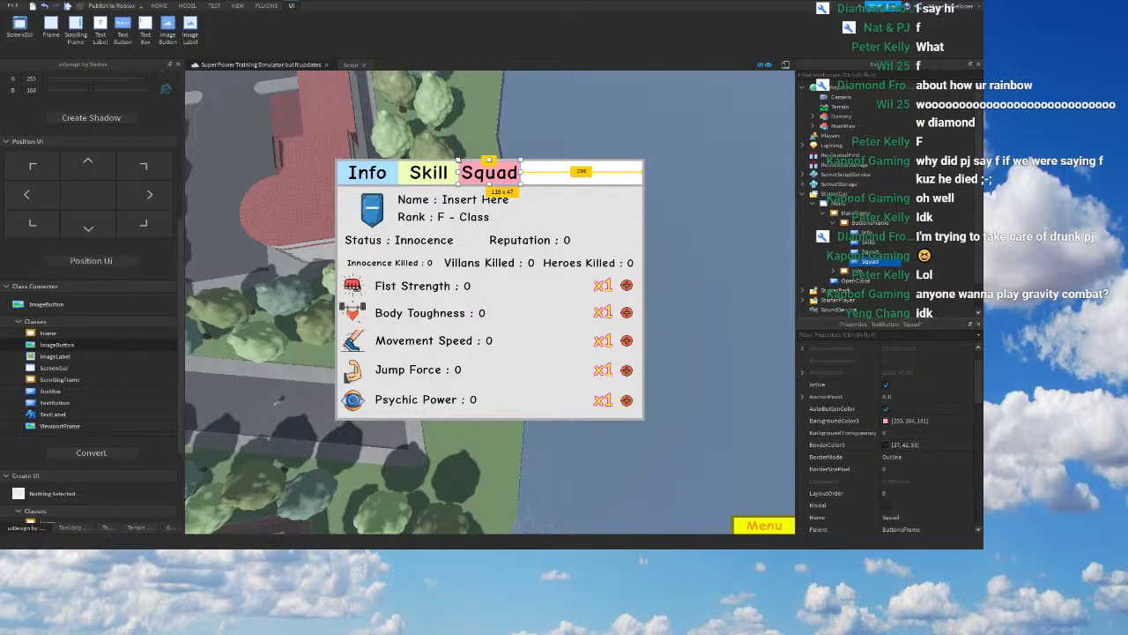
pyautogui.click(879, 325)
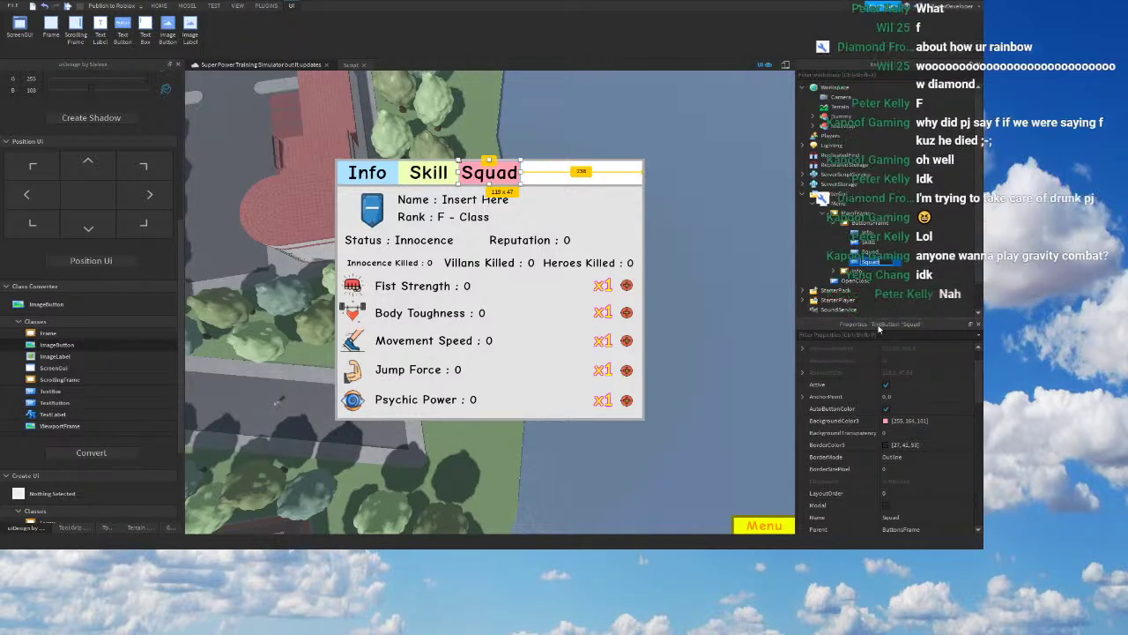
pyautogui.write('Special')
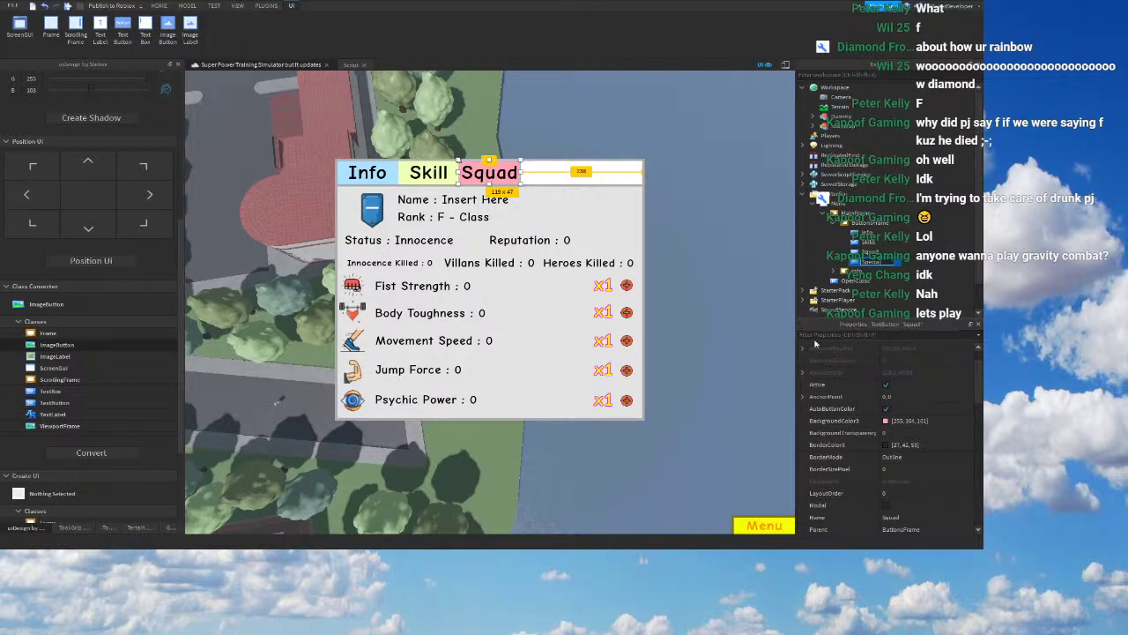
pyautogui.moveTo(655, 346); pyautogui.dragTo(650, 347, button='right')
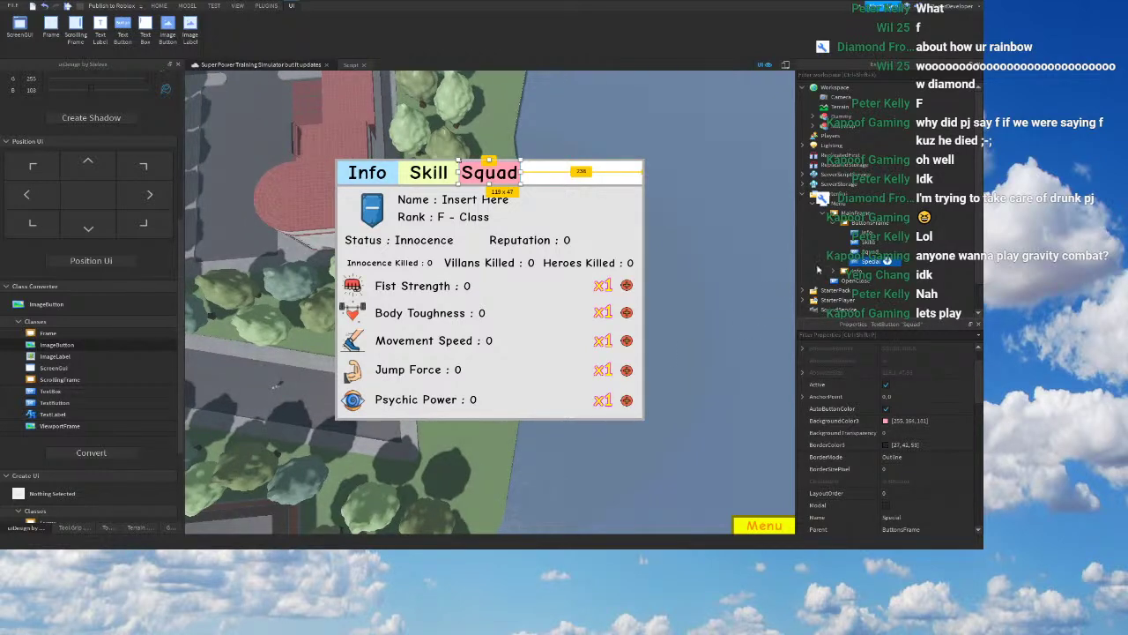
# Step: Copy the Skills button's background colour value to the Special button
pyautogui.click(869, 241)
pyautogui.click(908, 385)
pyautogui.hotkey('ctrl', 'c')
pyautogui.click(871, 262)
pyautogui.click(916, 384)
pyautogui.hotkey('ctrl', 'v')
pyautogui.moveTo(651, 312); pyautogui.dragTo(651, 311, button='right')
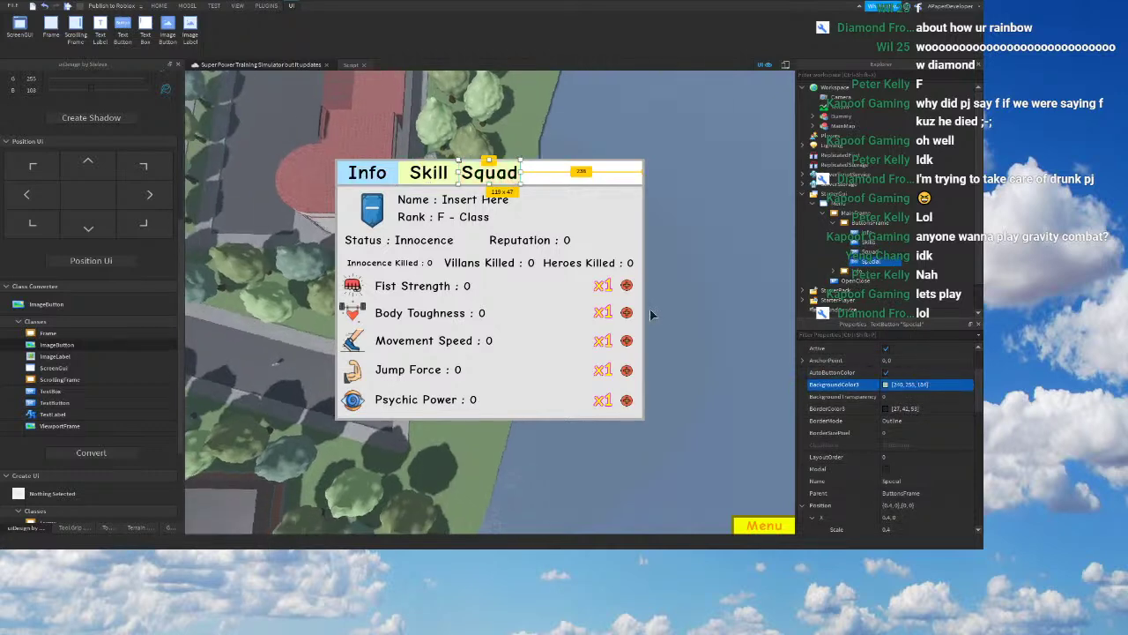
# Step: Change the Special button's text to Special
pyautogui.scroll(-6, 896, 493)
pyautogui.click(897, 518)
pyautogui.write('Specia')
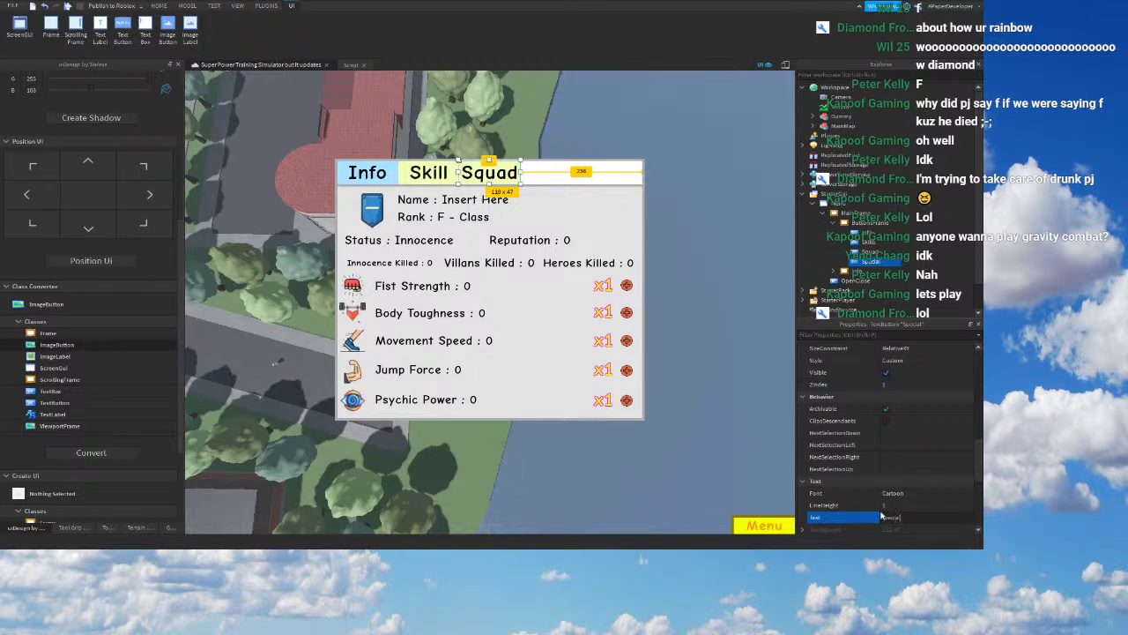
pyautogui.write('l')
pyautogui.moveTo(671, 454); pyautogui.dragTo(673, 454, button='right')
# Step: Set the Special button's X position scale to 0.6 so it sits beside the Squad button
pyautogui.scroll(5, 962, 482)
pyautogui.click(904, 459)
pyautogui.write('0.6')
pyautogui.press('Return')
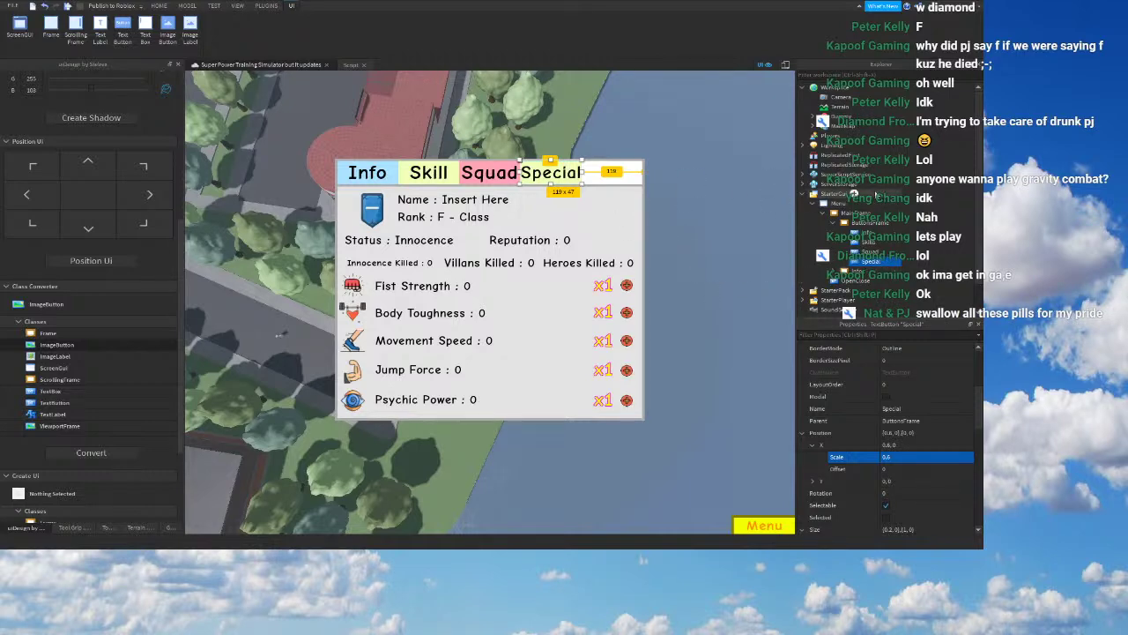
# Step: Reduce the ButtonsFrame's height by setting its size to {1, 0},{0.075, 0}
pyautogui.click(848, 214)
pyautogui.click(868, 222)
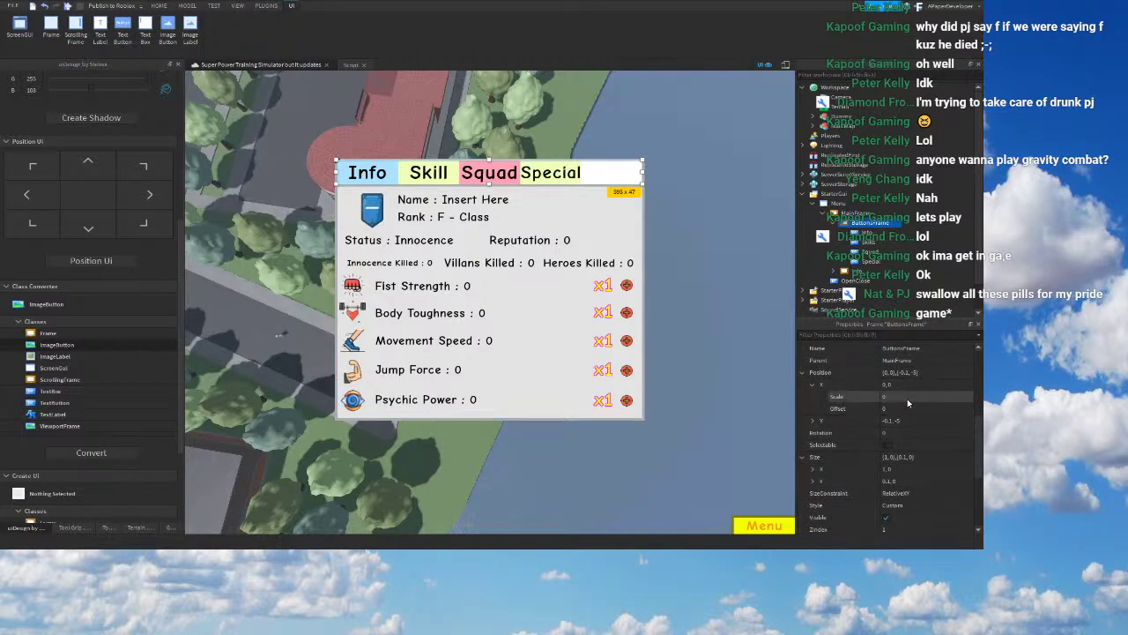
pyautogui.click(908, 458)
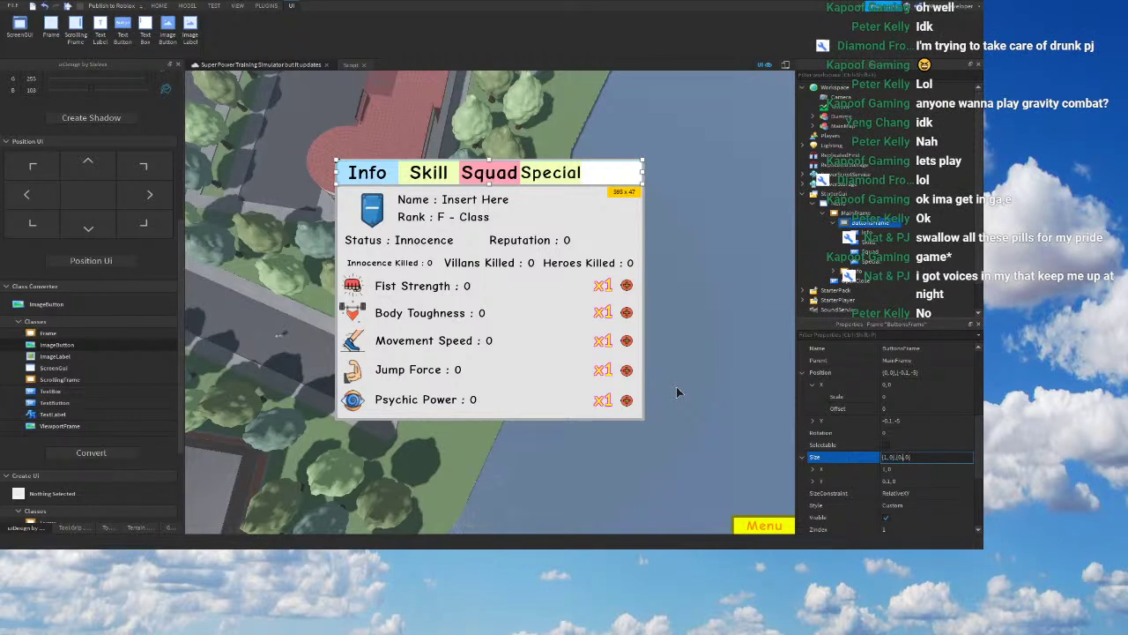
pyautogui.press('Return')
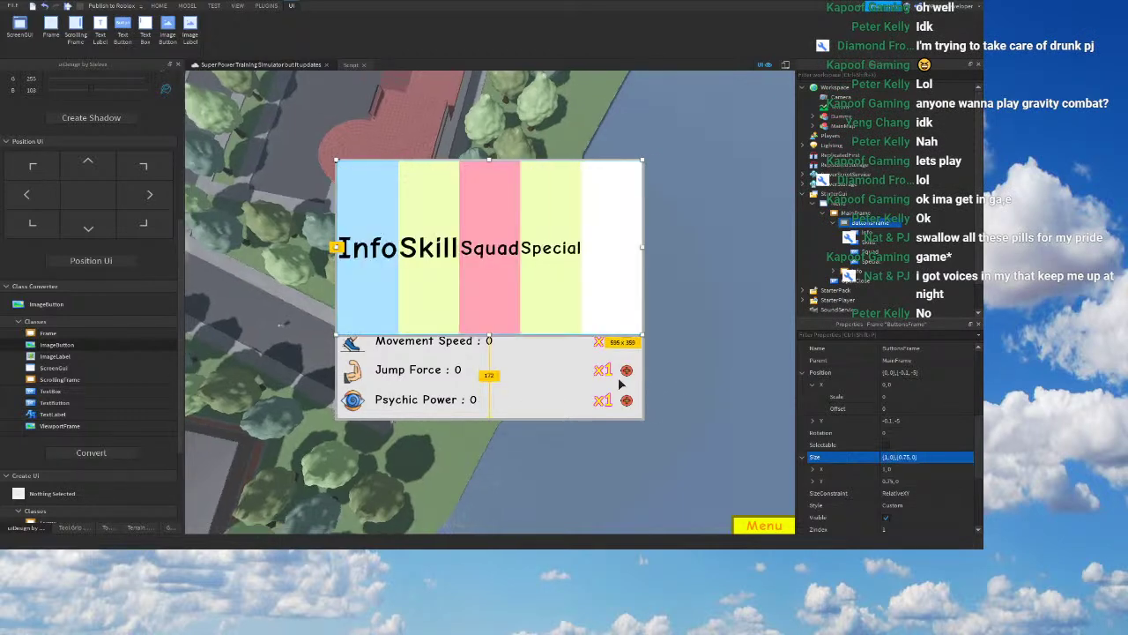
pyautogui.doubleClick(908, 458)
pyautogui.write('075')
pyautogui.press('Return')
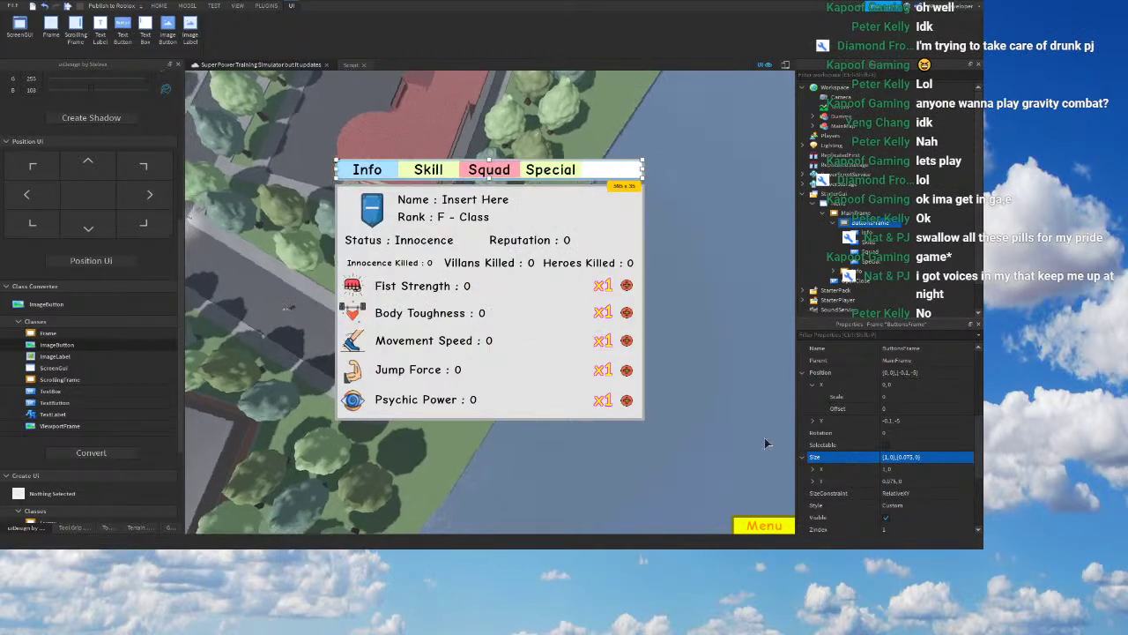
# Step: Set the ButtonsFrame's Y position to -0.075, -5 so the bar rests directly above the main frame
pyautogui.click(886, 458)
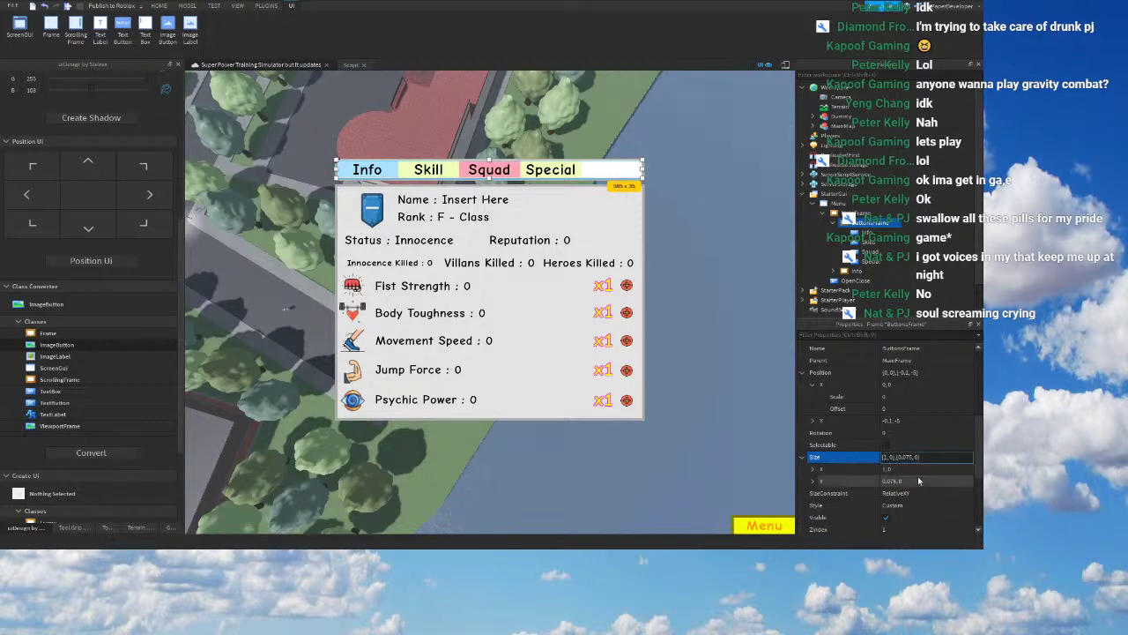
pyautogui.scroll(-3, 925, 434)
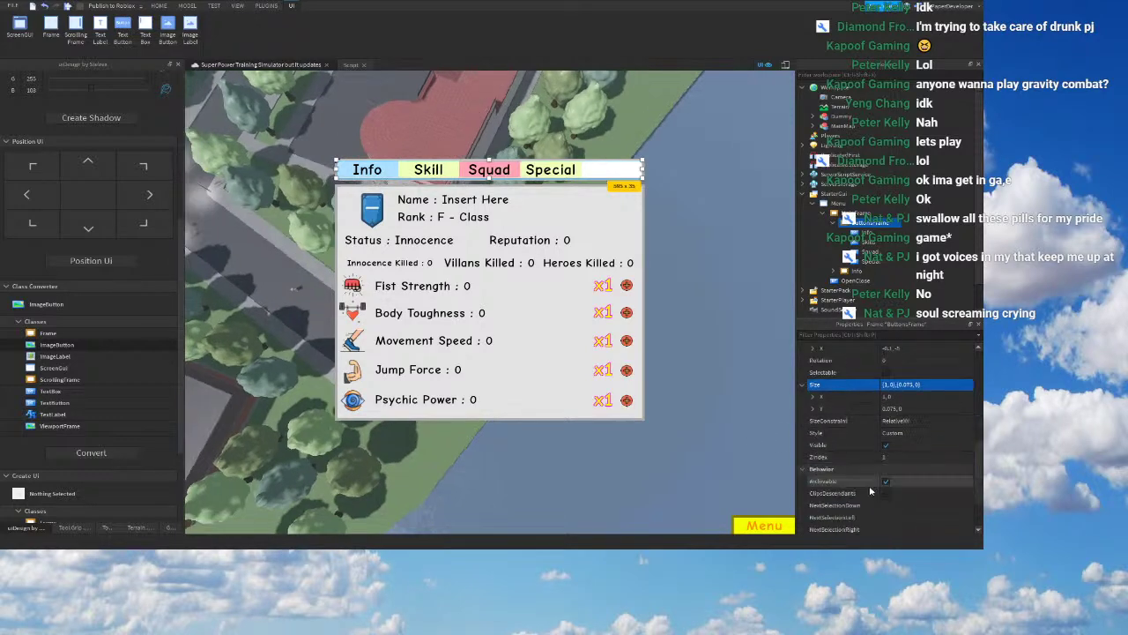
pyautogui.scroll(3, 925, 435)
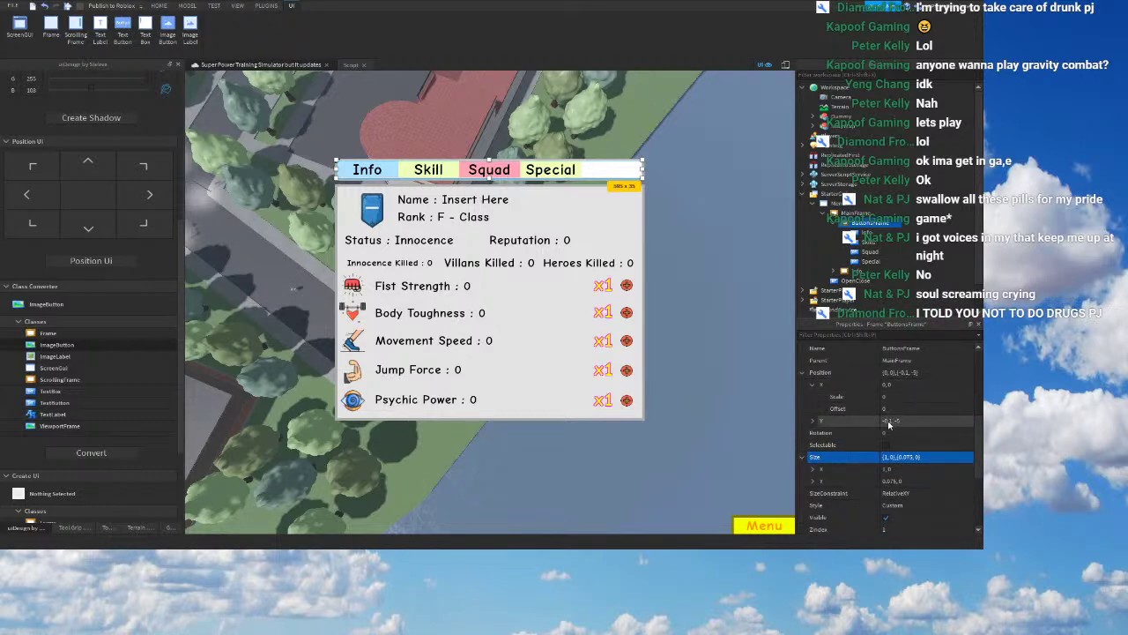
pyautogui.click(889, 424)
pyautogui.write('75')
pyautogui.press('Return')
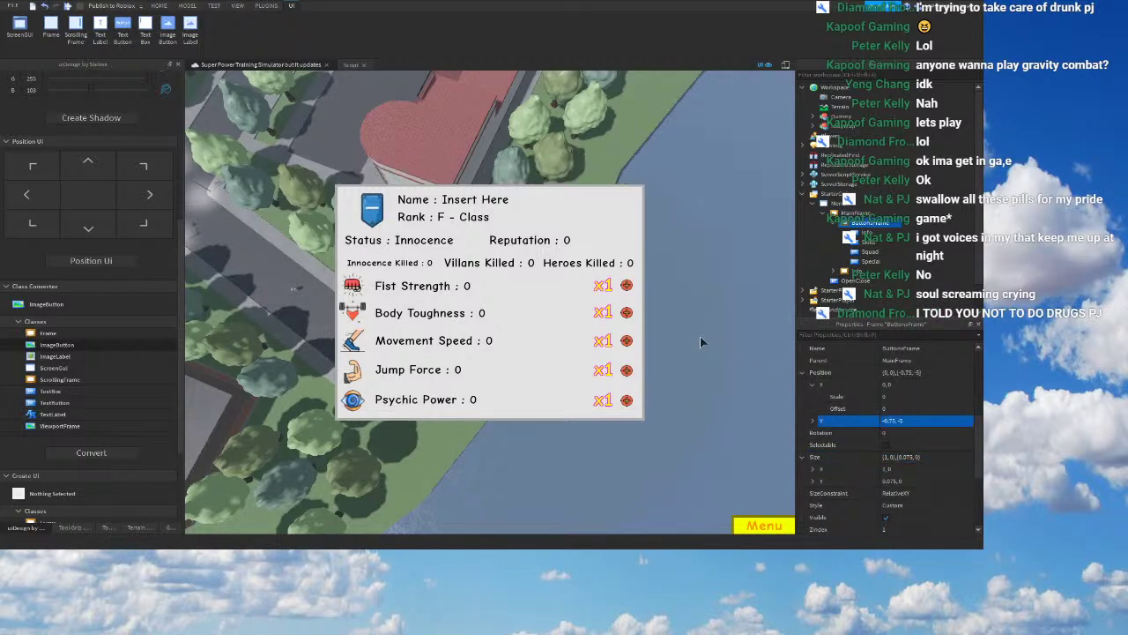
pyautogui.press('Left')
pyautogui.click(892, 421)
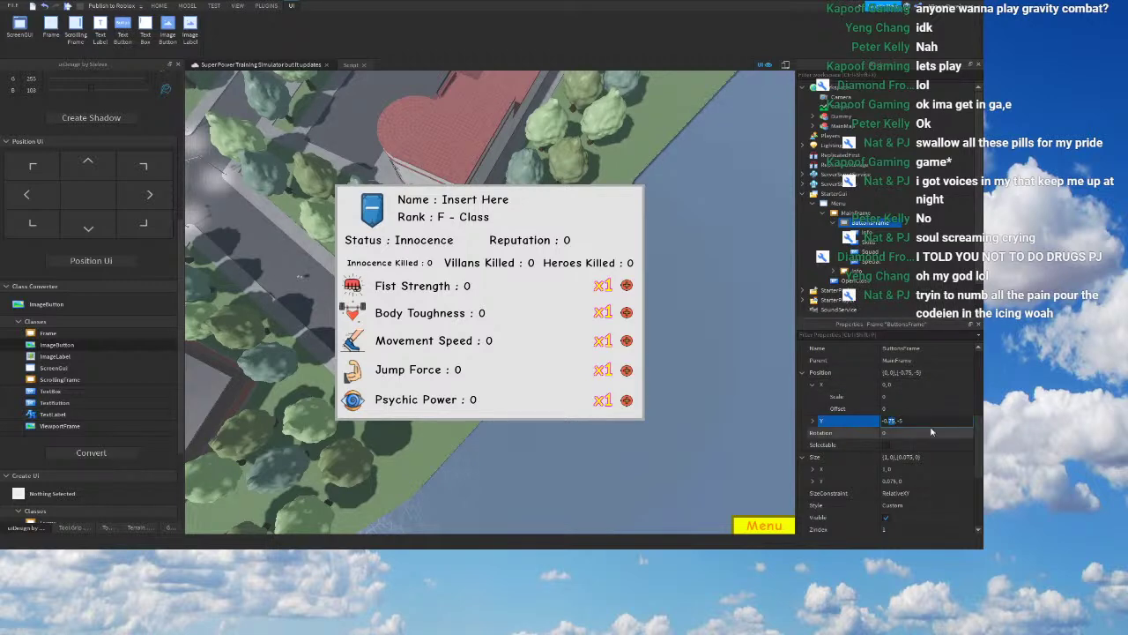
pyautogui.write('075')
pyautogui.press('BackSpace')
pyautogui.press('BackSpace')
pyautogui.write('75')
pyautogui.press('Return')
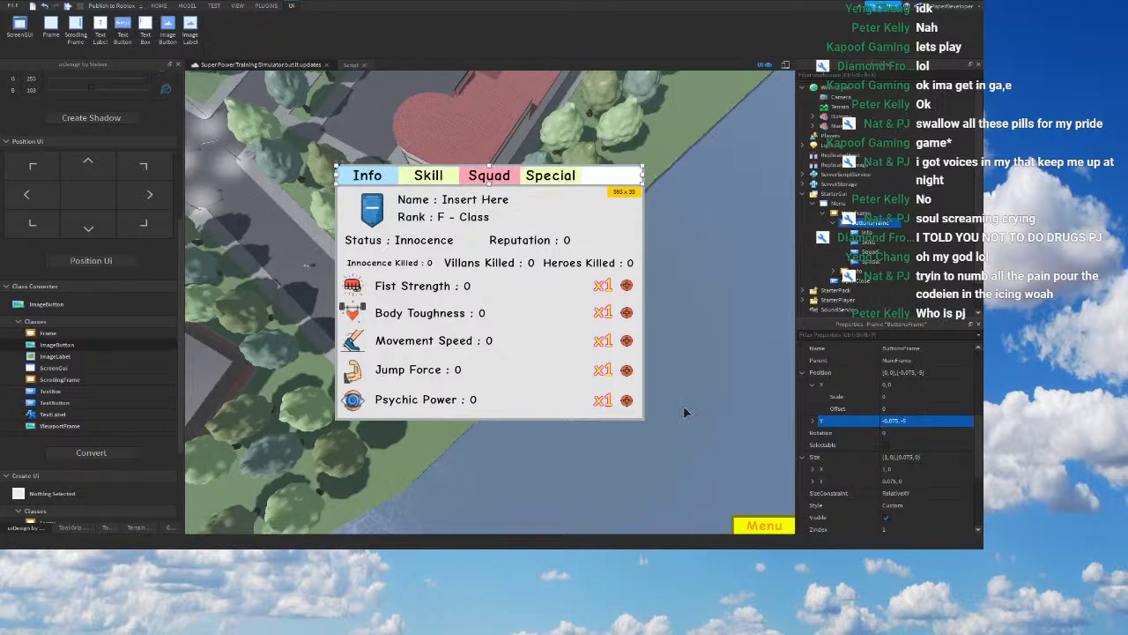
# Step: Duplicate the Special button and rename the copy as Settings
pyautogui.click(870, 252)
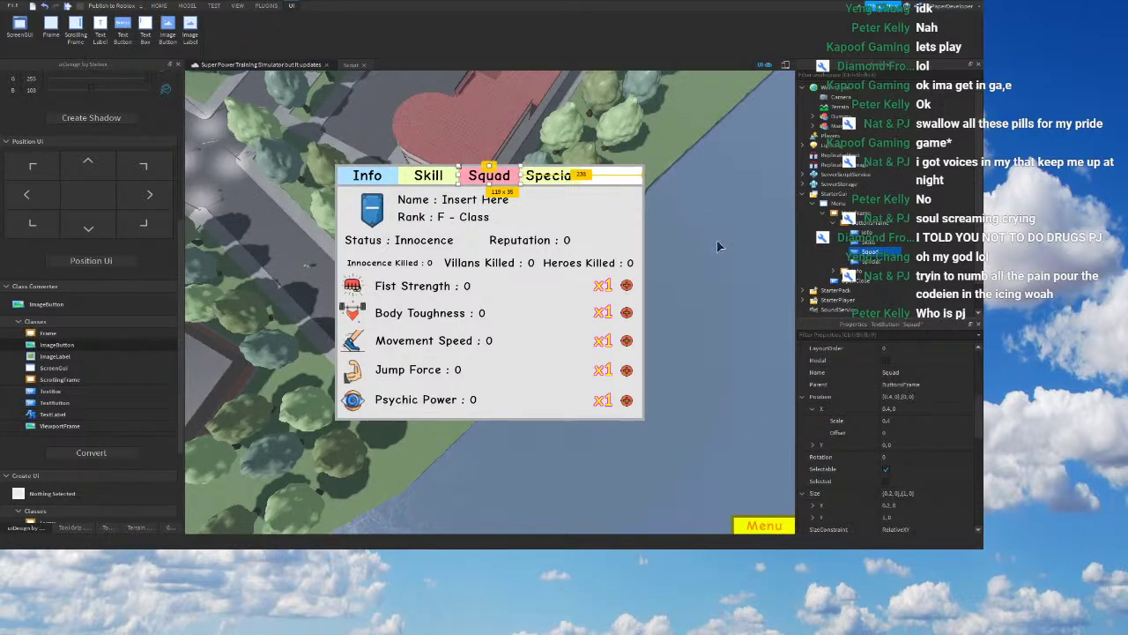
pyautogui.click(551, 175)
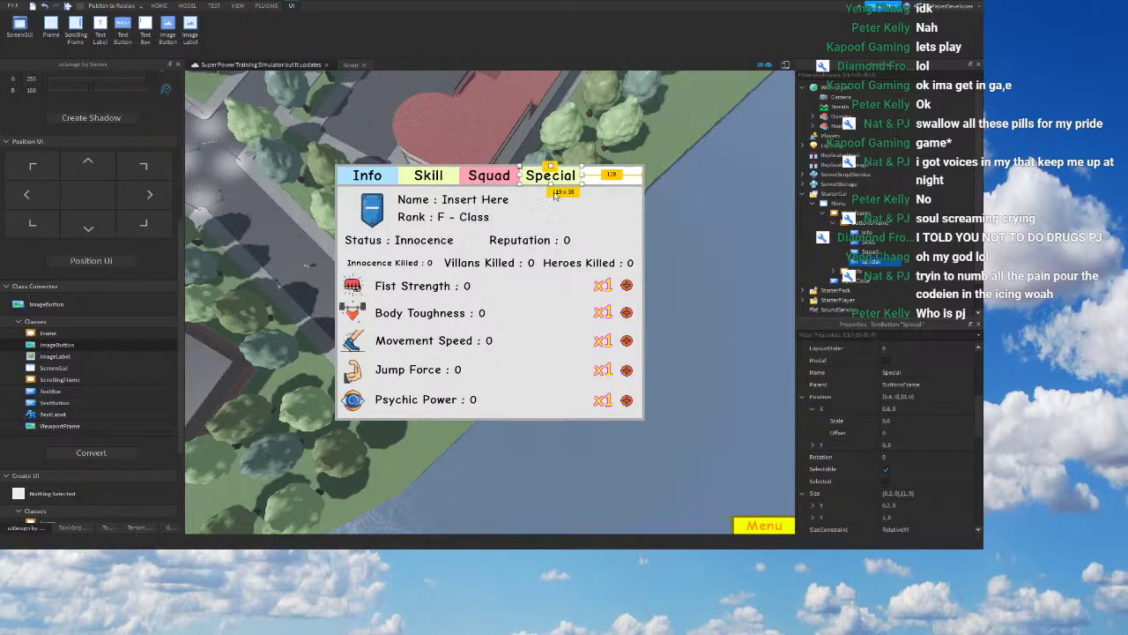
pyautogui.hotkey('ctrl', 'd')
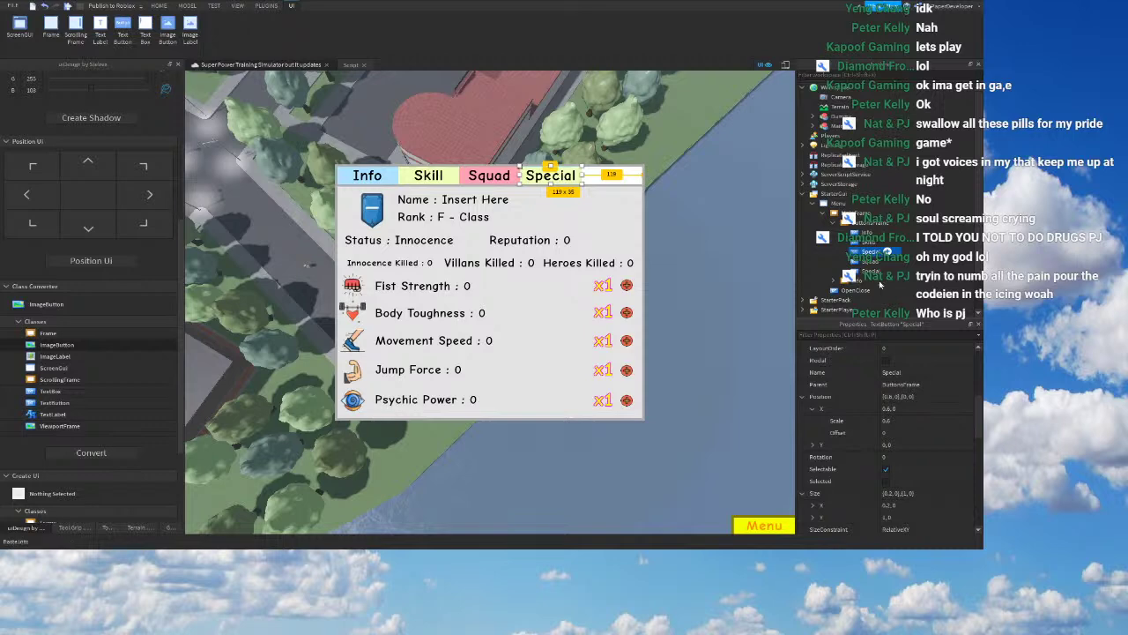
pyautogui.press('F2')
pyautogui.write('settings')
pyautogui.press('Return')
# Step: Change the Settings button's text to Setting
pyautogui.moveTo(650, 314); pyautogui.dragTo(617, 315, button='right')
pyautogui.scroll(-4, 876, 463)
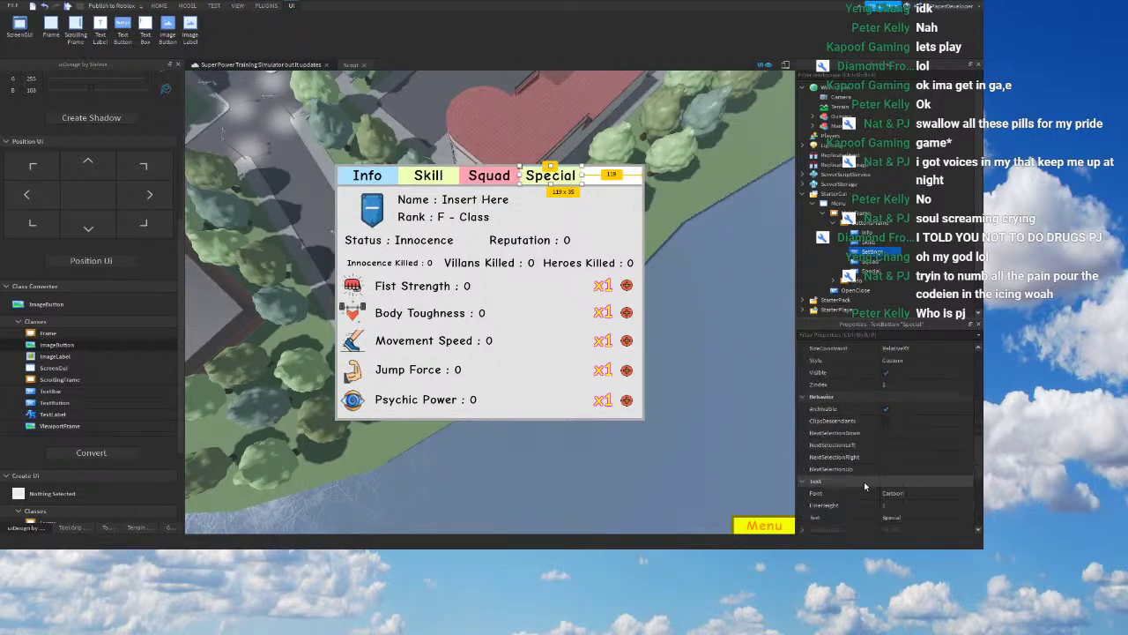
pyautogui.scroll(-3, 868, 484)
pyautogui.click(884, 481)
pyautogui.write('Setting')
pyautogui.press('Return')
# Step: Change the Settings button's background colour to a very pale pink
pyautogui.scroll(4, 878, 442)
pyautogui.scroll(5, 878, 443)
pyautogui.scroll(3, 878, 444)
pyautogui.click(886, 457)
pyautogui.moveTo(518, 222); pyautogui.dragTo(499, 263)
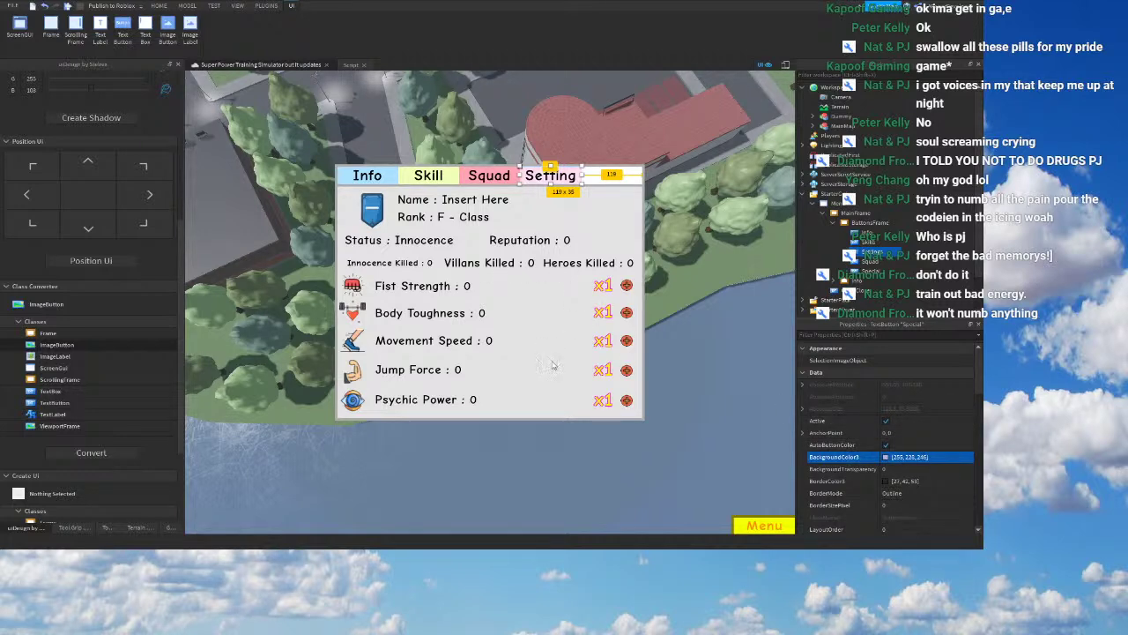
# Step: Set the Settings button's X position scale to 0.8 to place it at the end of the button bar
pyautogui.scroll(-4, 849, 420)
pyautogui.click(890, 456)
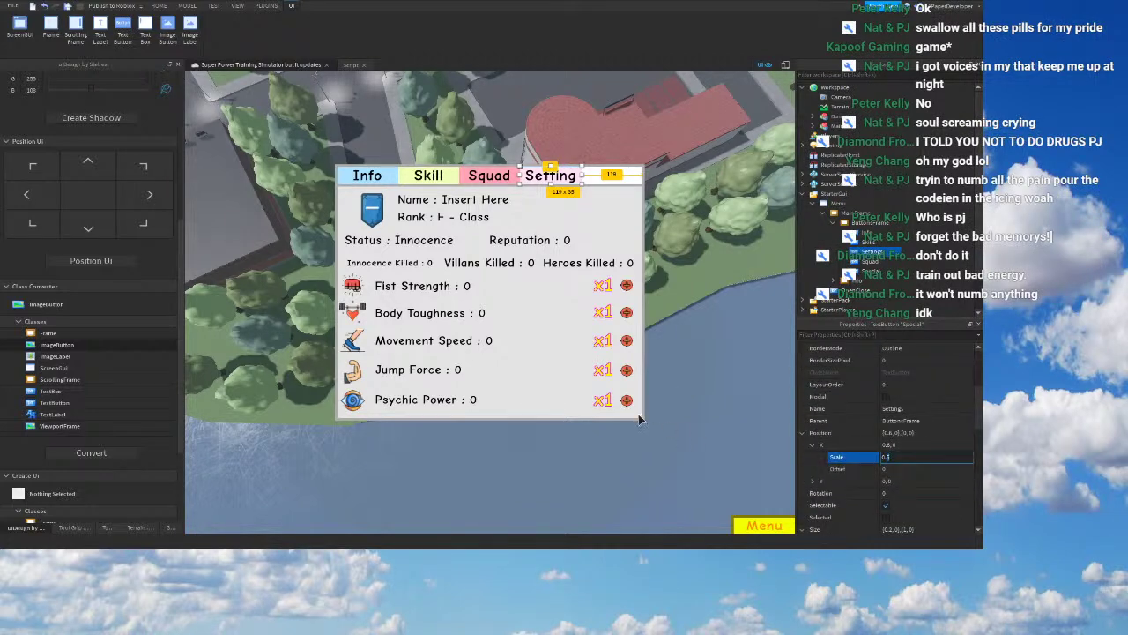
pyautogui.write('0.8')
pyautogui.press('Return')
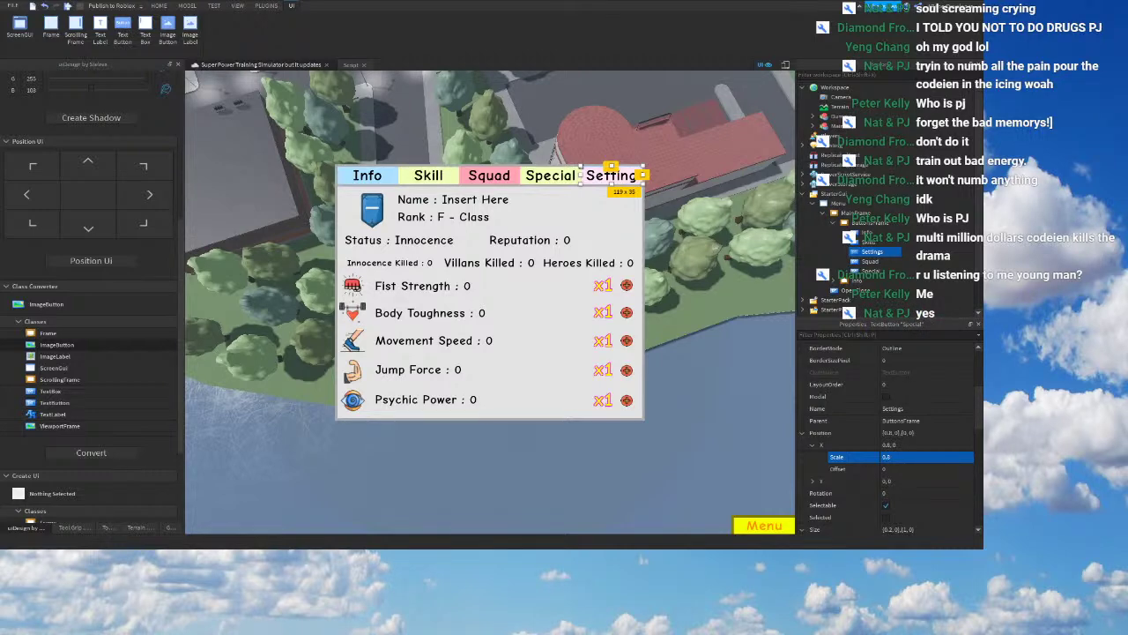
# Step: Duplicate the Info button, keep the copy in the ButtonsFrame, and set its X size to 0.4, 0
pyautogui.click(857, 235)
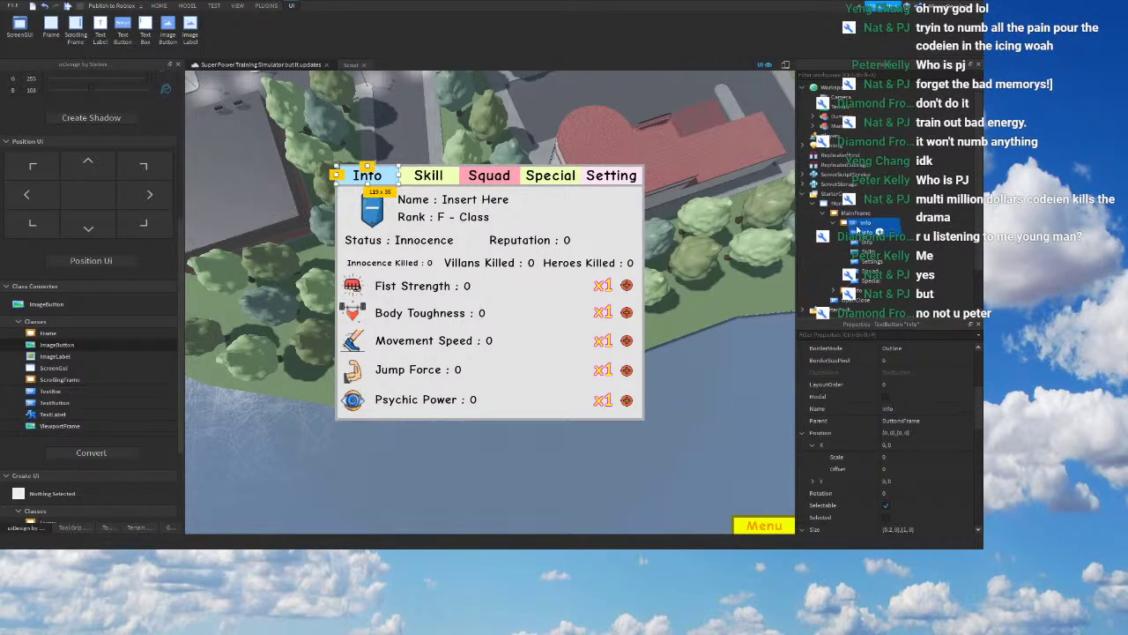
pyautogui.moveTo(879, 232); pyautogui.dragTo(859, 213)
pyautogui.scroll(-2, 883, 386)
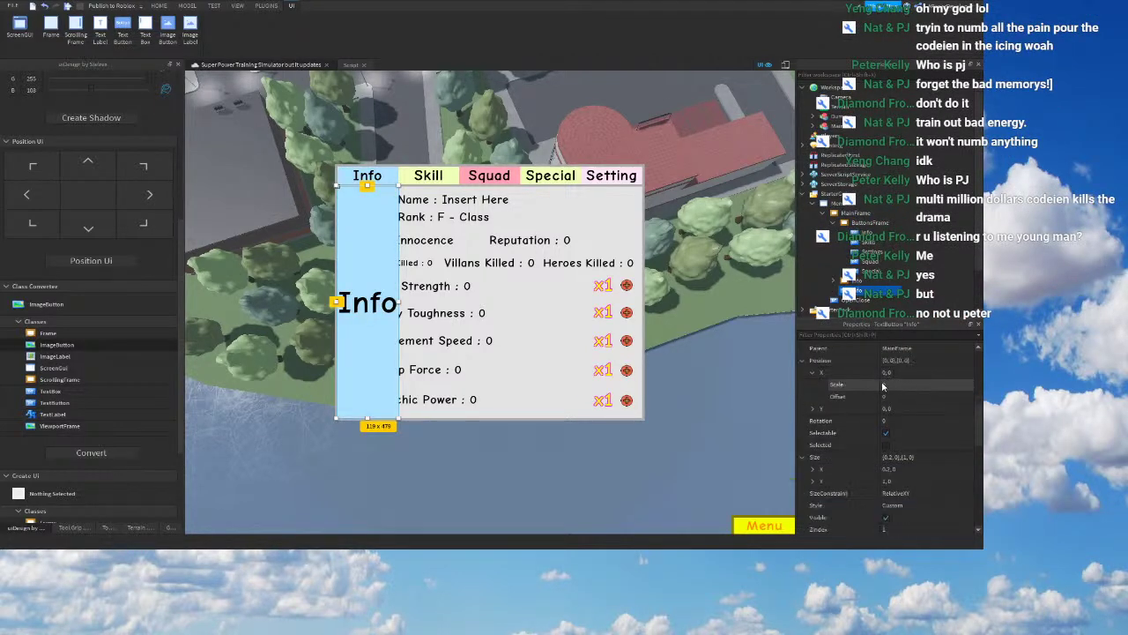
pyautogui.moveTo(865, 290); pyautogui.dragTo(859, 224)
pyautogui.scroll(-2, 910, 437)
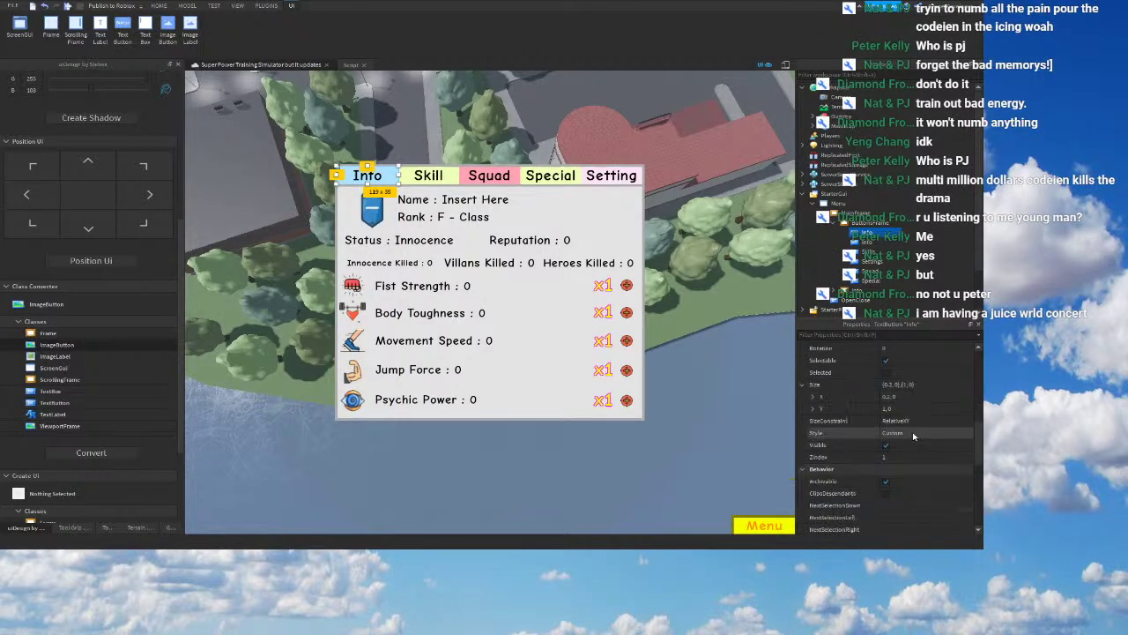
pyautogui.click(889, 401)
pyautogui.write('0.4,0')
pyautogui.press('Return')
# Step: Set the copied Info button's Y position scale to -1 to place it above the button bar
pyautogui.scroll(2, 888, 401)
pyautogui.click(892, 385)
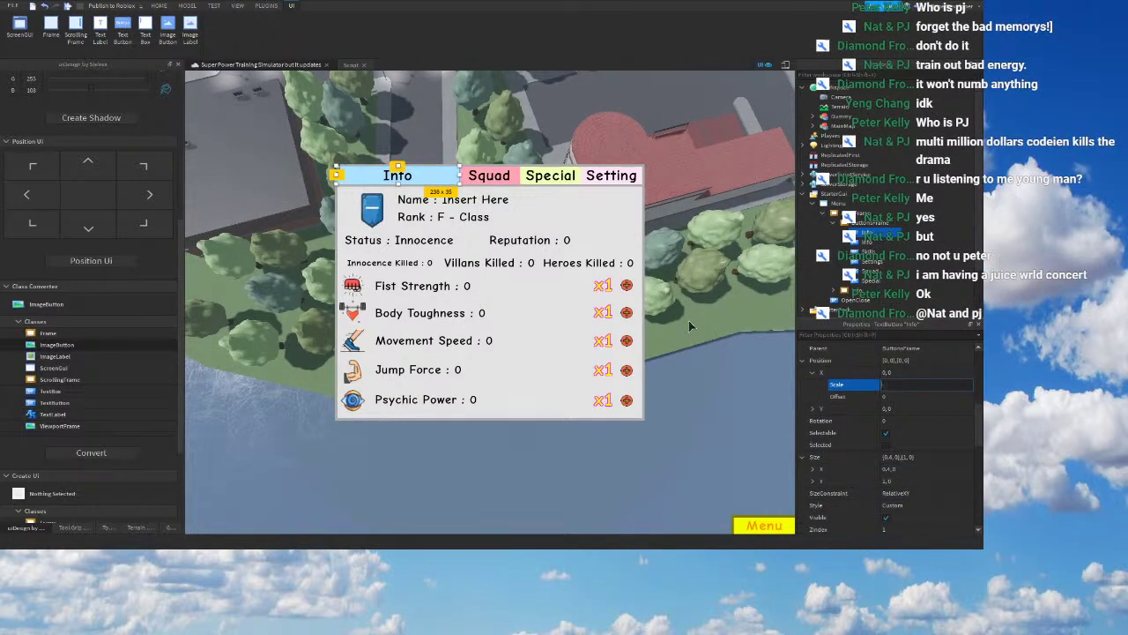
pyautogui.moveTo(673, 332); pyautogui.dragTo(645, 333, button='right')
pyautogui.click(812, 409)
pyautogui.click(889, 424)
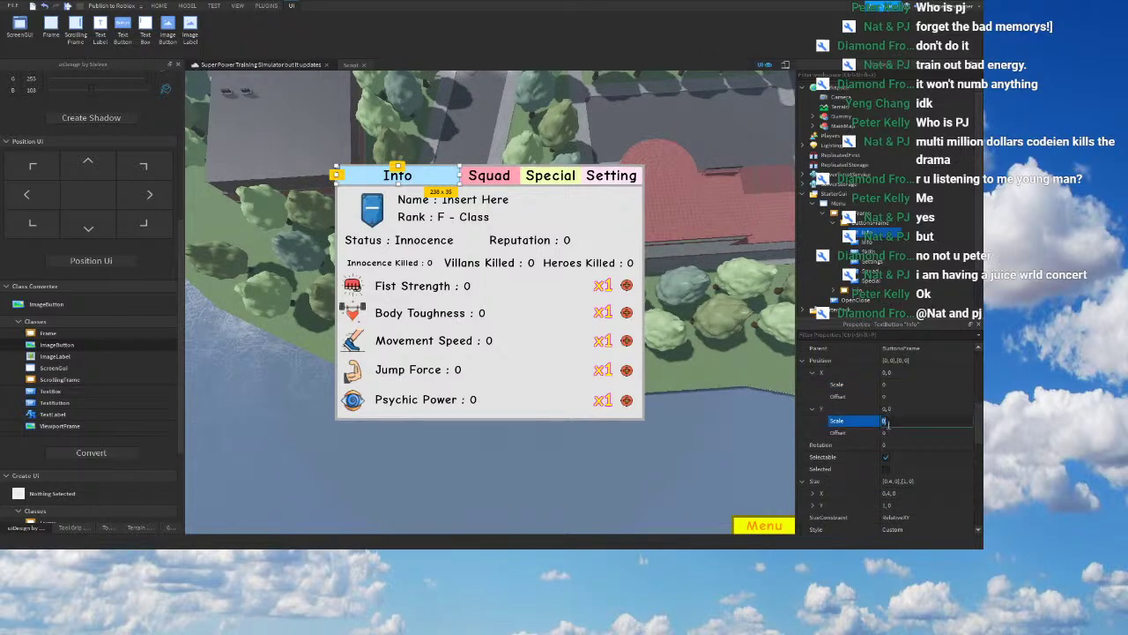
pyautogui.write('-1')
pyautogui.moveTo(691, 394); pyautogui.dragTo(669, 388, button='right')
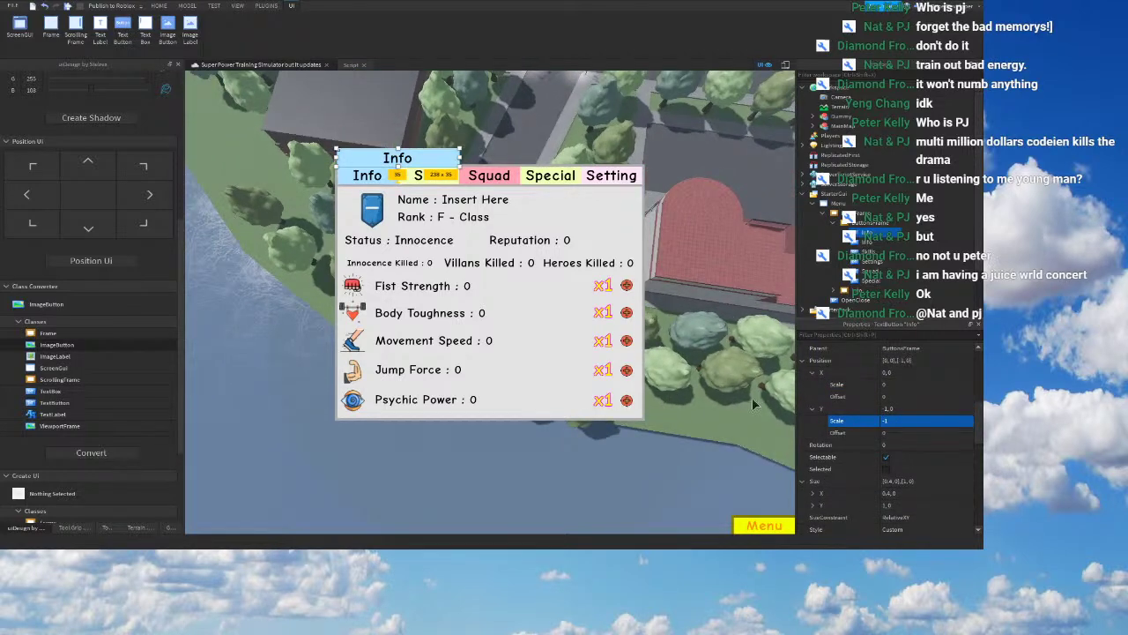
# Step: Set the copied Info button's border size to 5 pixels
pyautogui.scroll(3, 866, 403)
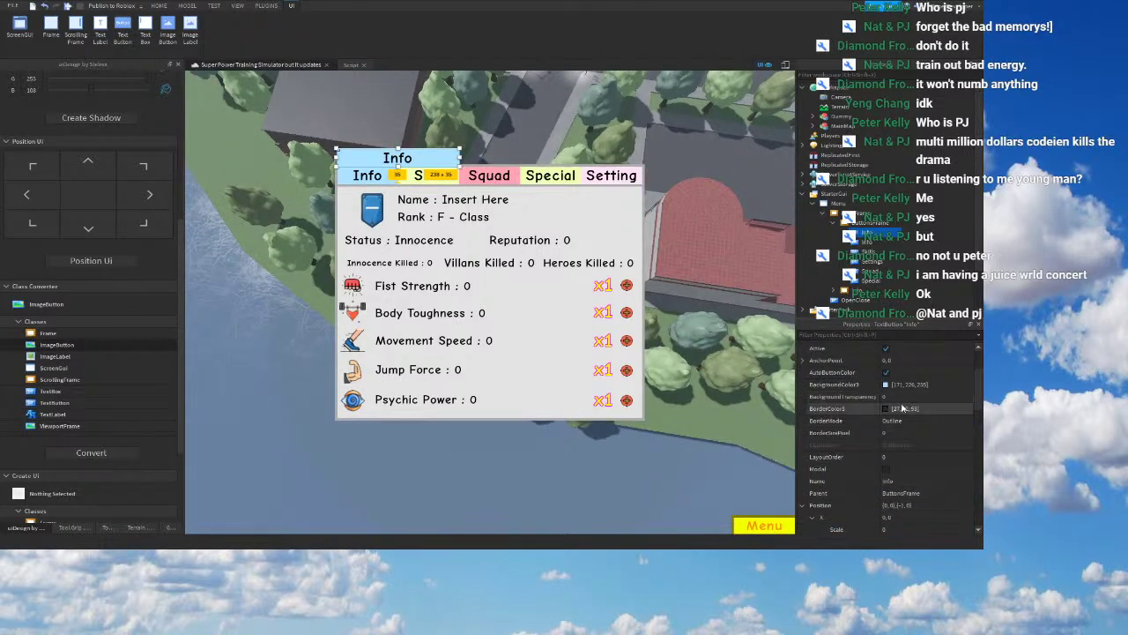
pyautogui.click(899, 433)
pyautogui.write('5')
pyautogui.press('Return')
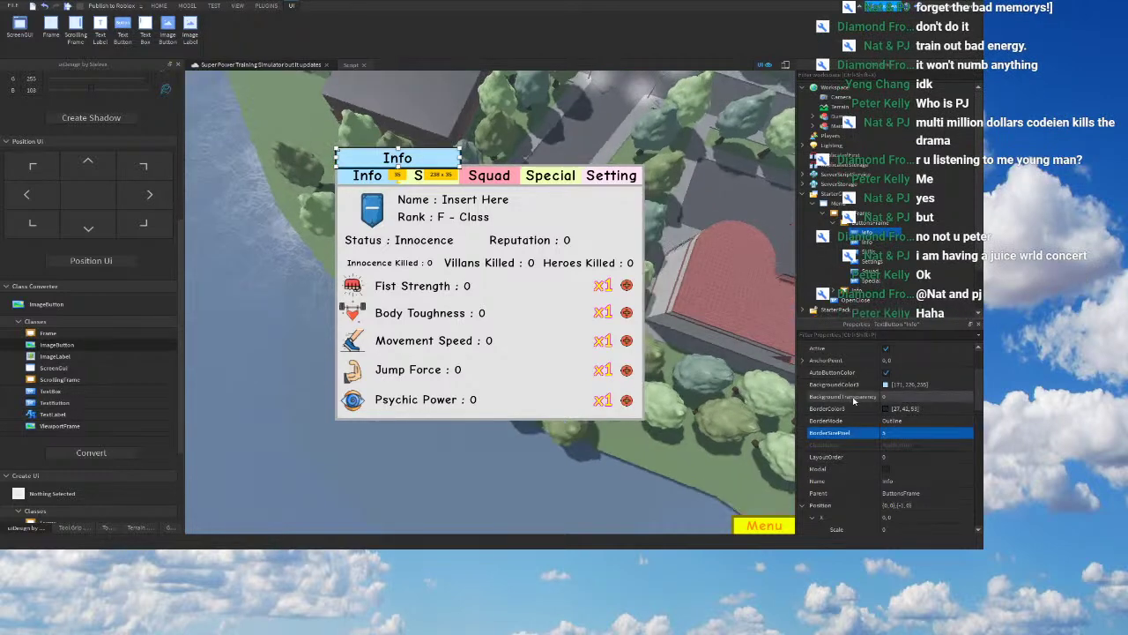
# Step: Try a pale yellow-green border colour of 240, 255, 184 on the copied Info button
pyautogui.click(886, 410)
pyautogui.click(905, 408)
pyautogui.write('[240, 255, 184]')
pyautogui.moveTo(745, 383); pyautogui.dragTo(728, 373, button='right')
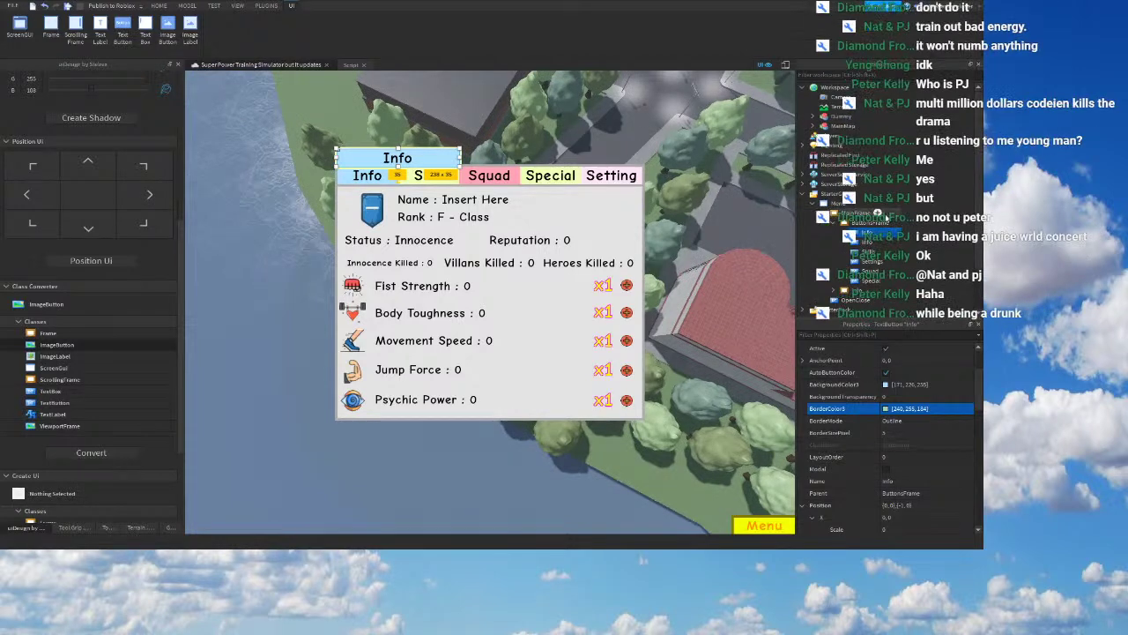
# Step: Match the copied Info button's border colour to the ButtonsFrame's grey, 172, 172, 172
pyautogui.click(868, 222)
pyautogui.click(860, 213)
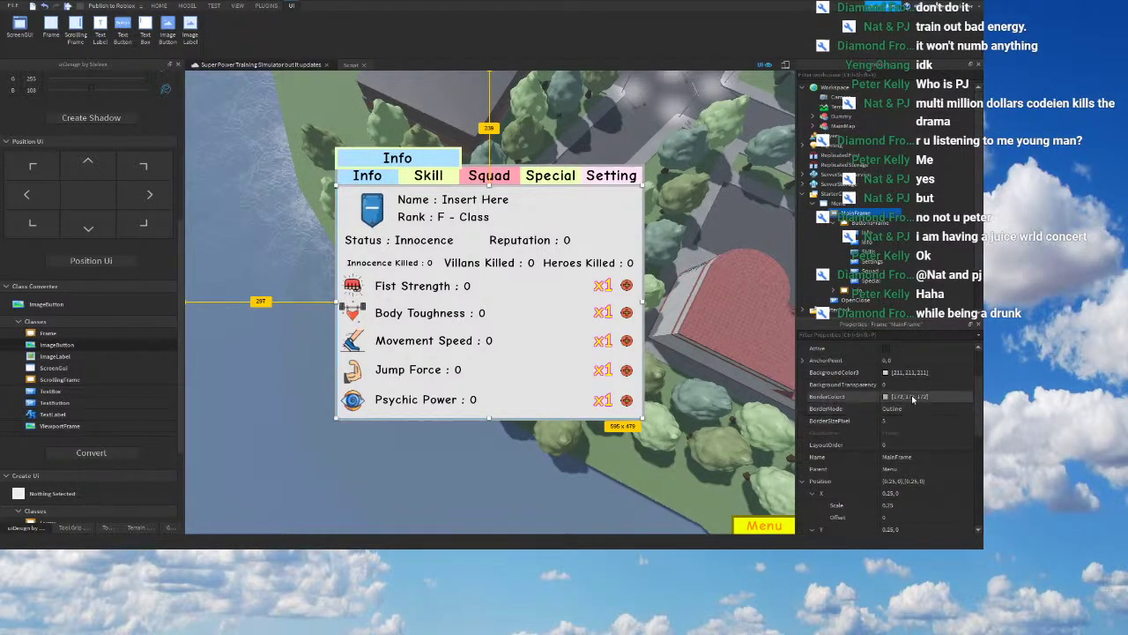
pyautogui.click(868, 223)
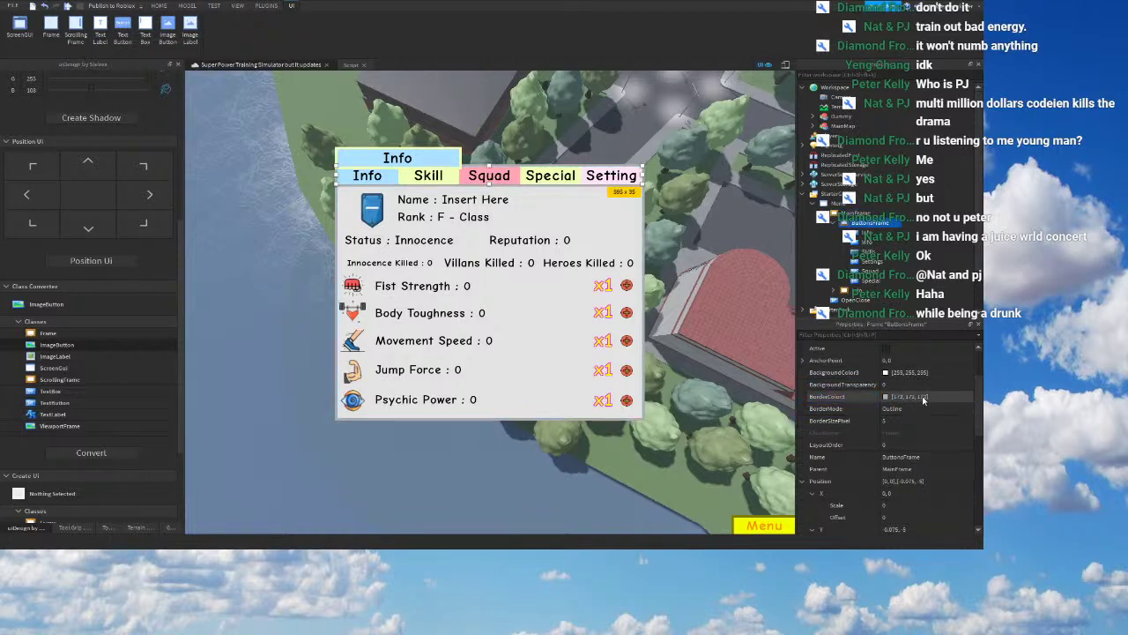
pyautogui.click(877, 235)
pyautogui.click(871, 234)
pyautogui.click(932, 409)
pyautogui.moveTo(734, 337); pyautogui.dragTo(723, 330, button='right')
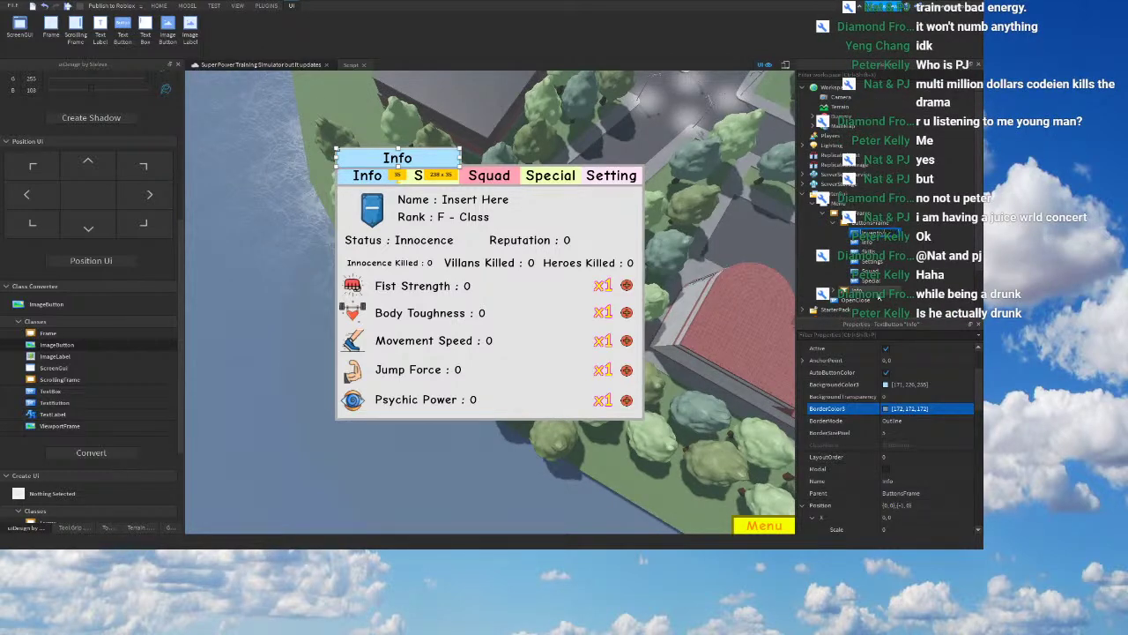
# Step: Rename the copied Info button as Inventory and set its Y position offset to -5
pyautogui.moveTo(782, 290); pyautogui.dragTo(770, 291, button='right')
pyautogui.scroll(-2, 895, 485)
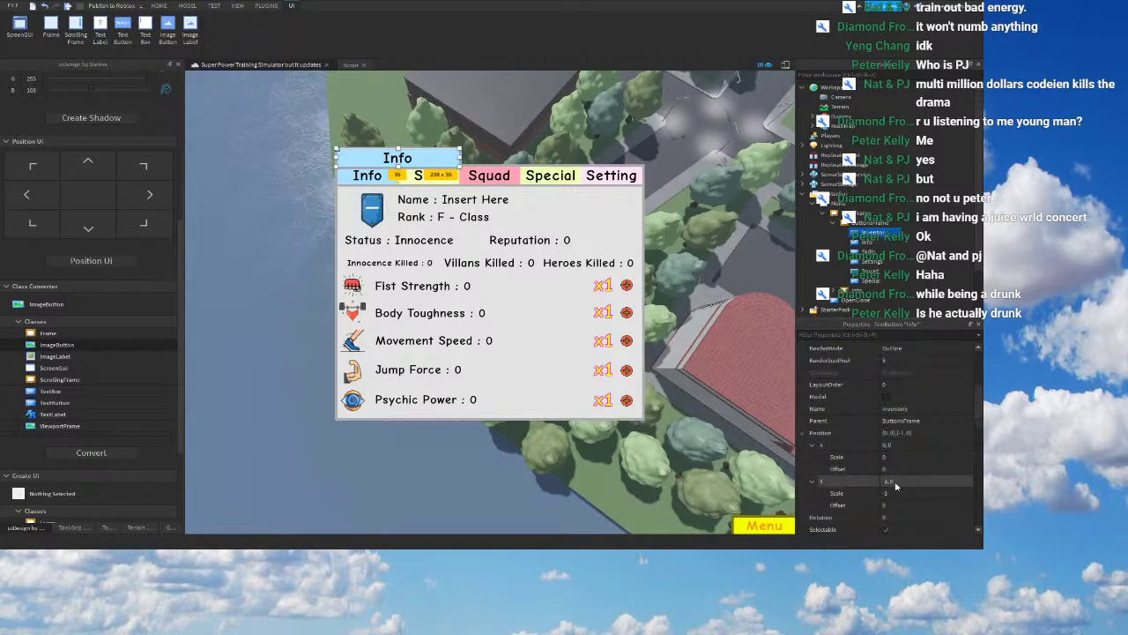
pyautogui.click(886, 493)
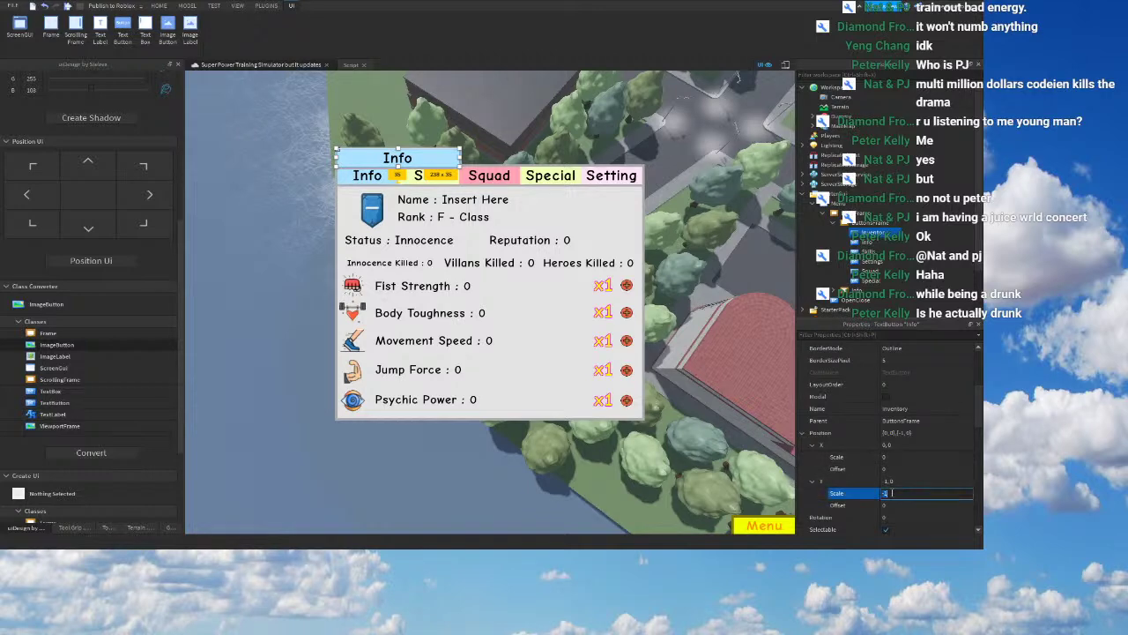
pyautogui.click(885, 505)
pyautogui.write('-5')
pyautogui.press('Return')
pyautogui.moveTo(768, 460); pyautogui.dragTo(767, 461, button='right')
# Step: Change the upper button's displayed text to Inventory
pyautogui.scroll(-2, 917, 463)
pyautogui.scroll(-5, 917, 458)
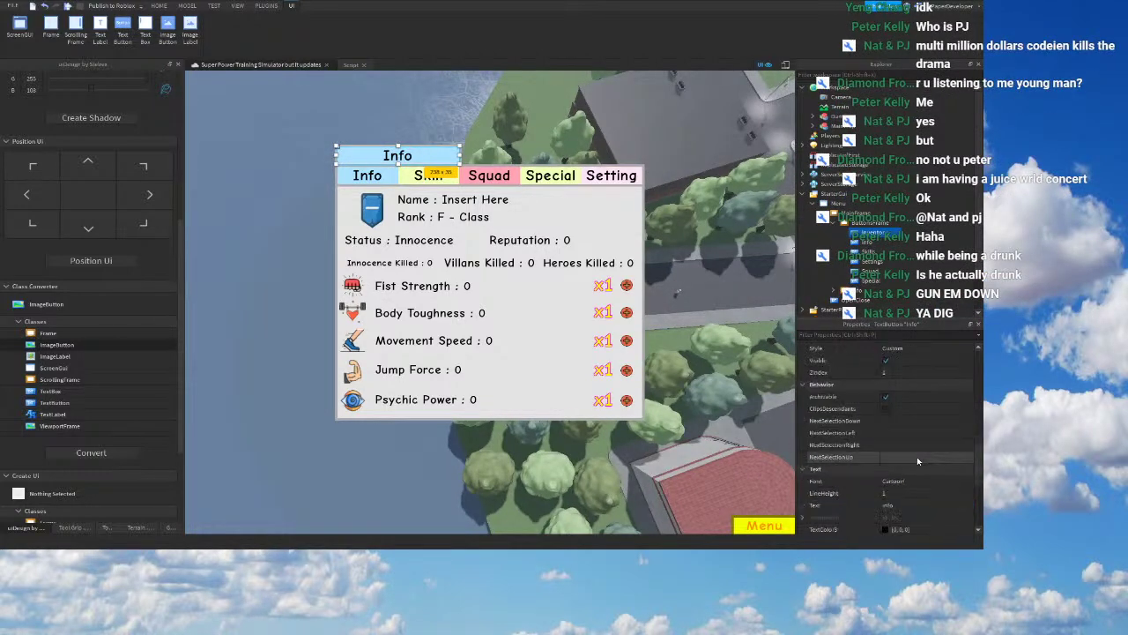
pyautogui.click(908, 469)
pyautogui.write('Invventory')
pyautogui.press('Return')
pyautogui.scroll(1, 869, 435)
# Step: Try a golden yellow text colour on the Inventory button
pyautogui.scroll(-5, 869, 435)
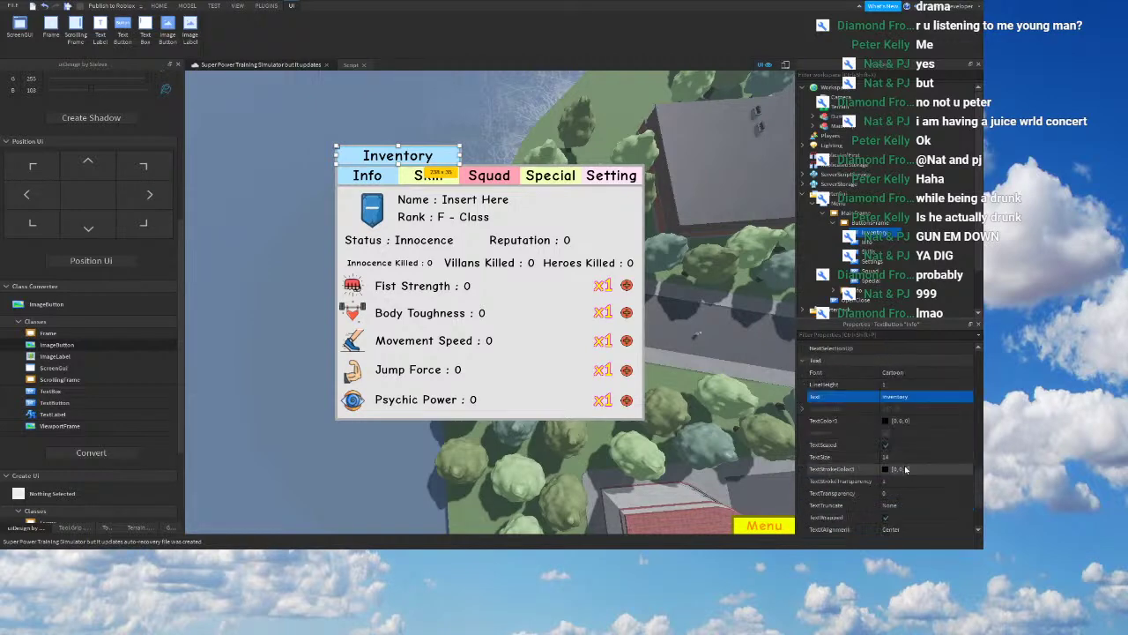
pyautogui.scroll(5, 899, 468)
pyautogui.click(892, 505)
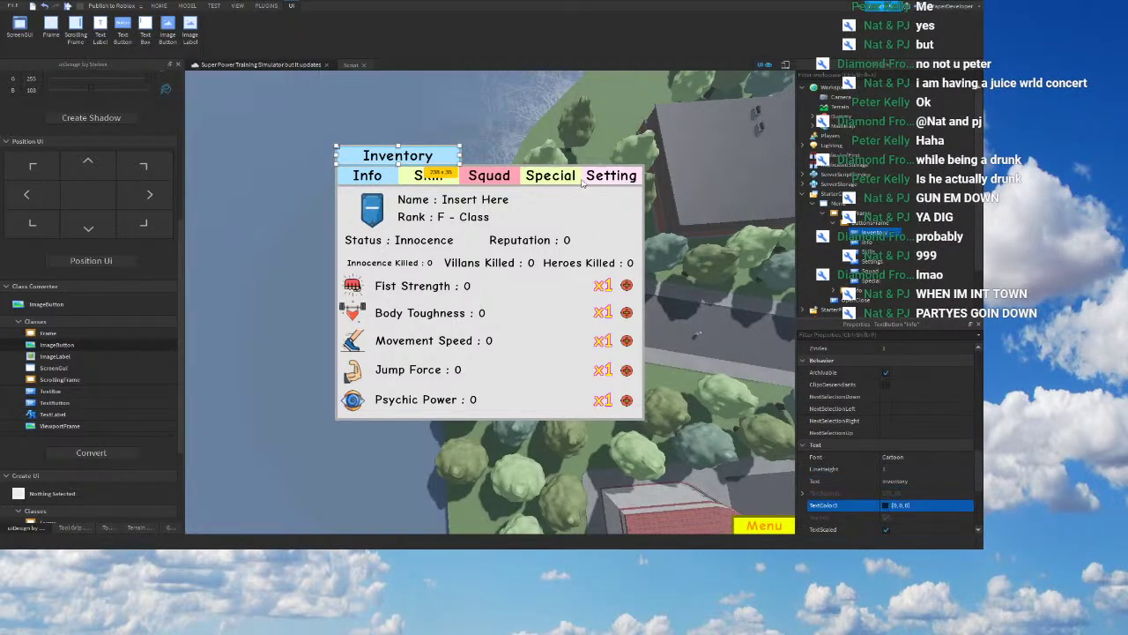
pyautogui.click(609, 200)
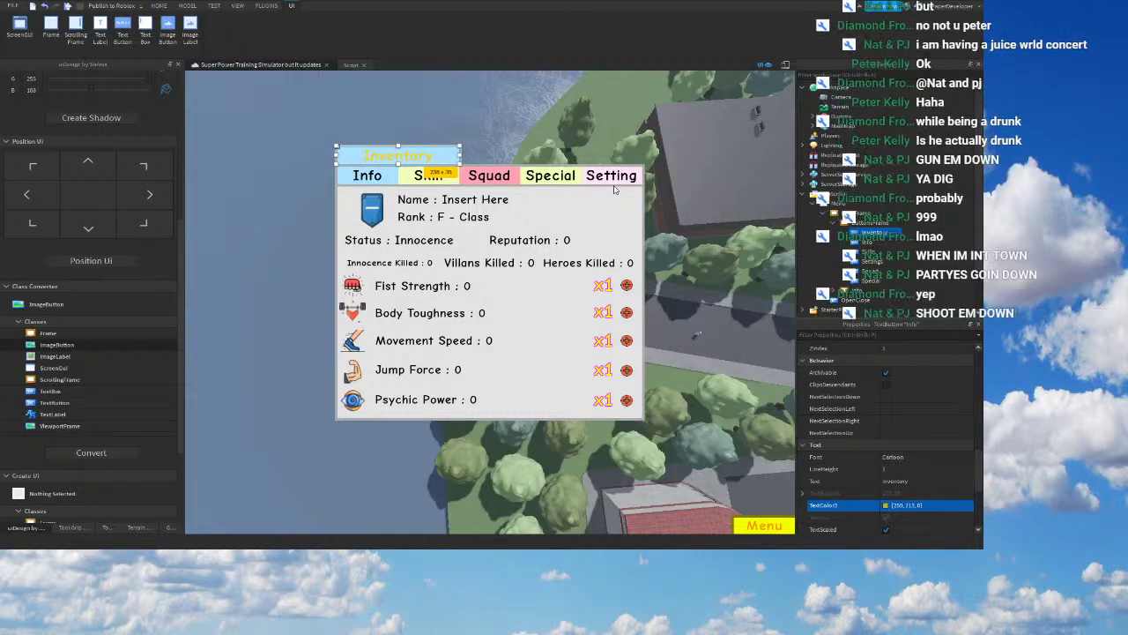
pyautogui.click(579, 208)
pyautogui.click(580, 195)
pyautogui.moveTo(609, 192); pyautogui.dragTo(610, 304)
pyautogui.click(547, 363)
# Step: Change the Inventory button's background colour to a pale yellow of 255, 248, 144
pyautogui.scroll(8, 881, 406)
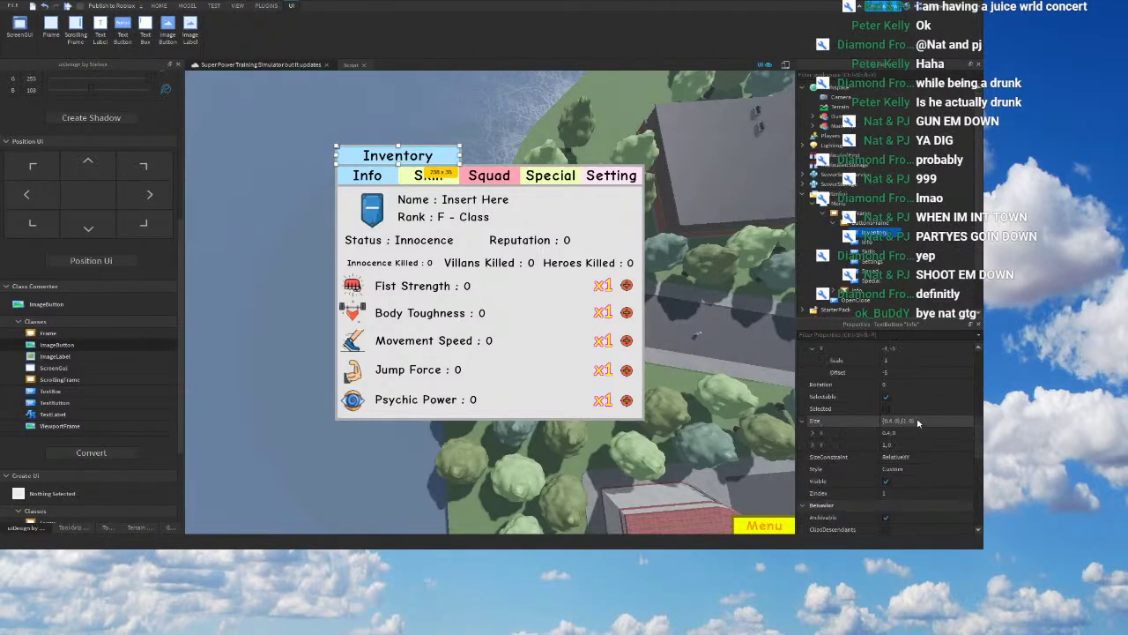
pyautogui.scroll(3, 902, 398)
pyautogui.click(908, 432)
pyautogui.write('[255, 235, 188]')
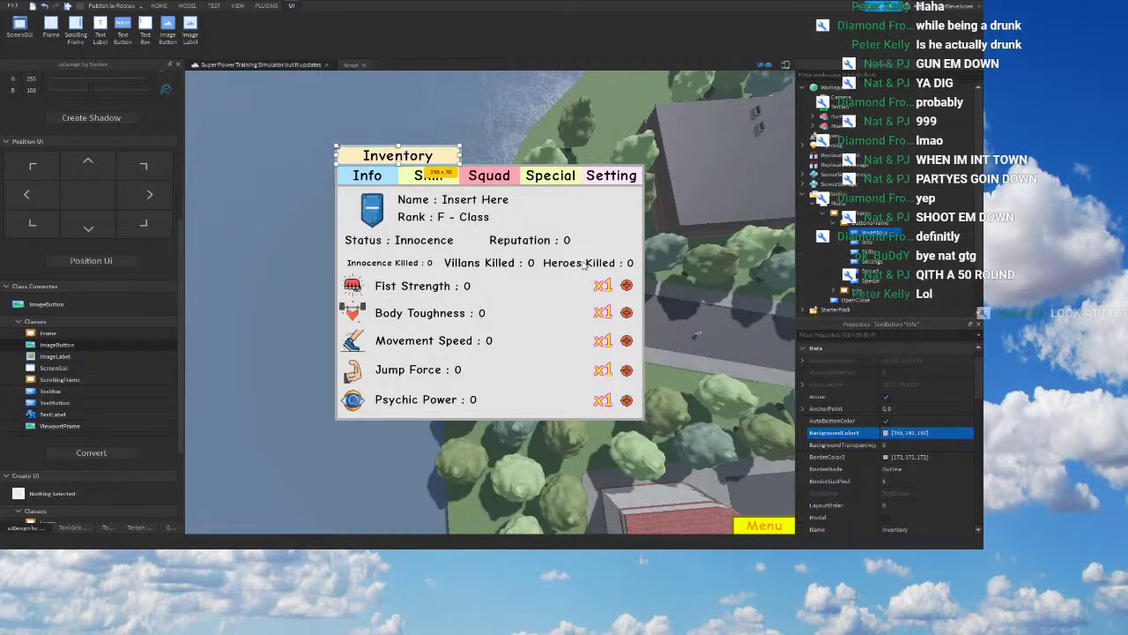
pyautogui.click(577, 263)
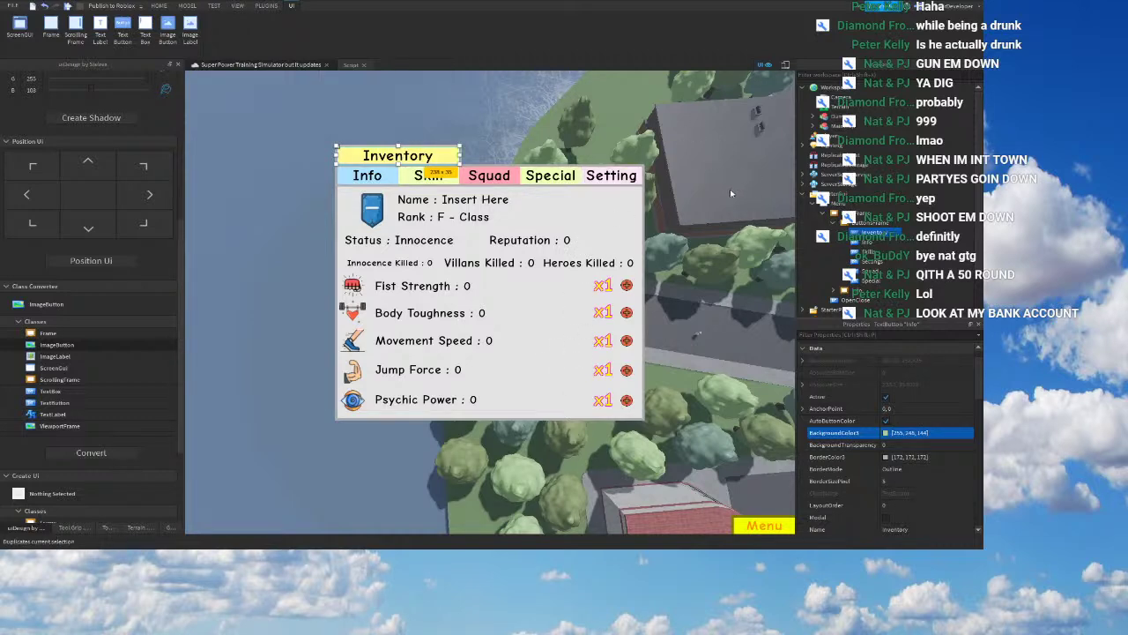
# Step: Duplicate the Inventory button and set the copy's X position scale to 0.4 so it sits beside the original
pyautogui.click(869, 250)
pyautogui.scroll(-6, 887, 389)
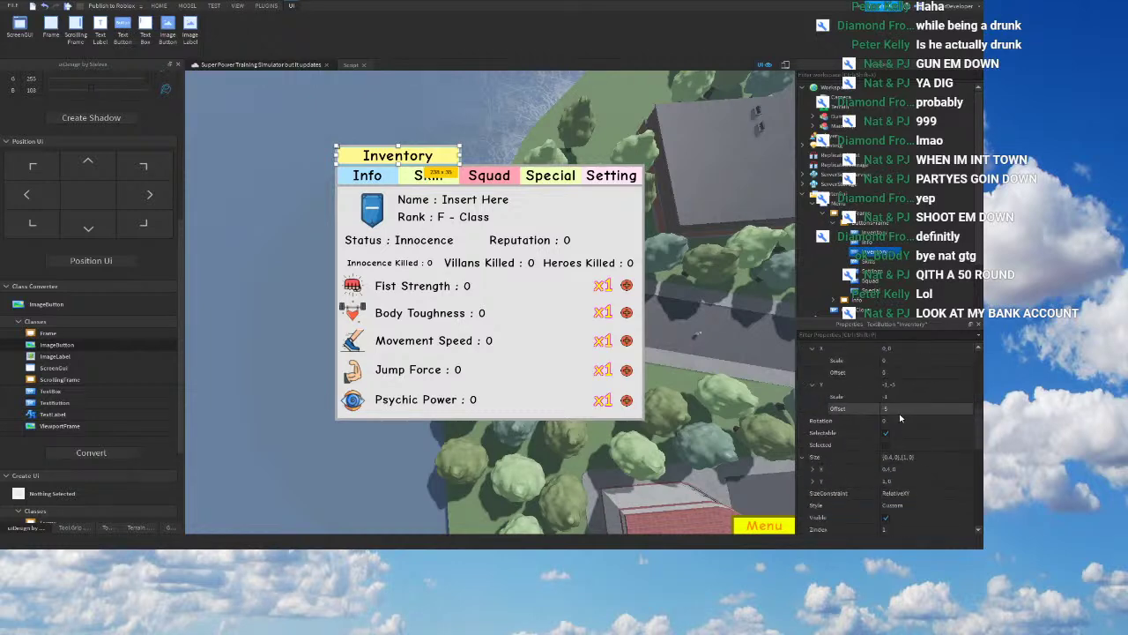
pyautogui.click(907, 359)
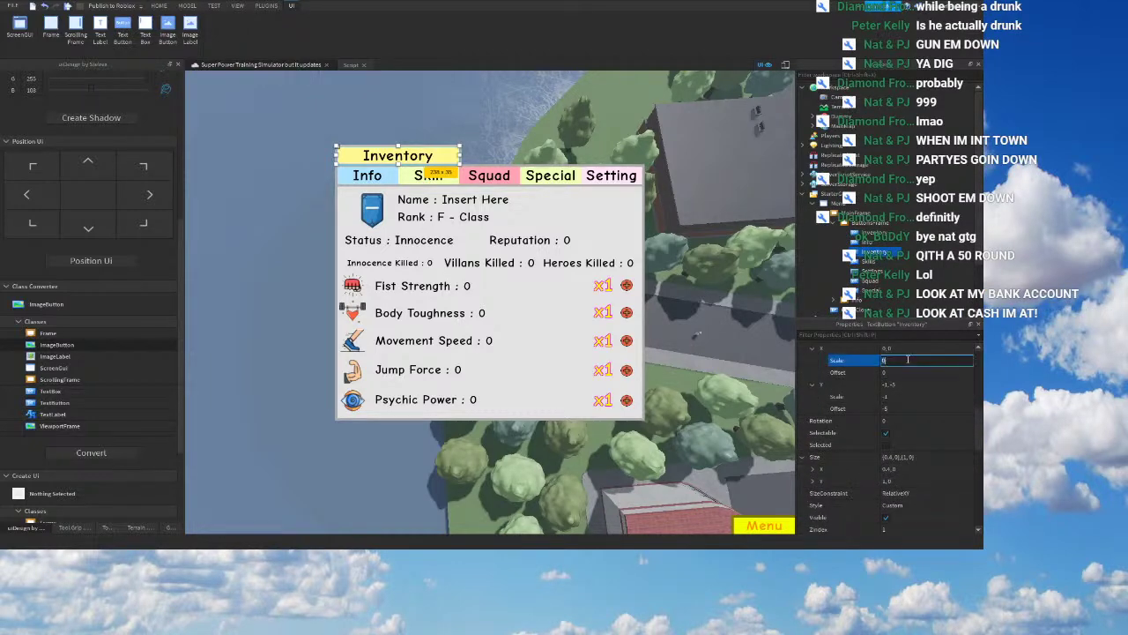
pyautogui.write('0.4')
pyautogui.press('Return')
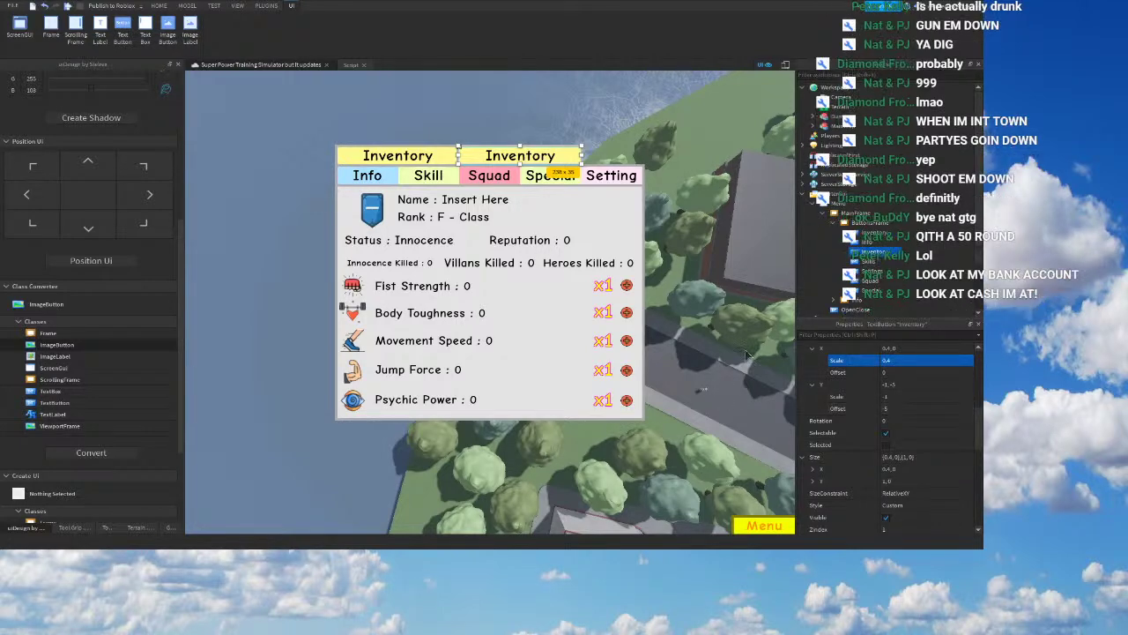
# Step: Rename the duplicated Inventory button as MysteryBox
pyautogui.click(869, 222)
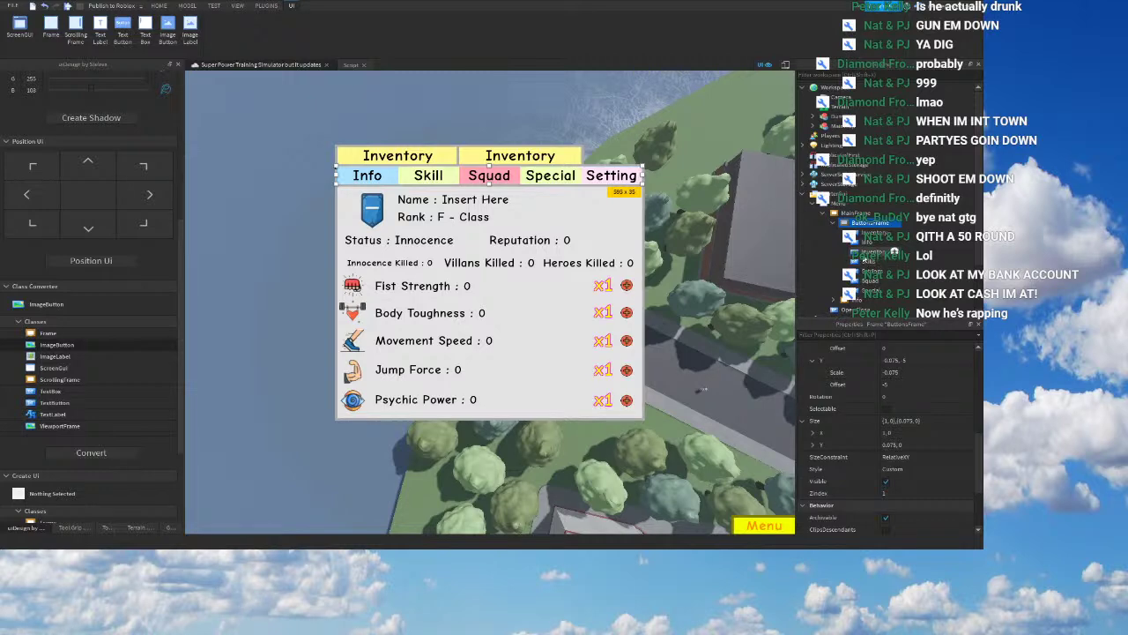
pyautogui.click(868, 251)
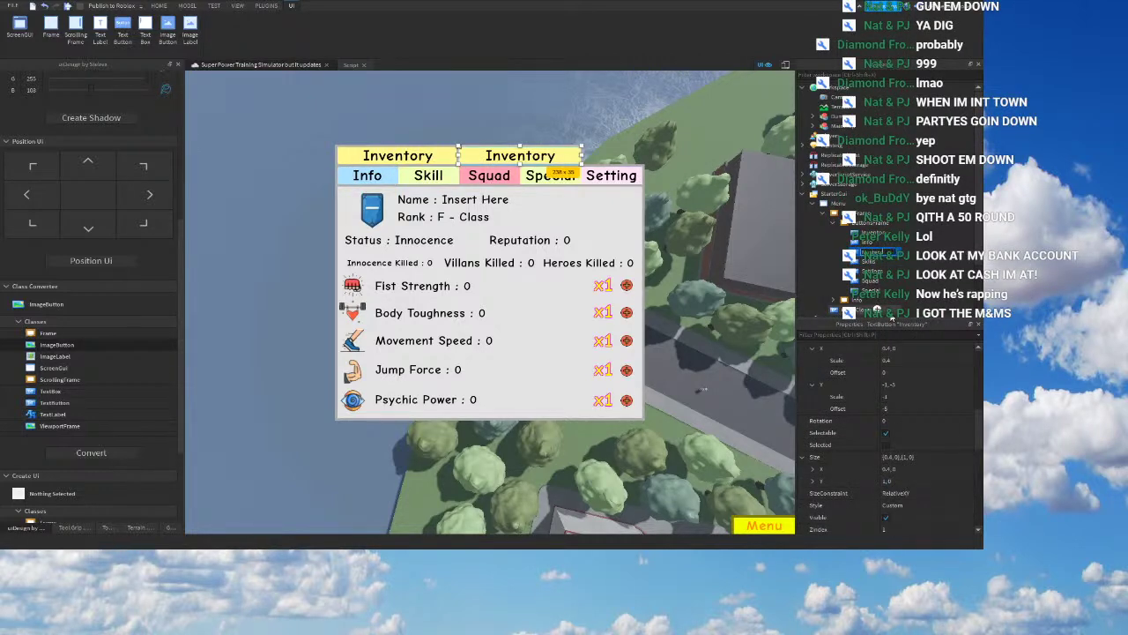
pyautogui.press('Return')
# Step: Change the MysteryBox button's displayed text to Mystery Box
pyautogui.scroll(-6, 868, 406)
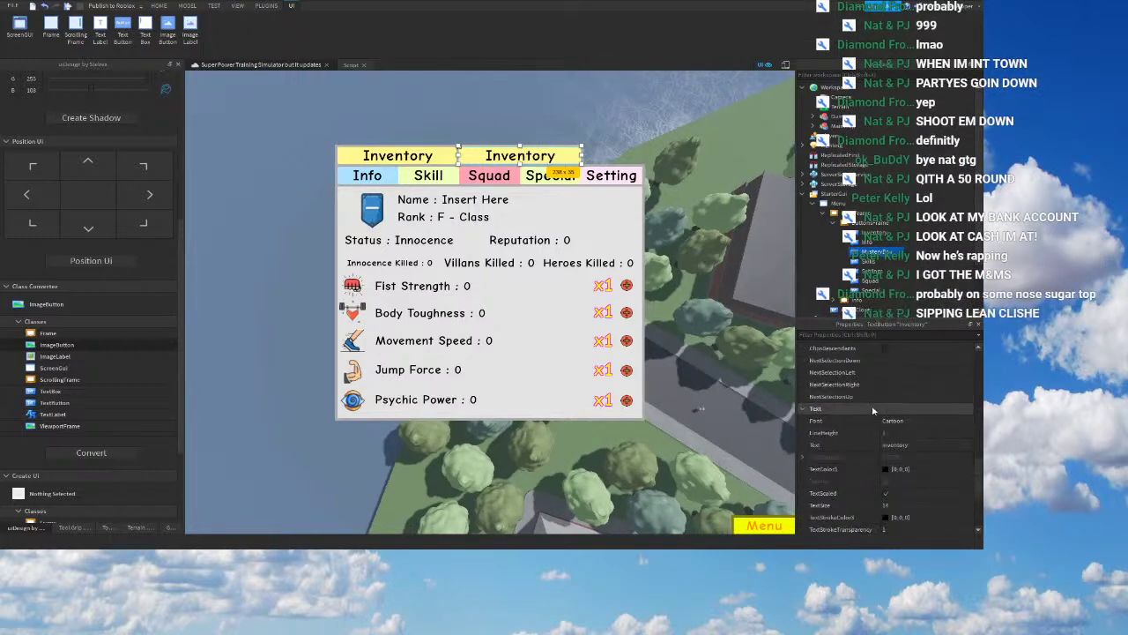
pyautogui.click(916, 445)
pyautogui.write('MysteryB')
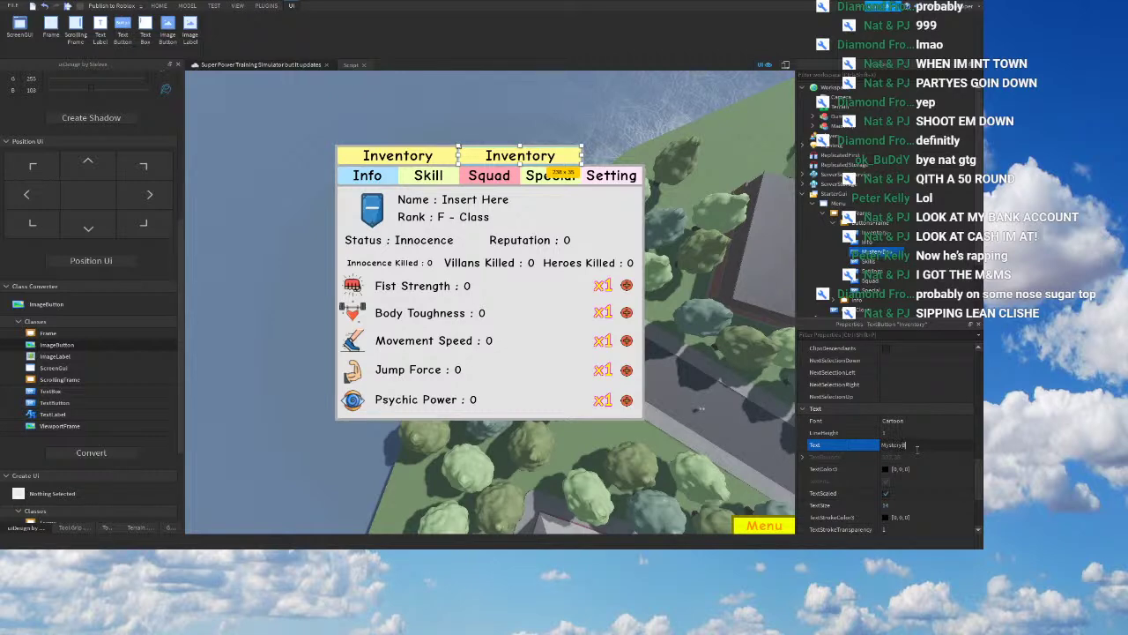
pyautogui.write('ox')
pyautogui.press('Return')
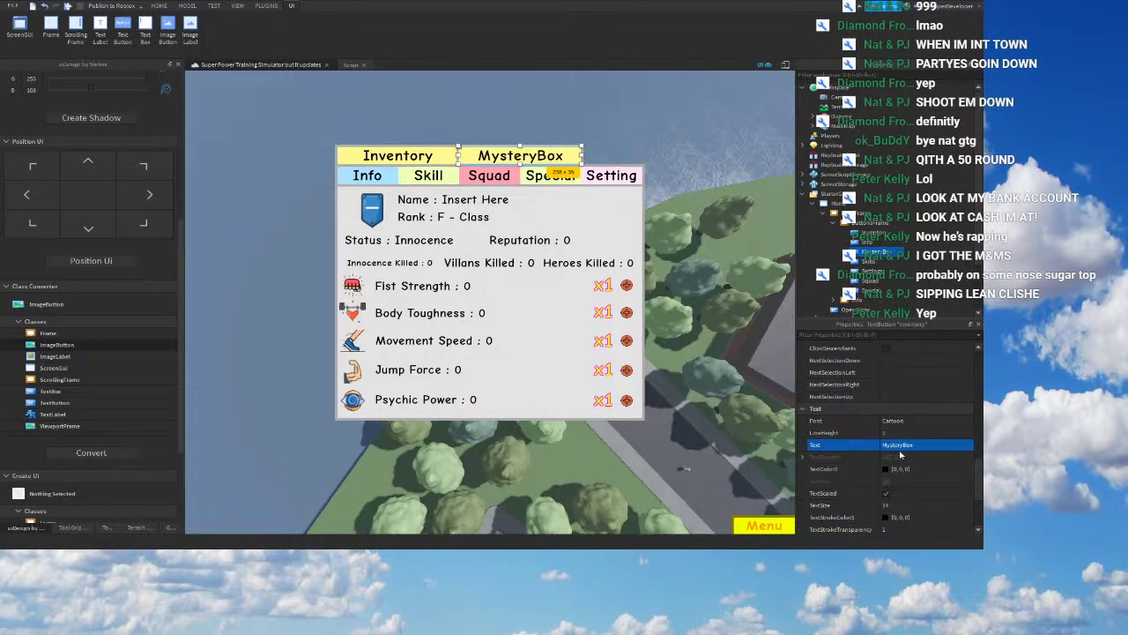
pyautogui.click(896, 445)
pyautogui.press('Return')
# Step: Try a purple border colour on the Mystery Box button, and undo that colour change
pyautogui.scroll(3, 888, 453)
pyautogui.scroll(5, 888, 453)
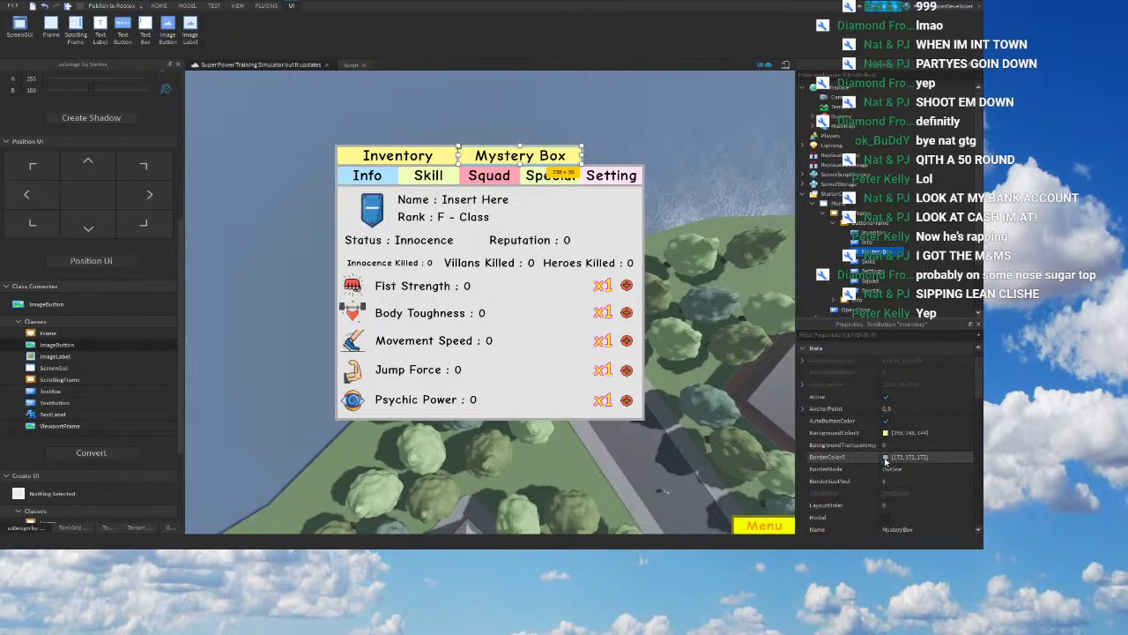
pyautogui.click(886, 459)
pyautogui.moveTo(555, 224); pyautogui.dragTo(507, 192)
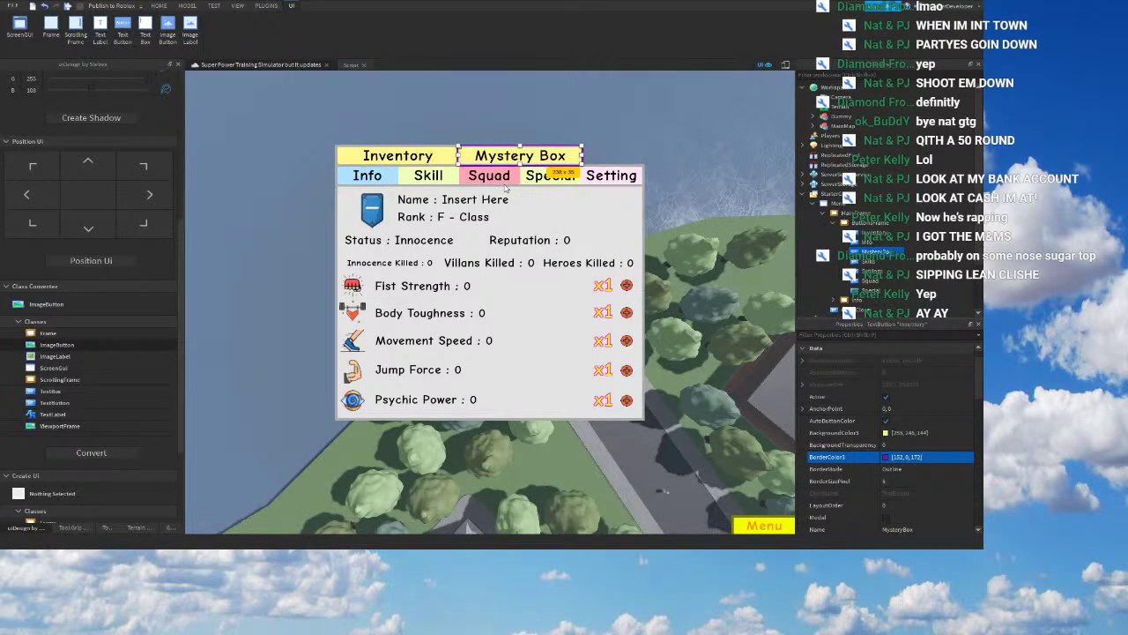
pyautogui.hotkey('ctrl', 'z')
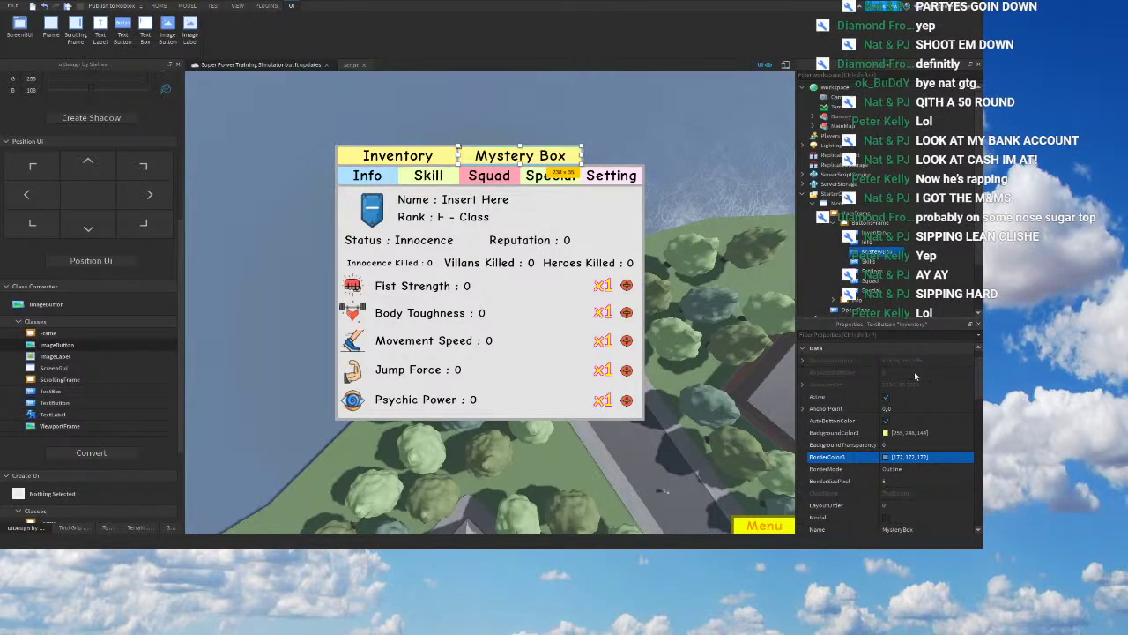
# Step: Change the Mystery Box button's background colour to a strong magenta
pyautogui.click(888, 433)
pyautogui.moveTo(510, 200); pyautogui.dragTo(504, 200)
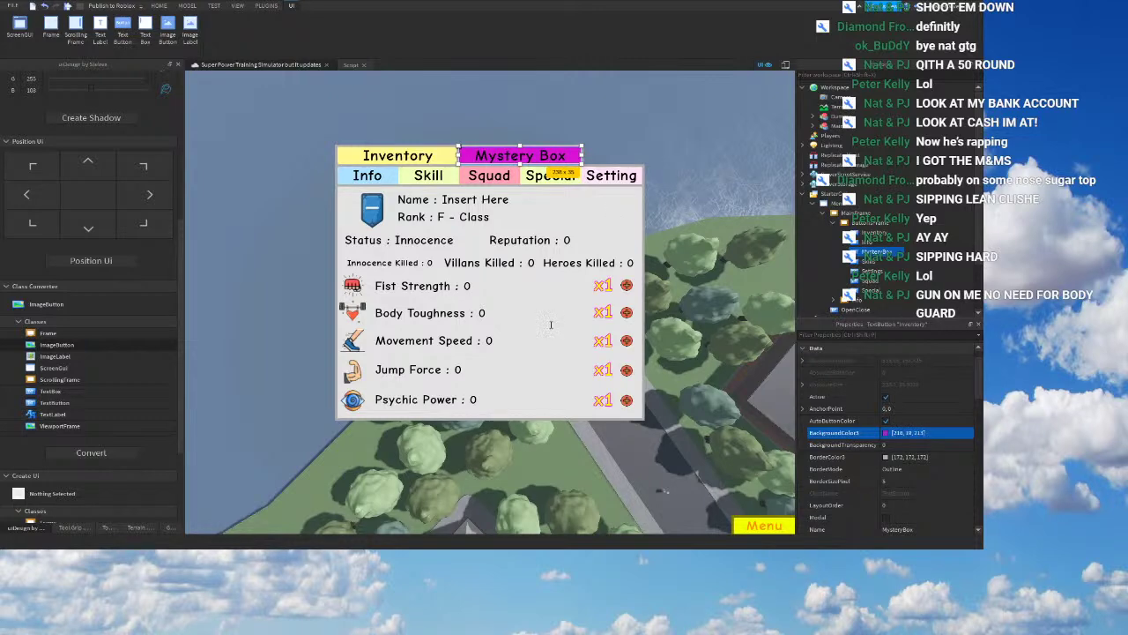
# Step: Try a width scale of 0.6 on MainFrame, and return it to 0.5
pyautogui.click(365, 424)
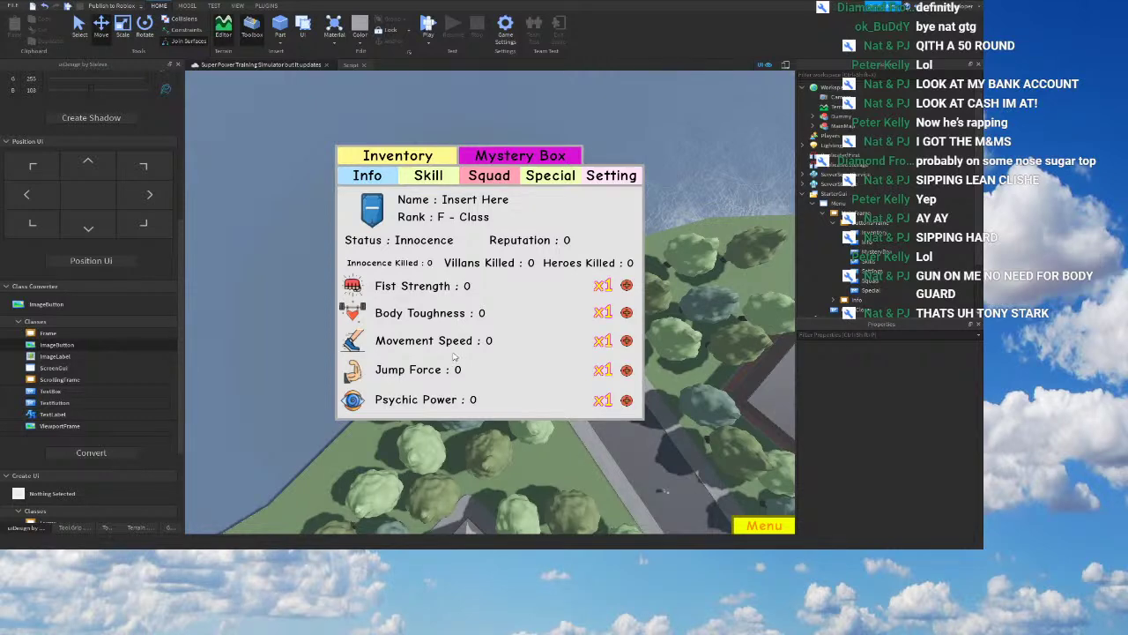
pyautogui.click(868, 214)
pyautogui.scroll(-1, 878, 447)
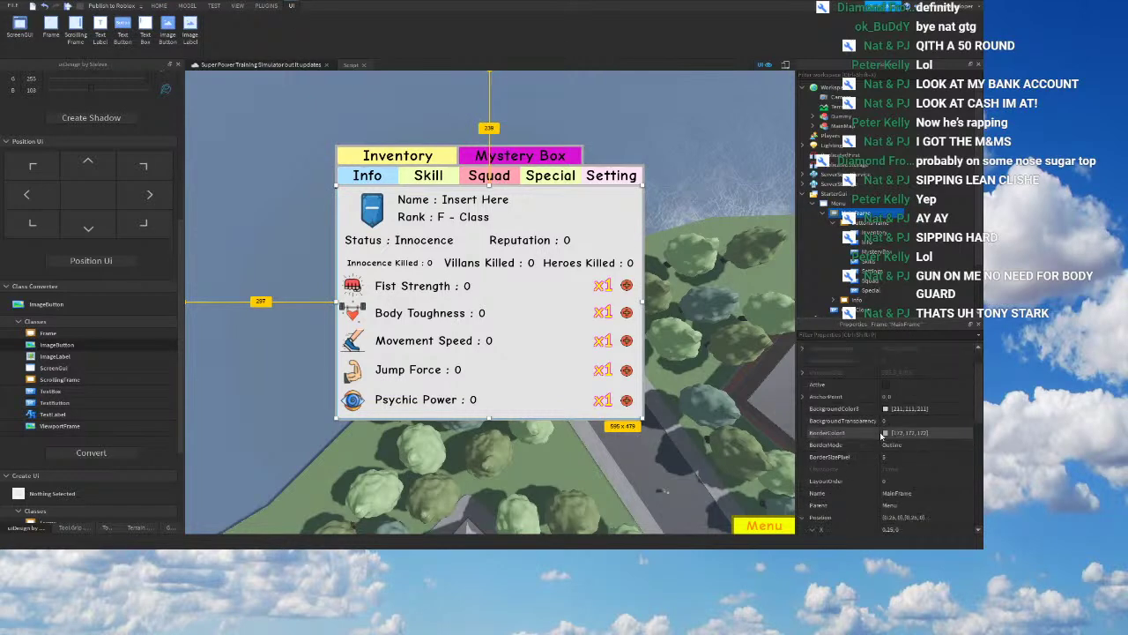
pyautogui.scroll(-2, 902, 443)
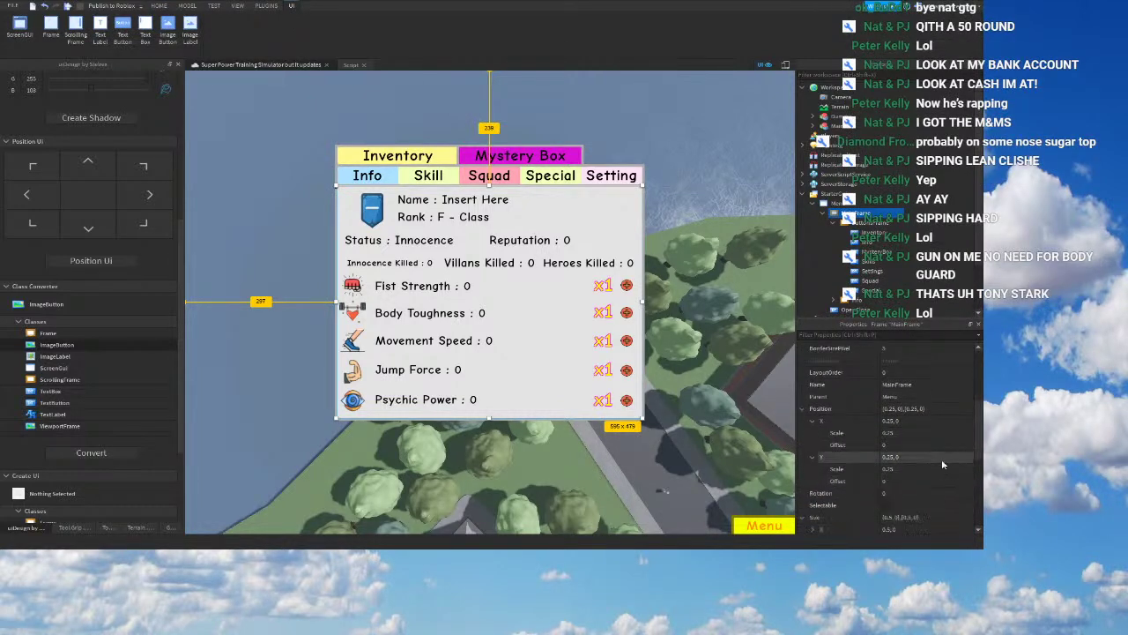
pyautogui.scroll(-3, 941, 459)
pyautogui.click(812, 458)
pyautogui.click(890, 471)
pyautogui.write('0.6')
pyautogui.press('Return')
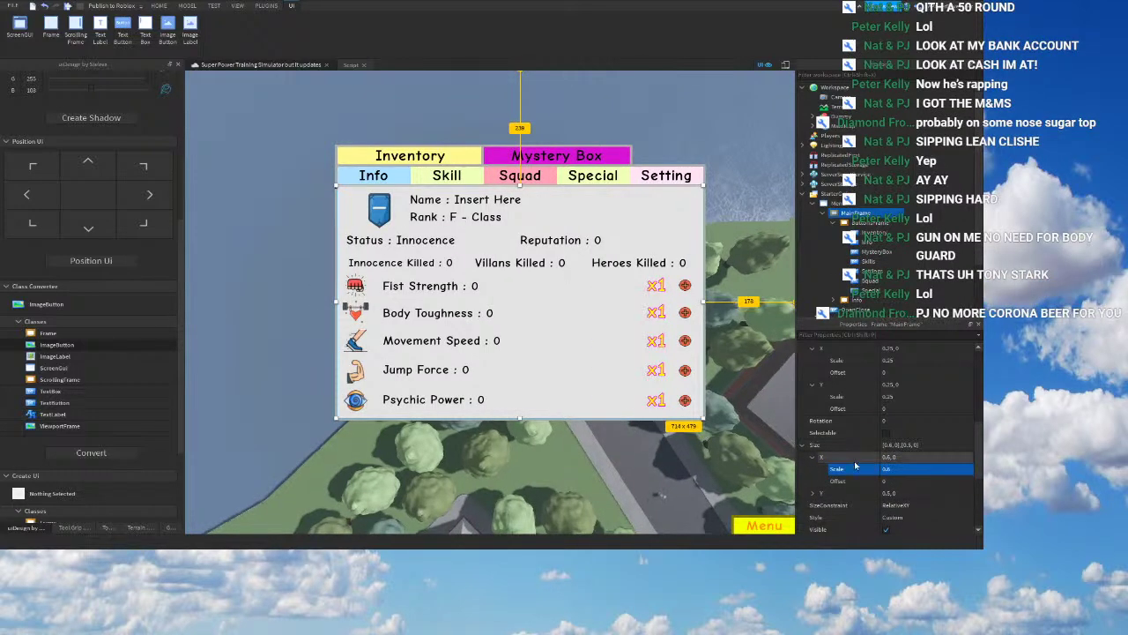
pyautogui.click(912, 474)
pyautogui.write('0.5')
pyautogui.press('Return')
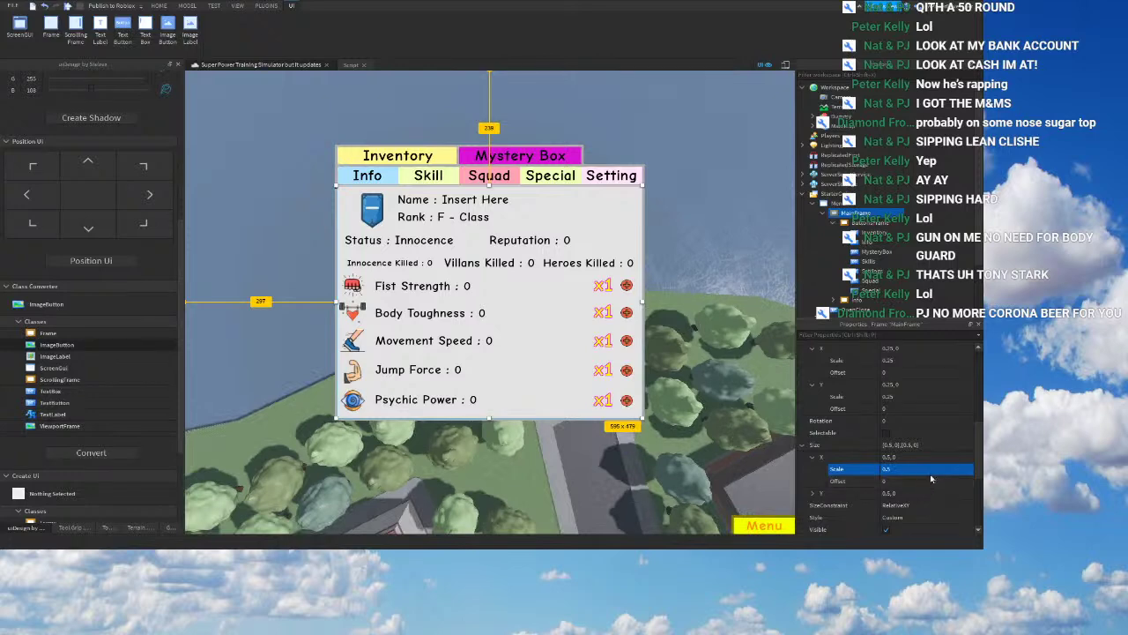
# Step: Try MainFrame at a width scale of 0.525, and set it back to 0.5
pyautogui.click(928, 471)
pyautogui.write('0.525')
pyautogui.press('Return')
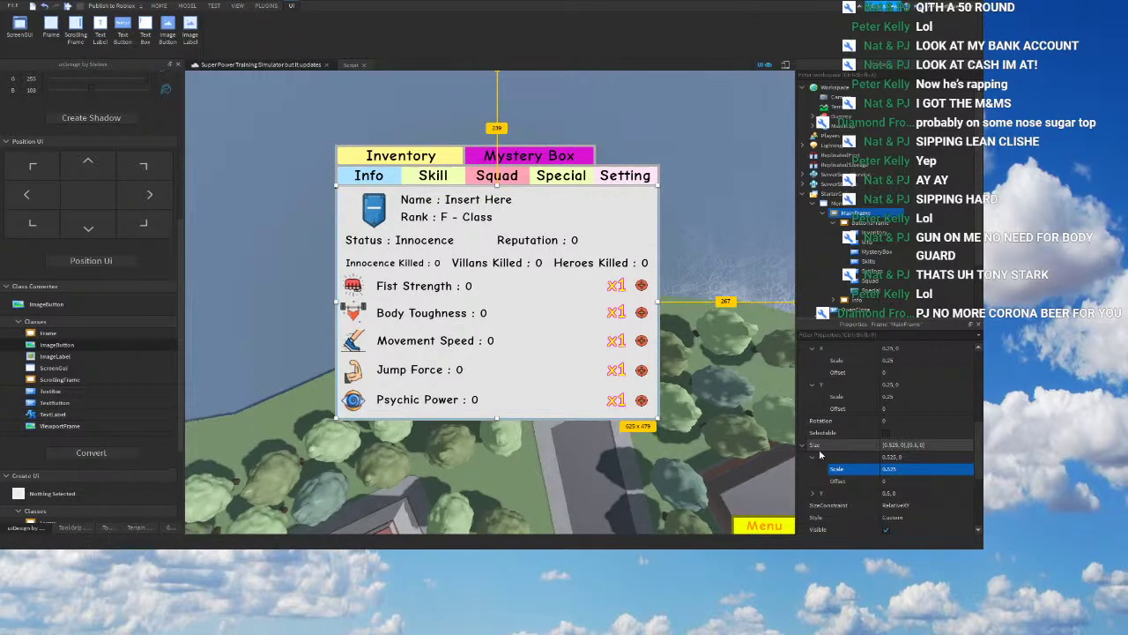
pyautogui.click(906, 470)
pyautogui.write('0.5')
pyautogui.press('Return')
pyautogui.moveTo(654, 425); pyautogui.dragTo(653, 423, button='right')
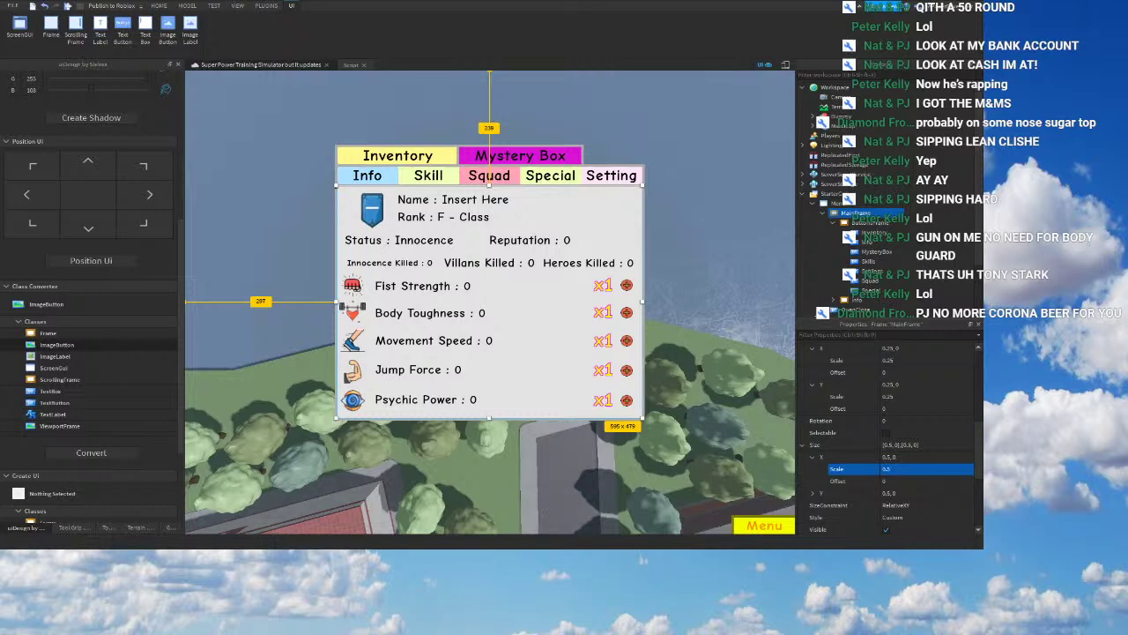
# Step: Insert a new TextButton inside MainFrame
pyautogui.doubleClick(877, 213)
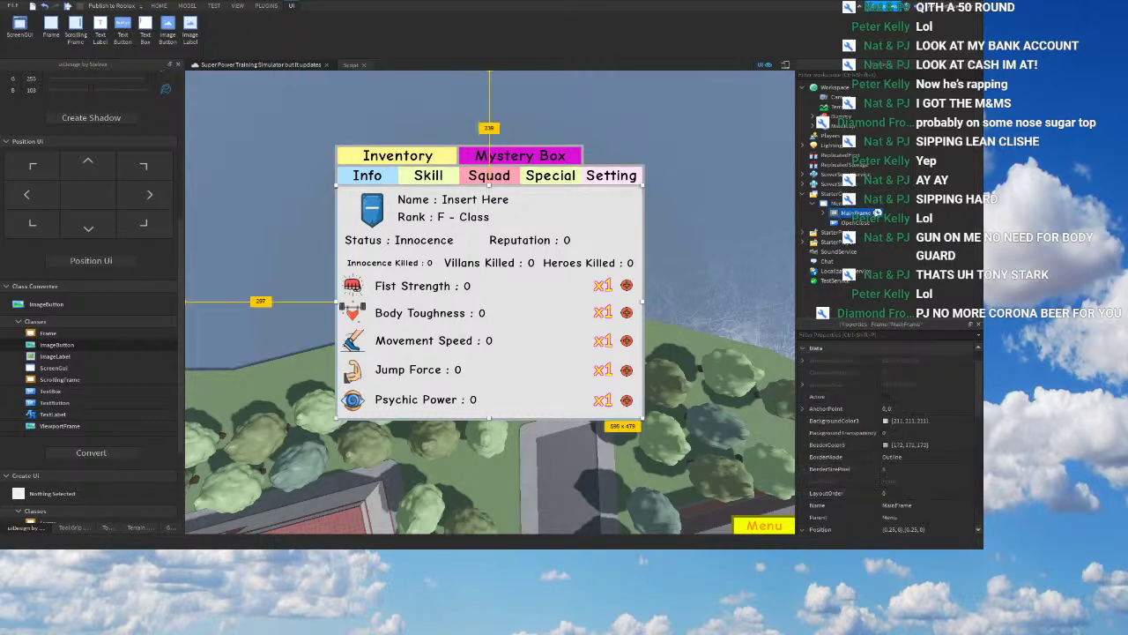
pyautogui.click(837, 275)
pyautogui.click(857, 309)
# Step: Find the new button's Style property, try the different Roblox button styles, and settle on RobloxRoundButton
pyautogui.scroll(-5, 908, 423)
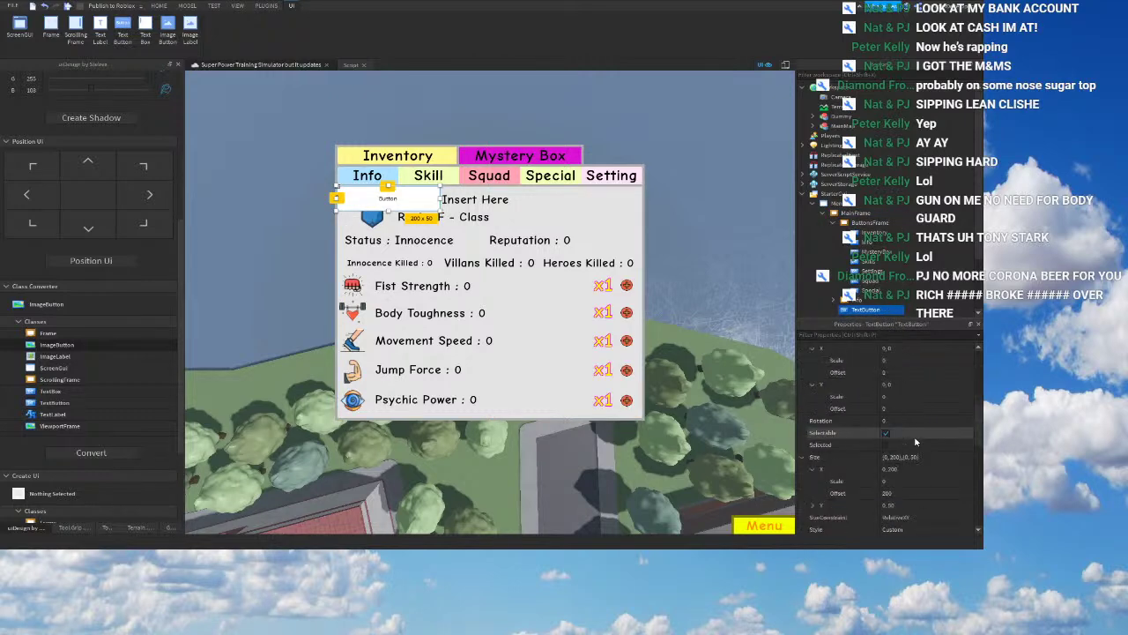
pyautogui.scroll(-5, 913, 426)
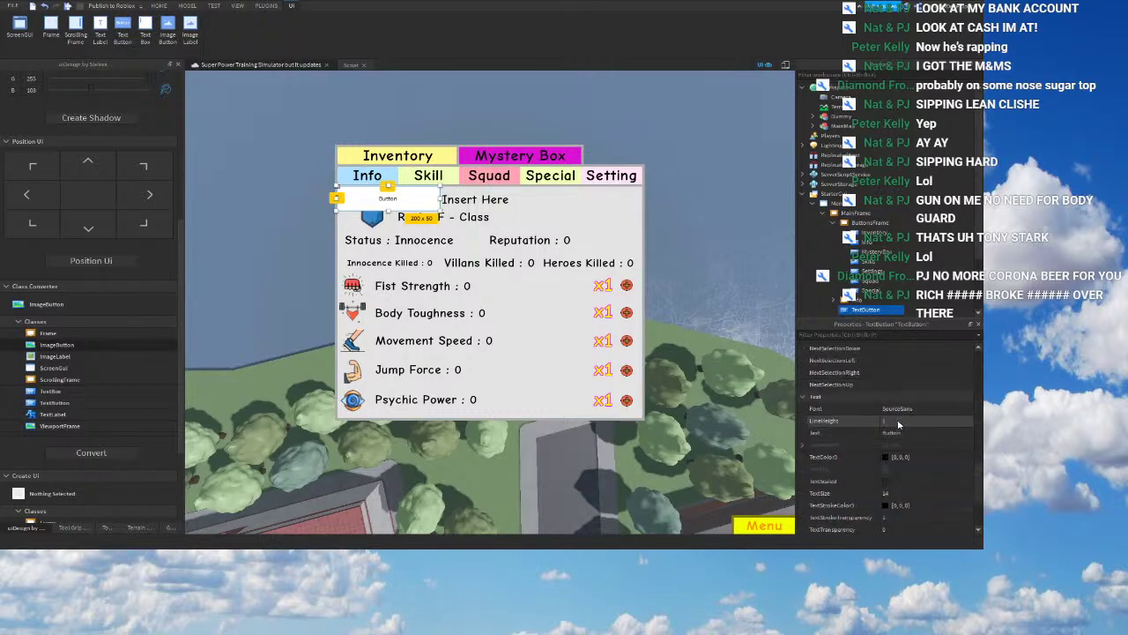
pyautogui.scroll(-2, 936, 407)
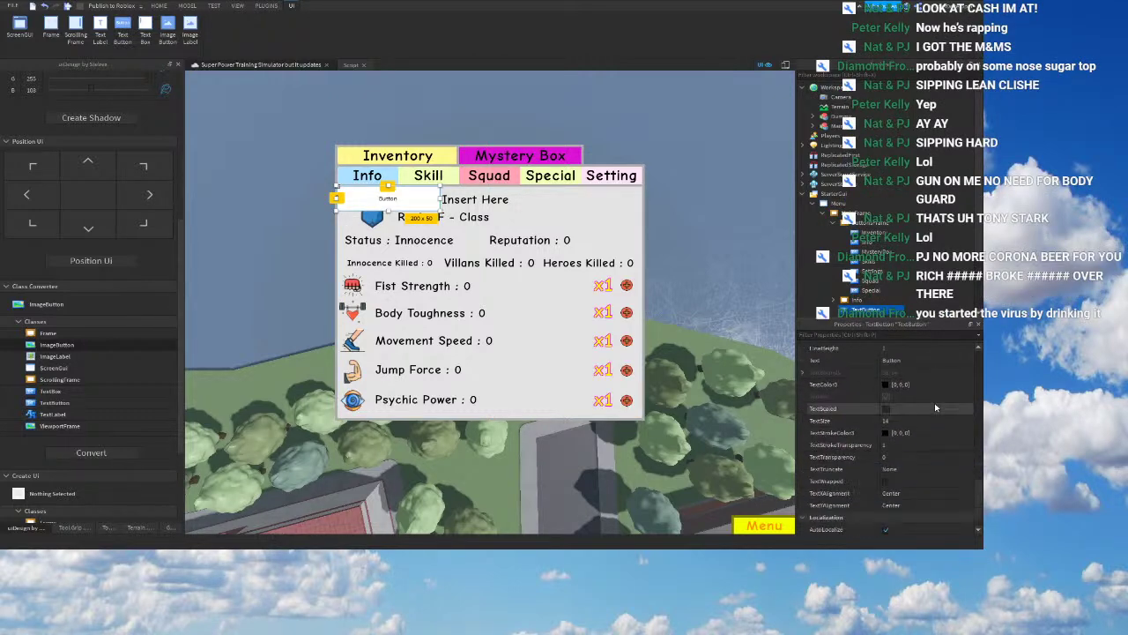
pyautogui.click(909, 333)
pyautogui.write('style')
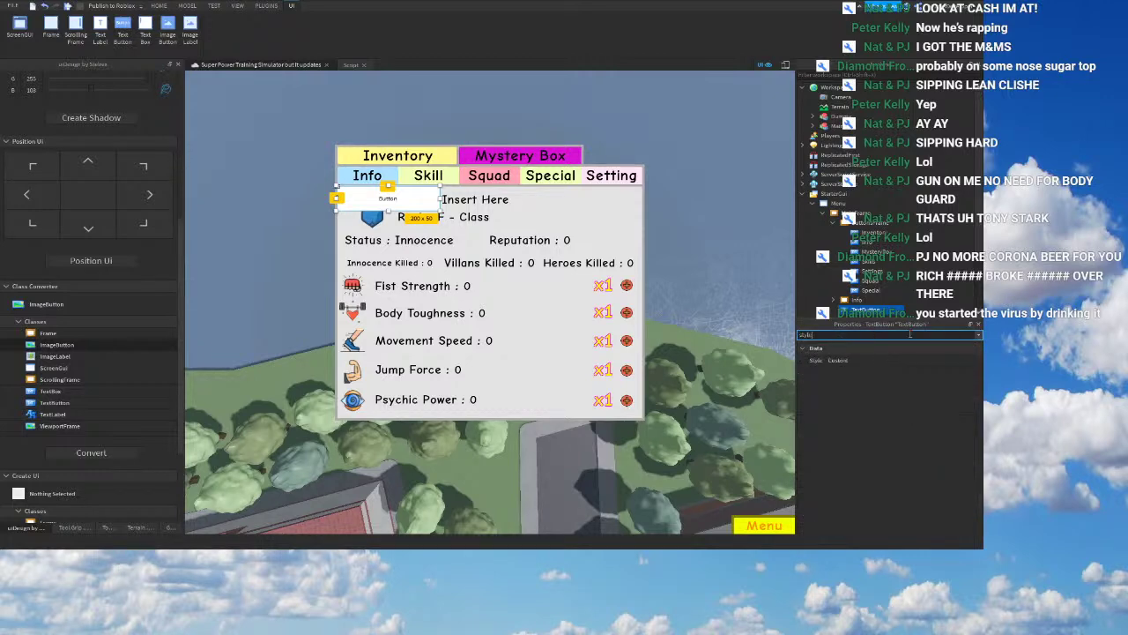
pyautogui.click(865, 361)
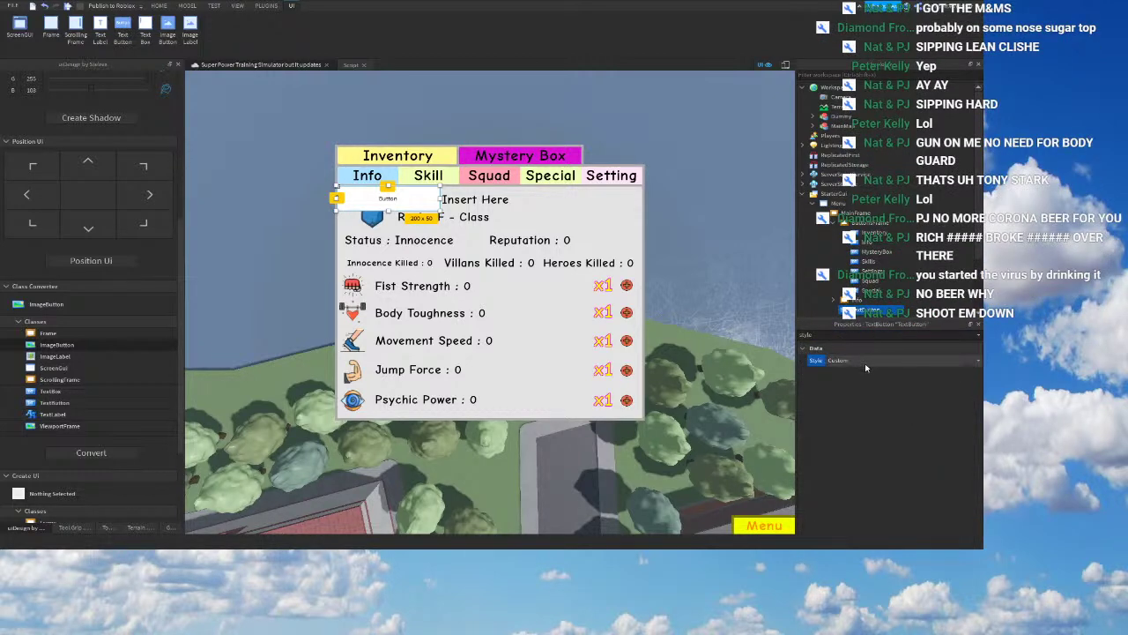
pyautogui.click(863, 379)
pyautogui.click(863, 363)
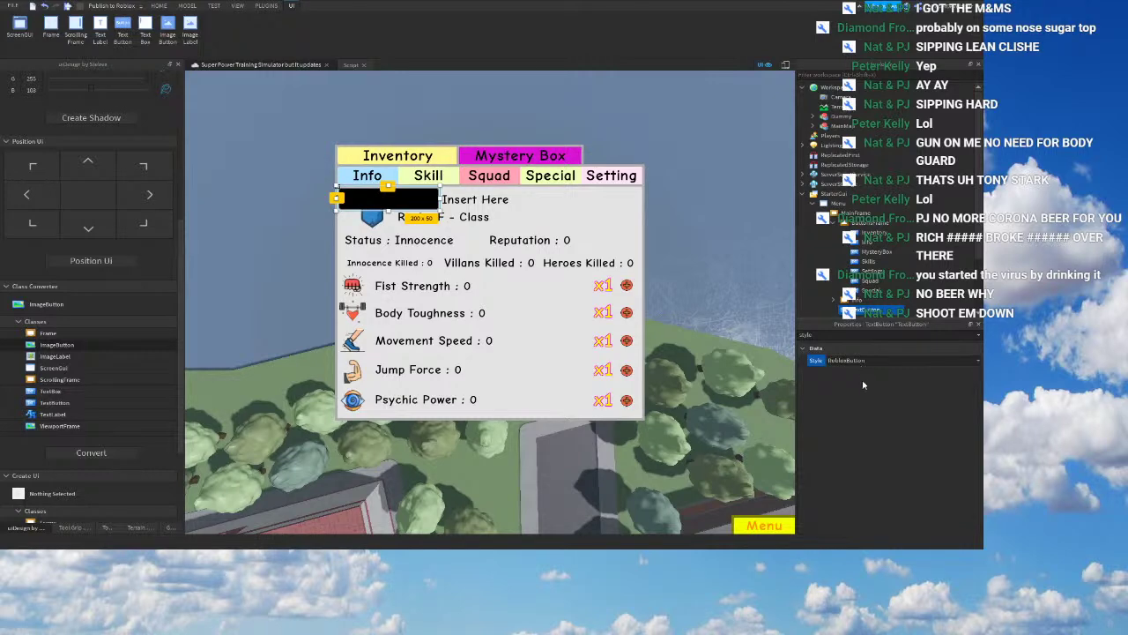
pyautogui.click(863, 385)
pyautogui.click(868, 364)
pyautogui.click(871, 392)
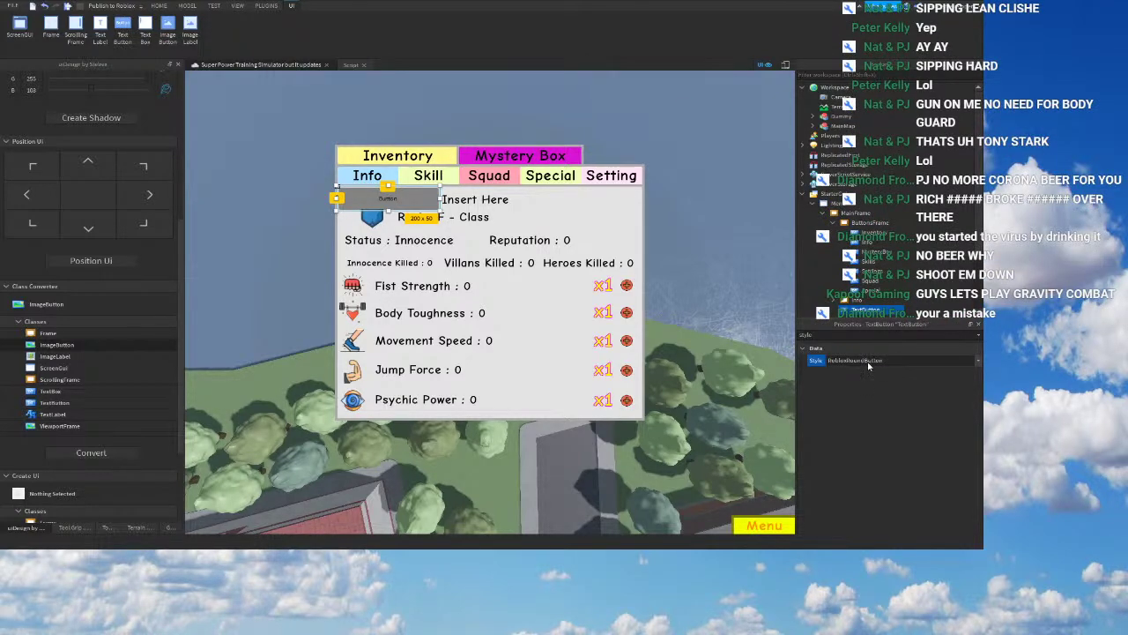
pyautogui.click(866, 402)
pyautogui.click(867, 365)
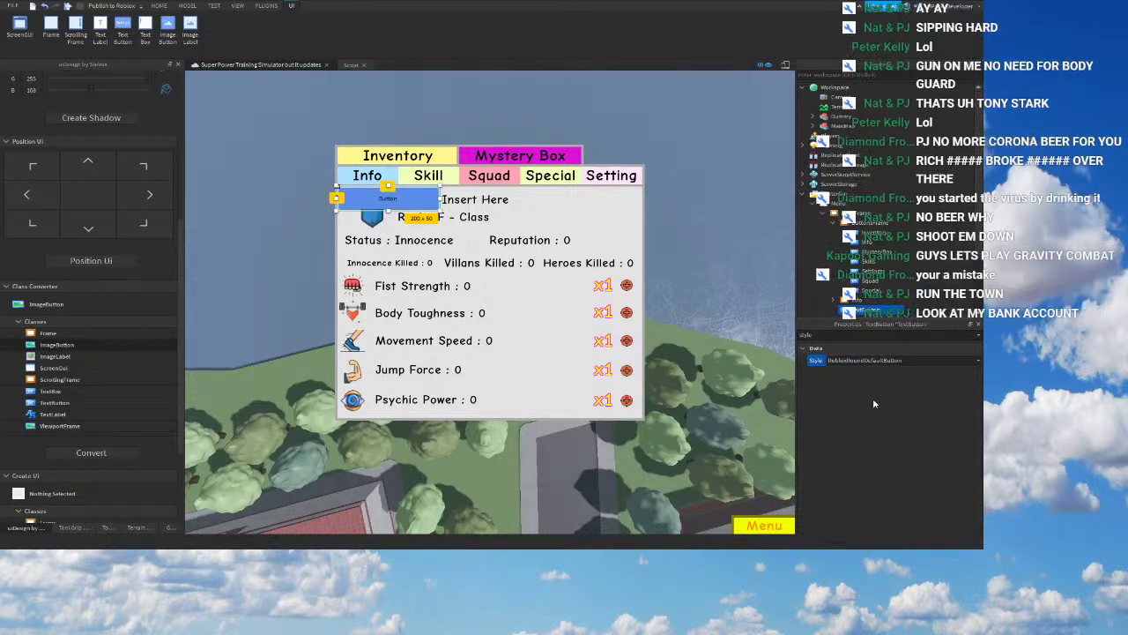
pyautogui.click(876, 360)
pyautogui.click(874, 394)
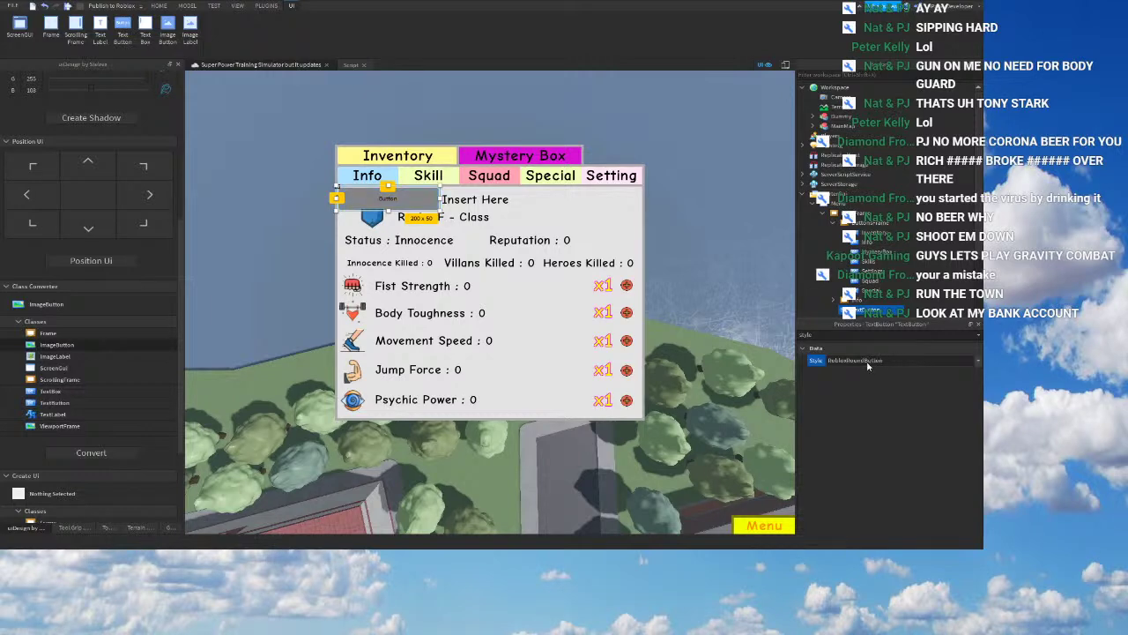
pyautogui.click(834, 334)
pyautogui.press('BackSpace')
pyautogui.press('BackSpace')
pyautogui.press('BackSpace')
pyautogui.press('BackSpace')
pyautogui.press('BackSpace')
# Step: Set the new button's size to 0.05,0,0.05,0
pyautogui.moveTo(678, 340); pyautogui.dragTo(749, 322, button='right')
pyautogui.scroll(-6, 887, 432)
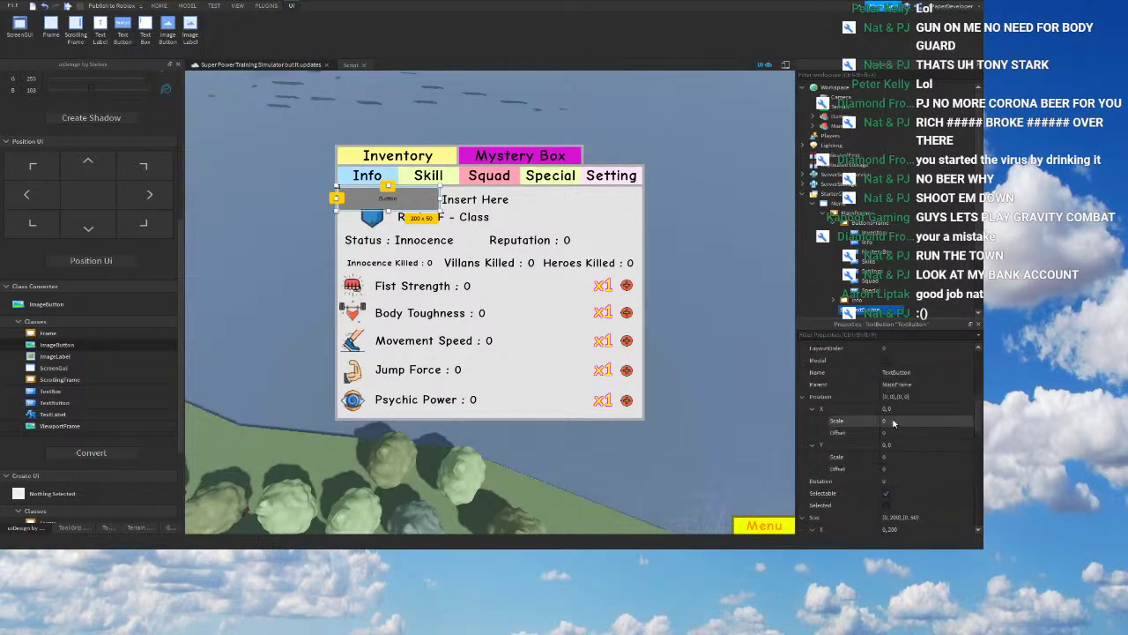
pyautogui.scroll(-1, 895, 445)
pyautogui.click(899, 445)
pyautogui.write('0.05,0,0.05,0')
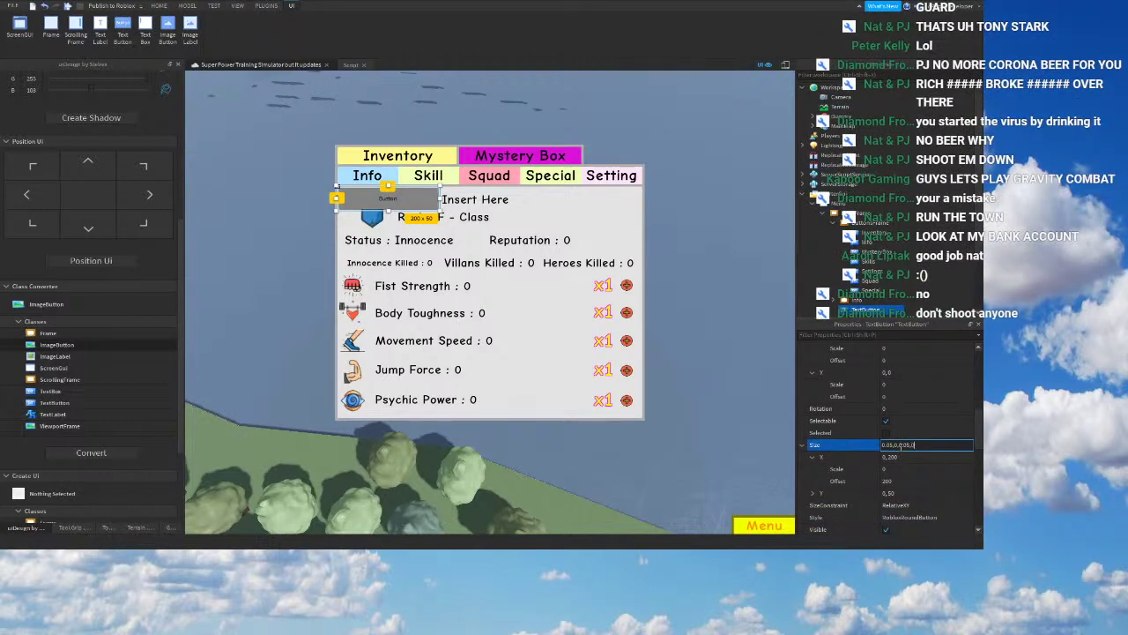
pyautogui.press('Return')
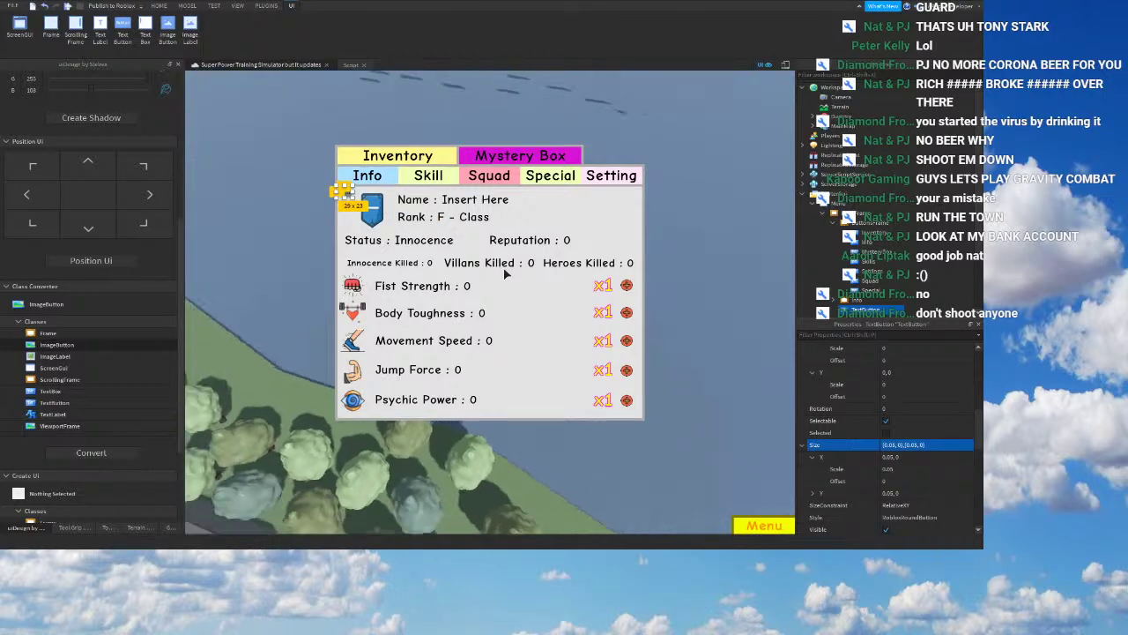
# Step: Set the new button's displayed text to X and enable TextScaled
pyautogui.scroll(5, 911, 438)
pyautogui.scroll(-10, 911, 438)
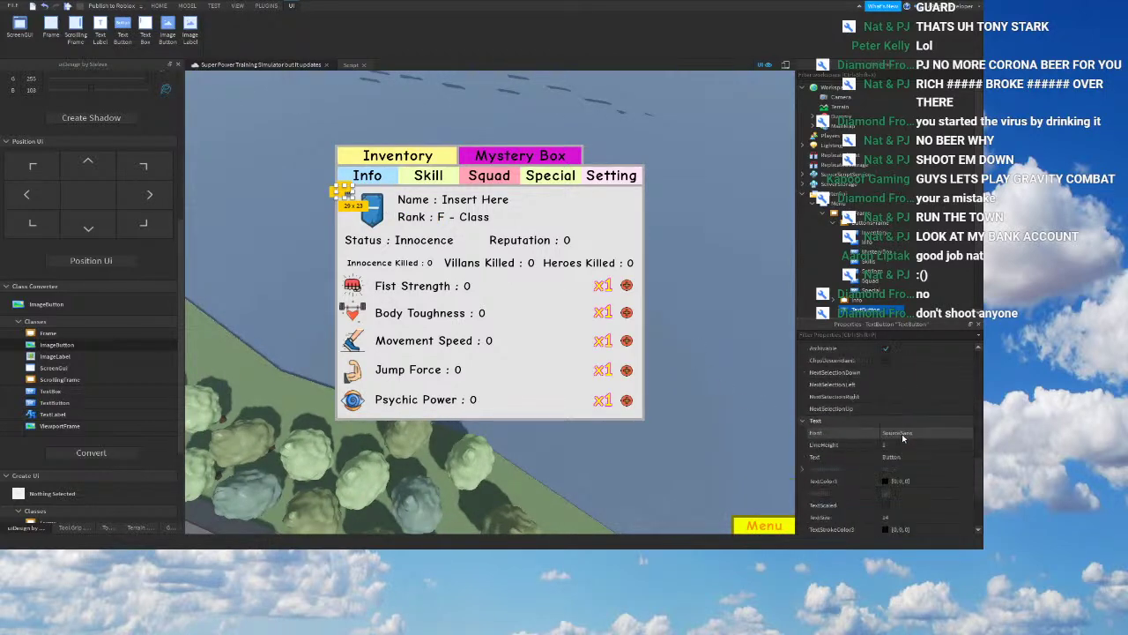
pyautogui.click(910, 387)
pyautogui.write('X')
pyautogui.press('Return')
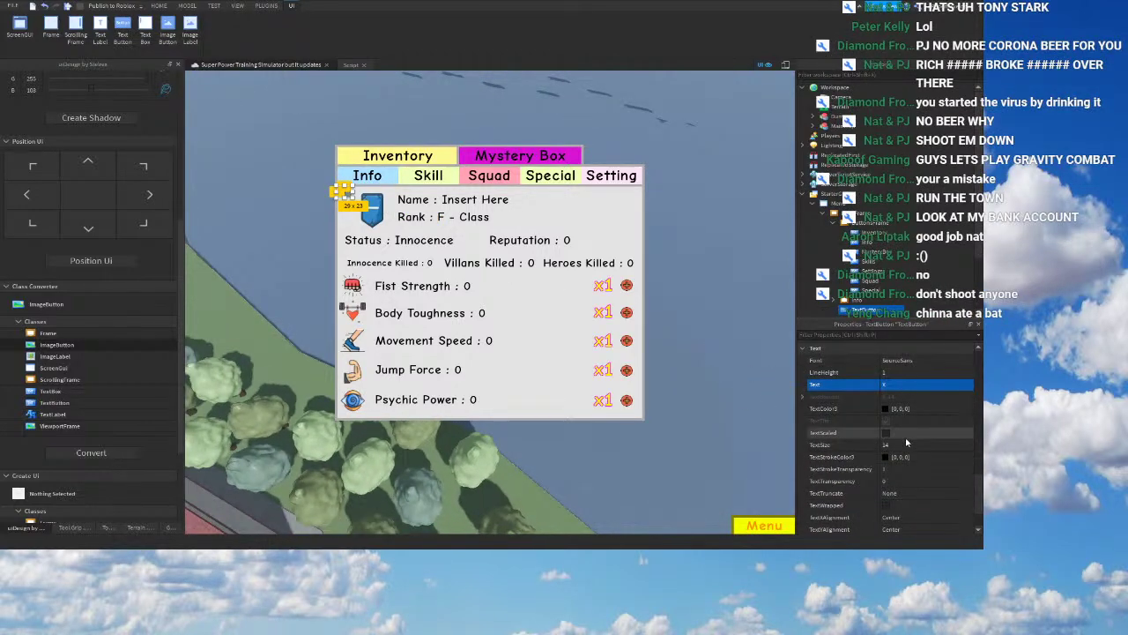
pyautogui.click(886, 433)
pyautogui.click(745, 405)
pyautogui.click(855, 282)
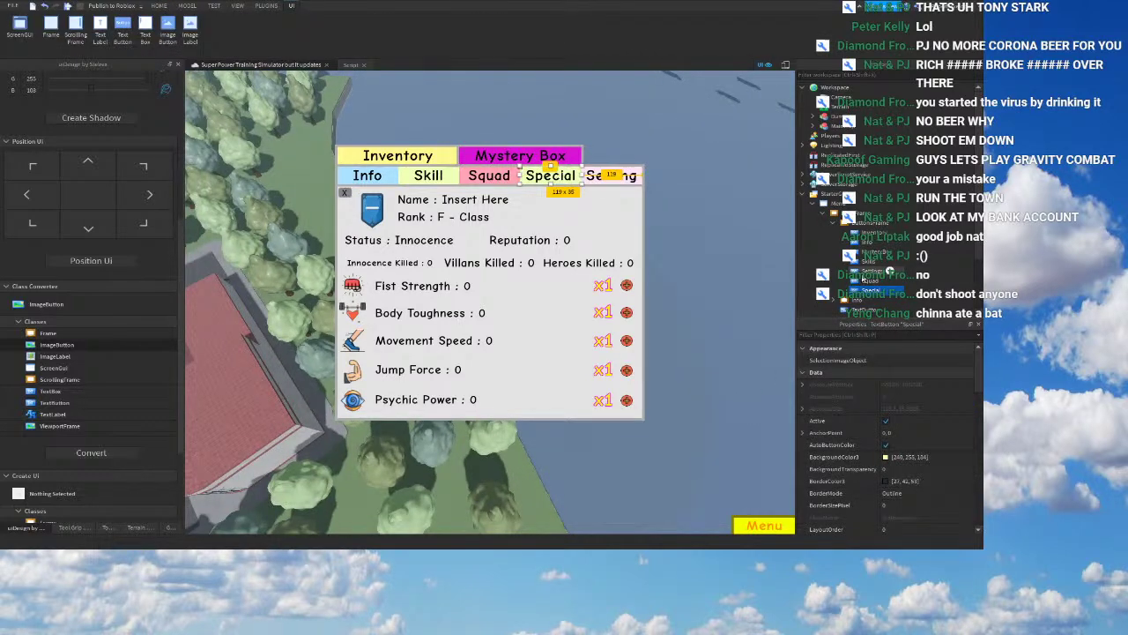
pyautogui.click(882, 243)
pyautogui.click(857, 252)
pyautogui.click(857, 272)
pyautogui.click(857, 281)
pyautogui.click(857, 253)
pyautogui.click(856, 291)
pyautogui.click(853, 301)
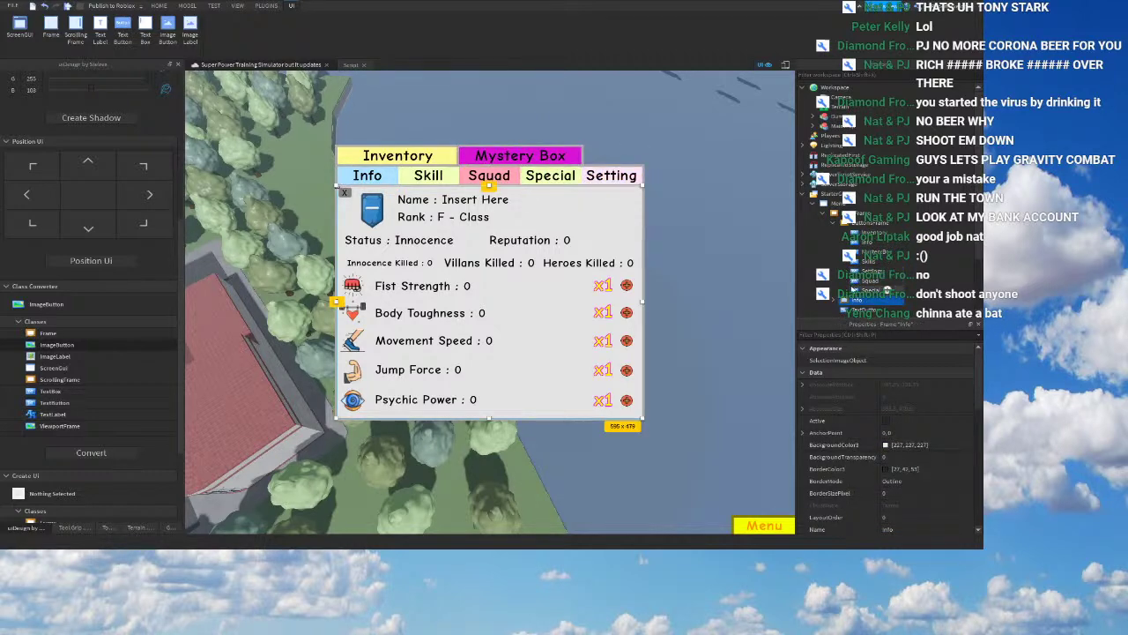
pyautogui.click(859, 291)
pyautogui.click(860, 281)
pyautogui.click(862, 260)
# Step: Rename the new TextButton in MainFrame as X
pyautogui.click(868, 309)
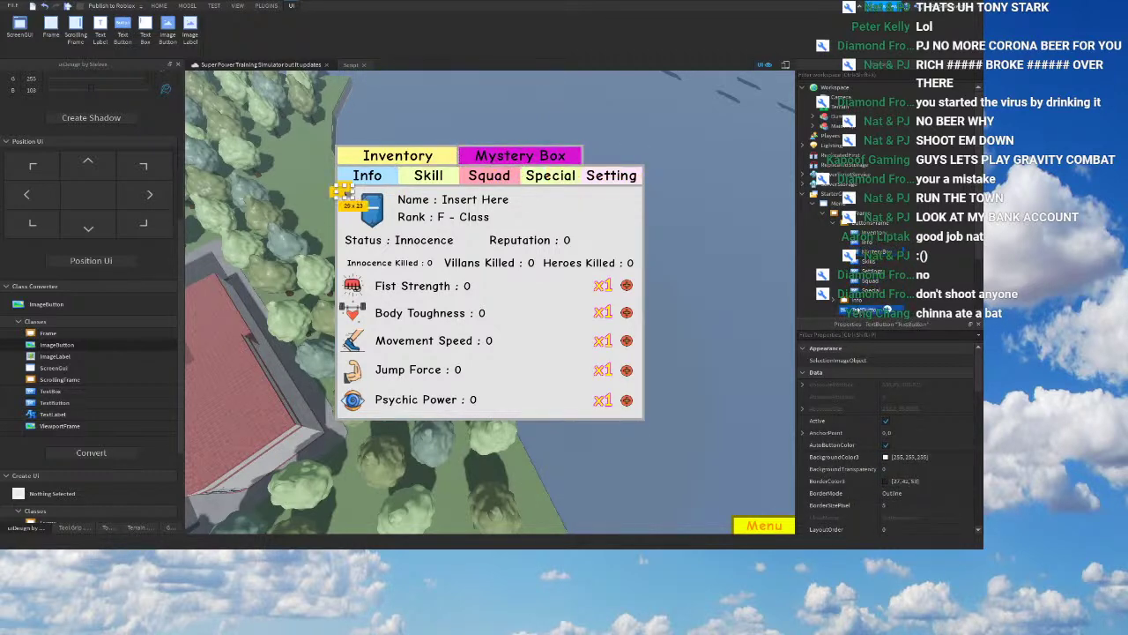
pyautogui.click(868, 309)
pyautogui.write('x')
pyautogui.moveTo(771, 196); pyautogui.dragTo(762, 212, button='right')
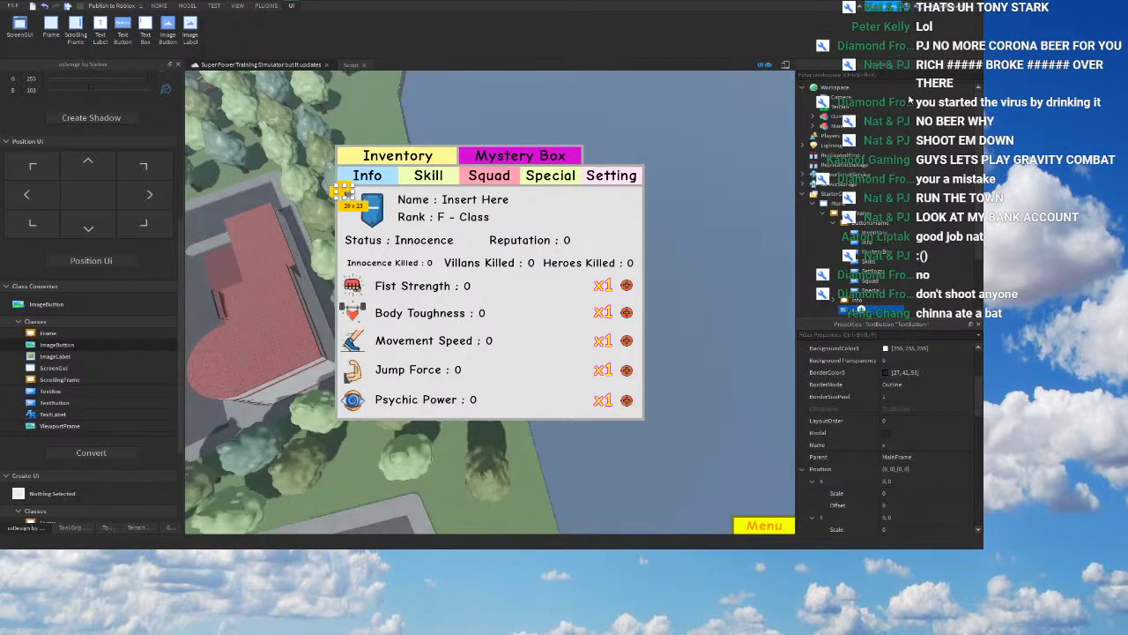
# Step: Set the X button's size to a fixed 50 by 50 pixels using offsets only
pyautogui.moveTo(763, 158); pyautogui.dragTo(763, 168, button='right')
pyautogui.scroll(-4, 892, 441)
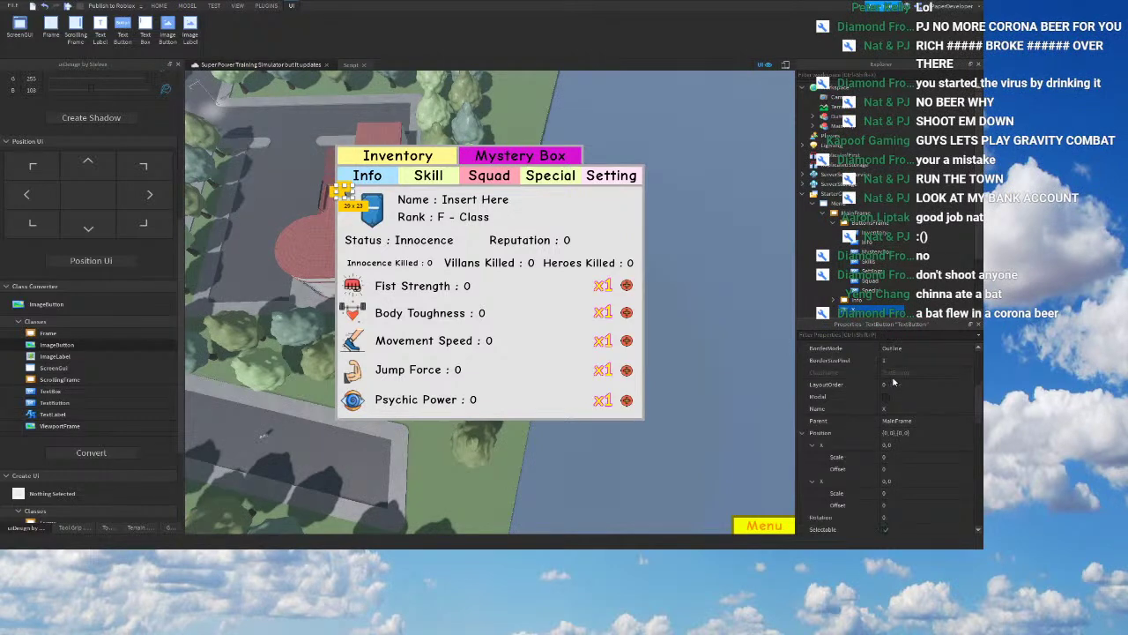
pyautogui.click(895, 446)
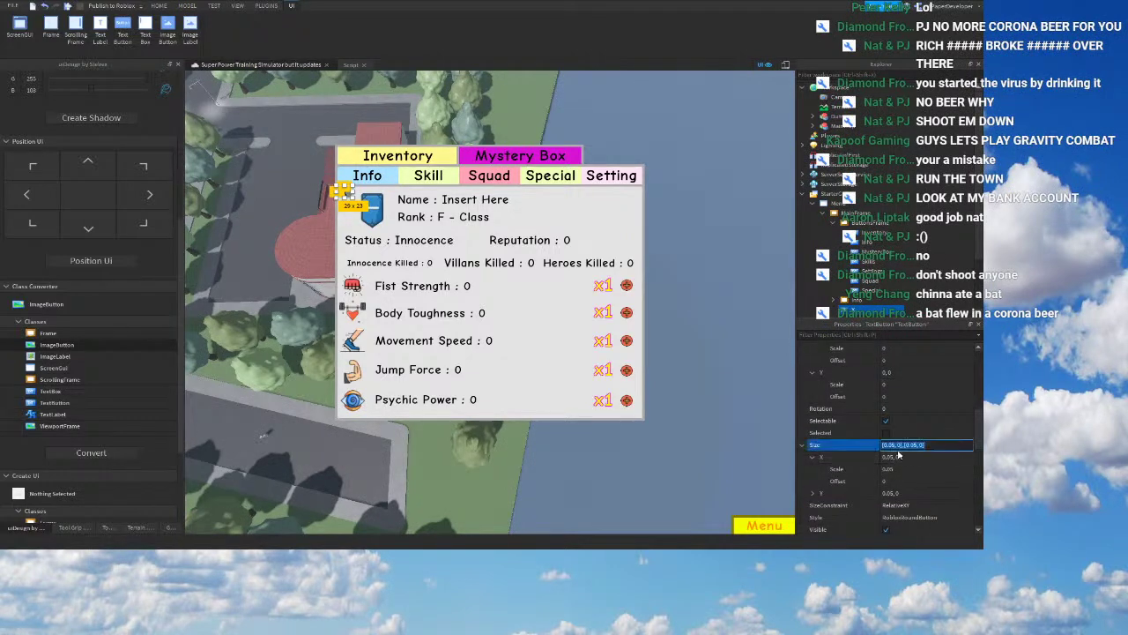
pyautogui.write('0,50,50')
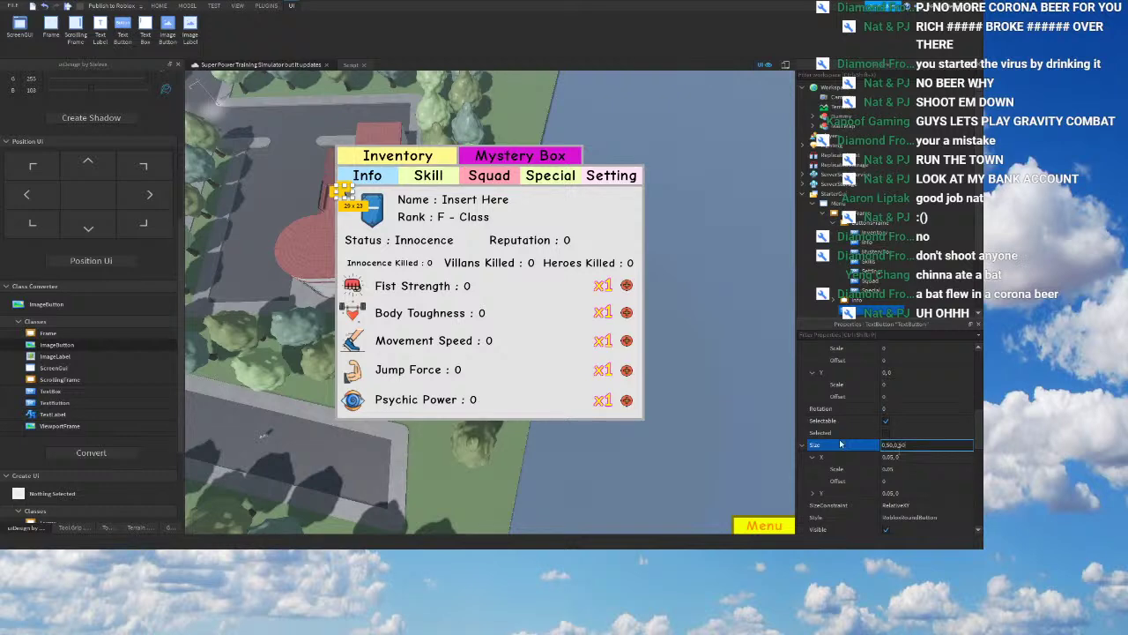
pyautogui.press('Return')
pyautogui.moveTo(703, 396); pyautogui.dragTo(690, 396, button='right')
# Step: Change both size offsets of the X button to 40
pyautogui.click(911, 448)
pyautogui.doubleClick(910, 445)
pyautogui.write('40')
pyautogui.doubleClick(893, 445)
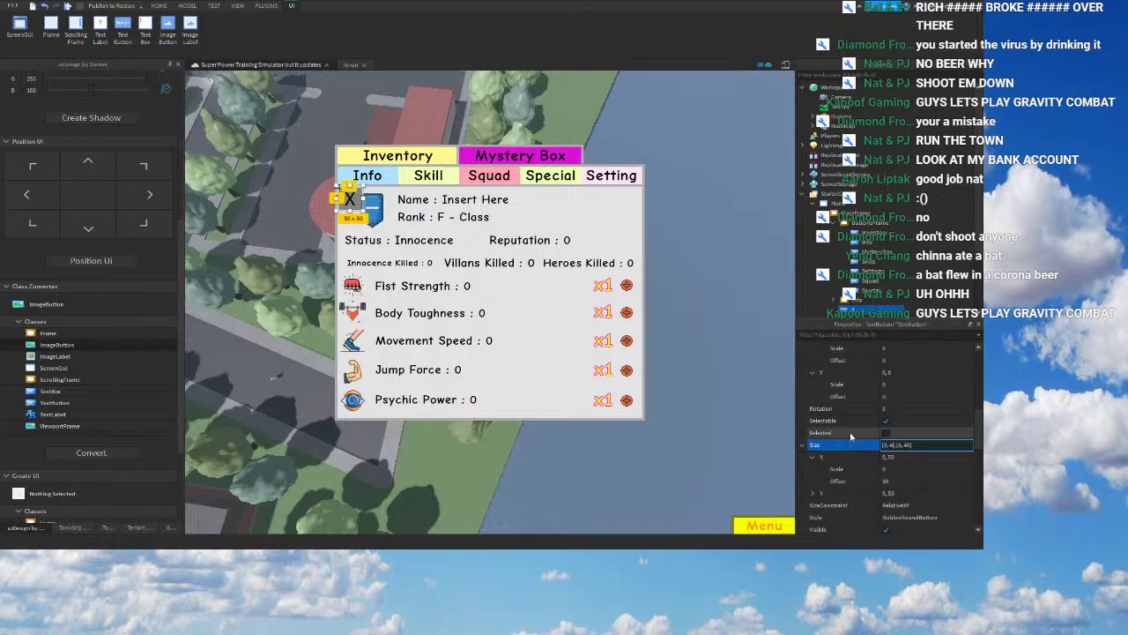
pyautogui.write('40')
pyautogui.moveTo(721, 414); pyautogui.dragTo(705, 413, button='right')
# Step: Change the X button's font to Cartoon
pyautogui.scroll(-3, 887, 495)
pyautogui.scroll(-3, 886, 495)
pyautogui.click(892, 433)
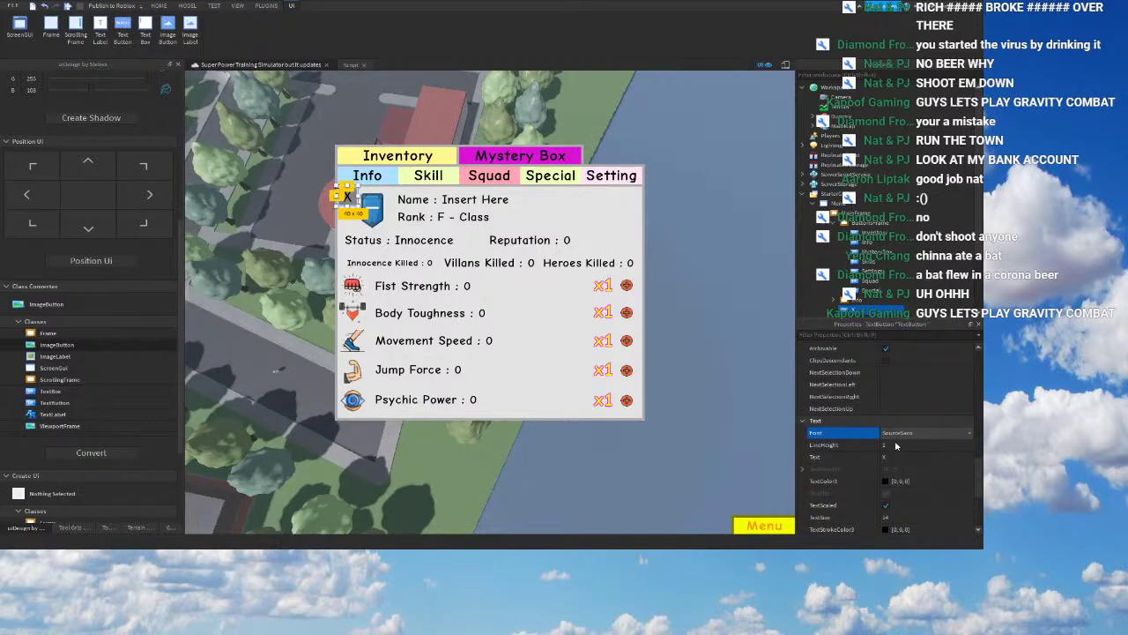
pyautogui.click(897, 443)
pyautogui.moveTo(732, 416); pyautogui.dragTo(742, 424, button='right')
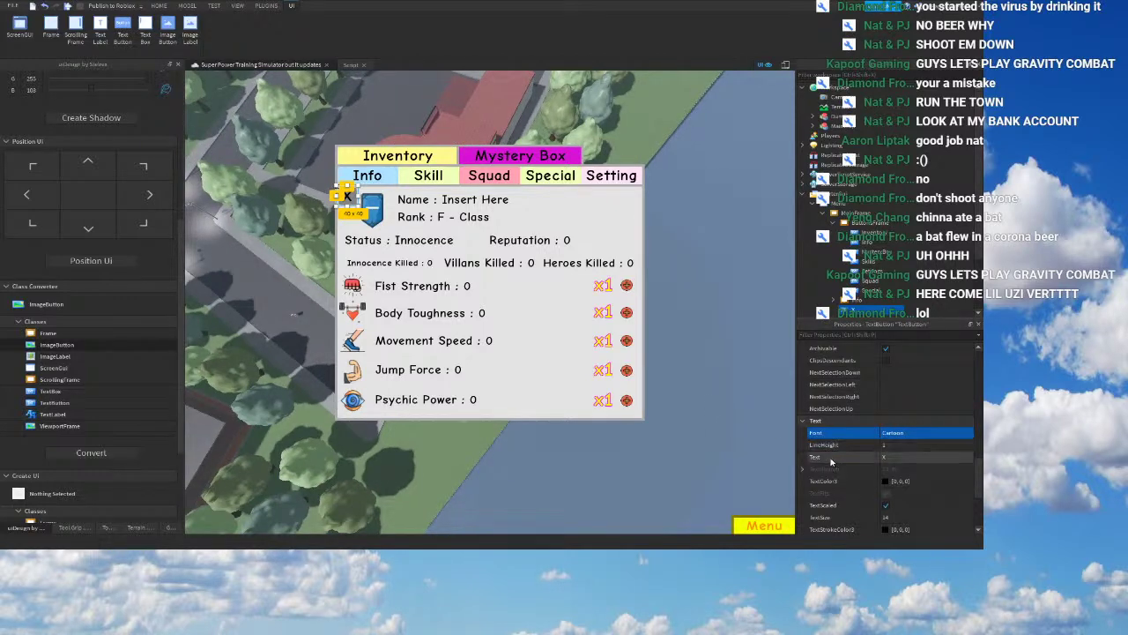
# Step: Set the X button's position to {0.975, 0}, {-0.05, 0} at the upper corner of MainFrame beside the Setting tab
pyautogui.scroll(5, 882, 449)
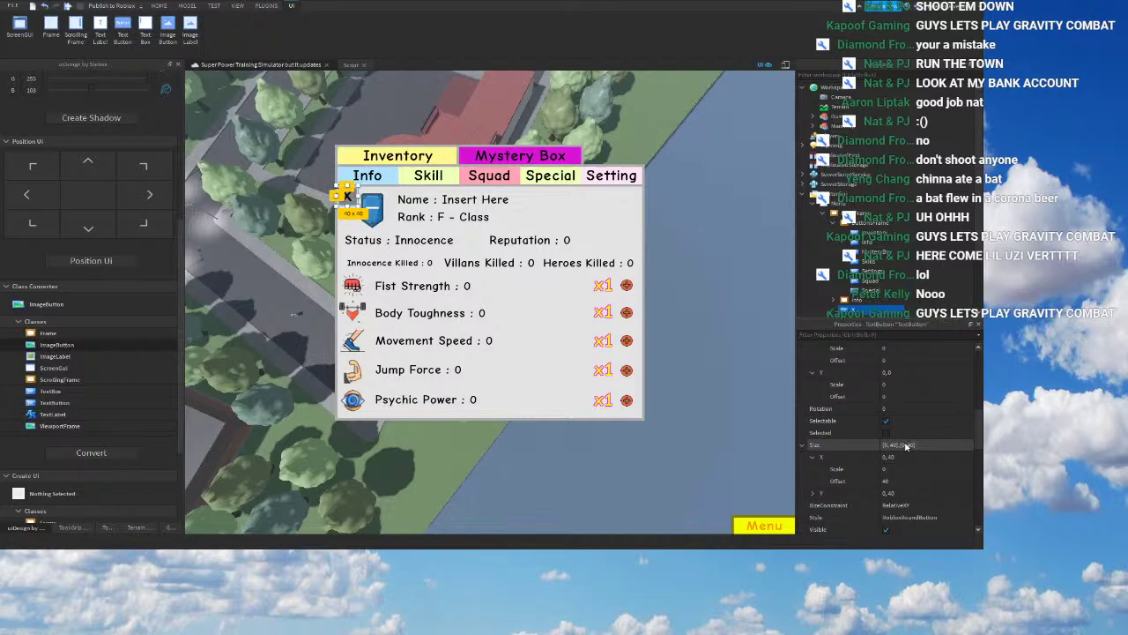
pyautogui.scroll(3, 899, 439)
pyautogui.click(898, 437)
pyautogui.write('1, 0}')
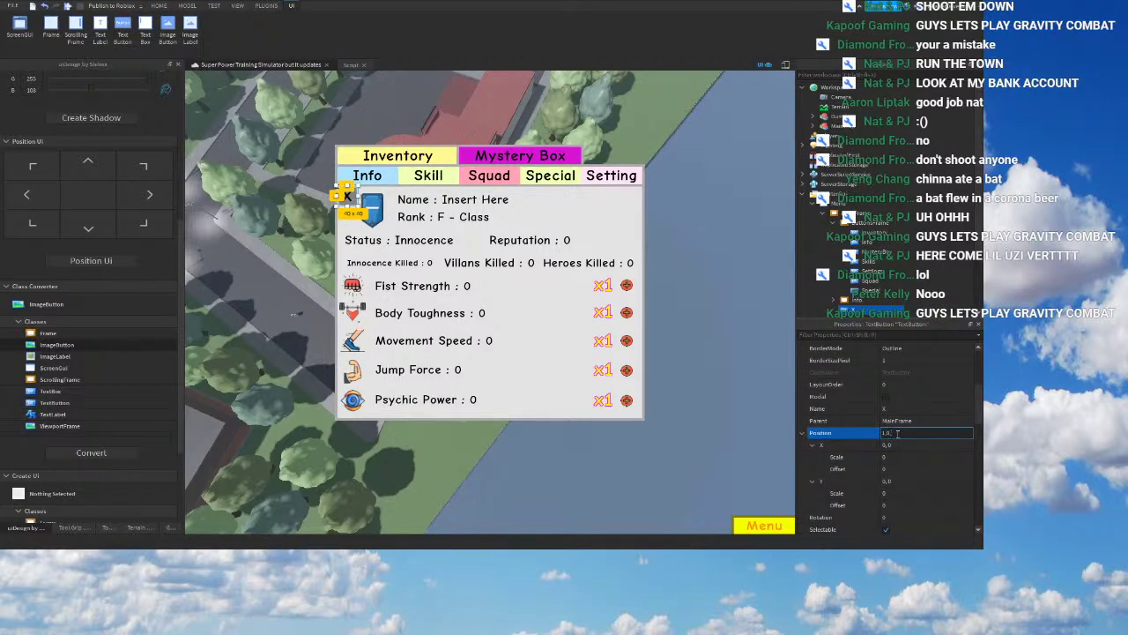
pyautogui.write(',{-0.05, 0')
pyautogui.moveTo(705, 351); pyautogui.dragTo(608, 342, button='right')
pyautogui.click(908, 433)
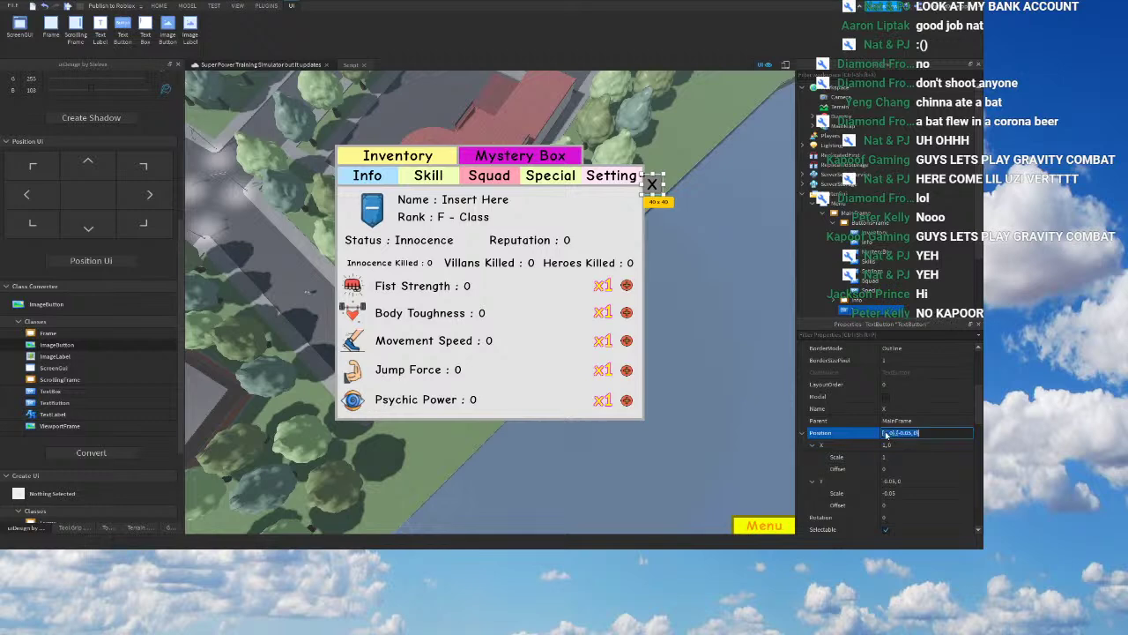
pyautogui.write('0.975')
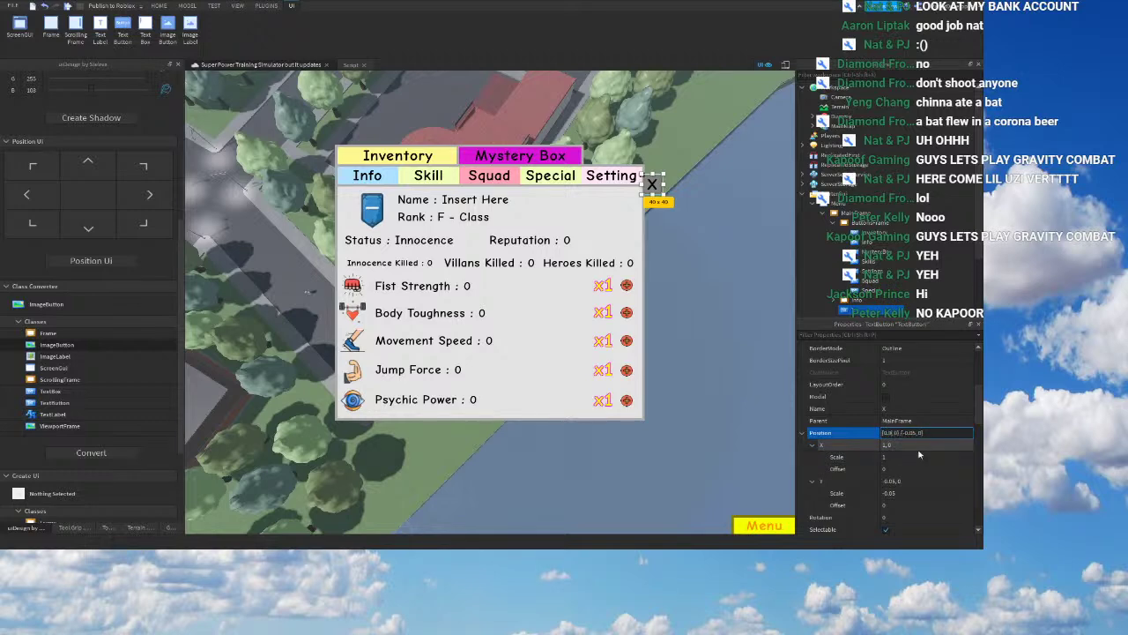
pyautogui.moveTo(775, 457); pyautogui.dragTo(737, 456, button='right')
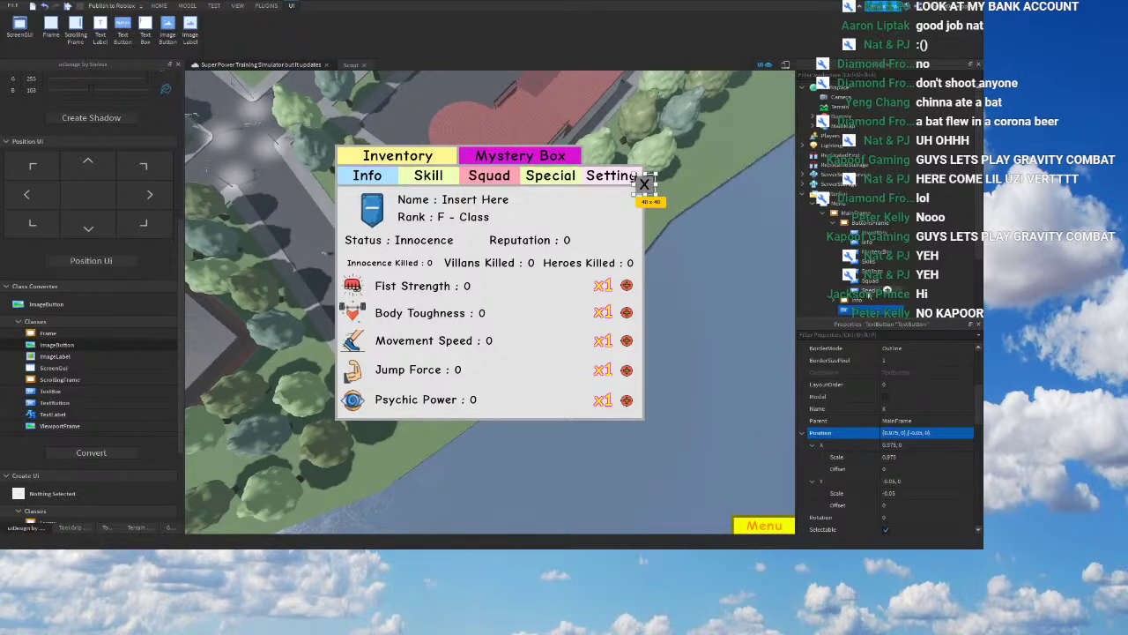
# Step: Change the X button's text colour to white (255, 255, 255)
pyautogui.click(550, 175)
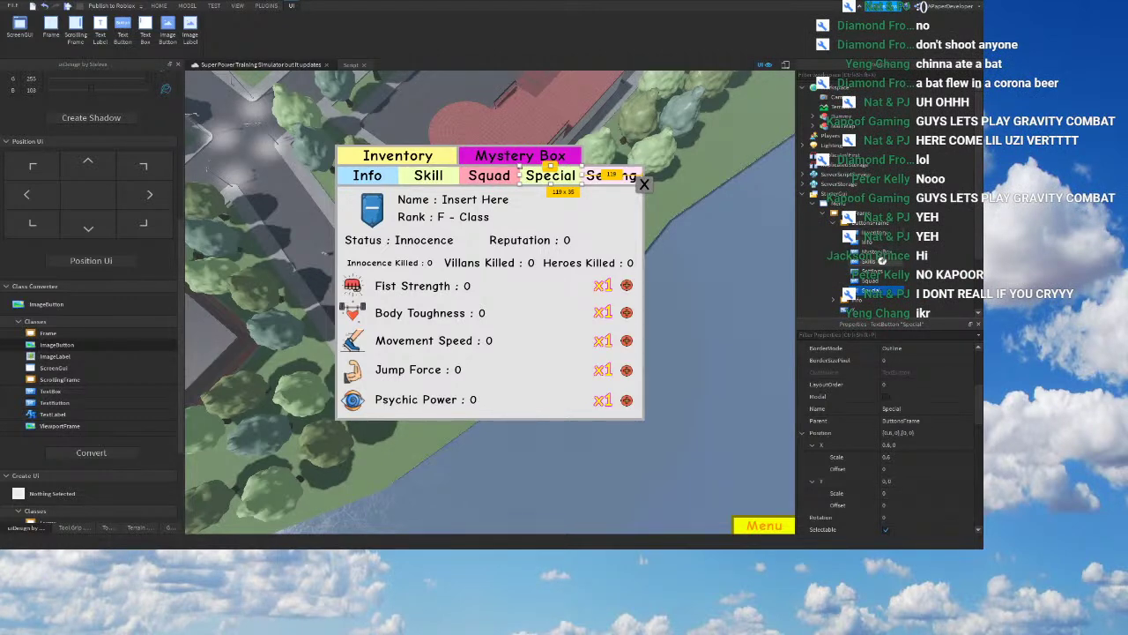
pyautogui.click(875, 233)
pyautogui.click(860, 310)
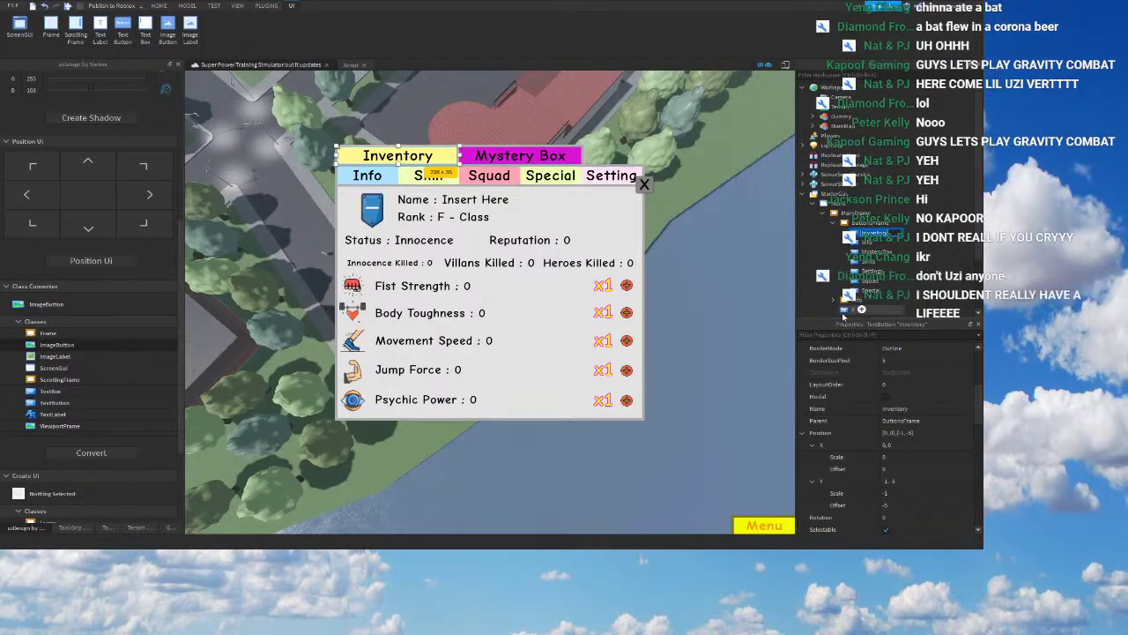
pyautogui.scroll(-5, 877, 473)
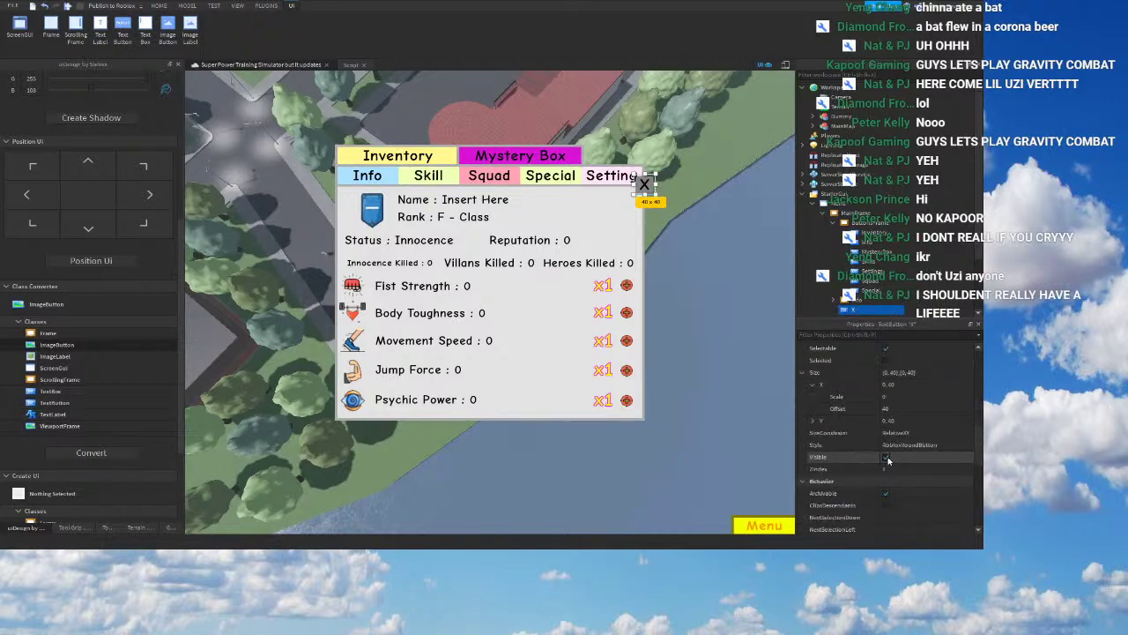
pyautogui.click(887, 484)
pyautogui.click(608, 259)
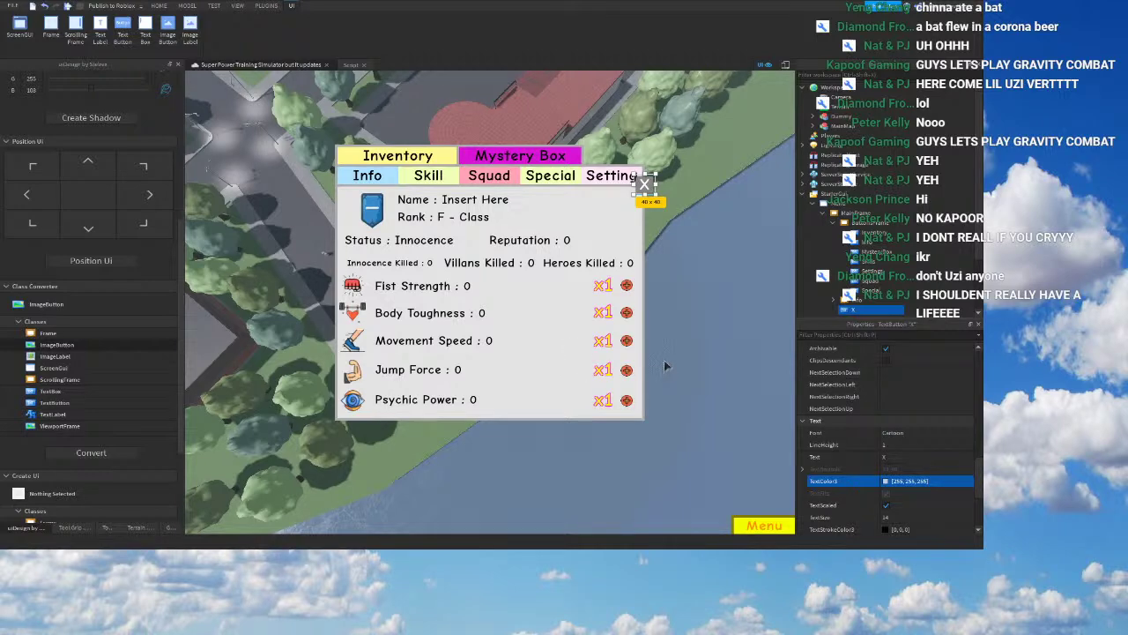
# Step: Replace the X button's displayed text with a lowercase x
pyautogui.click(890, 457)
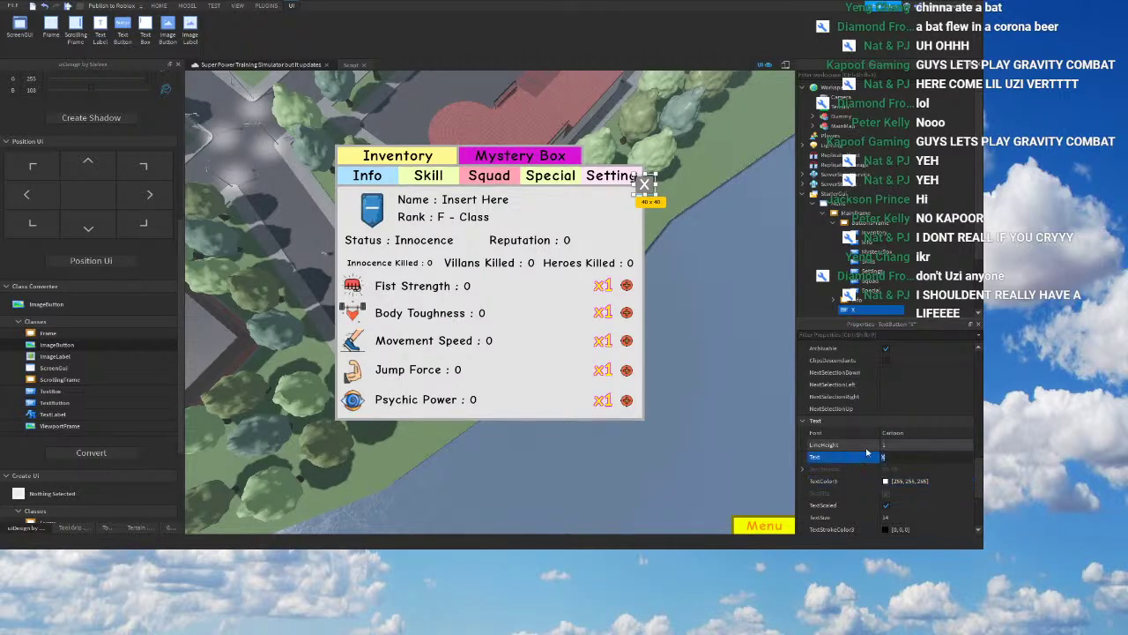
pyautogui.write('x')
pyautogui.moveTo(692, 383); pyautogui.dragTo(668, 386, button='right')
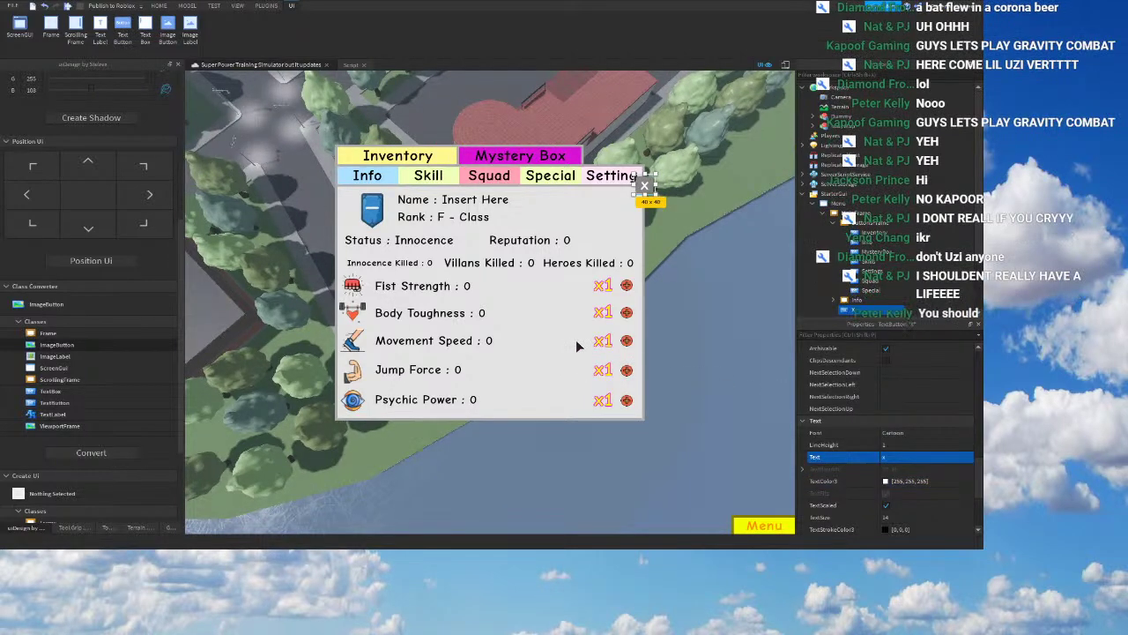
pyautogui.moveTo(575, 339); pyautogui.dragTo(576, 339, button='right')
# Step: Try raising the X button above the tab row with a Y position scale of -0.15
pyautogui.scroll(2, 844, 414)
pyautogui.scroll(5, 873, 396)
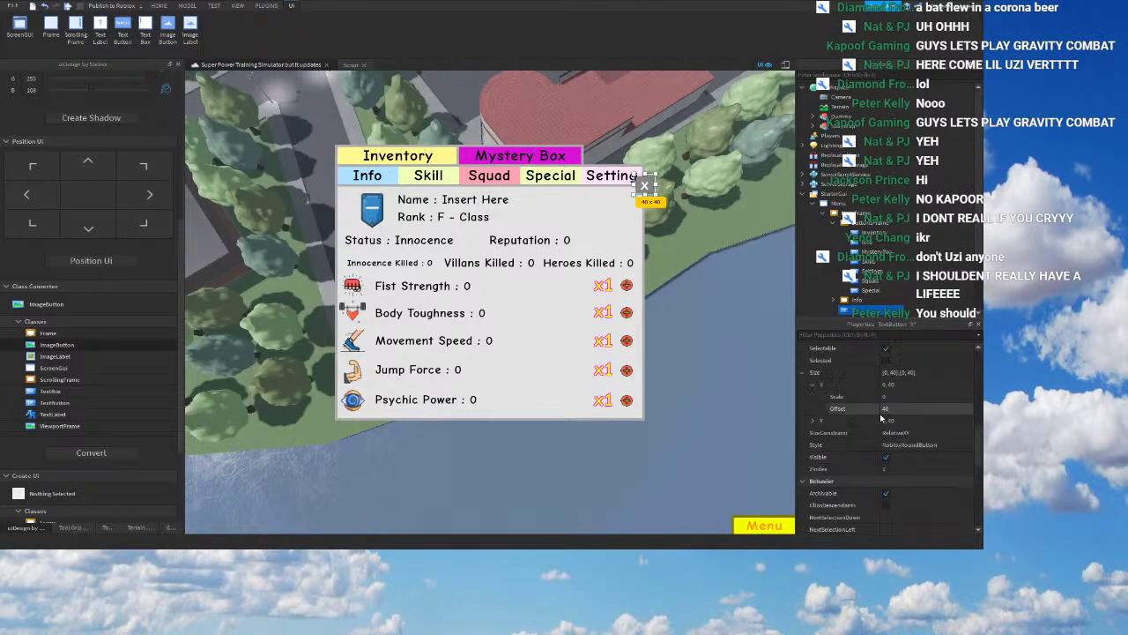
pyautogui.scroll(1, 898, 379)
pyautogui.click(920, 421)
pyautogui.write('1')
pyautogui.moveTo(767, 392); pyautogui.dragTo(687, 379, button='right')
pyautogui.doubleClick(901, 421)
pyautogui.write('2')
pyautogui.doubleClick(906, 422)
pyautogui.write('15')
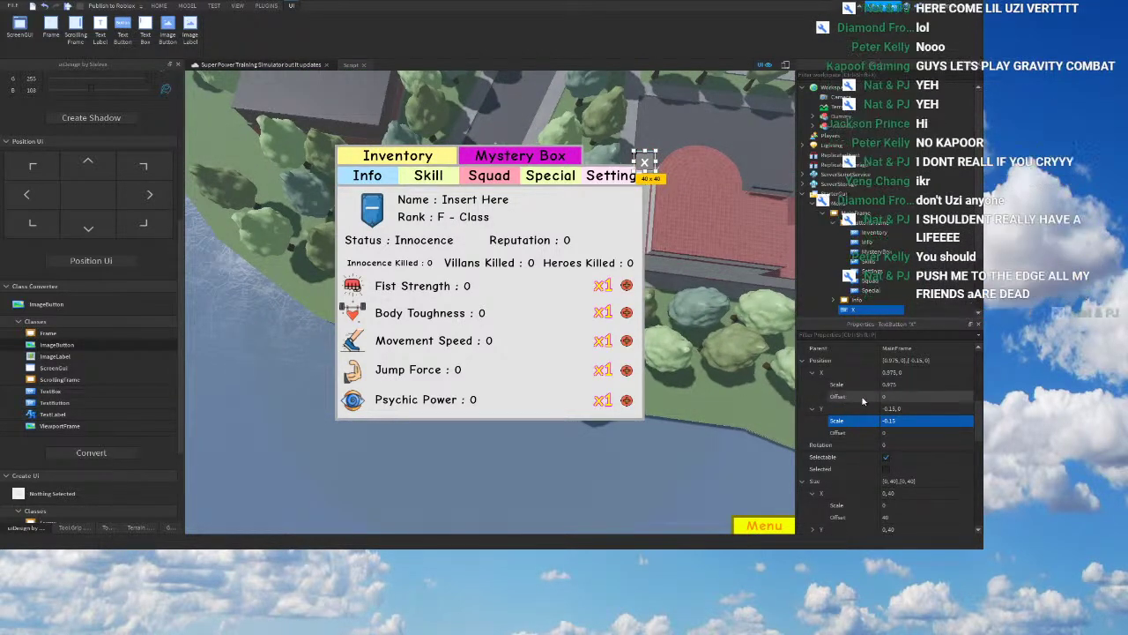
# Step: Set the X button's Y position scale to -0.13
pyautogui.click(905, 421)
pyautogui.write('-0.13')
pyautogui.press('Return')
pyautogui.moveTo(705, 375); pyautogui.dragTo(706, 375, button='right')
# Step: Add a LocalScript to the X button and replace its default code with a script.Parent.MouseButton1Click:Connect(function() handler
pyautogui.click(856, 261)
pyautogui.click(855, 311)
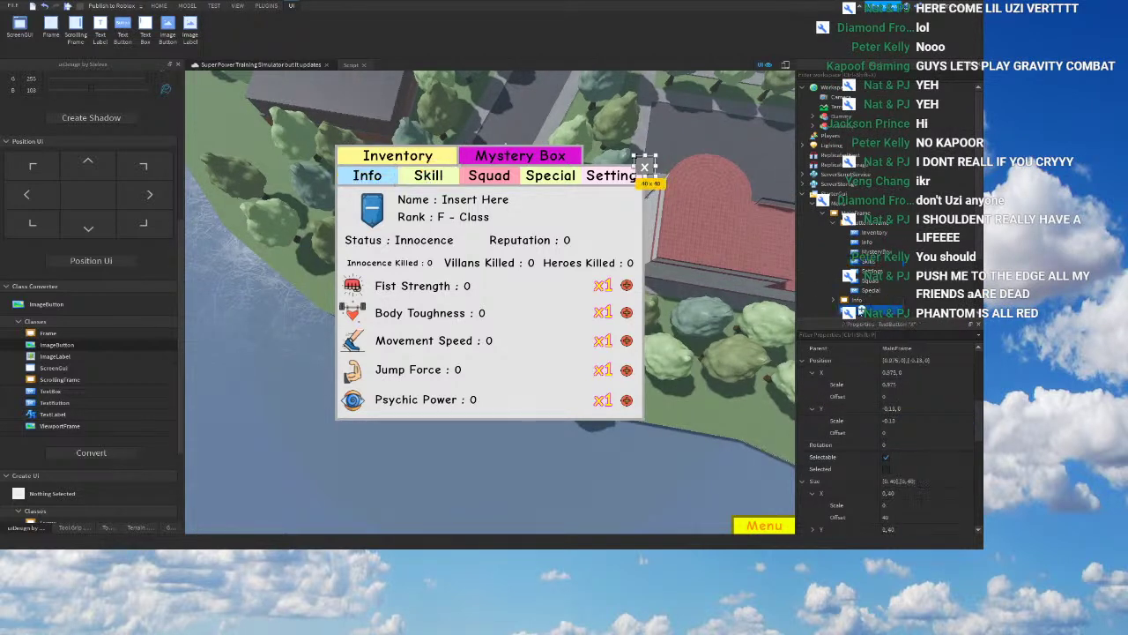
pyautogui.click(862, 310)
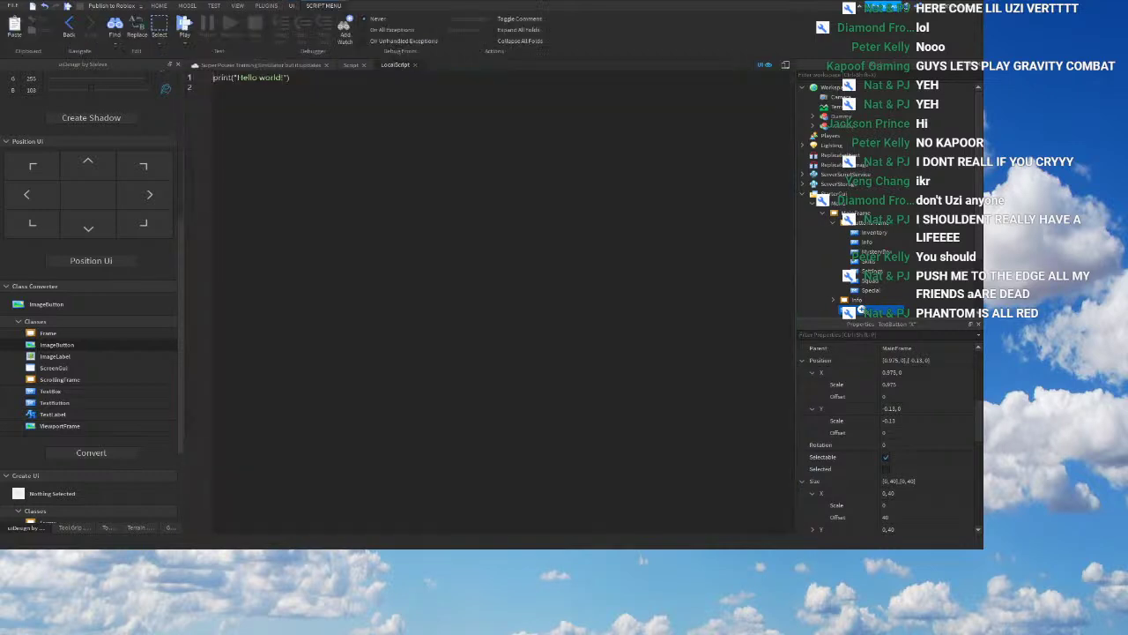
pyautogui.hotkey('ctrl', 'a')
pyautogui.write('script.')
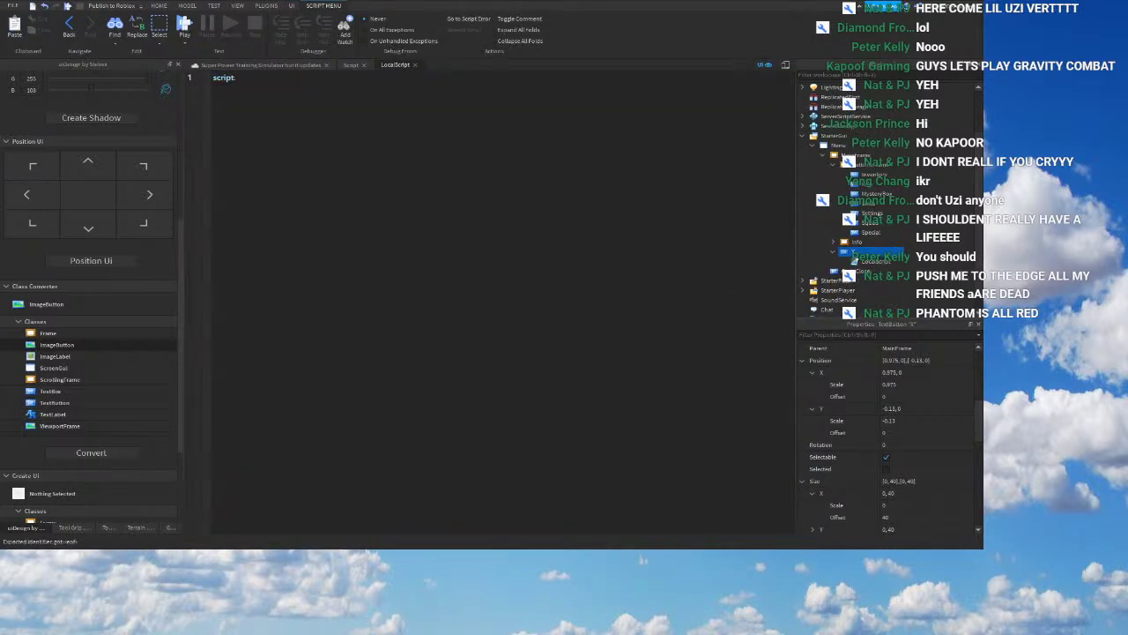
pyautogui.write('Parent.MouseButton1Click:connect()')
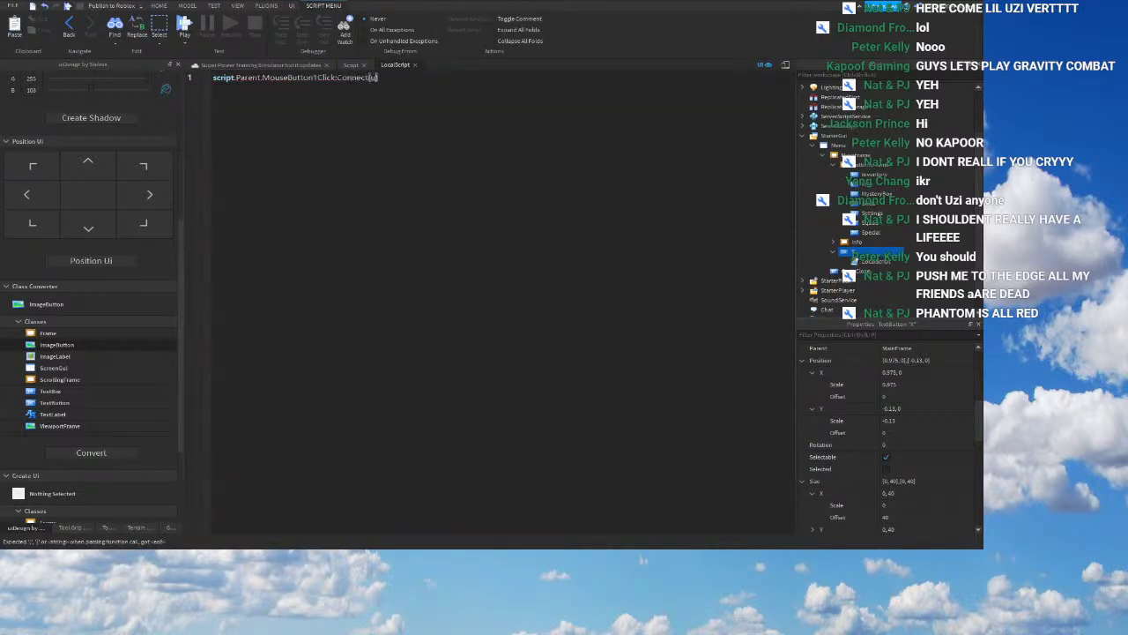
pyautogui.write('function(')
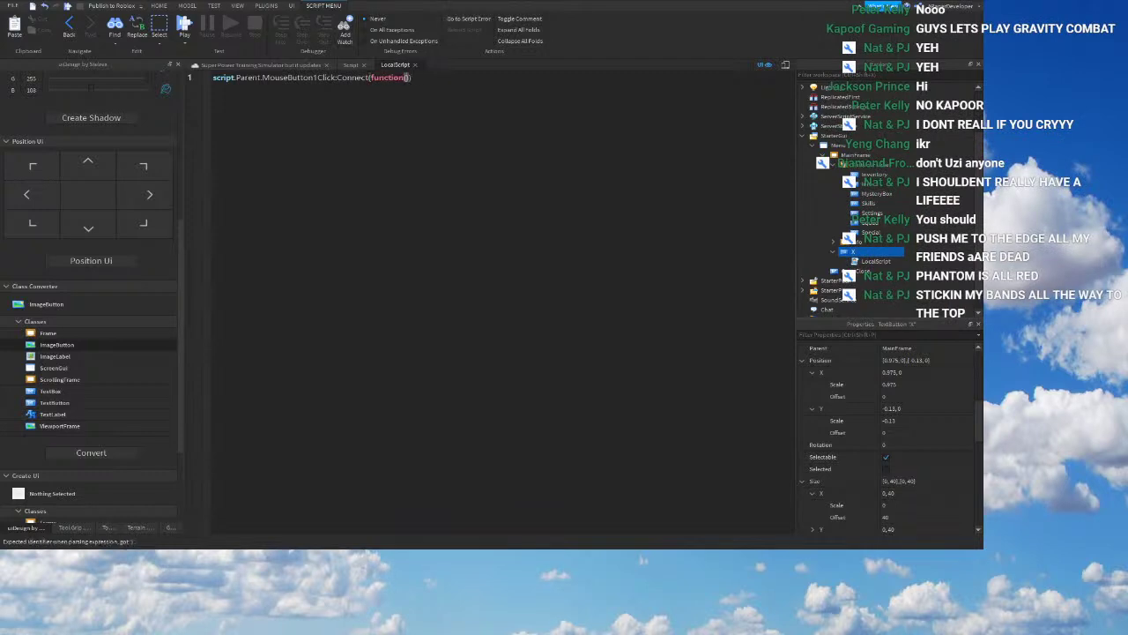
pyautogui.press('BackSpace')
pyautogui.press('Return')
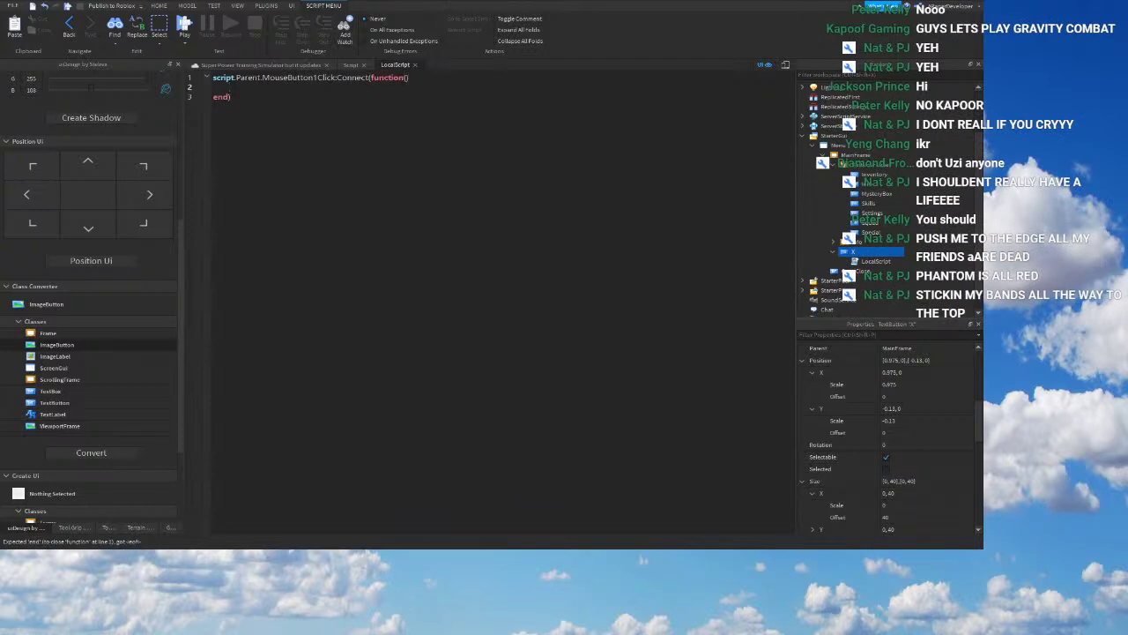
# Step: Make the X button's click handler run script.Parent.Parent.Visible = false, and close the open scripts
pyautogui.write('script.Parent.Parent.')
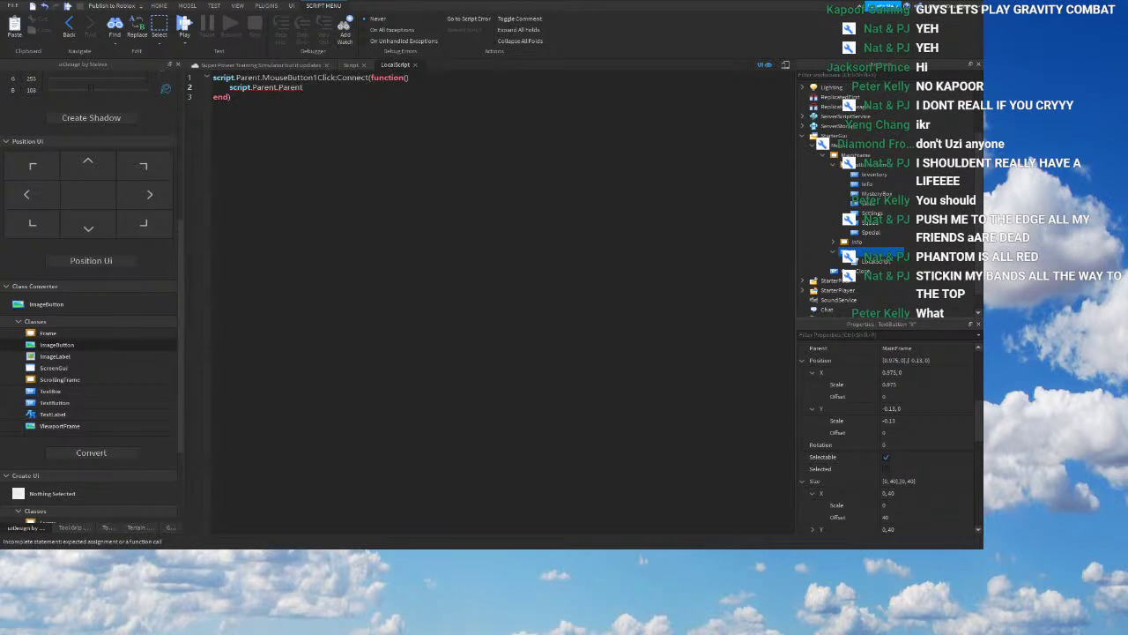
pyautogui.press('BackSpace')
pyautogui.press('BackSpace')
pyautogui.press('BackSpace')
pyautogui.press('BackSpace')
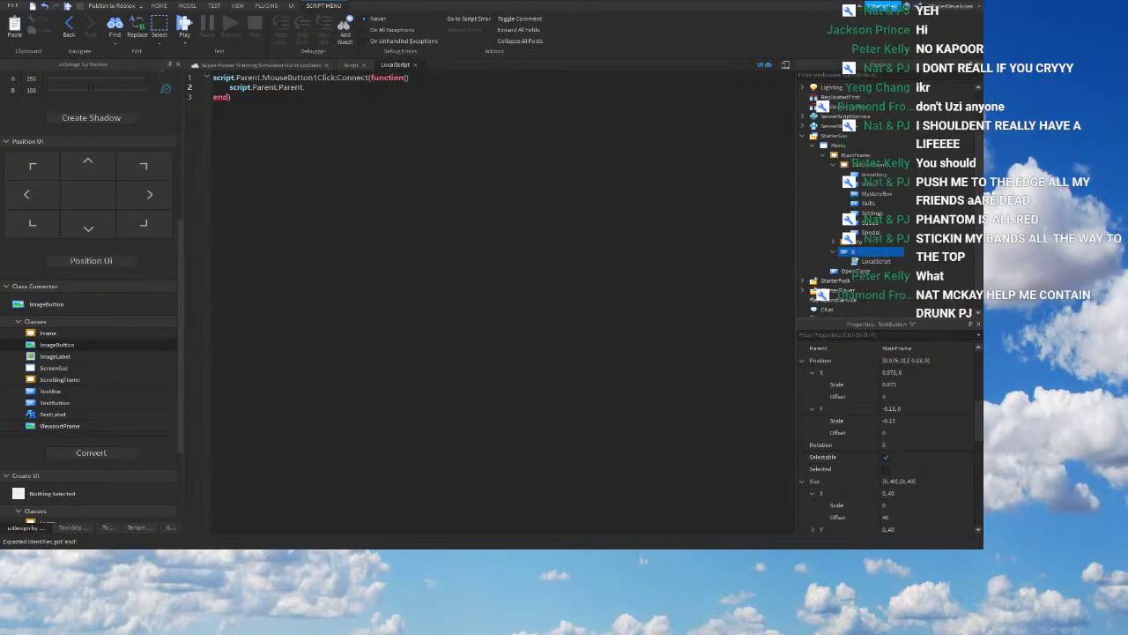
pyautogui.write('Visible = false')
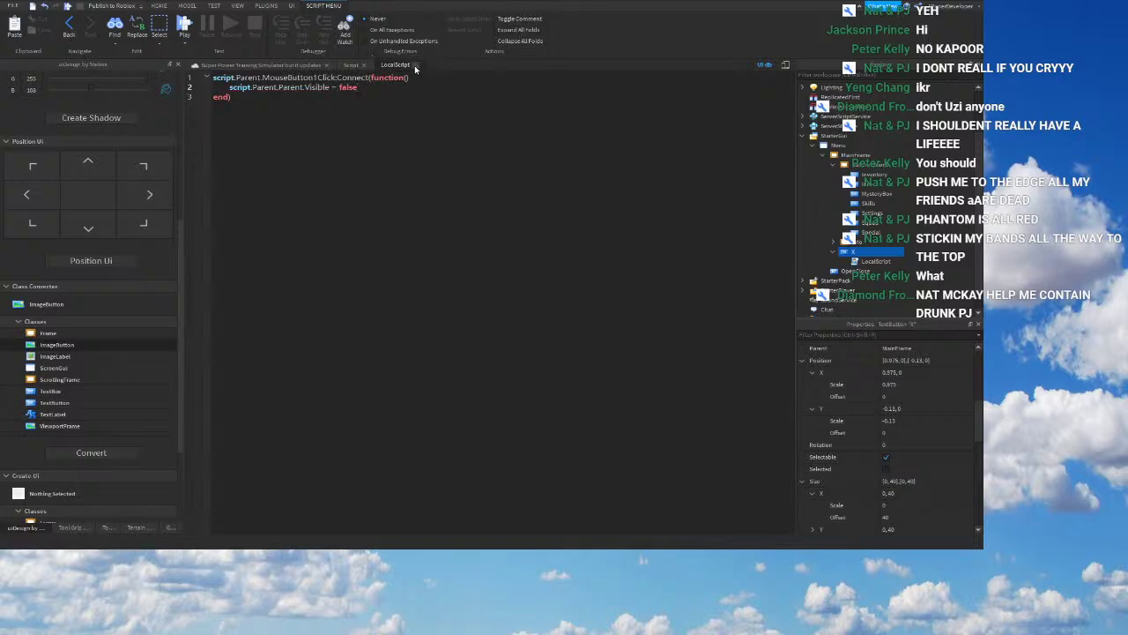
pyautogui.click(416, 65)
pyautogui.click(363, 66)
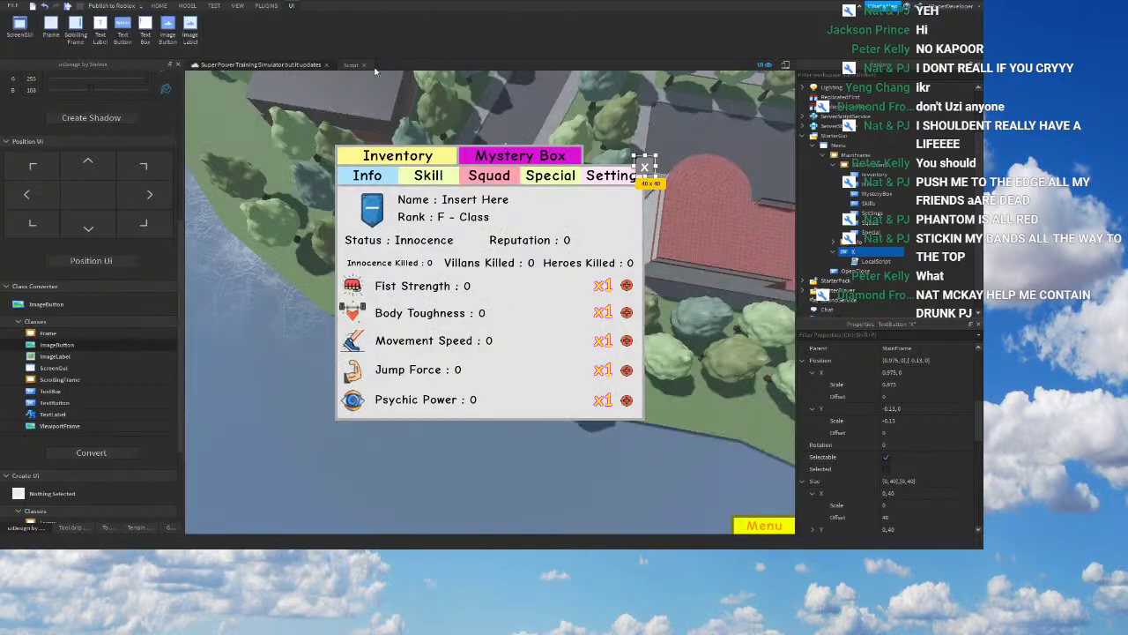
# Step: Preview hiding the menu by toggling MainFrame's visibility off and on, and review the X button's LocalScript
pyautogui.click(856, 155)
pyautogui.scroll(-1, 907, 452)
pyautogui.click(887, 385)
pyautogui.click(887, 386)
pyautogui.click(887, 385)
pyautogui.click(887, 385)
pyautogui.click(886, 385)
pyautogui.click(886, 385)
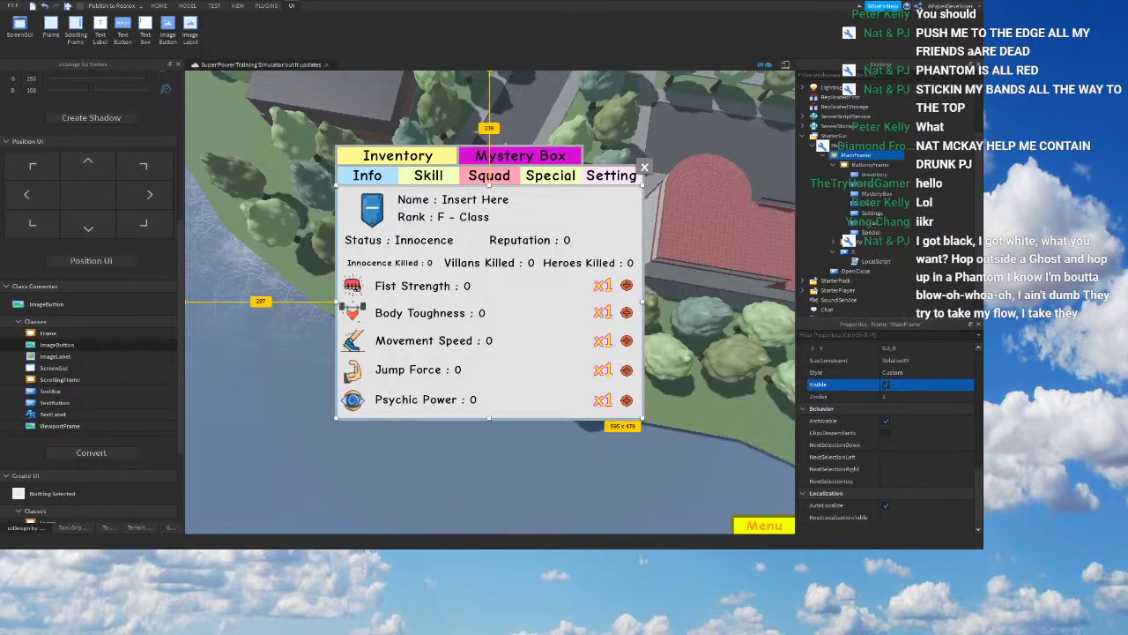
pyautogui.doubleClick(876, 261)
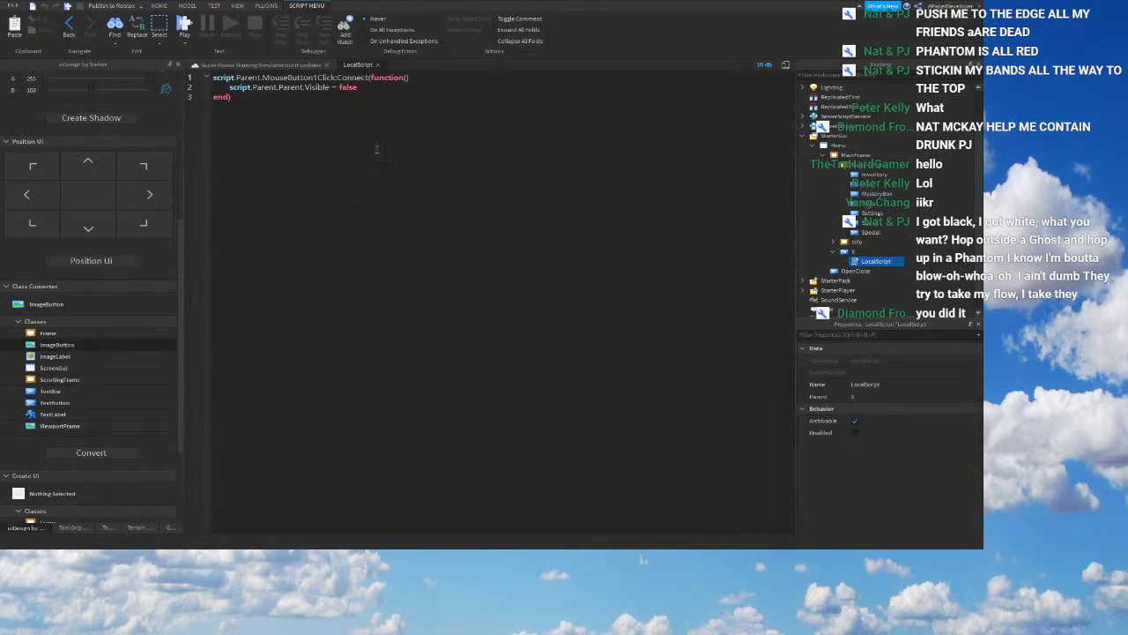
pyautogui.click(378, 66)
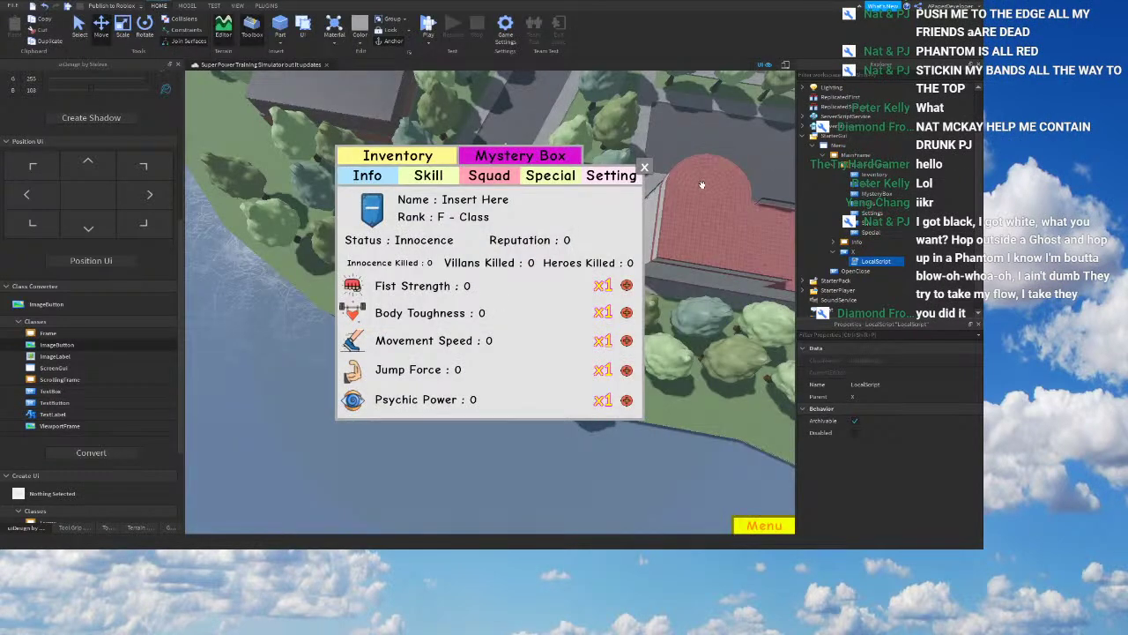
# Step: Turn off the Visible property of MainFrame so the stats menu starts hidden
pyautogui.click(642, 168)
pyautogui.scroll(-3, 921, 388)
pyautogui.scroll(-5, 913, 409)
pyautogui.click(886, 384)
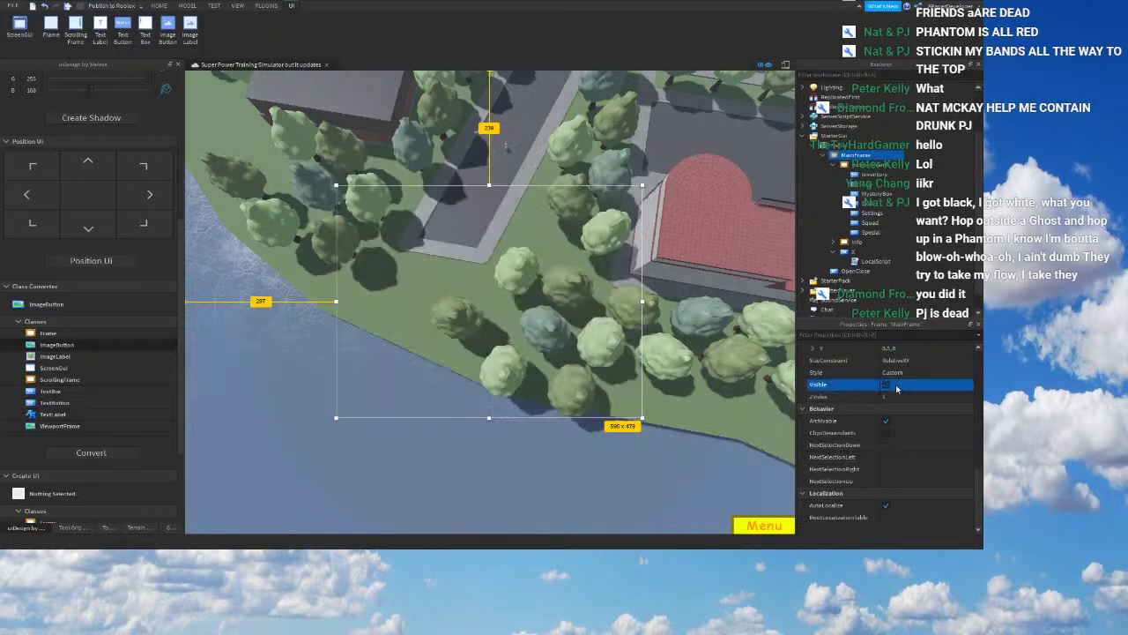
# Step: Add a LocalScript to the OpenClose button and replace its default code with a script.Parent.MouseButton1Click:Connect(function() handler
pyautogui.scroll(2, 827, 179)
pyautogui.click(824, 213)
pyautogui.click(866, 224)
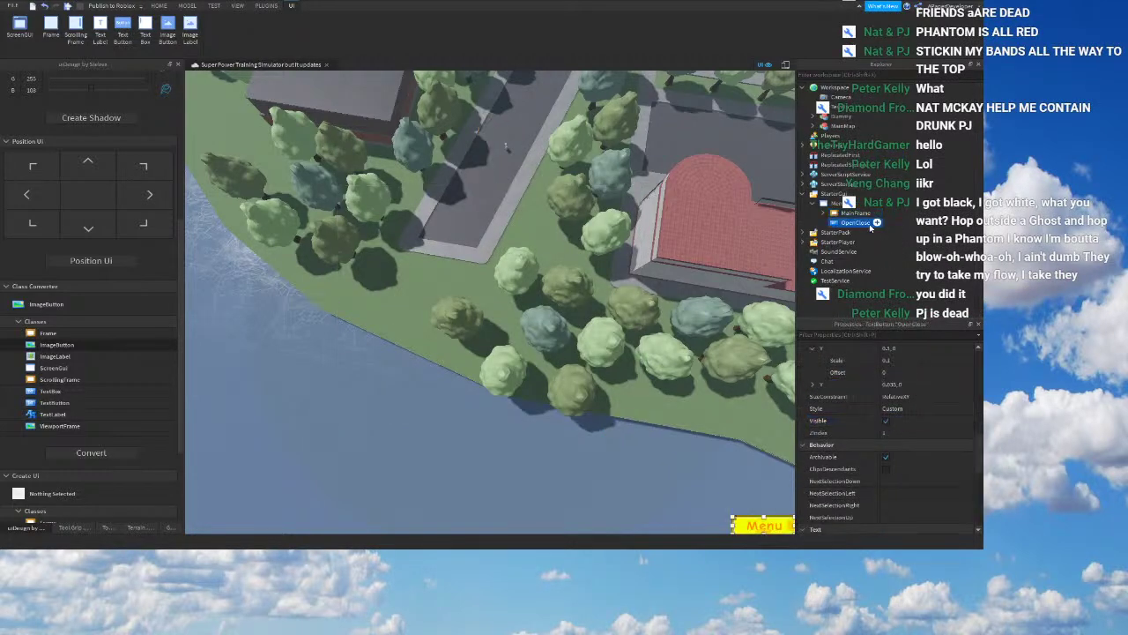
pyautogui.click(876, 224)
pyautogui.click(834, 270)
pyautogui.hotkey('ctrl', 'a')
pyautogui.write('script.Parent.MouseButton1Click:Connect()')
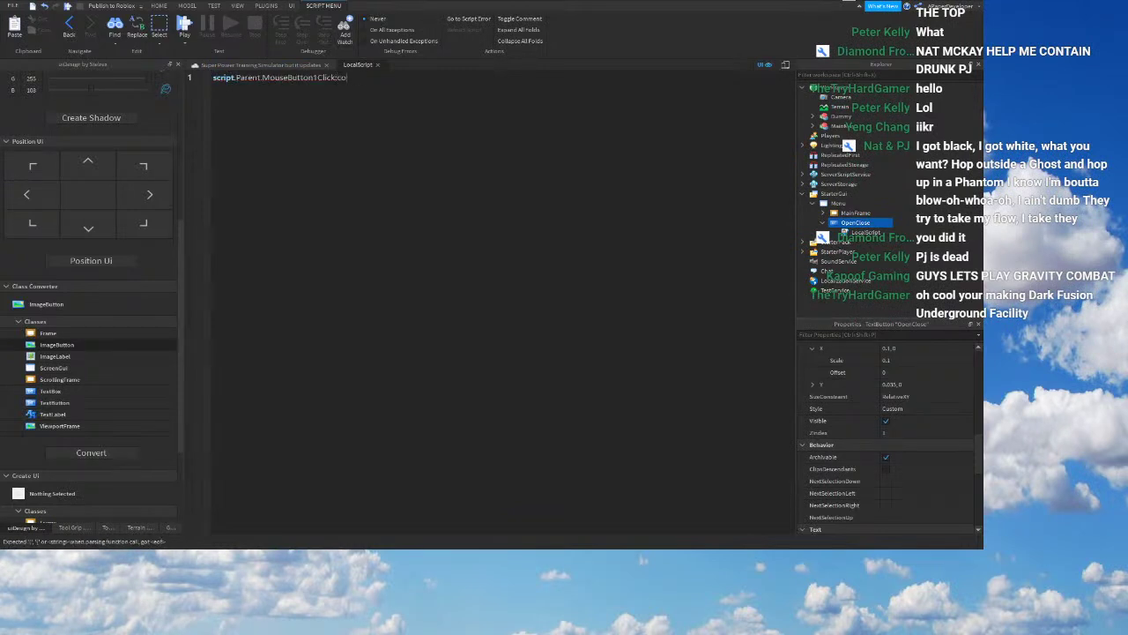
pyautogui.write('function(')
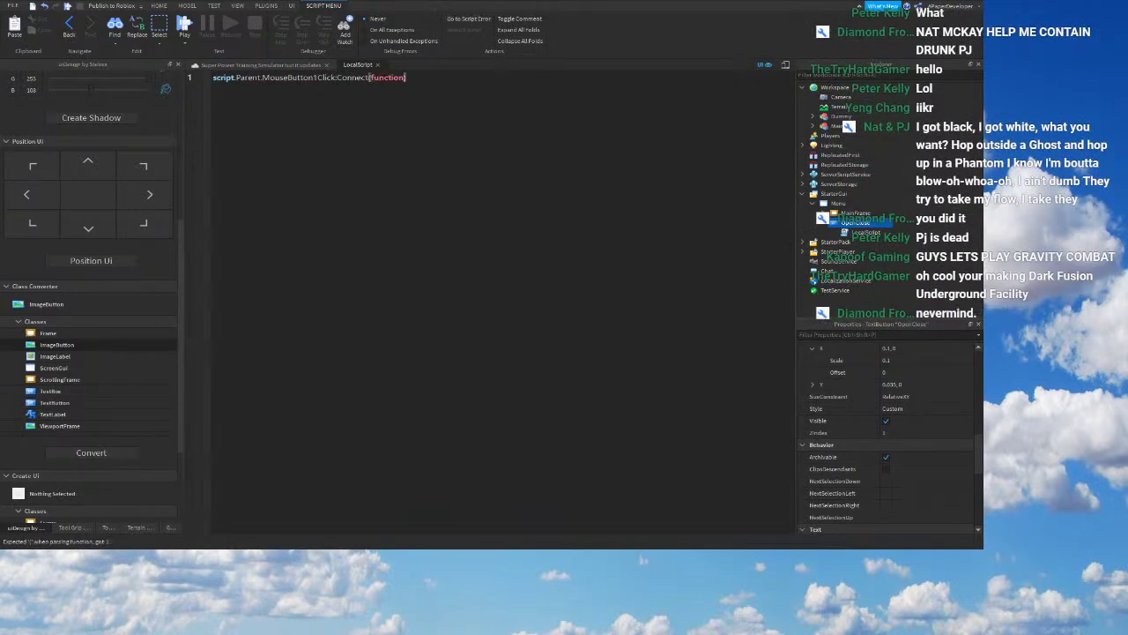
pyautogui.write(')')
pyautogui.press('Return')
# Step: In the handler, add an if block that sets script.Parent.Parent.MainFrame.Visible to false when it is true
pyautogui.write('if script')
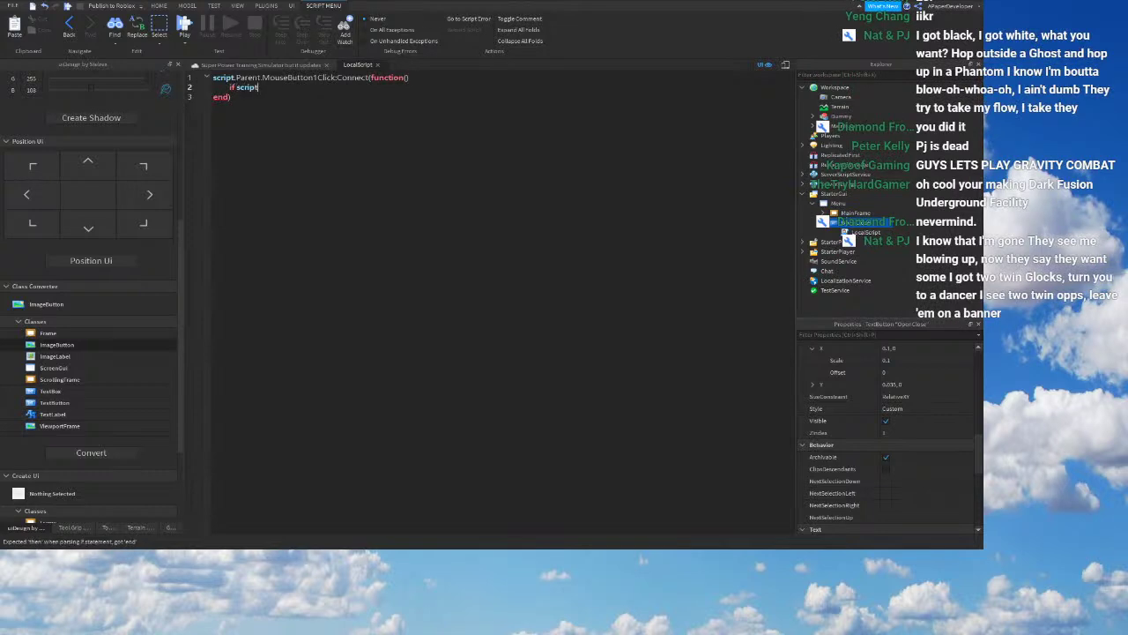
pyautogui.write('.p')
pyautogui.press('Tab')
pyautogui.write('Parent.MainFrame.Visible == true then')
pyautogui.press('Return')
pyautogui.write('script.Parent.Parent.ma')
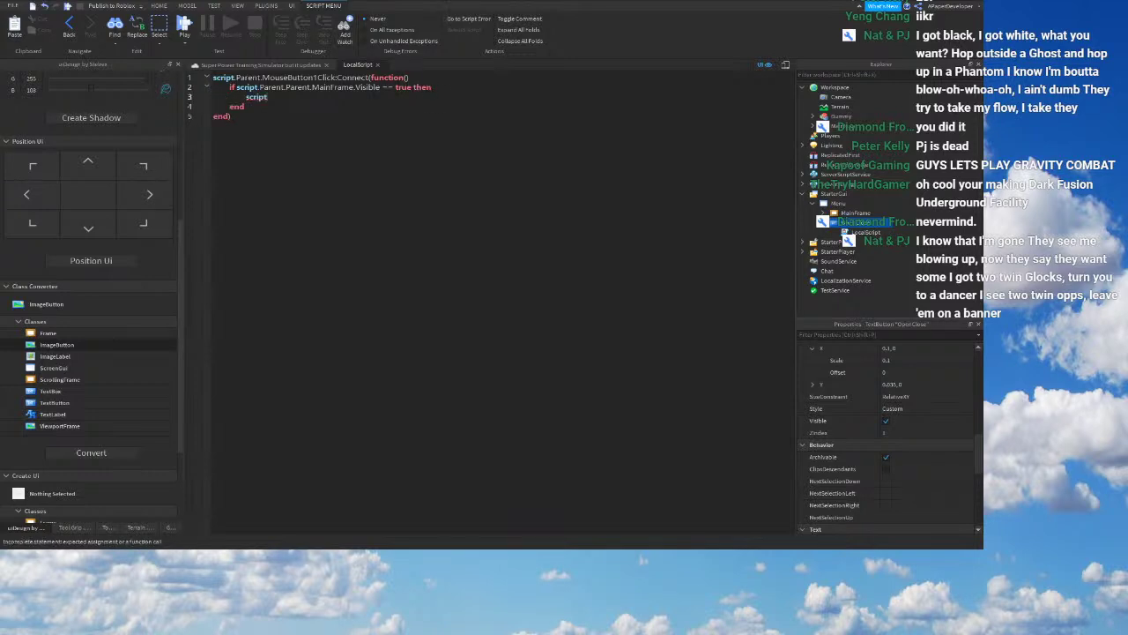
pyautogui.write('inFrame.Visible = false')
# Step: Add an else branch that sets script.Parent.Parent.MainFrame.Visible = true, and close the script
pyautogui.press('Return')
pyautogui.write('else')
pyautogui.press('Return')
pyautogui.write('script.Parent.Parent.MainFrame.')
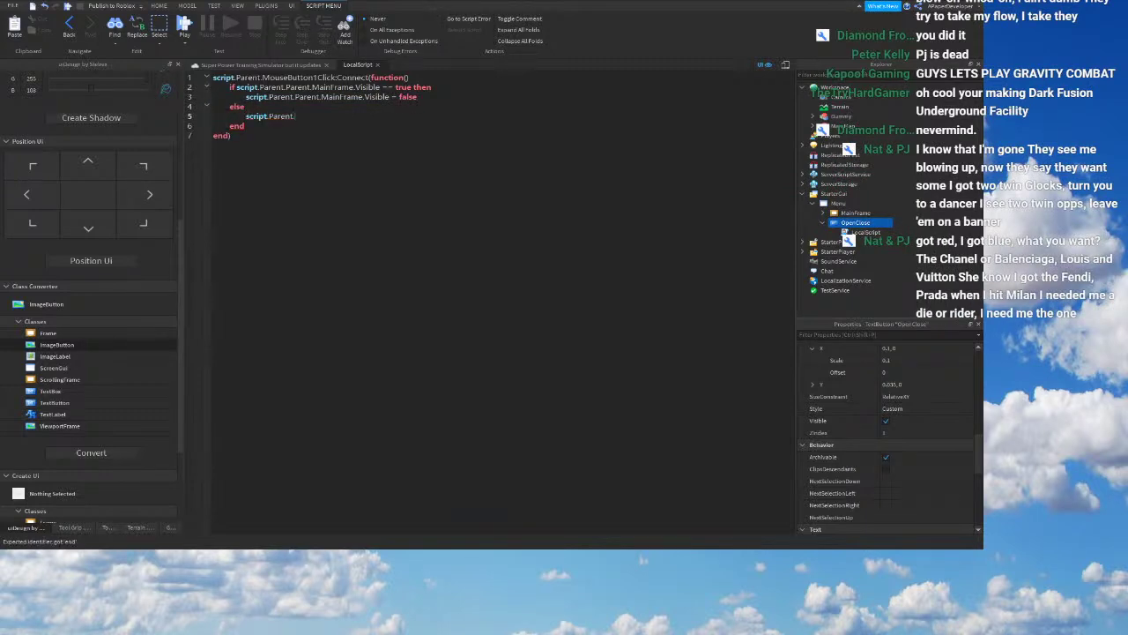
pyautogui.write('Visible = true')
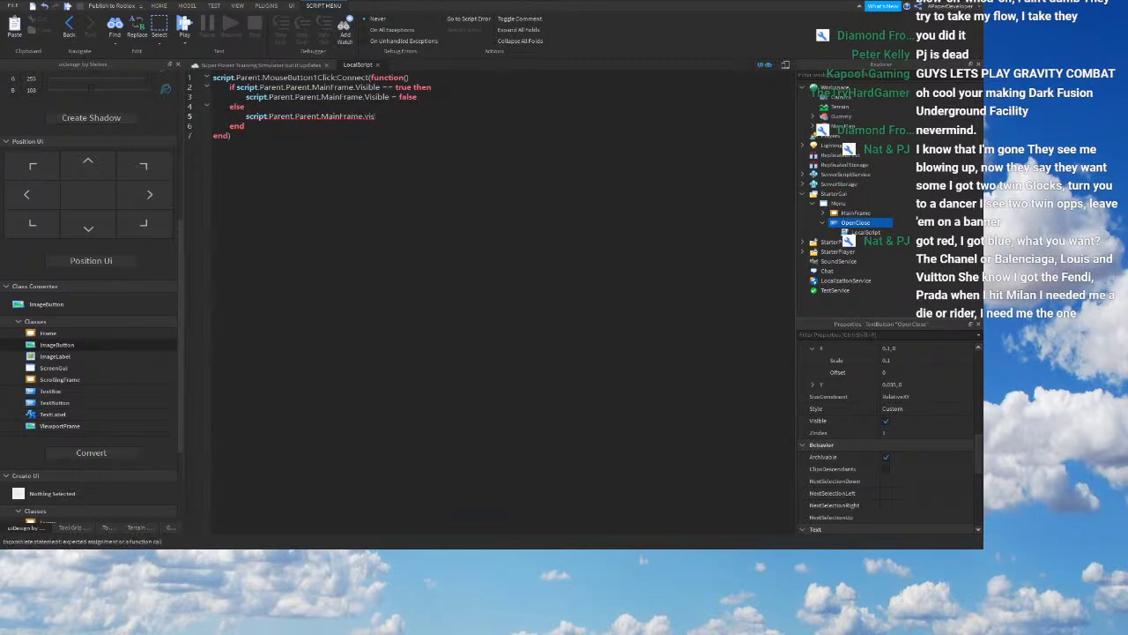
pyautogui.click(378, 65)
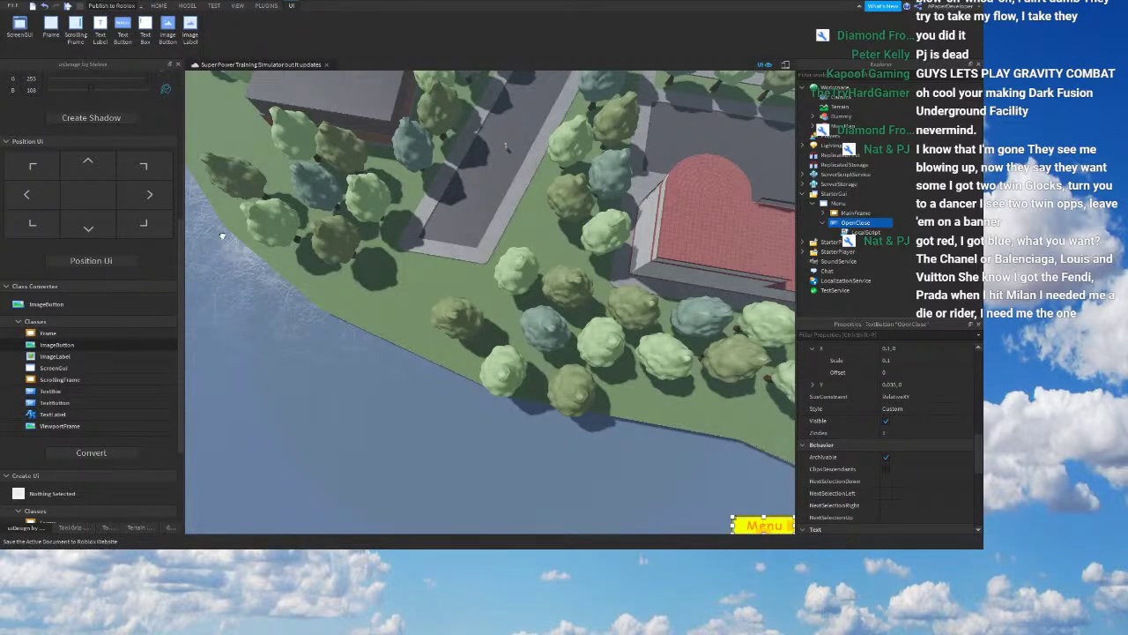
# Step: Add a LocalScript to the Info frame inside MainFrame and clear its default code
pyautogui.click(830, 213)
pyautogui.scroll(-2, 857, 242)
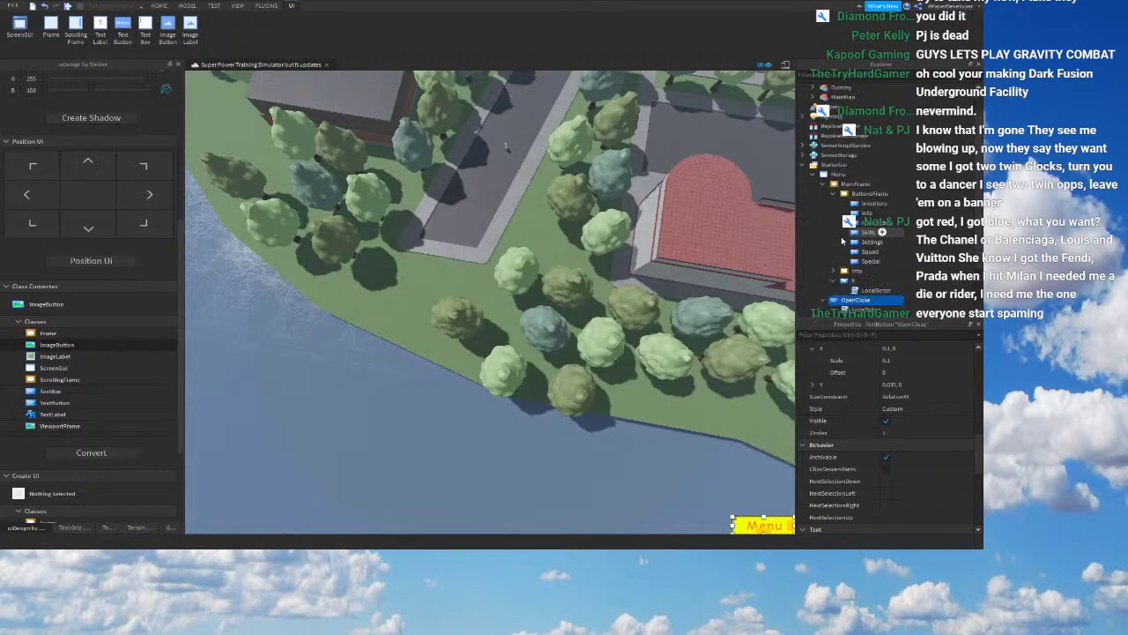
pyautogui.click(833, 243)
pyautogui.scroll(-1, 860, 236)
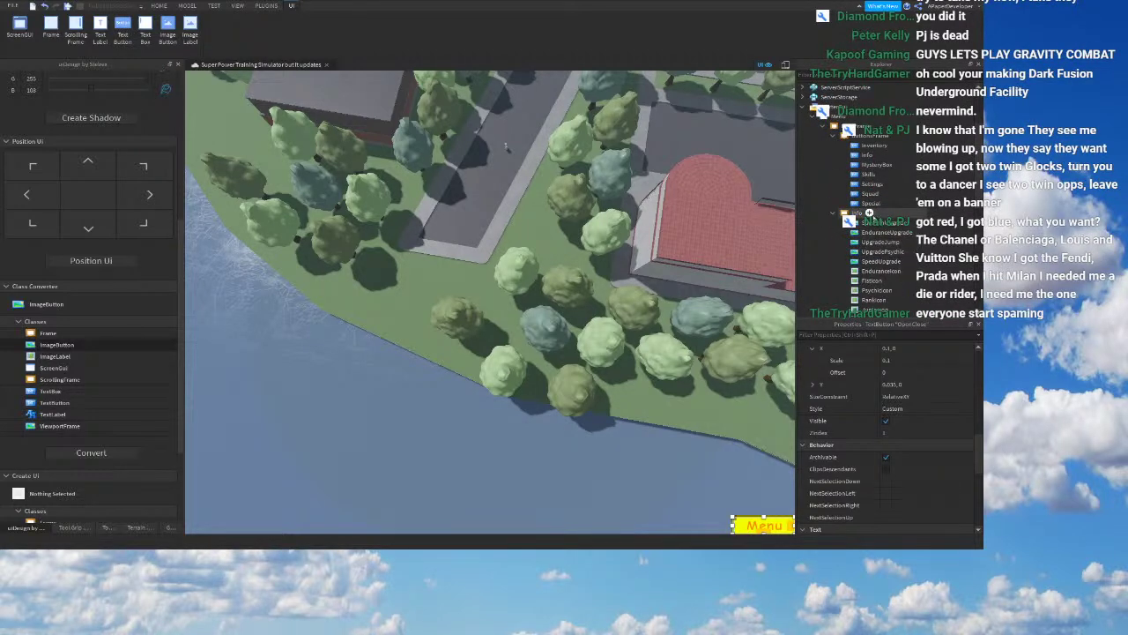
pyautogui.click(869, 213)
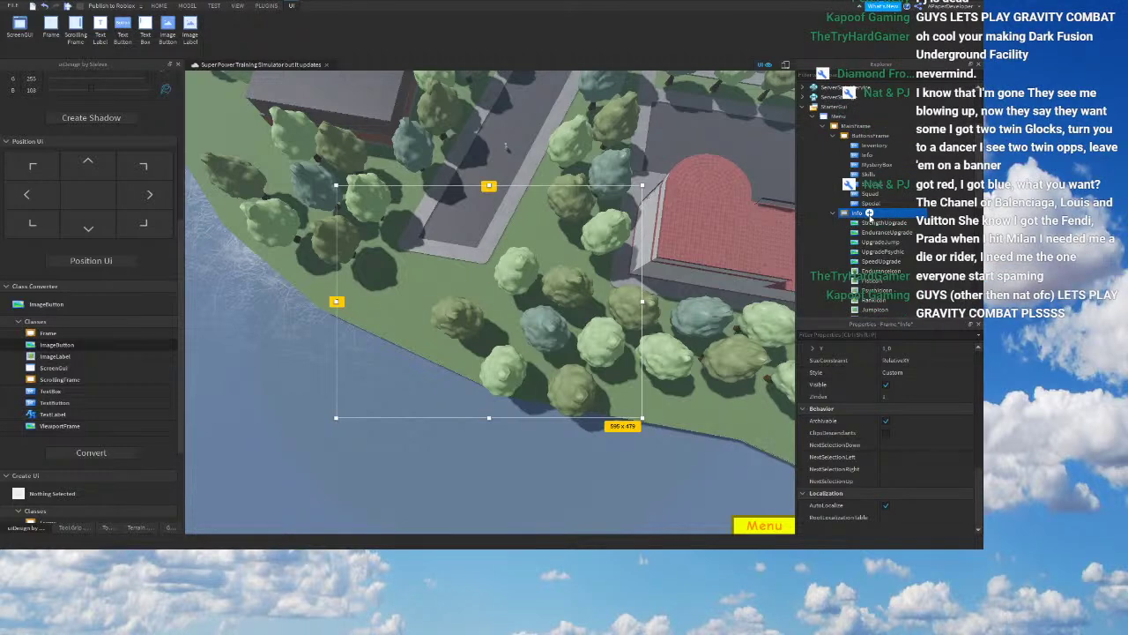
pyautogui.press('Return')
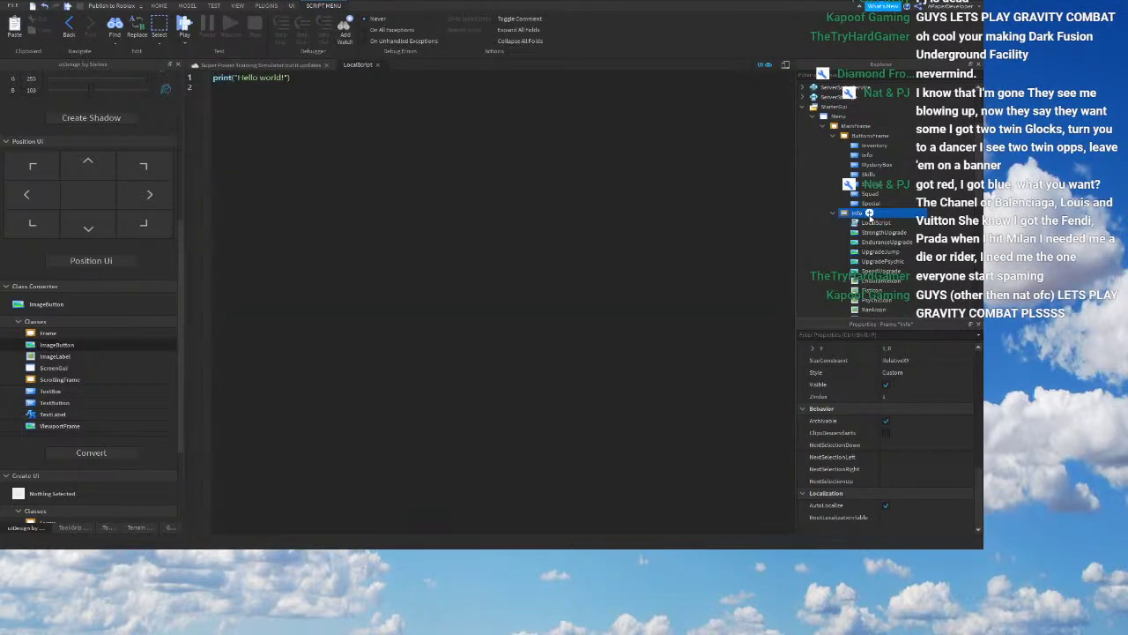
pyautogui.hotkey('ctrl', 'a')
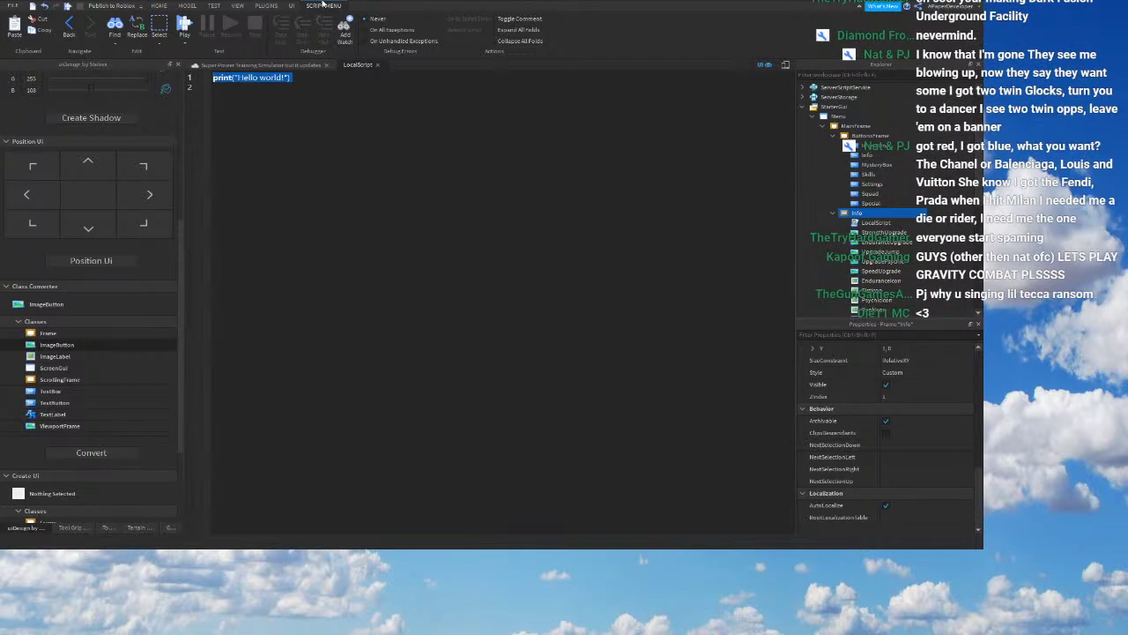
pyautogui.press('BackSpace')
# Step: Declare local player = script:FindFirstAncestorWhichIsA("Player") on the script's first line
pyautogui.write('local strength =')
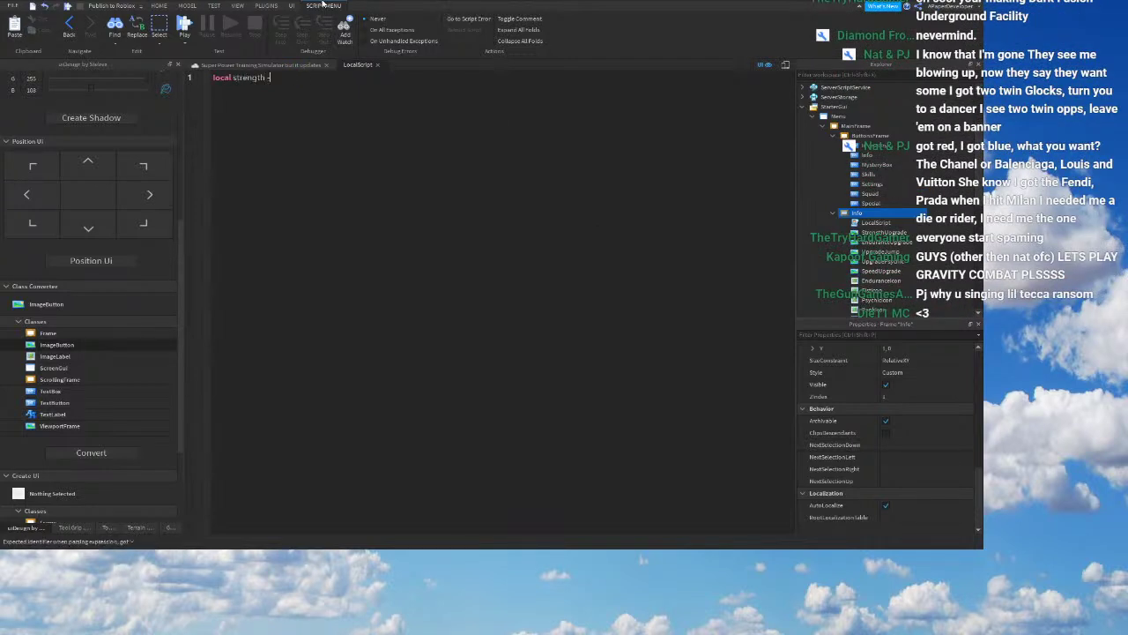
pyautogui.press('BackSpace')
pyautogui.press('BackSpace')
pyautogui.press('BackSpace')
pyautogui.press('BackSpace')
pyautogui.press('BackSpace')
pyautogui.press('BackSpace')
pyautogui.press('BackSpace')
pyautogui.press('BackSpace')
pyautogui.press('BackSpace')
pyautogui.press('BackSpace')
pyautogui.write('player = script:findfirs')
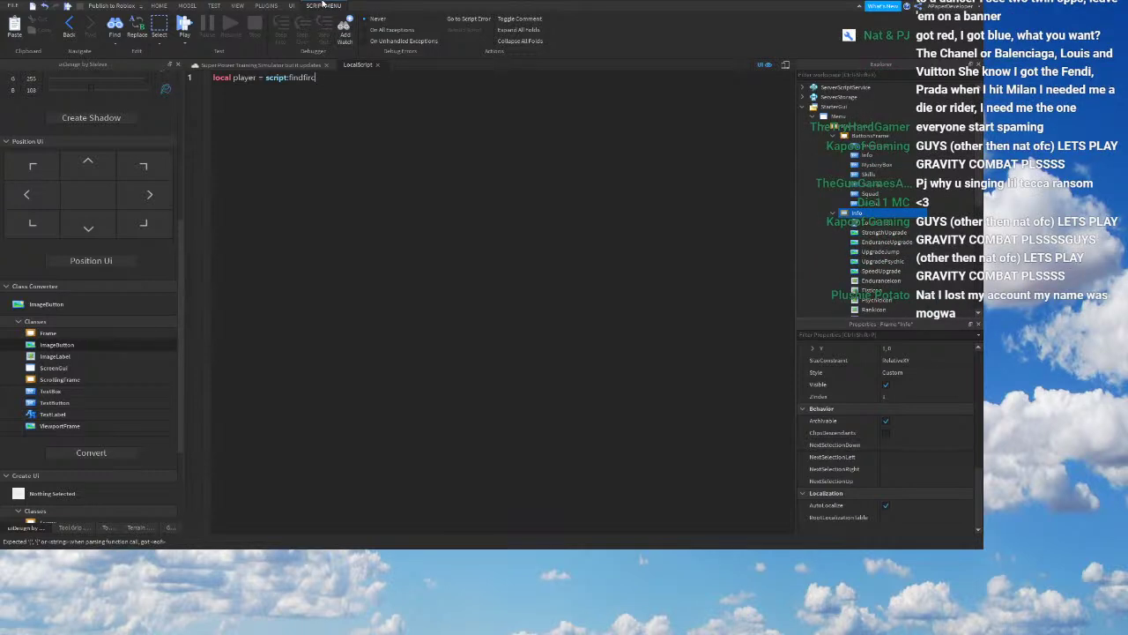
pyautogui.press('Tab')
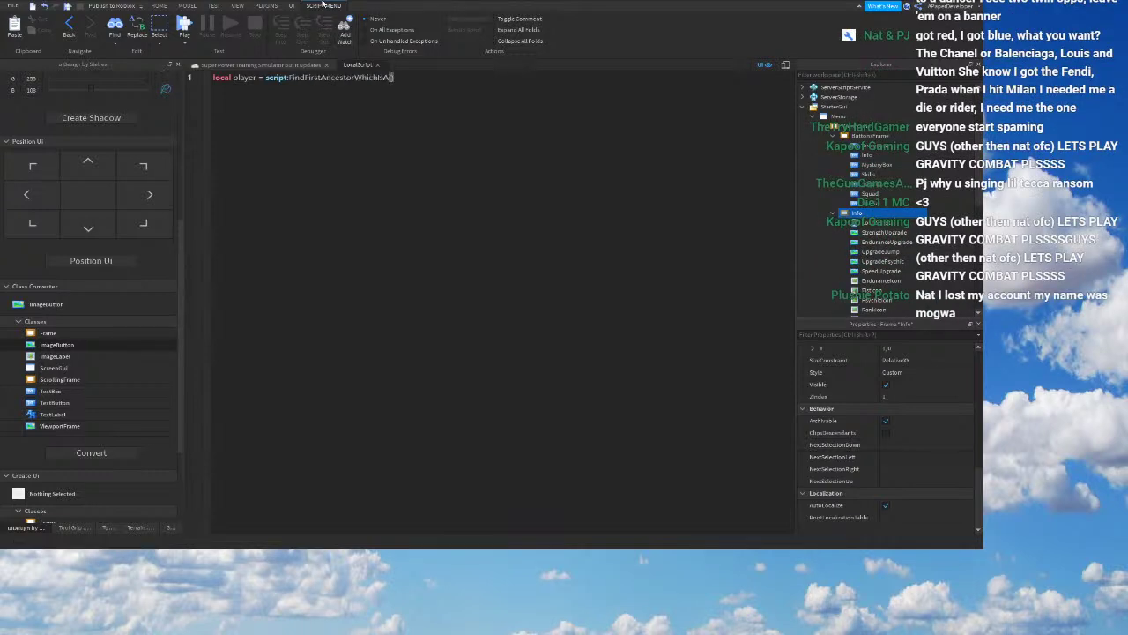
pyautogui.write('player')
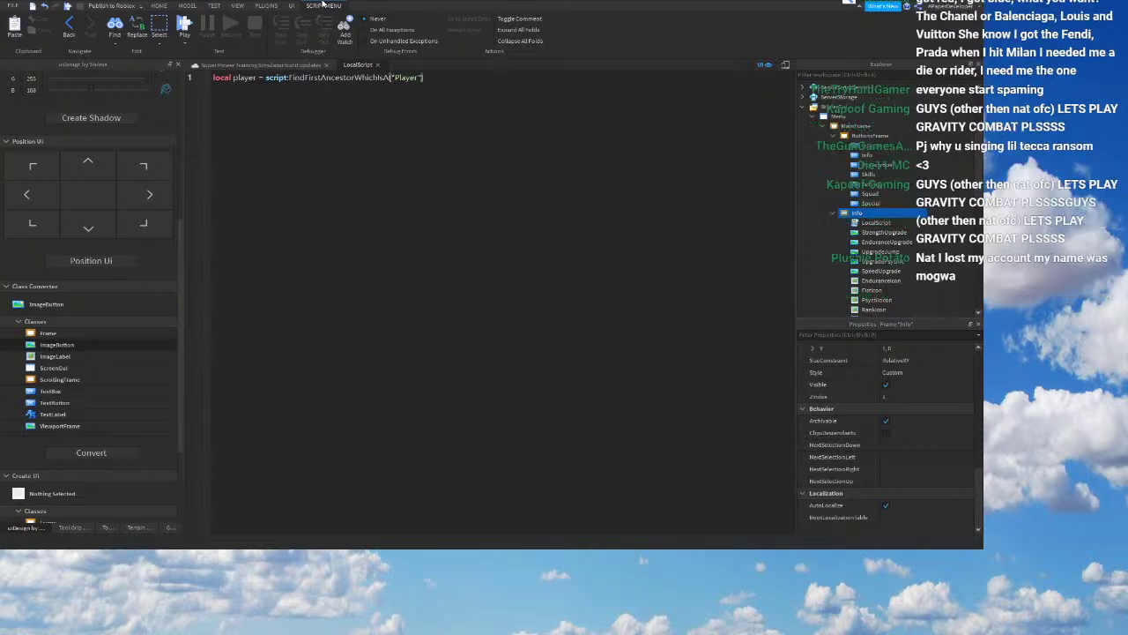
pyautogui.press('Return')
pyautogui.press('Return')
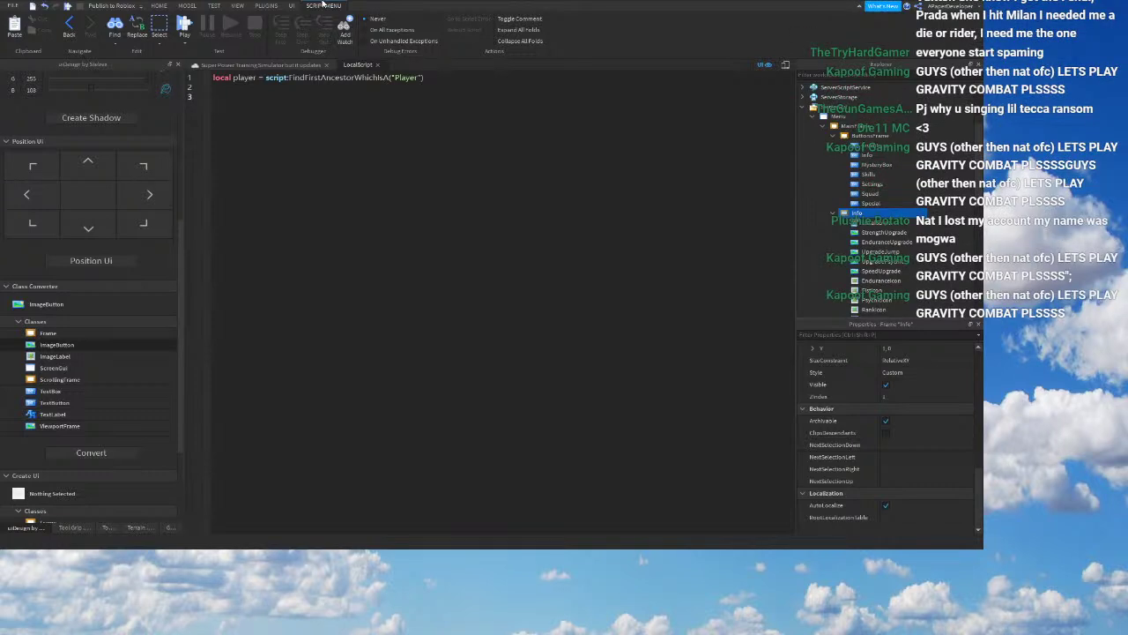
pyautogui.write('if player.Name')
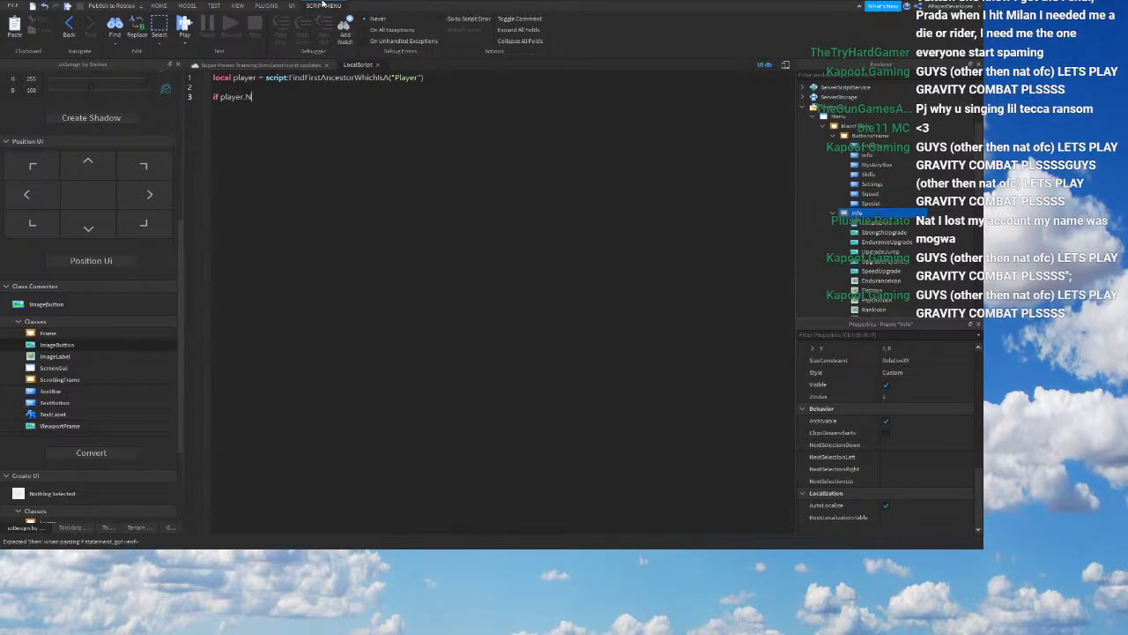
pyautogui.press('BackSpace')
pyautogui.press('BackSpace')
pyautogui.press('BackSpace')
pyautogui.press('BackSpace')
pyautogui.press('BackSpace')
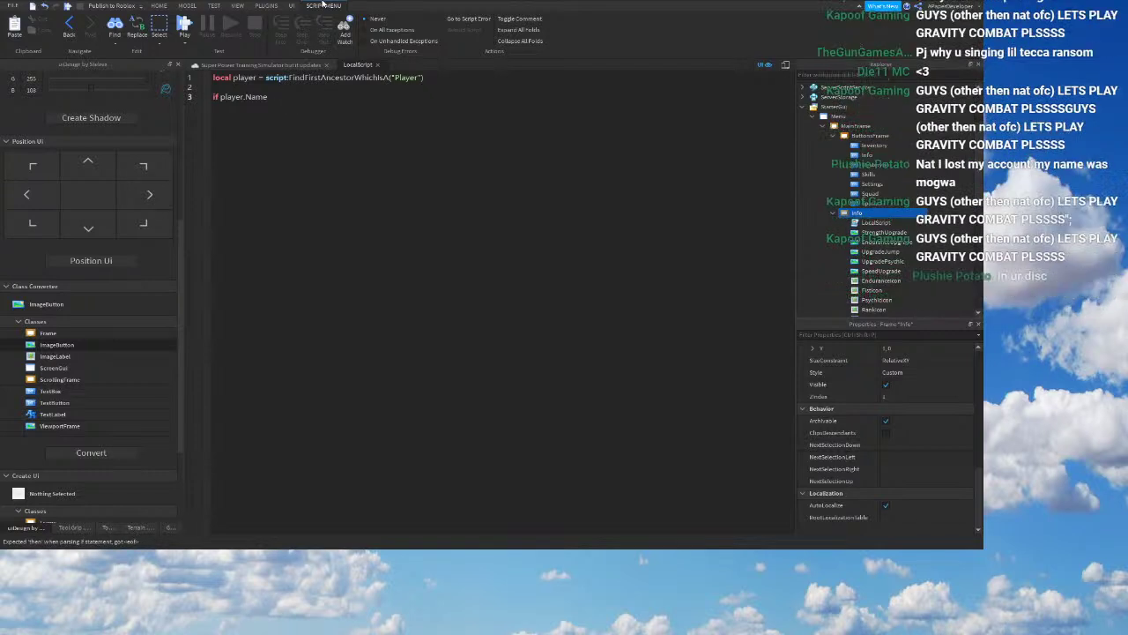
pyautogui.press('BackSpace')
pyautogui.press('BackSpace')
pyautogui.press('BackSpace')
pyautogui.press('BackSpace')
pyautogui.press('BackSpace')
pyautogui.press('BackSpace')
pyautogui.press('BackSpace')
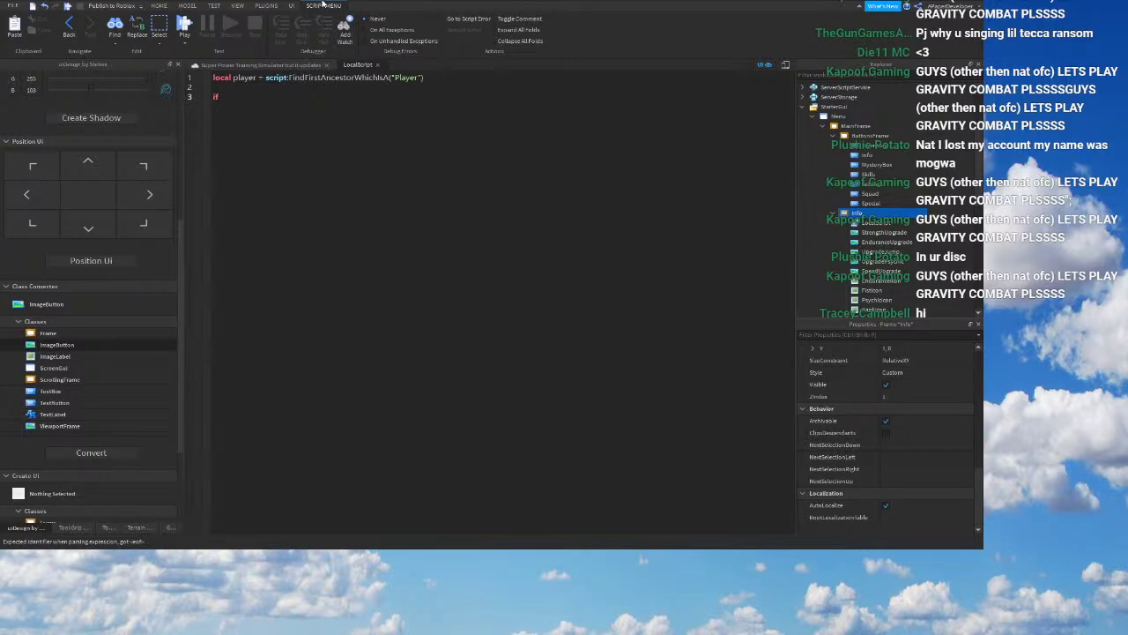
pyautogui.press('BackSpace')
pyautogui.press('BackSpace')
pyautogui.write('while t')
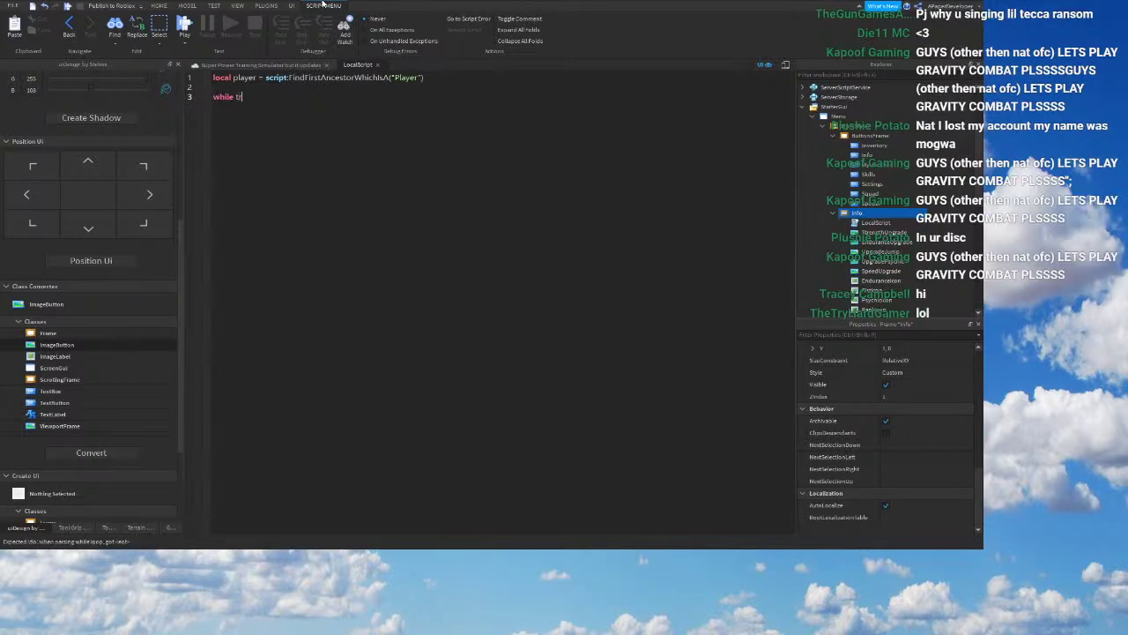
pyautogui.press('BackSpace')
pyautogui.press('BackSpace')
pyautogui.press('BackSpace')
pyautogui.press('BackSpace')
pyautogui.press('BackSpace')
pyautogui.press('BackSpace')
pyautogui.press('BackSpace')
pyautogui.press('BackSpace')
pyautogui.press('BackSpace')
# Step: Declare local stats = player.Stats and local strength = stats.Strength below the player variable
pyautogui.write('local stats')
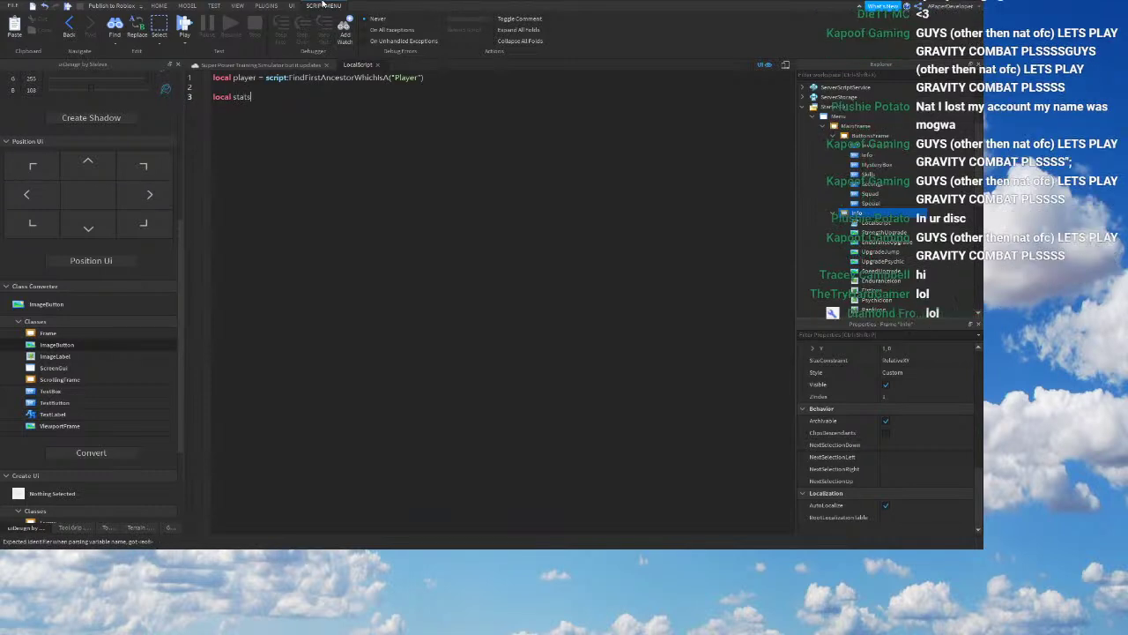
pyautogui.write(' = player.Stats')
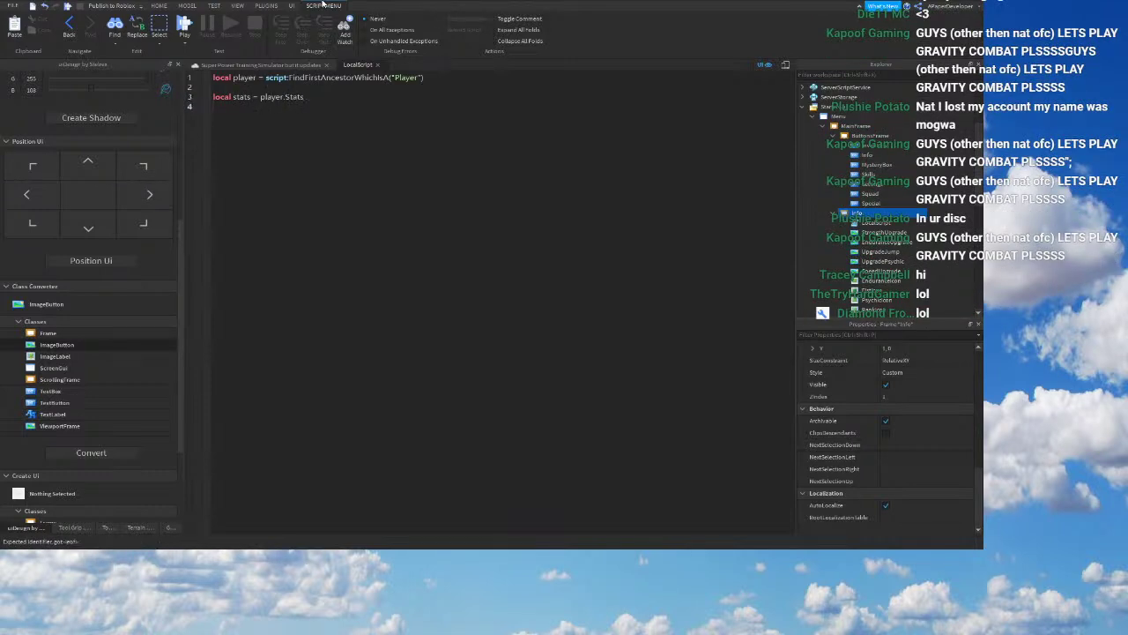
pyautogui.press('Return')
pyautogui.write('local strength')
pyautogui.write(' = stats')
pyautogui.write('.Strength  ')
pyautogui.write('script.Parent')
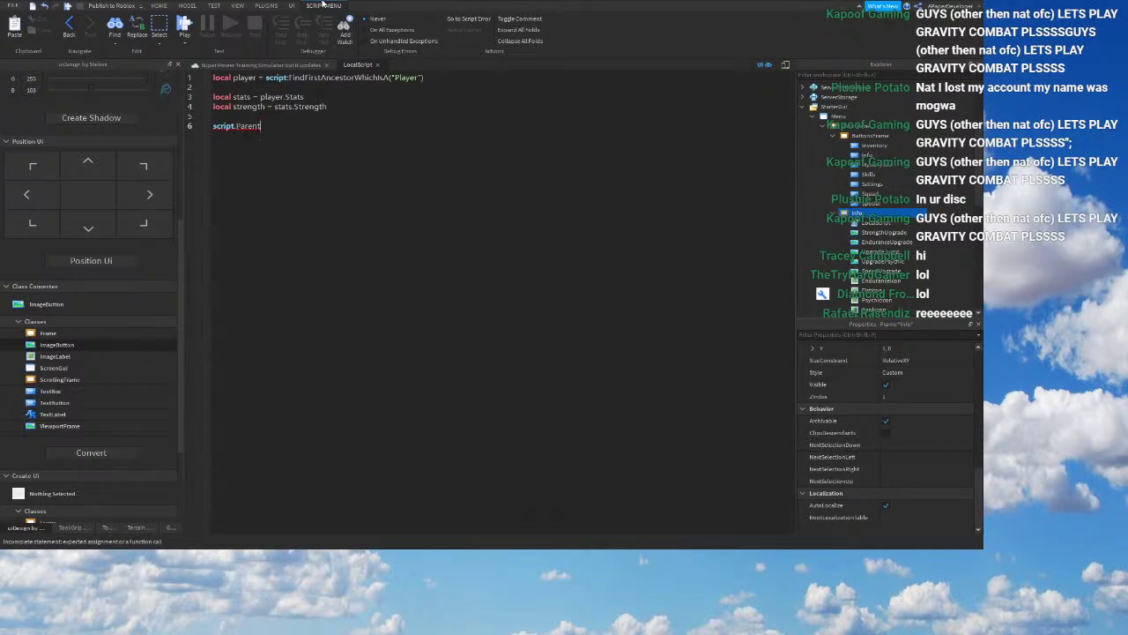
pyautogui.press('BackSpace')
pyautogui.press('BackSpace')
pyautogui.press('BackSpace')
pyautogui.press('BackSpace')
pyautogui.press('BackSpace')
pyautogui.press('BackSpace')
pyautogui.press('BackSpace')
pyautogui.press('BackSpace')
pyautogui.press('BackSpace')
pyautogui.press('BackSpace')
pyautogui.press('BackSpace')
pyautogui.press('BackSpace')
pyautogui.press('BackSpace')
# Step: Add a while true do loop that assigns an empty string to script.Parent.Strength.Text
pyautogui.write('while t')
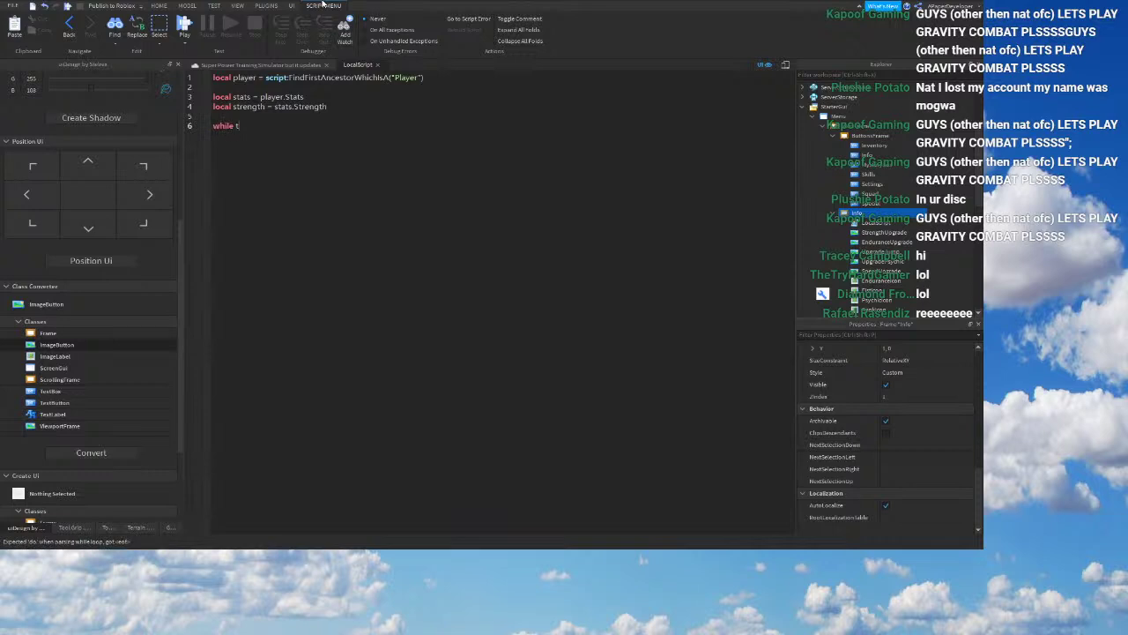
pyautogui.write('rue do')
pyautogui.press('Return')
pyautogui.write('script.Parent')
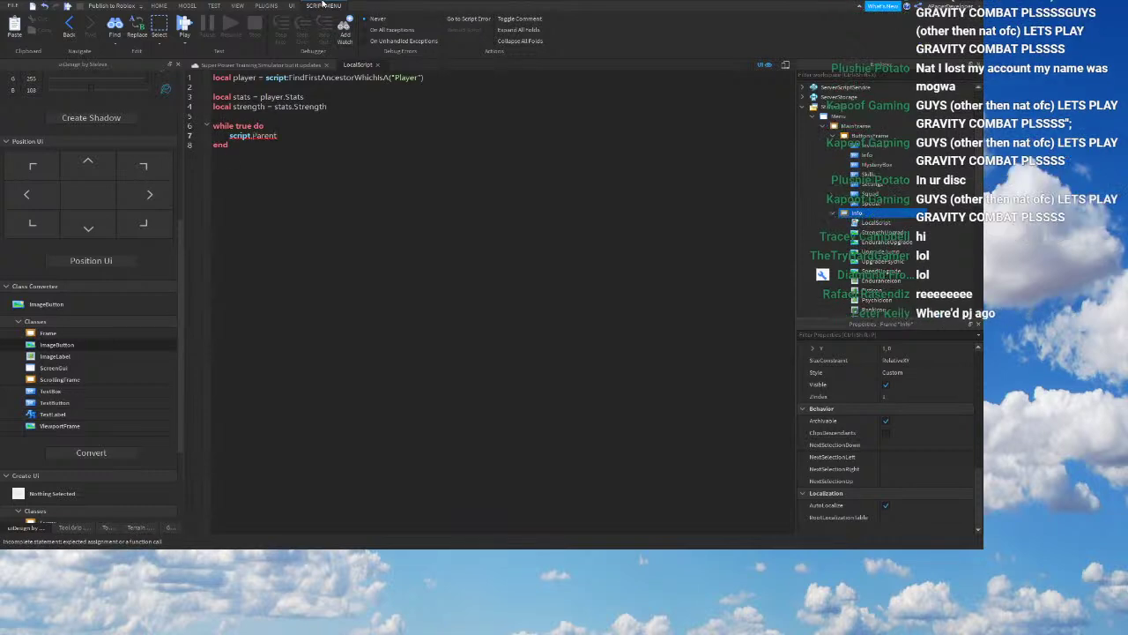
pyautogui.write('.strengt')
pyautogui.press('Tab')
pyautogui.write('.Text = "')
# Step: Go through the text labels of the Info frame and check the Text property of the Strength label
pyautogui.scroll(-5, 865, 220)
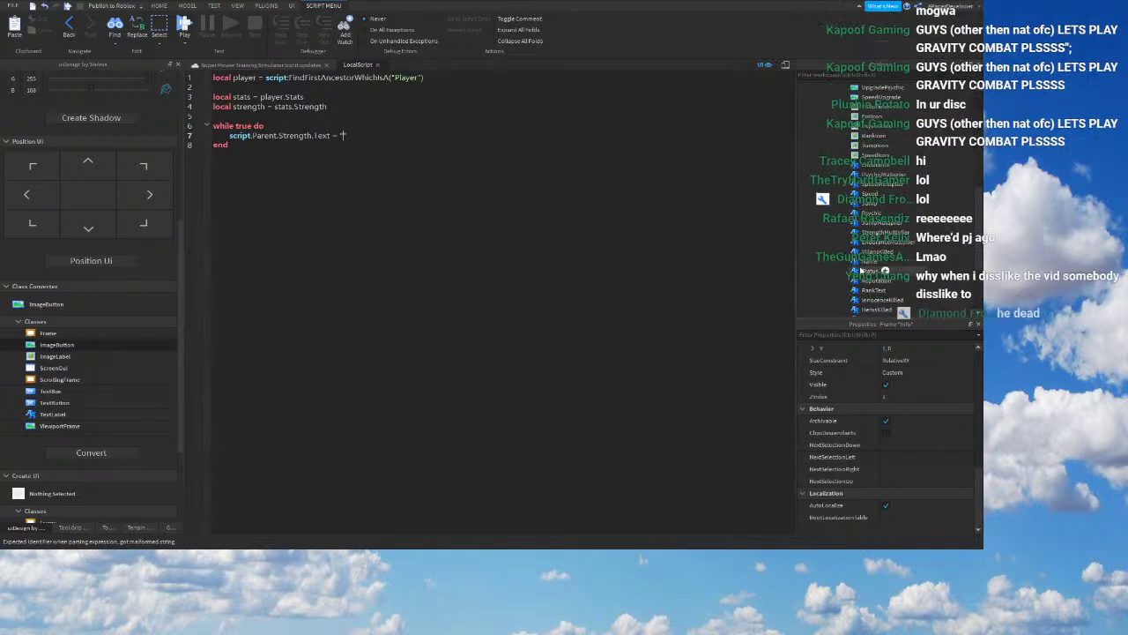
pyautogui.scroll(-2, 867, 225)
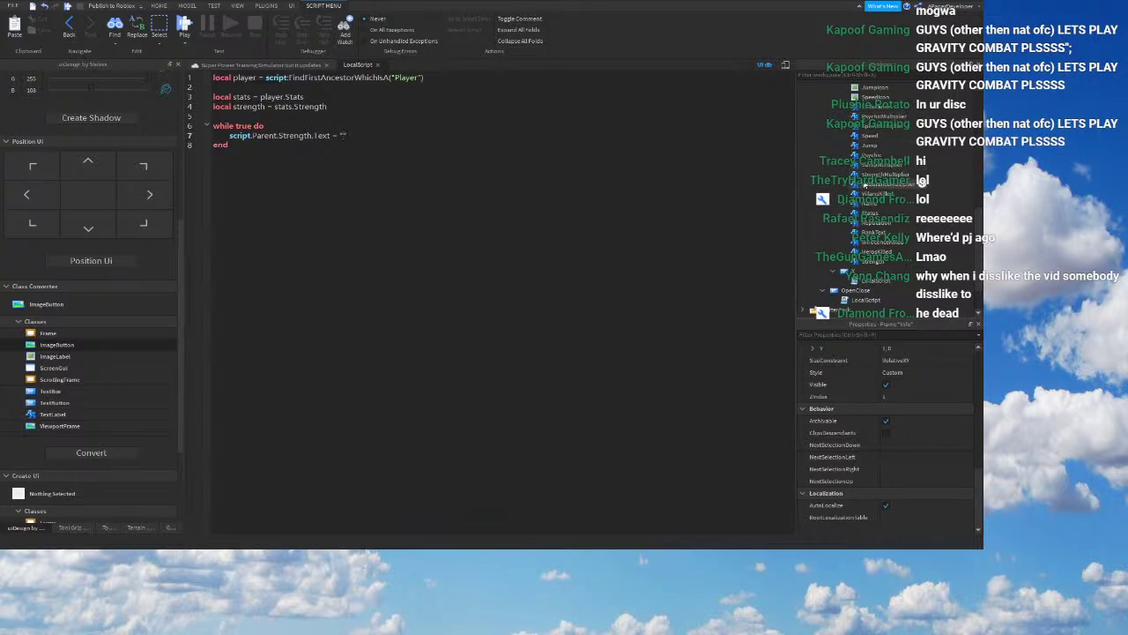
pyautogui.scroll(2, 861, 218)
pyautogui.click(872, 203)
pyautogui.scroll(-1, 847, 399)
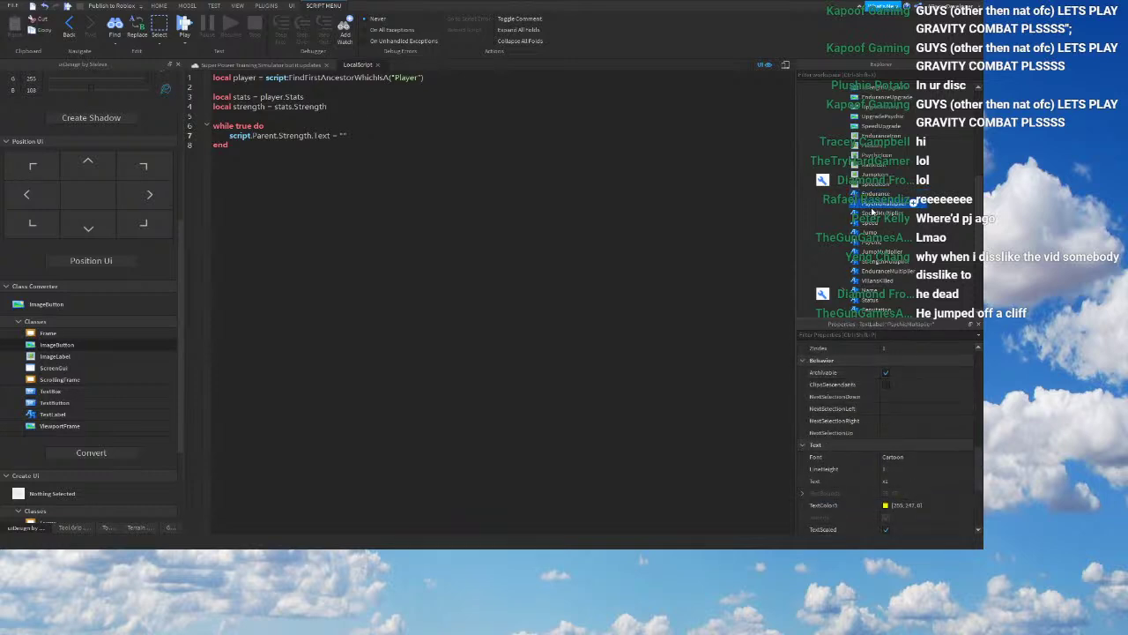
pyautogui.click(871, 242)
pyautogui.click(868, 253)
pyautogui.click(868, 262)
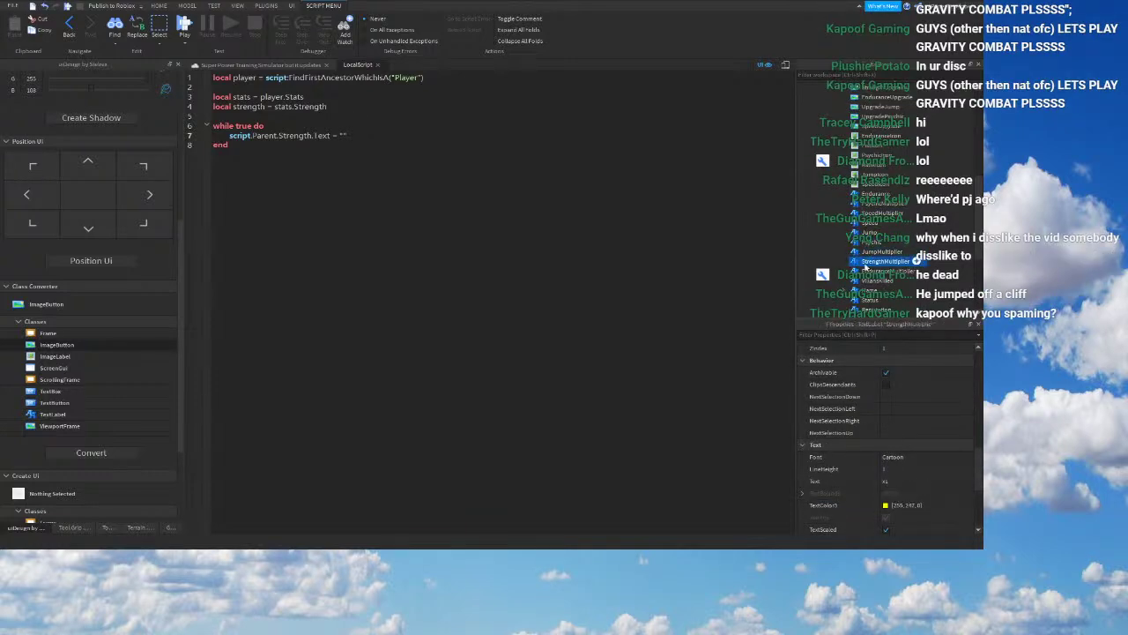
pyautogui.click(866, 271)
pyautogui.click(864, 291)
pyautogui.click(864, 302)
pyautogui.press('Down')
pyautogui.press('Down')
pyautogui.press('Down')
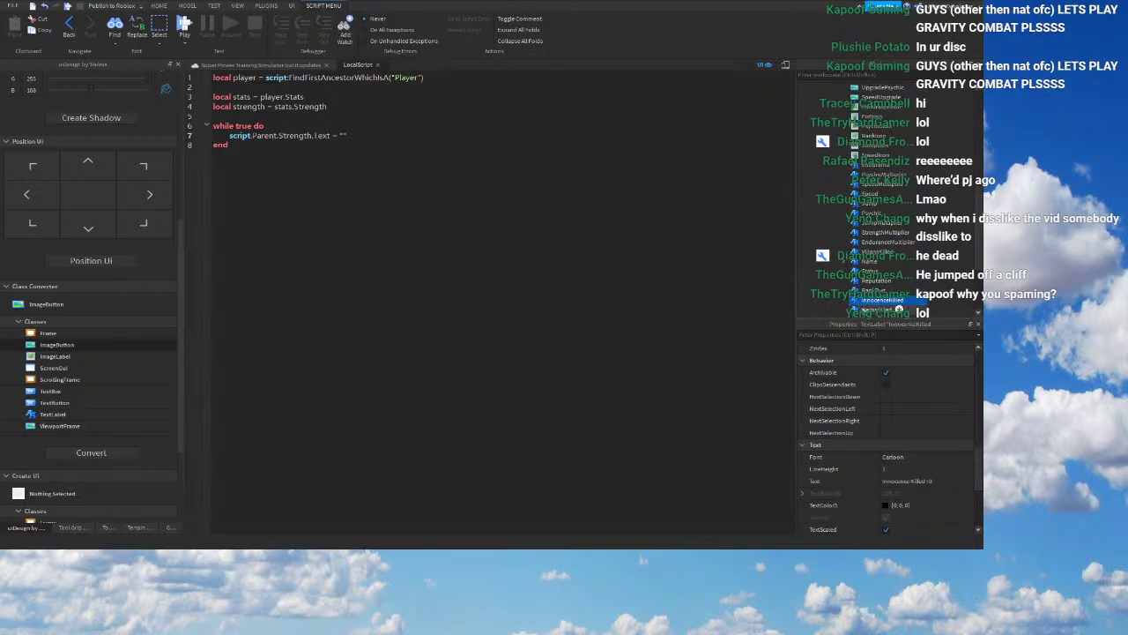
pyautogui.click(865, 310)
pyautogui.scroll(-3, 863, 304)
pyautogui.click(860, 236)
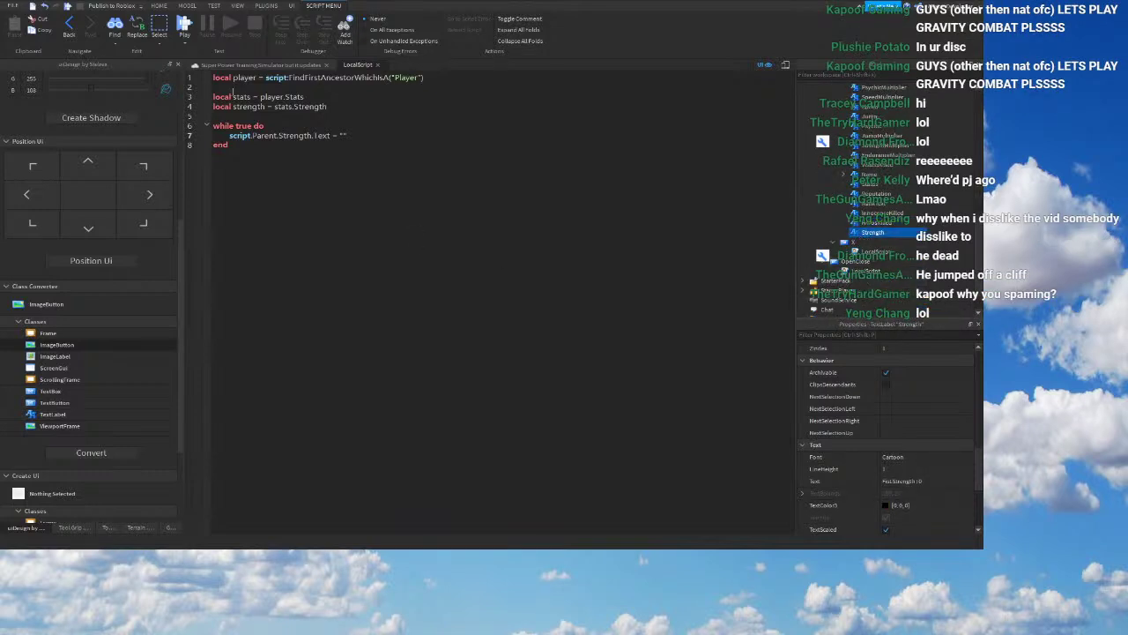
# Step: Complete the loop's text assignment as "Fist Strength : " .. strength.Value and close the script
pyautogui.click(345, 136)
pyautogui.write('Hist Strength')
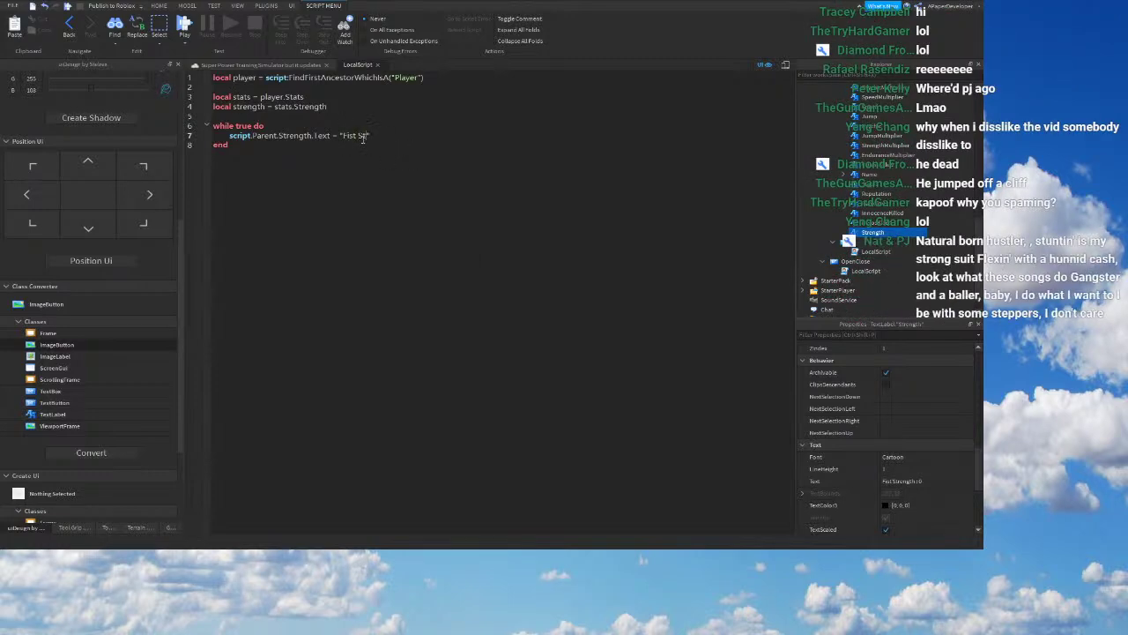
pyautogui.write(' :')
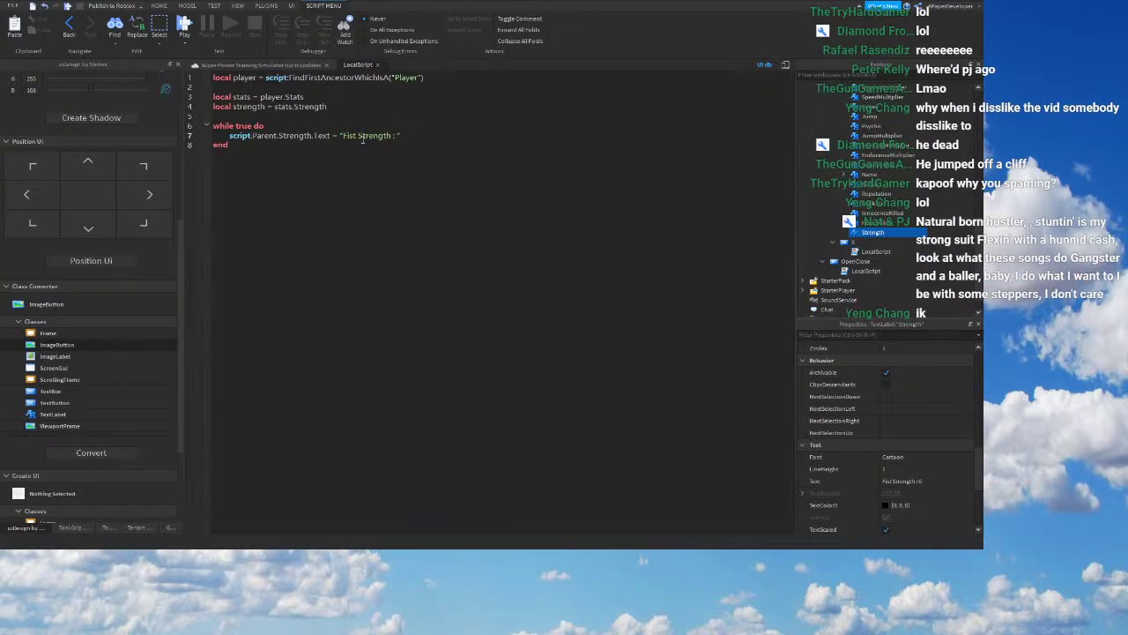
pyautogui.write('  ..')
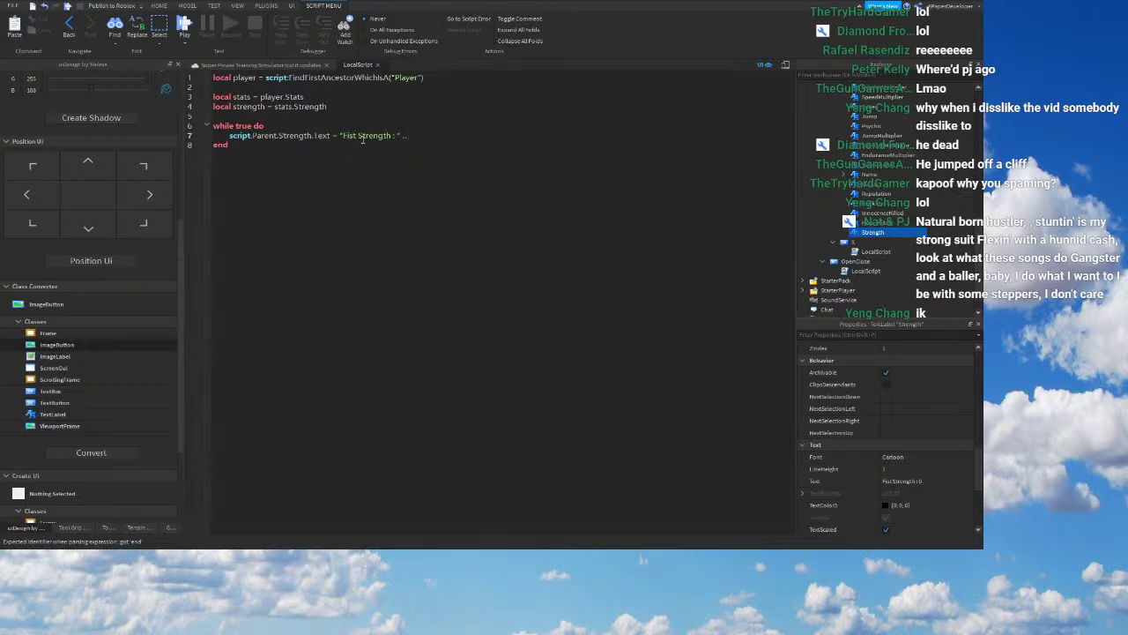
pyautogui.write(' strength.Value')
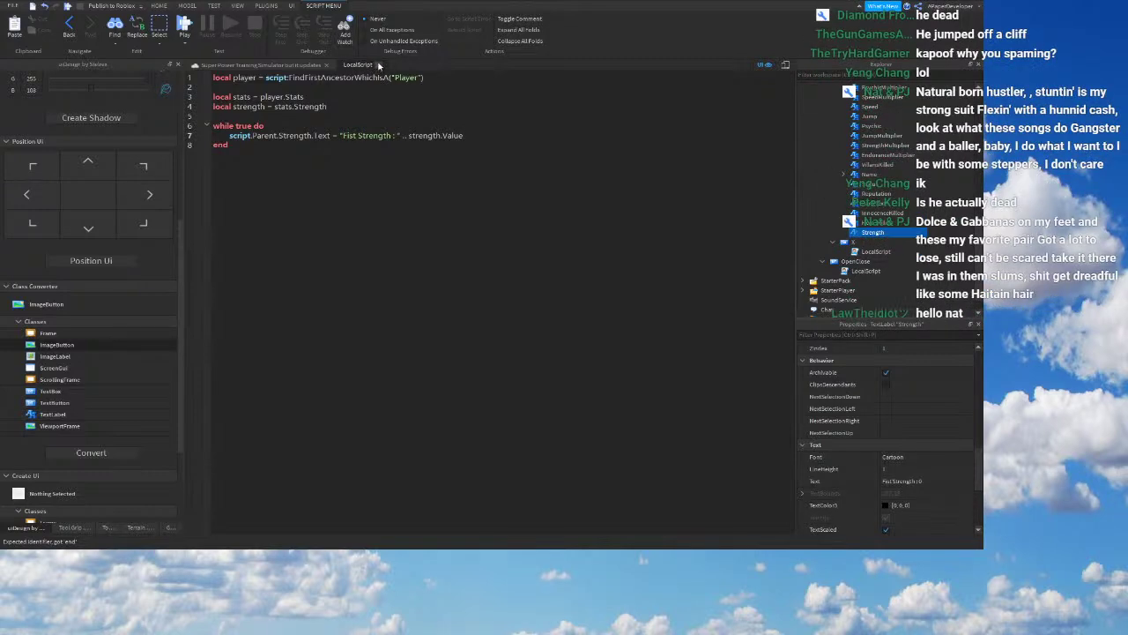
pyautogui.click(379, 65)
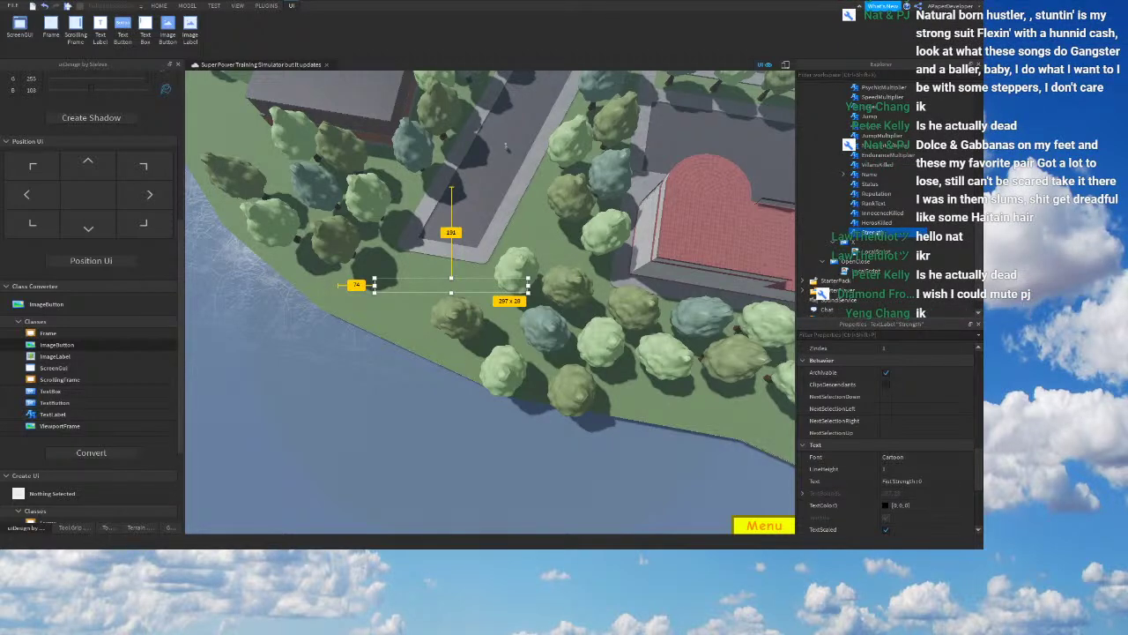
pyautogui.moveTo(534, 239); pyautogui.dragTo(534, 238, button='right')
pyautogui.click(534, 238)
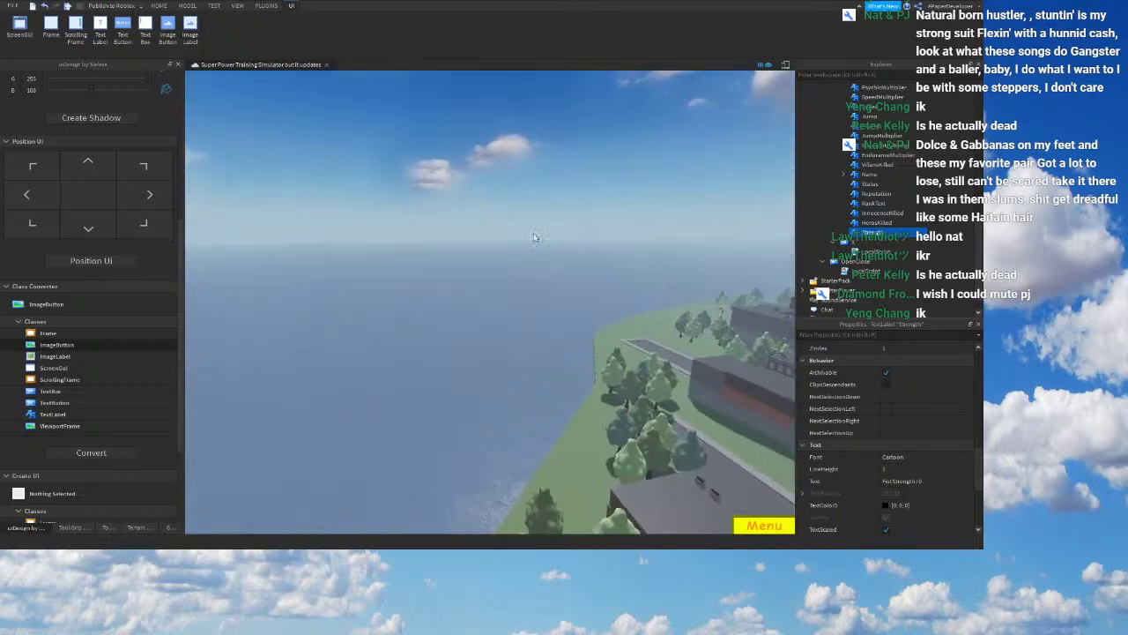
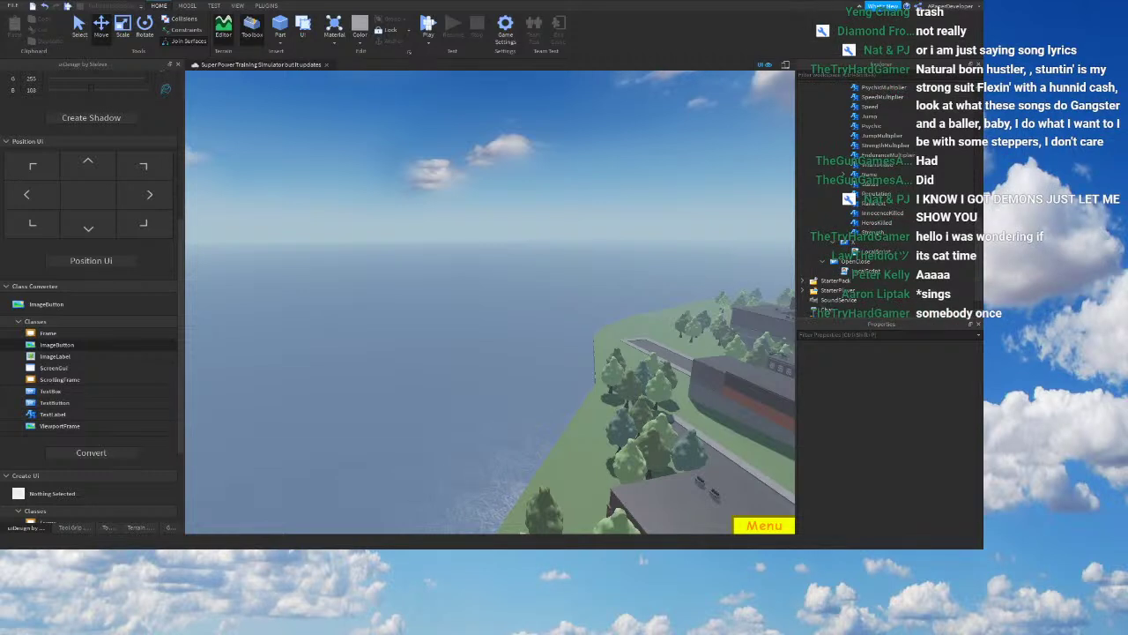
# Step: Reopen the Info frame's LocalScript and add wait(0.1) after the text assignment in the while loop
pyautogui.scroll(9, 908, 250)
pyautogui.doubleClick(874, 222)
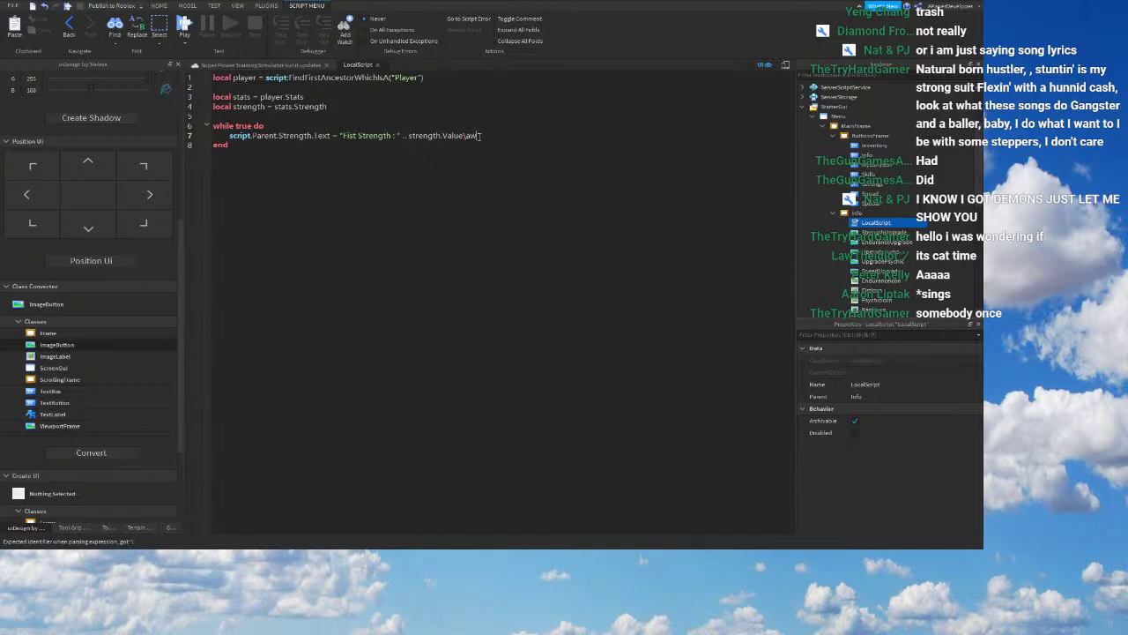
pyautogui.press('Return')
pyautogui.write('wait(0.1)')
pyautogui.click(479, 136)
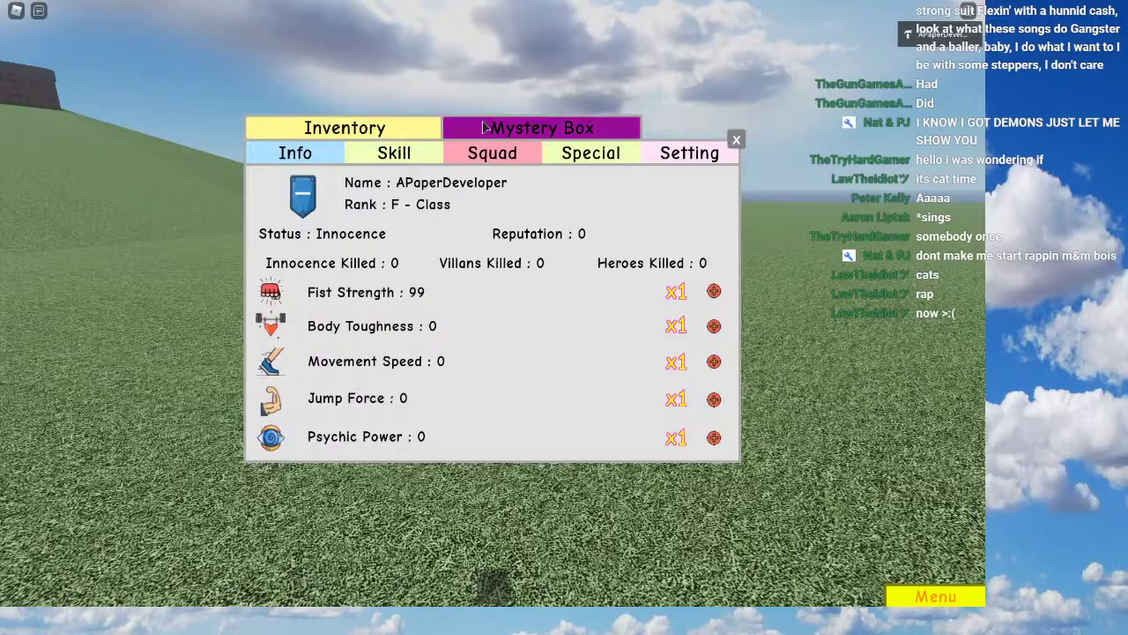
# Step: In the playtest, close the stats menu with its X button and move the character around with the slot 1 tool
pyautogui.click(736, 139)
pyautogui.moveTo(630, 258); pyautogui.dragTo(651, 266, button='right')
pyautogui.press('w')
pyautogui.press('space')
pyautogui.press('1')
pyautogui.press('w')
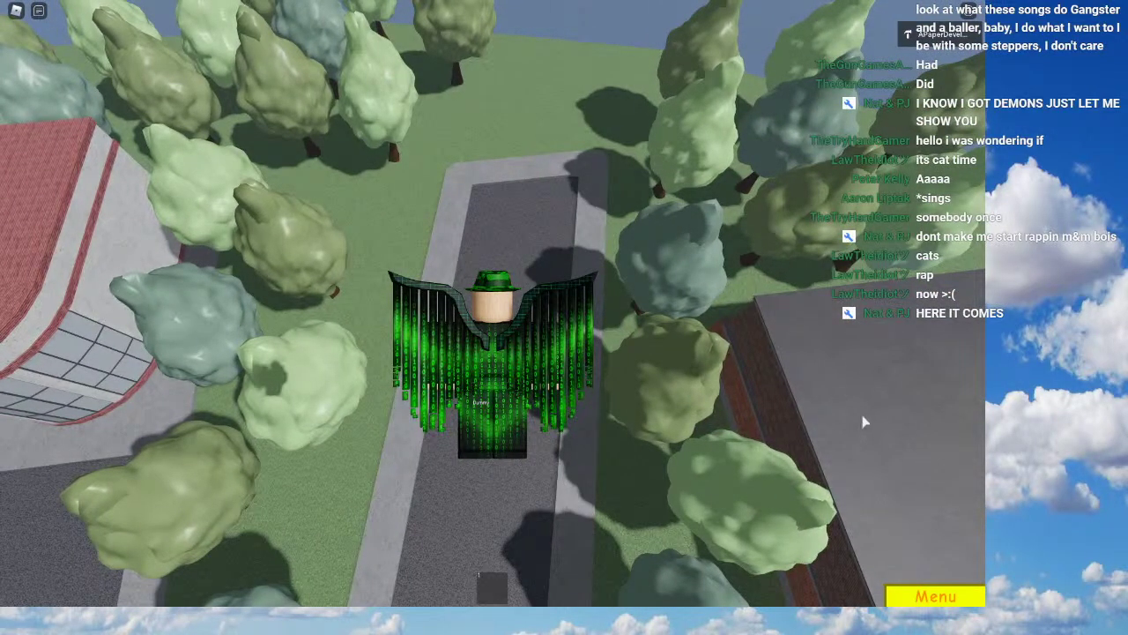
# Step: In the playtest, open the stats menu to check Fist Strength, close it and toggle the slot 1 tool
pyautogui.moveTo(841, 394); pyautogui.dragTo(802, 403, button='right')
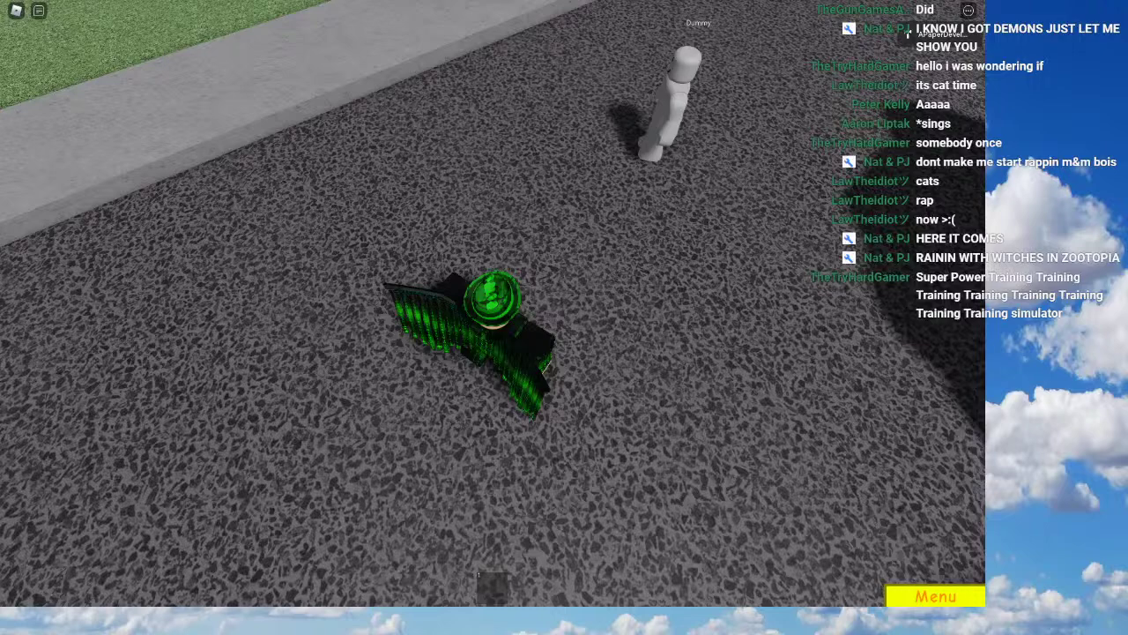
pyautogui.click(927, 597)
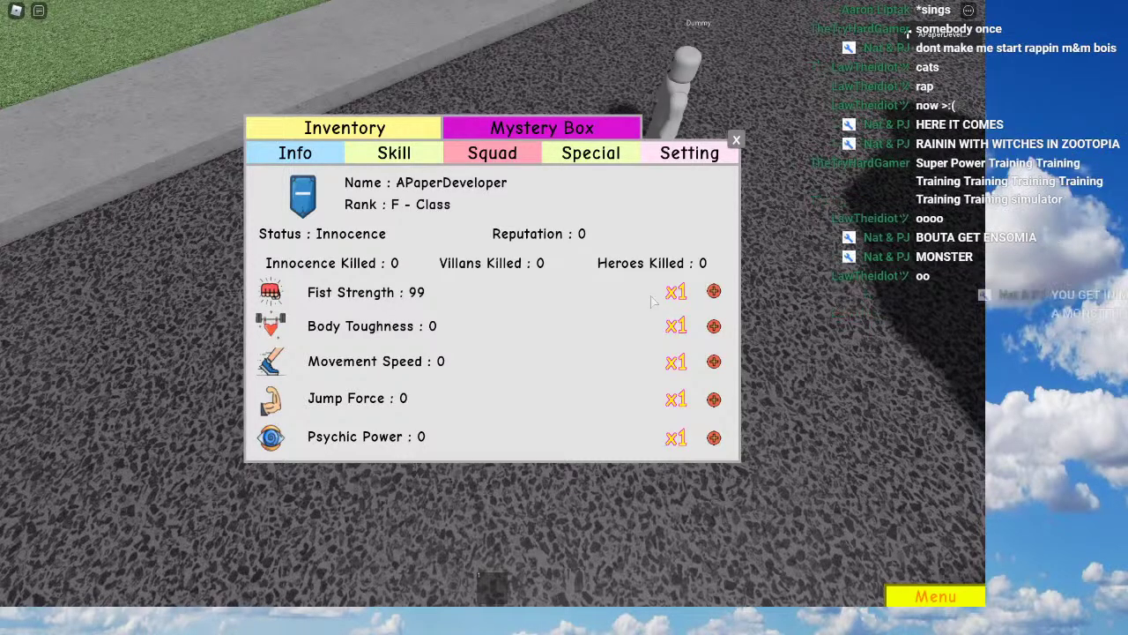
pyautogui.click(735, 137)
pyautogui.moveTo(669, 295); pyautogui.dragTo(668, 300, button='right')
pyautogui.press('1')
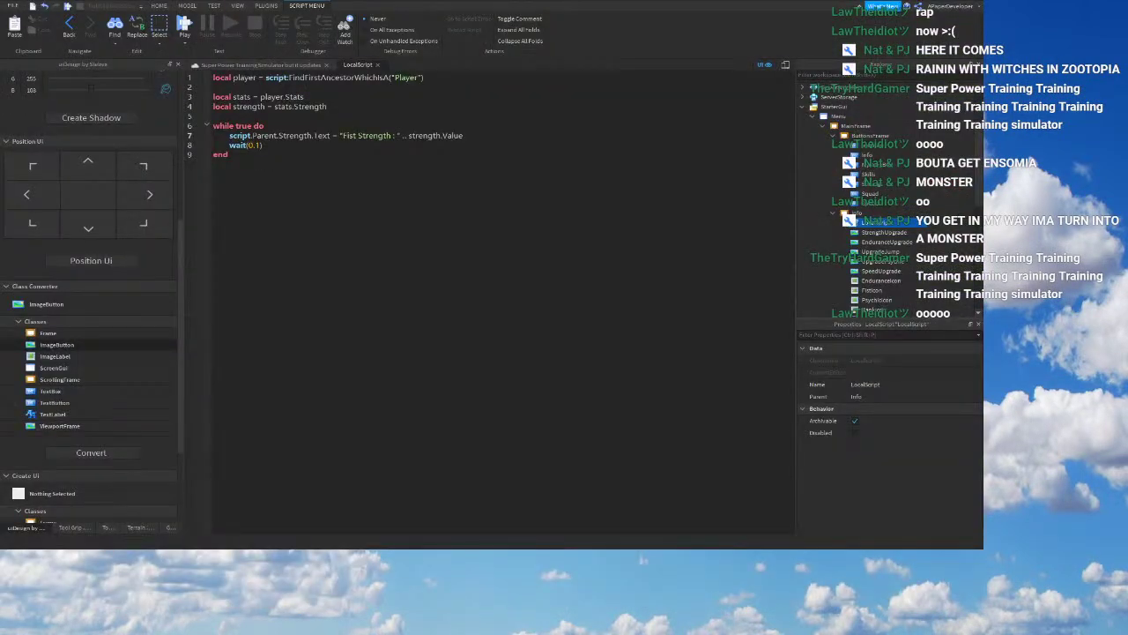
# Step: Close the Info frame's LocalScript, then inspect and close the OpenClose button's LocalScript
pyautogui.click(330, 415)
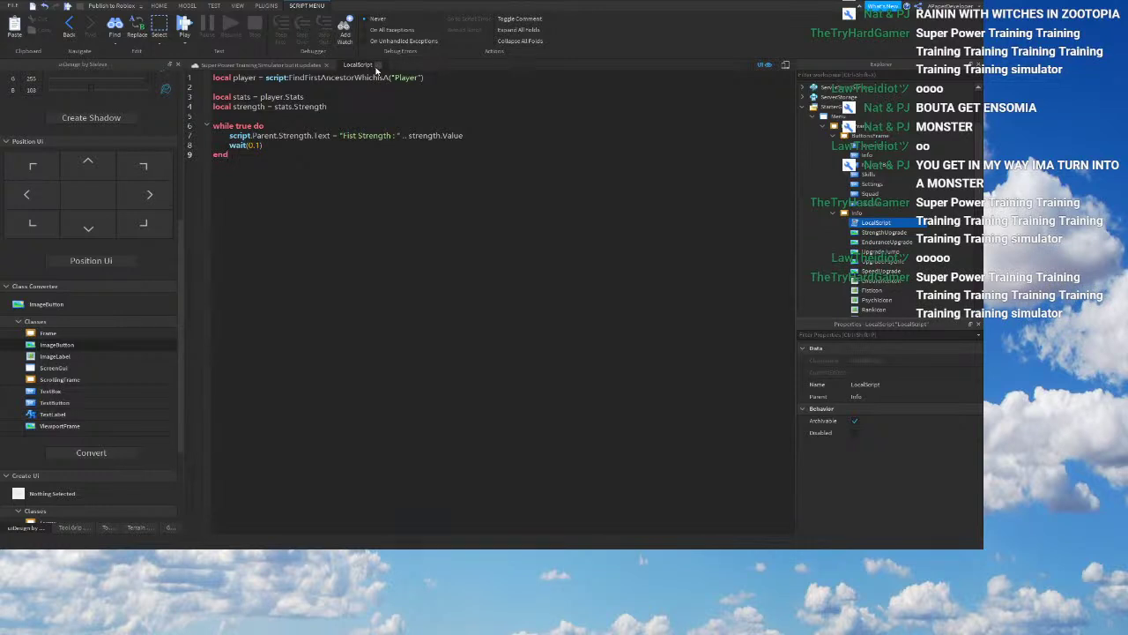
pyautogui.click(378, 65)
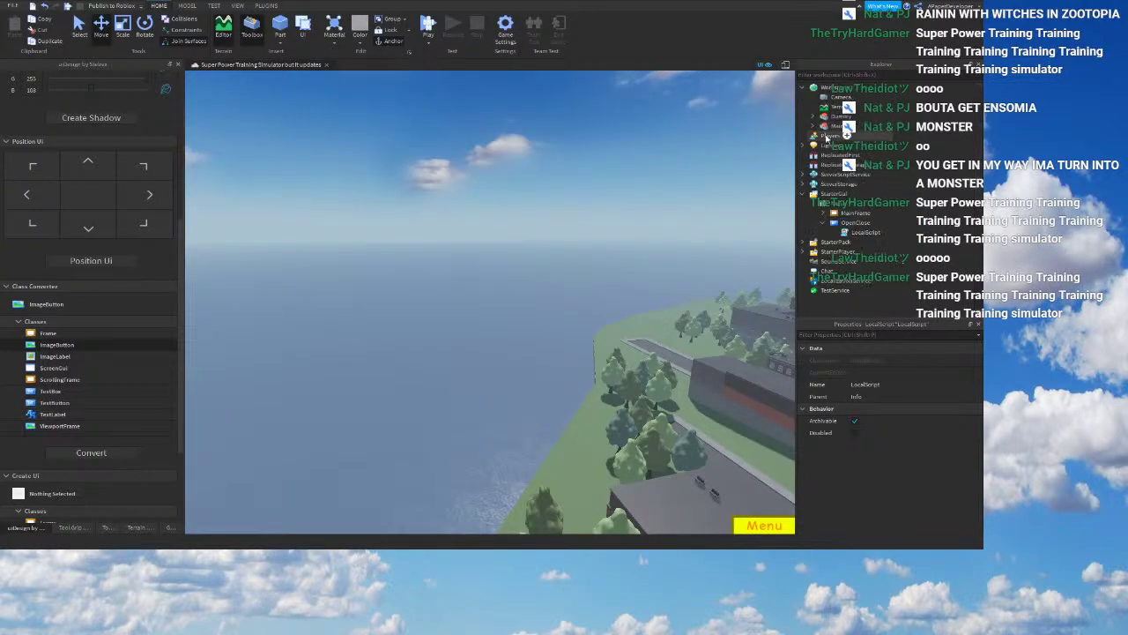
pyautogui.doubleClick(866, 231)
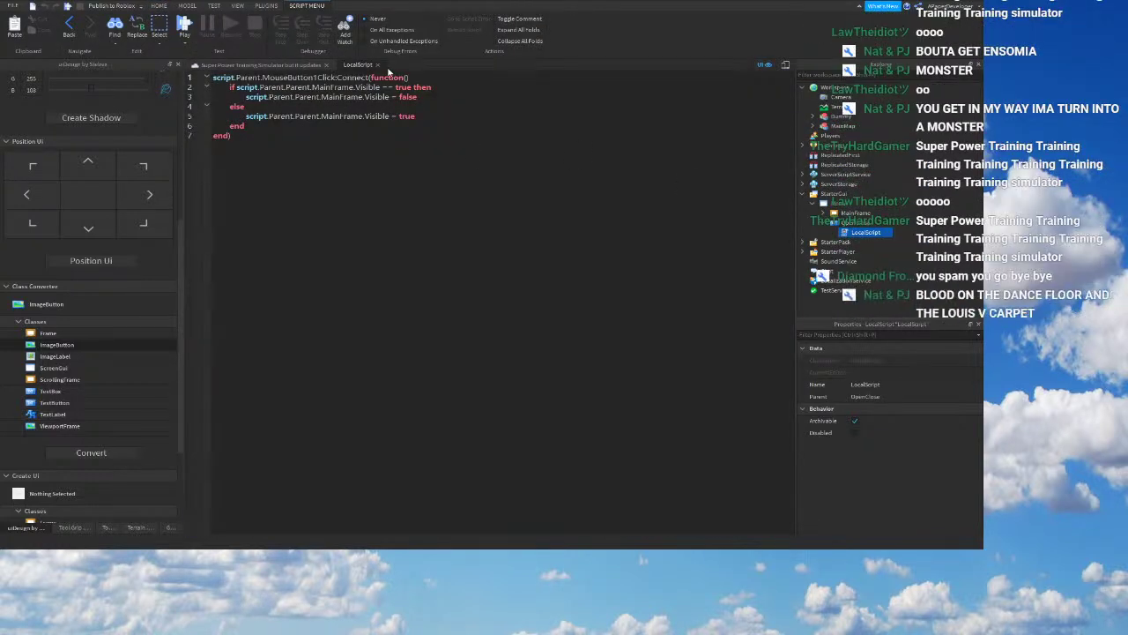
pyautogui.click(378, 65)
# Step: Open the Script inside StarterPack's Fist tool and review its activation, animation and equip code
pyautogui.click(814, 243)
pyautogui.click(823, 252)
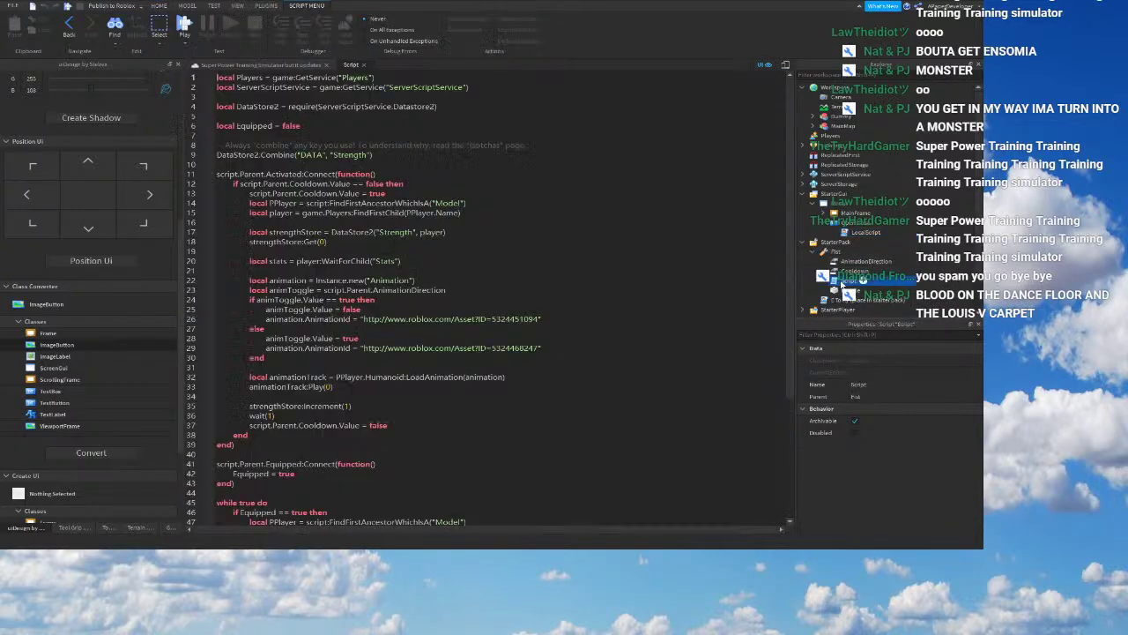
pyautogui.doubleClick(848, 280)
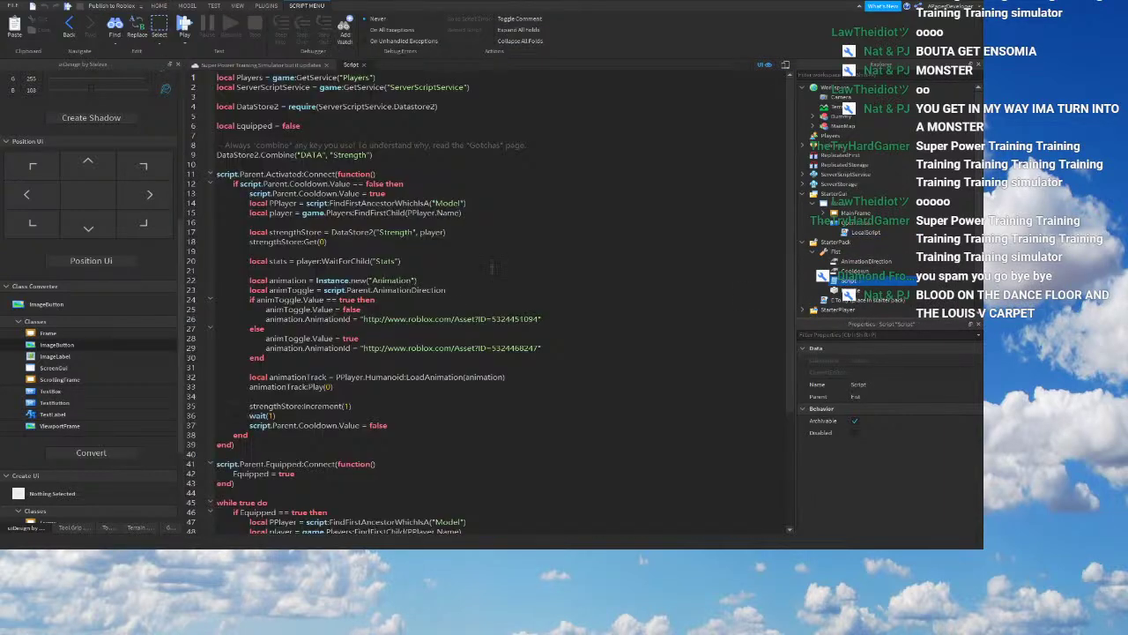
pyautogui.scroll(-5, 500, 268)
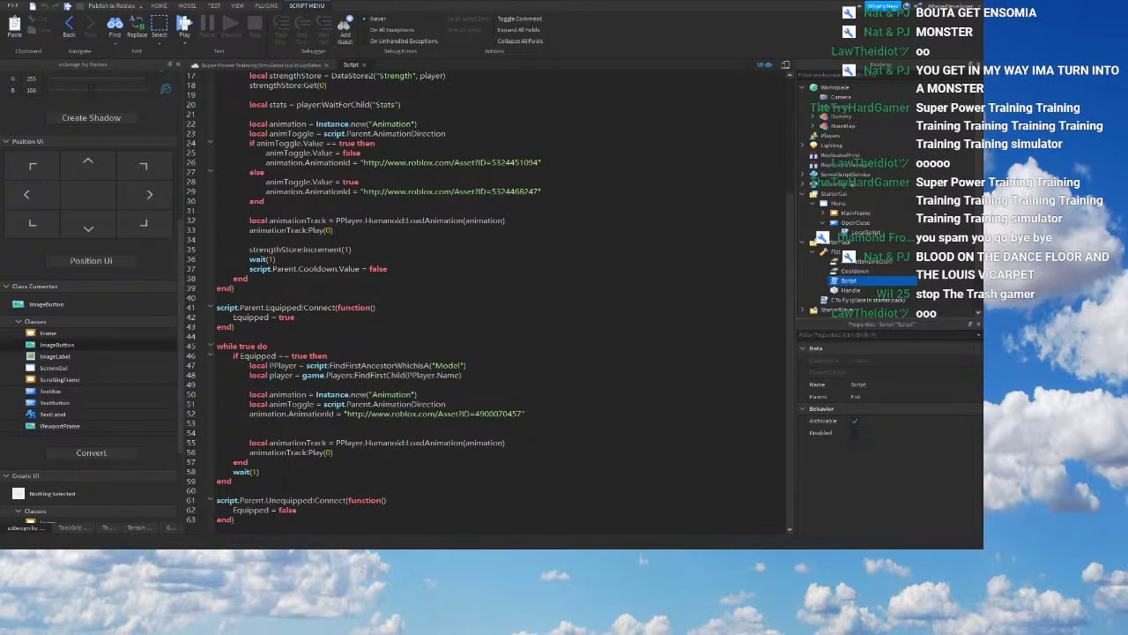
pyautogui.click(531, 347)
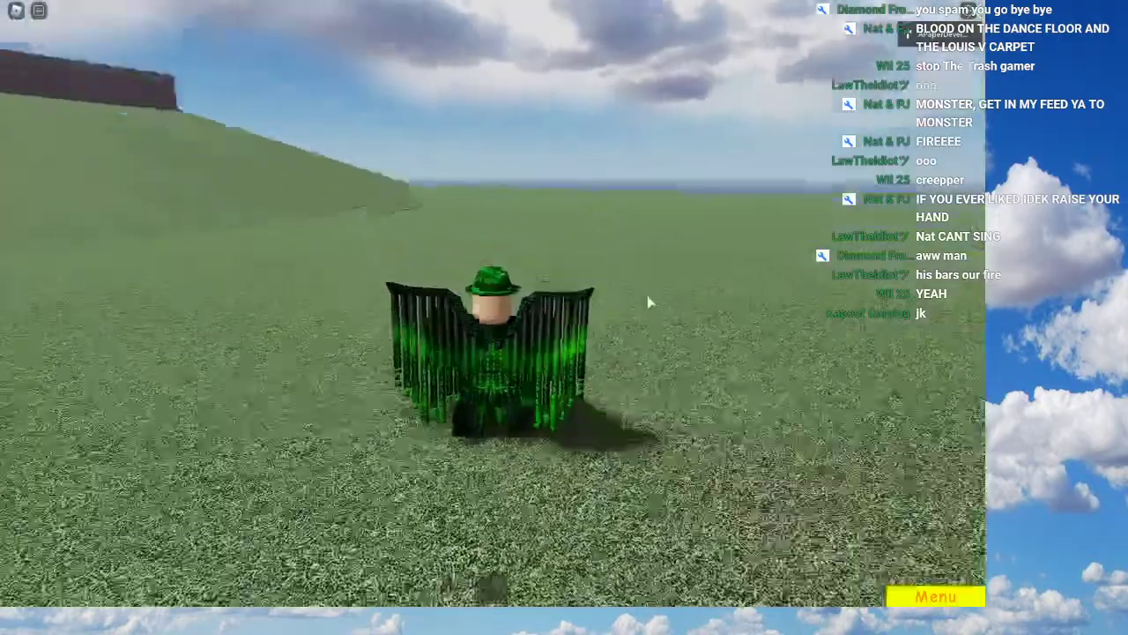
# Step: In the playtest, fly the character across the grass and over the trees toward the town road
pyautogui.moveTo(651, 303); pyautogui.dragTo(650, 303, button='right')
pyautogui.scroll(-3, 650, 303)
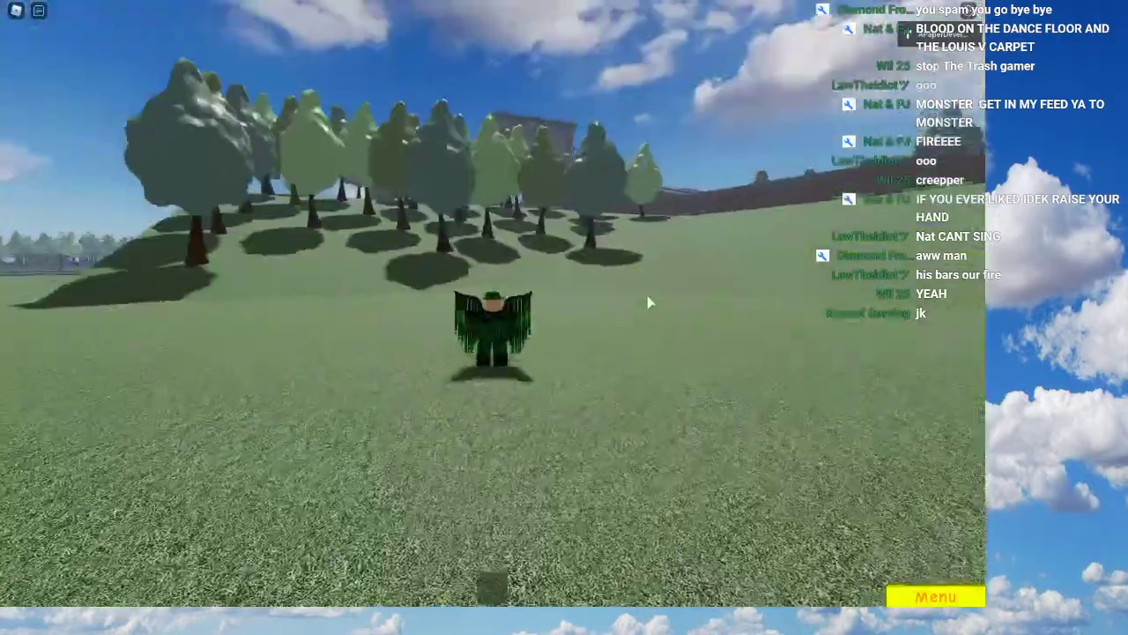
pyautogui.press('w')
pyautogui.press('space')
pyautogui.scroll(4, 656, 303)
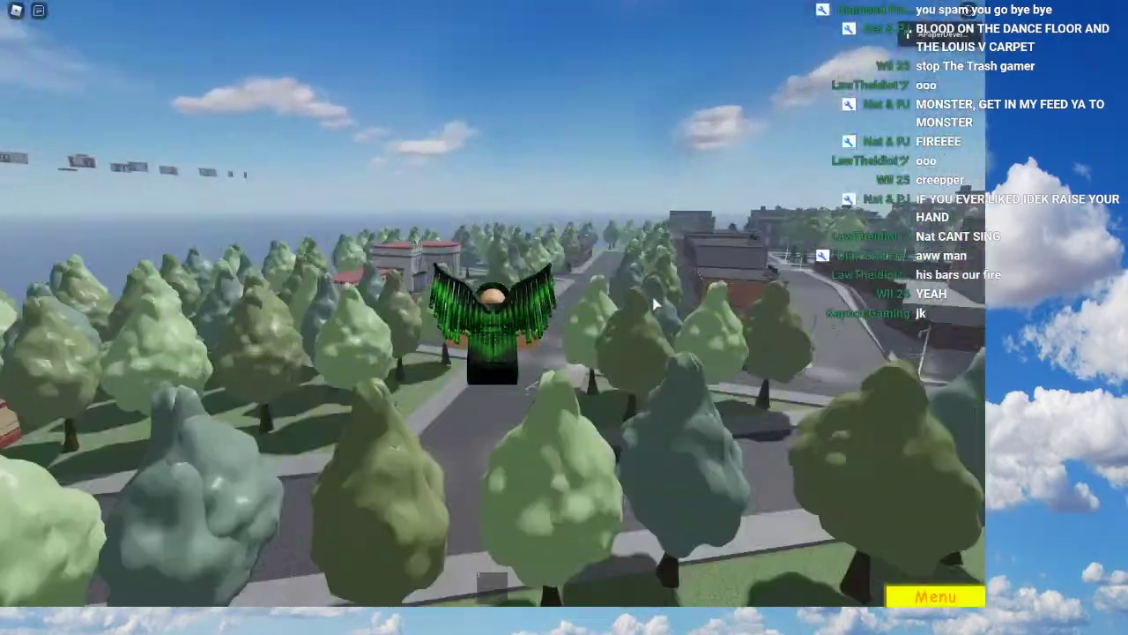
pyautogui.press('w')
pyautogui.moveTo(654, 303); pyautogui.dragTo(654, 304, button='right')
# Step: Land on the road, equip the slot 1 tool and walk the character up to the Dummy
pyautogui.press('d')
pyautogui.press('s')
pyautogui.press('space')
pyautogui.press('1')
pyautogui.press('s')
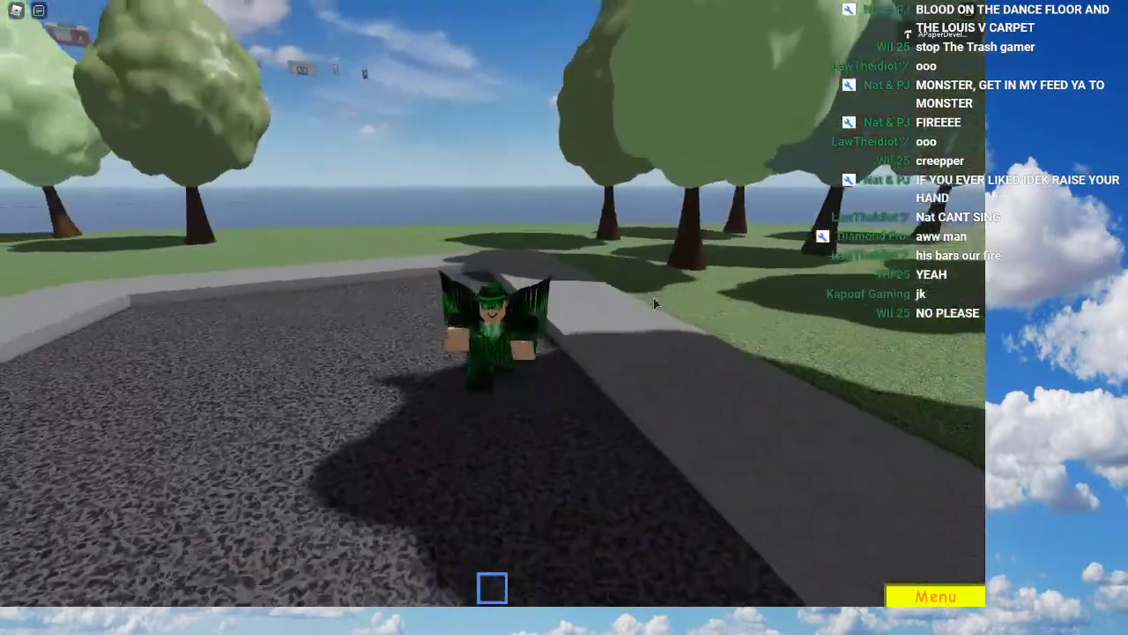
pyautogui.press('s')
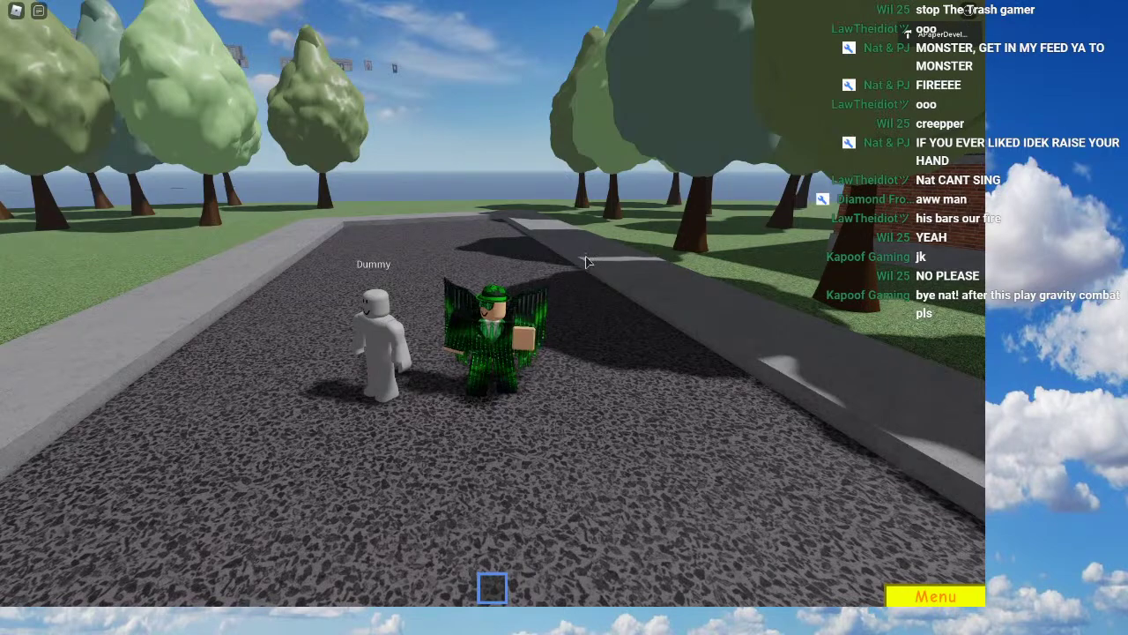
# Step: Turn the view around the character and open the stats menu to check the Fist Strength label while moving
pyautogui.moveTo(571, 251); pyautogui.dragTo(570, 255, button='right')
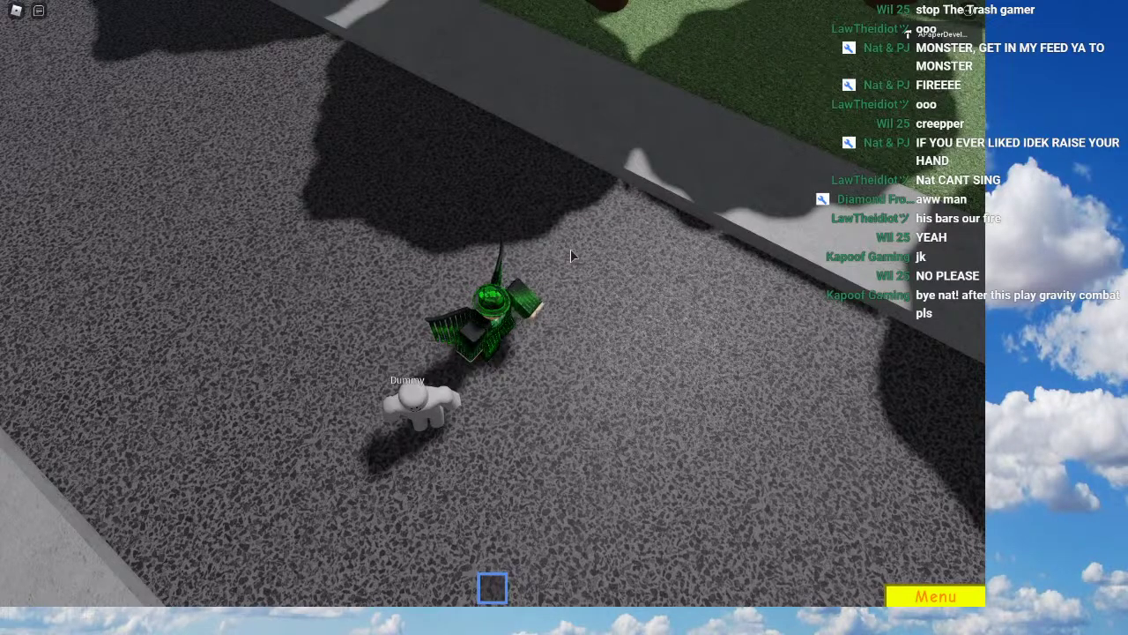
pyautogui.moveTo(570, 254); pyautogui.dragTo(570, 254, button='right')
pyautogui.click(975, 590)
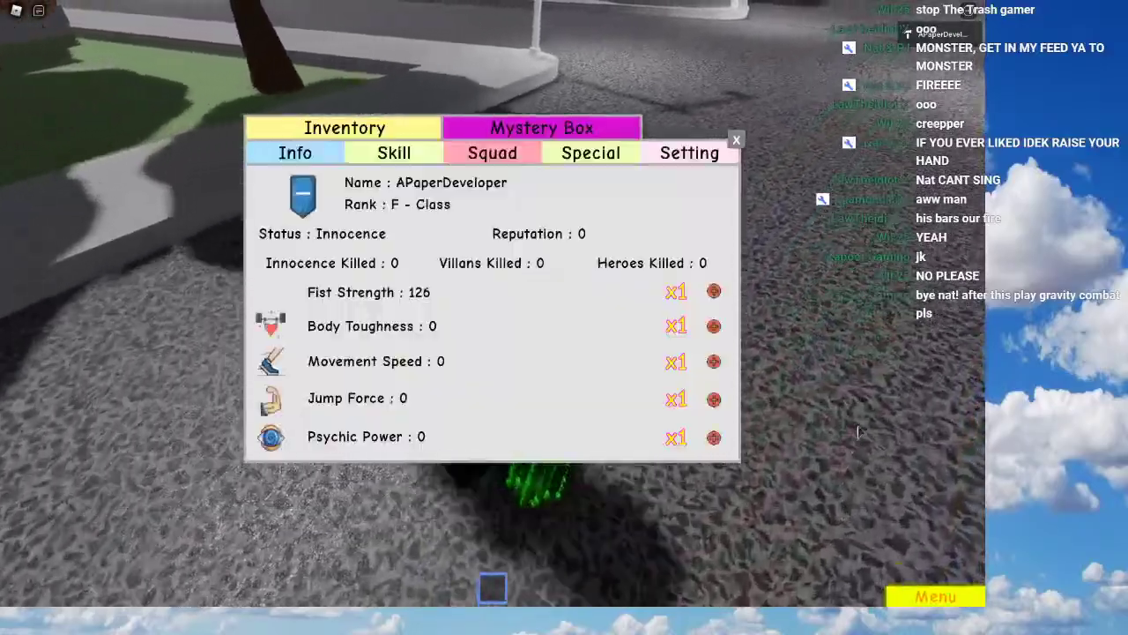
pyautogui.press('w')
pyautogui.press('d')
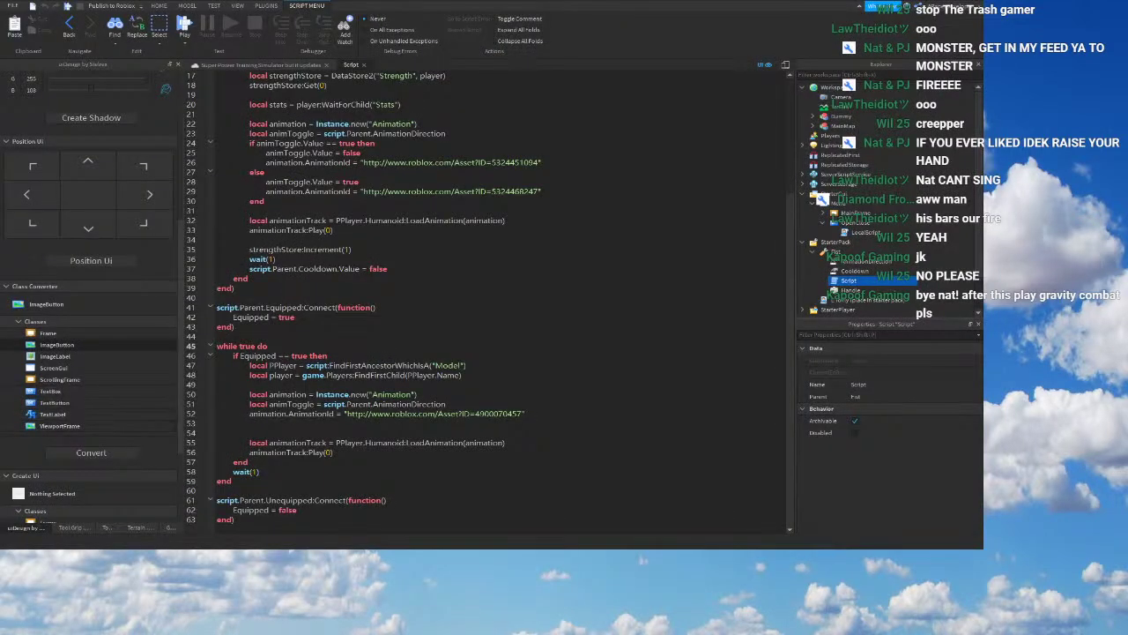
# Step: Remove the Punch Icon image from the game's image assets and close the Fist tool's script
pyautogui.click(170, 527)
pyautogui.click(48, 126)
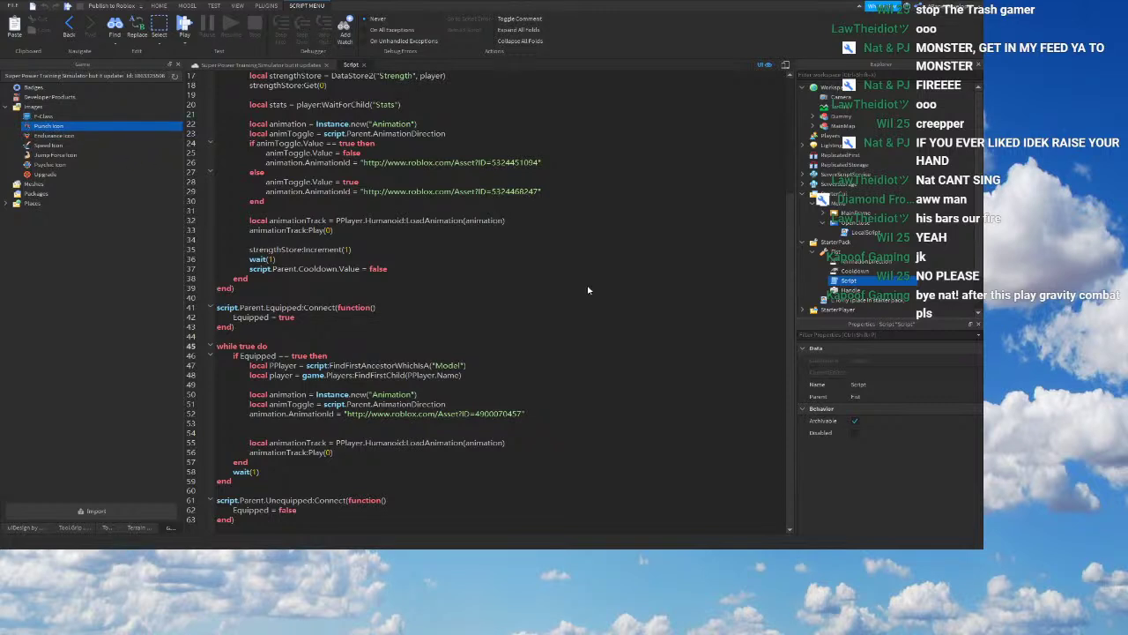
pyautogui.hotkey('ctrl', 's')
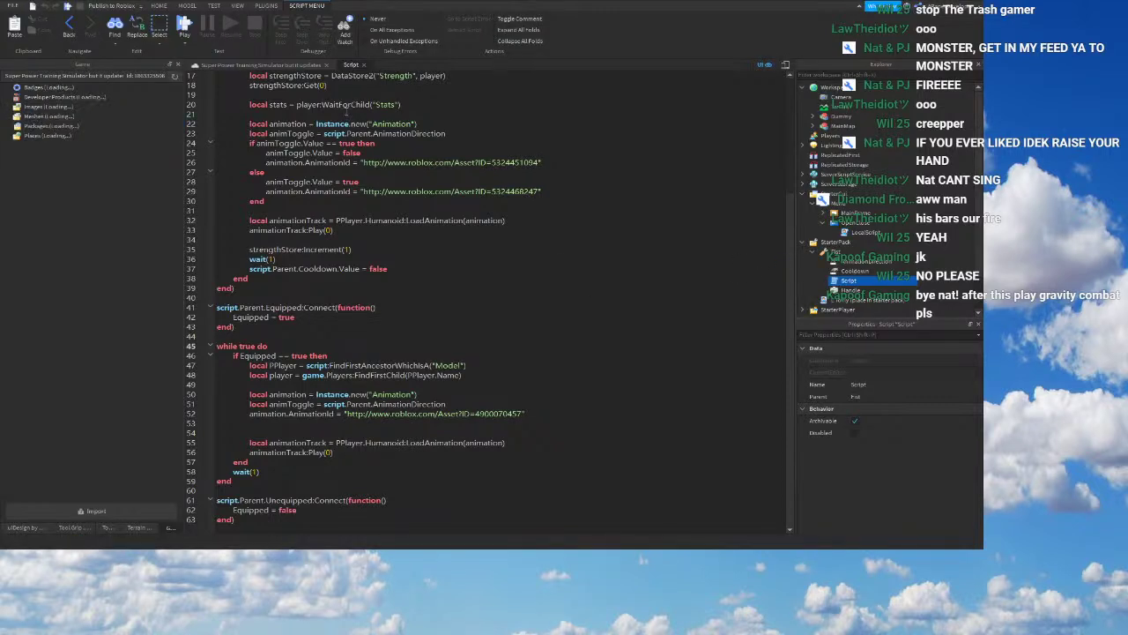
pyautogui.click(364, 66)
# Step: Set the Fist tool's TextureId to the Fist Strength Icon image asset
pyautogui.click(835, 253)
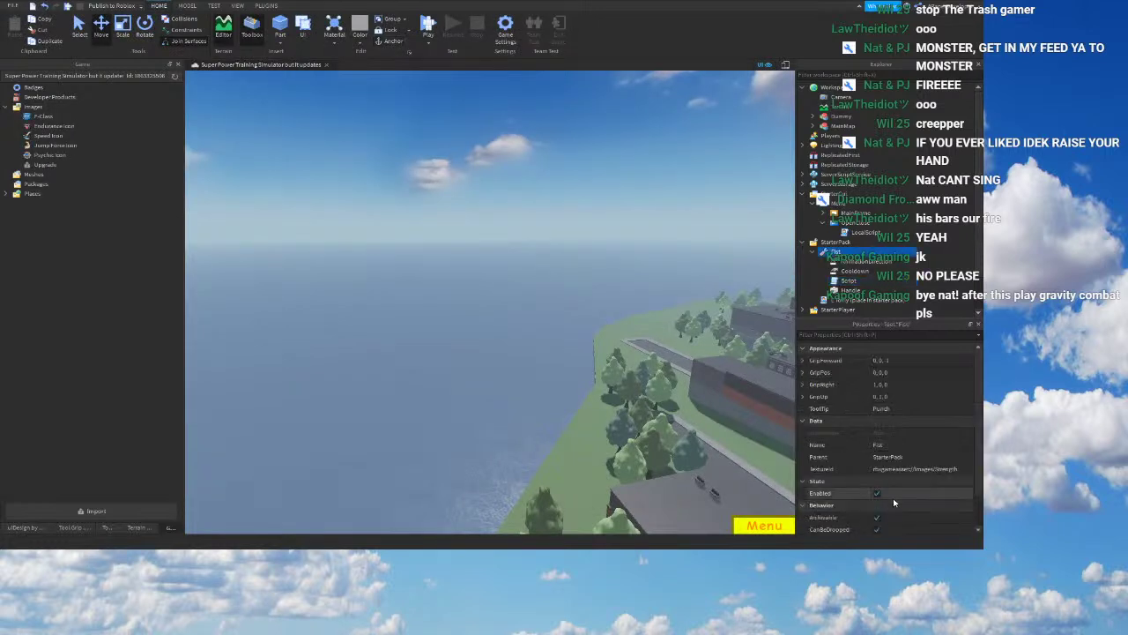
pyautogui.scroll(-2, 893, 502)
pyautogui.click(904, 433)
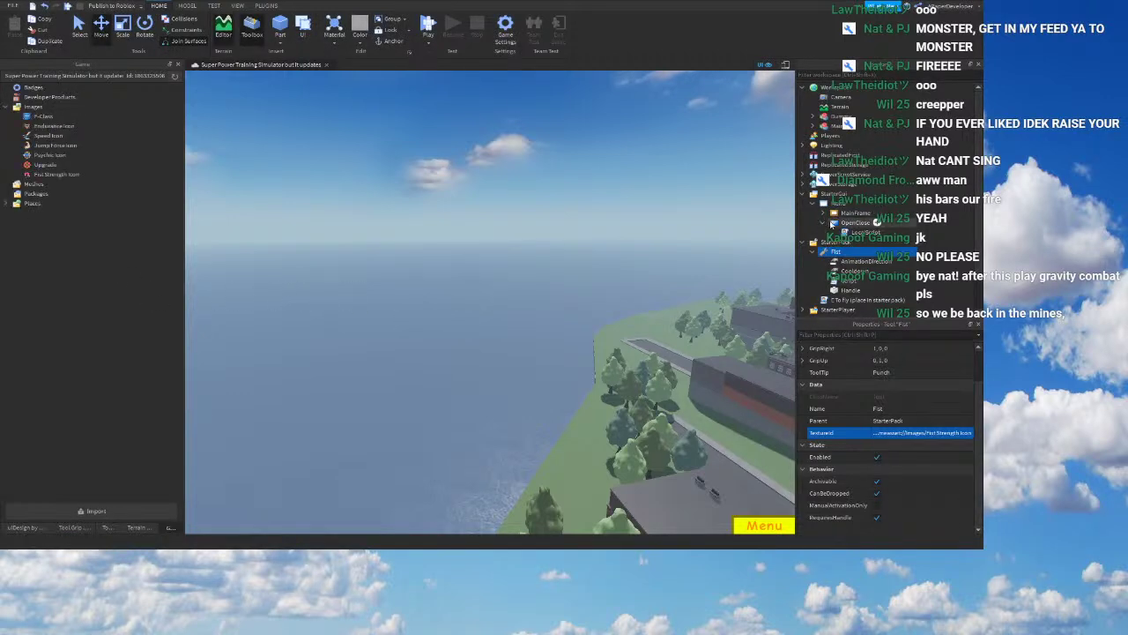
# Step: Look through MainFrame's properties and expand it to browse its child frames and buttons
pyautogui.click(855, 213)
pyautogui.scroll(-1, 867, 456)
pyautogui.scroll(-3, 866, 457)
pyautogui.scroll(-2, 854, 461)
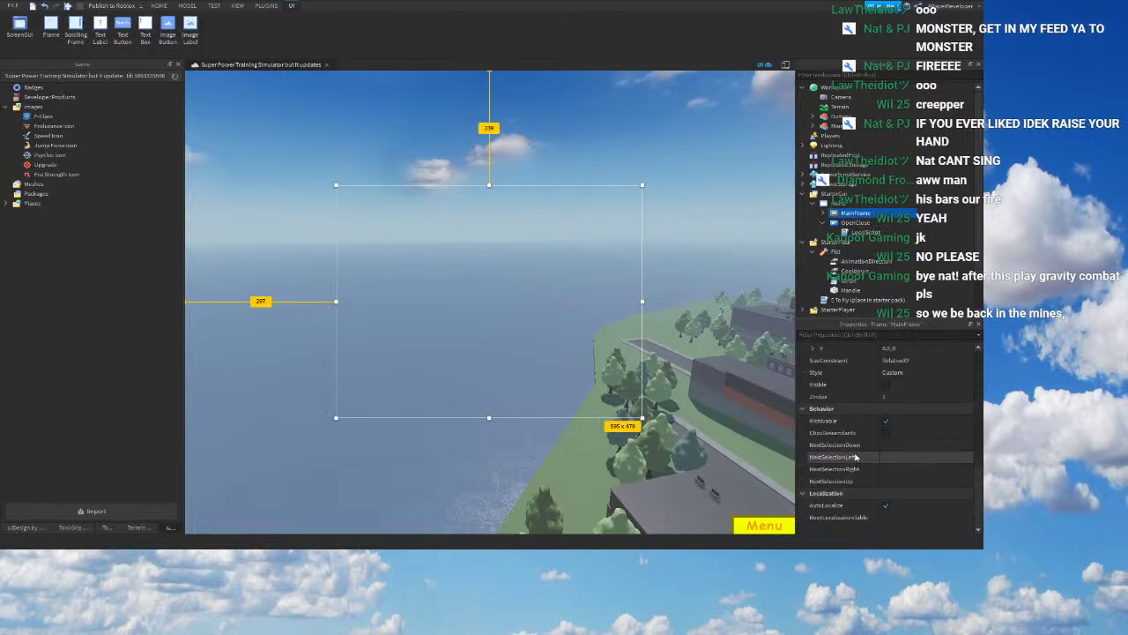
pyautogui.scroll(2, 855, 449)
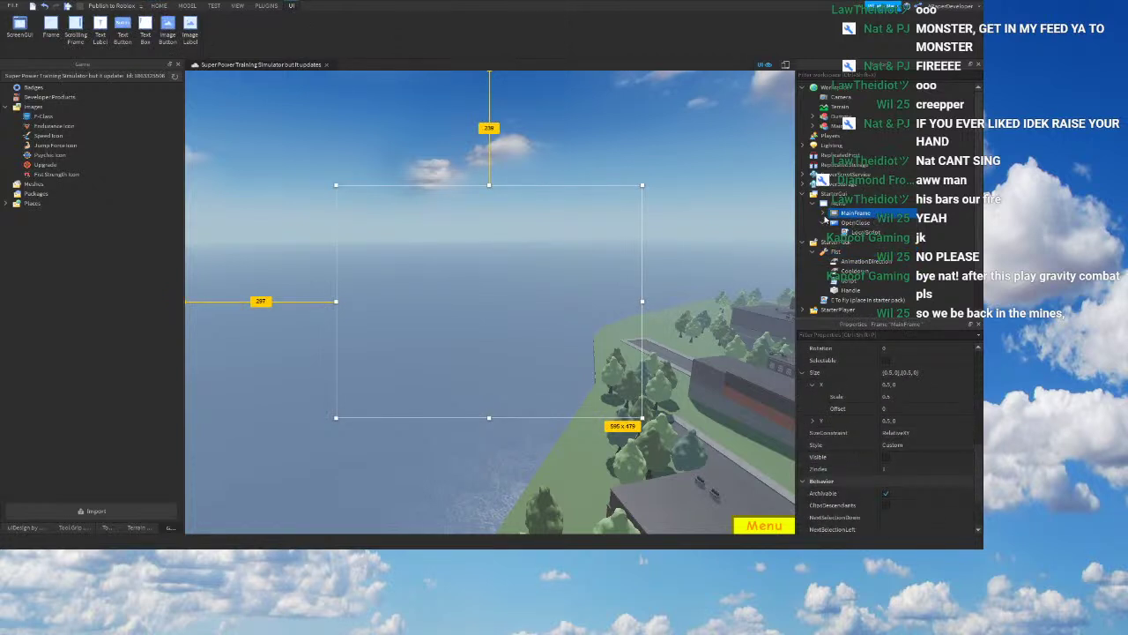
pyautogui.click(824, 215)
pyautogui.scroll(-1, 866, 239)
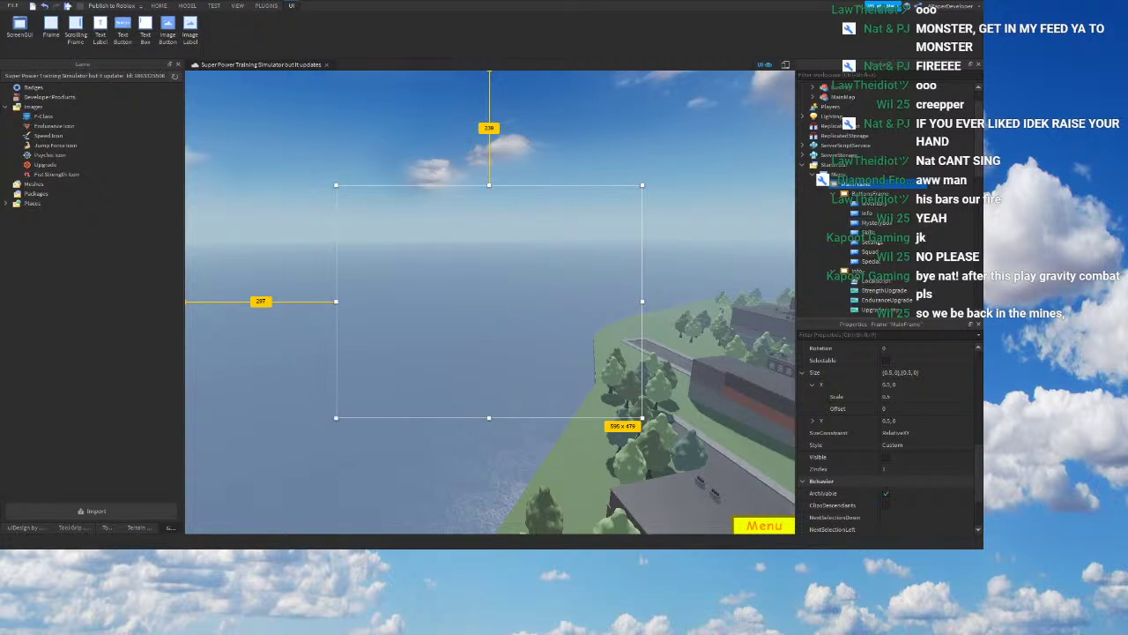
pyautogui.scroll(-3, 946, 253)
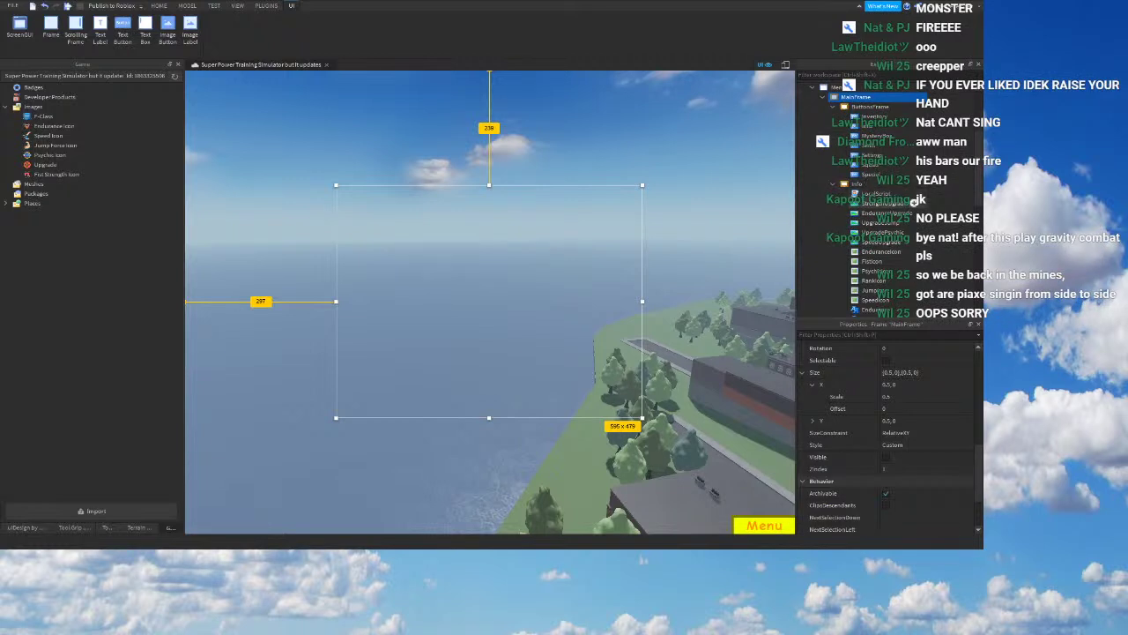
# Step: Go through the Info frame's upgrade buttons and multiplier labels and examine the Strength label's text properties
pyautogui.click(869, 204)
pyautogui.scroll(-3, 894, 252)
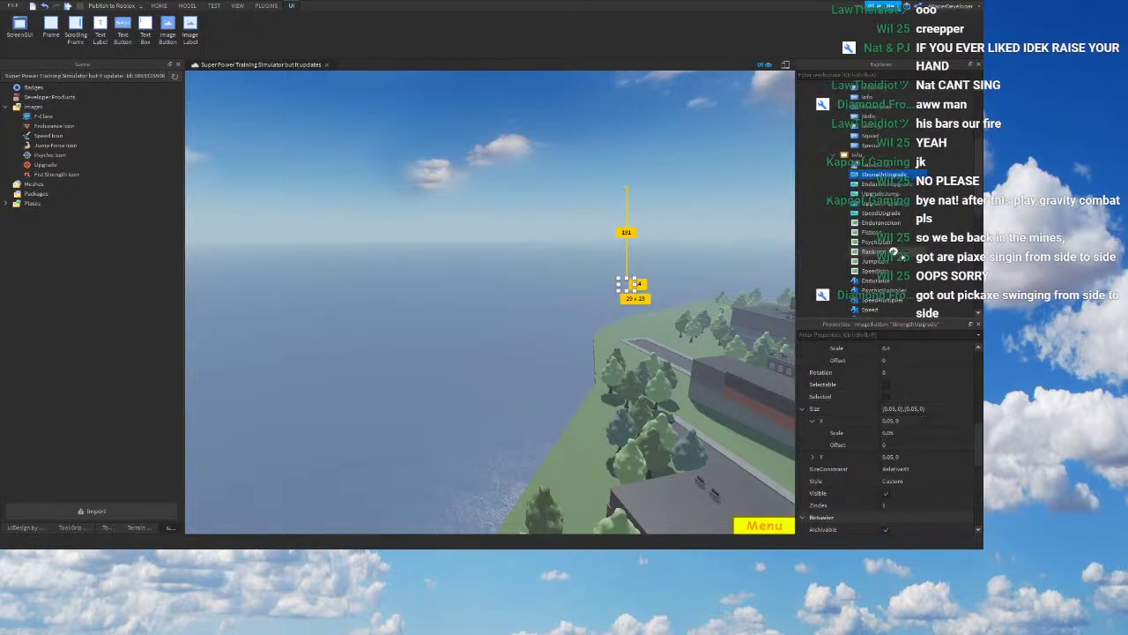
pyautogui.scroll(-3, 868, 256)
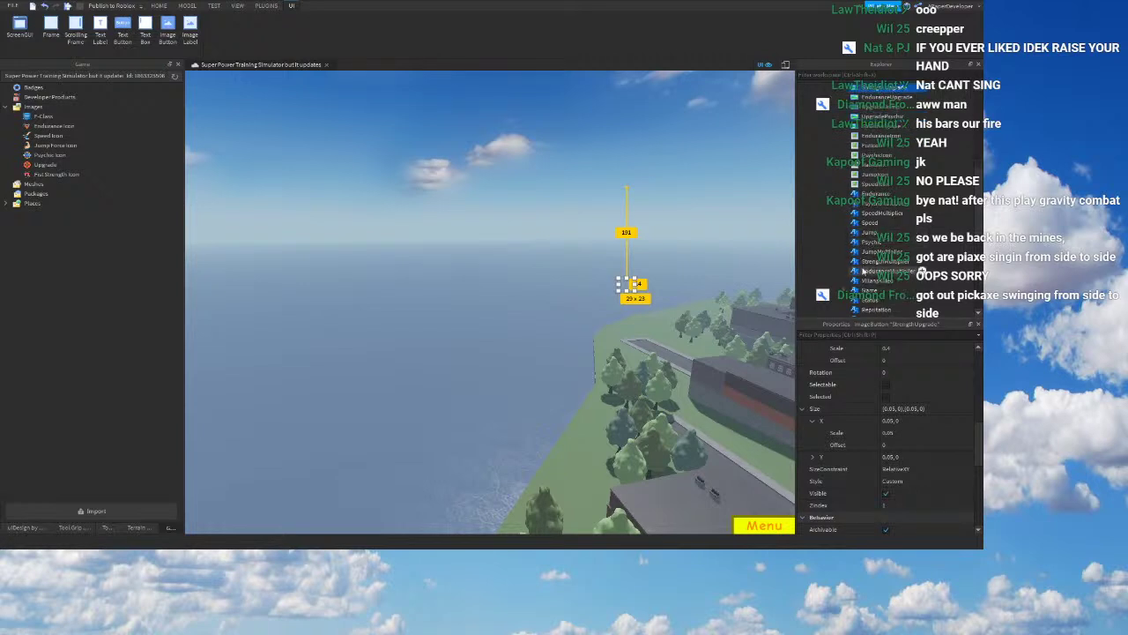
pyautogui.click(866, 270)
pyautogui.click(885, 203)
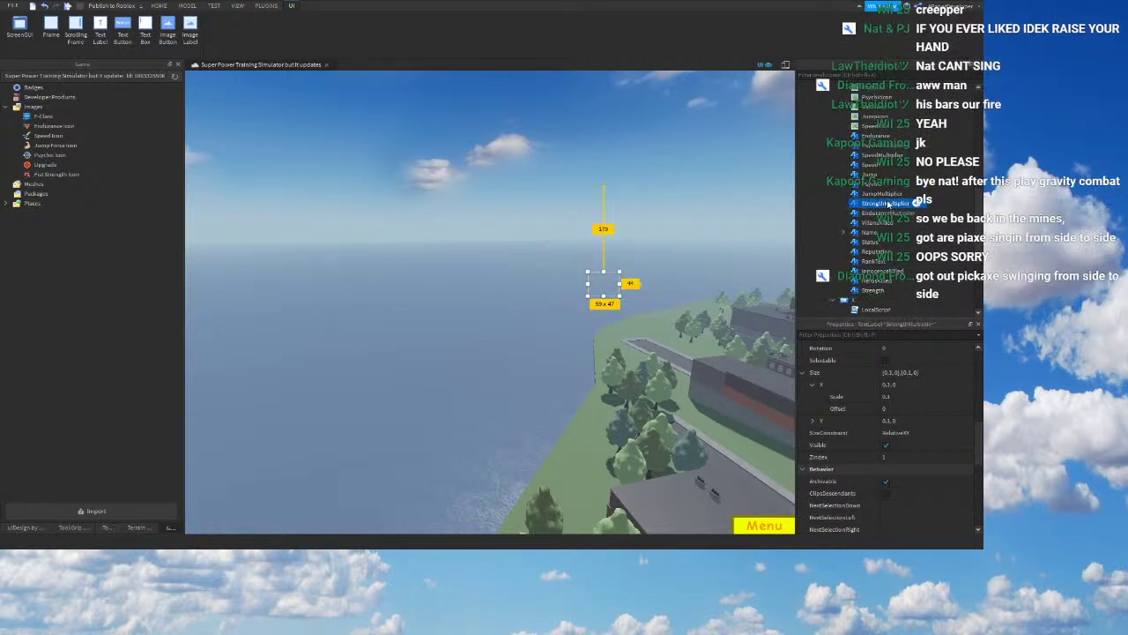
pyautogui.click(885, 194)
pyautogui.click(873, 290)
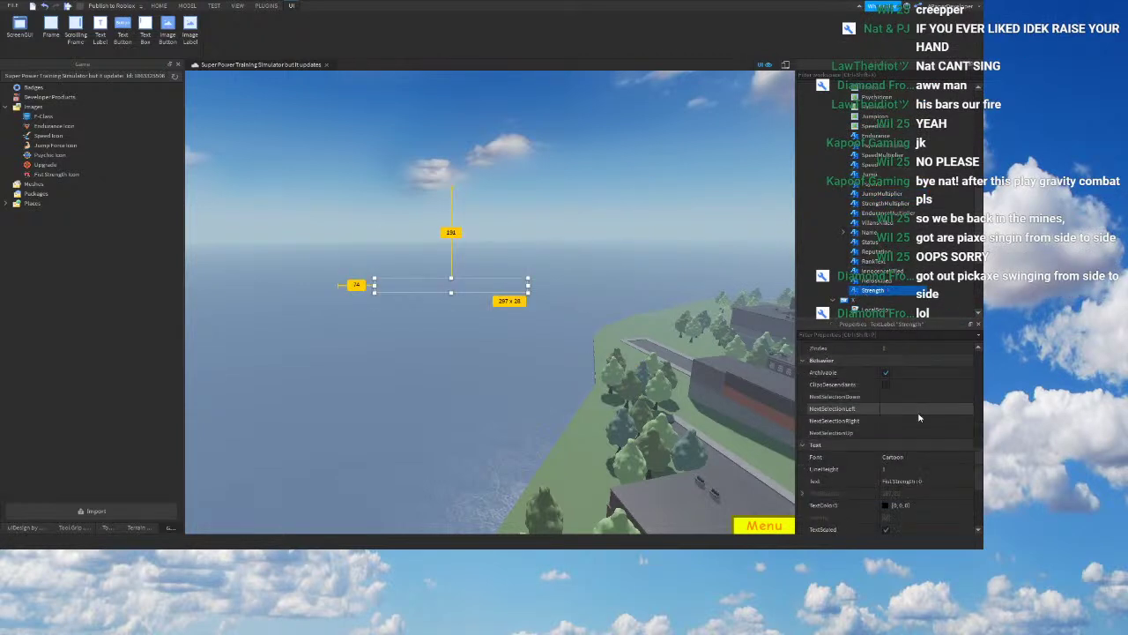
pyautogui.scroll(-5, 899, 405)
pyautogui.scroll(-1, 905, 403)
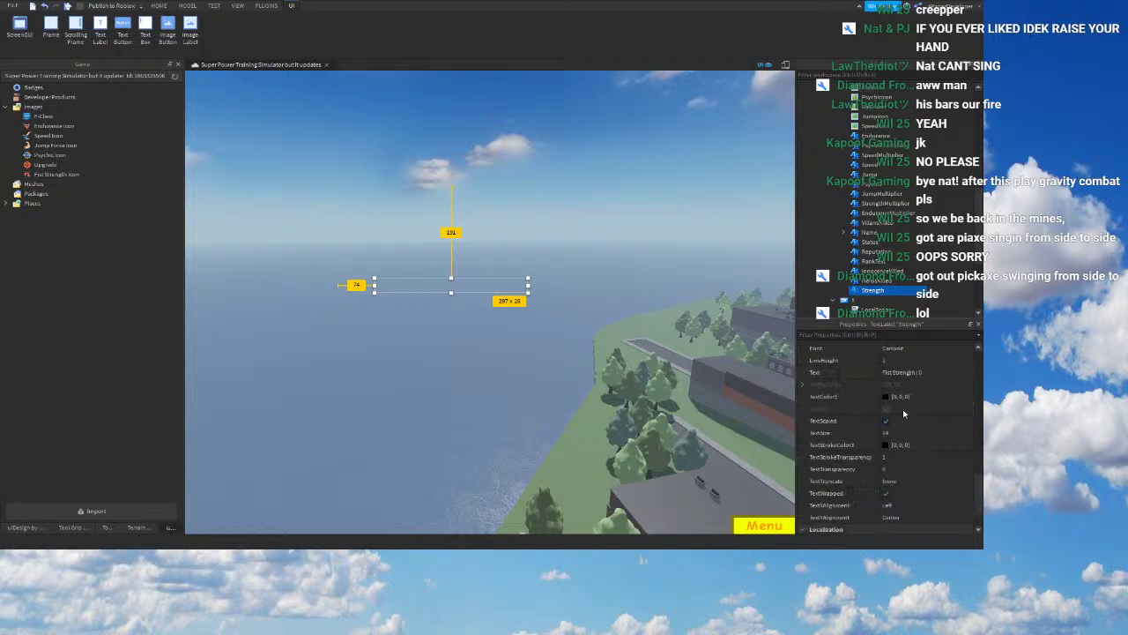
pyautogui.scroll(1, 871, 141)
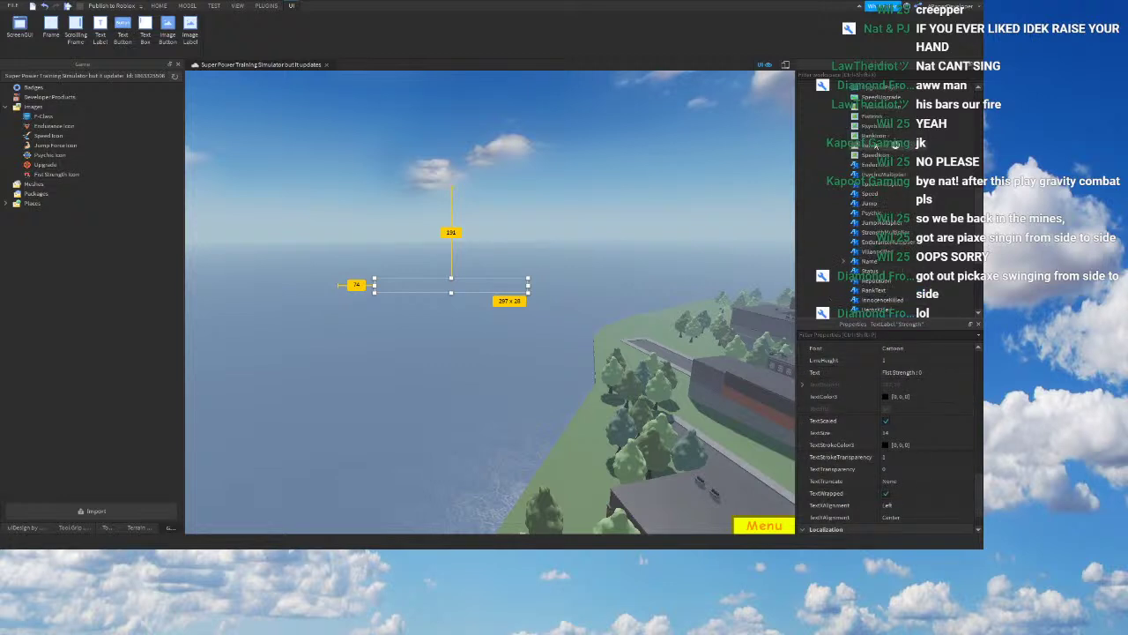
# Step: Select the fist icon ImageLabel in the Info frame and open its Image property for editing
pyautogui.moveTo(854, 121); pyautogui.dragTo(853, 116)
pyautogui.click(935, 397)
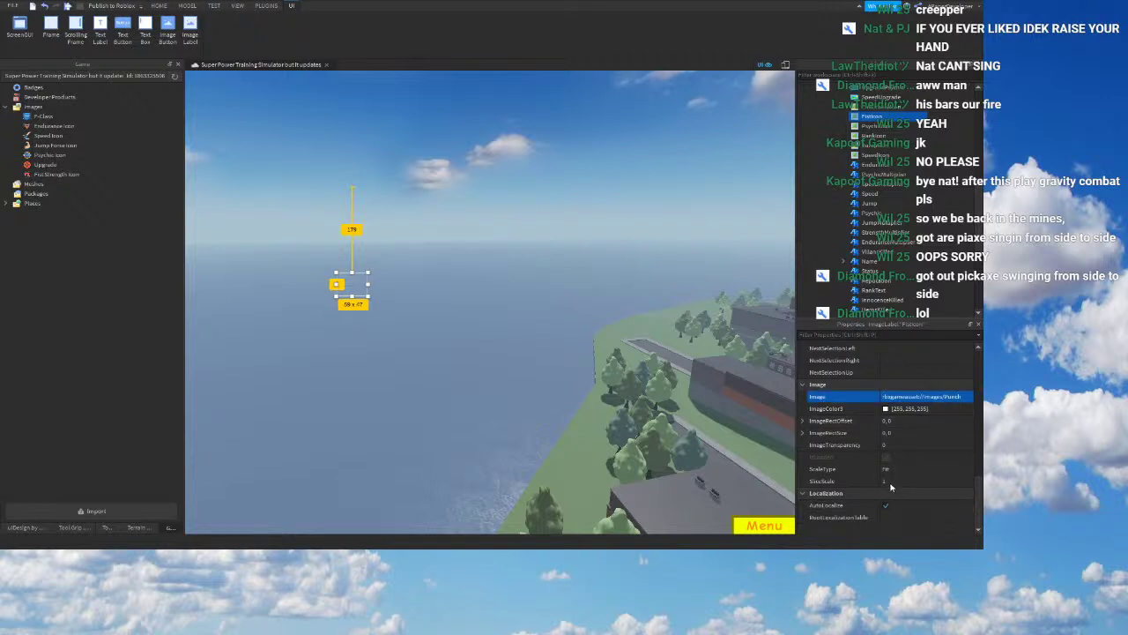
pyautogui.click(483, 232)
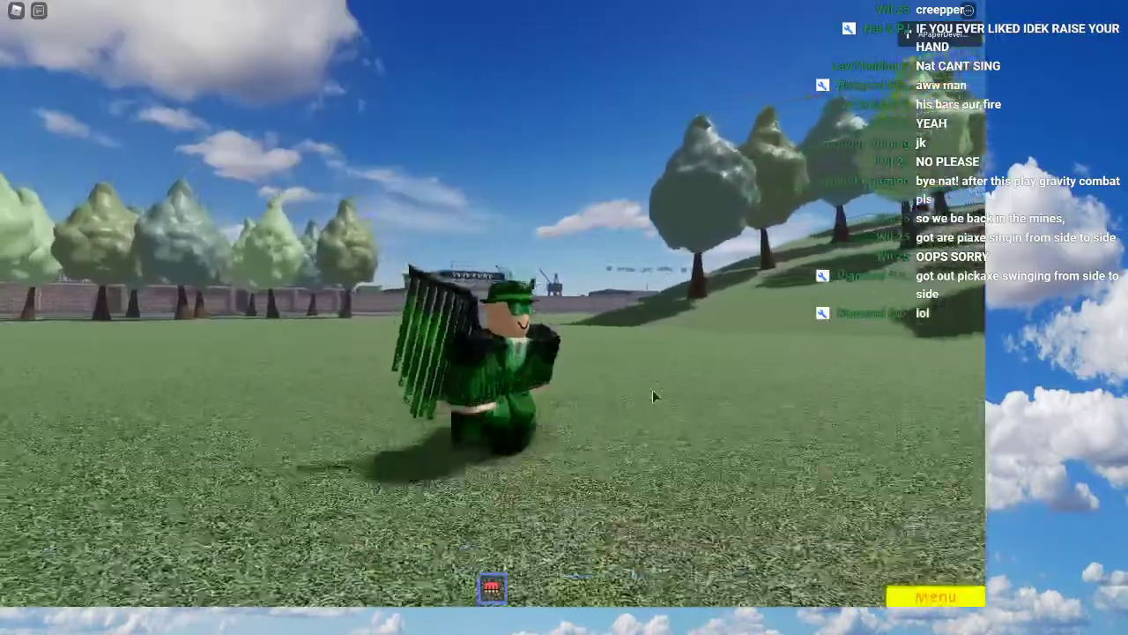
# Step: In the playtest, move the character around and unequip the fist tool in slot 1
pyautogui.press('d')
pyautogui.moveTo(653, 391); pyautogui.dragTo(655, 408, button='right')
pyautogui.press('w')
pyautogui.press('1')
pyautogui.press('s')
pyautogui.press('w')
pyautogui.moveTo(653, 402); pyautogui.dragTo(653, 402, button='right')
pyautogui.press('s')
pyautogui.press('s')
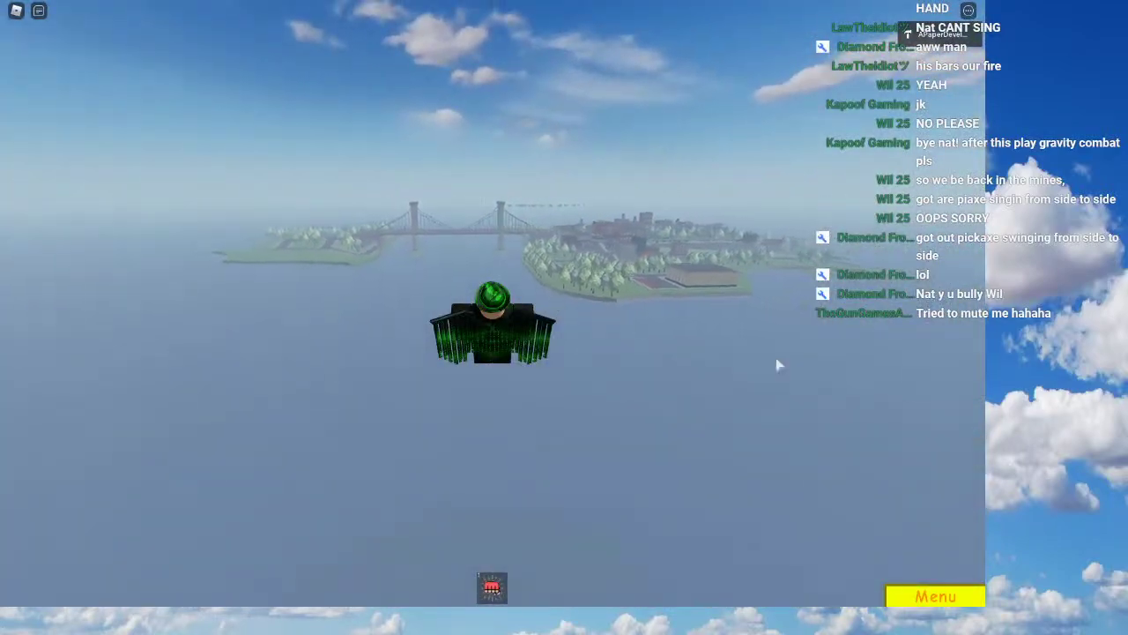
# Step: Fly the character across the water toward the island and over the grass beside the suspension bridge
pyautogui.press('w')
pyautogui.press('w')
pyautogui.moveTo(931, 495); pyautogui.dragTo(894, 477, button='right')
pyautogui.press('w')
pyautogui.press('s')
pyautogui.press('w')
pyautogui.press('w')
pyautogui.press('s')
pyautogui.press('w')
pyautogui.scroll(-3, 931, 489)
pyautogui.press('w')
pyautogui.press('w')
pyautogui.press('w')
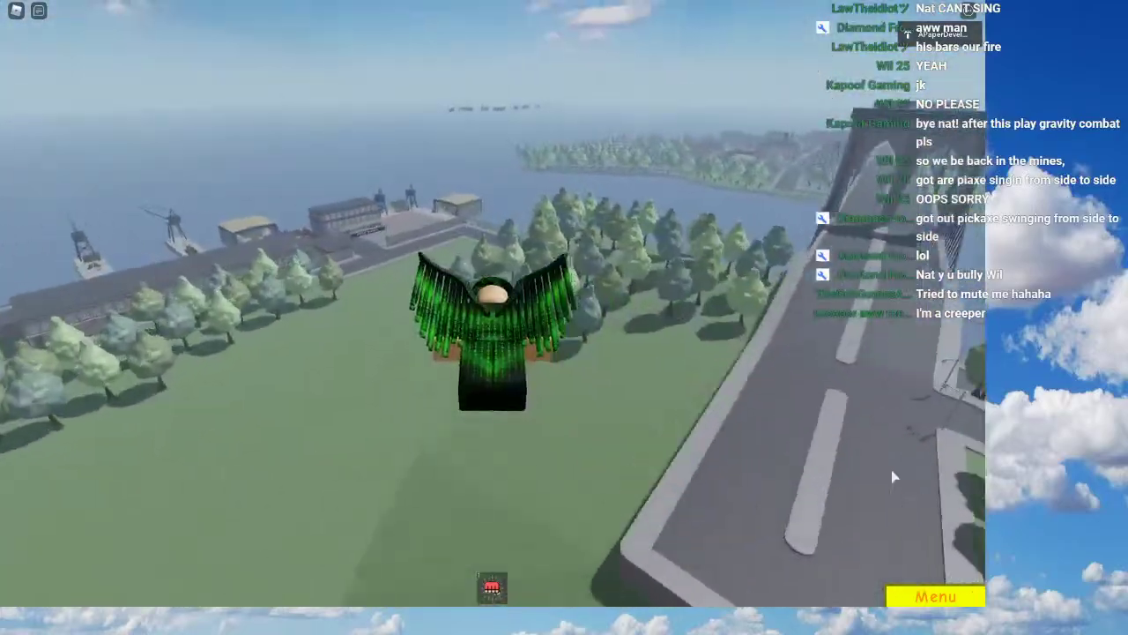
# Step: Fly the character from the grass to the port and along the dockside warehouse and road
pyautogui.press('w')
pyautogui.press('w')
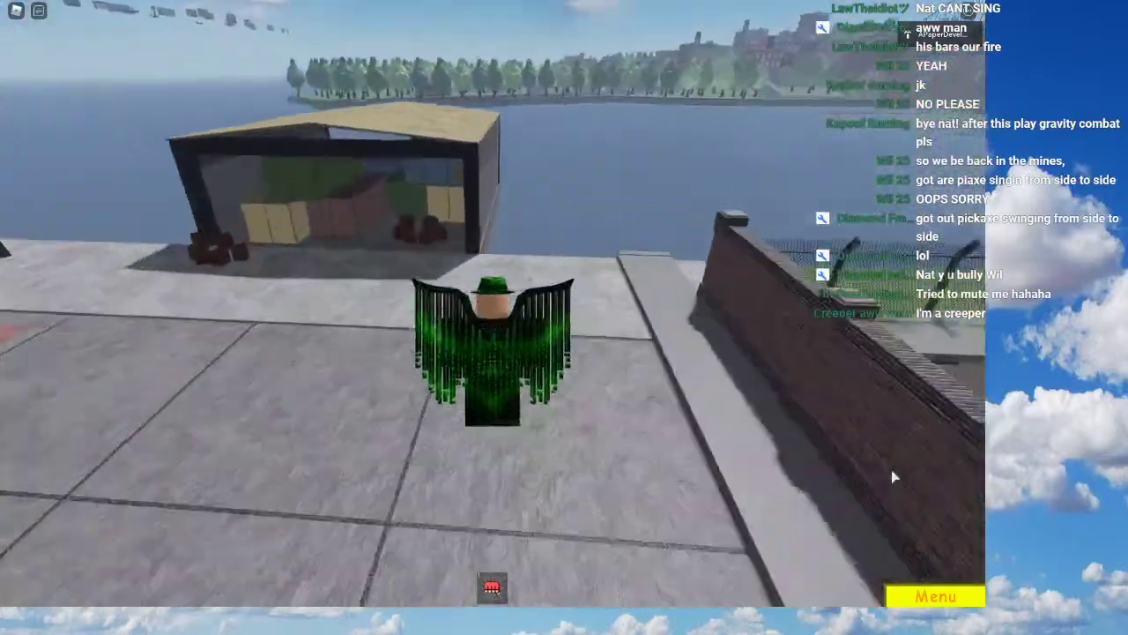
pyautogui.press('w')
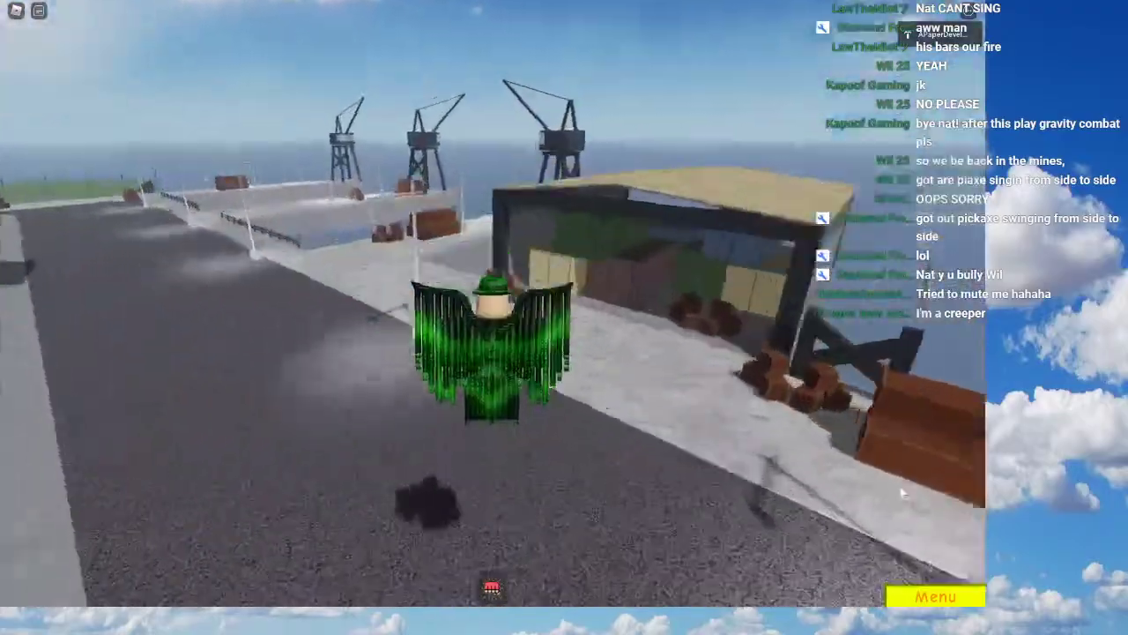
pyautogui.press('w')
pyautogui.scroll(-5, 901, 492)
pyautogui.moveTo(900, 492); pyautogui.dragTo(905, 492, button='right')
pyautogui.scroll(5, 925, 488)
pyautogui.press('w')
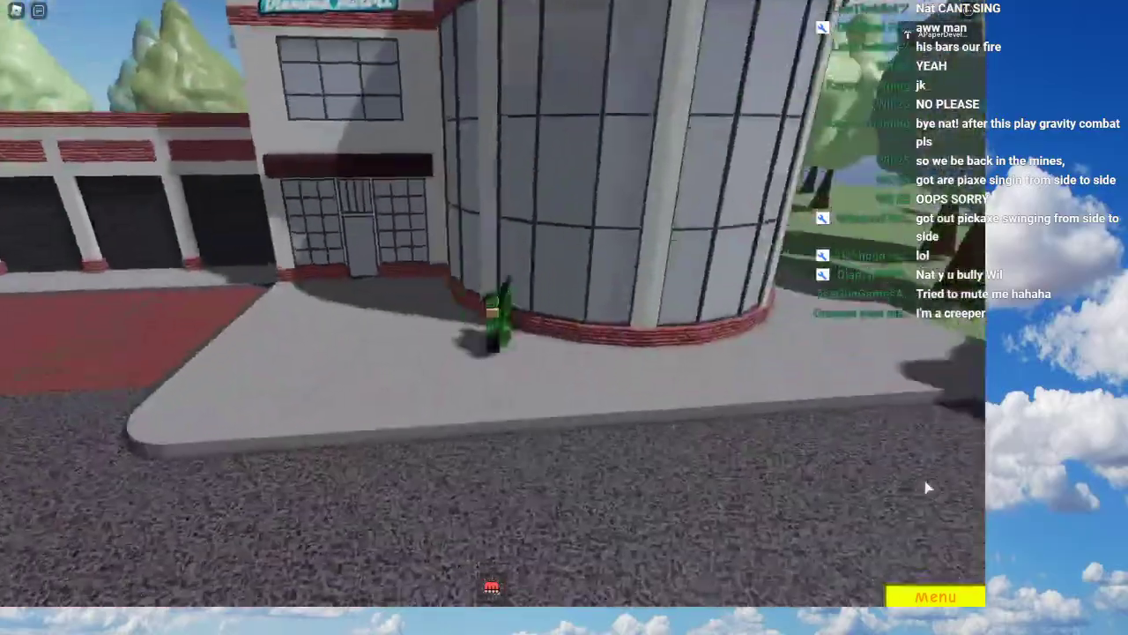
# Step: Walk the character around the glass-fronted corner building, and fly up over the surrounding trees
pyautogui.press('w')
pyautogui.moveTo(925, 488); pyautogui.dragTo(935, 520, button='right')
pyautogui.press('w')
pyautogui.press('space')
pyautogui.scroll(-4, 925, 488)
pyautogui.press('w')
pyautogui.scroll(-5, 926, 488)
pyautogui.scroll(6, 926, 487)
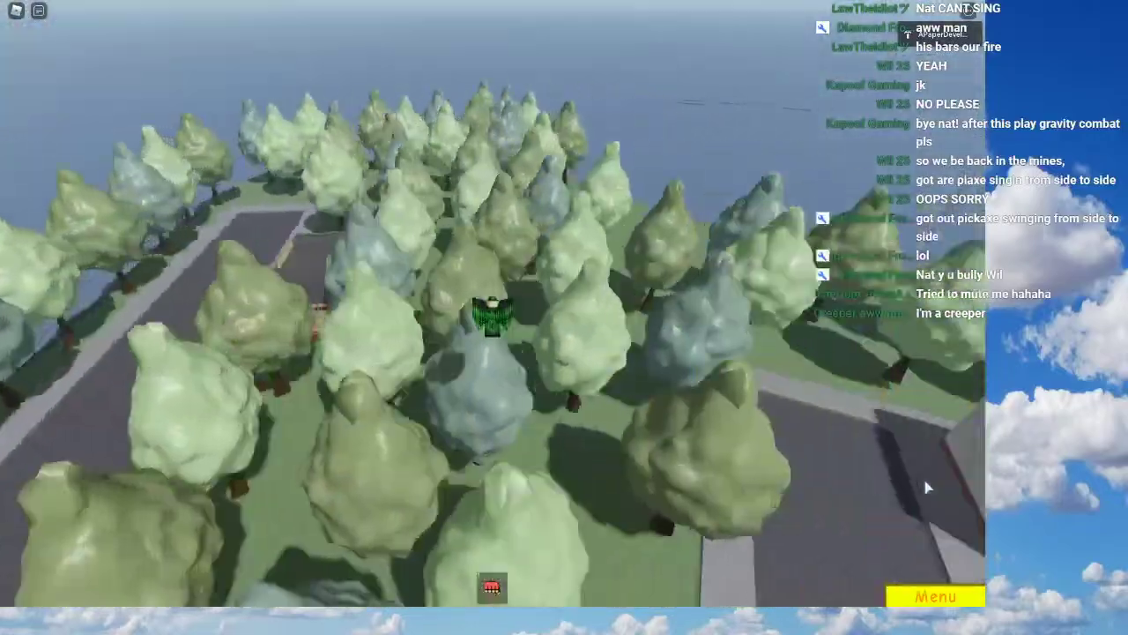
# Step: Fly the character on to the diner and explore its counter and booths
pyautogui.press('w')
pyautogui.press('w')
pyautogui.scroll(4, 935, 485)
pyautogui.scroll(-2, 935, 521)
pyautogui.press('w')
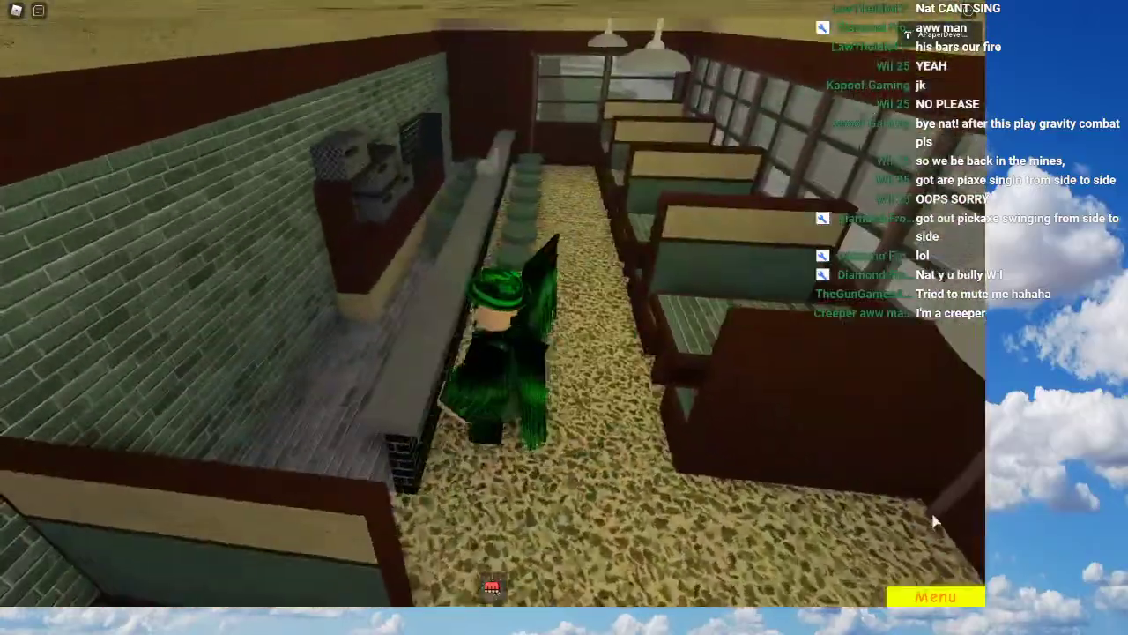
pyautogui.press('w')
pyautogui.moveTo(935, 521); pyautogui.dragTo(924, 502, button='right')
pyautogui.press('w')
pyautogui.press('w')
pyautogui.press('space')
pyautogui.press('w')
pyautogui.press('w')
# Step: Equip the fist tool on the street and test a punch near the Dummy
pyautogui.press('1')
pyautogui.moveTo(787, 416); pyautogui.dragTo(786, 416, button='right')
pyautogui.press('d')
pyautogui.click(786, 416)
pyautogui.press('w')
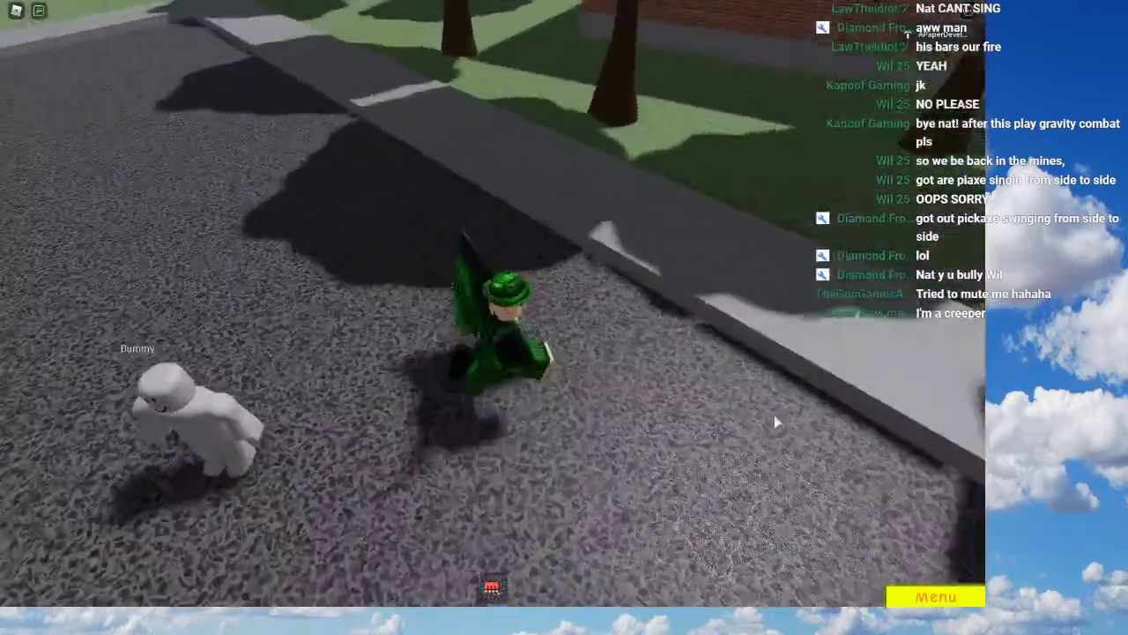
pyautogui.press('space')
pyautogui.press('s')
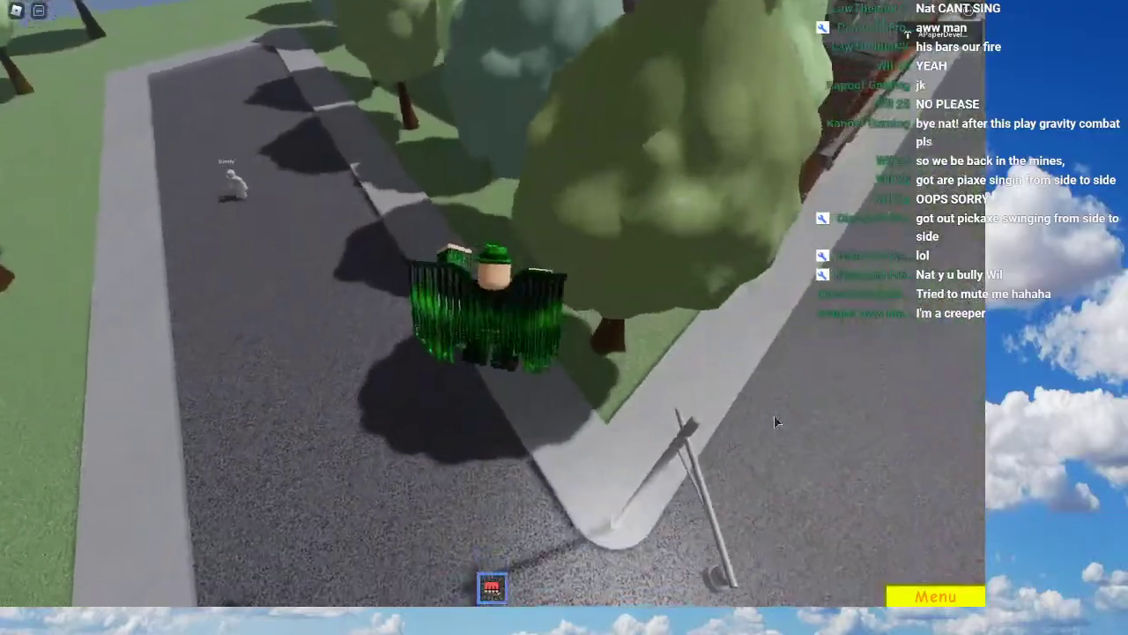
# Step: Unequip the fist tool and fly over the grass and street into the purple lounge
pyautogui.press('d')
pyautogui.press('d')
pyautogui.moveTo(774, 421); pyautogui.dragTo(774, 420, button='right')
pyautogui.press('1')
pyautogui.press('w')
pyautogui.press('w')
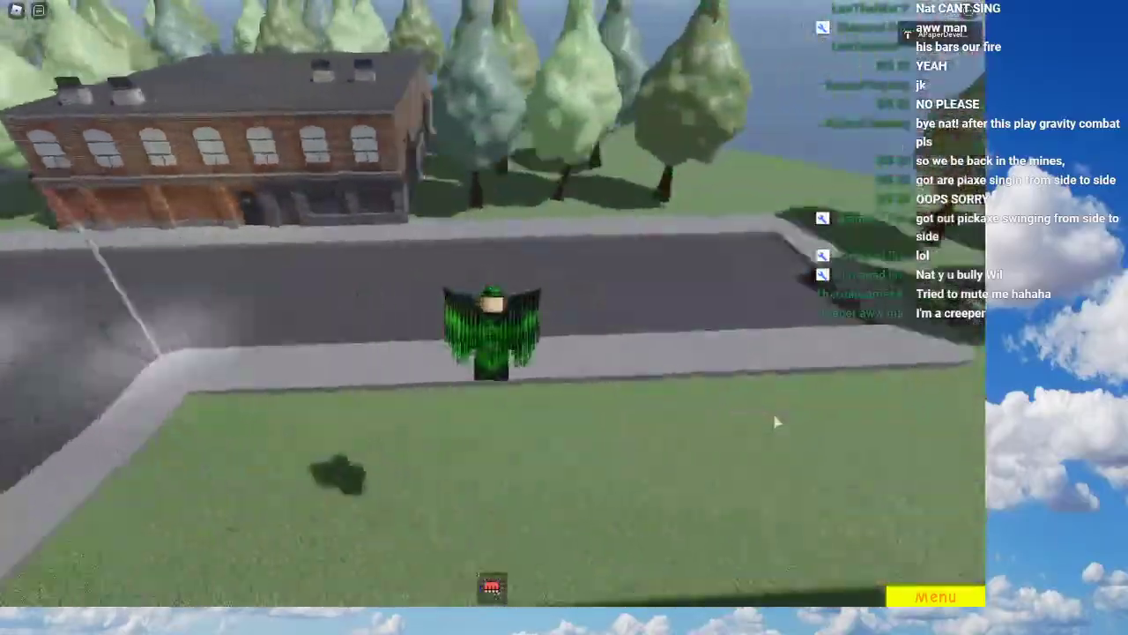
pyautogui.press('w')
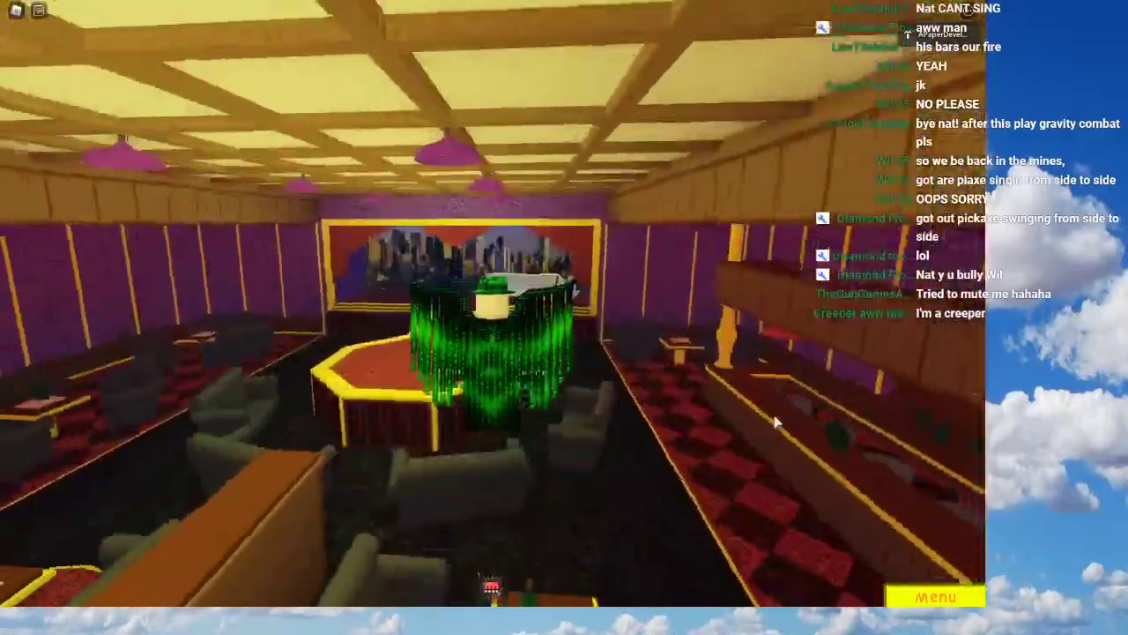
# Step: Explore the purple lounge's stage, seating and bar, and leave the building
pyautogui.press('w')
pyautogui.moveTo(774, 420); pyautogui.dragTo(774, 420, button='right')
pyautogui.press('w')
pyautogui.press('w')
pyautogui.press('space')
pyautogui.press('w')
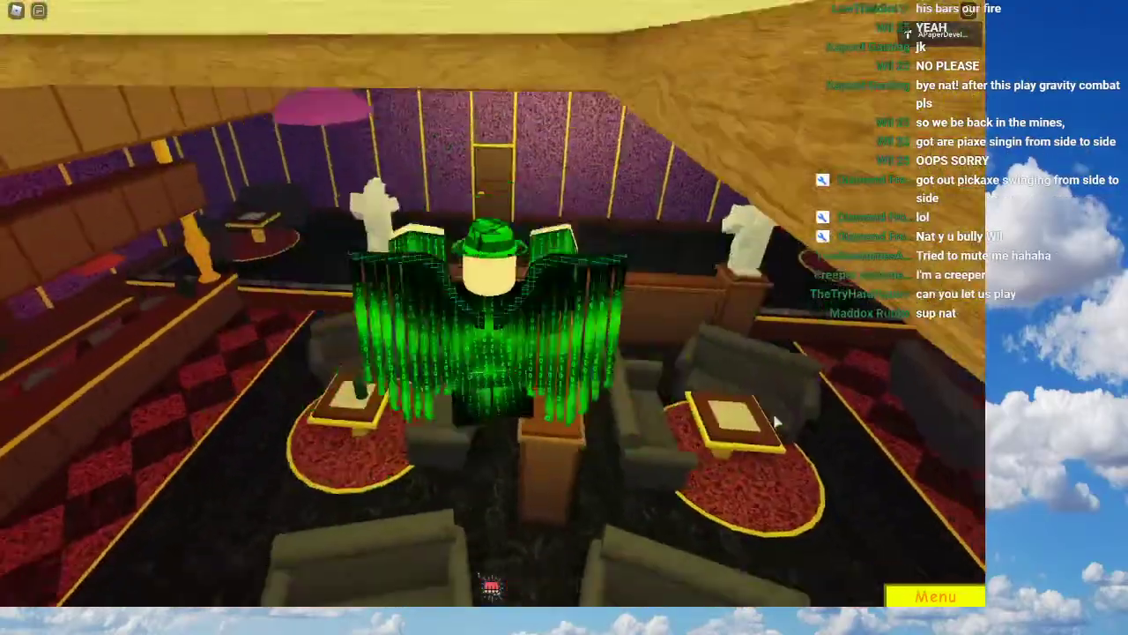
pyautogui.press('w')
pyautogui.moveTo(774, 420); pyautogui.dragTo(774, 420, button='right')
pyautogui.press('space')
pyautogui.press('w')
# Step: Check the fist tool's equipped pose on the rooftop, unequip it and take off past the trees
pyautogui.press('1')
pyautogui.moveTo(940, 393); pyautogui.dragTo(939, 393, button='right')
pyautogui.press('s')
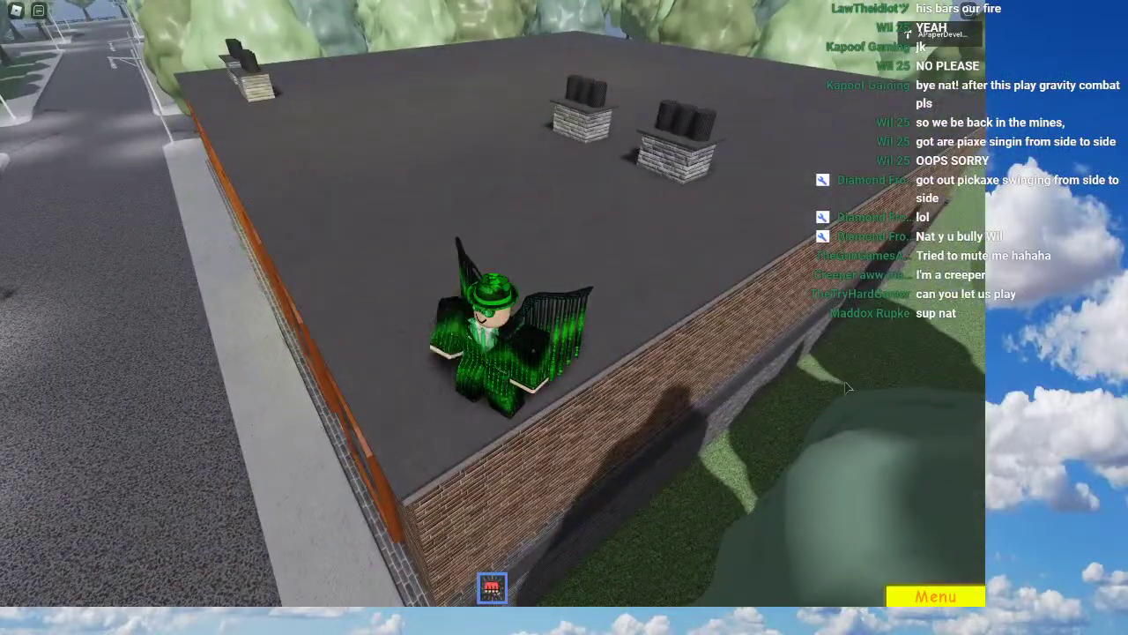
pyautogui.press('1')
pyautogui.press('w')
pyautogui.moveTo(847, 387); pyautogui.dragTo(846, 386, button='right')
pyautogui.press('space')
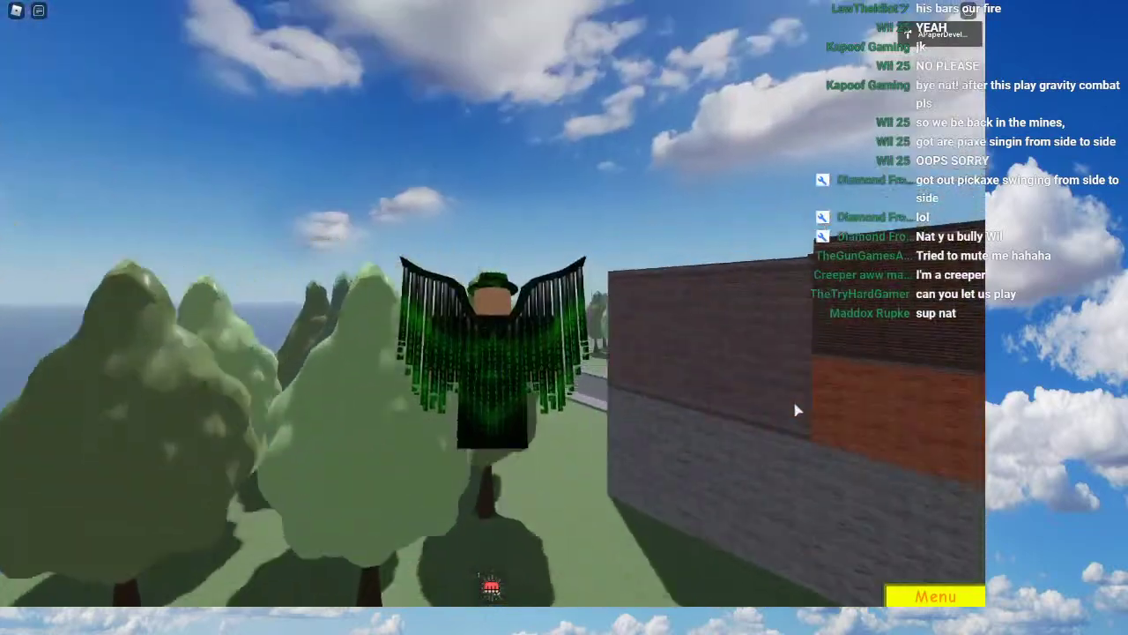
# Step: Fly across the water and over the city rooftops into the timber-framed room
pyautogui.press('w')
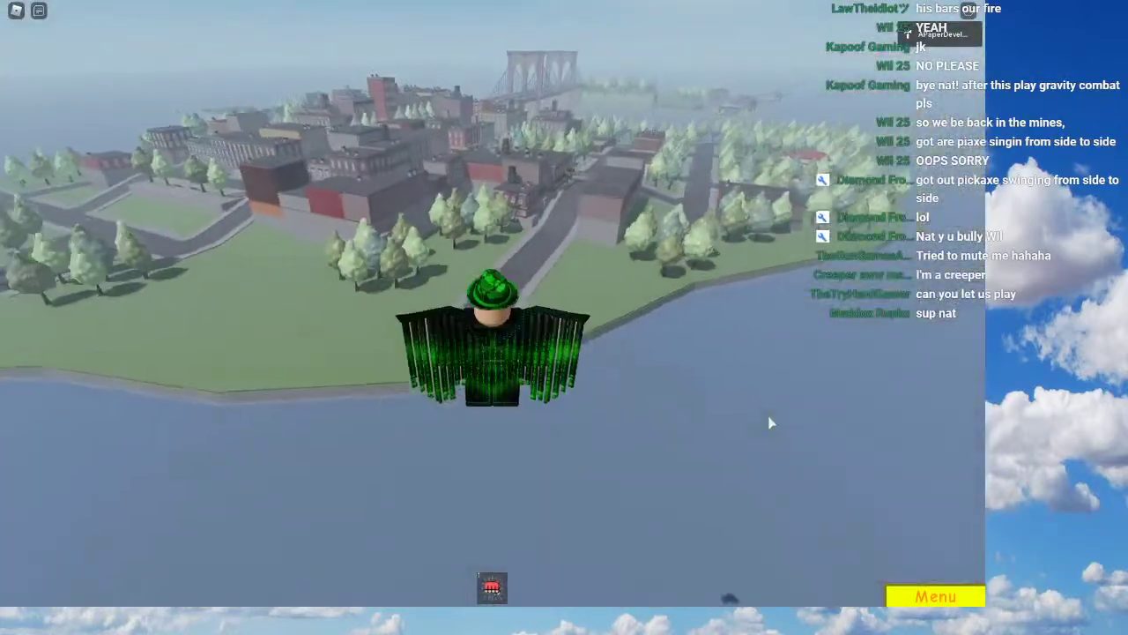
pyautogui.press('w')
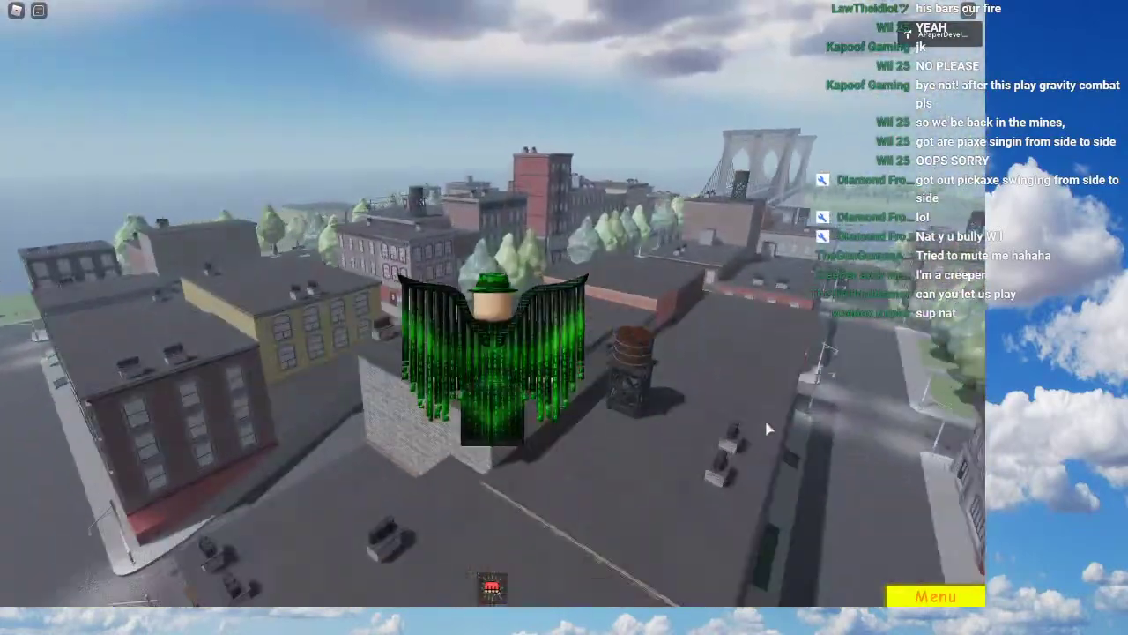
pyautogui.press('w')
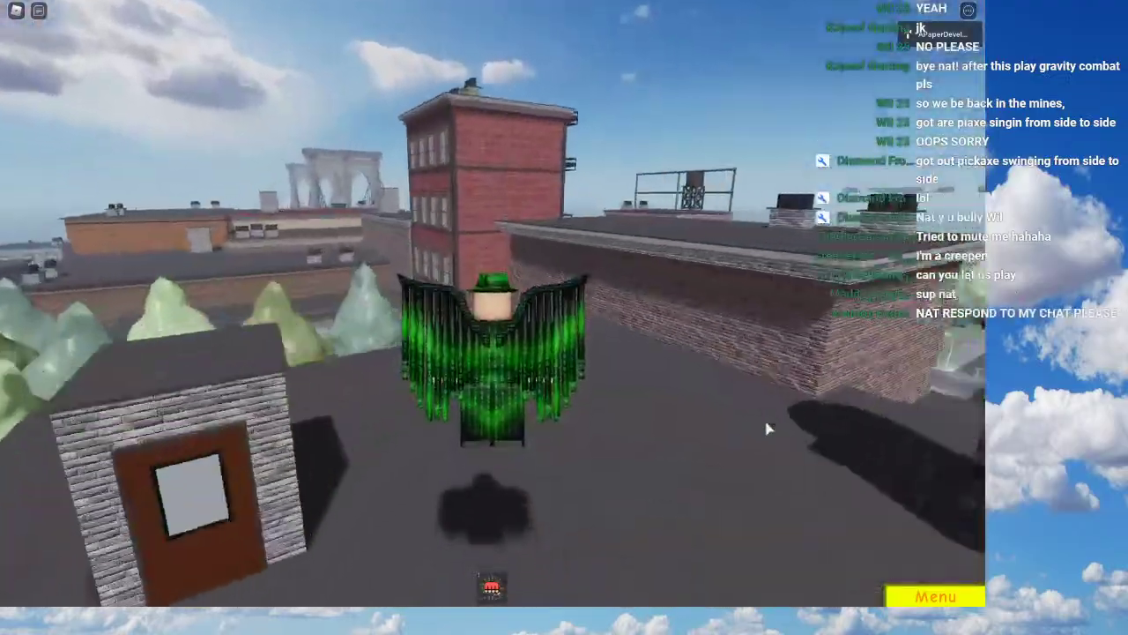
pyautogui.press('w')
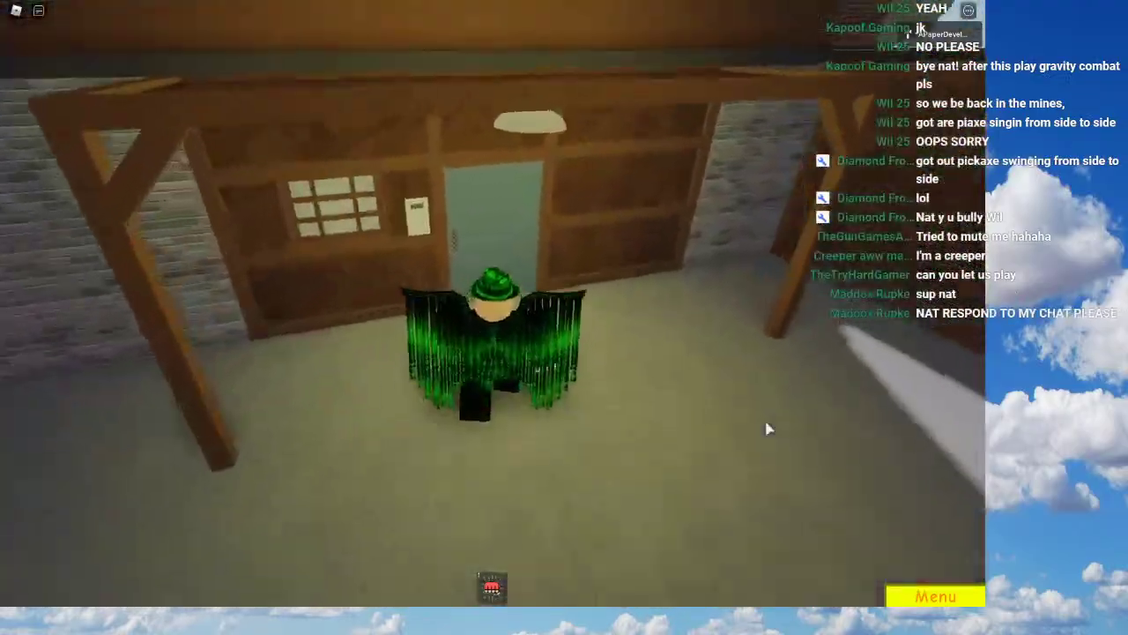
# Step: Explore the hallways and the basement weapon room, and climb the metal stairs back out of the building
pyautogui.press('w')
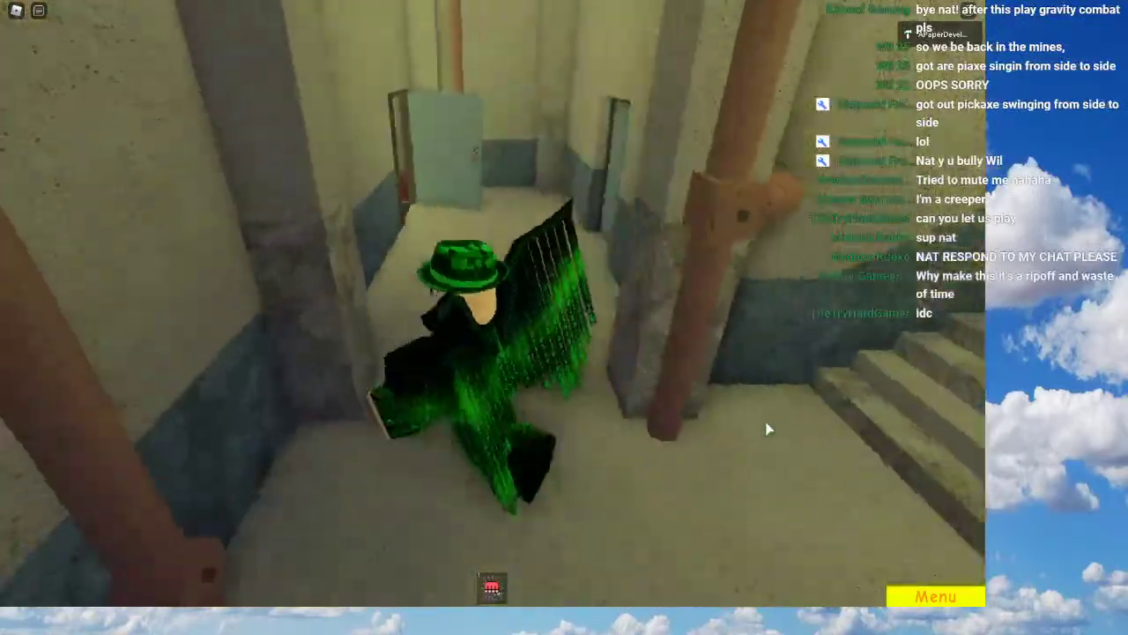
pyautogui.press('w')
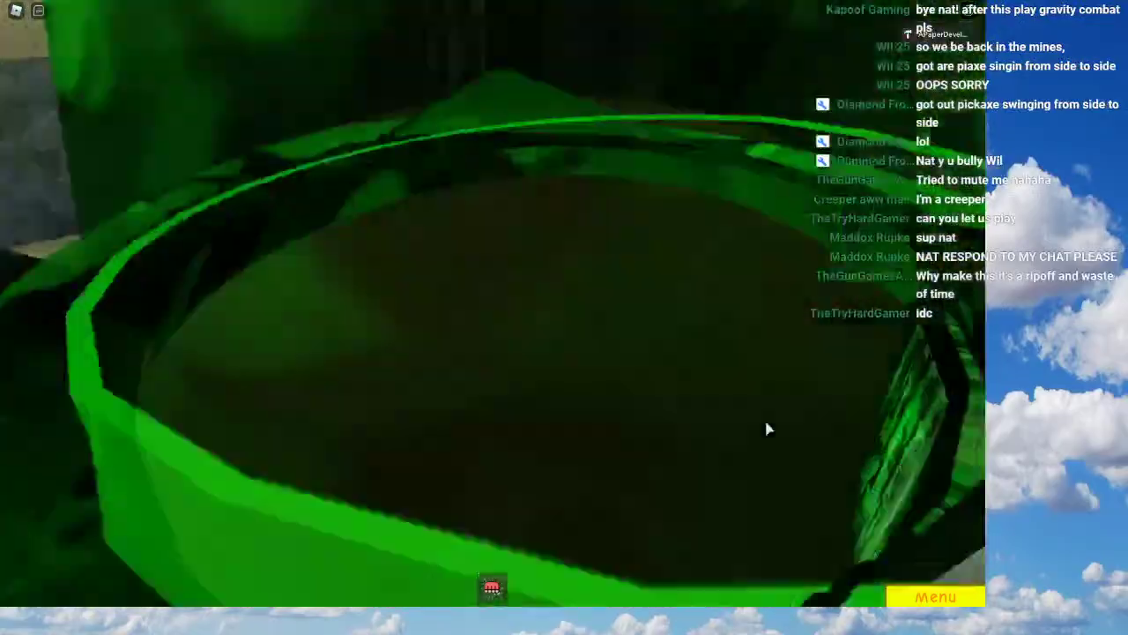
pyautogui.press('w')
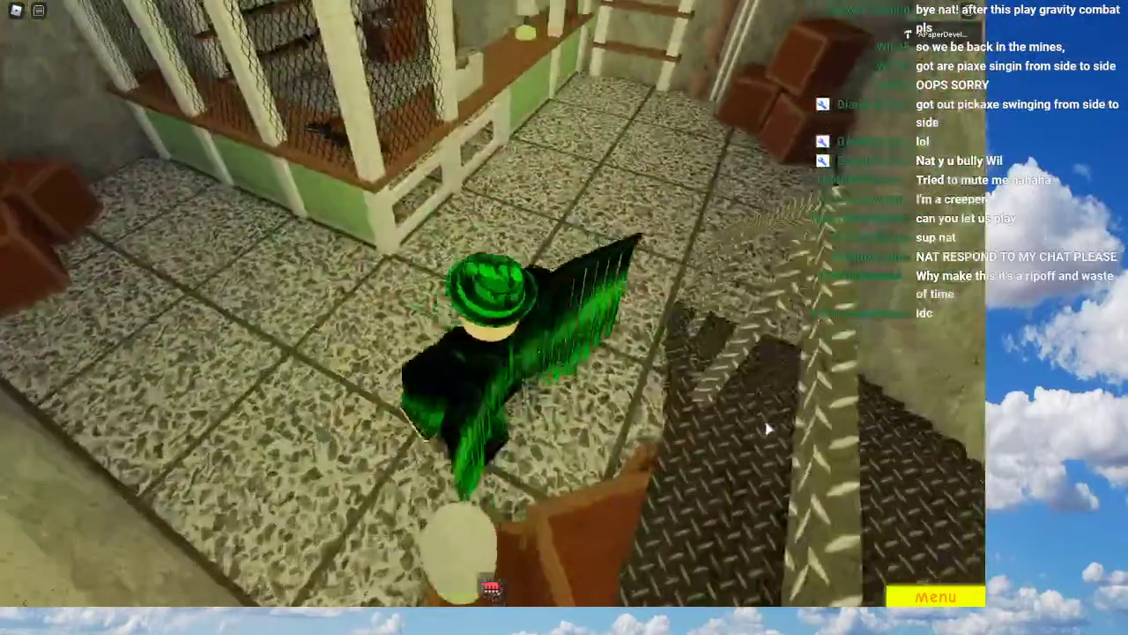
pyautogui.press('w')
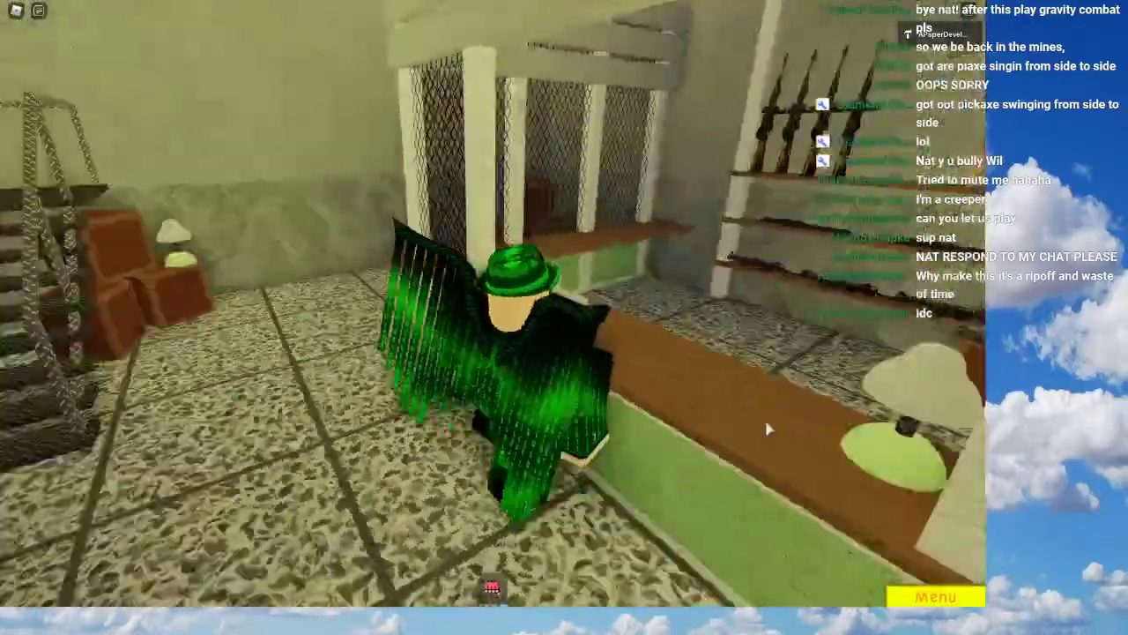
pyautogui.press('w')
pyautogui.press('space')
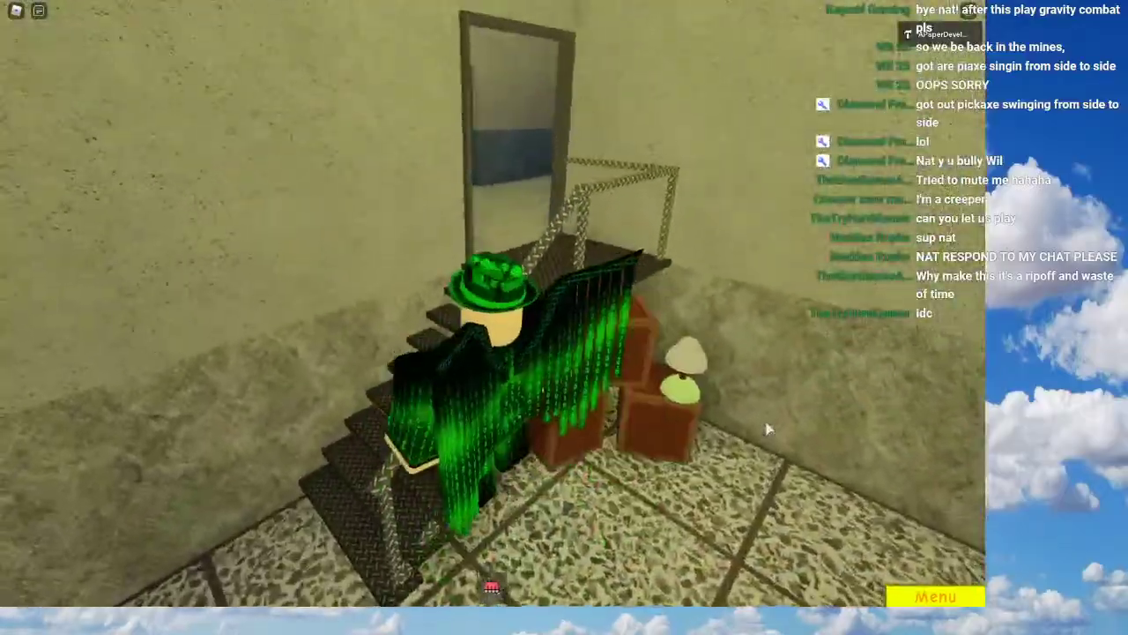
pyautogui.press('s')
pyautogui.press('w')
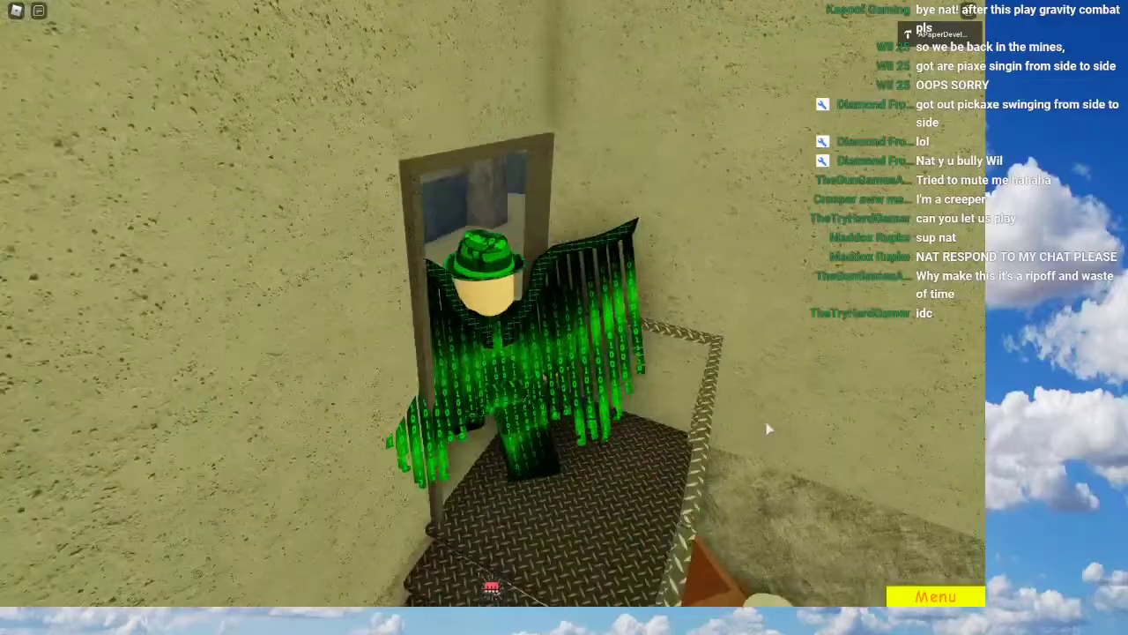
pyautogui.press('w')
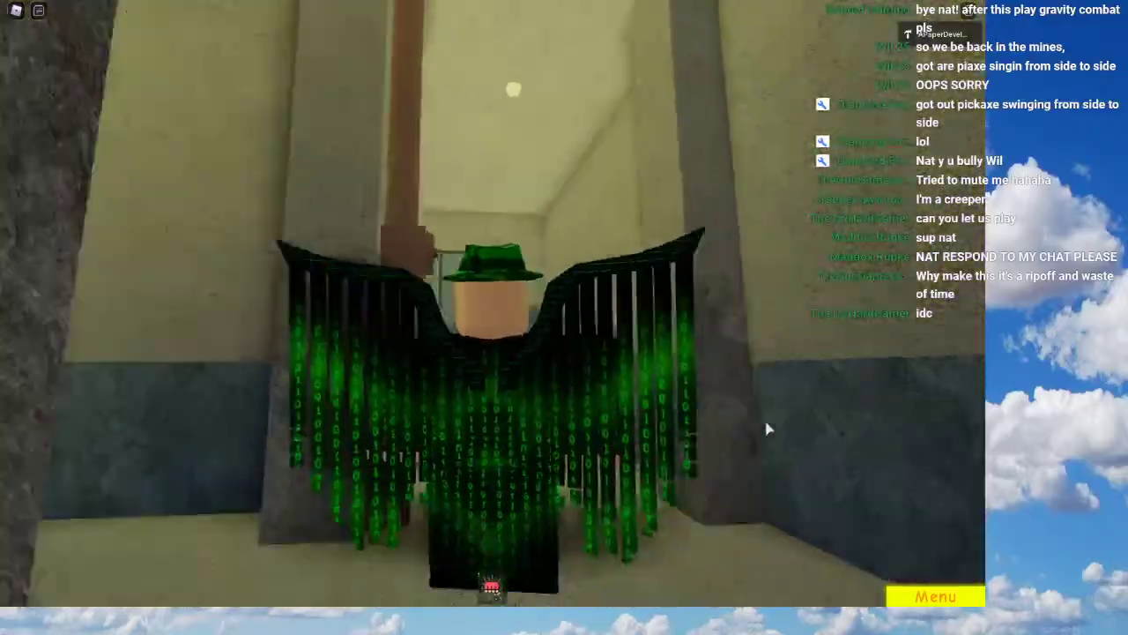
pyautogui.press('w')
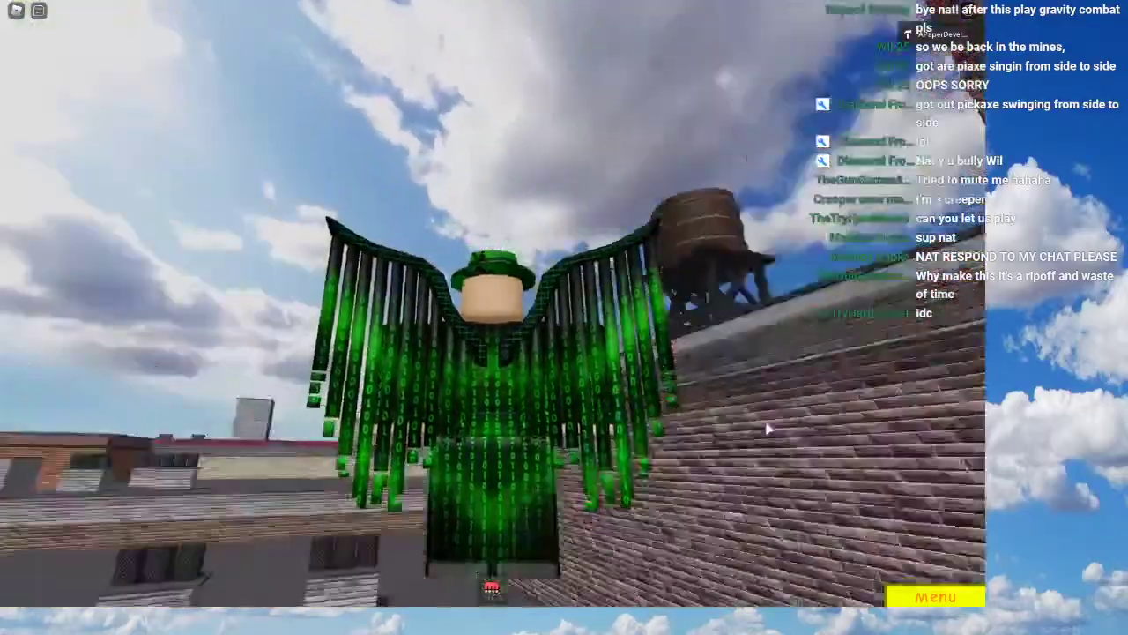
# Step: Fly high above the city with the fist tool equipped and view the character from several angles
pyautogui.press('w')
pyautogui.moveTo(767, 430); pyautogui.dragTo(767, 429, button='right')
pyautogui.press('w')
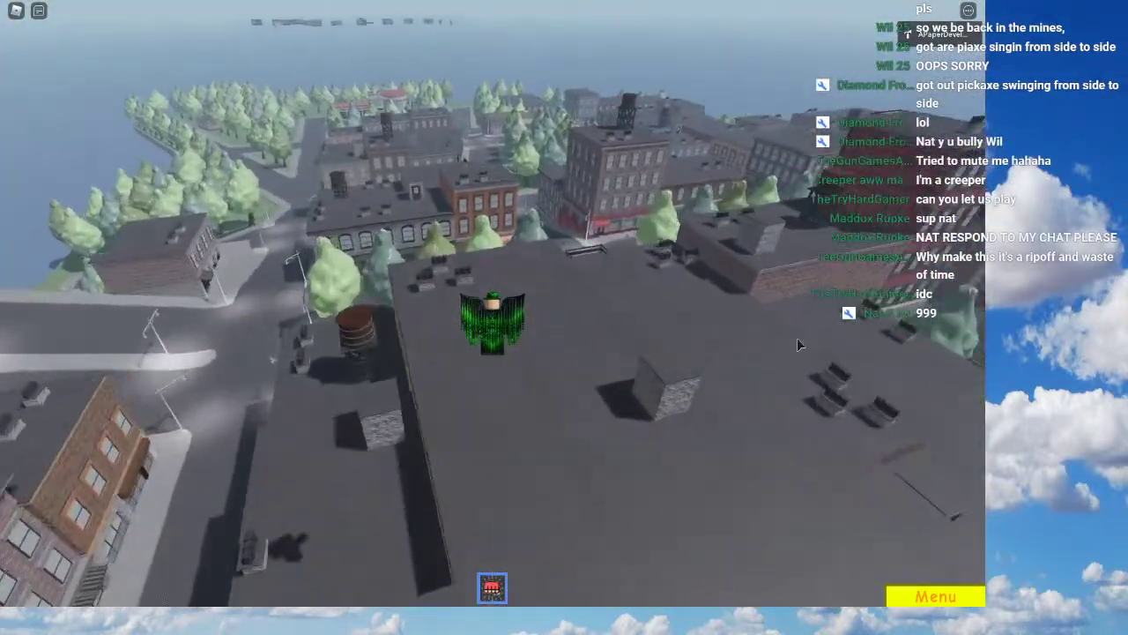
pyautogui.press('s')
pyautogui.press('s')
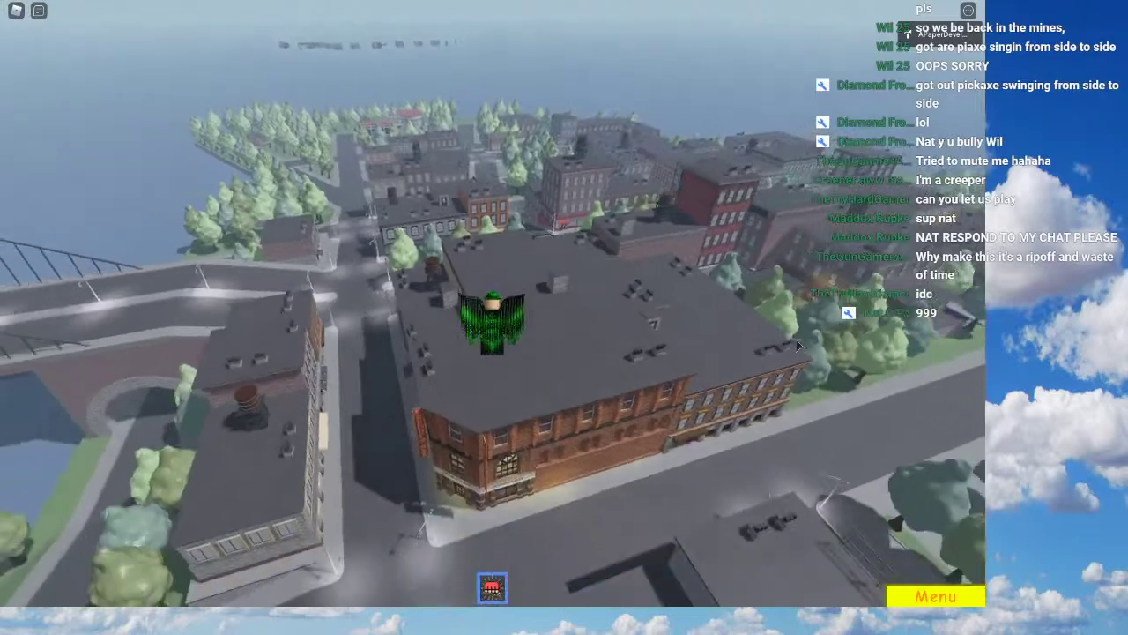
pyautogui.scroll(5, 518, 423)
pyautogui.moveTo(519, 422); pyautogui.dragTo(518, 422, button='right')
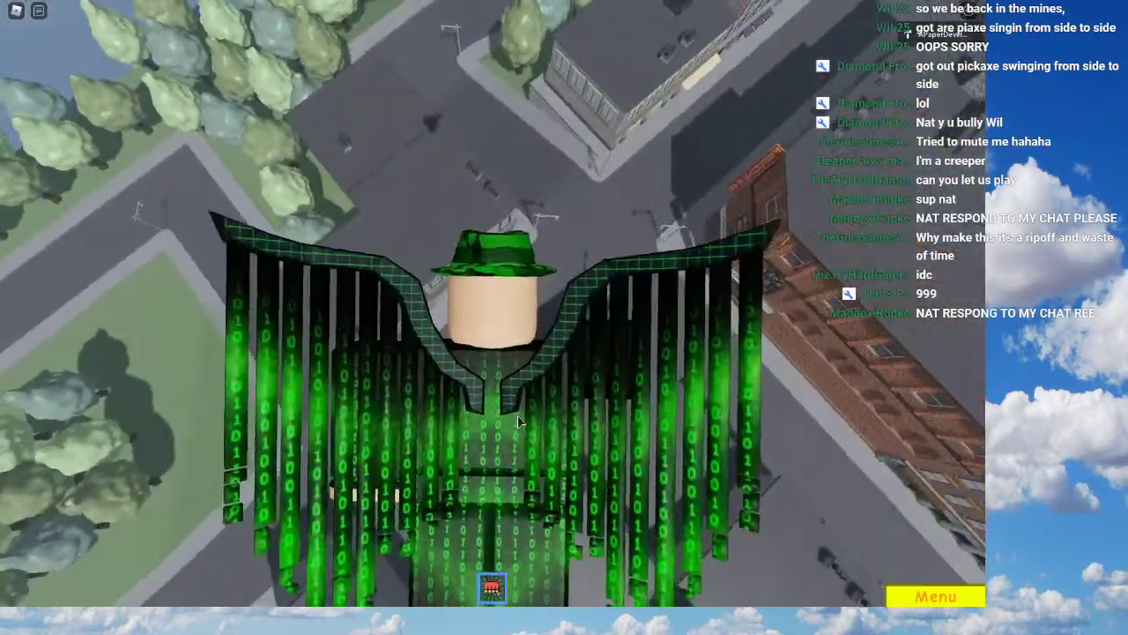
pyautogui.scroll(-5, 518, 423)
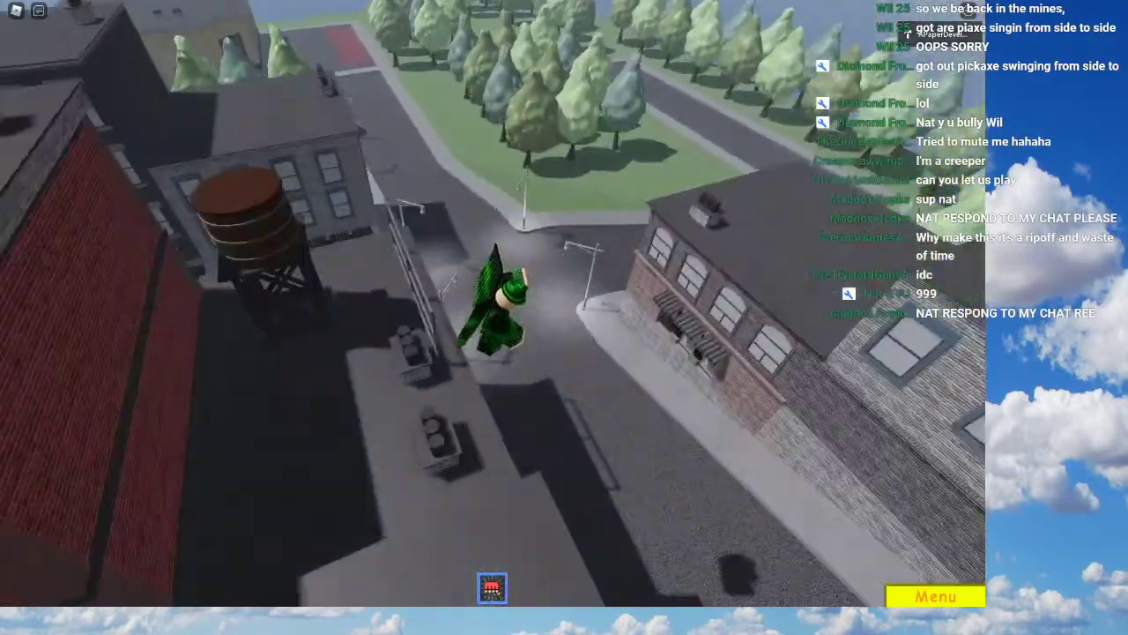
# Step: Switch to Roblox Studio, open the Fist tool's Script and examine its looping animation code
pyautogui.hotkey('alt', 'Tab')
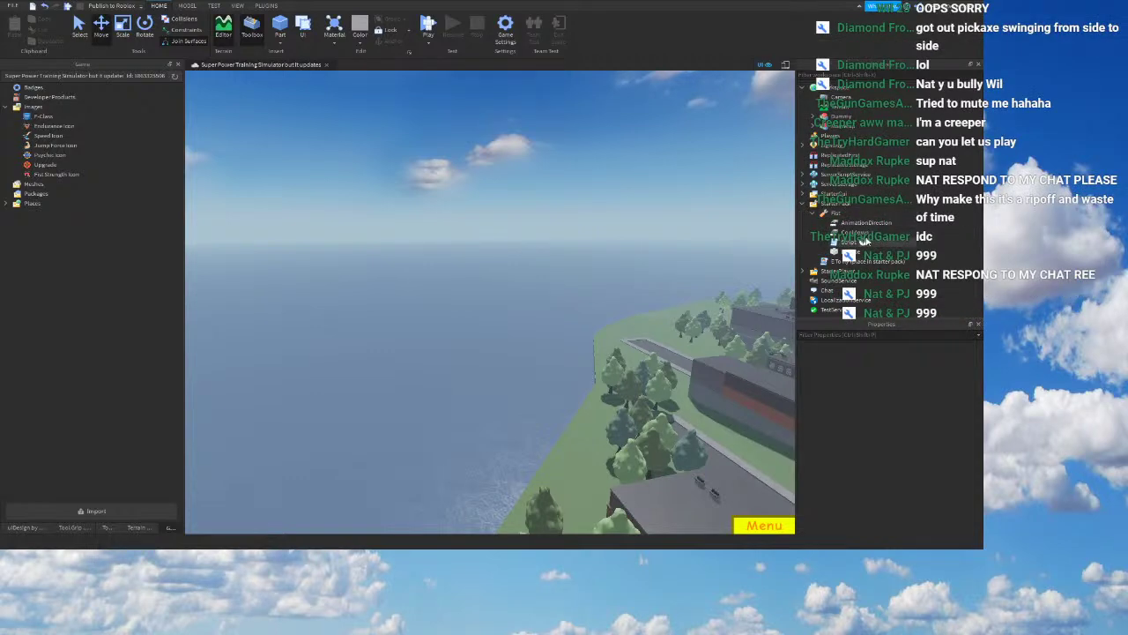
pyautogui.doubleClick(834, 246)
pyautogui.scroll(-5, 327, 322)
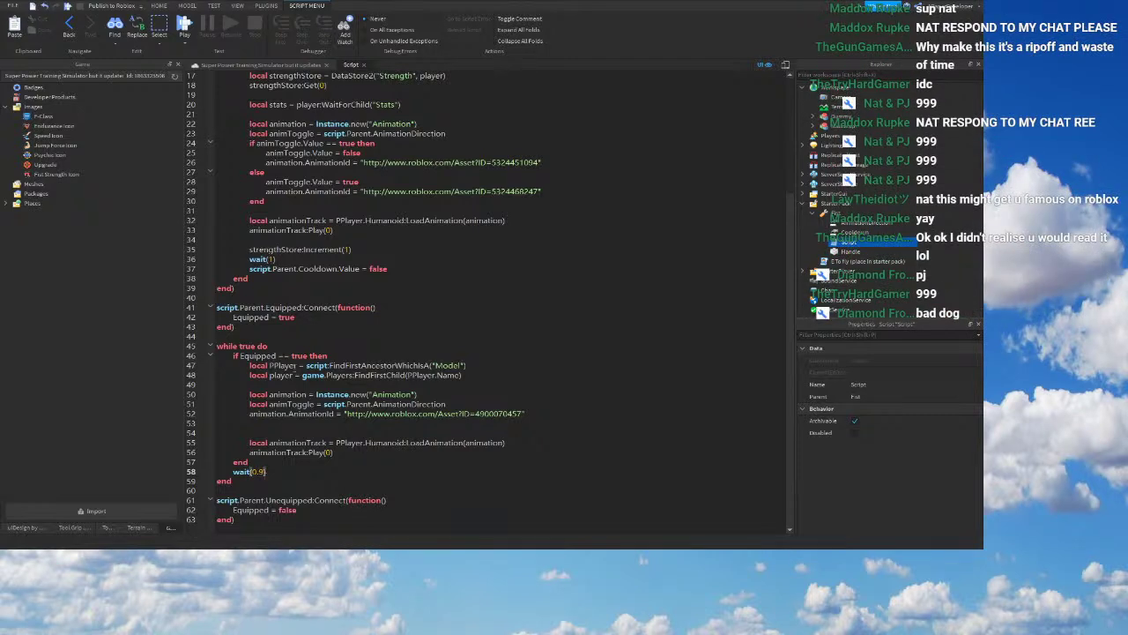
# Step: Playtest the game in Studio, moving around and toggling the fist tool to check its animation, and stop the test
pyautogui.click(250, 66)
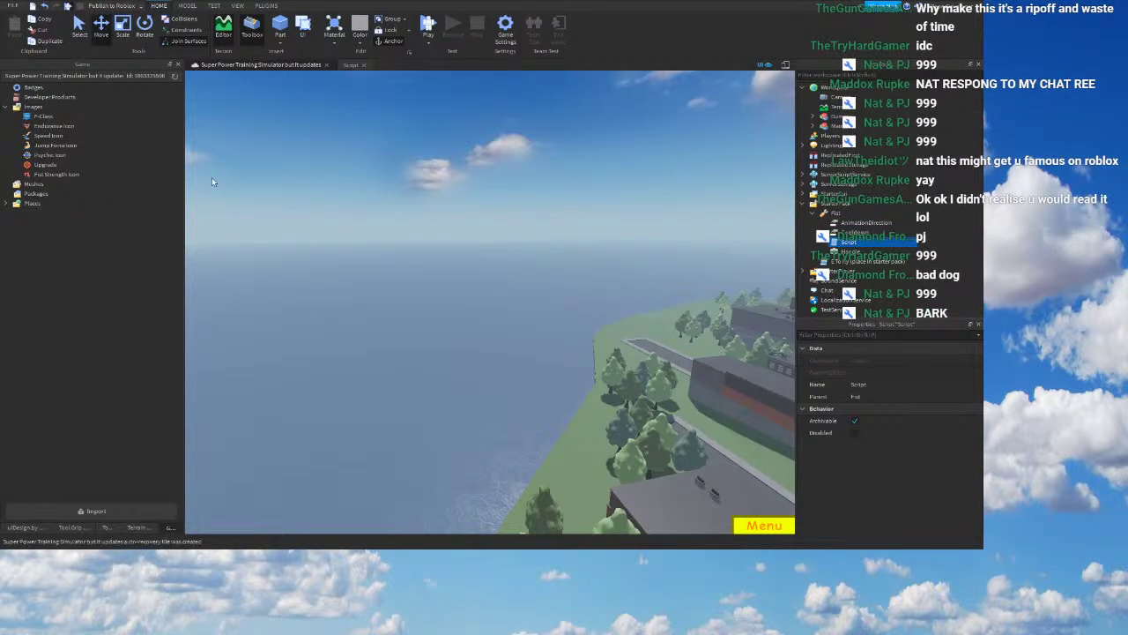
pyautogui.press('F5')
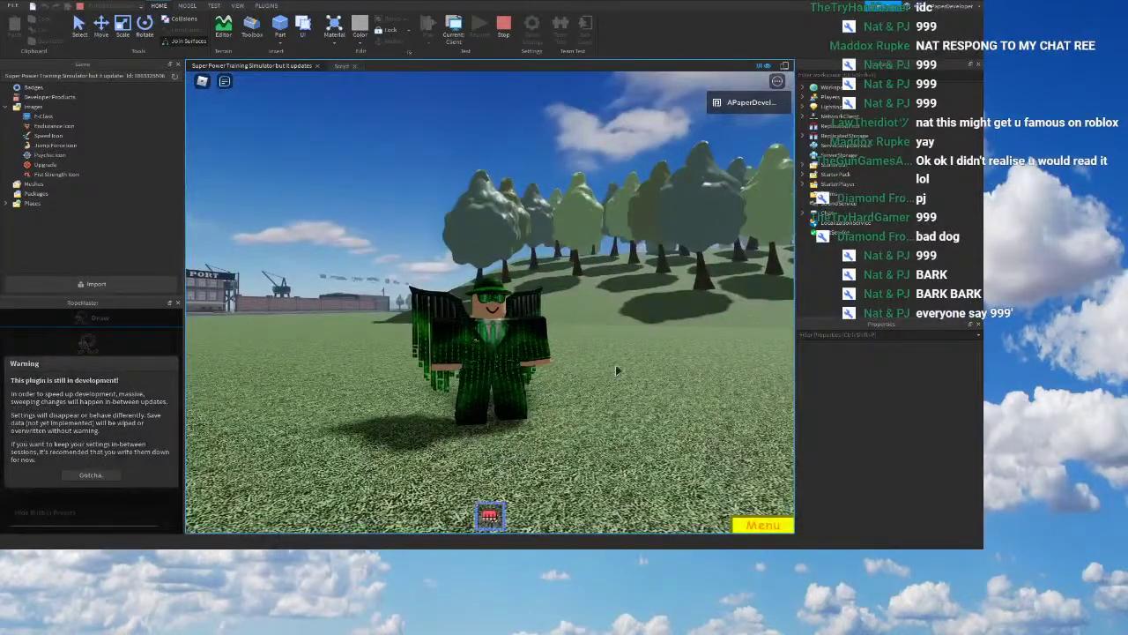
pyautogui.moveTo(618, 371); pyautogui.dragTo(628, 345, button='right')
pyautogui.press('w')
pyautogui.press('s')
pyautogui.press('1')
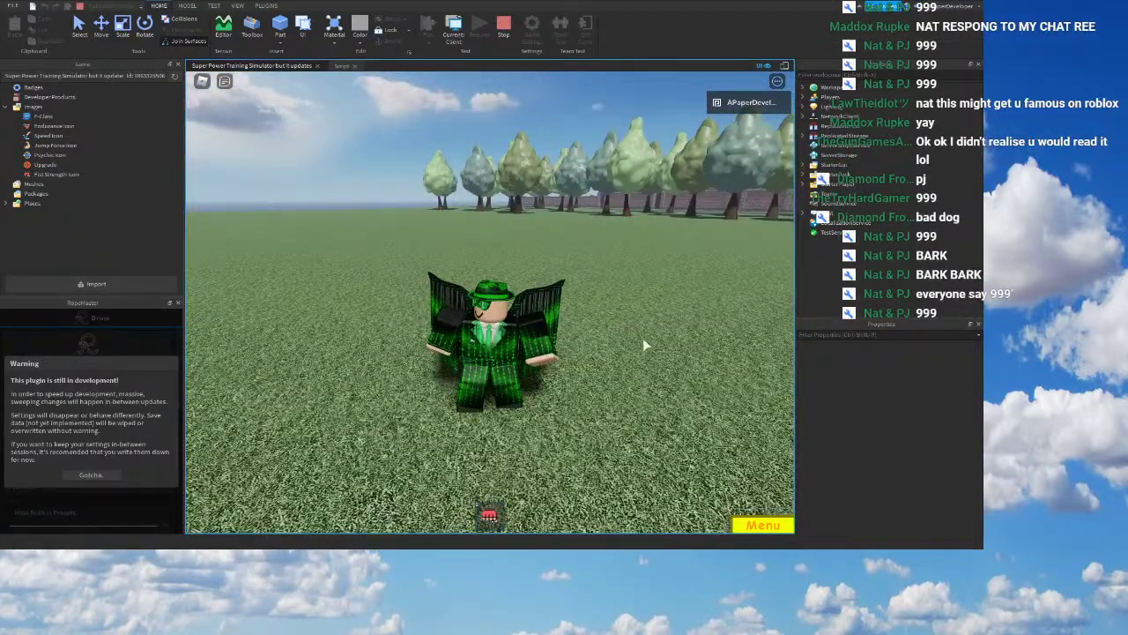
pyautogui.press('1')
pyautogui.moveTo(647, 348); pyautogui.dragTo(649, 351, button='right')
pyautogui.scroll(3, 650, 351)
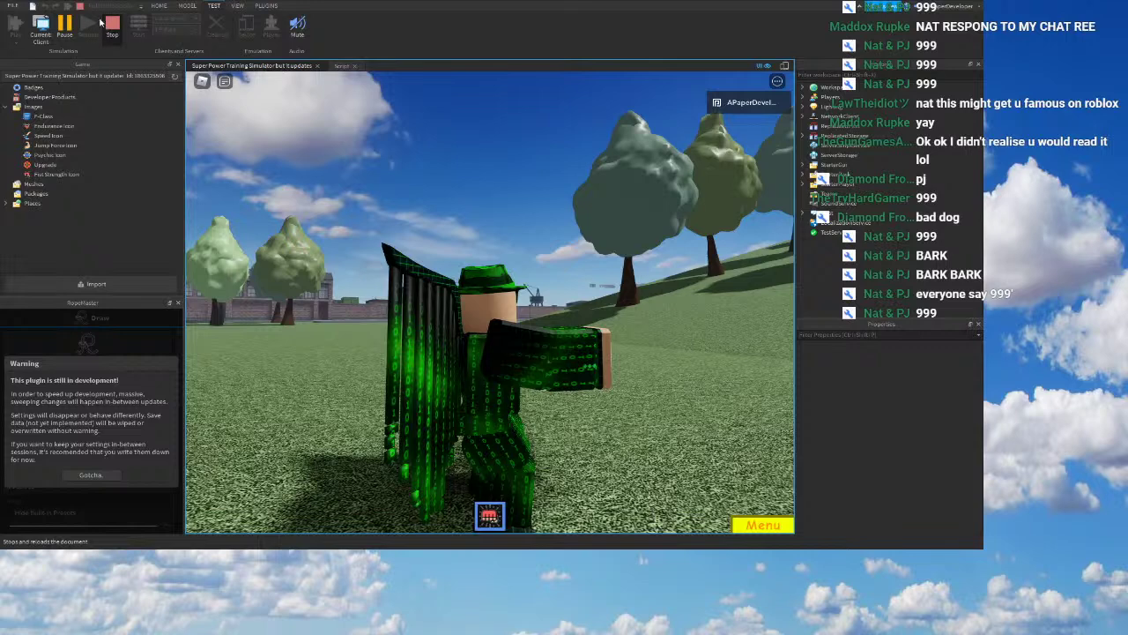
pyautogui.click(109, 26)
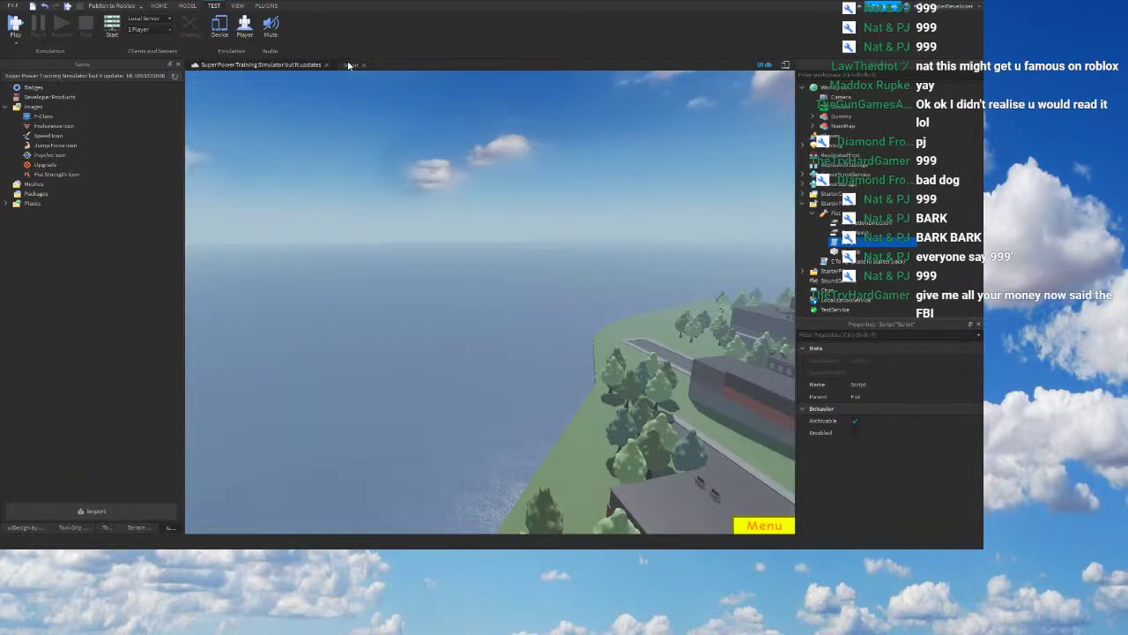
# Step: Add print(Equipped) above wait(0.9) in the while loop of the Fist tool's script
pyautogui.click(350, 64)
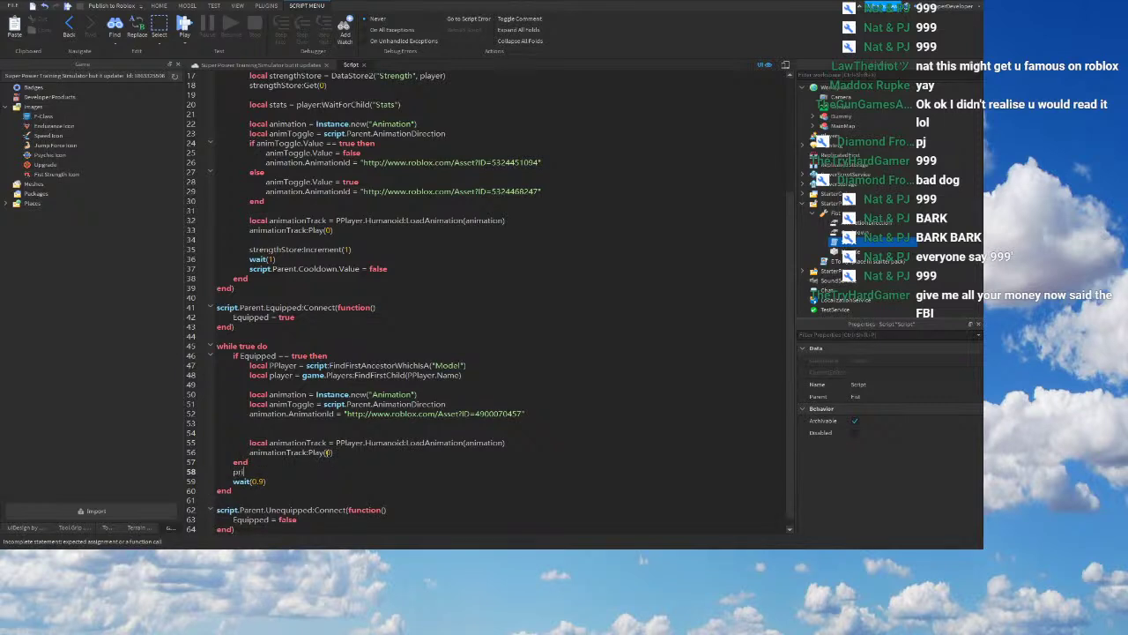
pyautogui.write('nt(Equipped')
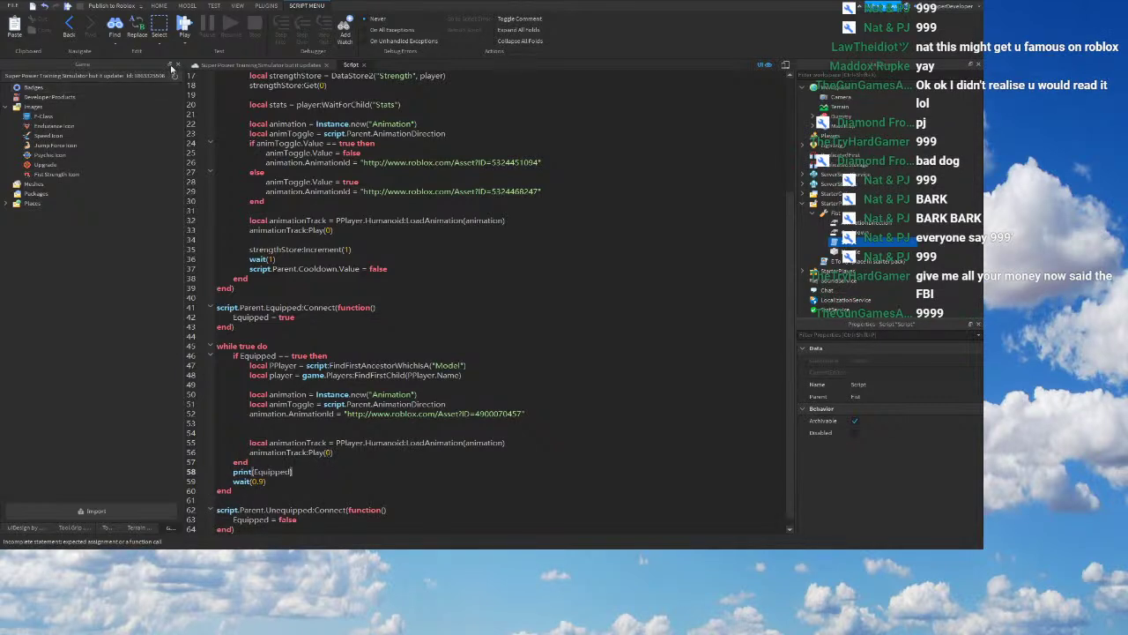
# Step: Playtest the game with the Output shown and toggle the fist tool to check the printed Equipped values
pyautogui.click(269, 65)
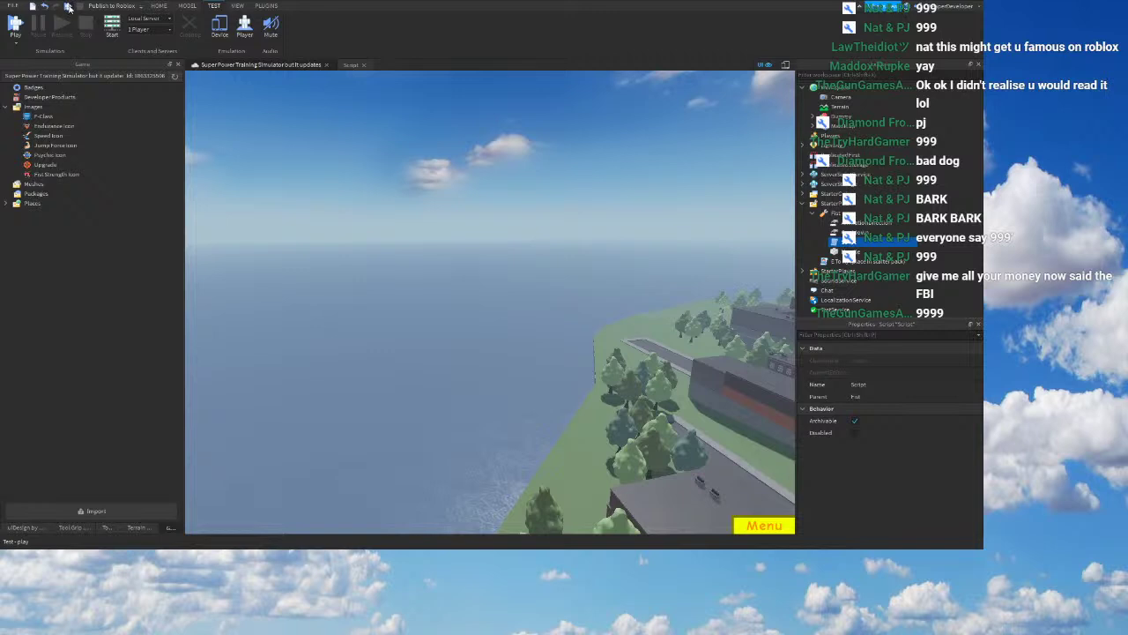
pyautogui.click(69, 8)
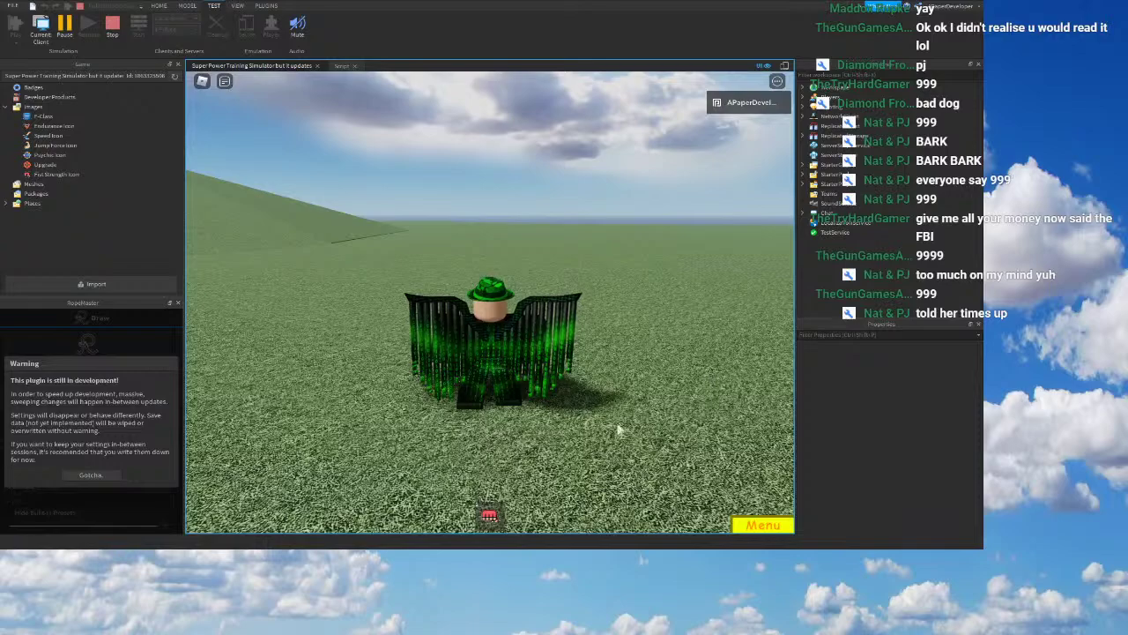
pyautogui.moveTo(595, 347); pyautogui.dragTo(589, 337, button='right')
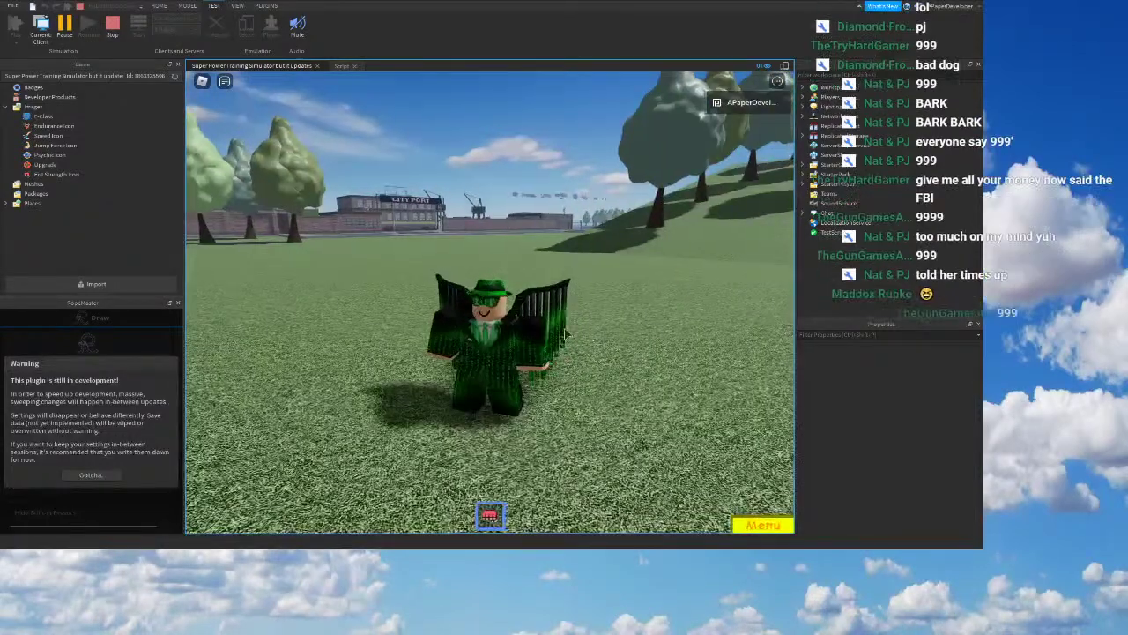
pyautogui.click(236, 6)
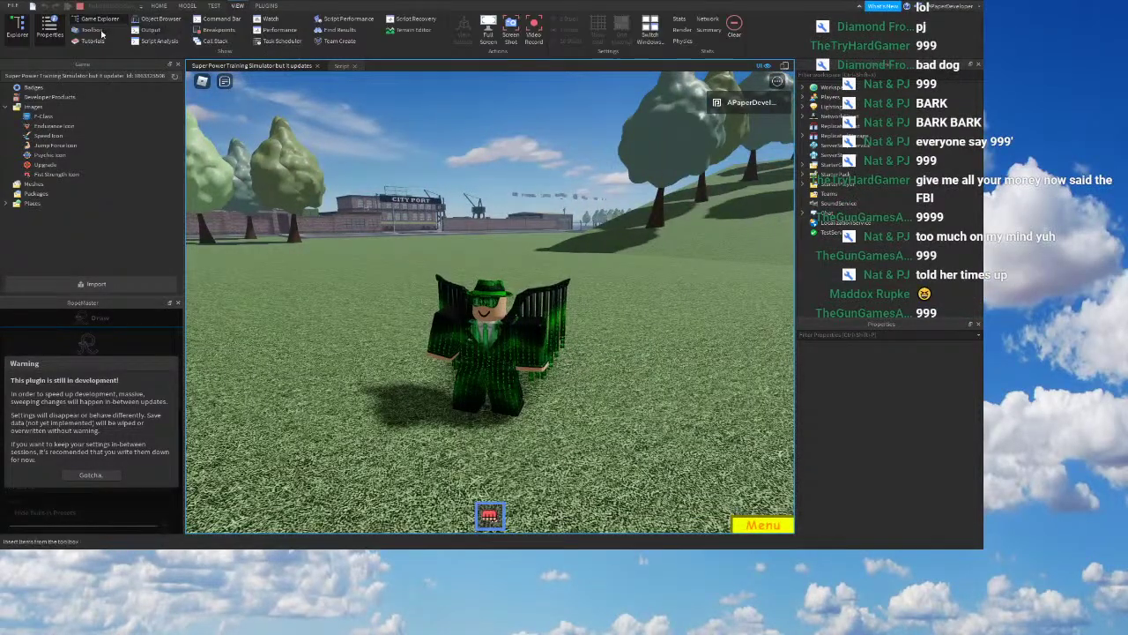
pyautogui.click(148, 29)
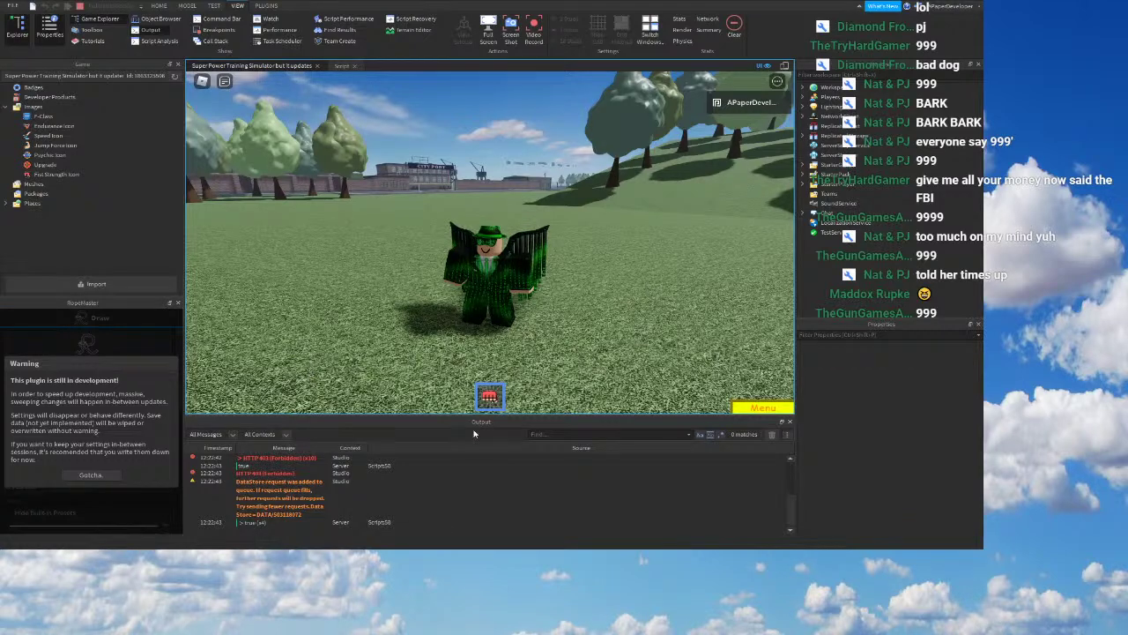
pyautogui.click(489, 403)
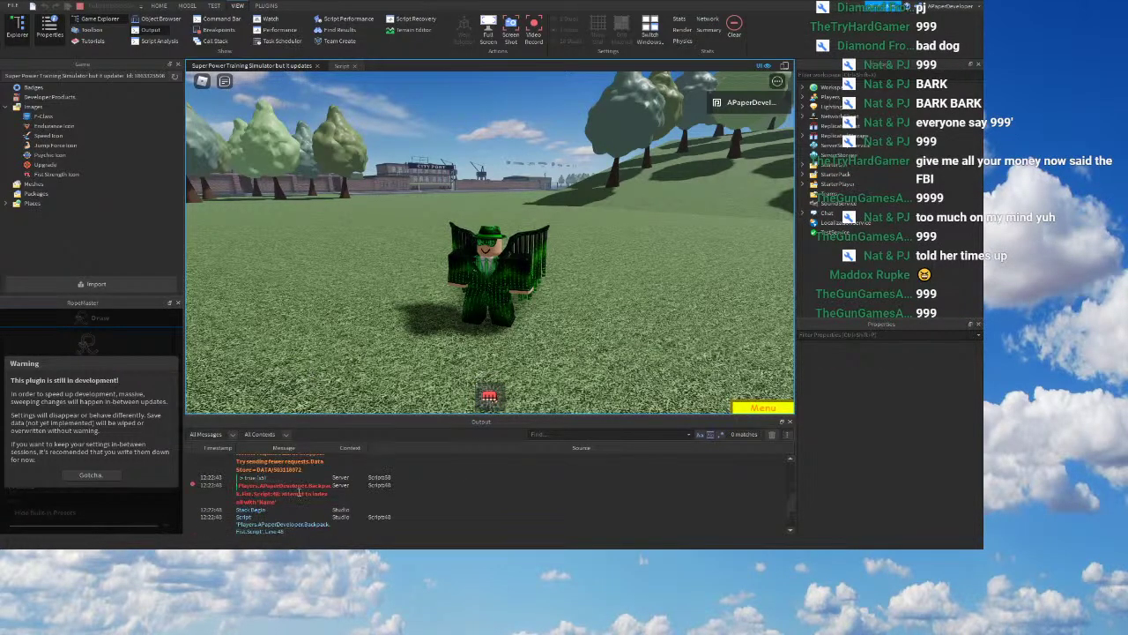
# Step: Open the script line behind the Output error, examine the equipped loop's code, and stop the playtest
pyautogui.click(308, 494)
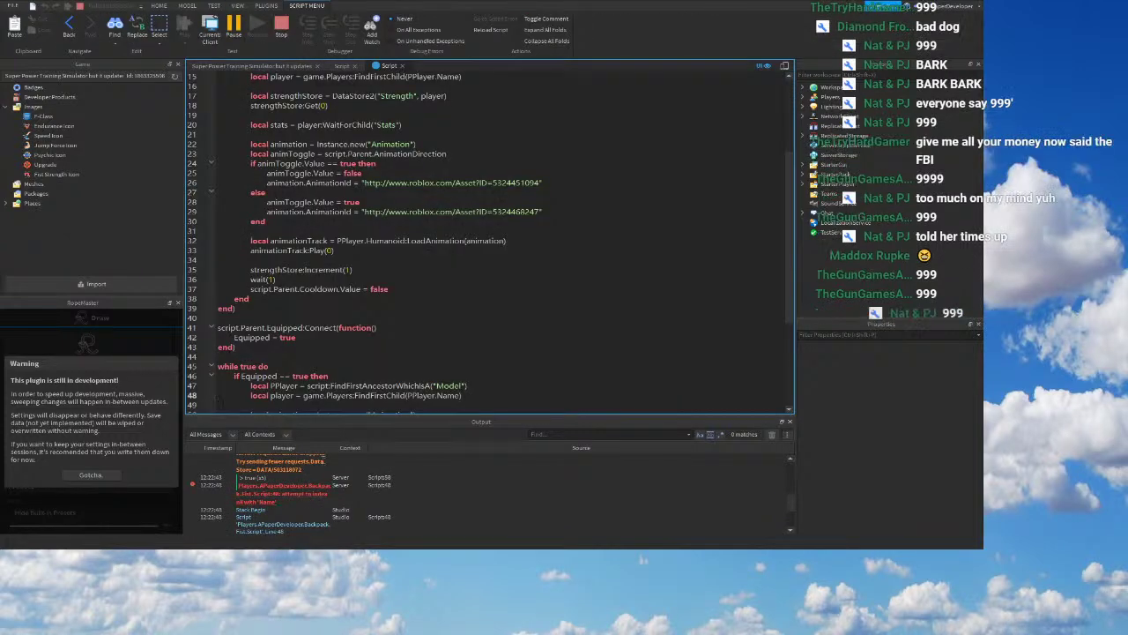
pyautogui.scroll(-2, 388, 409)
pyautogui.scroll(-3, 407, 375)
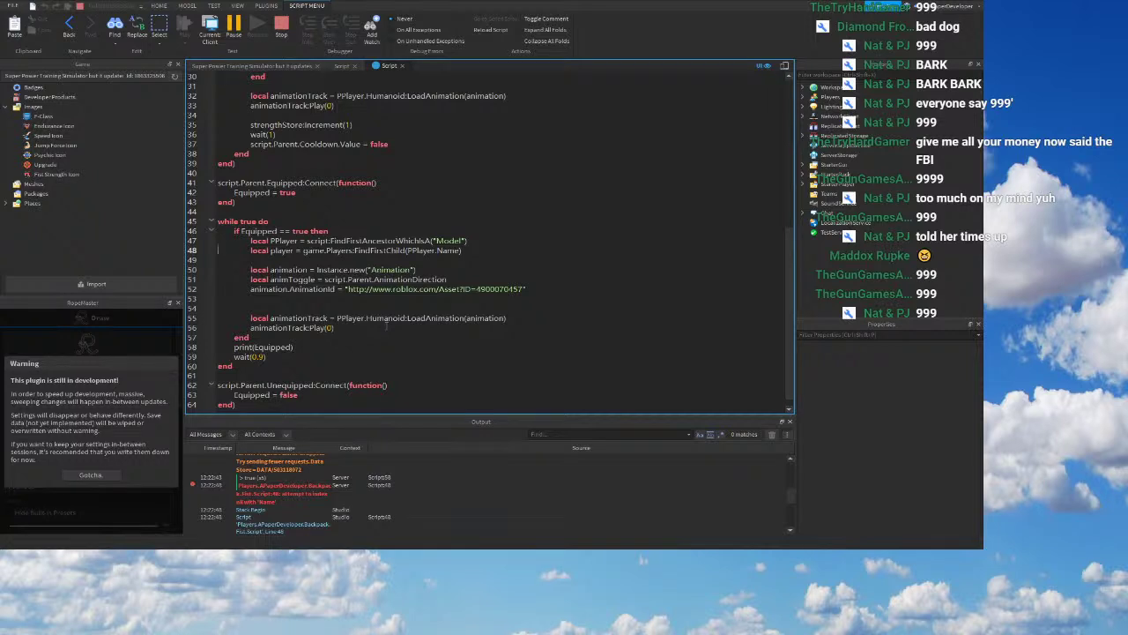
pyautogui.click(267, 6)
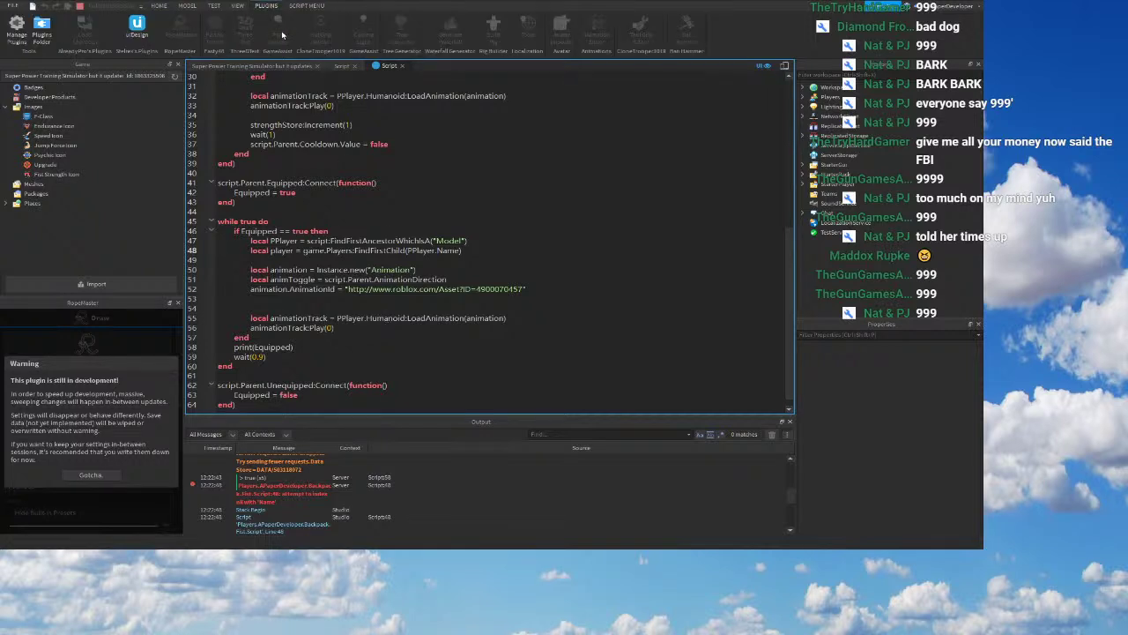
pyautogui.click(159, 7)
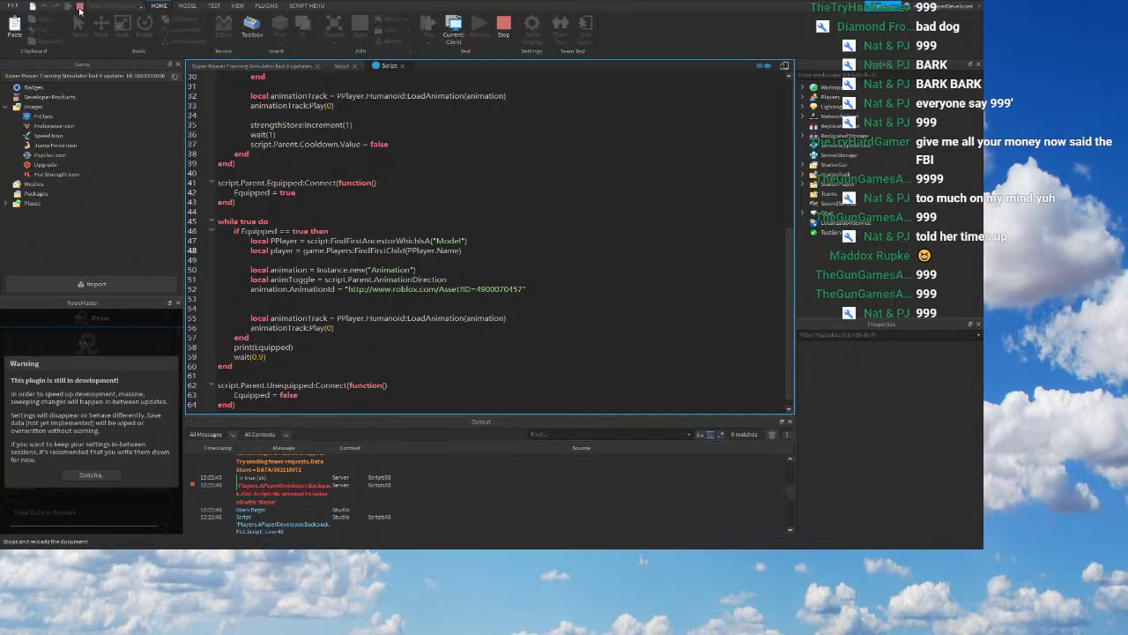
pyautogui.click(79, 10)
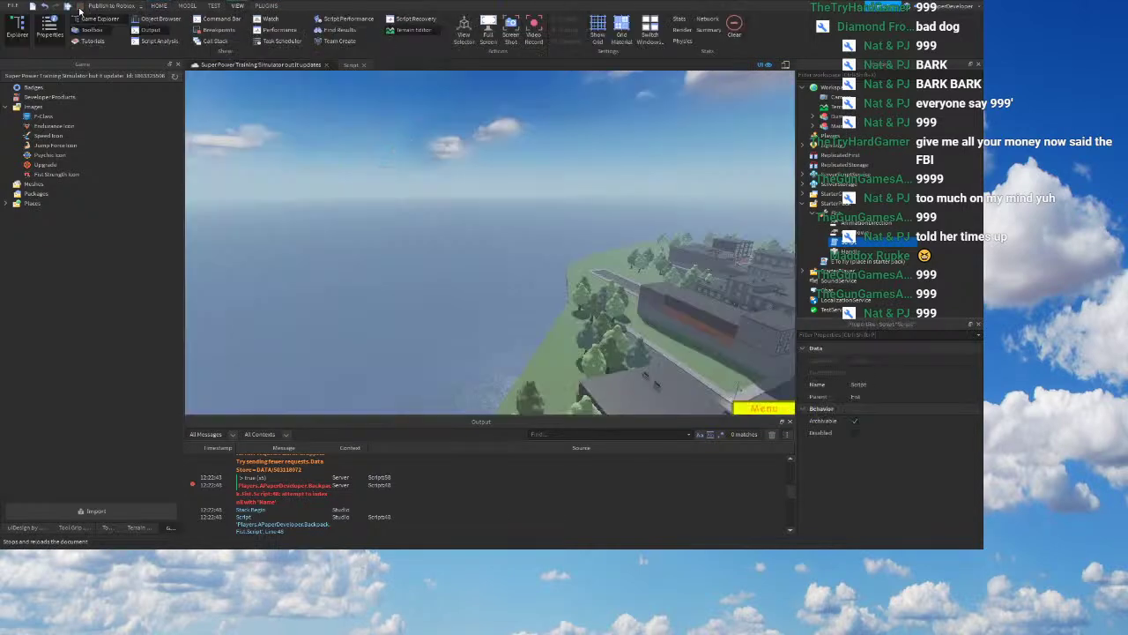
# Step: Hide the Output and move the local player line out of the Fist script's equipped loop, keeping it copied
pyautogui.click(351, 65)
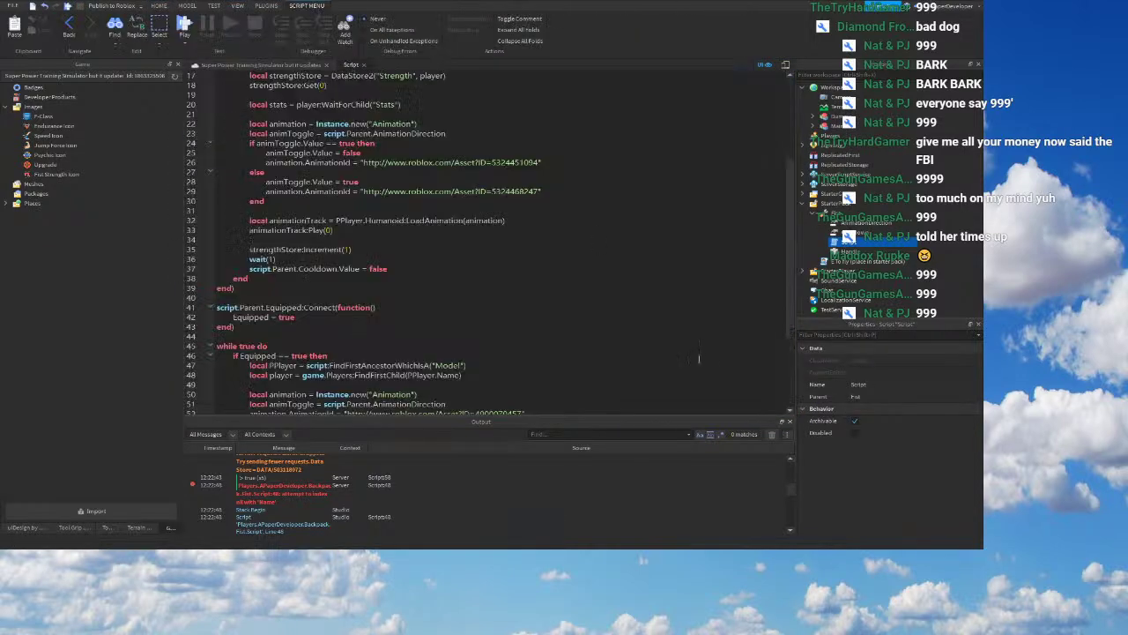
pyautogui.click(790, 422)
pyautogui.scroll(-1, 441, 351)
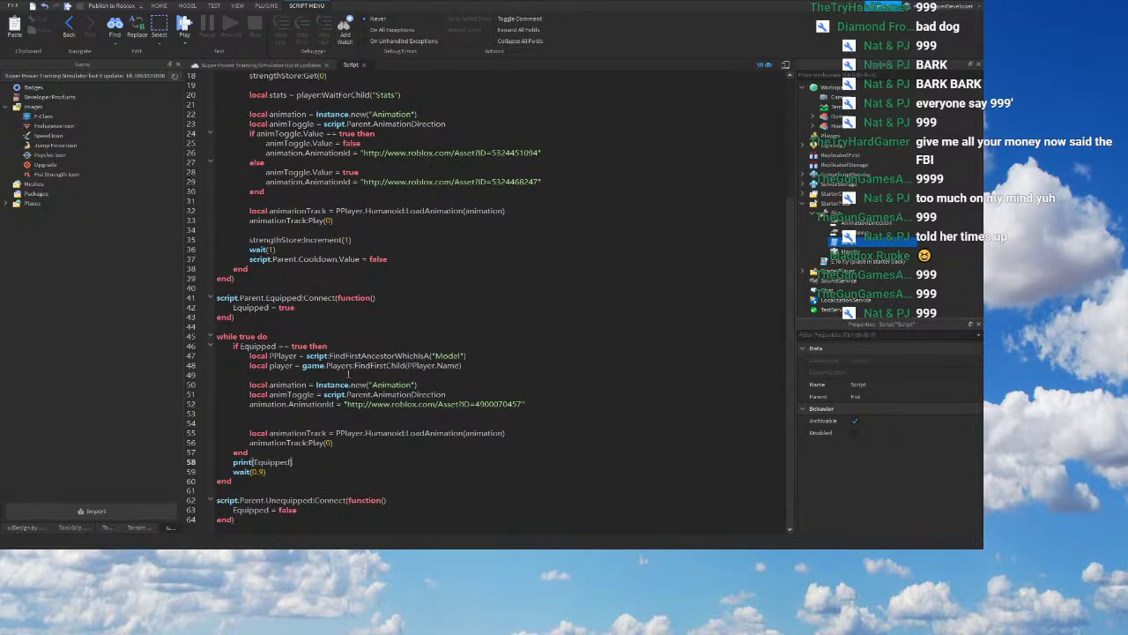
pyautogui.moveTo(250, 355); pyautogui.dragTo(474, 368)
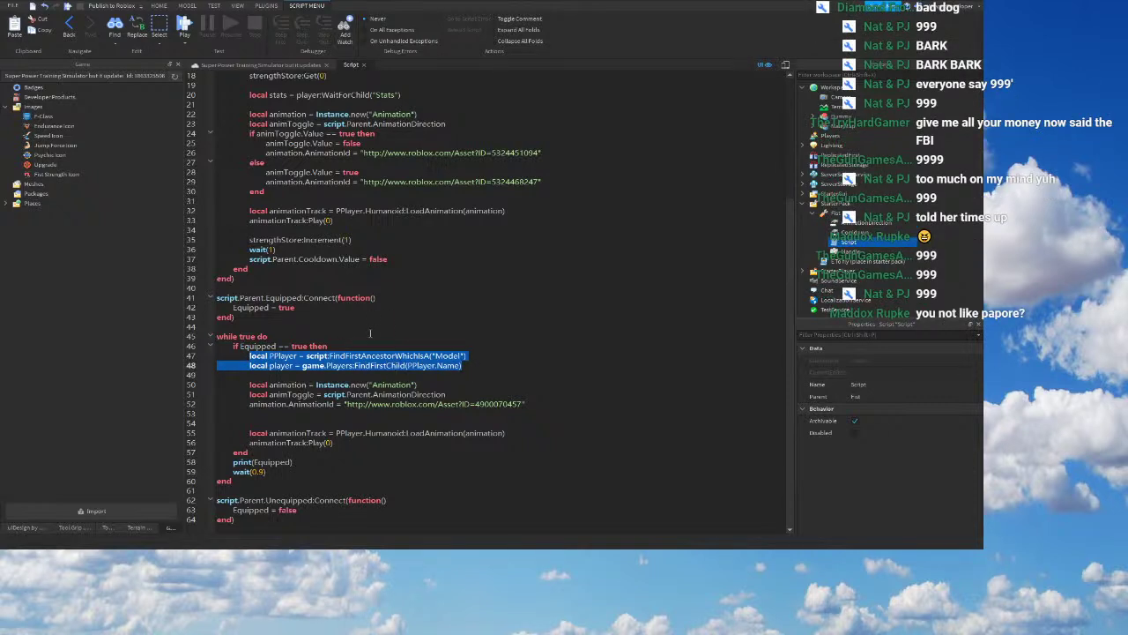
pyautogui.click(253, 366)
pyautogui.moveTo(251, 366); pyautogui.dragTo(496, 367)
pyautogui.hotkey('ctrl', 'c')
pyautogui.press('BackSpace')
# Step: Paste the local player declaration below local Equipped near the script's start and clear its FindFirstChild argument
pyautogui.scroll(3, 447, 313)
pyautogui.scroll(3, 446, 310)
pyautogui.click(255, 140)
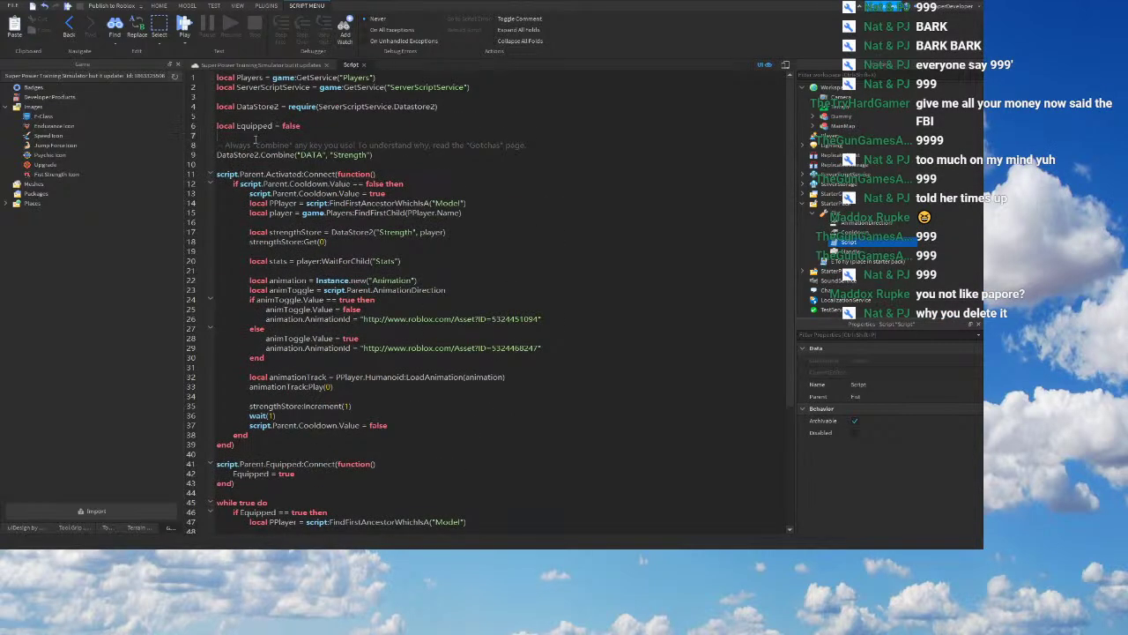
pyautogui.write('-- Always "combine" any key you use! To understand why, read the "Gotchas" page.')
pyautogui.hotkey('ctrl', 'v')
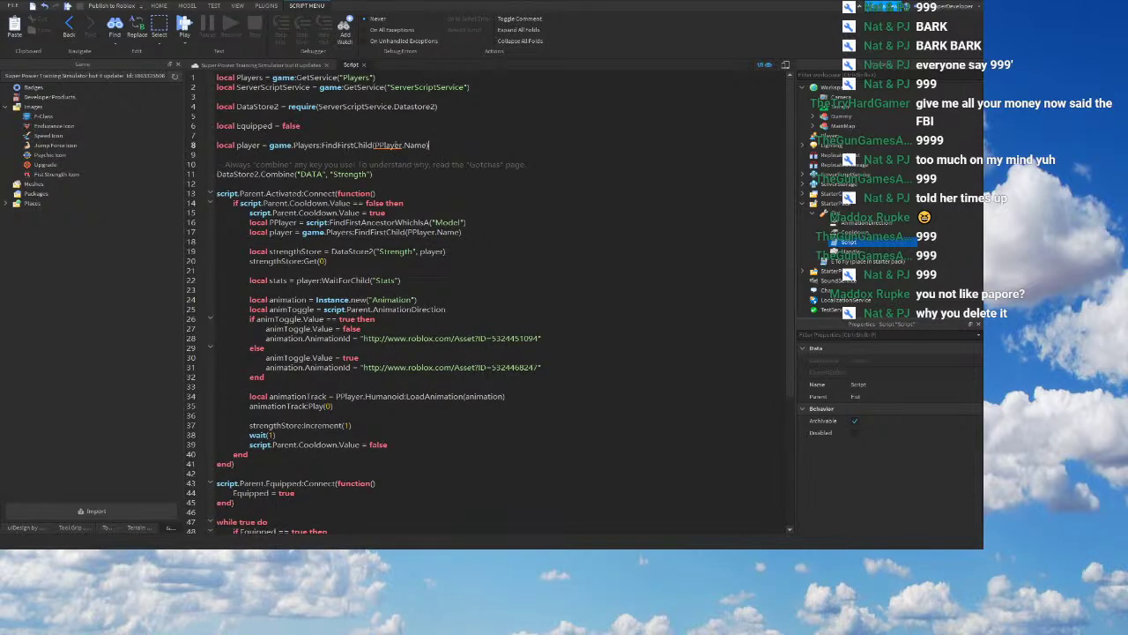
pyautogui.moveTo(428, 146); pyautogui.dragTo(375, 146)
pyautogui.press('BackSpace')
# Step: Copy the local PPlayer line from the equipped loop, delete it there and clean up the leftover blank lines
pyautogui.scroll(-3, 338, 243)
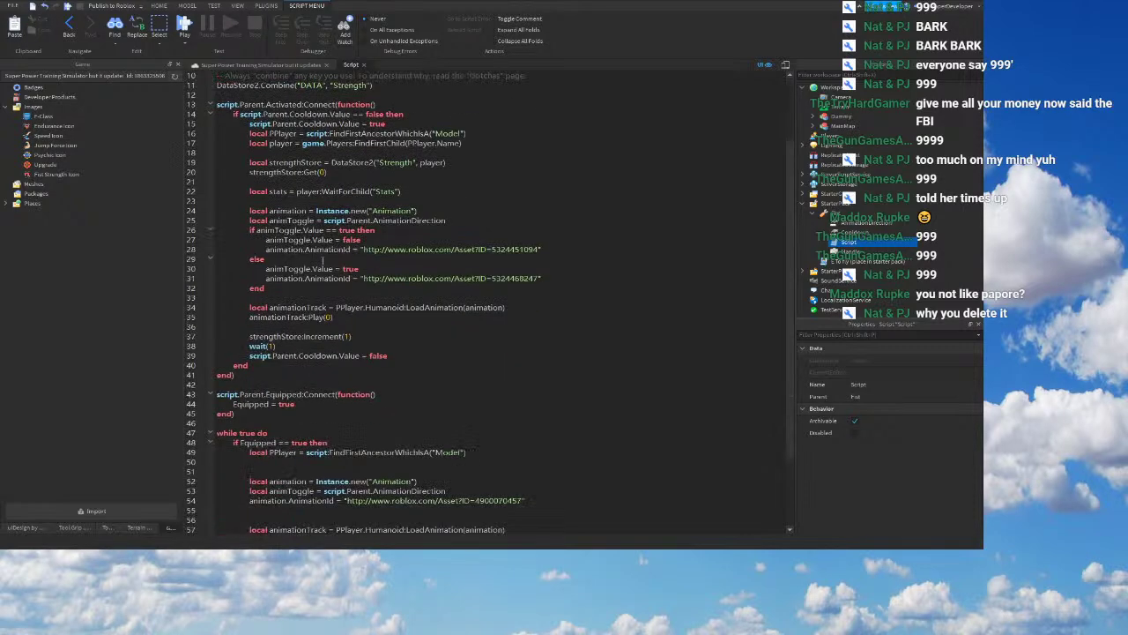
pyautogui.scroll(-3, 338, 243)
pyautogui.moveTo(470, 356); pyautogui.dragTo(191, 356)
pyautogui.hotkey('ctrl', 'c')
pyautogui.press('BackSpace')
pyautogui.press('BackSpace')
pyautogui.press('BackSpace')
pyautogui.write('n')
pyautogui.press('Delete')
# Step: Paste the local PPlayer declaration above local Equipped at the script's start and remove its indentation
pyautogui.scroll(5, 498, 385)
pyautogui.click(268, 117)
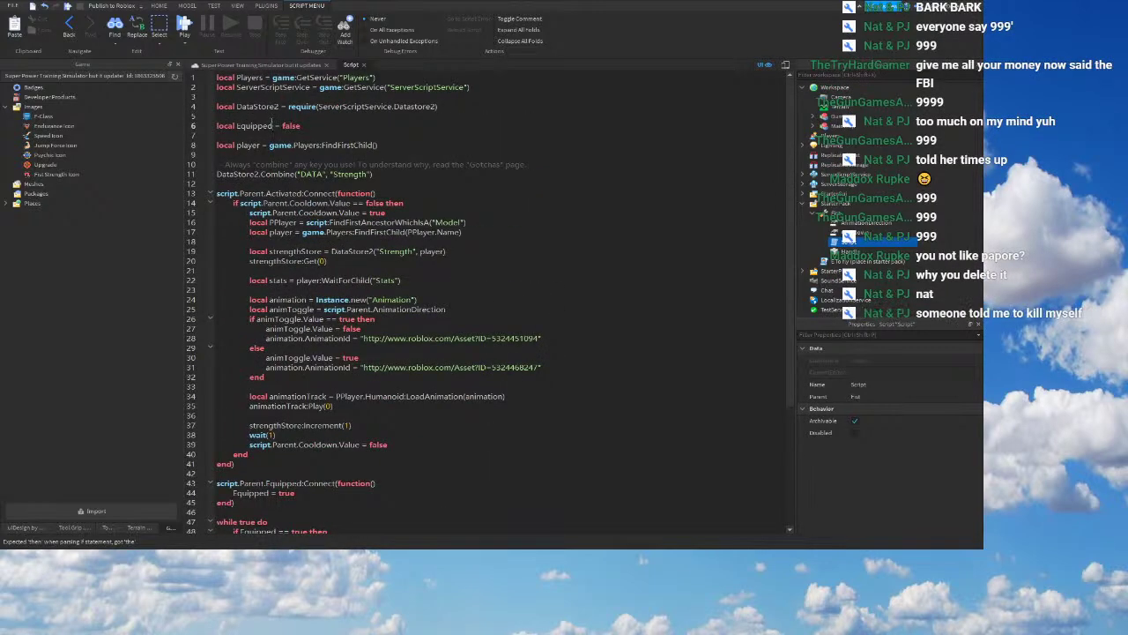
pyautogui.hotkey('ctrl', 'v')
pyautogui.click(251, 126)
pyautogui.write('-')
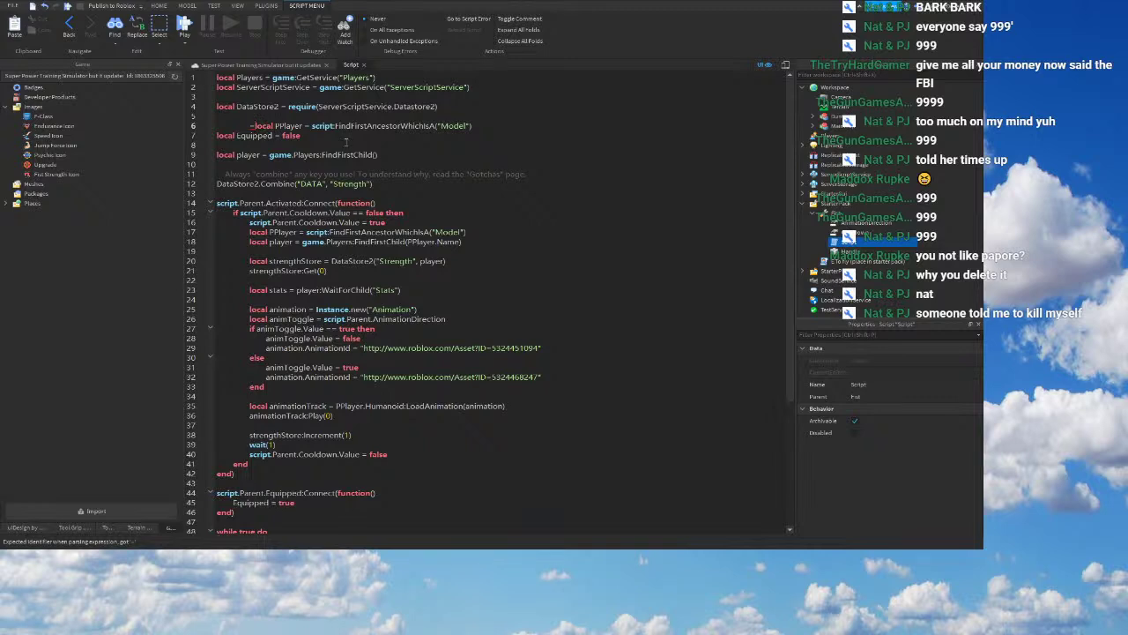
pyautogui.press('BackSpace')
pyautogui.press('BackSpace')
pyautogui.press('BackSpace')
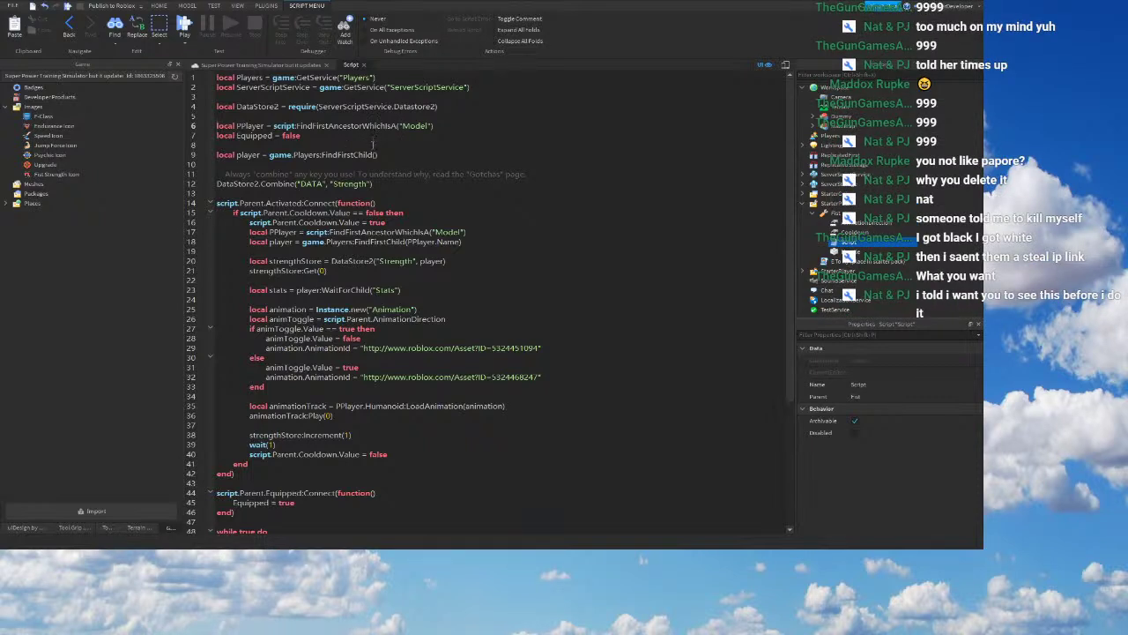
# Step: Rename the script-level PPlayer variable to playerfinder and the script-level player variable to playerAnimator
pyautogui.doubleClick(240, 125)
pyautogui.write('playerfinder')
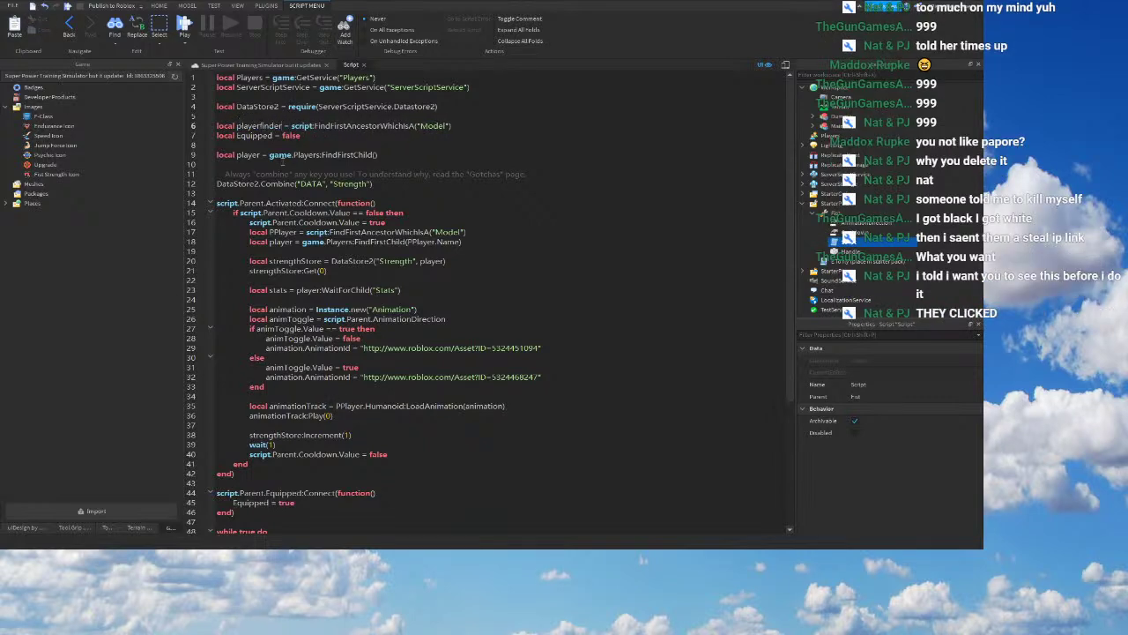
pyautogui.write('Animator')
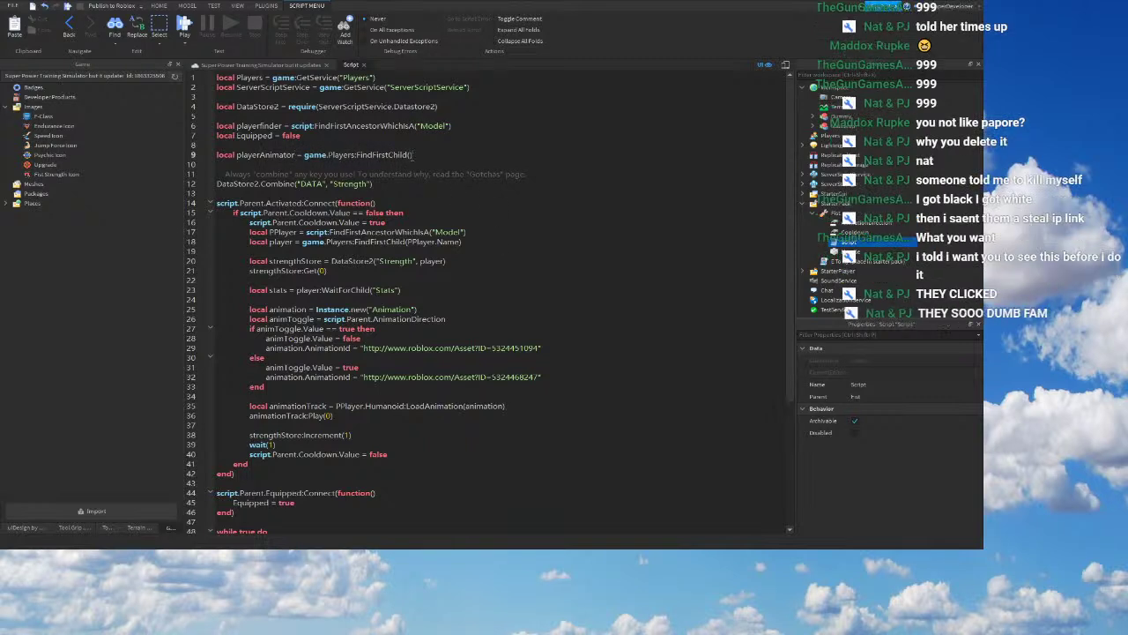
# Step: Enter playerfinder.Name as the FindFirstChild argument in the playerAnimator declaration
pyautogui.write('ppa')
pyautogui.press('BackSpace')
pyautogui.write('l')
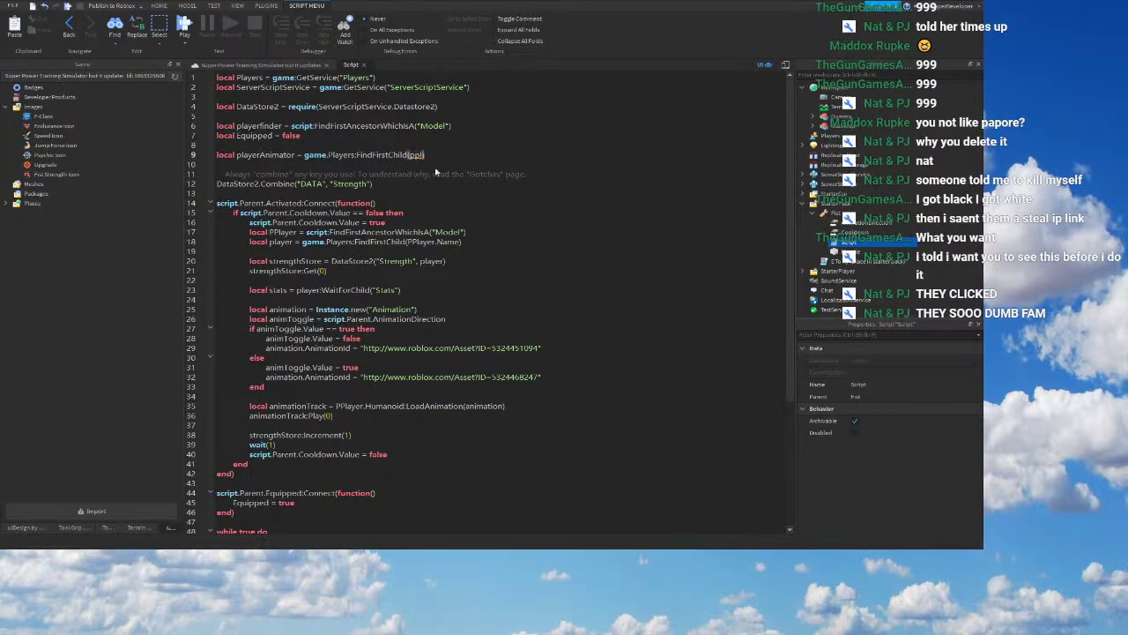
pyautogui.write('a')
pyautogui.press('BackSpace')
pyautogui.press('BackSpace')
pyautogui.press('BackSpace')
pyautogui.write('laye')
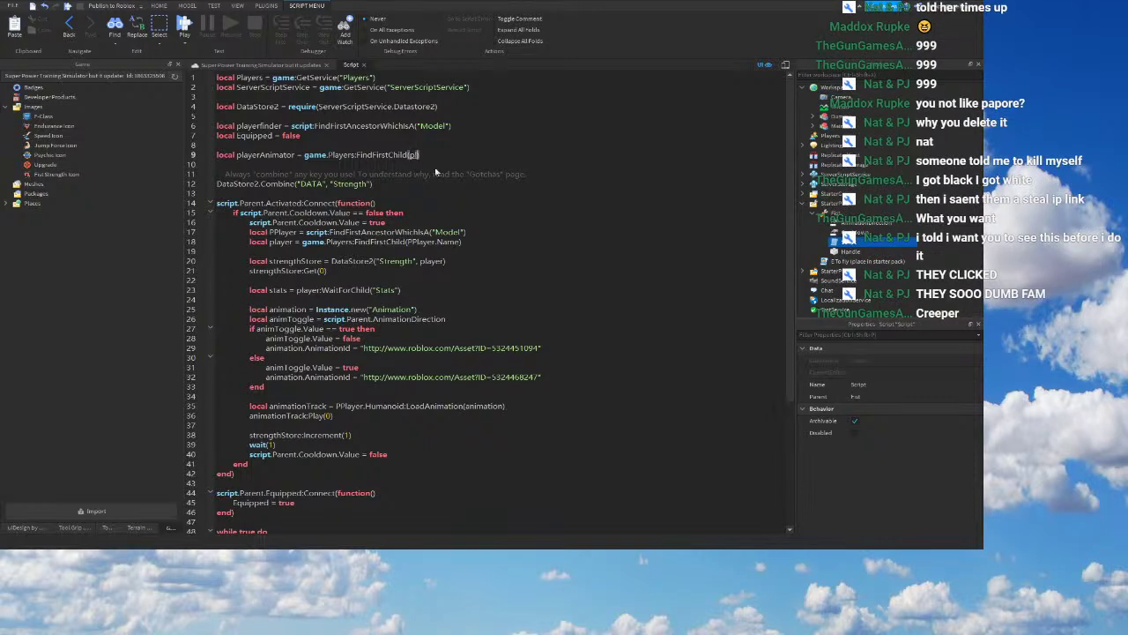
pyautogui.write('rfinder.Name')
# Step: Replace PPlayer with playerAnimator in the LoadAnimation line of the equipped loop
pyautogui.scroll(-6, 502, 183)
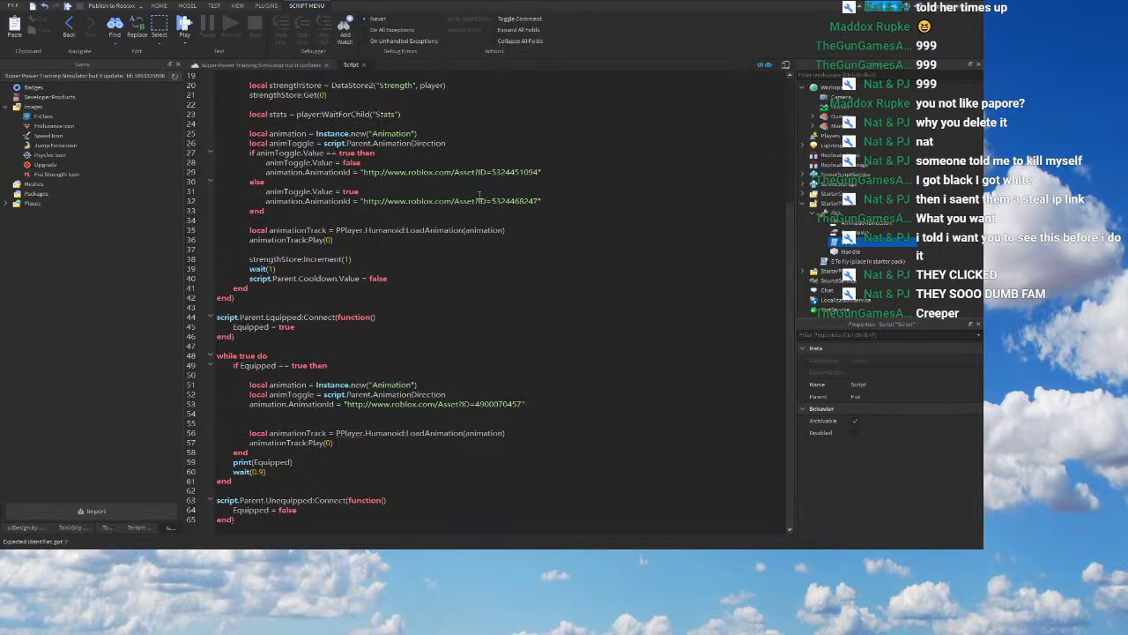
pyautogui.doubleClick(359, 432)
pyautogui.scroll(7, 381, 434)
pyautogui.scroll(-7, 381, 434)
pyautogui.write('playerAnimator')
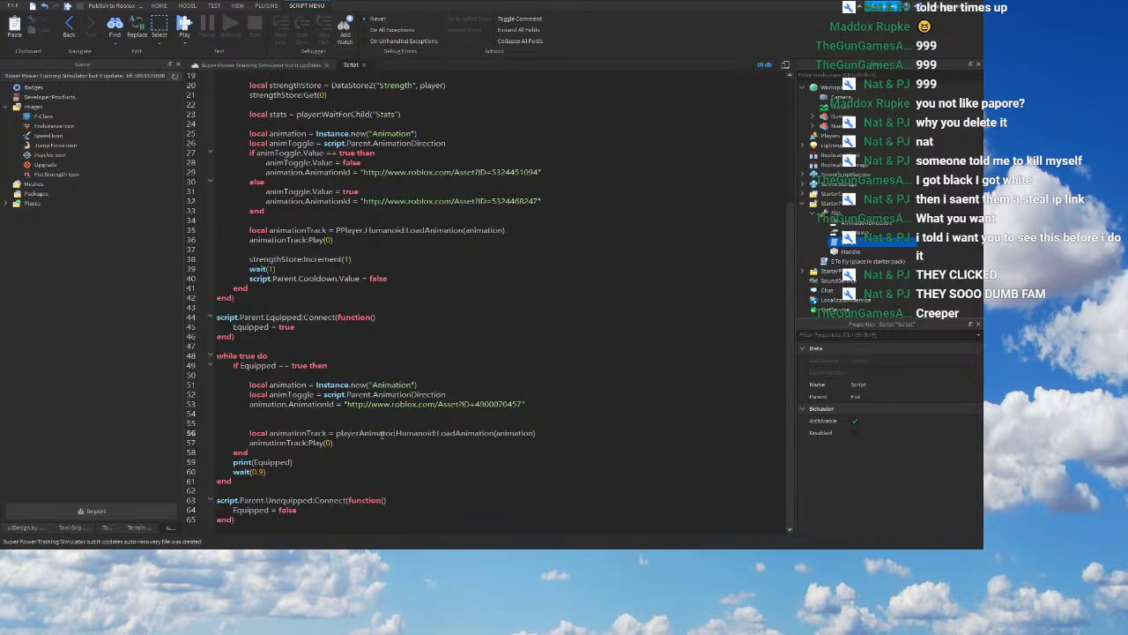
# Step: Playtest the game with the fist tool equipped, inspect the script error in the Output, and stop the test
pyautogui.click(205, 66)
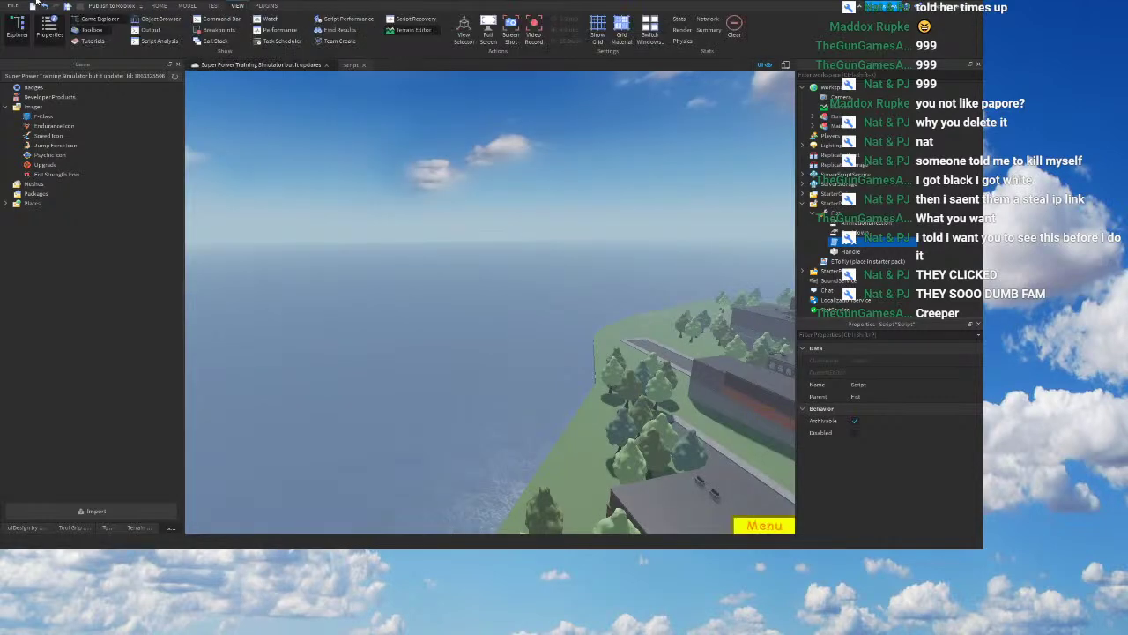
pyautogui.click(66, 7)
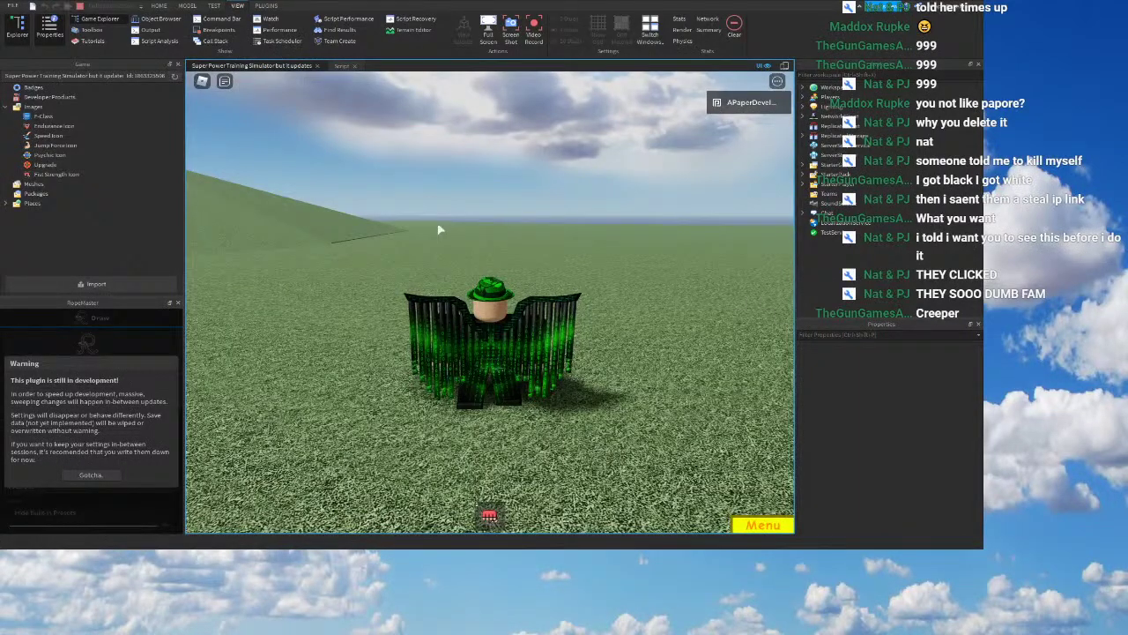
pyautogui.click(492, 518)
pyautogui.moveTo(627, 336); pyautogui.dragTo(628, 335, button='right')
pyautogui.click(151, 30)
pyautogui.moveTo(393, 280); pyautogui.dragTo(393, 281, button='right')
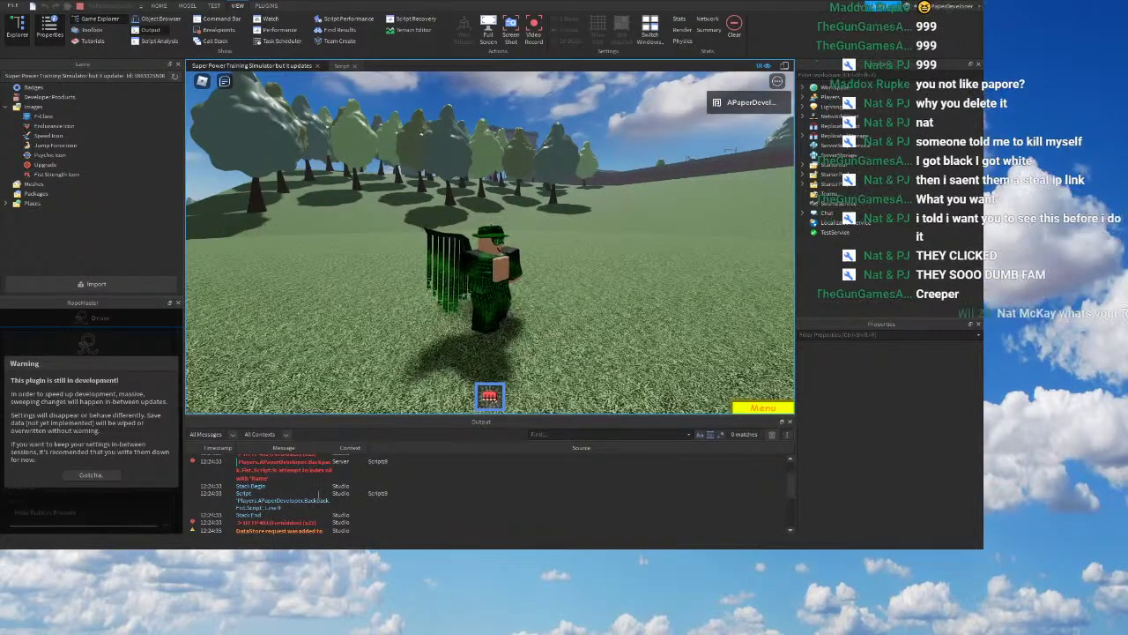
pyautogui.click(322, 476)
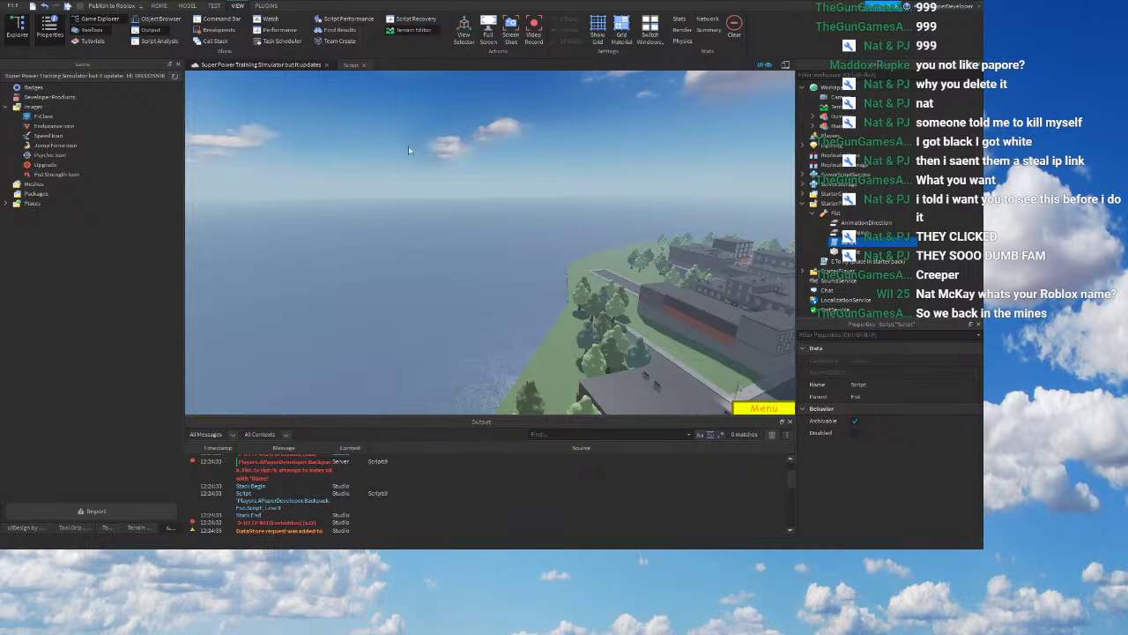
# Step: Close the Output in the Fist script view and delete the script-level playerfinder declaration line
pyautogui.click(353, 66)
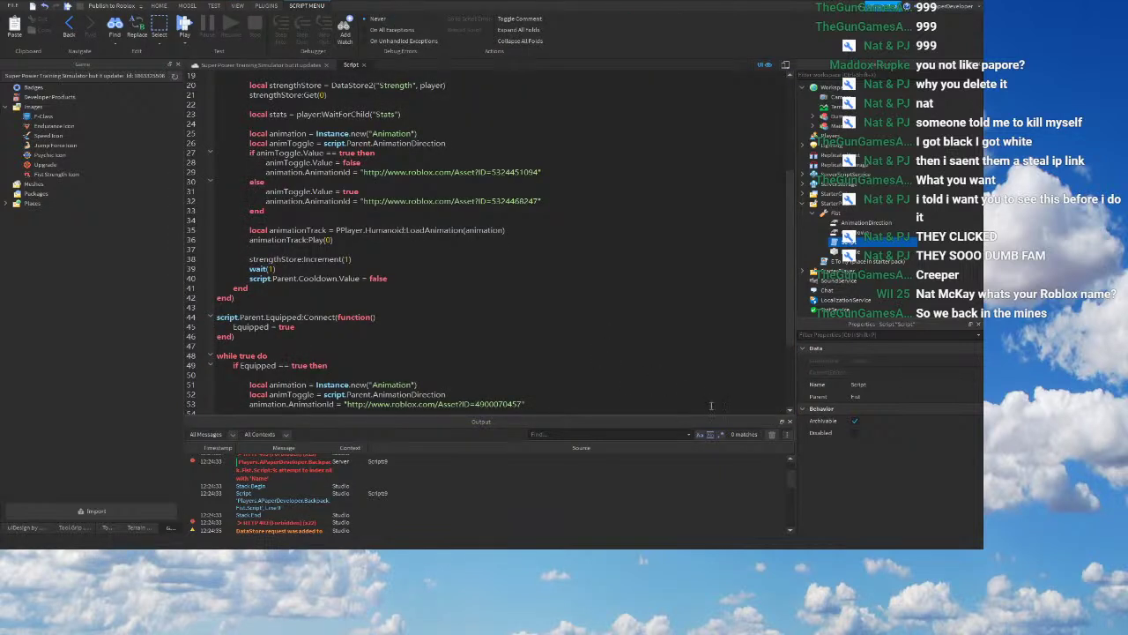
pyautogui.click(790, 422)
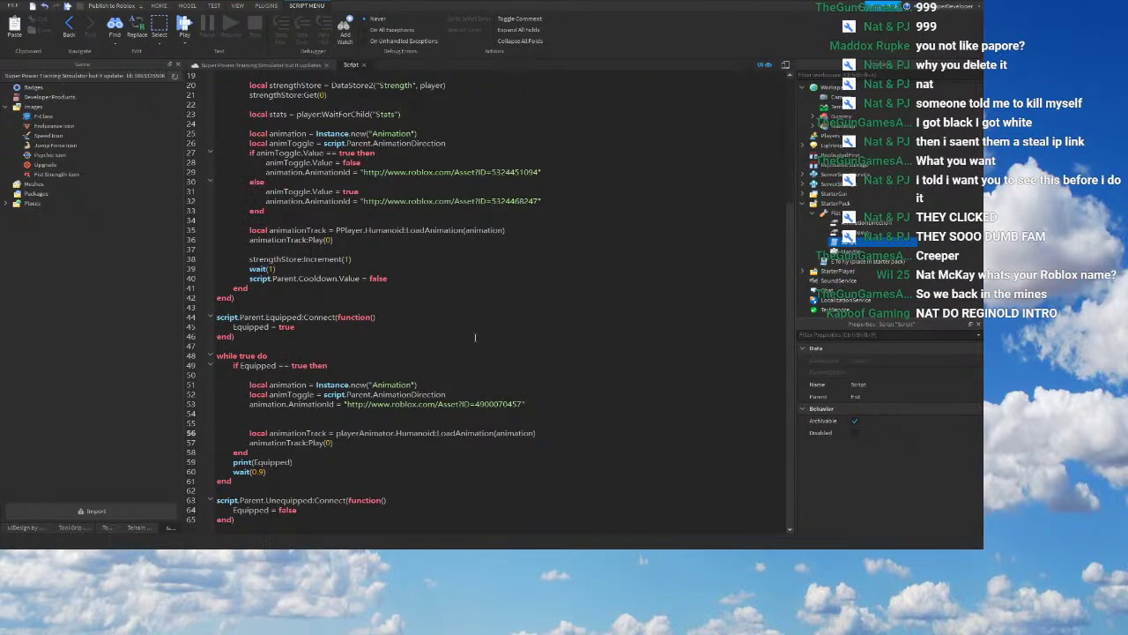
pyautogui.scroll(6, 395, 189)
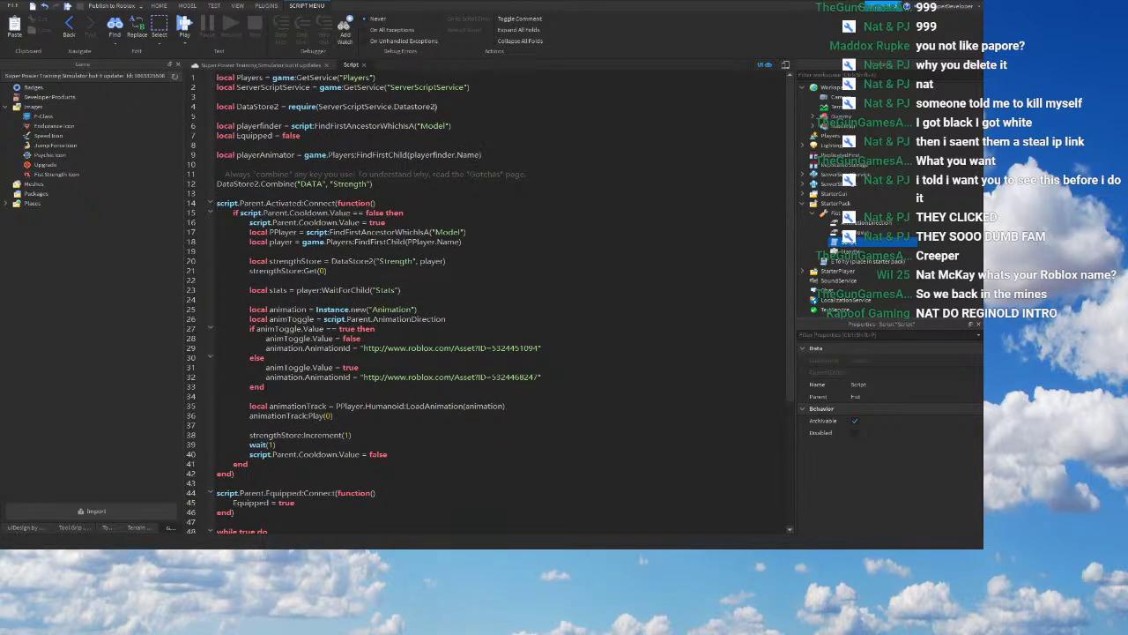
pyautogui.moveTo(467, 125); pyautogui.dragTo(217, 125)
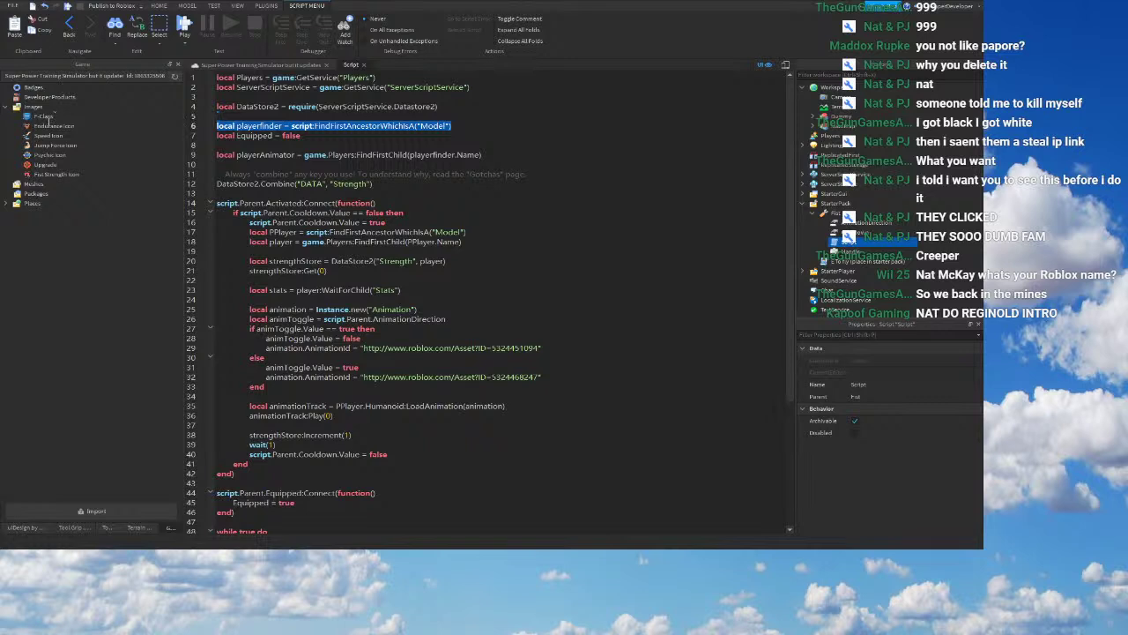
pyautogui.press('BackSpace')
pyautogui.press('BackSpace')
# Step: Replace the value of the playerAnimator variable with script:FindFirstAncestorWhichIsA("Player")
pyautogui.moveTo(481, 145); pyautogui.dragTo(304, 145)
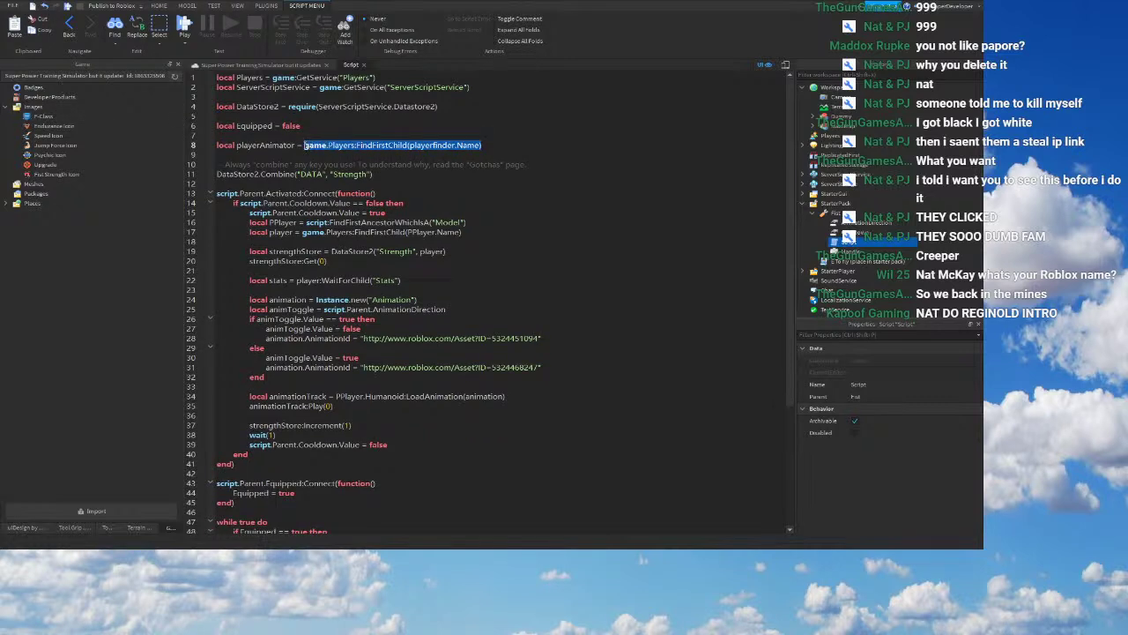
pyautogui.press('BackSpace')
pyautogui.write('script:f')
pyautogui.write('indFirstAncestorWhichIsA(pla')
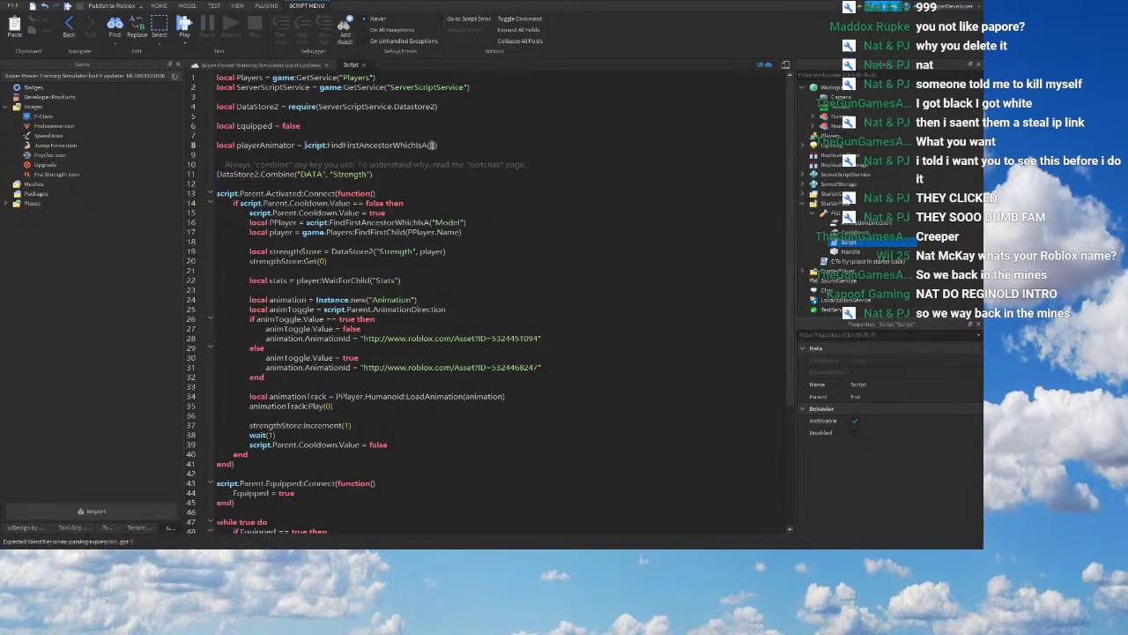
pyautogui.press('BackSpace')
pyautogui.press('BackSpace')
pyautogui.press('BackSpace')
pyautogui.write('"Player")')
pyautogui.click(305, 146)
# Step: Playtest the game with the fist tool equipped, trace the Output error to its script line, and stop the test
pyautogui.click(212, 69)
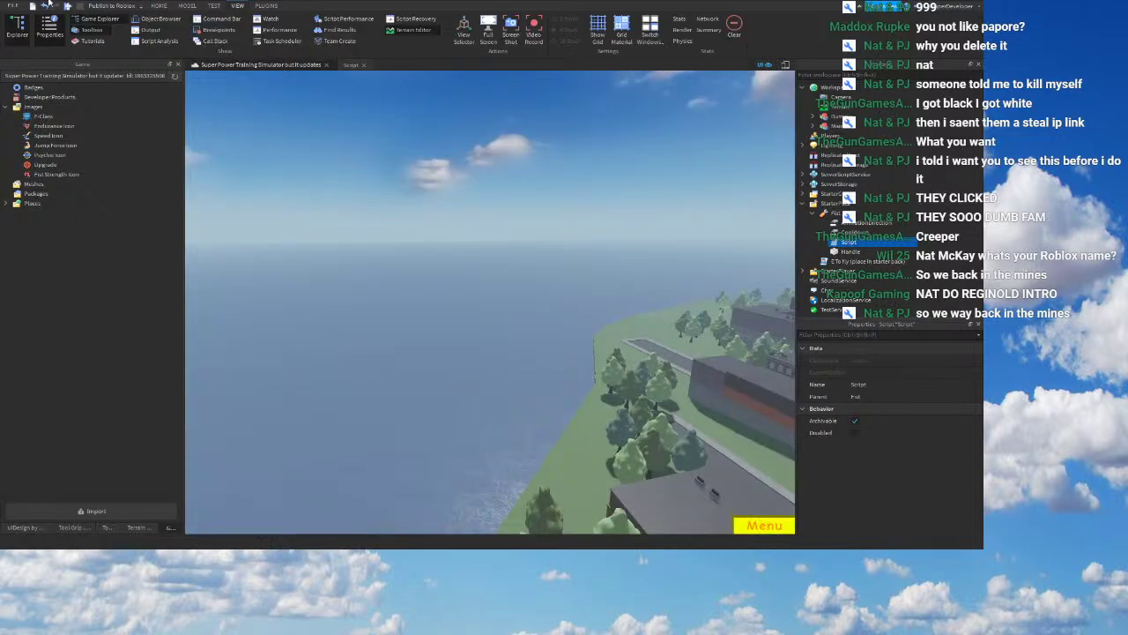
pyautogui.click(66, 6)
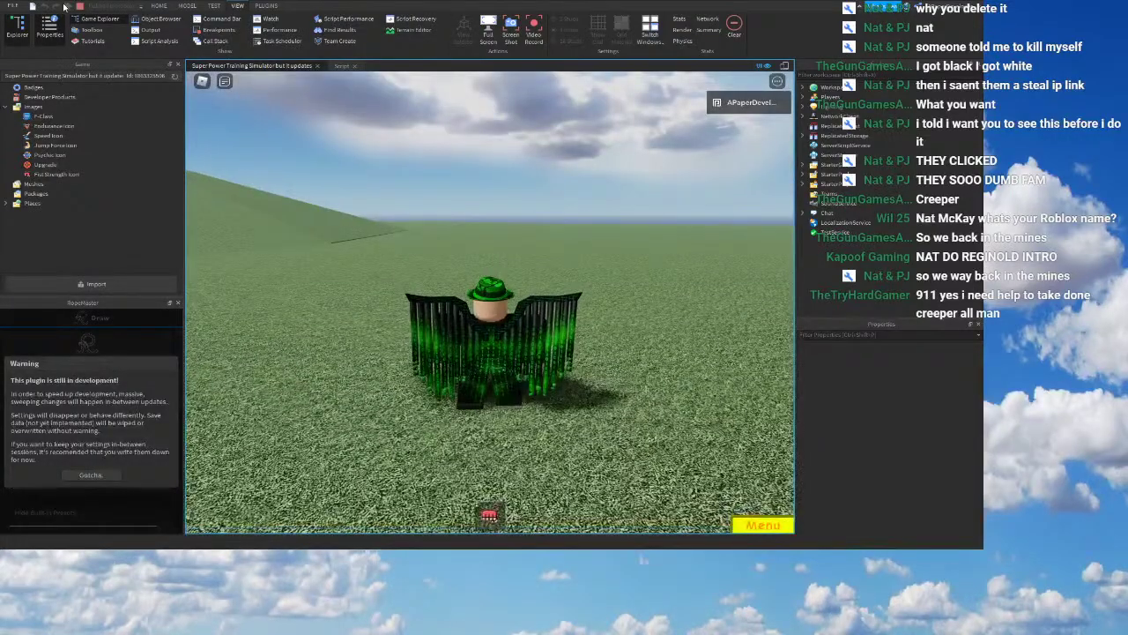
pyautogui.press('1')
pyautogui.moveTo(670, 361); pyautogui.dragTo(670, 362, button='right')
pyautogui.moveTo(573, 356); pyautogui.dragTo(573, 356, button='right')
pyautogui.click(573, 356)
pyautogui.click(151, 30)
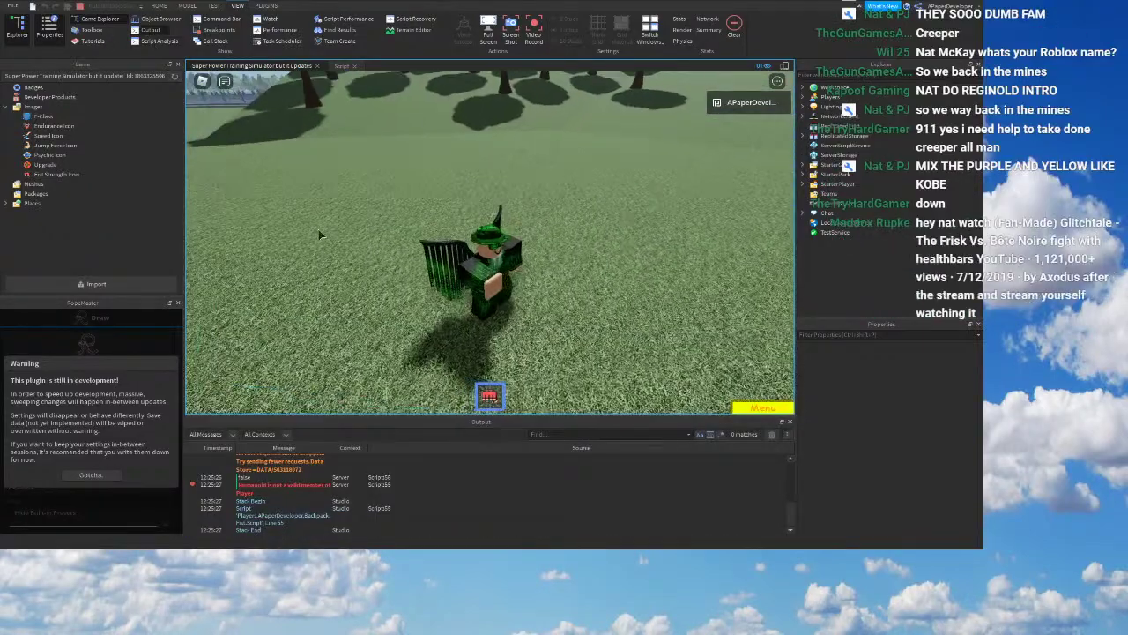
pyautogui.click(295, 485)
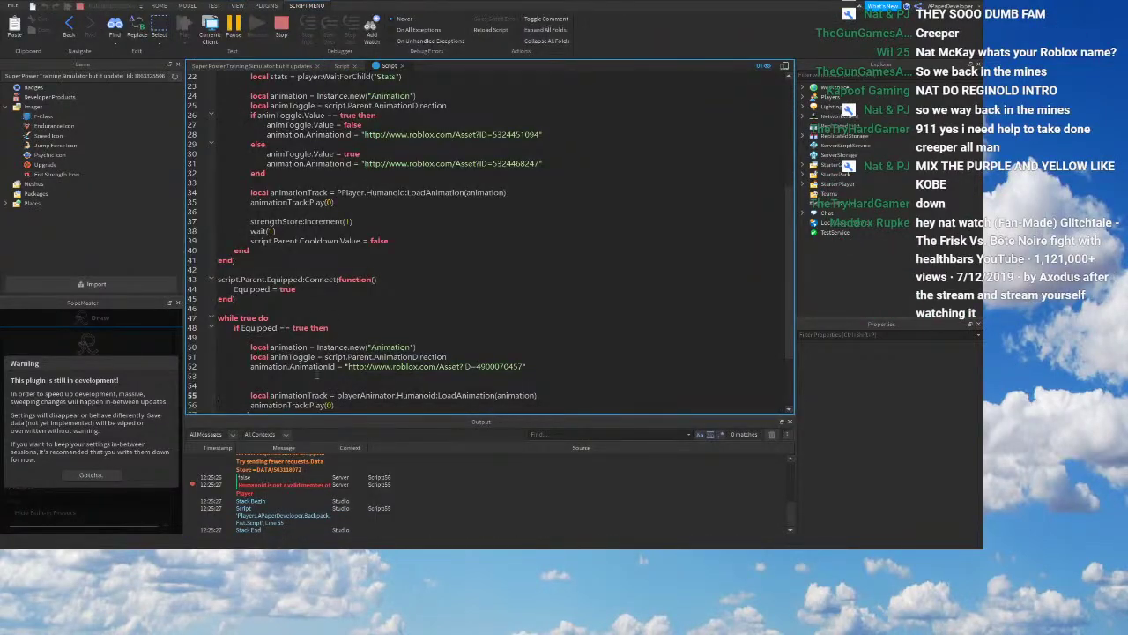
pyautogui.scroll(-1, 335, 362)
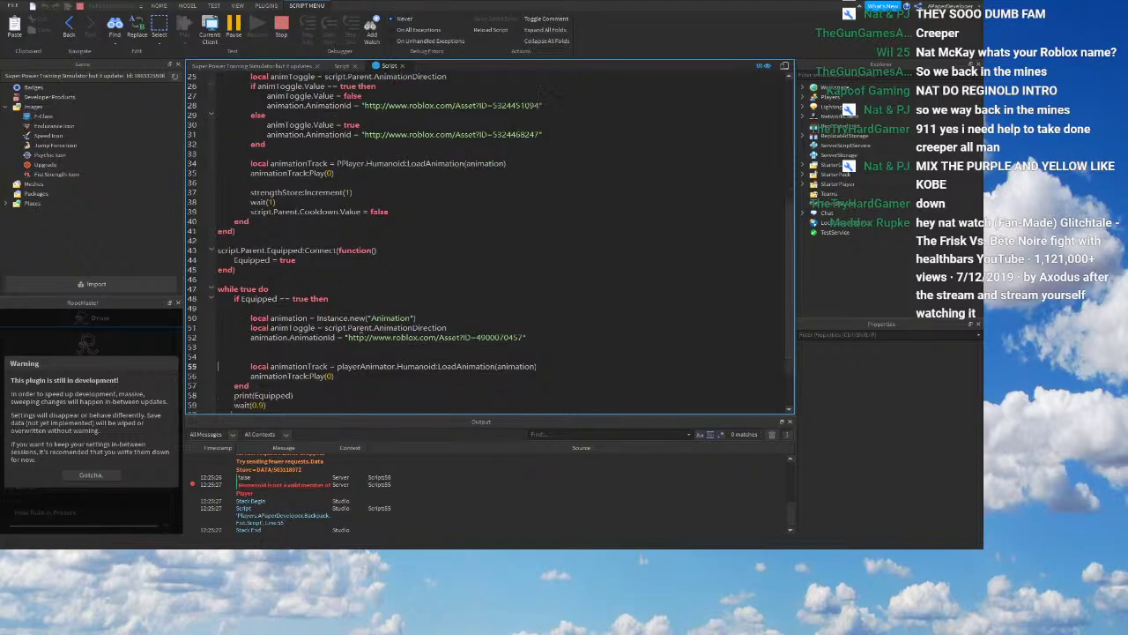
pyautogui.click(278, 34)
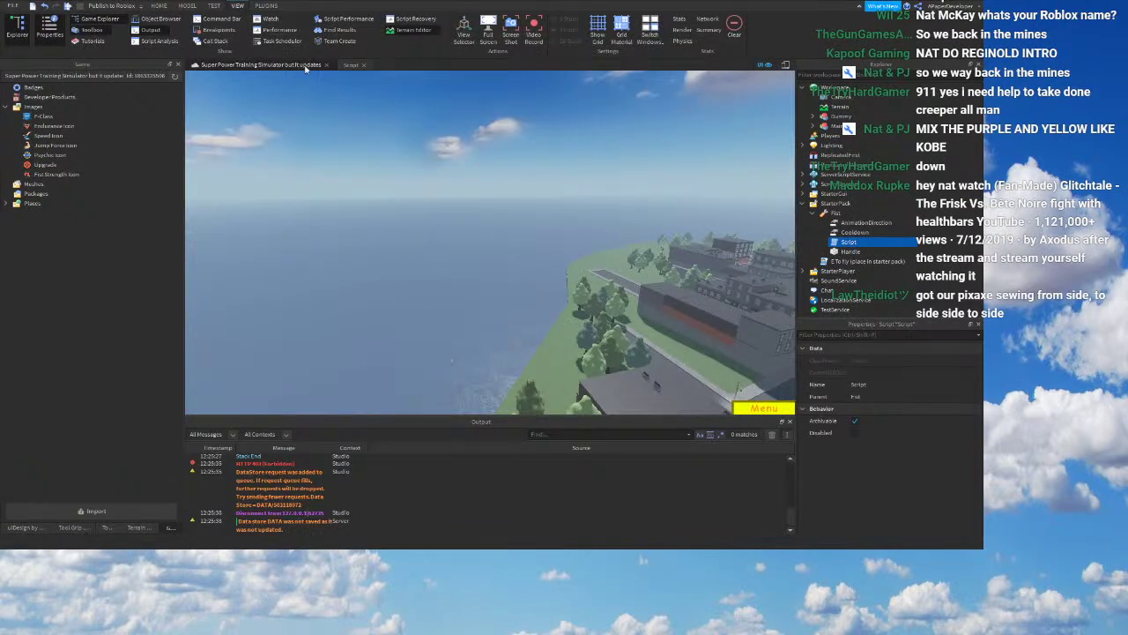
# Step: Insert Character before Humanoid in the equipped loop's LoadAnimation line so it reads playerAnimator.Character.Humanoid:LoadAnimation(animation)
pyautogui.scroll(-4, 404, 338)
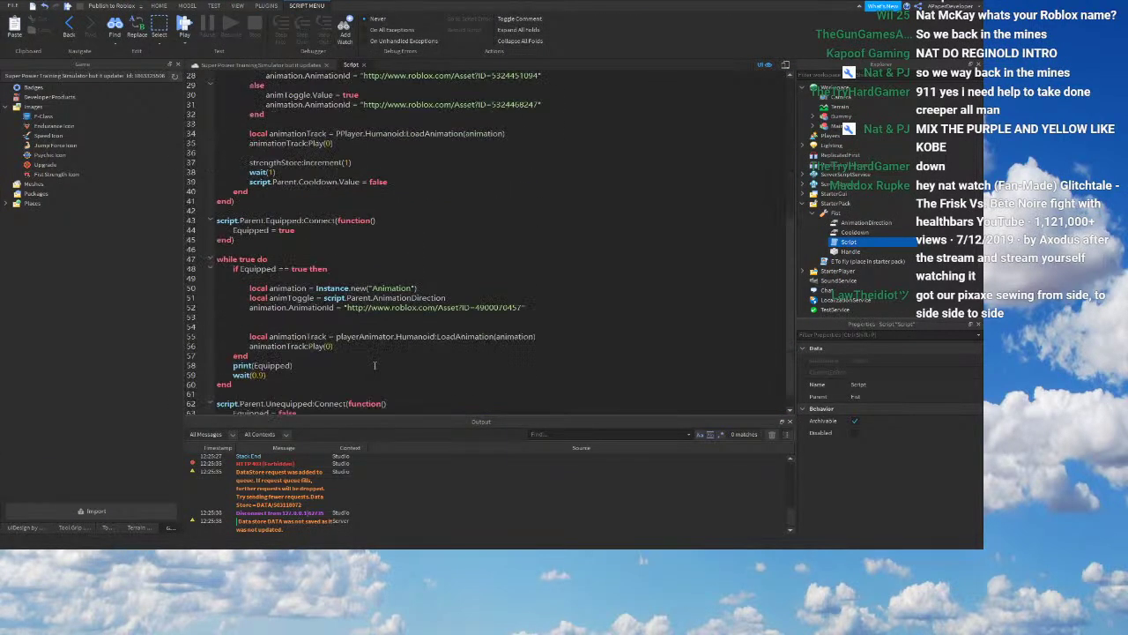
pyautogui.click(395, 316)
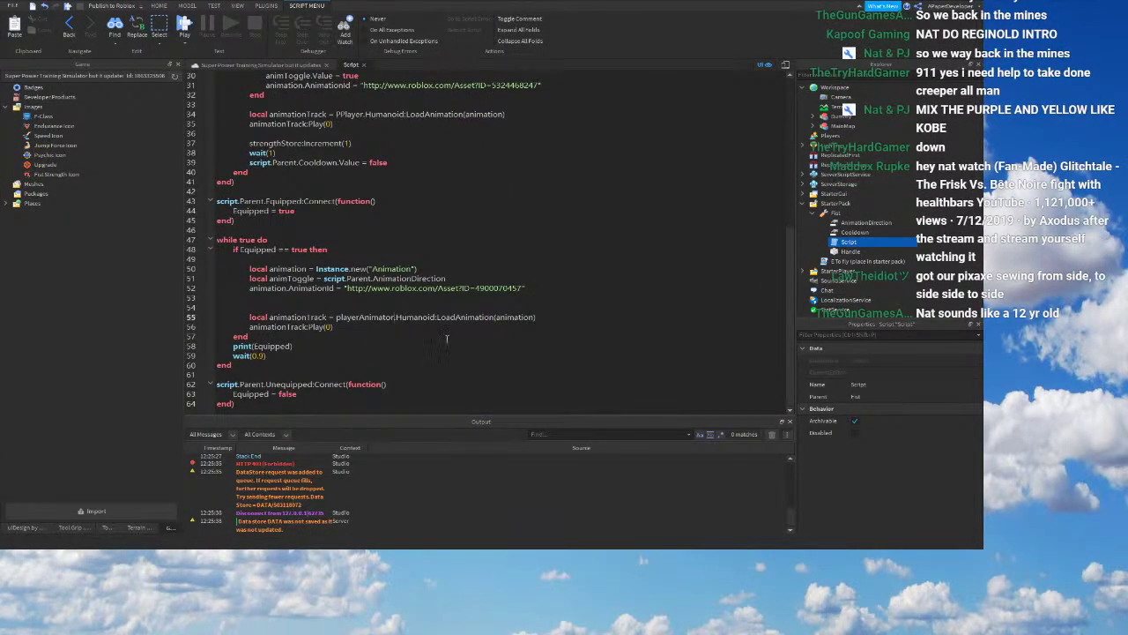
pyautogui.write('Character.')
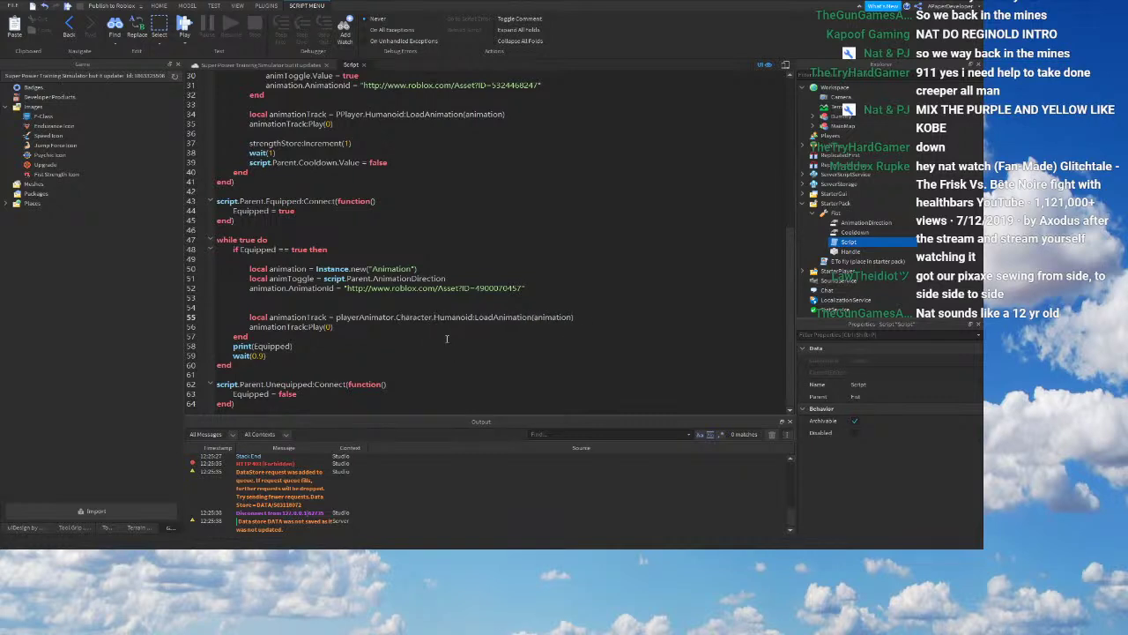
# Step: Playtest the equipped animation by equipping the fist tool and moving the character, and stop the test
pyautogui.click(264, 64)
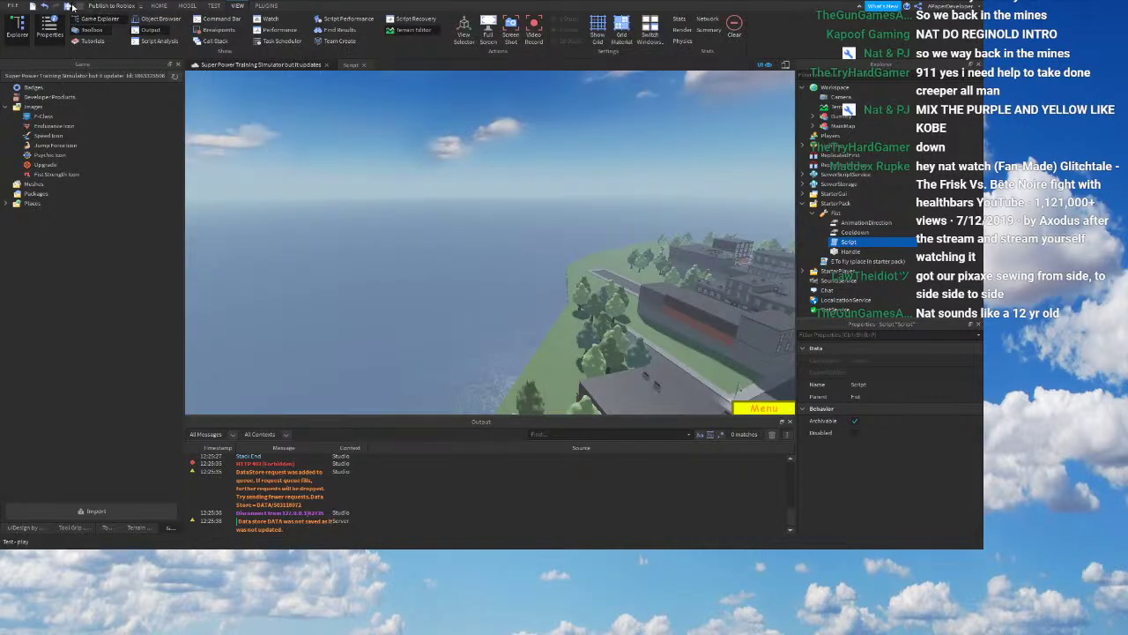
pyautogui.click(72, 5)
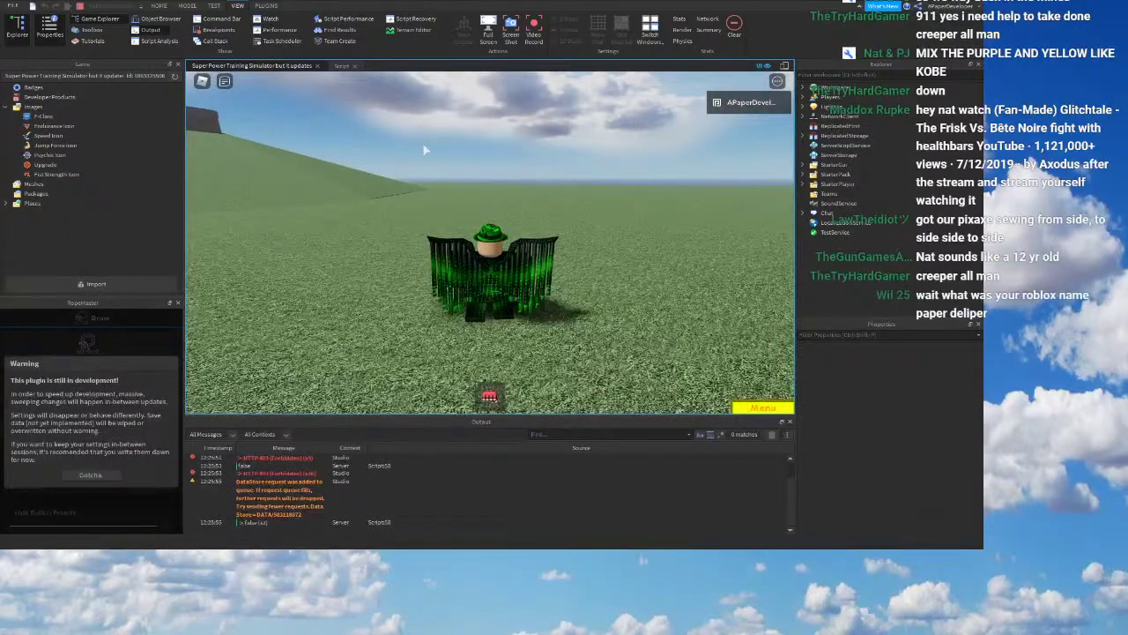
pyautogui.moveTo(397, 280); pyautogui.dragTo(366, 284, button='right')
pyautogui.press('1')
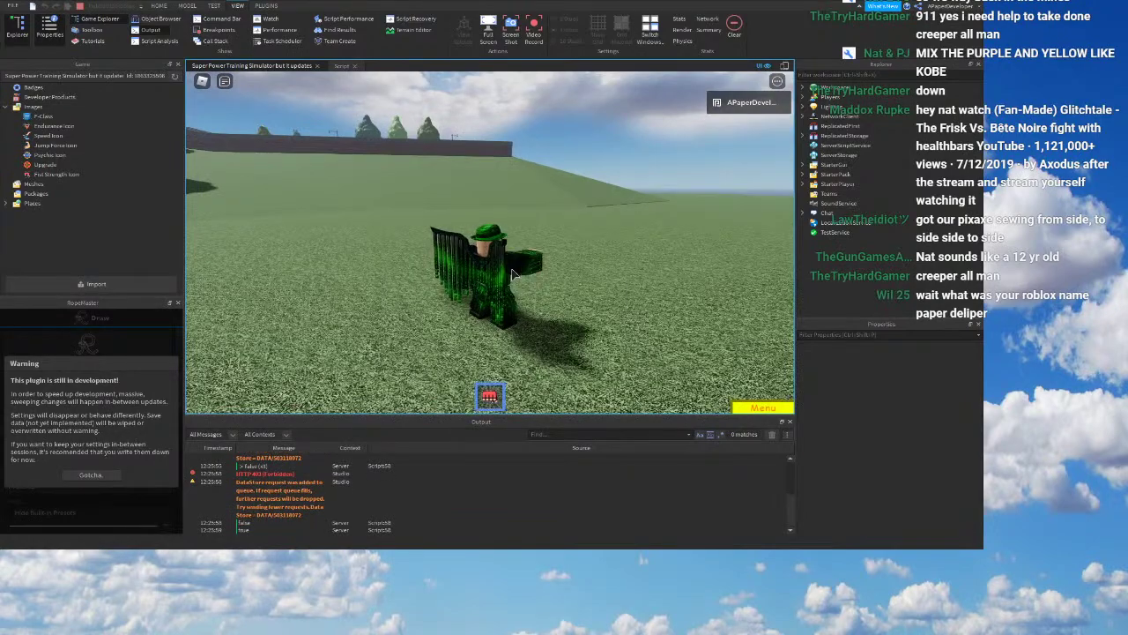
pyautogui.moveTo(549, 256); pyautogui.dragTo(548, 257, button='right')
pyautogui.press('s')
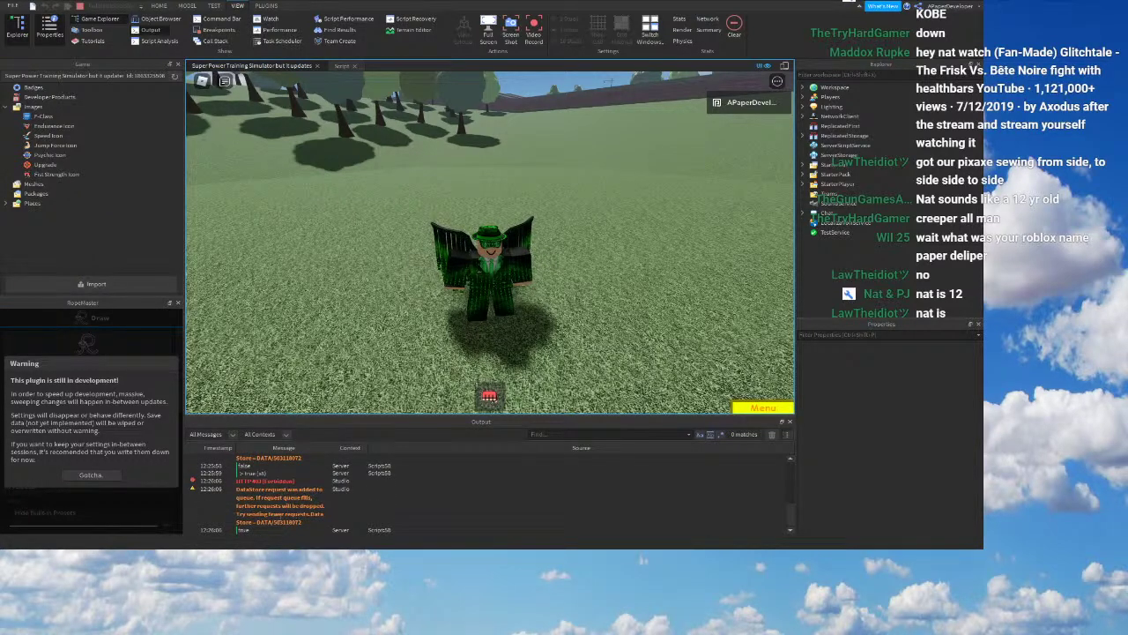
pyautogui.click(80, 6)
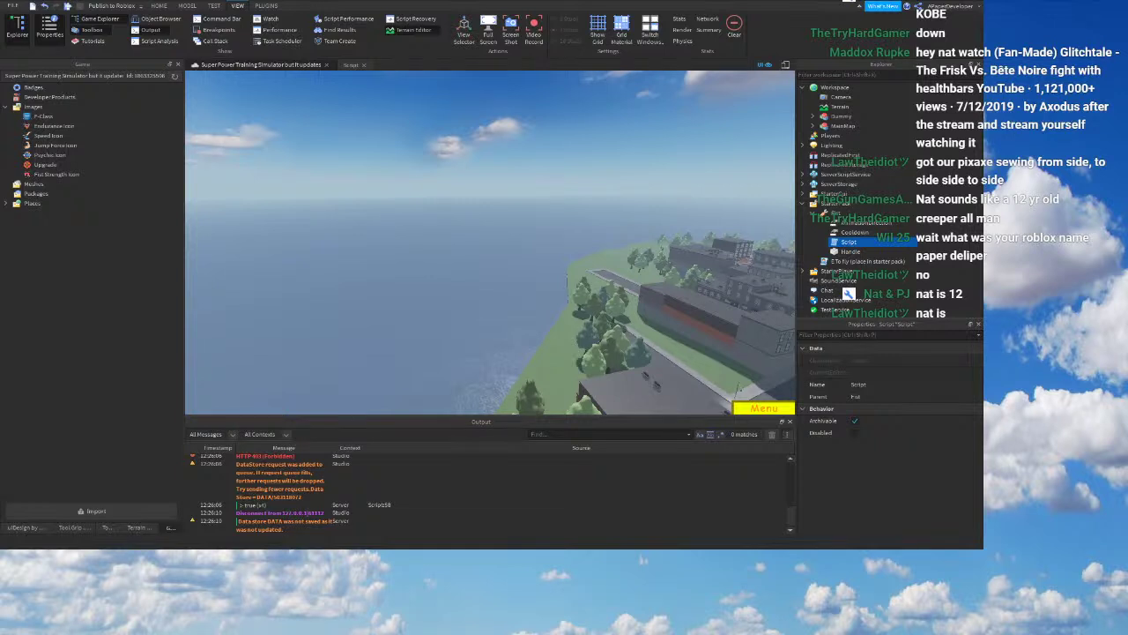
# Step: Remove the Unequipped handler located below the while loop at the end of the Fist script
pyautogui.click(351, 65)
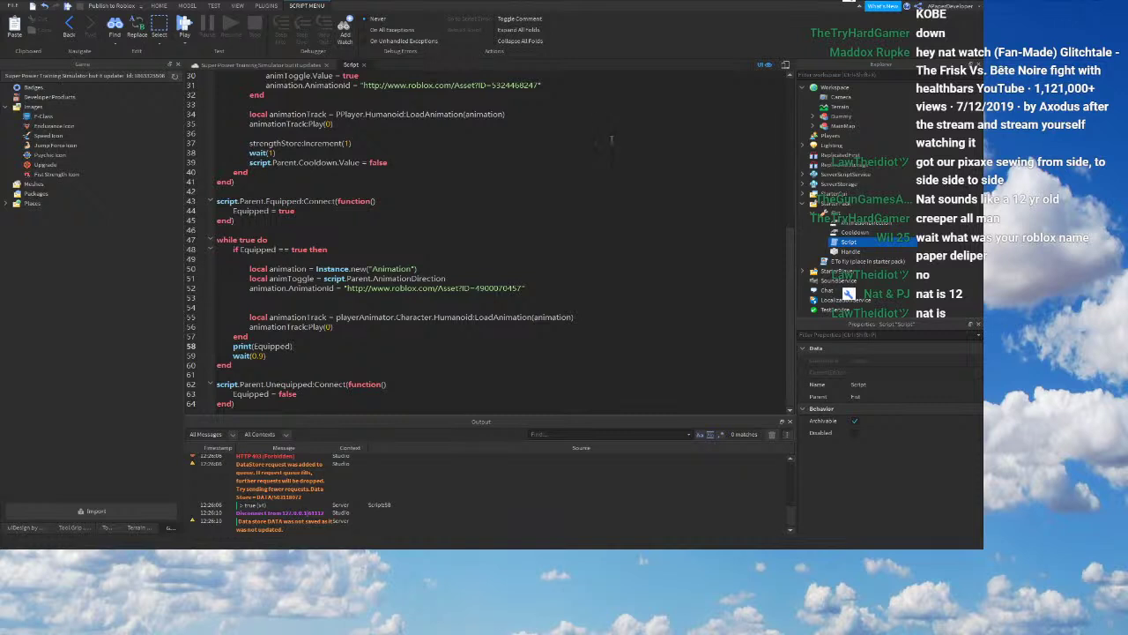
pyautogui.tripleClick(297, 394)
pyautogui.doubleClick(291, 394)
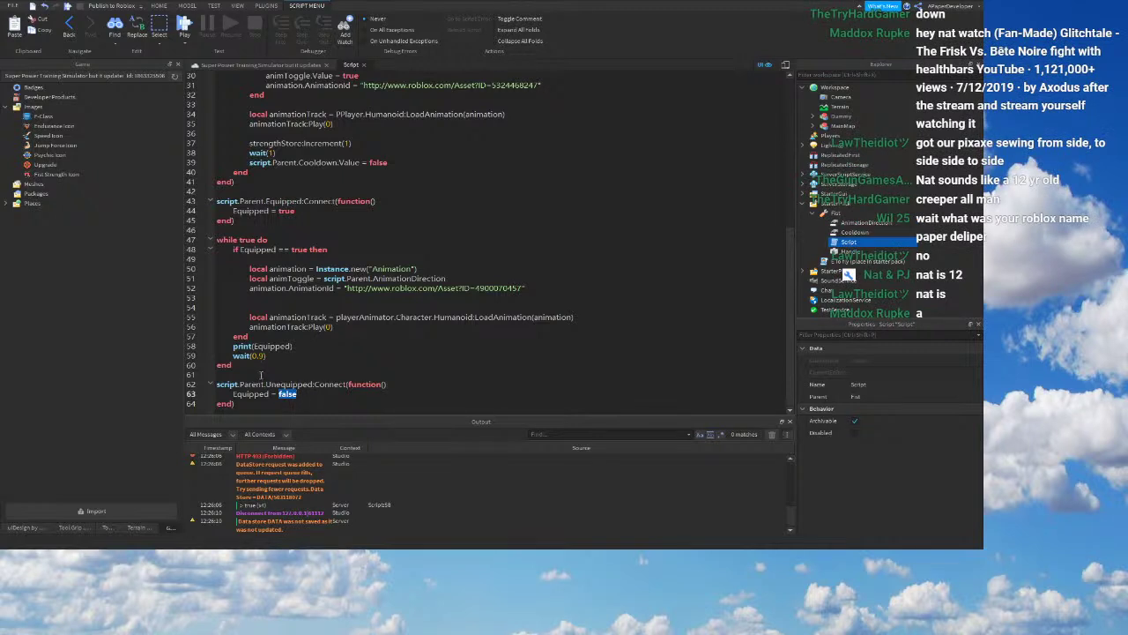
pyautogui.moveTo(234, 394); pyautogui.dragTo(184, 383)
pyautogui.press('BackSpace')
# Step: Add a script.Parent.Unequipped:Connect function above the while loop that sets Equipped = false
pyautogui.scroll(2, 187, 386)
pyautogui.press('Up')
pyautogui.press('Return')
pyautogui.press('Return')
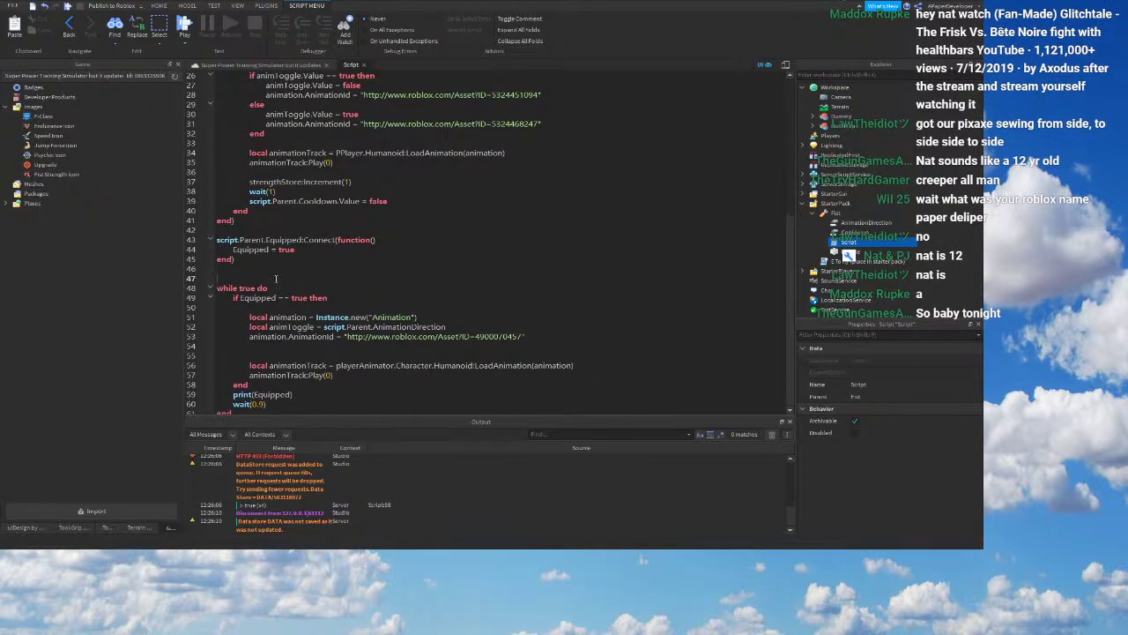
pyautogui.press('Up')
pyautogui.write('script.Parent.Unequipped:Connect()')
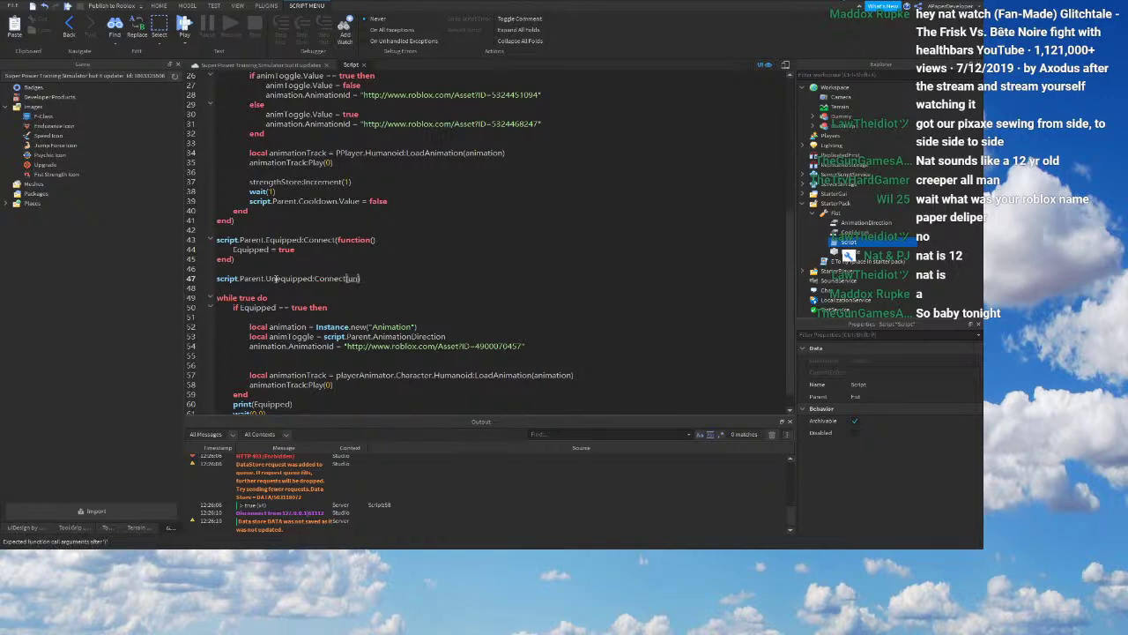
pyautogui.write('function()')
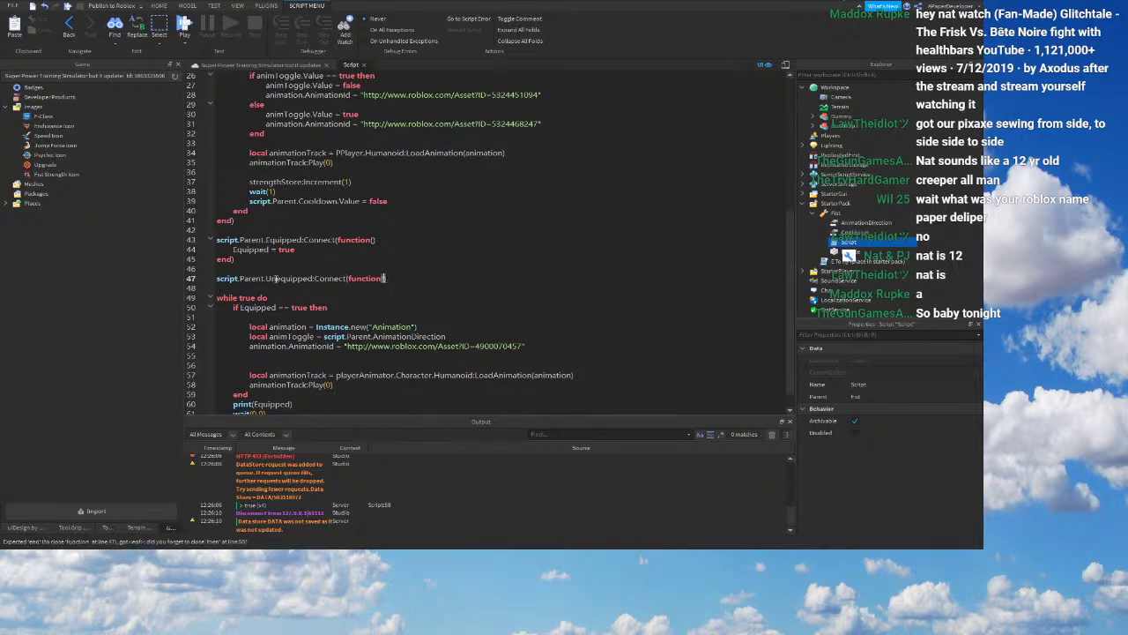
pyautogui.press('Return')
pyautogui.write('Equipped = false')
# Step: Playtest equipping and unequipping the fist tool while walking and turning the view, and stop the test
pyautogui.click(67, 6)
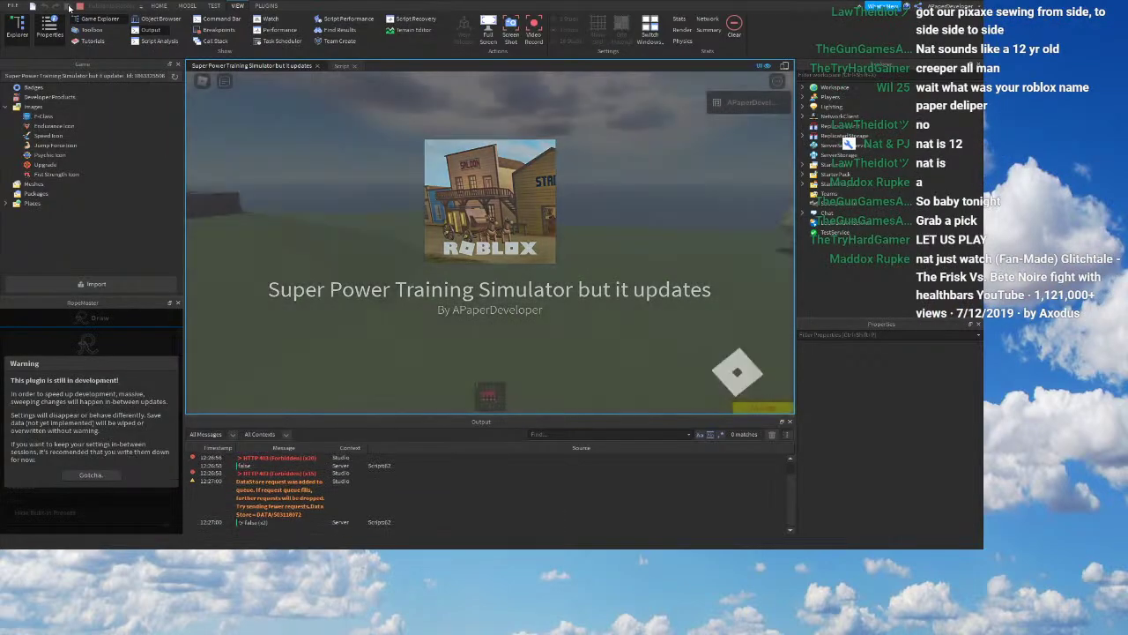
pyautogui.press('1')
pyautogui.moveTo(613, 217); pyautogui.dragTo(611, 218, button='right')
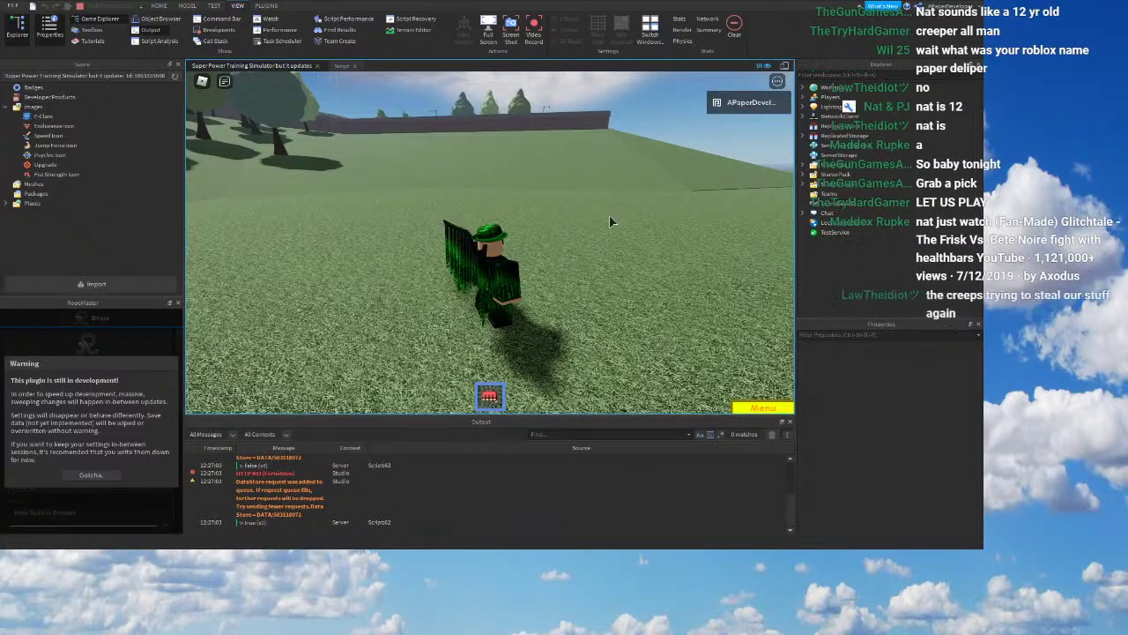
pyautogui.press('1')
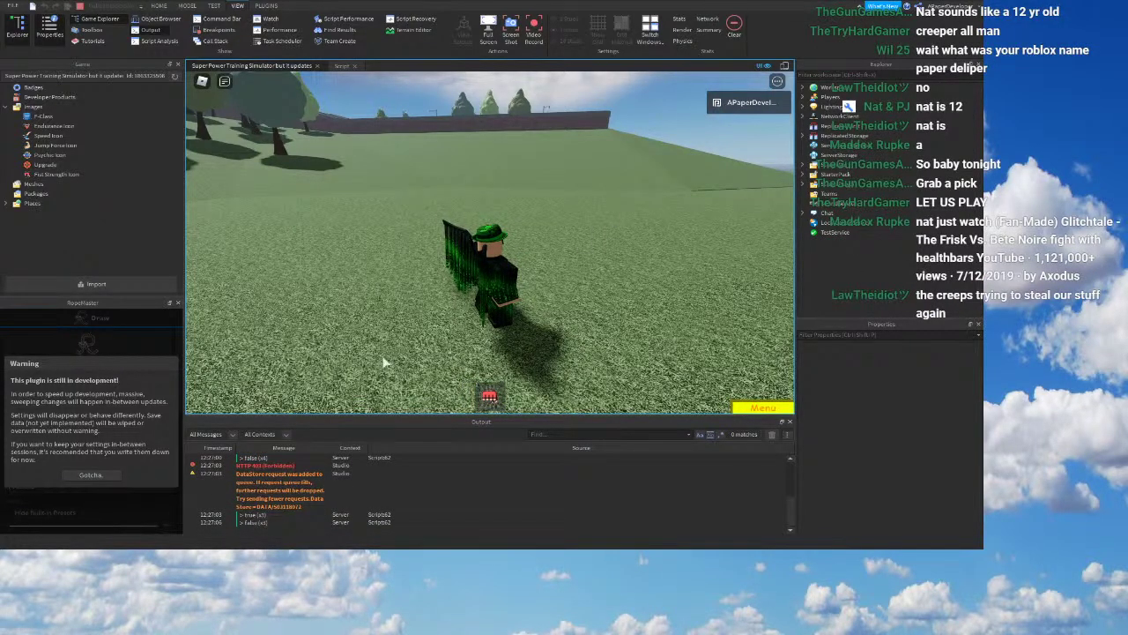
pyautogui.press('w')
pyautogui.moveTo(491, 273); pyautogui.dragTo(491, 272, button='right')
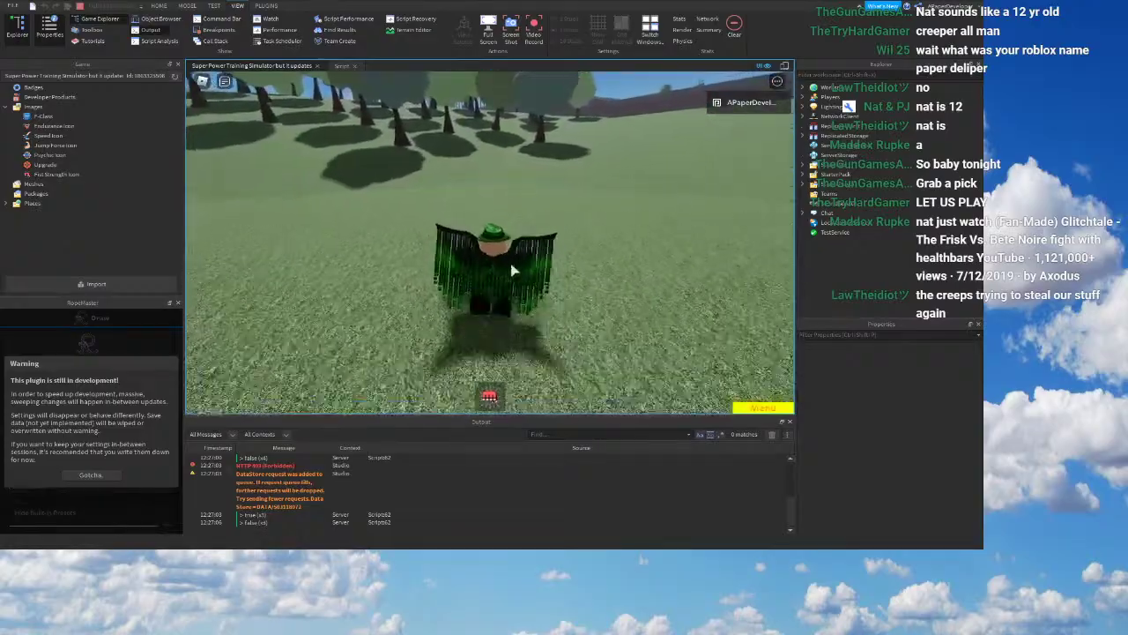
pyautogui.moveTo(552, 255); pyautogui.dragTo(586, 253, button='right')
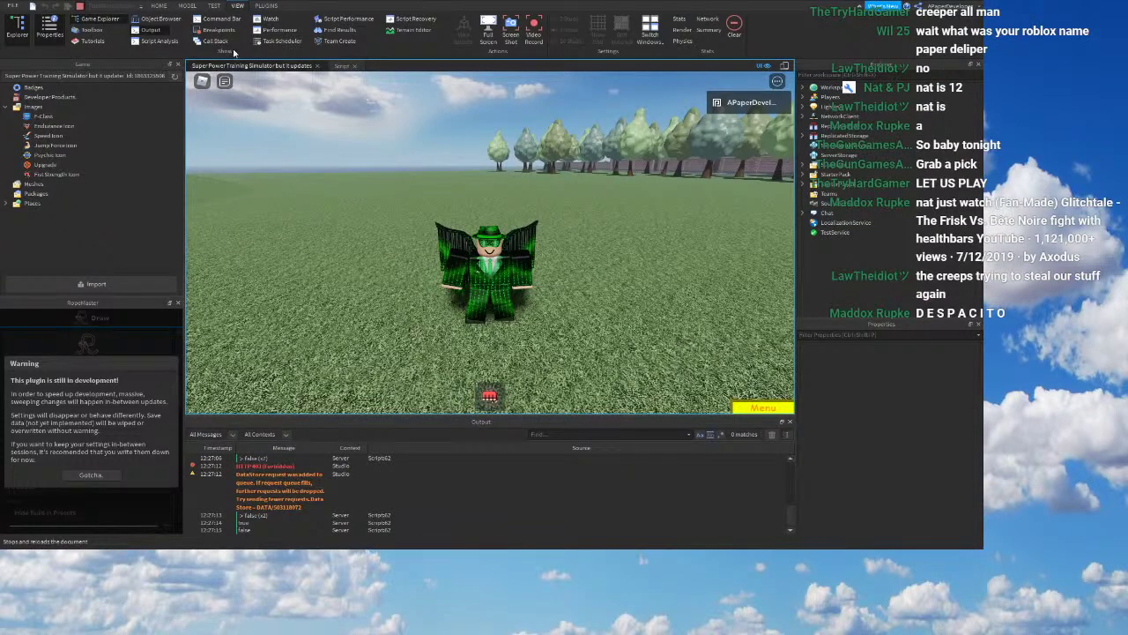
pyautogui.hotkey('shift', 'F5')
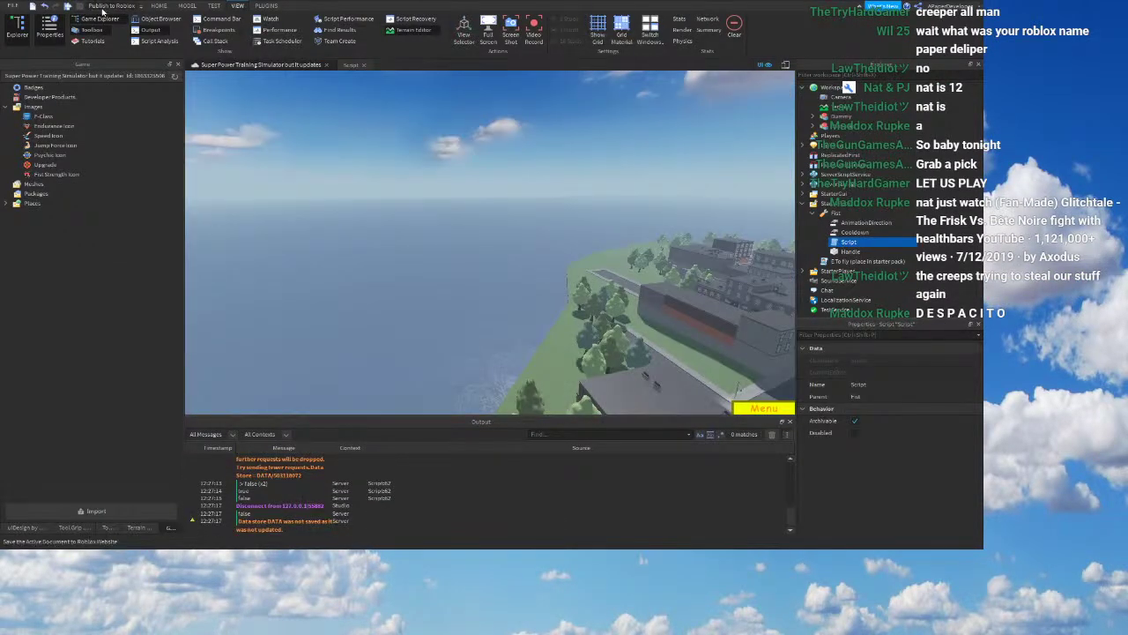
# Step: Publish the game to Roblox, and try the equipped fist tool in the live game while walking around
pyautogui.click(111, 7)
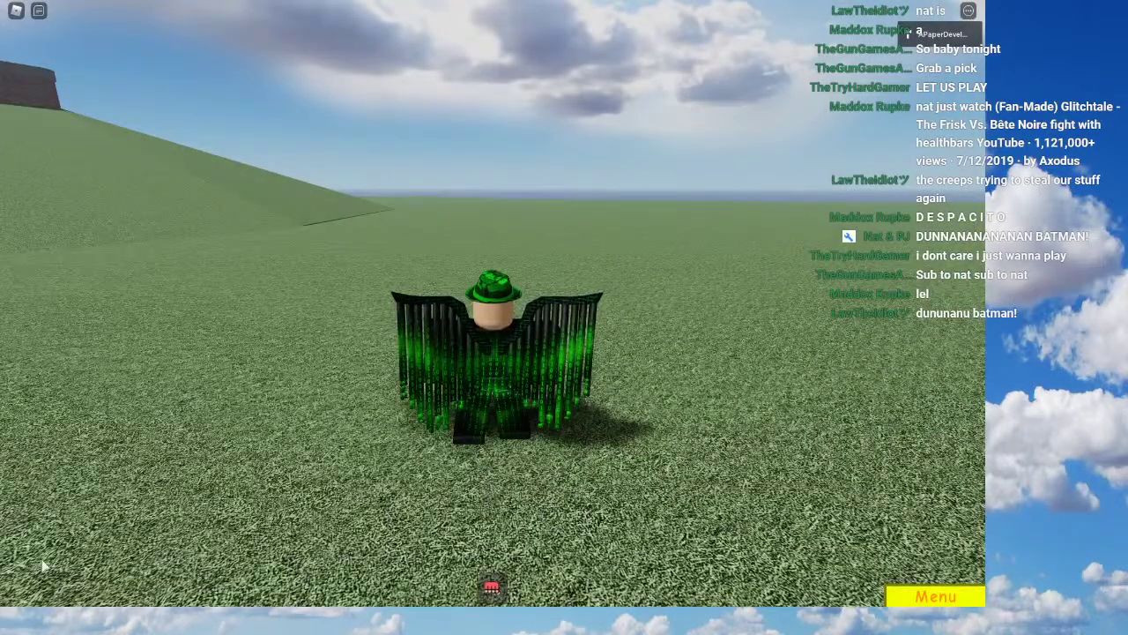
pyautogui.click(490, 588)
pyautogui.moveTo(503, 512); pyautogui.dragTo(505, 512, button='right')
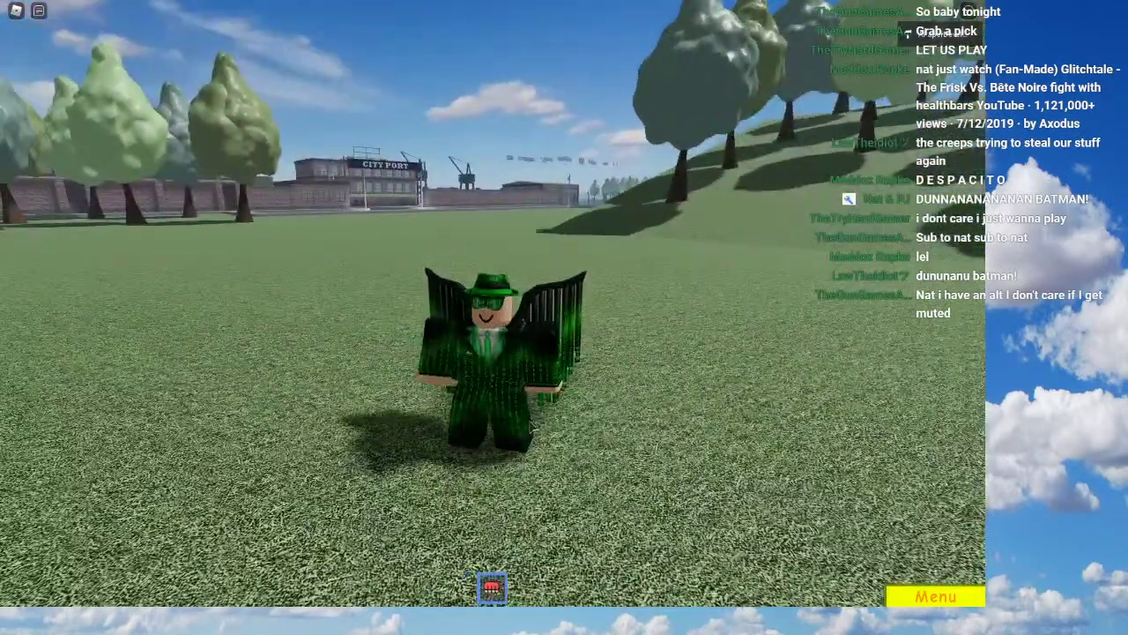
pyautogui.press('w')
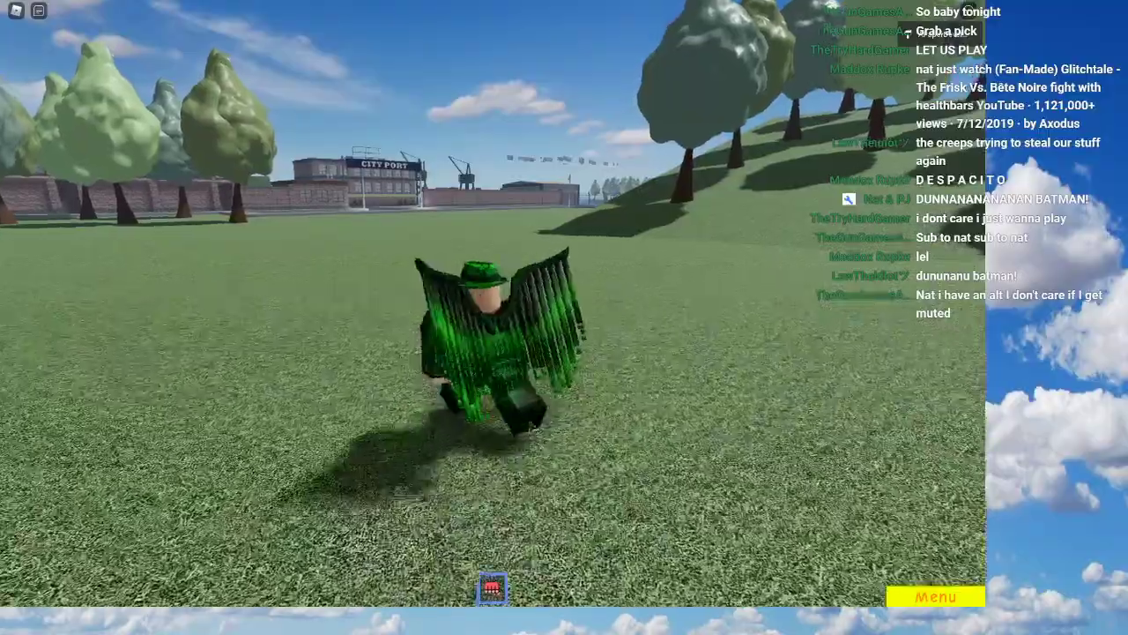
pyautogui.press('s')
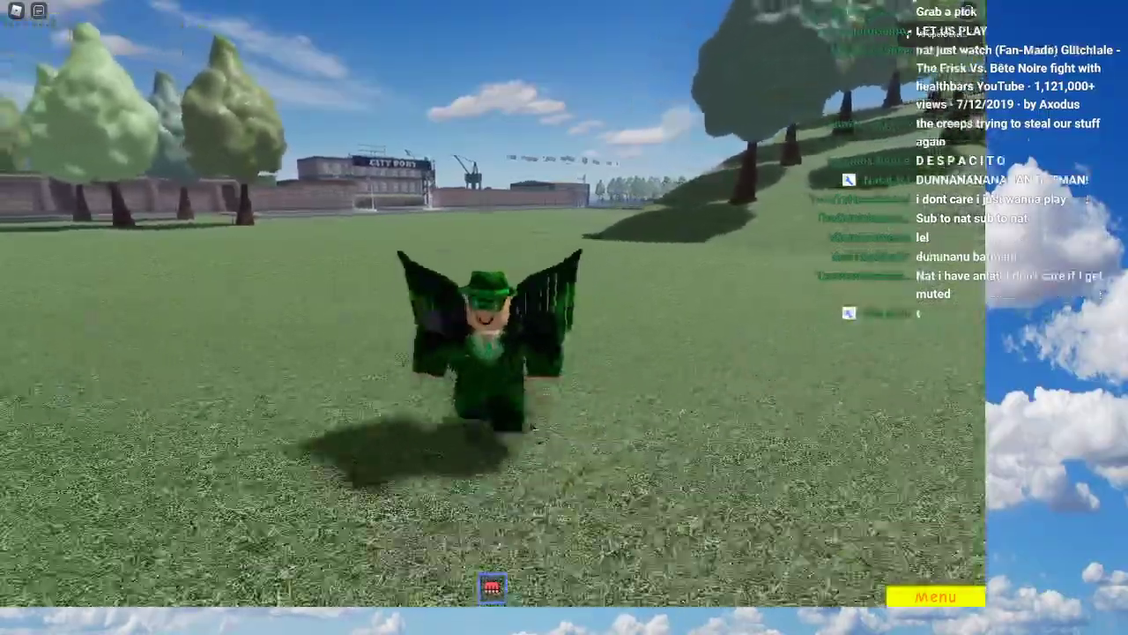
# Step: Walk around with the fist tool equipped, check Fist Strength in the stats menu while training, and close the menu
pyautogui.press('s')
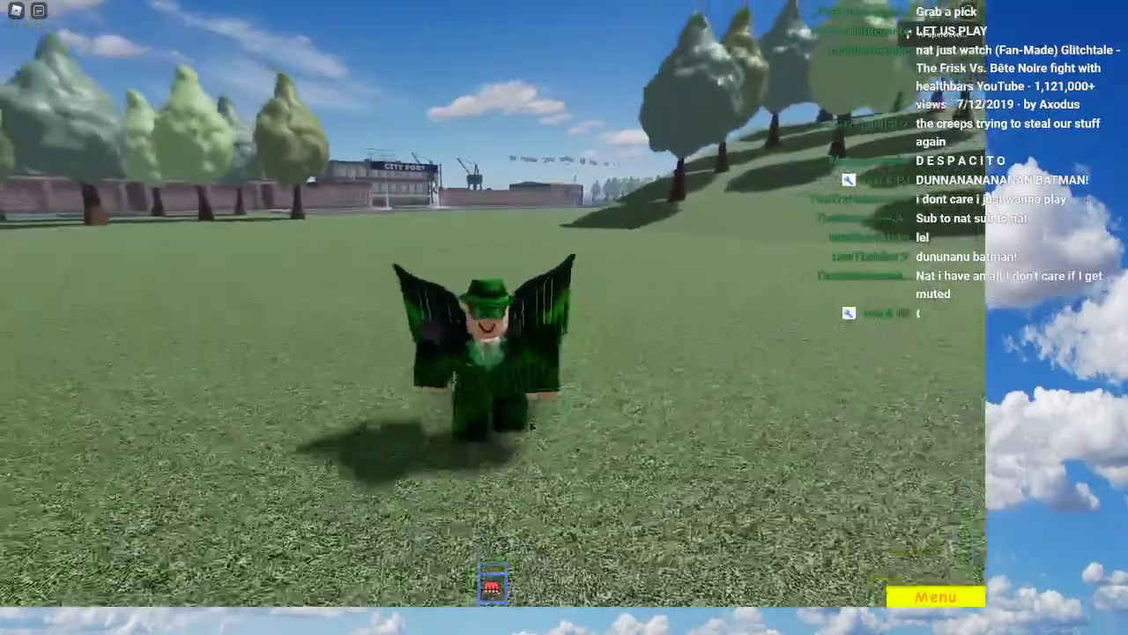
pyautogui.press('s')
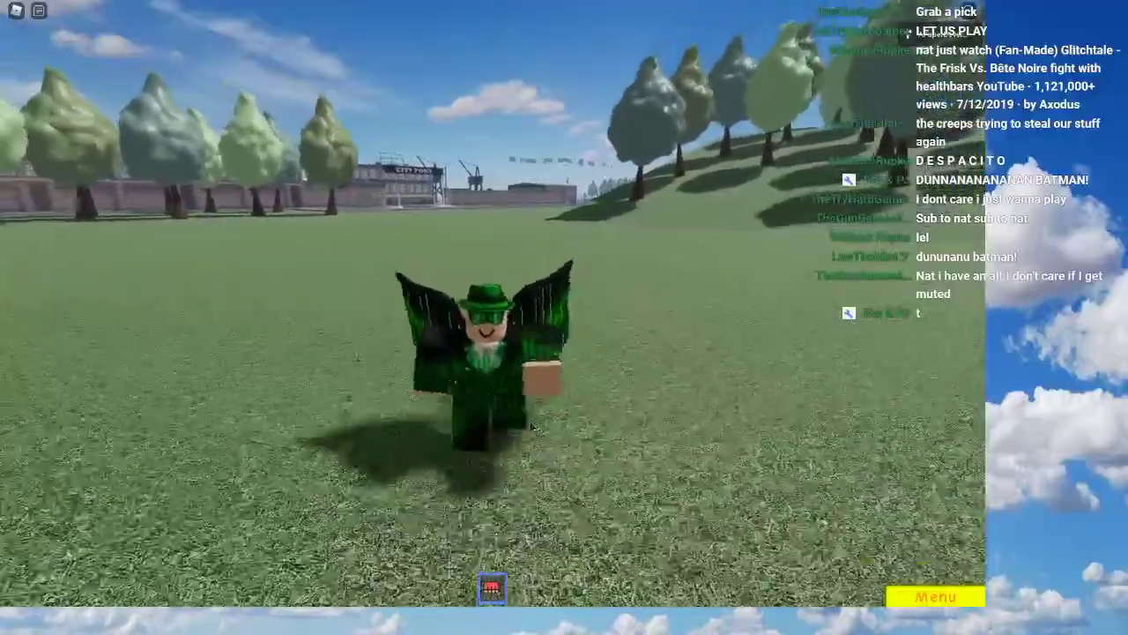
pyautogui.press('d')
pyautogui.click(934, 596)
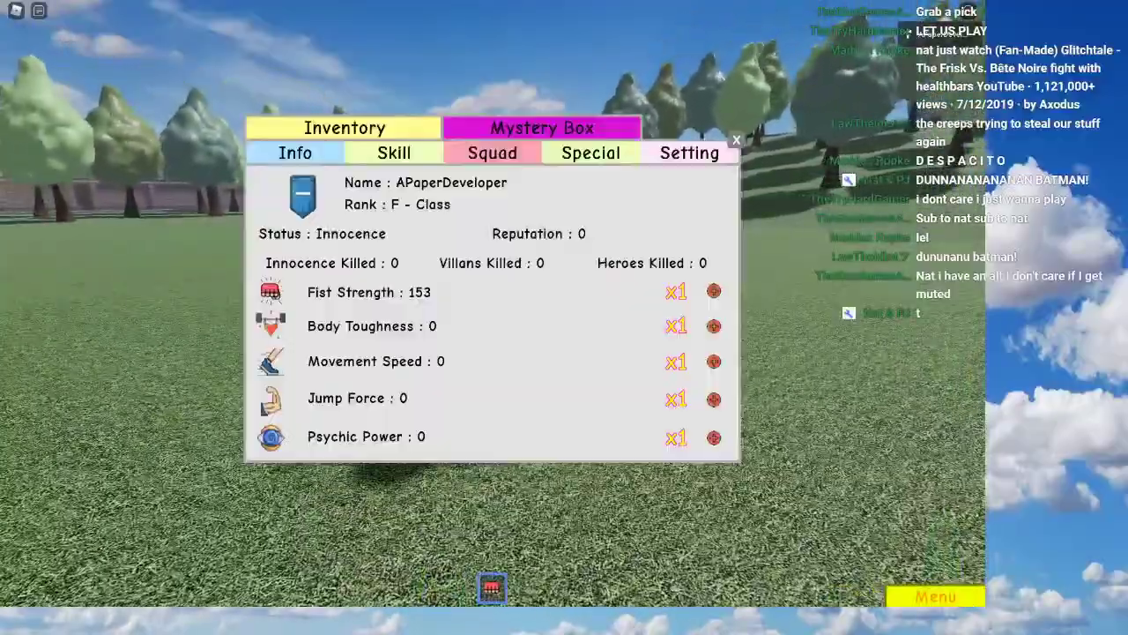
pyautogui.click(828, 477)
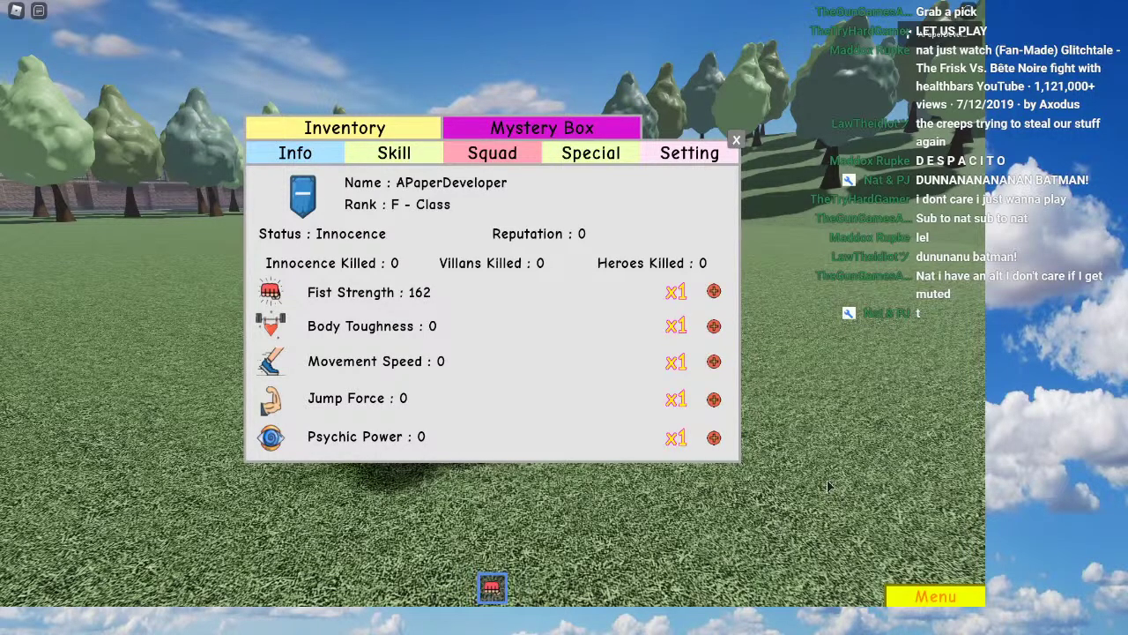
pyautogui.click(737, 141)
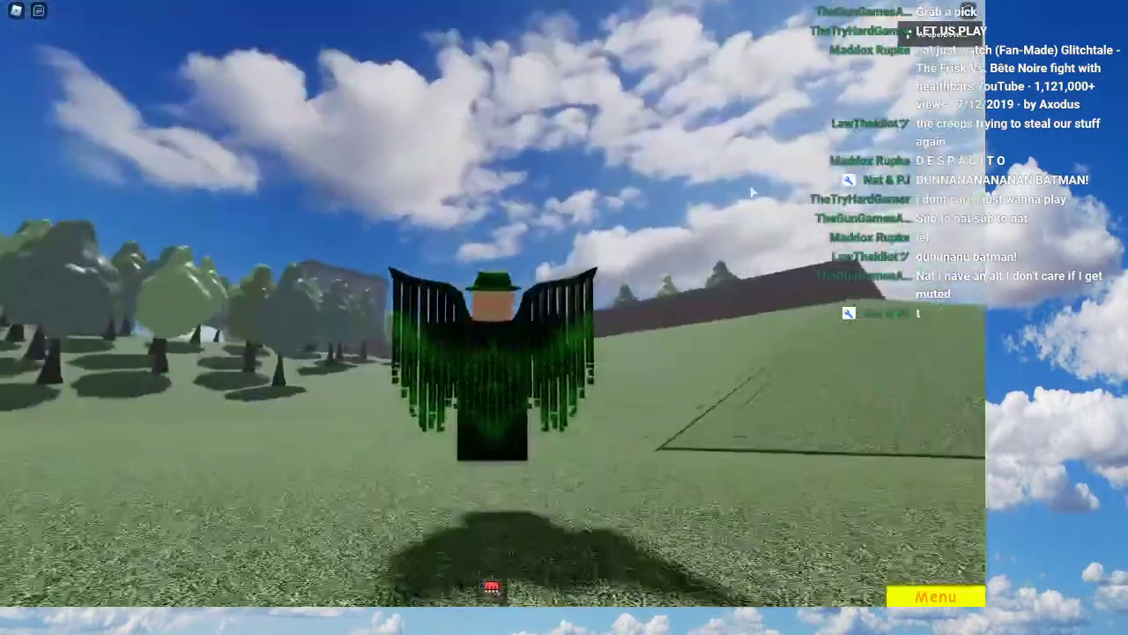
# Step: Explore the live game's map with the fist unequipped, crossing the bridge and touring the city streets and buildings
pyautogui.press('w')
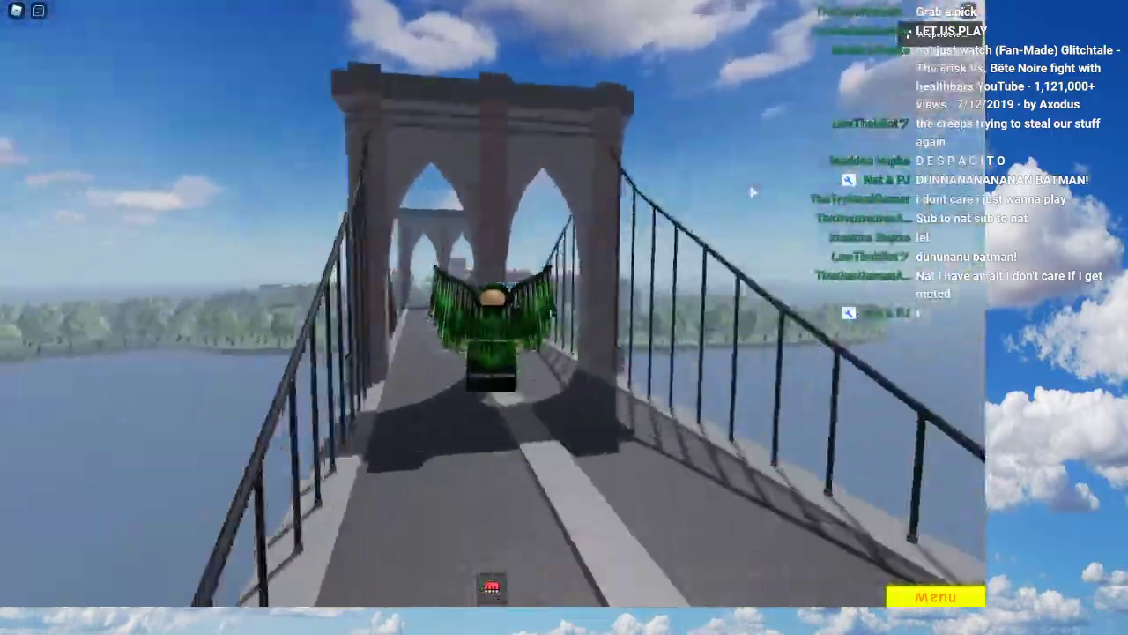
pyautogui.press('w')
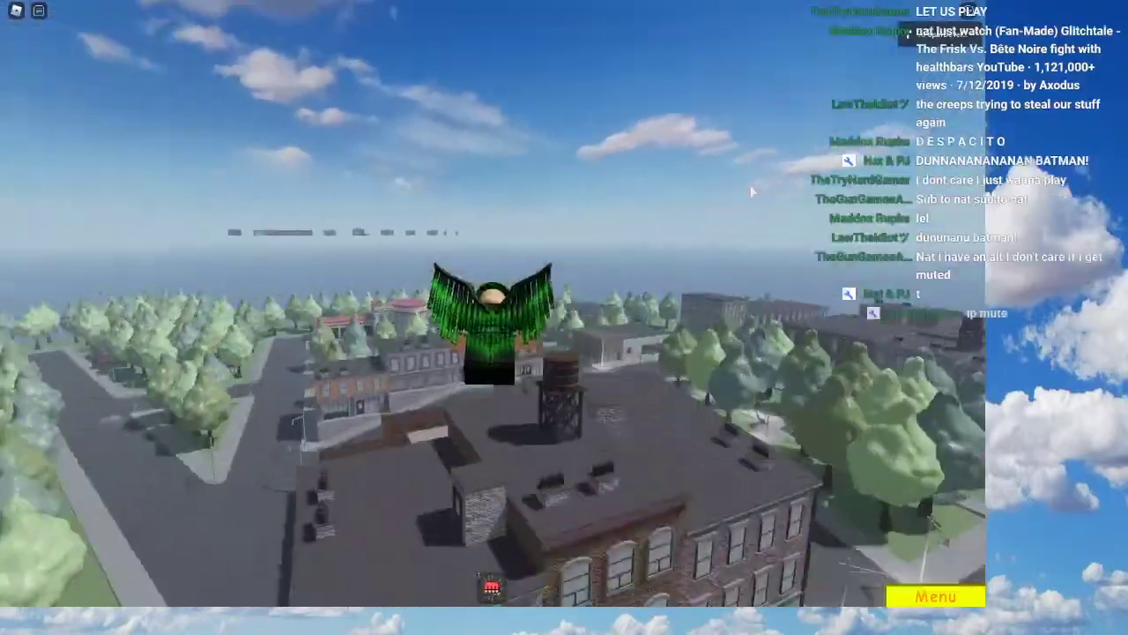
pyautogui.press('w')
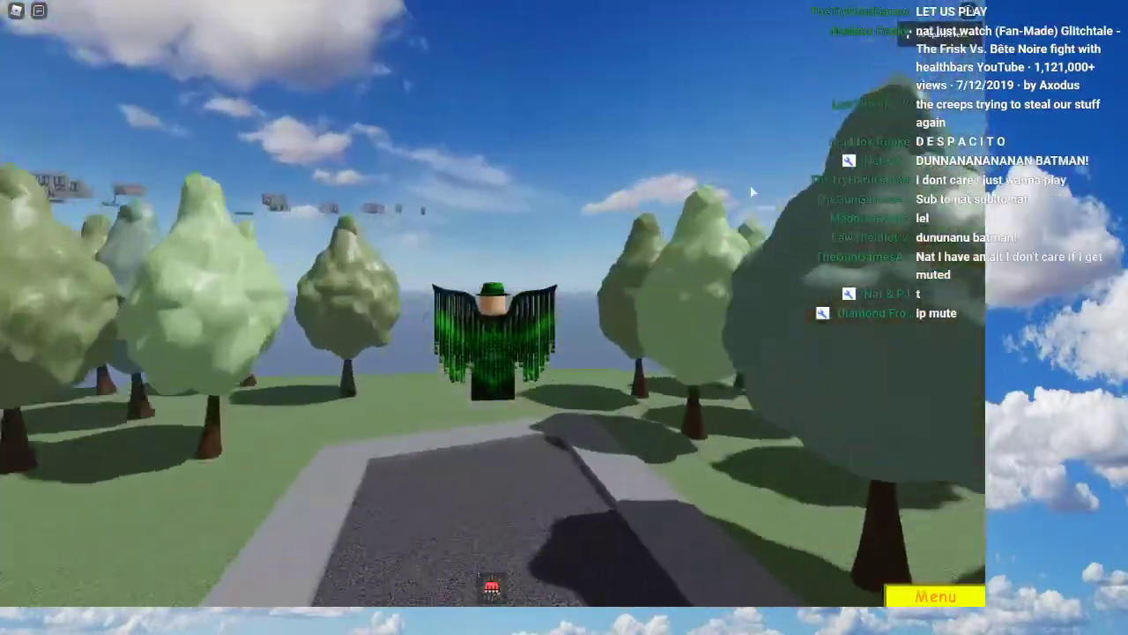
pyautogui.press('w')
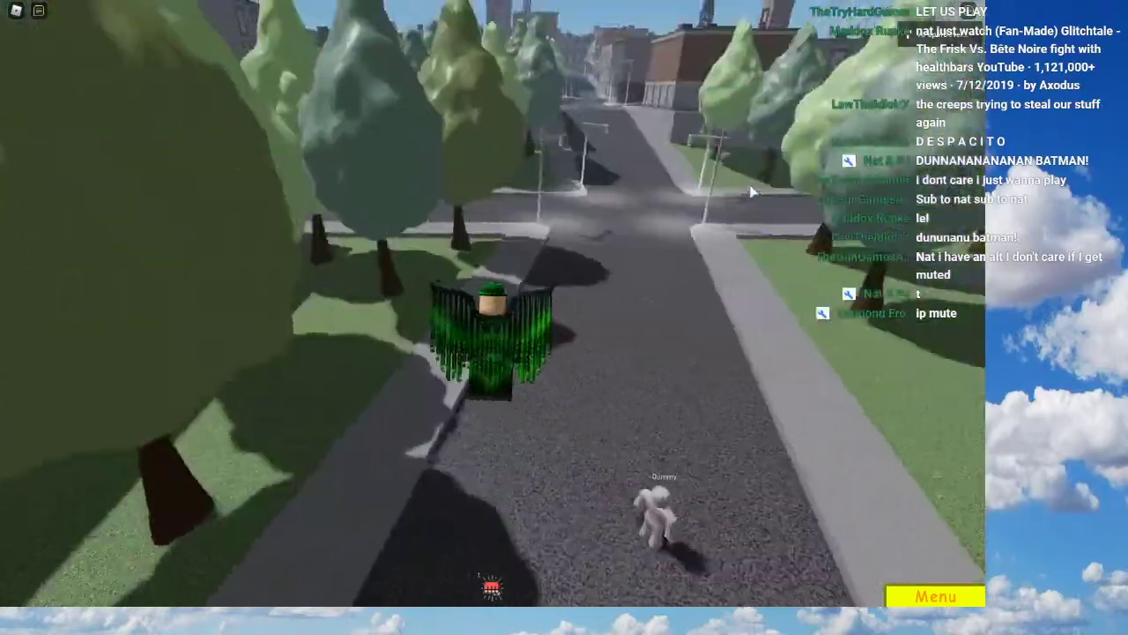
pyautogui.press('w')
pyautogui.moveTo(750, 191); pyautogui.dragTo(750, 191, button='right')
pyautogui.press('w')
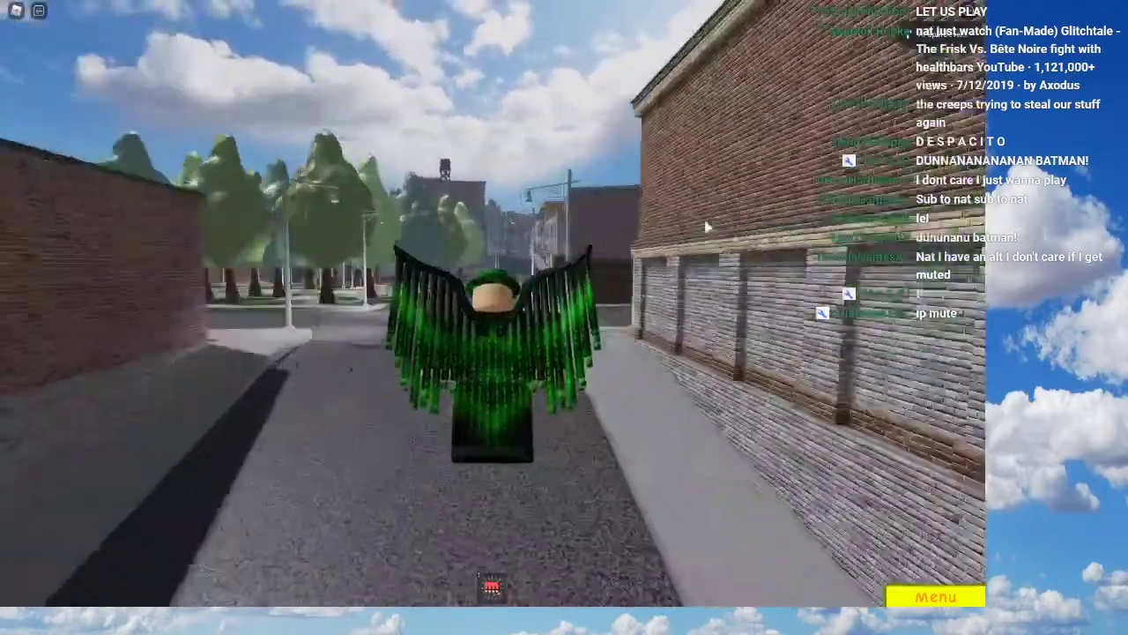
pyautogui.press('w')
pyautogui.moveTo(707, 226); pyautogui.dragTo(707, 226, button='right')
pyautogui.press('s')
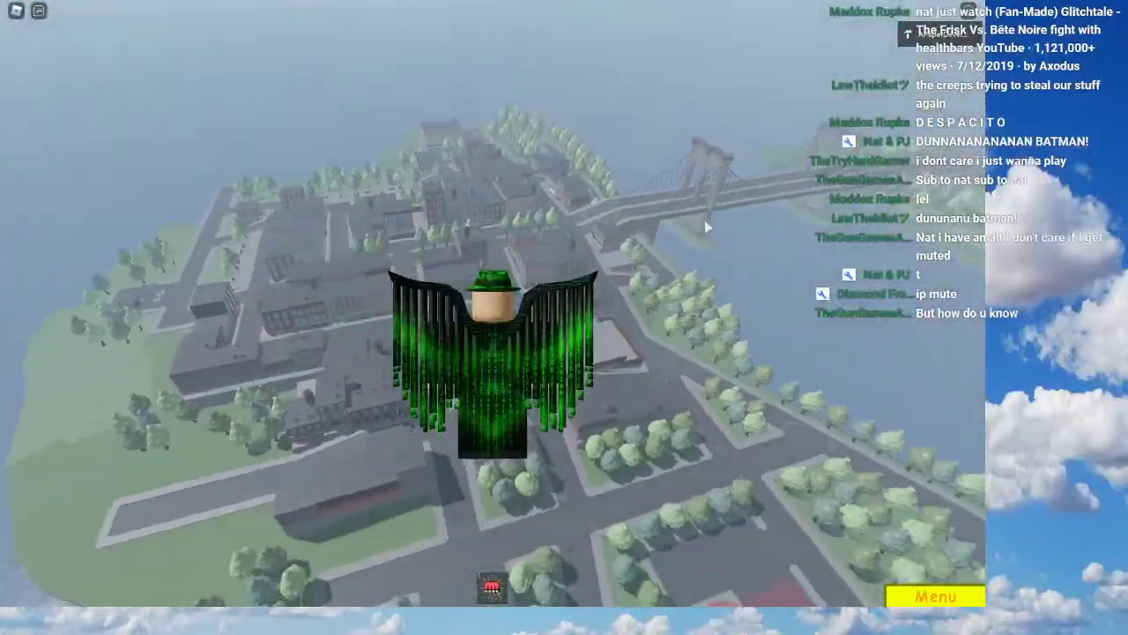